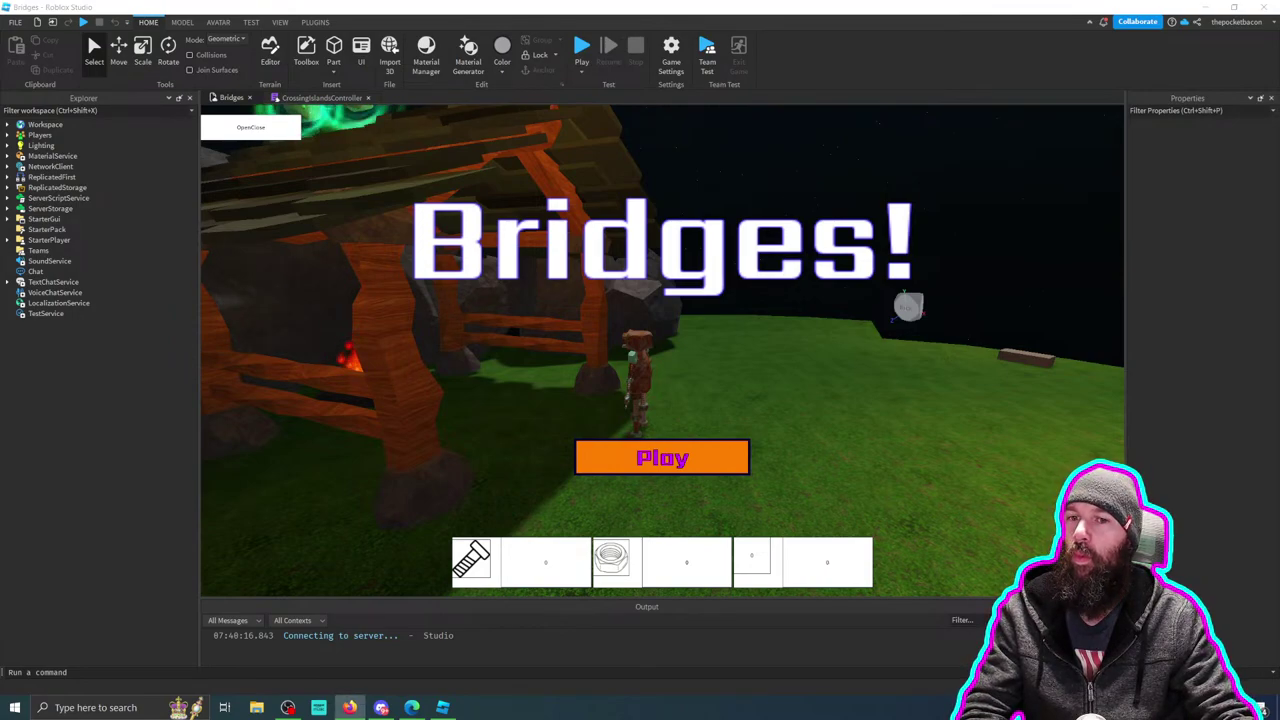
Step: Start a playtest, enter the game from its title screen, and walk the character near the rusty robot
left_click(581, 48)
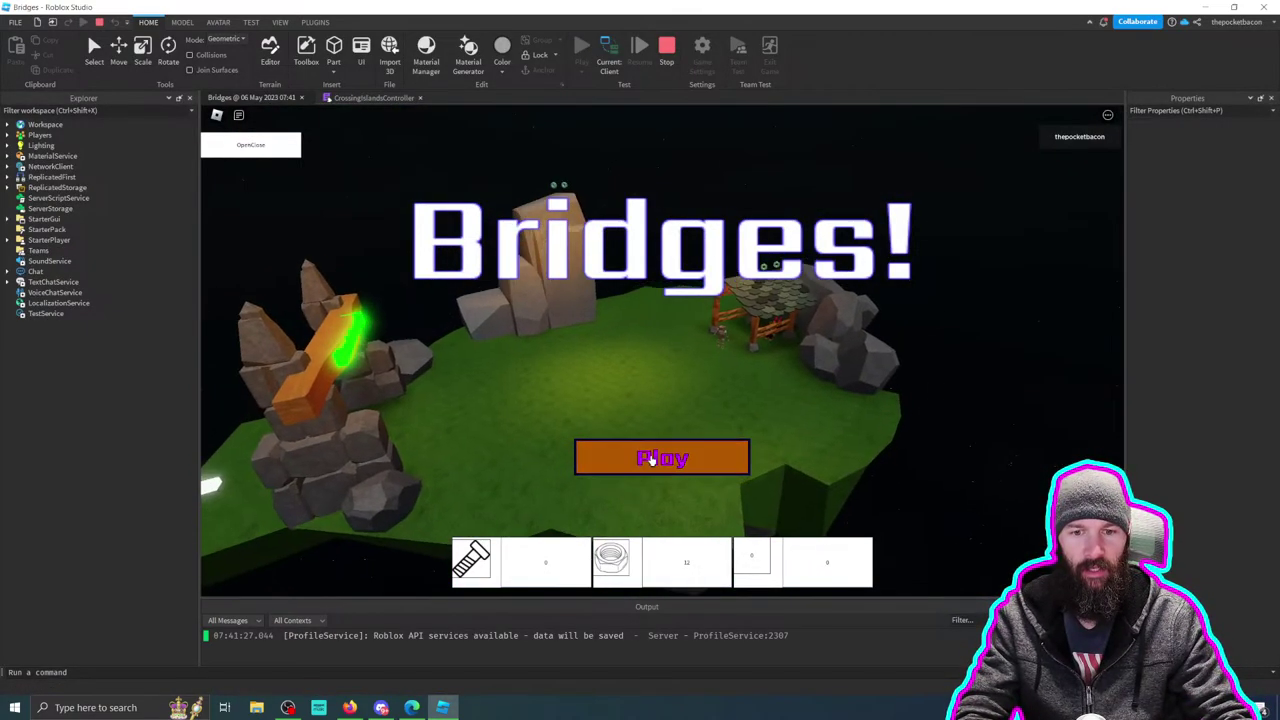
left_click(662, 457)
scroll(794, 370, "up", 3)
key("w")
right_click_drag(796, 376, 796, 376)
key("w")
key("w")
key("Right")
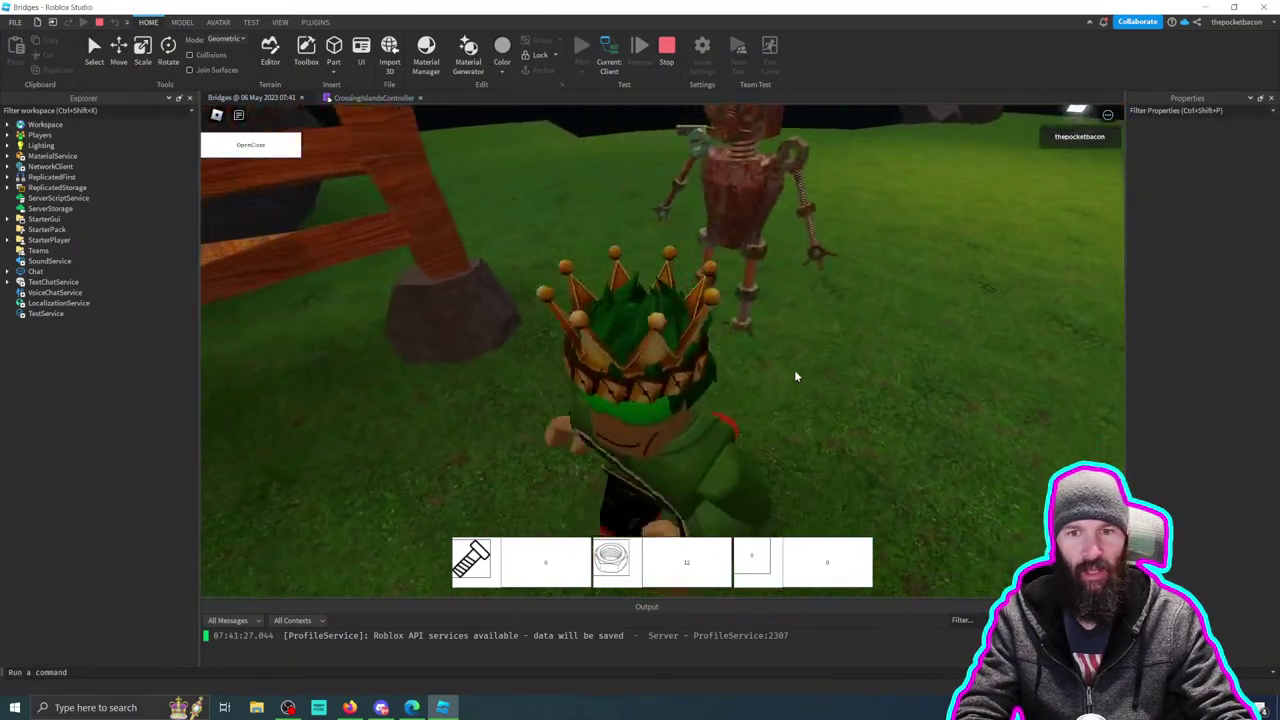
Step: Walk the character around the grass island and view the surroundings both close up and from above
key("w")
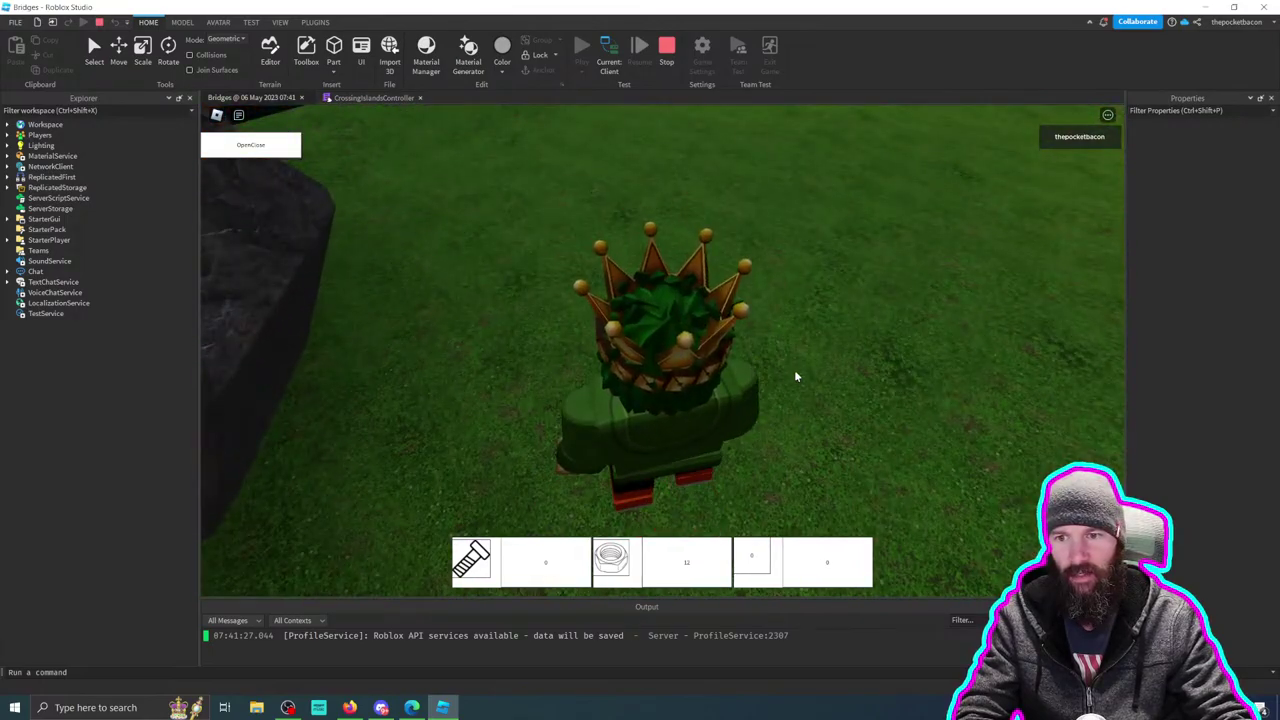
right_click_drag(796, 376, 796, 376)
key("Right")
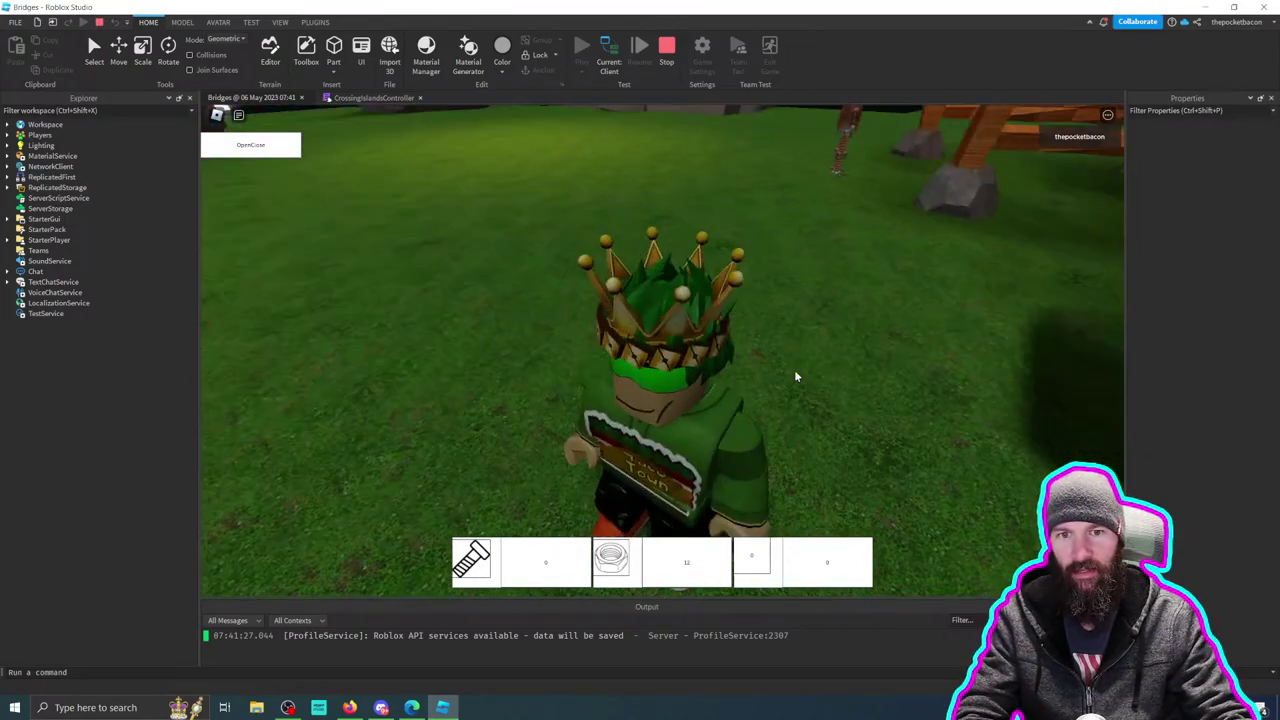
key("Right")
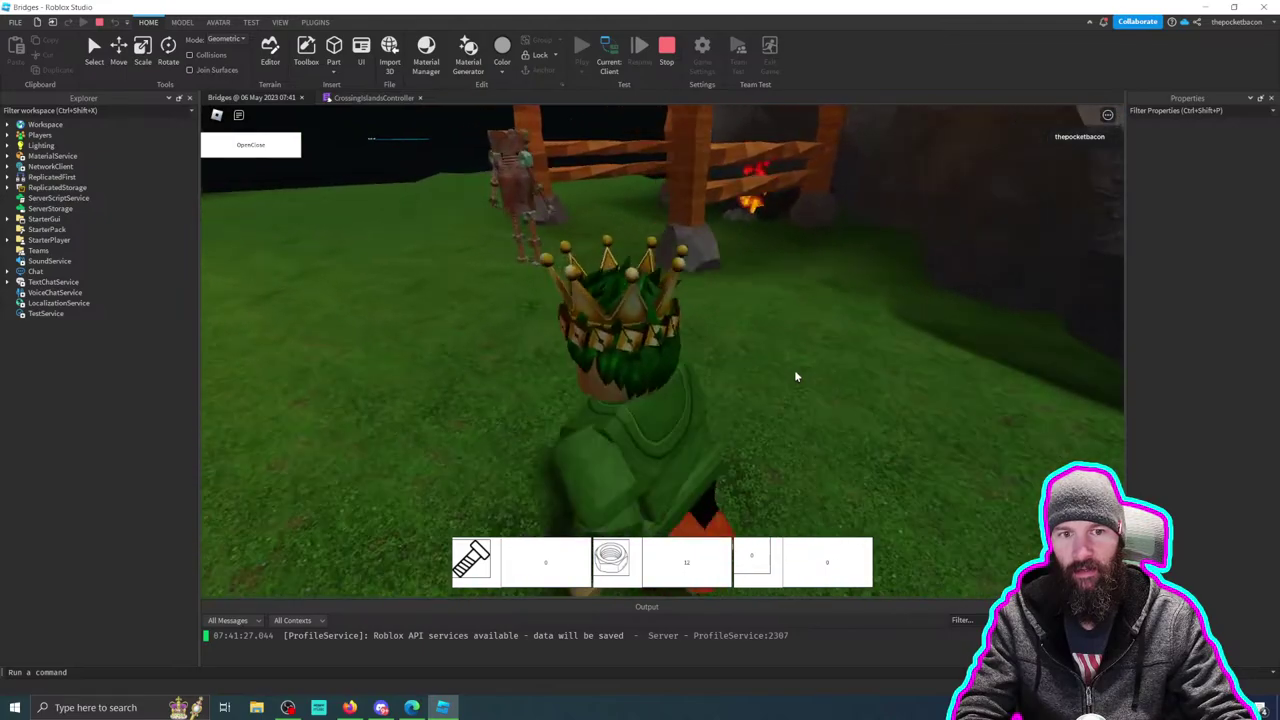
key("Right")
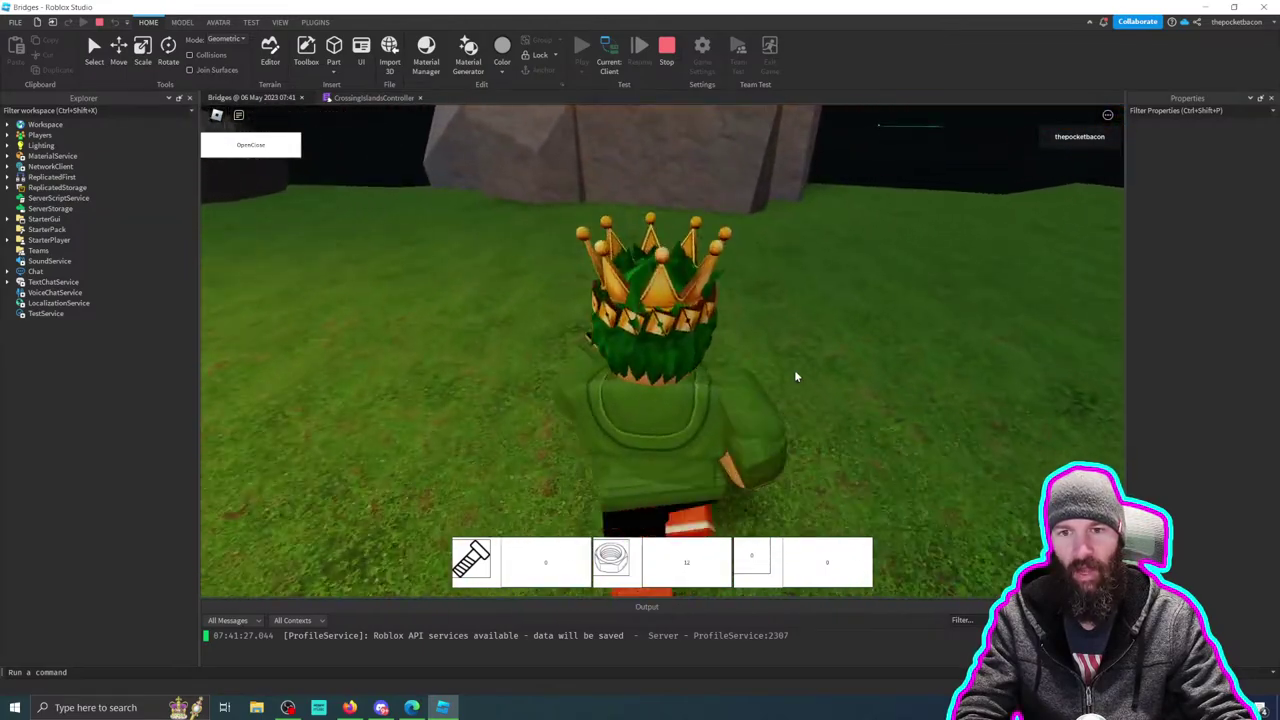
scroll(796, 376, "down", 5)
right_click_drag(796, 376, 796, 376)
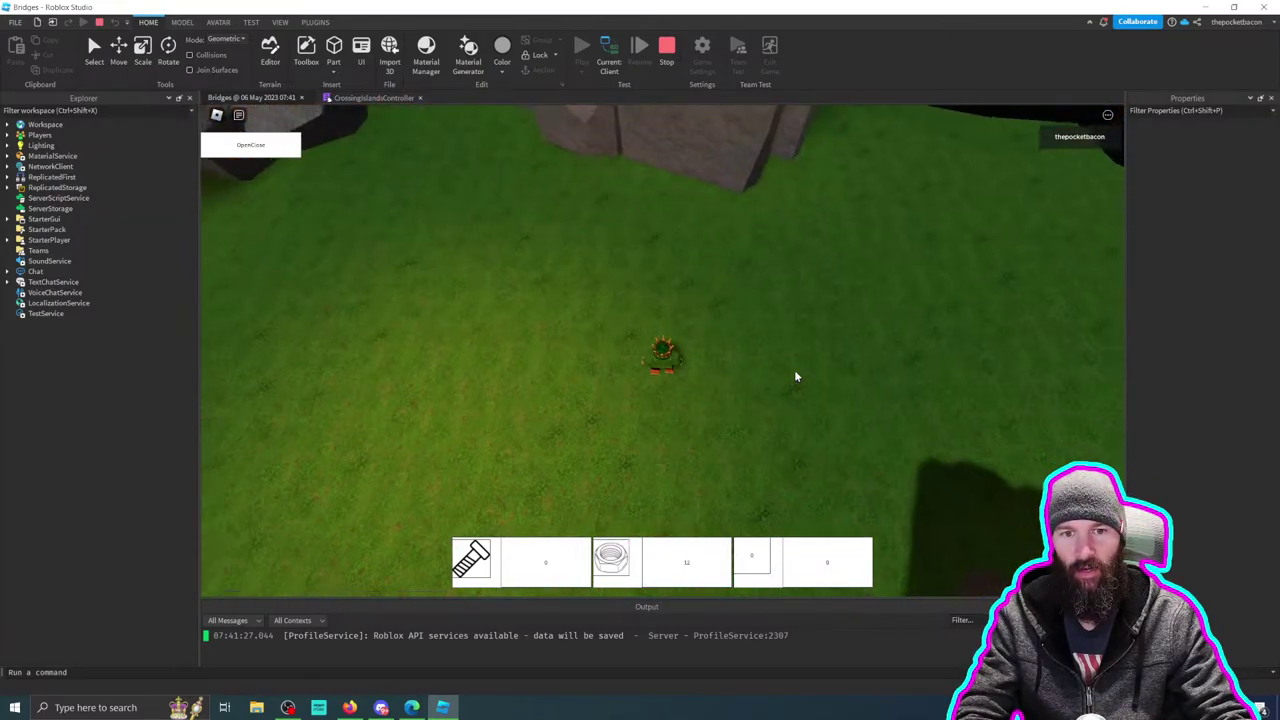
scroll(796, 376, "down", 5)
key("Right")
scroll(796, 377, "up", 10)
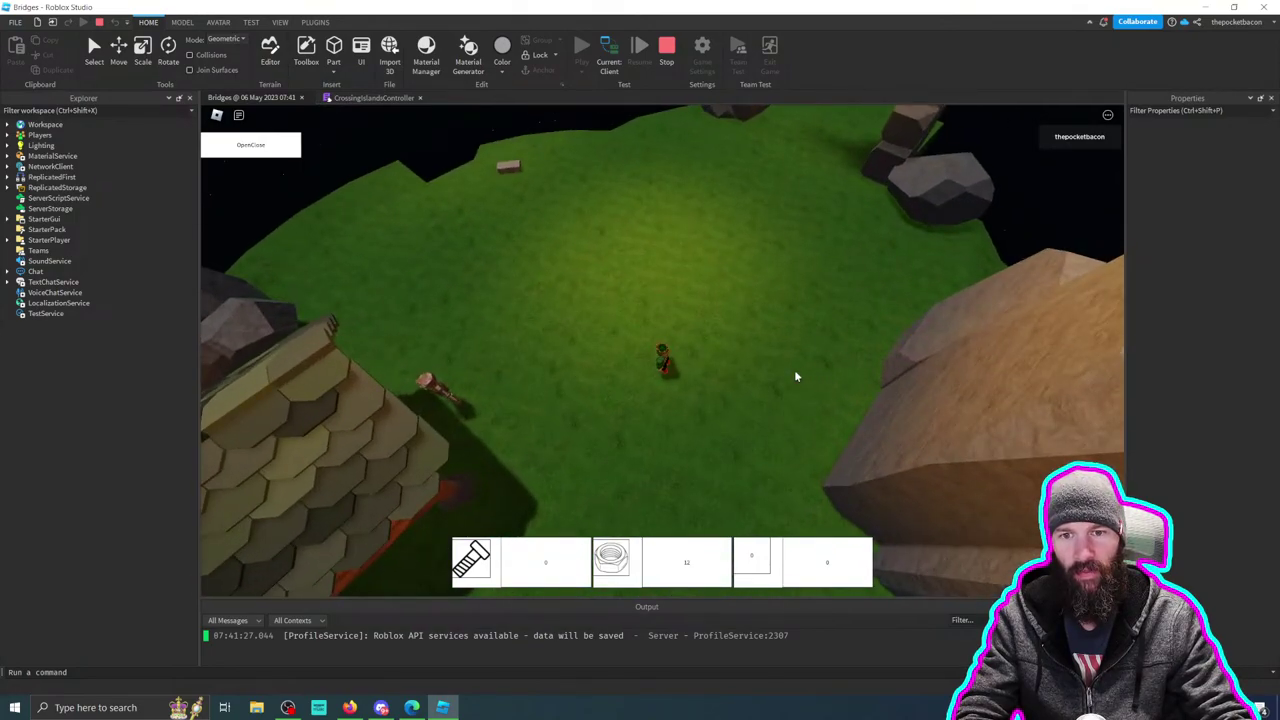
scroll(796, 377, "up", 5)
right_click_drag(796, 377, 796, 377)
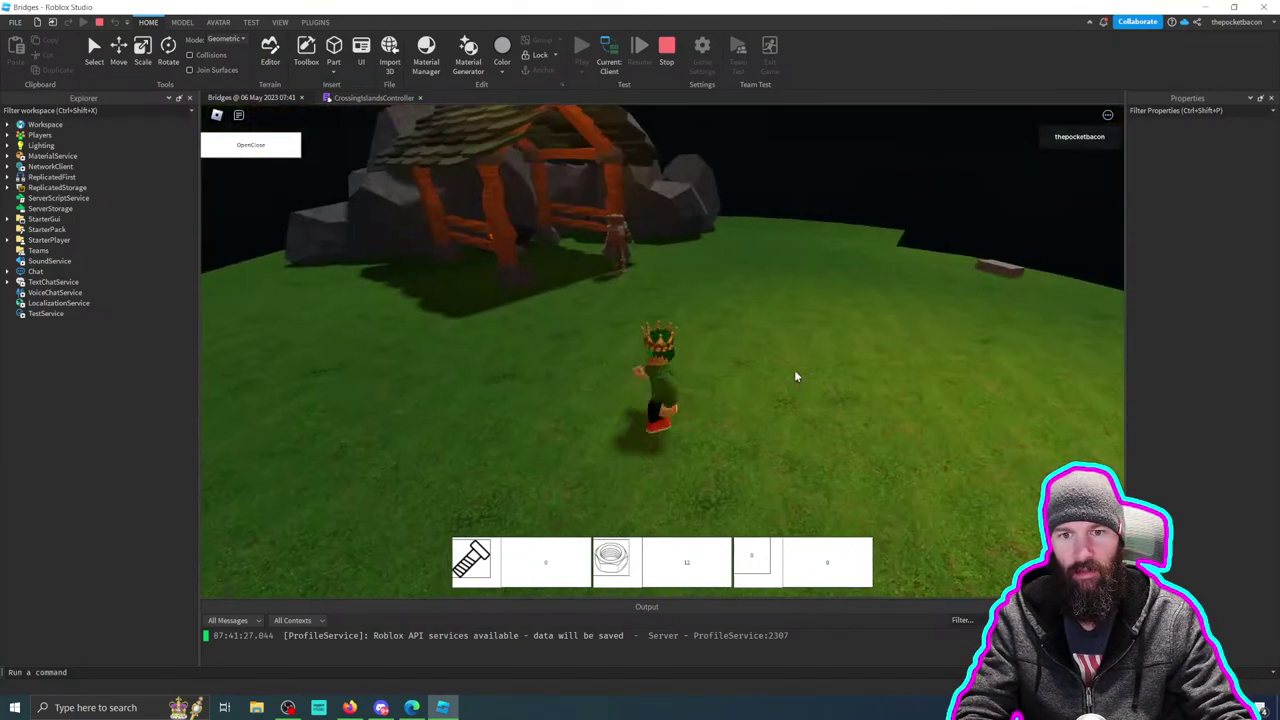
Step: Run the character past the robot and hut to look around the island, and end the playtest
key("w")
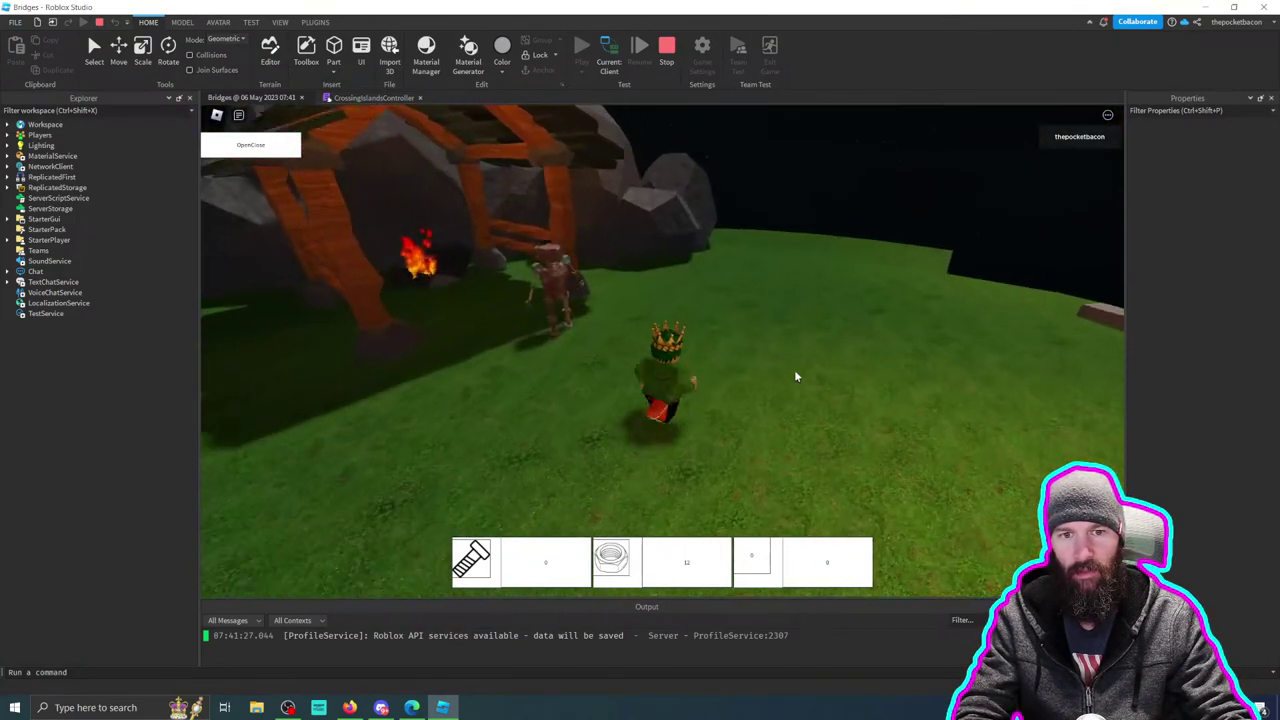
key("w")
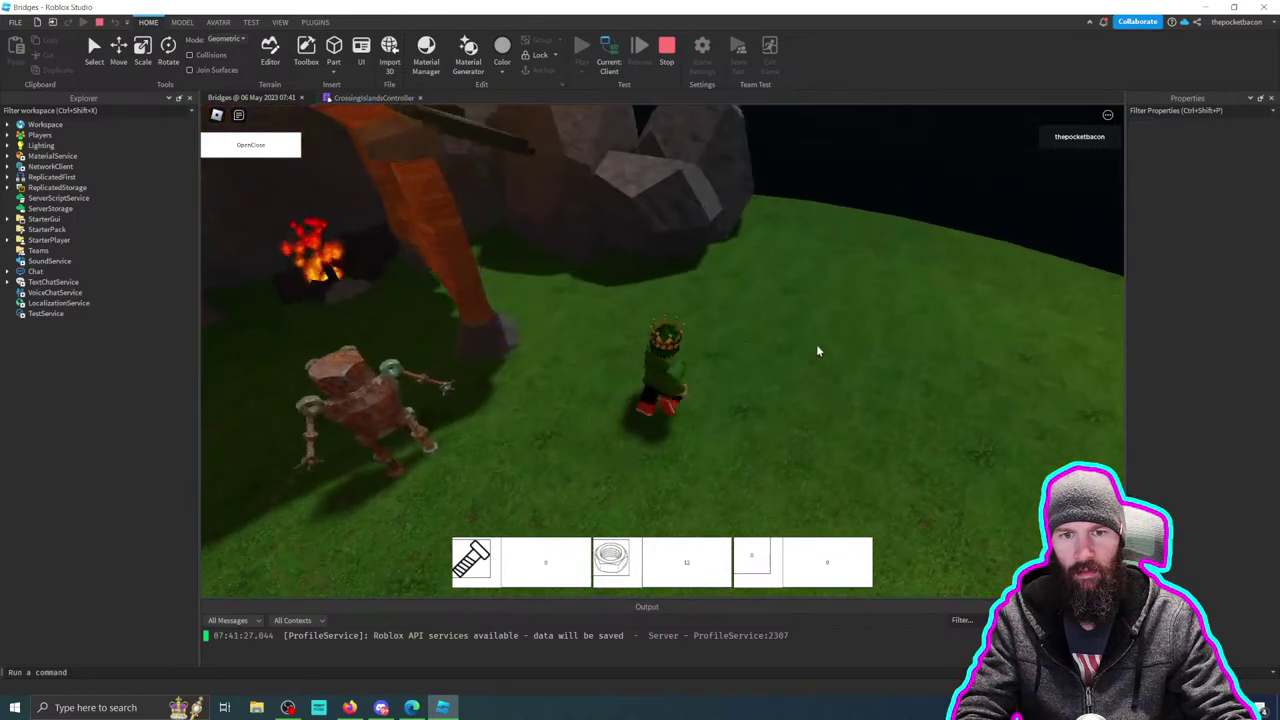
key("w")
right_click_drag(818, 351, 818, 351)
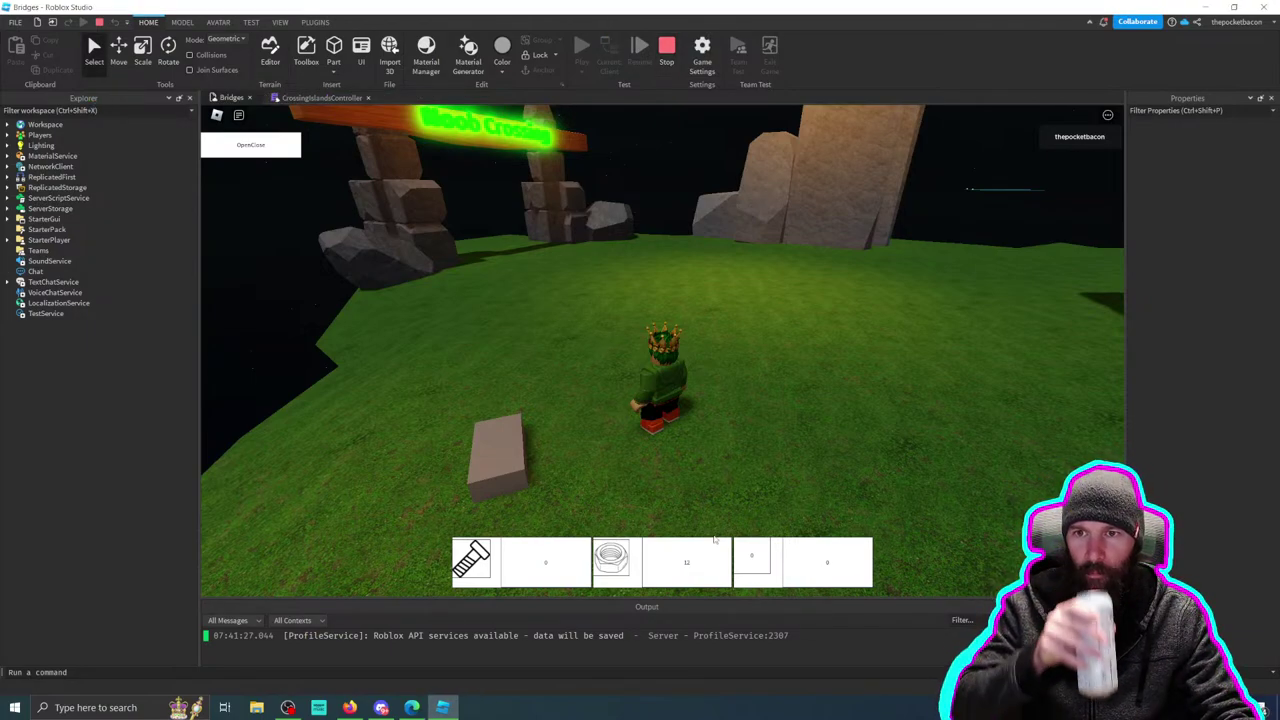
key("shift+F5")
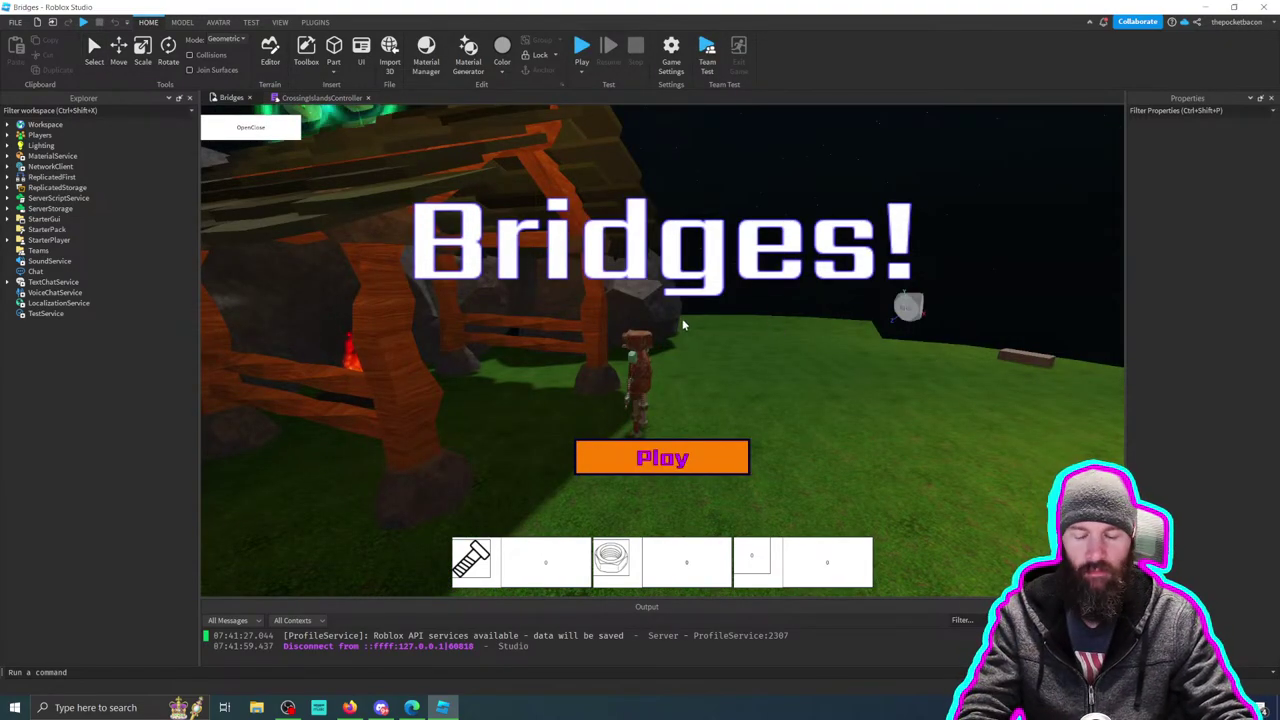
Step: Start another playtest, enter the game, and move the character out of the campfire hut by running and jumping
right_click_drag(682, 323, 680, 330)
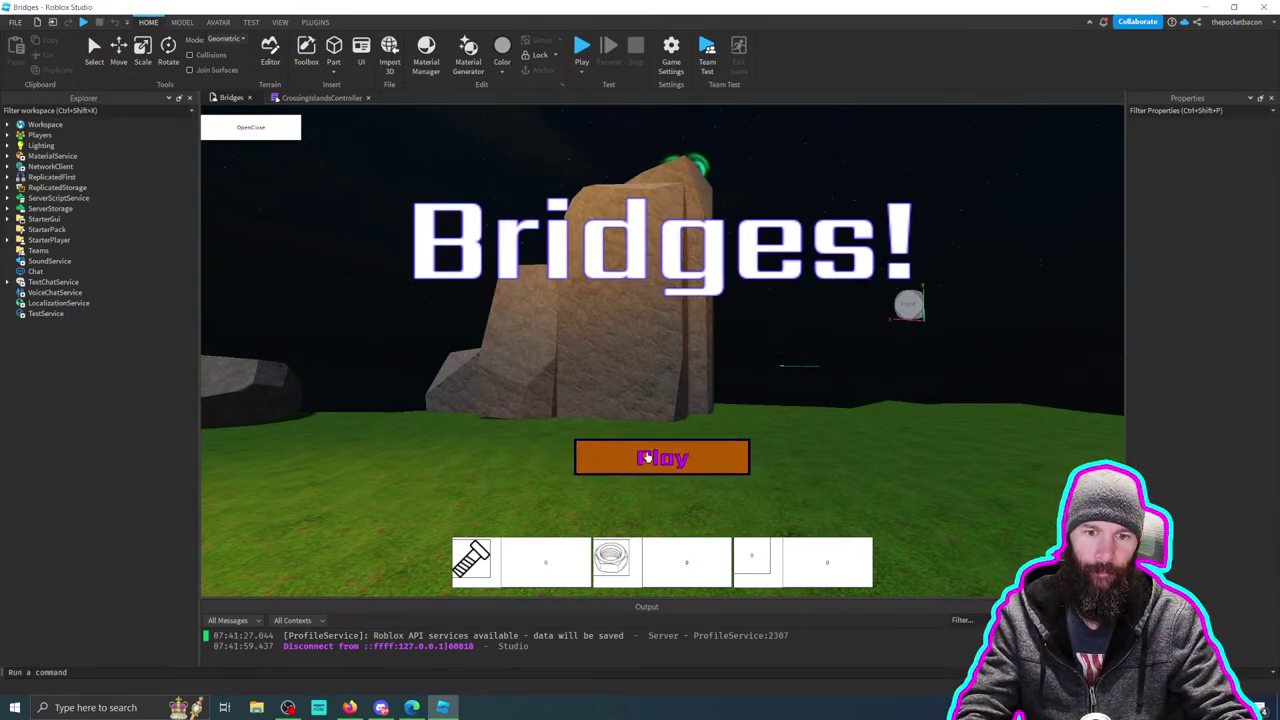
left_click(581, 47)
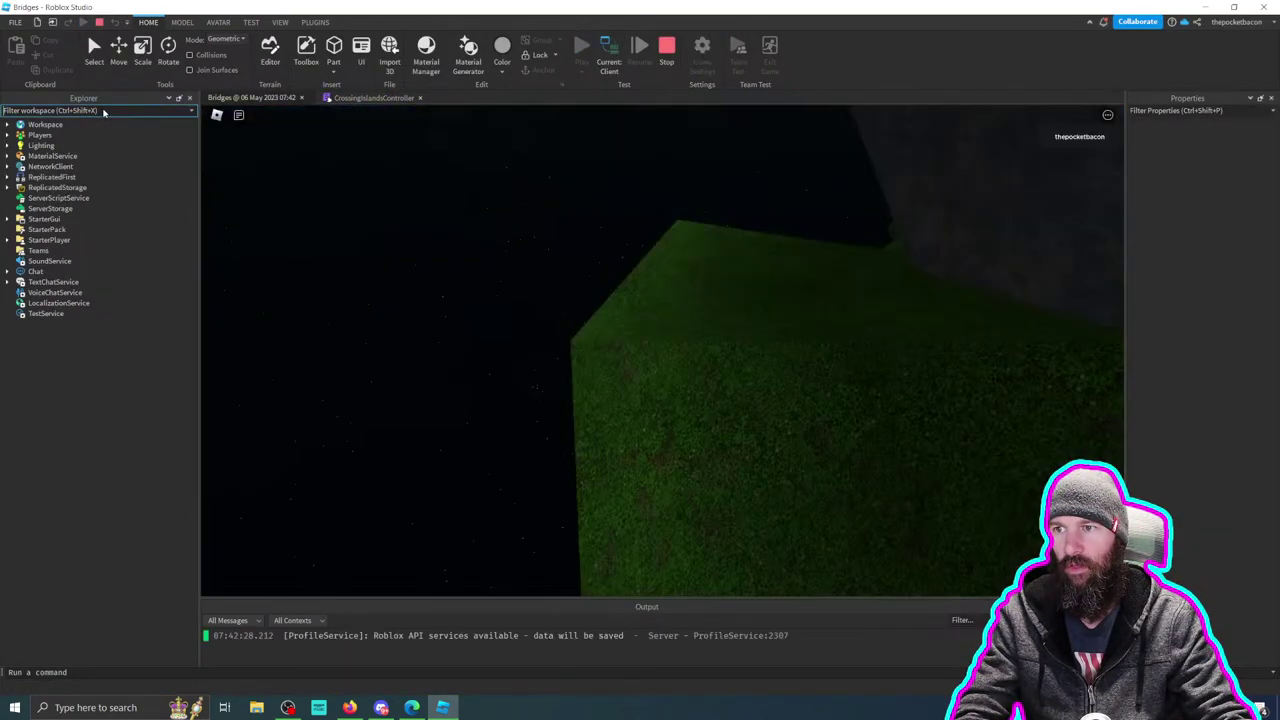
left_click(650, 465)
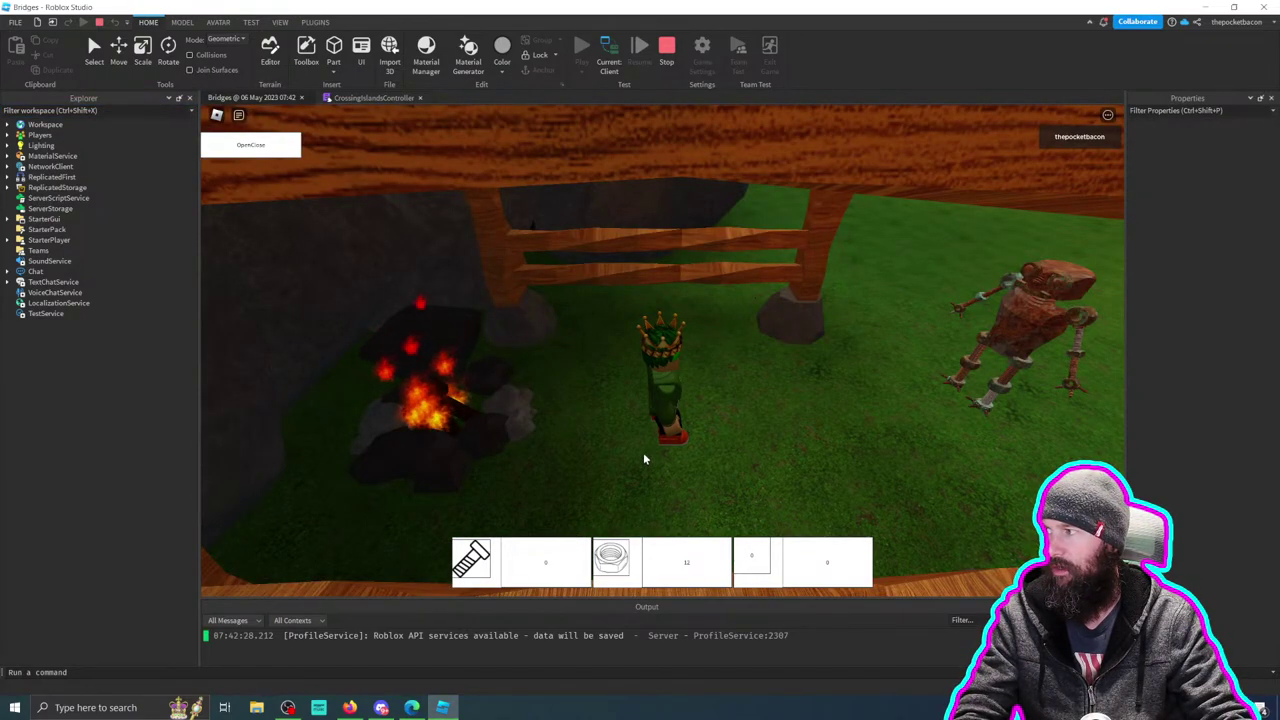
right_click_drag(740, 447, 736, 438)
key("w")
key("space")
key("space")
key("space")
key("w")
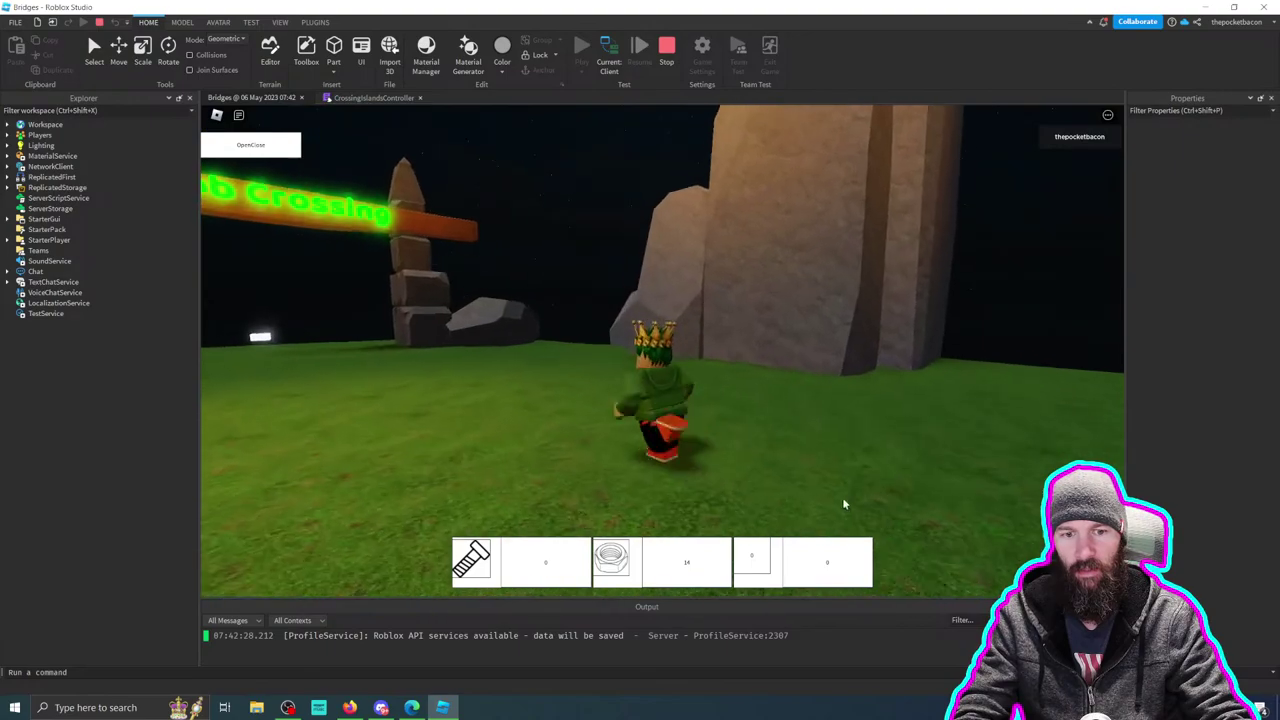
Step: Climb the tall rock to the glowing green pickup, return to the grass, and stop the playtest
key("w")
right_click_drag(767, 438, 767, 438)
key("w")
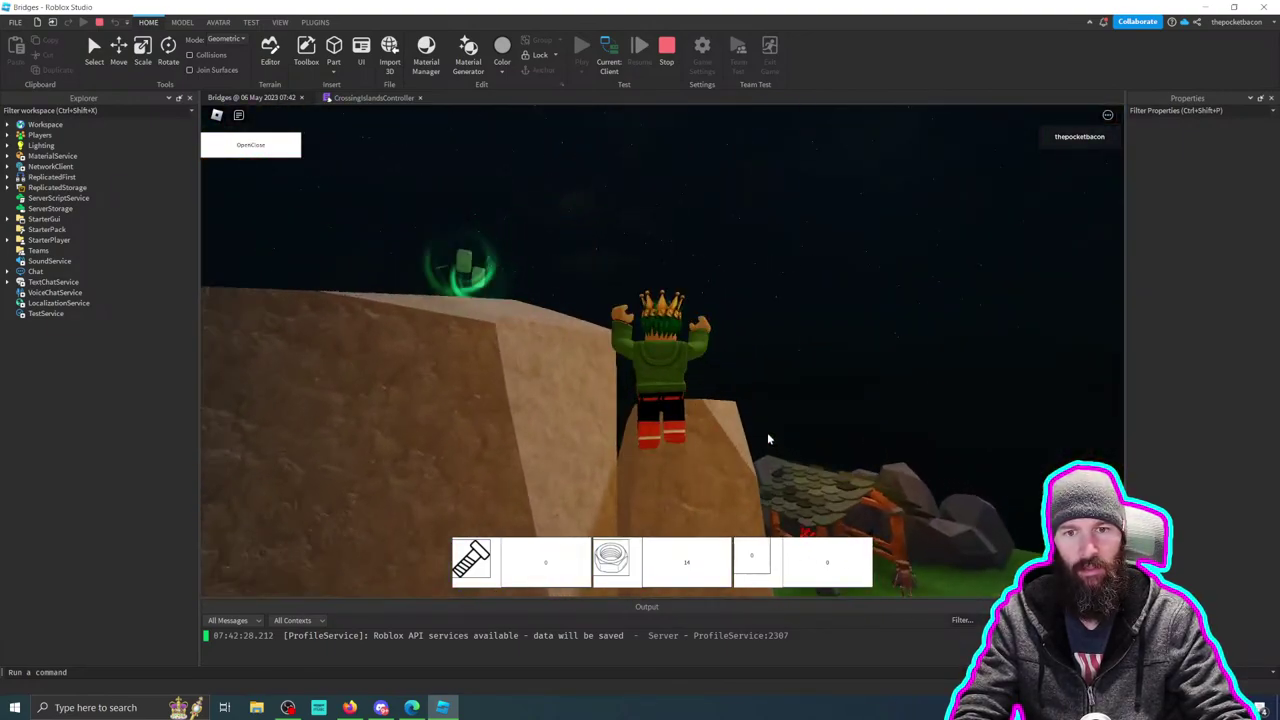
key("w")
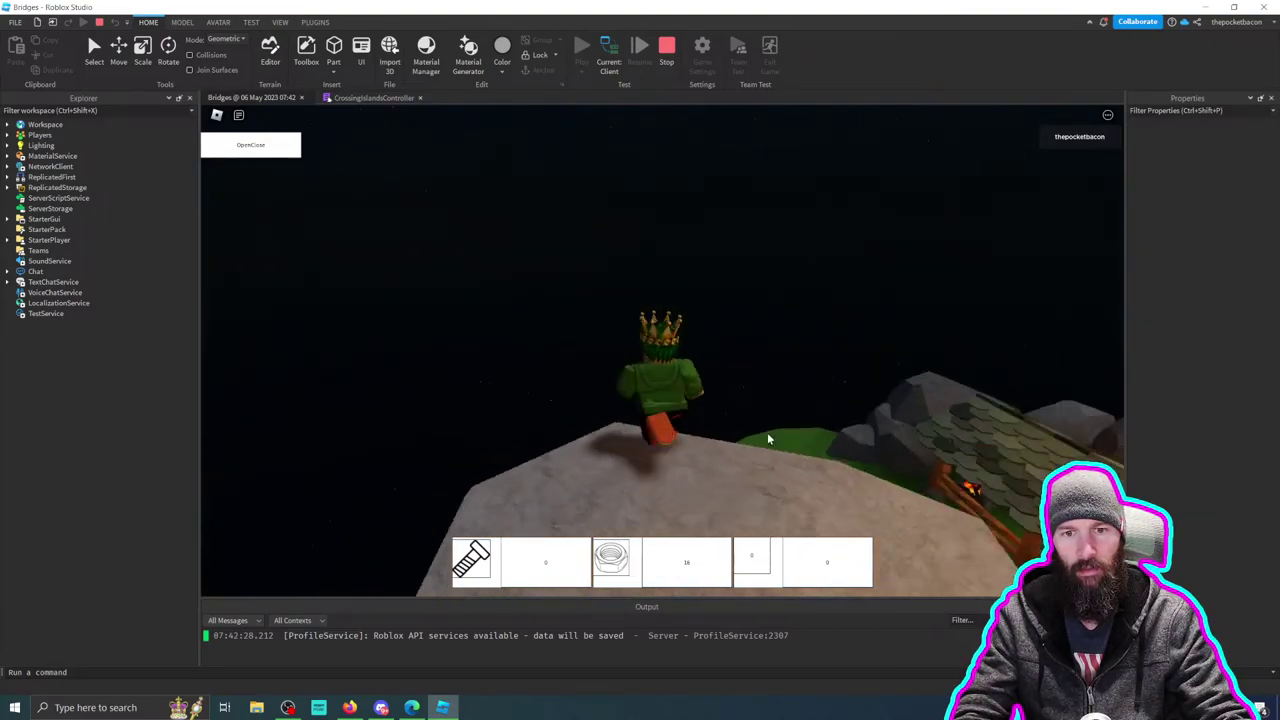
key("w")
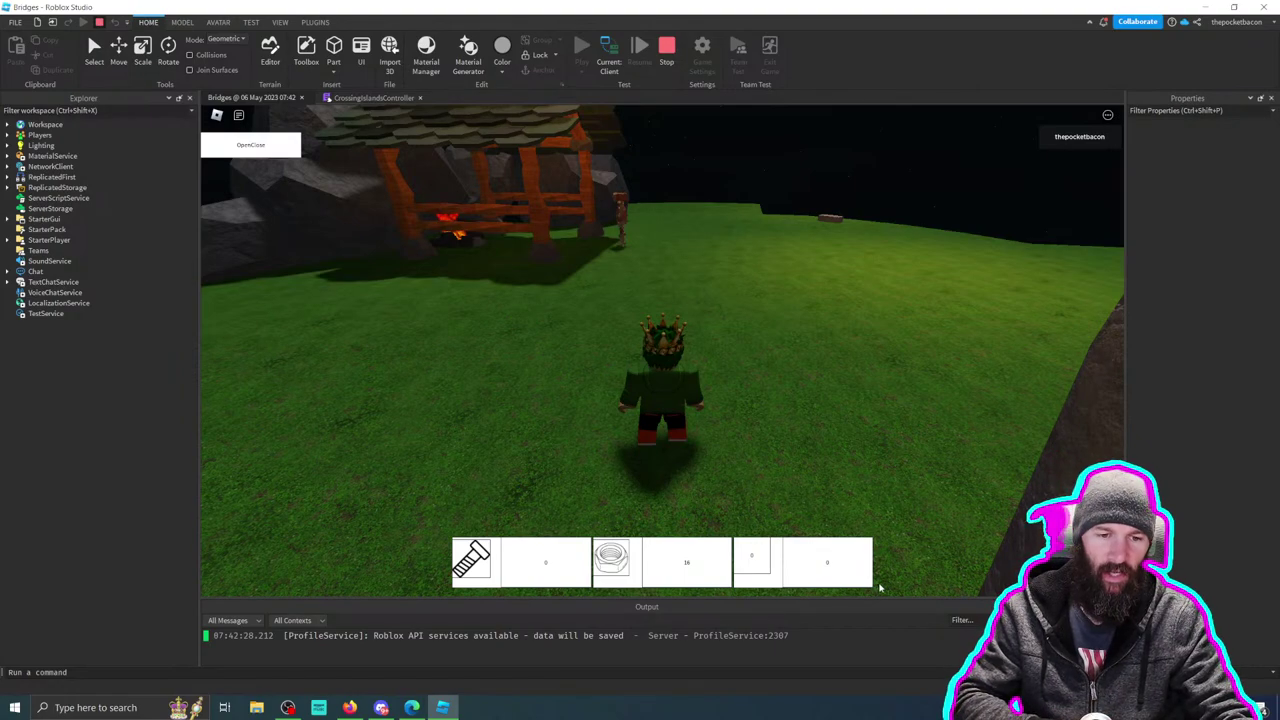
key("shift+F5")
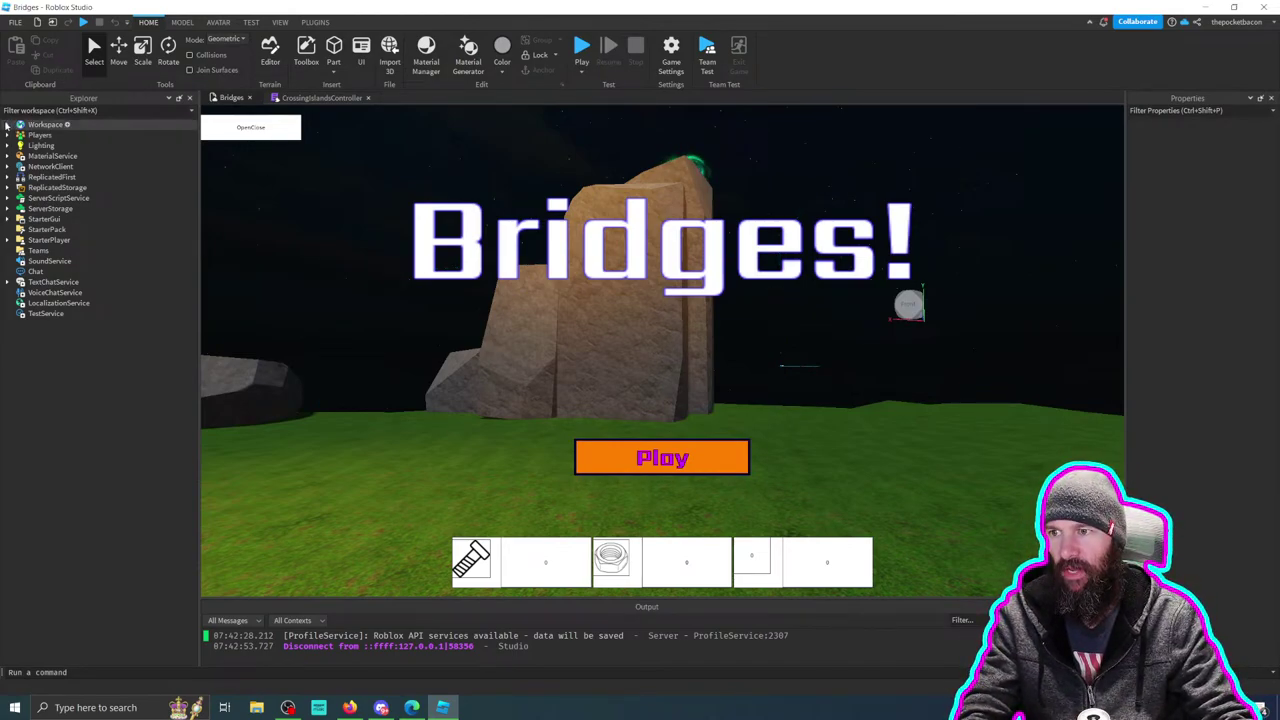
Step: Filter the Explorer by "curr" and open the PlayerCurrencyService script
key("ctrl+shift+x")
type("curr")
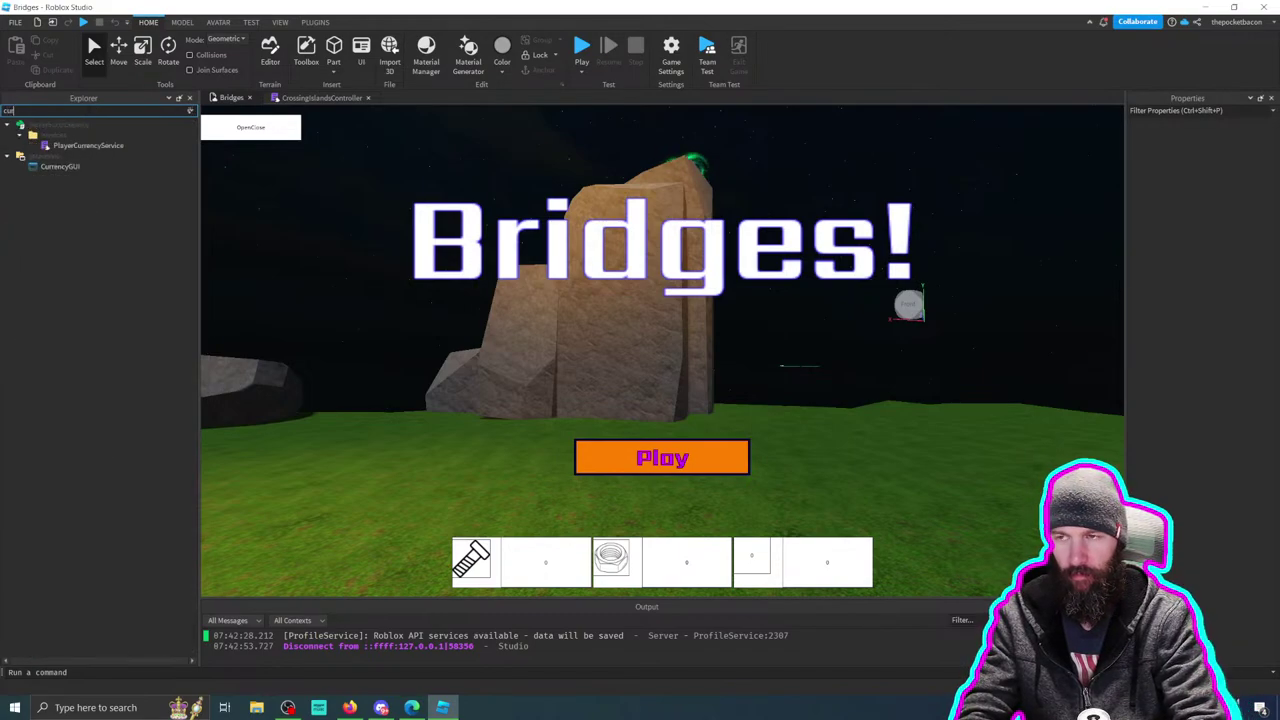
double_click(90, 146)
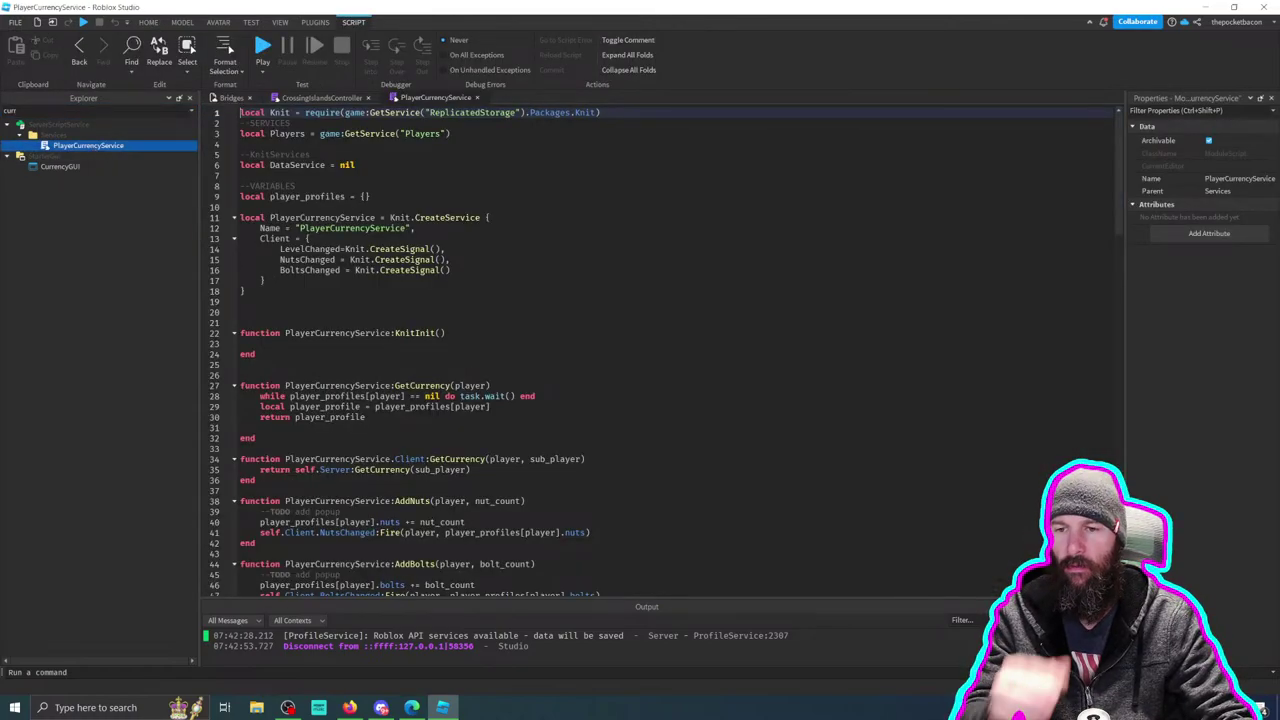
Step: Review the PlayerCurrencyService code, including its client signals, add and spend functions, AddXP's LevelChanged call, and KnitStart
scroll(660, 350, "down", 6)
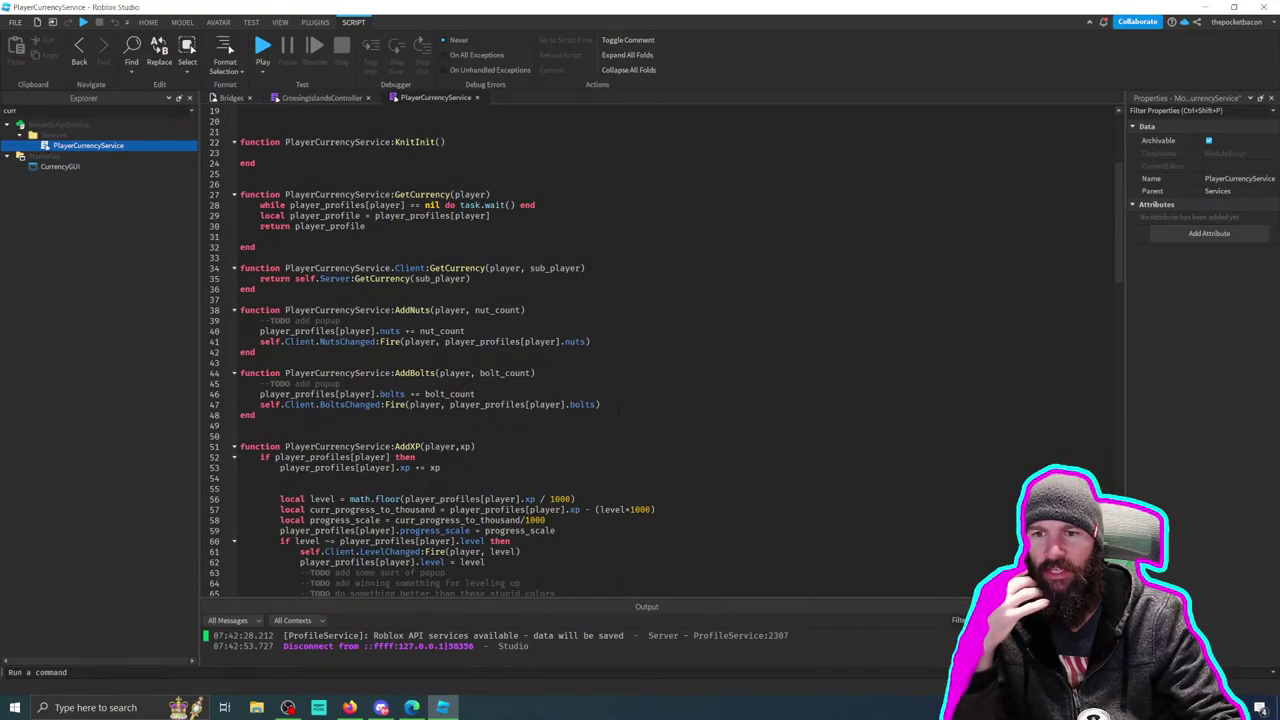
scroll(620, 408, "down", 3)
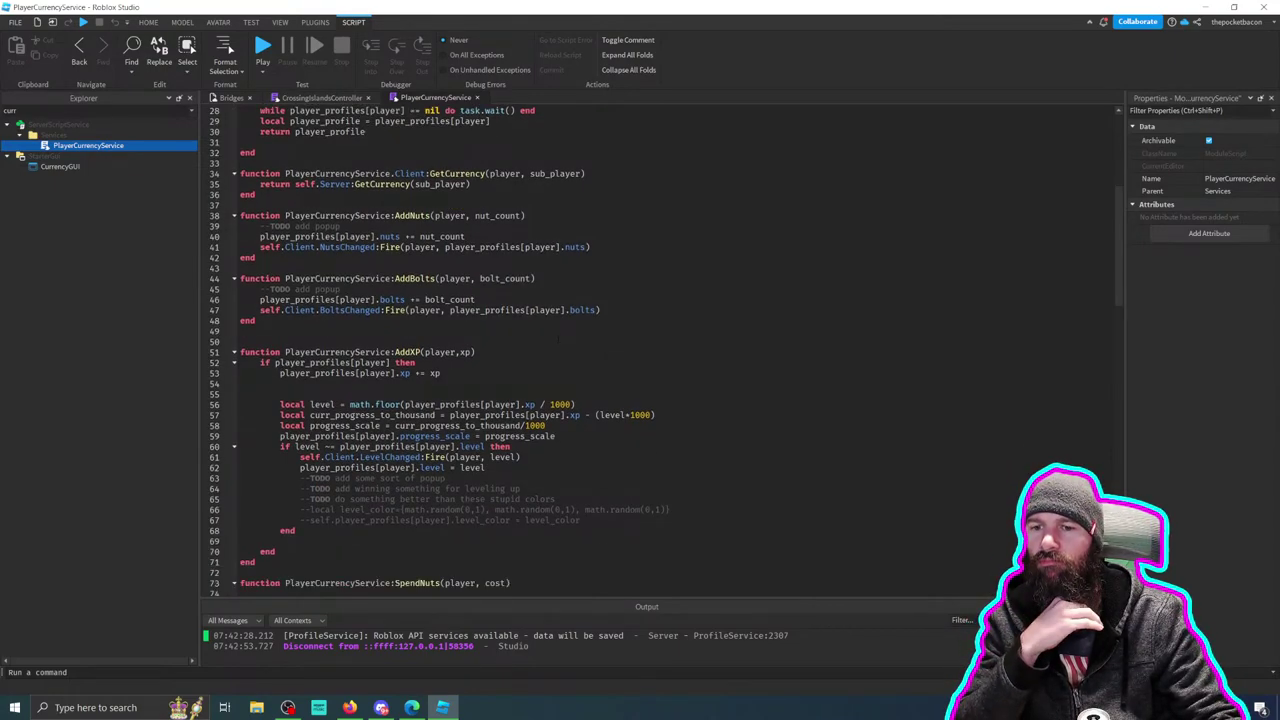
scroll(557, 341, "down", 4)
scroll(557, 341, "down", 2)
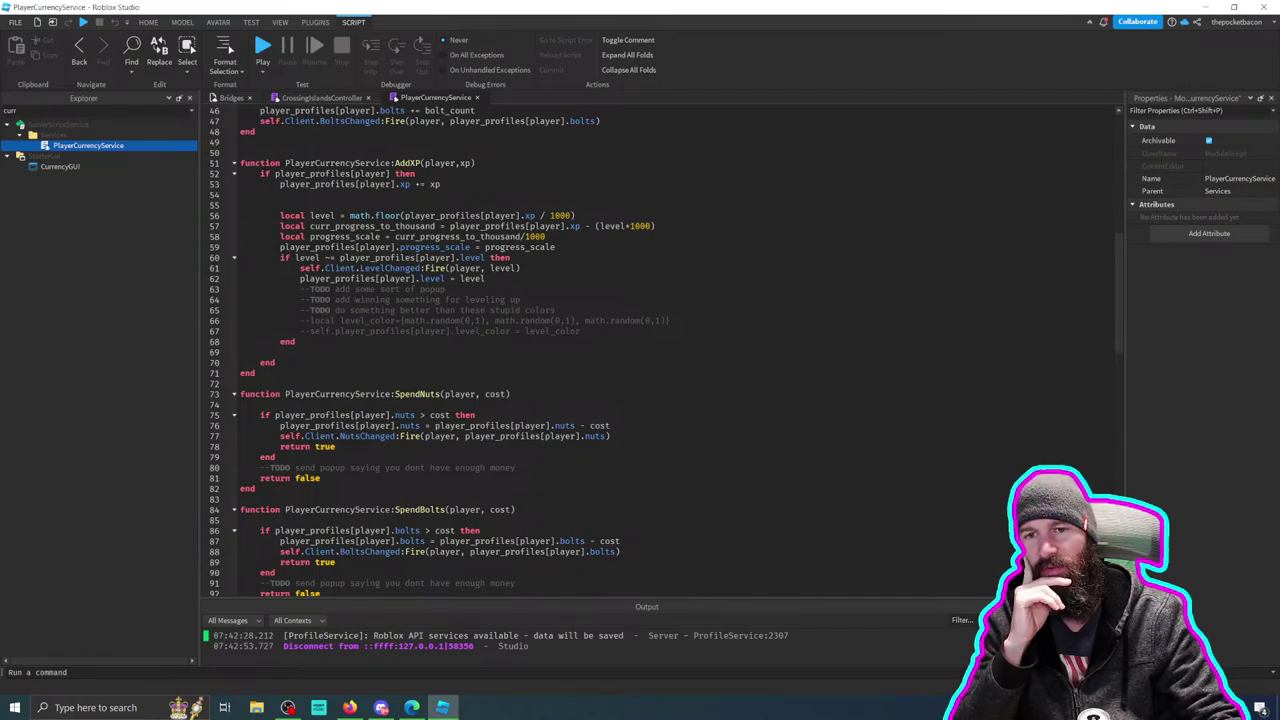
left_click_drag(521, 268, 304, 268)
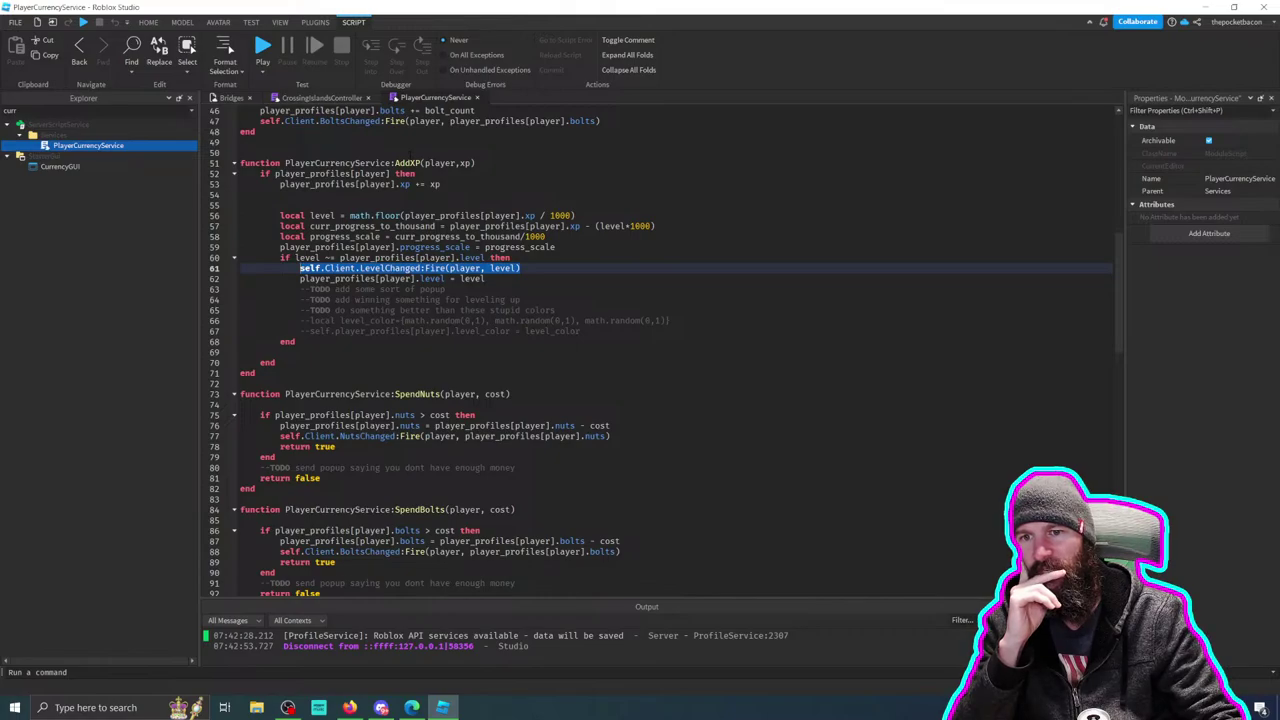
scroll(647, 356, "down", 3)
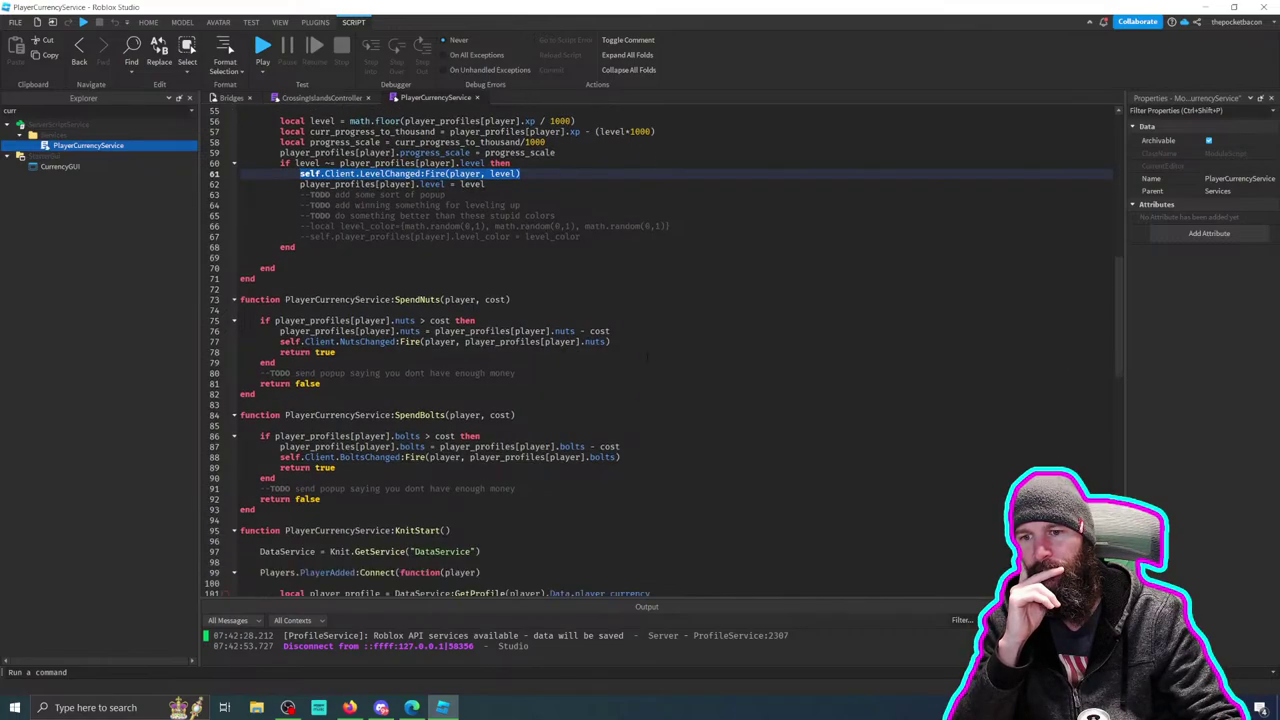
scroll(653, 393, "down", 8)
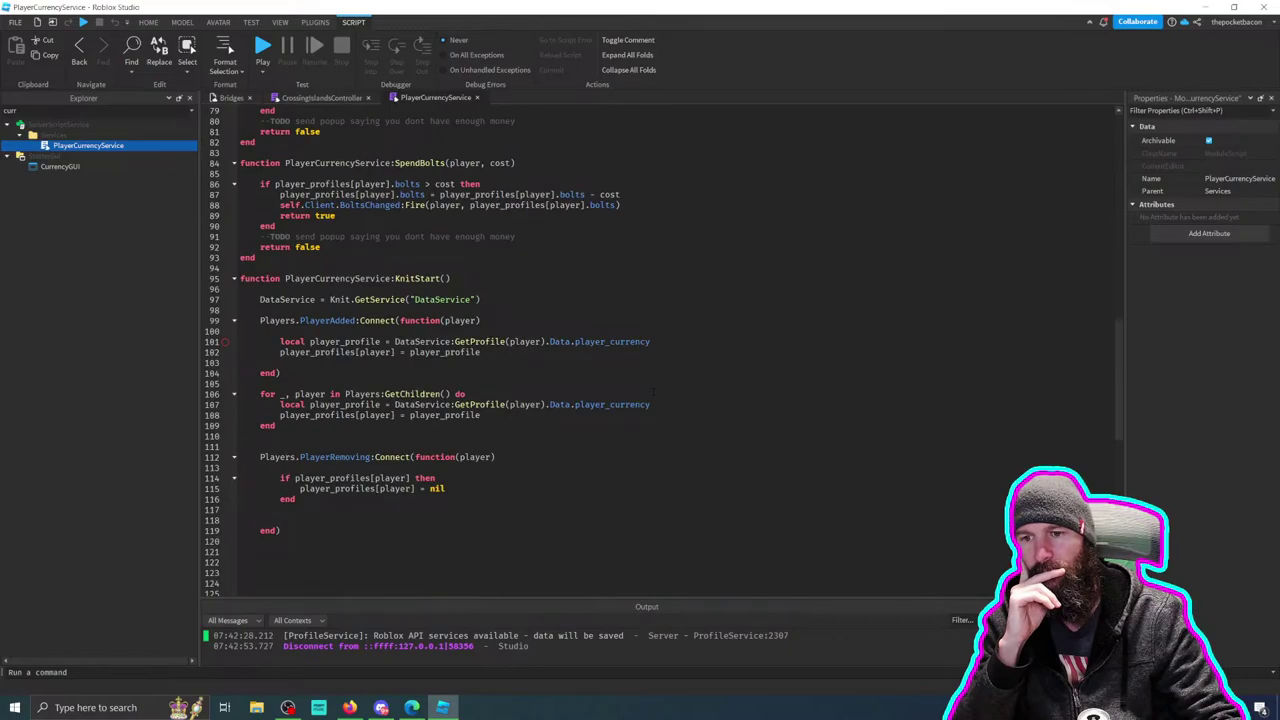
scroll(653, 393, "up", 19)
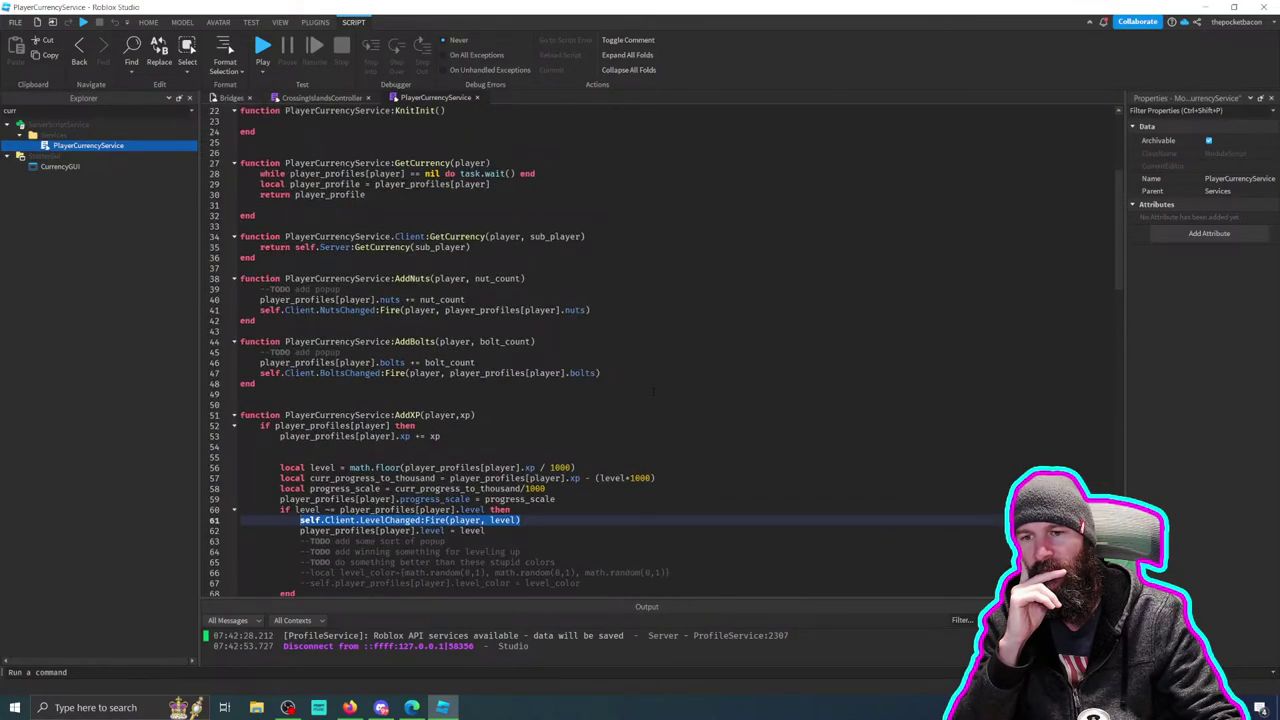
scroll(653, 393, "up", 6)
scroll(653, 393, "up", 2)
scroll(653, 393, "down", 7)
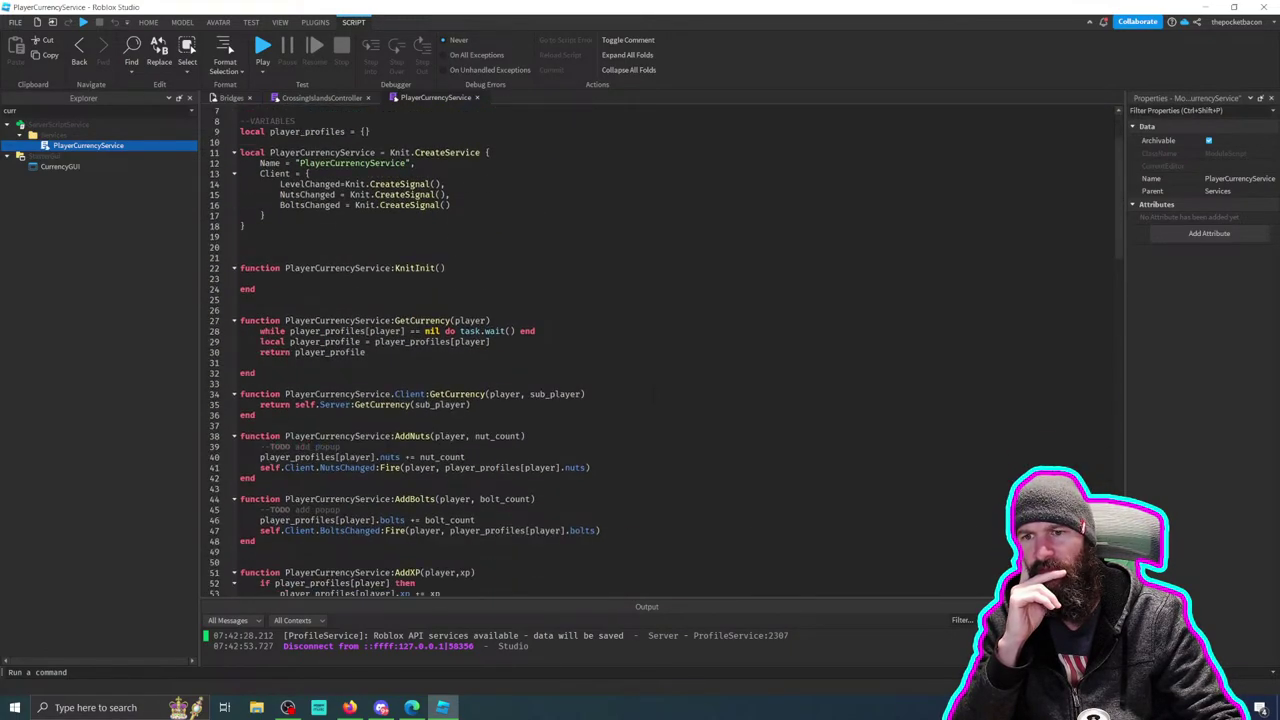
scroll(650, 392, "down", 3)
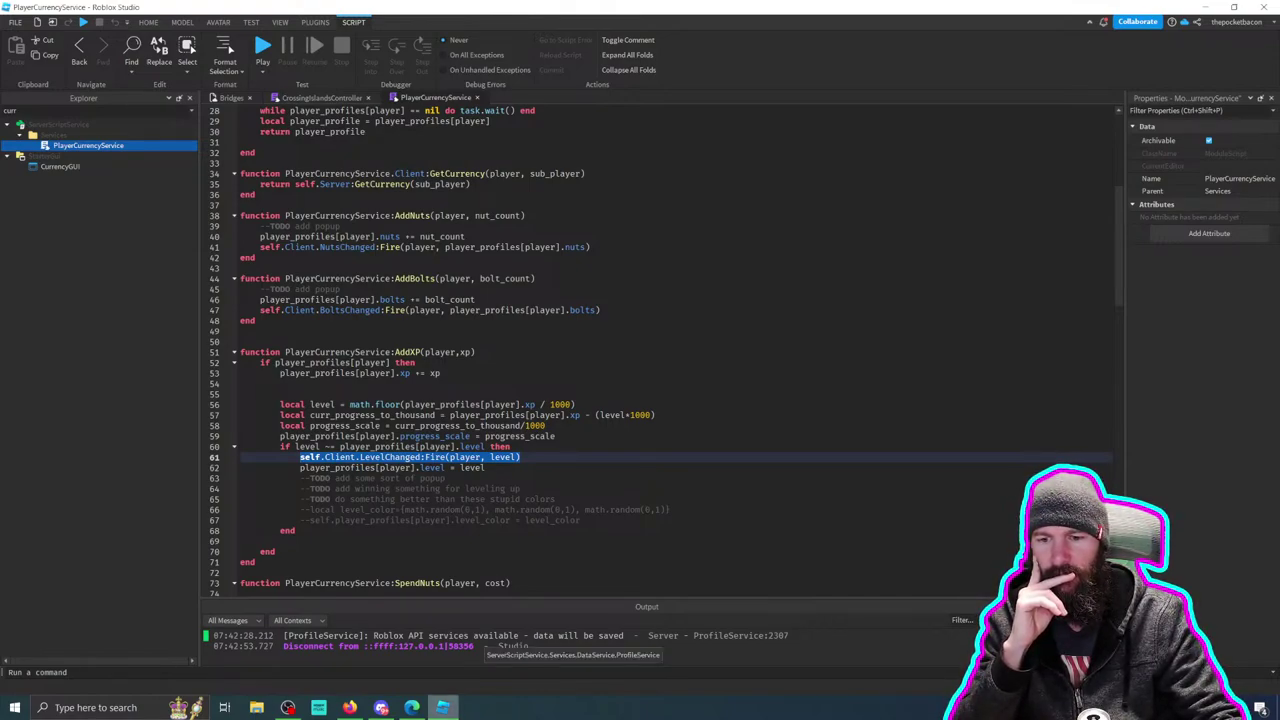
Step: Launch a second Roblox Studio instance and open the AR experience from The Pocket Studios' group games
left_click(119, 708)
type("robl")
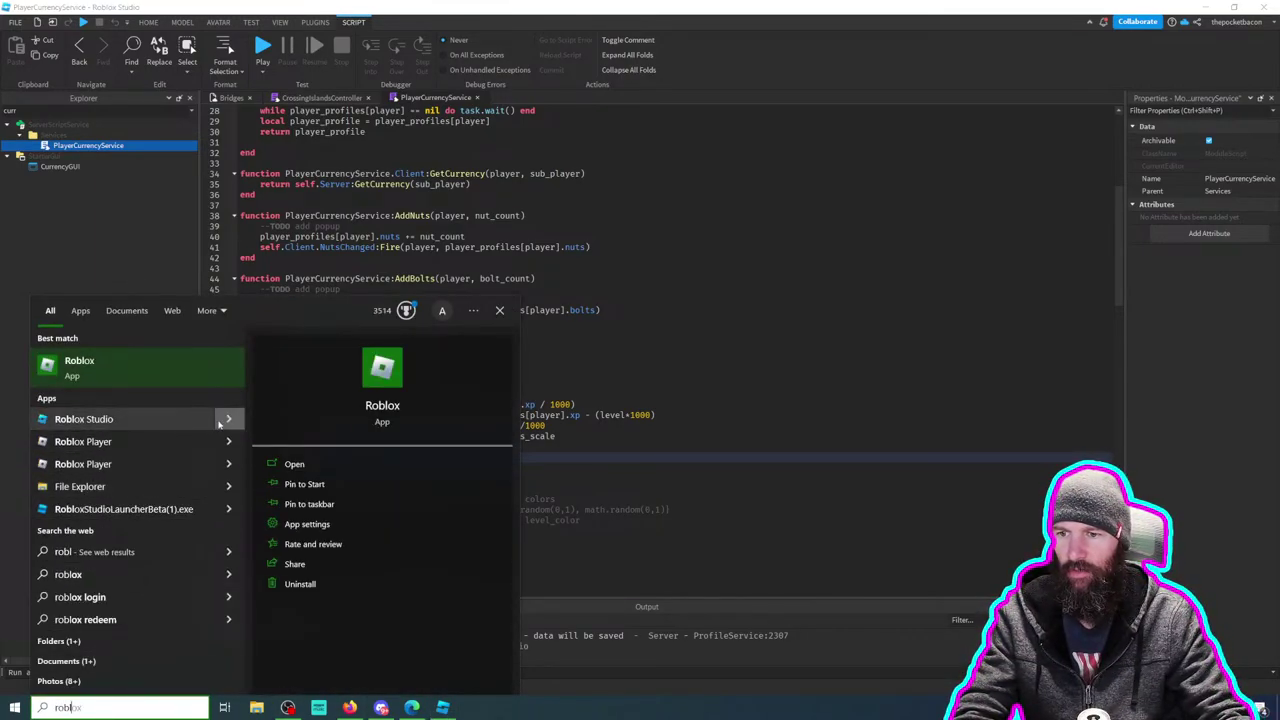
left_click(226, 420)
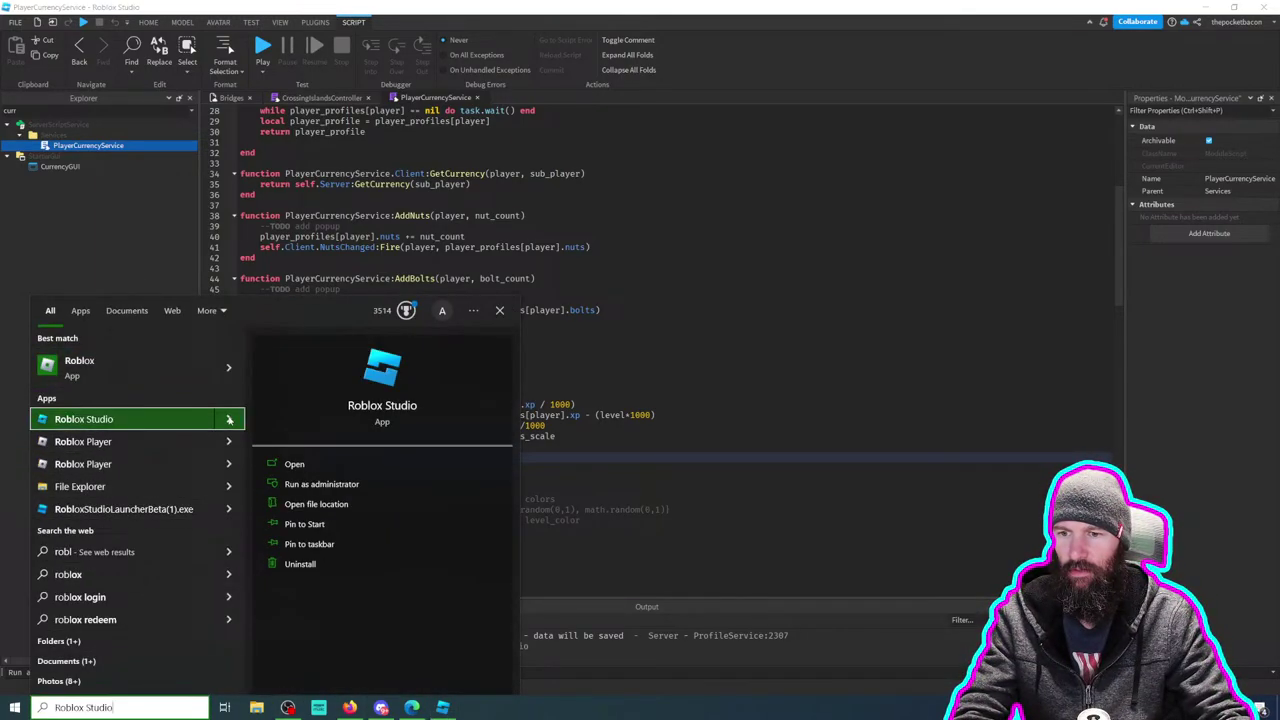
left_click(330, 485)
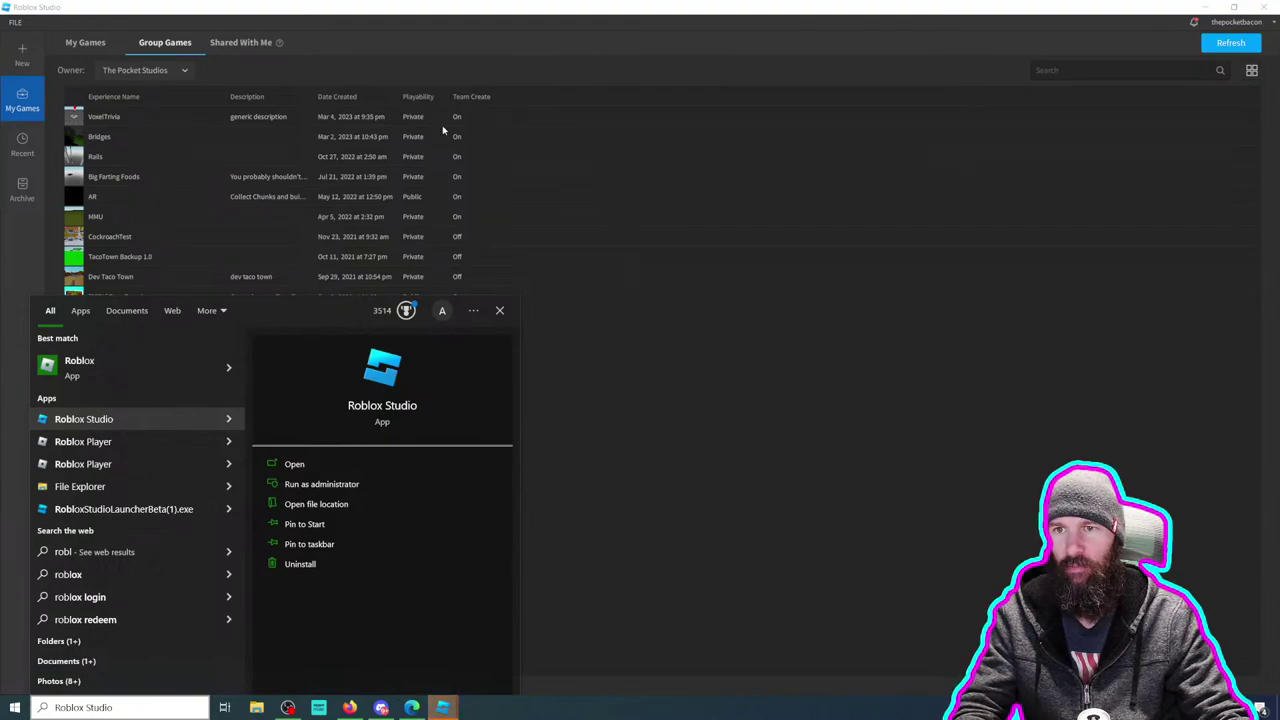
left_click(94, 200)
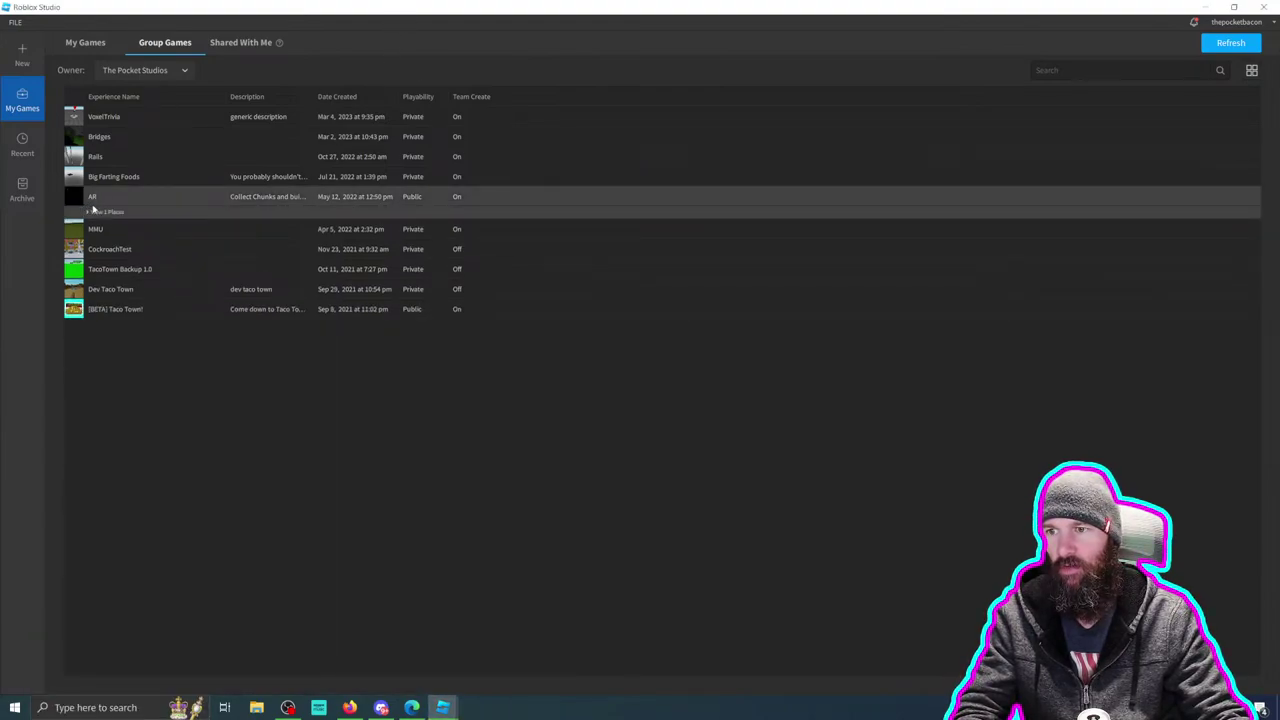
double_click(99, 231)
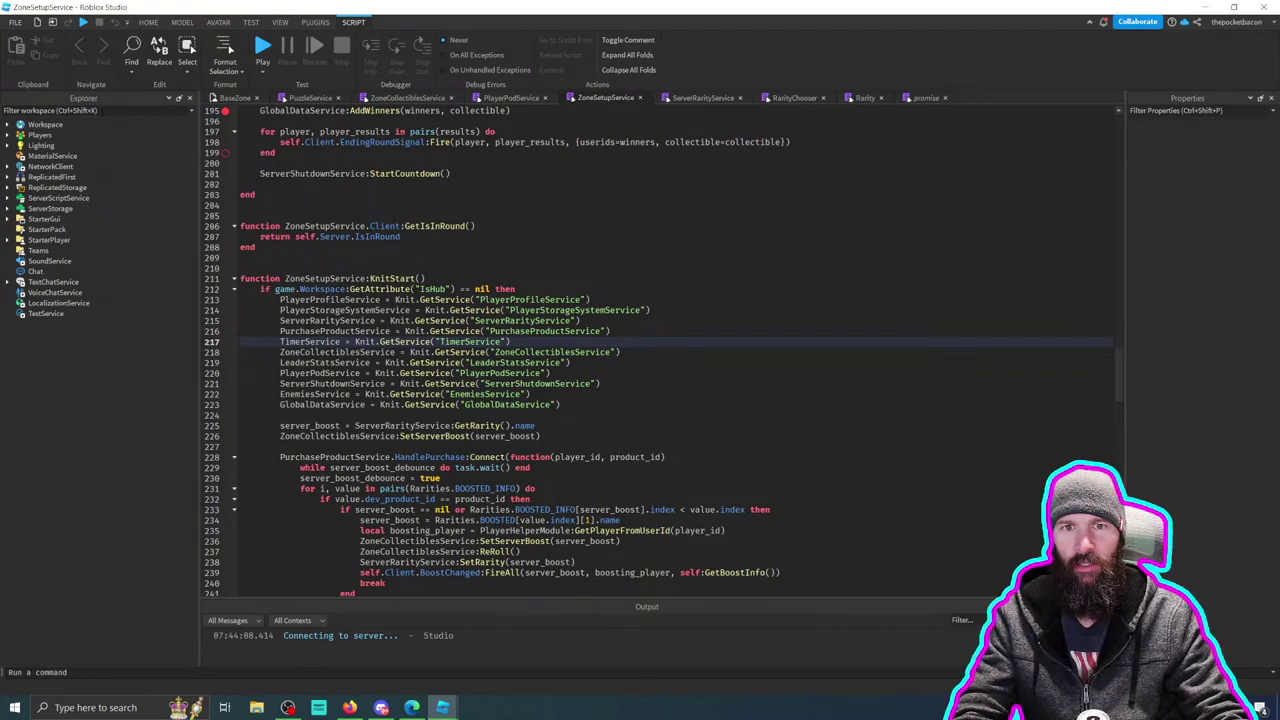
Step: Filter the Explorer by "quickstat" and open the QuickStatsController script
left_click(103, 111)
type("quickstat")
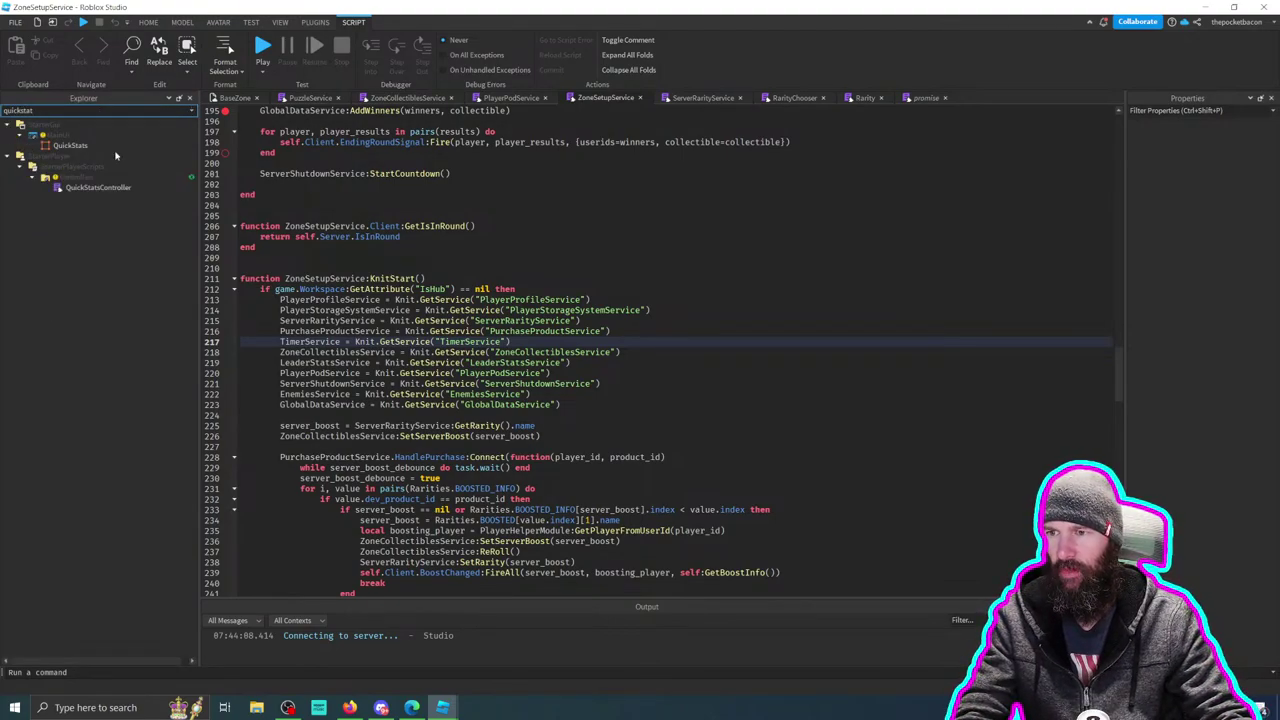
double_click(98, 187)
Step: Review QuickStatsController's code, including UpdateLevel's level and progress_scale parameters and the GoinChanged and XPChanged handlers in KnitStart
scroll(660, 350, "down", 13)
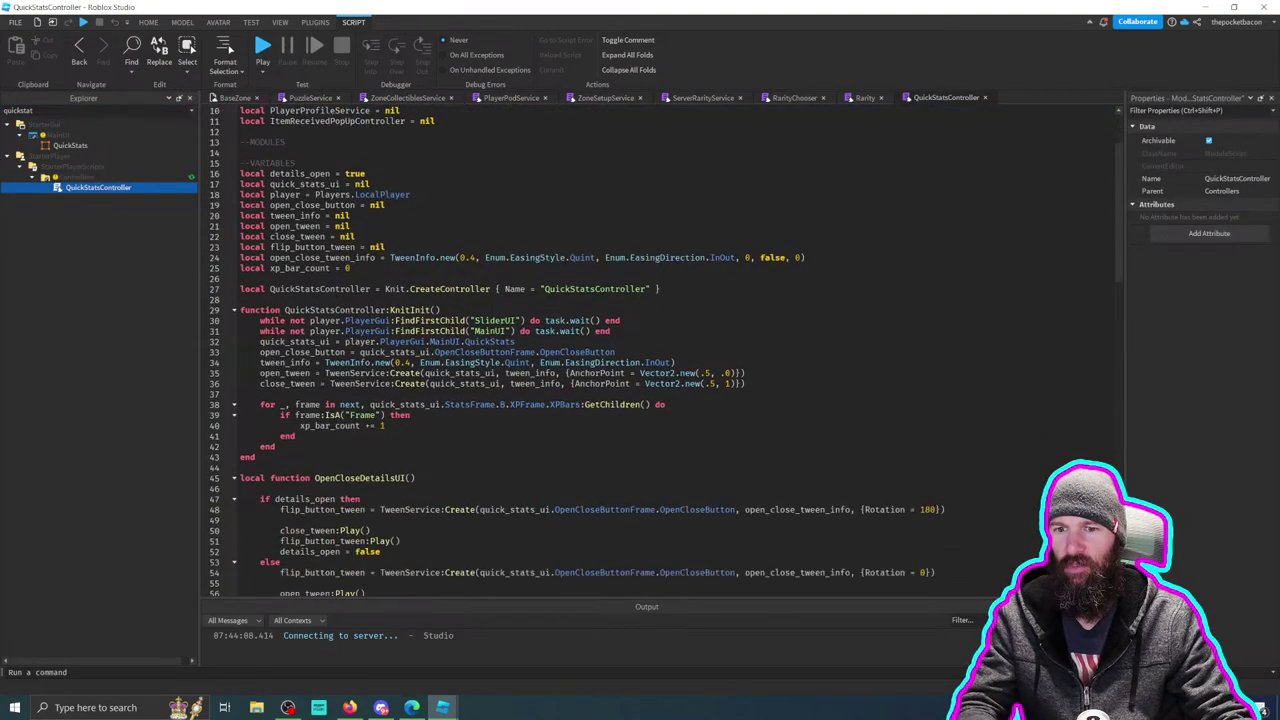
scroll(522, 352, "down", 5)
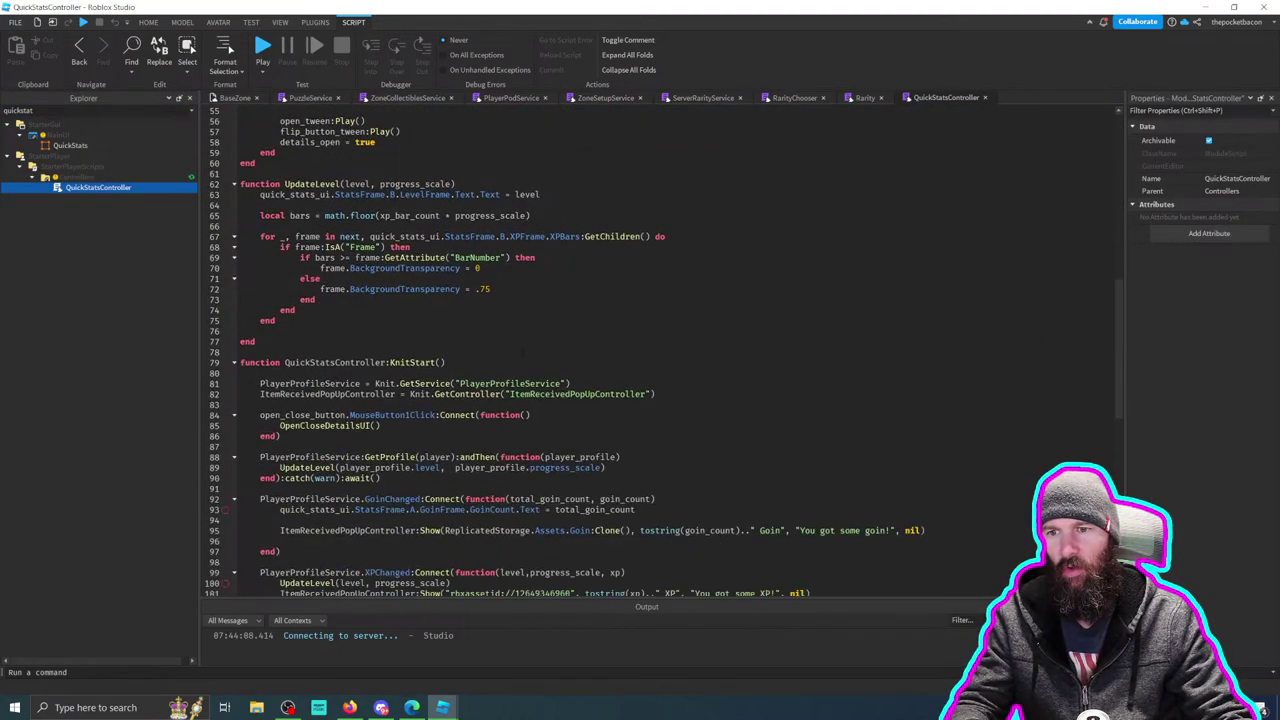
scroll(522, 353, "down", 4)
scroll(499, 295, "up", 3)
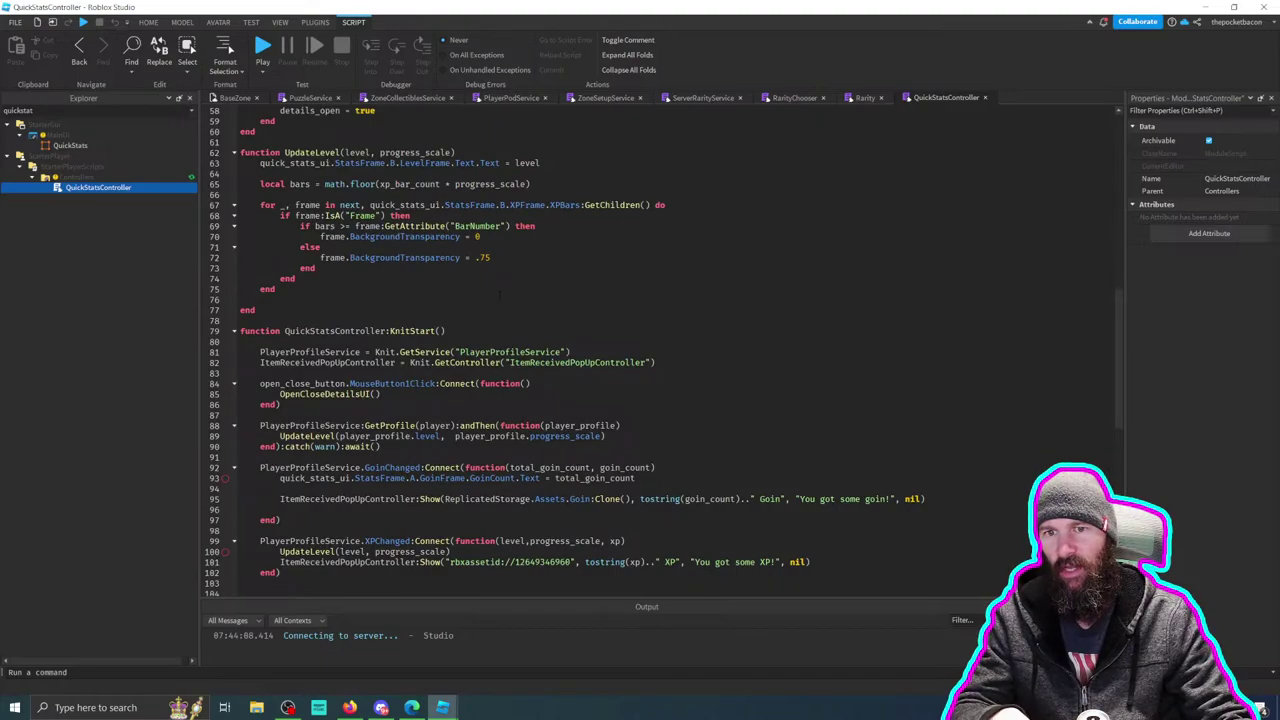
double_click(358, 153)
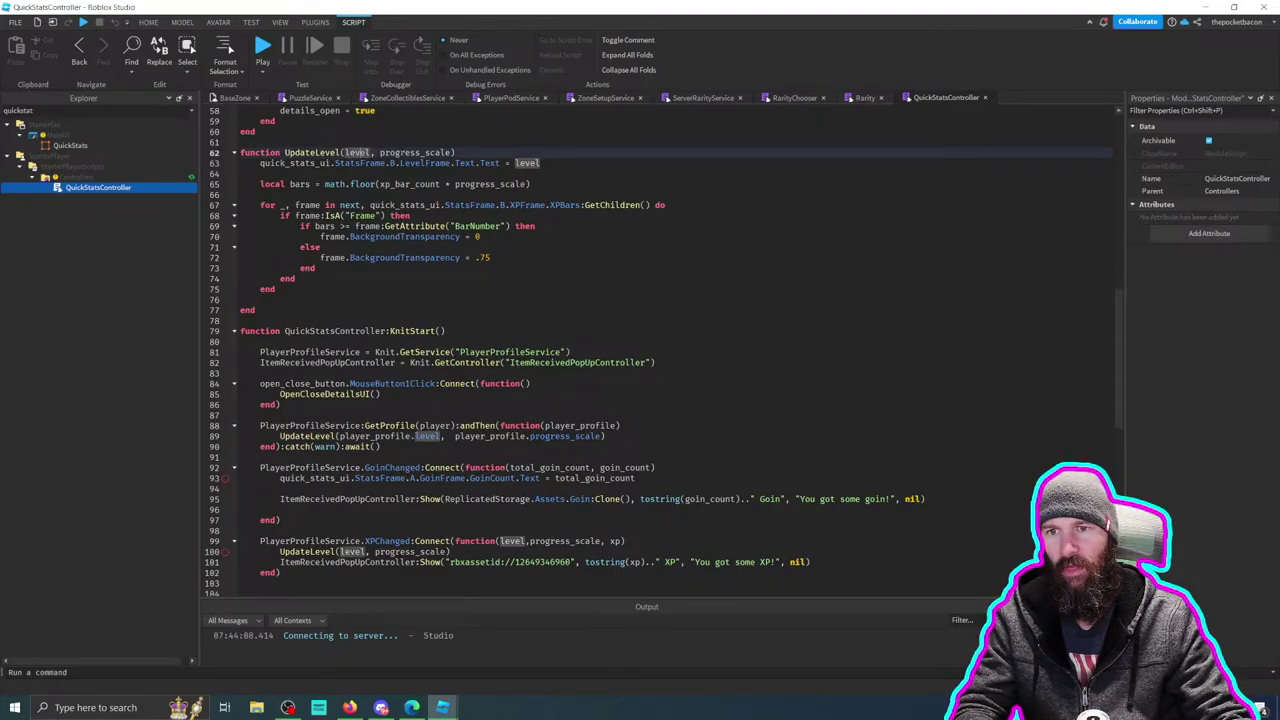
double_click(414, 153)
double_click(312, 152)
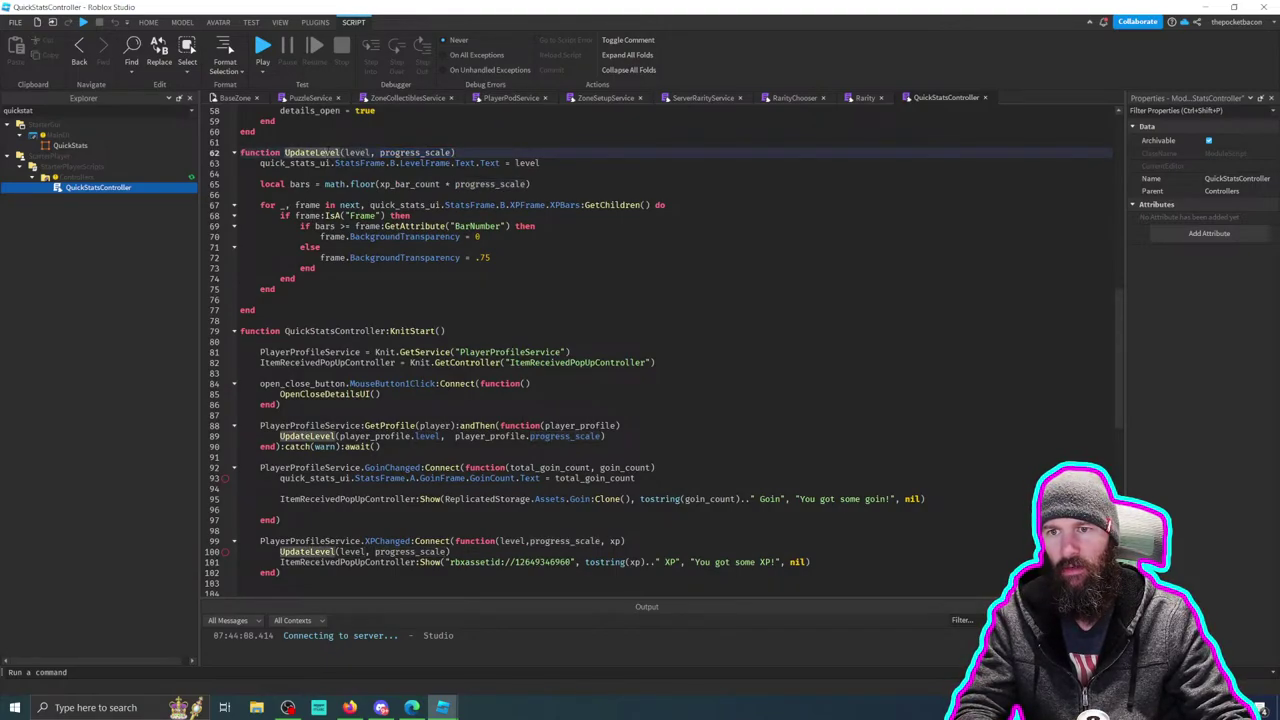
scroll(312, 152, "down", 4)
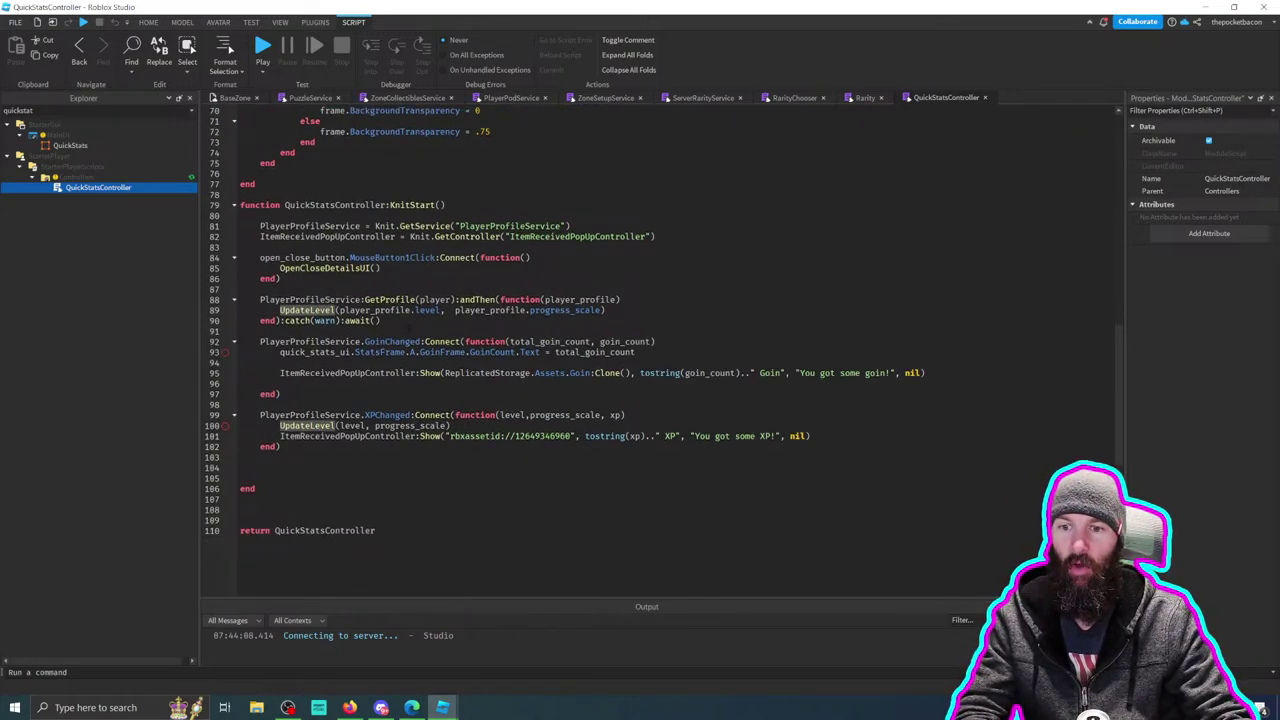
double_click(387, 414)
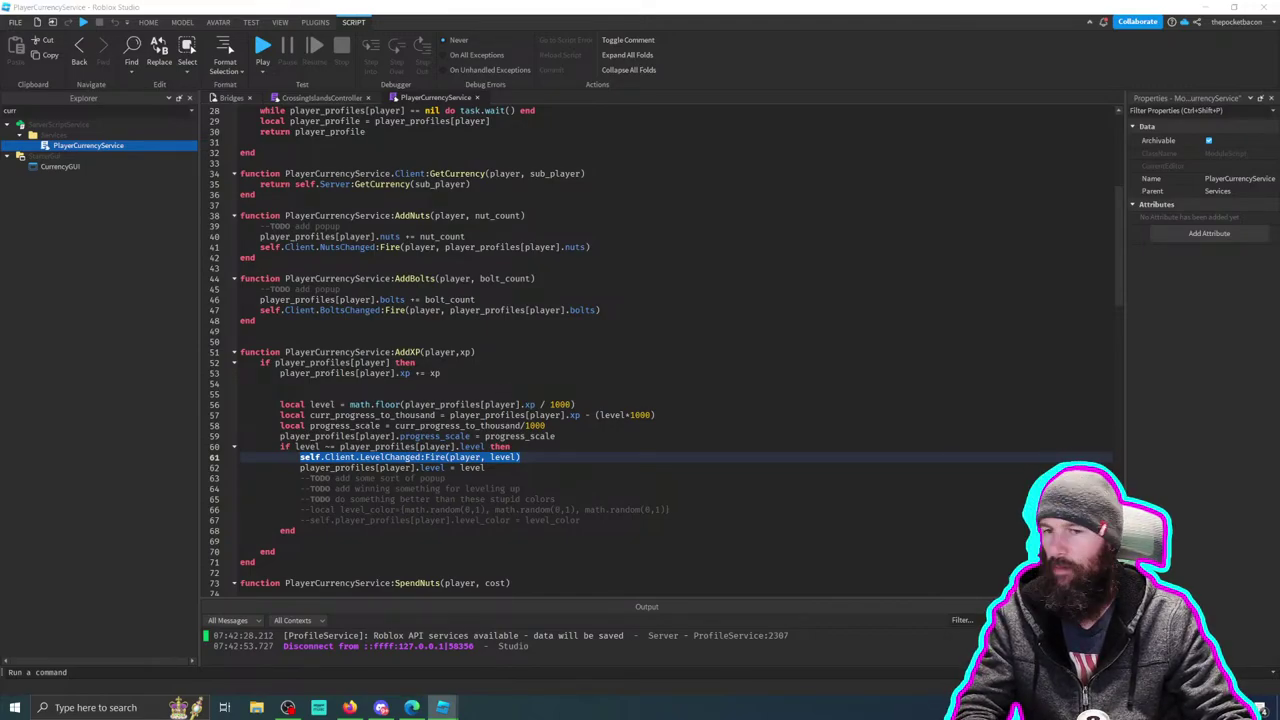
Step: In the Bridges PlayerCurrencyService, replace AddXP's body with the copied code that uses use_multiplier, GetLevel and XPChanged
scroll(484, 333, "up", 9)
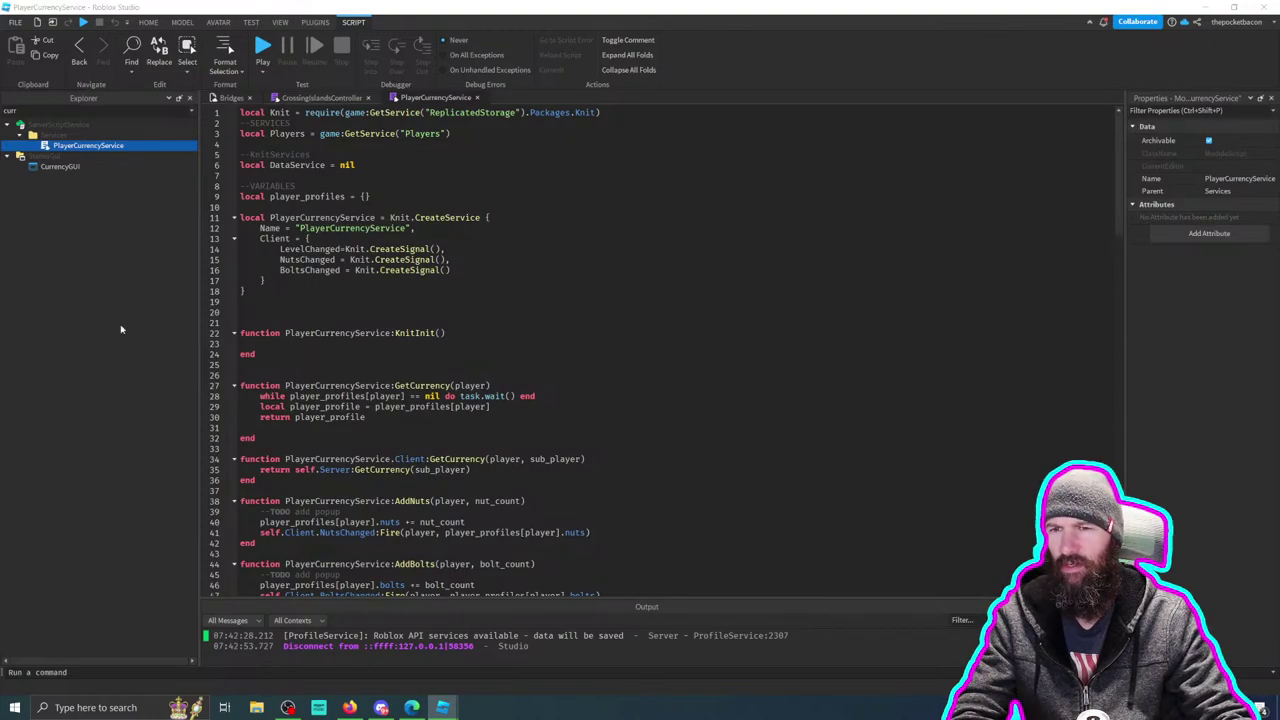
scroll(289, 333, "down", 7)
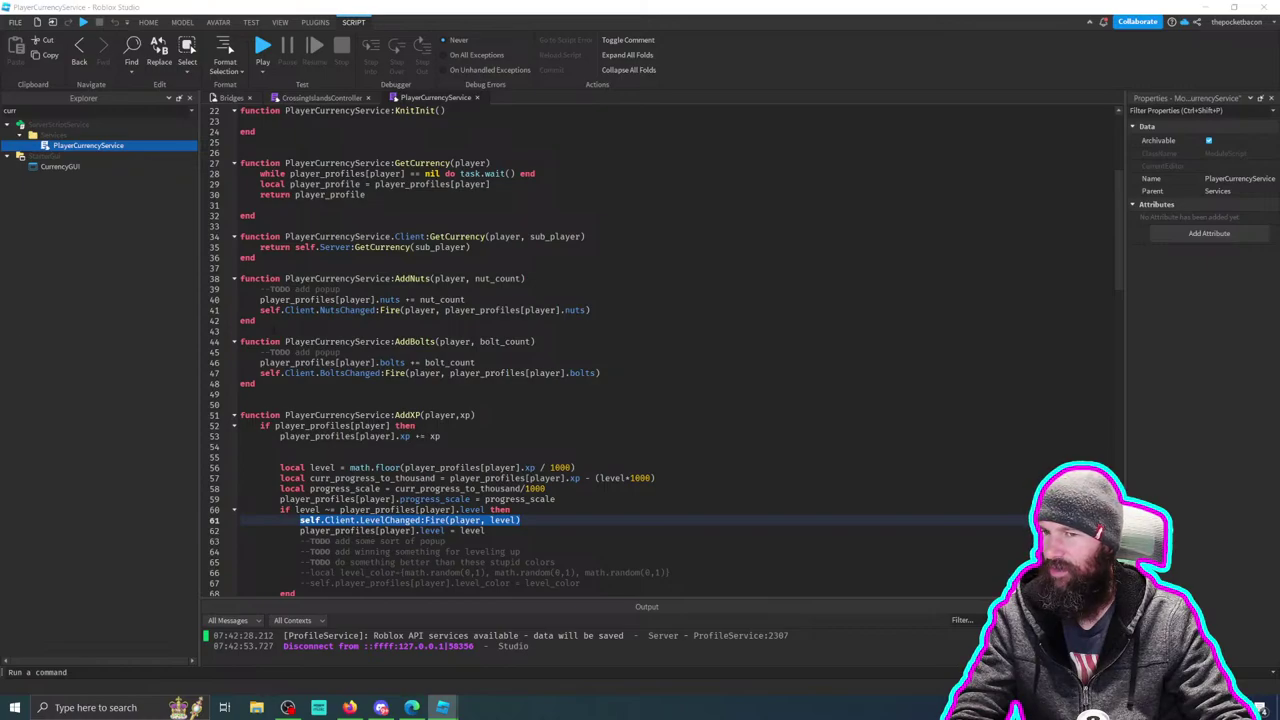
scroll(598, 436, "down", 4)
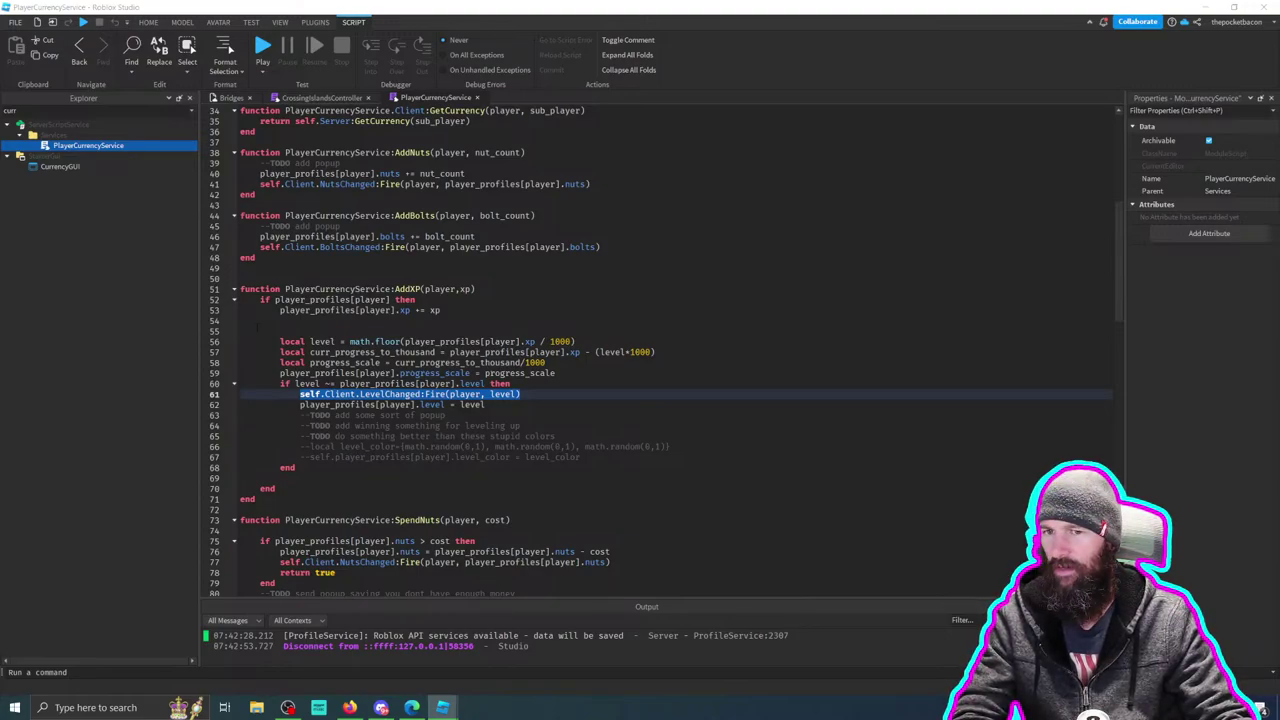
left_click_drag(260, 300, 280, 489)
type("if player_profiles[player] then         if use_multiplier == nil or use_multiplier then             local multiplier, multipliers = MultipliersService:GetMultiplier(player, rank)             xp = xp * multiplier         end         player_profiles[player].xp += xp           local level, curr_level_min, next_level_xp, next_level_up_xp =  GetLevel(math.floor(player_profiles[player].xp))         local curr_progress_to_thousand = player_profiles[player].xp - curr_level_min         local progress_scale = curr_progress_to_thousand/next_level_xp         player_profiles[player].progress_scale = progress_scale          self.Client.XPChanged:Fire(player, level,progress_scale, xp)         player_profiles[player].level = level          --TODO add winning something for leveling up         --TODO do something better than these stupid colors         --local level_color={math.random(0,1), math.random(0,1), math.random(0,1)}         --self.player_profiles[player].level_color = level_color       end")
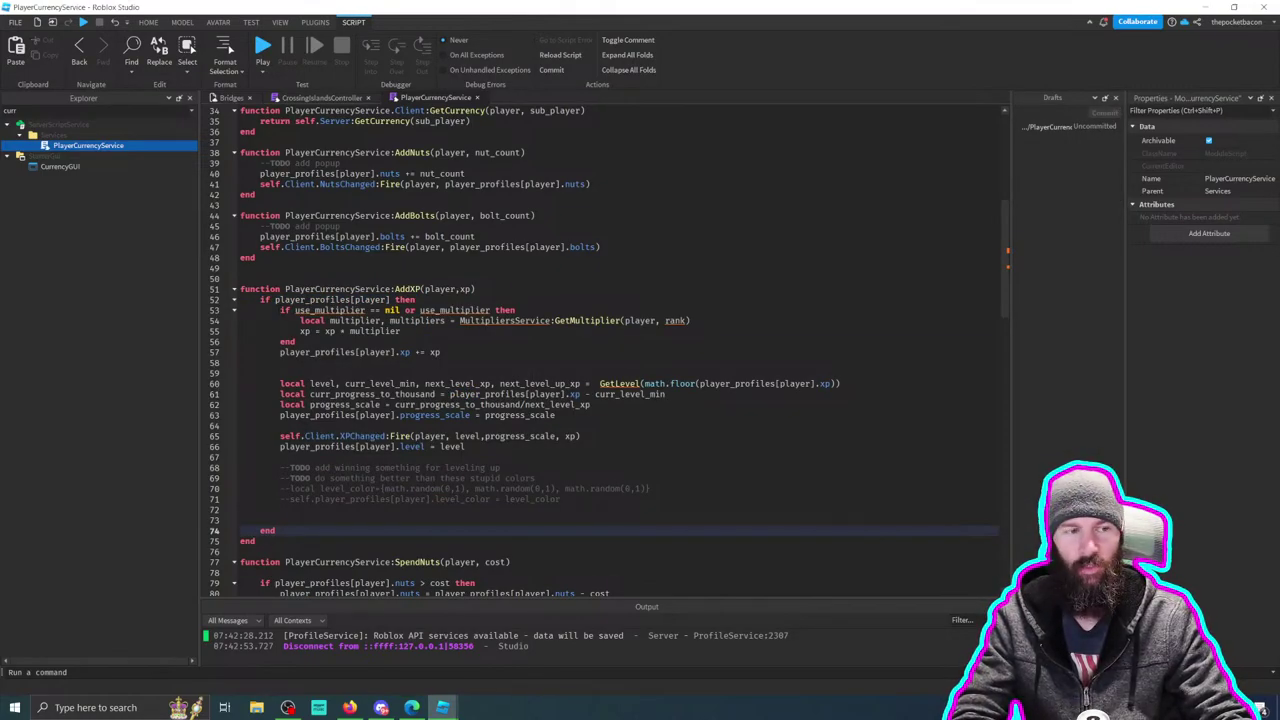
left_click_drag(241, 310, 241, 362)
left_click(654, 311)
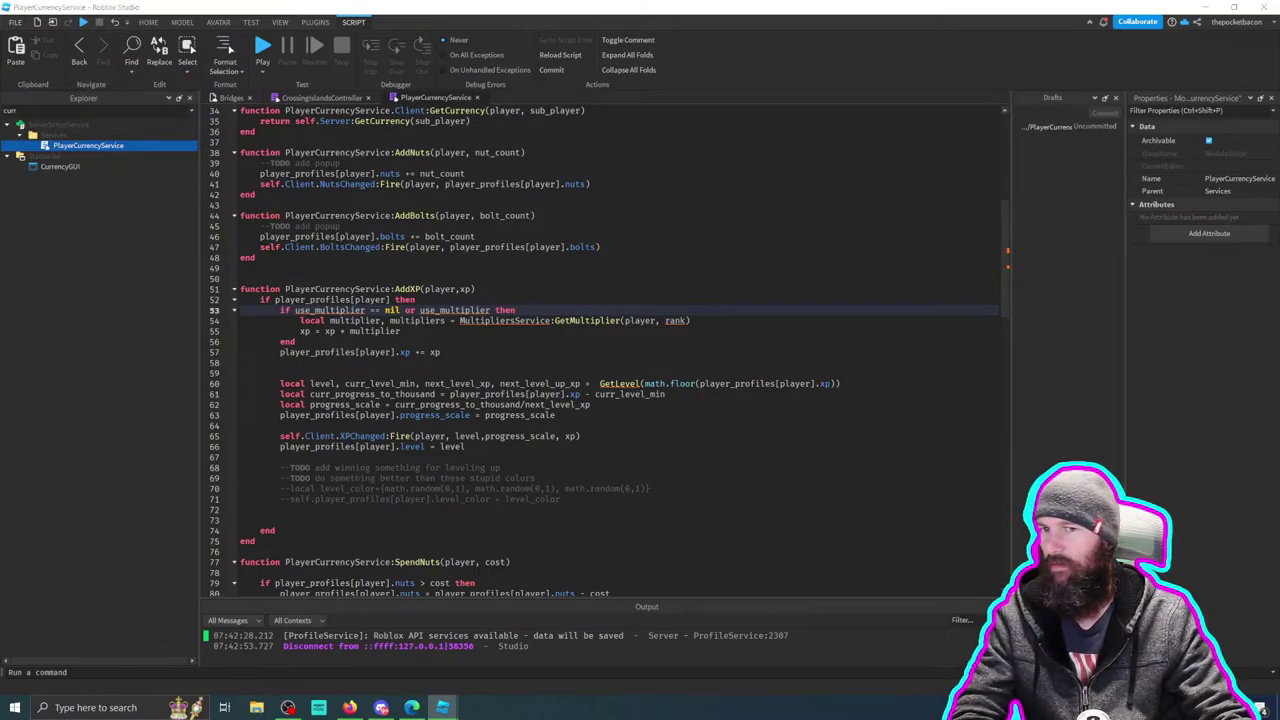
Step: Replace the body of AddNuts with the copied goin code that applies the multiplier and fires GoinChanged
scroll(588, 287, "up", 5)
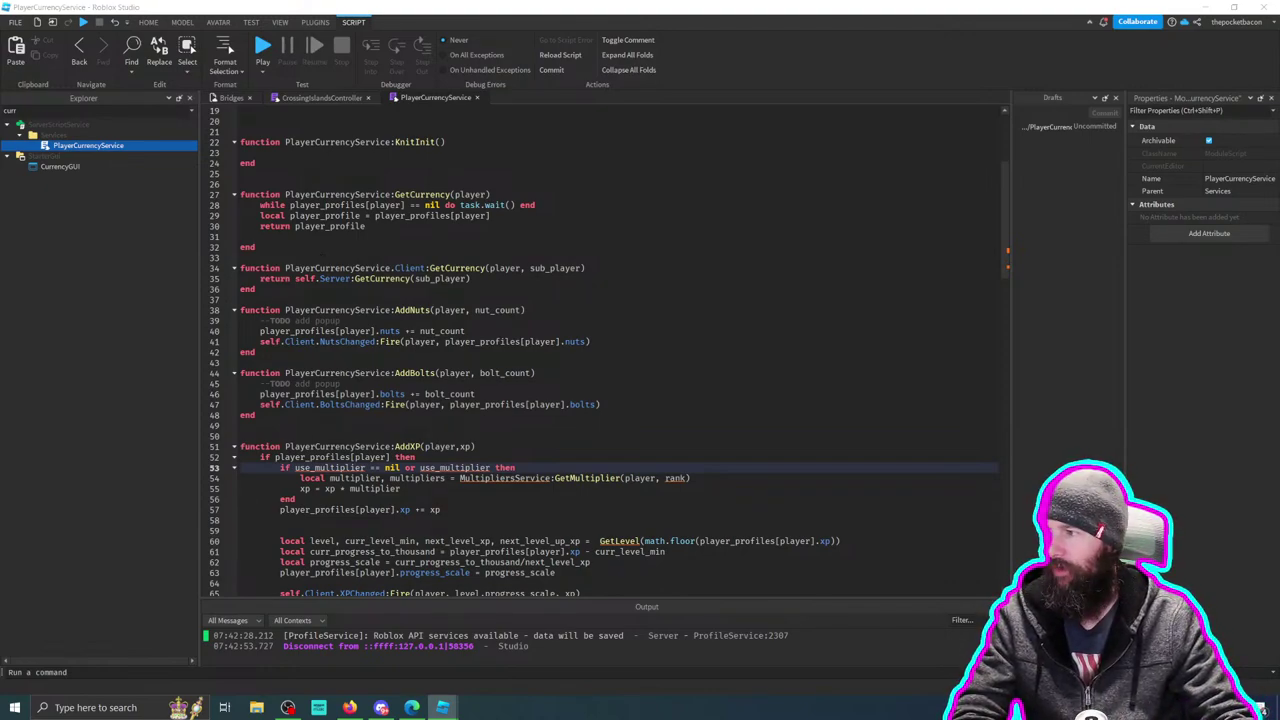
left_click(607, 258)
scroll(620, 300, "up", 2)
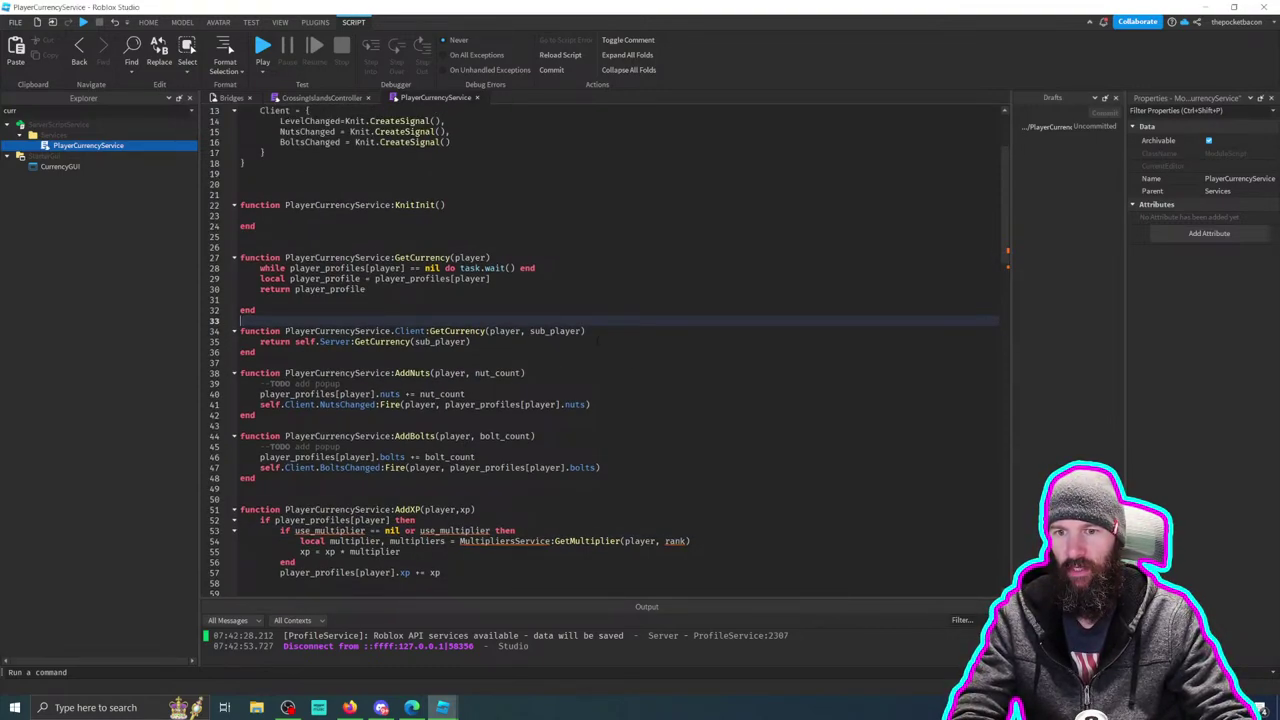
scroll(620, 300, "down", 2)
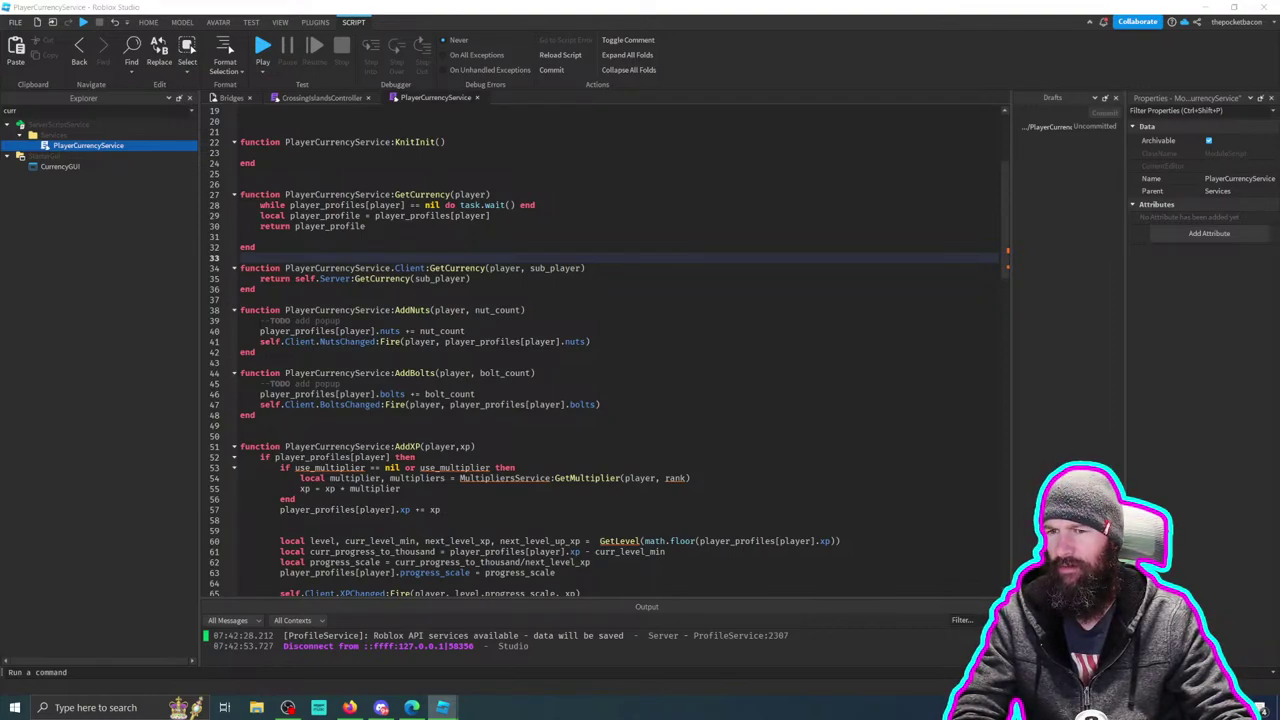
left_click_drag(260, 321, 592, 342)
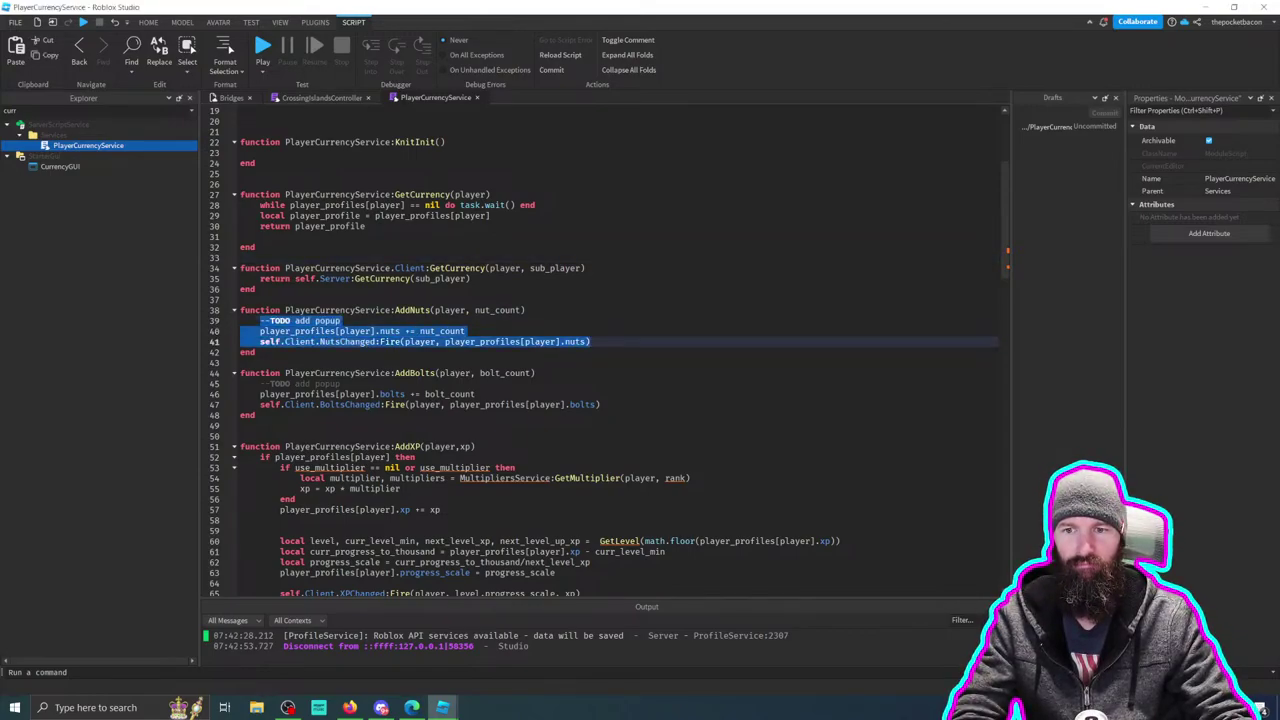
type("if use_multiplier == nil or use_multiplier then \t\tlocal multiplier, multipliers = MultipliersService:GetMultiplier(player, rank) \t\tgoin_count = goin_count * multiplier \tend \tplayer_profiles[player].goins += goin_count \tself.Client.GoinChanged:Fire(player, player_profiles[player].goins, goin_count)")
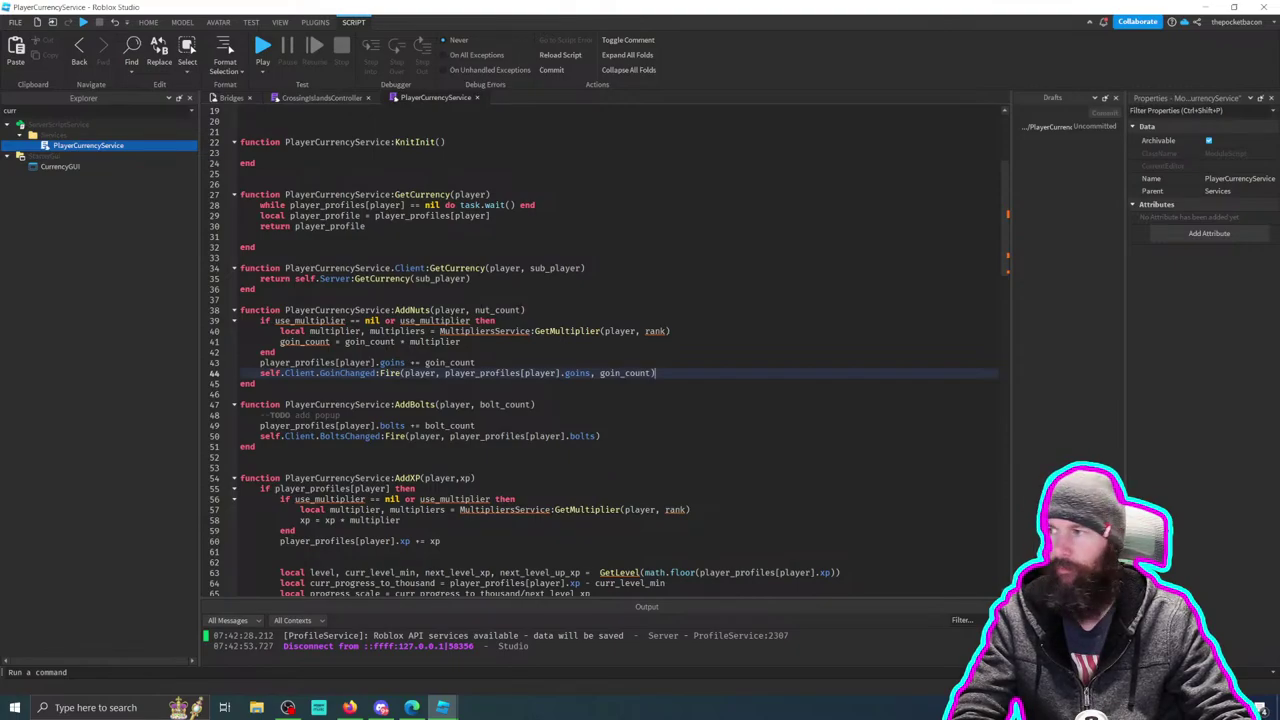
left_click(521, 310)
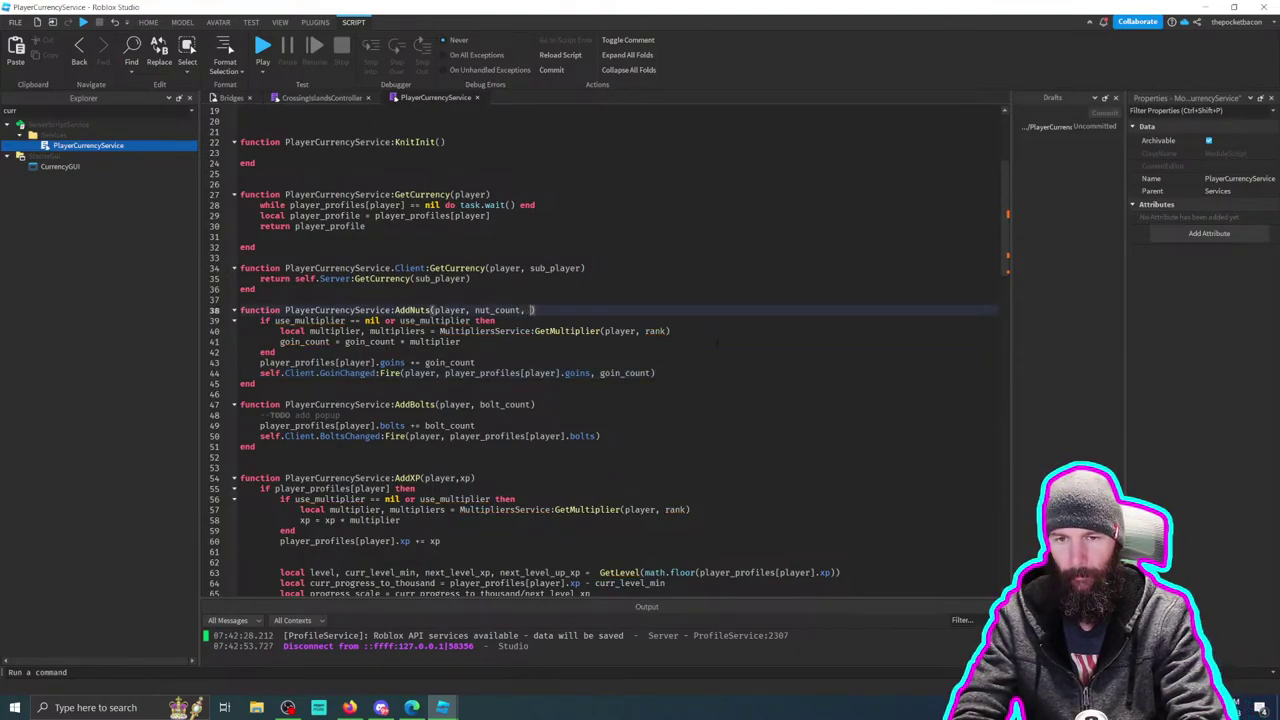
type(", use_m")
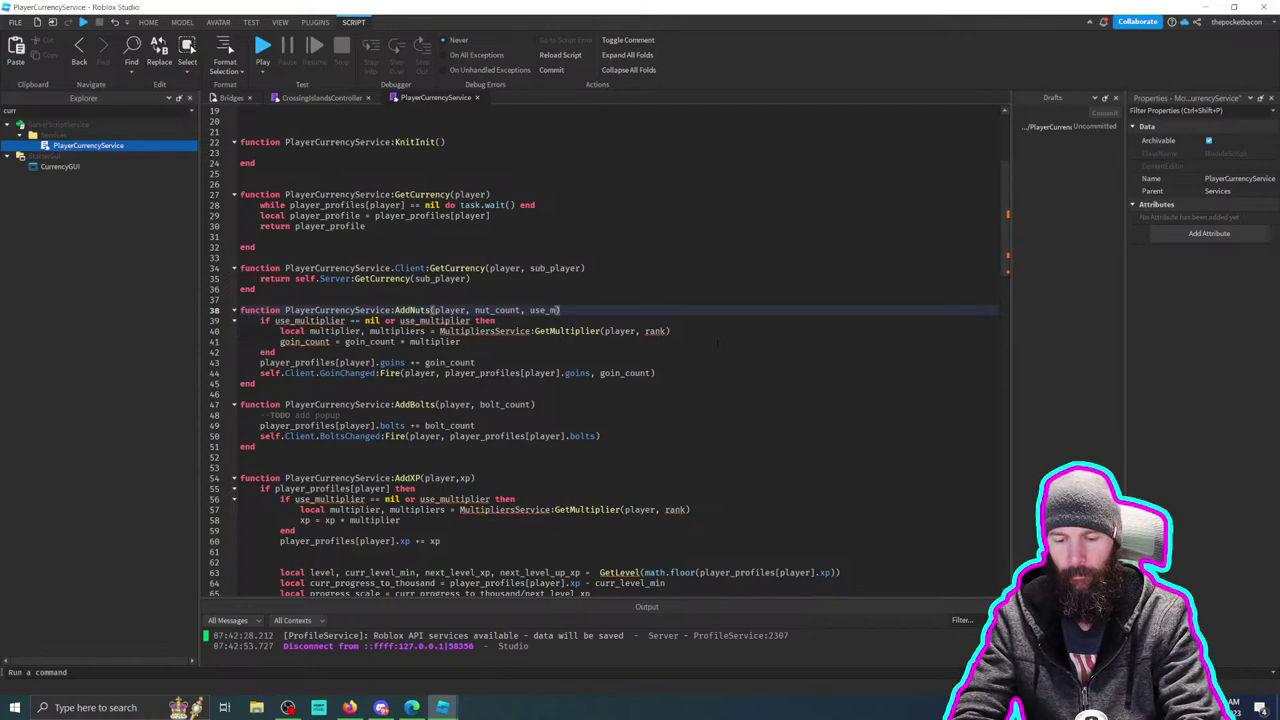
type("ultiplier")
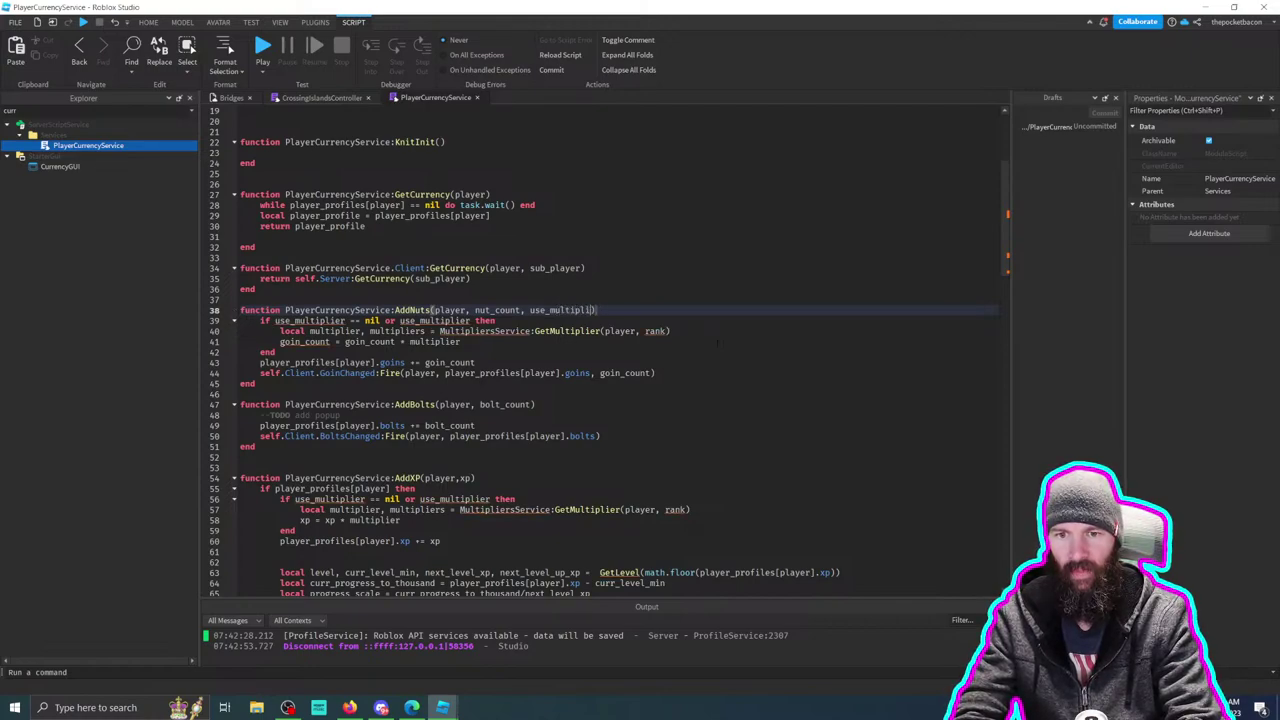
key("BackSpace")
key("BackSpace")
key("BackSpace")
key("BackSpace")
key("BackSpace")
key("BackSpace")
key("BackSpace")
key("BackSpace")
key("BackSpace")
key("BackSpace")
key("BackSpace")
key("BackSpace")
key("BackSpace")
key("BackSpace")
key("BackSpace")
key("BackSpace")
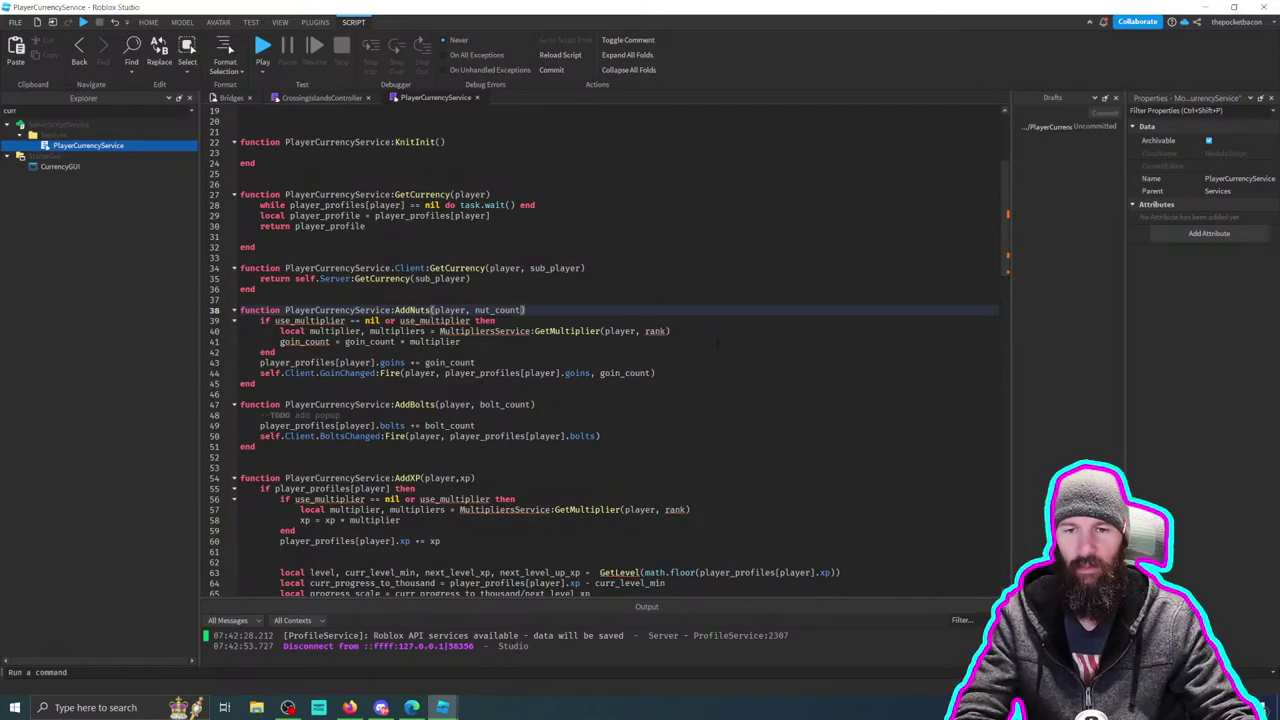
Step: Remove the use_multiplier condition and its closing end from AddNuts, and outdent the two multiplier lines
left_click_drag(497, 321, 238, 352)
key("BackSpace")
key("BackSpace")
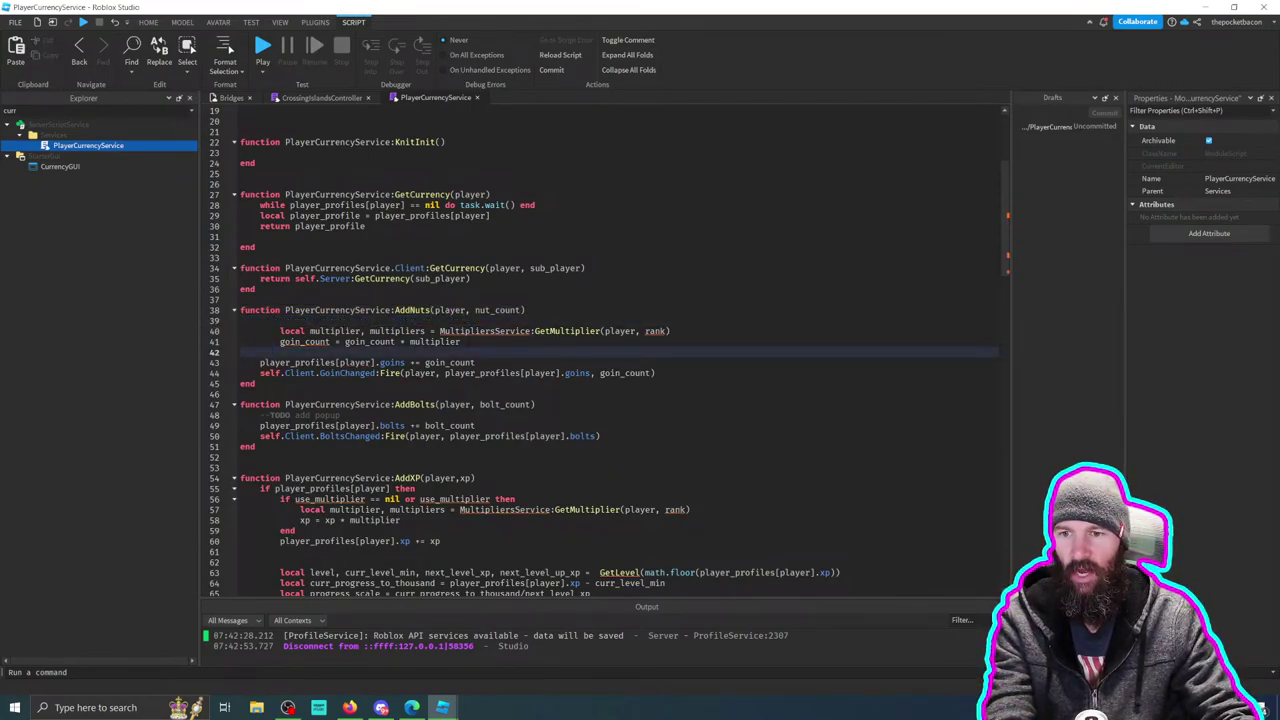
key("Up")
key("Up")
key("shift+Tab")
key("Down")
key("shift+Tab")
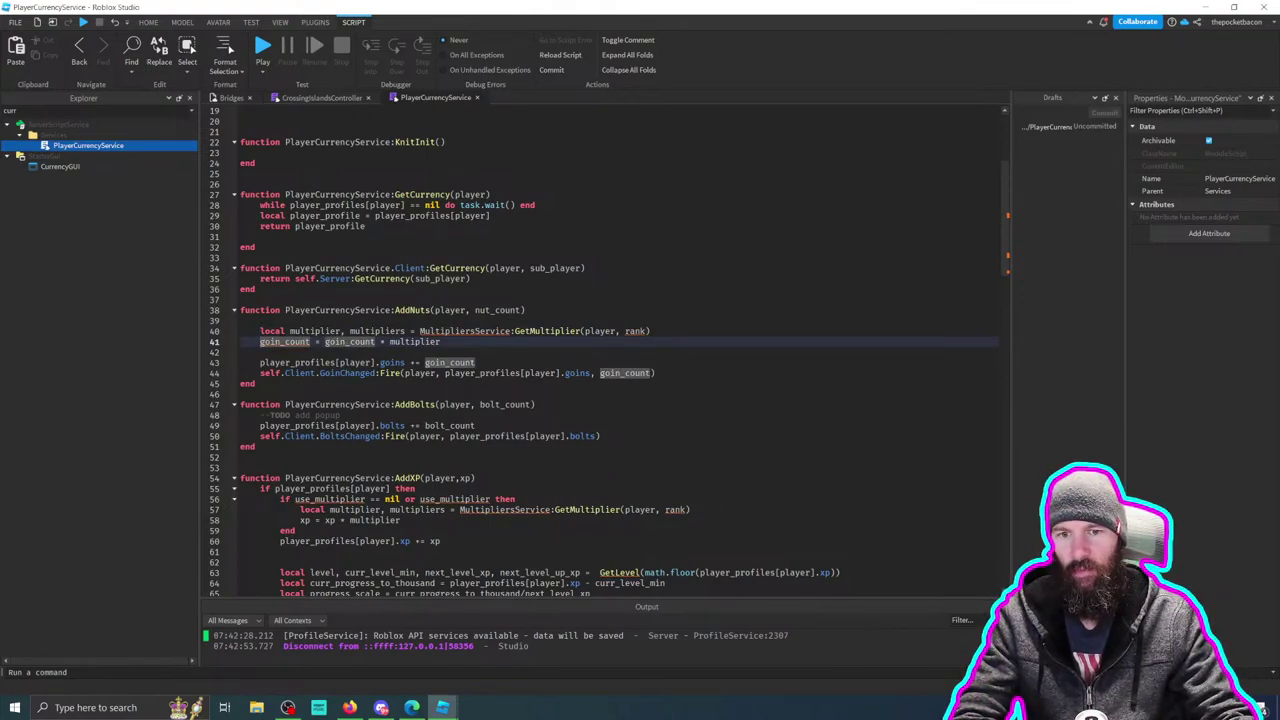
Step: Remove the rank argument from the GetMultiplier call in AddNuts so only player is passed
double_click(635, 332)
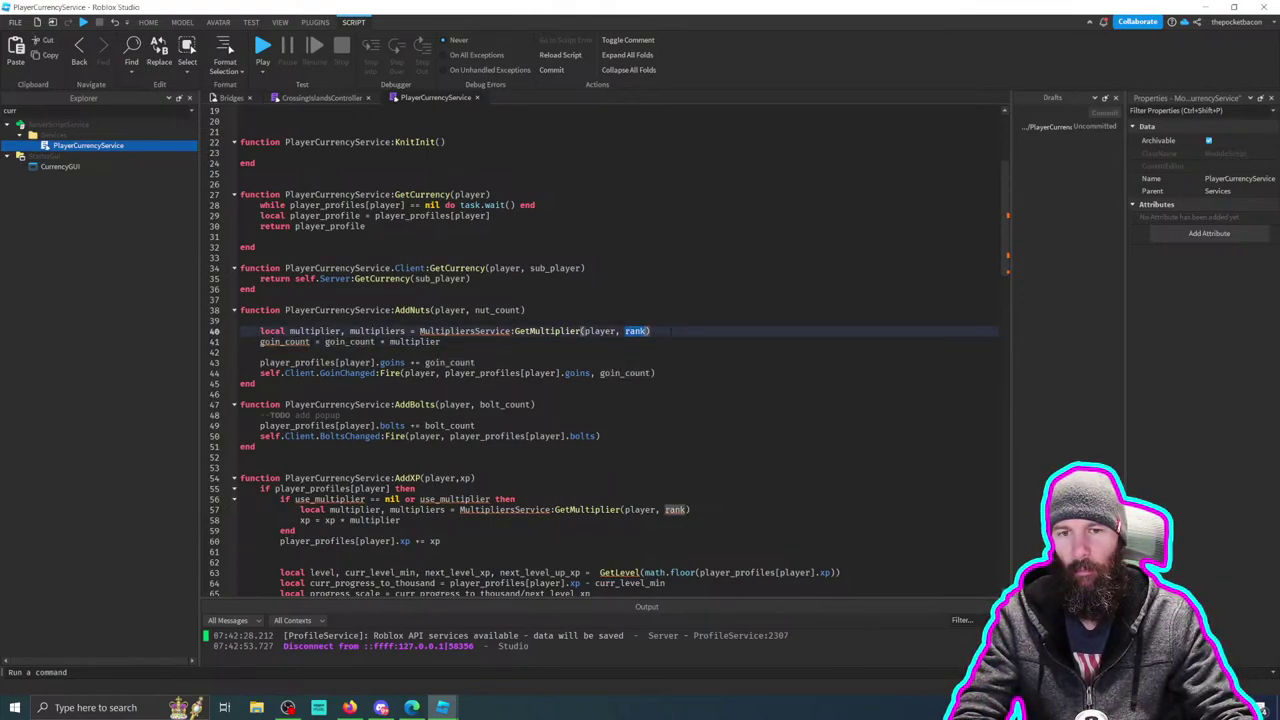
key("BackSpace")
key("BackSpace")
key("BackSpace")
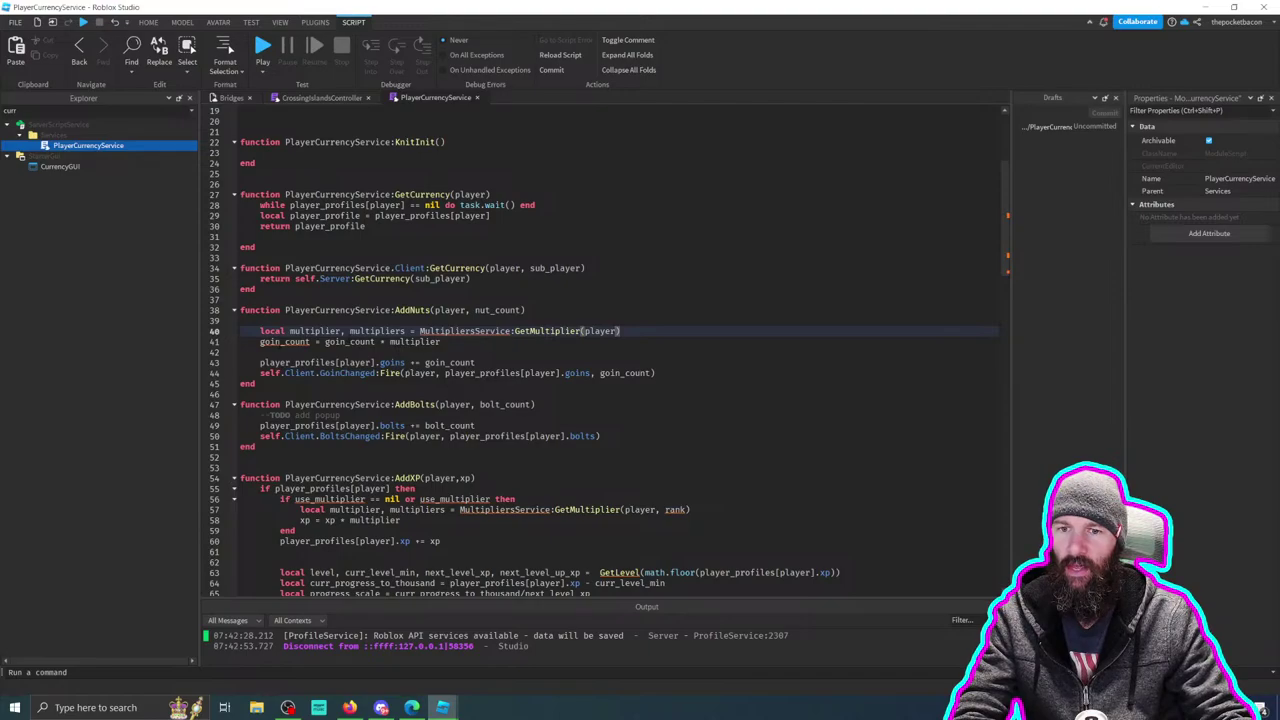
Step: Replace both goin_count references in AddNuts' multiplication line with nut_count
double_click(286, 342)
double_click(498, 310)
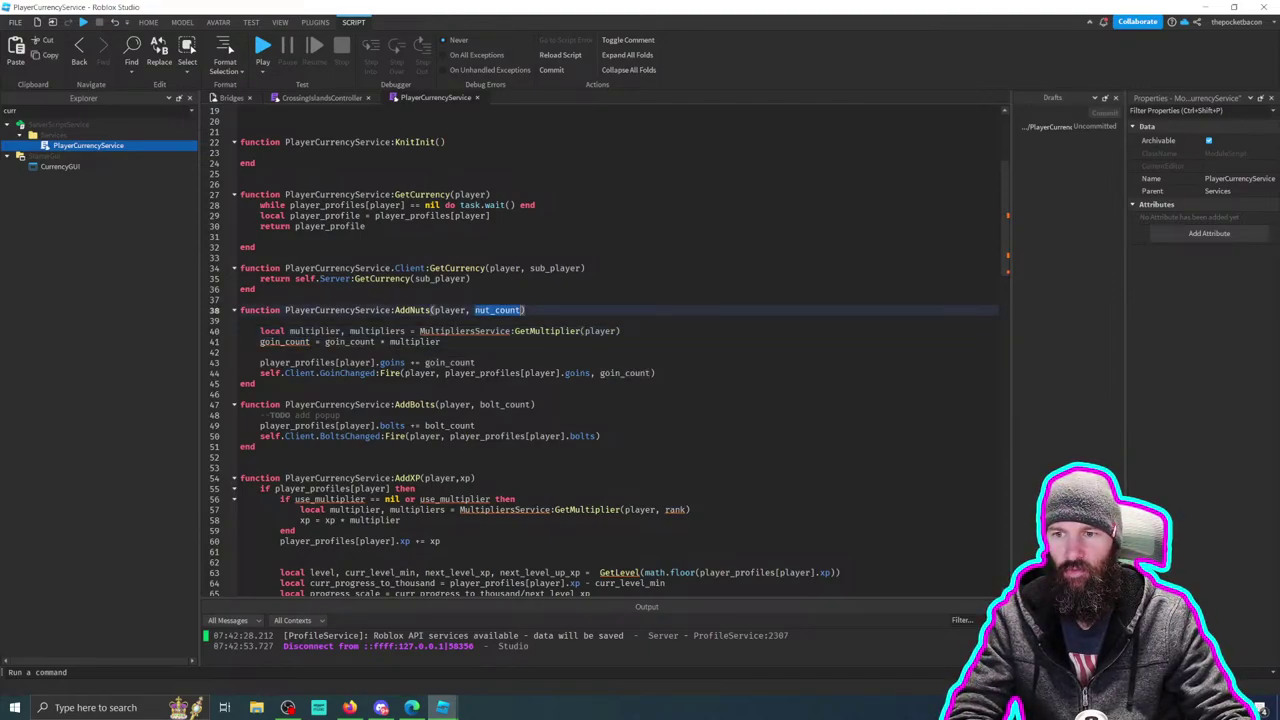
key("ctrl+c")
double_click(285, 341)
key("ctrl+v")
double_click(347, 341)
key("ctrl+v")
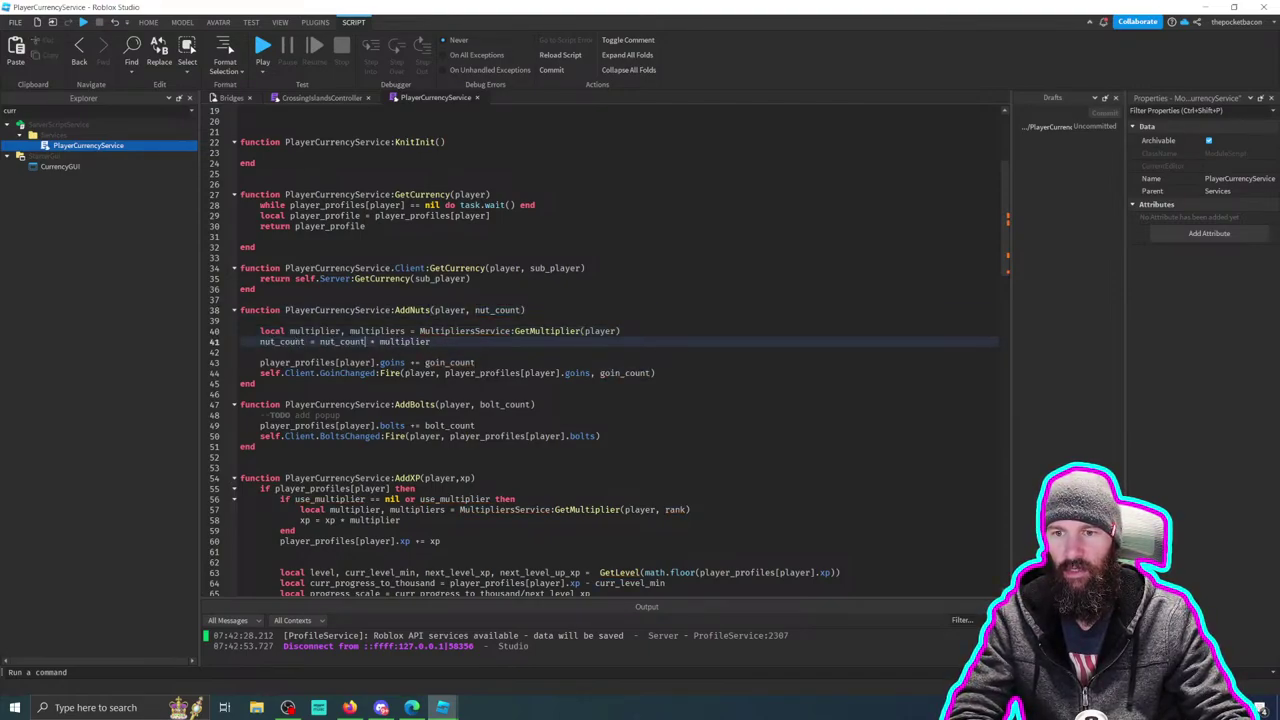
Step: Change the profile increment line in AddNuts to add nut_count to the player's nuts
double_click(449, 362)
key("ctrl+v")
double_click(393, 362)
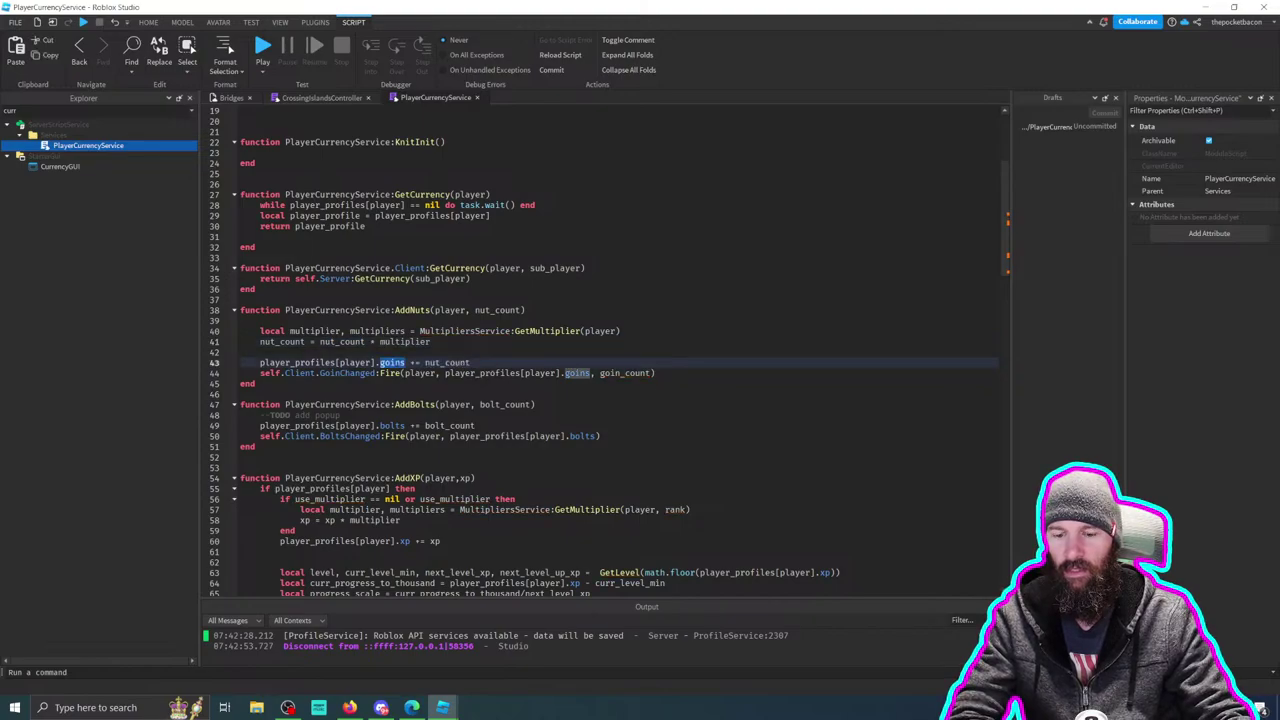
type("nuts")
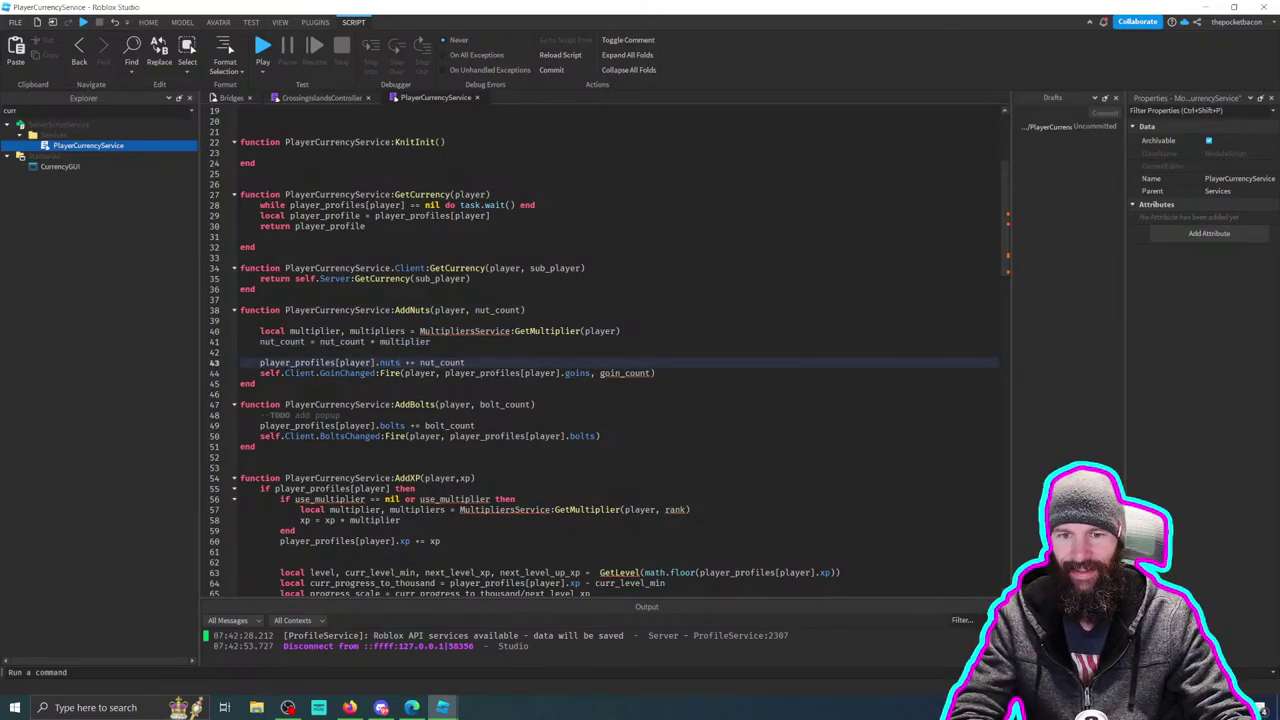
Step: Change the client event line in AddNuts to fire NutsChanged with the player's nuts and nut_count
double_click(625, 373)
key("ctrl+v")
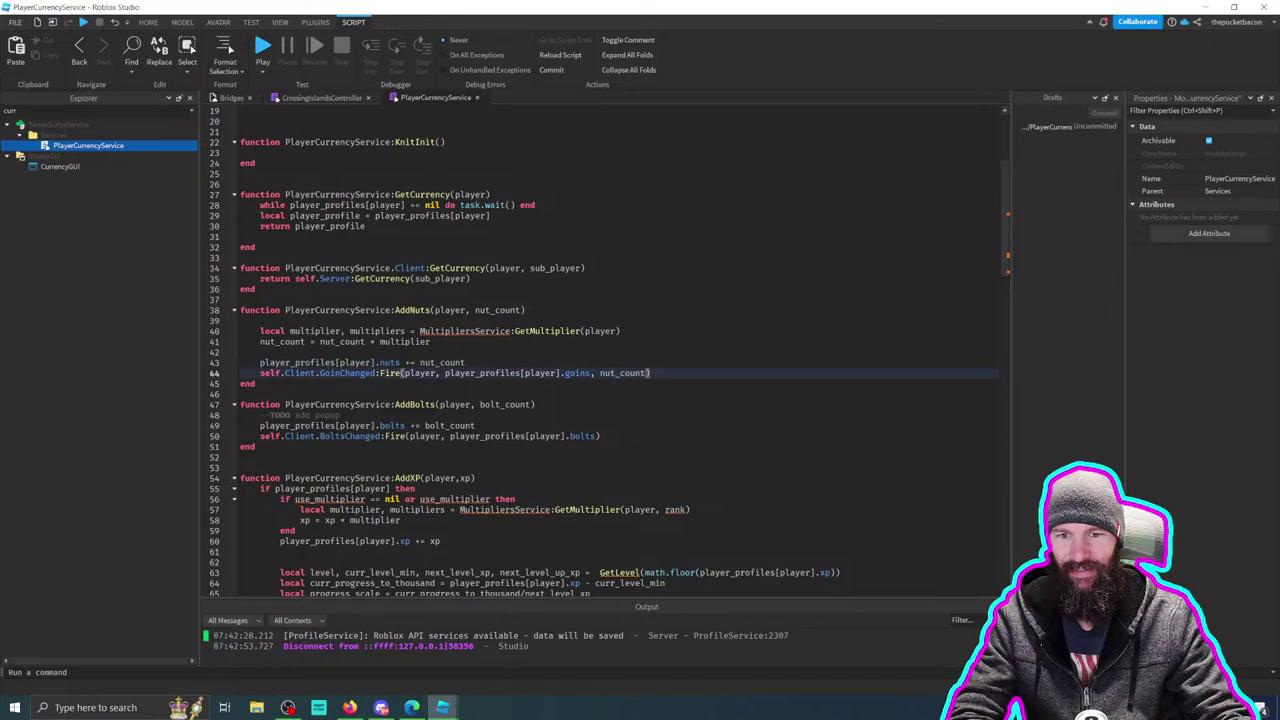
double_click(577, 373)
type("nuts")
left_click(655, 334)
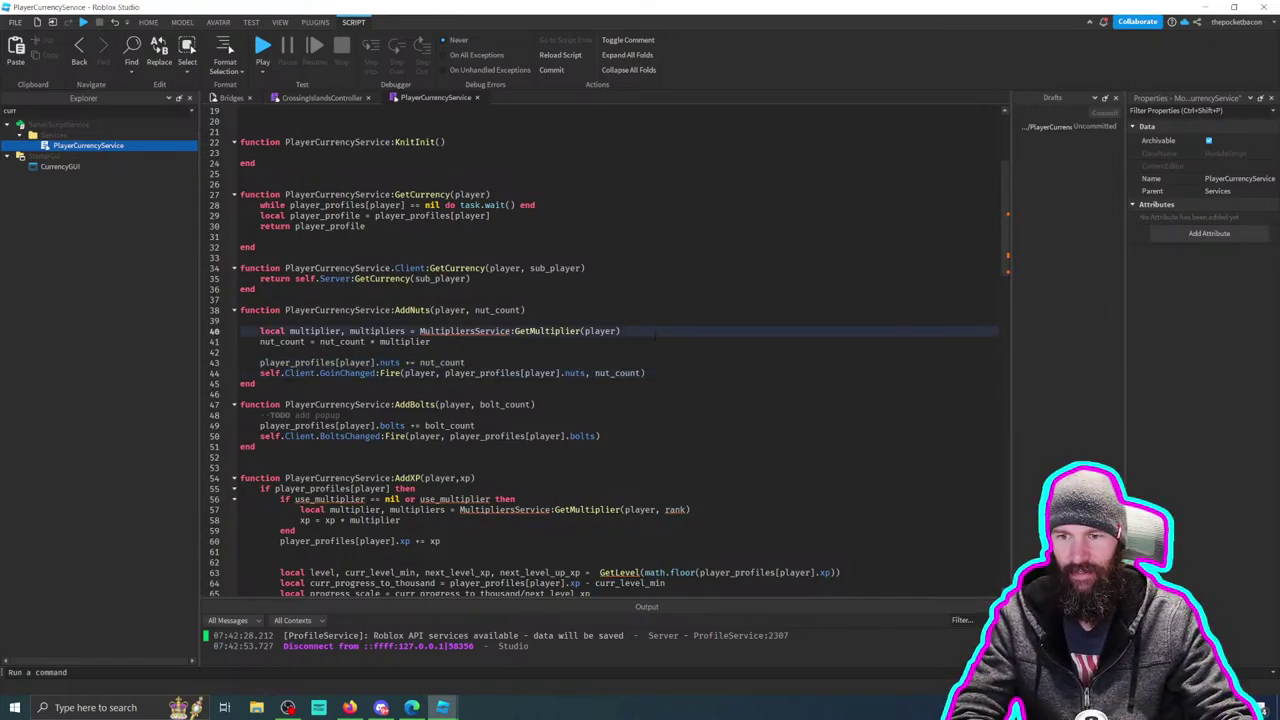
left_click_drag(340, 373, 320, 373)
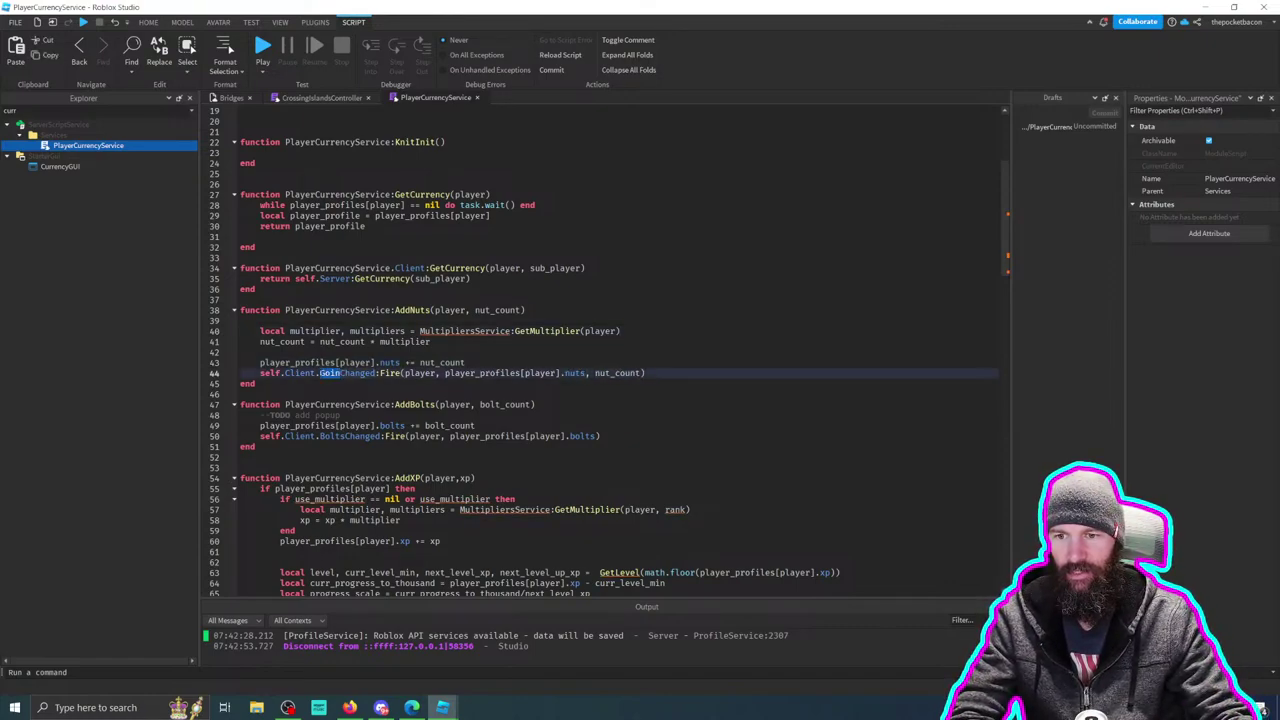
type("Nuts")
left_click(608, 366)
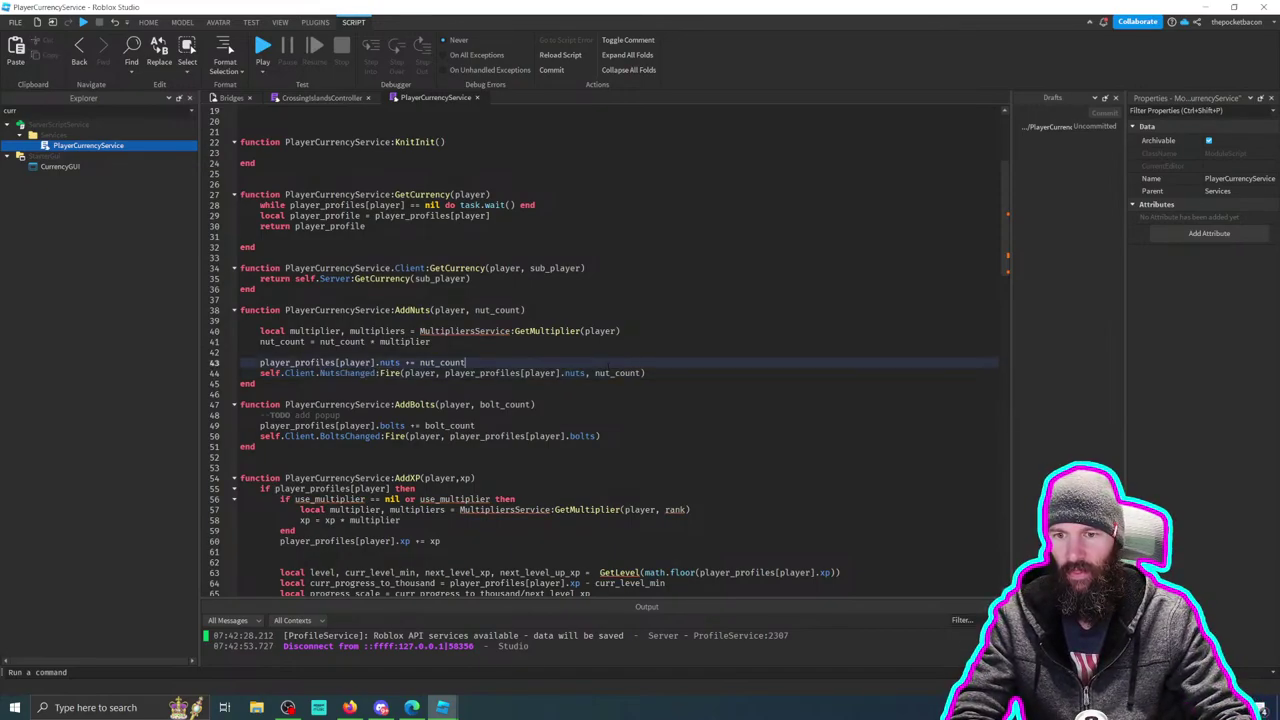
Step: Replace the three-line body of AddBolts with a copy of the AddNuts body
scroll(230, 403, "down", 2)
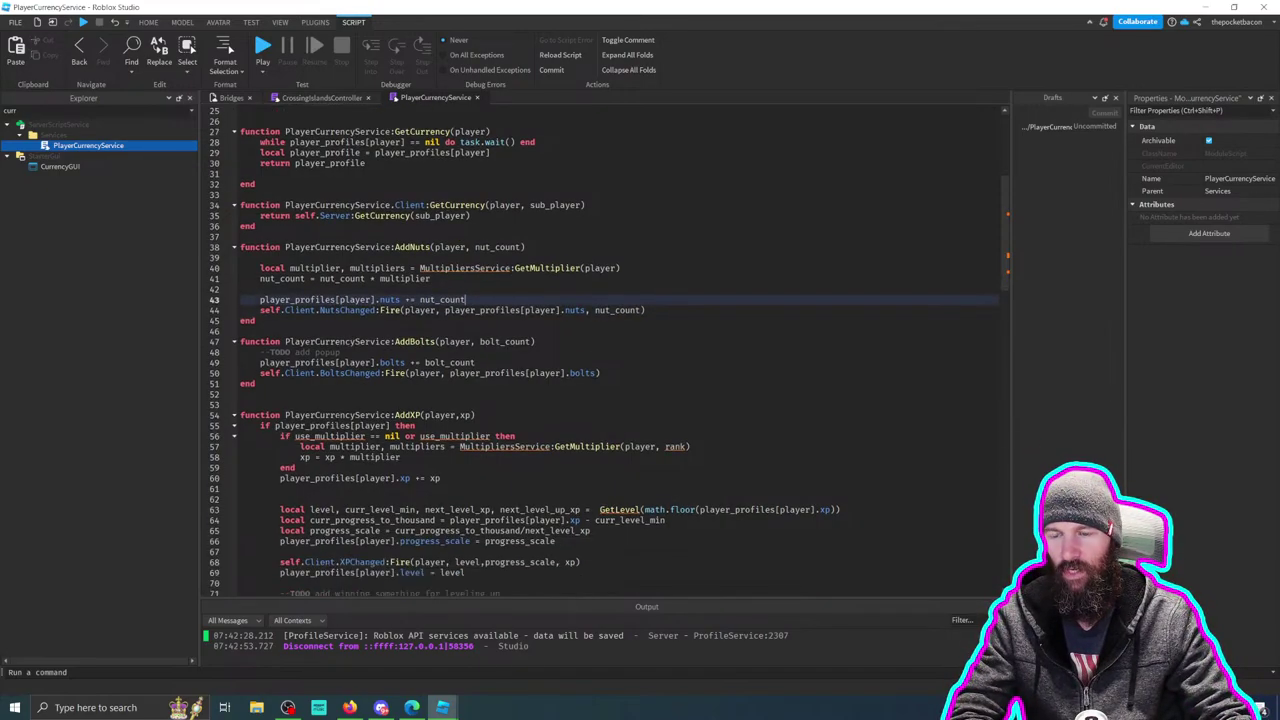
left_click_drag(260, 352, 600, 373)
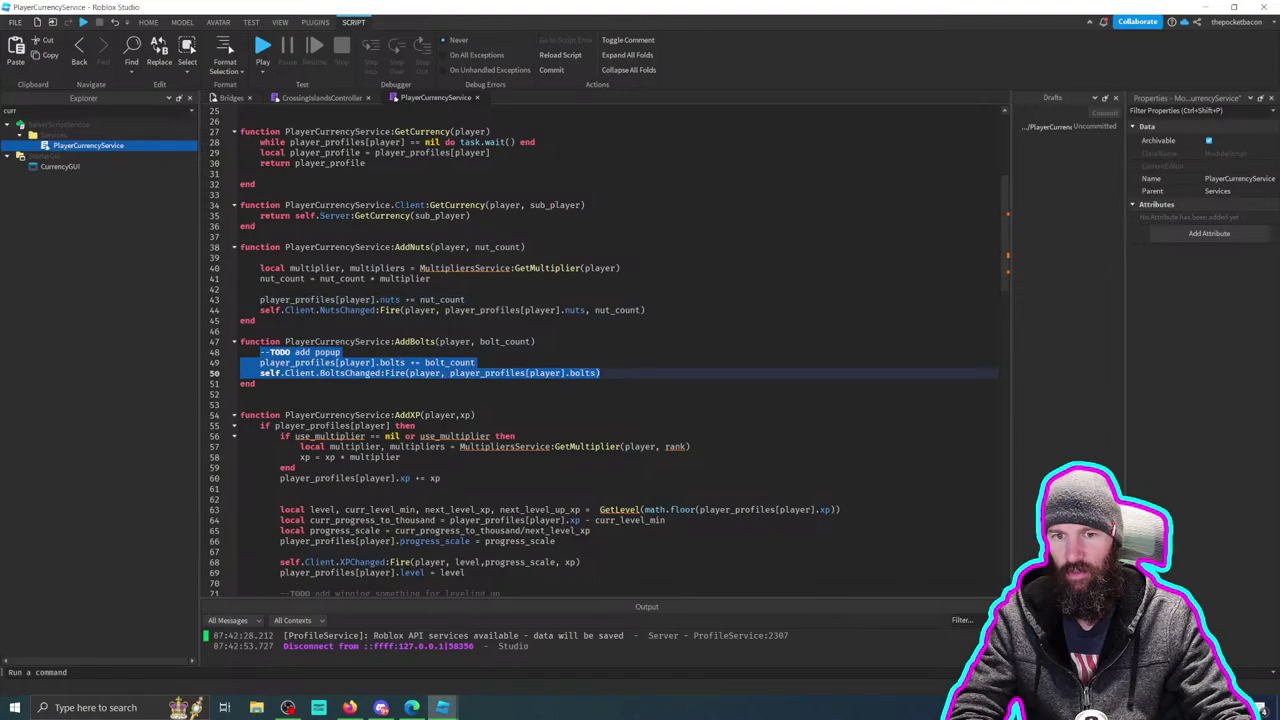
type("nut_count")
key("ctrl+z")
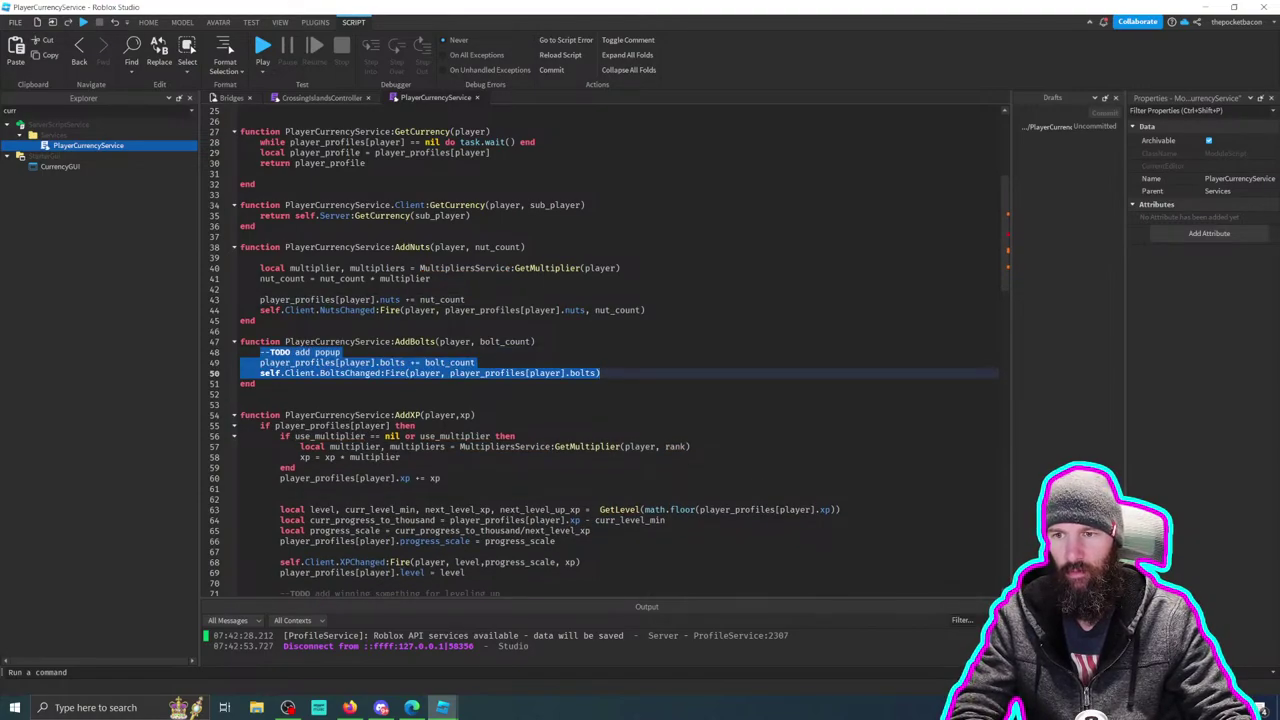
left_click_drag(260, 268, 673, 307)
key("ctrl+c")
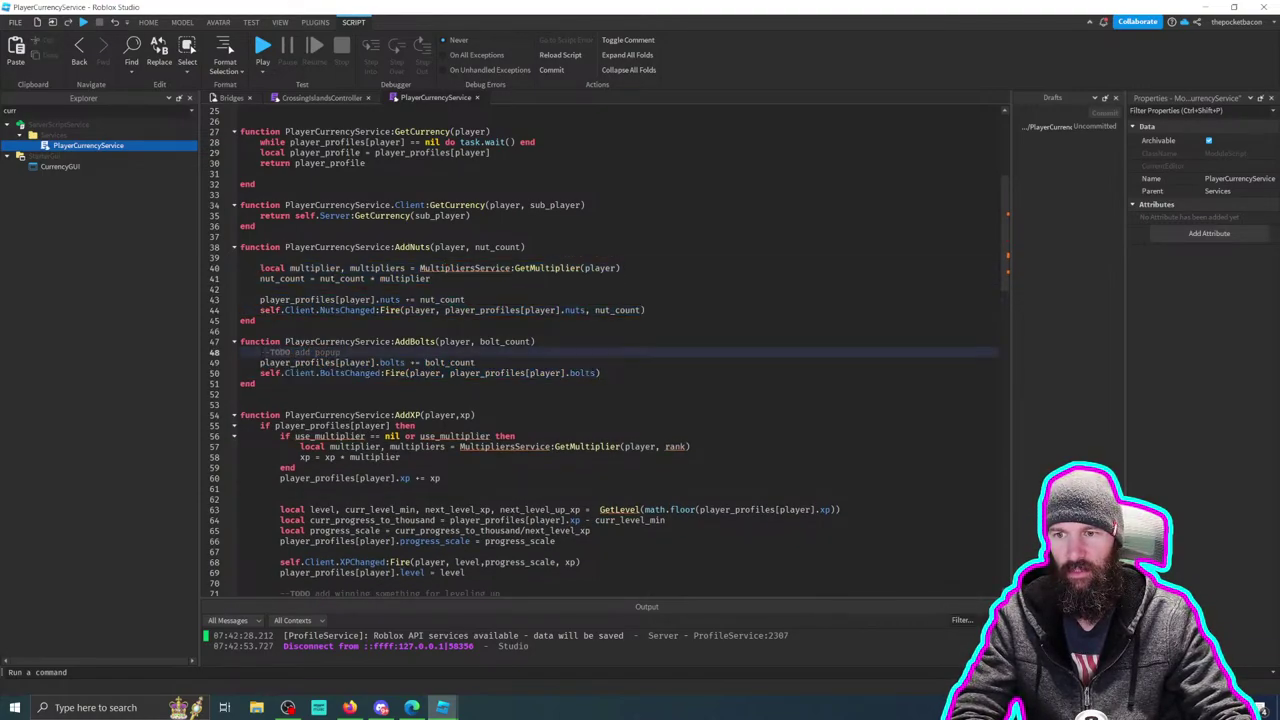
left_click_drag(260, 352, 600, 373)
key("ctrl+v")
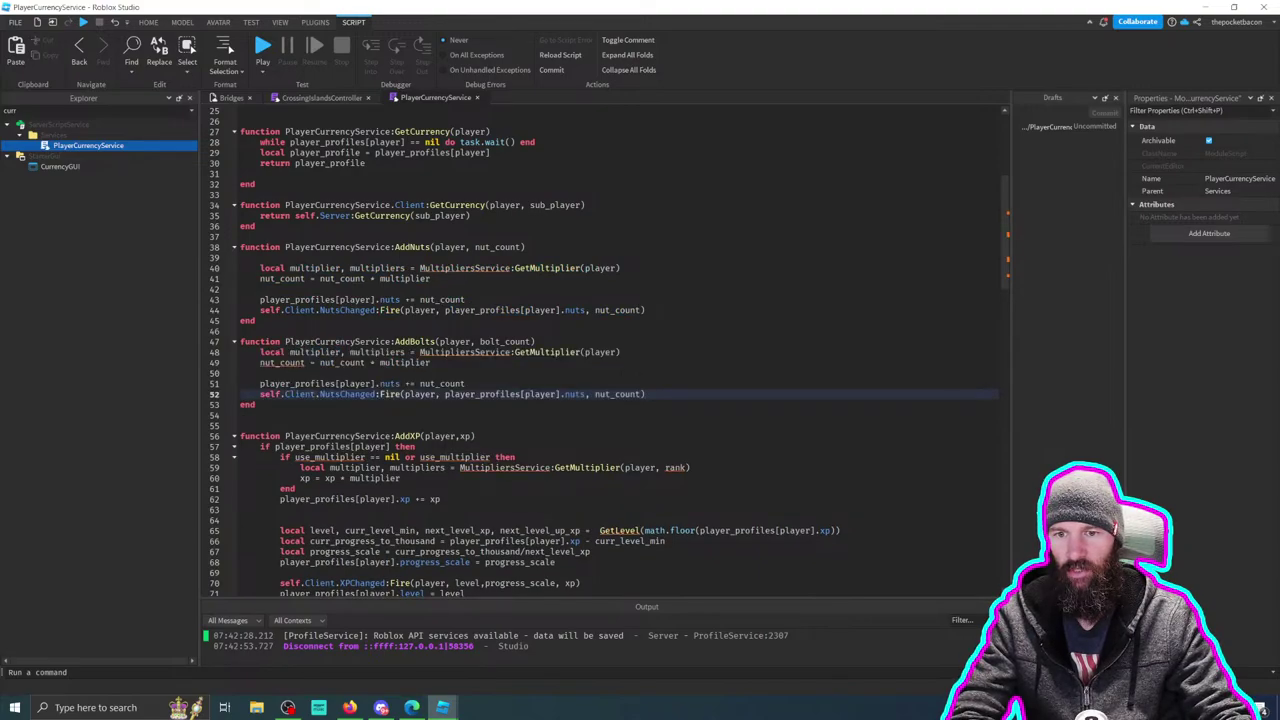
Step: Replace every nut_count in AddBolts with bolt_count, in the multiplication, profile increment and client event lines
double_click(506, 342)
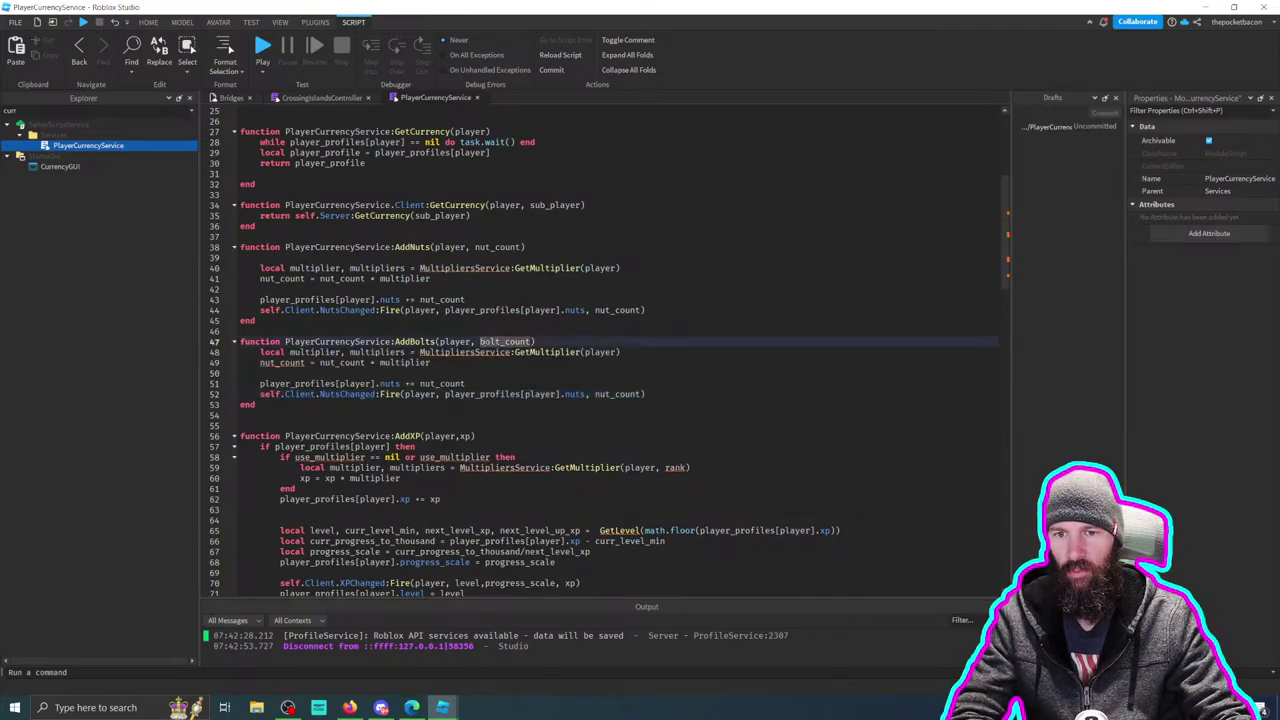
double_click(284, 363)
double_click(347, 363)
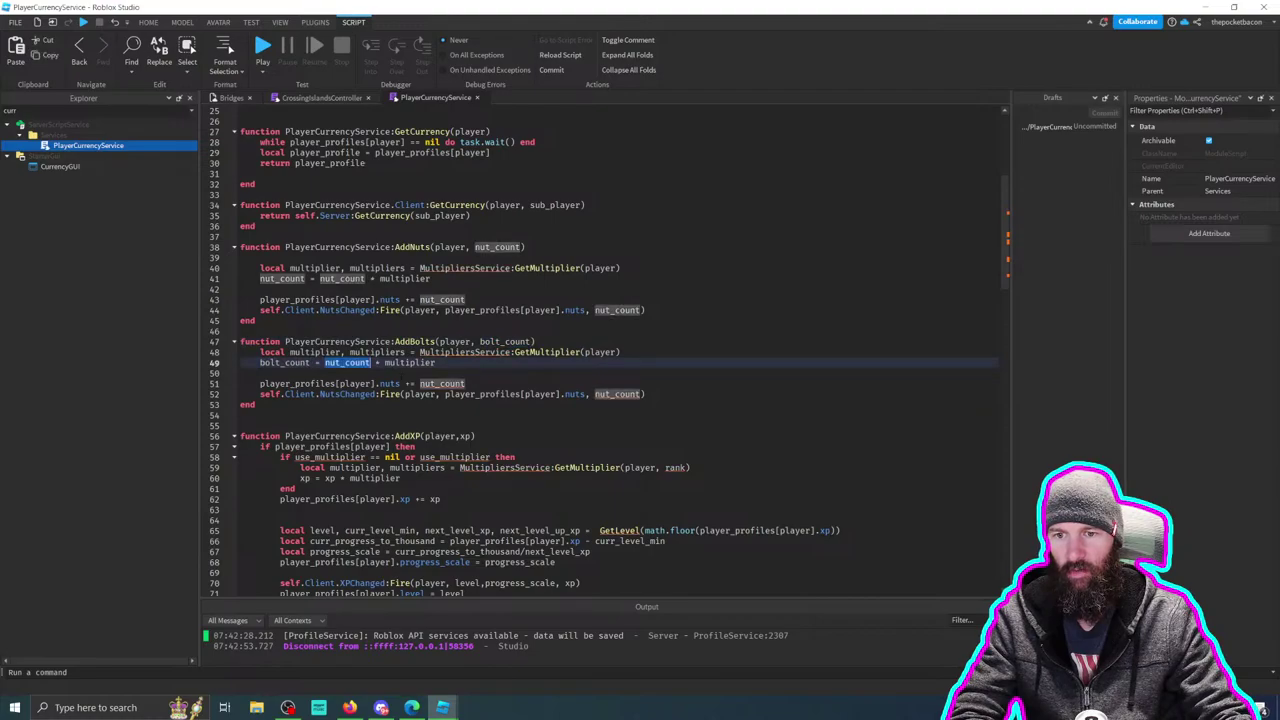
key("ctrl+v")
double_click(442, 384)
key("ctrl+v")
double_click(617, 394)
type("bolt_count")
Step: Change the profile field in AddBolts from nuts to bolts in both lines, and fire BoltsChanged instead of NutsChanged
double_click(575, 394)
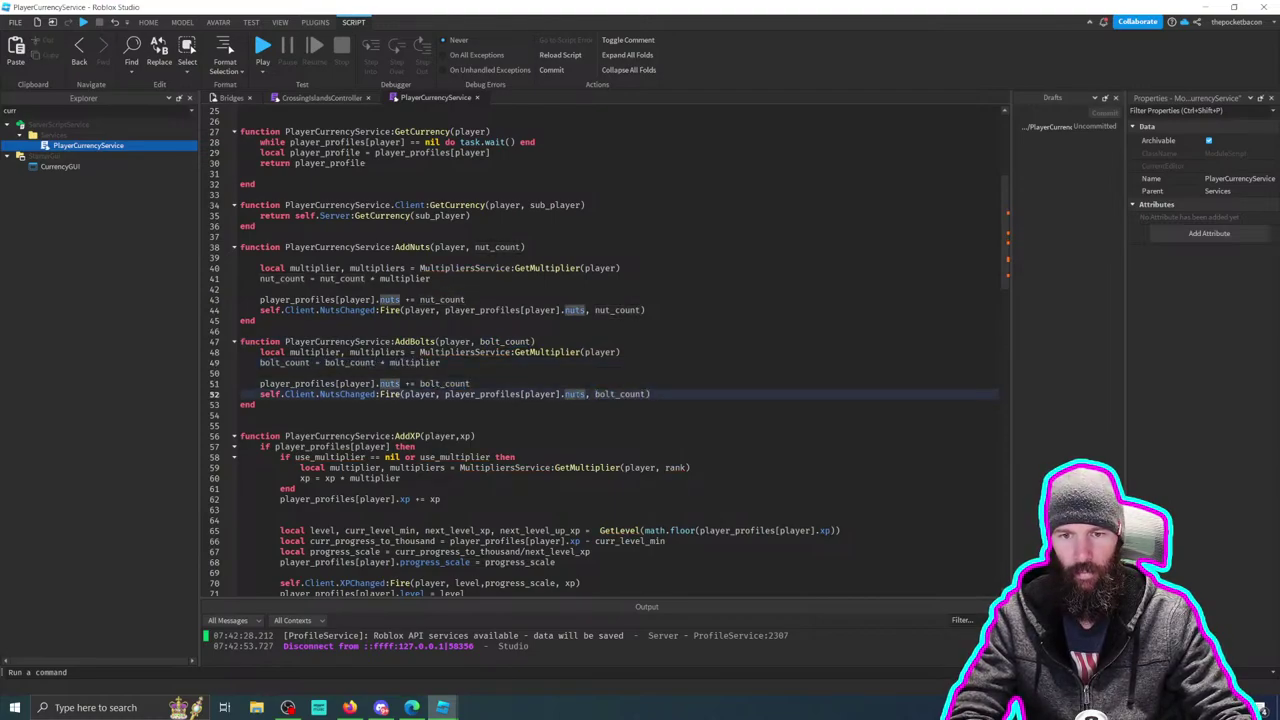
type("bolts")
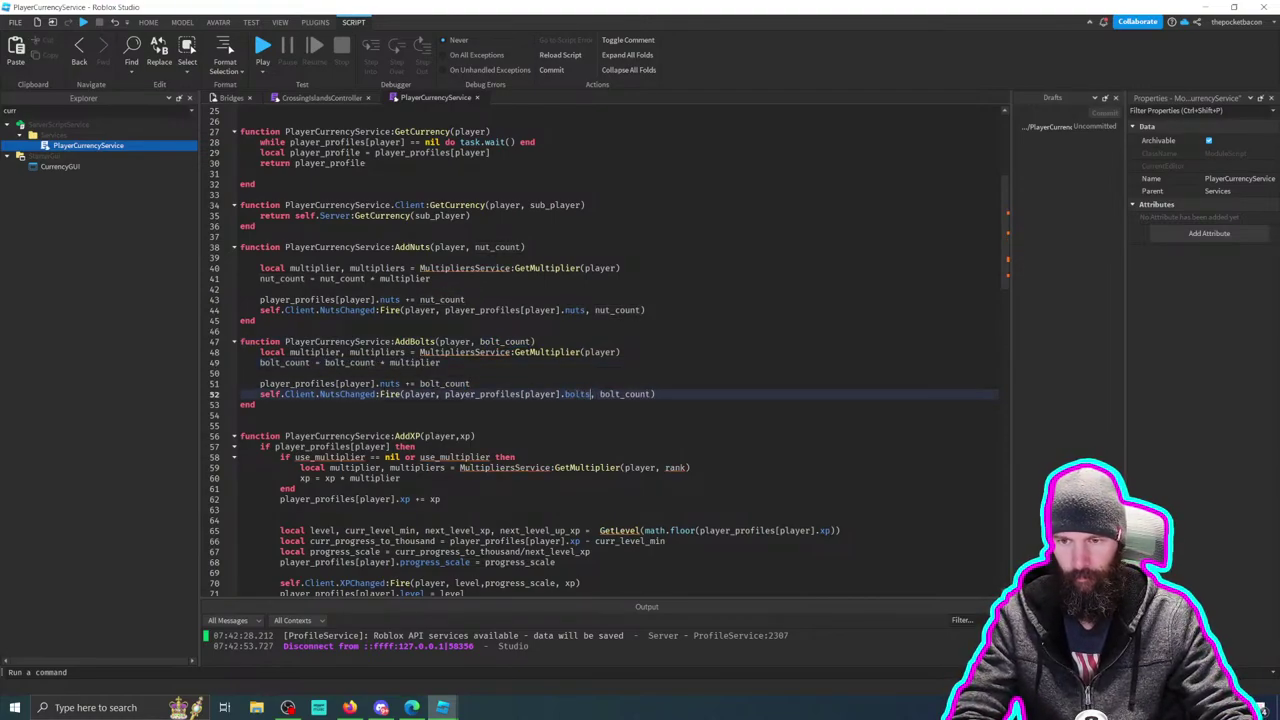
double_click(387, 383)
type("bolts")
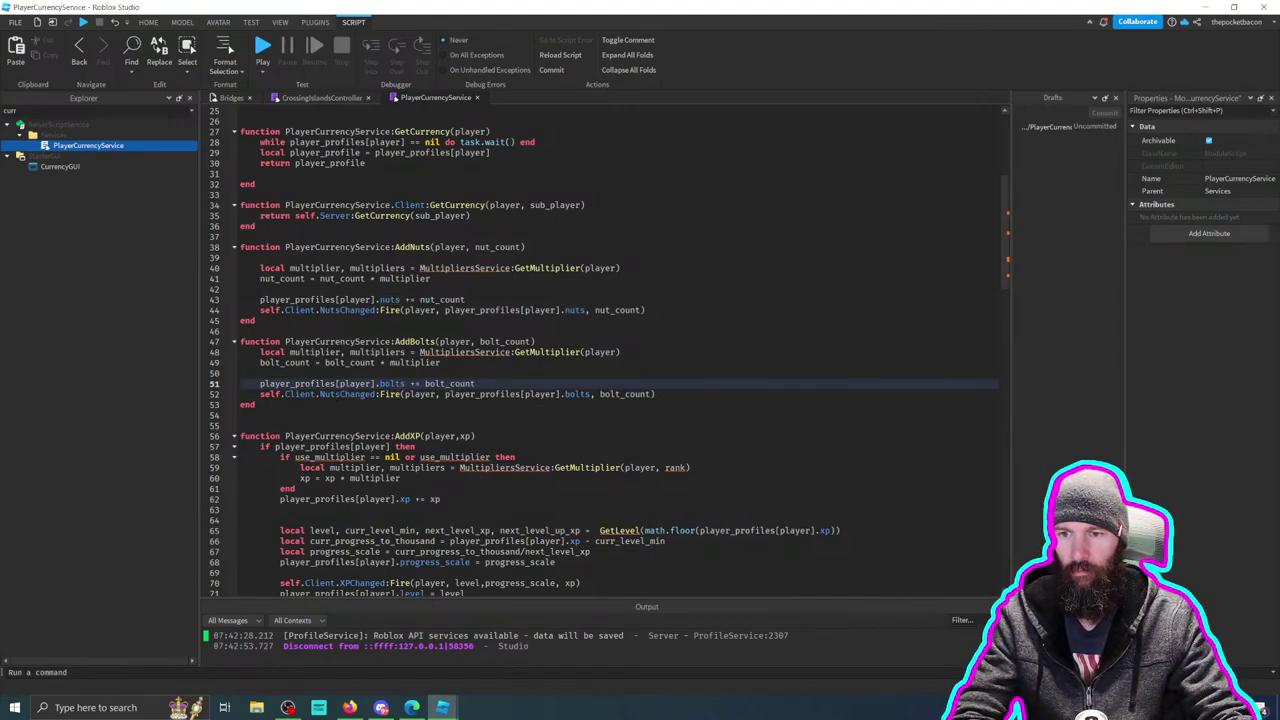
left_click_drag(340, 394, 321, 394)
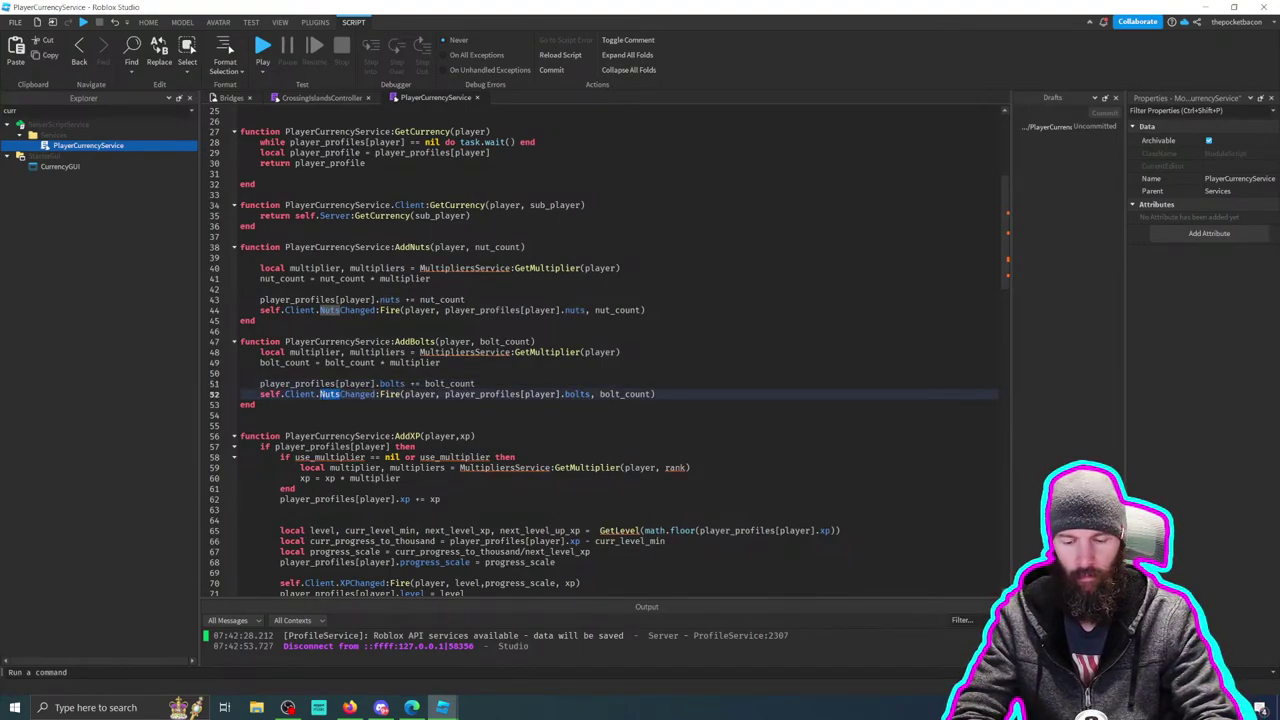
type("Bolts")
left_click(724, 373)
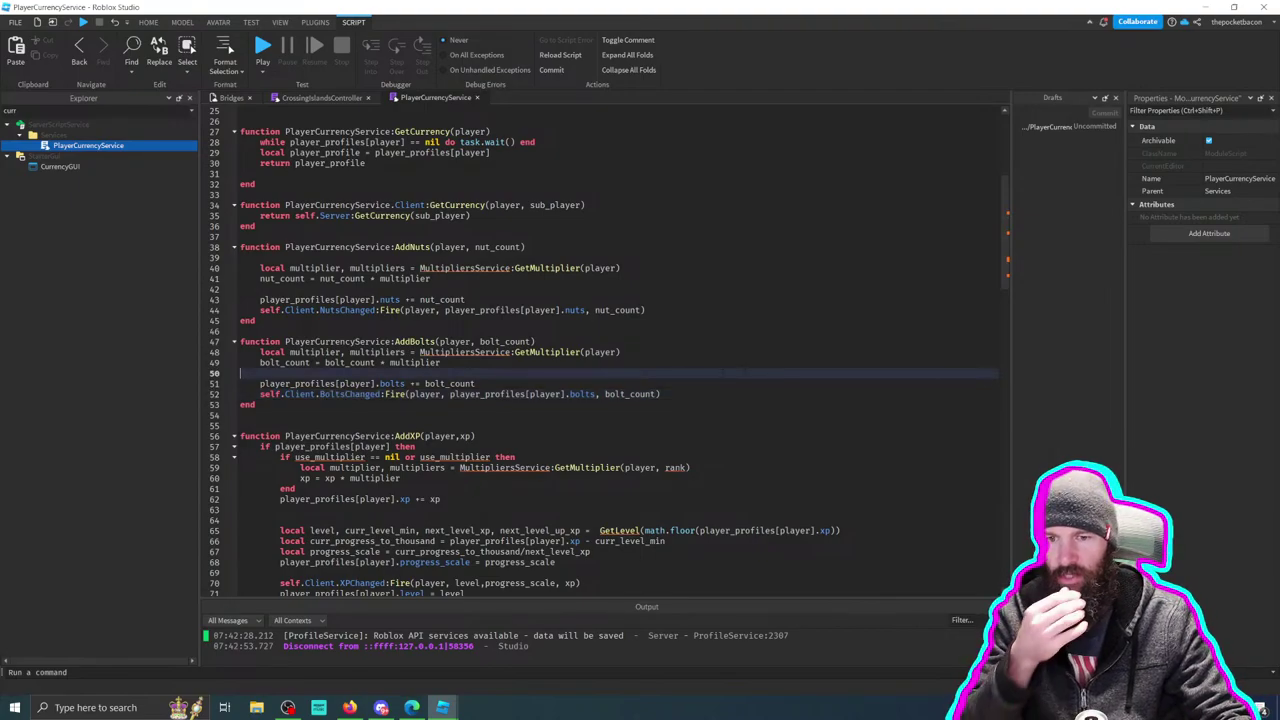
Step: Replace the whole AddXP function with the copied PlayerProfileService version
scroll(503, 378, "down", 4)
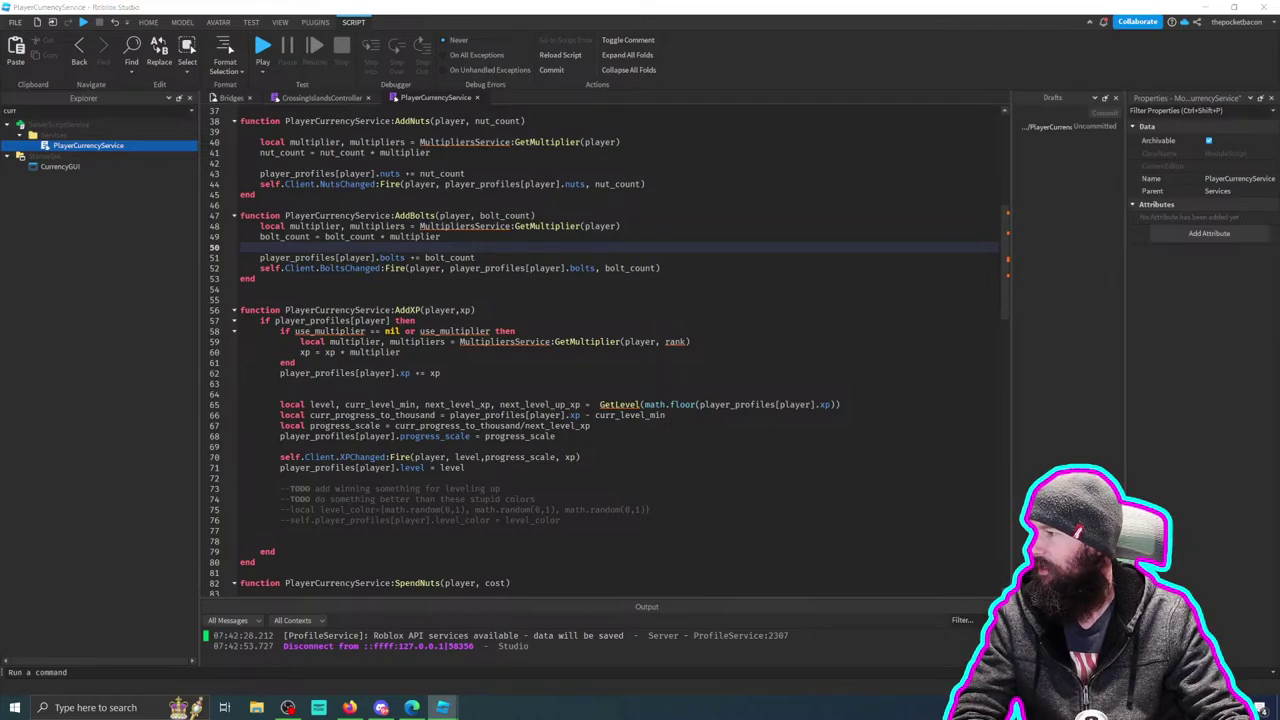
scroll(600, 350, "down", 2)
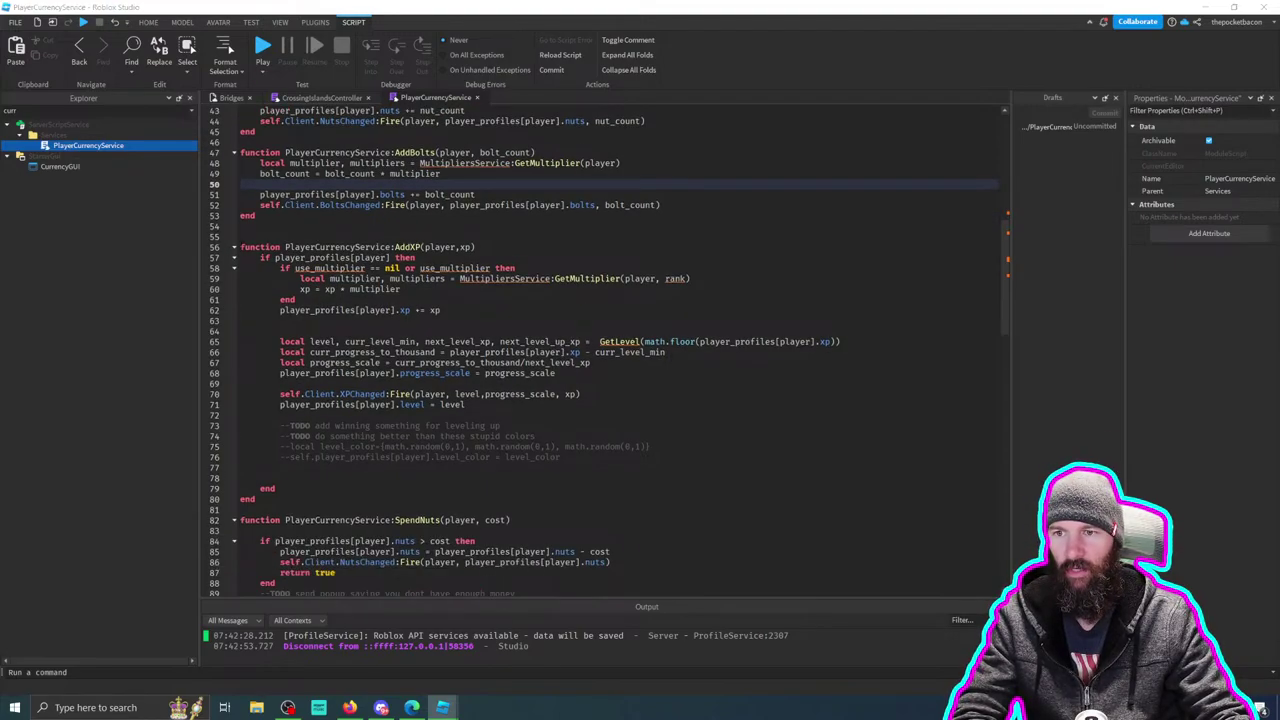
left_click_drag(240, 246, 256, 499)
key("ctrl+v")
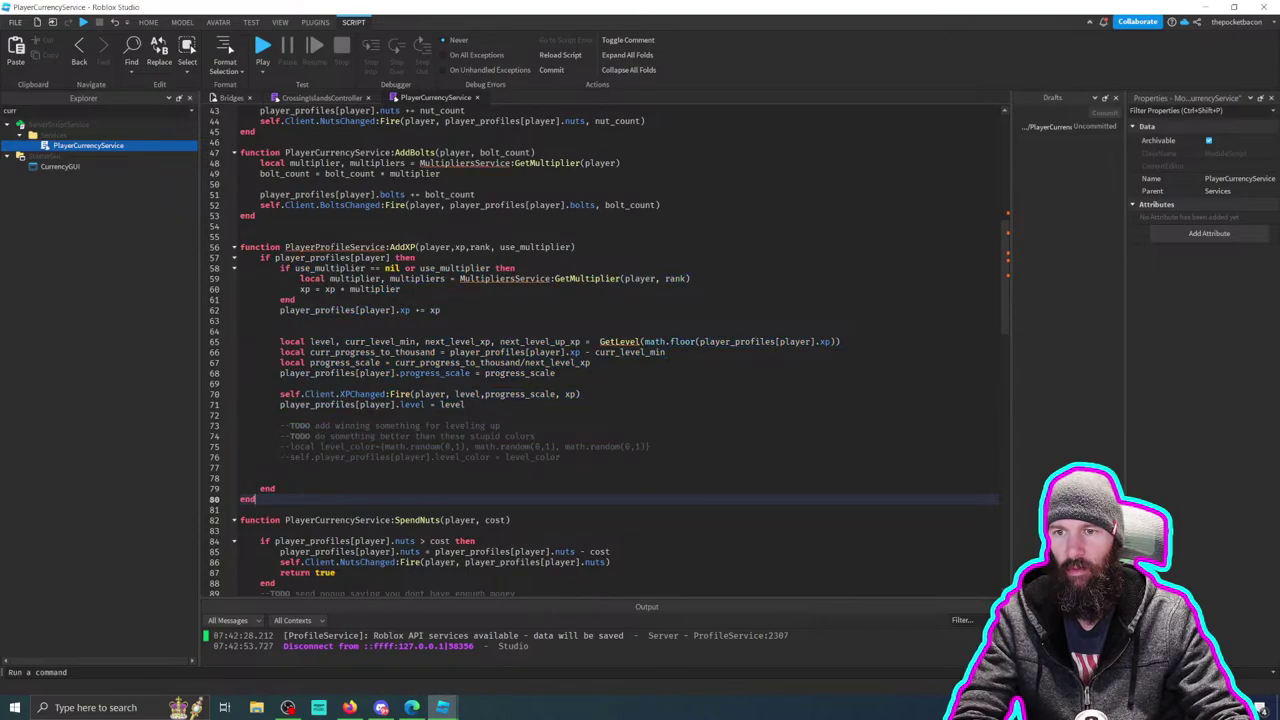
Step: Rename the service in the AddXP header to PlayerCurrencyService and reduce its parameters to player and xp
double_click(345, 153)
left_click(340, 237)
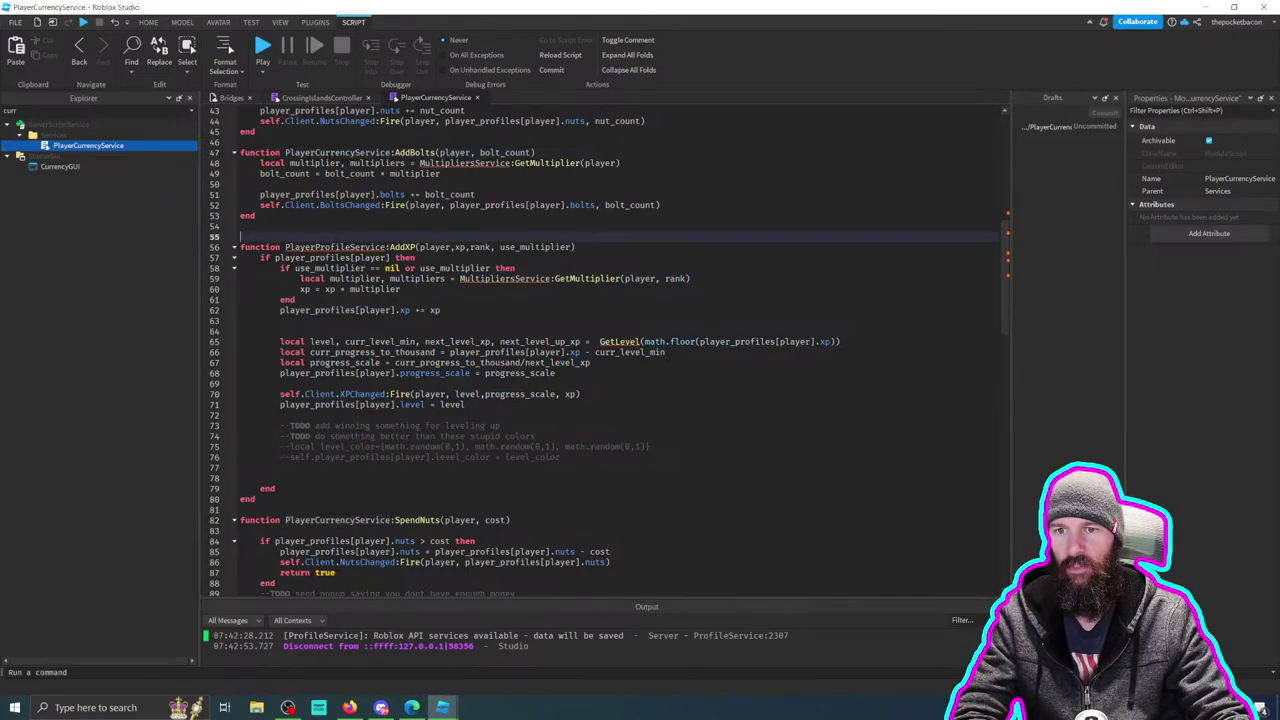
double_click(340, 247)
key("ctrl+v")
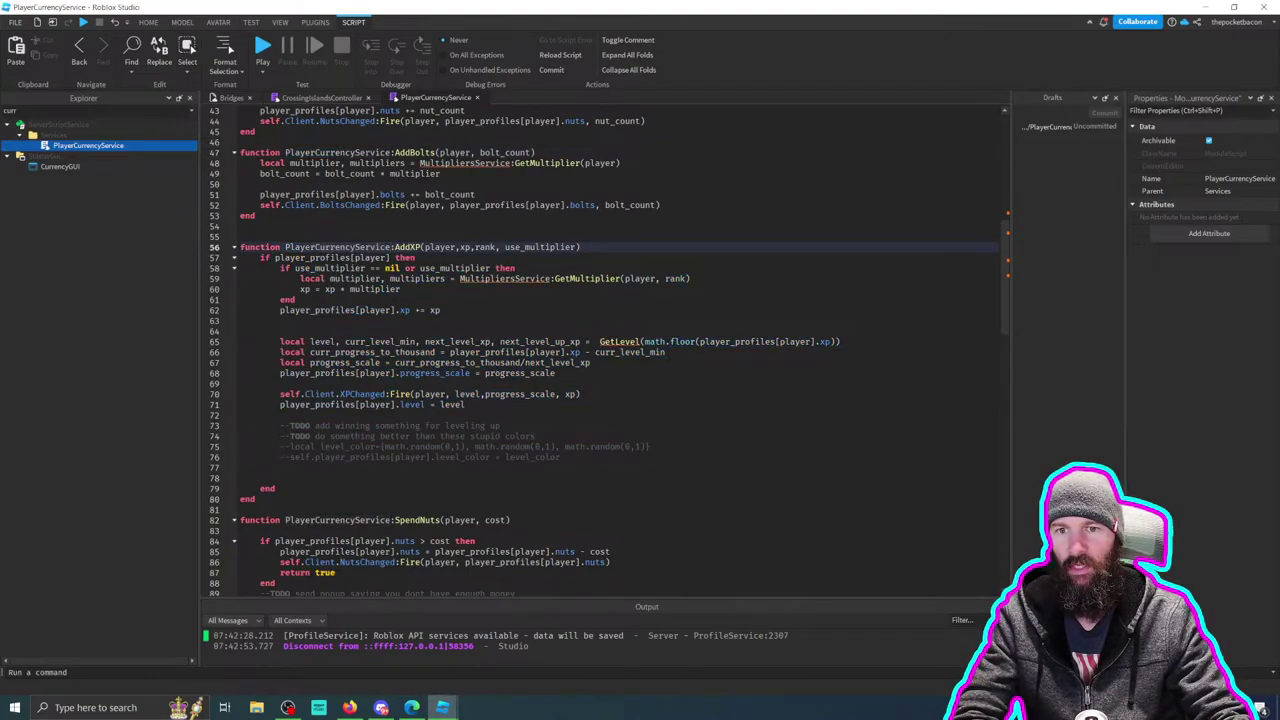
left_click_drag(576, 247, 470, 247)
type(")")
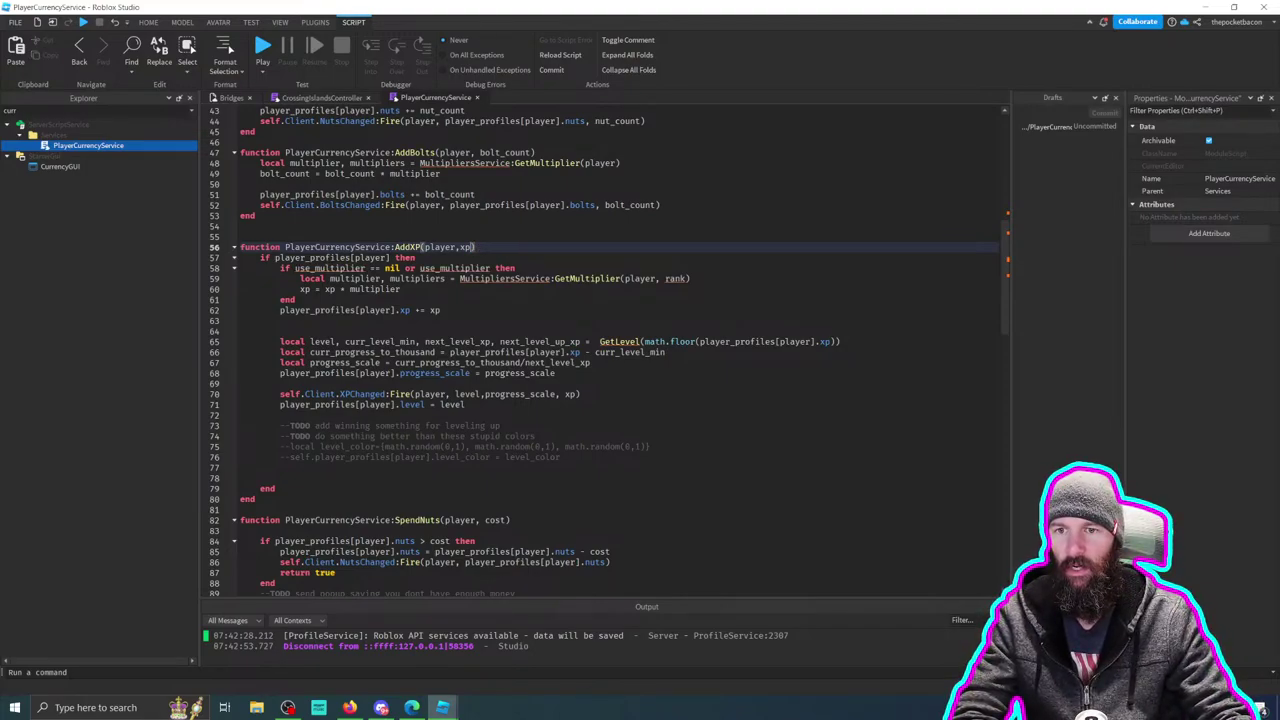
Step: Remove the use_multiplier condition and its closing end from AddXP, and outdent the two multiplier lines
left_click_drag(281, 268, 517, 270)
key("BackSpace")
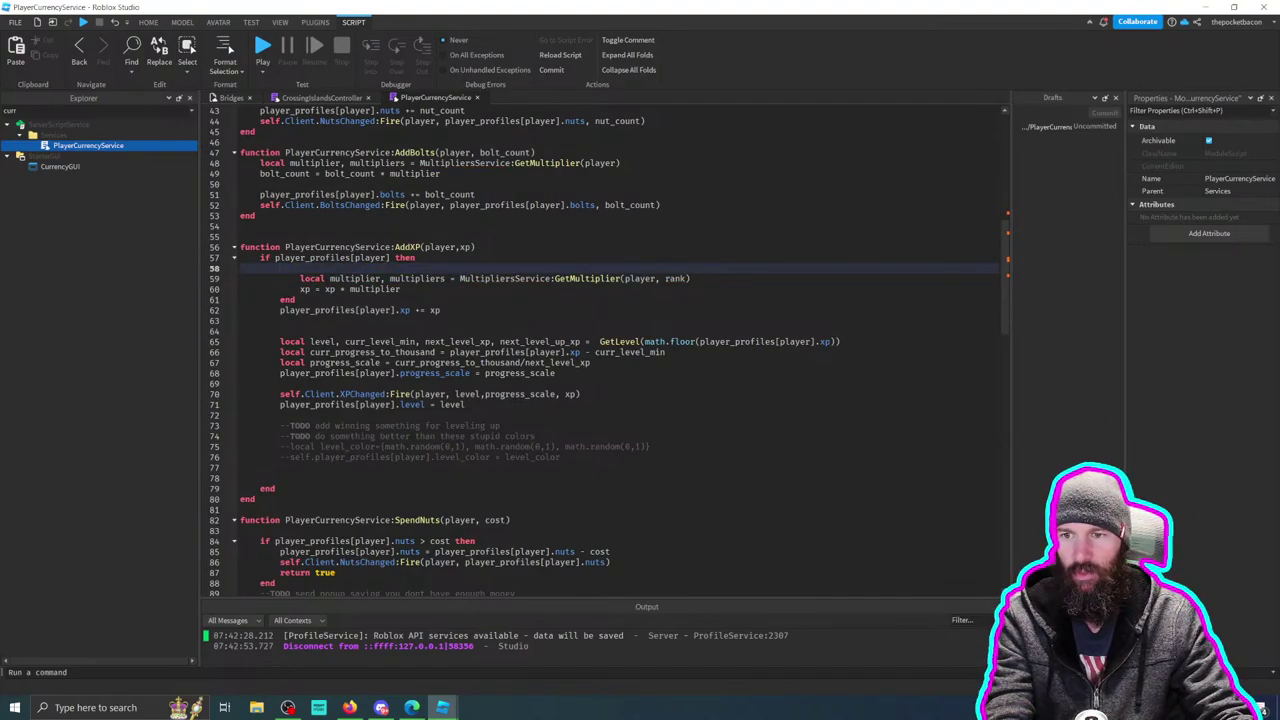
key("Down")
key("Down")
key("Down")
key("End")
key("shift+Home")
key("BackSpace")
key("shift+Up")
key("shift+Up")
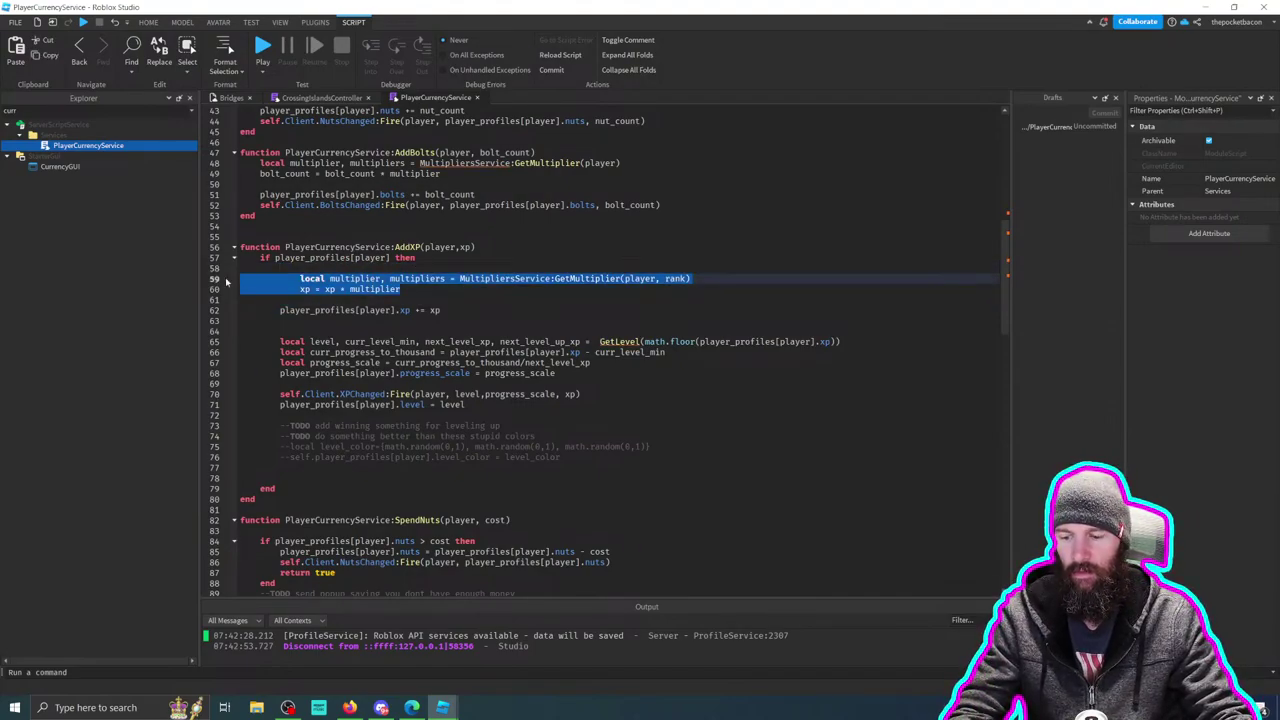
key("shift+Tab")
left_click(550, 310)
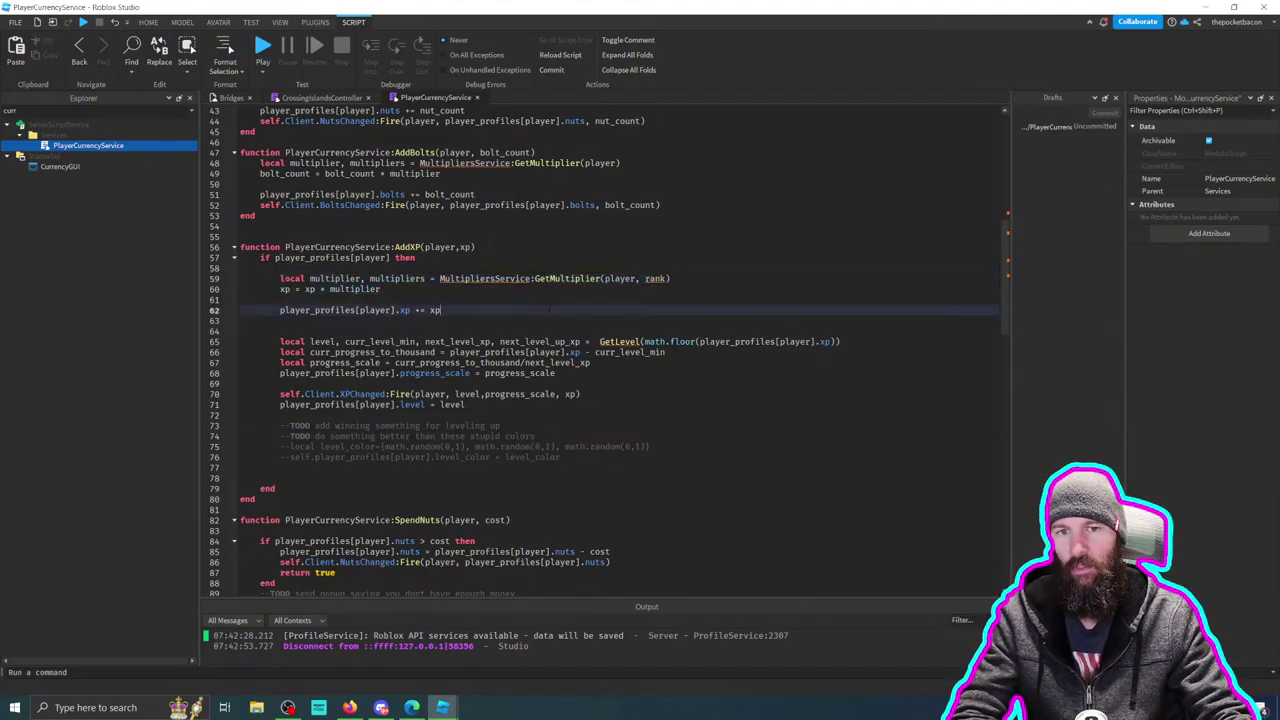
Step: Remove the rank argument from the GetMultiplier call in AddXP so only player is passed
double_click(655, 279)
key("BackSpace")
key("BackSpace")
key("BackSpace")
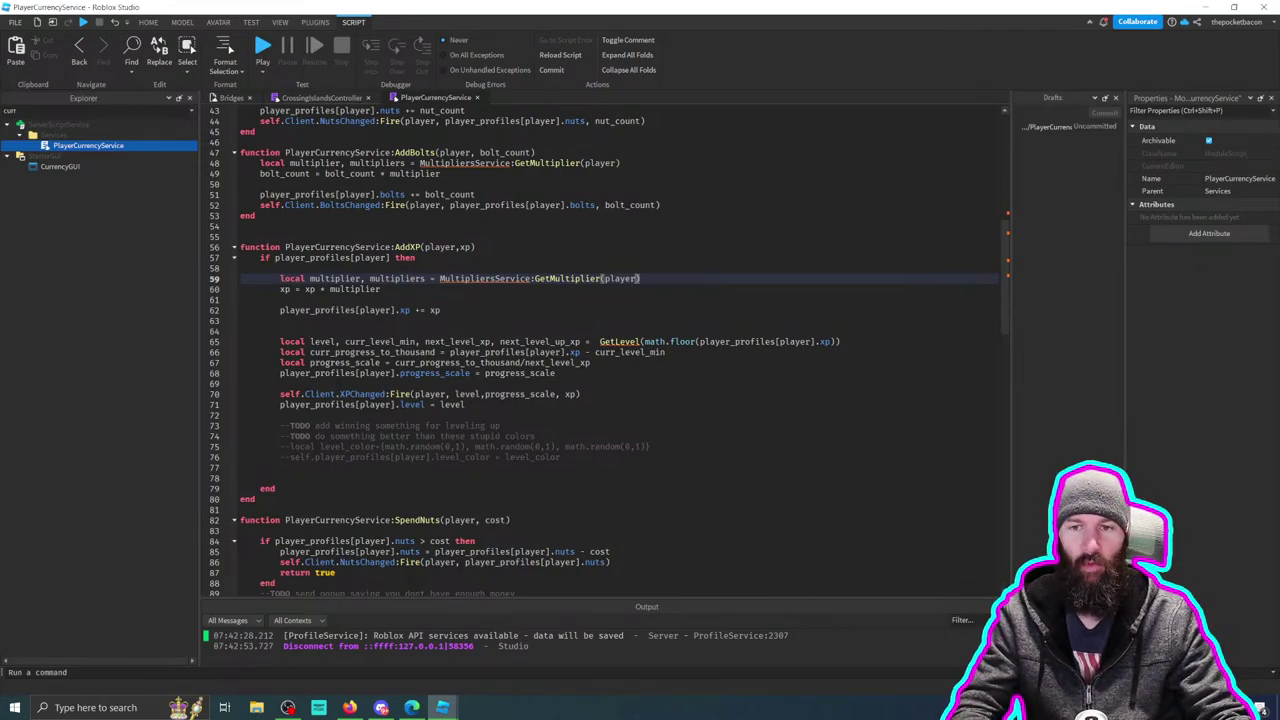
Step: Delete the NutsChanged fire line from the SpendNuts function
scroll(608, 351, "down", 2)
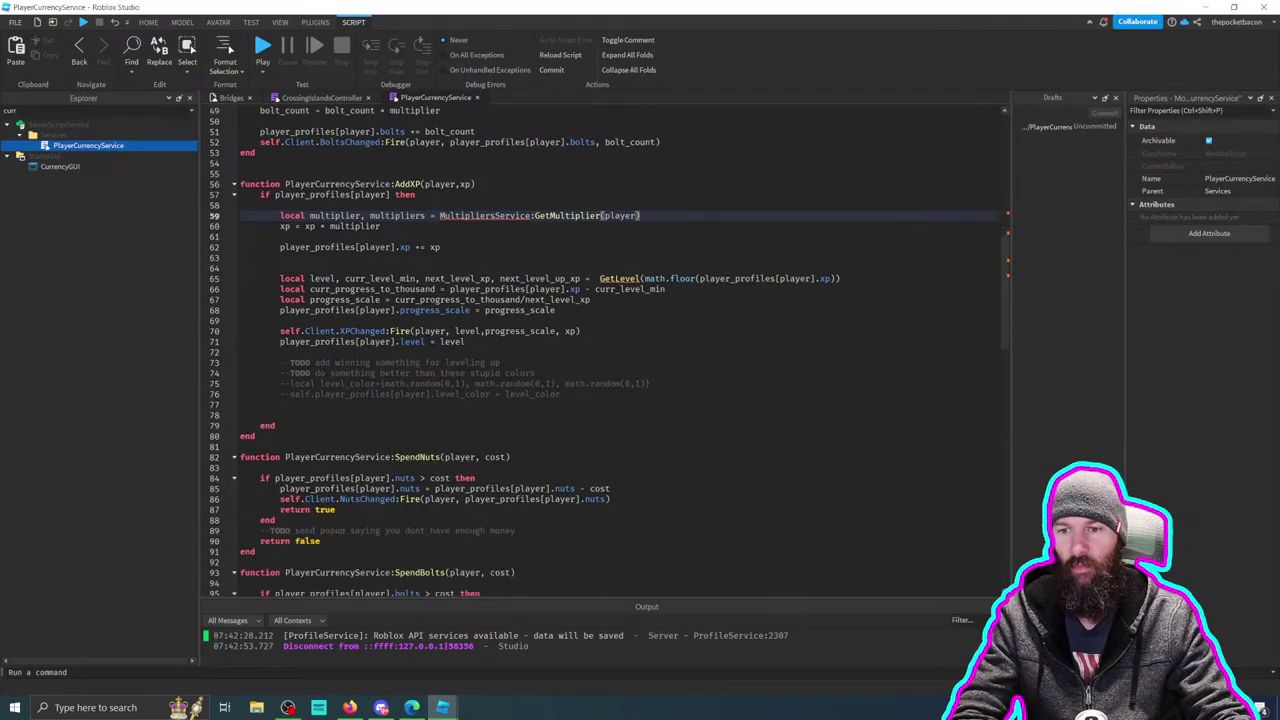
double_click(362, 331)
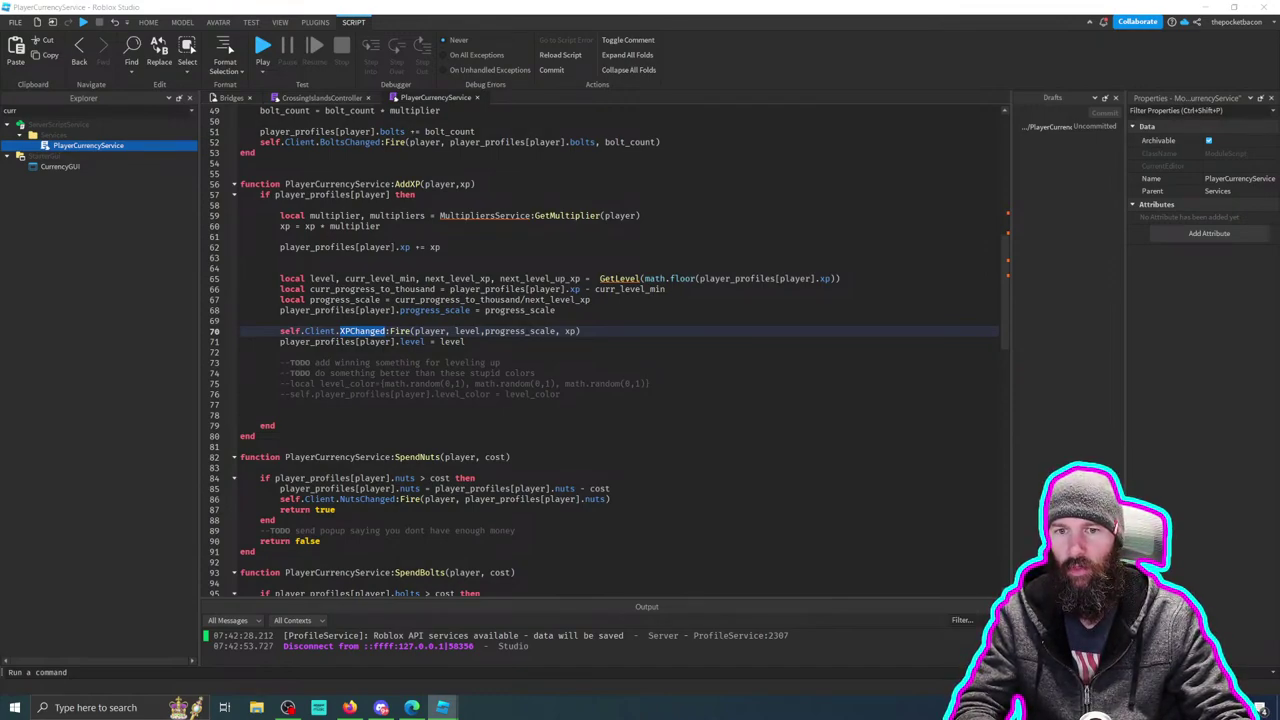
scroll(566, 420, "down", 4)
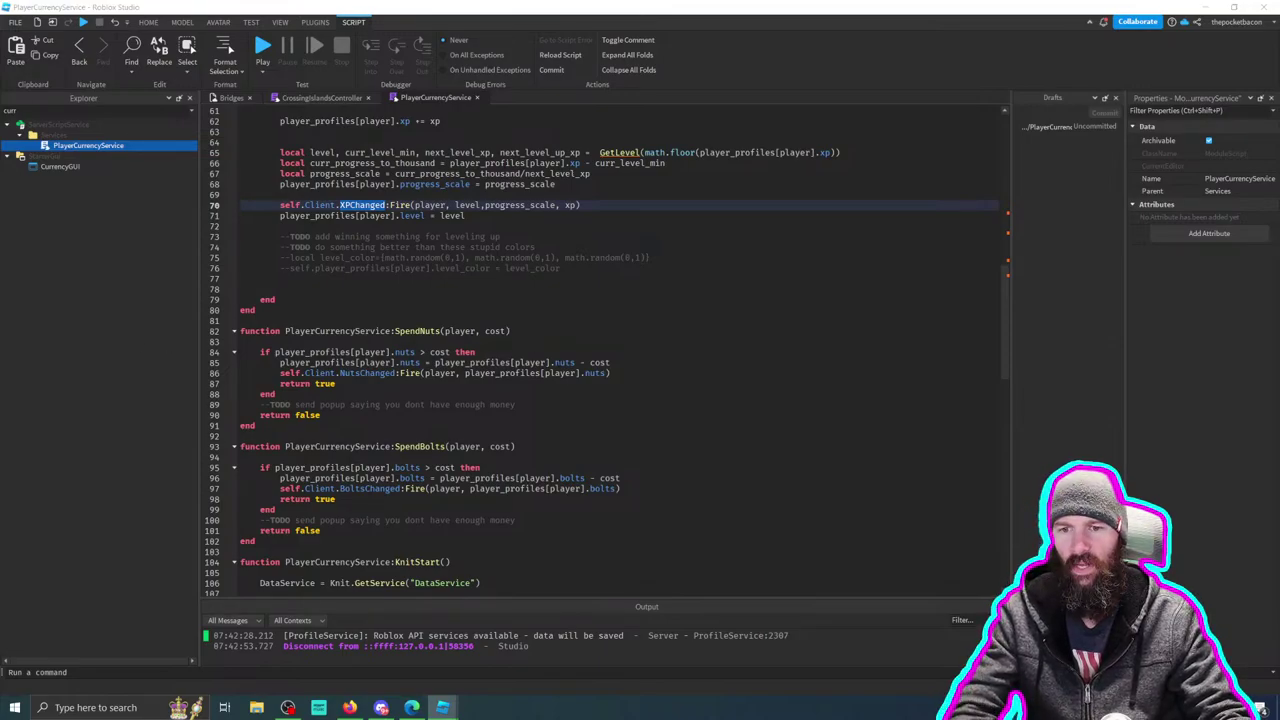
left_click(500, 350)
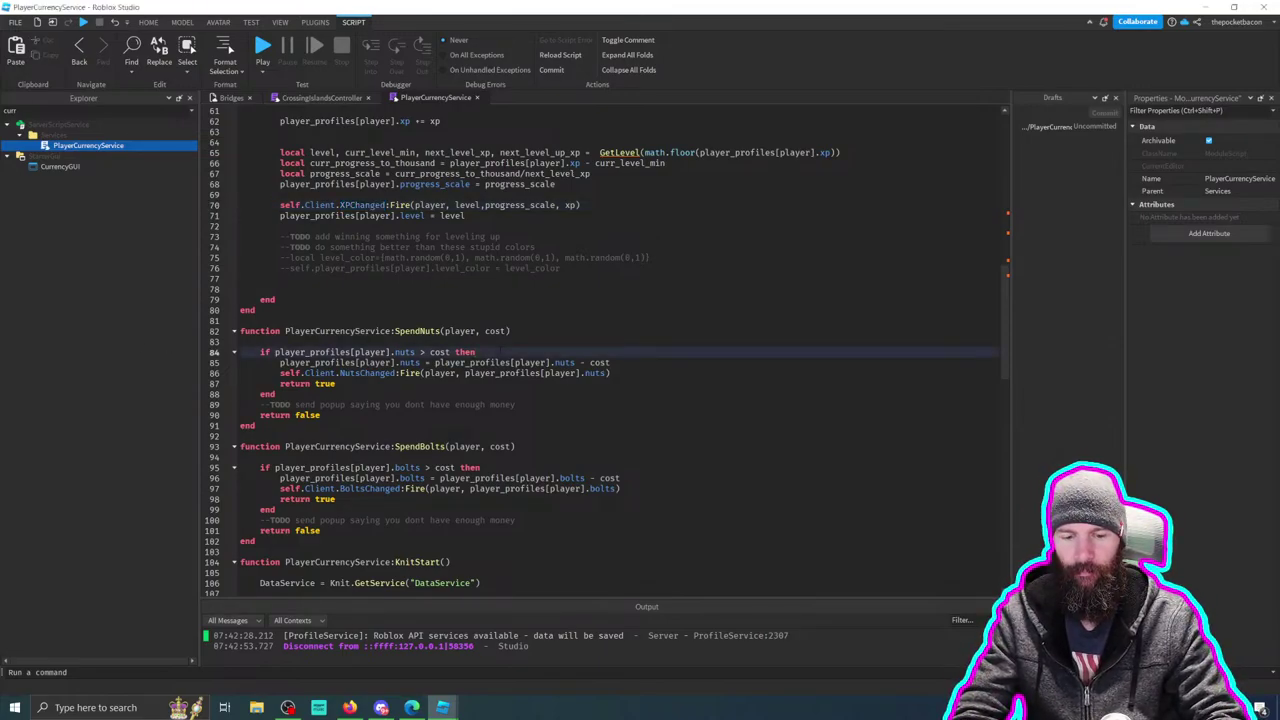
left_click_drag(648, 373, 135, 373)
key("BackSpace")
Step: Insert a self:AddNuts call with player as its first argument directly under the nuts check in SpendNuts
left_click(509, 351)
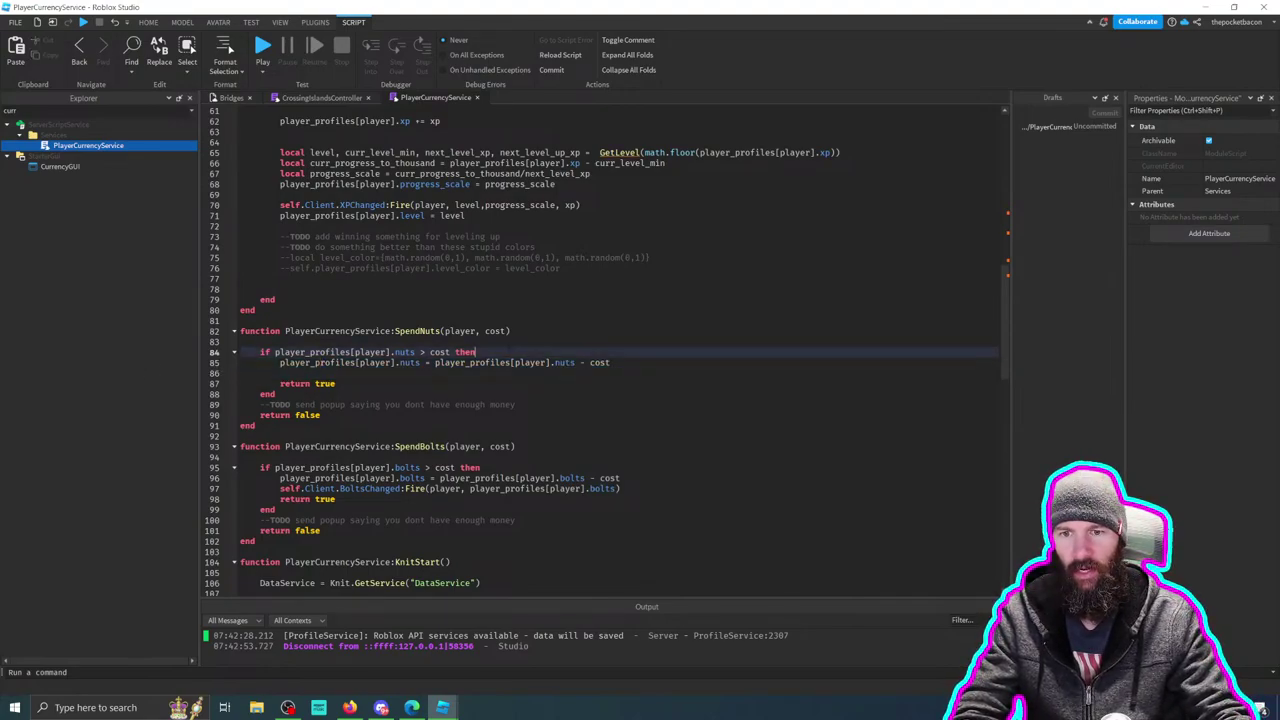
key("Return")
type("self:")
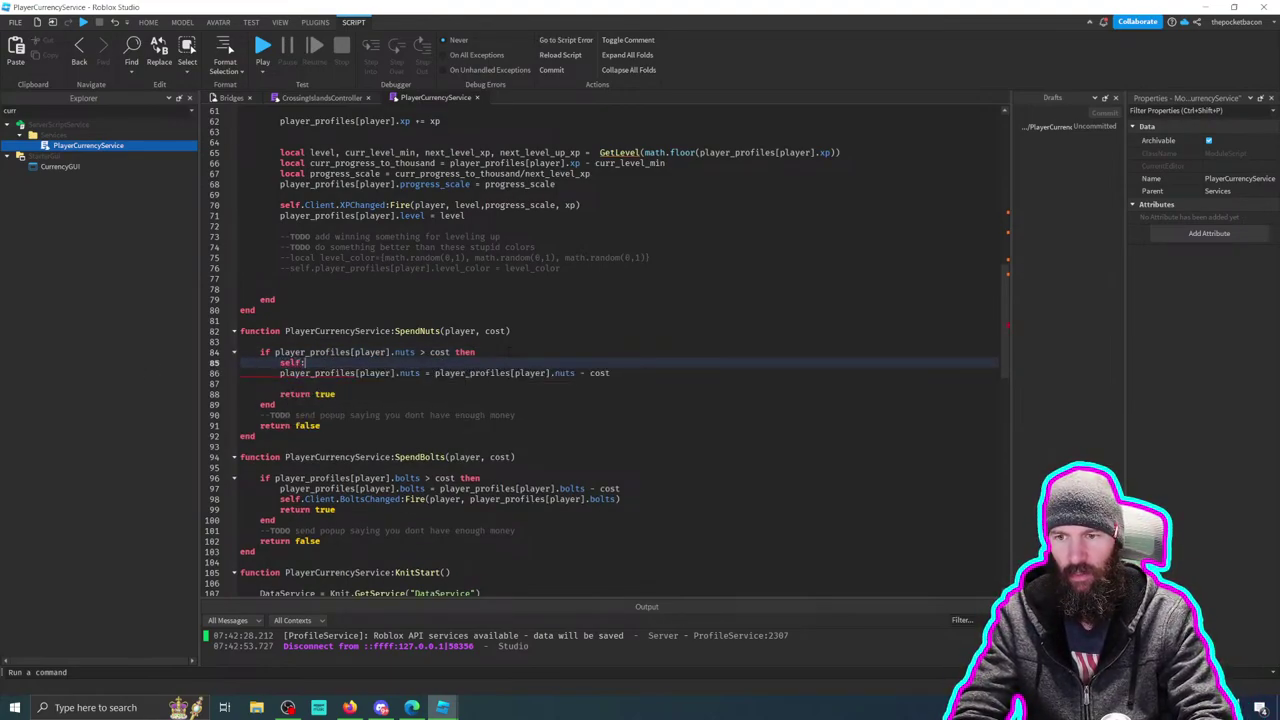
type("AddNuts")
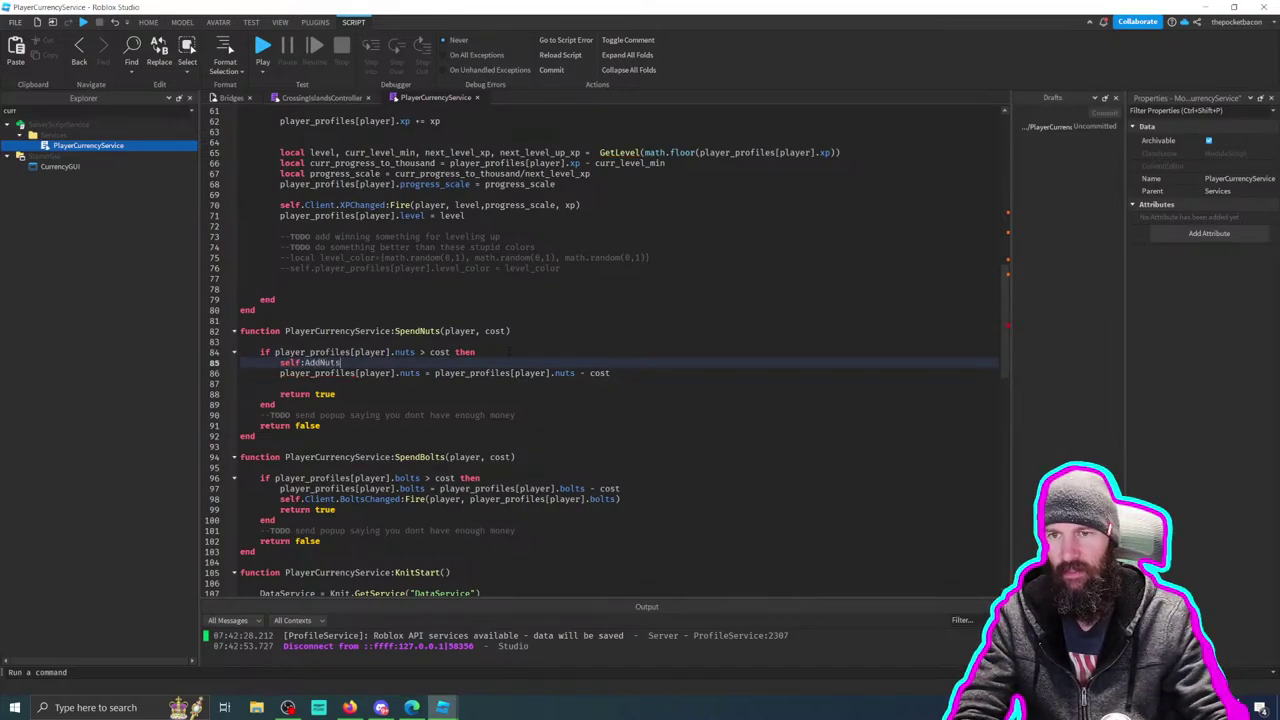
scroll(600, 350, "up", 10)
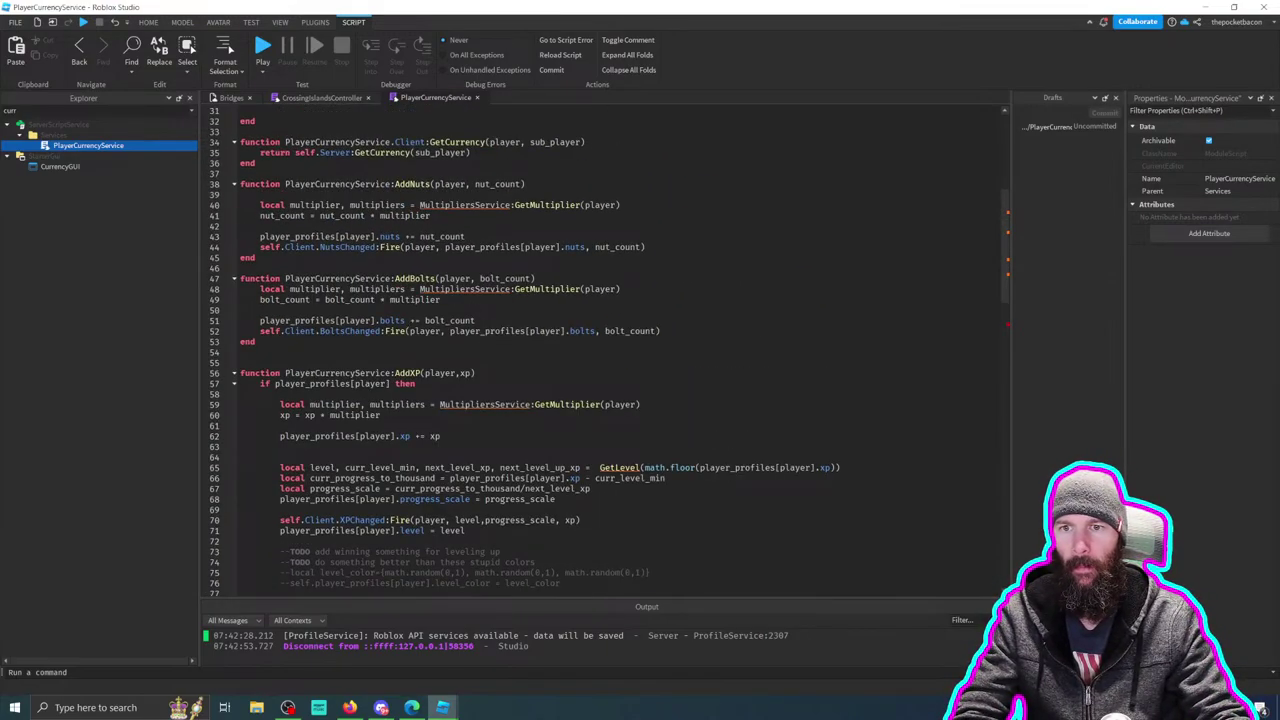
scroll(600, 350, "down", 11)
type("ts")
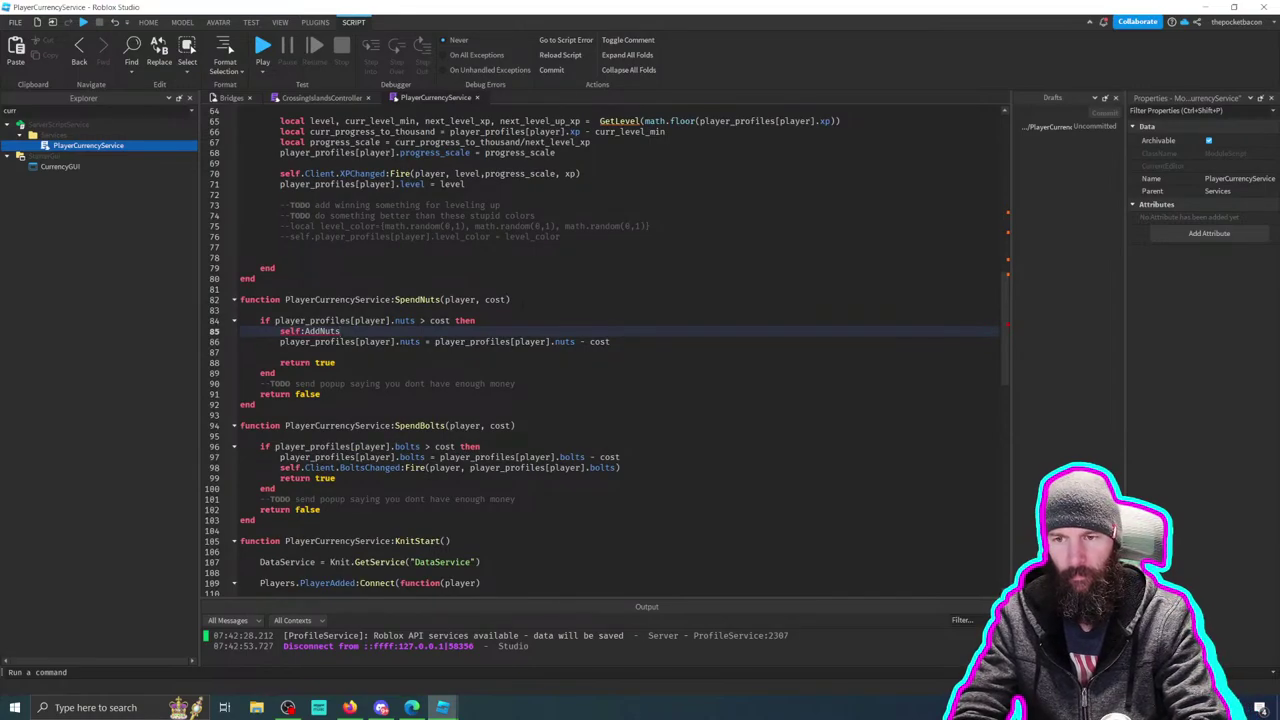
type("(")
left_click(576, 314)
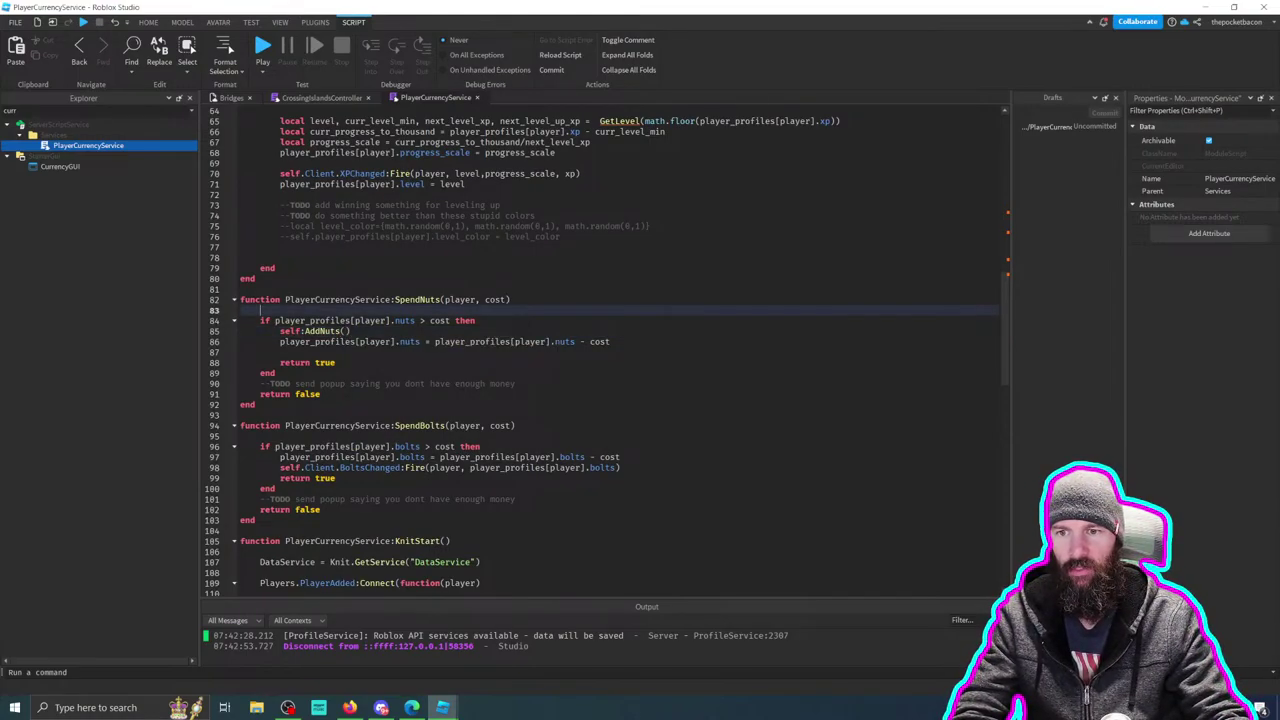
left_click(345, 331)
type("player,")
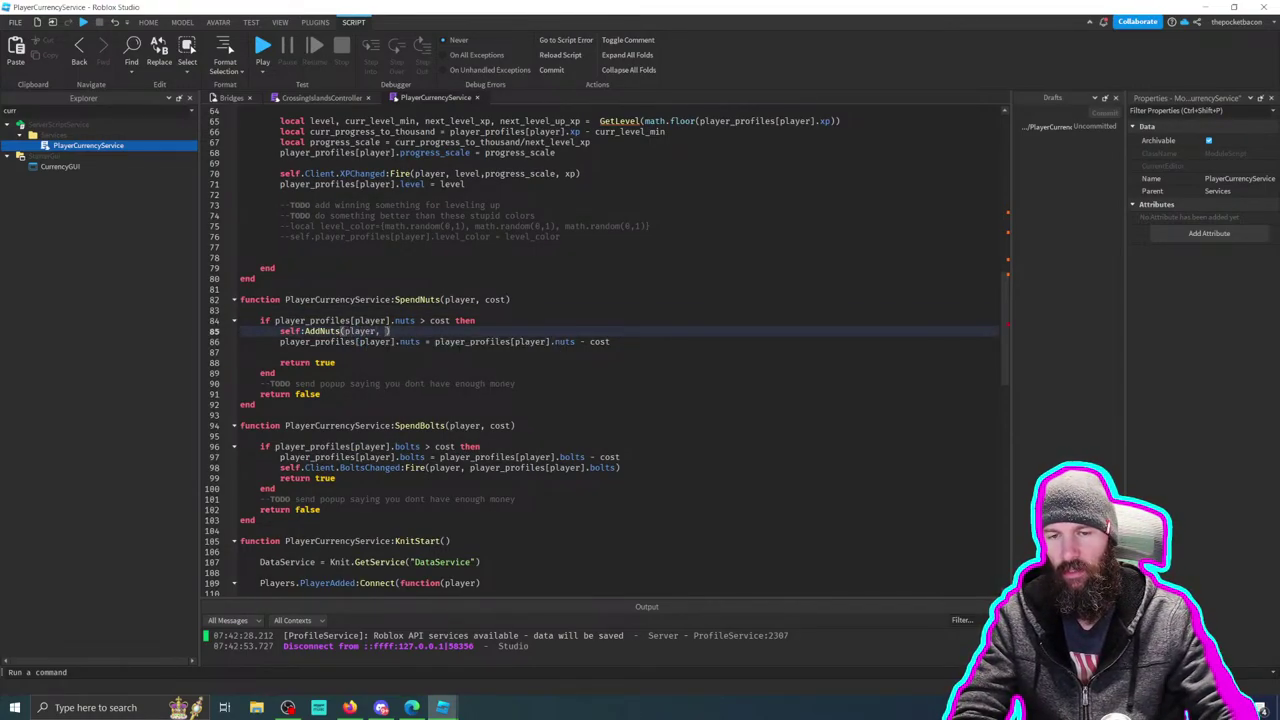
Step: Pass -cost as the second argument of the AddNuts call in SpendNuts
left_click_drag(610, 342, 580, 342)
key("ctrl+c")
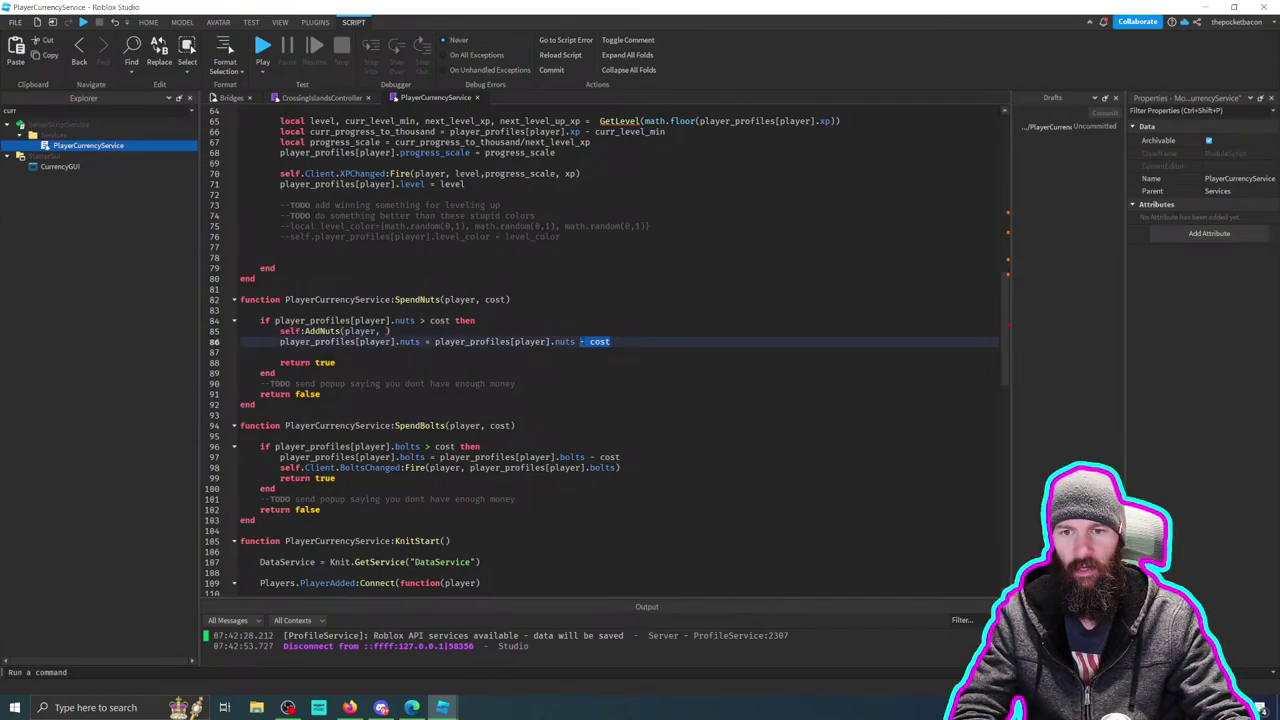
left_click(386, 331)
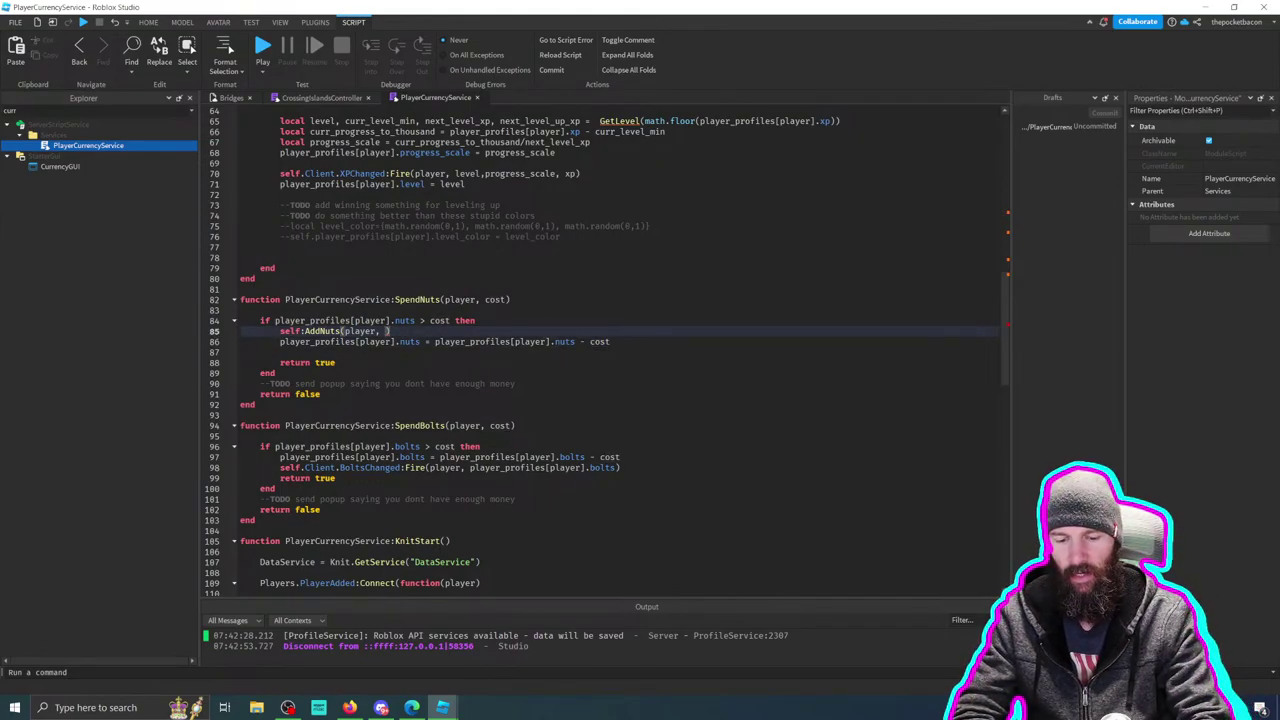
type("-")
key("ctrl+v")
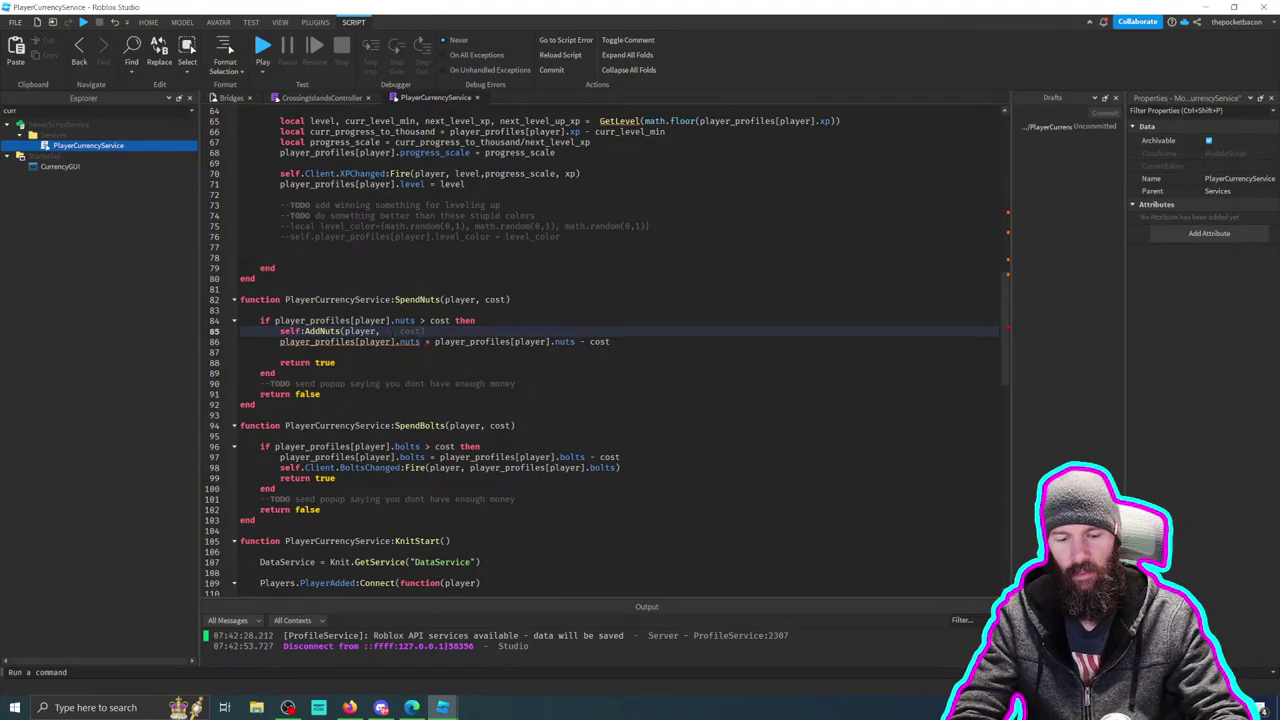
key("BackSpace")
key("BackSpace")
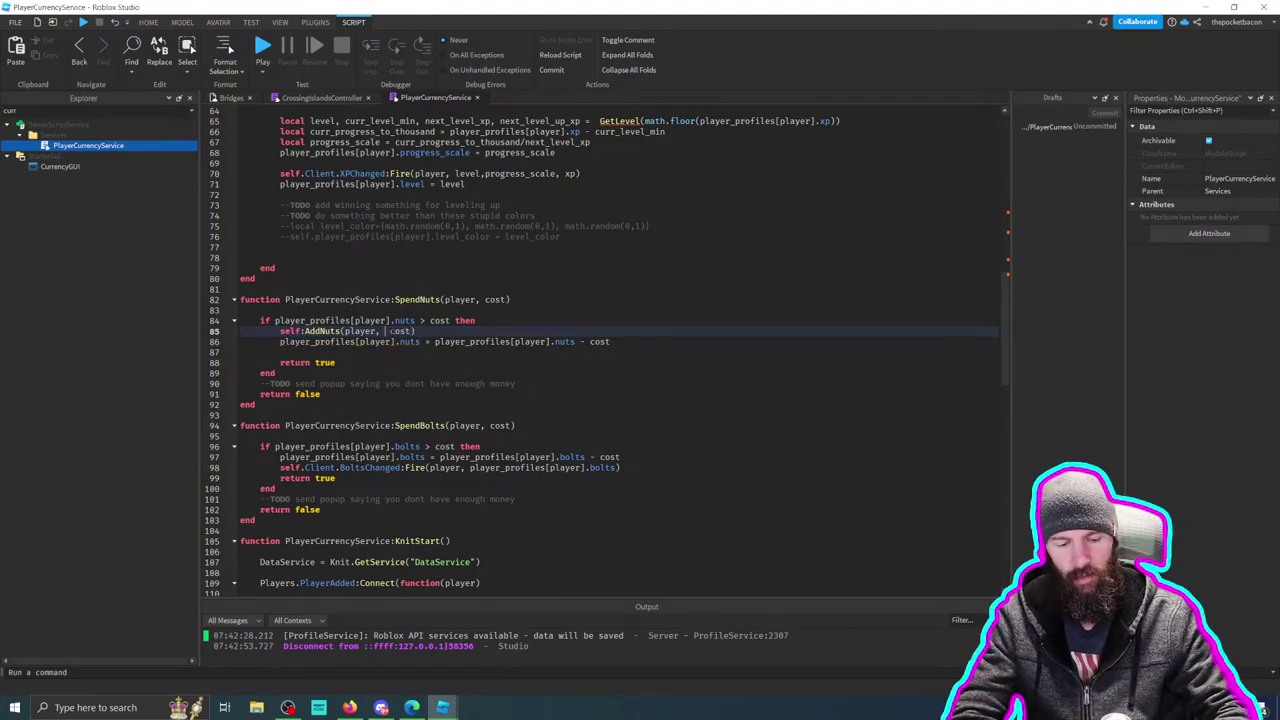
type("-")
left_click(512, 299)
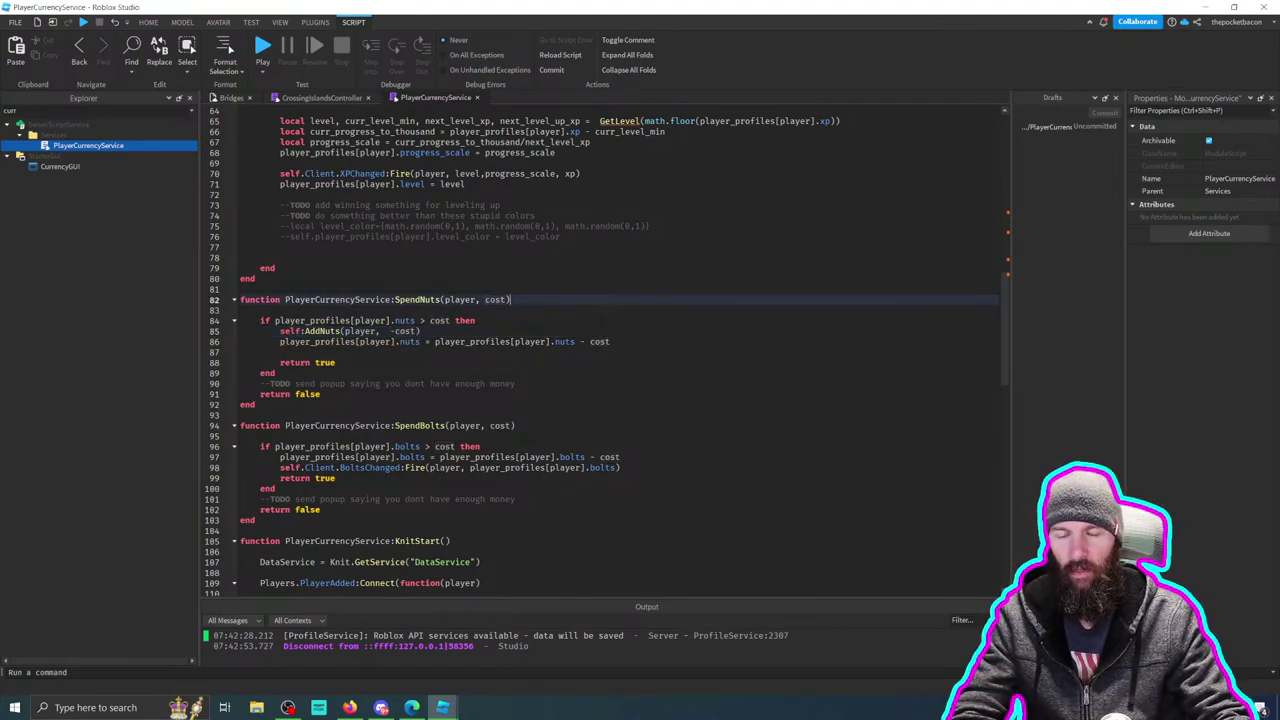
Step: Delete the direct nuts subtraction line and the blank line below it from SpendNuts
left_click_drag(648, 341, 231, 342)
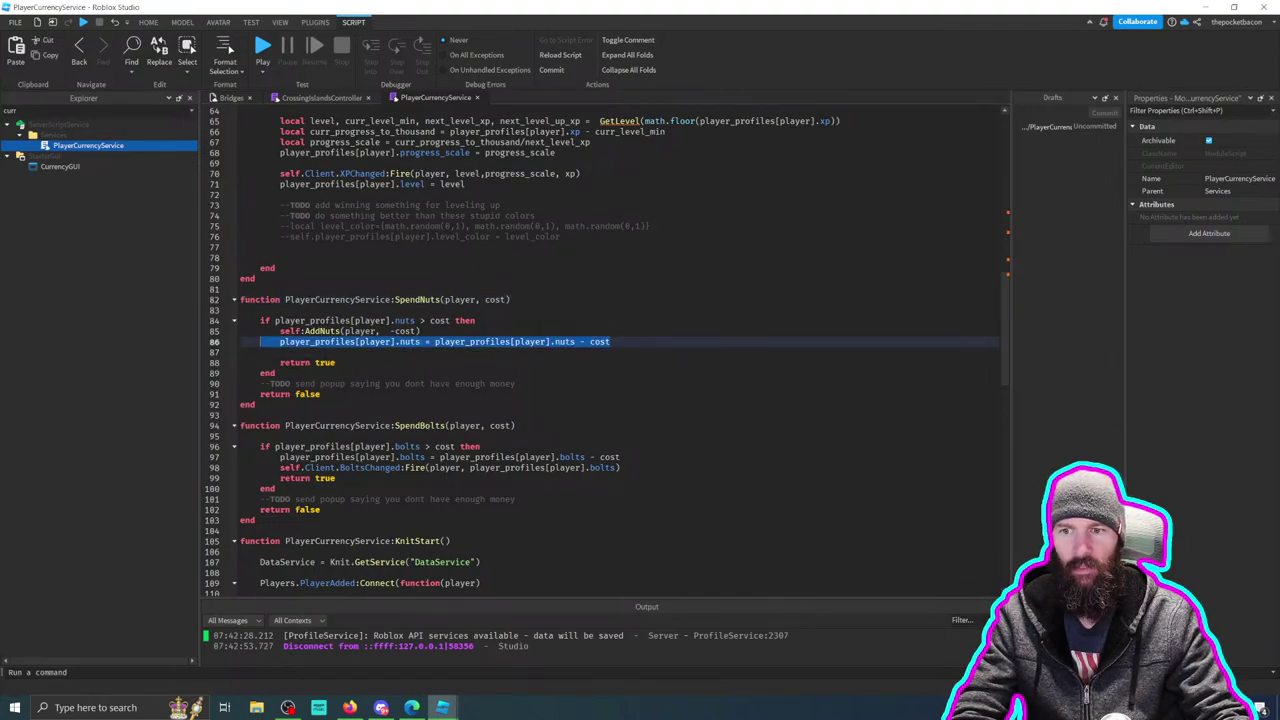
key("BackSpace")
key("Delete")
key("Delete")
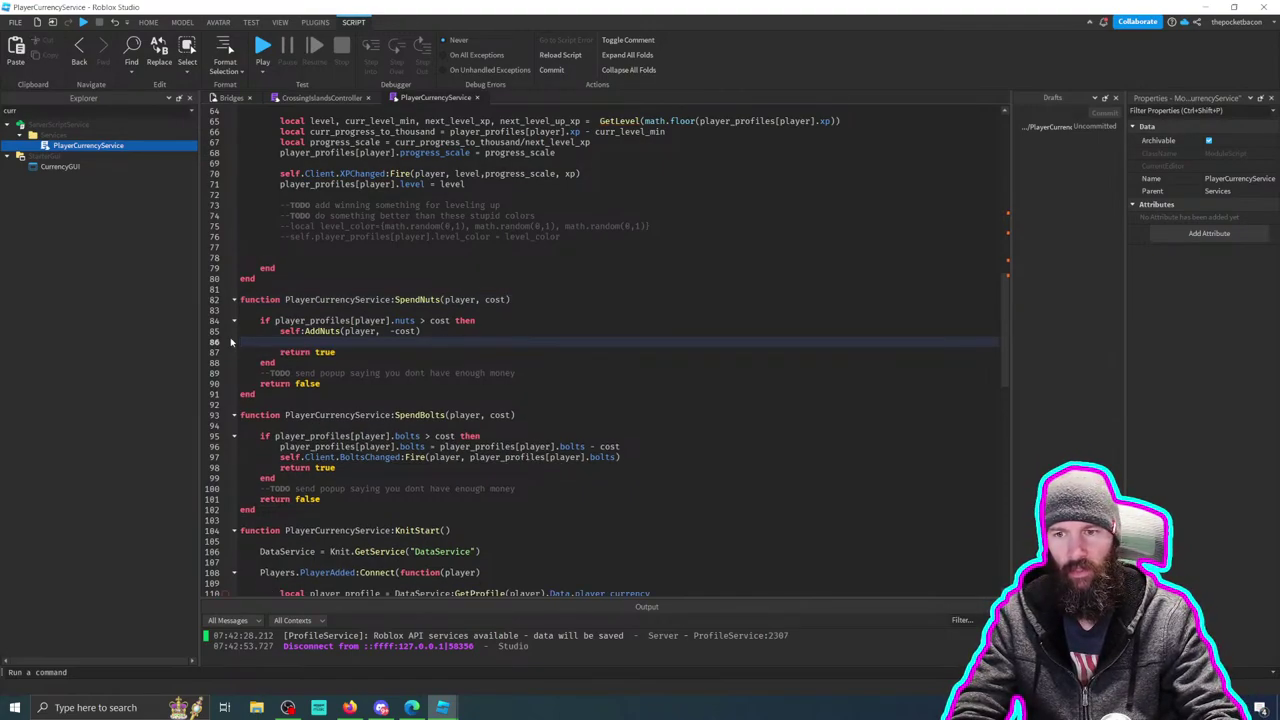
Step: Remove the bolts subtraction line and the BoltsChanged fire line from the SpendBolts function
scroll(600, 350, "down", 2)
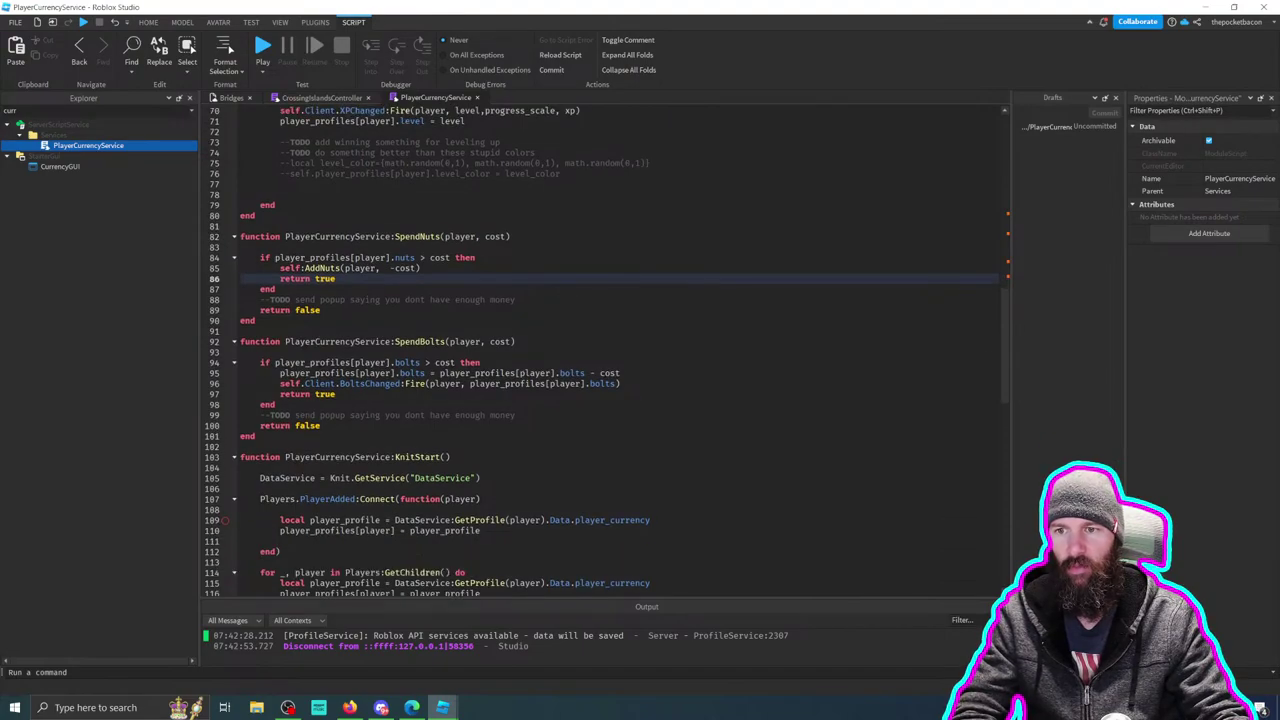
left_click_drag(280, 373, 692, 375)
key("ctrl+x")
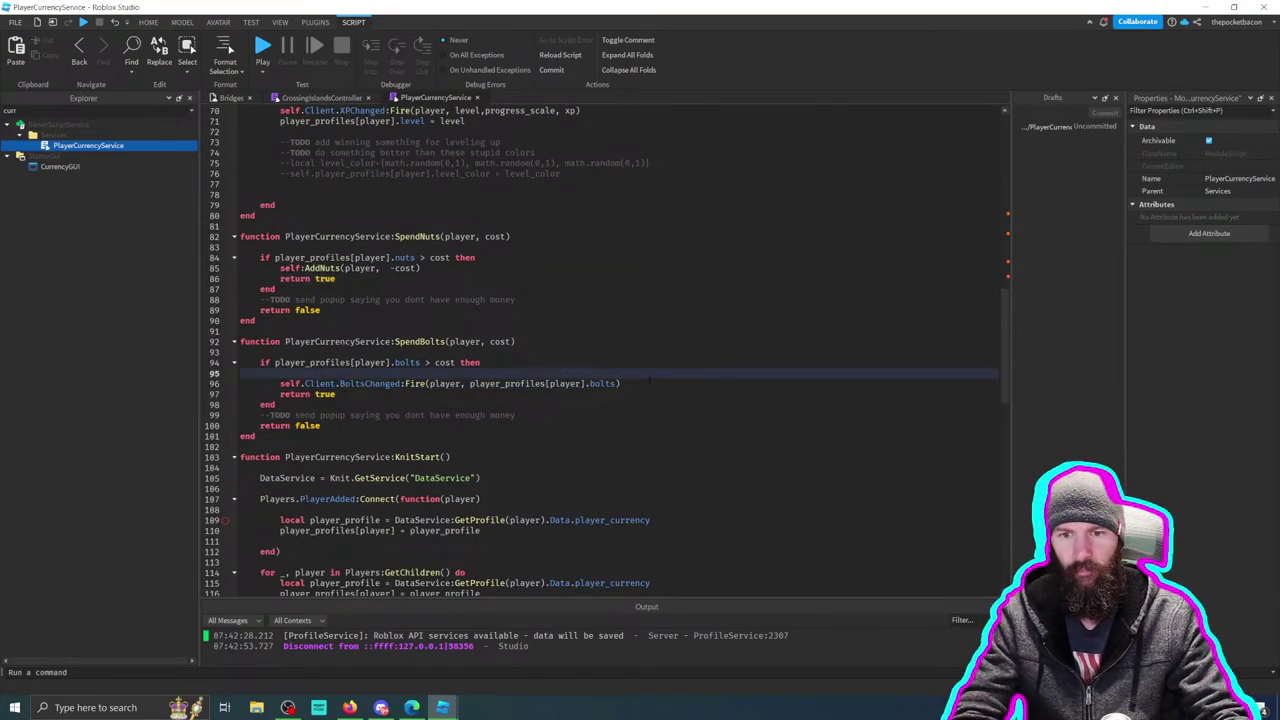
left_click_drag(620, 383, 240, 383)
key("ctrl+x")
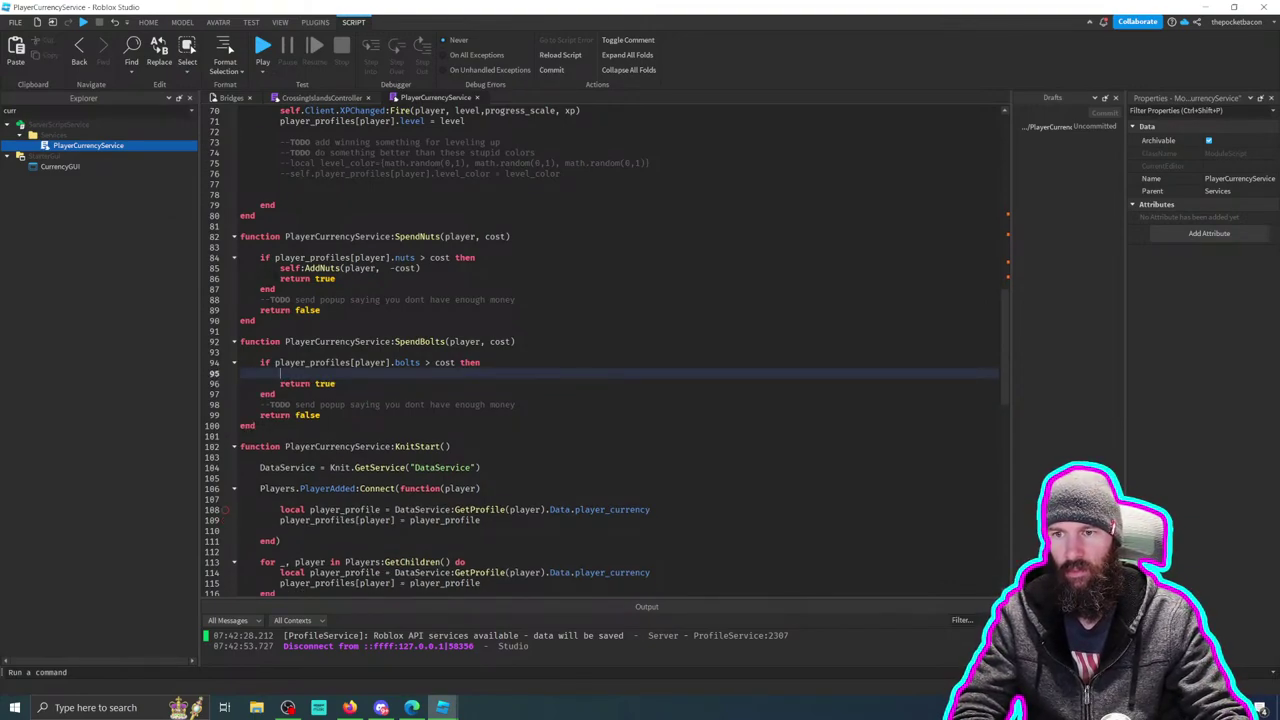
Step: Copy the AddNuts call from SpendNuts into the SpendBolts condition and rename the copy to AddBolts
left_click_drag(280, 268, 420, 268)
left_click(282, 373)
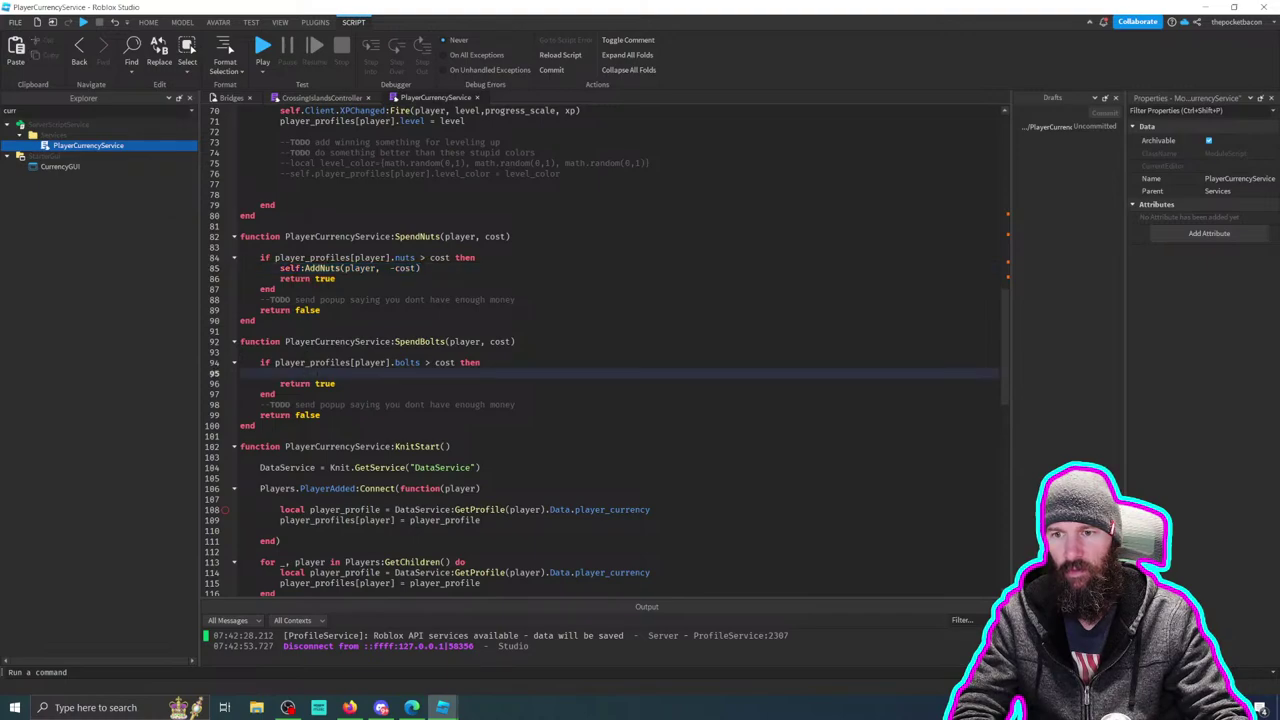
key("ctrl+v")
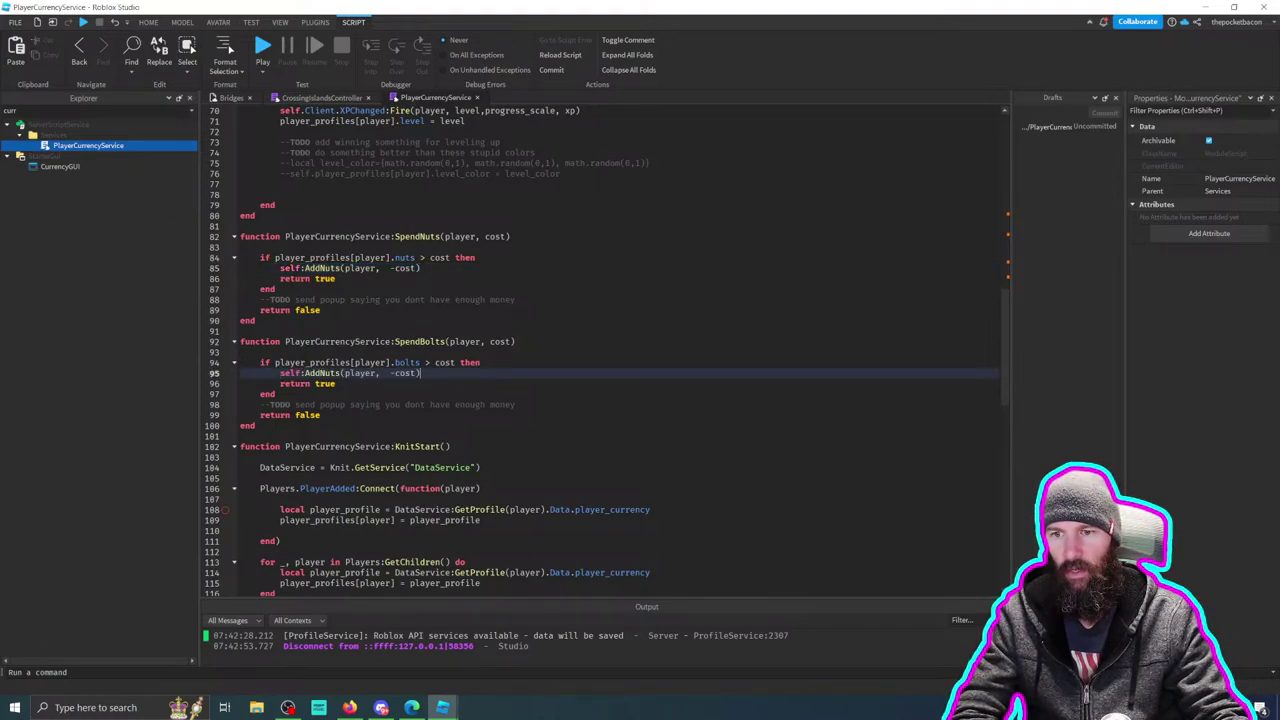
left_click_drag(341, 373, 320, 373)
type("Bolts")
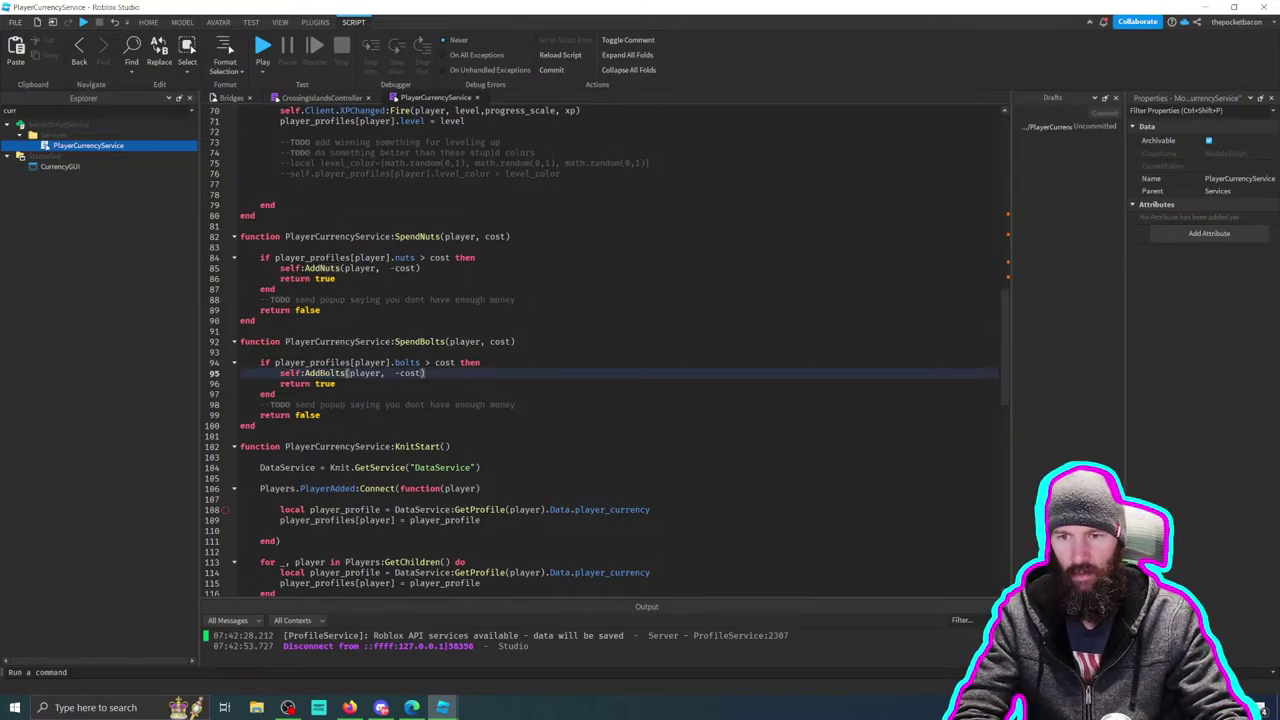
double_click(411, 373)
type("bolts")
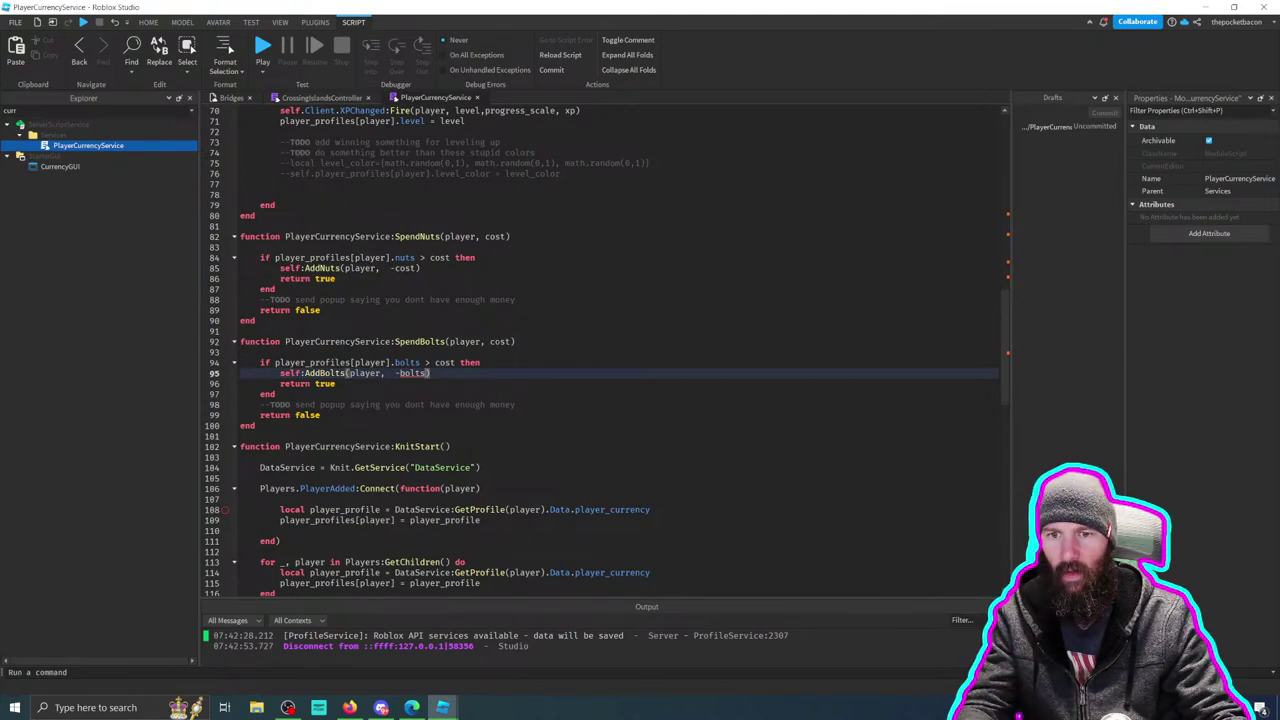
double_click(500, 342)
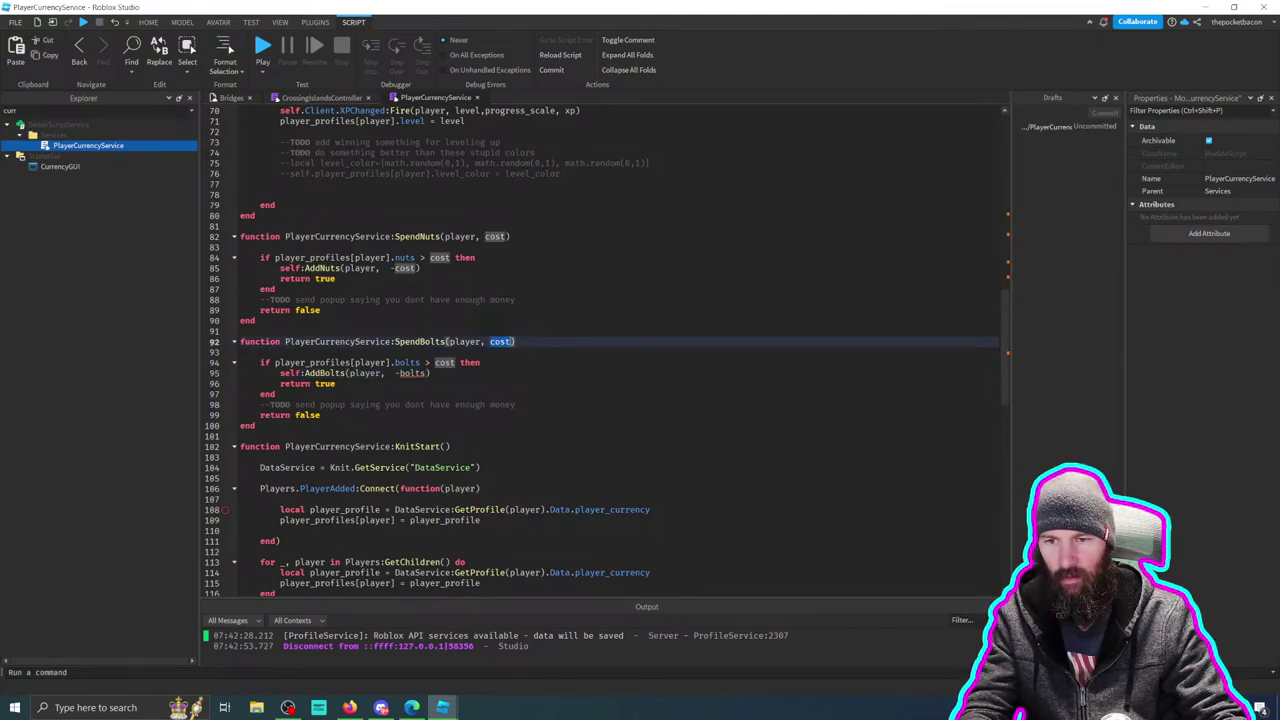
double_click(414, 373)
key("ctrl+v")
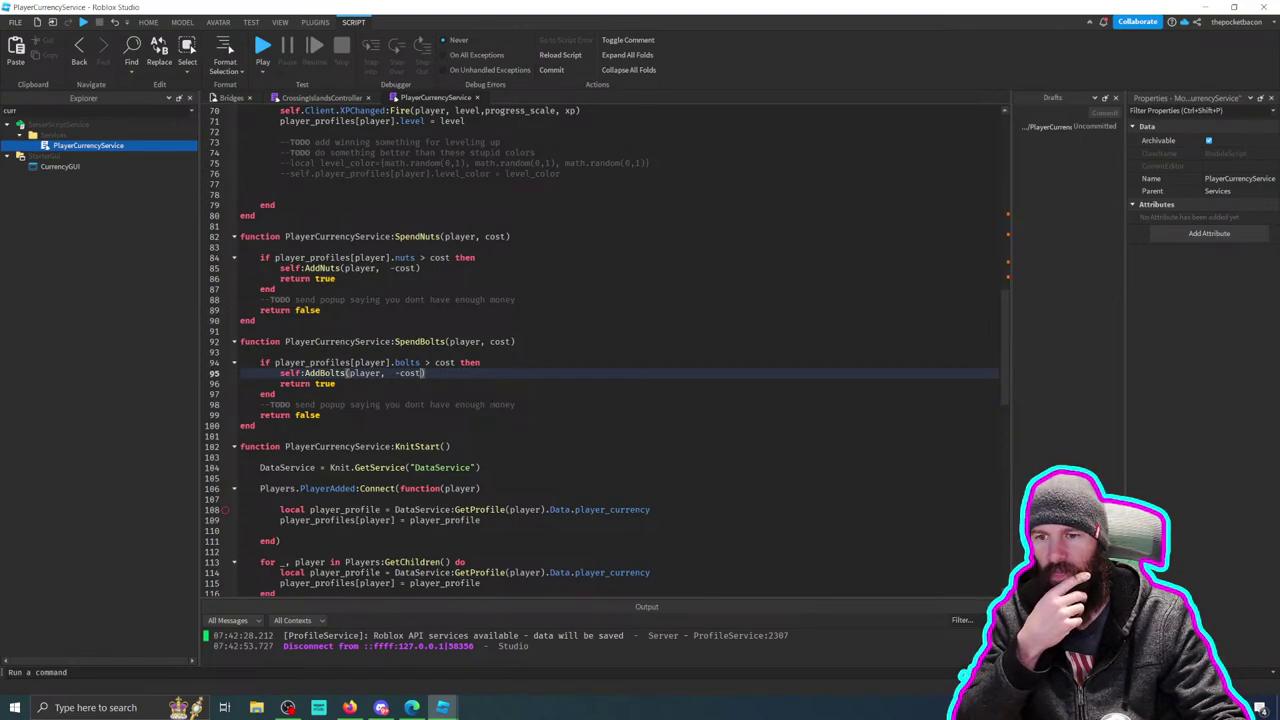
left_click_drag(455, 404, 511, 404)
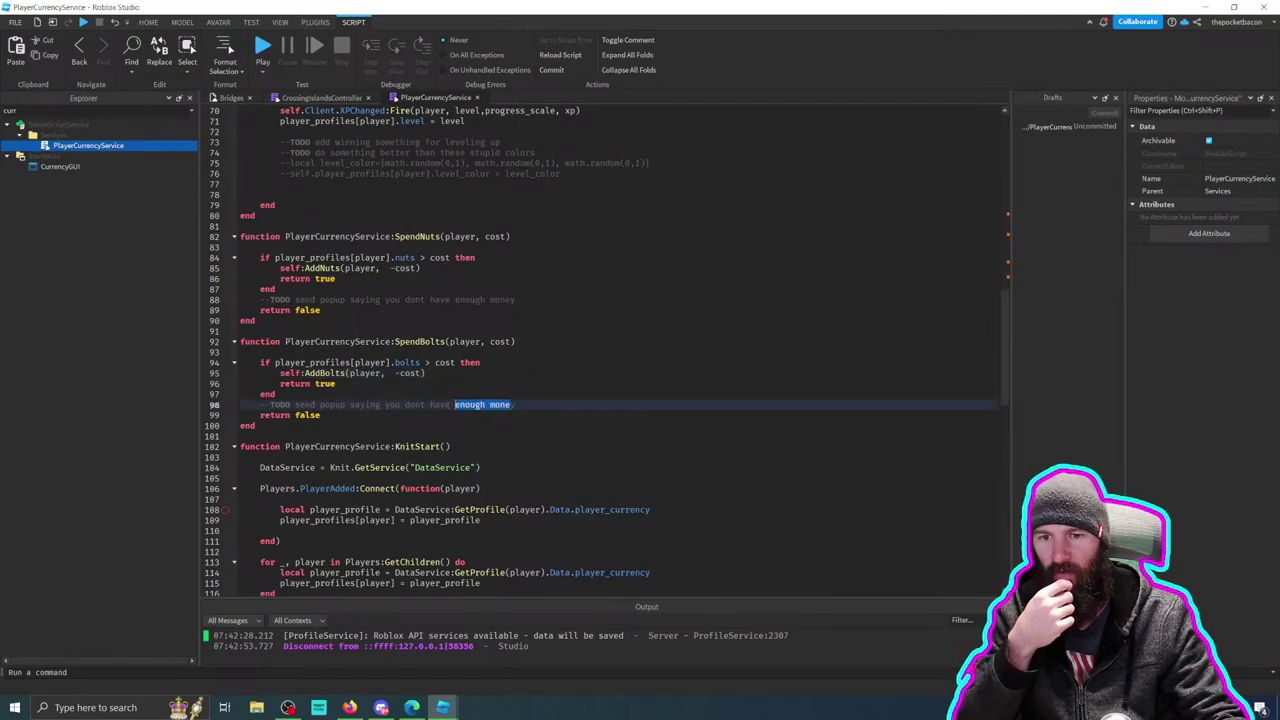
scroll(600, 350, "down", 3)
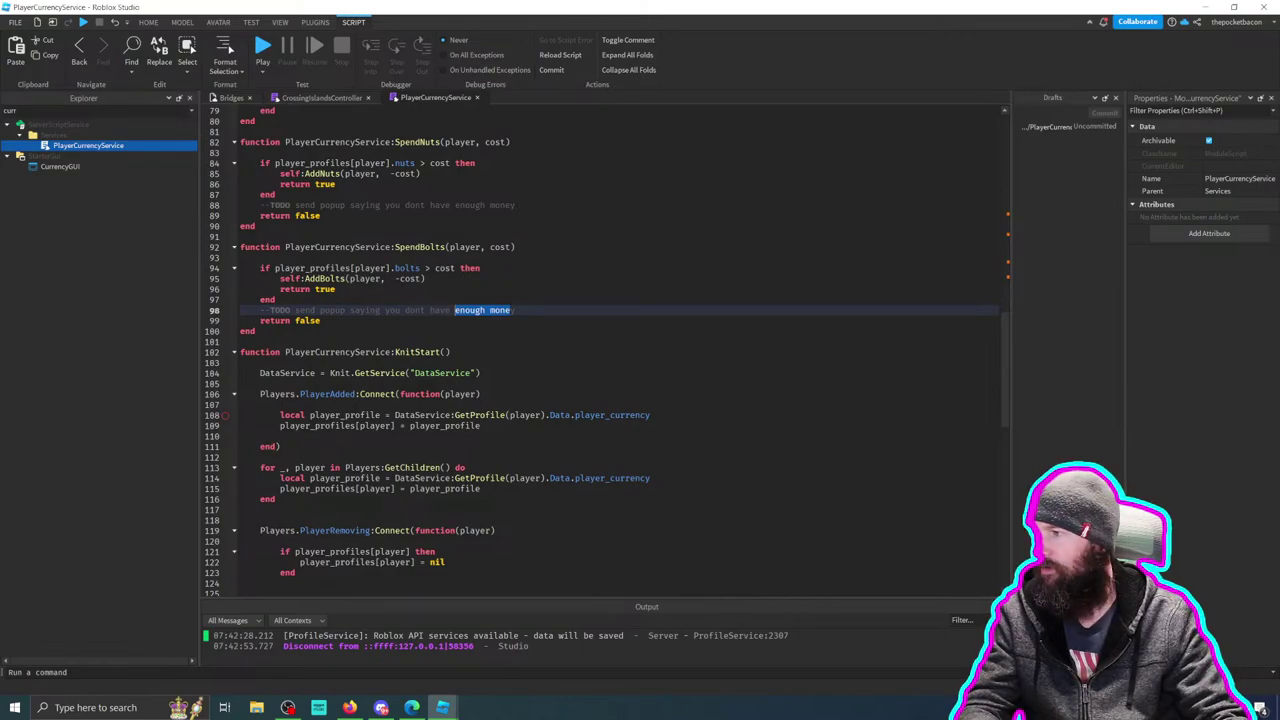
scroll(600, 340, "down", 6)
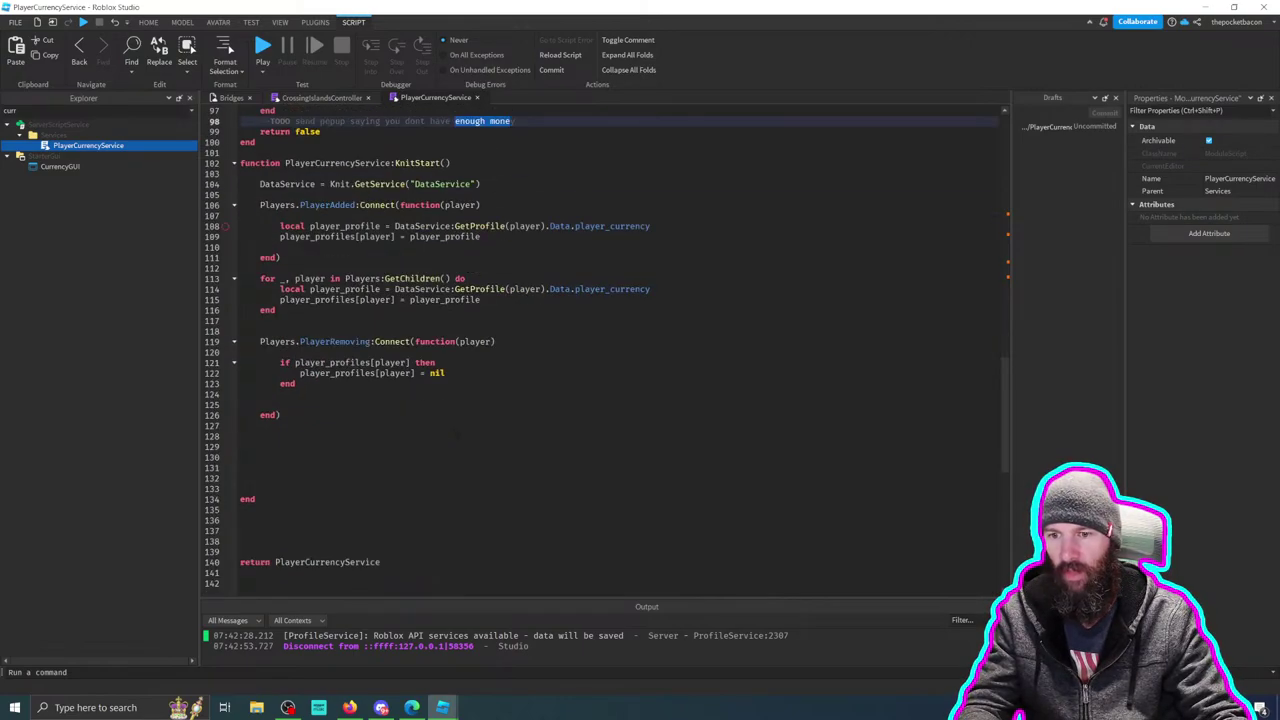
Step: Paste the local GetLevel(xp) function used by AddXP below the PlayerCurrencyService definition
scroll(600, 350, "up", 17)
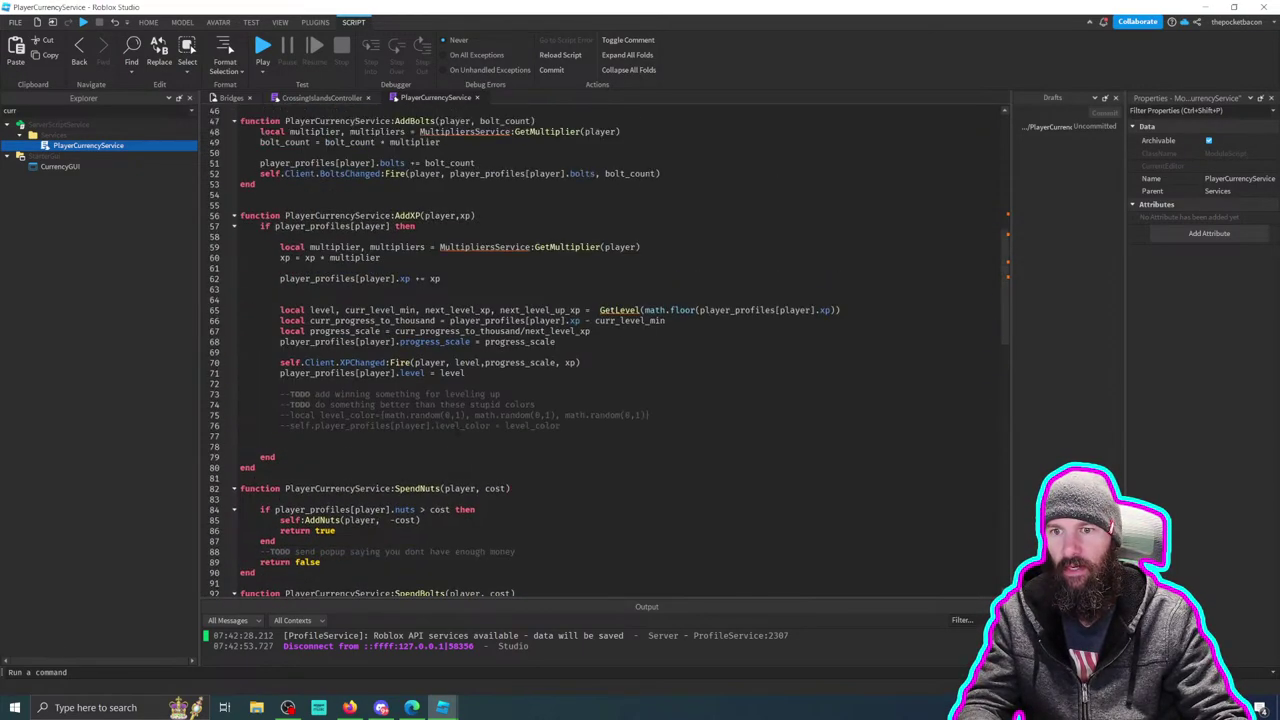
scroll(600, 350, "up", 5)
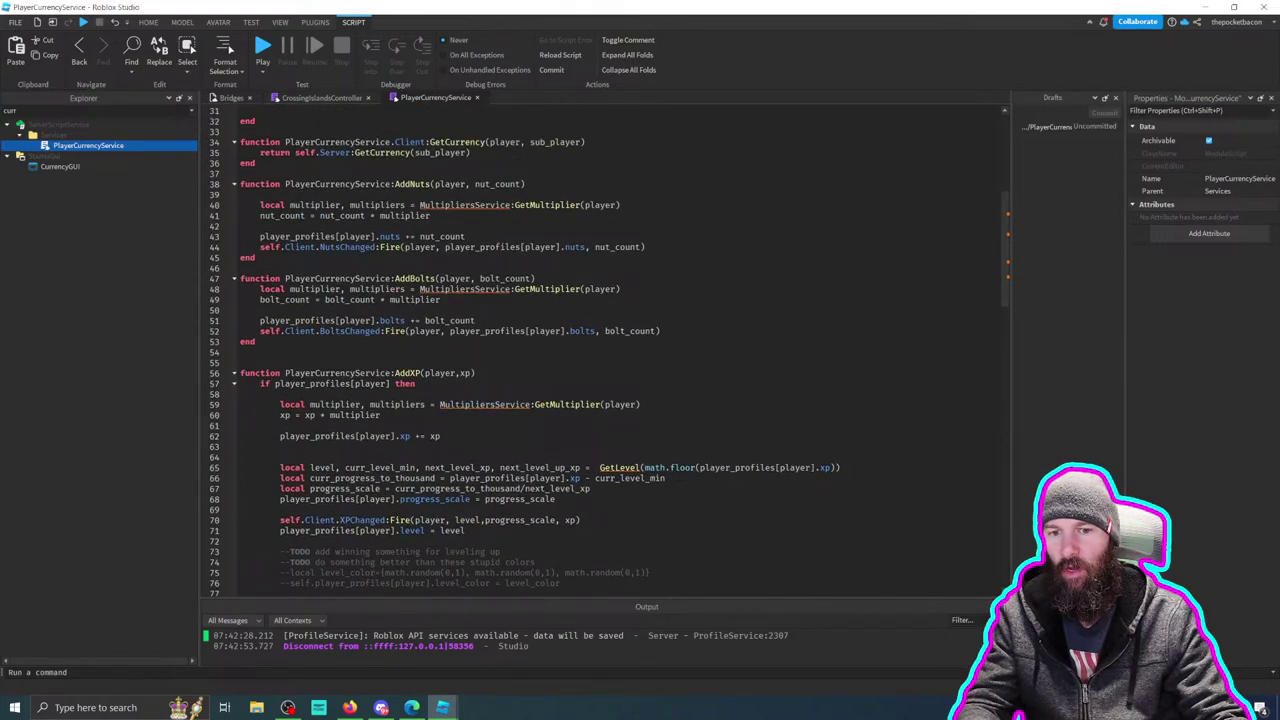
double_click(620, 468)
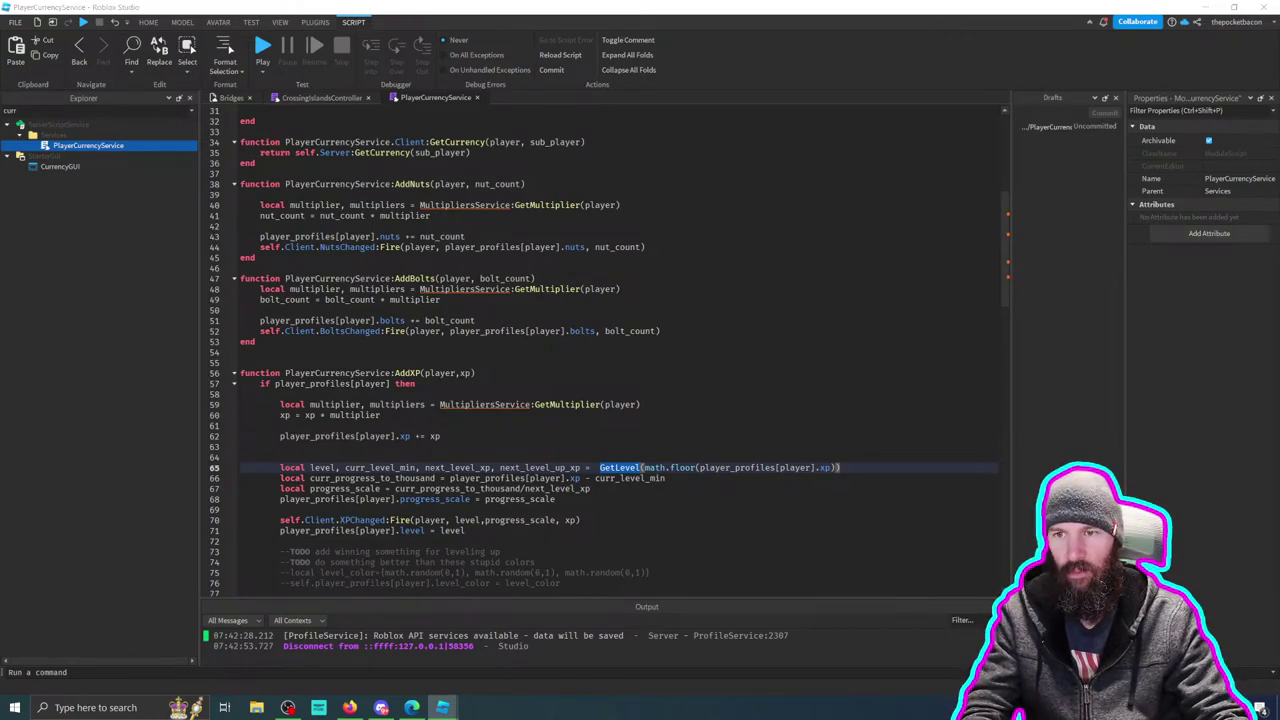
scroll(600, 350, "up", 8)
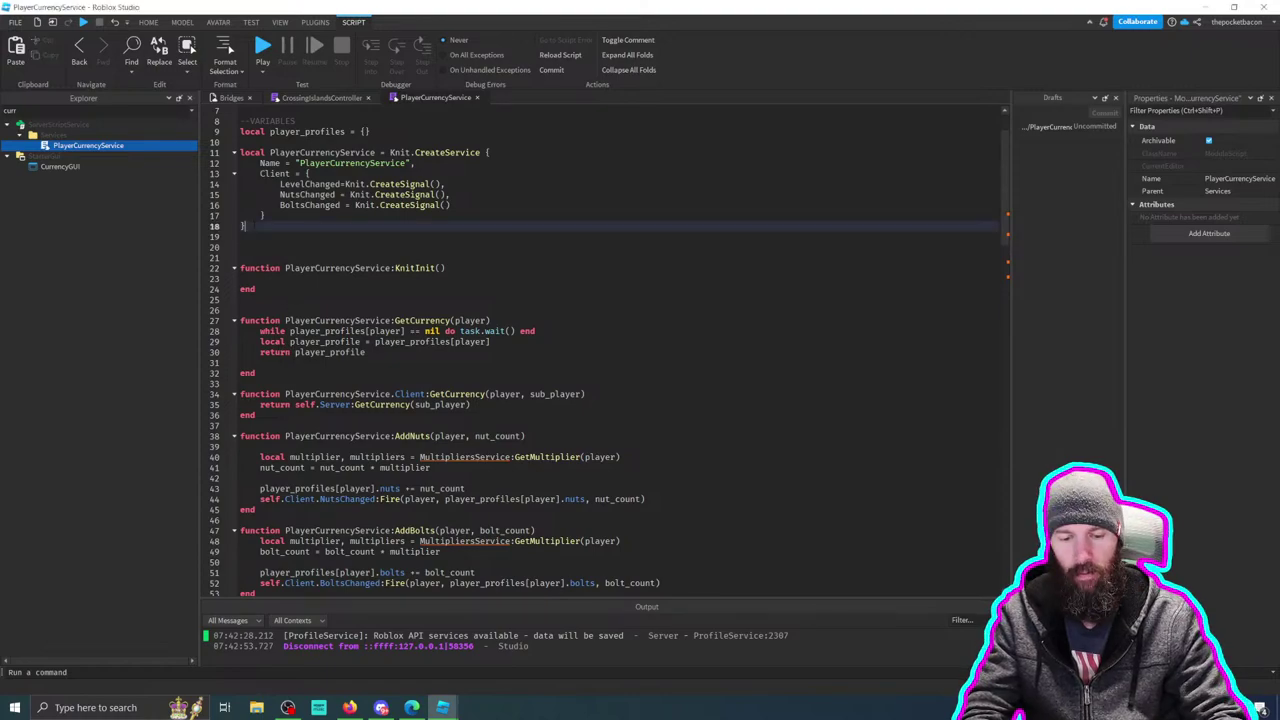
key("ctrl+v")
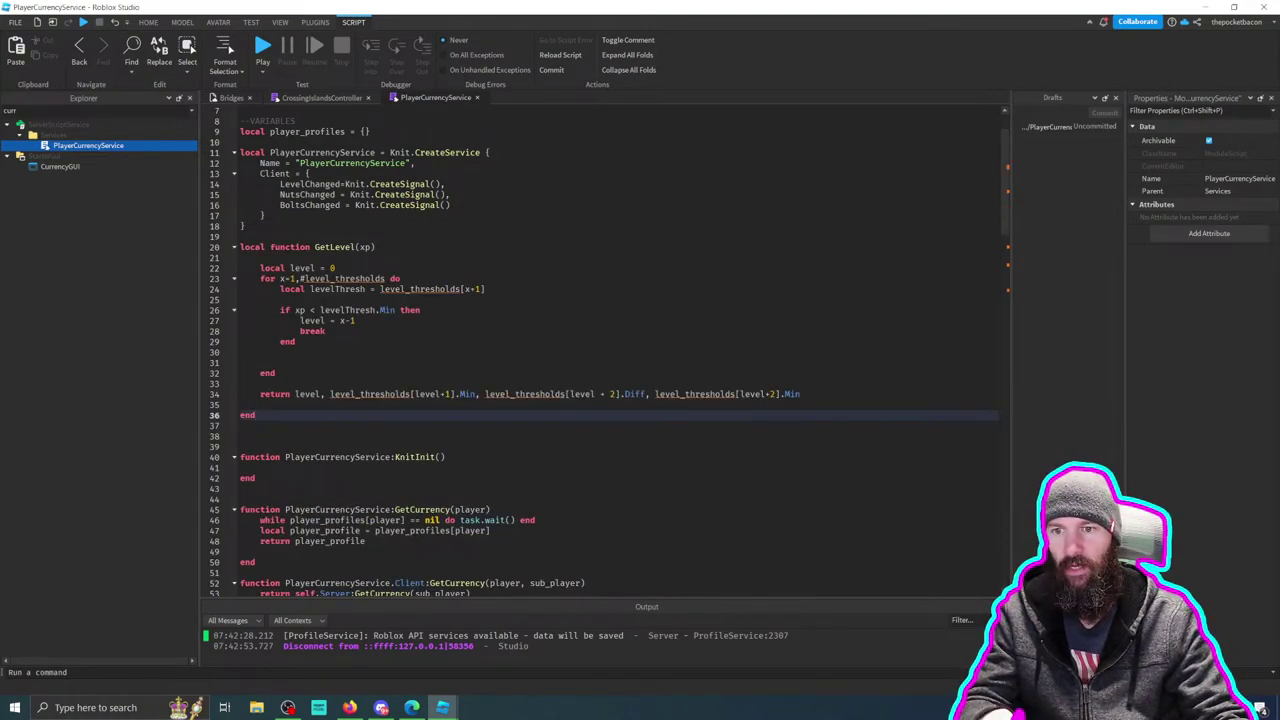
Step: Paste the 1 to 5000 loop that generates the level_thresholds Min and Diff entries into KnitInit
double_click(342, 278)
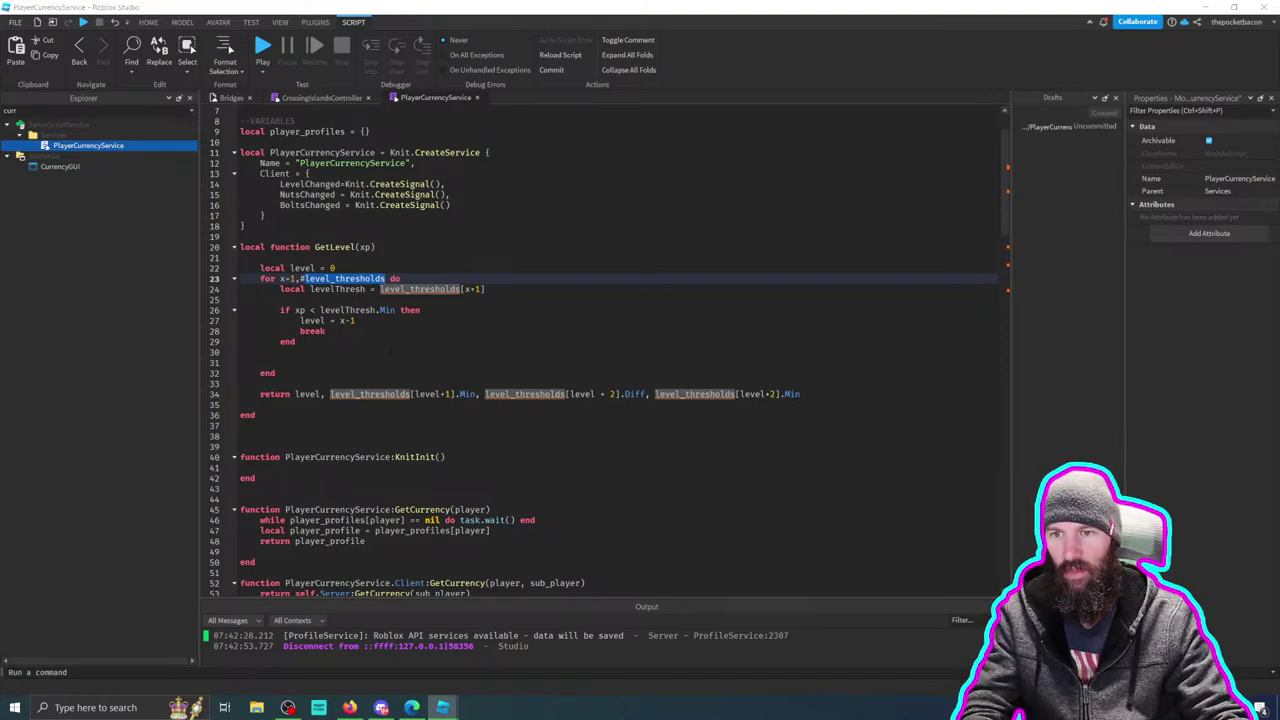
left_click(316, 478)
left_click(316, 467)
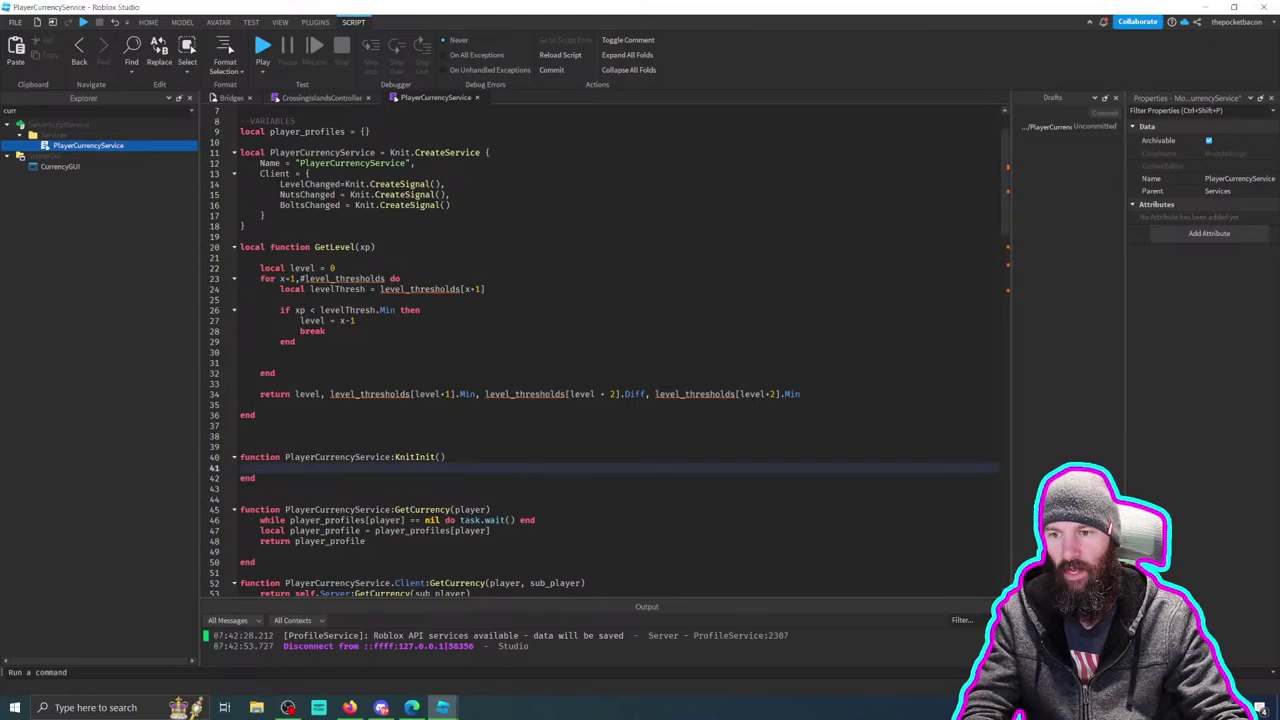
key("ctrl+v")
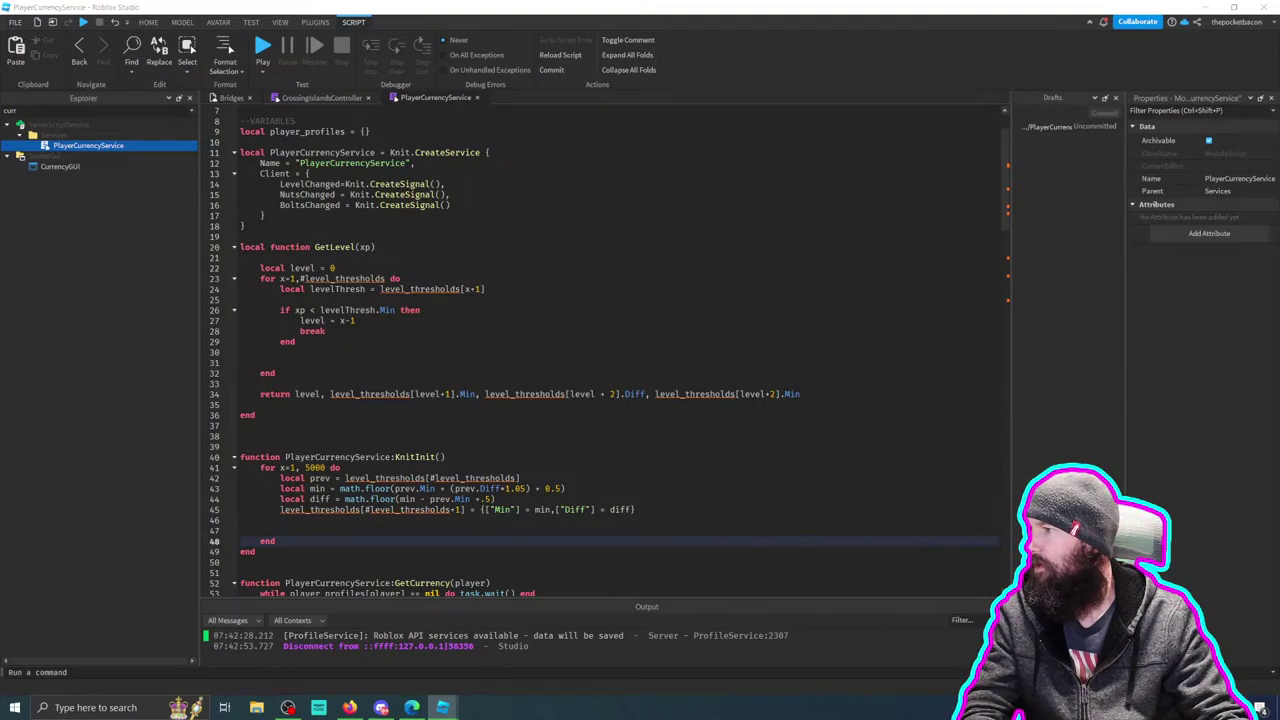
Step: Paste the level_thresholds table with its starting Min and Diff entries below the player_profiles variable
left_click(377, 132)
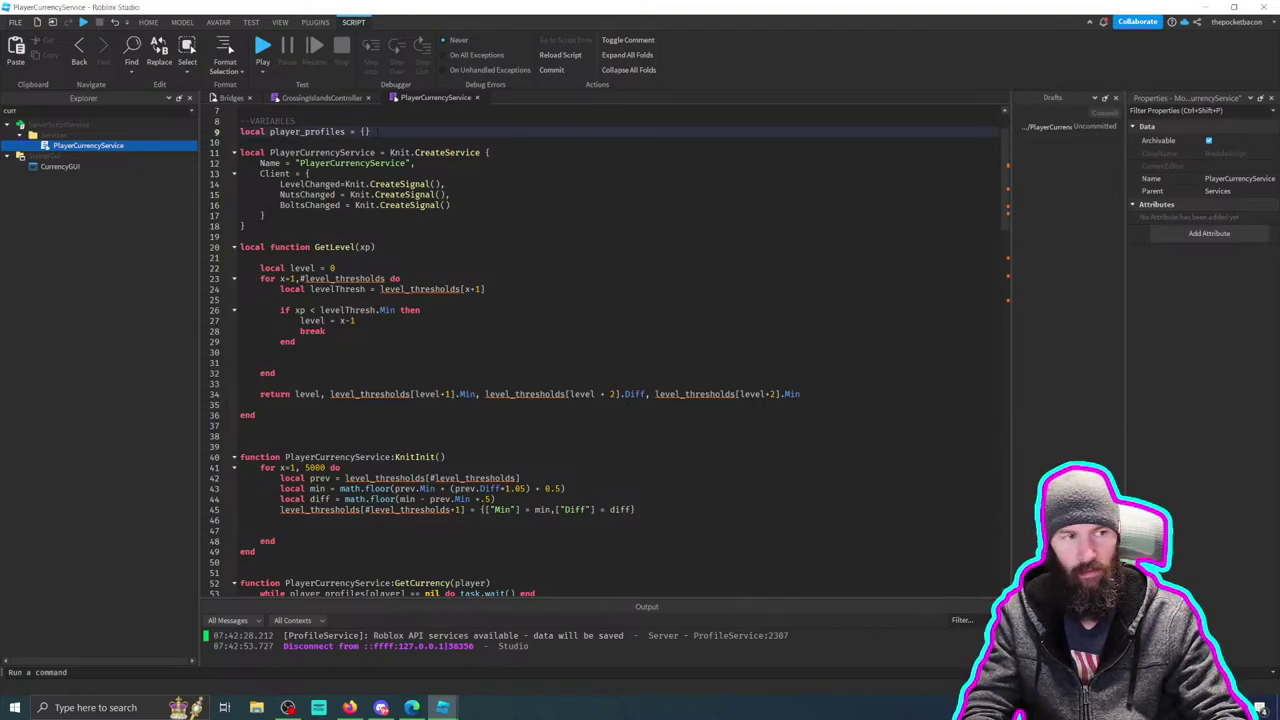
type("local level_thresholds = { \t{[\"Min\"] = 0,[\"Diff\"] = 0}, \t{[\"Min\"] = 500,[\"Diff\"] = 500}  }")
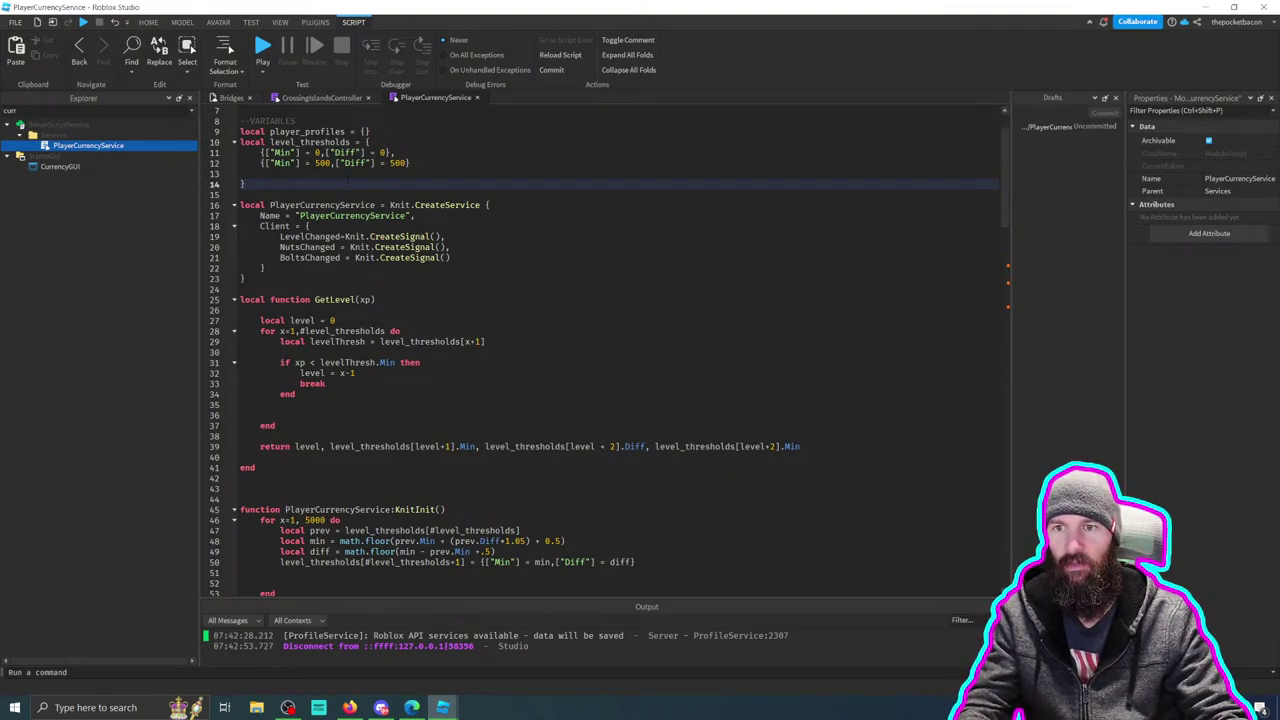
Step: Set both the Min and Diff values of the second level_thresholds entry to 10
double_click(398, 163)
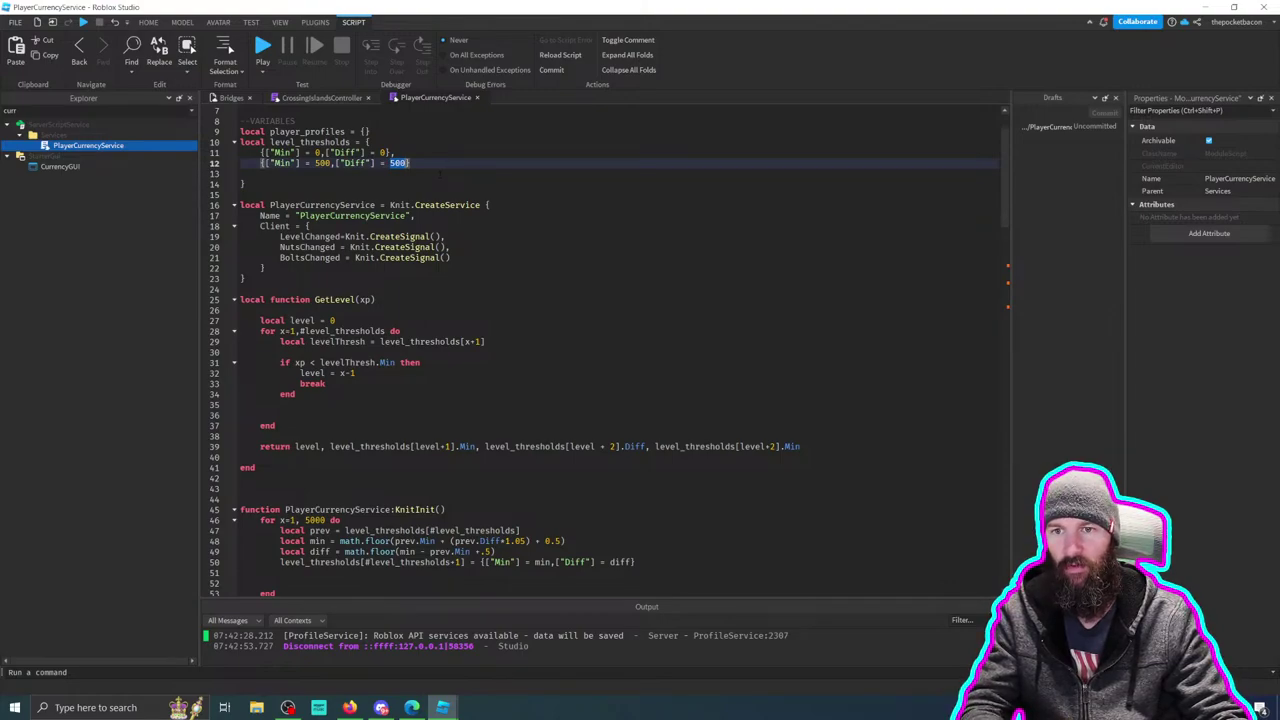
scroll(440, 175, "down", 4)
scroll(521, 355, "down", 2)
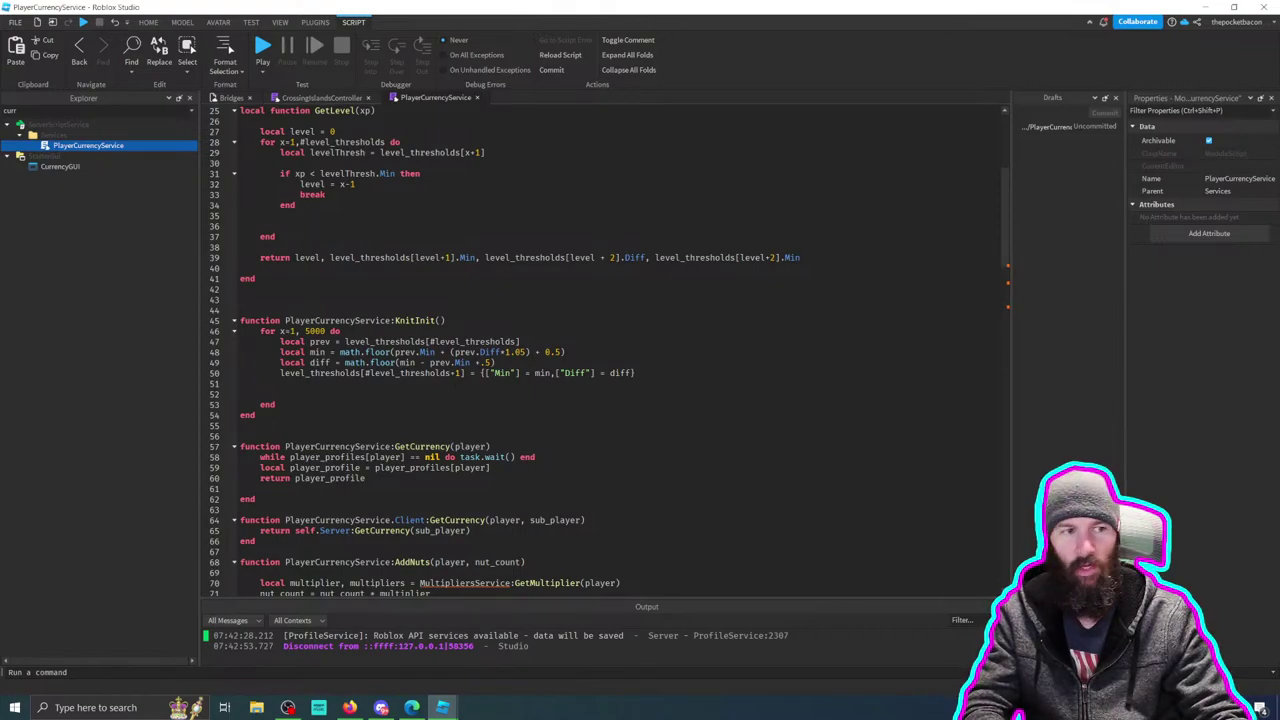
scroll(455, 387, "up", 7)
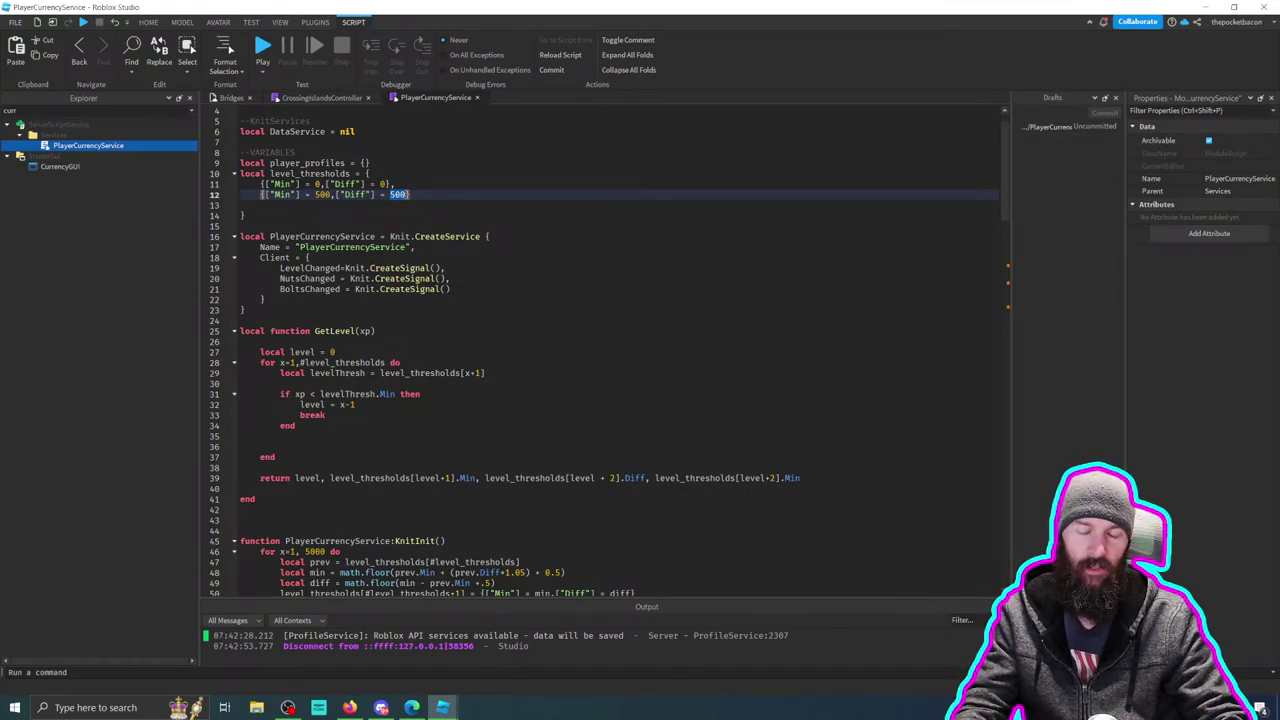
scroll(480, 300, "down", 7)
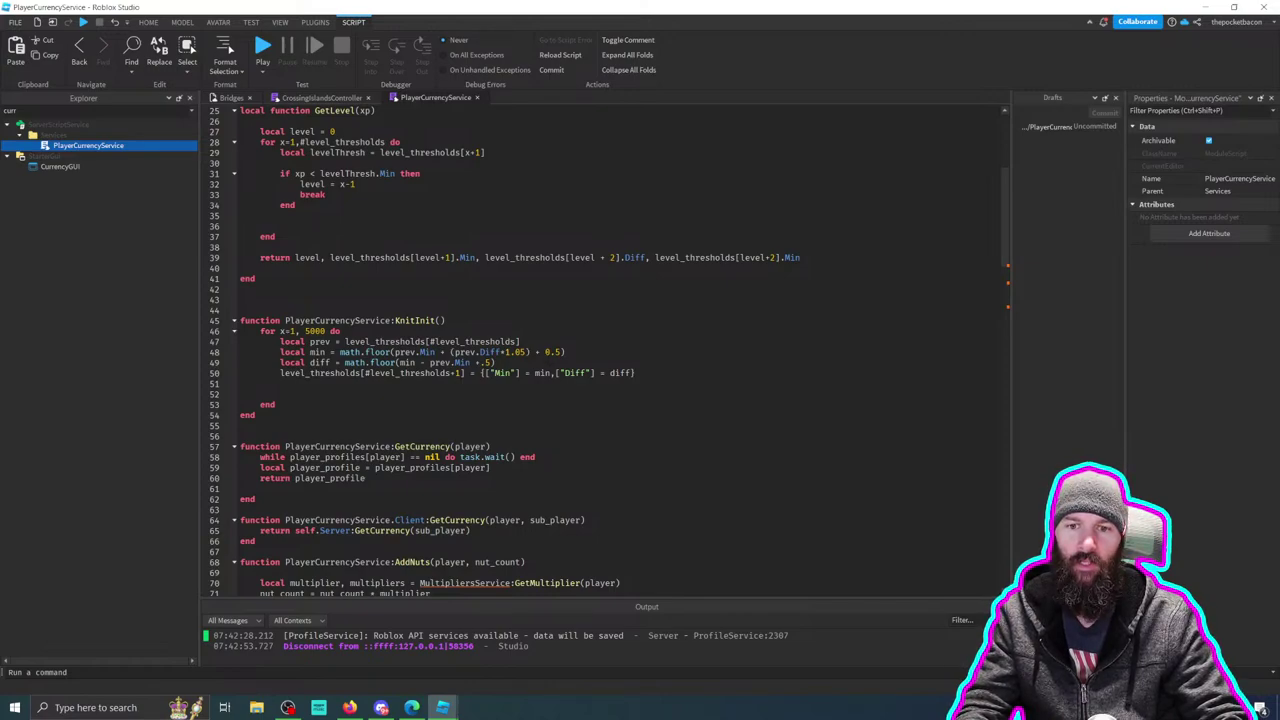
left_click_drag(526, 352, 515, 352)
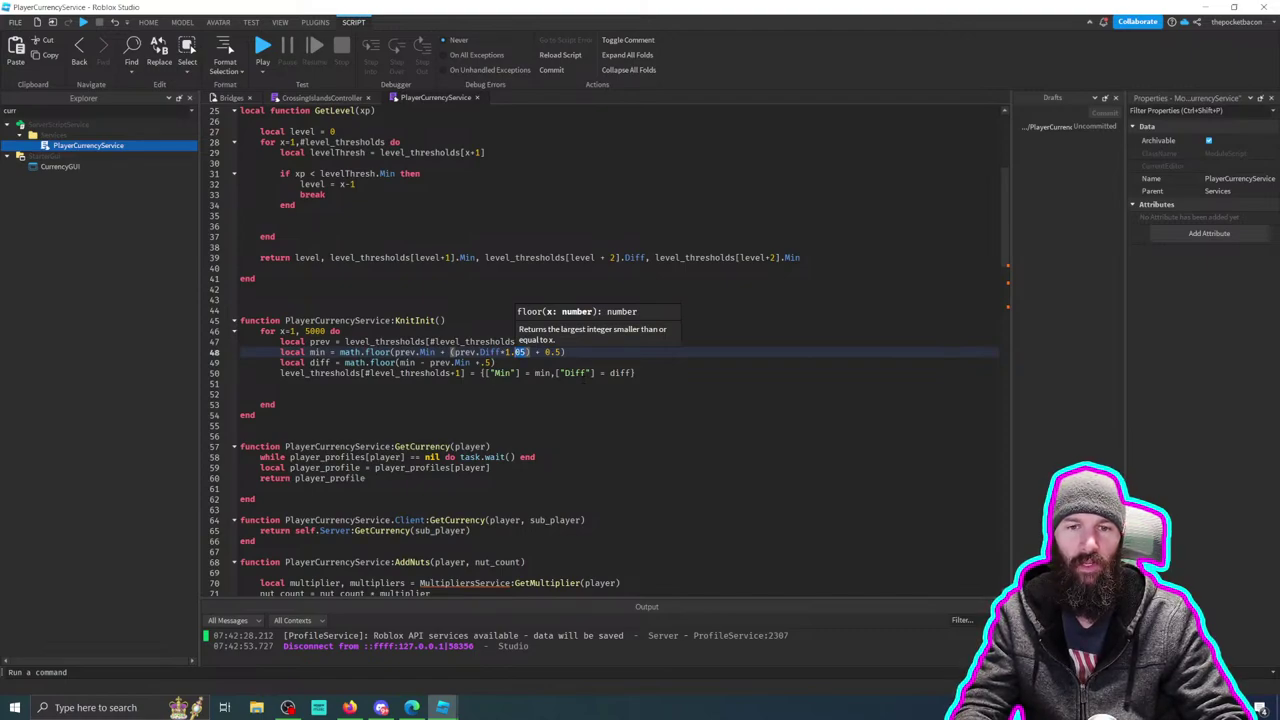
scroll(581, 383, "up", 2)
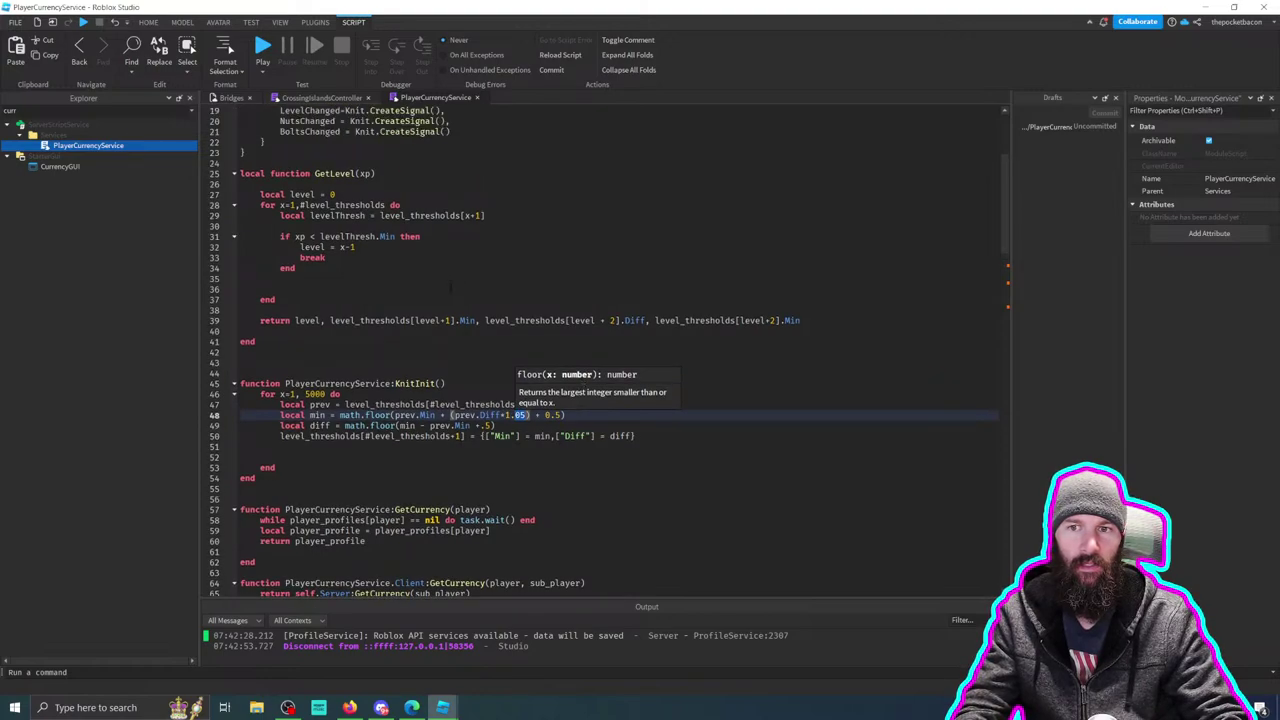
scroll(452, 289, "up", 6)
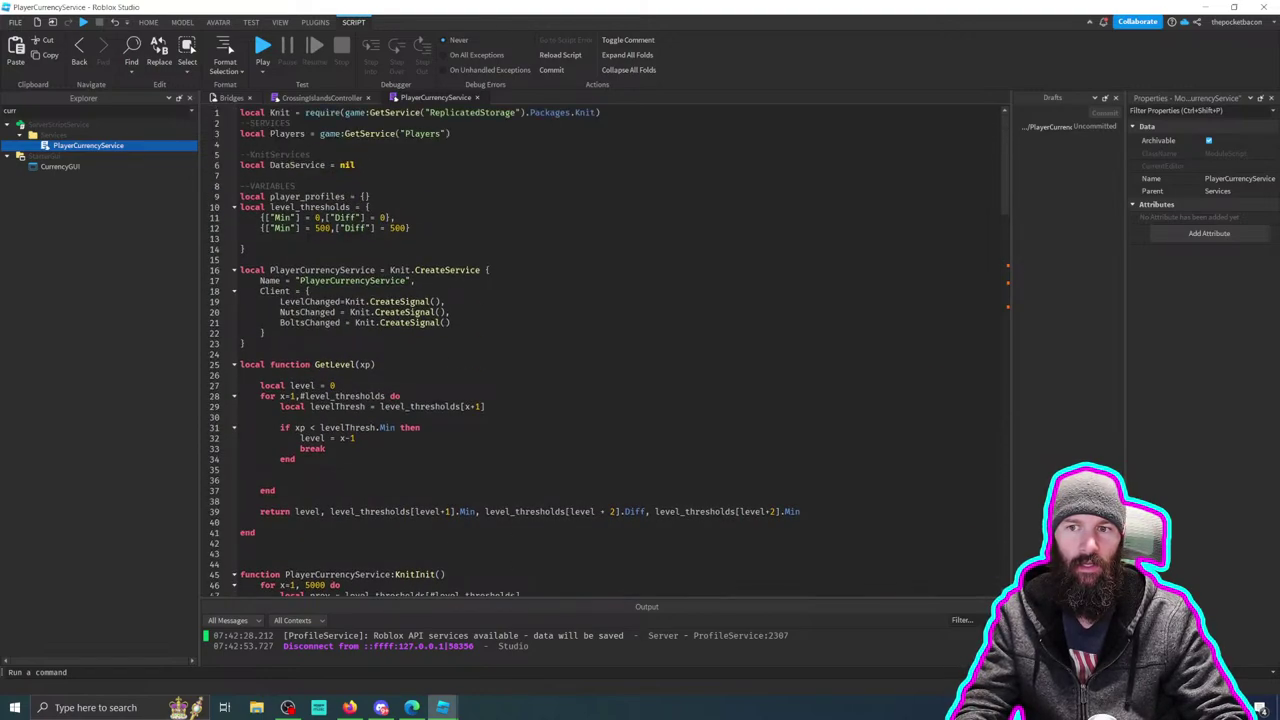
double_click(322, 228)
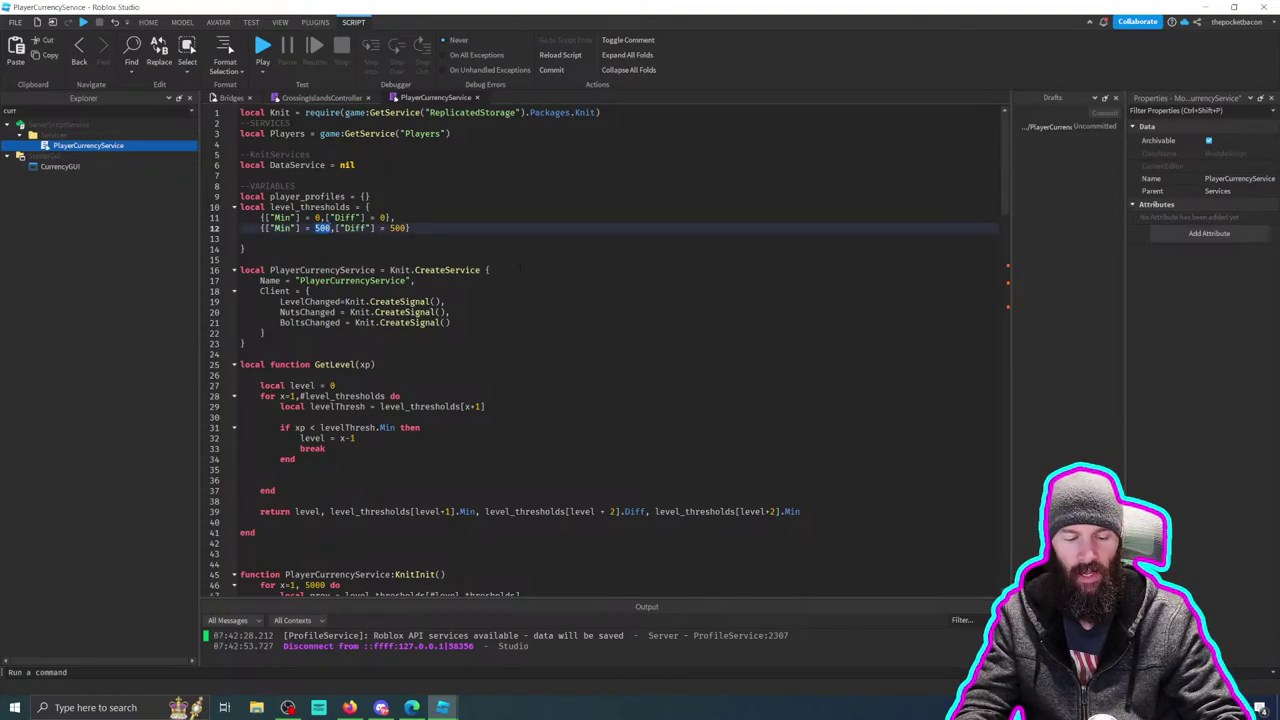
type("10")
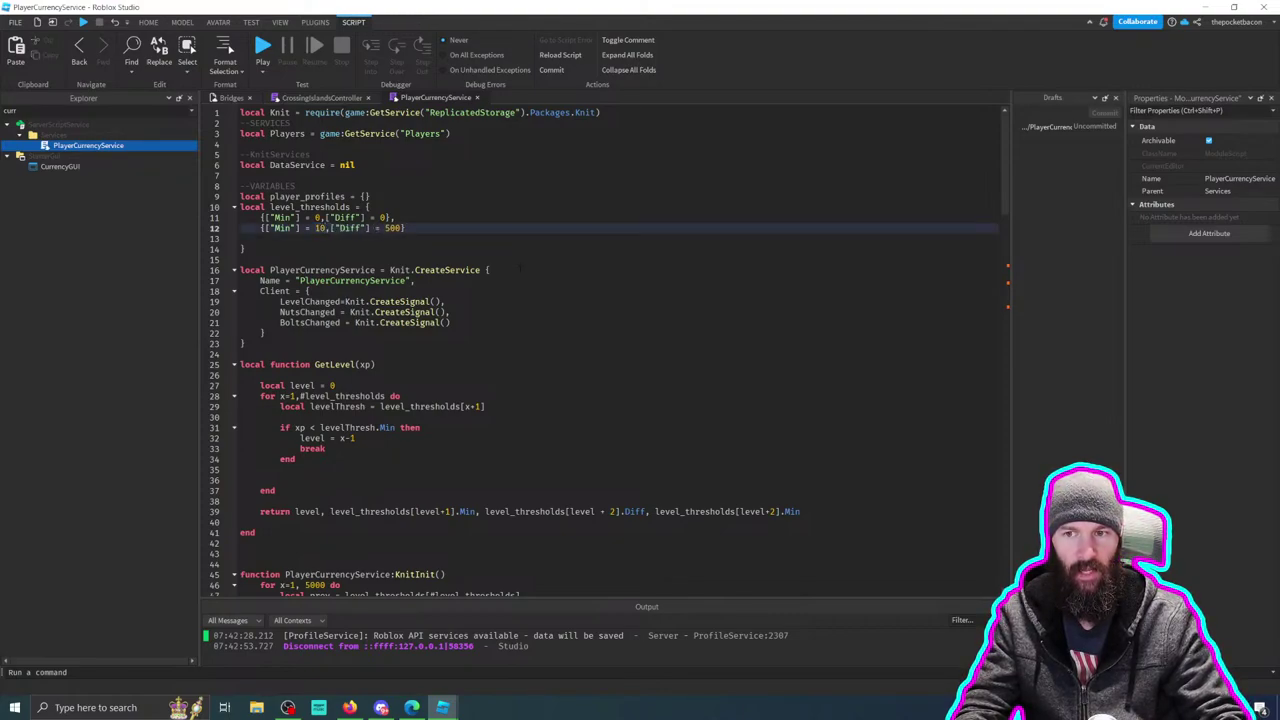
double_click(392, 228)
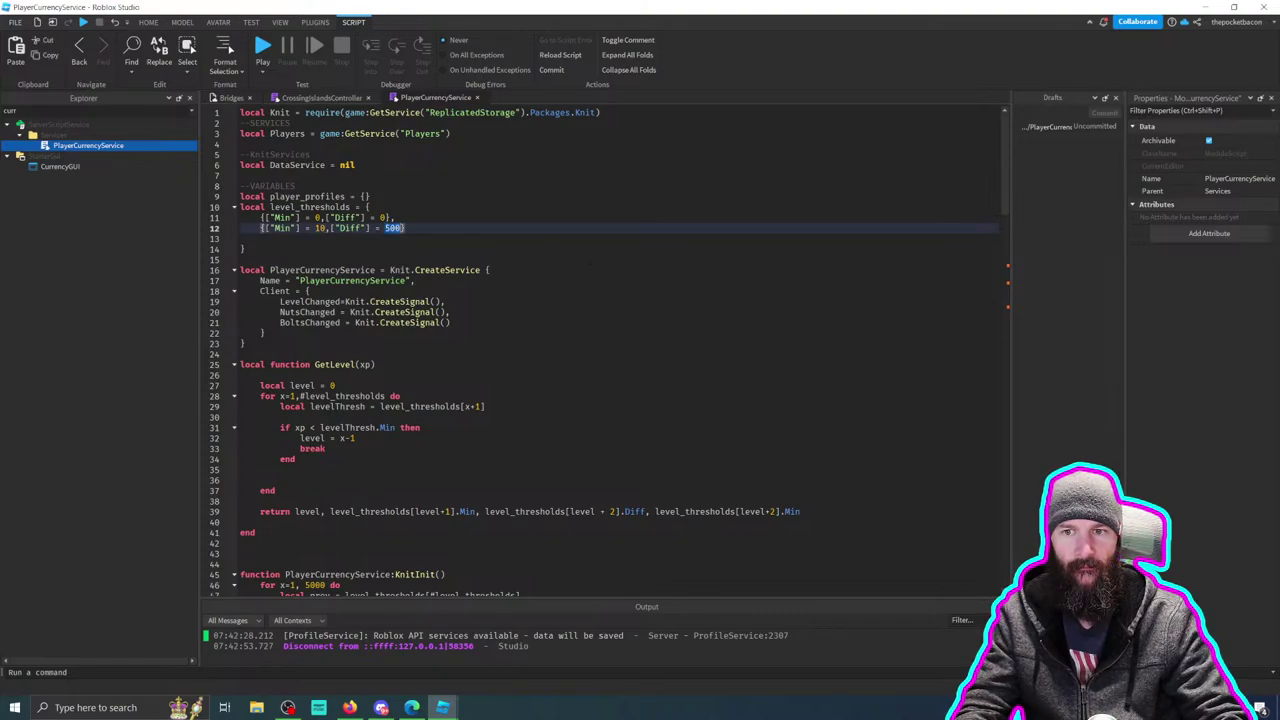
type("10")
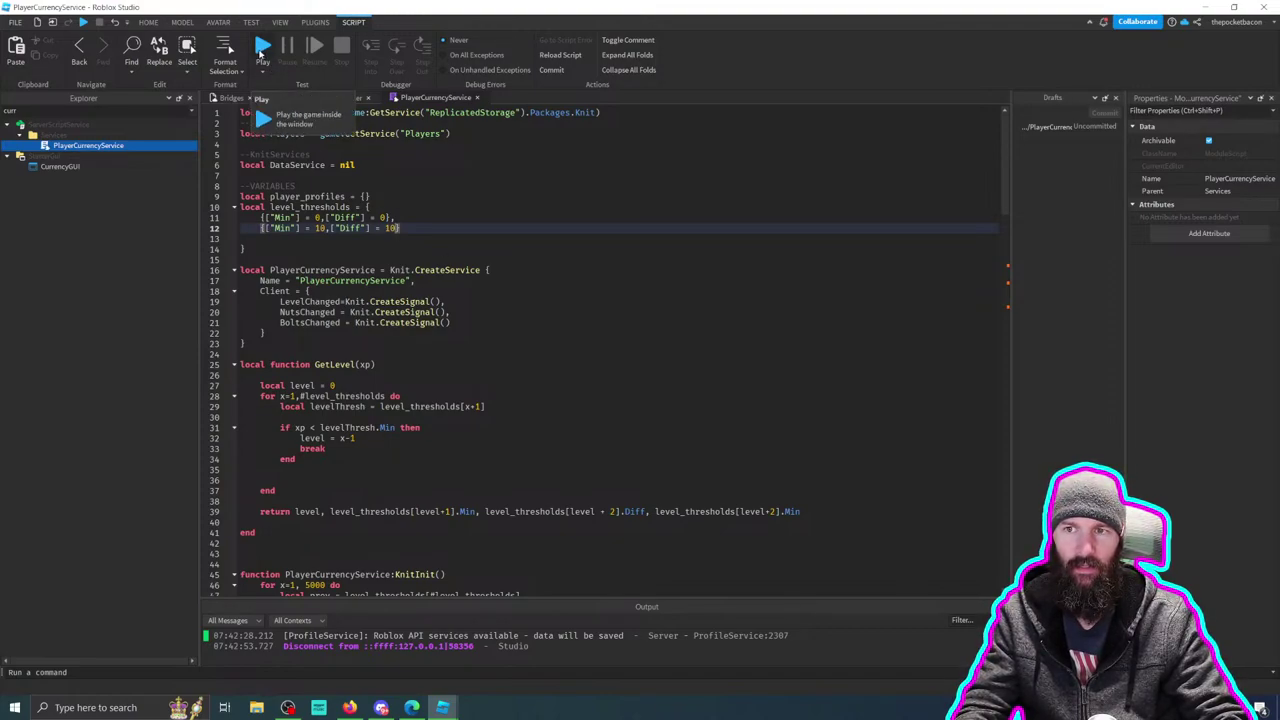
Step: Playtest the Bridges game and return to the PlayerCurrencyService script
left_click(260, 46)
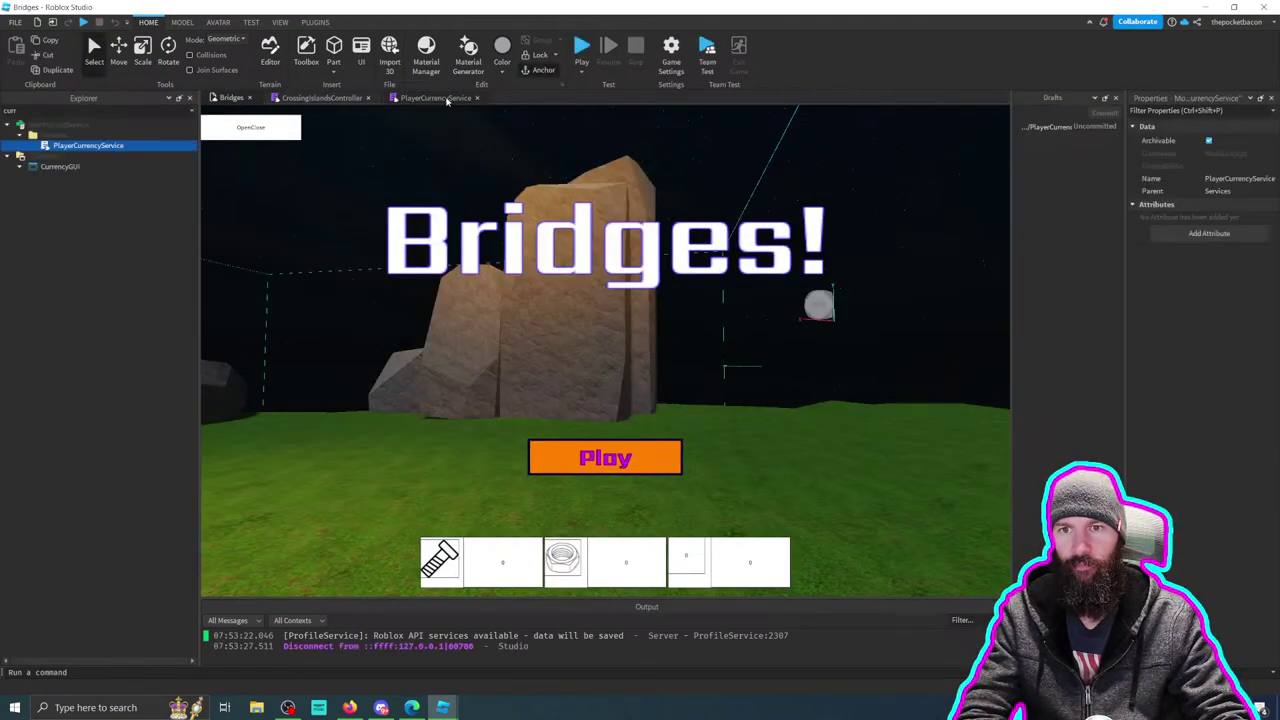
left_click(446, 100)
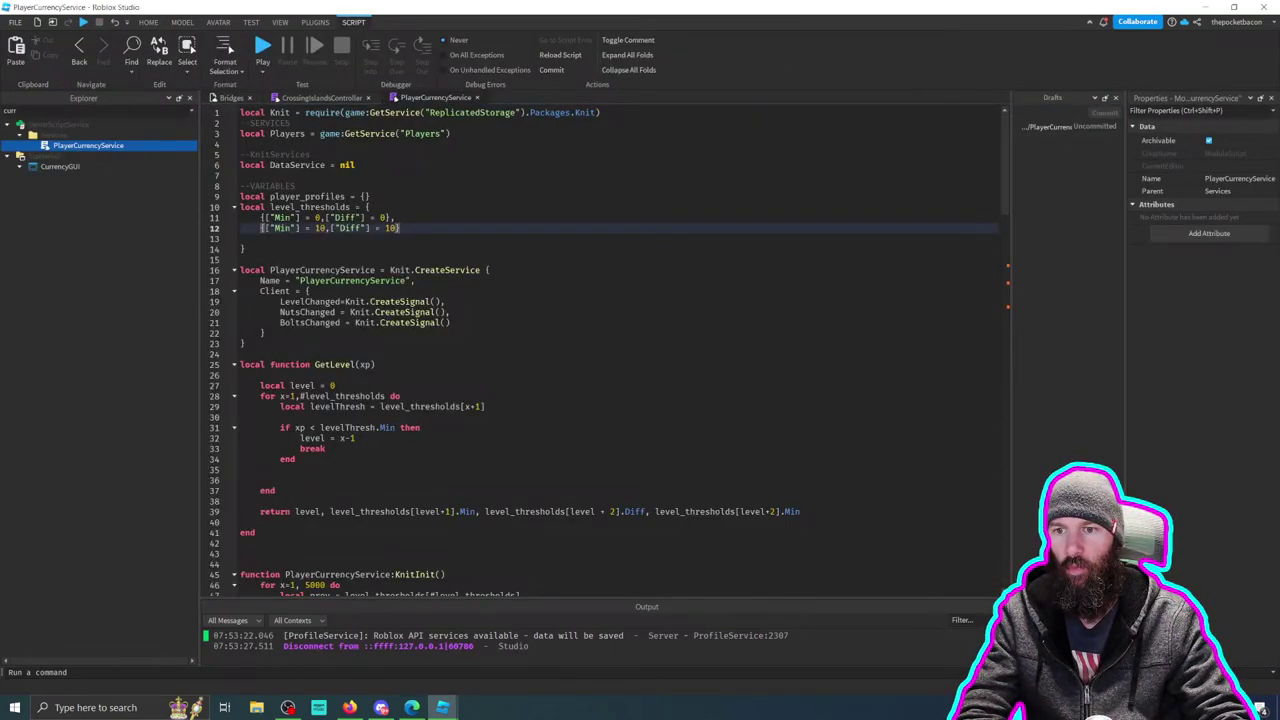
Step: Rename the LevelChanged client signal to XPChanged, using the signal name fired in the AddXP function
double_click(314, 302)
scroll(314, 302, "down", 20)
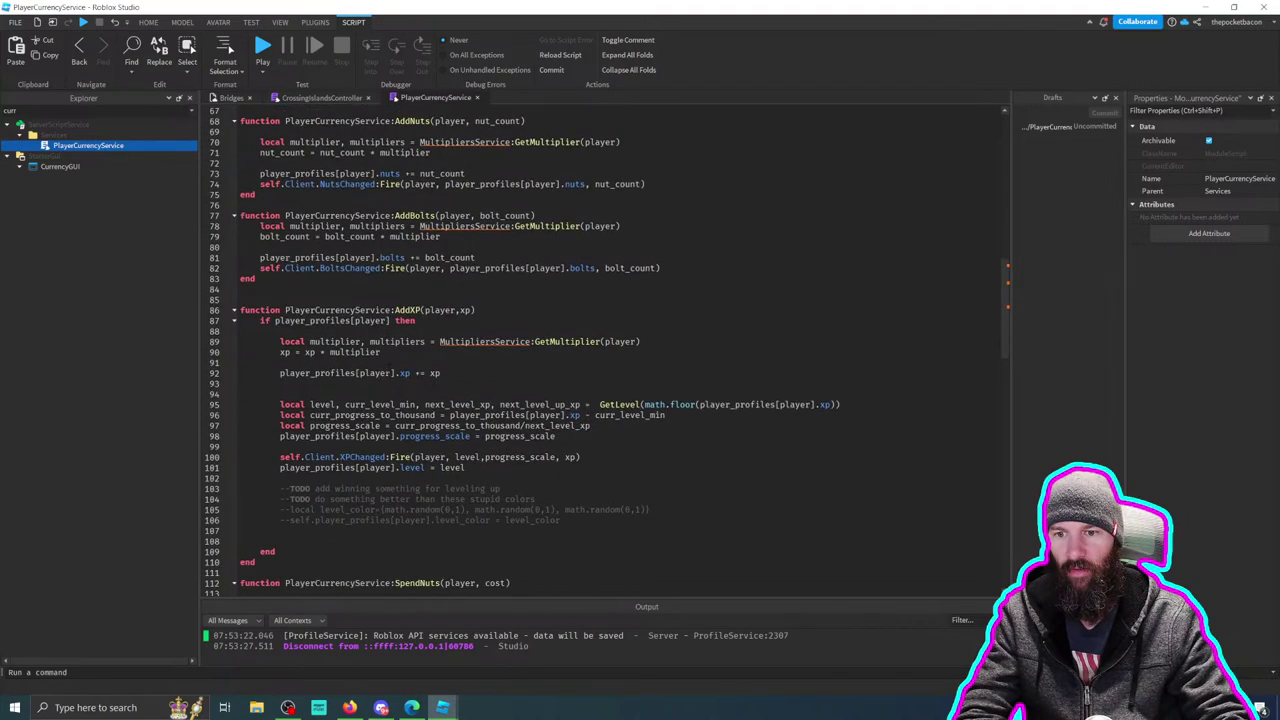
double_click(362, 457)
key("ctrl+c")
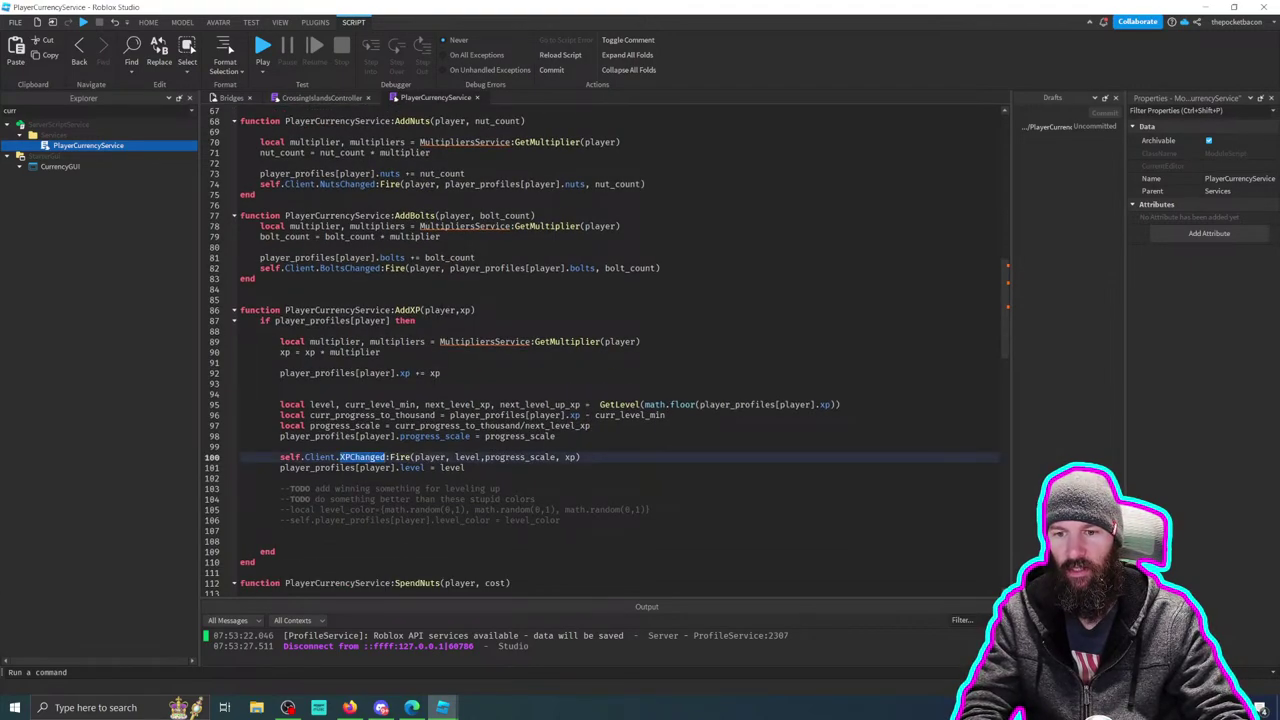
scroll(441, 312, "up", 20)
scroll(441, 312, "up", 2)
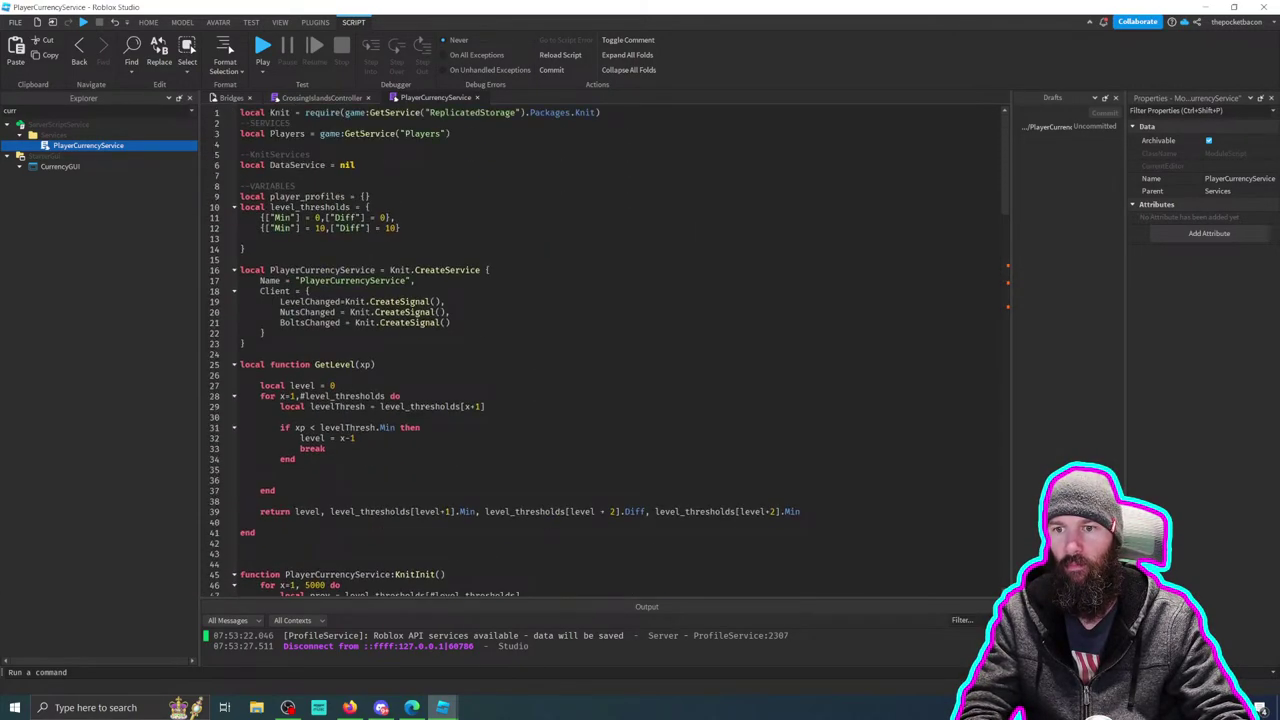
double_click(303, 301)
key("ctrl+v")
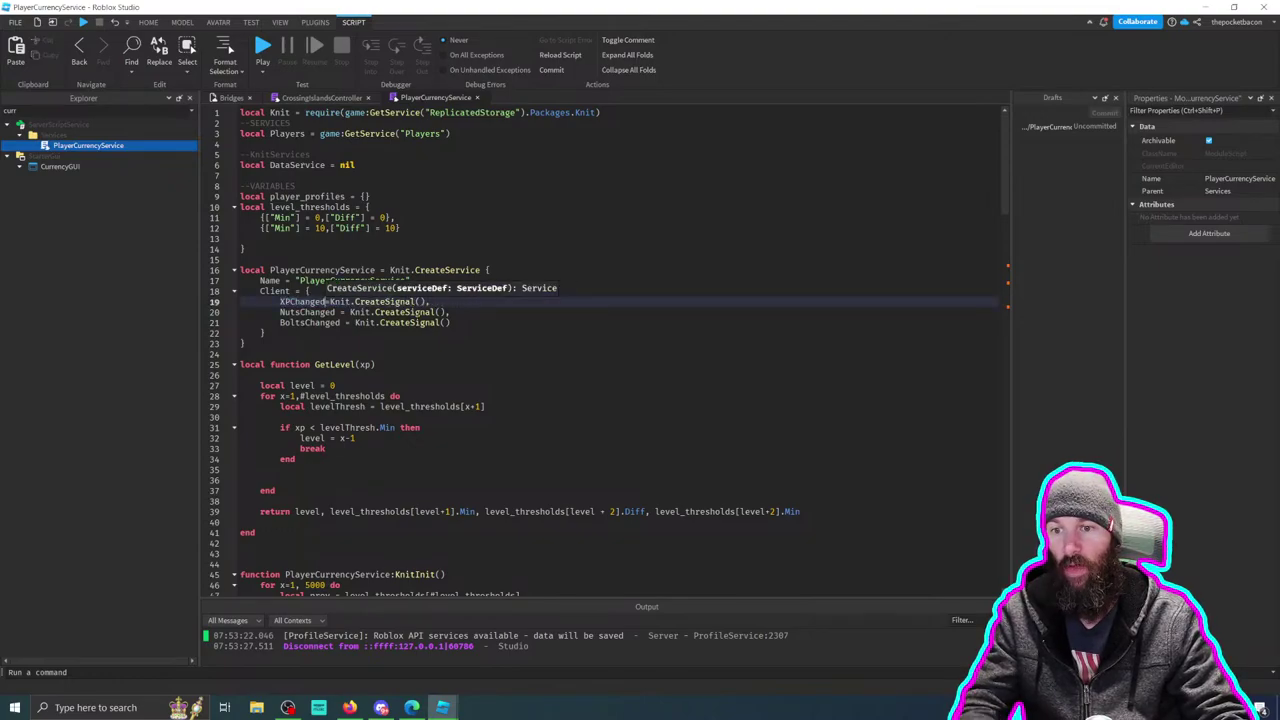
Step: Clear the Explorer filter and paste the copied MultipliersService module into the Services folder of ServerScriptService
scroll(600, 350, "down", 20)
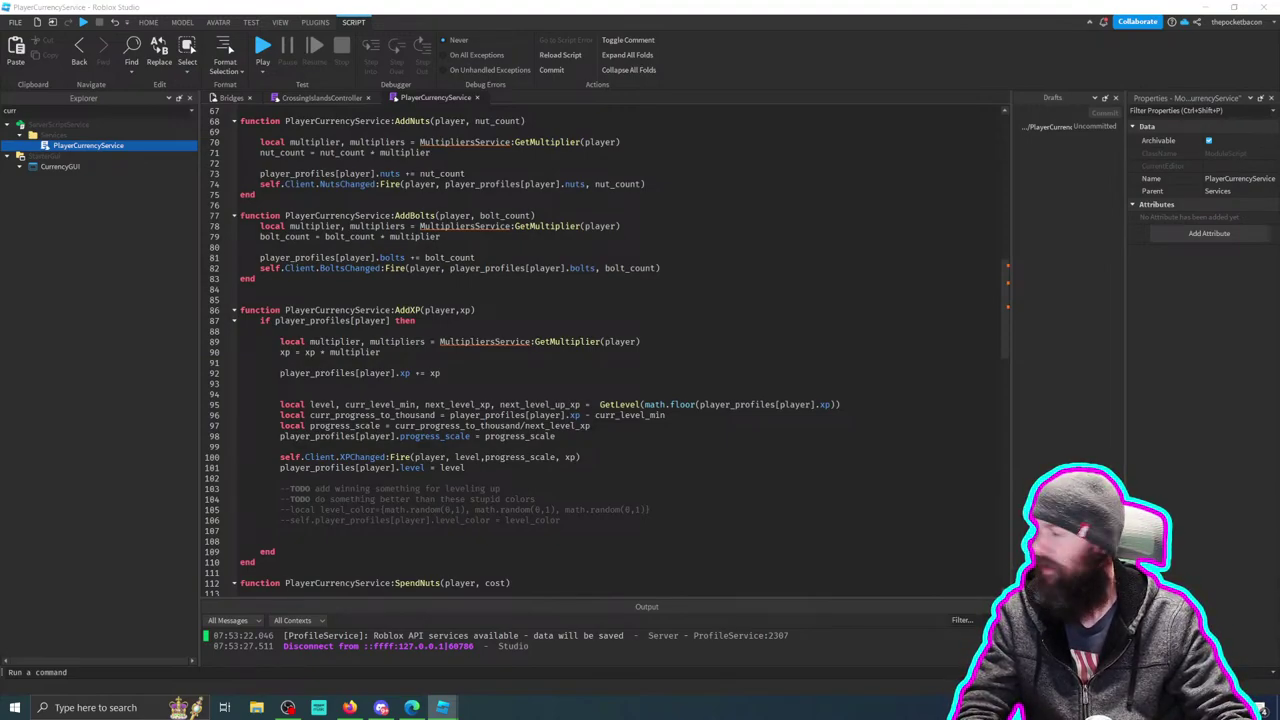
double_click(49, 110)
key("BackSpace")
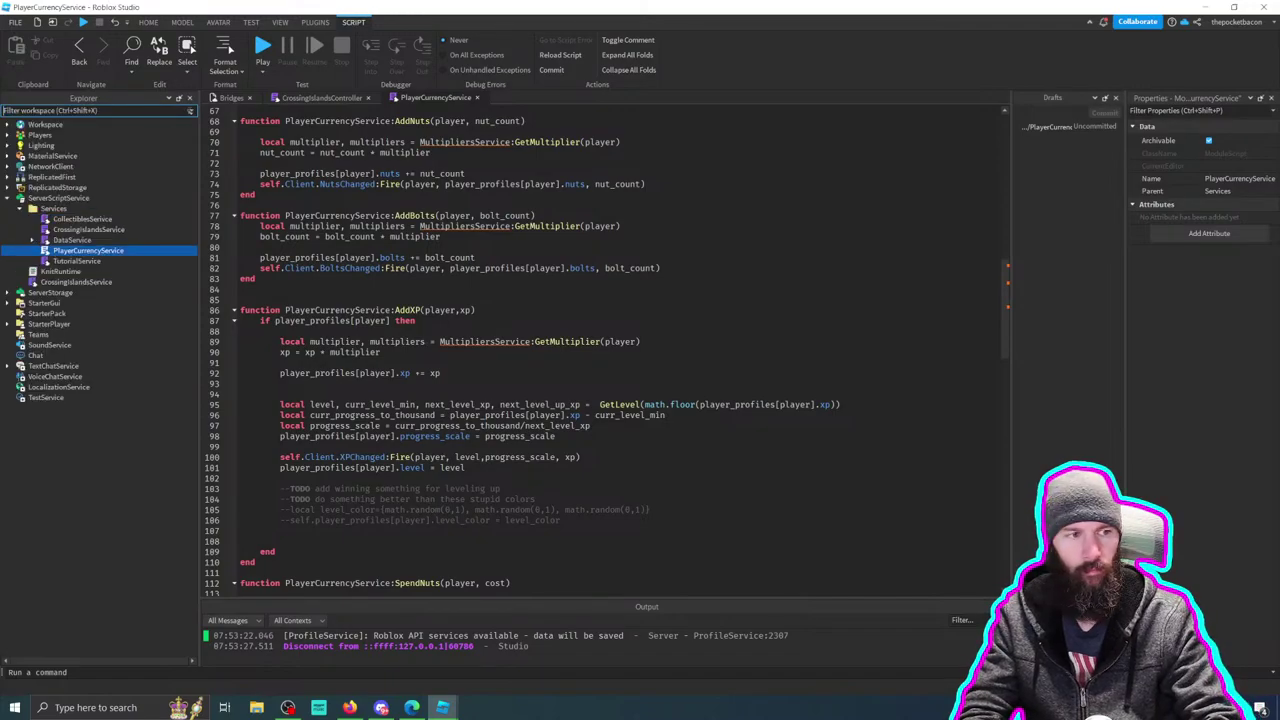
right_click(54, 209)
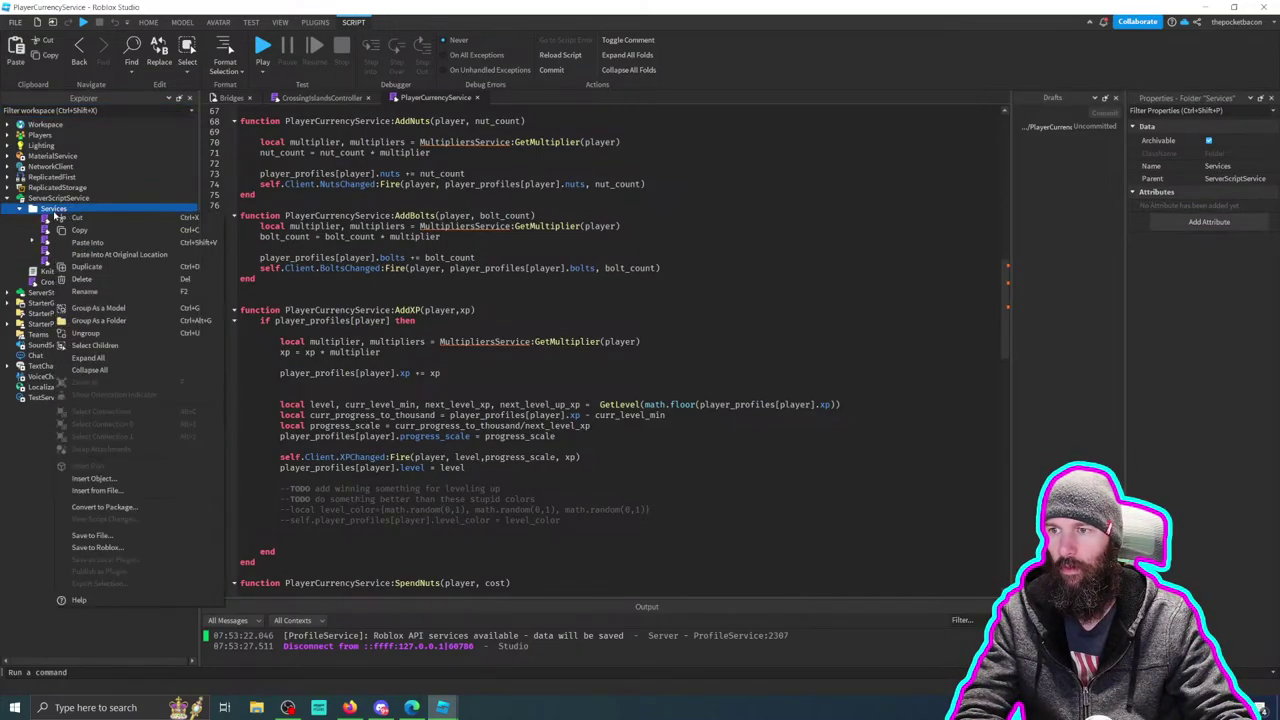
left_click(97, 243)
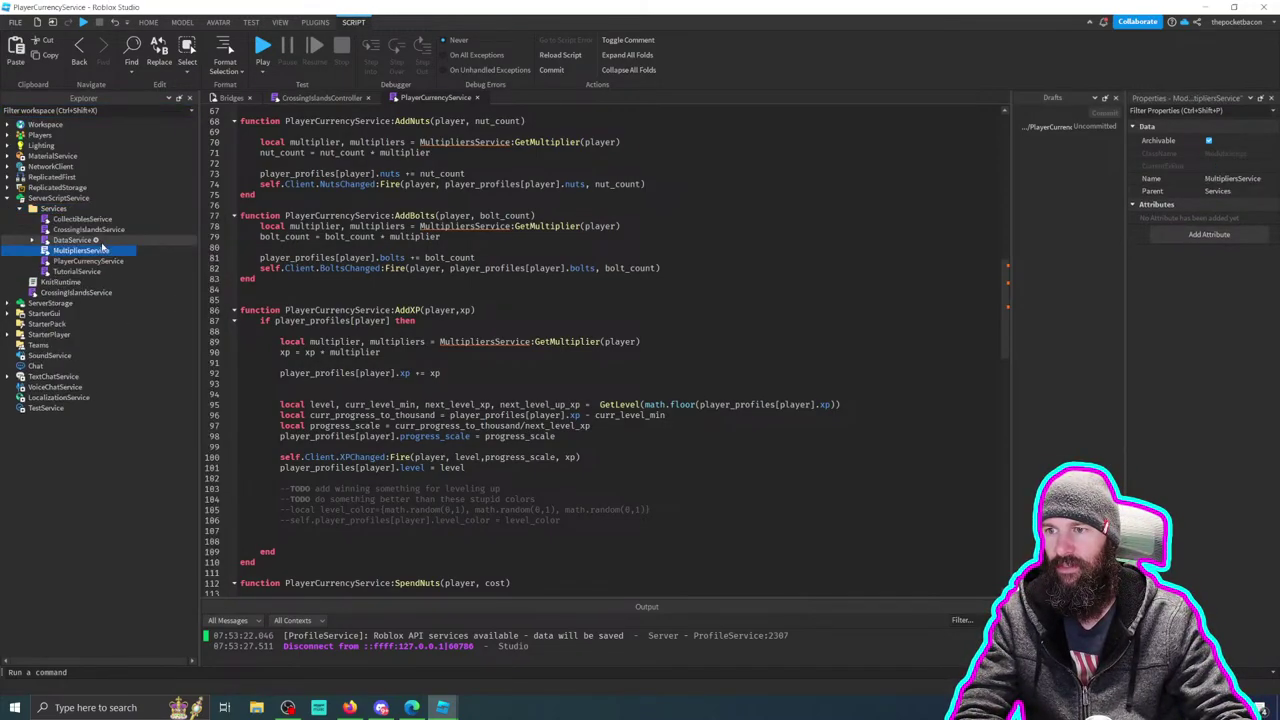
Step: Open the MultipliersService script and delete the Rank table from its multipliers variable
double_click(88, 251)
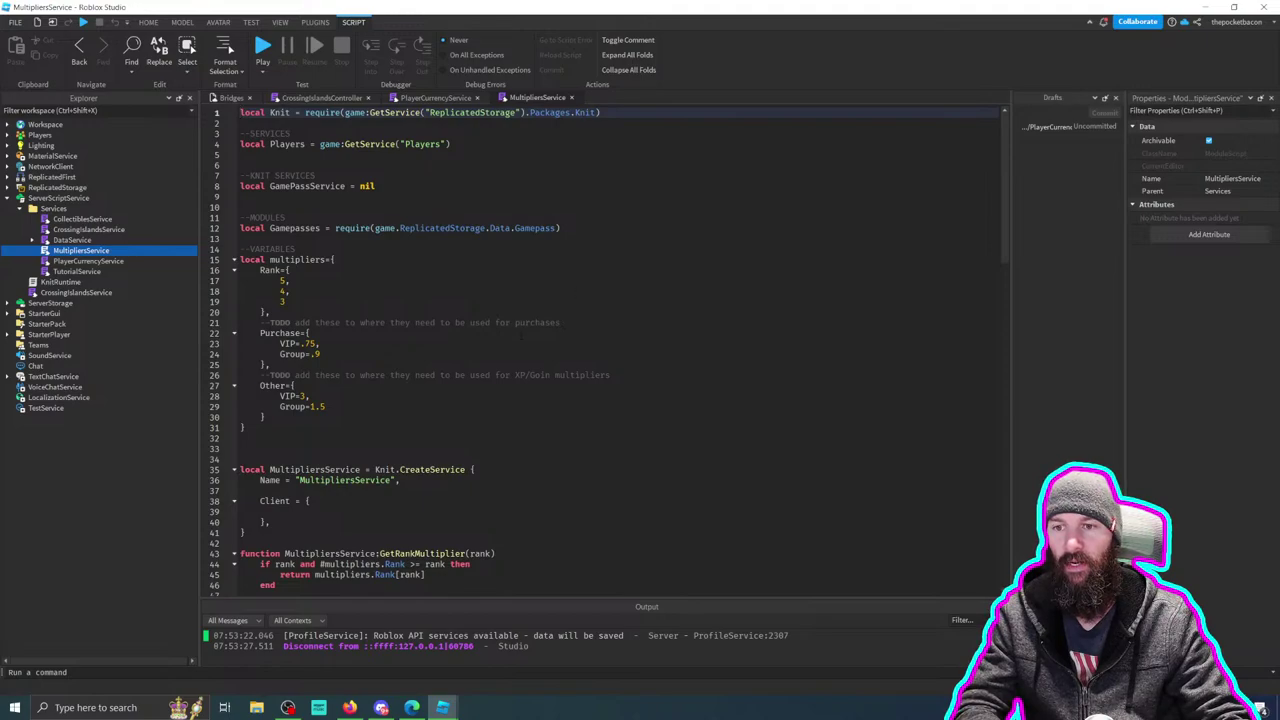
left_click_drag(260, 270, 270, 312)
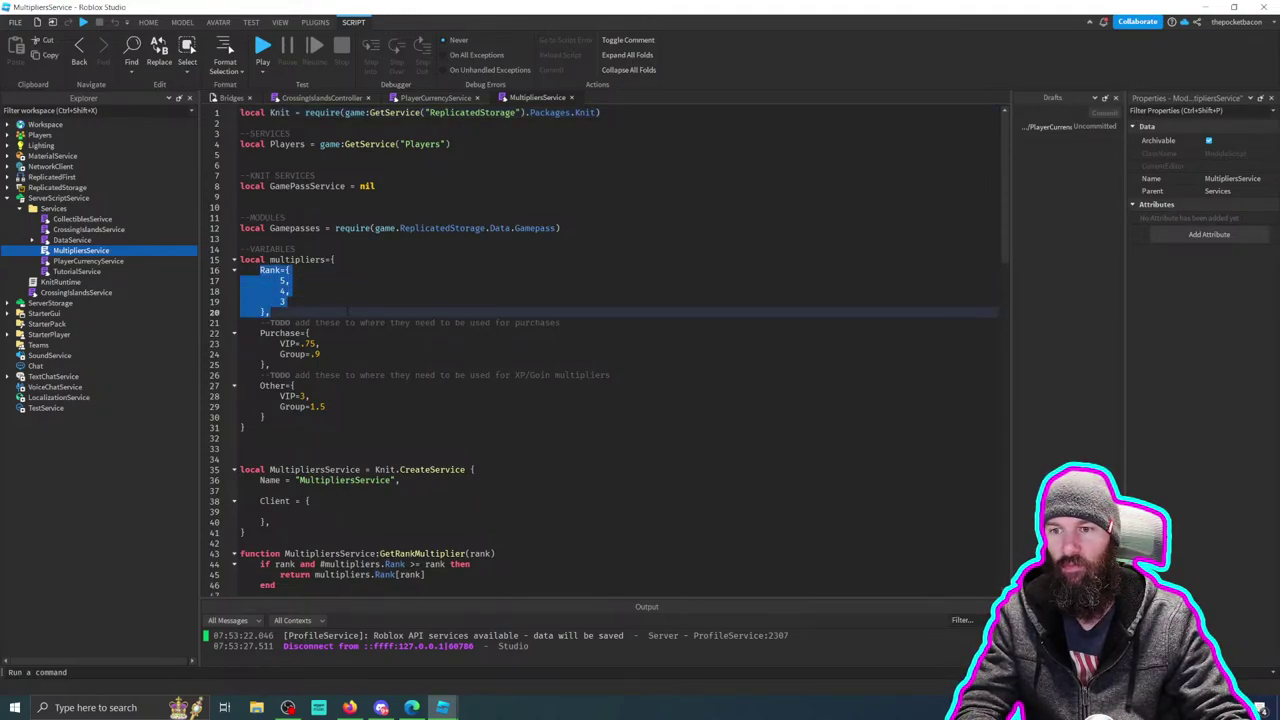
key("BackSpace")
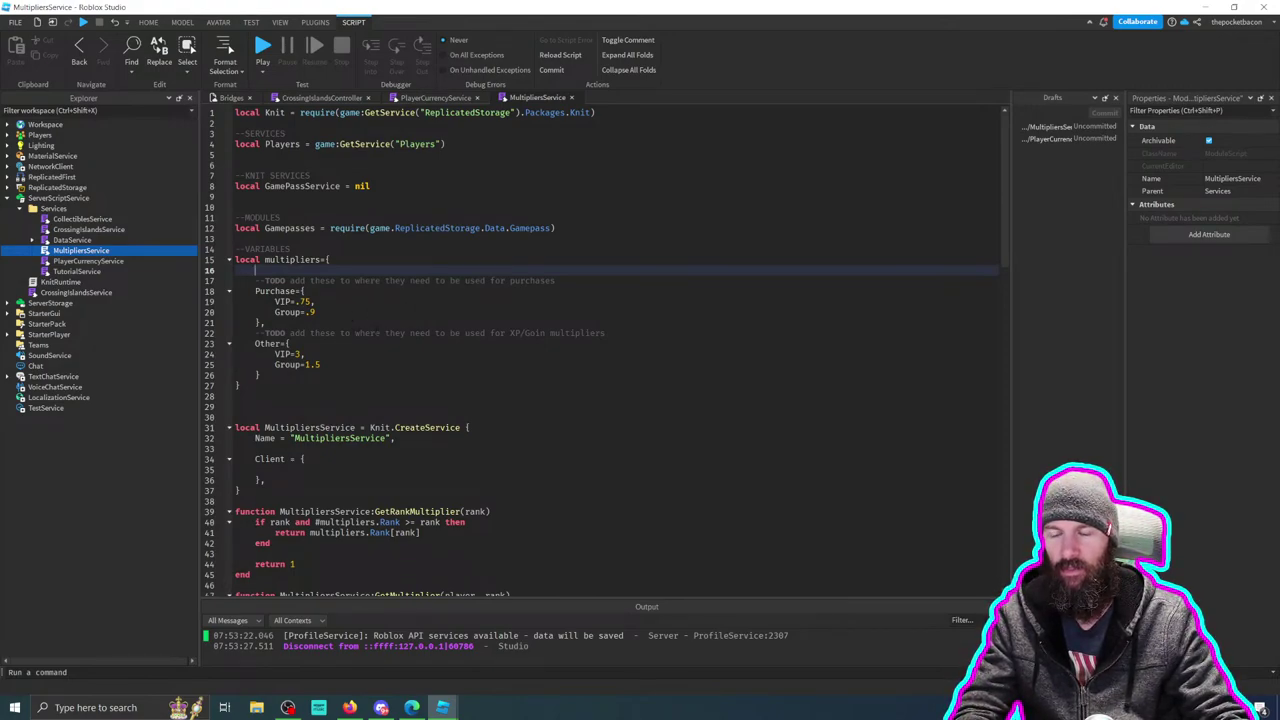
left_click_drag(316, 312, 275, 301)
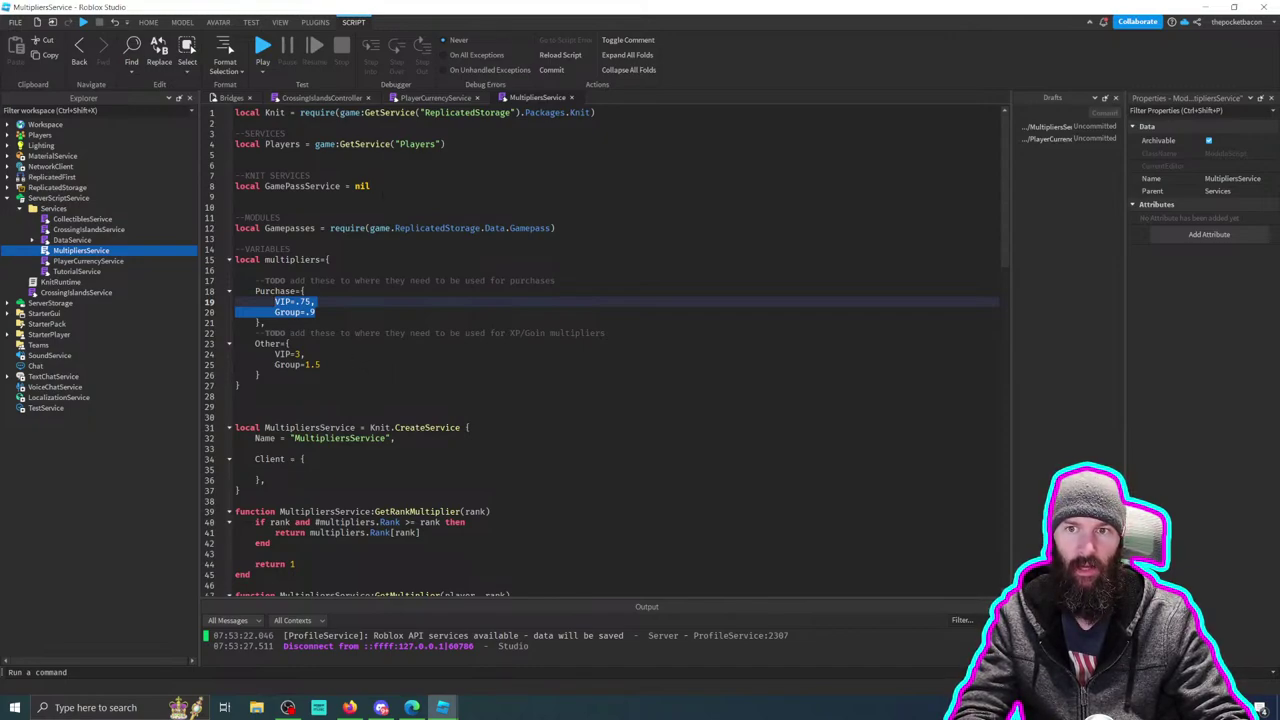
Step: Add a use_multiplier parameter after nut_count in the AddNuts function of PlayerCurrencyService
left_click(395, 97)
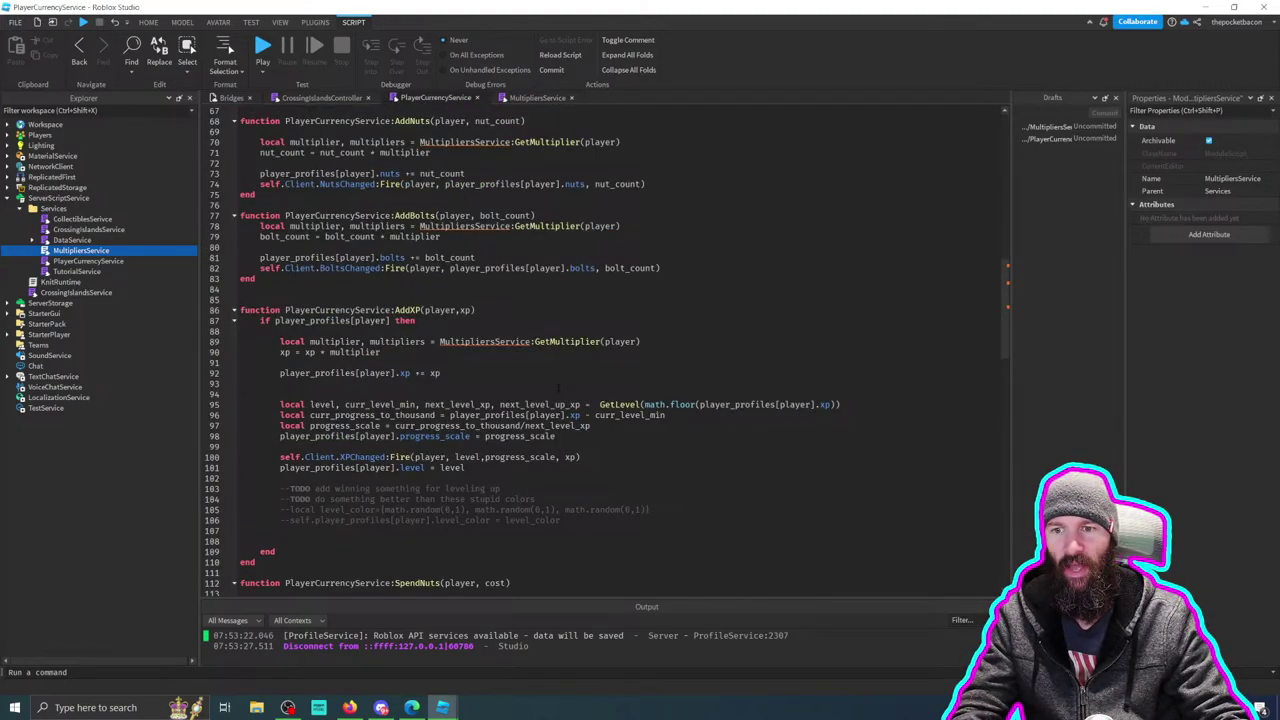
scroll(558, 389, "up", 2)
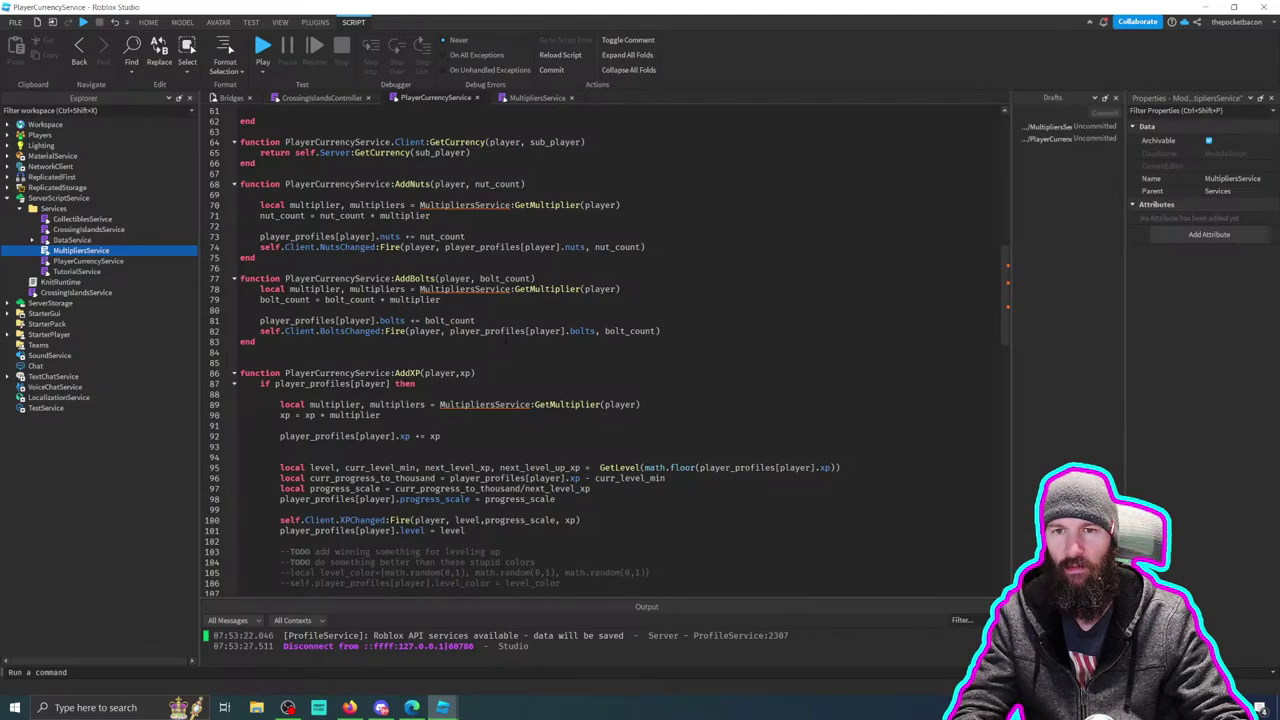
scroll(505, 340, "down", 9)
scroll(505, 340, "down", 3)
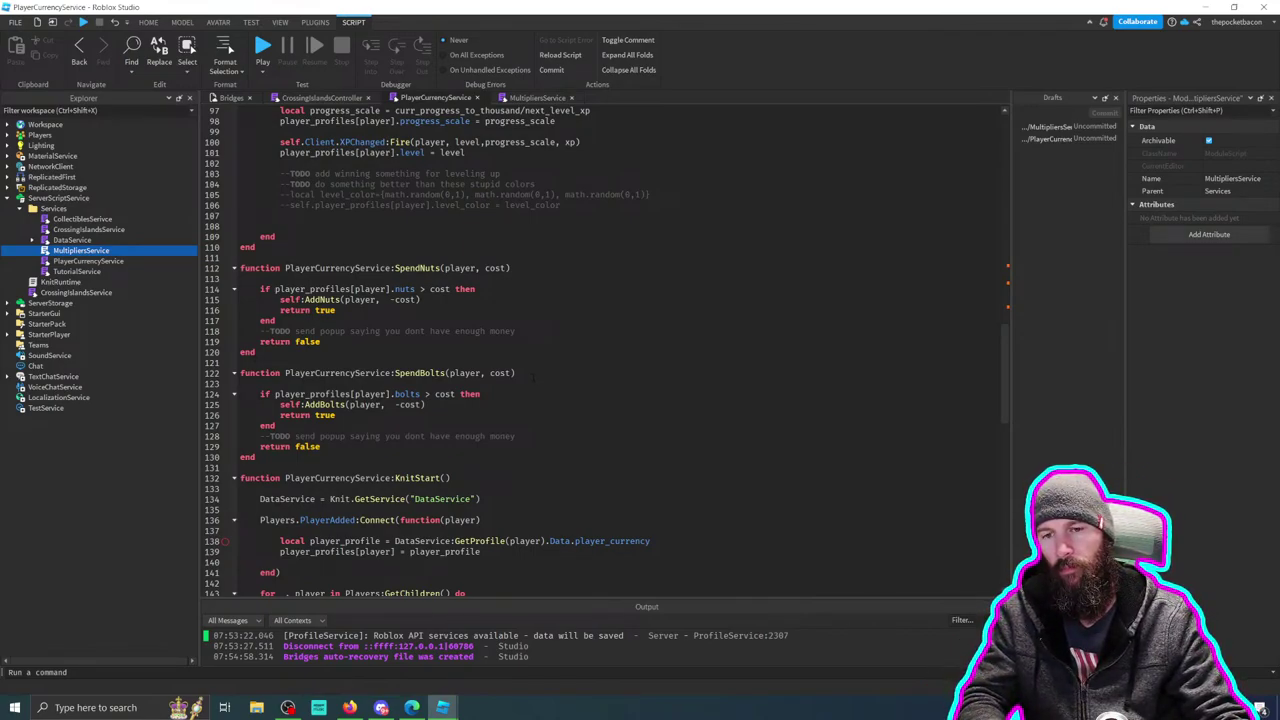
scroll(528, 377, "up", 4)
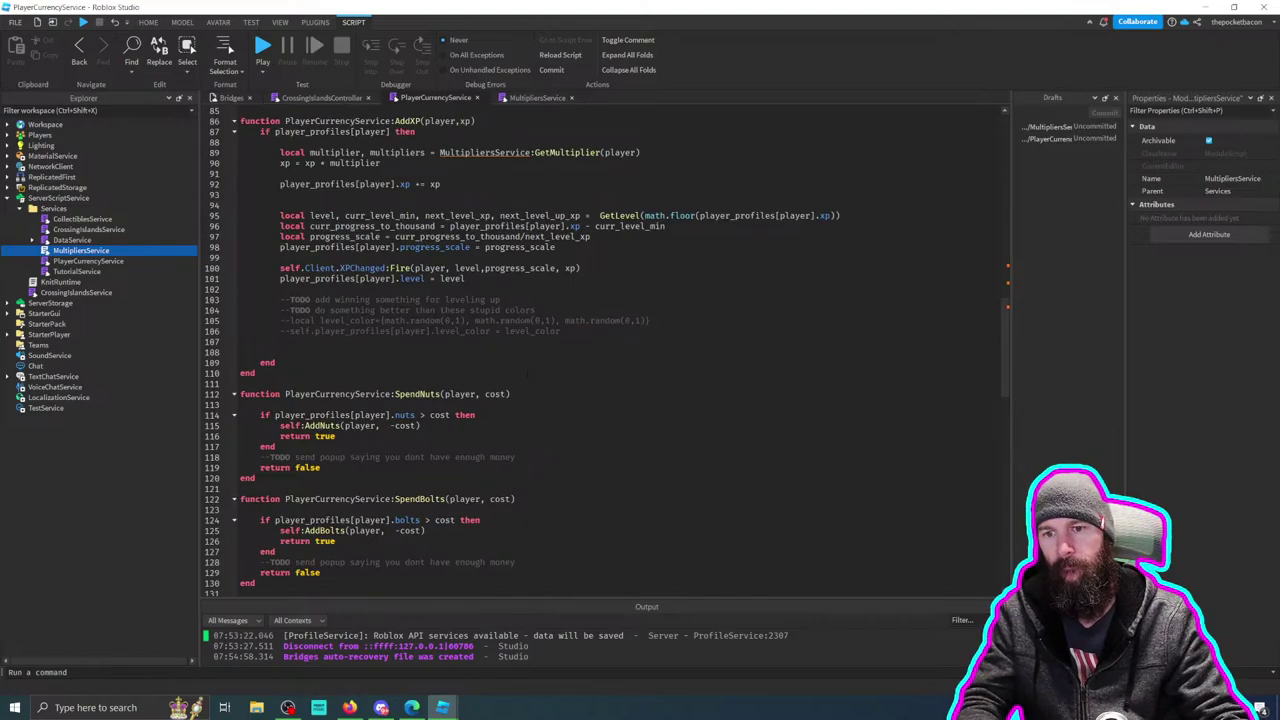
scroll(525, 374, "up", 4)
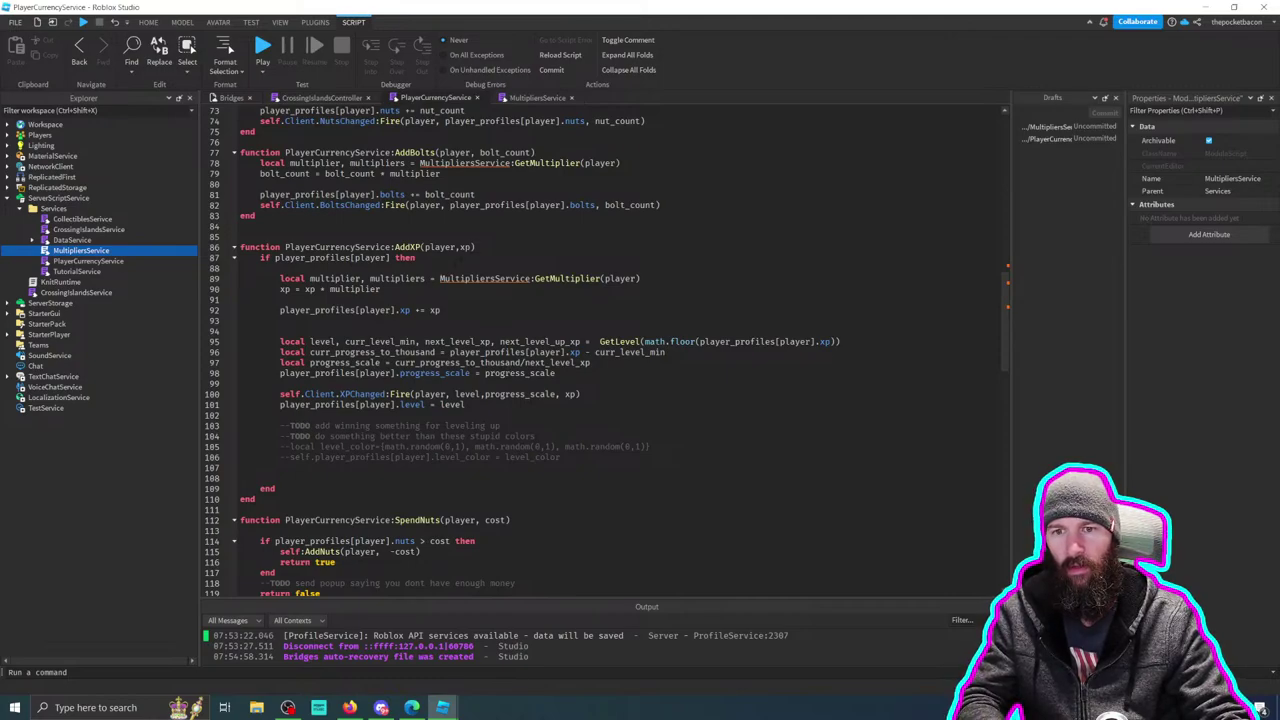
scroll(528, 377, "up", 5)
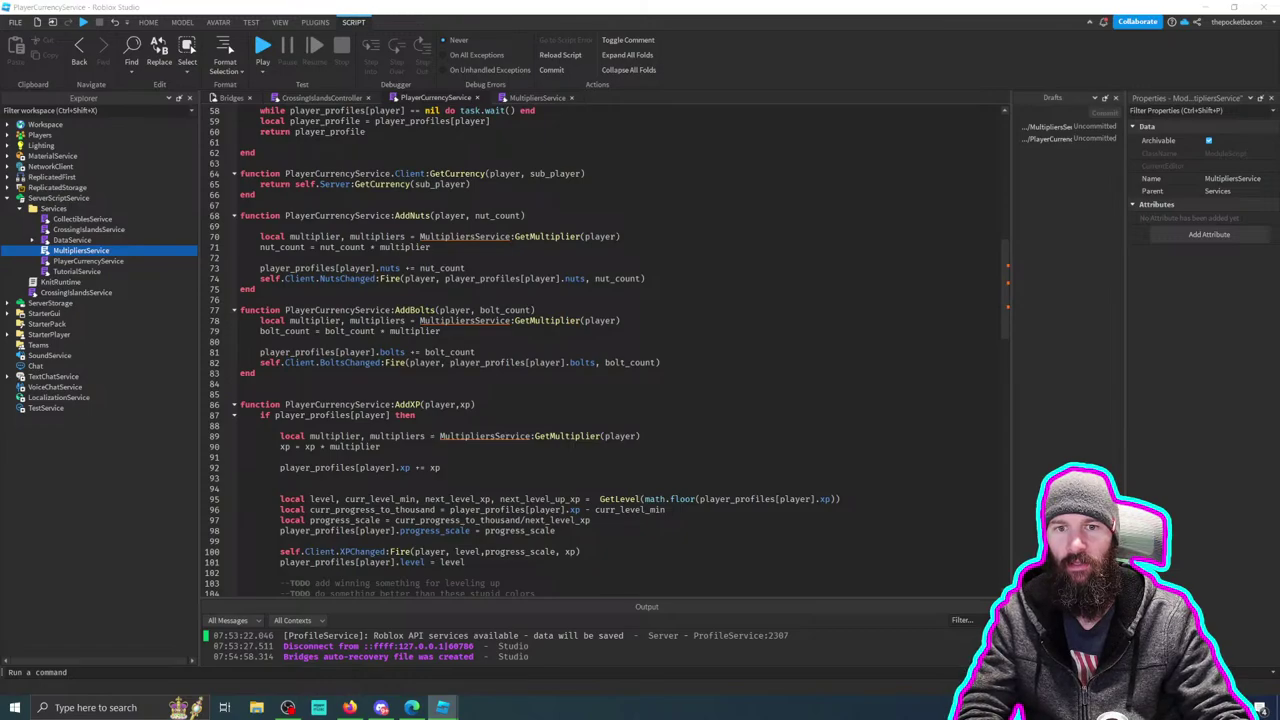
left_click(521, 216)
type(",")
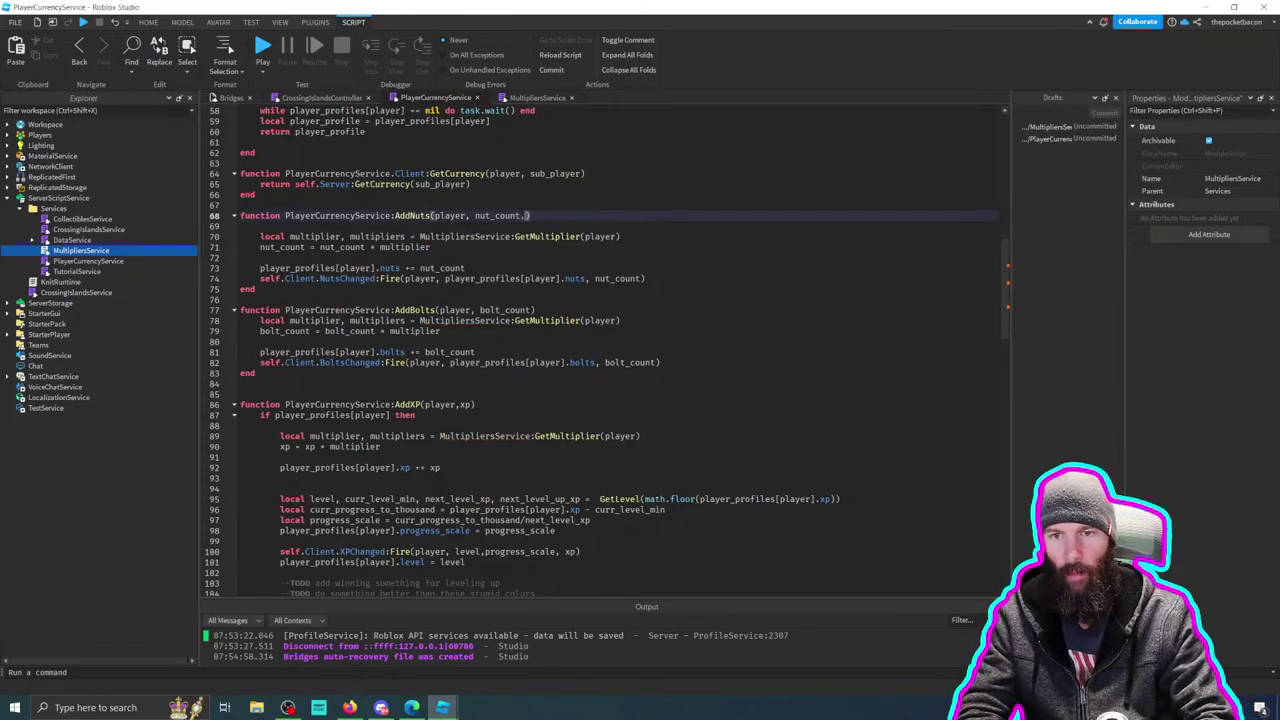
type("use_multiplier")
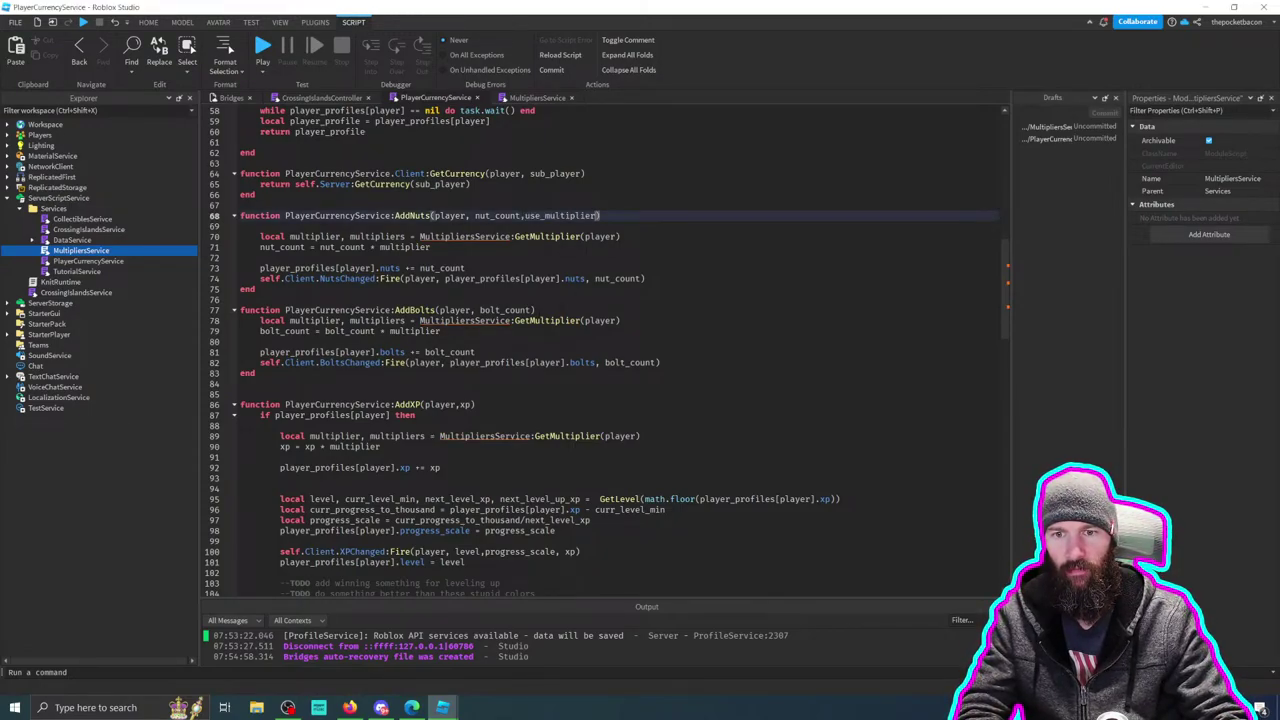
Step: Add a use_multiplier parameter after bolt_count in the AddBolts function
left_click(531, 310)
type(",use_multiplier")
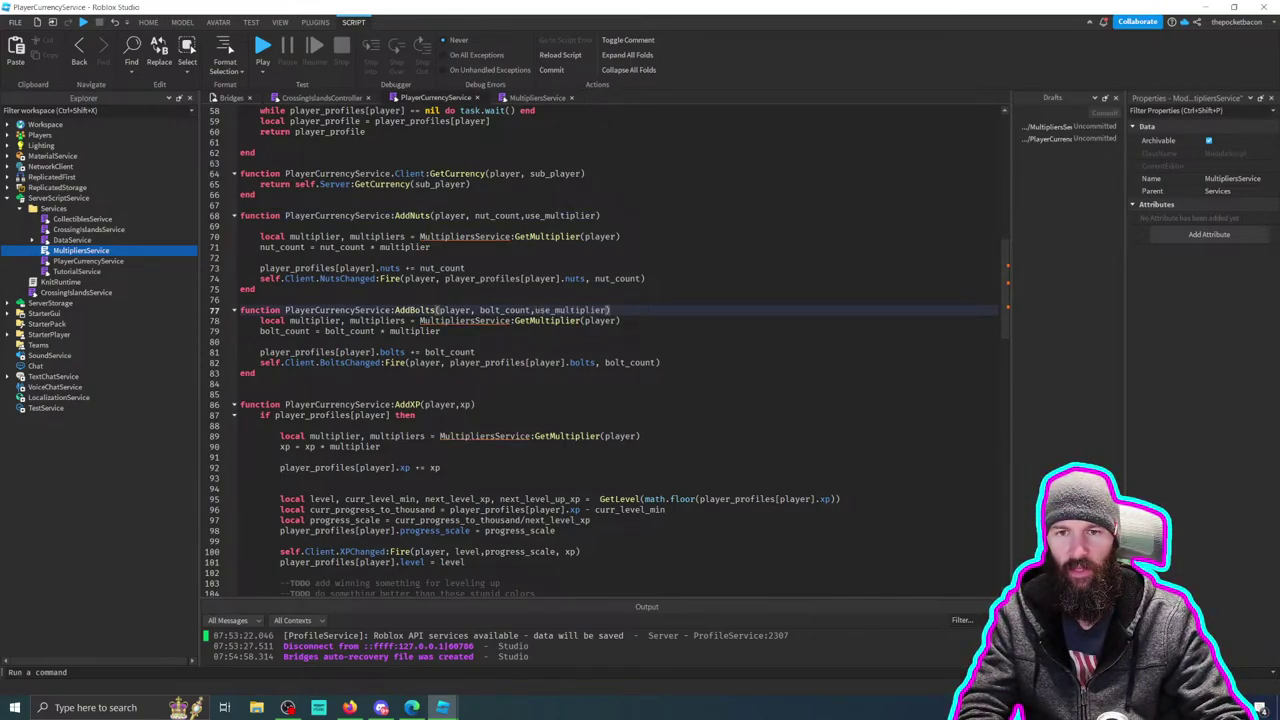
Step: Insert an if block with the condition "use_multiplier == nil or use_multiplier" above the multiplier lines in AddNuts
left_click(262, 226)
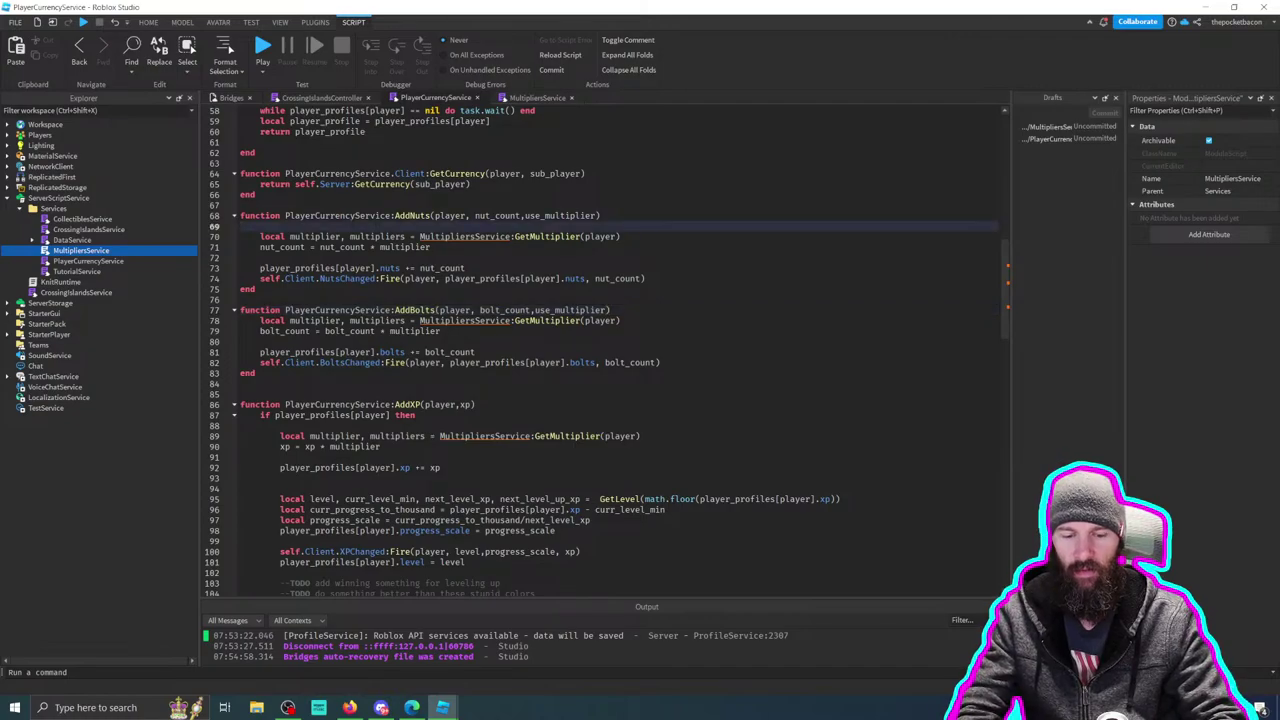
key("Return")
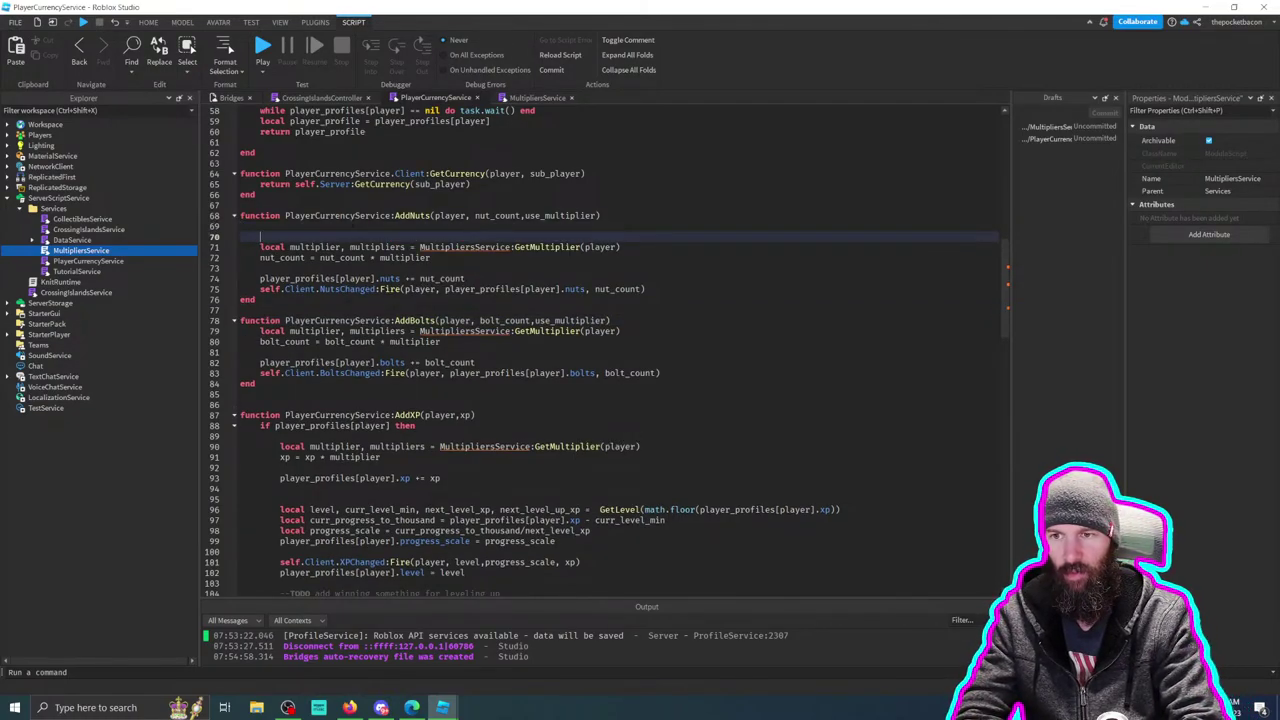
type("if")
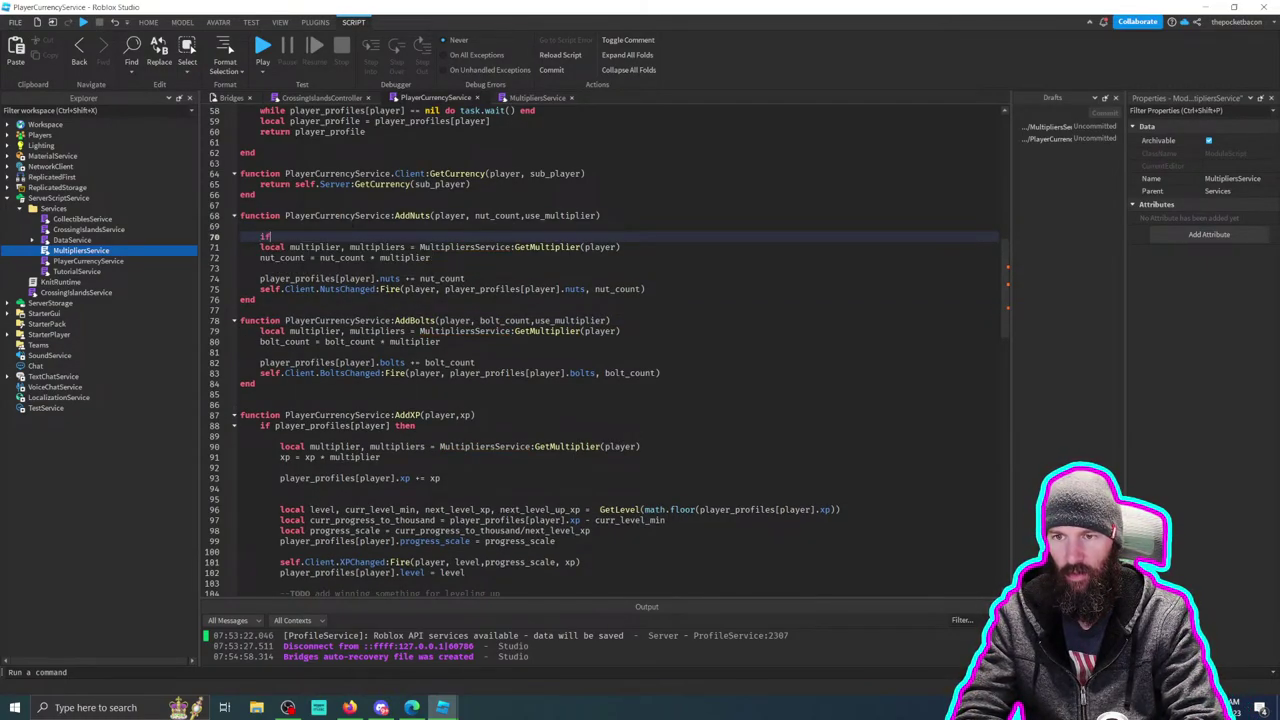
type(" UserSetting")
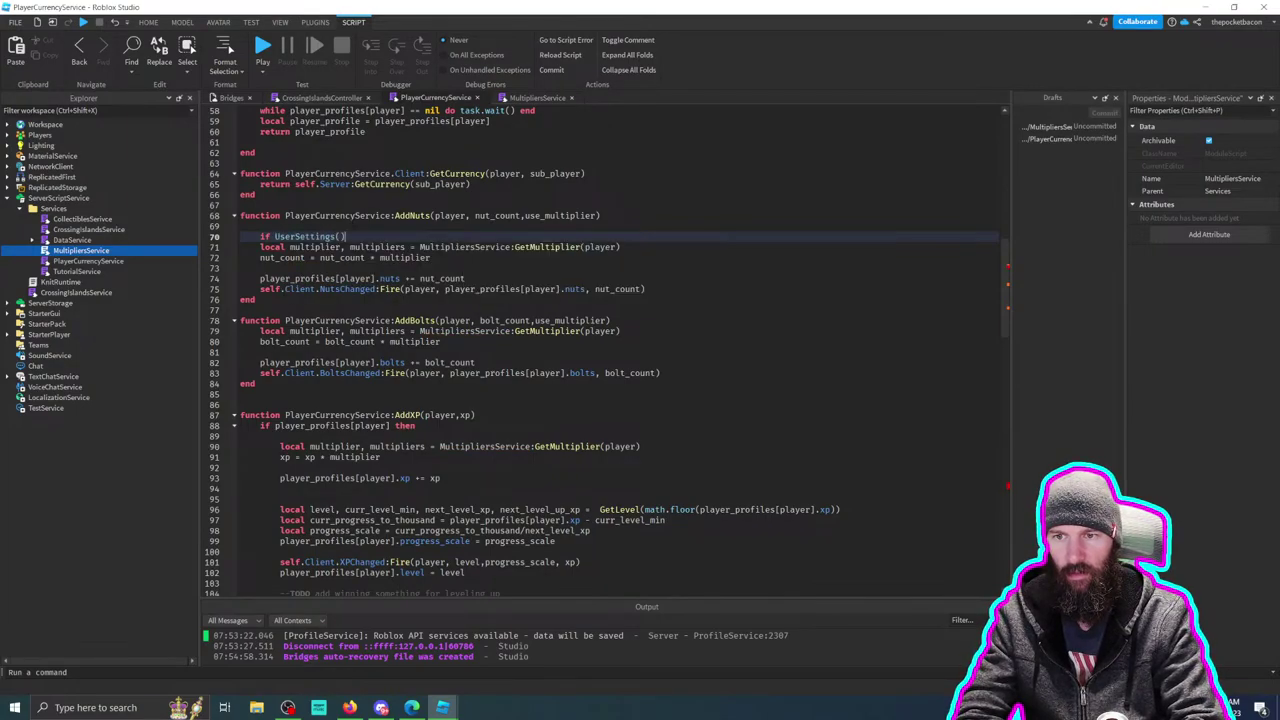
key("BackSpace")
key("BackSpace")
key("BackSpace")
key("BackSpace")
key("BackSpace")
key("BackSpace")
key("BackSpace")
key("BackSpace")
key("BackSpace")
key("BackSpace")
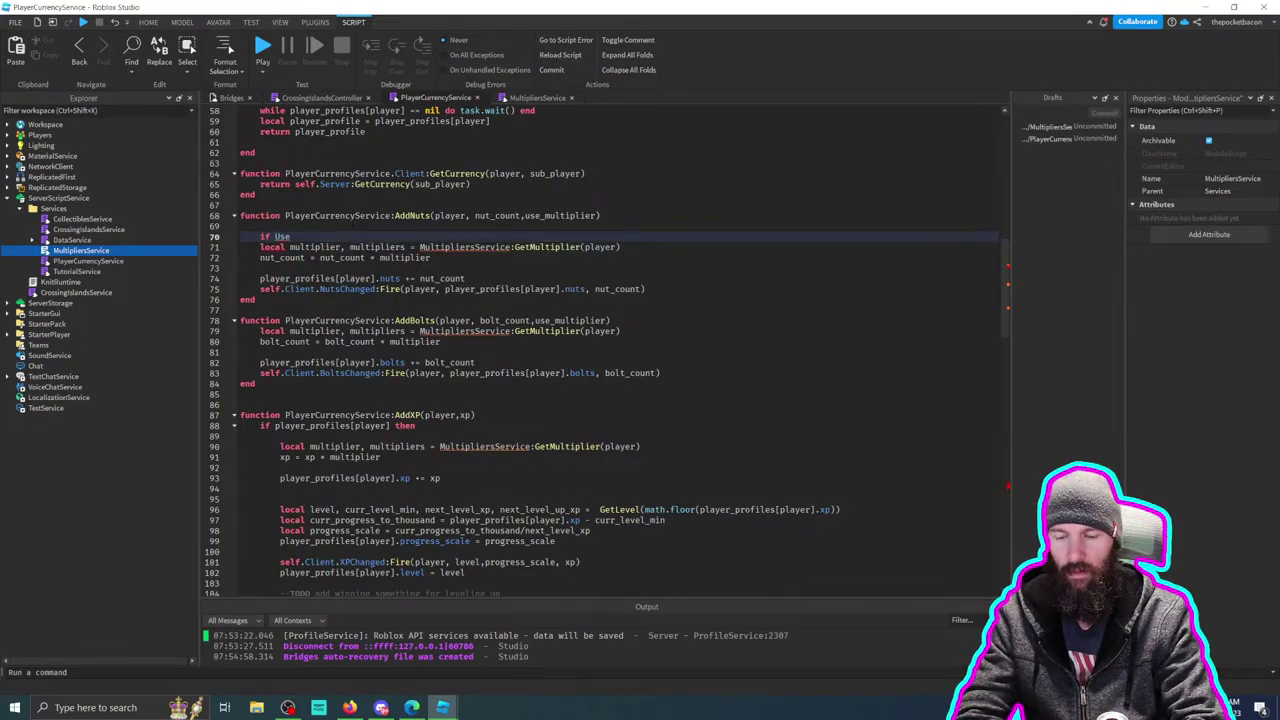
key("BackSpace")
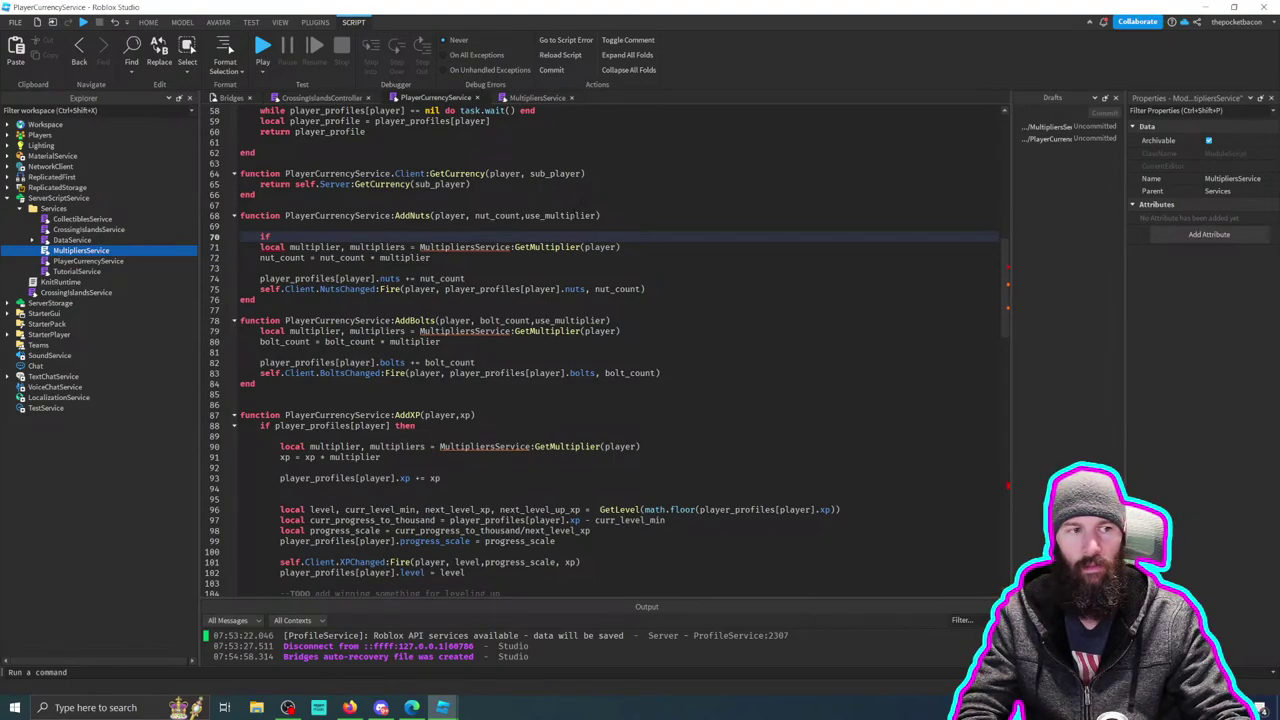
double_click(586, 217)
key("ctrl+c")
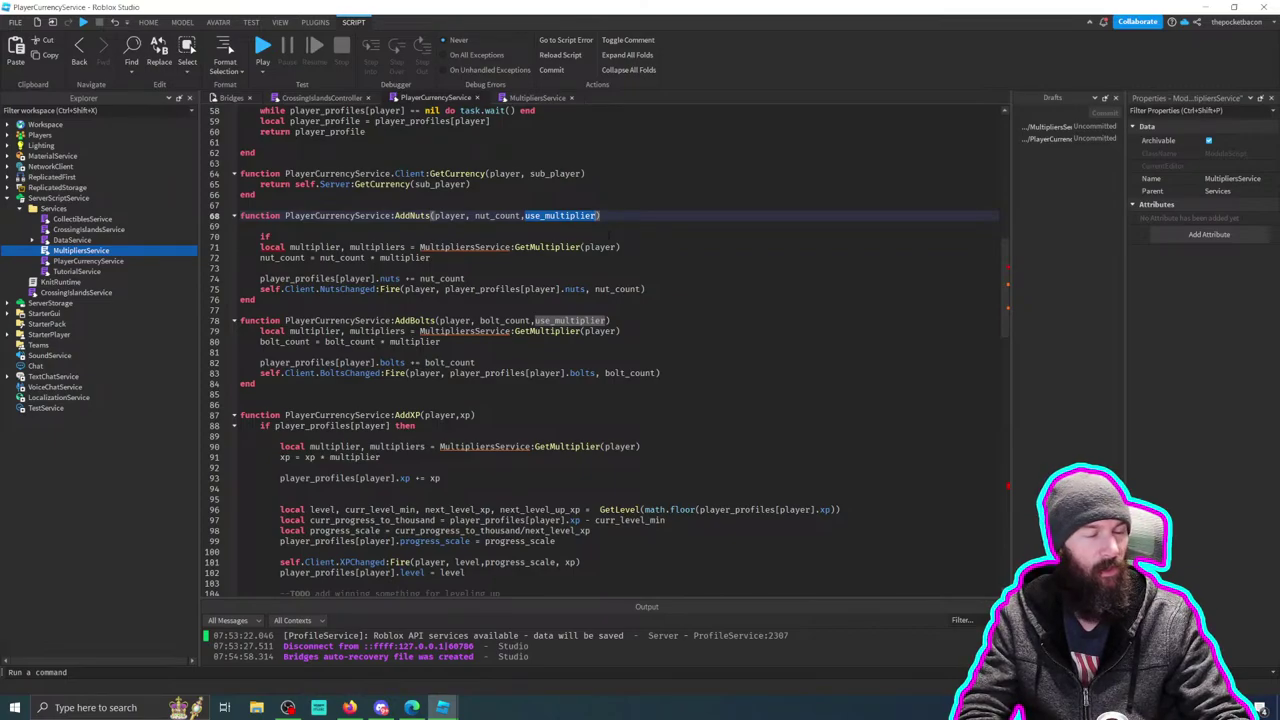
left_click(285, 237)
key("ctrl+v")
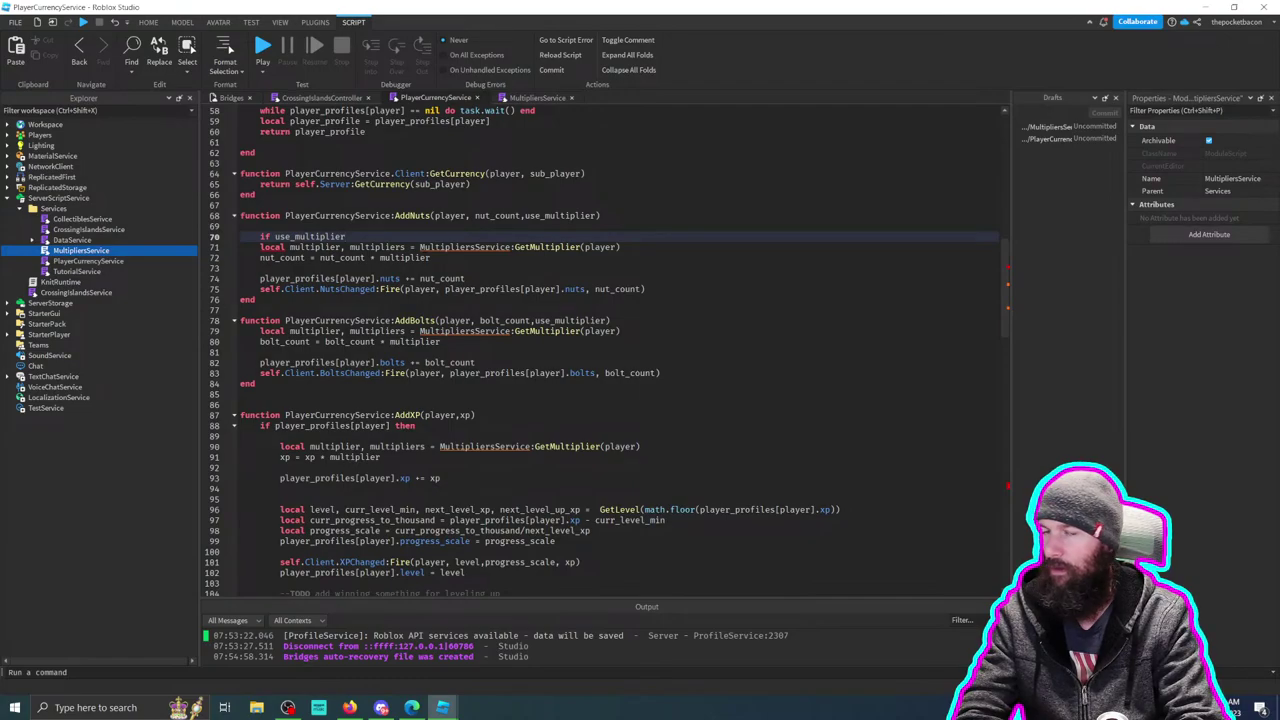
type("== nil")
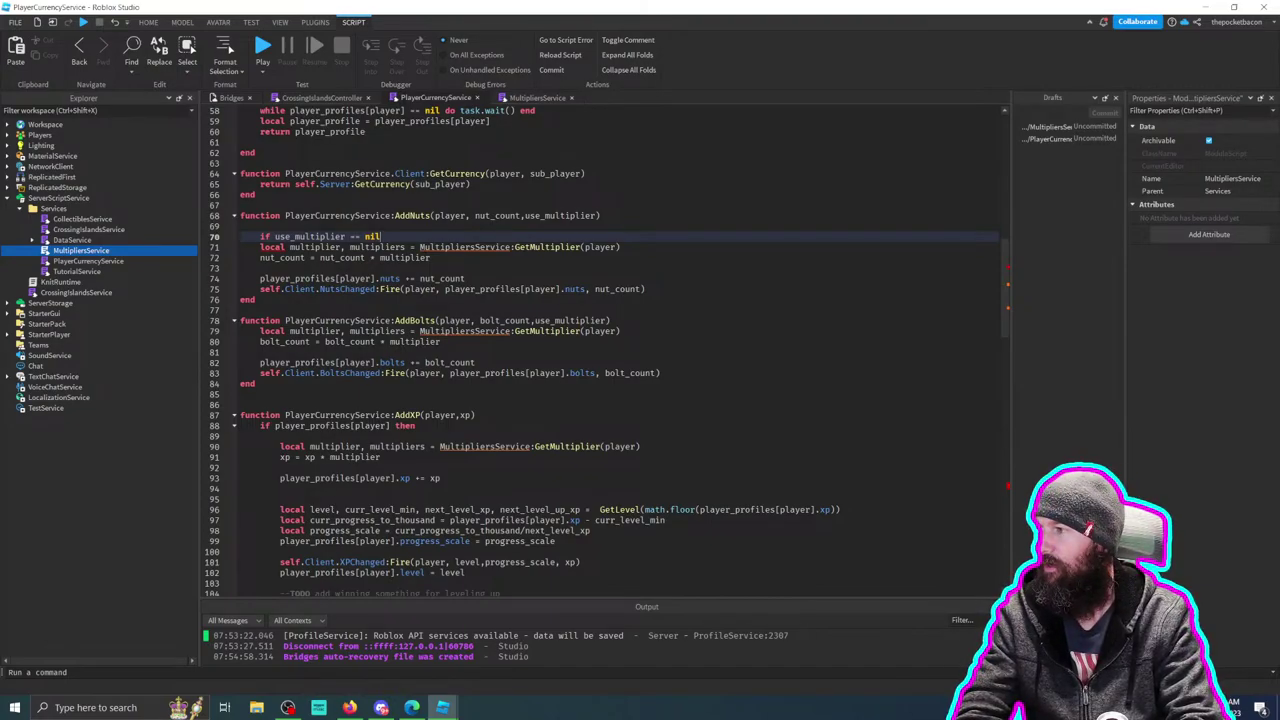
type("or")
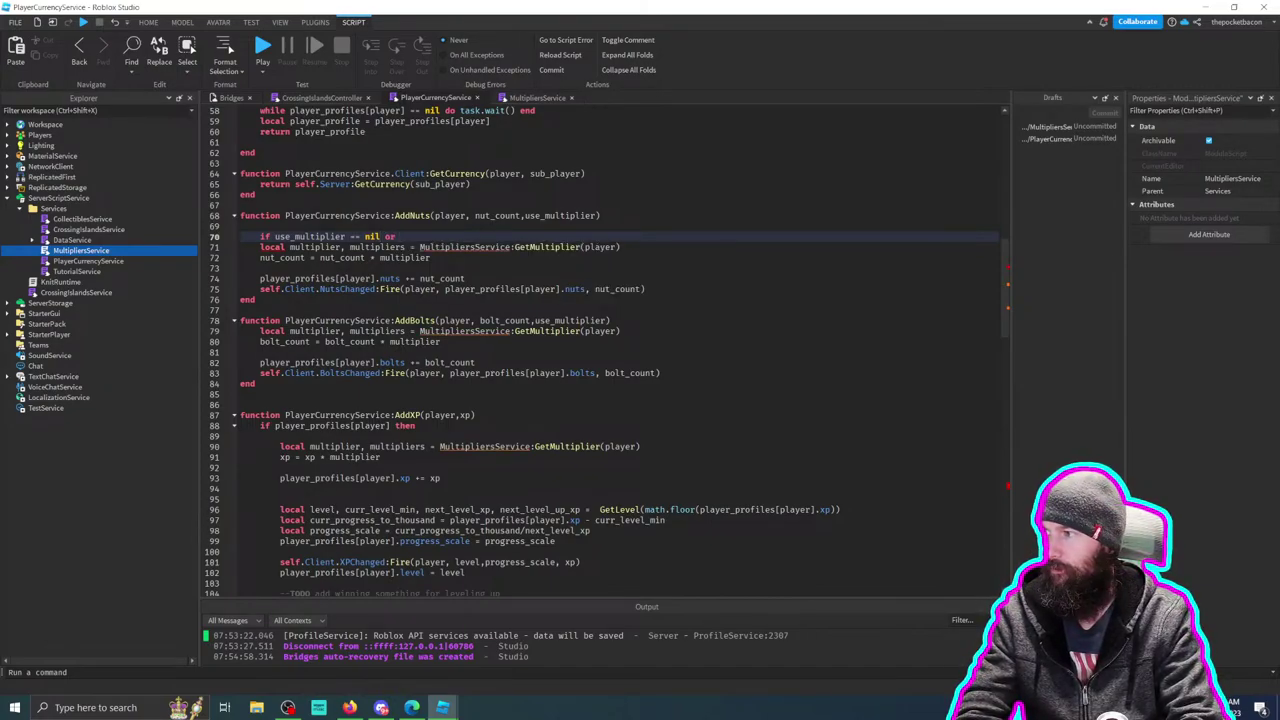
type(" use_multiplier")
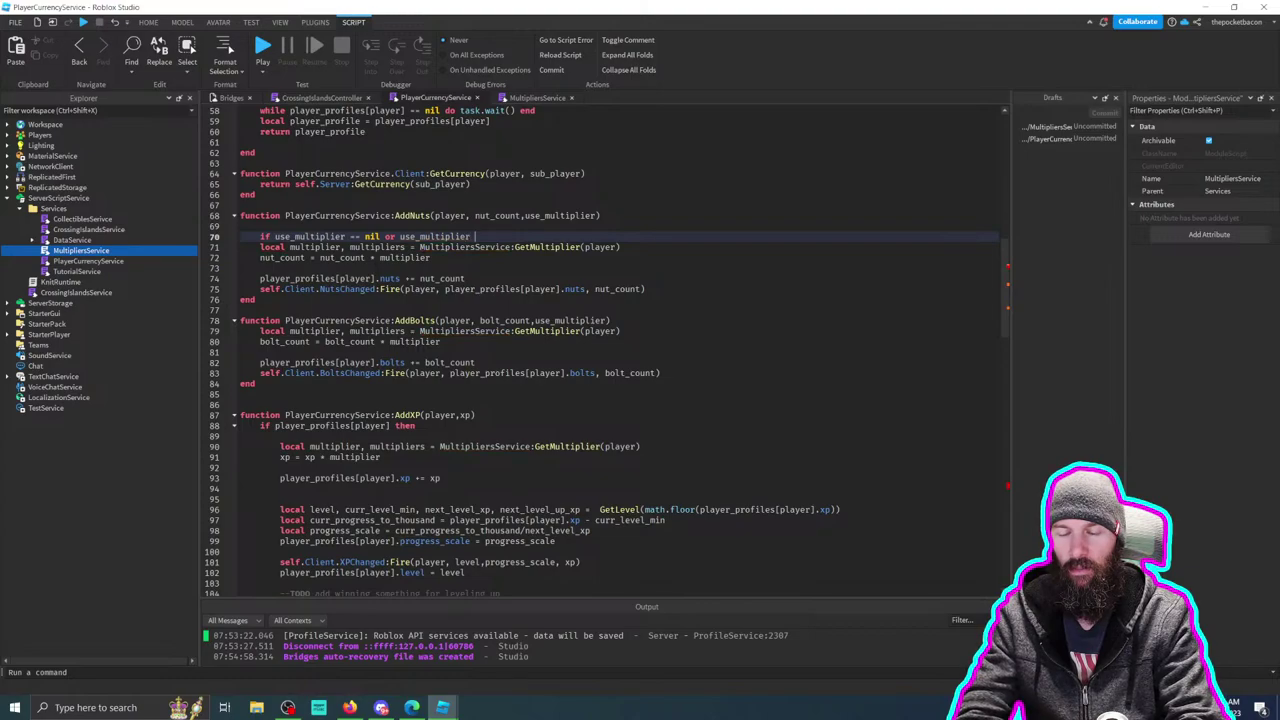
type(" then")
key("Return")
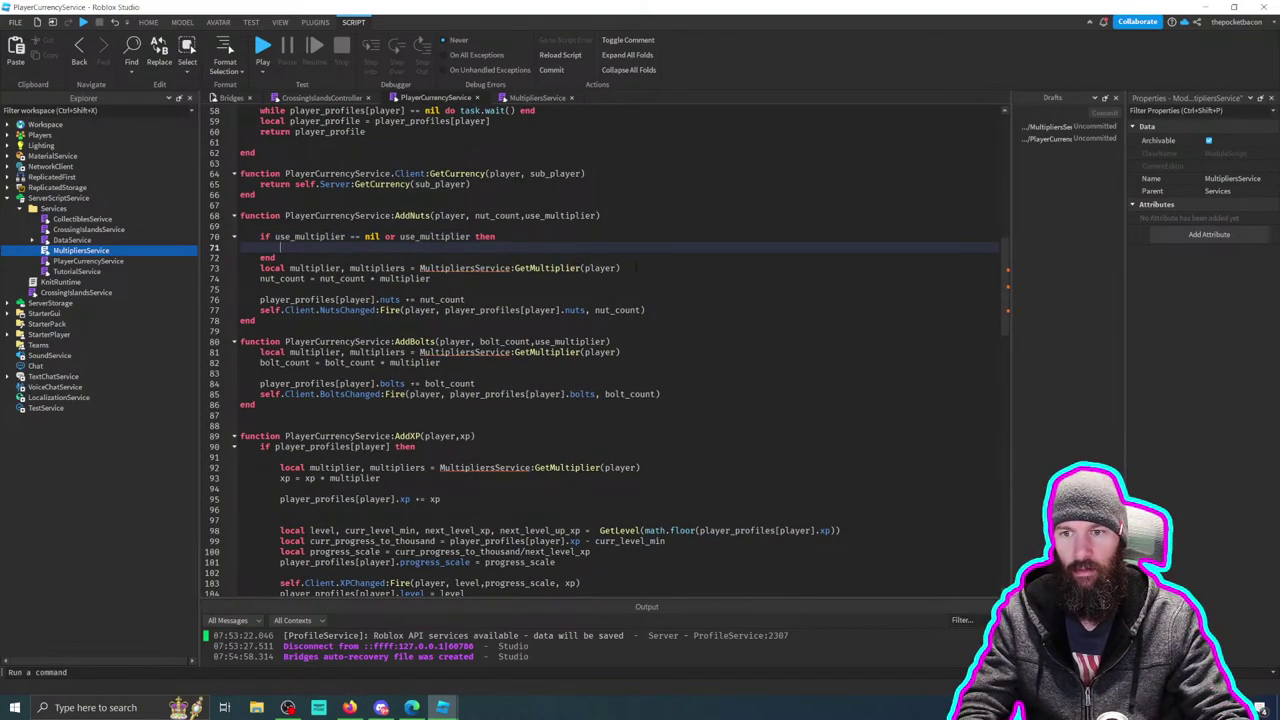
Step: Move the GetMultiplier call and the nut_count multiplication inside the new if block in AddNuts
left_click_drag(430, 279, 240, 268)
key("ctrl+x")
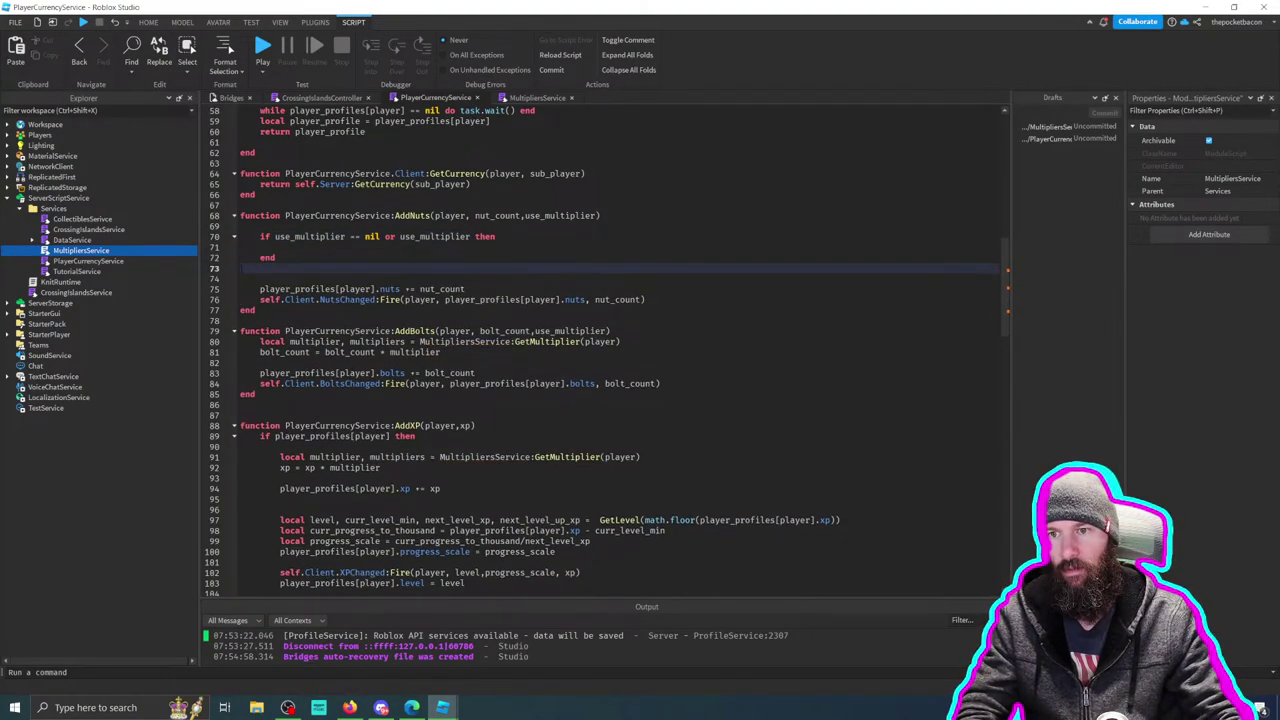
left_click(280, 247)
key("ctrl+v")
Step: Copy the use_multiplier condition from AddNuts to the start of AddBolts and complete it as an if block
left_click_drag(260, 237, 496, 237)
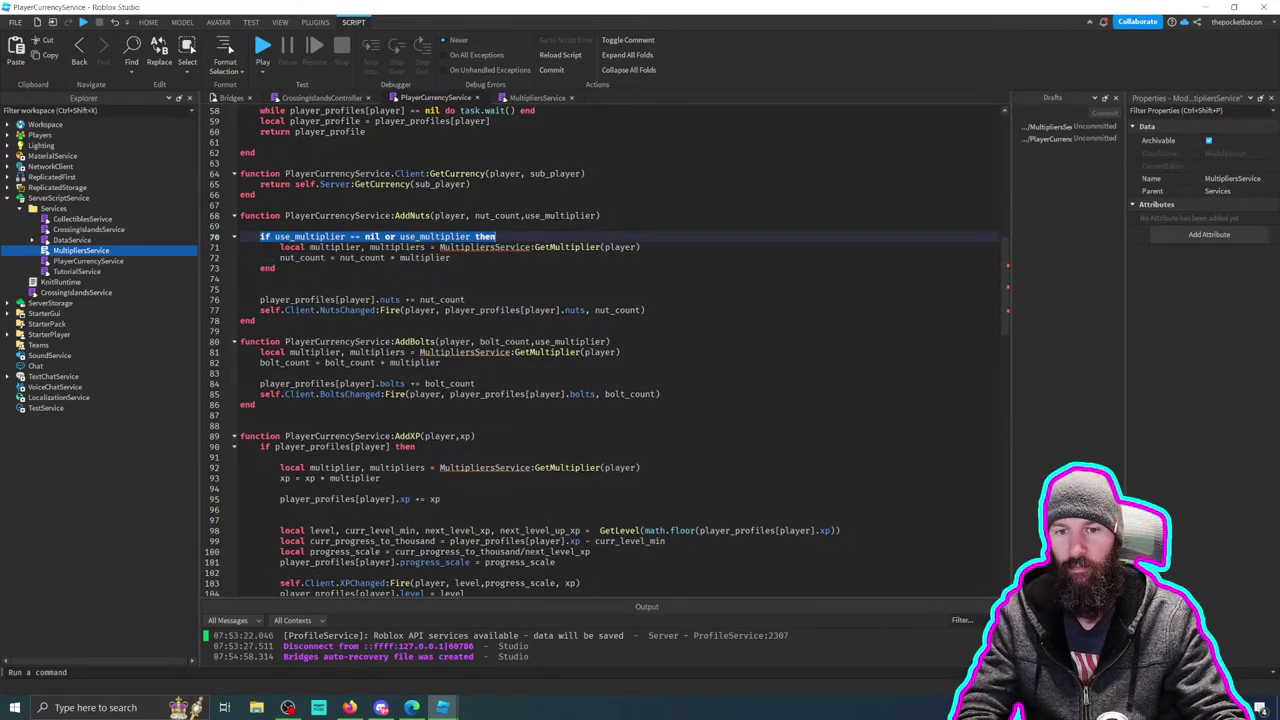
key("ctrl+c")
left_click(660, 341)
key("Return")
key("ctrl+v")
key("Return")
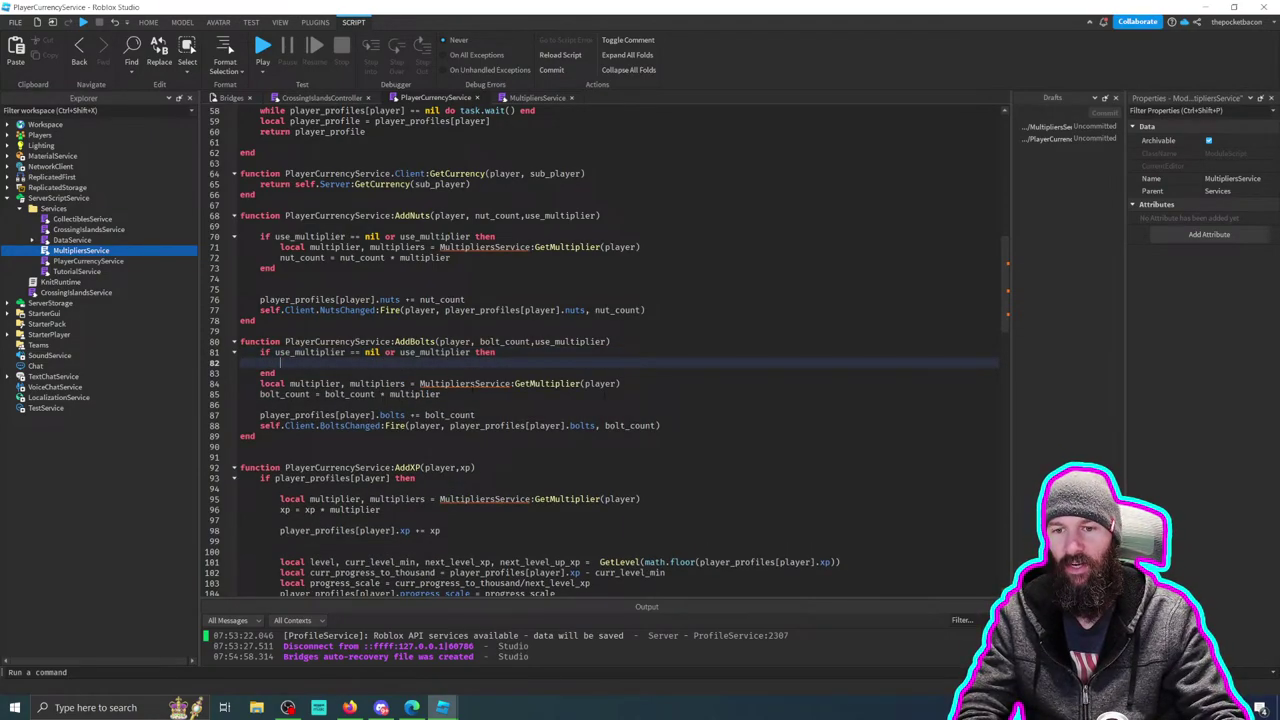
Step: Move the GetMultiplier call and bolt_count multiplication into the AddBolts if block, and add a blank line above the block
left_click_drag(441, 394, 261, 384)
key("ctrl+x")
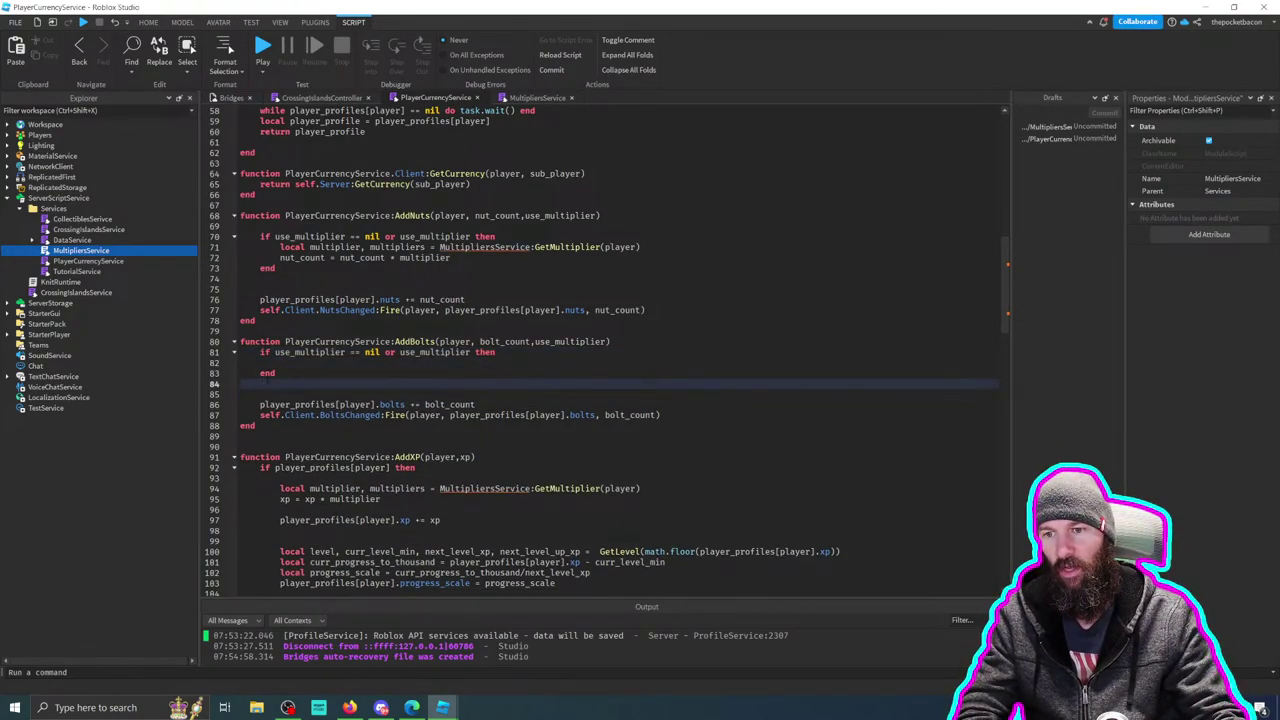
left_click(284, 363)
key("ctrl+v")
left_click(261, 353)
key("Return")
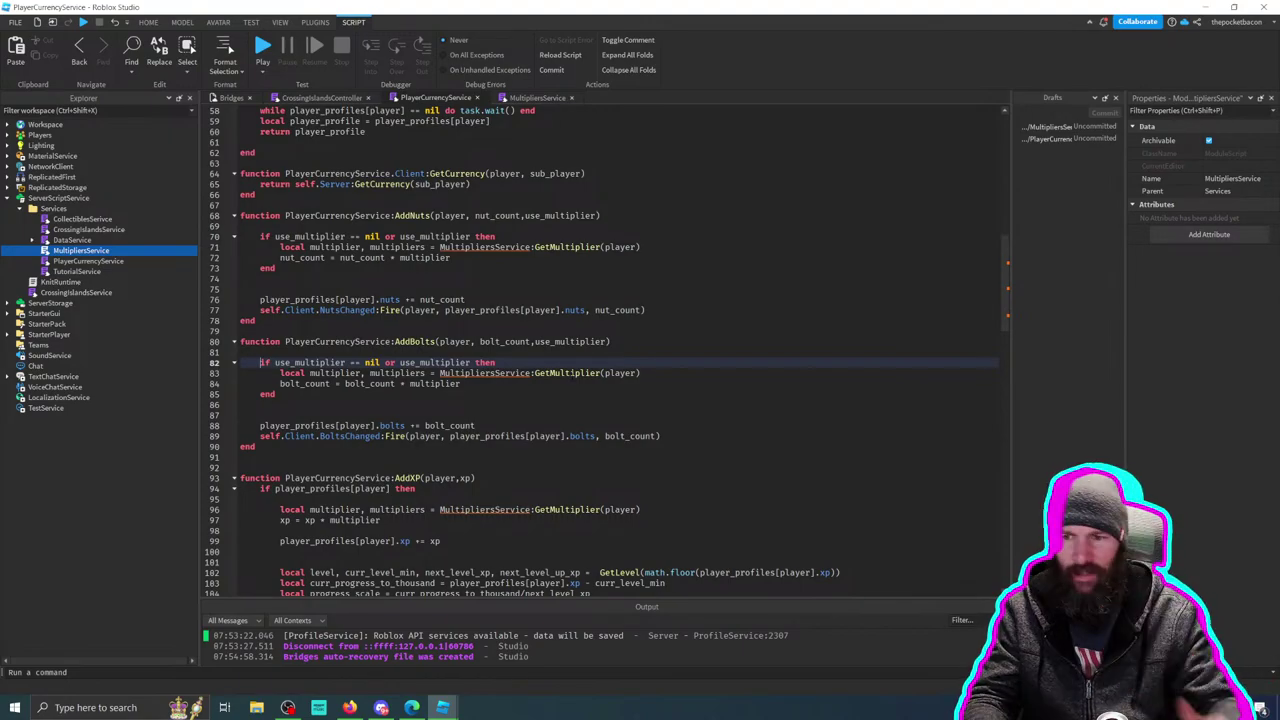
left_click(572, 412)
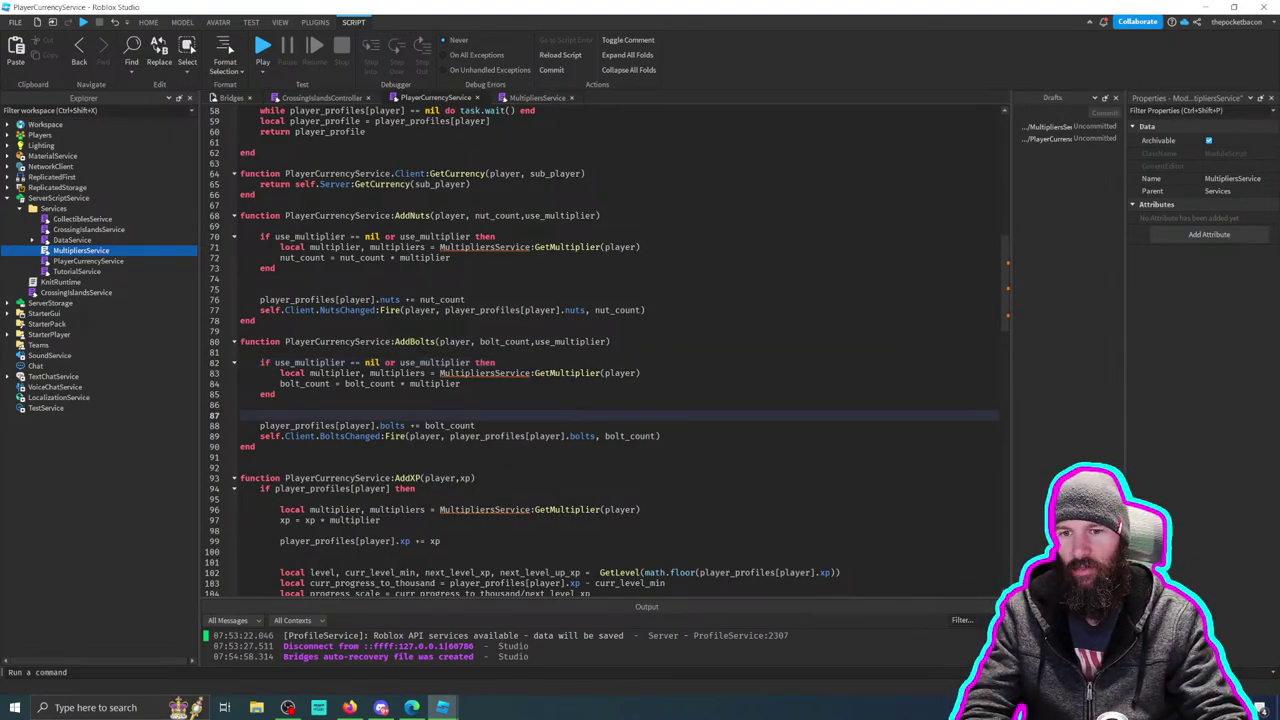
Step: Add a use_multiplier parameter after xp in the AddXP function
scroll(572, 412, "down", 3)
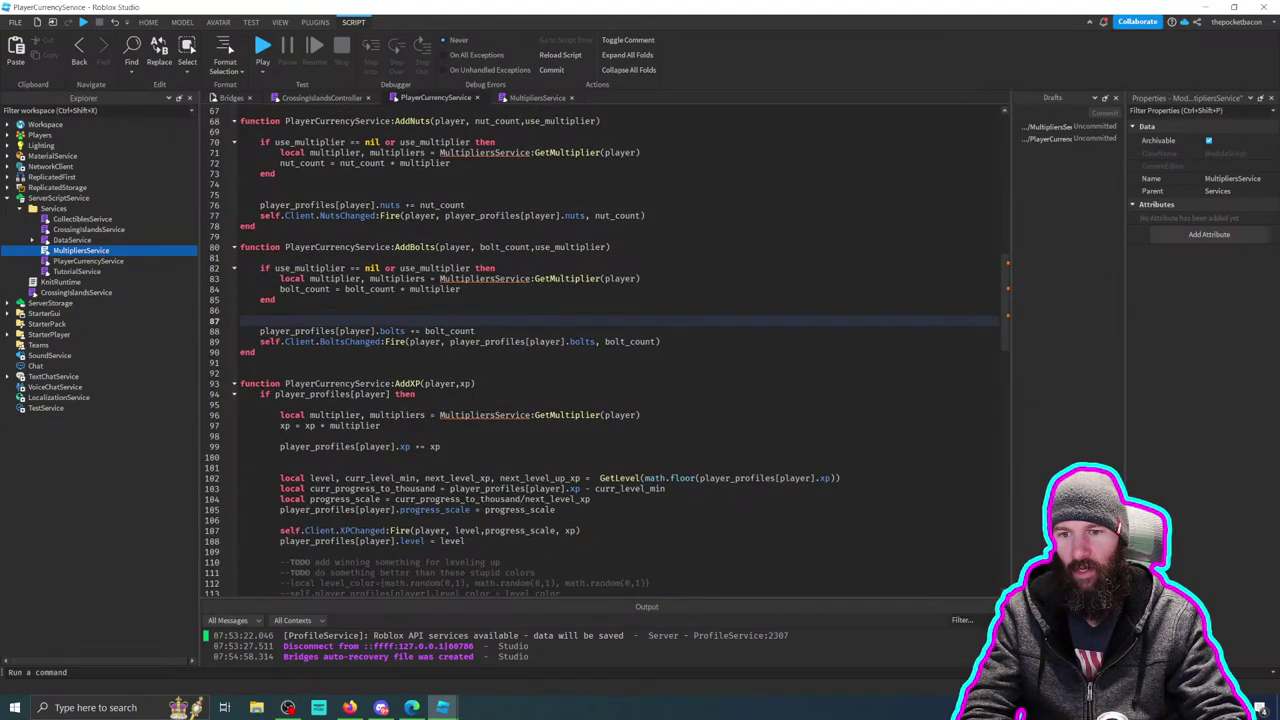
left_click(472, 384)
type(", use_multip")
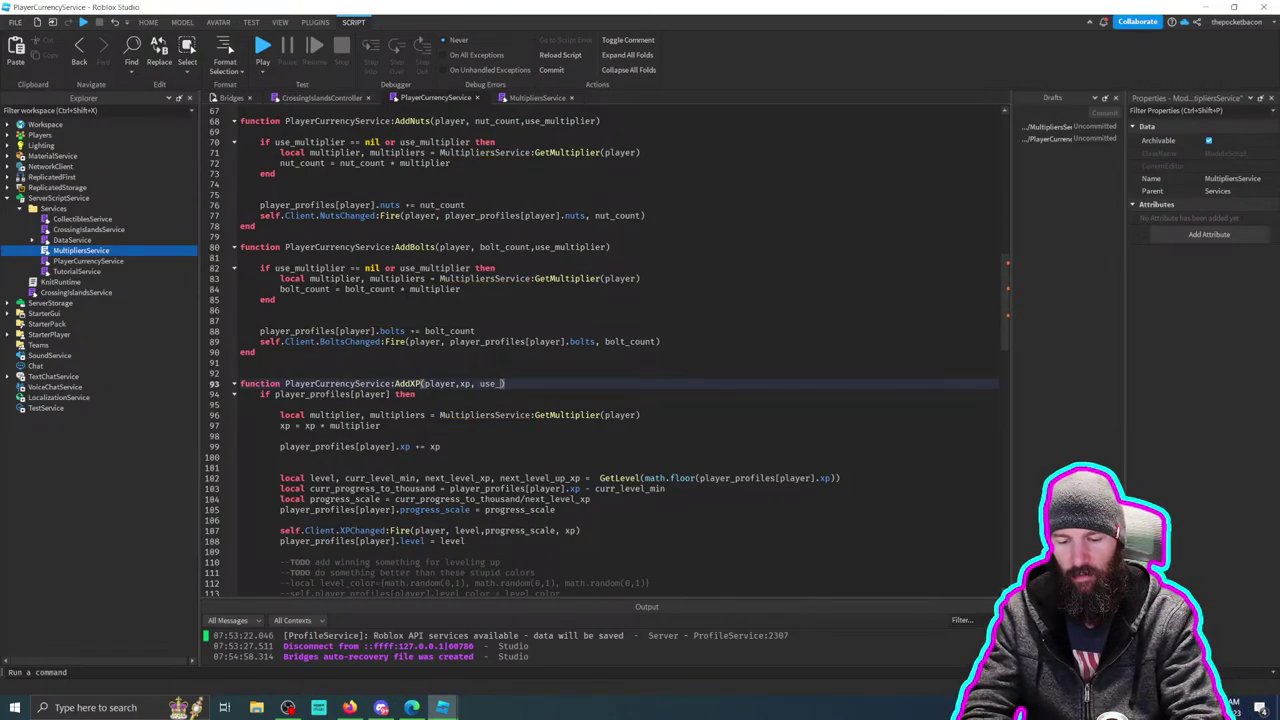
type("lier")
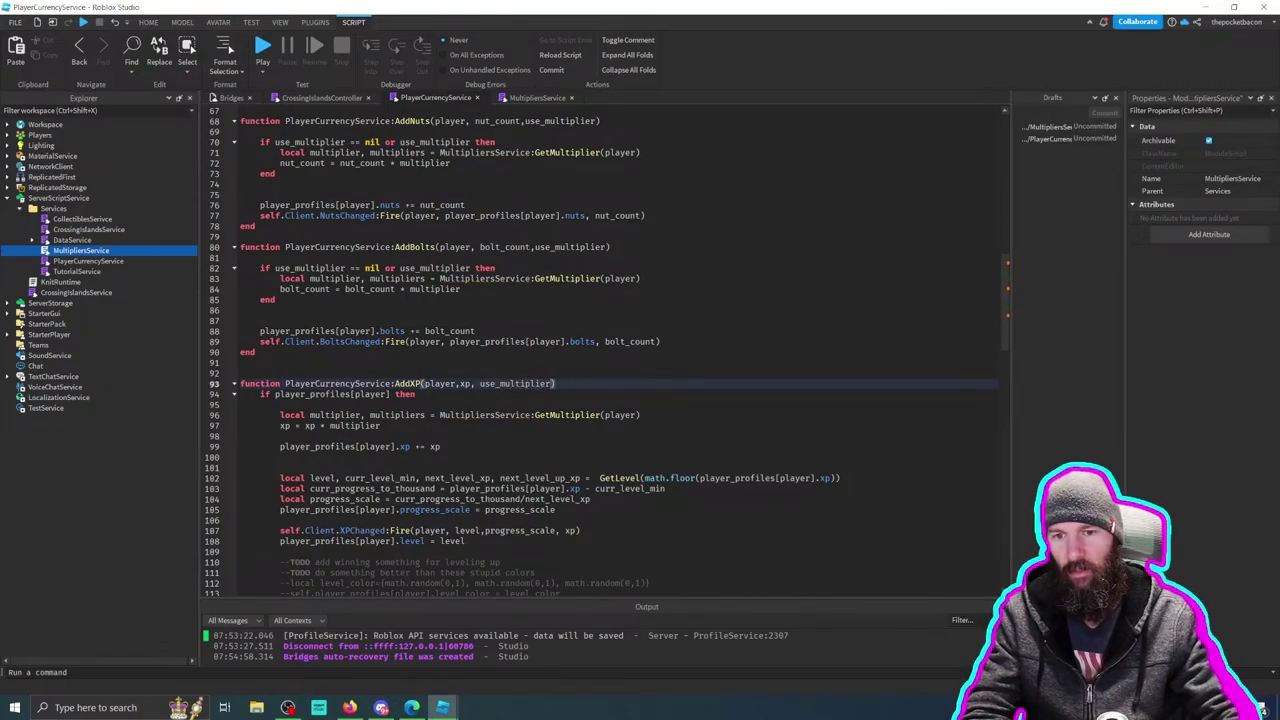
key("ctrl+shift+Left")
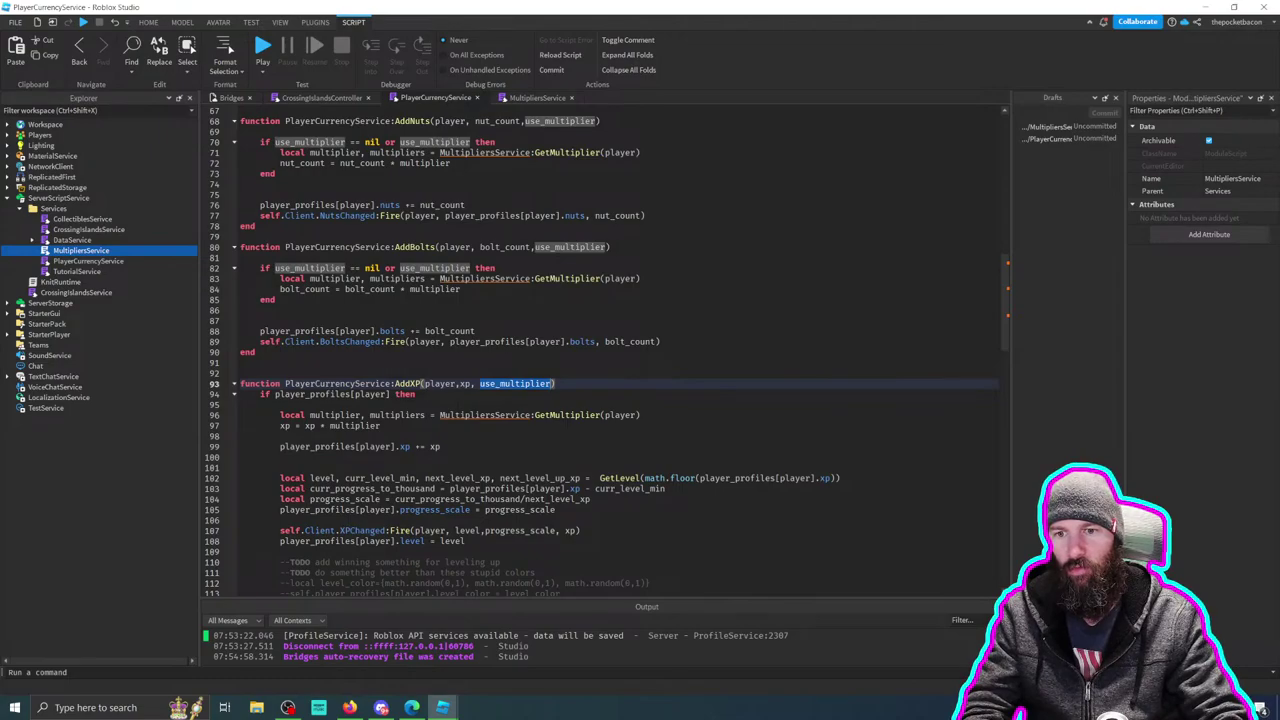
Step: Copy the use_multiplier condition from AddBolts into AddXP above its multiplier lines and complete it as an if block
left_click_drag(260, 268, 517, 268)
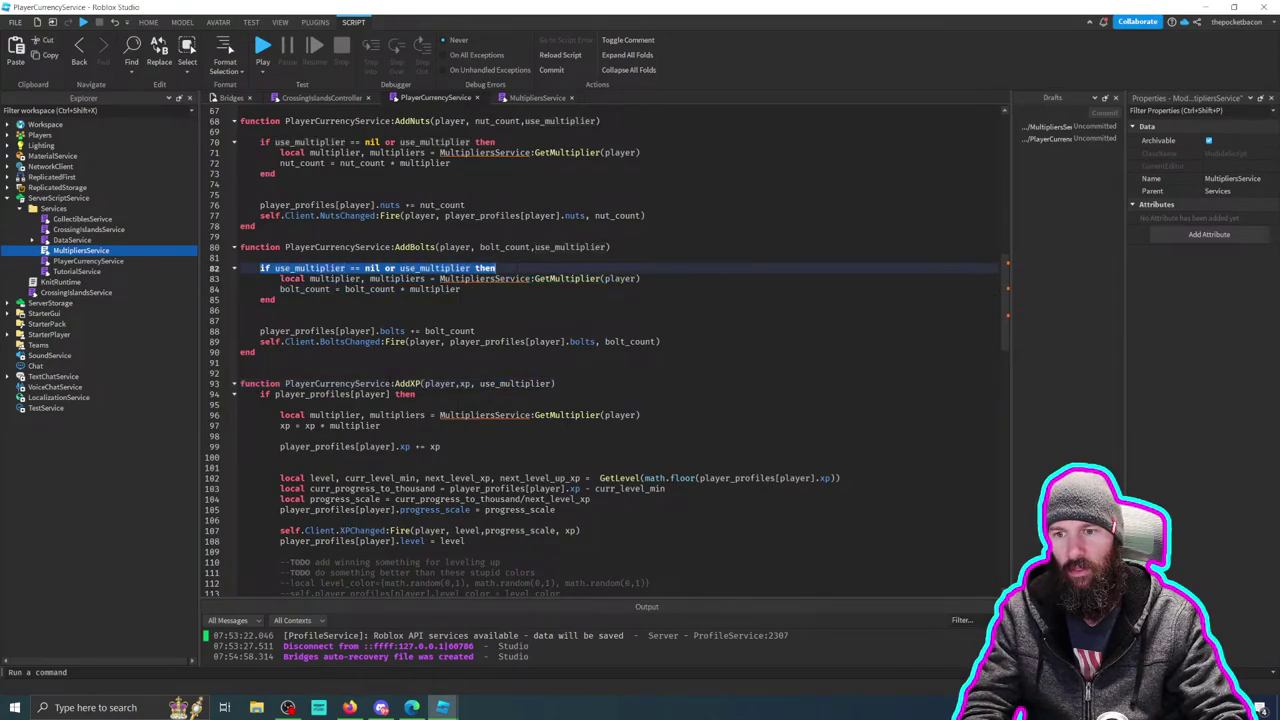
left_click(300, 405)
key("ctrl+v")
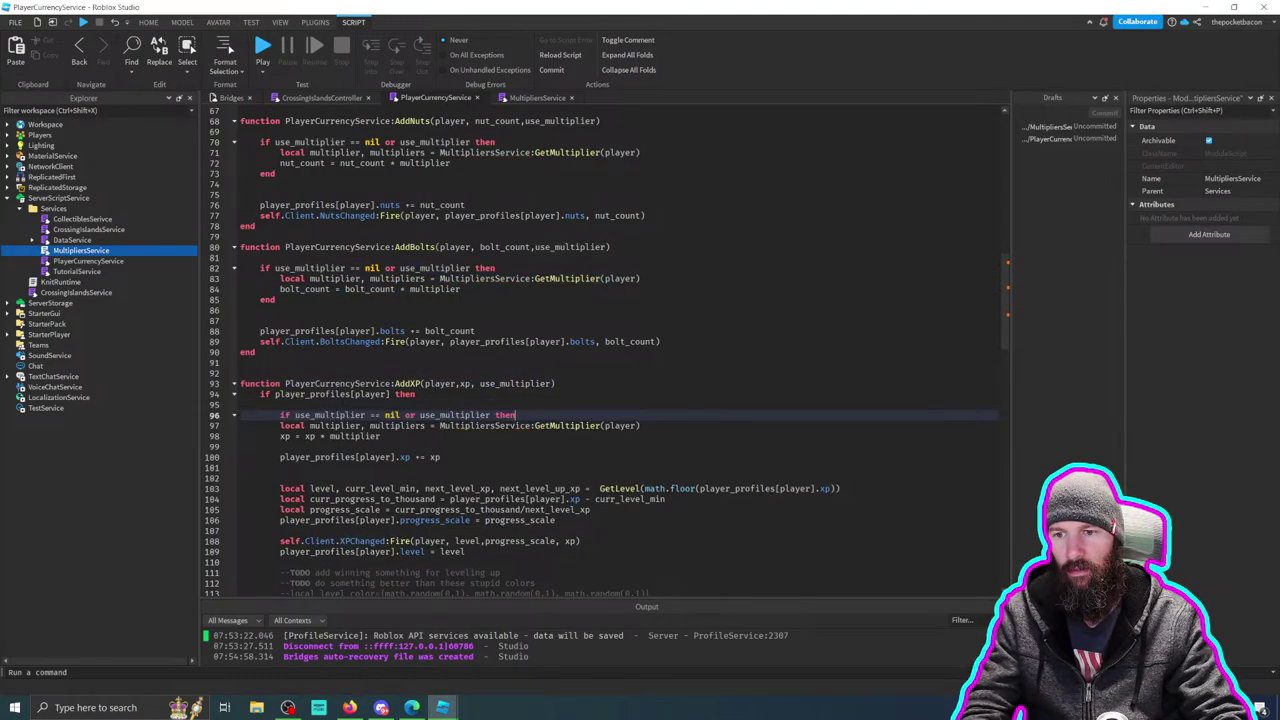
key("Return")
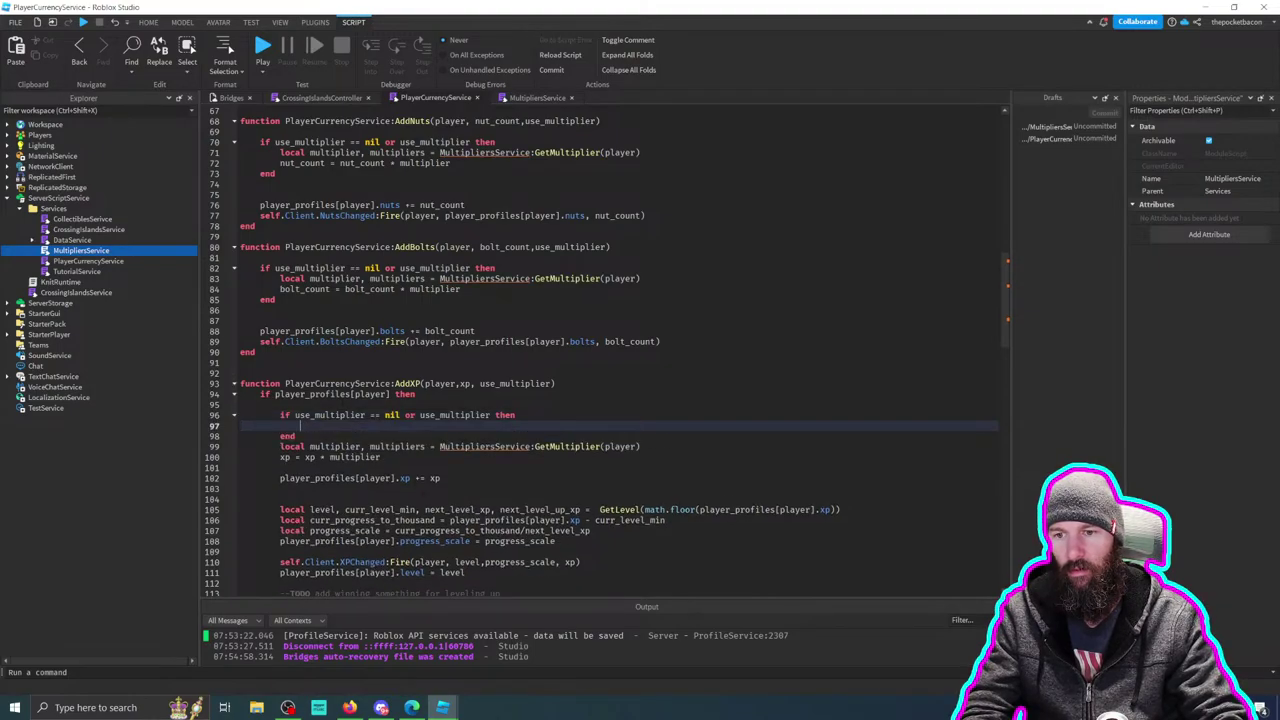
Step: Move the GetMultiplier call and xp multiplication into the AddXP if block, and remove the extra blank line below it
key("Down")
key("Down")
key("shift+Down")
key("shift+End")
key("ctrl+x")
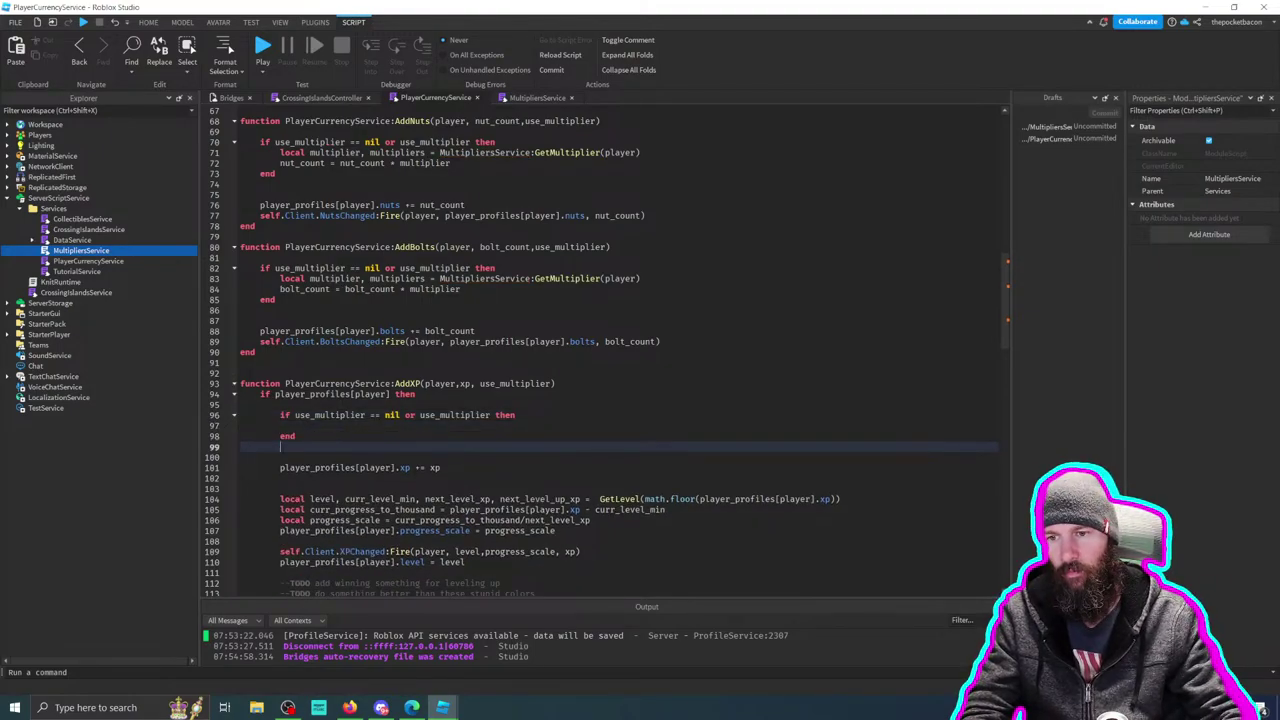
key("Up")
key("Up")
key("ctrl+v")
left_click(310, 465)
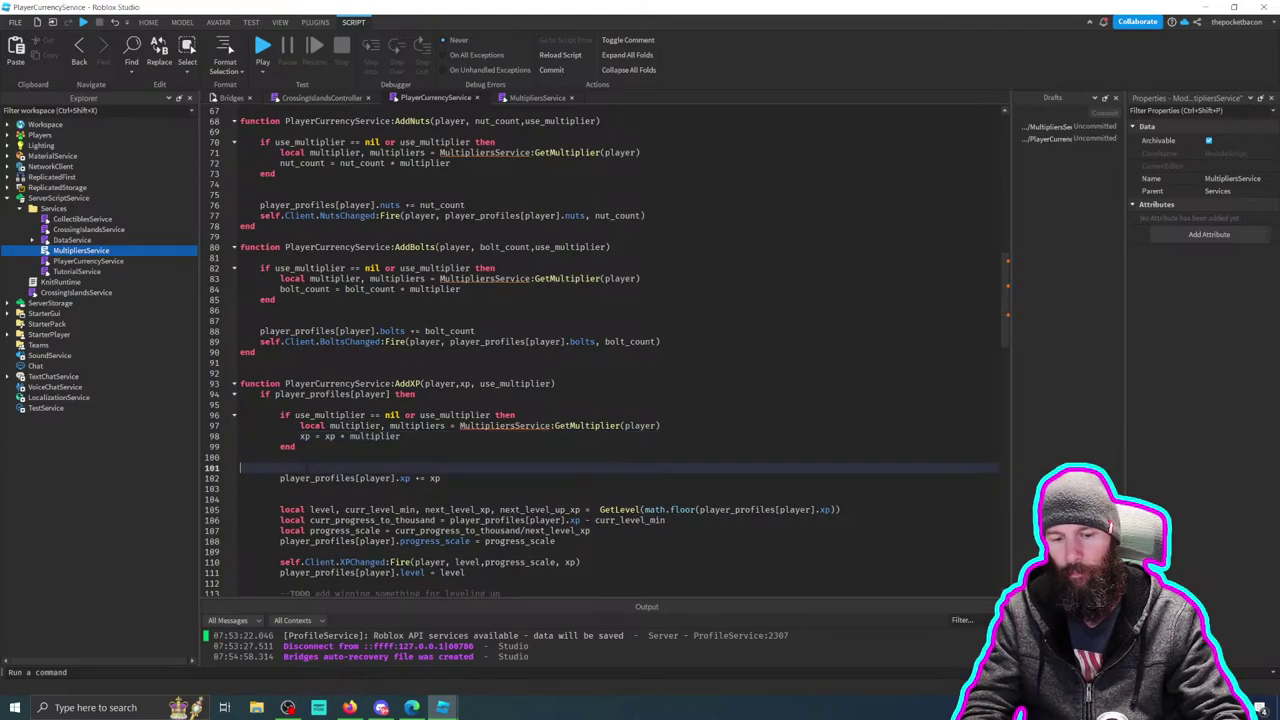
key("BackSpace")
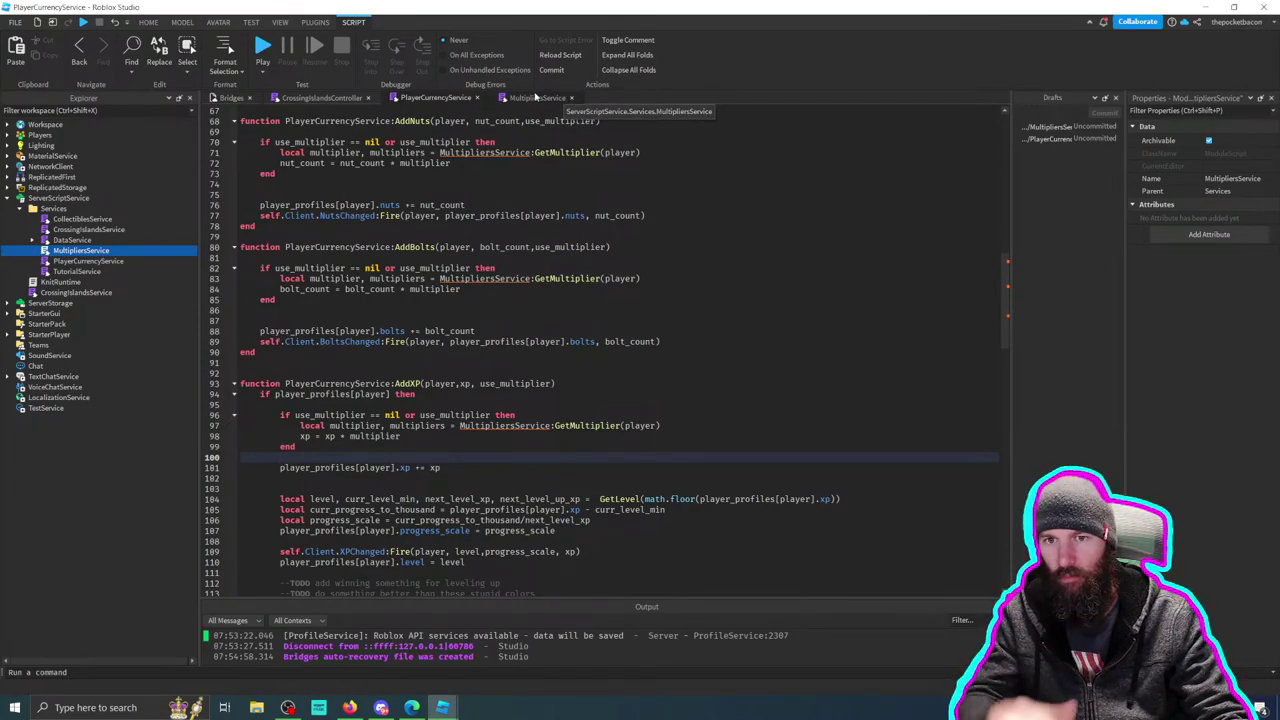
Step: Declare "local MultipliersService = nil" below DataService in the KnitServices section, followed by a blank line
left_click(484, 152)
scroll(471, 321, "up", 20)
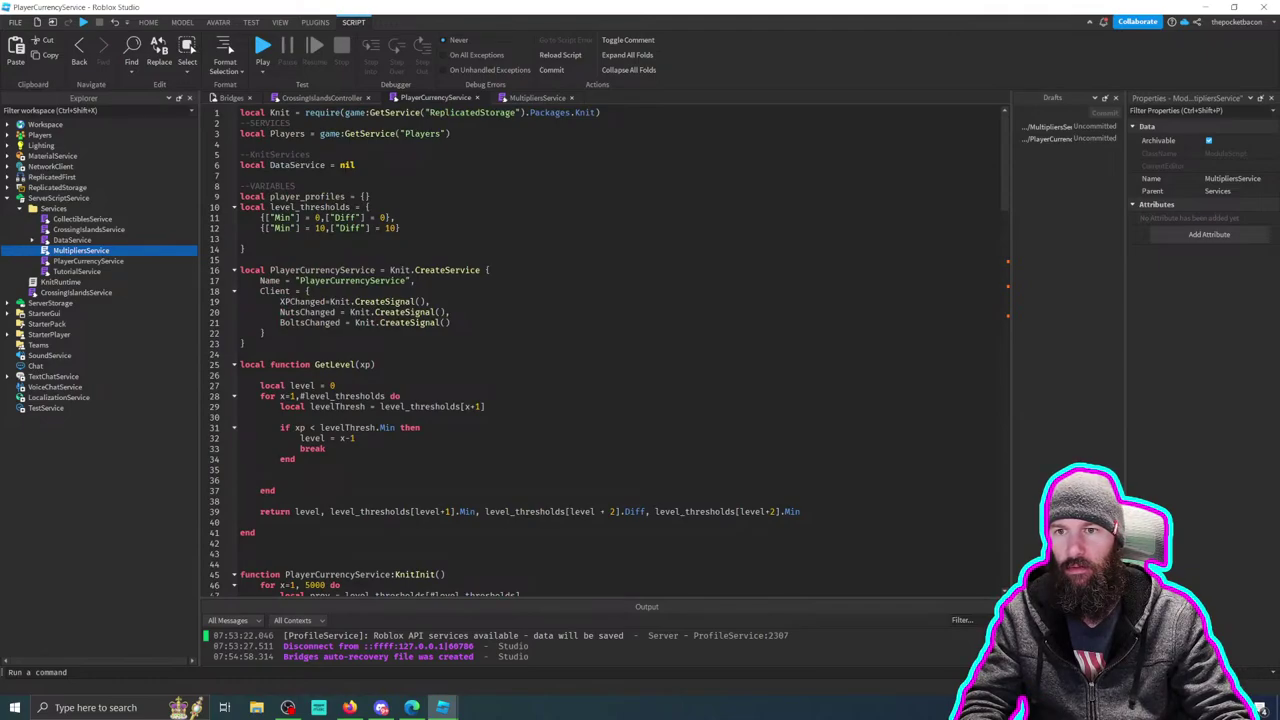
left_click(335, 175)
type("loc")
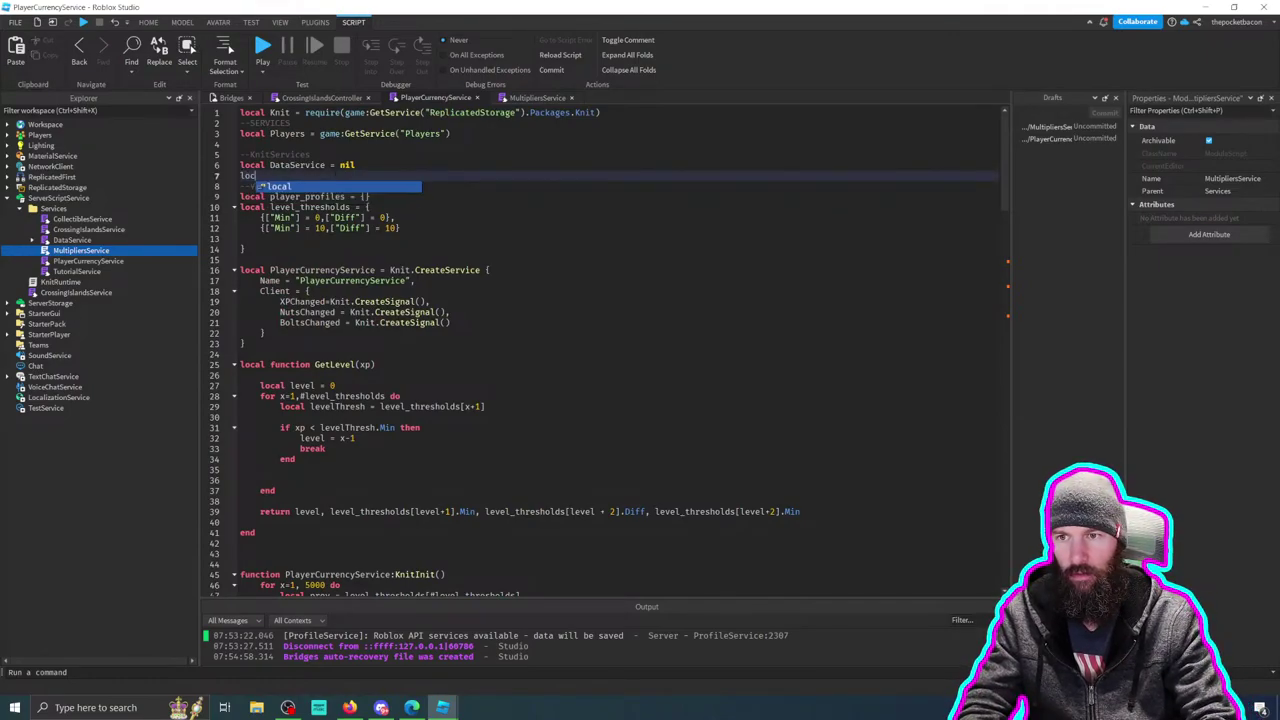
type("al MultipliersService = nil")
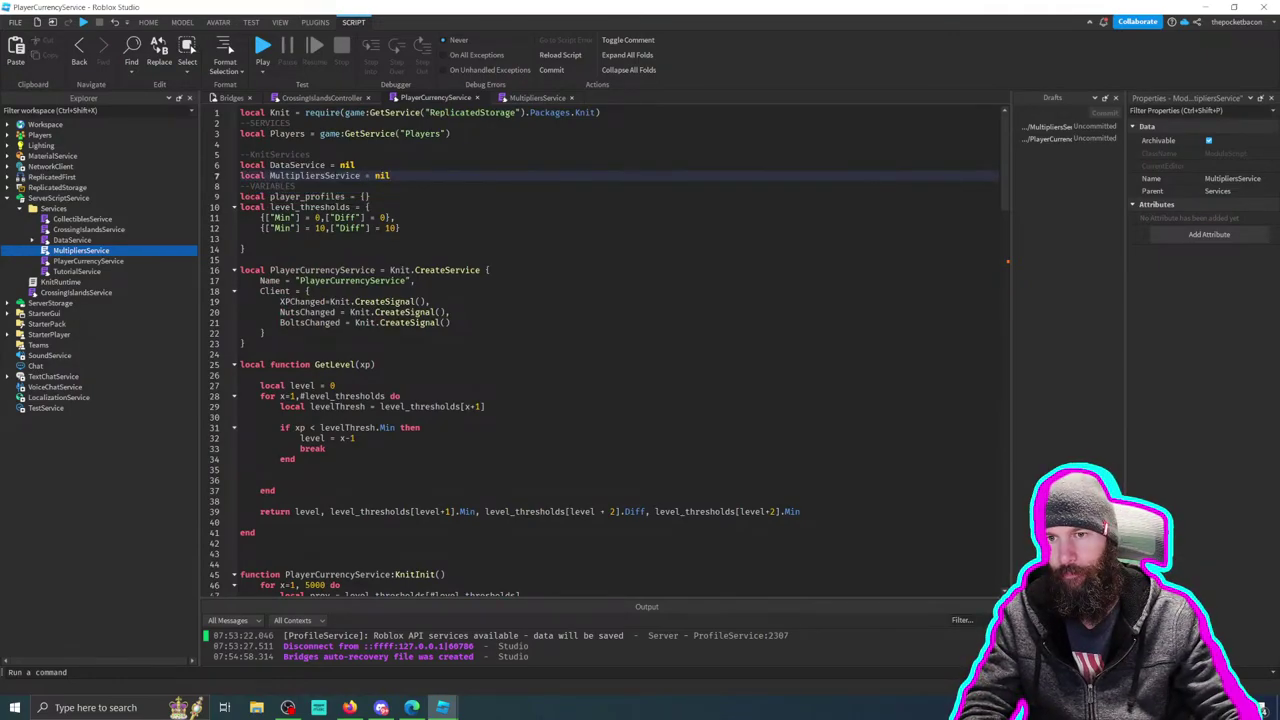
key("Return")
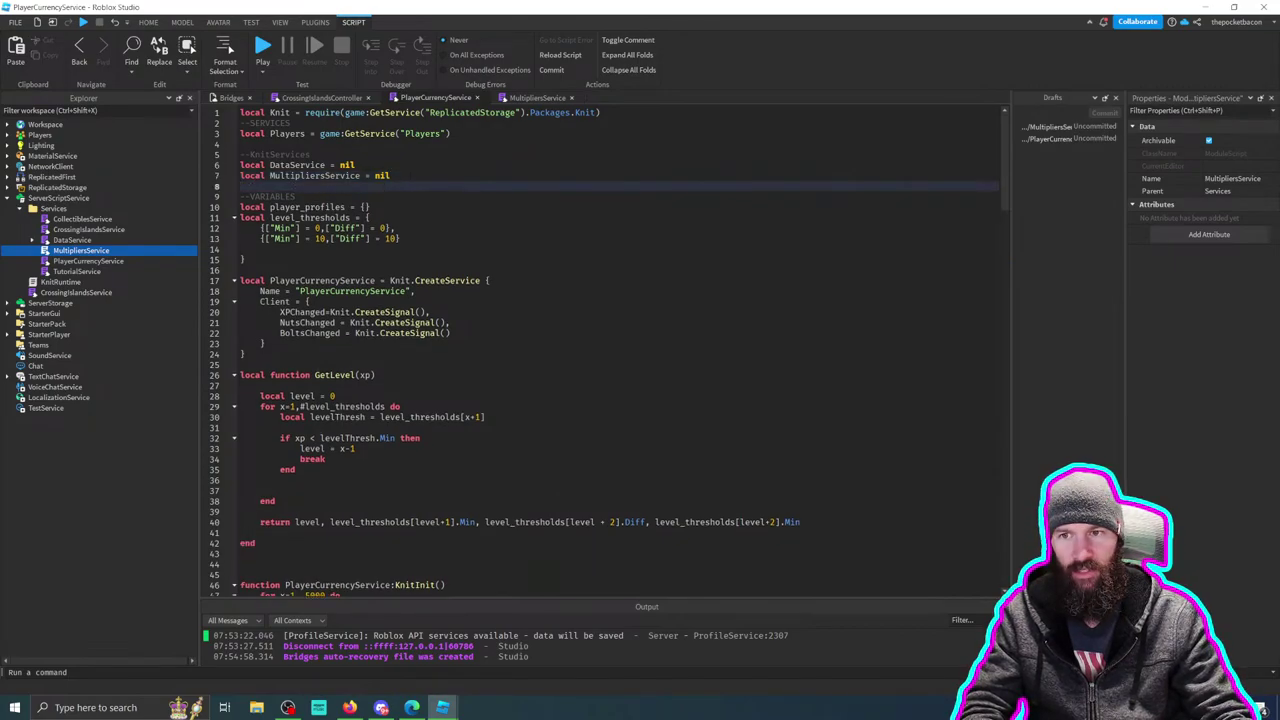
Step: Highlight the MultipliersService variable and check its uses in the AddNuts, AddBolts and AddXP functions
double_click(314, 175)
scroll(820, 280, "down", 13)
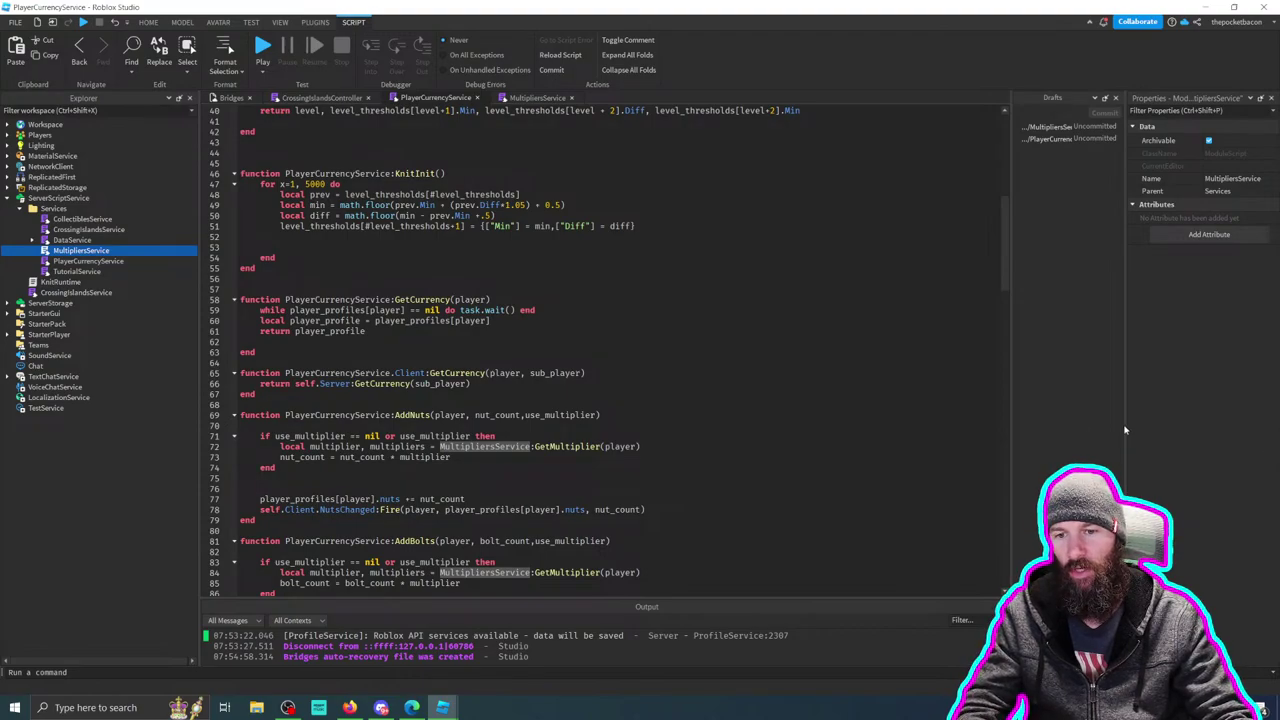
scroll(600, 340, "down", 5)
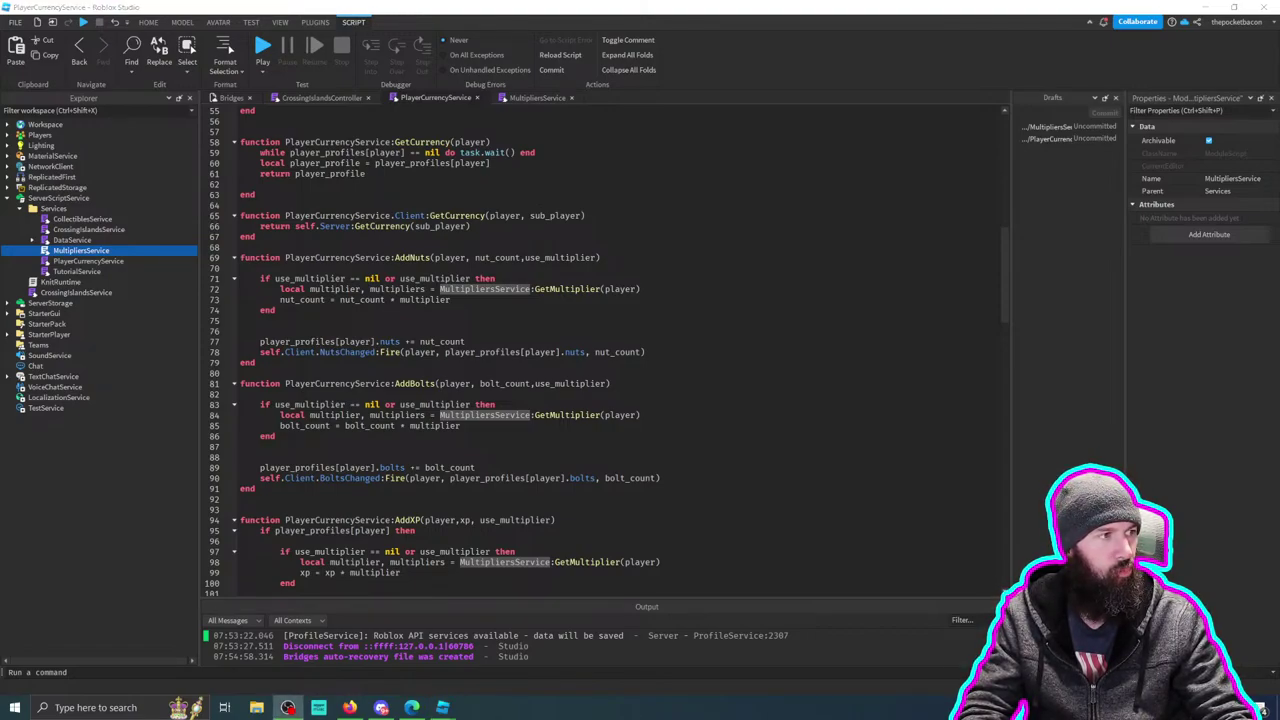
Step: Switch to the OBS filters of the Video Capture Device and look through the shadow and glow settings of SDF Effects
left_click_drag(1279, 178, 650, 151)
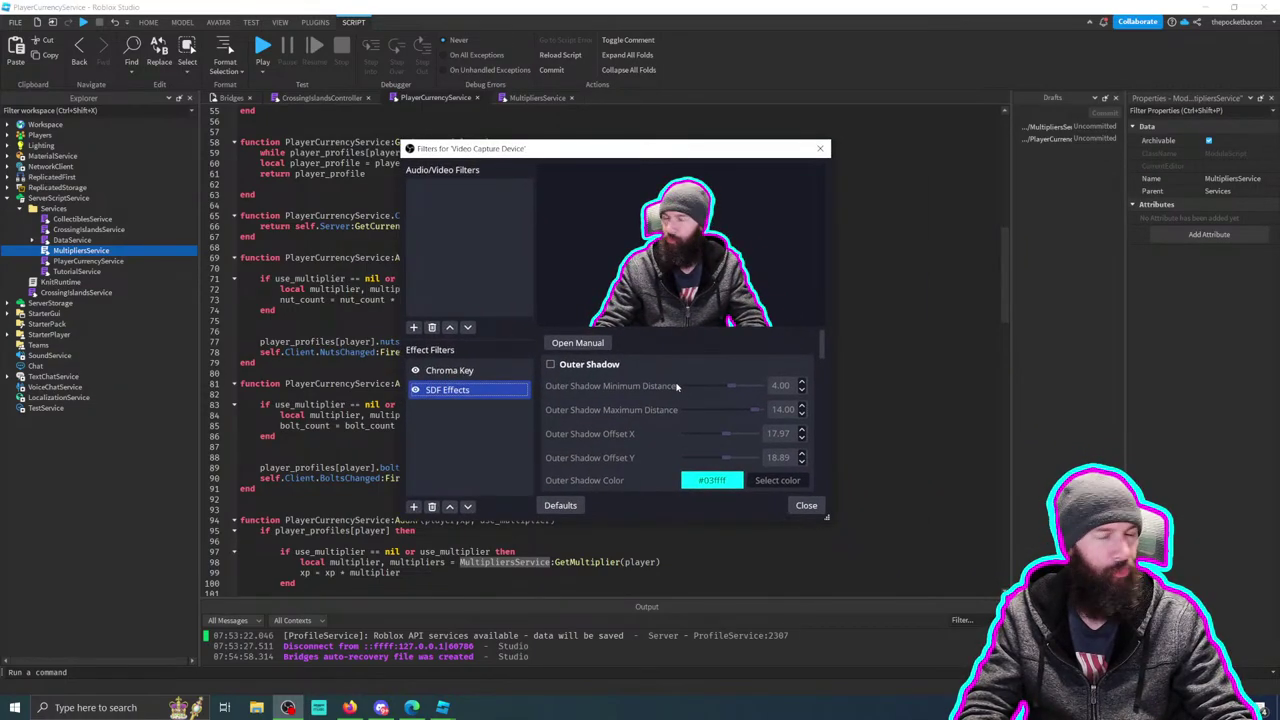
scroll(655, 425, "down", 5)
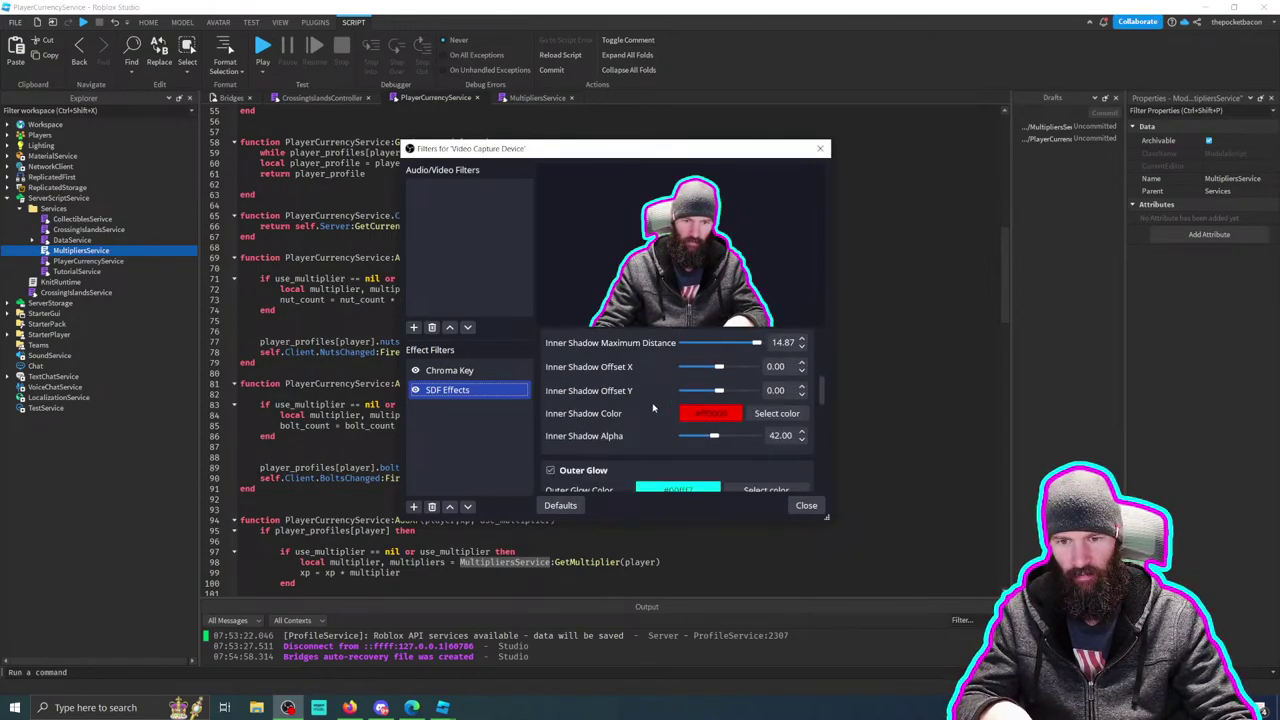
scroll(680, 415, "down", 1)
scroll(636, 383, "up", 4)
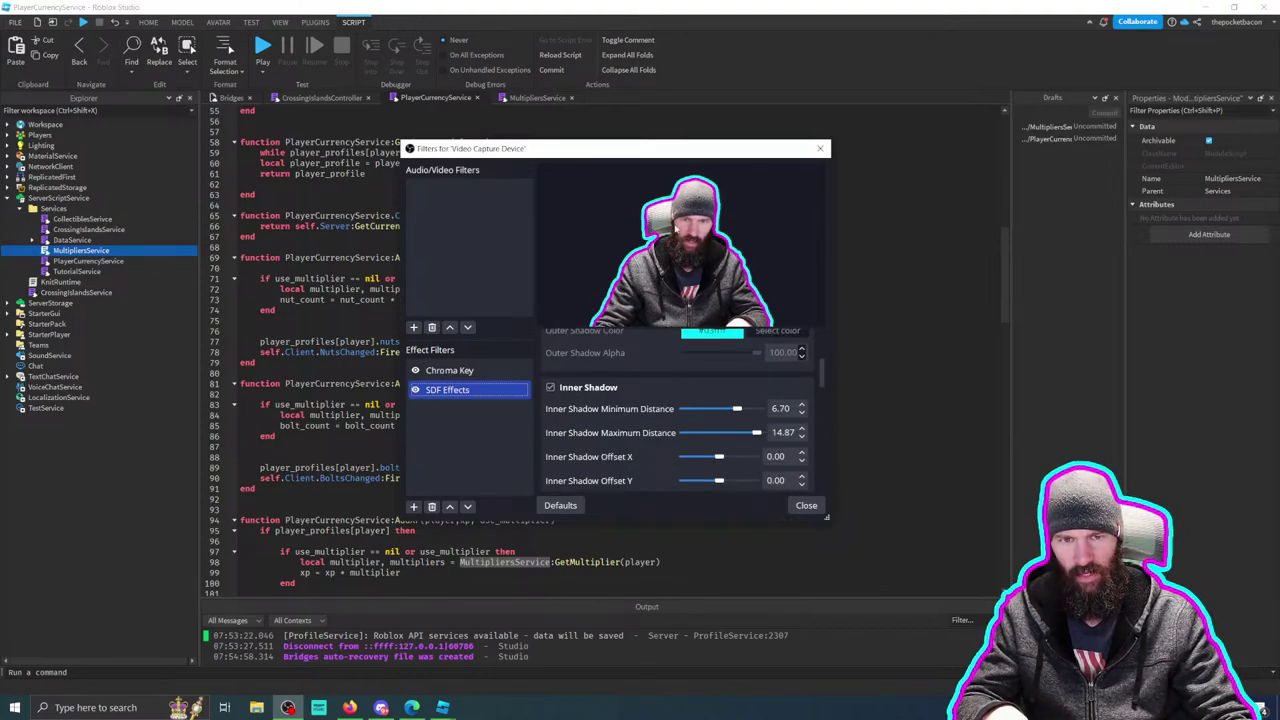
scroll(640, 410, "down", 1)
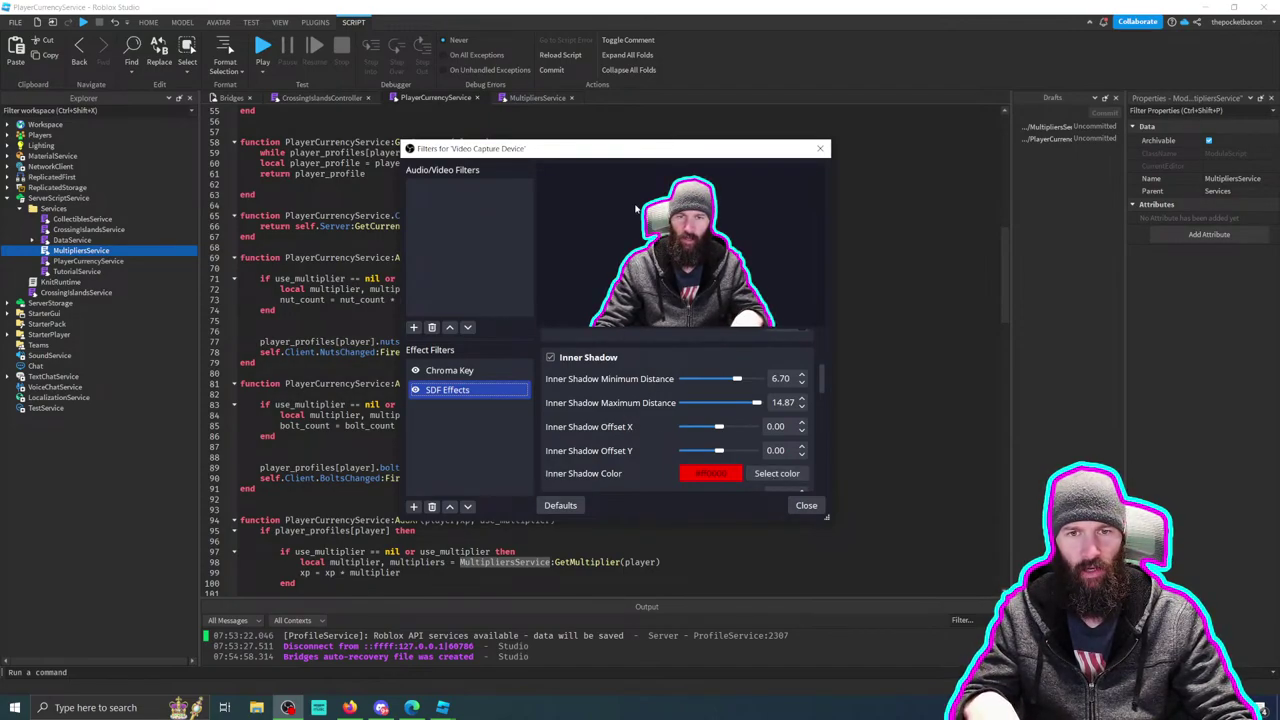
scroll(632, 396, "down", 5)
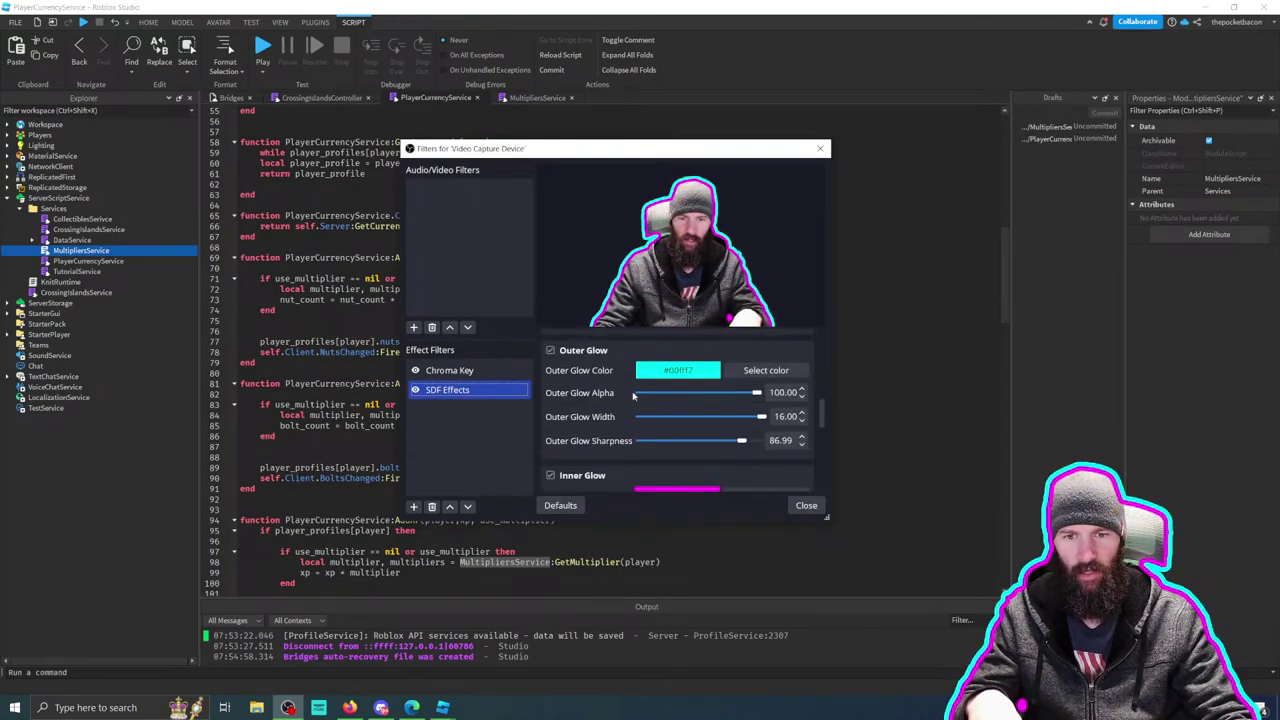
scroll(632, 396, "down", 4)
scroll(632, 396, "up", 2)
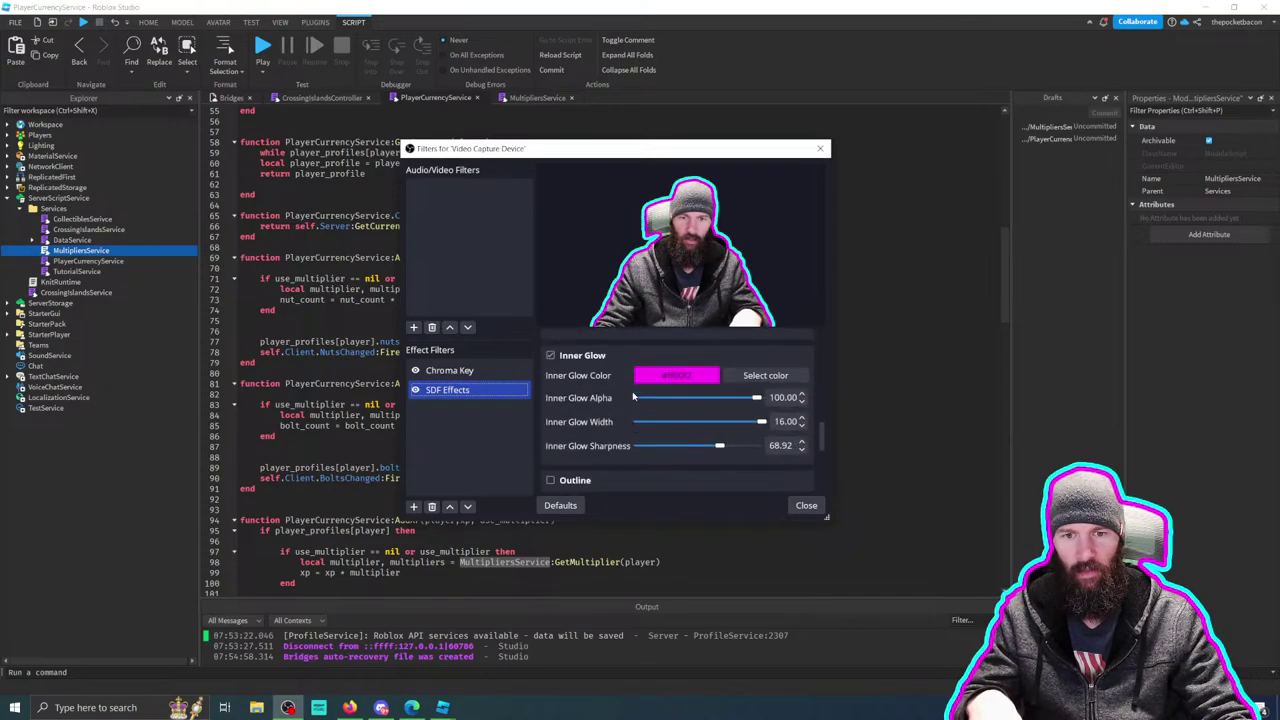
scroll(632, 396, "up", 2)
scroll(632, 396, "down", 1)
scroll(632, 396, "up", 1)
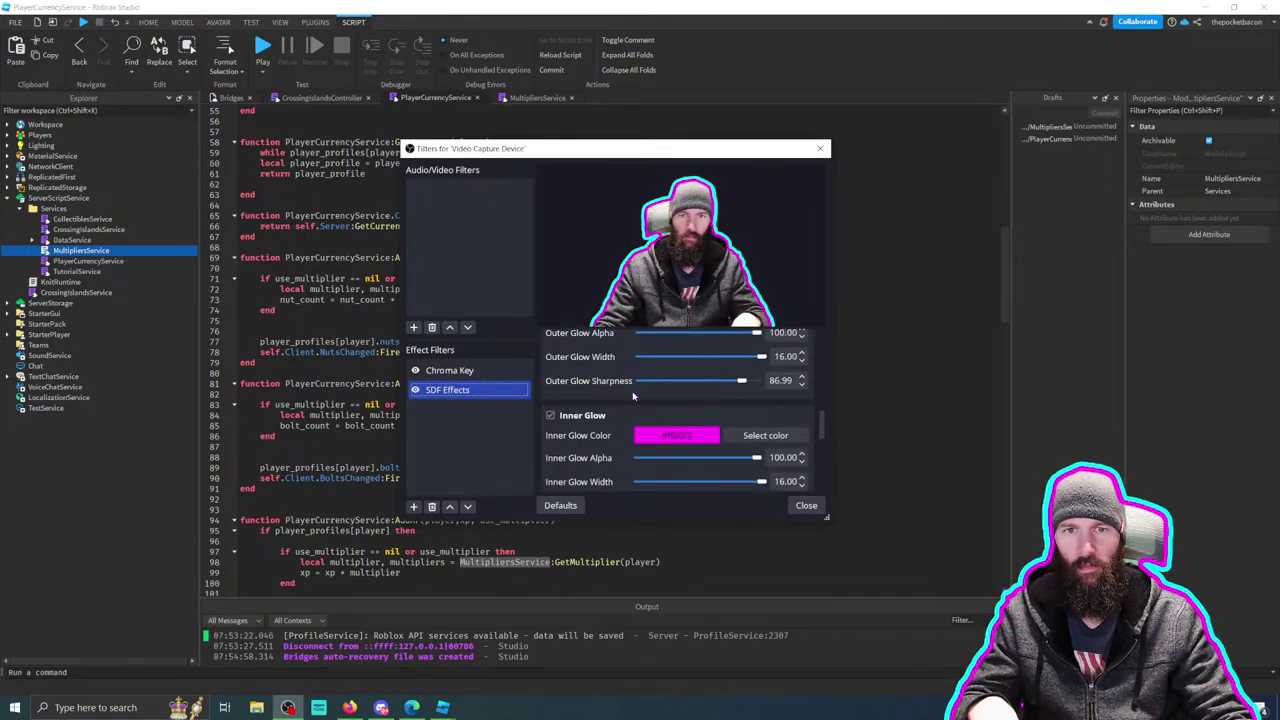
Step: Set the Outer Glow color of the SDF Effects filter to blue, #0019ff
scroll(630, 397, "up", 2)
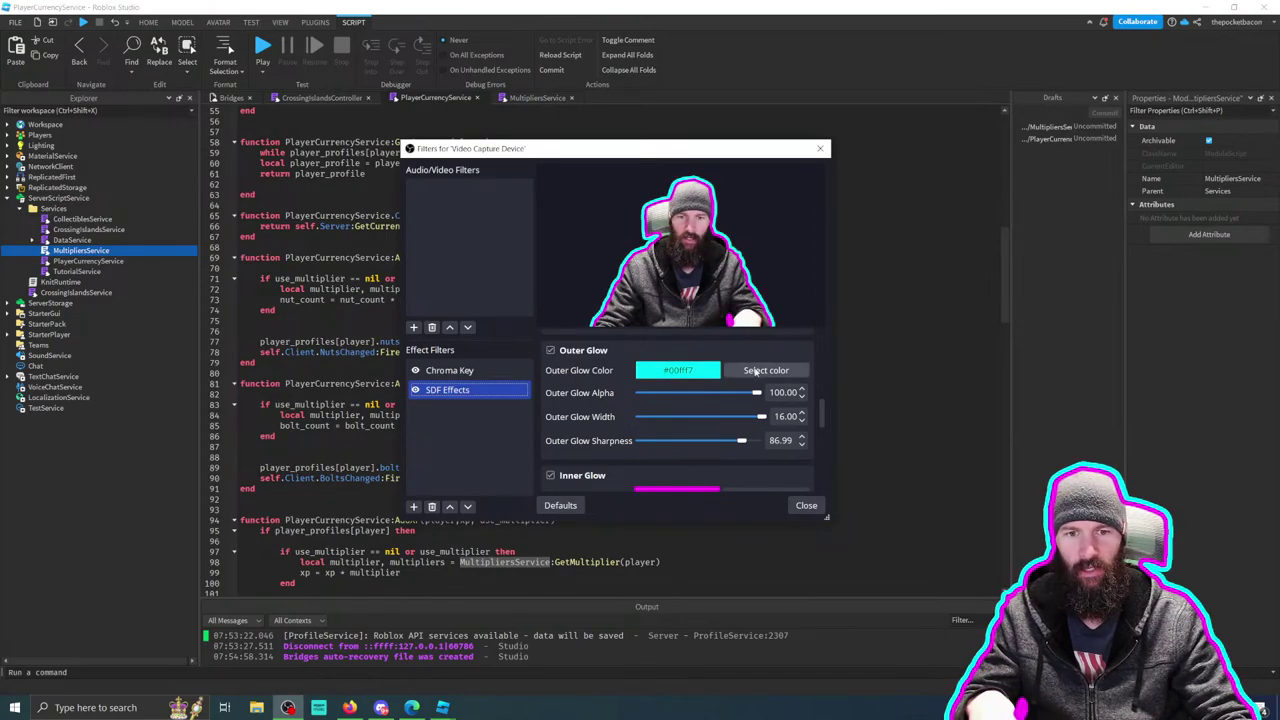
left_click(766, 370)
left_click(628, 228)
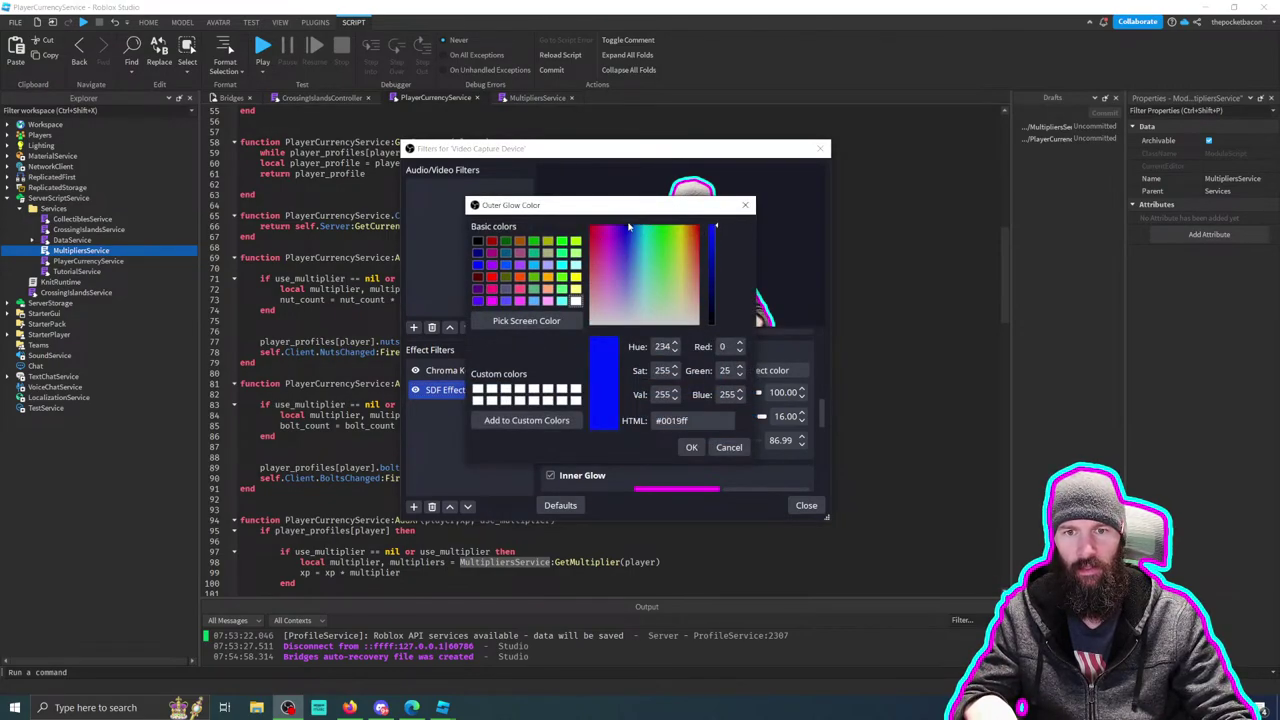
left_click(691, 447)
Step: Set the Inner Glow color of the SDF Effects filter to green, #00ff00
scroll(608, 430, "down", 1)
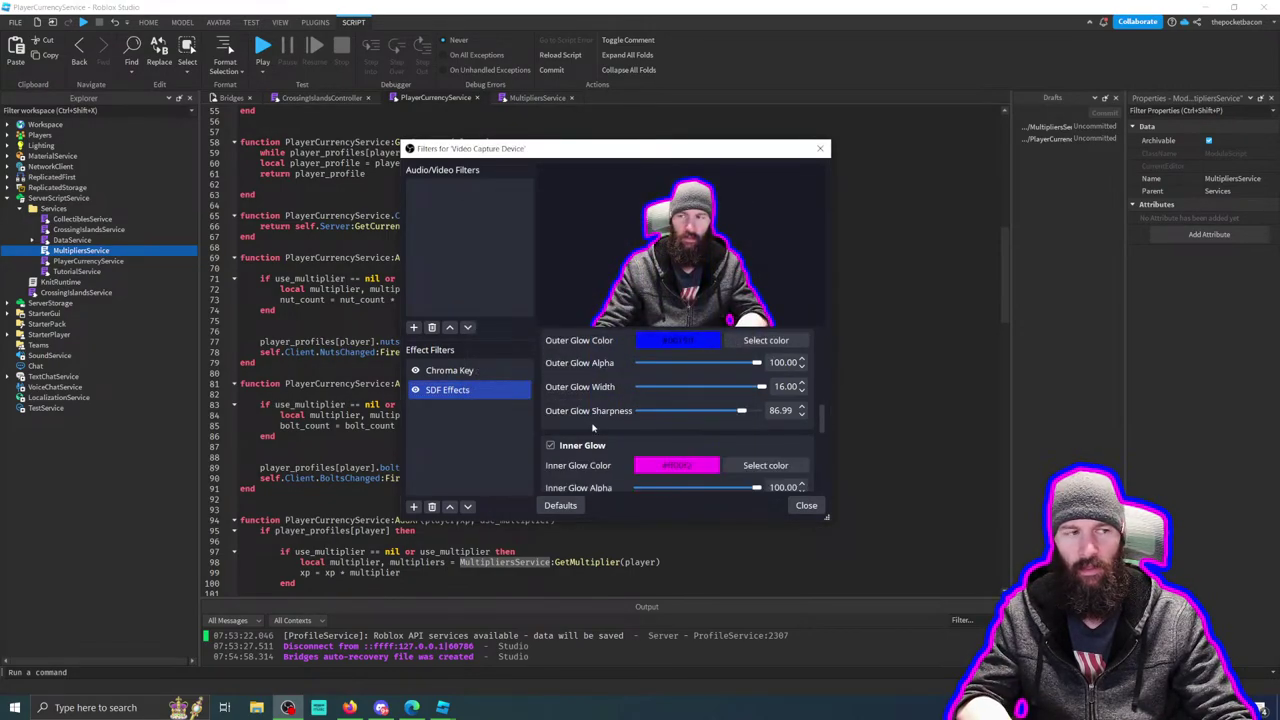
scroll(658, 410, "down", 2)
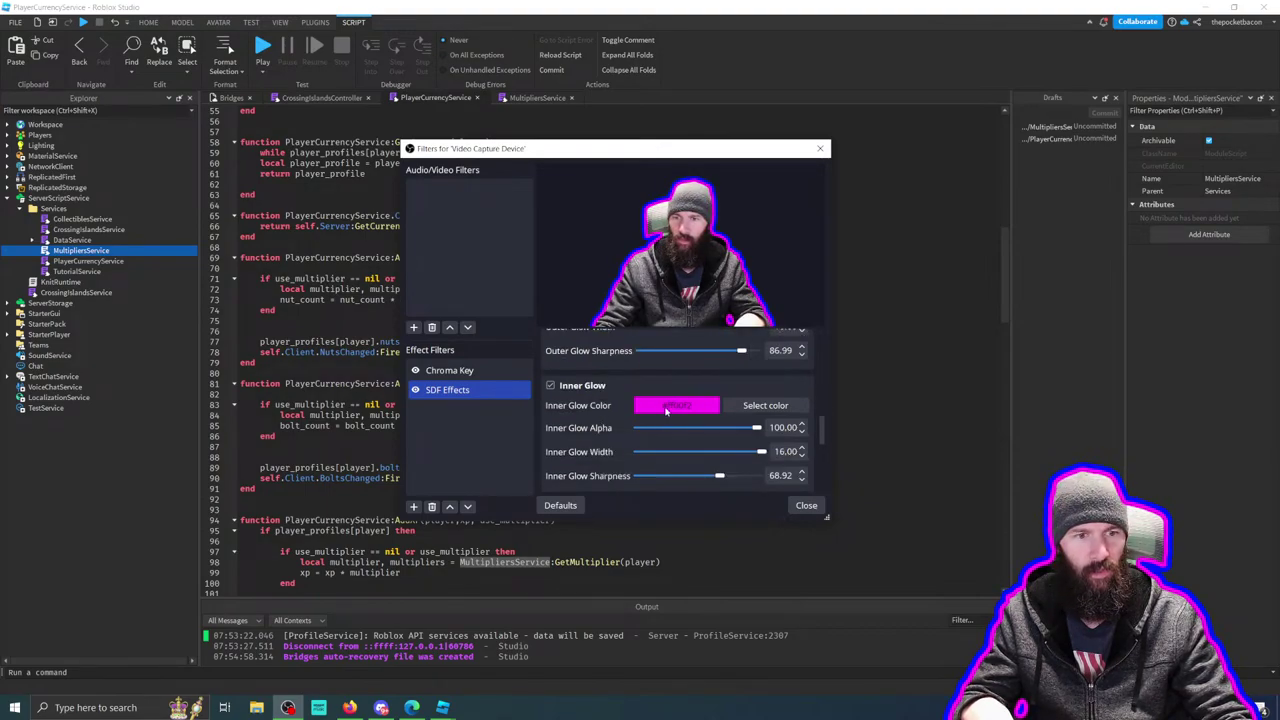
left_click(752, 406)
left_click(662, 226)
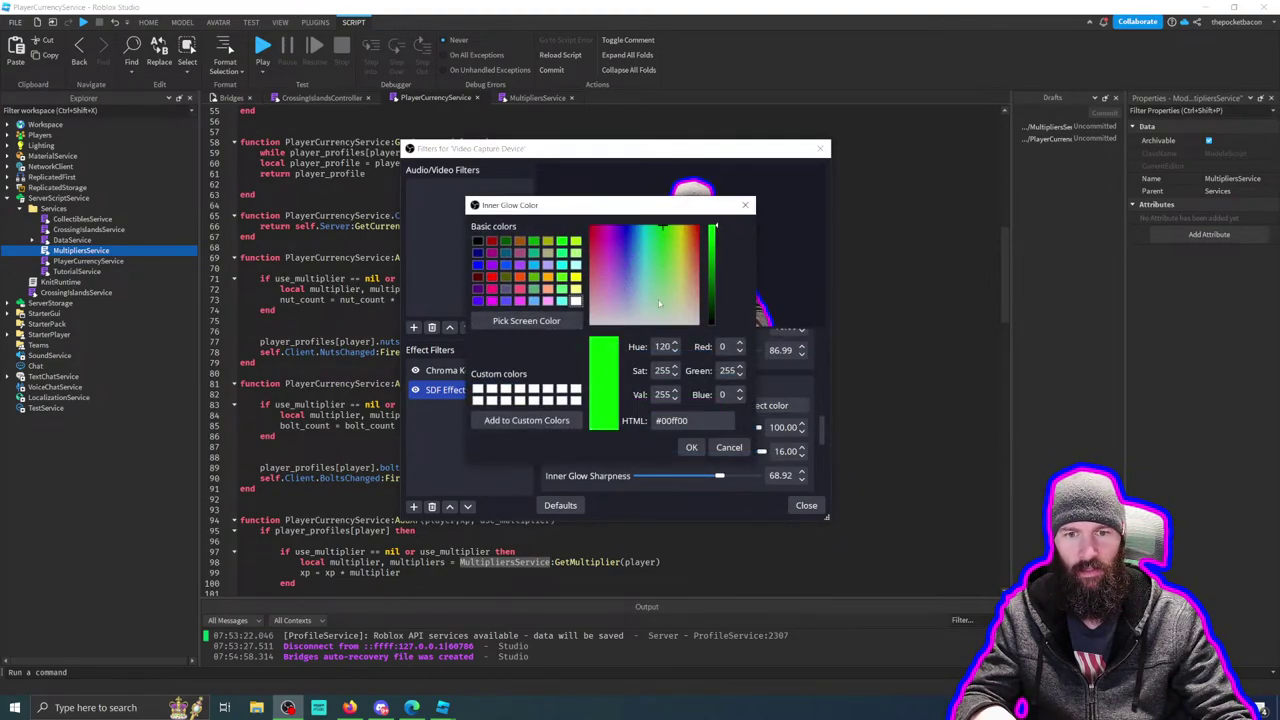
left_click(693, 448)
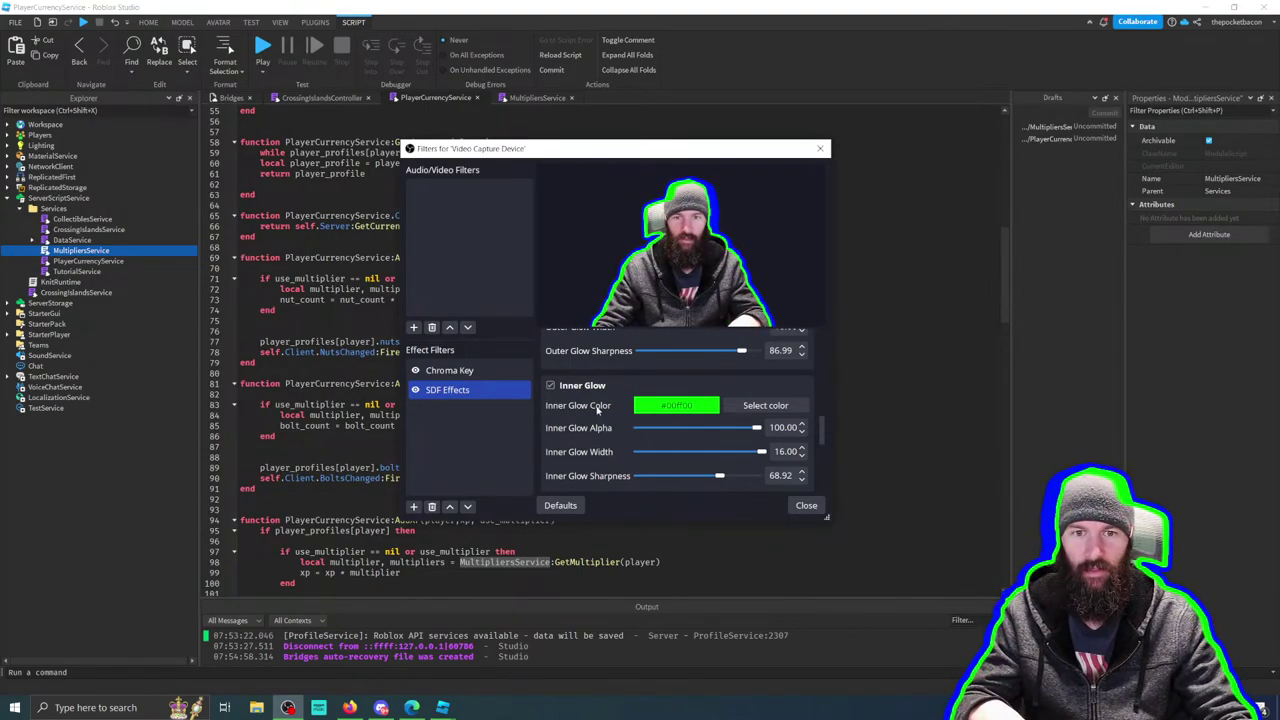
Step: Adjust the Inner Shadow offsets to about 21.99 for X and -0.71 for Y, and disable Inner Shadow
scroll(615, 400, "up", 3)
scroll(612, 395, "up", 3)
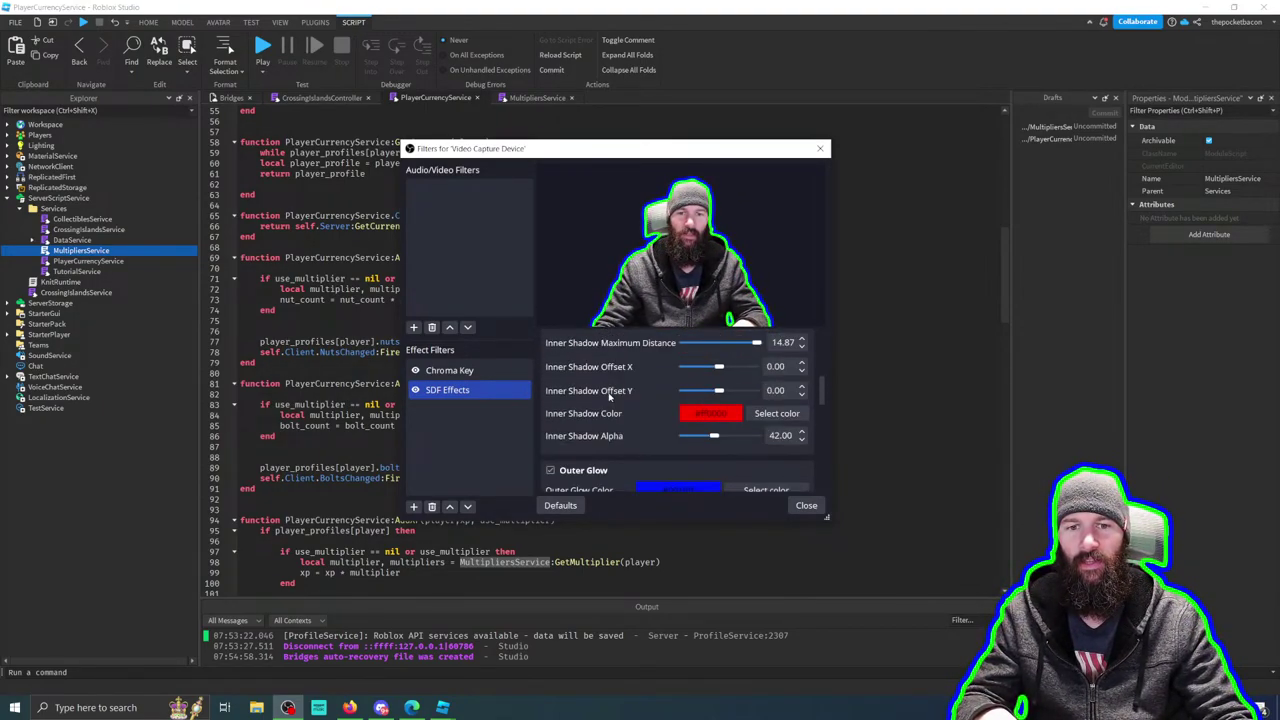
scroll(714, 437, "up", 1)
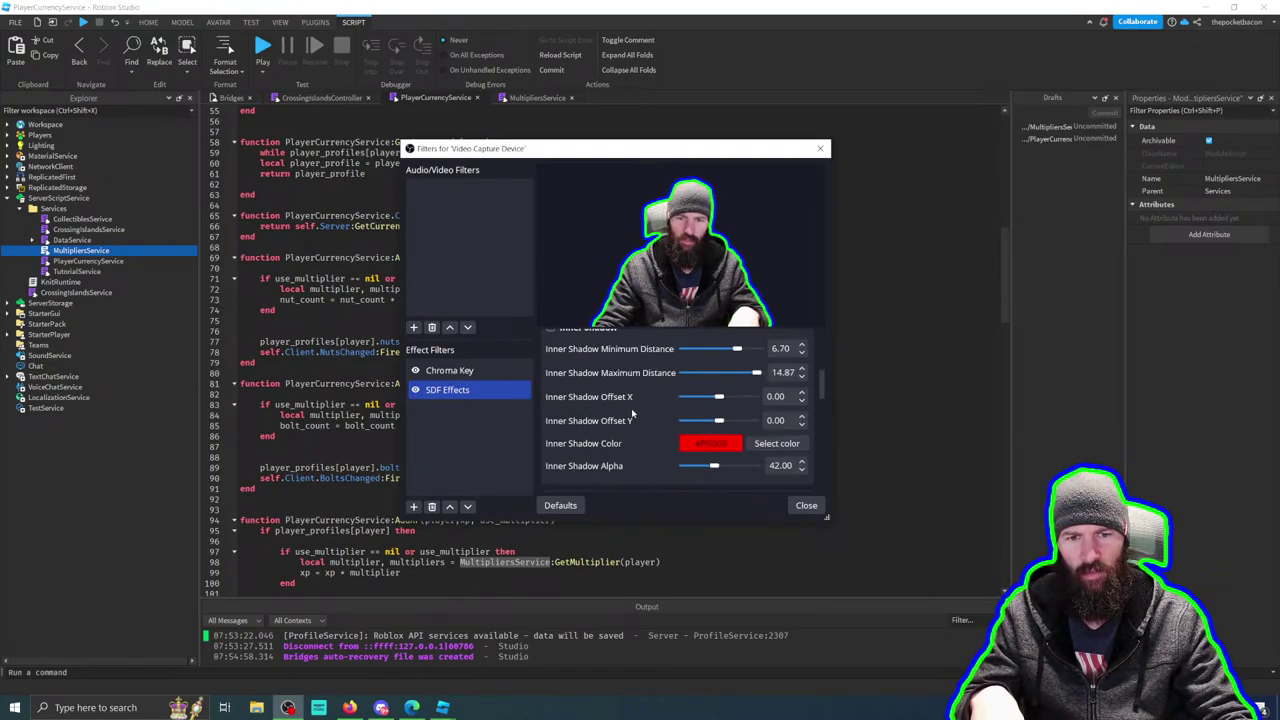
scroll(640, 400, "up", 1)
left_click(550, 358)
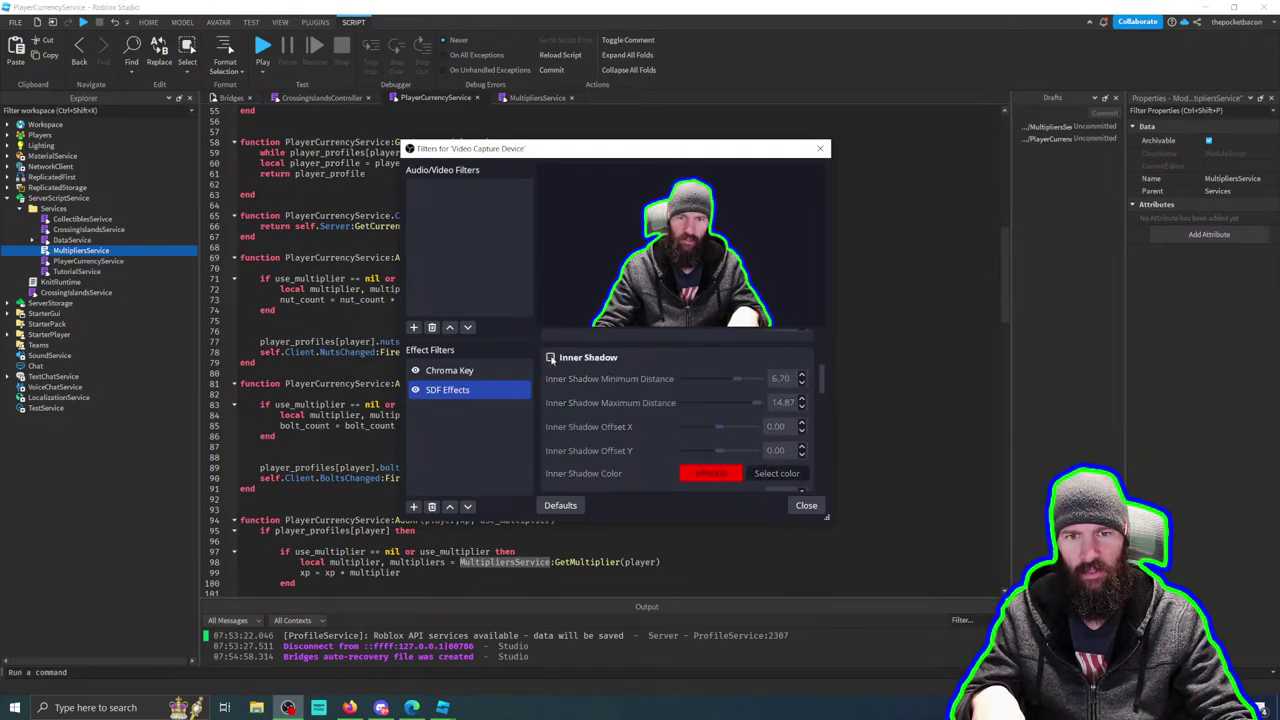
left_click(550, 358)
scroll(552, 362, "down", 1)
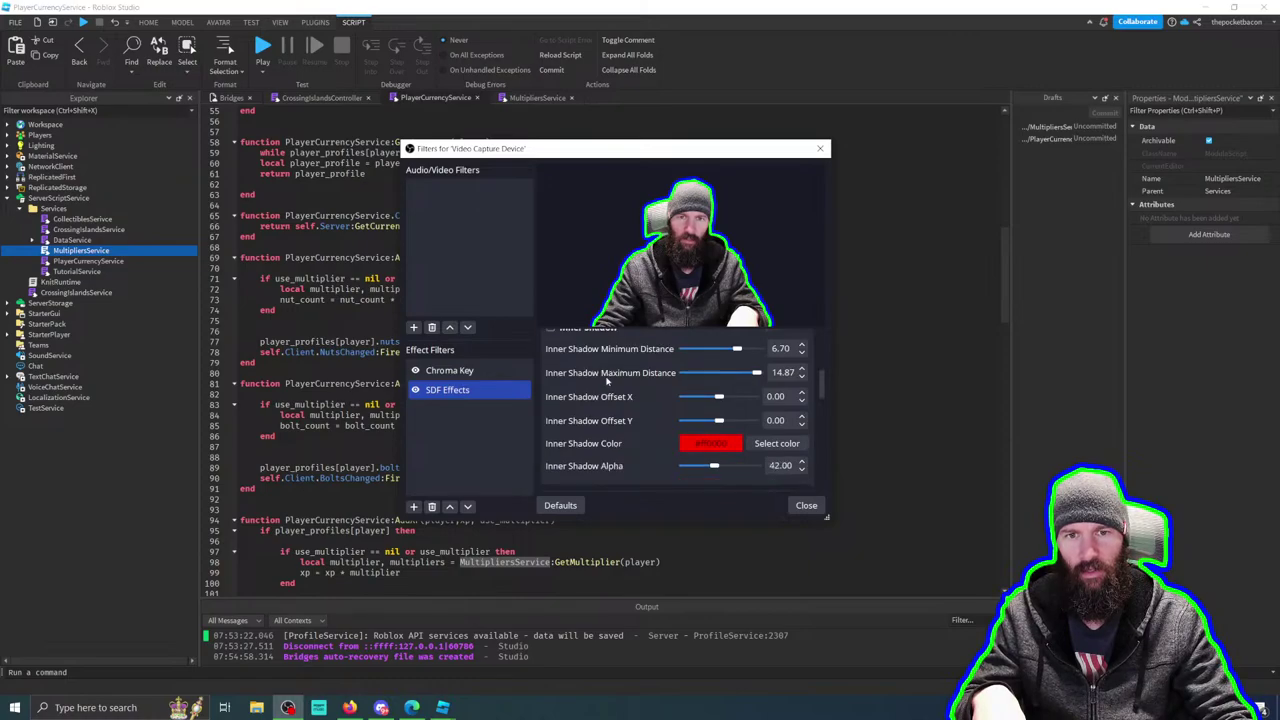
mouse_move(716, 398)
left_mouse_down()
mouse_move(740, 399)
mouse_move(725, 399)
mouse_move(731, 422)
mouse_move(751, 422)
mouse_move(683, 421)
mouse_move(718, 422)
left_mouse_up()
scroll(562, 400, "up", 1)
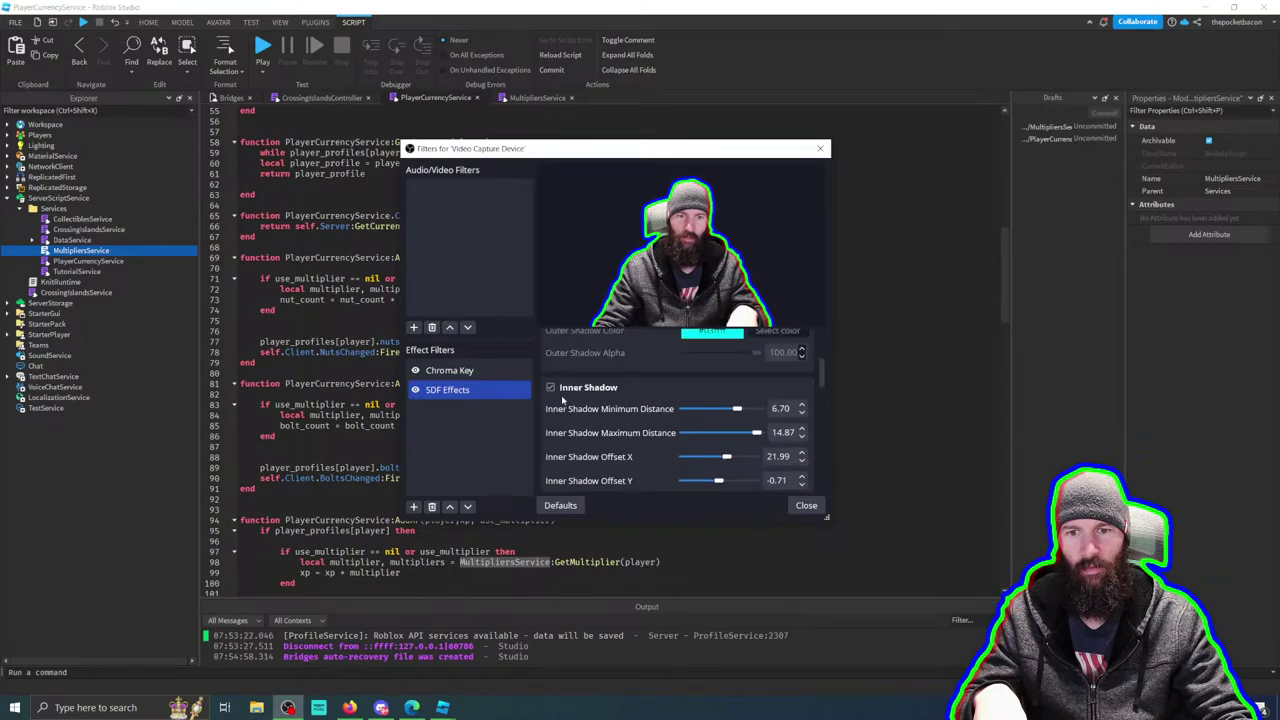
left_click(550, 387)
Step: Try the Outer Shadow and Outline effects by switching each one on and back off
scroll(553, 380, "up", 3)
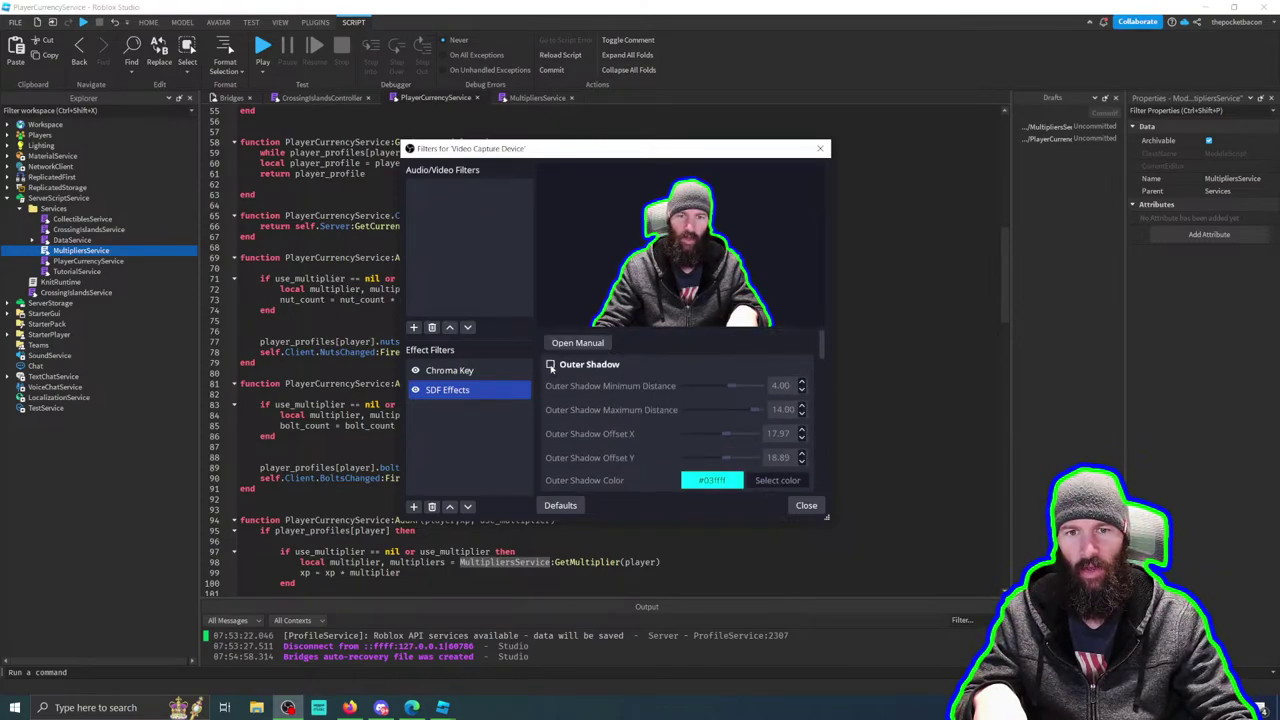
left_click(550, 366)
left_click(550, 366)
scroll(604, 399, "down", 4)
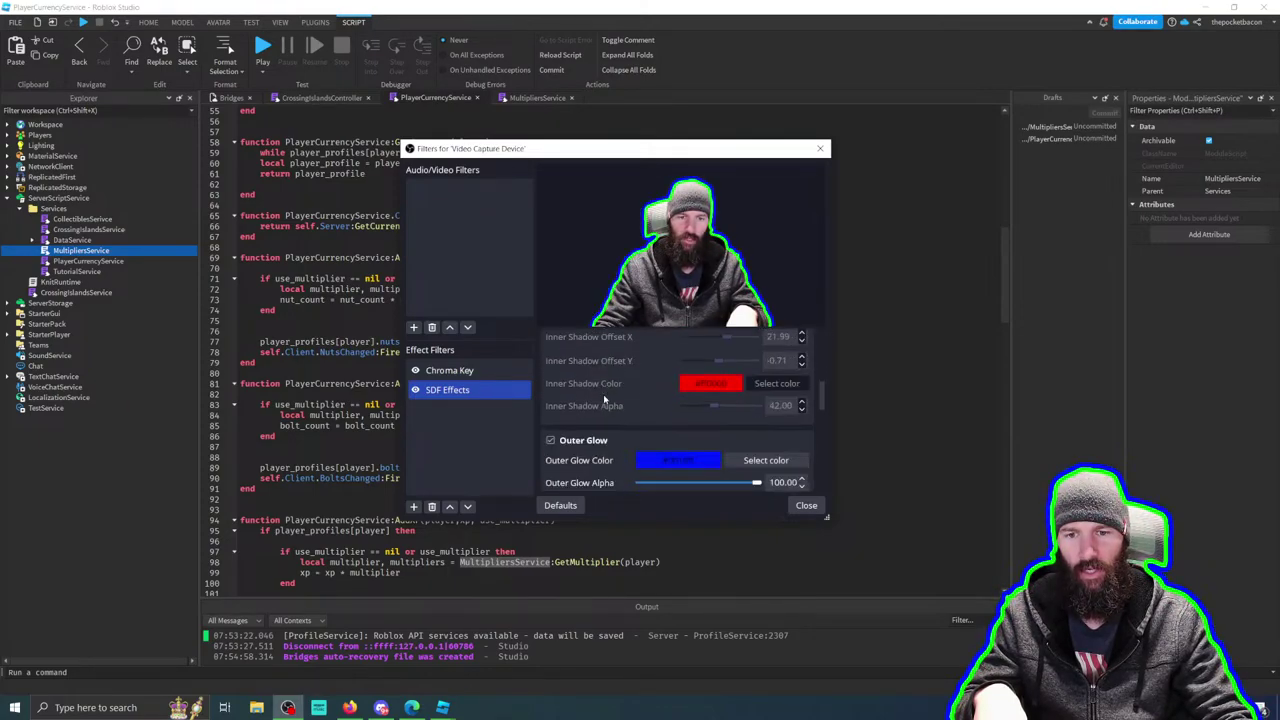
scroll(604, 399, "down", 5)
left_click(556, 391)
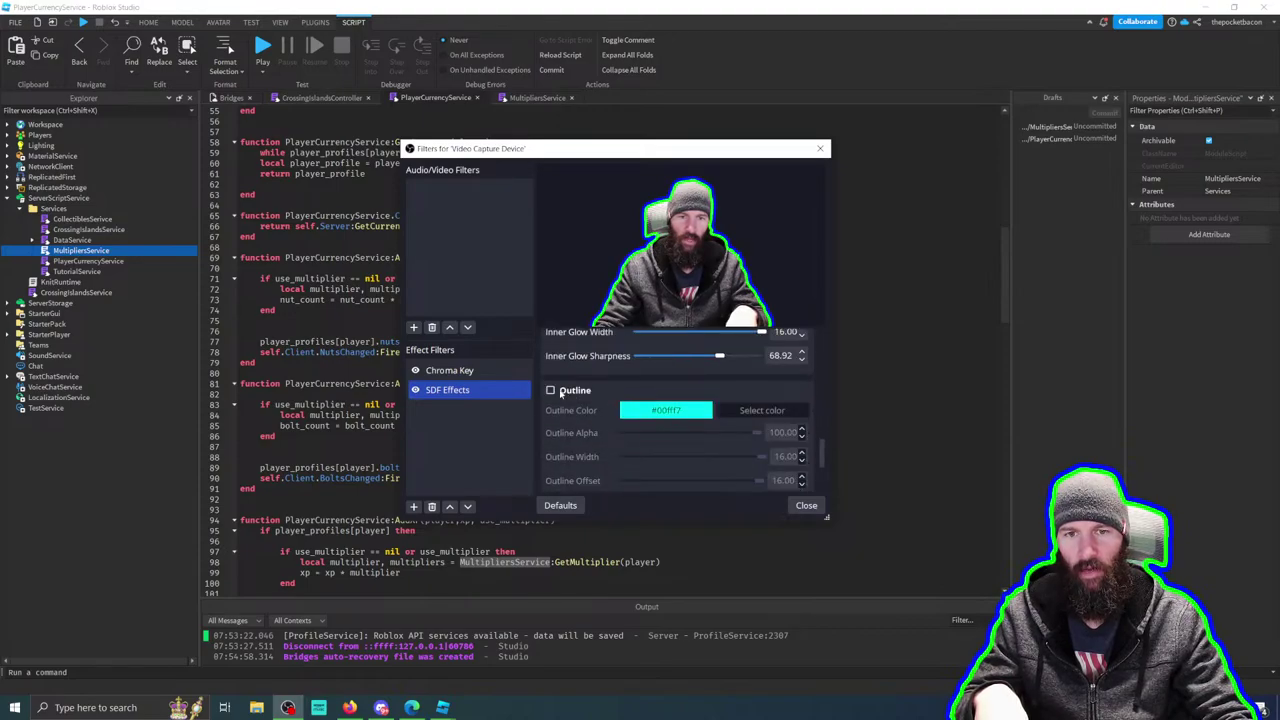
left_click(558, 391)
left_click(558, 391)
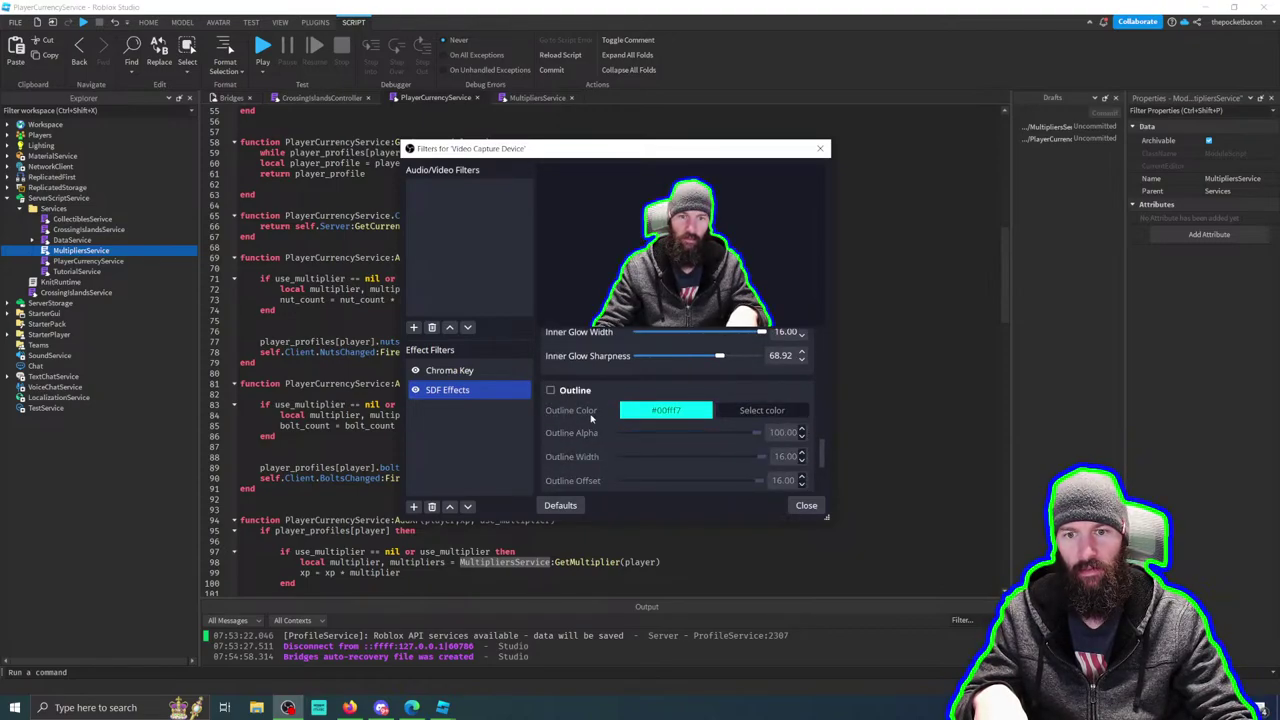
Step: Set the SDF Texture Scale to about 52.70, close the filters window and return to the PlayerCurrencyService script in Roblox Studio
scroll(591, 418, "down", 3)
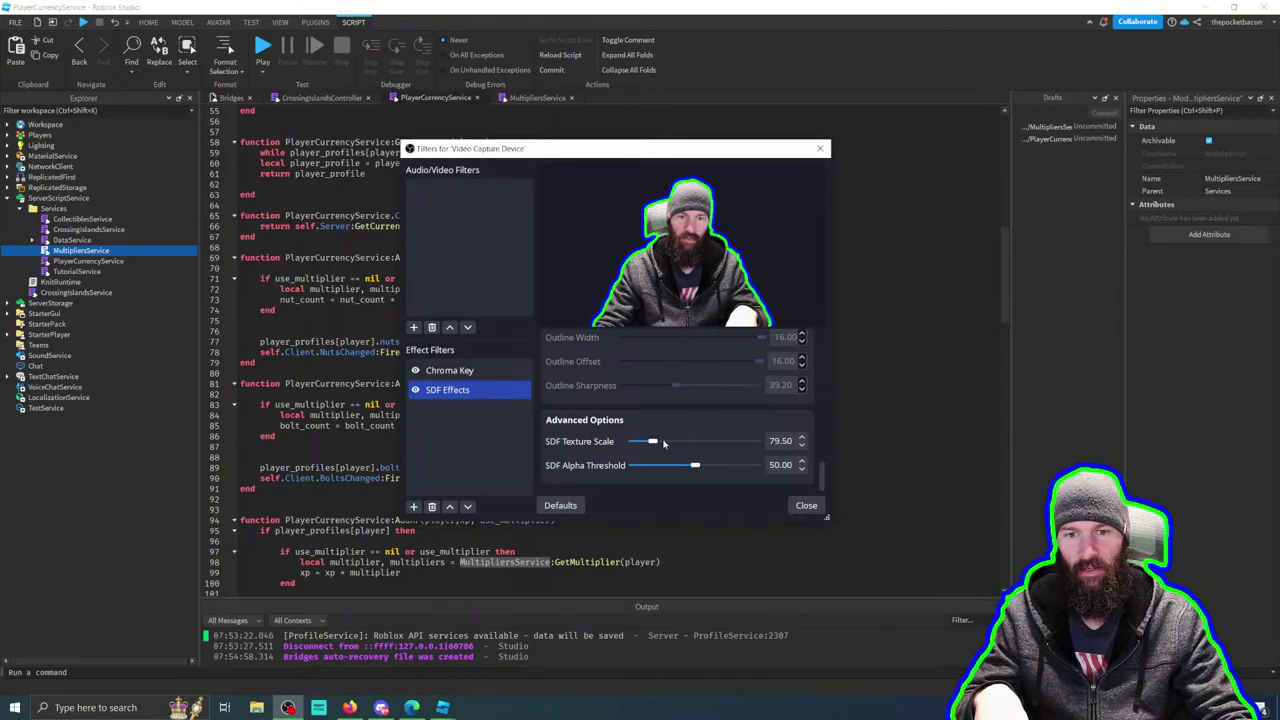
mouse_move(663, 443)
left_mouse_down()
mouse_move(743, 442)
mouse_move(624, 442)
mouse_move(658, 442)
left_mouse_up()
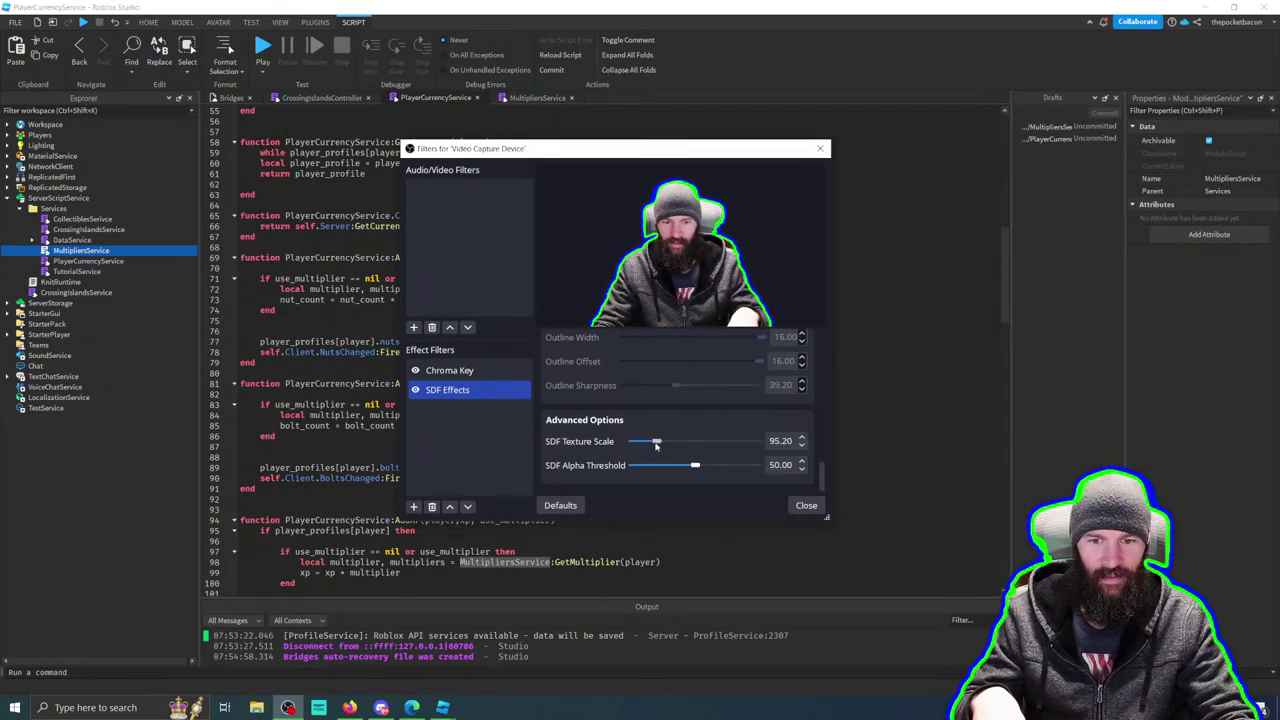
mouse_move(656, 443)
left_mouse_down()
mouse_move(686, 444)
mouse_move(645, 446)
left_mouse_up()
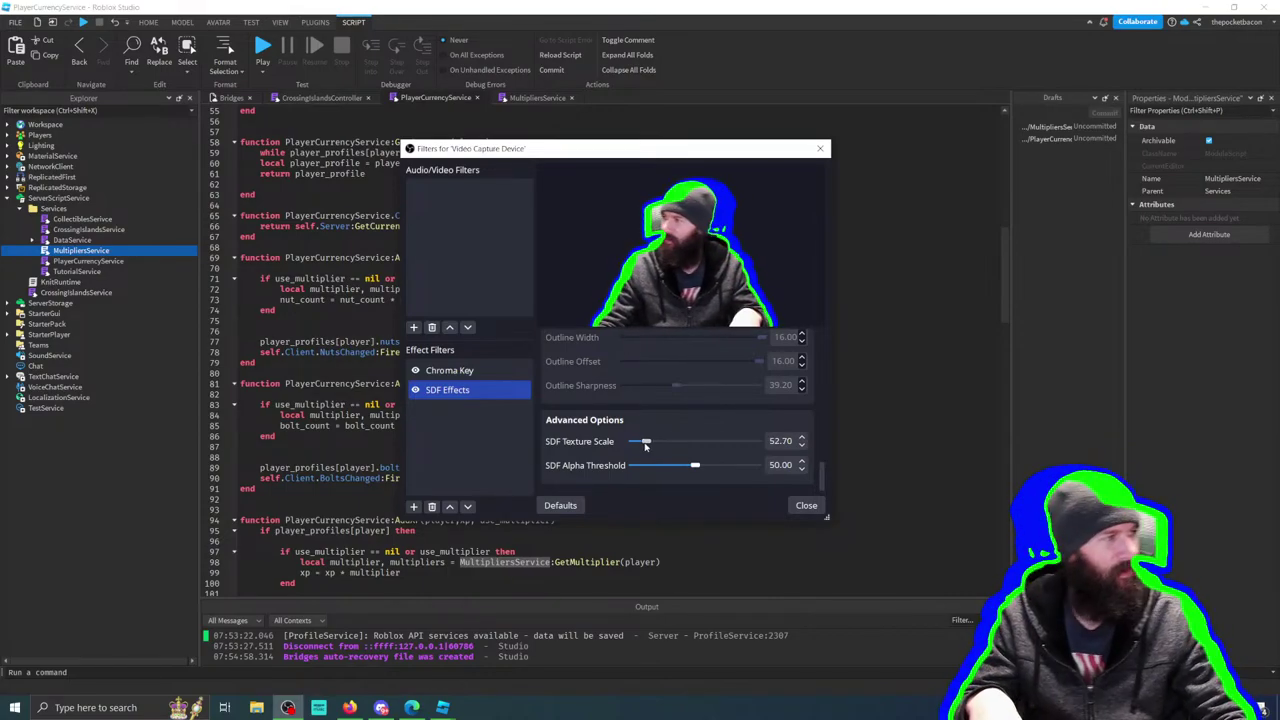
left_click(806, 505)
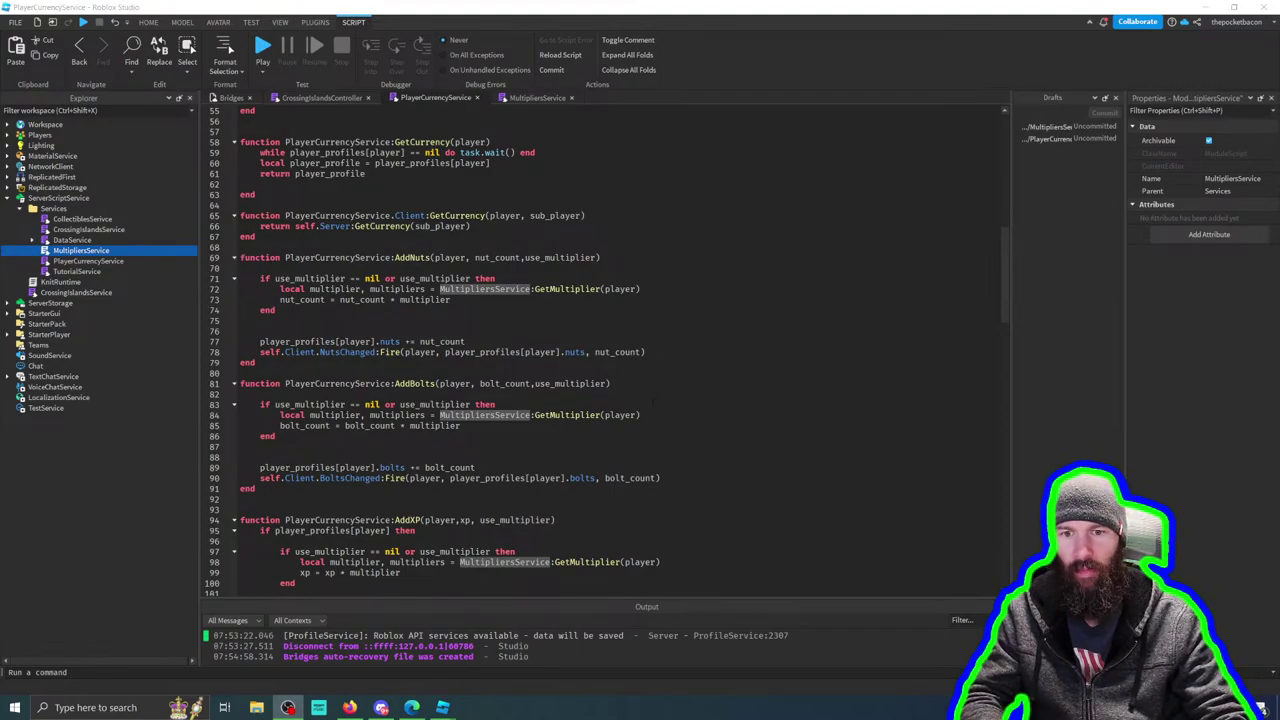
left_click(700, 430)
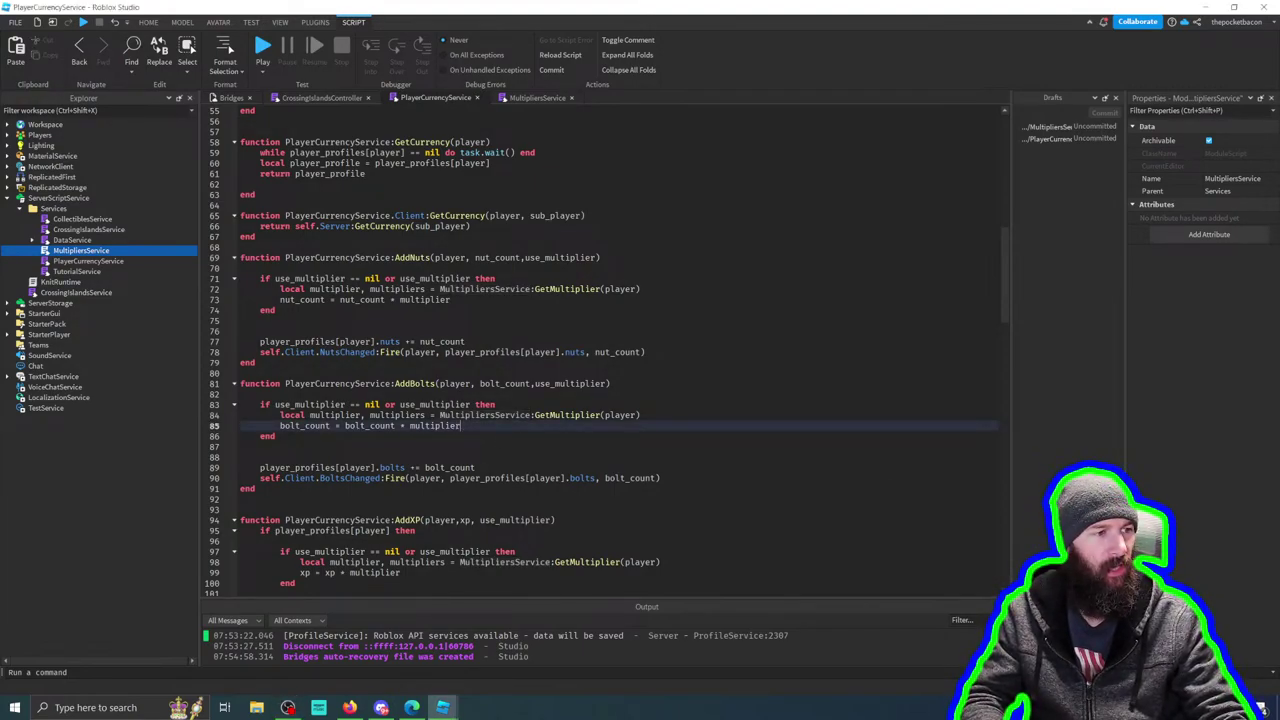
Step: Switch back to the OBS filters of the Video Capture Device and add a 3D Transform effect filter with its default name
left_click(288, 707)
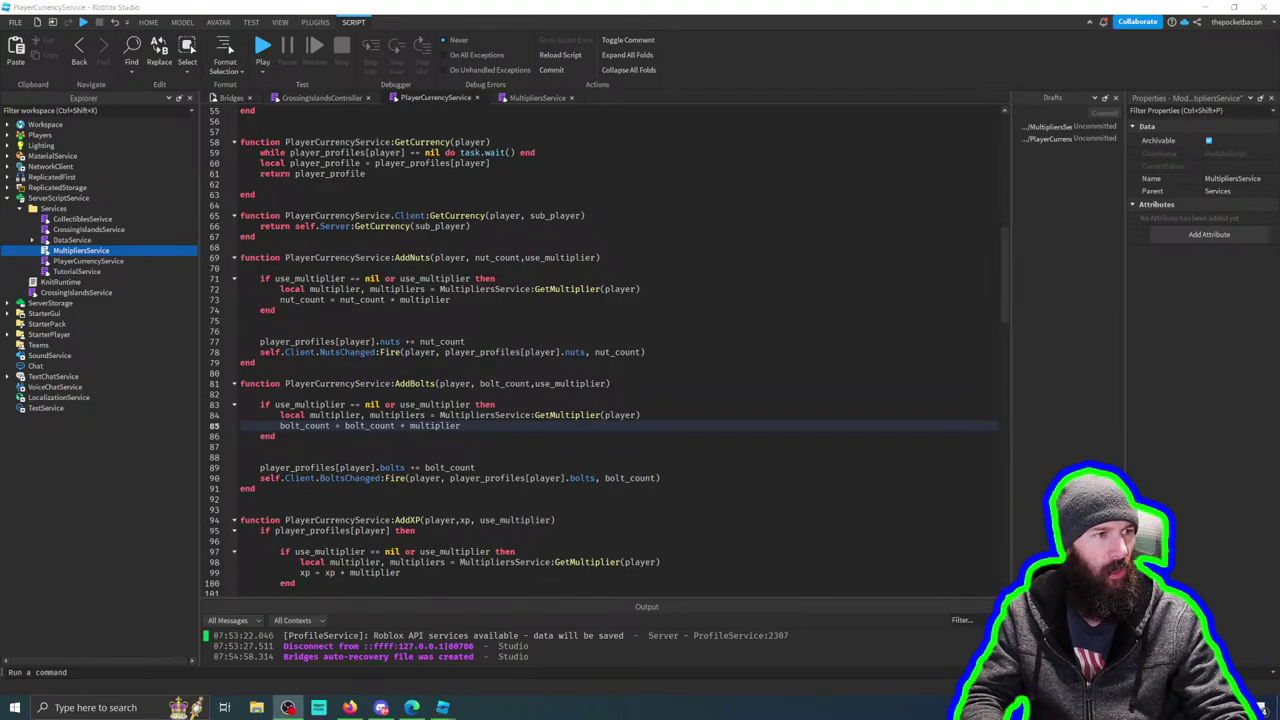
left_click_drag(1279, 188, 471, 129)
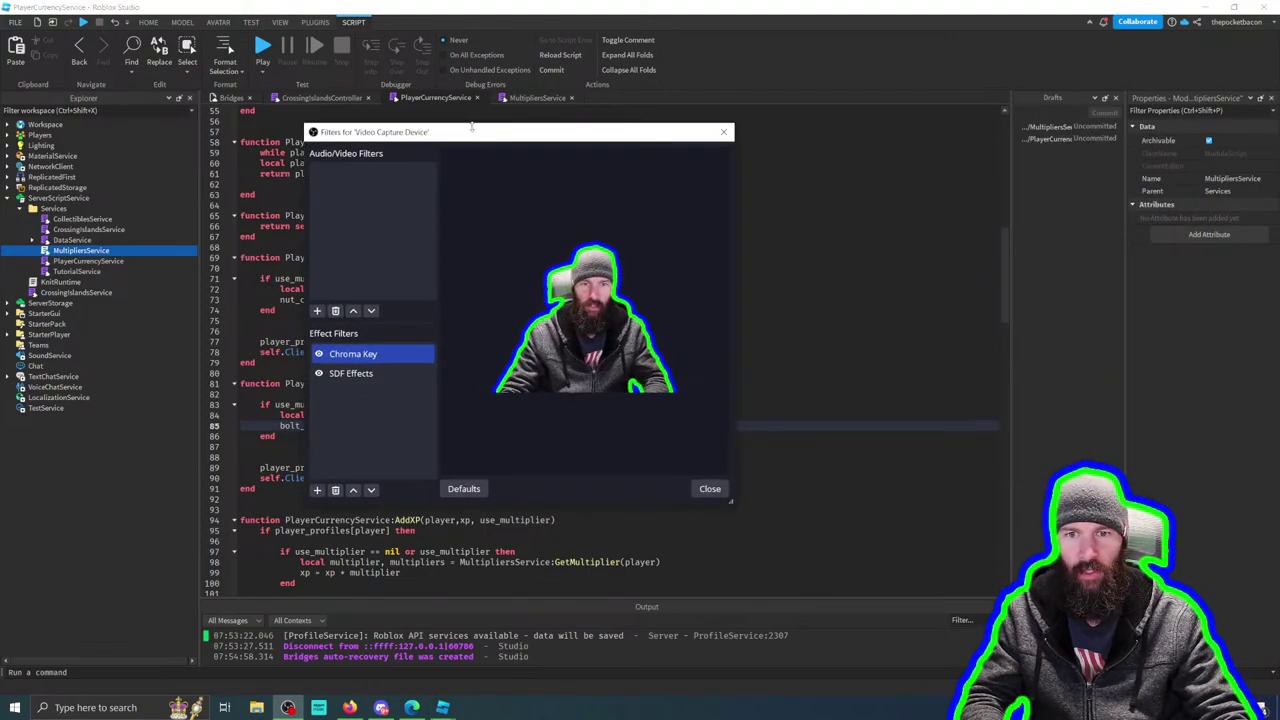
left_click(317, 490)
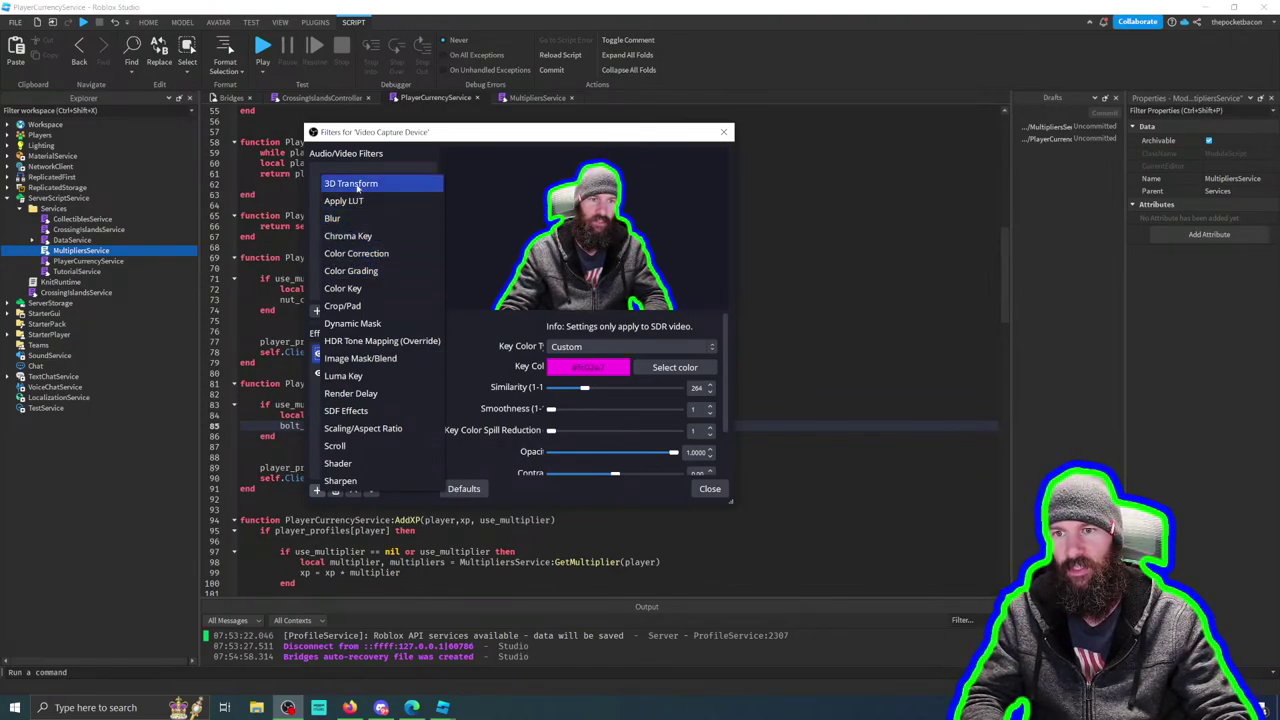
left_click(380, 186)
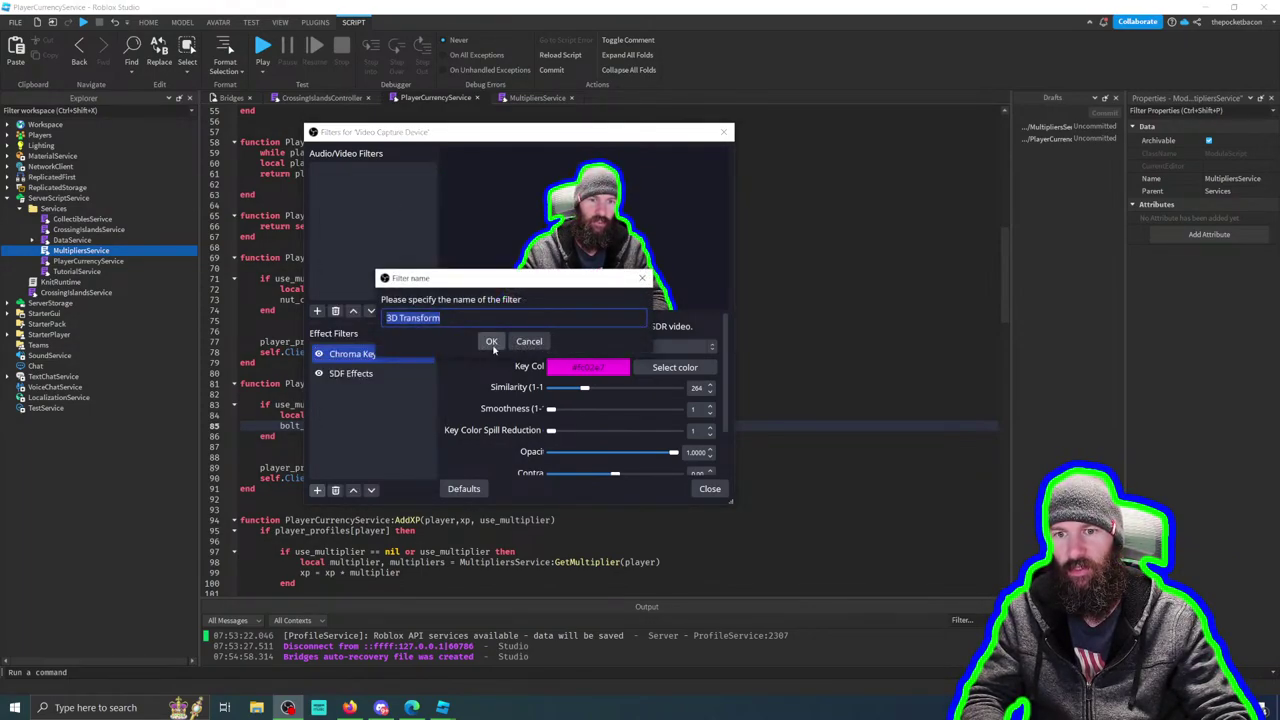
left_click(494, 346)
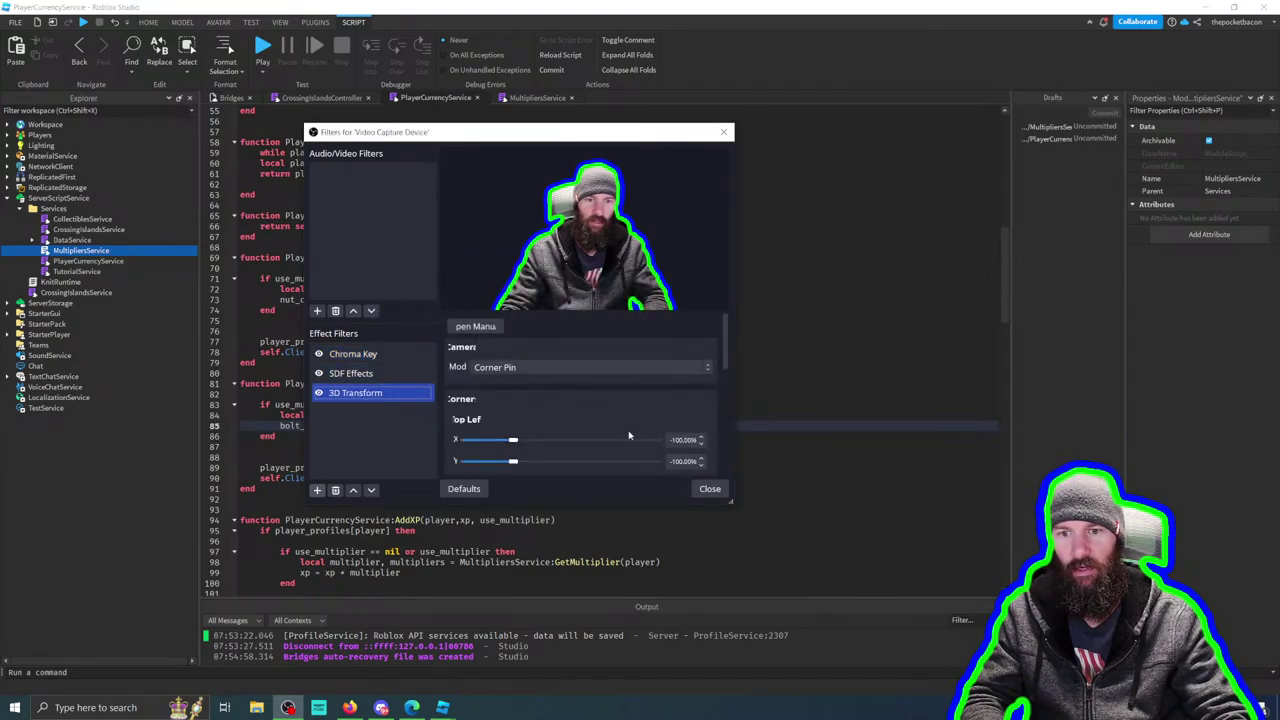
Step: Resize and reposition the filters window and set the 3D Transform camera mode to Orthographic
left_click_drag(731, 500, 934, 584)
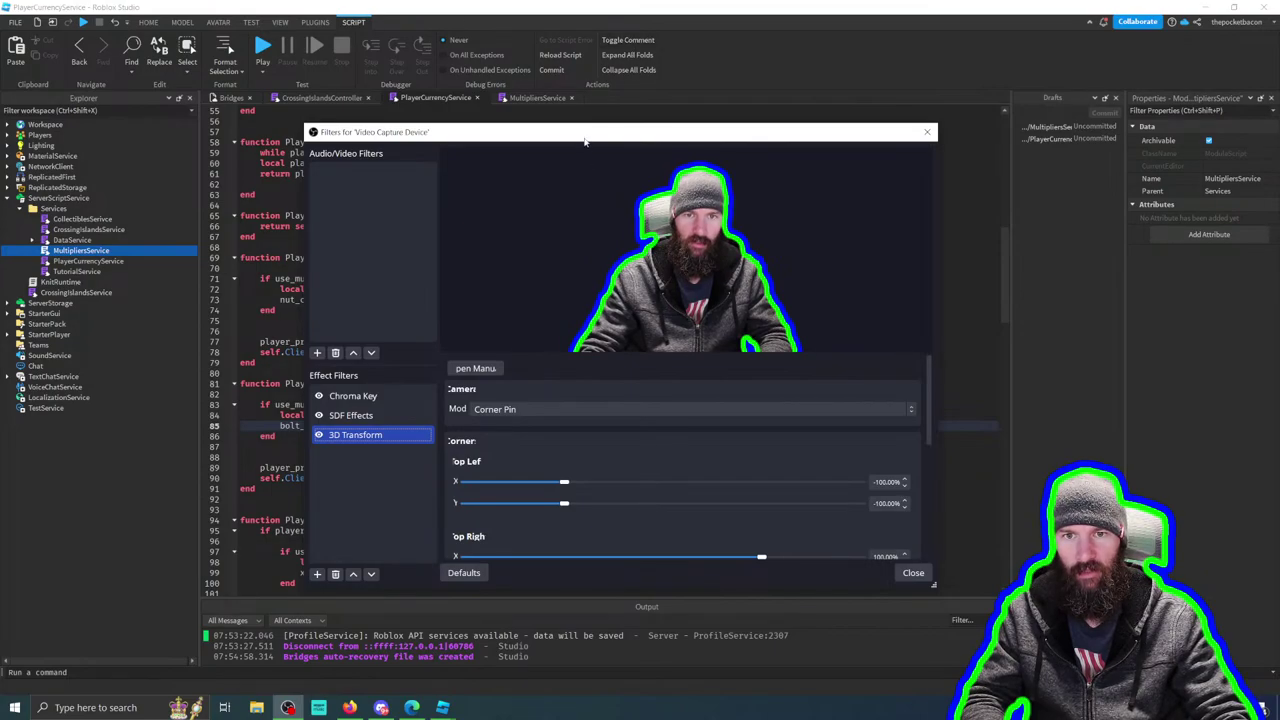
left_click_drag(587, 134, 530, 34)
left_click_drag(880, 489, 750, 547)
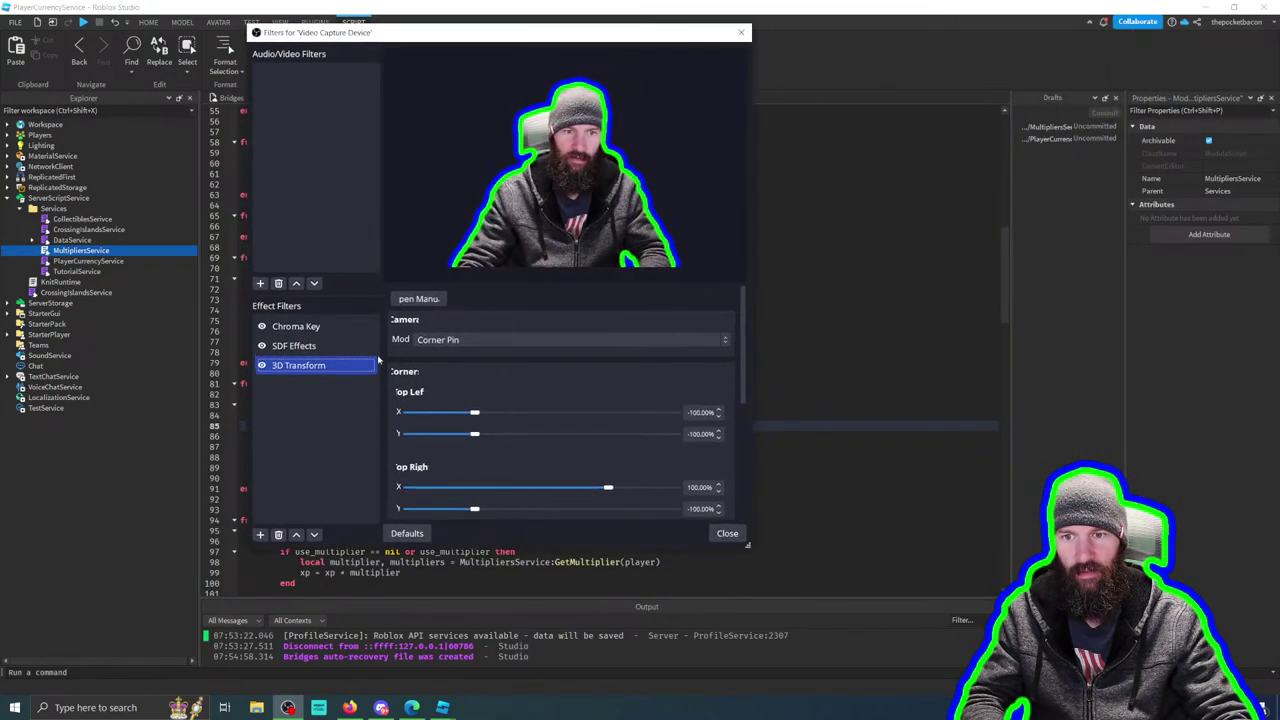
left_click(490, 339)
left_click(467, 365)
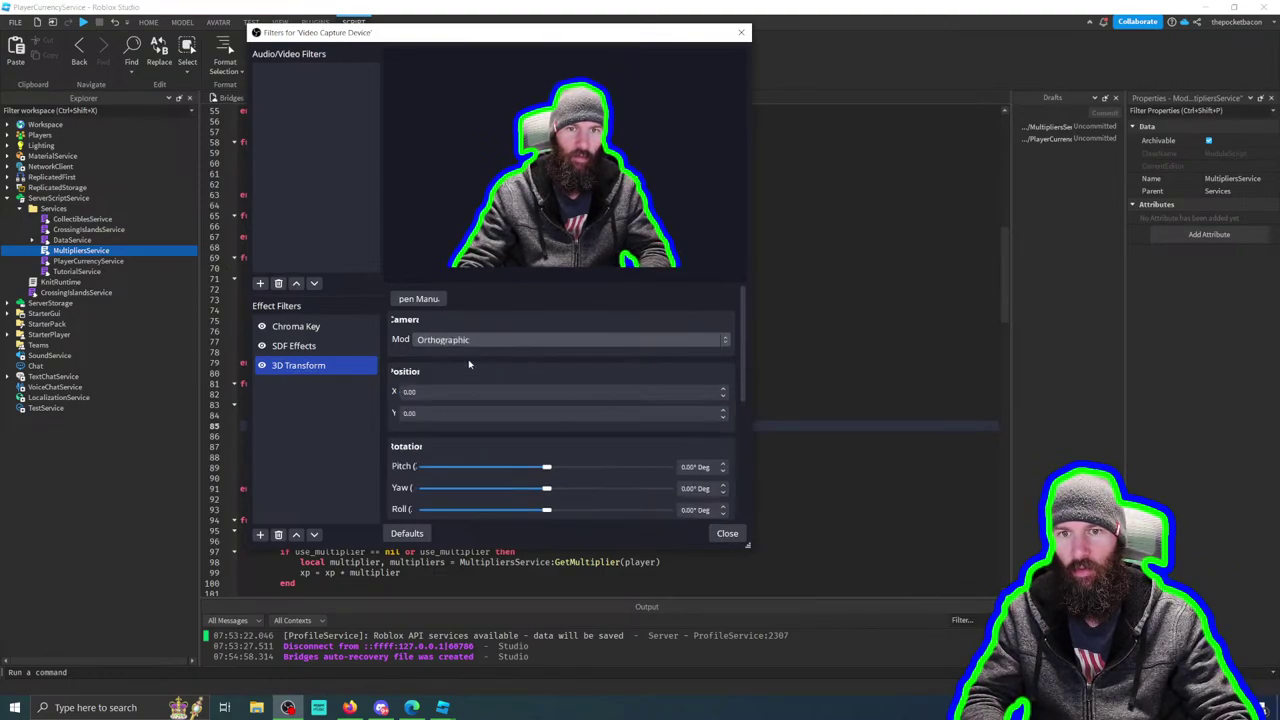
Step: Switch the 3D Transform camera mode to Corner Pin and try Top Left values of about -142.96% for X and -29.64% for Y
left_click(470, 339)
left_click(450, 352)
left_click_drag(474, 412, 551, 414)
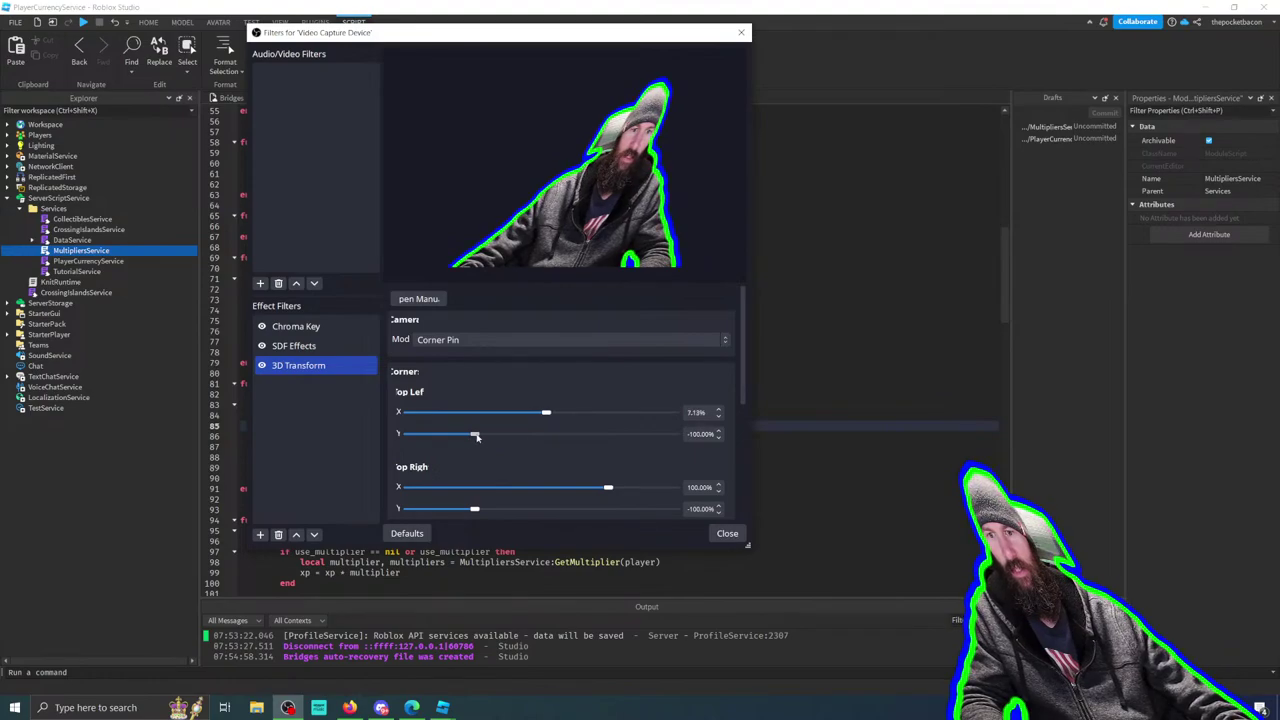
left_click_drag(474, 433, 447, 413)
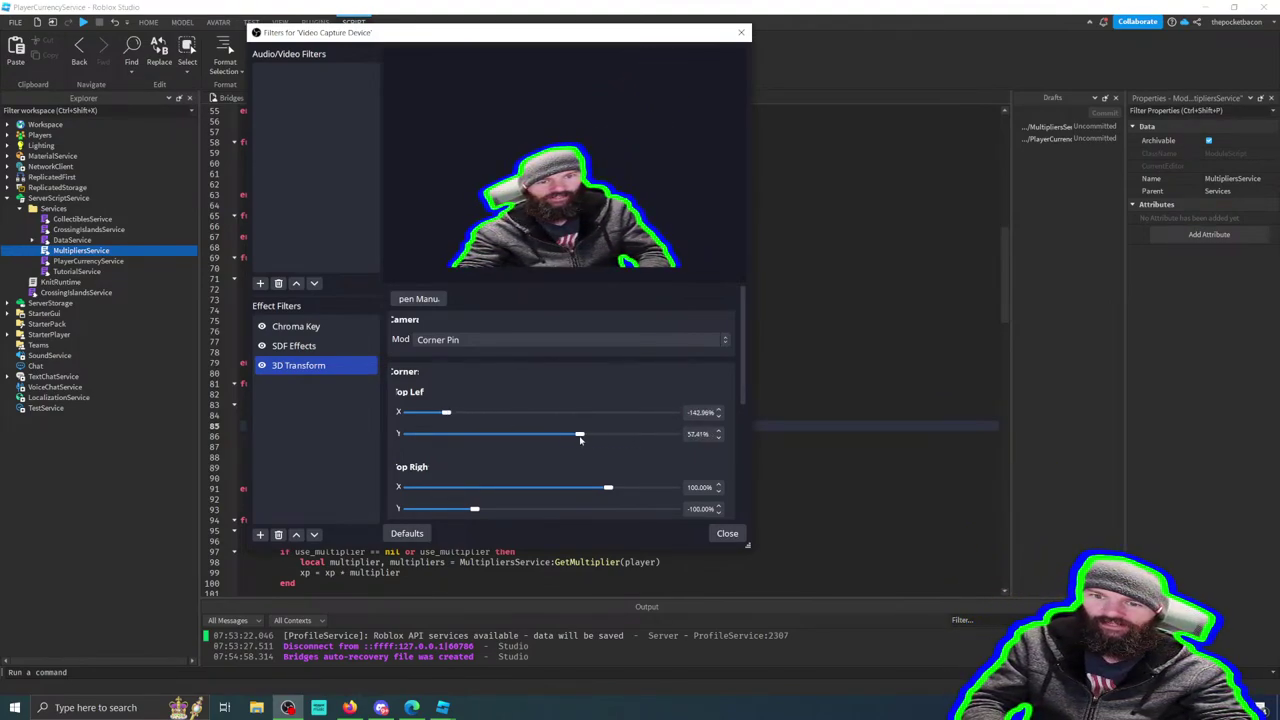
left_click_drag(580, 434, 521, 433)
Step: Try moving the Top Right corner of the 3D Transform outward to about 147.47% in X and slightly downward in Y
scroll(634, 435, "down", 2)
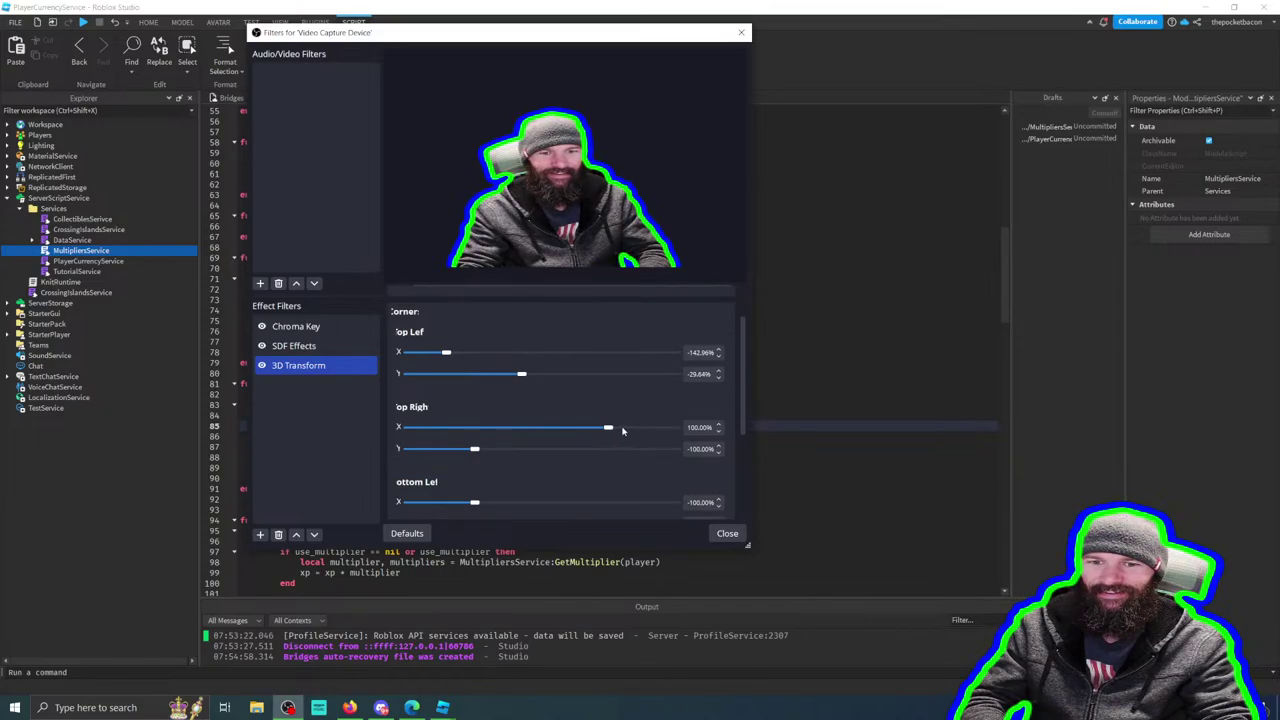
mouse_move(622, 430)
left_mouse_down()
mouse_move(515, 429)
mouse_move(640, 429)
left_mouse_up()
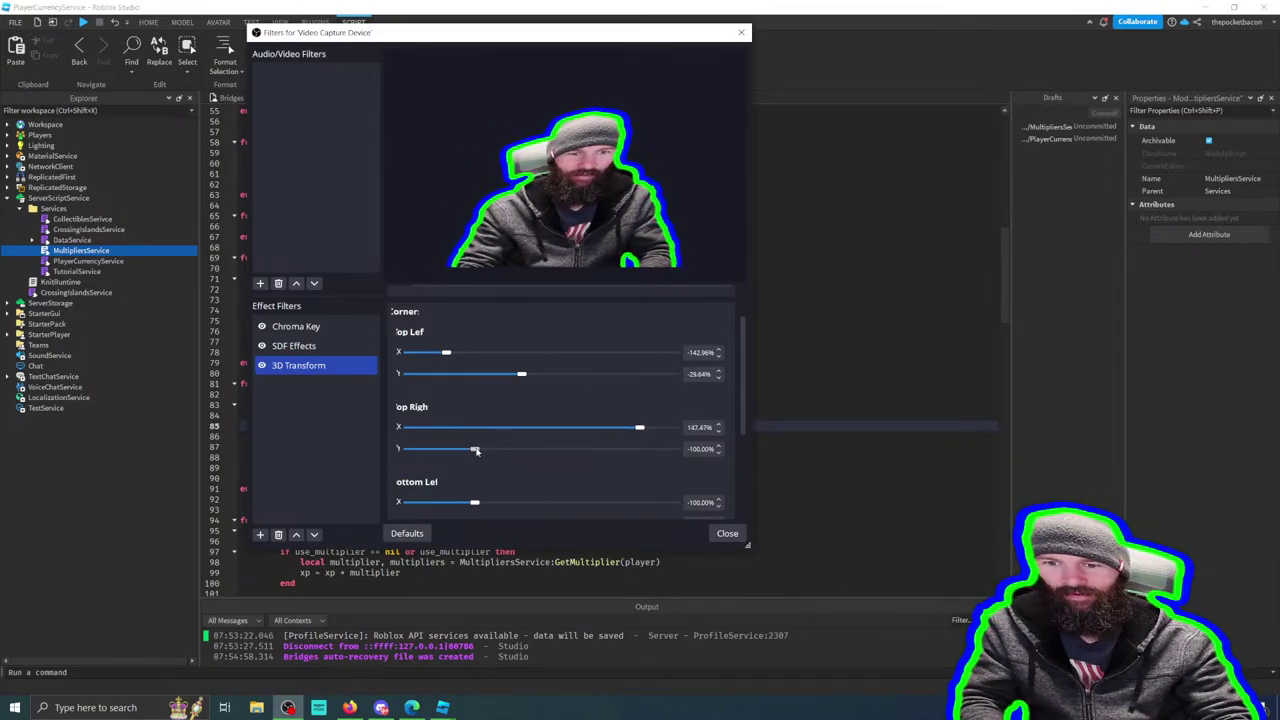
mouse_move(476, 451)
left_mouse_down()
mouse_move(677, 451)
mouse_move(494, 451)
left_mouse_up()
scroll(543, 468, "down", 5)
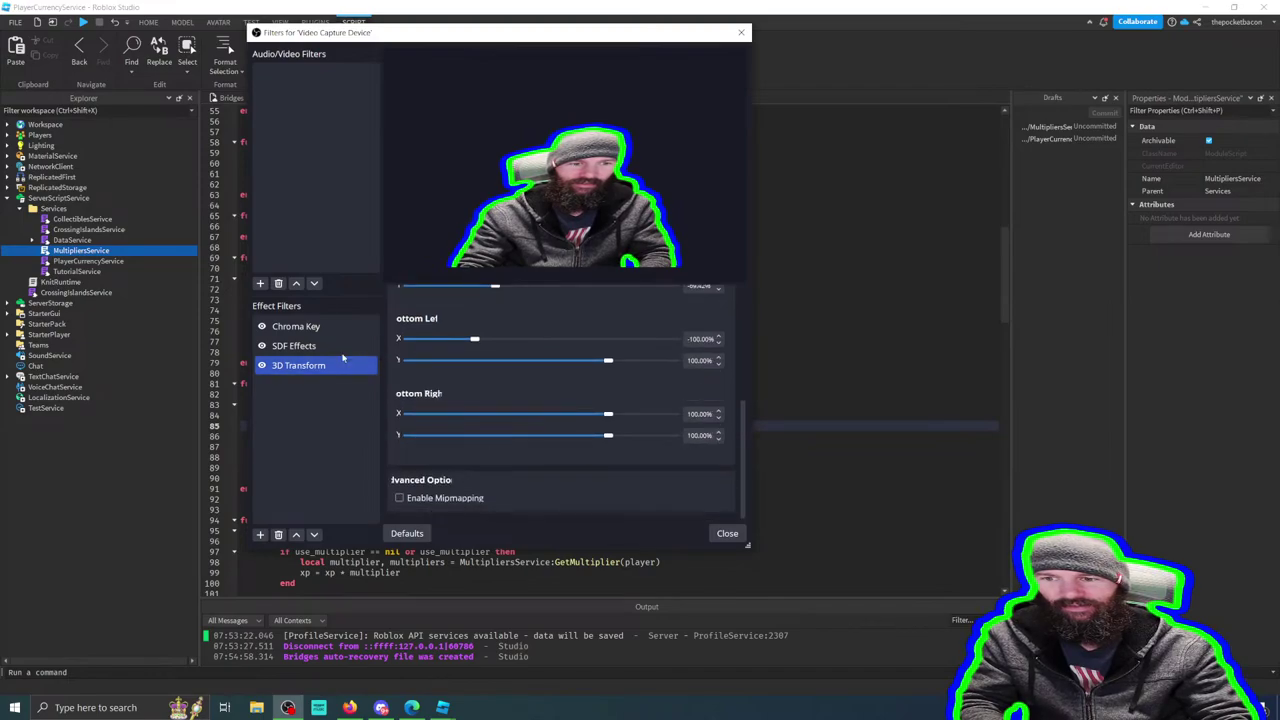
Step: Remove the 3D Transform filter from the Video Capture Device and close the filters window
right_click(306, 368)
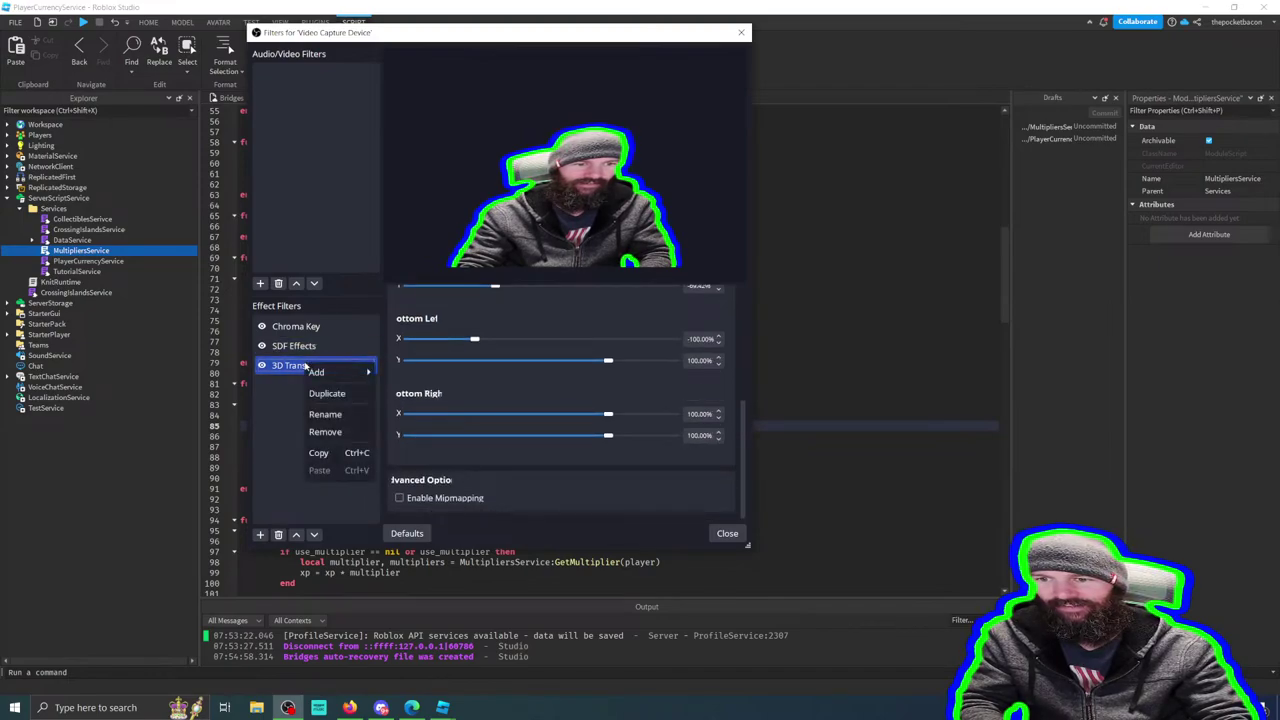
left_click(326, 431)
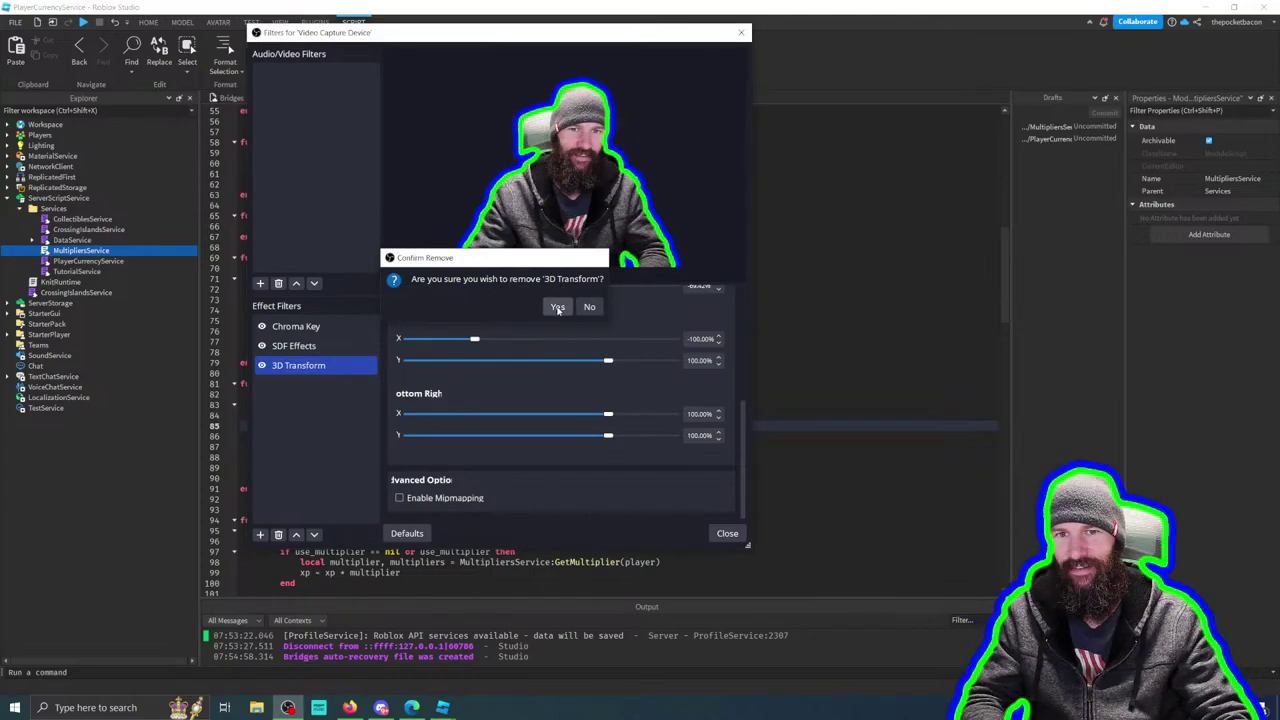
left_click(555, 306)
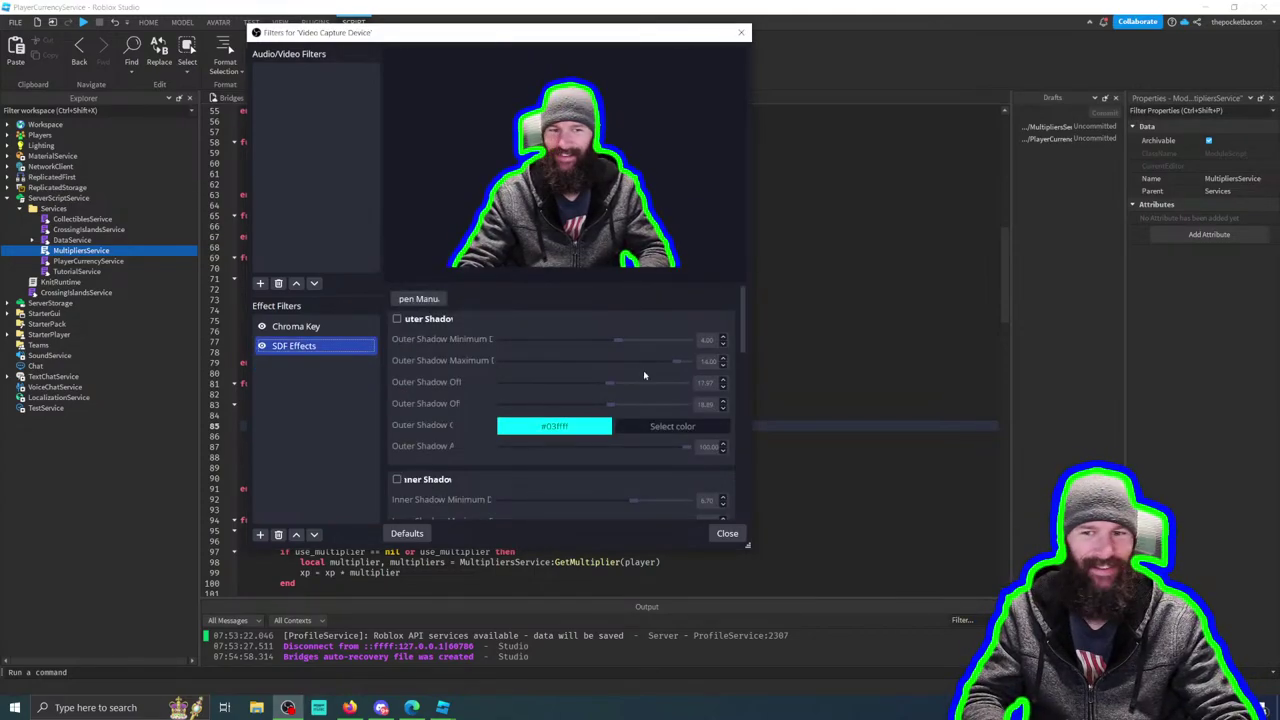
left_click(260, 534)
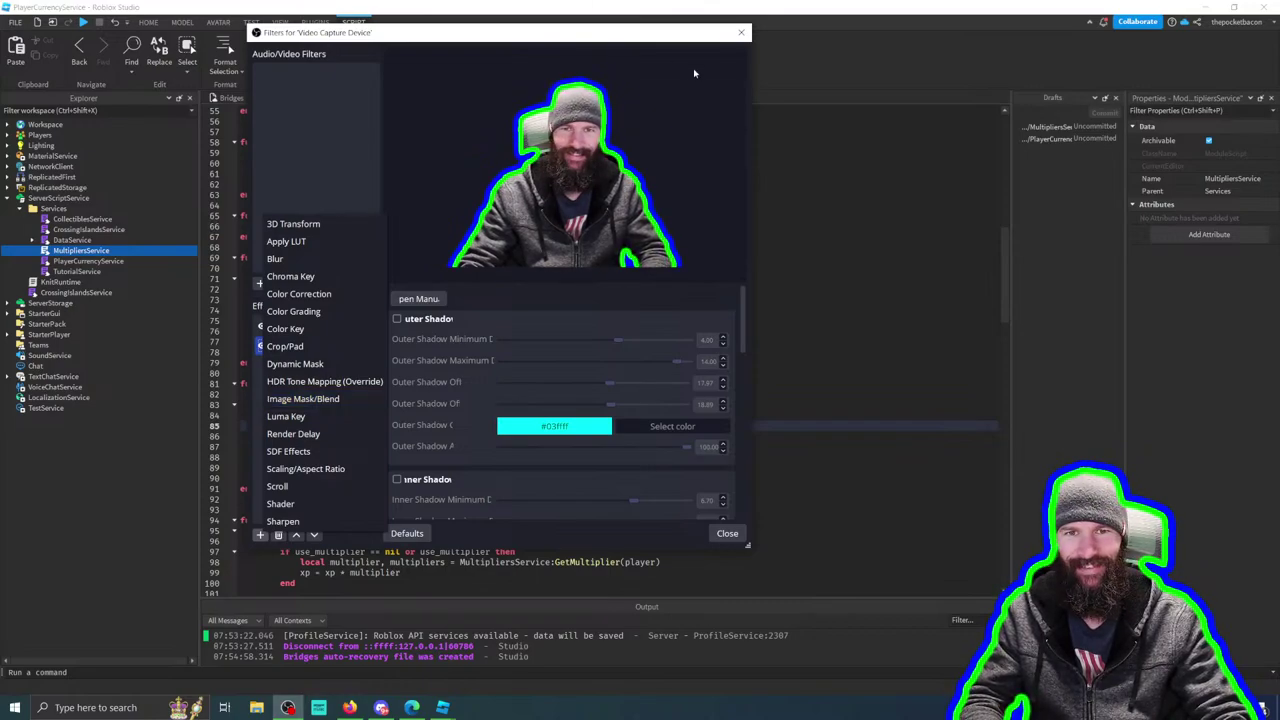
left_click(290, 451)
left_click(740, 33)
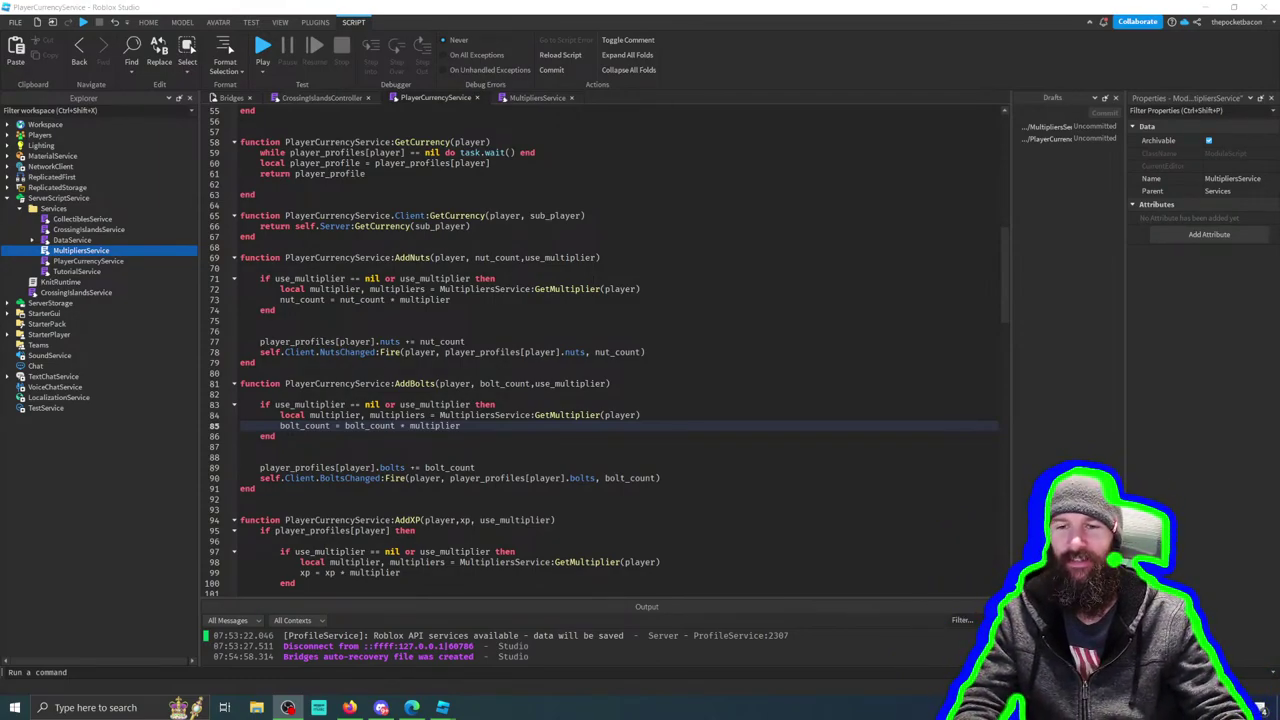
Step: In PlayerCurrencyService, delete the extra blank line after the multiplier block in both AddNuts and AddBolts
left_click(298, 337)
key("BackSpace")
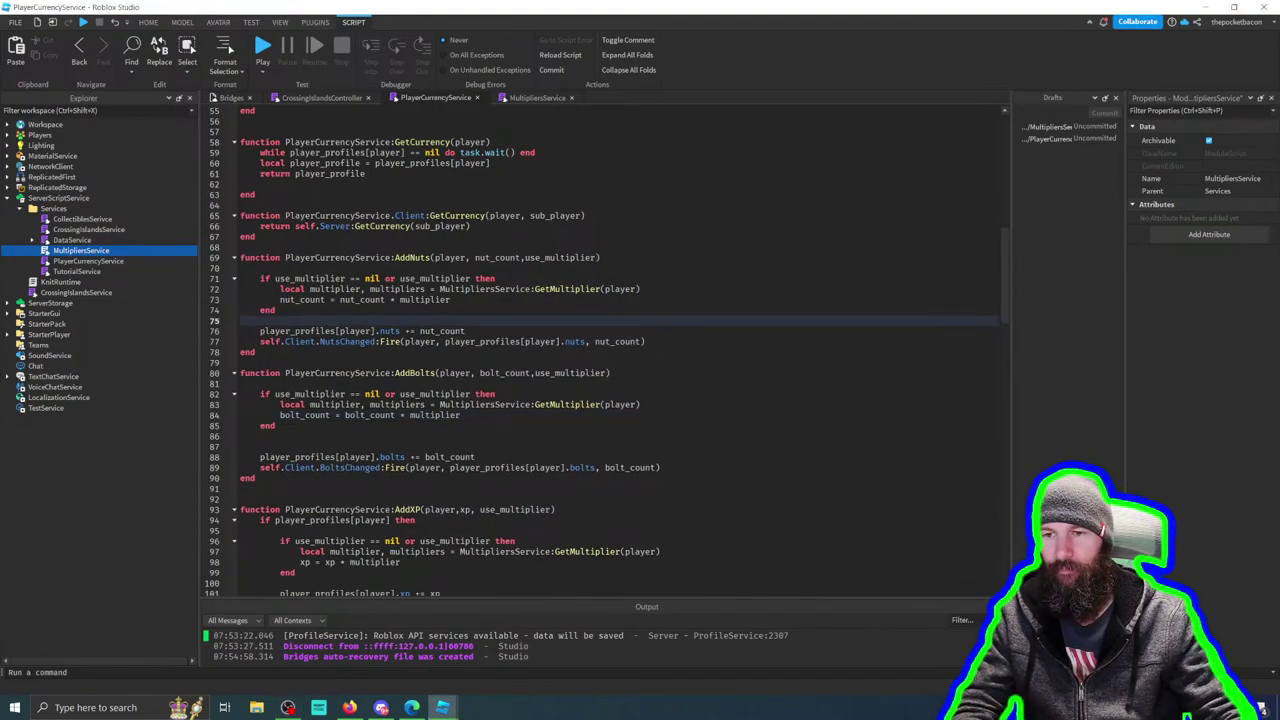
left_click(310, 446)
key("BackSpace")
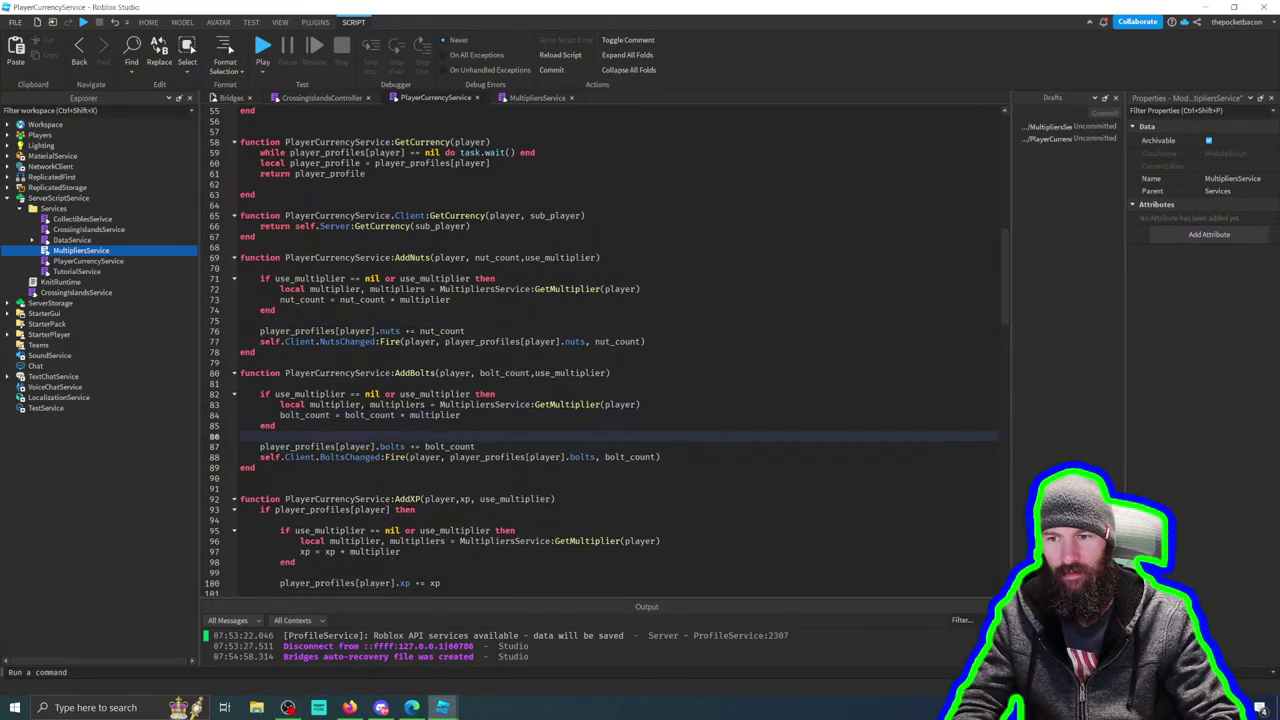
Step: Delete one of the spare blank lines before the closing end of AddXP and leave the inline code suggestion unaccepted
scroll(600, 350, "down", 3)
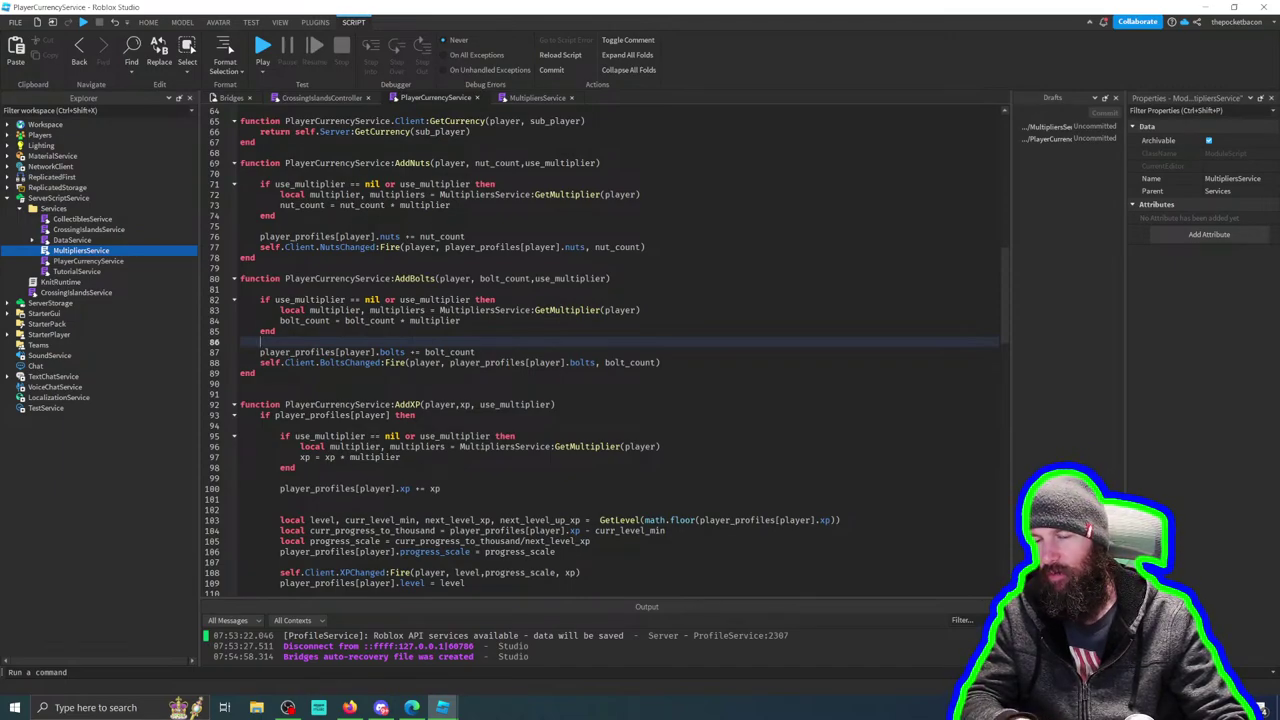
scroll(607, 351, "down", 8)
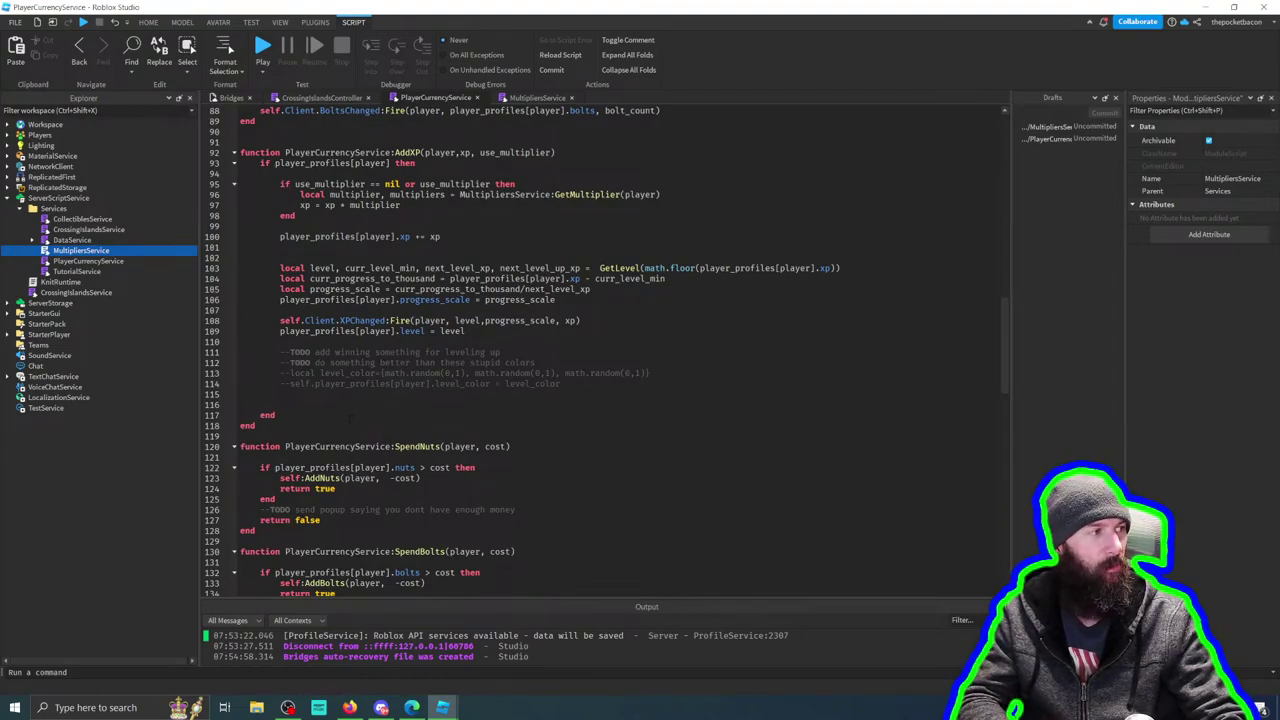
left_click(324, 414)
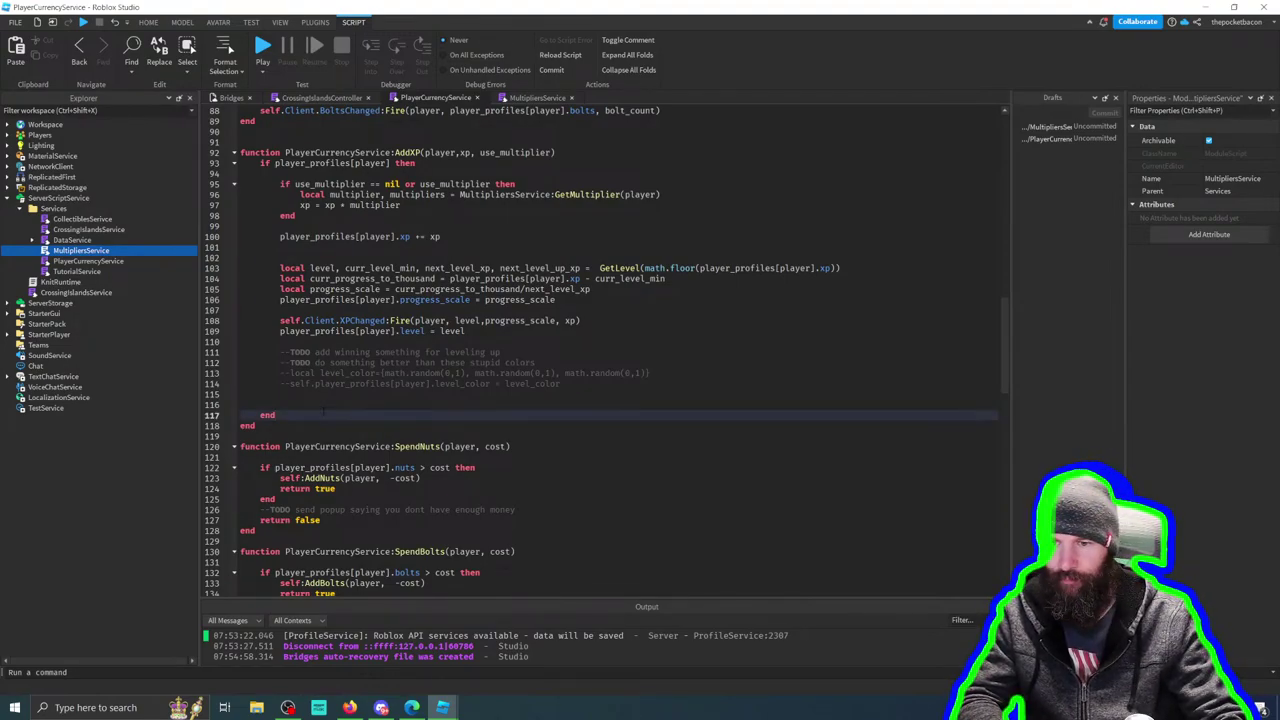
left_click(314, 405)
key("BackSpace")
scroll(600, 350, "down", 12)
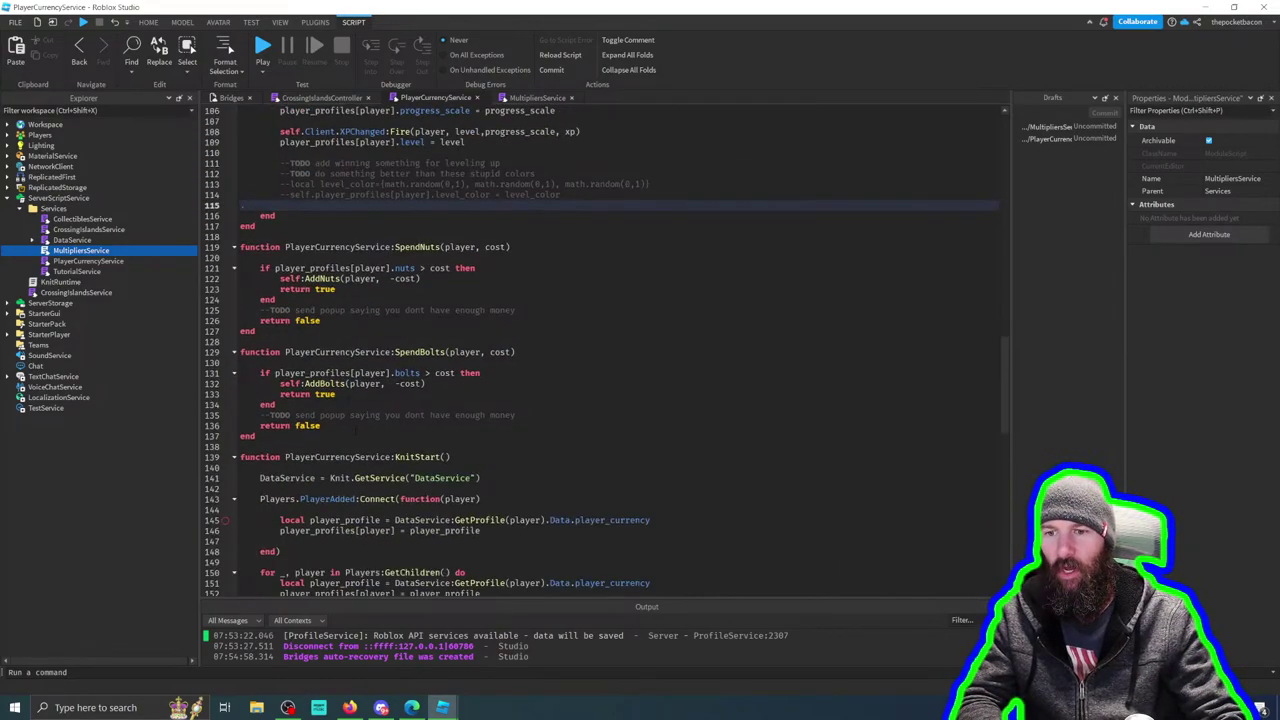
scroll(600, 350, "up", 20)
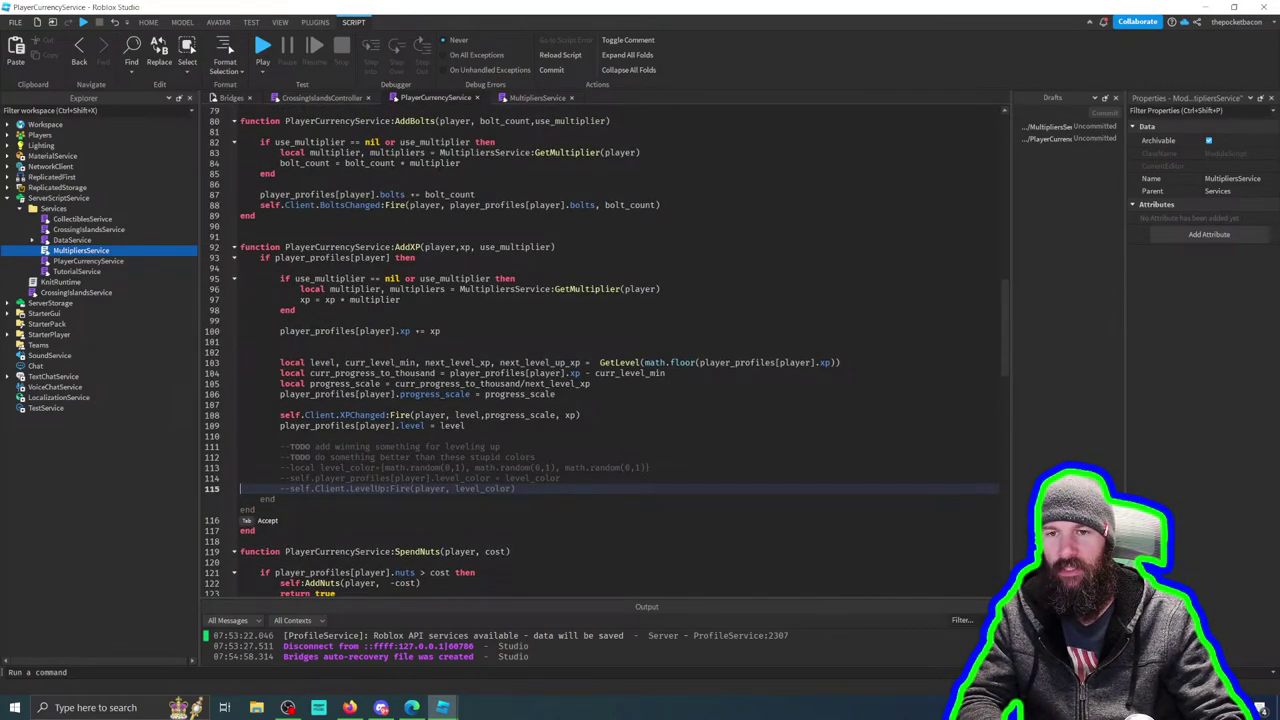
scroll(600, 350, "down", 5)
scroll(600, 350, "up", 5)
scroll(600, 350, "down", 5)
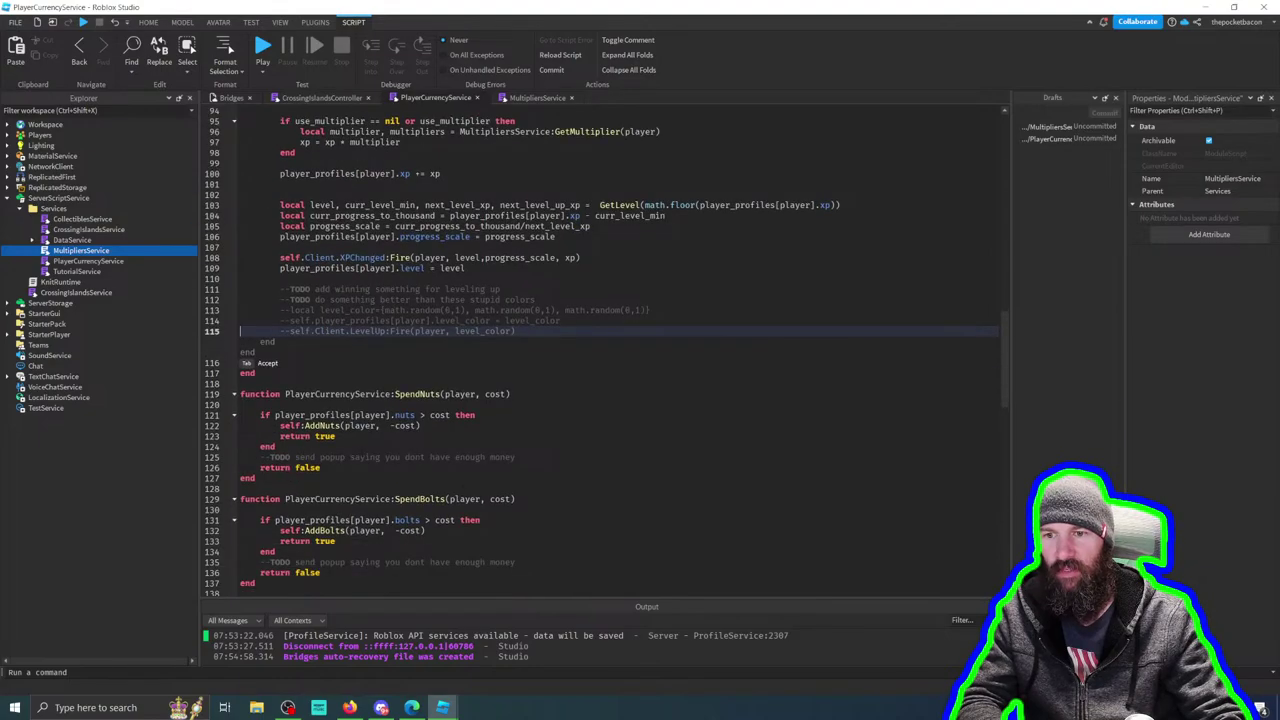
left_click(460, 394)
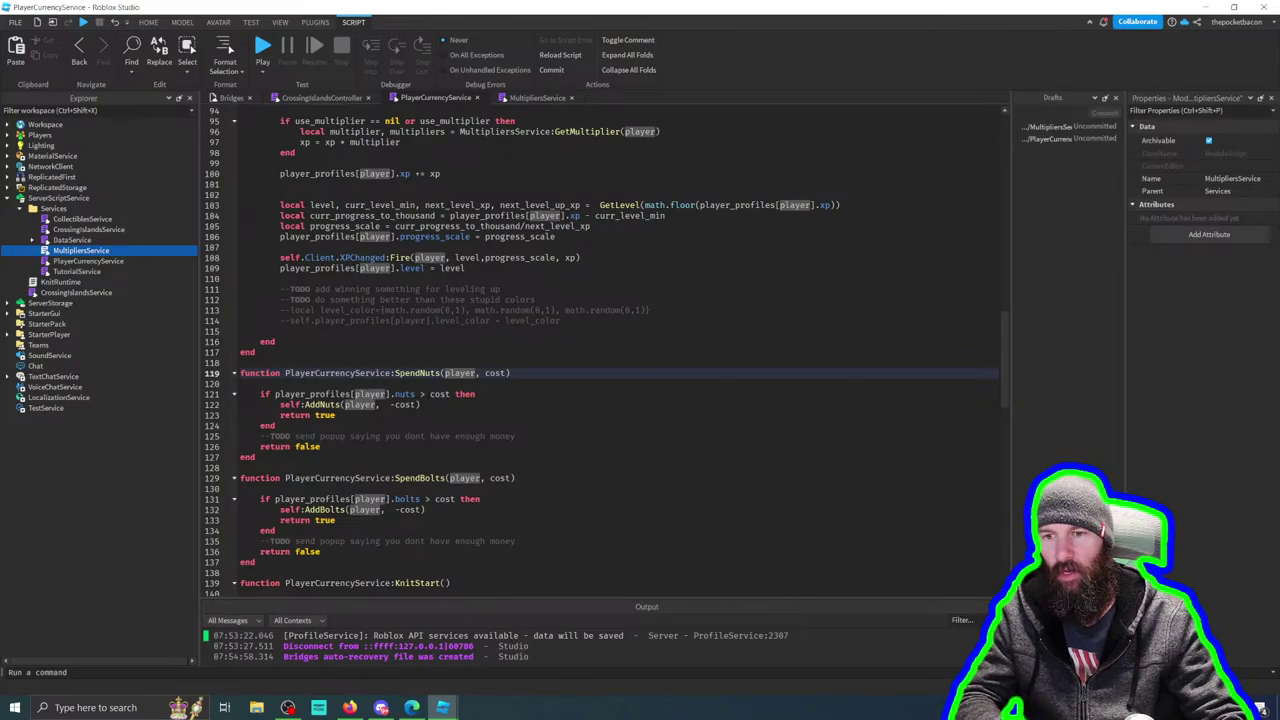
Step: Select the negative cost argument in SpendNuts, open Calculator and compute 0 − 8
double_click(405, 405)
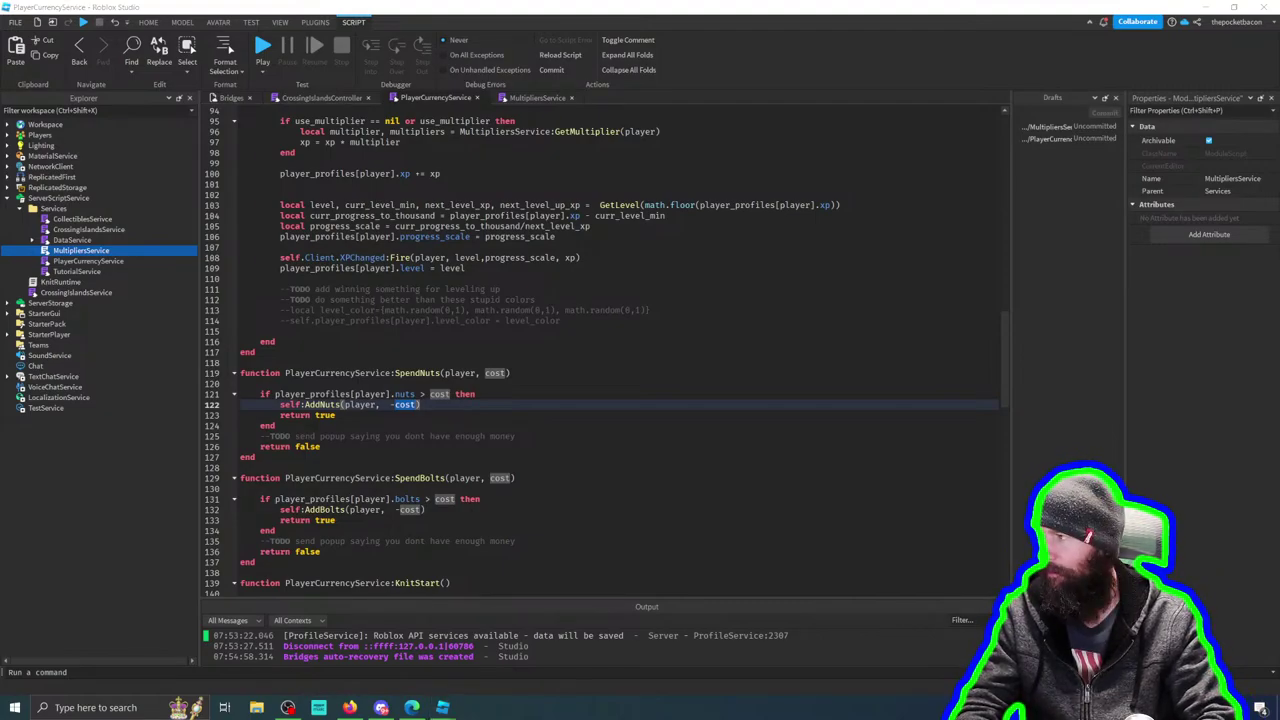
key("XF86Calculator")
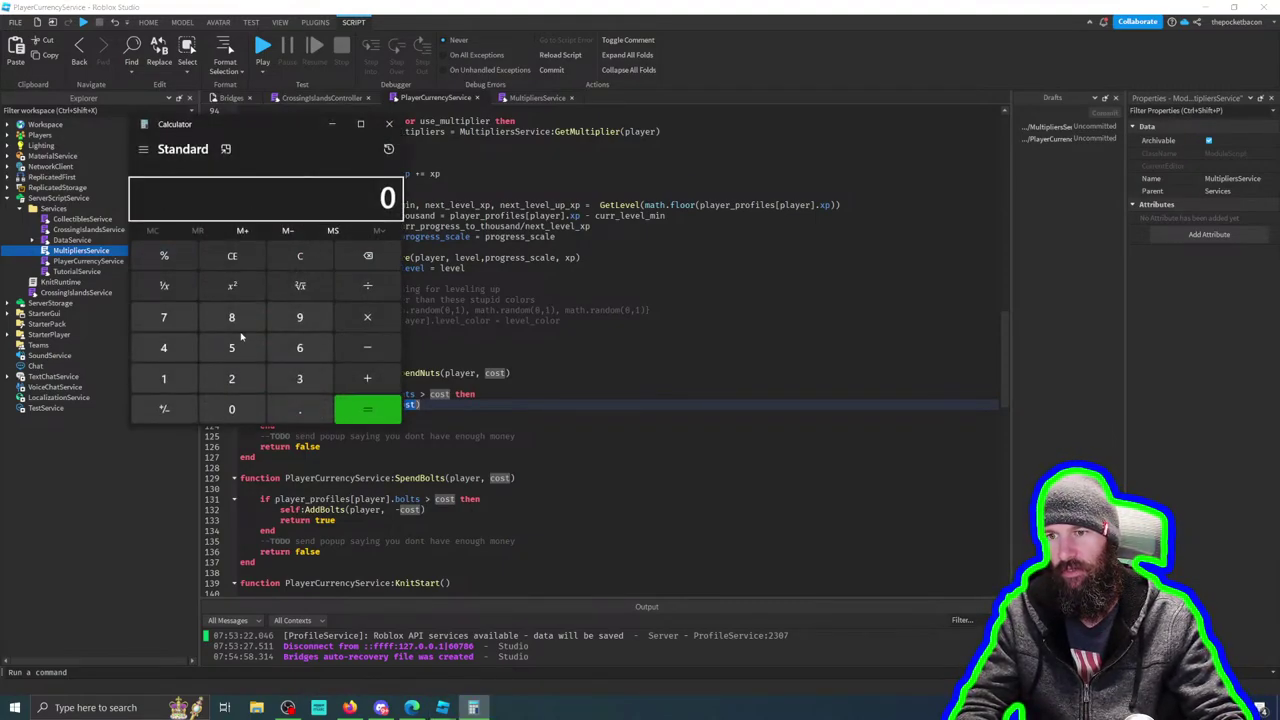
left_click(243, 322)
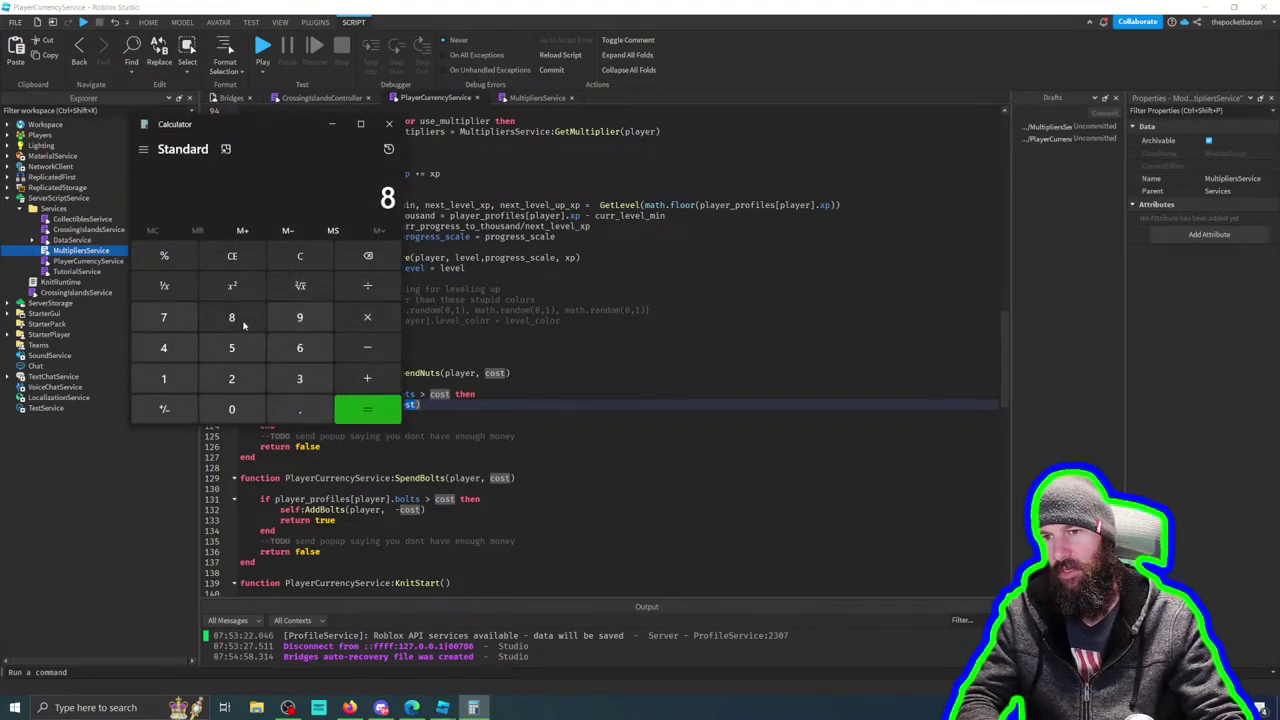
left_click(364, 262)
left_click(366, 350)
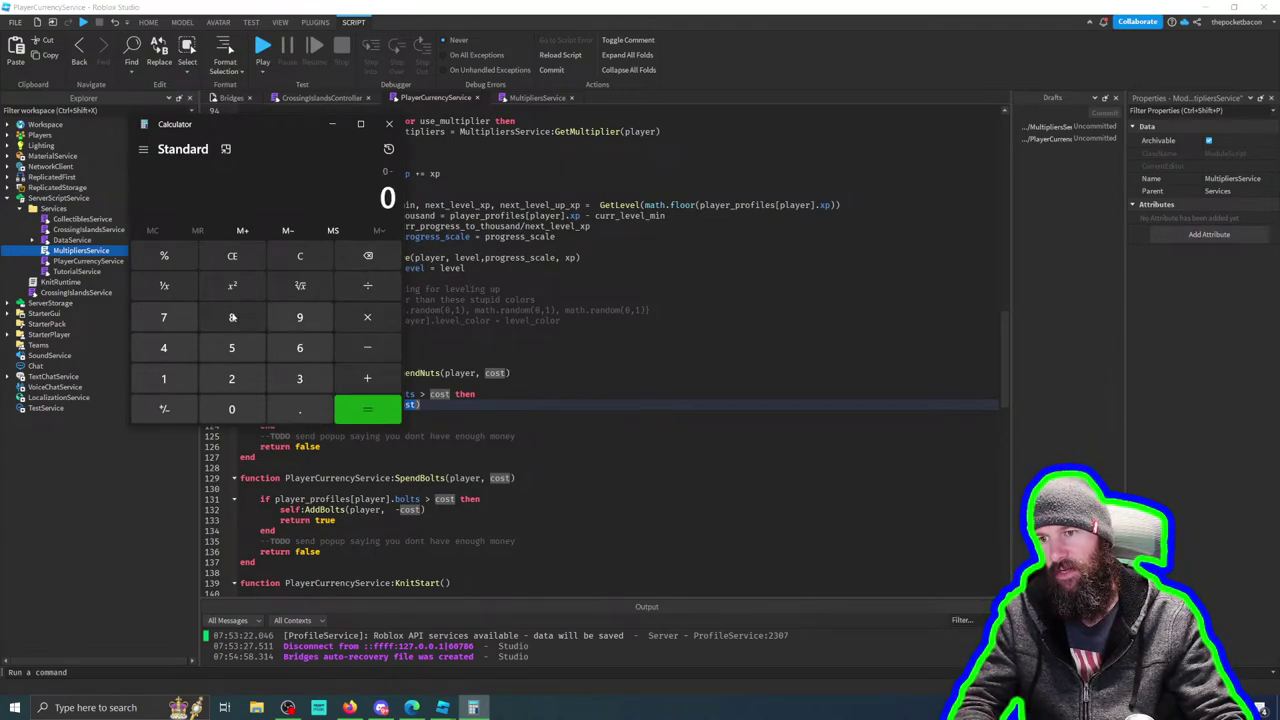
left_click(232, 317)
left_click(378, 416)
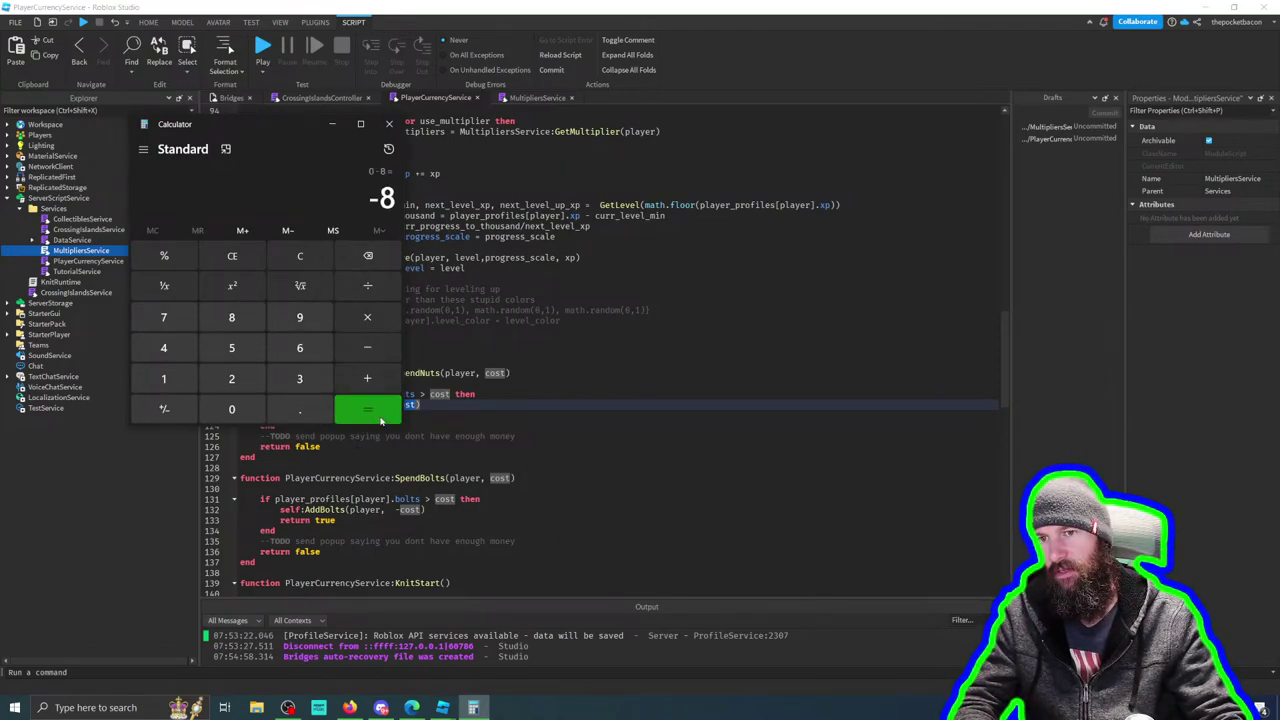
Step: Multiply the negative result by 0.75 to test a multiplier on a cost, and close Calculator
left_click(367, 317)
left_click(299, 409)
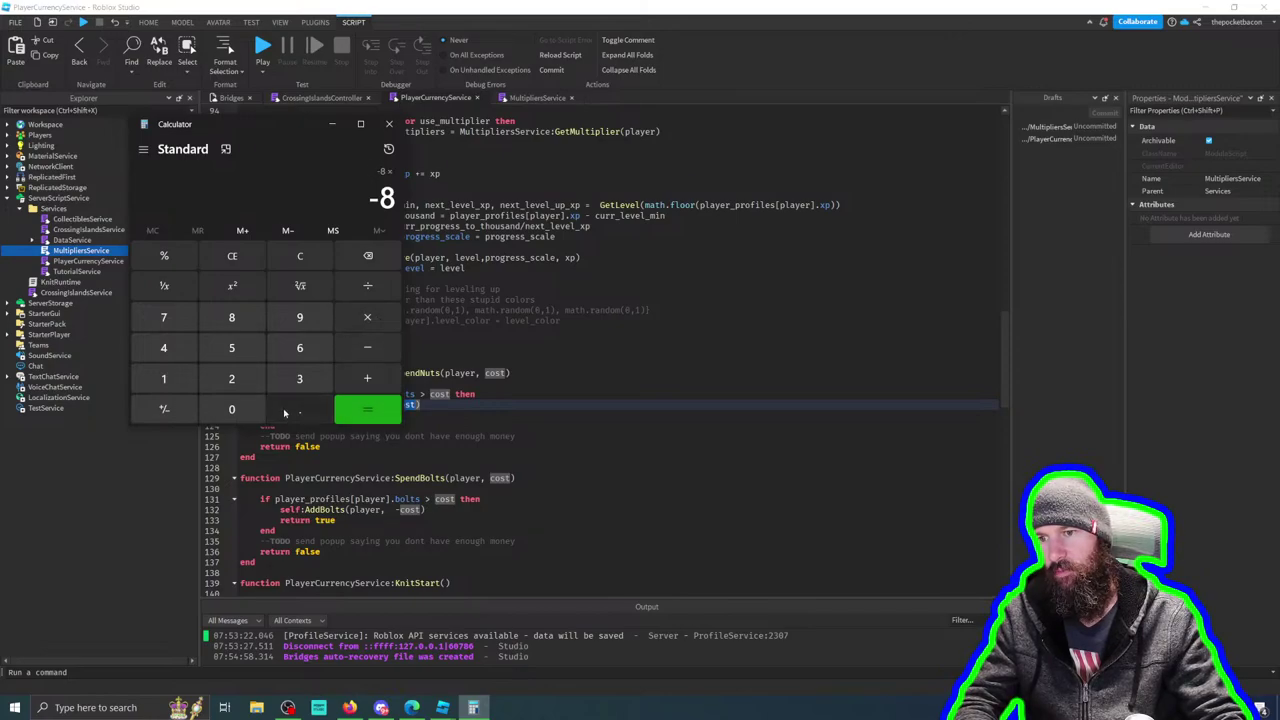
left_click(164, 317)
left_click(231, 347)
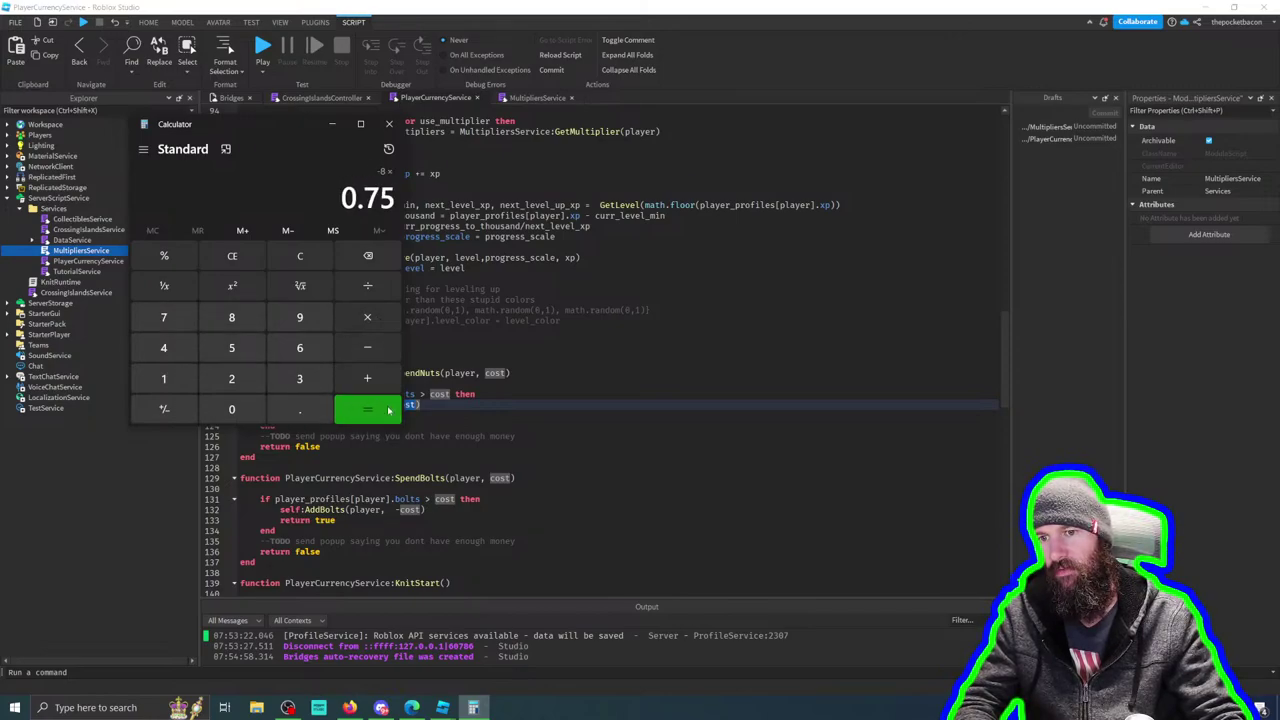
left_click(367, 409)
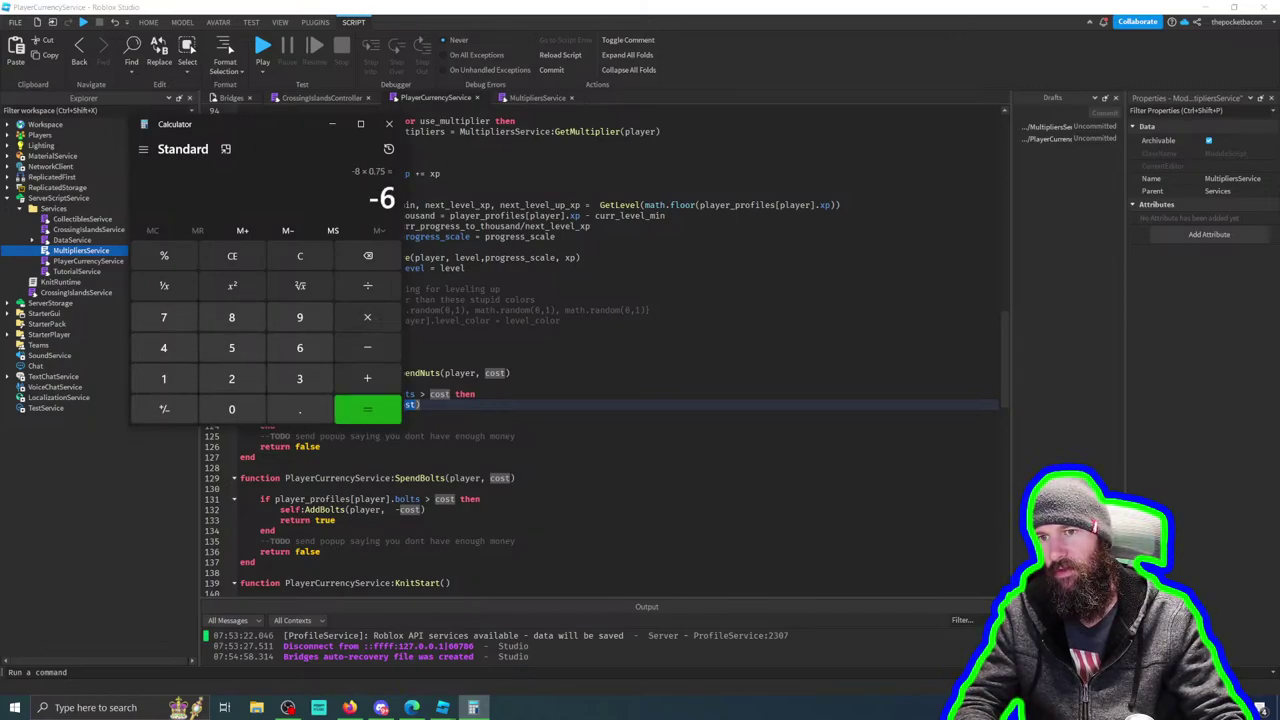
left_click(391, 125)
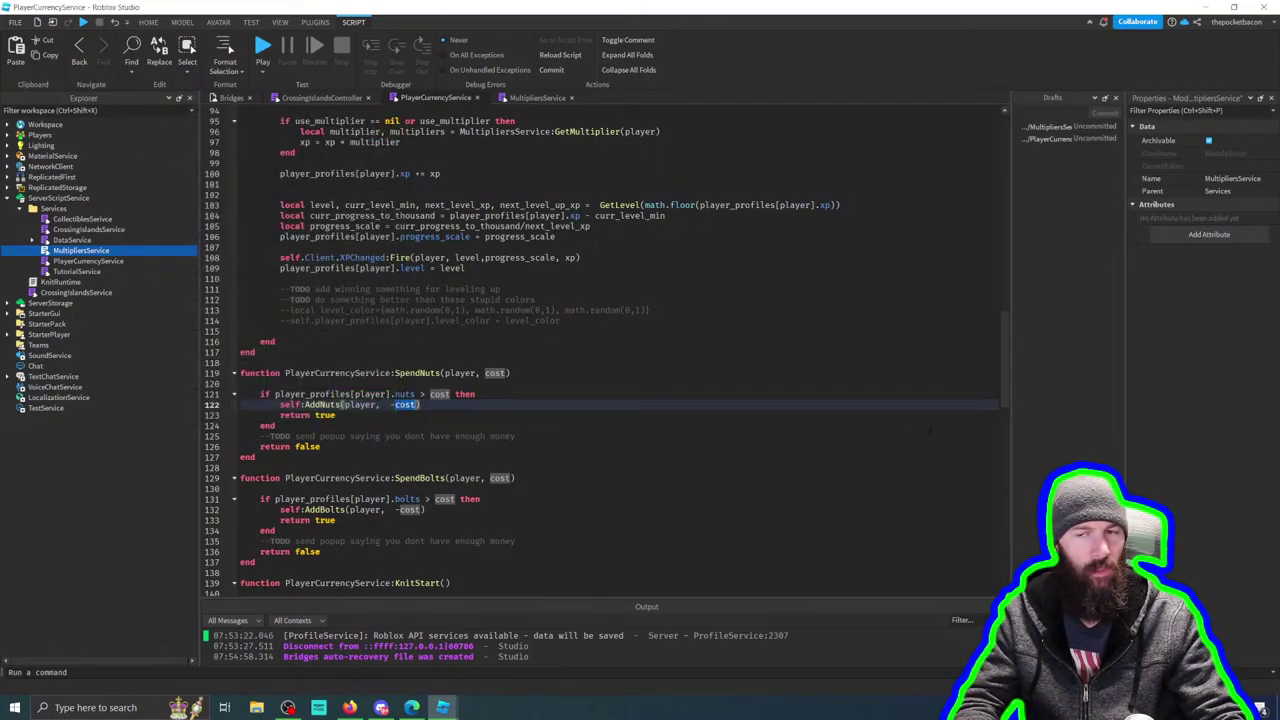
Step: Review the SpendNuts and SpendBolts functions and highlight cost in the SpendNuts balance condition
scroll(600, 350, "down", 4)
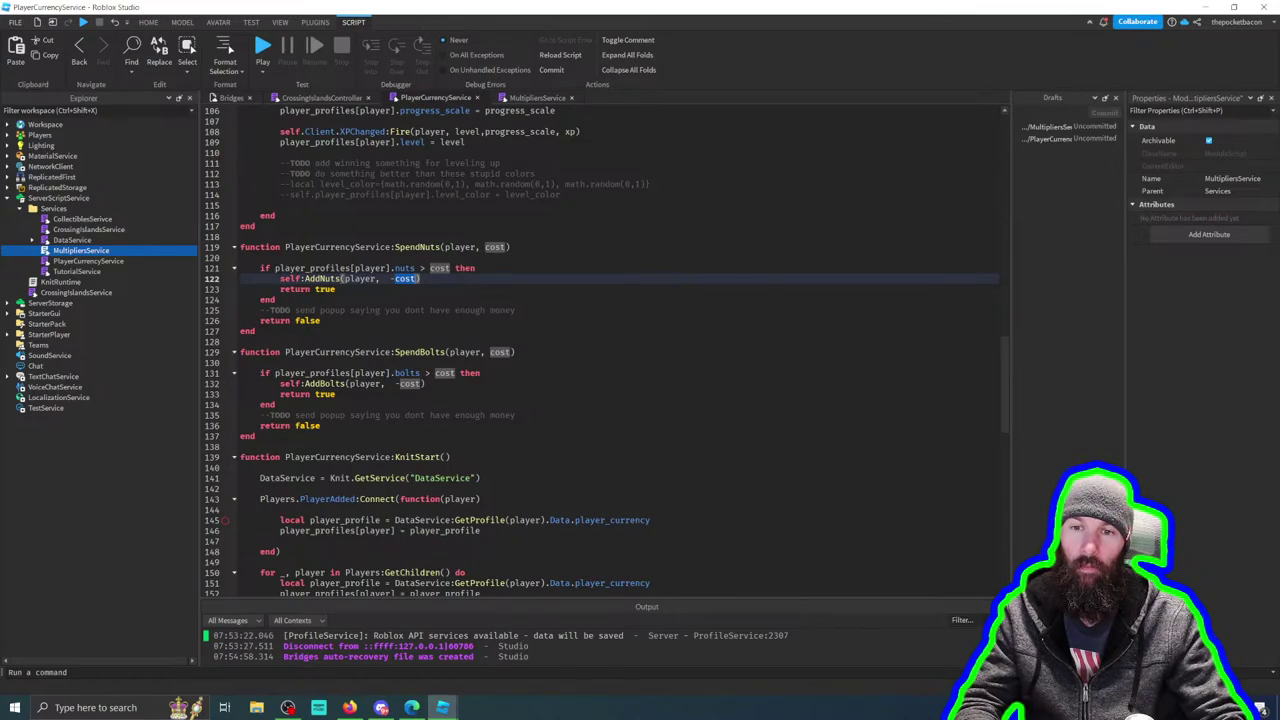
double_click(440, 268)
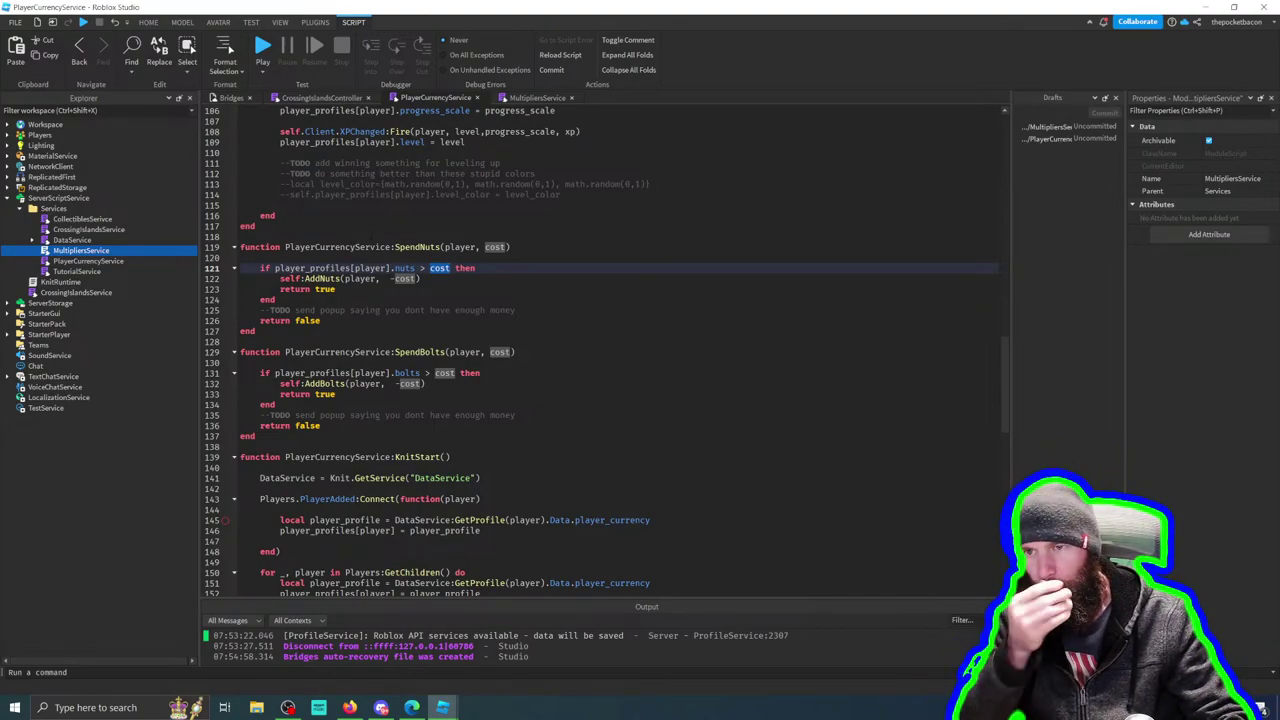
Step: Switch to the Bridges 3D view and move the camera up close to the robot character
left_click(231, 97)
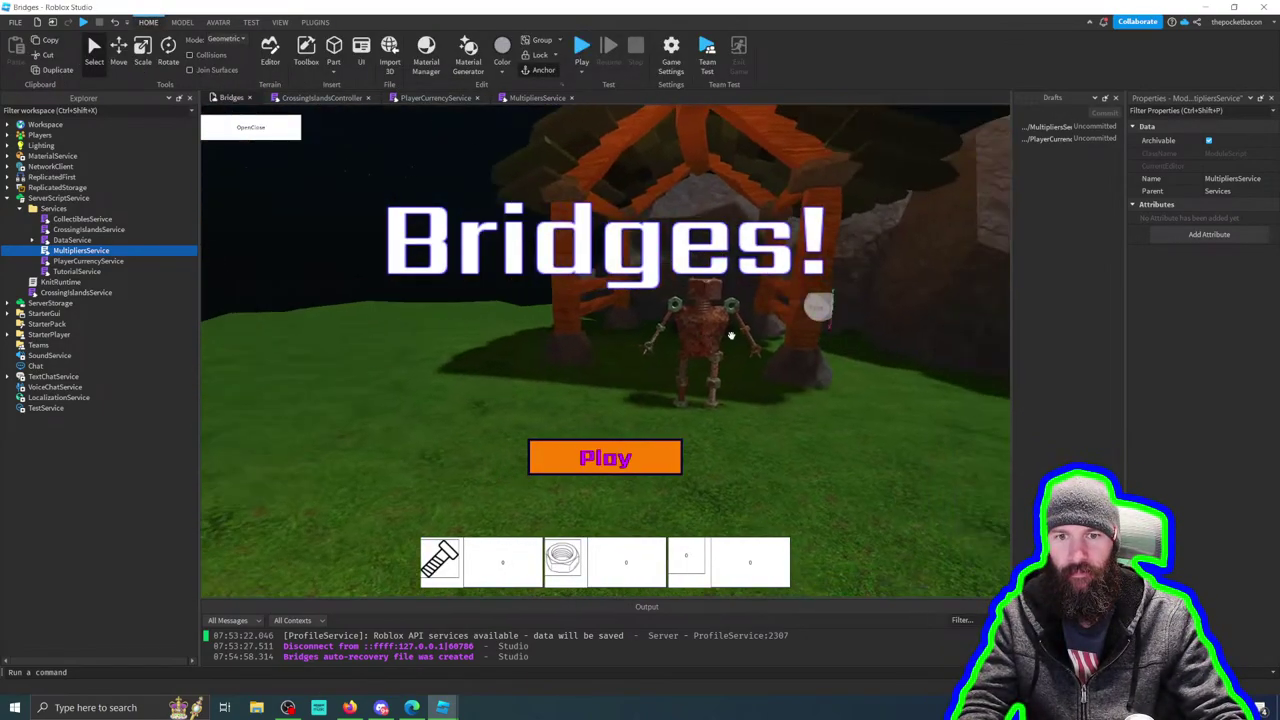
key("w")
right_click_drag(731, 336, 729, 337)
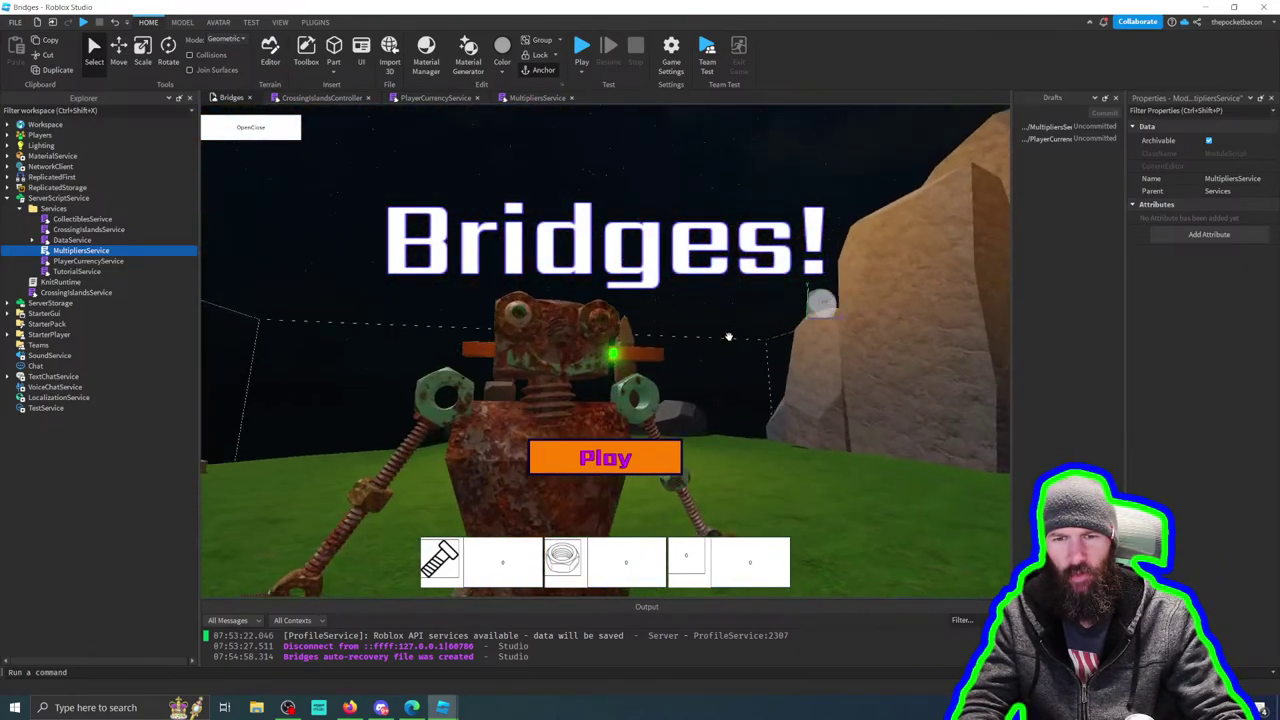
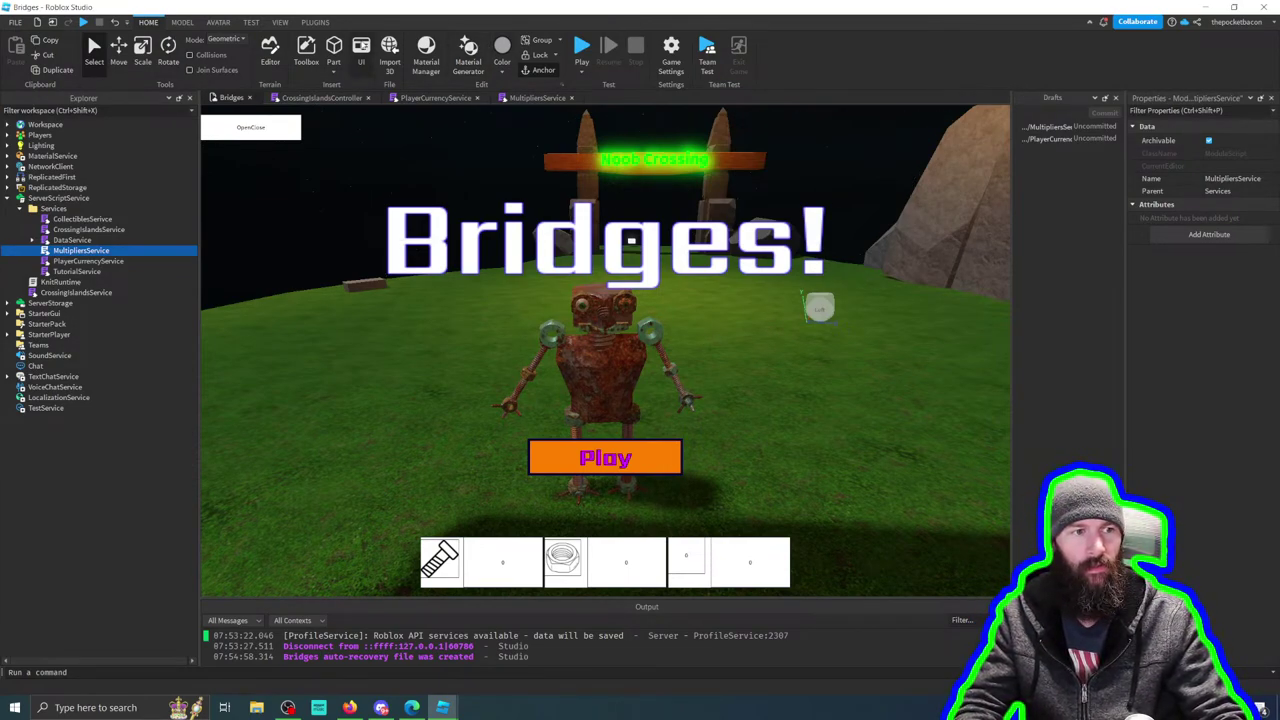
left_click(251, 22)
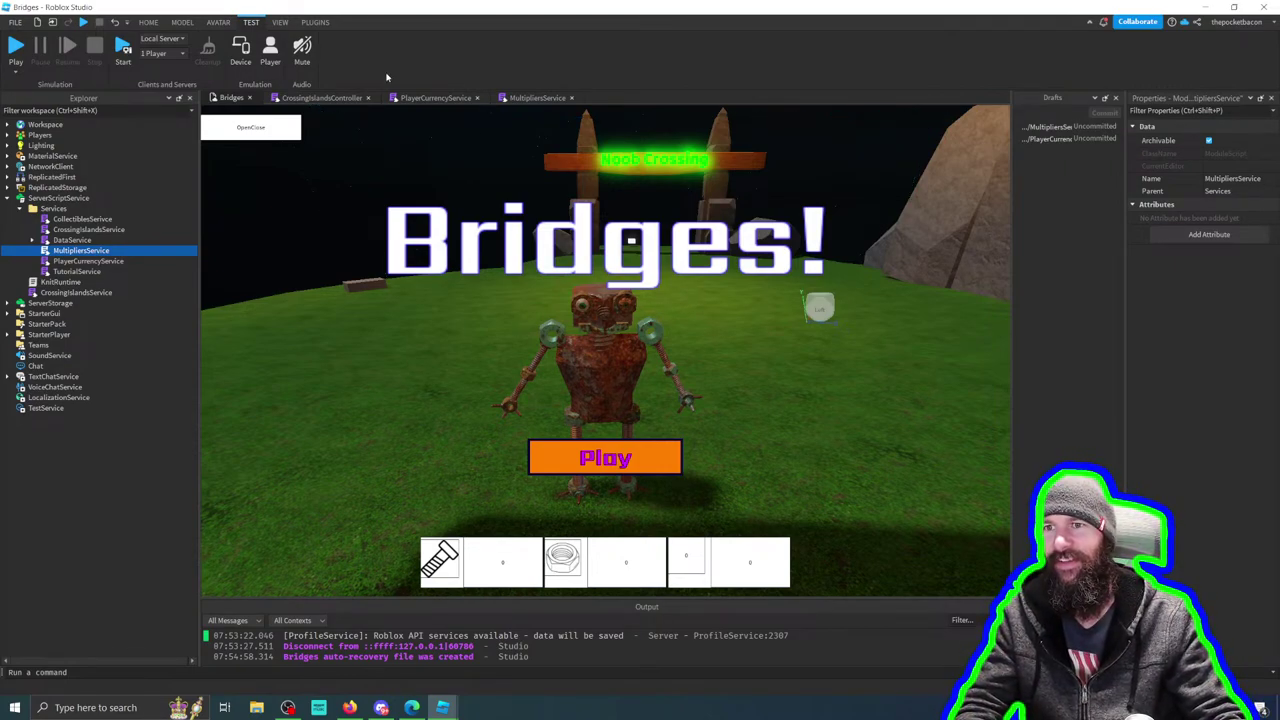
left_click(215, 22)
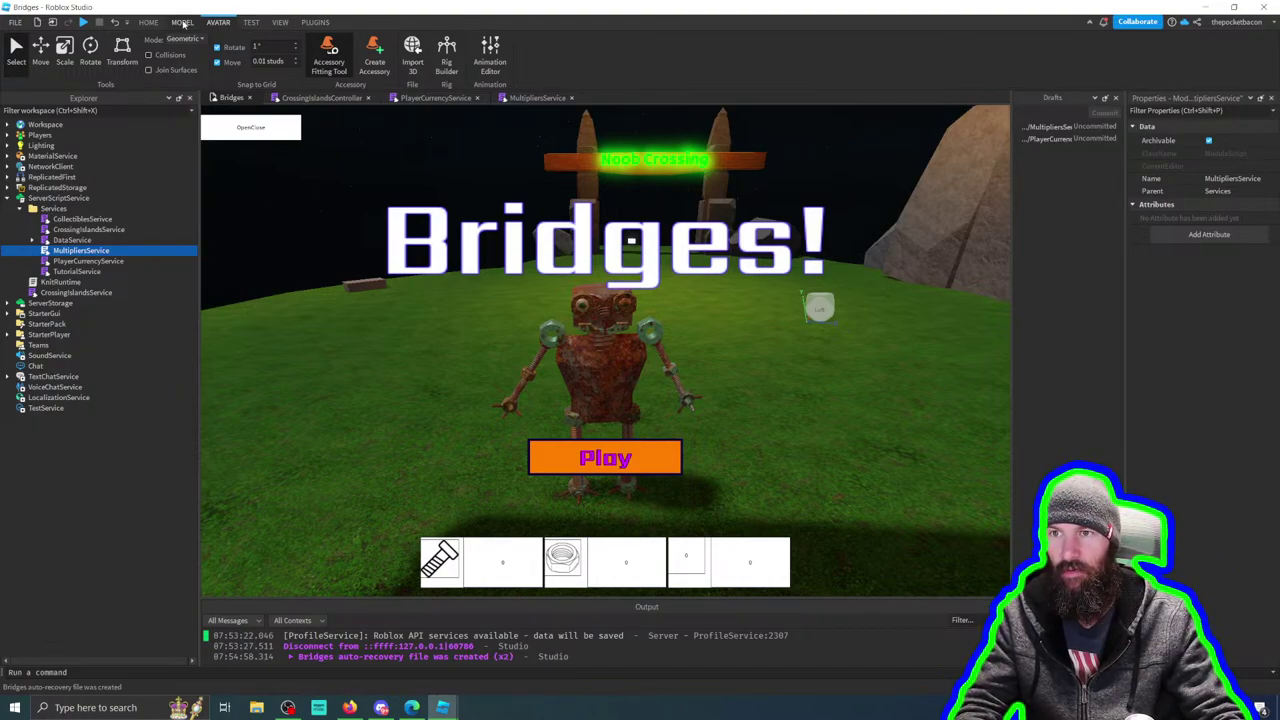
left_click(182, 22)
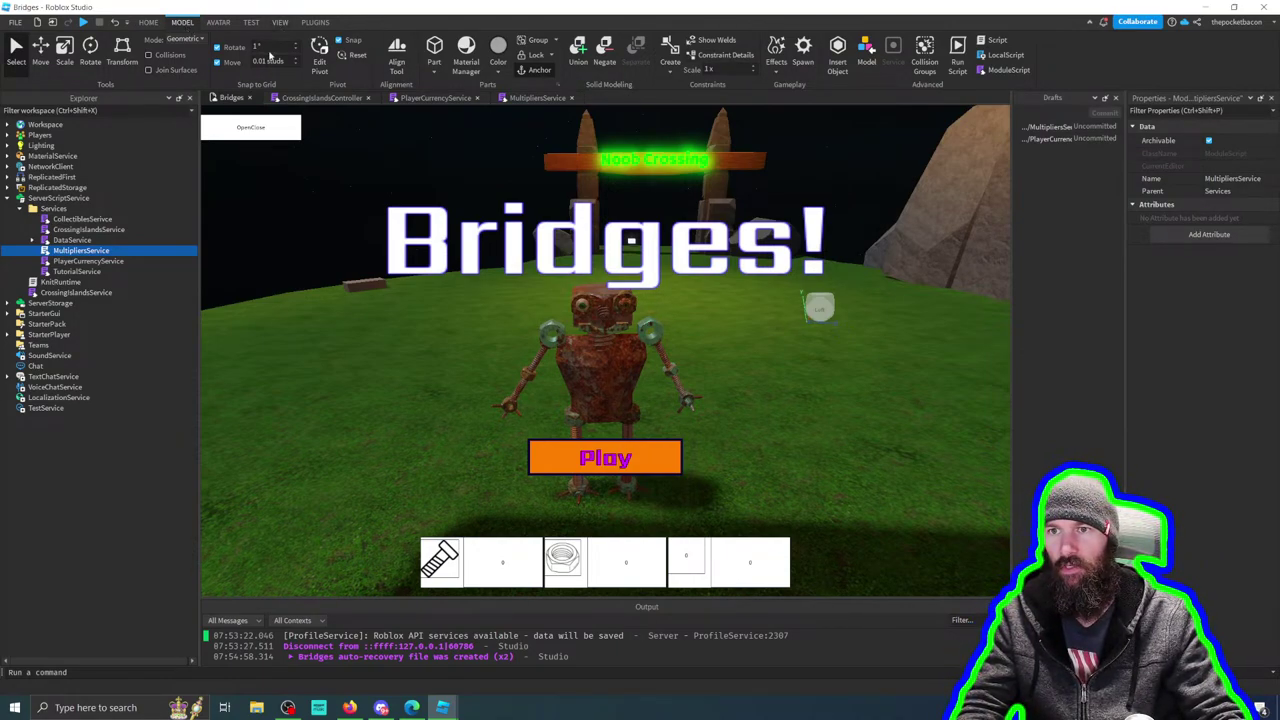
Step: Filter the Explorer for "islan" and open the Islands module script
key("ctrl+shift+x")
type("islan")
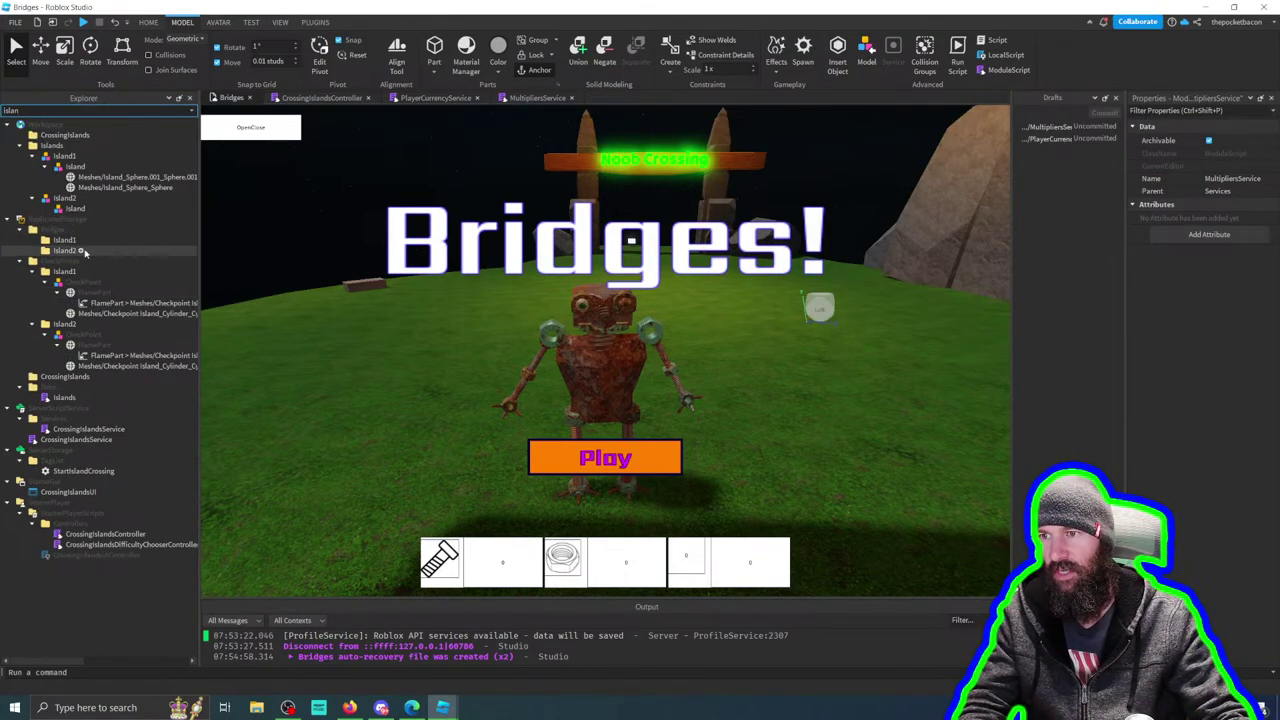
double_click(64, 397)
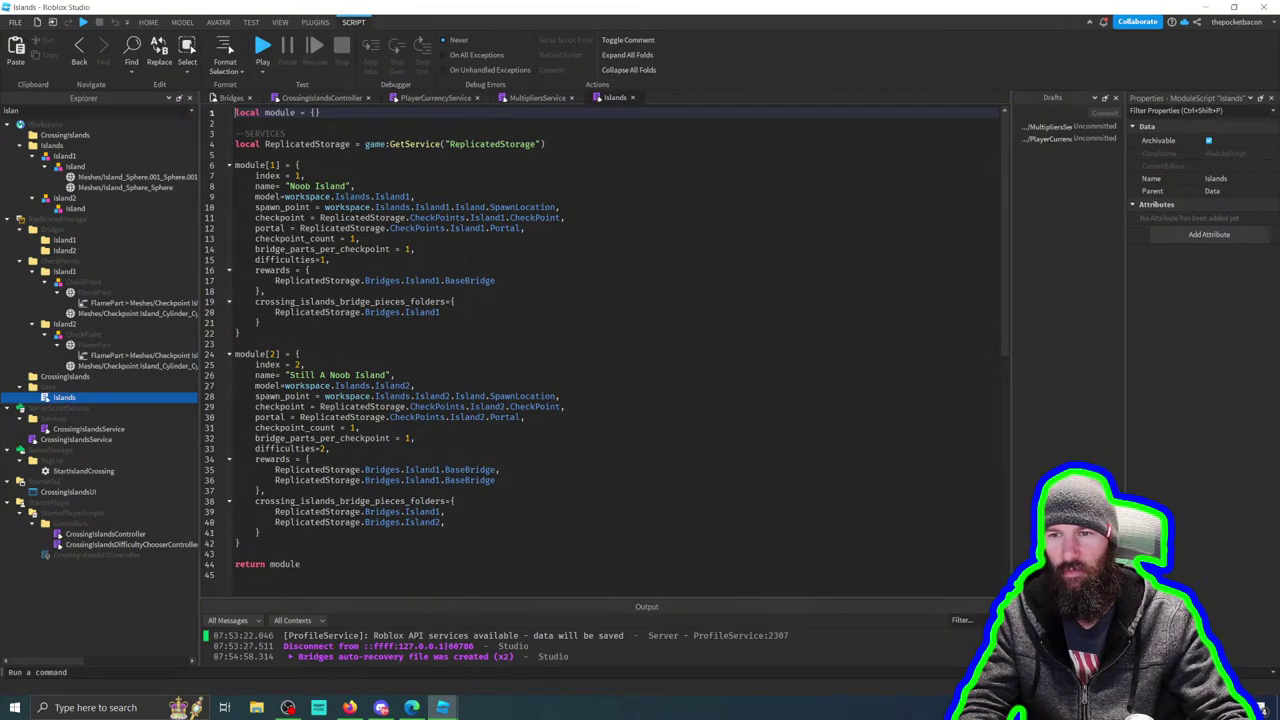
Step: Set Noob Island's checkpoint_count to 5, bridge_parts_per_checkpoint to 10 and difficulties to 4 in the Islands module
double_click(352, 238)
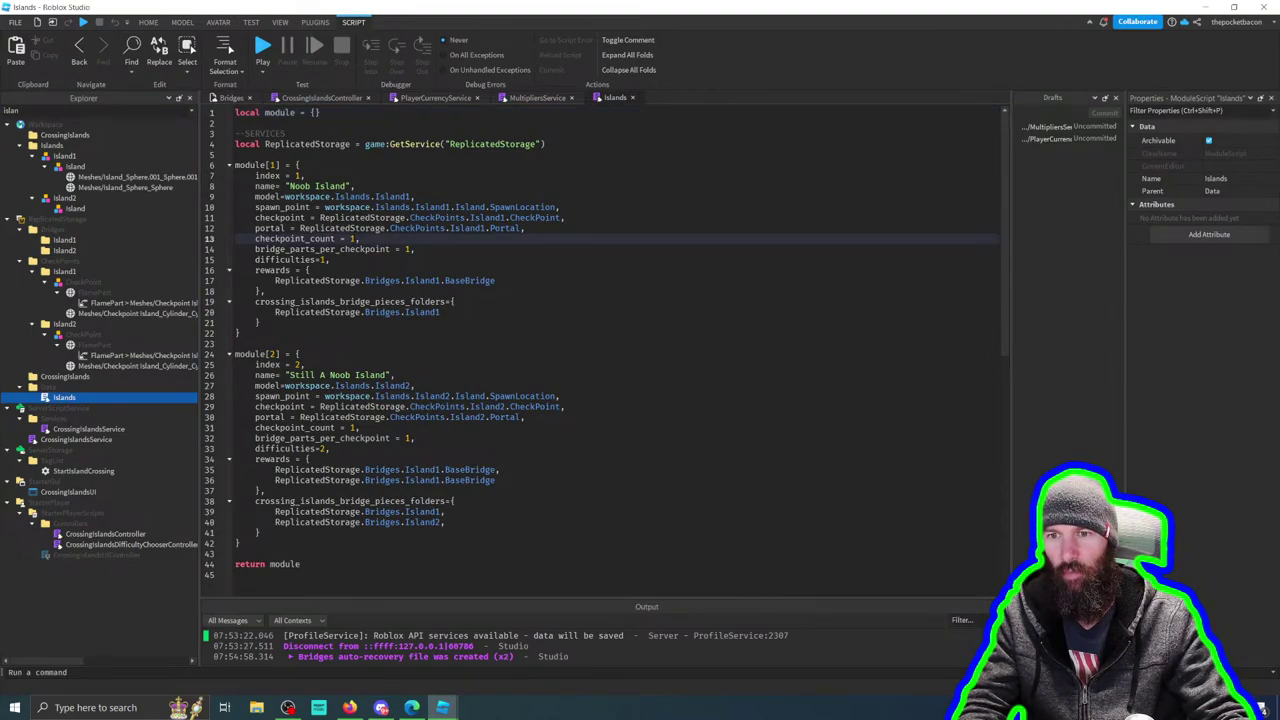
type("5")
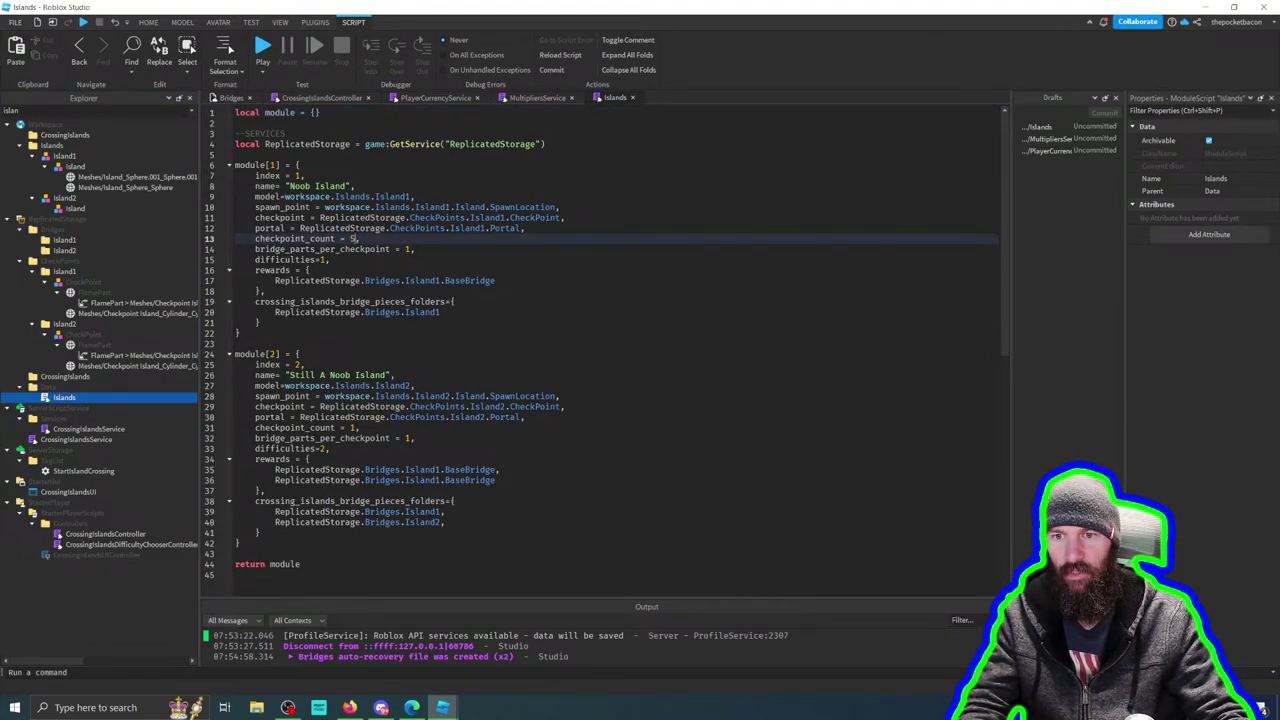
left_click(410, 249)
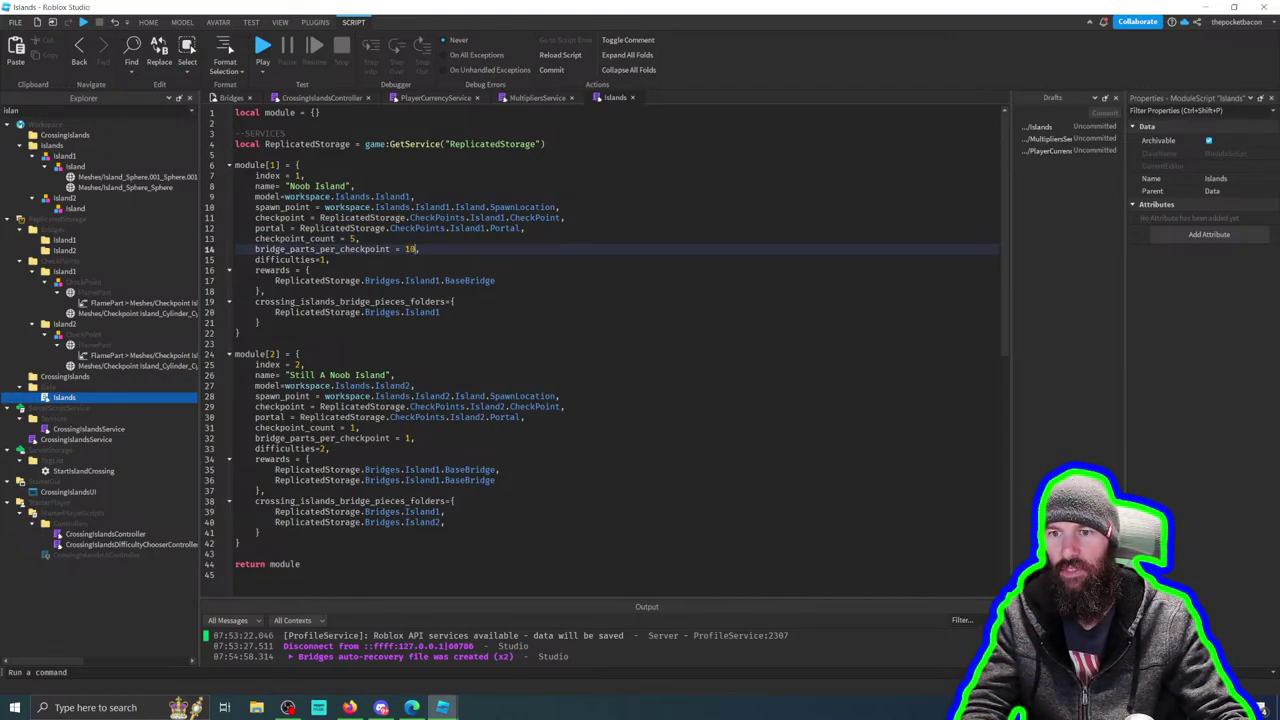
double_click(323, 259)
type("4")
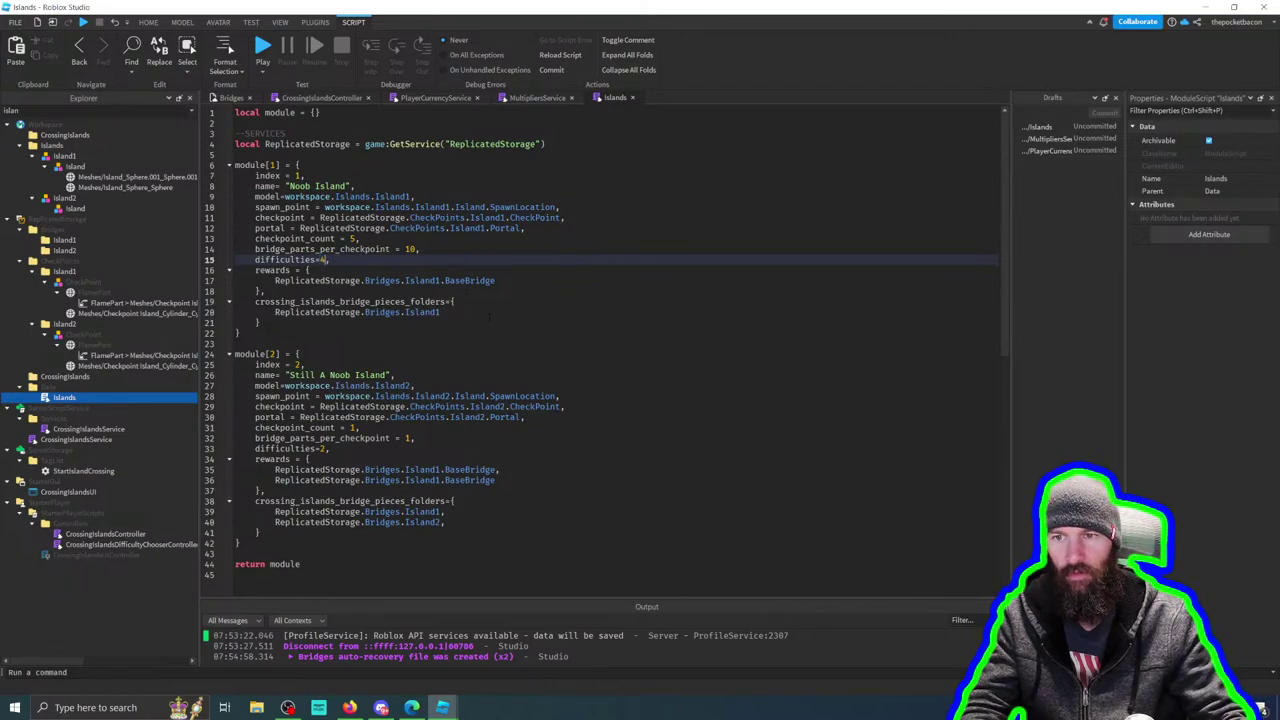
Step: Start a playtest, enter the game and read the errors in an enlarged Output
left_click(263, 47)
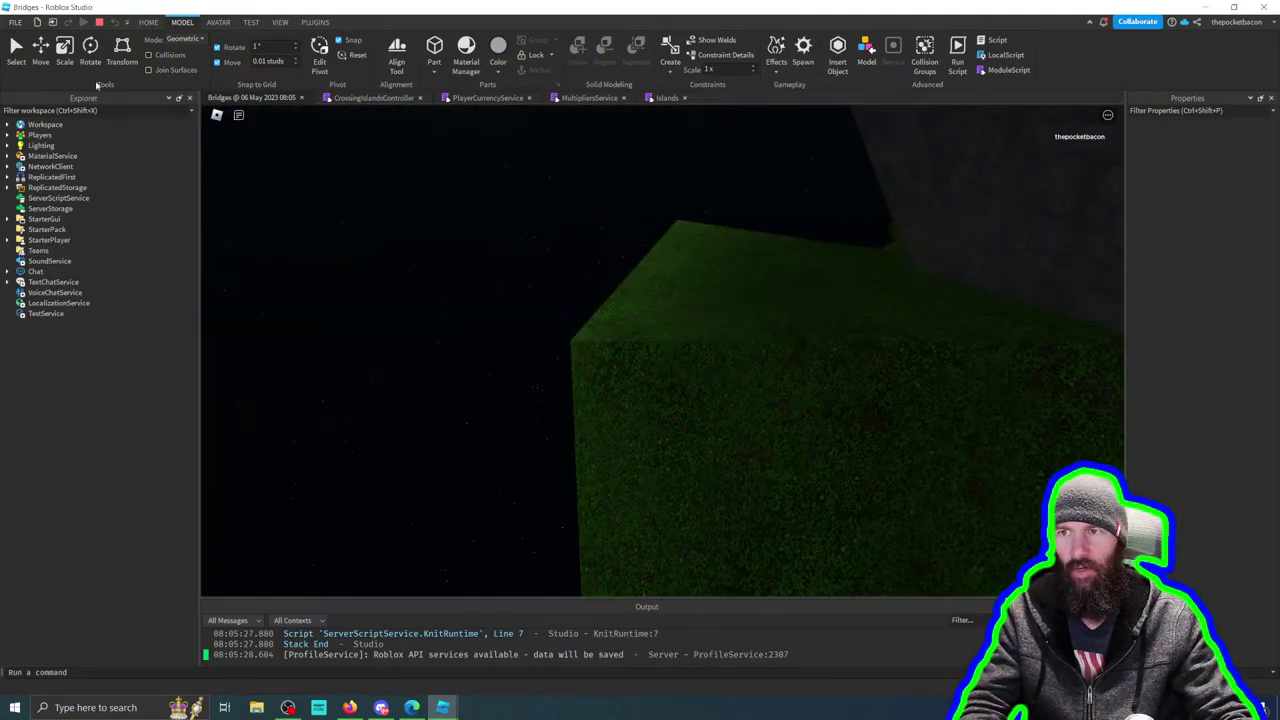
left_click(647, 458)
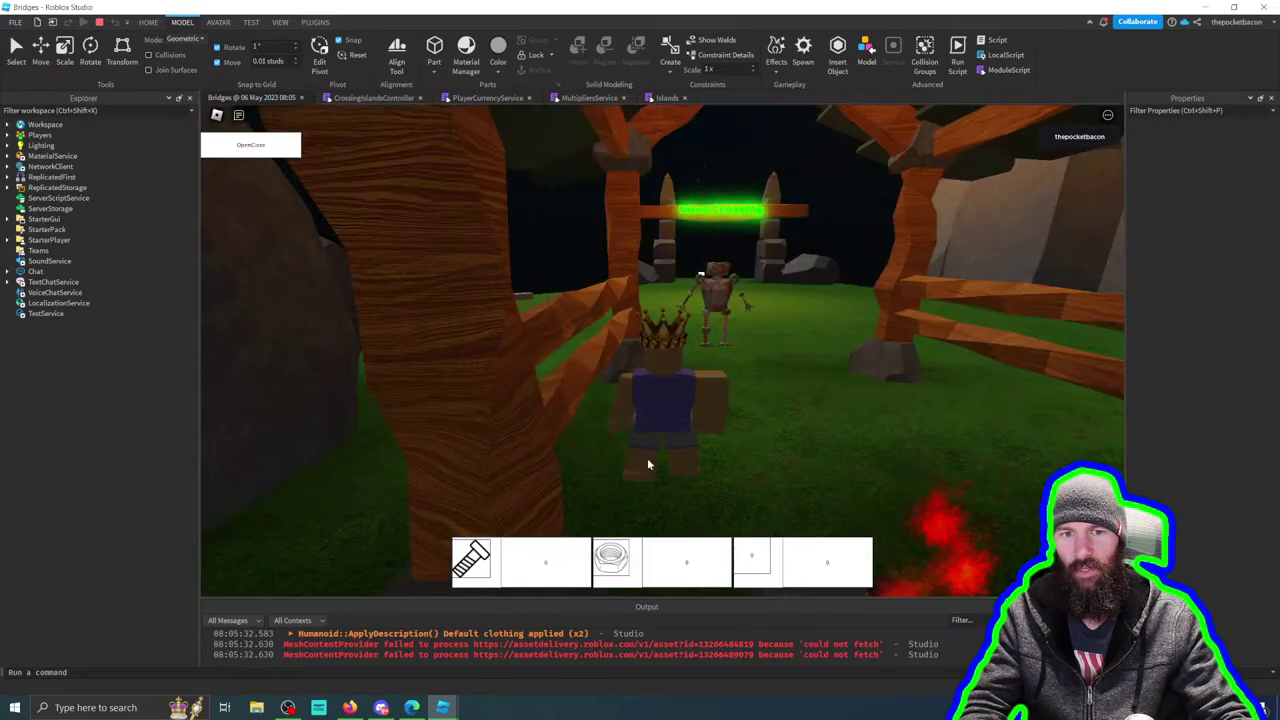
key("w")
scroll(714, 400, "up", 3)
right_click_drag(754, 424, 757, 427)
scroll(758, 427, "down", 3)
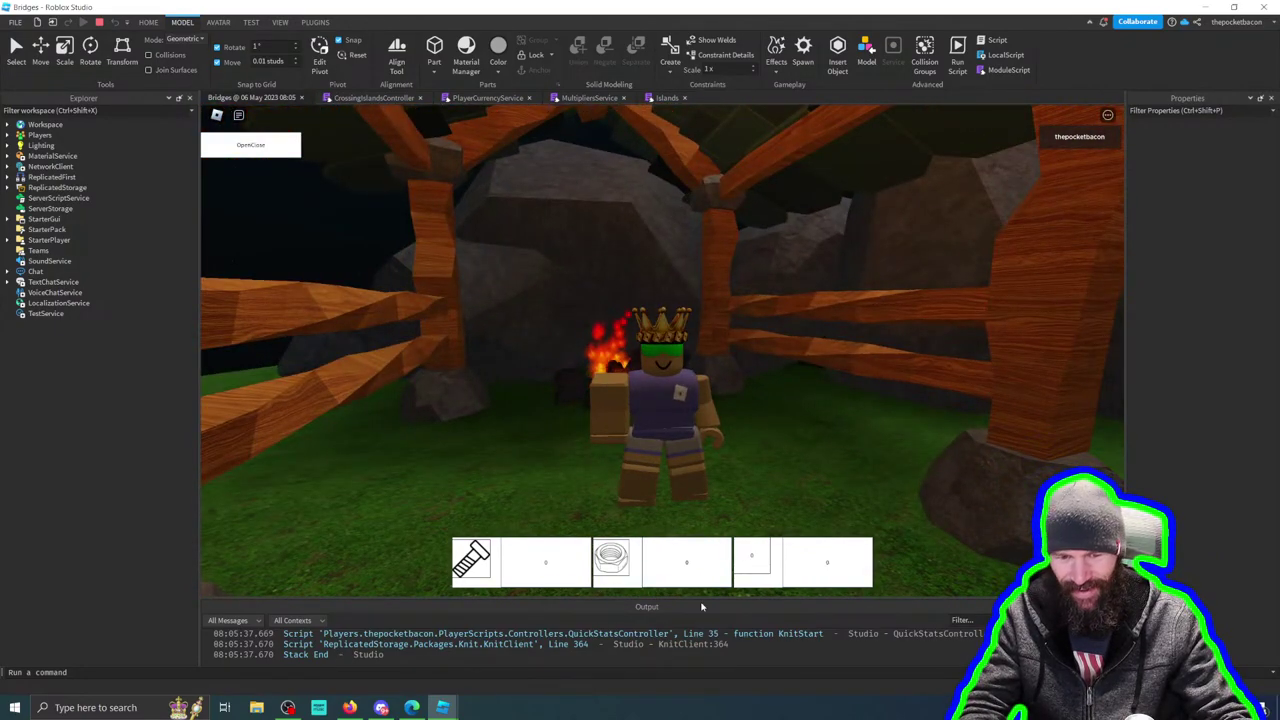
left_click_drag(701, 604, 701, 380)
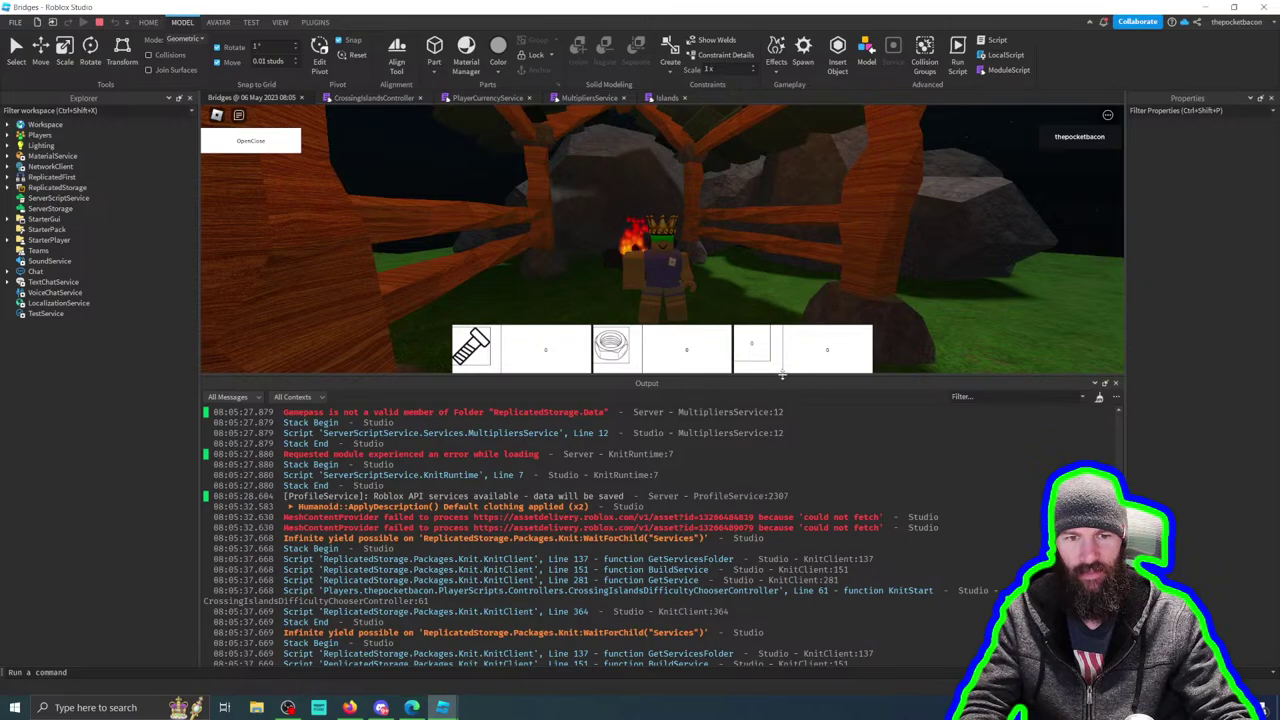
left_click_drag(782, 375, 805, 582)
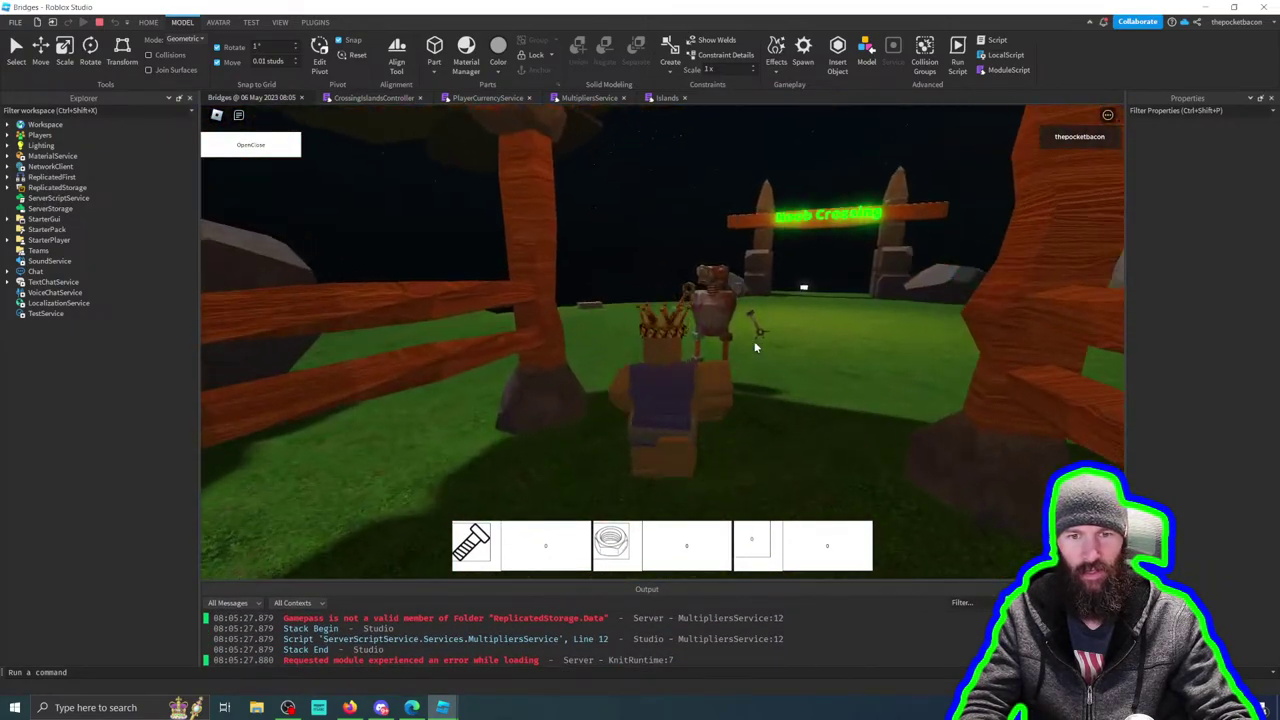
Step: Walk the character across the island to the Noob Crossing gate and end the playtest
key("w")
mouse_move(751, 346)
right_mouse_down()
mouse_move(737, 345)
mouse_move(752, 348)
right_mouse_up()
scroll(745, 348, "down", 3)
key("w")
scroll(752, 348, "down", 8)
scroll(752, 348, "up", 5)
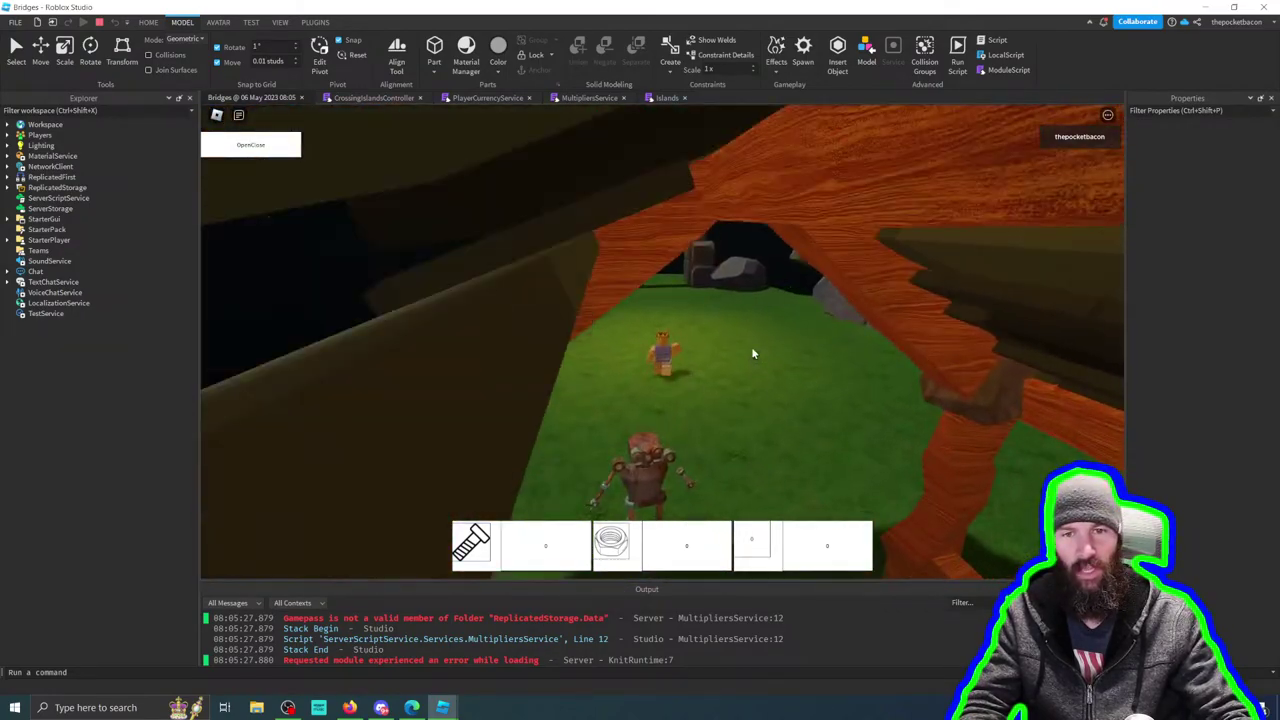
key("w")
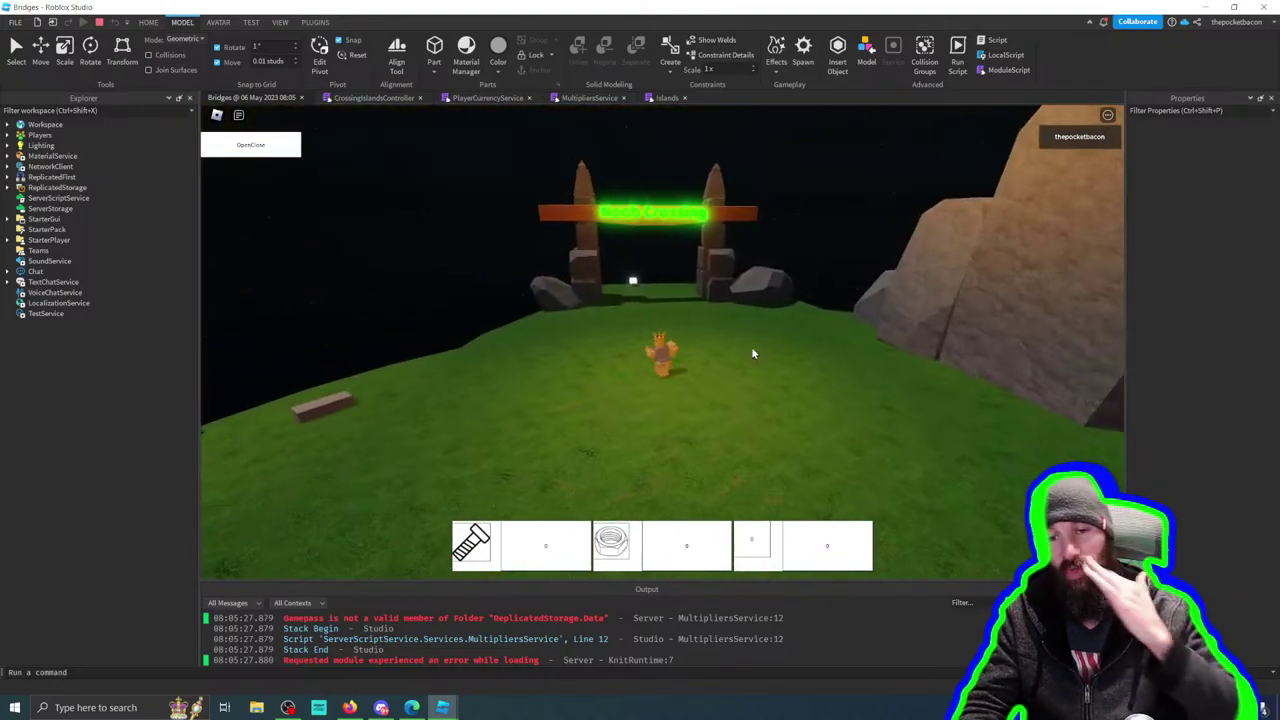
key("w")
scroll(751, 346, "up", 5)
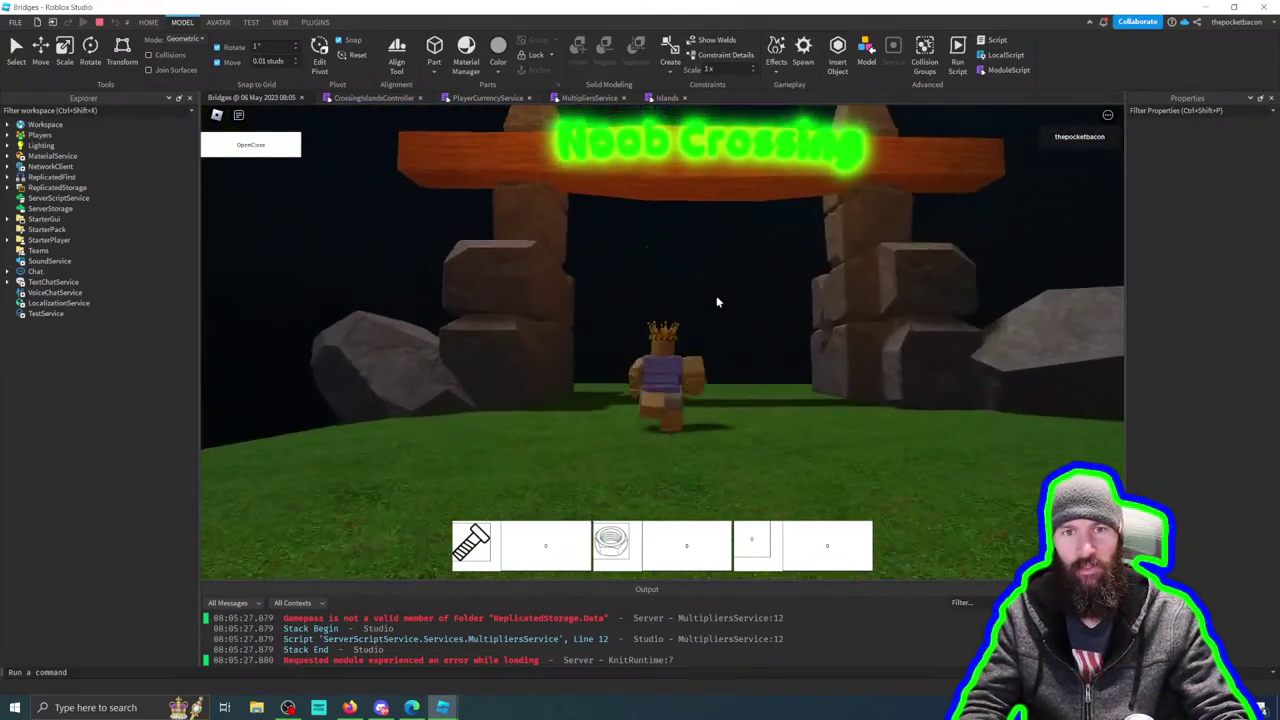
key("w")
right_click_drag(717, 302, 763, 314)
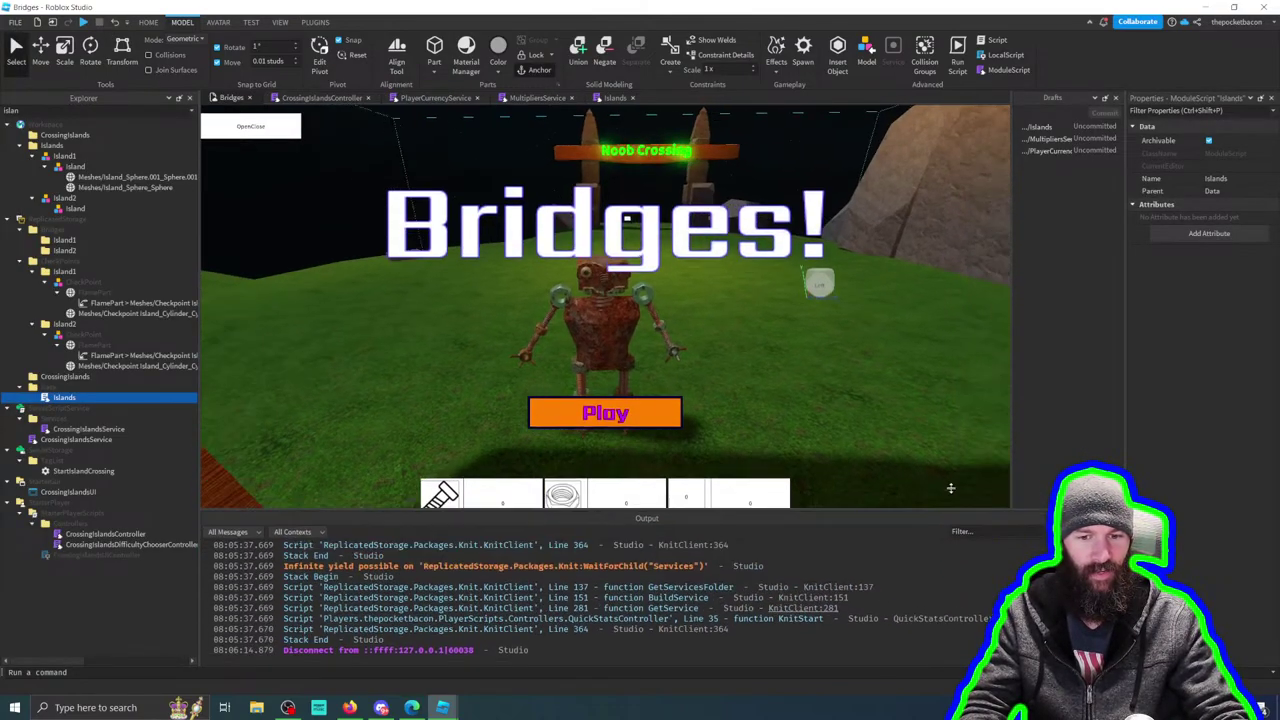
Step: Open the Gamepass error's line in MultipliersService, set Gamepasses to nil and comment out its require call
scroll(936, 537, "up", 7)
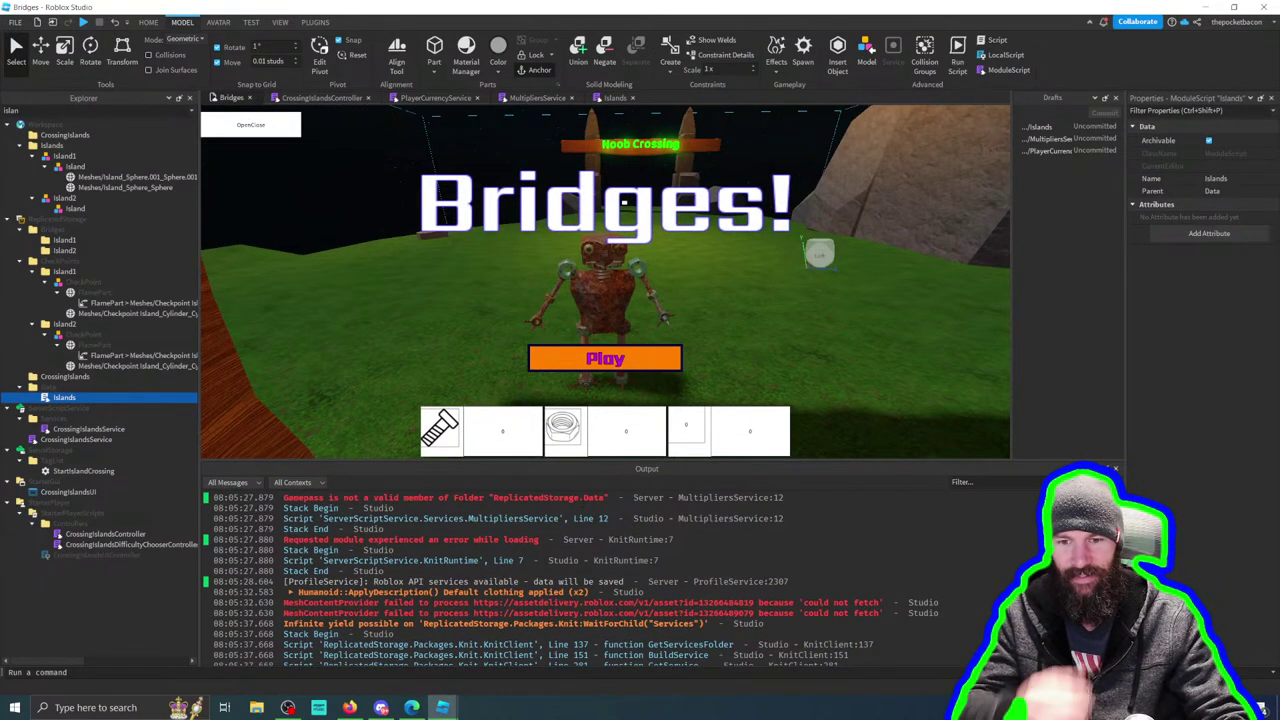
left_click(568, 497)
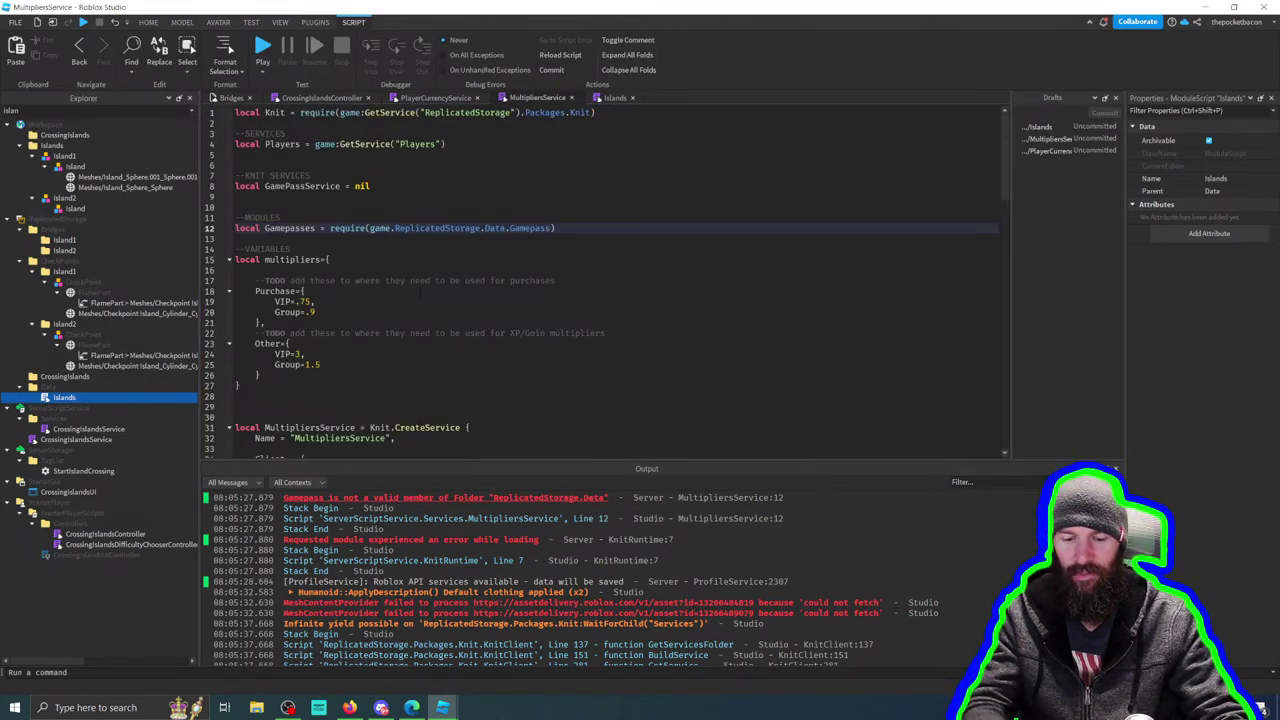
left_click(348, 228)
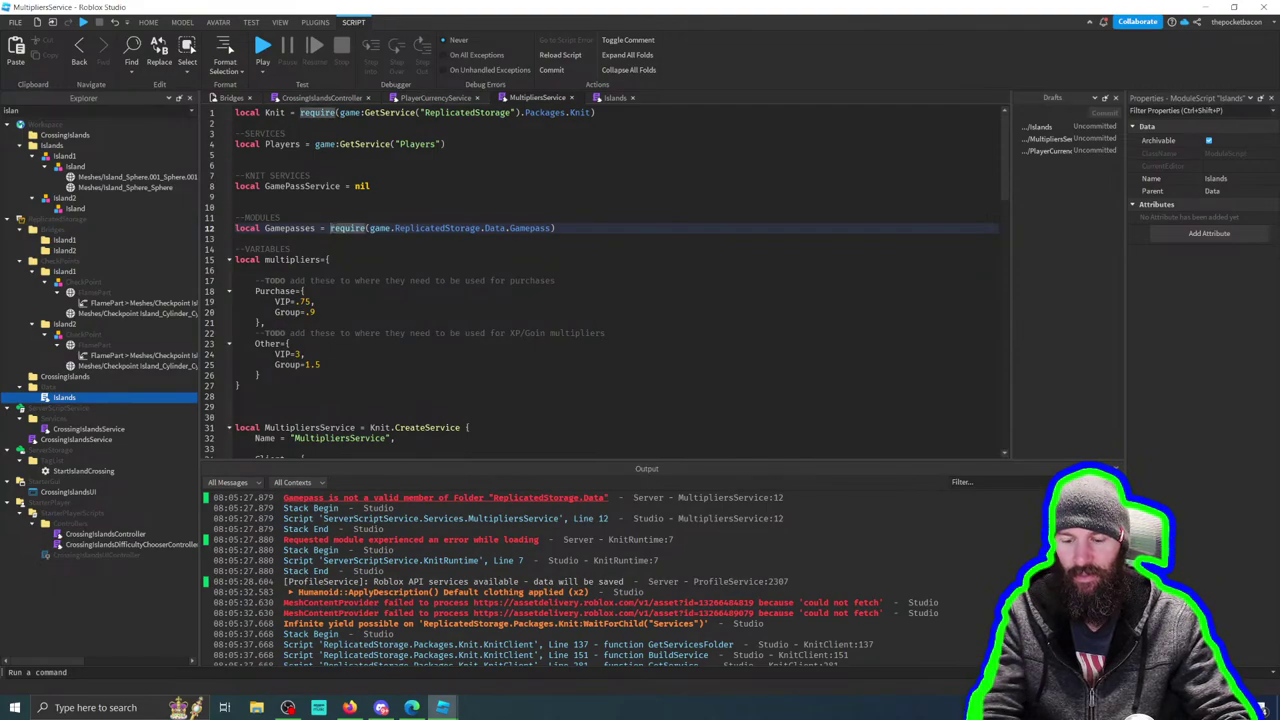
type("nil --")
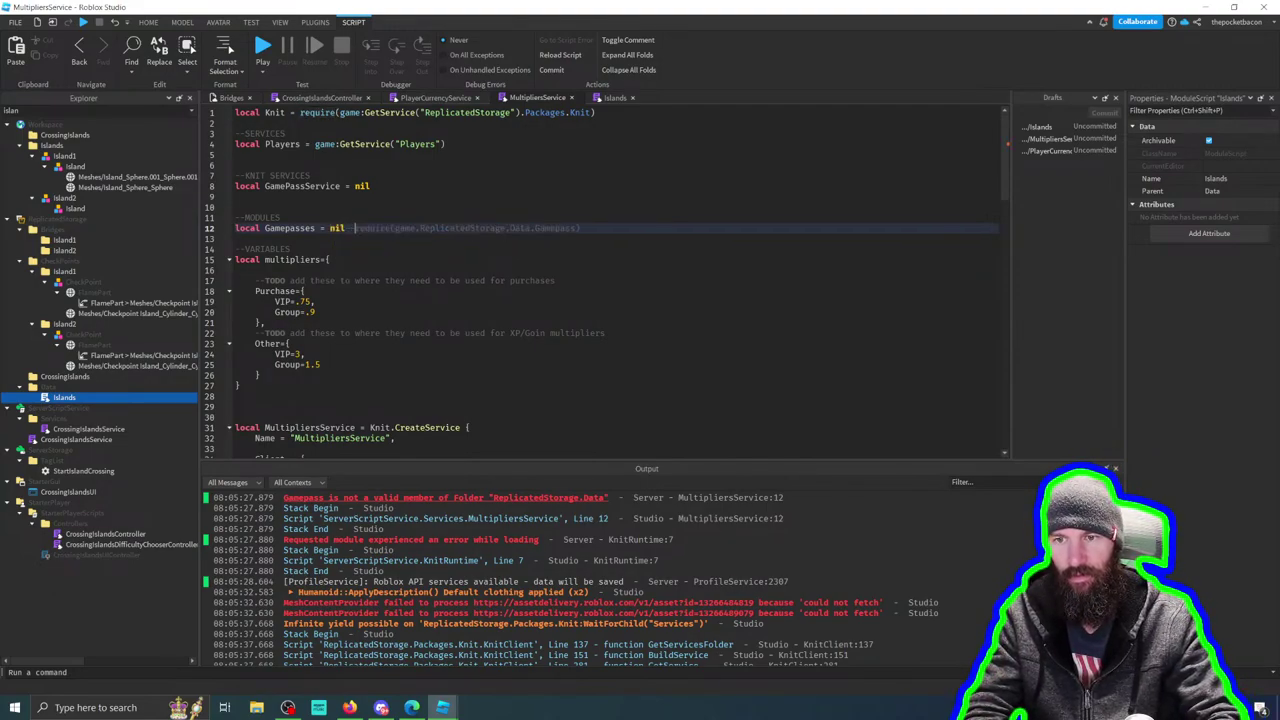
Step: Playtest the game again, open the source line of the GamePassService error and stop the test
left_click(262, 45)
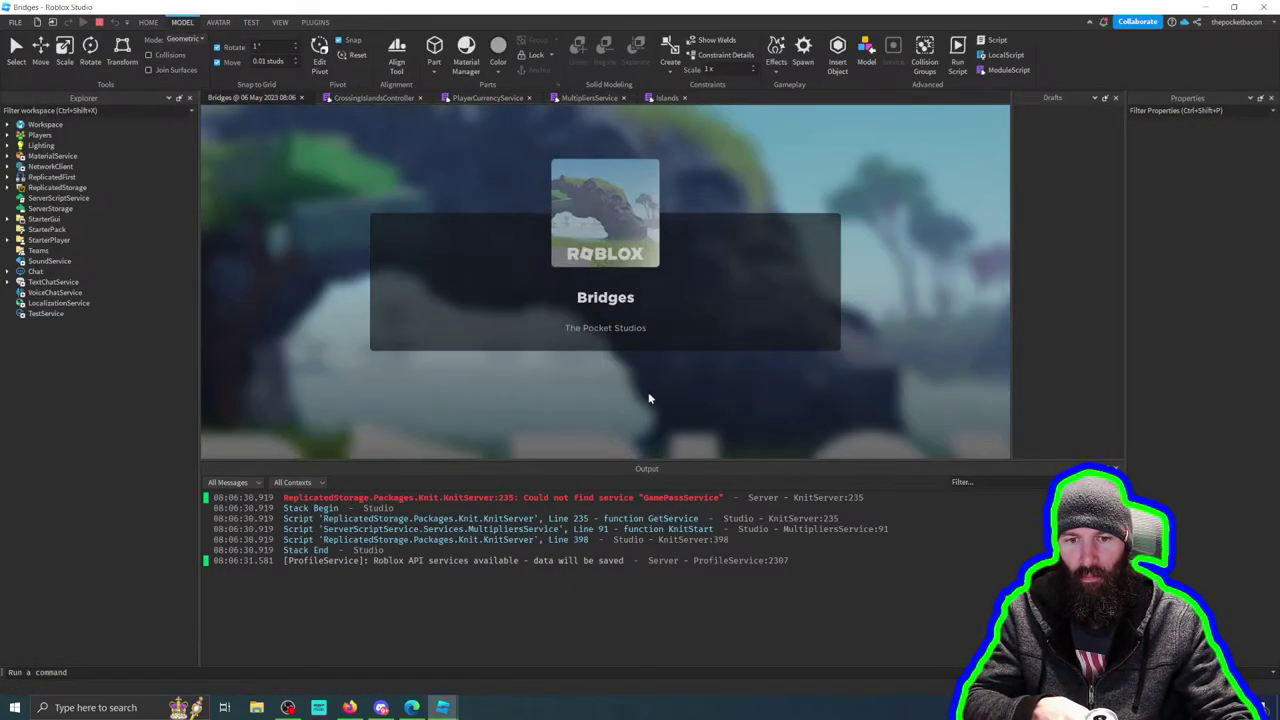
left_click(636, 499)
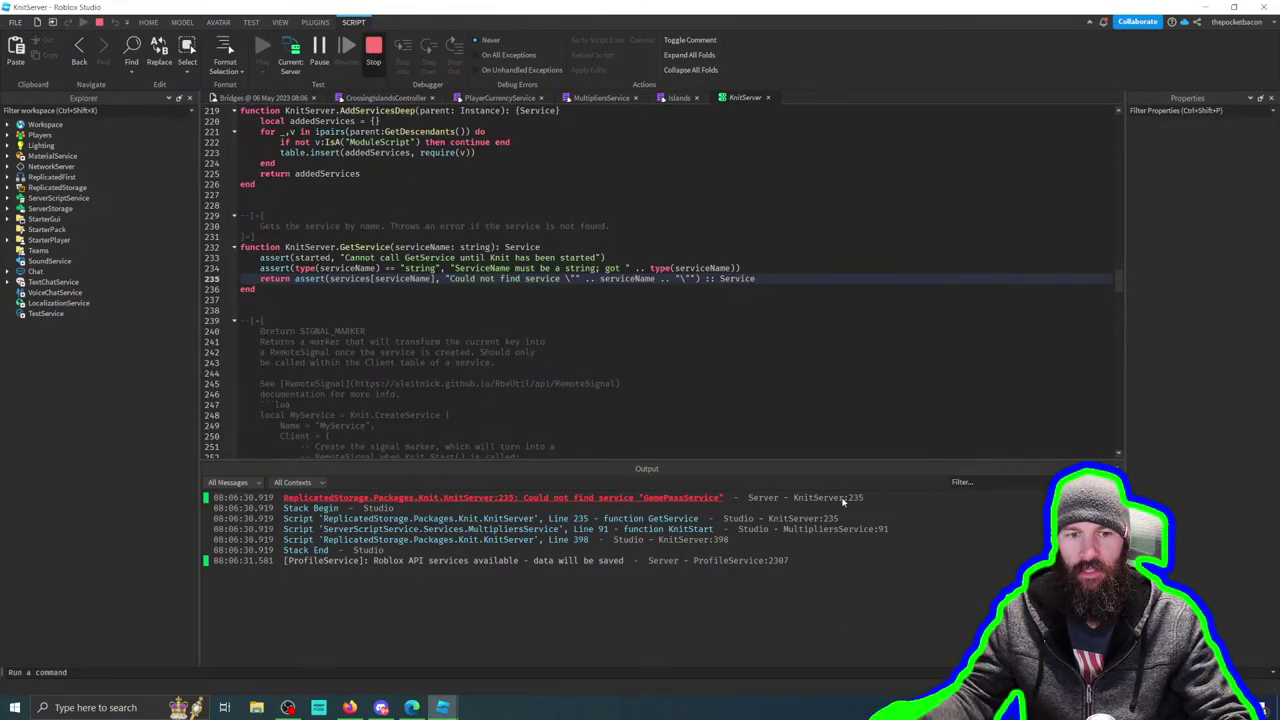
key("shift+F5")
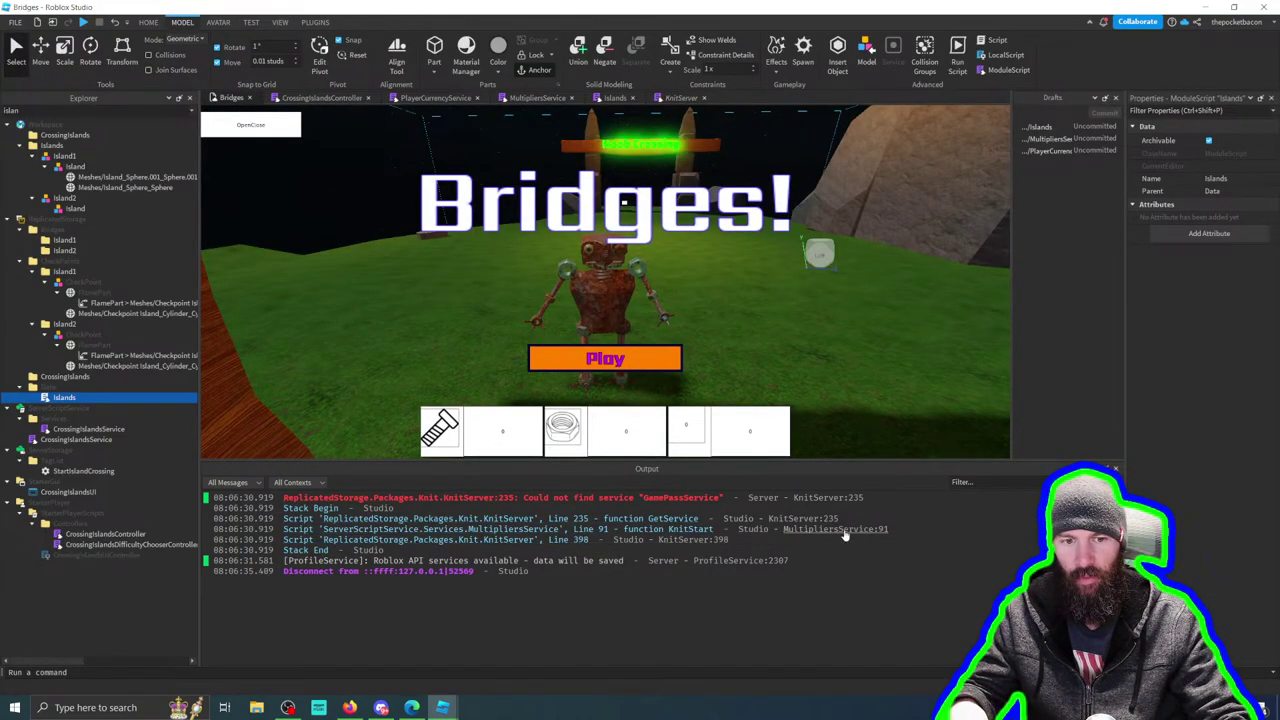
Step: Comment out the GamePassService assignment in MultipliersService's KnitStart function
left_click(846, 529)
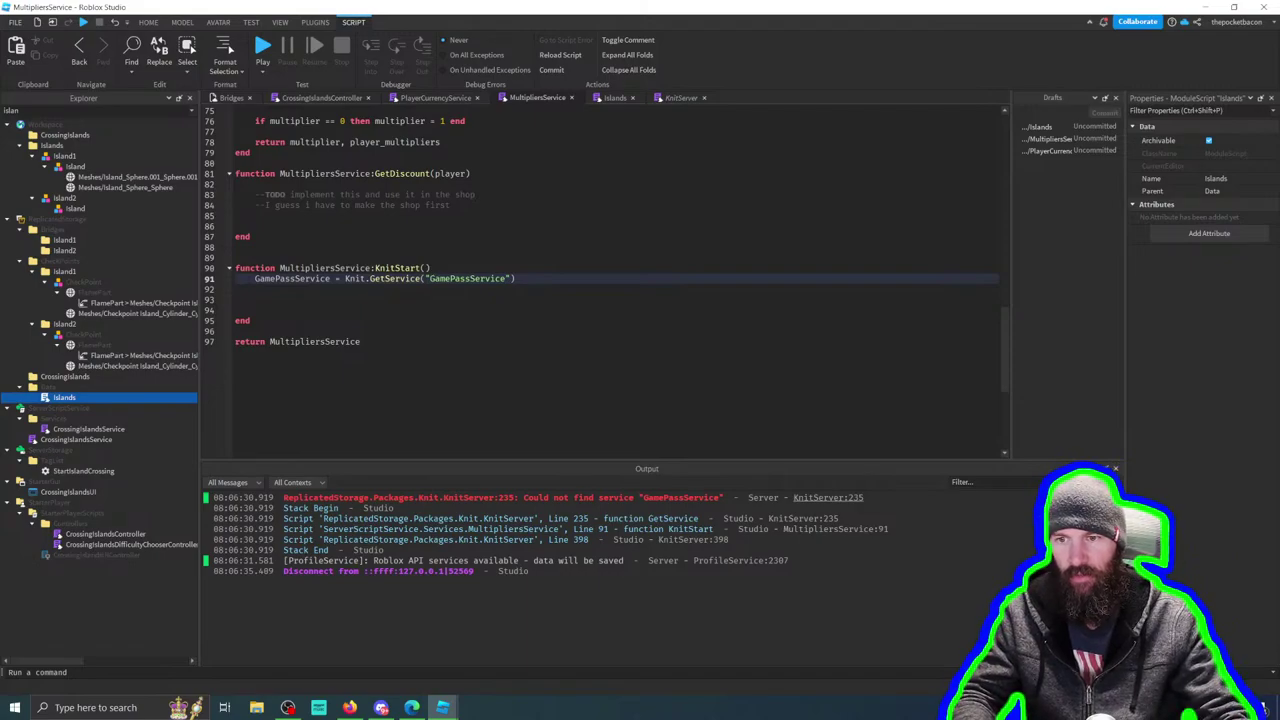
key("Home")
type("--")
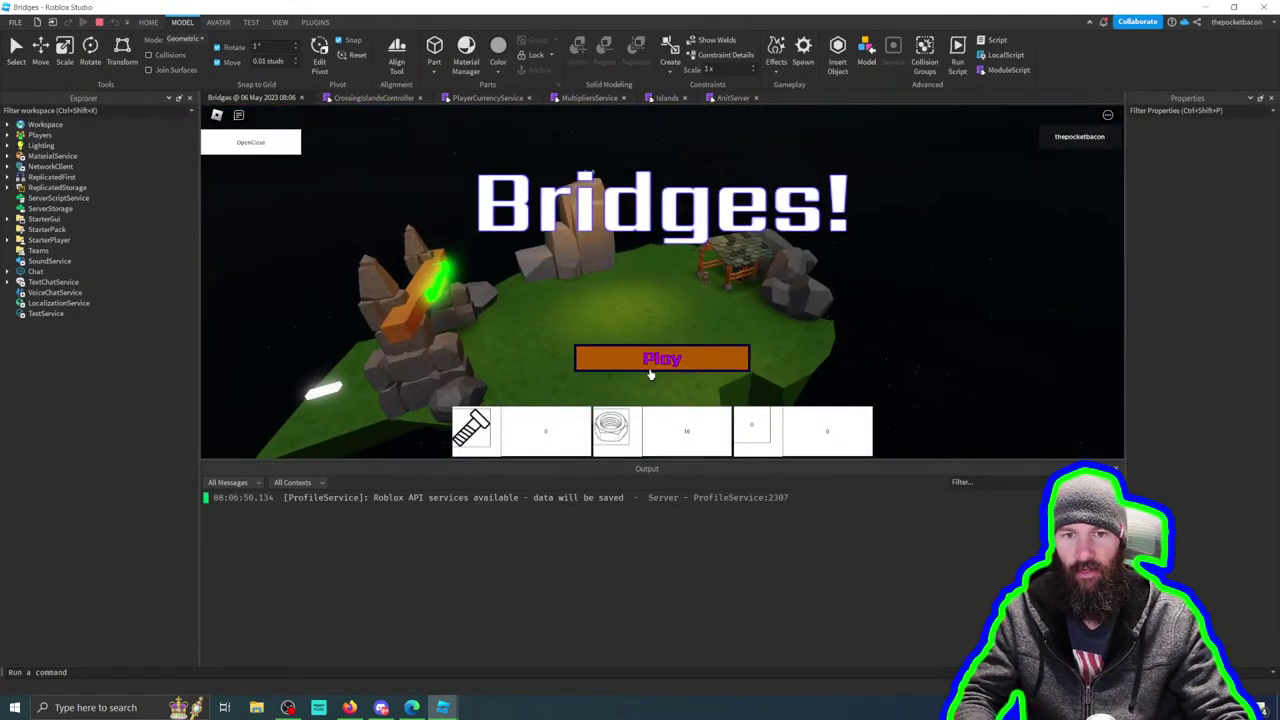
Step: Enter the game in a new playtest, run through the Noob Crossing gate and activate the glowing block
left_click(652, 365)
right_click_drag(682, 360, 728, 356)
key("w")
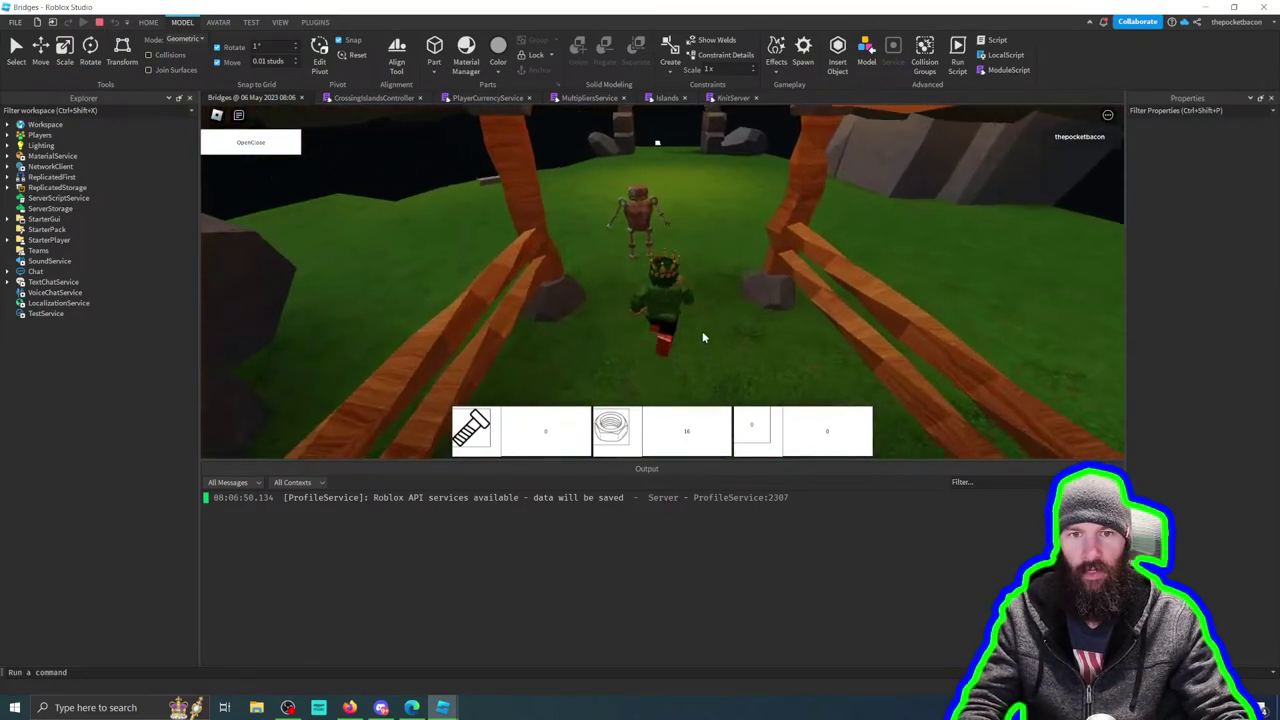
key("space")
key("w")
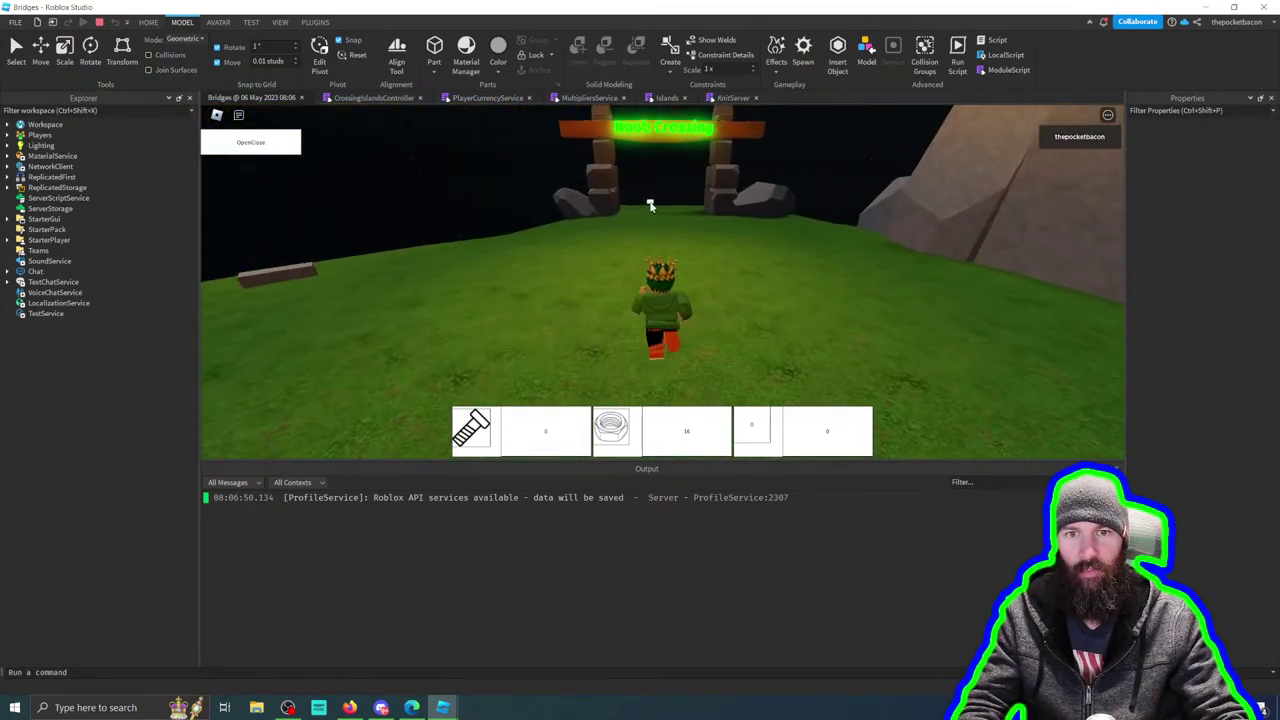
key("w")
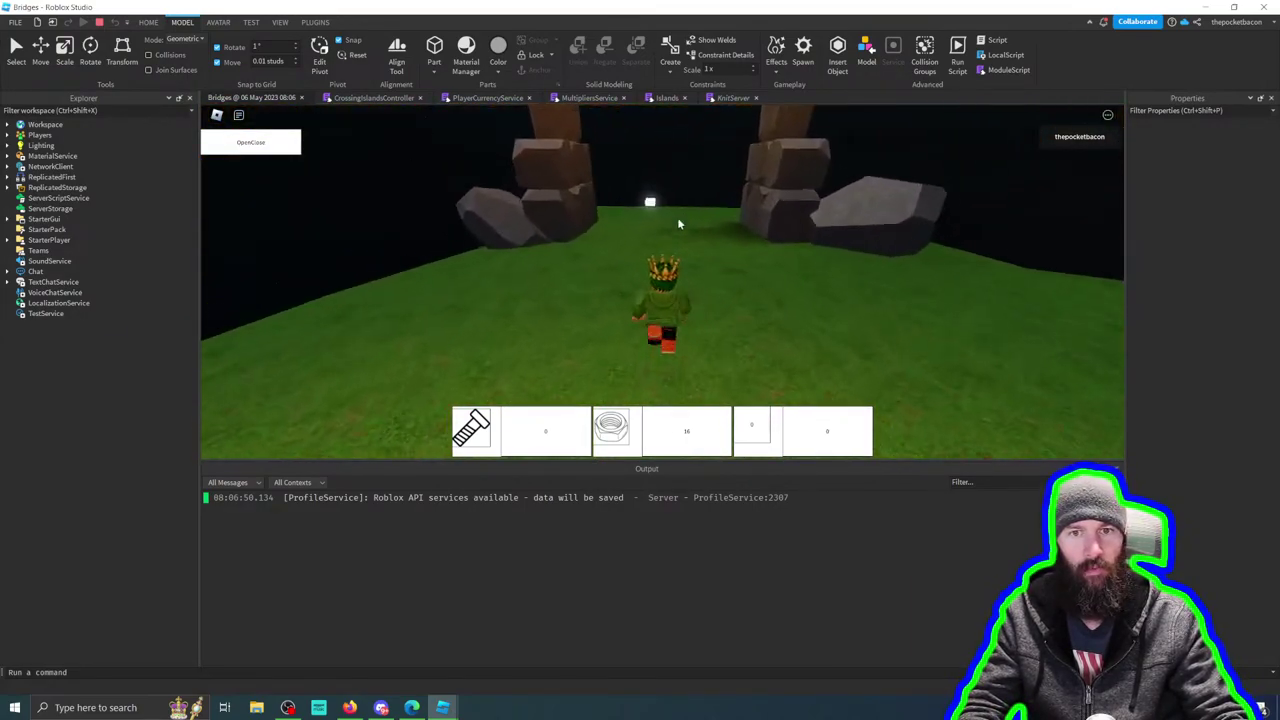
key("w")
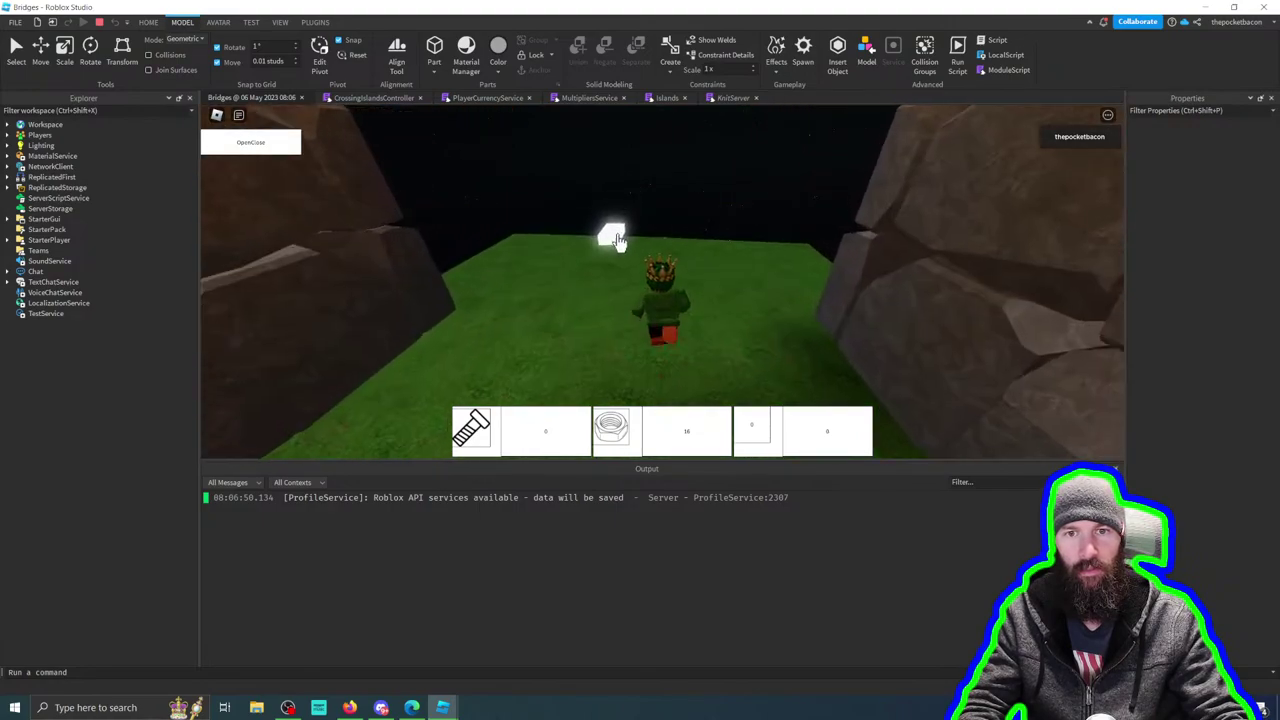
left_click(608, 258)
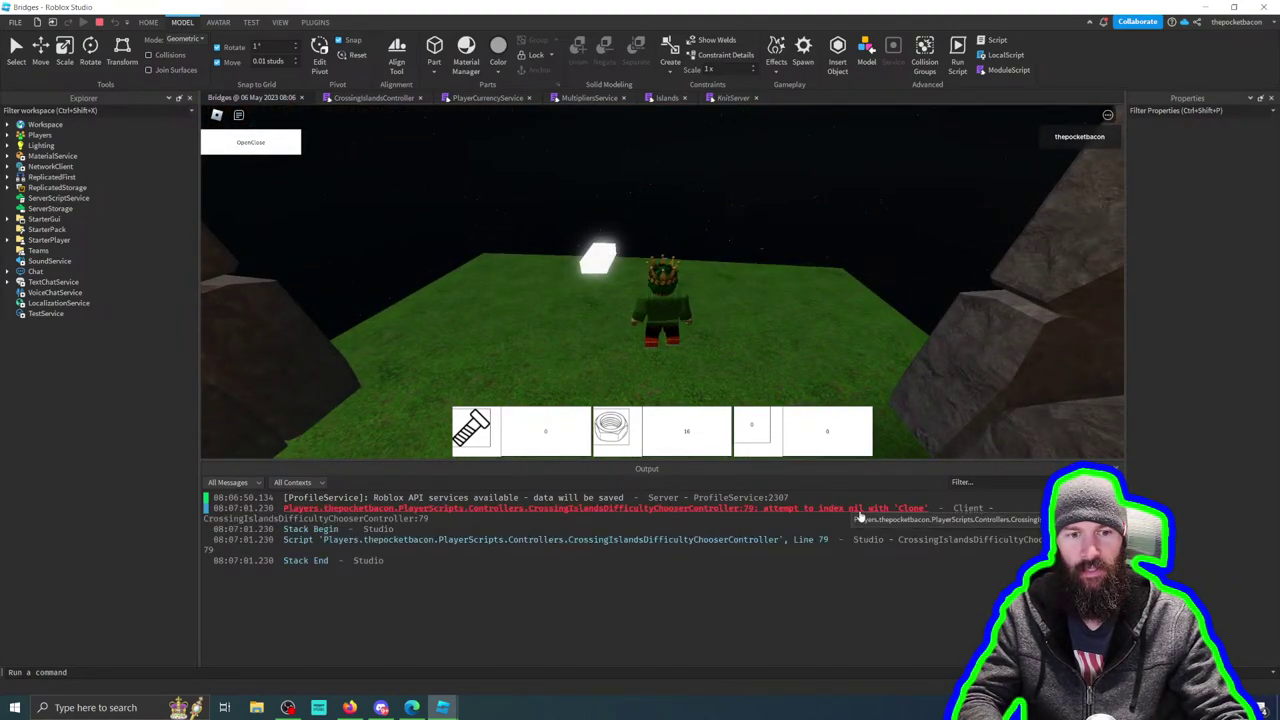
Step: Open the Clone error's line in CrossingIslandsDifficultyChooserController and compare its rewards lookups with Noob Island's rewards in Islands
left_click(797, 512)
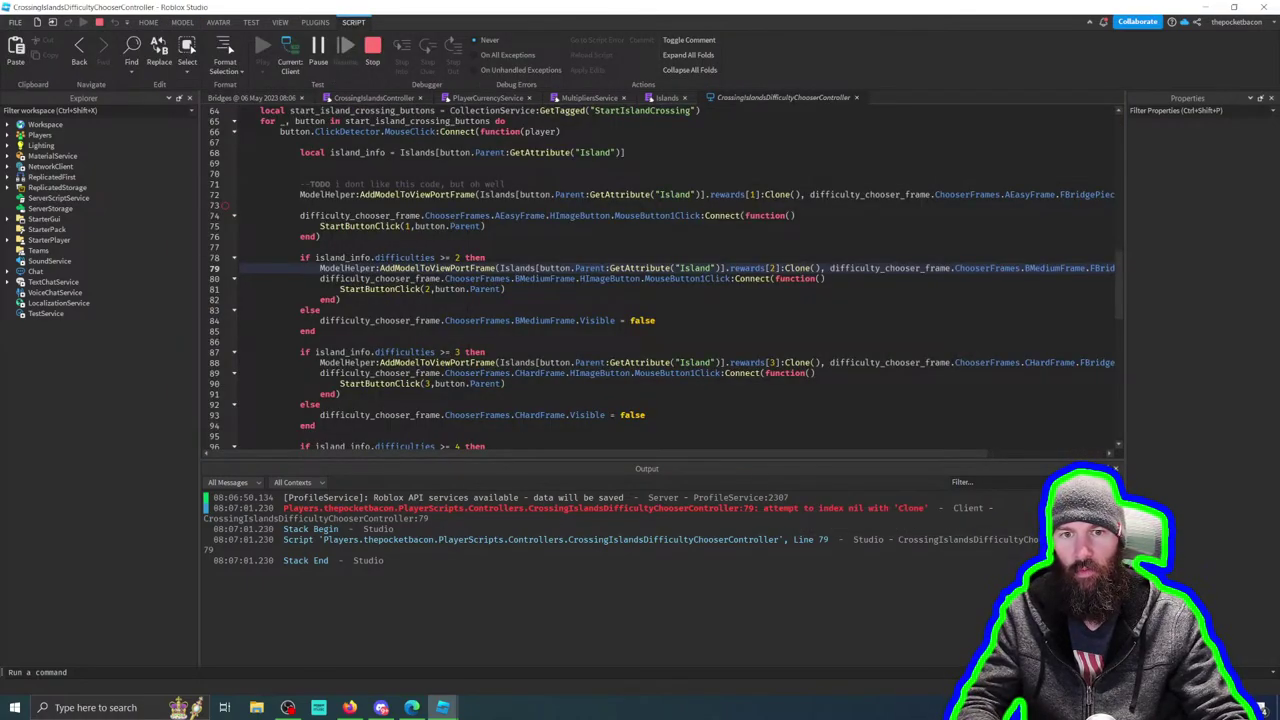
mouse_move(583, 456)
left_mouse_down()
mouse_move(790, 471)
mouse_move(603, 447)
left_mouse_up()
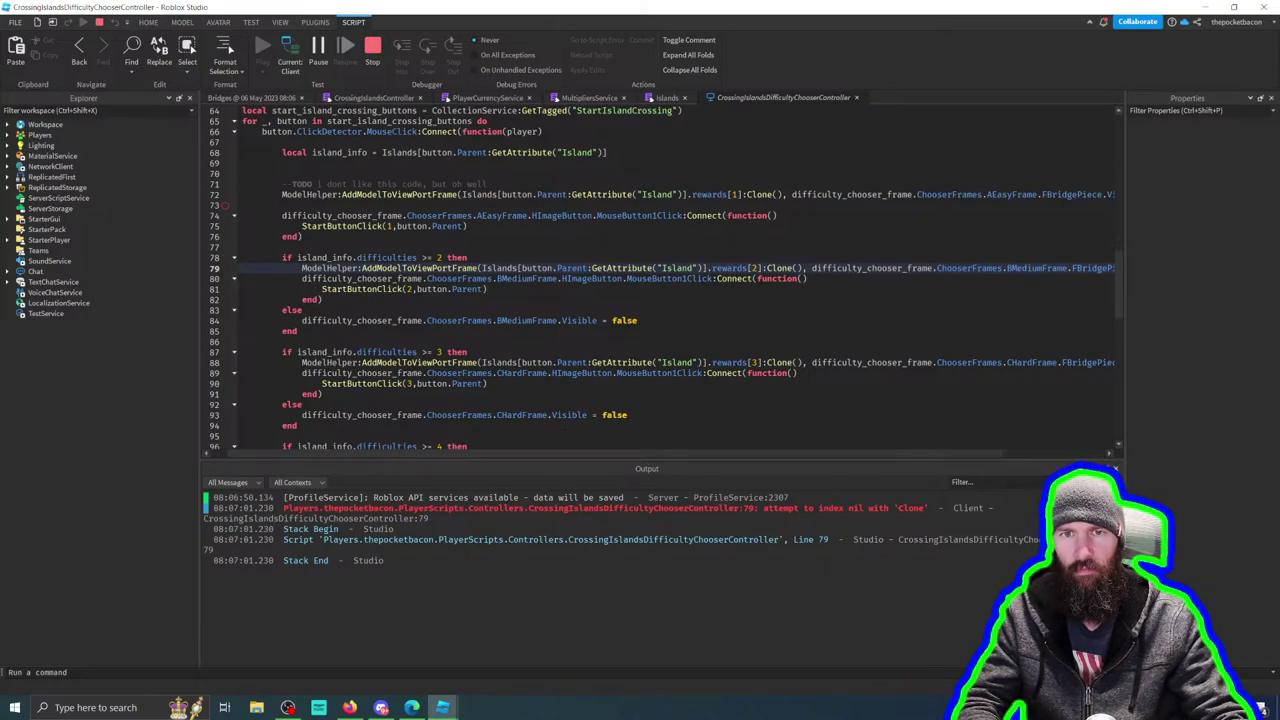
left_click(667, 97)
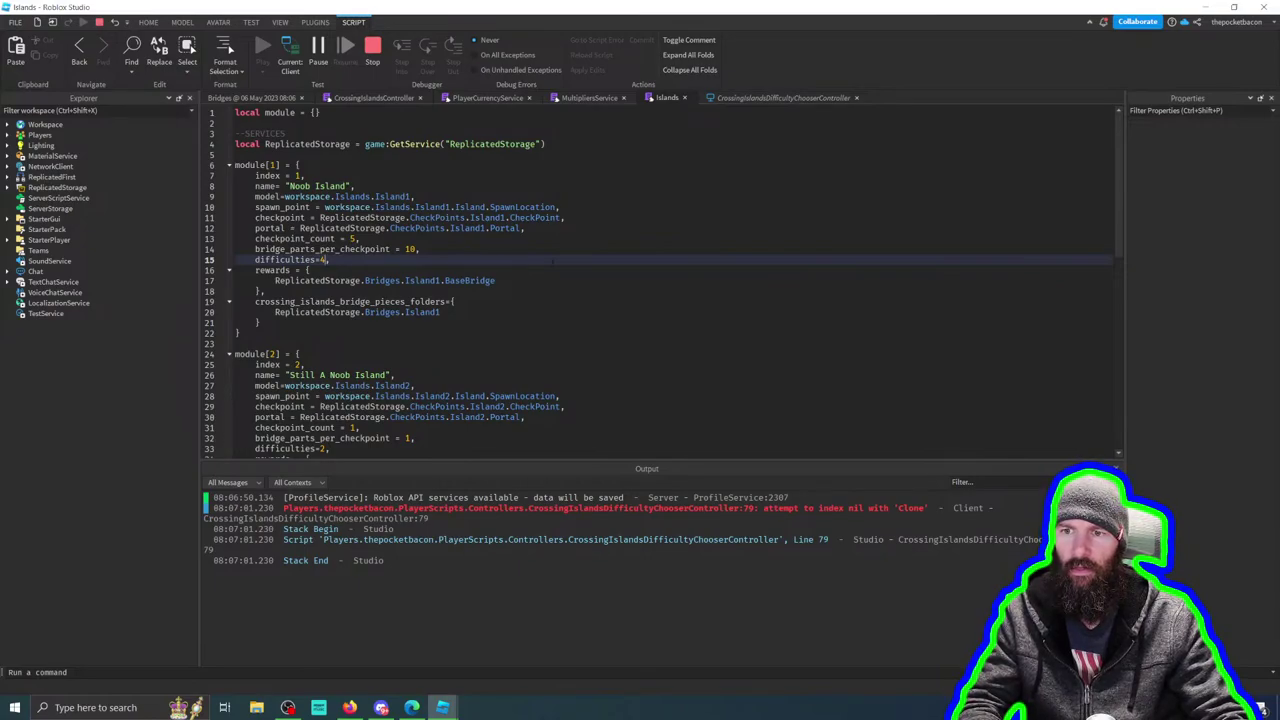
left_click(772, 98)
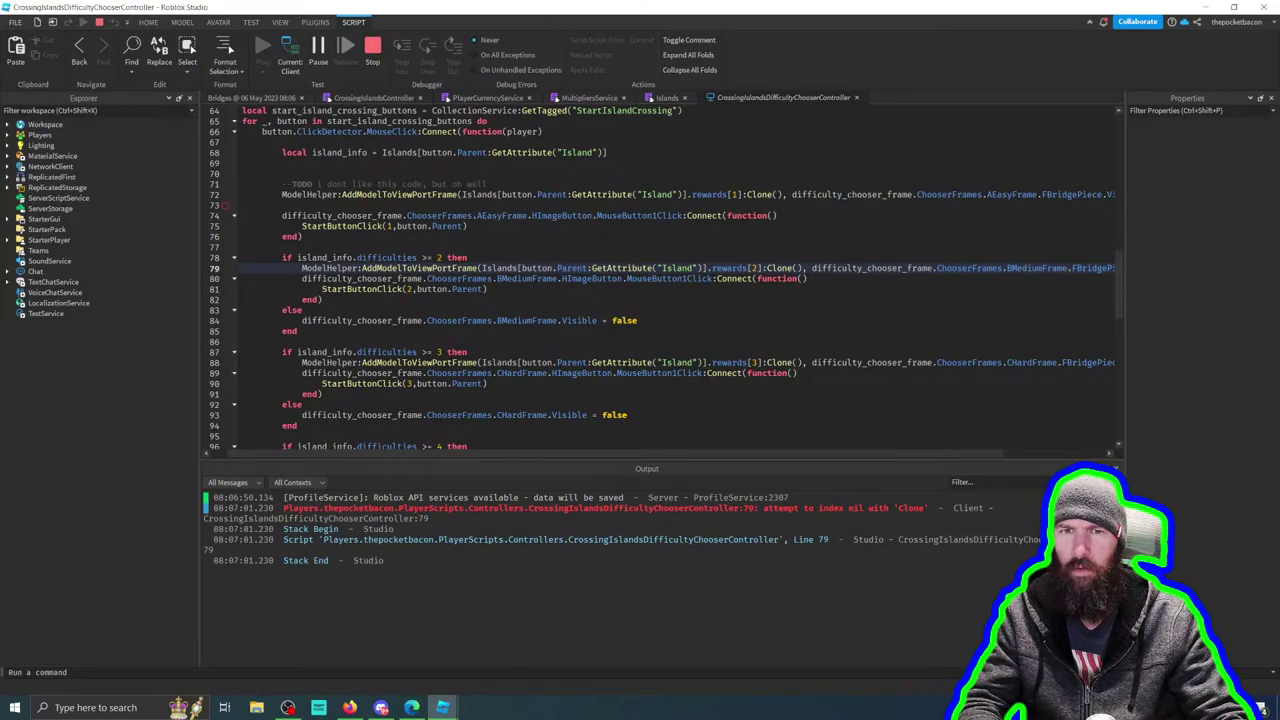
Step: Copy Noob Island's BaseBridge reward entry in the Islands module, end the playtest and add a comma after the entry
left_click(667, 98)
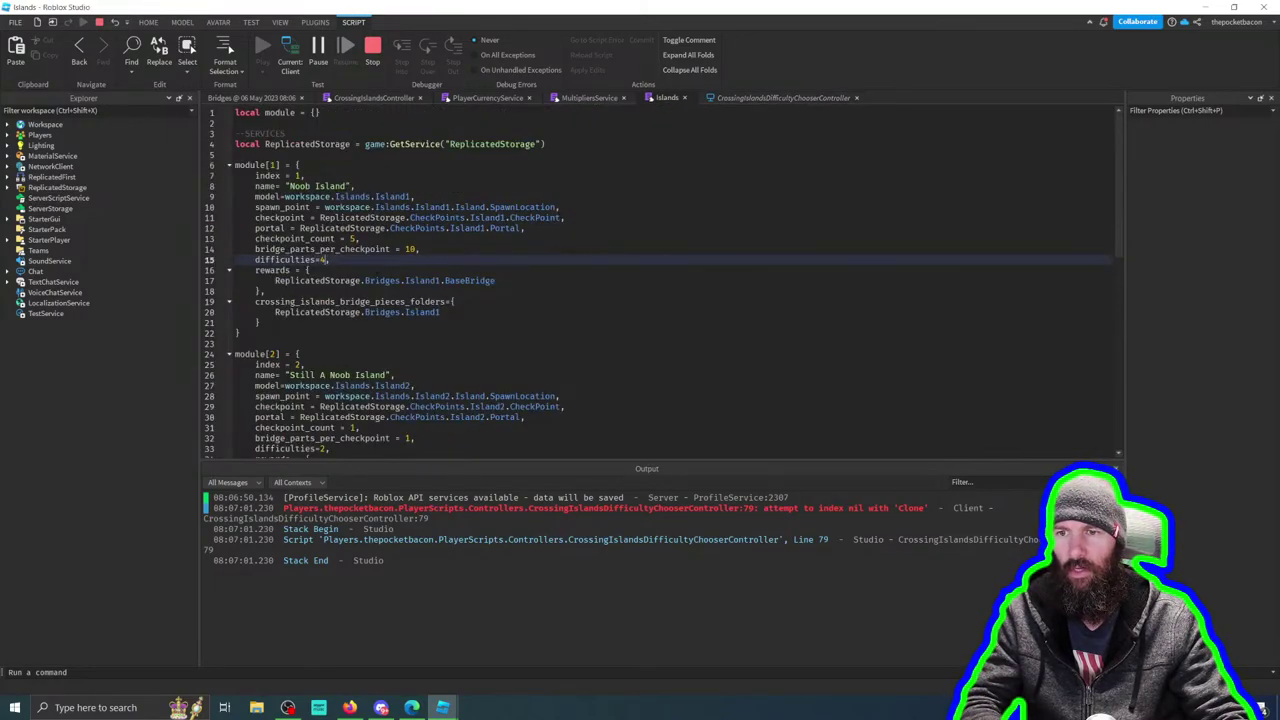
left_click_drag(495, 281, 276, 280)
key("ctrl+c")
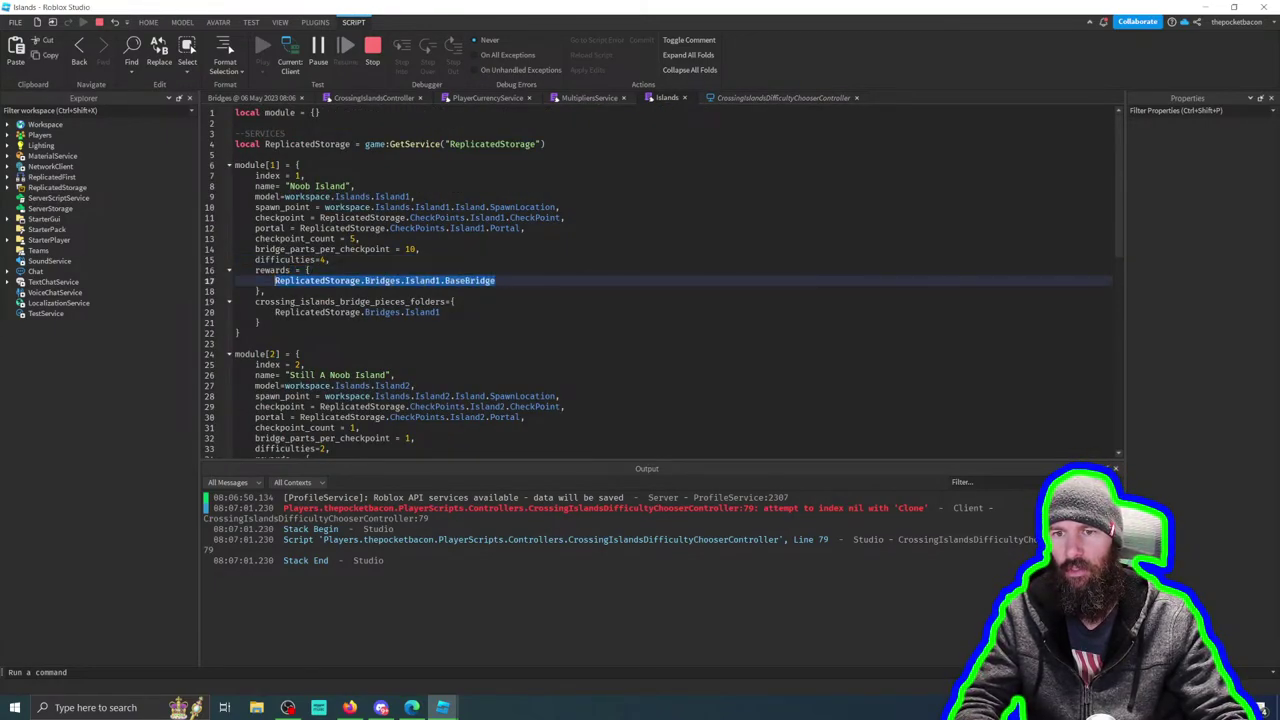
left_click(521, 281)
type(",")
key("Return")
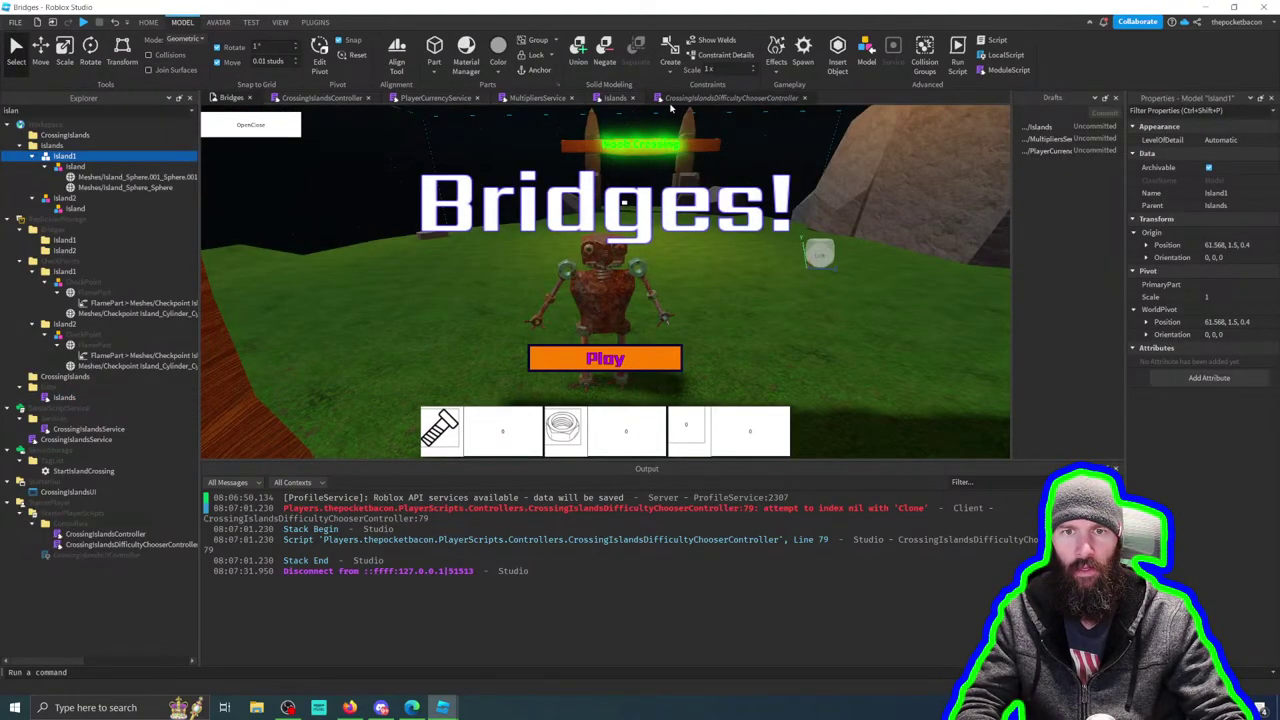
left_click(614, 98)
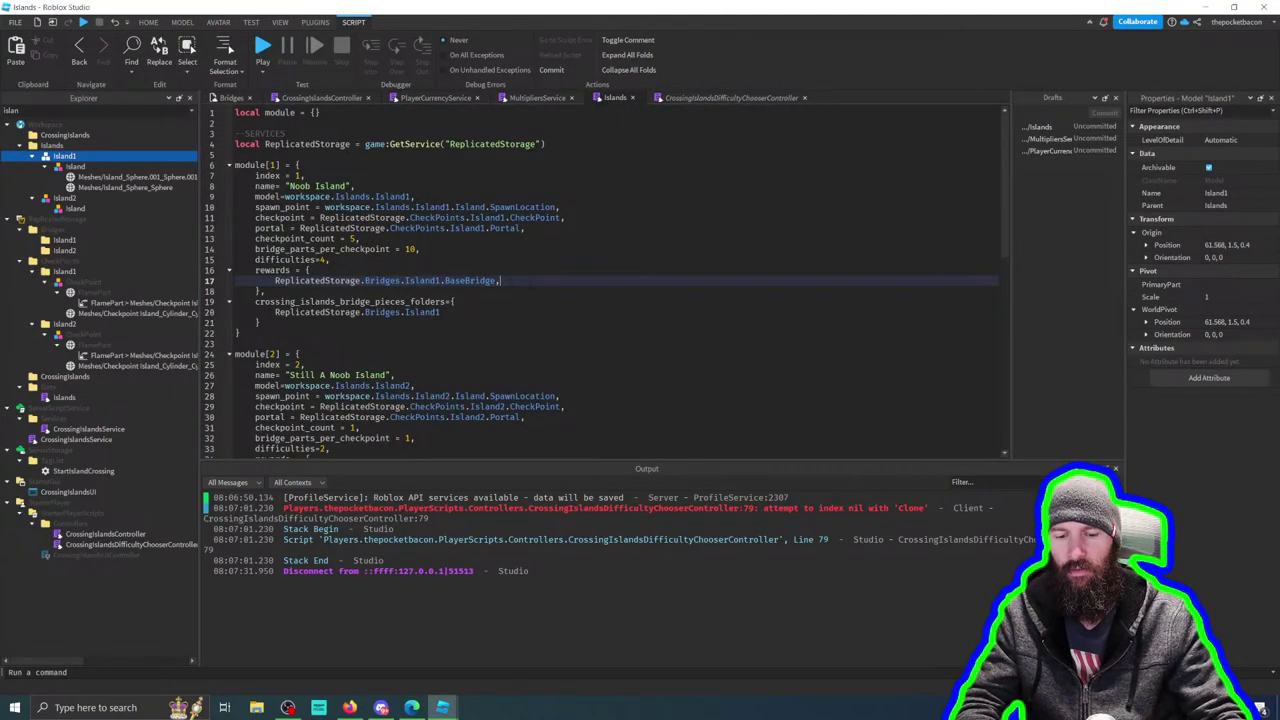
Step: Add three more ReplicatedStorage.Bridges.Island1.BaseBridge entries to Noob Island's rewards, each ending with a comma
key("Return")
key("ctrl+v")
key("Return")
key("ctrl+v")
key("Return")
key("ctrl+v")
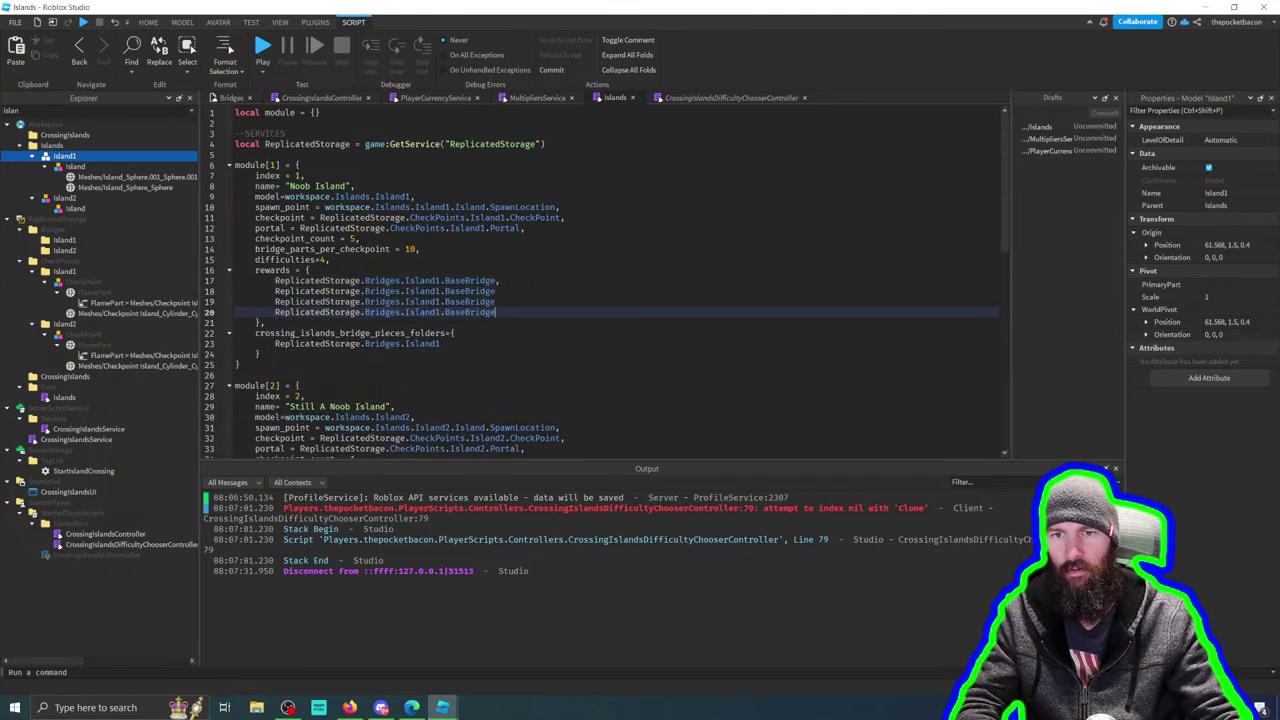
left_click(508, 301)
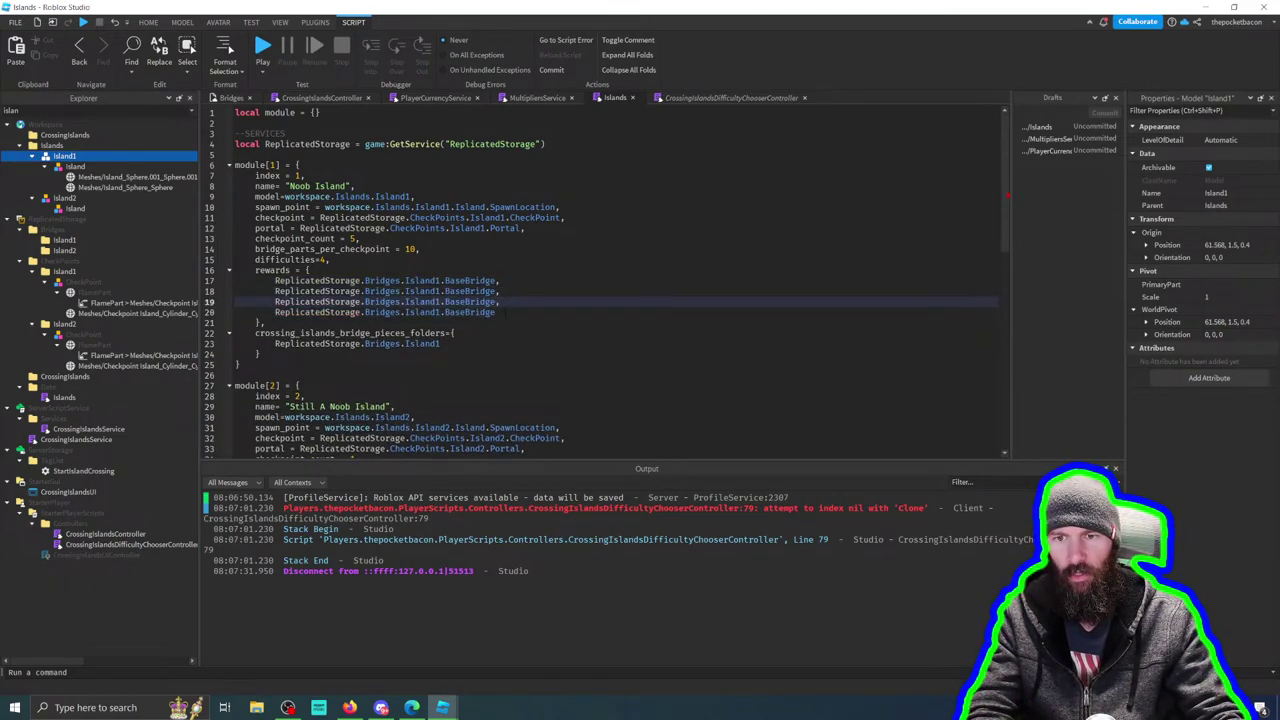
left_click(503, 312)
type(",")
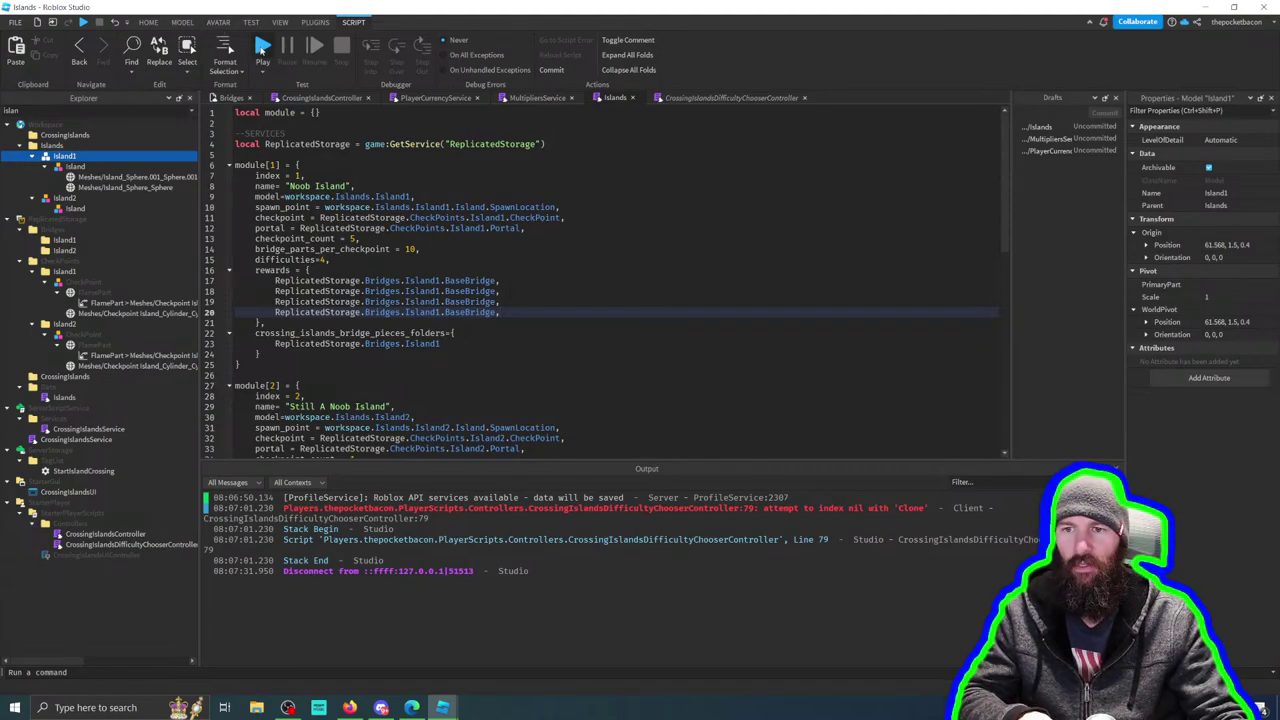
Step: Start a new playtest, run through the Noob Crossing gate and open the difficulty chooser at the glowing block
left_click(262, 46)
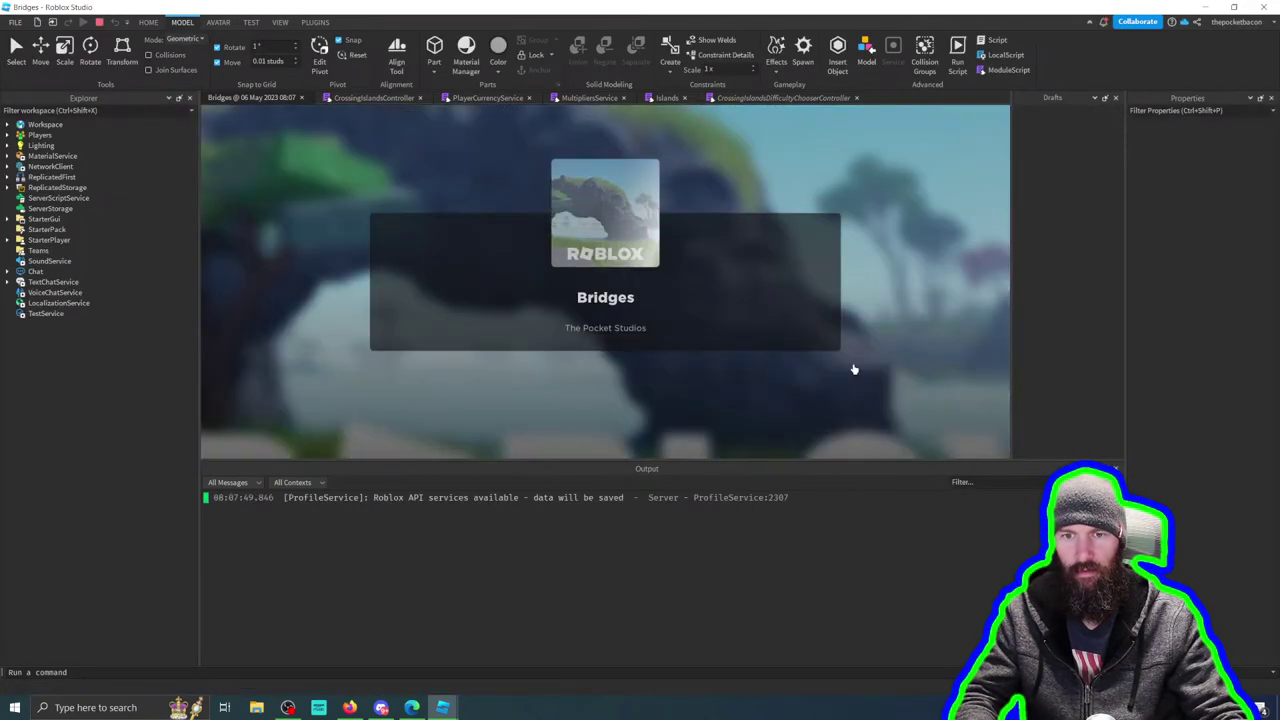
left_click(686, 356)
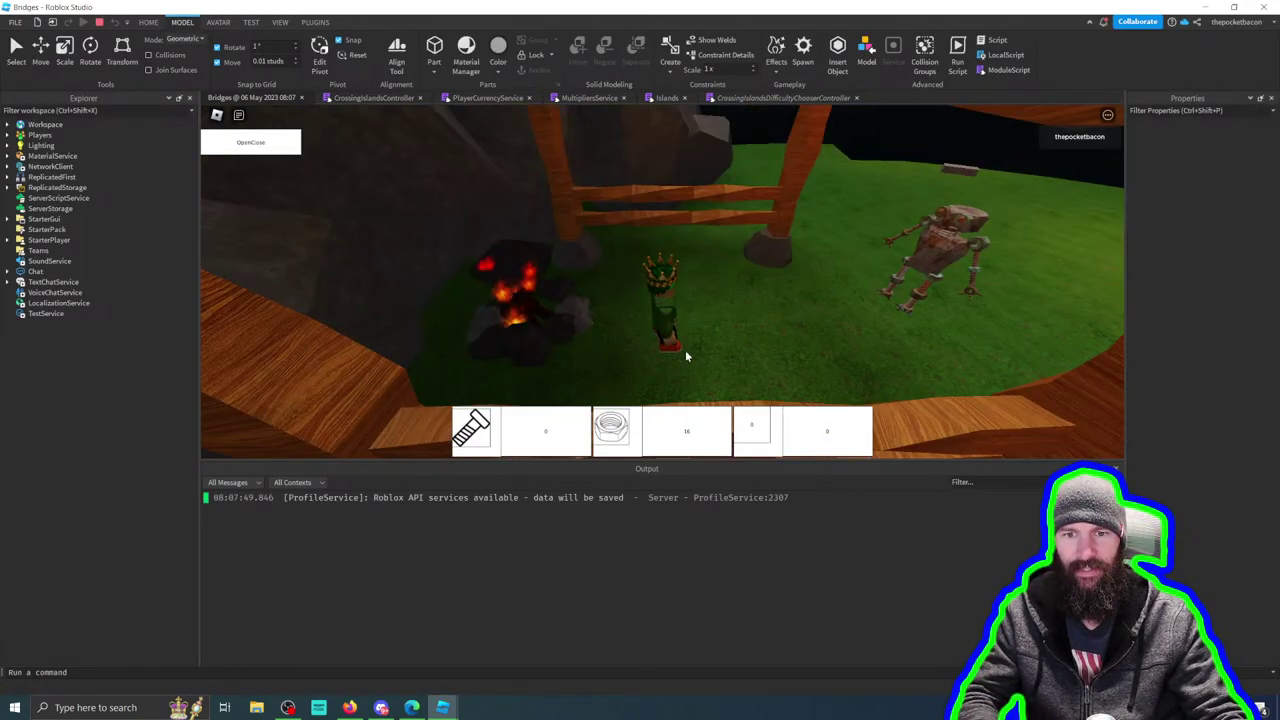
right_click_drag(738, 302, 738, 302)
key("w")
key("space")
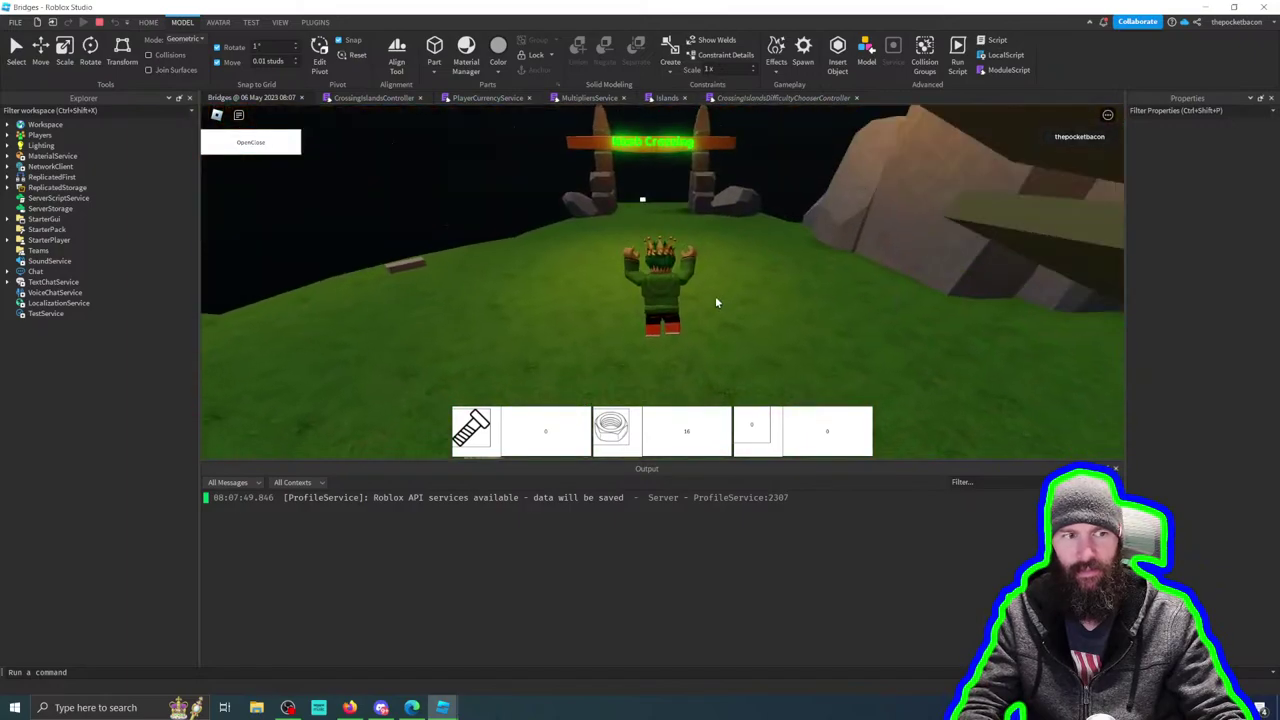
key("w")
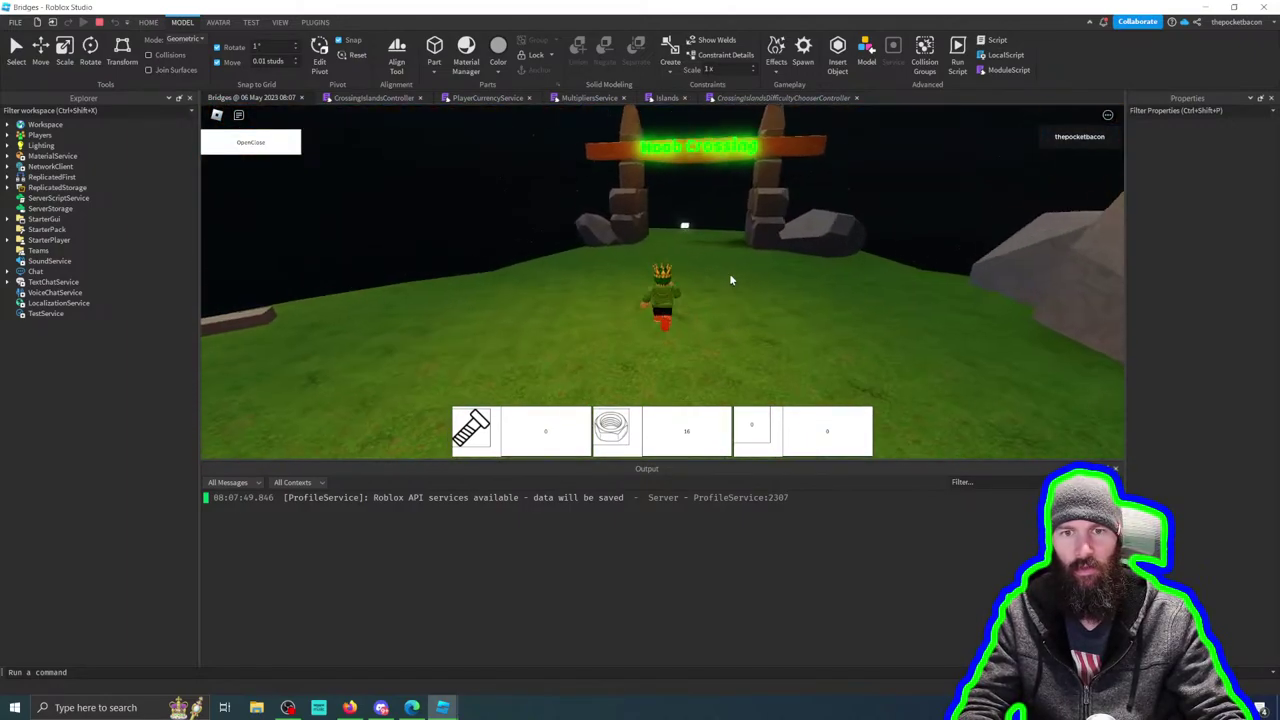
key("w")
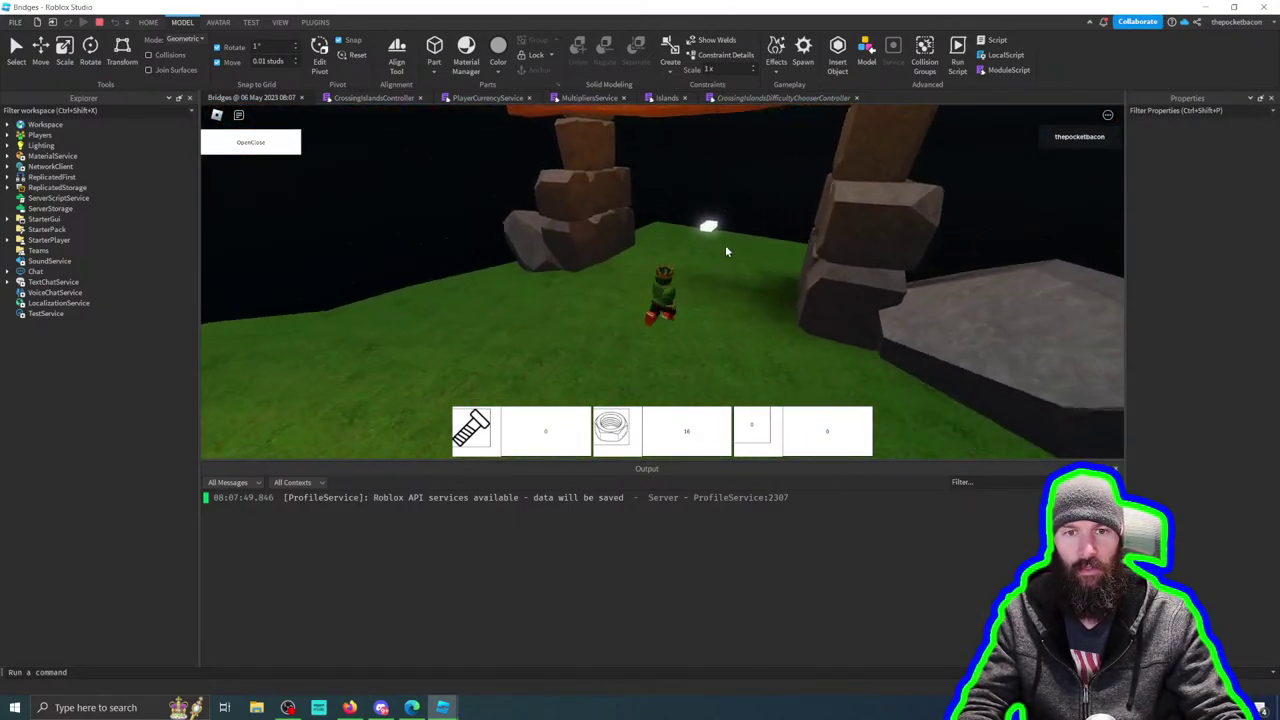
key("w")
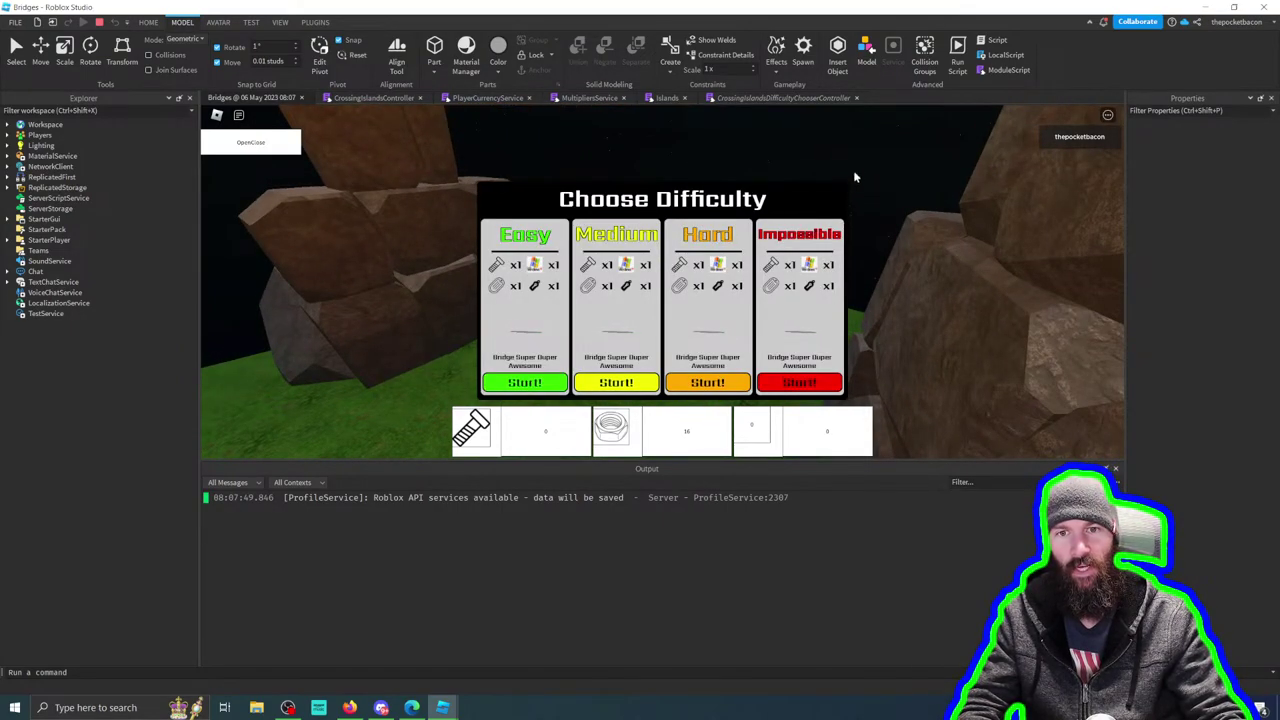
right_click_drag(623, 149, 623, 149)
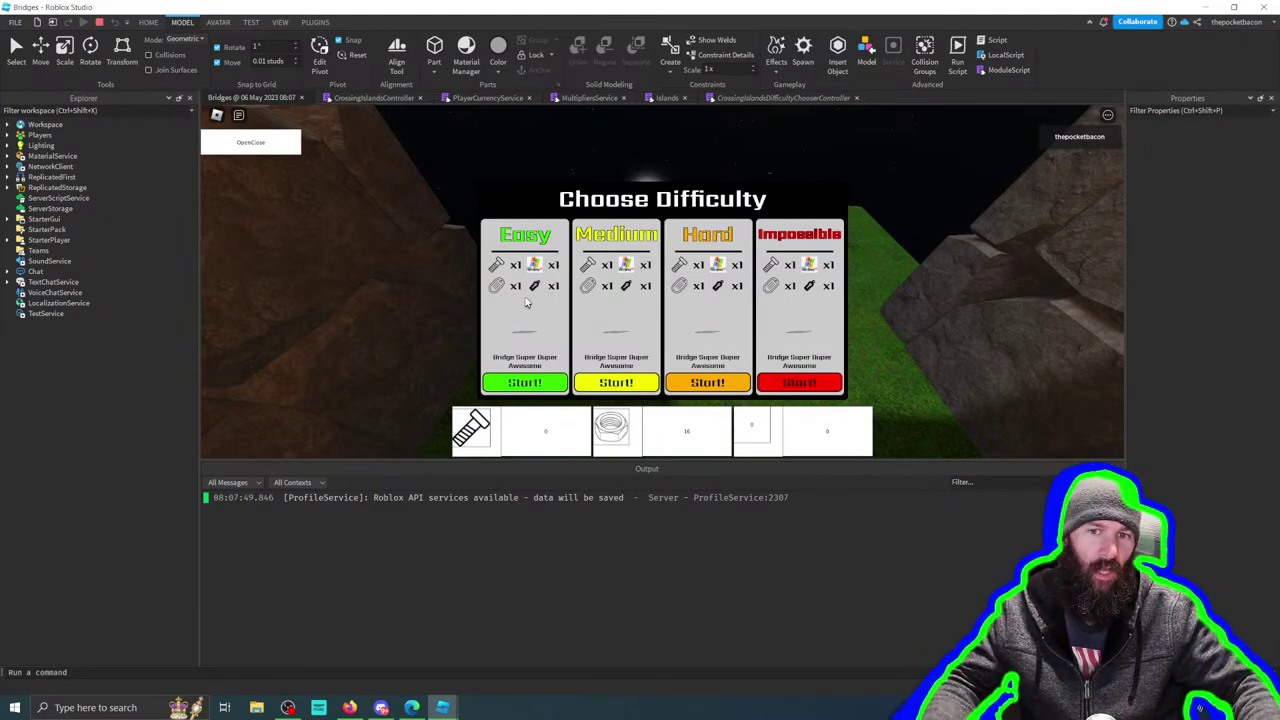
Step: Start the Easy crossing and walk to the island's edge to view the numbered checkpoints
left_click(516, 385)
right_click_drag(757, 248, 757, 246)
key("w")
key("w")
scroll(757, 246, "down", 3)
key("w")
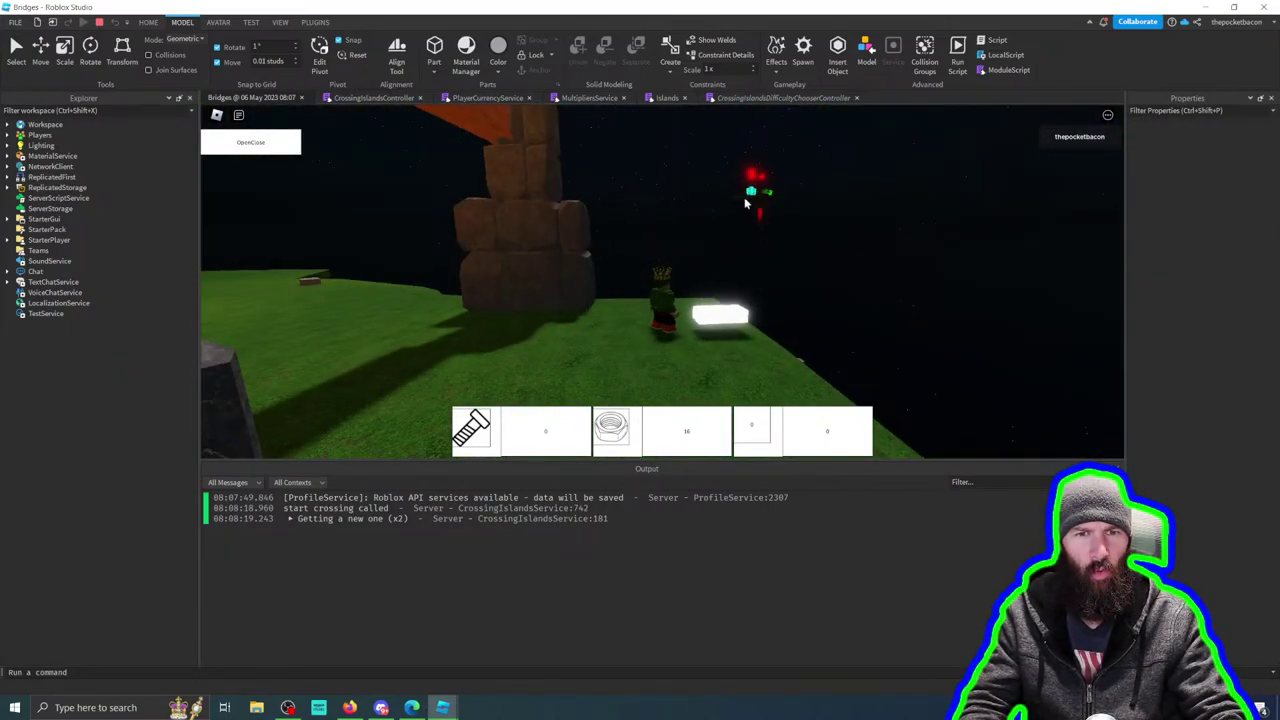
right_click_drag(771, 274, 771, 274)
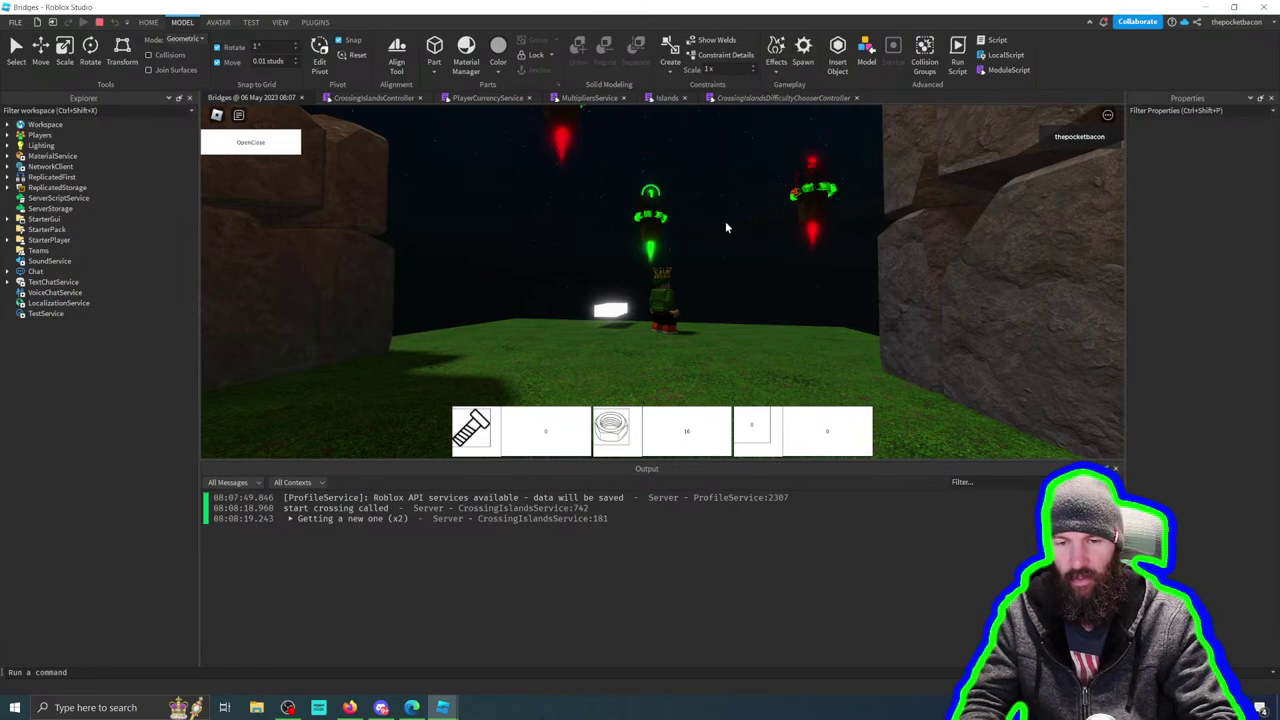
Step: Enlarge the game view, inspect the locked checkpoint area with the free camera and return to the character
left_click_drag(714, 460, 714, 604)
key("ctrl+p")
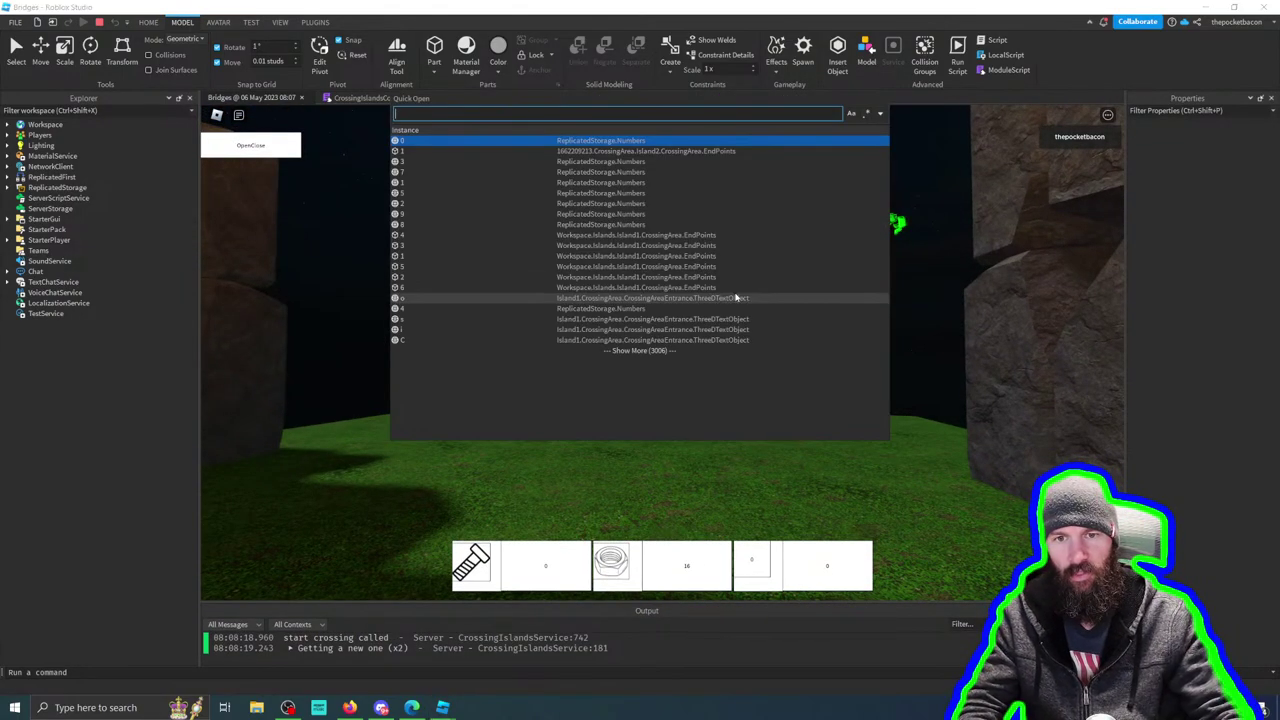
key("shift+p")
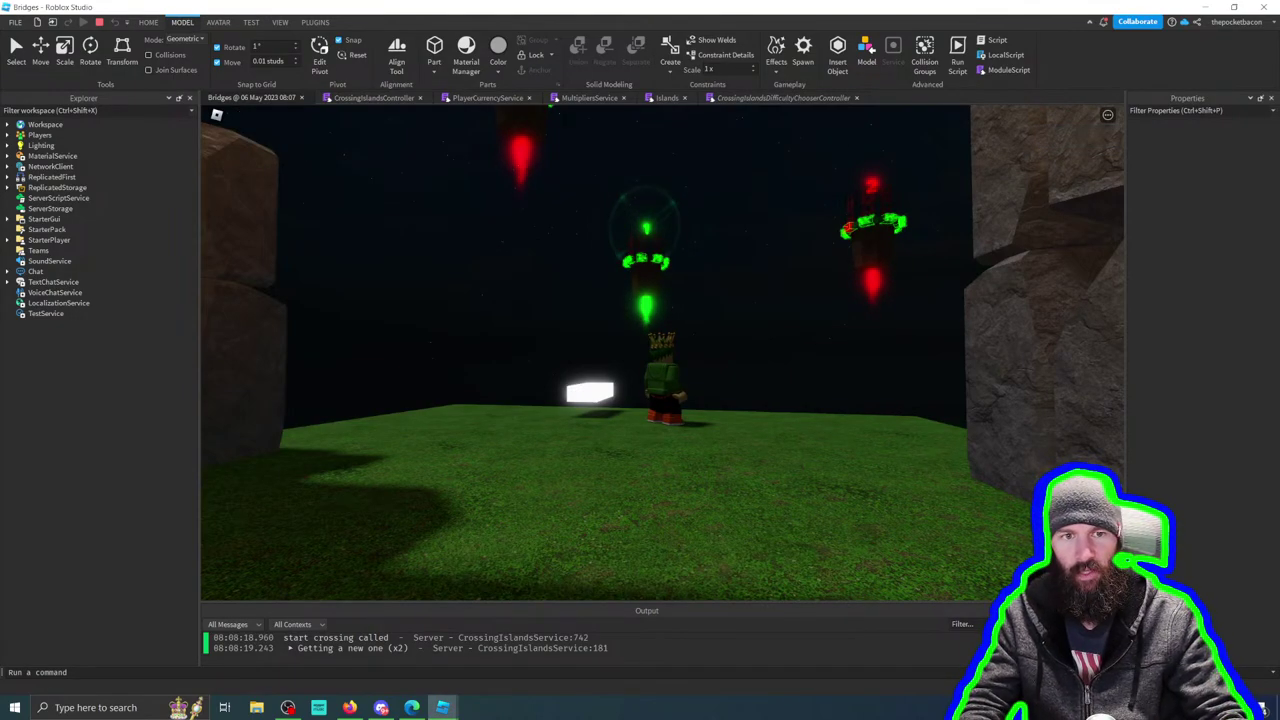
right_click_drag(662, 352, 692, 282)
key("w")
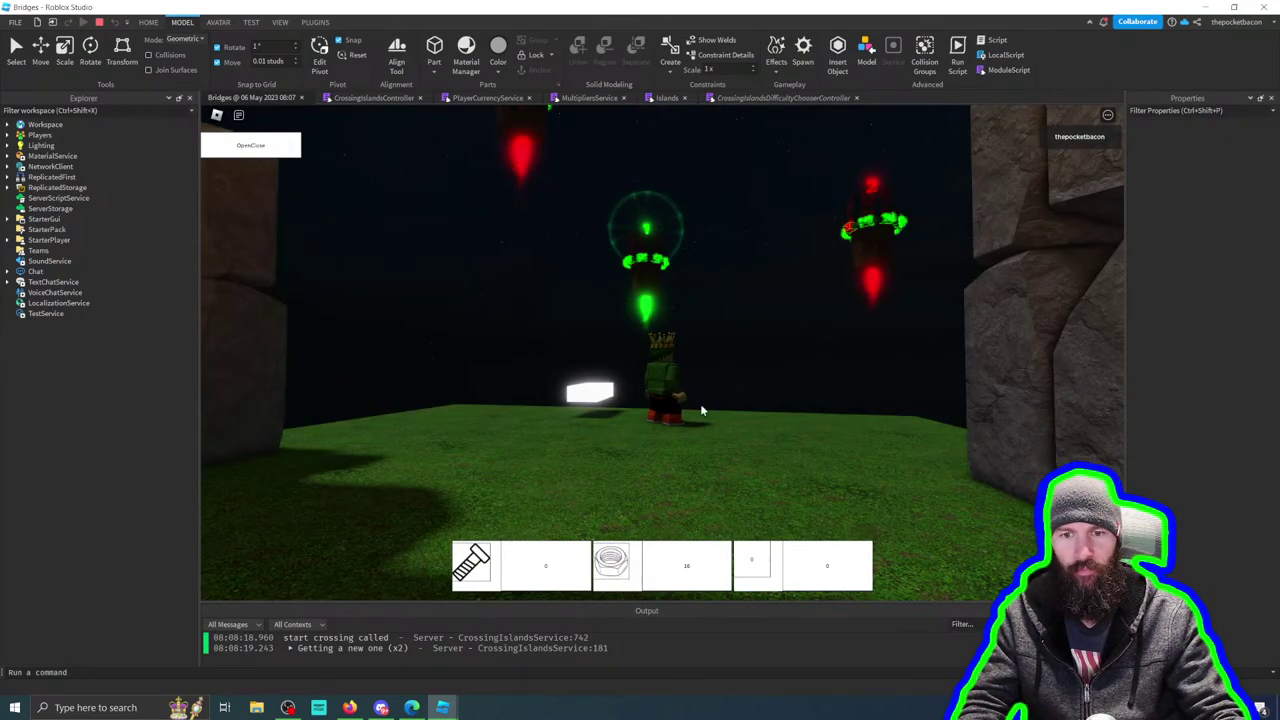
right_click_drag(703, 399, 703, 399)
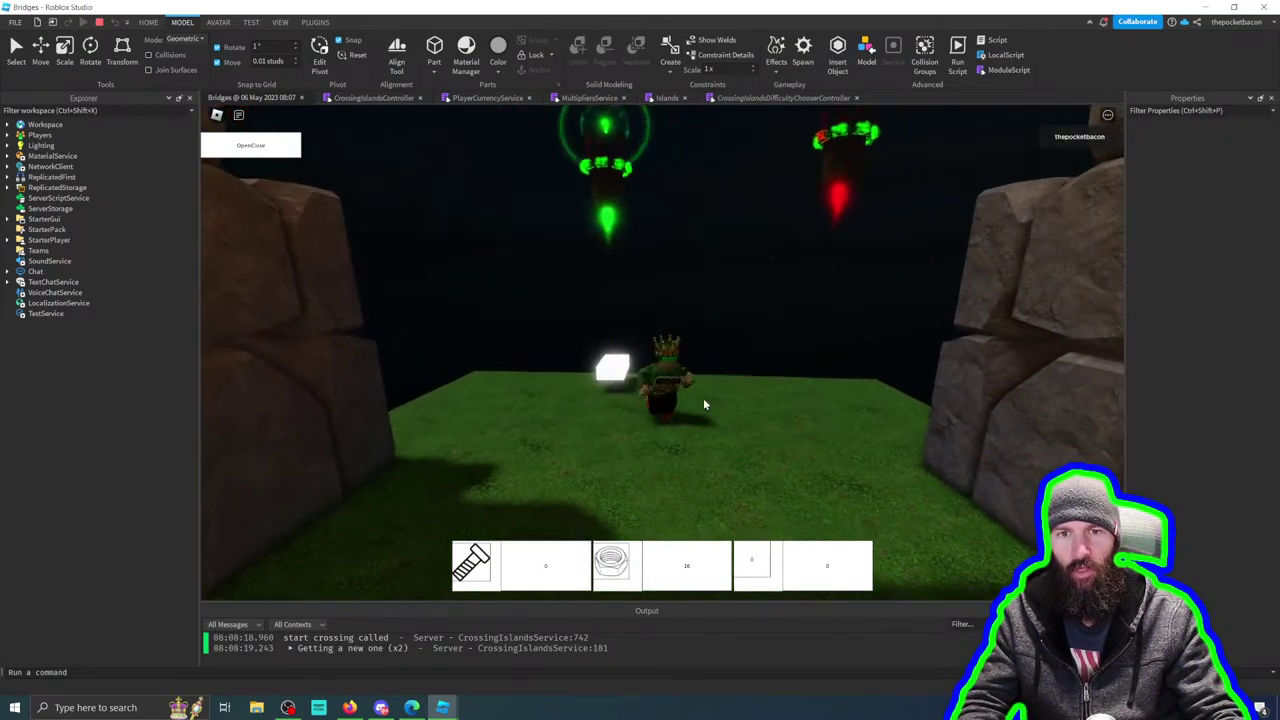
key("w")
right_click_drag(698, 333, 698, 332)
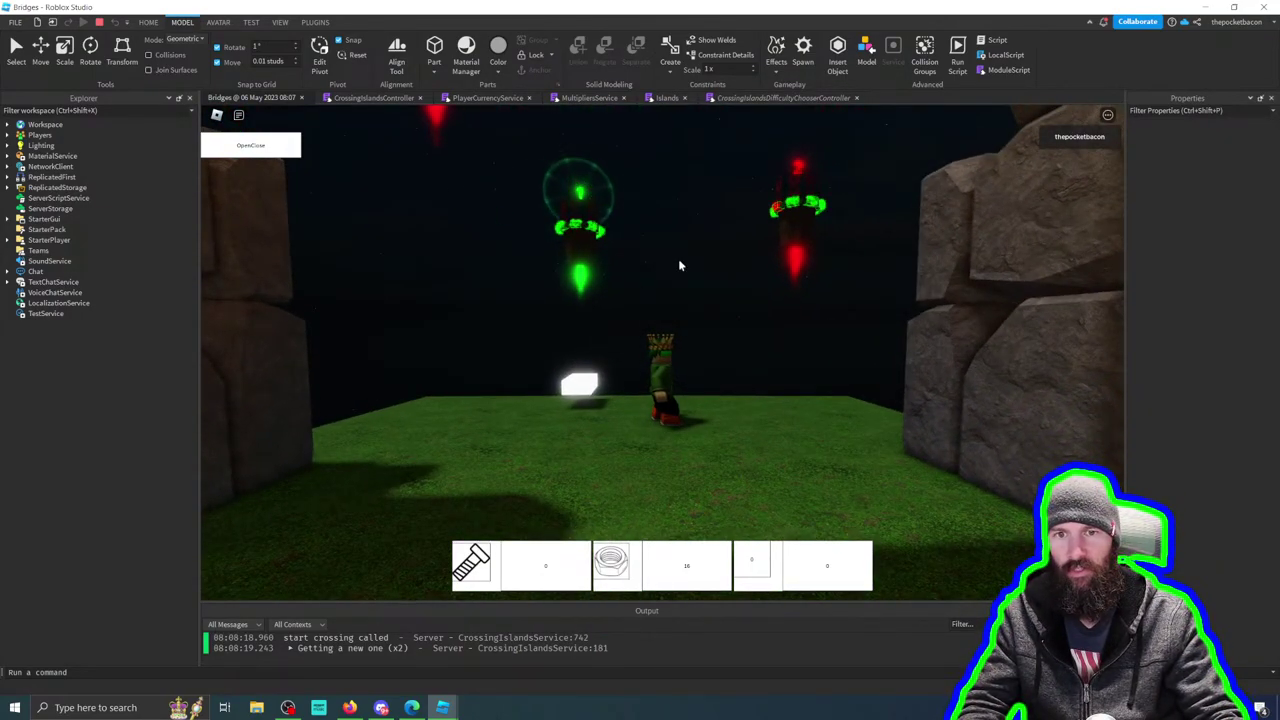
right_click_drag(688, 277, 688, 277)
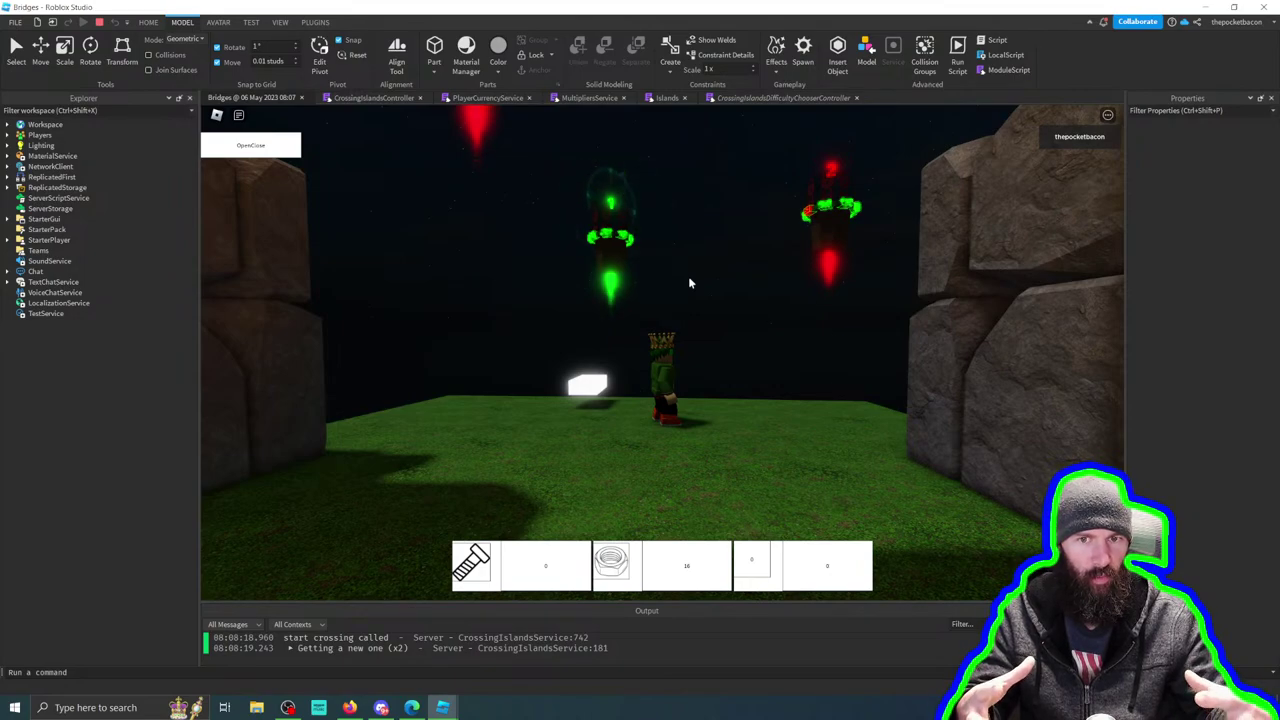
Step: Browse the numbered bridge pieces in the game's inventory and check Noob Island's bridge_parts_per_checkpoint value in the Islands module
left_click(247, 145)
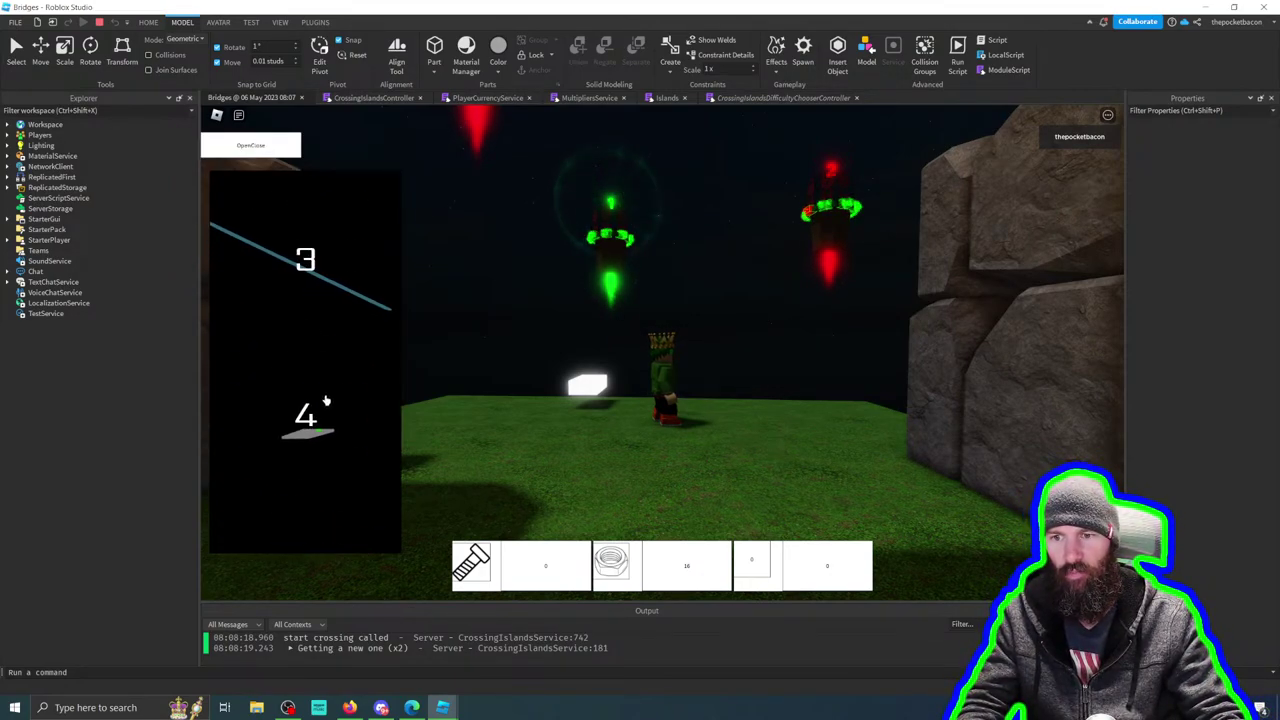
scroll(308, 400, "up", 10)
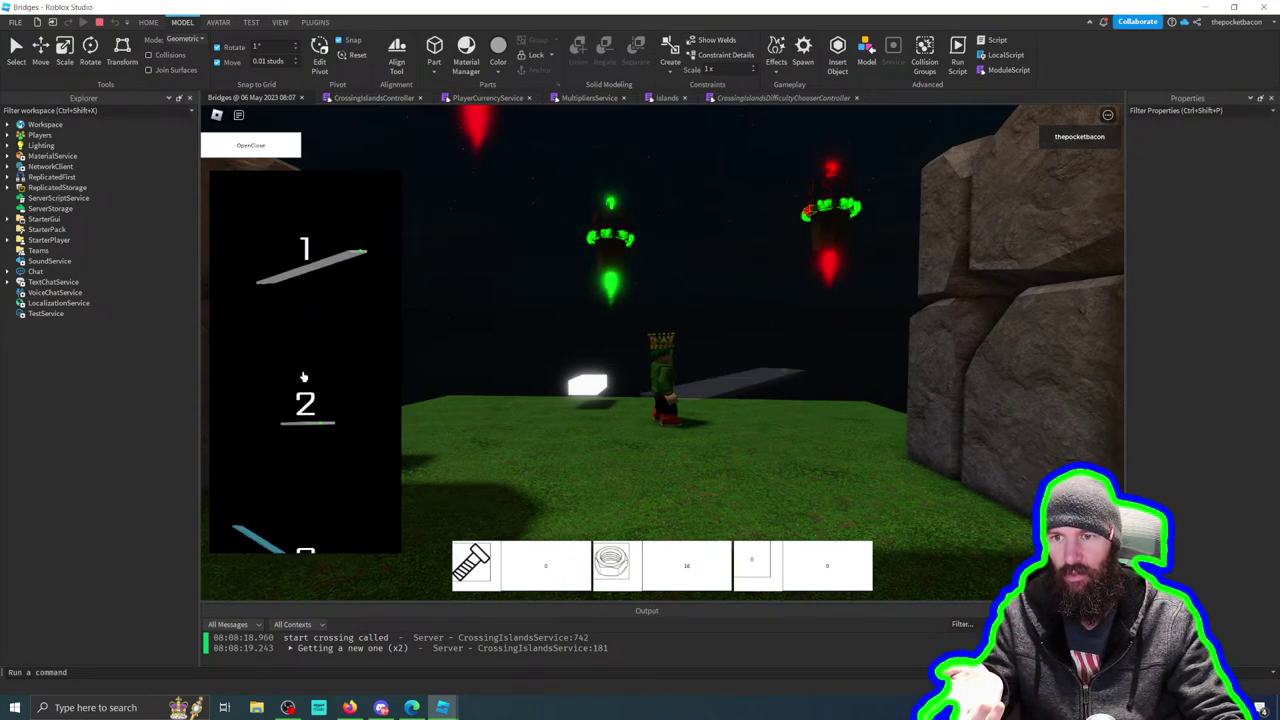
scroll(298, 412, "down", 11)
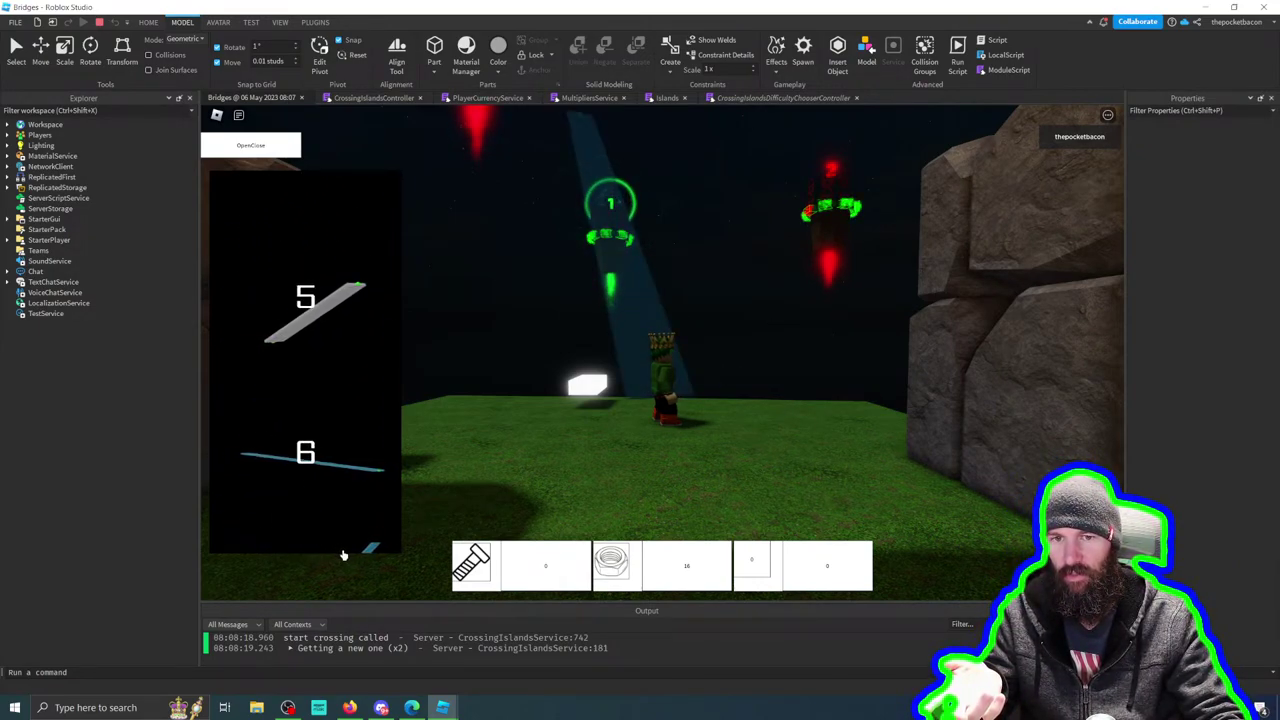
scroll(336, 500, "up", 5)
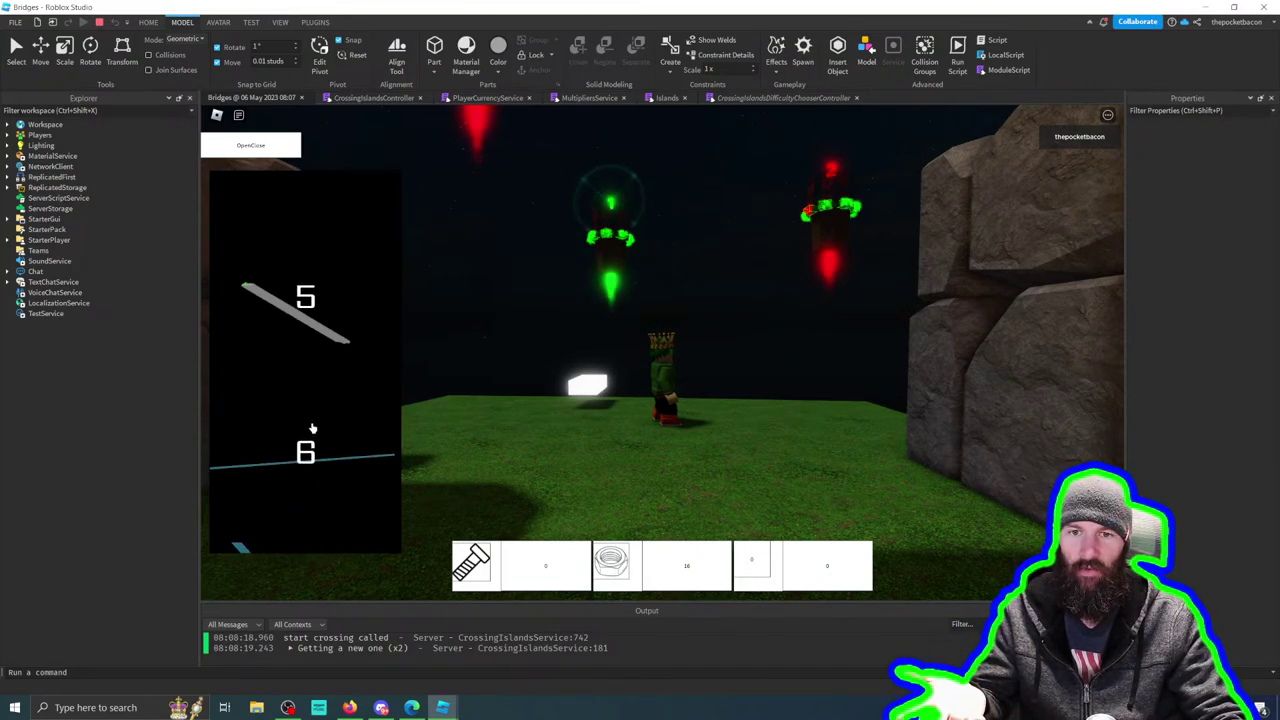
left_click(651, 97)
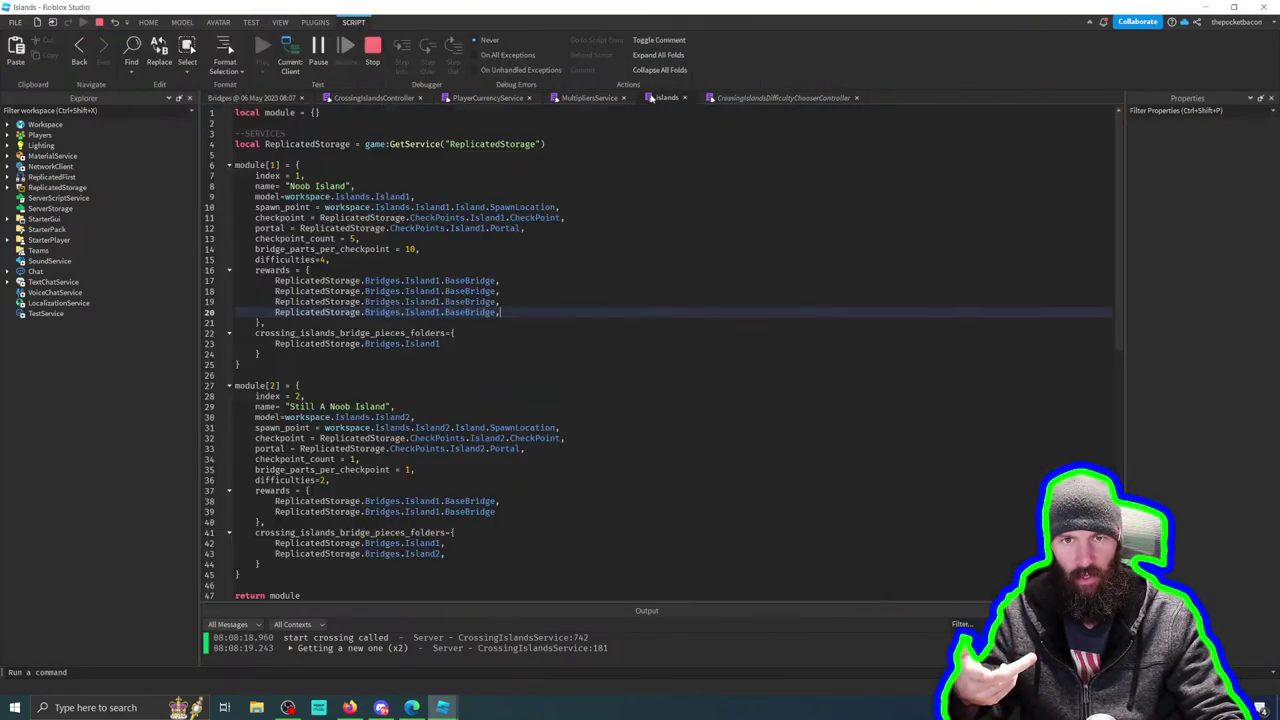
left_click_drag(415, 249, 405, 249)
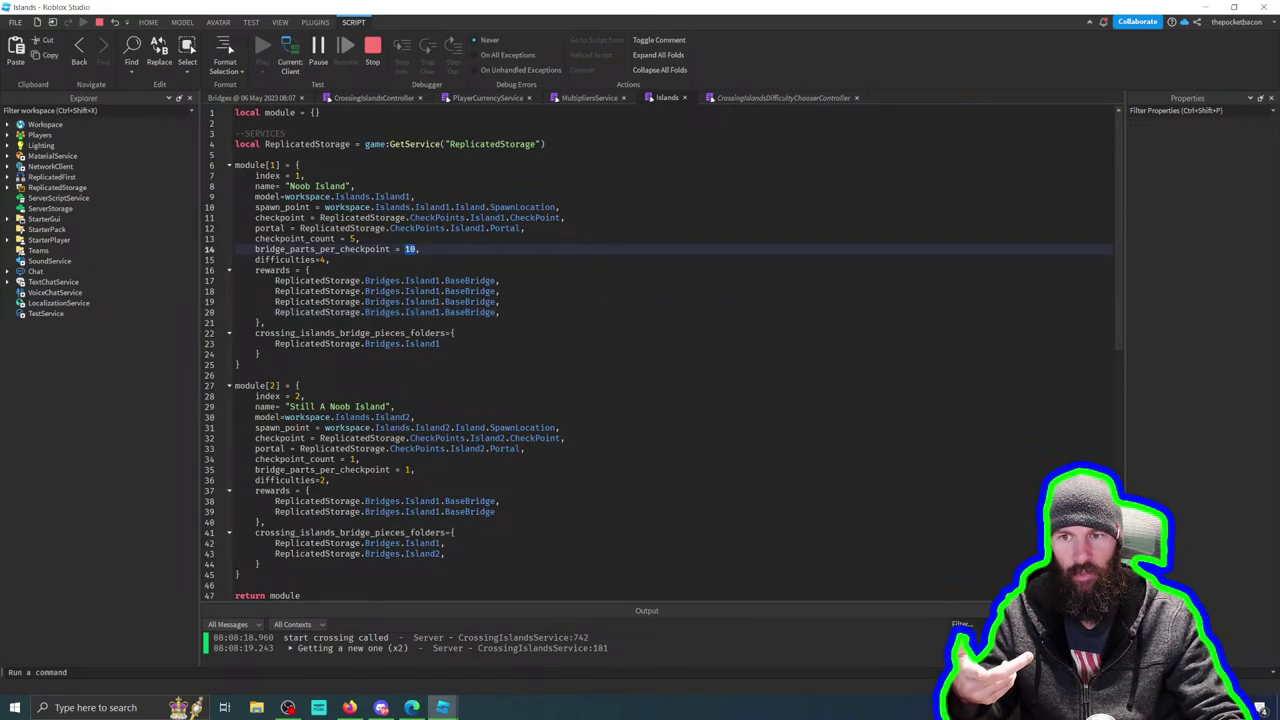
left_click(257, 100)
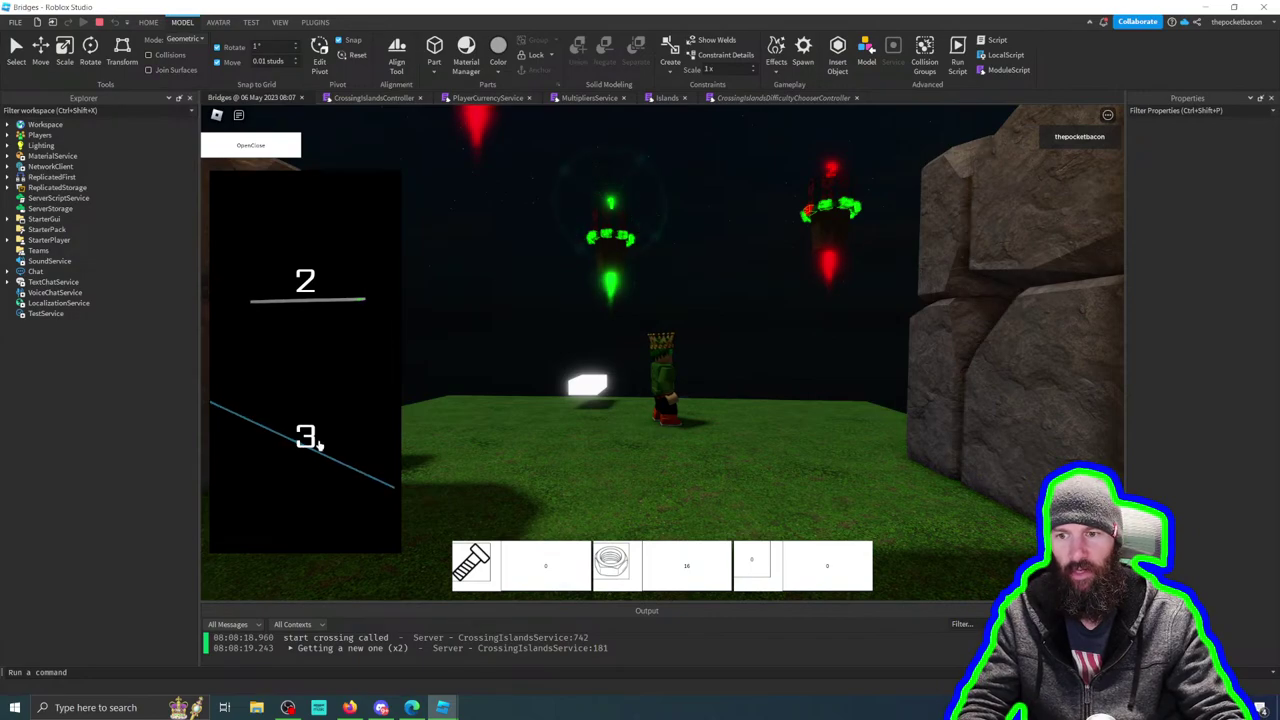
Step: Test building a bridge of several pieces off the island's edge, then walk up to it and remove it
right_click_drag(818, 318, 382, 268)
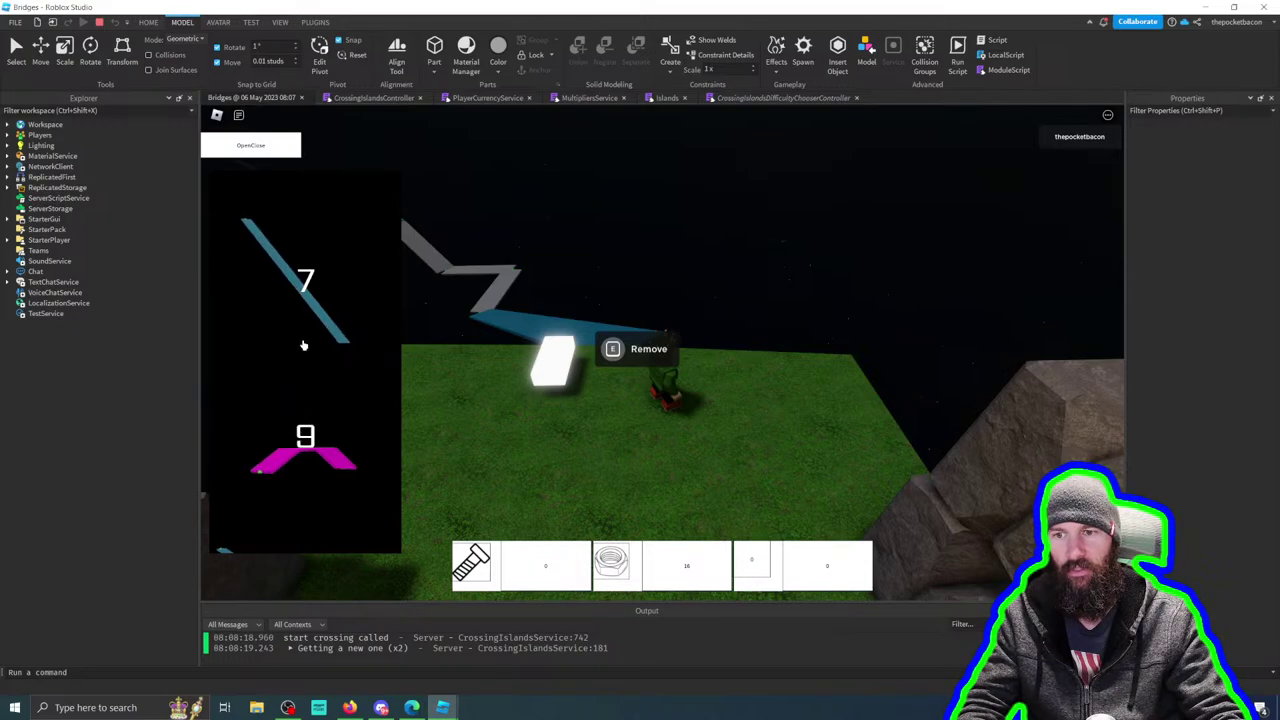
scroll(312, 337, "down", 3)
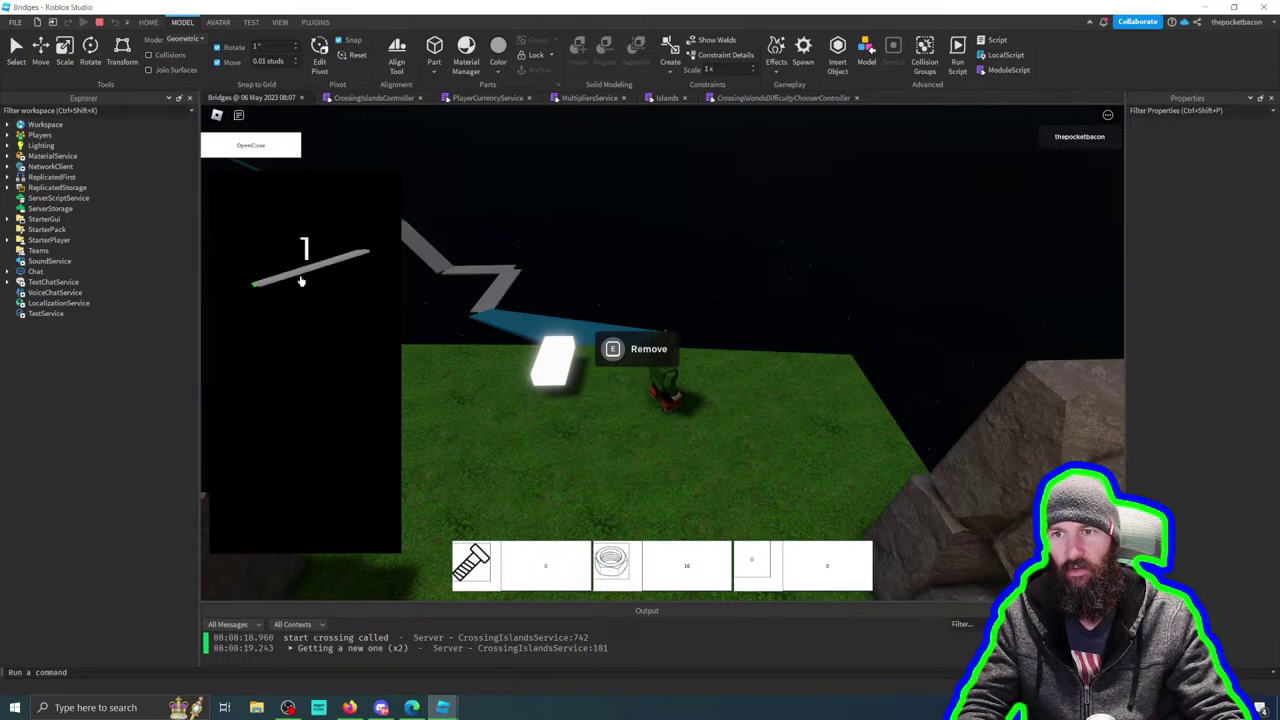
mouse_move(741, 325)
right_mouse_down()
mouse_move(743, 302)
mouse_move(755, 325)
right_mouse_up()
key("w")
key("w")
key("w")
key("w")
key("e")
right_click_drag(669, 321, 669, 321)
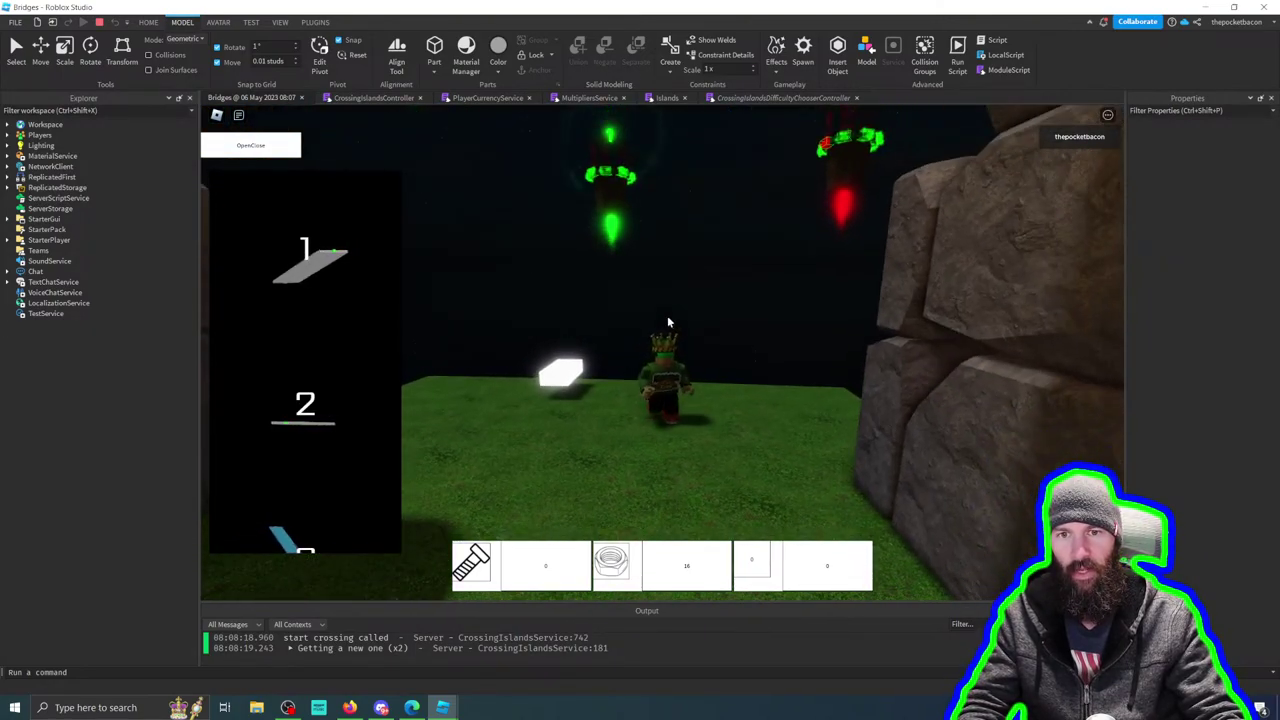
Step: Rebuild the bridge with pieces 1 to 5, walk out to the blue piece 3 and remove it
left_click(310, 268)
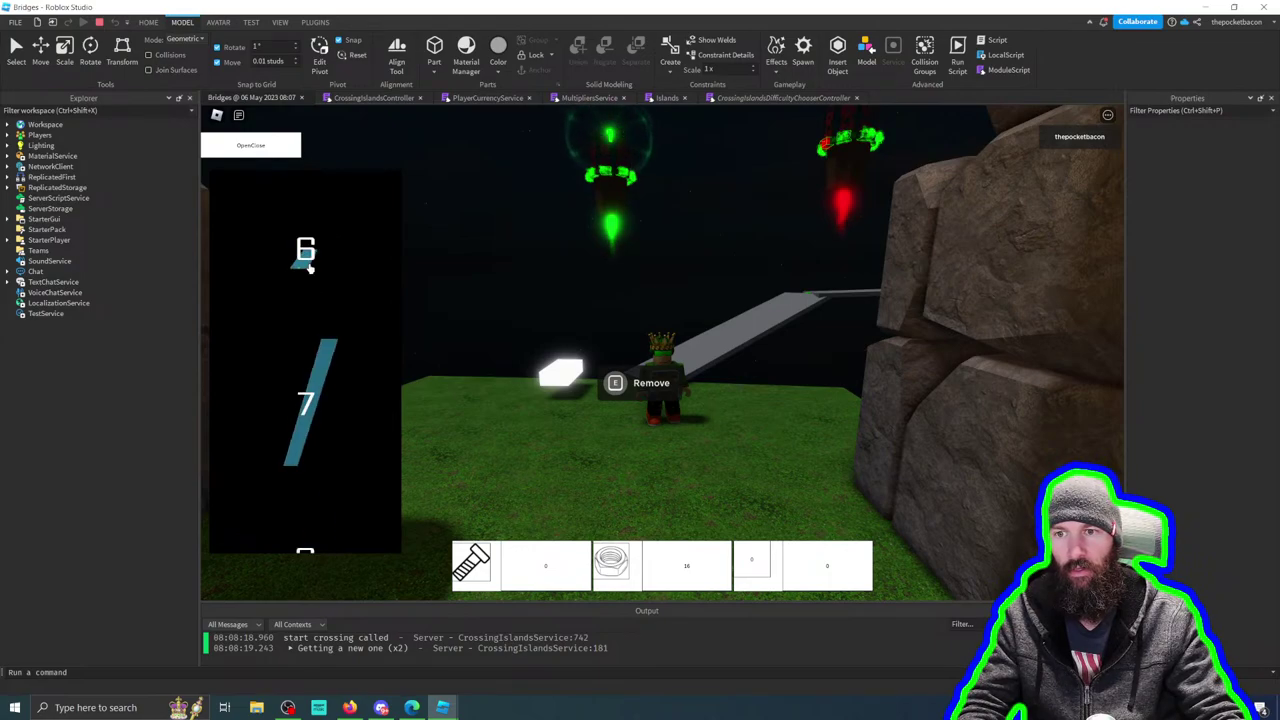
key("w")
right_click_drag(740, 341, 743, 345)
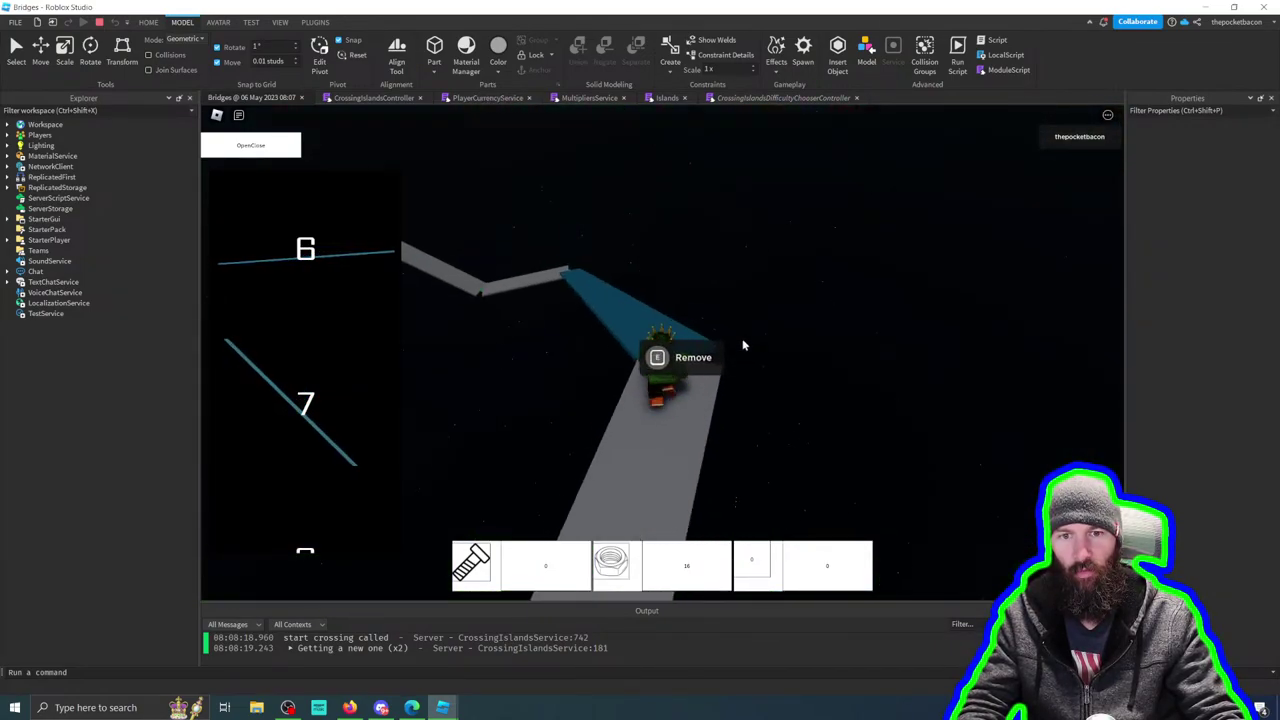
key("e")
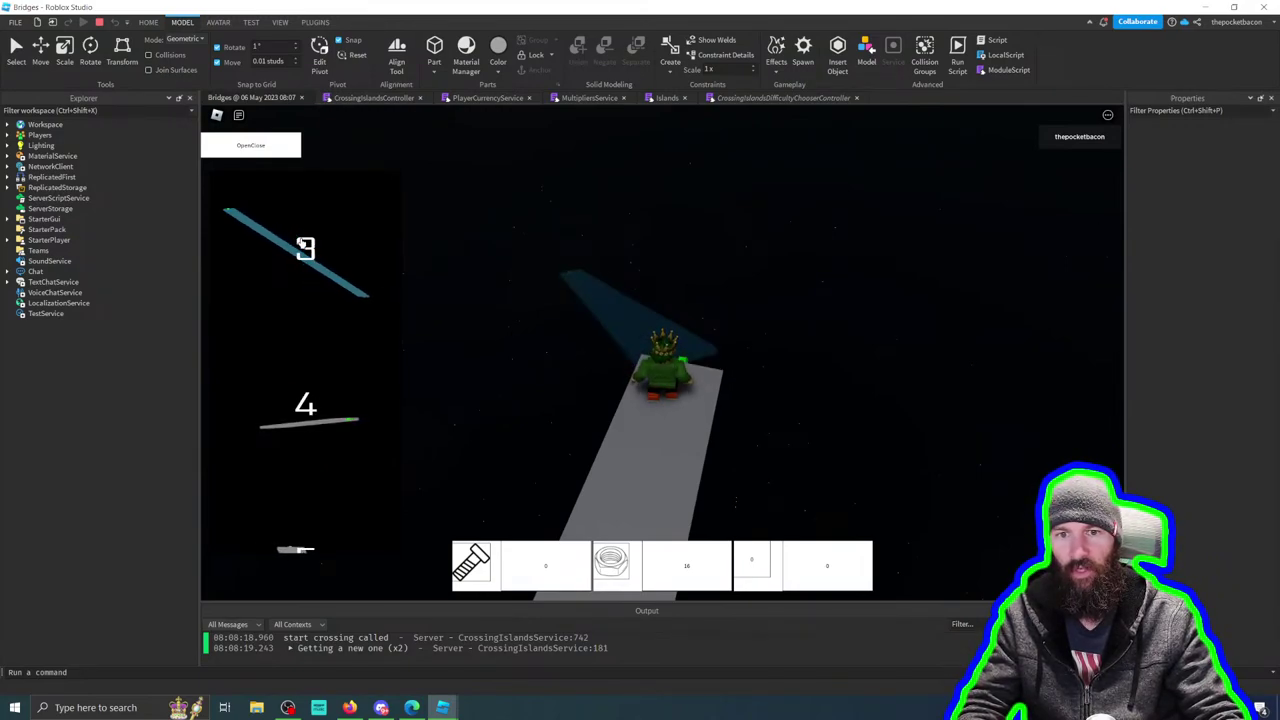
Step: Place bridge pieces 3, 4 and 5 again and walk the character out along them
left_click(306, 250)
key("w")
right_click_drag(713, 306, 713, 306)
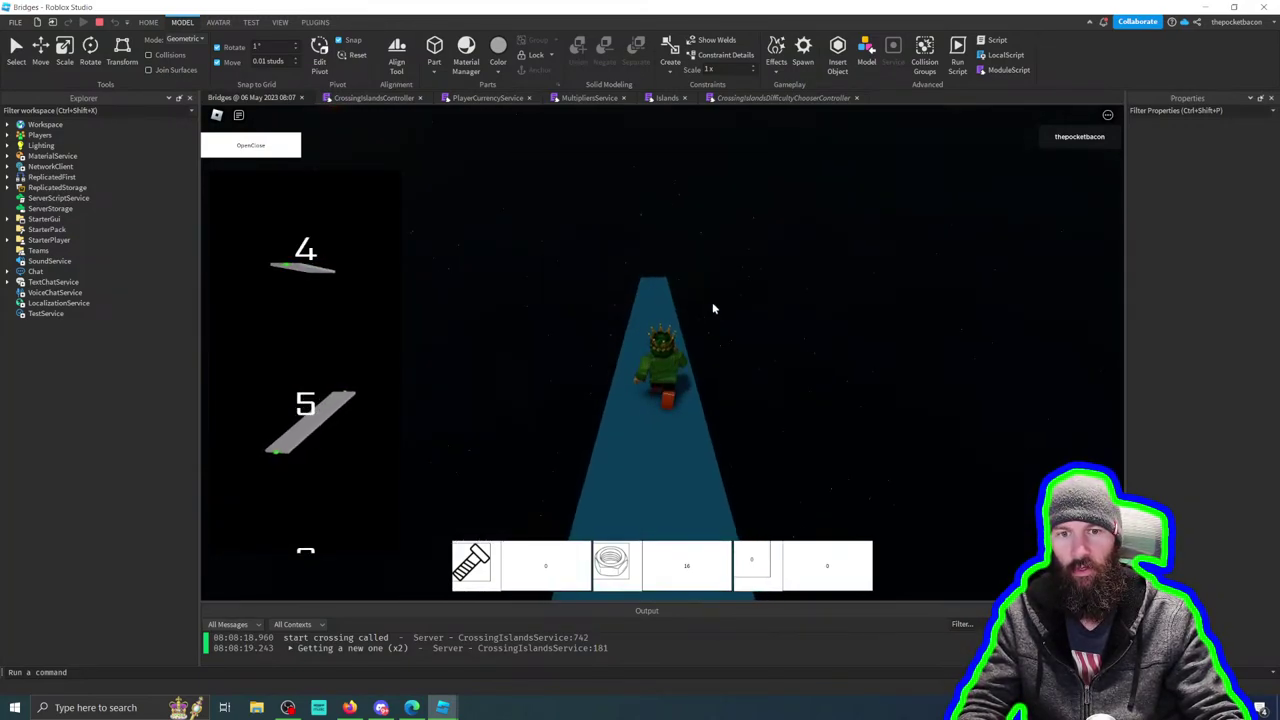
key("w")
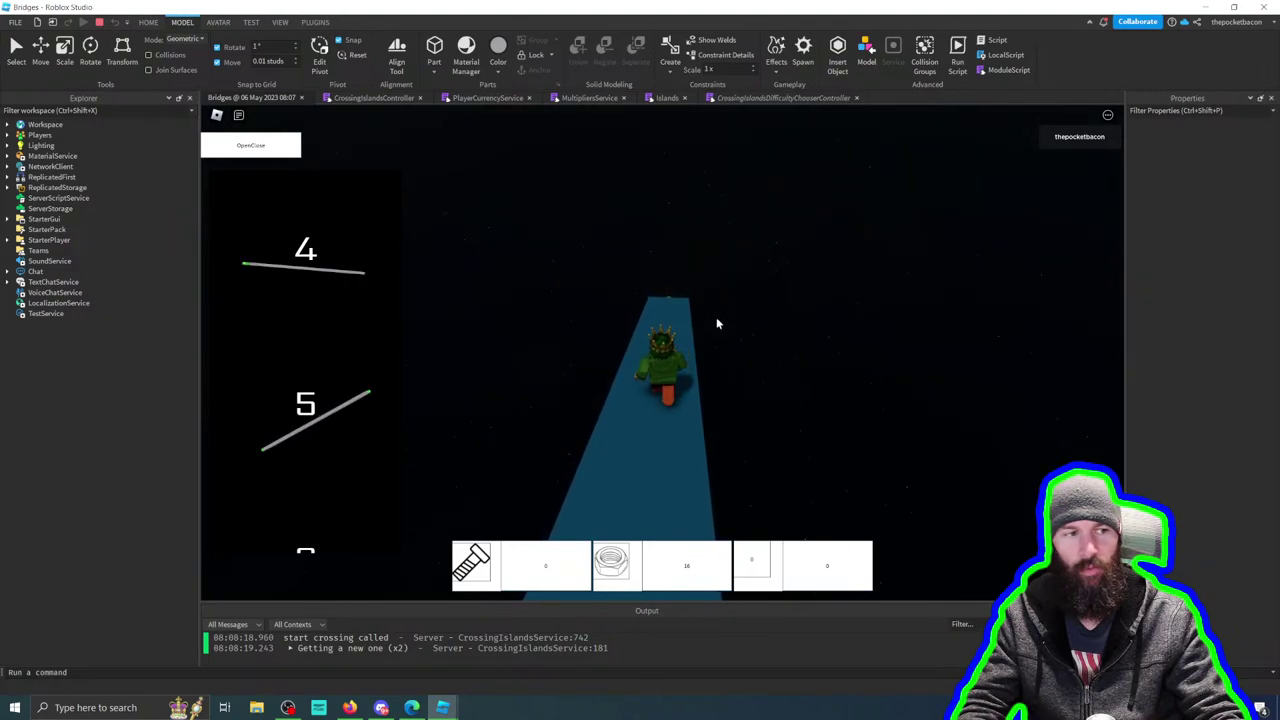
key("w")
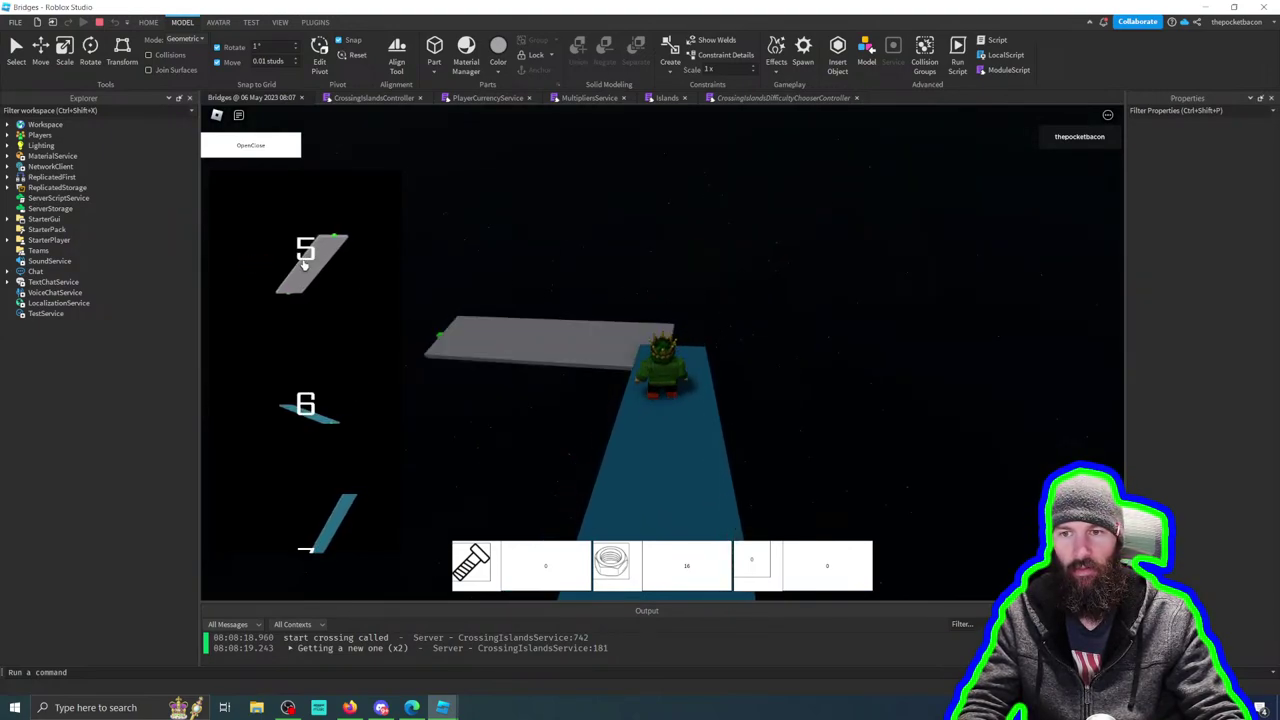
key("w")
right_click_drag(695, 305, 695, 305)
key("w")
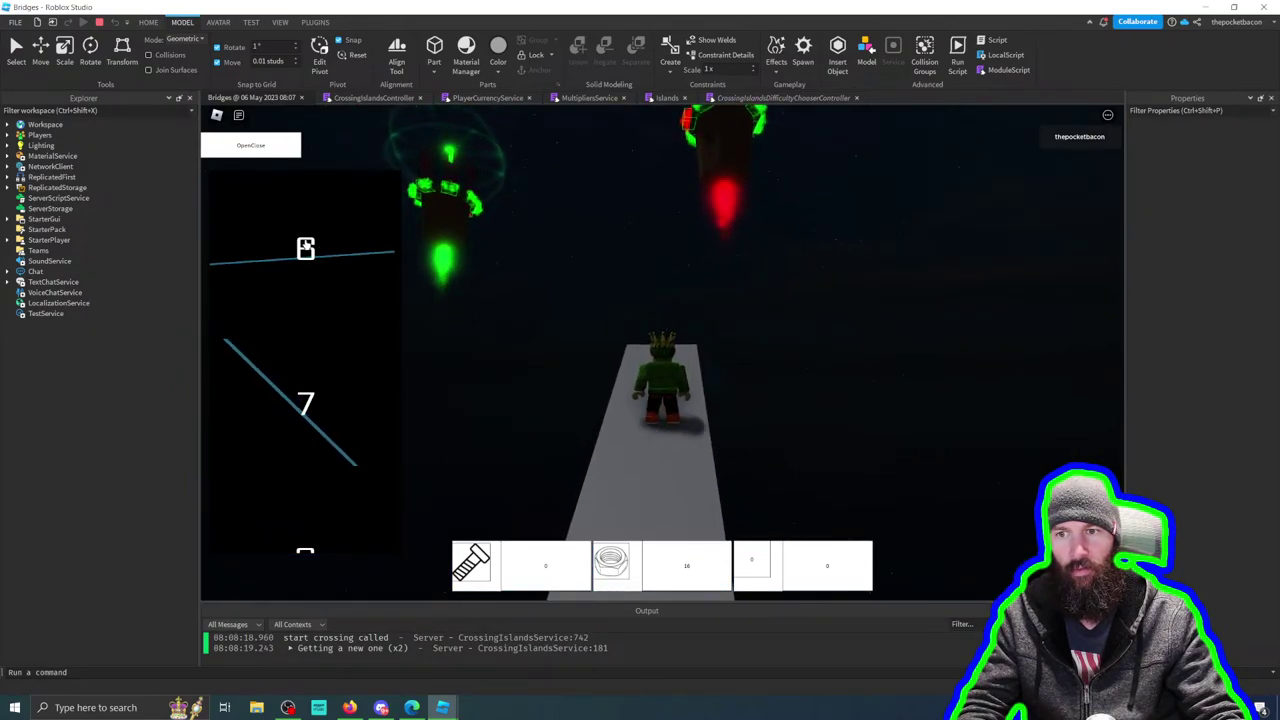
Step: Add bridge pieces 6 to 8 and cross the blue pieces onto the magenta arch
left_click(307, 250)
key("w")
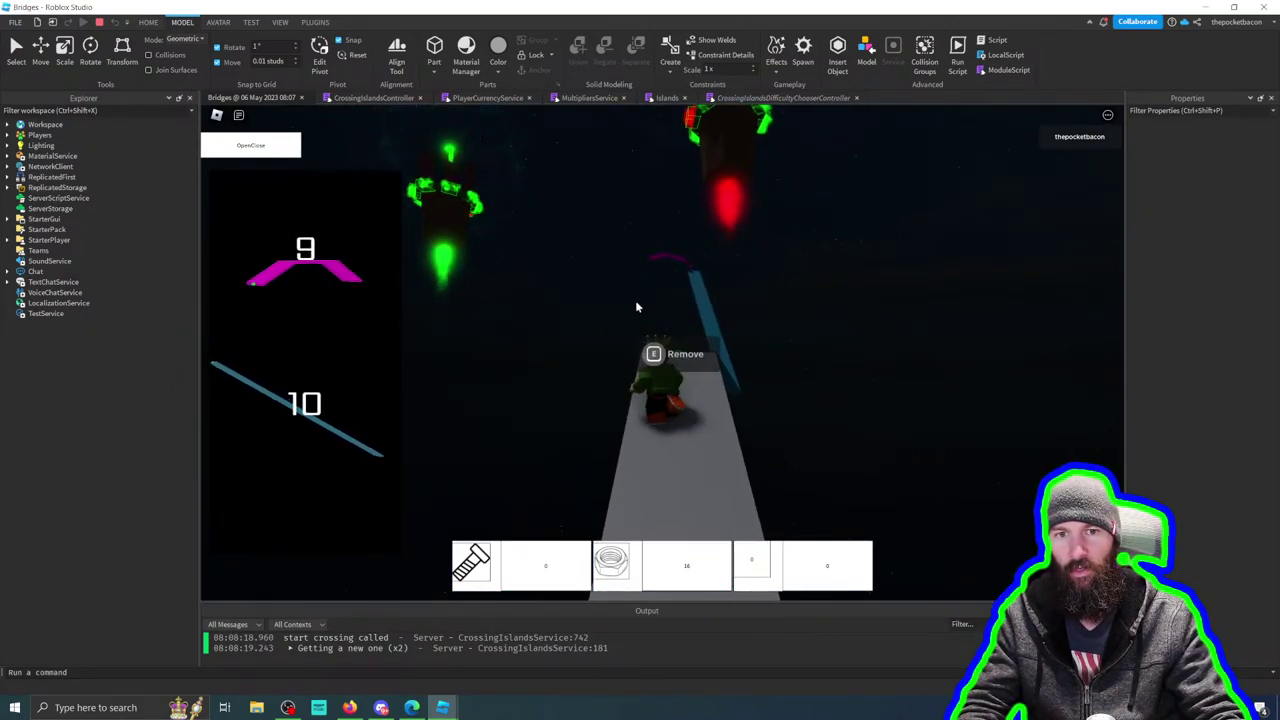
right_click_drag(671, 311, 671, 311)
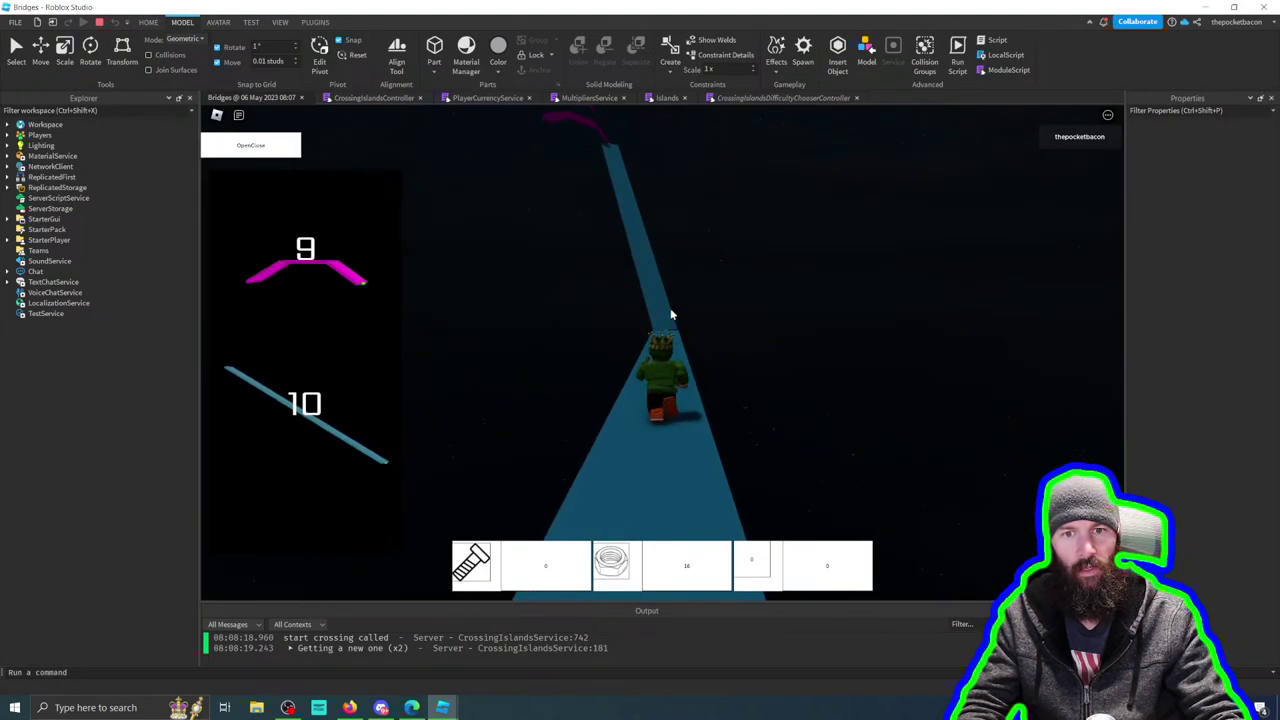
key("w")
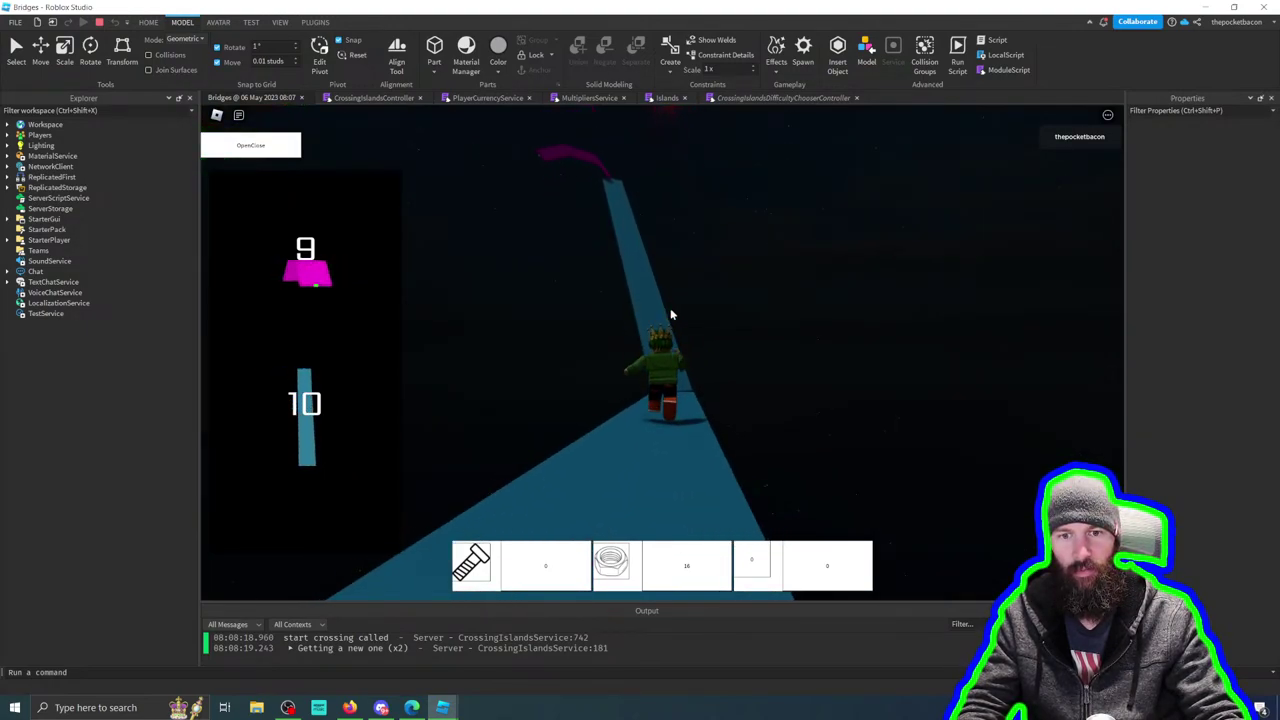
key("w")
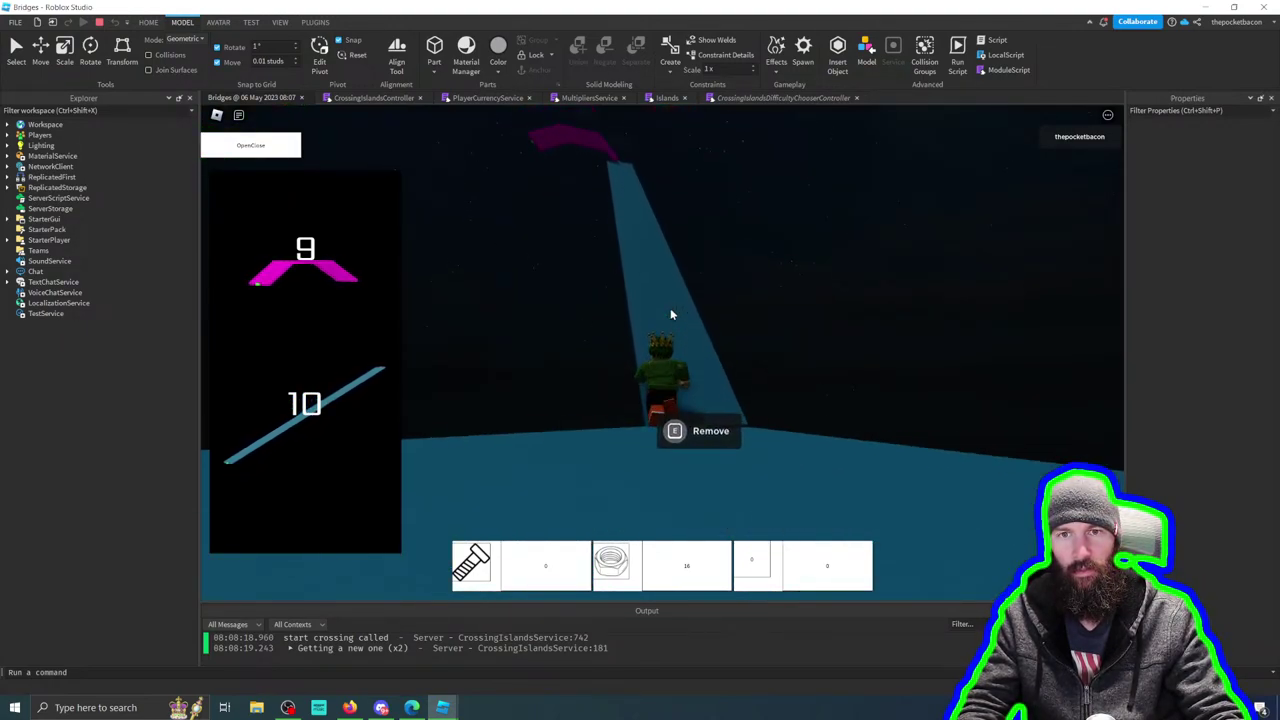
key("w")
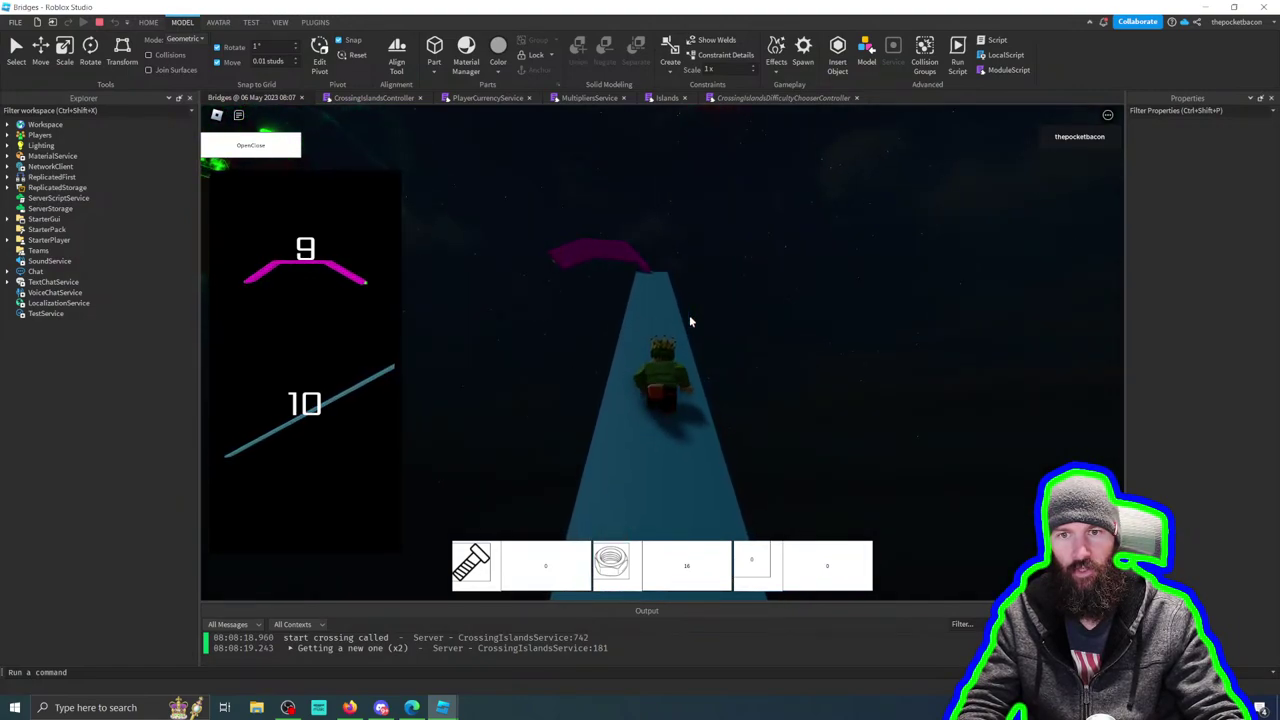
key("w")
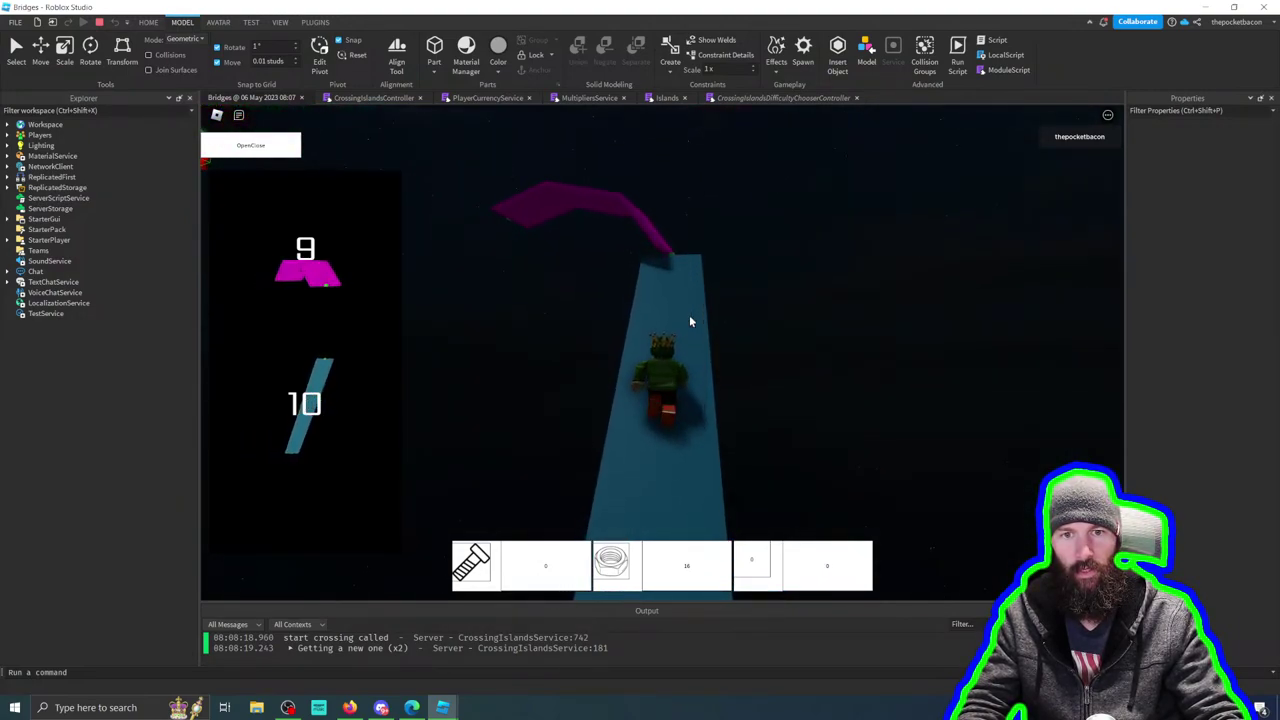
key("w")
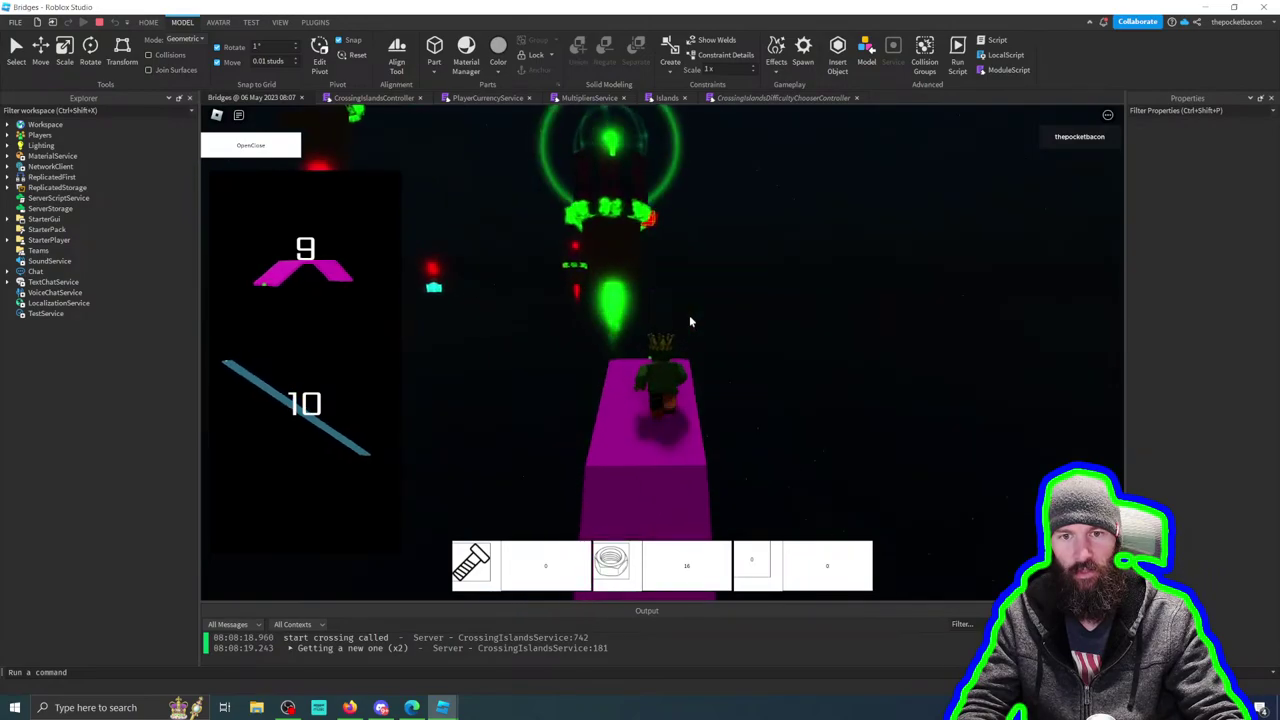
Step: Place bridge pieces 9 and 10 to reach the checkpoint island and run across onto its grass
key("w")
left_click(317, 258)
left_click(324, 265)
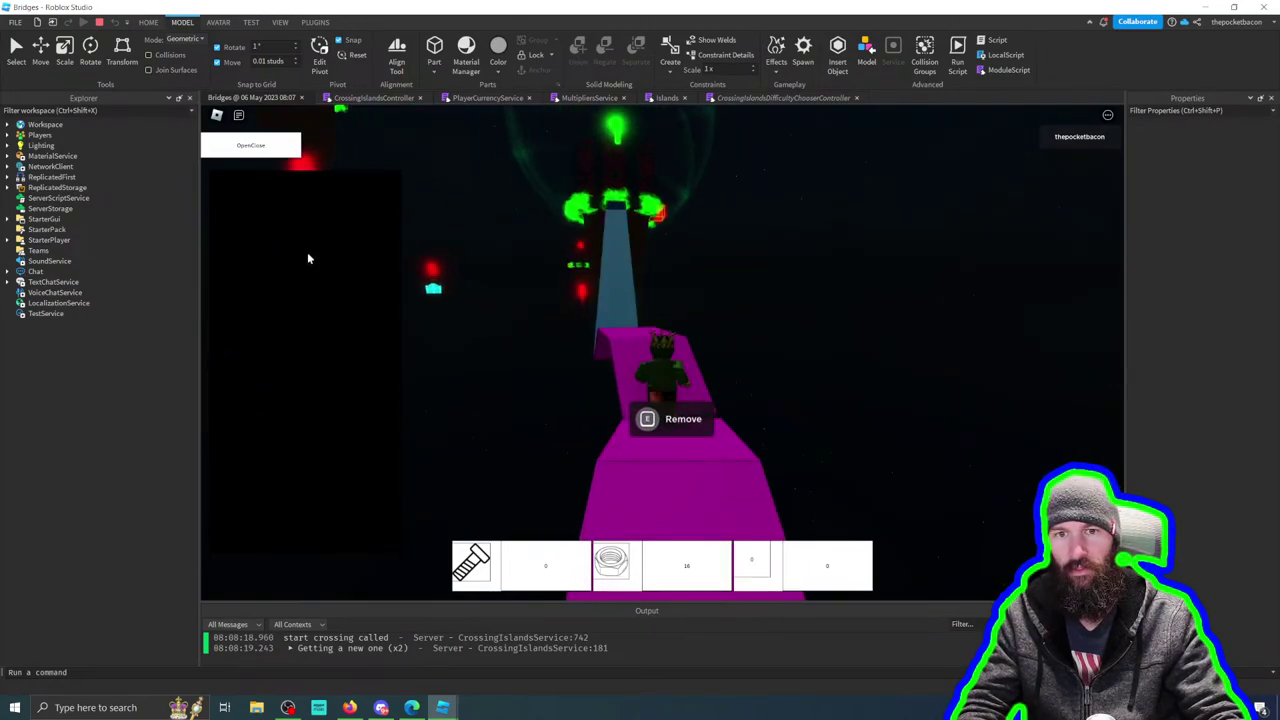
key("w")
right_click_drag(716, 328, 720, 325)
key("space")
key("w")
key("w")
key("w")
key("w")
right_click_drag(641, 312, 641, 312)
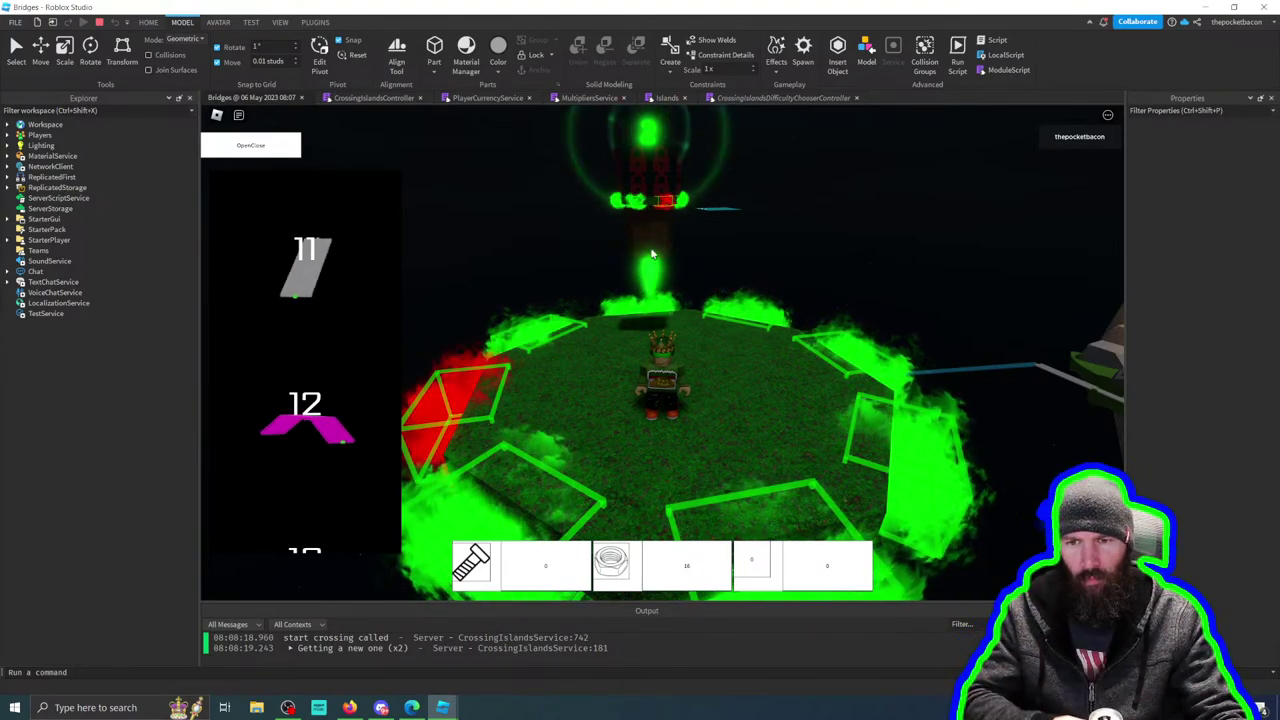
Step: Extend a new bridge from the checkpoint island's red slot with the numbered pieces from 11 onward
right_click_drag(614, 371, 860, 336)
right_click_drag(861, 331, 861, 331)
right_click_drag(756, 432, 755, 428)
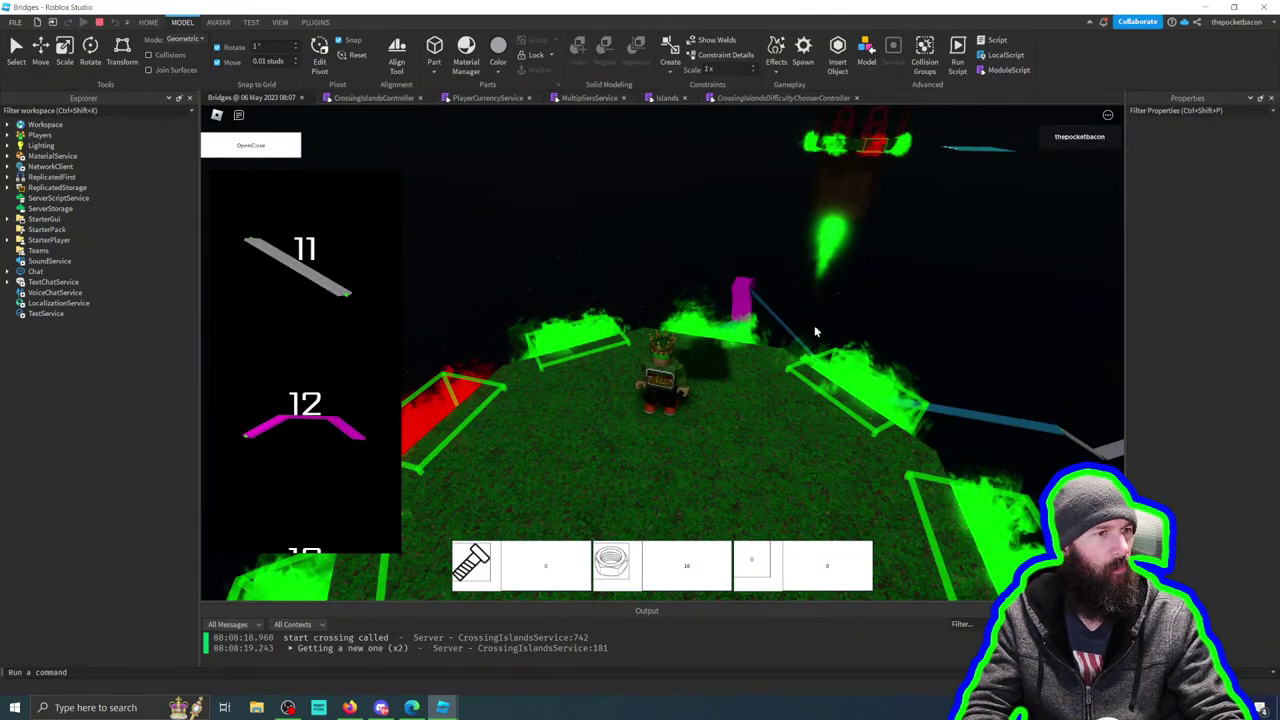
right_click_drag(817, 303, 817, 303)
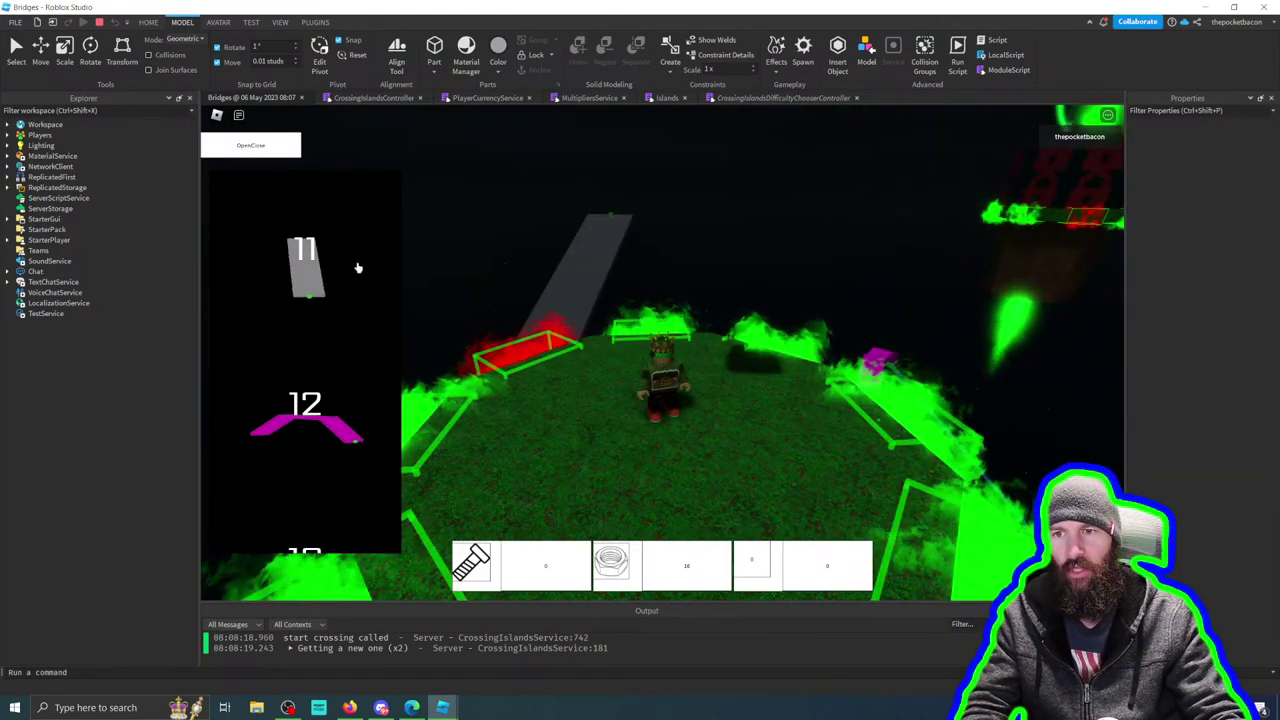
left_click(310, 252)
left_click(309, 252)
left_click(309, 254)
left_click(310, 256)
left_click(310, 258)
left_click(310, 258)
left_click(310, 258)
left_click(310, 258)
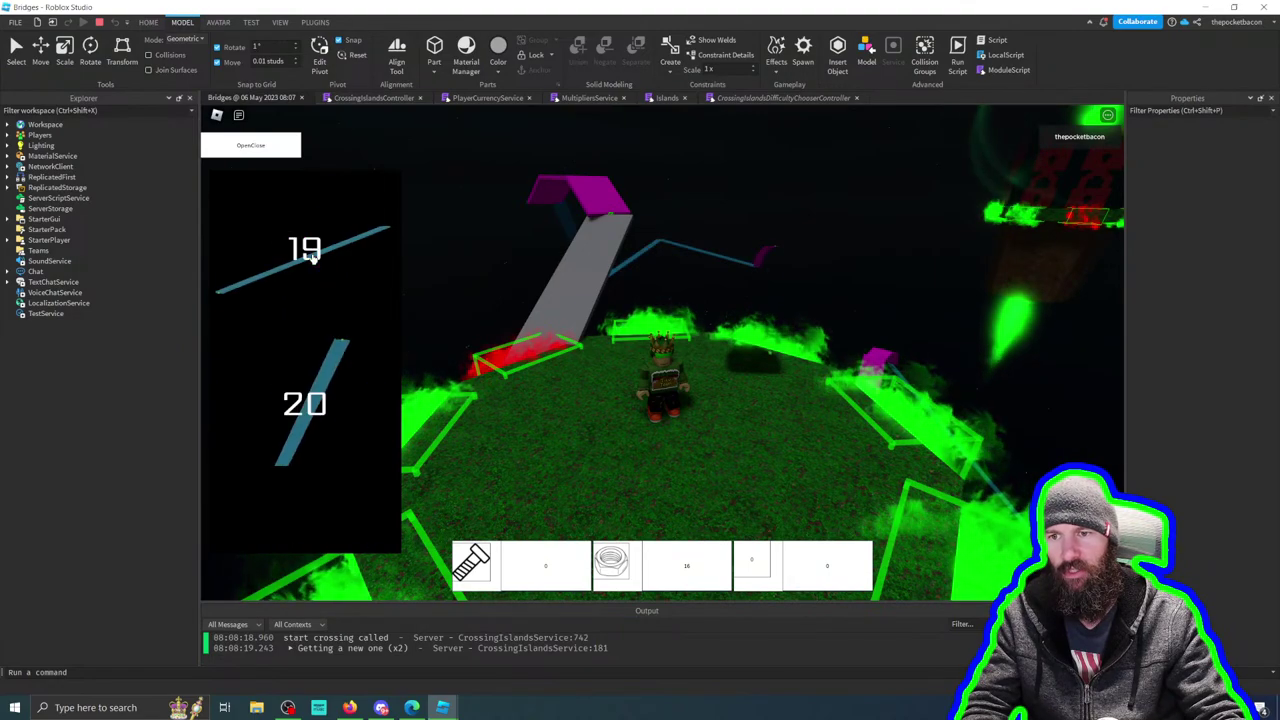
left_click(310, 258)
left_click(310, 258)
right_click_drag(777, 298, 793, 290)
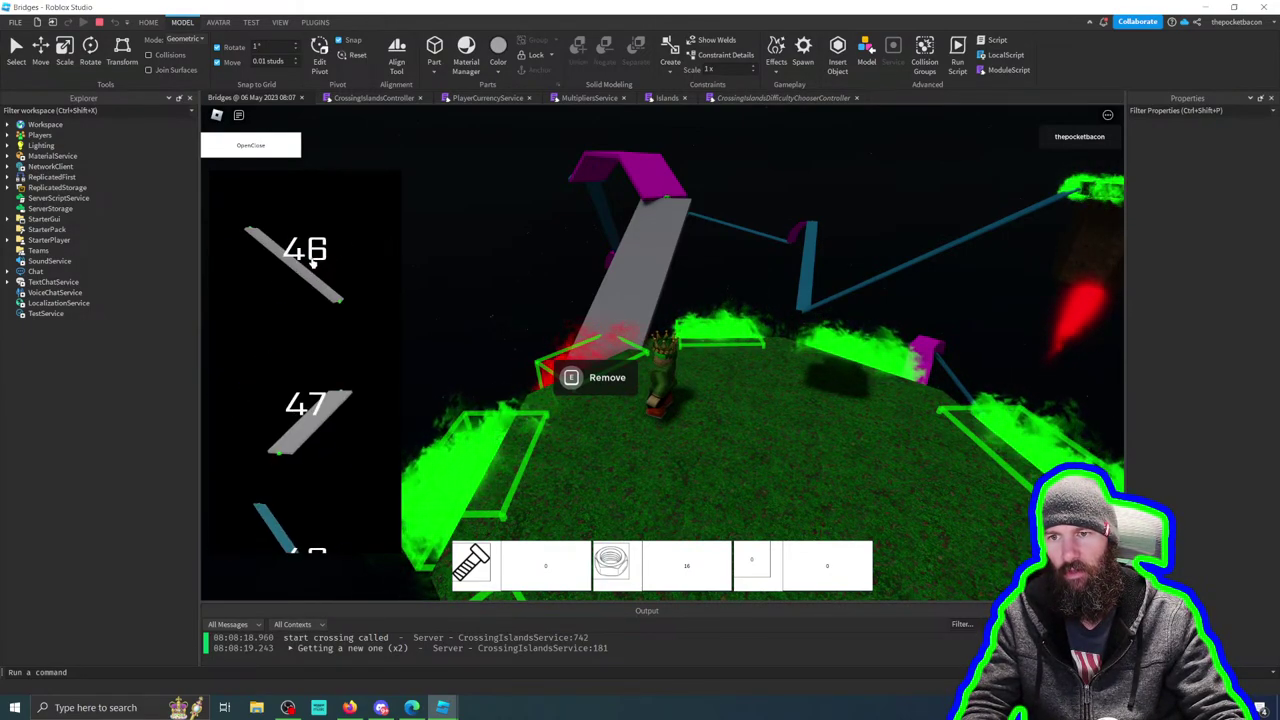
Step: Walk the character over the new bridge's grey ramp and first magenta arch onto the blue piece behind it
key("w")
right_click_drag(724, 328, 697, 303)
key("w")
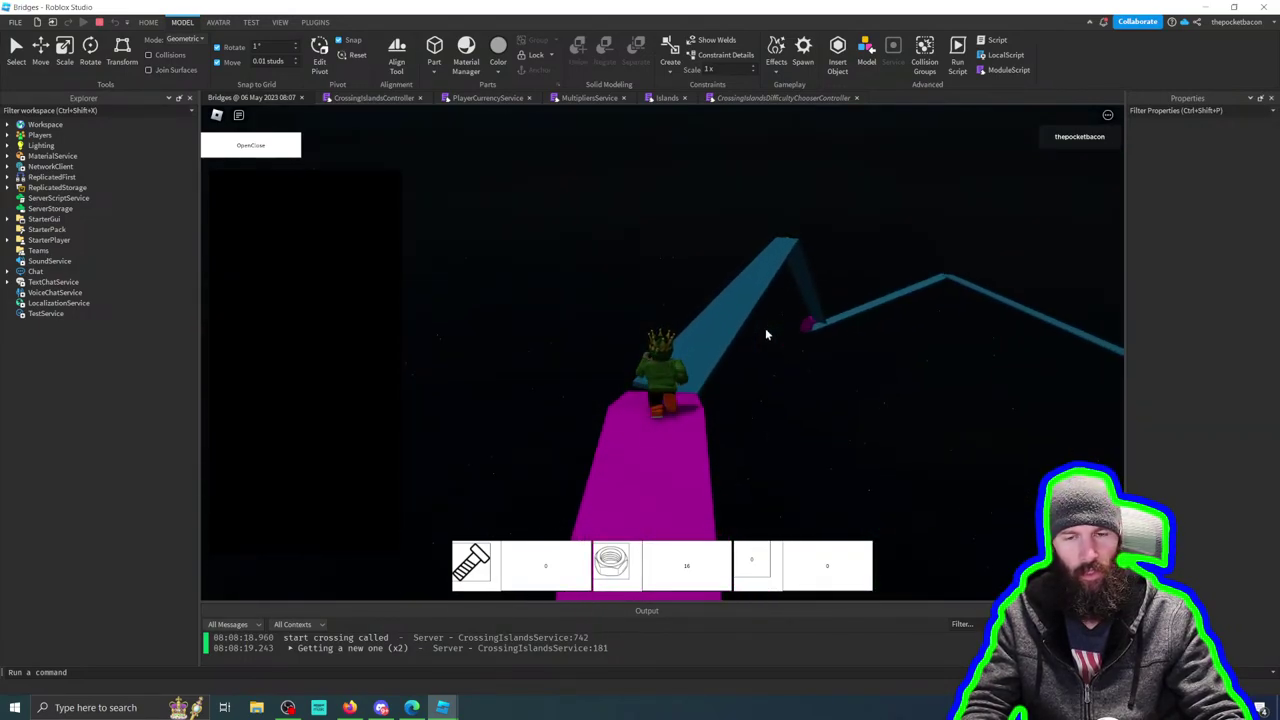
right_click_drag(766, 329, 766, 329)
key("space")
key("w")
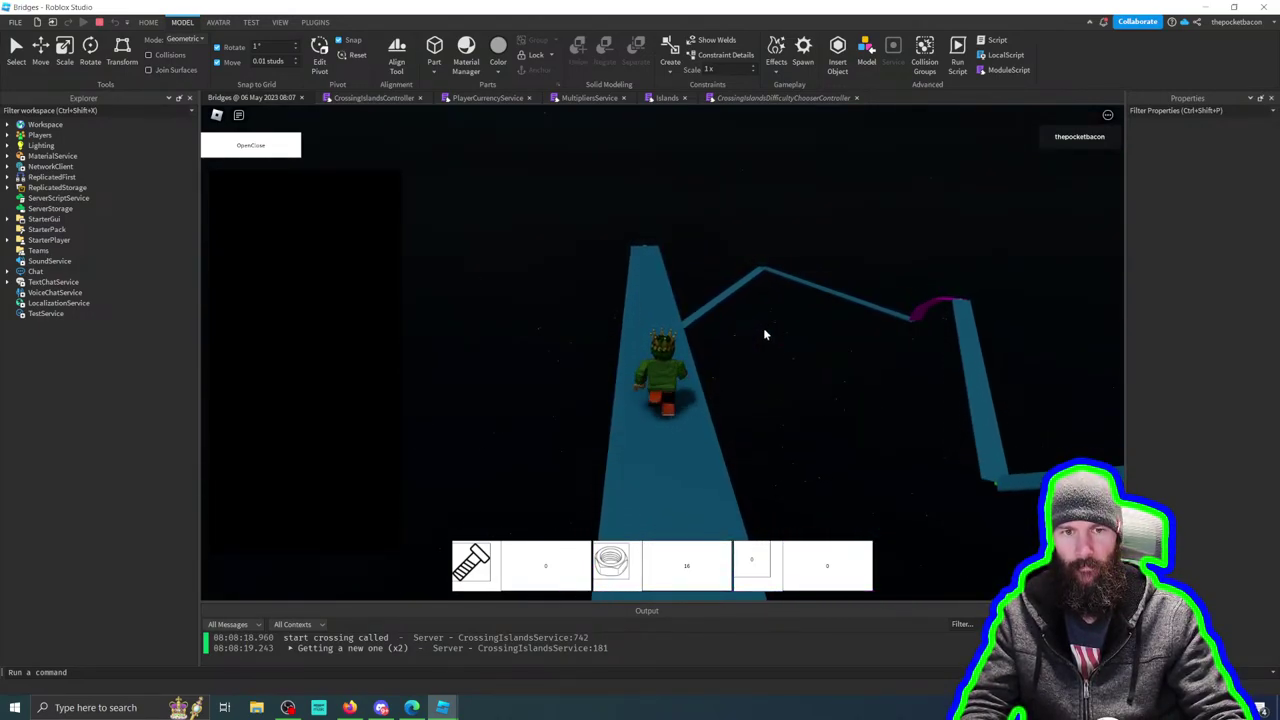
Step: Follow the blue pieces to the next magenta arch and cross it onto the long blue piece
key("w")
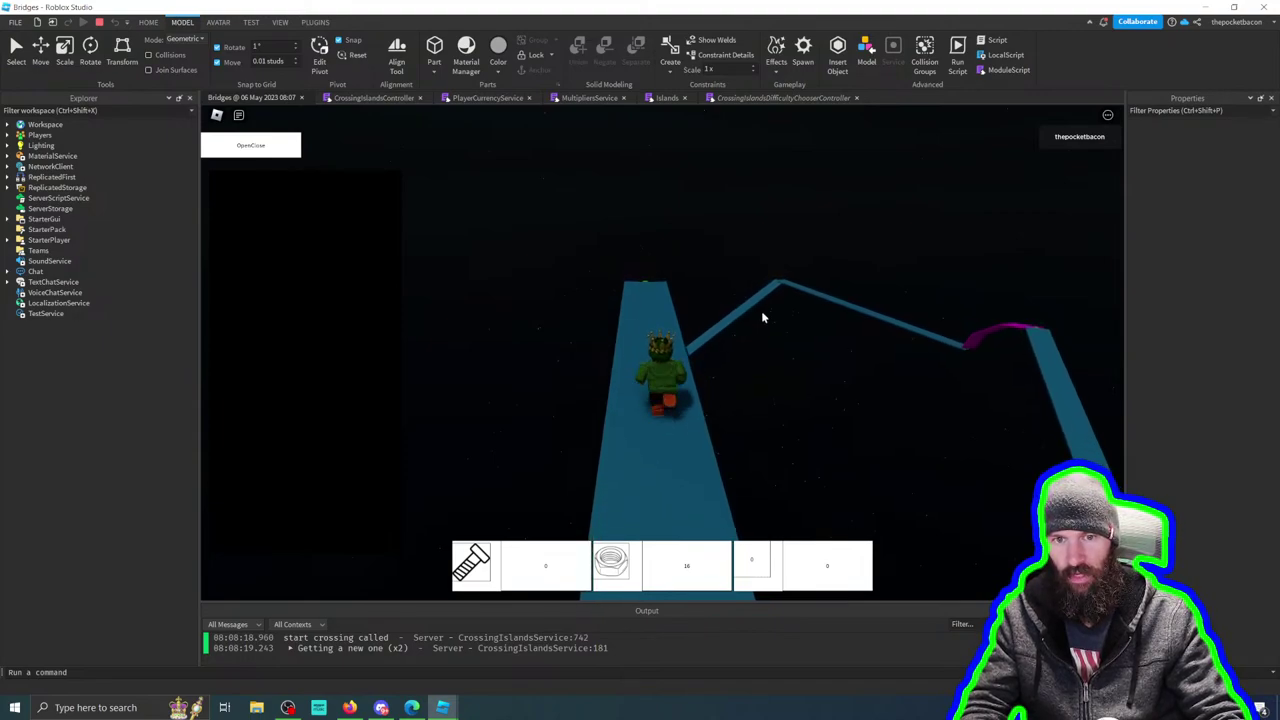
key("w")
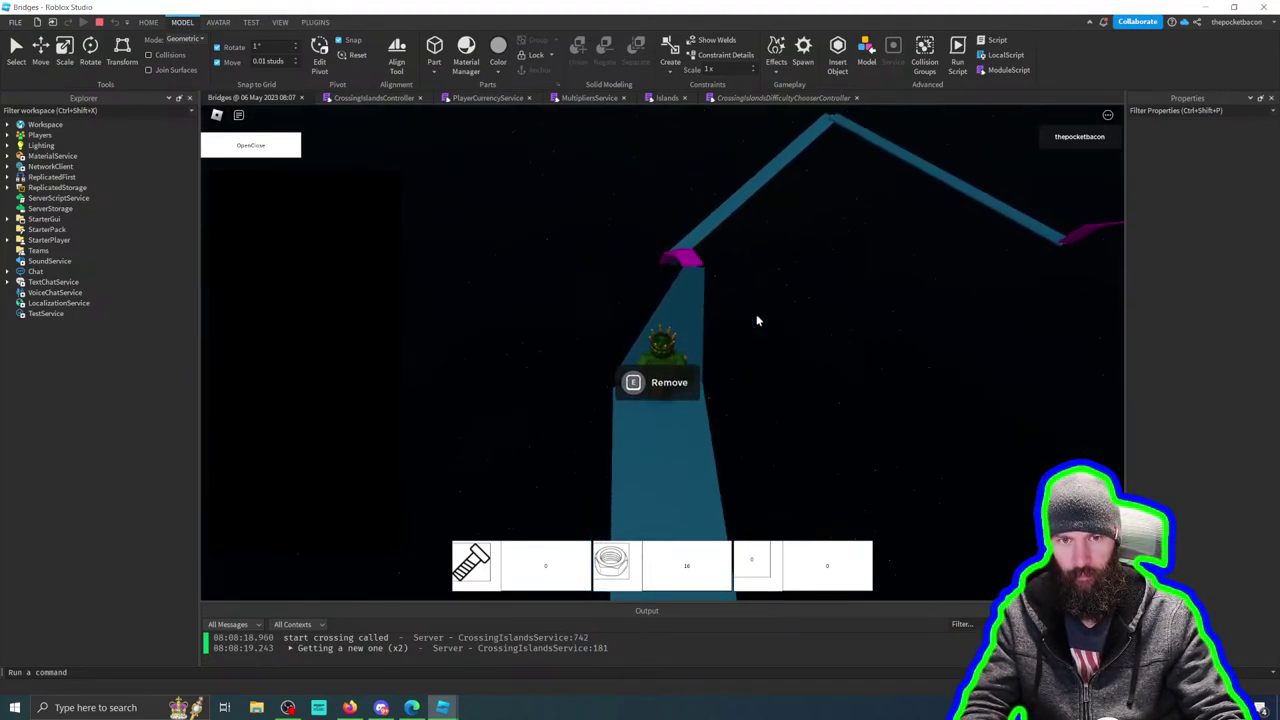
key("w")
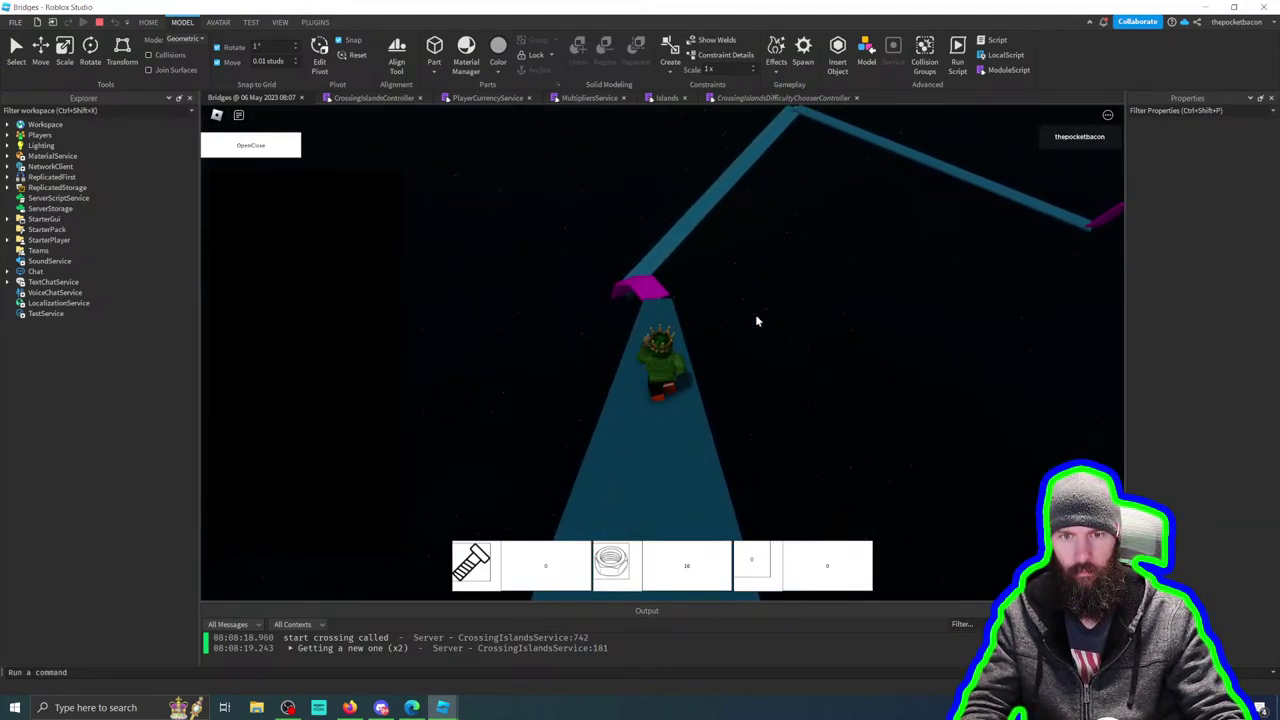
key("w")
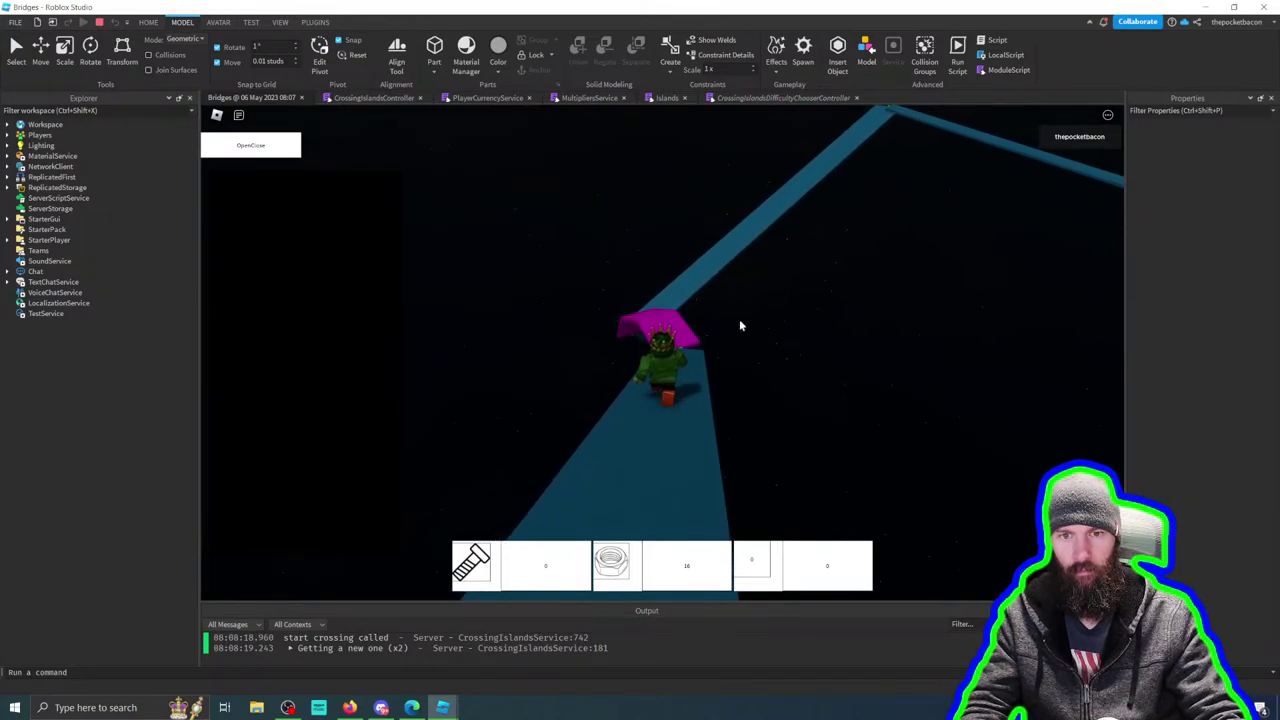
key("w")
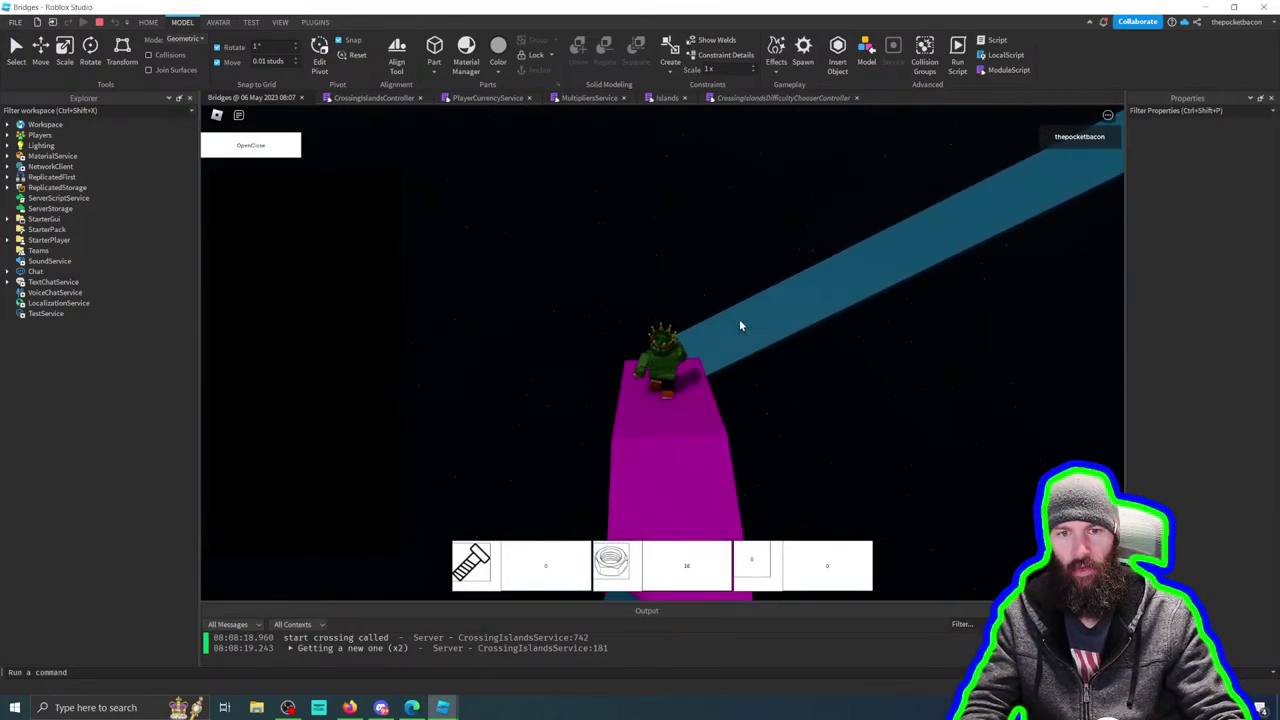
key("w")
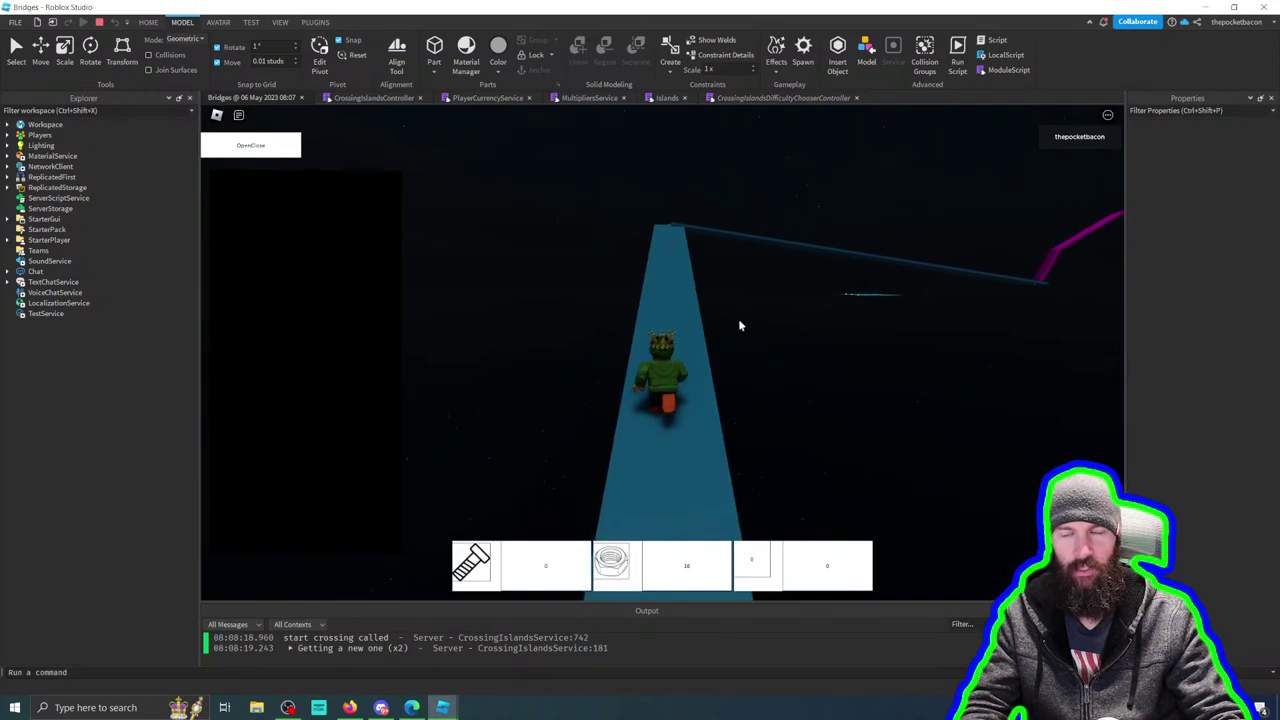
Step: Continue along the long blue pieces to the tall magenta arch and climb over it
key("w")
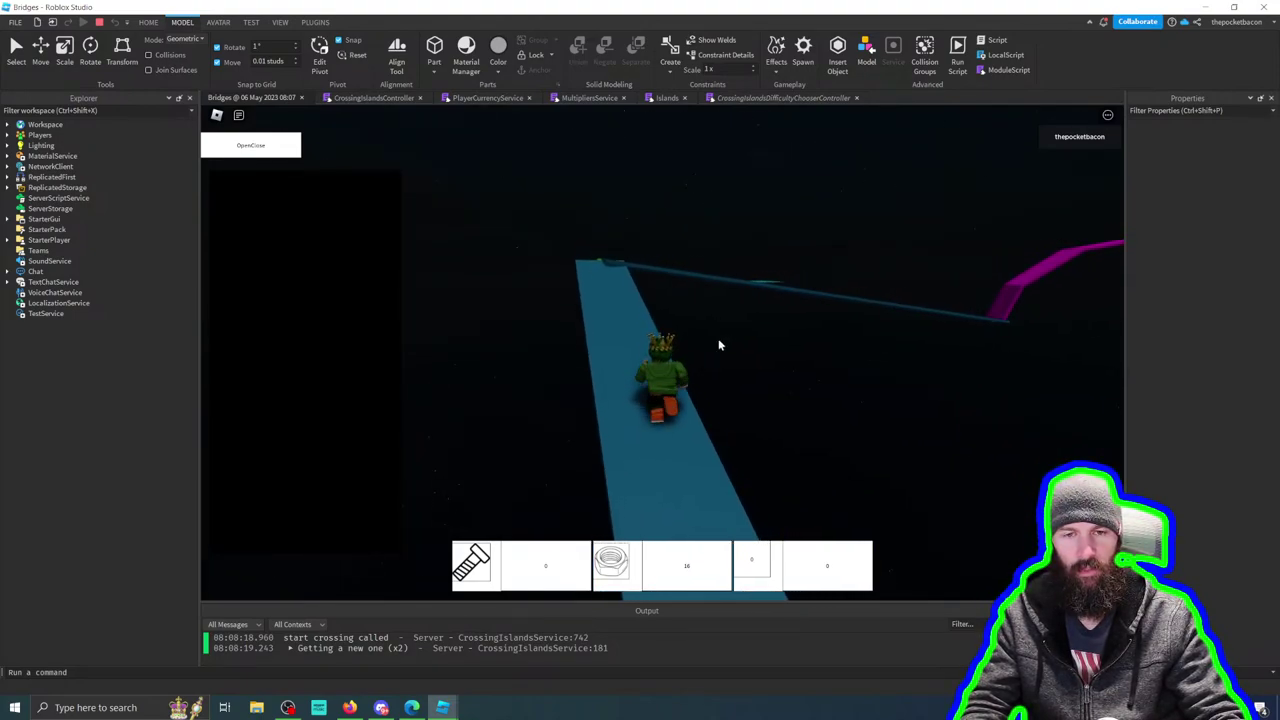
key("w")
right_click_drag(717, 345, 716, 344)
key("w")
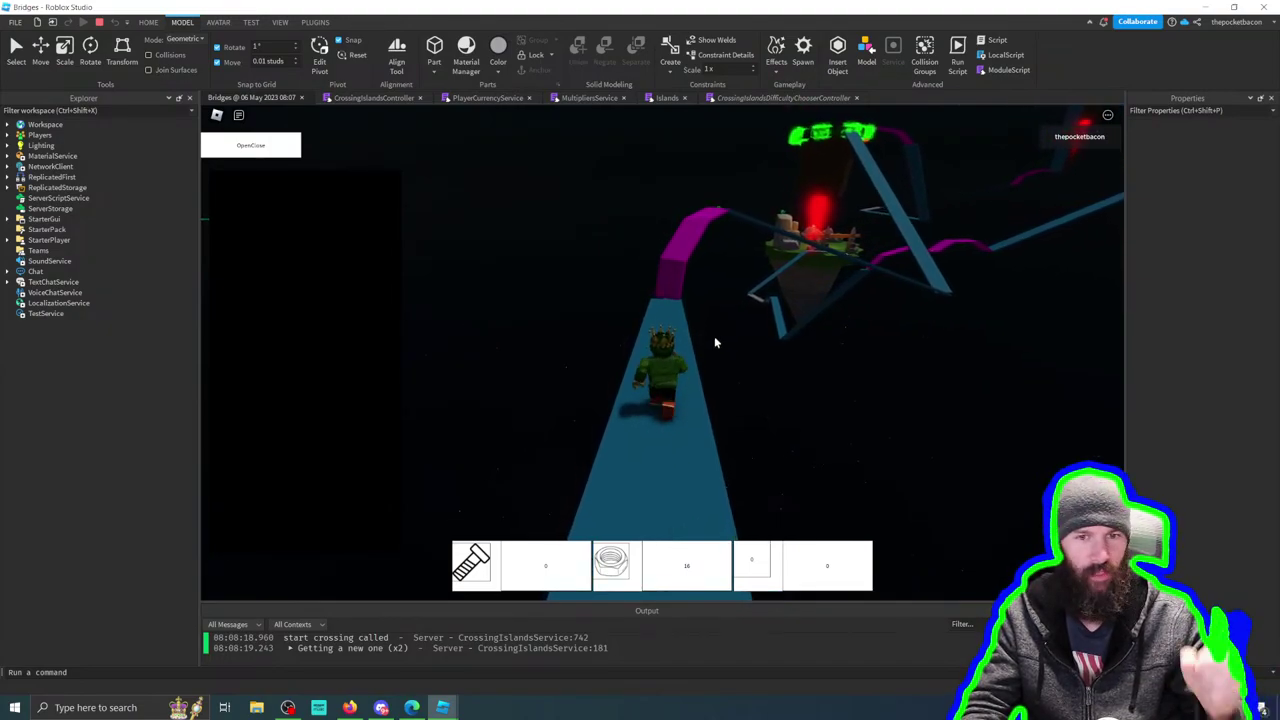
key("w")
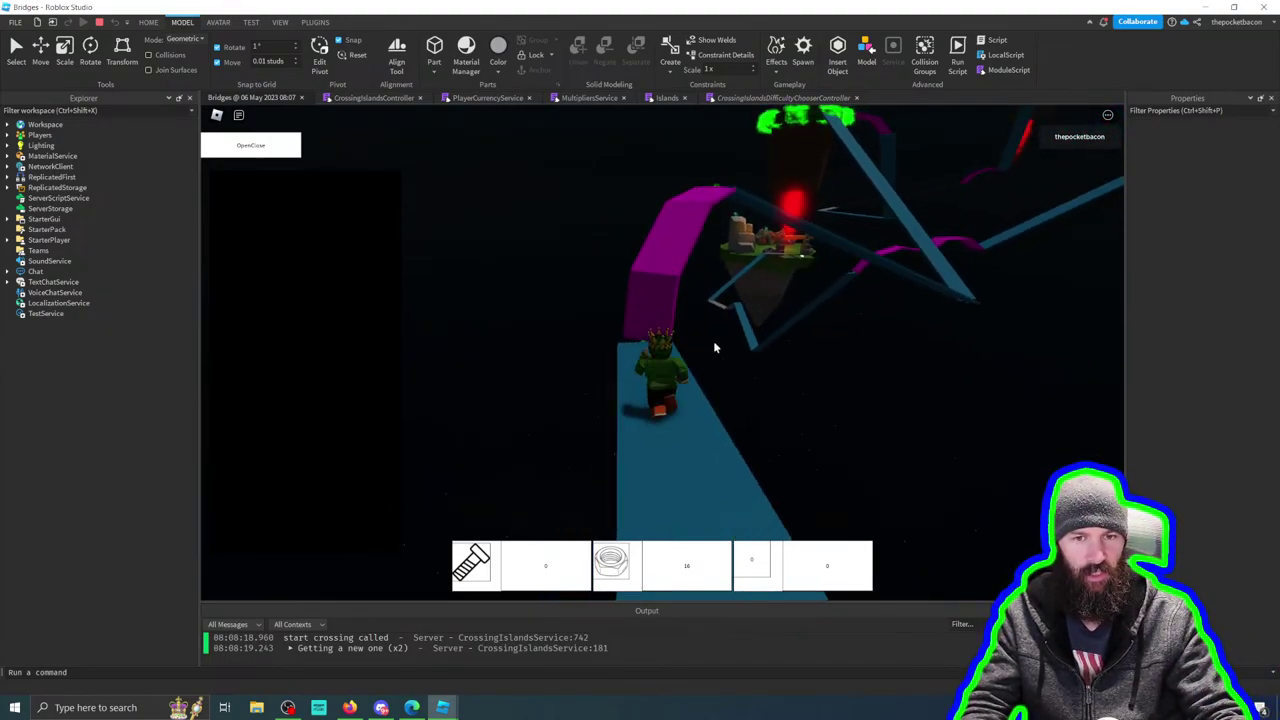
key("w")
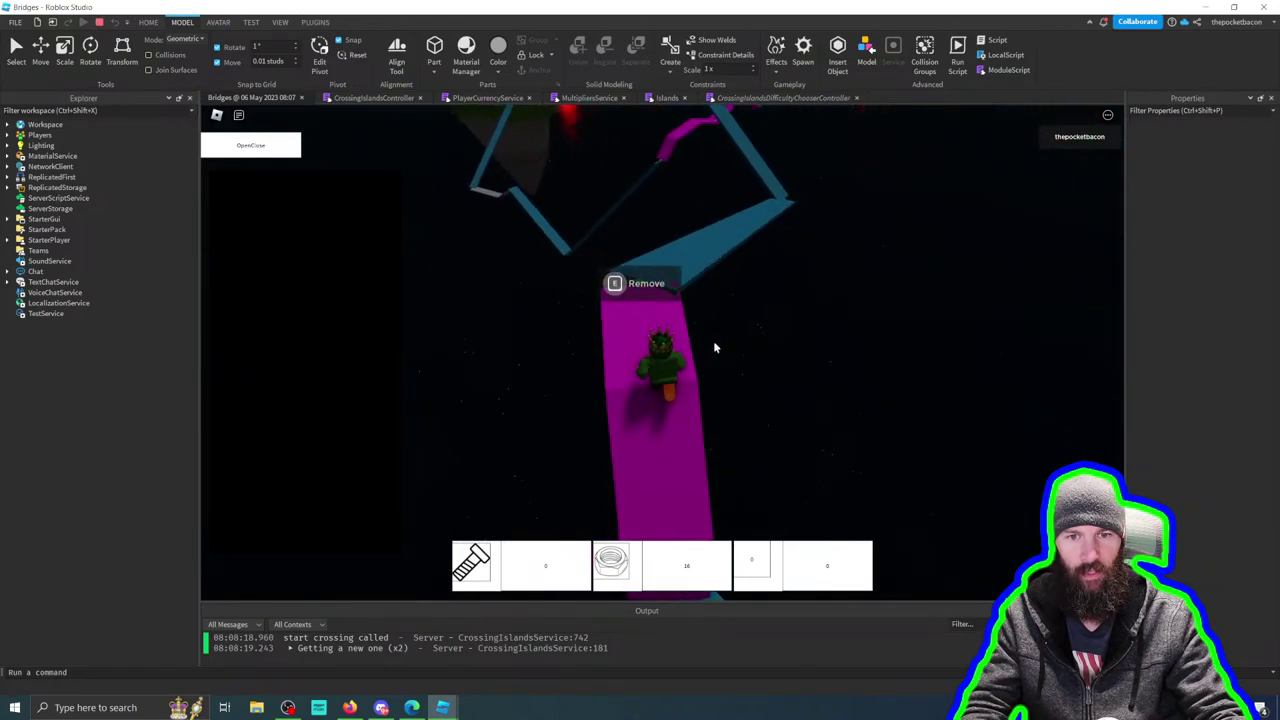
Step: Run up the remaining blue pieces, cross the next checkpoint island and step onto the magenta piece at its red slot
key("w")
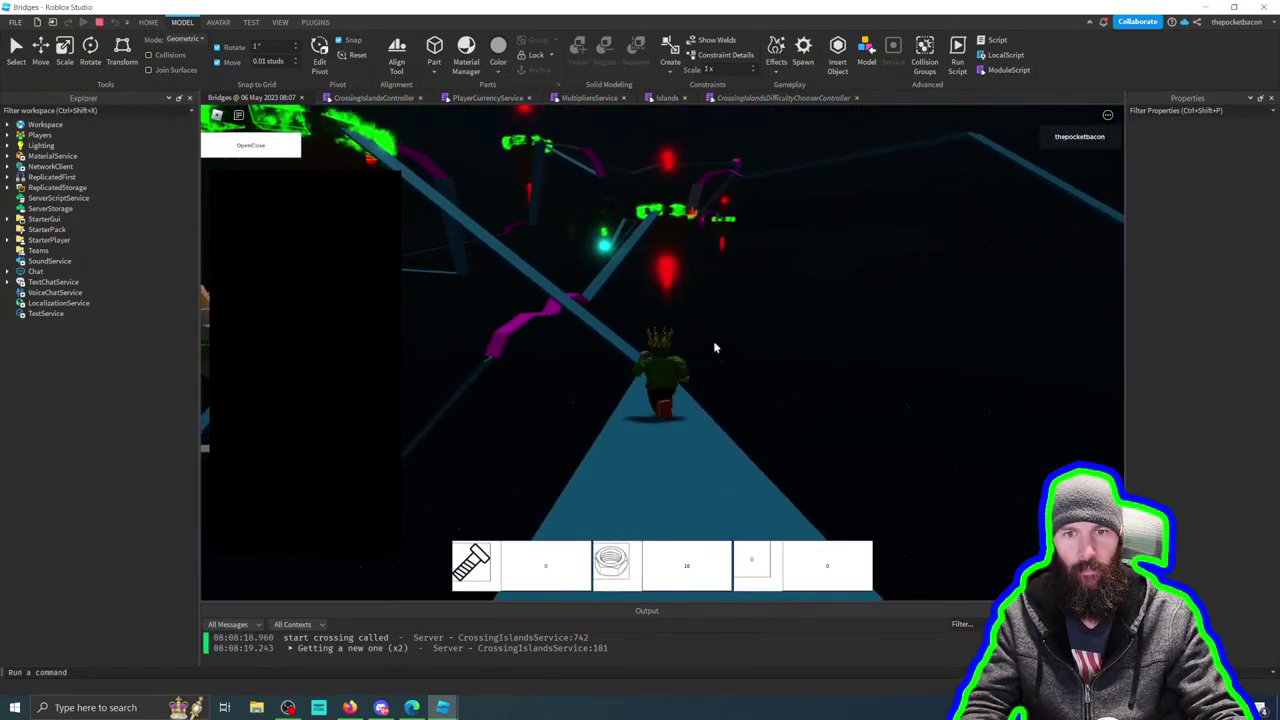
key("w")
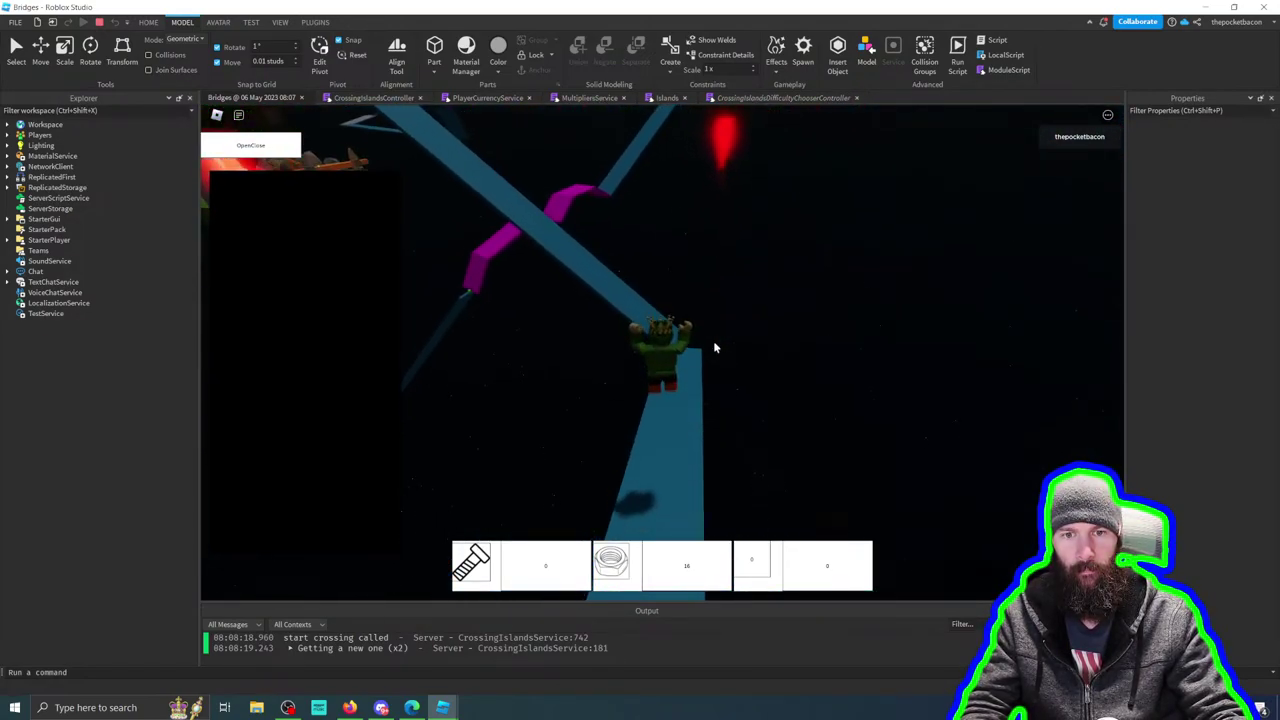
key("w")
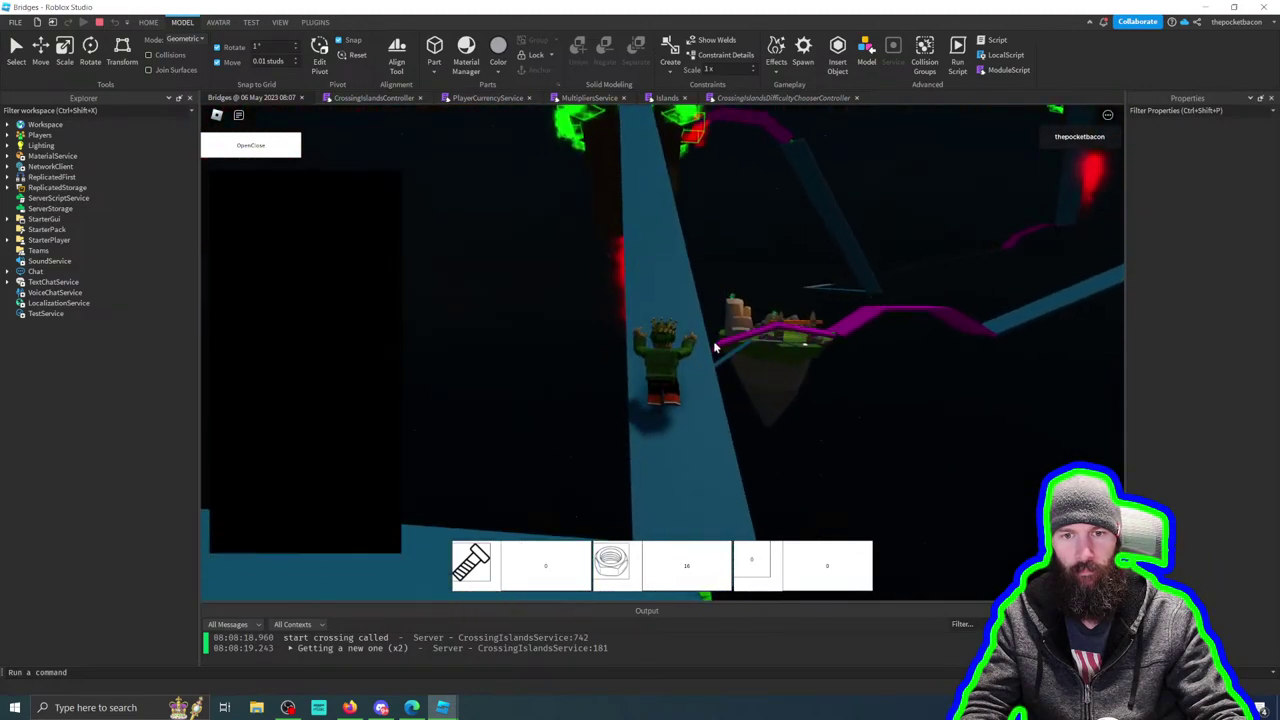
key("w")
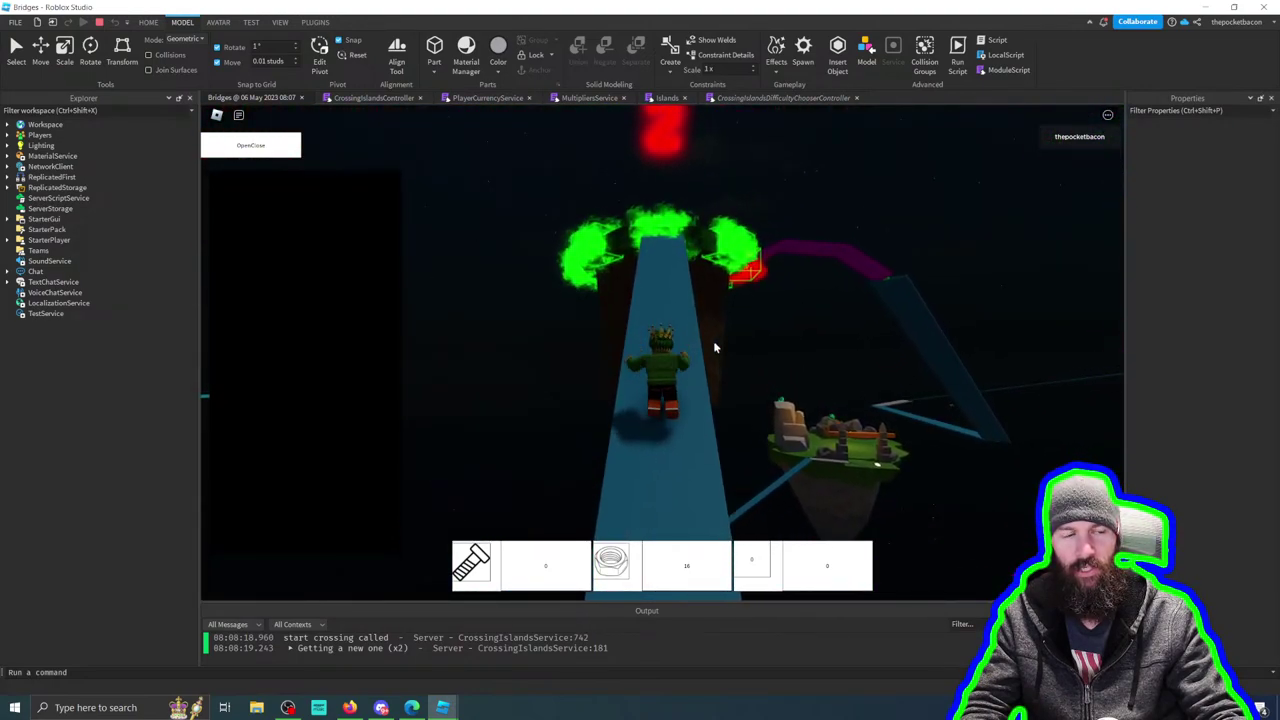
key("w")
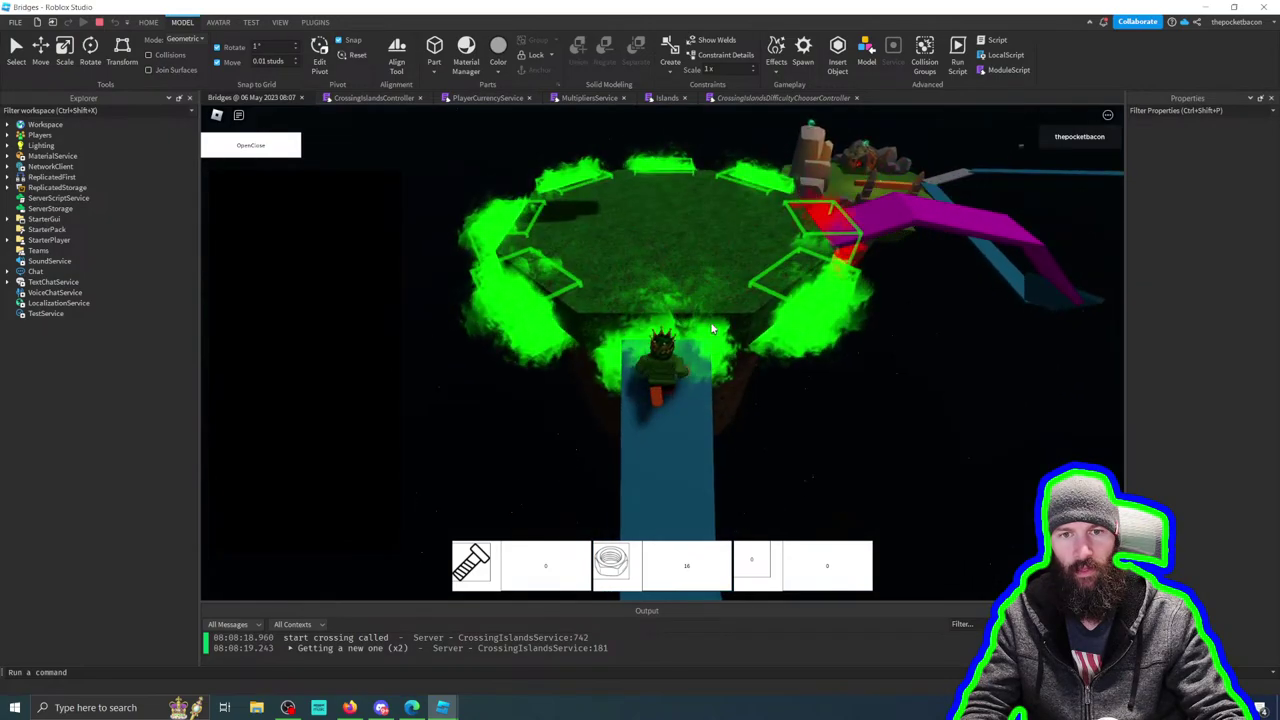
key("w")
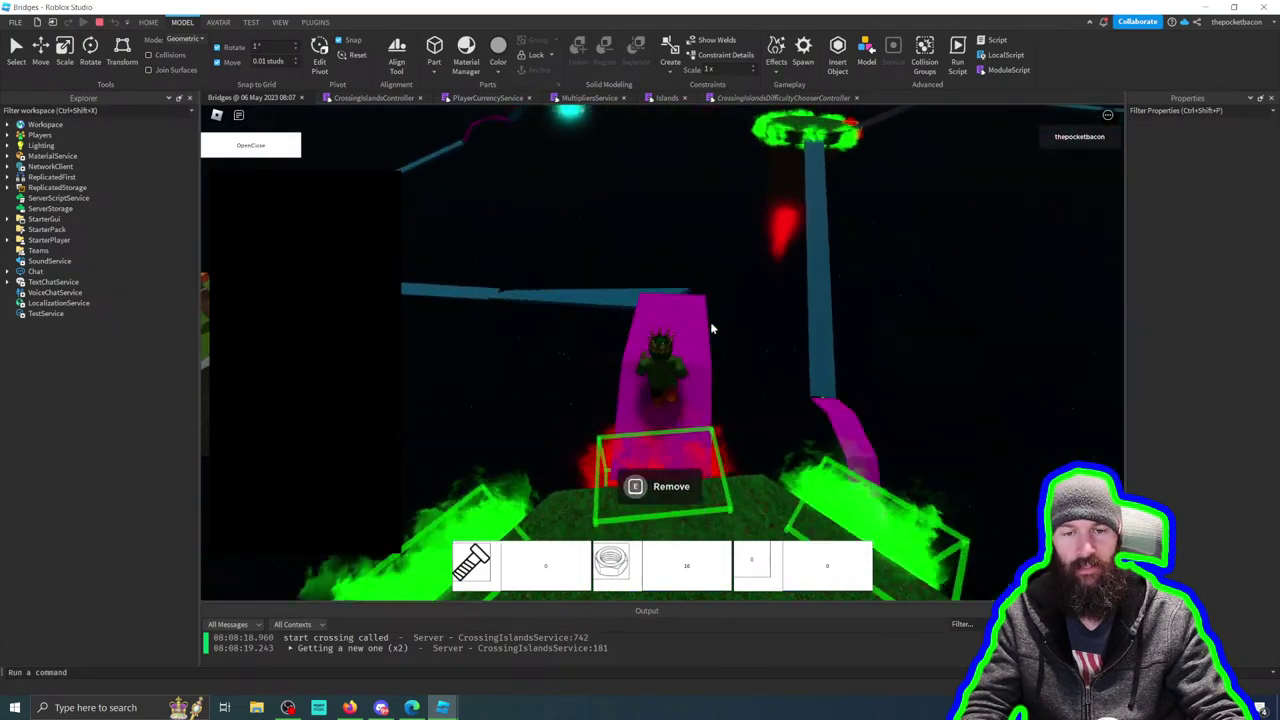
Step: Run the character over the magenta arch and along the connected blue pieces back toward the green starting island
key("w")
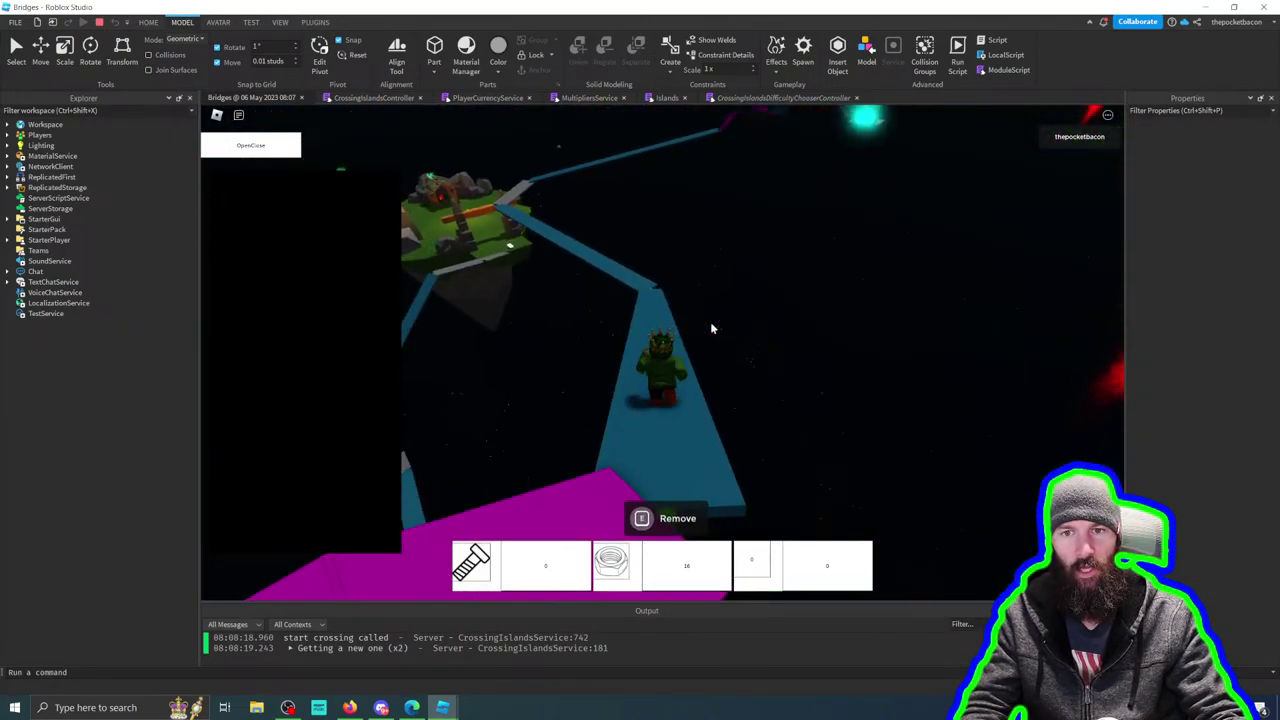
key("w")
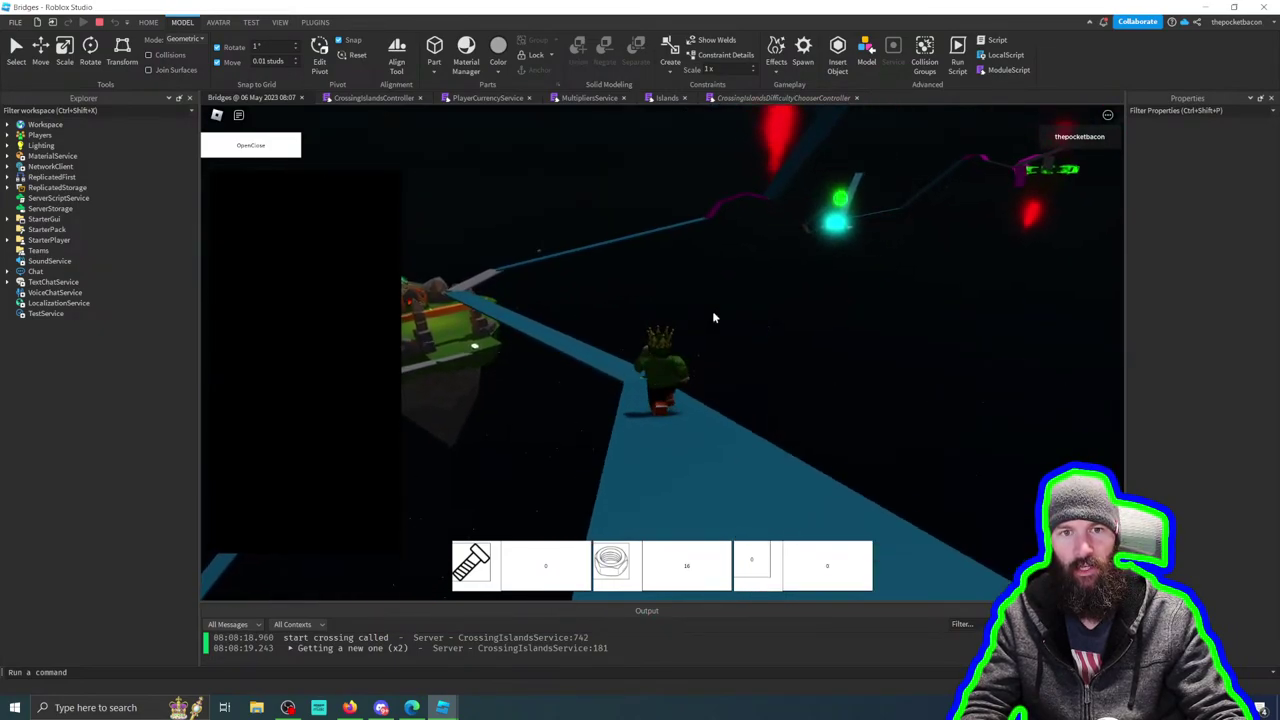
key("w")
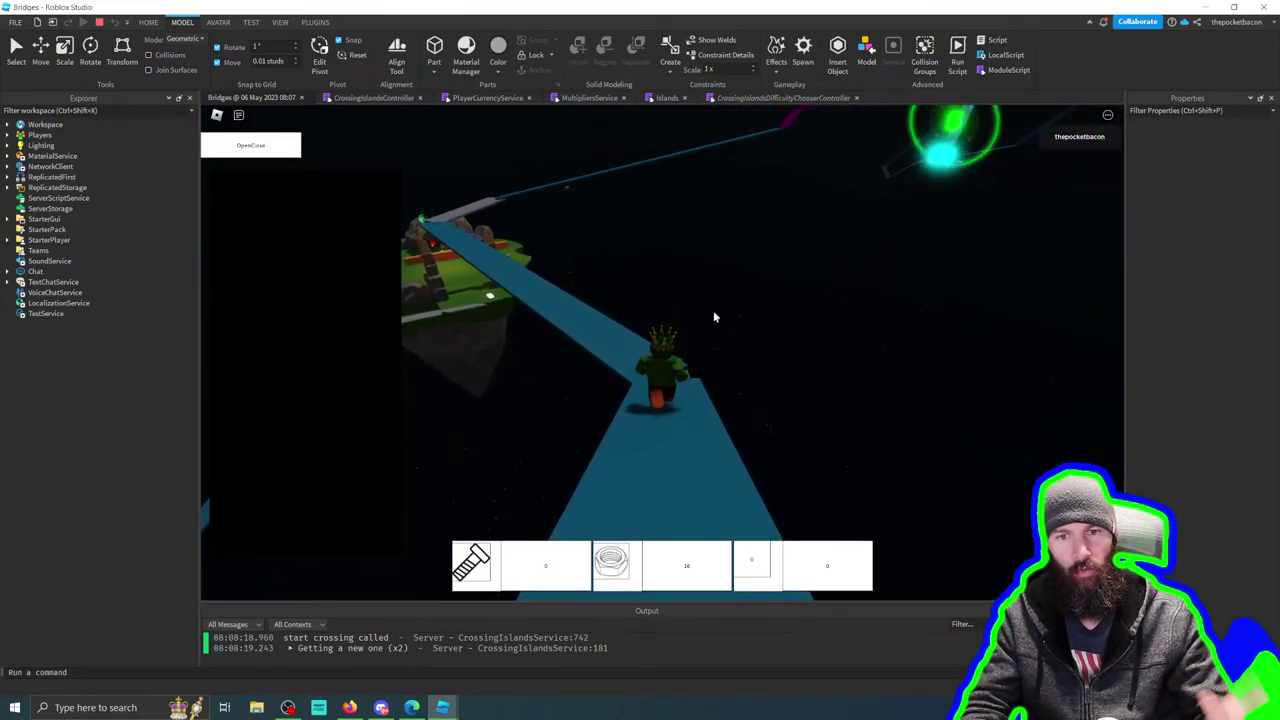
key("w")
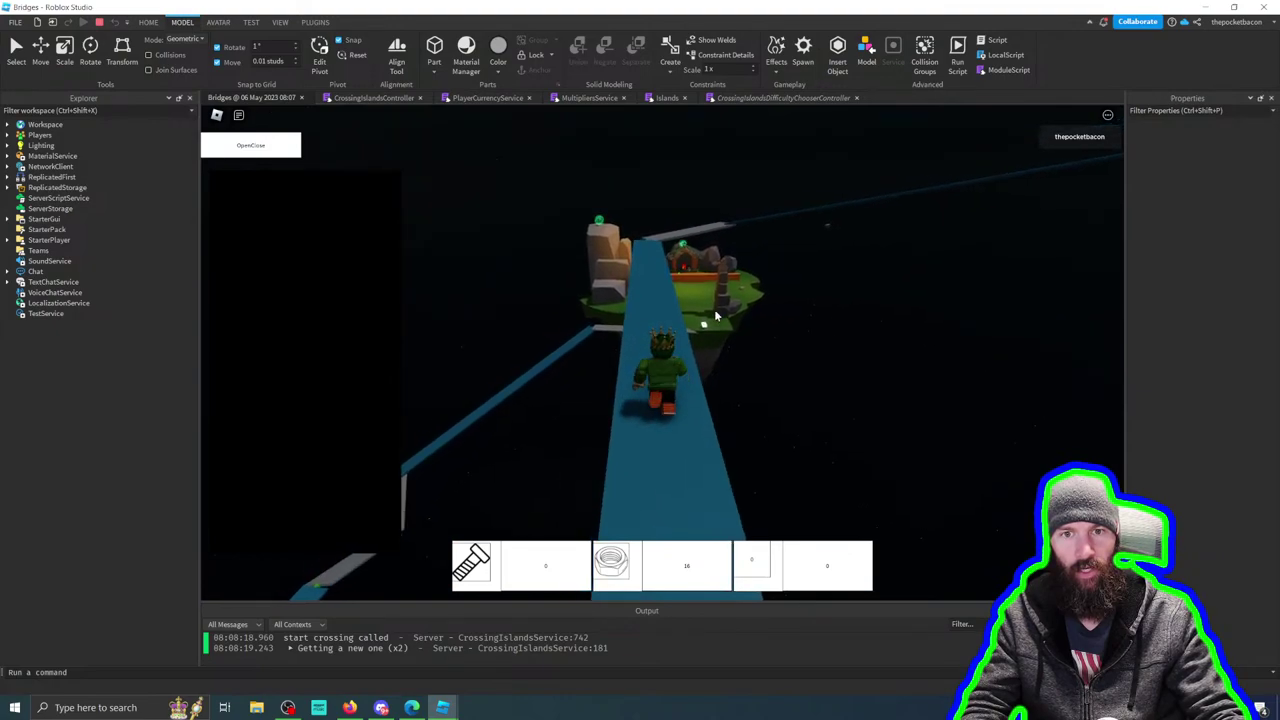
key("w")
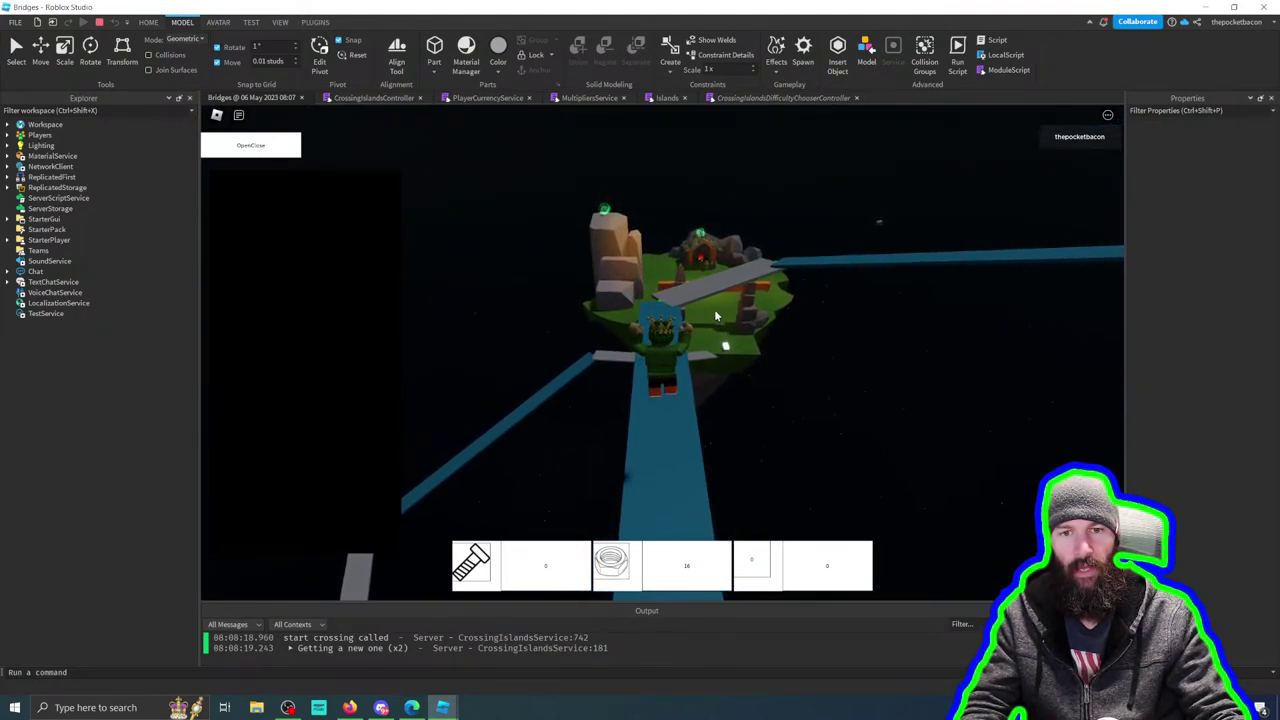
Step: Jump onto the grey ramp at the starting island and run along the blue piece behind it toward the next magenta arch
key("w")
right_click_drag(716, 316, 716, 316)
key("space")
key("space")
key("w")
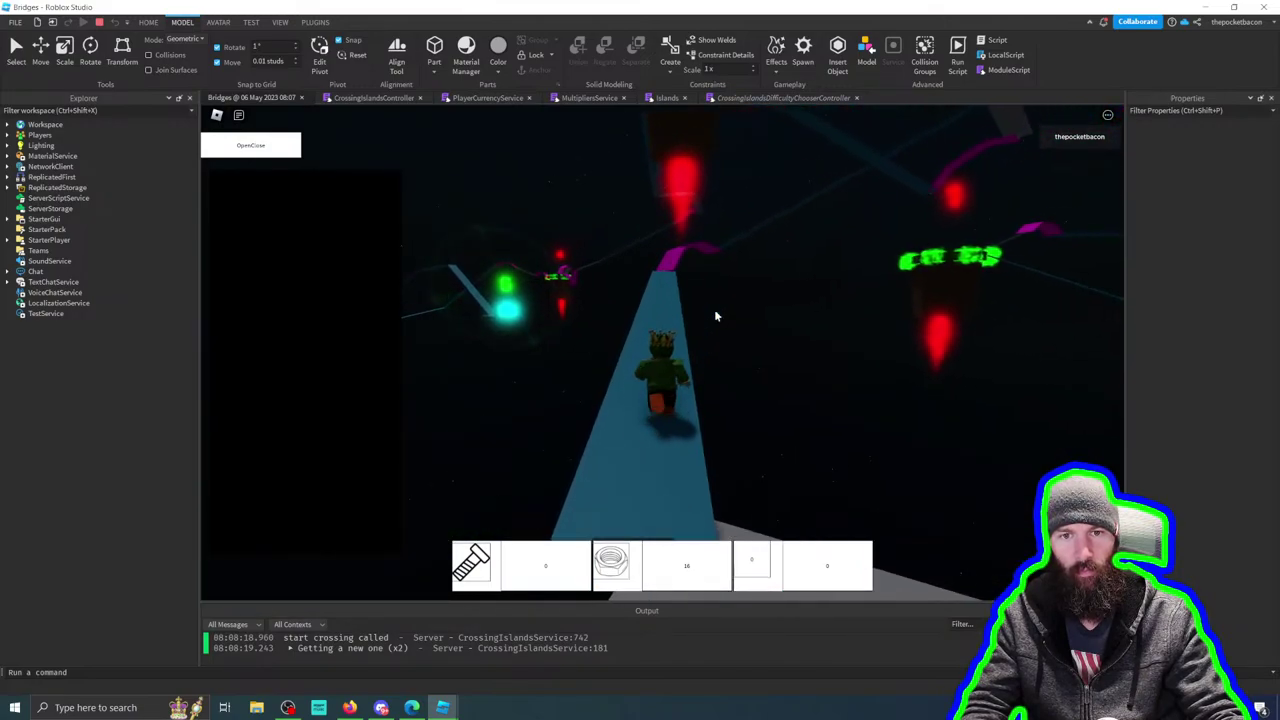
key("w")
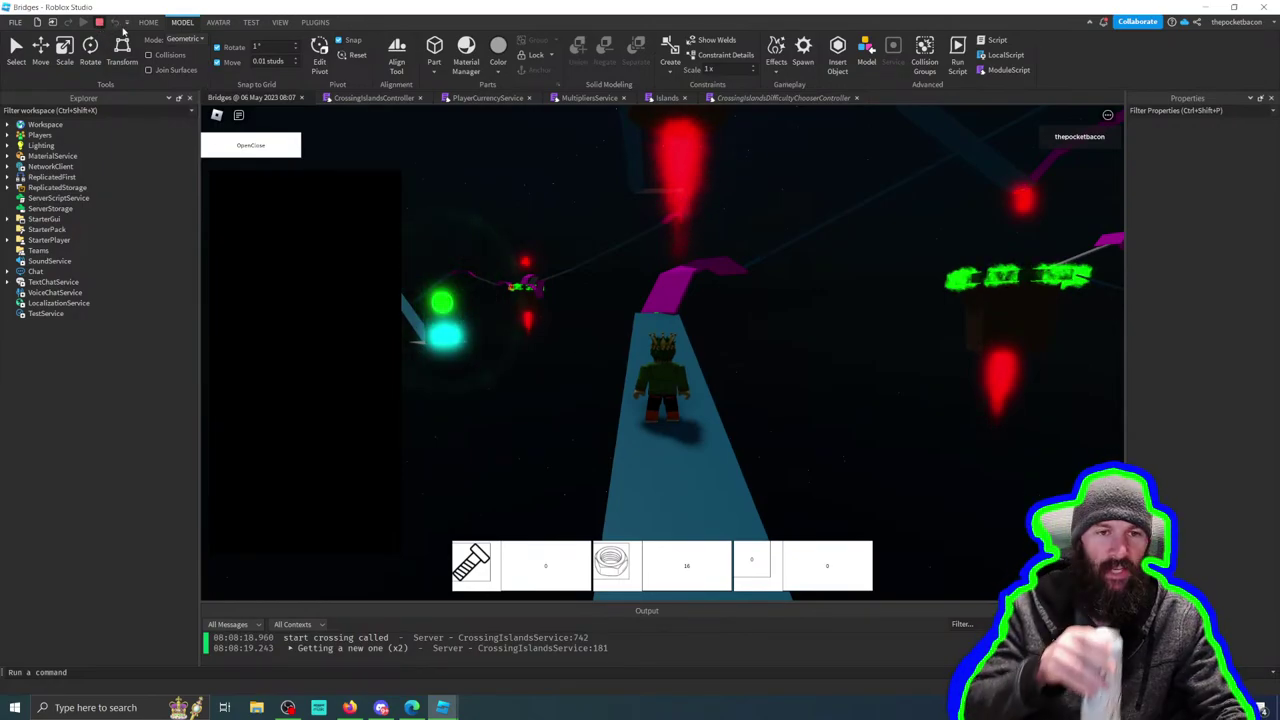
Step: Stop the running playtest, start a fresh one and enter the game from its title screen
left_click(99, 22)
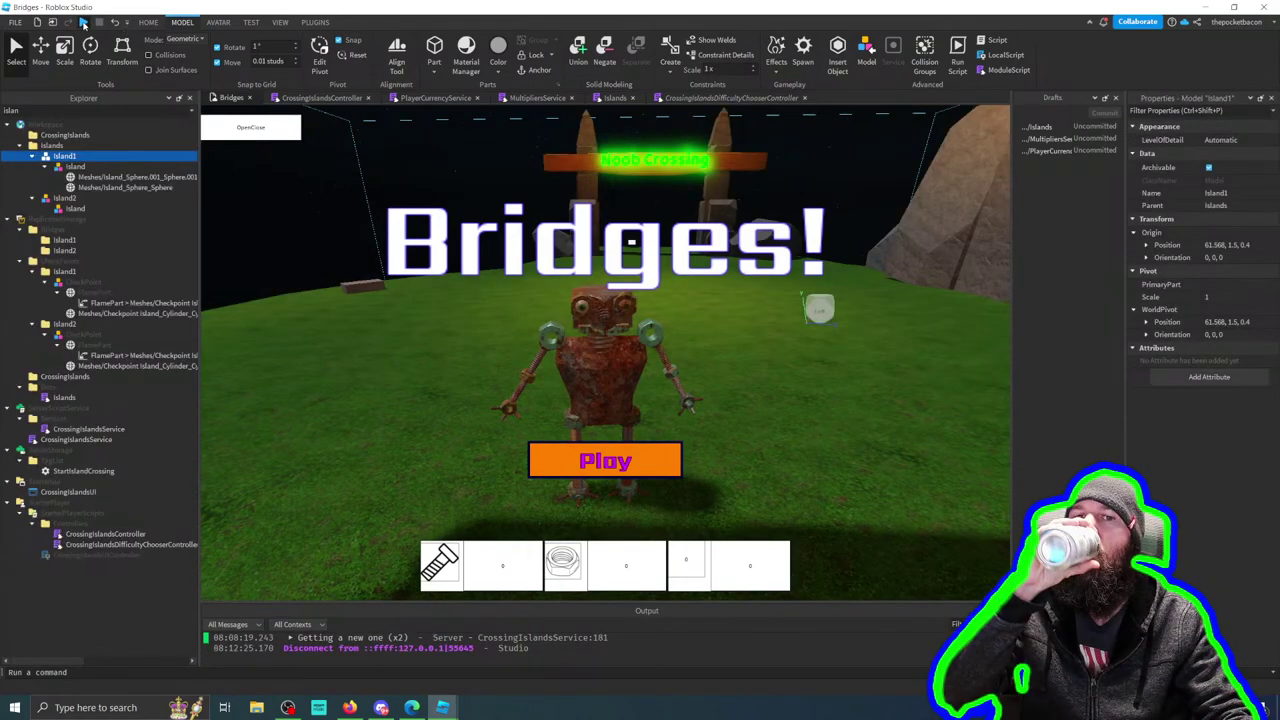
left_click(83, 22)
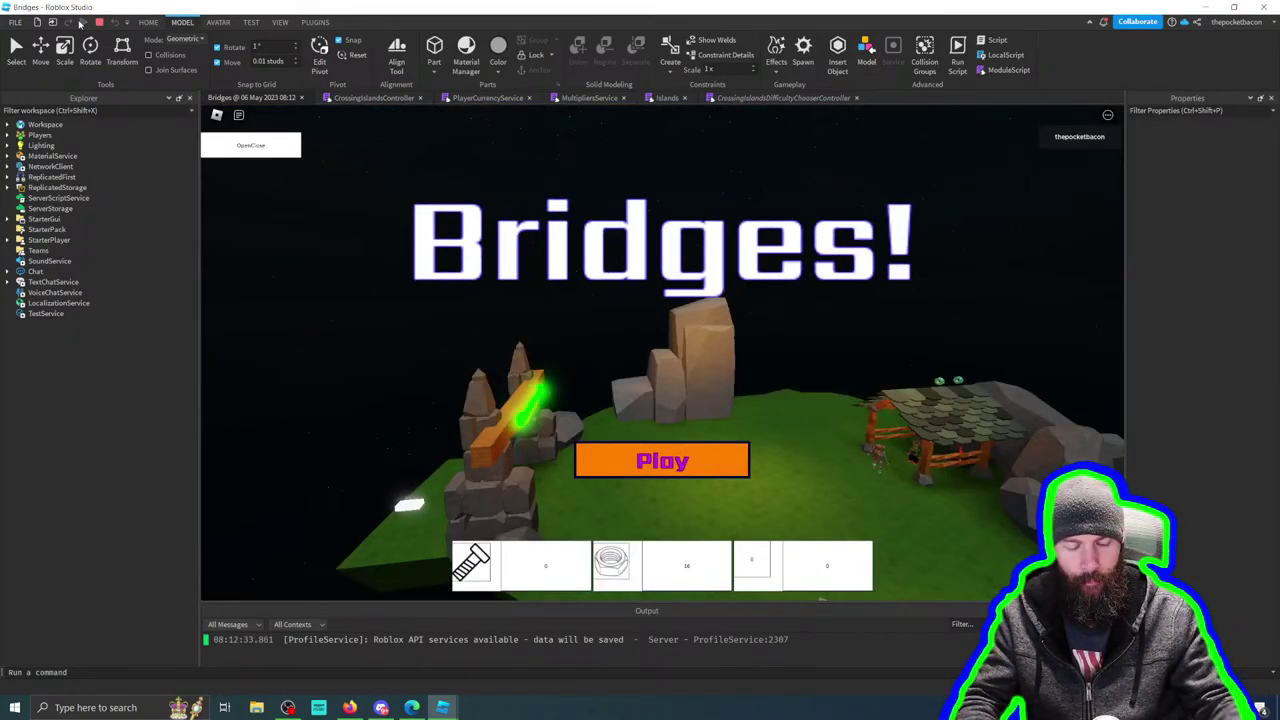
left_click(686, 468)
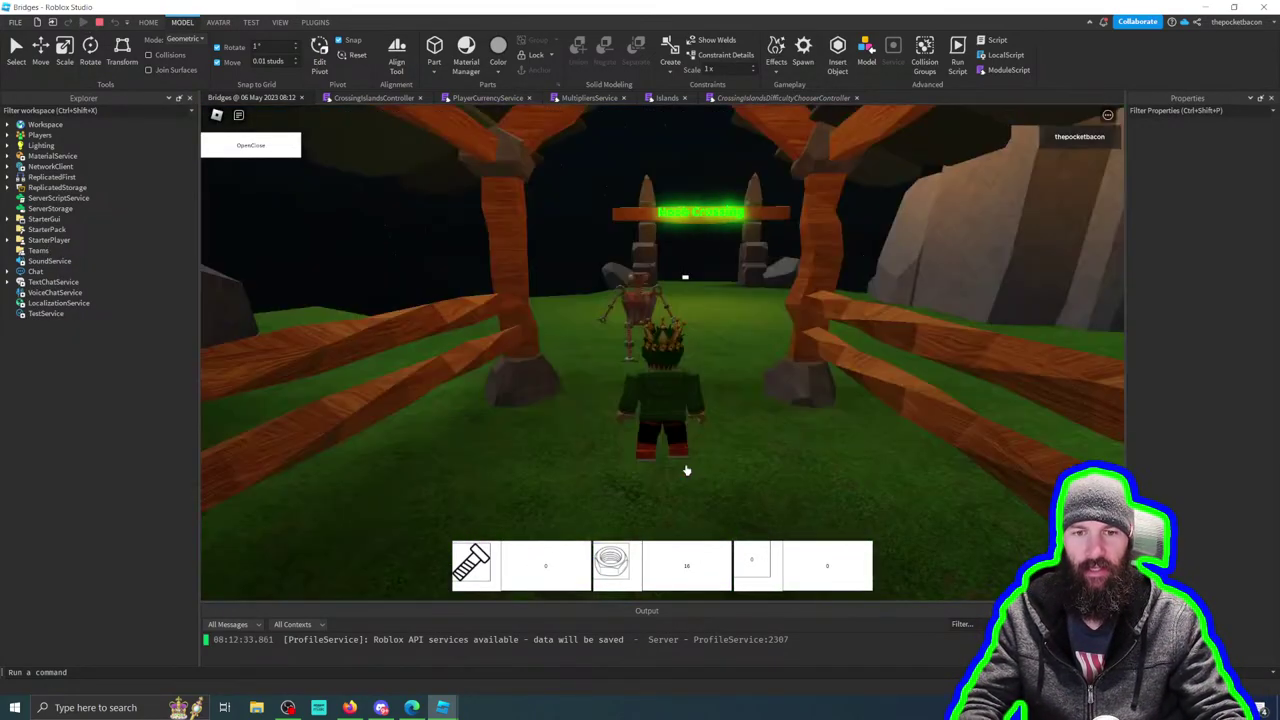
Step: Walk the character through the Noob Crossing gate to the glowing white block and start the crossing on Impossible difficulty
key("w")
key("space")
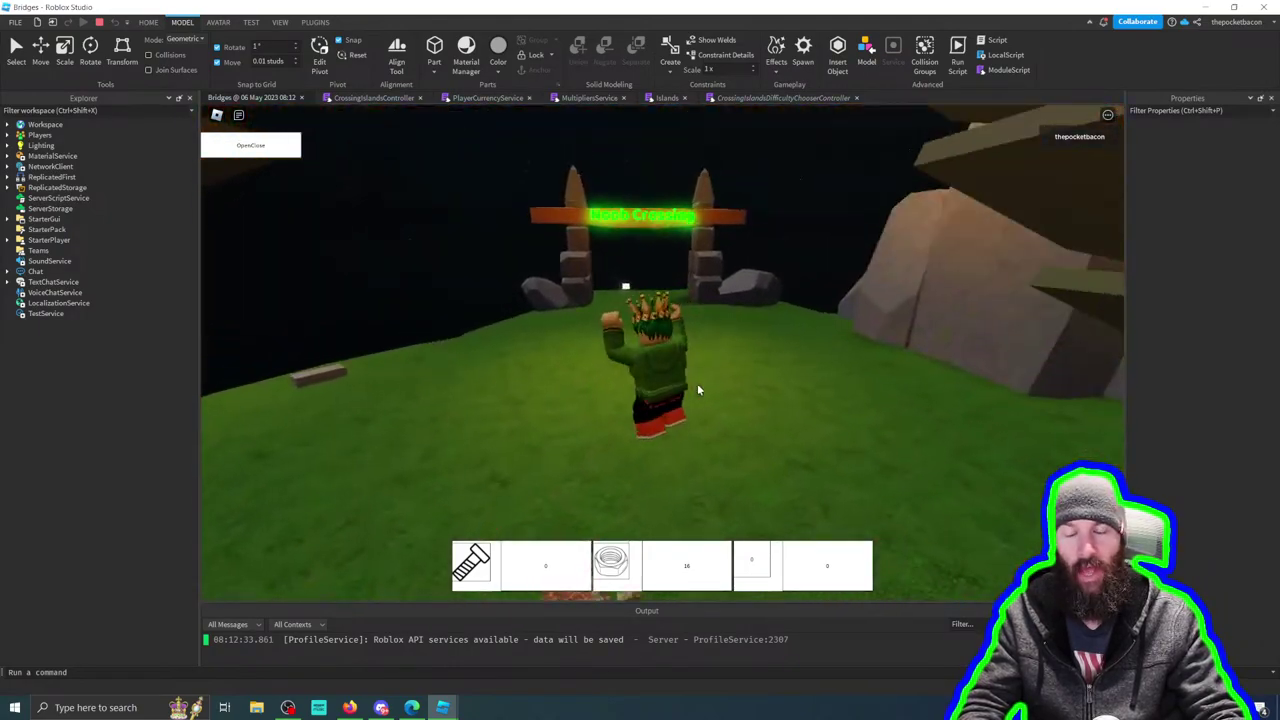
key("w")
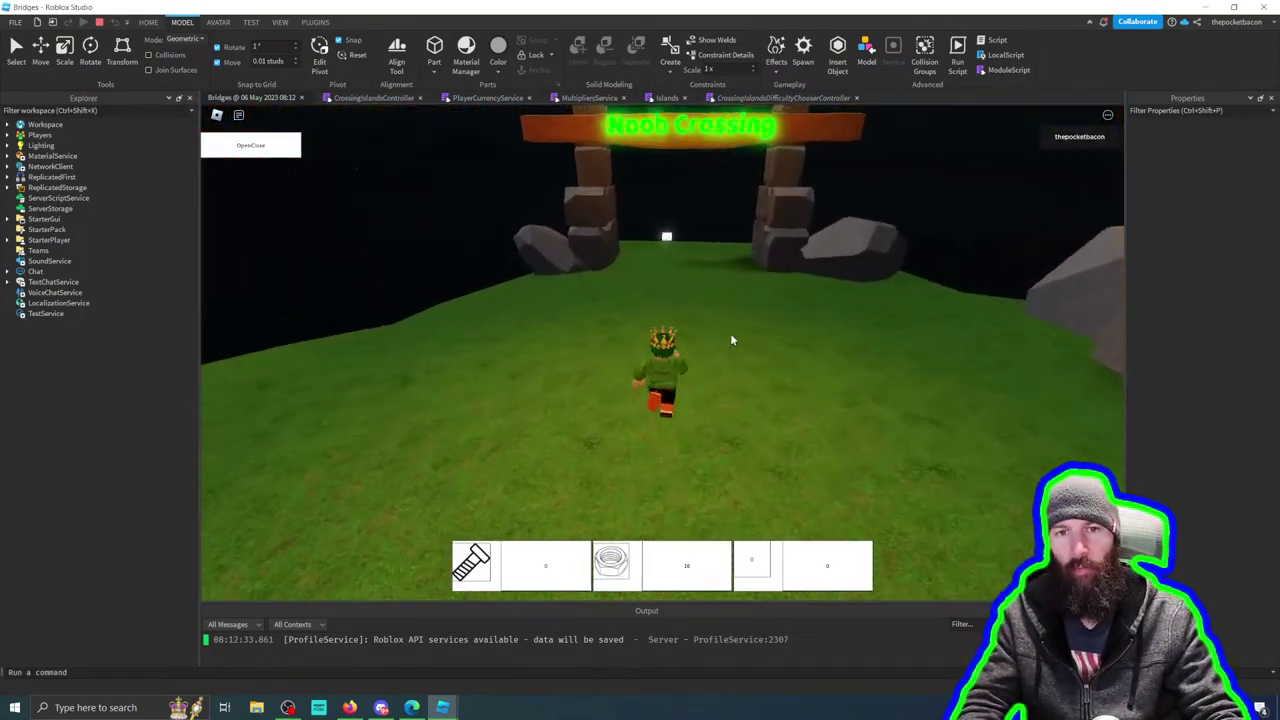
key("w")
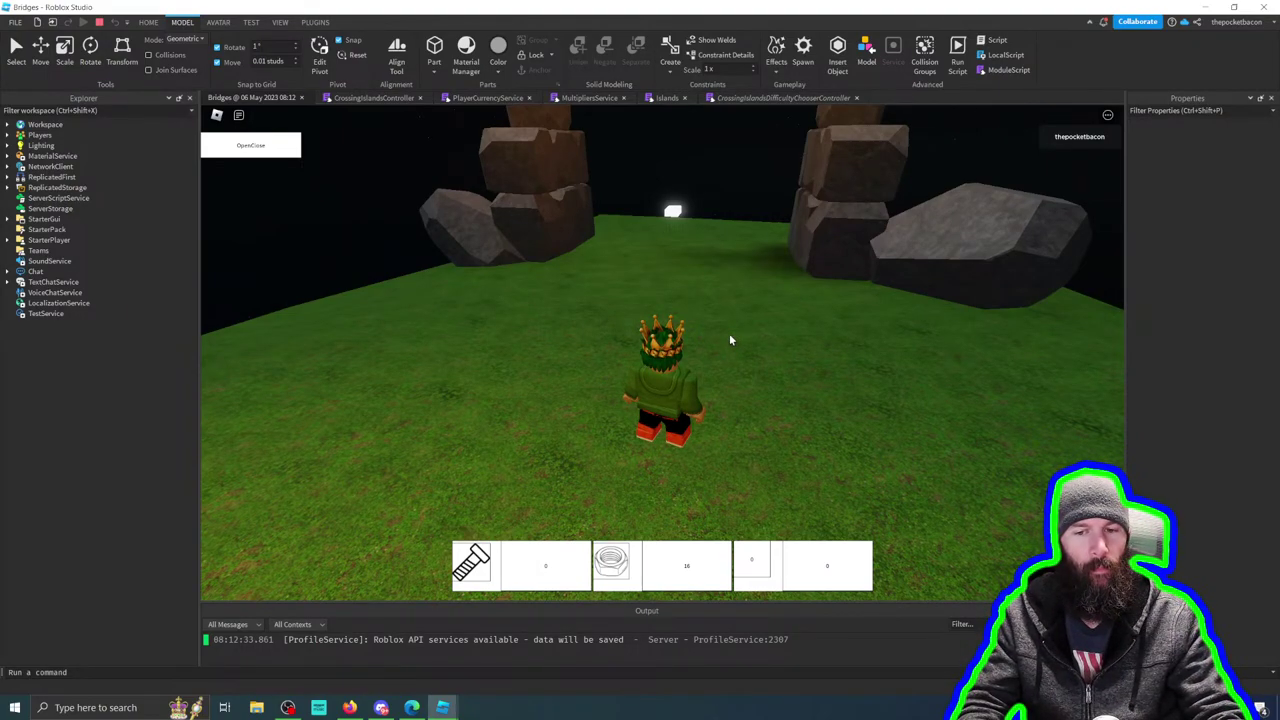
key("w")
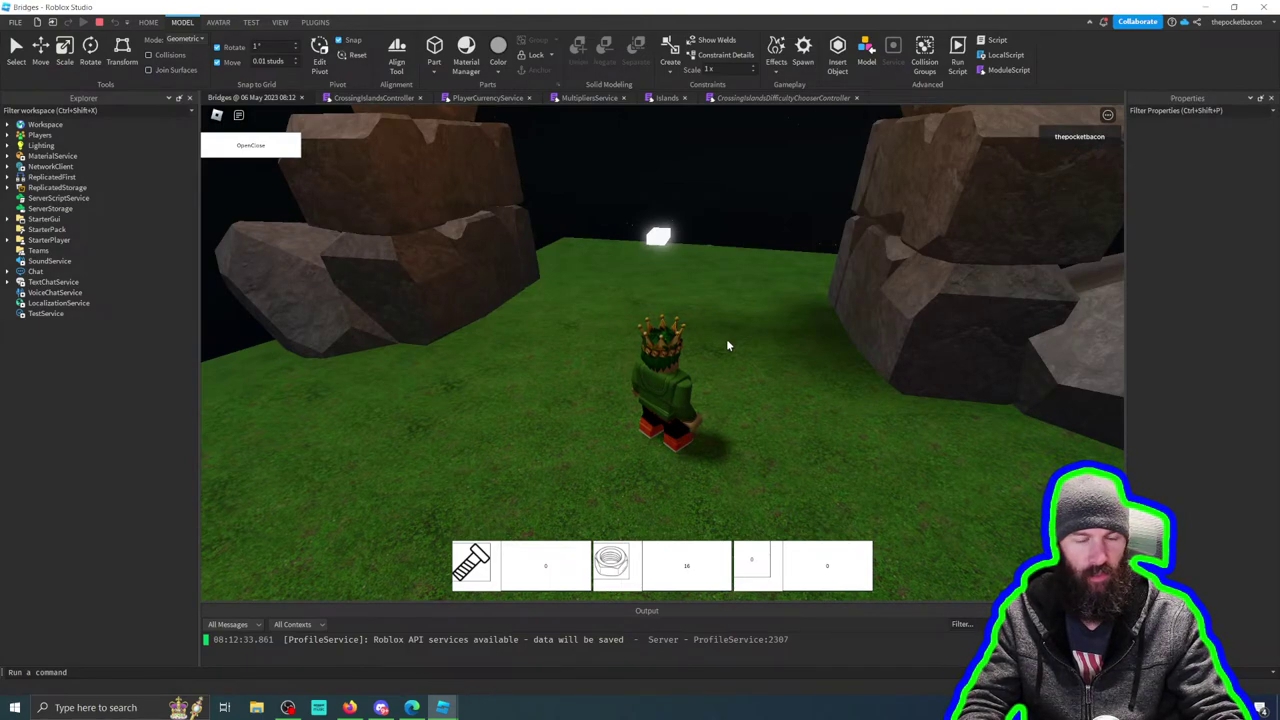
key("w")
key("w")
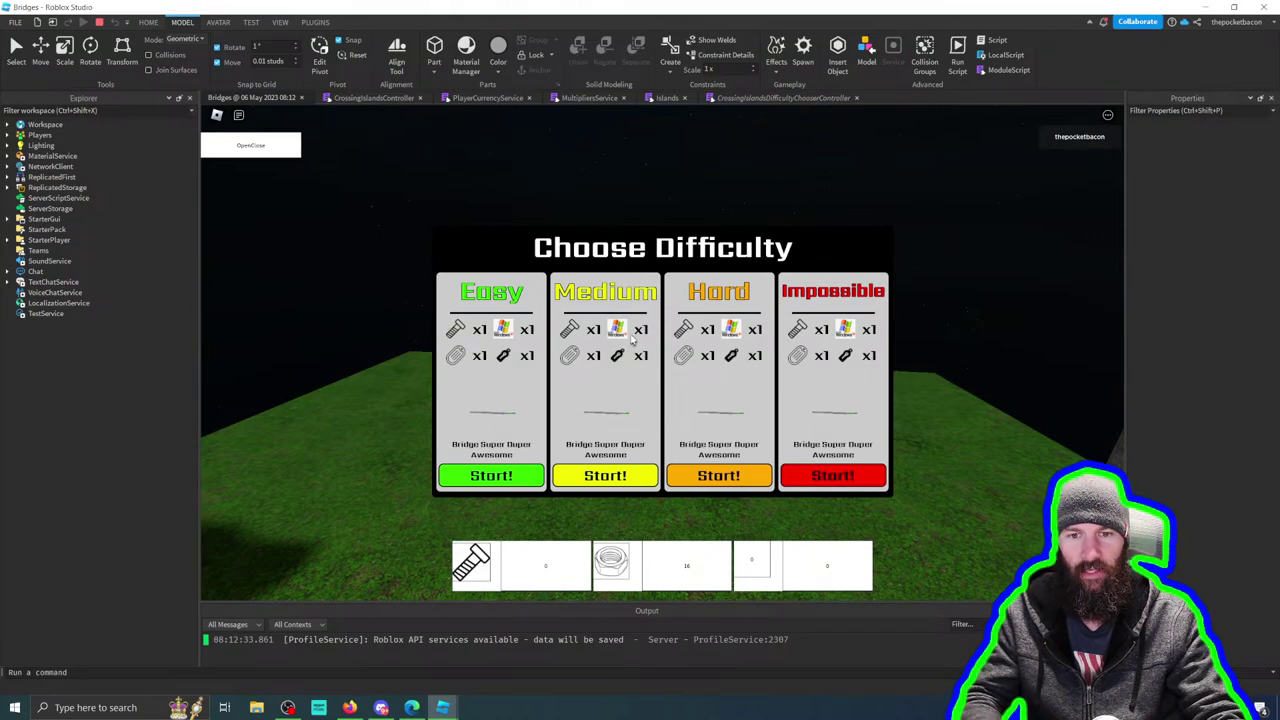
left_click(817, 477)
Step: Inspect the generated checkpoint islands by flying past them with the free camera
right_click_drag(753, 441, 753, 441)
key("Right")
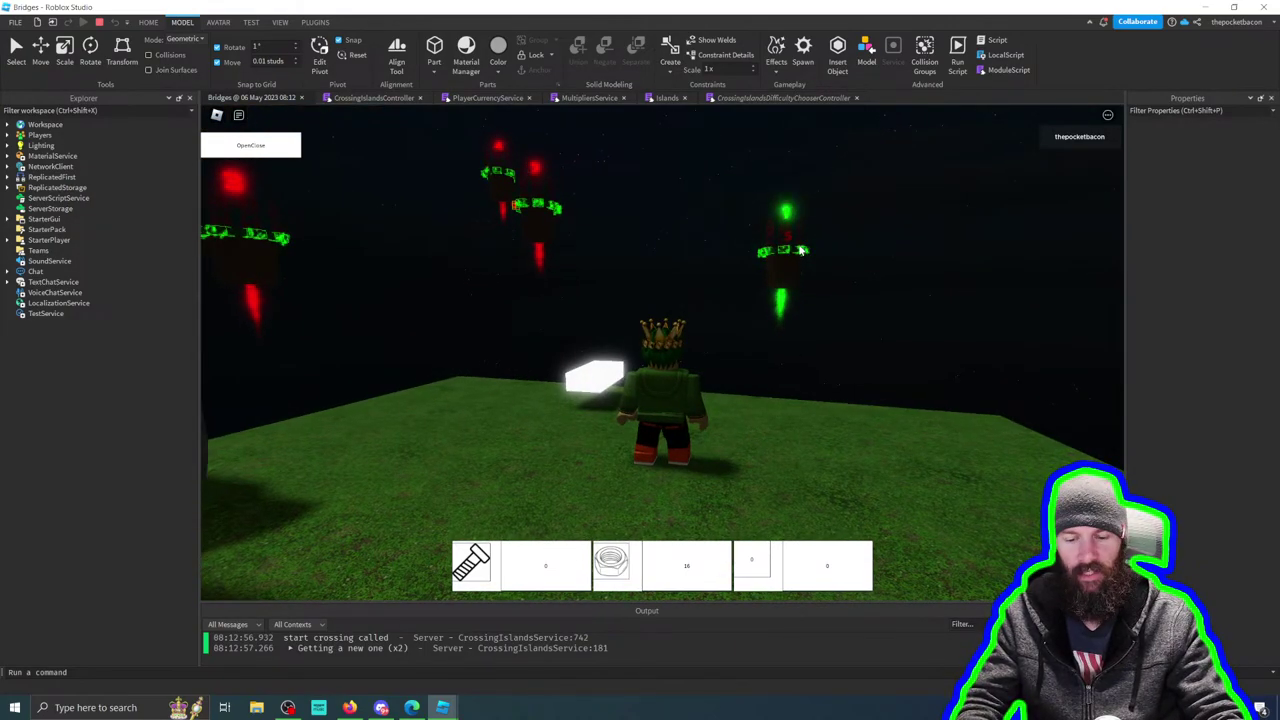
key("shift+p")
key("w")
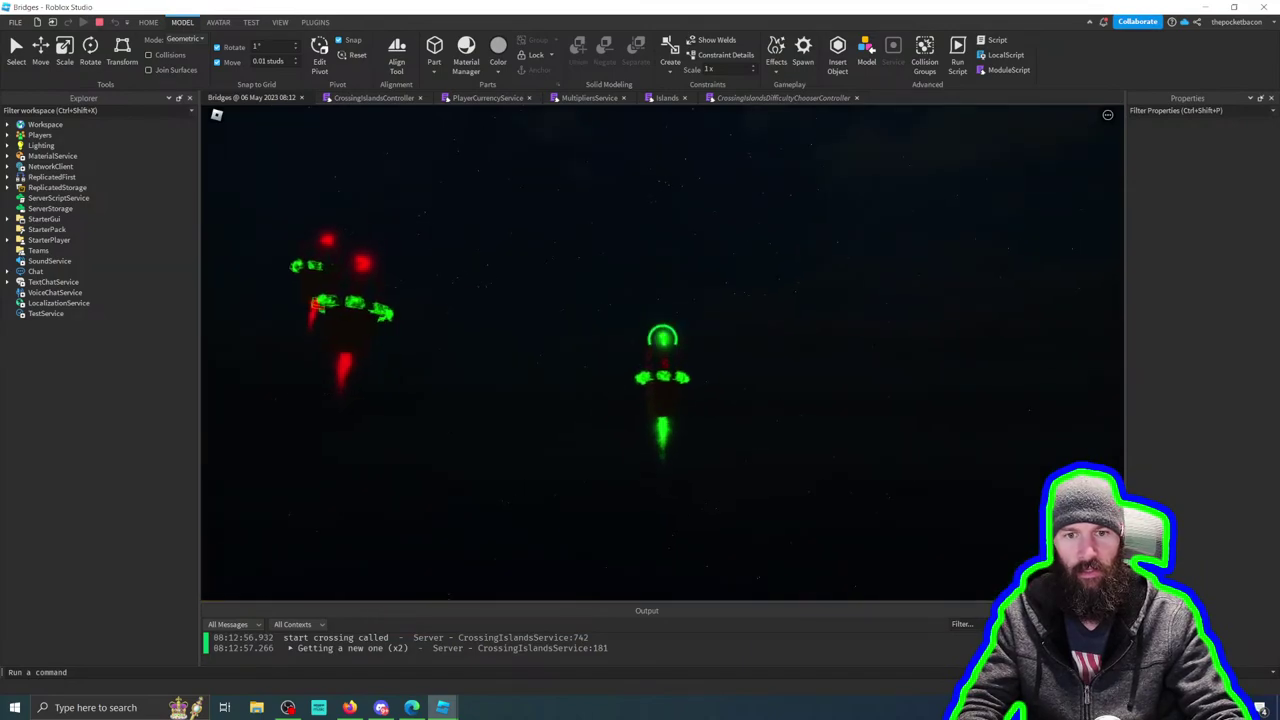
key("w")
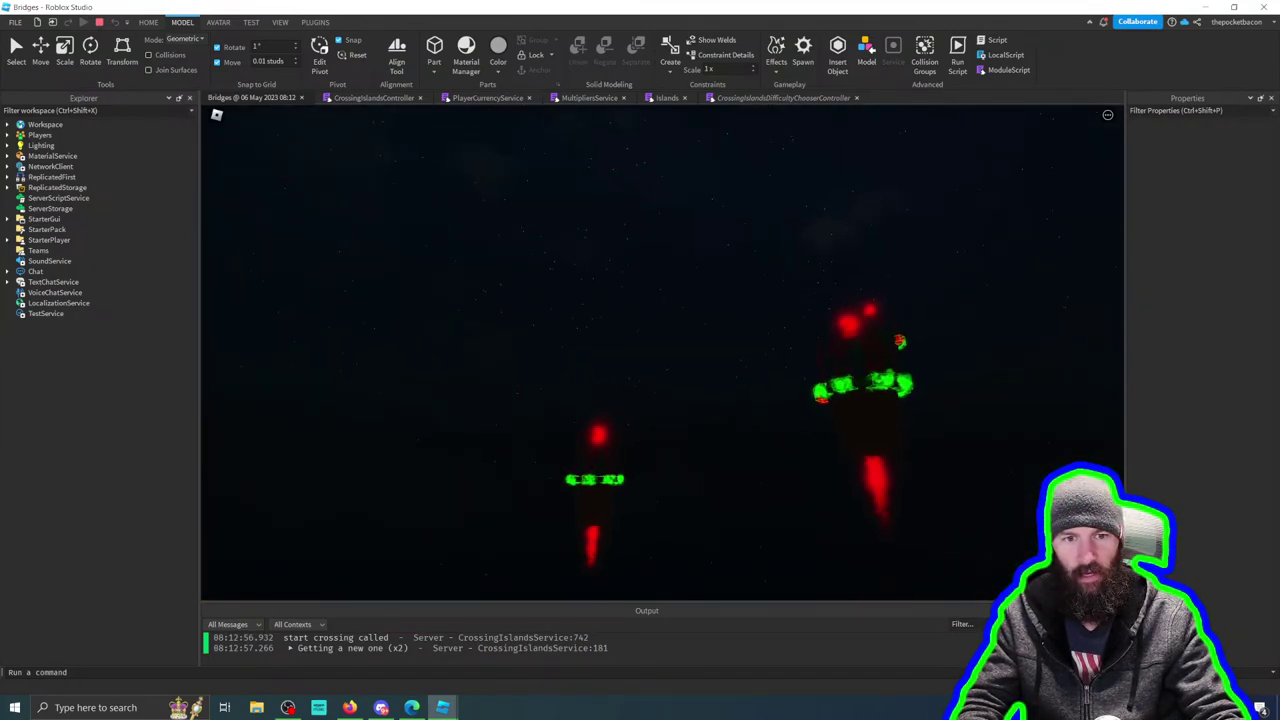
key("w")
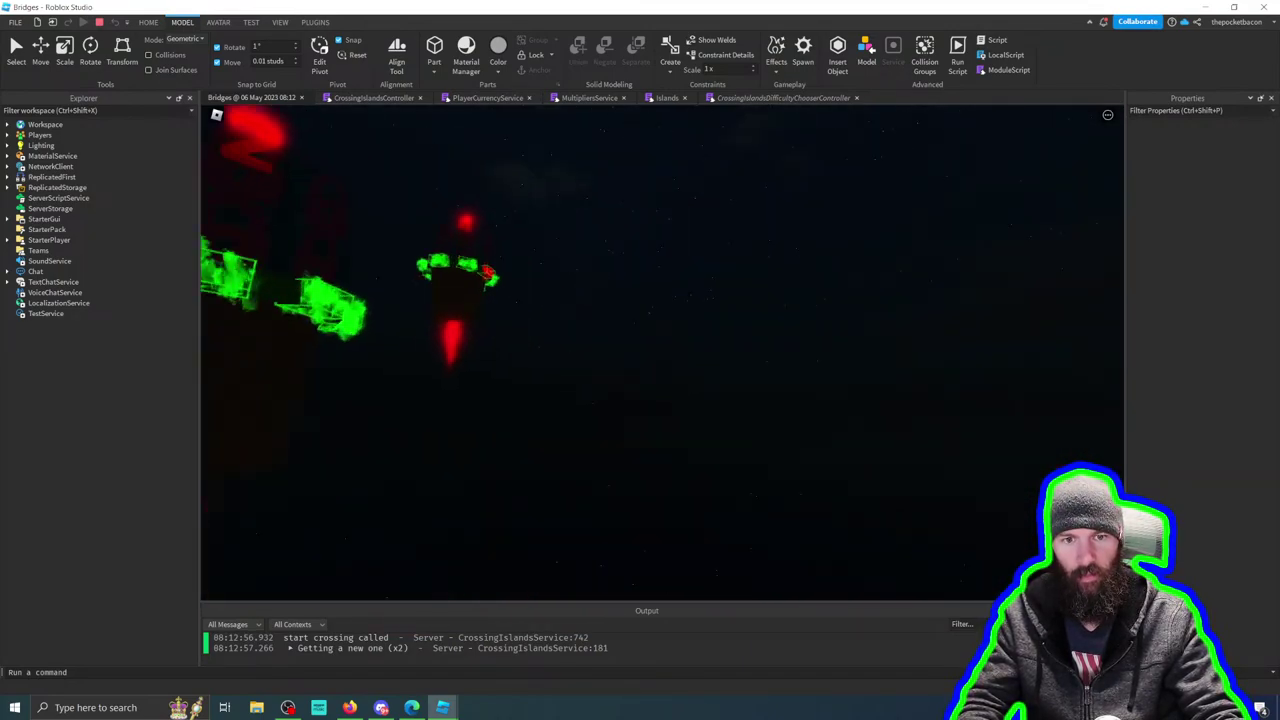
key("Right")
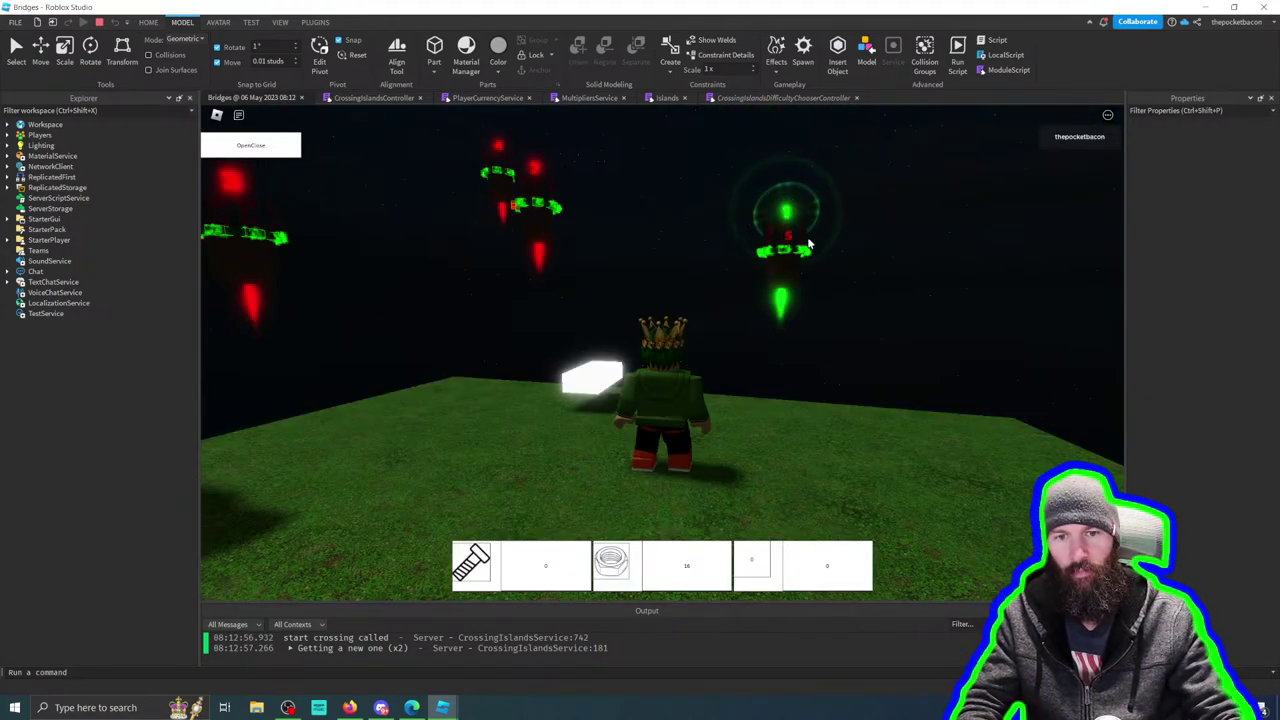
Step: Open the numbered bridge piece list, look through its pieces and compare them with the checkpoints ahead
left_click(269, 151)
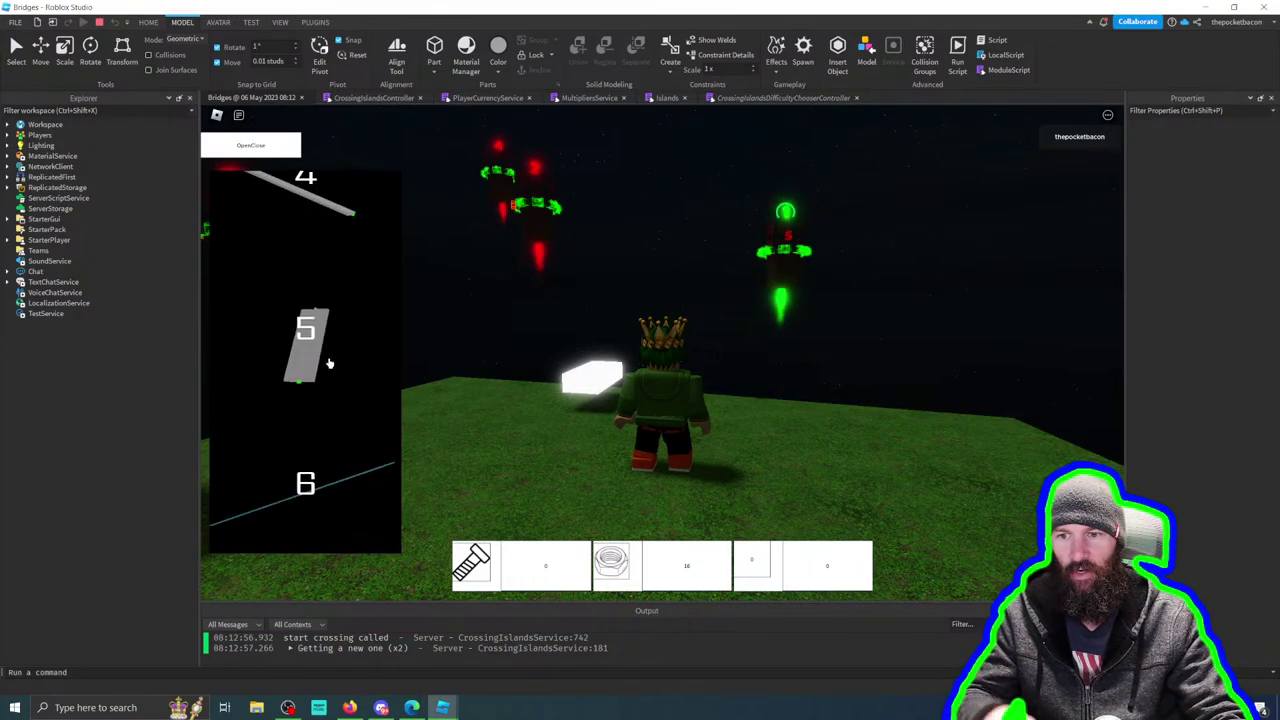
scroll(312, 490, "up", 5)
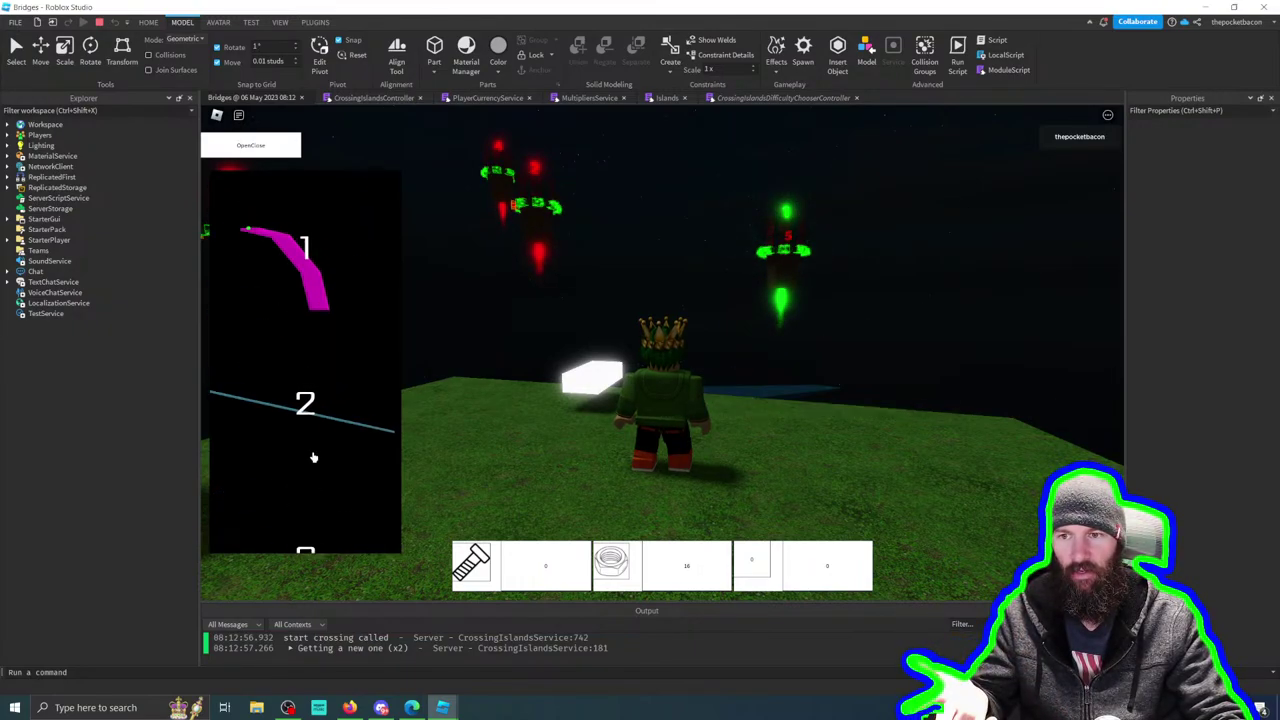
scroll(314, 455, "down", 2)
scroll(313, 450, "down", 3)
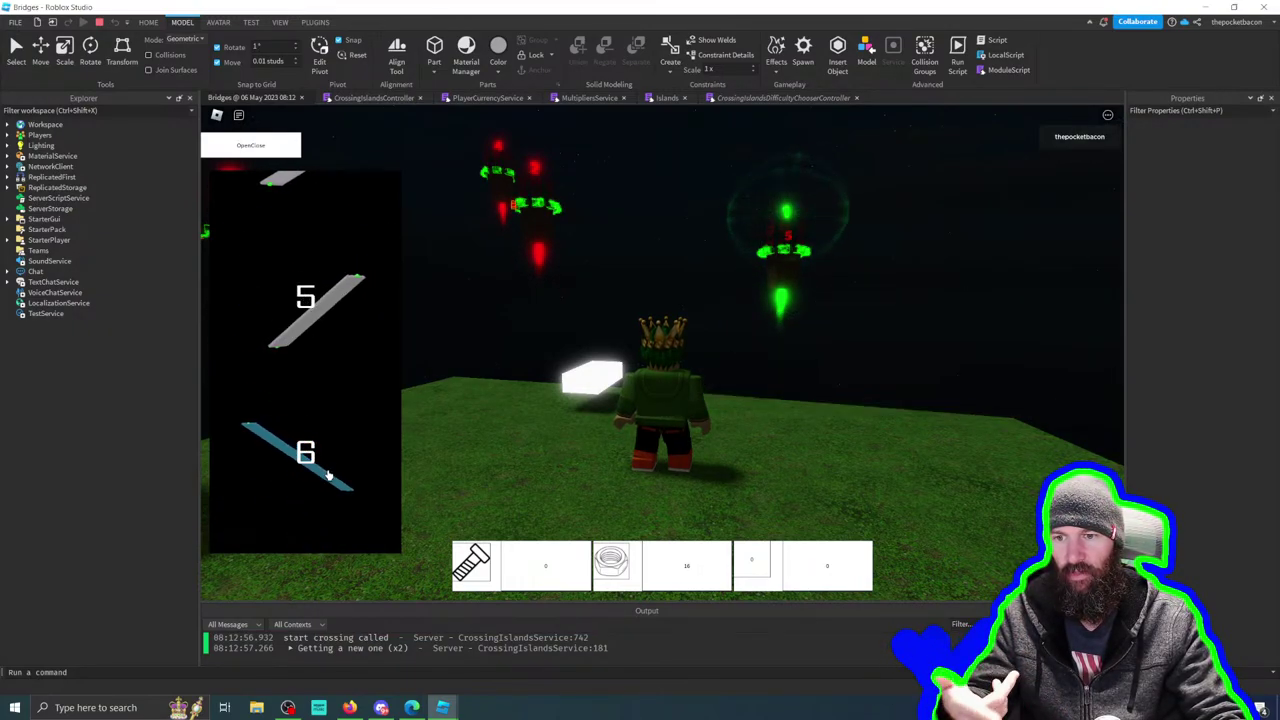
scroll(310, 440, "down", 3)
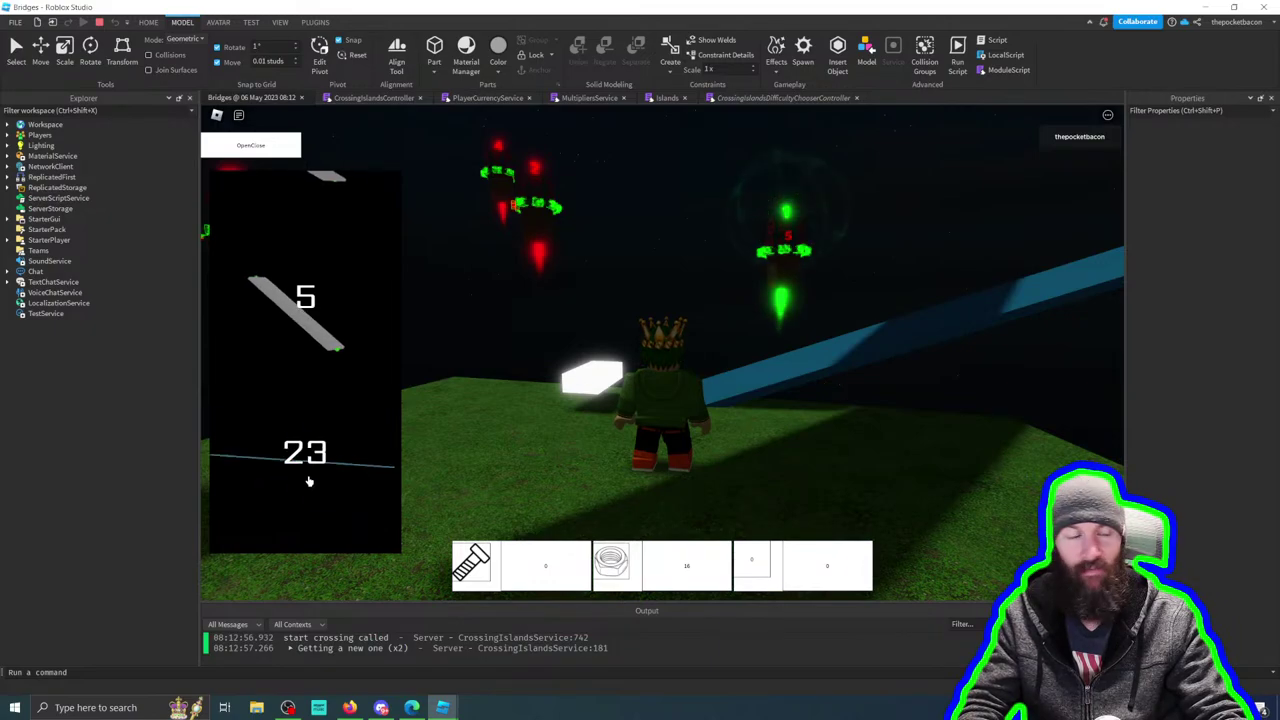
right_click_drag(766, 320, 766, 320)
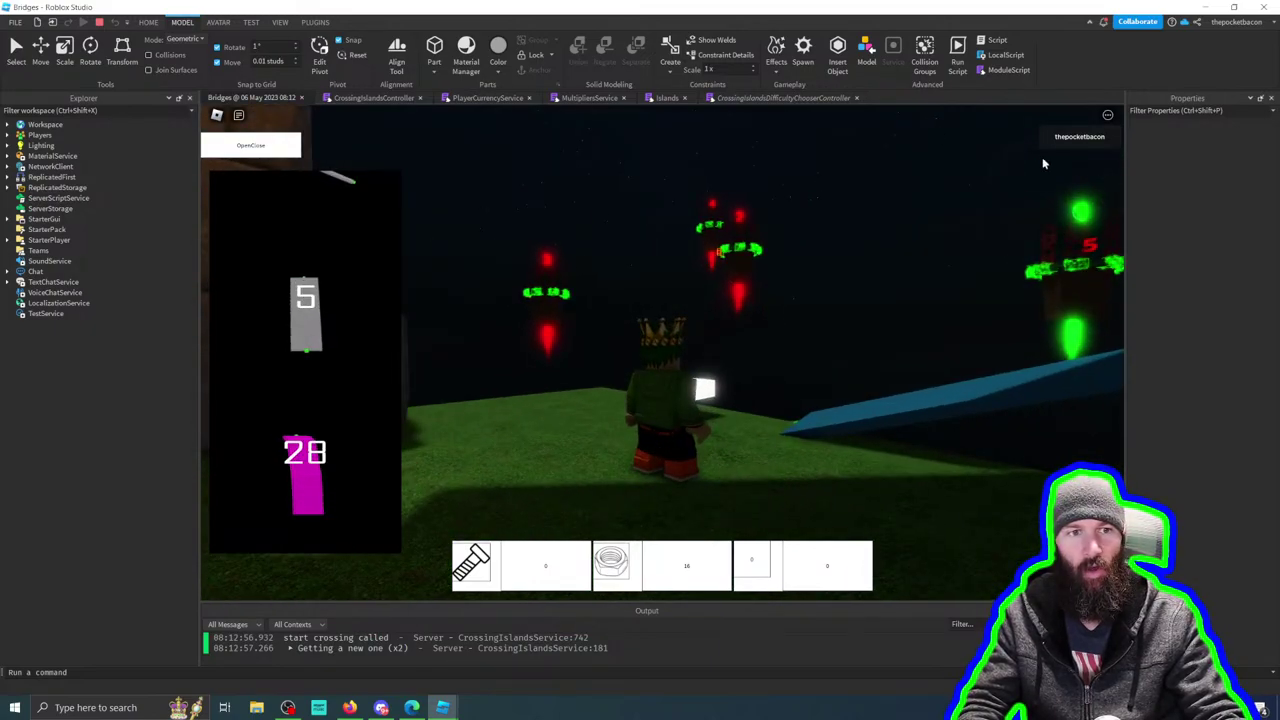
right_click_drag(852, 290, 852, 290)
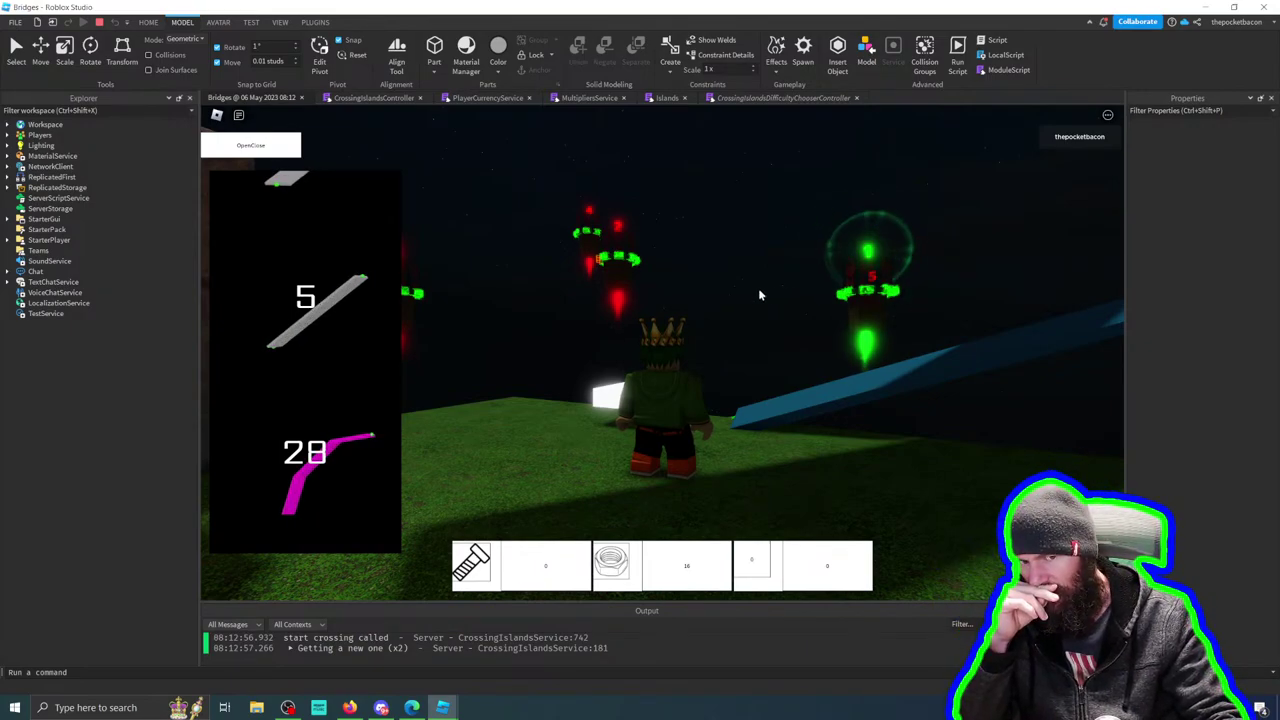
right_click_drag(754, 295, 754, 295)
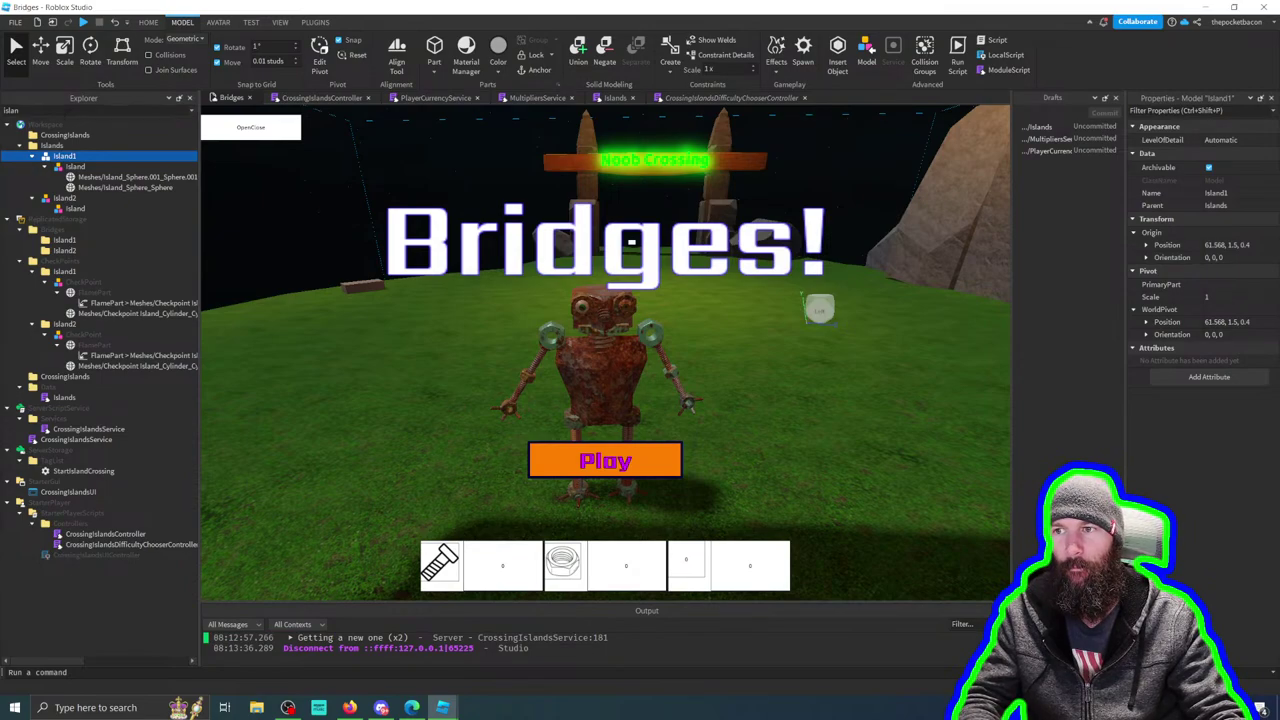
Step: Clear the Explorer filter and set Noob Island's checkpoint_count and bridge_parts_per_checkpoint to 1 in the Islands script
key("BackSpace")
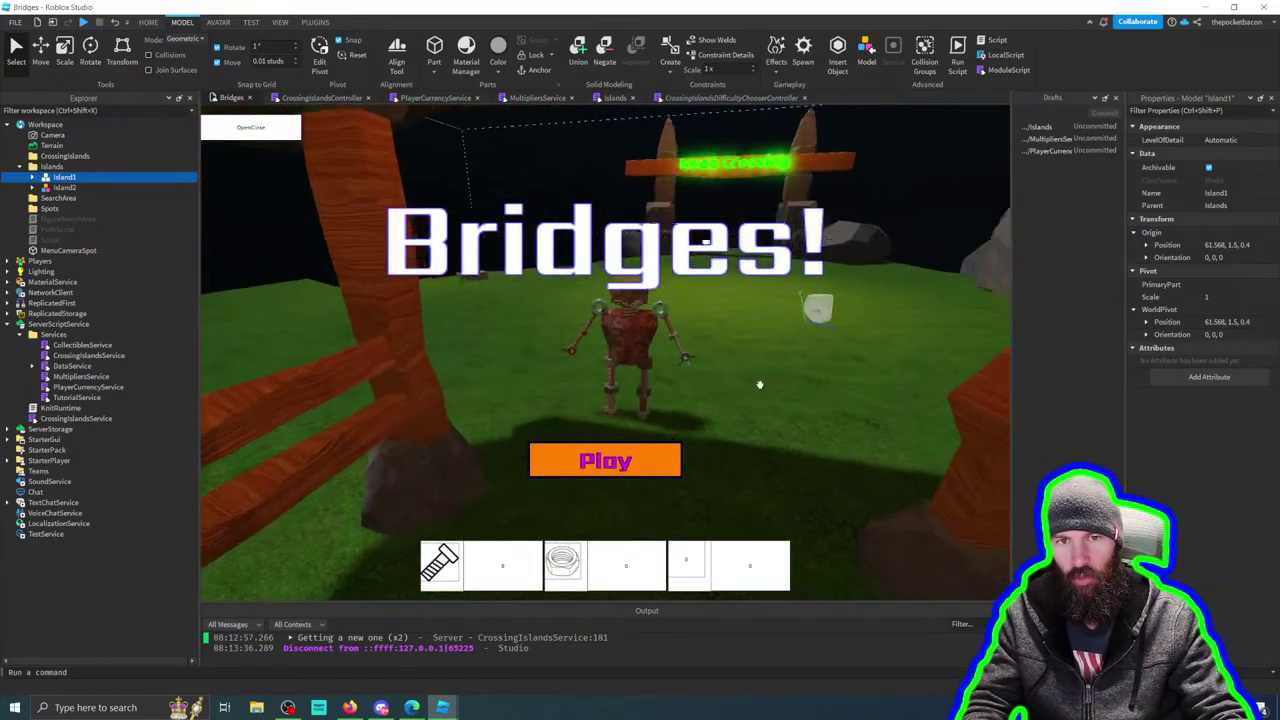
left_click(611, 98)
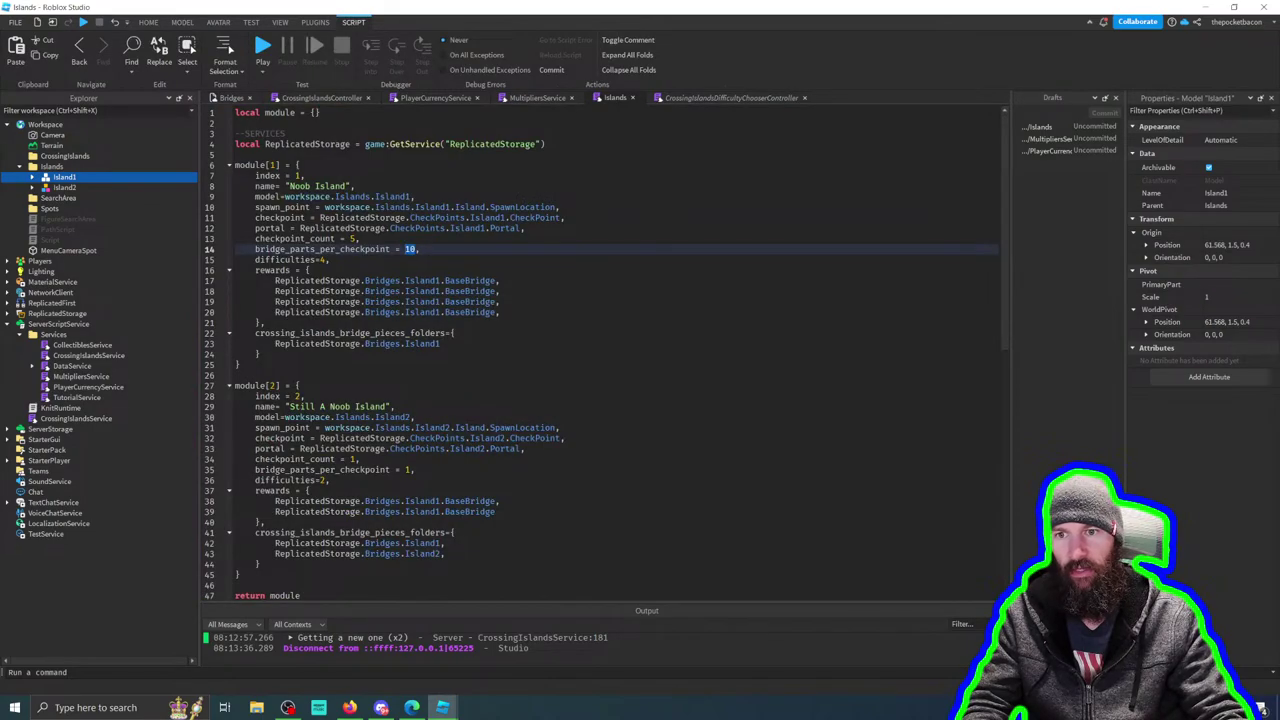
left_click(354, 239)
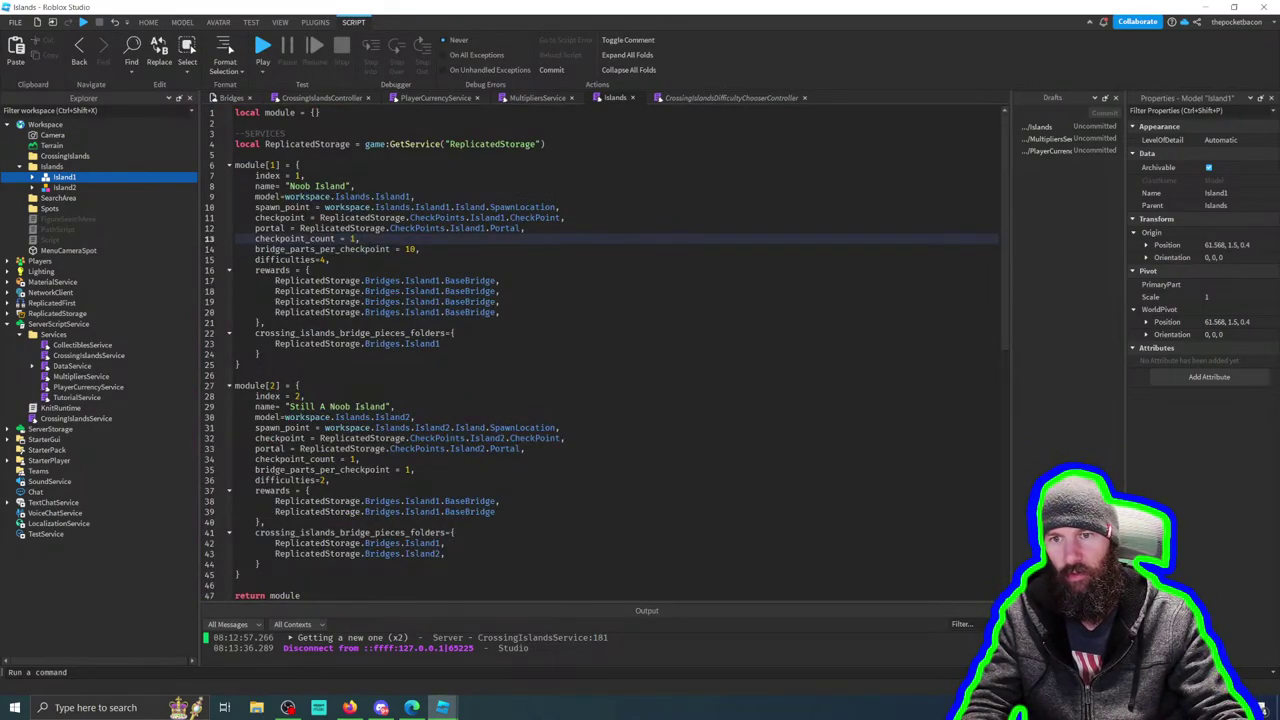
left_click(416, 249)
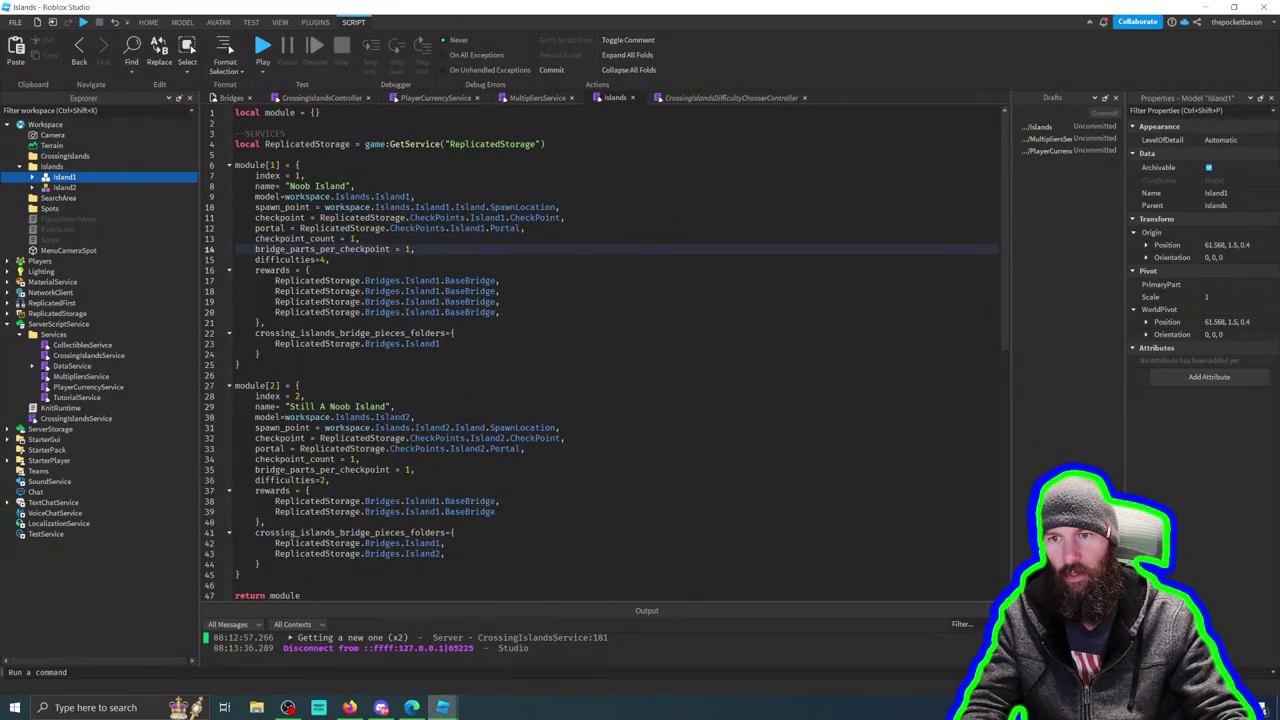
type("1")
Step: Set Noob Island's difficulties to 1 and delete the three surplus BaseBridge lines from its rewards, leaving one
key("Down")
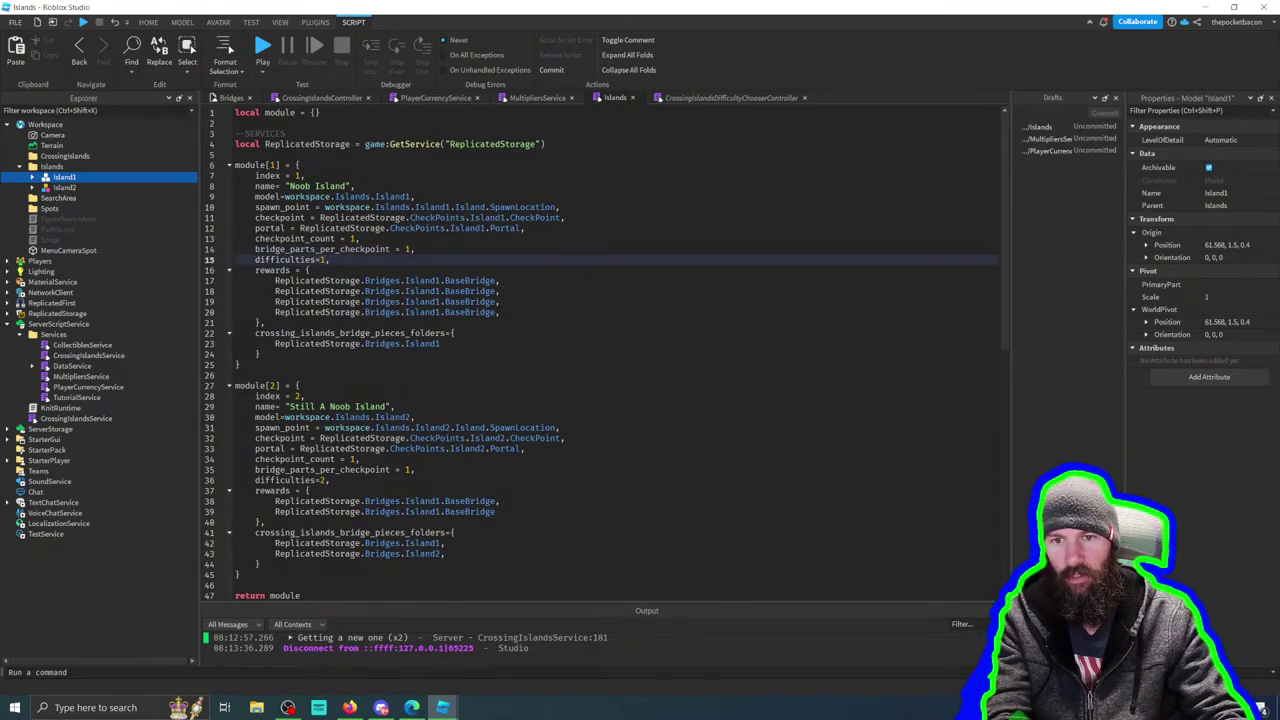
left_click_drag(510, 313, 510, 281)
key("BackSpace")
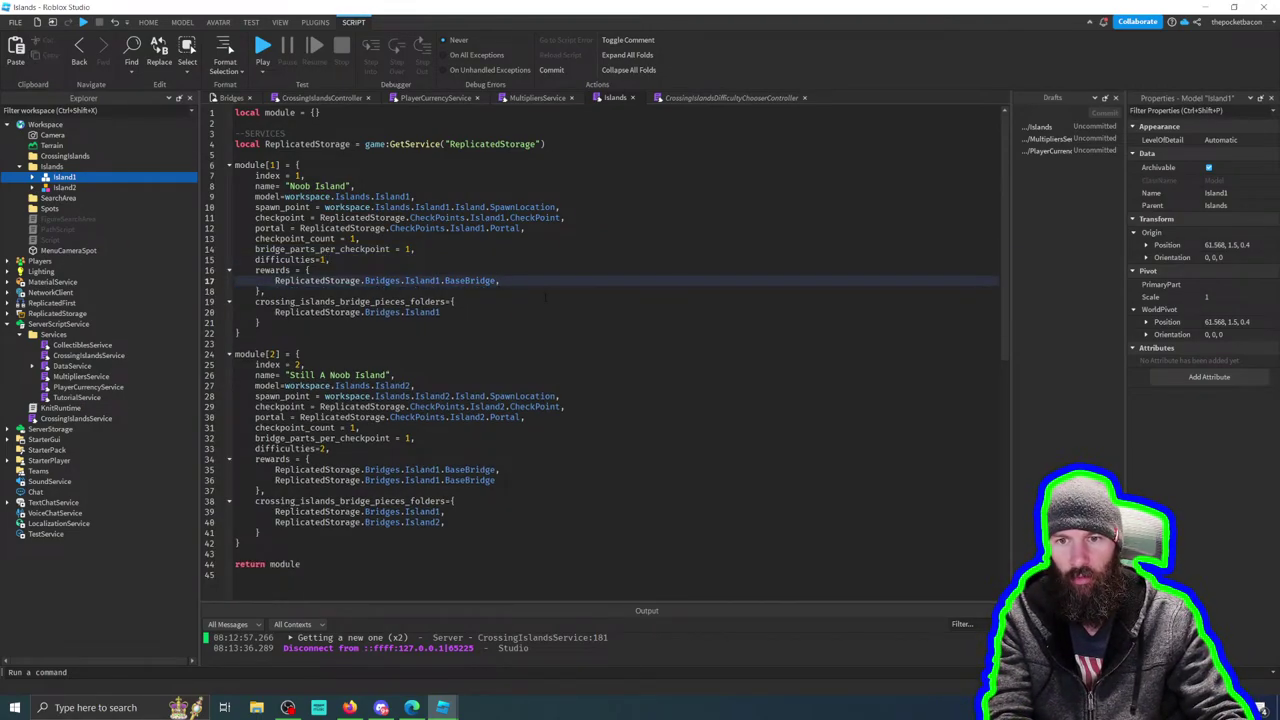
Step: Playtest the game, enter play from the title screen, and jump onto the hut roof to try collecting the glowing nuts
key("F5")
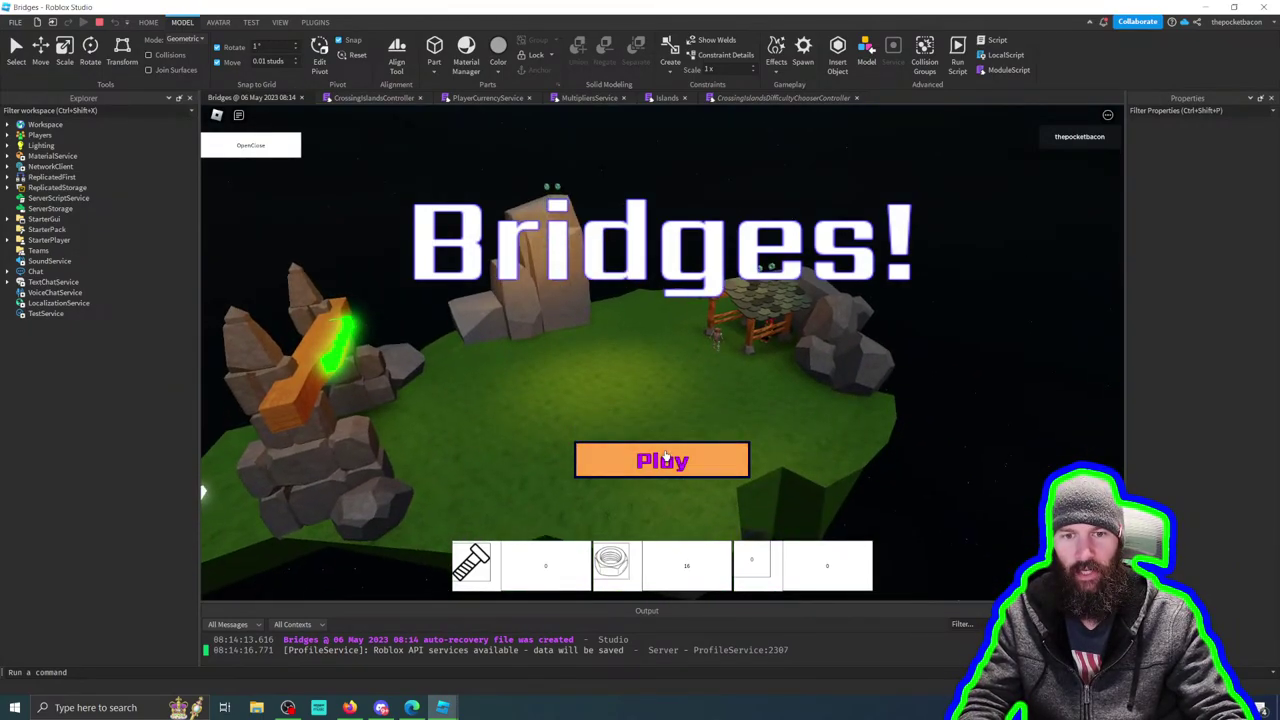
left_click(700, 460)
key("w")
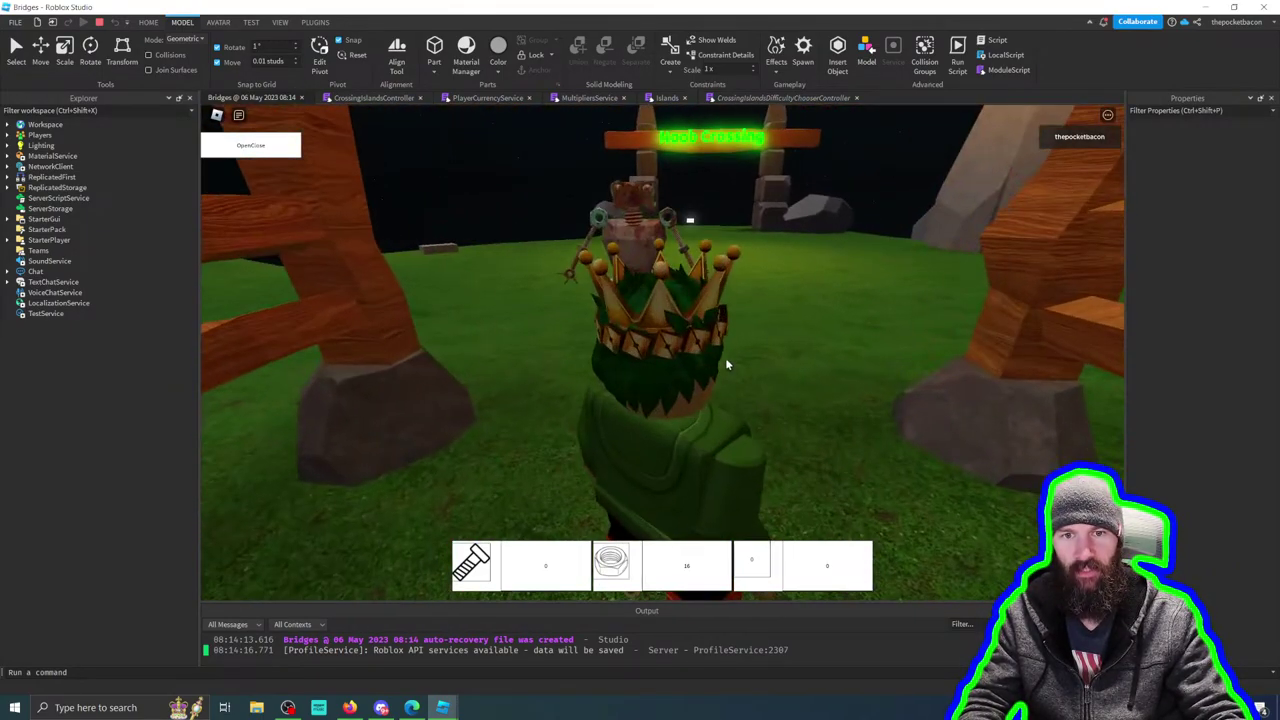
right_click_drag(727, 364, 727, 364)
key("d")
key("w")
key("space")
key("w")
key("space")
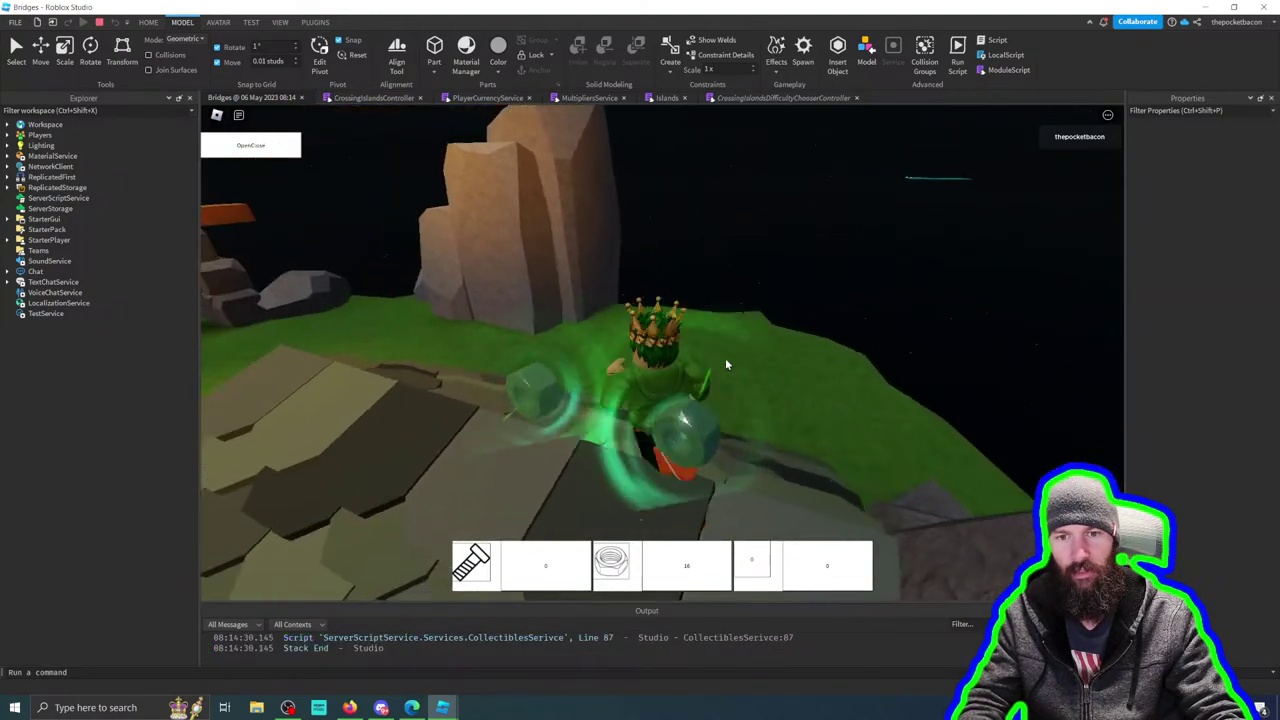
key("a")
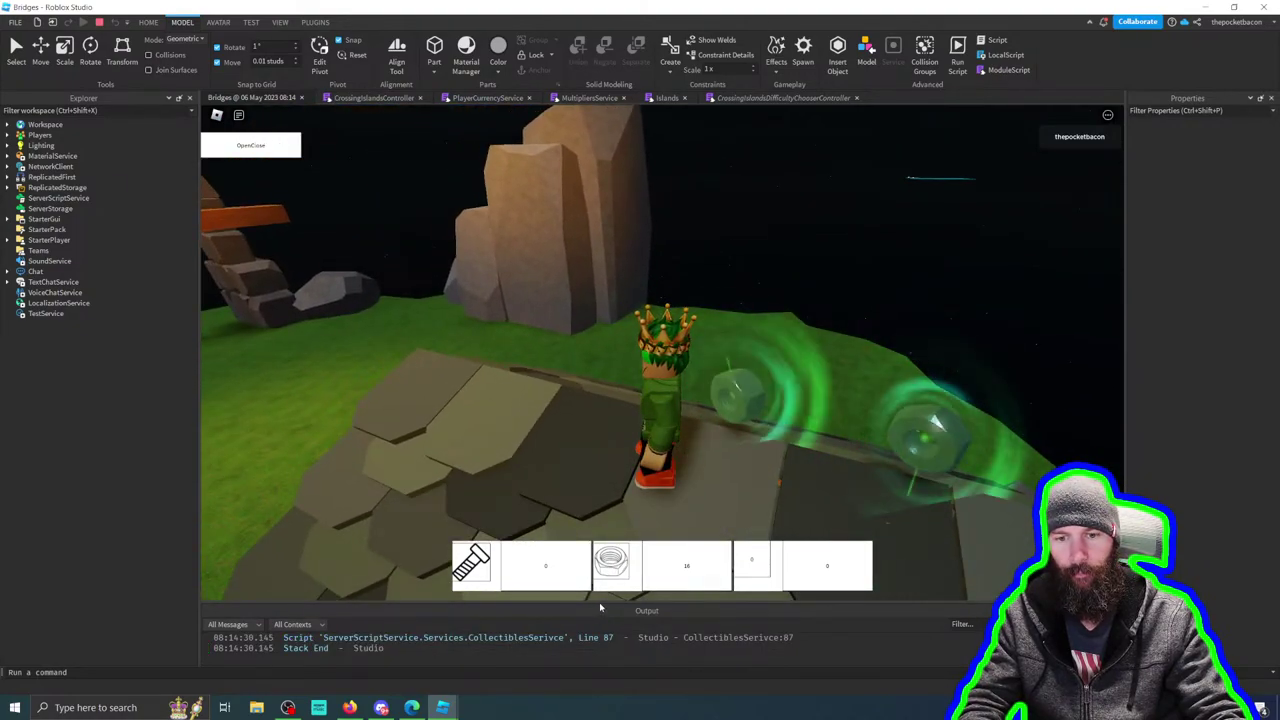
Step: Enlarge the Output area to read the full error traces from the nut collection, and stop the playtest
left_click_drag(599, 603, 606, 475)
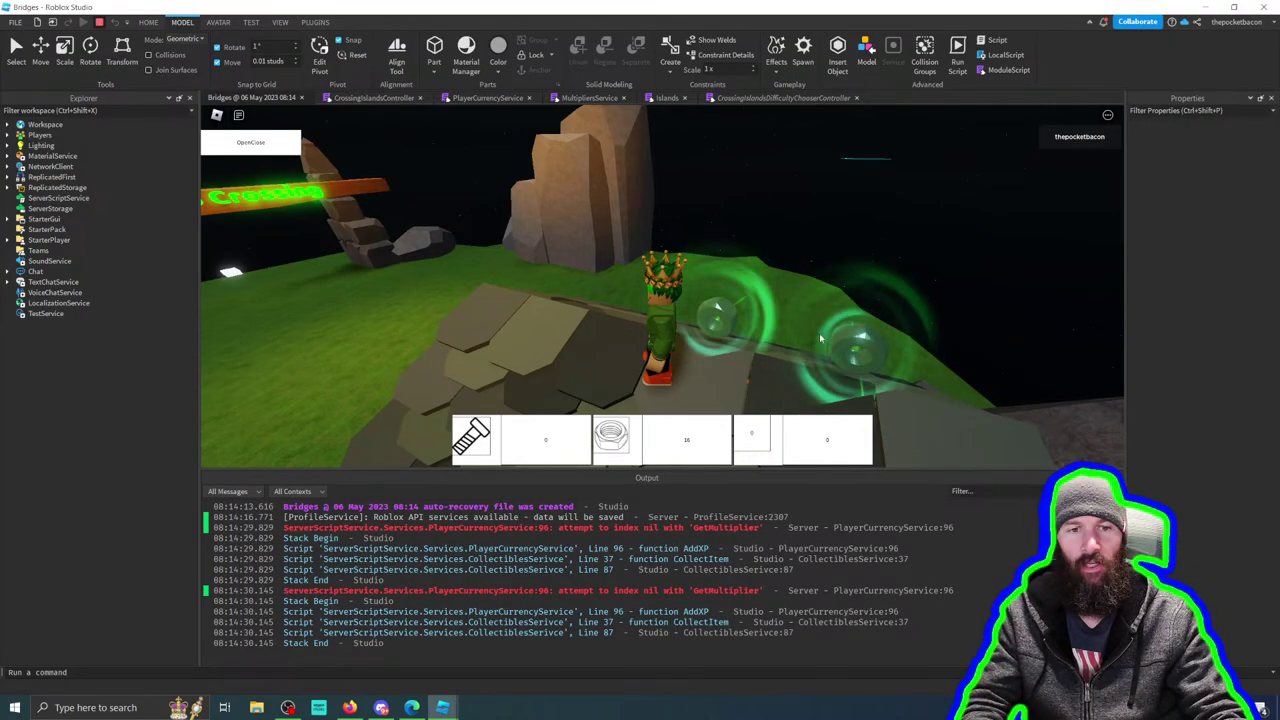
key("shift+F5")
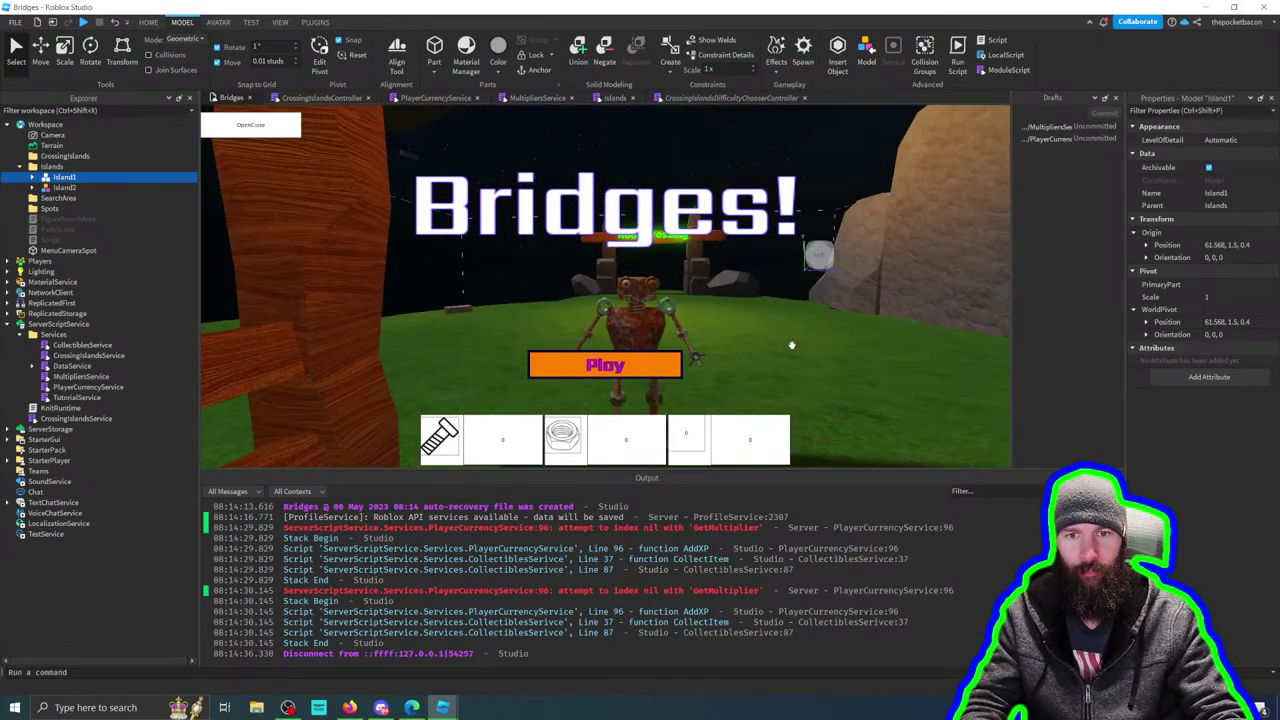
scroll(791, 345, "up", 5)
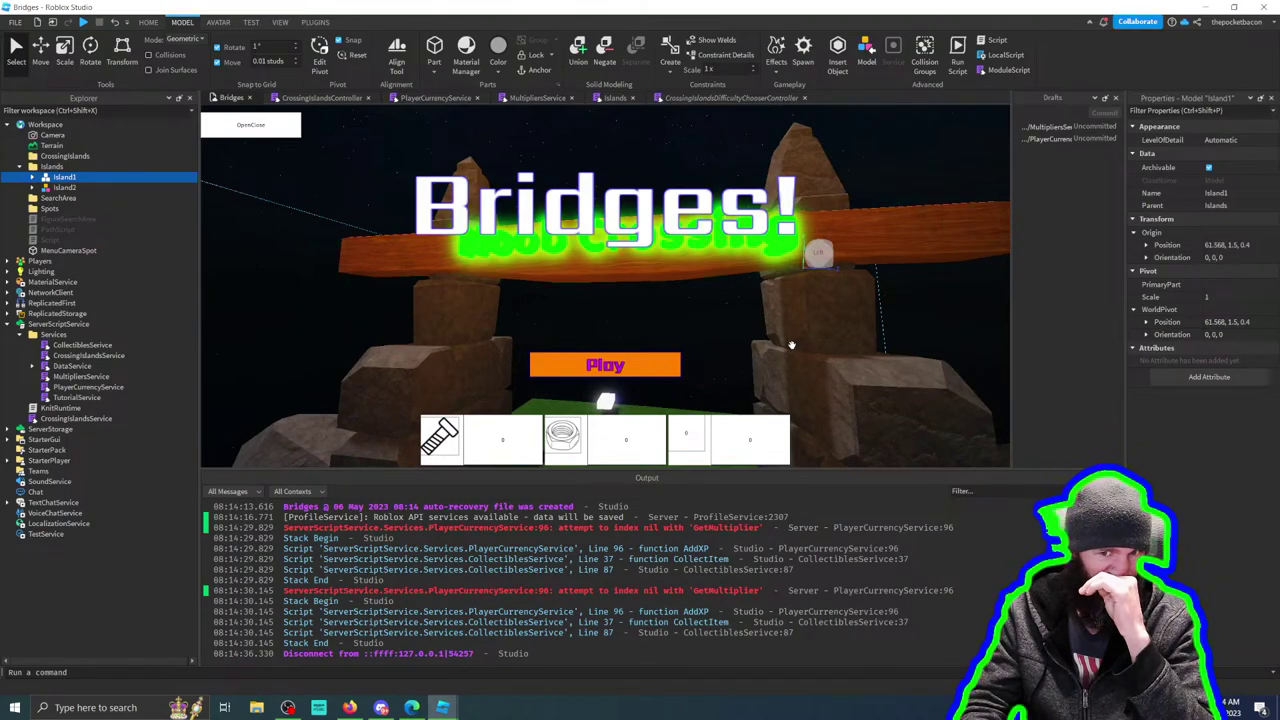
scroll(791, 345, "up", 8)
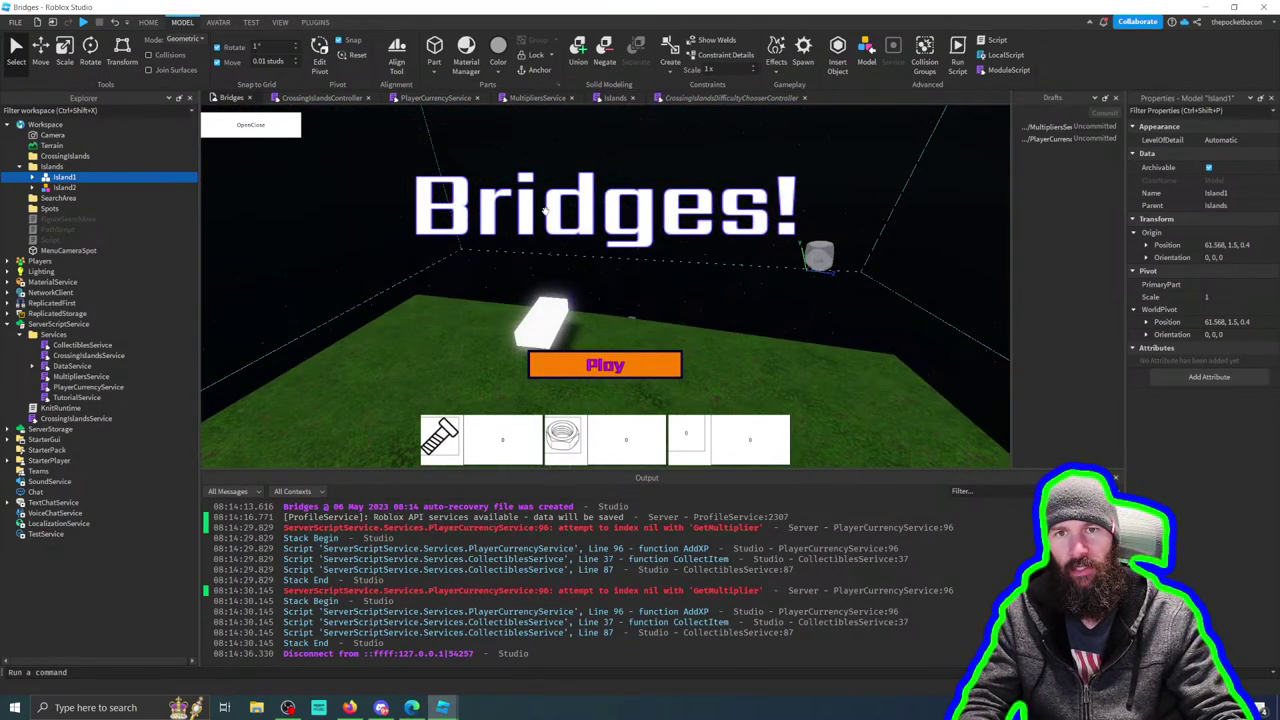
Step: Start a new playtest, run through the Noob Crossing gate to the glowing block, and start the Easy crossing
left_click(84, 22)
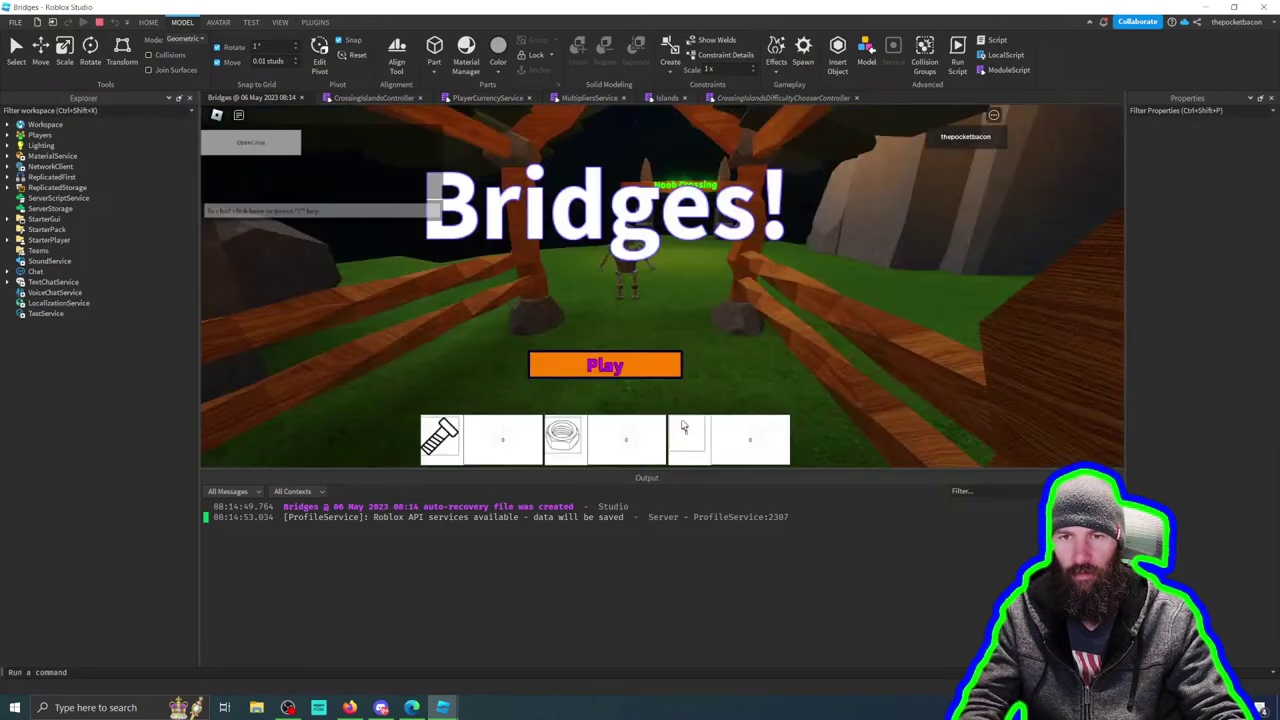
key("w")
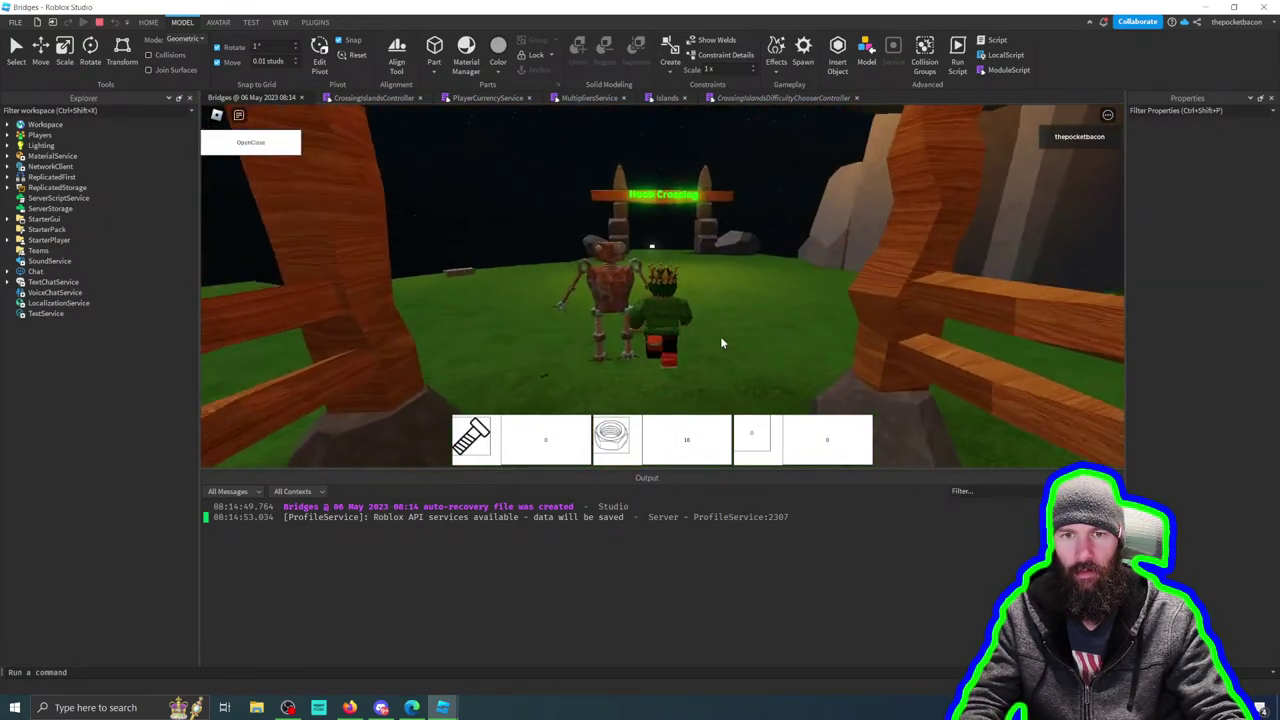
key("w")
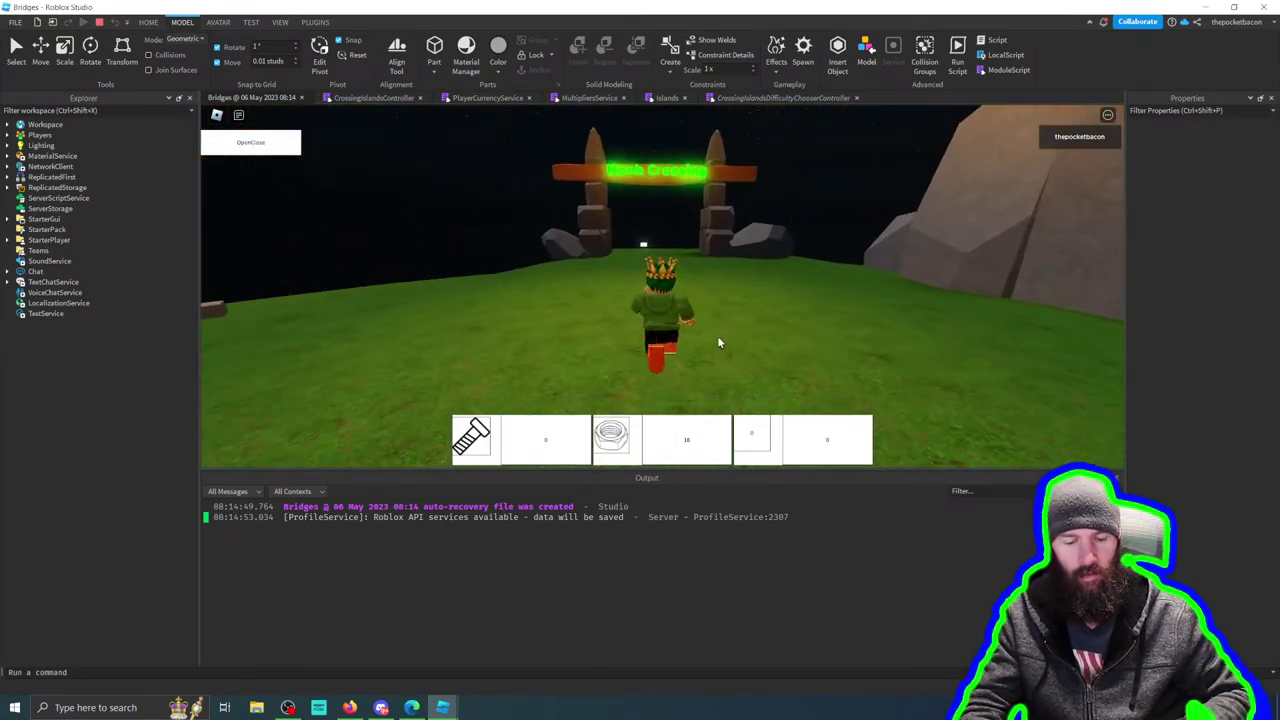
key("w")
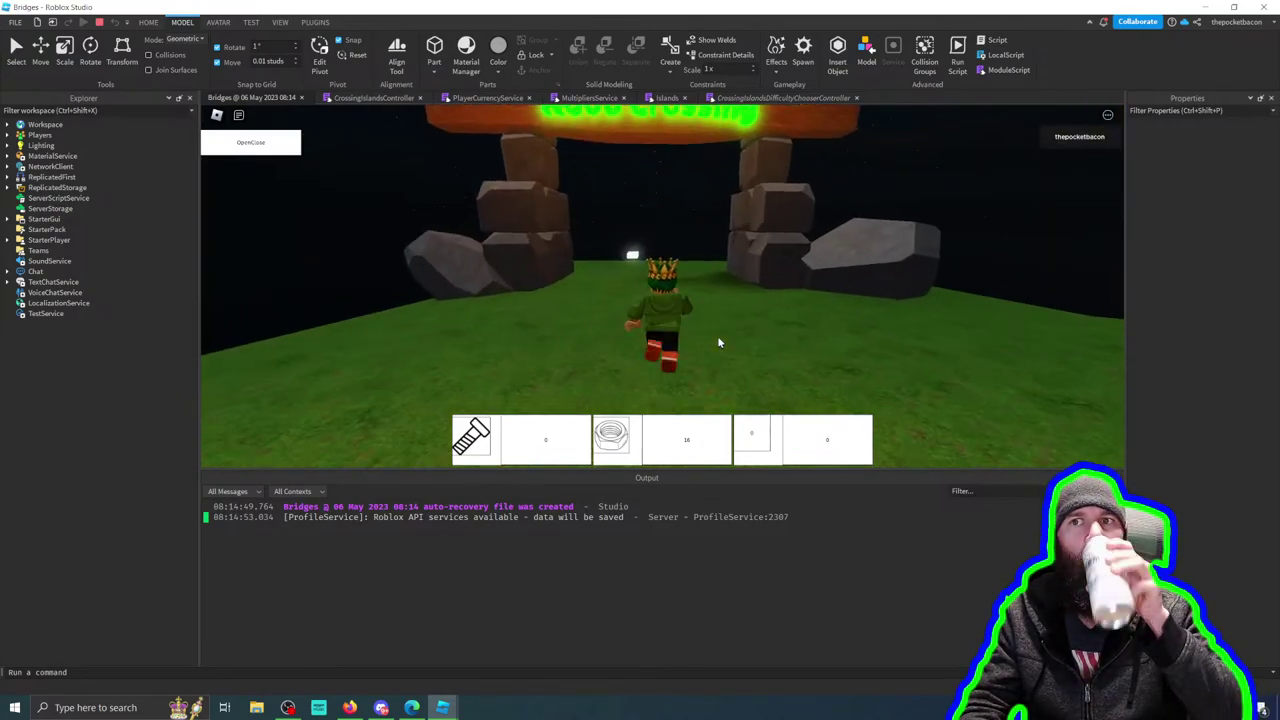
key("w")
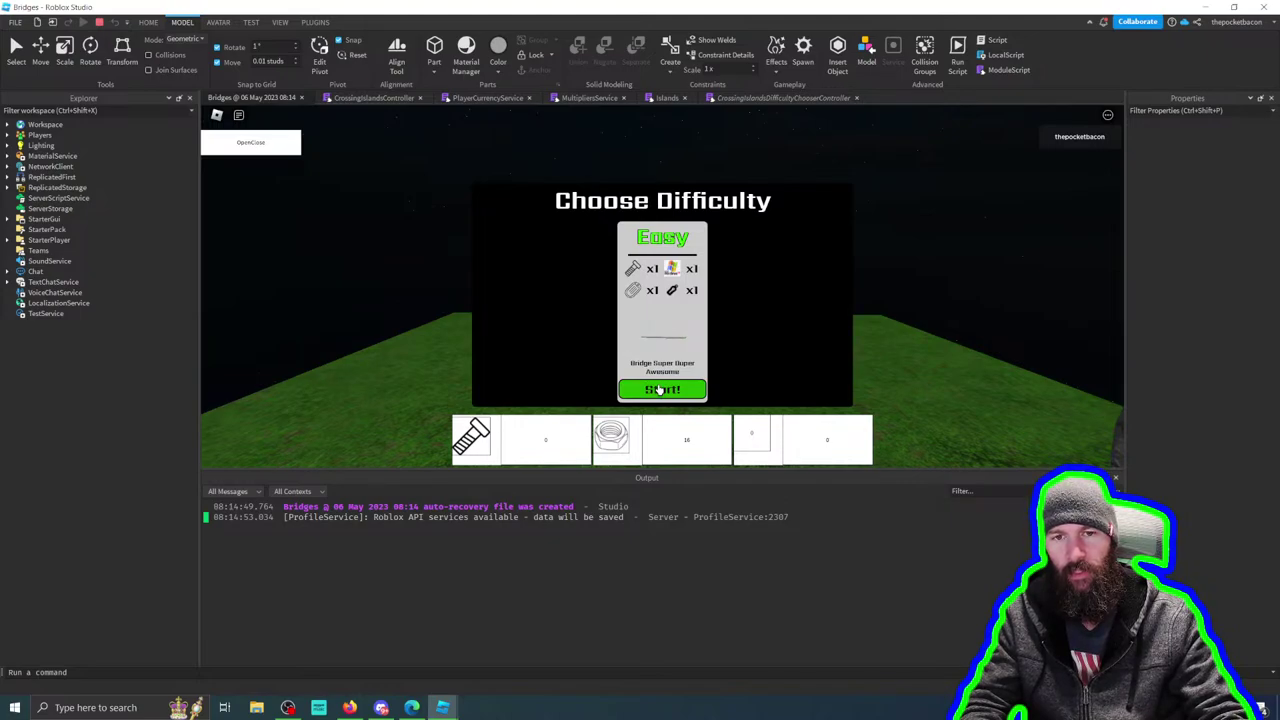
left_click(660, 390)
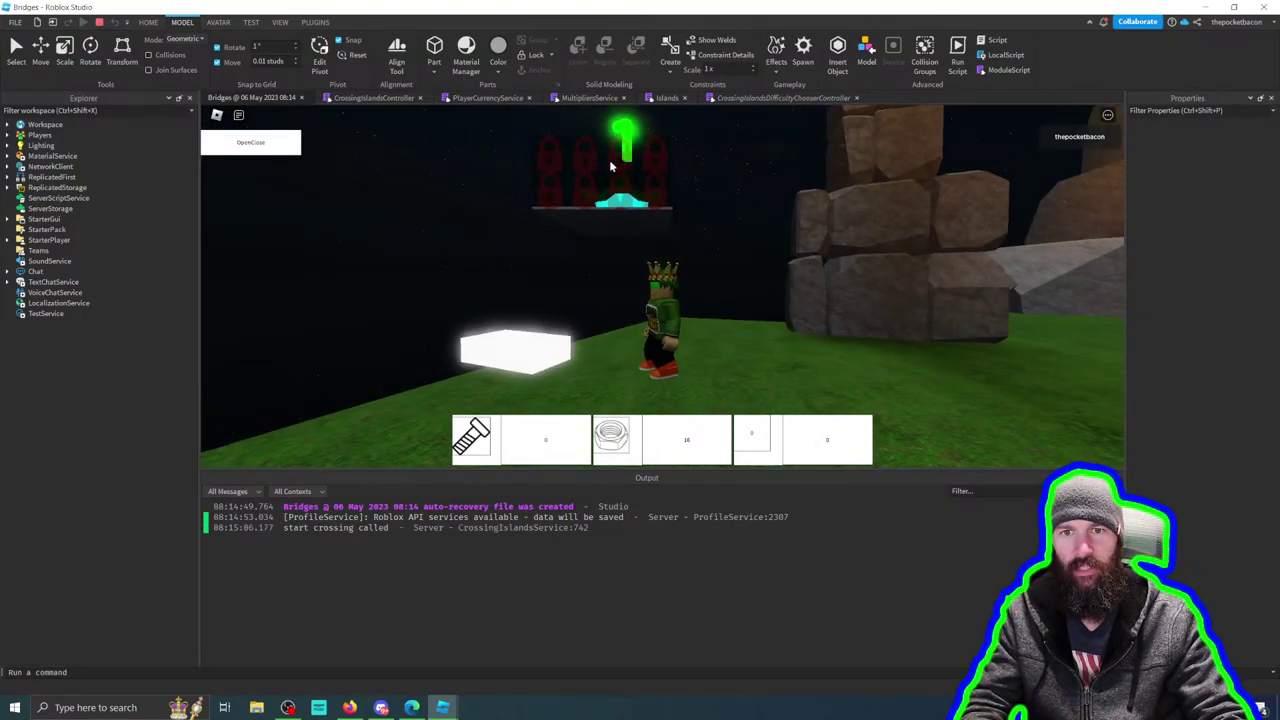
Step: Place bridge piece 1 from the bridge piece list and run across it toward the checkpoint platform
right_click_drag(624, 218, 626, 220)
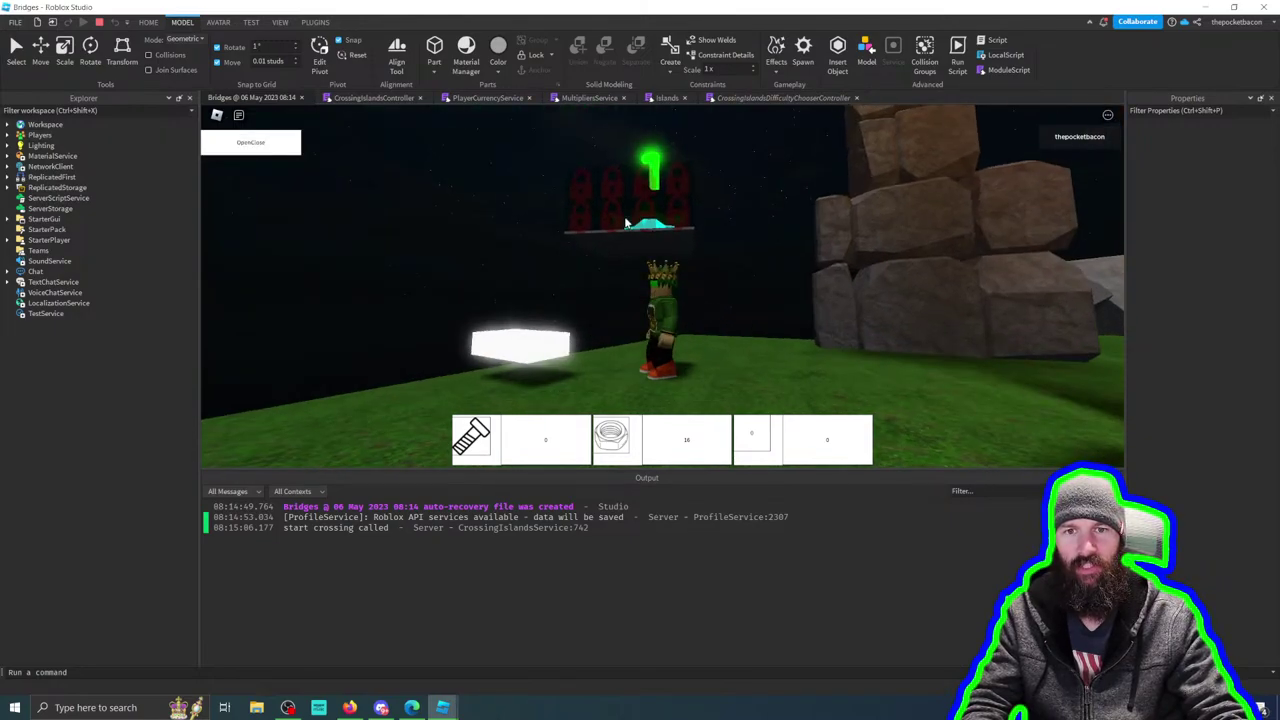
left_click(258, 150)
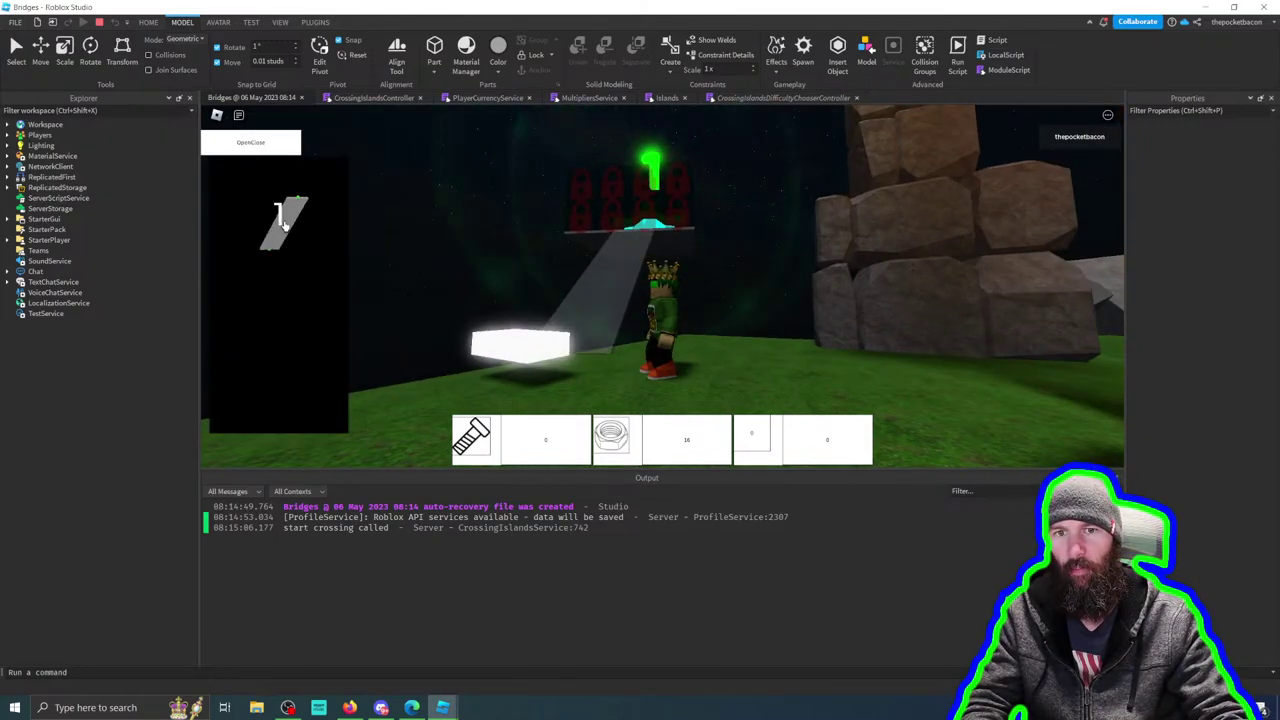
key("w")
right_click_drag(750, 338, 752, 338)
key("space")
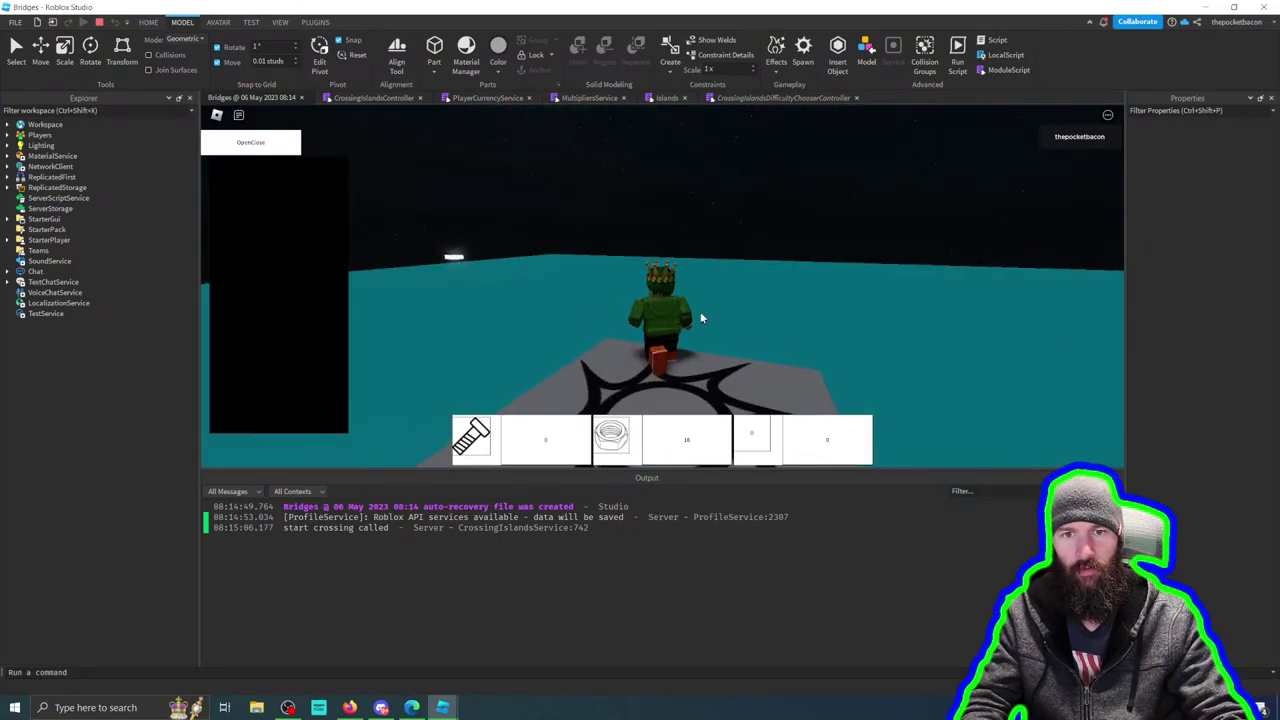
Step: Run across the teal platform to a glowing block at its far edge and start another crossing
right_click_drag(700, 311, 699, 306)
key("w")
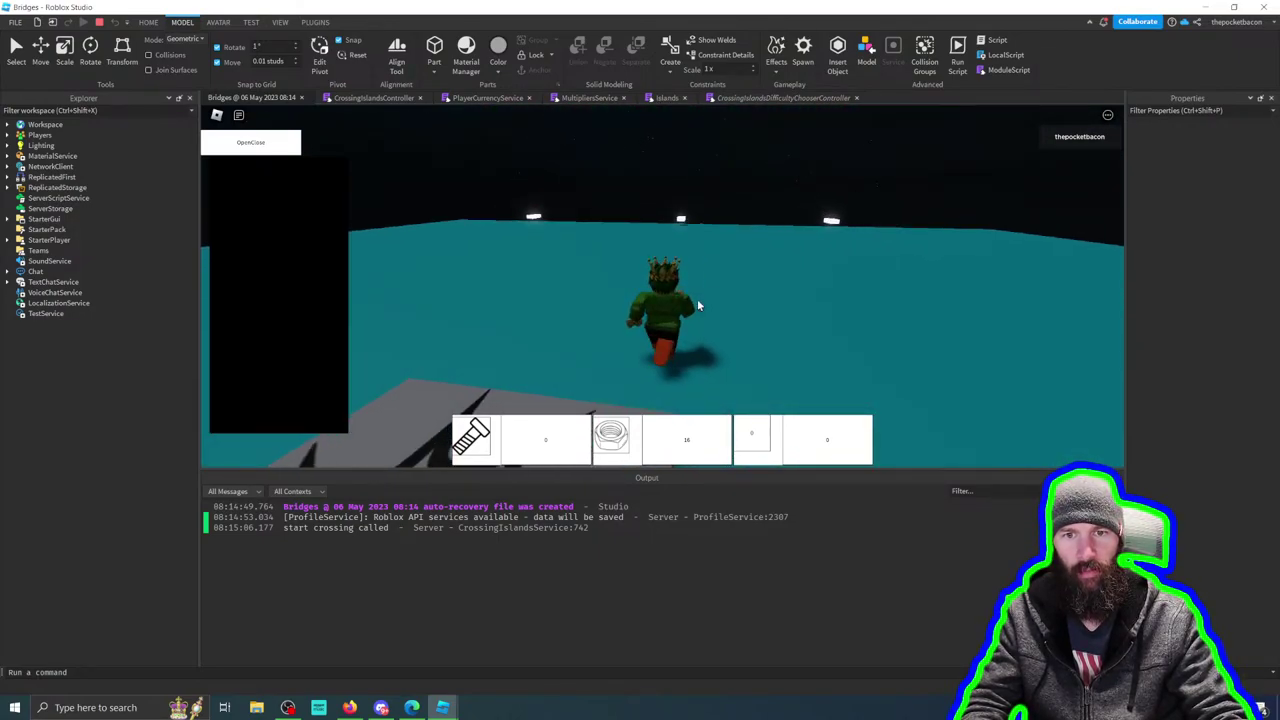
key("w")
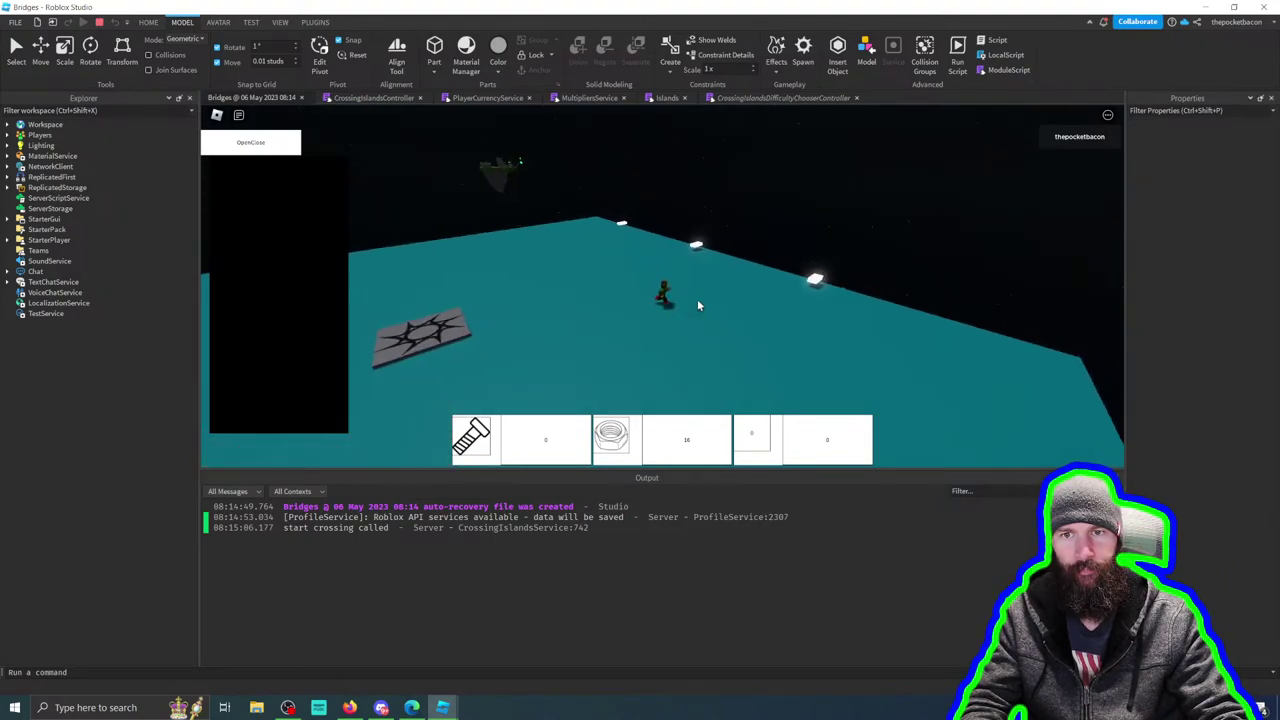
key("w")
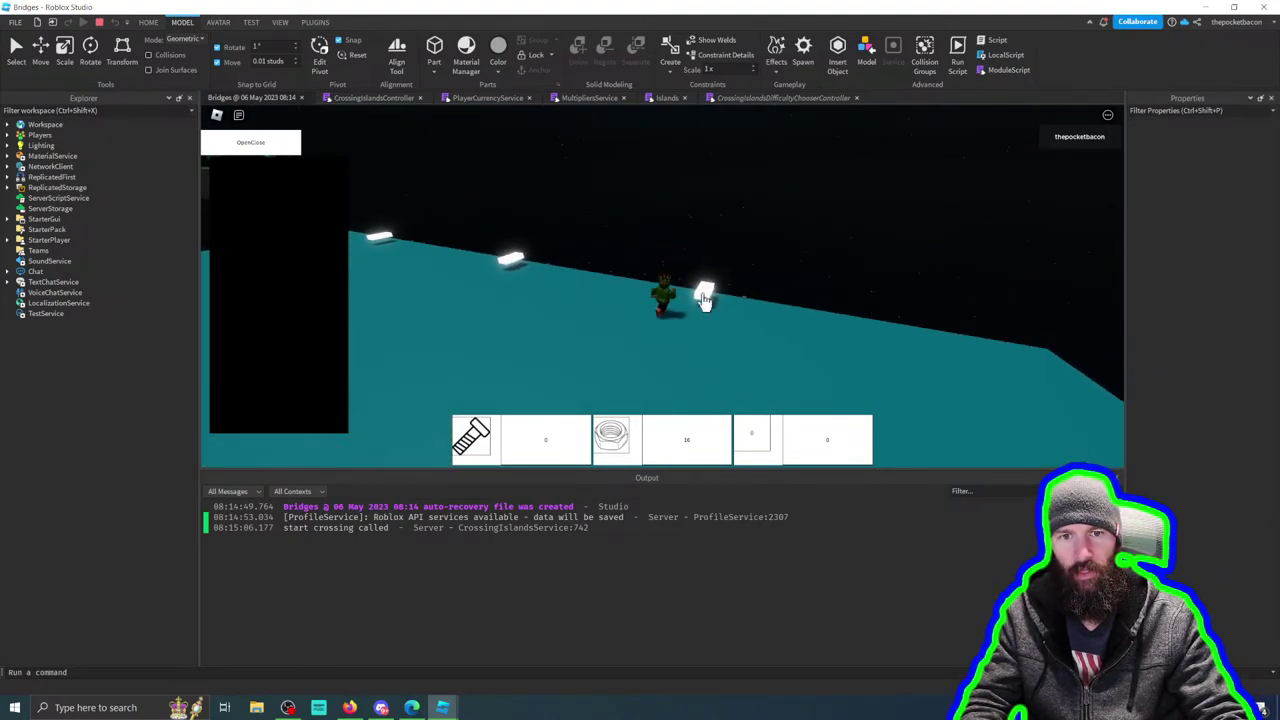
left_click(662, 389)
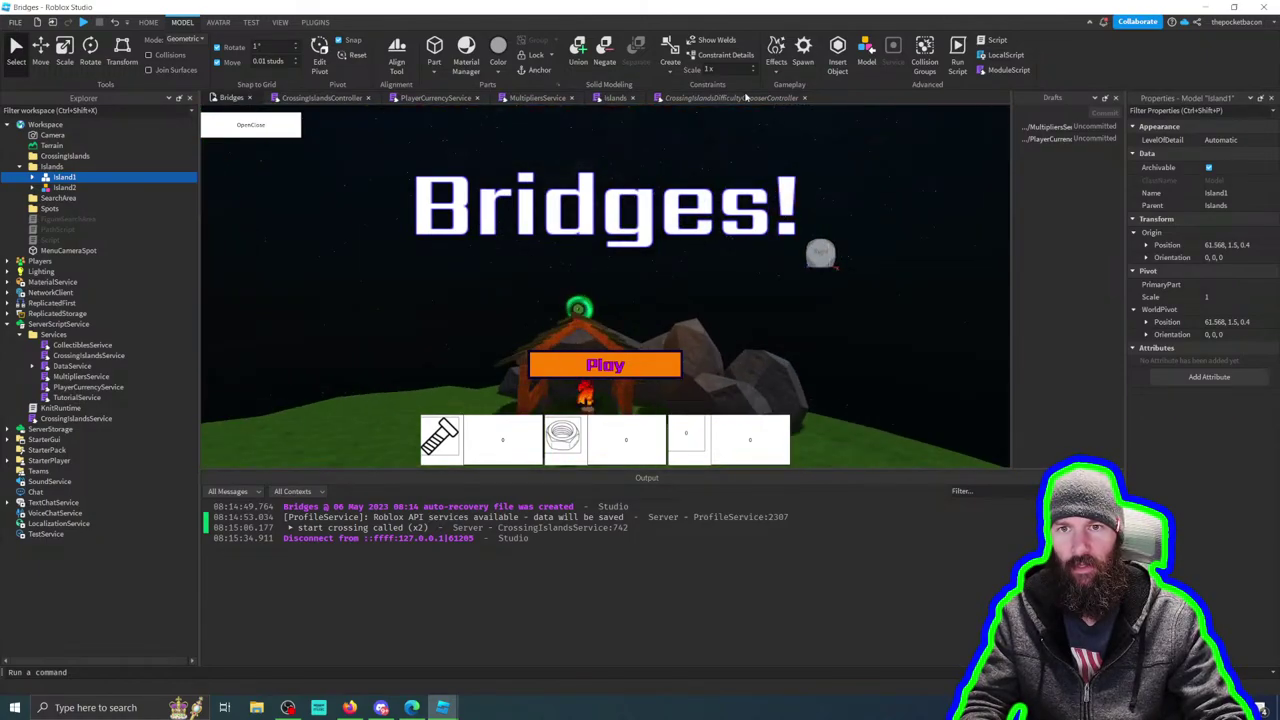
Step: Shrink the Output area, review the spending and KnitStart code in PlayerCurrencyService, and return to the Bridges viewport
left_click_drag(662, 477, 665, 543)
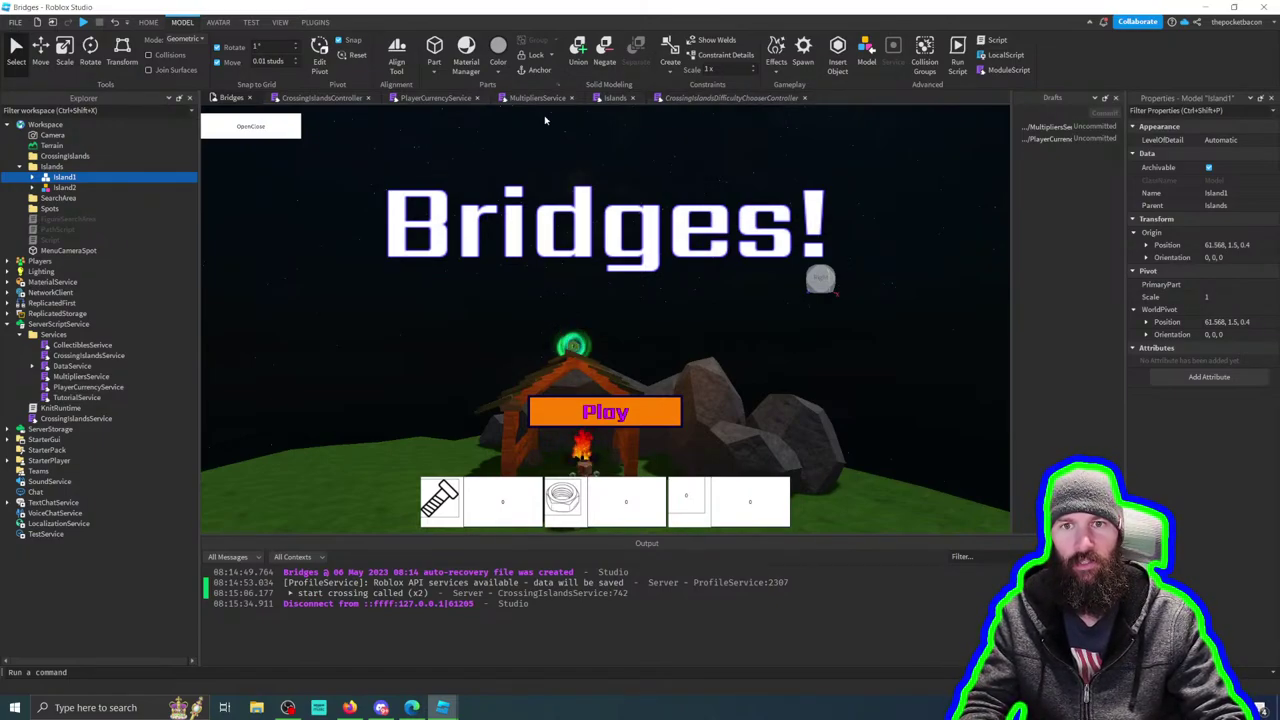
left_click(414, 101)
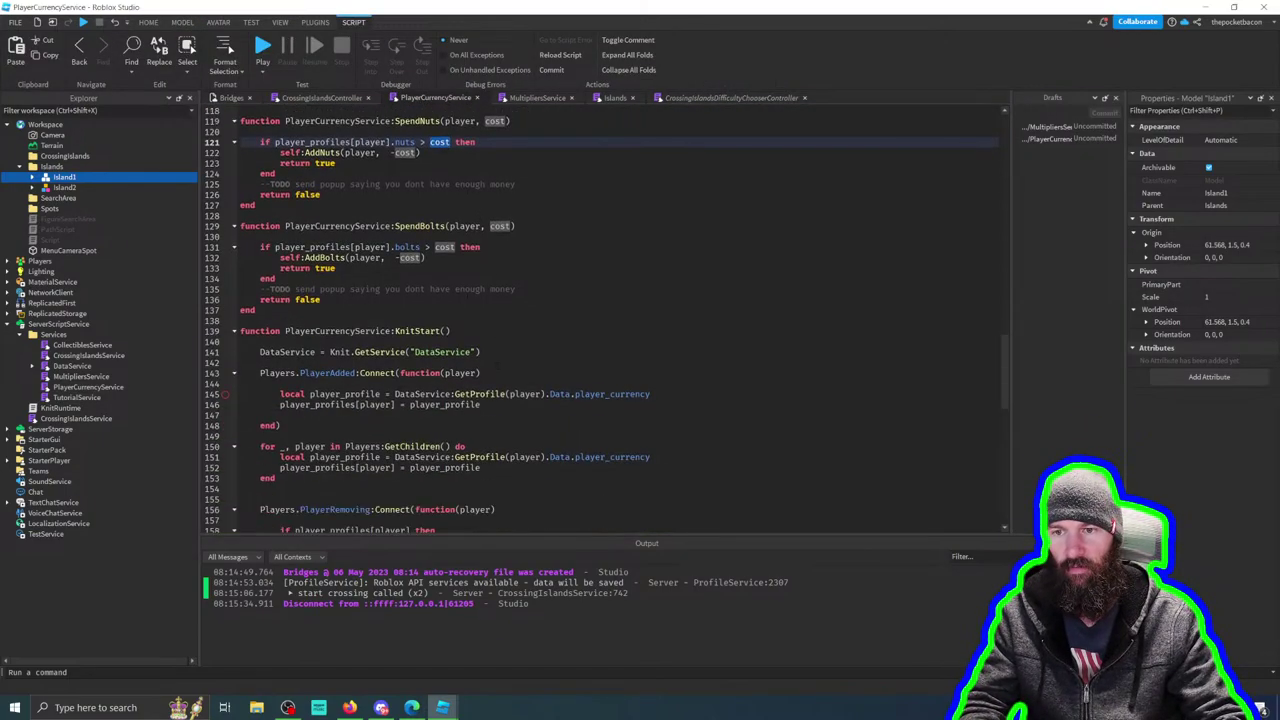
scroll(600, 320, "down", 3)
left_click(228, 100)
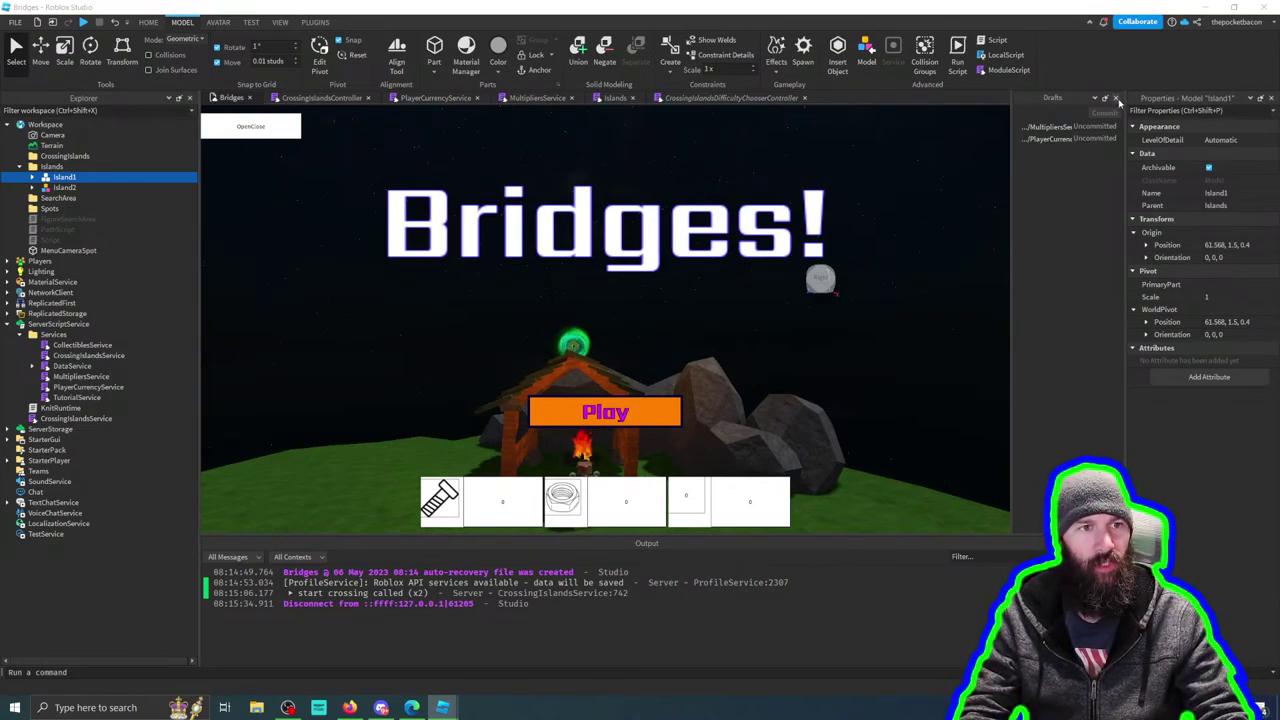
key("w")
right_click_drag(729, 319, 730, 318)
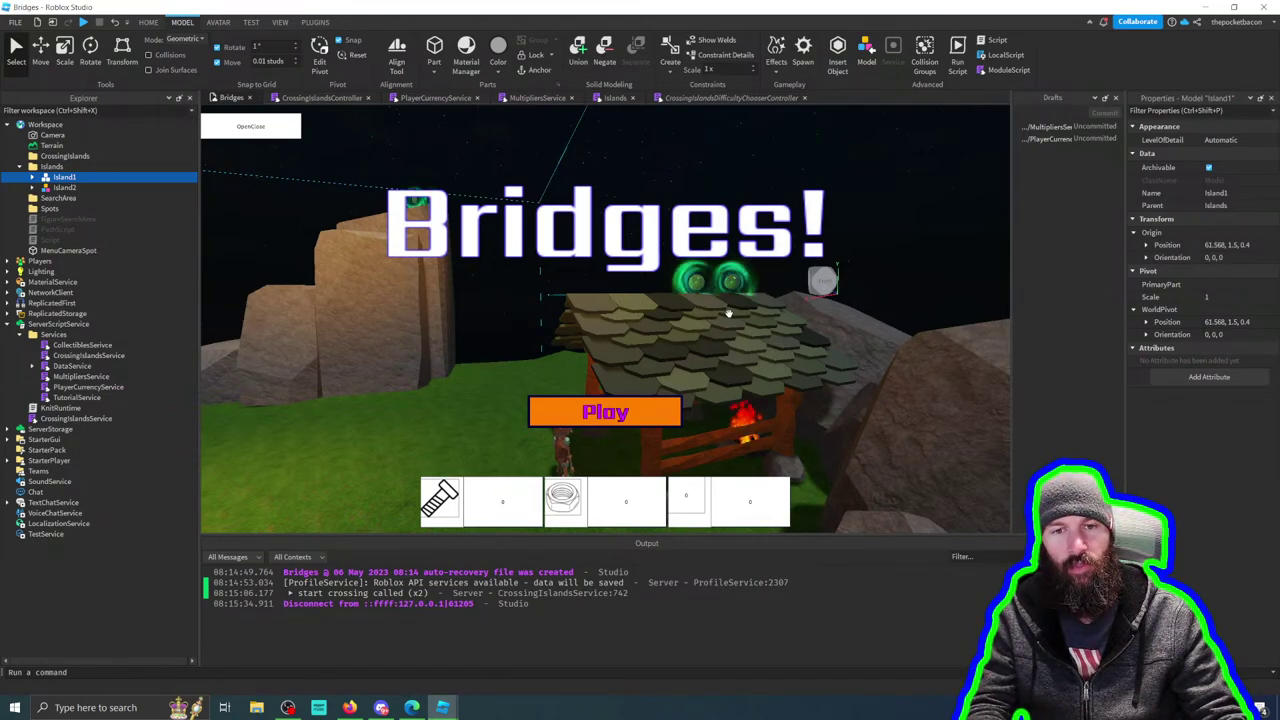
right_click_drag(672, 348, 673, 346)
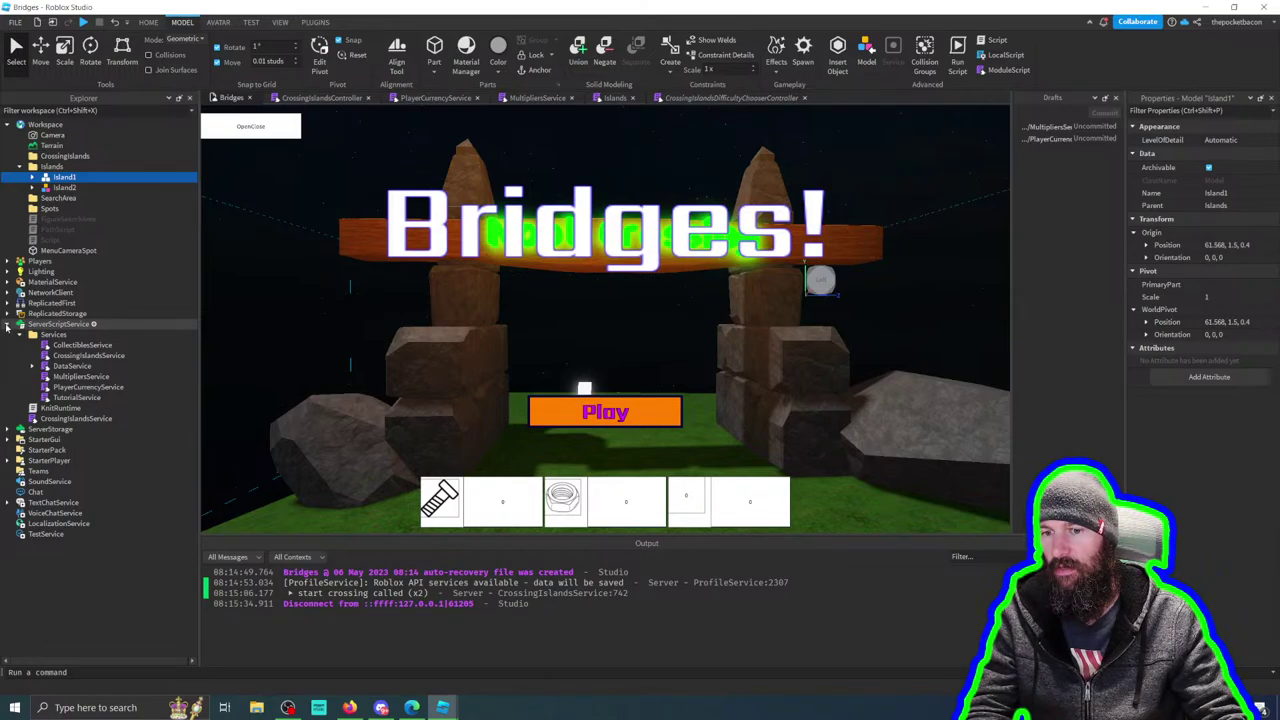
key("alt+Tab")
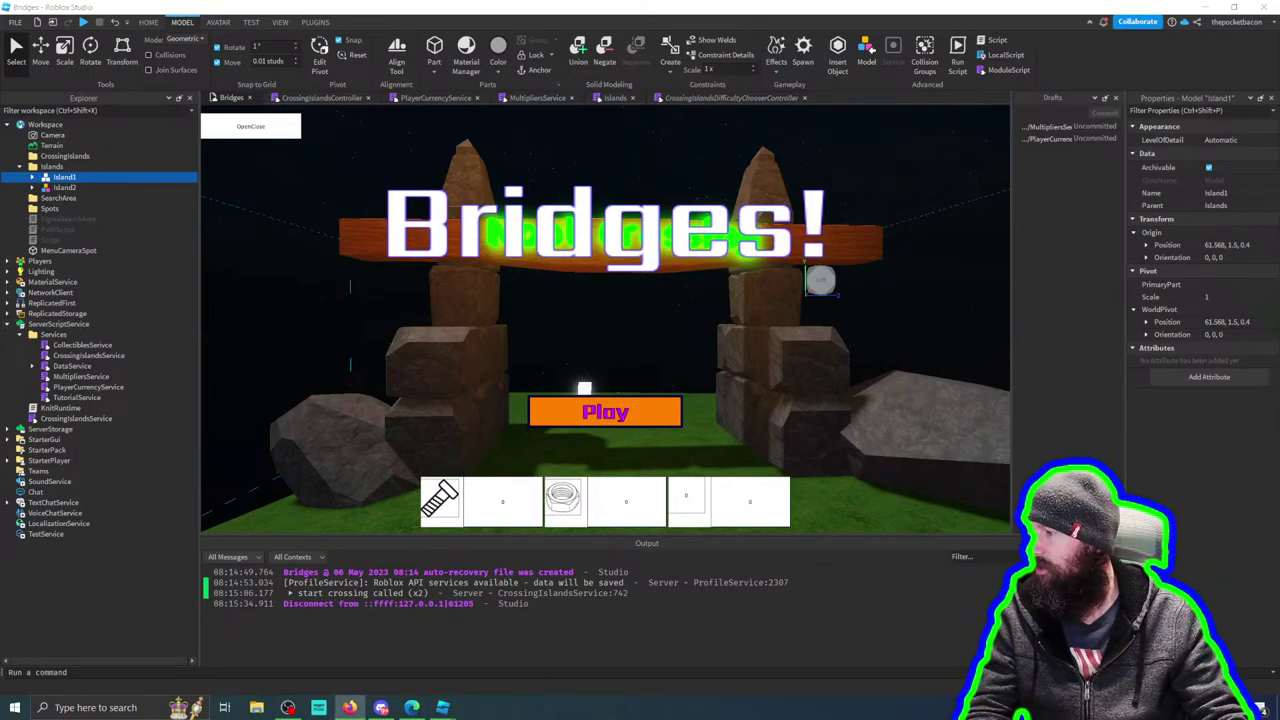
key("alt+Tab")
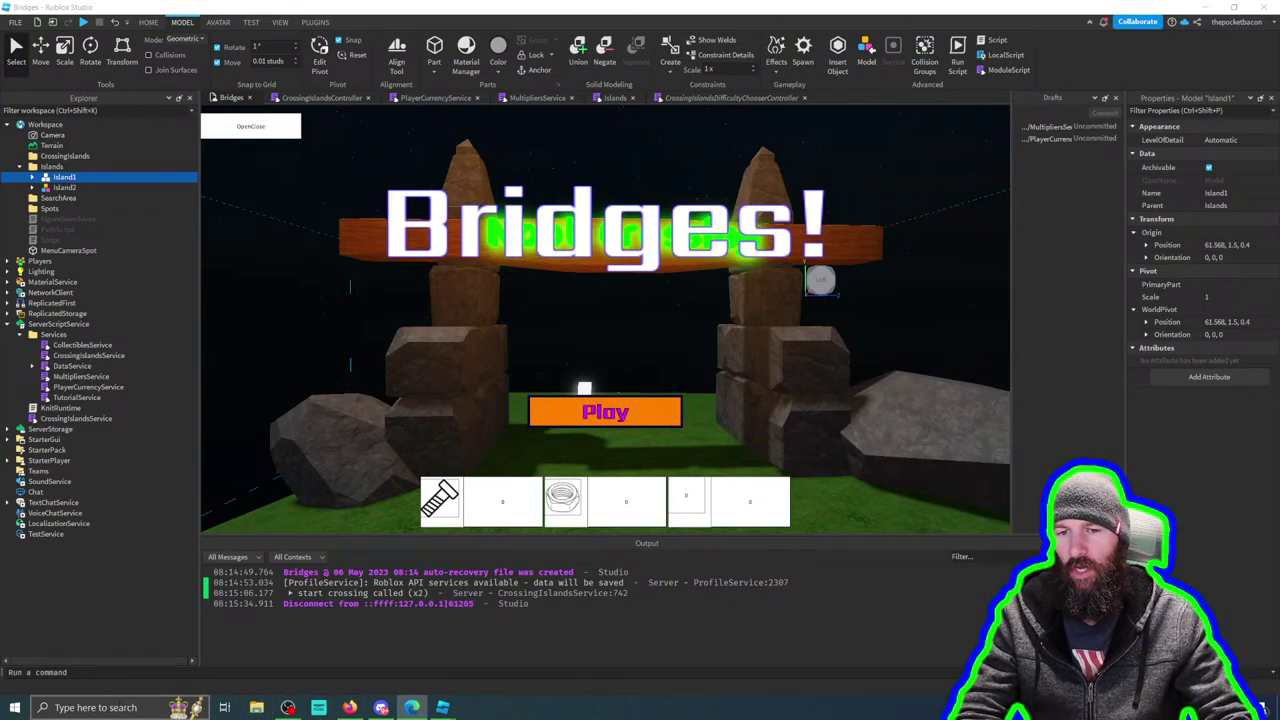
Step: Launch Adobe Photoshop and open the recent file ArrowIcon.psd
left_click(112, 706)
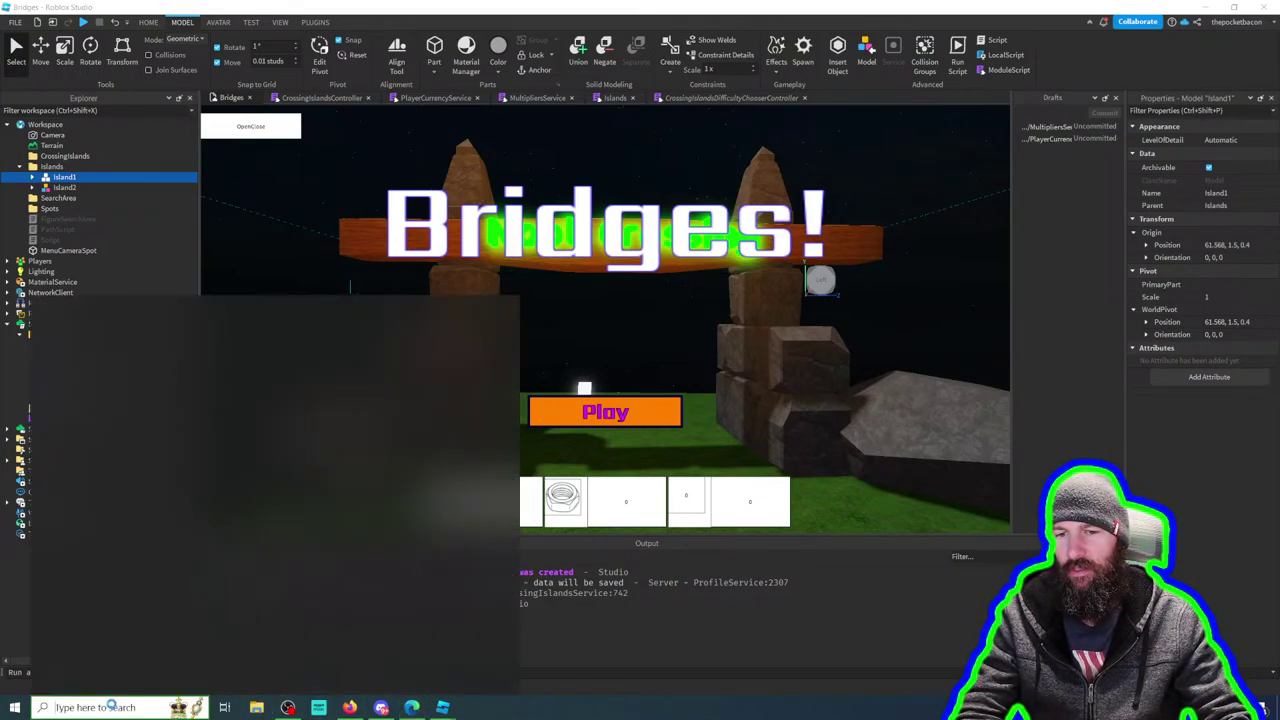
type("pho")
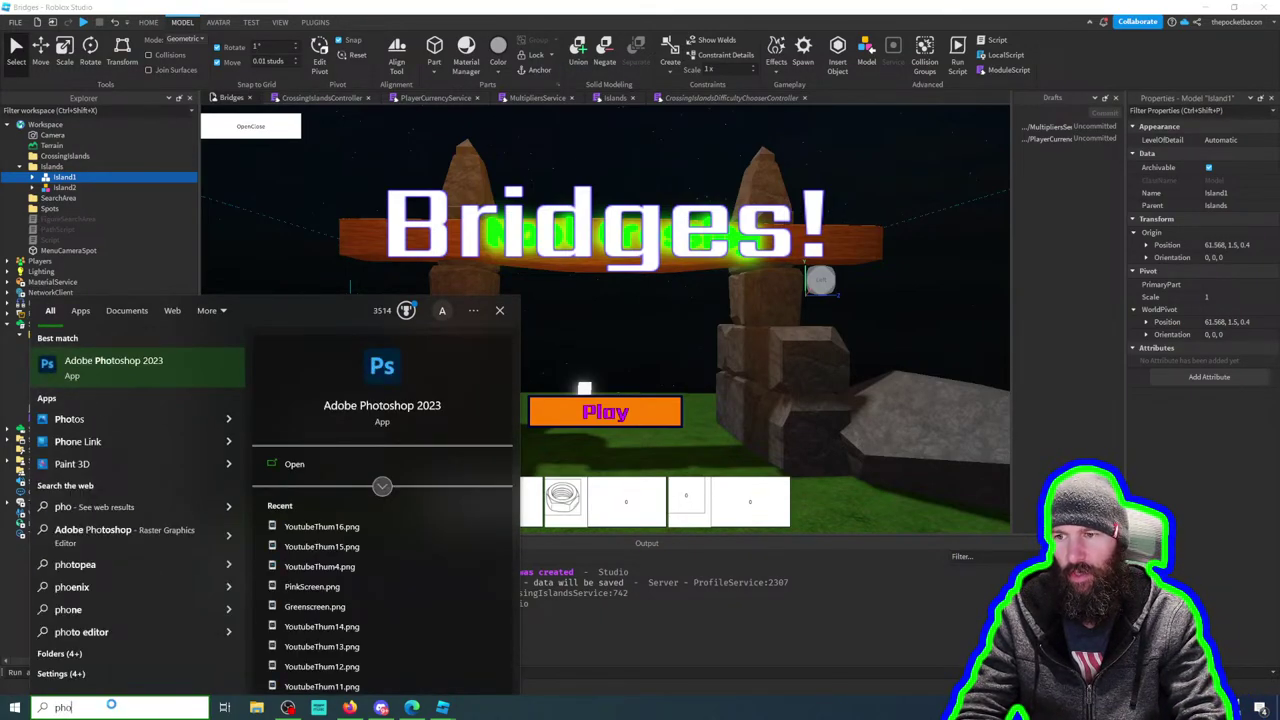
key("Return")
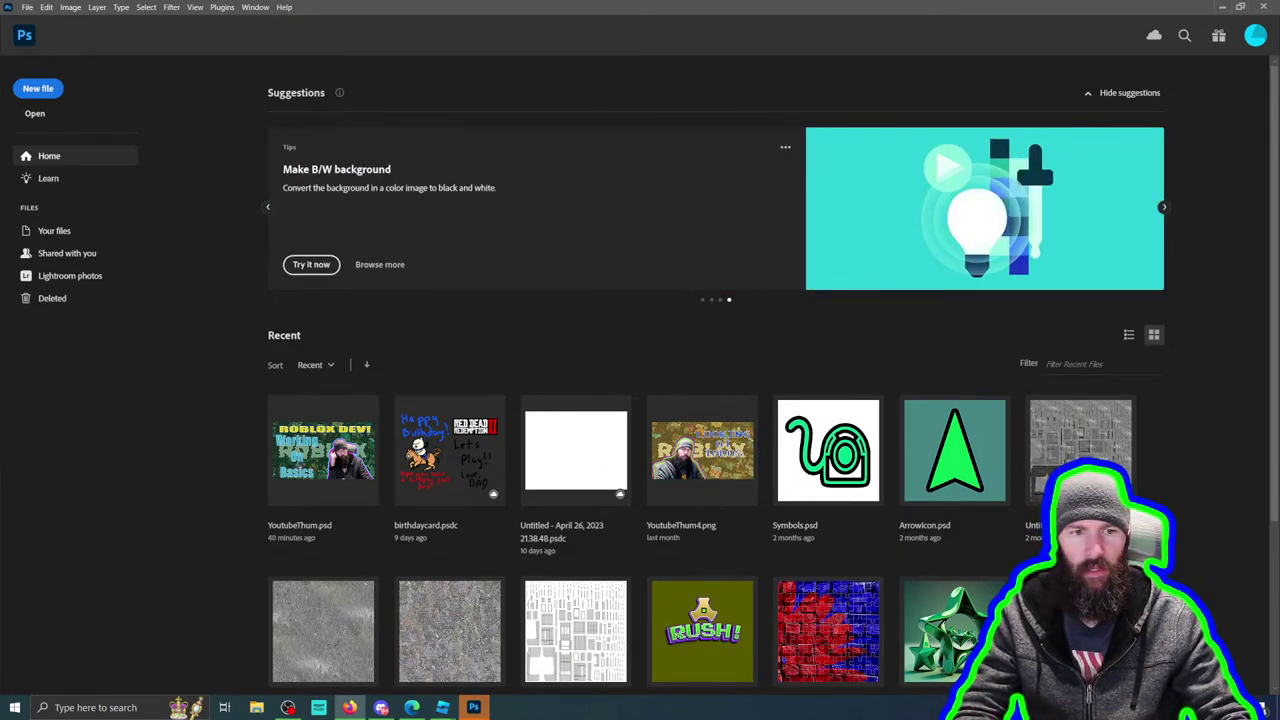
left_click(949, 443)
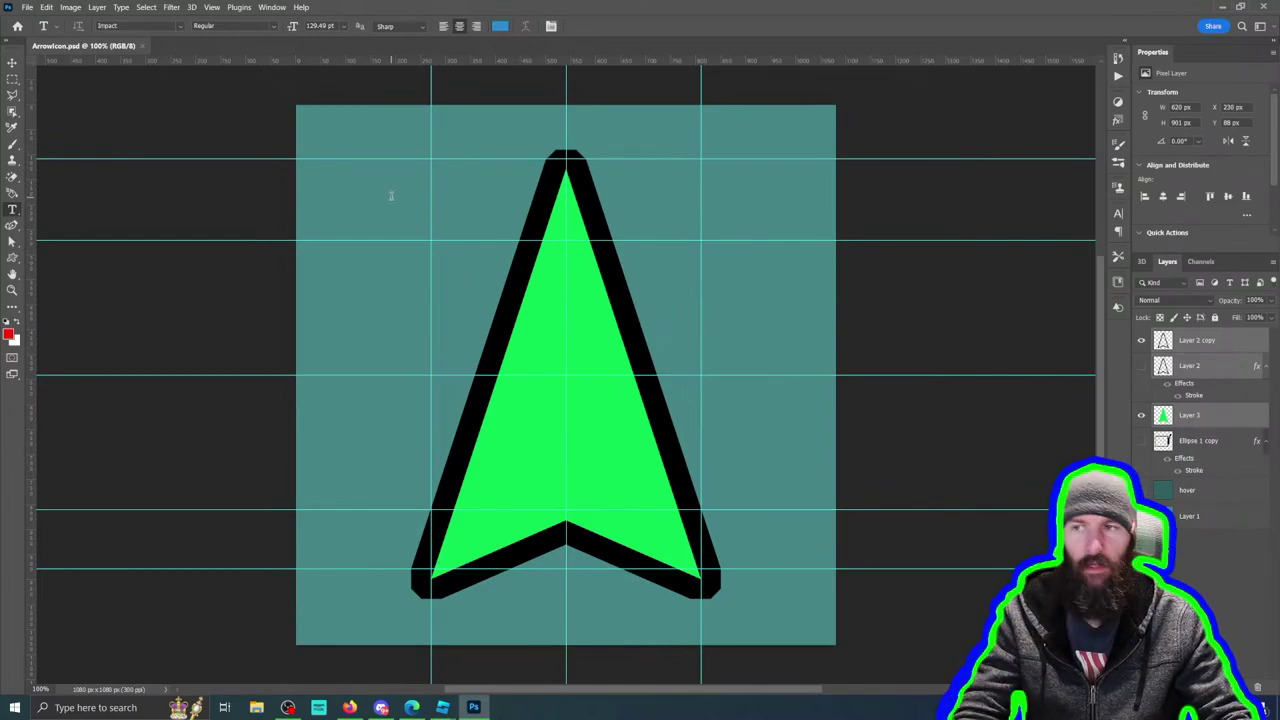
Step: Start saving the document under a new name, and create and open a Photoshop folder inside Bridges on drive D
left_click(27, 7)
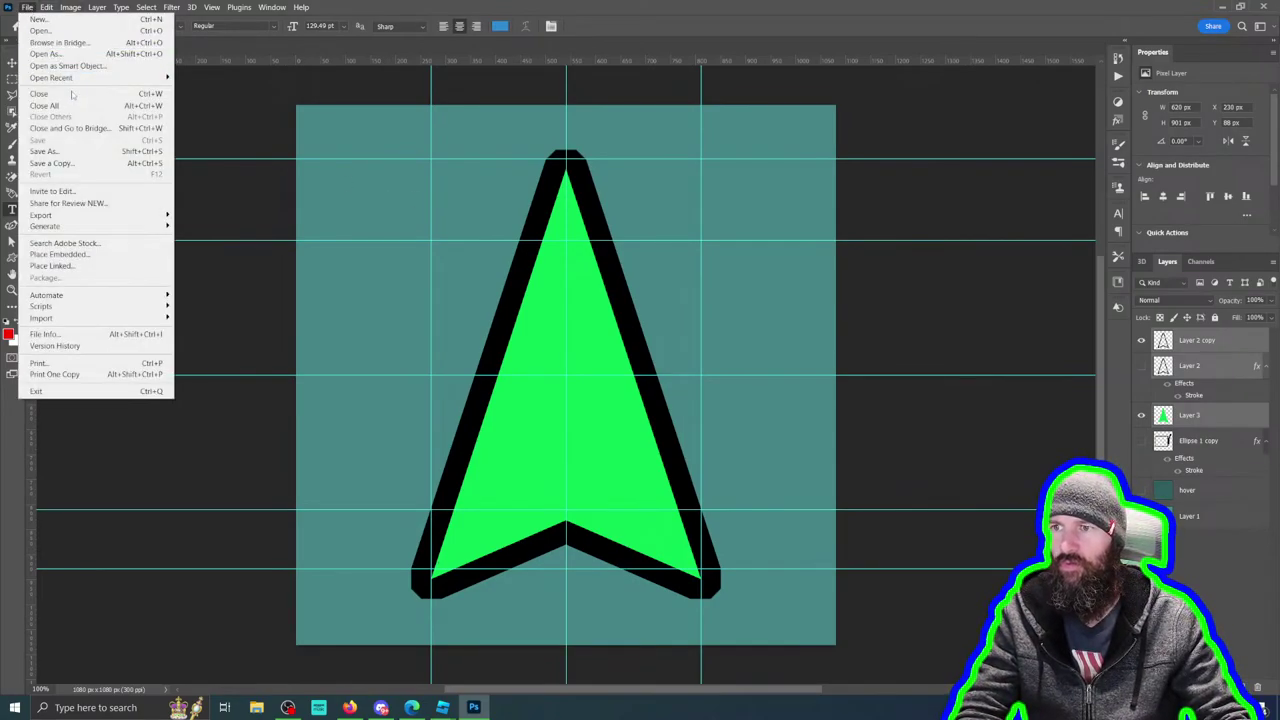
left_click(89, 156)
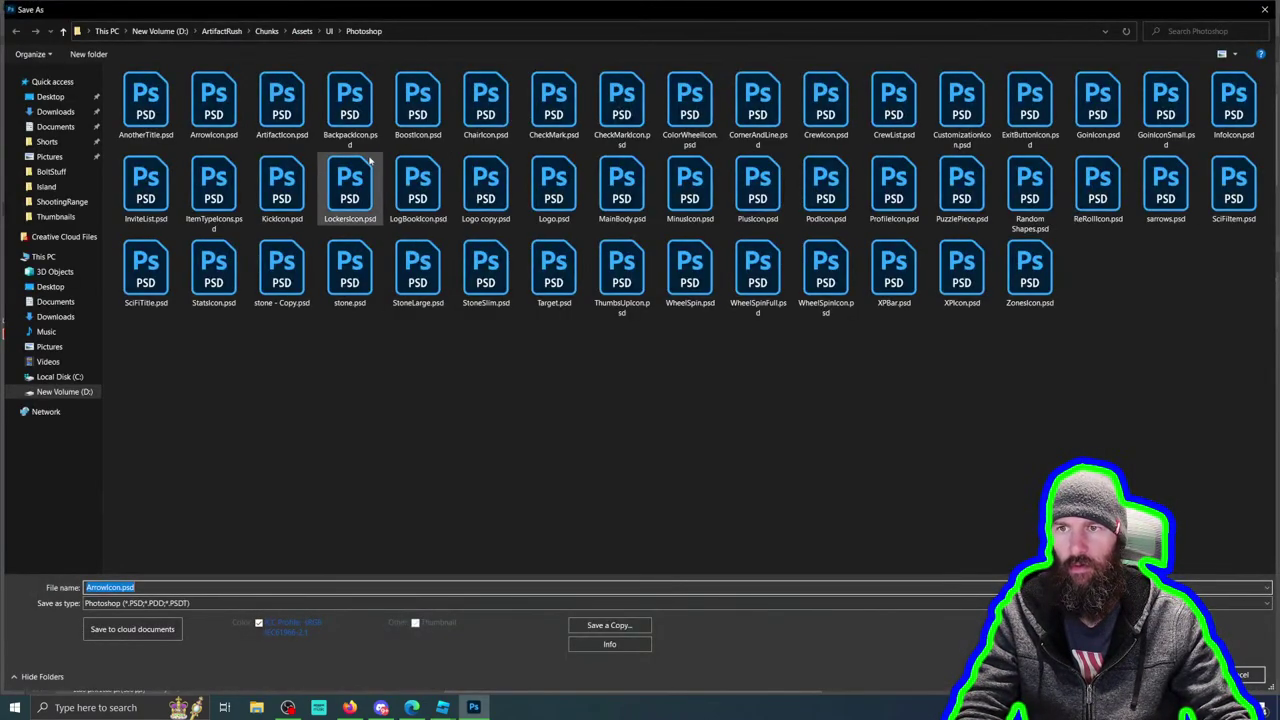
left_click(168, 31)
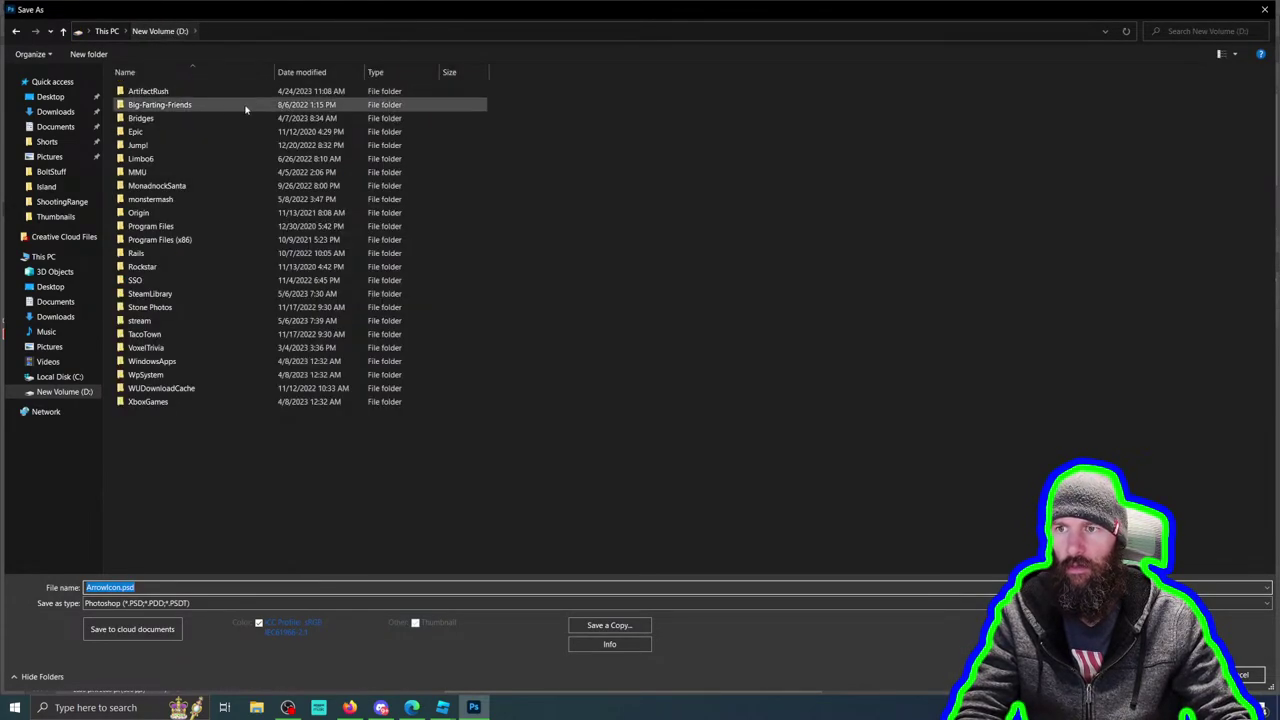
double_click(155, 120)
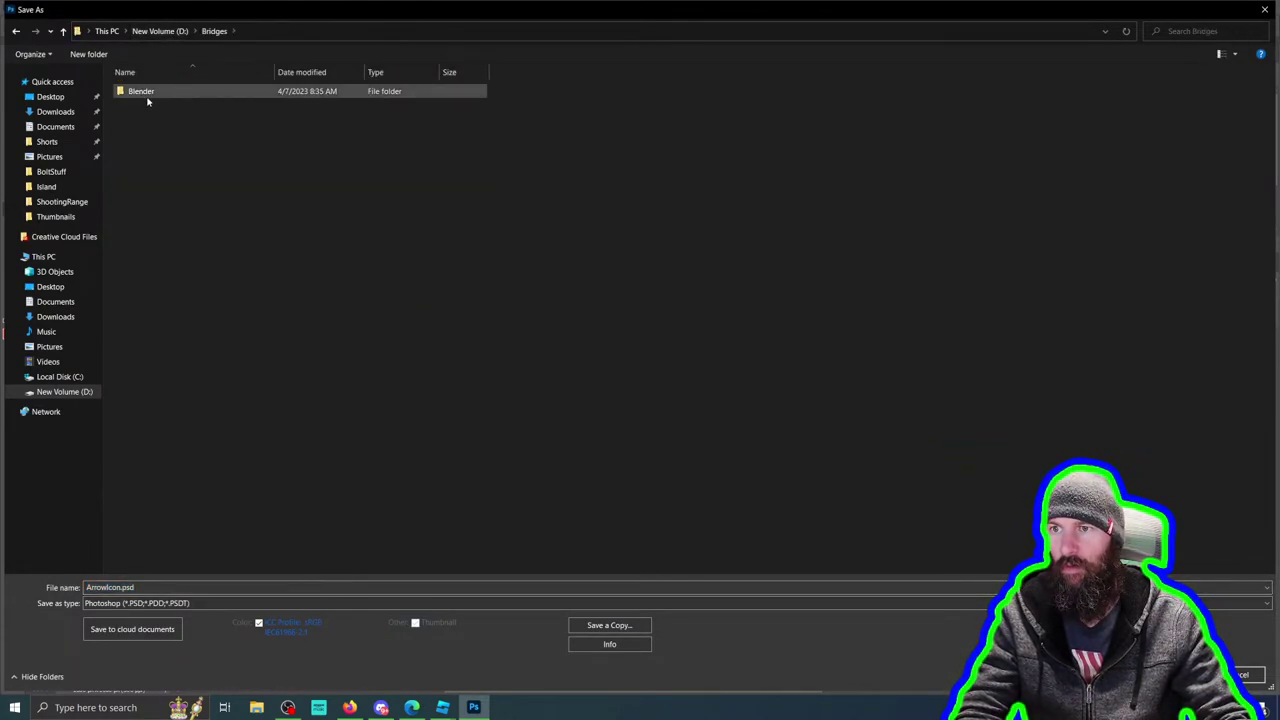
right_click(146, 142)
mouse_move(214, 260)
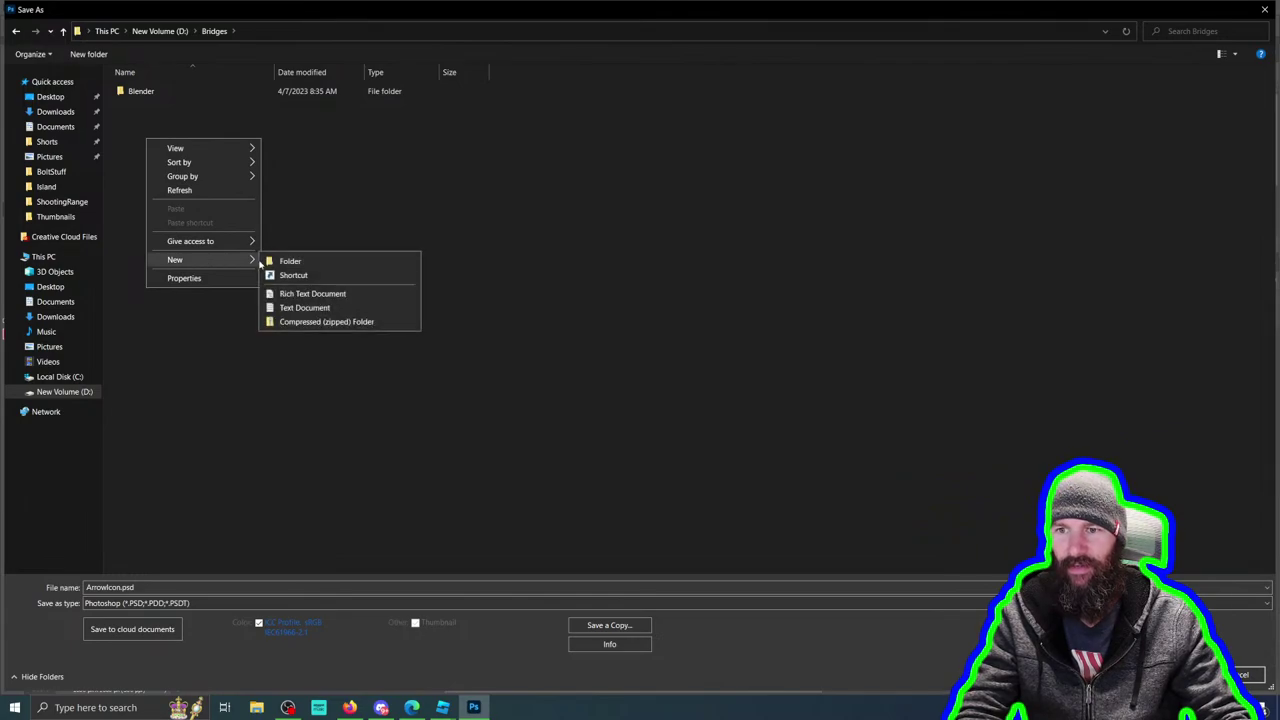
left_click(290, 260)
type("Photoshop")
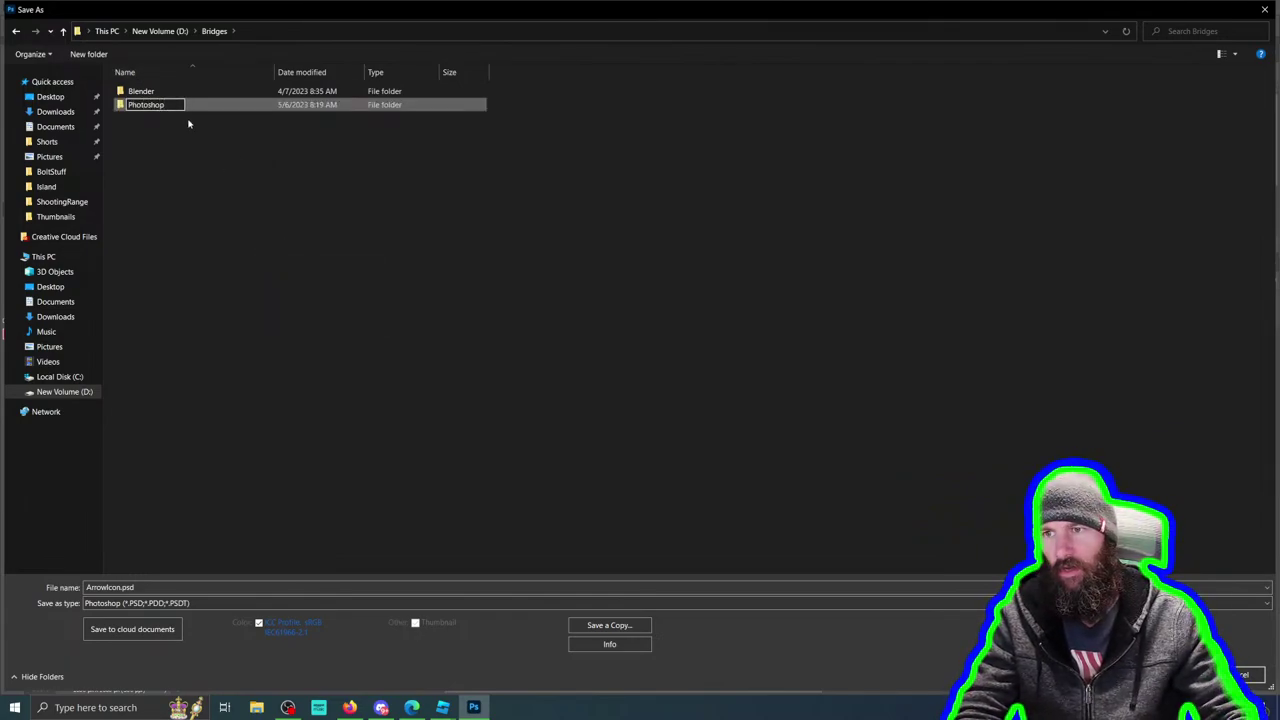
key("Return")
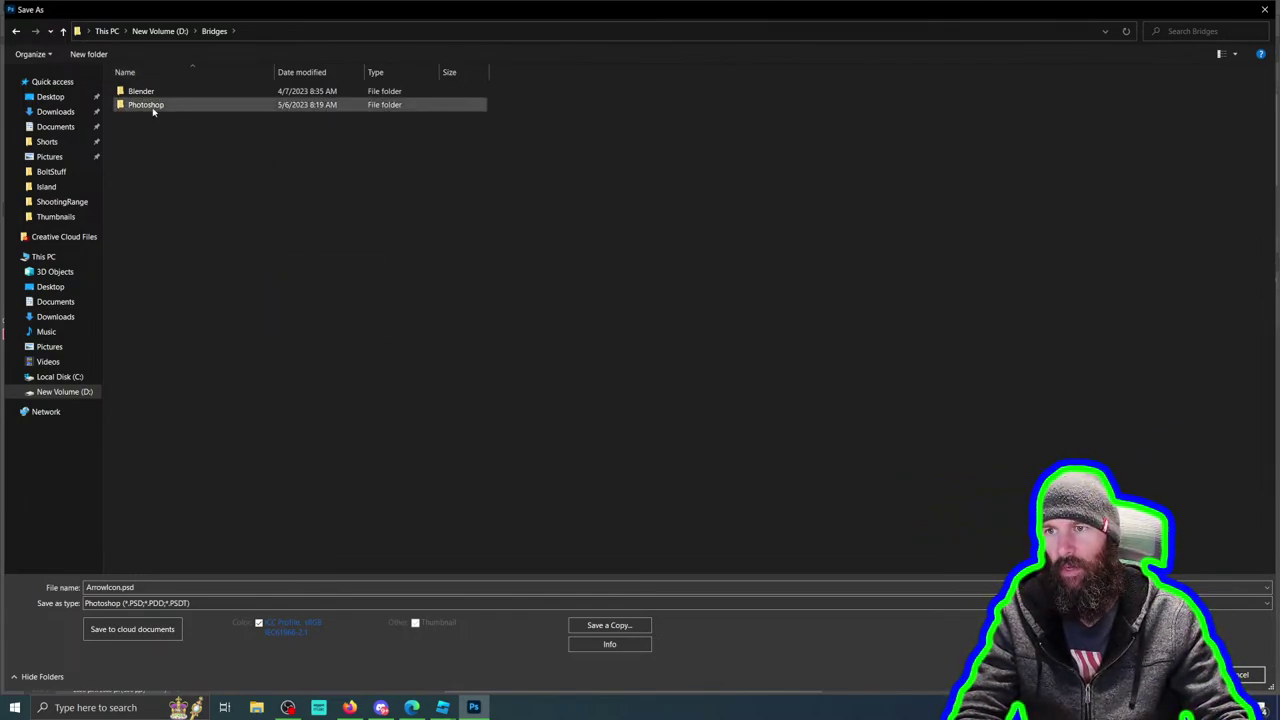
double_click(151, 106)
Step: Create a folder named Icons inside the Photoshop folder and open it as the save location
right_click(176, 142)
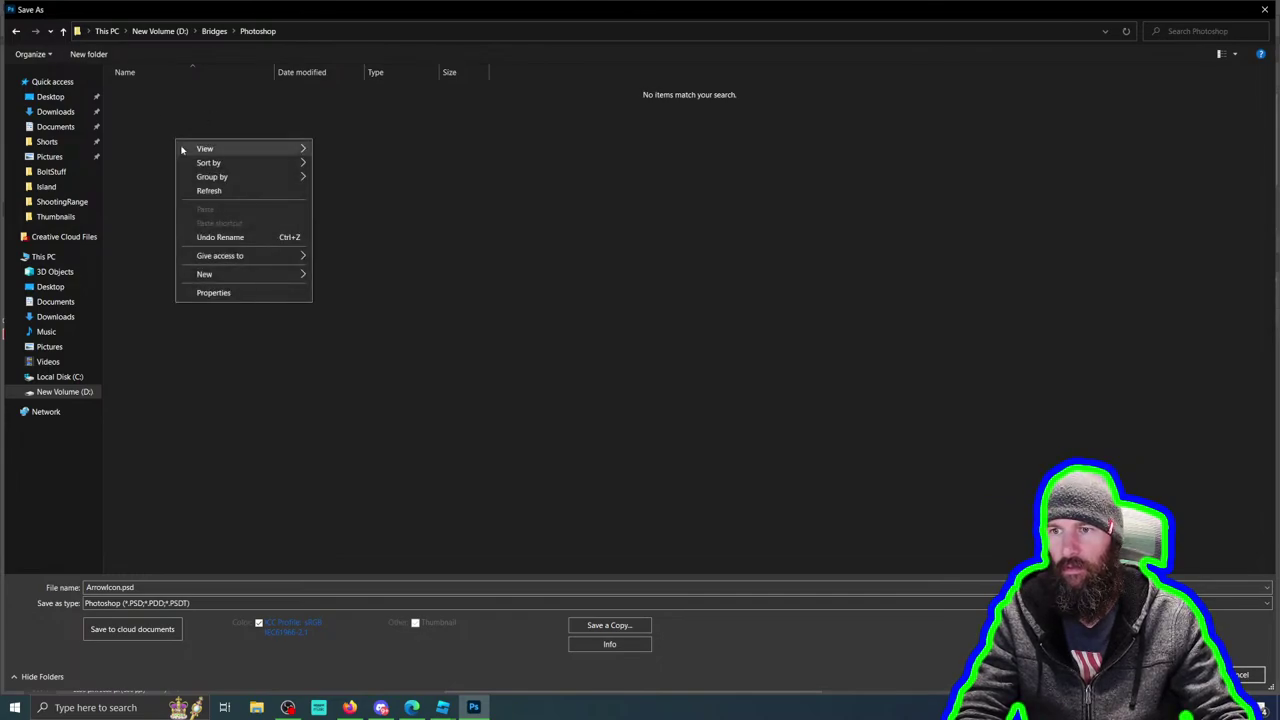
mouse_move(290, 271)
left_click(362, 277)
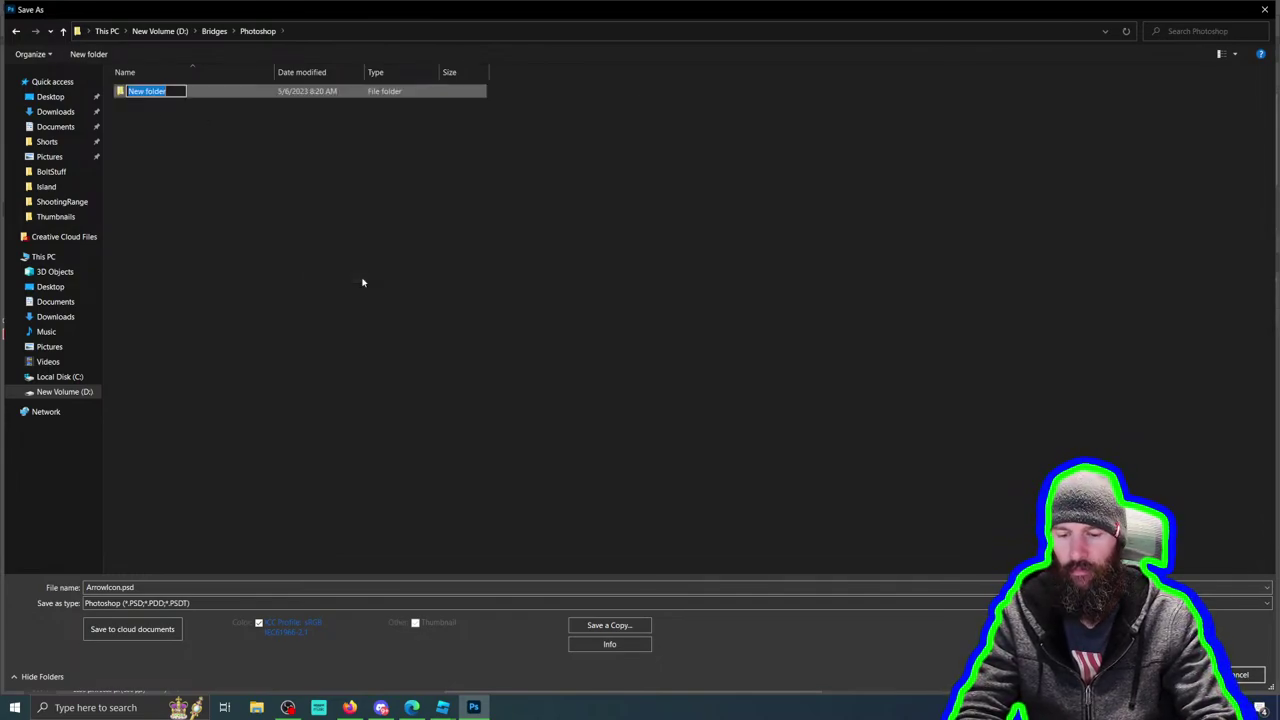
type("Icons")
key("Return")
double_click(133, 91)
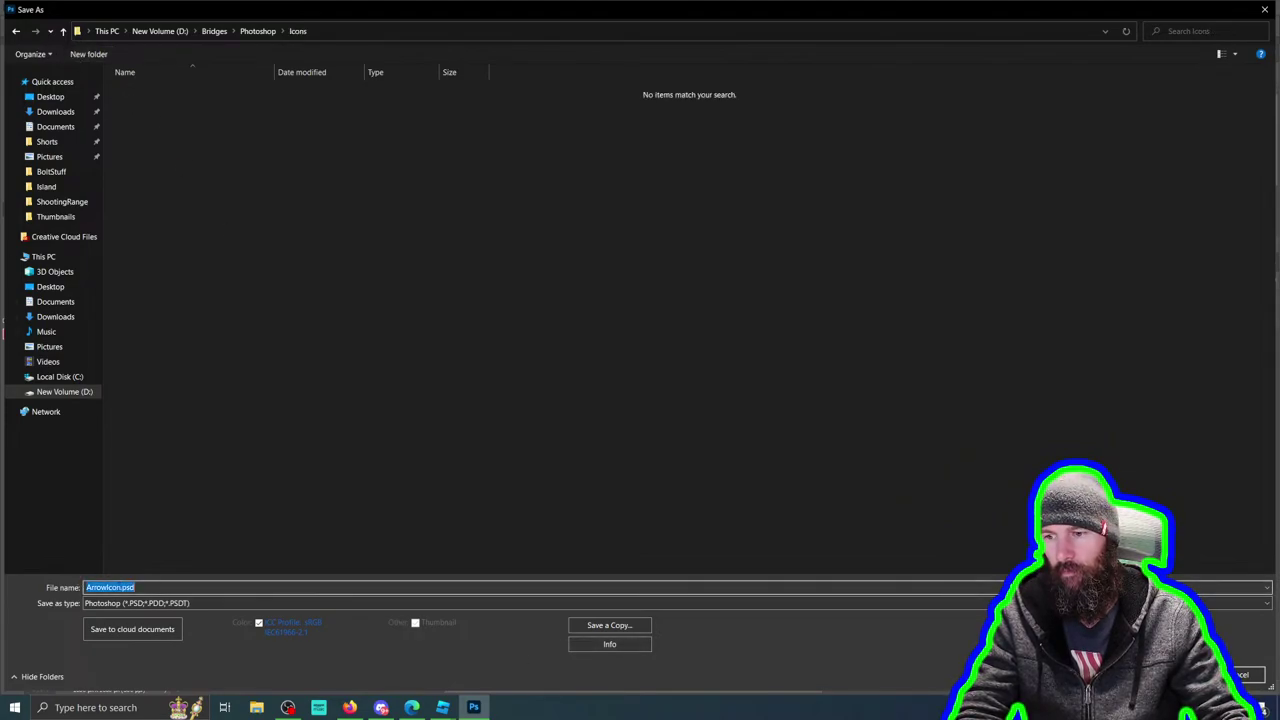
Step: Save the document as Nut.psd in the Icons folder and accept the format options
left_click(121, 587)
left_click(121, 587)
key("shift+Home")
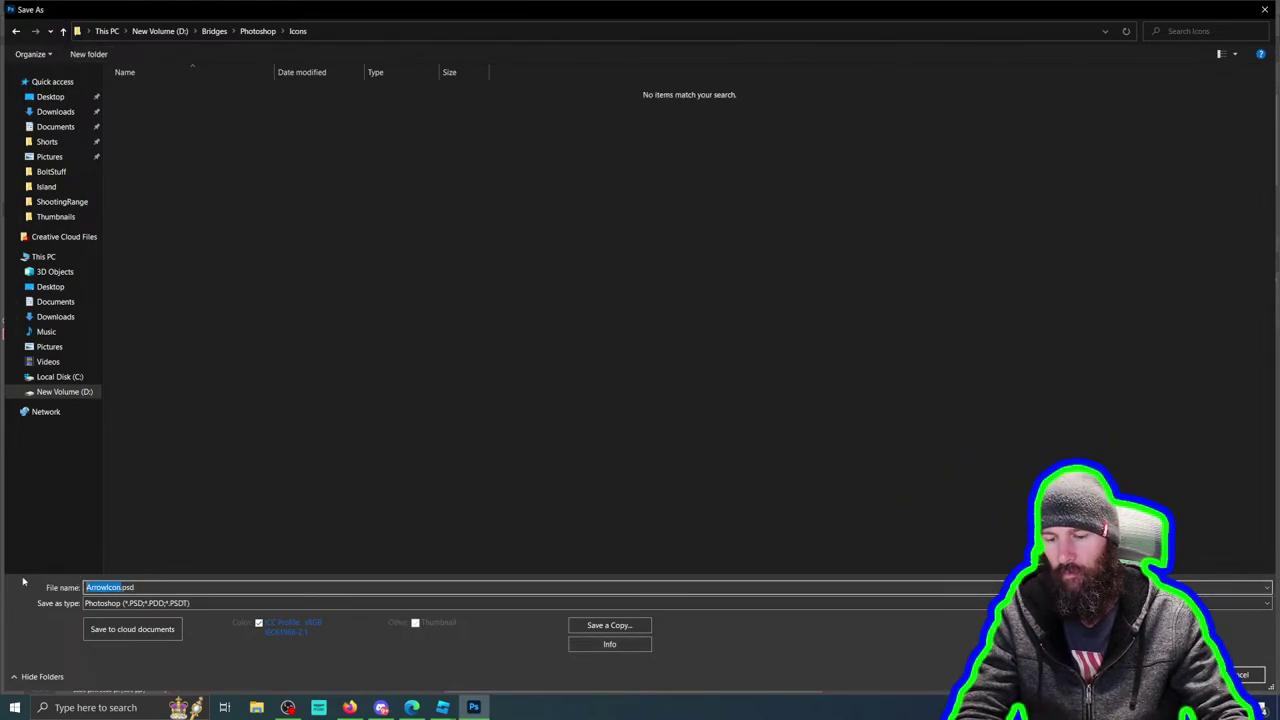
type("Nut")
key("Return")
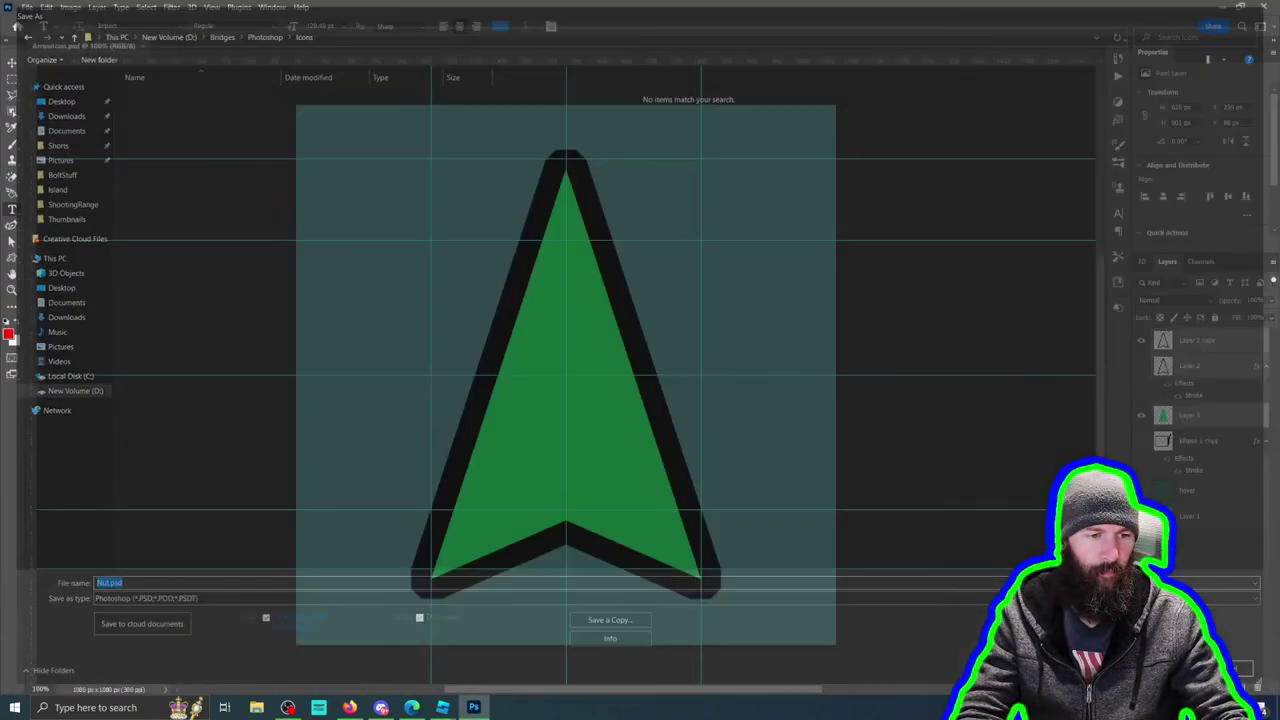
left_click(651, 155)
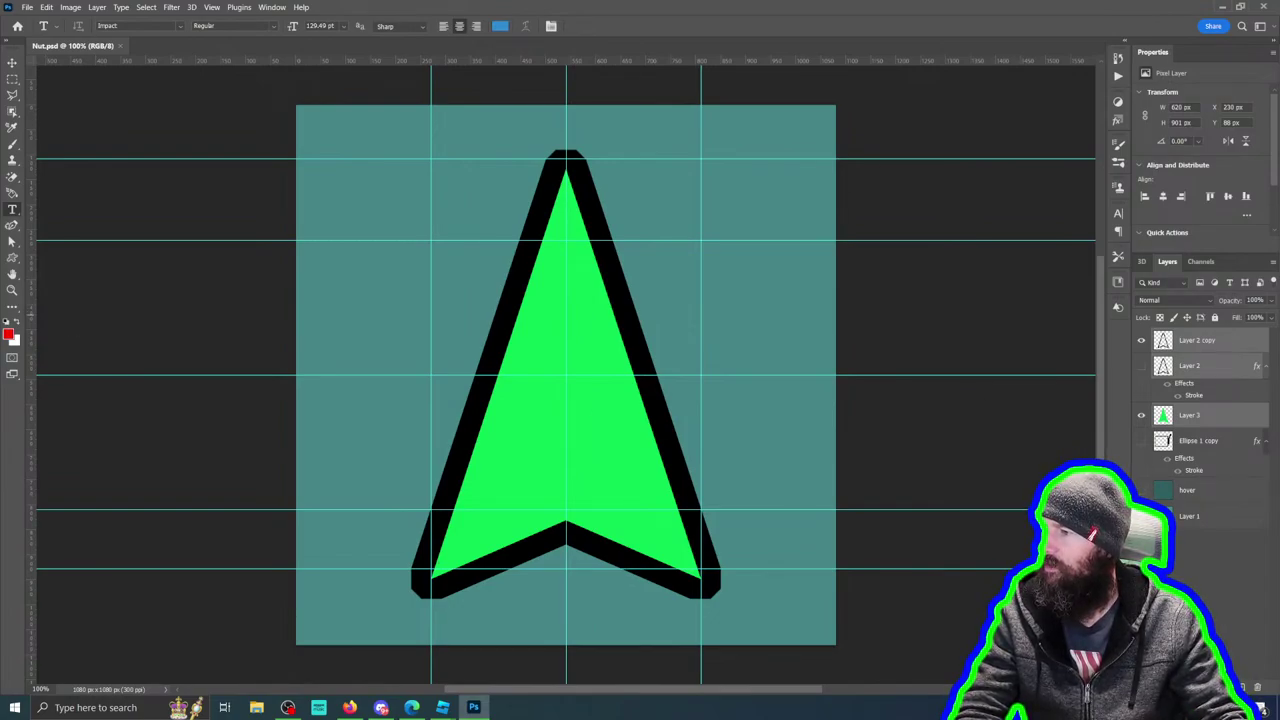
Step: Delete the arrow artwork layers Layer 2 copy, Layer 2 and Layer 3, leaving Ellipse 1 copy selected
left_click(1204, 418)
left_click(1212, 374, "ctrl")
left_click(1205, 343, "ctrl")
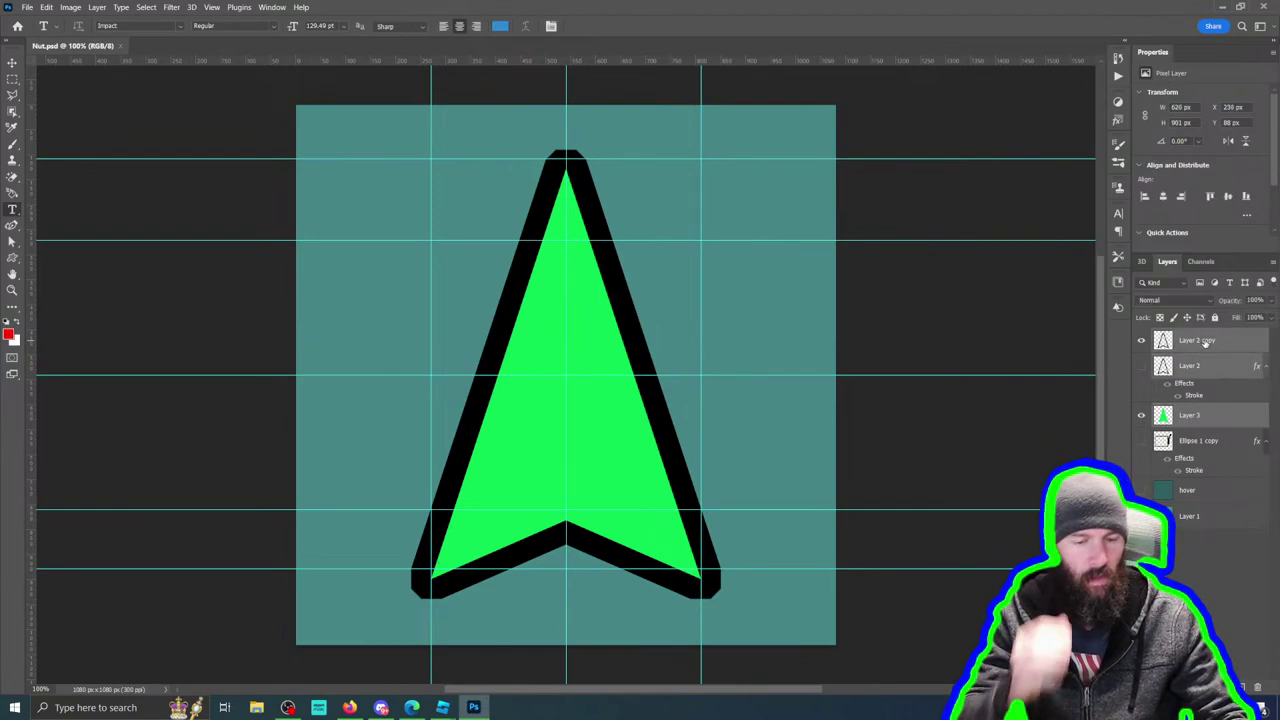
key("Delete")
left_click(1204, 343)
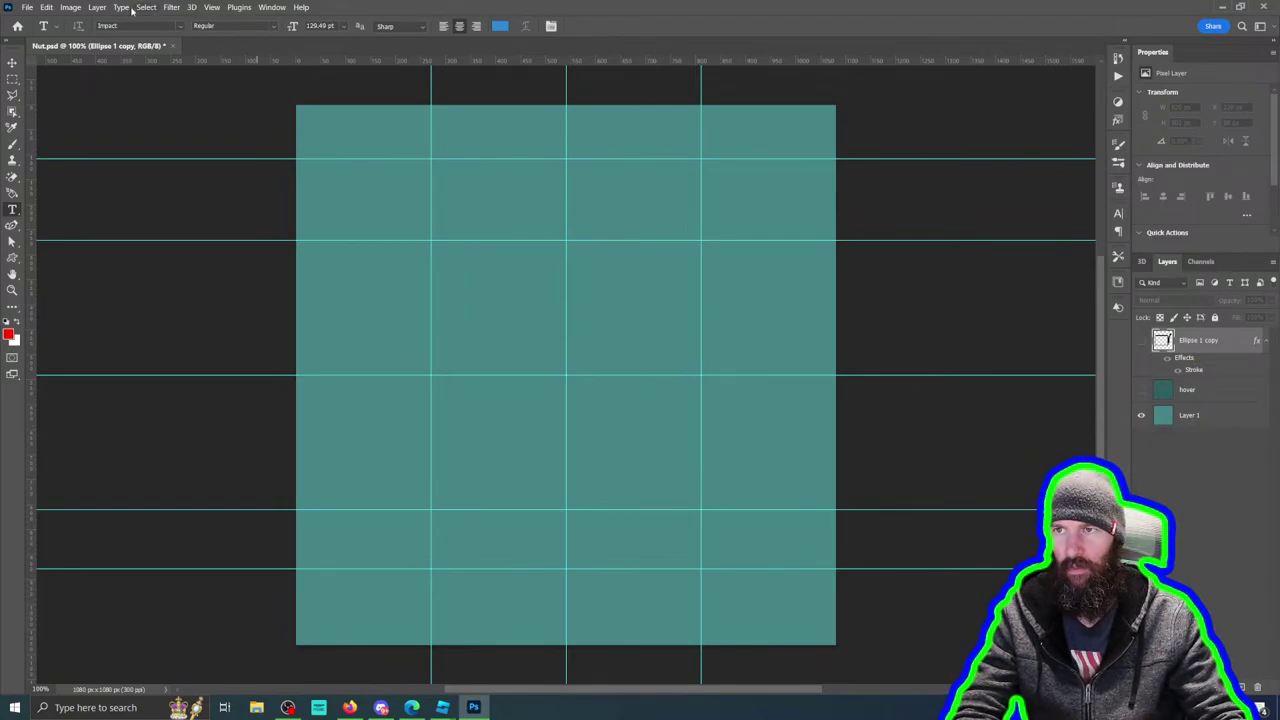
left_click(97, 7)
mouse_move(107, 21)
left_click(268, 31)
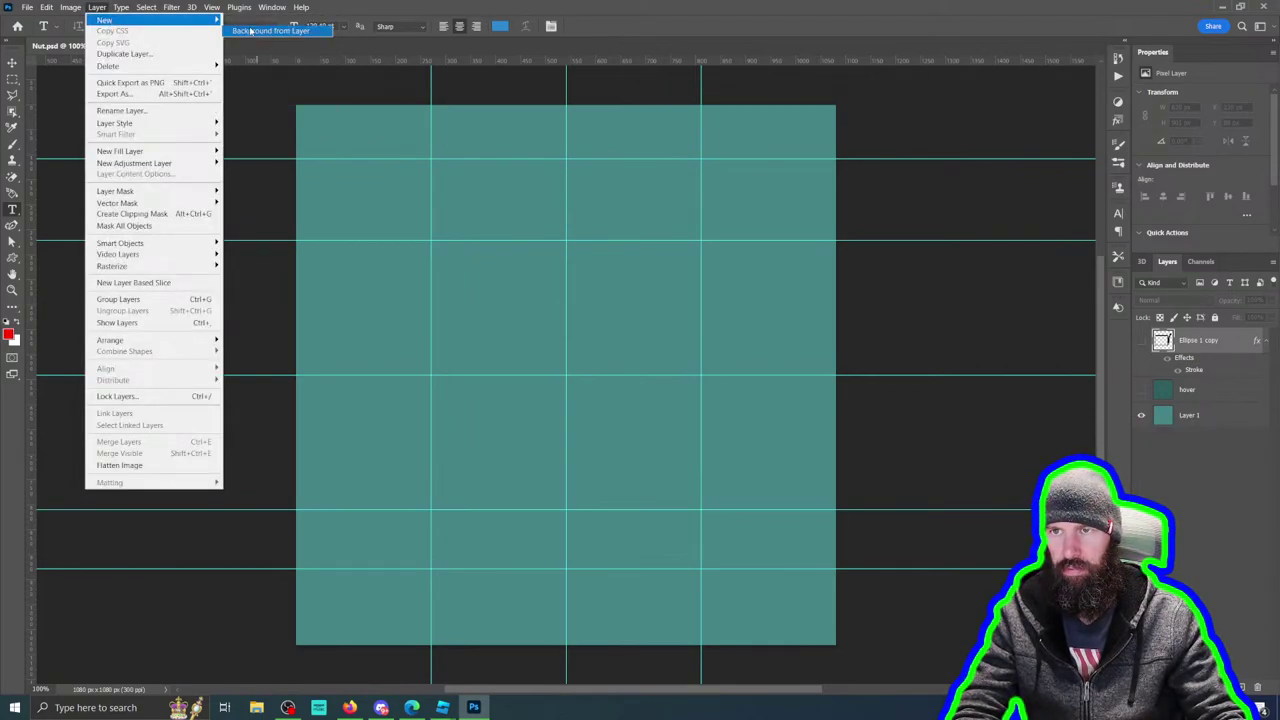
left_click(97, 7)
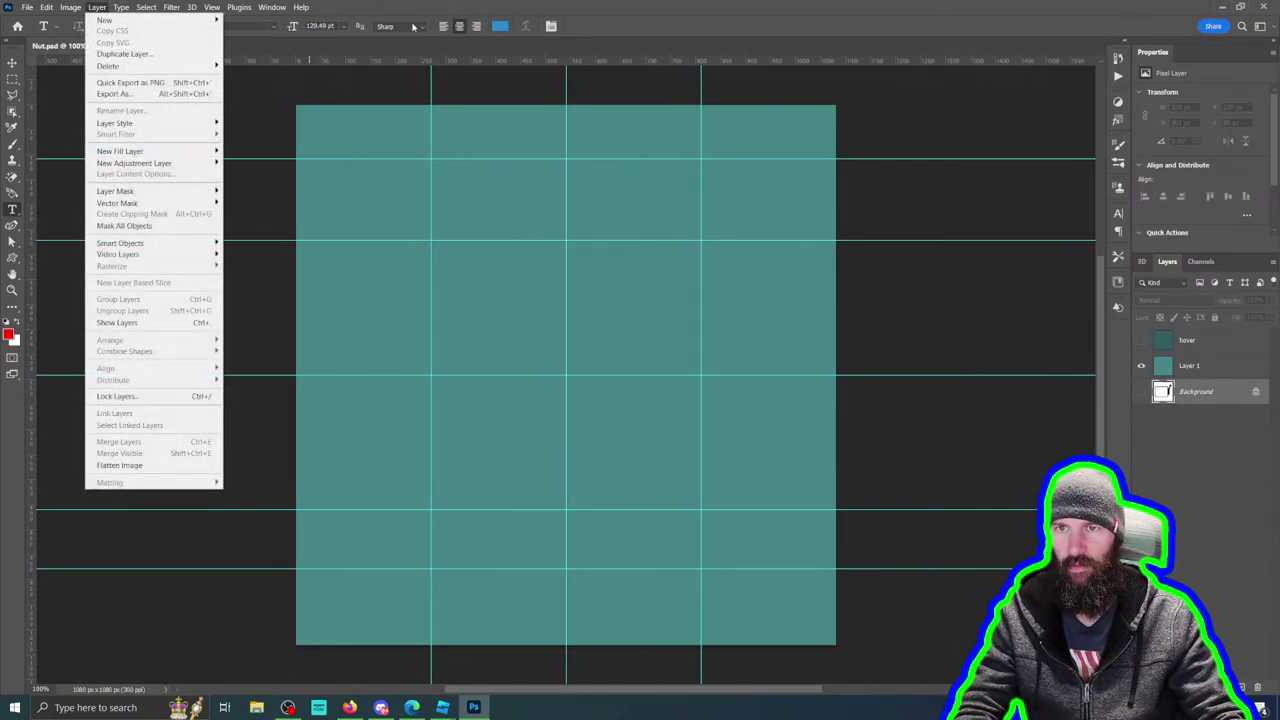
left_click(332, 288)
key("ctrl+z")
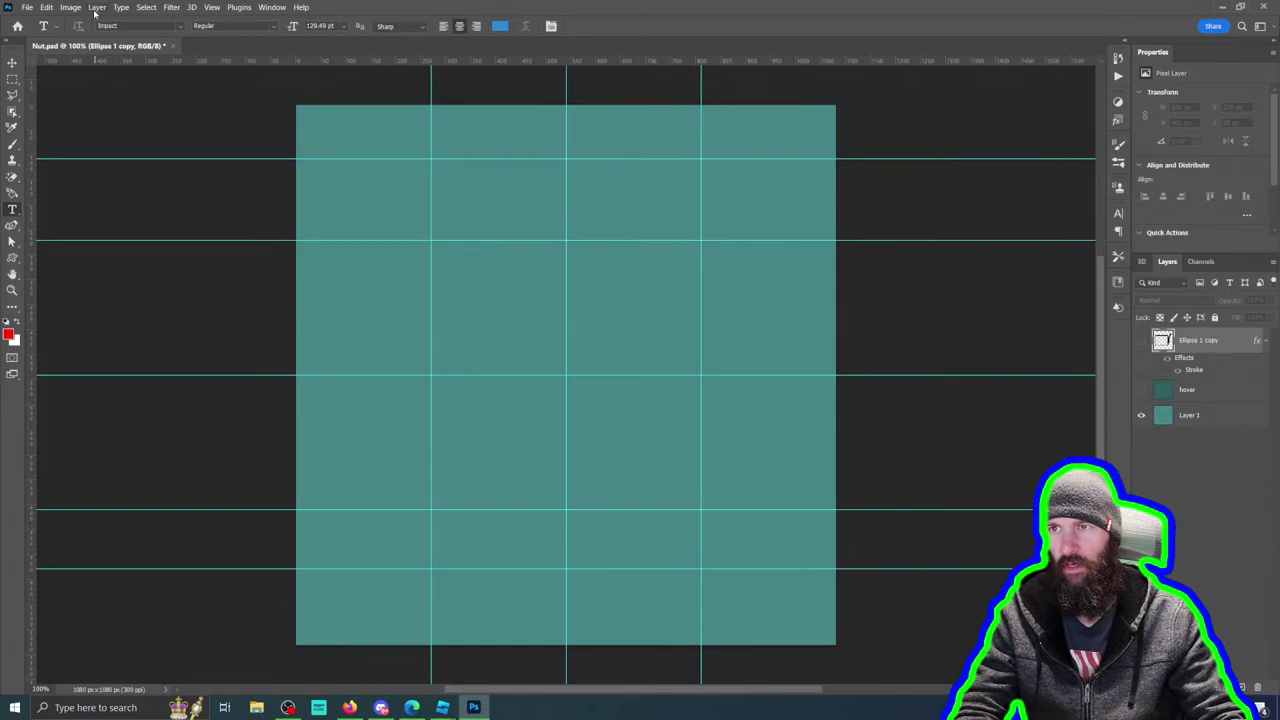
Step: Add a new empty layer named Layer 2 above Ellipse 1 copy, in Normal mode at 100% opacity
left_click(97, 7)
mouse_move(104, 19)
left_click(250, 19)
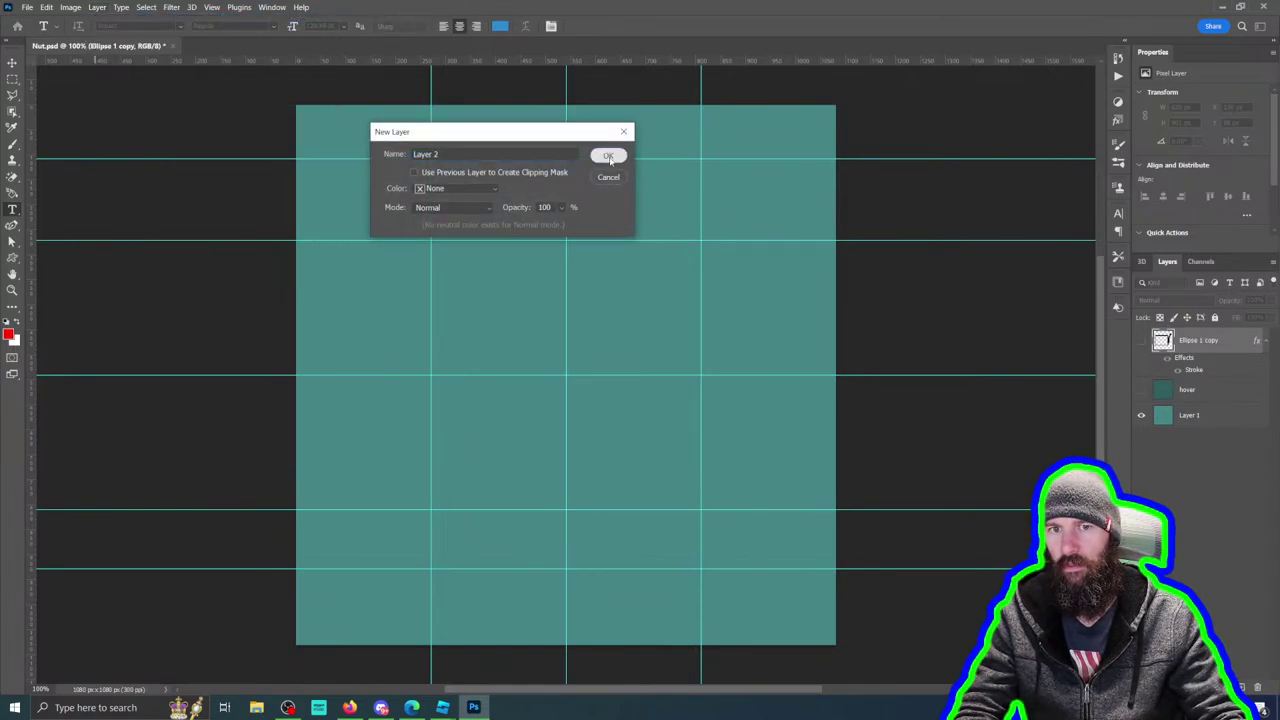
left_click(609, 158)
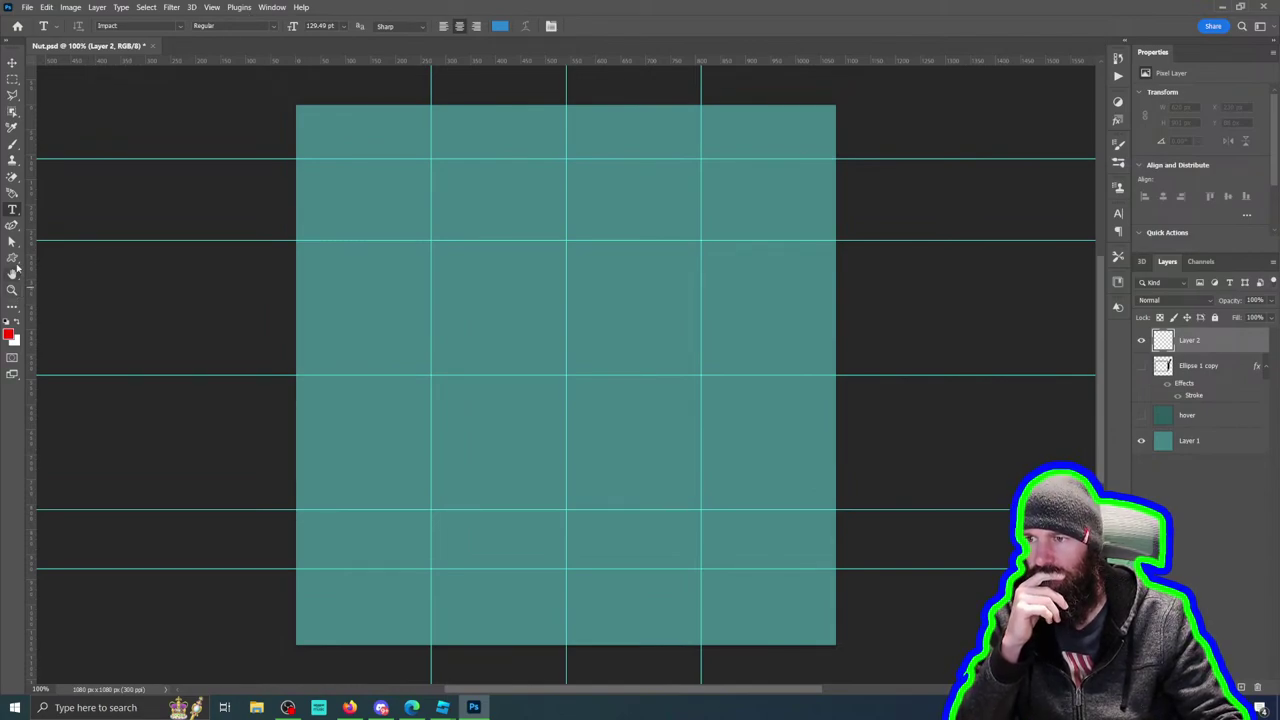
Step: Draw a red hexagon about 827 px wide and 716 px high with the Polygon tool set to 6 sides
left_click(12, 259)
right_click(13, 259)
left_click(60, 283)
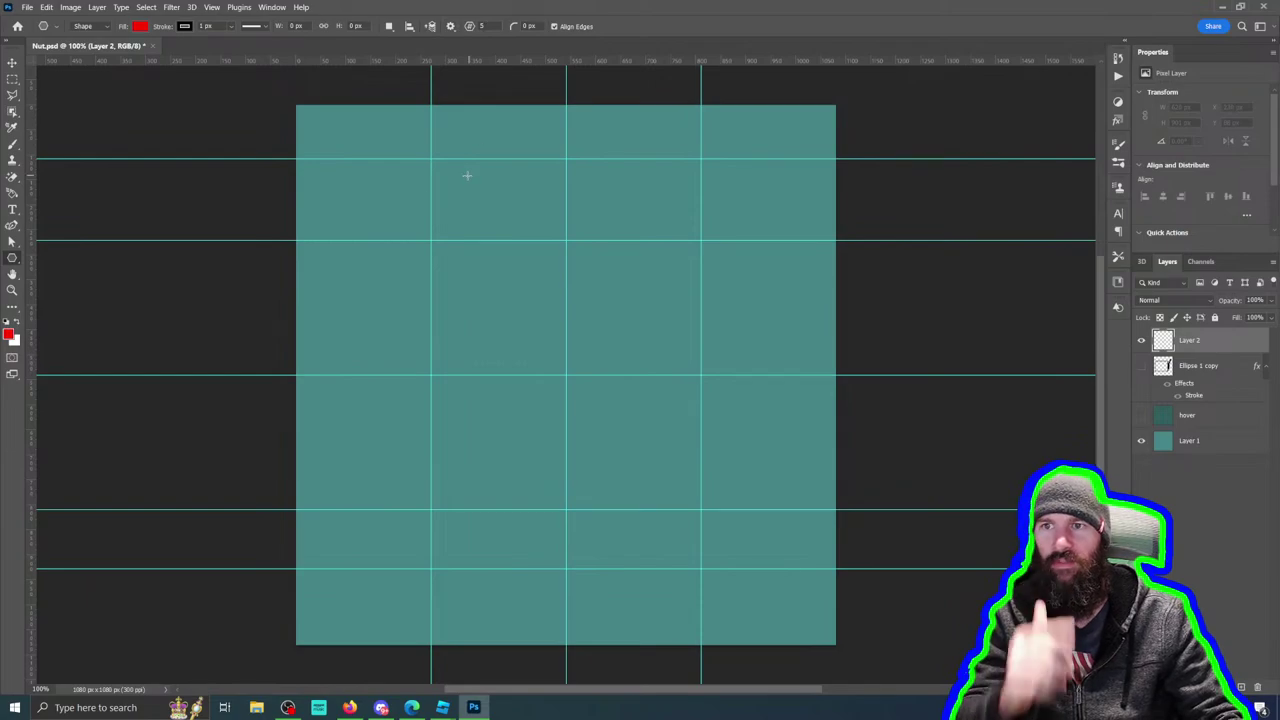
left_click_drag(369, 167, 744, 519)
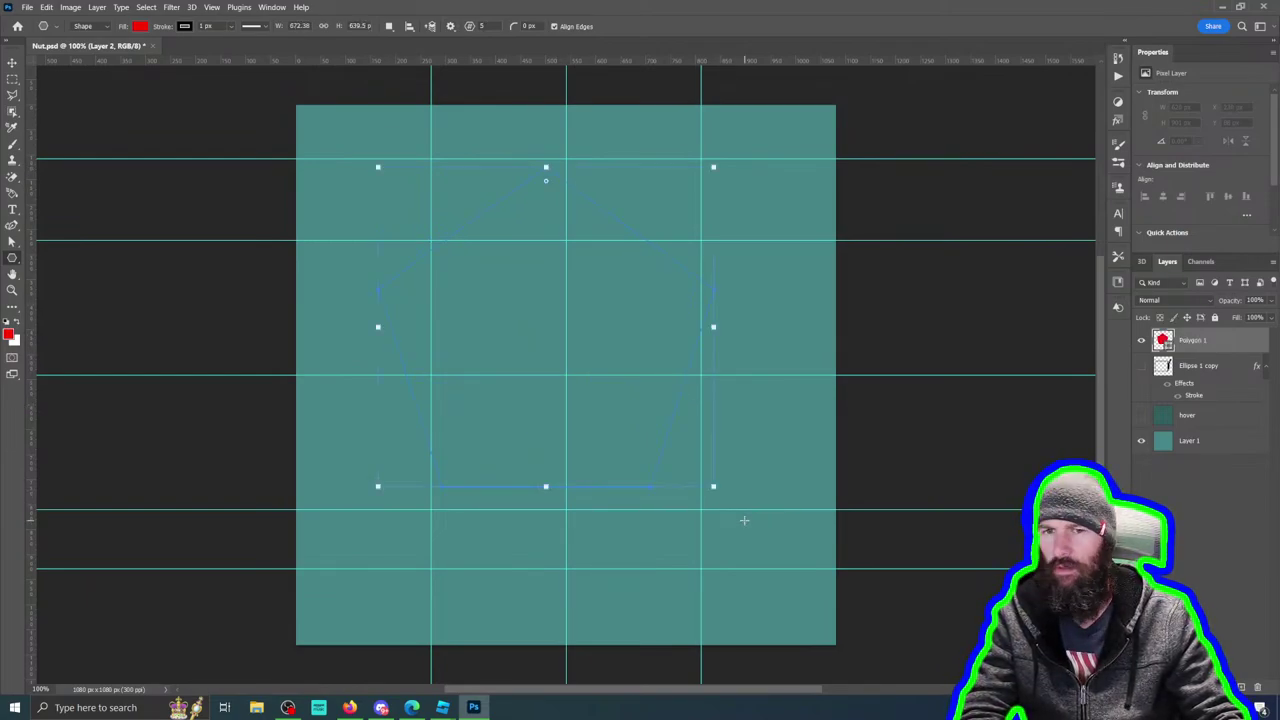
key("ctrl+z")
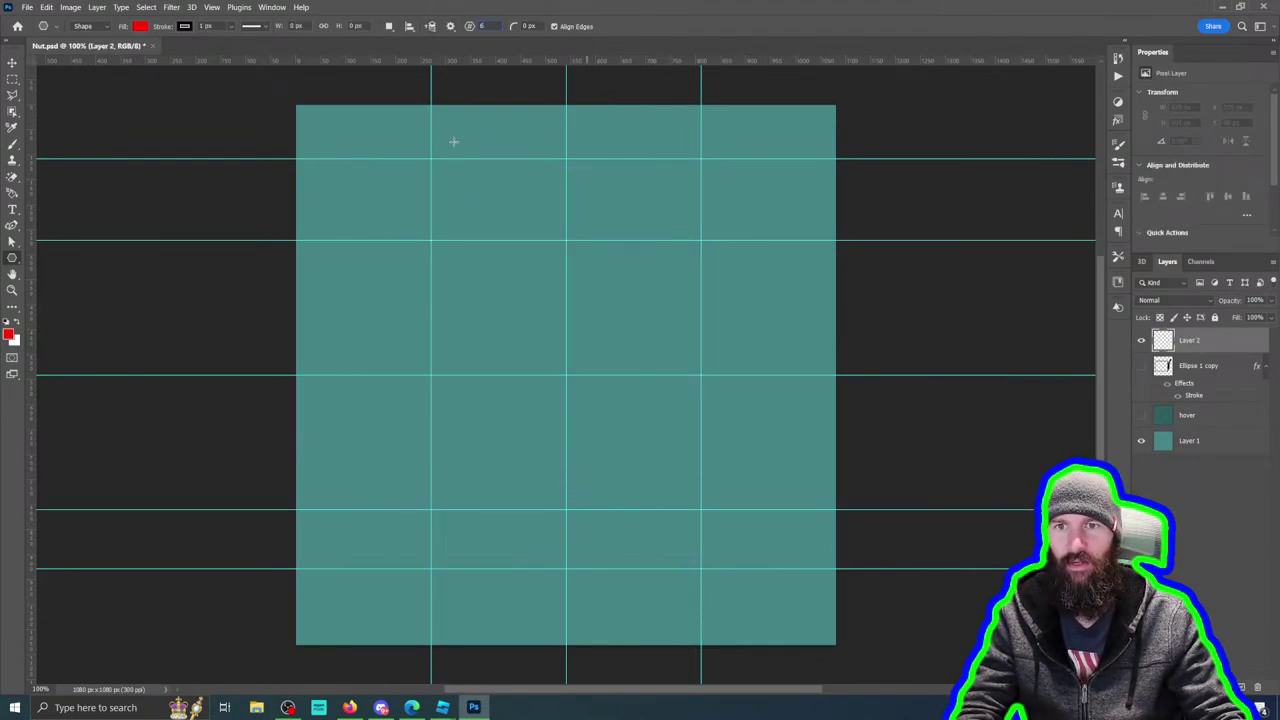
left_click_drag(385, 163, 822, 580)
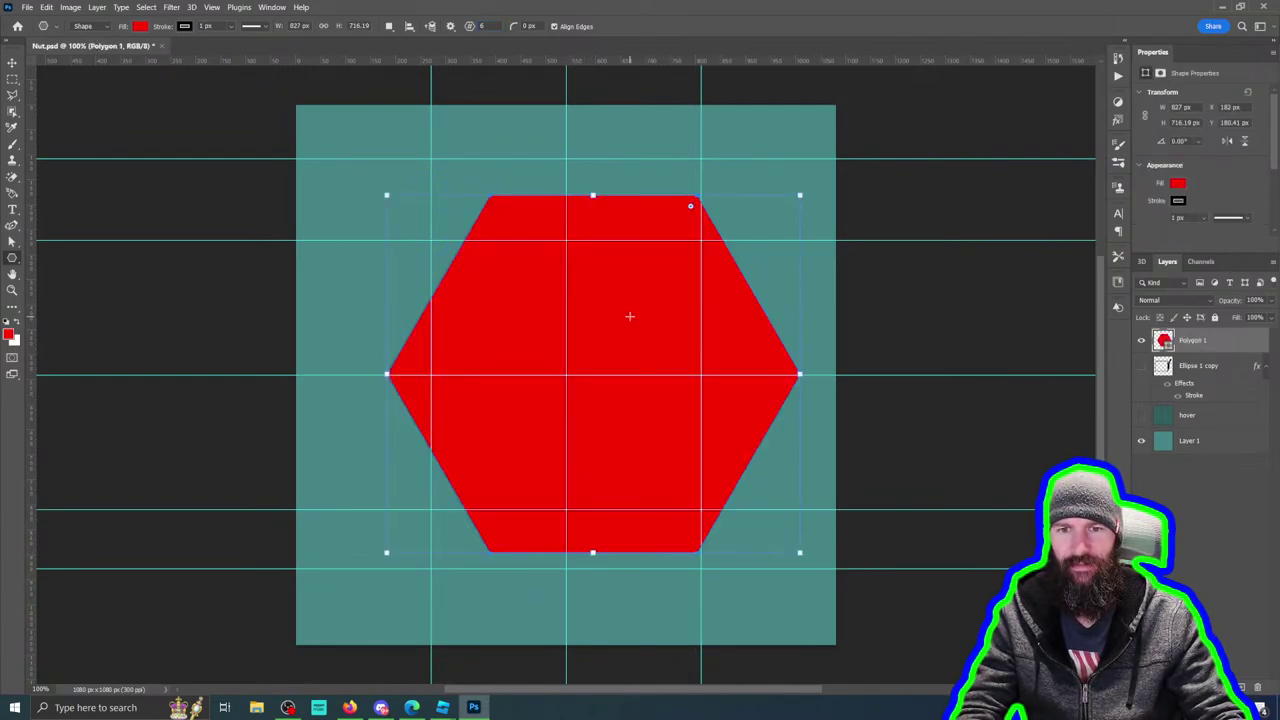
Step: Move the hexagon to the horizontal centre of the canvas and change its fill to yellow-green
key("v")
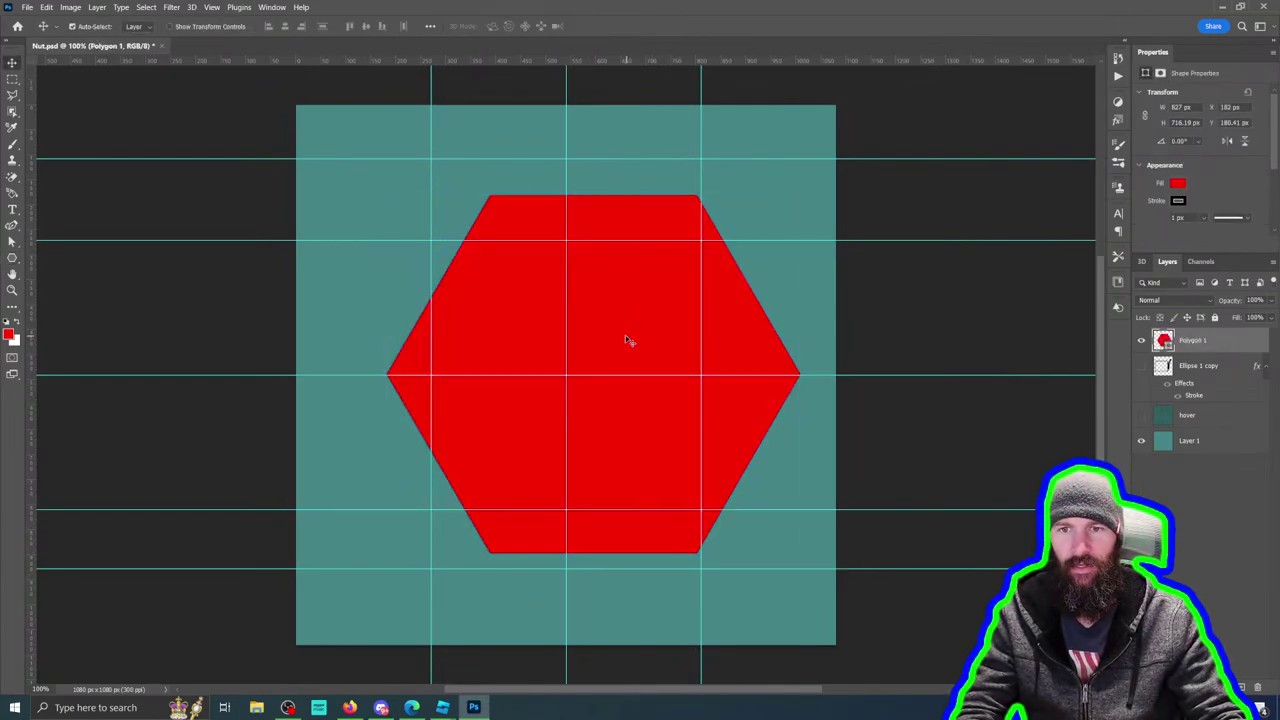
left_click_drag(626, 335, 597, 326)
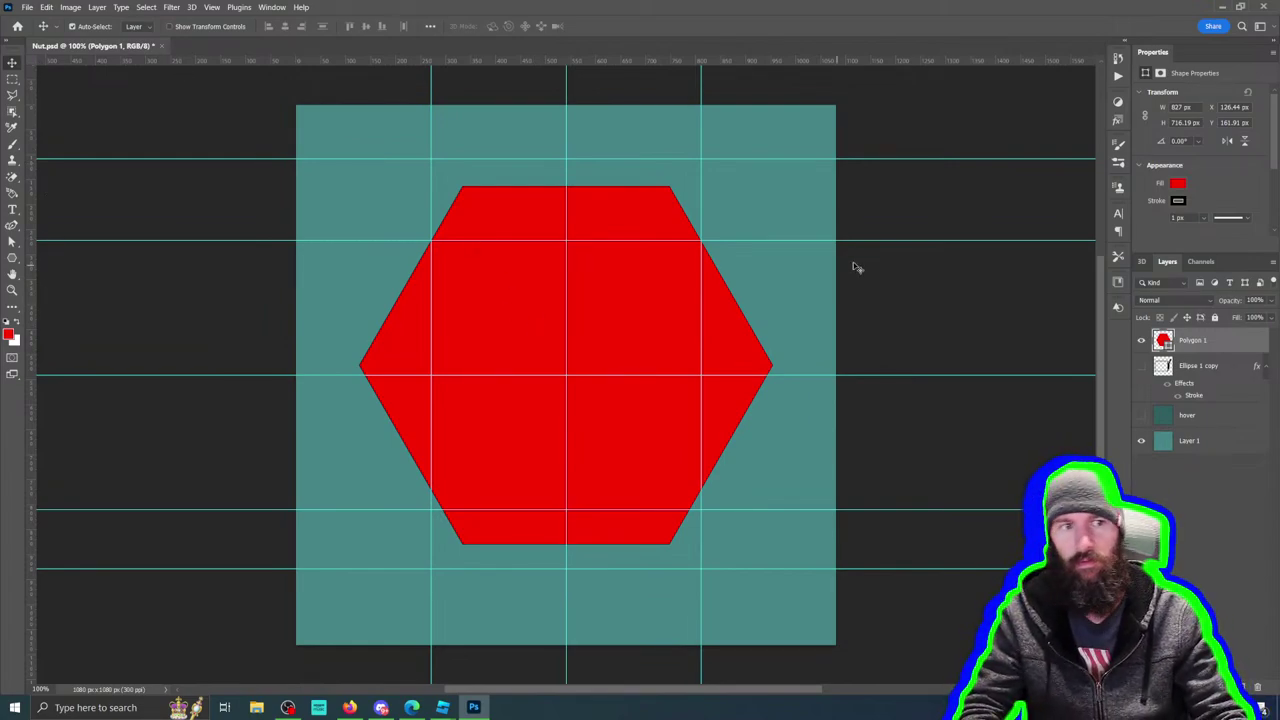
left_click(1179, 184)
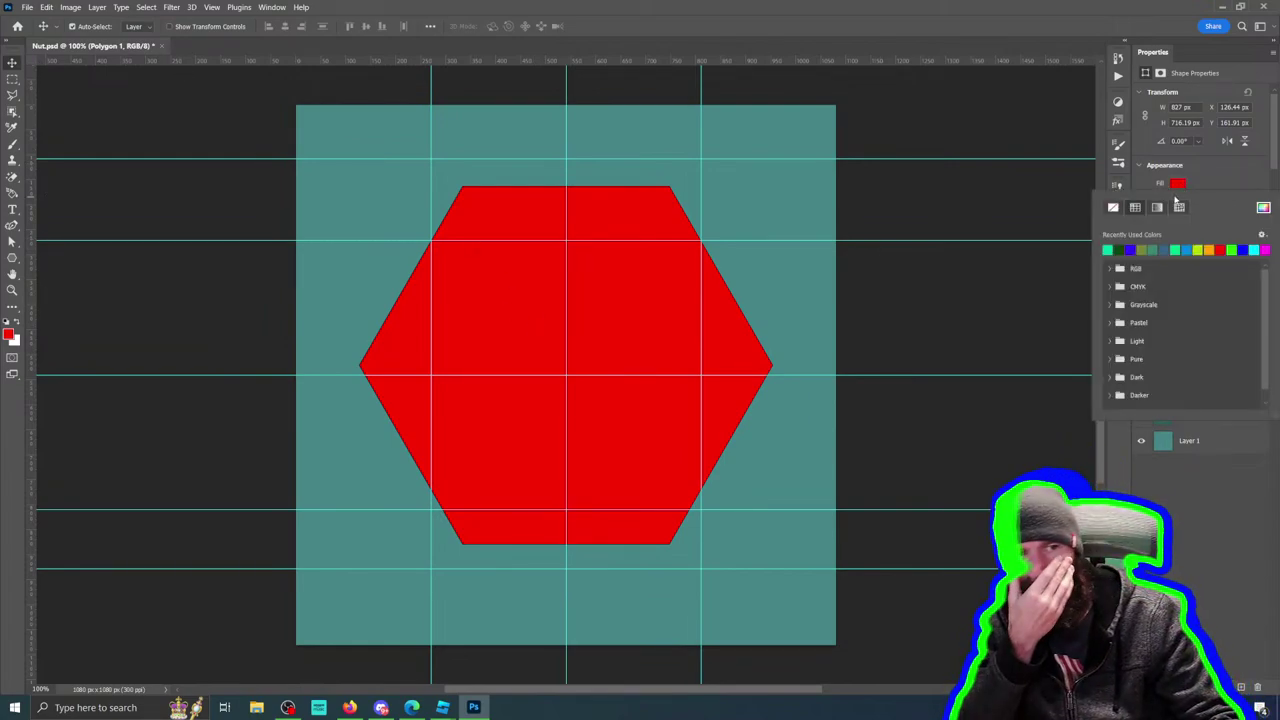
left_click(1200, 249)
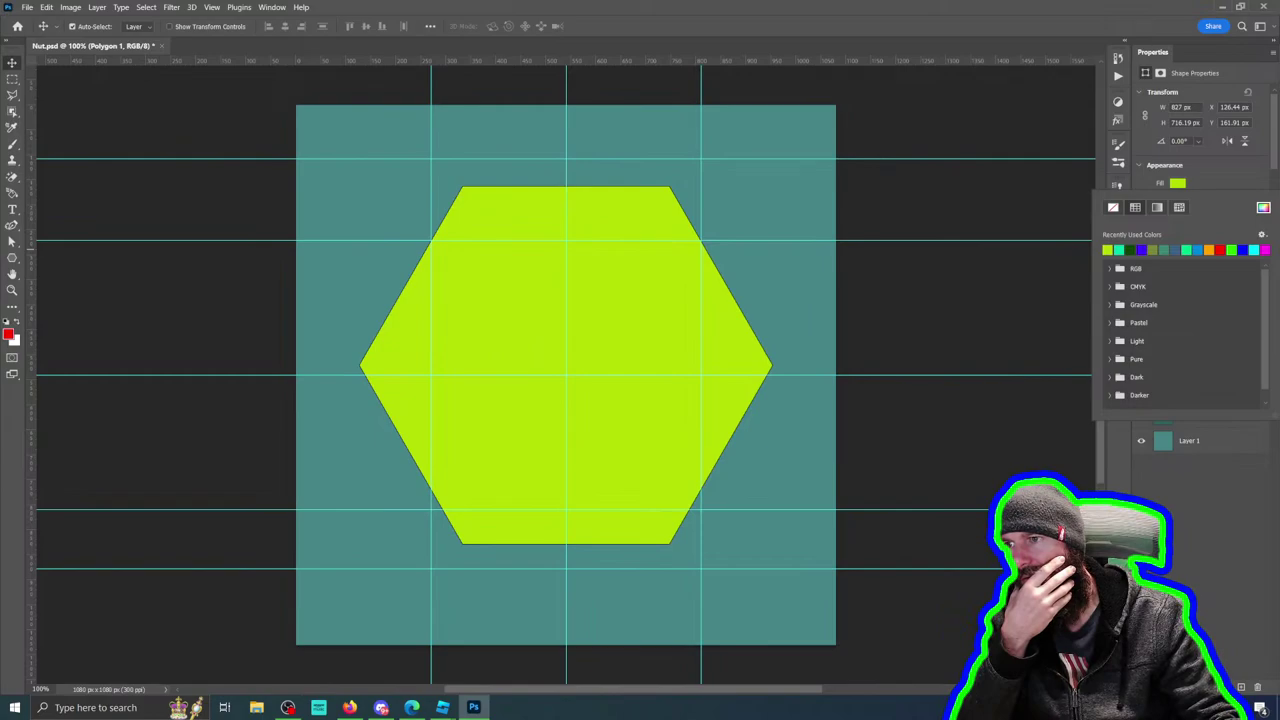
key("alt+Tab")
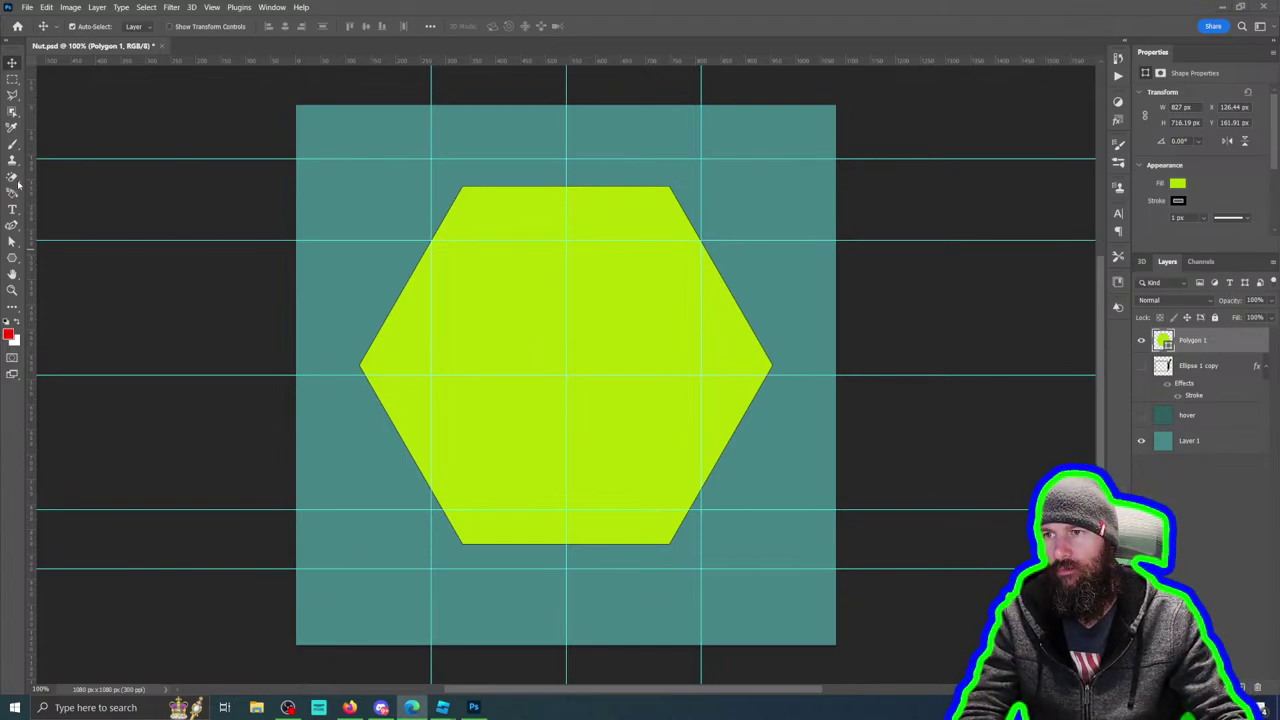
left_click(46, 7)
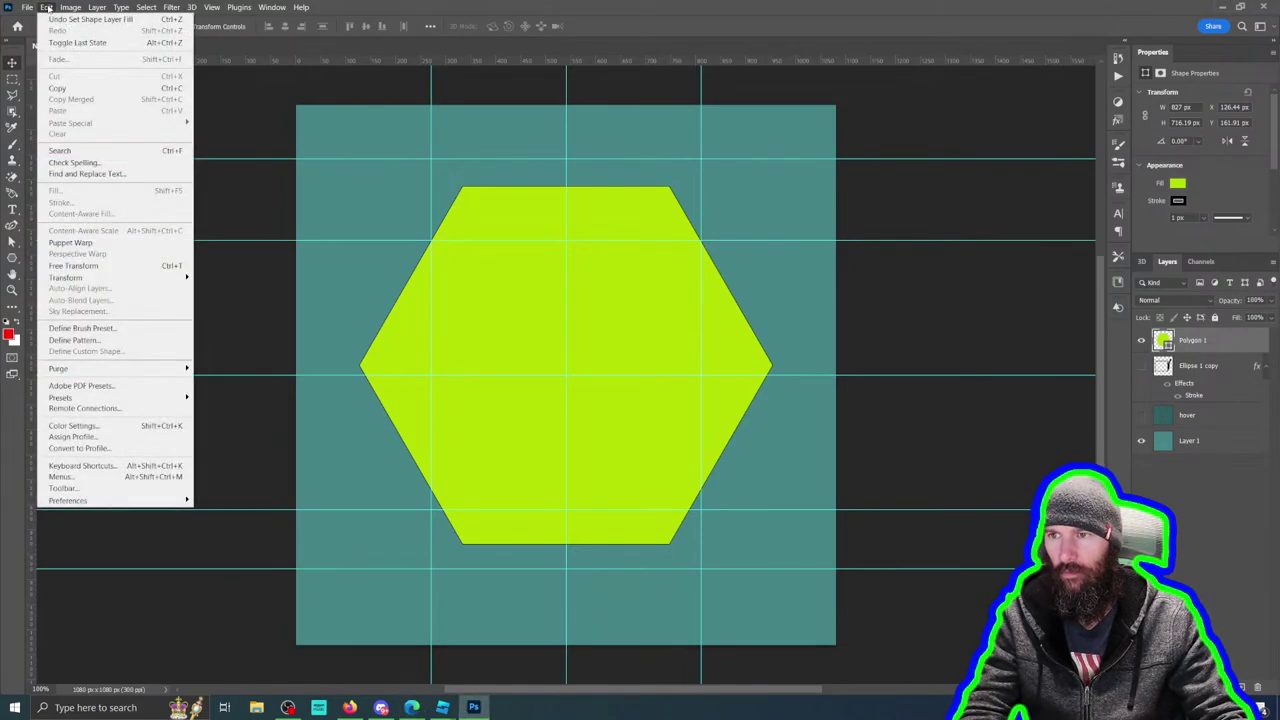
mouse_move(67, 8)
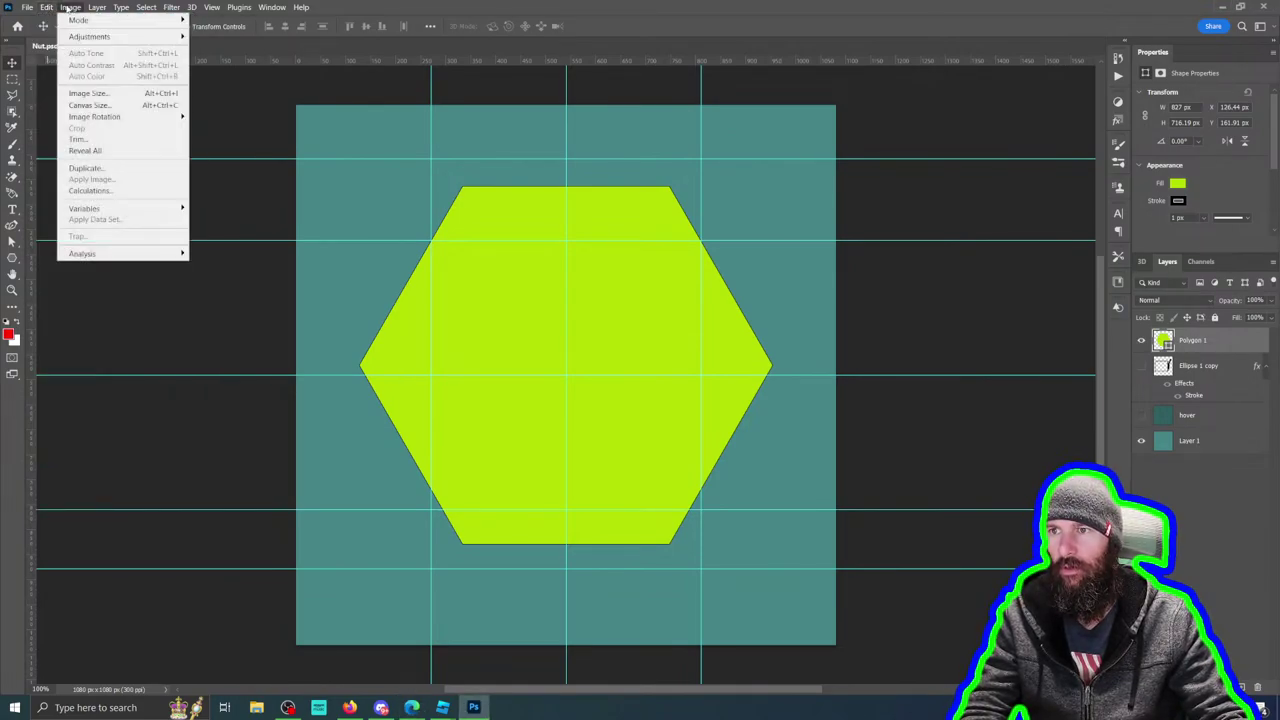
left_click(487, 14)
left_click(1163, 340, "ctrl")
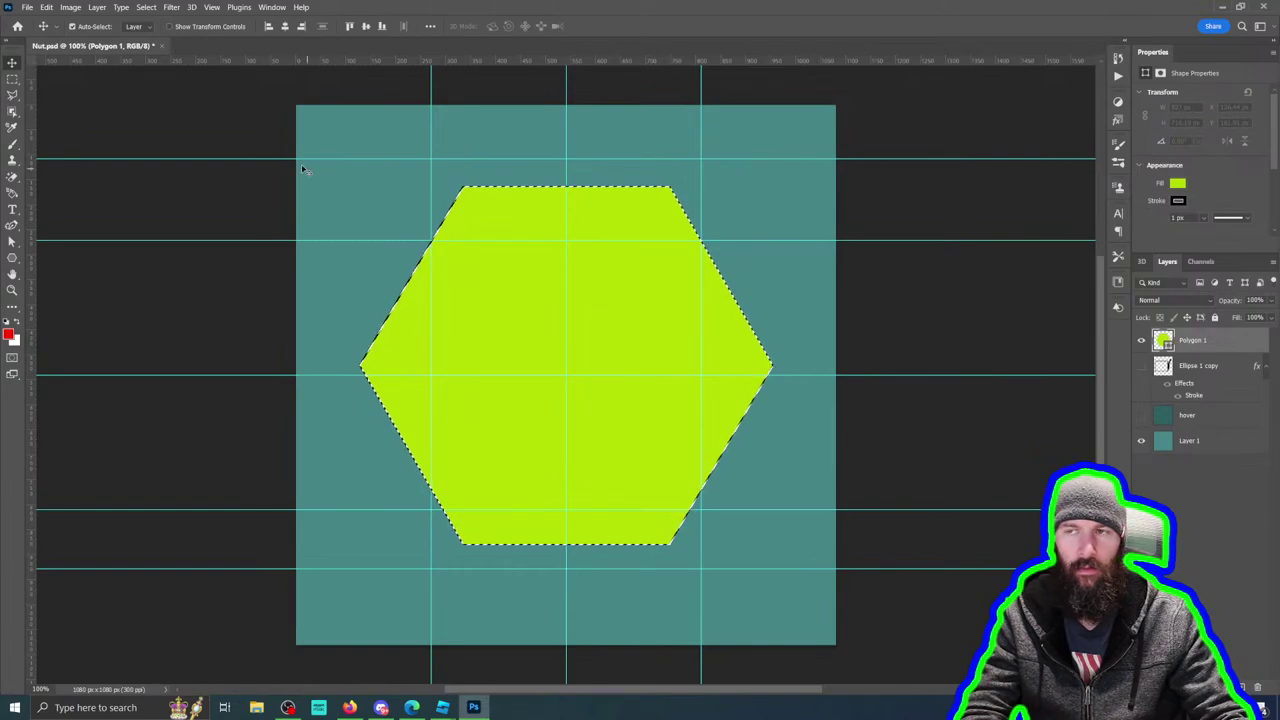
left_click(70, 7)
mouse_move(52, 8)
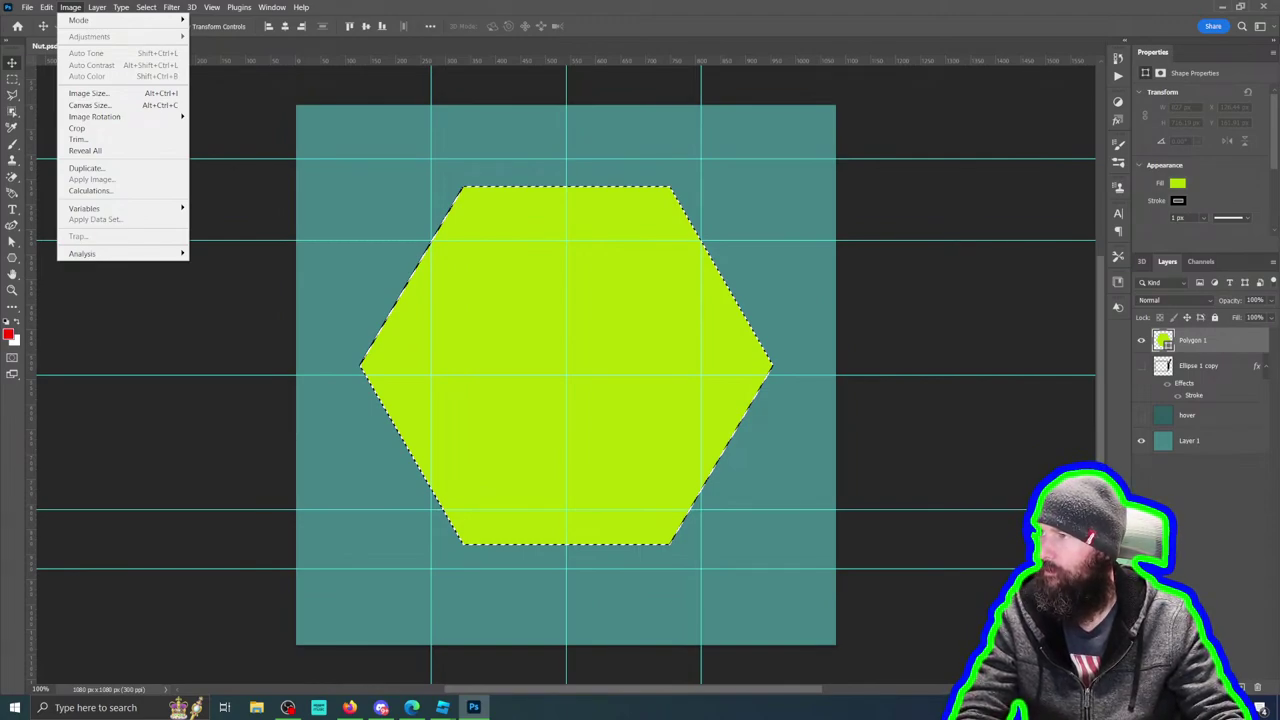
key("Escape")
key("ctrl+d")
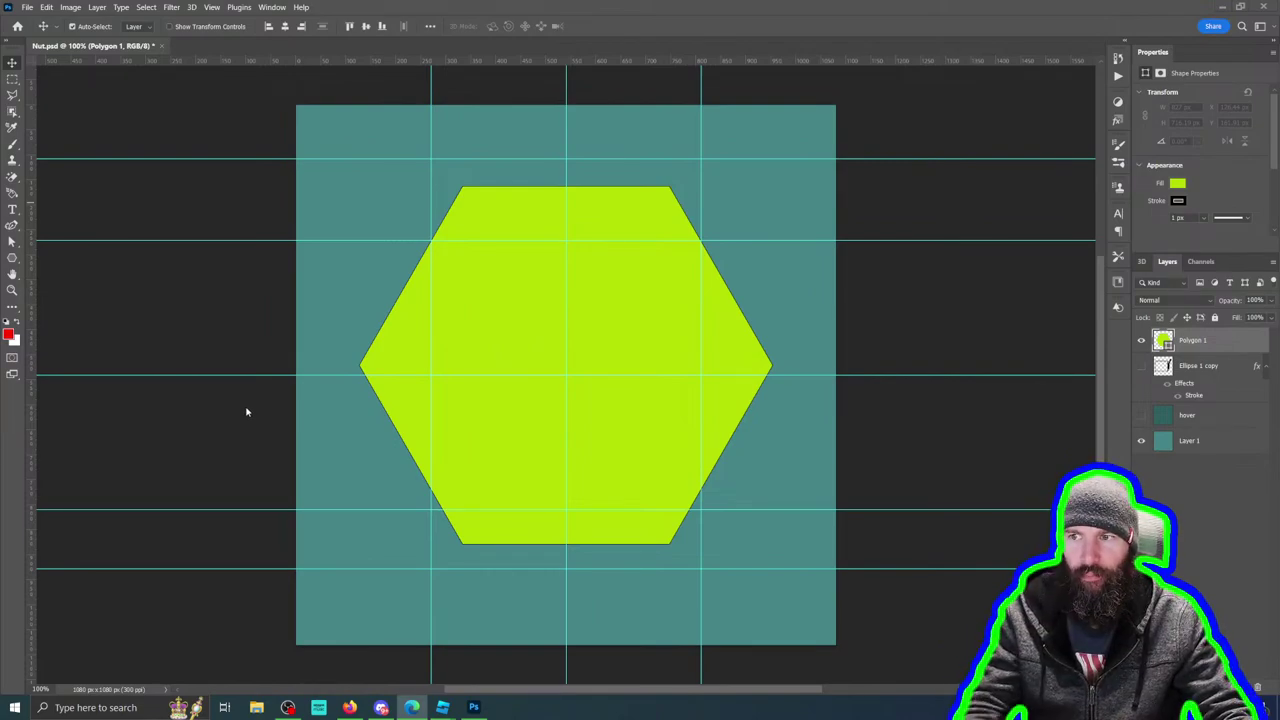
left_click(46, 7)
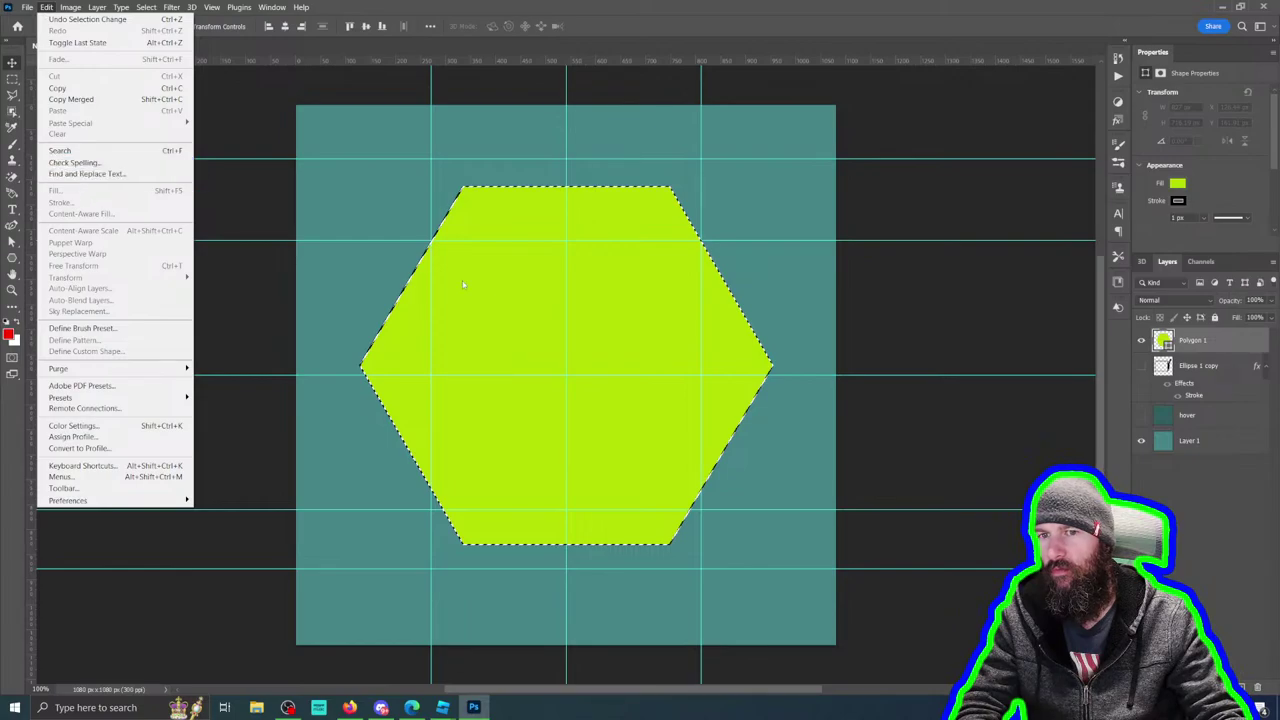
left_click(495, 7)
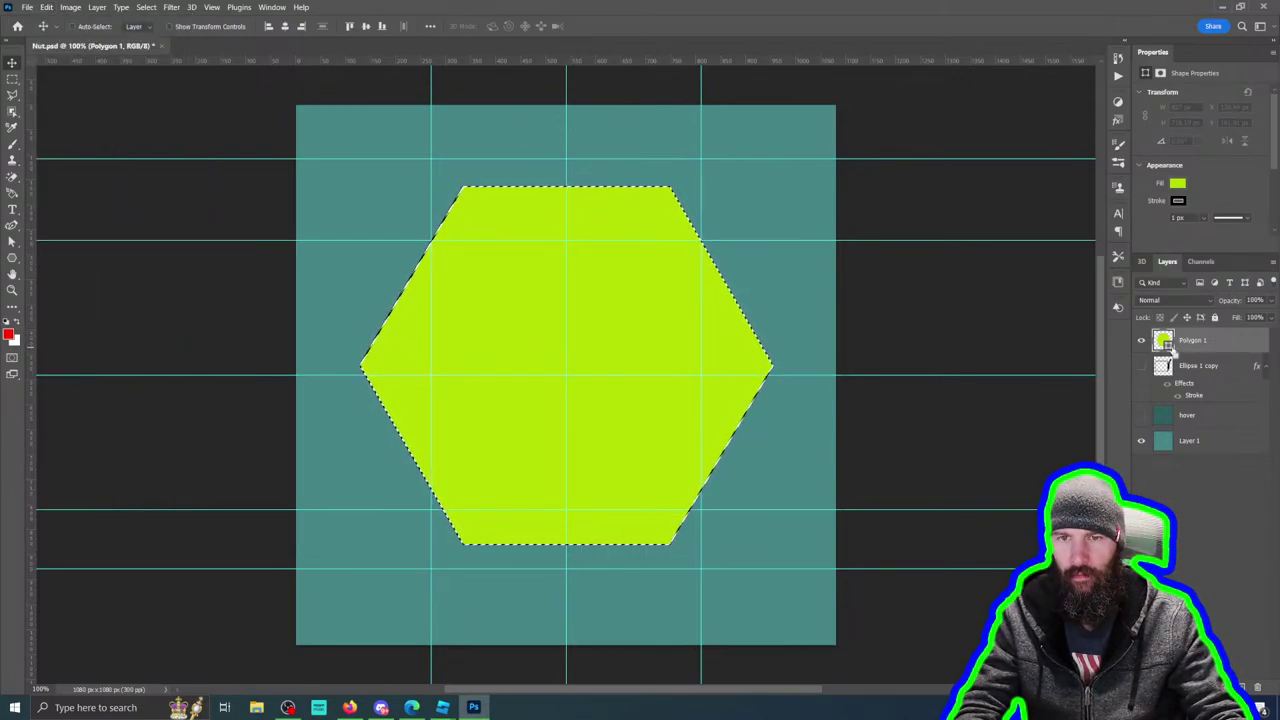
key("ctrl+a")
left_click(46, 7)
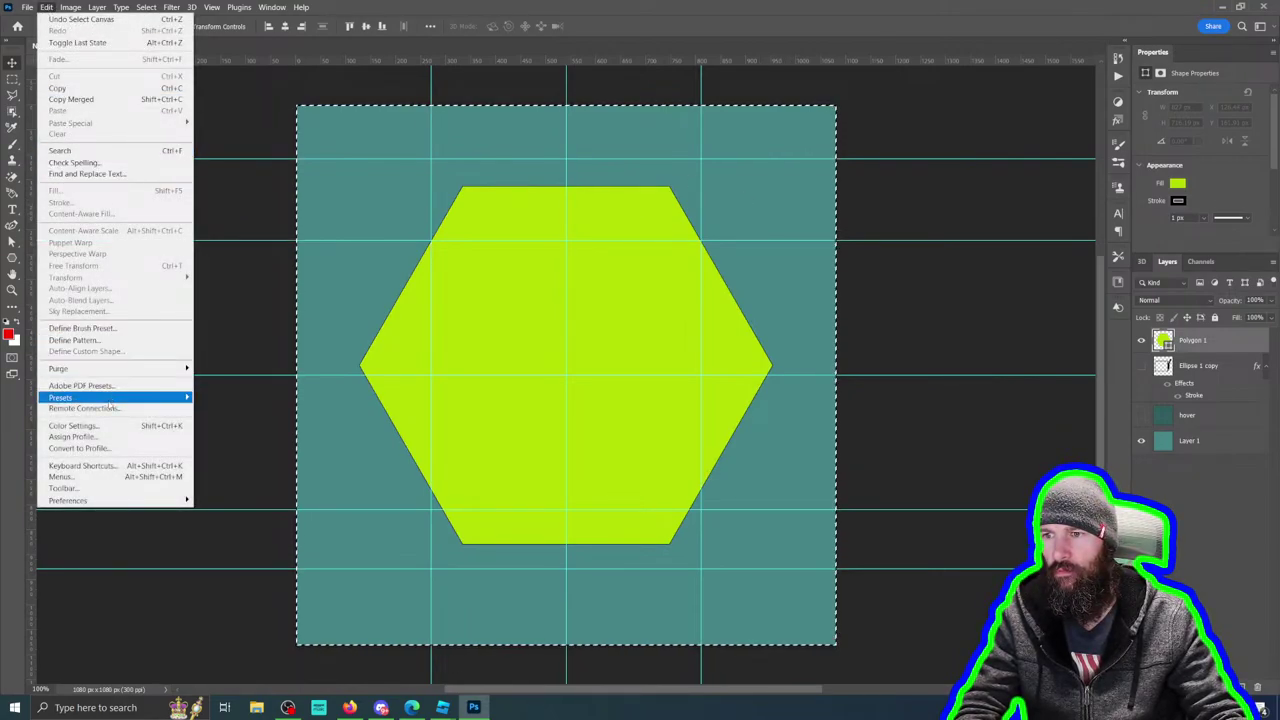
mouse_move(239, 8)
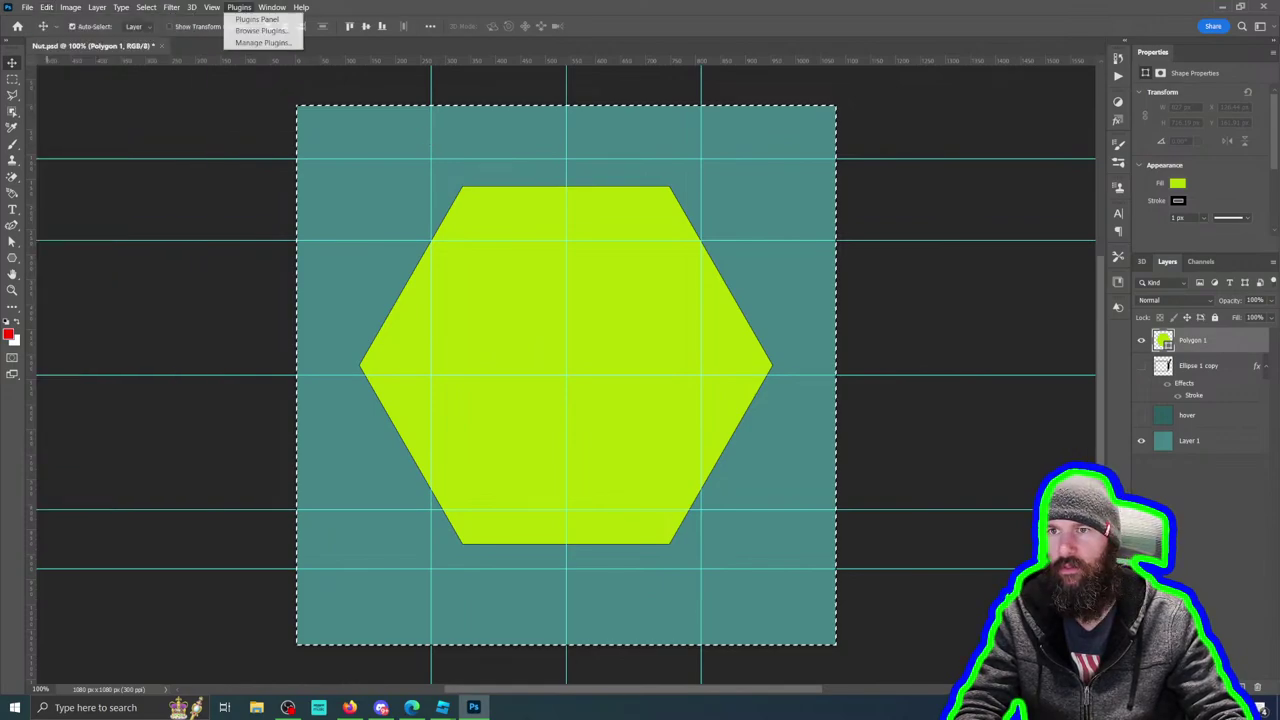
left_click(368, 16)
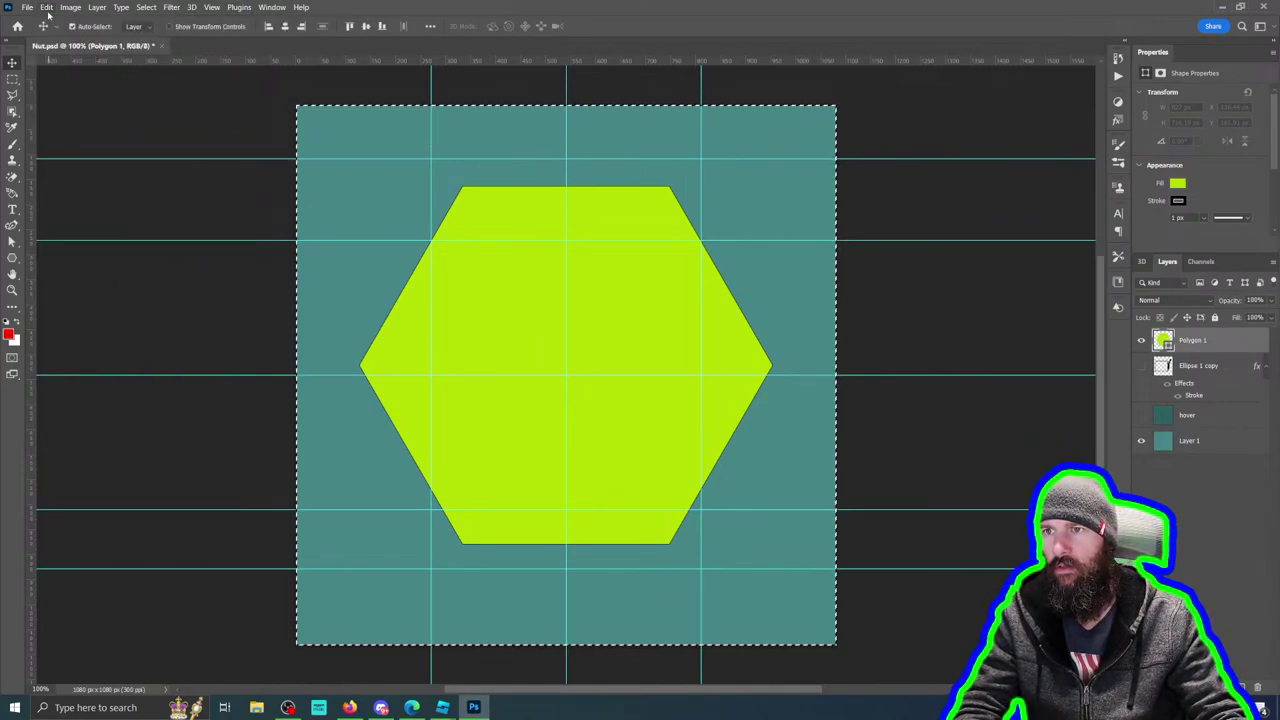
left_click(46, 7)
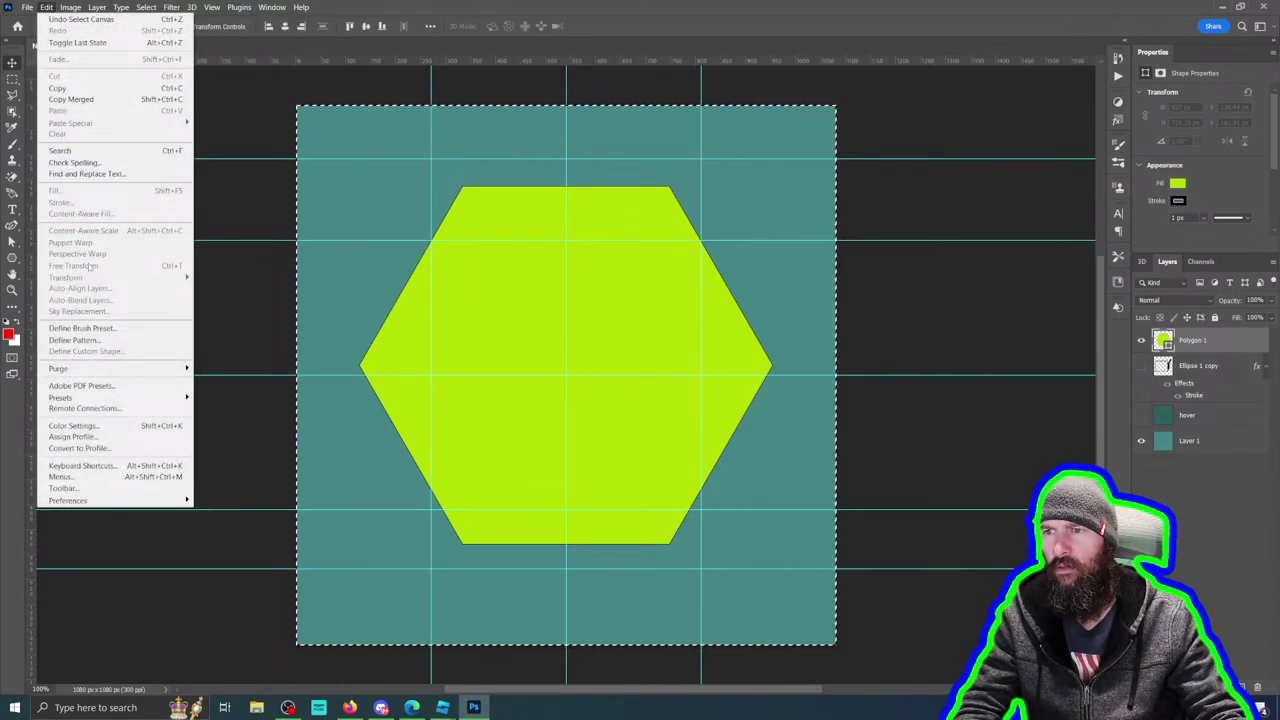
left_click(231, 284)
mouse_move(516, 277)
left_mouse_down()
mouse_move(505, 272)
mouse_move(527, 276)
mouse_move(516, 281)
left_mouse_up()
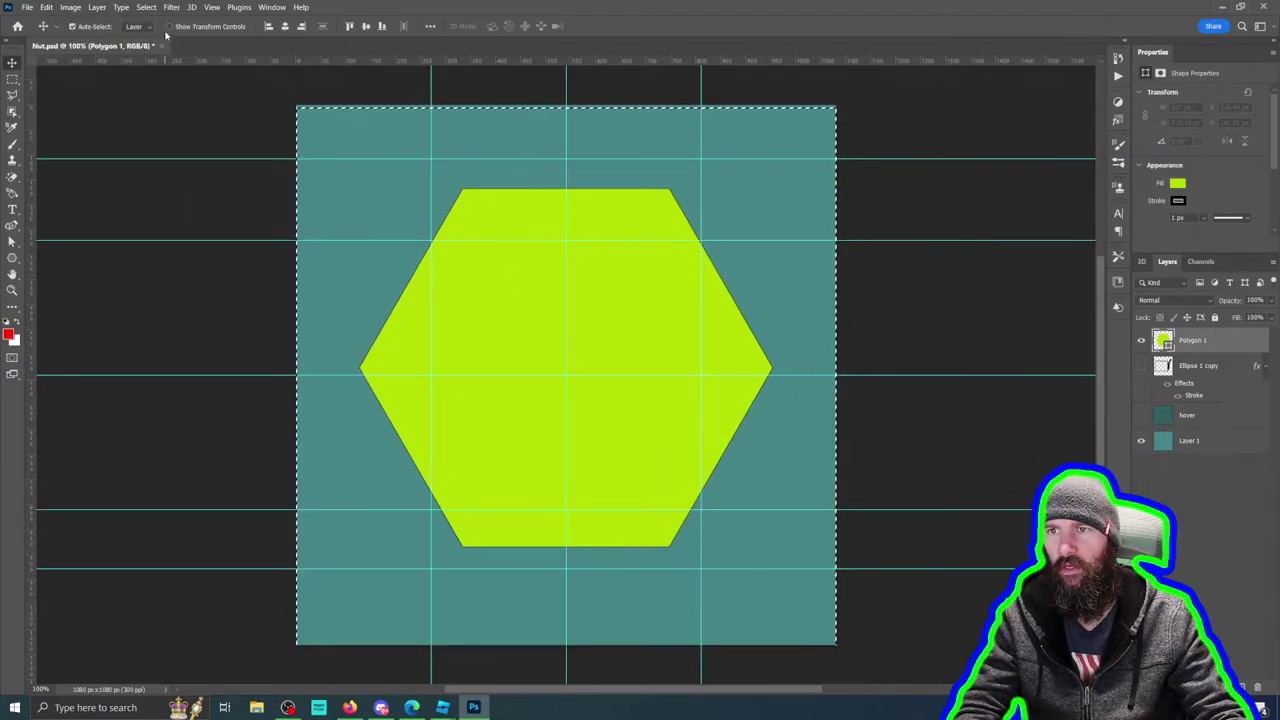
left_click(46, 7)
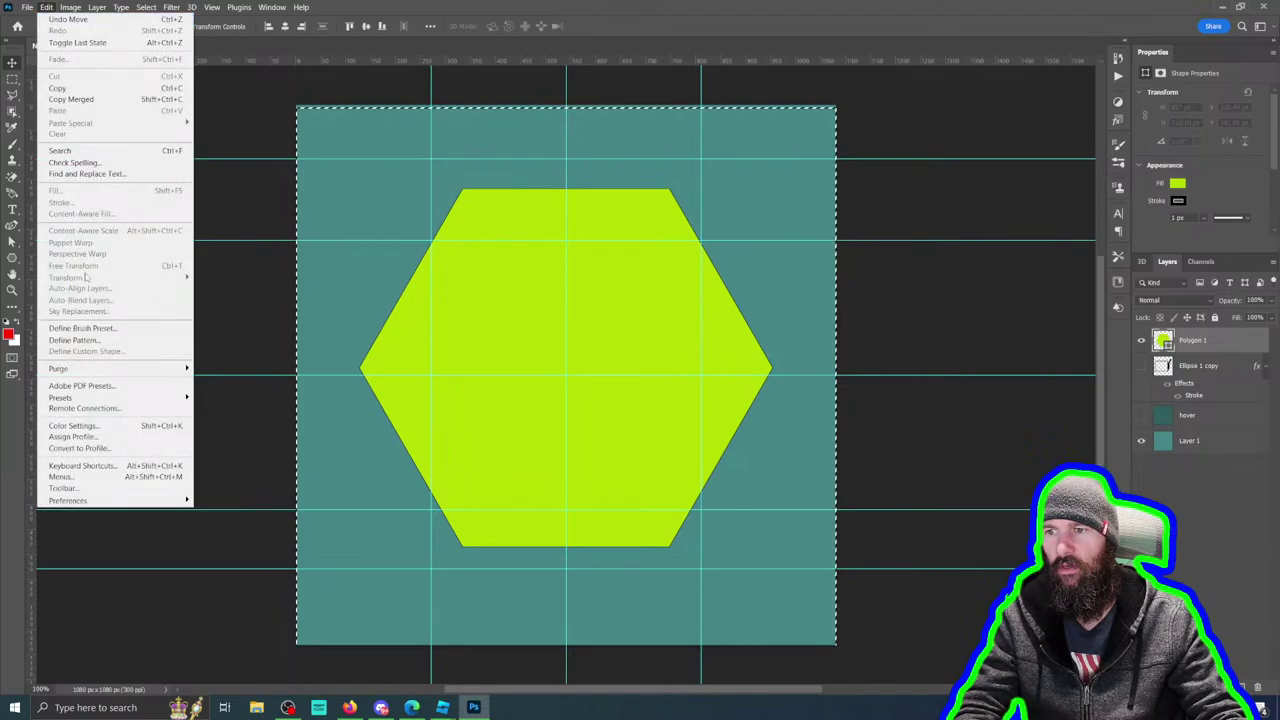
left_click(229, 180)
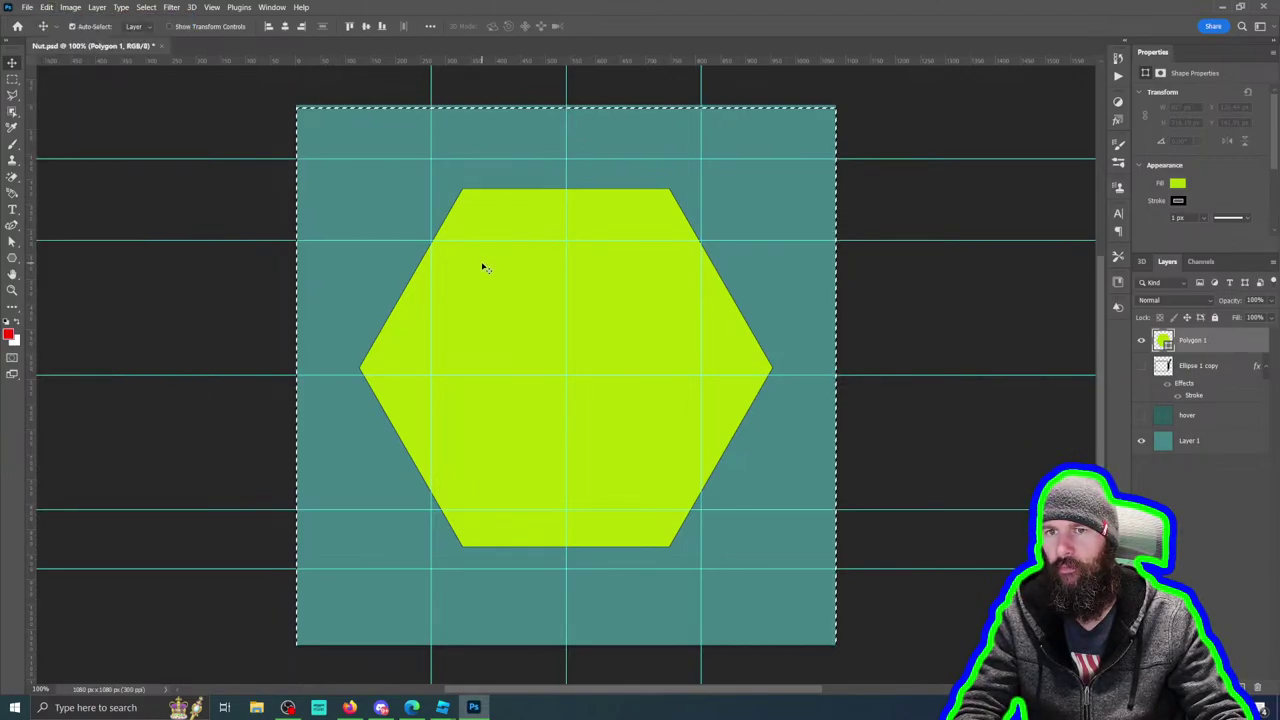
left_click(38, 128)
left_click(12, 79)
left_click_drag(120, 94, 138, 98)
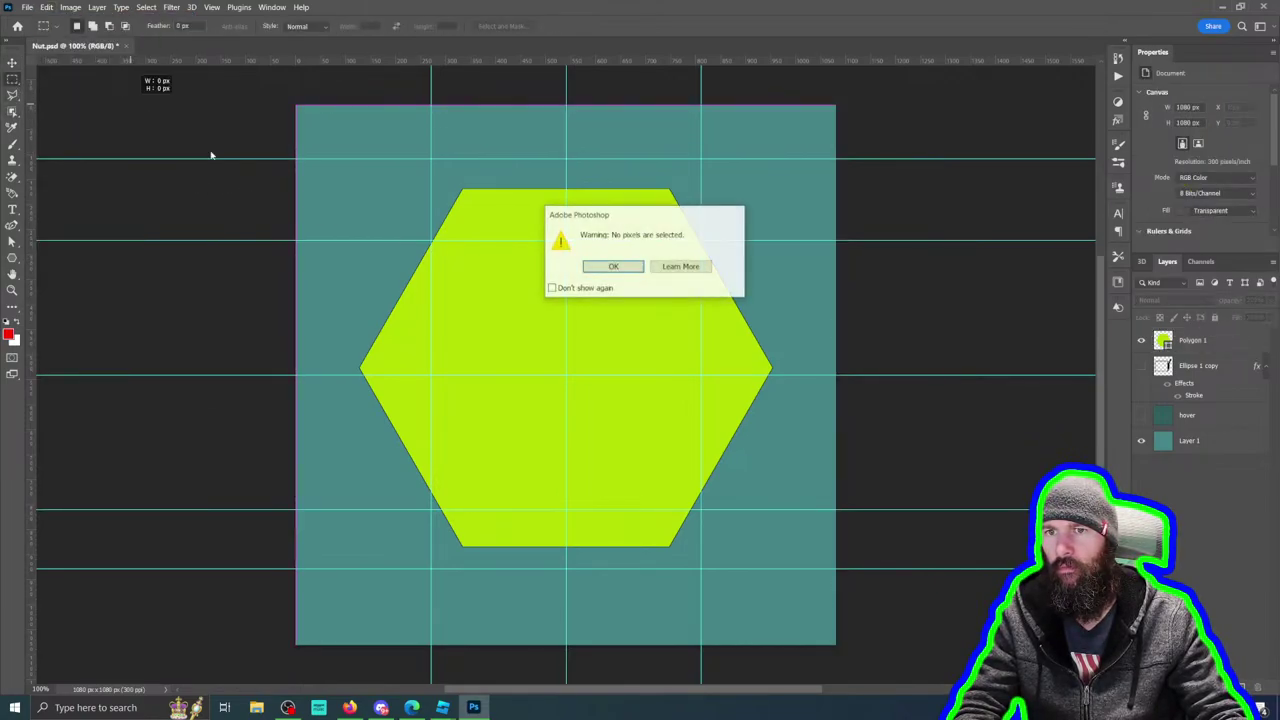
left_click(621, 267)
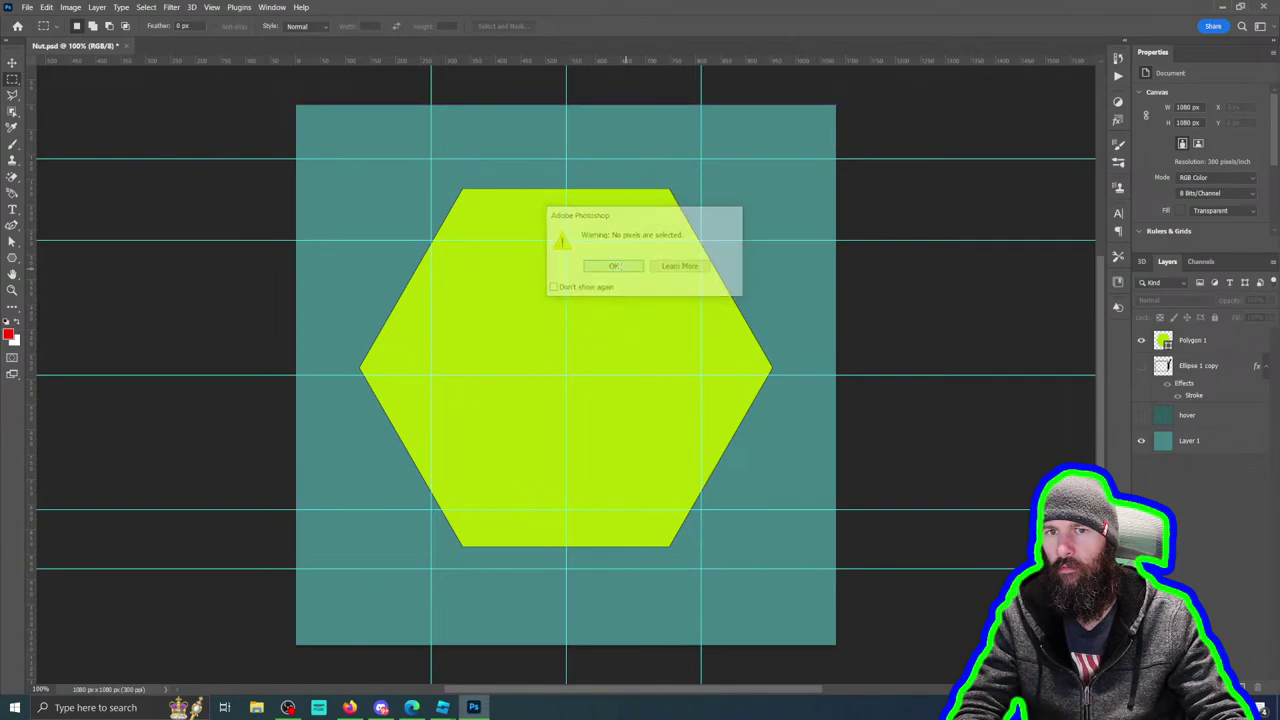
left_click(46, 7)
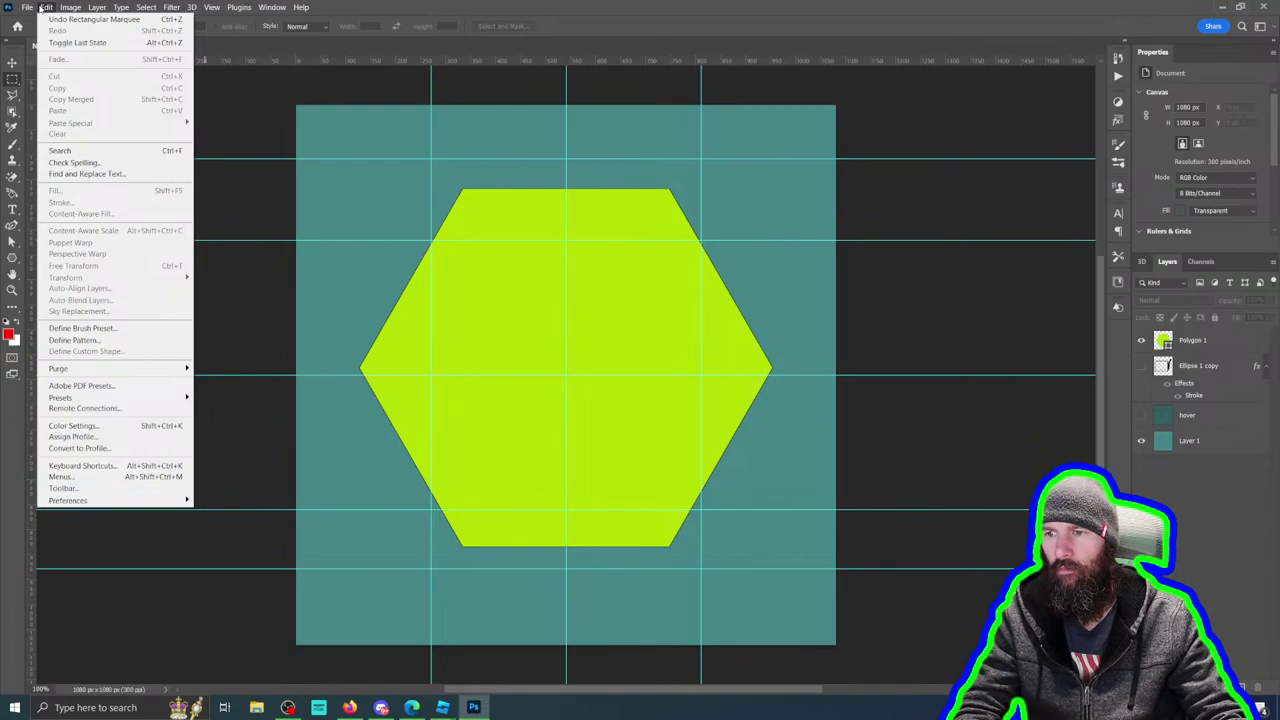
left_click(613, 353)
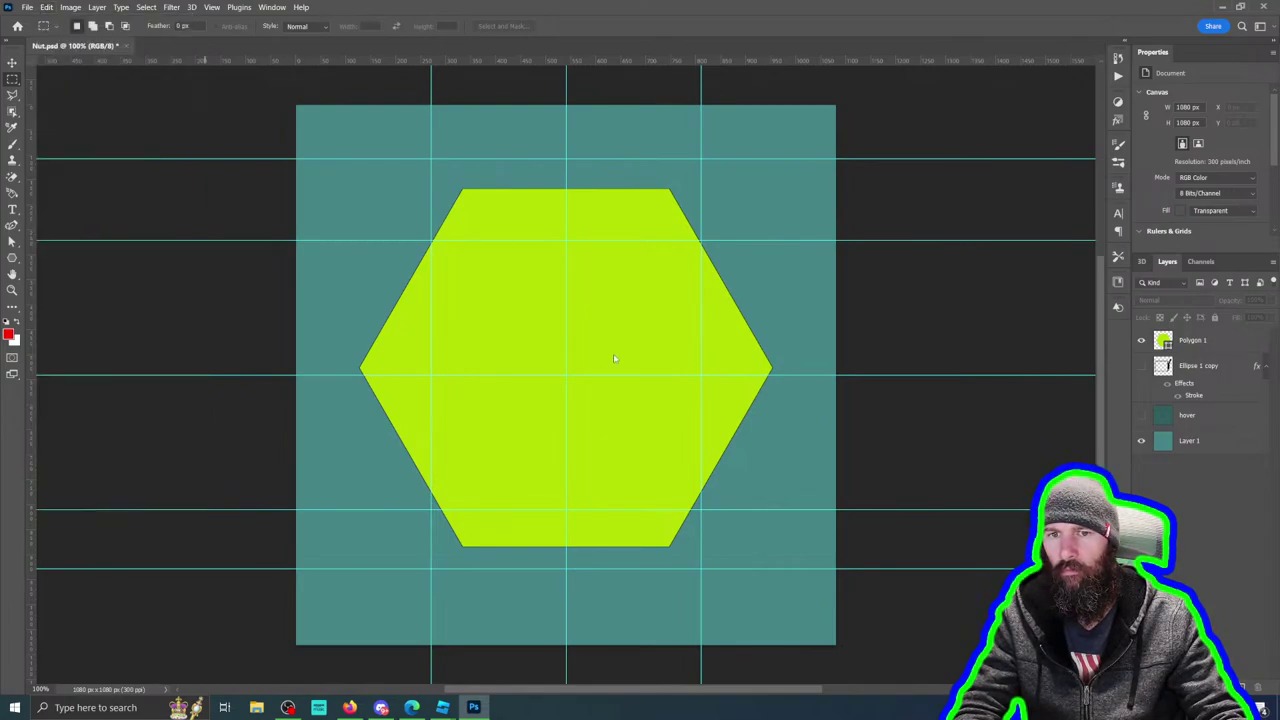
Step: Move the hexagon slightly up to about X 136, Y 125 px and rasterize the Polygon 1 layer
left_click(13, 64)
left_click_drag(626, 329, 574, 293)
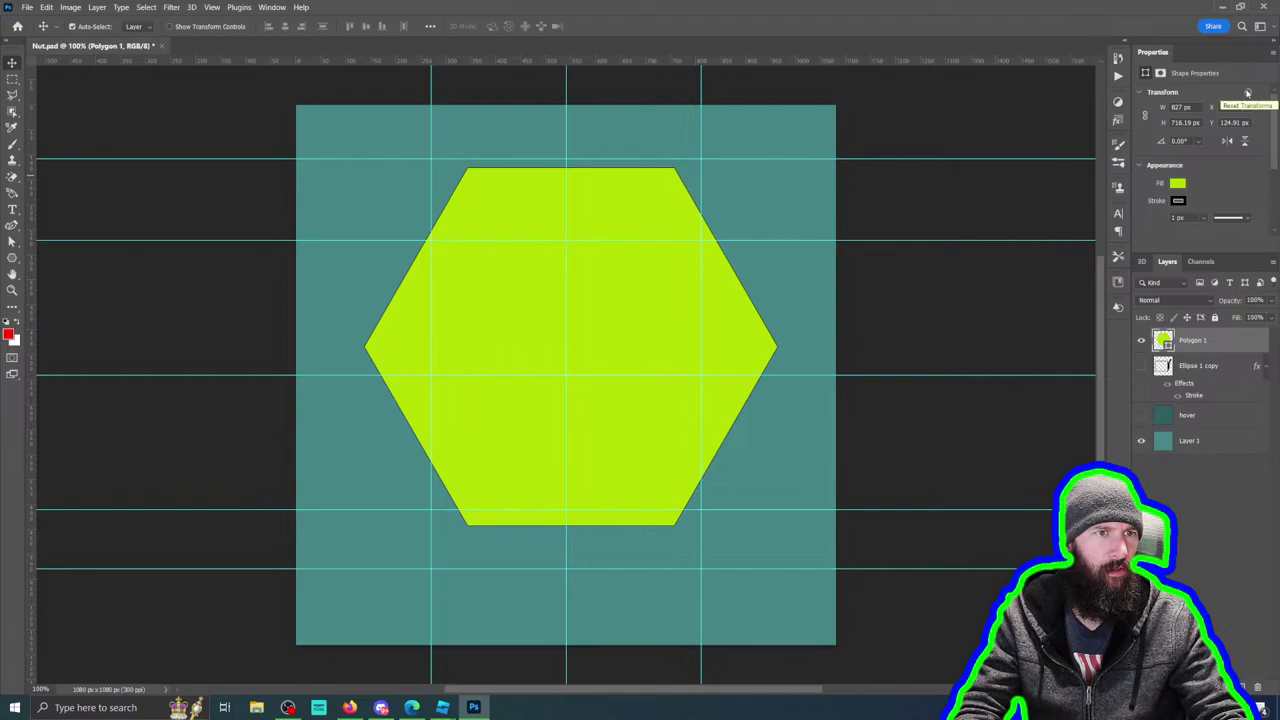
left_click(70, 7)
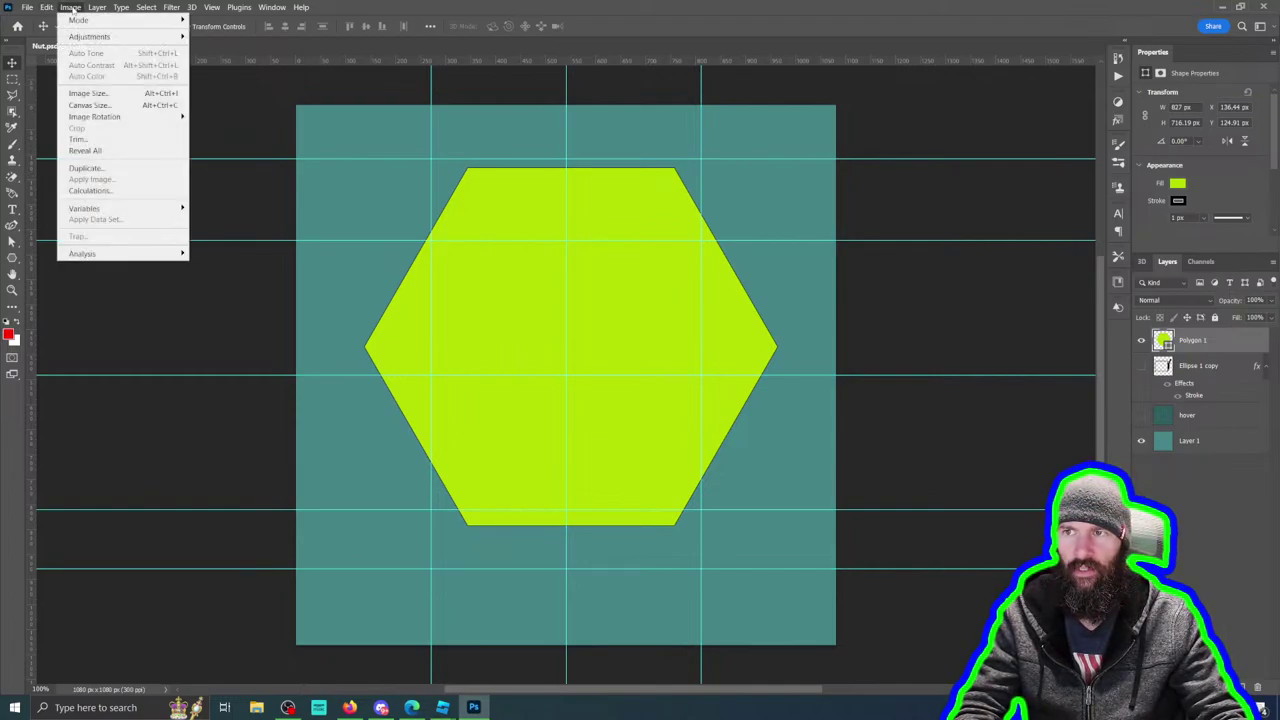
right_click(1192, 340)
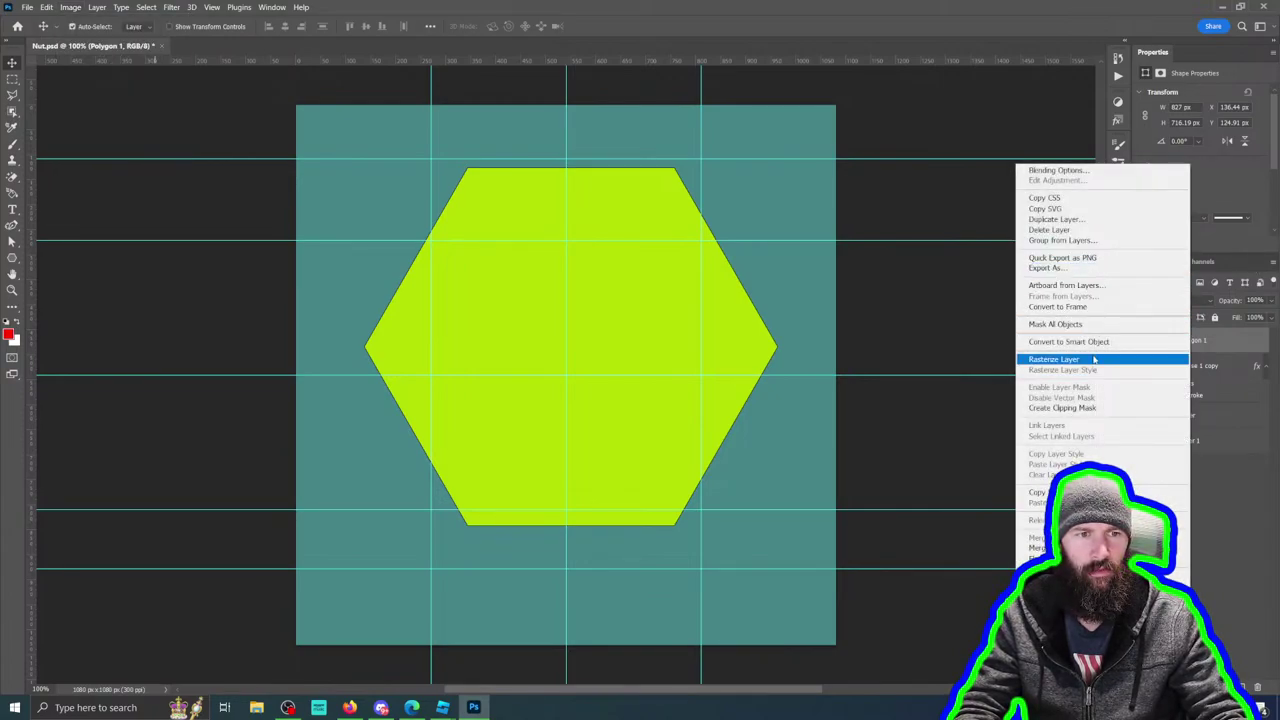
left_click(1058, 359)
Step: Enlarge the hexagon with Free Transform to about 947 × 820 px, fitted between the outer horizontal guides and centred horizontally
left_click(50, 8)
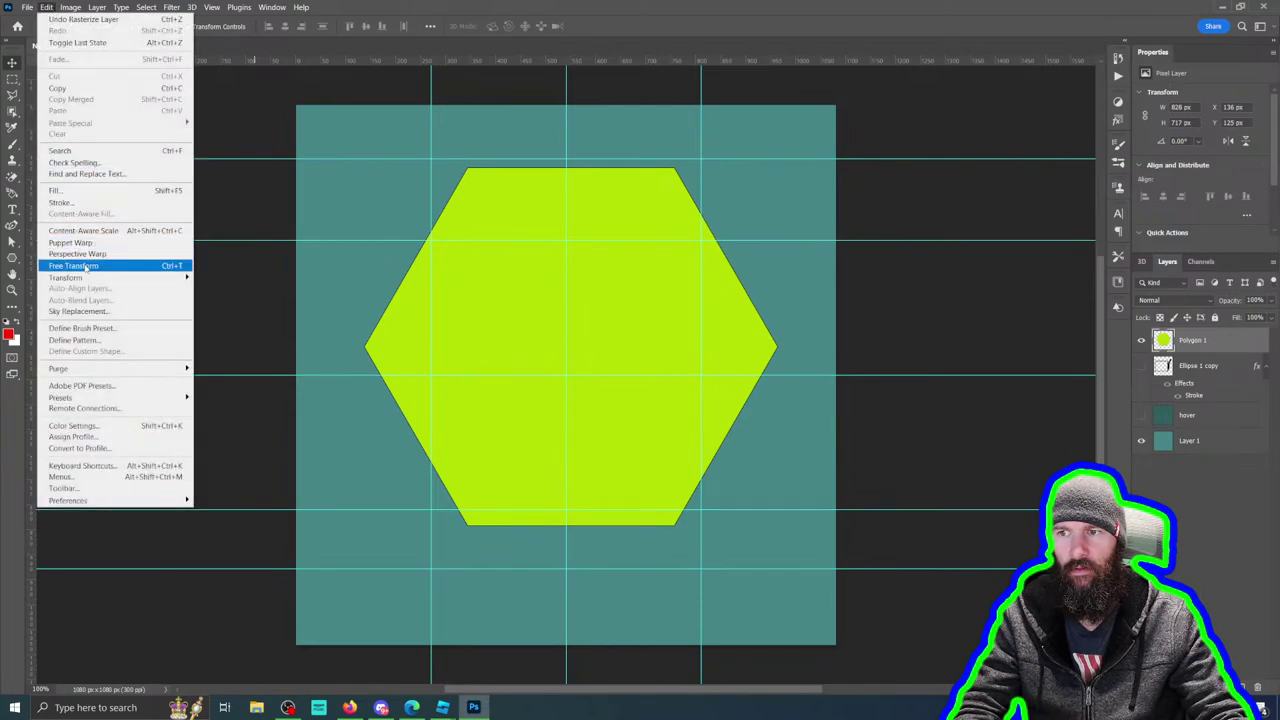
left_click(88, 266)
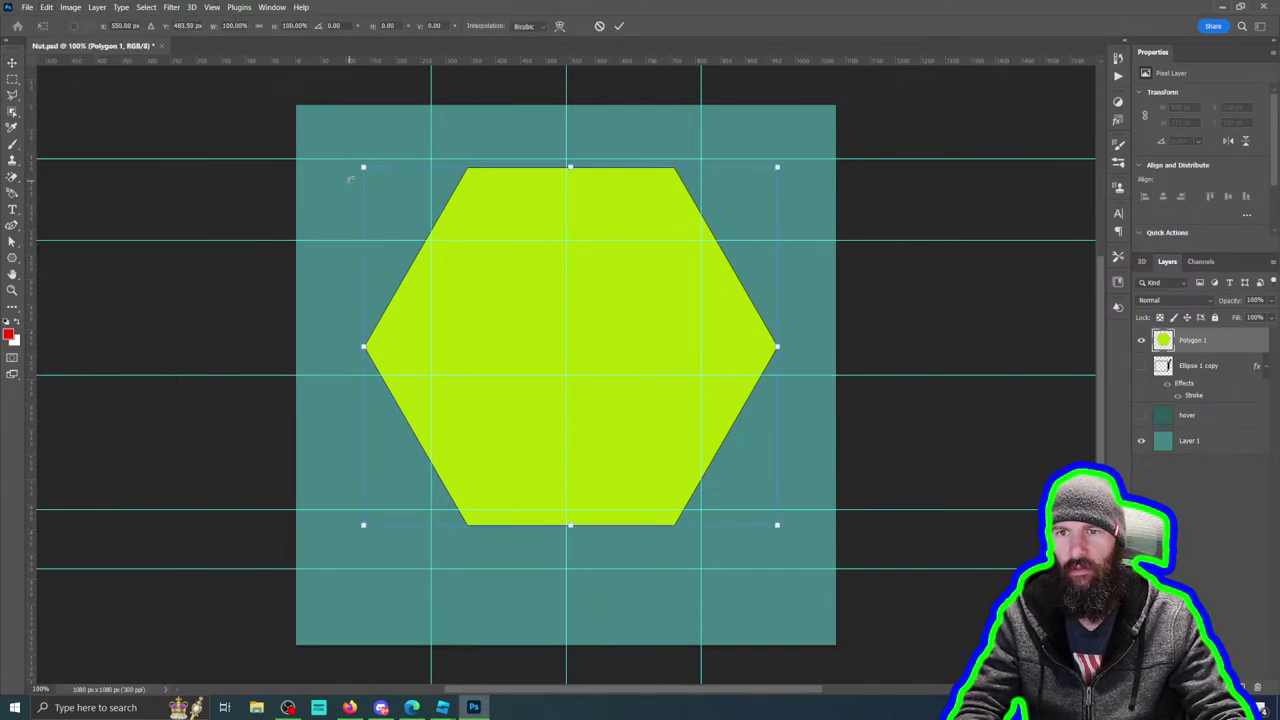
left_click_drag(363, 166, 302, 132)
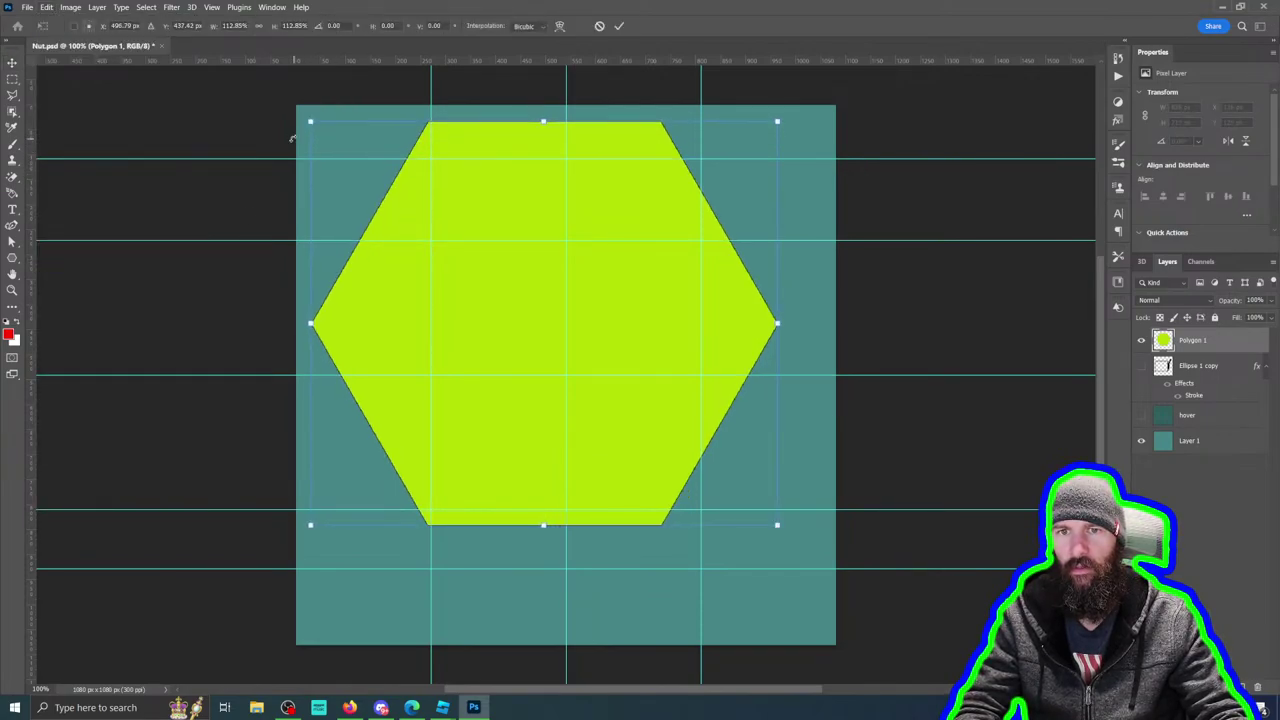
left_click_drag(552, 237, 562, 276)
left_click_drag(790, 562, 797, 569)
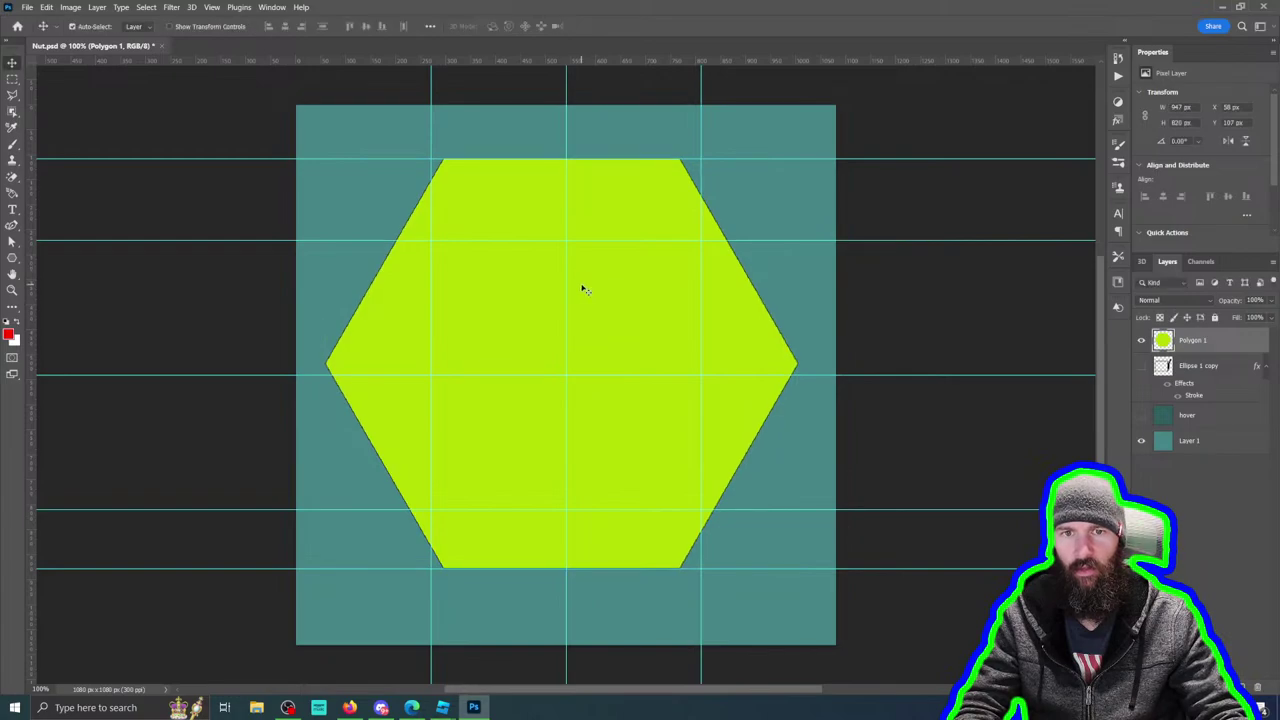
key("Return")
Step: Rotate the hexagon about -30° so a corner points straight up, and move it down to about Y 52 px
left_click(46, 7)
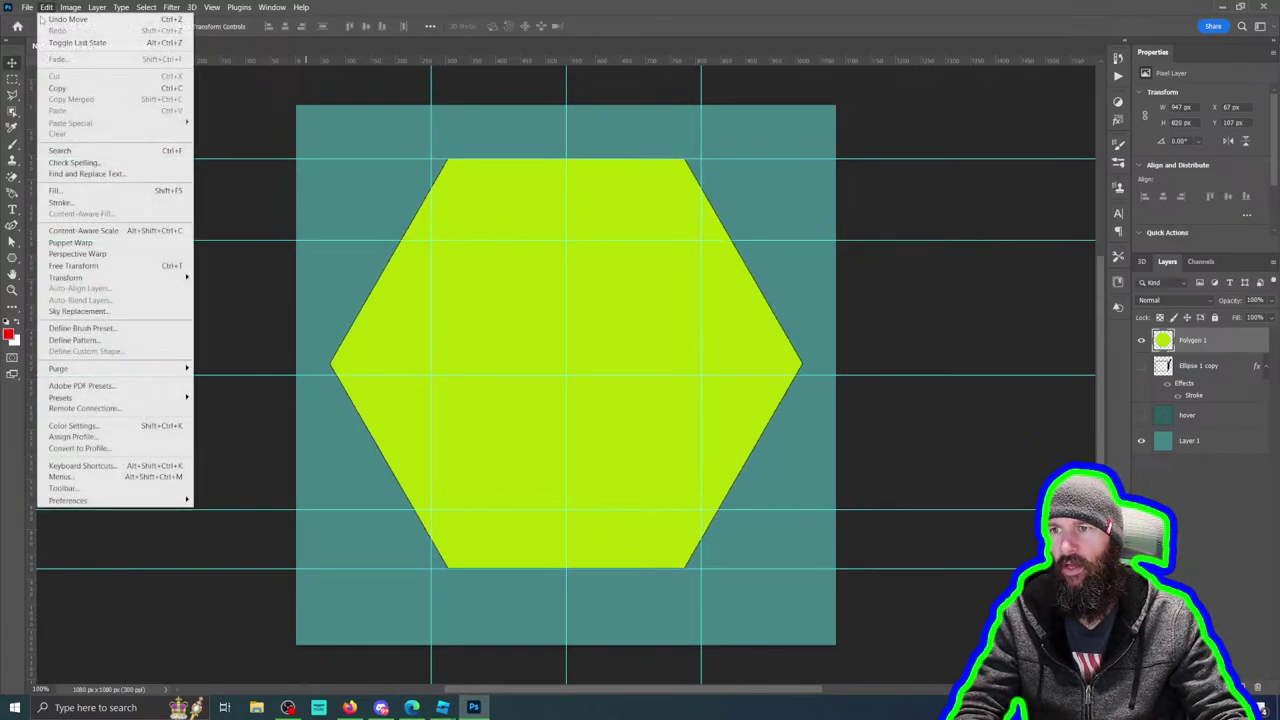
left_click(80, 264)
left_click_drag(387, 124, 309, 305)
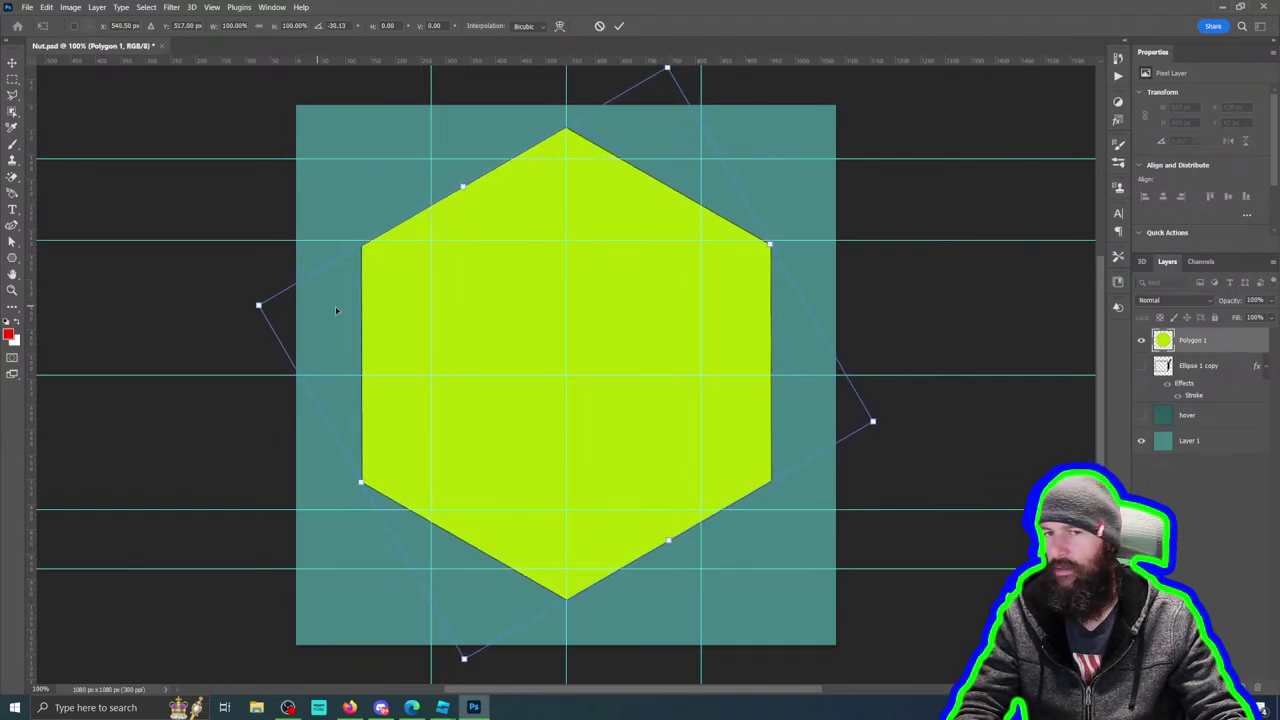
key("Return")
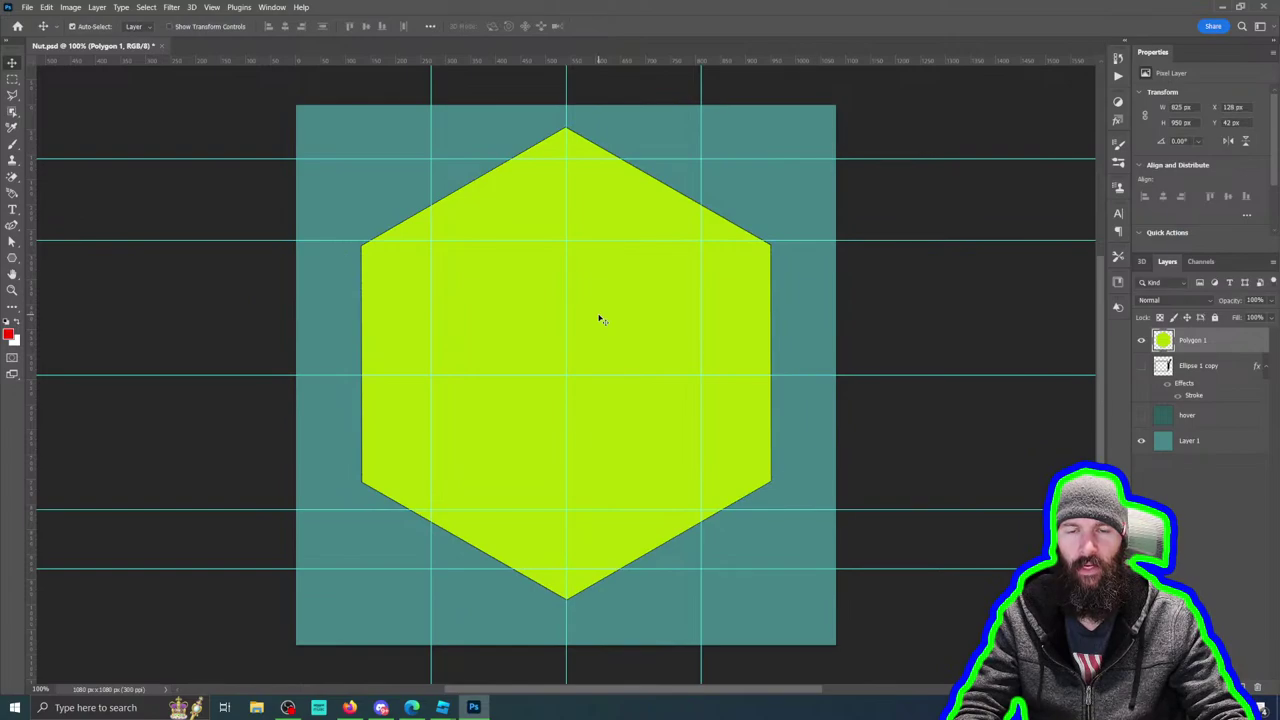
left_click_drag(600, 320, 600, 326)
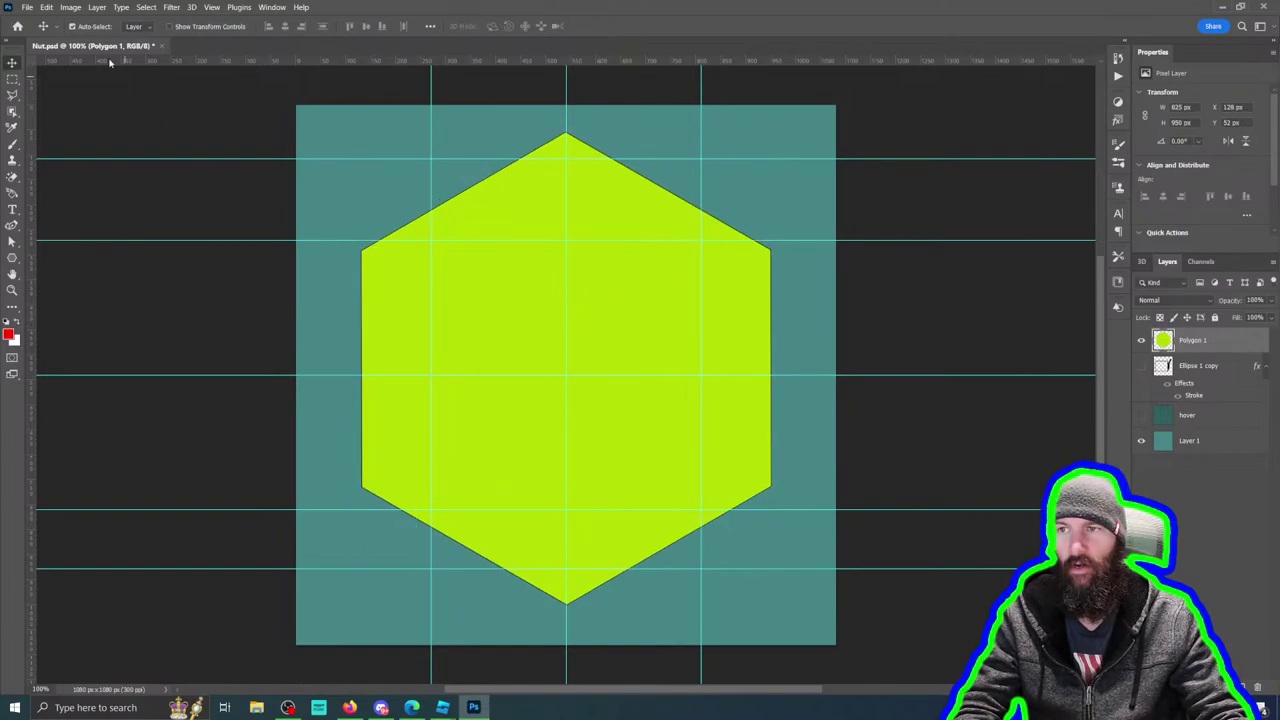
Step: Load the outline of Polygon 1 as a selection and add a new empty layer named Layer 2 above it
left_click(1163, 341, "ctrl")
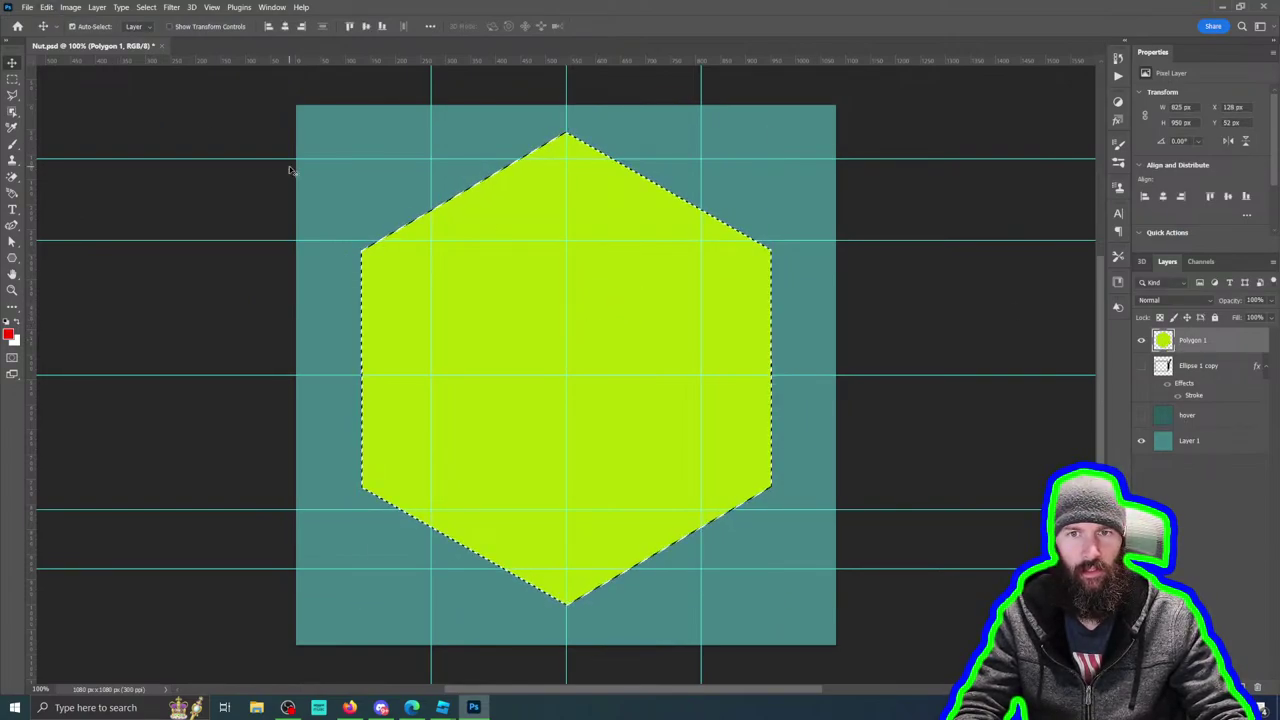
left_click(97, 7)
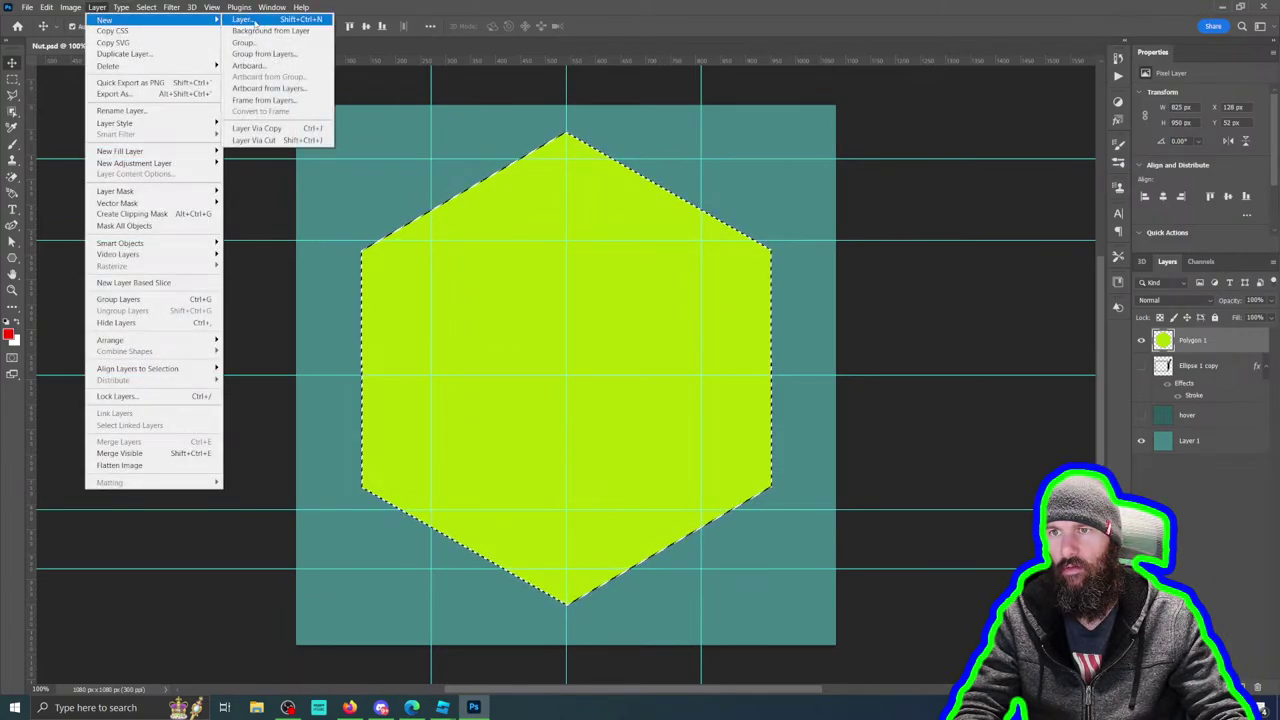
left_click(262, 21)
key("Return")
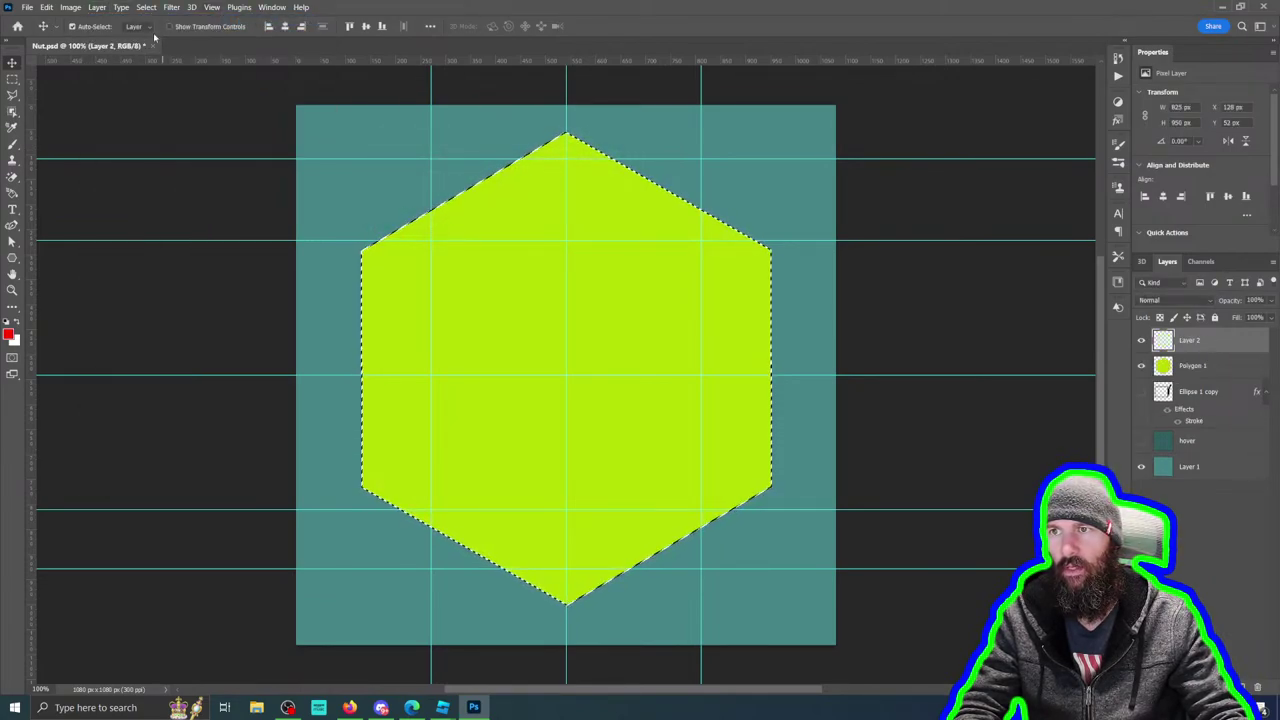
Step: Try a 40 px black (000000) stroke centred on the hexagon selection on Layer 2, and undo the stroke
left_click(46, 7)
left_click(68, 202)
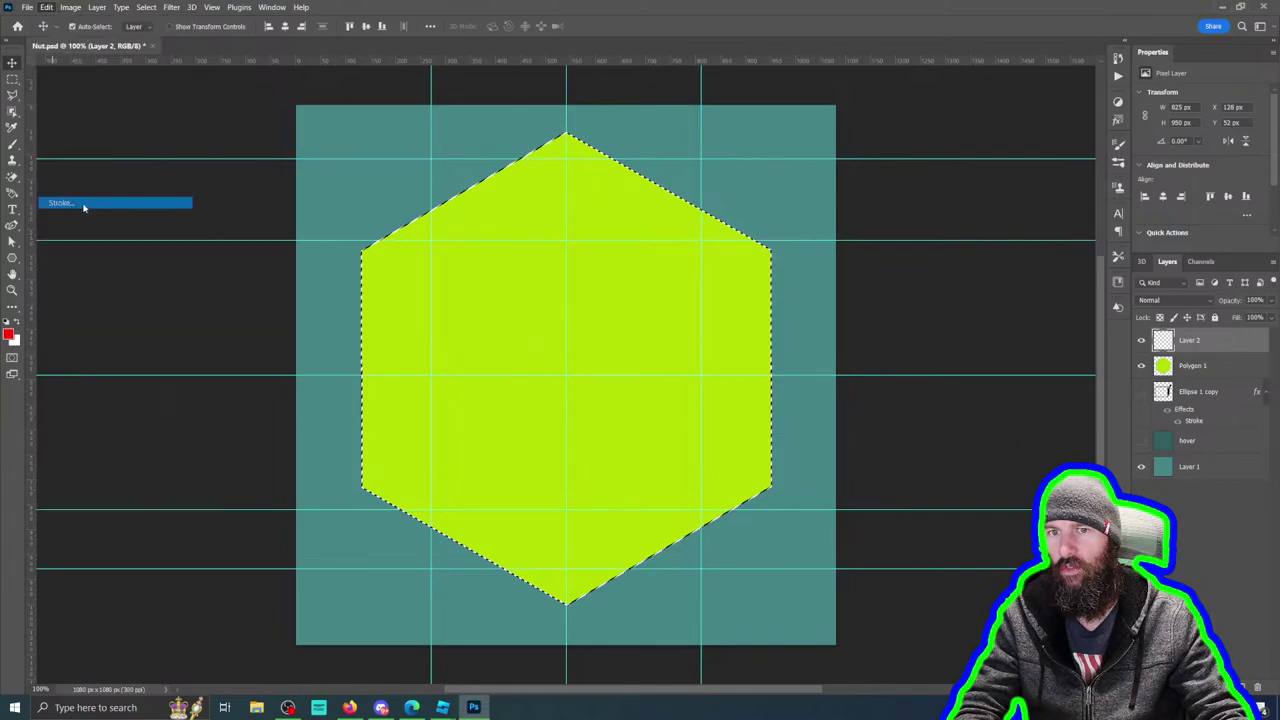
left_click(198, 553)
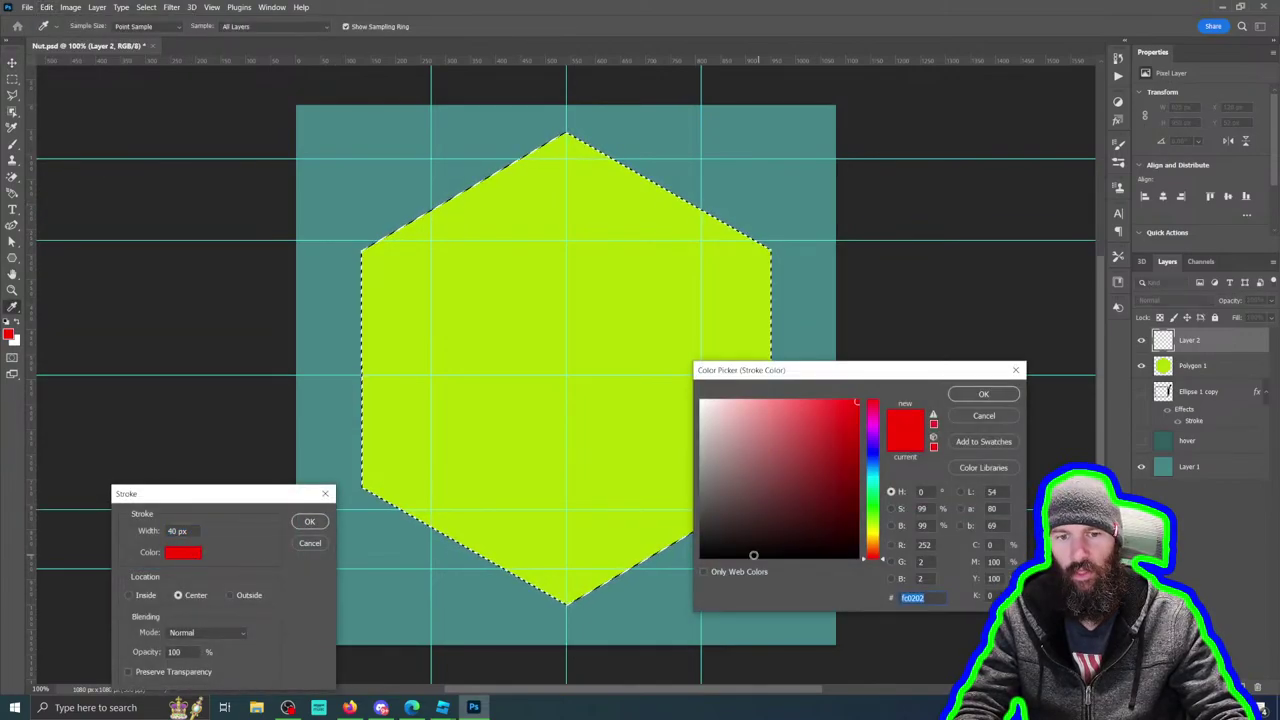
type("000000")
left_click(975, 394)
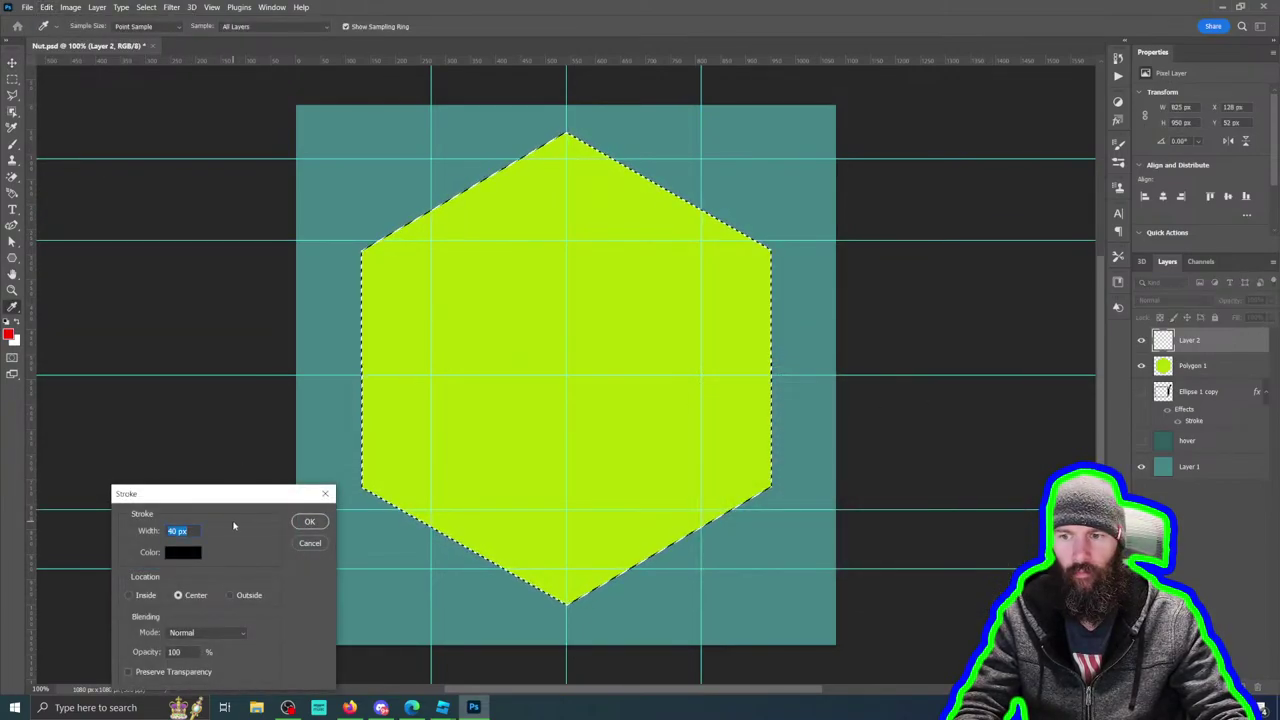
left_click(309, 521)
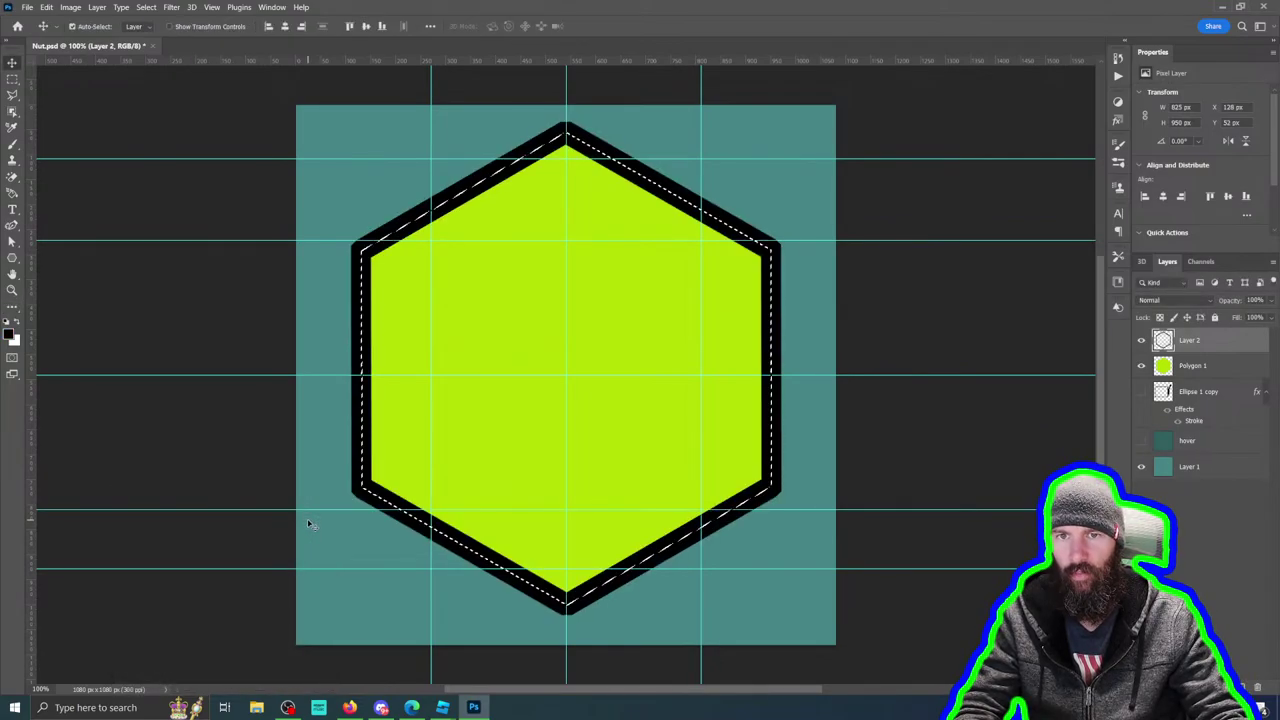
key("ctrl+z")
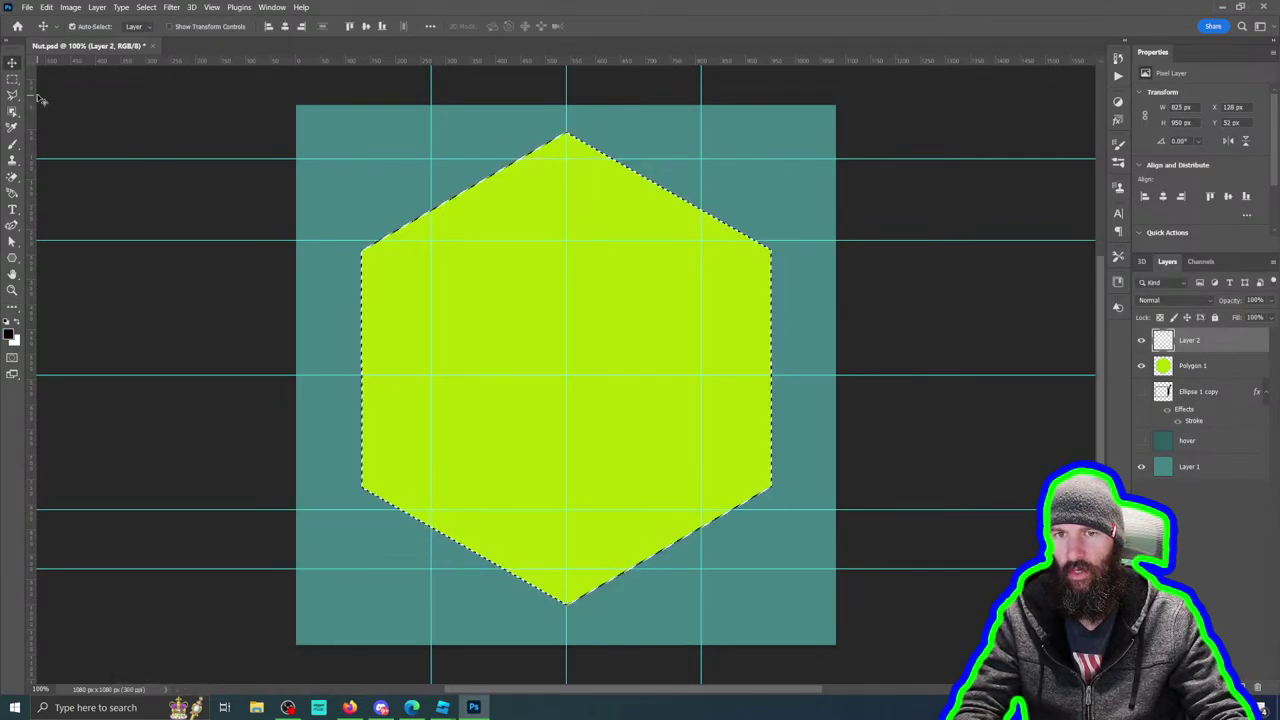
Step: Stroke the hexagon selection on Layer 2 with a 40 px black line placed inside, and deselect
left_click(47, 7)
left_click(96, 202)
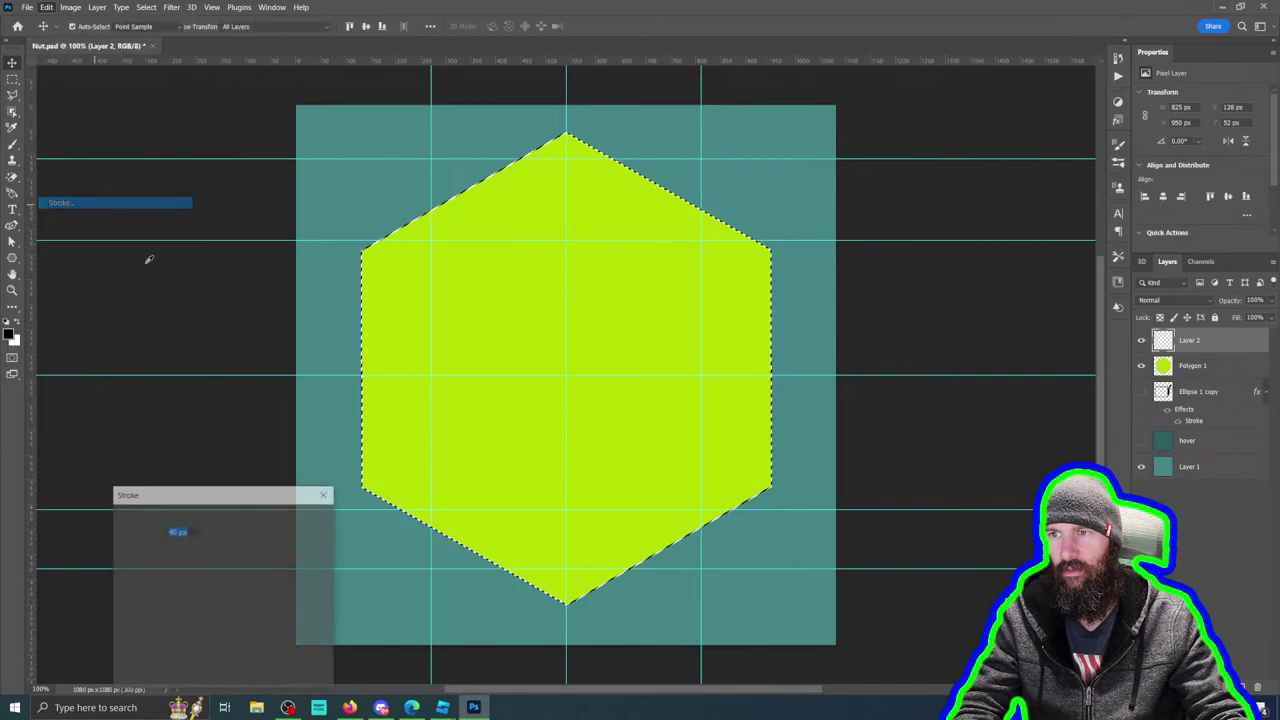
left_click(142, 595)
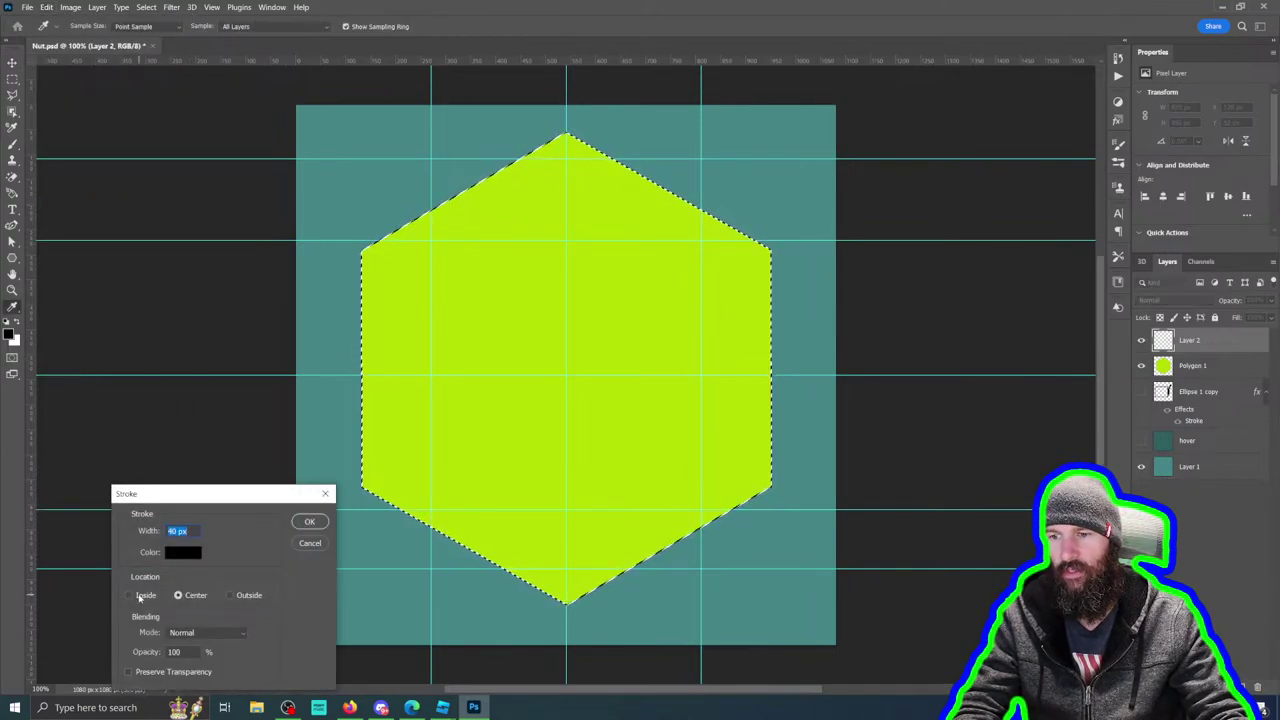
left_click(309, 522)
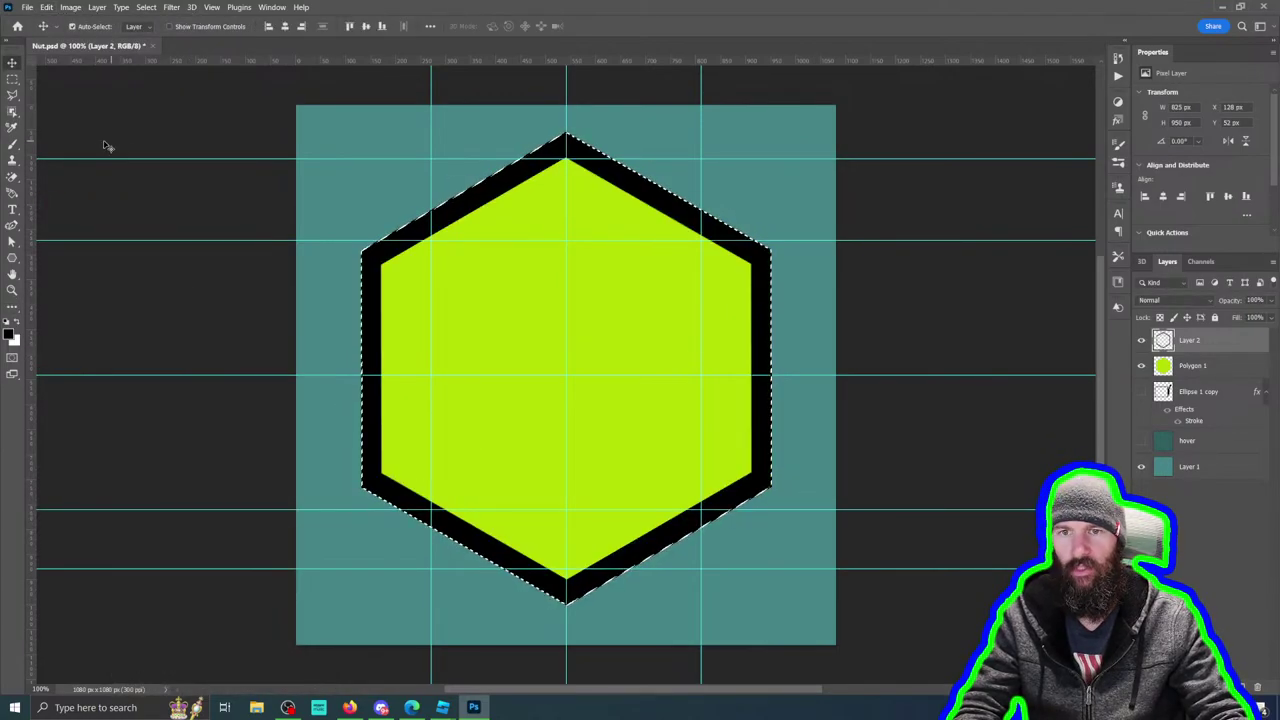
left_click(630, 167)
left_click(12, 79)
left_click(333, 144)
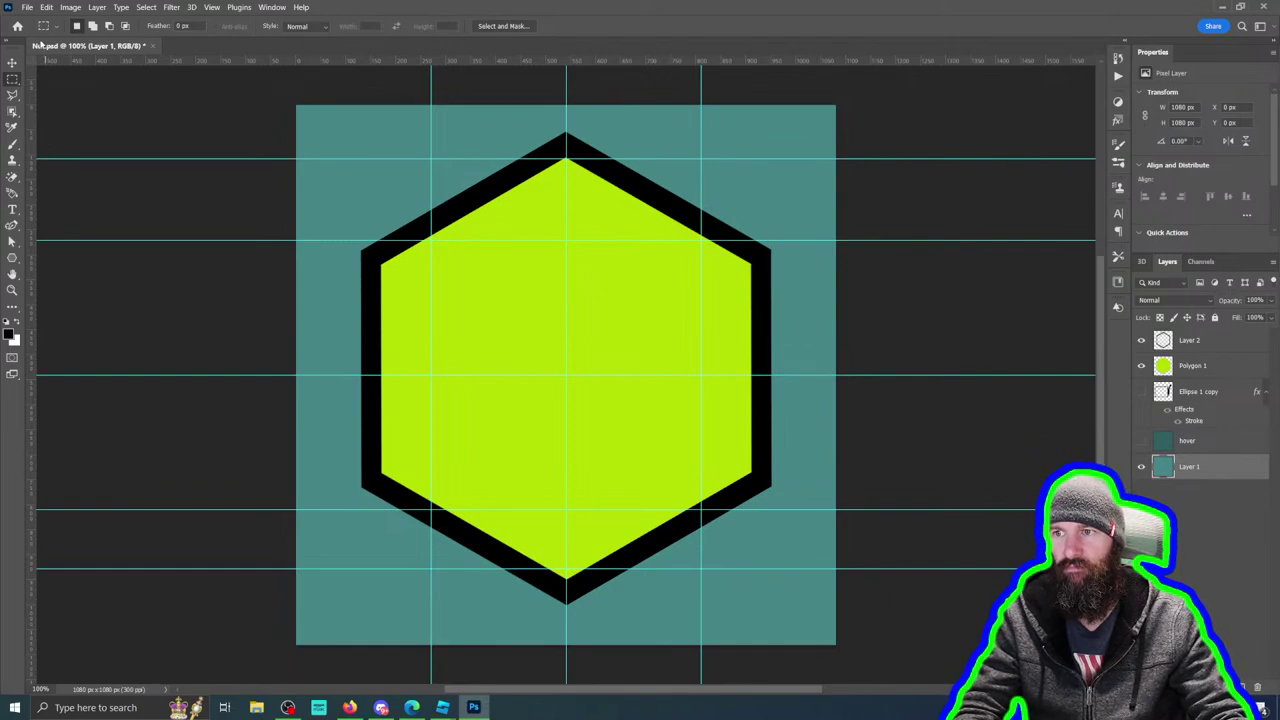
Step: Make a circular selection about 319 px across with the Elliptical Marquee, inside the upper middle of the hexagon
left_click(12, 259)
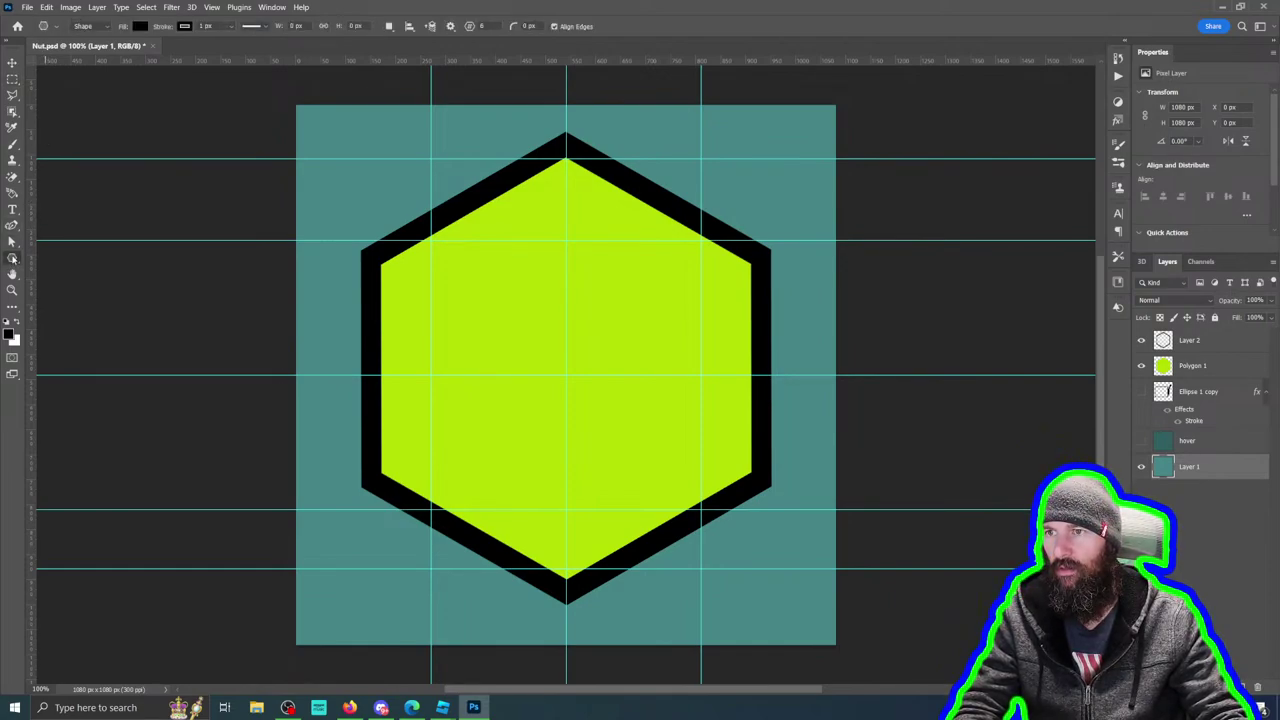
left_click(12, 78)
left_click(83, 97)
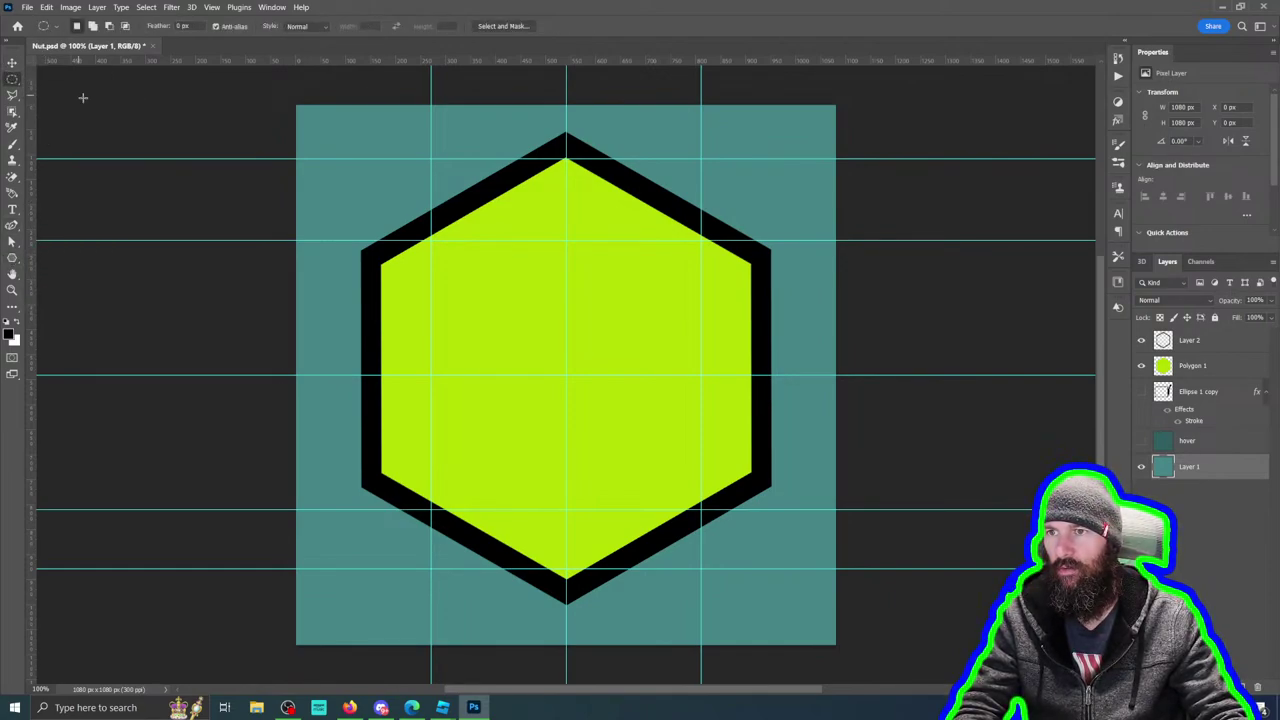
left_click_drag(605, 390, 627, 427, "shift")
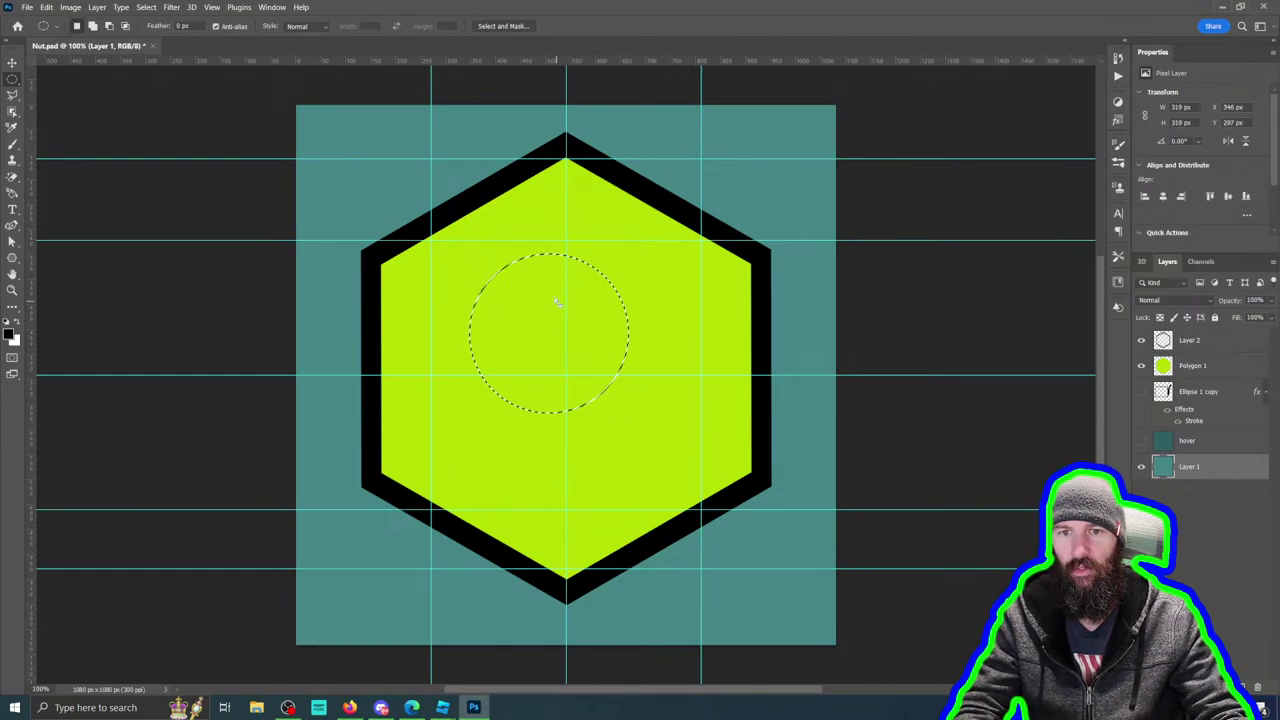
Step: Try a 40 px black stroke centred on the circular selection on Layer 1, and undo the stroke
left_click(46, 7)
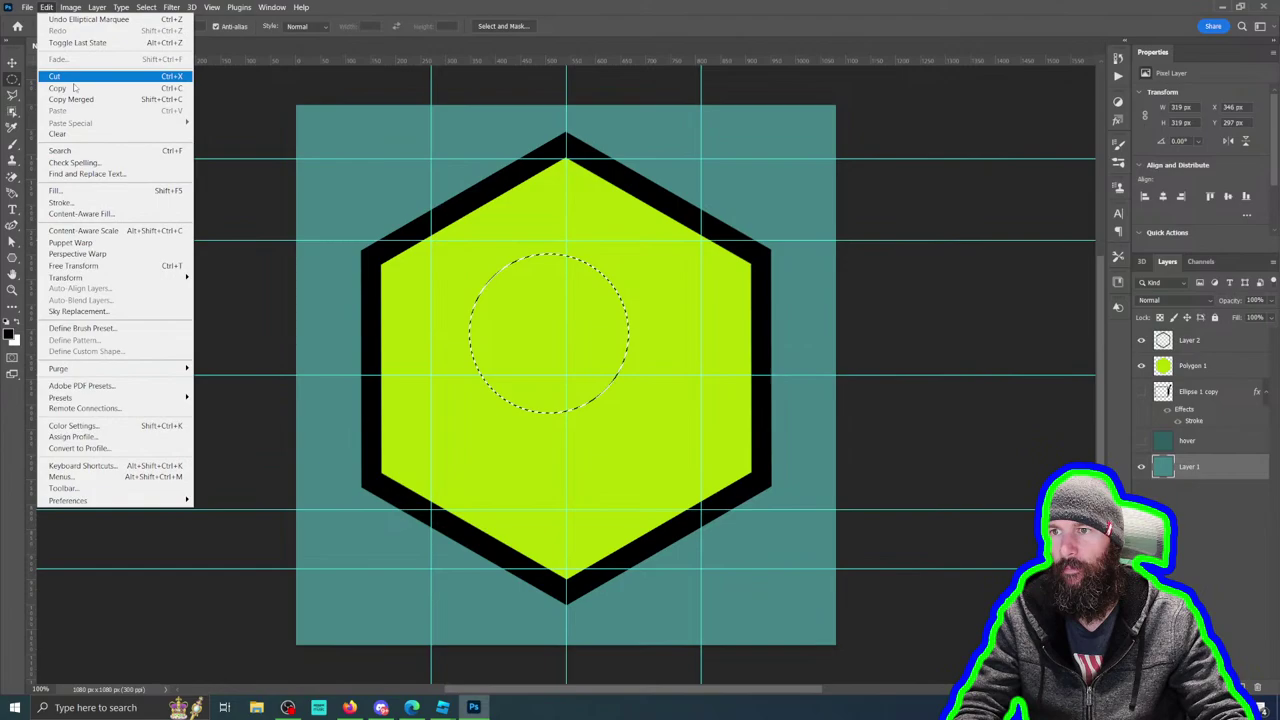
left_click(80, 197)
left_click(191, 596)
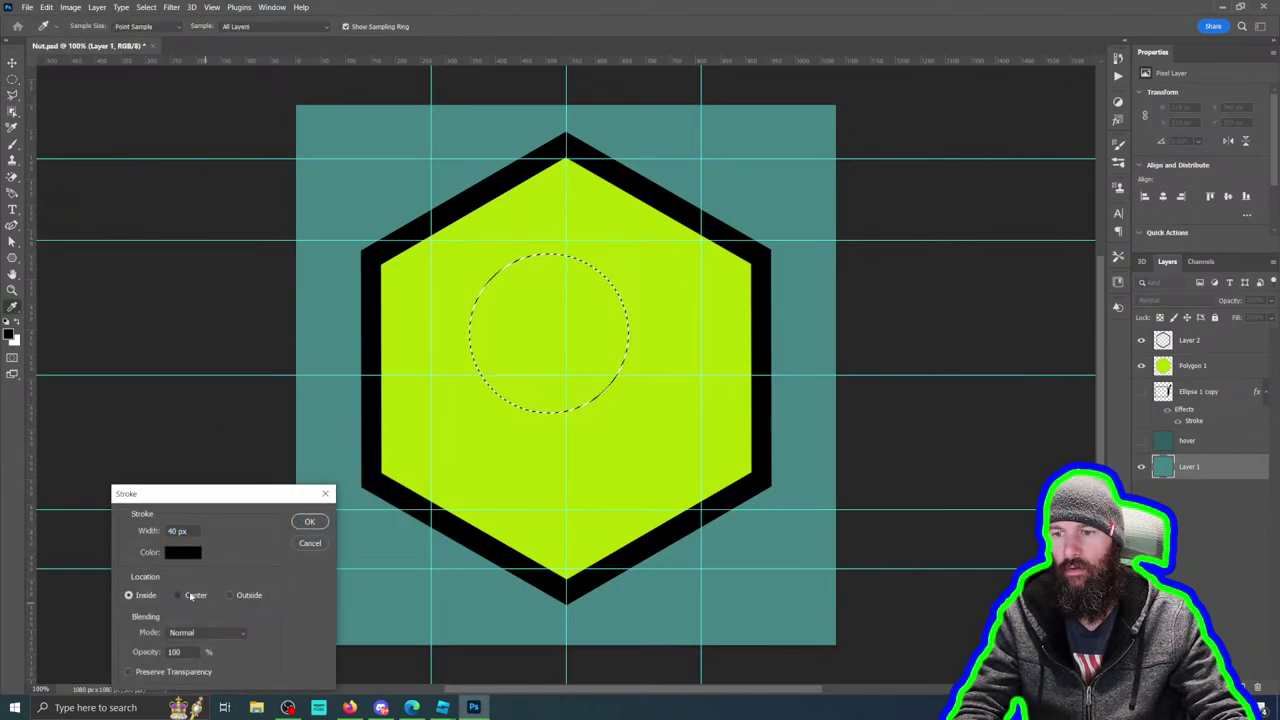
left_click(310, 522)
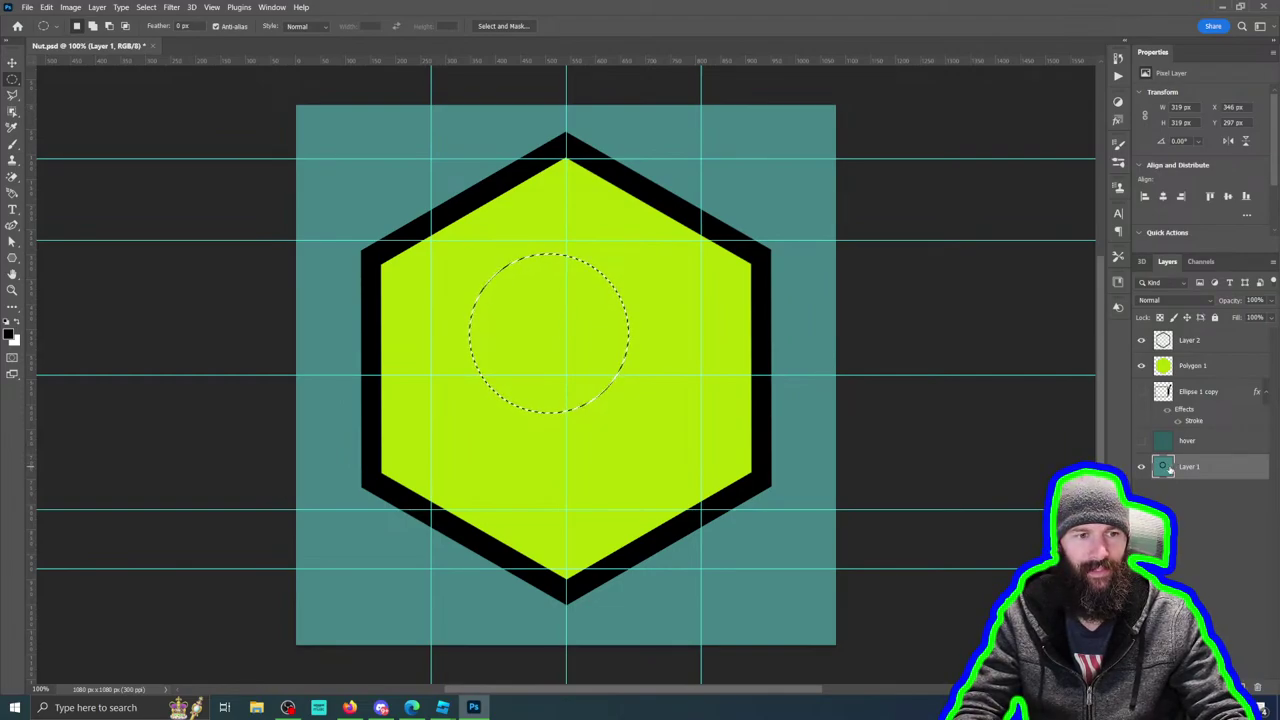
key("ctrl+z")
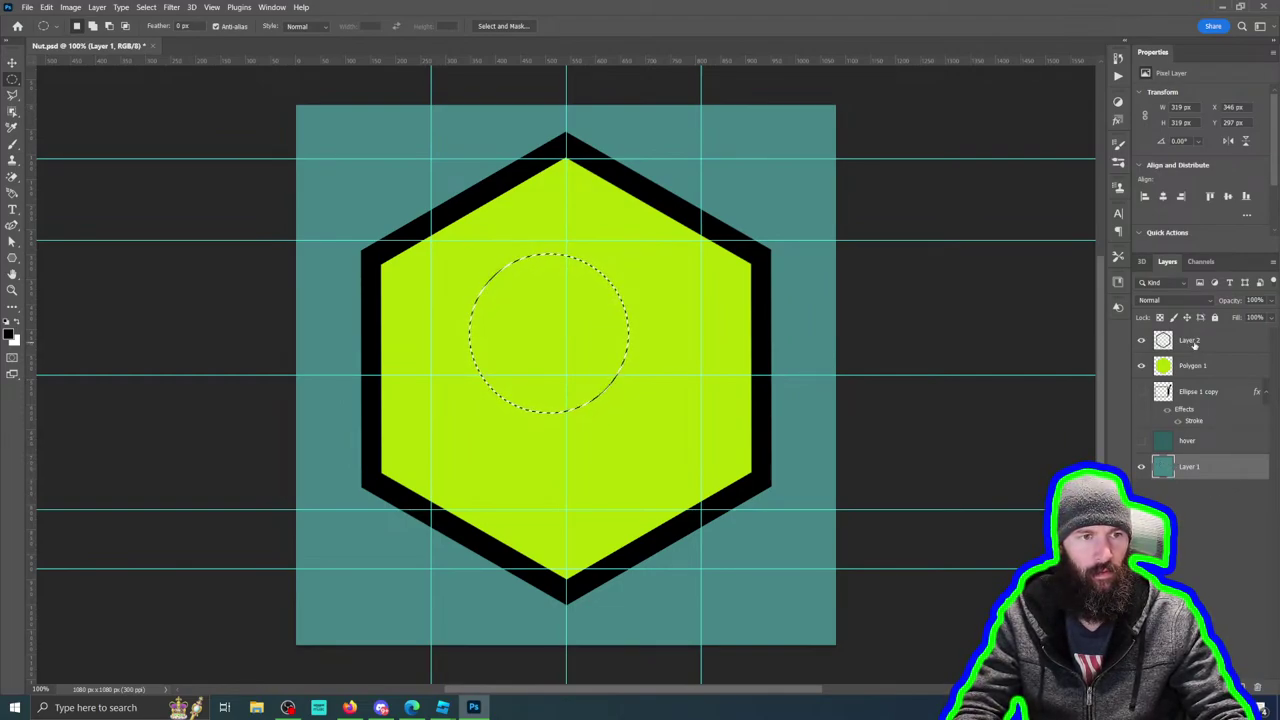
Step: Stroke the circular selection on Layer 2 with a 40 px black line centred on the selection edge
left_click(1190, 341)
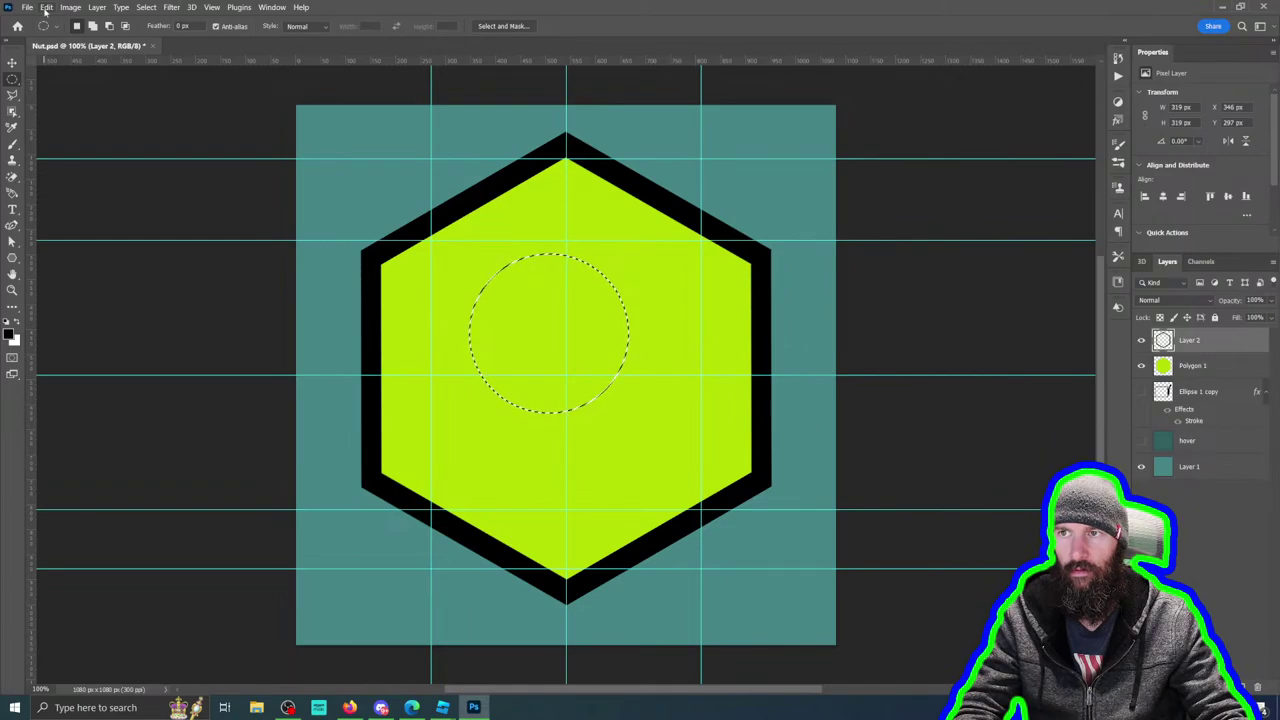
left_click(46, 8)
left_click(80, 197)
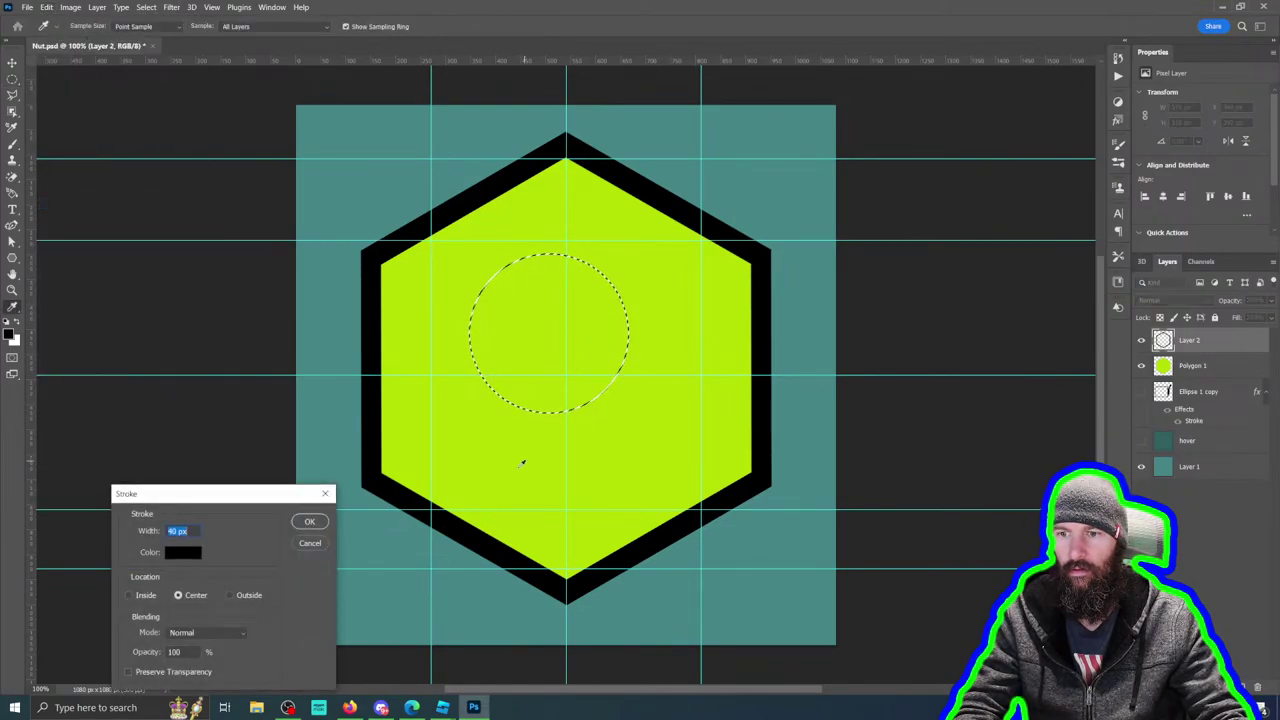
left_click(308, 523)
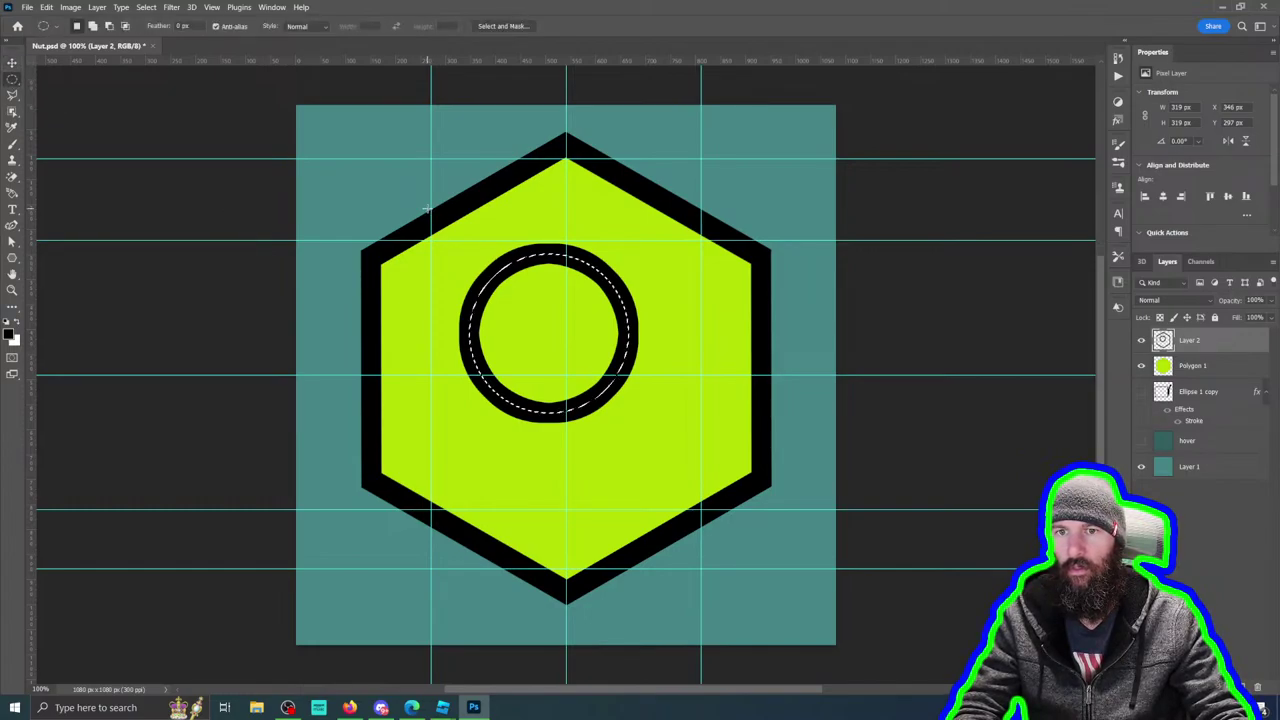
Step: Isolate the black ring with a rectangular selection, move it to the centre guide crossing of the hexagon, and deselect
right_click(12, 80)
left_click(70, 80)
left_click(379, 200)
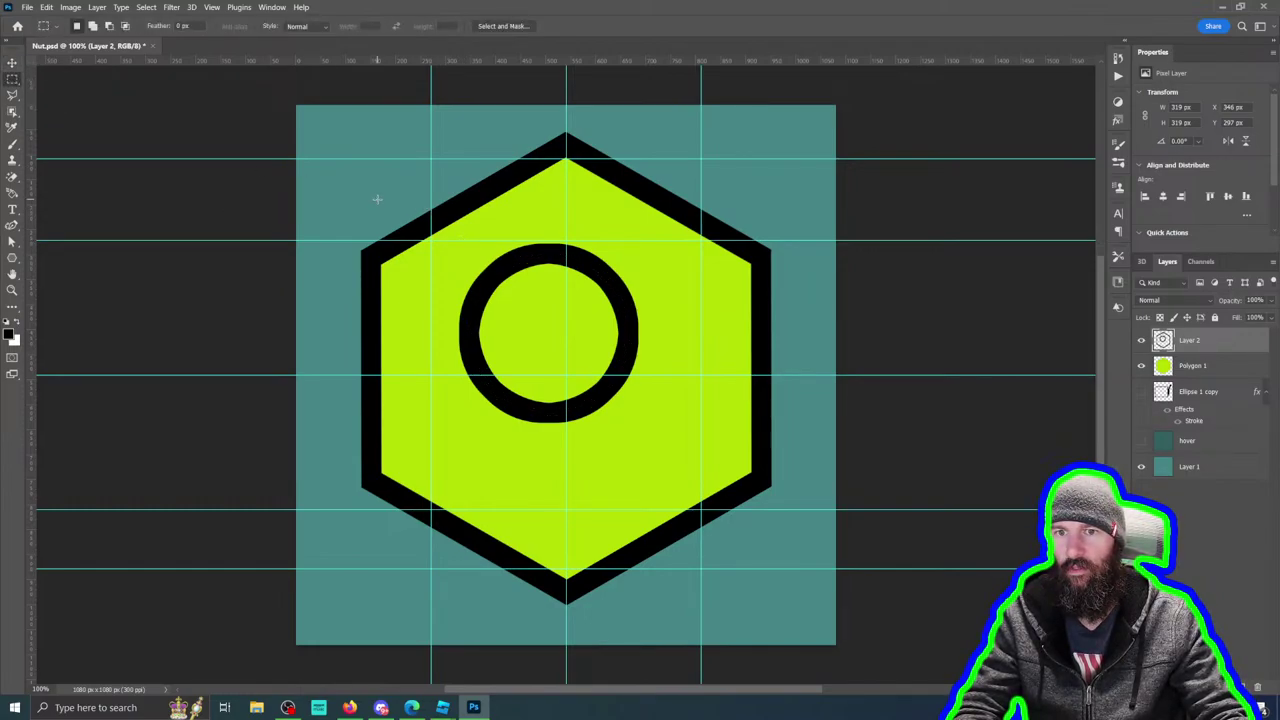
left_click_drag(455, 241, 662, 430)
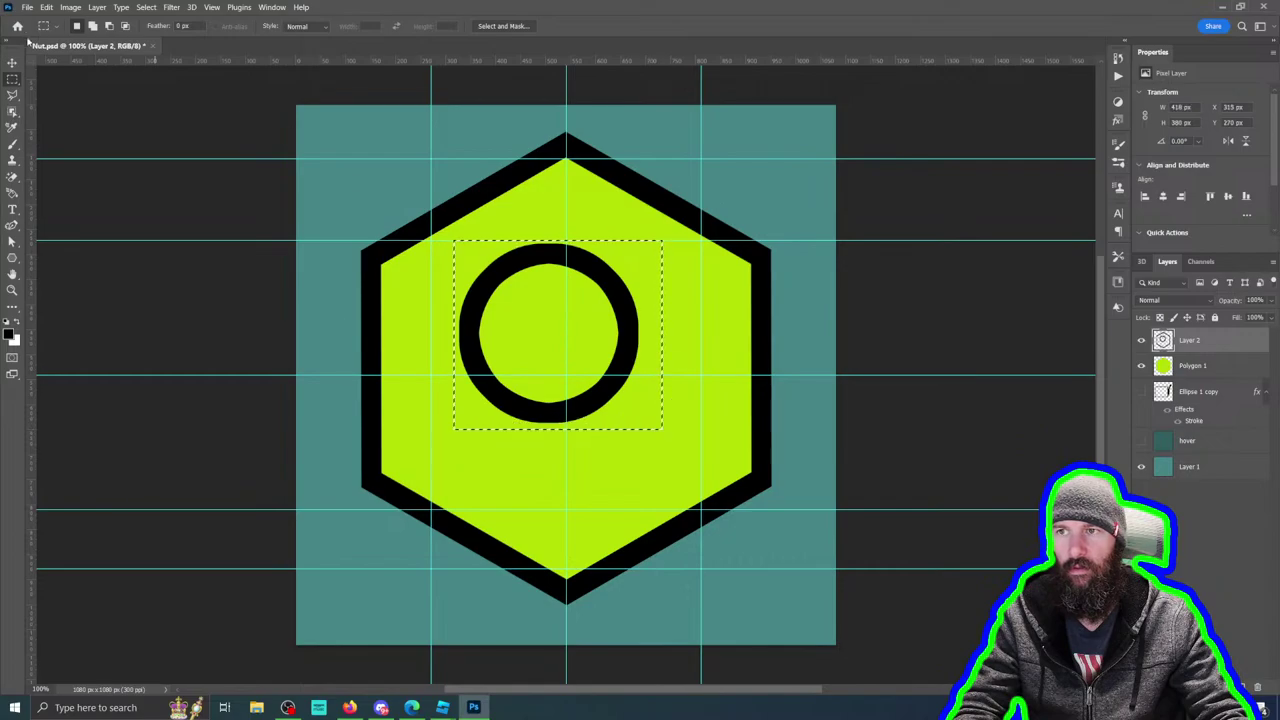
left_click(12, 63)
left_click_drag(612, 312, 632, 347)
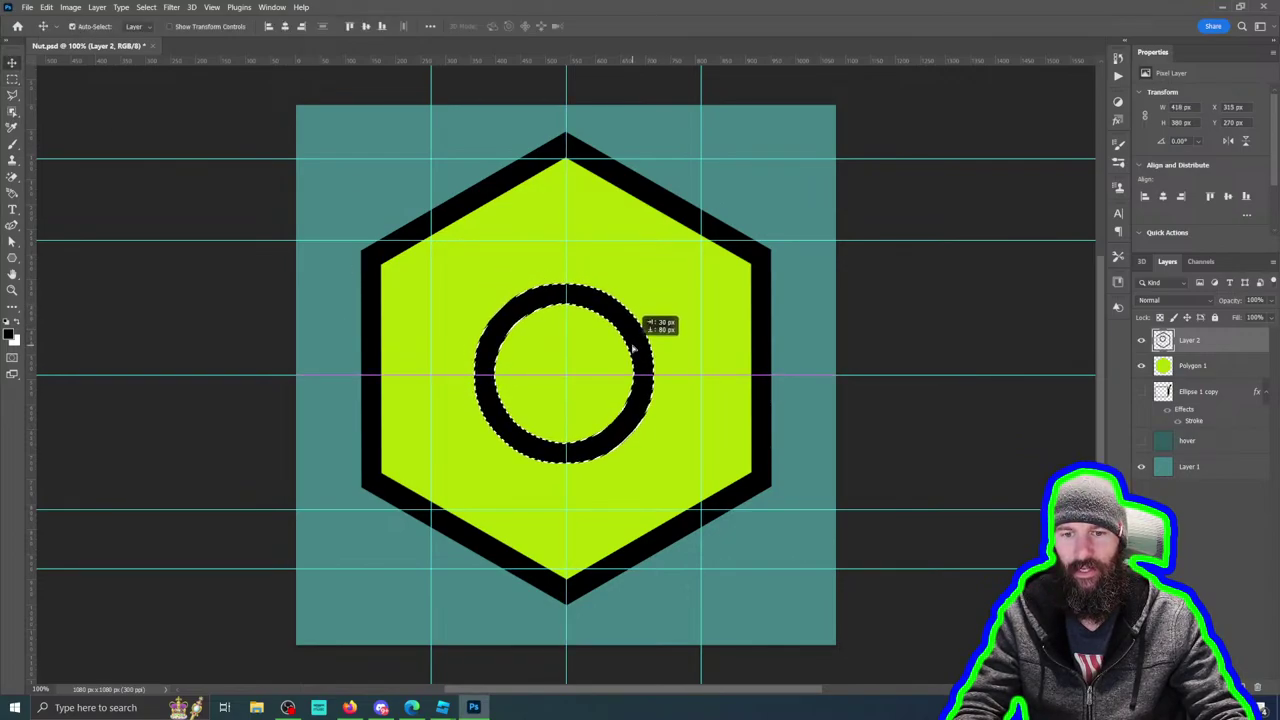
left_click(972, 292)
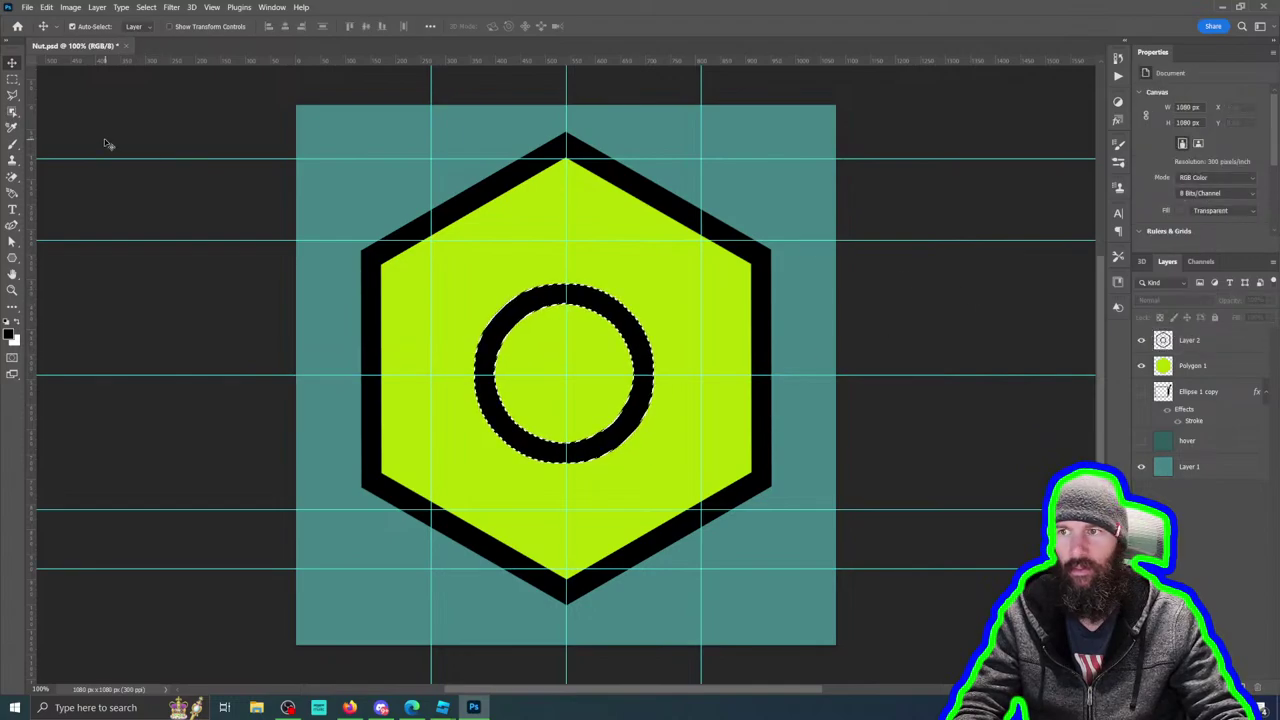
left_click(13, 95)
left_click(12, 79)
left_click_drag(165, 108, 165, 111)
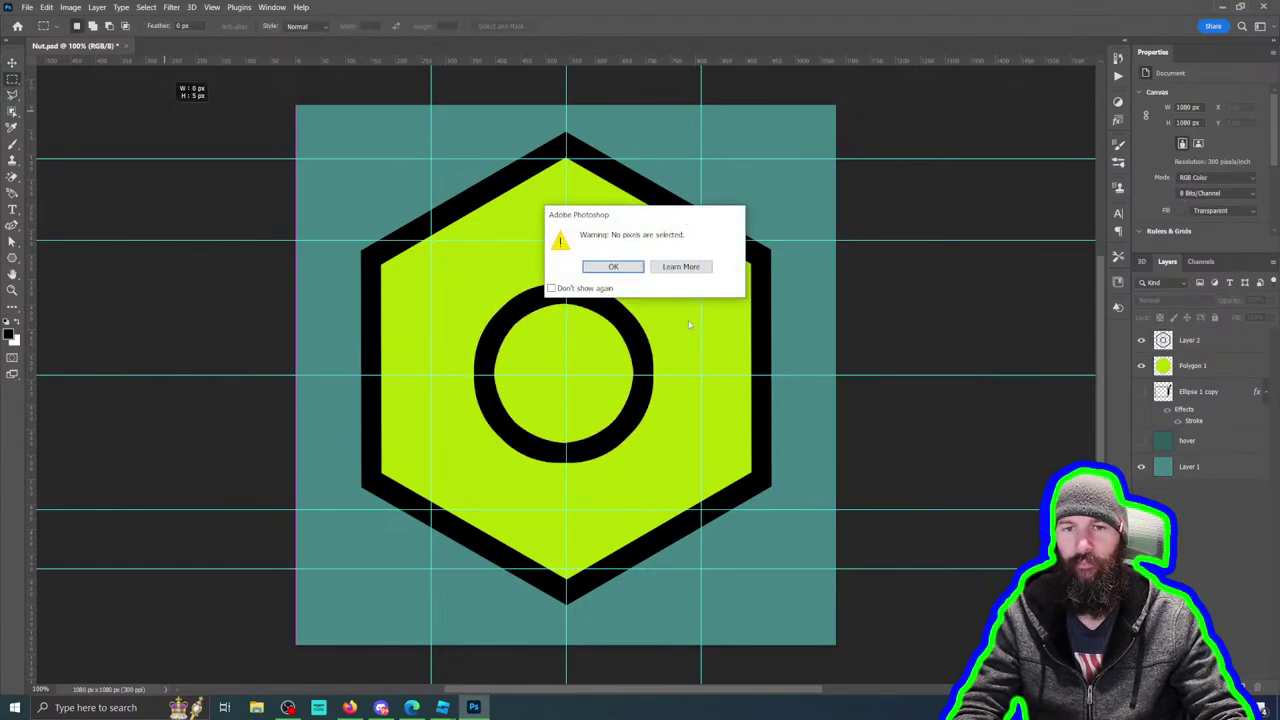
left_click(603, 268)
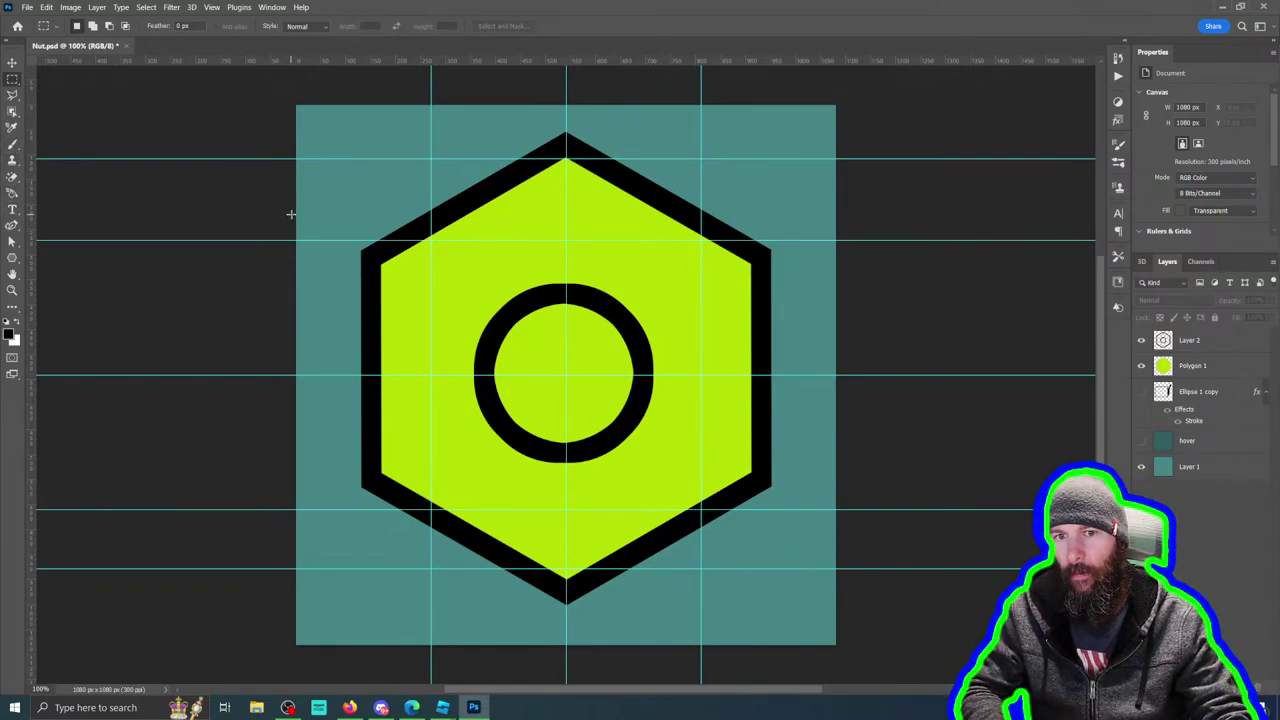
left_click(14, 177)
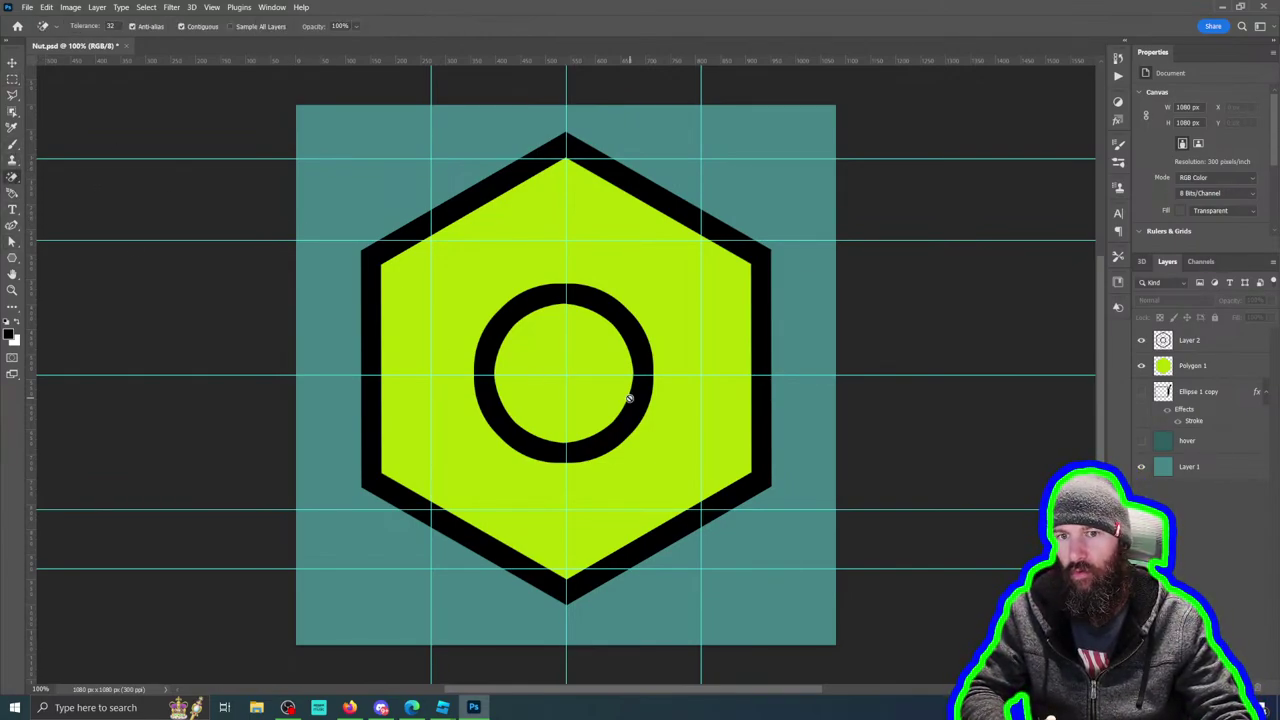
left_click(549, 328)
left_click(624, 265)
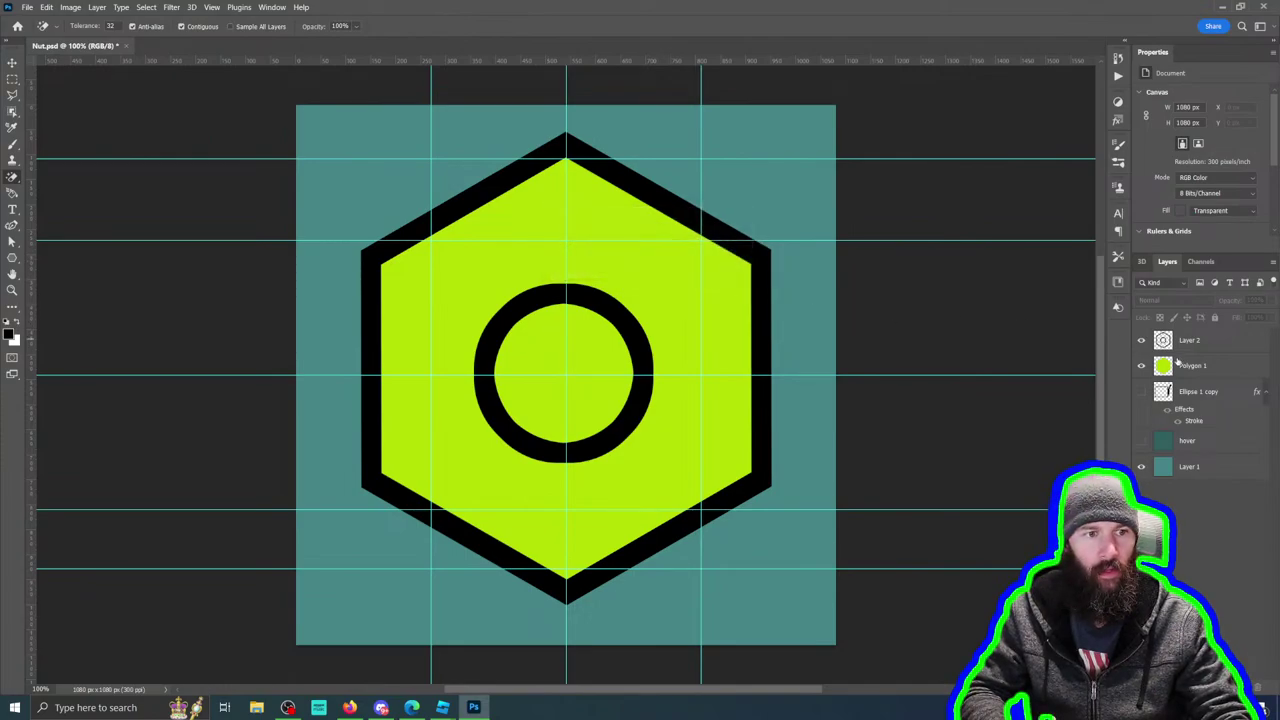
Step: Erase the green area inside the black ring on the Polygon 1 layer with the regular Eraser tool
left_click(1181, 366)
right_click(12, 177)
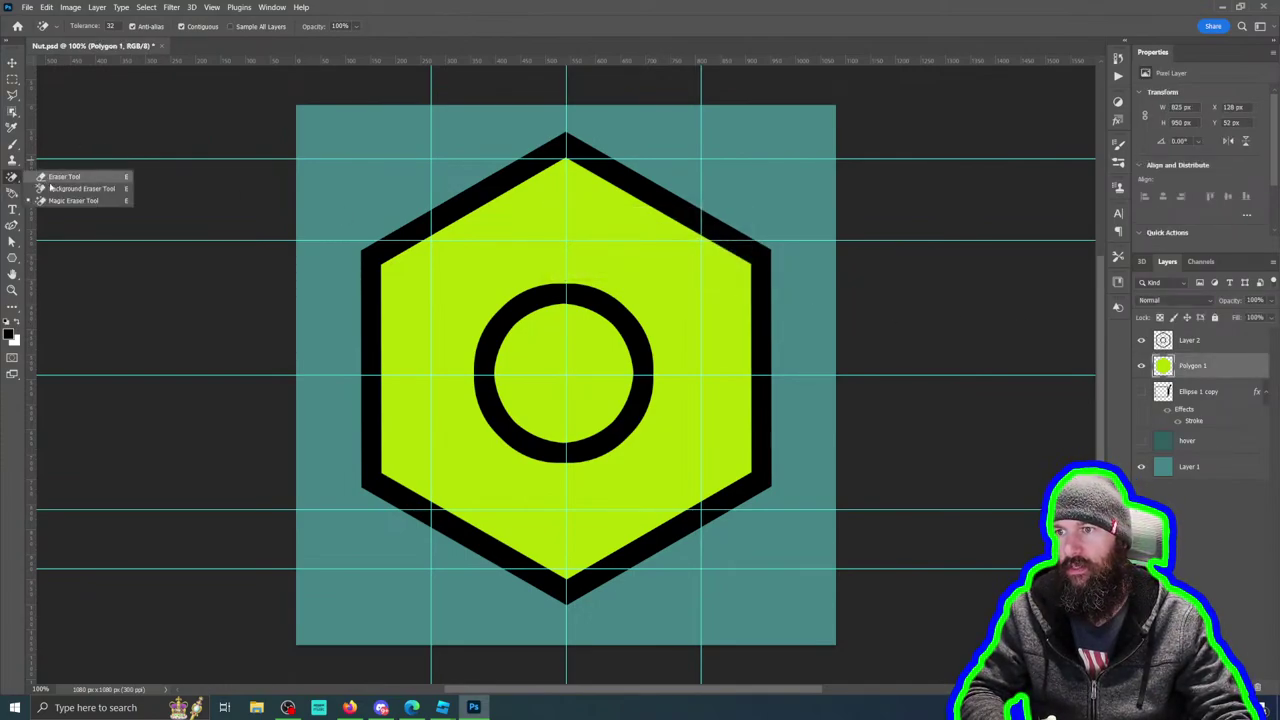
left_click(75, 175)
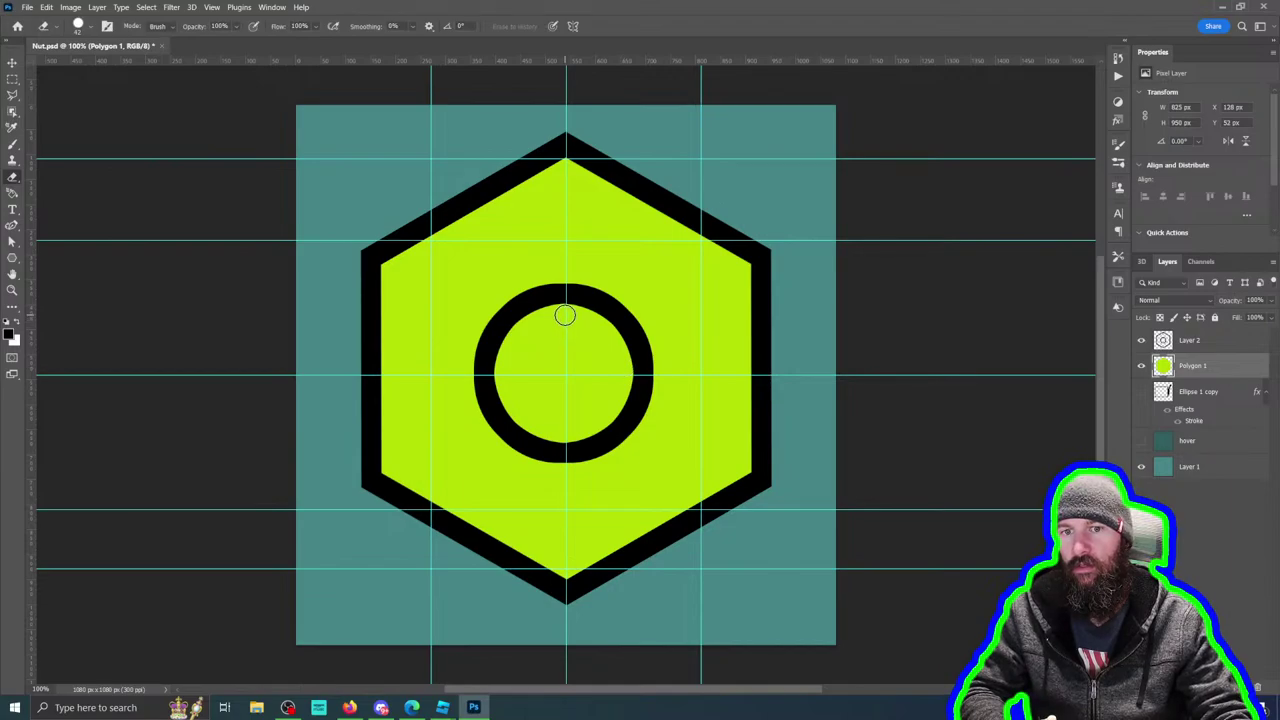
mouse_move(566, 314)
left_mouse_down()
mouse_move(514, 321)
mouse_move(510, 420)
mouse_move(497, 355)
mouse_move(563, 308)
mouse_move(622, 335)
mouse_move(625, 402)
mouse_move(568, 436)
mouse_move(535, 432)
mouse_move(612, 388)
mouse_move(575, 318)
mouse_move(490, 372)
mouse_move(597, 407)
left_mouse_up()
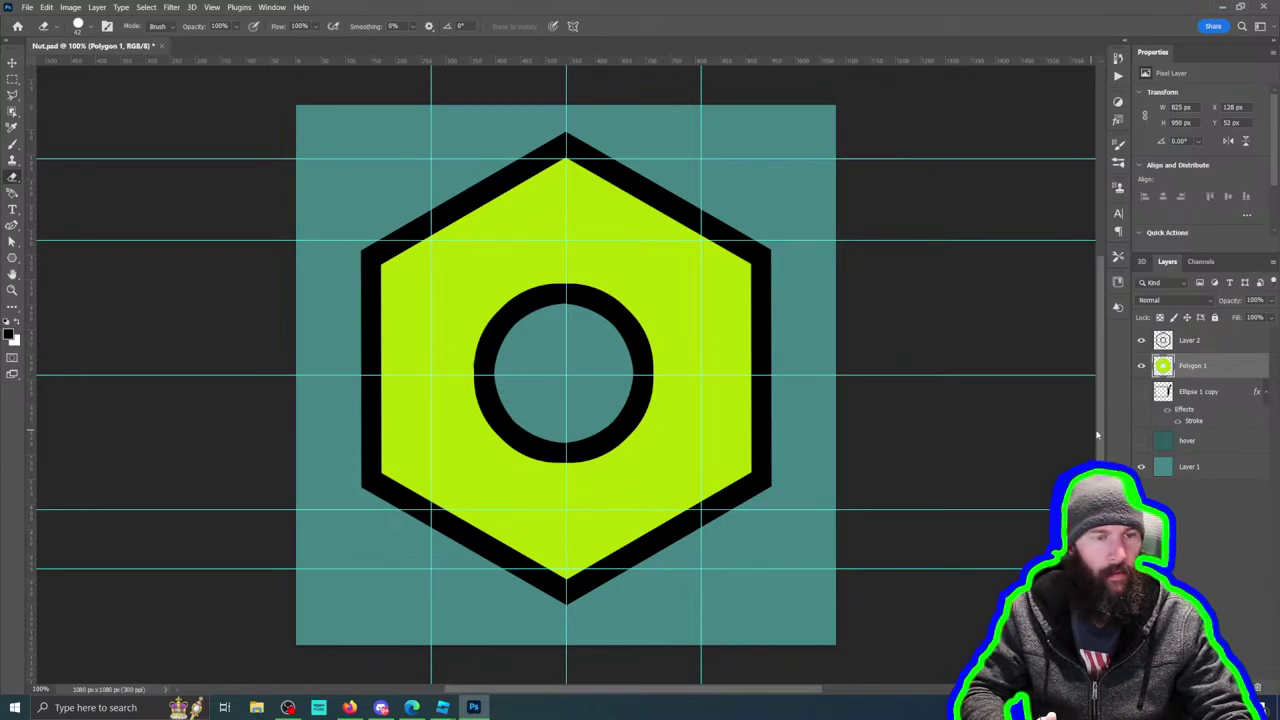
Step: Hide the teal Layer 1 background and save the Nut.psd document
left_click(1141, 467)
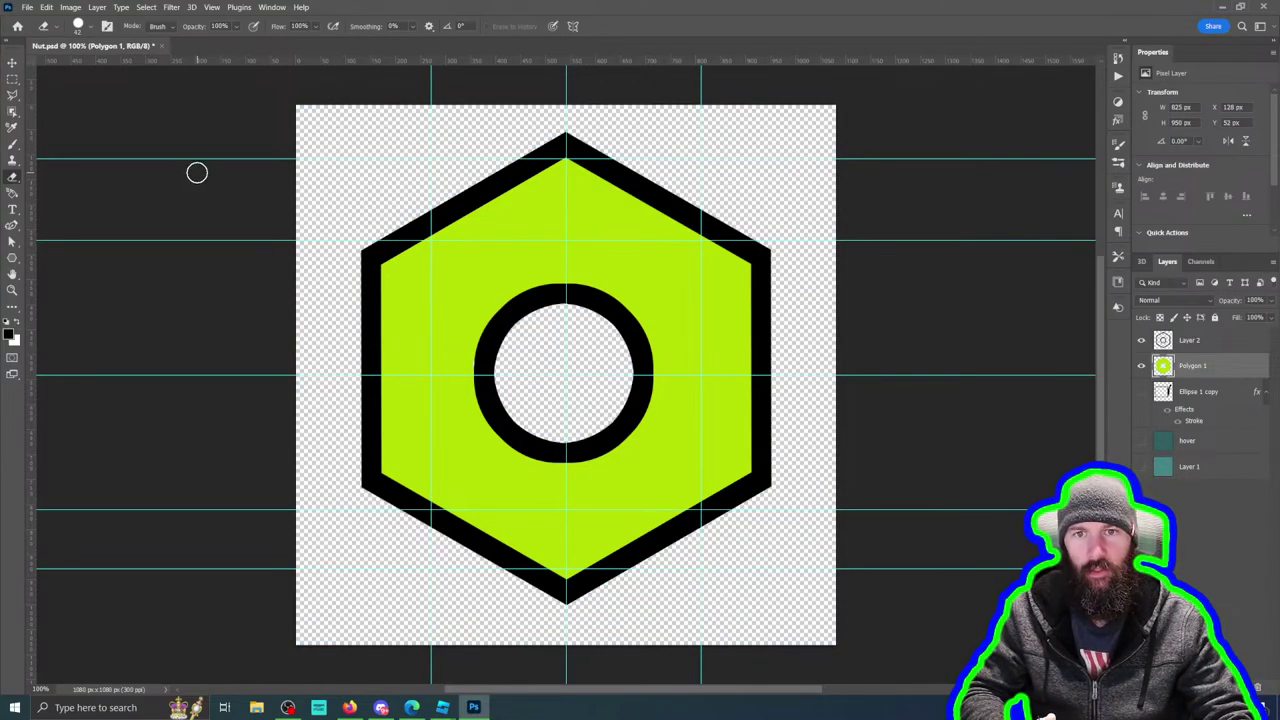
left_click(27, 7)
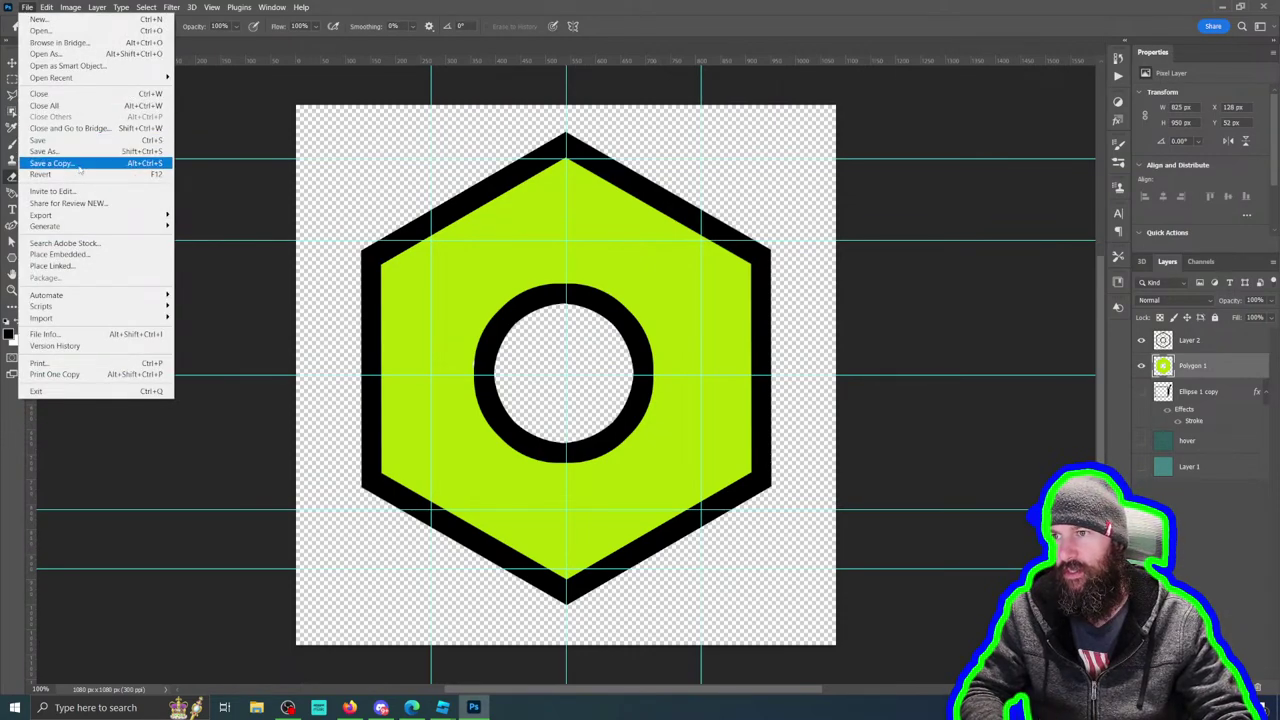
left_click(60, 146)
Step: Start a quick PNG export of the icon as Nut.png and open the Bridges folder on drive D
left_click(27, 7)
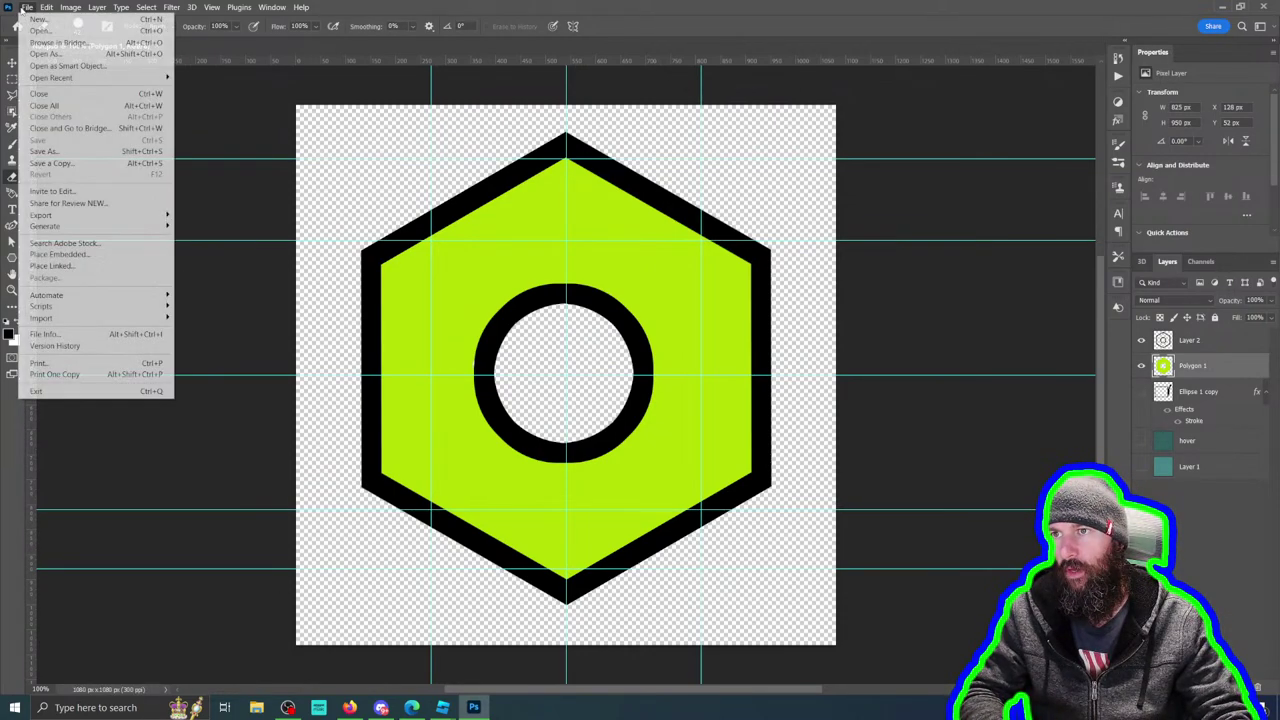
mouse_move(74, 214)
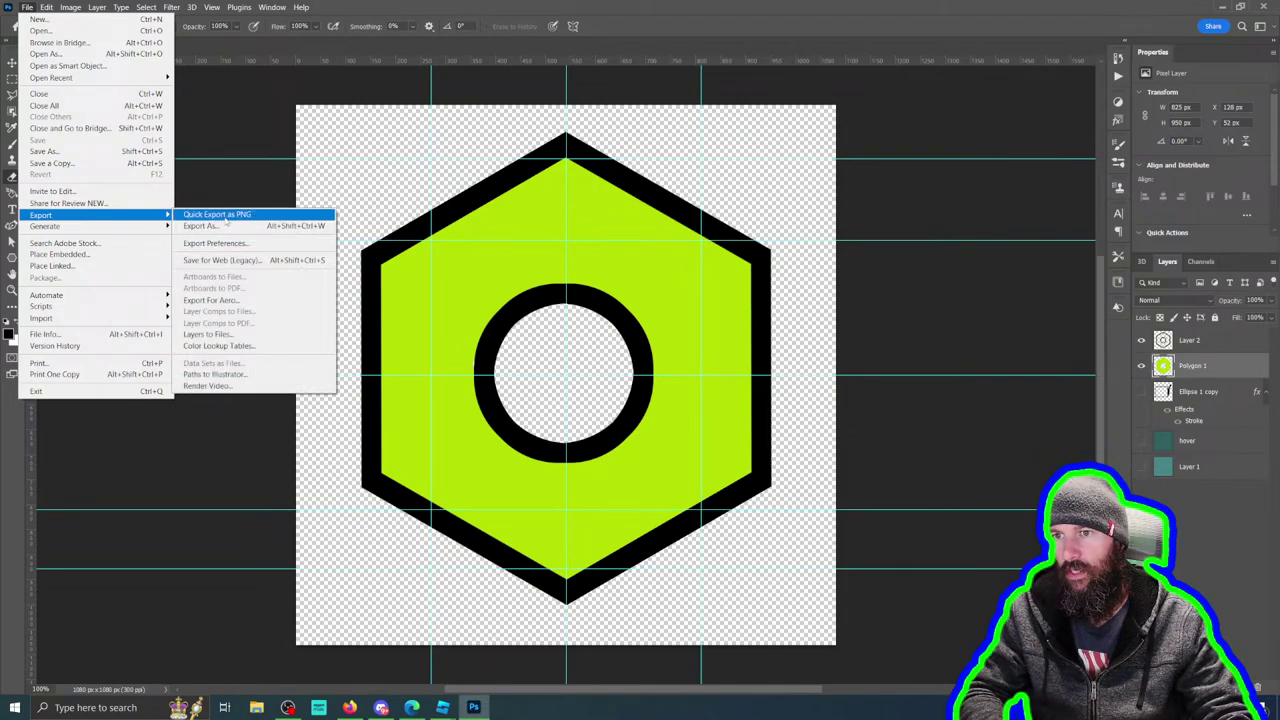
left_click(228, 216)
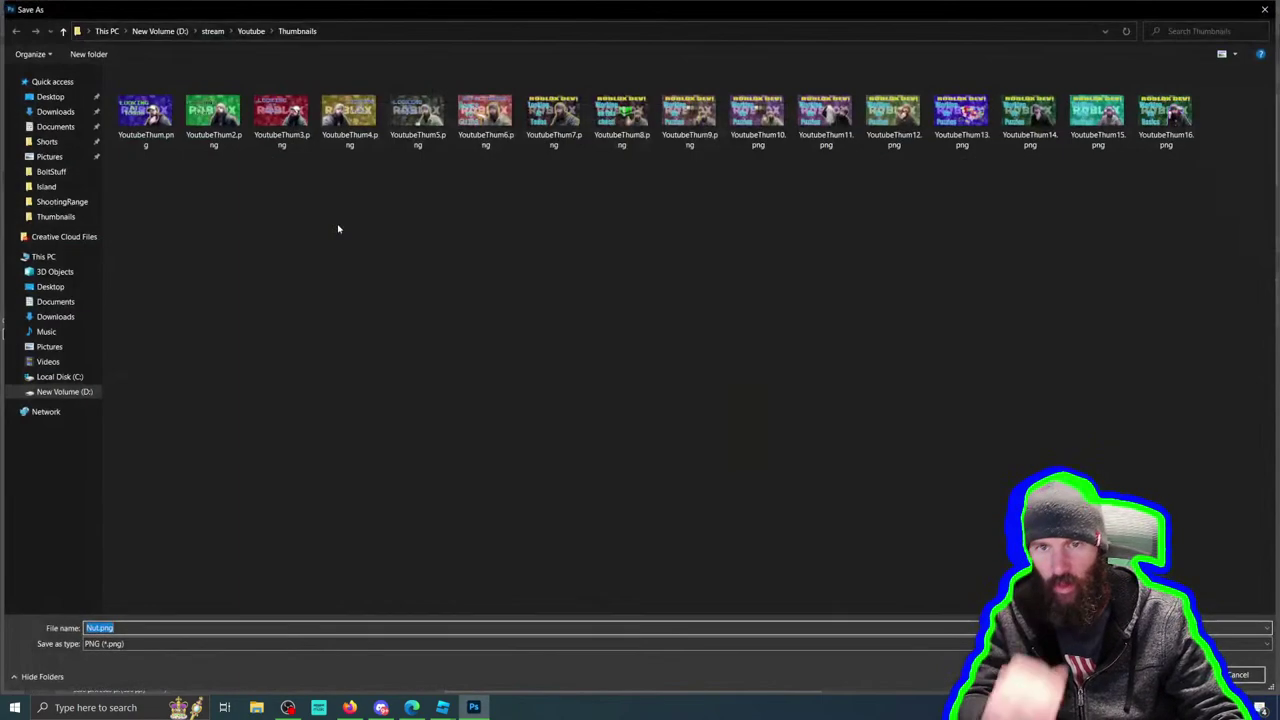
left_click(70, 378)
left_click(75, 390)
double_click(145, 118)
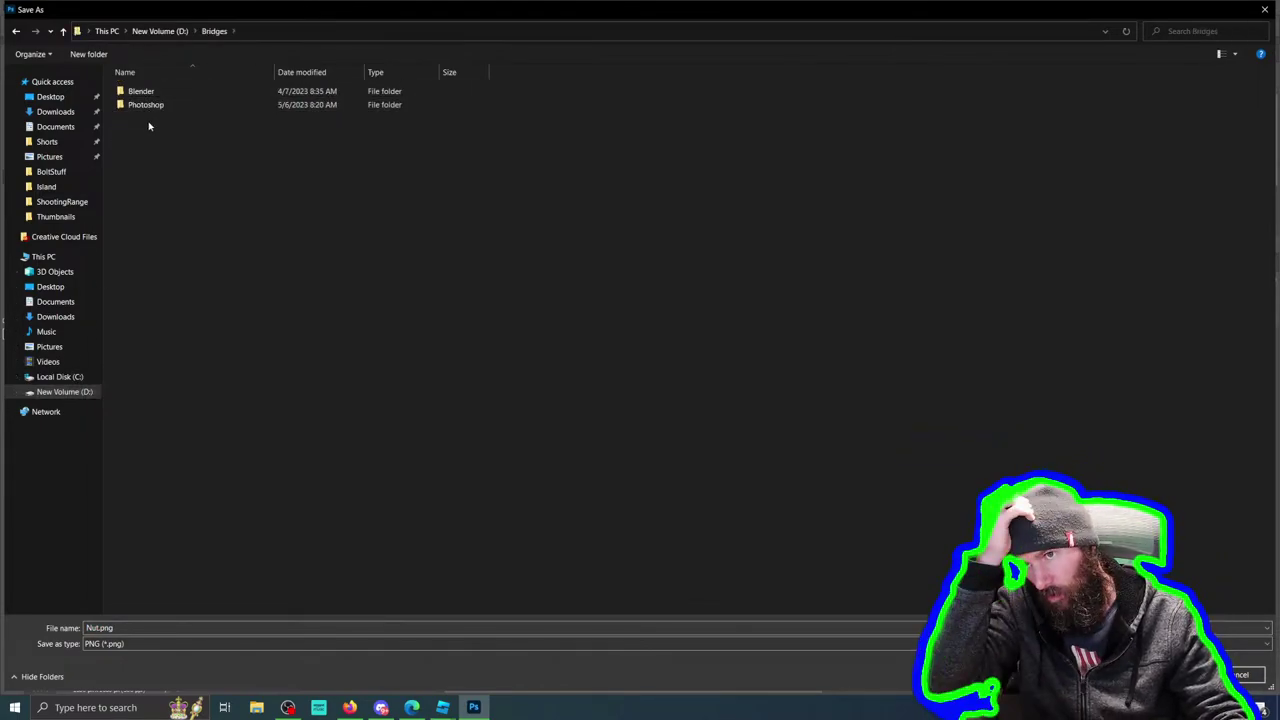
left_click(88, 54)
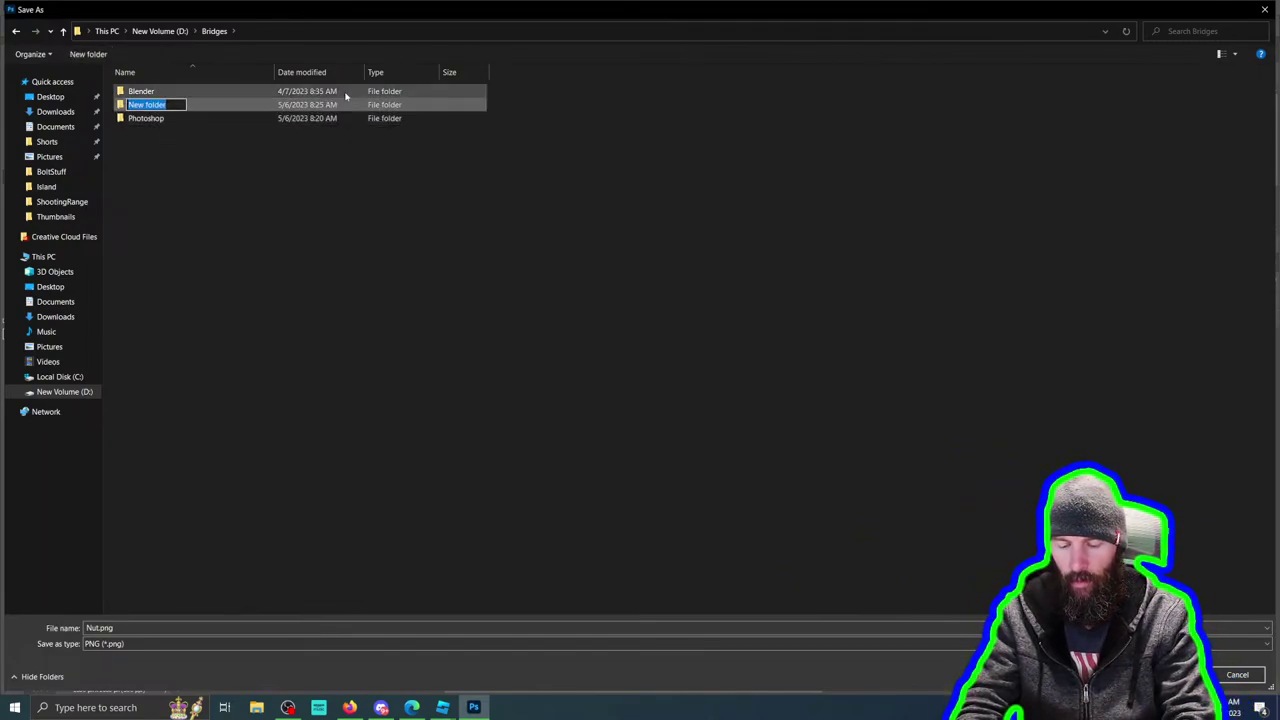
type("As")
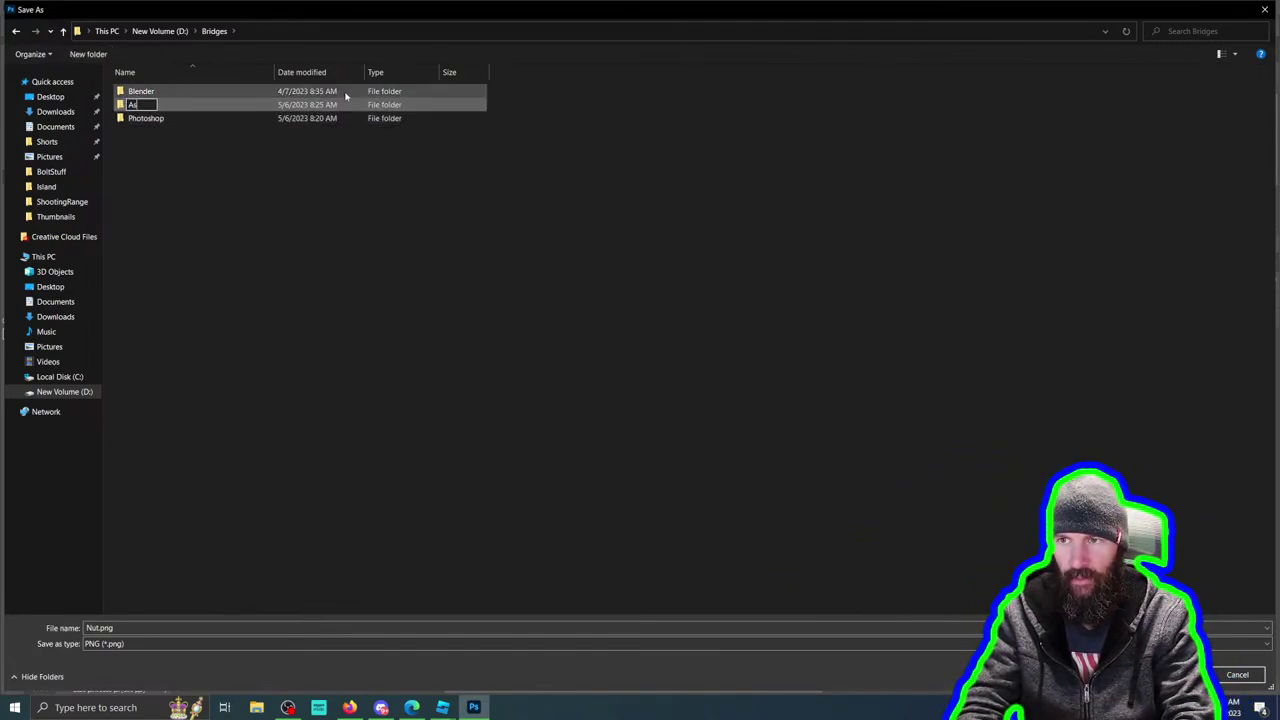
key("BackSpace")
key("BackSpace")
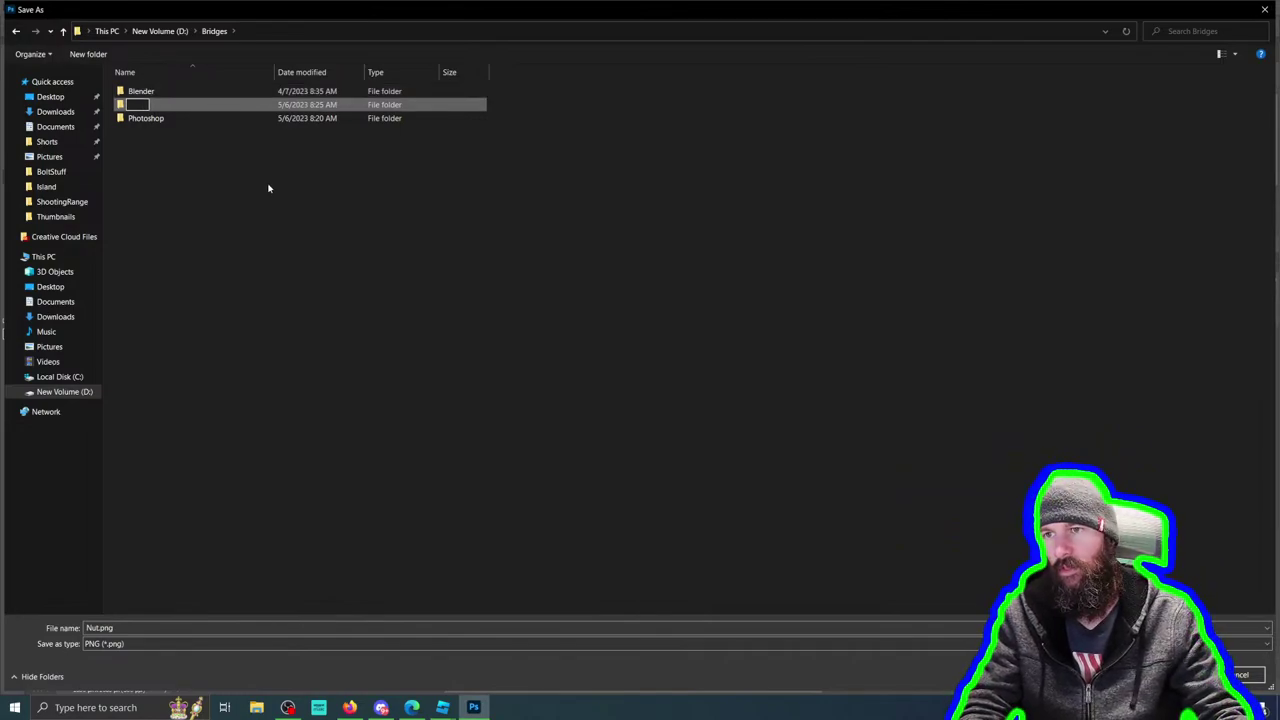
left_click(268, 187)
Step: Save the Nut.png export in the Icons folder inside the Bridges project's Photoshop folder
double_click(147, 118)
double_click(140, 94)
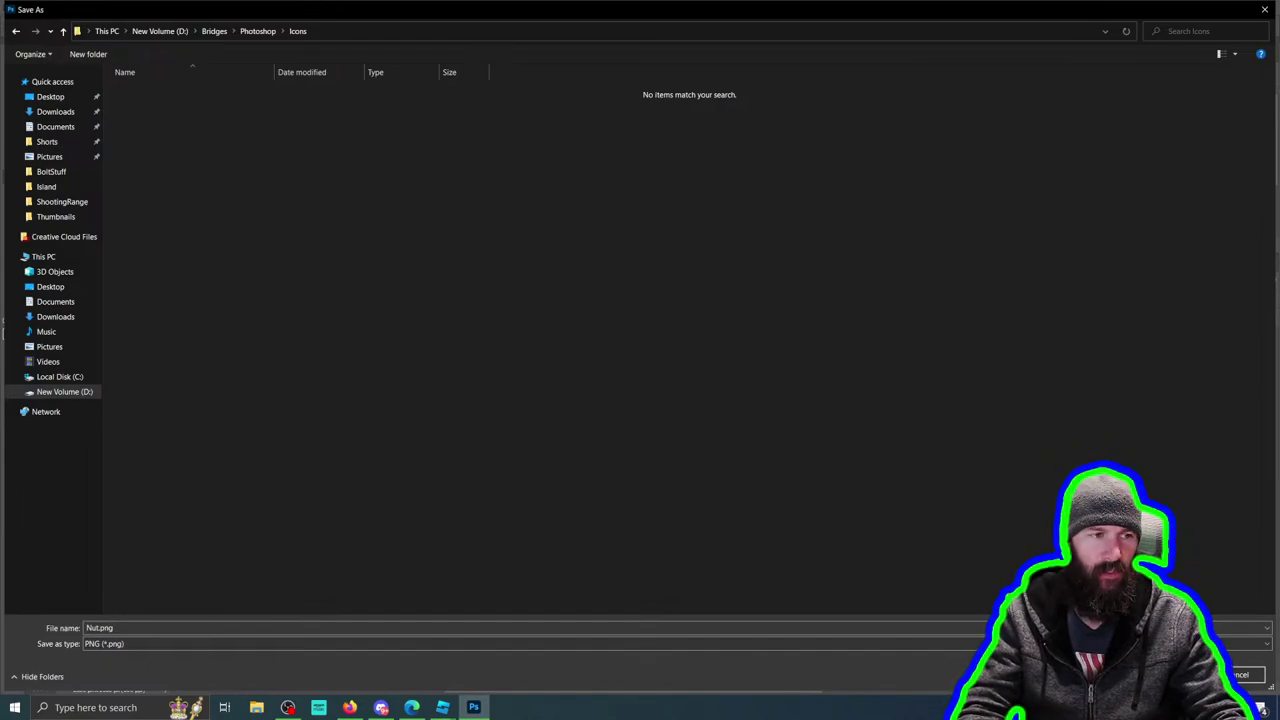
key("Return")
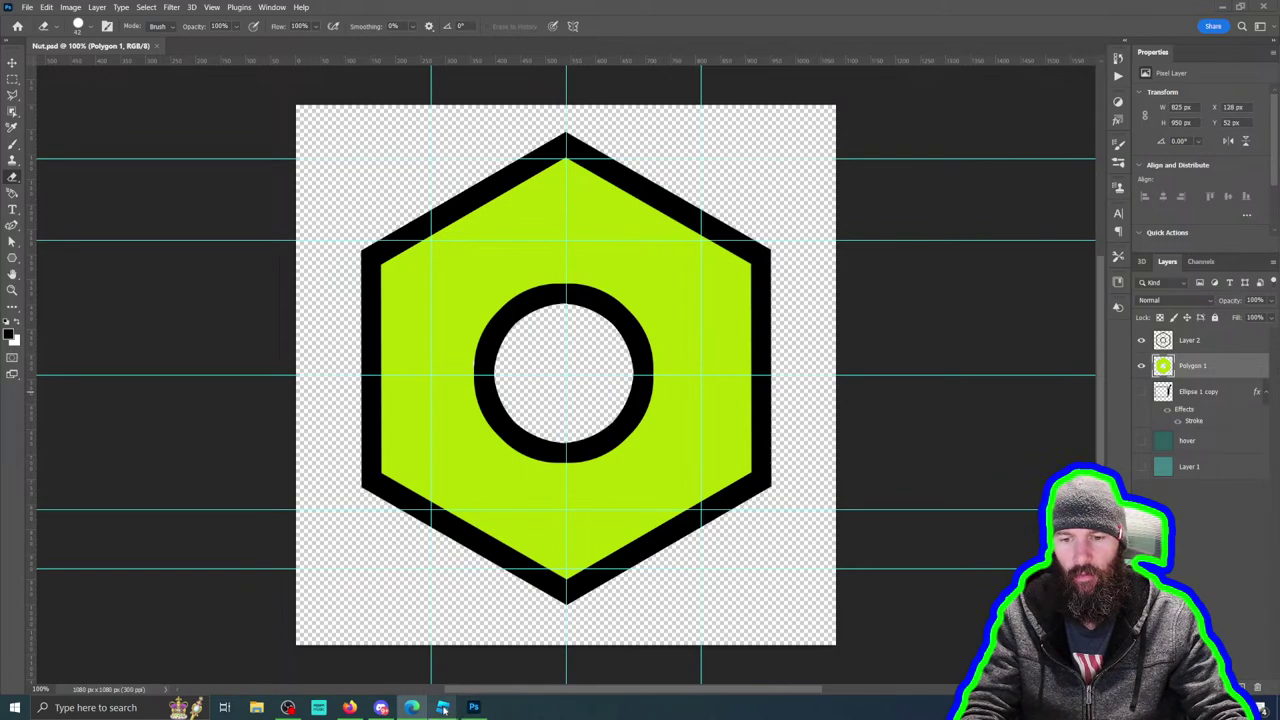
Step: View the Bridges place in Roblox Studio and return to Photoshop
mouse_move(443, 708)
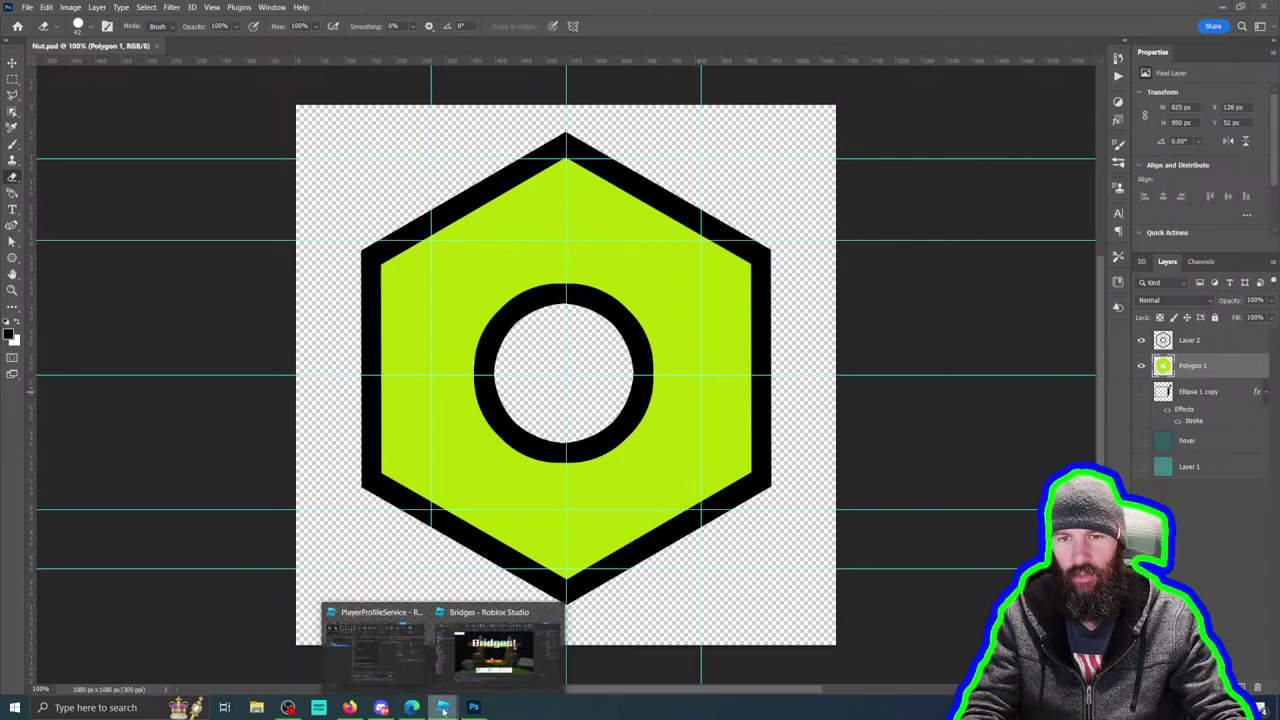
left_click(493, 630)
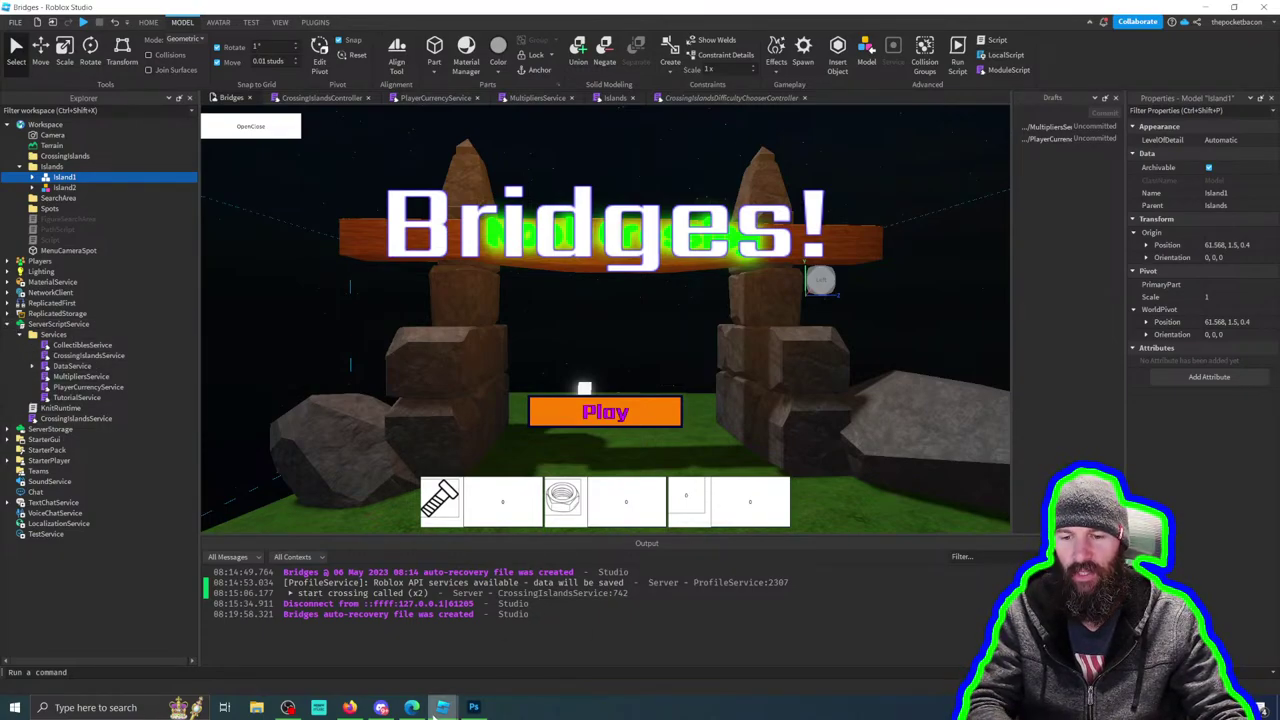
left_click(472, 708)
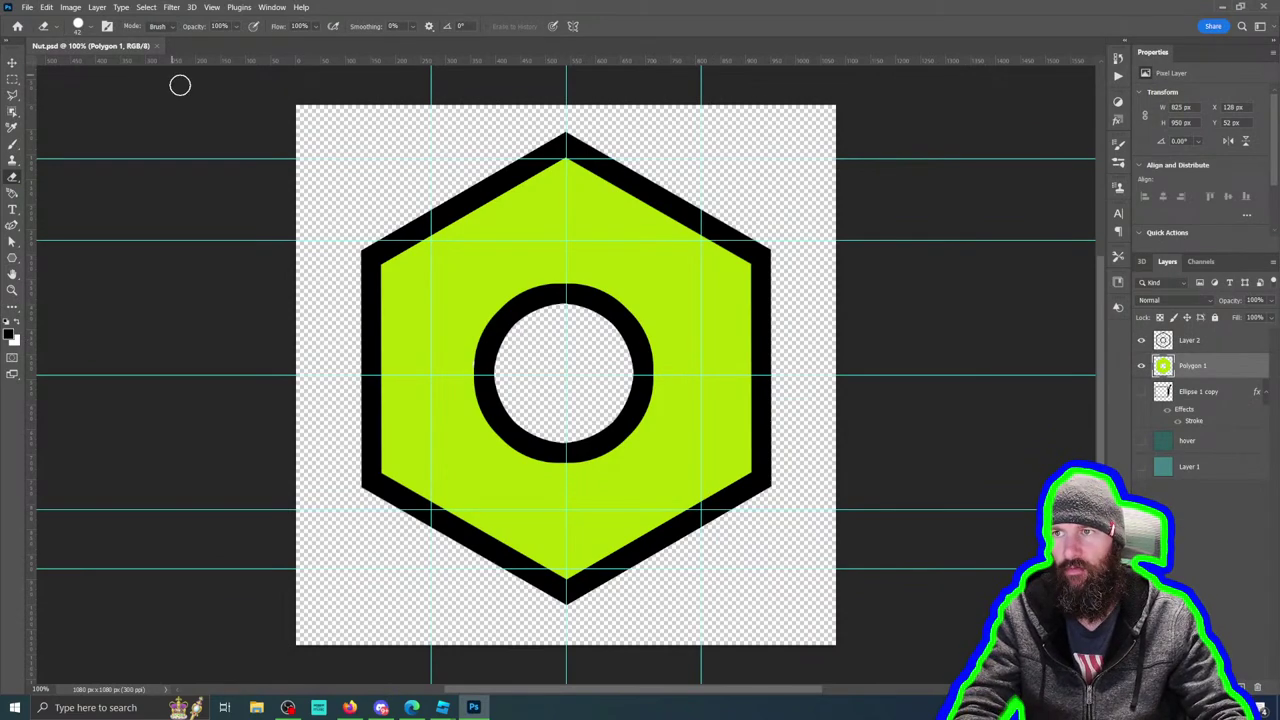
Step: Save the document under the new name Bolt.psd in the Icons folder, accepting the Photoshop format options
left_click(27, 7)
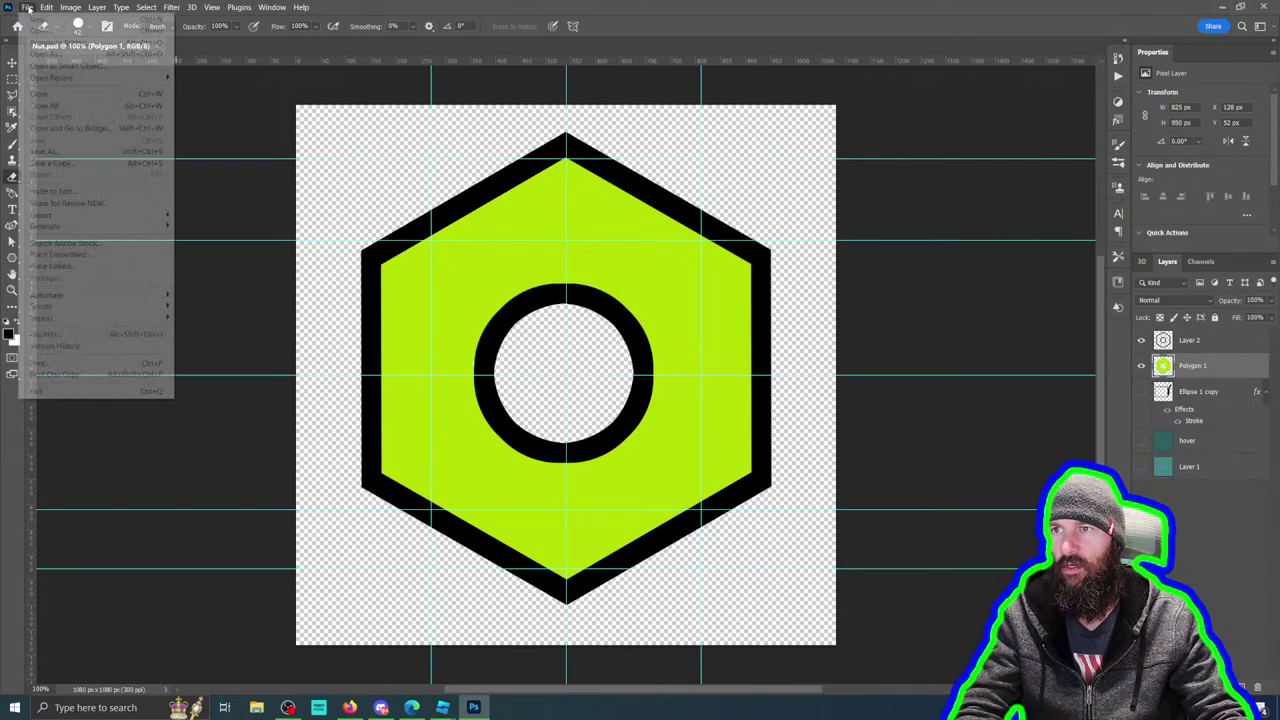
left_click(84, 151)
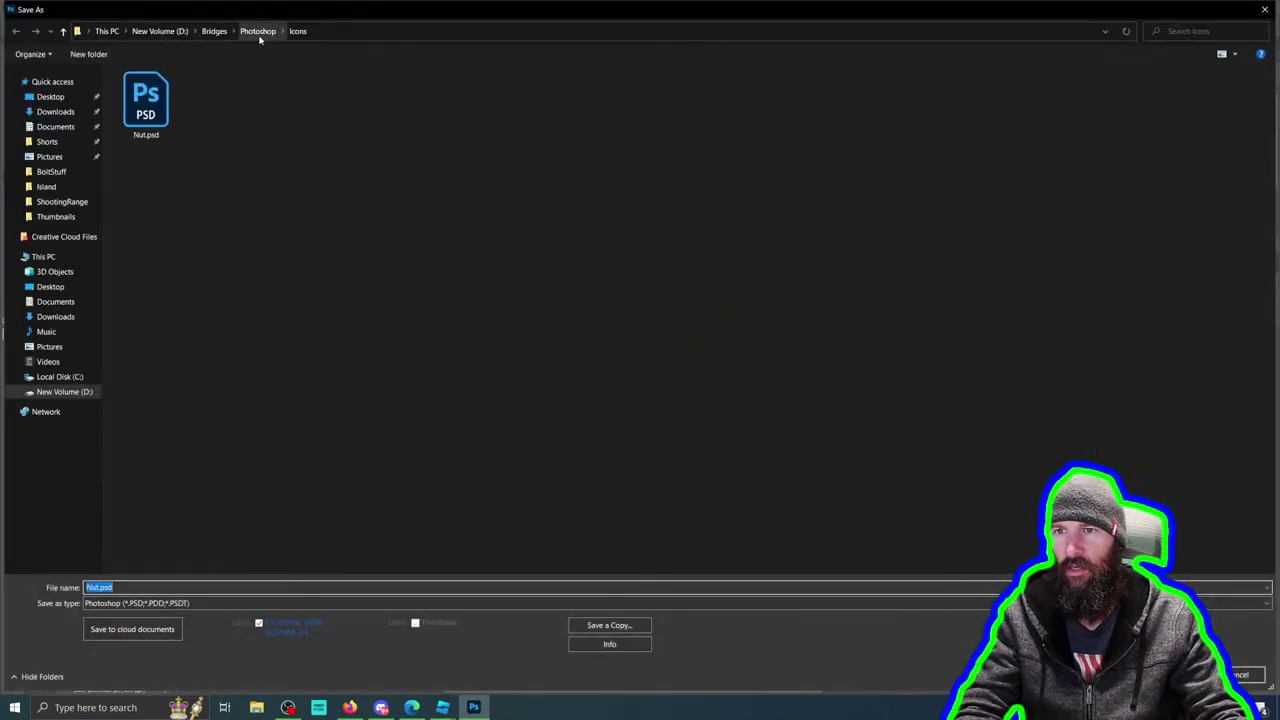
left_click(98, 587)
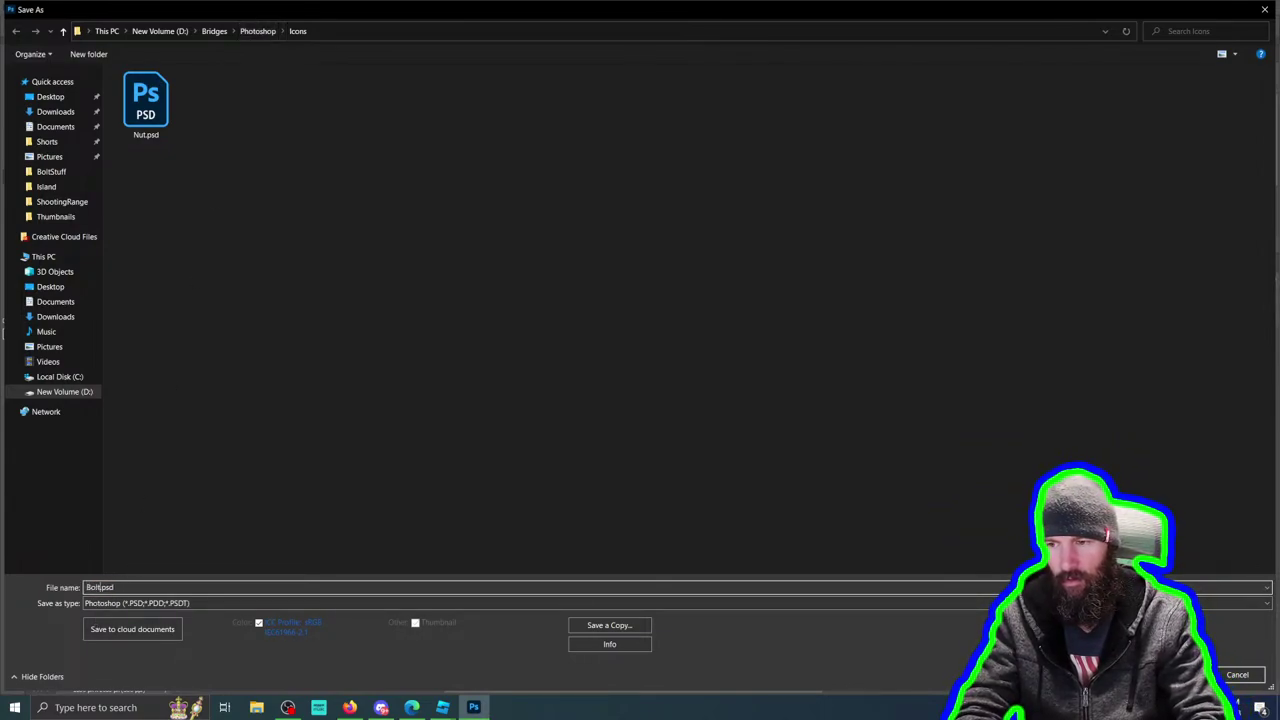
key("Return")
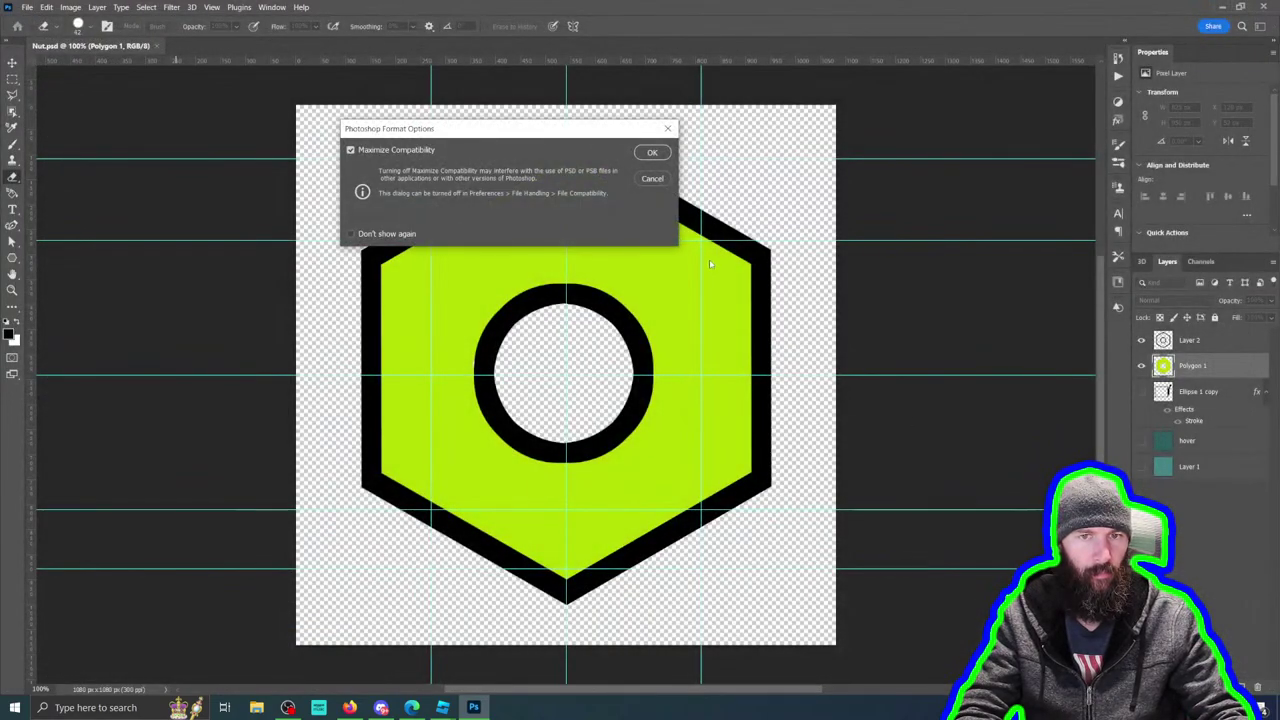
left_click(640, 154)
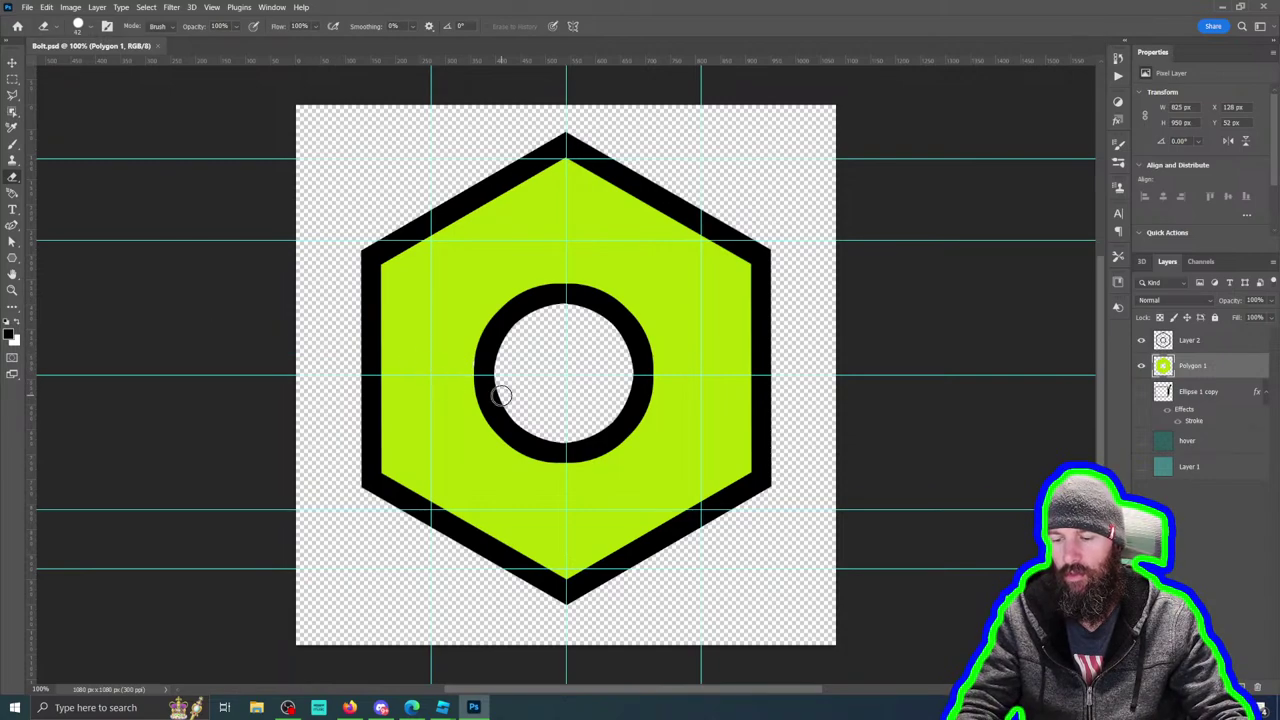
Step: Open the exported Nut.png image
left_click(28, 7)
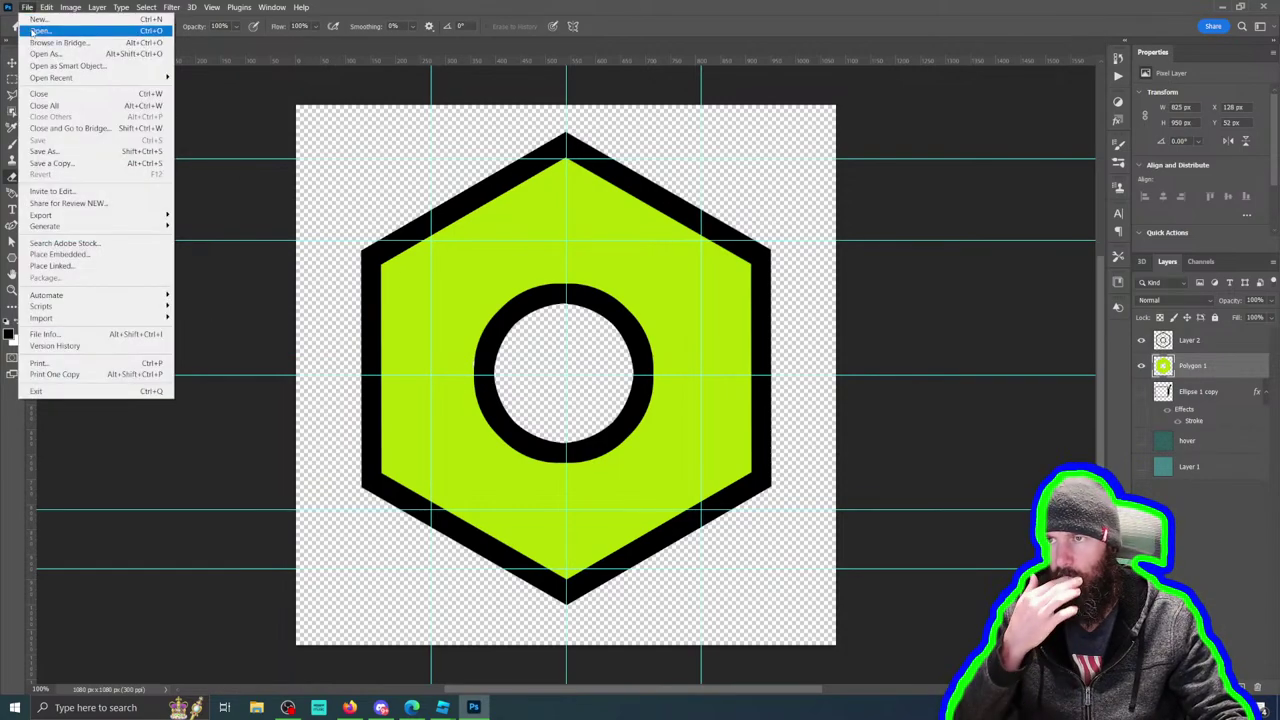
left_click(40, 31)
double_click(305, 97)
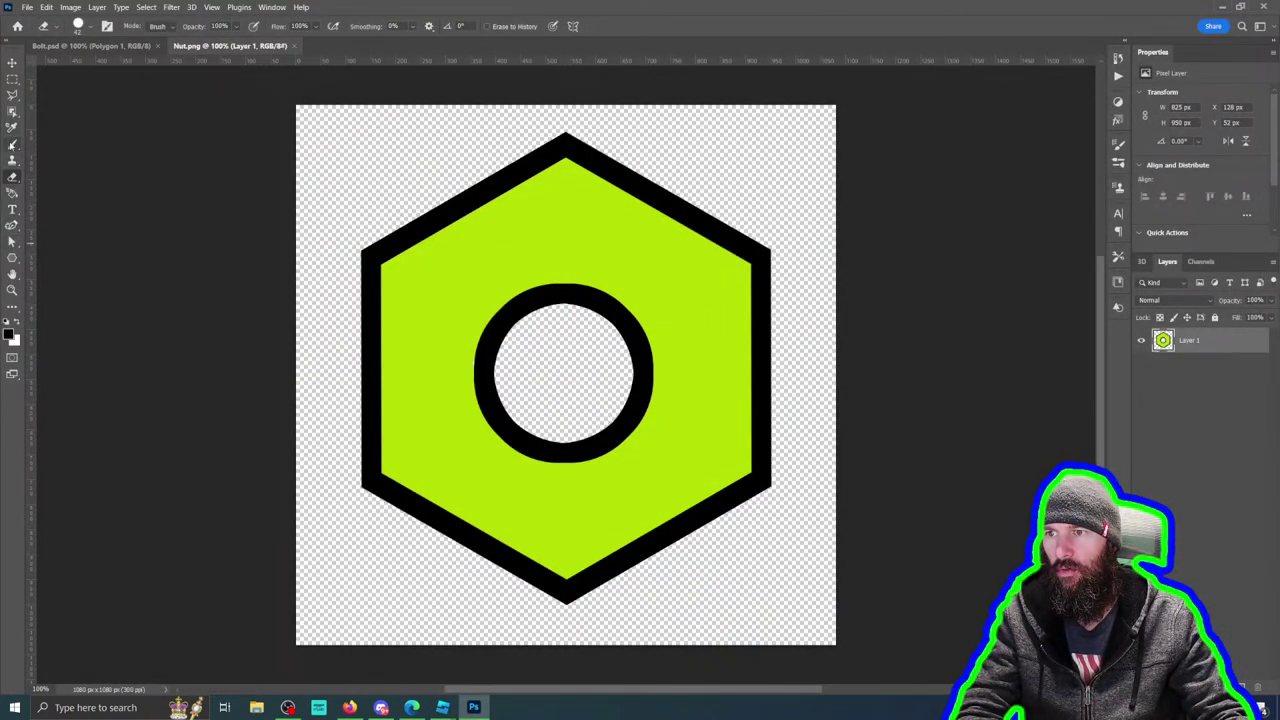
Step: Sample the hexagon's lime green b1dc03 as the foreground colour and activate the Brush tool
left_click(9, 334)
left_click(485, 305)
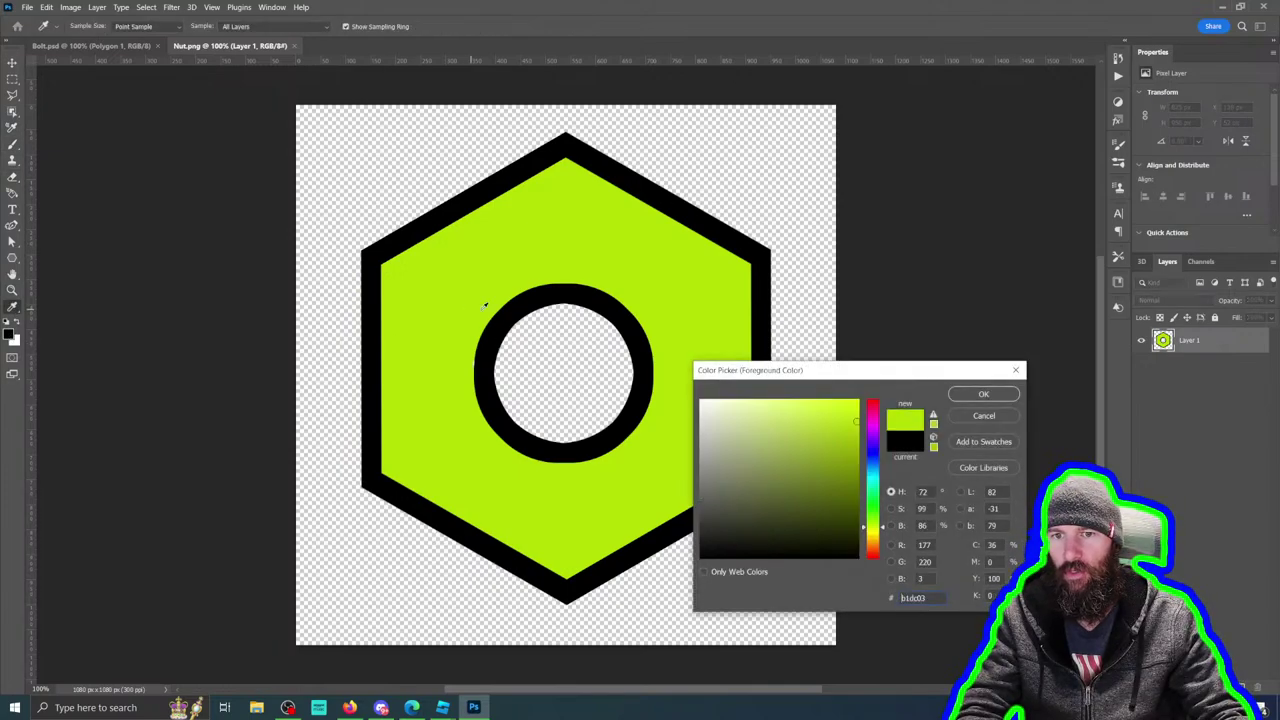
left_click(983, 394)
left_click(13, 144)
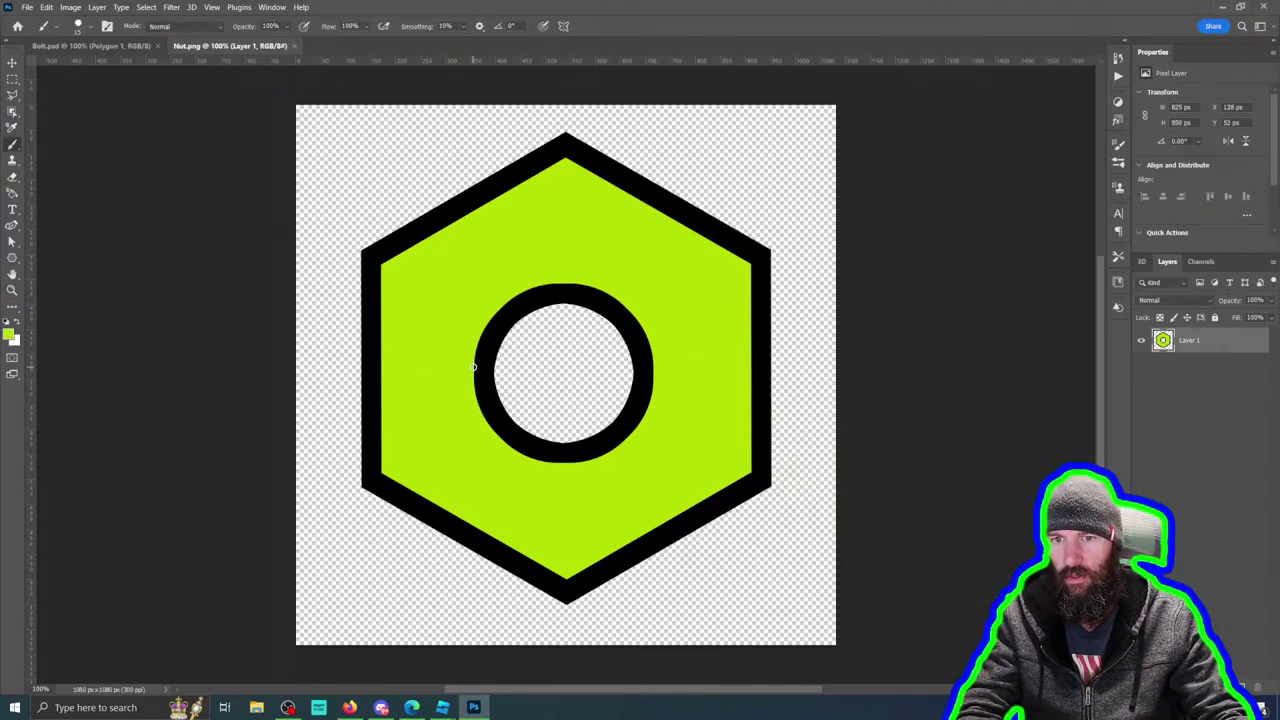
Step: Try a short green brush stroke over the black ring's left outer edge, undo it, and close Nut.png
left_click_drag(474, 374, 474, 361)
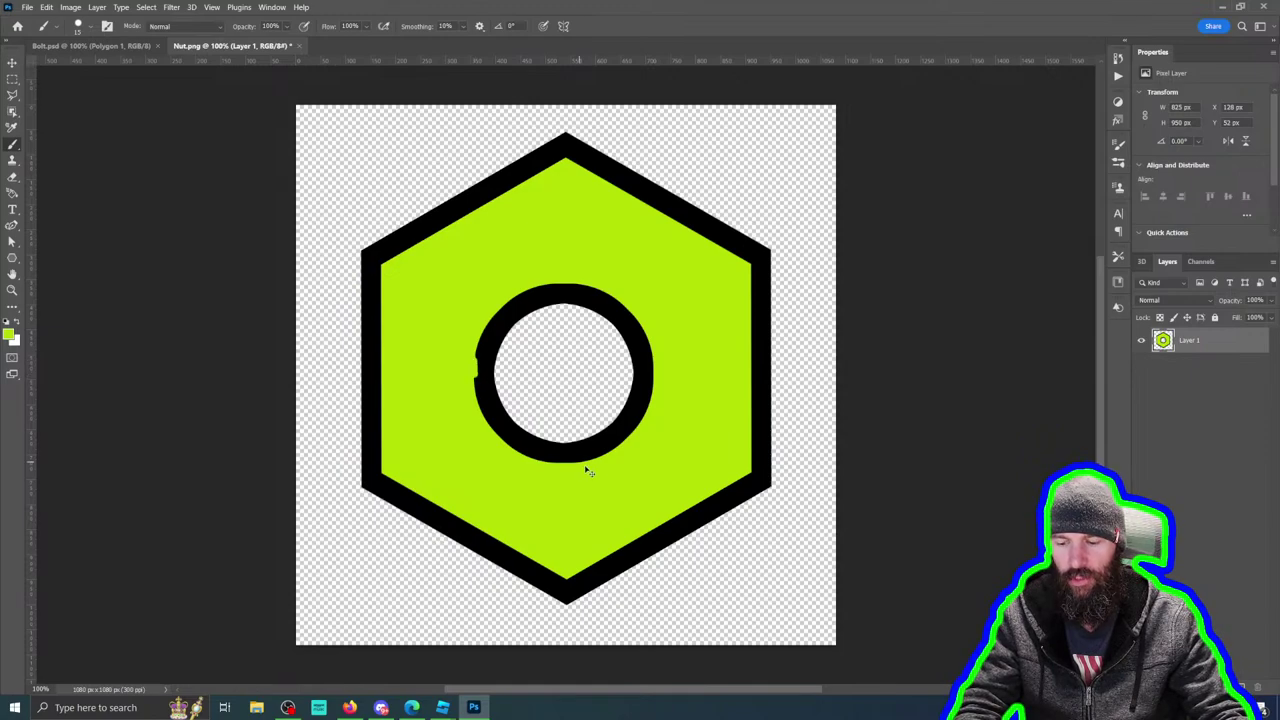
key("ctrl+z")
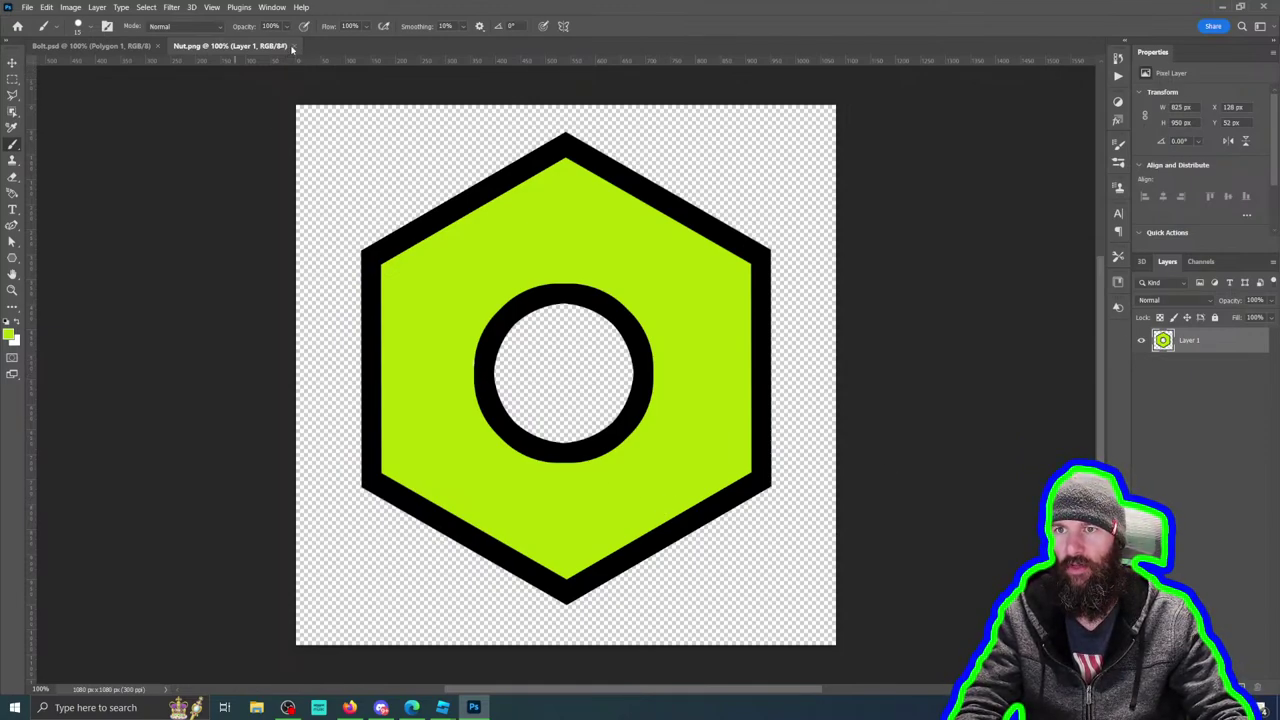
left_click(90, 45)
Step: Open the layered Nut.psd document alongside Bolt.psd
left_click(27, 7)
left_click(38, 31)
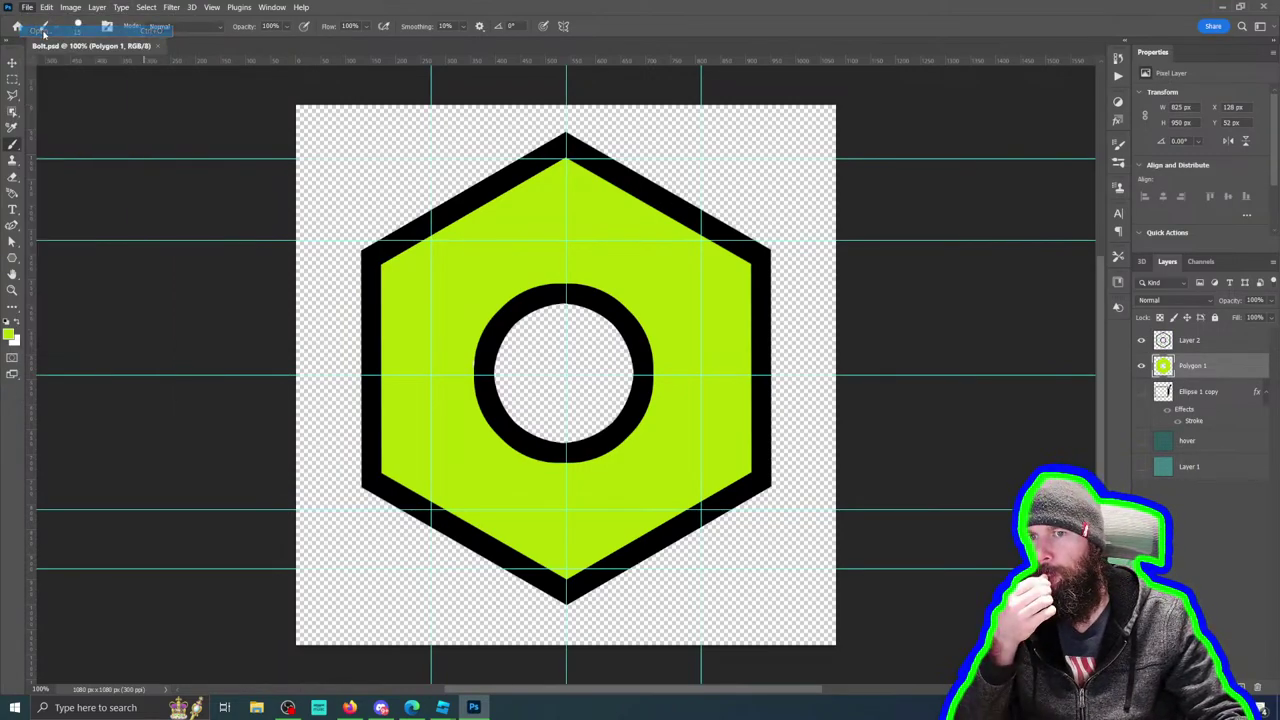
double_click(371, 120)
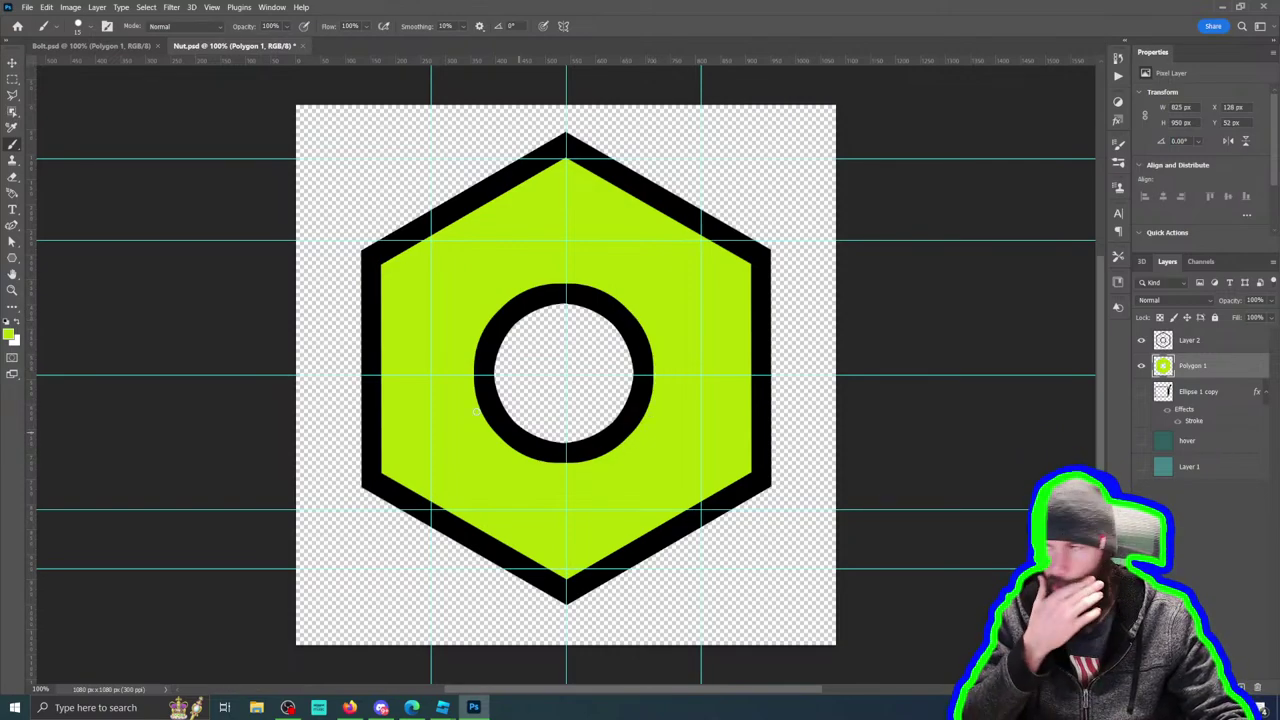
Step: Switch to Firefox, bring its window fully into view, and play the New York Times archerfish video from the search results
left_click(349, 707)
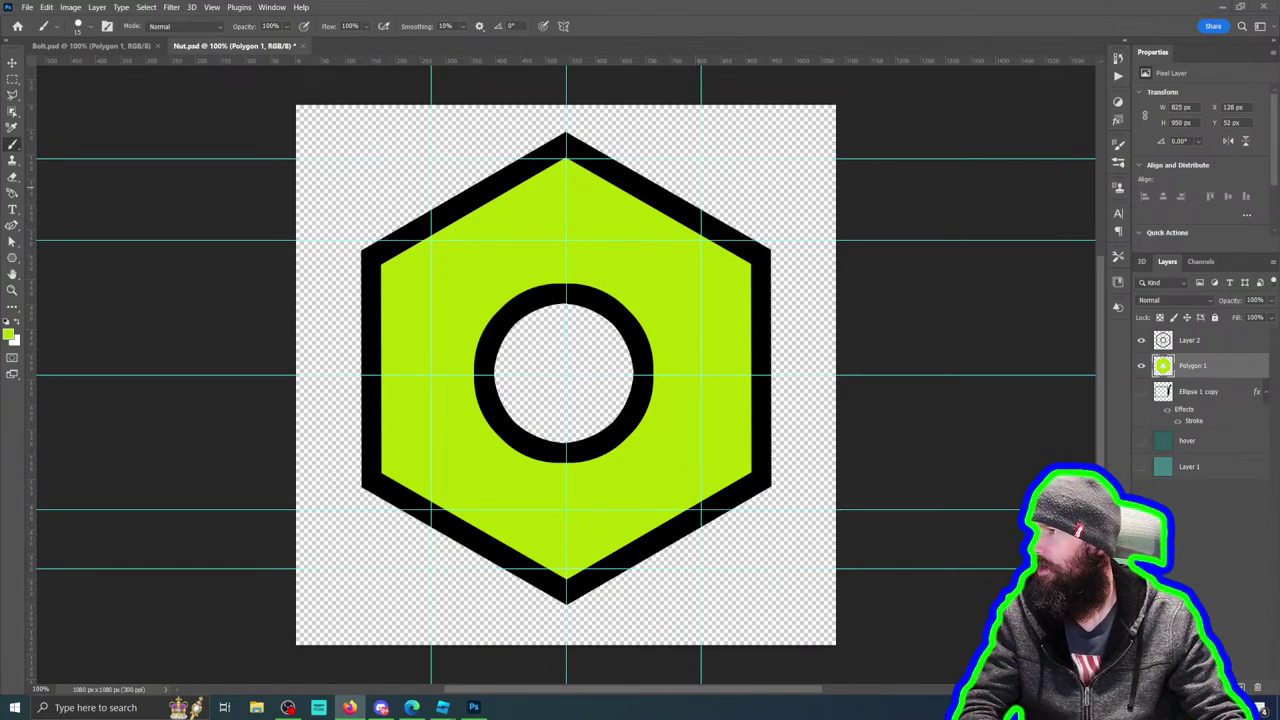
left_click_drag(0, 236, 480, 208)
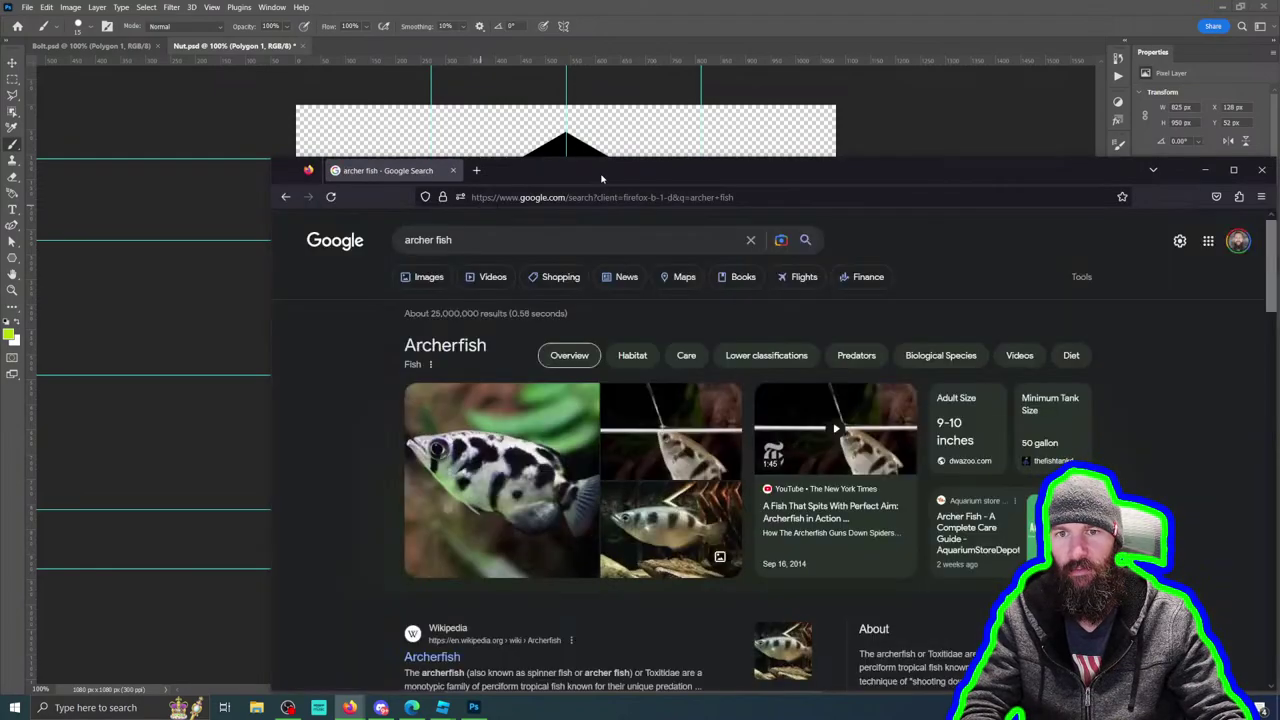
left_click_drag(601, 169, 492, 64)
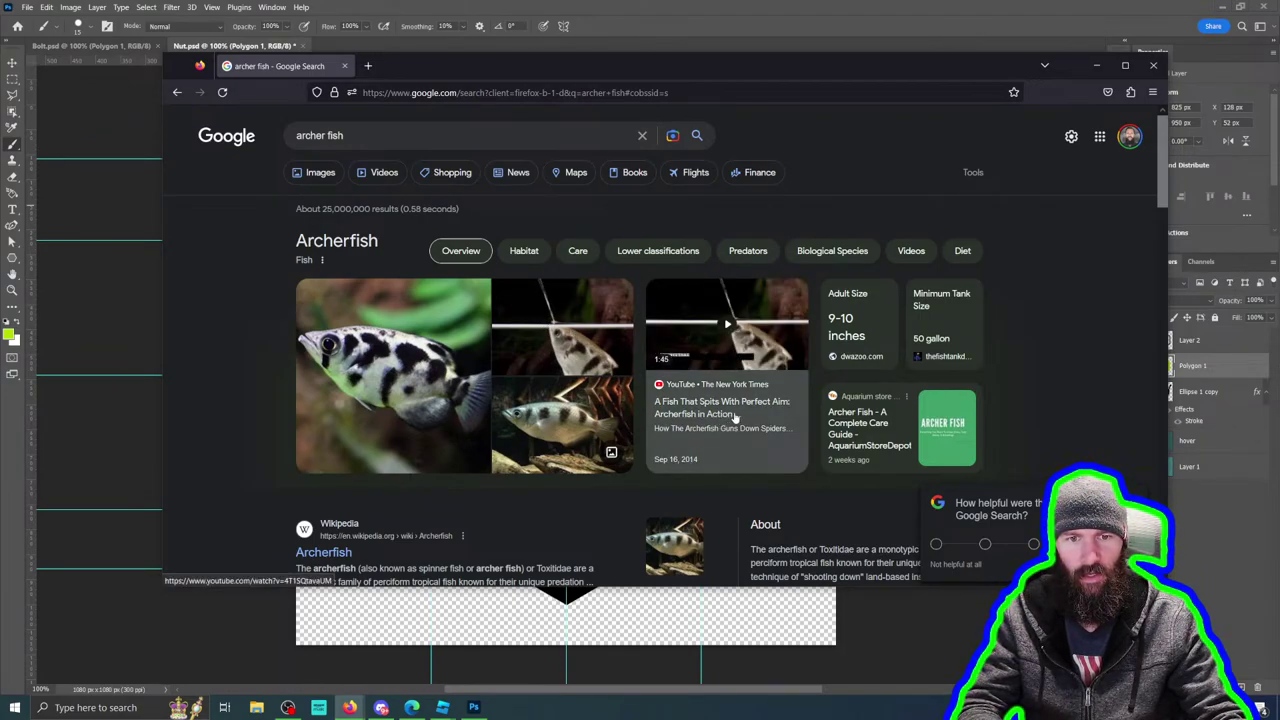
left_click(727, 328)
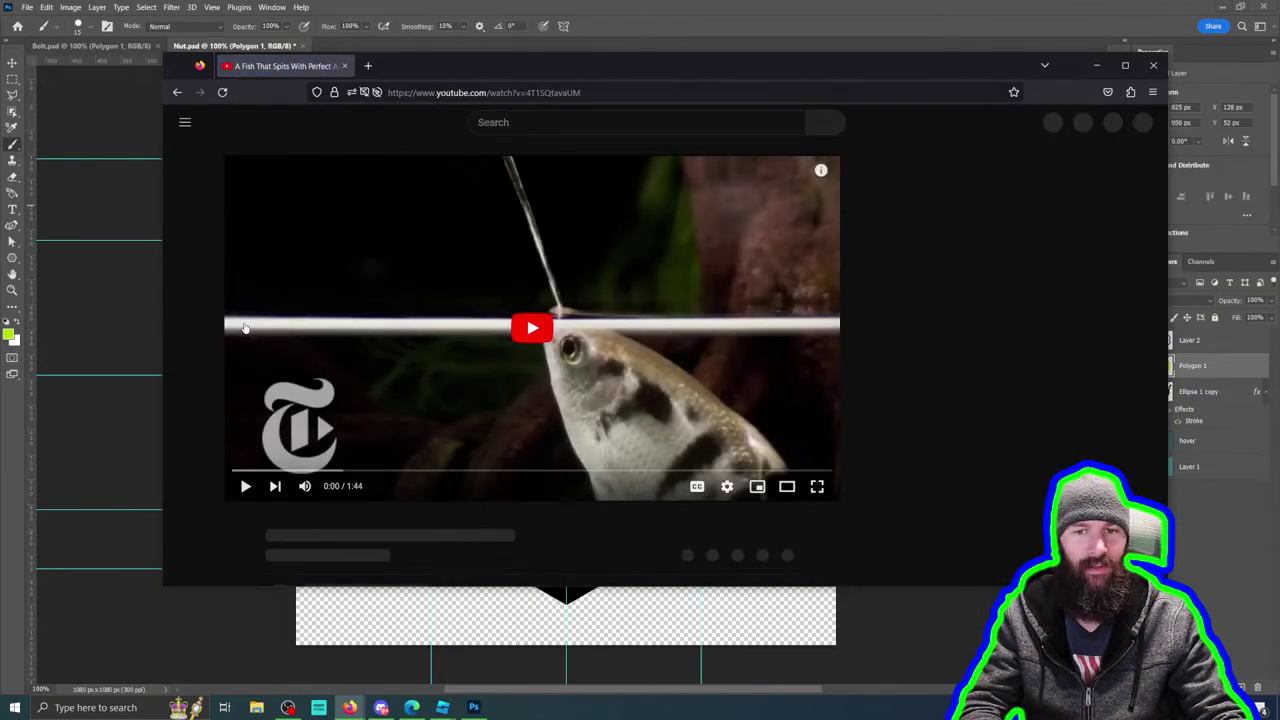
left_click(527, 327)
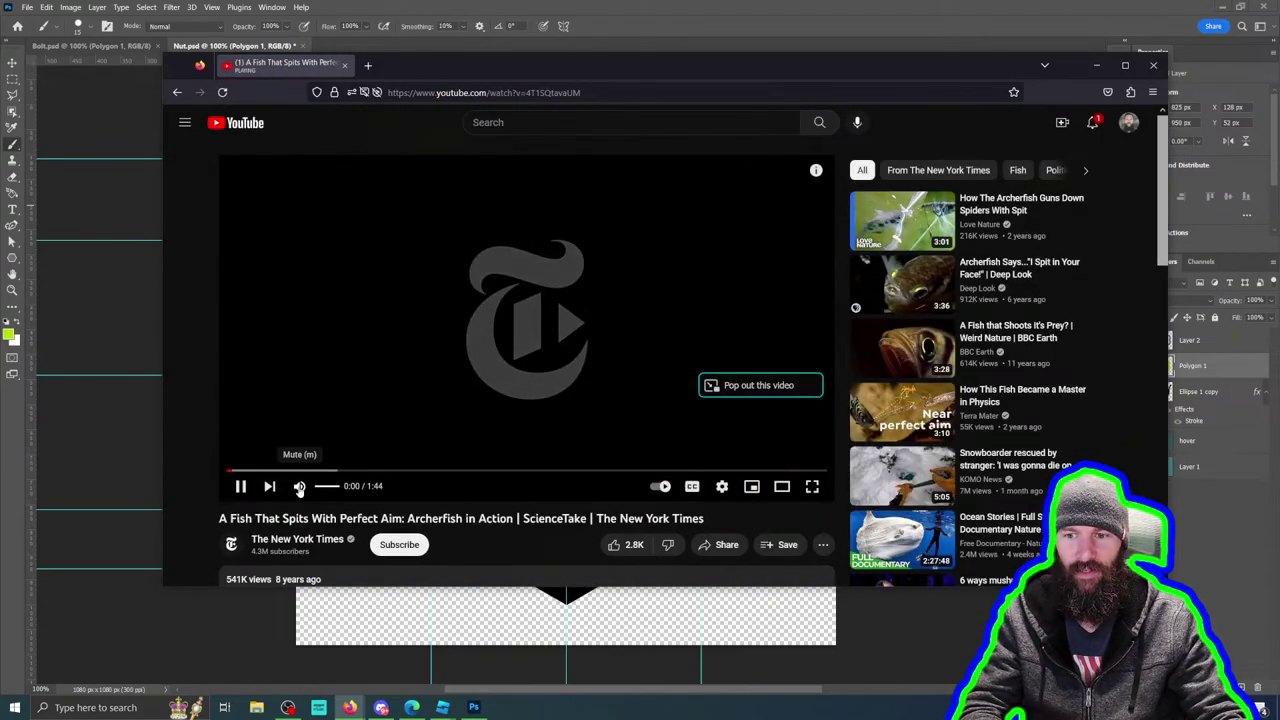
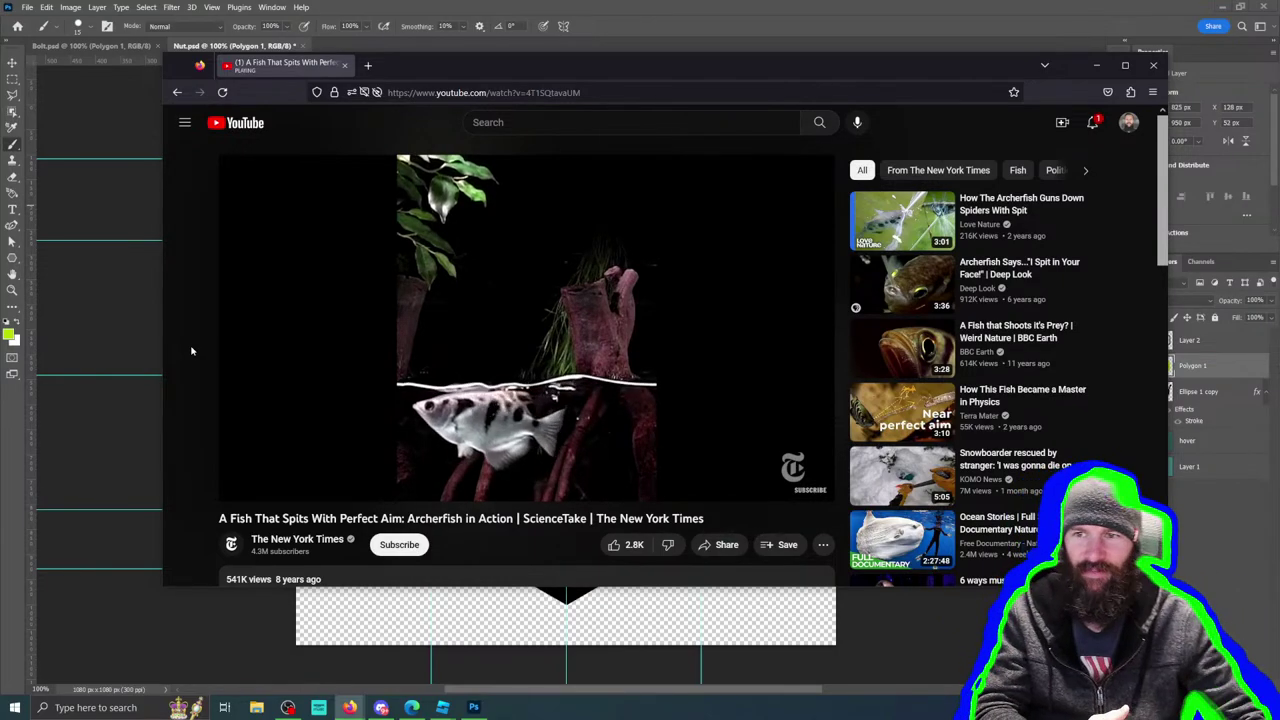
Step: Close the archerfish video window and browse the image results for "uss archerfish" in the other Firefox window
left_click(1153, 65)
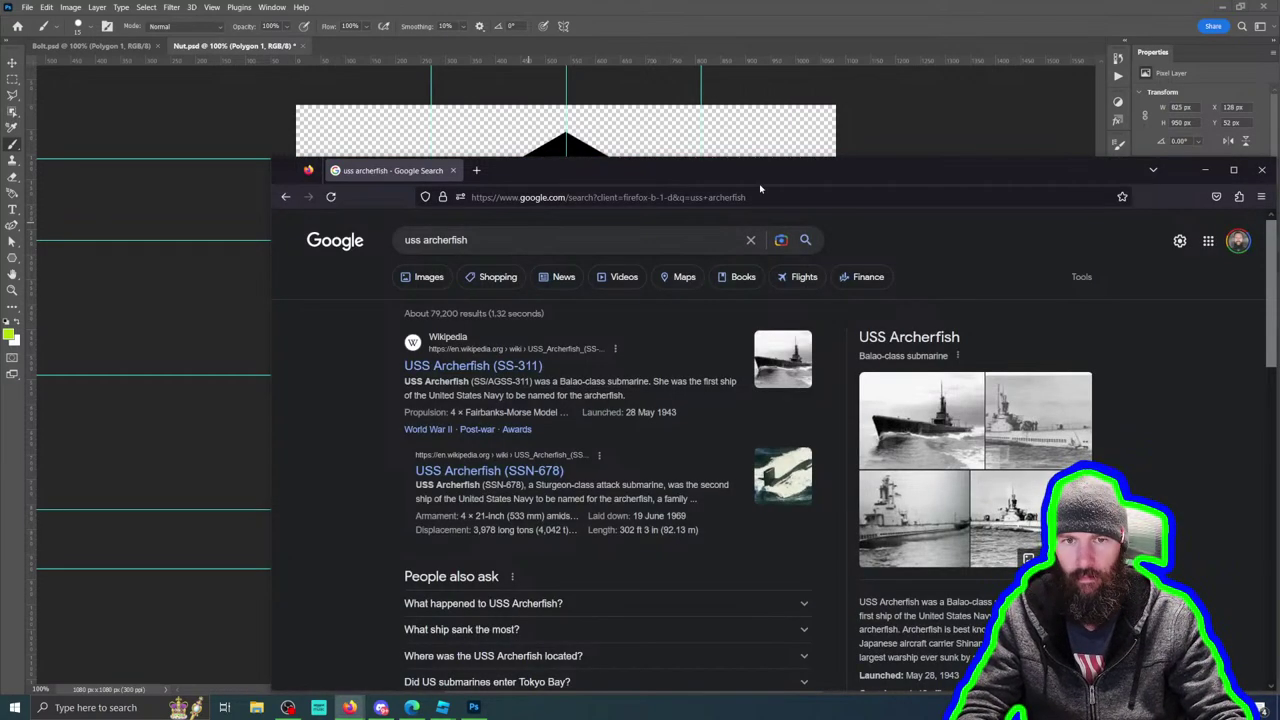
left_click_drag(768, 174, 635, 93)
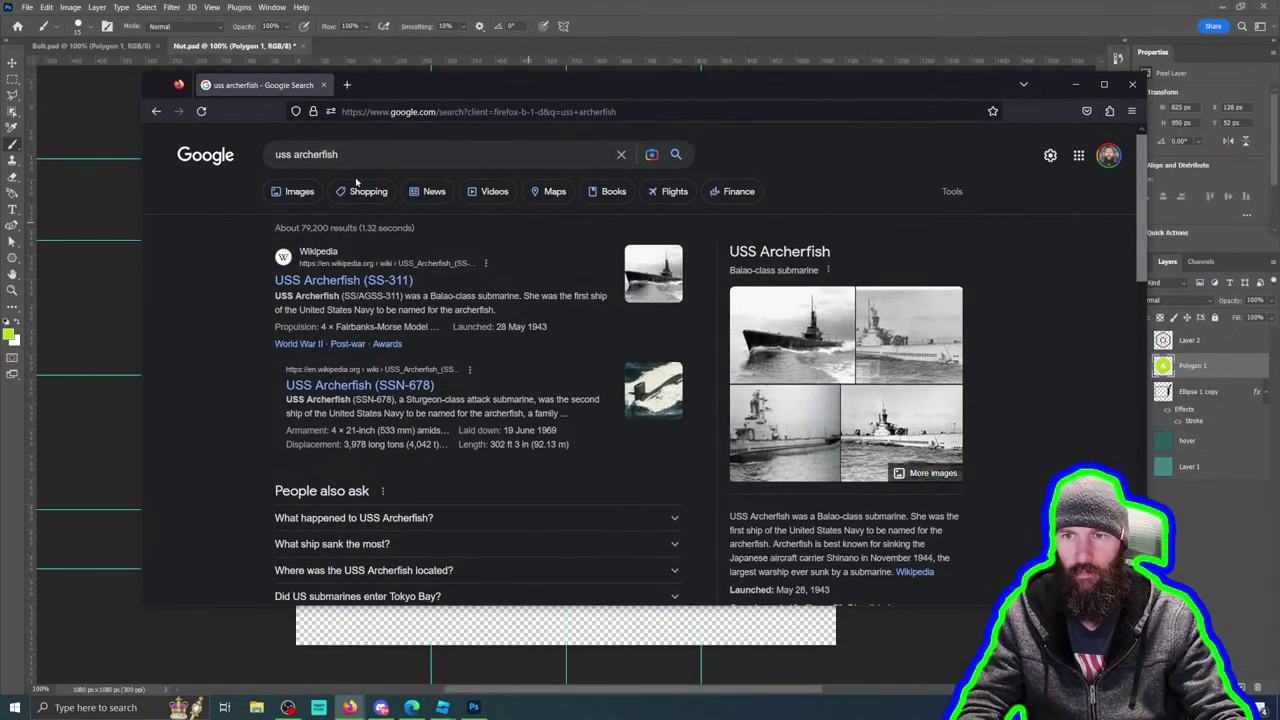
left_click(297, 191)
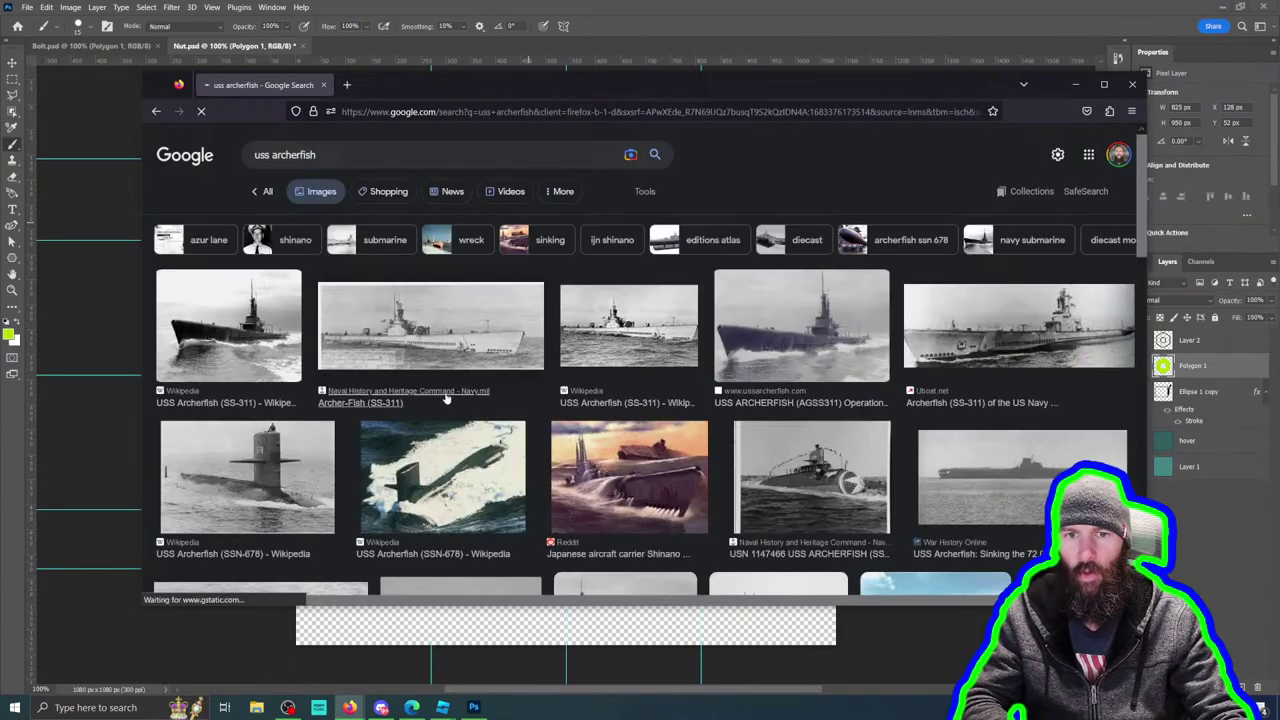
scroll(698, 466, "down", 2)
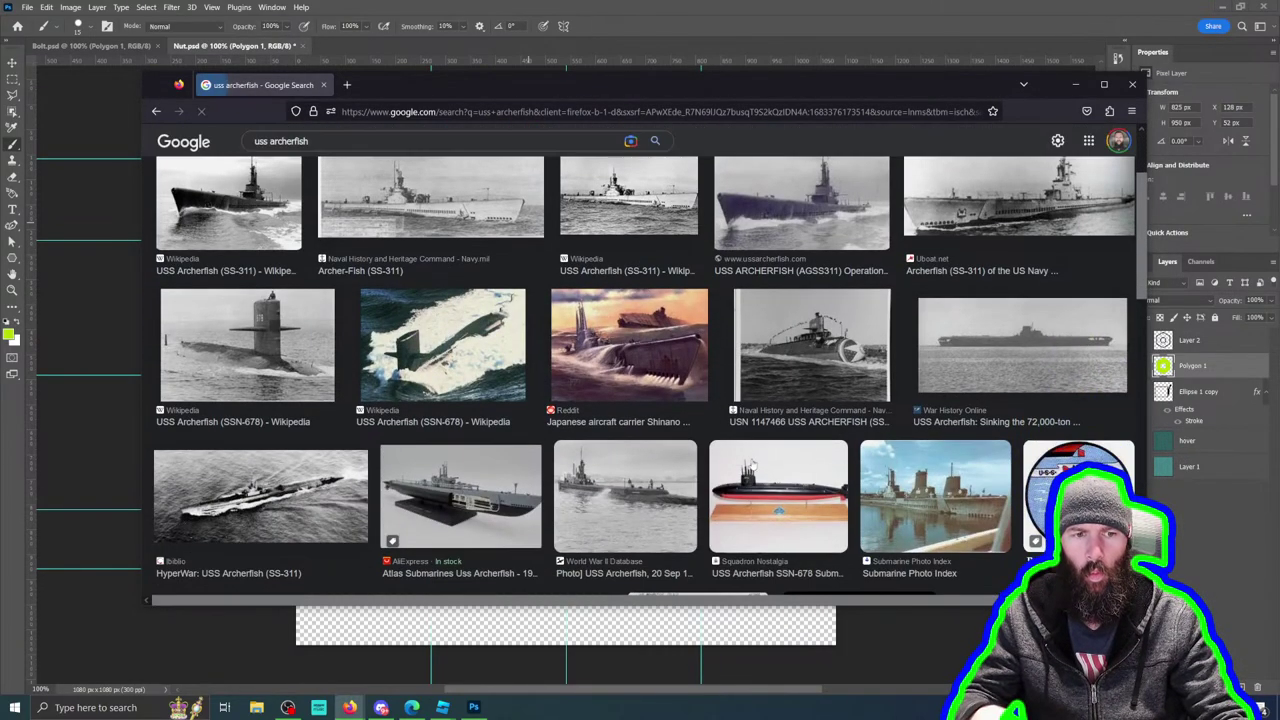
Step: Preview several USS Archerfish submarine photos and open the Wikipedia article on USS Archerfish (SSN-678)
left_click(868, 375)
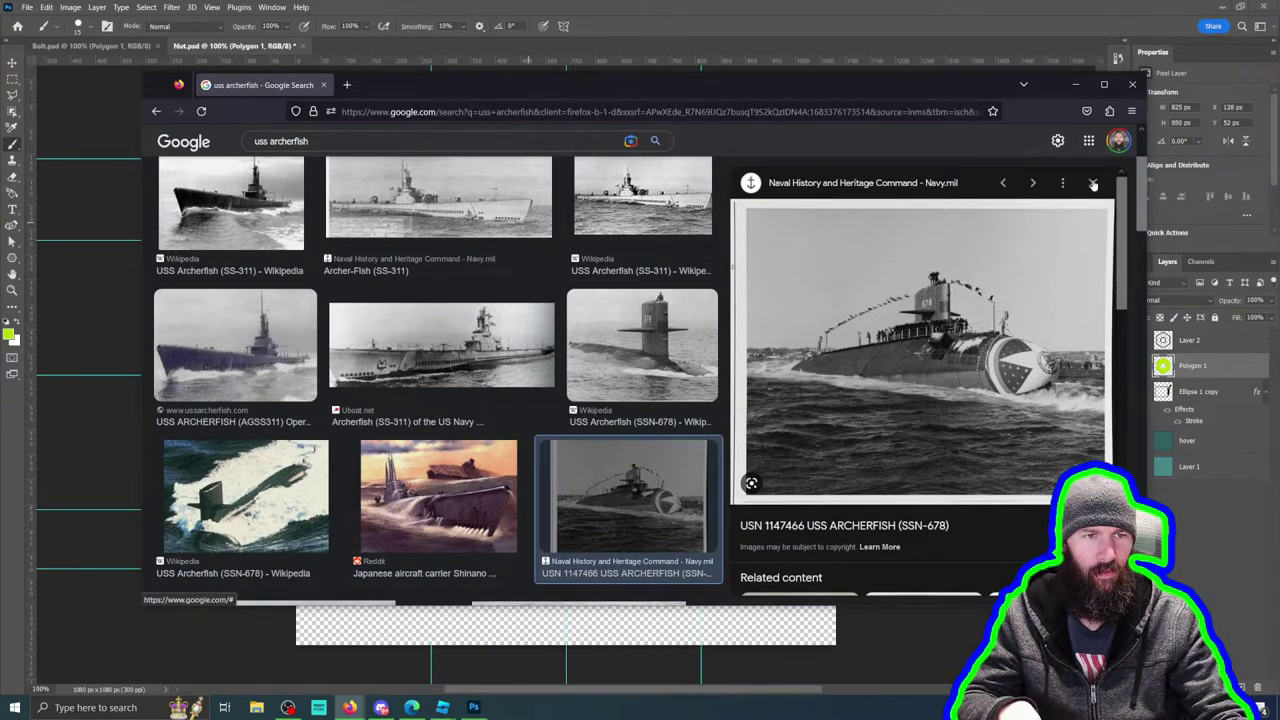
left_click(1094, 186)
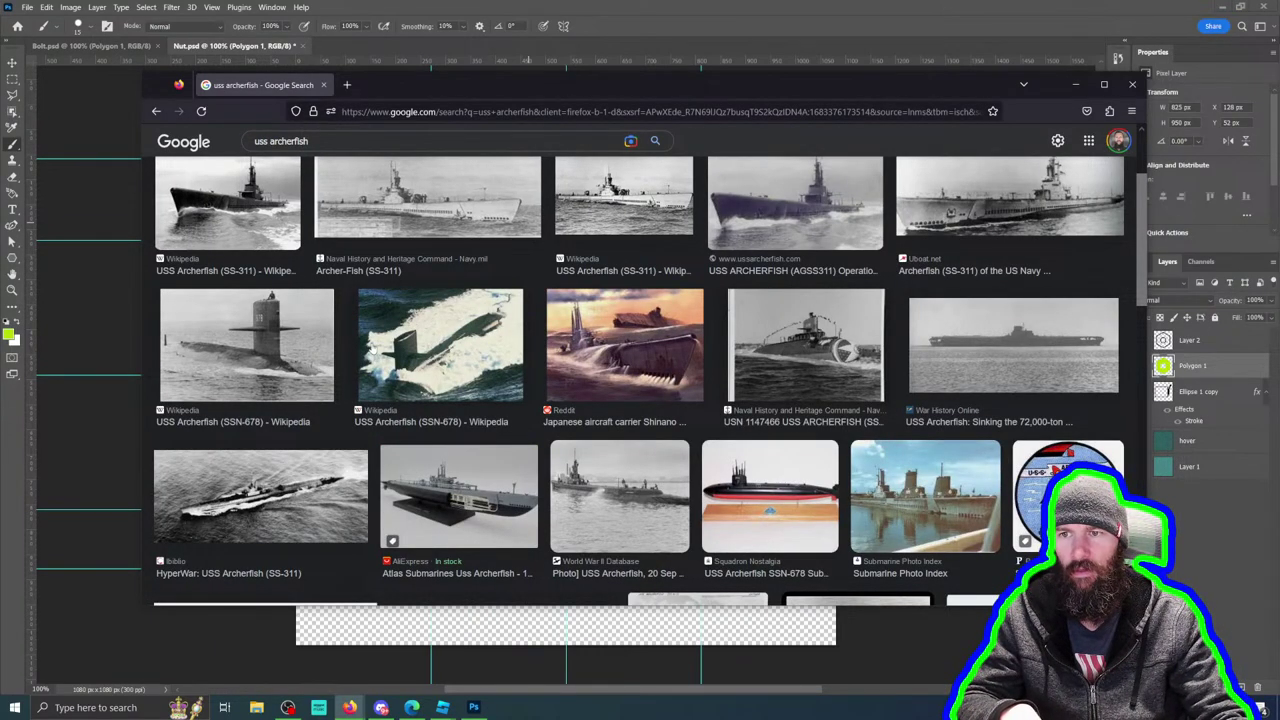
left_click(260, 210)
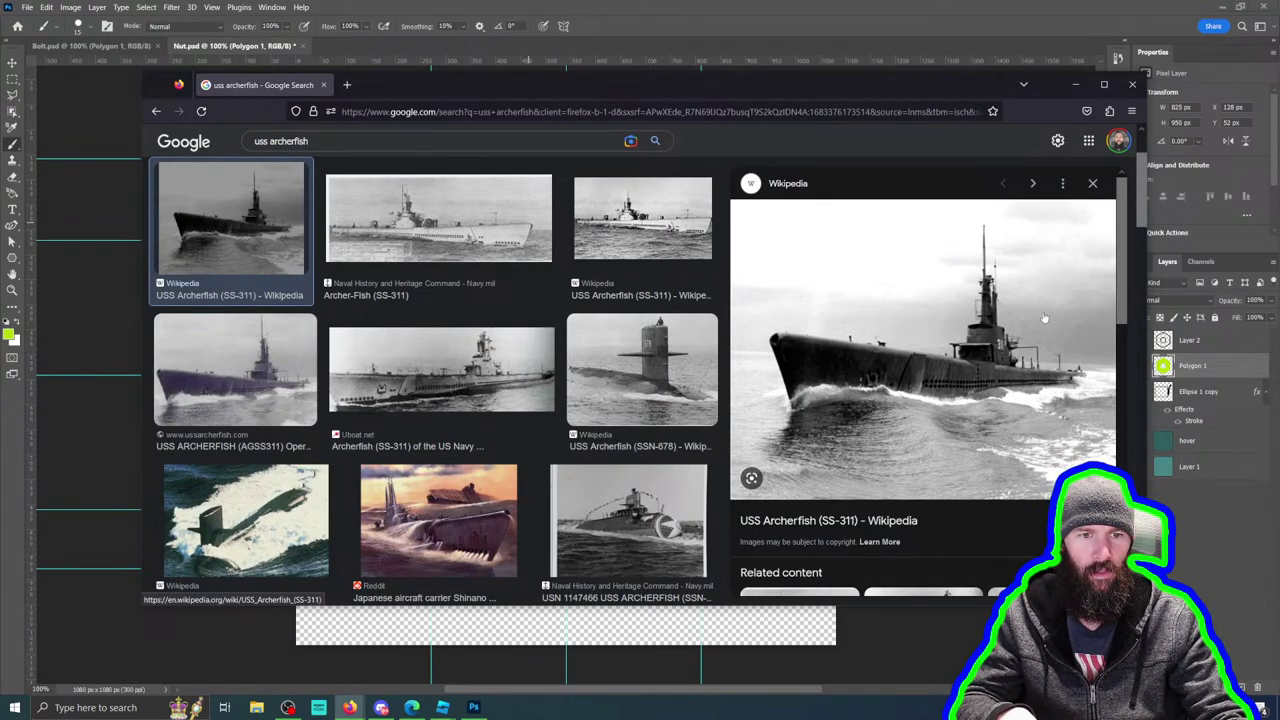
left_click(1092, 183)
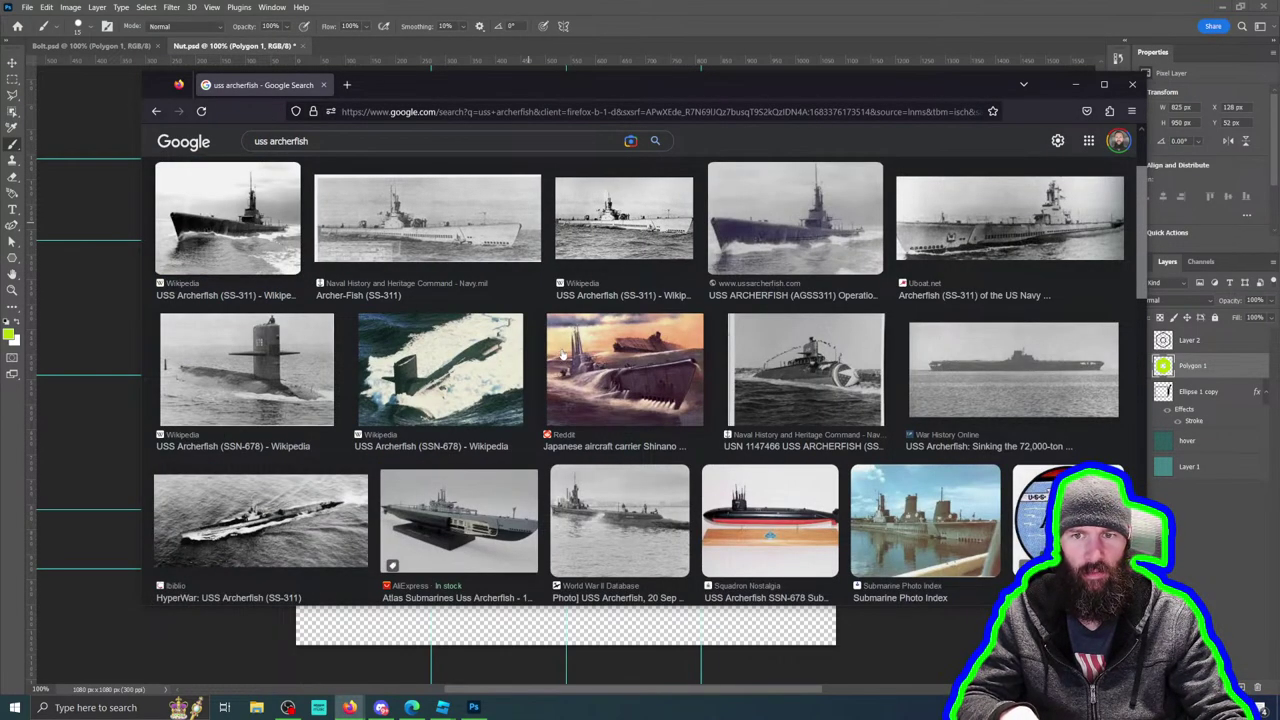
left_click(455, 248)
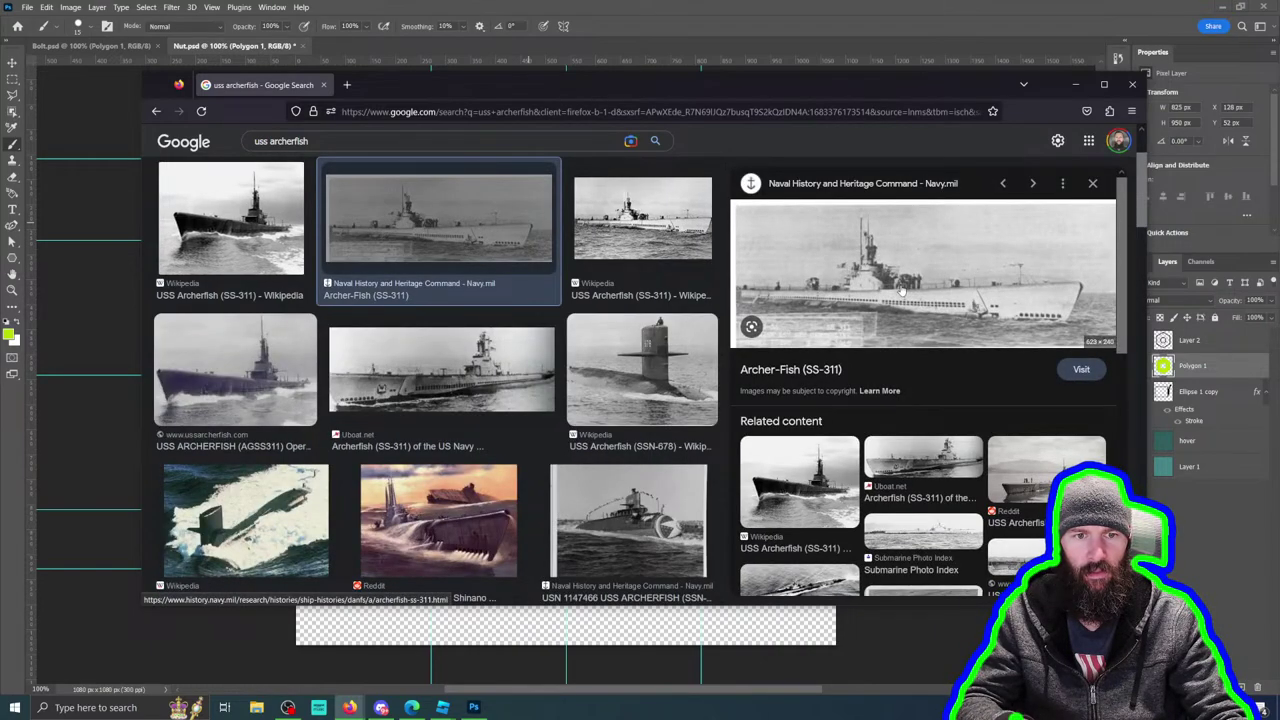
left_click(1092, 183)
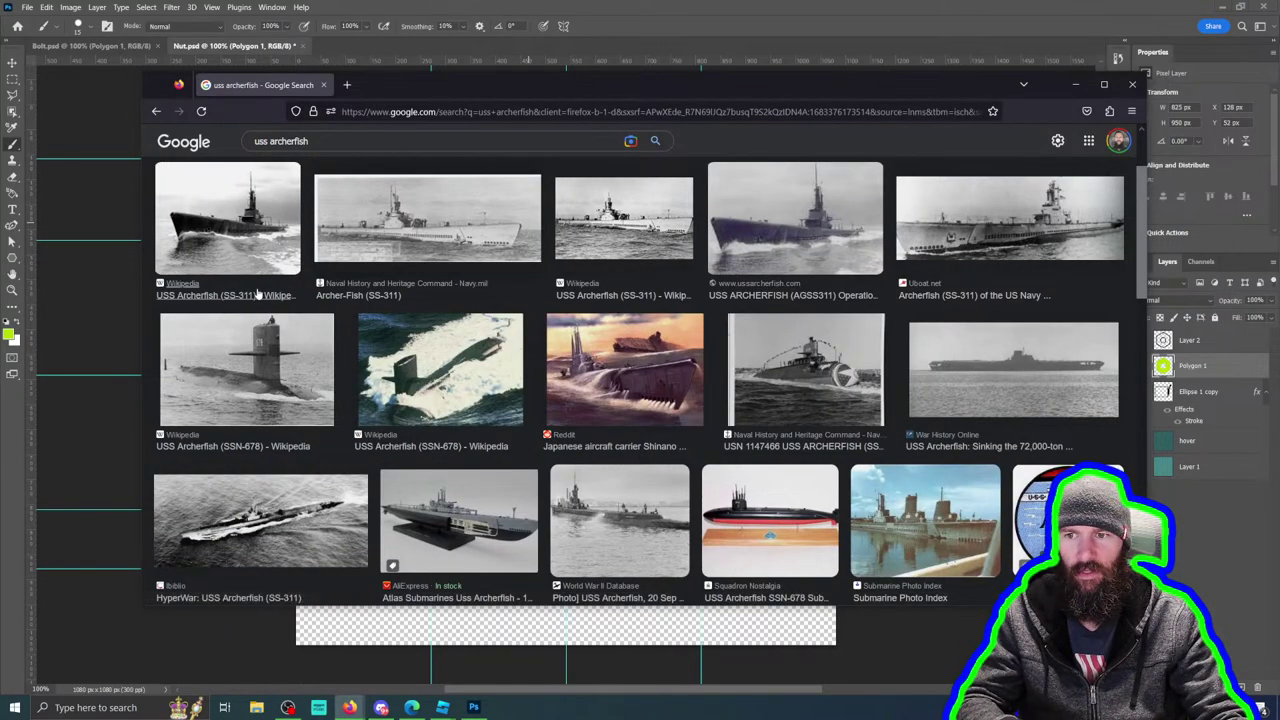
left_click(289, 358)
left_click(871, 362)
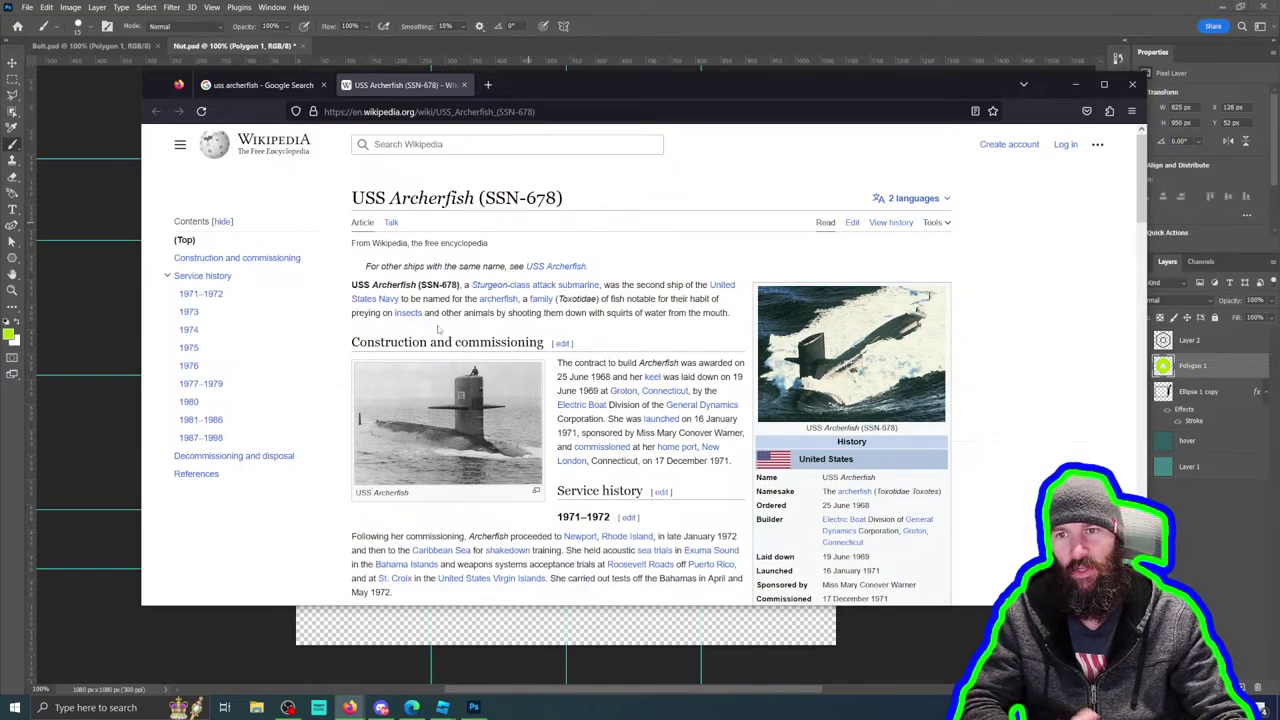
Step: Return to Photoshop and copy the layer style of the Ellipse 1 copy layer in Nut.psd
left_click(813, 17)
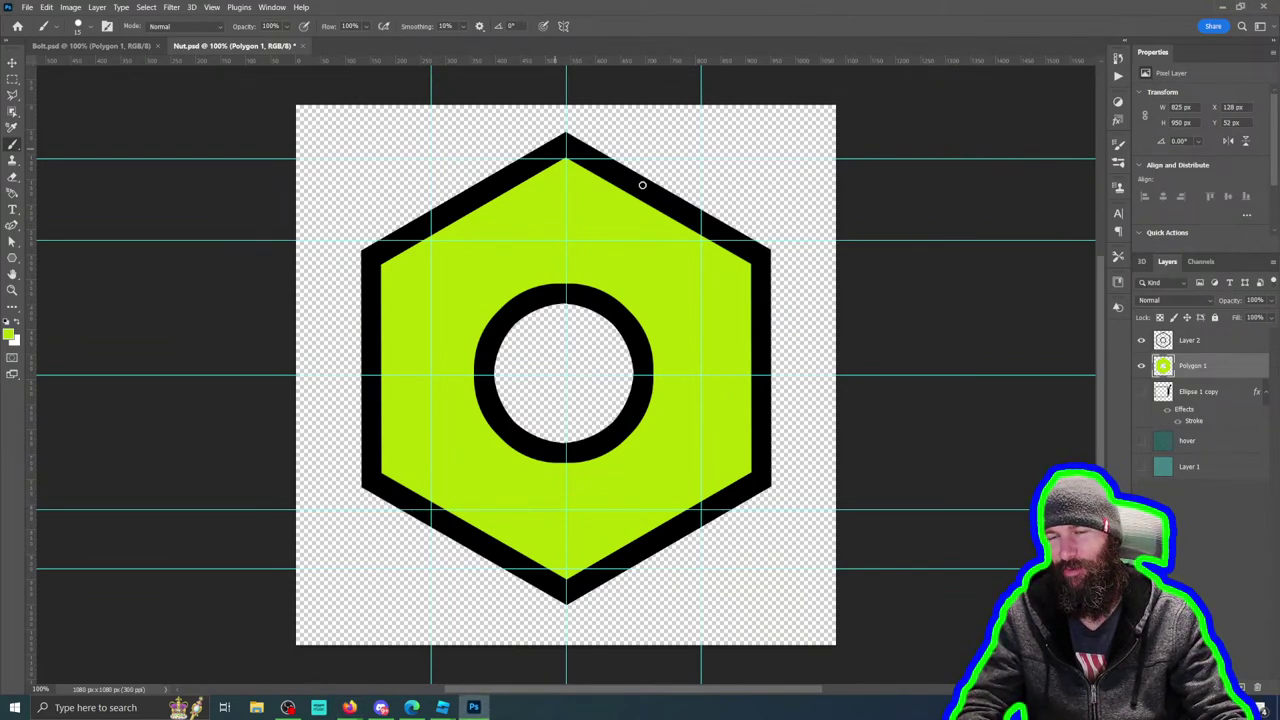
left_click(1176, 342)
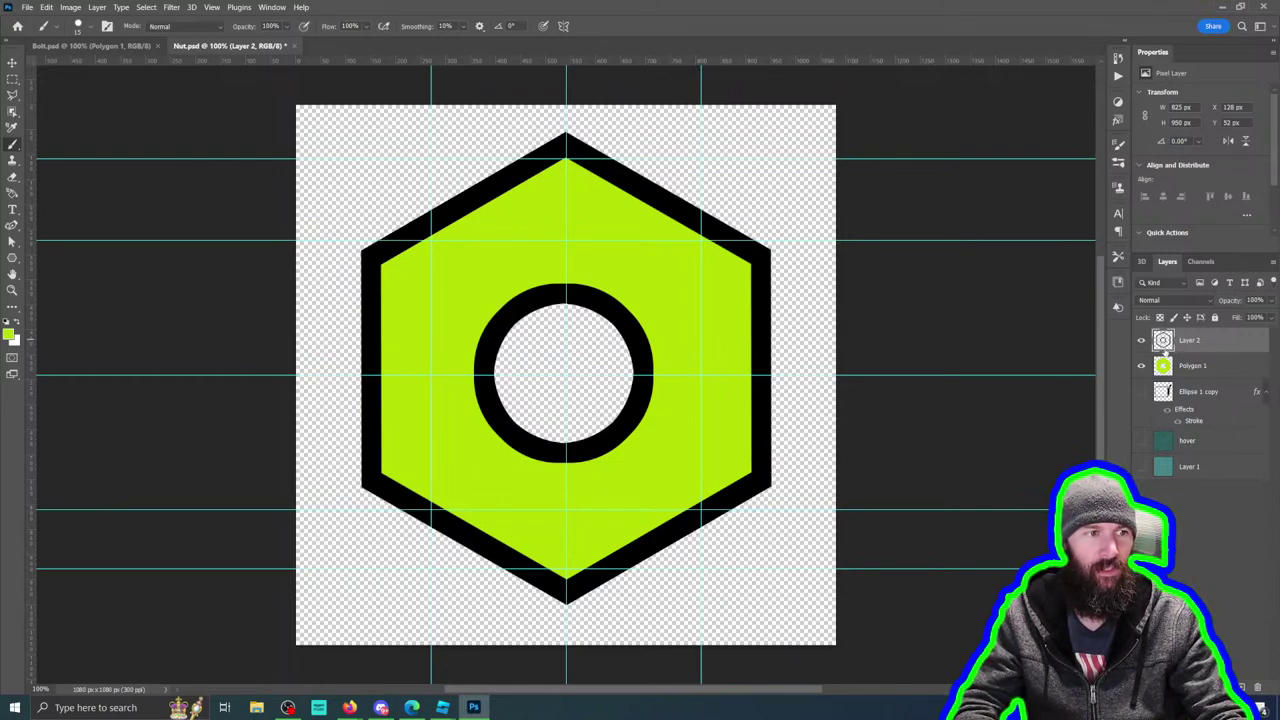
left_click(1181, 366)
left_click(1178, 344)
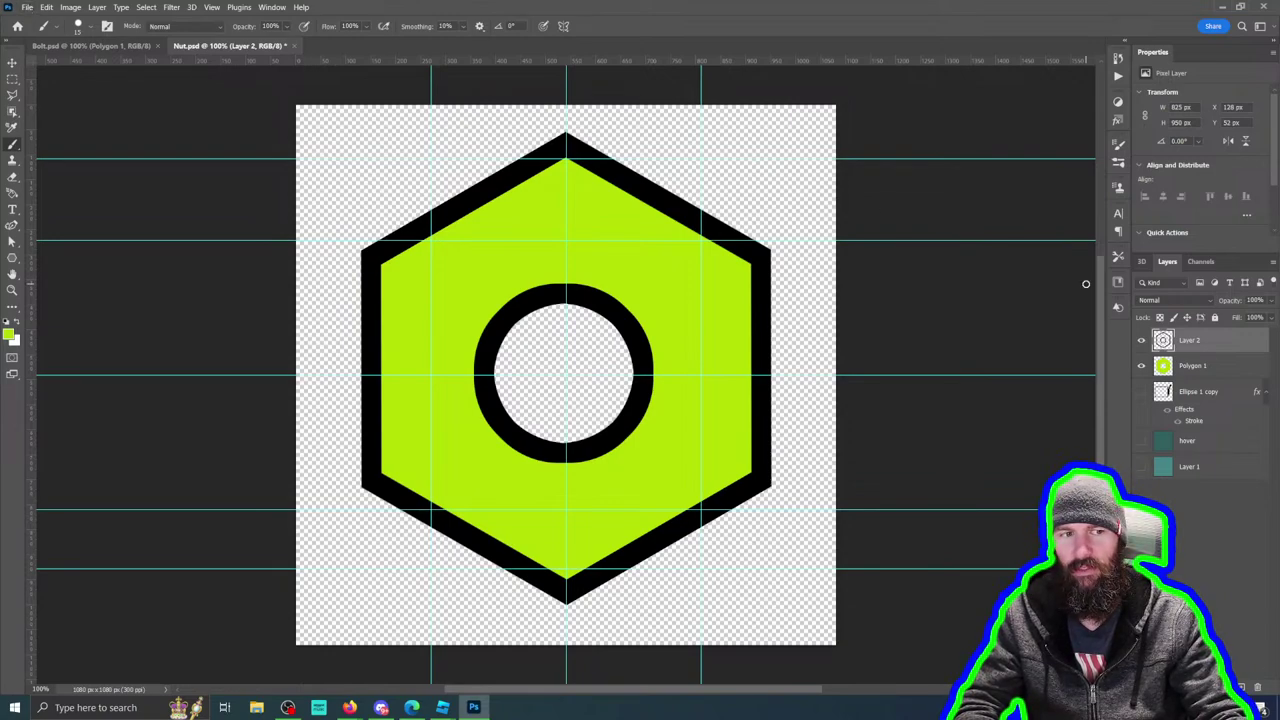
right_click(1163, 340)
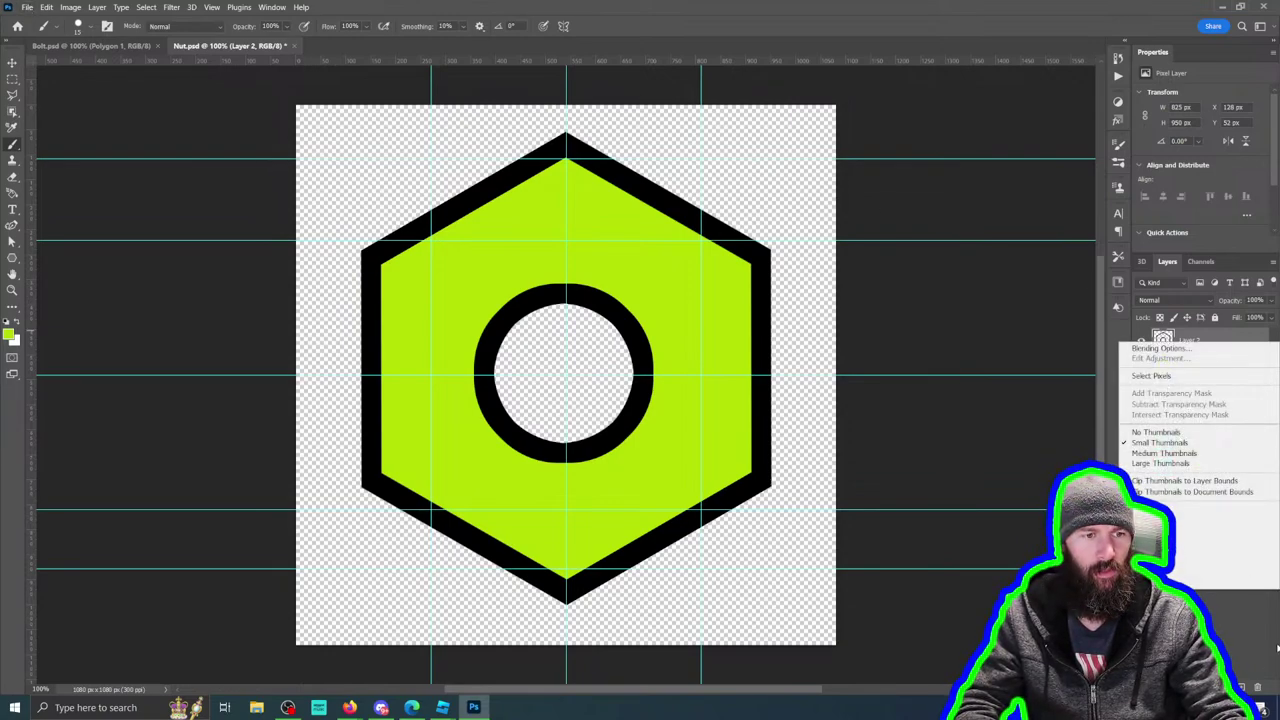
left_click(1193, 503)
right_click(1196, 397)
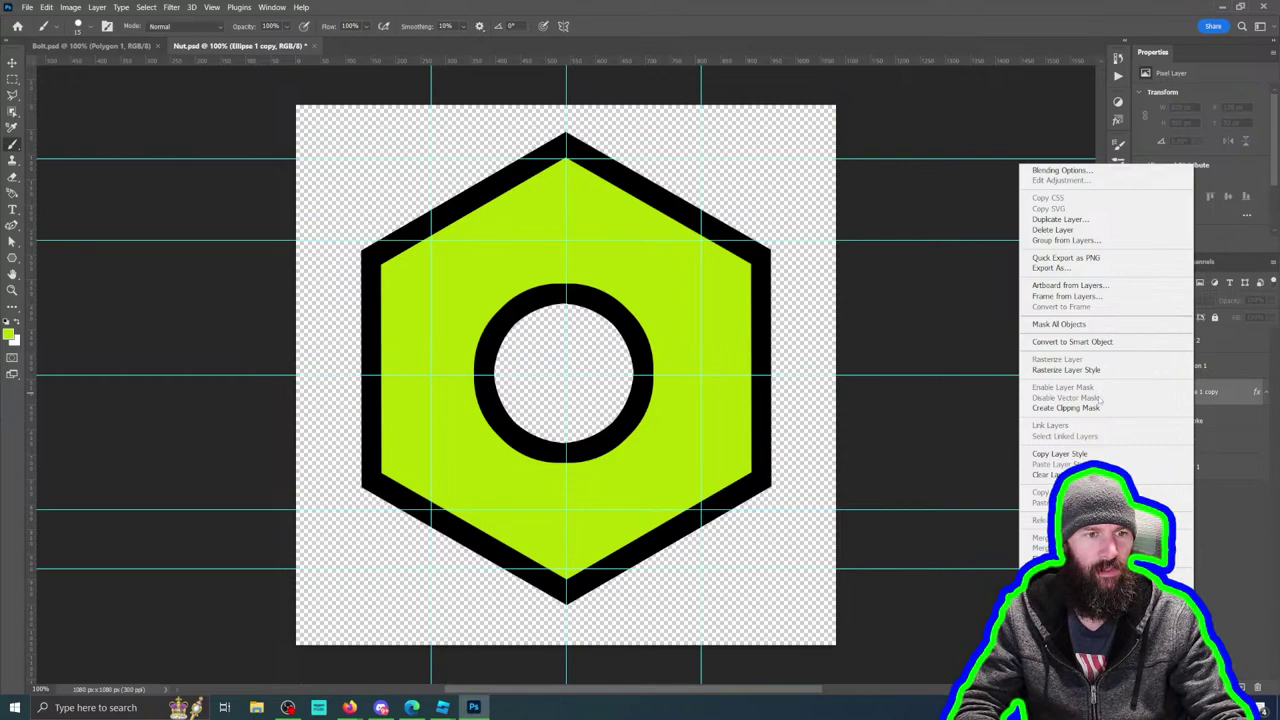
left_click(1088, 455)
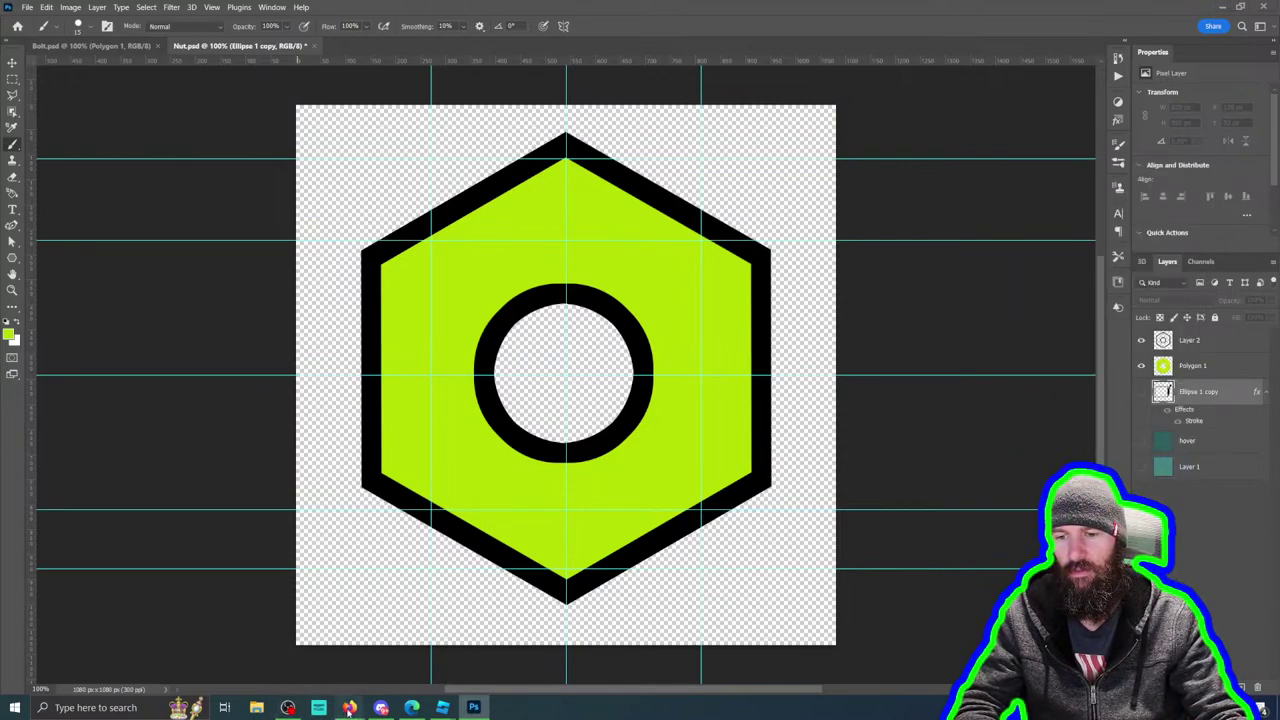
Step: Switch to Firefox, search for "ss-311" and open the Wikipedia article on USS Archerfish (SS-311)
mouse_move(349, 707)
left_click(395, 652)
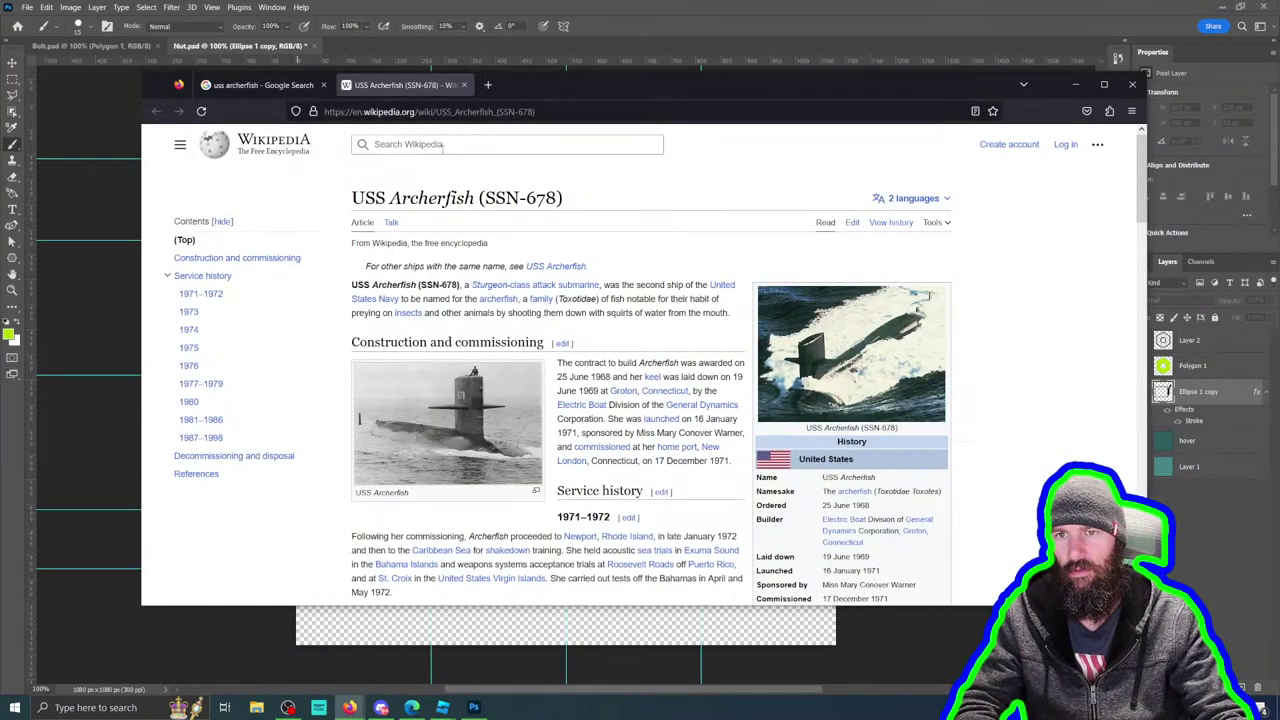
left_click(565, 112)
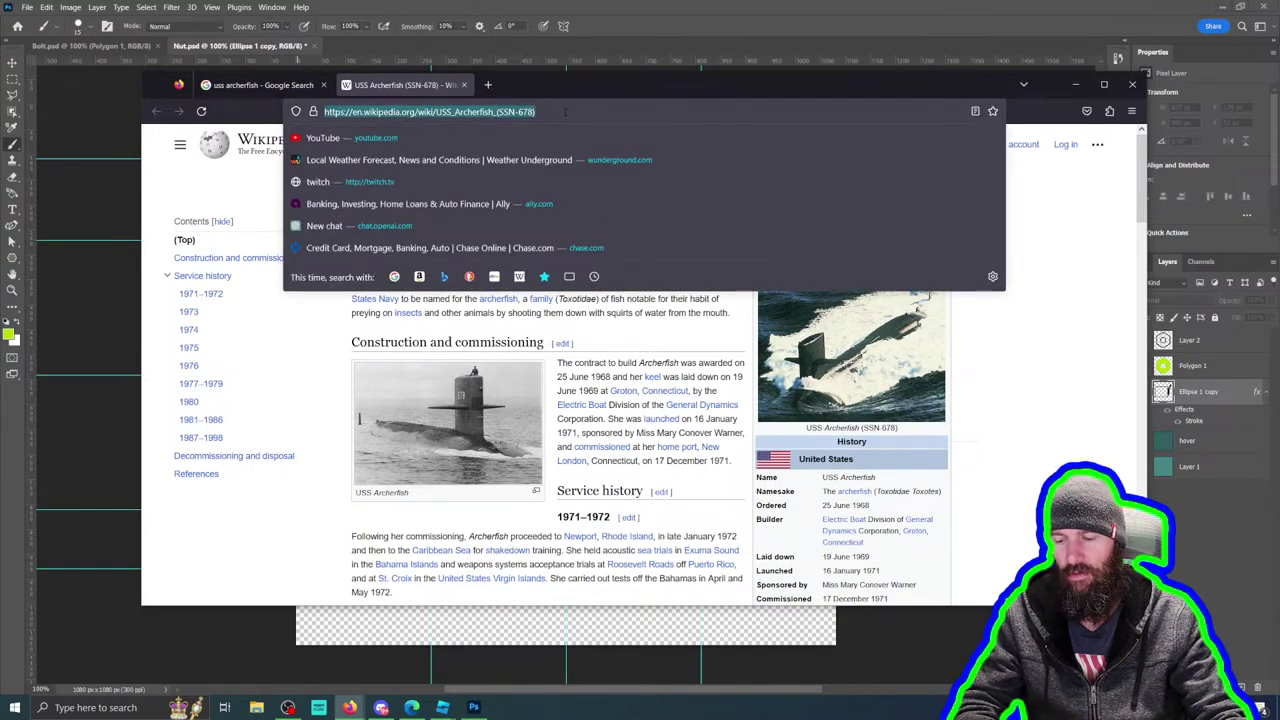
type("ss-311")
key("Return")
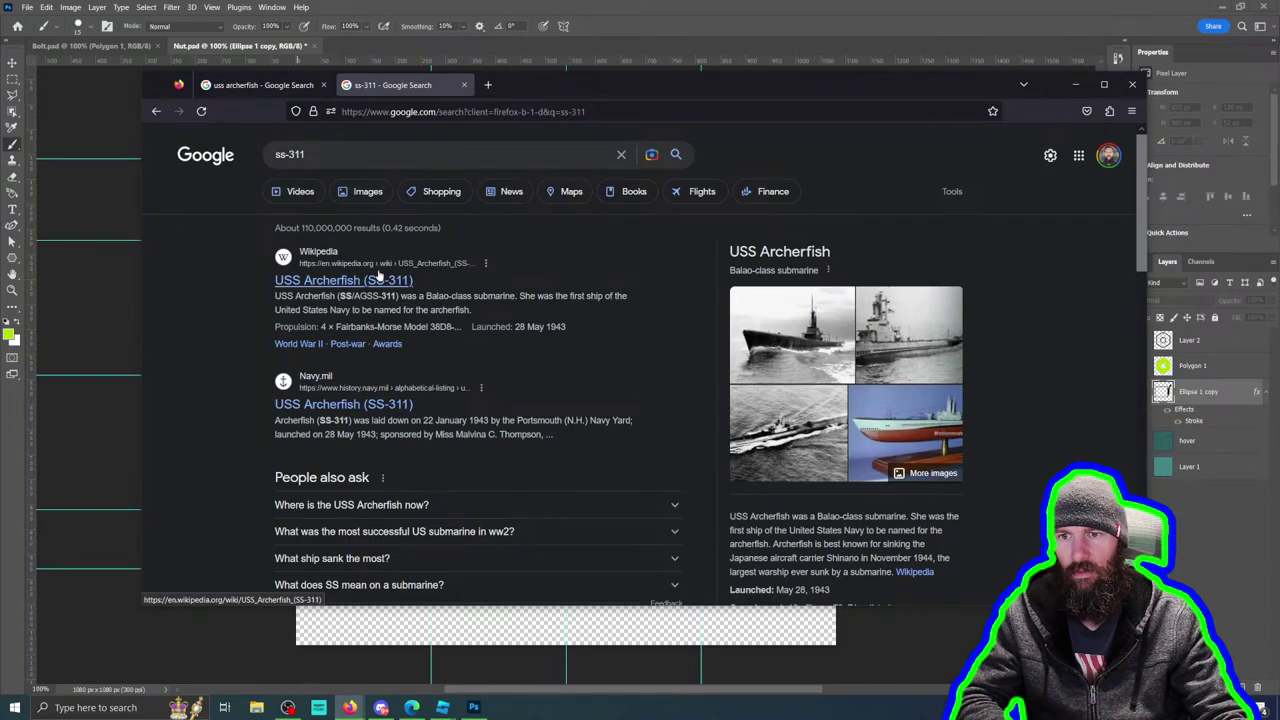
left_click(380, 281)
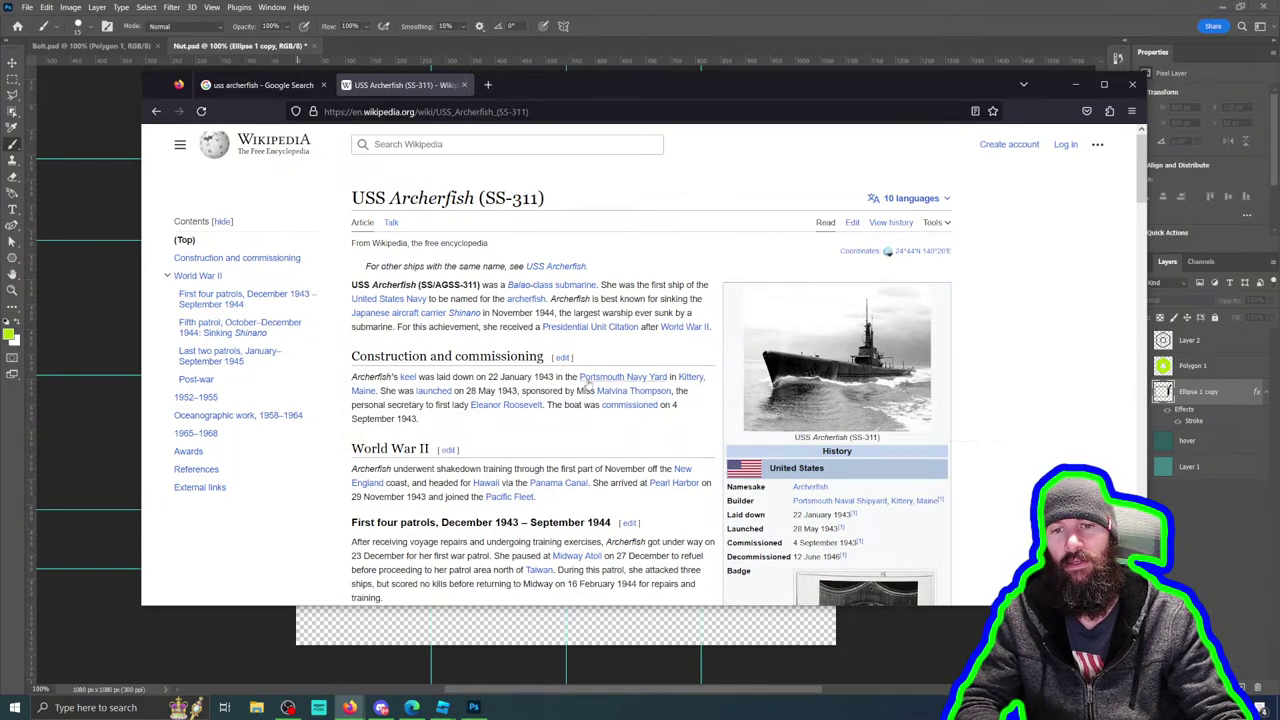
Step: Read the SS-311 article's construction, awards and 1965–1968 sections, highlighting the passages on the keel laying and the sinking
left_click_drag(351, 378, 380, 391)
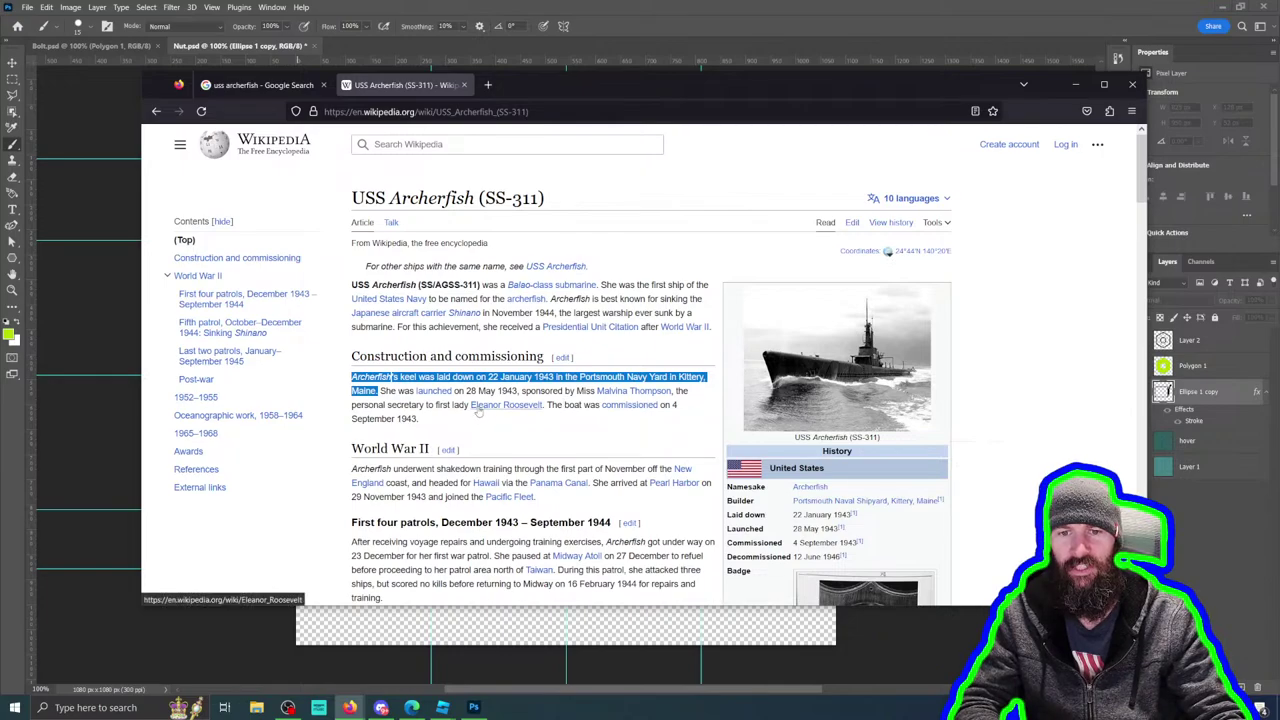
scroll(670, 480, "down", 3)
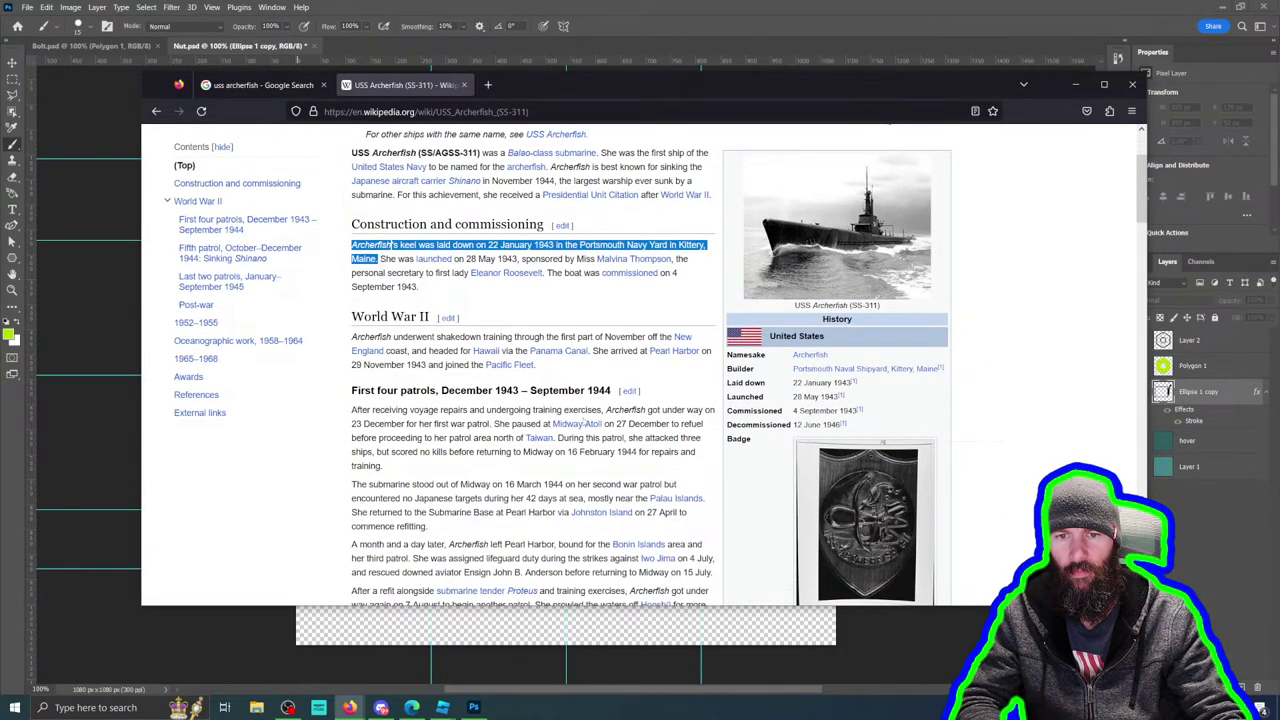
scroll(672, 480, "down", 10)
scroll(647, 440, "down", 3)
scroll(647, 440, "down", 10)
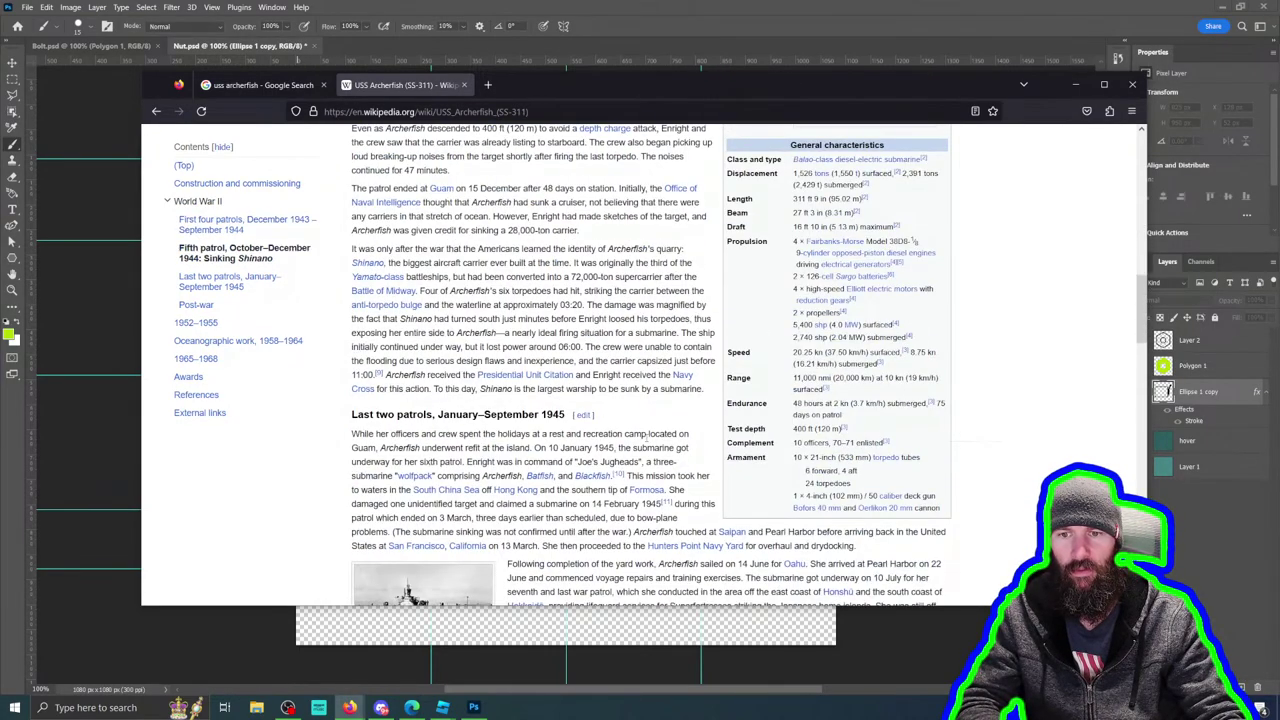
scroll(647, 440, "down", 10)
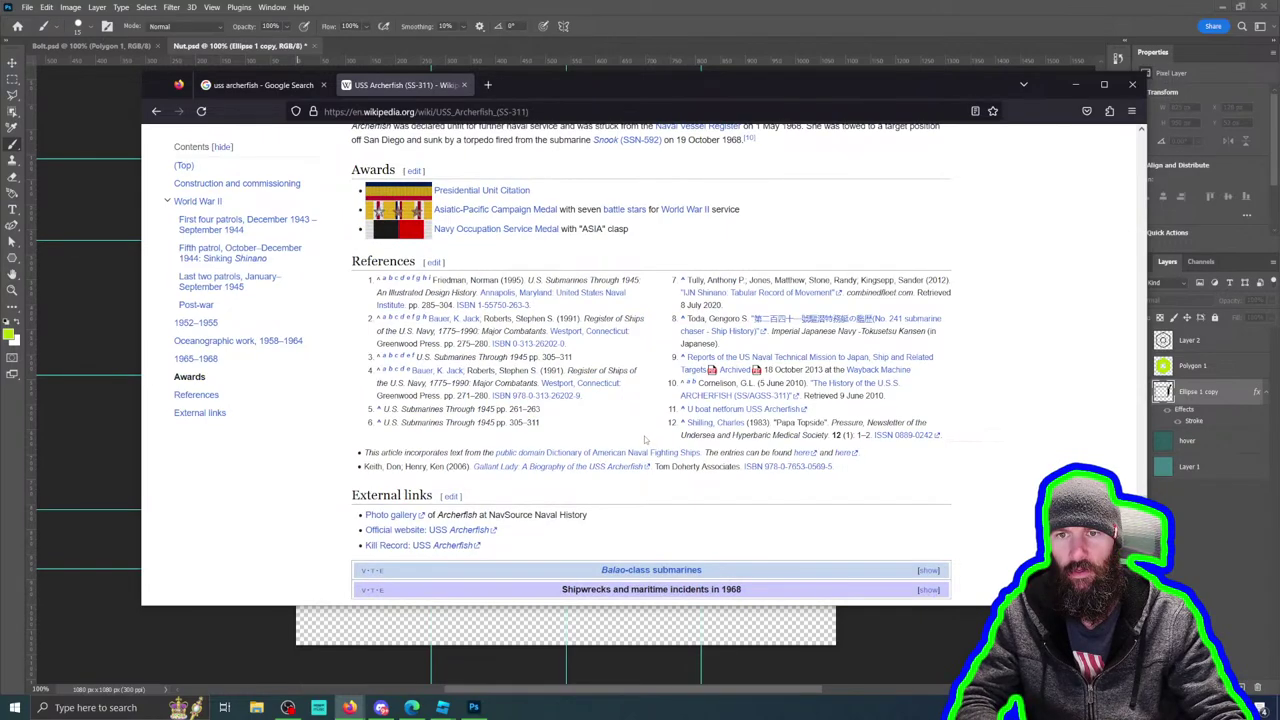
scroll(645, 440, "up", 2)
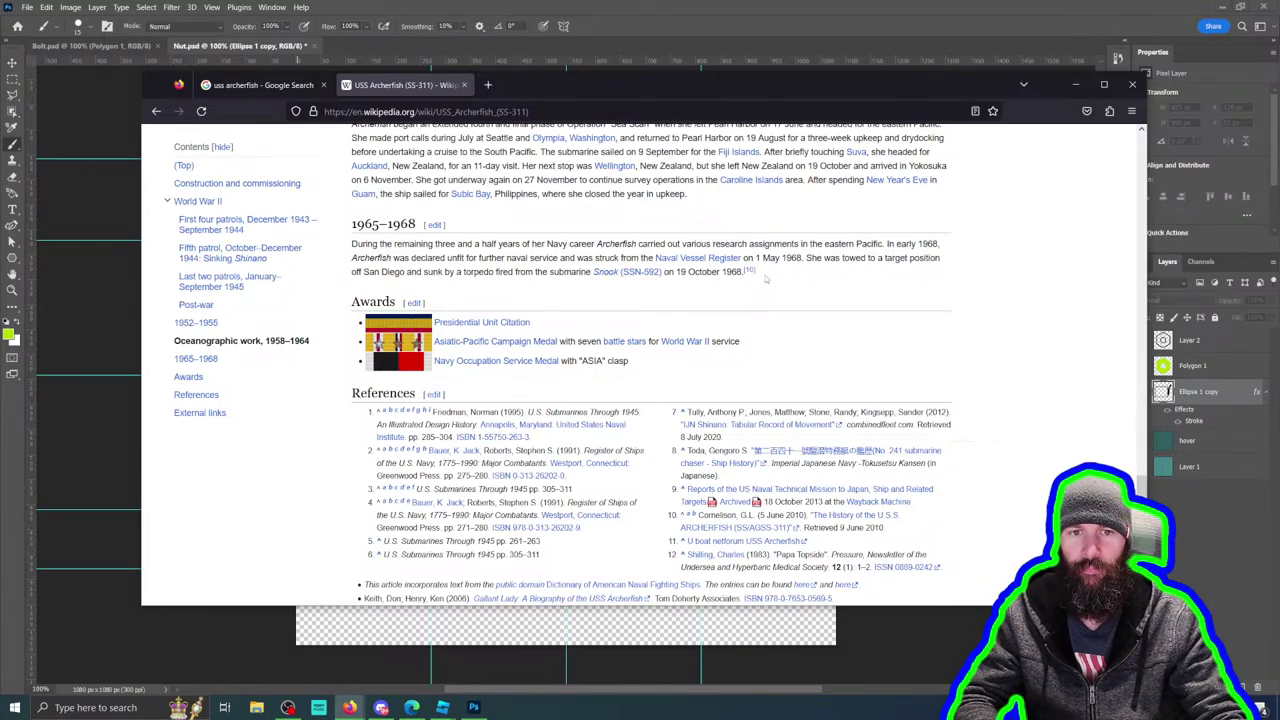
left_click_drag(742, 271, 412, 261)
left_click(818, 296)
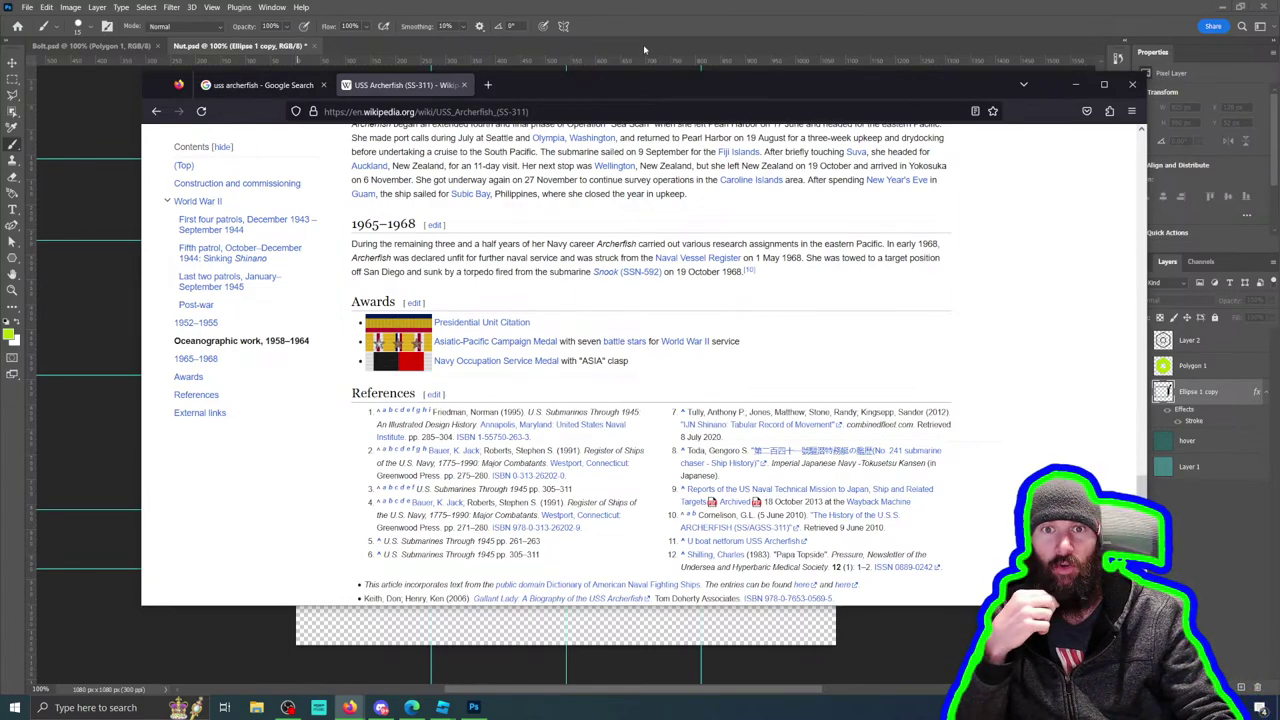
Step: Return to Photoshop and copy the layer style from Ellipse 1 copy onto Layer 2, the nut's black outline
left_click(680, 16)
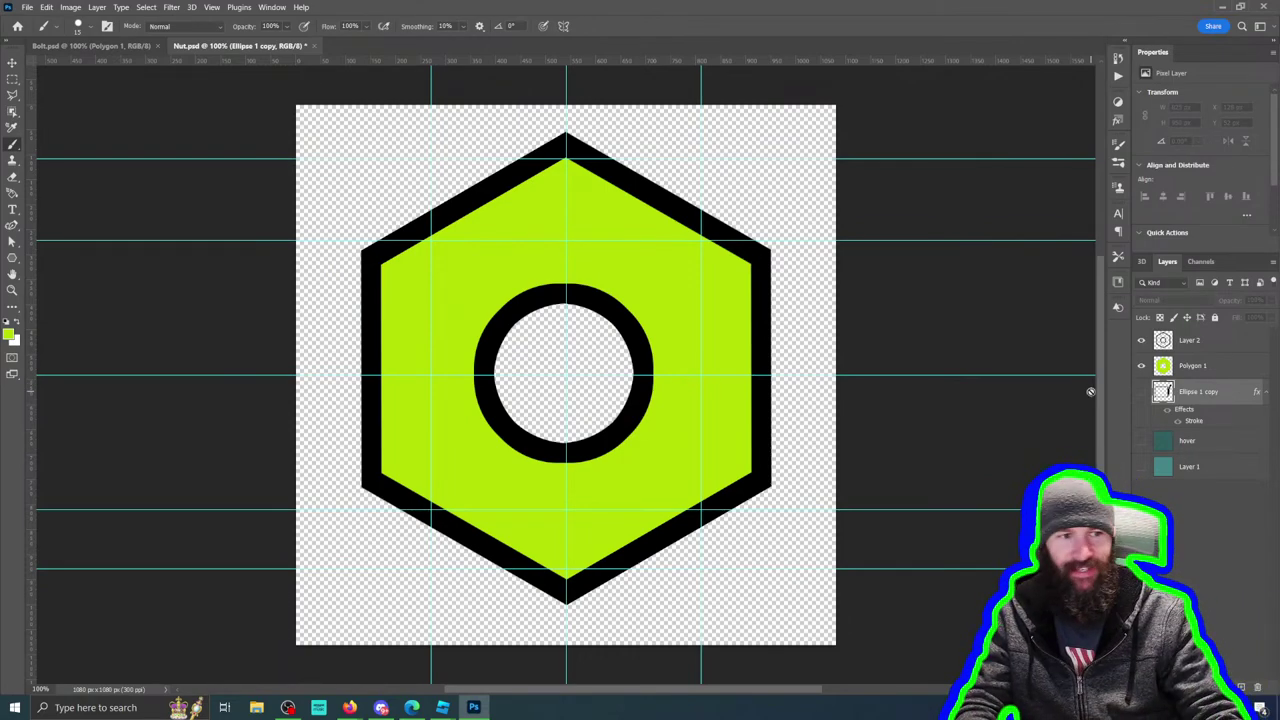
right_click(1186, 393)
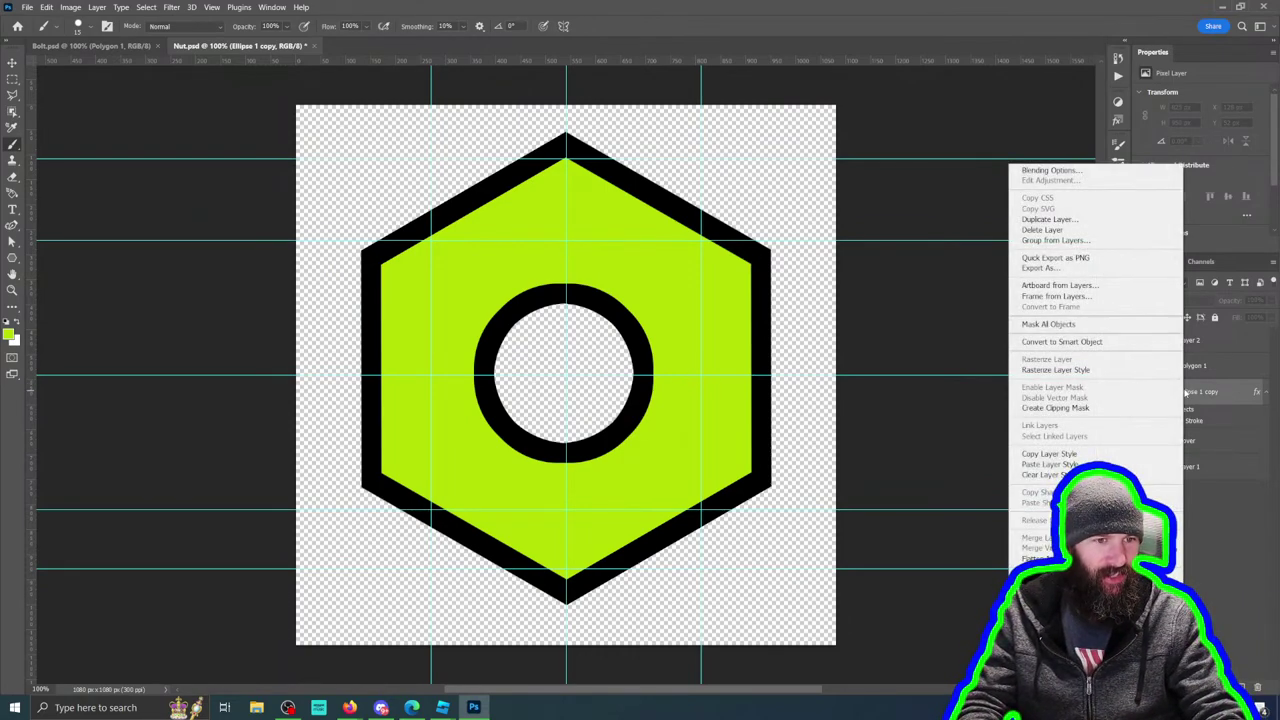
left_click(1102, 455)
left_click(1195, 340)
right_click(1192, 340)
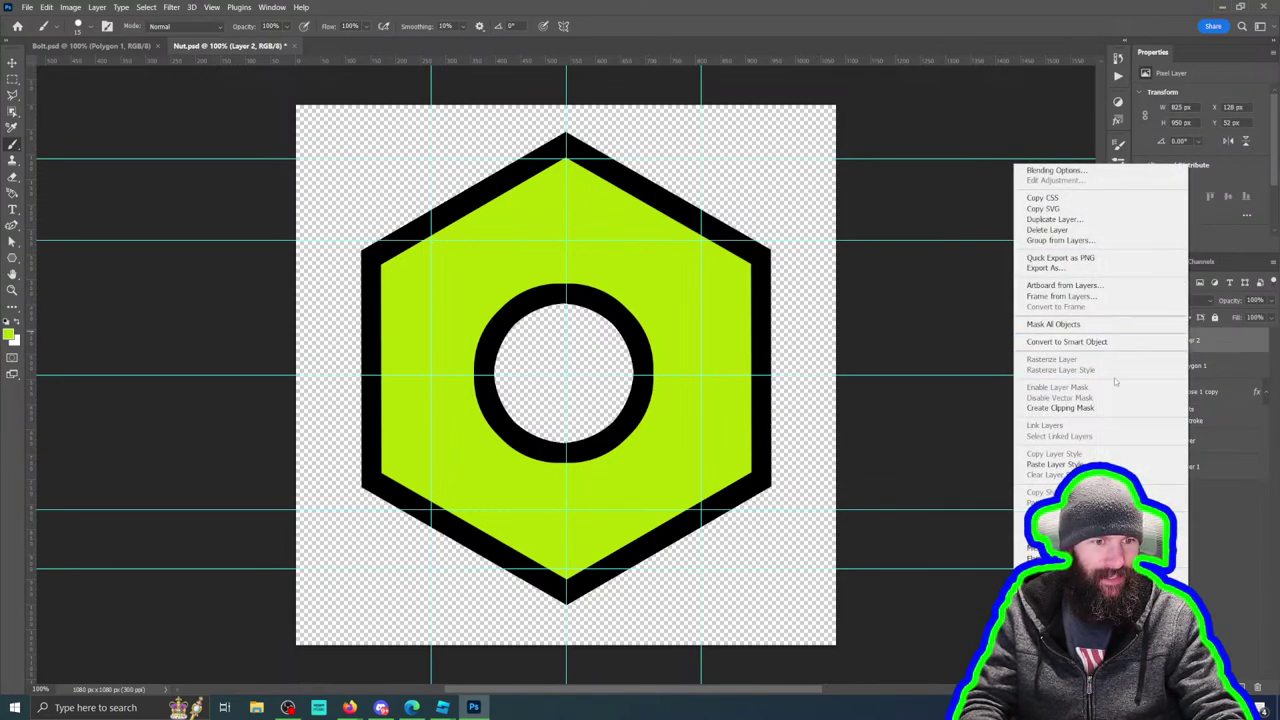
left_click(1088, 463)
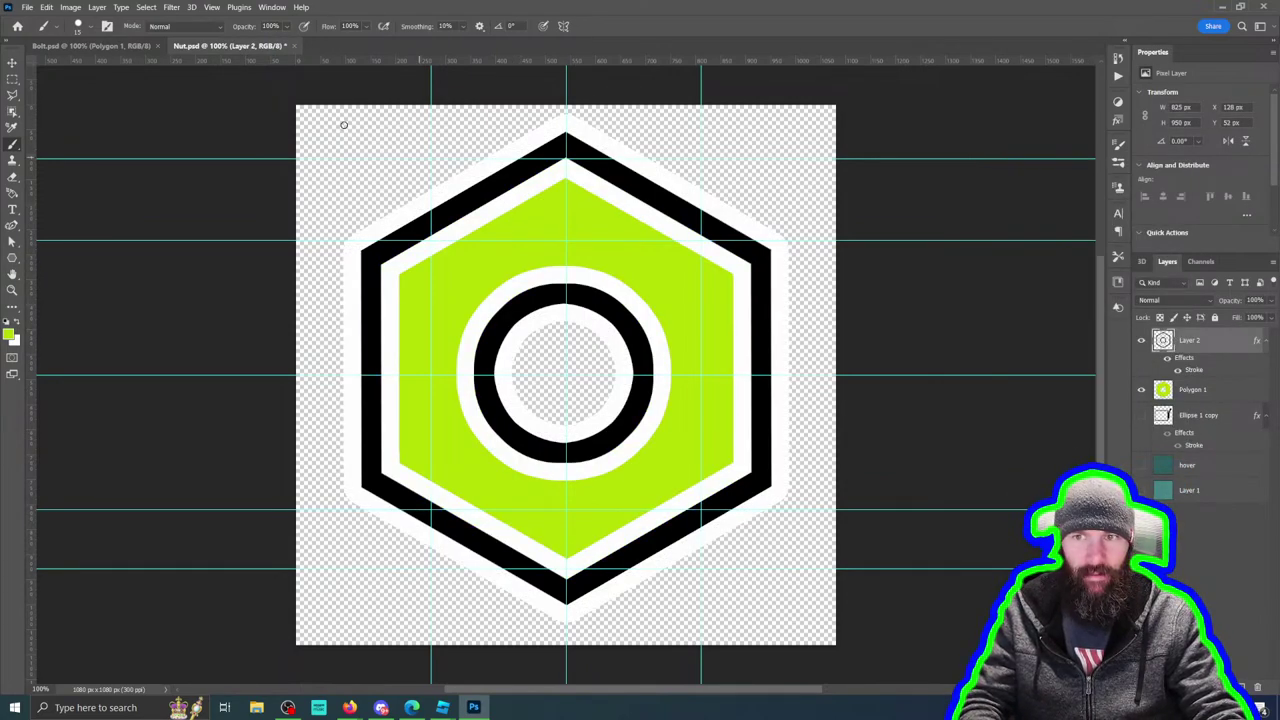
Step: Export the white-outlined nut as NutHover.png in the Bridges Photoshop Icons folder
left_click(27, 7)
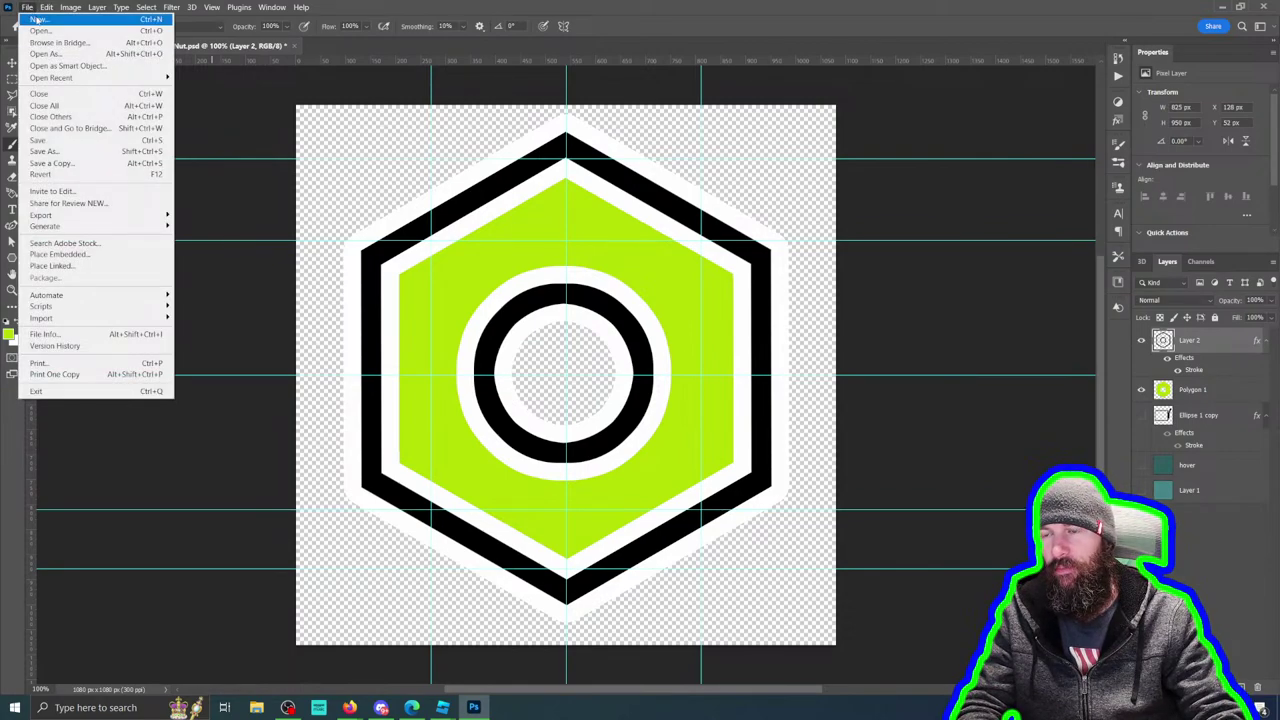
mouse_move(86, 224)
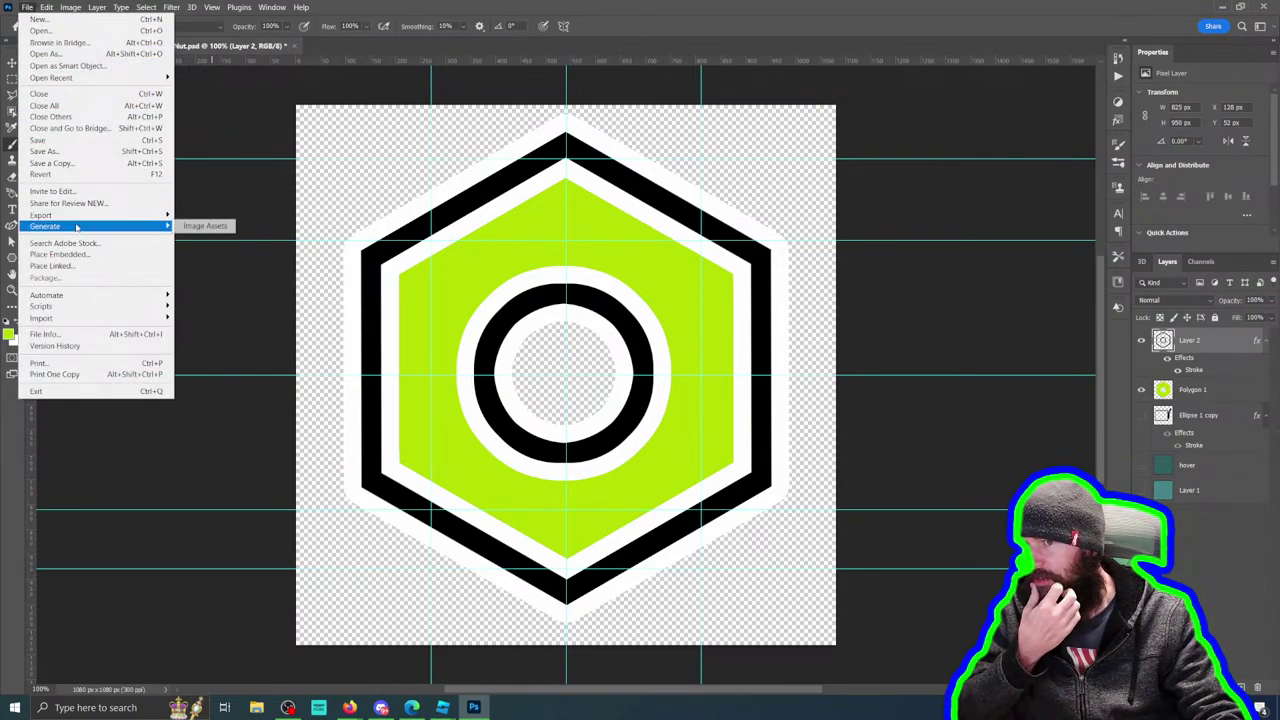
left_click(215, 212)
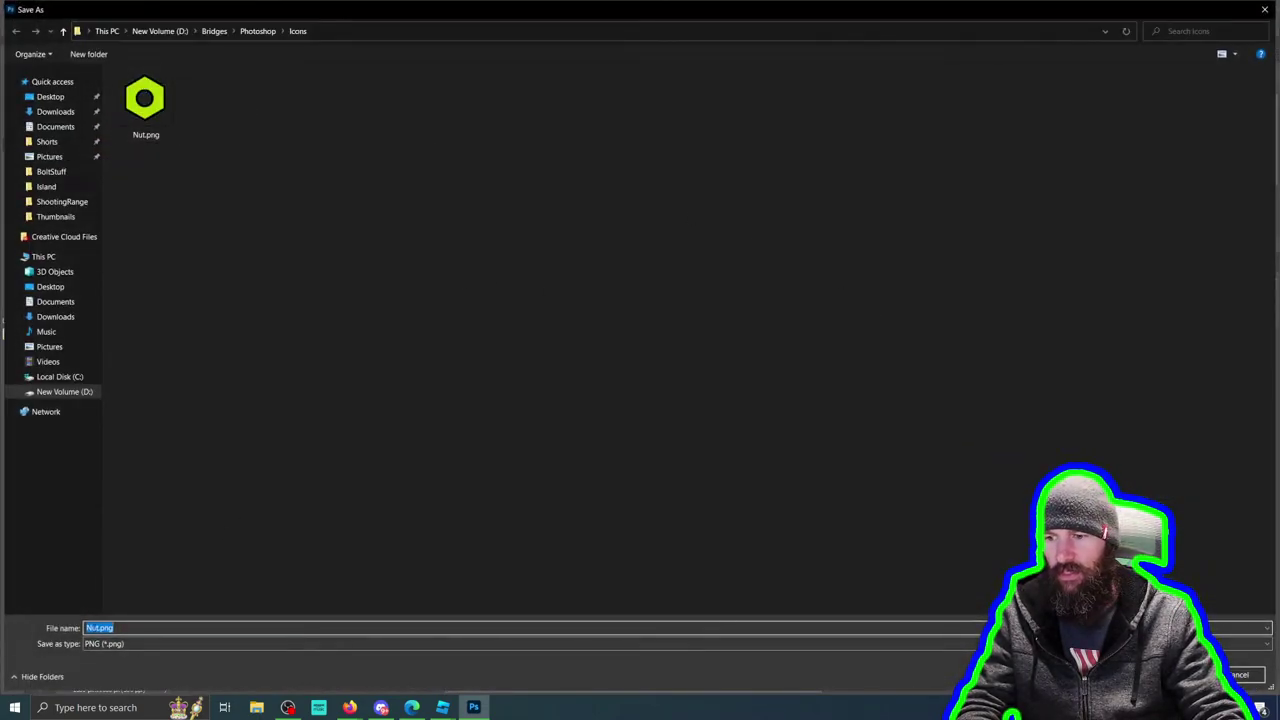
left_click(100, 628)
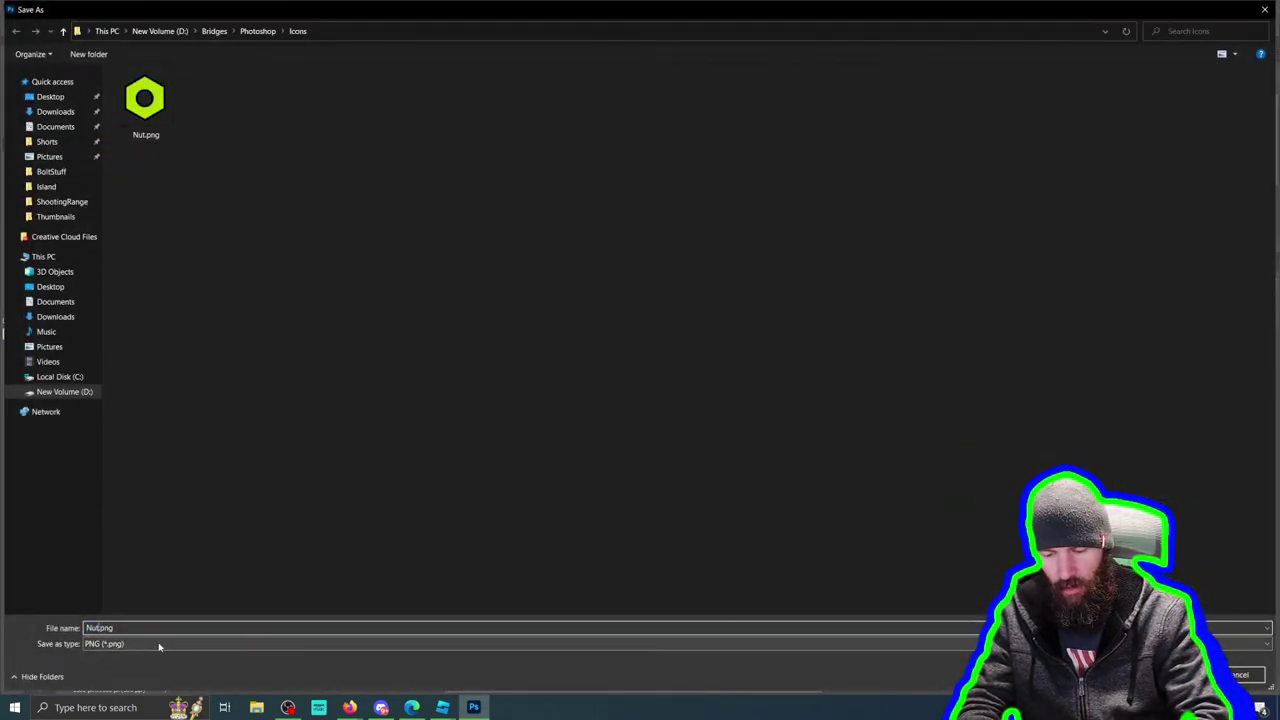
type("Hover")
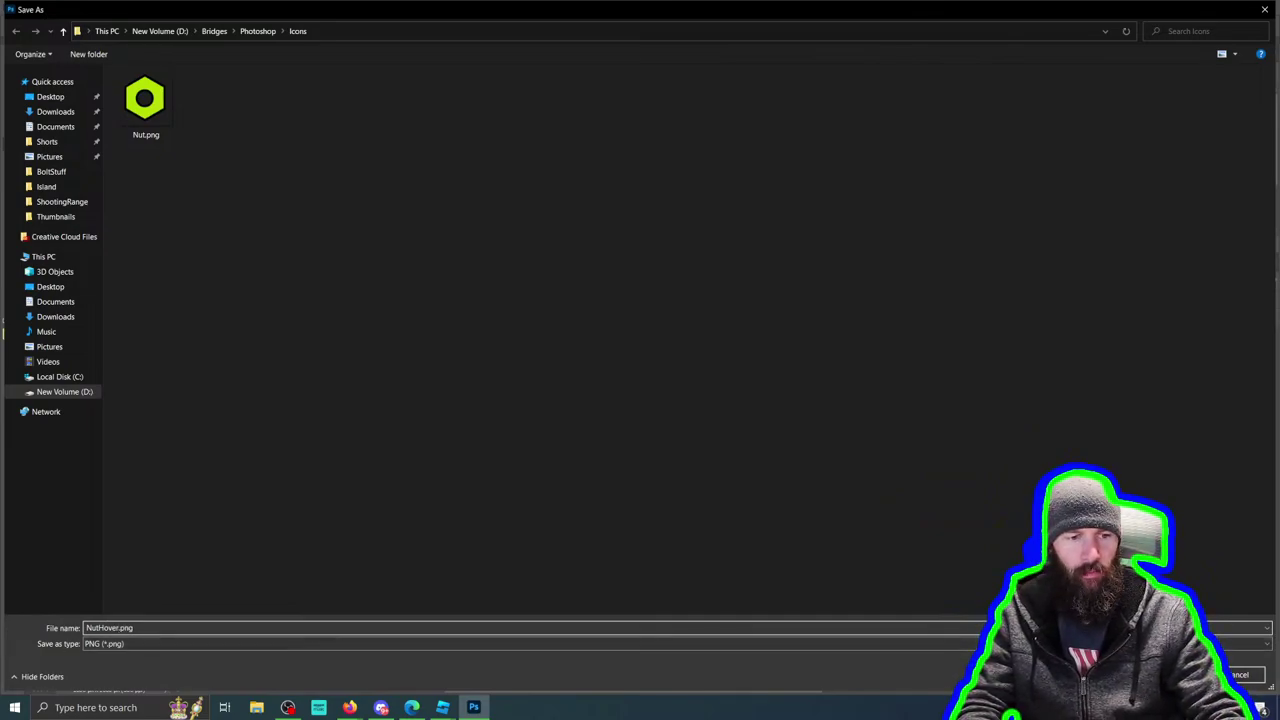
key("Return")
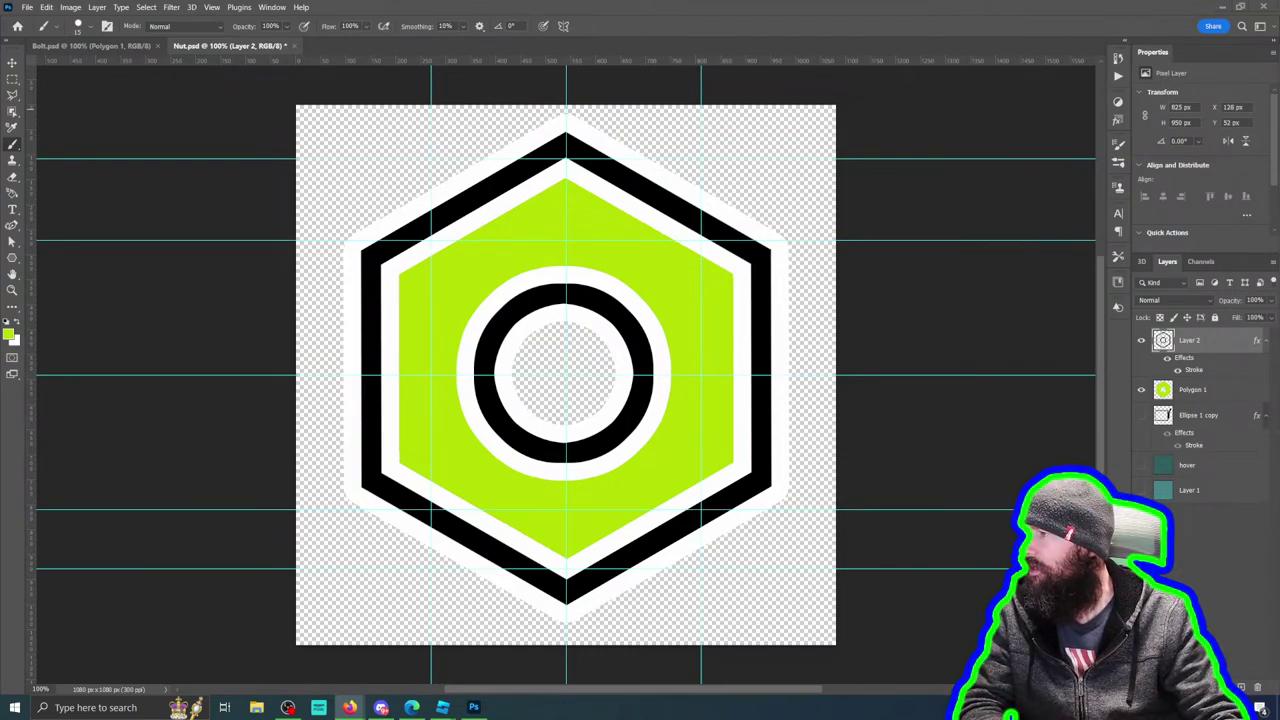
Step: Switch to Firefox, maximize the "hex bolt icon" Google search window and show the image results
left_click_drag(0, 108, 397, 287)
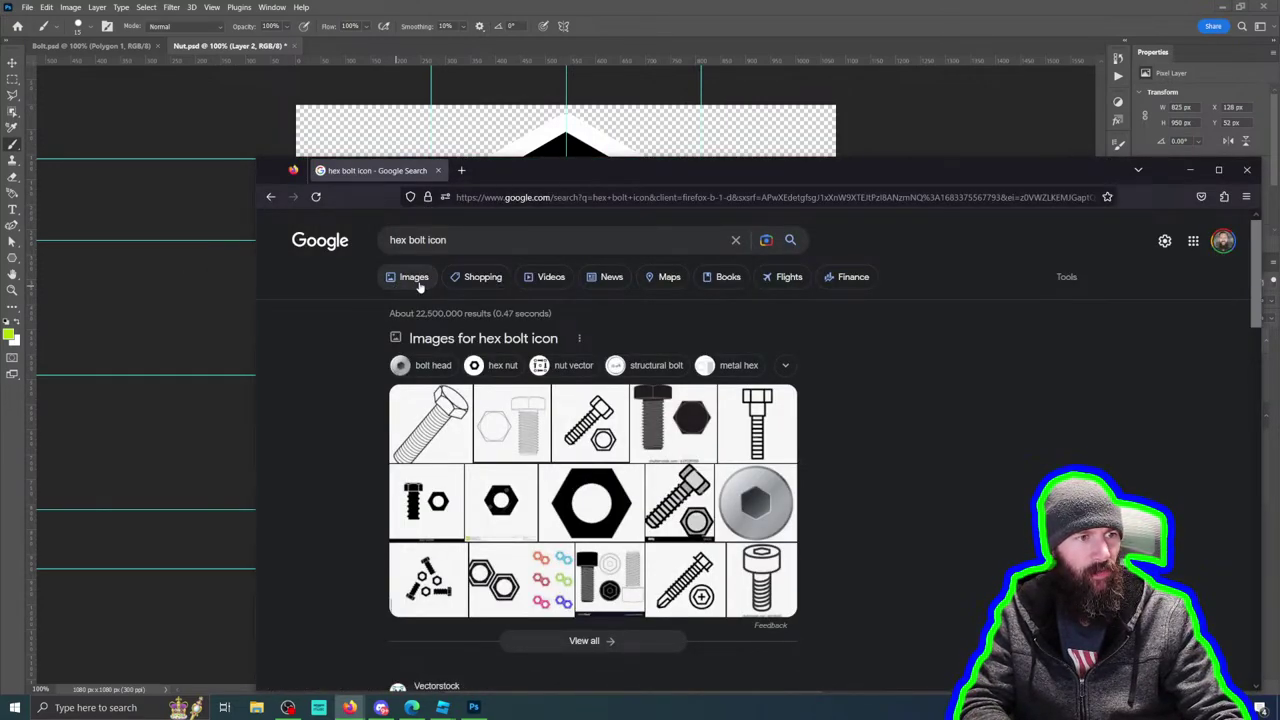
left_click_drag(844, 177, 723, 100)
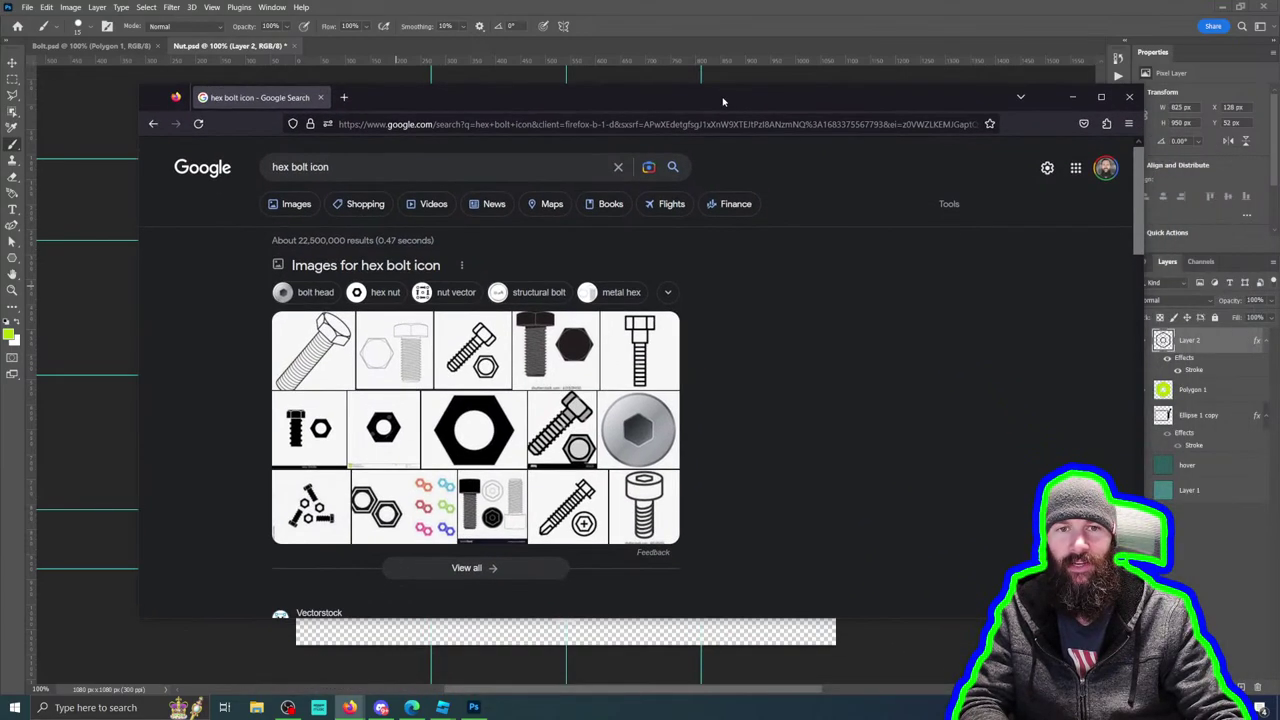
double_click(723, 100)
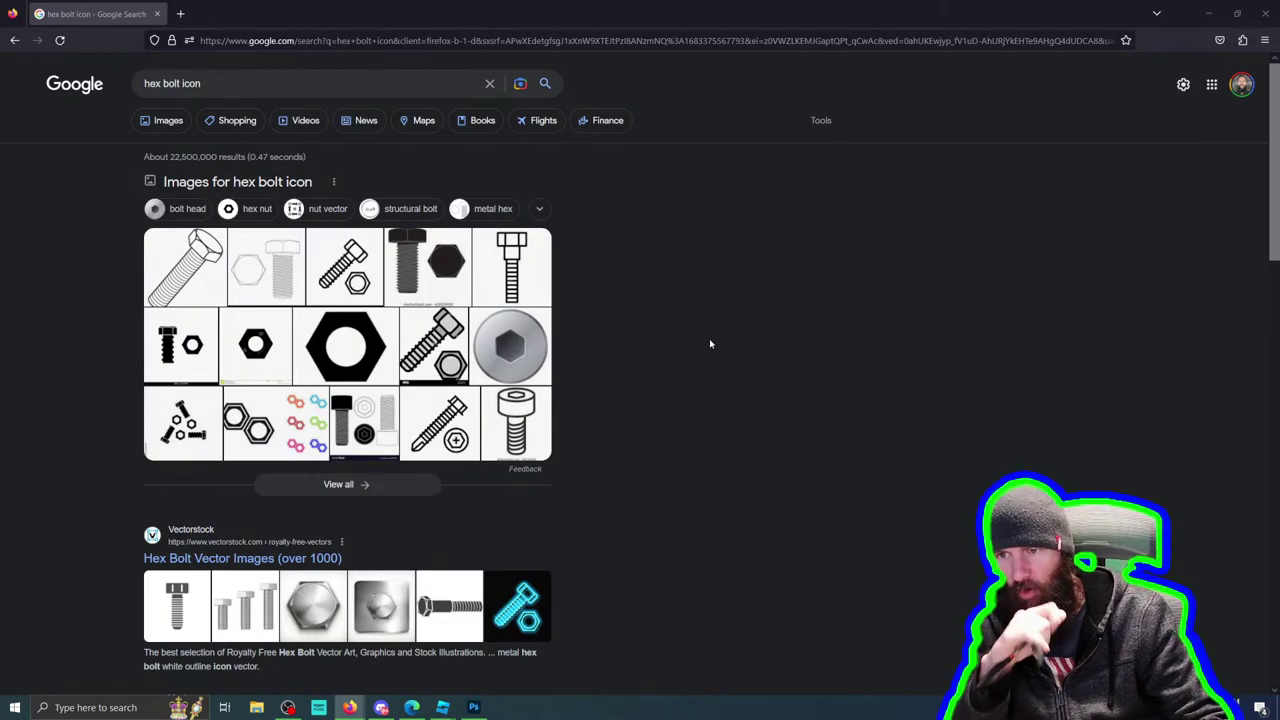
scroll(646, 380, "down", 2)
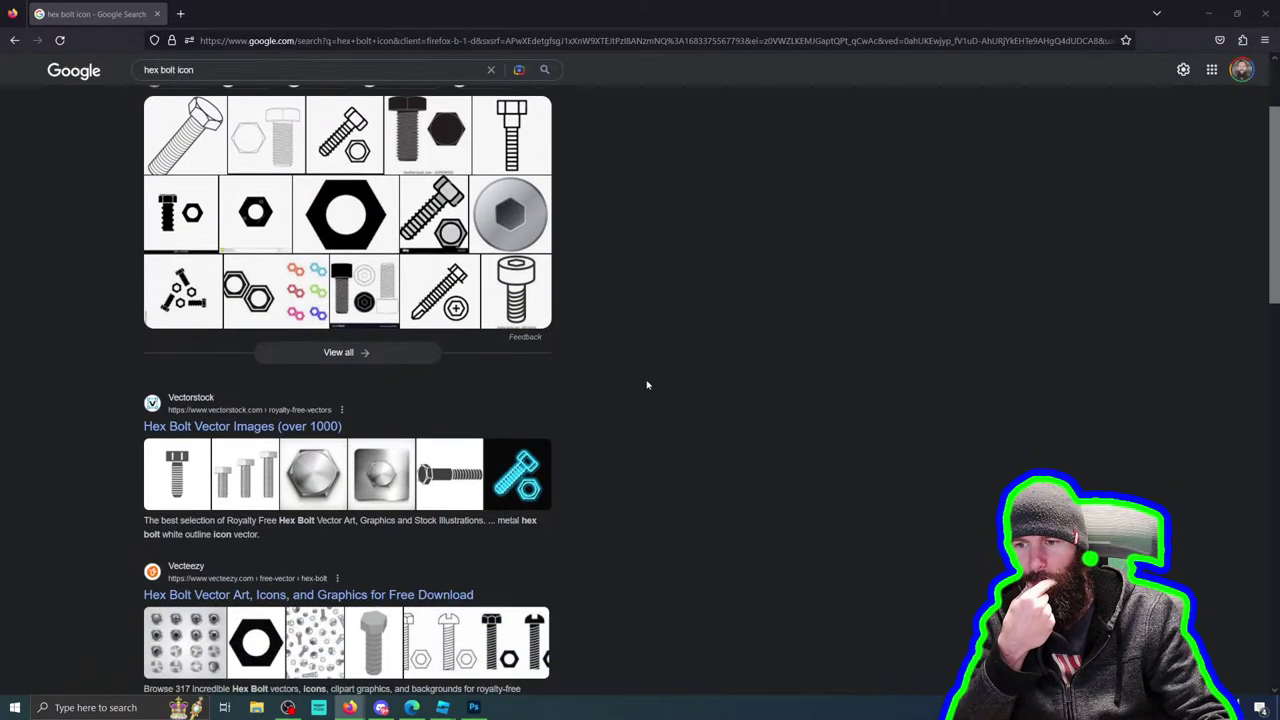
scroll(646, 380, "up", 2)
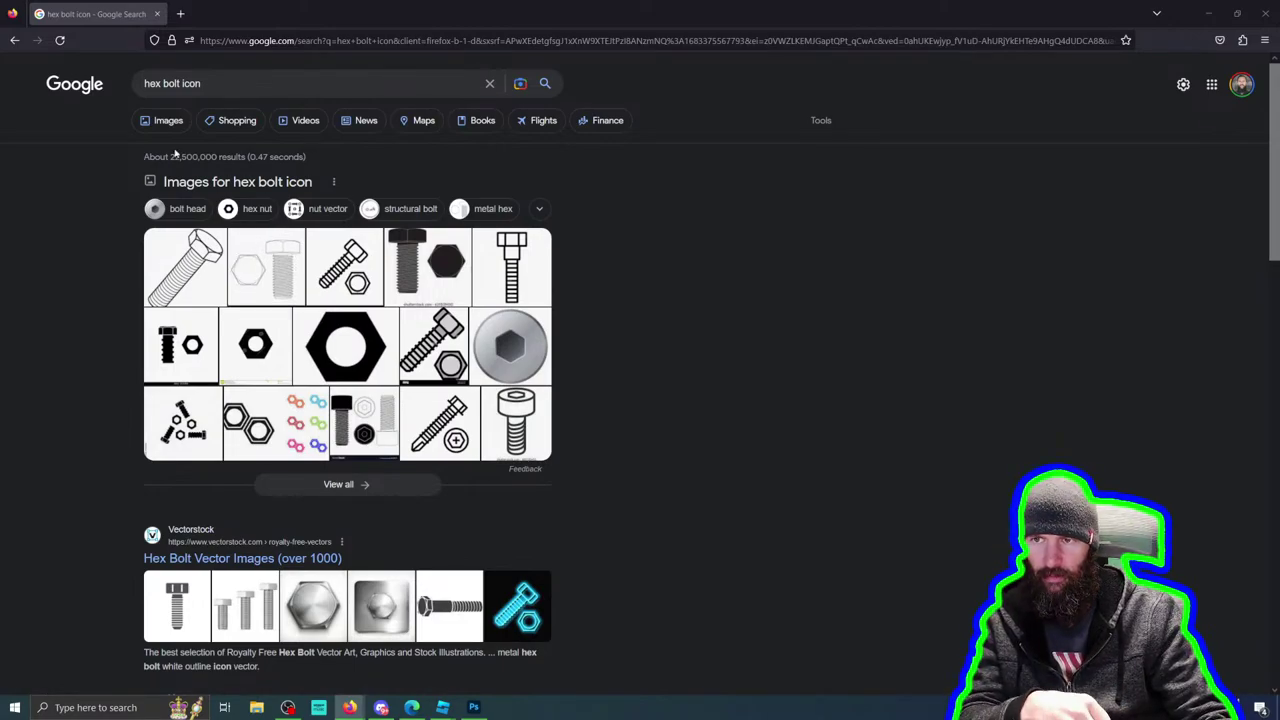
left_click(161, 121)
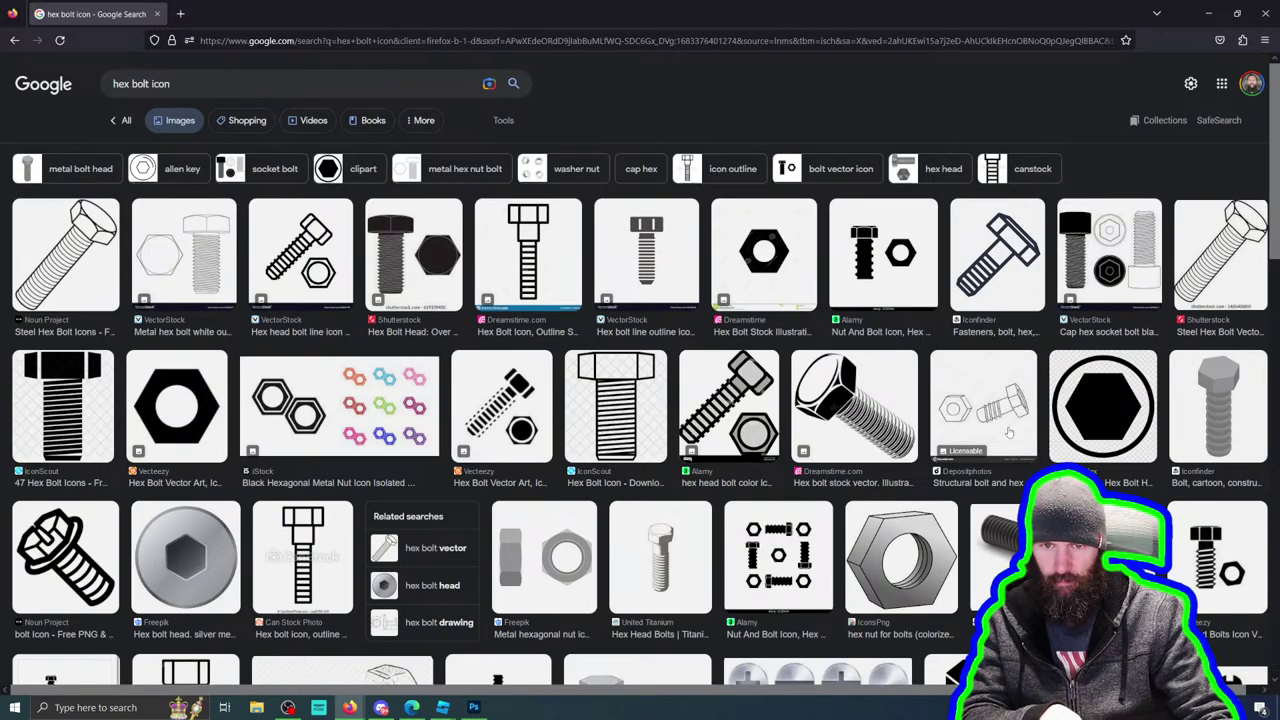
Step: Look through the "hex bolt icon" image results for a simple outlined bolt to use as a reference
scroll(1008, 432, "down", 3)
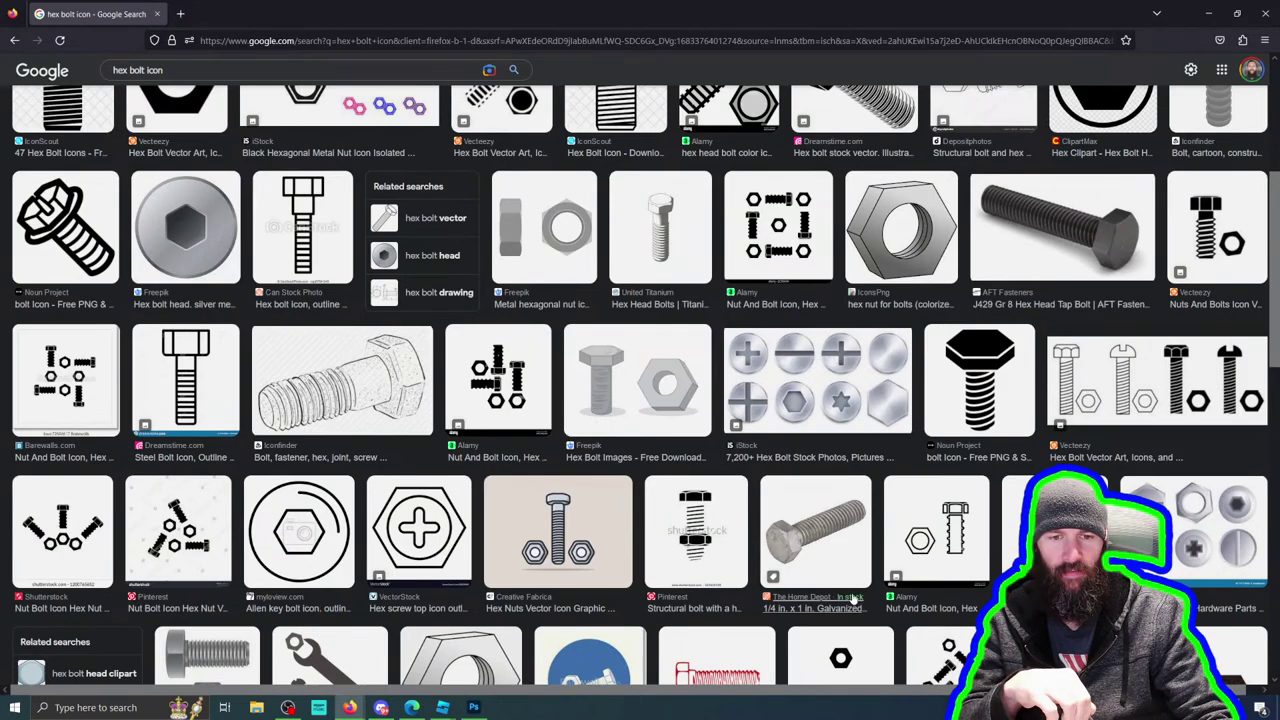
scroll(757, 481, "down", 3)
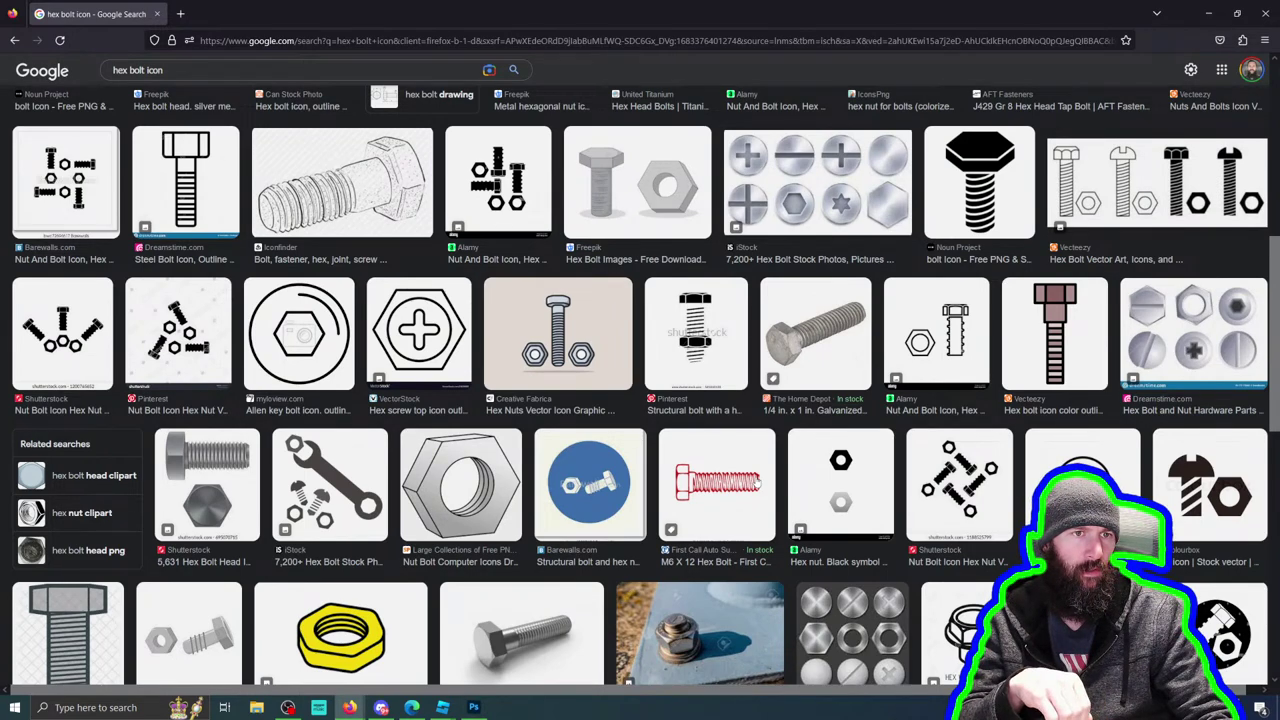
scroll(757, 481, "down", 3)
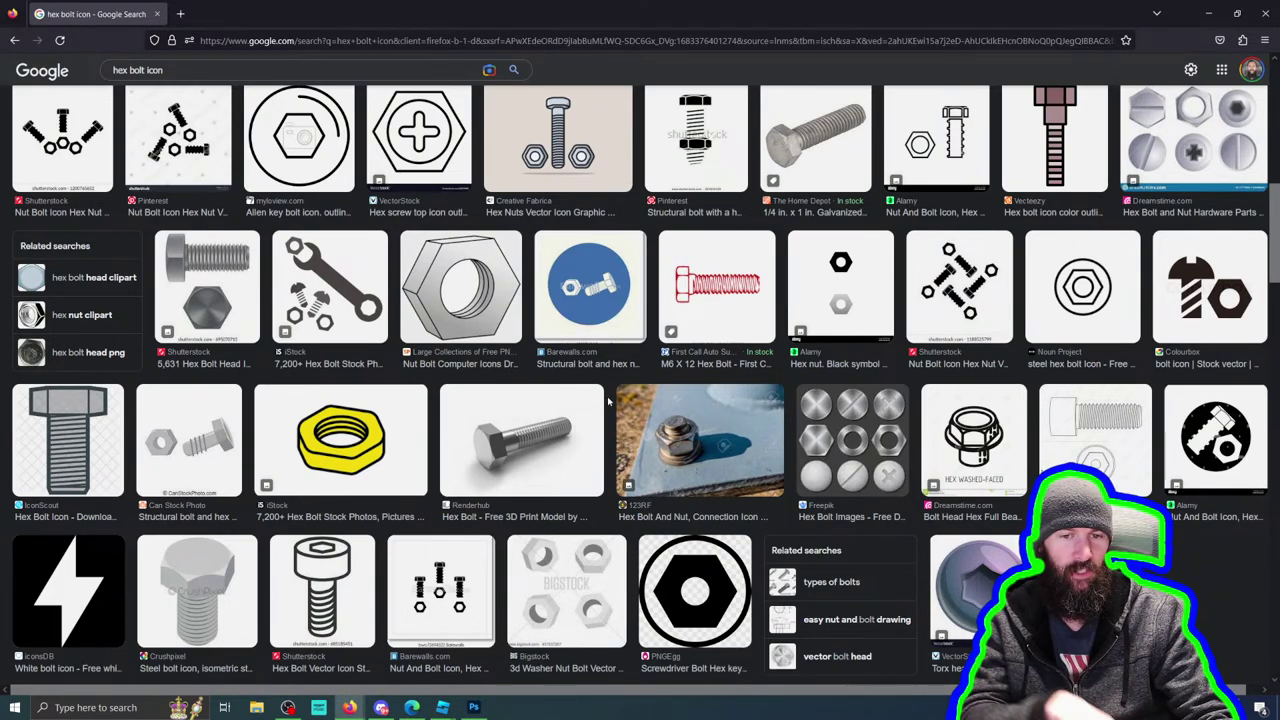
scroll(581, 449, "down", 3)
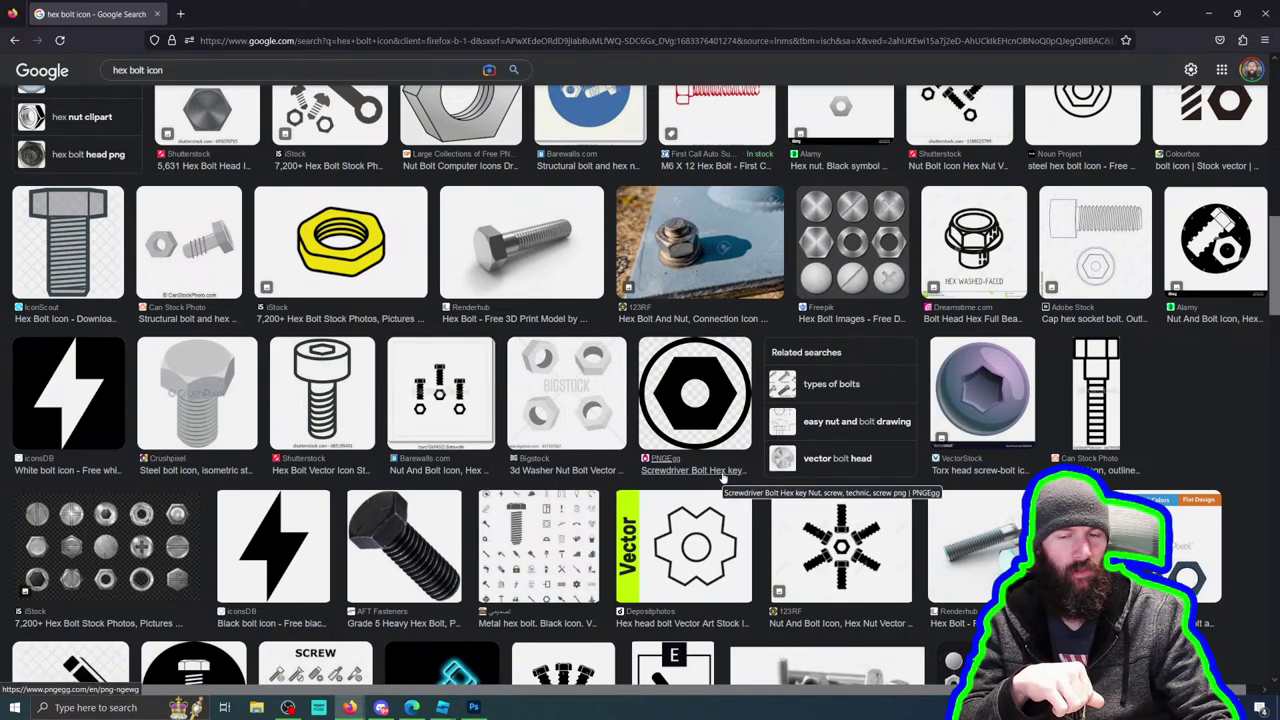
scroll(1196, 427, "down", 3)
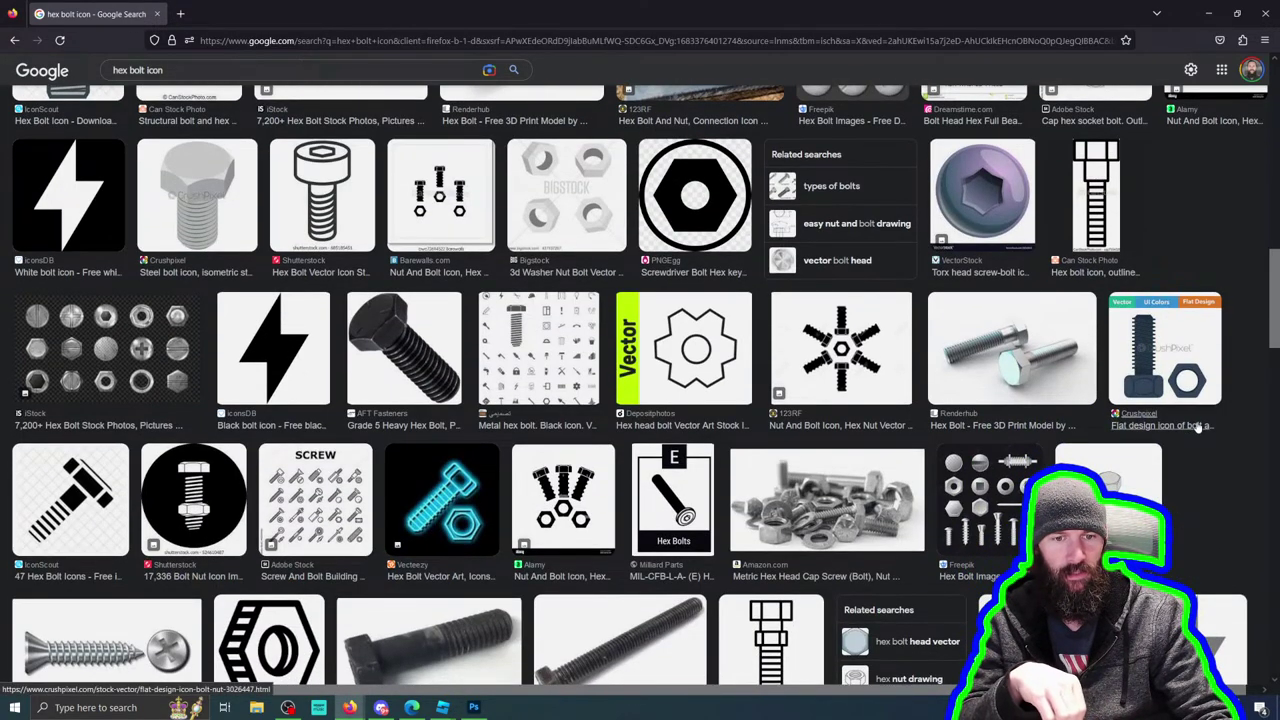
scroll(1196, 427, "down", 5)
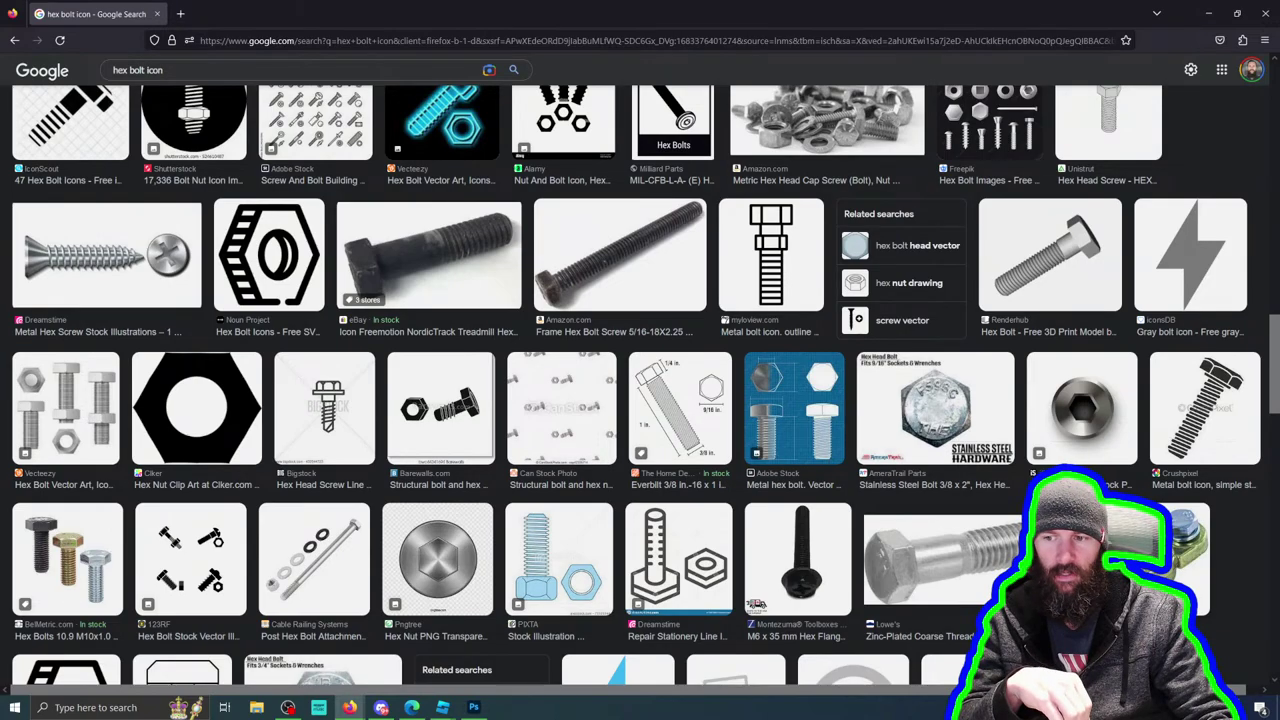
scroll(1196, 427, "down", 8)
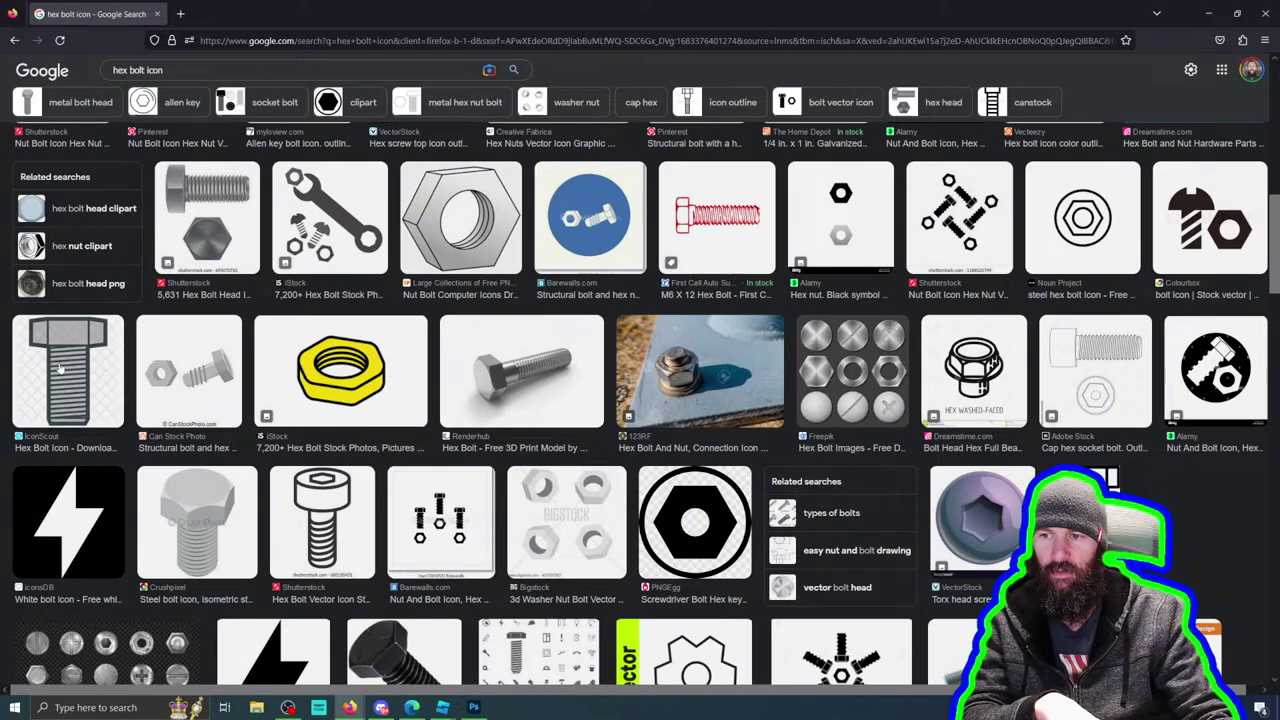
scroll(662, 407, "up", 5)
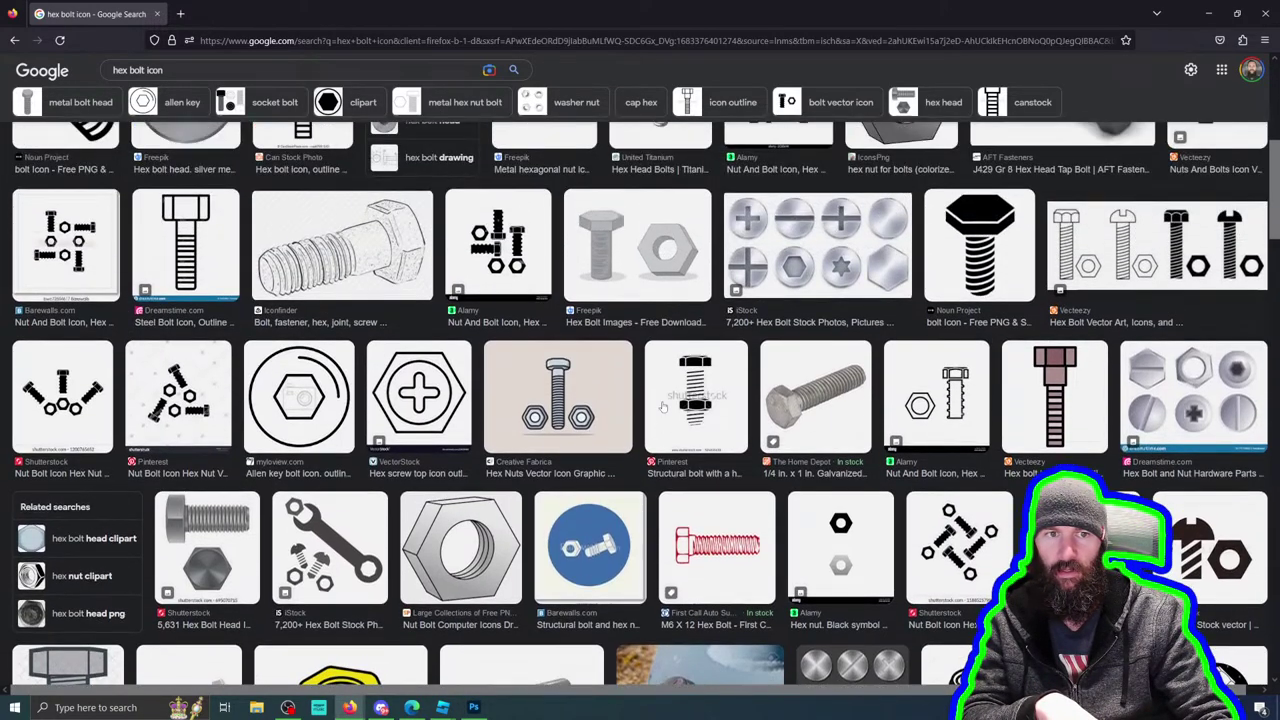
scroll(662, 407, "up", 2)
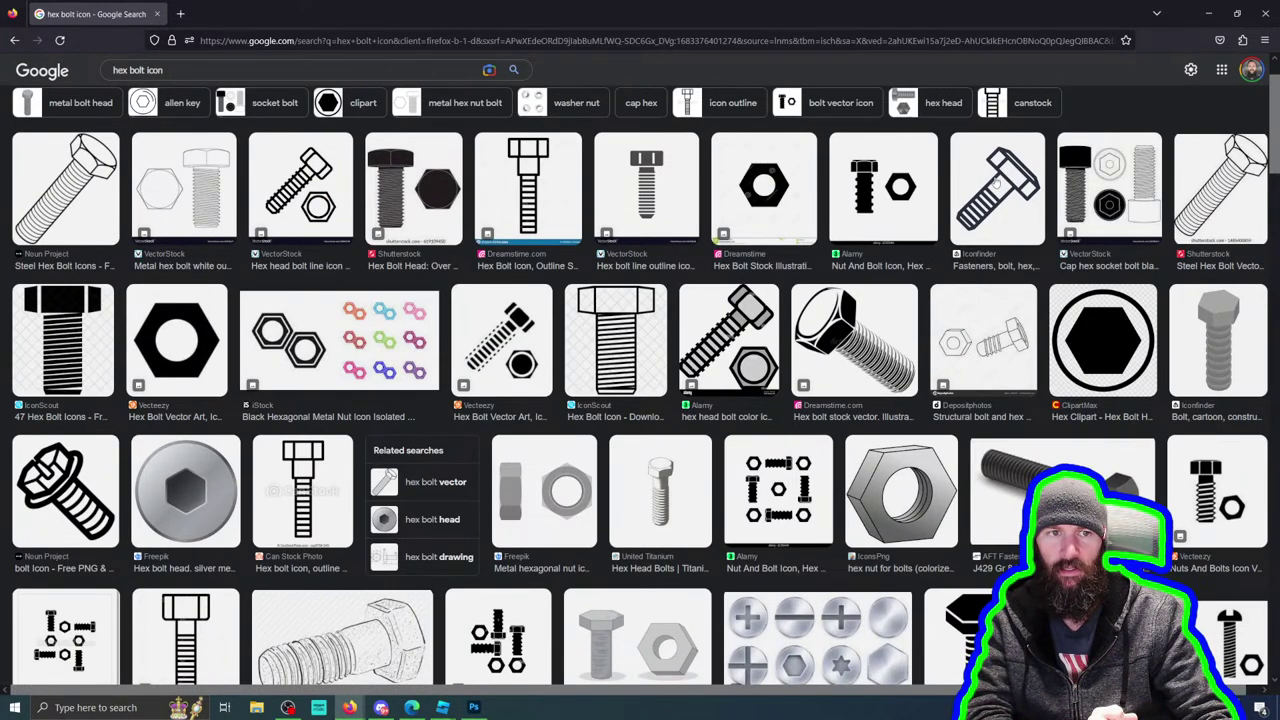
Step: Open the Iconfinder "Fasteners, bolt, hex, screw icon" preview, copy its image and return to Photoshop
left_click(1005, 196)
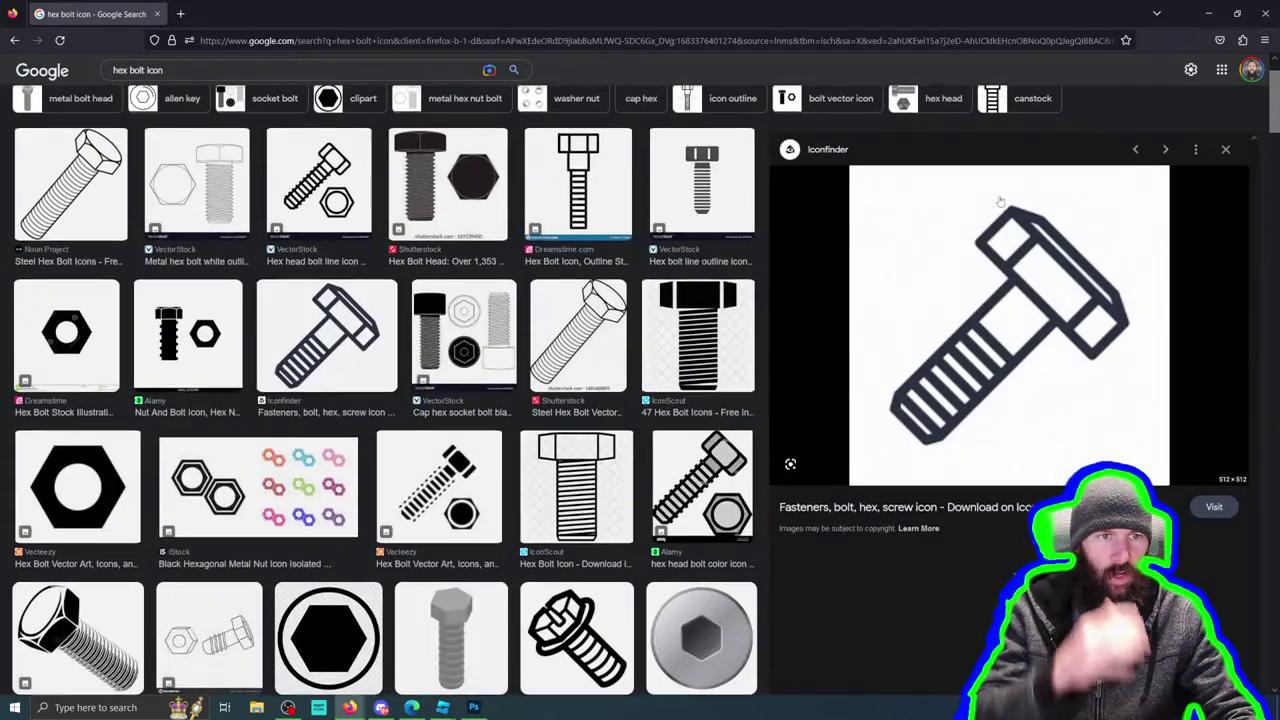
right_click(1009, 236)
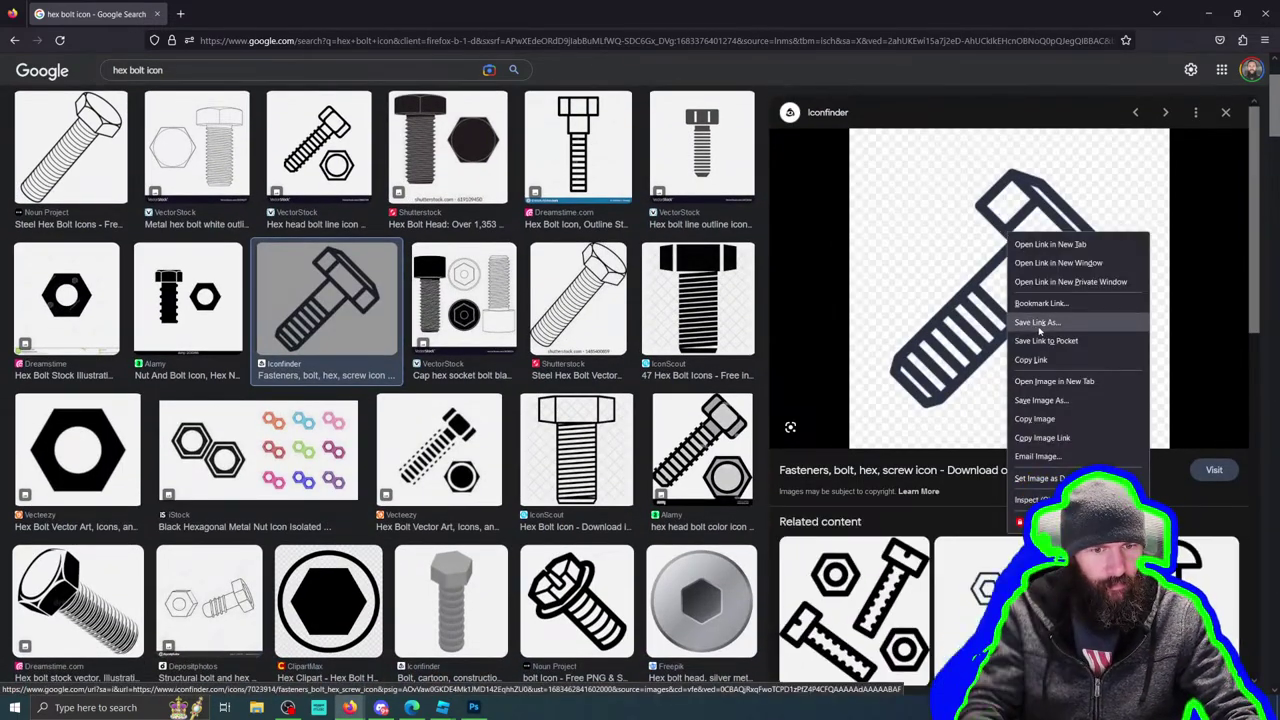
left_click(1066, 418)
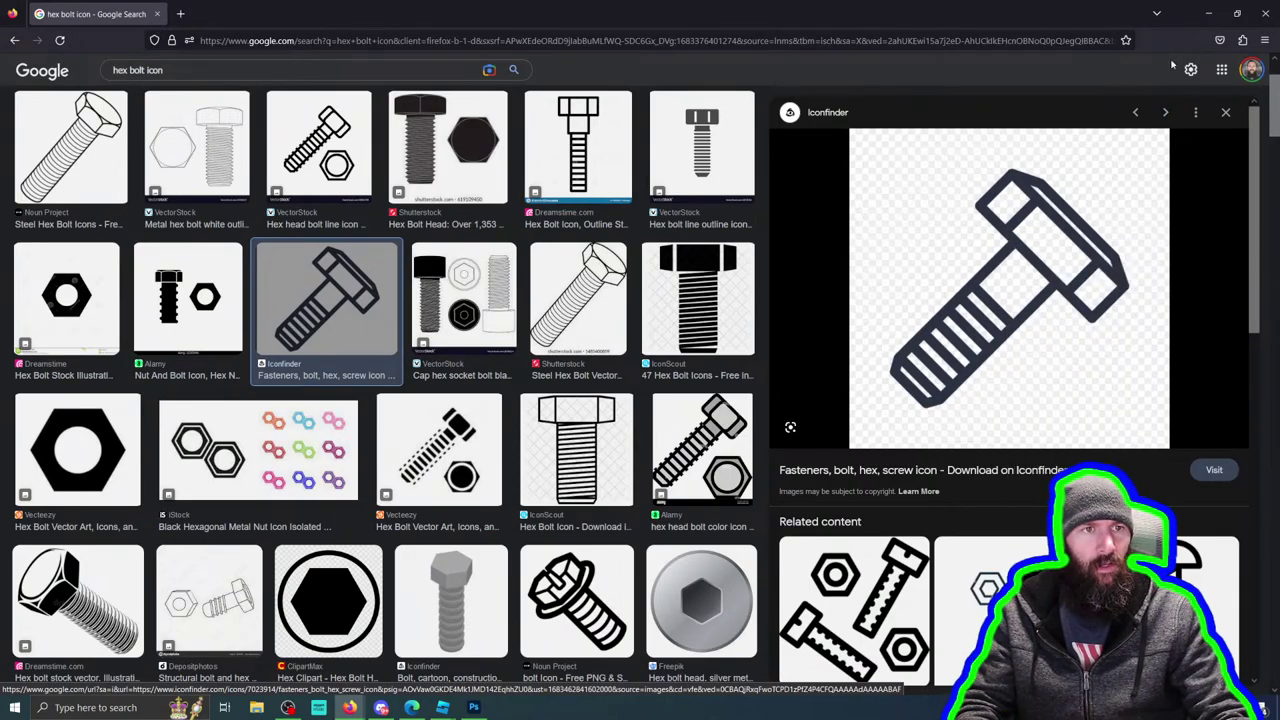
left_click(1208, 14)
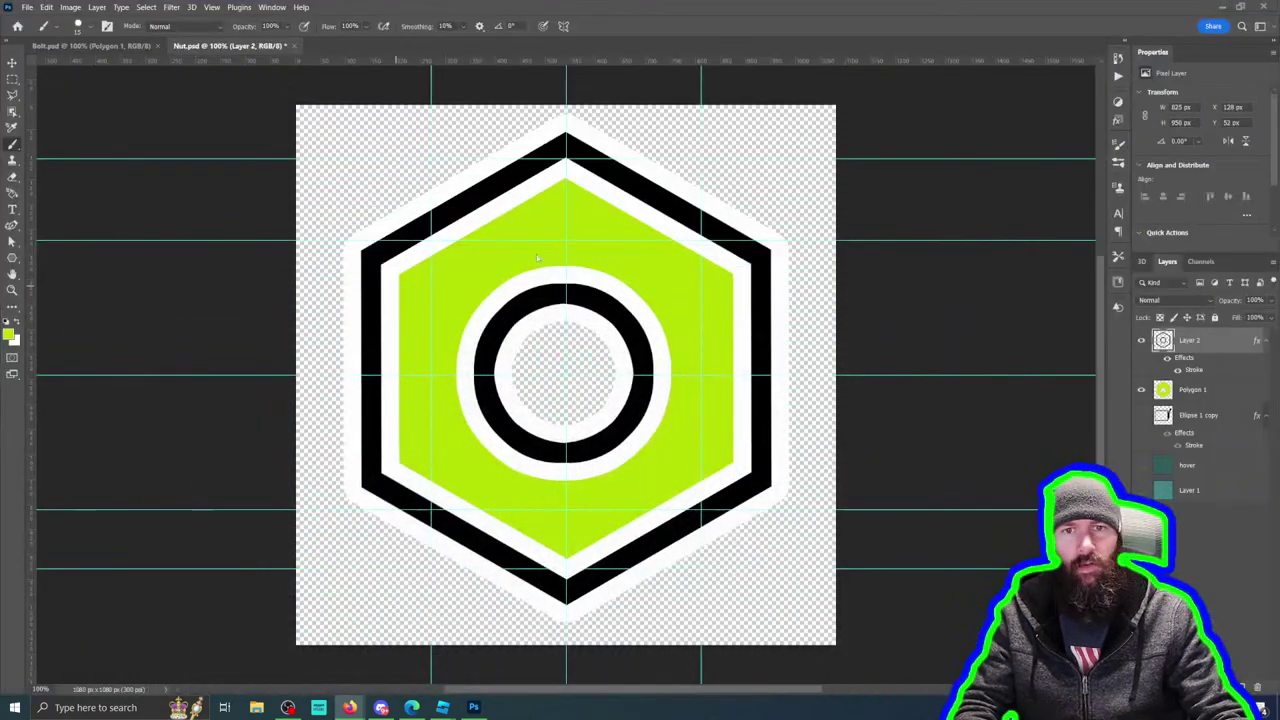
left_click(1192, 390, "shift")
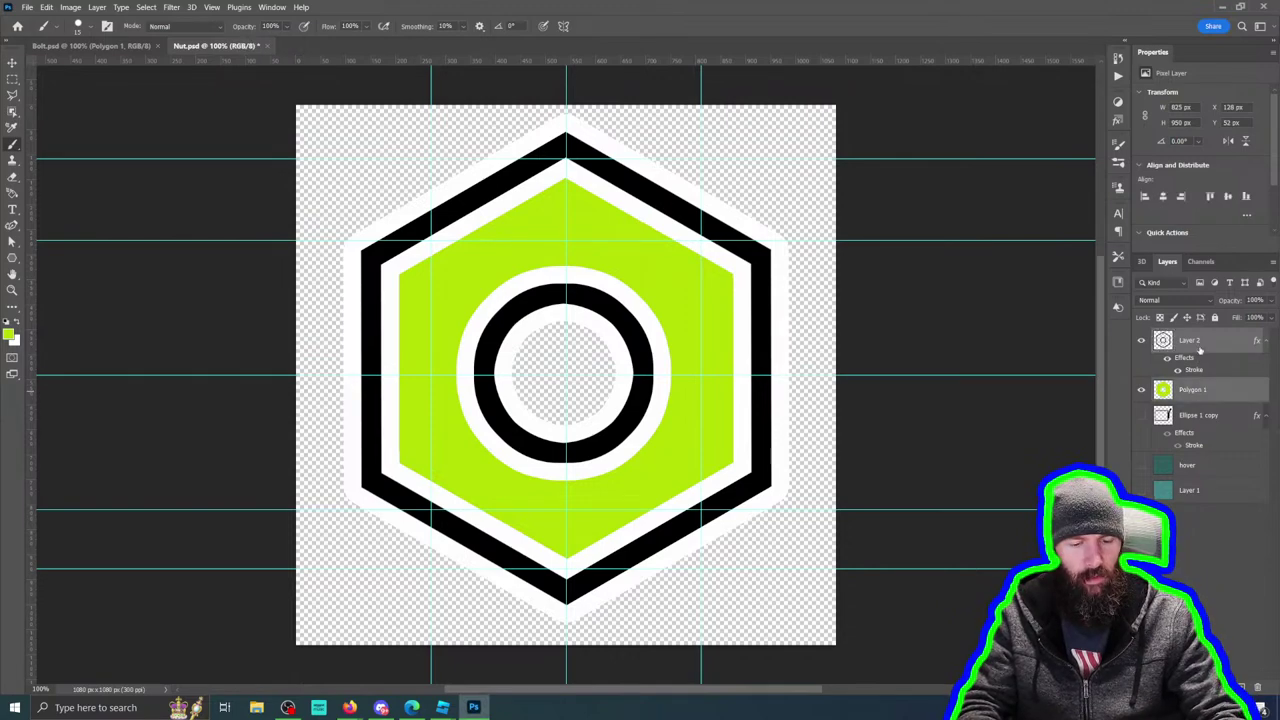
key("Delete")
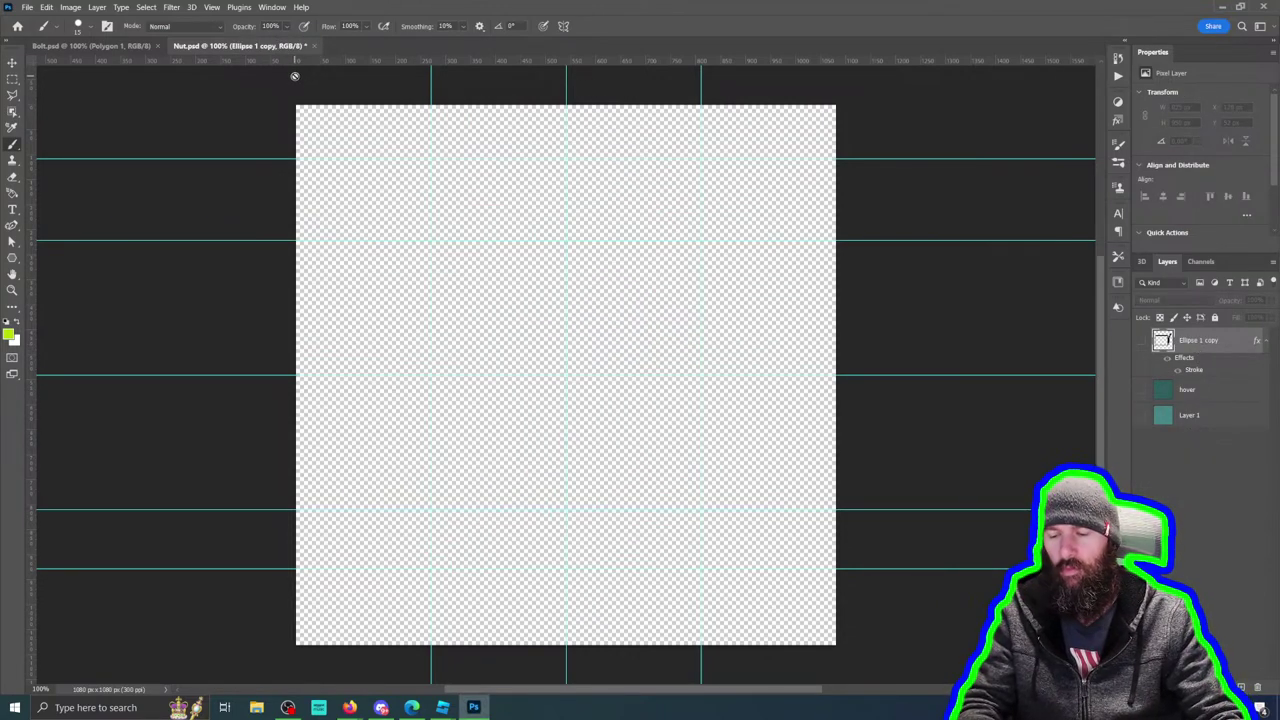
key("ctrl+z")
Step: Close Nut.psd and save its changes
left_click(268, 47)
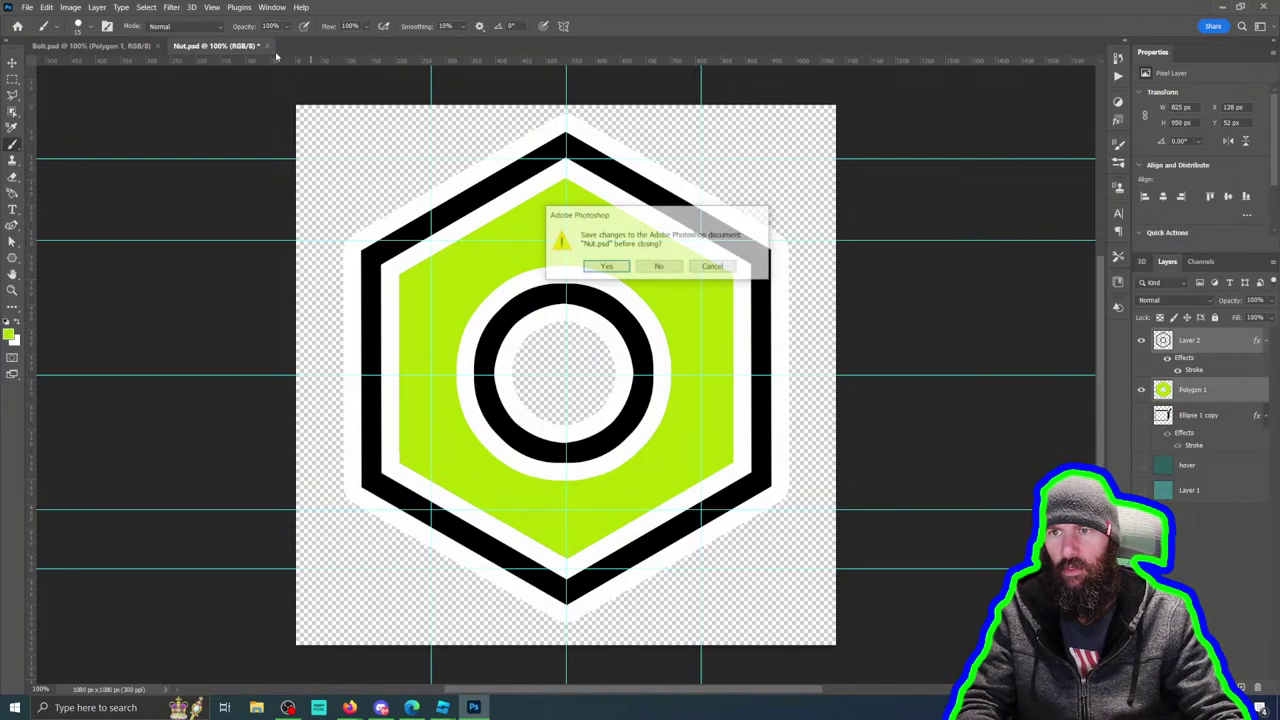
left_click(607, 267)
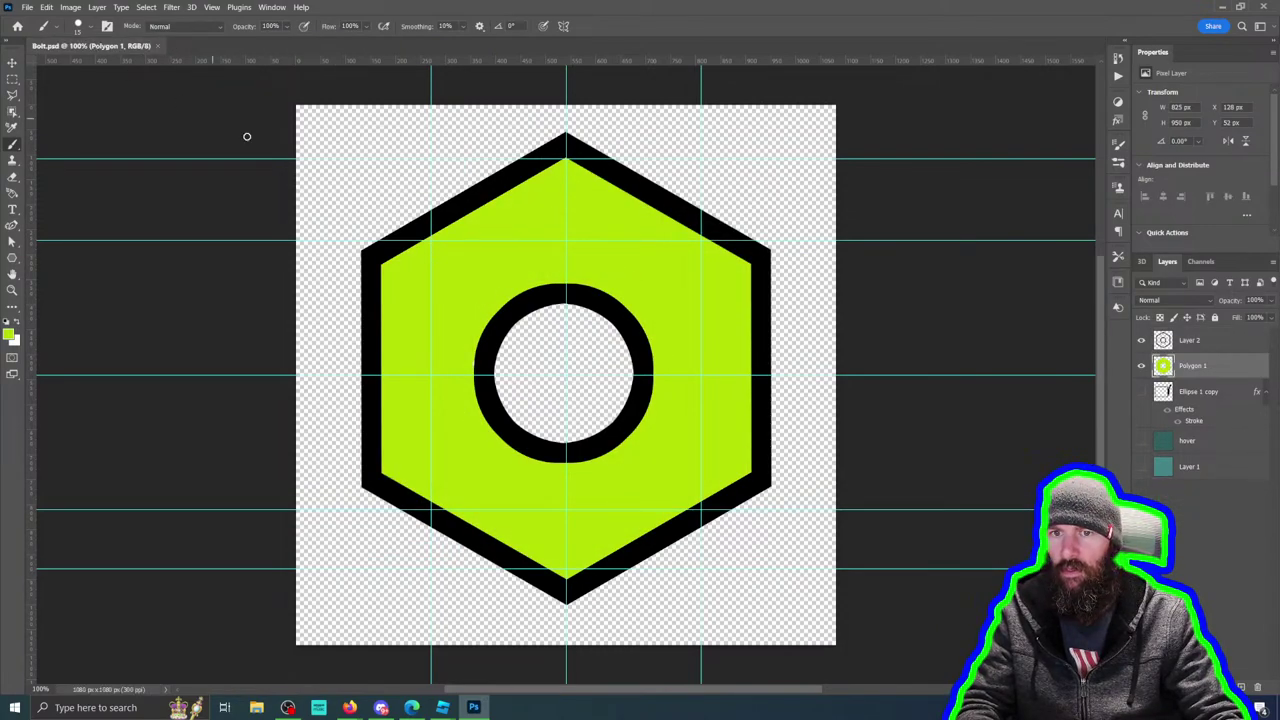
Step: Replace the nut artwork layers Layer 2 and Polygon 1 in Bolt.psd with the copied bolt image
left_click(1190, 342, "shift")
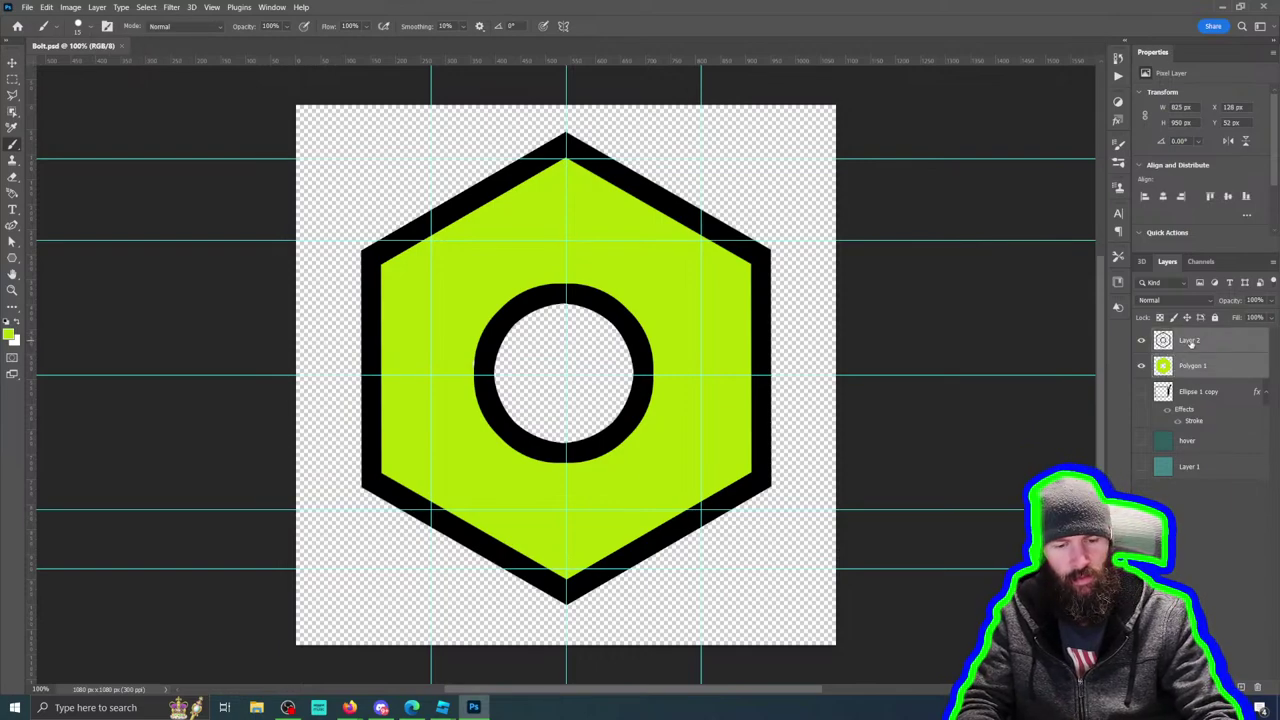
key("Delete")
key("ctrl+v")
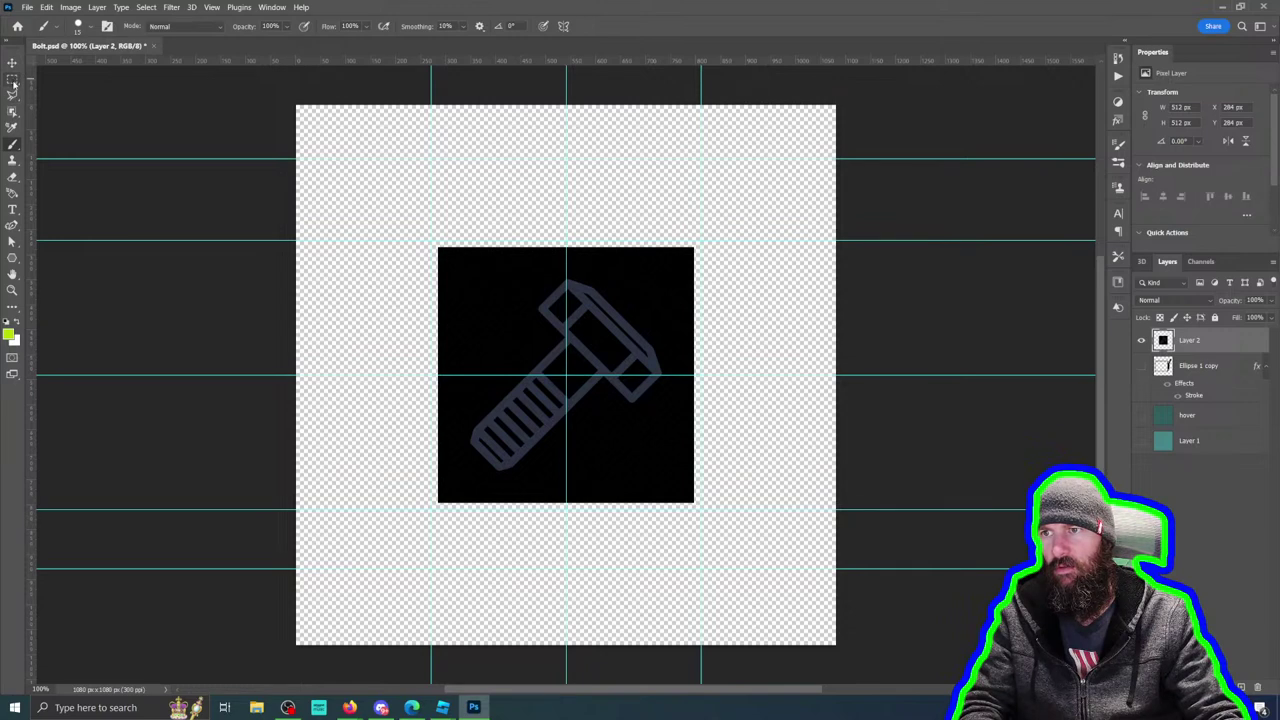
Step: Scale the pasted bolt image in Layer 2 up to about 1108 px square and centre it over the canvas
left_click(46, 7)
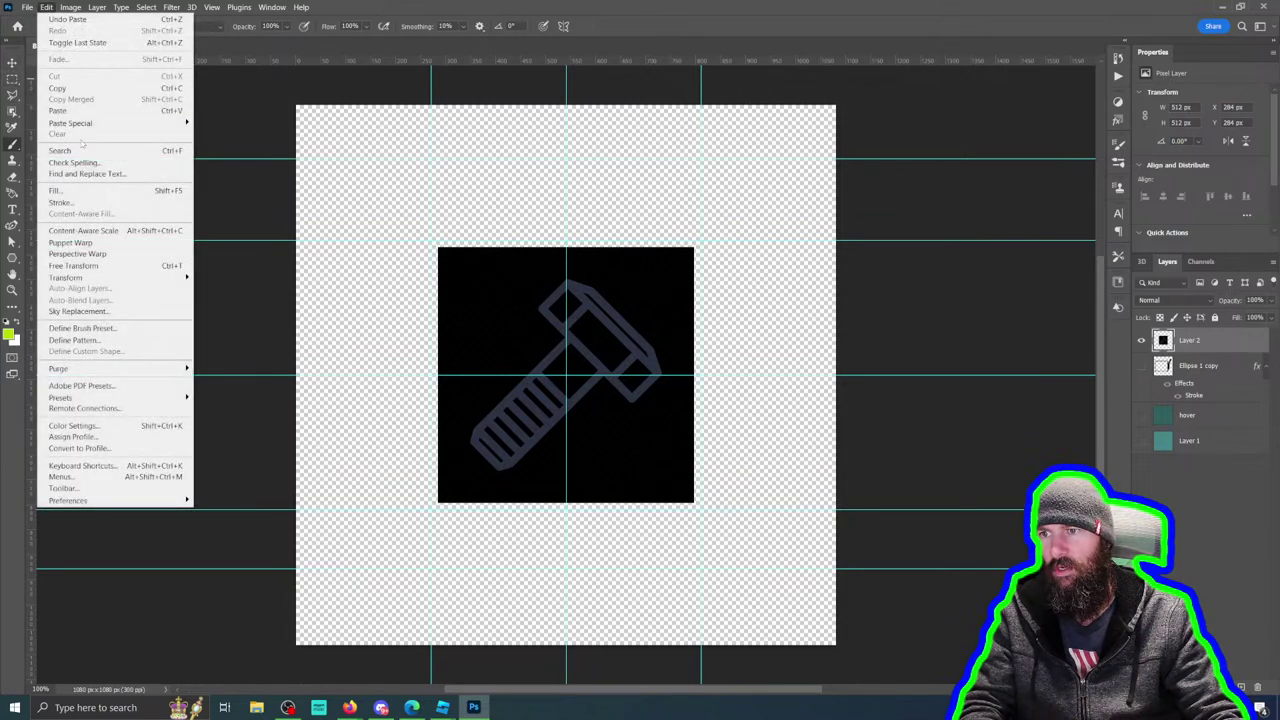
left_click(91, 266)
left_click_drag(438, 247, 281, 141)
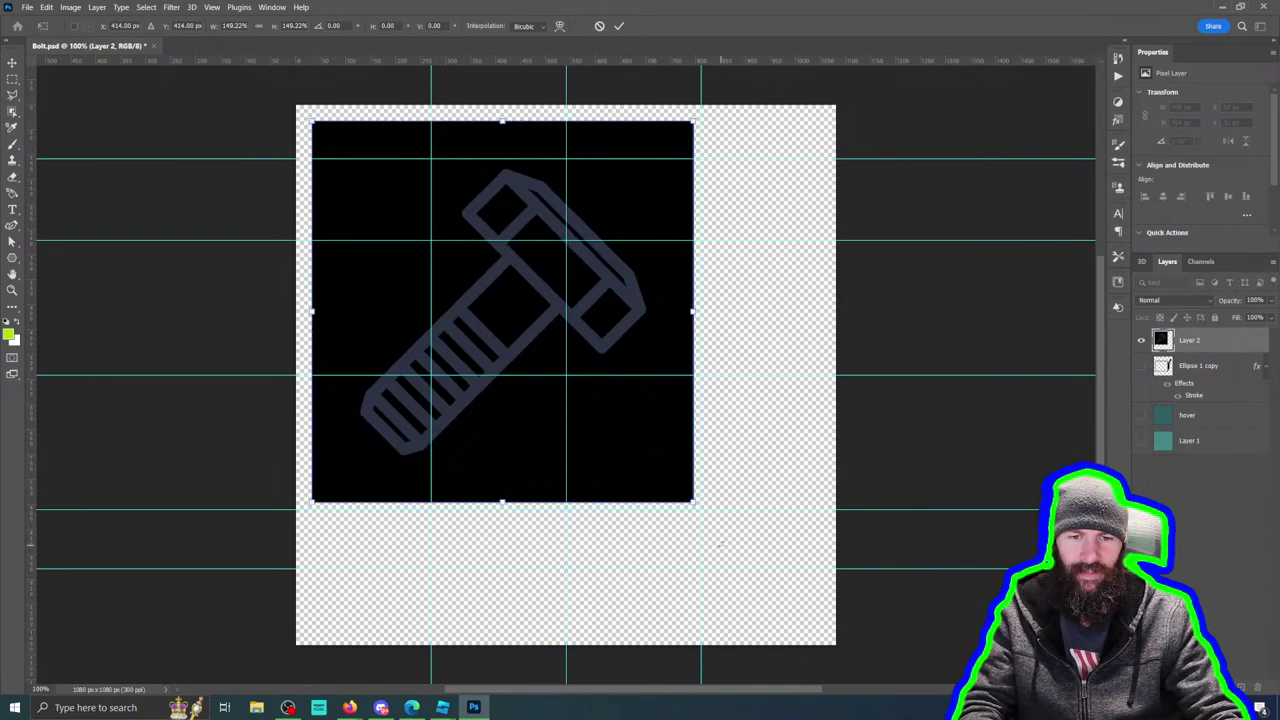
left_click_drag(695, 505, 804, 608)
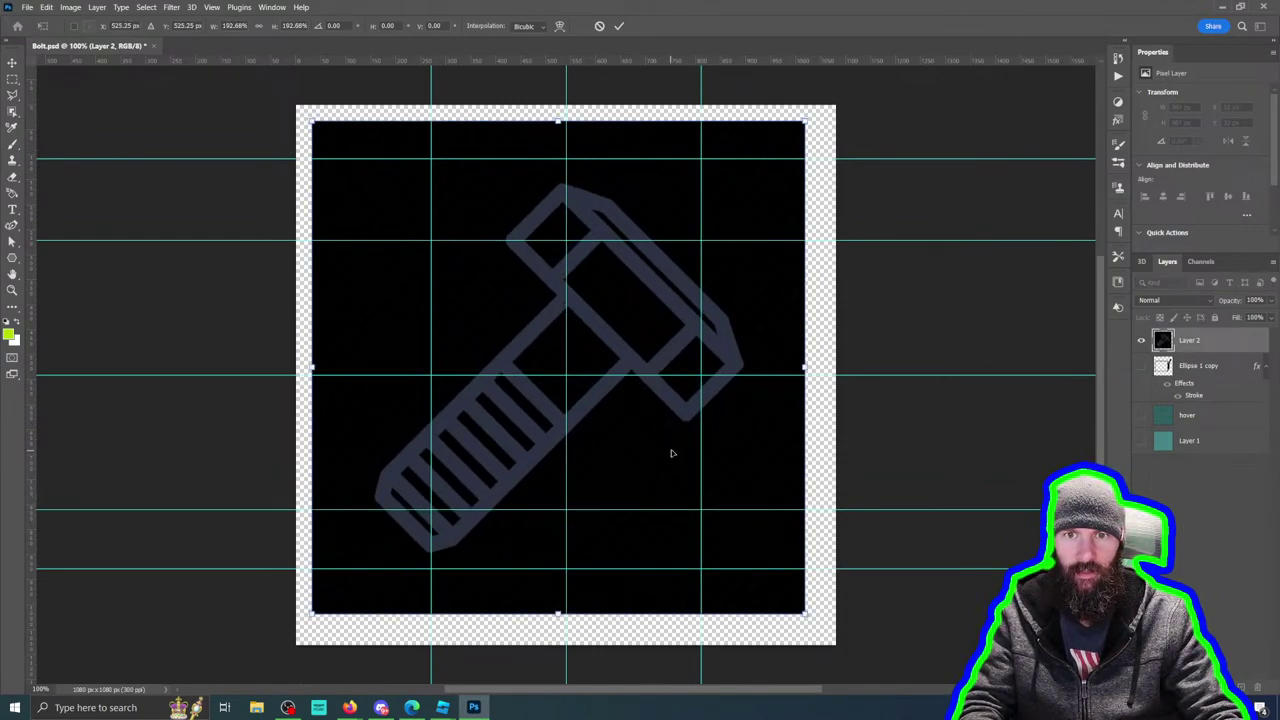
left_click_drag(670, 433, 680, 440)
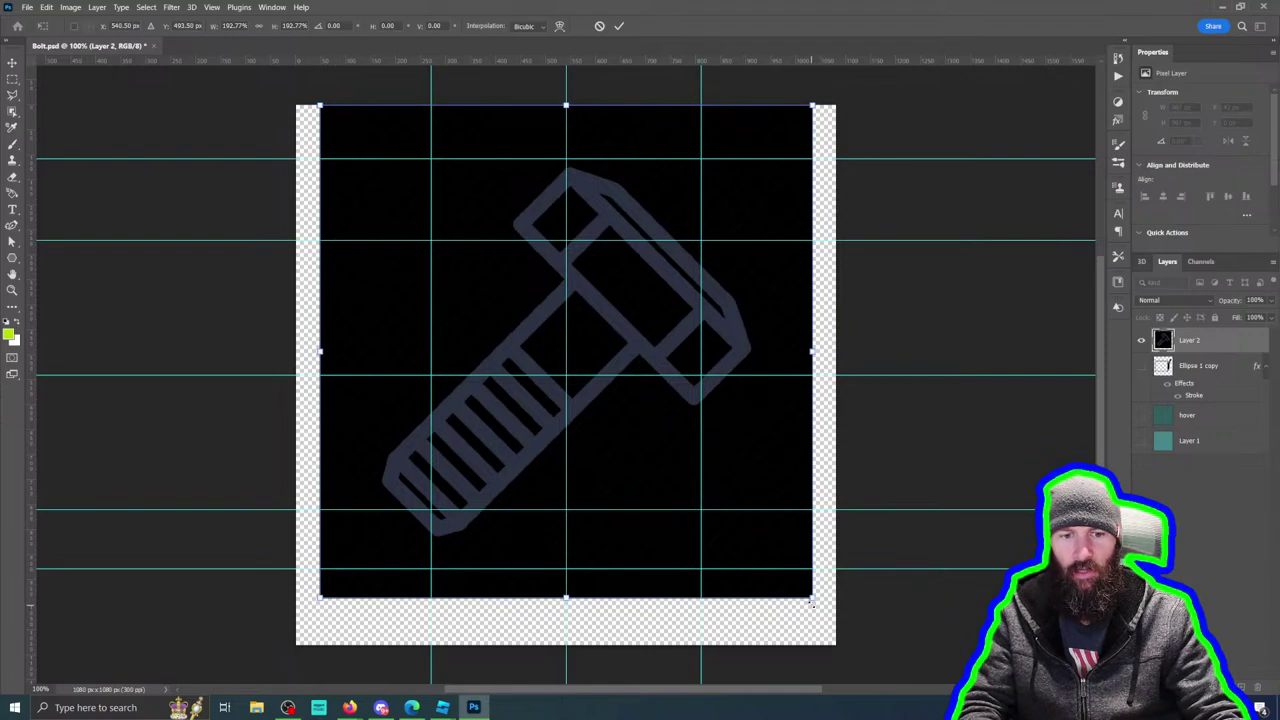
left_click_drag(813, 599, 834, 620)
left_click_drag(673, 418, 662, 426)
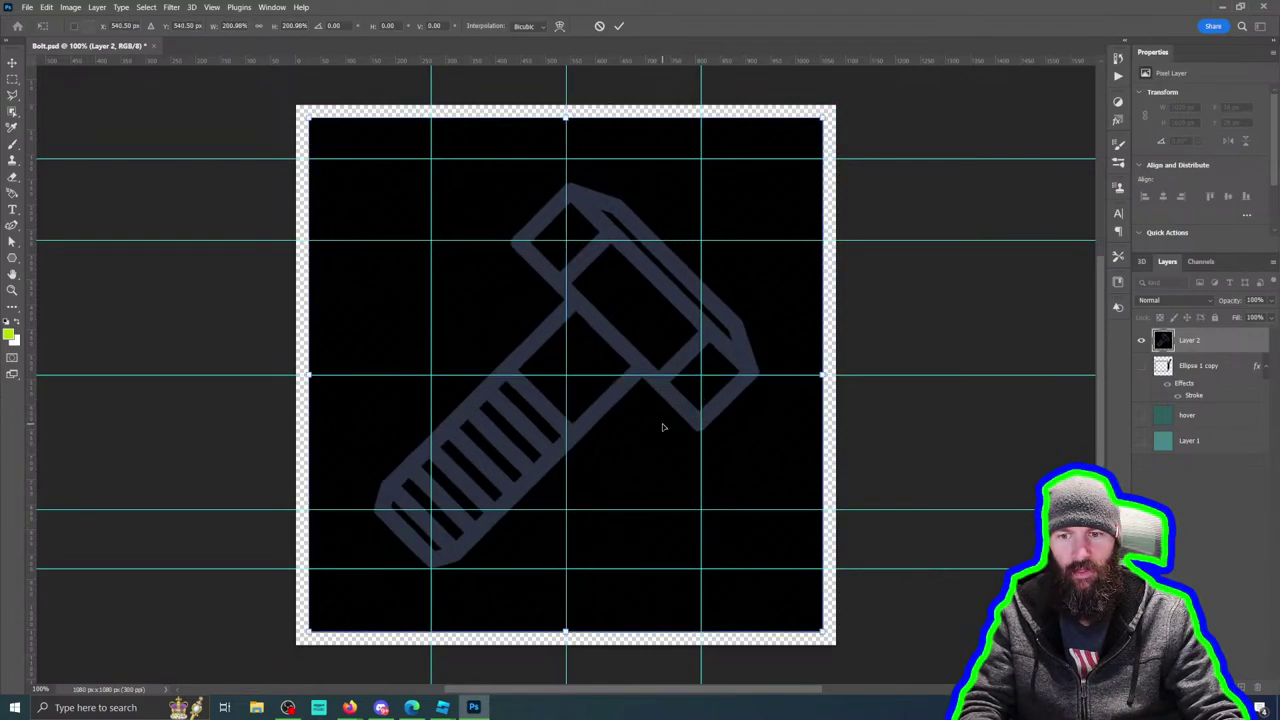
left_click_drag(316, 130, 278, 82)
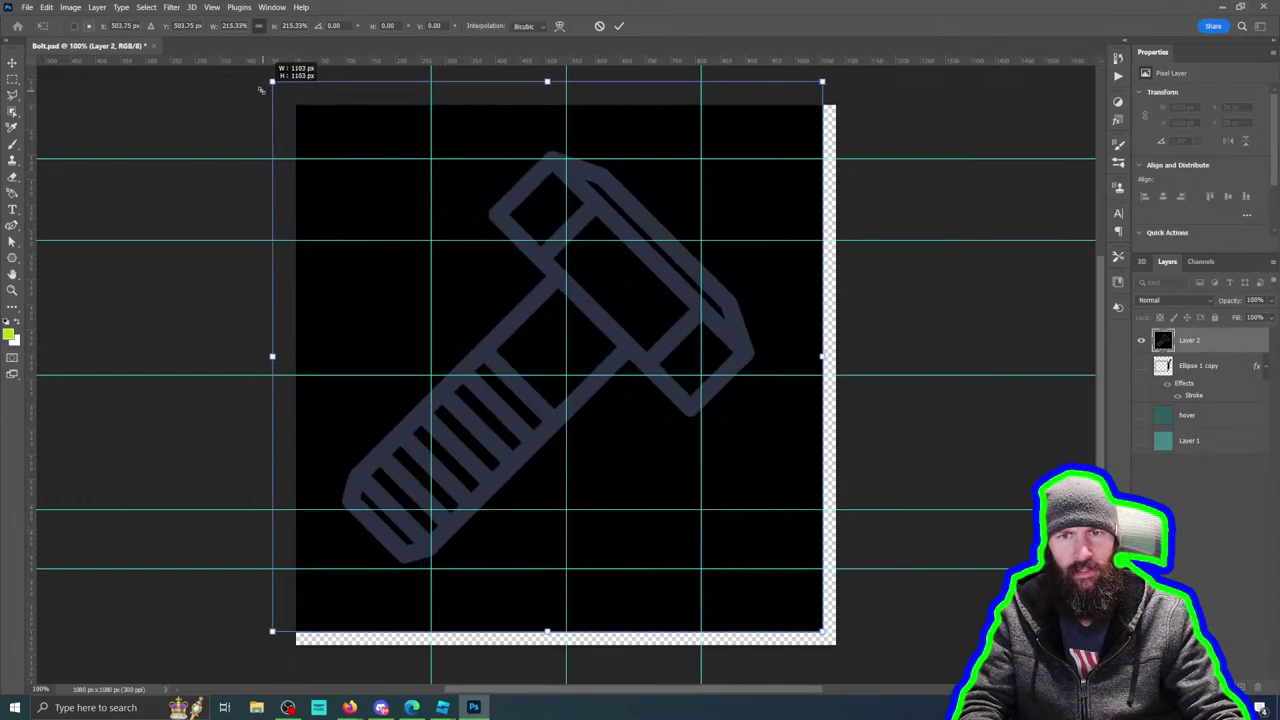
left_click_drag(640, 289, 672, 314)
key("Return")
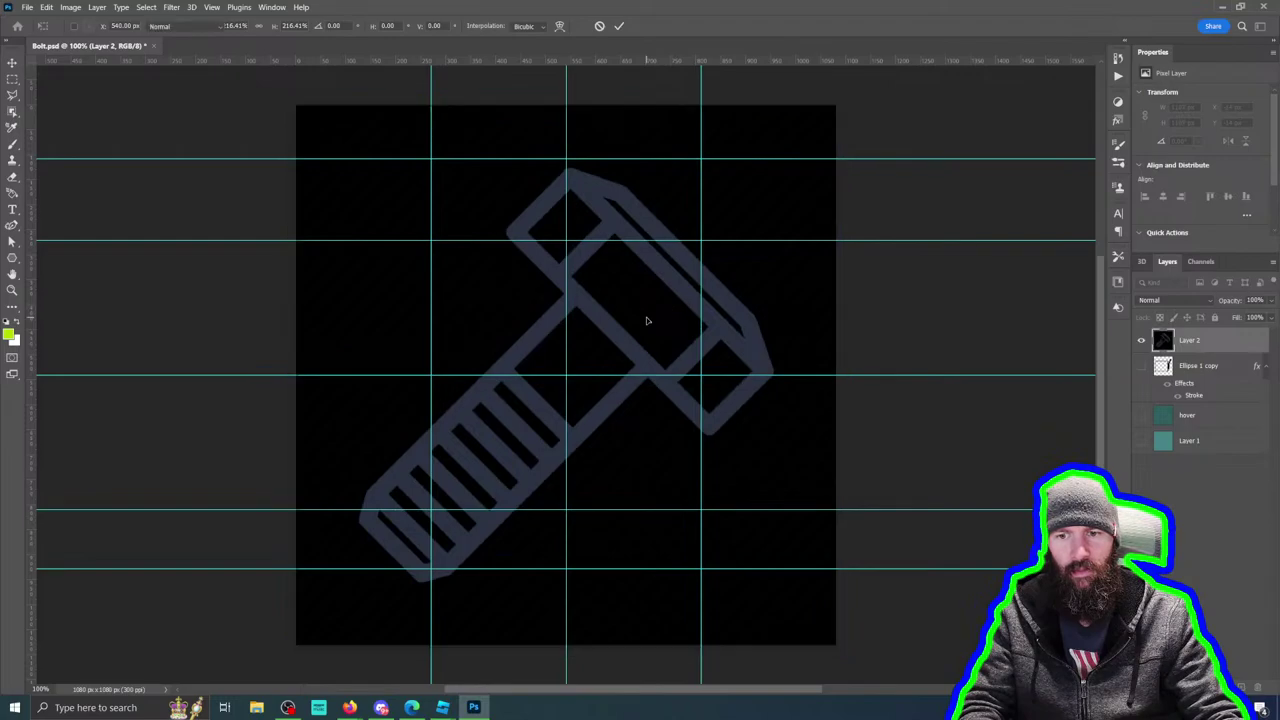
key("b")
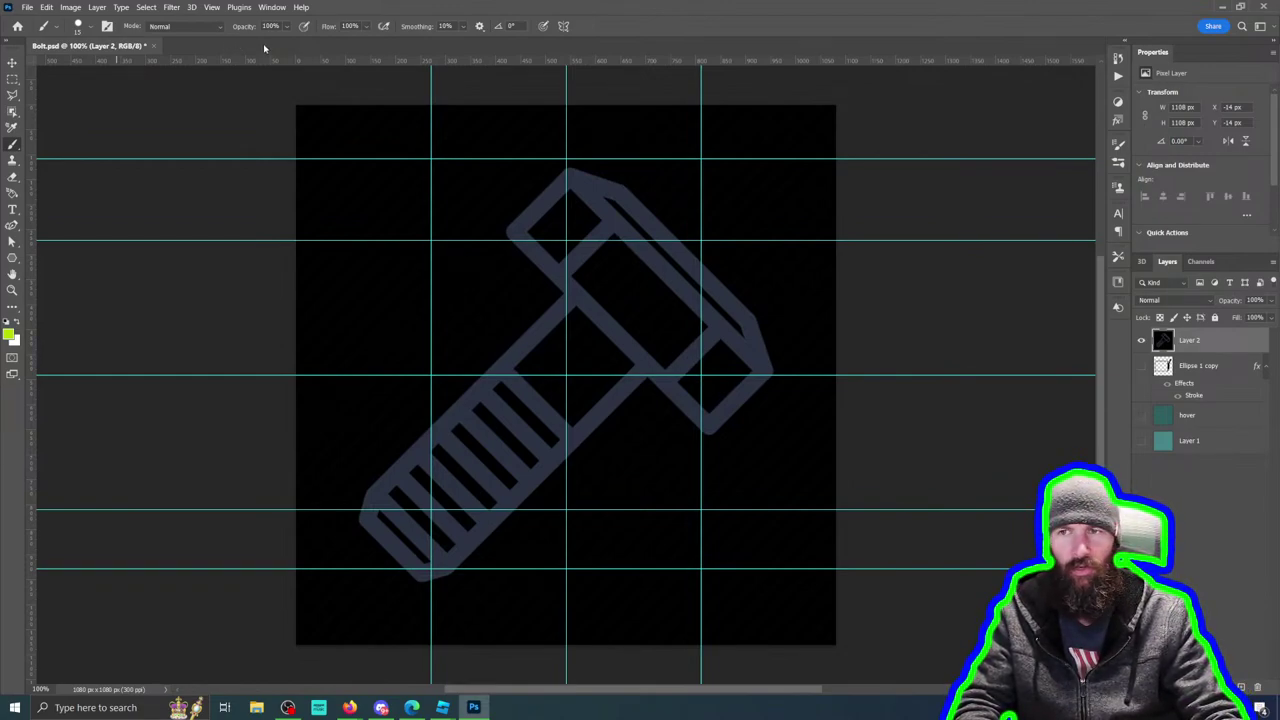
left_click(15, 228)
left_click(73, 229)
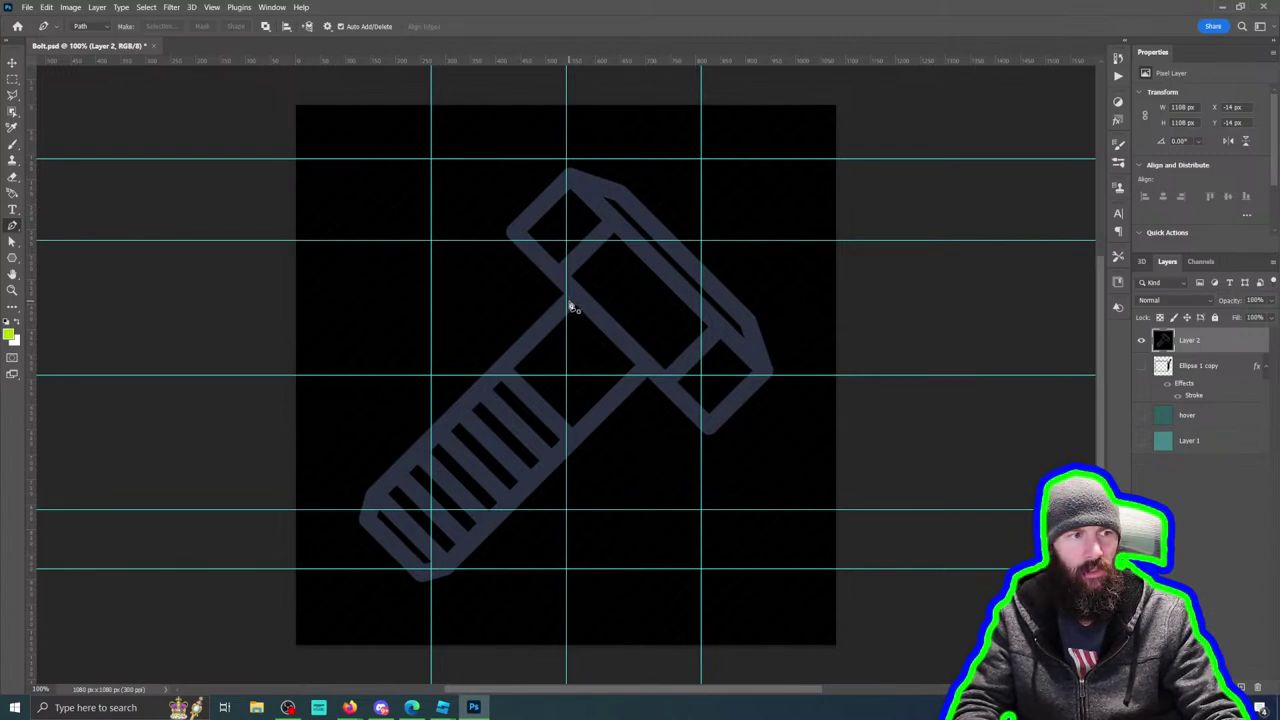
left_click(566, 301)
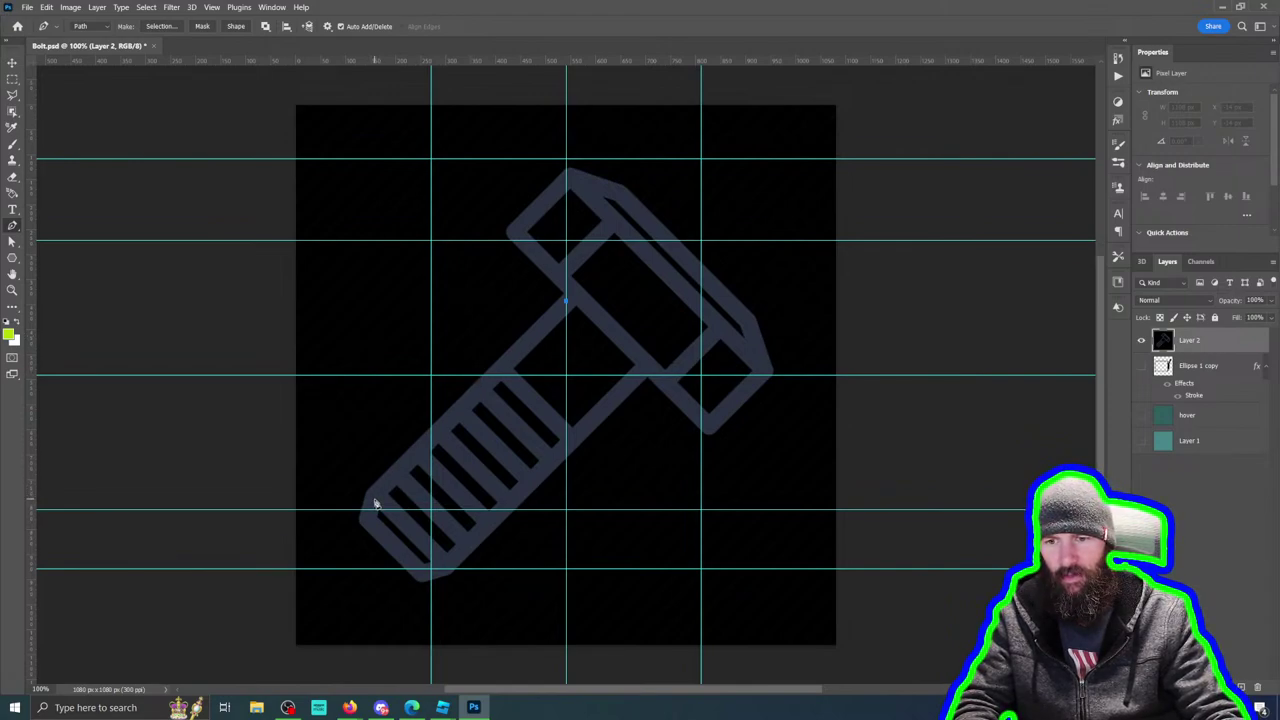
left_click_drag(374, 500, 367, 524)
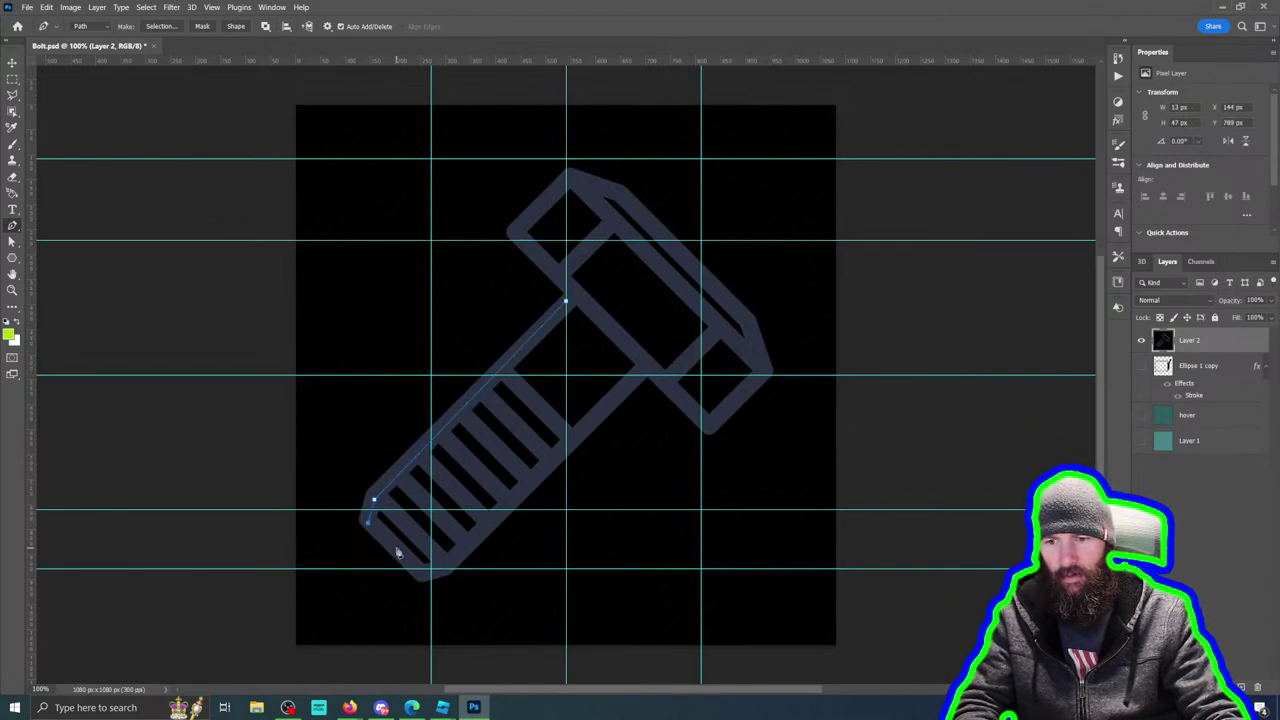
left_click_drag(418, 569, 446, 570)
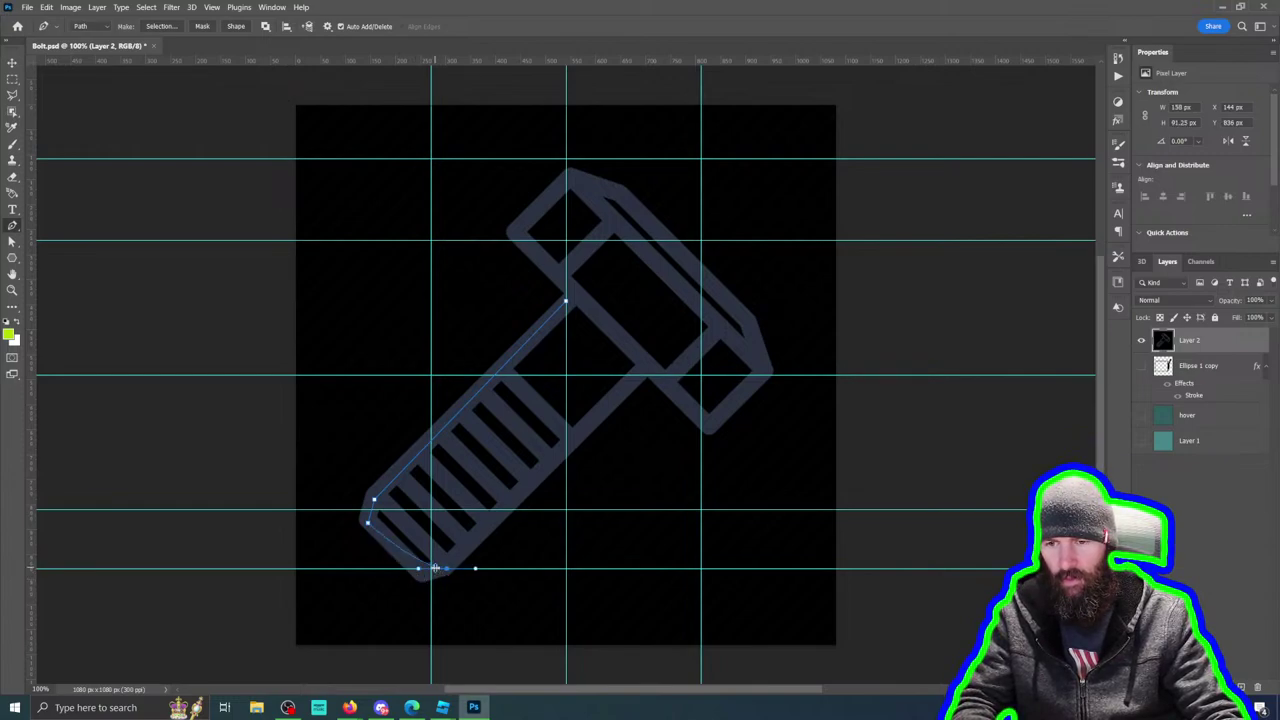
key("ctrl+z")
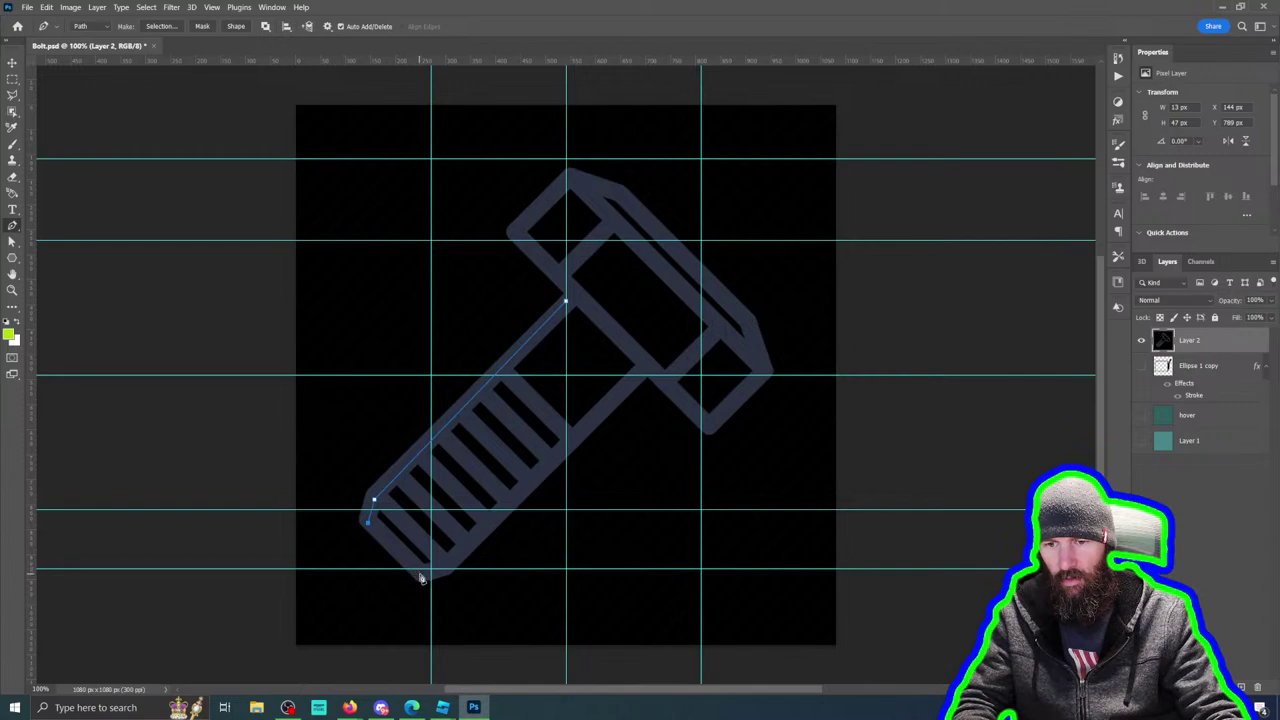
left_click(422, 578)
left_click(444, 571)
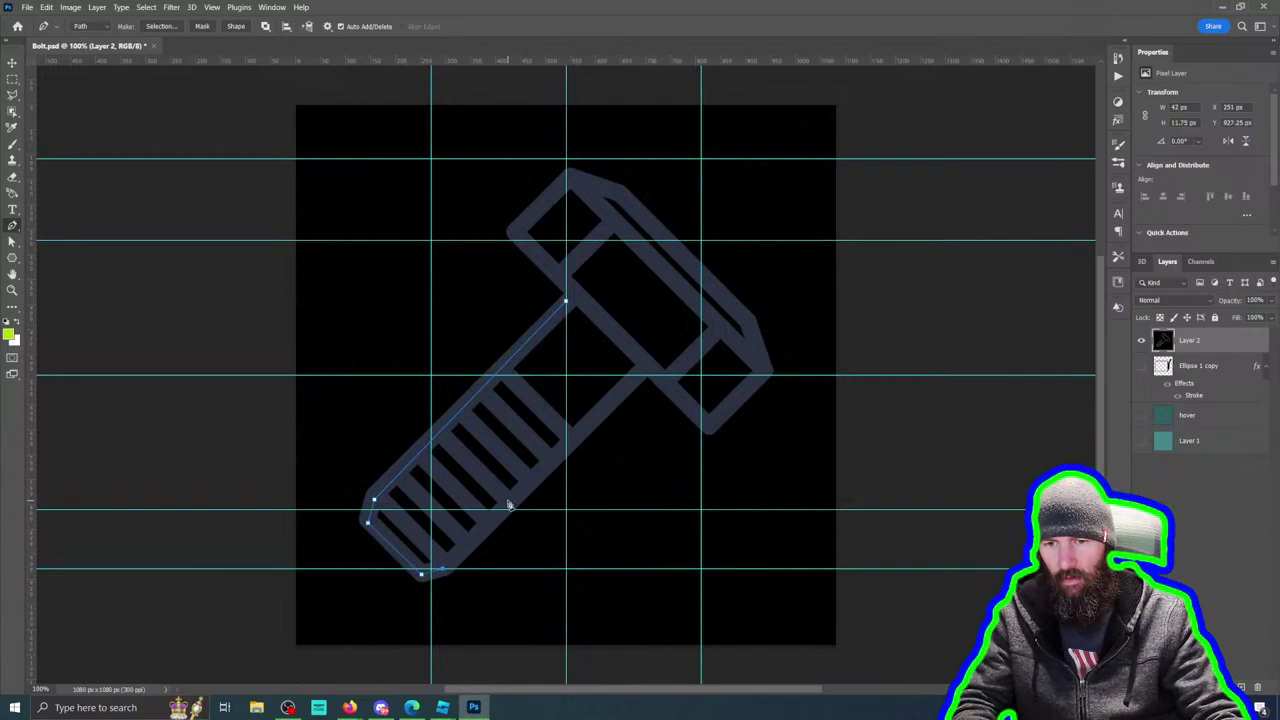
left_click(649, 369)
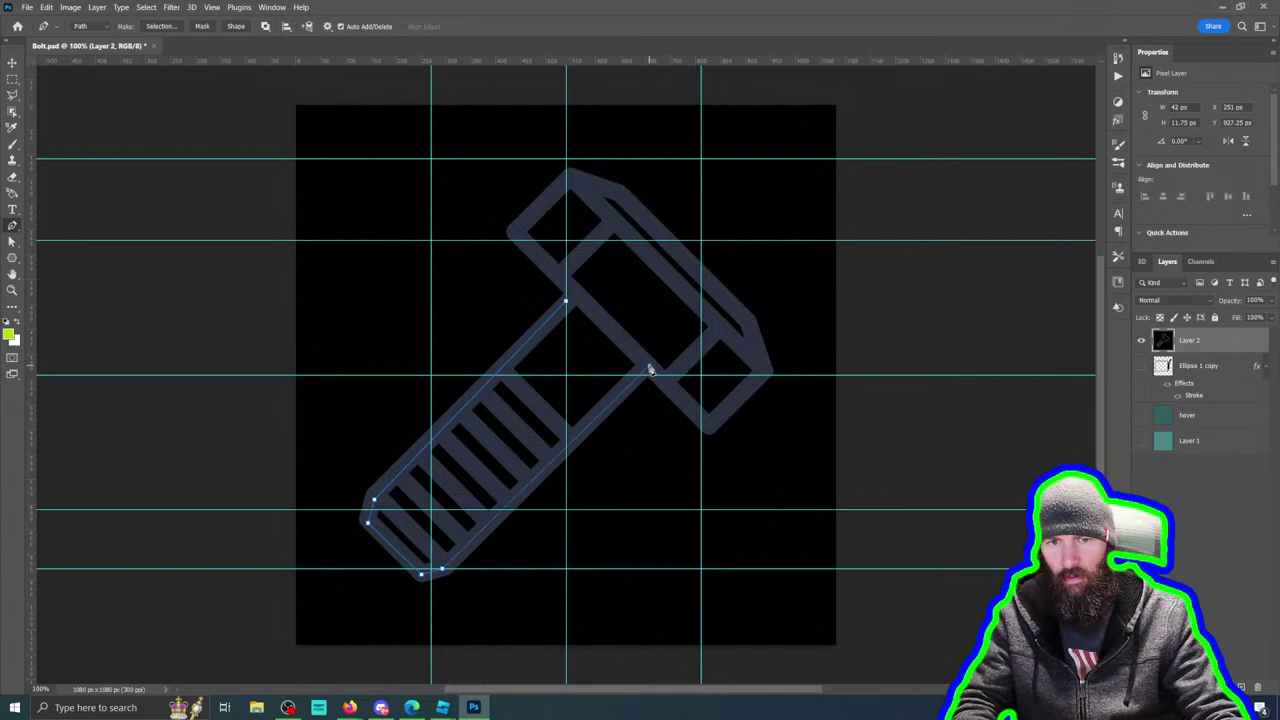
left_click(709, 431)
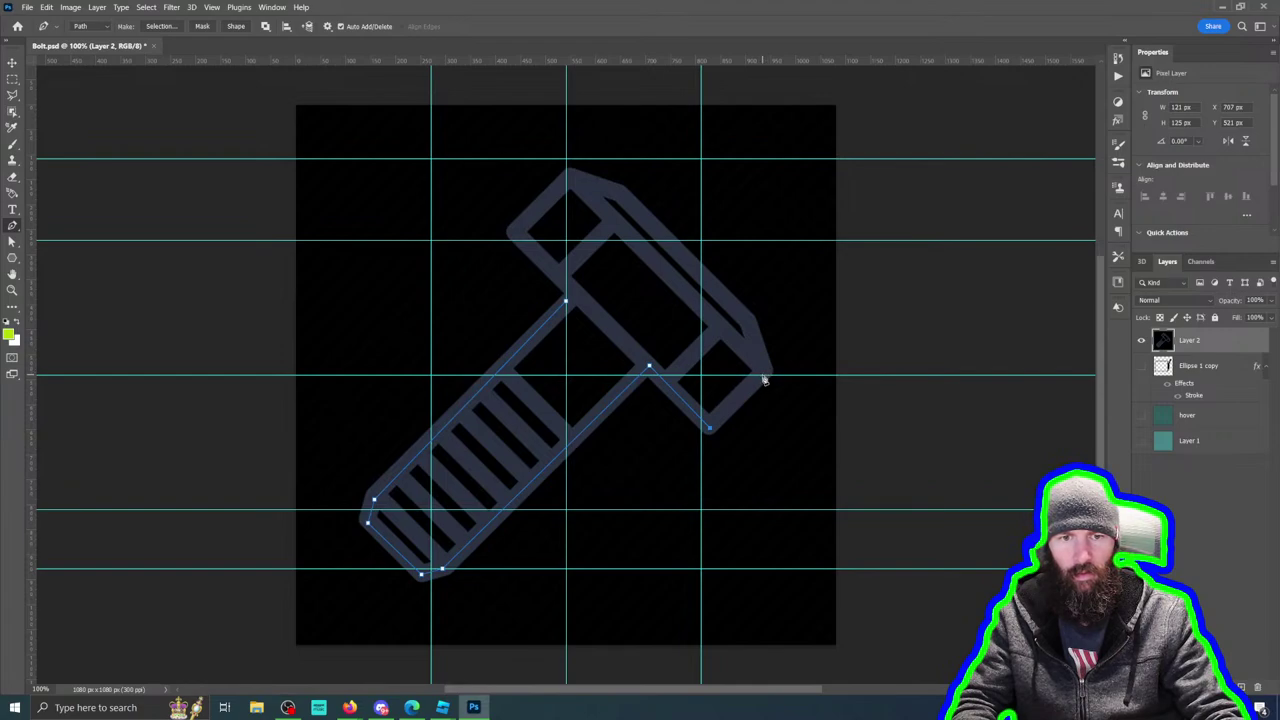
left_click(764, 378)
left_click(749, 324)
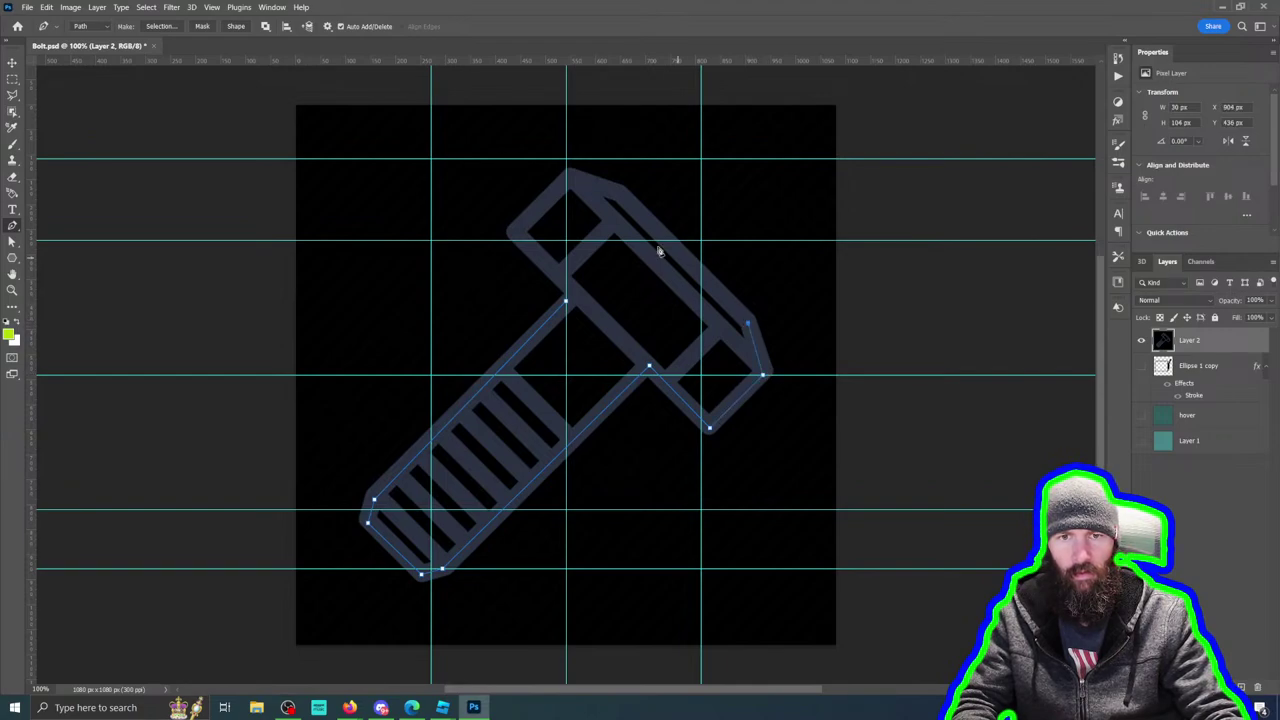
left_click(620, 194)
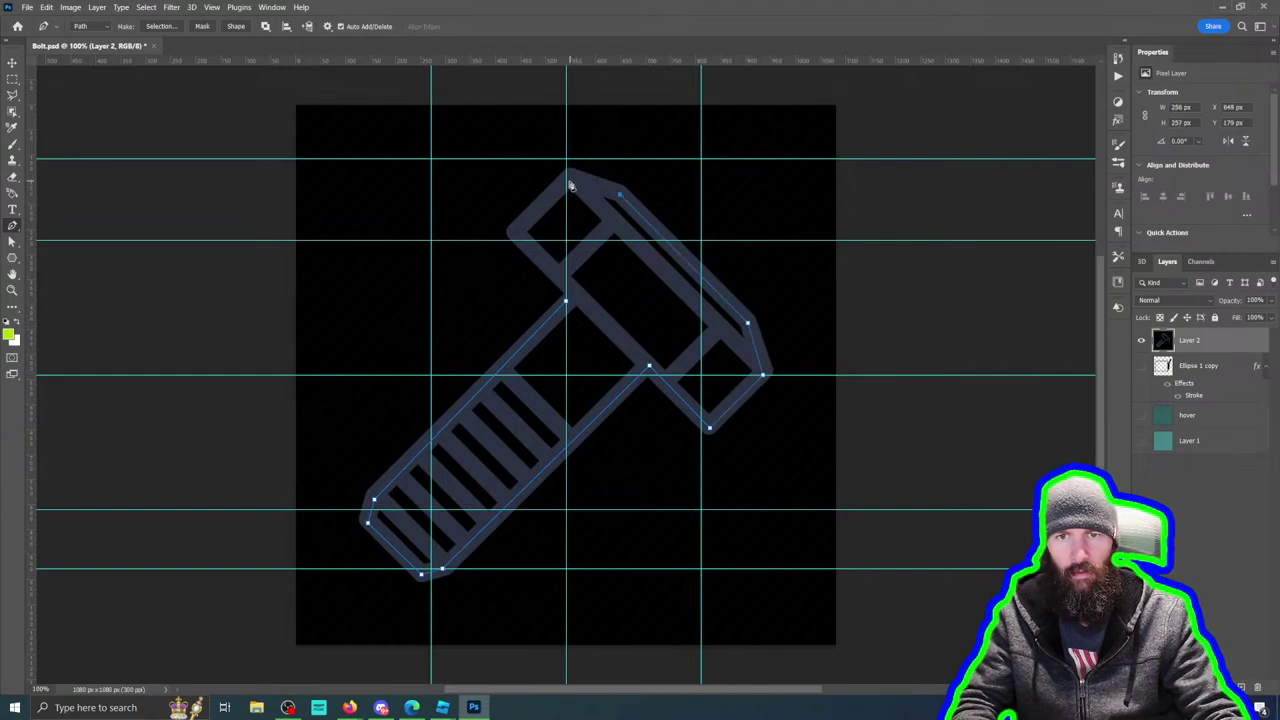
left_click(566, 180)
left_click(515, 232)
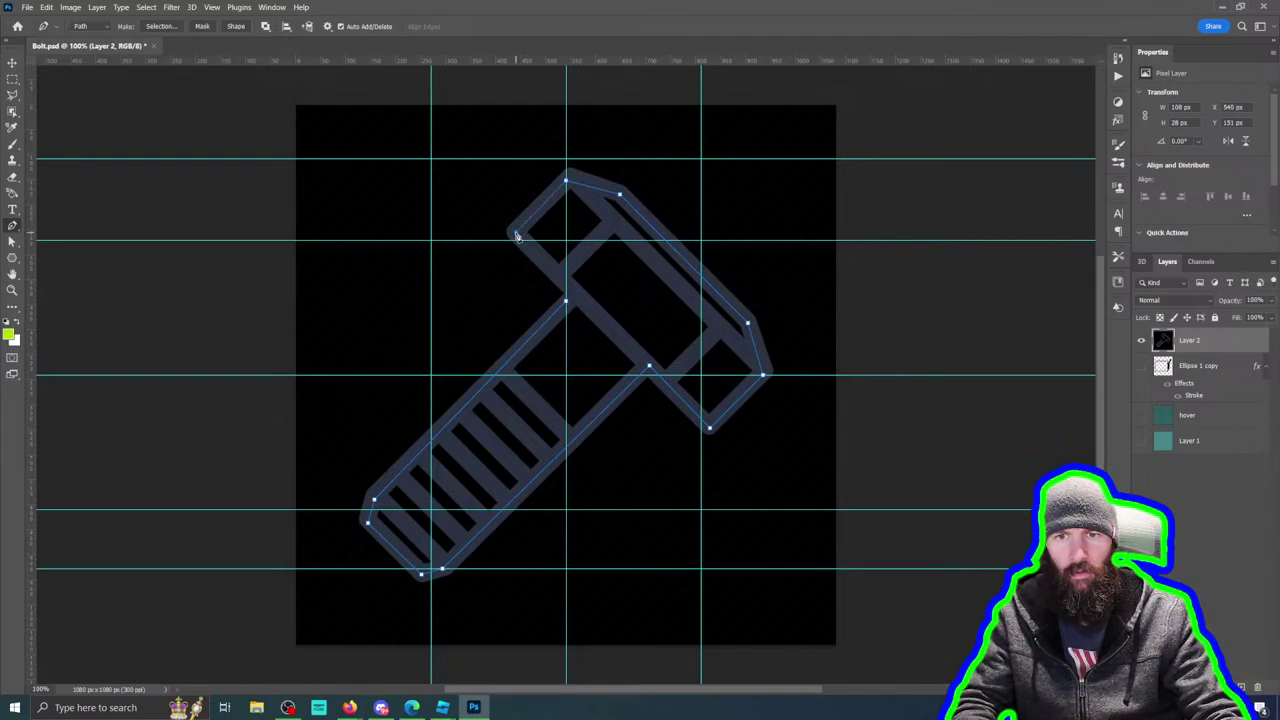
left_click(570, 292)
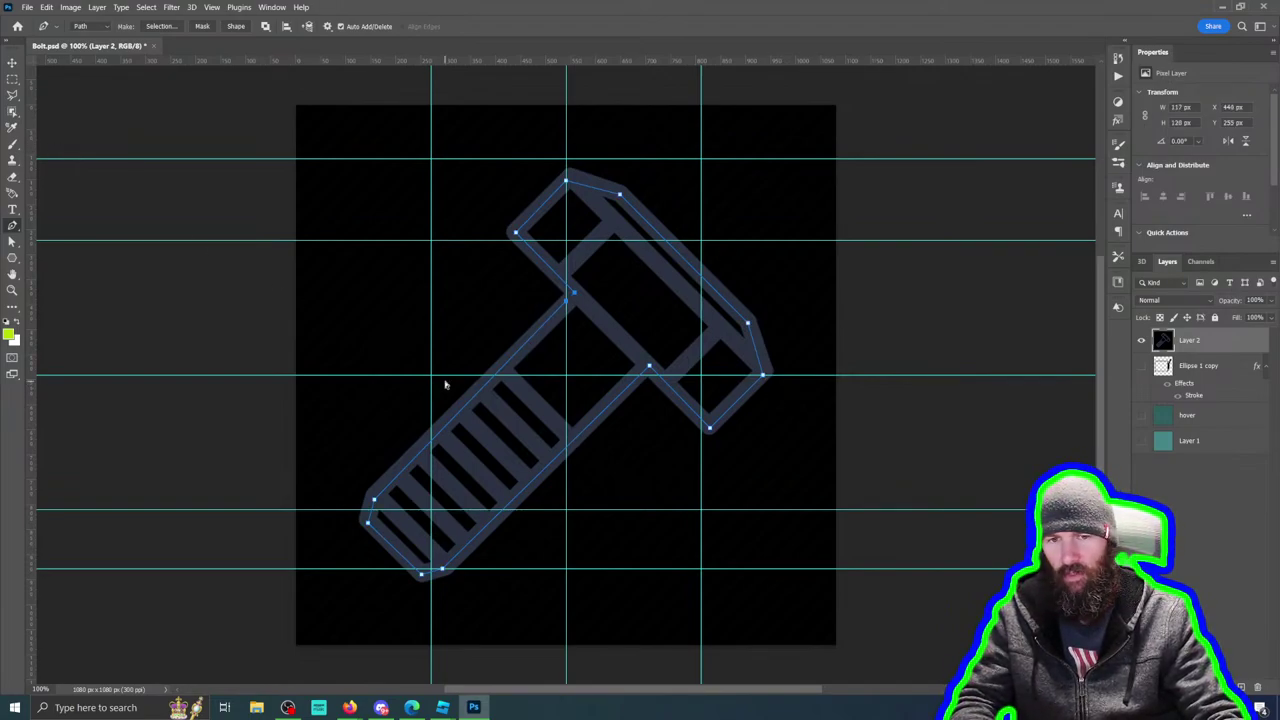
key("ctrl+z")
key("ctrl+z")
key("ctrl+z")
key("ctrl+z")
key("ctrl+z")
key("ctrl+z")
key("ctrl+z")
key("ctrl+z")
key("ctrl+z")
key("ctrl+z")
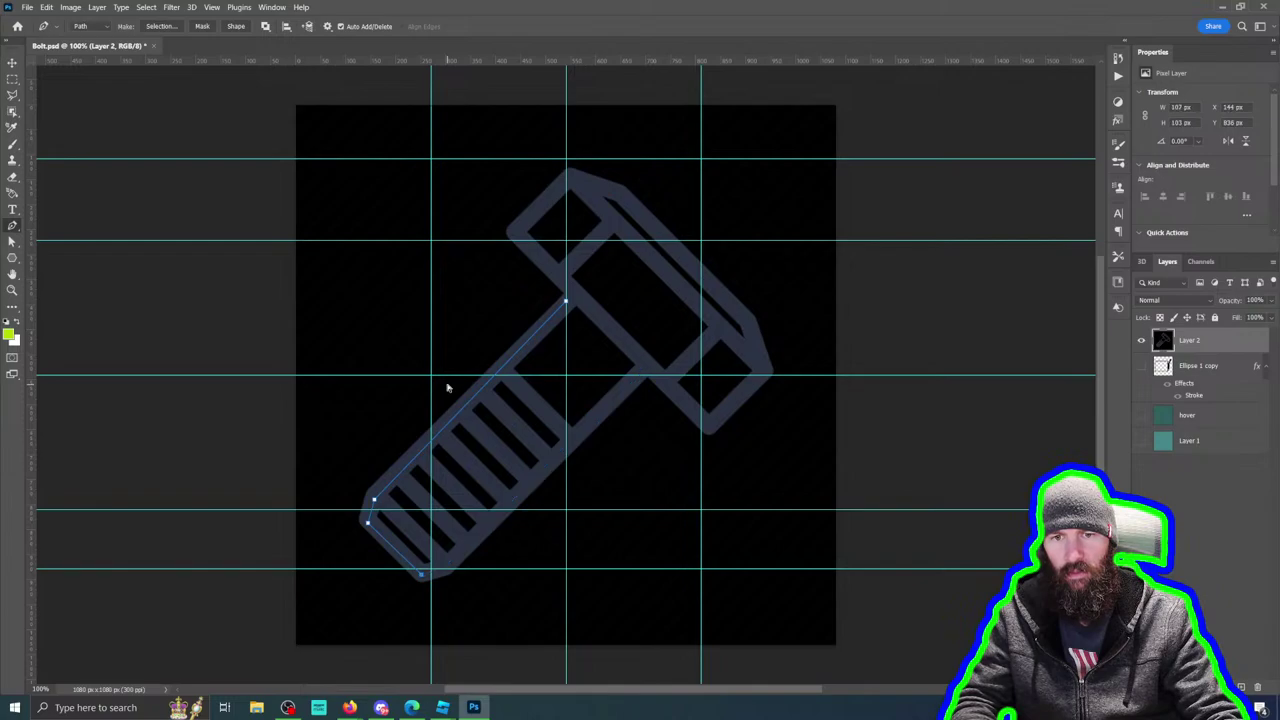
key("ctrl+z")
key("ctrl+z")
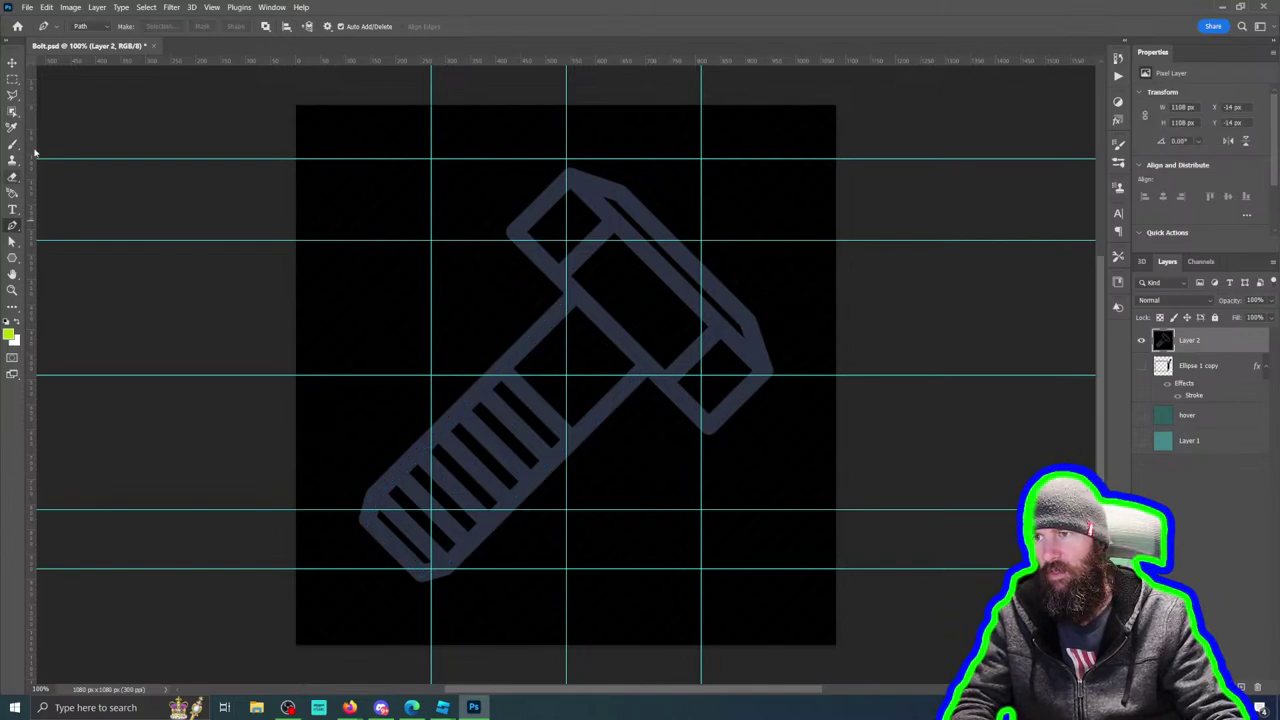
left_click(13, 308)
left_click(12, 290)
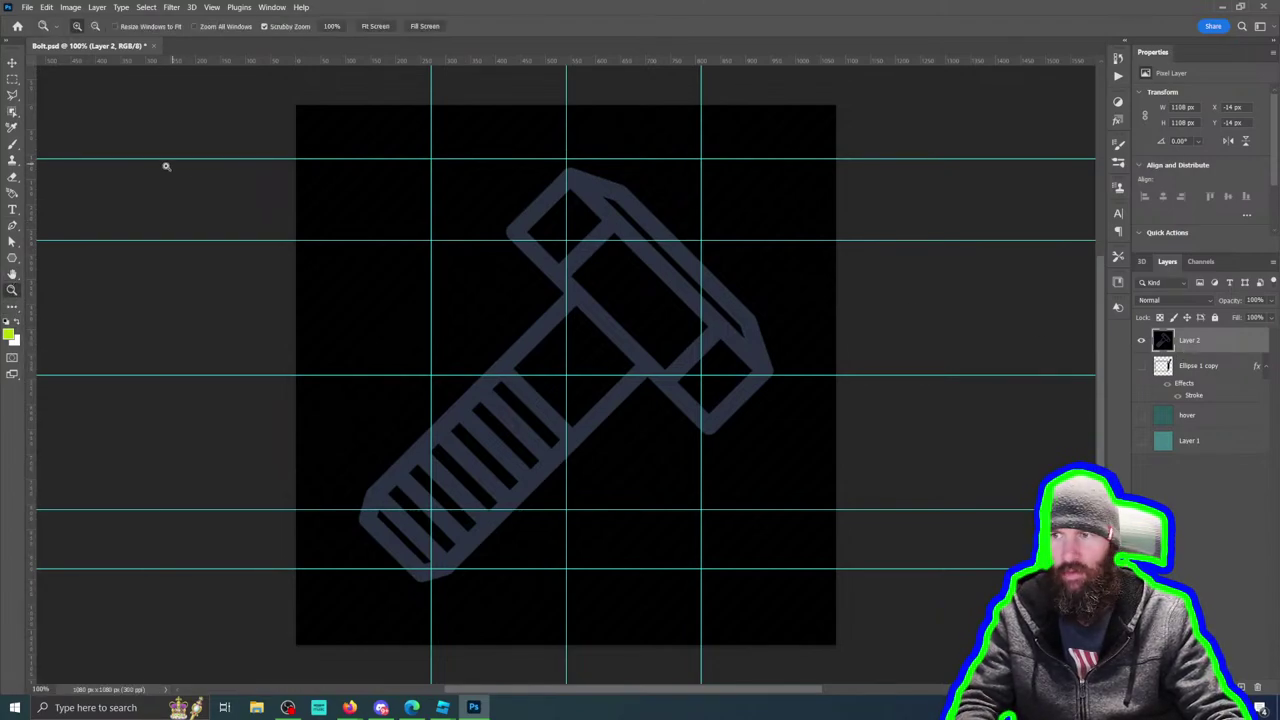
Step: Erase the black background around the bolt and inside its head facets and plain shank section with the Magic Eraser
left_click_drag(12, 178, 57, 201)
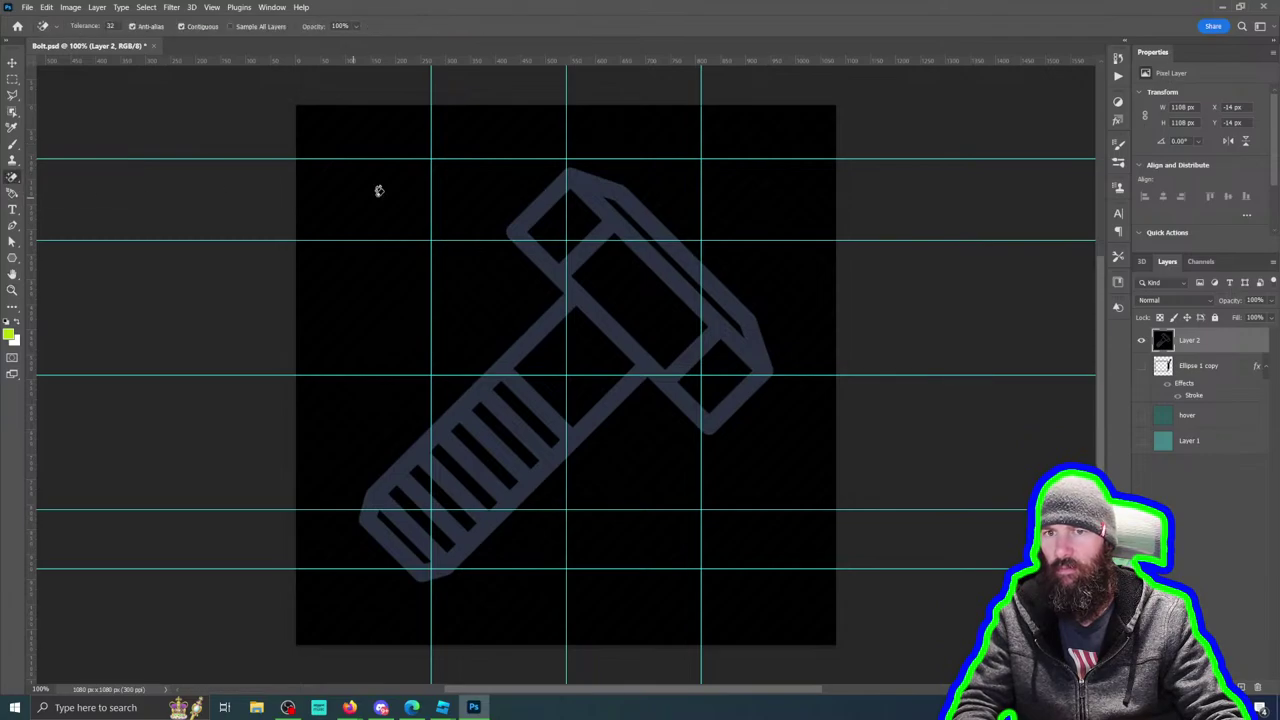
left_click(451, 190)
left_click(566, 222)
left_click(630, 275)
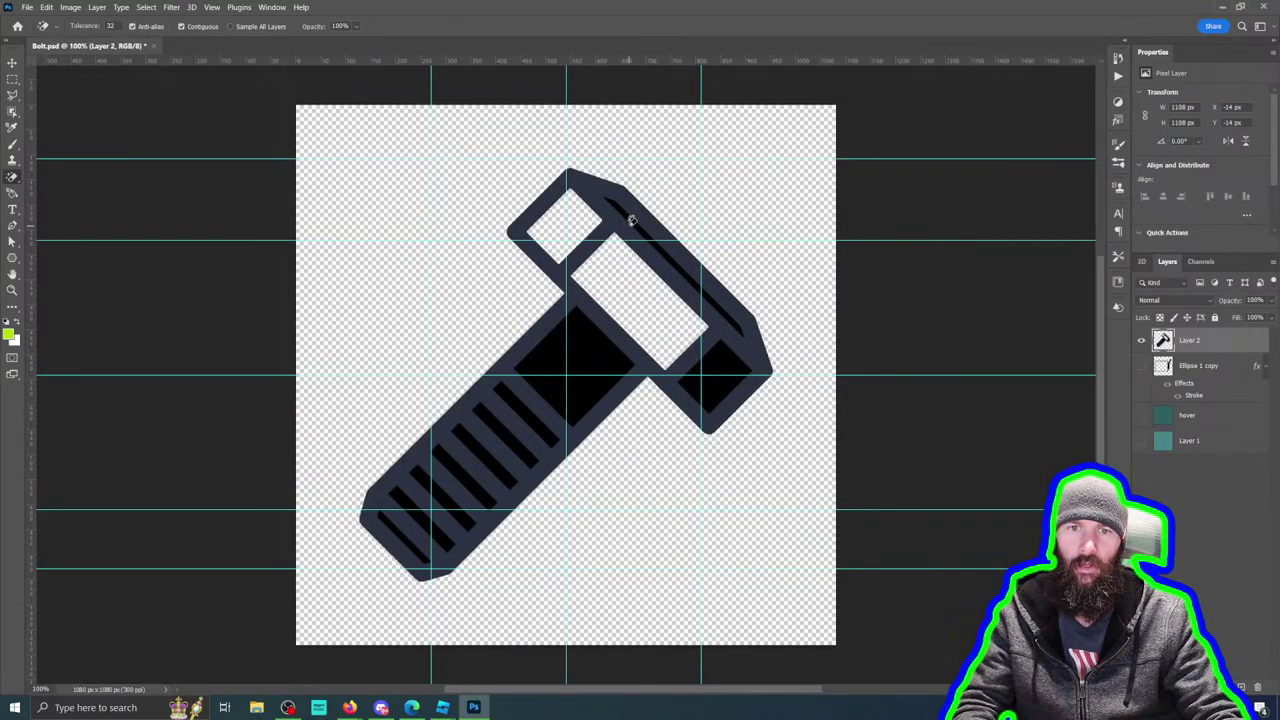
left_click(630, 214)
left_click(722, 355)
left_click(588, 362)
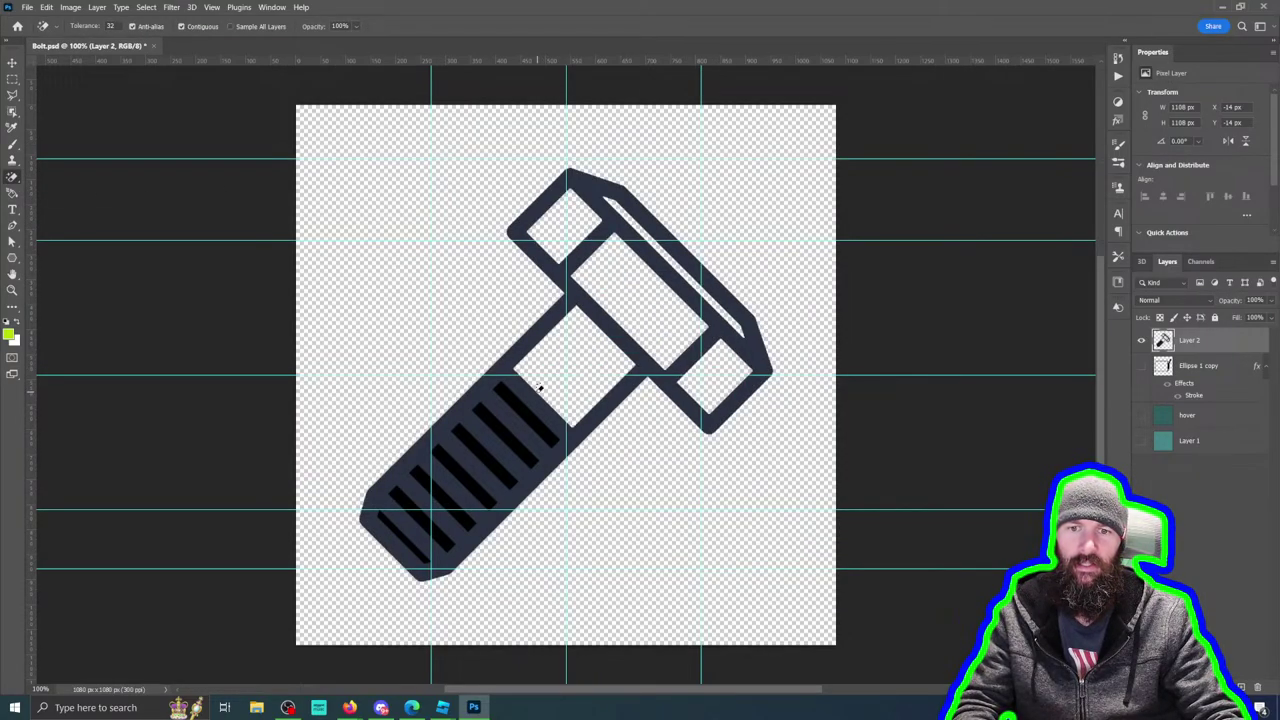
Step: Erase the black from all the gaps between the bolt's thread lines, keeping the dark outline intact
left_click(522, 402)
left_click(490, 426)
left_click(473, 443)
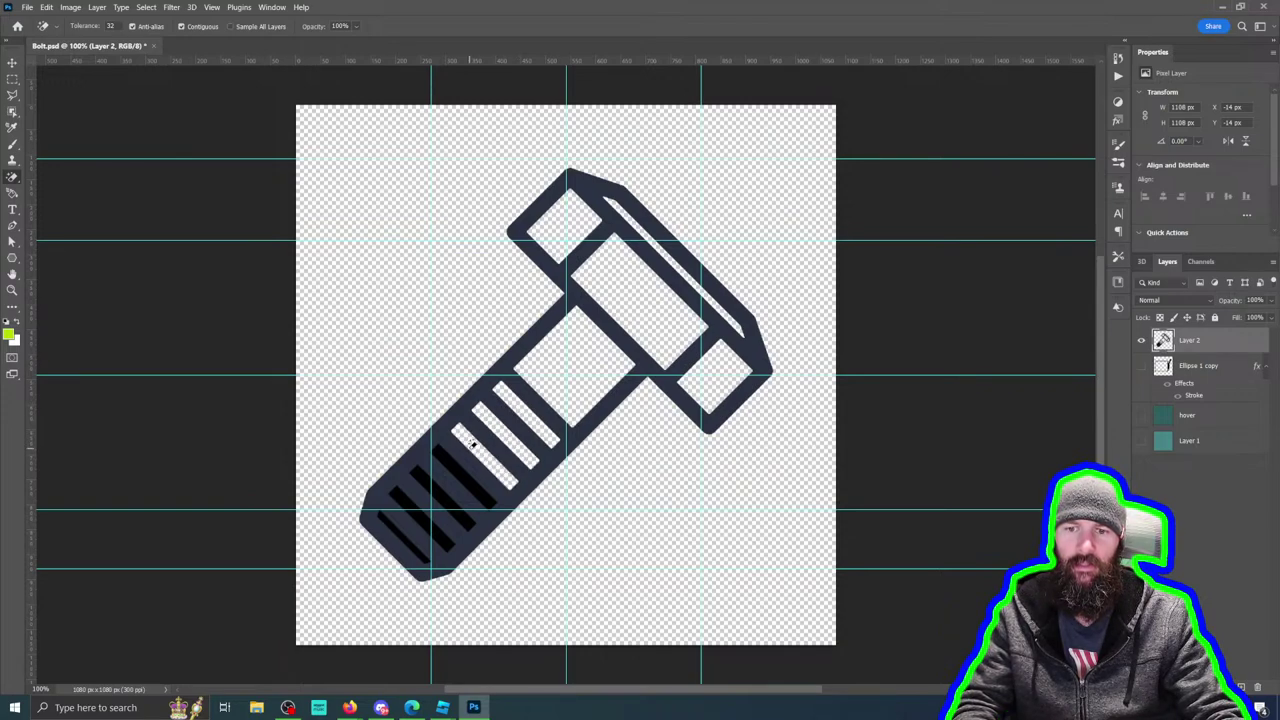
left_click(453, 458)
left_click(423, 478)
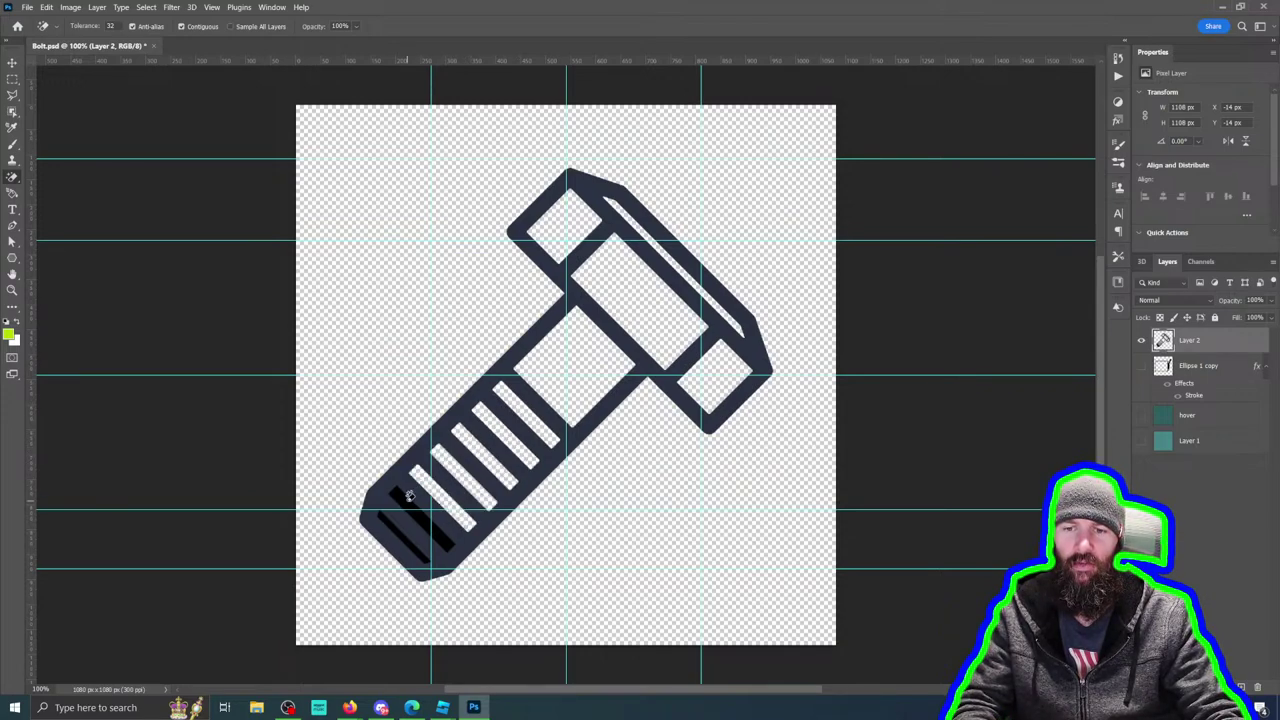
left_click(405, 498)
left_click(385, 516)
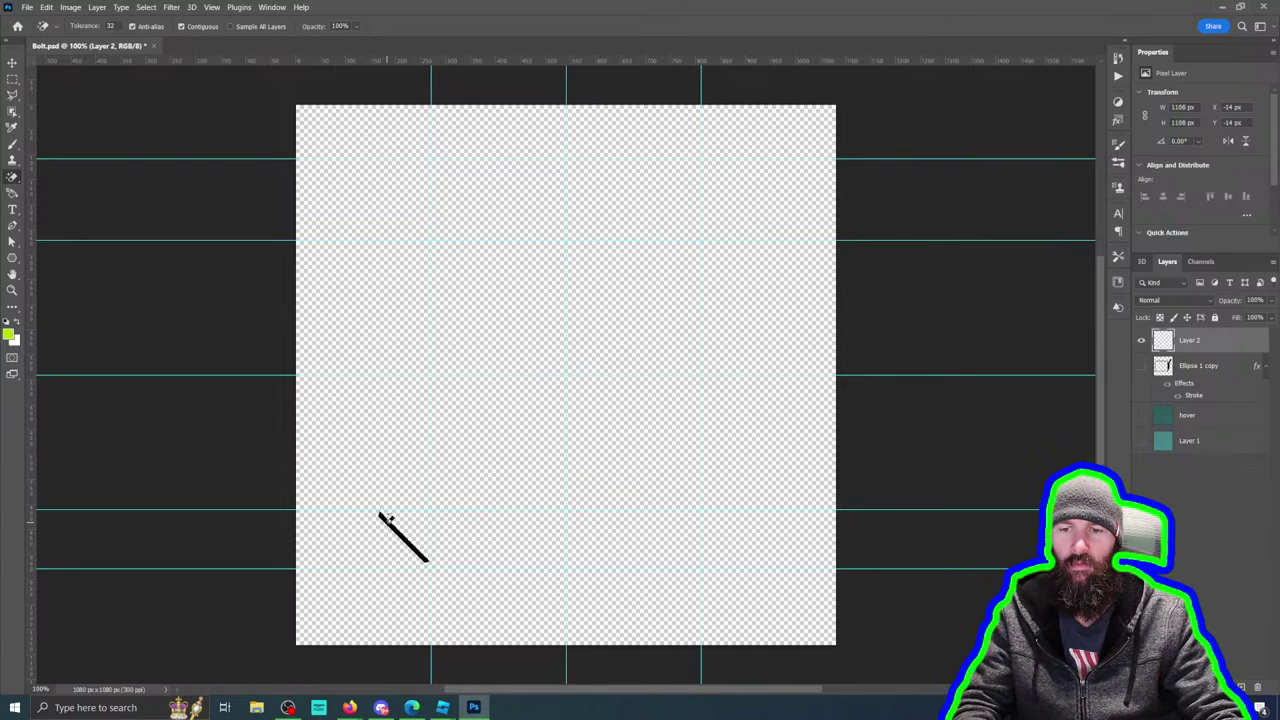
key("ctrl+z")
left_click(386, 517)
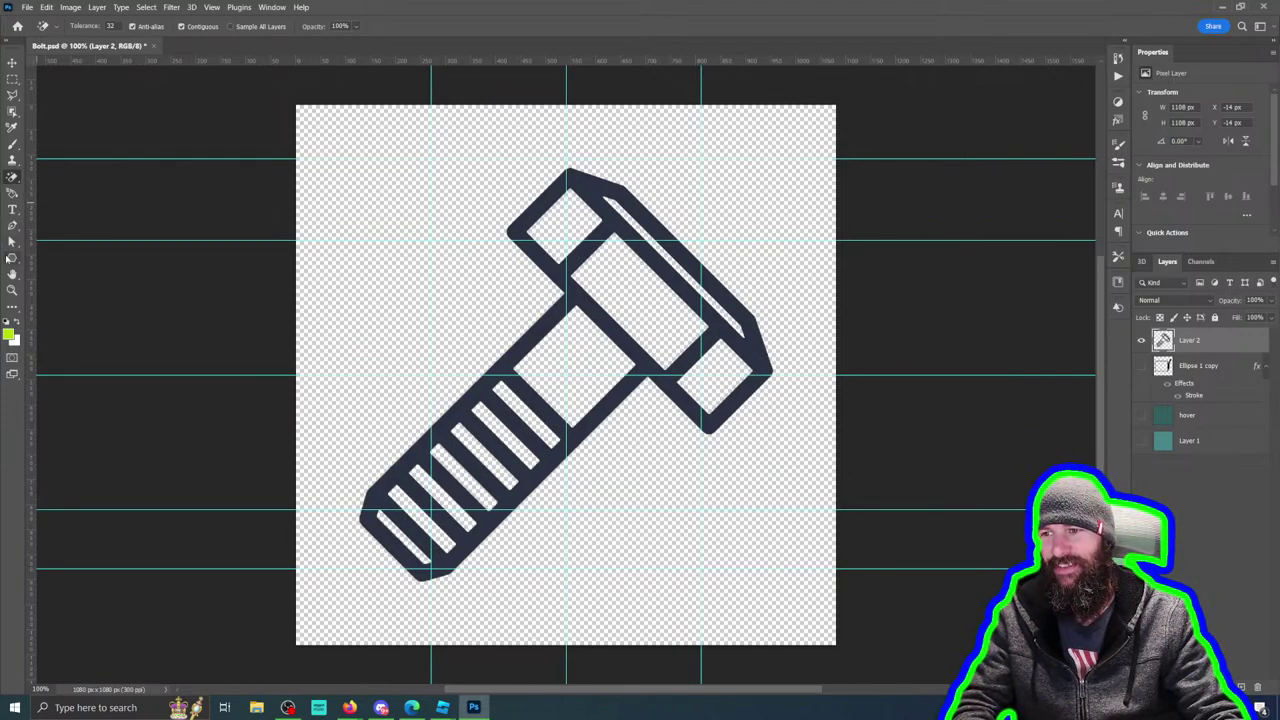
Step: Draw a lime green 40 px thick line about 567 px long over the shank's upper edge, from the head to the tip
left_click(10, 258)
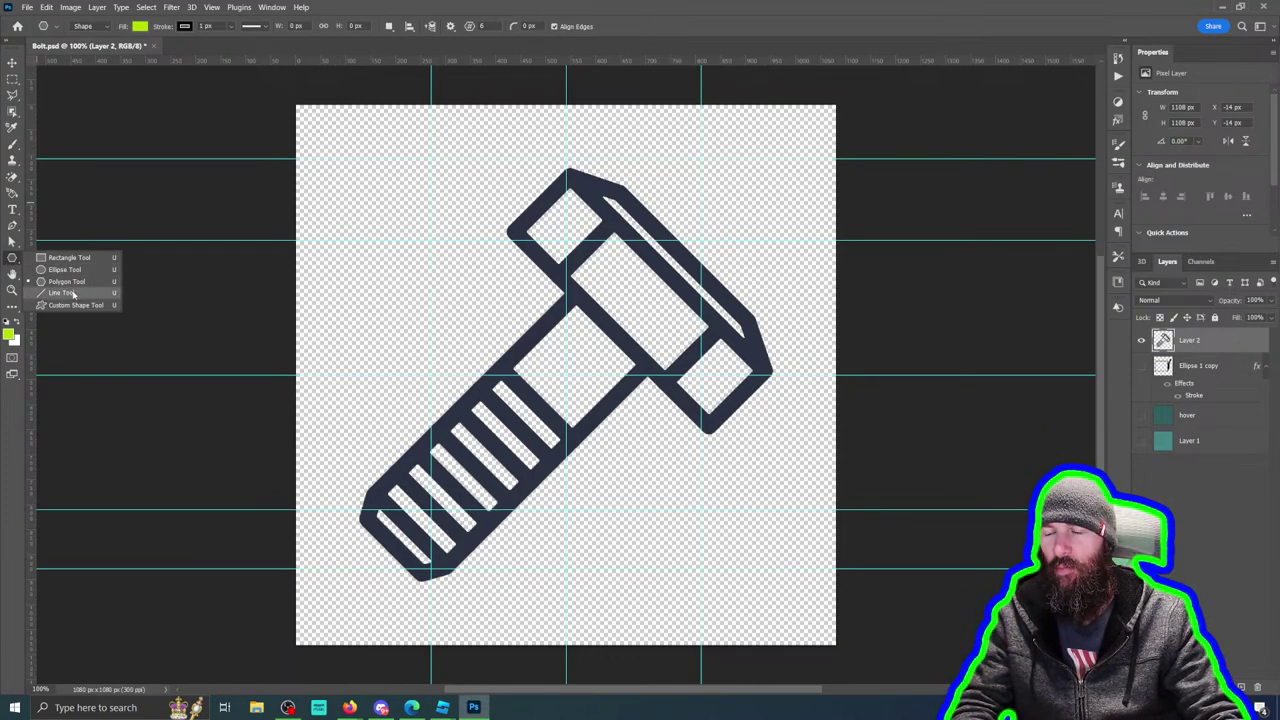
left_click(60, 292)
left_click(140, 27)
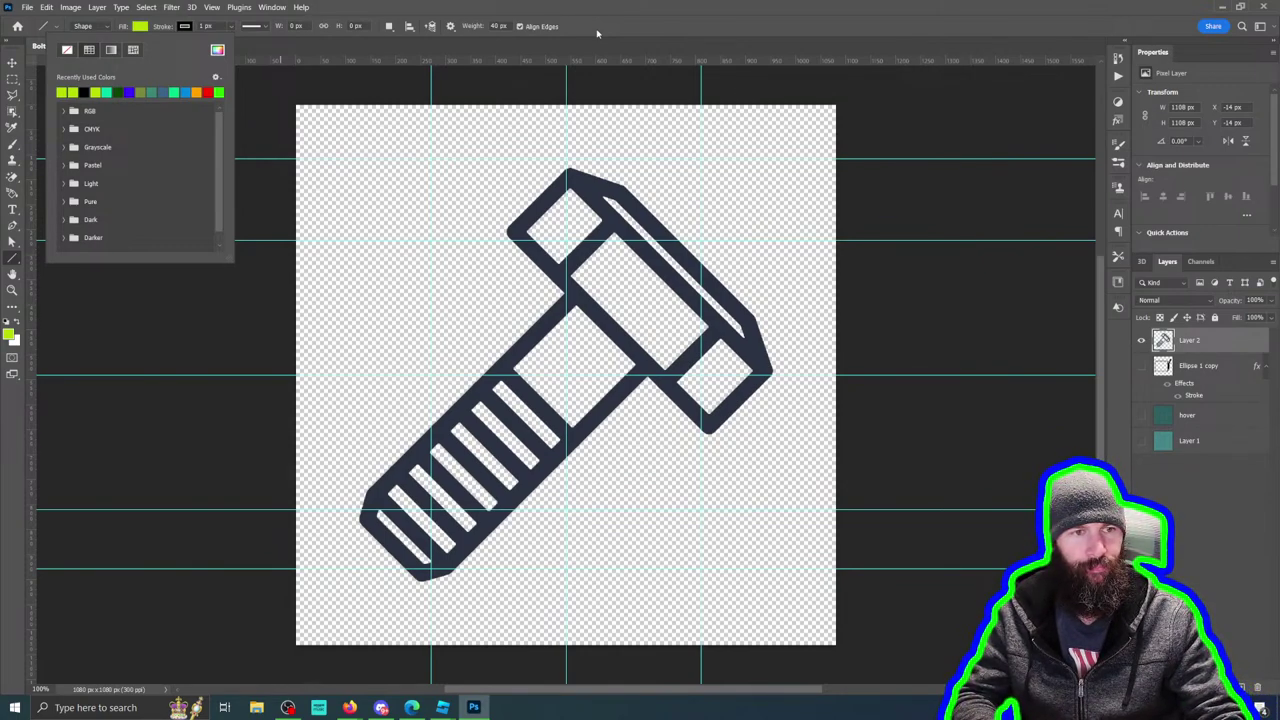
left_click(605, 12)
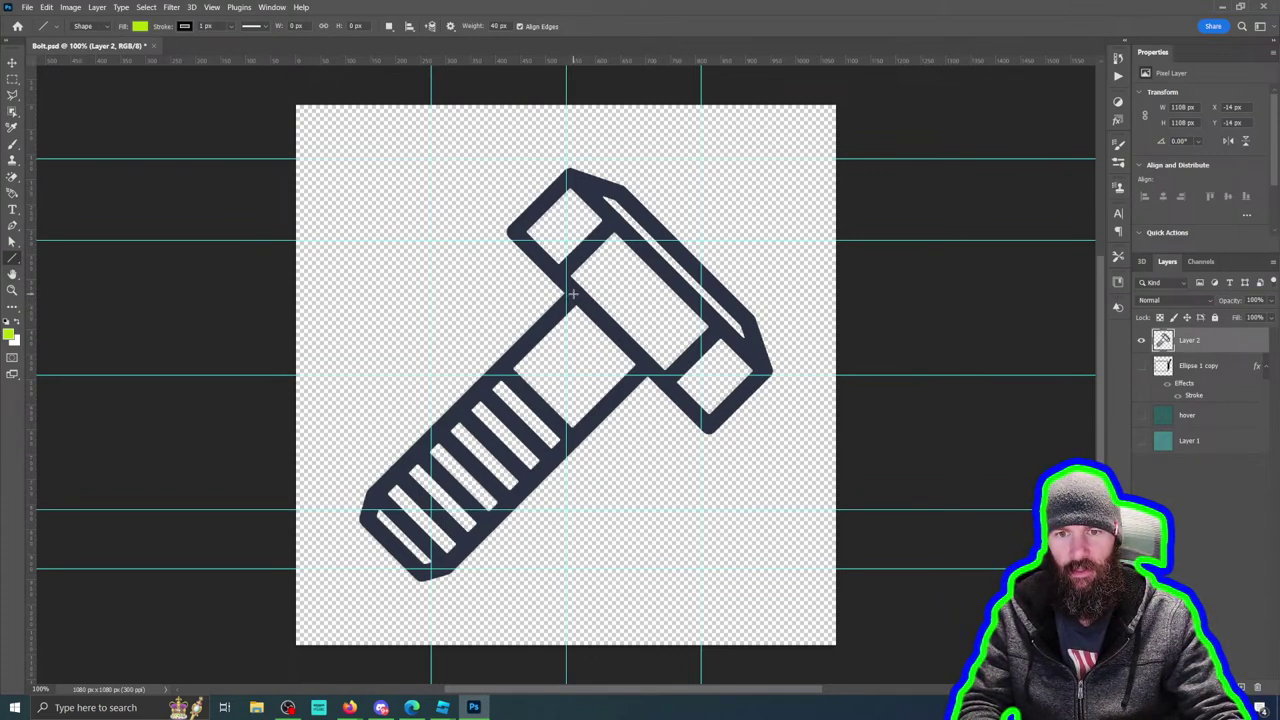
left_click_drag(573, 295, 371, 495)
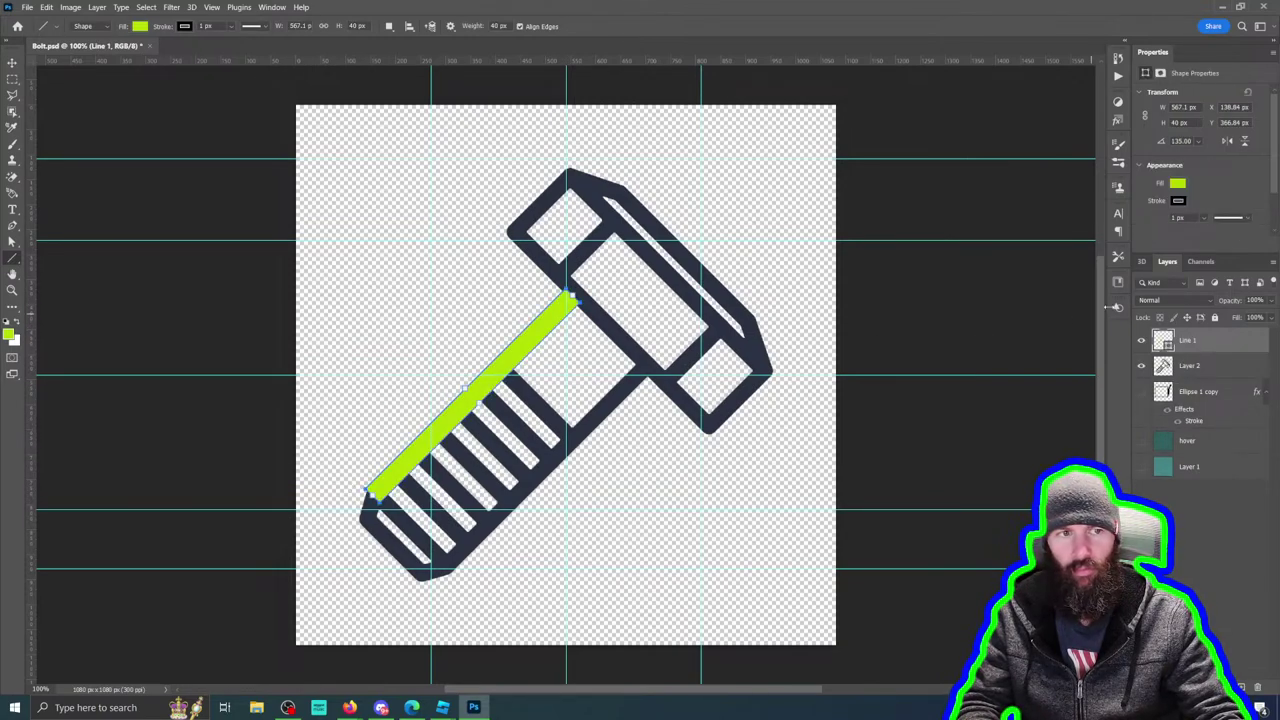
Step: Change the fill of the lime line over the shank's upper edge to black
left_click(1178, 184)
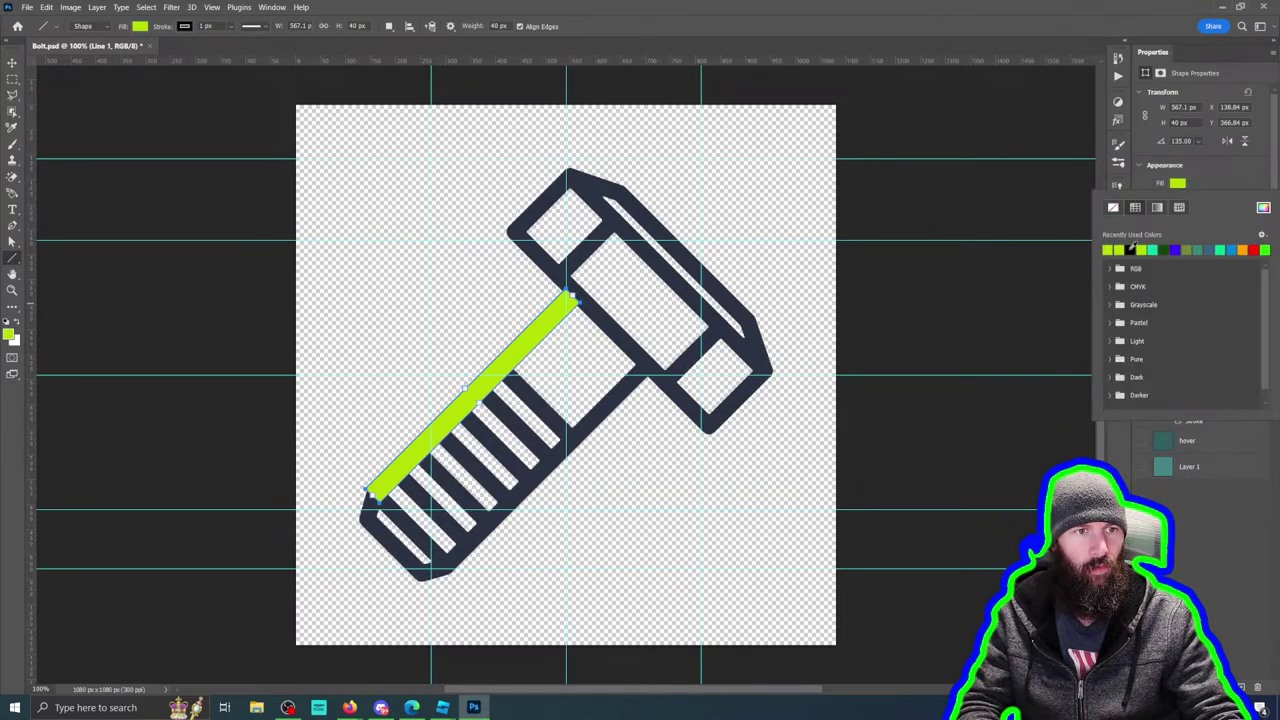
left_click(1129, 250)
left_click(843, 20)
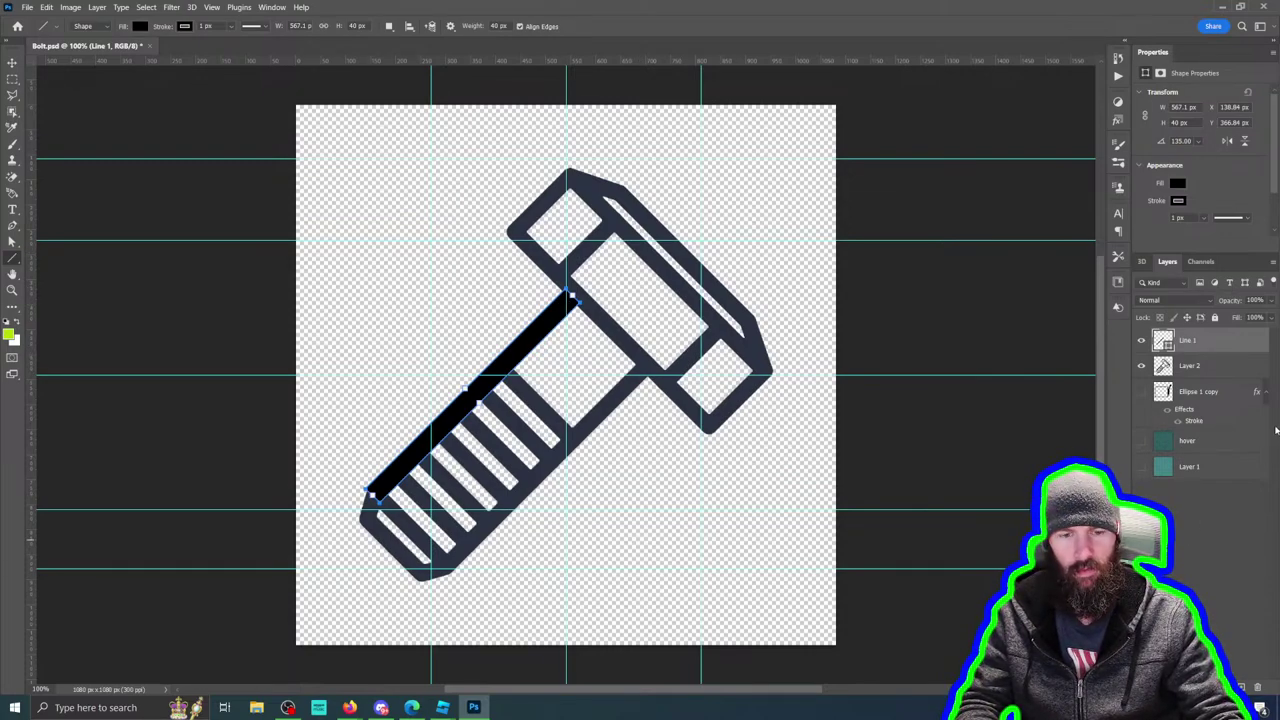
Step: Duplicate the black line and place the copy over the shank's lower edge, parallel to the original
right_click(1196, 345)
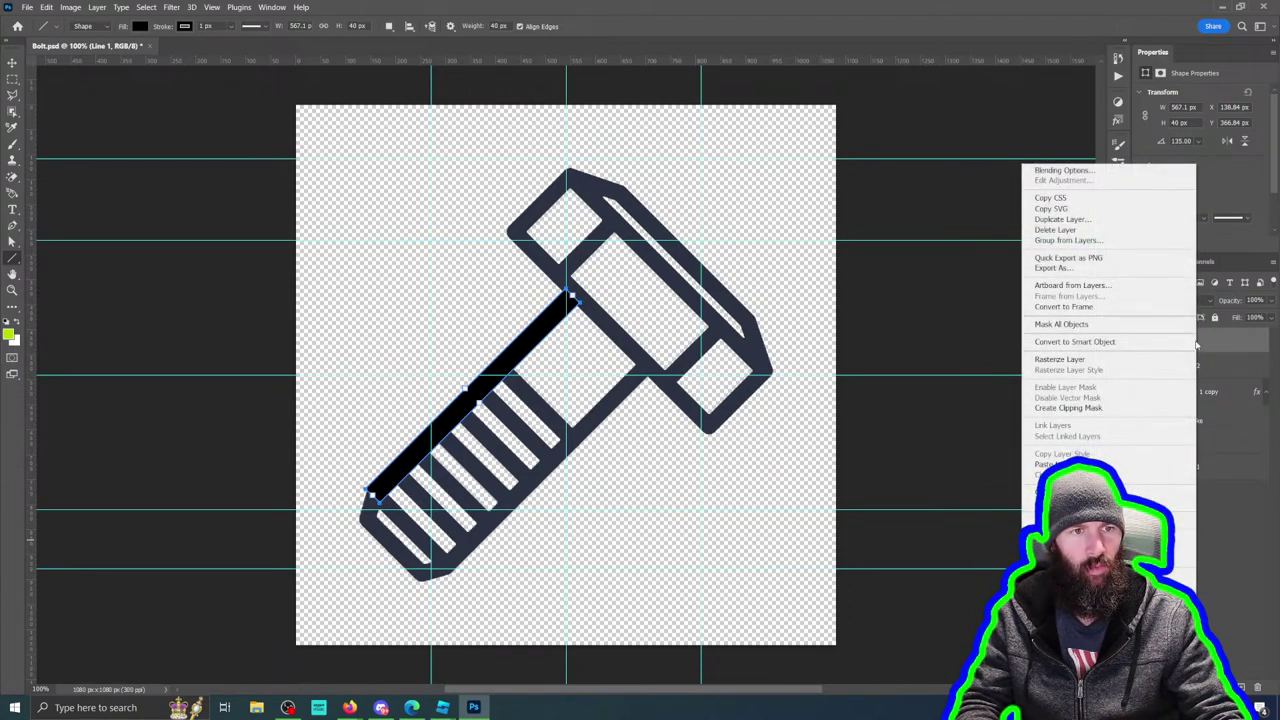
left_click(1065, 219)
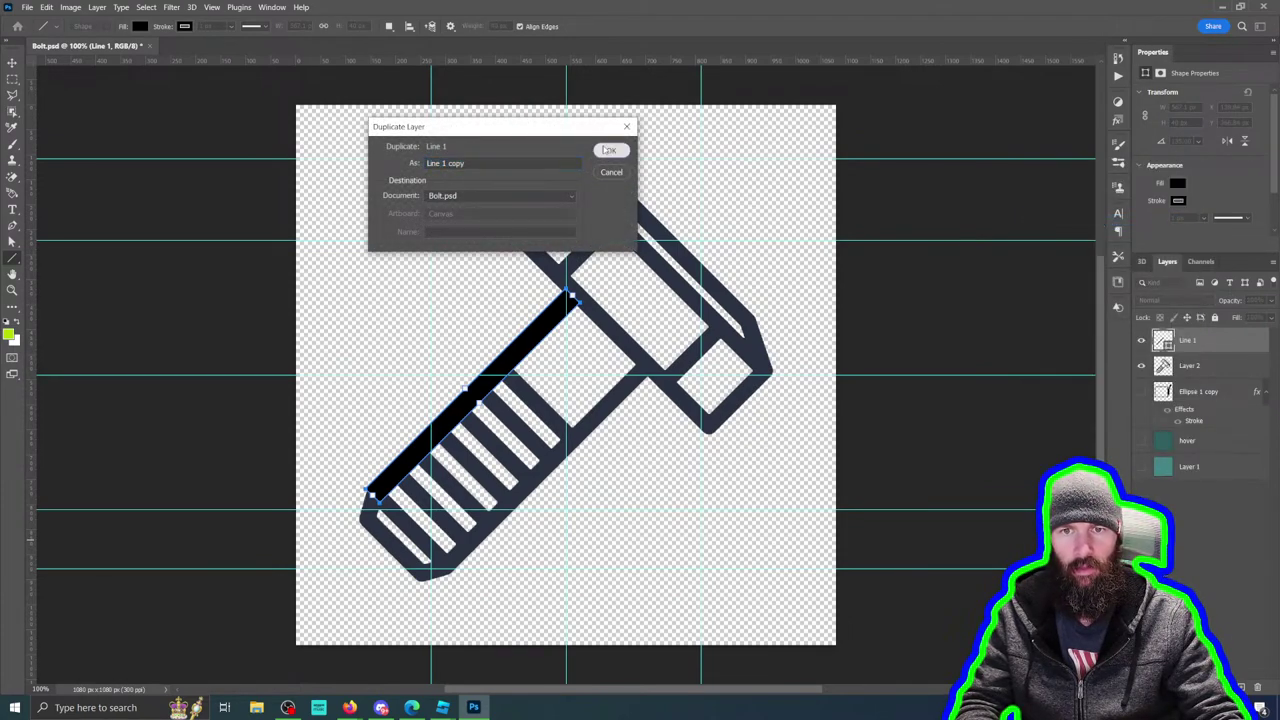
left_click(609, 150)
left_click(12, 62)
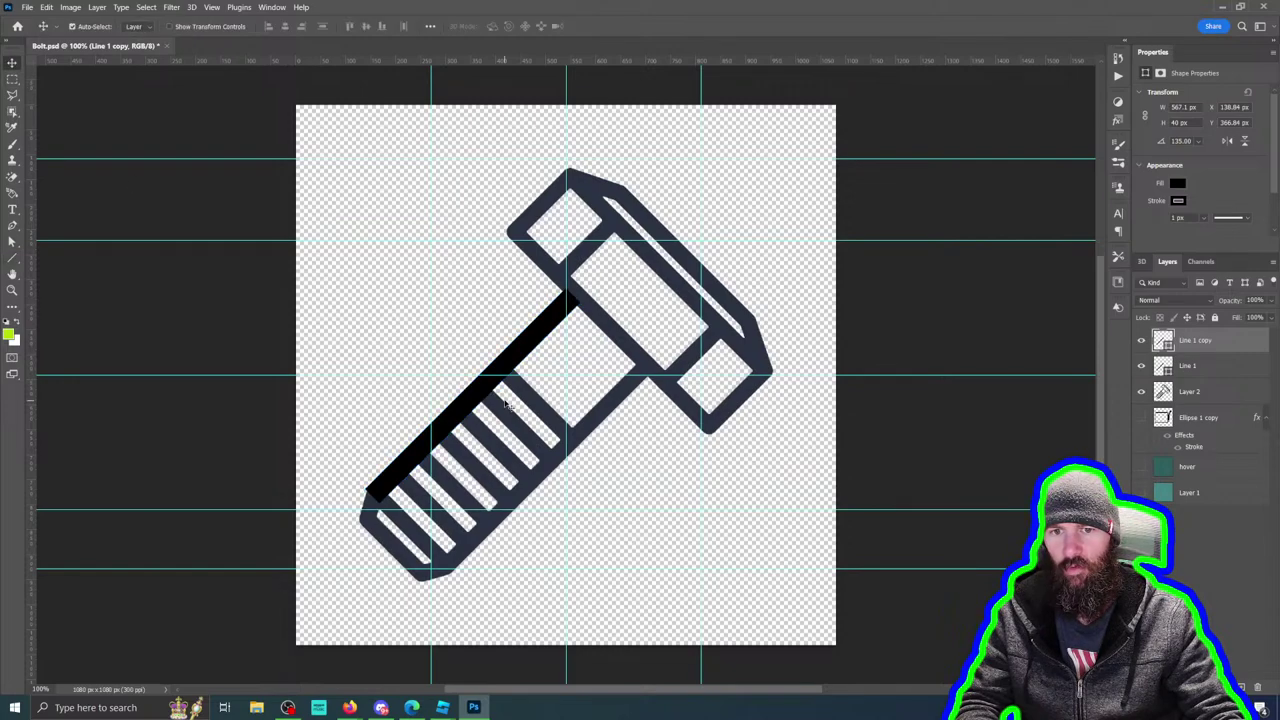
left_click_drag(508, 405, 578, 442)
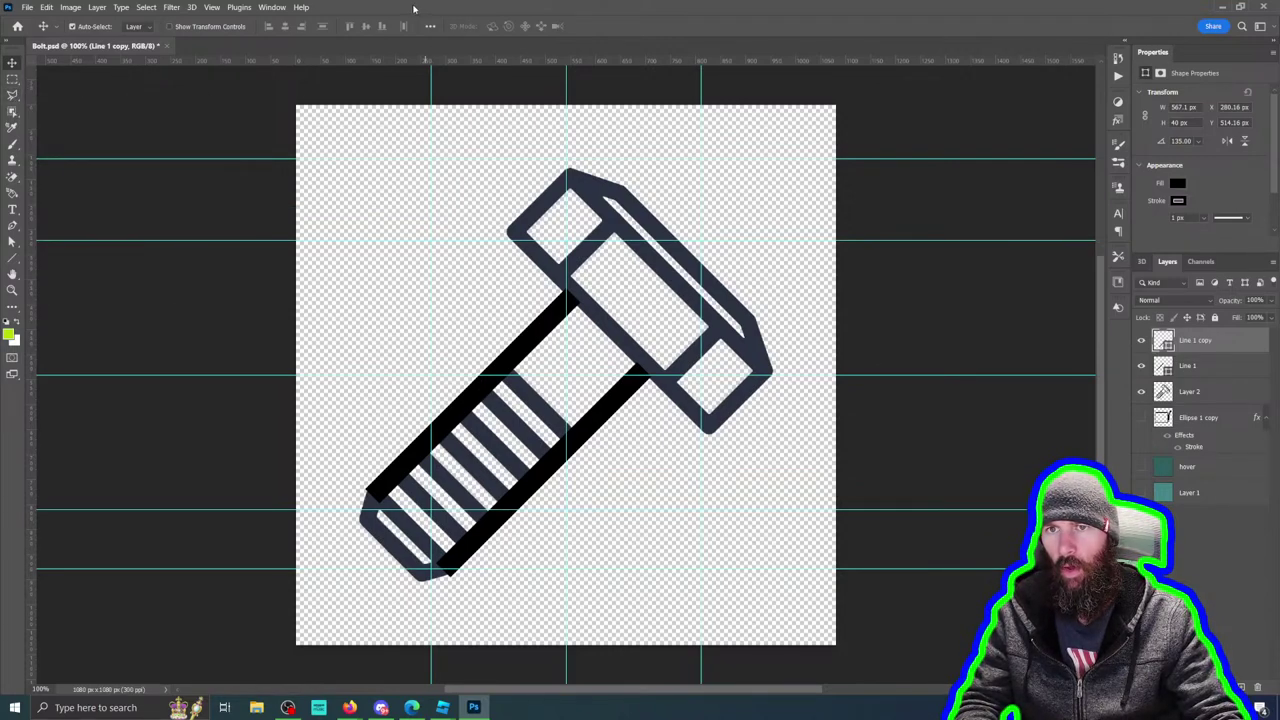
Step: Undo the duplicated line and its black fill, and remove the drawn line so that only the bolt image remains
key("ctrl+z")
key("ctrl+z")
key("ctrl+z")
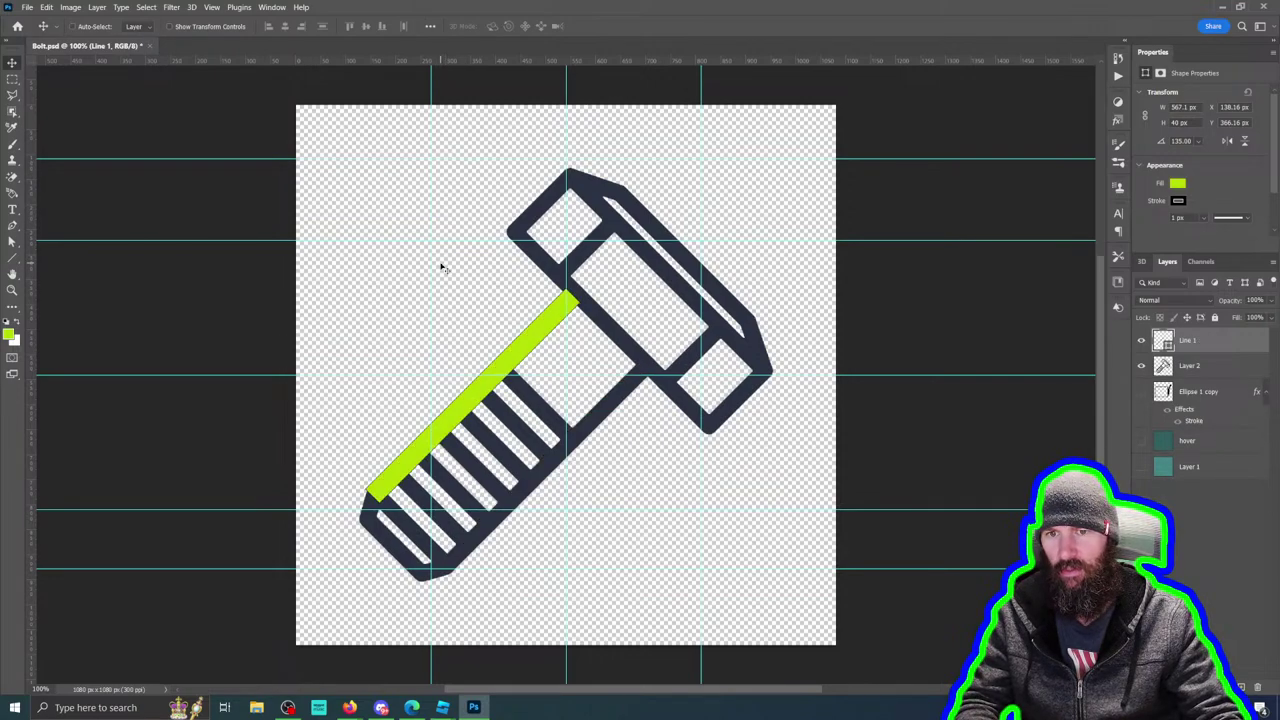
Step: Try to outline the underside and end of the bolt head with a polygonal selection, and discard that selection
left_click(12, 95)
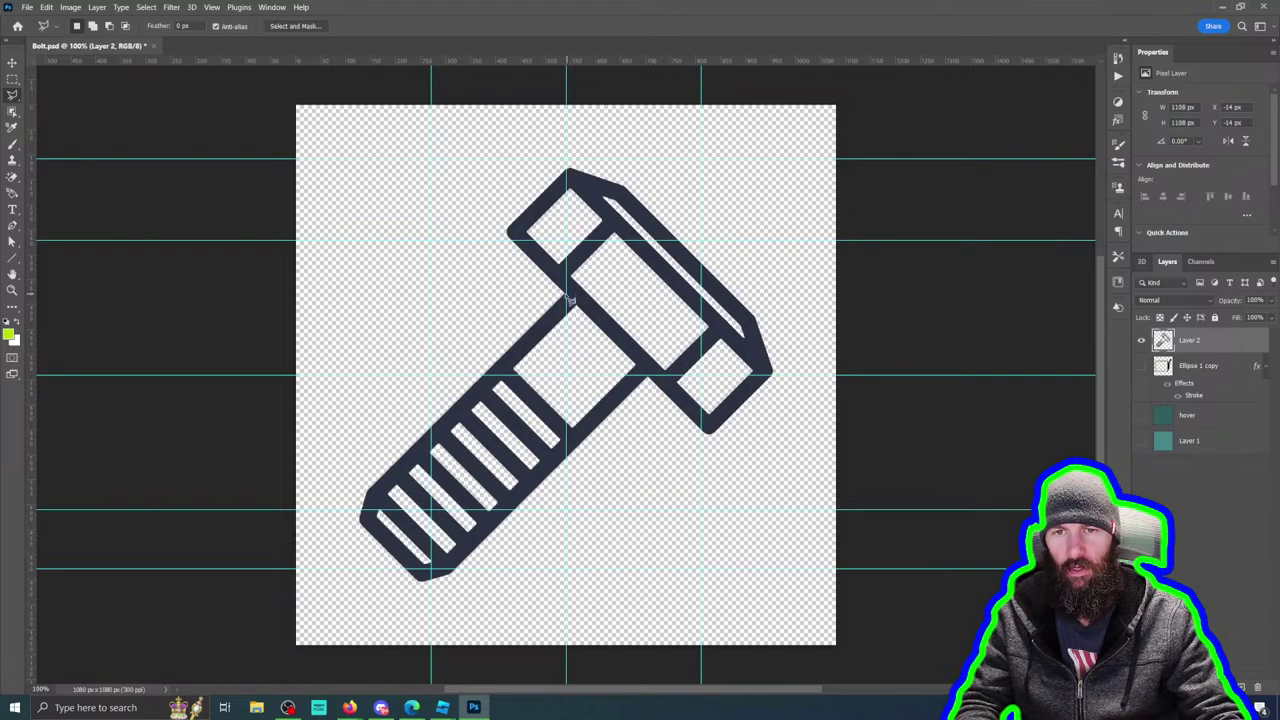
left_click(512, 233)
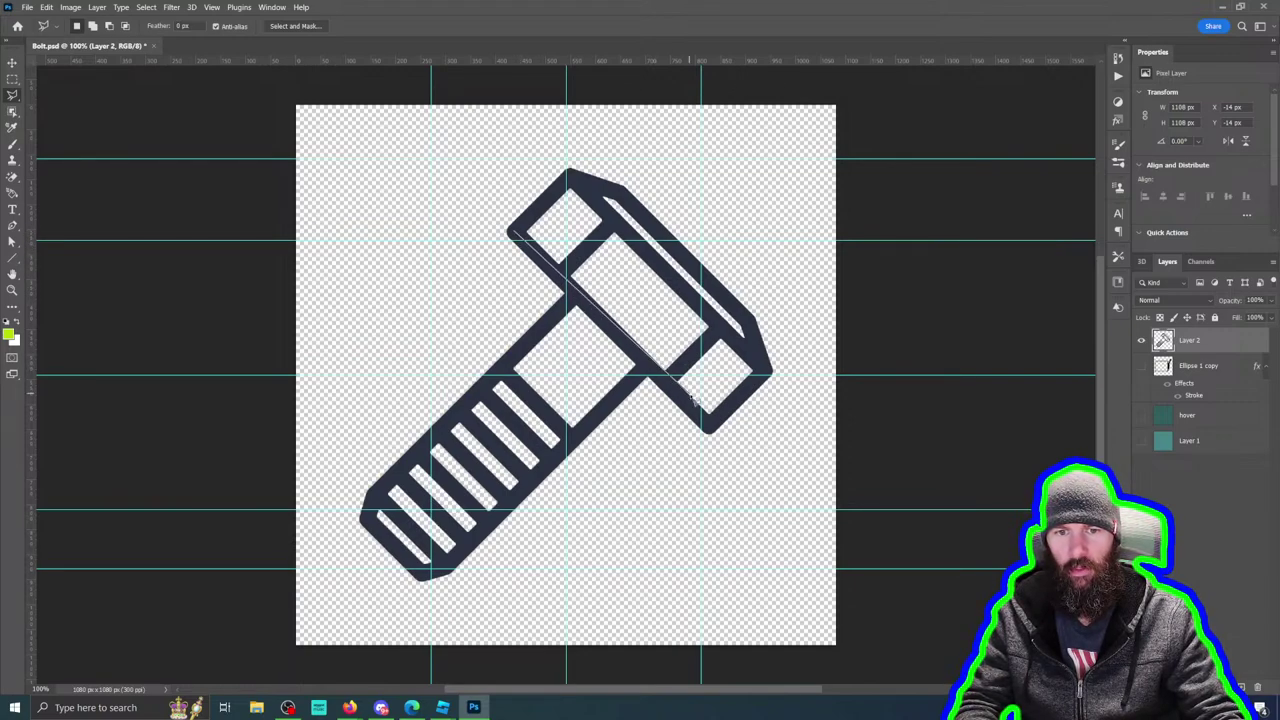
left_click(708, 428)
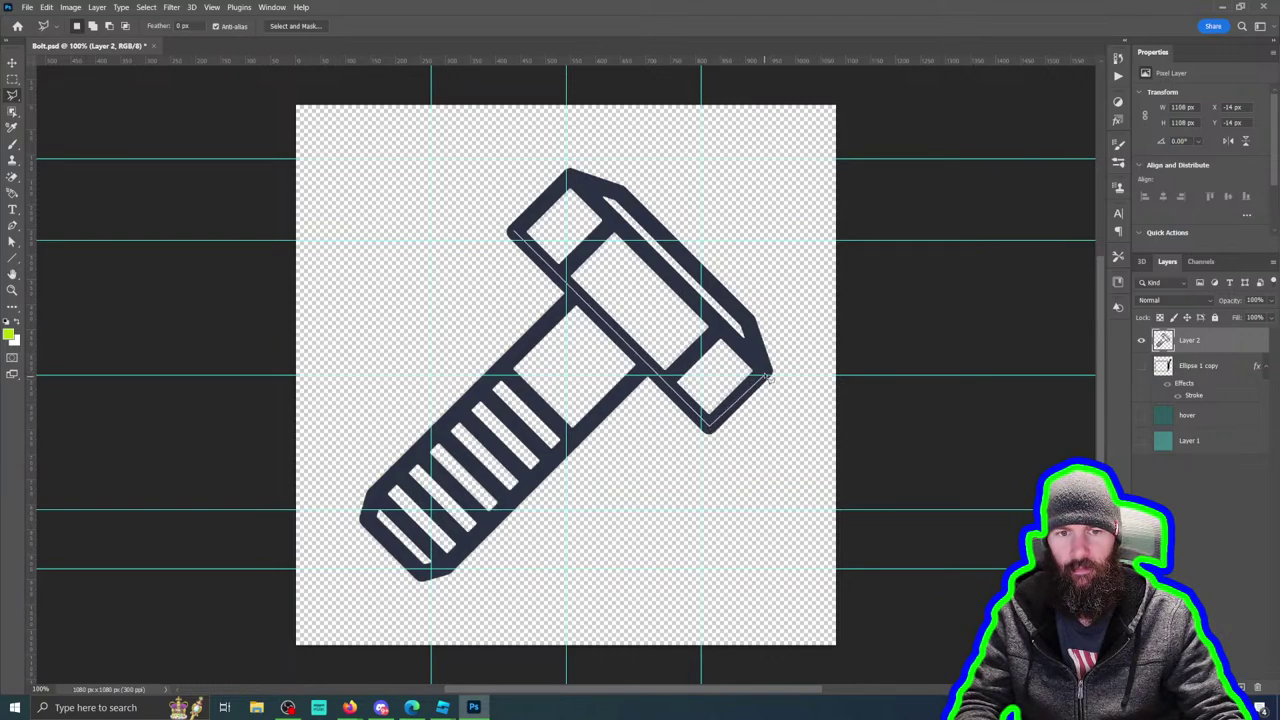
left_click(762, 371)
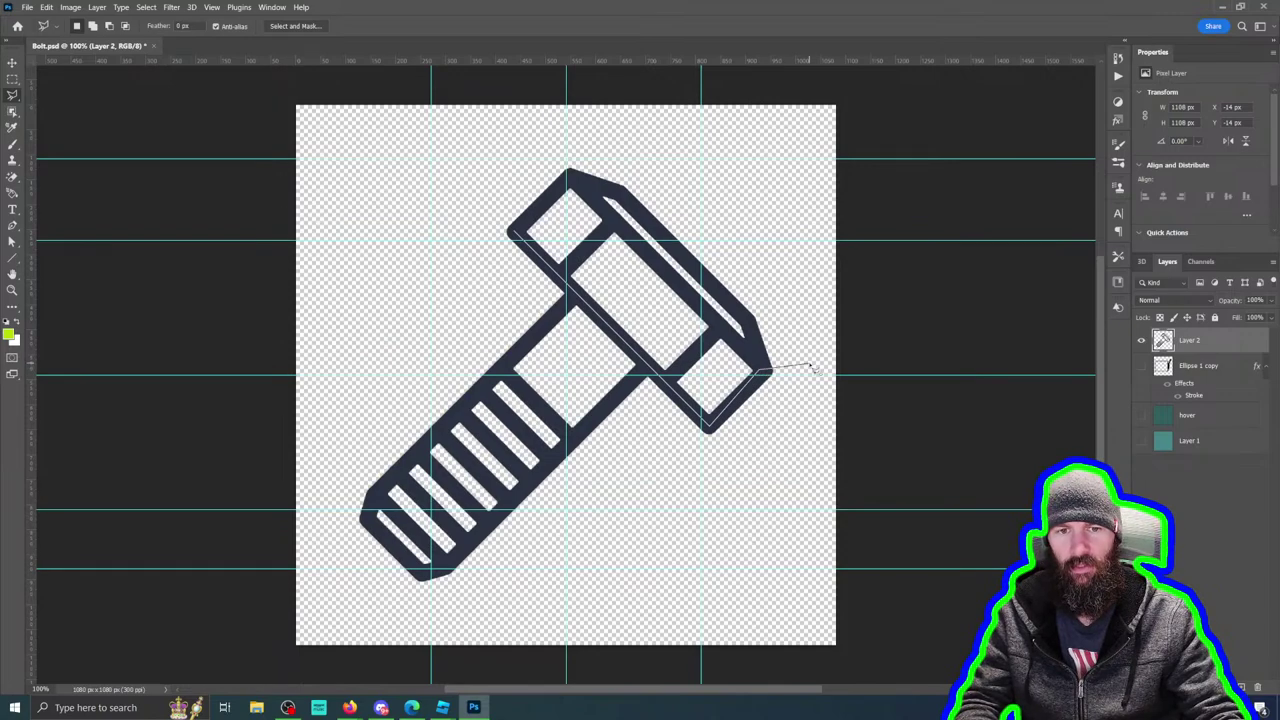
double_click(782, 340)
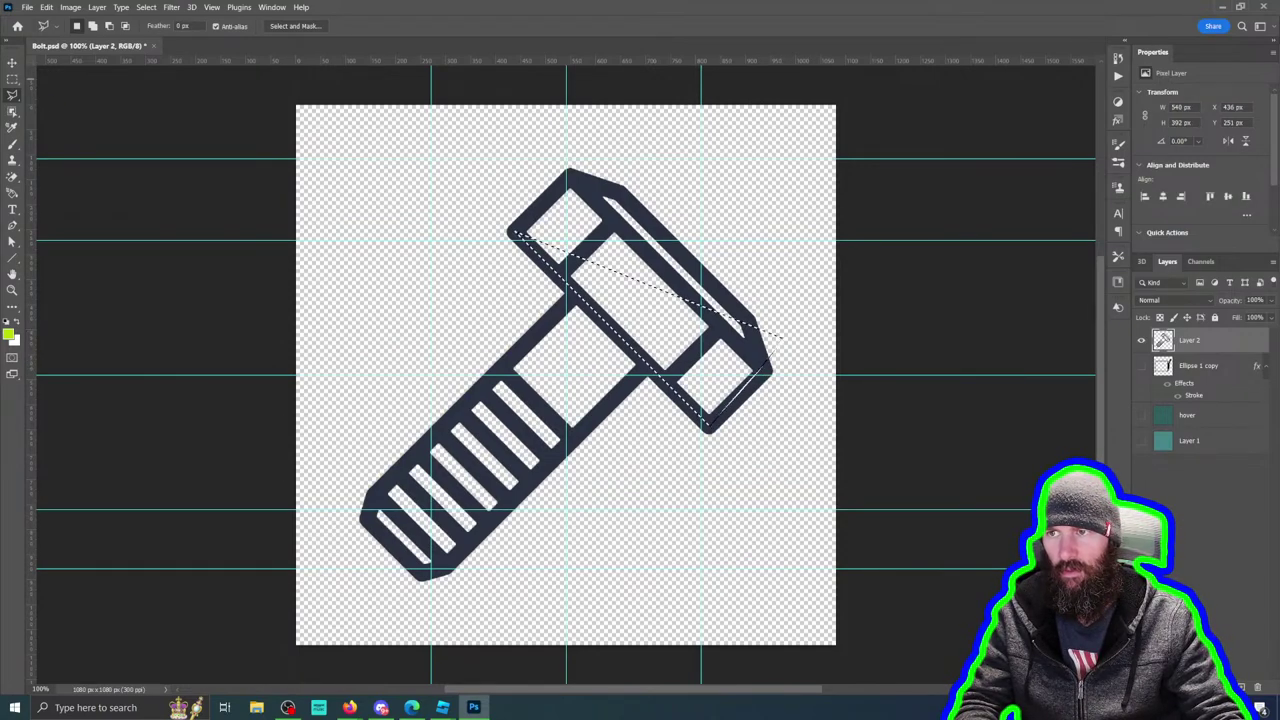
left_click(12, 80)
left_click_drag(291, 140, 295, 142)
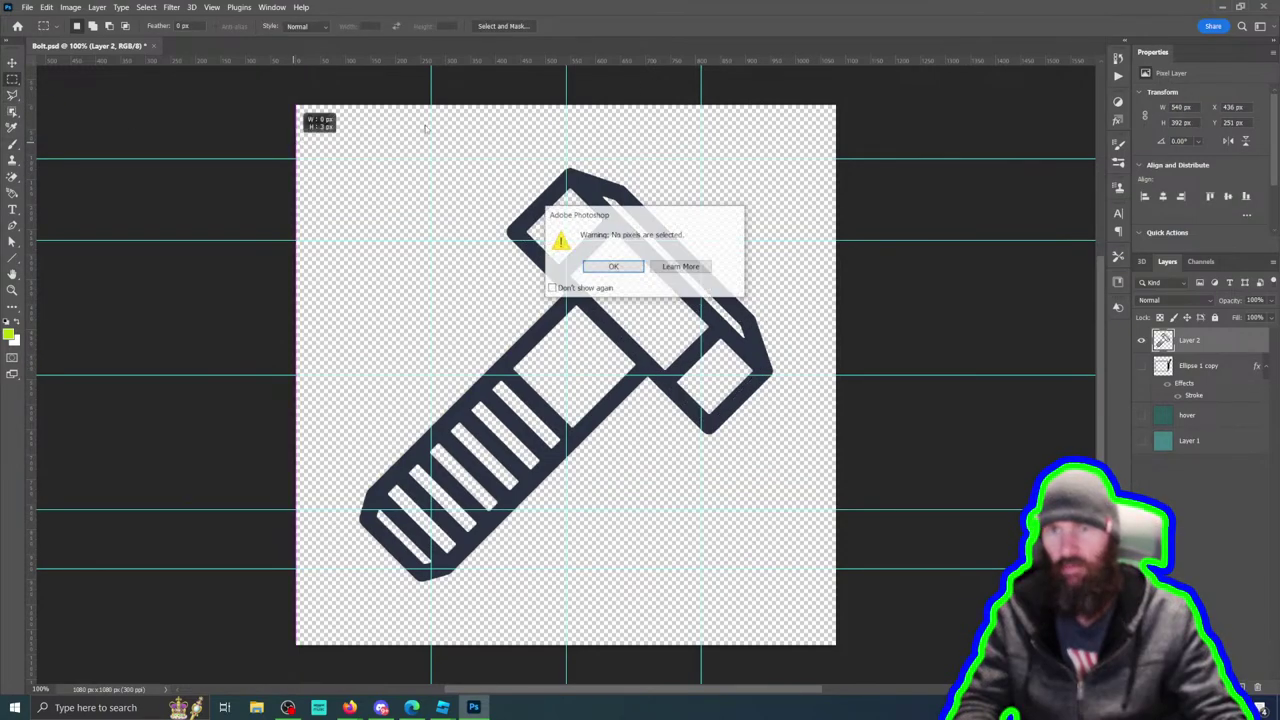
left_click(613, 266)
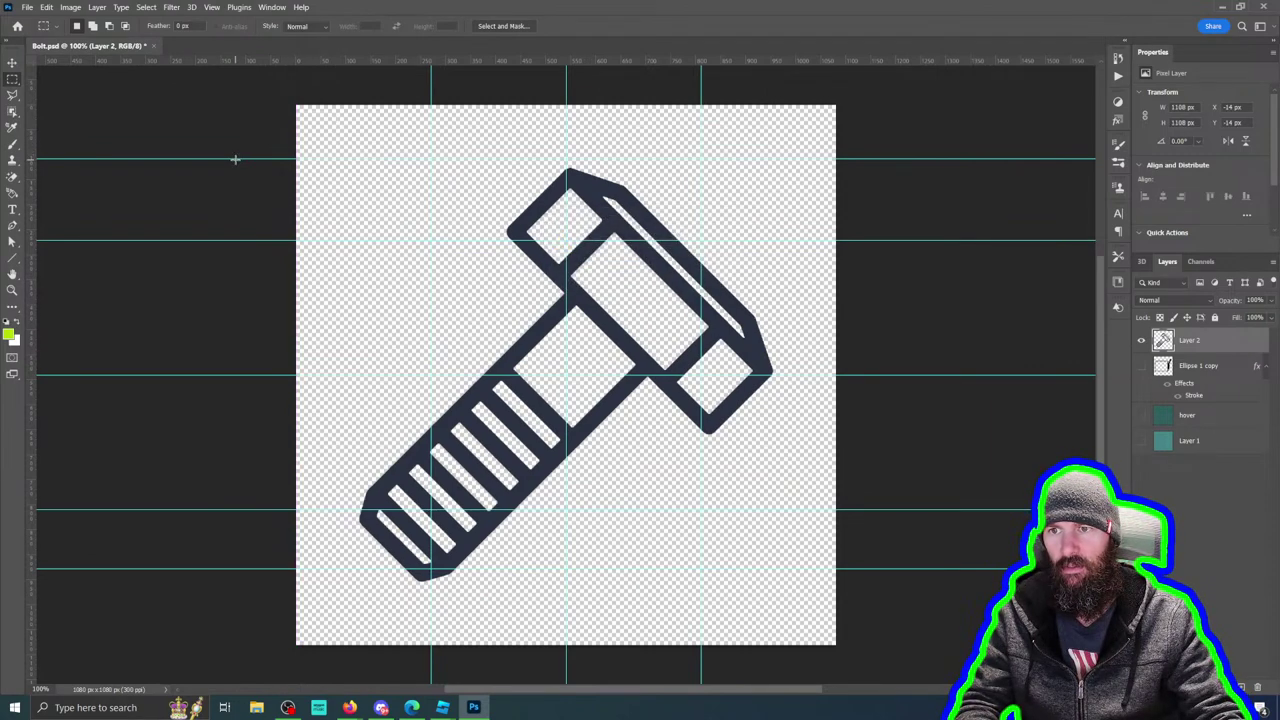
Step: Remove all five horizontal and three vertical guides from the canvas
left_click(14, 62)
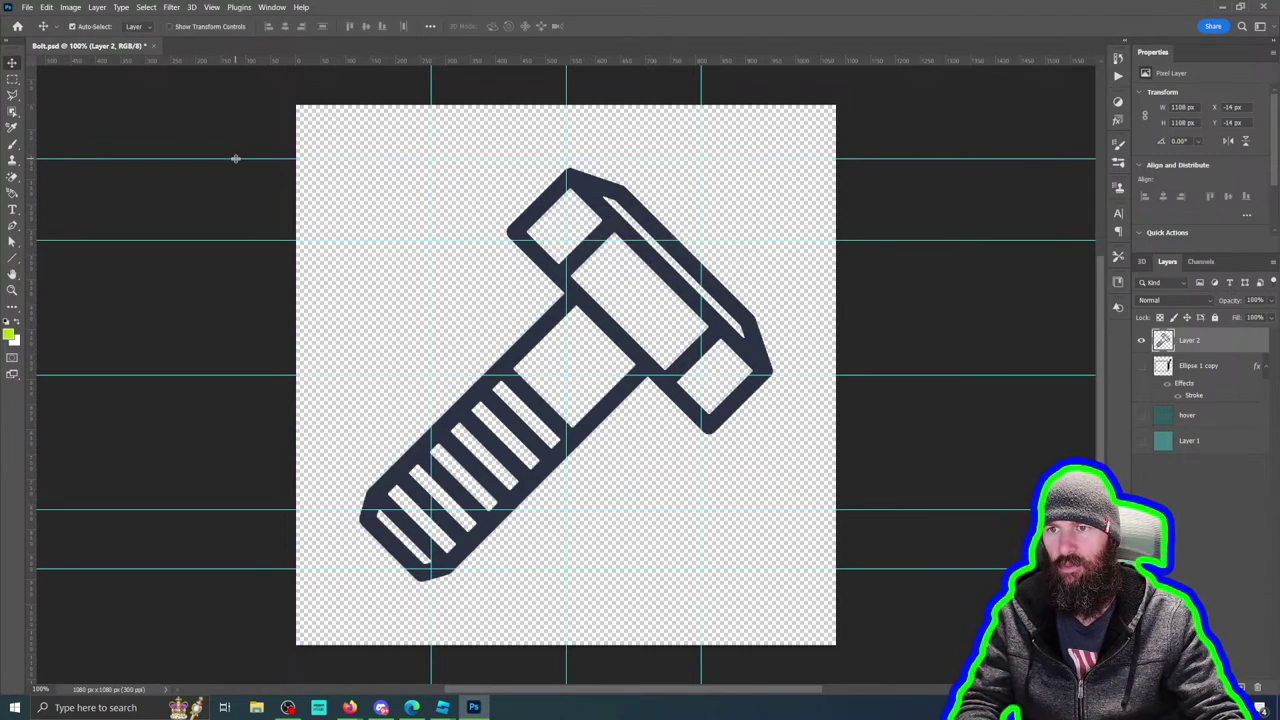
left_click_drag(235, 158, 240, 62)
left_click_drag(263, 240, 260, 60)
left_click_drag(206, 375, 209, 60)
left_click_drag(177, 511, 178, 60)
left_click_drag(200, 567, 196, 60)
left_click_drag(430, 82, 33, 116)
left_click_drag(566, 84, 31, 80)
left_click_drag(701, 88, 31, 81)
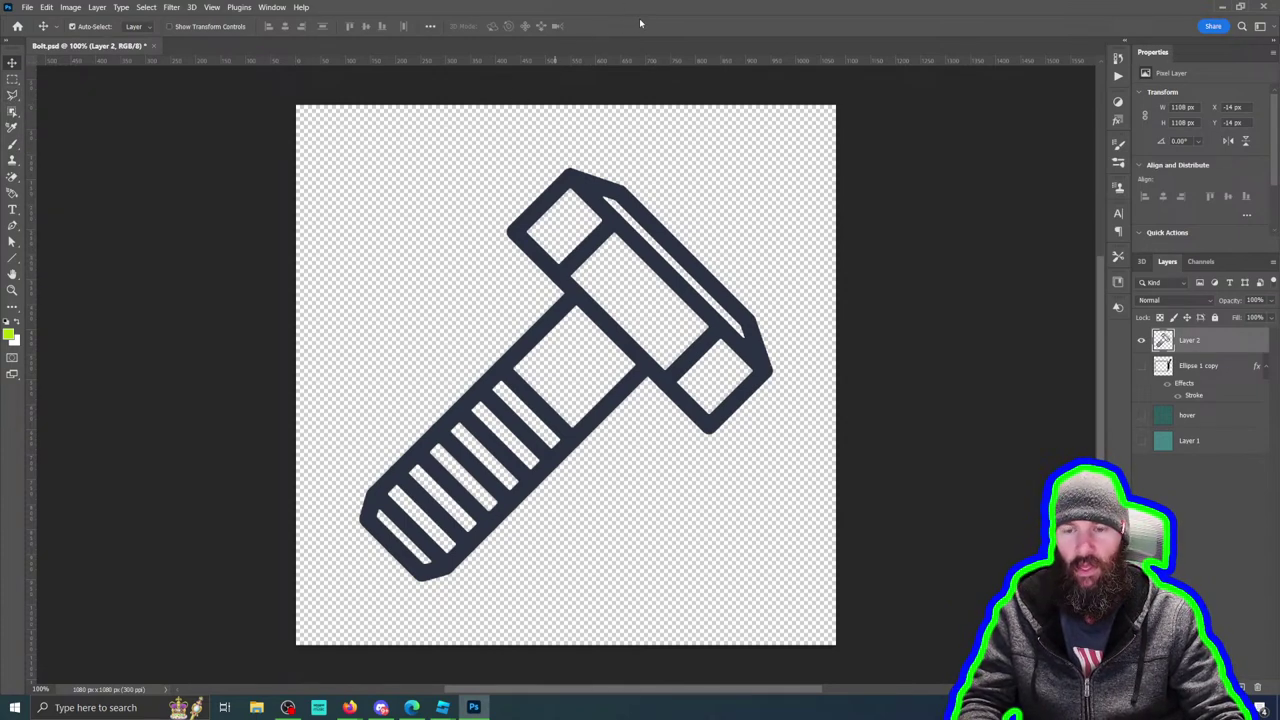
Step: Load the bolt outline of Layer 2 as a selection and set the foreground colour to black (000000)
left_click(1165, 340, "ctrl")
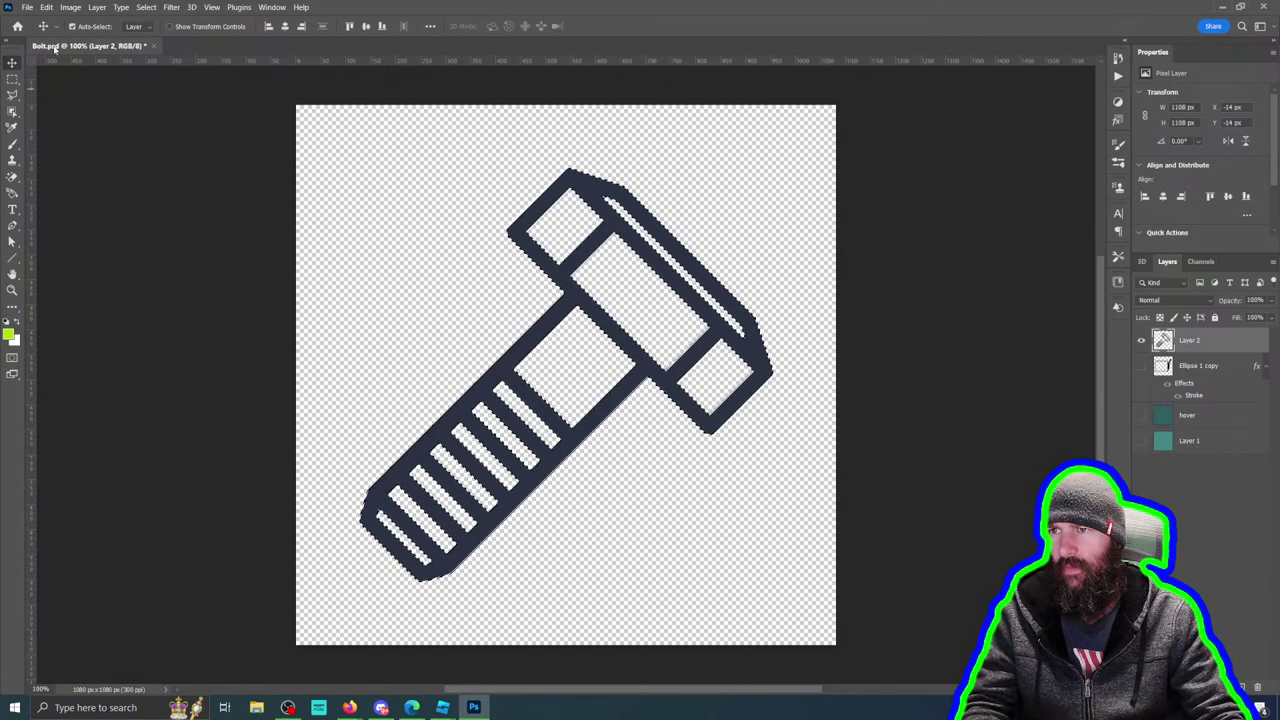
left_click(10, 335)
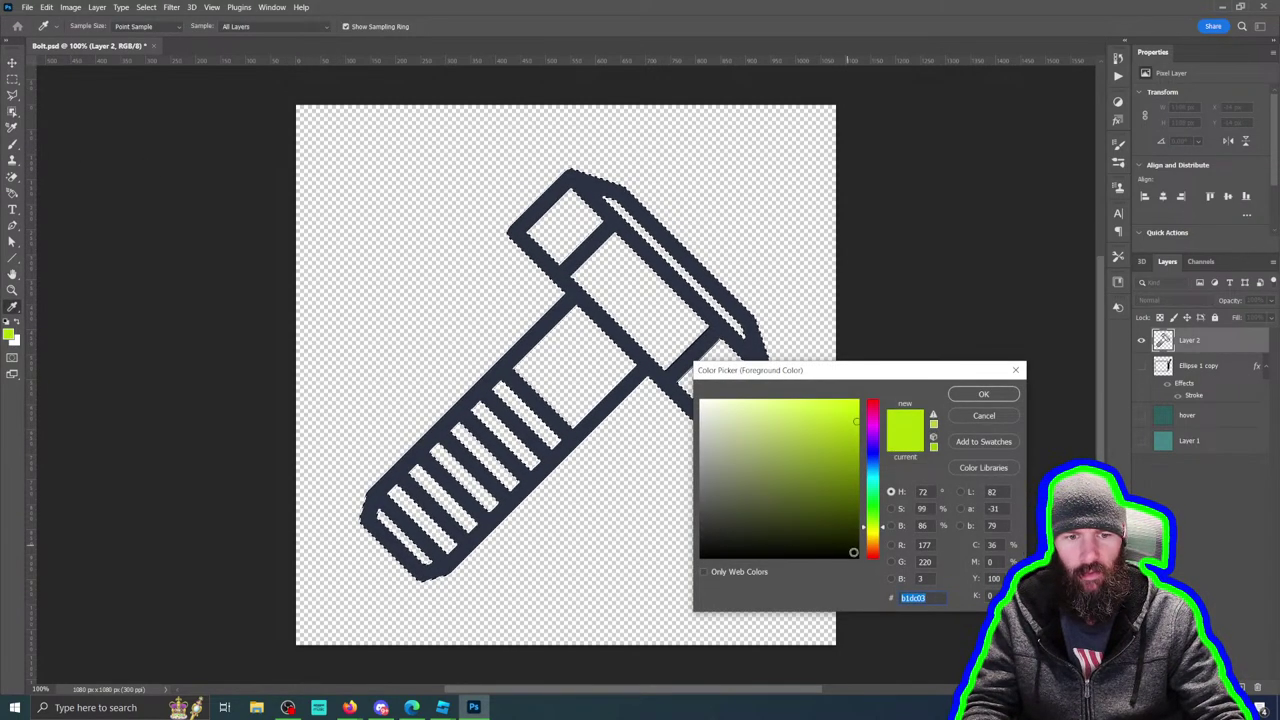
left_click(856, 556)
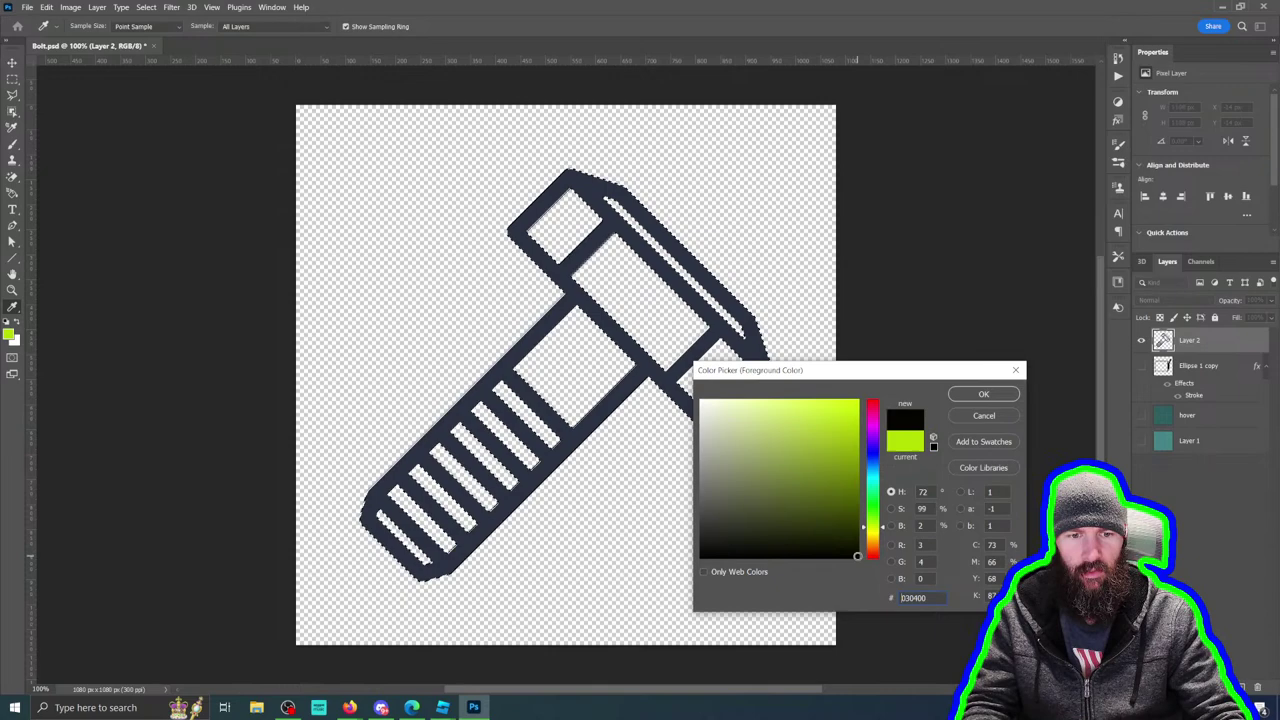
left_click(984, 394)
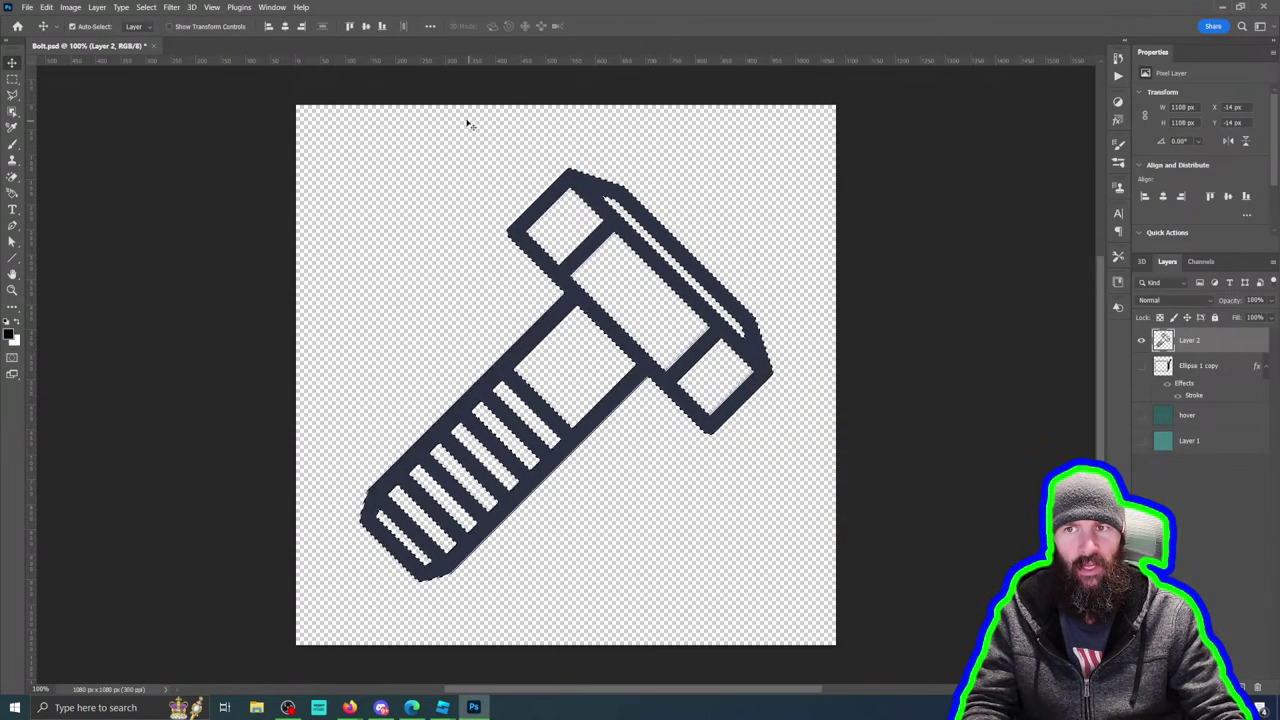
Step: Try a 40 px black stroke centred on the bolt selection at 100% opacity, and undo it
left_click(46, 7)
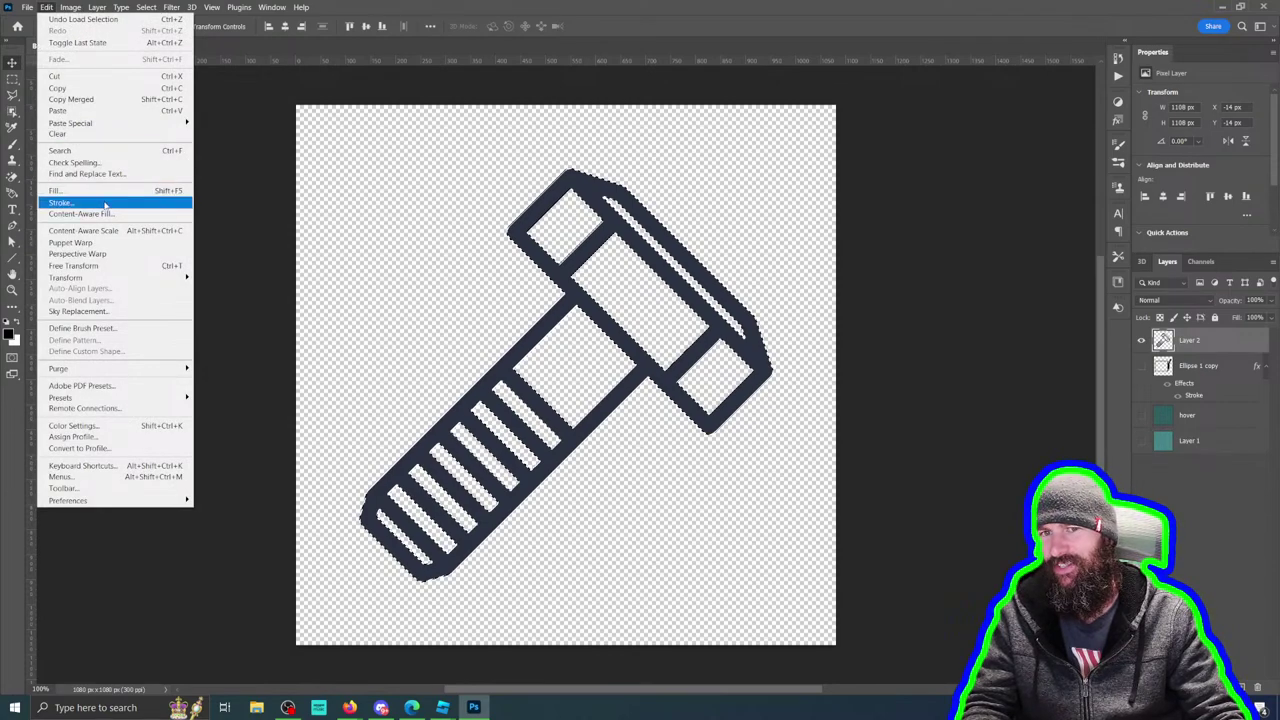
left_click(60, 202)
left_click_drag(265, 493, 238, 278)
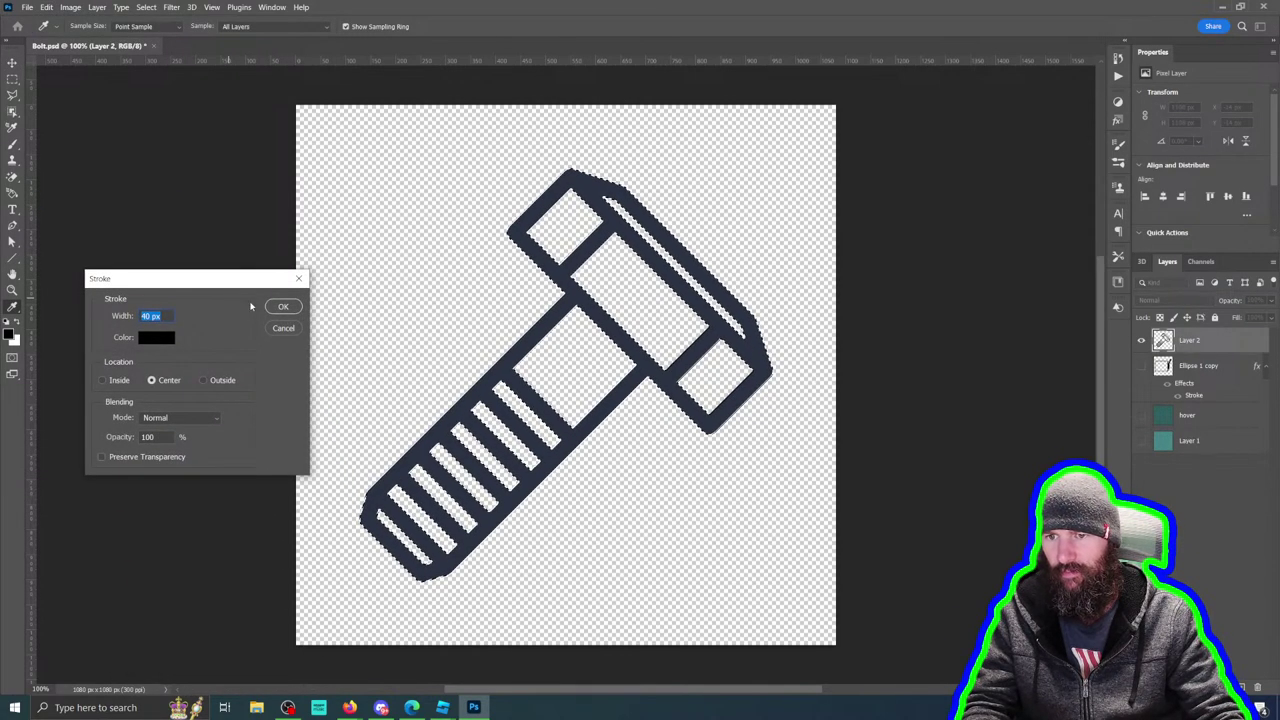
left_click(283, 307)
key("v")
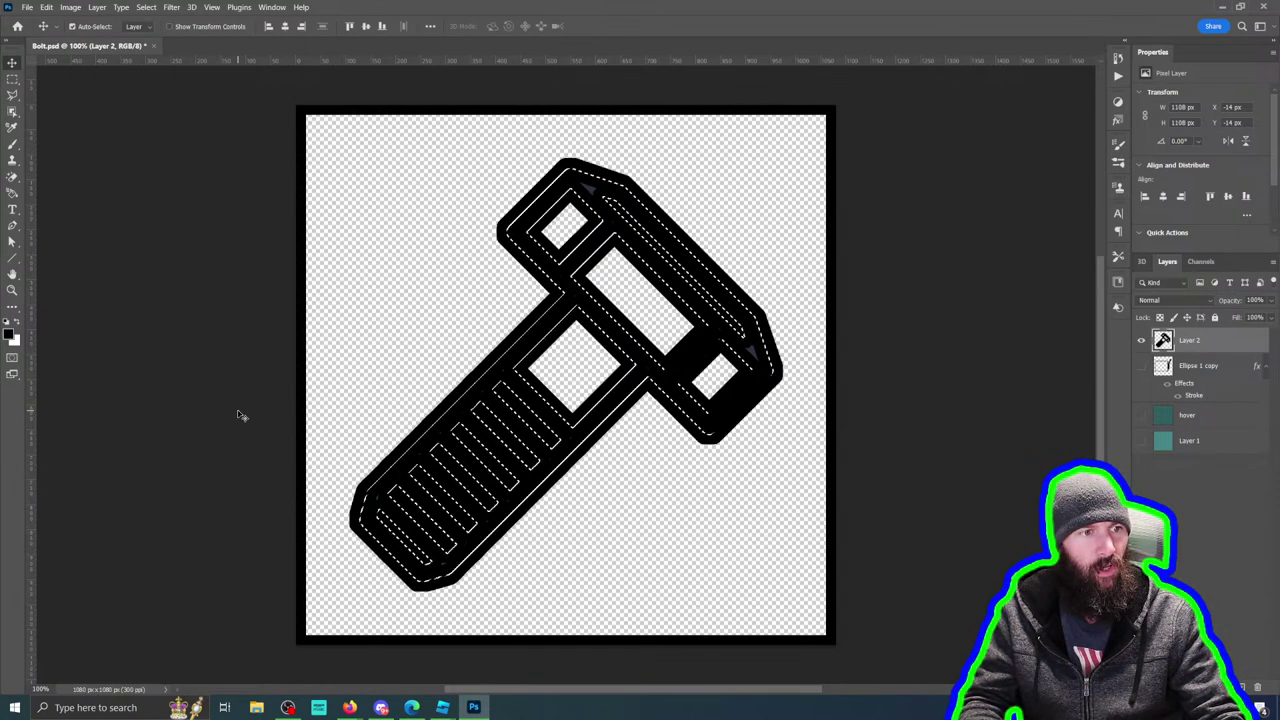
key("ctrl+z")
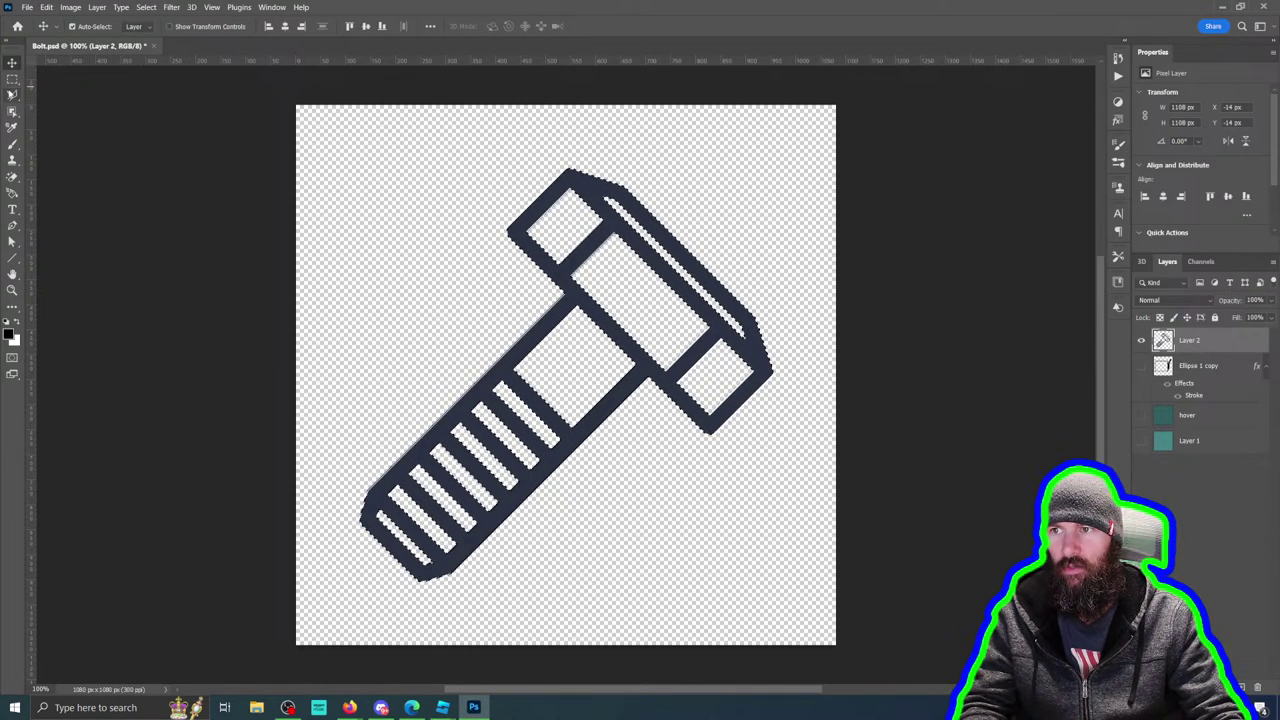
Step: Clear the bolt selection, and undo back through the guide deletions
left_click(11, 94)
left_click(189, 136)
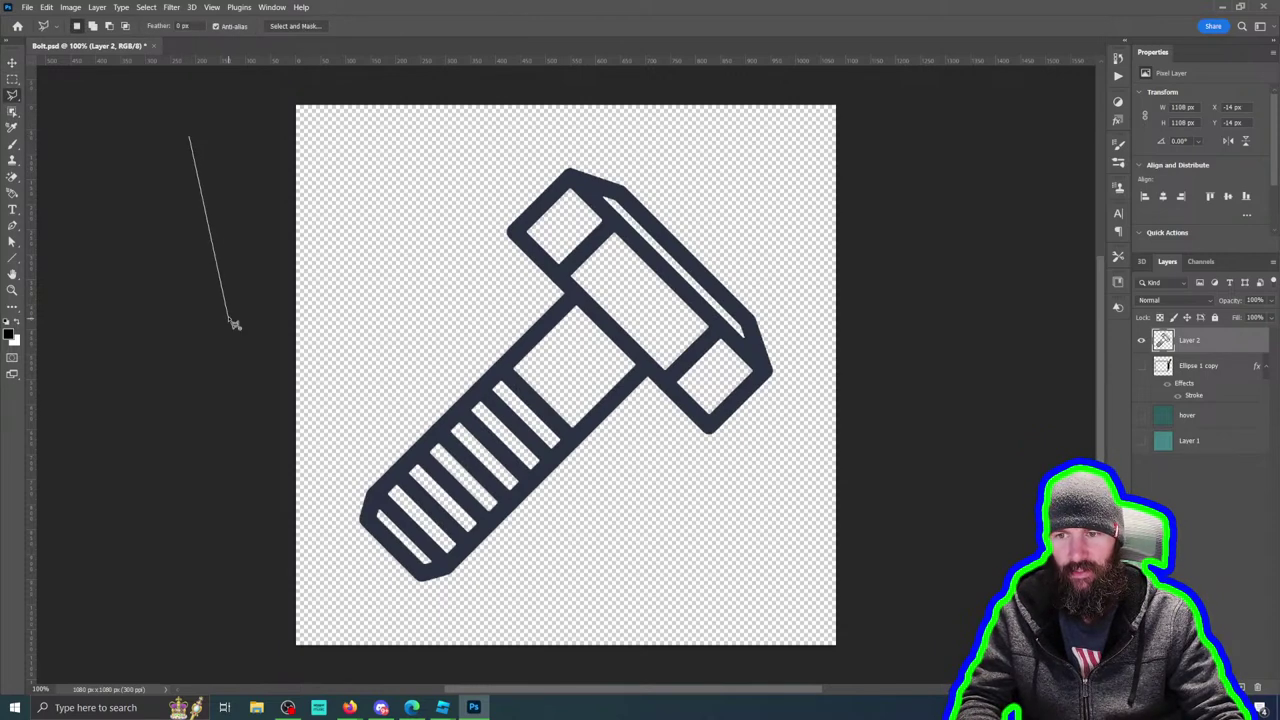
double_click(204, 192)
left_click(614, 267)
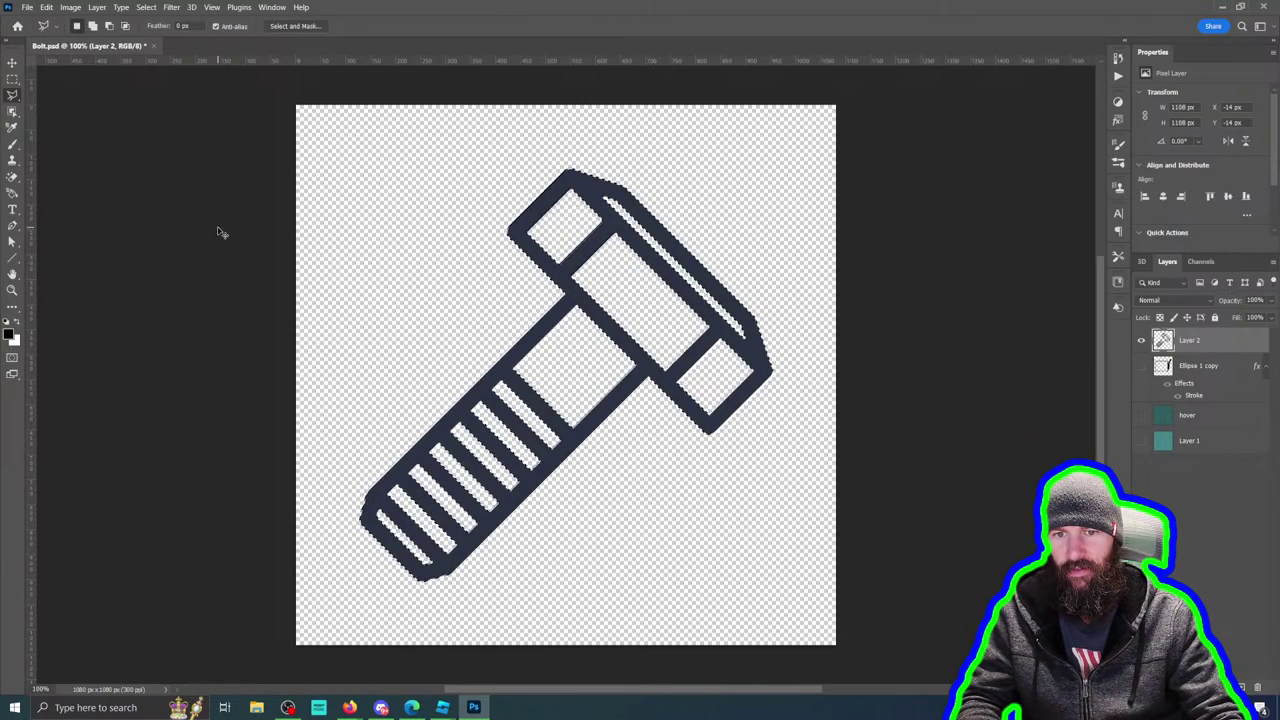
key("ctrl+semicolon")
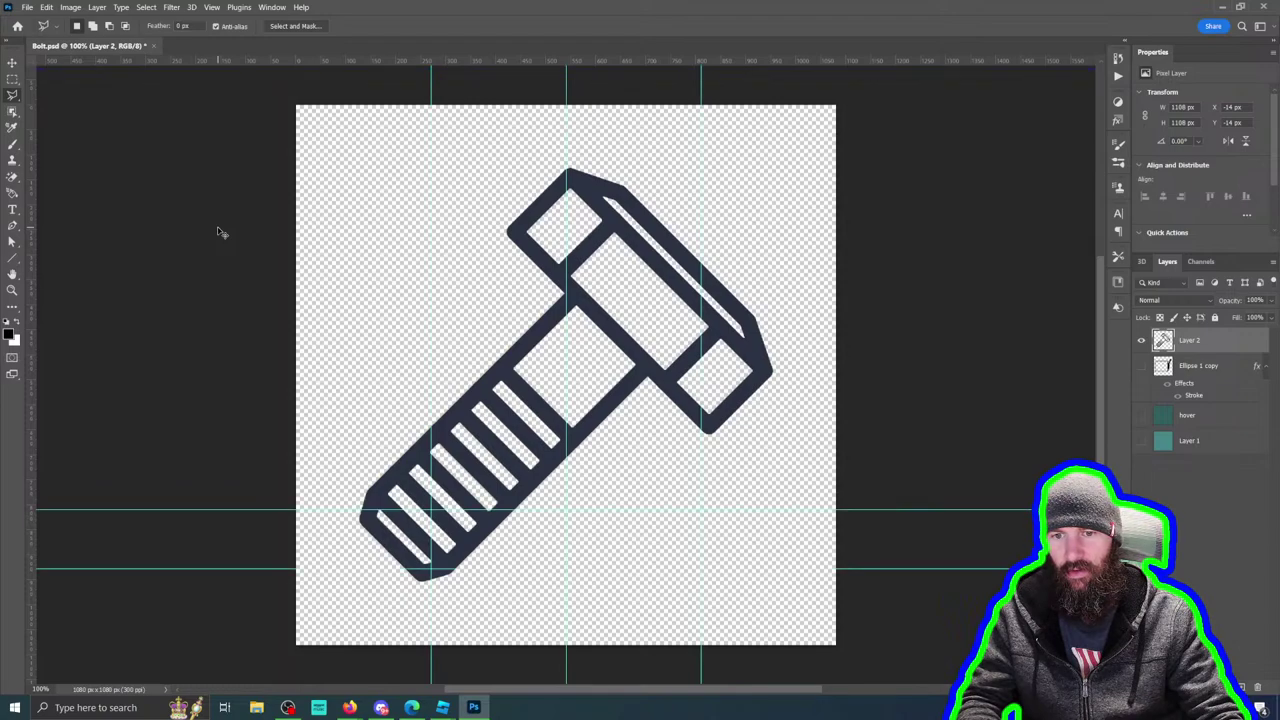
Step: Redo the guide deletions one by one until the canvas has no guides
left_click(47, 7)
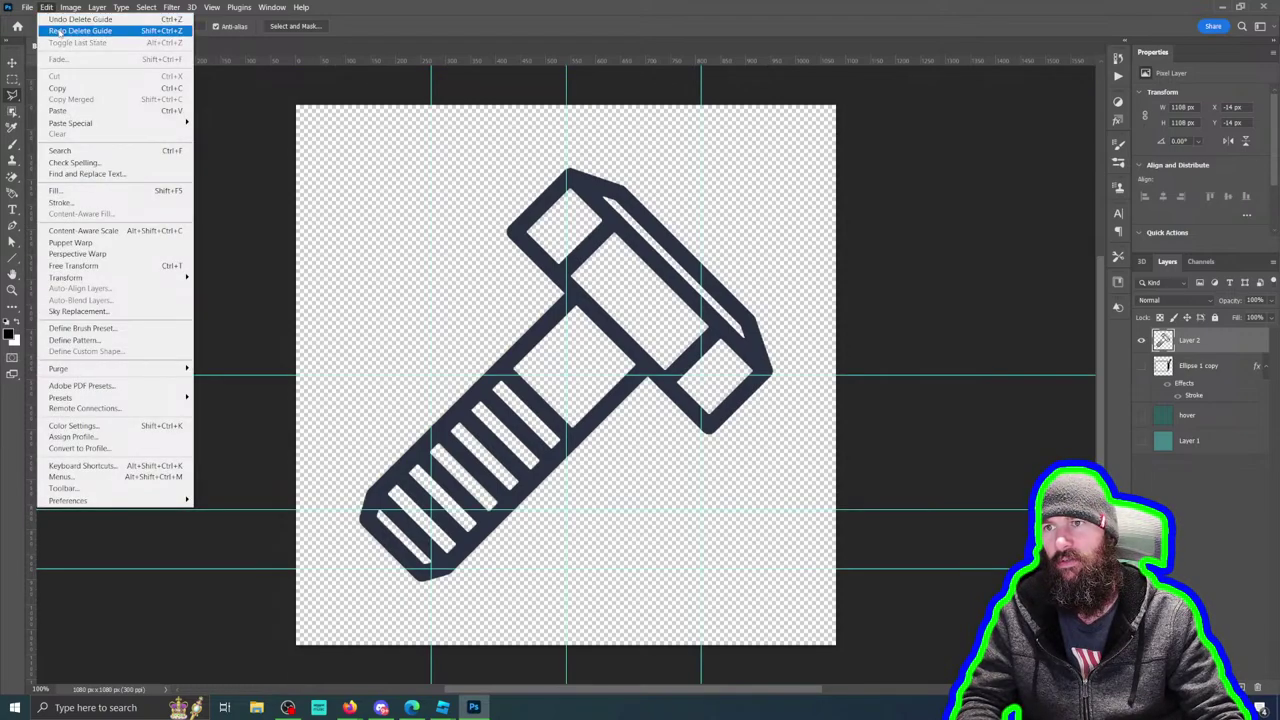
left_click(76, 30)
left_click(50, 8)
left_click(70, 30)
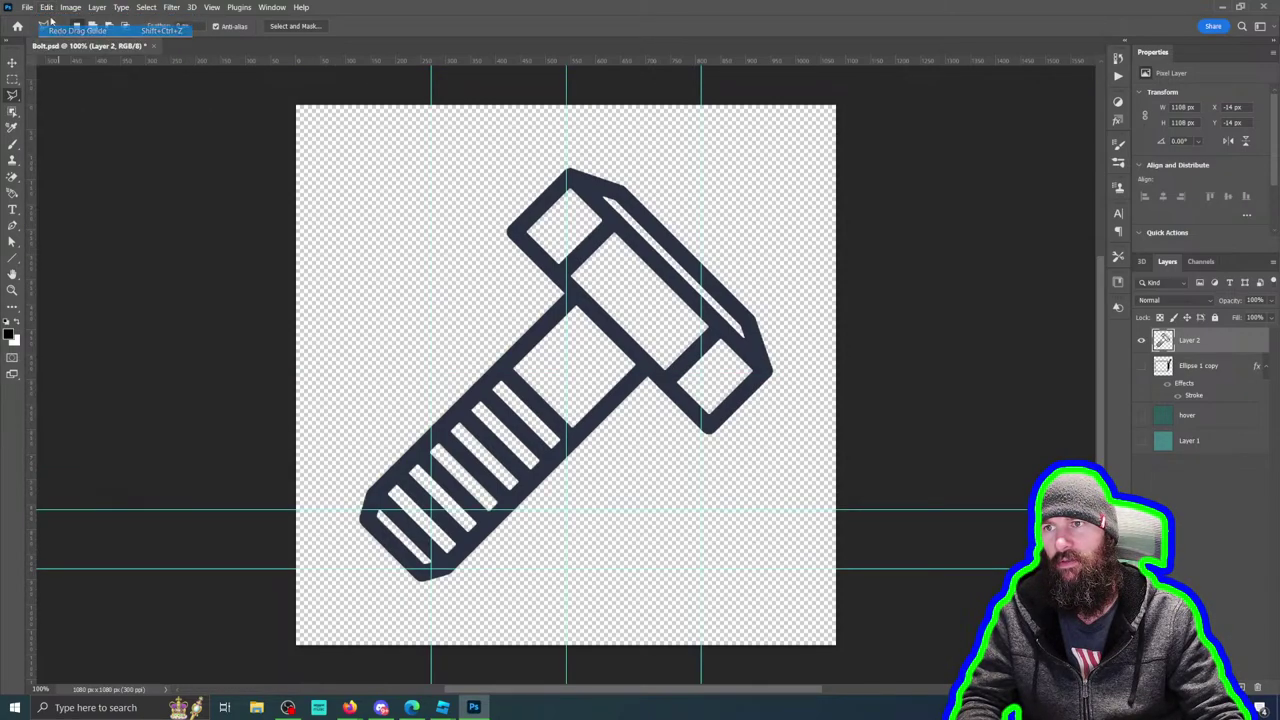
left_click(47, 7)
left_click(60, 30)
left_click(47, 7)
left_click(52, 31)
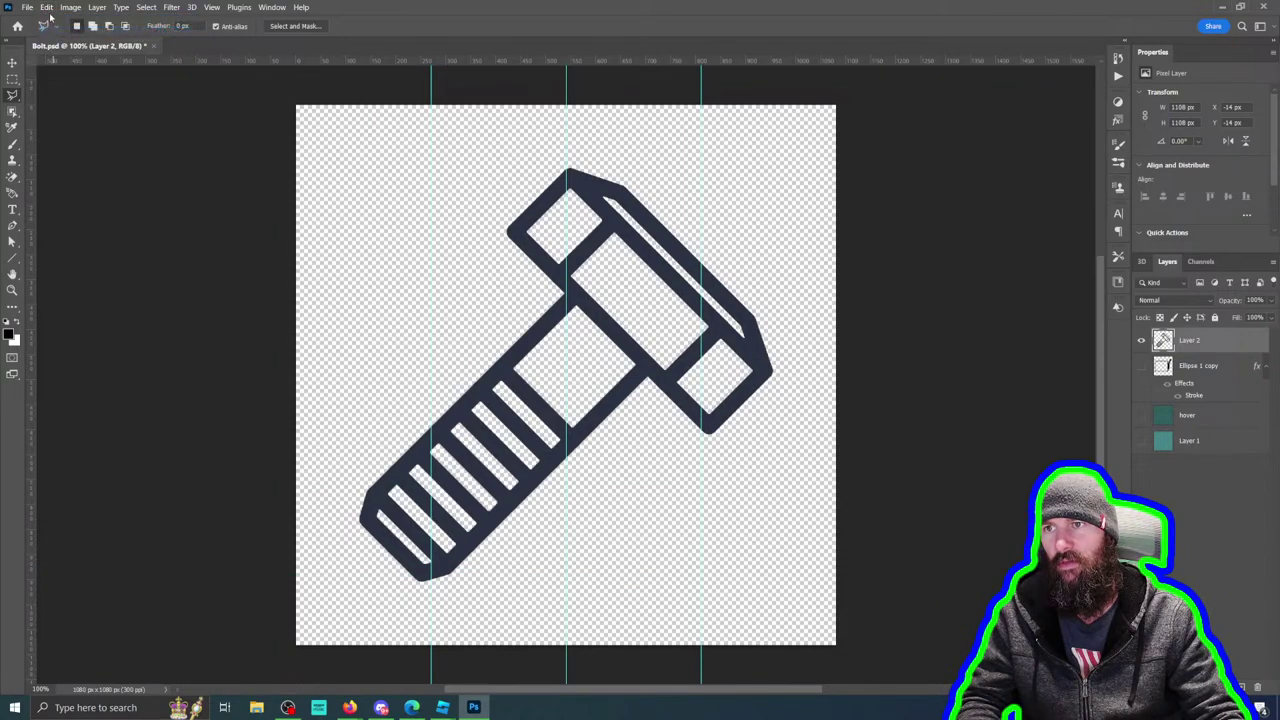
left_click(46, 8)
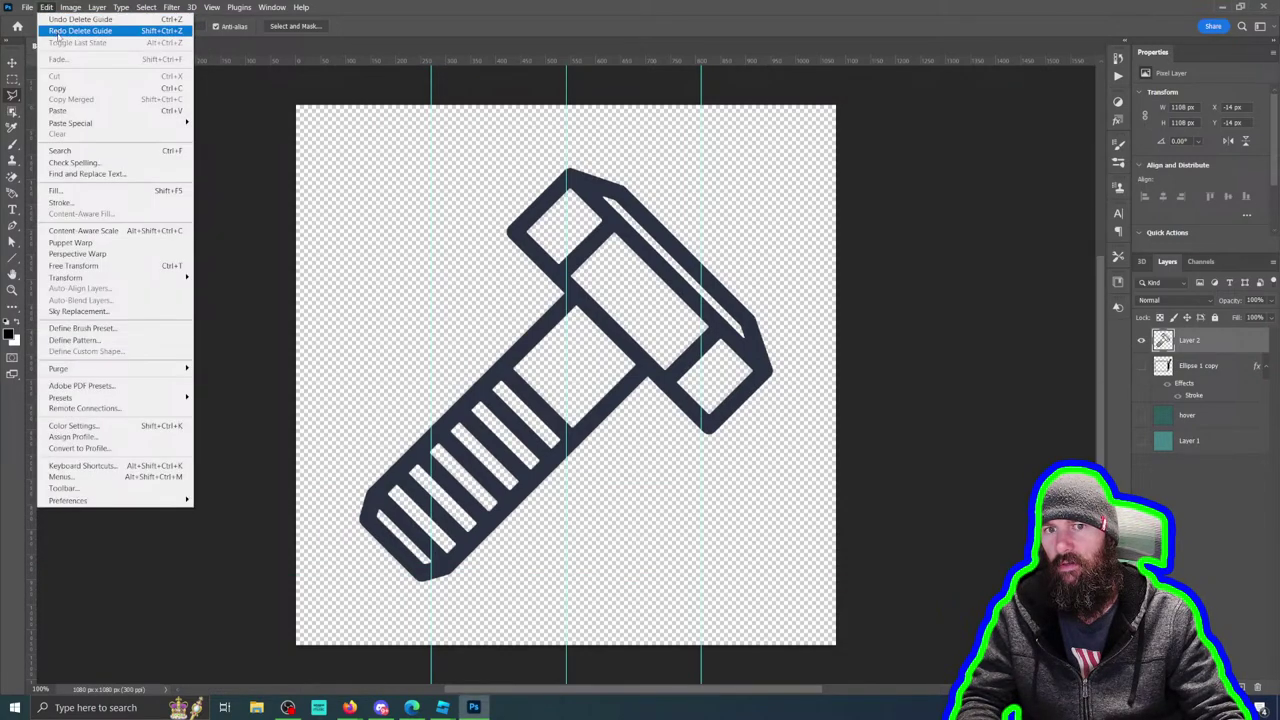
left_click(58, 31)
left_click(47, 7)
left_click(64, 33)
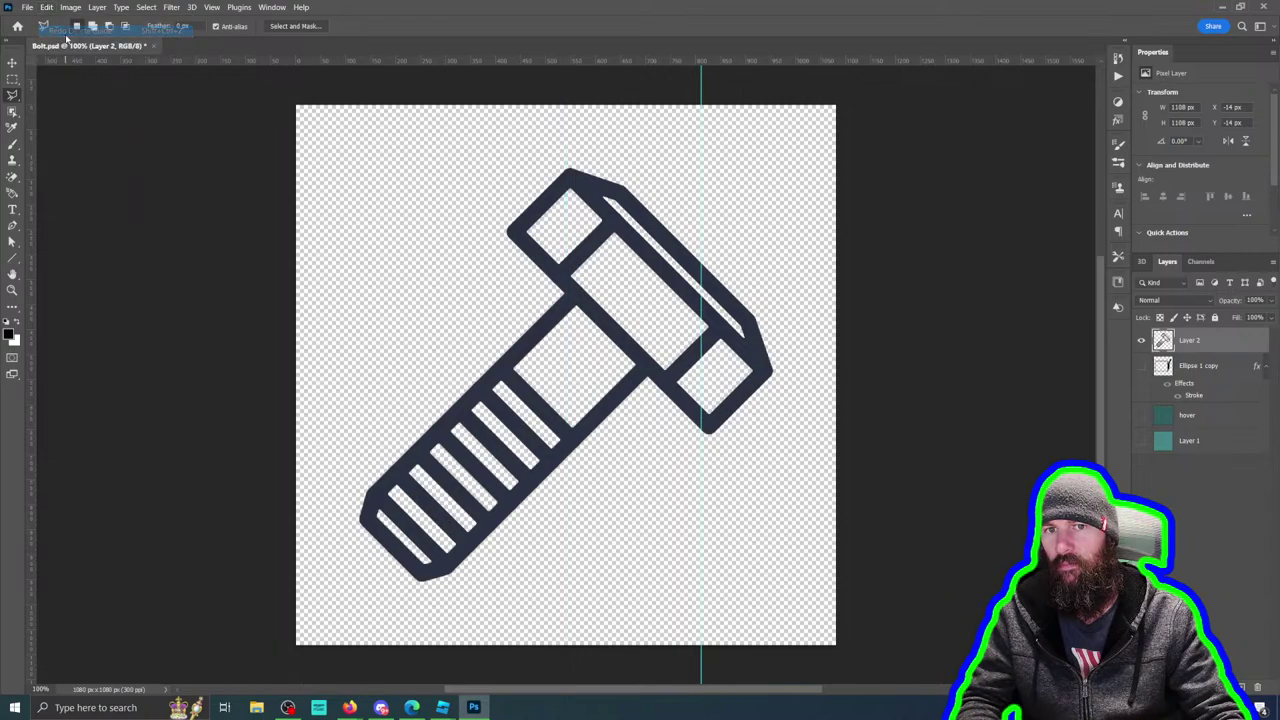
left_click(48, 8)
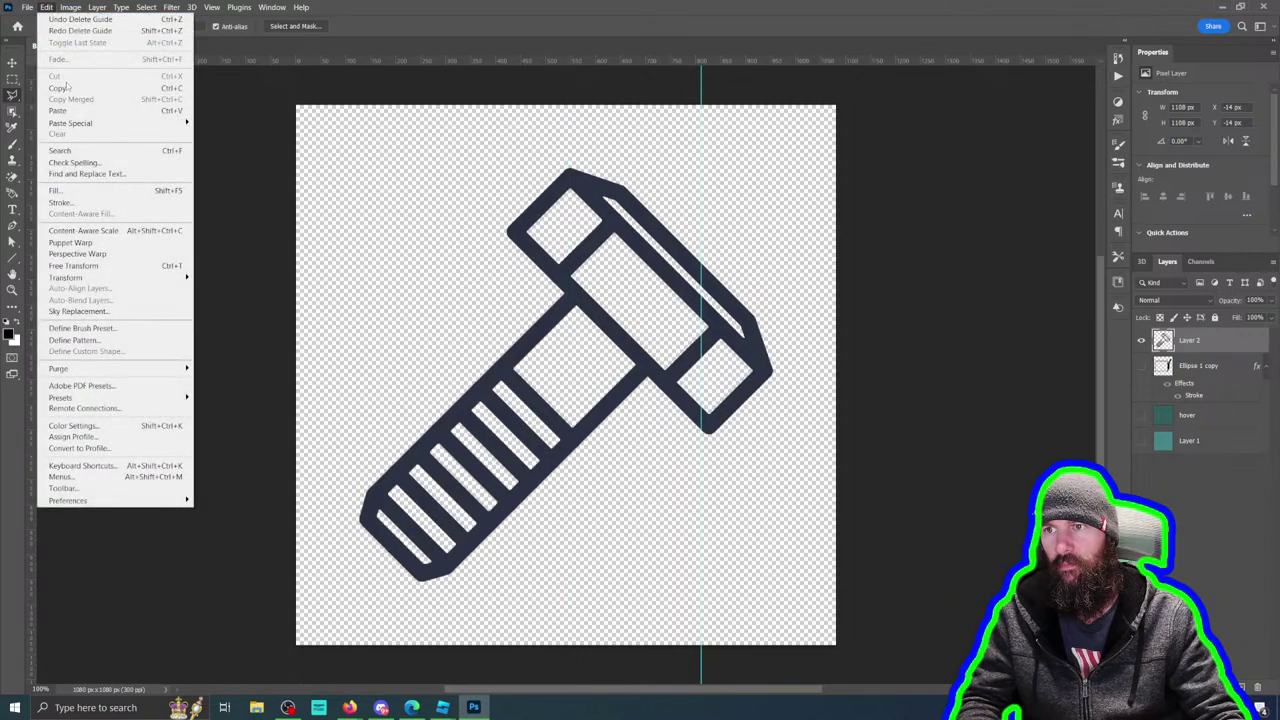
left_click(78, 31)
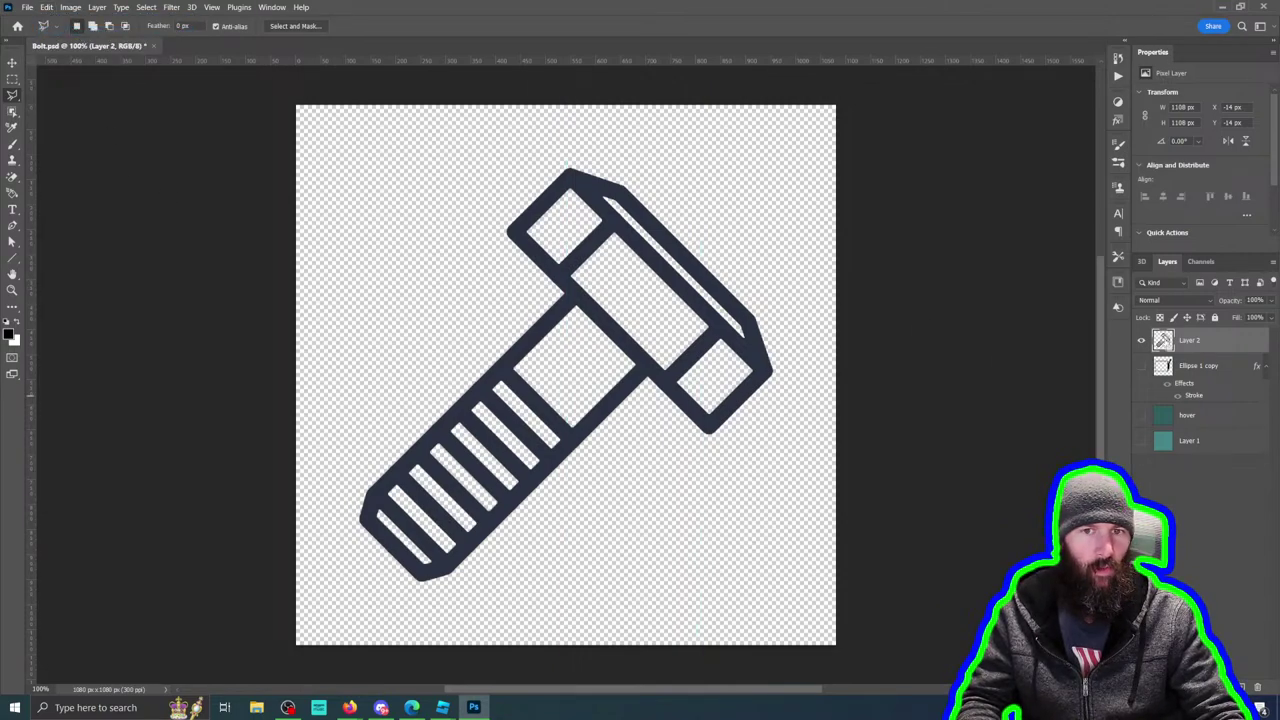
left_click(1164, 342, "ctrl")
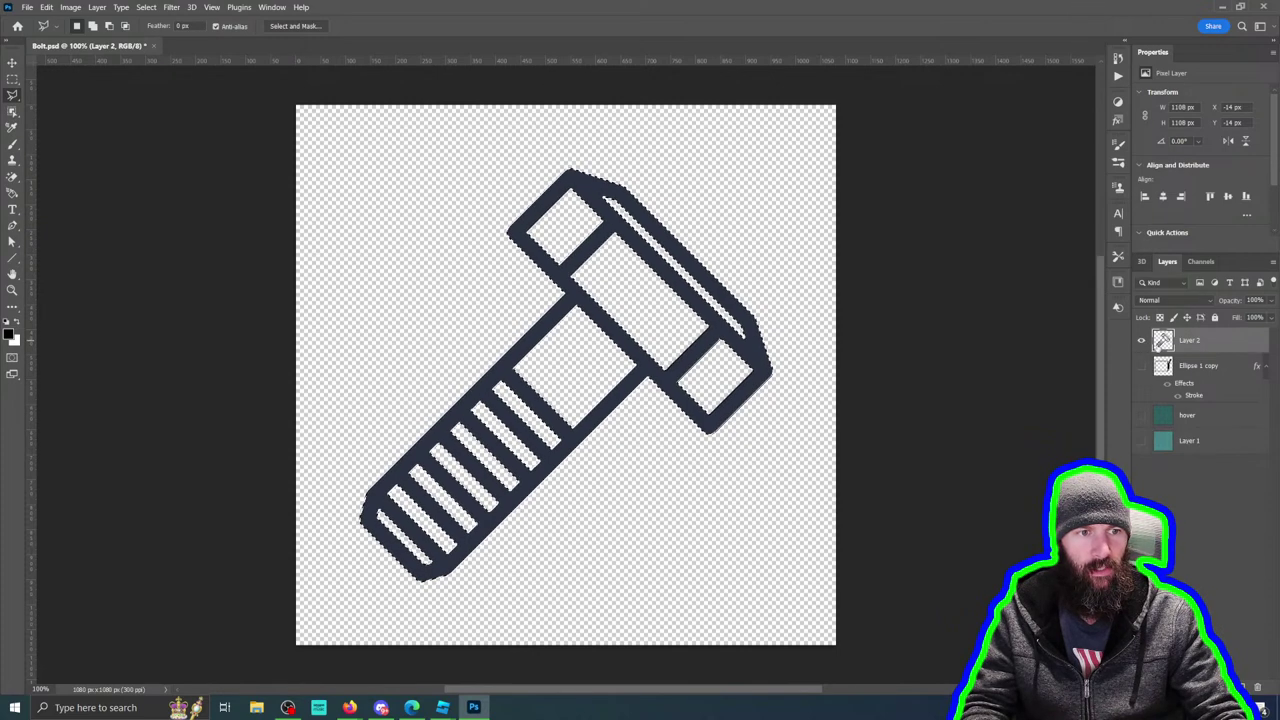
left_click(1140, 342)
left_click(11, 334)
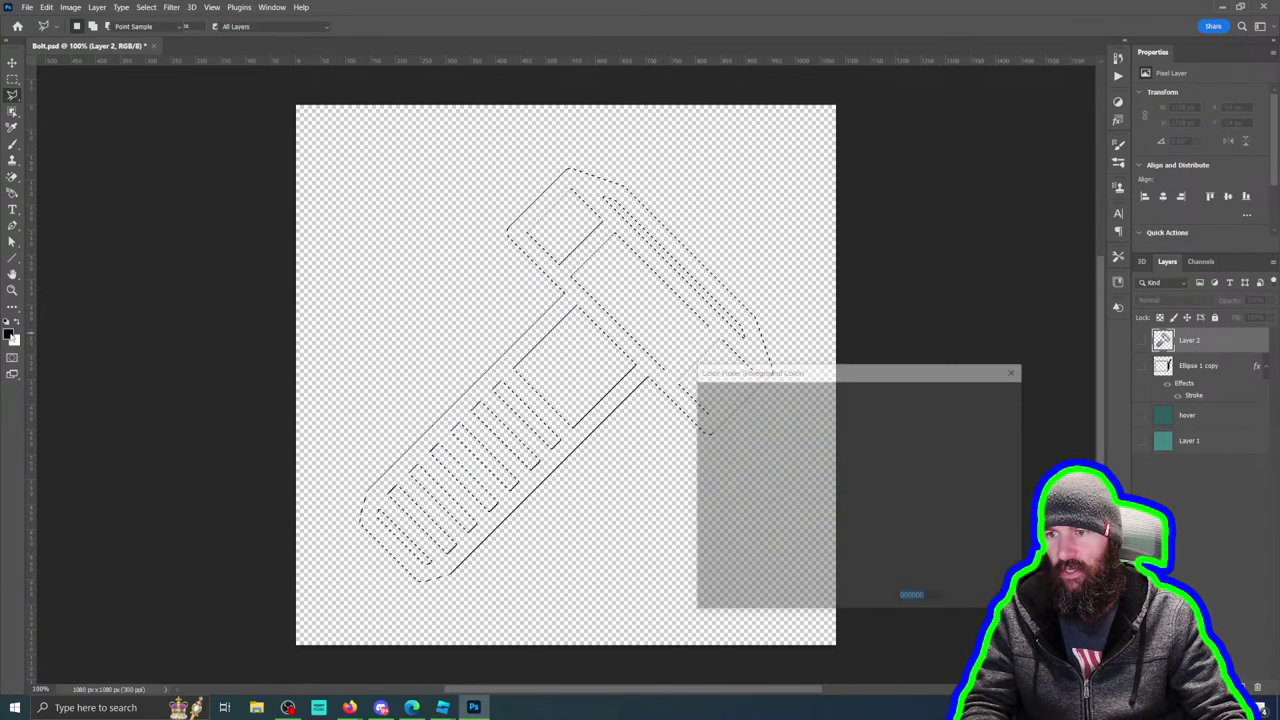
left_click(984, 395)
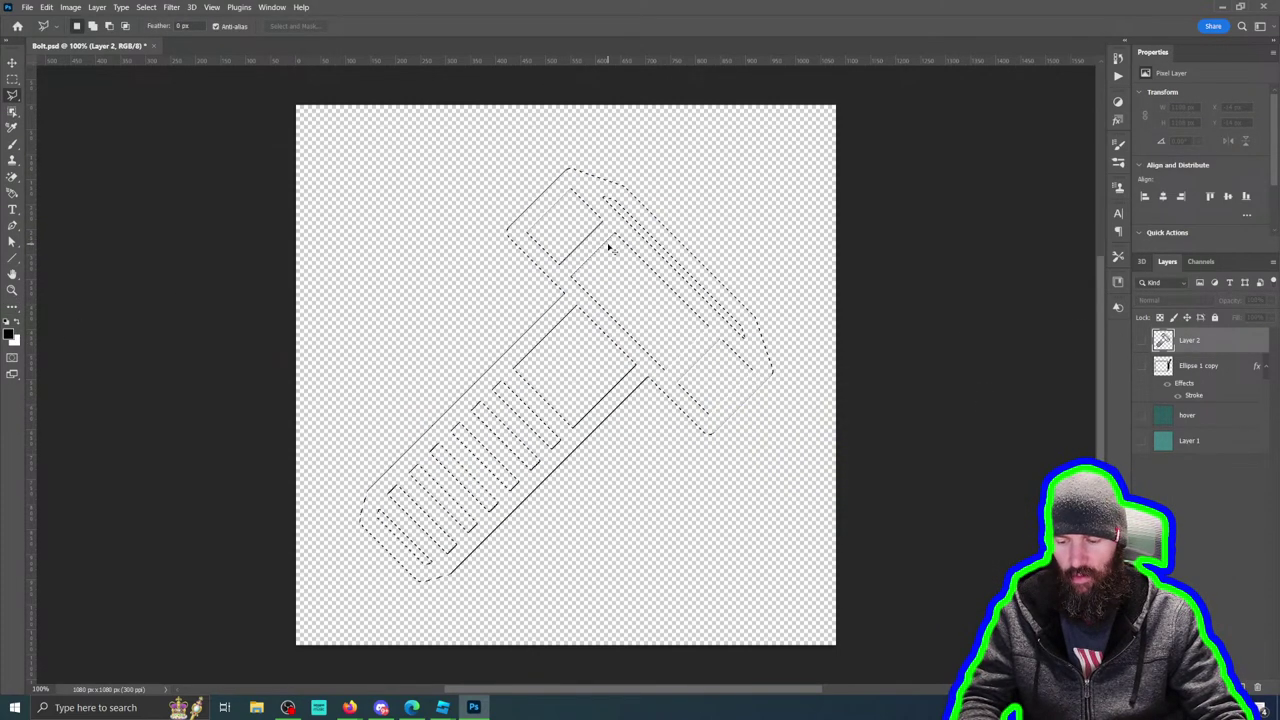
key("ctrl+z")
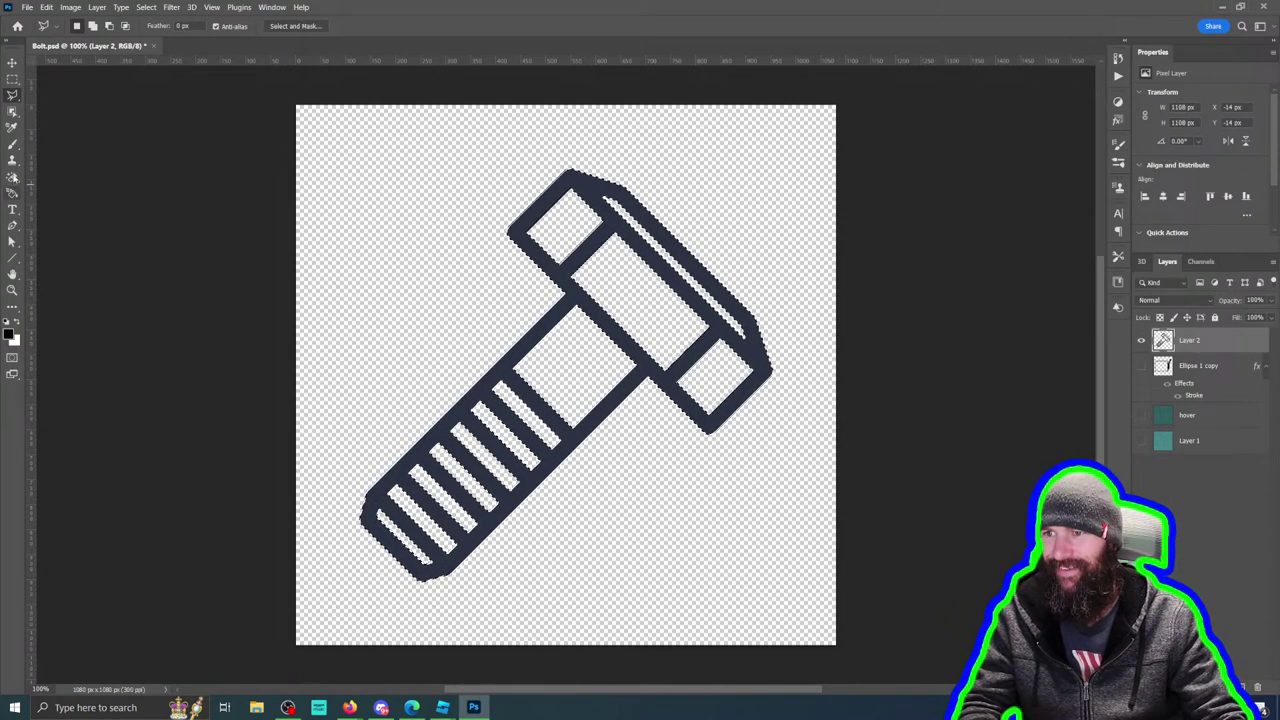
Step: Set the foreground colour to lime green (bceb00) and activate the Paint Bucket tool
left_click(10, 335)
left_click(856, 415)
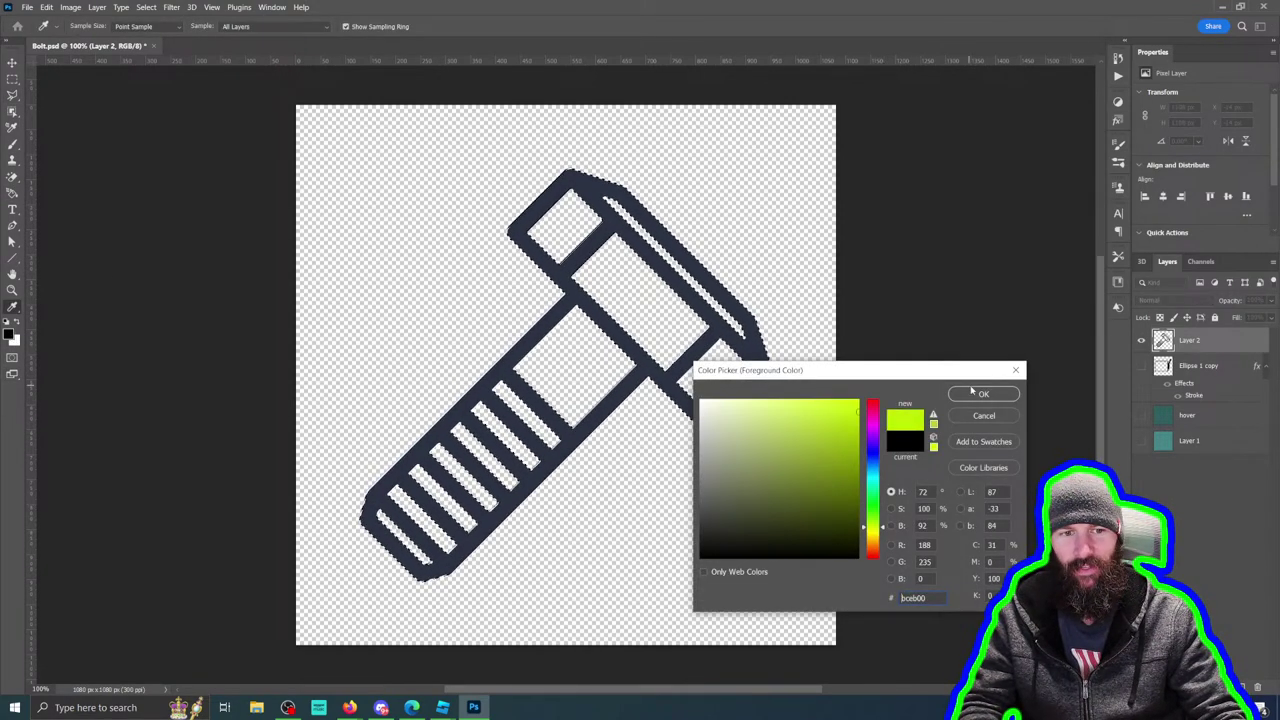
left_click(973, 393)
left_click(12, 193)
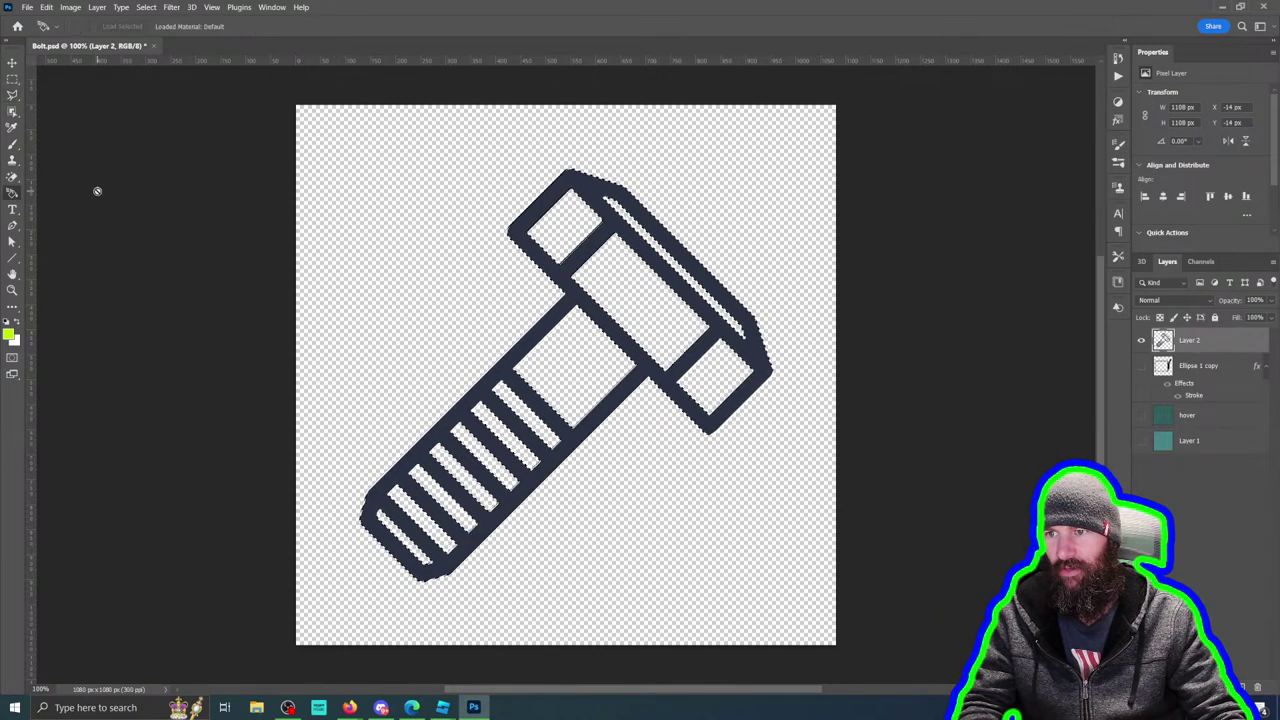
left_click(13, 308)
right_click(13, 311)
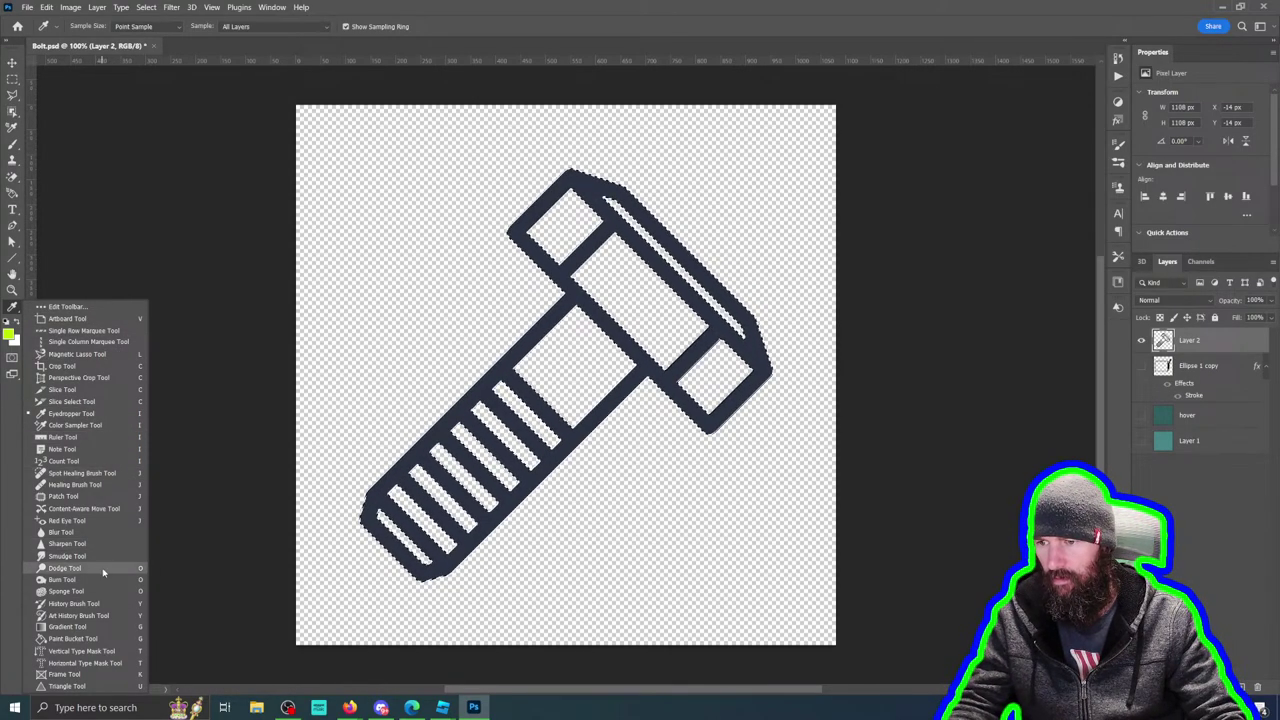
scroll(100, 652, "down", 1)
left_click(18, 444)
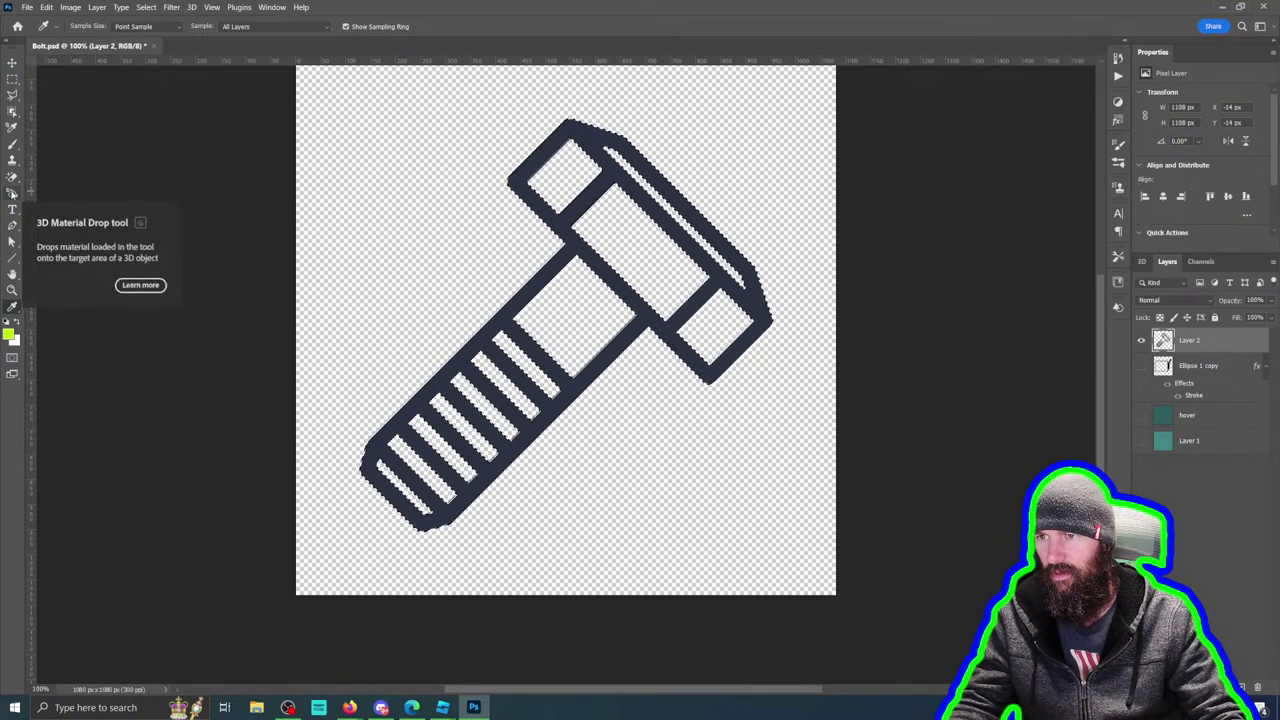
right_click(13, 308)
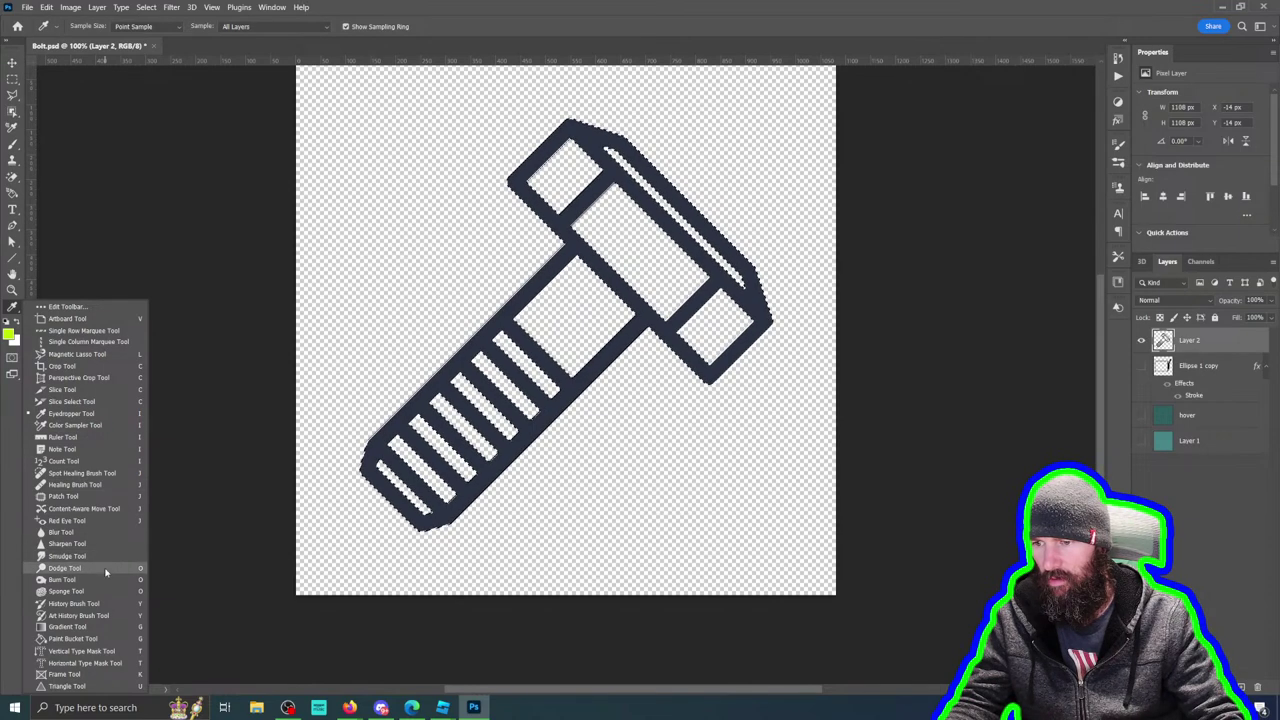
left_click(90, 638)
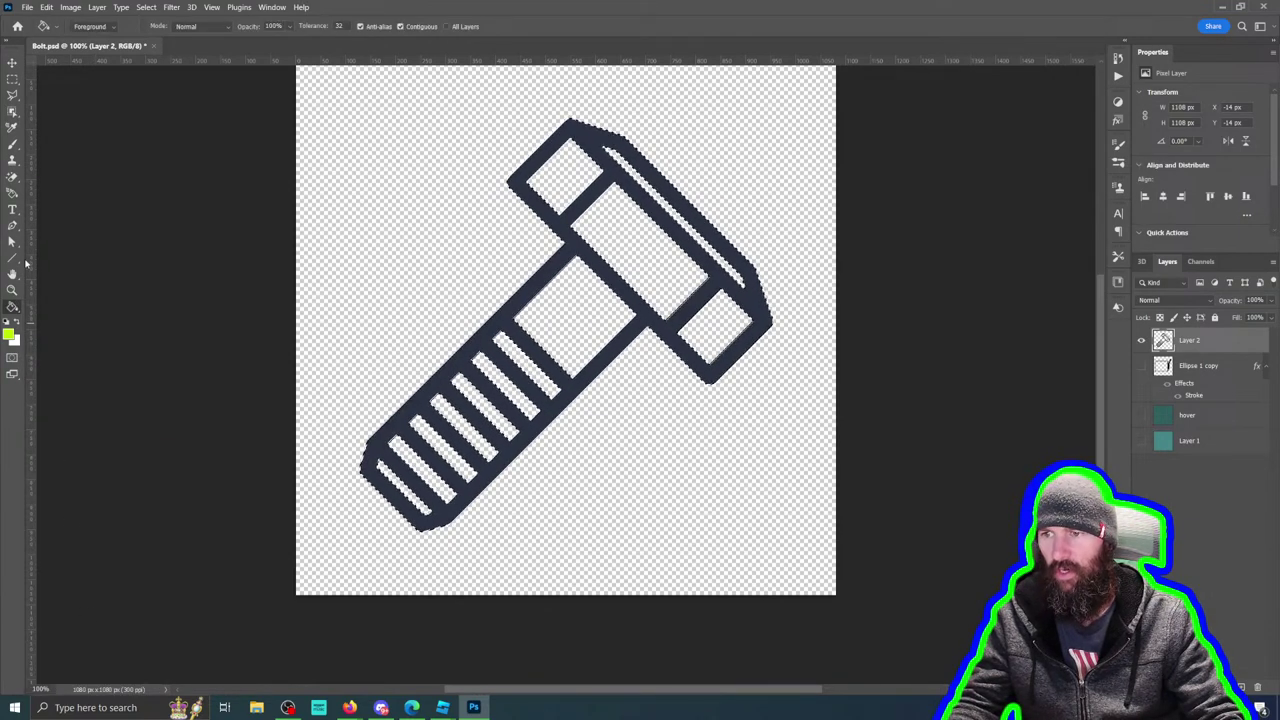
Step: Clear the bolt selection and fill the four head sections and the smooth upper shank section with lime green
left_click(12, 79)
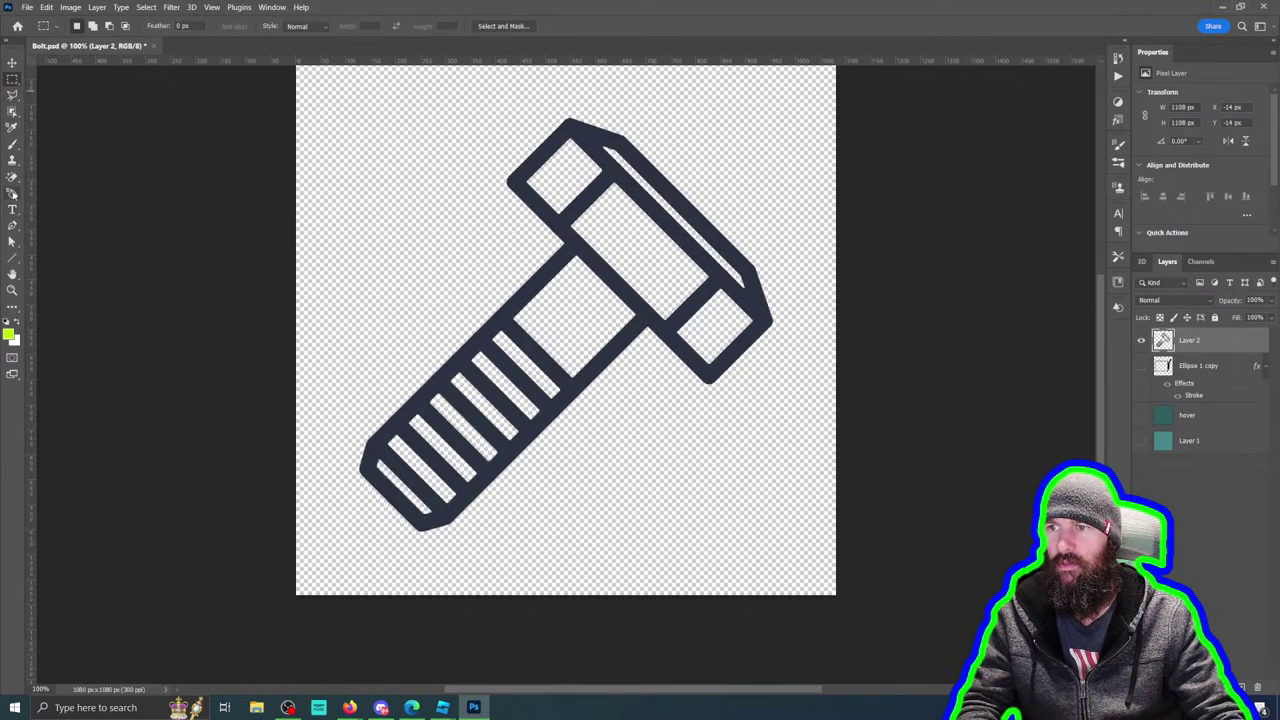
left_click(13, 194)
left_click(12, 306)
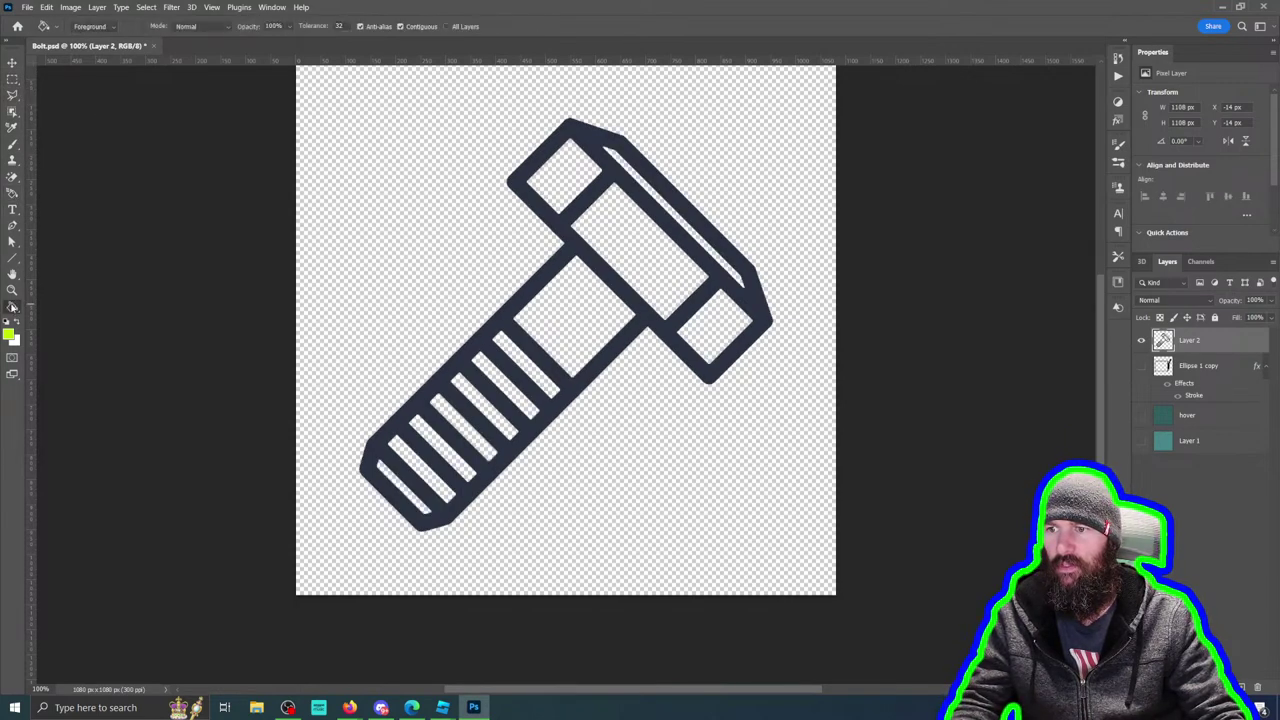
left_click(565, 178)
left_click(614, 219)
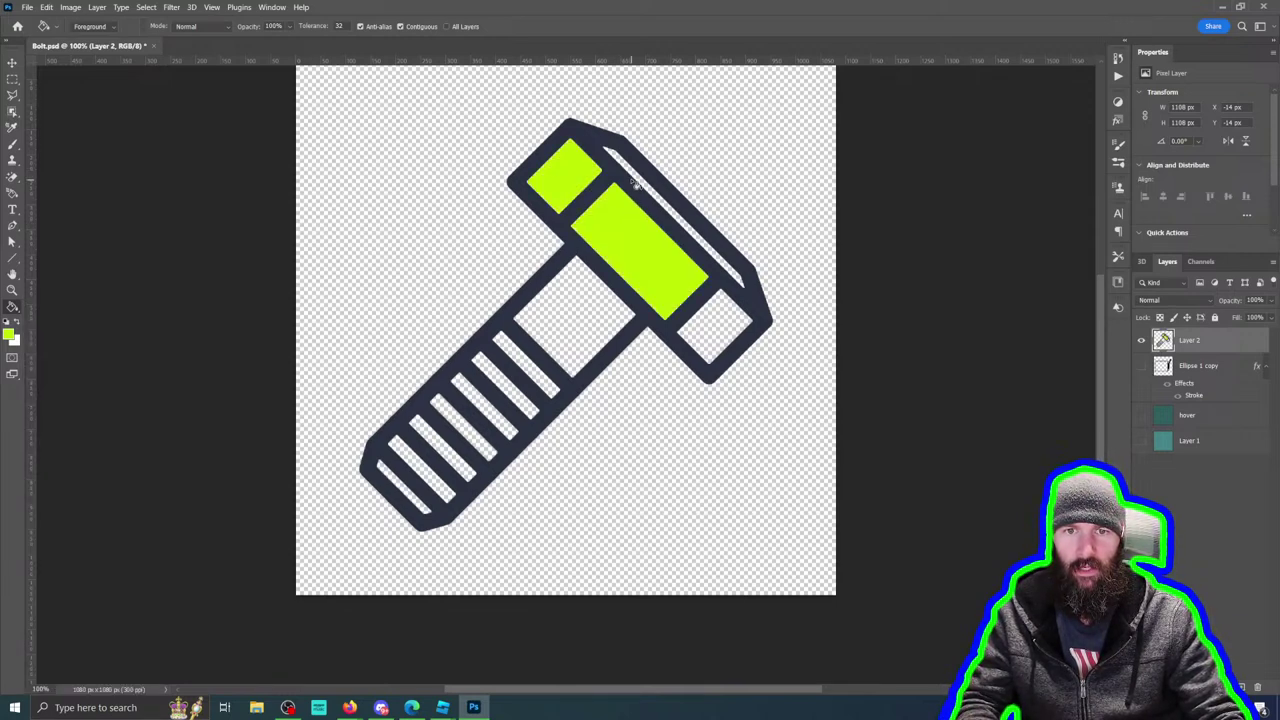
left_click(637, 182)
left_click(720, 314)
left_click(594, 316)
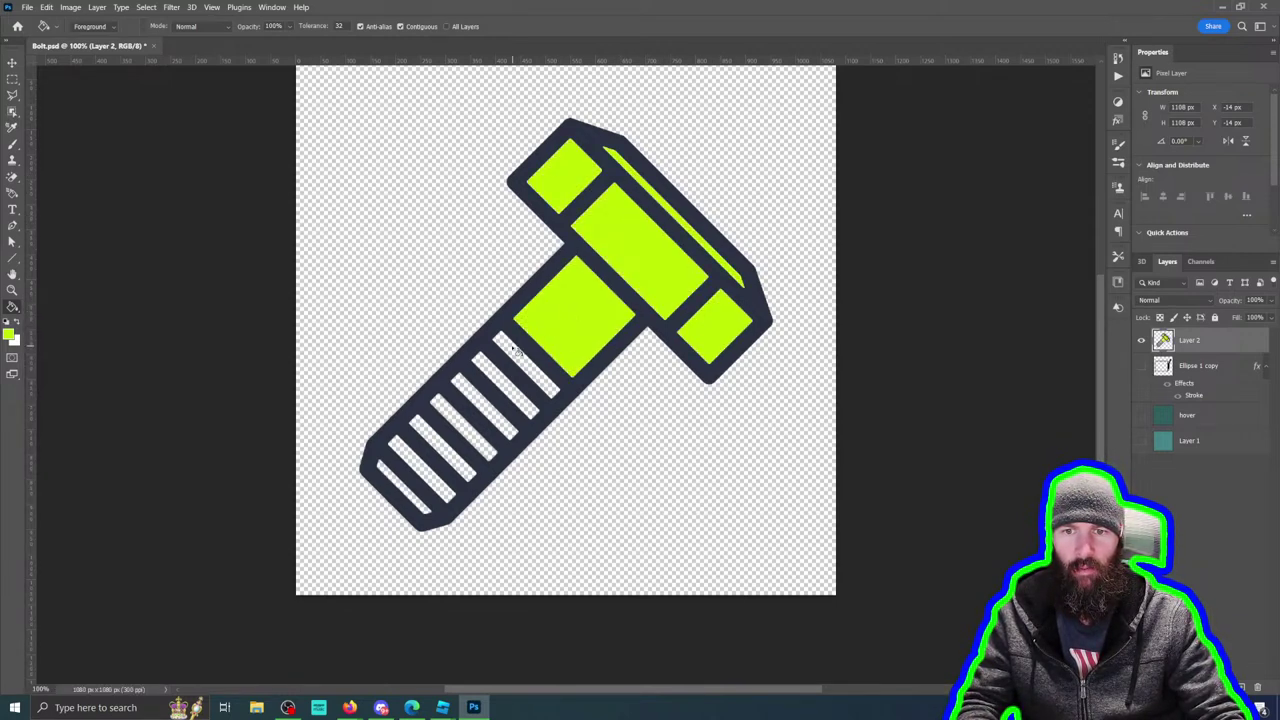
Step: Fill the seven thread slots with lime green and load the filled bolt of Layer 2 as a selection
left_click(505, 362)
left_click(476, 389)
left_click(457, 410)
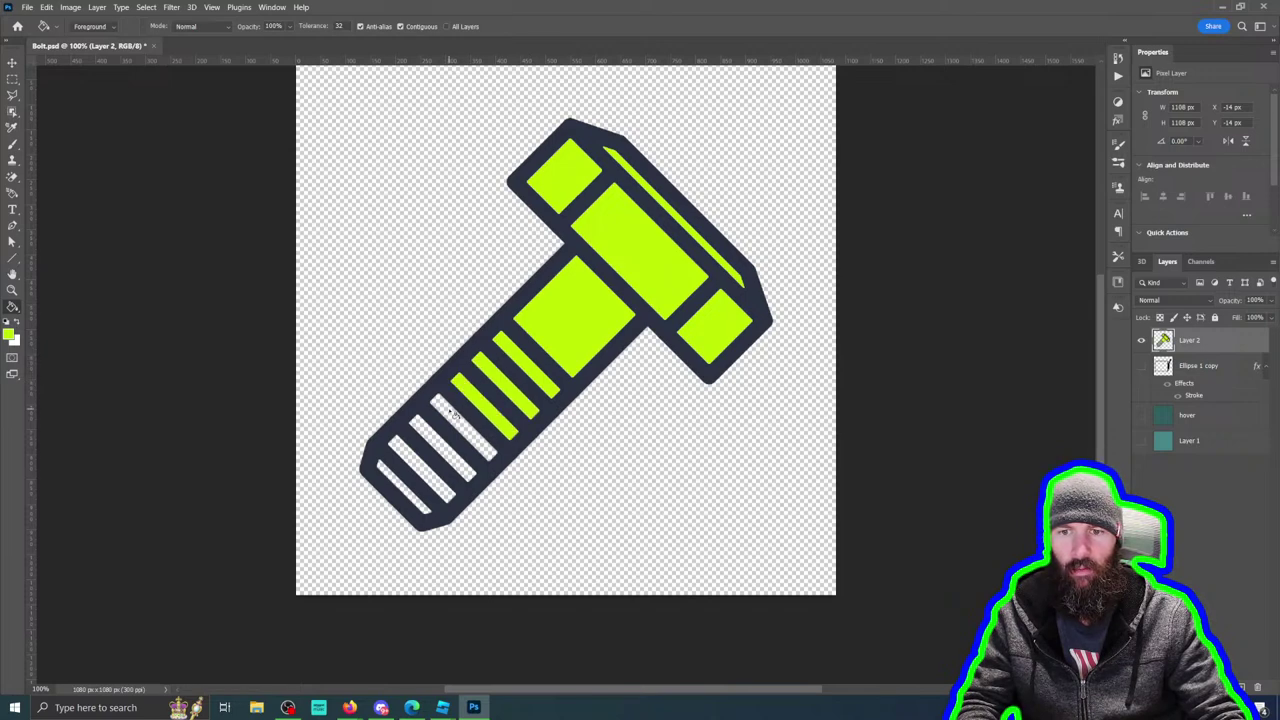
left_click(449, 418)
left_click(432, 437)
left_click(411, 459)
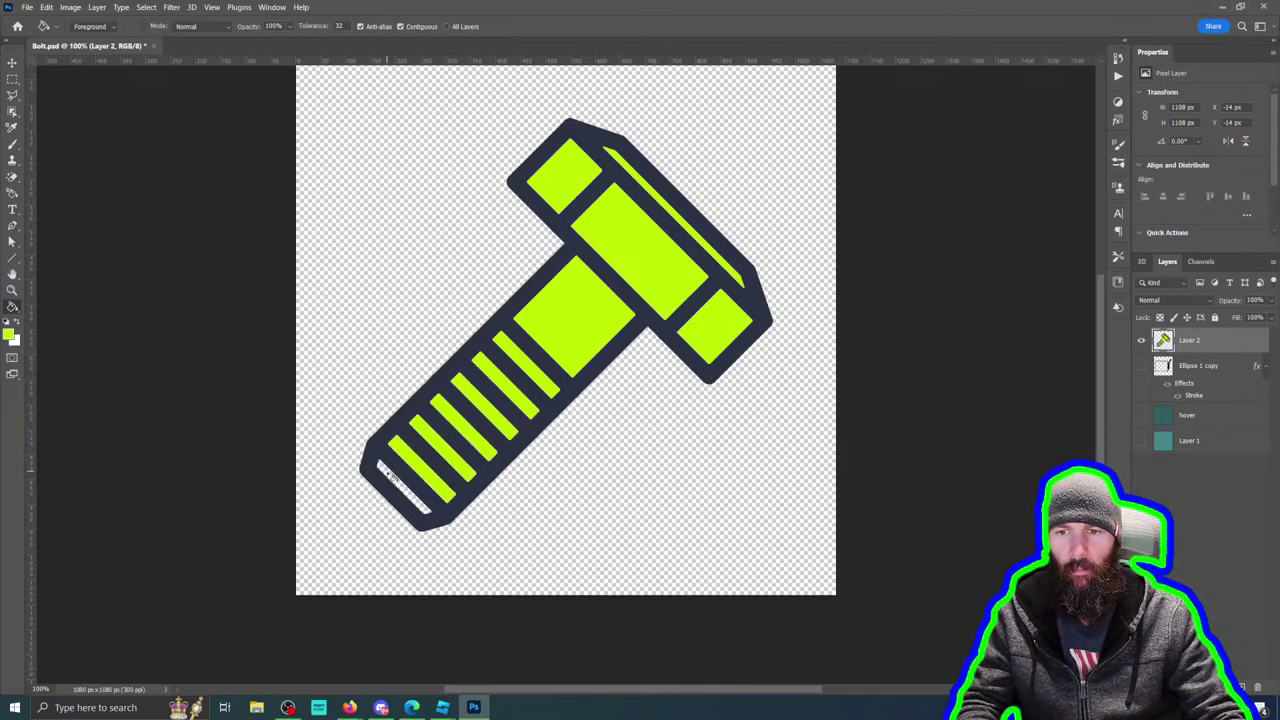
left_click(395, 481)
left_click(1163, 342, "ctrl")
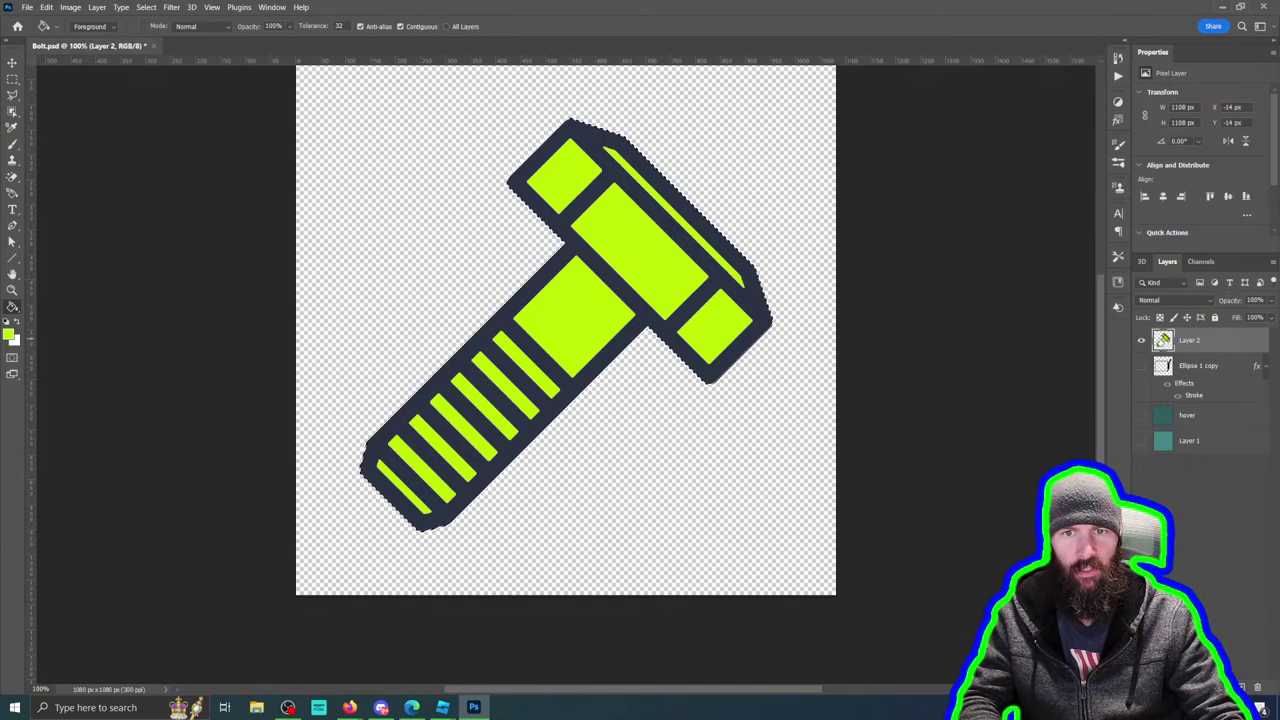
Step: Try a 40 px black stroke (000000) centred on the filled bolt's selection at 100% opacity on Layer 2
left_click(47, 8)
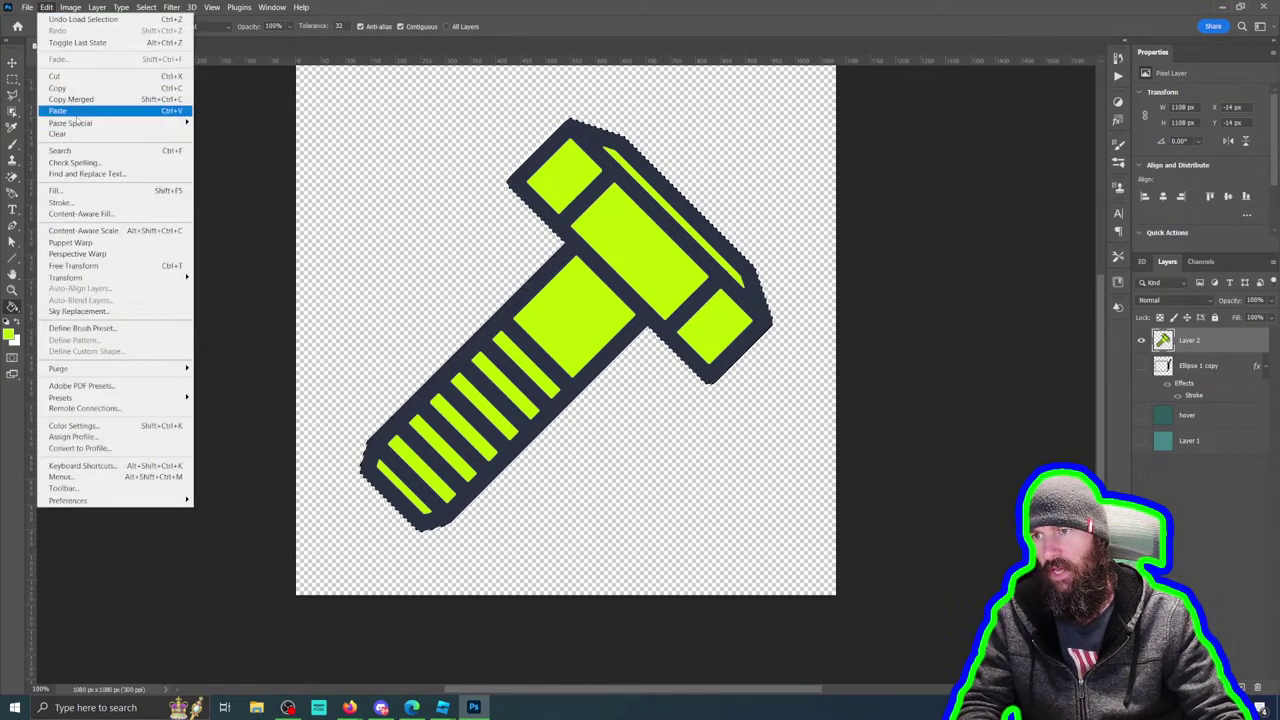
left_click(60, 202)
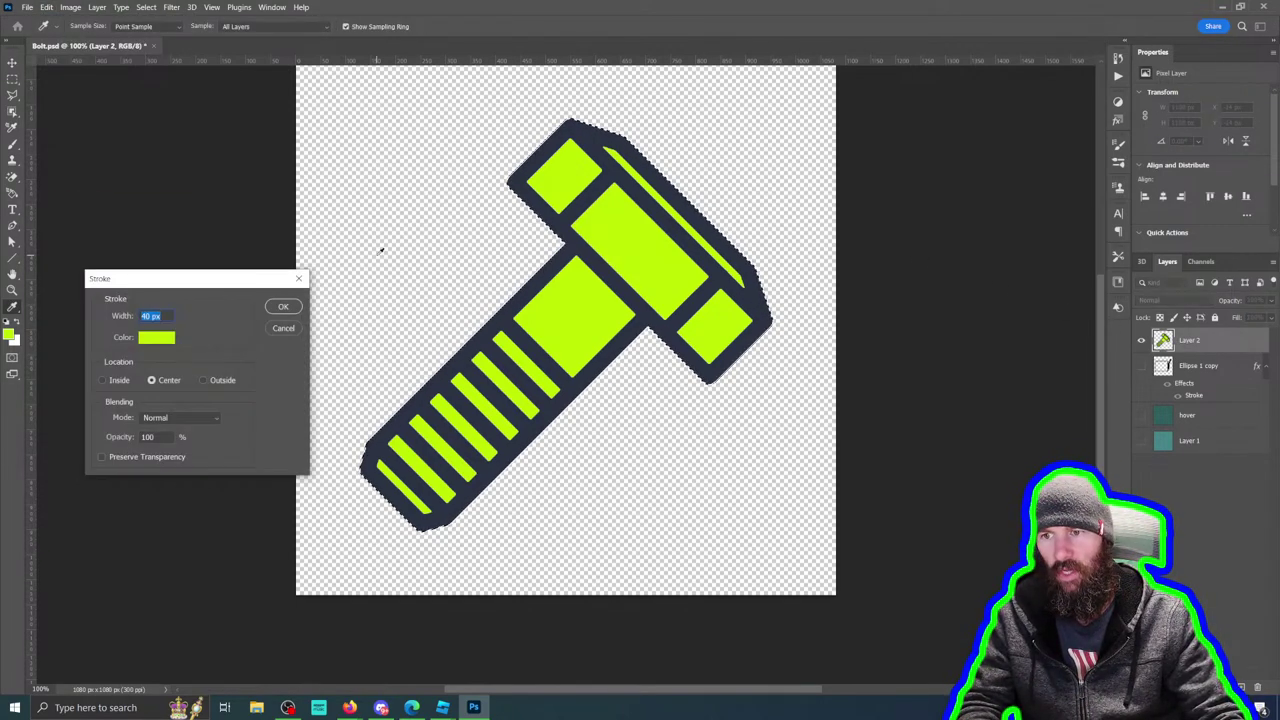
left_click(160, 337)
left_click_drag(740, 530, 700, 558)
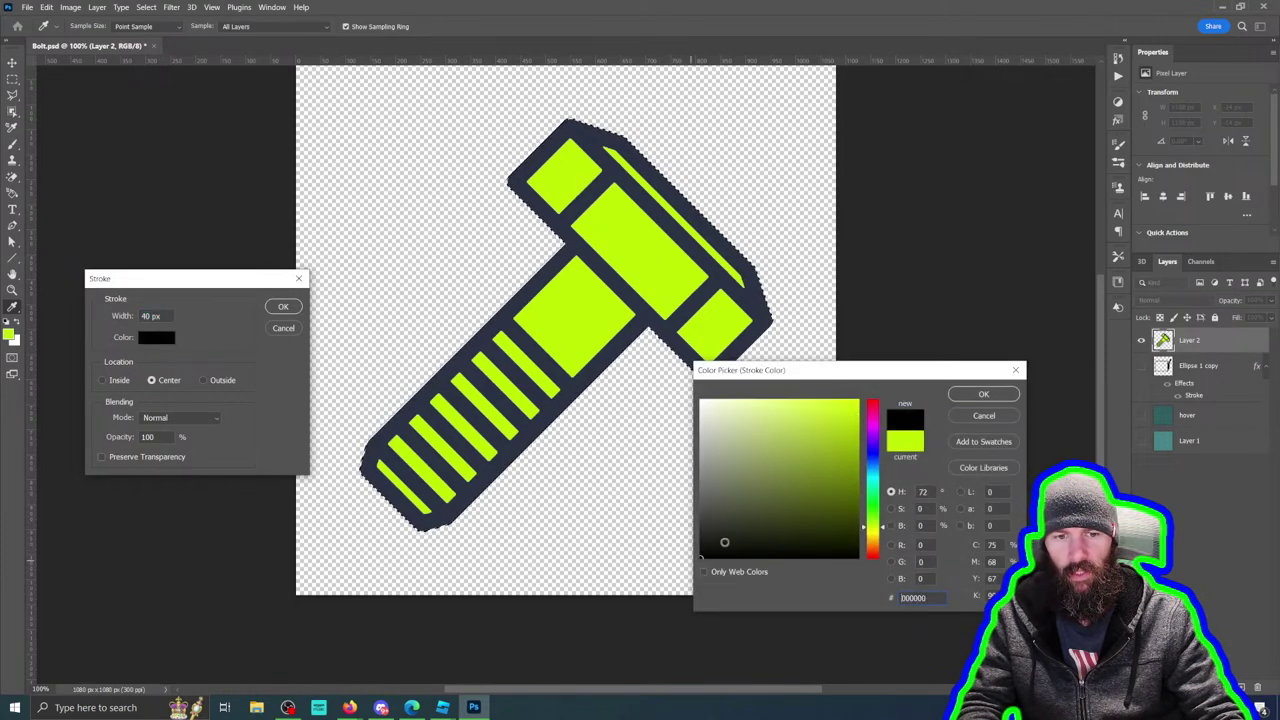
left_click(985, 395)
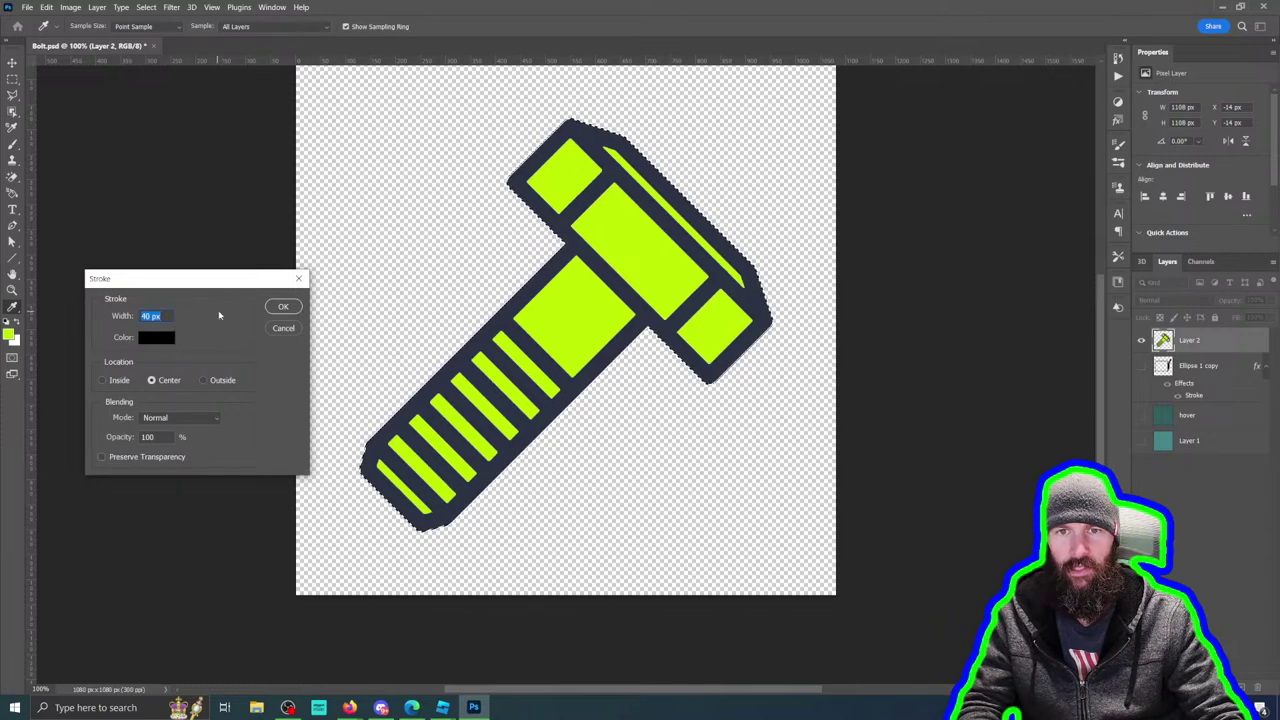
left_click(284, 307)
Step: Clear the bolt selection and erase the black border along all four canvas edges with the Eraser
key("g")
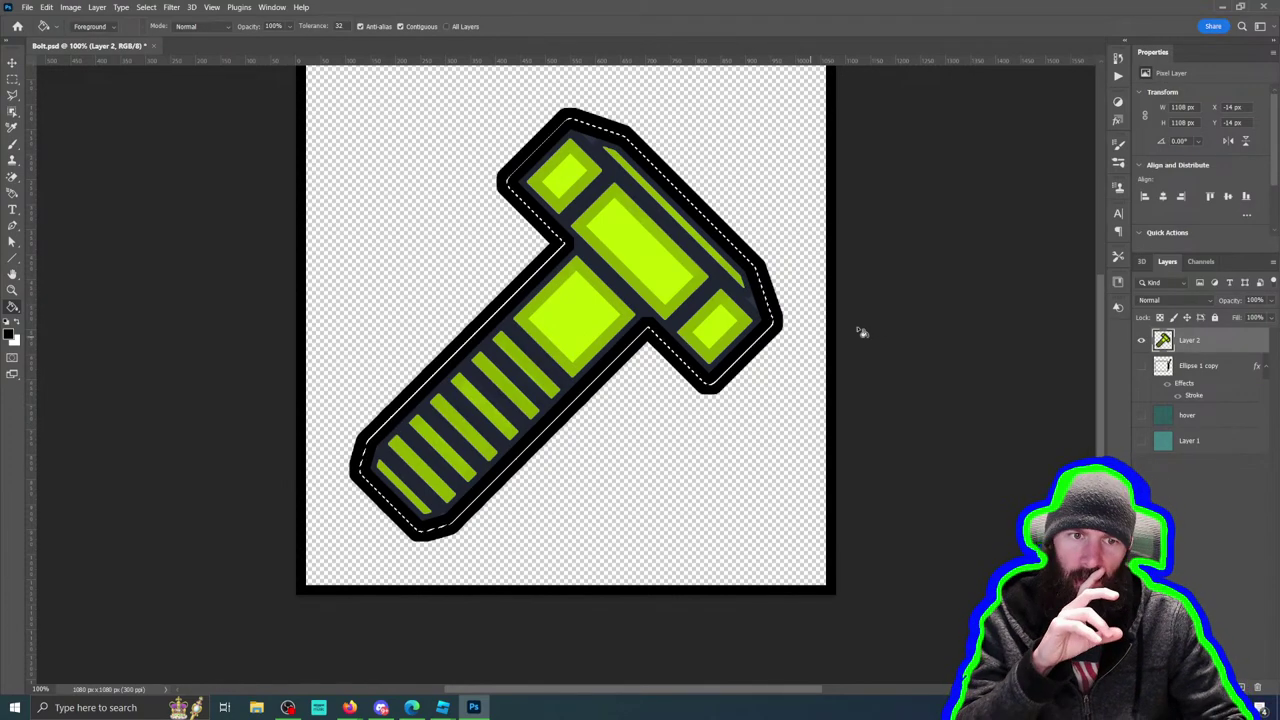
scroll(920, 294, "up", 2)
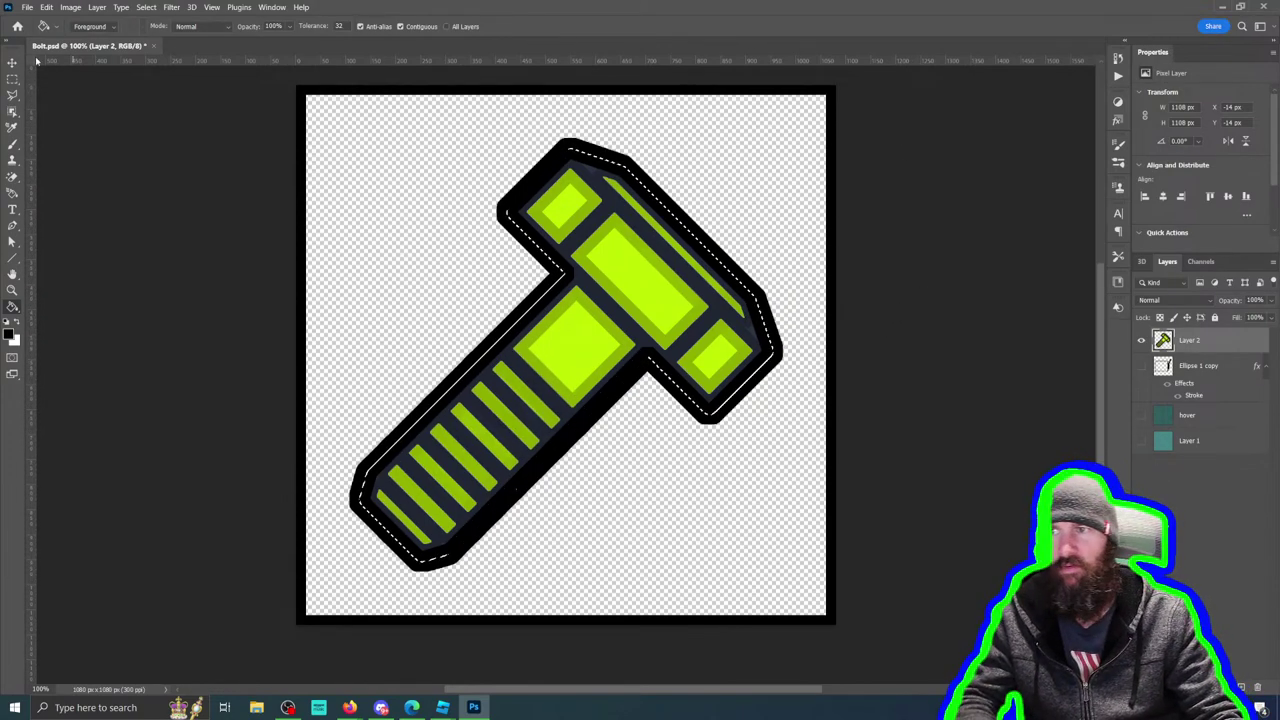
key("m")
left_click(12, 176)
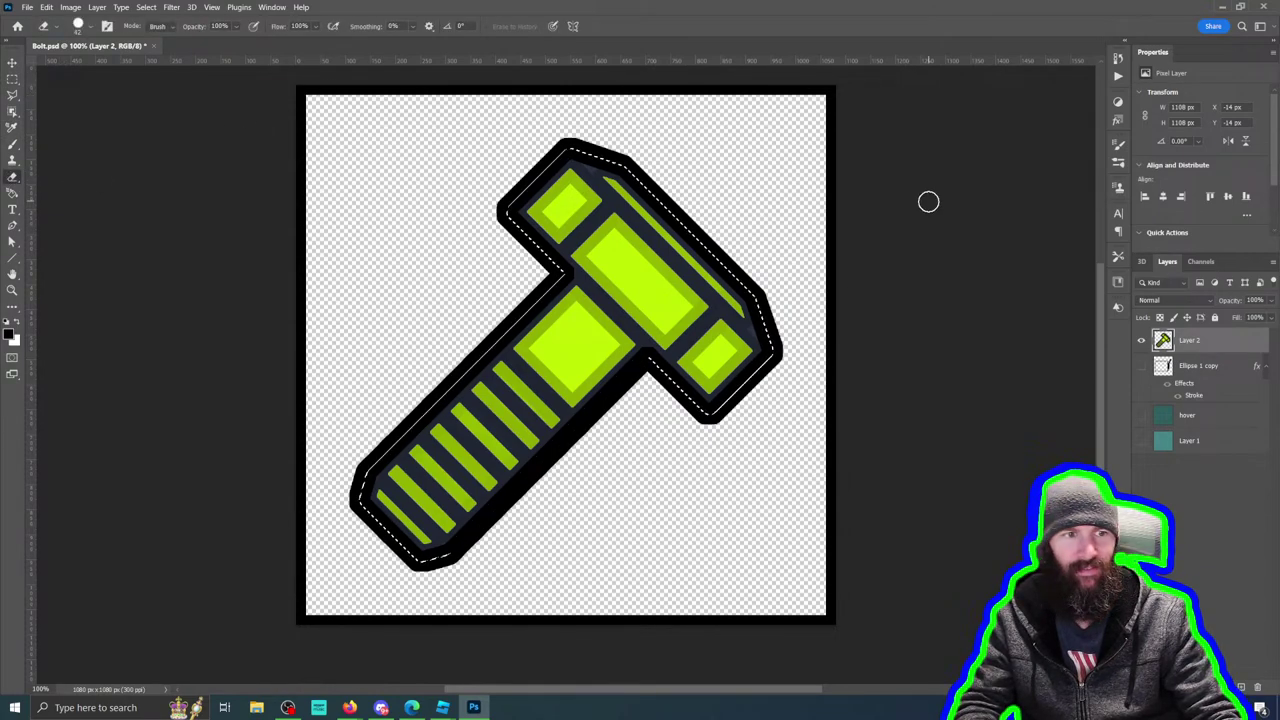
left_click(12, 79)
left_click(161, 116)
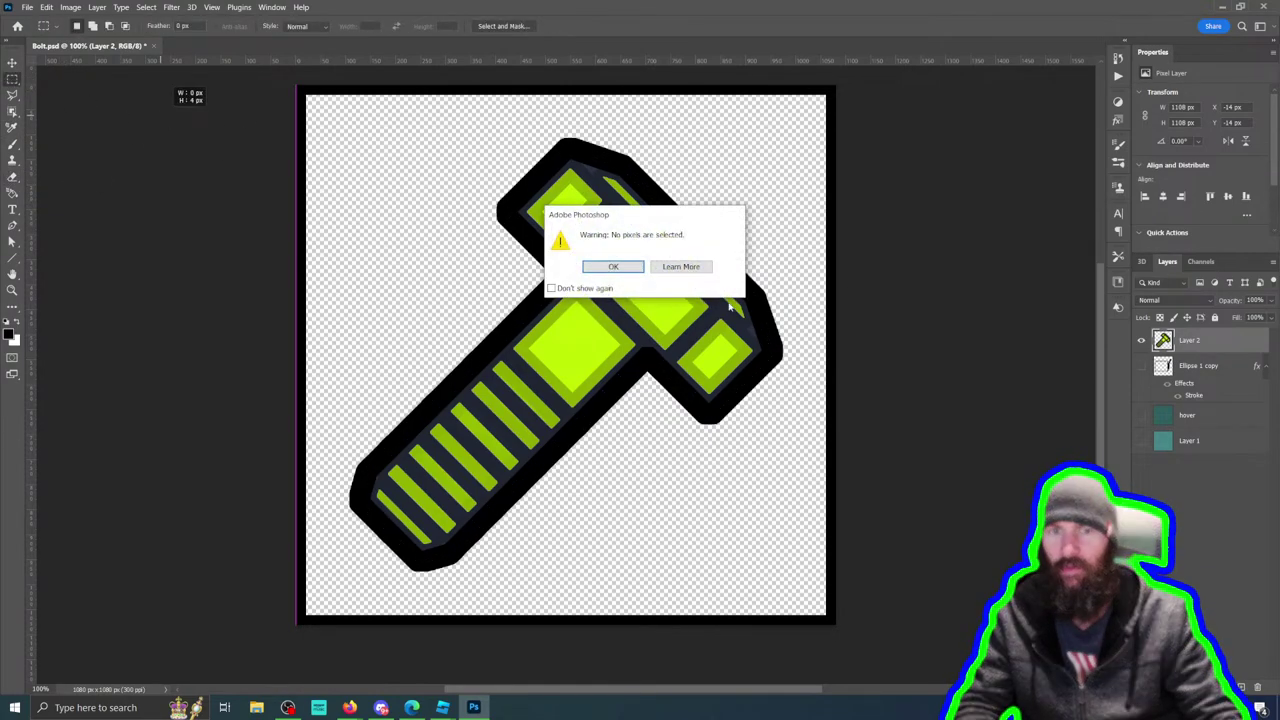
left_click(613, 267)
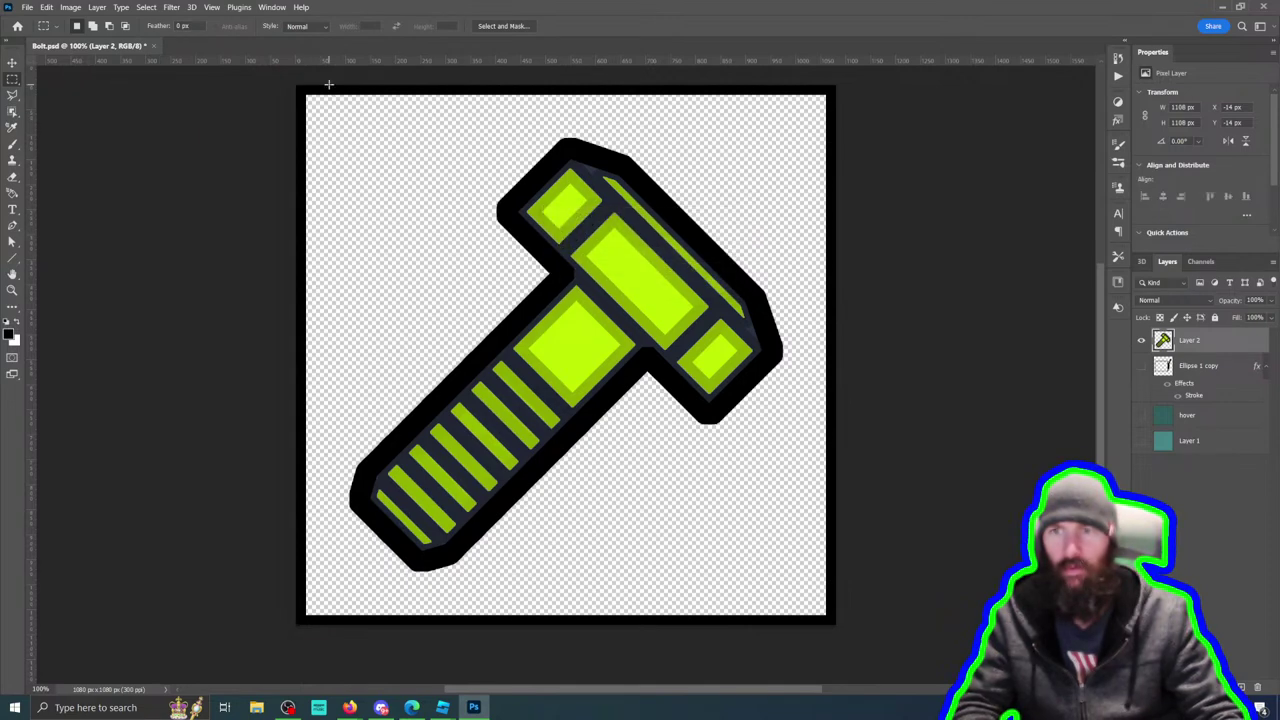
left_click(24, 178)
mouse_move(300, 100)
left_mouse_down()
mouse_move(243, 83)
mouse_move(852, 94)
mouse_move(836, 106)
left_mouse_up()
mouse_move(849, 251)
left_mouse_down()
mouse_move(836, 100)
mouse_move(826, 604)
mouse_move(837, 591)
mouse_move(911, 620)
mouse_move(508, 620)
left_mouse_up()
mouse_move(410, 620)
left_mouse_down()
mouse_move(310, 620)
mouse_move(376, 620)
mouse_move(243, 600)
mouse_move(303, 637)
mouse_move(296, 90)
left_mouse_up()
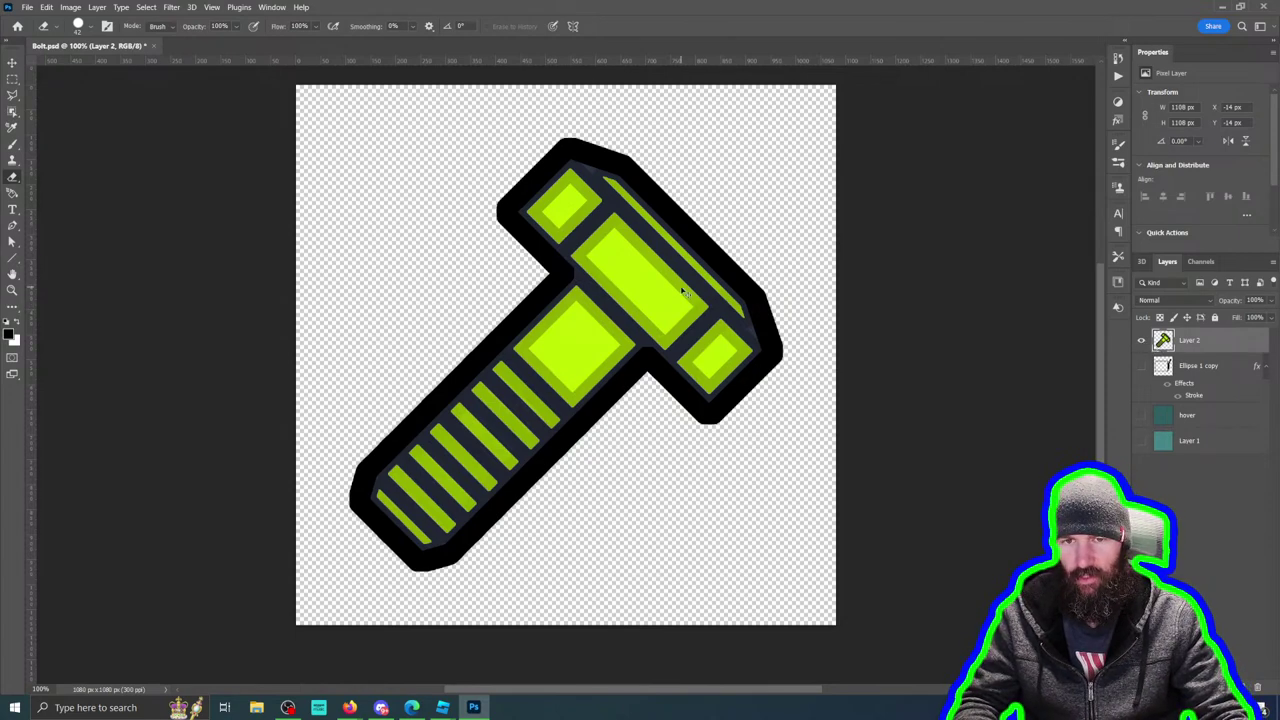
Step: Undo the border erasing, the deselection and the black stroke on Layer 2
key("ctrl+z")
key("ctrl+z")
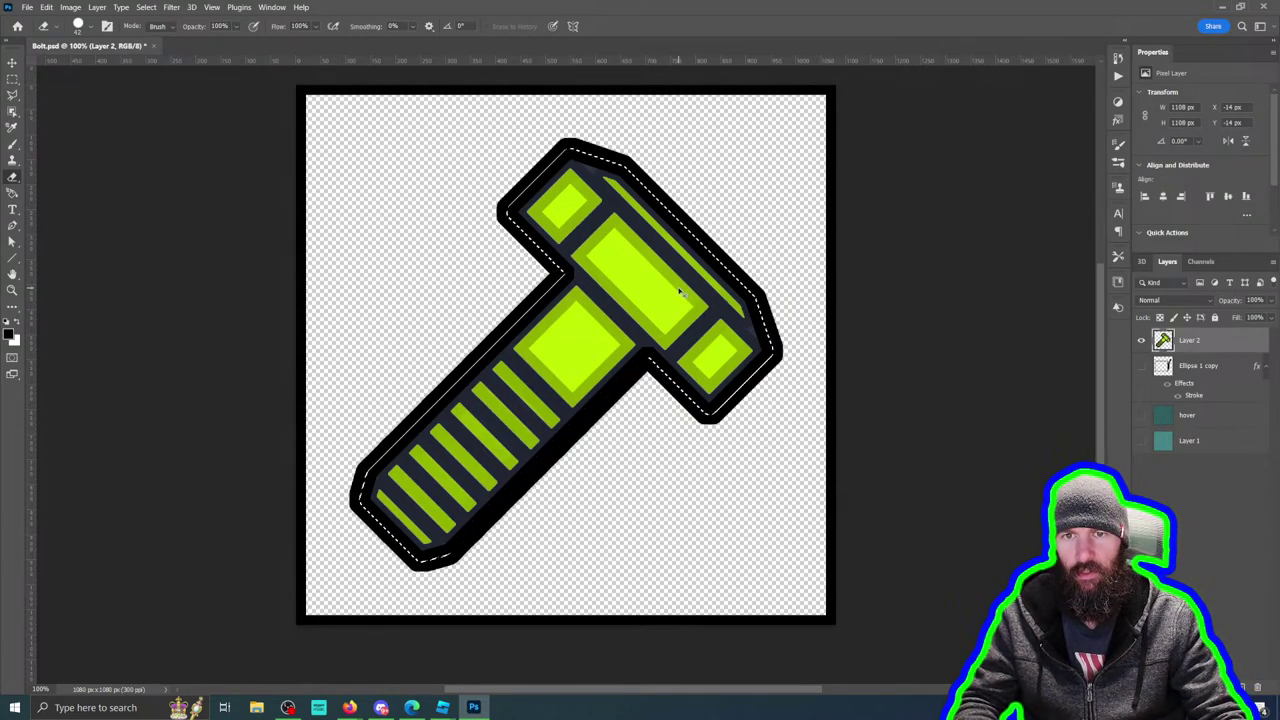
key("ctrl+z")
Step: Add a new empty layer above Layer 2 in Normal mode at 100% opacity
left_click(97, 7)
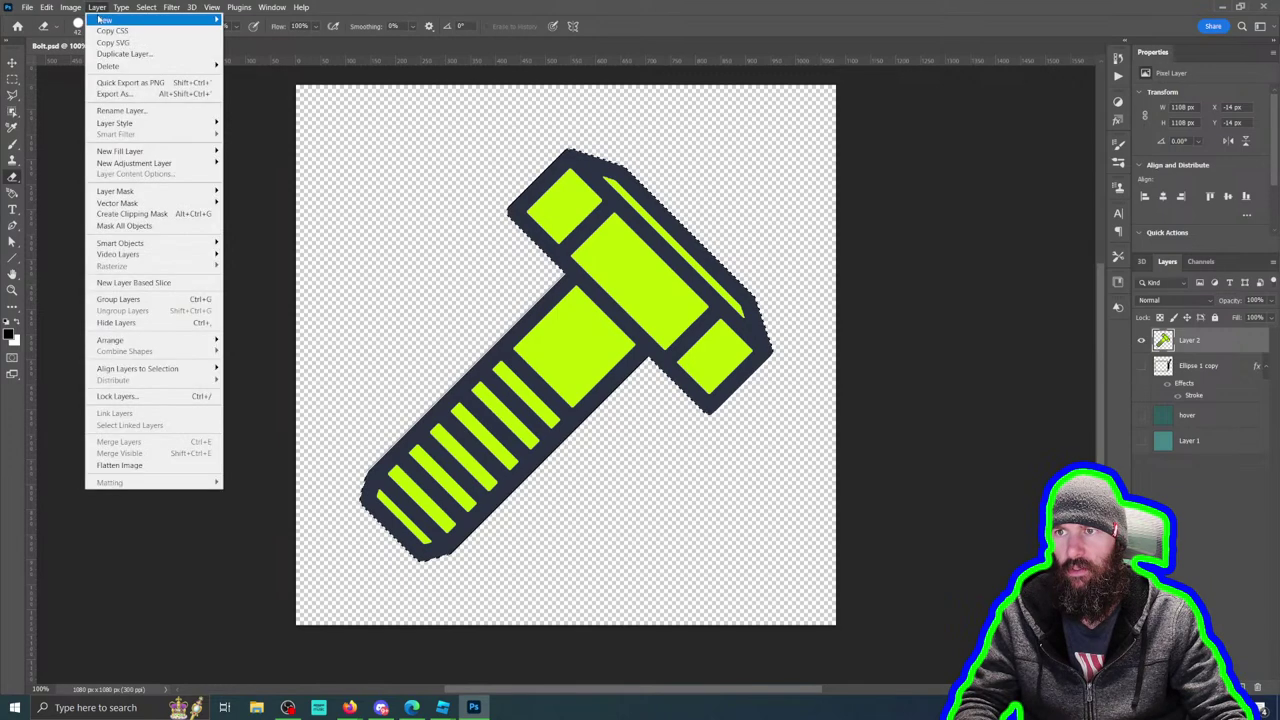
mouse_move(200, 20)
left_click(244, 20)
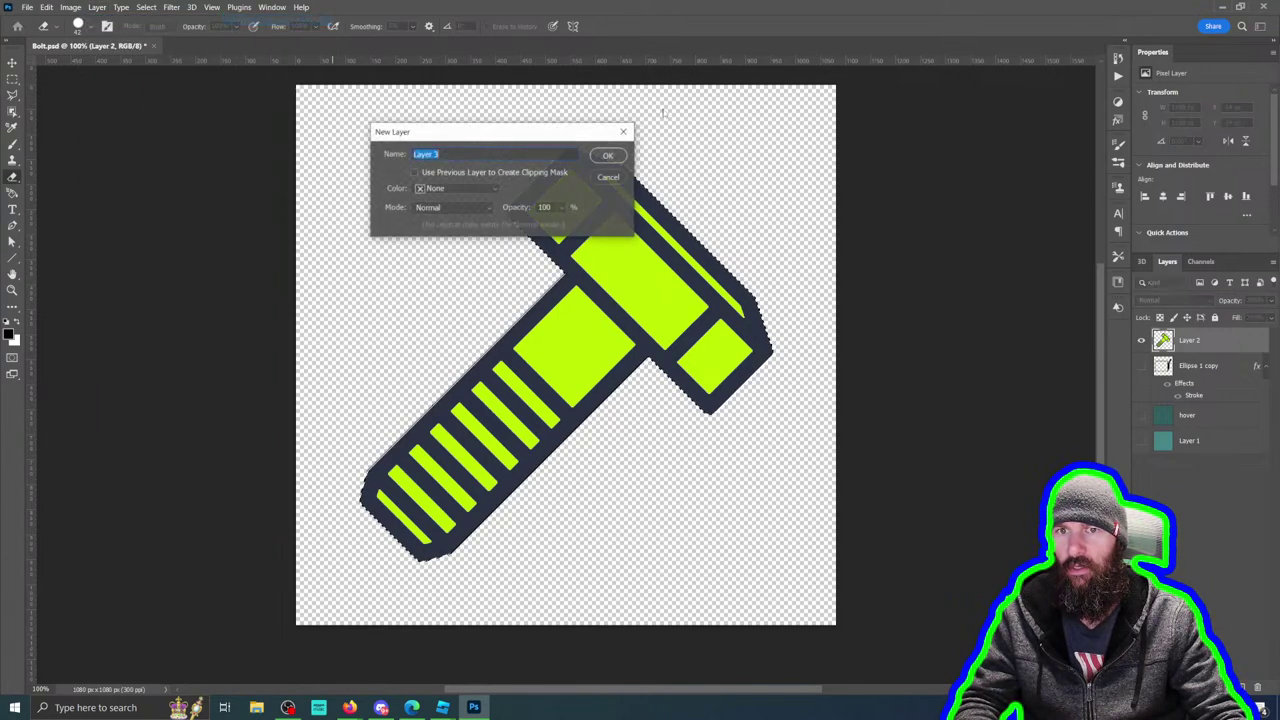
left_click(609, 155)
Step: Stroke the bolt selection on the new layer with 40 px black, centred, at 100% opacity
left_click(46, 7)
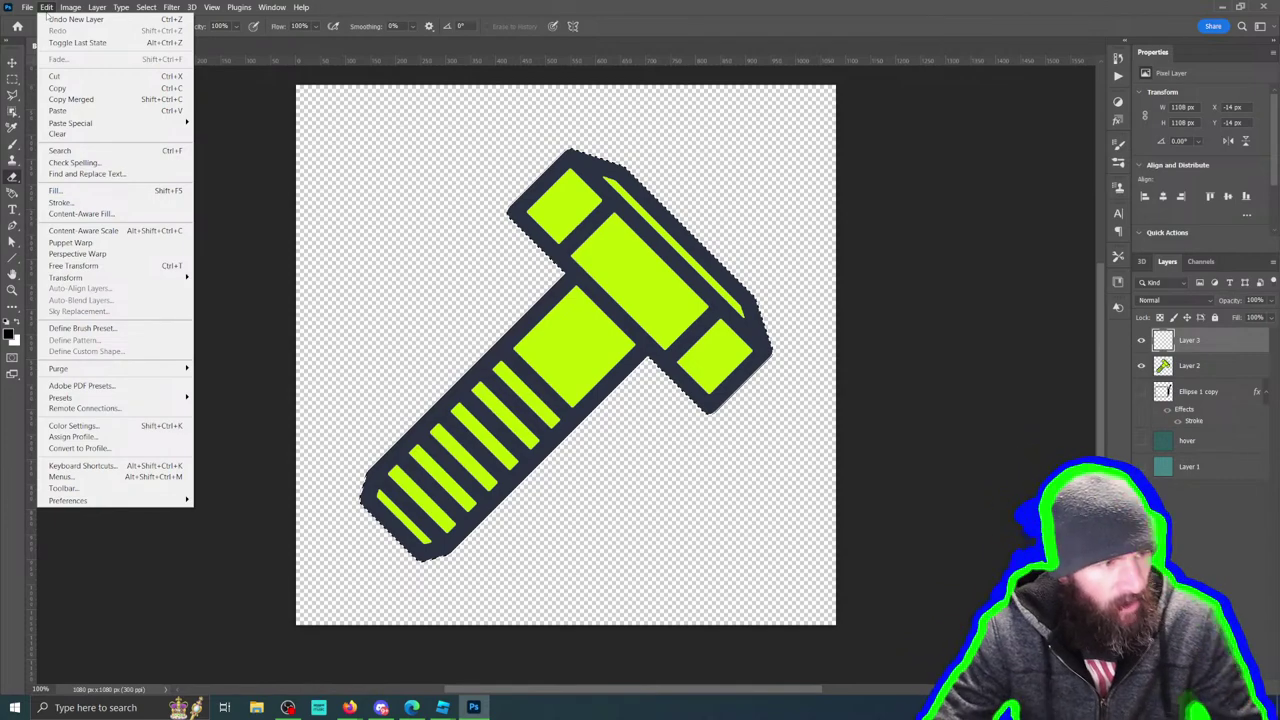
mouse_move(28, 8)
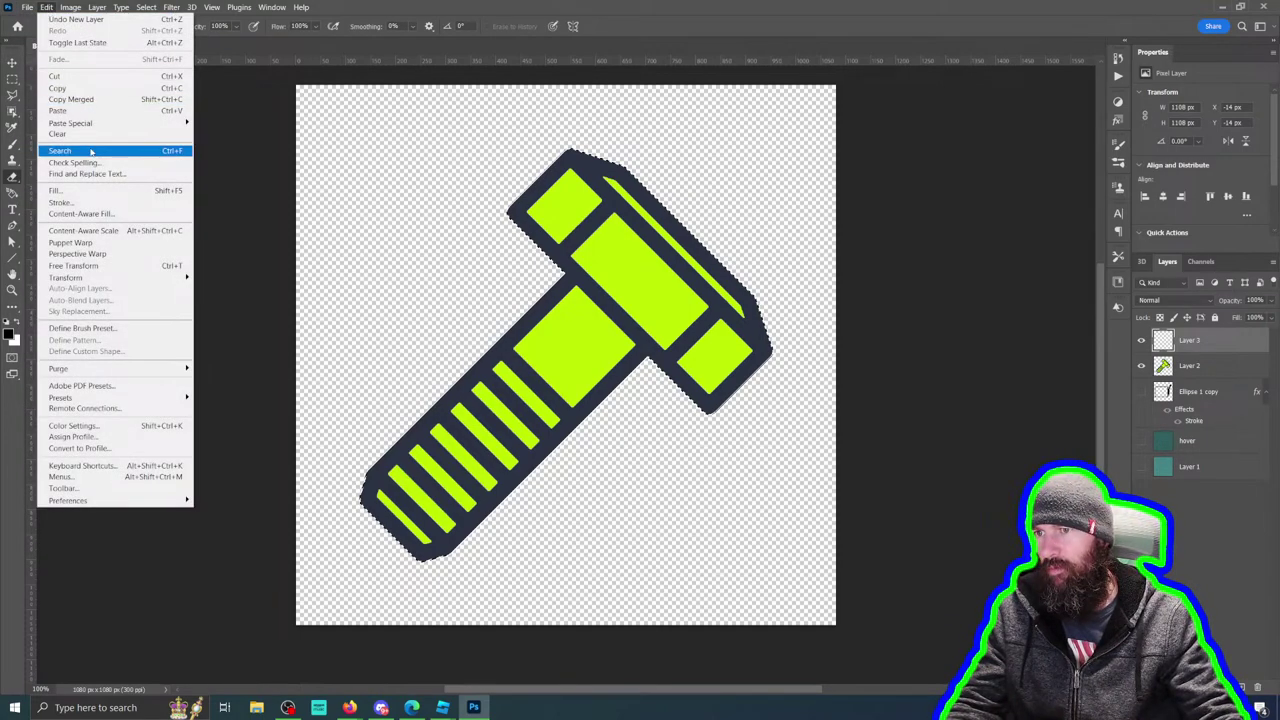
left_click(100, 202)
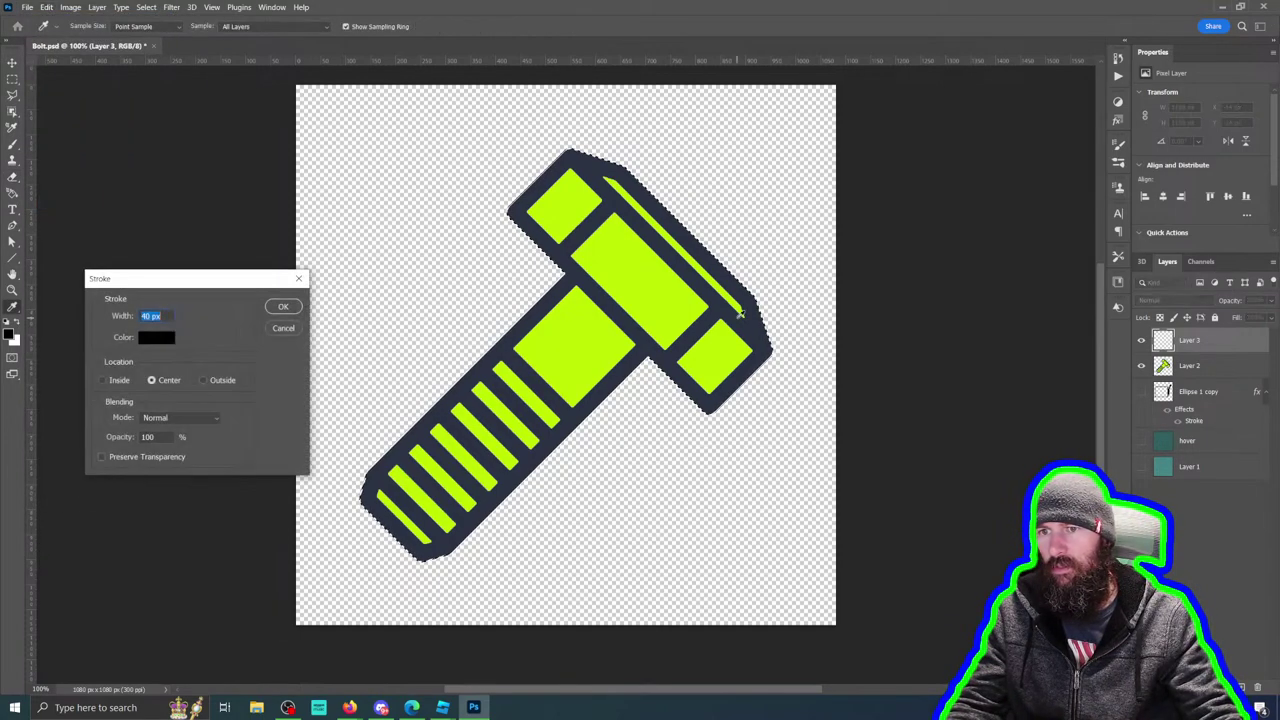
left_click(283, 306)
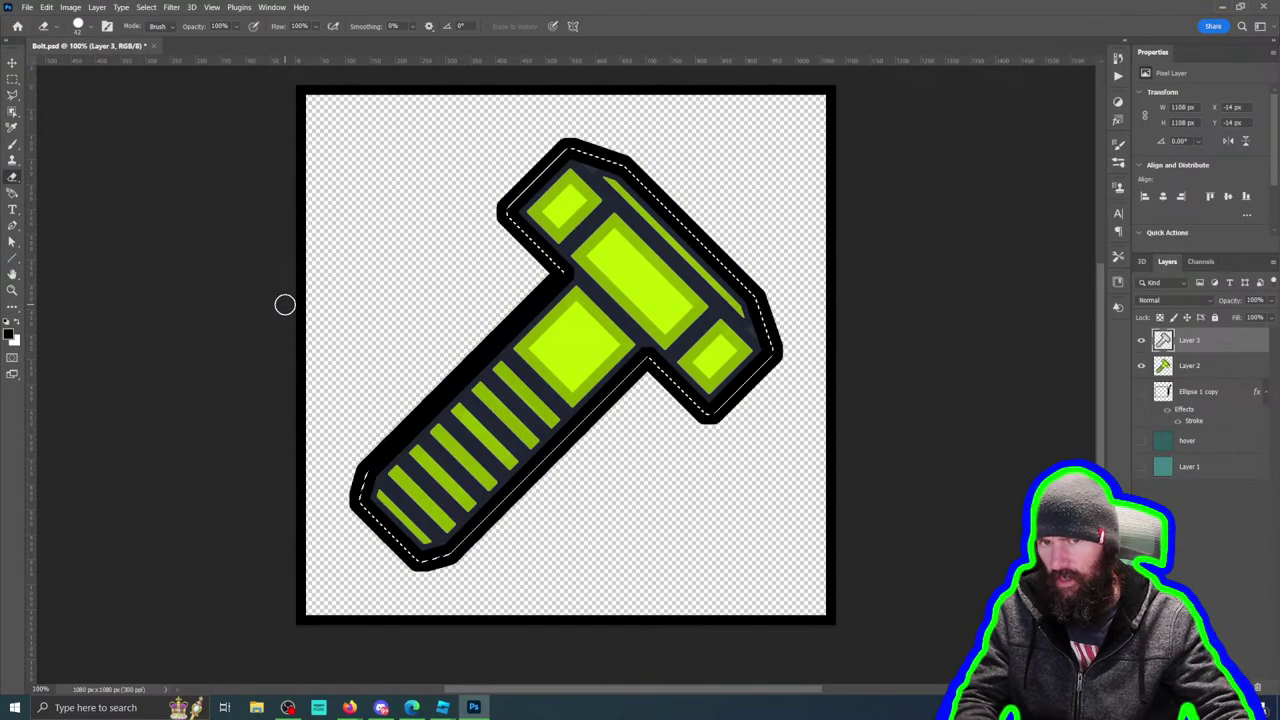
left_click(12, 78)
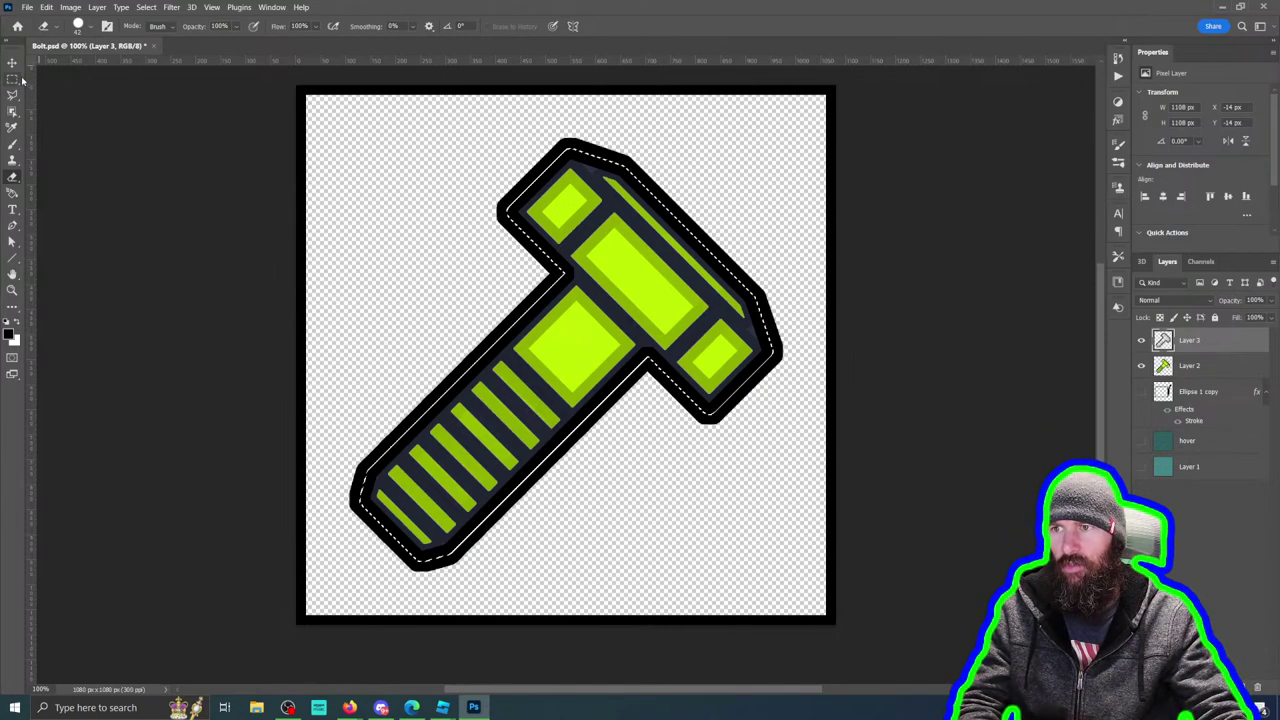
Step: Delete the black border strips along all four canvas edges on Layer 3 using rectangular selections, then clear the selection
left_click(191, 125)
left_click_drag(244, 74, 1016, 140)
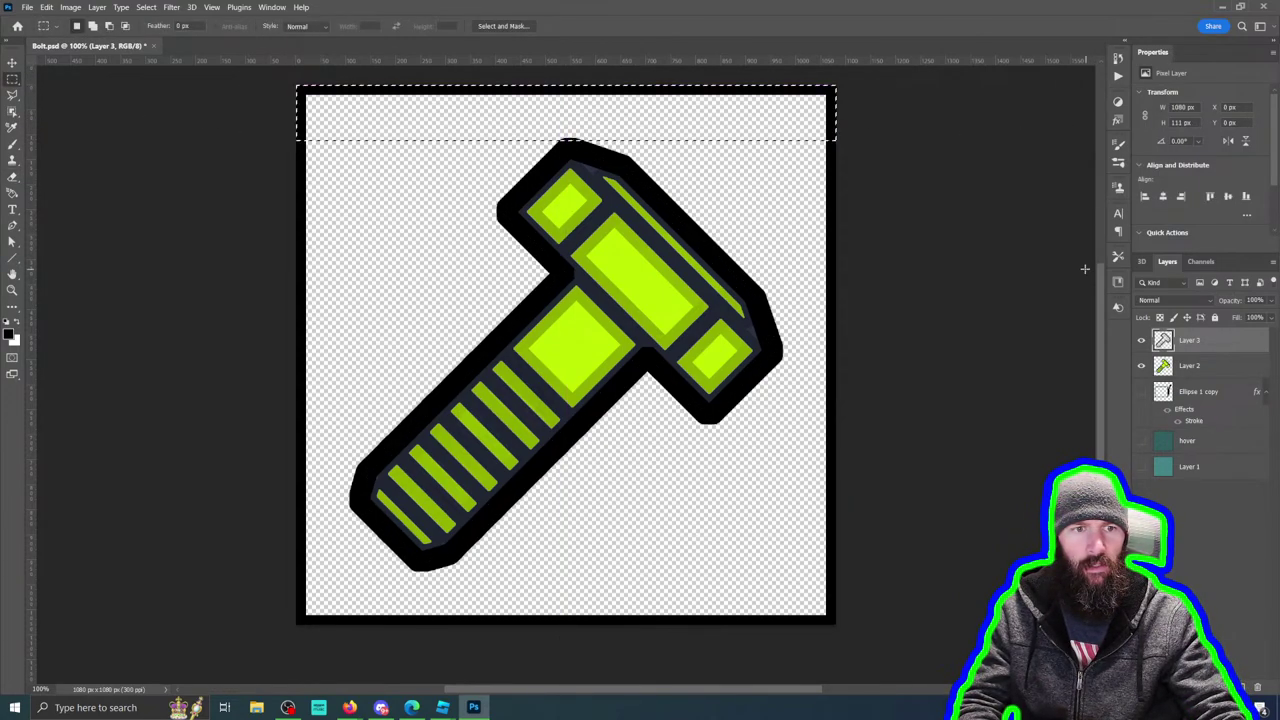
left_click(922, 135)
left_click_drag(922, 134, 172, 61)
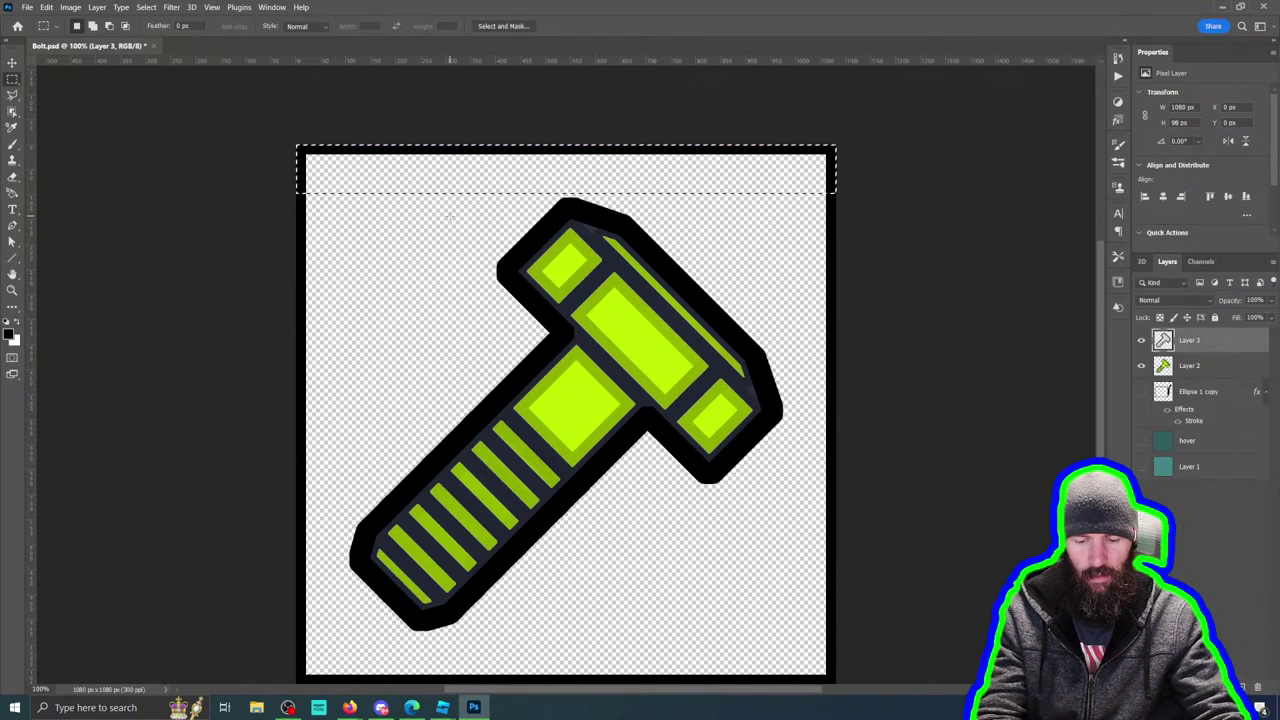
key("Delete")
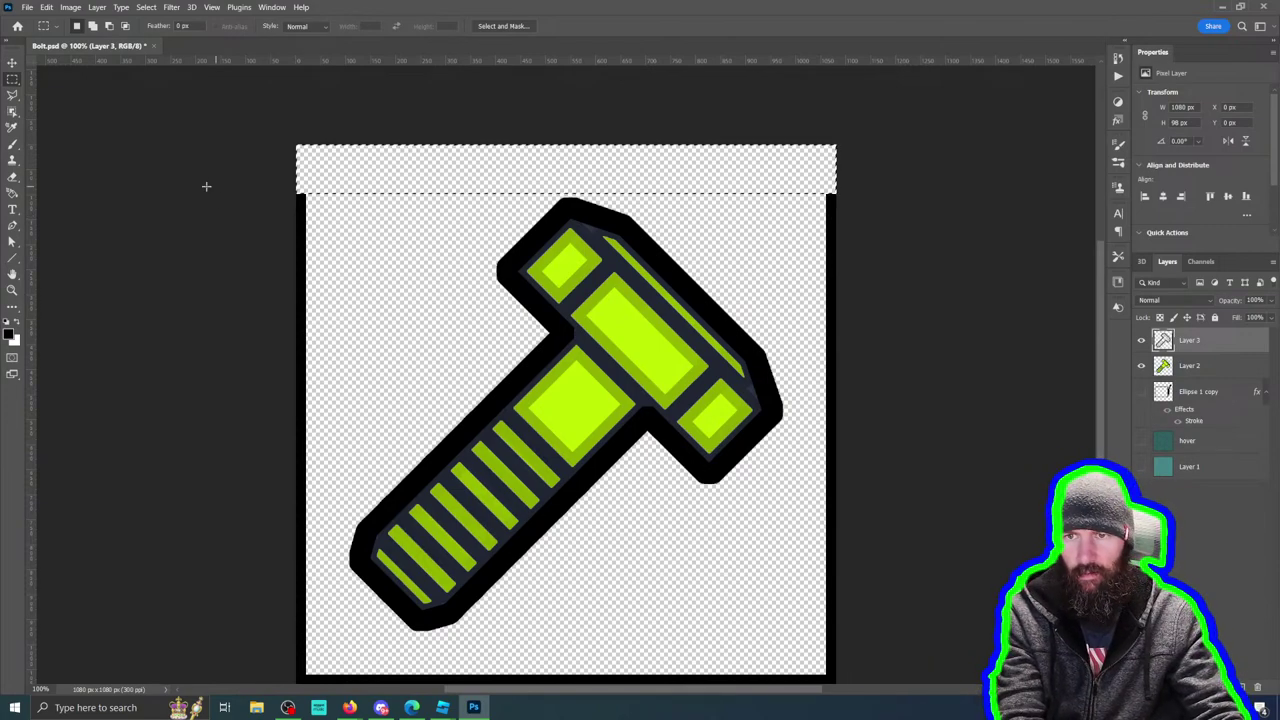
left_click_drag(254, 134, 392, 572)
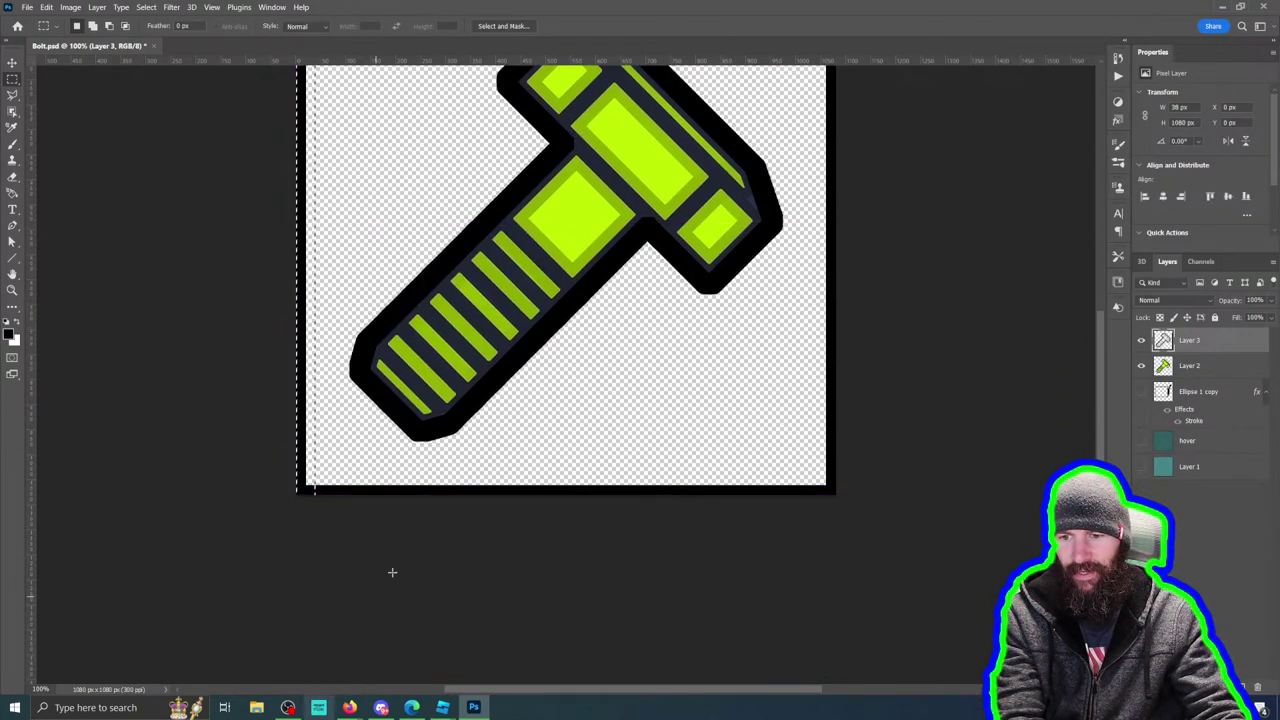
key("Delete")
mouse_move(947, 546)
left_mouse_down()
mouse_move(879, 252)
mouse_move(828, 257)
mouse_move(814, 338)
left_mouse_up()
scroll(886, 509, "down", 5)
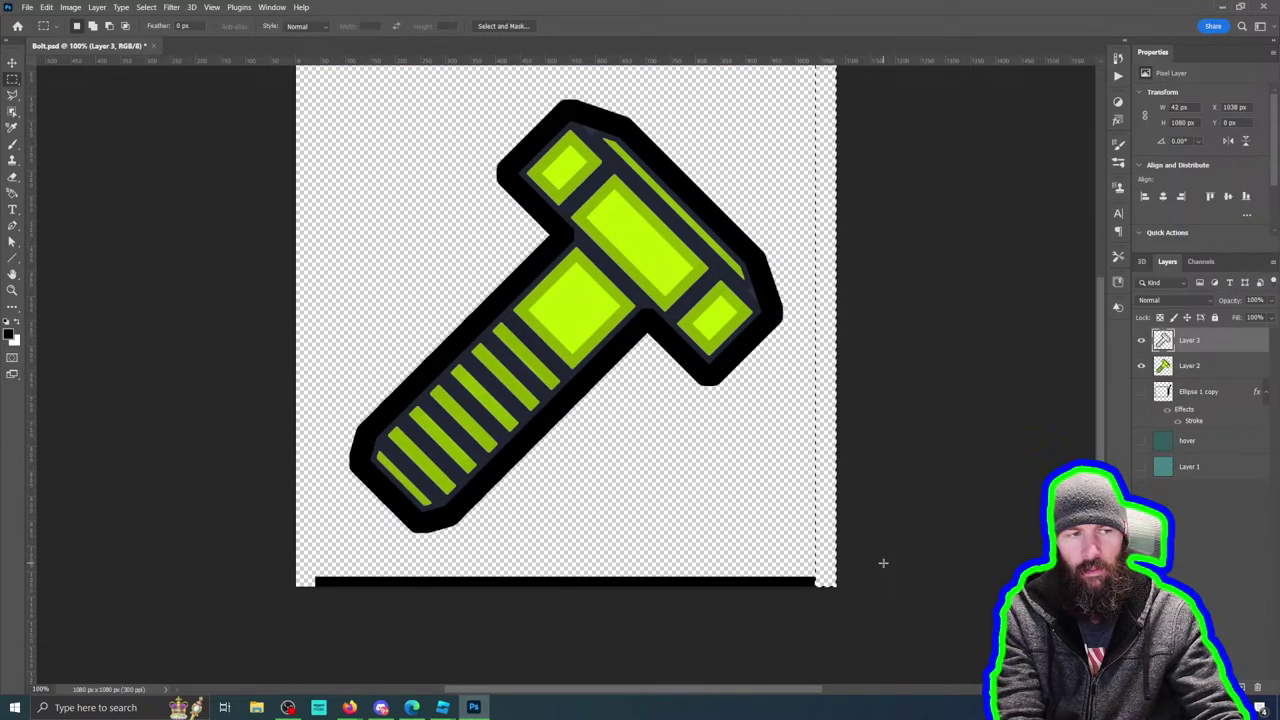
left_click_drag(871, 563, 250, 630)
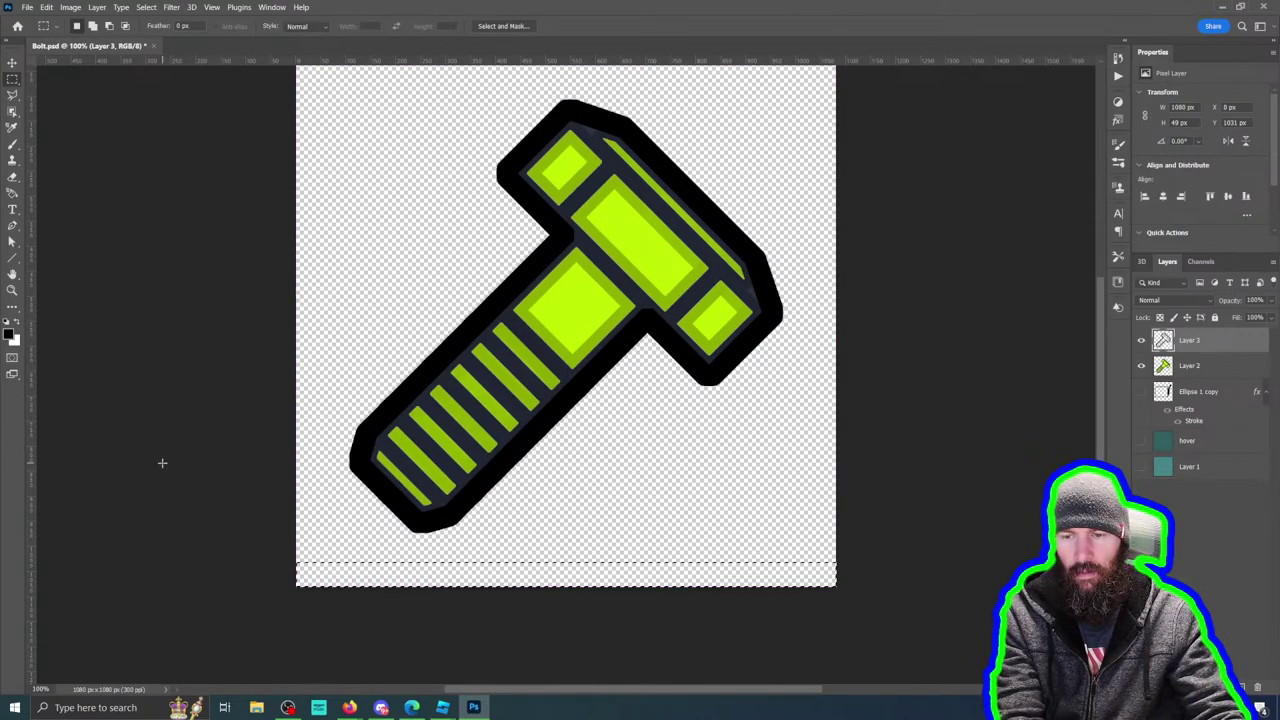
key("ctrl+d")
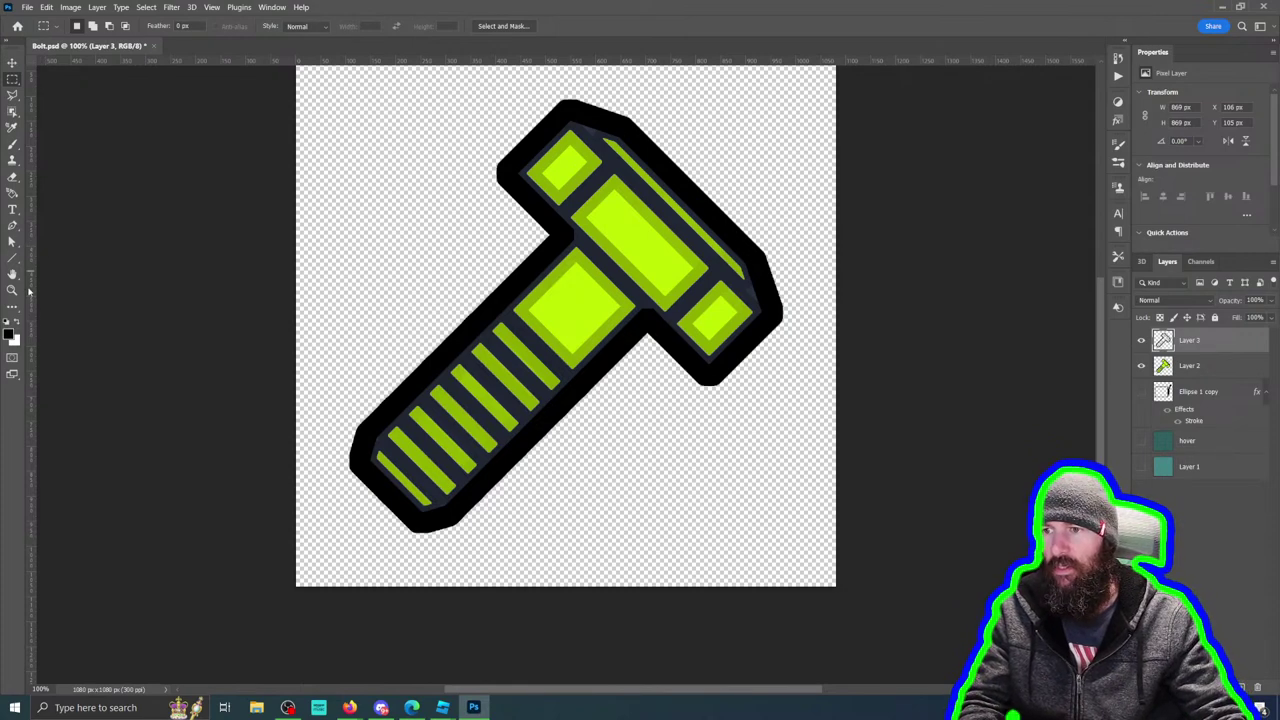
Step: Draw a 40 px black line about 576 px long diagonally across the bolt head, plus two perpendicular lines about 129 px long
left_click(12, 259)
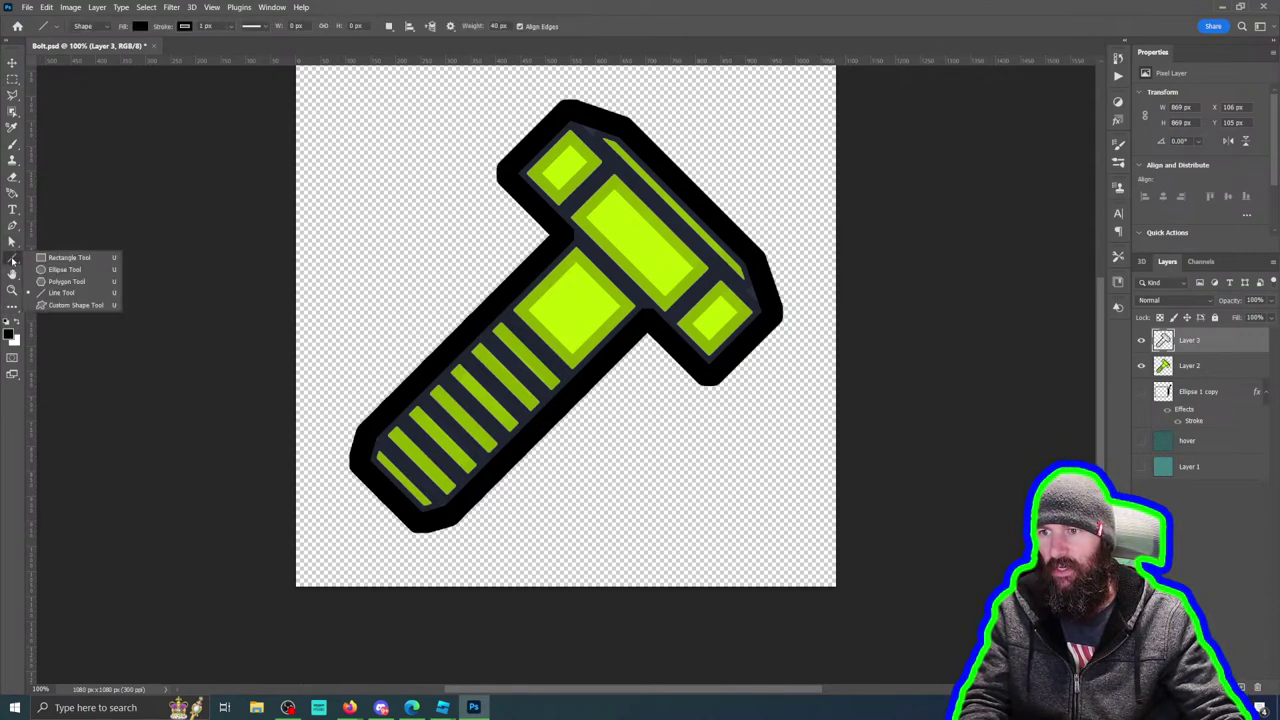
left_click(13, 261)
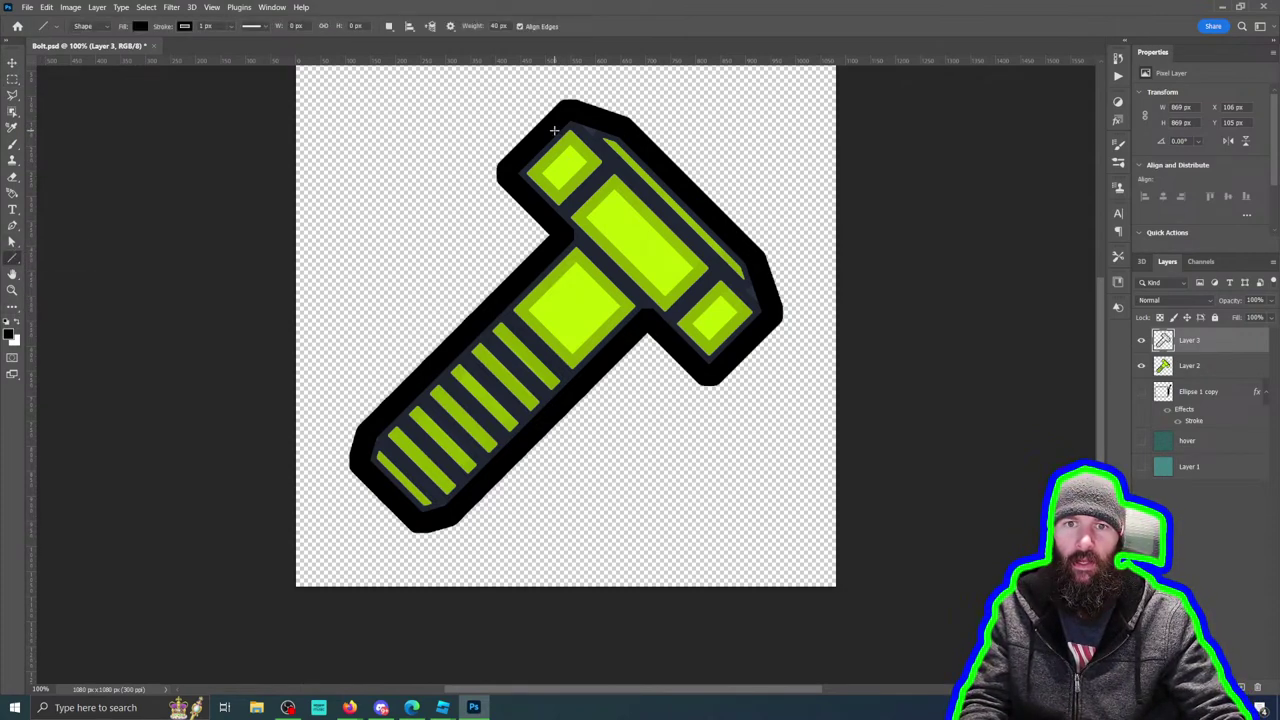
left_click_drag(553, 128, 757, 331)
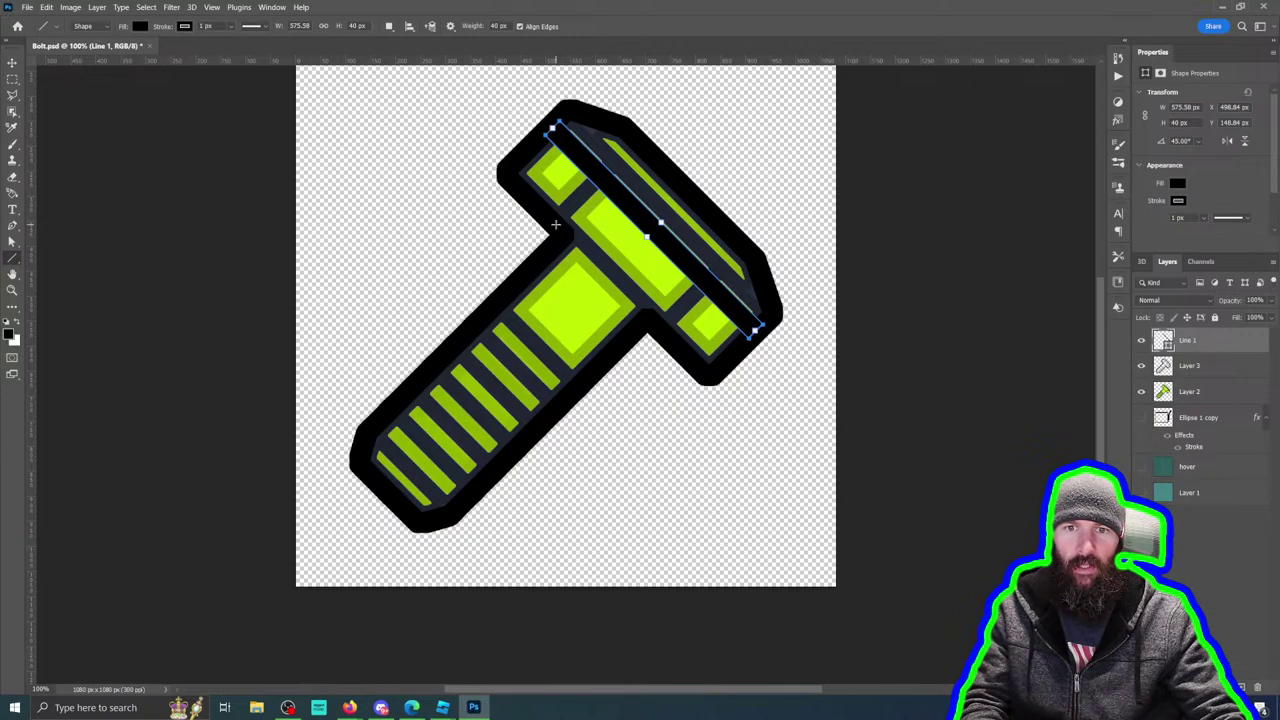
left_click_drag(550, 221, 600, 177)
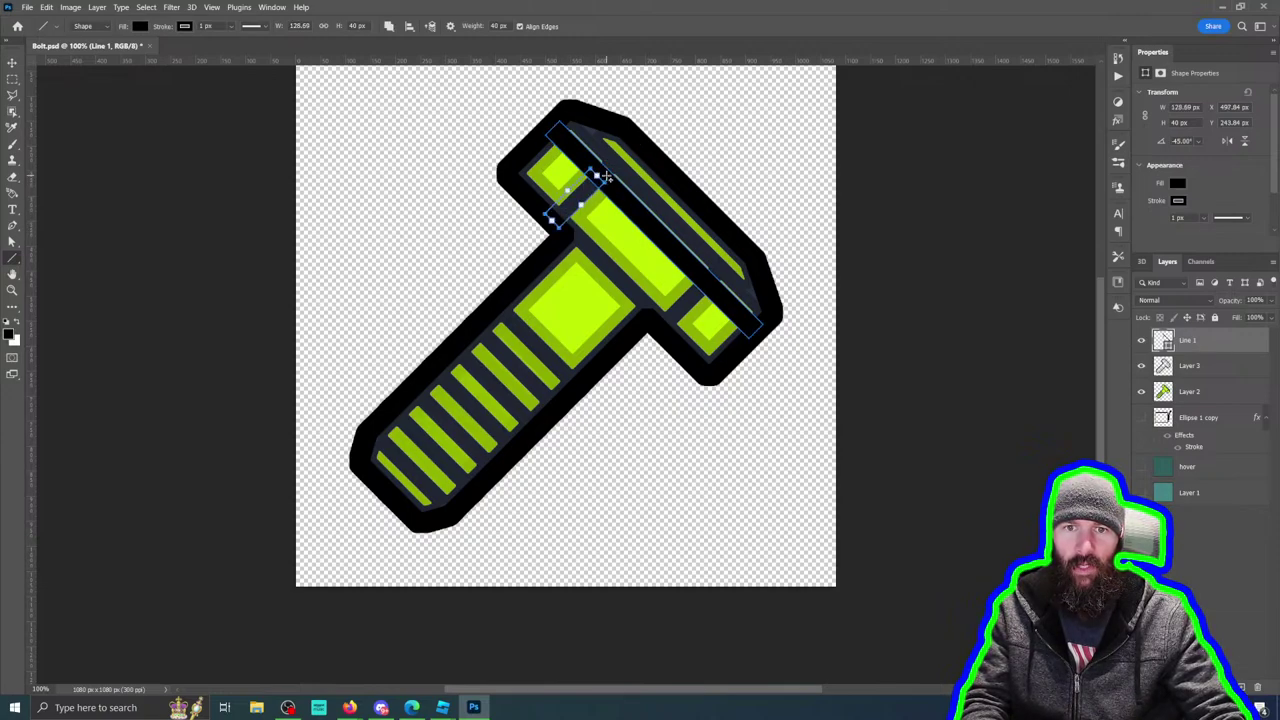
left_click_drag(661, 325, 705, 283)
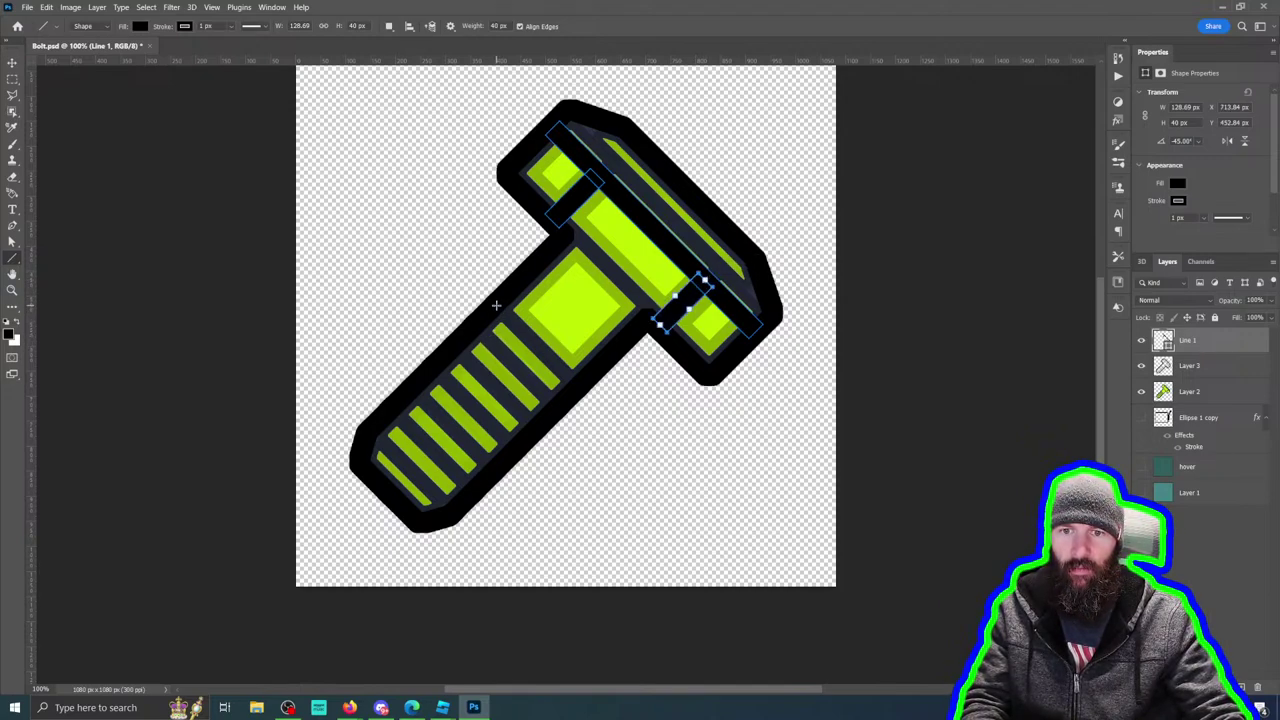
Step: Draw six parallel 40 px black lines at 45° across the bolt's shaft, each about 220 to 245 px long, to form the threads
left_click_drag(496, 305, 584, 386)
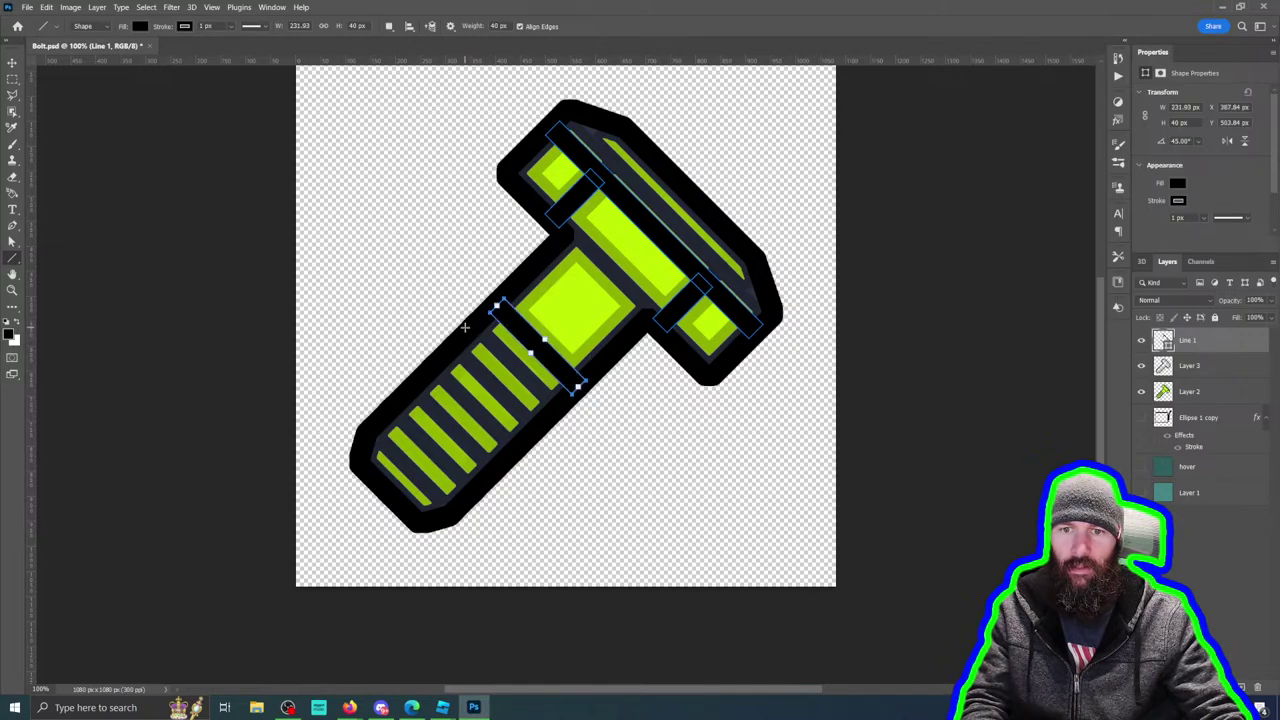
left_click_drag(465, 326, 553, 416)
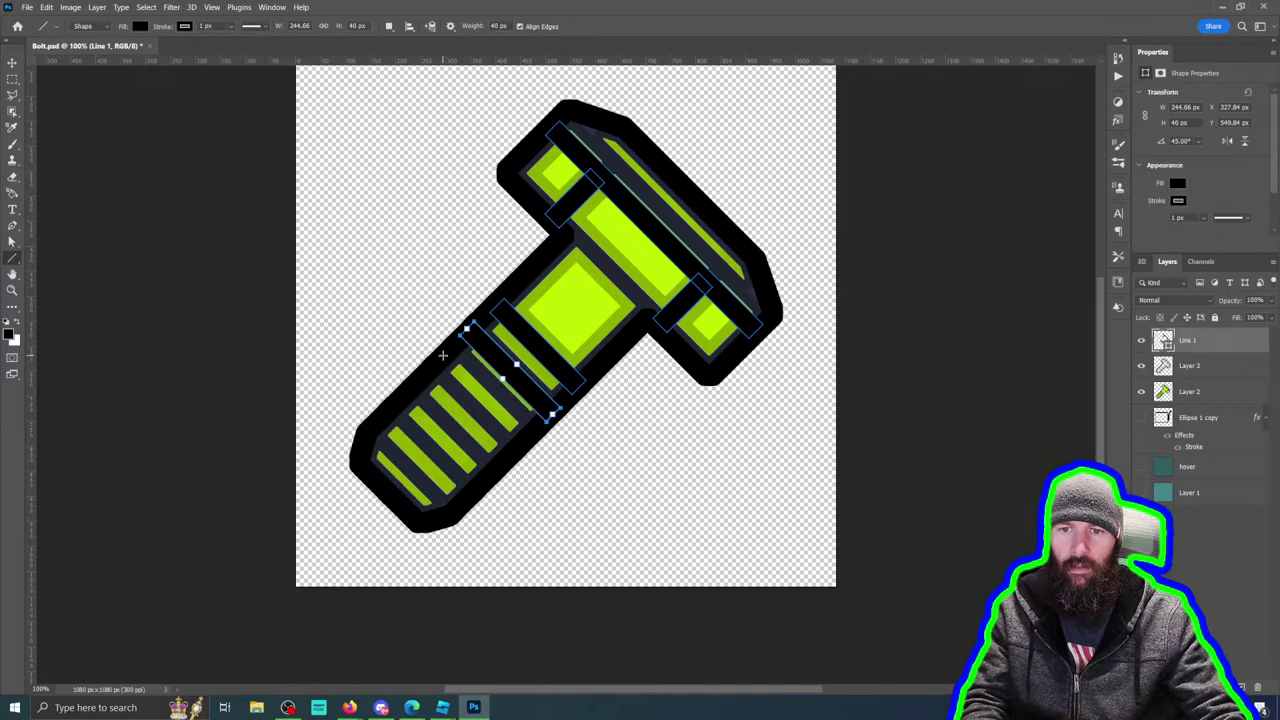
left_click_drag(446, 356, 531, 438)
left_click_drag(426, 384, 505, 452)
mouse_move(394, 410)
left_mouse_down()
mouse_move(486, 443)
mouse_move(506, 466)
mouse_move(492, 478)
left_mouse_up()
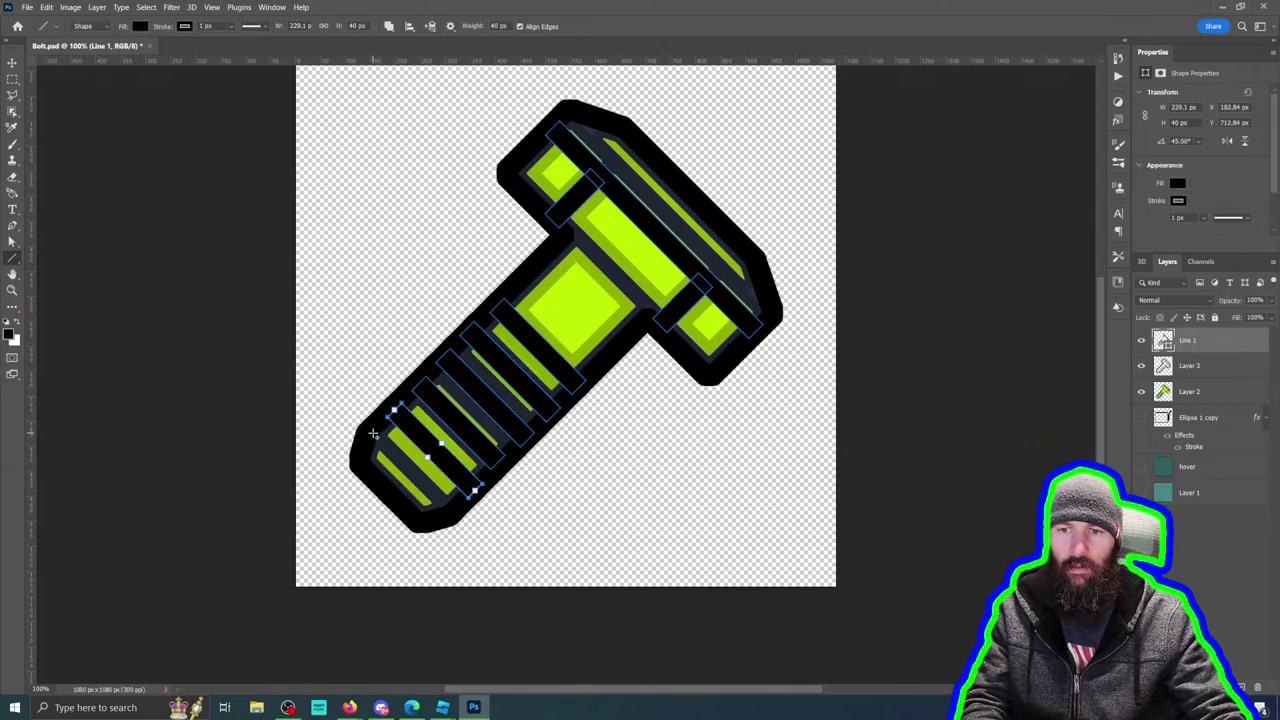
left_click_drag(372, 432, 452, 512)
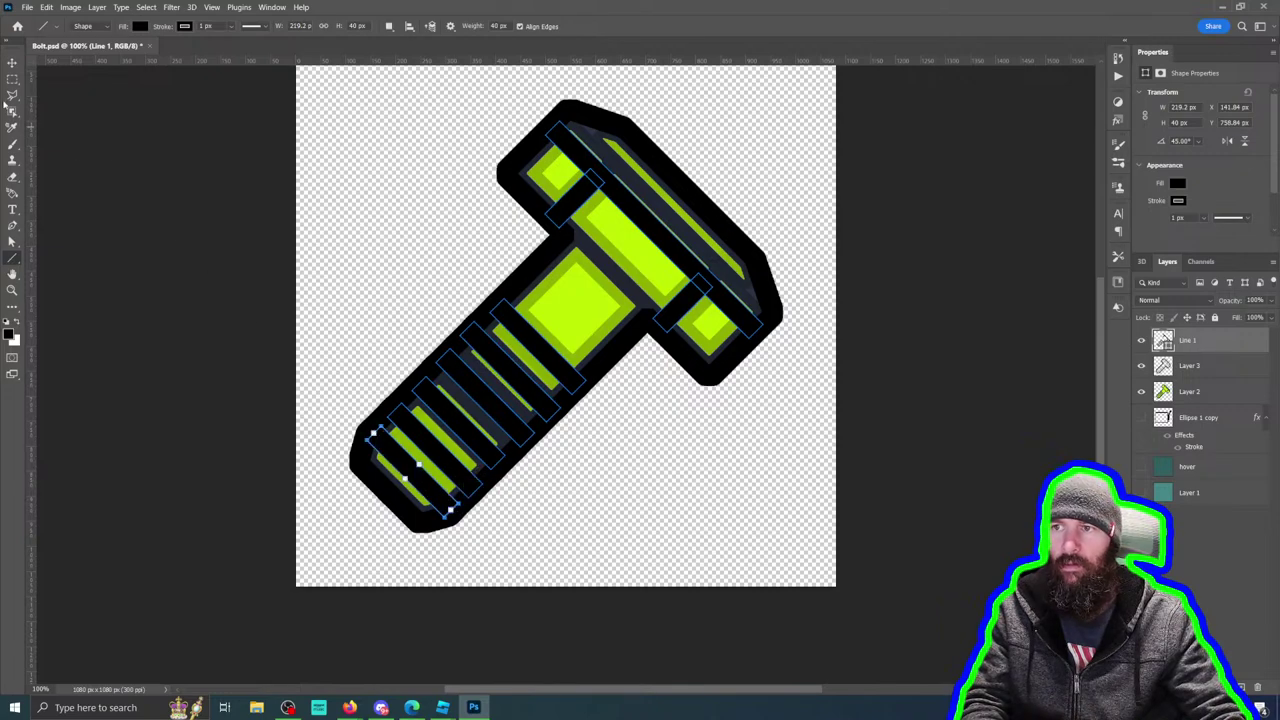
Step: Hide the green bolt artwork on Layer 2, leaving the black outline and the drawn lines
left_click(1141, 392)
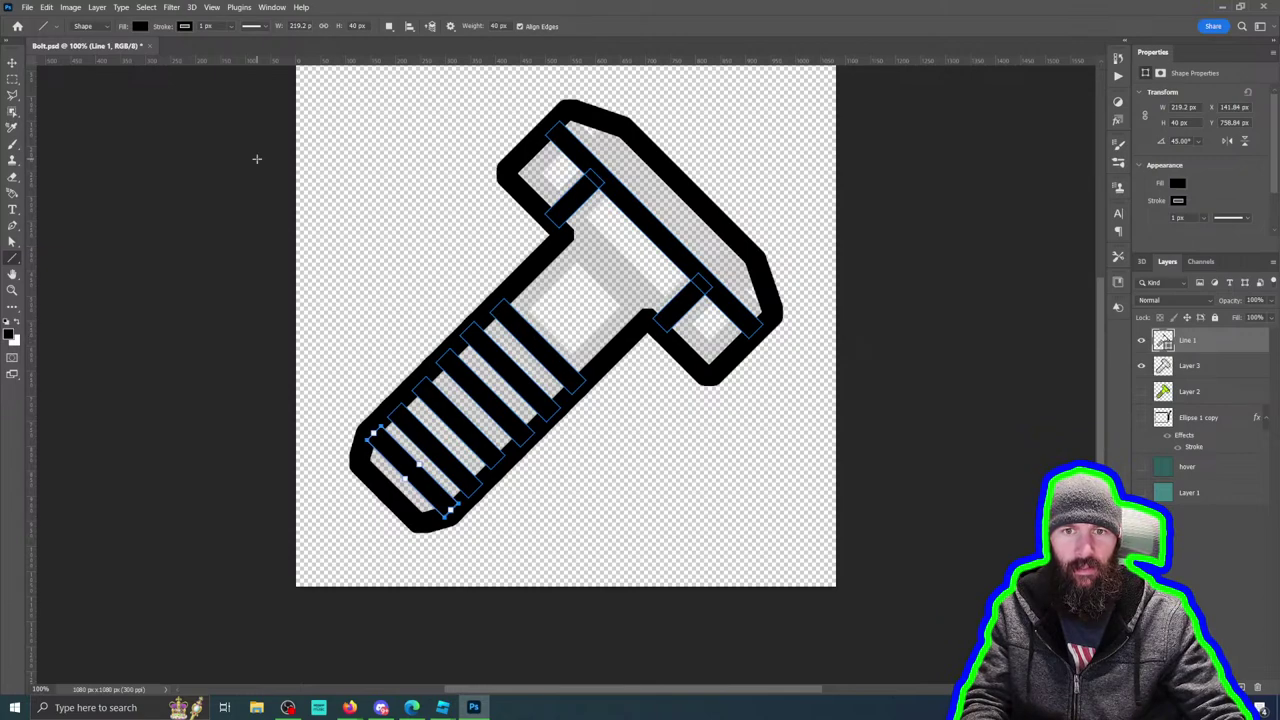
left_click(12, 80)
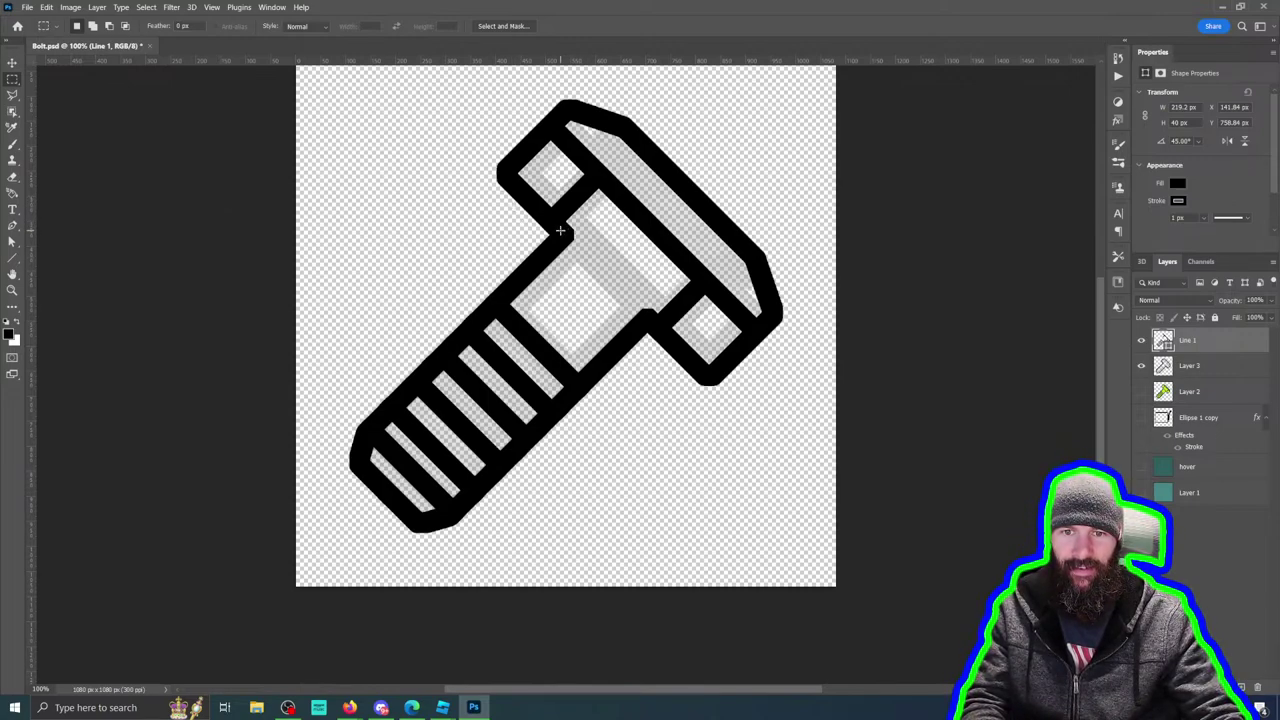
left_click_drag(560, 230, 655, 300)
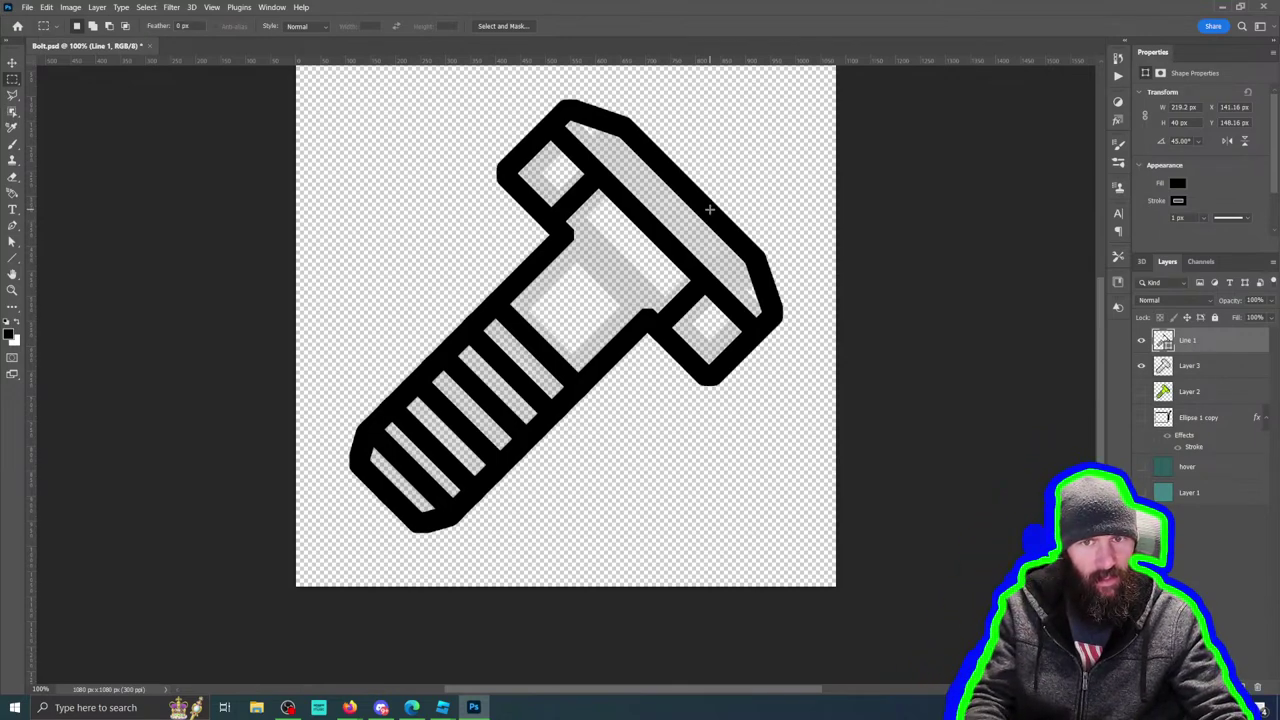
Step: Select Layer 3 and toggle its visibility to compare the outline with the drawn lines
left_click(1141, 366)
left_click(1141, 366)
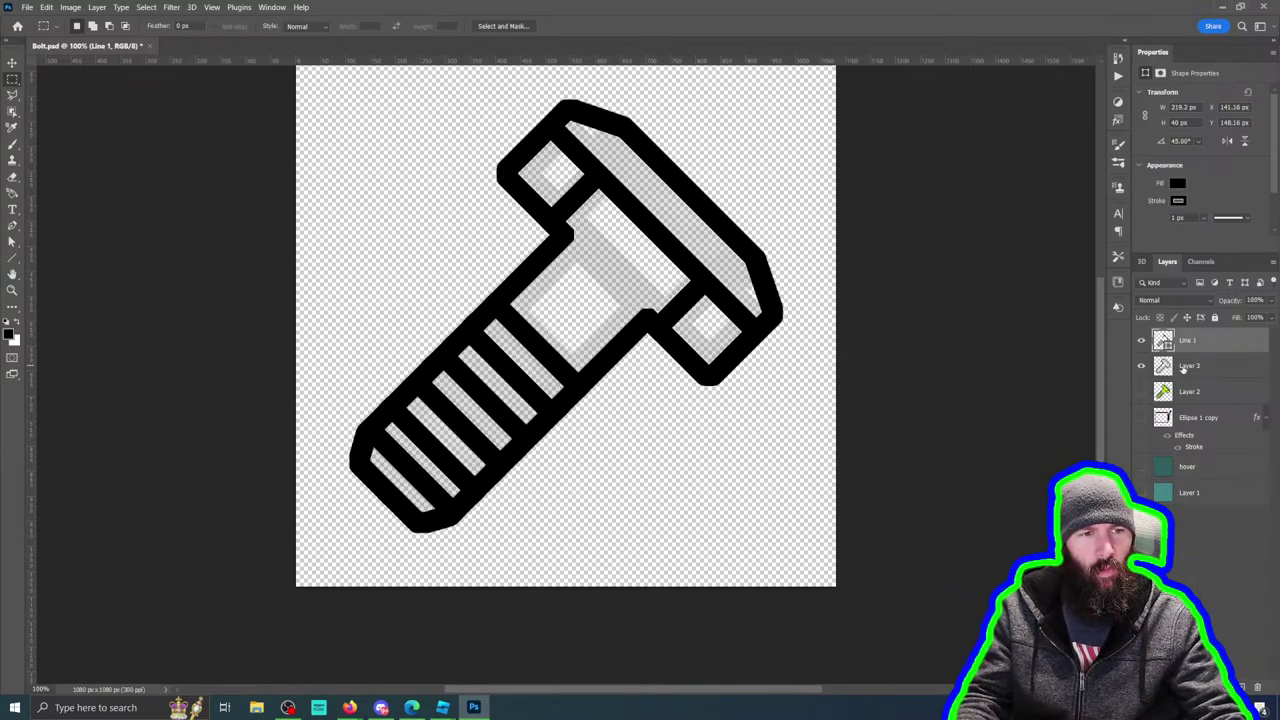
left_click(1184, 367)
left_click(1141, 366)
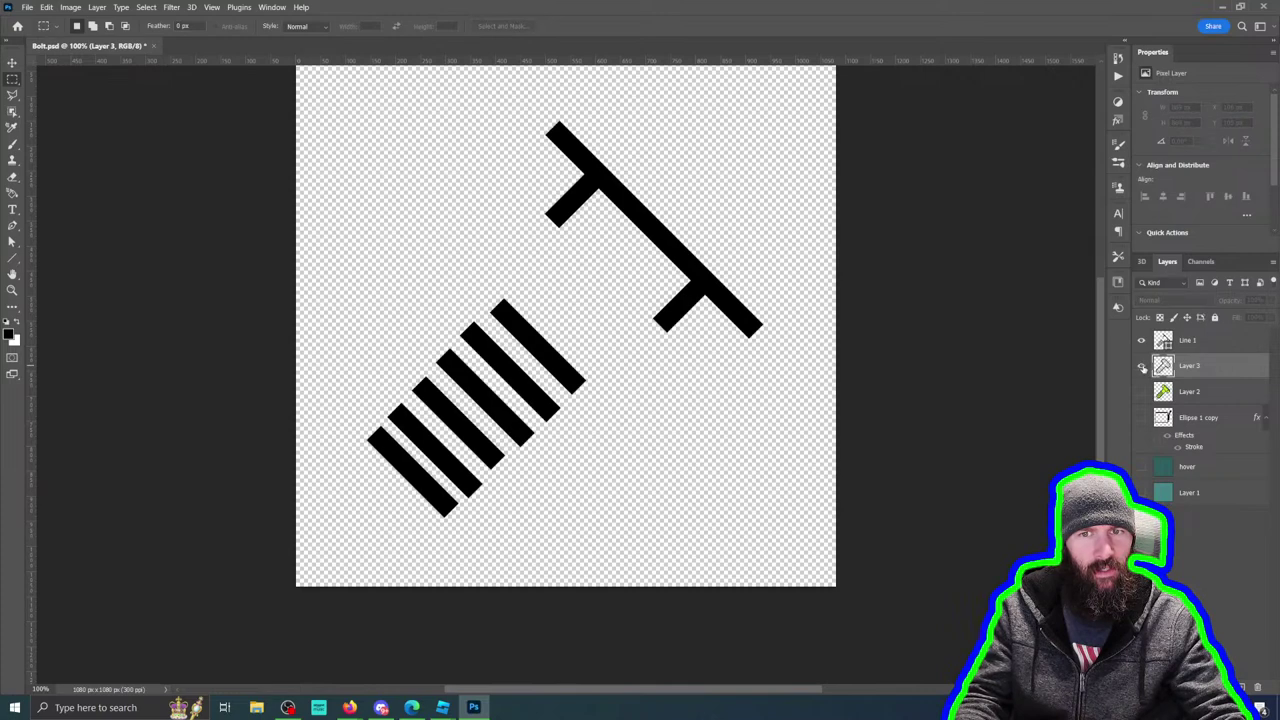
left_click(1141, 366)
left_click(1142, 367)
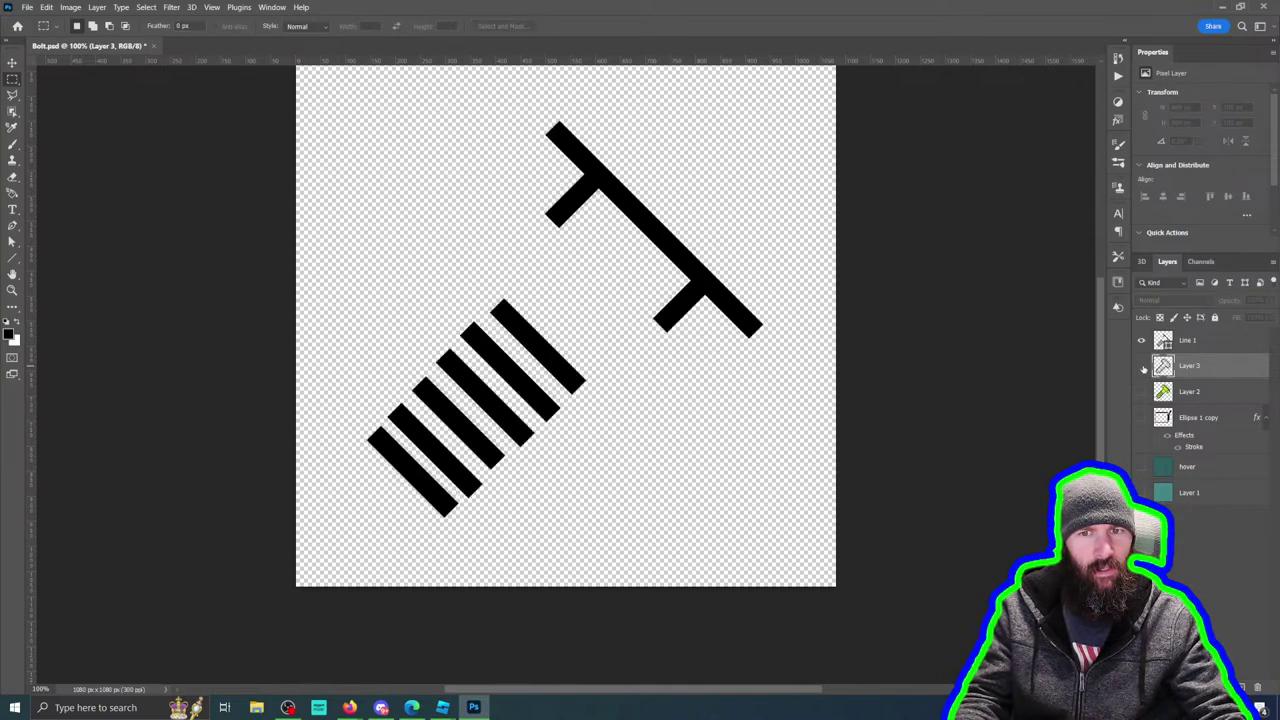
left_click(1142, 367)
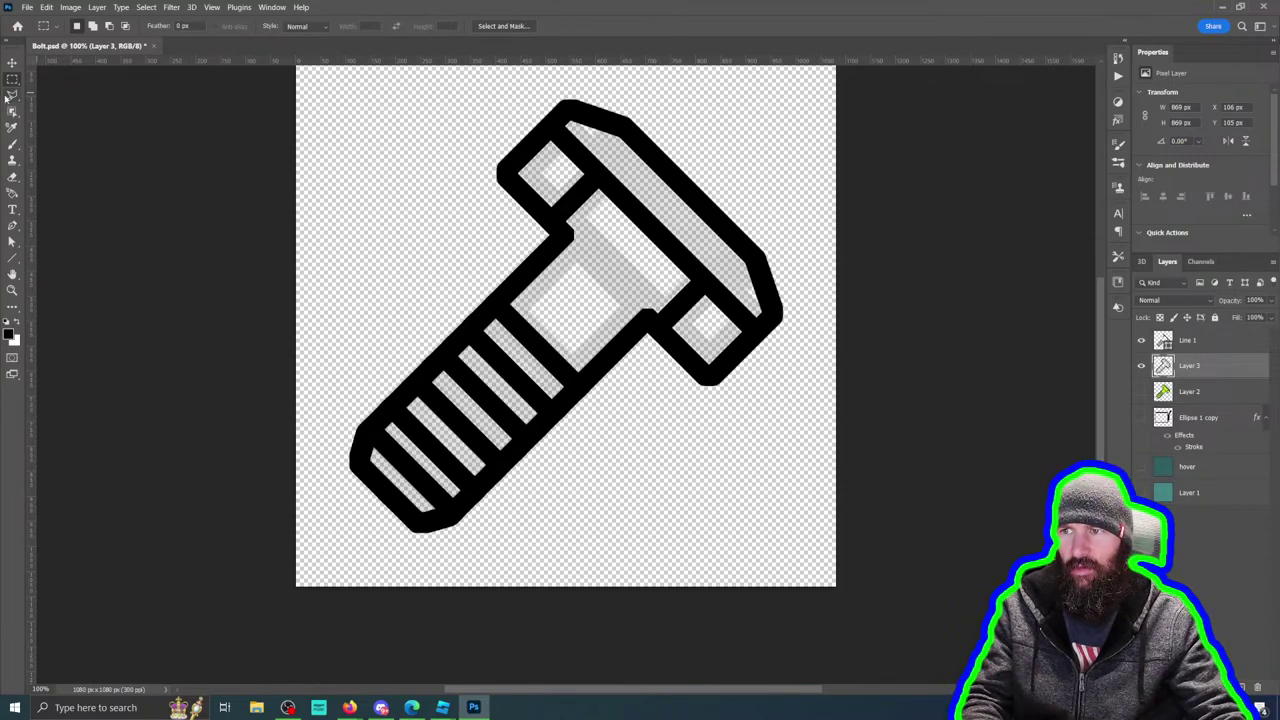
Step: Move the Layer 3 outline away from the drawn lines to inspect its interior, and undo the move
left_click(11, 62)
left_click_drag(624, 288, 439, 283)
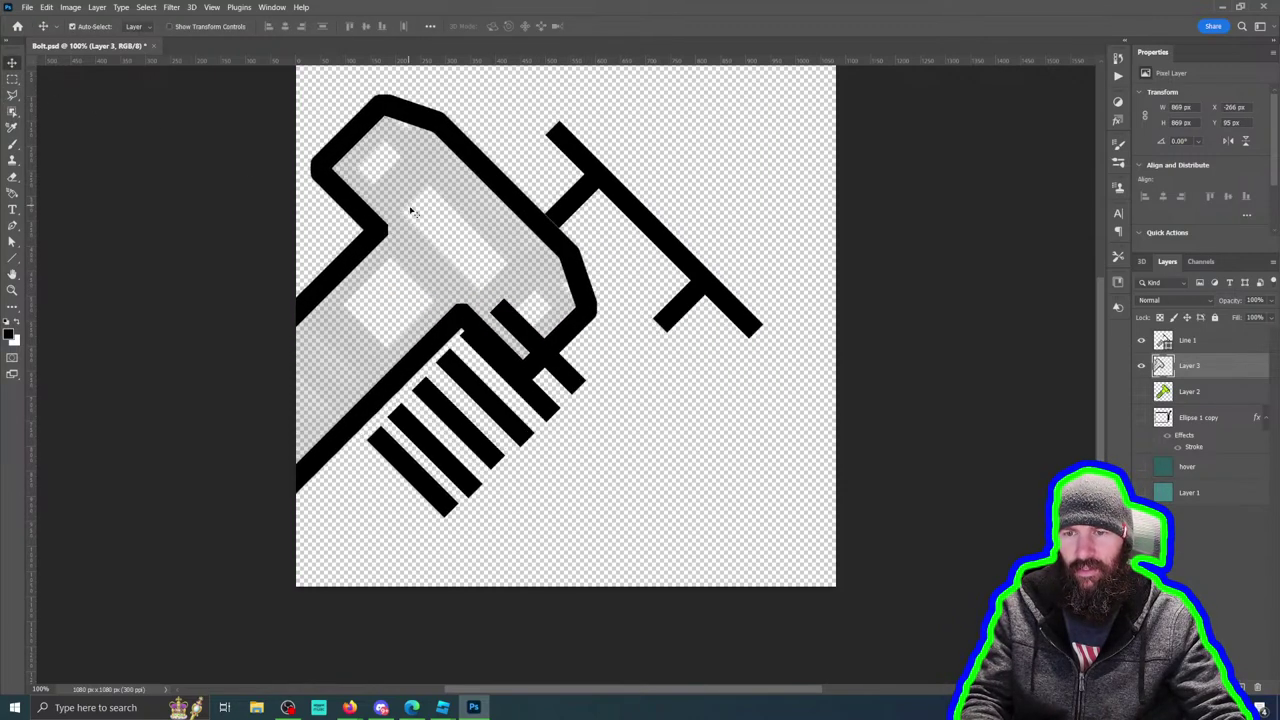
key("ctrl+z")
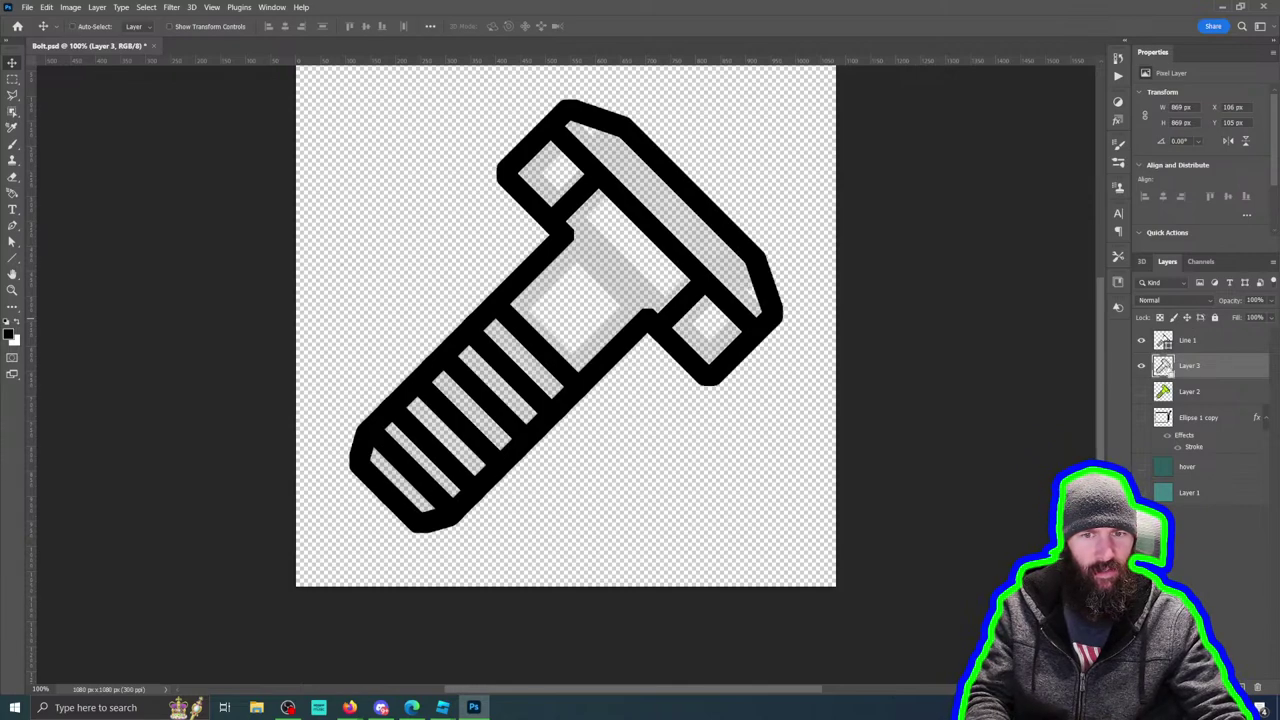
Step: Load the Layer 3 outline as a selection and add a new empty layer above Layer 3
left_click(1167, 370, "ctrl")
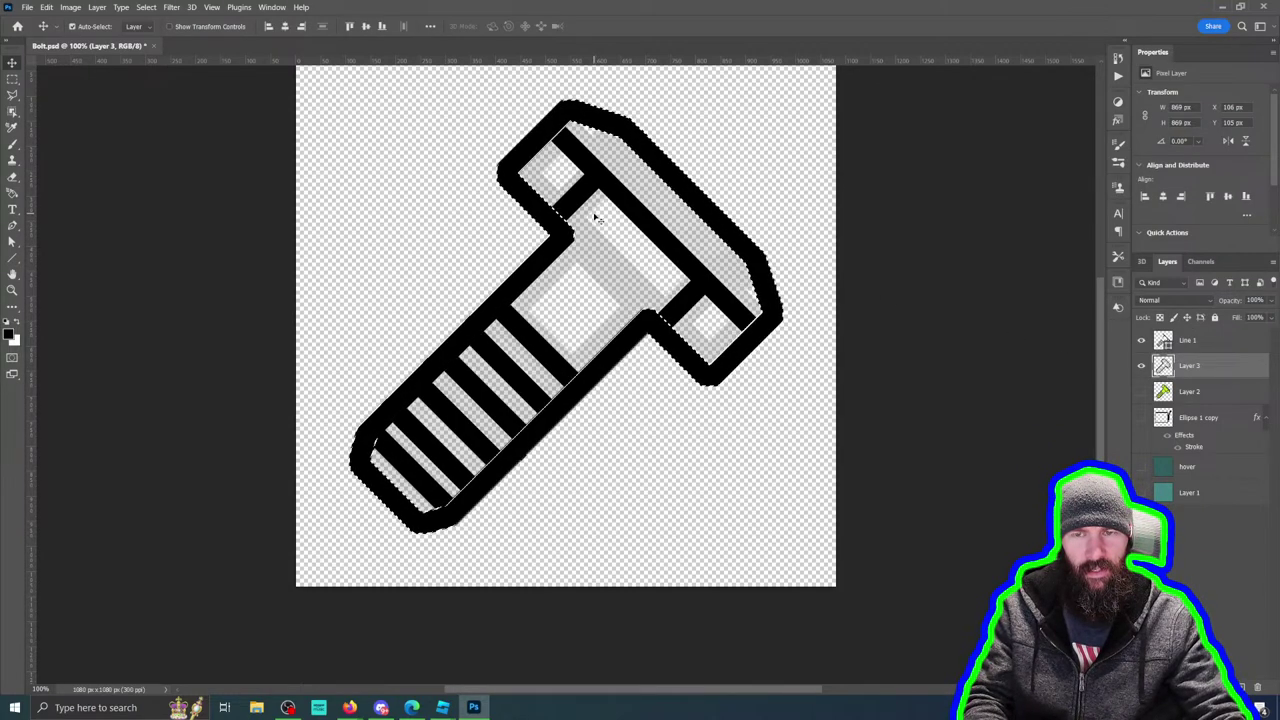
left_click(97, 7)
mouse_move(107, 20)
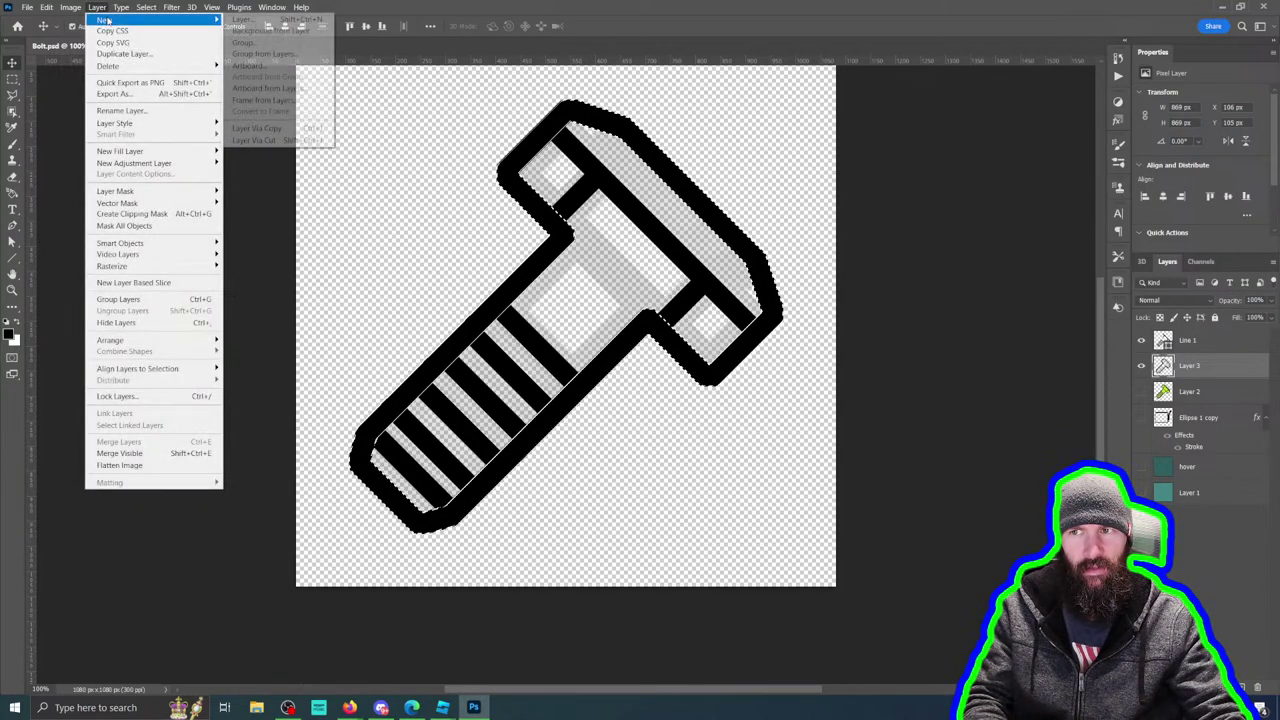
left_click(243, 19)
left_click(609, 152)
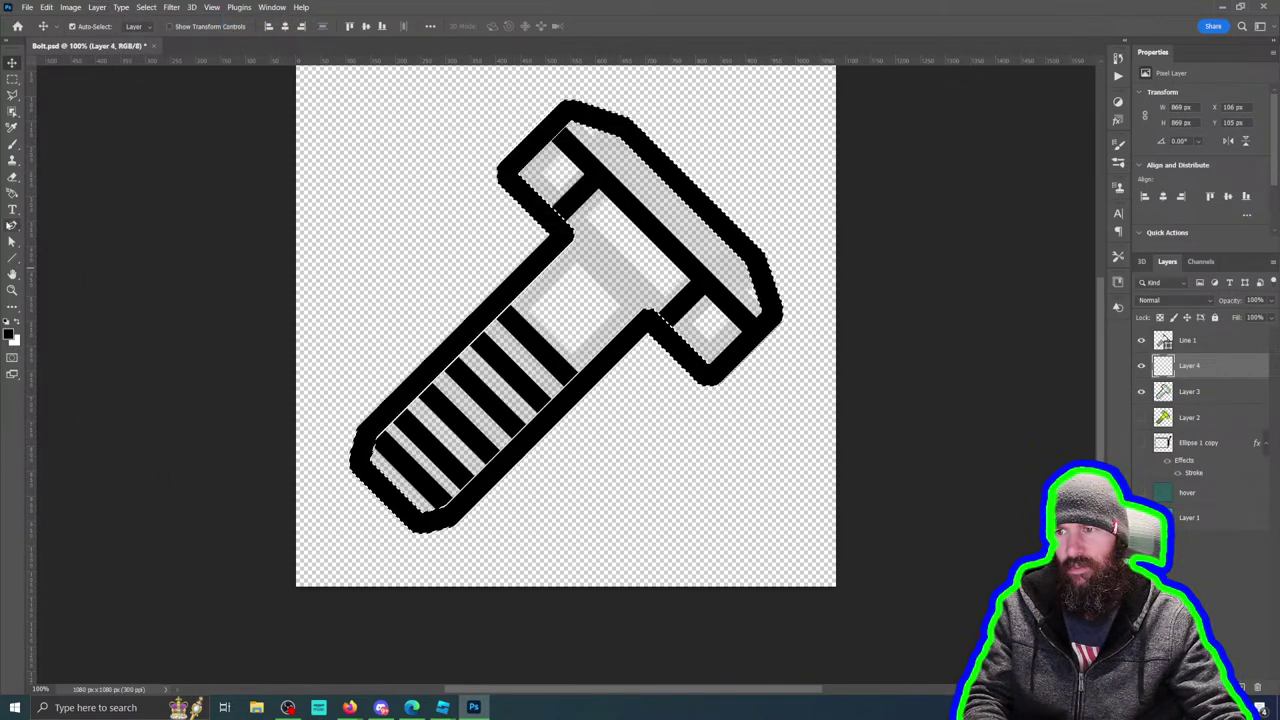
Step: Fill the outline selection with black on the new layer using the Paint Bucket at 100% opacity and tolerance 32
left_click(12, 193)
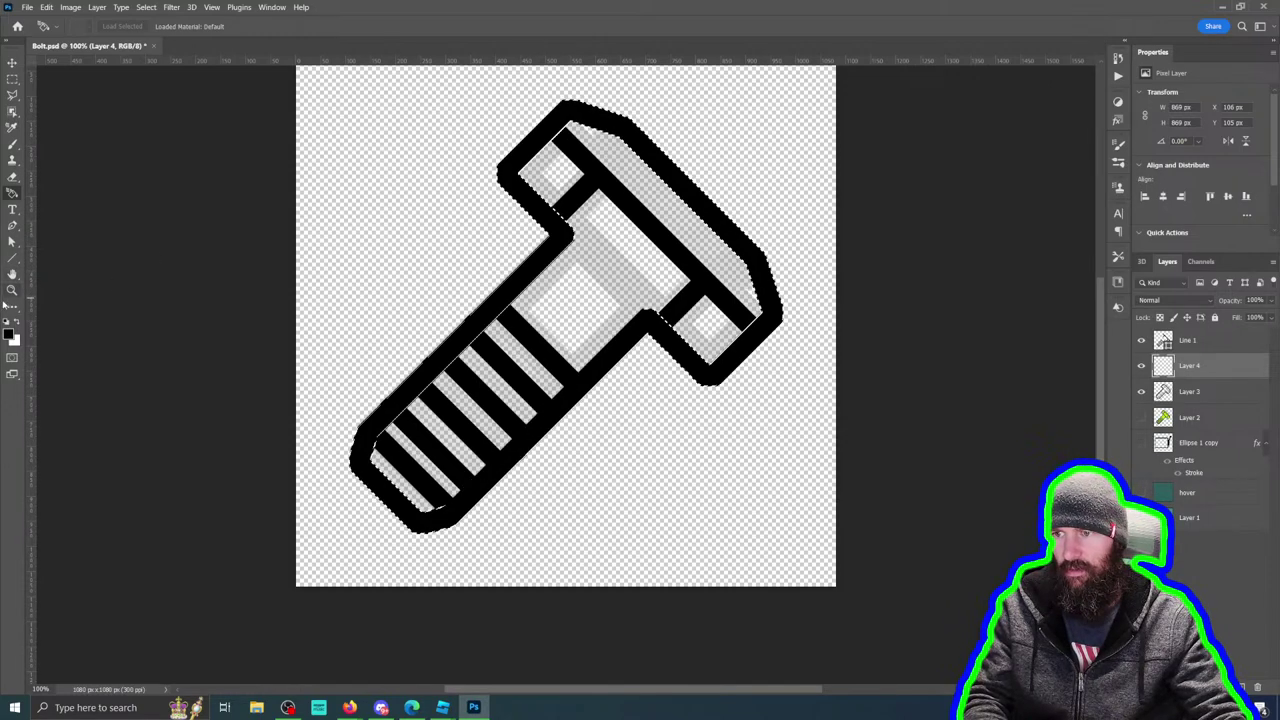
left_click(12, 306)
right_click(12, 306)
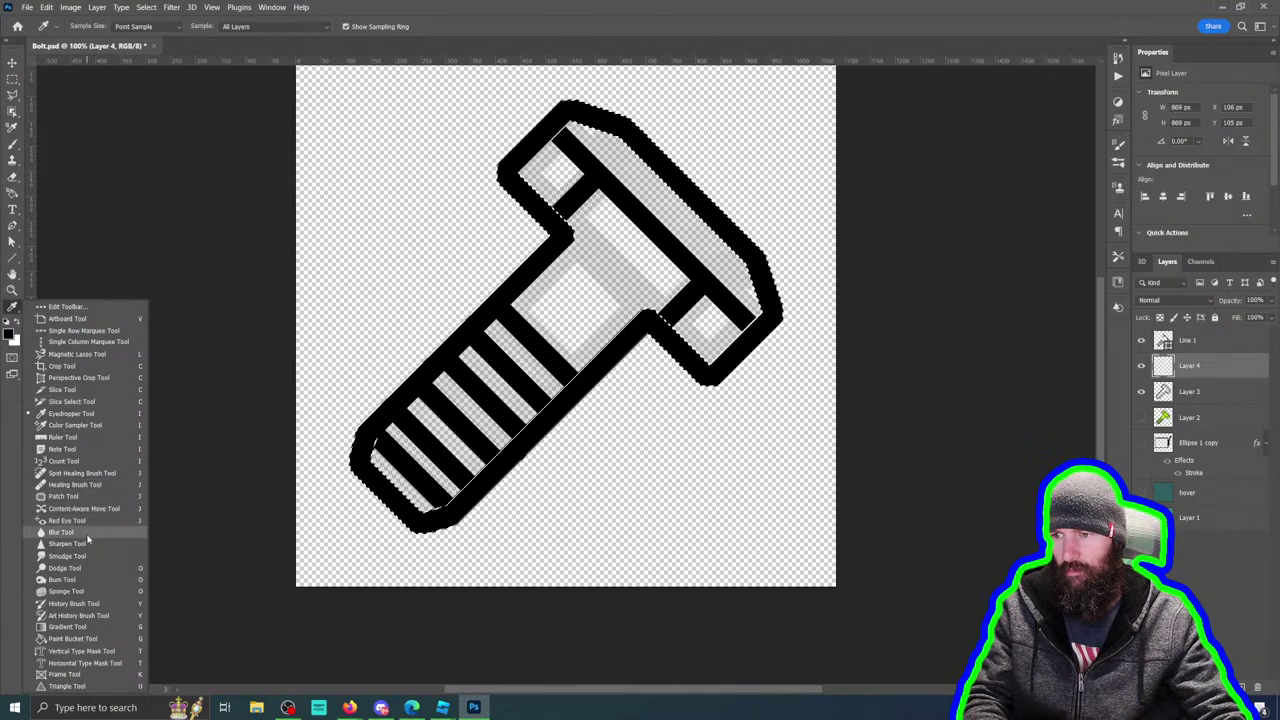
left_click(75, 638)
left_click(497, 307)
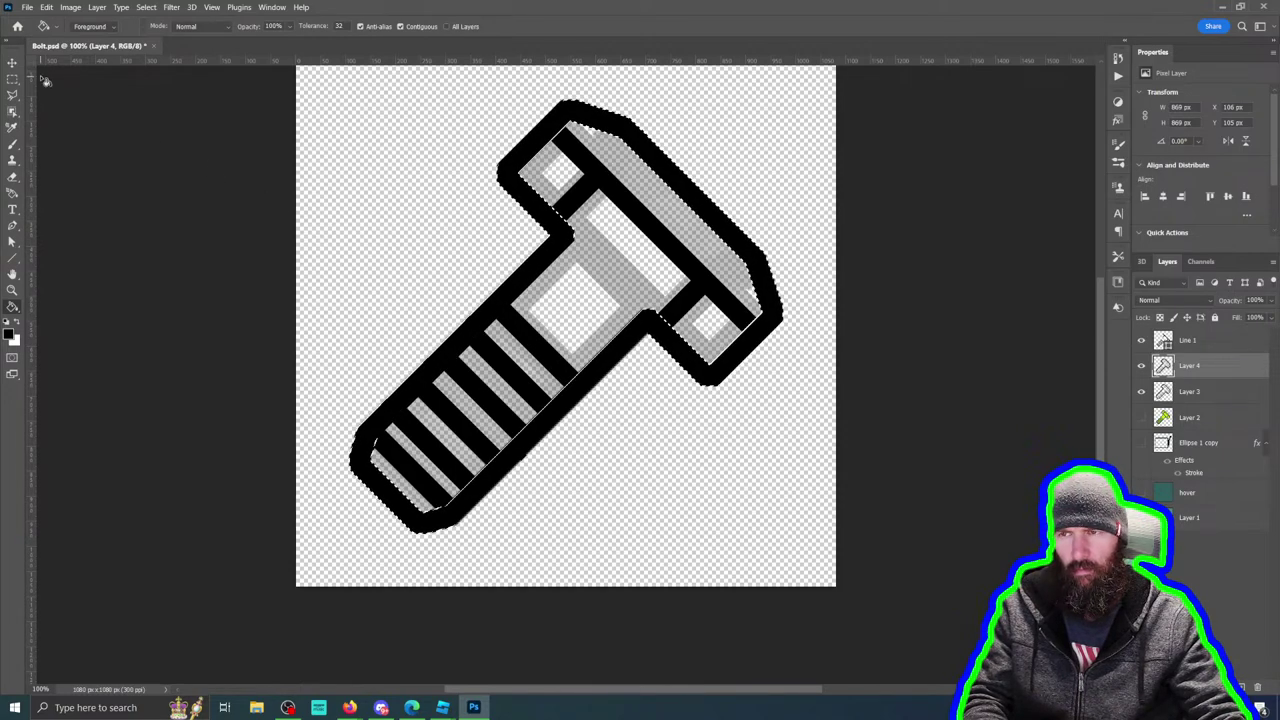
Step: Move the filled Layer 4 aside to inspect it, undo the move, and toggle the layer's visibility
left_click(12, 62)
left_click_drag(541, 221, 490, 236)
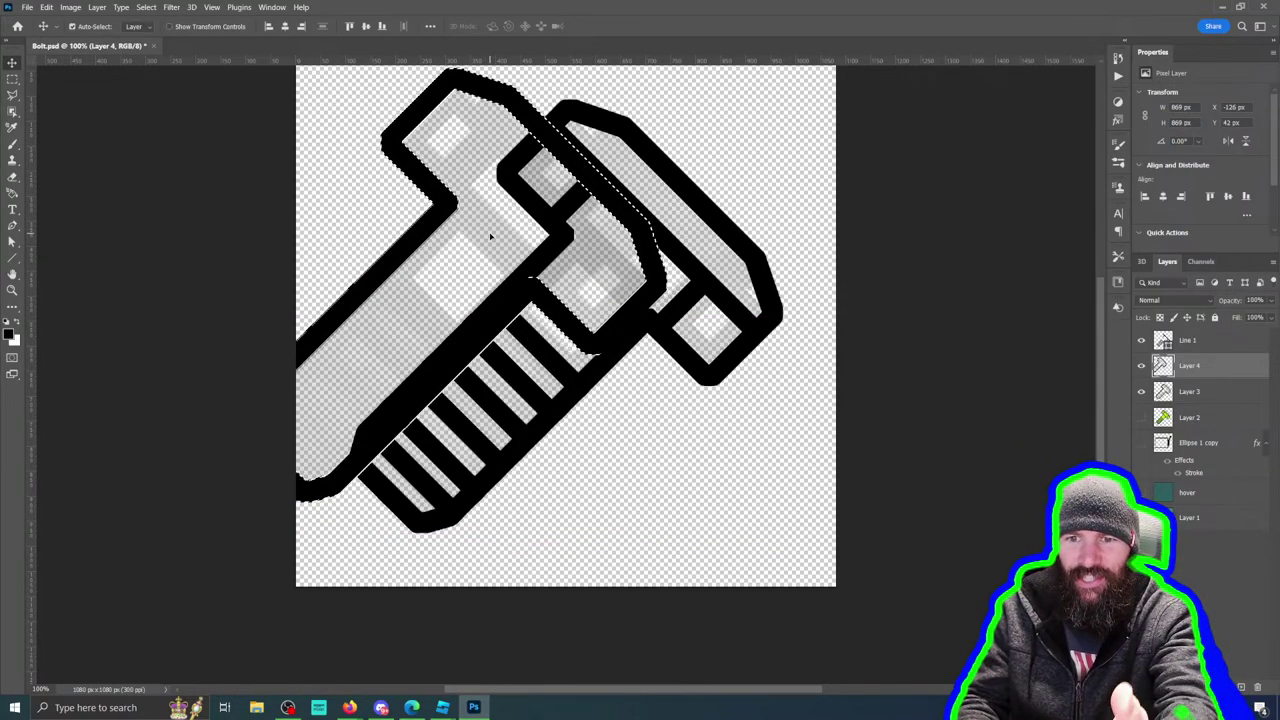
key("ctrl+z")
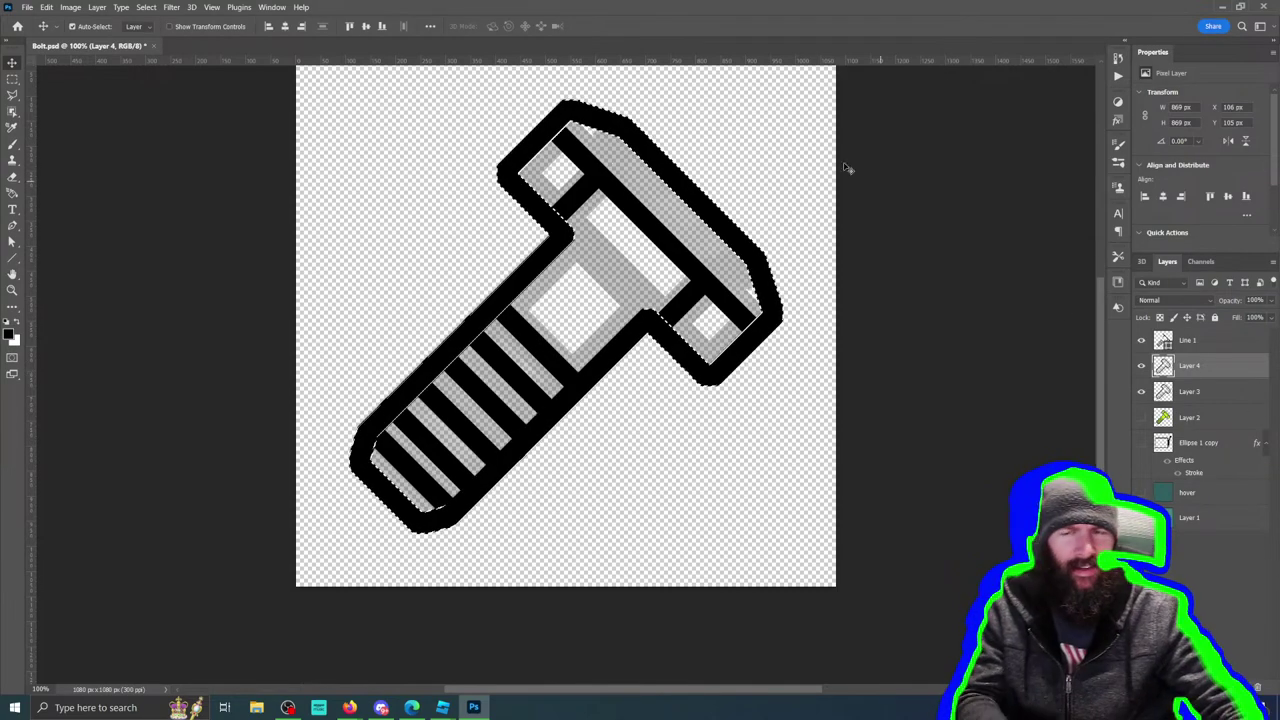
left_click(1142, 366)
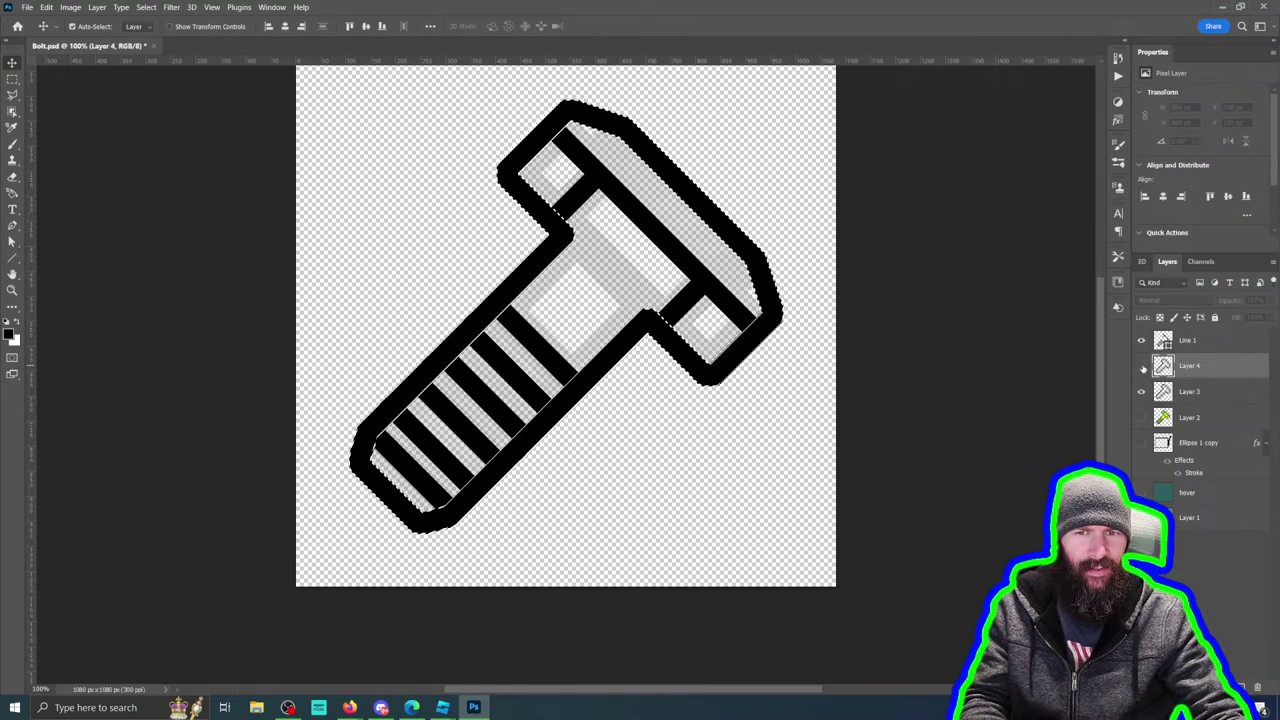
left_click(1142, 366)
Step: Duplicate the hidden Layer 4, and delete the duplicate again
right_click(1205, 366)
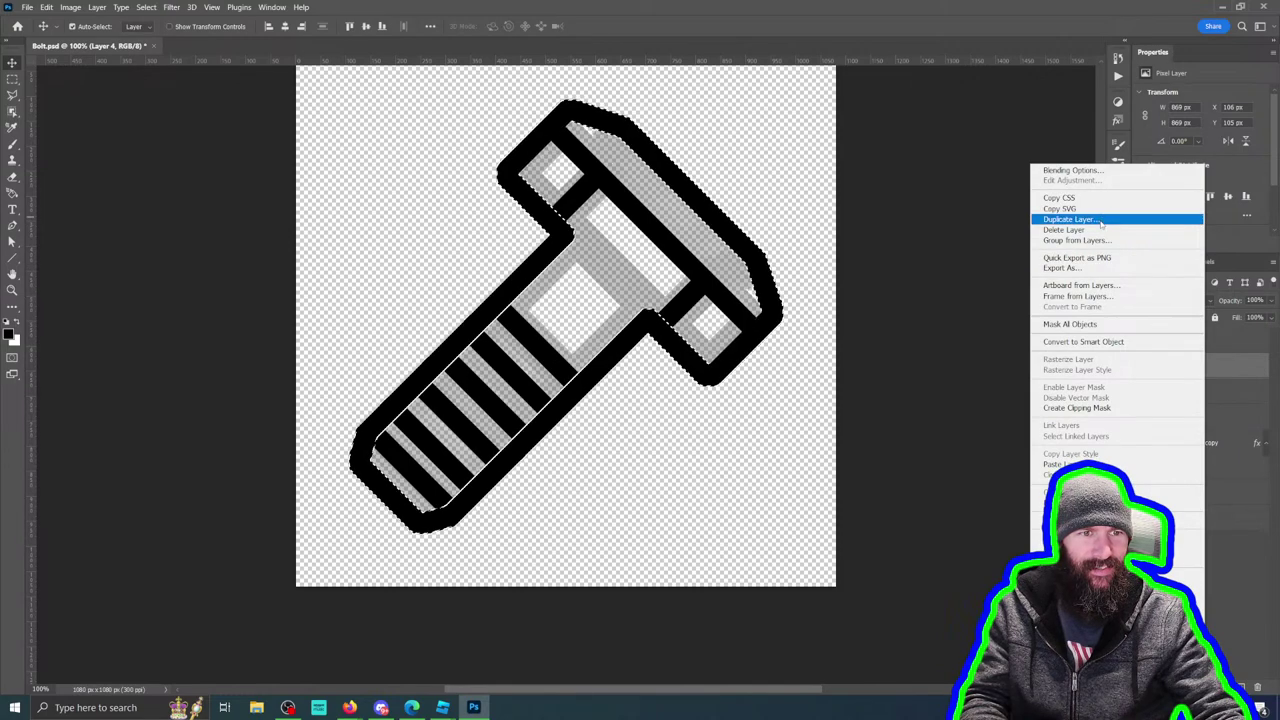
left_click(1100, 220)
left_click(606, 148)
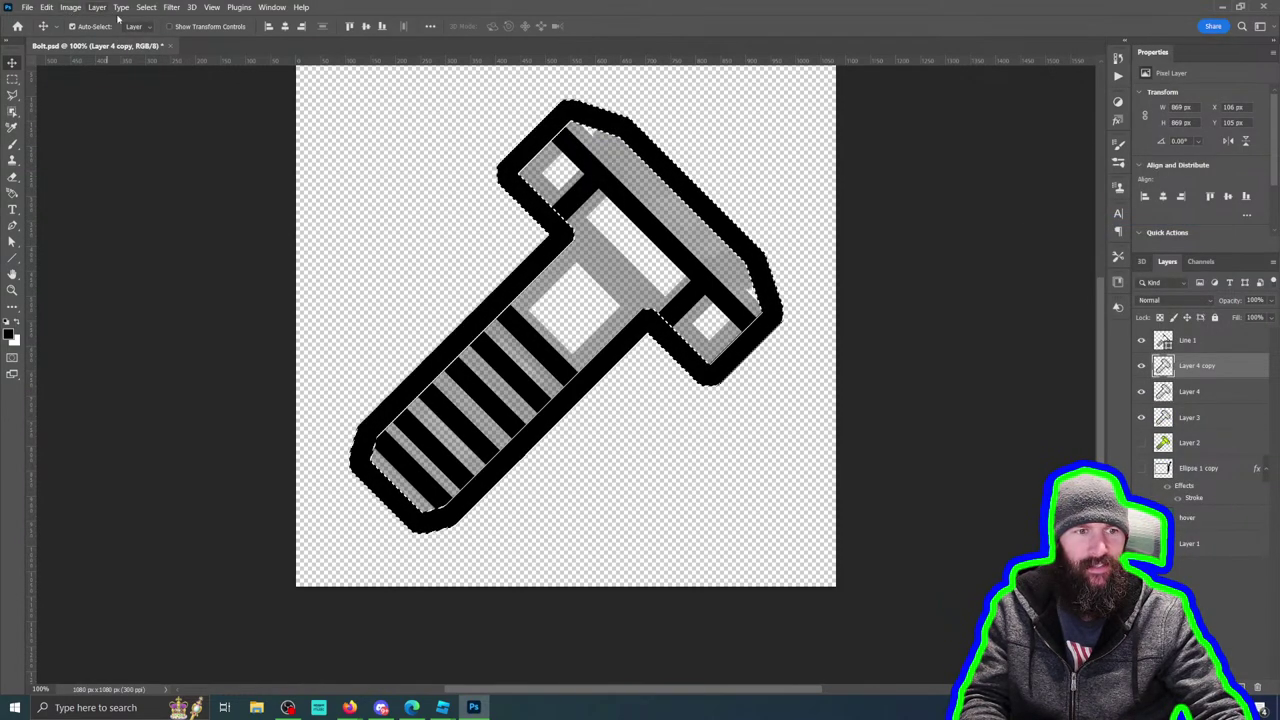
right_click(1190, 368)
left_click(1050, 230)
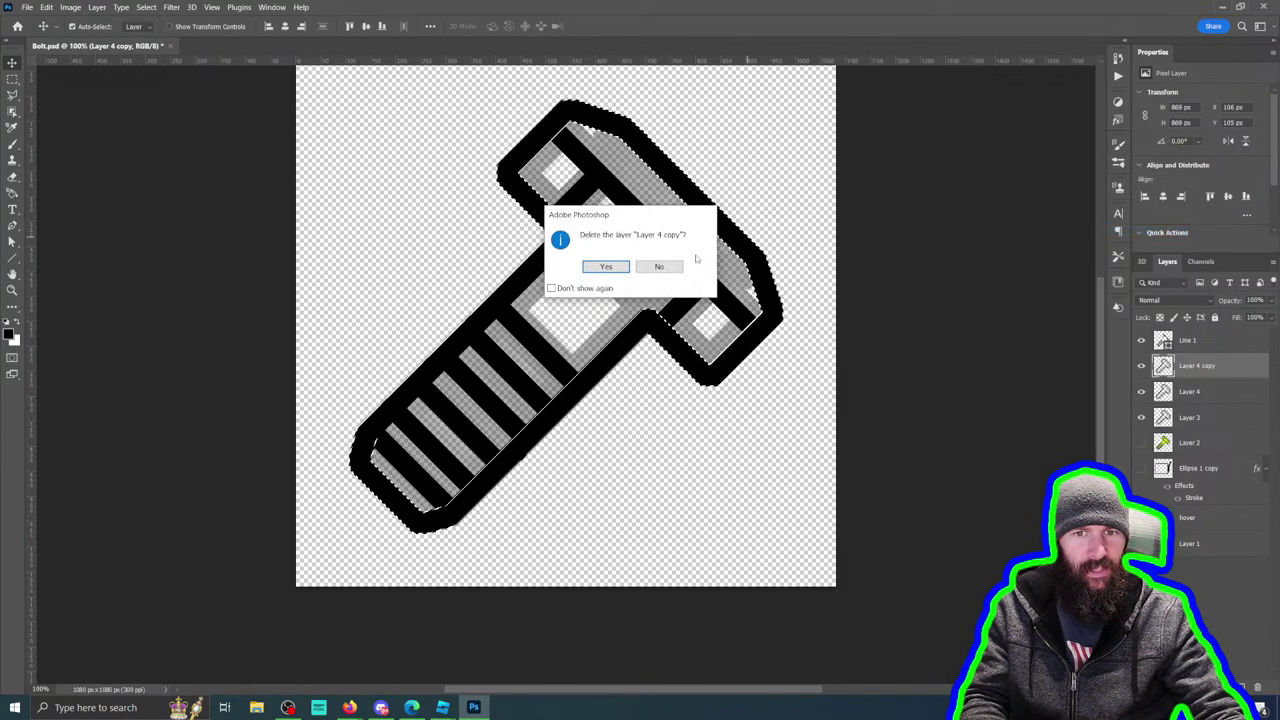
left_click(607, 267)
Step: Delete the black-filled Layer 4 from the bolt document
right_click(1205, 366)
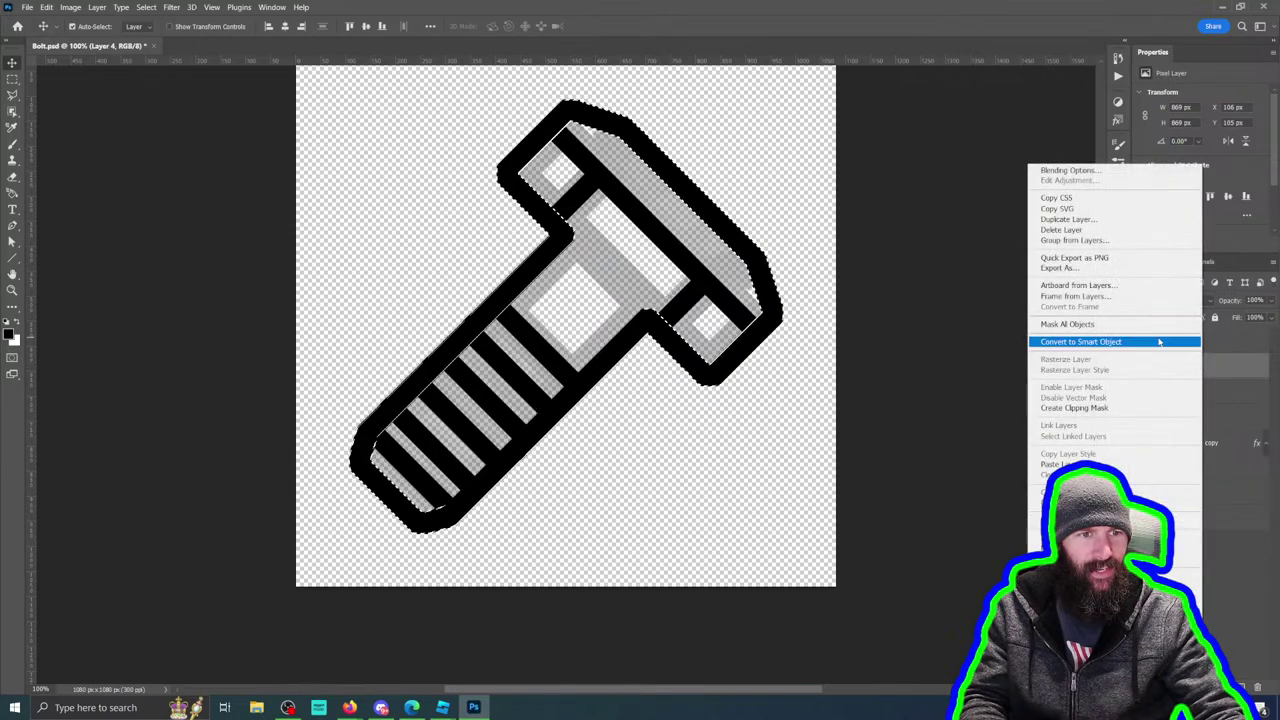
left_click(1092, 231)
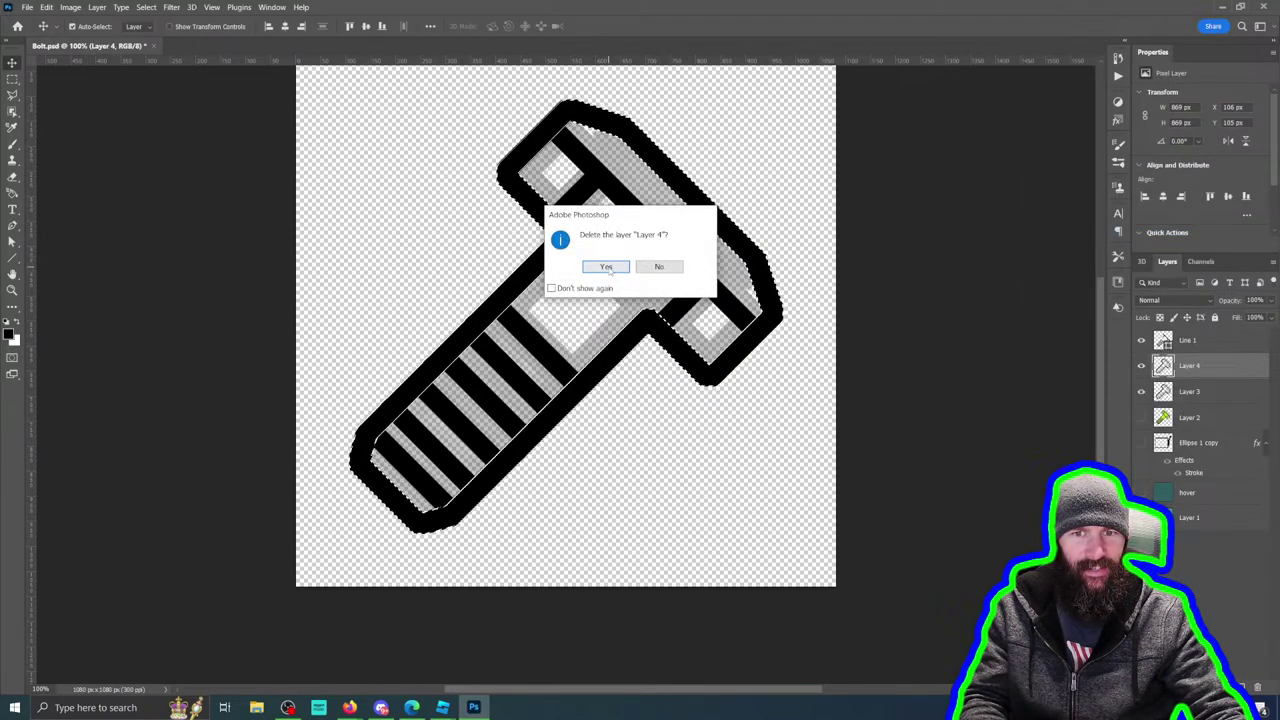
left_click(607, 268)
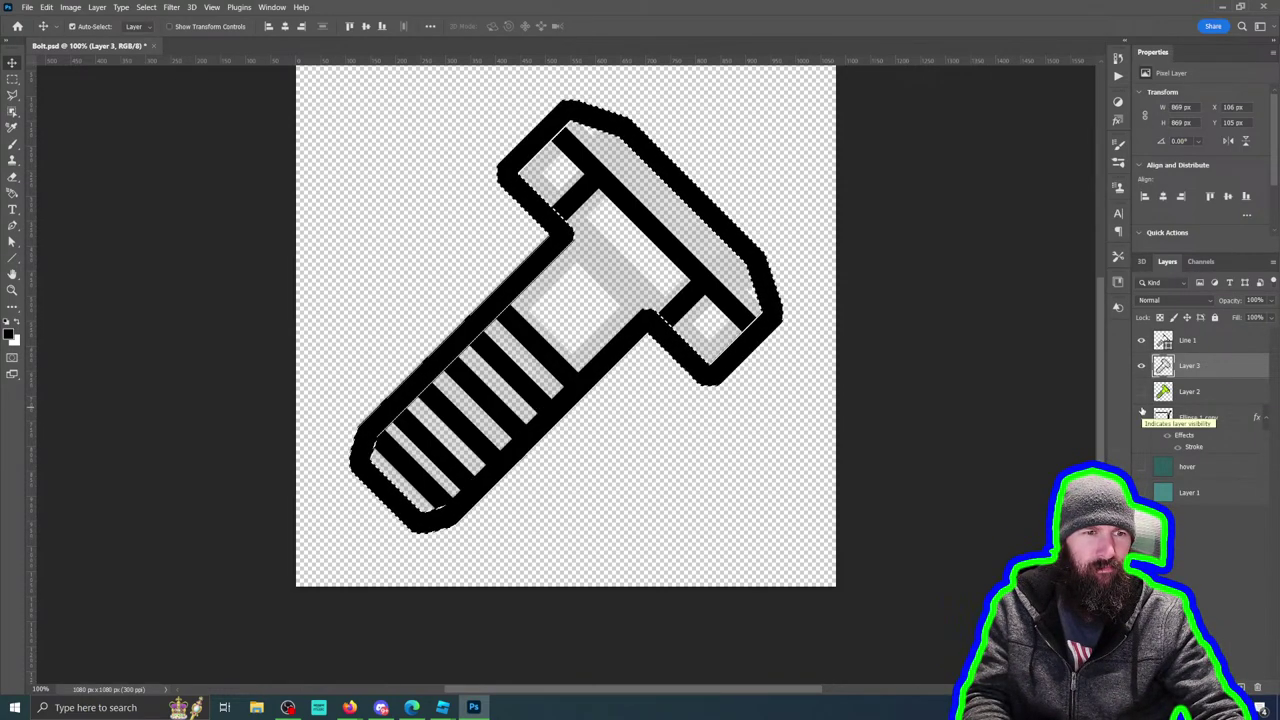
Step: Erase the leftover grey shading inside the bolt on Layer 3 through the inverted outline selection, using a larger eraser
left_click(46, 7)
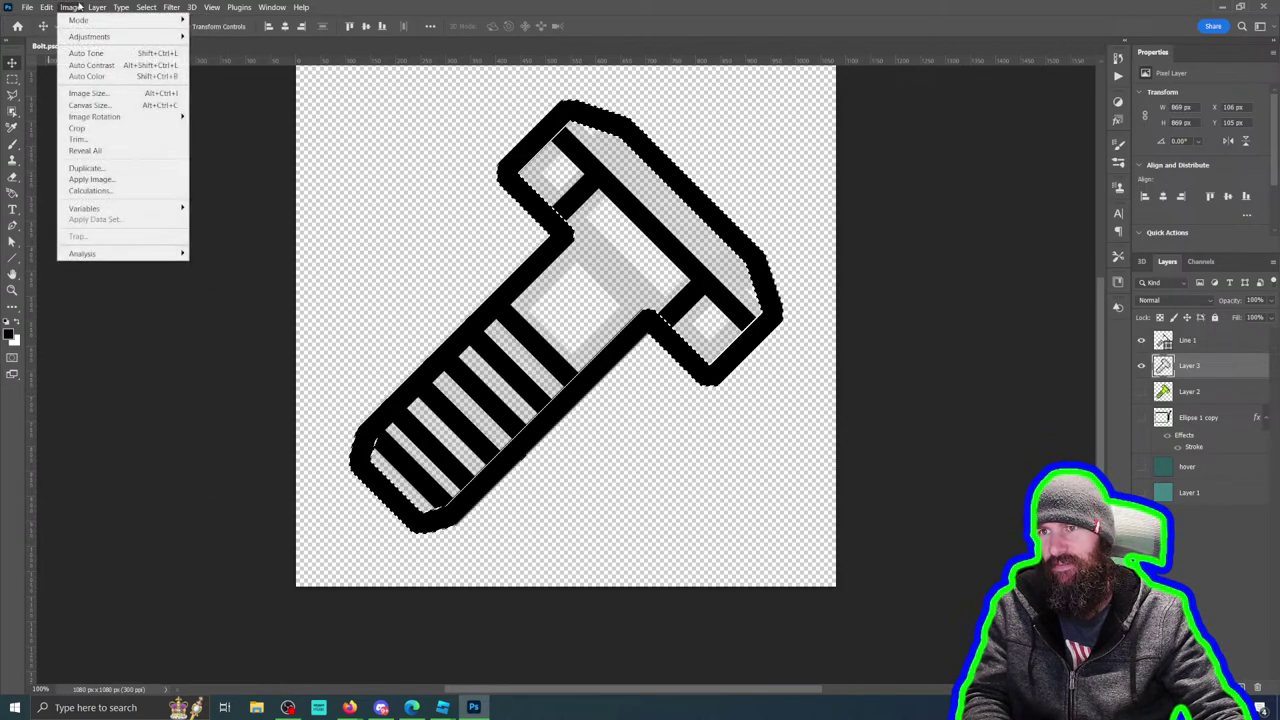
mouse_move(146, 7)
left_click(157, 54)
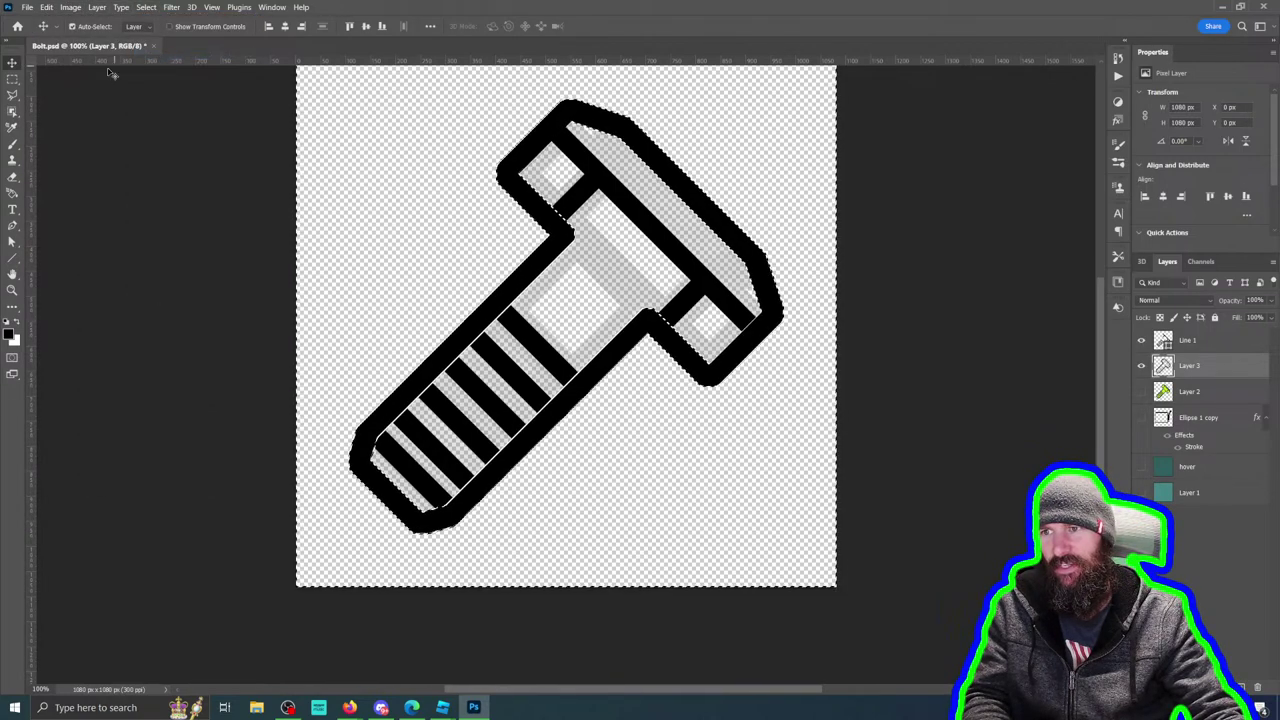
left_click(13, 178)
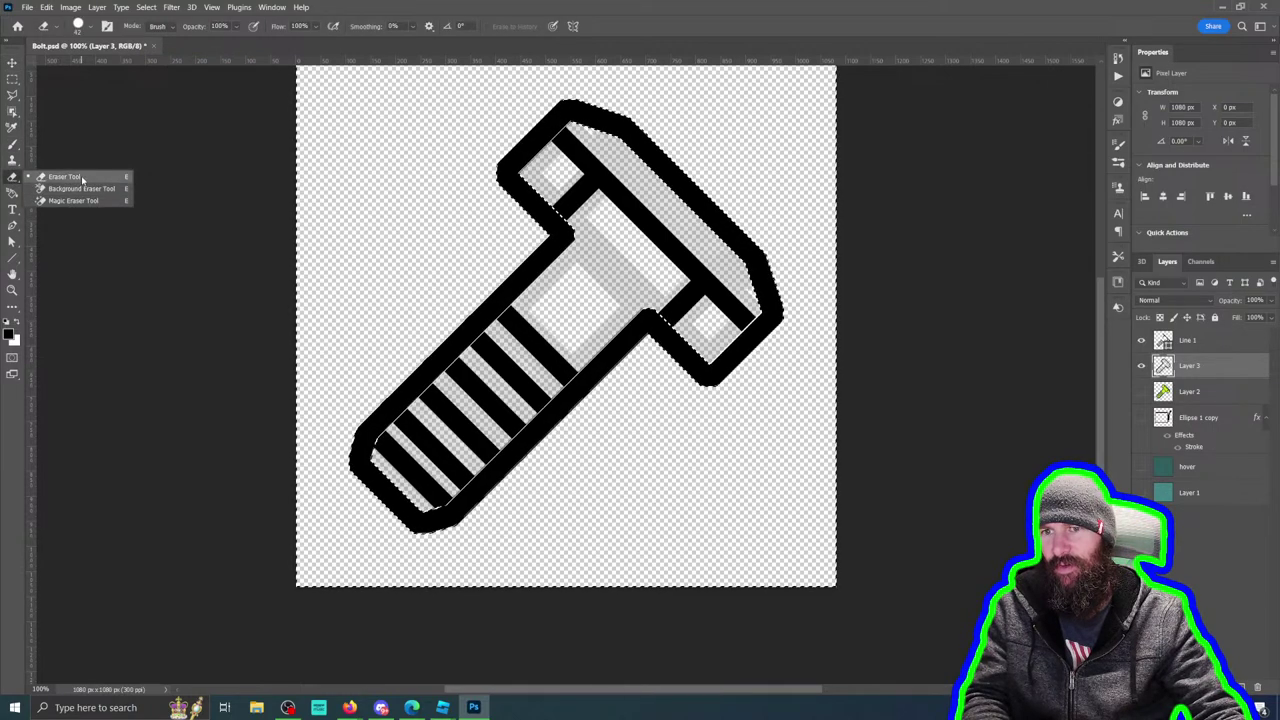
left_click(70, 174)
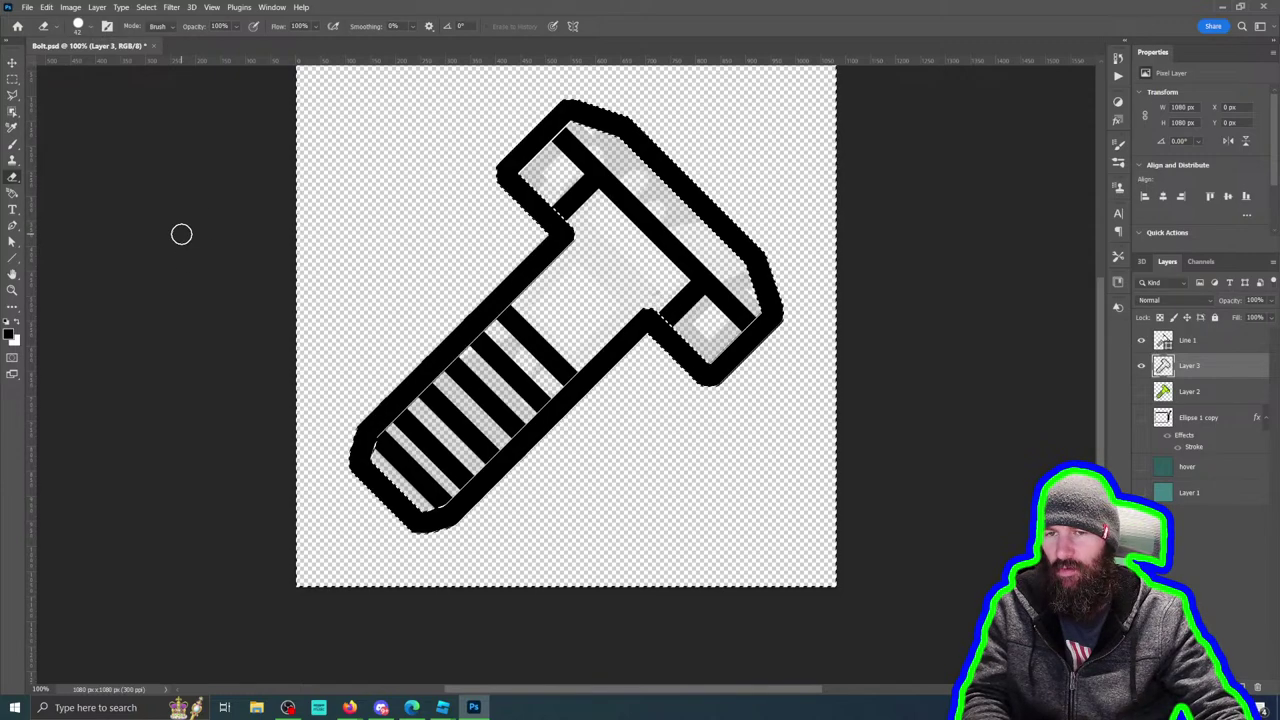
left_click(91, 28)
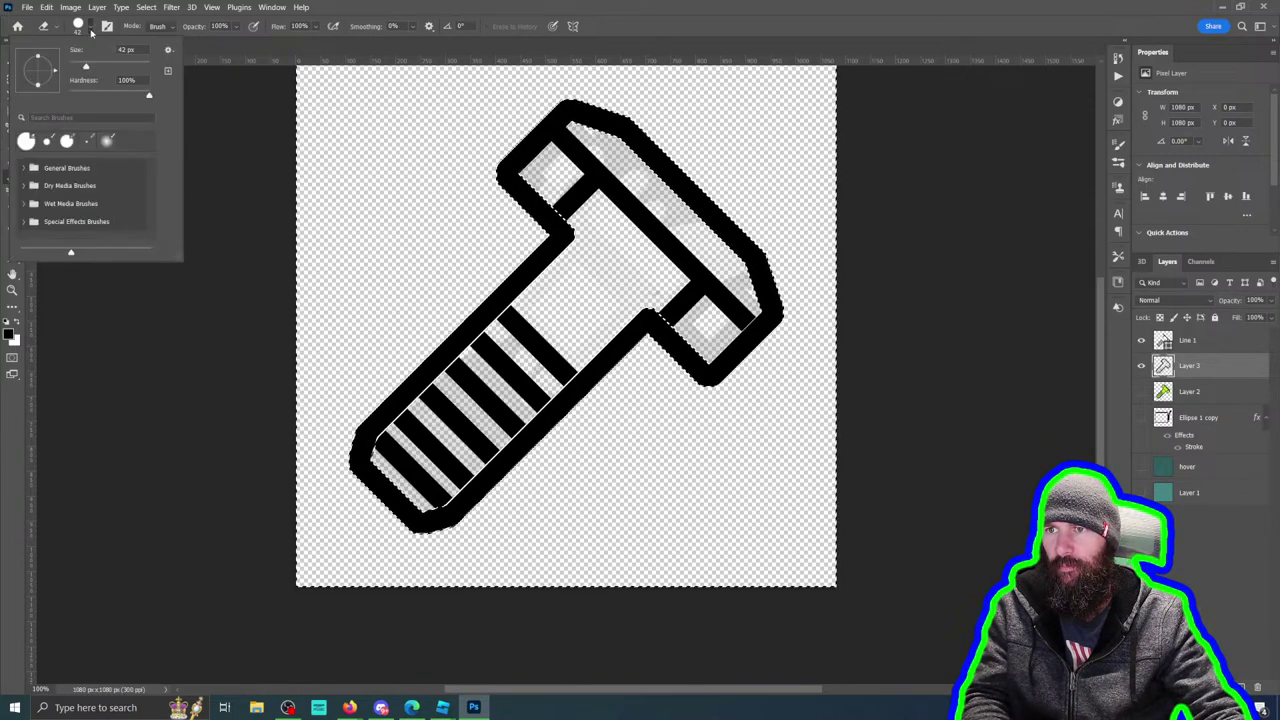
left_click_drag(86, 65, 111, 65)
left_click(640, 171)
mouse_move(585, 140)
left_mouse_down()
mouse_move(597, 429)
mouse_move(445, 465)
mouse_move(580, 320)
left_mouse_up()
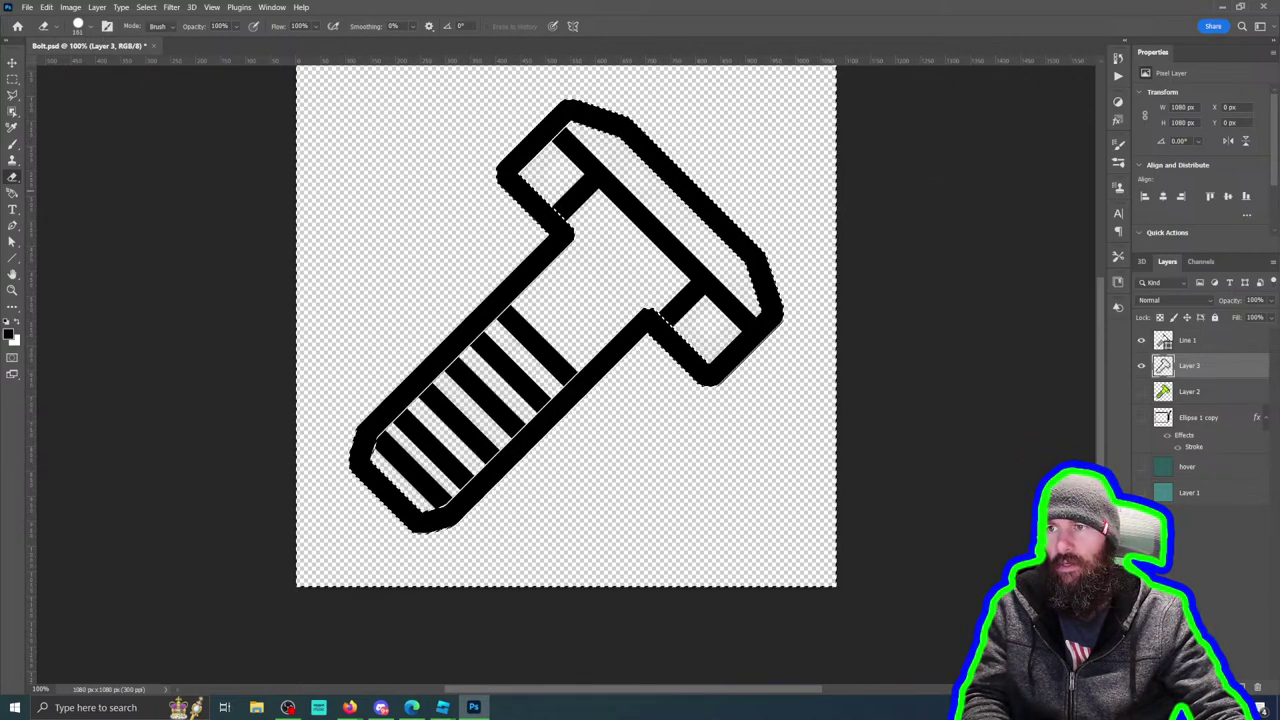
key("m")
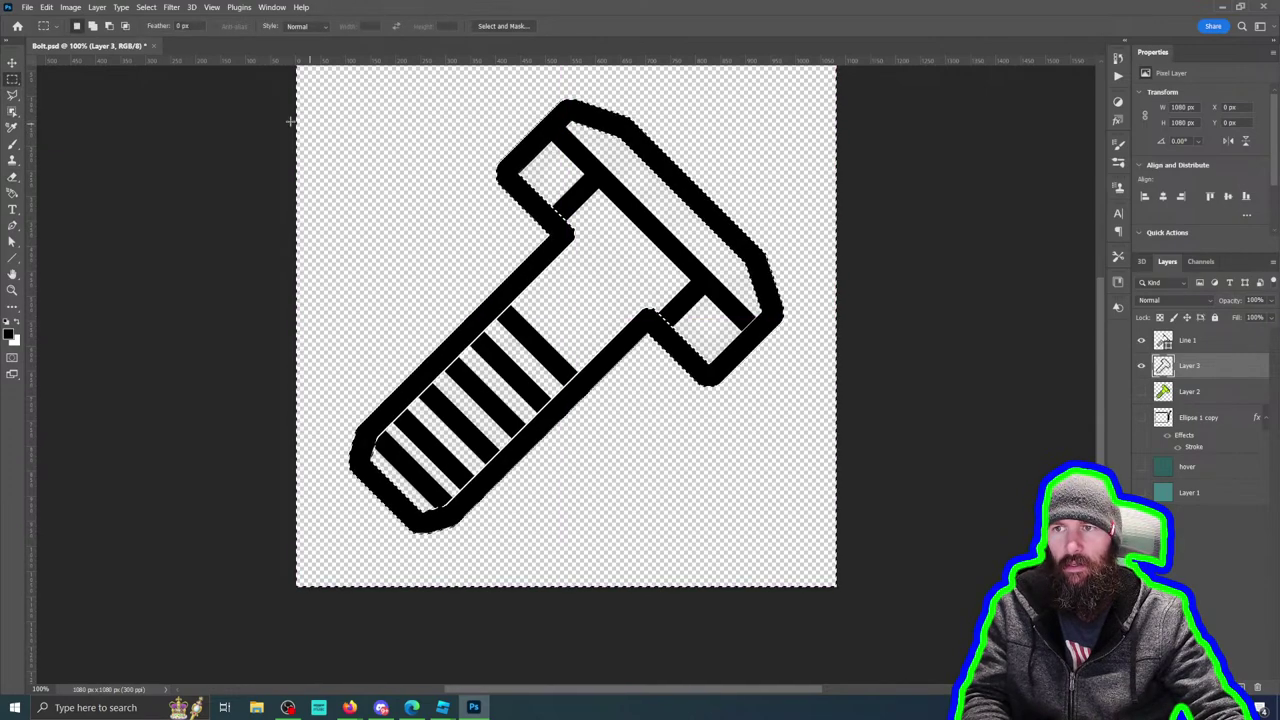
left_click(180, 121)
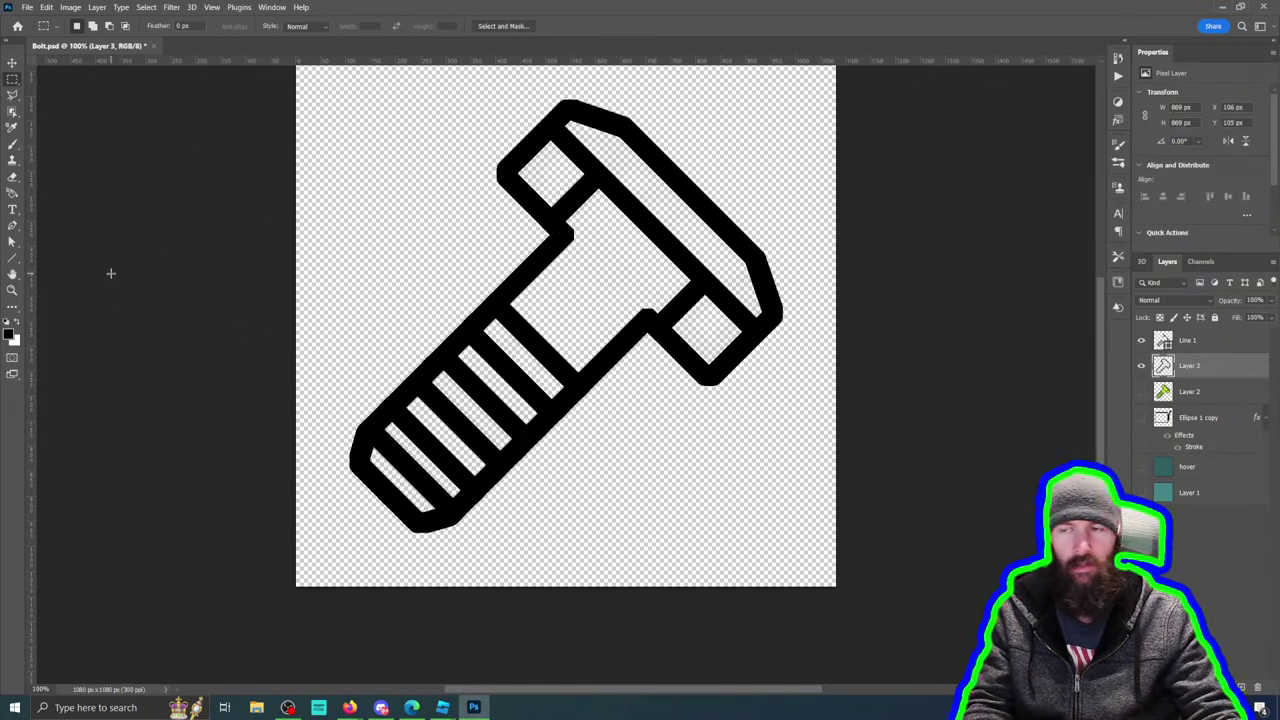
Step: Draw a black line with 40 px weight, about 252 px long, between the inner corners where the bolt's shaft meets its head
left_click(13, 258)
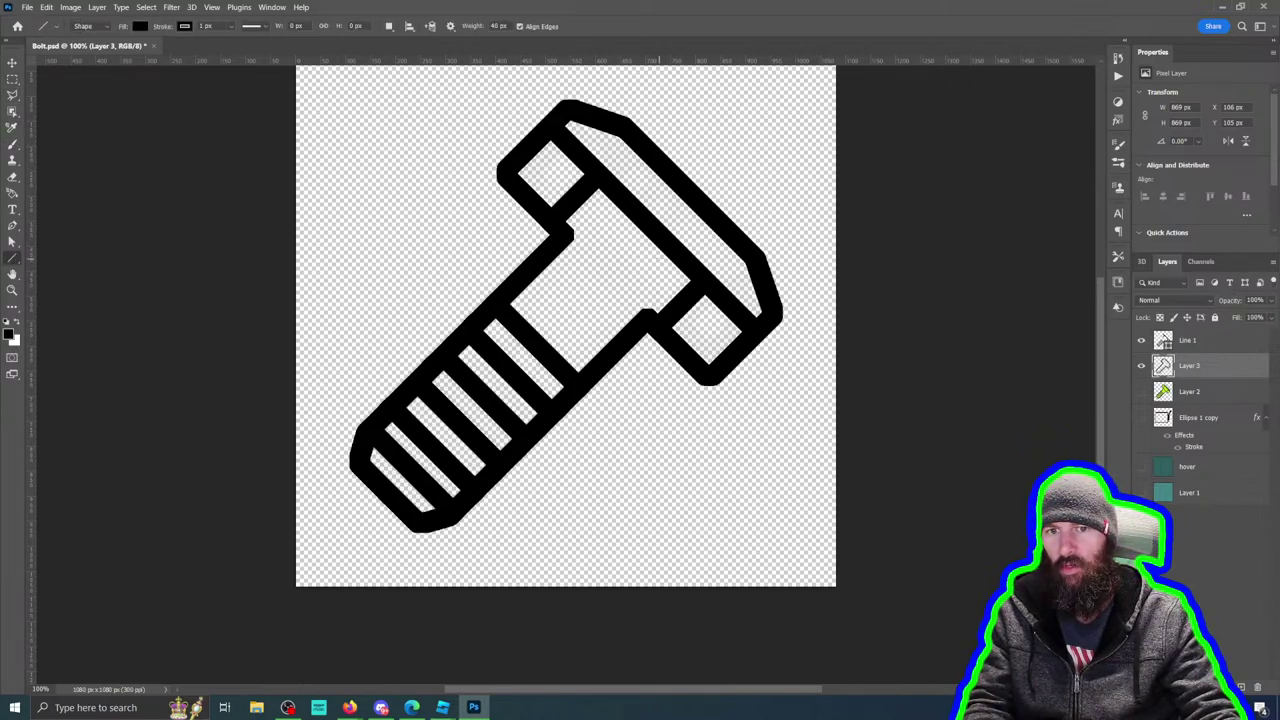
left_click_drag(566, 233, 649, 319)
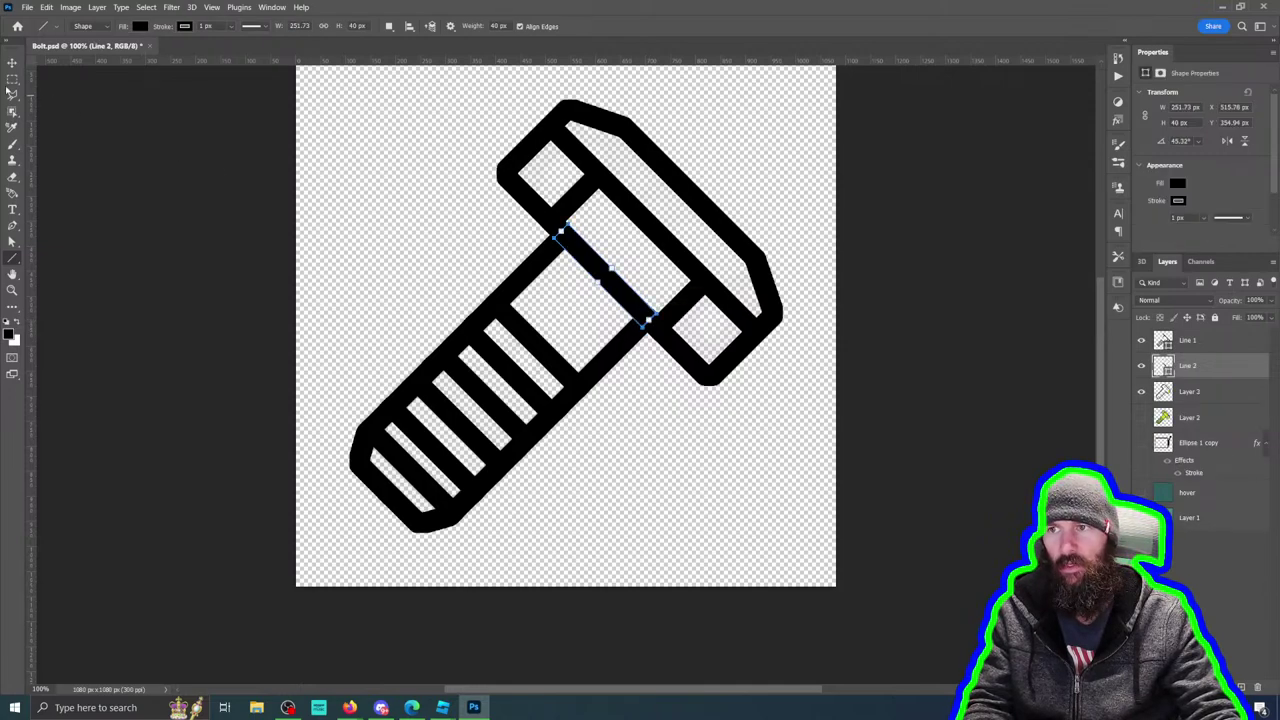
key("m")
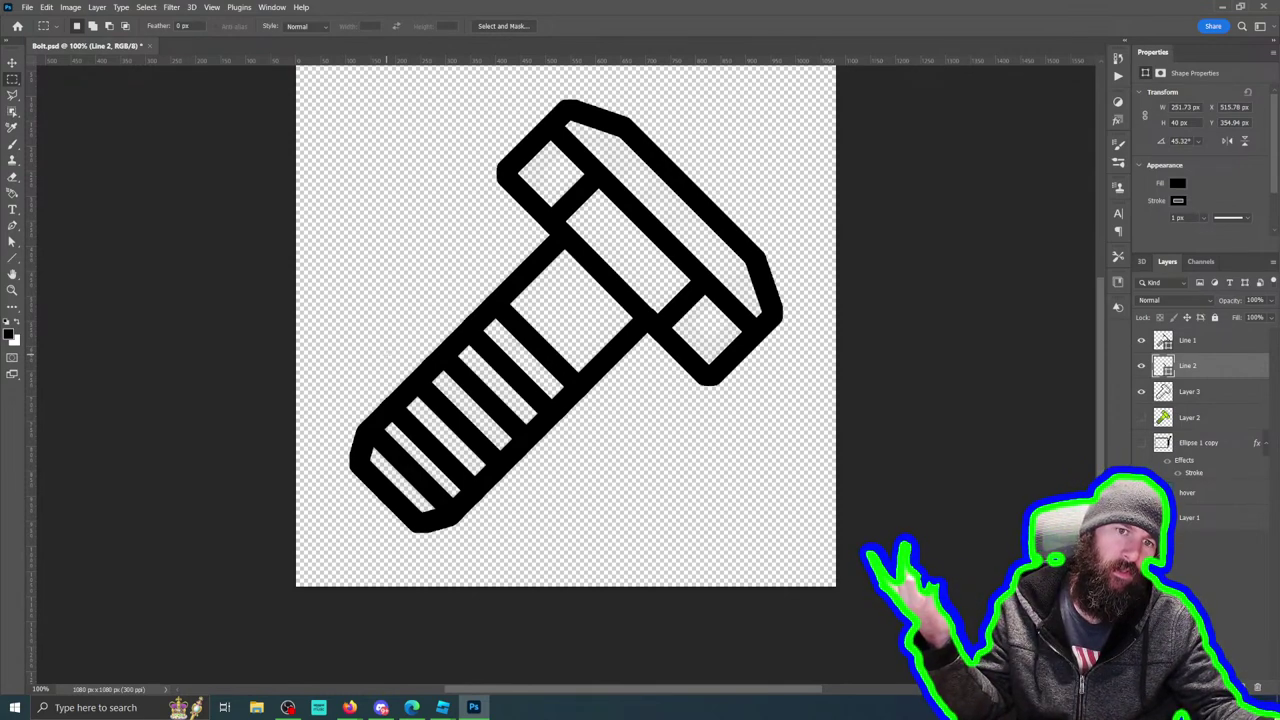
left_click(1164, 392)
left_click(1165, 342, "shift")
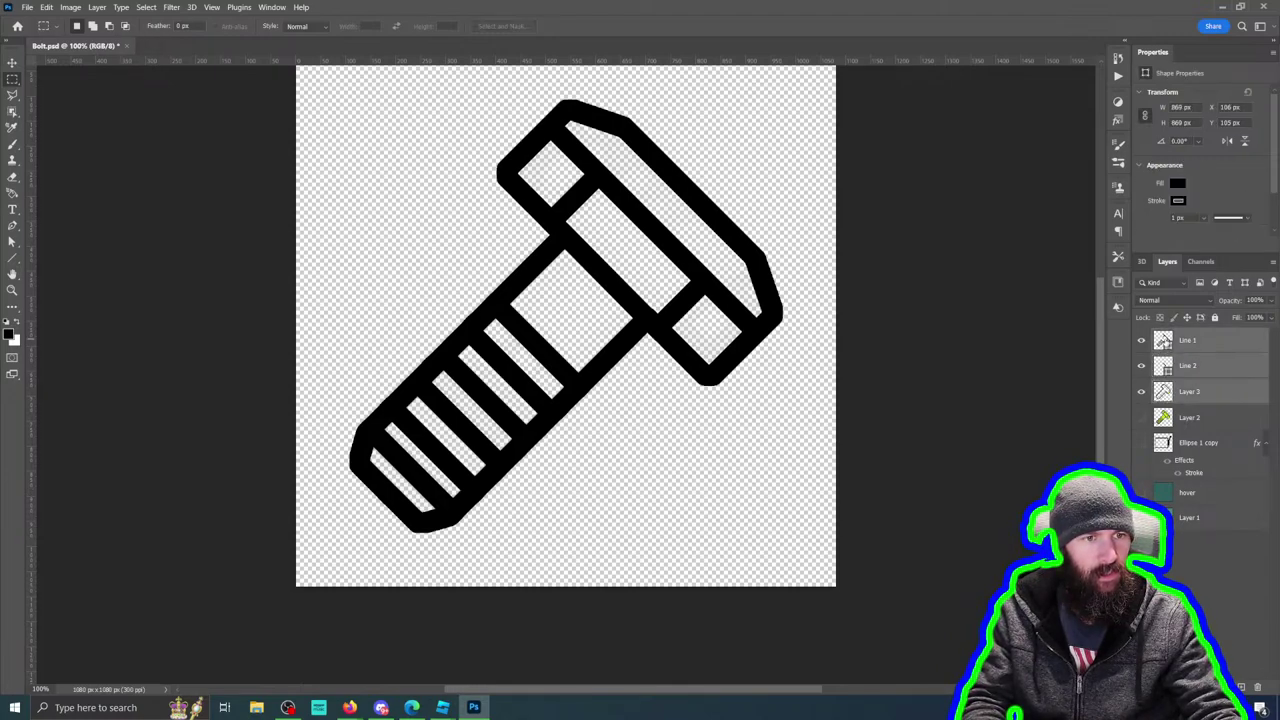
right_click(1165, 340)
key("Escape")
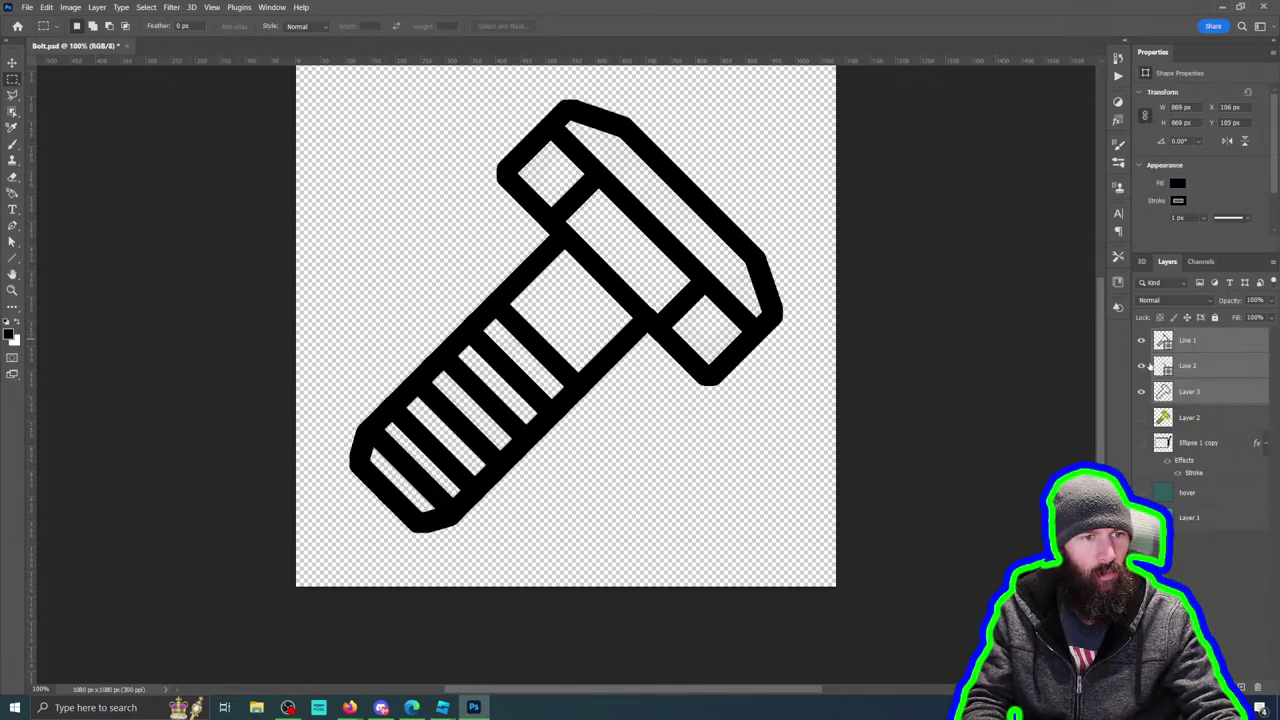
left_click(1164, 341)
left_click(1166, 391, "shift")
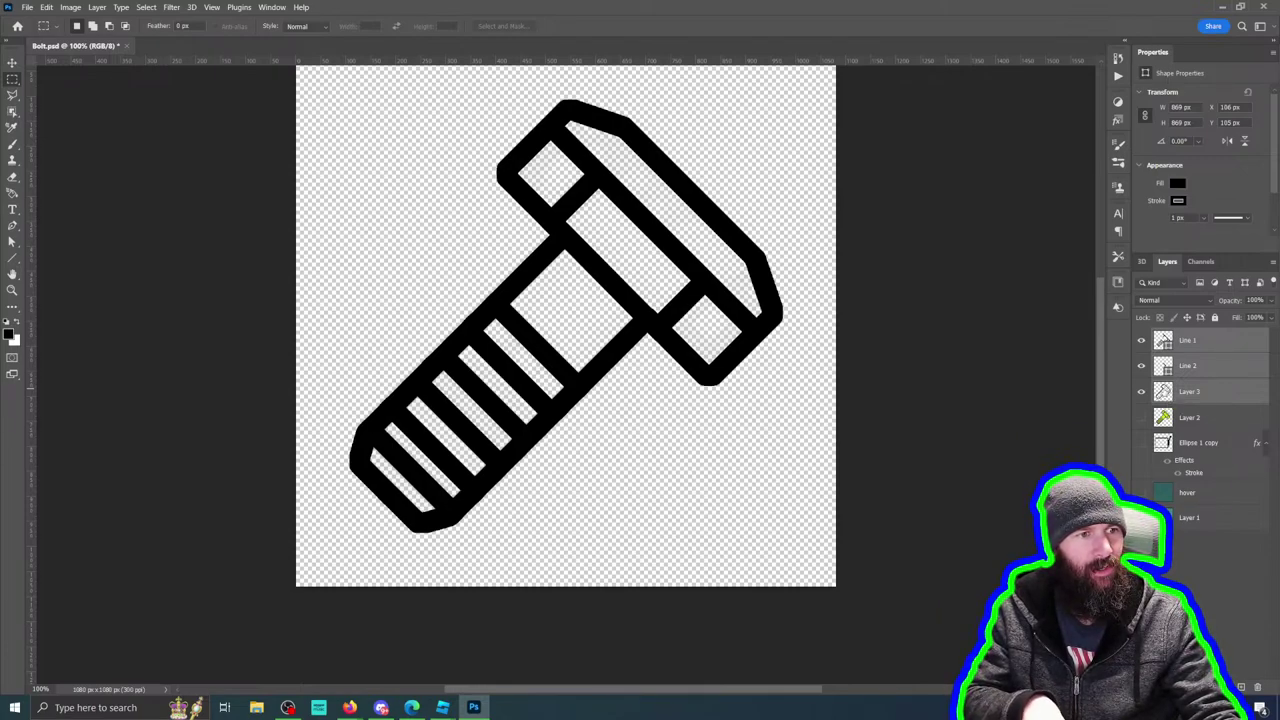
left_click(1190, 390)
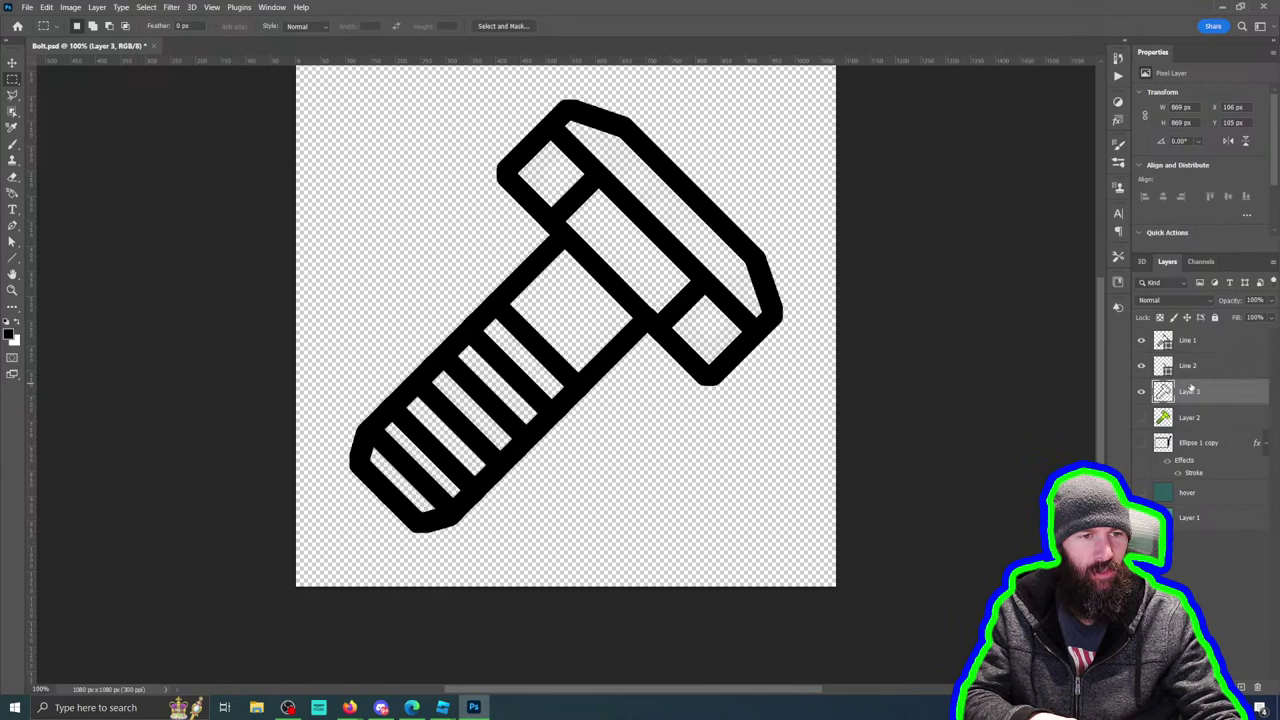
Step: Set the foreground colour to a bright cyan
left_click(10, 335)
left_click_drag(884, 463, 879, 478)
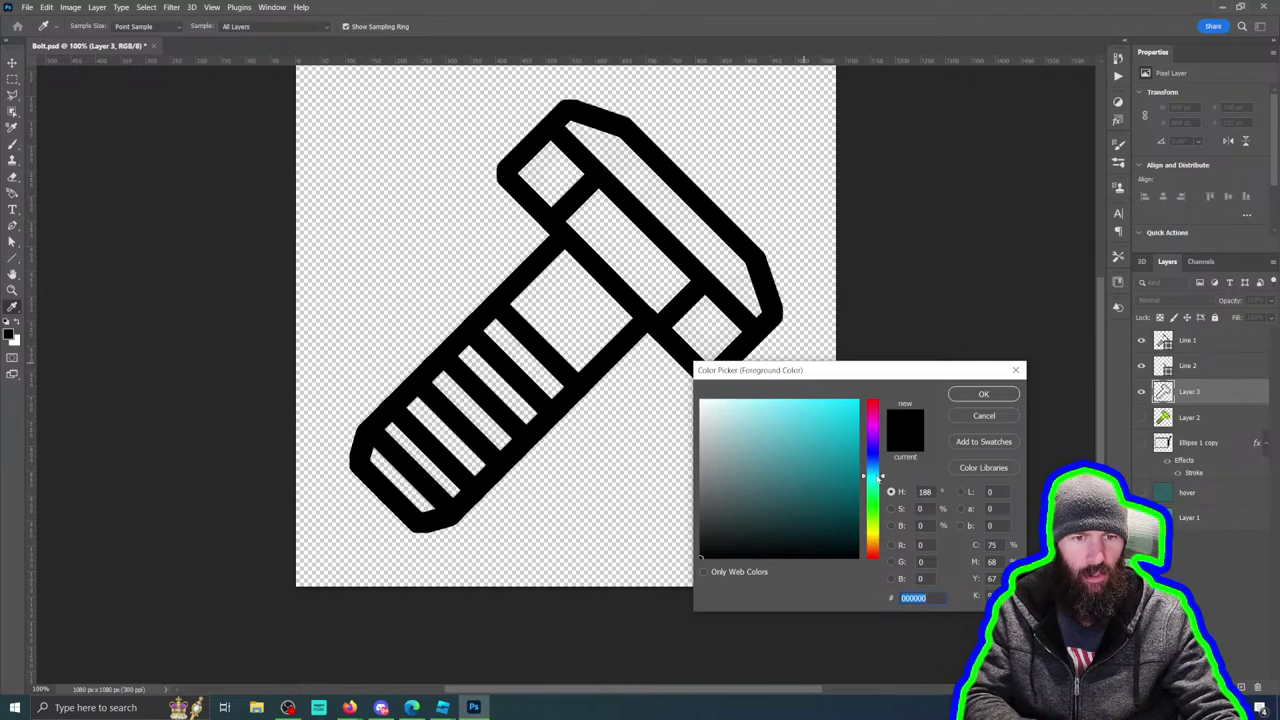
left_click(855, 400)
left_click(1008, 395)
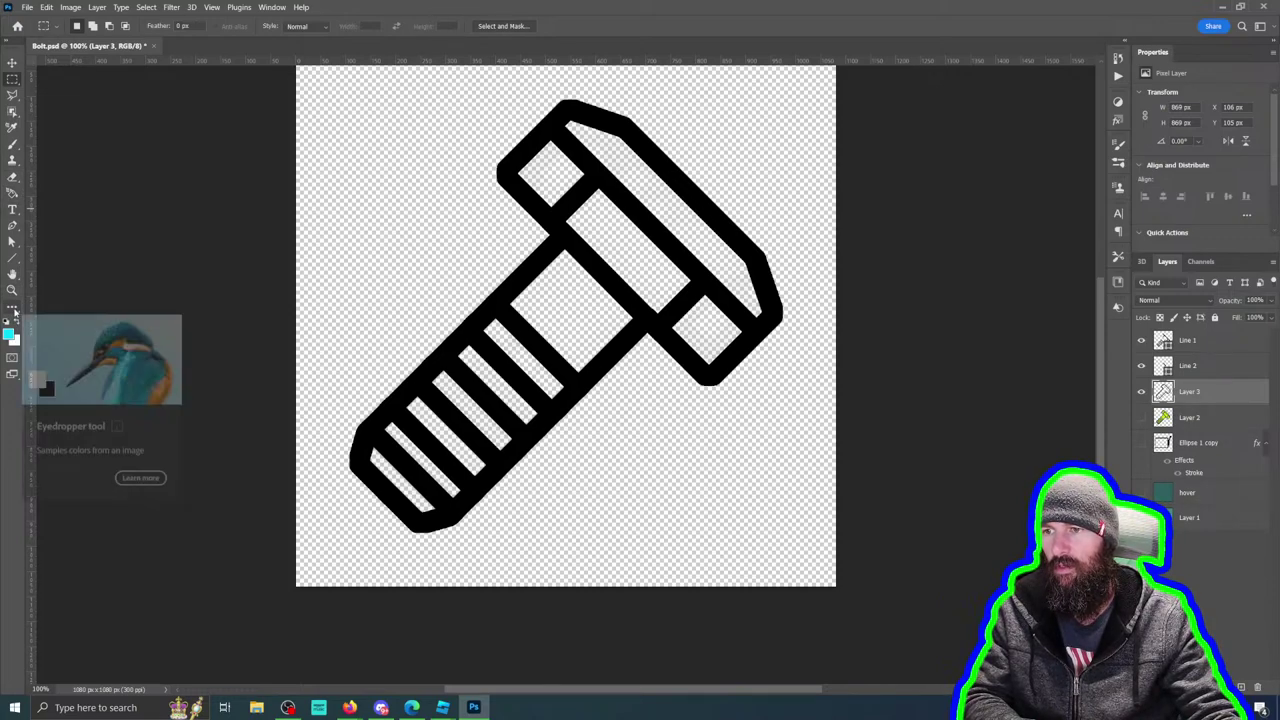
Step: Load the Layer 3 outline as a selection and invert it
left_click(1186, 419, "ctrl")
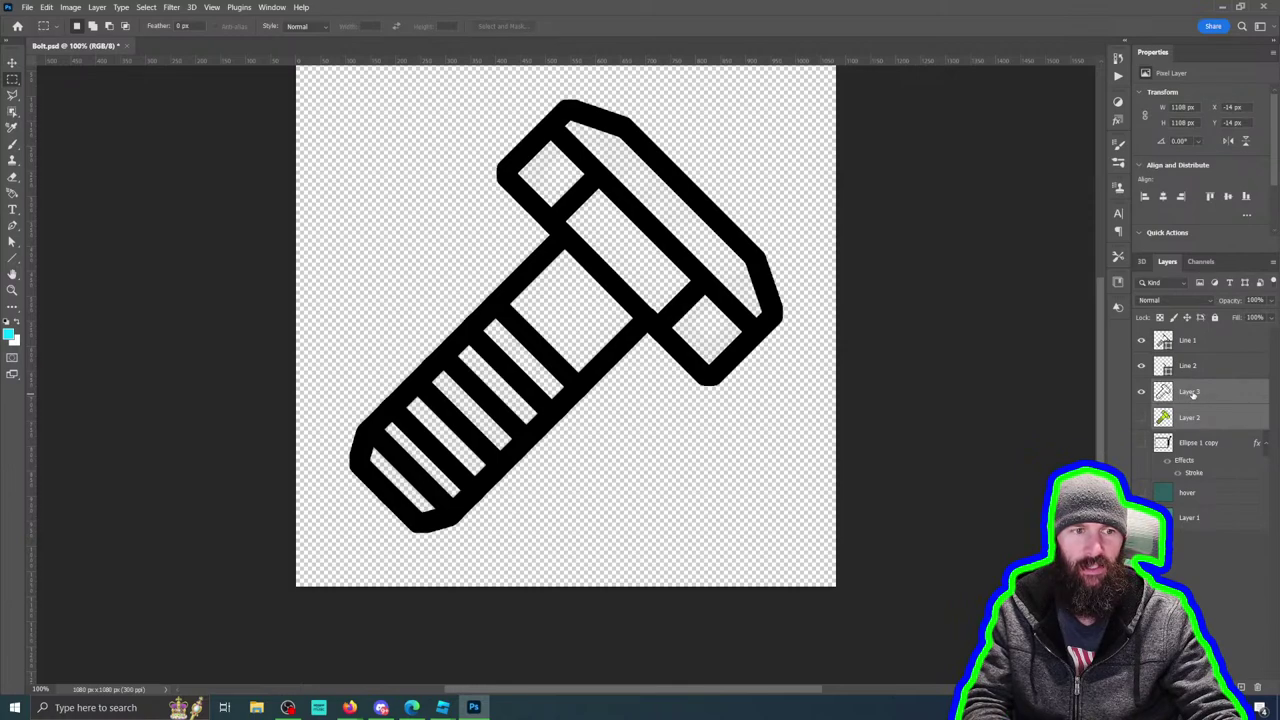
left_click(1192, 393, "ctrl")
left_click(1197, 393)
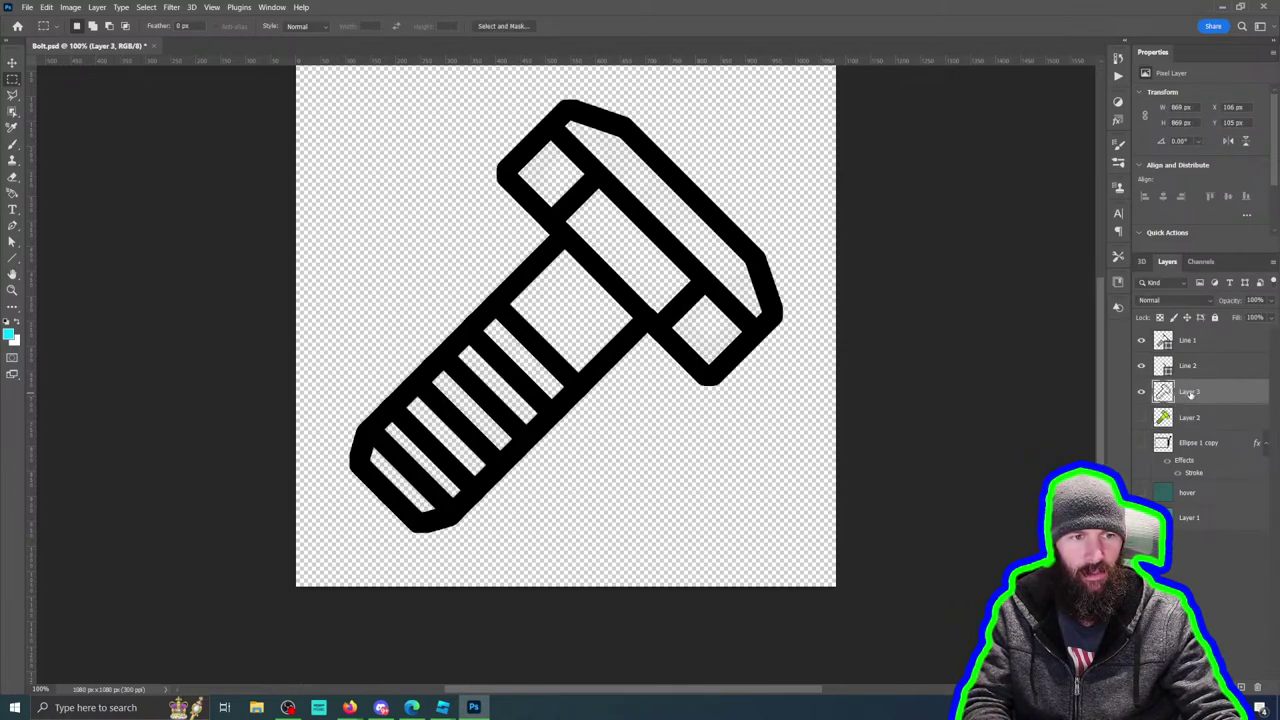
left_click(1190, 393, "ctrl")
left_click(1164, 392, "ctrl")
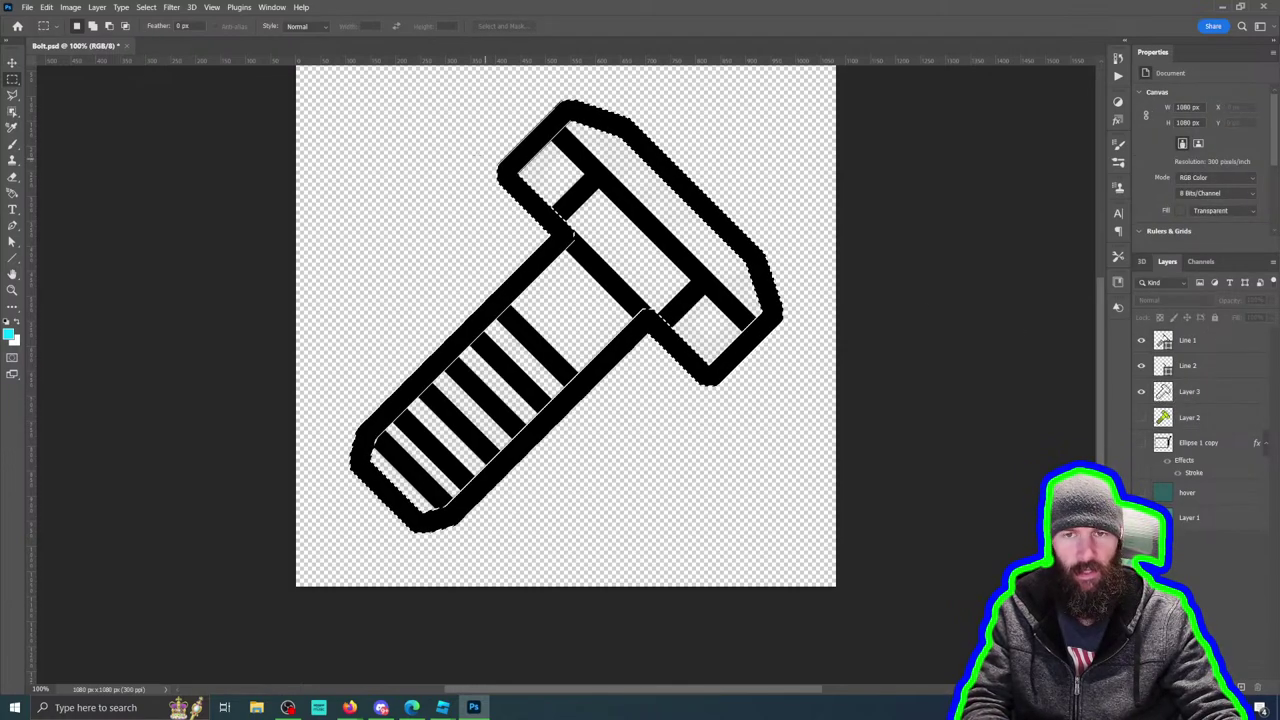
left_click(146, 7)
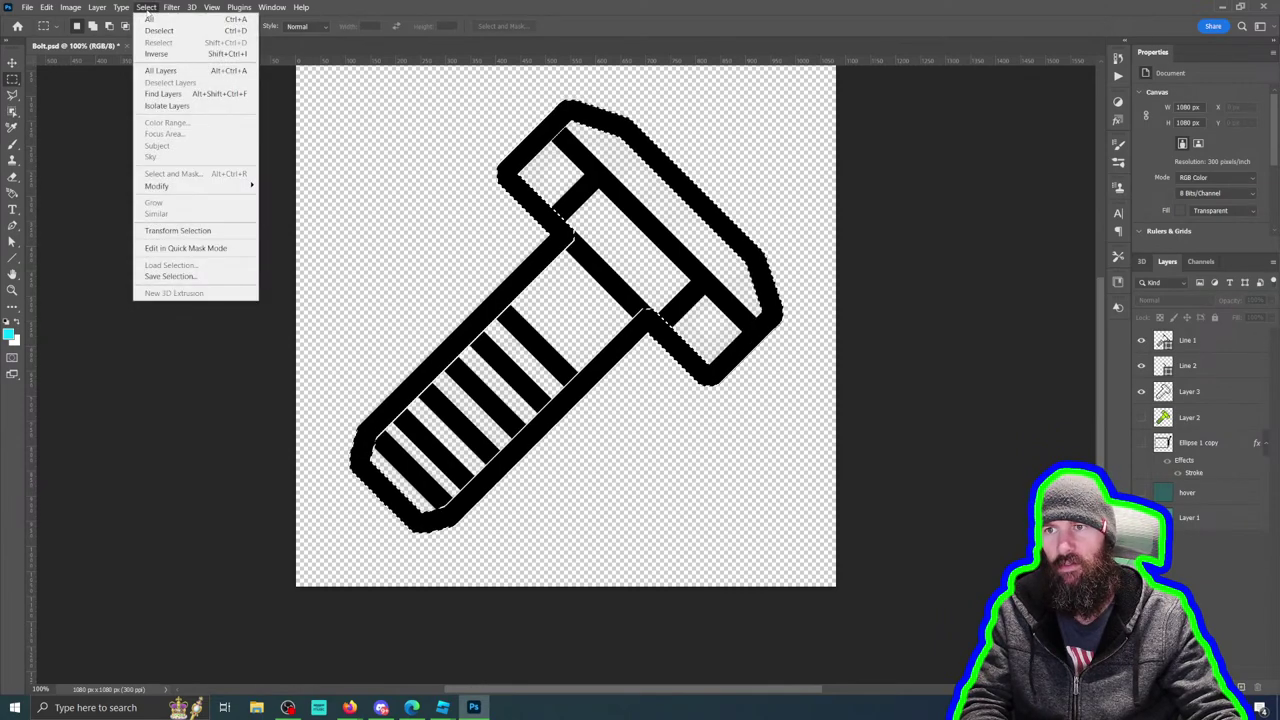
left_click(157, 54)
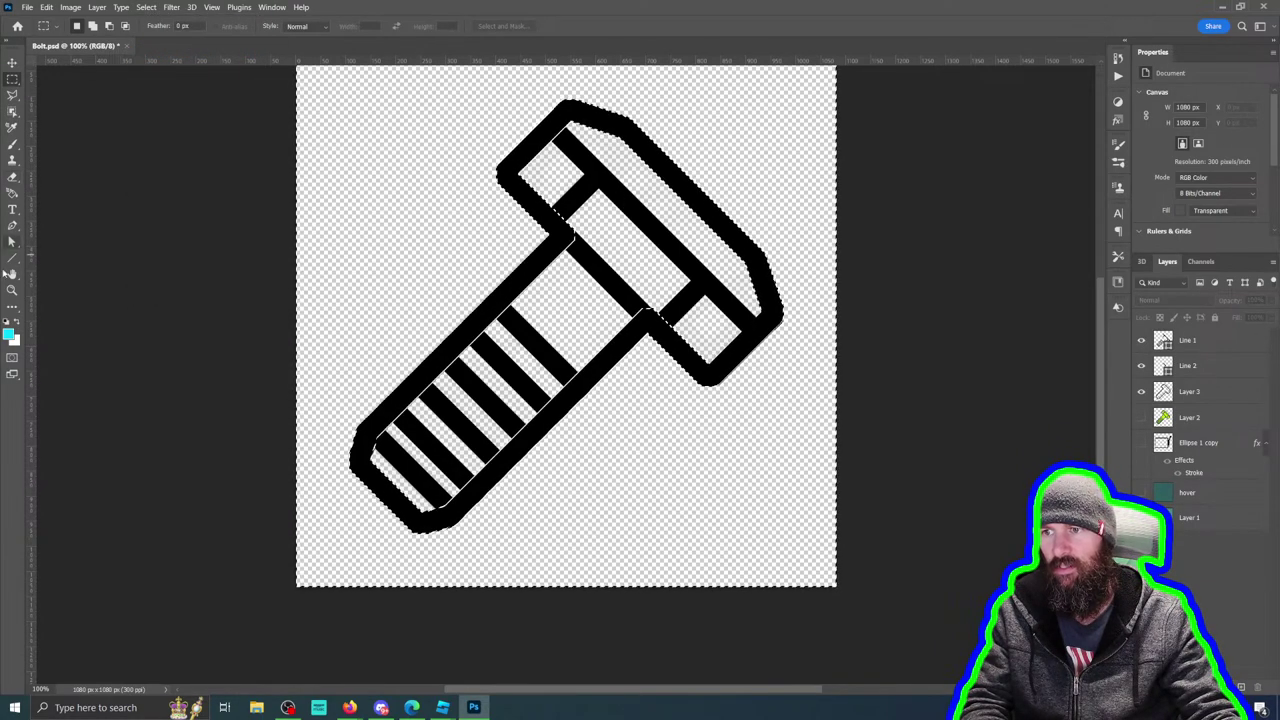
Step: Add a new empty layer and place it directly below Layer 3, with the Paint Bucket ready for filling
left_click(12, 307)
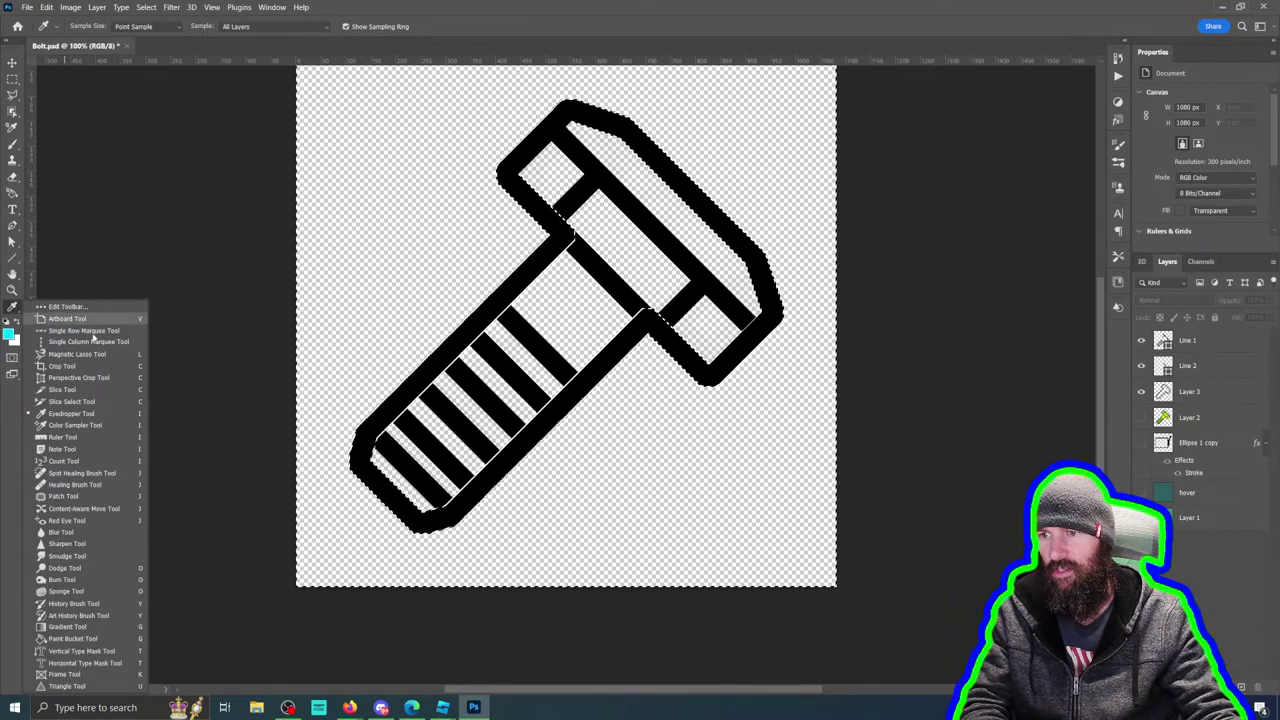
left_click(72, 638)
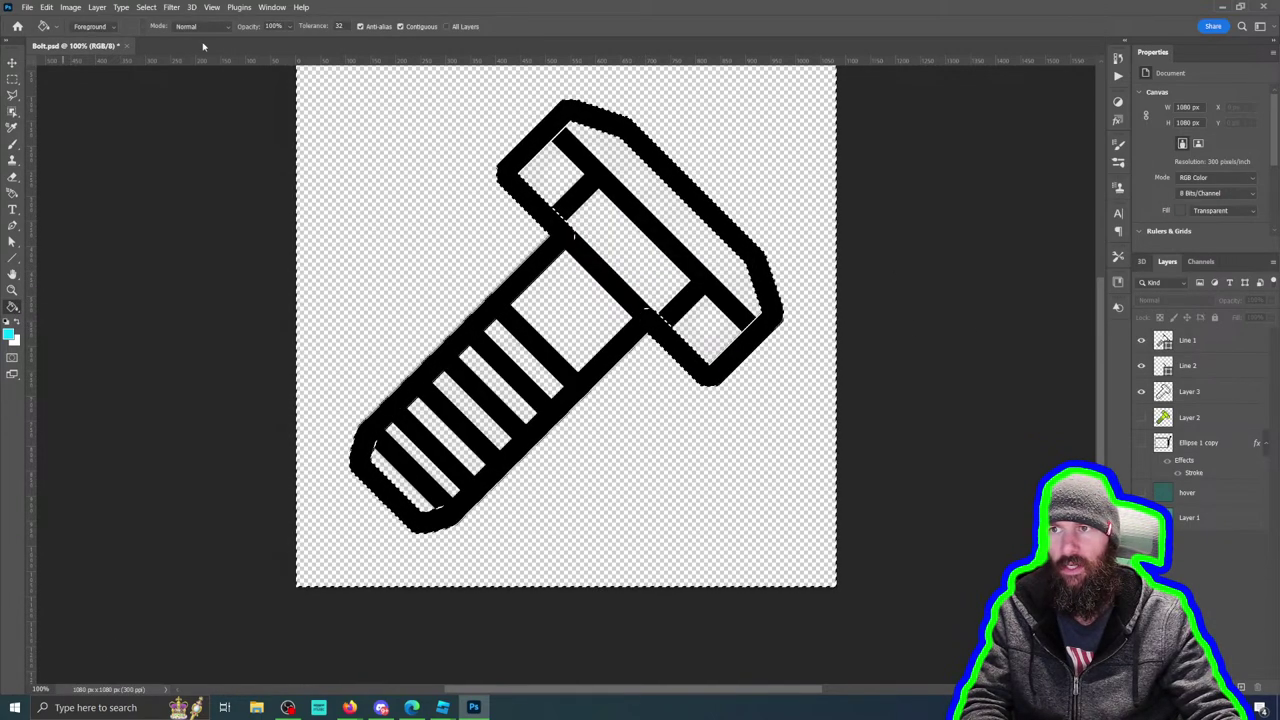
left_click(97, 7)
mouse_move(101, 20)
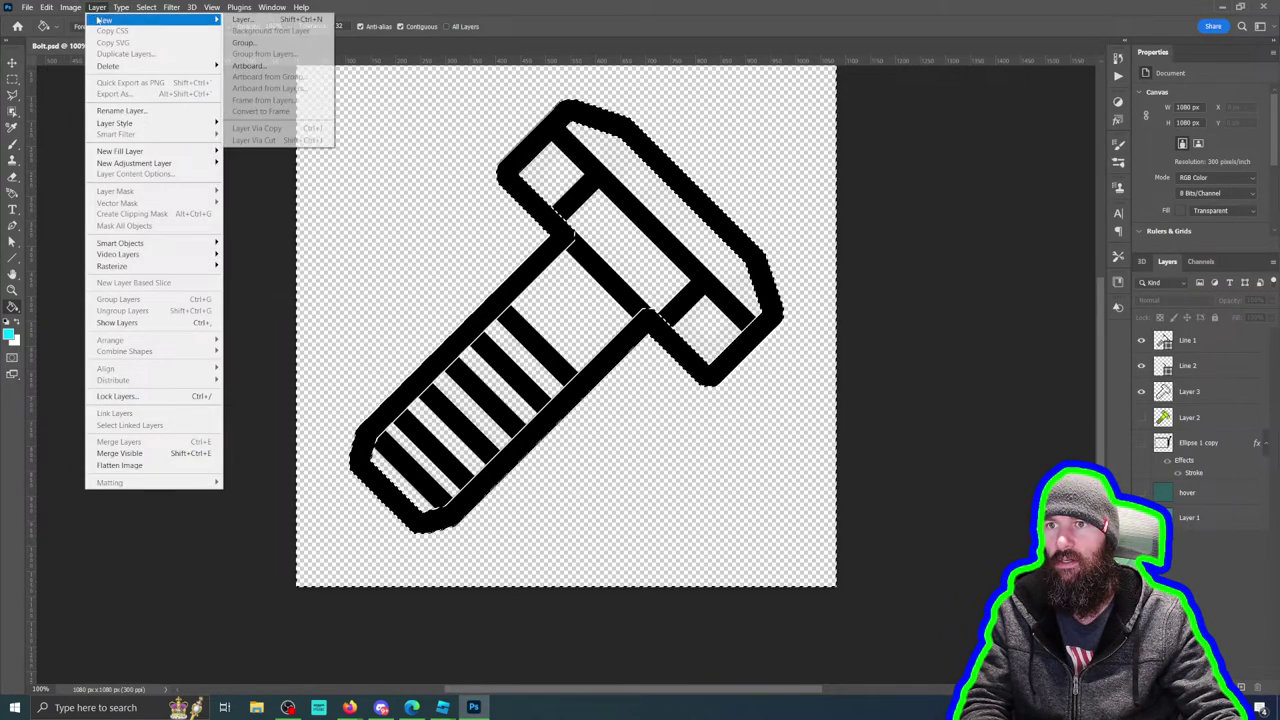
left_click(242, 19)
key("Return")
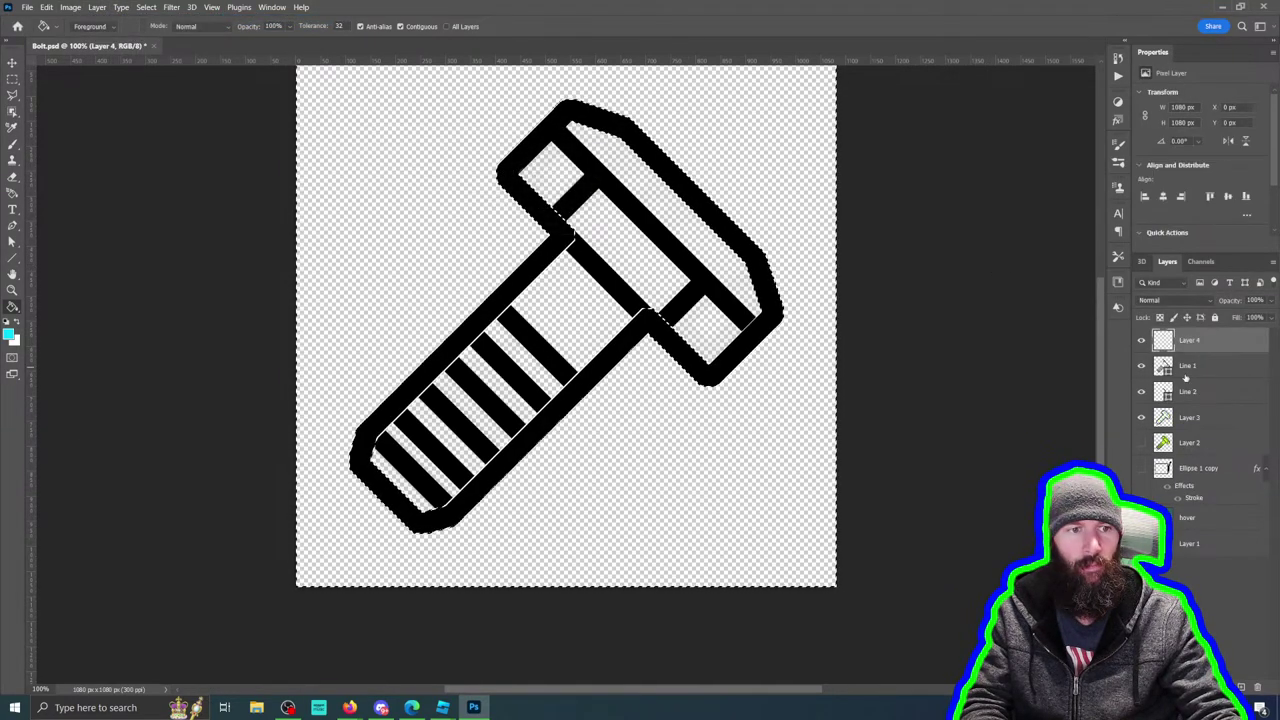
left_click_drag(1183, 342, 1185, 428)
Step: Try to fill the inverted selection with cyan on the new layer, and undo the fill
left_click(615, 231)
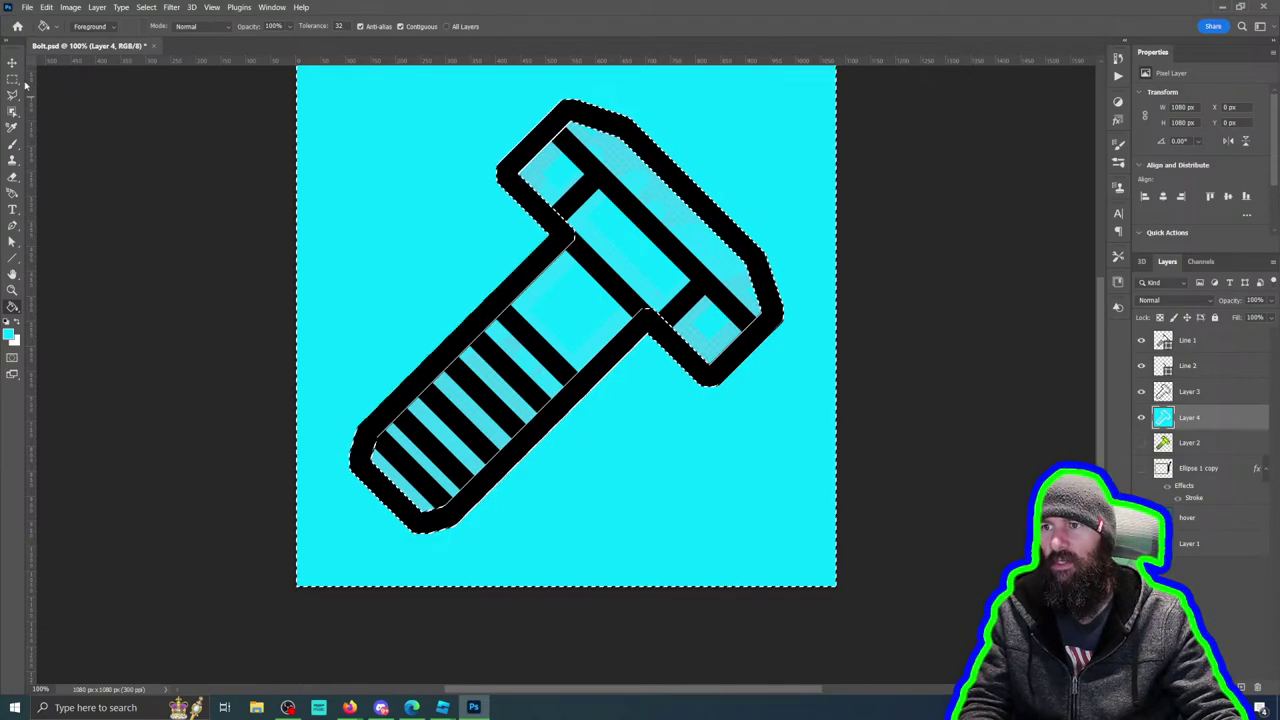
key("ctrl+z")
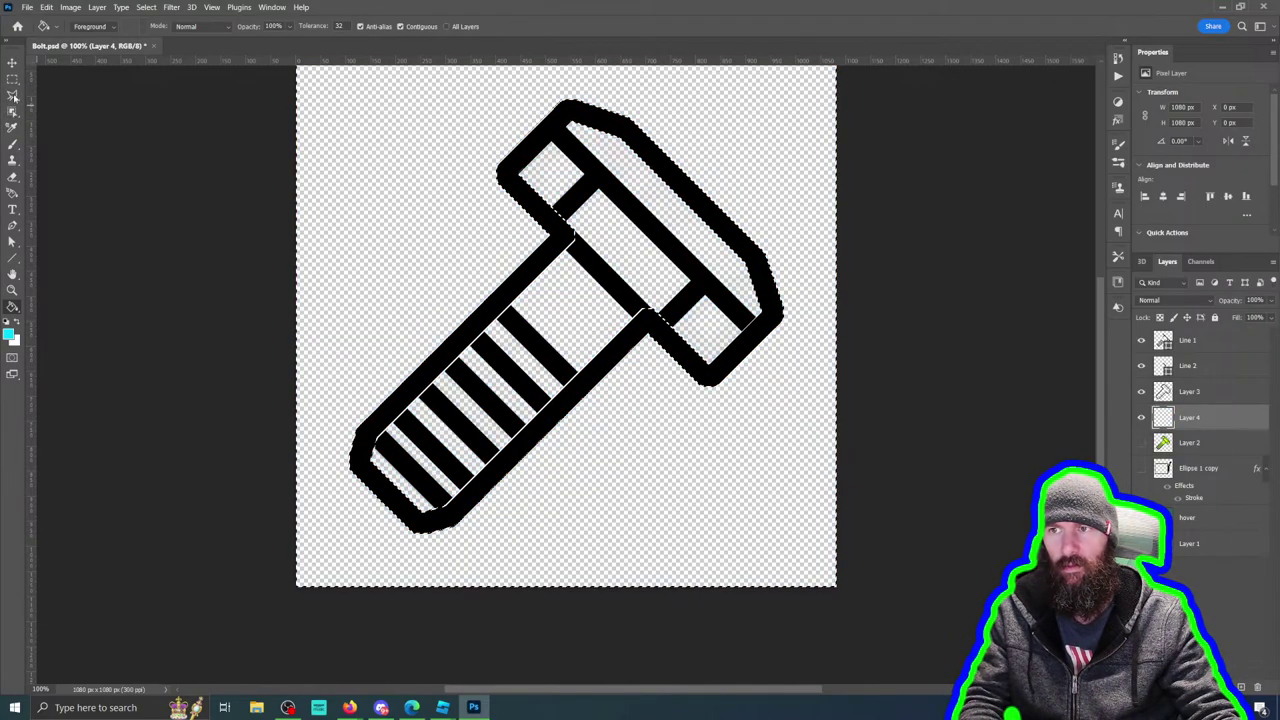
Step: Trace a polygonal lasso selection around the bolt along the middle of its black outer outline and fill it with cyan on Layer 4
left_click(13, 96)
left_click(568, 116)
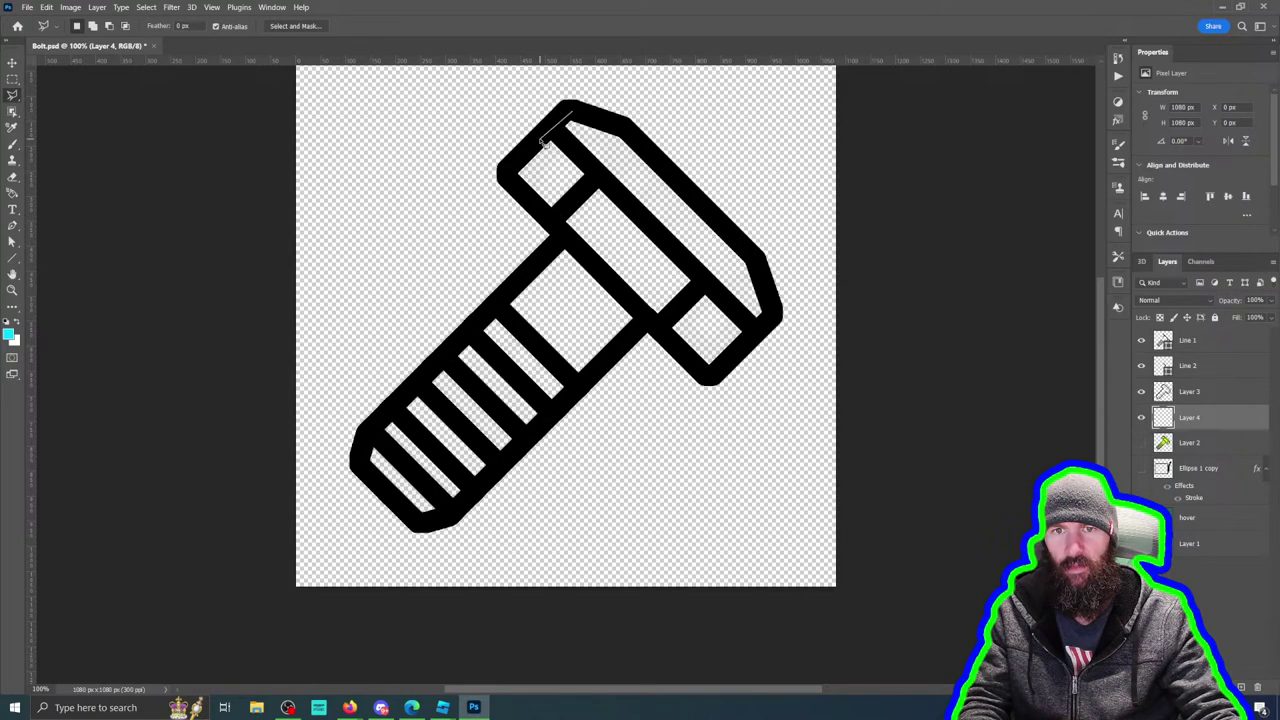
left_click(561, 239)
left_click(357, 433)
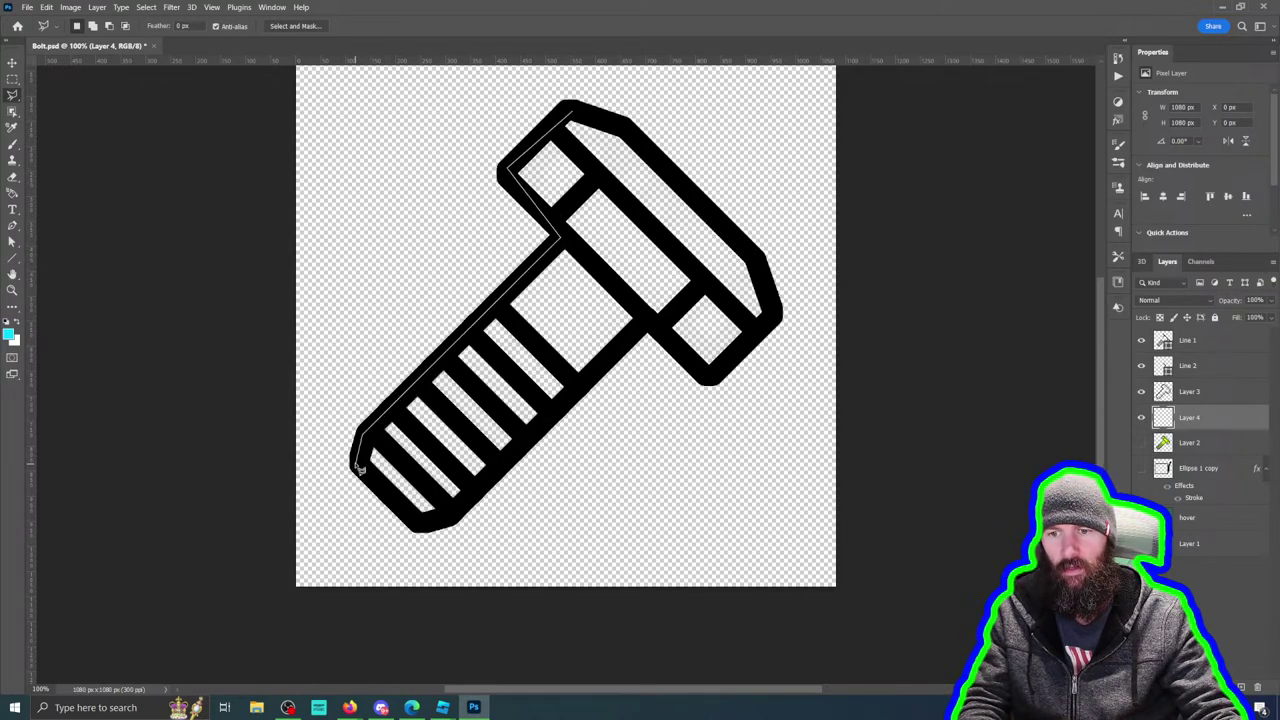
left_click(417, 523)
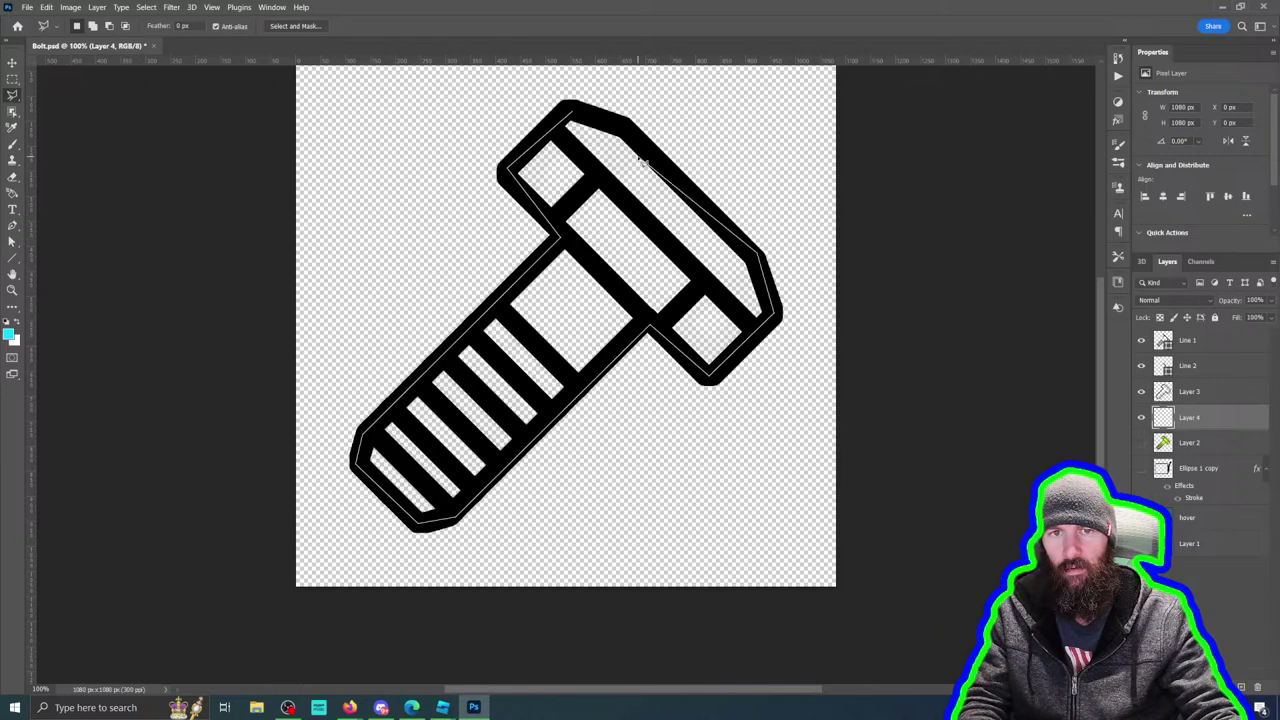
left_click(577, 118)
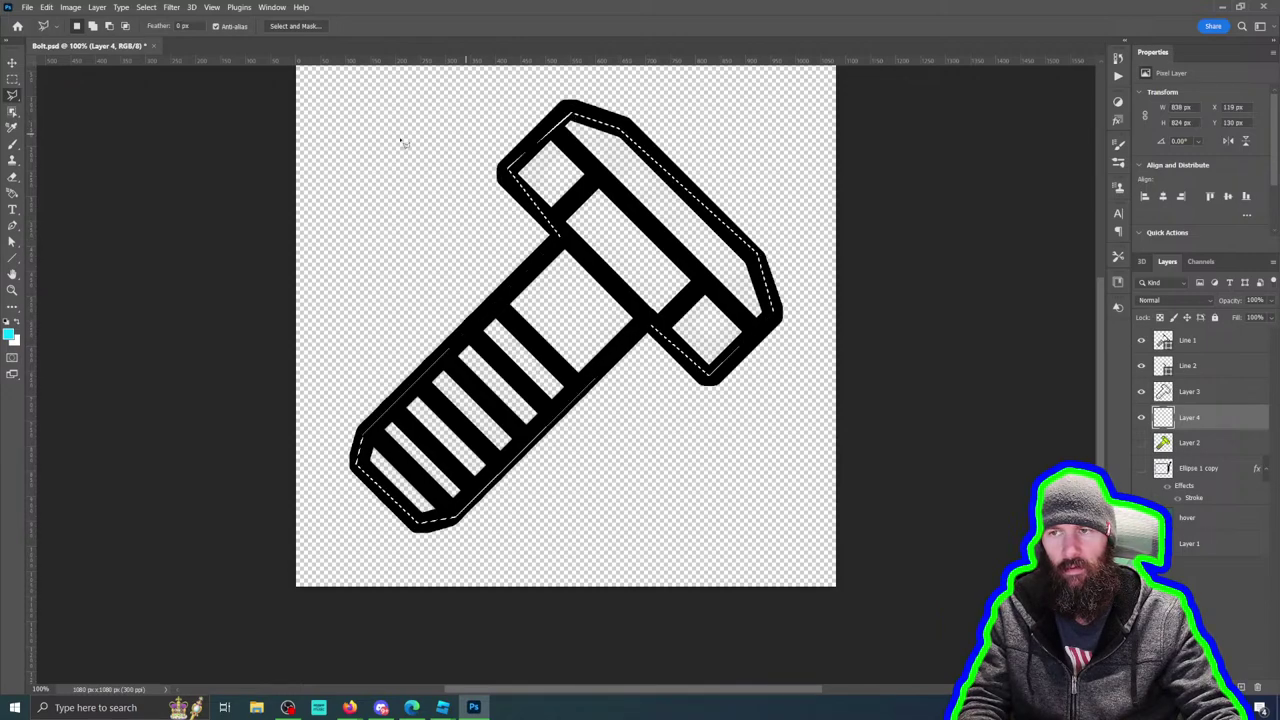
left_click(13, 308)
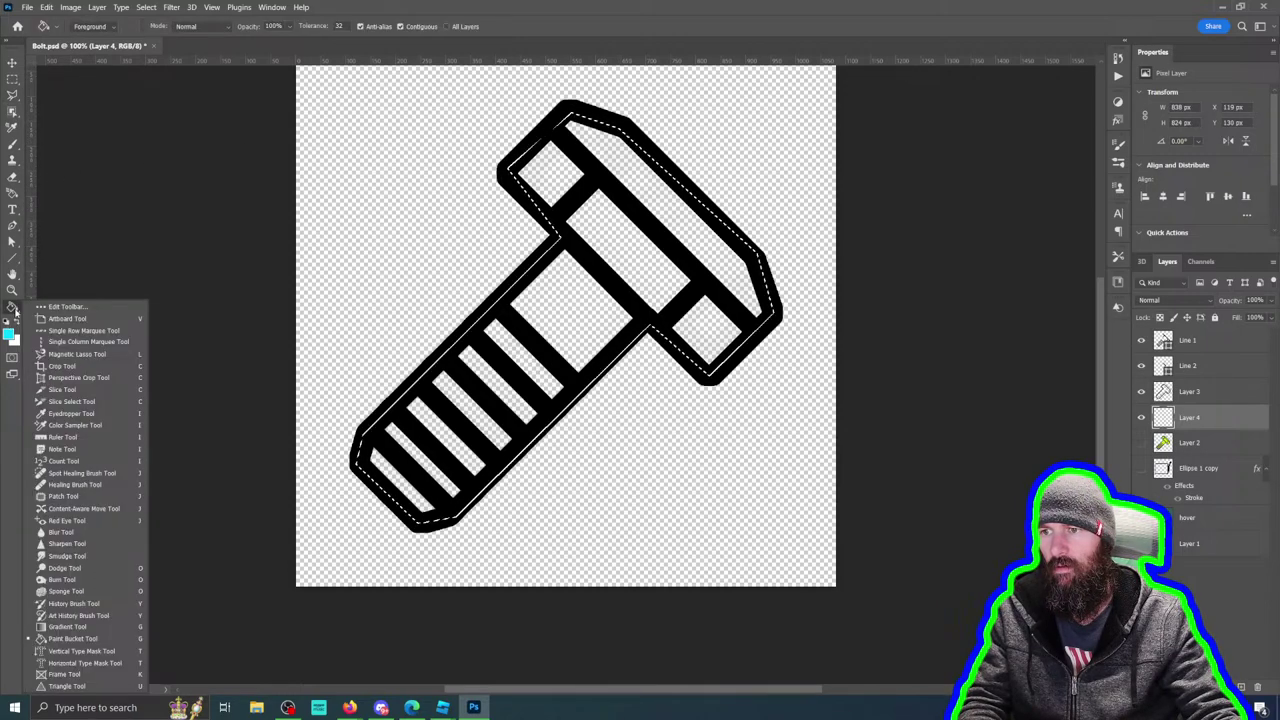
key("alt+BackSpace")
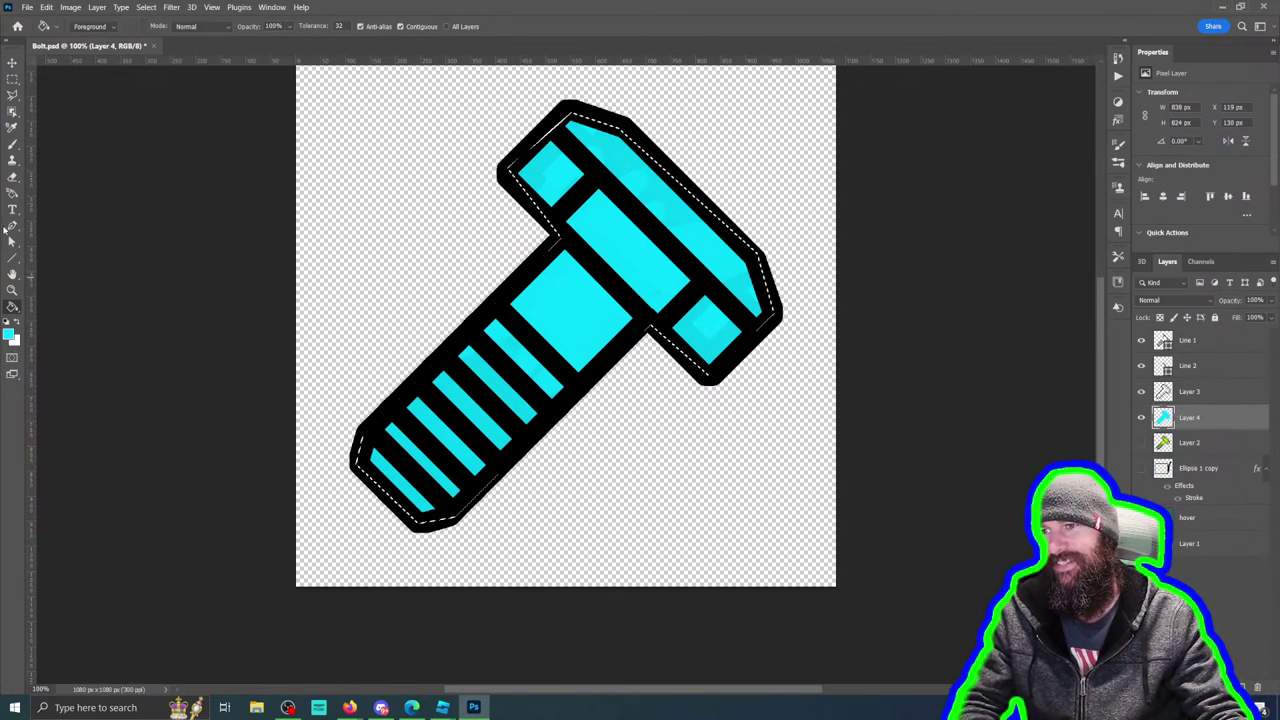
Step: Ready the Eraser, load the Layer 3 outline as a selection, and invert it
left_click_drag(12, 176, 67, 181)
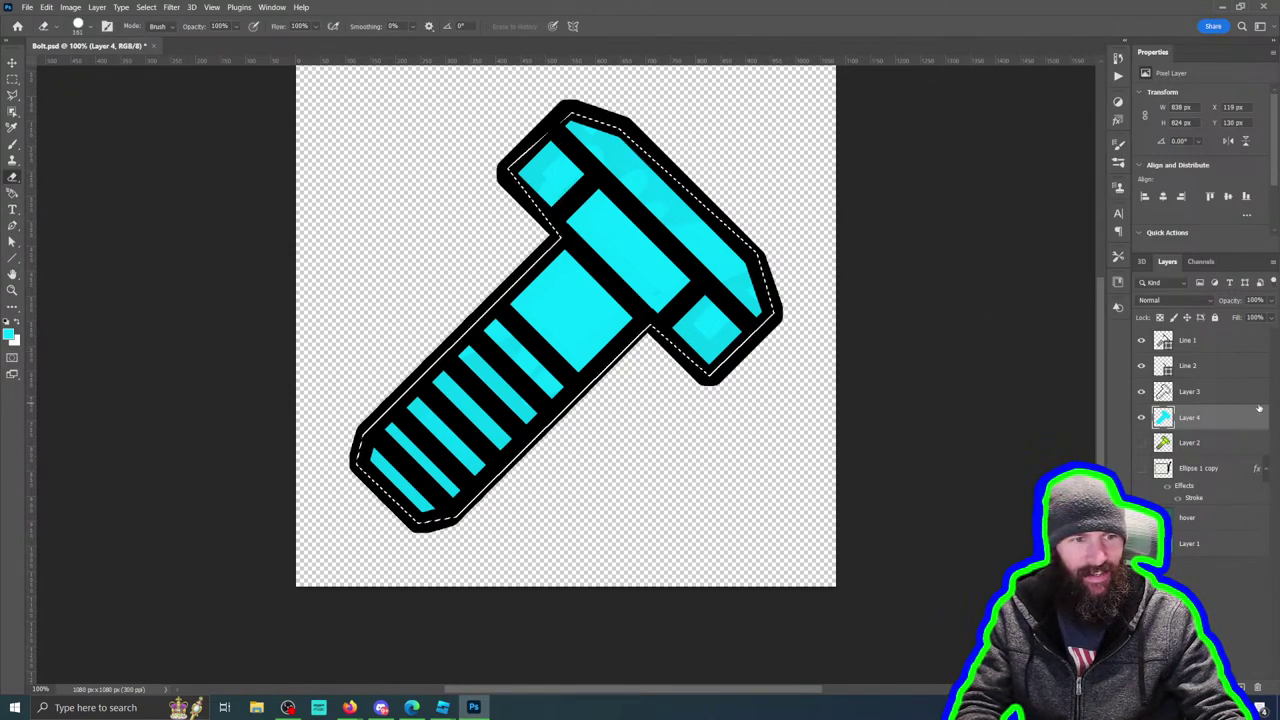
left_click(1193, 399)
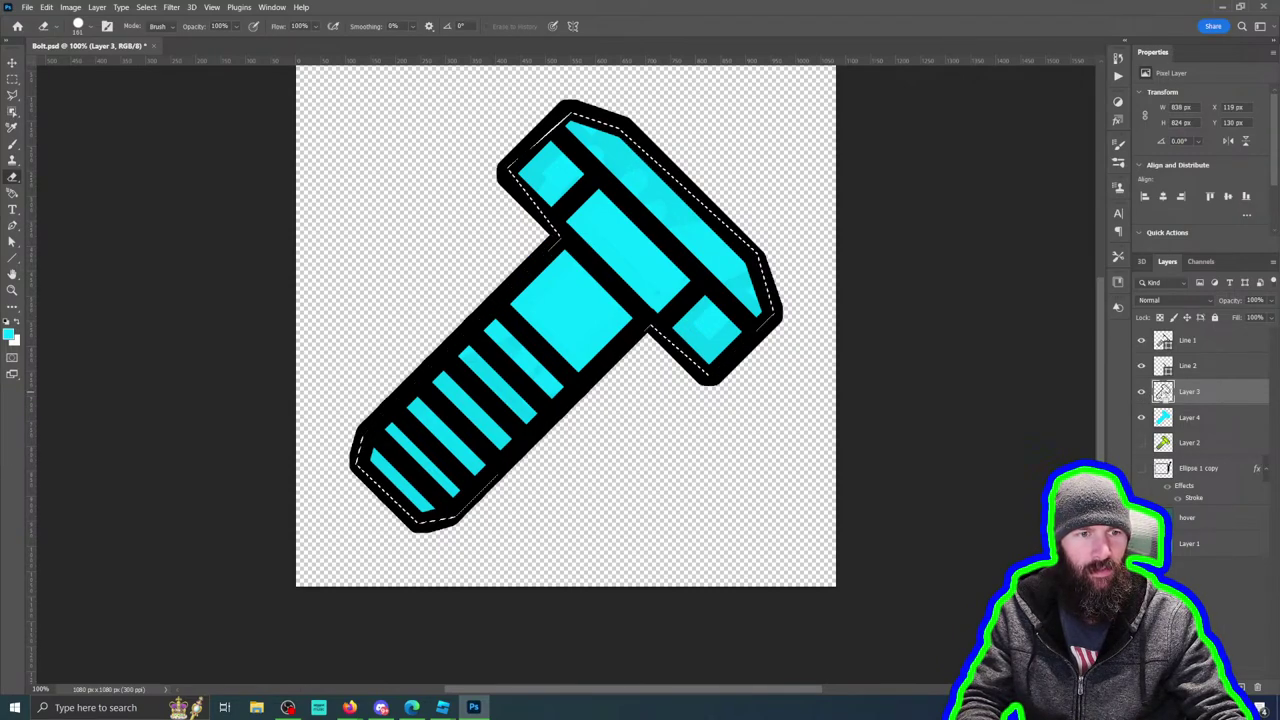
left_click(146, 7)
left_click(157, 54)
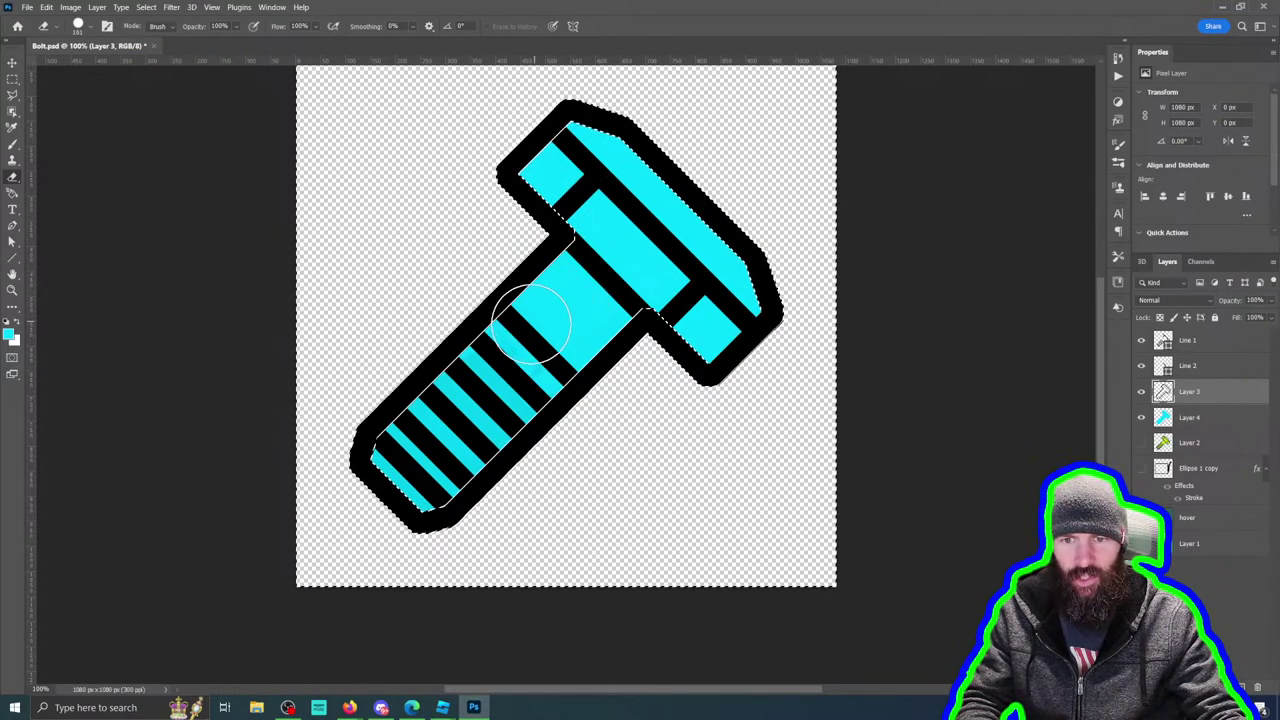
Step: Erase the stray pixels inside the bolt's outline on Layer 3 and clear the selection
mouse_move(532, 323)
left_mouse_down()
mouse_move(557, 302)
mouse_move(443, 430)
mouse_move(425, 475)
left_mouse_up()
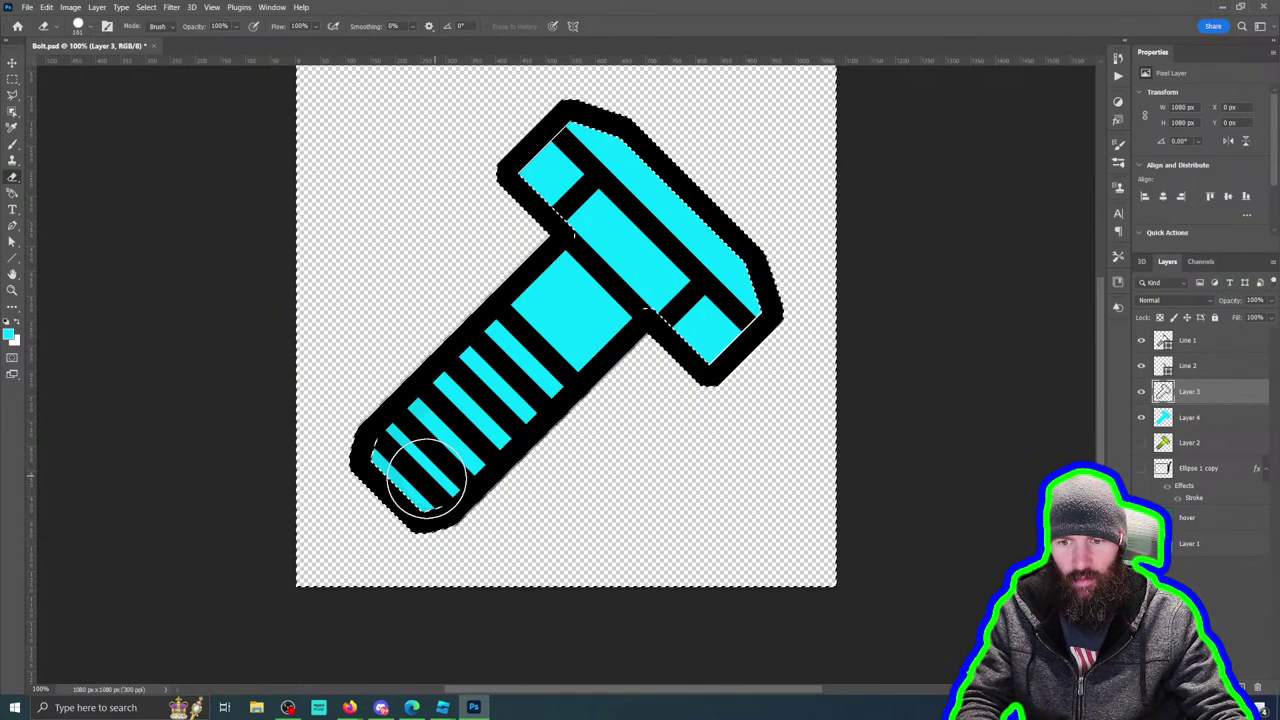
key("ctrl+z")
key("ctrl+z")
key("ctrl+z")
key("ctrl+z")
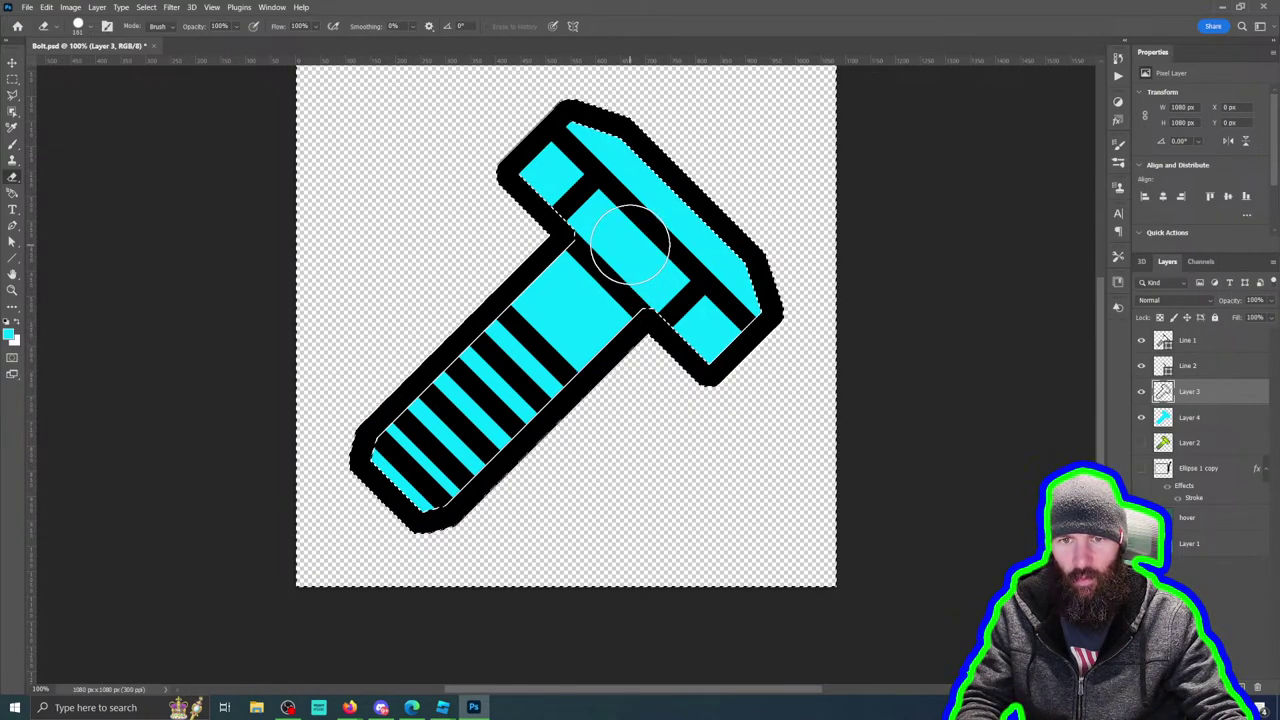
left_click(13, 80)
left_click(128, 107)
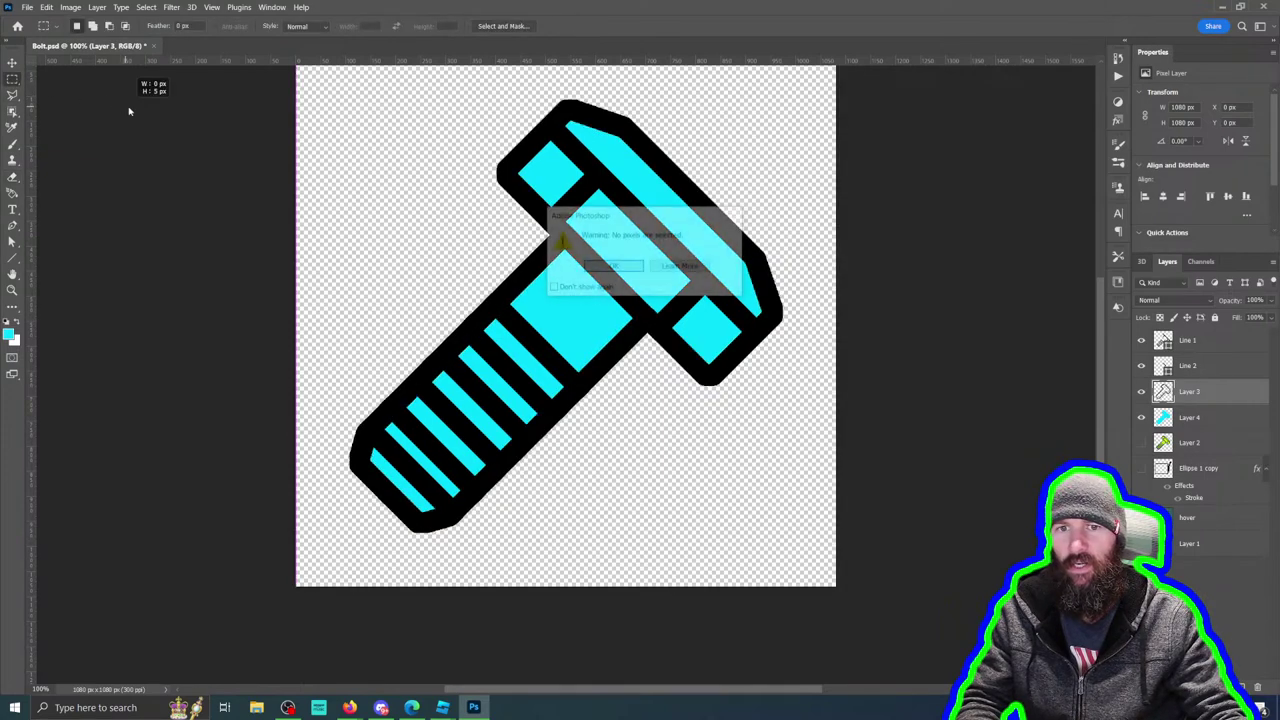
left_click(614, 267)
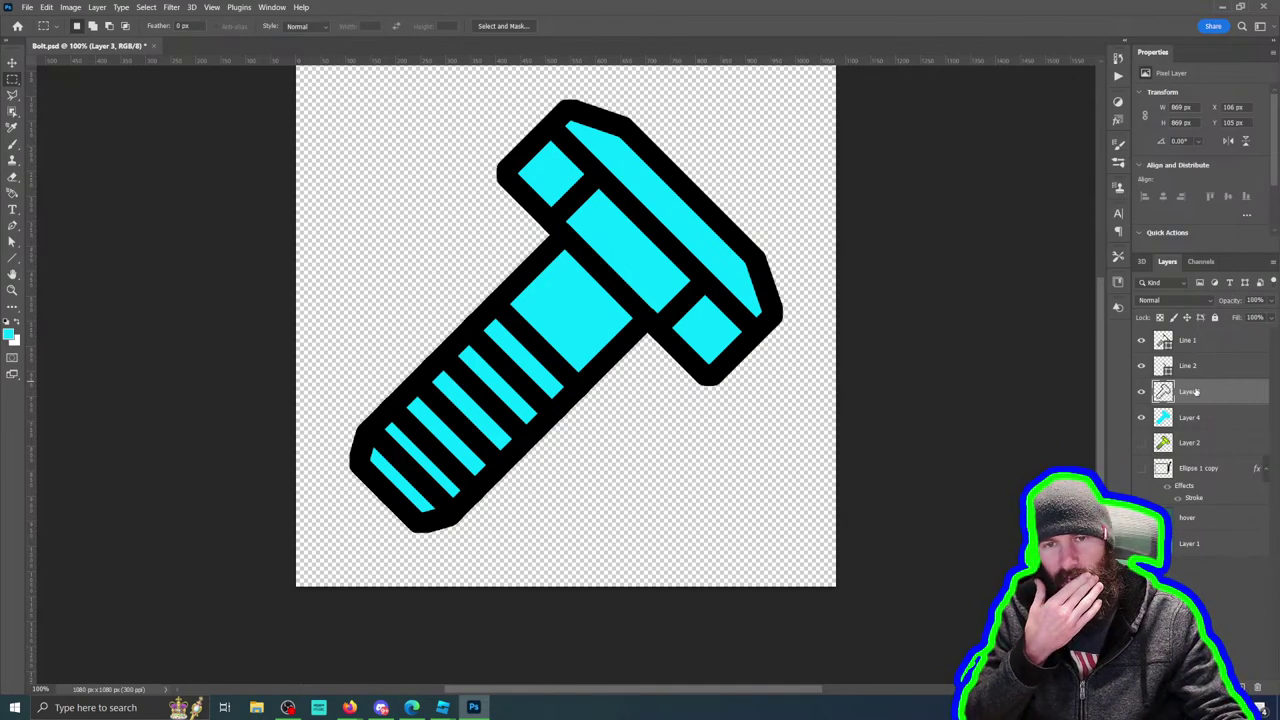
Step: Save the bolt document and export it as Bolt.png to the Icons folder
left_click(28, 8)
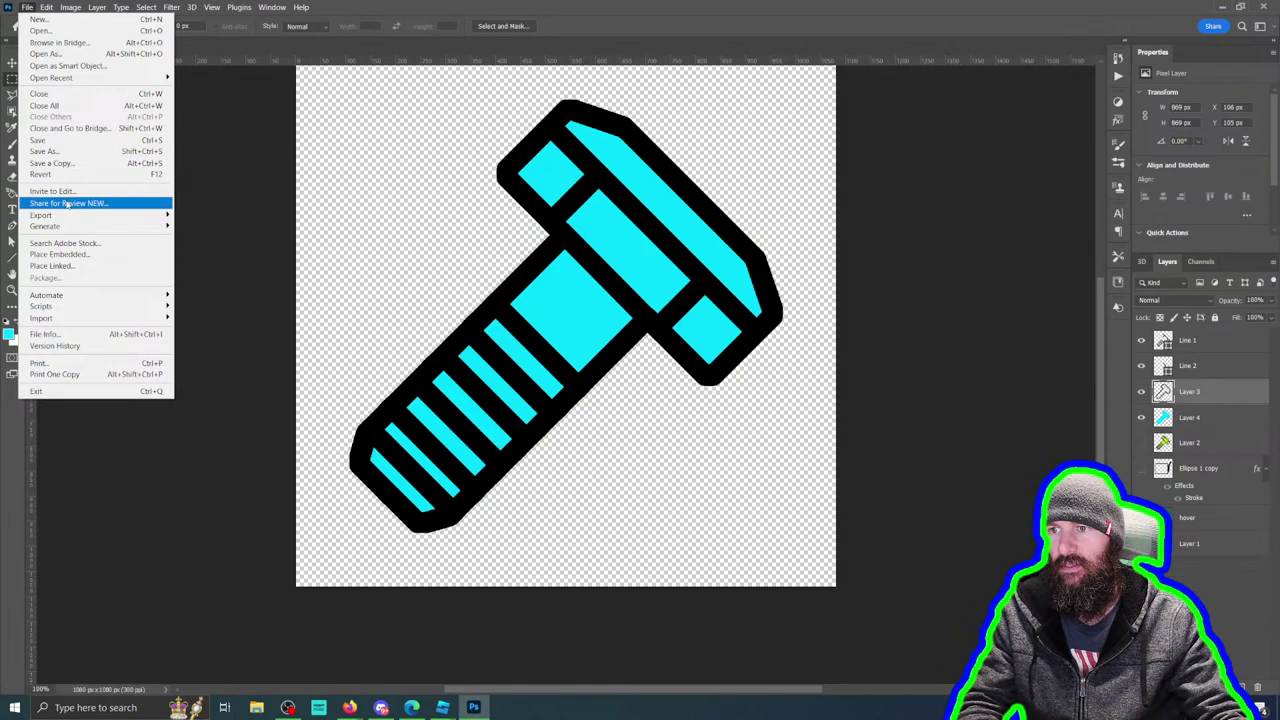
left_click(38, 140)
left_click(27, 8)
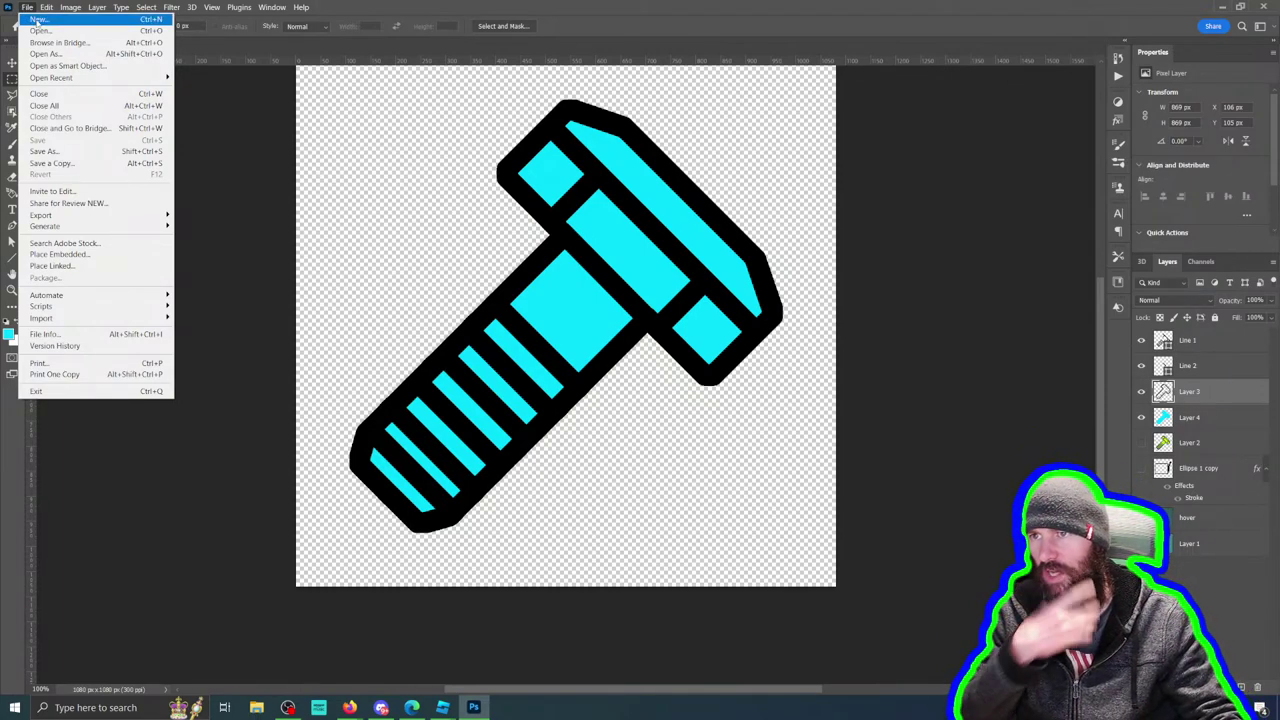
left_click(394, 14)
left_click(29, 8)
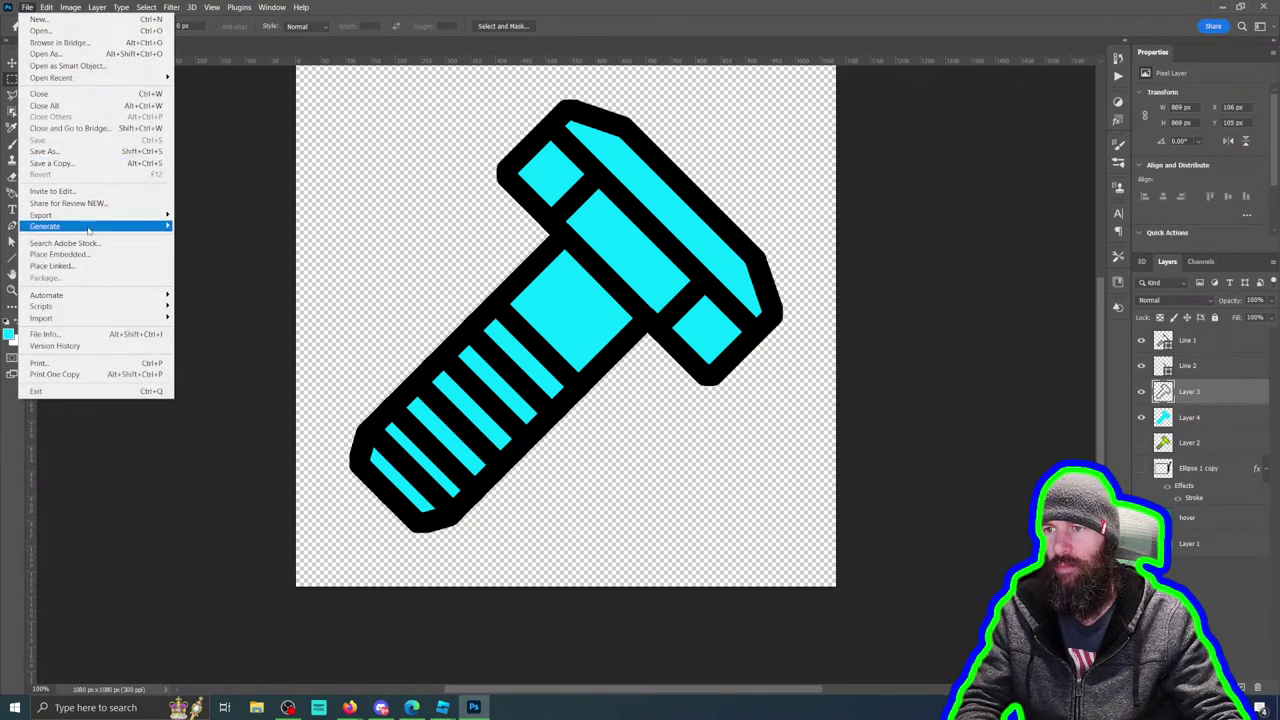
mouse_move(108, 219)
left_click(205, 215)
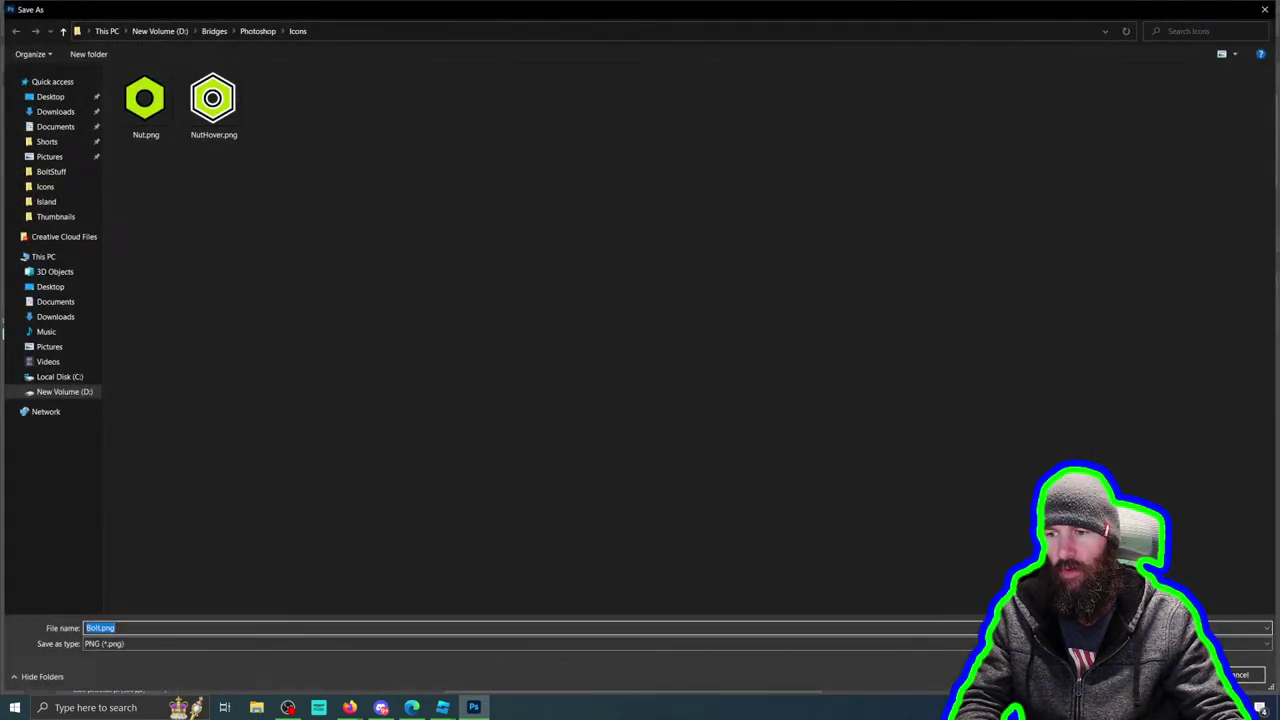
key("Return")
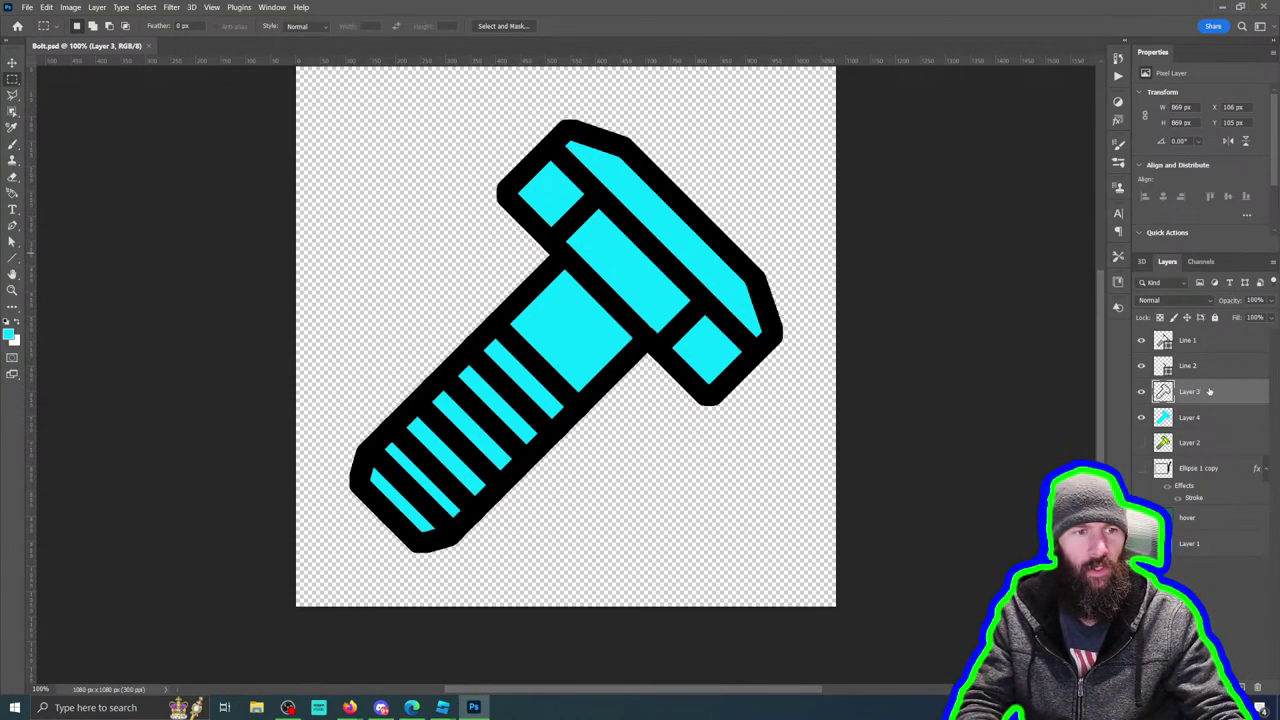
Step: Copy the layer style of Ellipse 1 copy and paste it onto Layer 3
right_click(1202, 466)
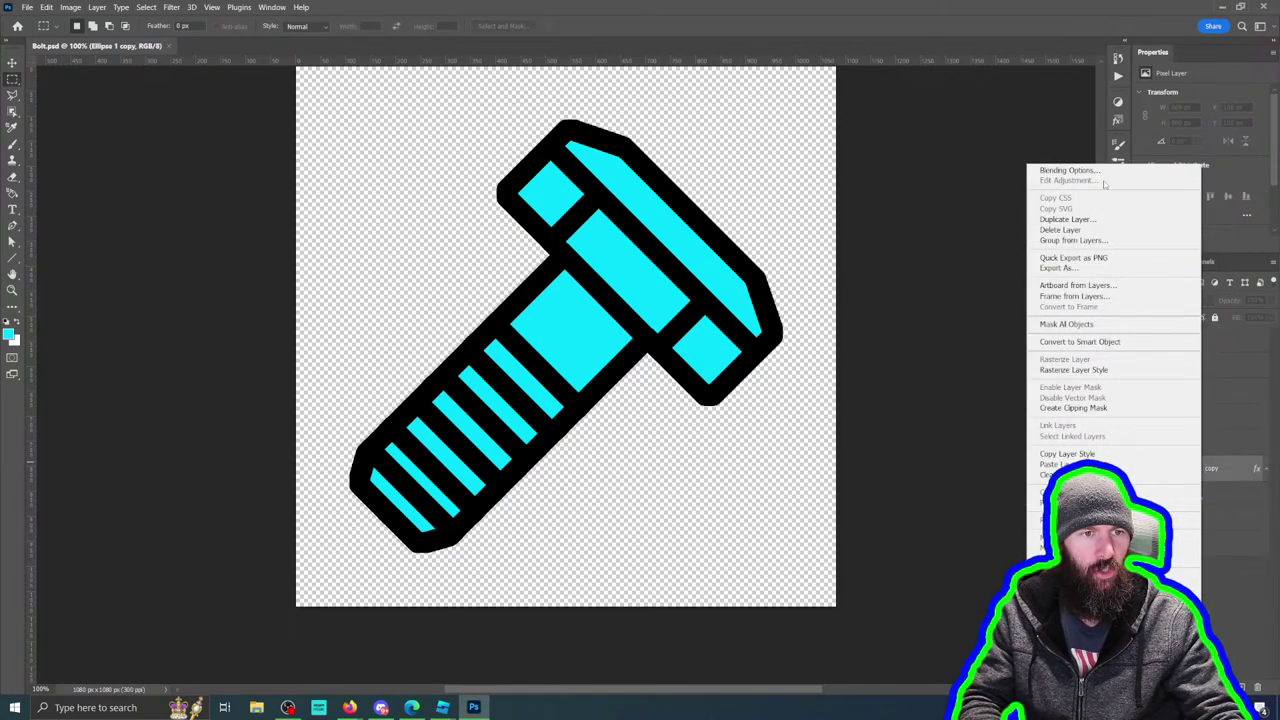
left_click(1091, 455)
right_click(1193, 393)
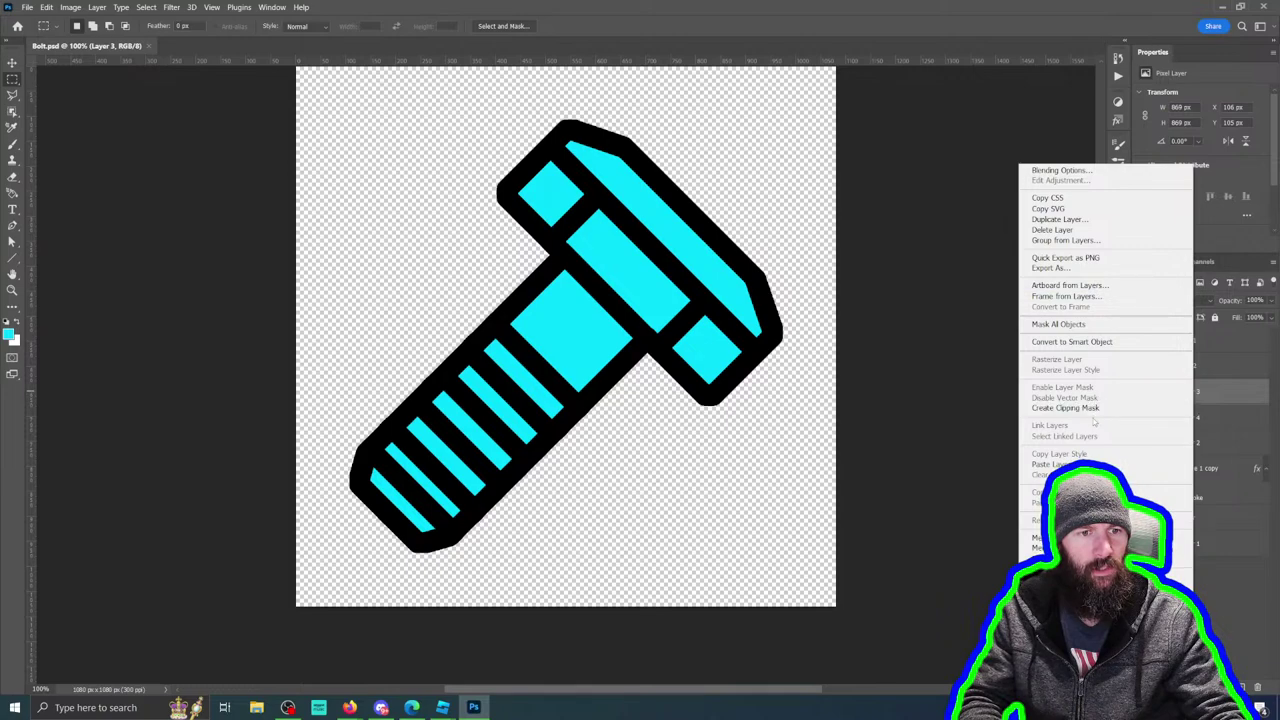
left_click(1052, 464)
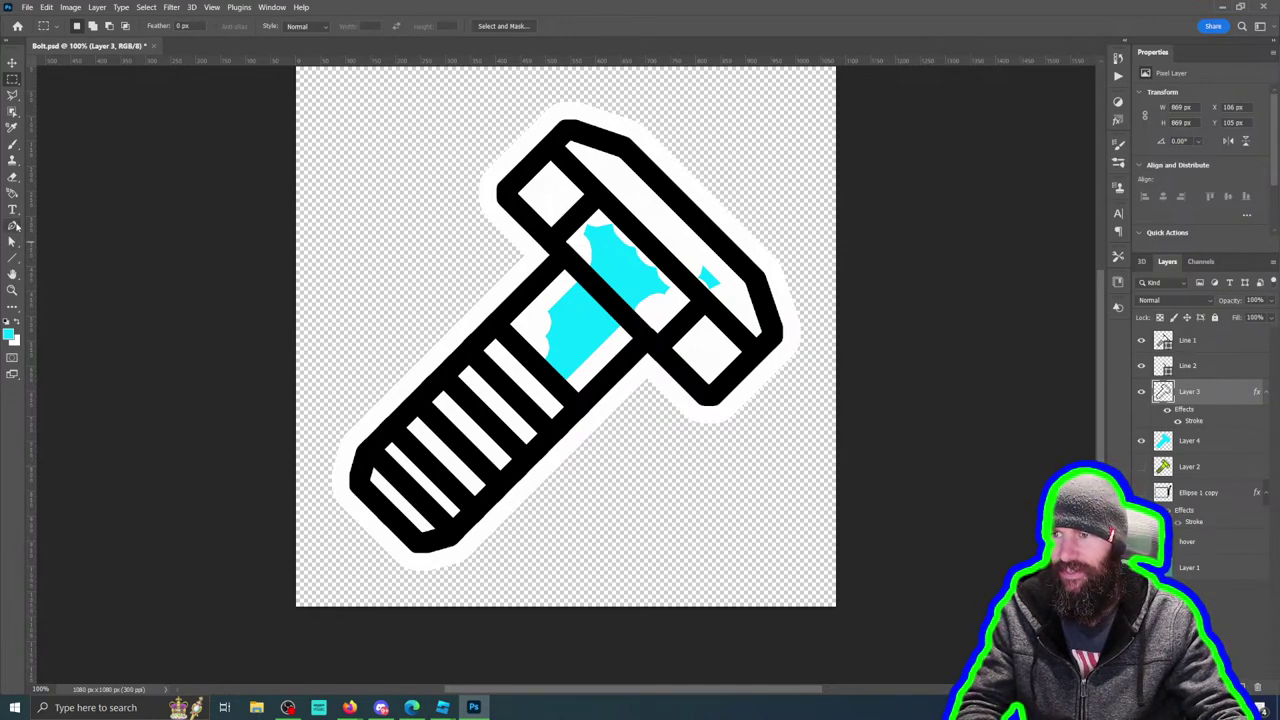
Step: Try to erase the unwanted white stroke inside the bolt head on Layer 3, and undo the erasing
left_click(12, 177)
mouse_move(615, 245)
left_mouse_down()
mouse_move(583, 205)
mouse_move(545, 190)
left_mouse_up()
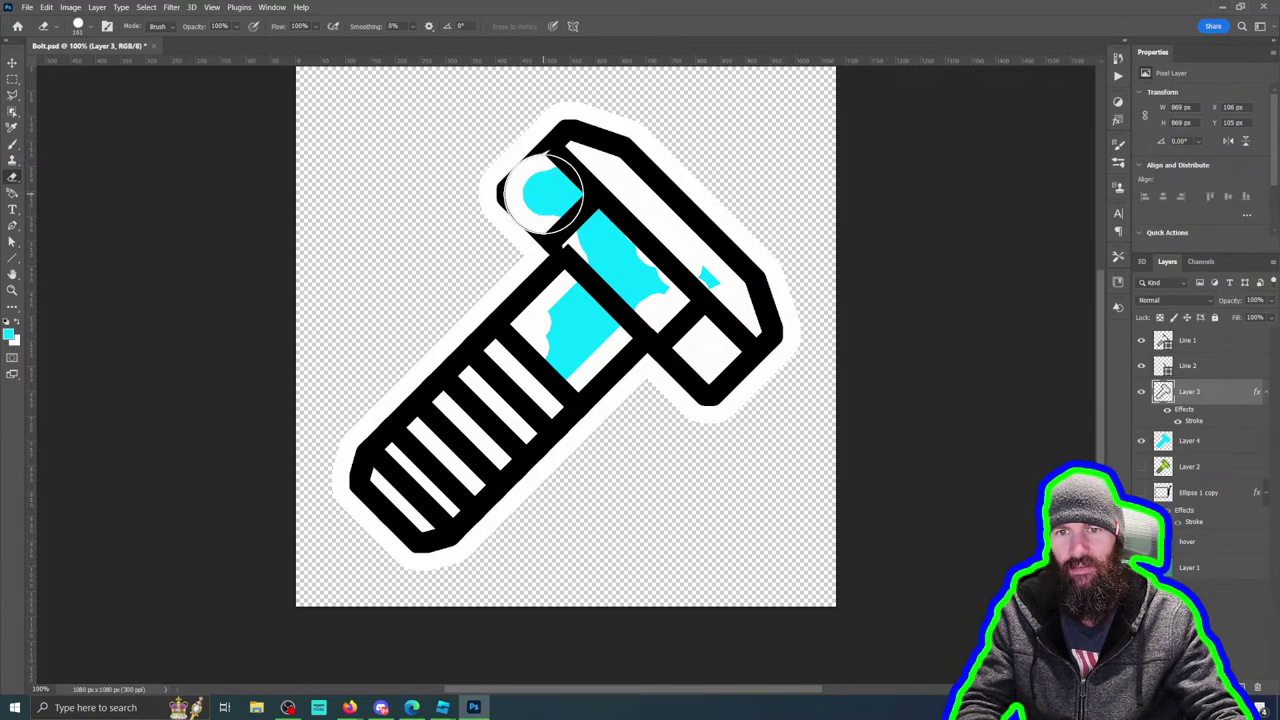
key("ctrl+z")
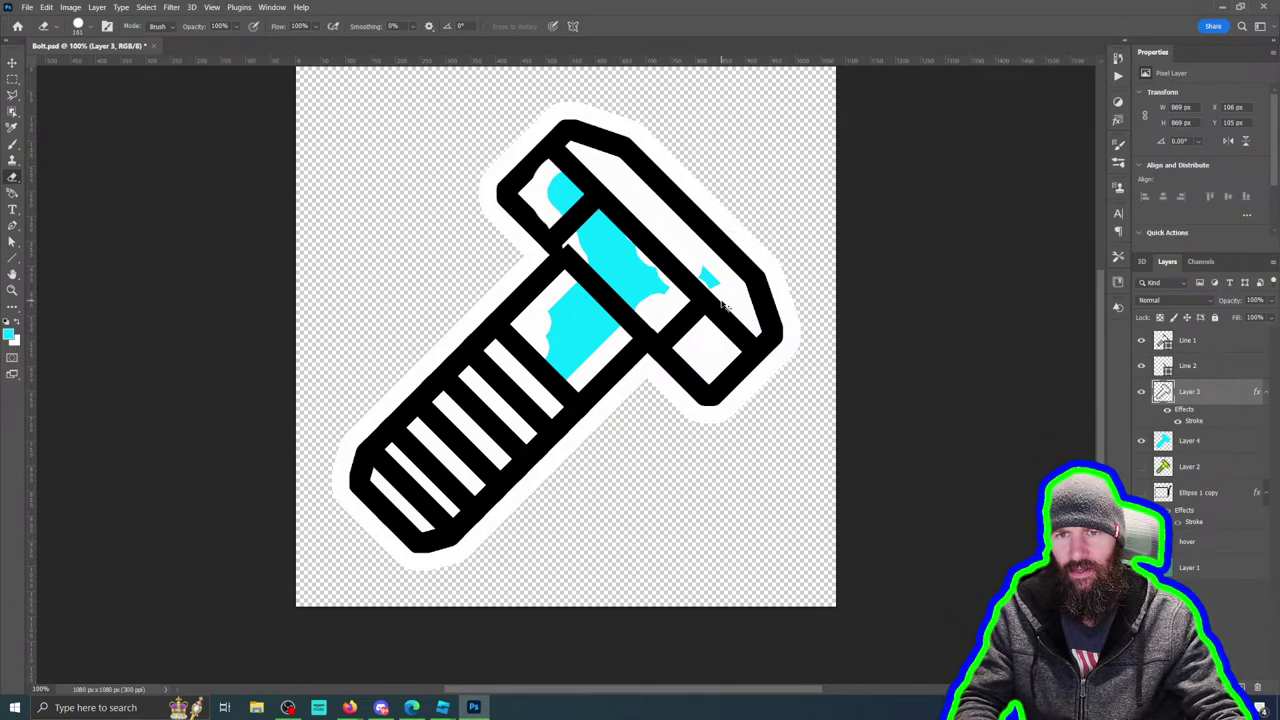
key("ctrl+z")
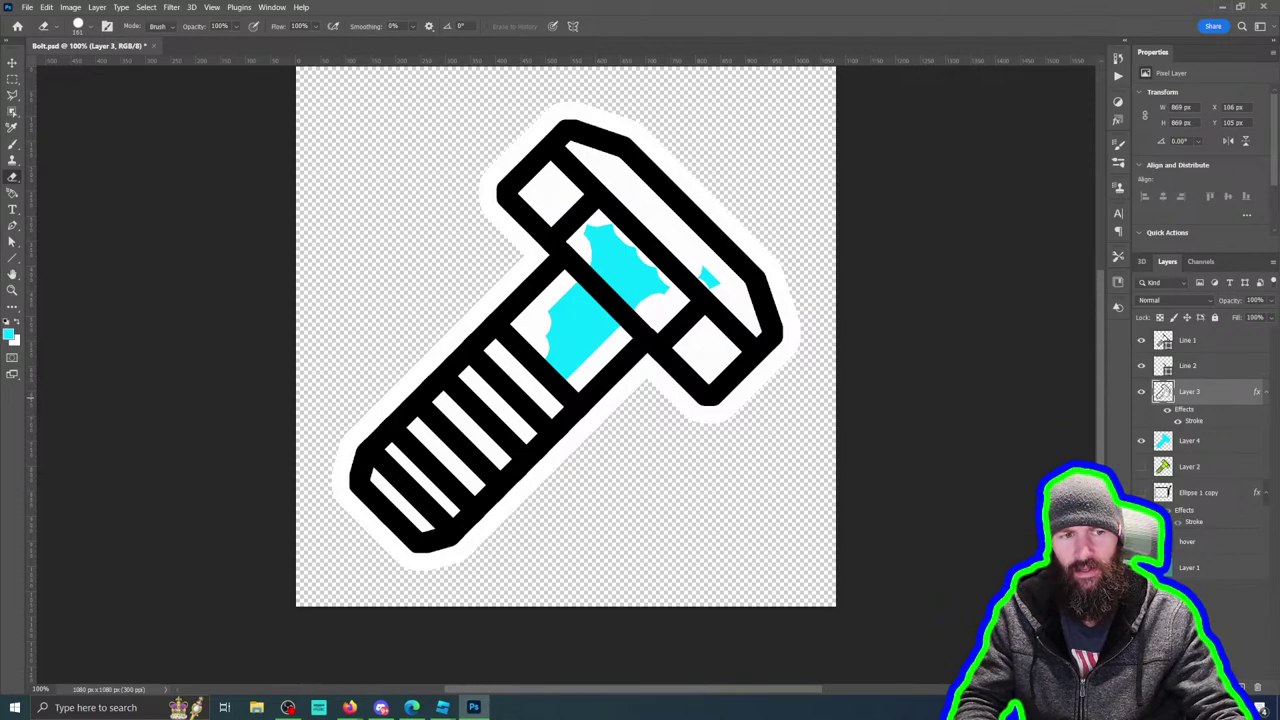
Step: Load the Layer 3 outline as a selection and invert it to protect the outline from erasing
left_click(1165, 396, "ctrl")
left_click(188, 9)
mouse_move(168, 9)
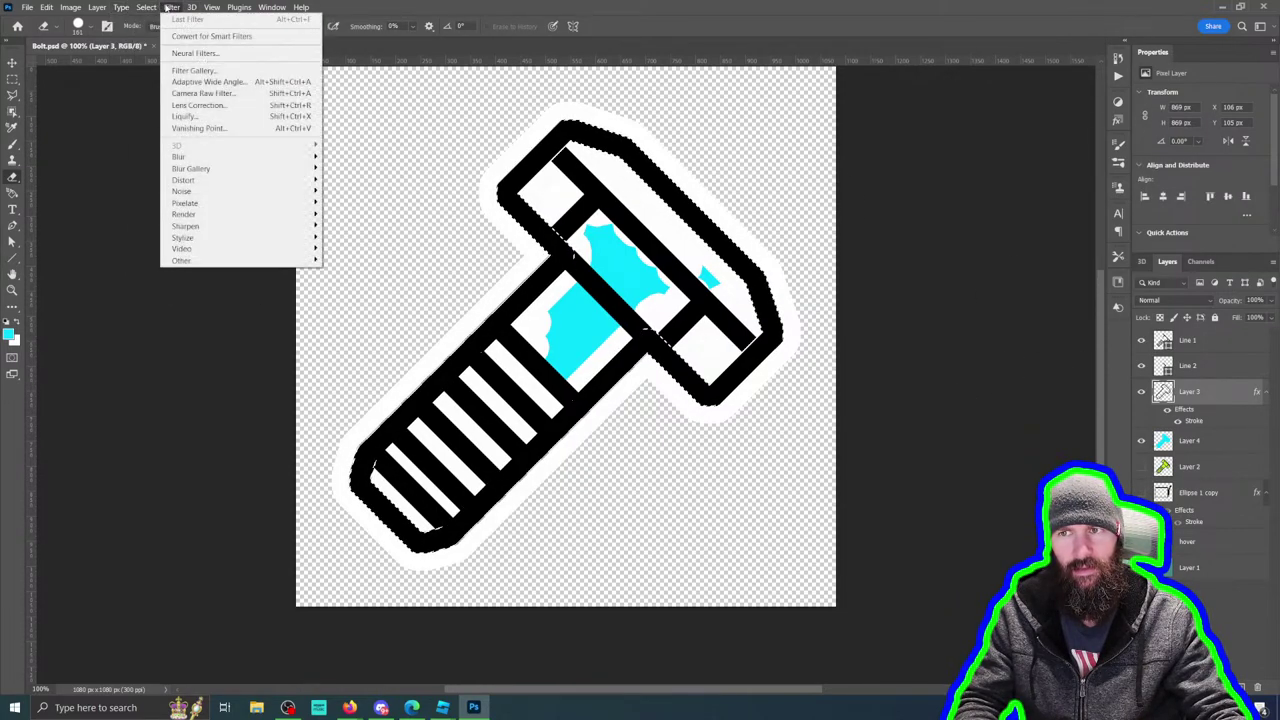
mouse_move(216, 7)
mouse_move(97, 8)
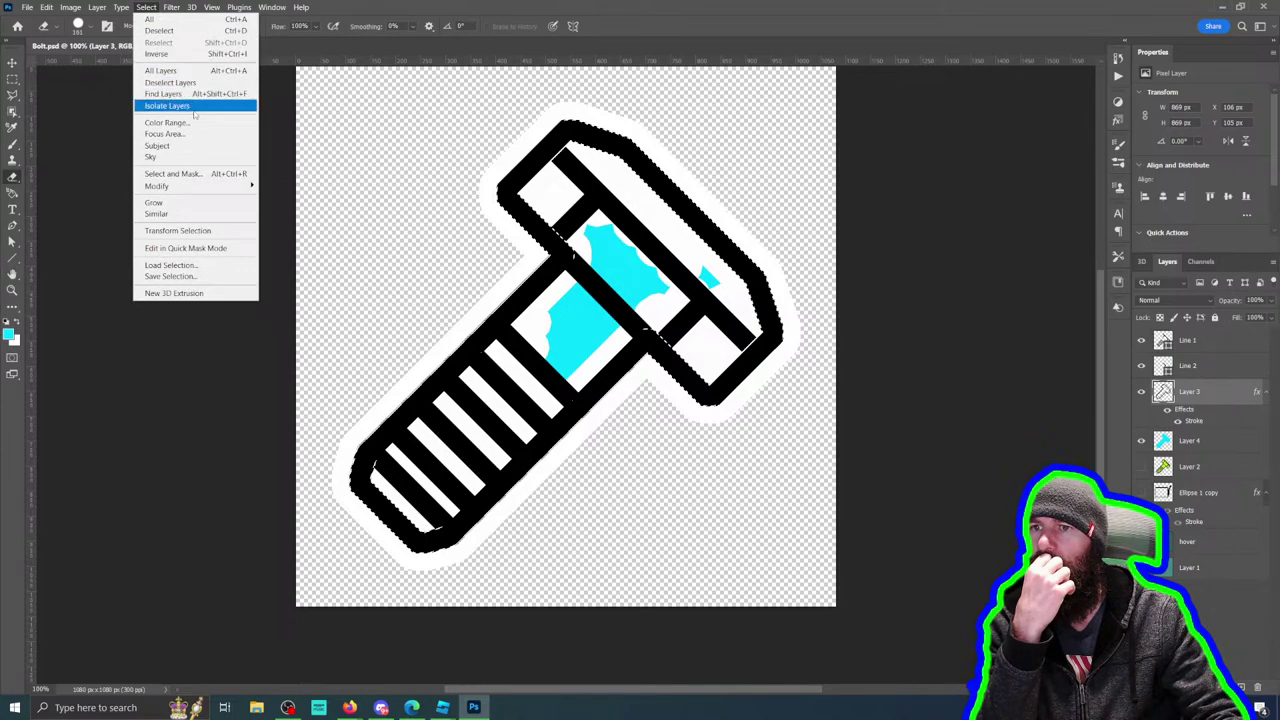
left_click(190, 57)
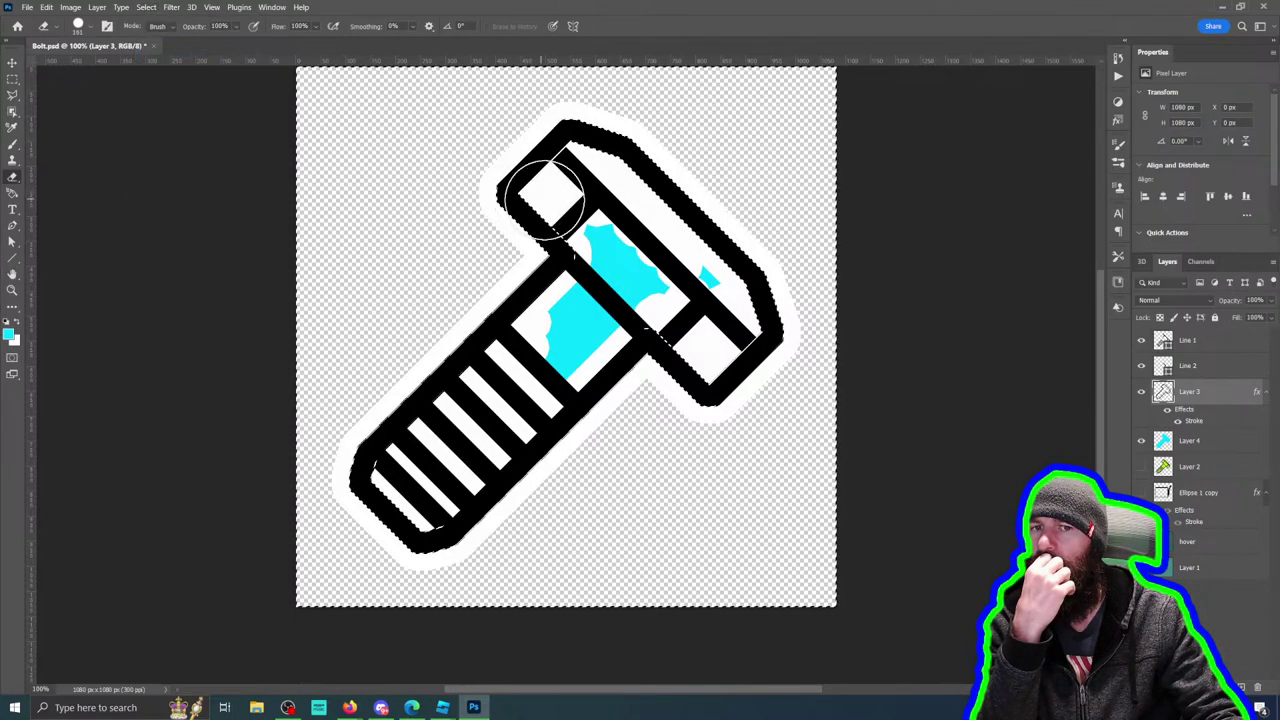
Step: Erase the leftover pixels inside the bolt's head and shaft on Layer 3, and deselect
mouse_move(561, 201)
left_mouse_down()
mouse_move(594, 231)
mouse_move(550, 189)
mouse_move(565, 160)
mouse_move(595, 159)
mouse_move(676, 225)
mouse_move(740, 340)
mouse_move(663, 294)
mouse_move(580, 283)
mouse_move(480, 355)
mouse_move(395, 460)
mouse_move(510, 395)
mouse_move(548, 392)
mouse_move(384, 495)
mouse_move(419, 493)
mouse_move(656, 344)
mouse_move(561, 271)
left_mouse_up()
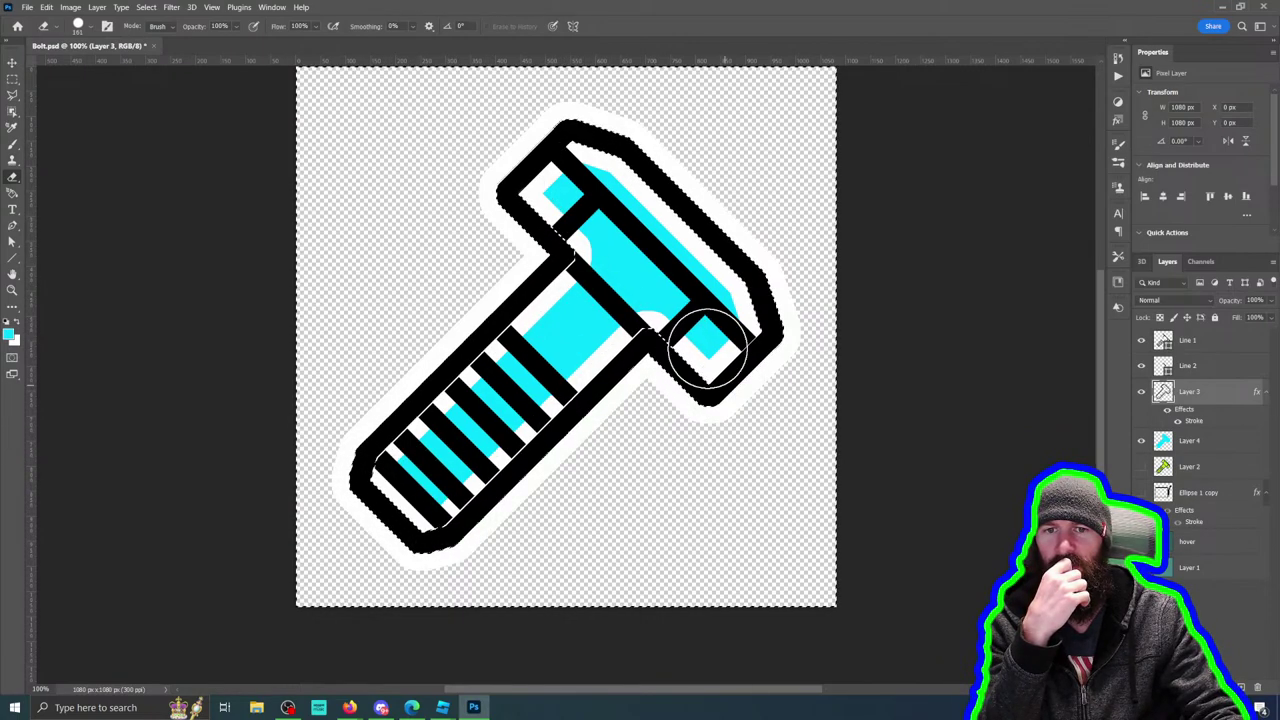
left_click(13, 80)
left_click(153, 123)
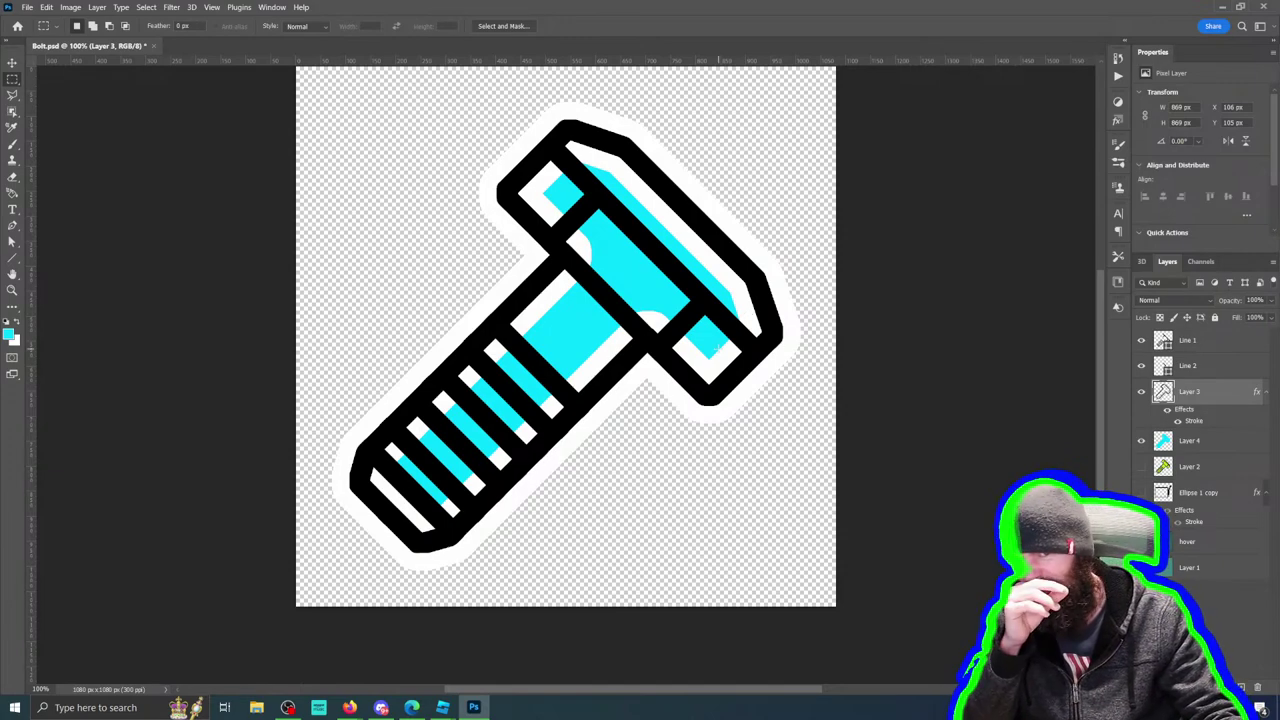
Step: Paste the copied stroke style onto the Line 1 layer and move that layer directly below Layer 3
left_click(1190, 342)
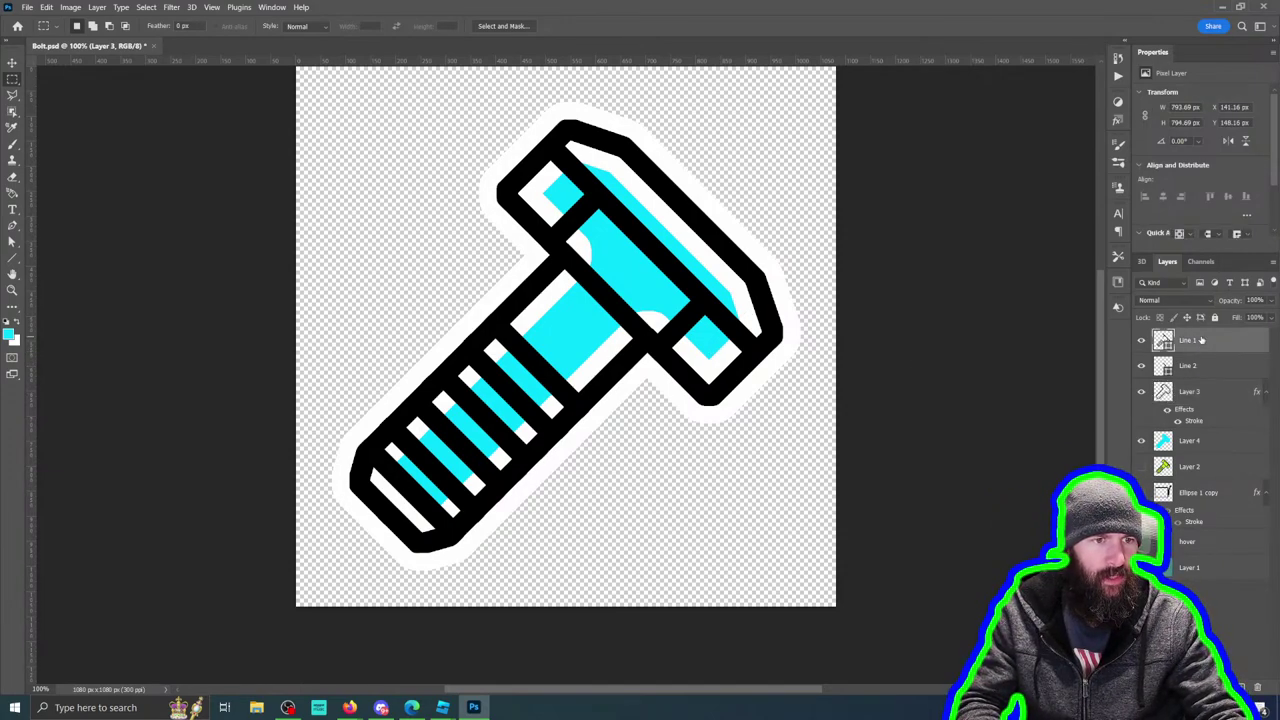
right_click(1197, 342)
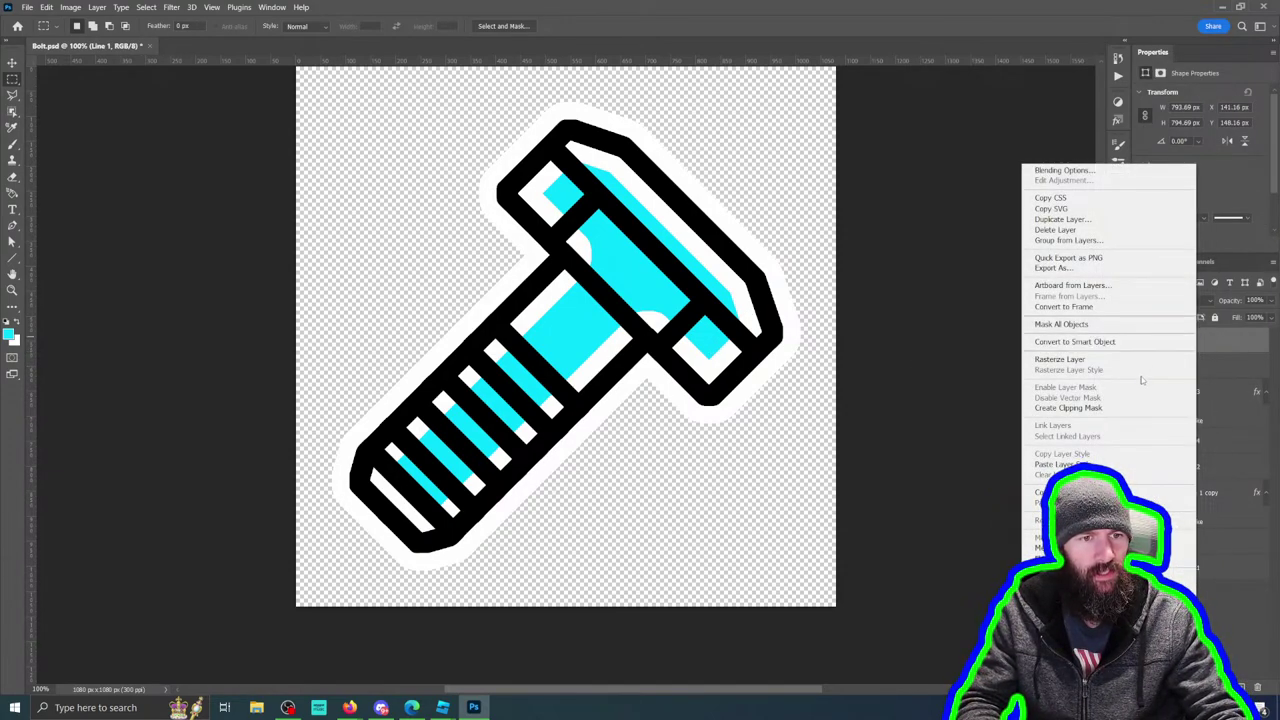
left_click(1062, 464)
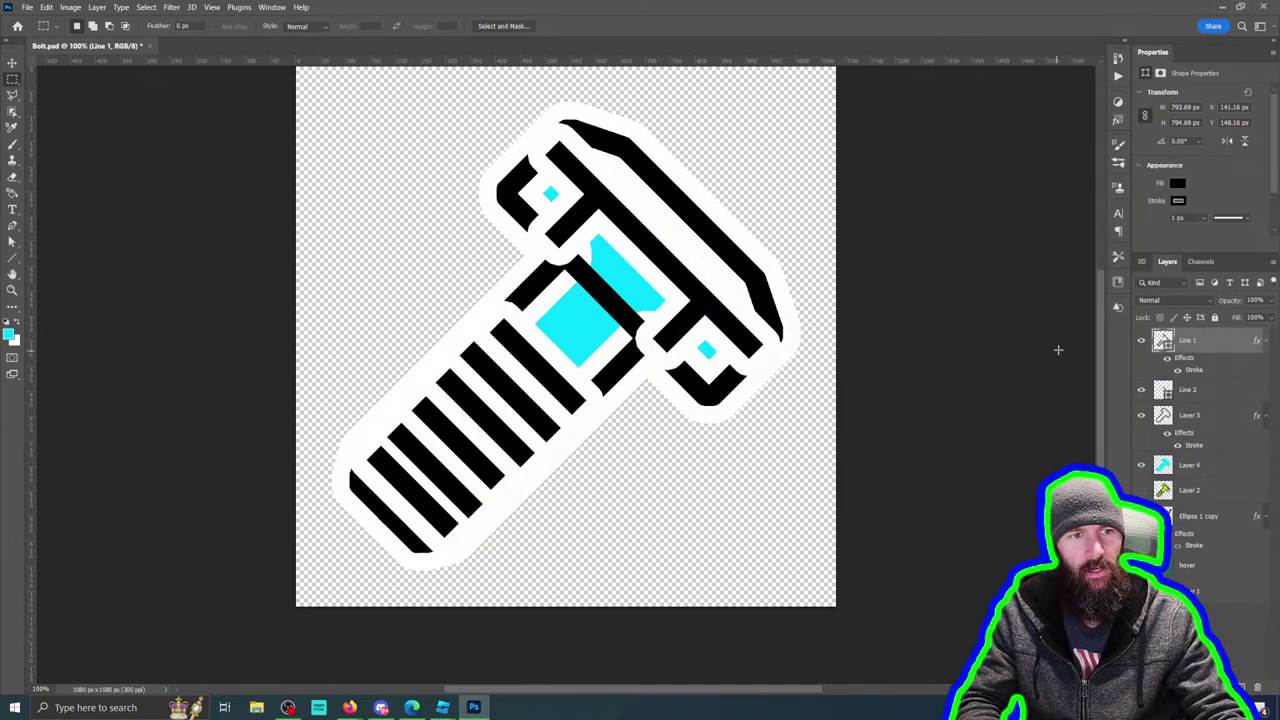
left_click_drag(1191, 340, 1197, 455)
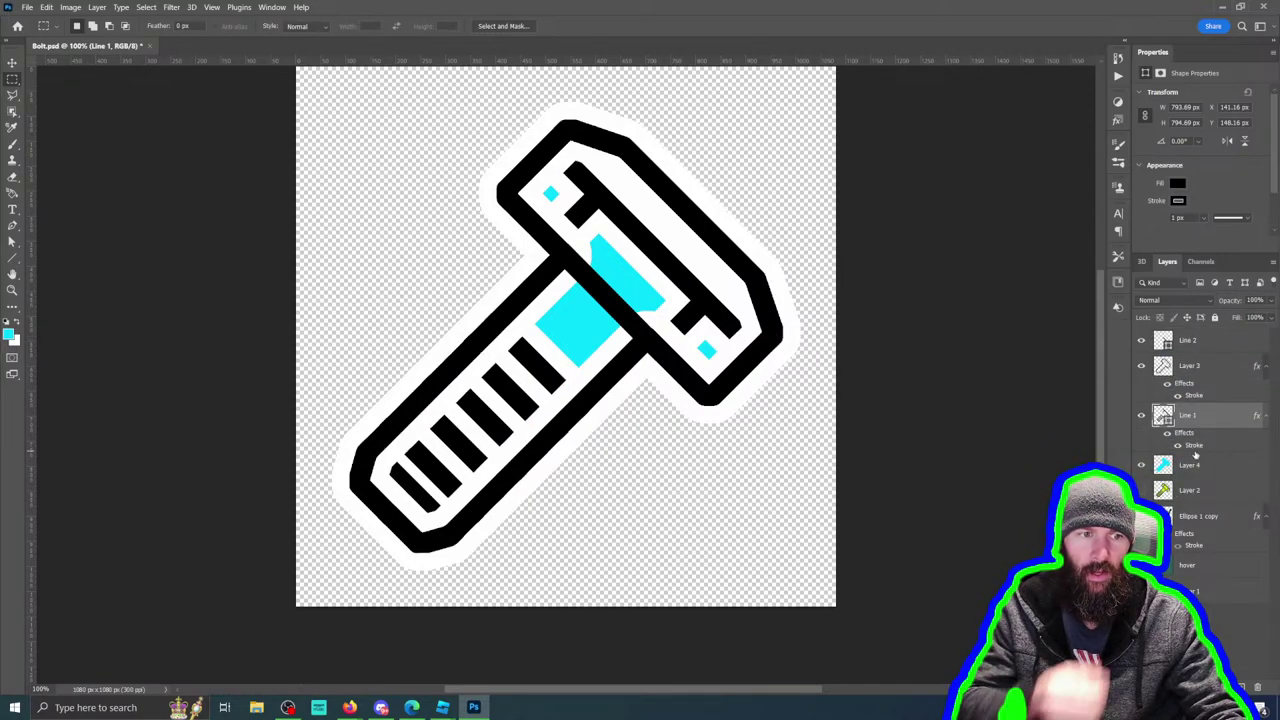
Step: Set the size of the Line 1 layer's white stroke effect to 10 px
right_click(1197, 416)
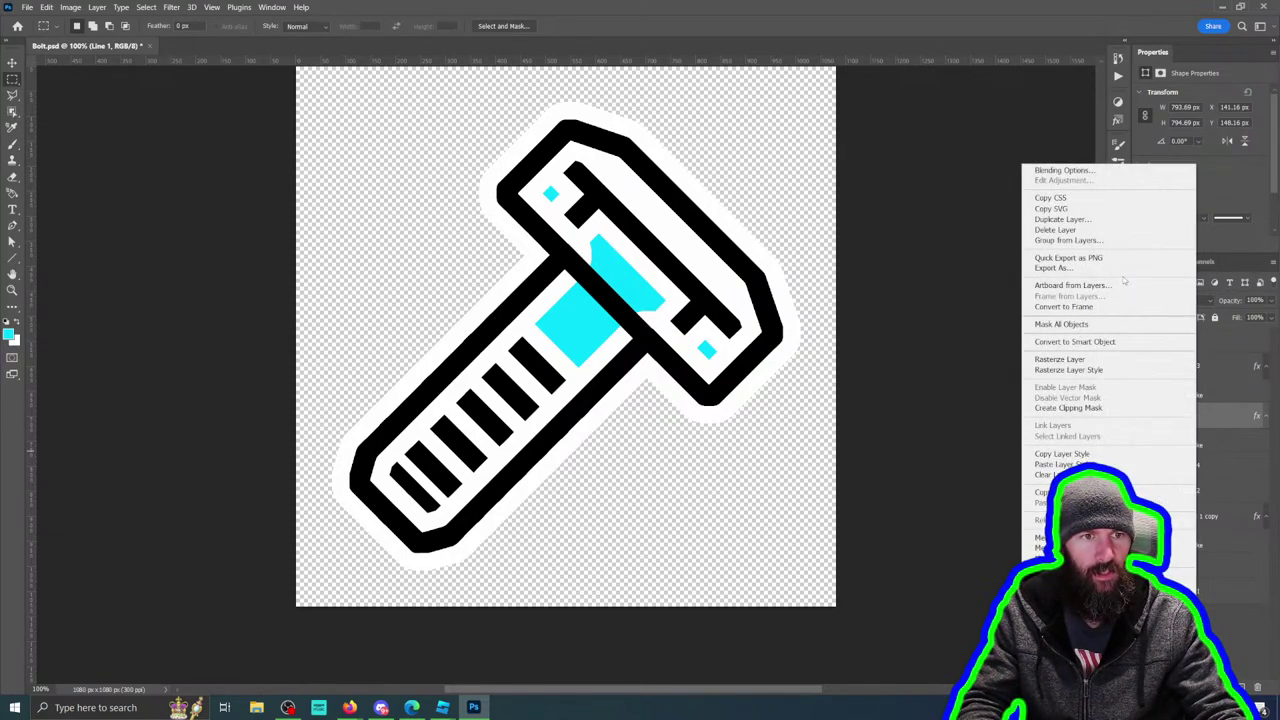
left_click(1051, 171)
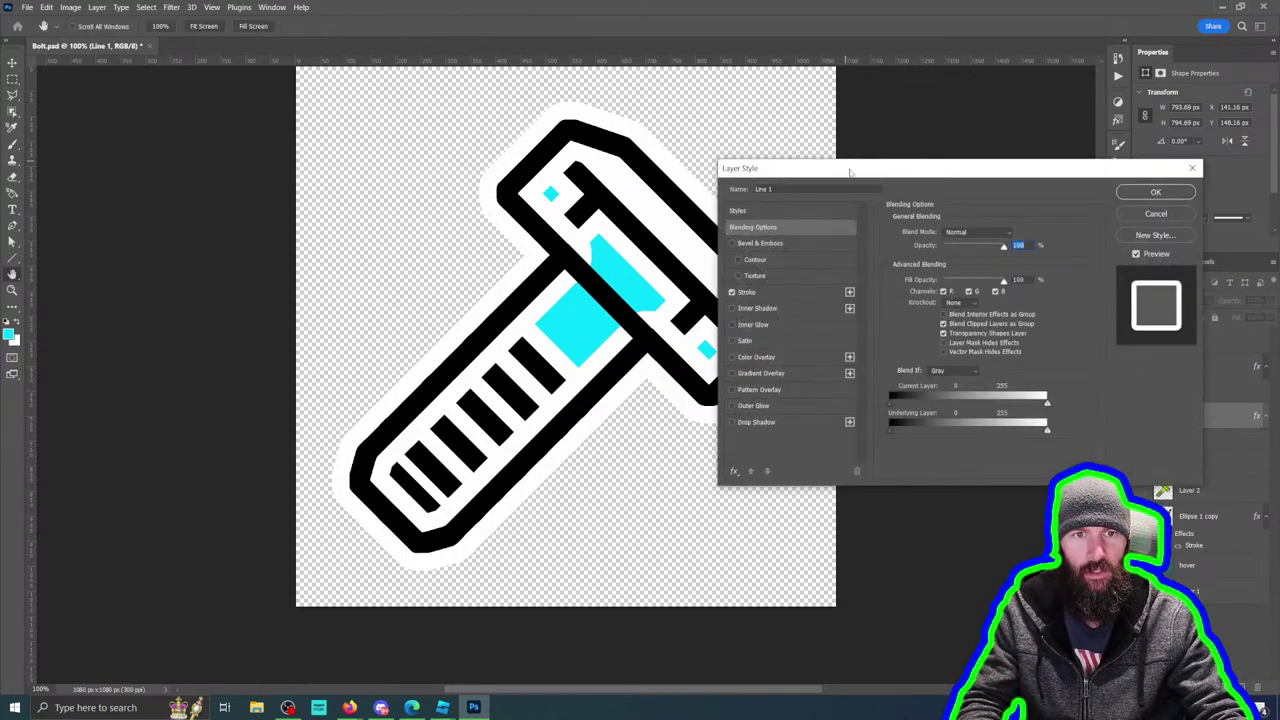
left_click(778, 292)
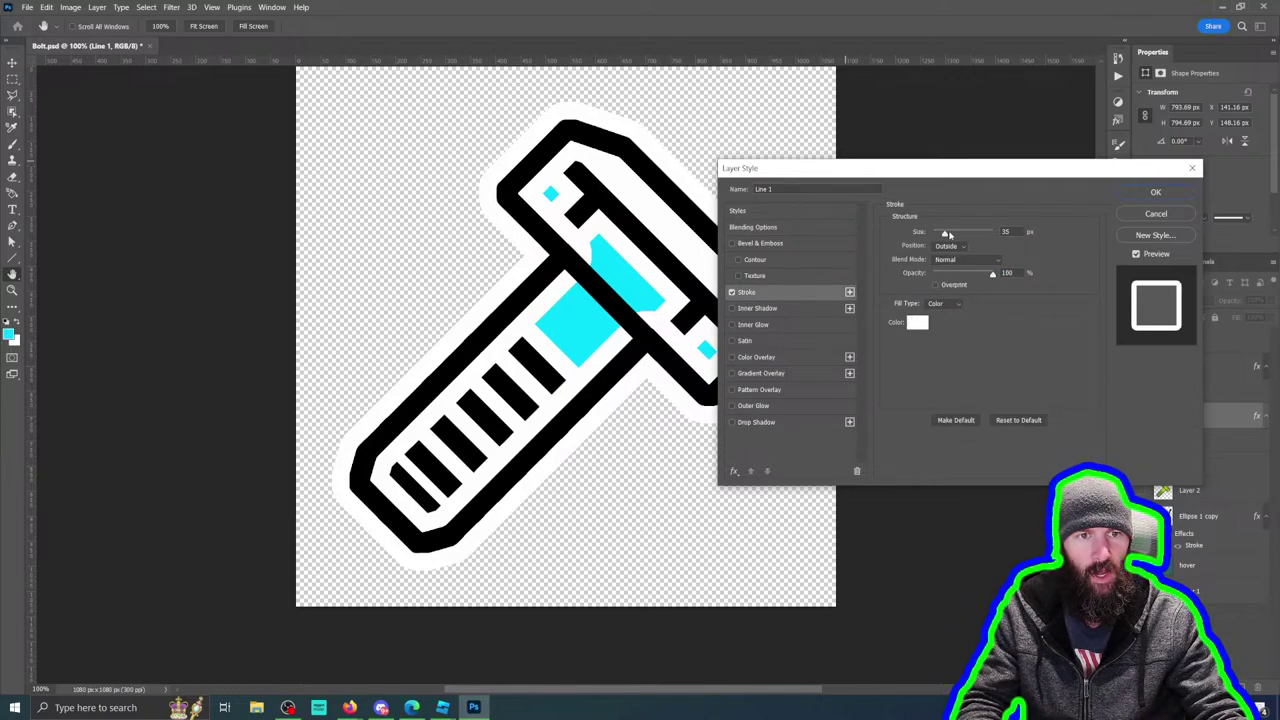
left_click_drag(943, 235, 937, 236)
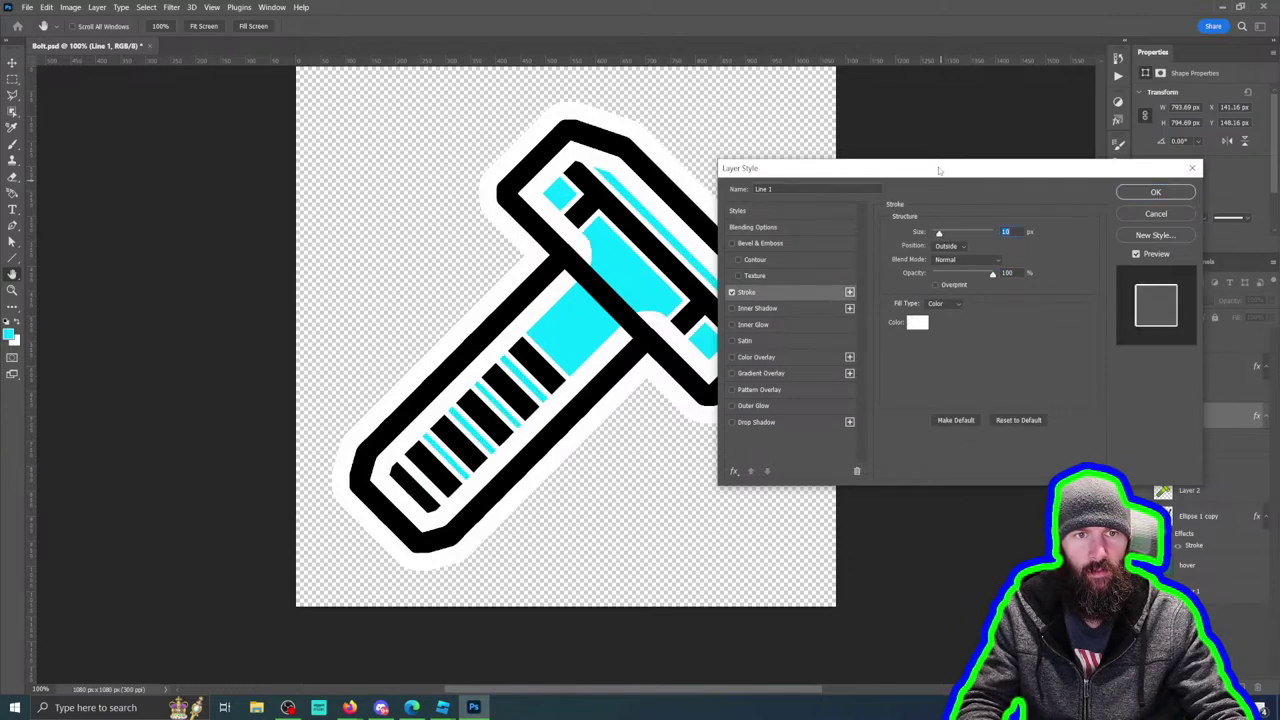
mouse_move(937, 171)
left_mouse_down()
mouse_move(1033, 103)
mouse_move(928, 446)
mouse_move(906, 377)
mouse_move(900, 428)
mouse_move(847, 281)
left_mouse_up()
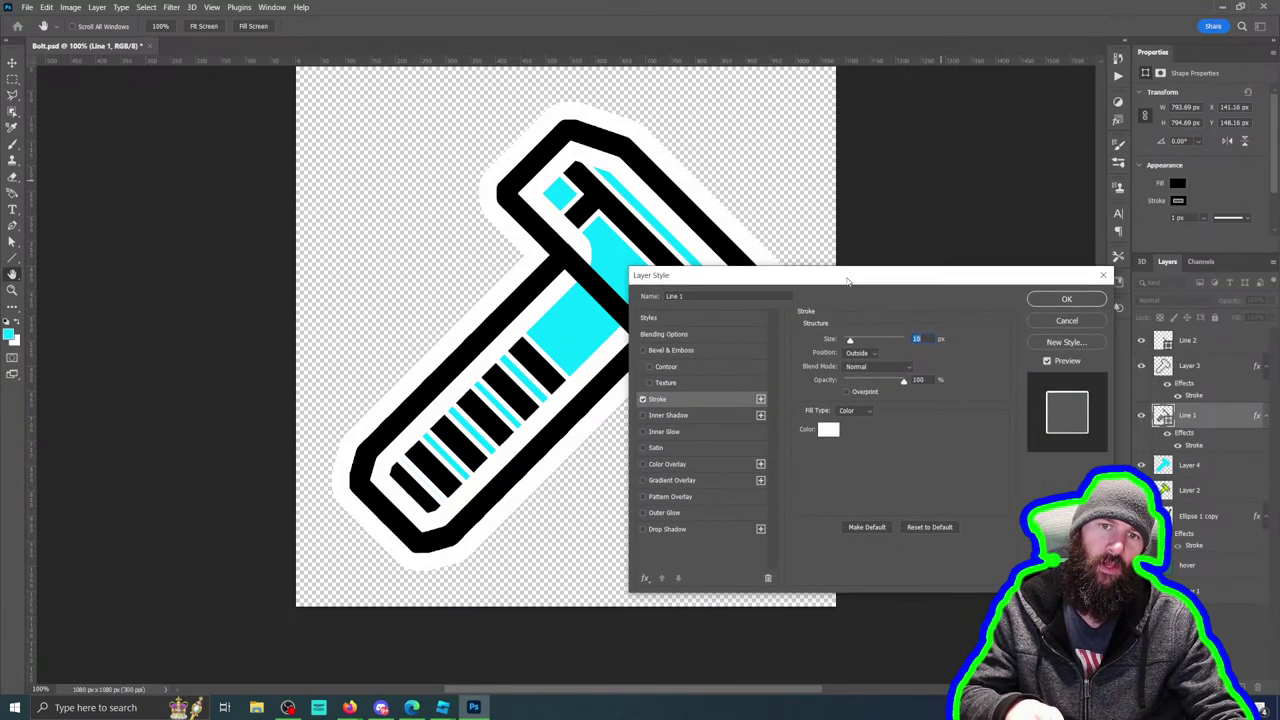
left_click(1067, 300)
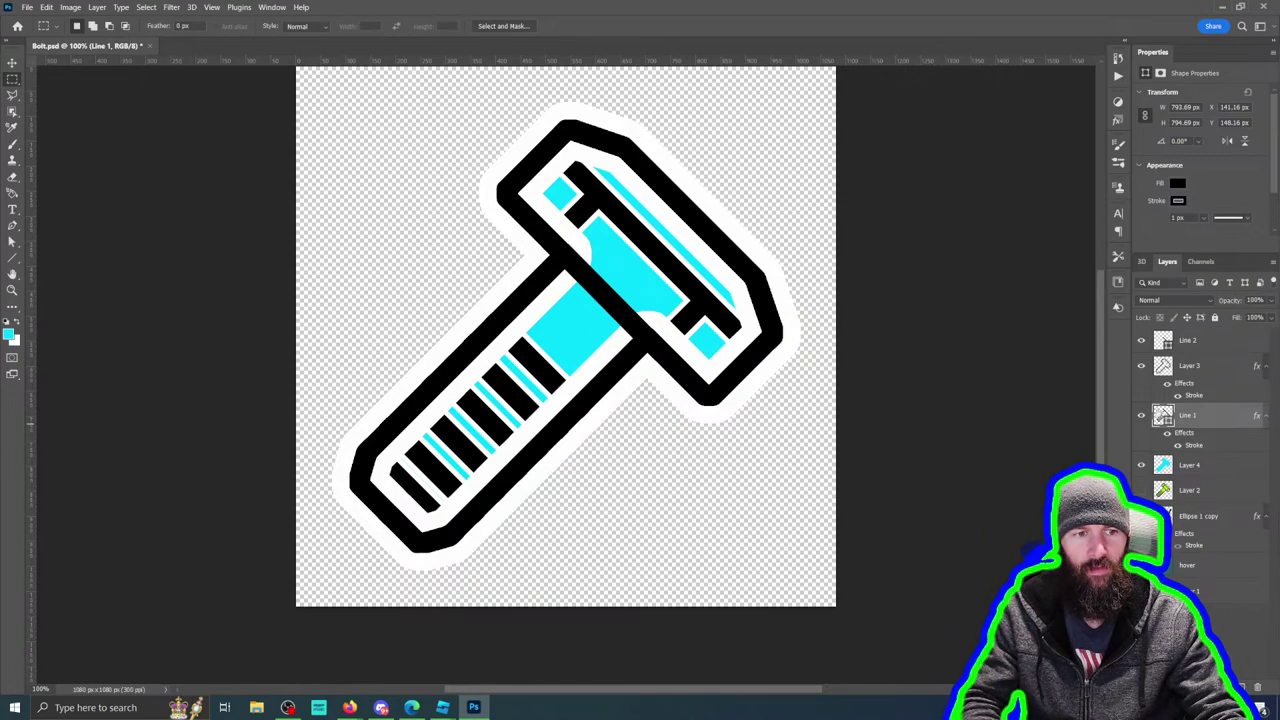
Step: Clear the layer style from the Line 1 layer to remove its stroke effect
right_click(1163, 415)
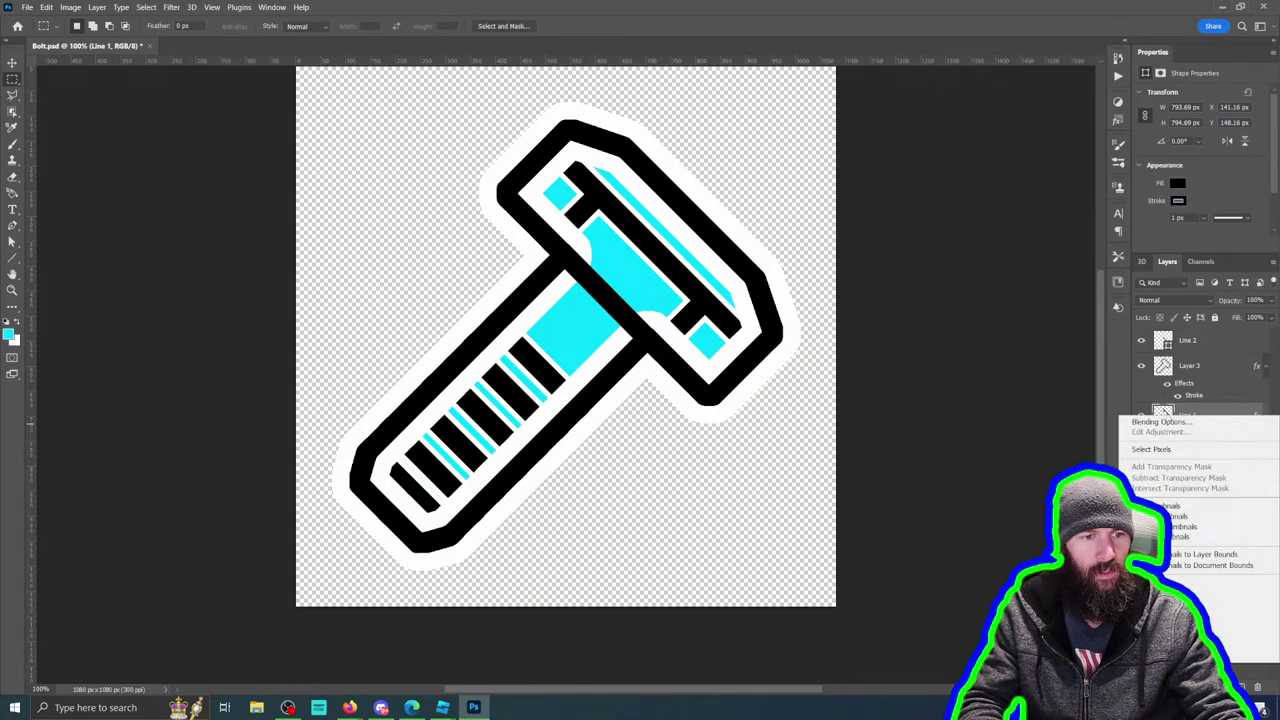
right_click(1203, 413)
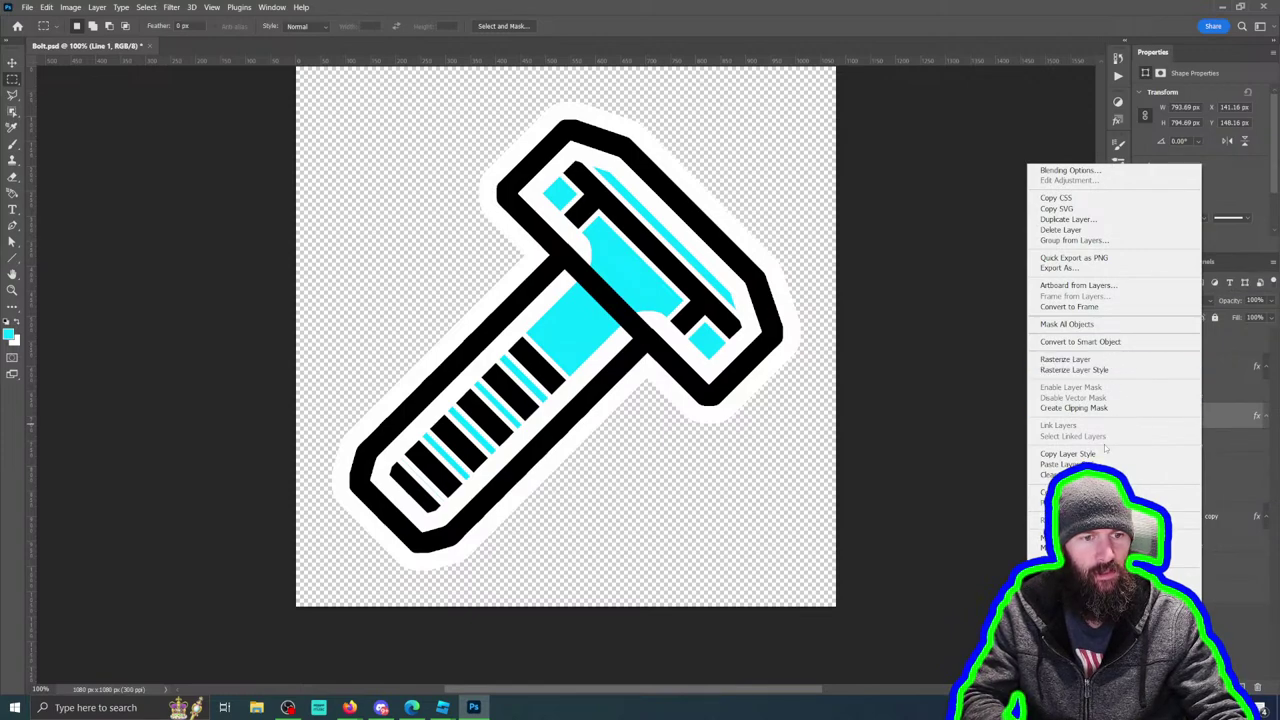
left_click(1100, 475)
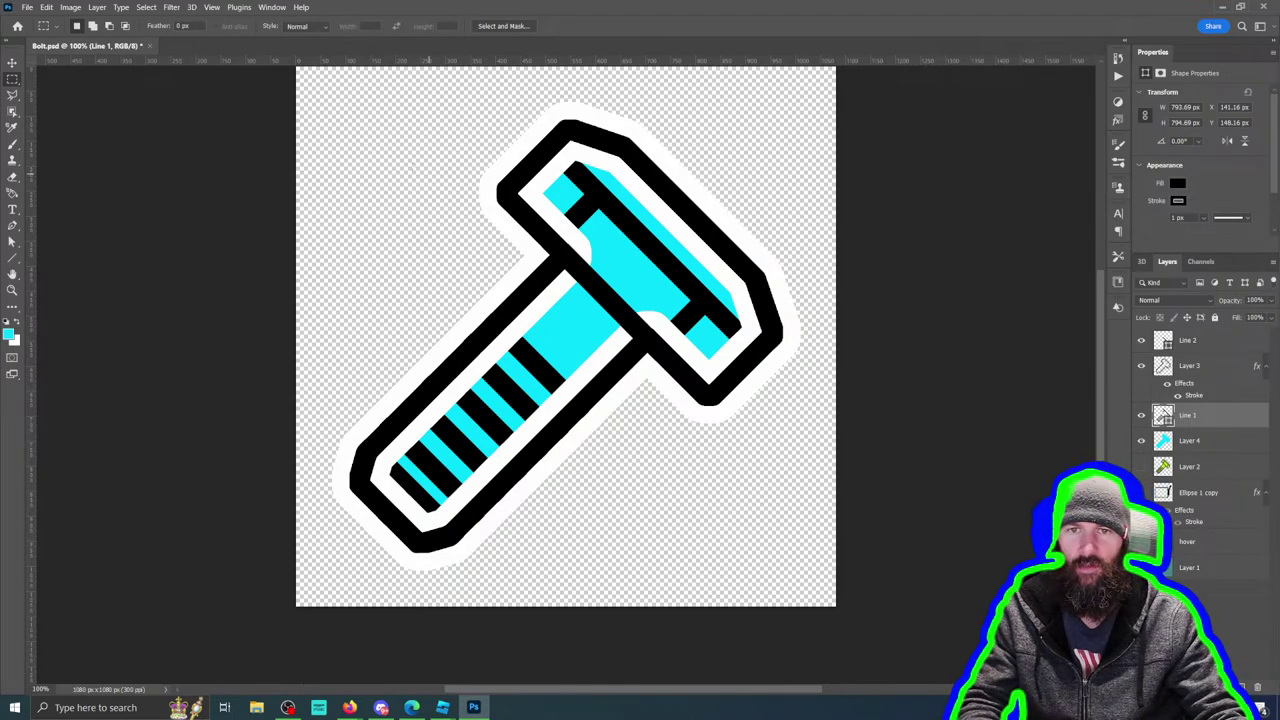
Step: Save Bolt.psd and quick-export the hover icon as BoltHover.png in the Icons folder
left_click(27, 7)
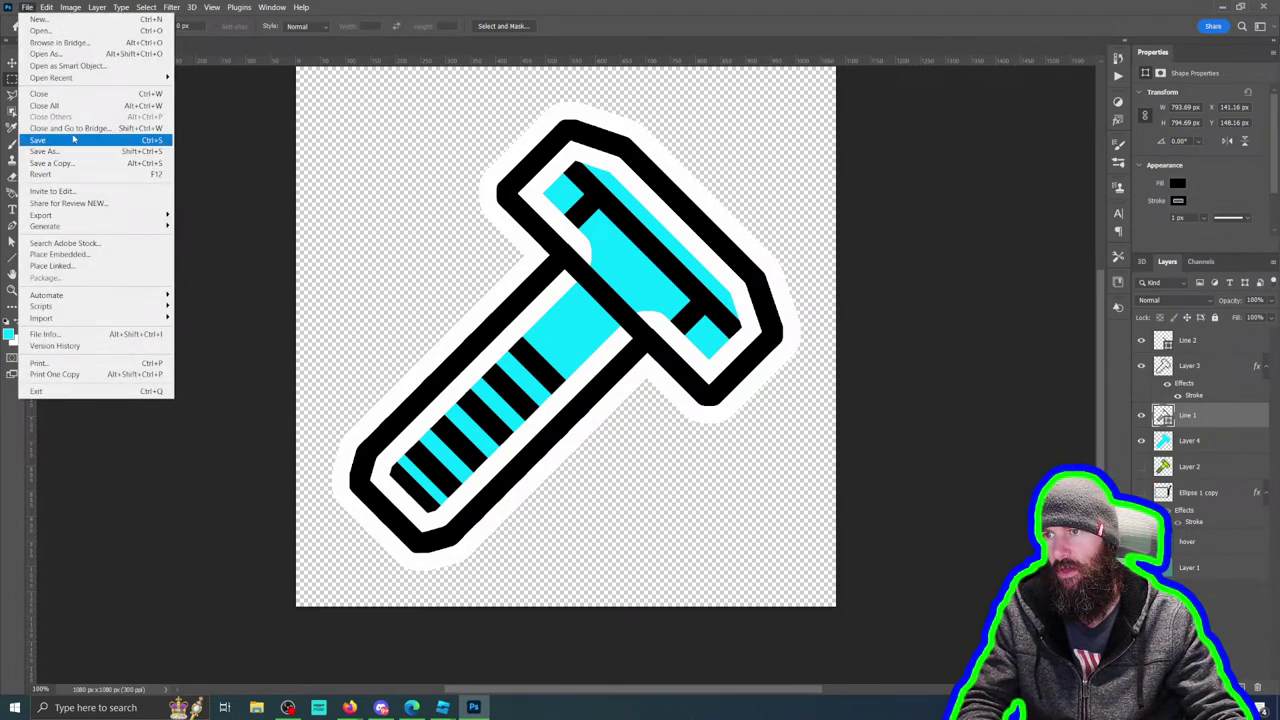
left_click(73, 139)
left_click(27, 7)
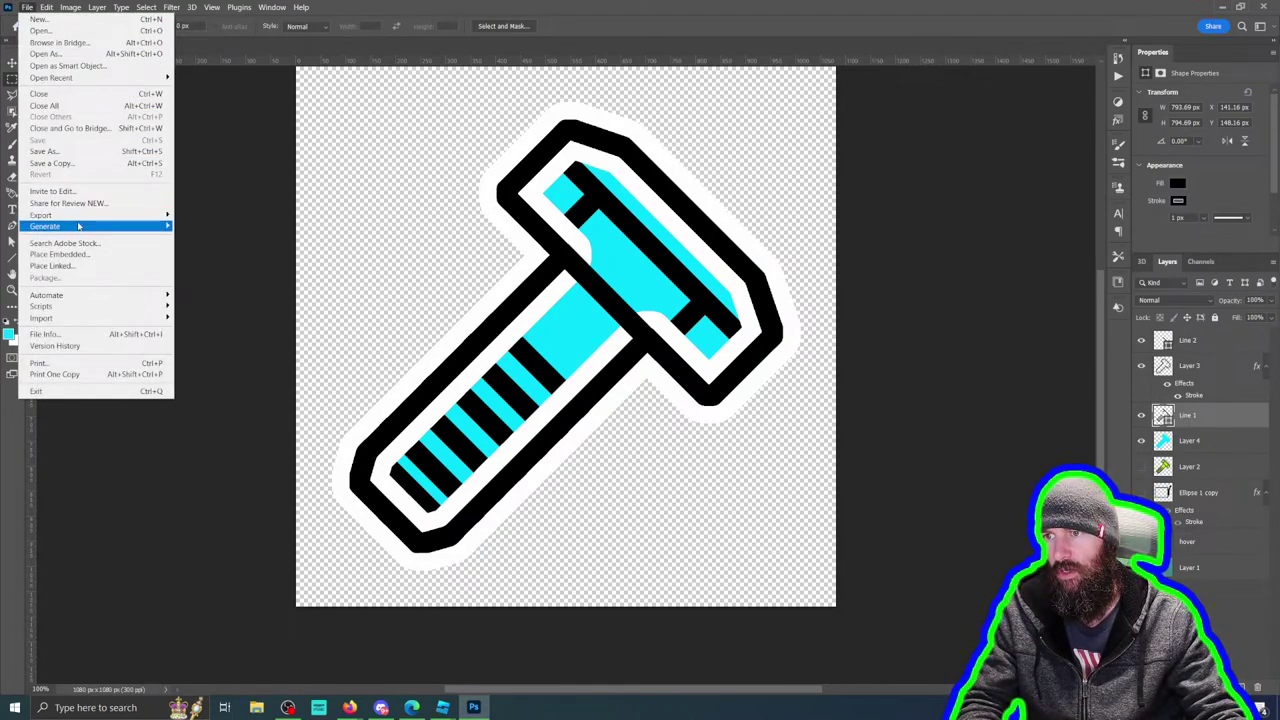
mouse_move(157, 217)
left_click(229, 215)
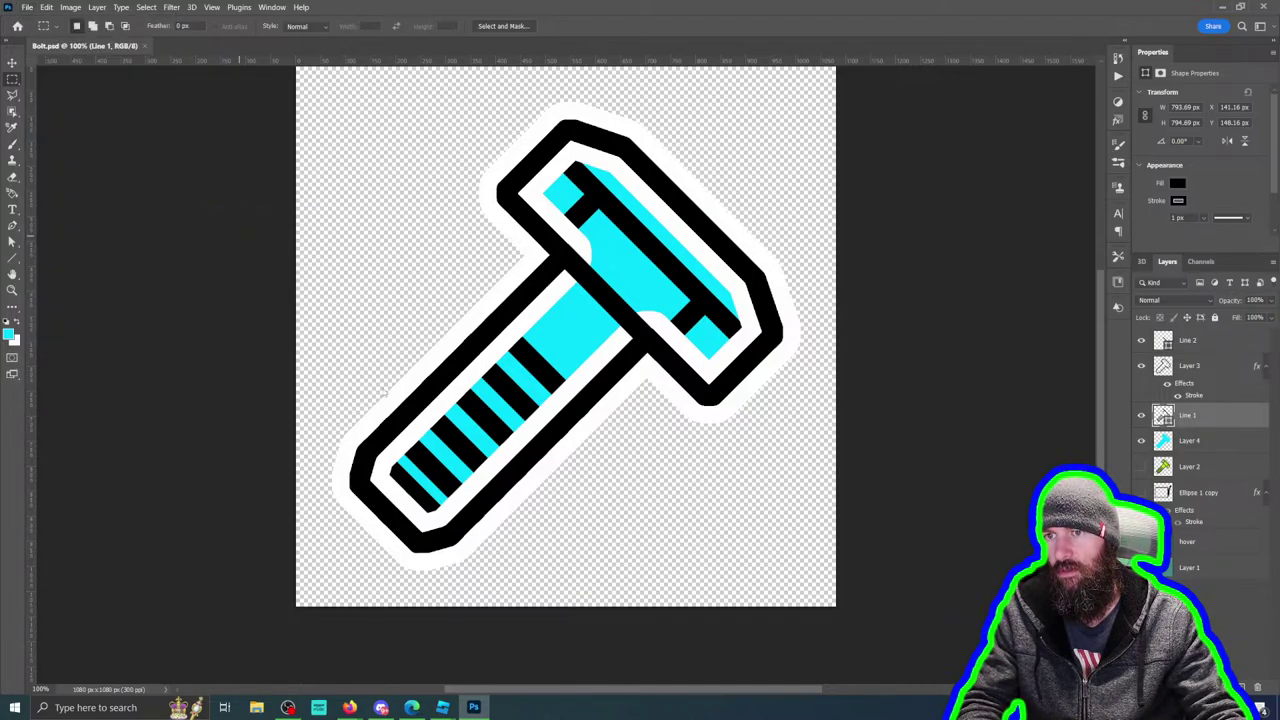
left_click(101, 627)
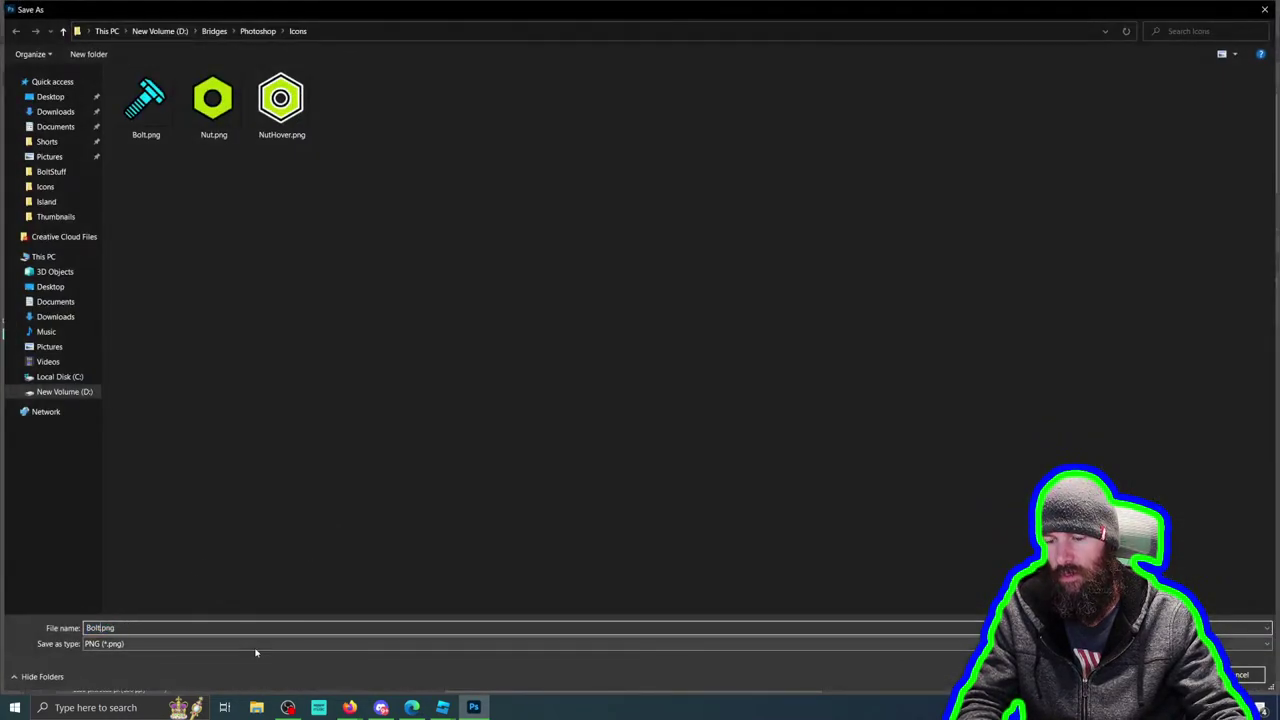
type("Hover")
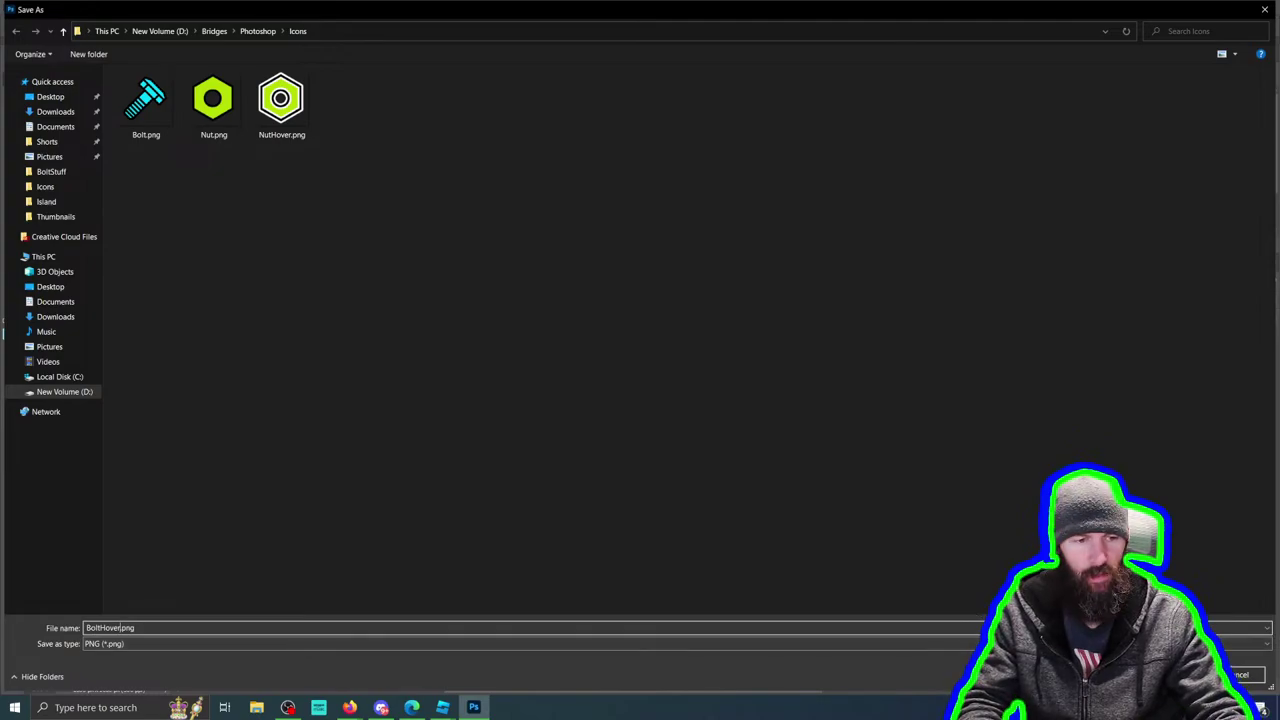
key("Return")
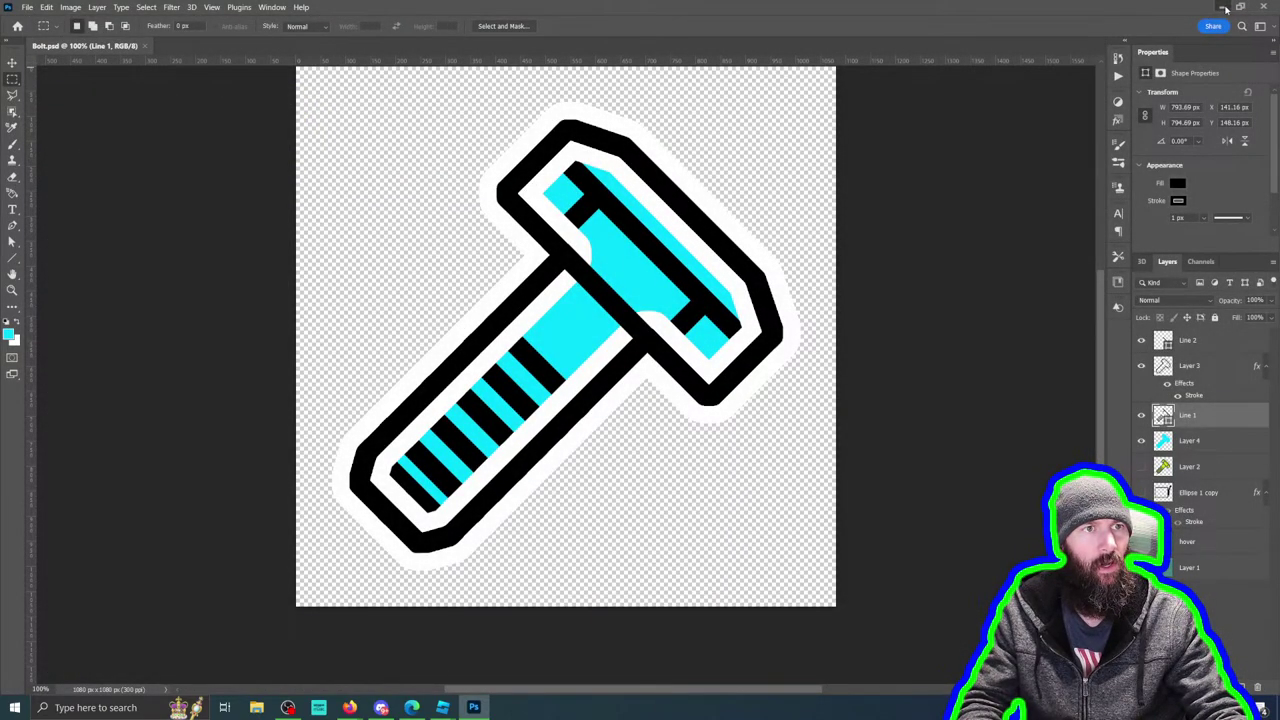
Step: Switch to the Firefox window with the hex bolt results and search Google Images for "currency UI roblox"
left_click(1225, 8)
left_click(530, 22)
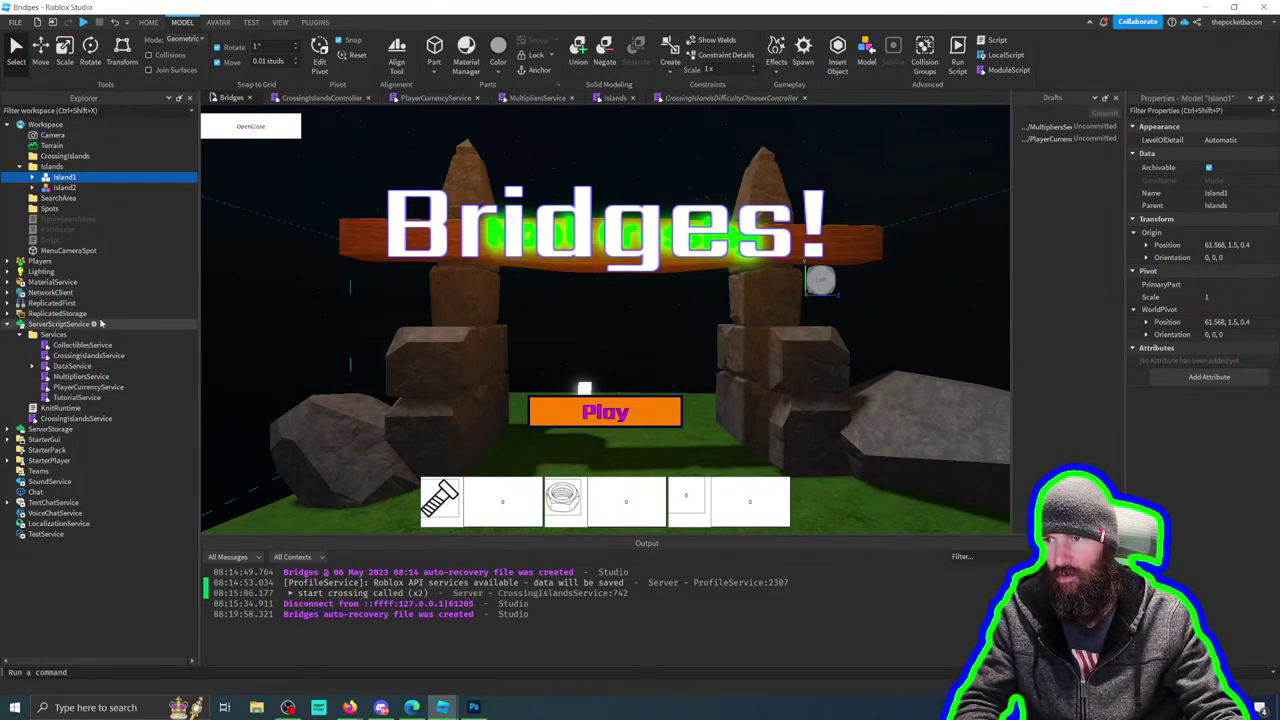
mouse_move(349, 707)
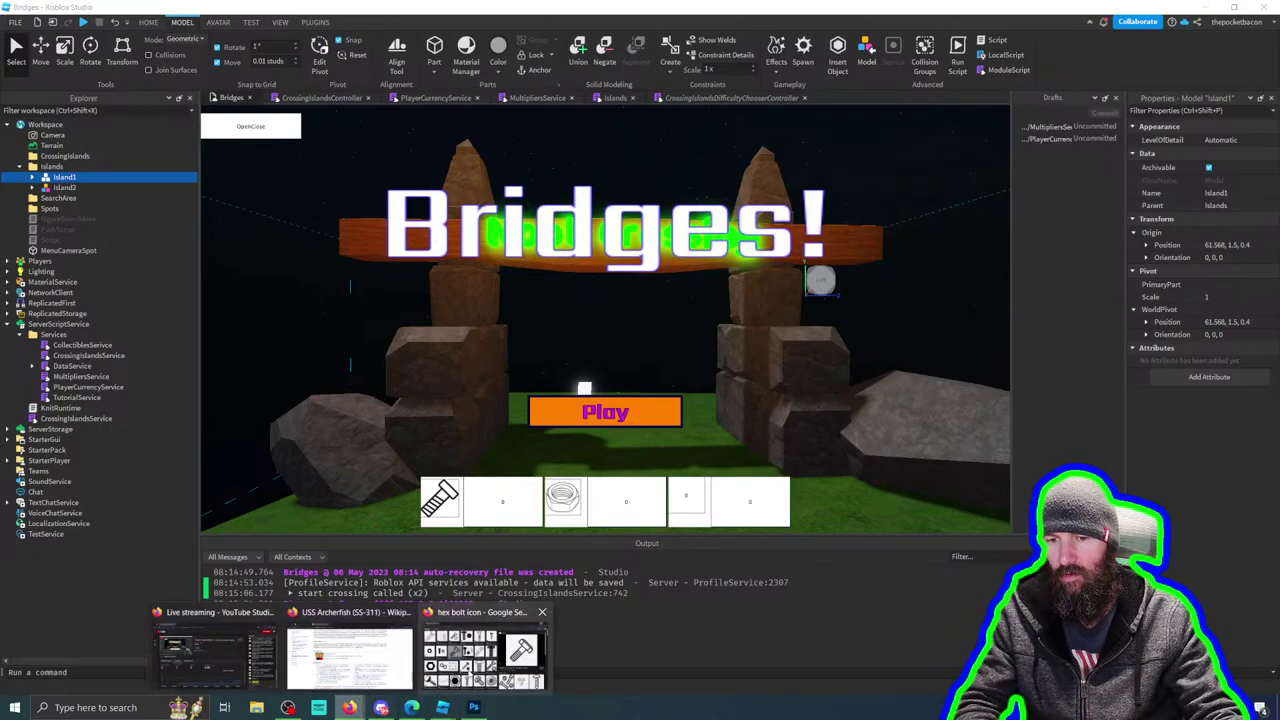
left_click(485, 652)
left_click_drag(216, 71, 2, 24)
type("c")
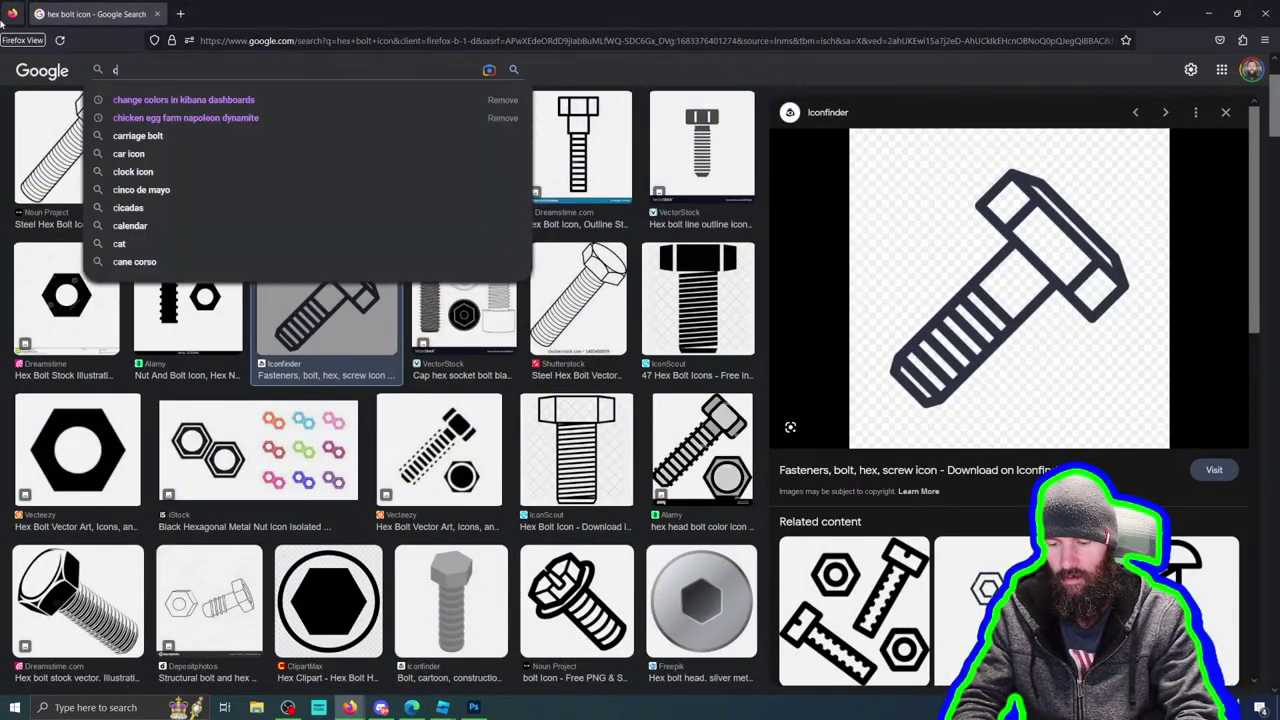
type("urrnecy")
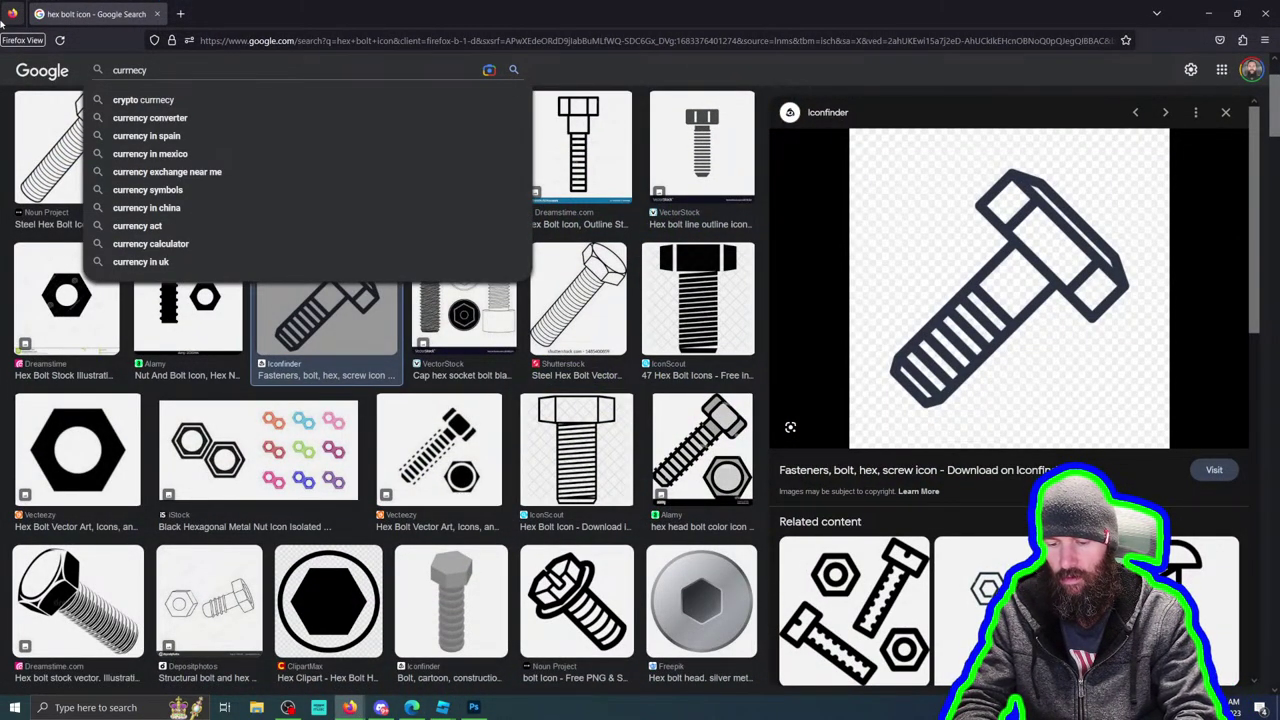
type(" UI robl")
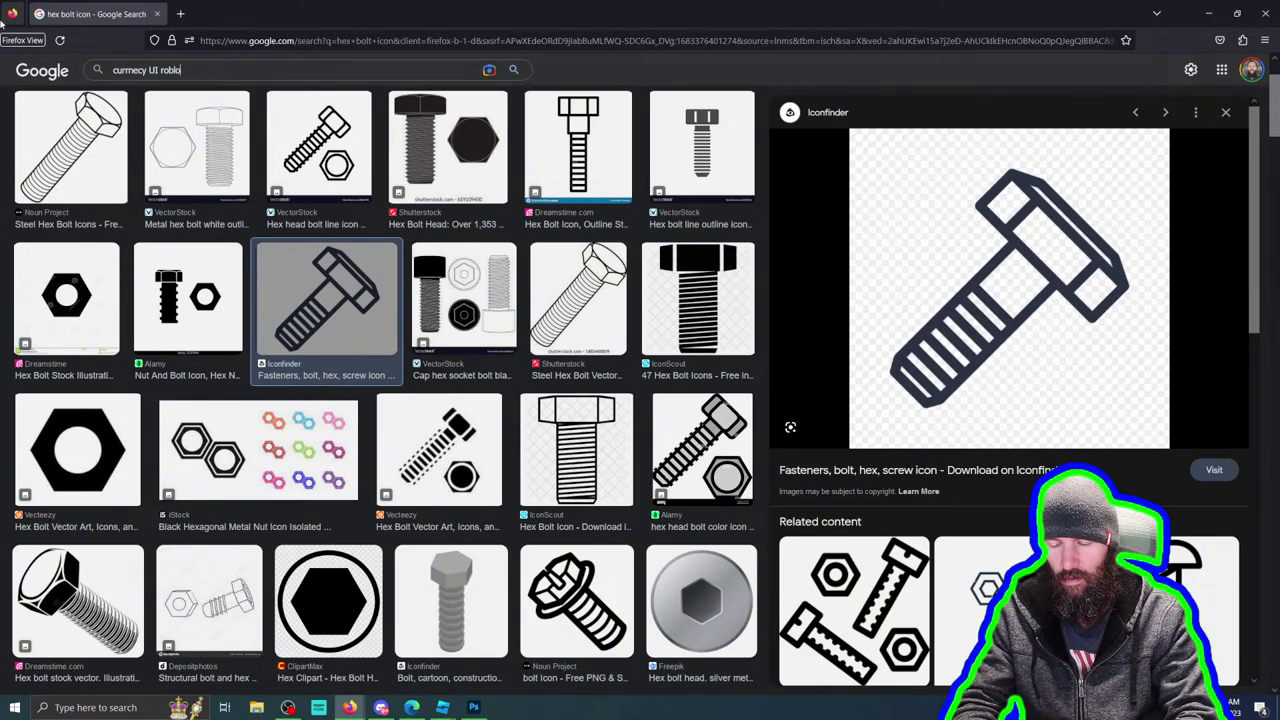
type("ox")
key("Return")
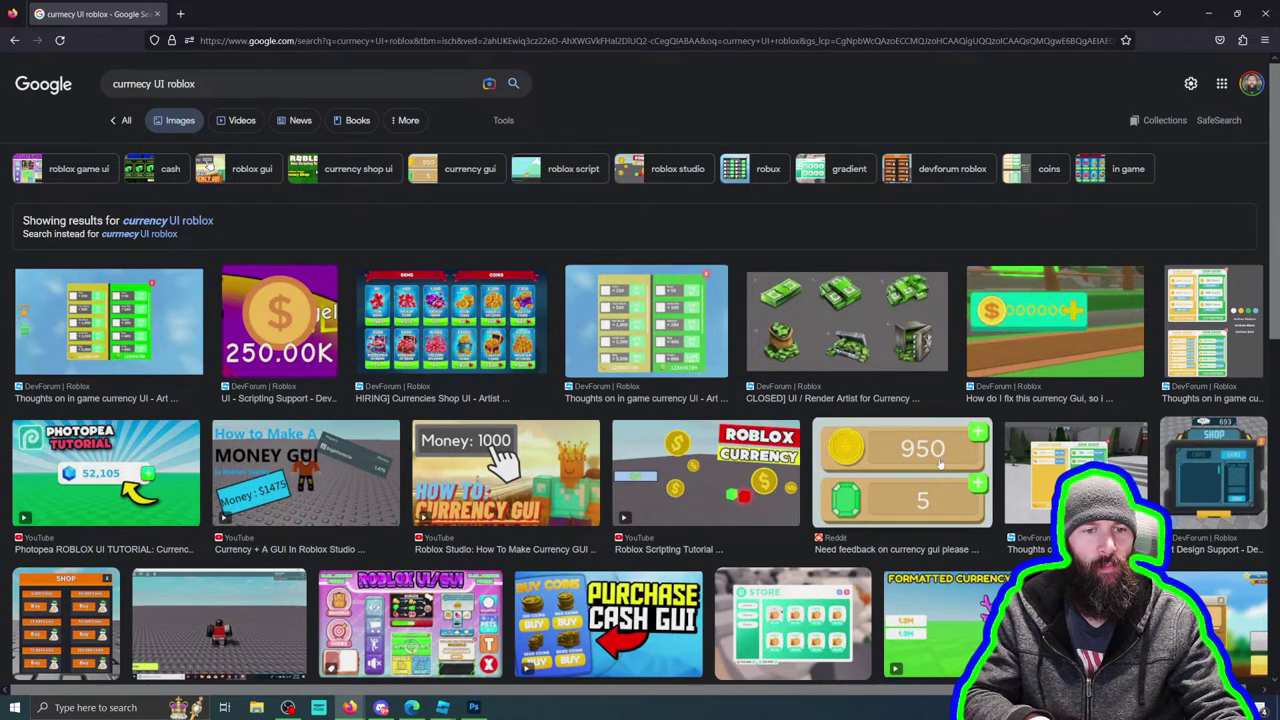
Step: Browse the image results for currency interface design references and return to Roblox Studio
scroll(889, 465, "down", 2)
scroll(887, 465, "down", 2)
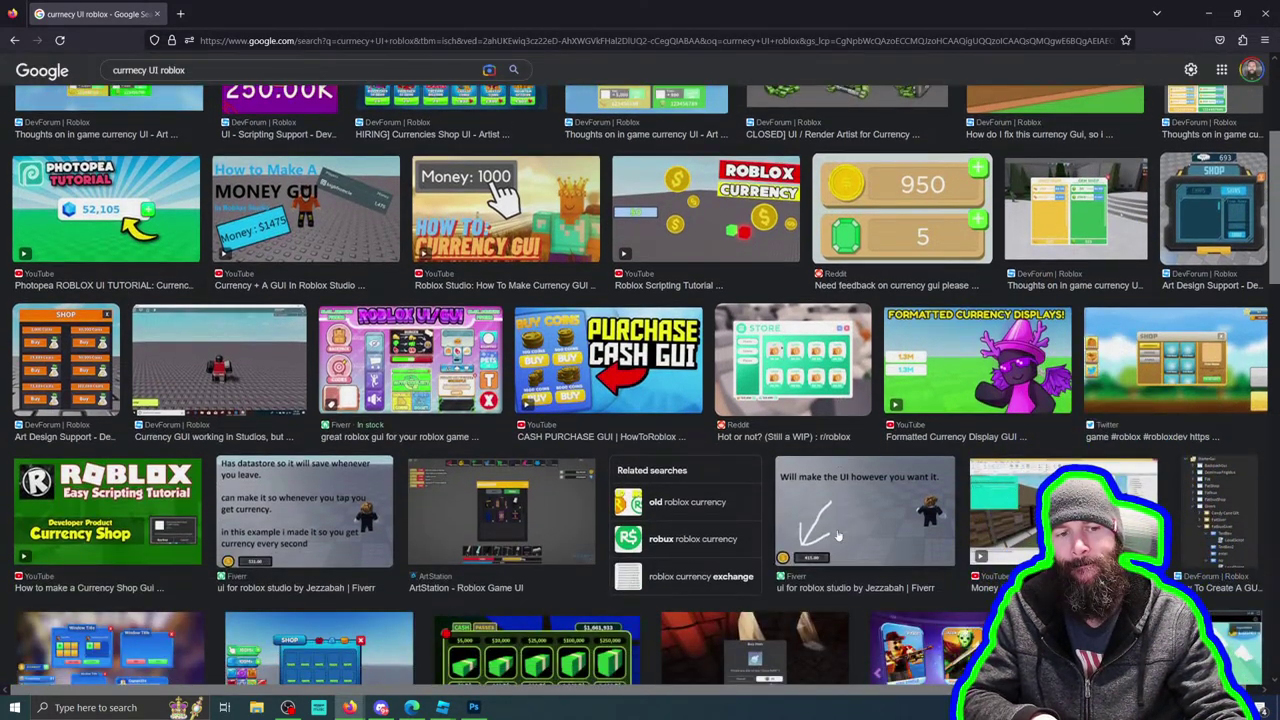
scroll(838, 536, "down", 5)
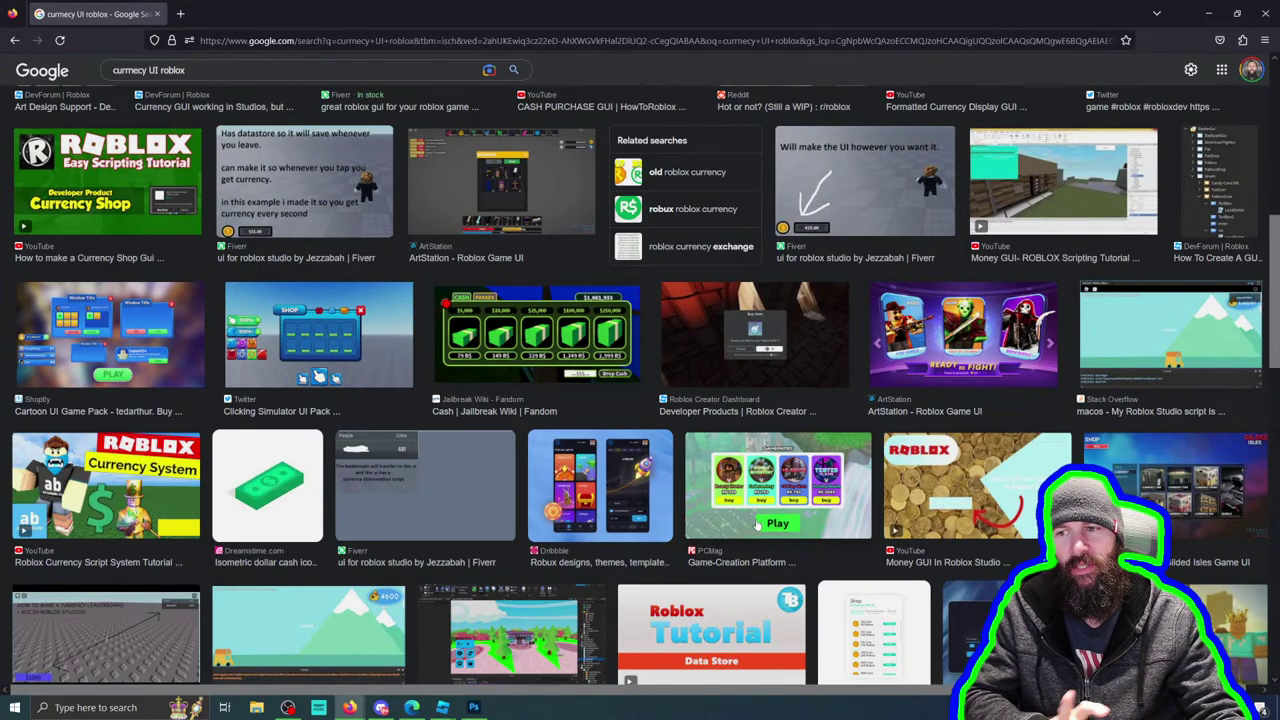
left_click(1211, 14)
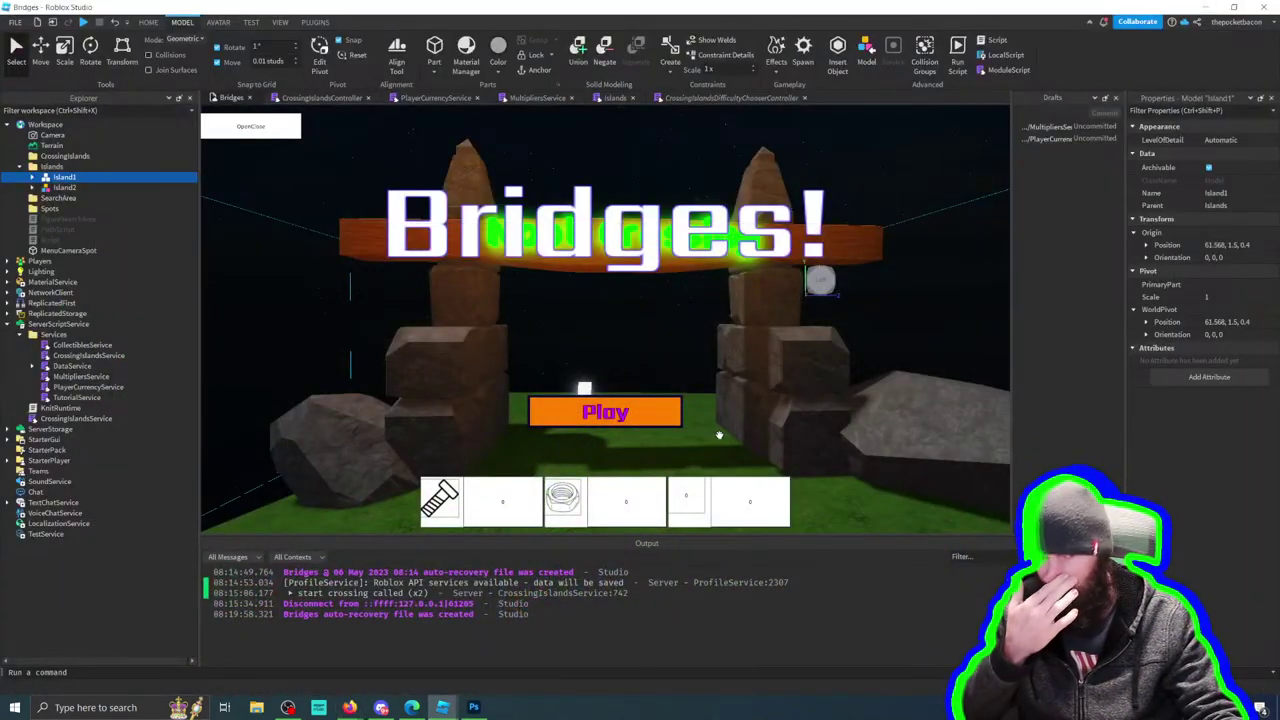
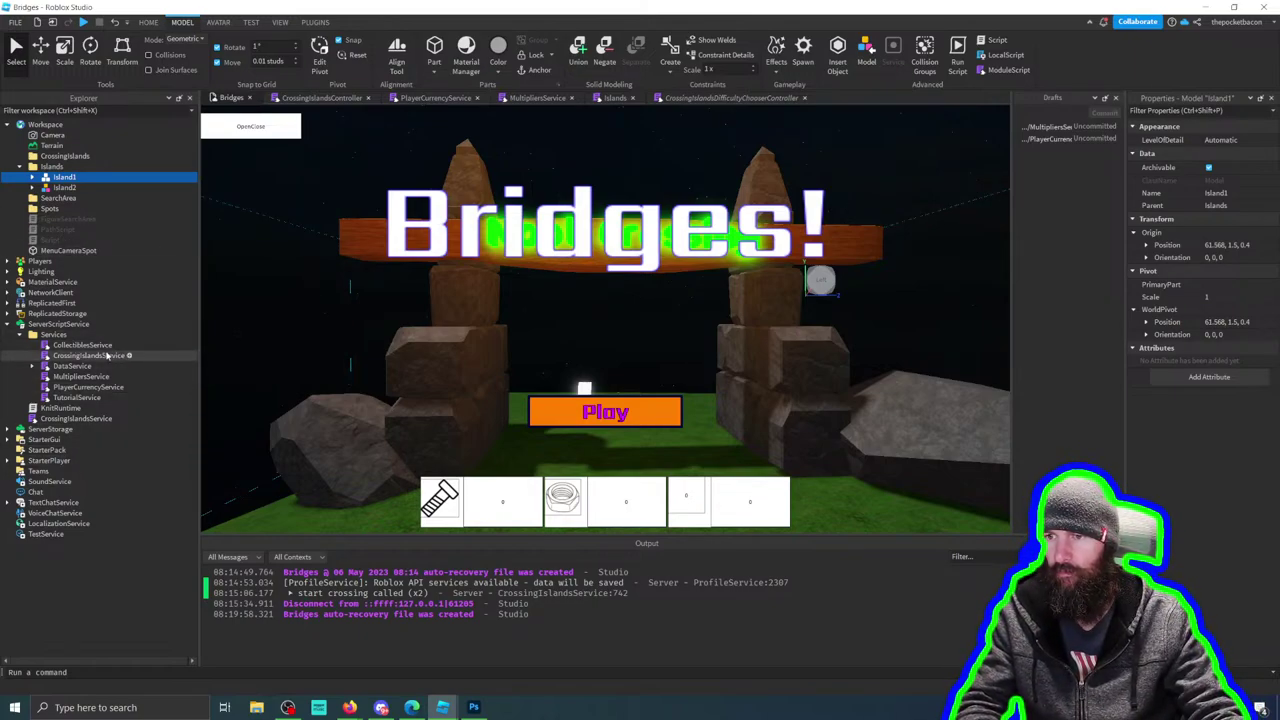
Step: Expand the CurrencyGUI in StarterGui down to its MainFrame's child frames and select the MainFrame
left_click(20, 334)
left_click(10, 325)
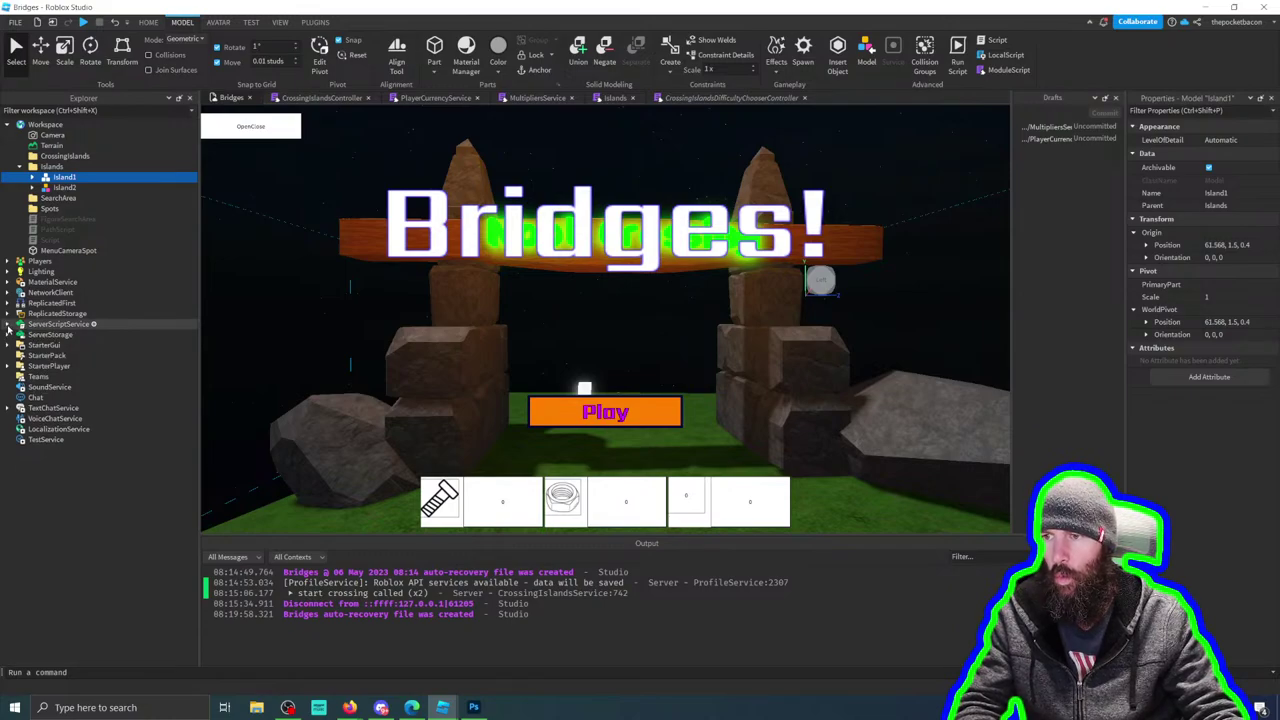
left_click(9, 345)
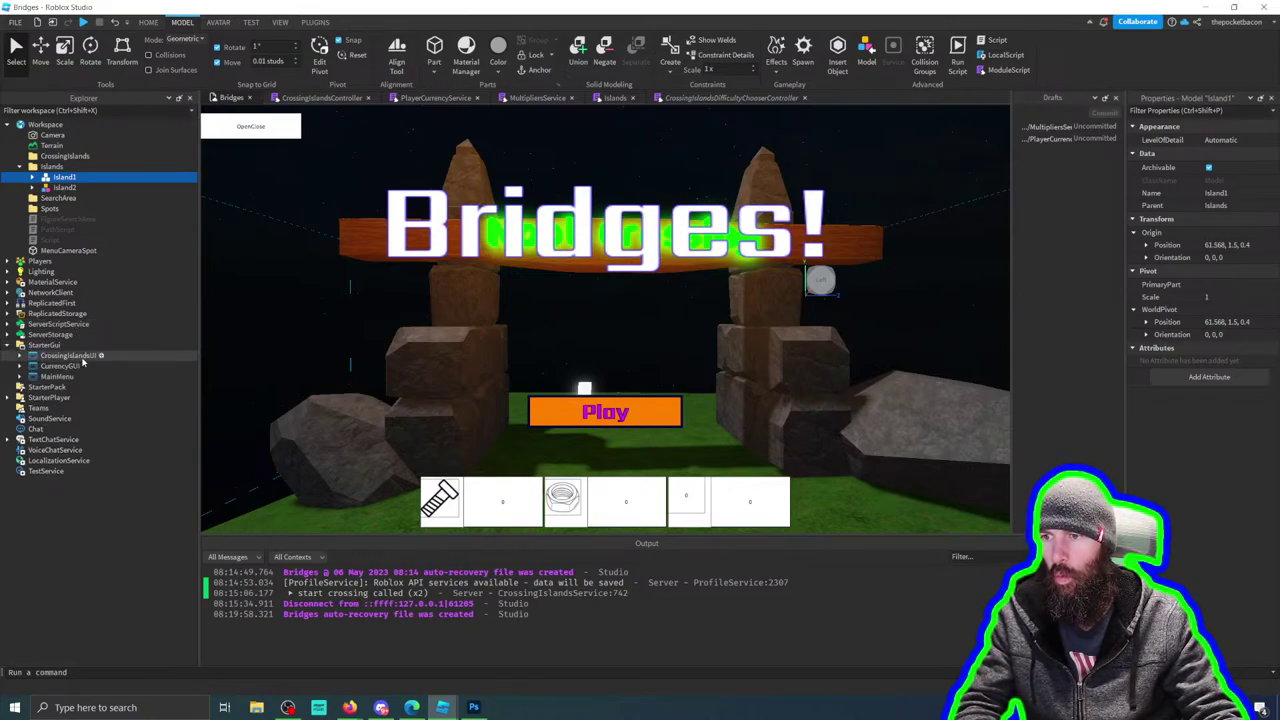
left_click(17, 367)
left_click(19, 367)
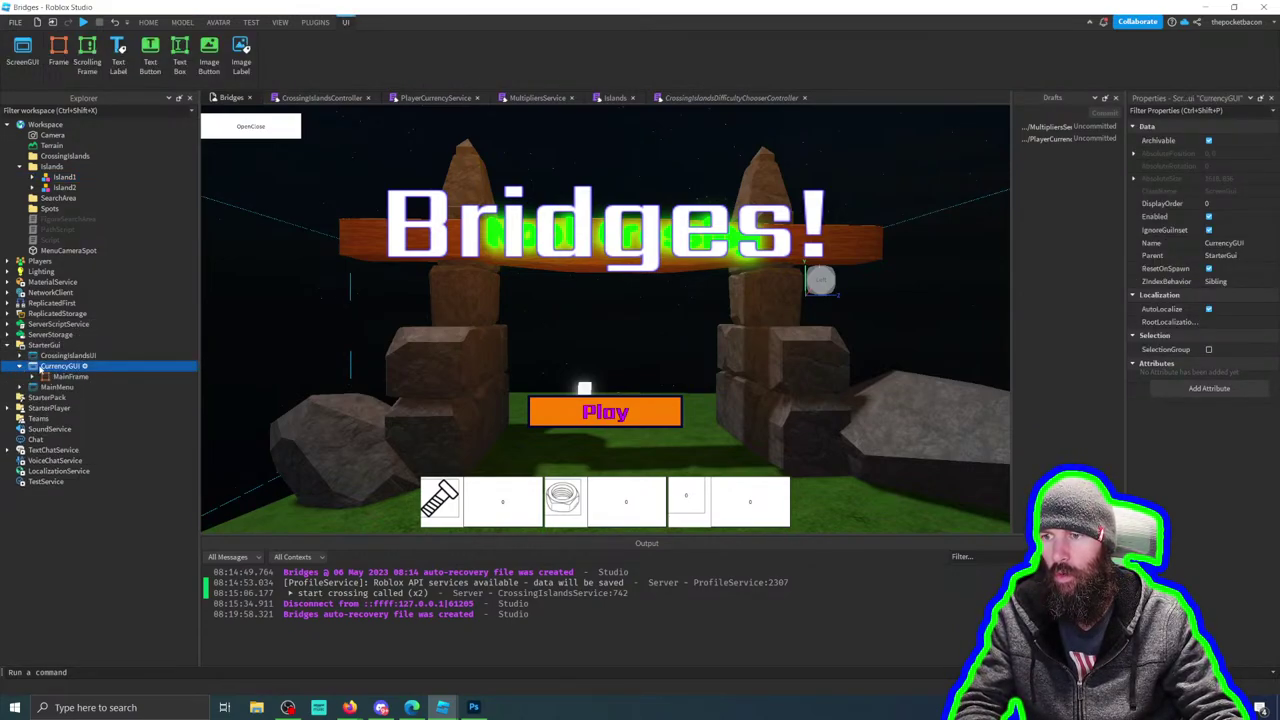
double_click(72, 377)
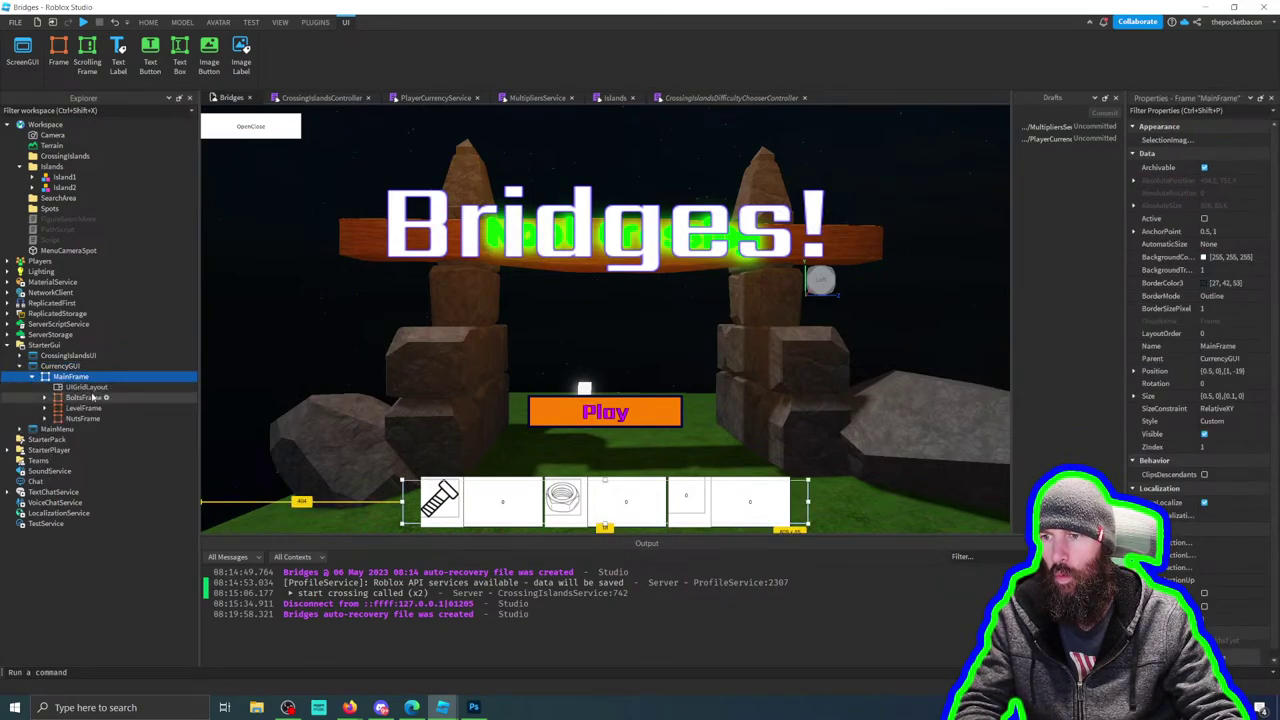
left_click(19, 430)
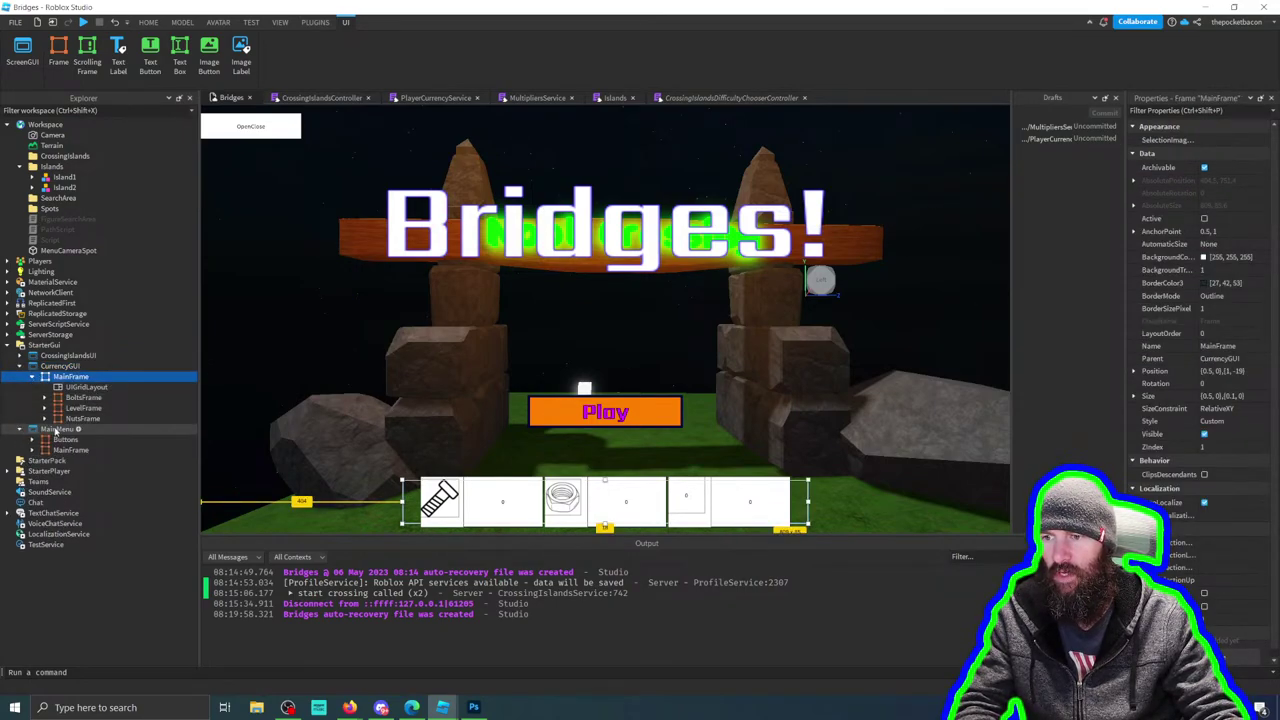
left_click(72, 440)
left_click(19, 430)
left_click(70, 376)
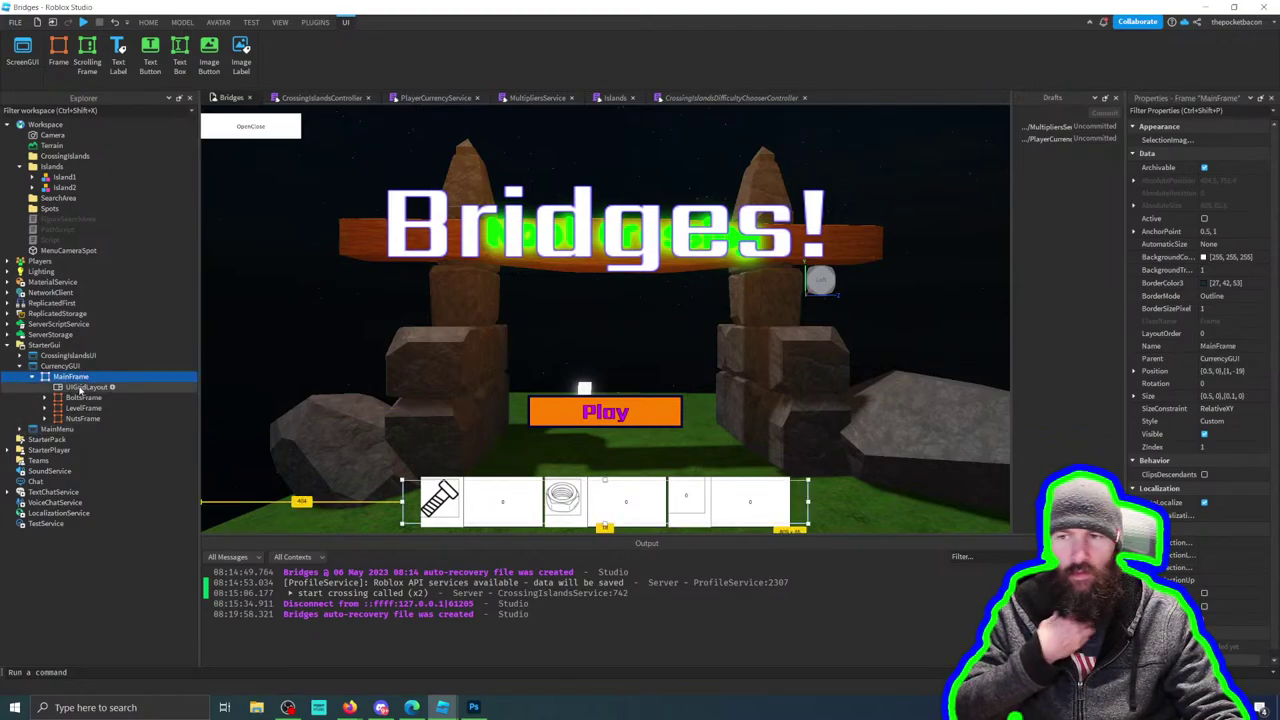
Step: Select the image label inside BoltsFrame and start adding a new image for its Image property
left_click(80, 398)
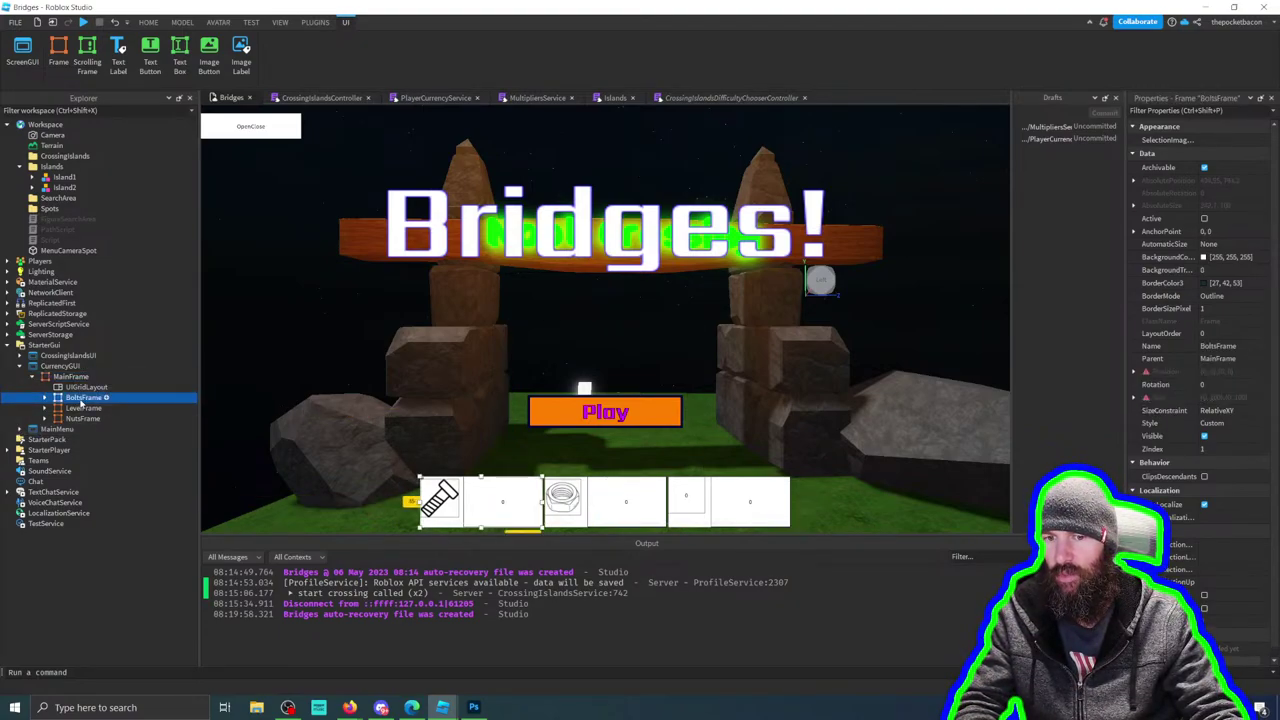
left_click(44, 397)
left_click(92, 408)
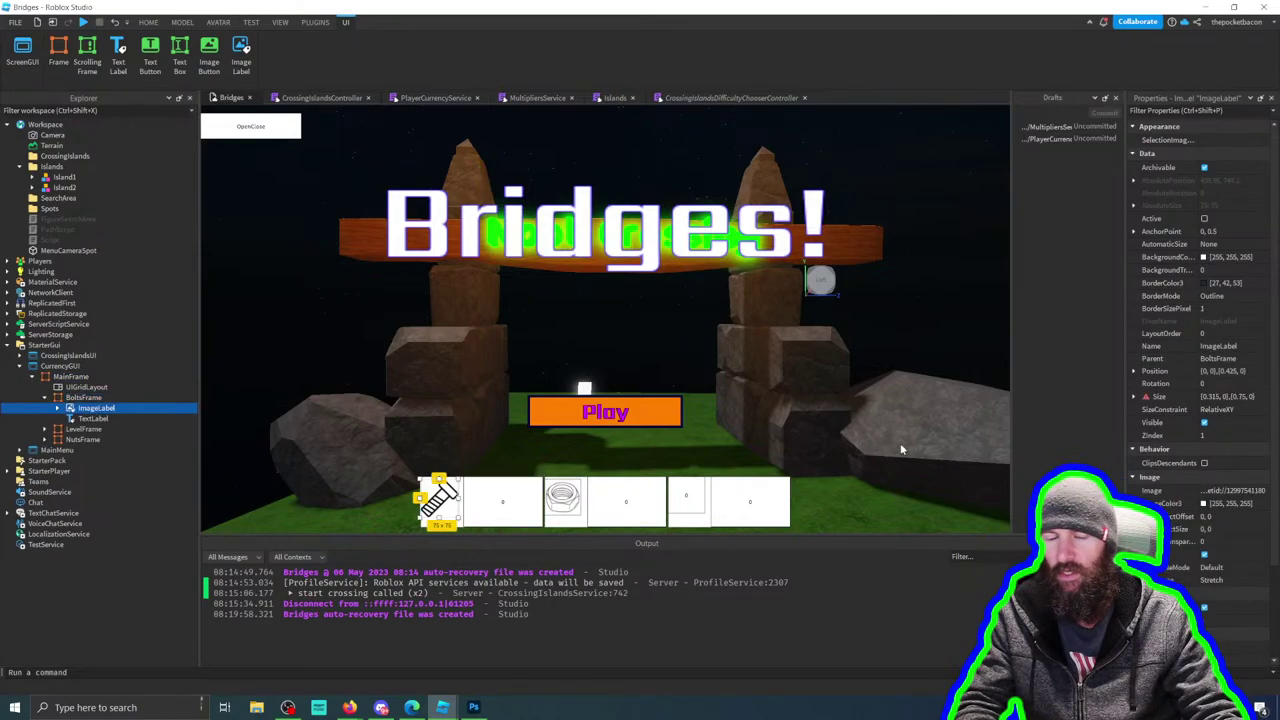
left_click(1243, 490)
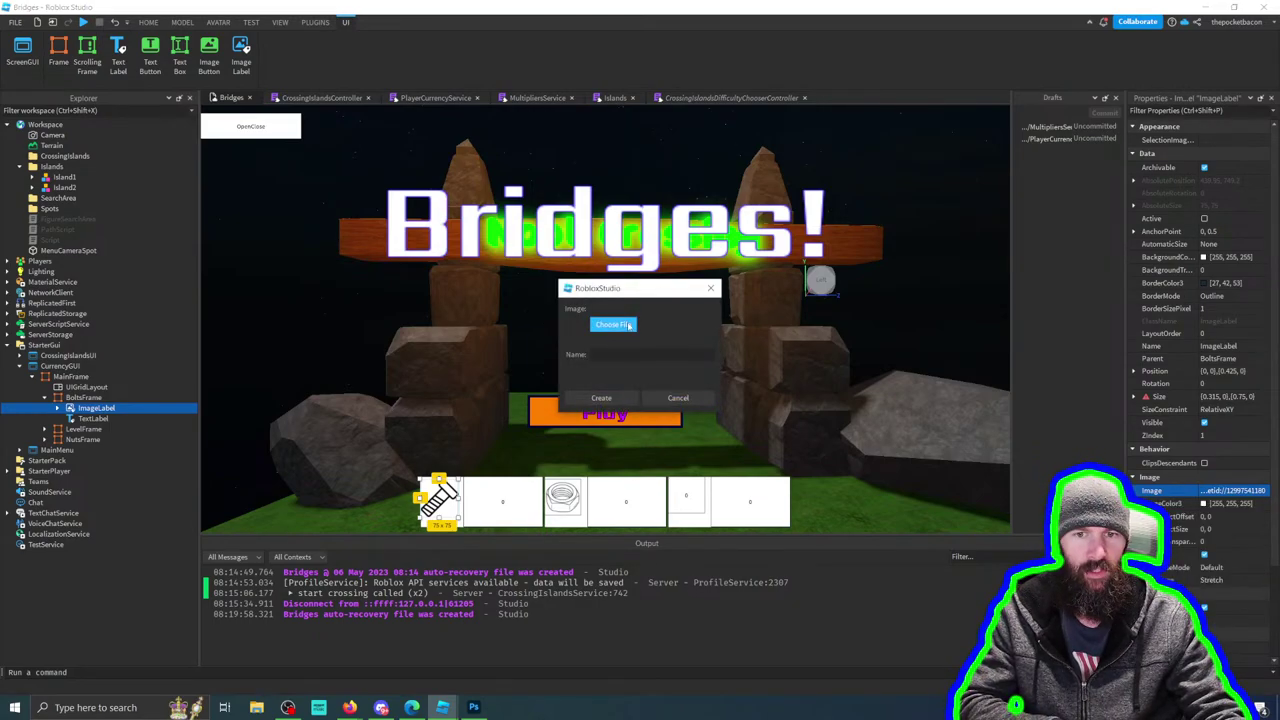
Step: Upload Bolt.png from the D: drive's Bridges\Photoshop\Icons folder as the BoltsFrame image label's image
left_click(623, 328)
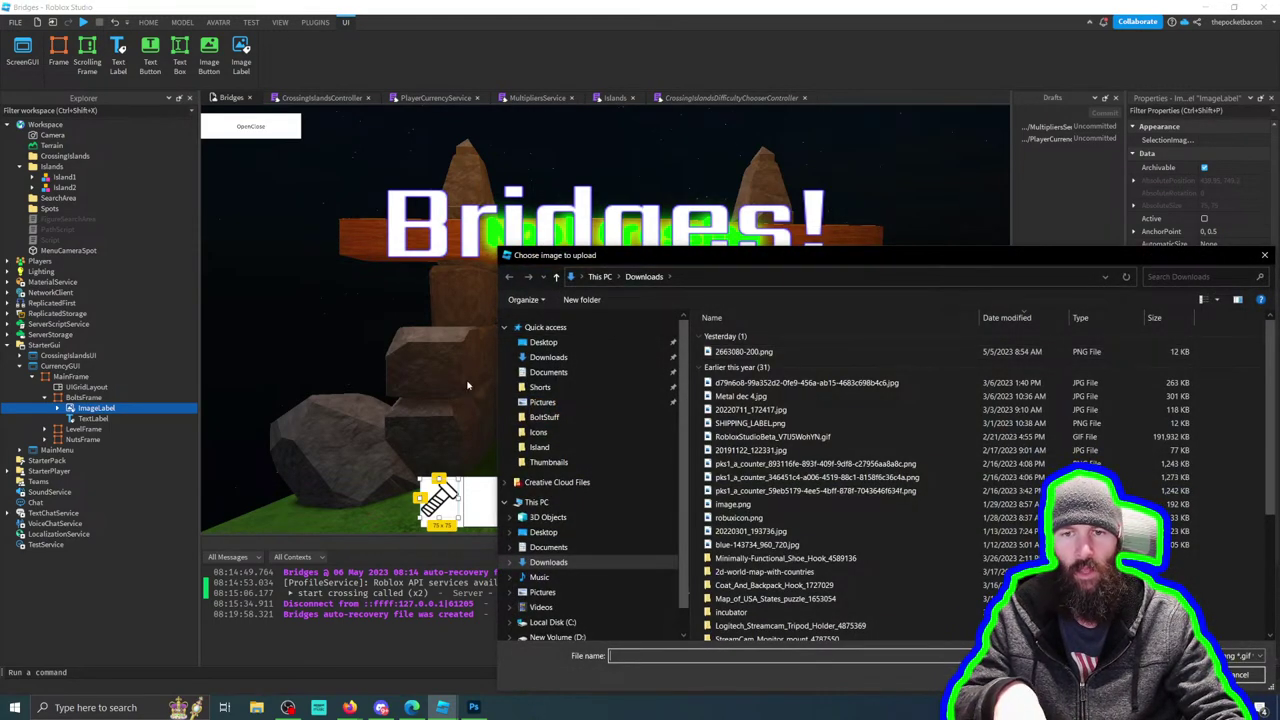
scroll(583, 581, "down", 1)
left_click(558, 597)
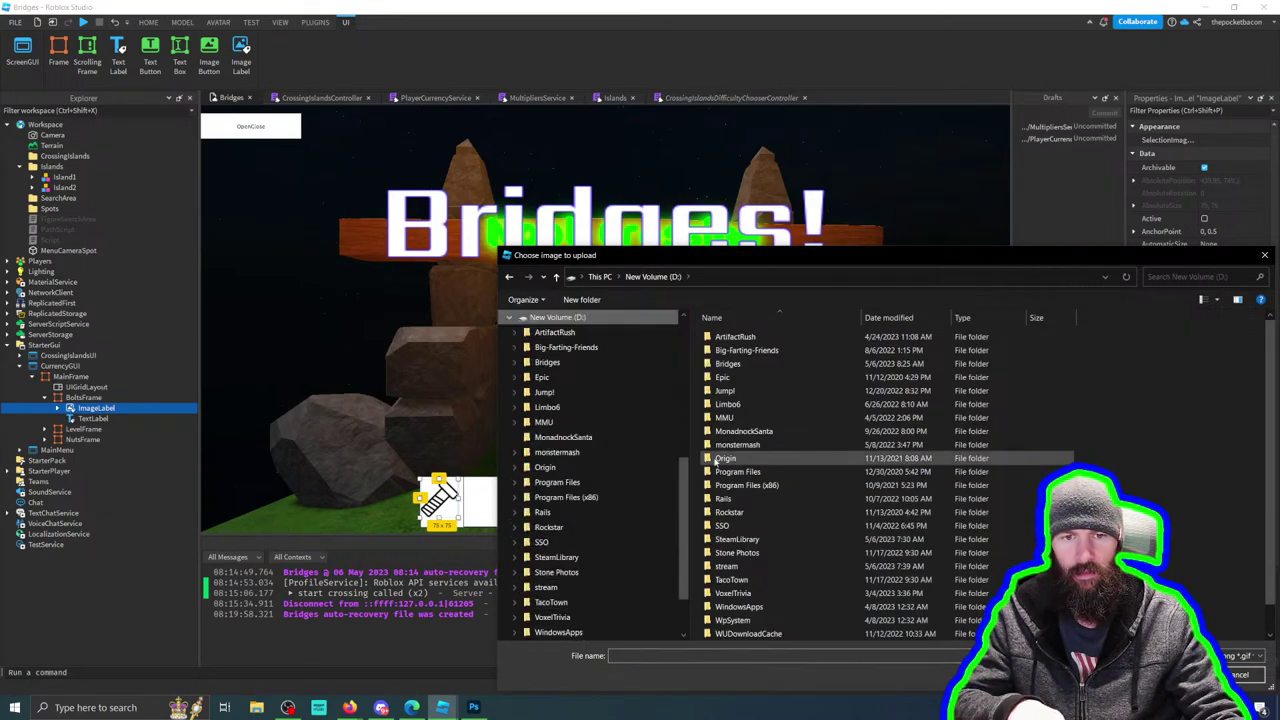
left_click(727, 364)
double_click(725, 365)
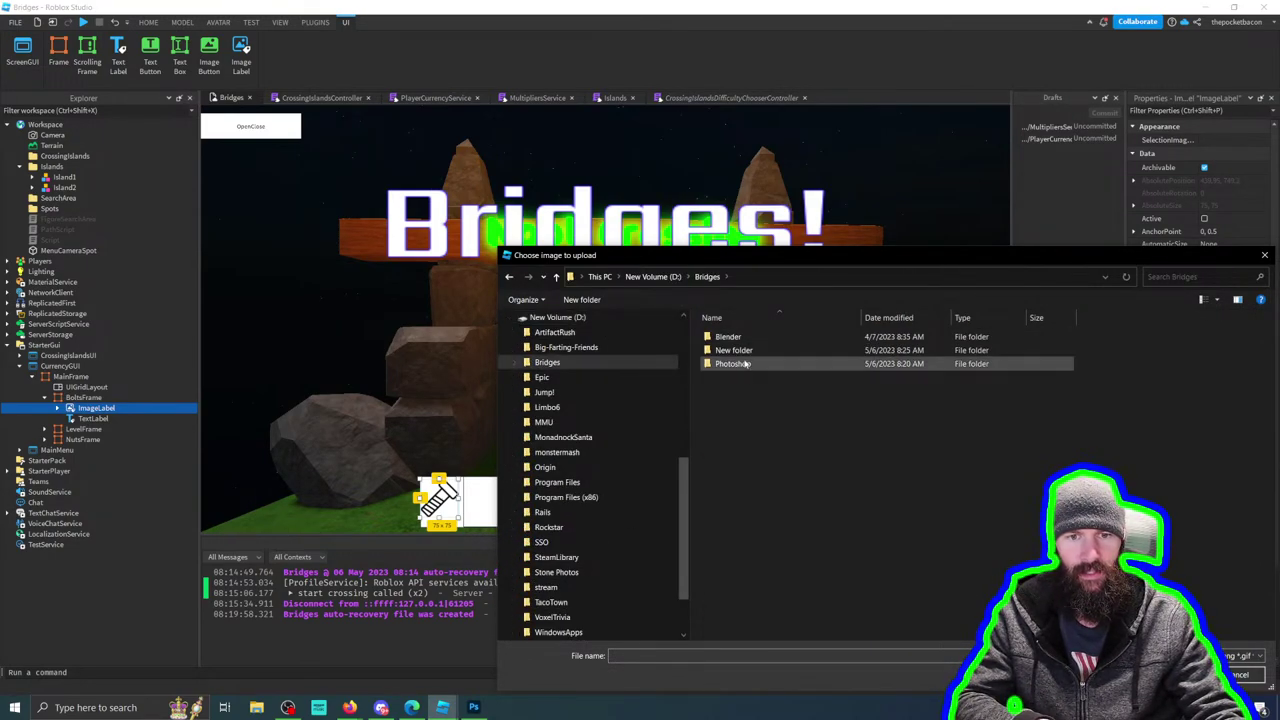
double_click(740, 364)
double_click(722, 338)
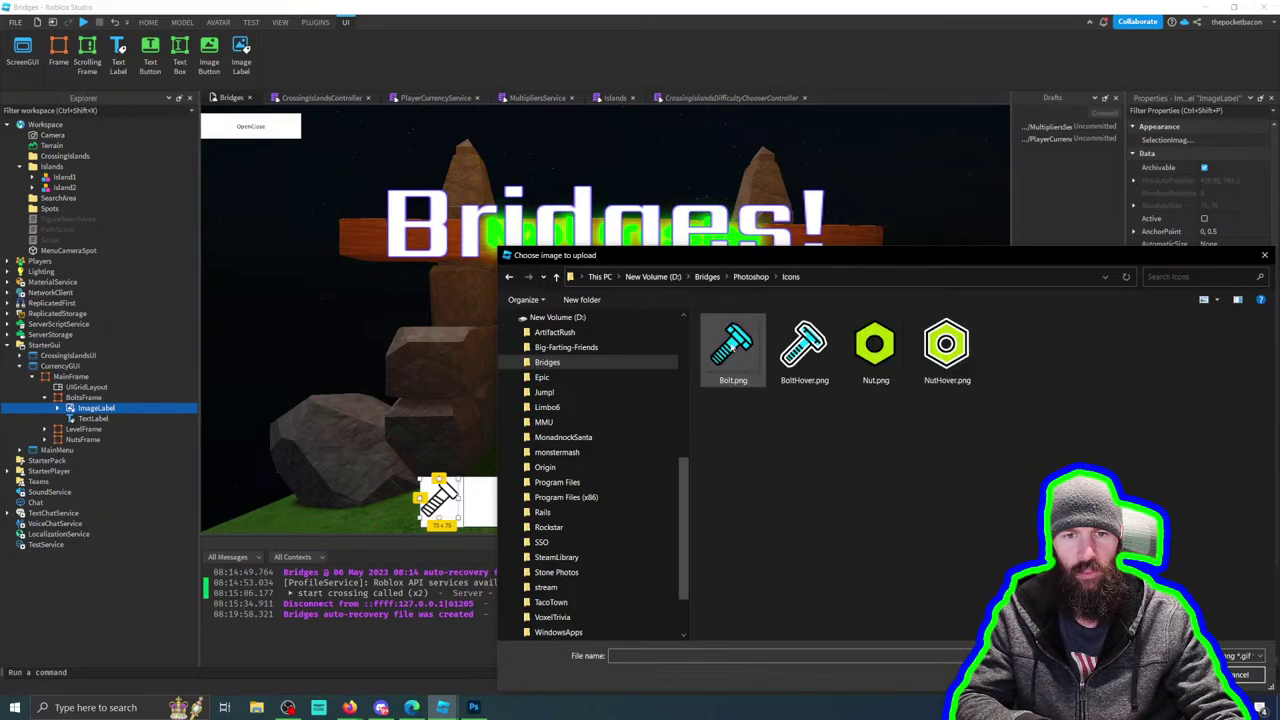
left_click(743, 350)
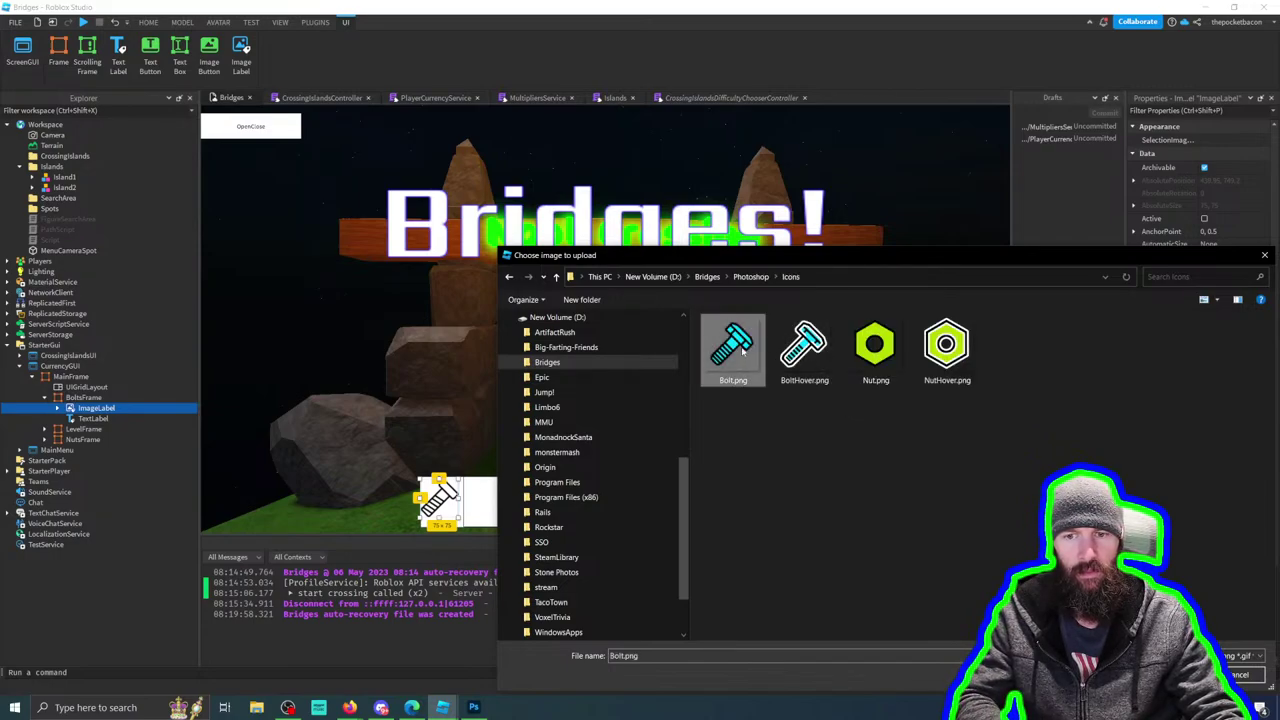
double_click(743, 350)
left_click(616, 400)
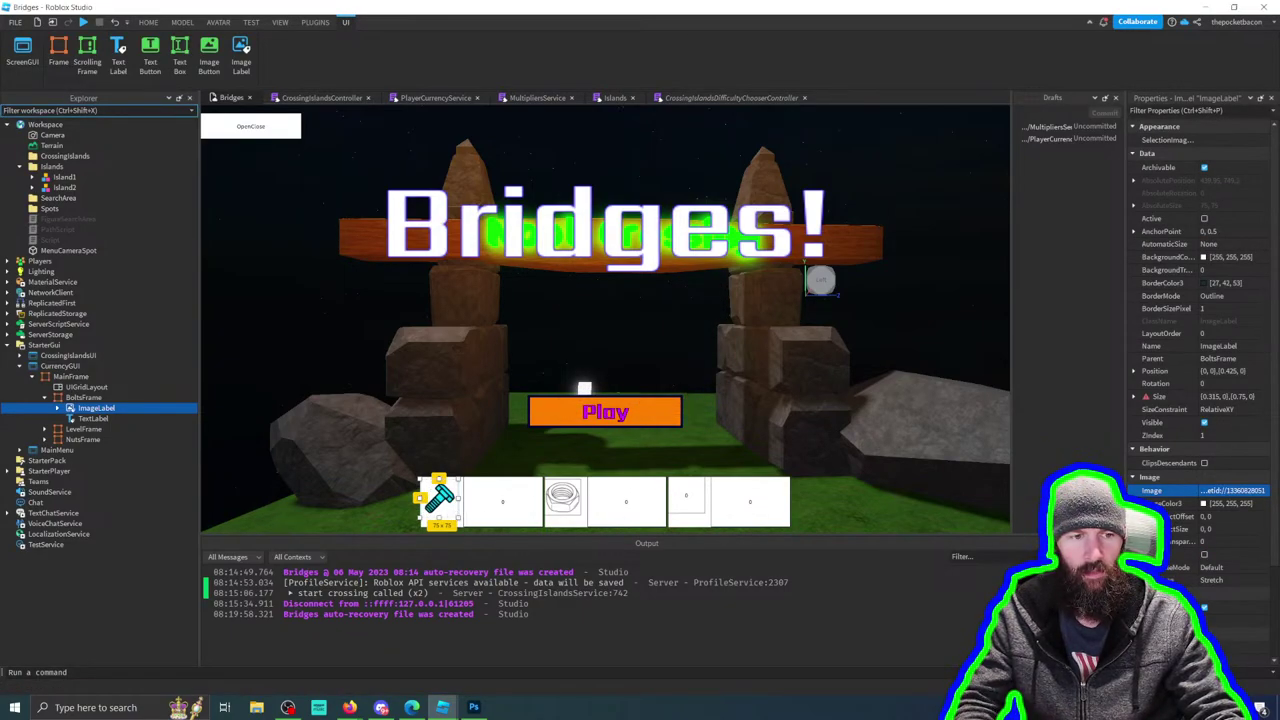
Step: Try to upload Nut.png from the Icons folder under the name Nut as the NutsFrame image label's image
left_click(45, 439)
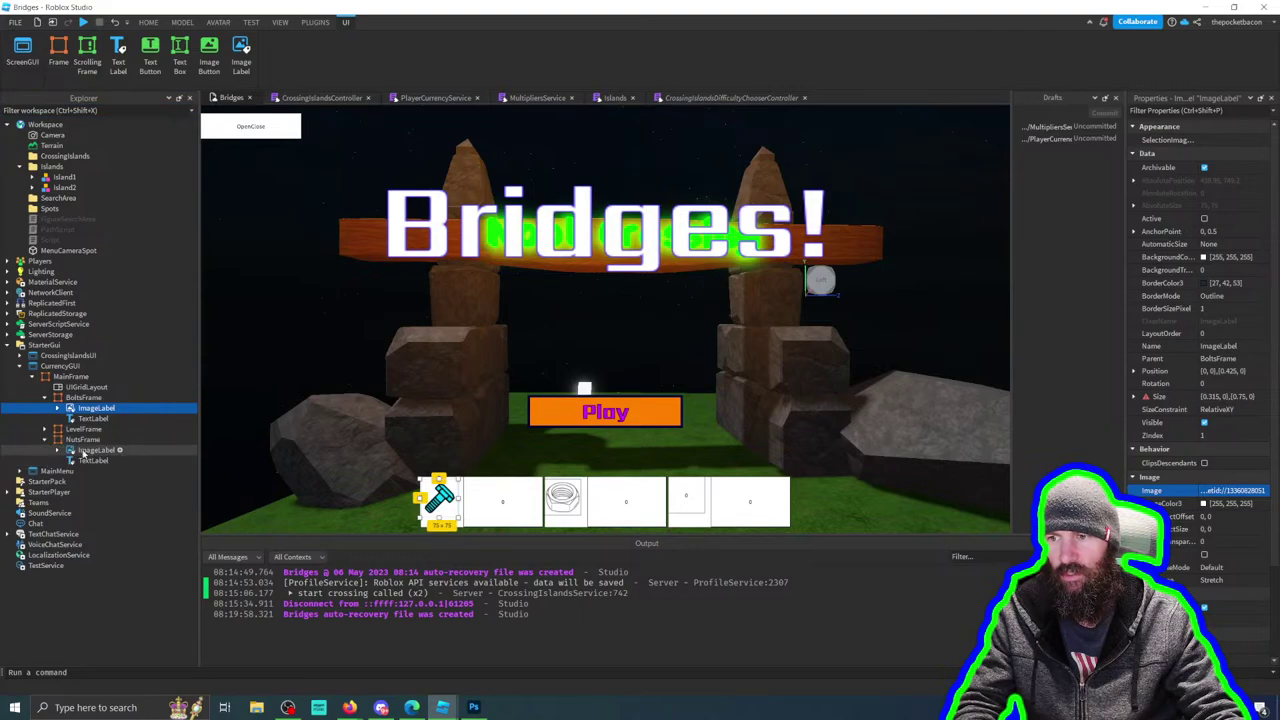
left_click(96, 450)
left_click(1222, 492)
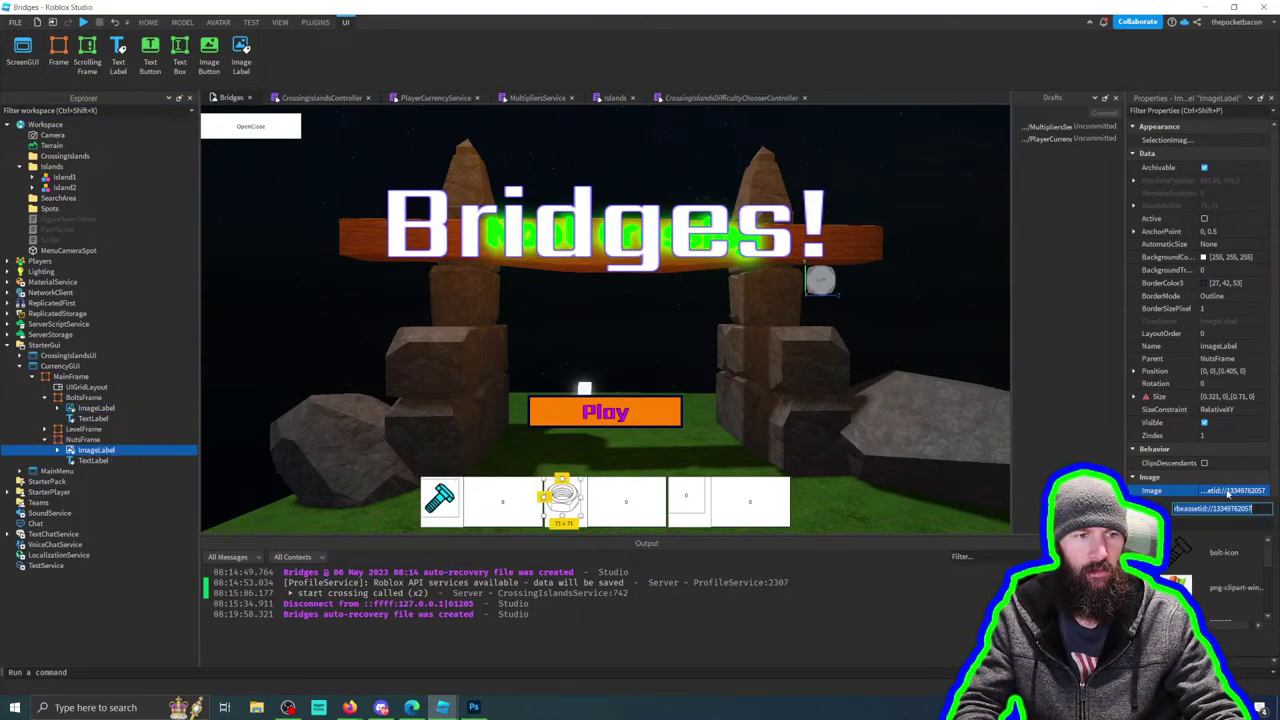
left_click(1208, 642)
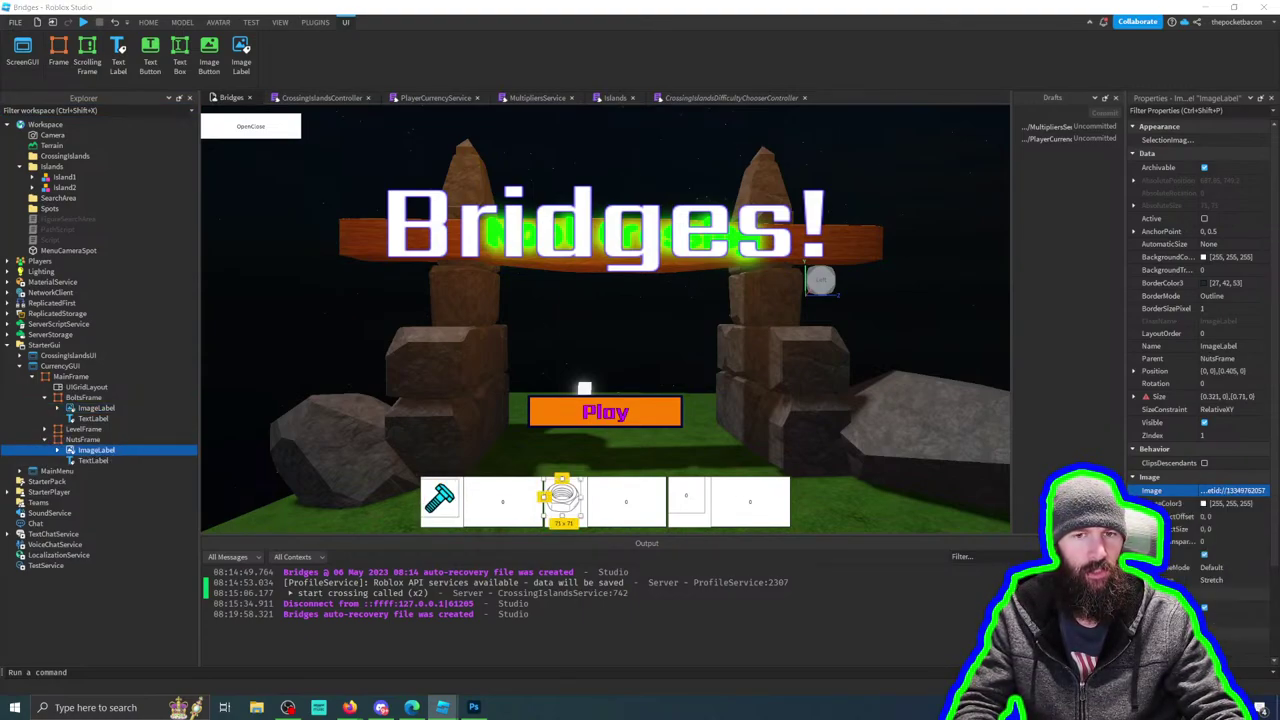
left_click(616, 324)
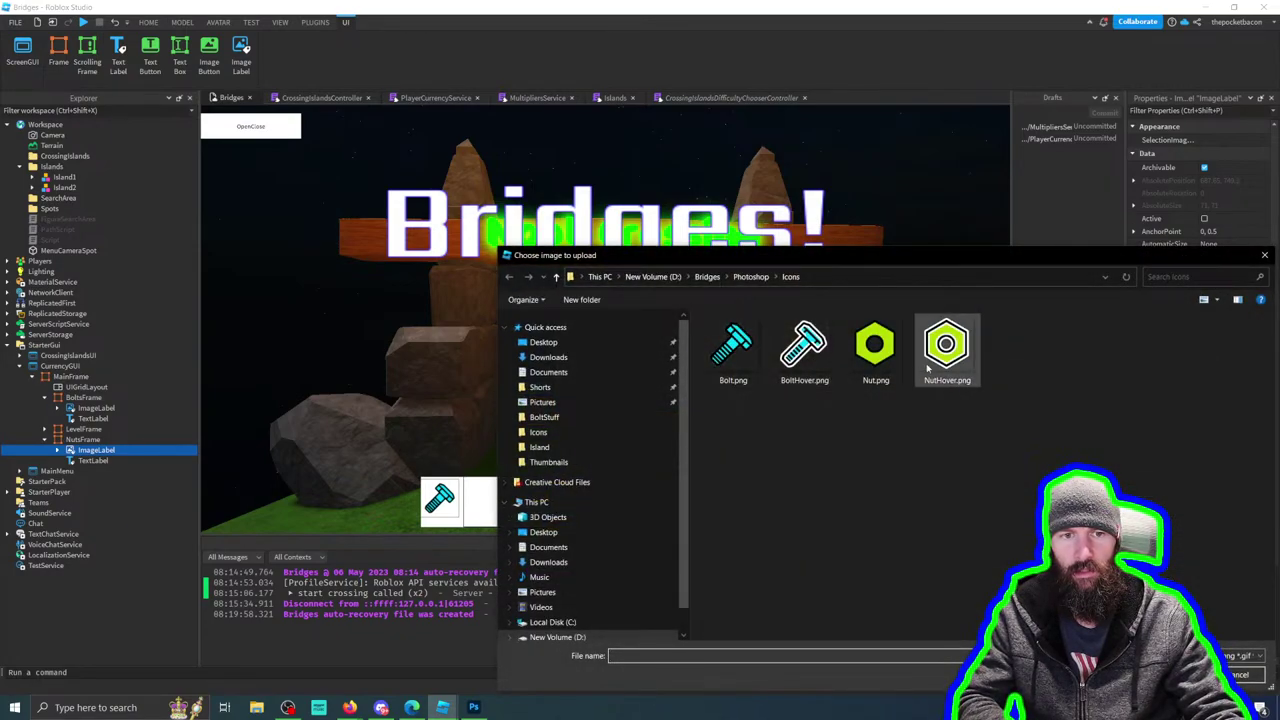
double_click(875, 348)
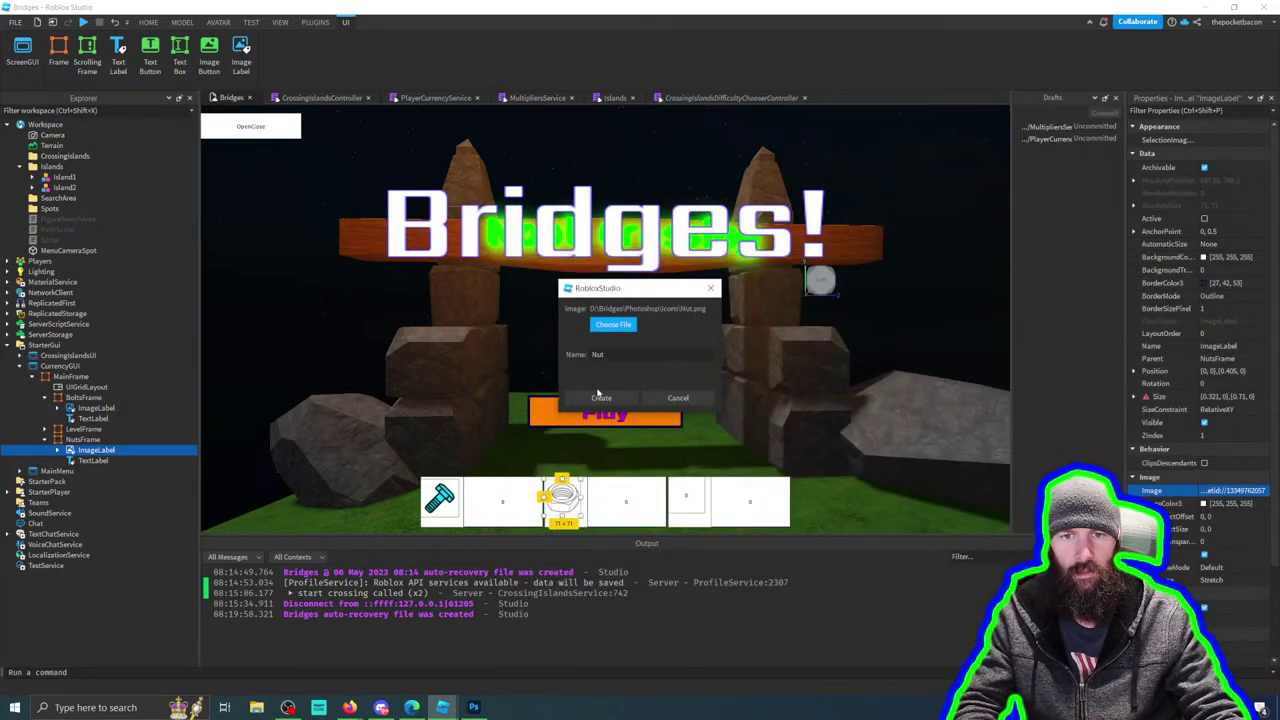
left_click(599, 396)
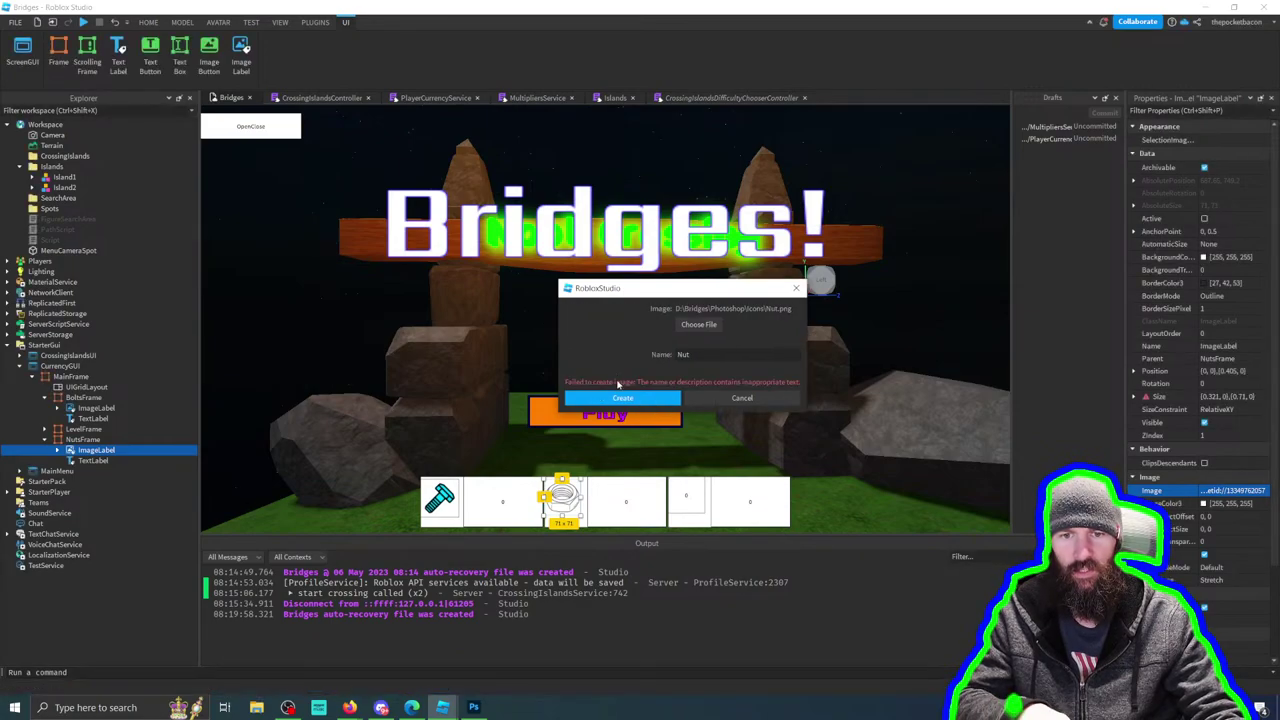
Step: Change the nut image's upload name to HexNut and create the image
double_click(684, 354)
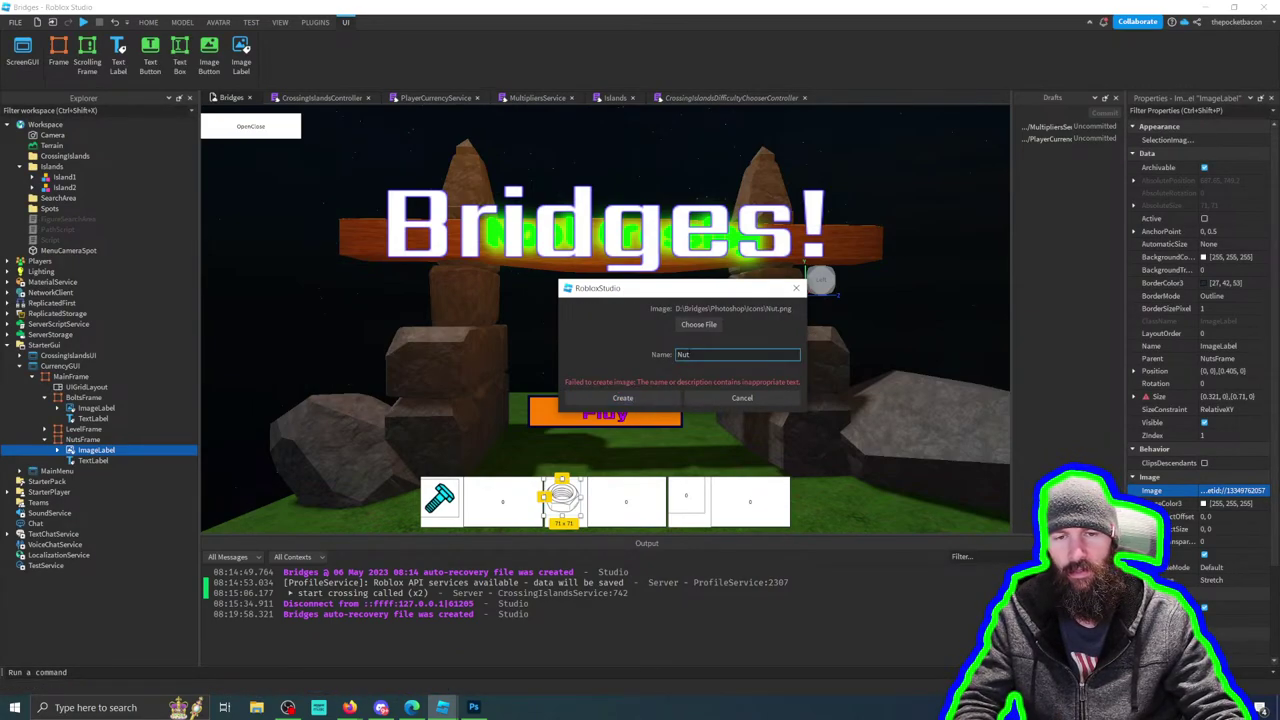
key("Home")
type("Hex")
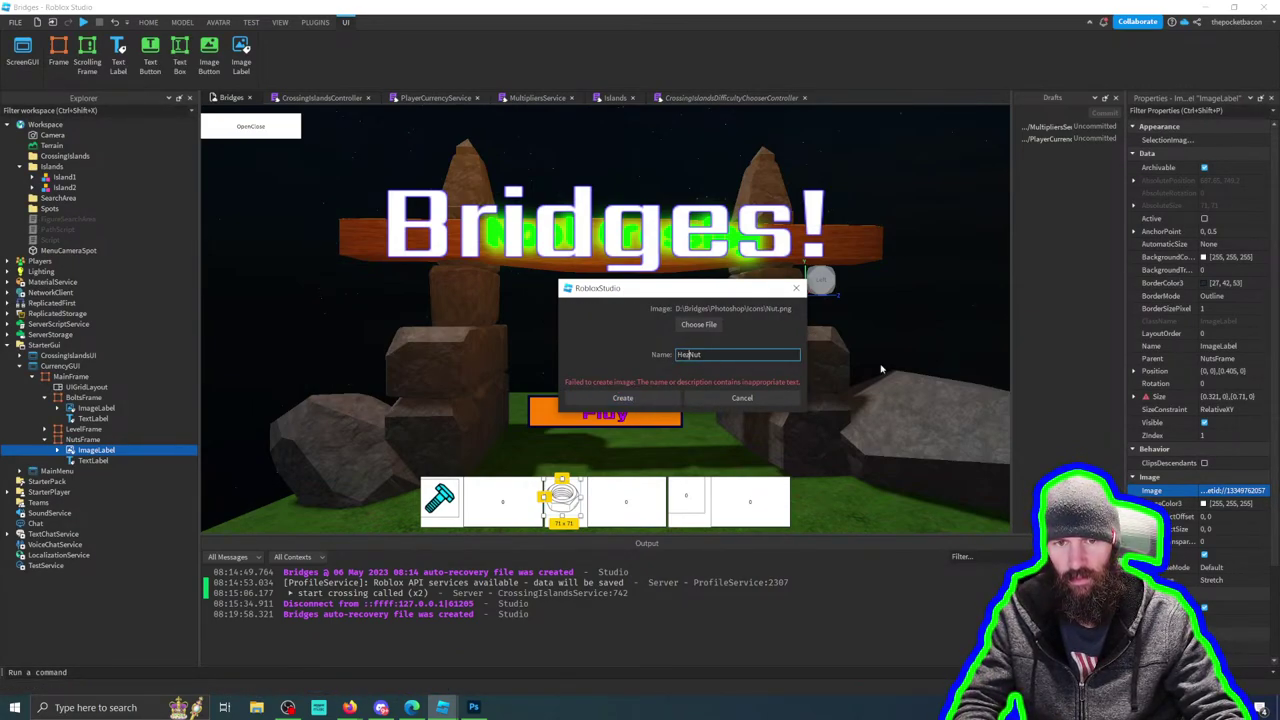
left_click(660, 397)
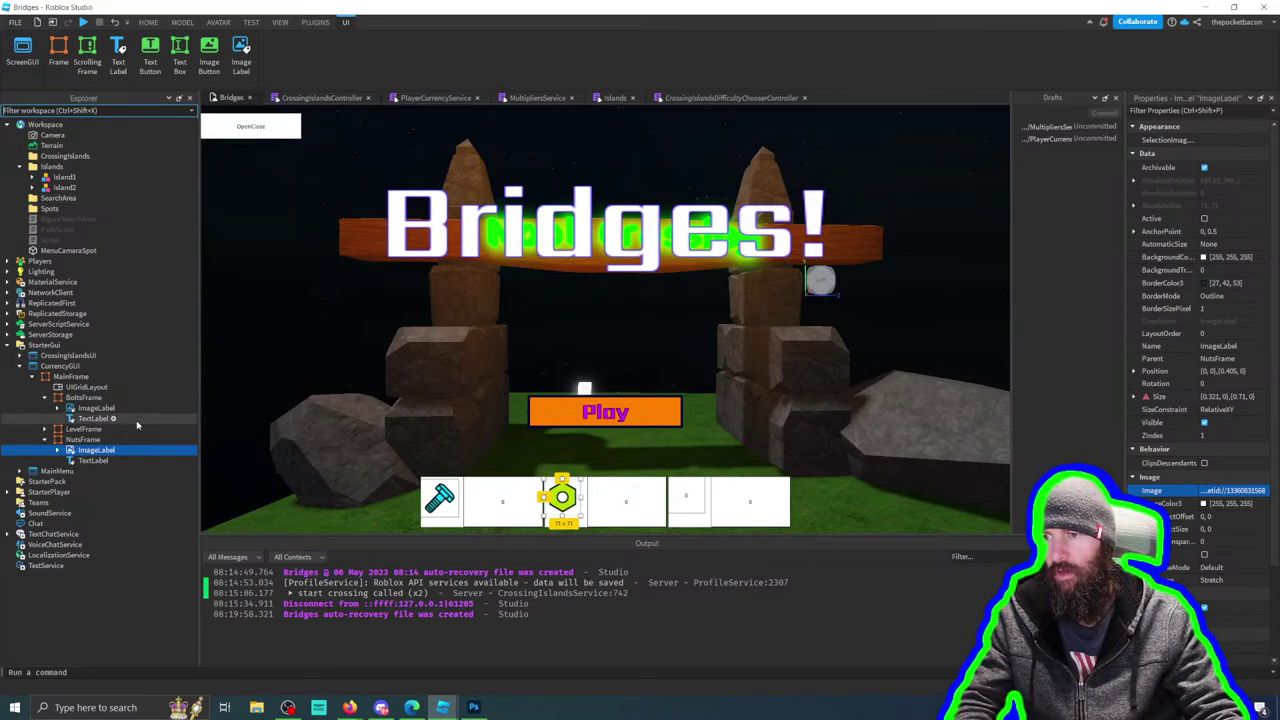
left_click(93, 418)
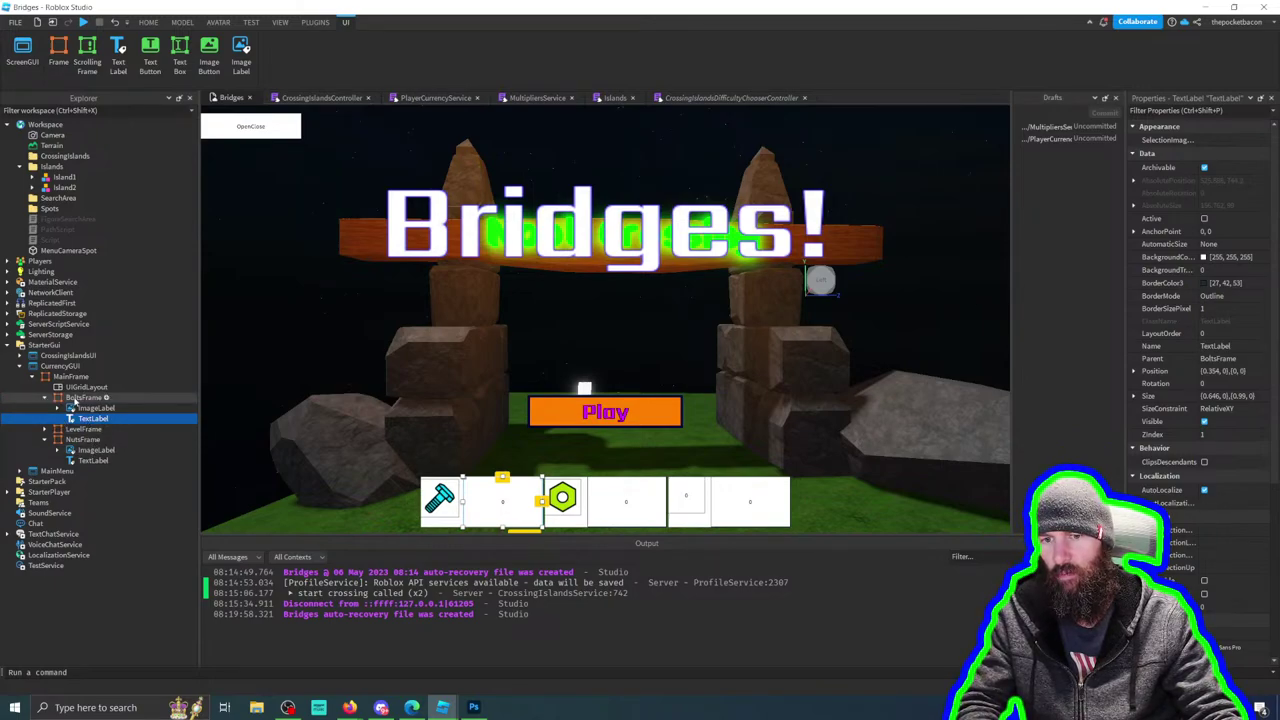
left_click(76, 398)
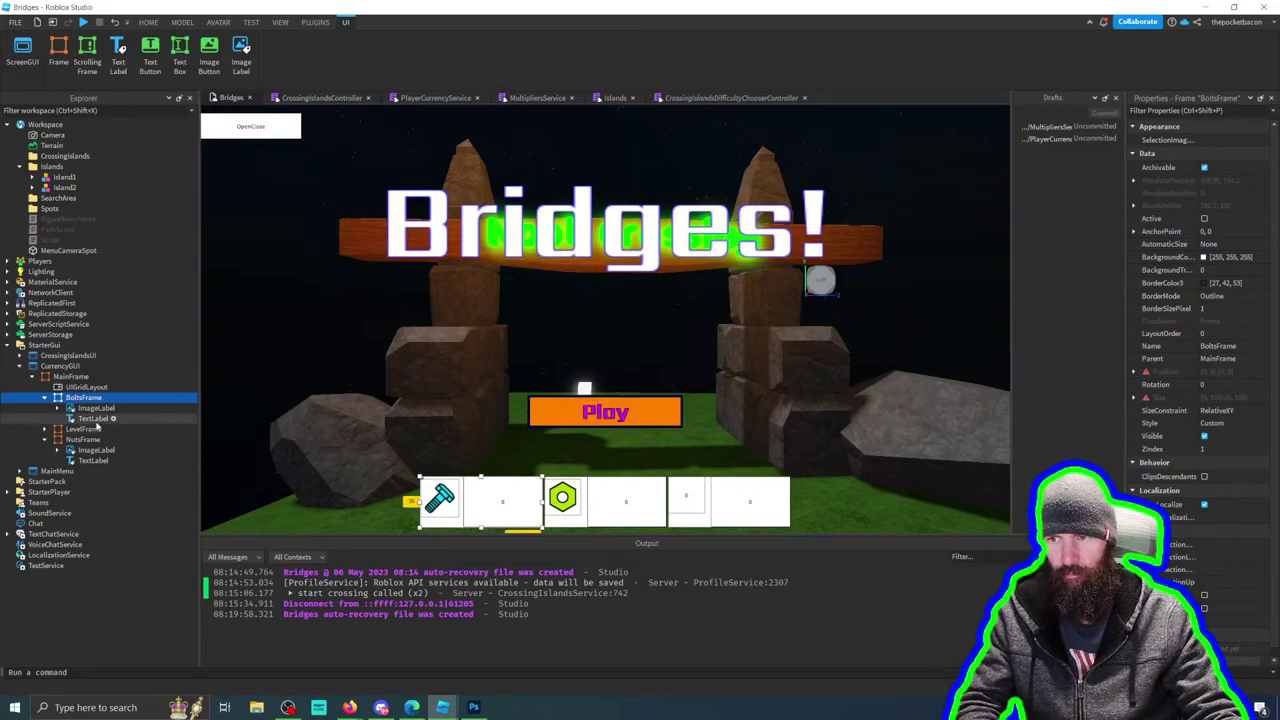
left_click(44, 398)
left_click(80, 419, "shift")
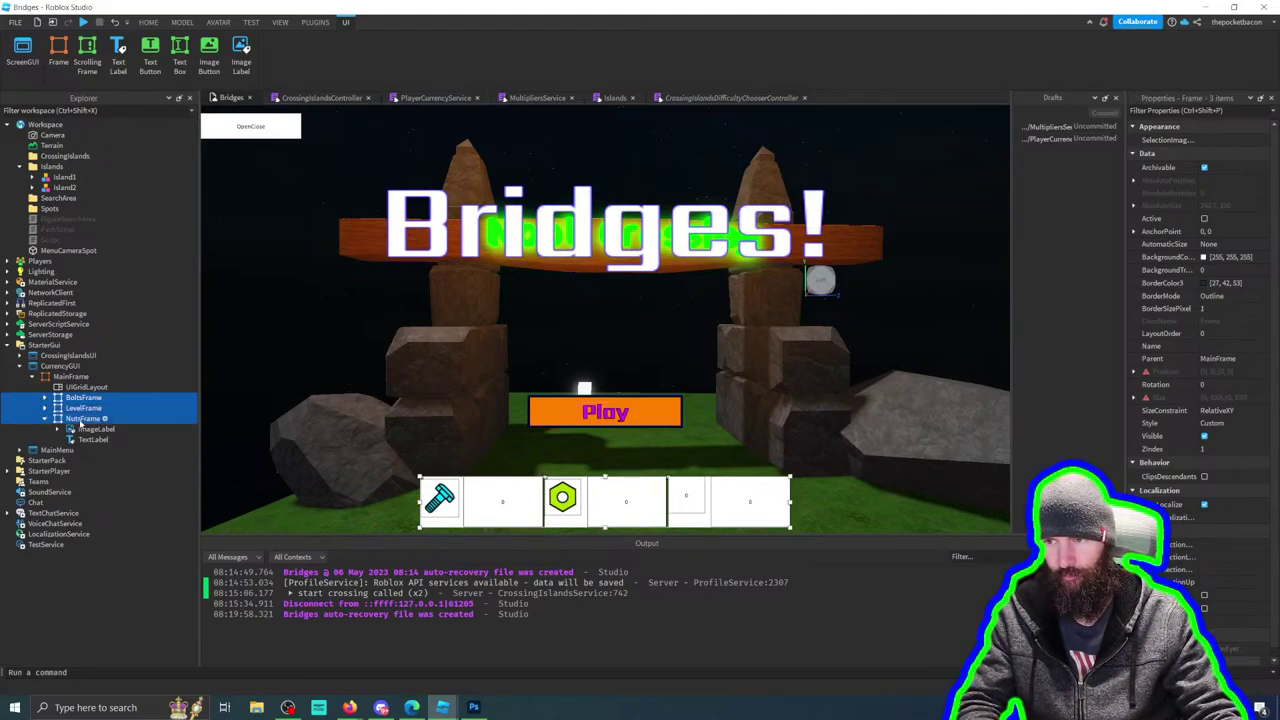
left_click(88, 400)
left_click(44, 398)
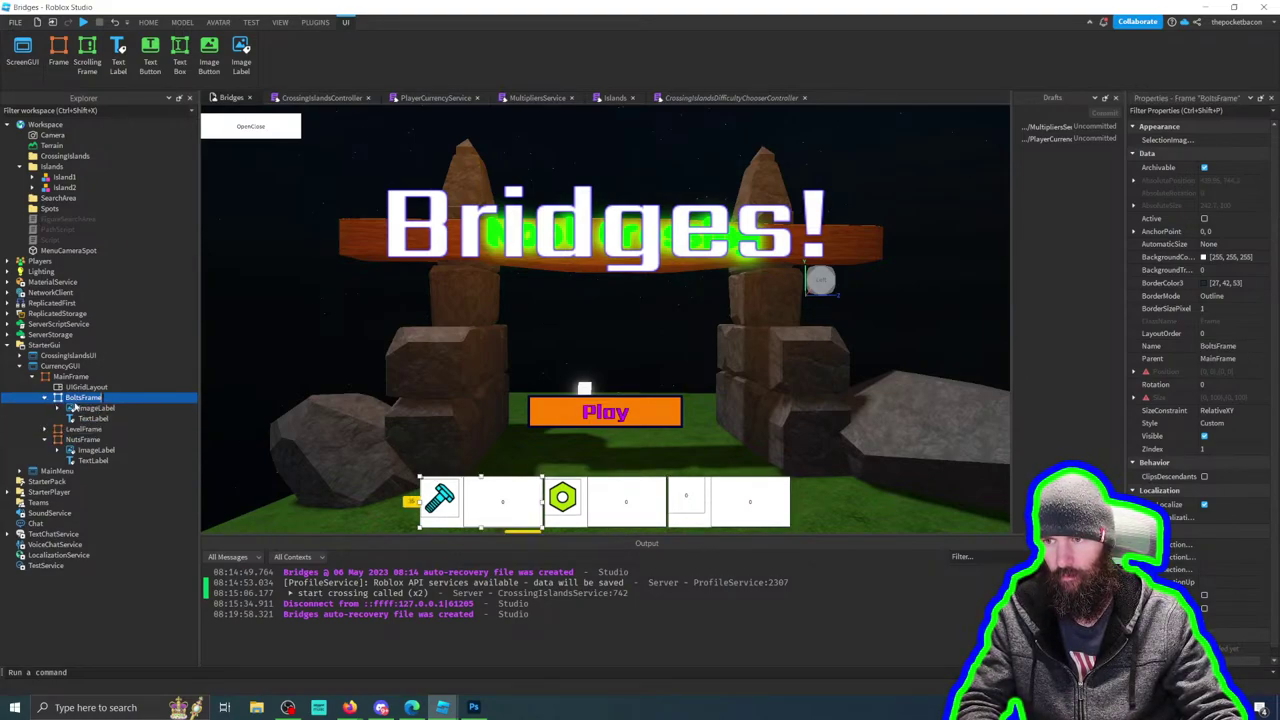
Step: Examine the labels nested inside BoltsFrame, LevelFrame and NutsFrame, including the inner LevelFrame's text label
left_click(46, 440)
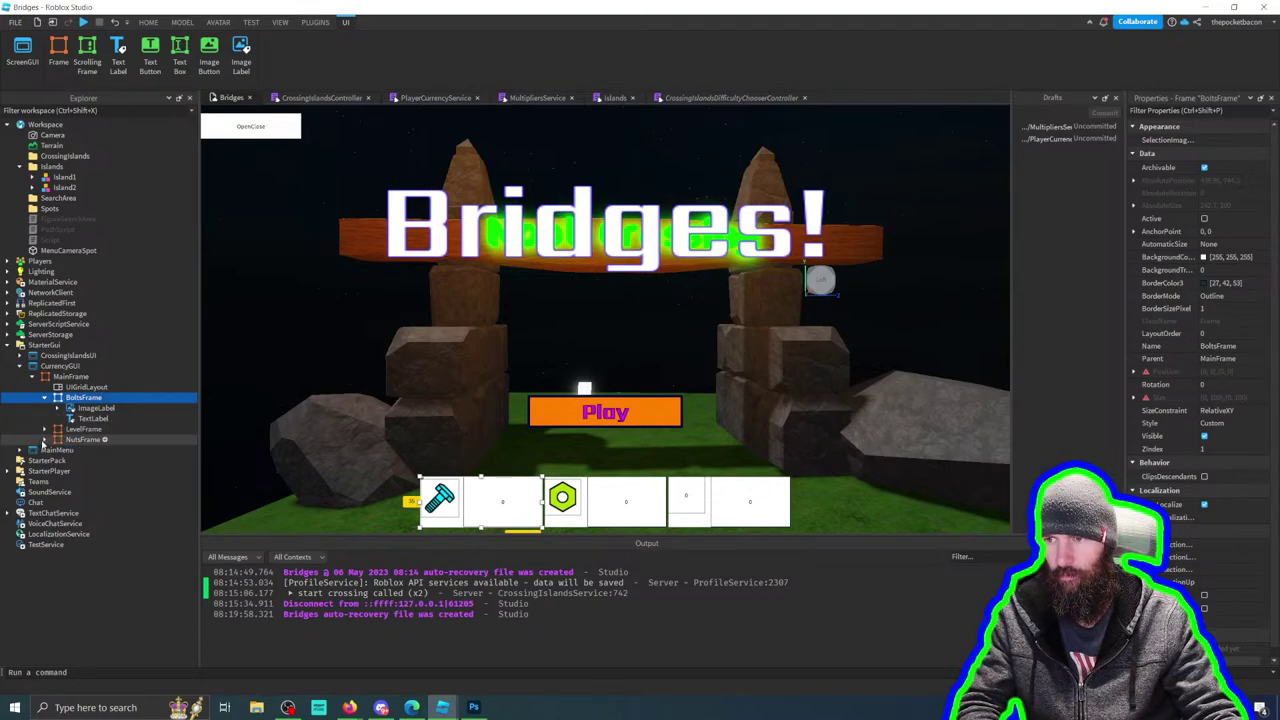
left_click(44, 429)
left_click(44, 461)
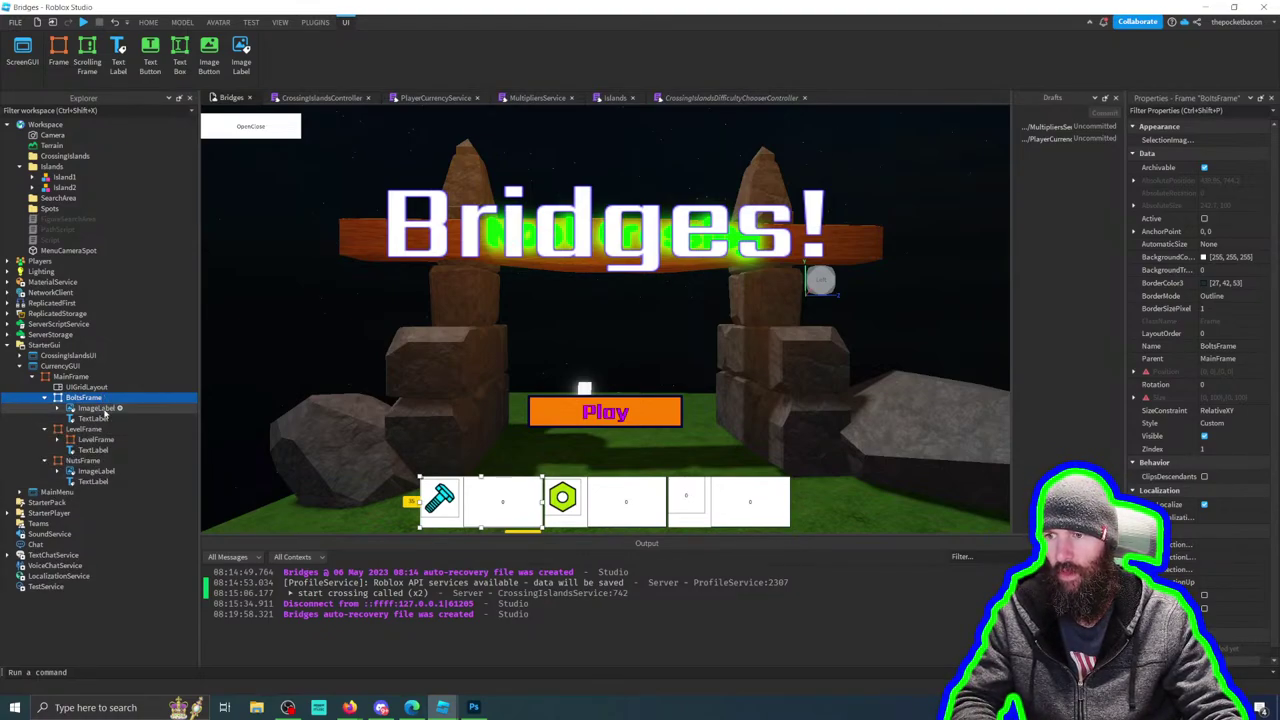
left_click(96, 408)
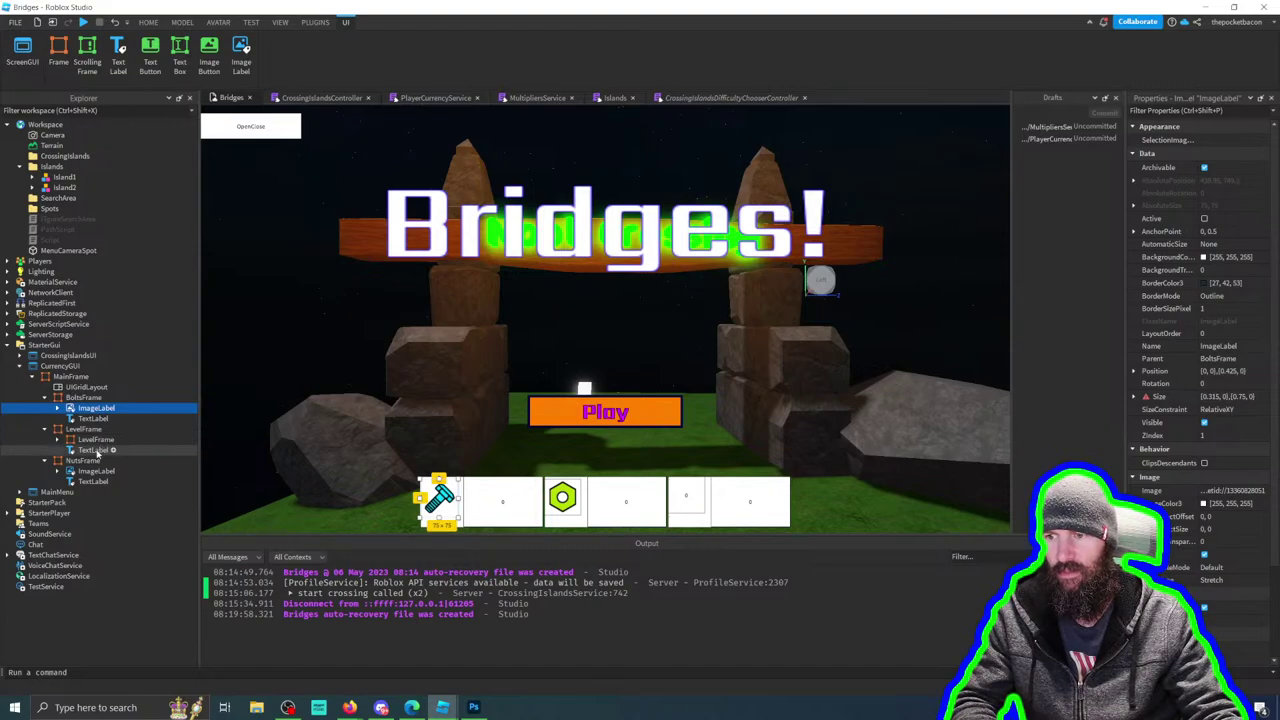
left_click(57, 440)
left_click(106, 450)
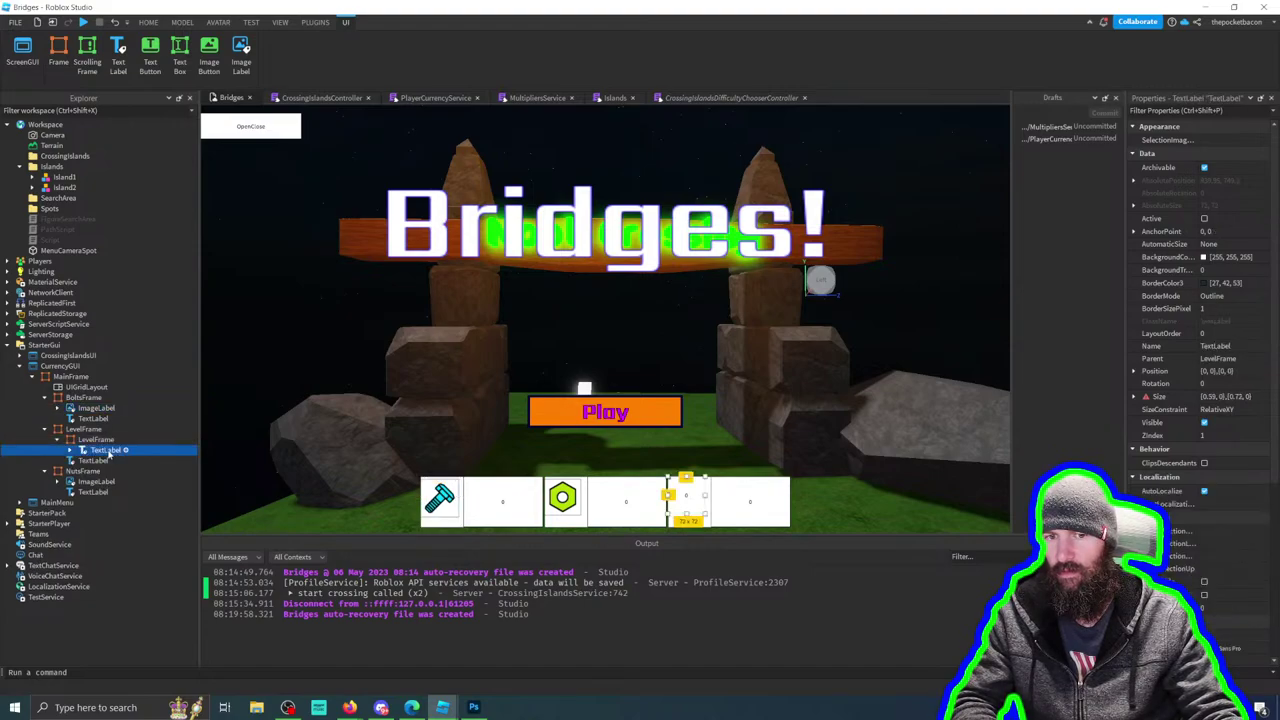
left_click(44, 429)
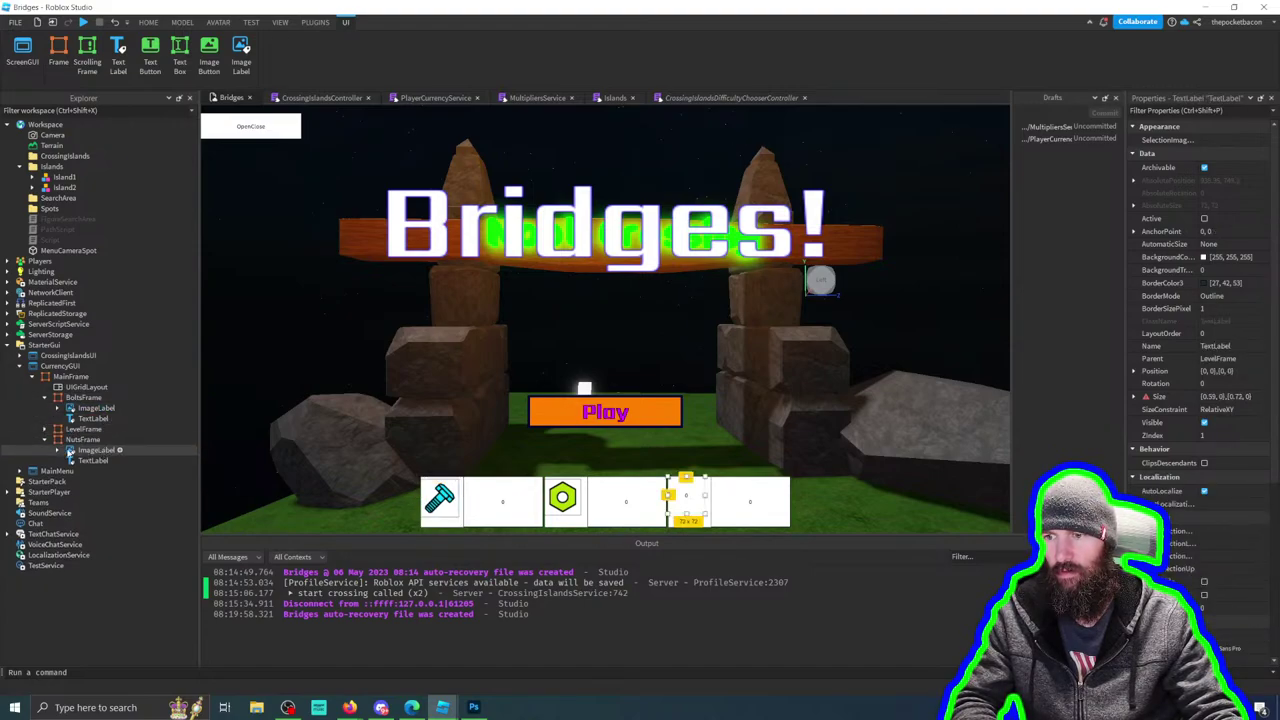
Step: Set the Y position scale of the image labels in BoltsFrame and NutsFrame to 0.5
left_click(58, 450)
left_click(100, 450)
left_click(96, 409, "ctrl")
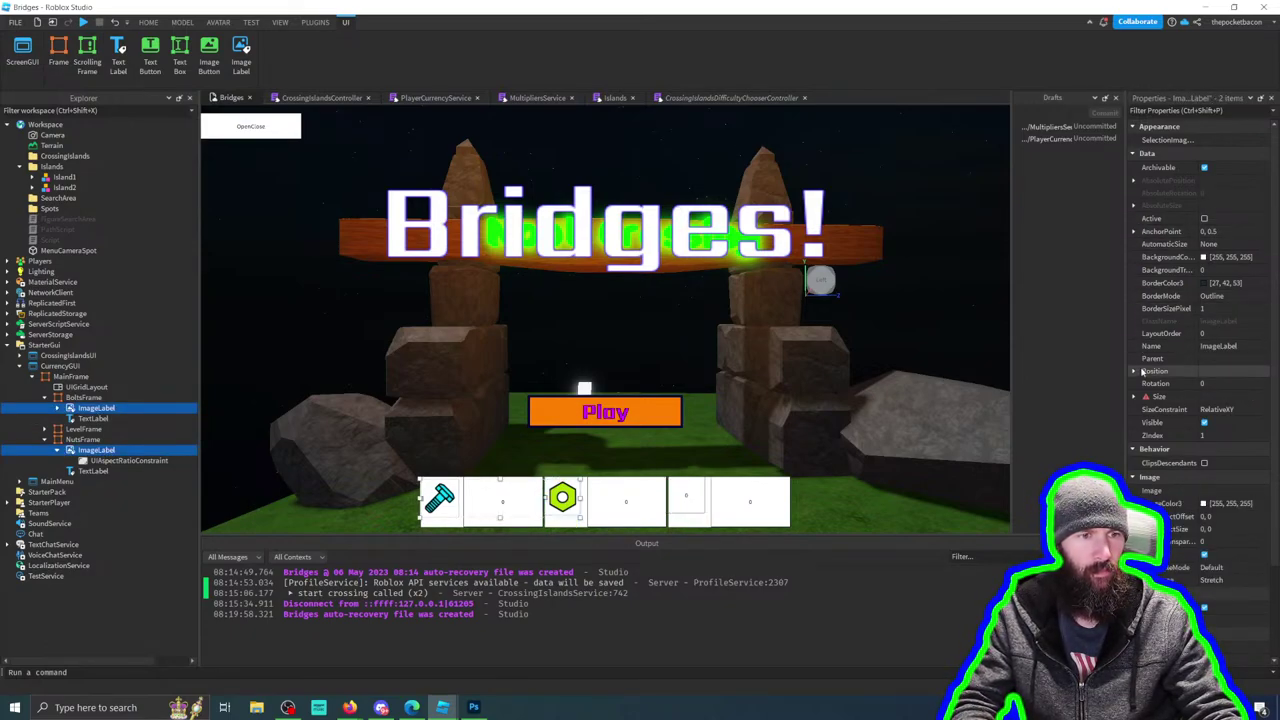
left_click(1138, 371)
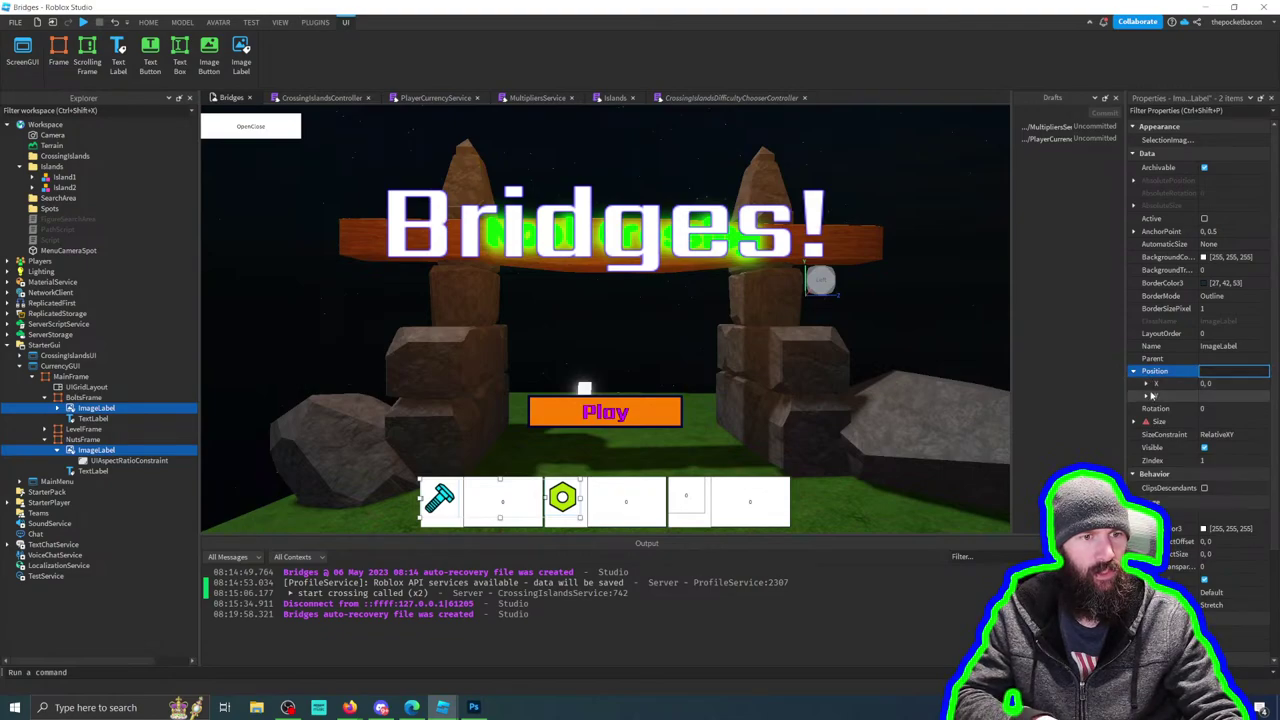
left_click(1146, 396)
left_click(1230, 408)
type(".5")
key("Return")
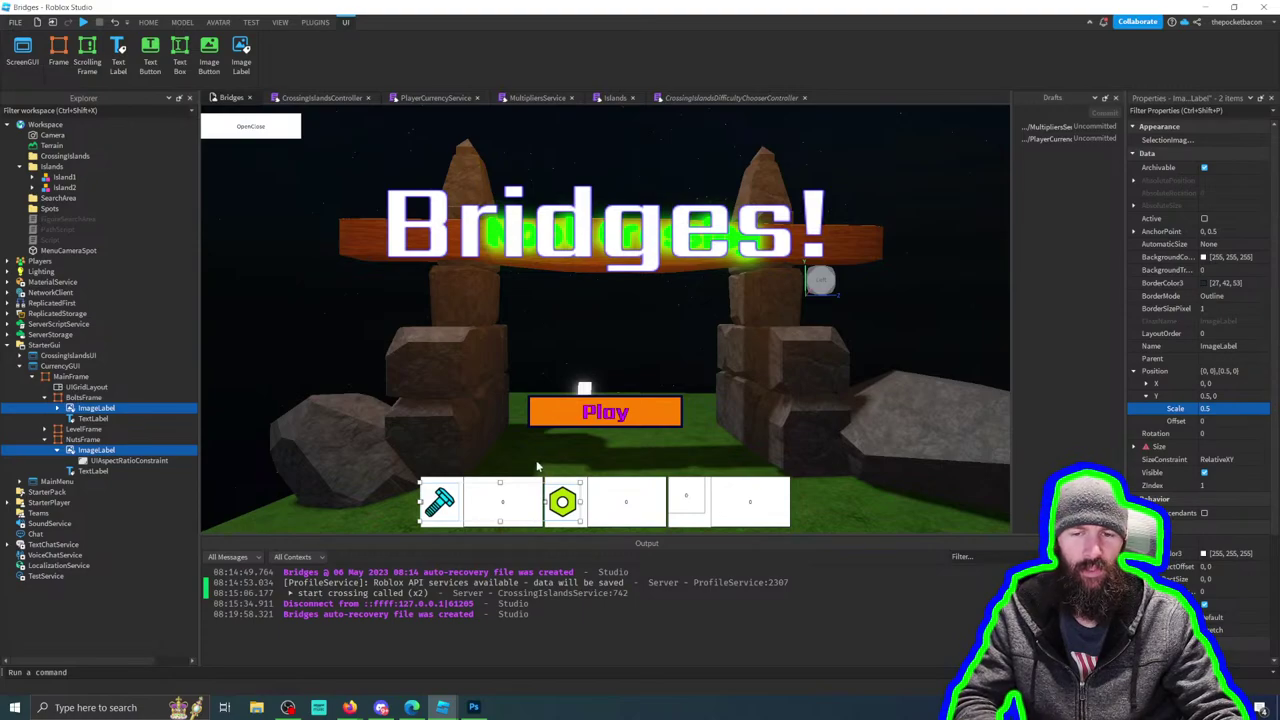
Step: Try to reduce the height of BoltsFrame, LevelFrame and NutsFrame together by hand in the viewport
left_click(44, 397)
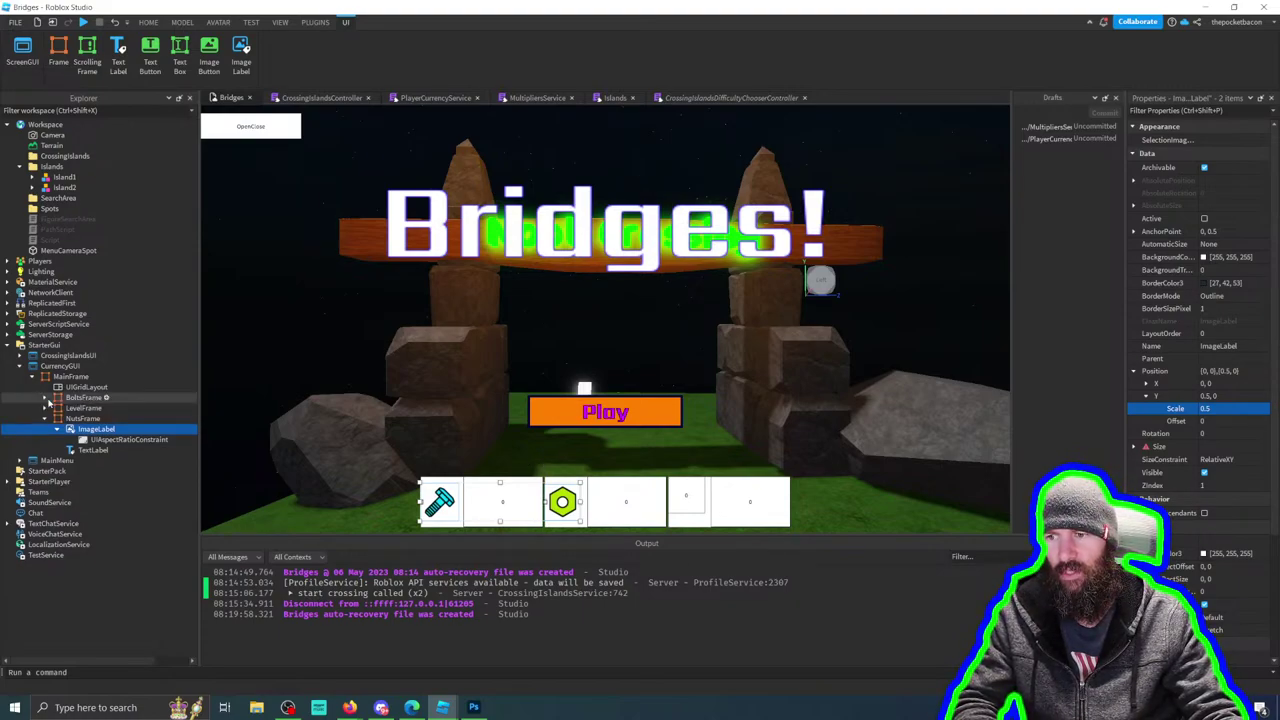
left_click(83, 420, "shift")
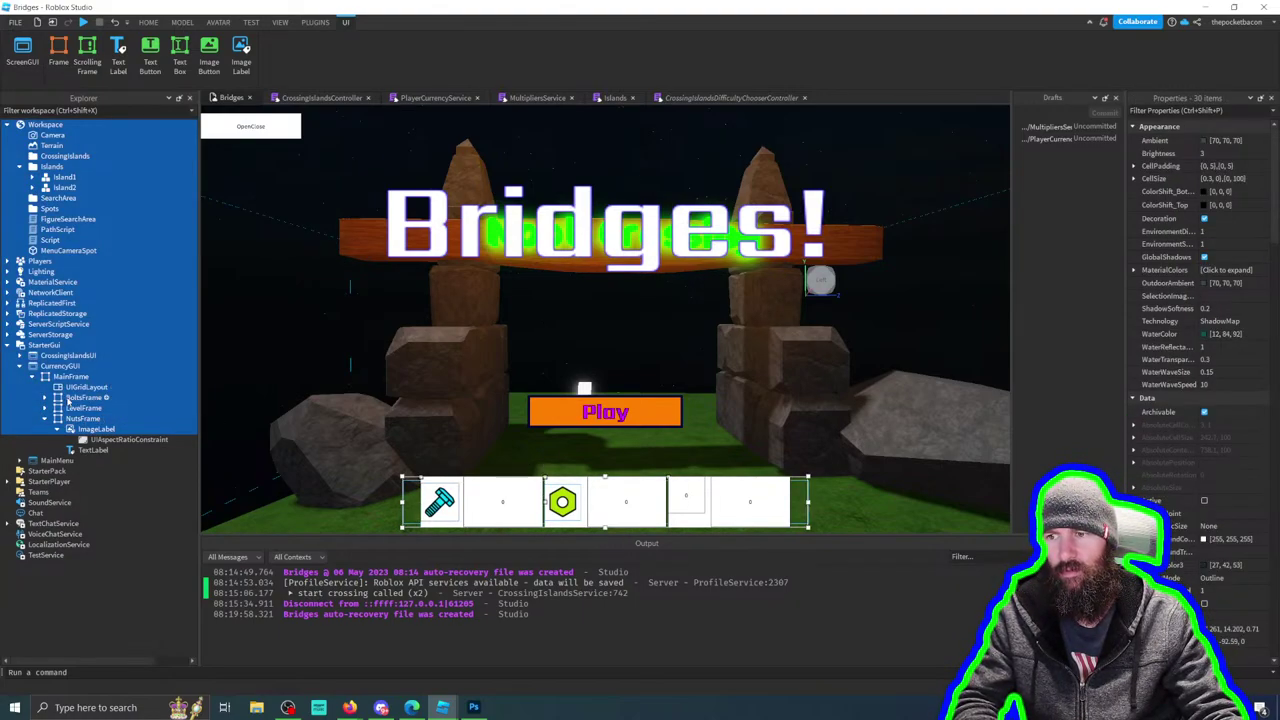
left_click(67, 398)
left_click(82, 419, "shift")
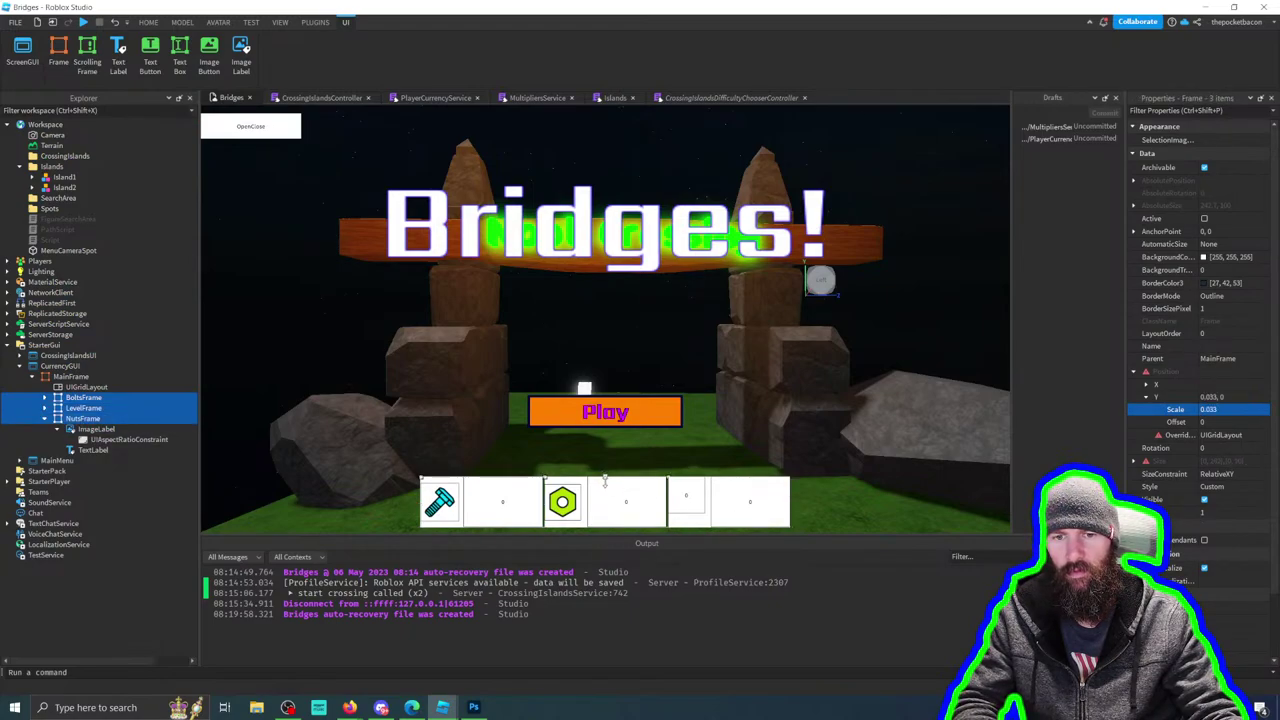
left_click_drag(604, 499, 606, 512)
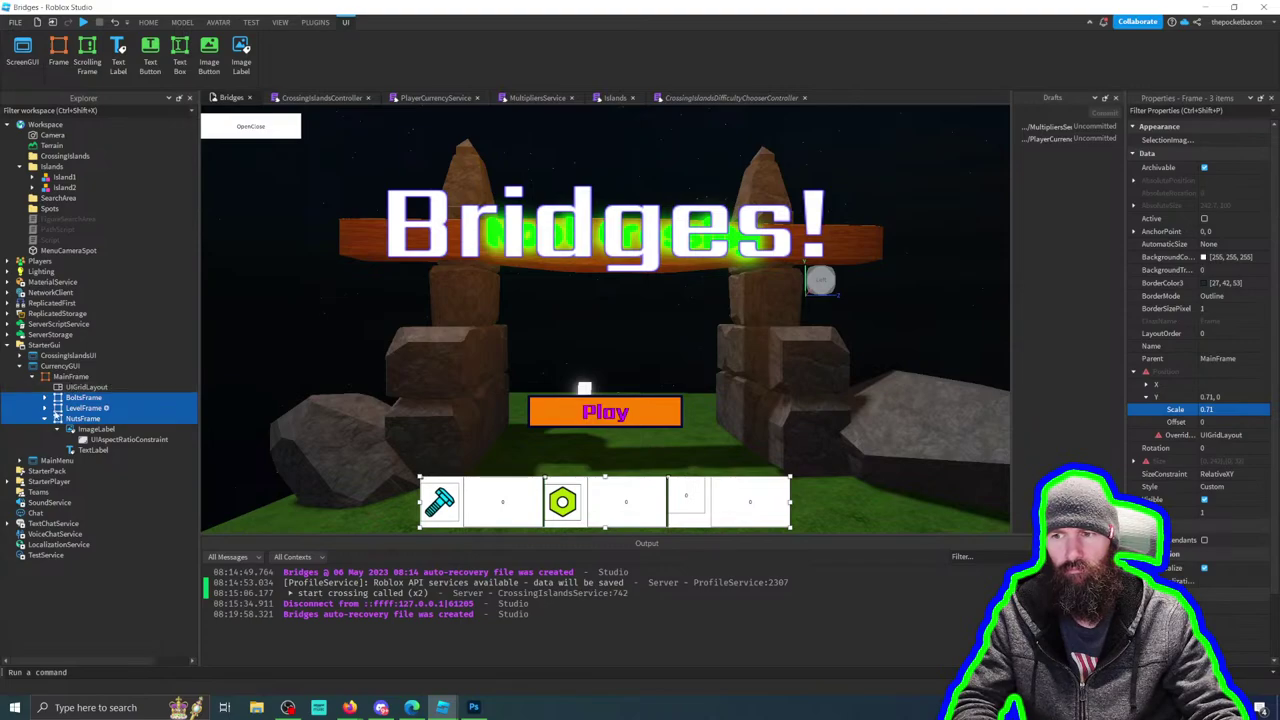
Step: Set the Y offset of the UIGridLayout's CellSize to 0
left_click(44, 418)
left_click(82, 386)
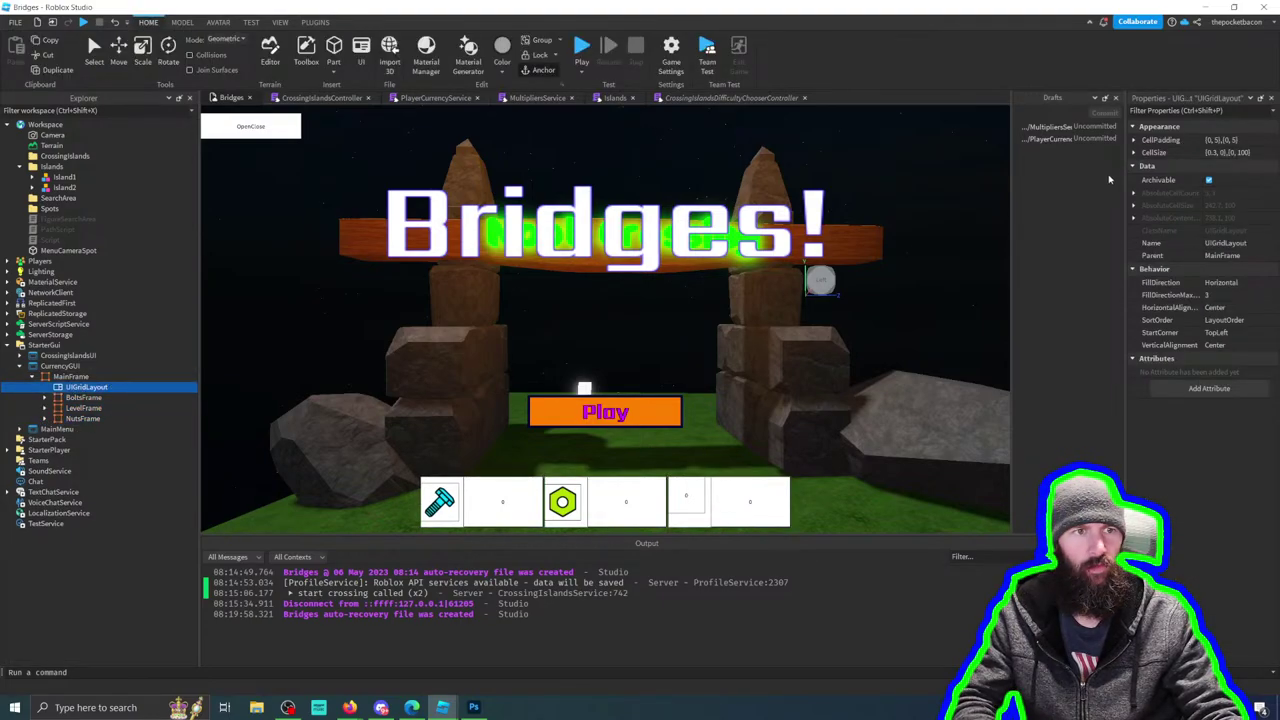
left_click(1135, 152)
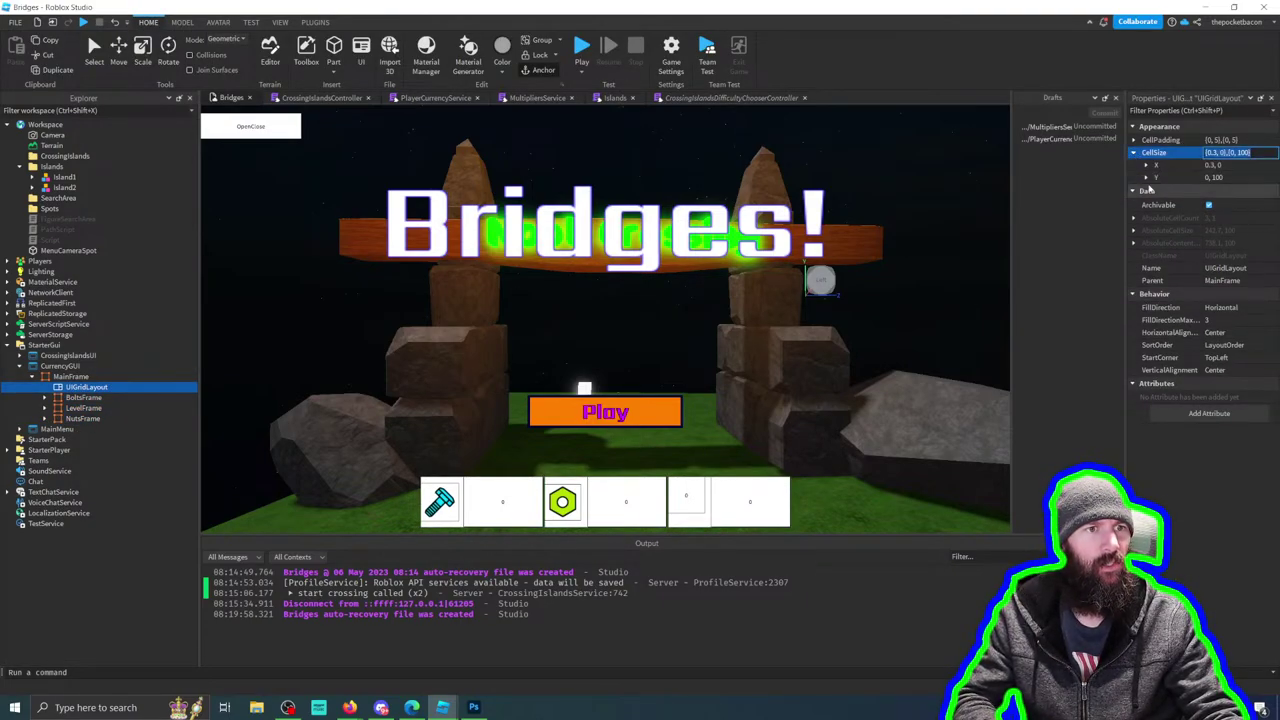
left_click(1146, 177)
left_click(1230, 203)
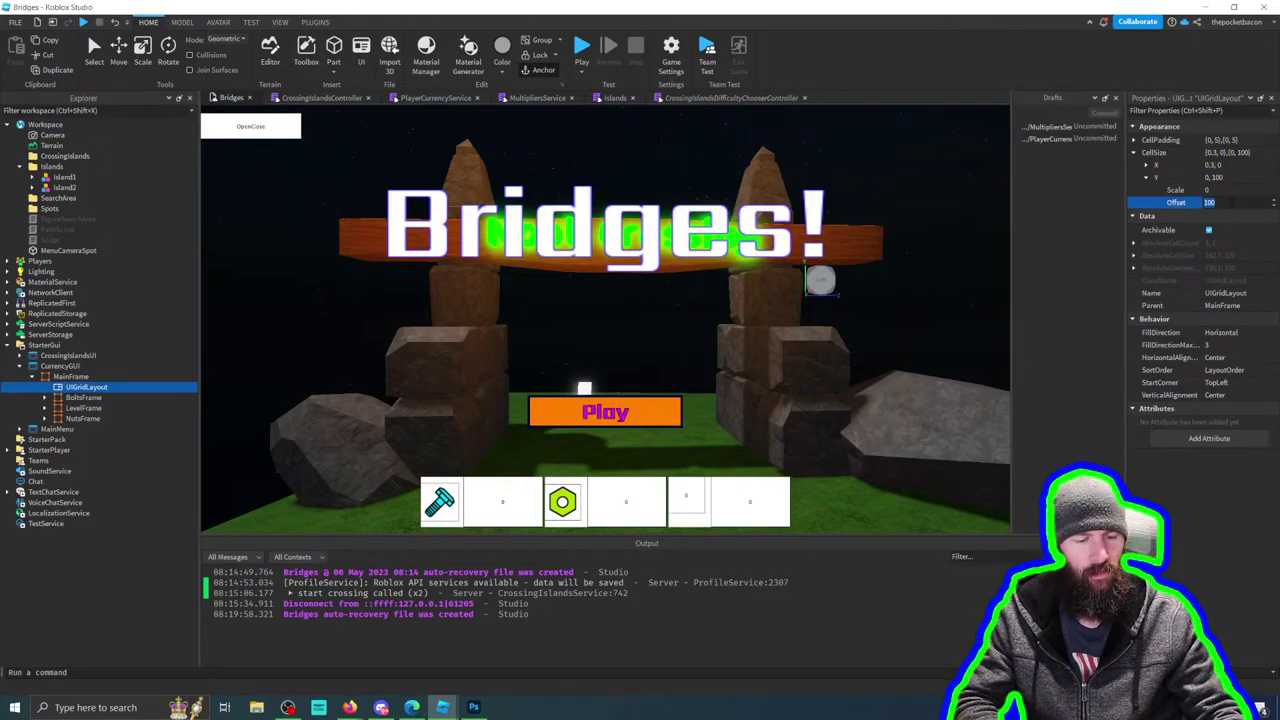
type("0")
key("Return")
Step: Try 0.1, 0.2, 0.4 and 0.5 as the Y scale of the UIGridLayout's CellSize
left_click(1230, 190)
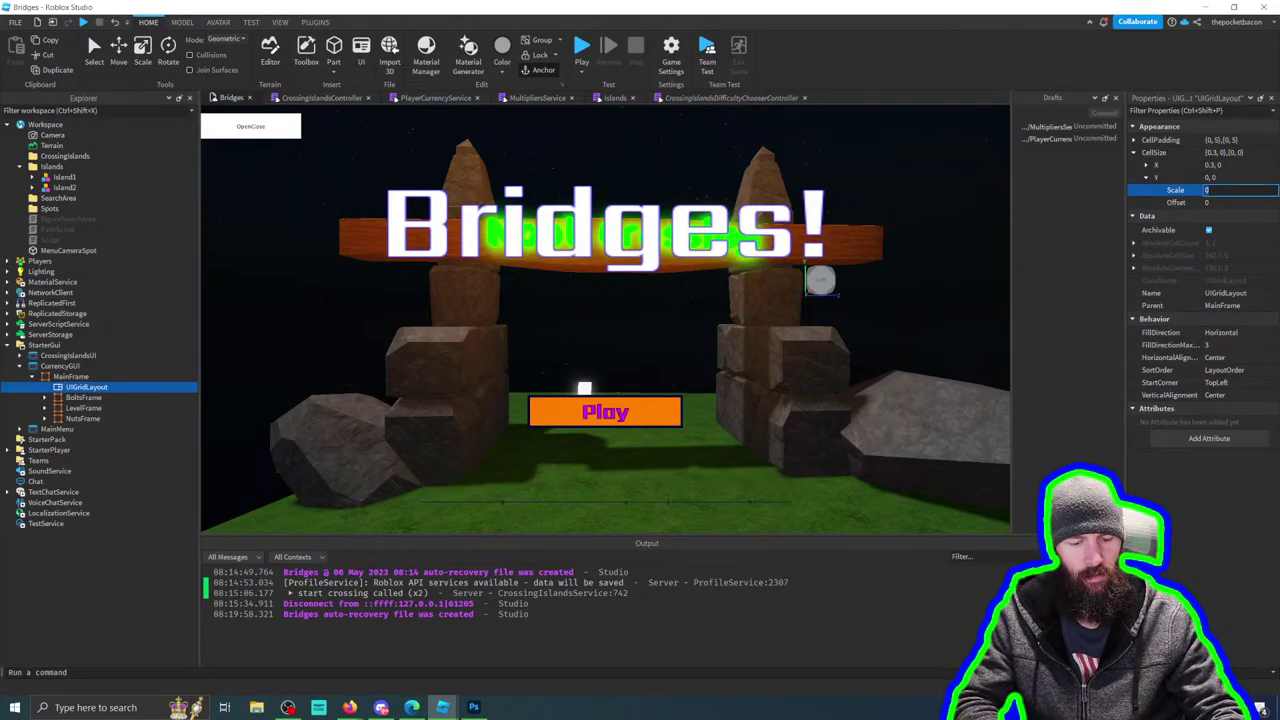
type("0.1")
key("Return")
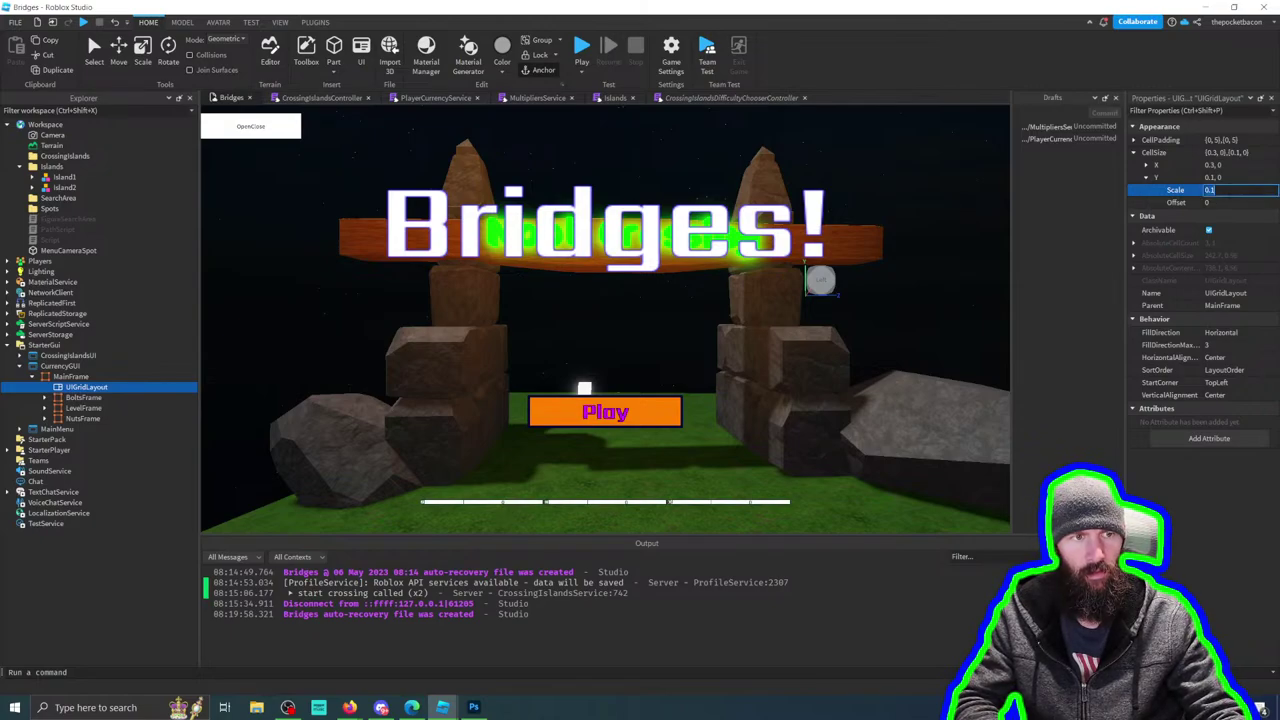
type("1")
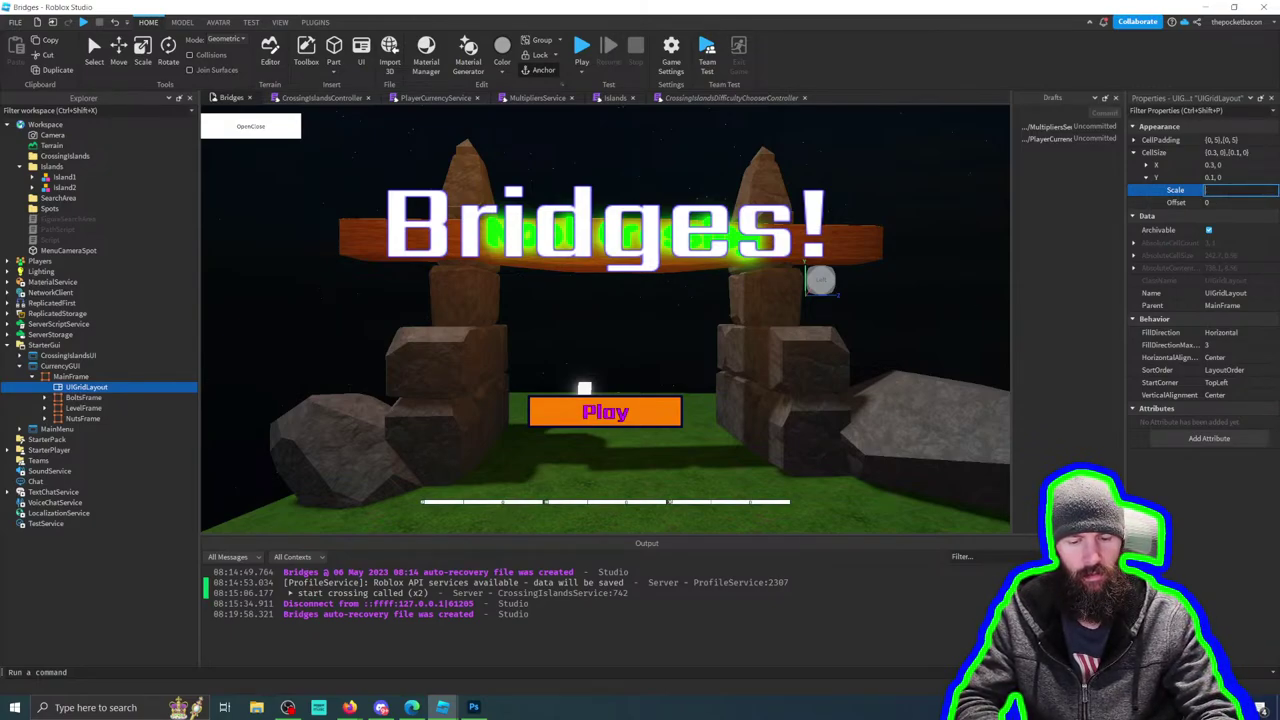
type(".2")
key("Return")
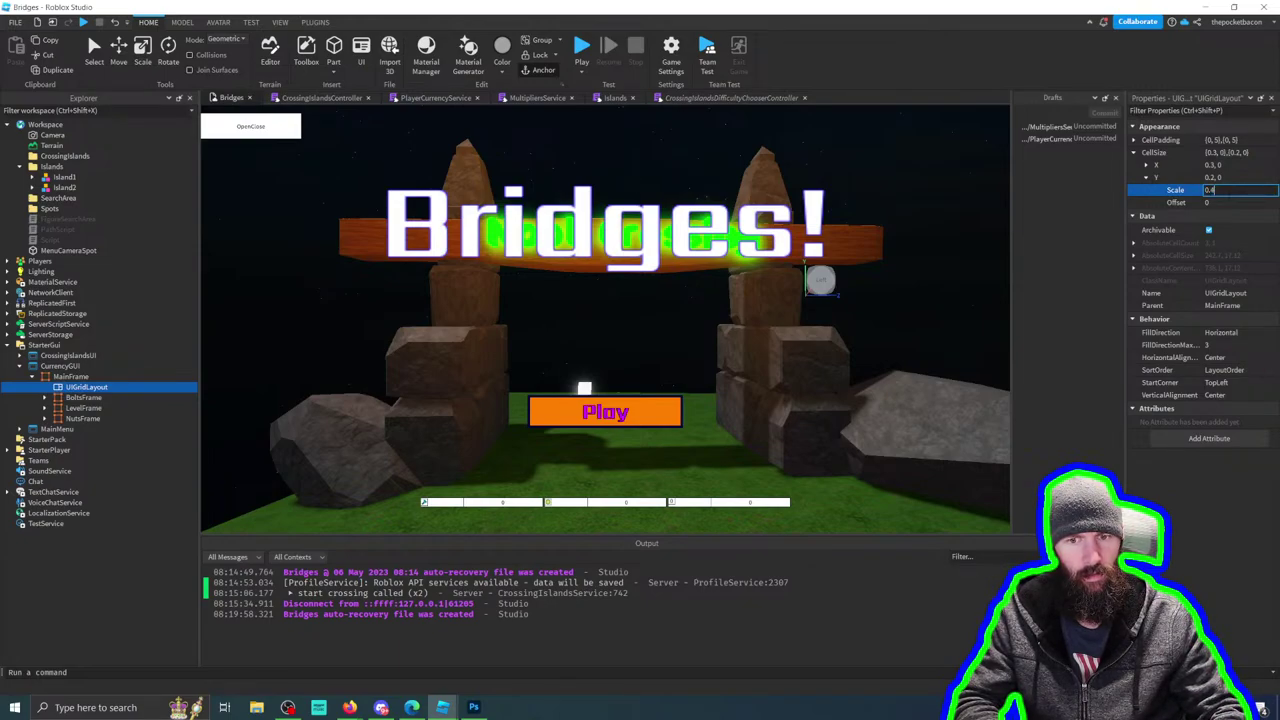
key("Return")
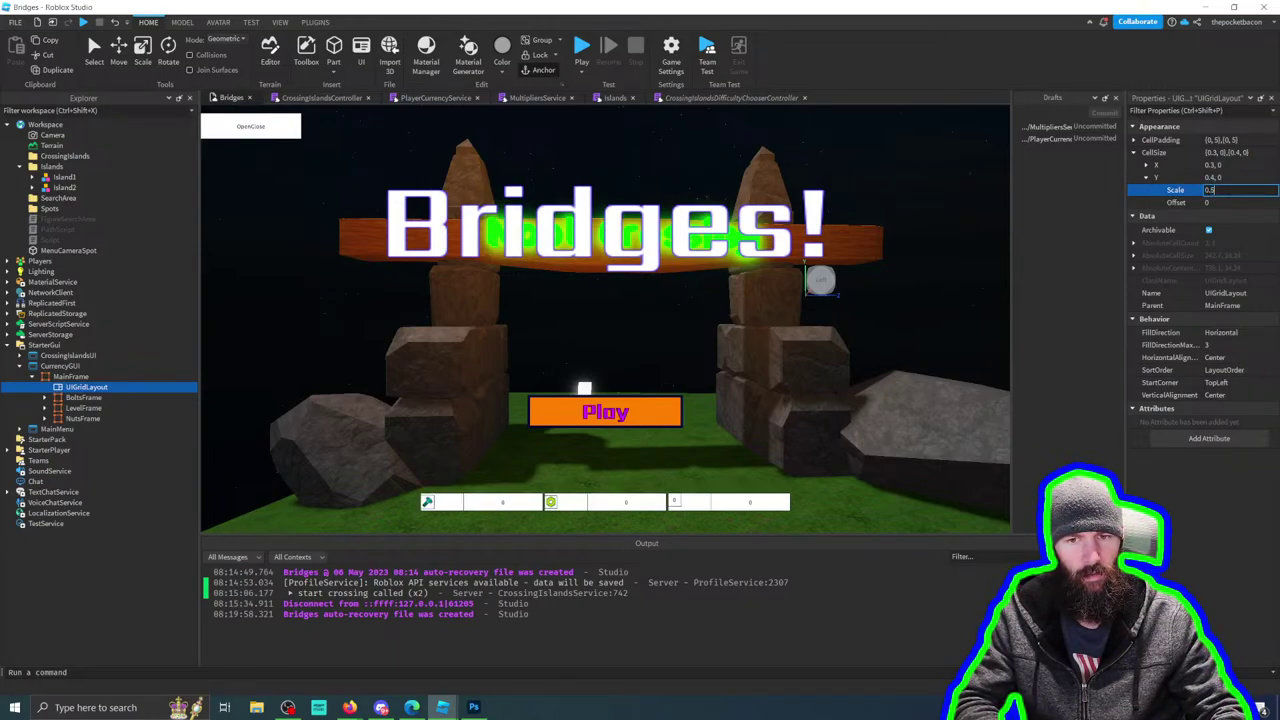
type("0.5")
key("Return")
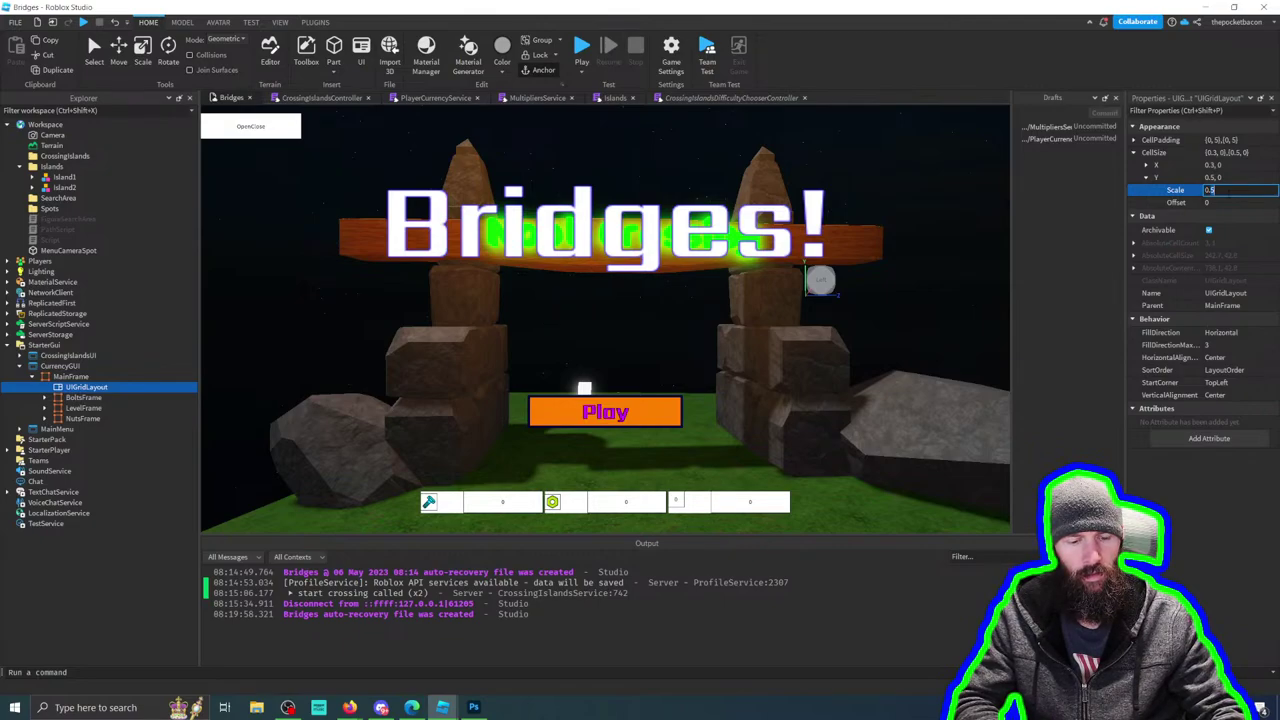
Step: Set the Y scale of the UIGridLayout's CellSize to 1
key("BackSpace")
type("1")
key("Return")
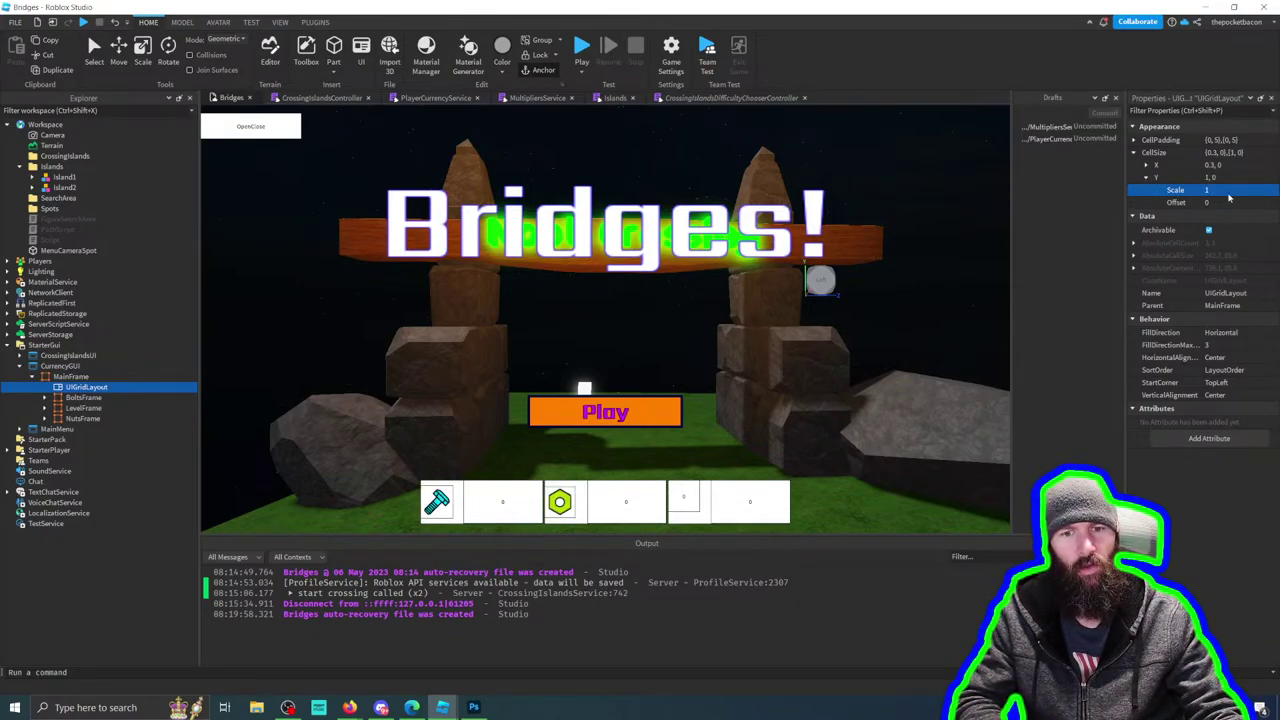
Step: Inspect MainFrame's X size and resize the viewport to check how the currency bar scales
left_click(72, 376)
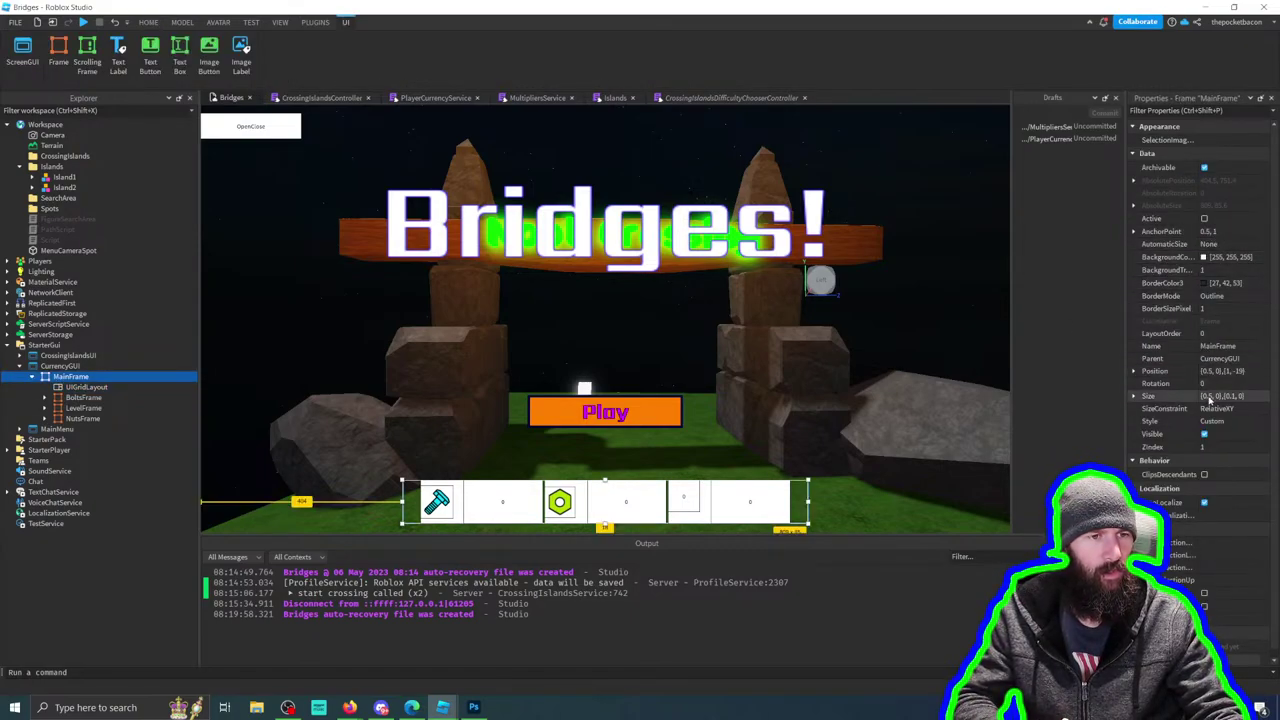
left_click(1134, 396)
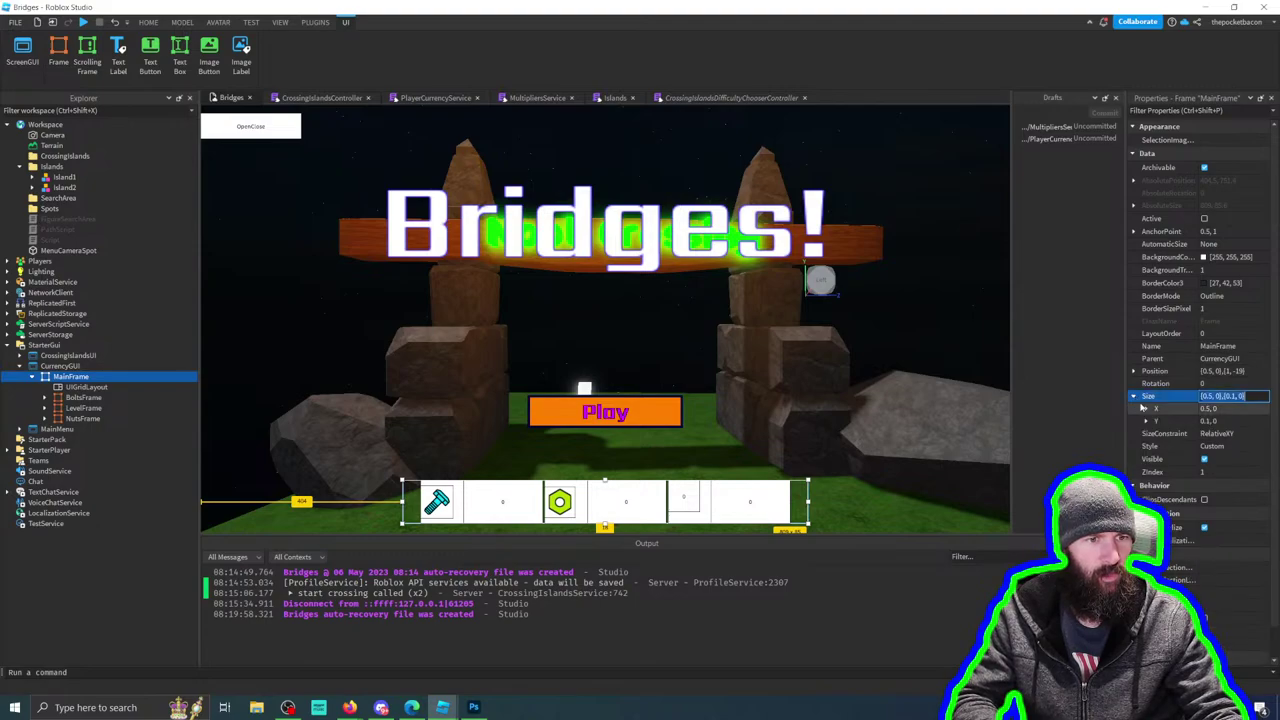
left_click(1146, 410)
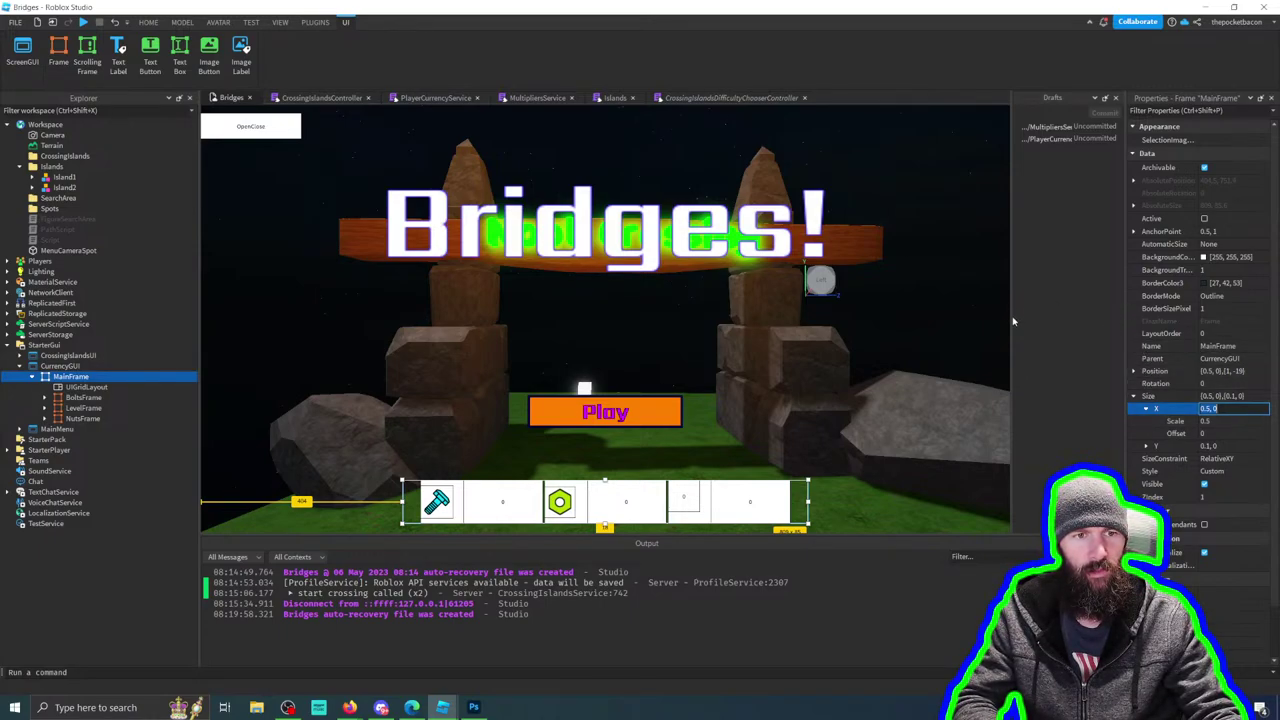
left_click_drag(1013, 321, 585, 280)
left_click_drag(421, 287, 996, 357)
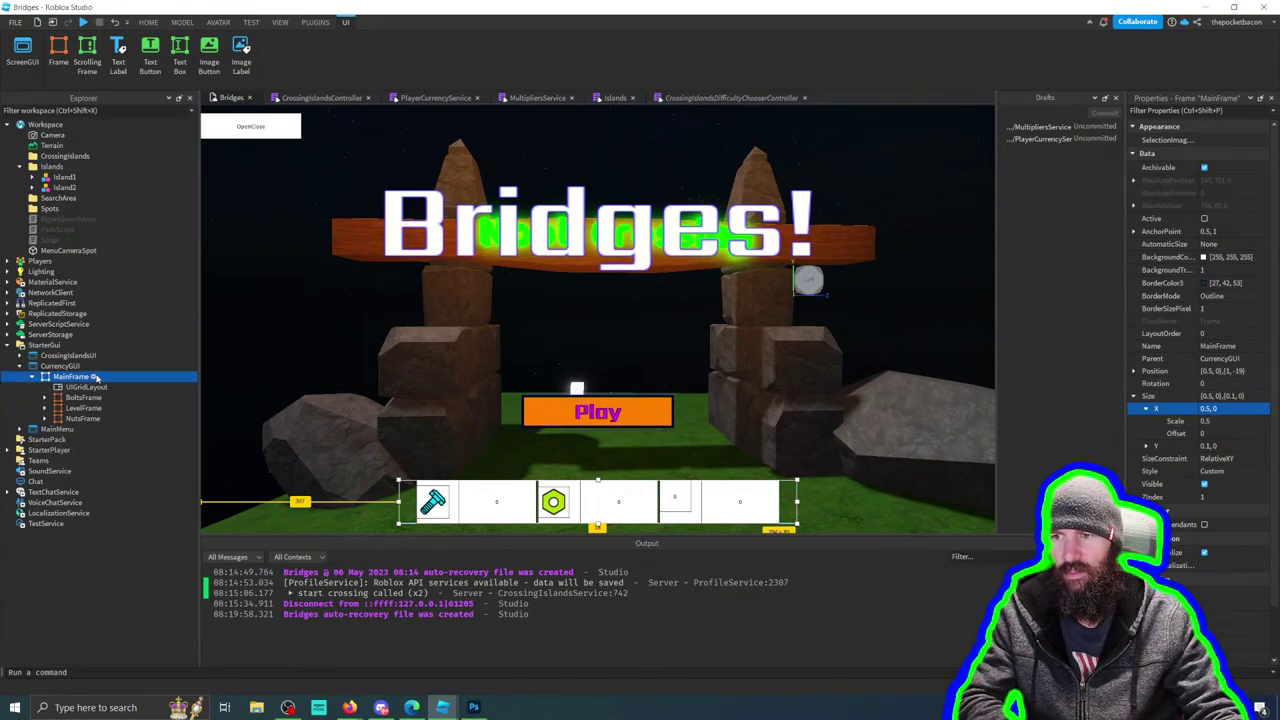
Step: Add a UIAspectRatioConstraint to MainFrame
left_click(96, 376)
type("UI")
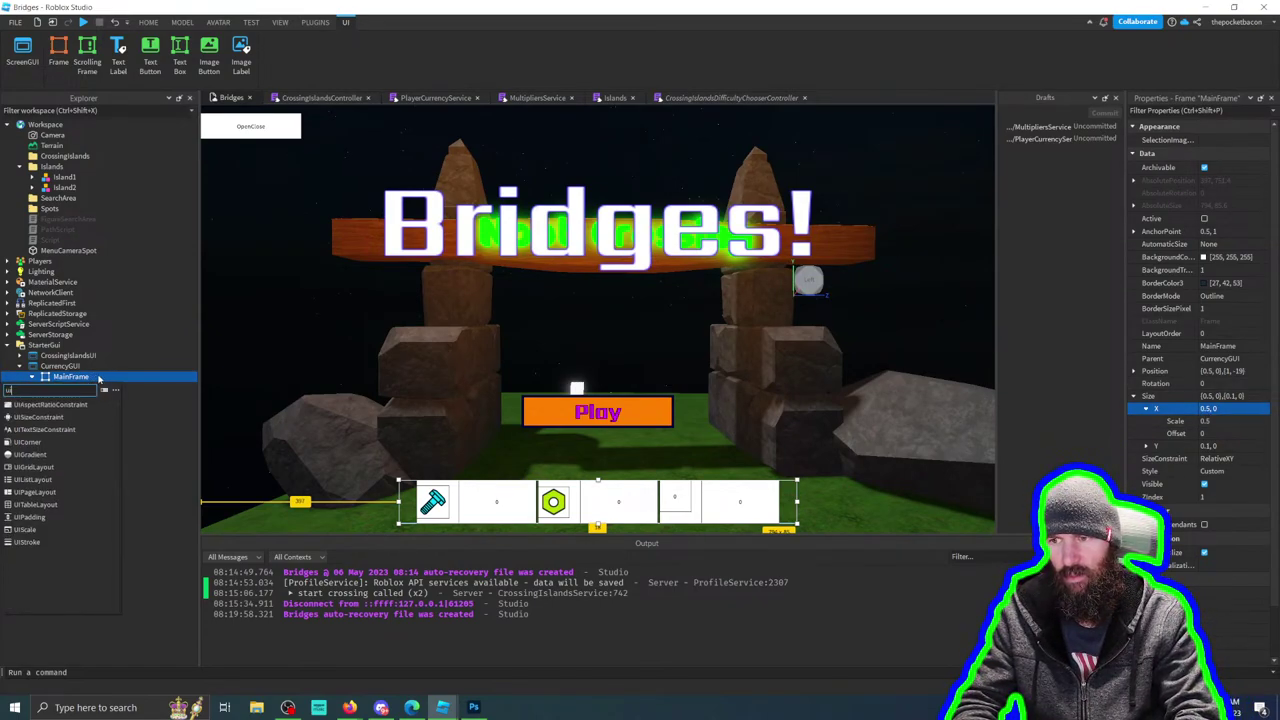
left_click(50, 404)
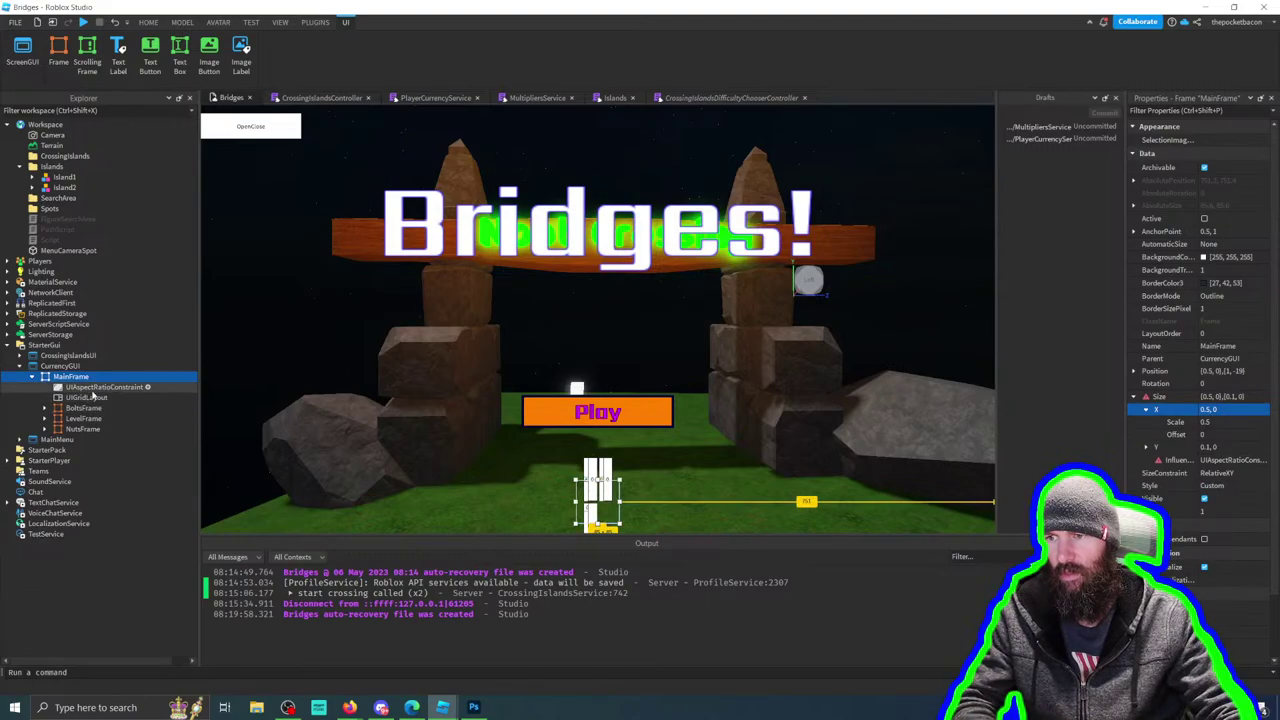
Step: Try AspectRatio values of 2 and 4 on MainFrame's aspect ratio constraint
left_click(97, 388)
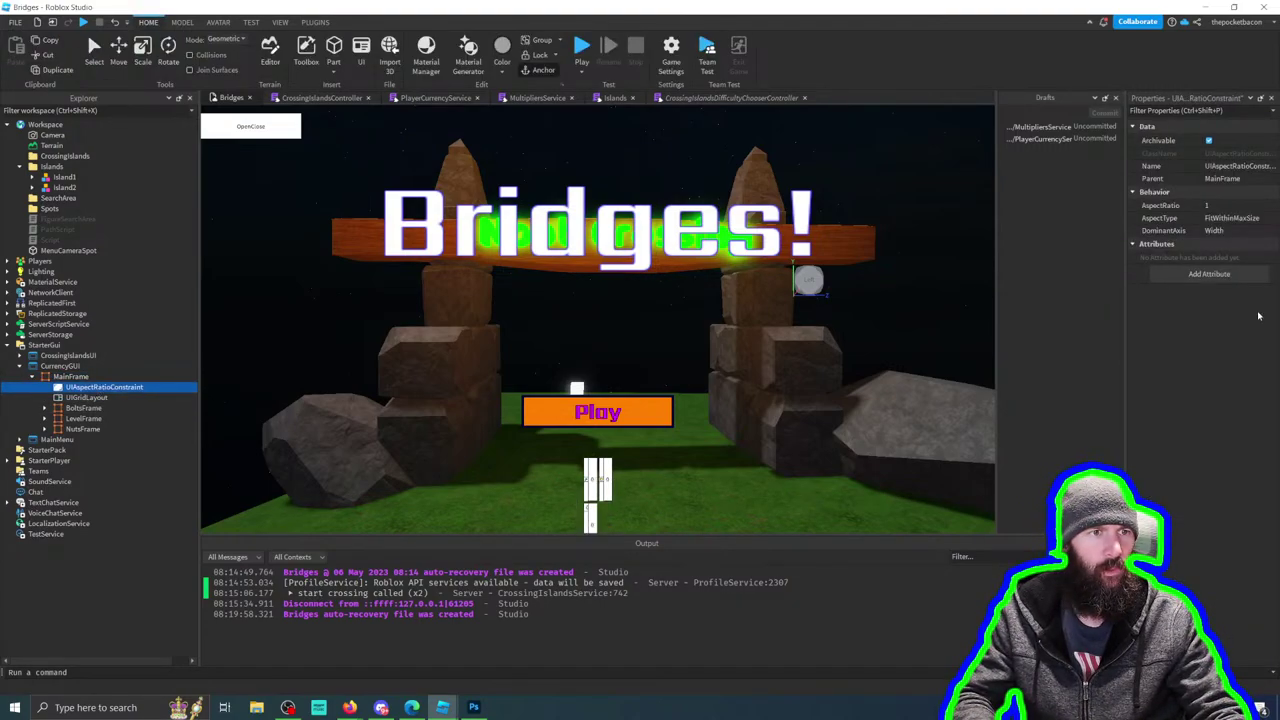
left_click(1225, 206)
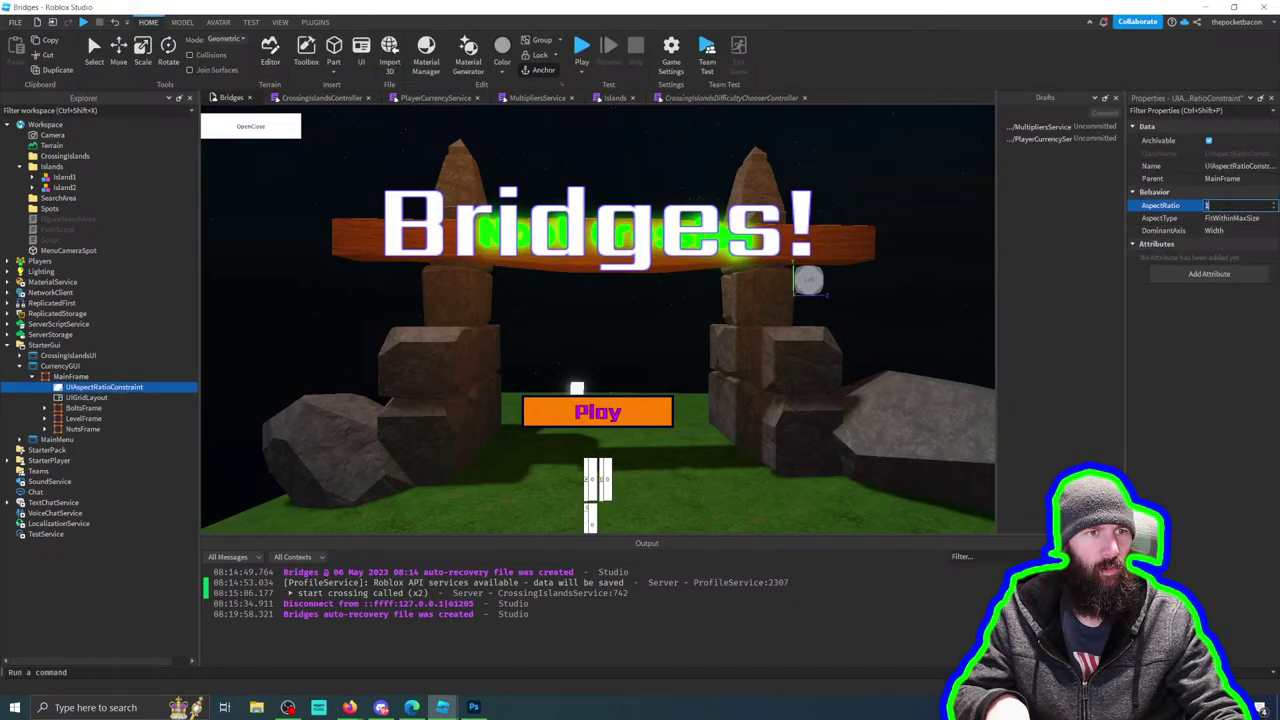
type("2")
key("Return")
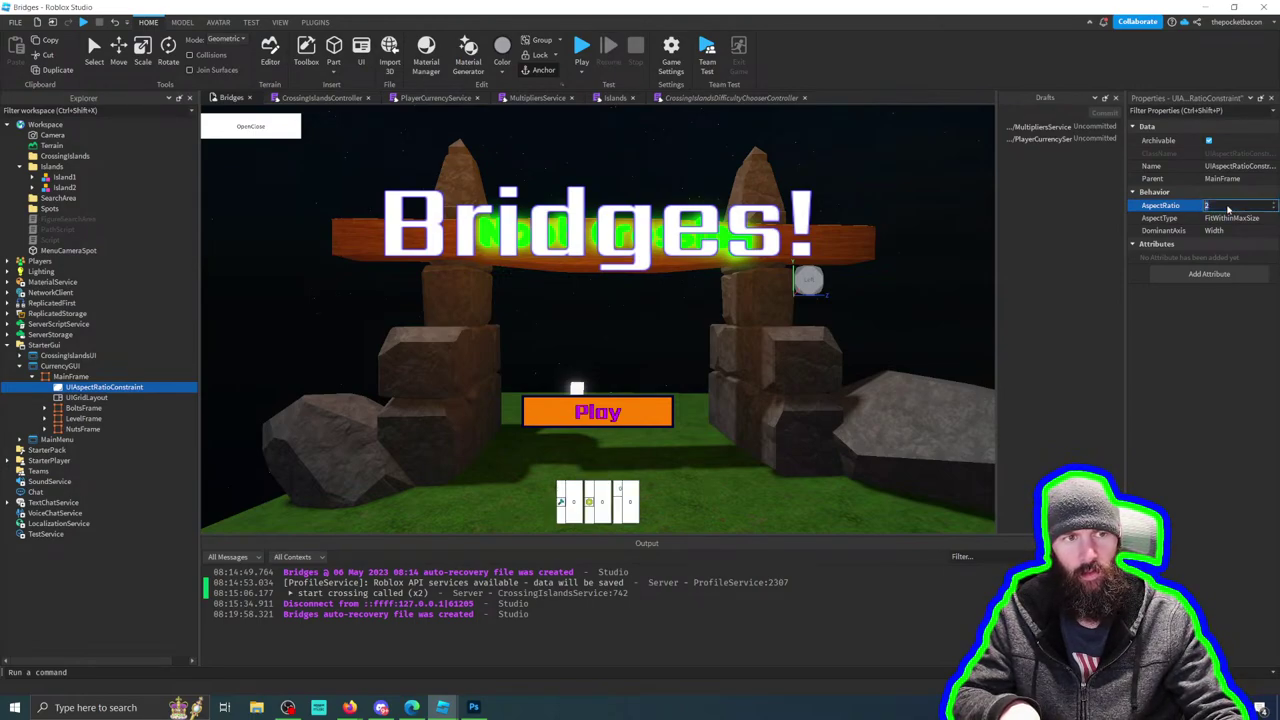
type("4")
key("Return")
Step: Set the constraint's AspectRatio to 10 and resize the viewport to check the currency bar's scaling
left_click(1228, 207)
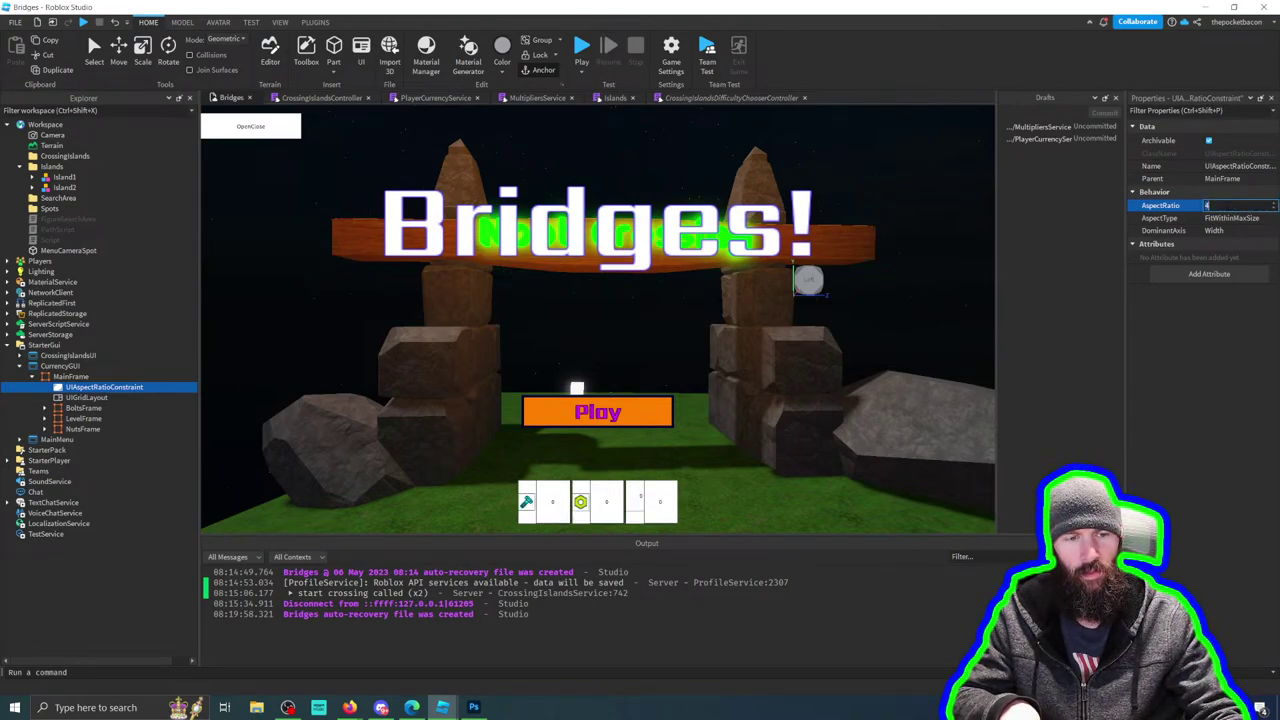
key("Return")
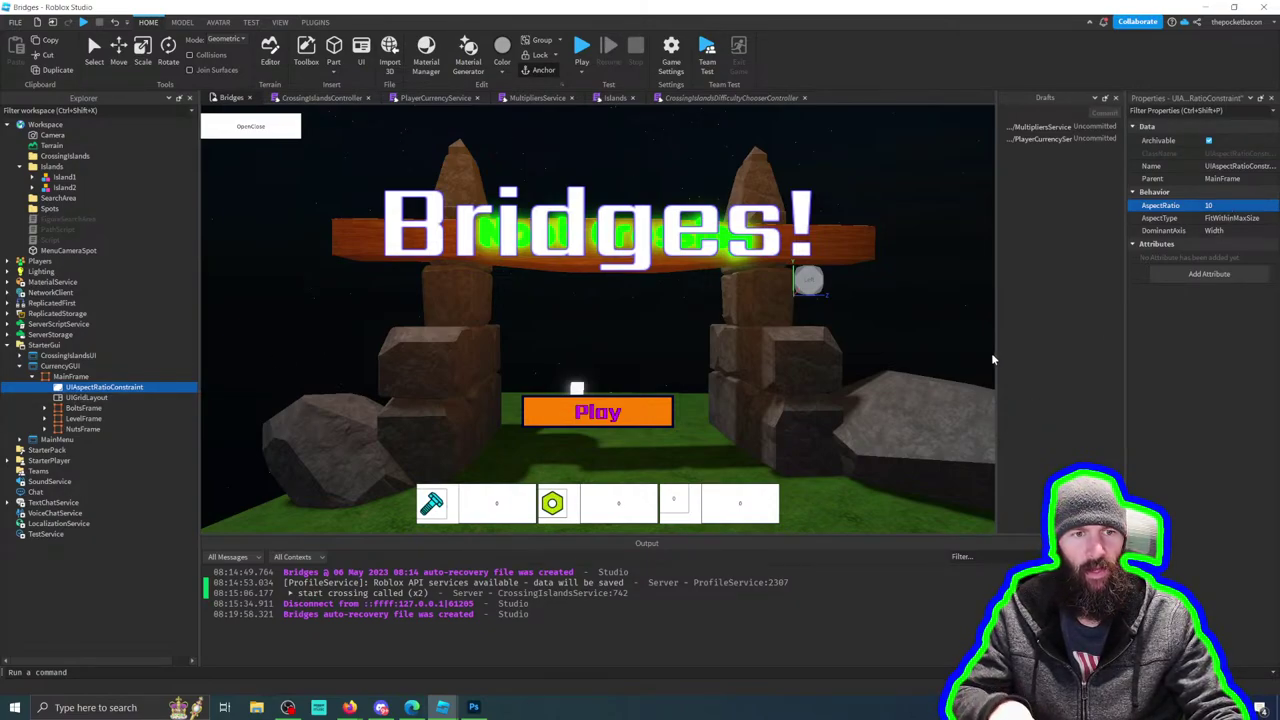
left_click_drag(996, 352, 995, 415)
left_click_drag(803, 540, 855, 560)
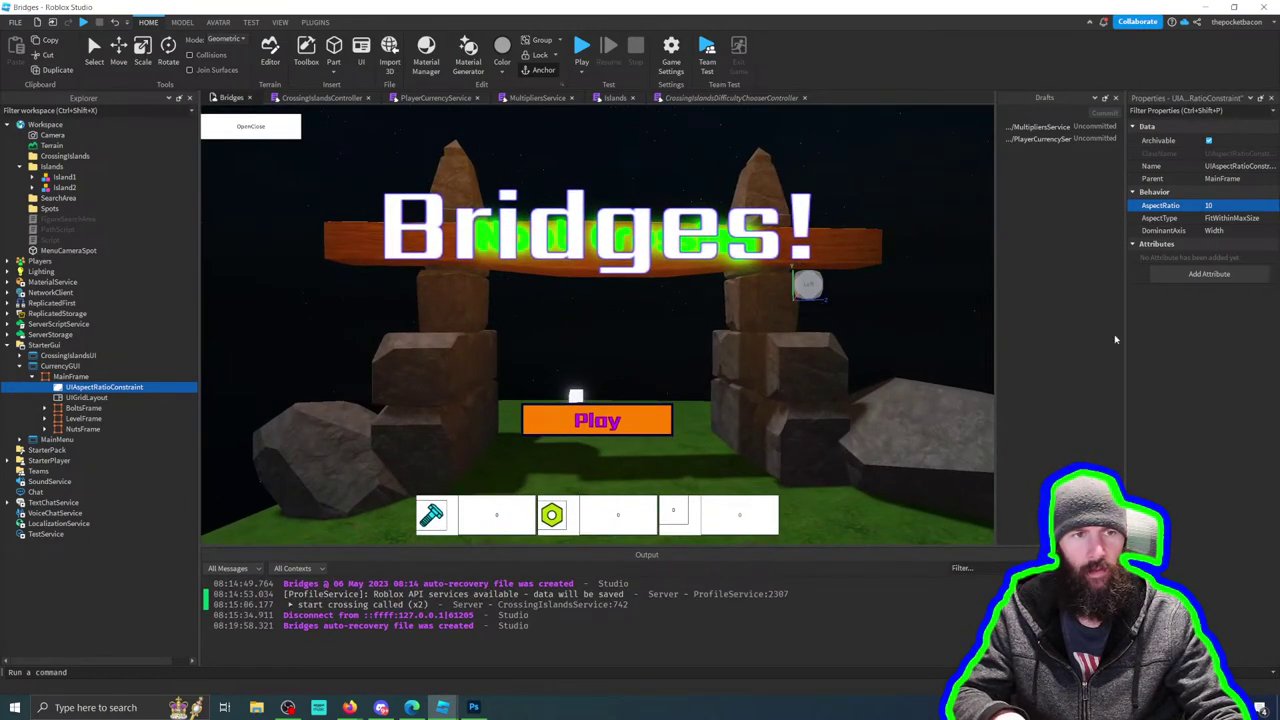
Step: Examine the contents of BoltsFrame, LevelFrame and NutsFrame and the properties the three frames share
left_click(79, 409)
left_click(45, 408)
left_click(45, 439)
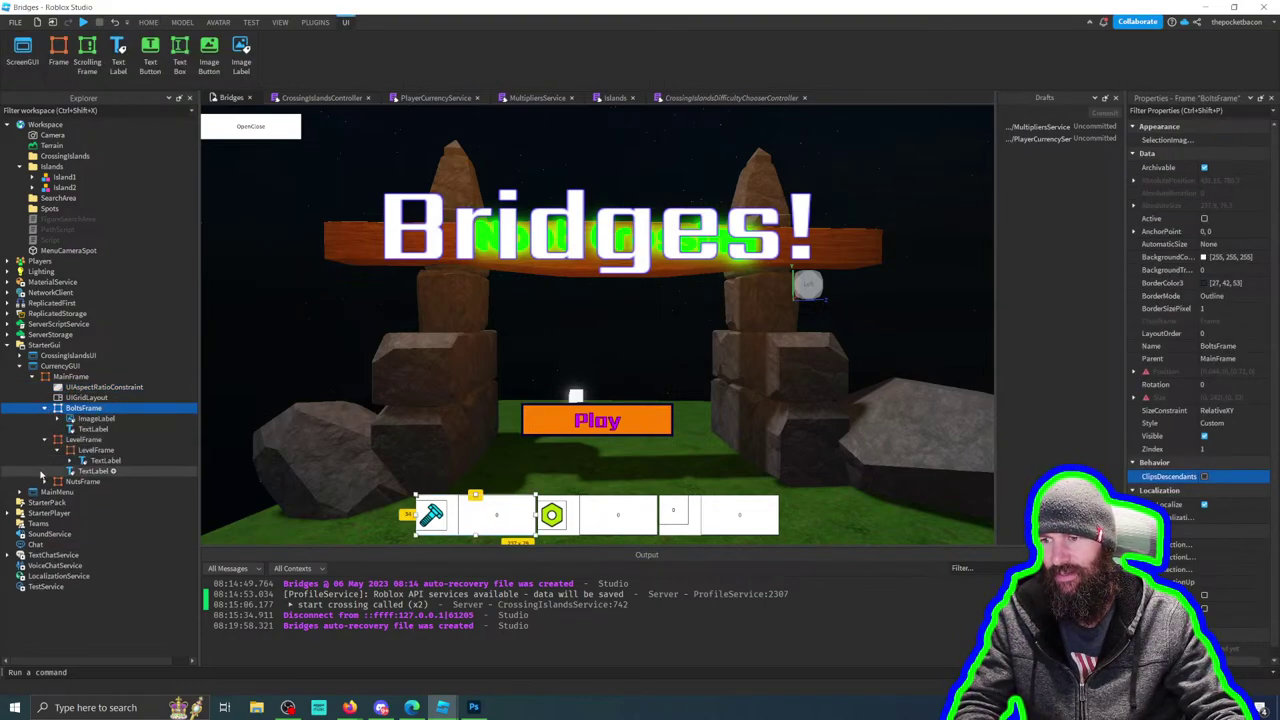
left_click(45, 471)
left_click(57, 481)
left_click(57, 450)
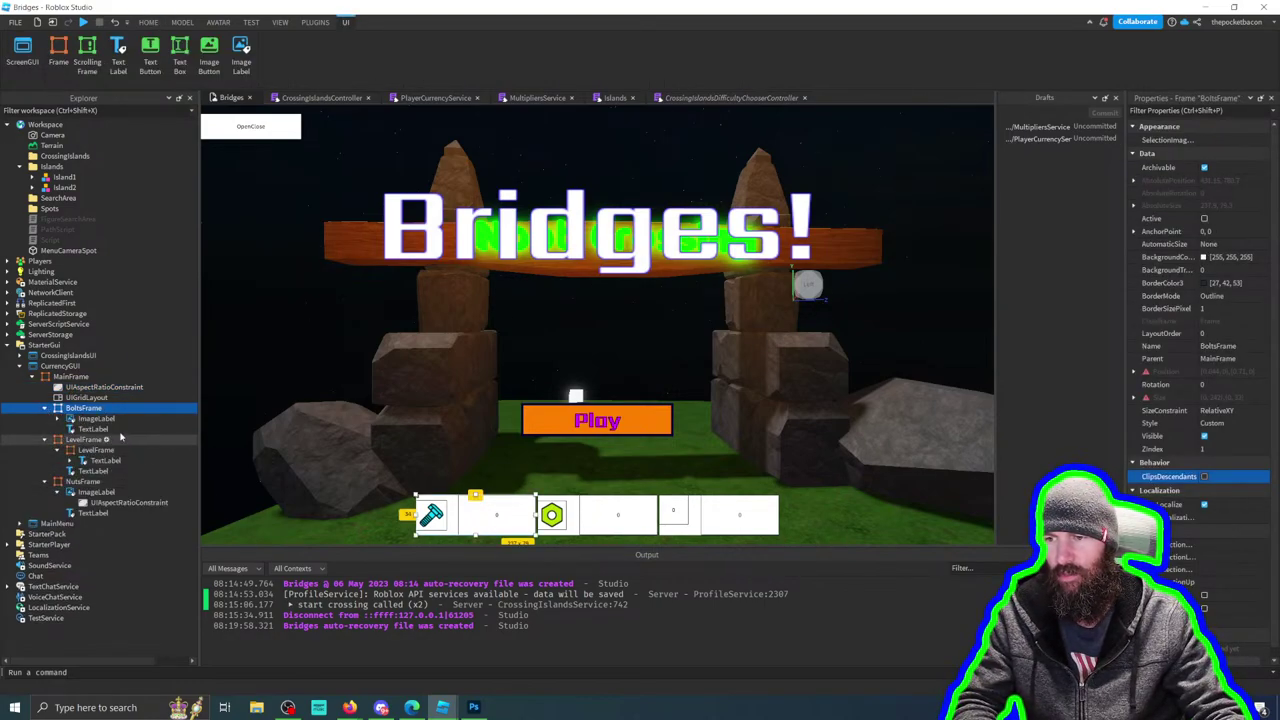
left_click(100, 429)
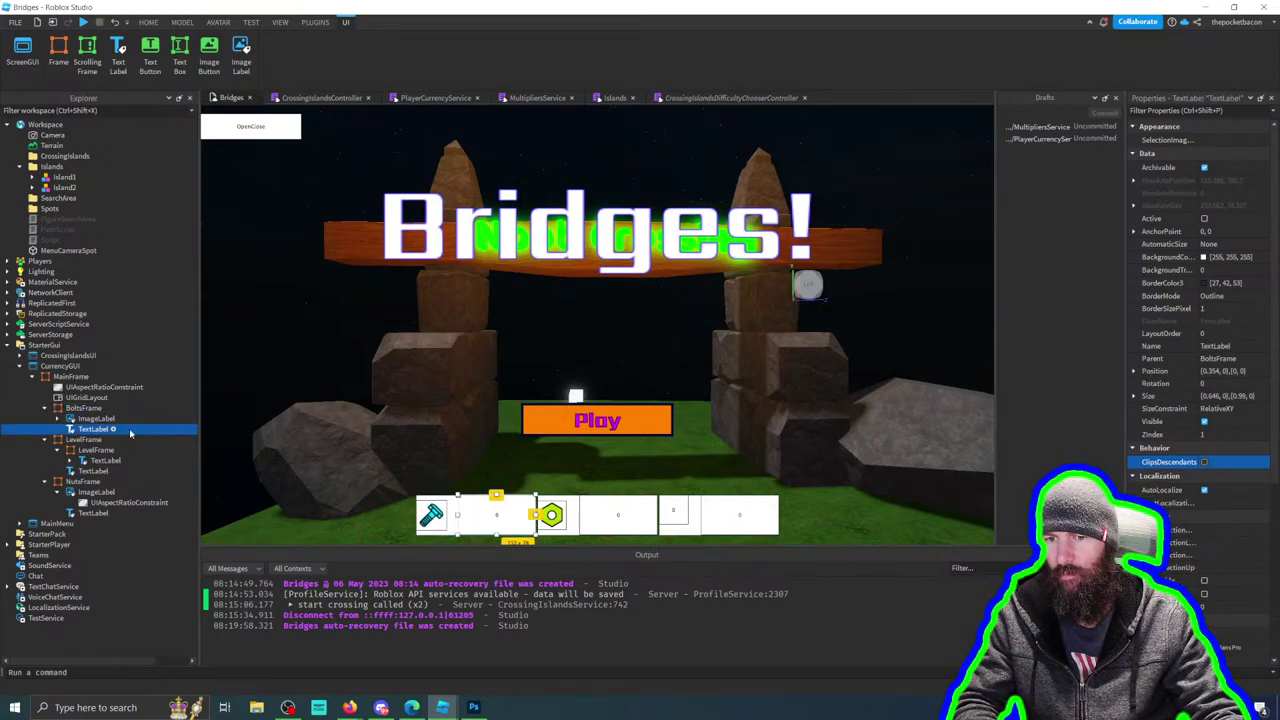
left_click(84, 408)
left_click(84, 439, "ctrl")
left_click(84, 481, "ctrl")
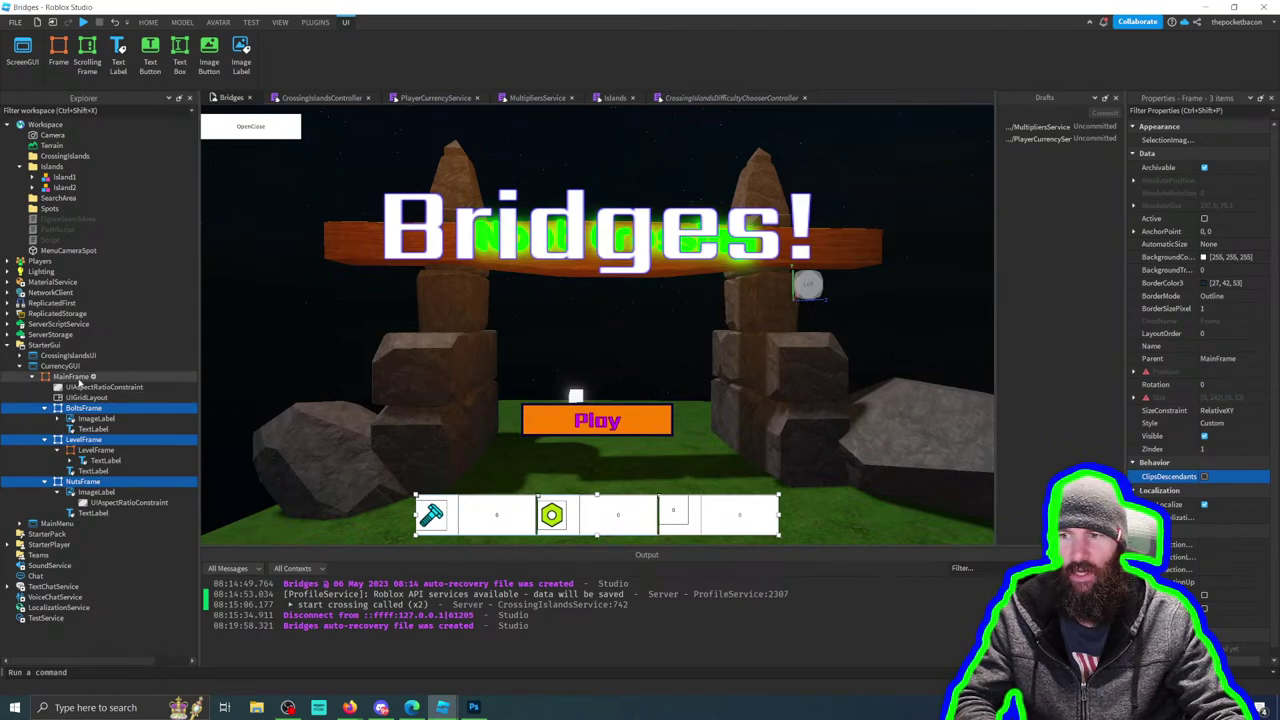
Step: Add a UICorner to BoltsFrame
left_click(105, 409)
left_click(107, 409)
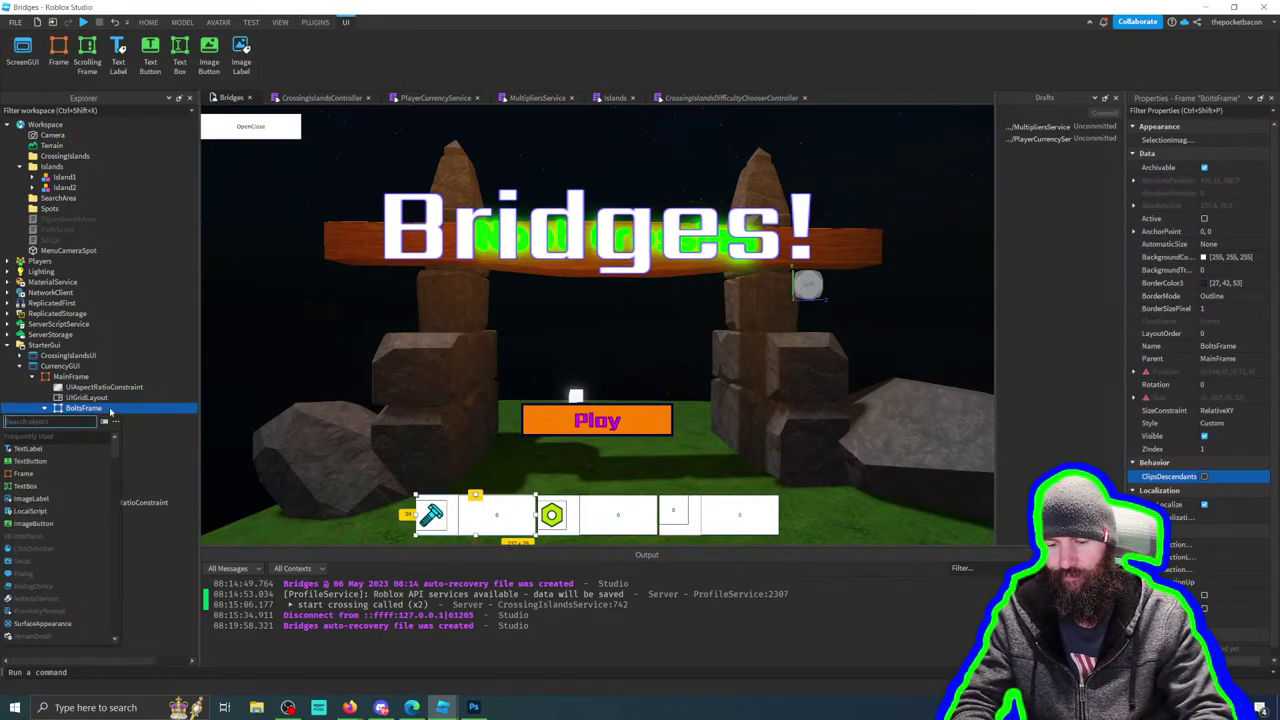
type("cor")
key("Return")
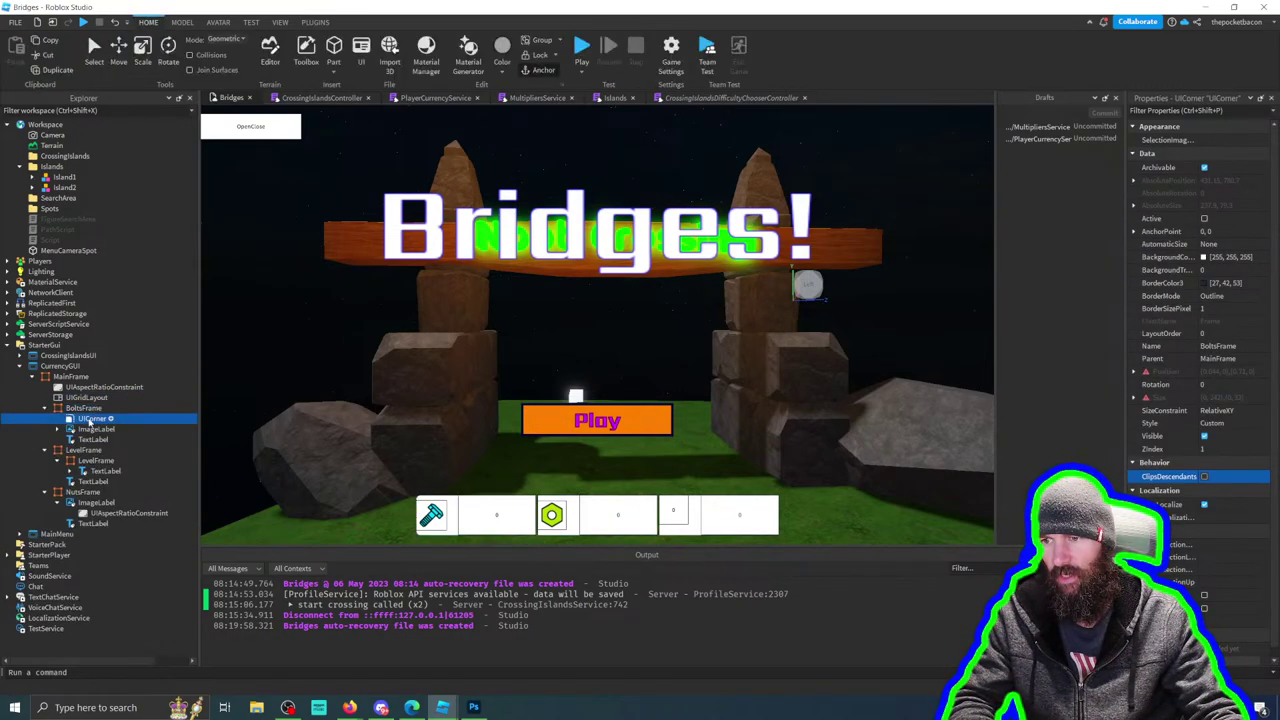
Step: Paste the copied UICorner into LevelFrame and NutsFrame
left_click(88, 450)
right_click(90, 451)
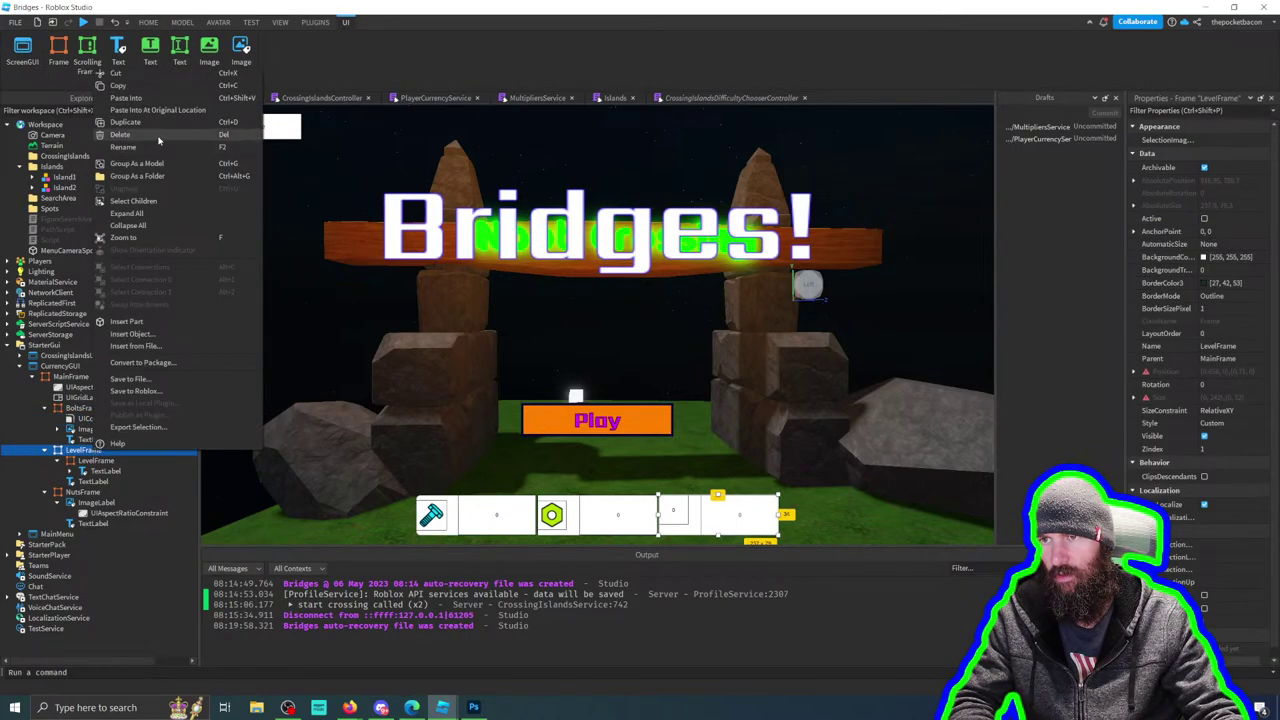
left_click(126, 98)
left_click(80, 502)
right_click(80, 502)
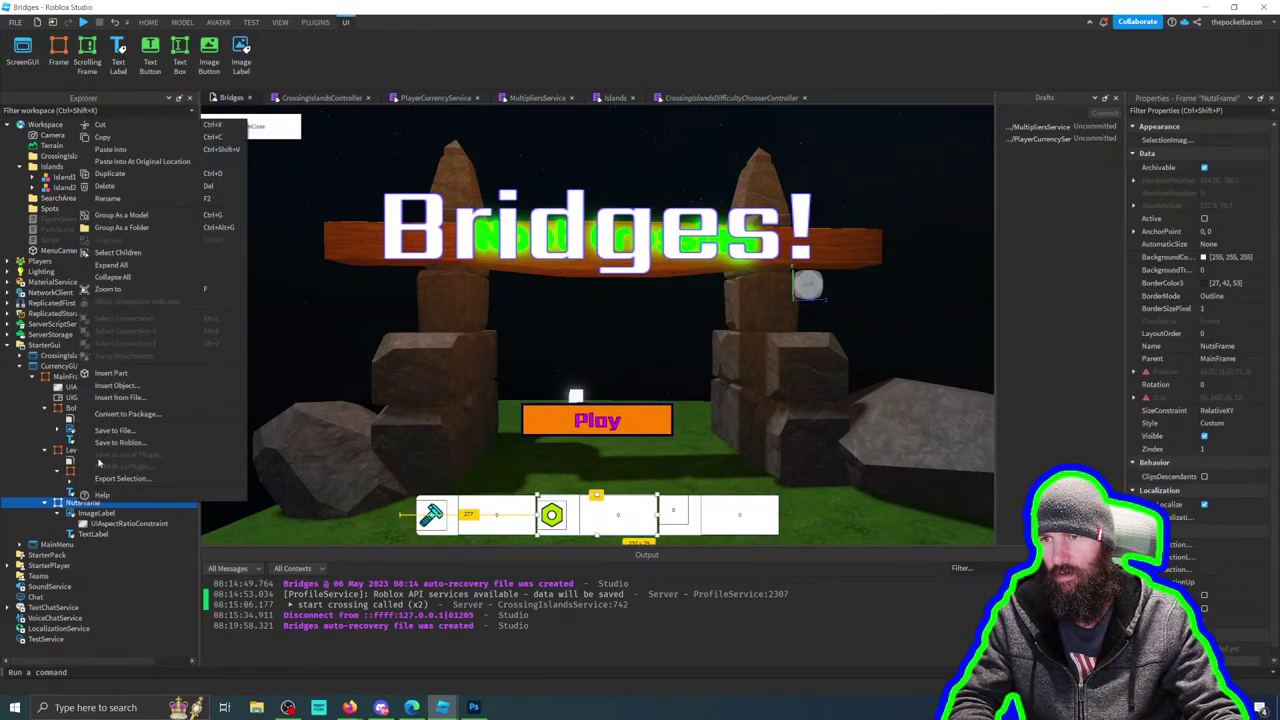
left_click(125, 149)
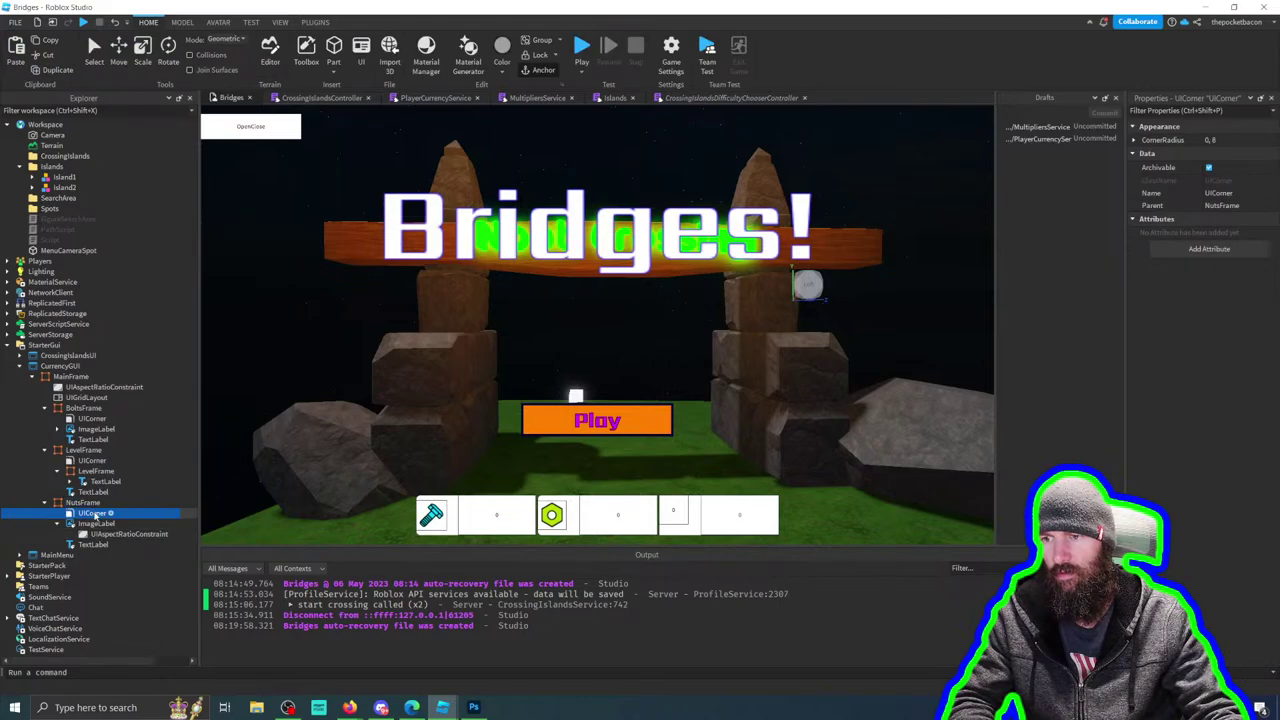
Step: Set the CornerRadius of the UICorners in BoltsFrame, LevelFrame and NutsFrame to 0, 10 together
left_click(102, 452)
left_click(108, 514)
left_click(92, 460, "ctrl")
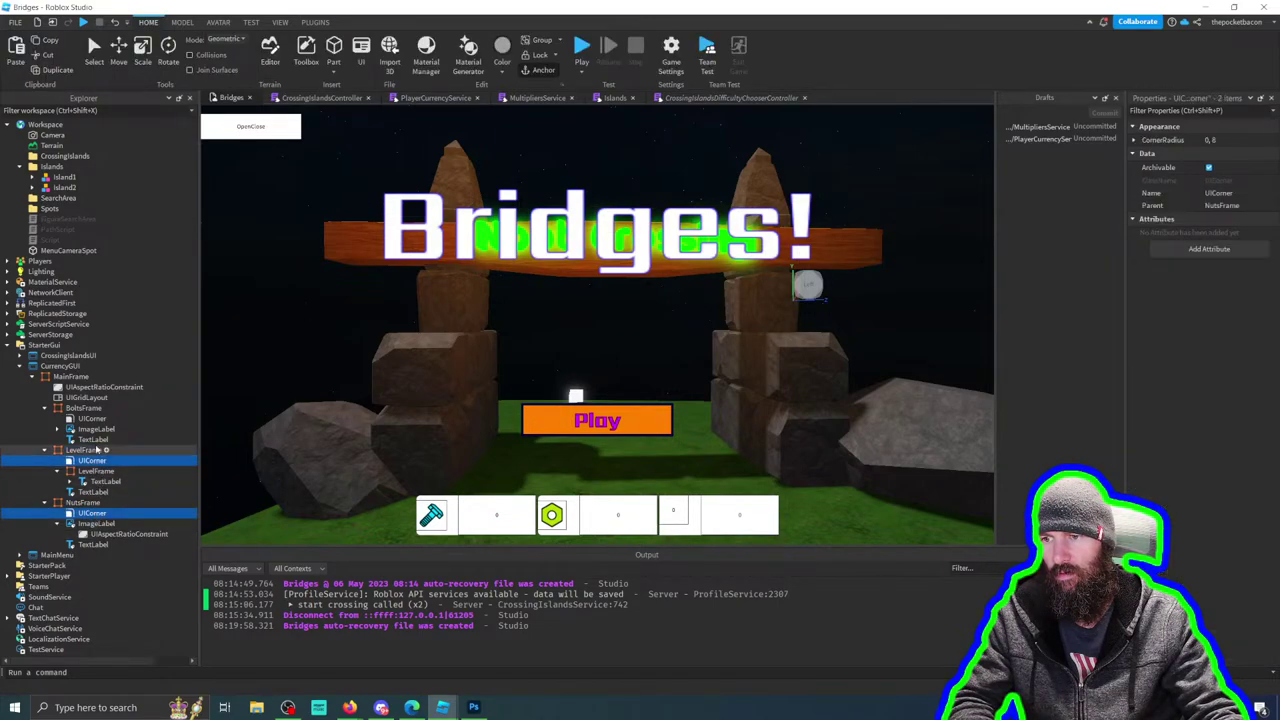
left_click(92, 418, "ctrl")
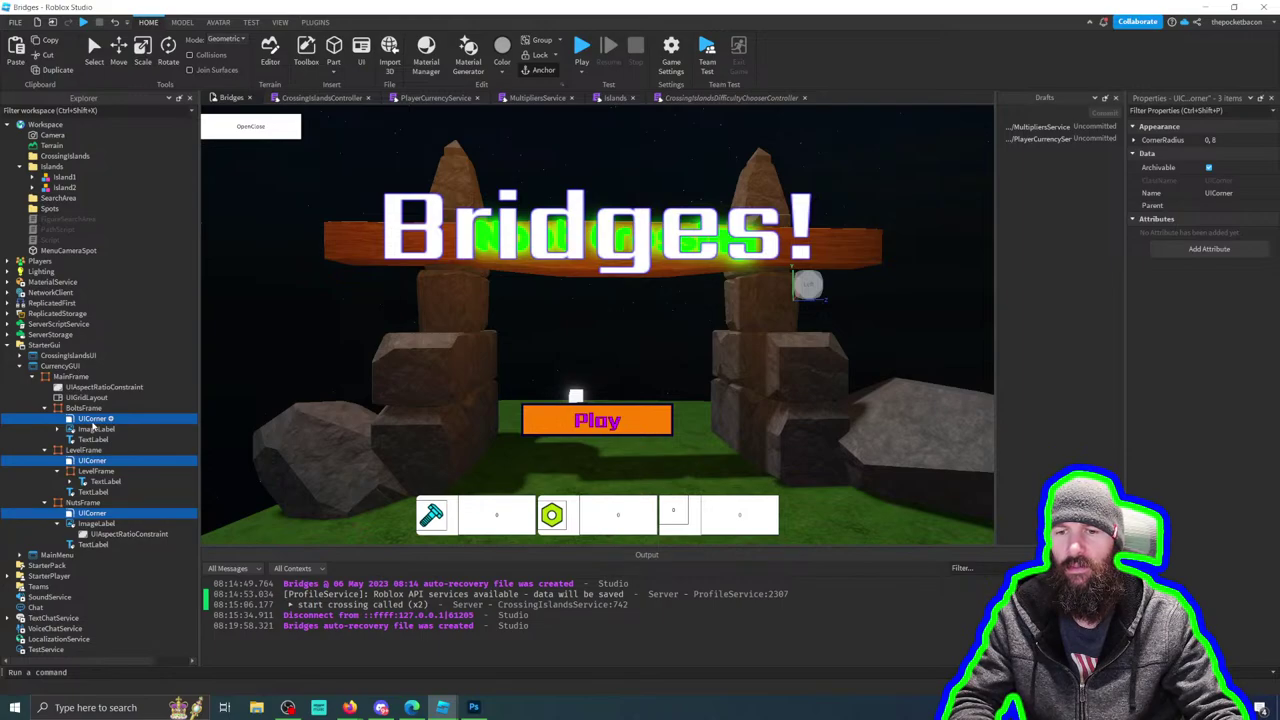
left_click(1215, 140)
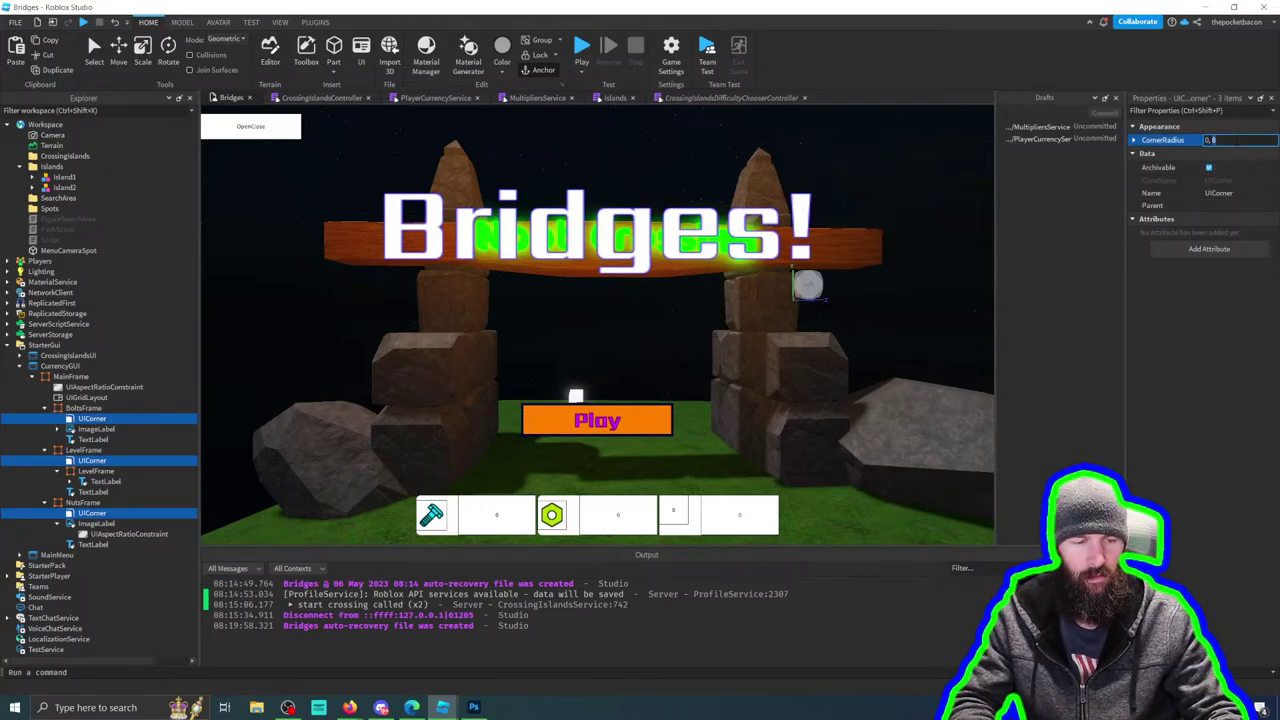
type("0, 10")
key("Return")
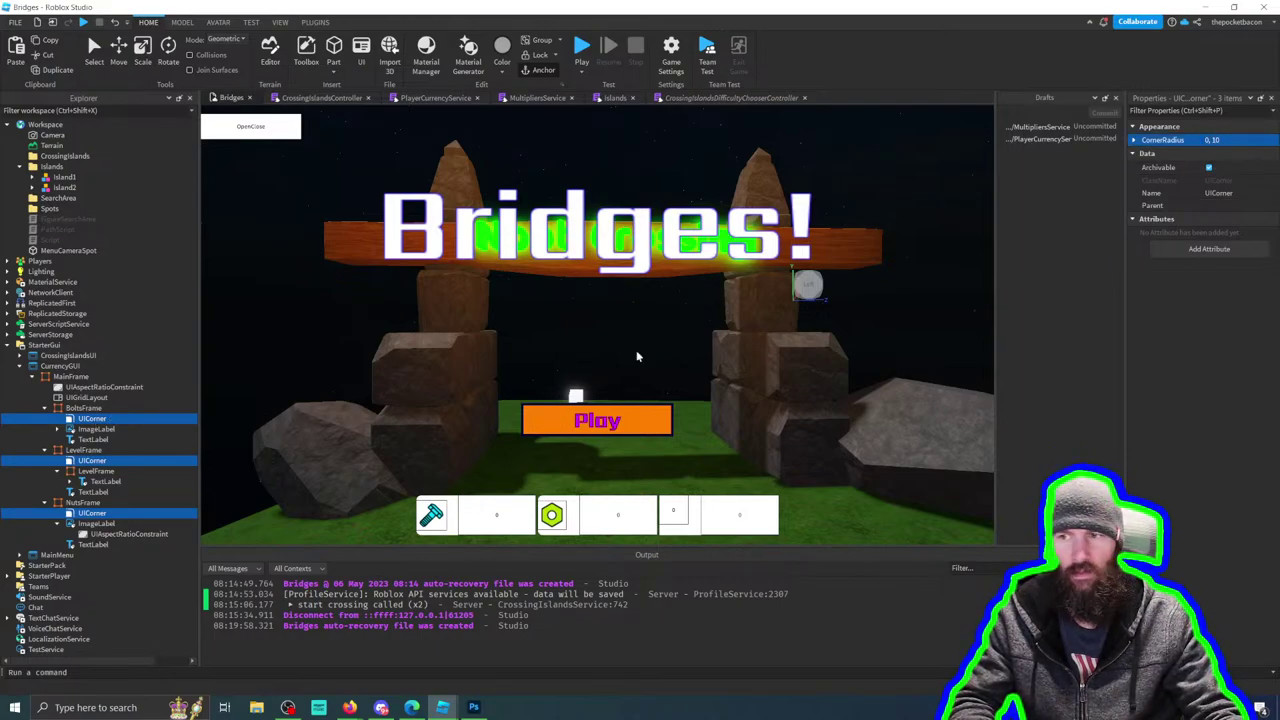
Step: Paste the copied UICorner into the Play TextButton under MainMenu's Buttons frame
left_click(20, 366)
left_click(33, 376)
left_click(47, 387)
left_click(33, 387)
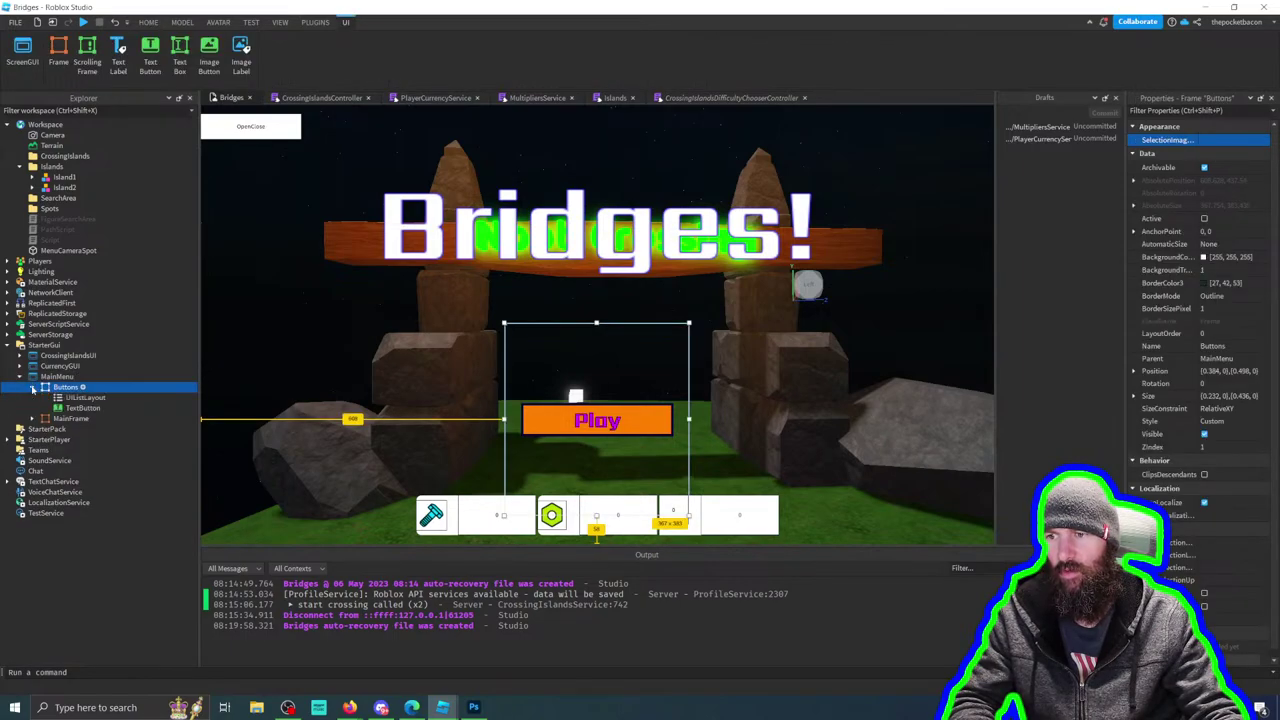
left_click(84, 408)
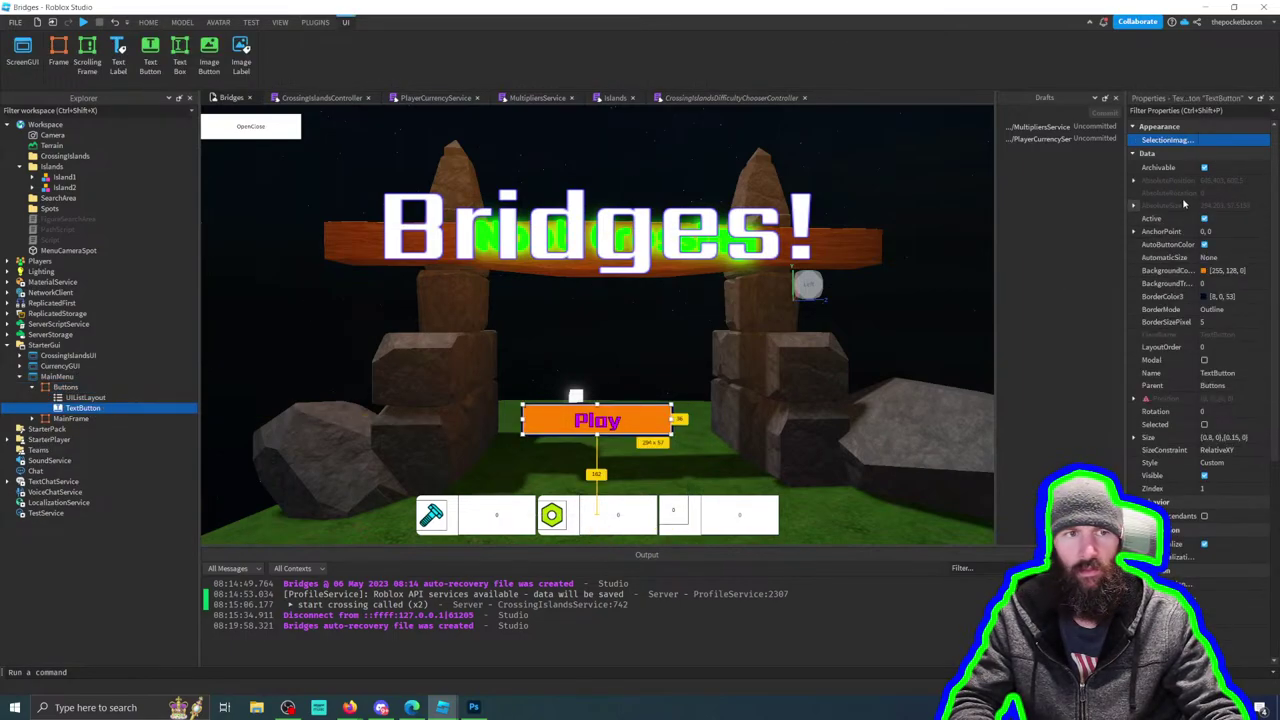
right_click(90, 408)
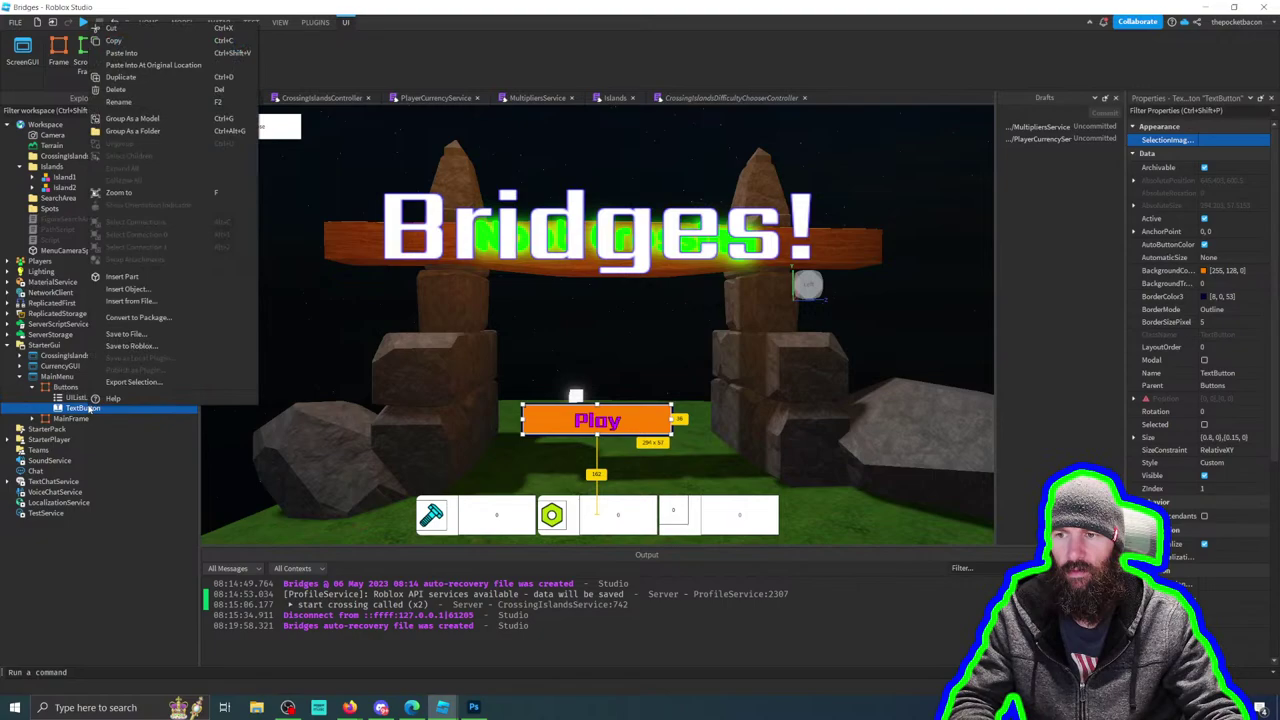
left_click(123, 54)
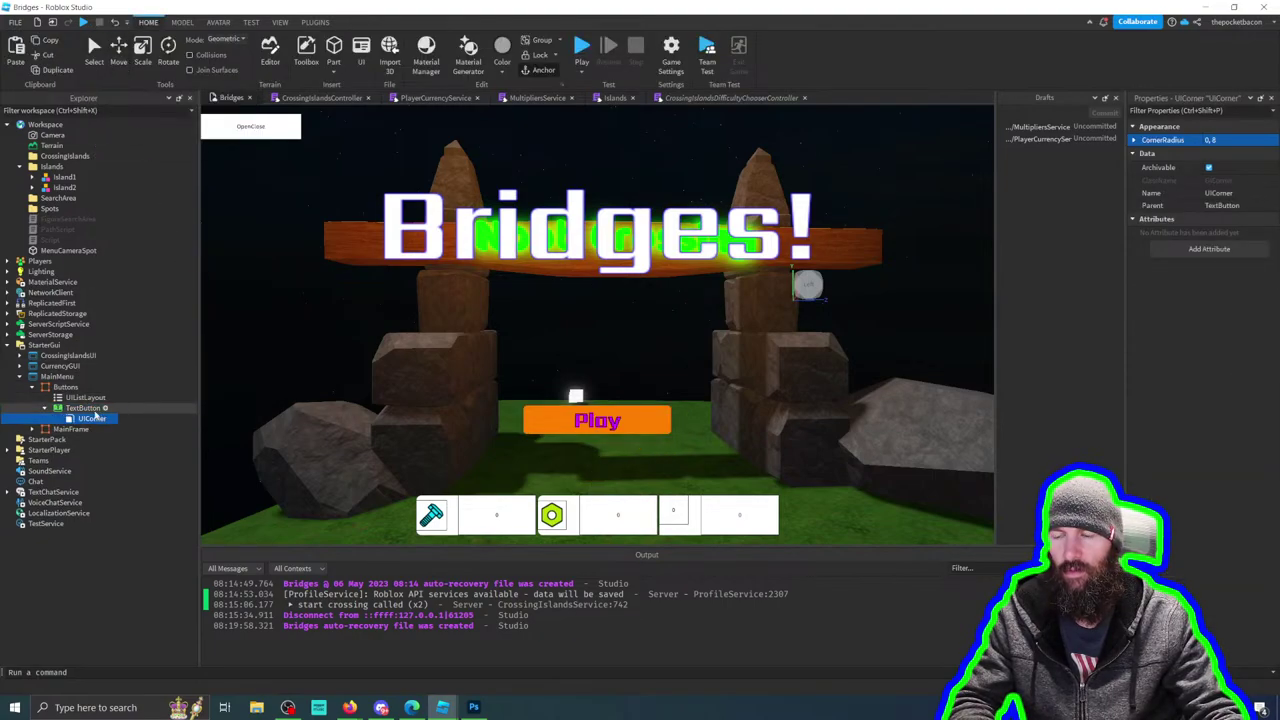
Step: Try a UIStroke on the Play TextButton and delete it, keeping the UICorner
left_click(105, 409)
type("ui")
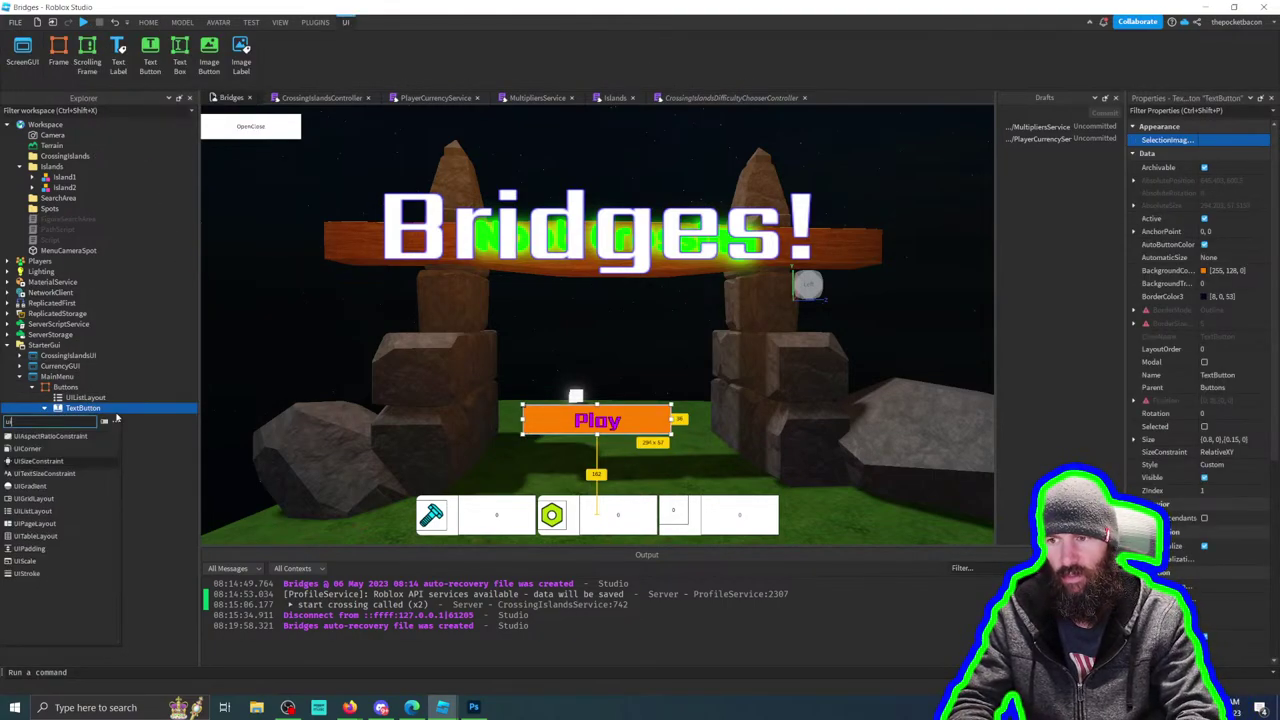
type("s")
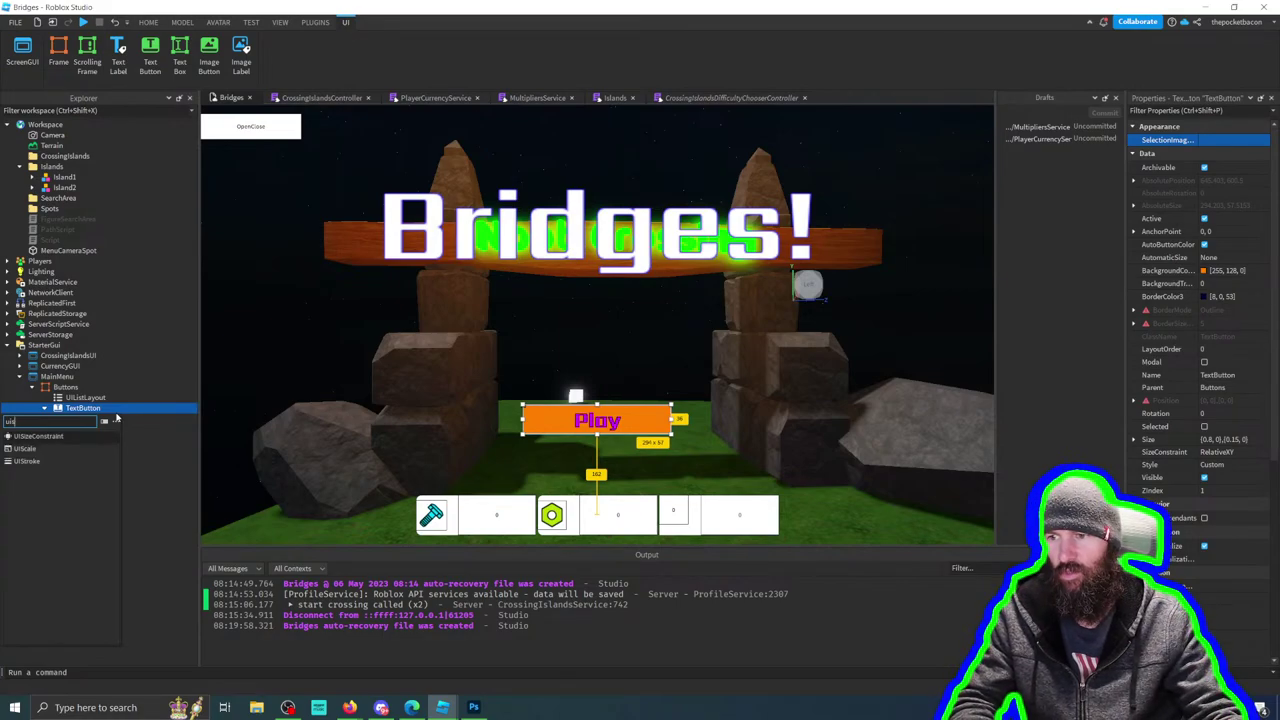
left_click(37, 463)
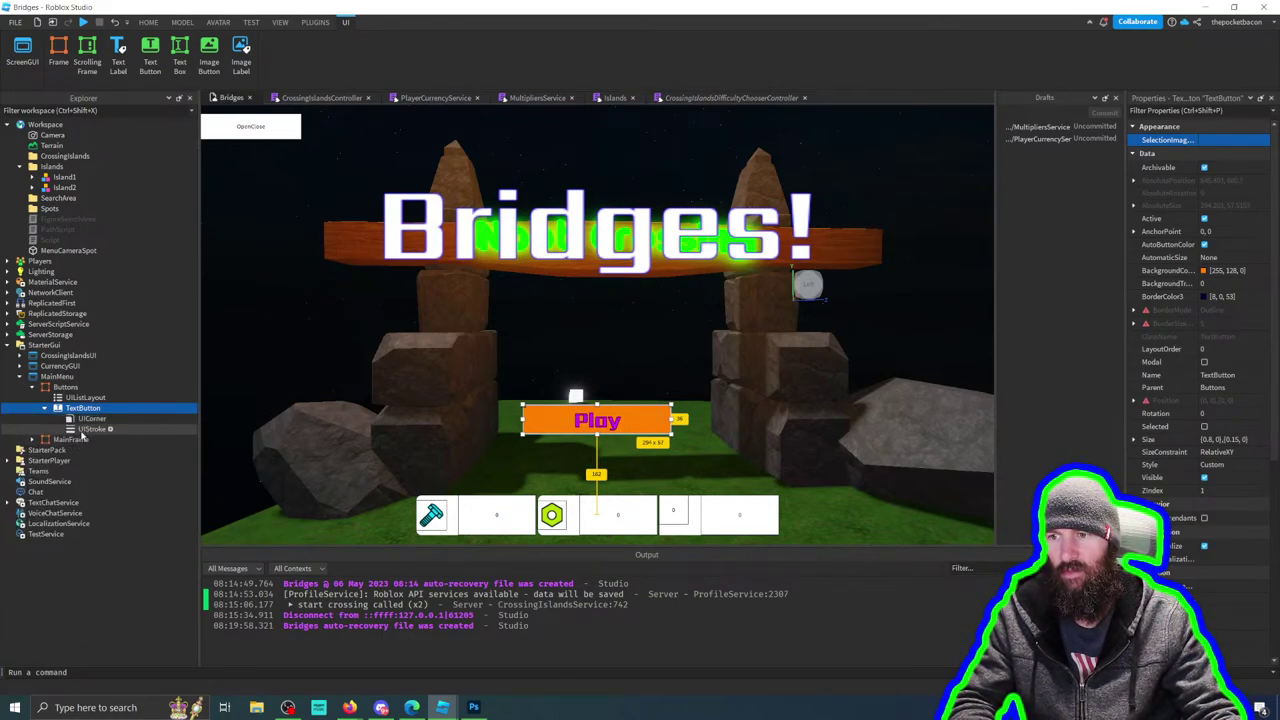
left_click(85, 430)
left_click(90, 418)
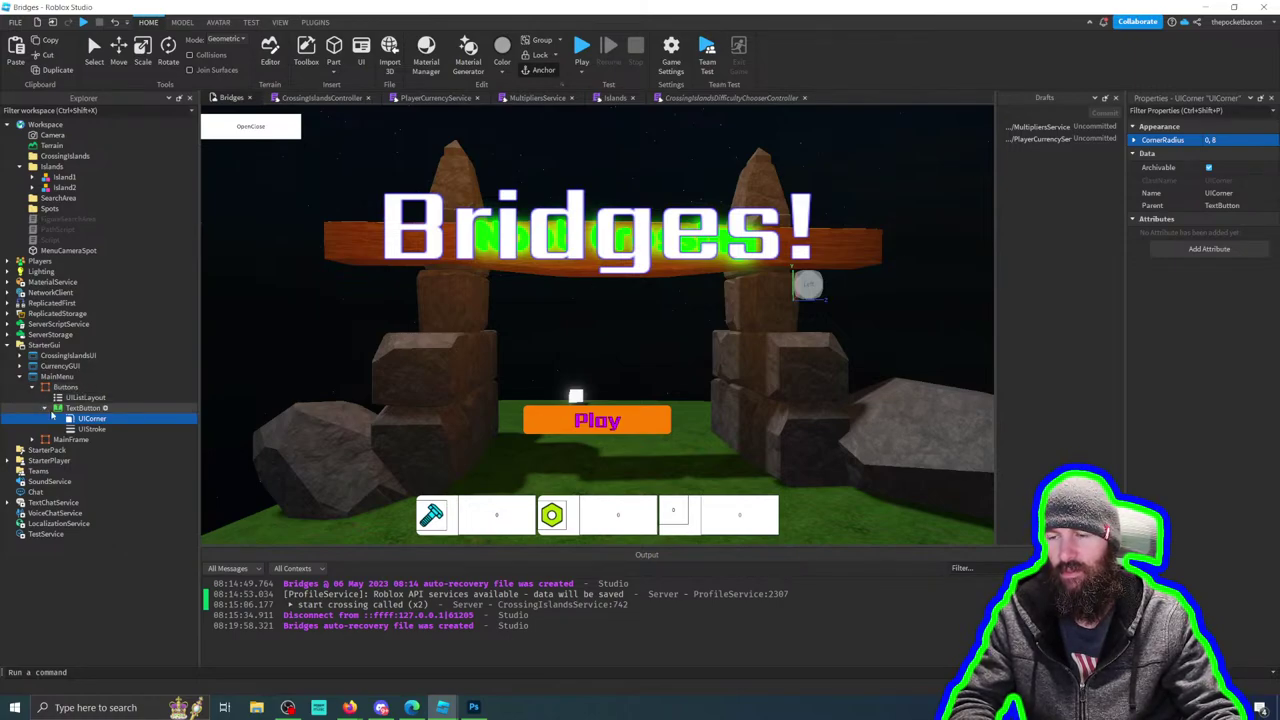
left_click(90, 428)
key("Delete")
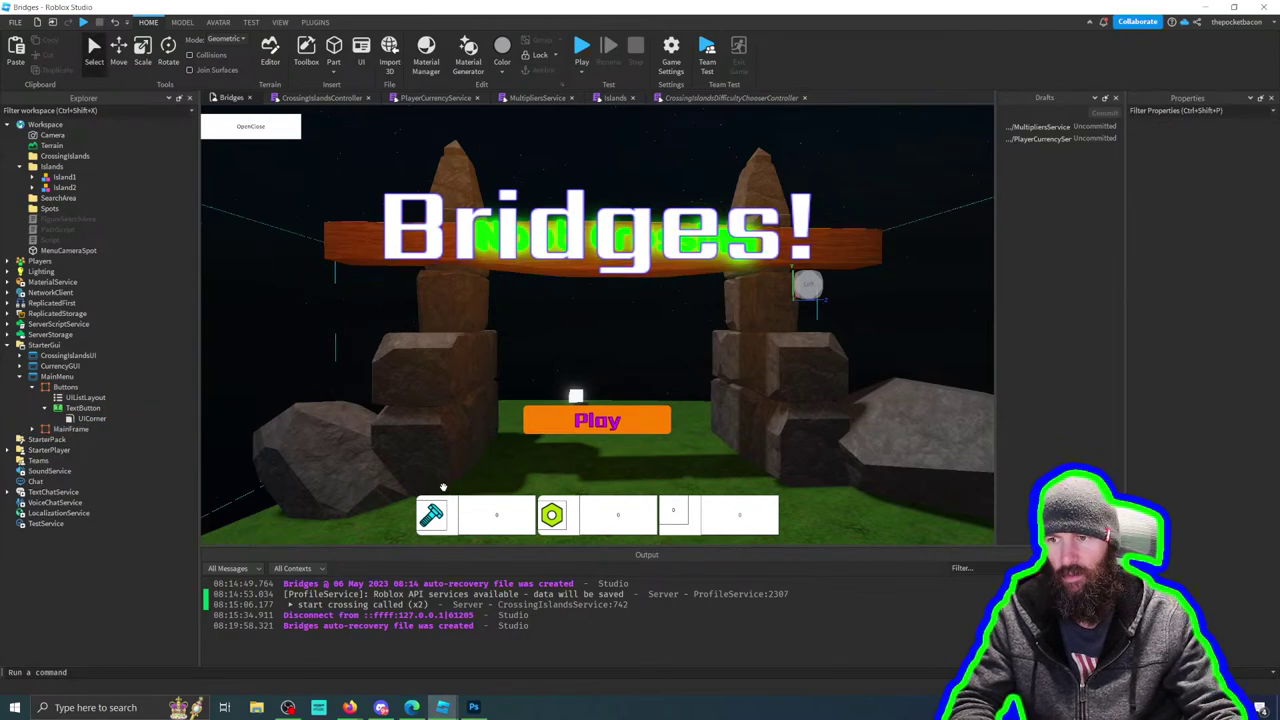
left_click(70, 408)
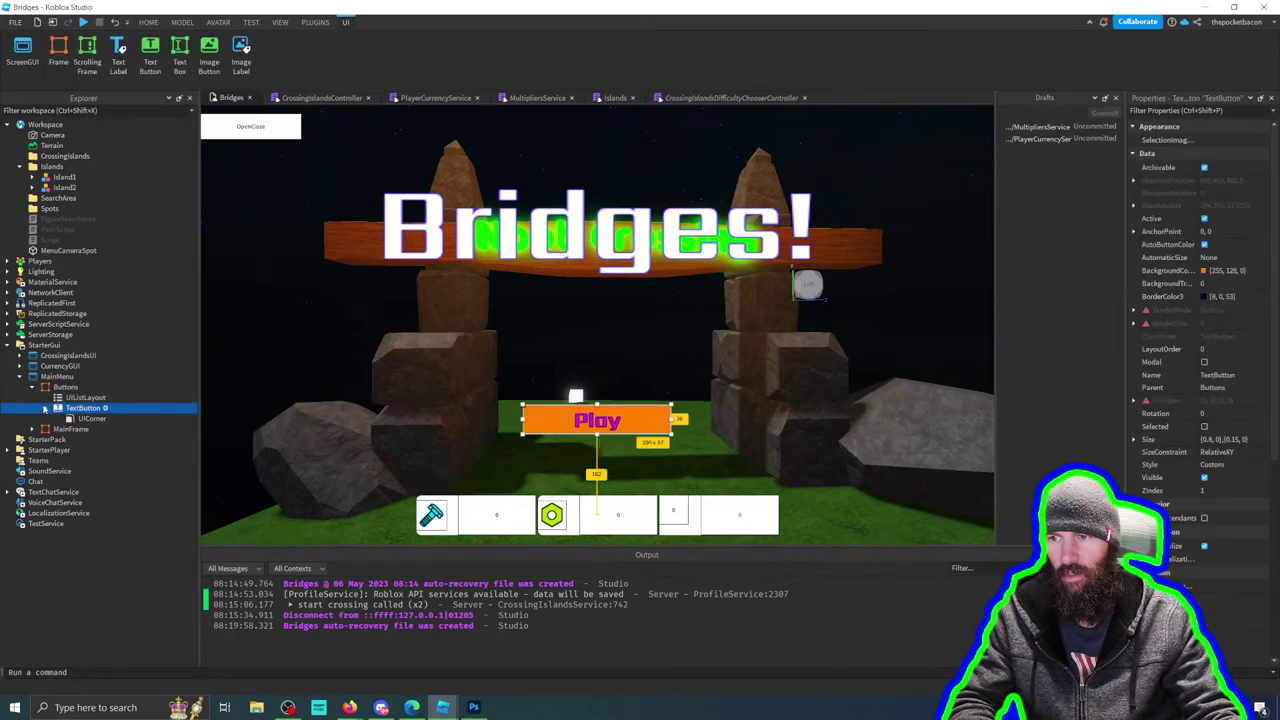
left_click(62, 429)
left_click(31, 429)
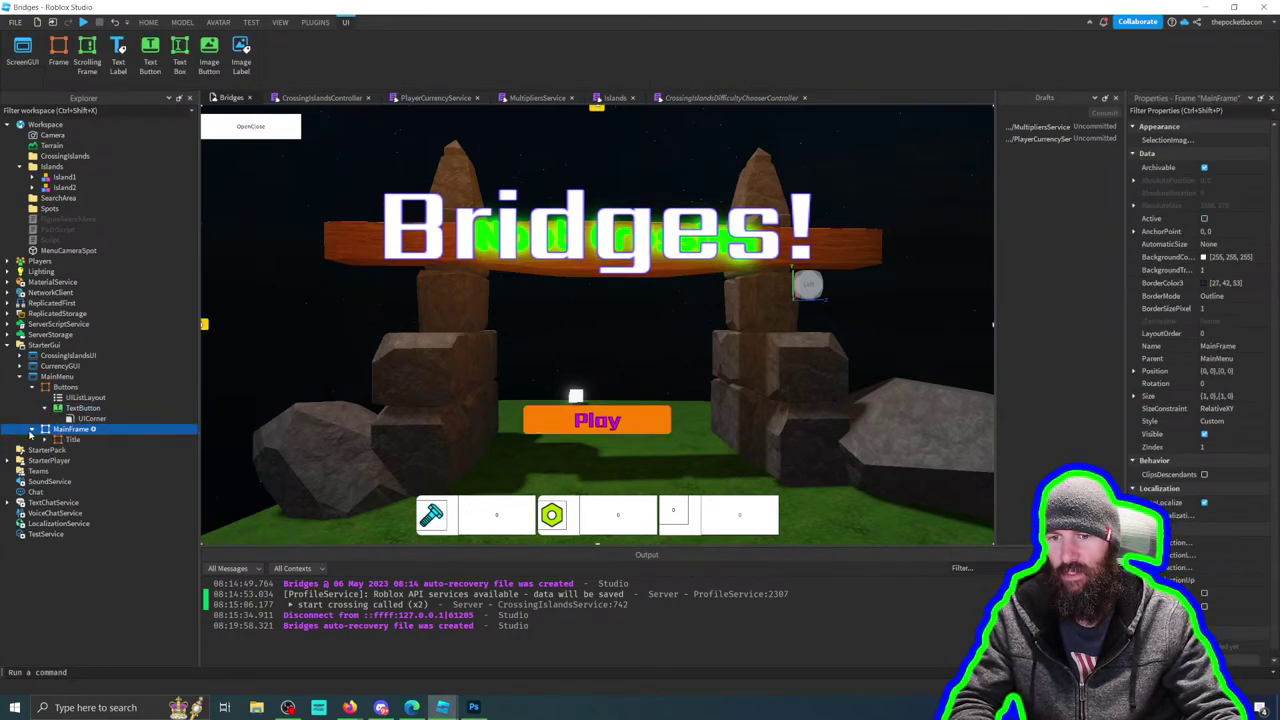
left_click(70, 440)
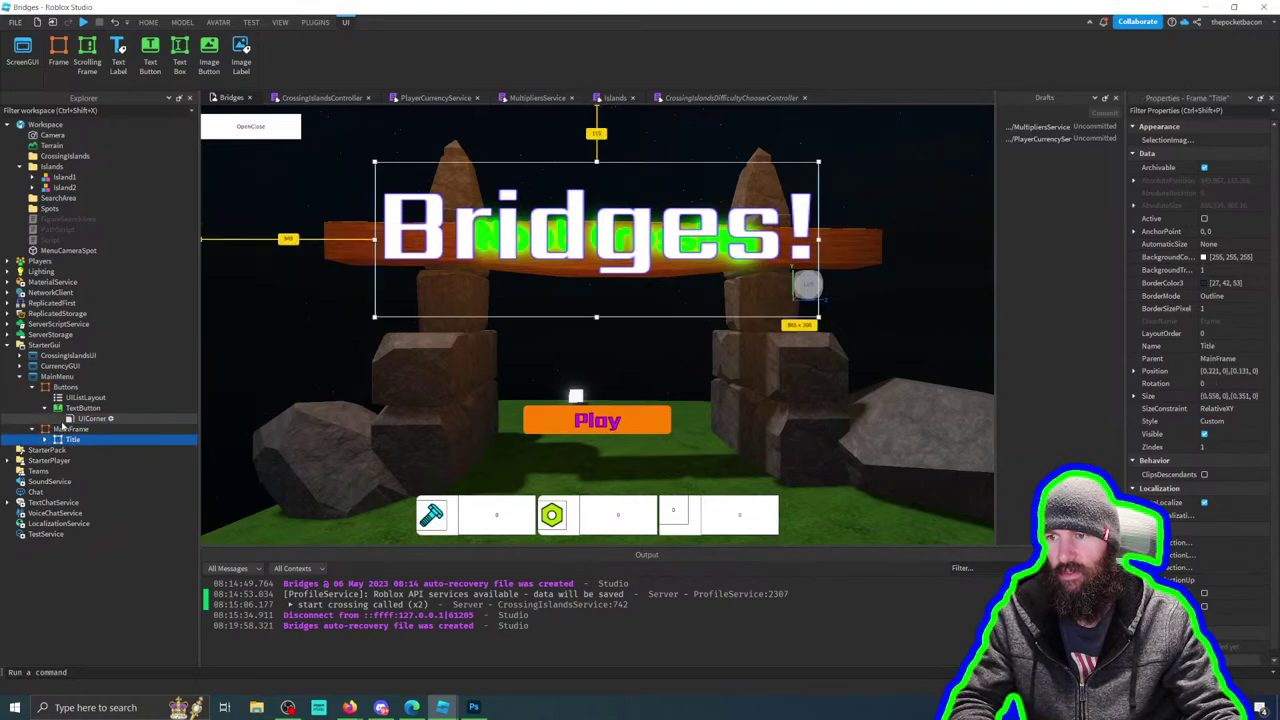
Step: Set BorderSizePixel to 0 on the bolt and nut ImageLabels in CurrencyGUI's BoltsFrame and NutsFrame
left_click(32, 387)
left_click(20, 376)
left_click(20, 366)
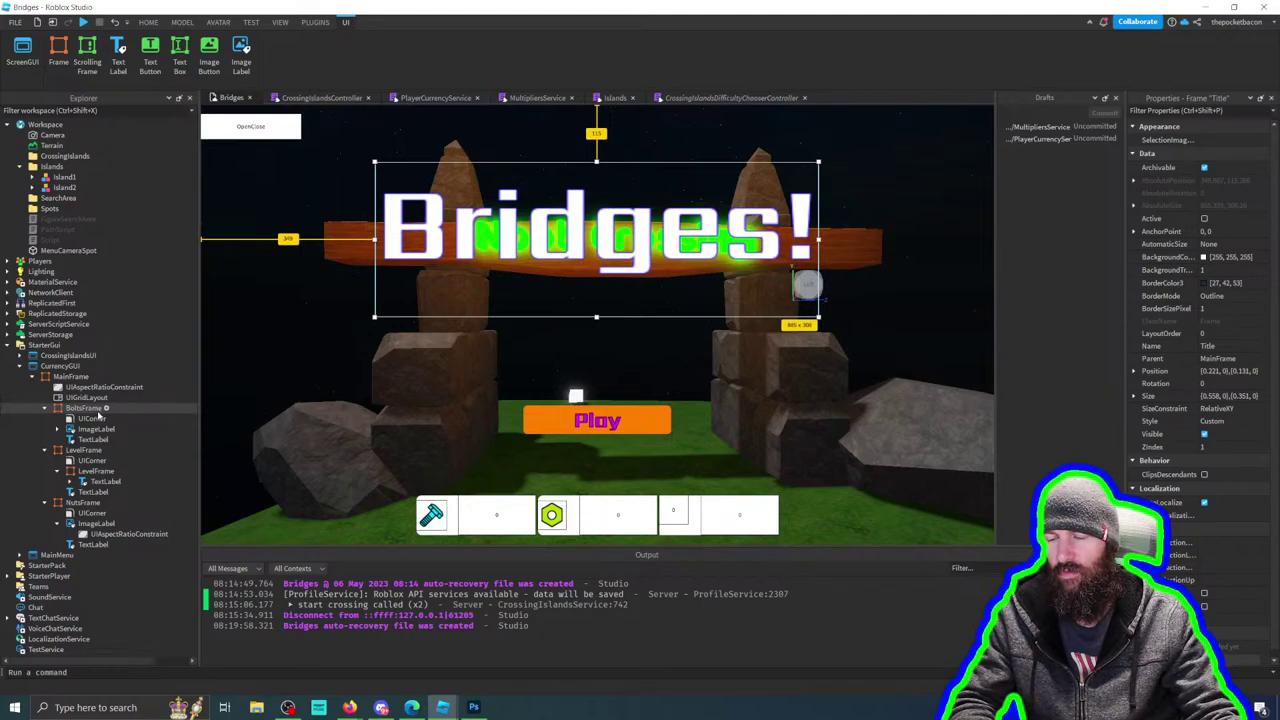
left_click(92, 429)
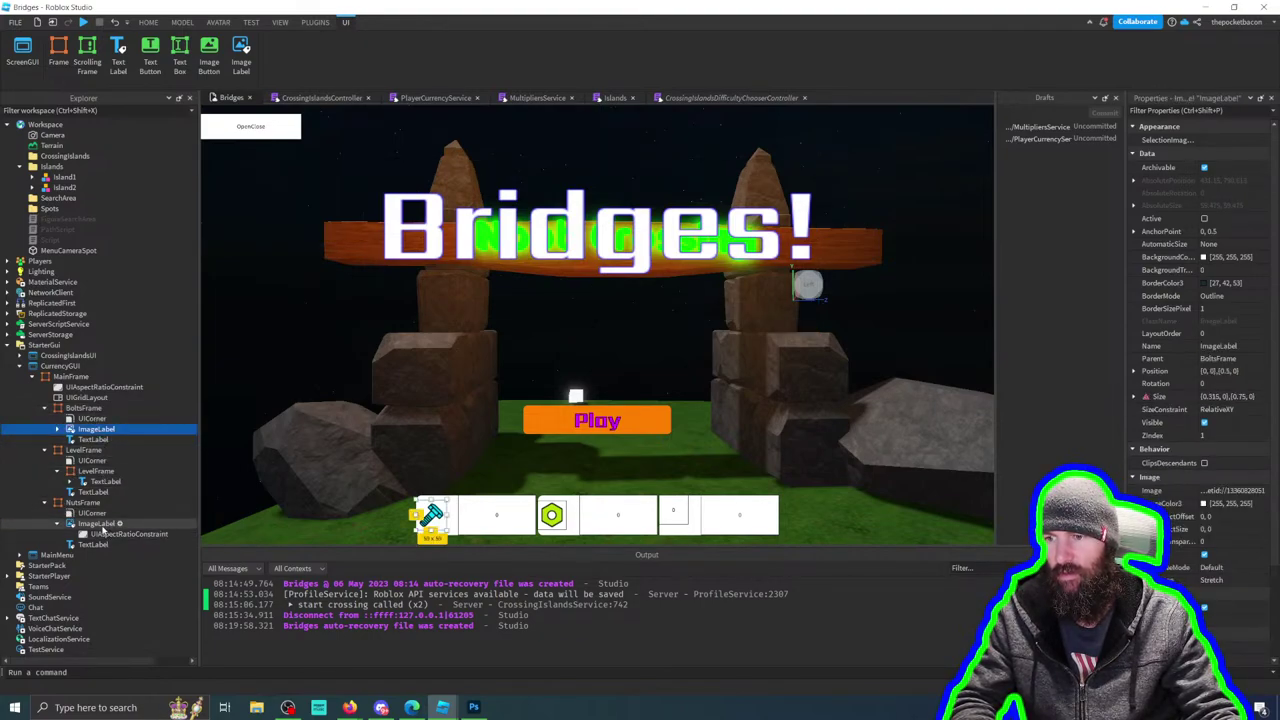
left_click(98, 524, "ctrl")
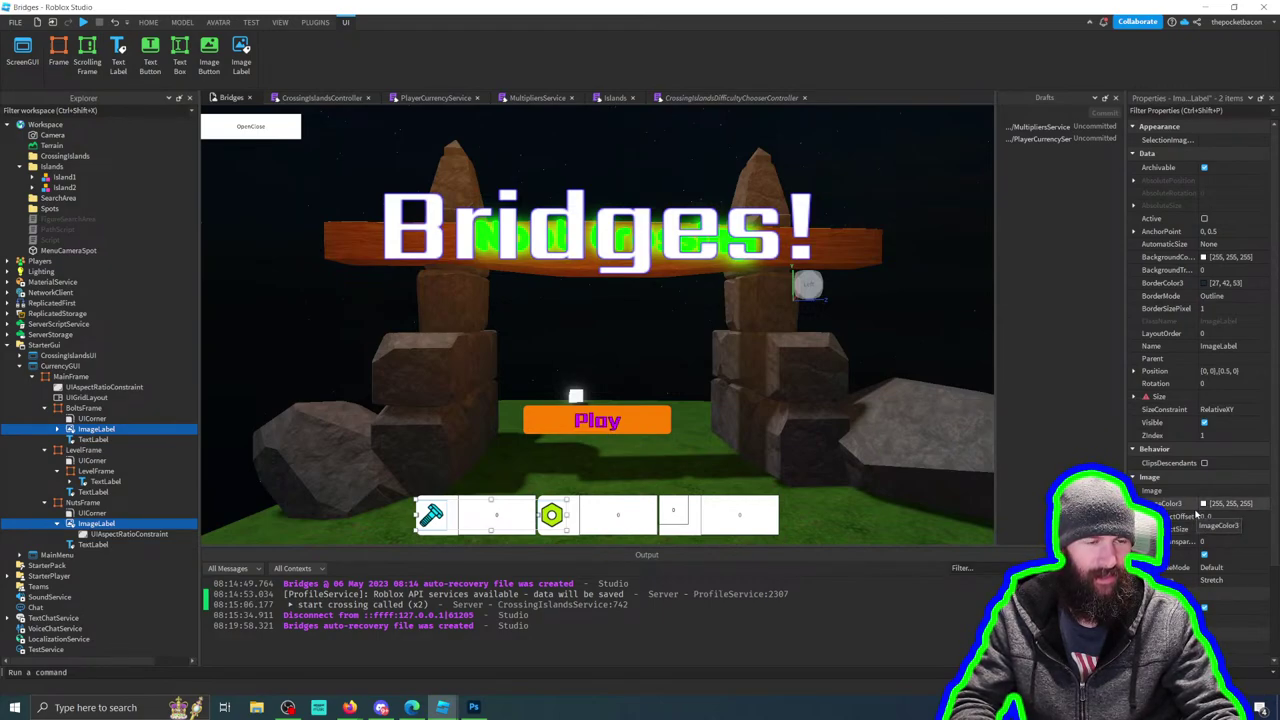
left_click(1215, 308)
type("0")
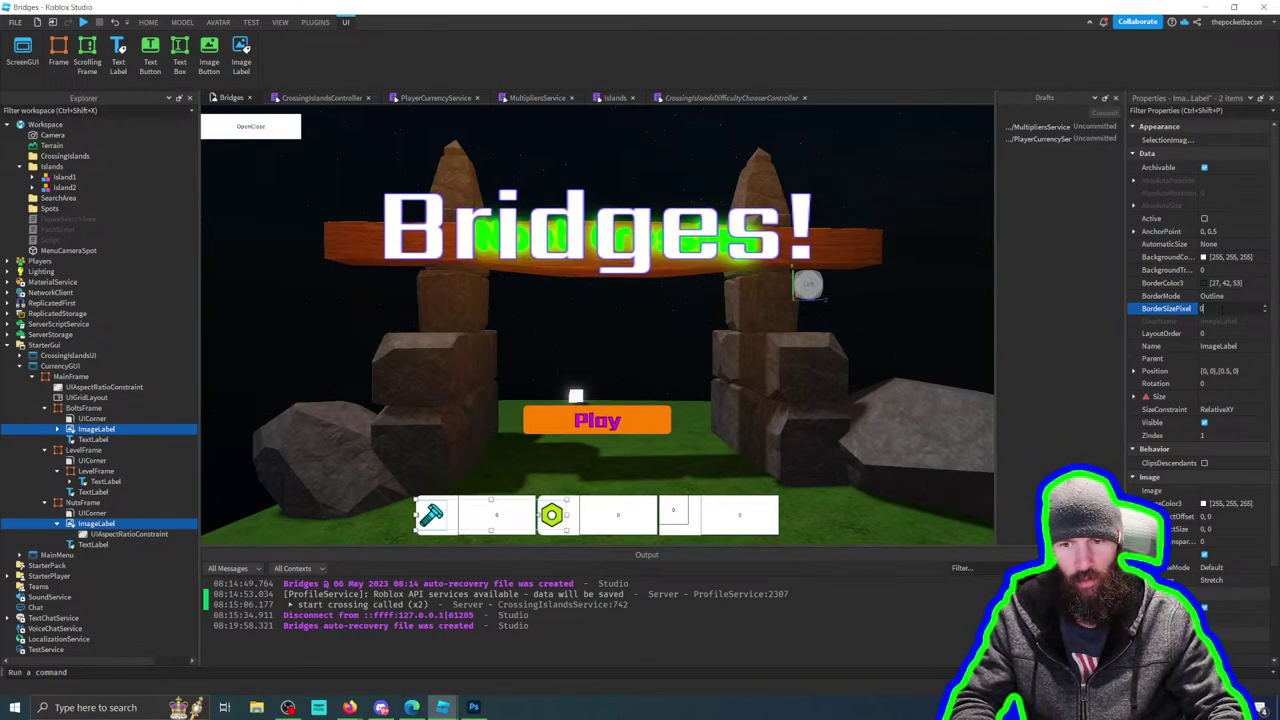
key("Return")
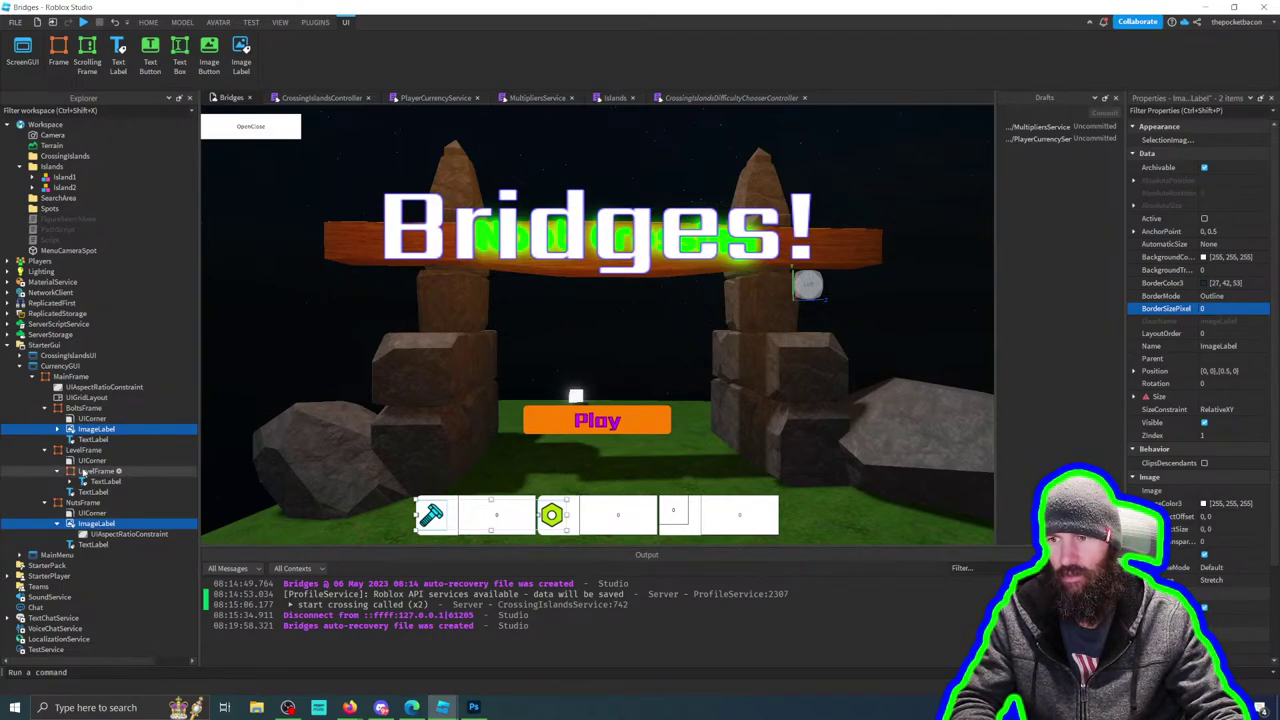
Step: Set BackgroundTransparency to 1 on the TextLabels directly inside BoltsFrame and NutsFrame
left_click(72, 471)
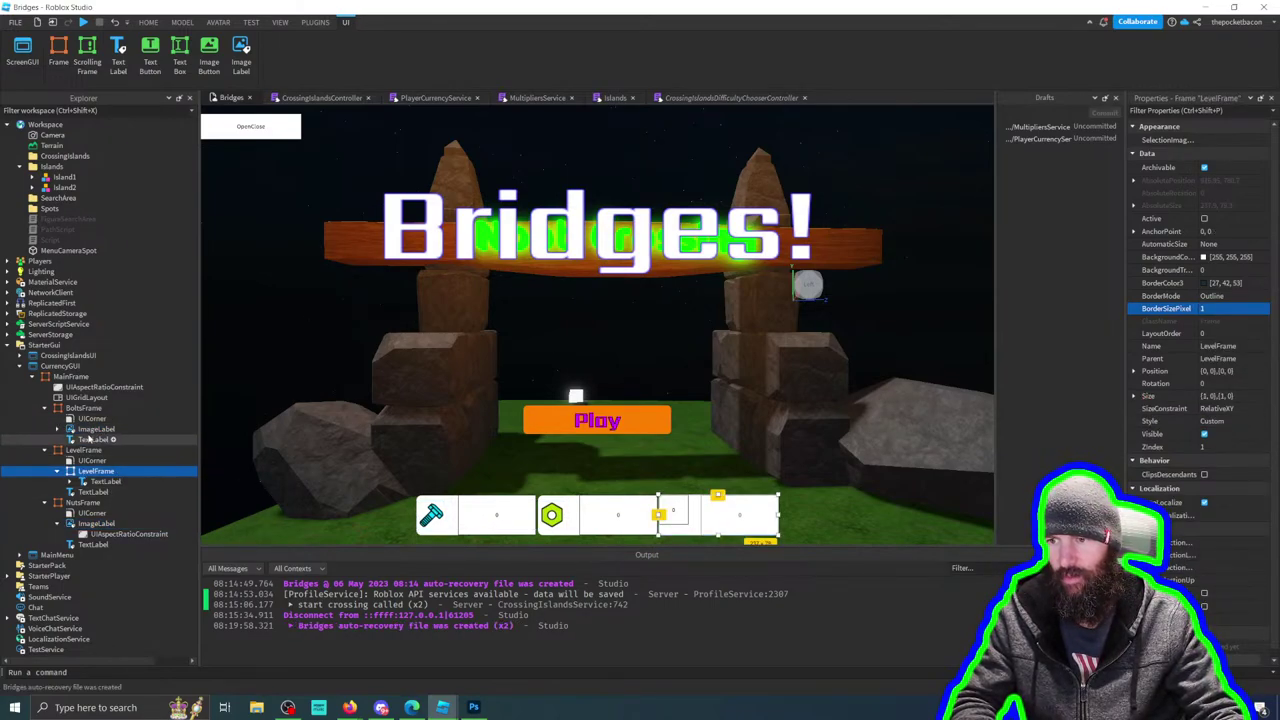
left_click(96, 429)
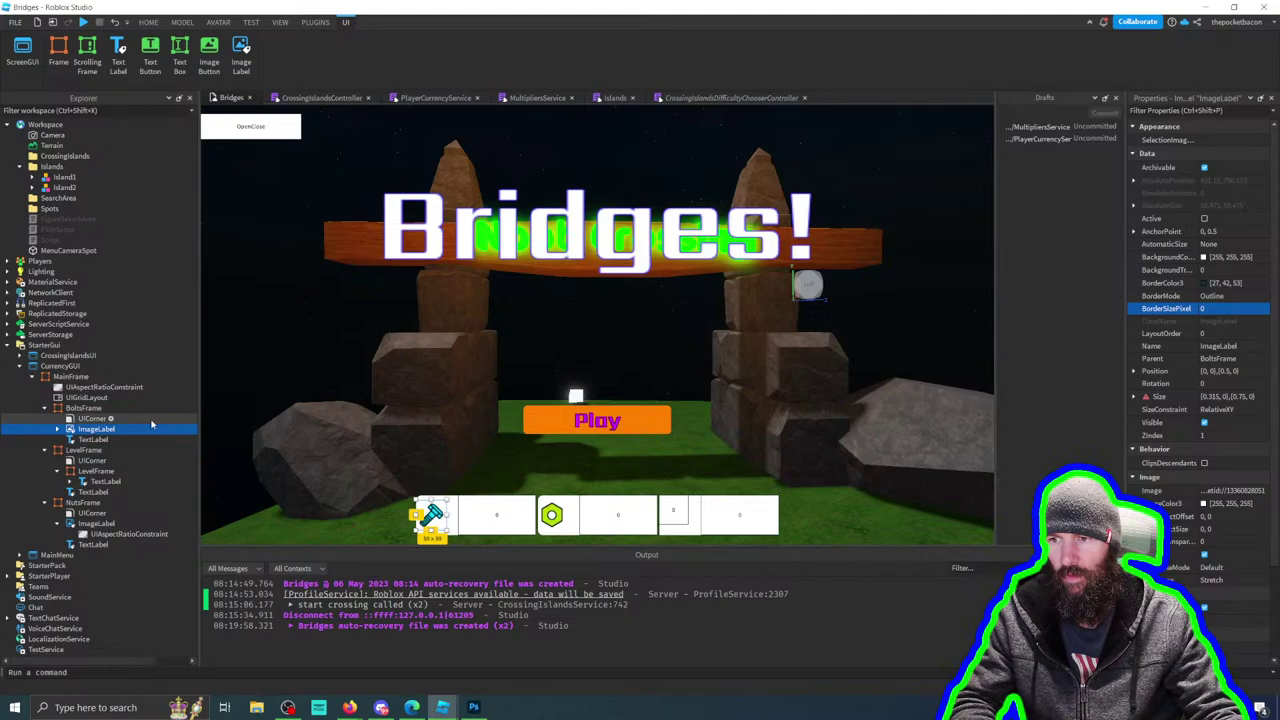
left_click(94, 439)
left_click(93, 544, "ctrl")
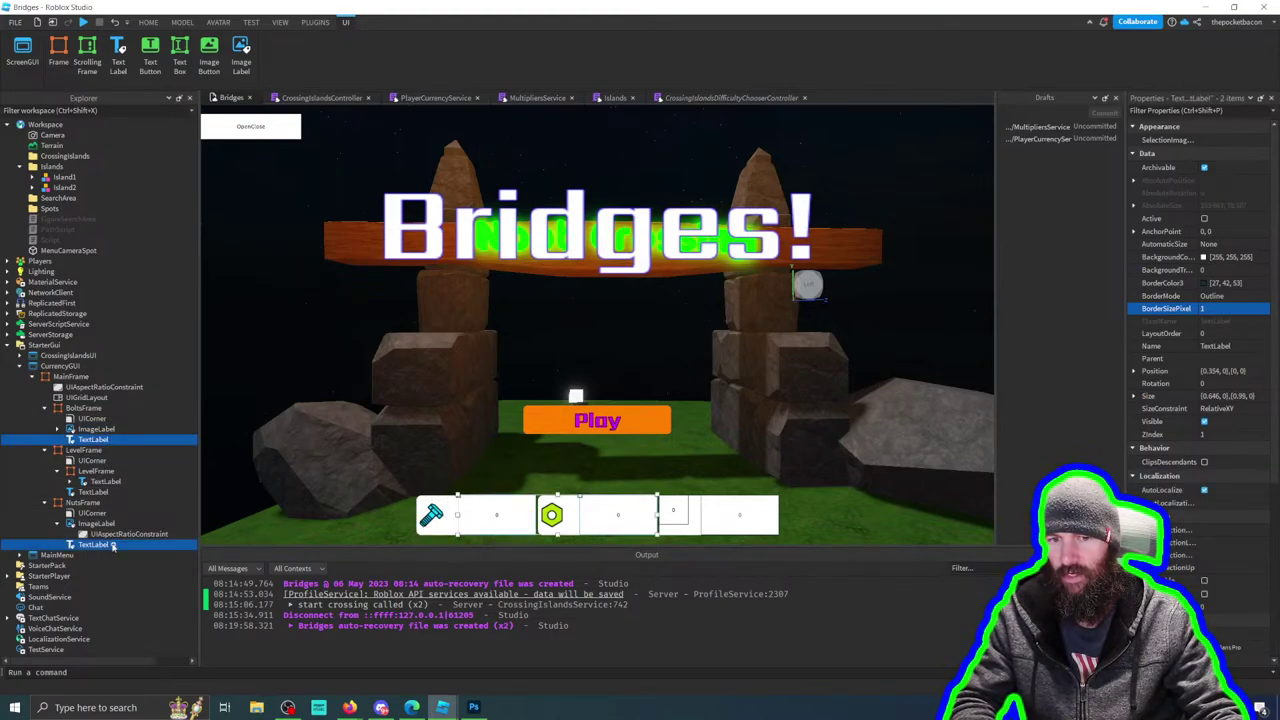
left_click(1210, 270)
type("1")
key("Return")
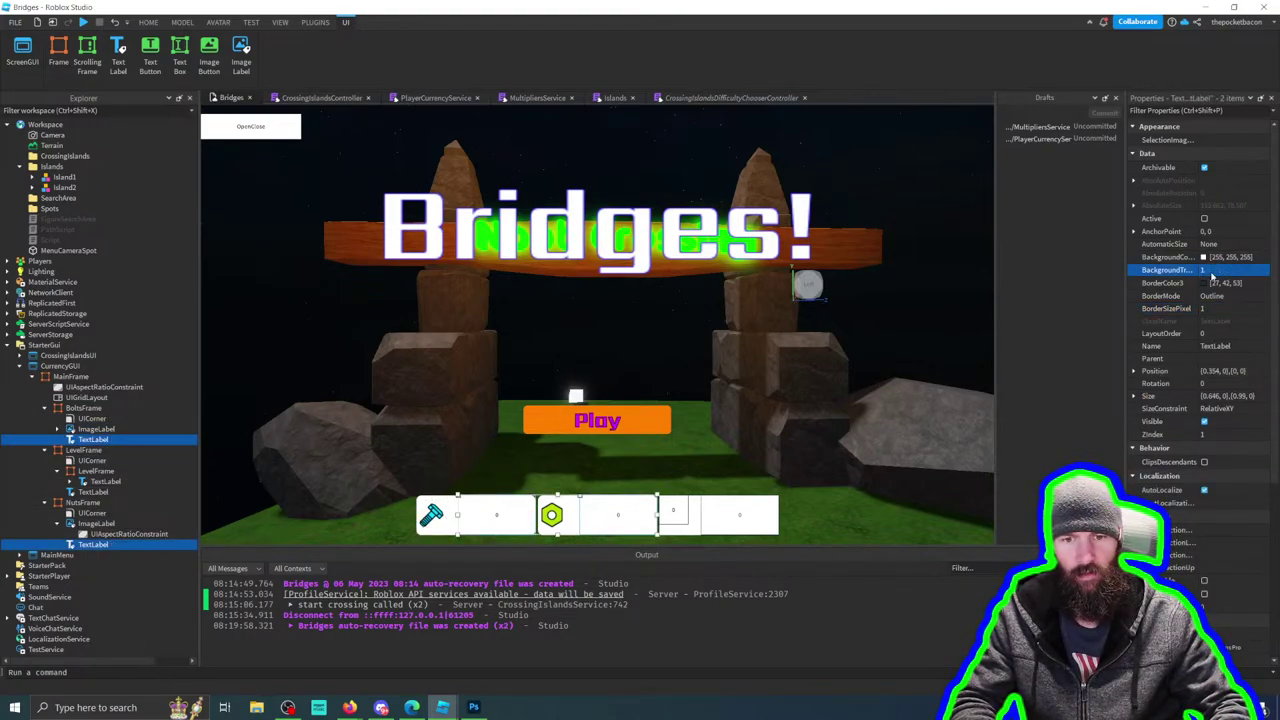
Step: Add a UIStroke to BoltsFrame in CurrencyGUI's MainFrame and set its Thickness to 3
left_click(100, 430)
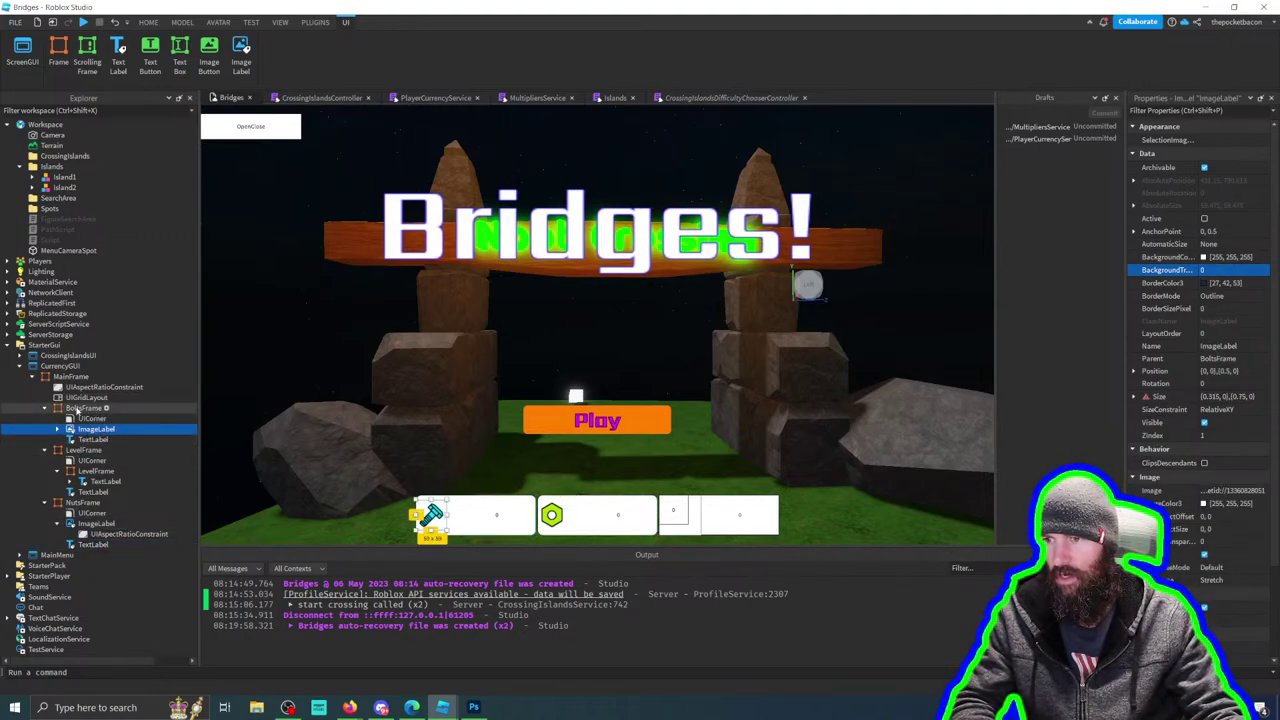
left_click(95, 409)
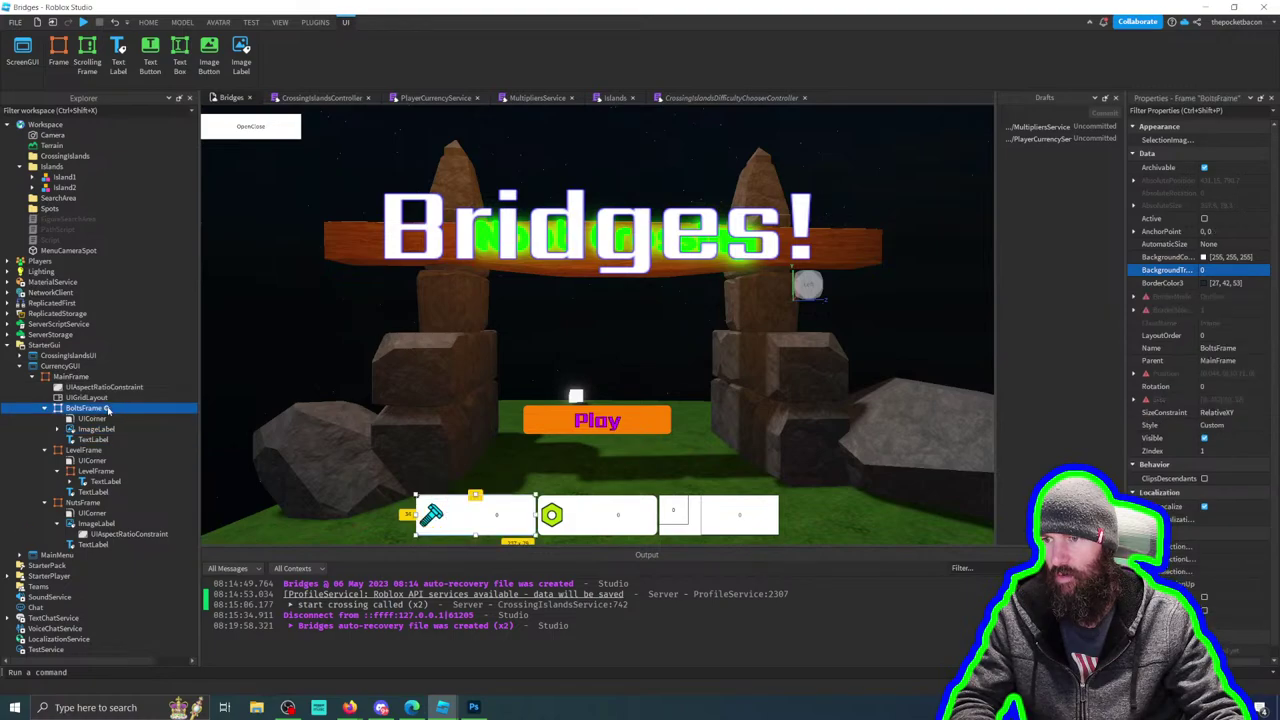
left_click(84, 502, "ctrl")
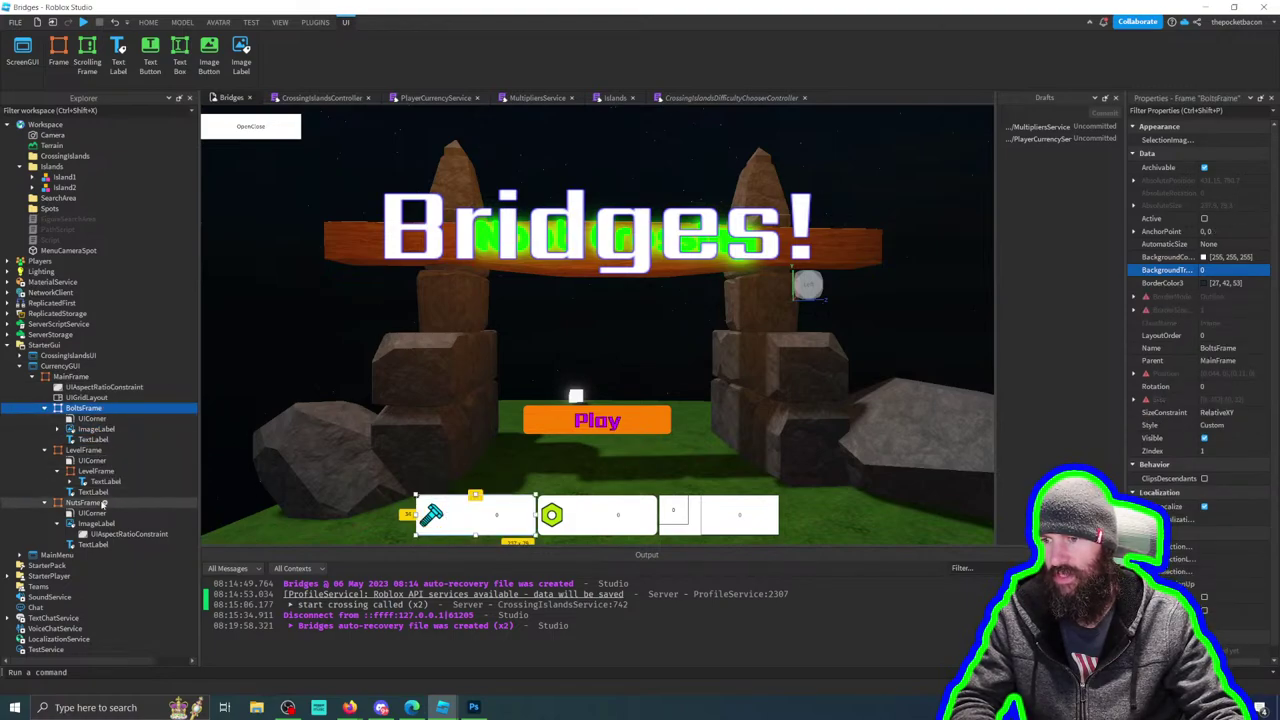
left_click(90, 451, "ctrl")
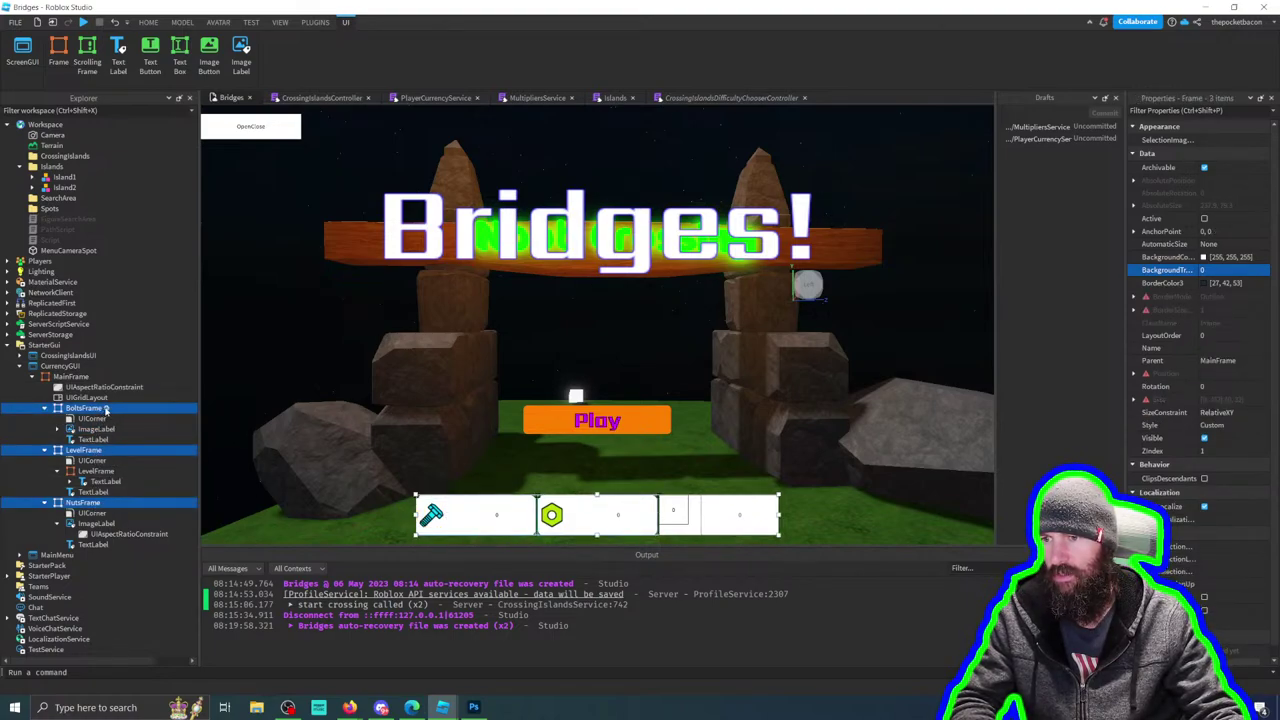
left_click(106, 409)
type("uis")
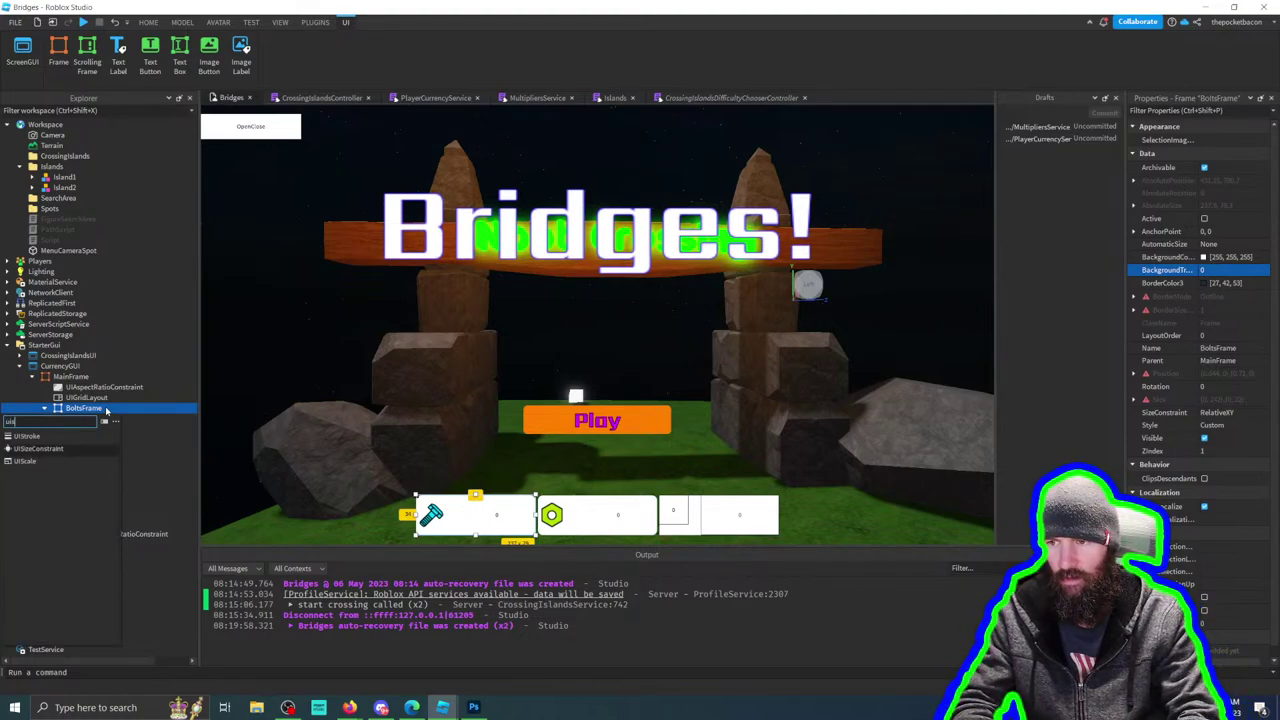
left_click(76, 436)
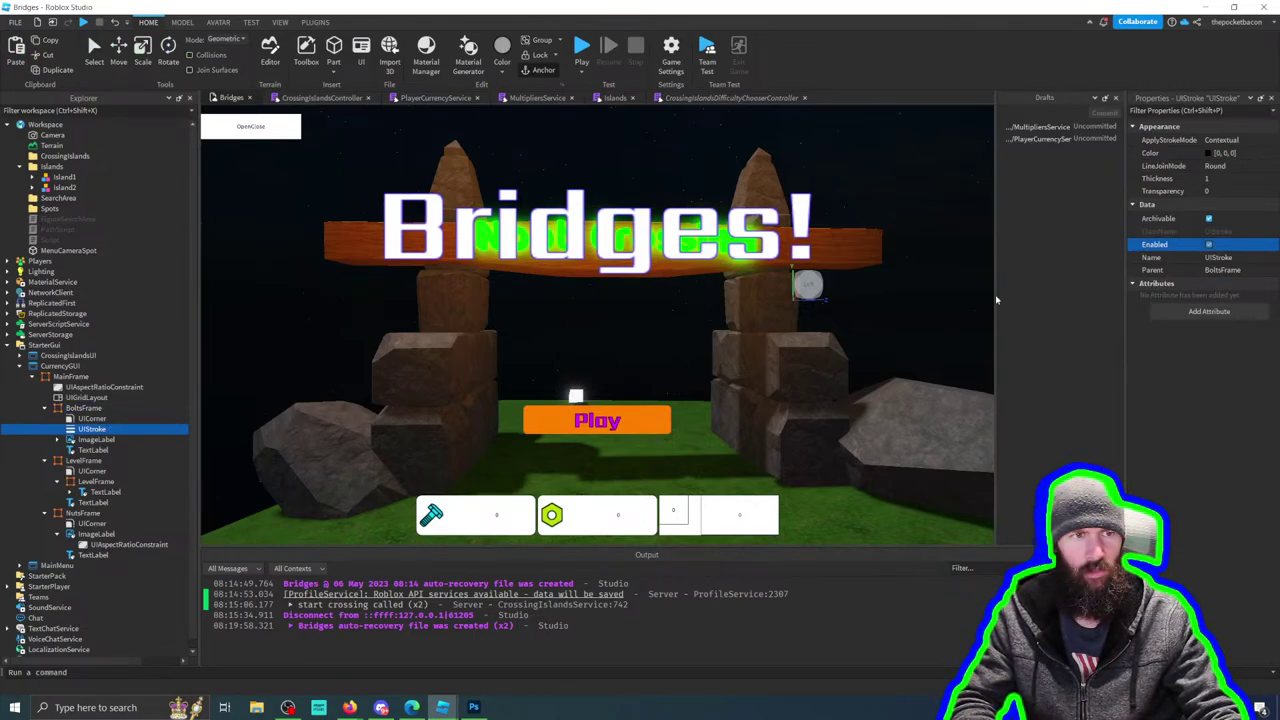
left_click(1228, 180)
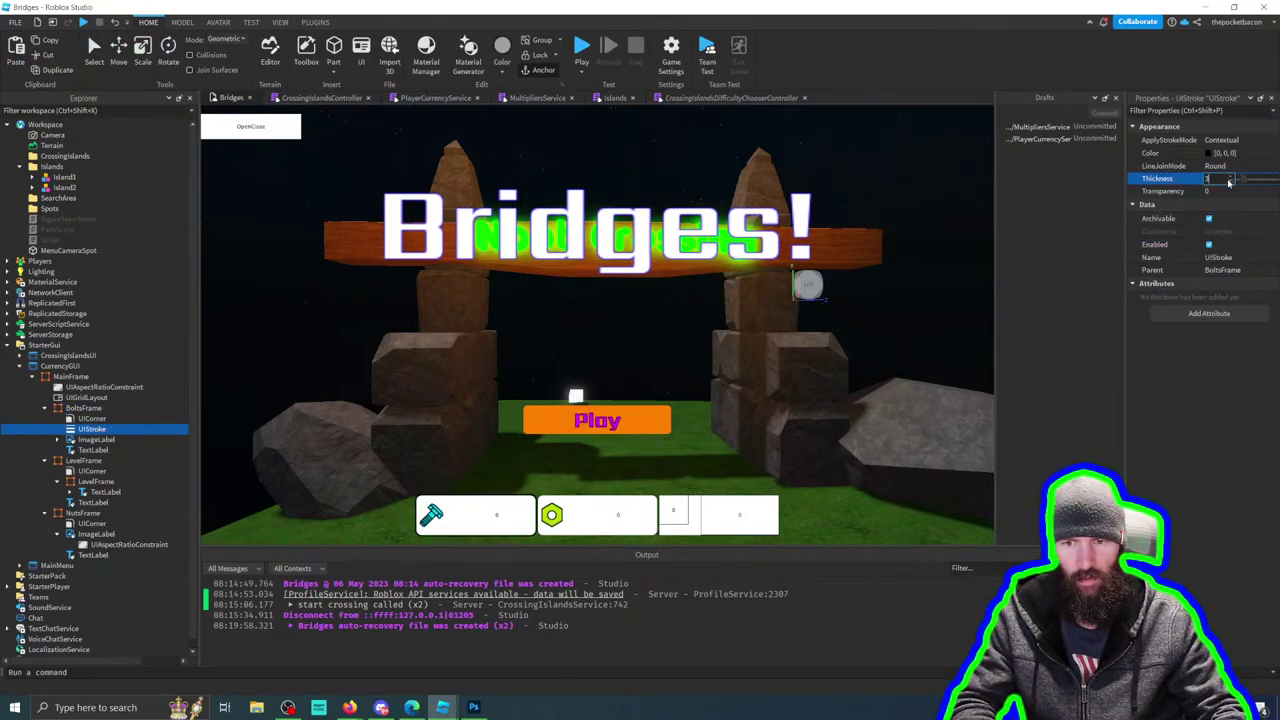
type("3")
key("Return")
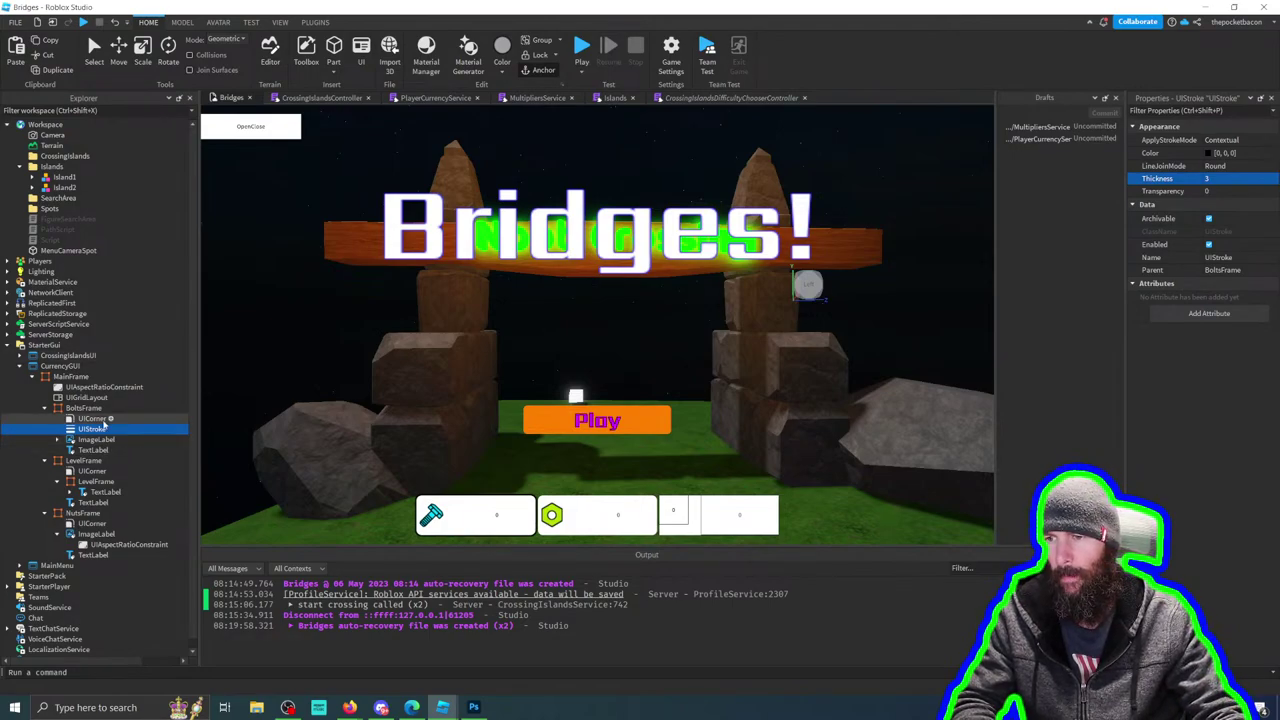
Step: Copy the UIStroke from BoltsFrame and paste it into both LevelFrame and NutsFrame
left_click(95, 430)
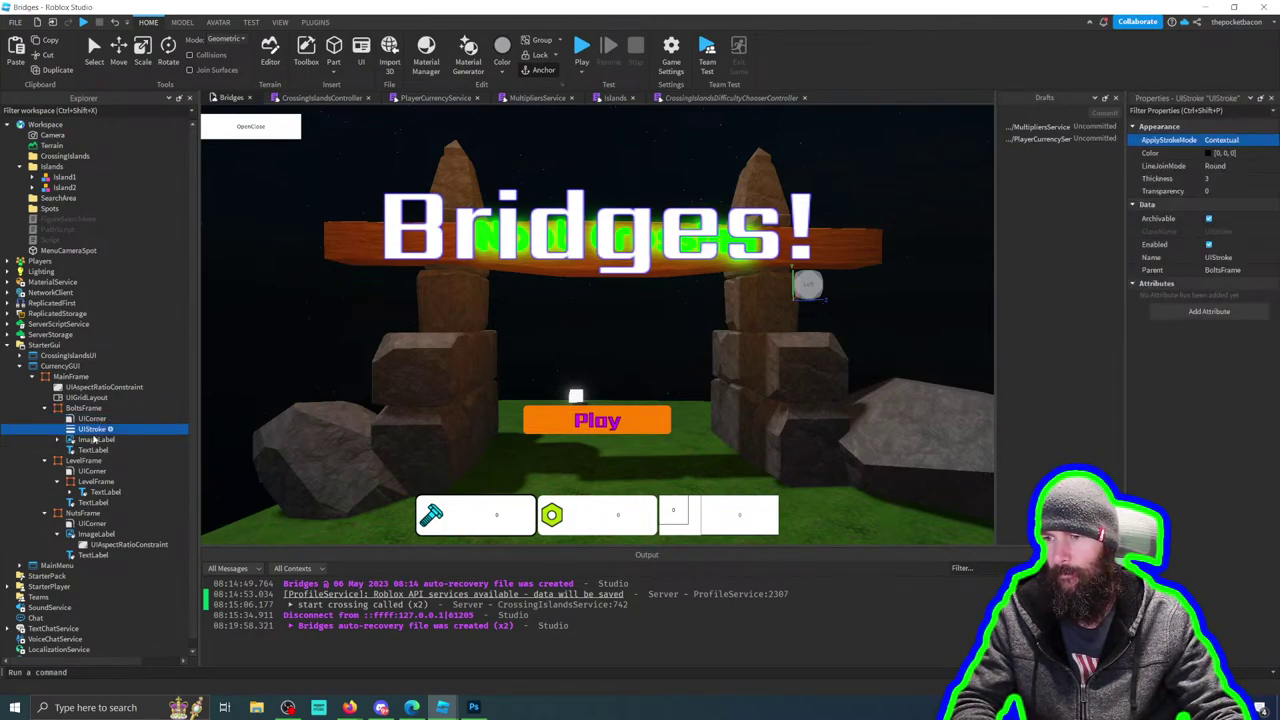
left_click(88, 460)
left_click(85, 513, "ctrl")
right_click(85, 515)
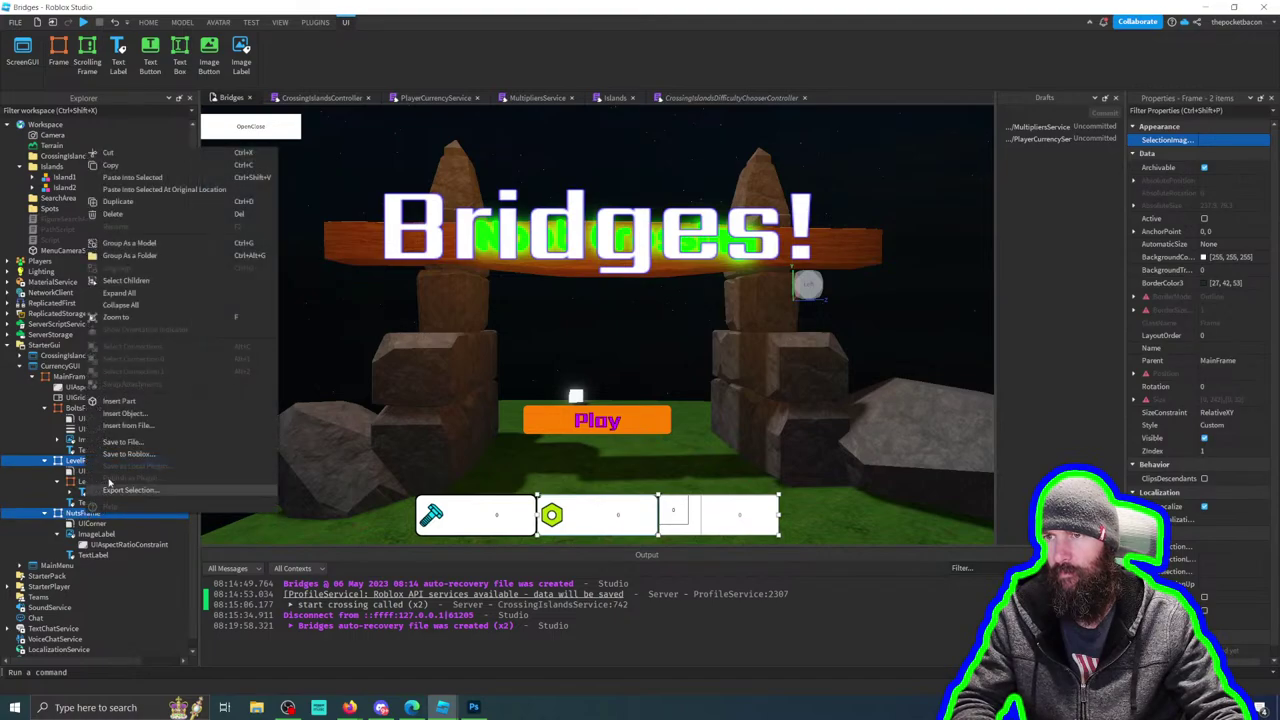
left_click(135, 177)
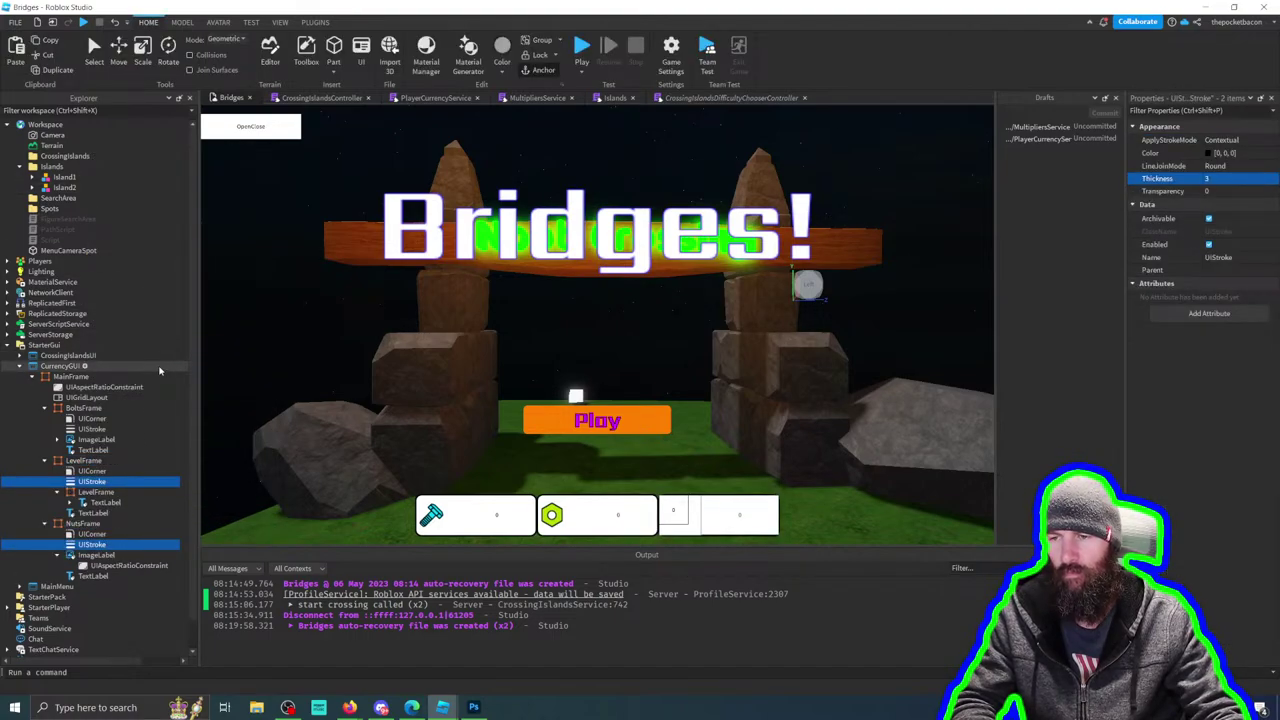
Step: Set the CellPadding X Offset of MainFrame's UIGridLayout to 10
left_click(88, 398)
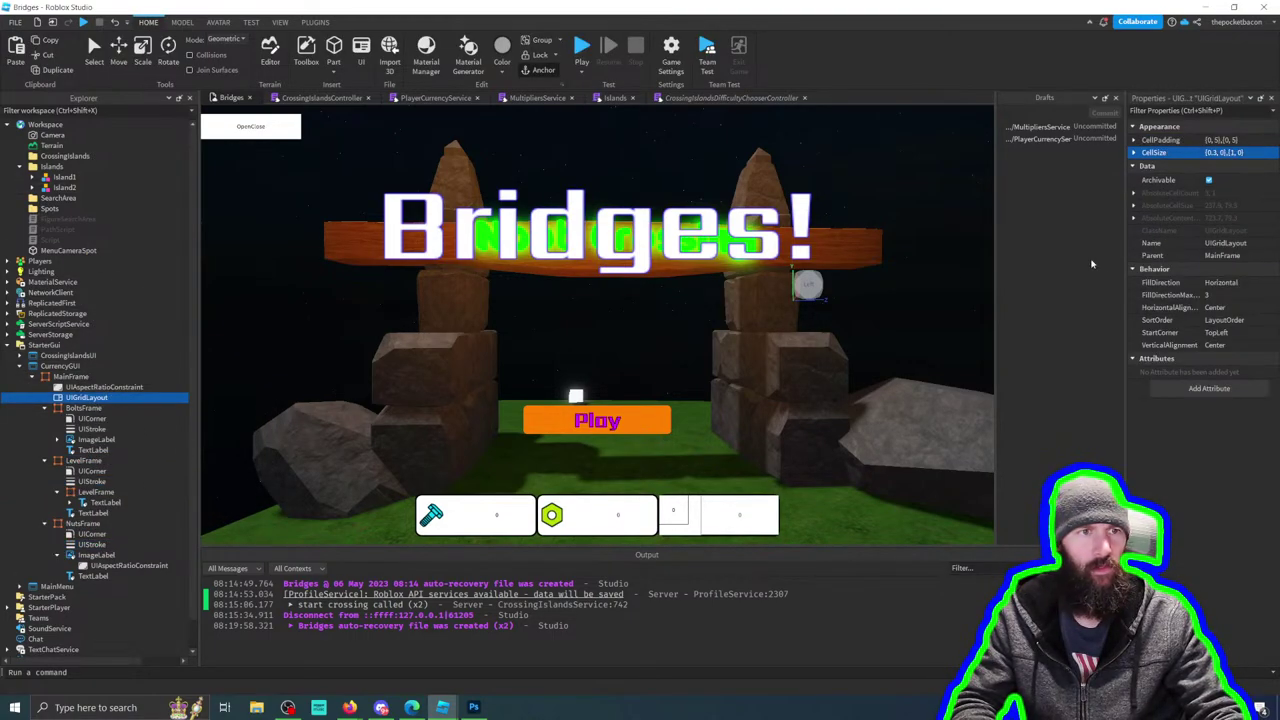
left_click(1138, 141)
left_click(1147, 153)
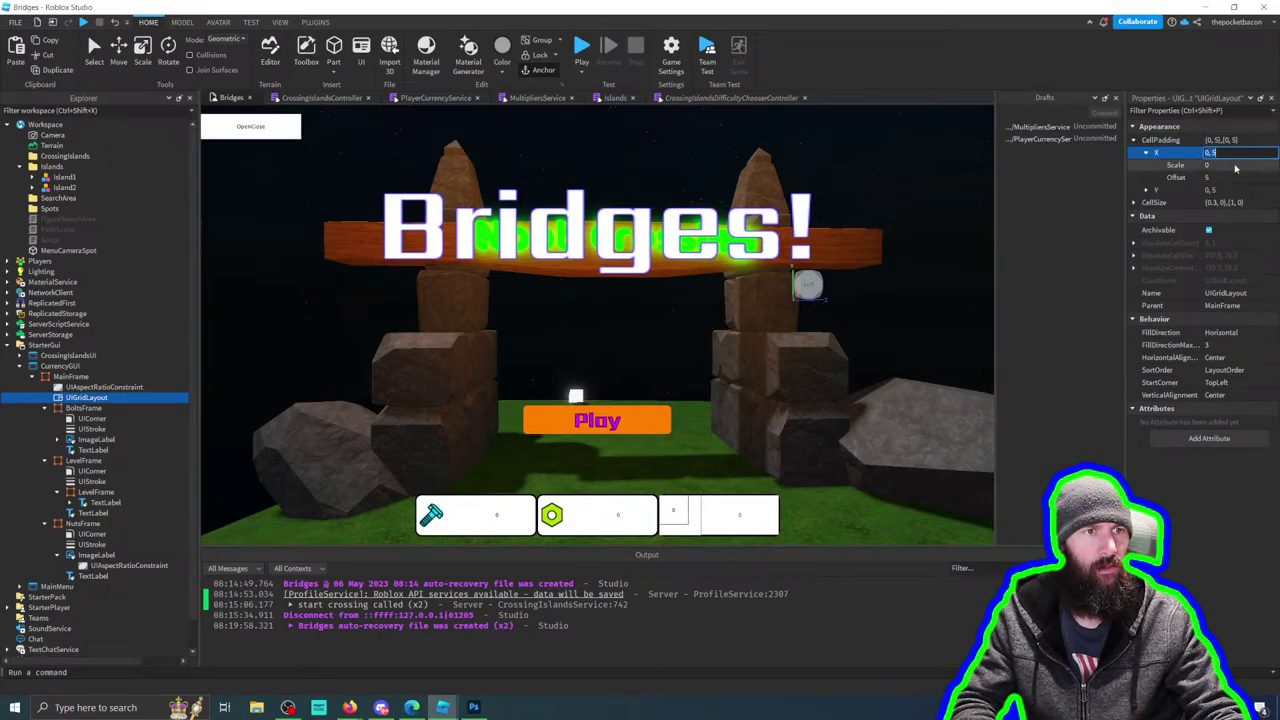
left_click(1210, 177)
key("Return")
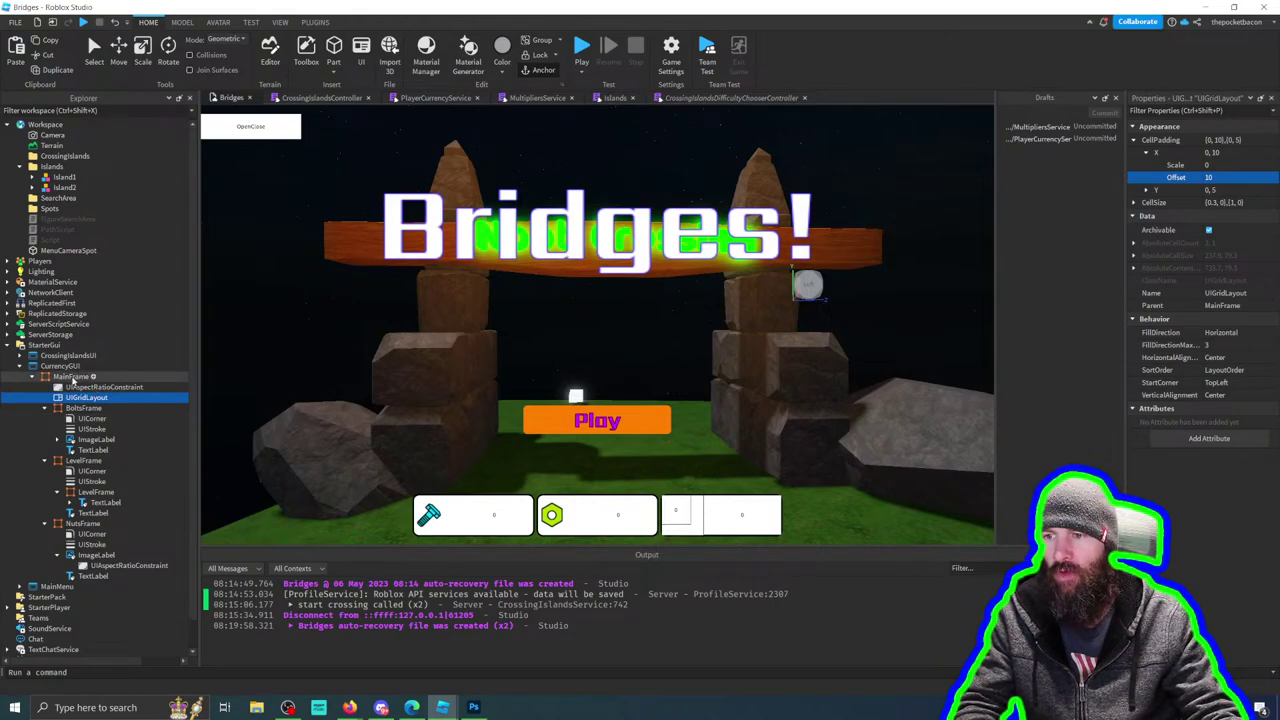
Step: Shrink CurrencyGUI's MainFrame from its upper edge to a Y size scale of about 0.066
left_click(620, 518)
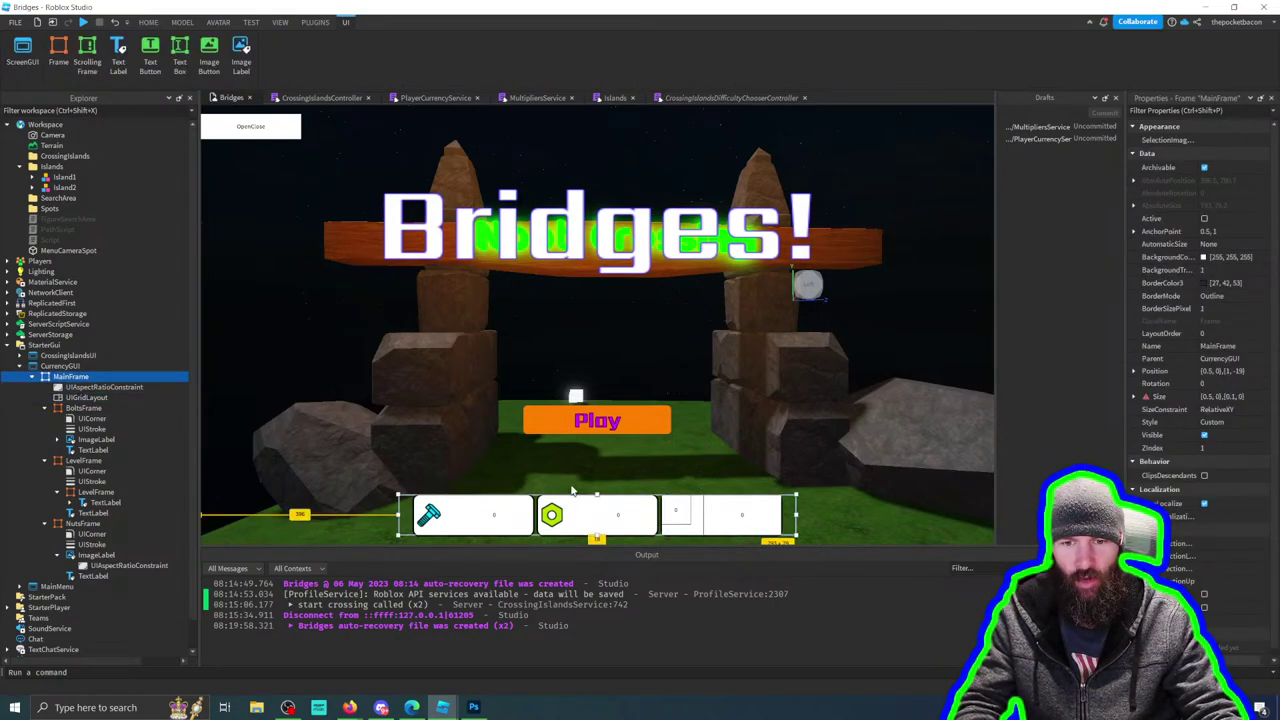
left_click_drag(597, 493, 597, 497)
left_click_drag(597, 499, 597, 504)
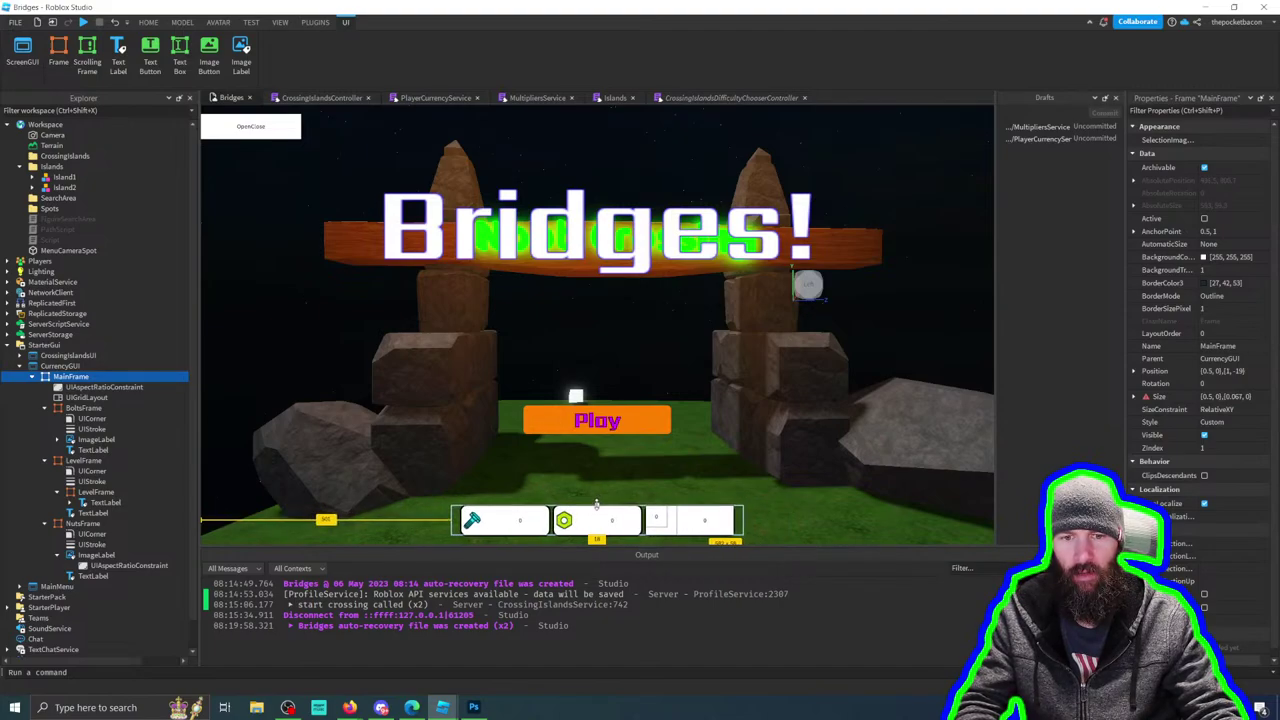
left_click(739, 488)
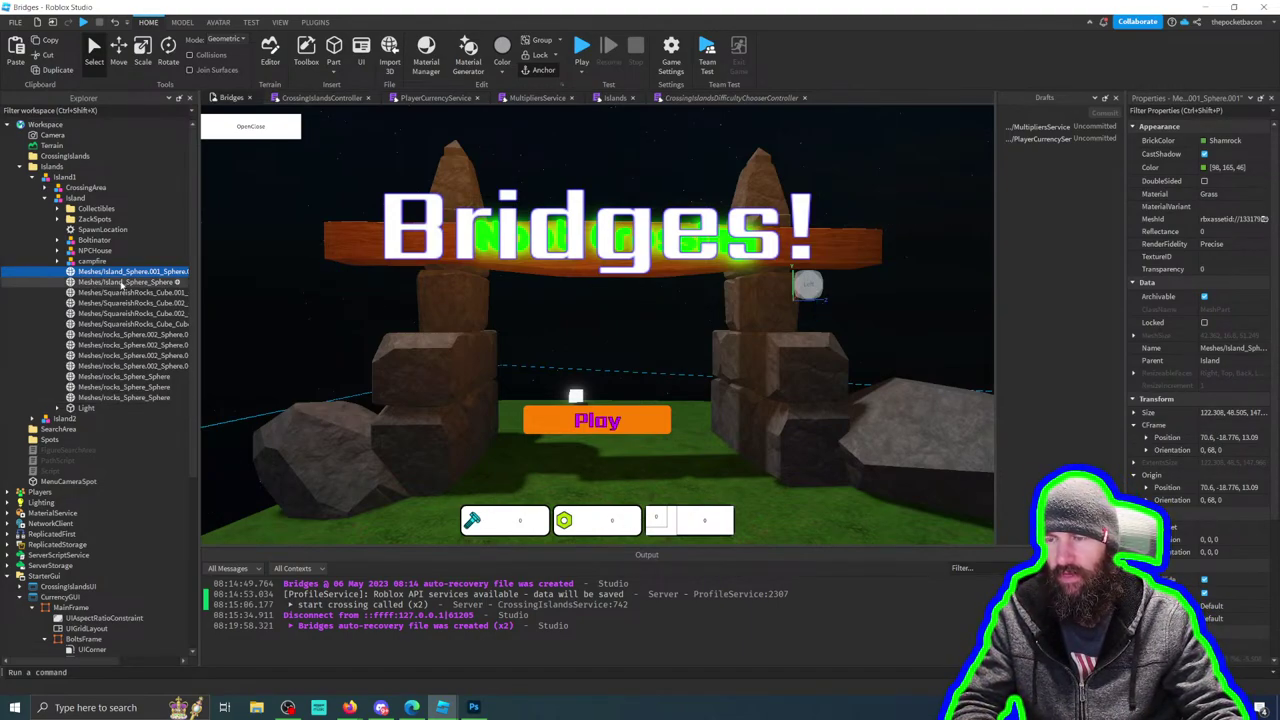
Step: Try a pink background colour (255, 103, 184) on BoltsFrame, LevelFrame and NutsFrame, and cancel the colour choice
scroll(115, 330, "down", 6)
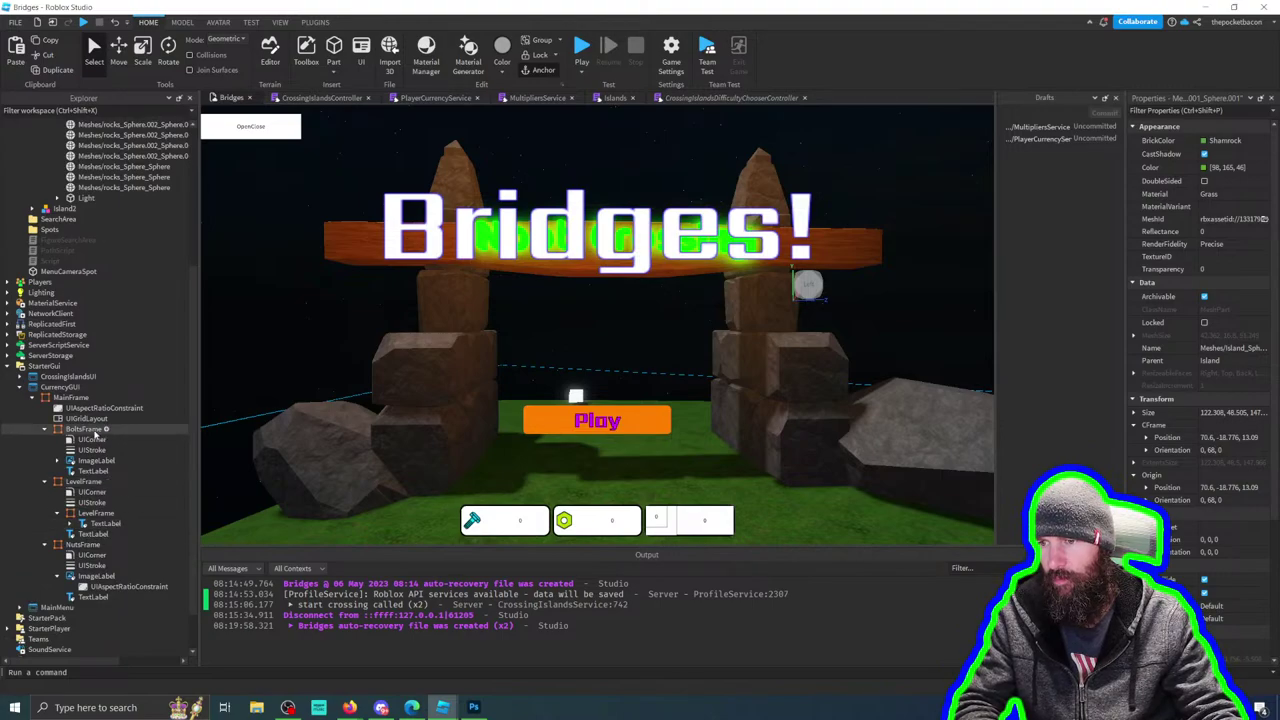
left_click(85, 429)
left_click(88, 482, "ctrl")
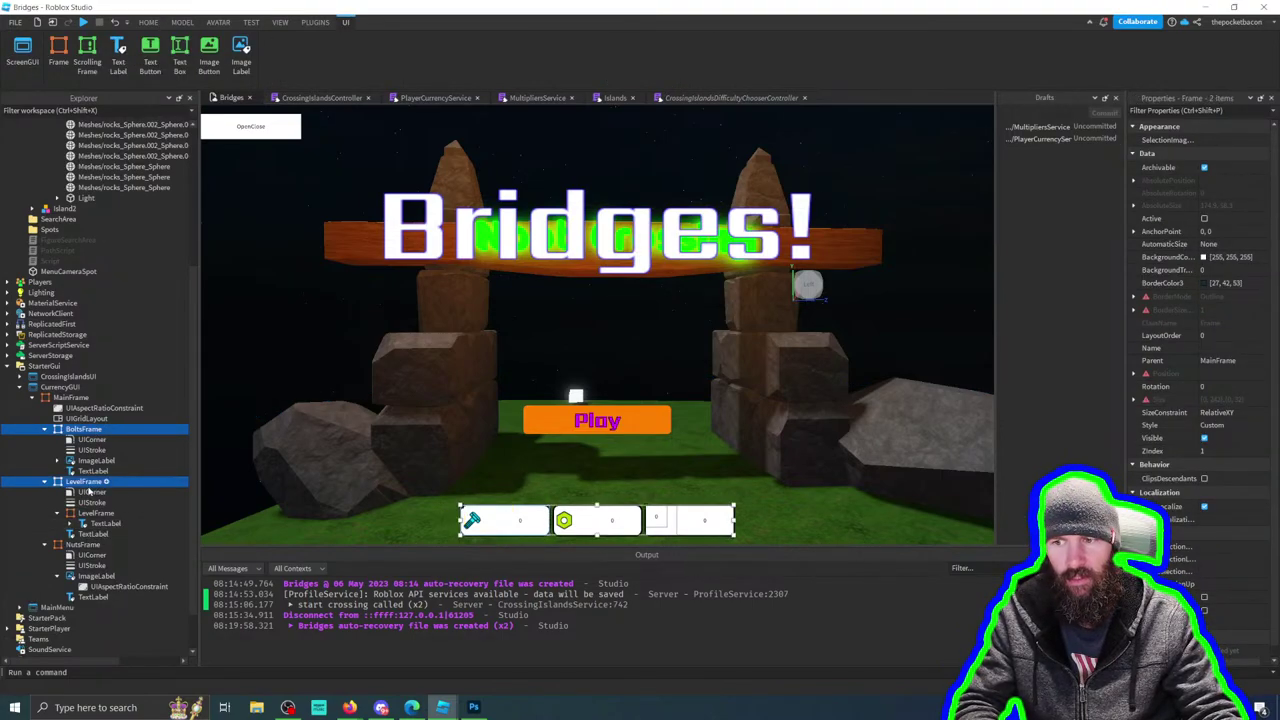
left_click(85, 545, "ctrl")
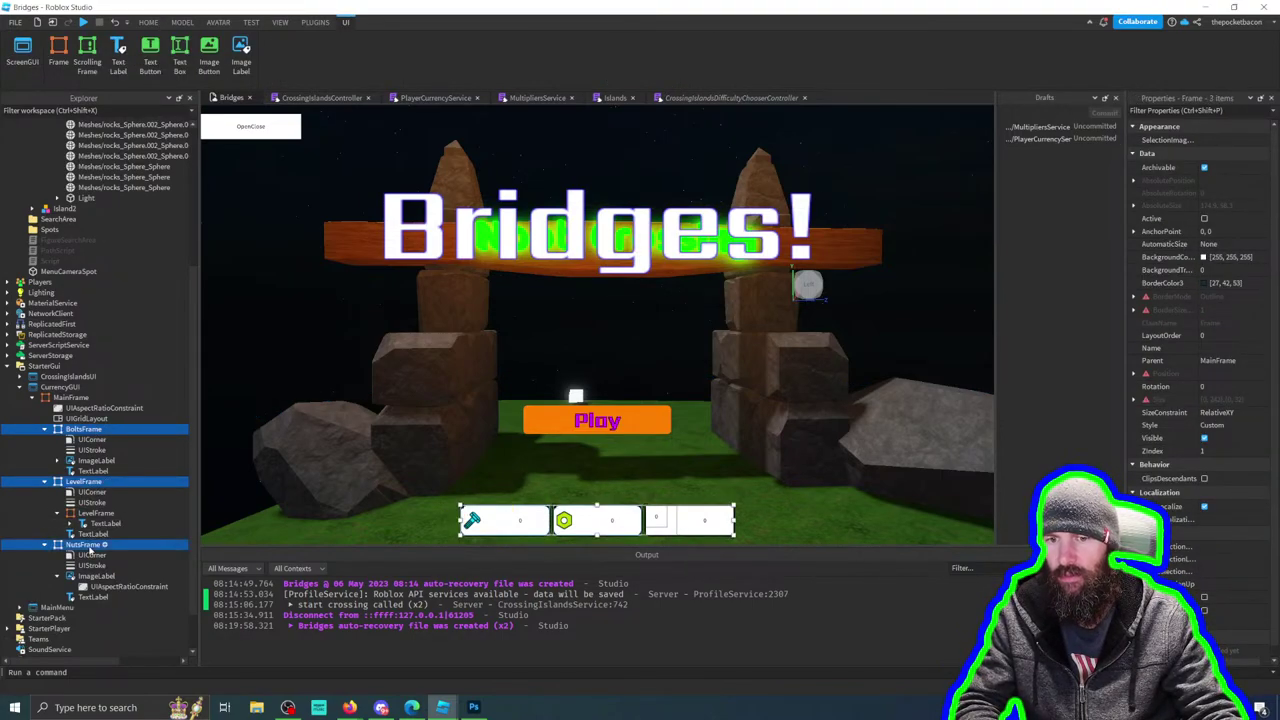
left_click(1204, 257)
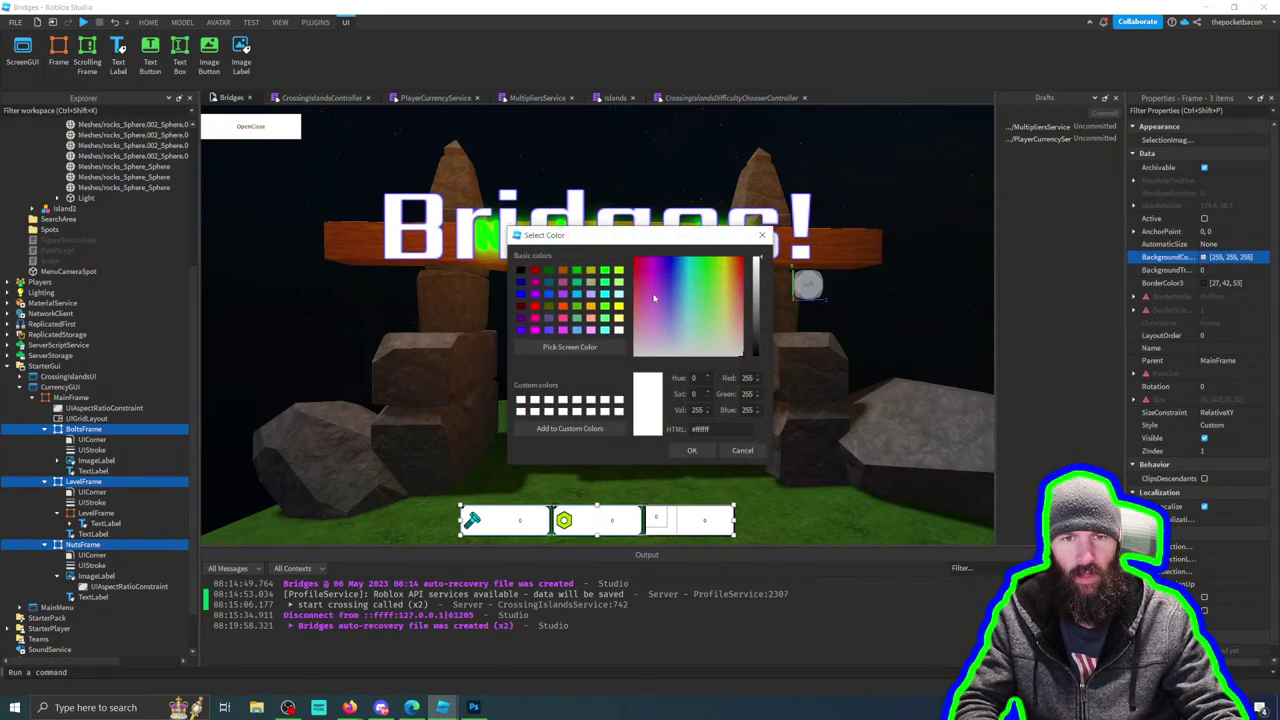
left_click(644, 298)
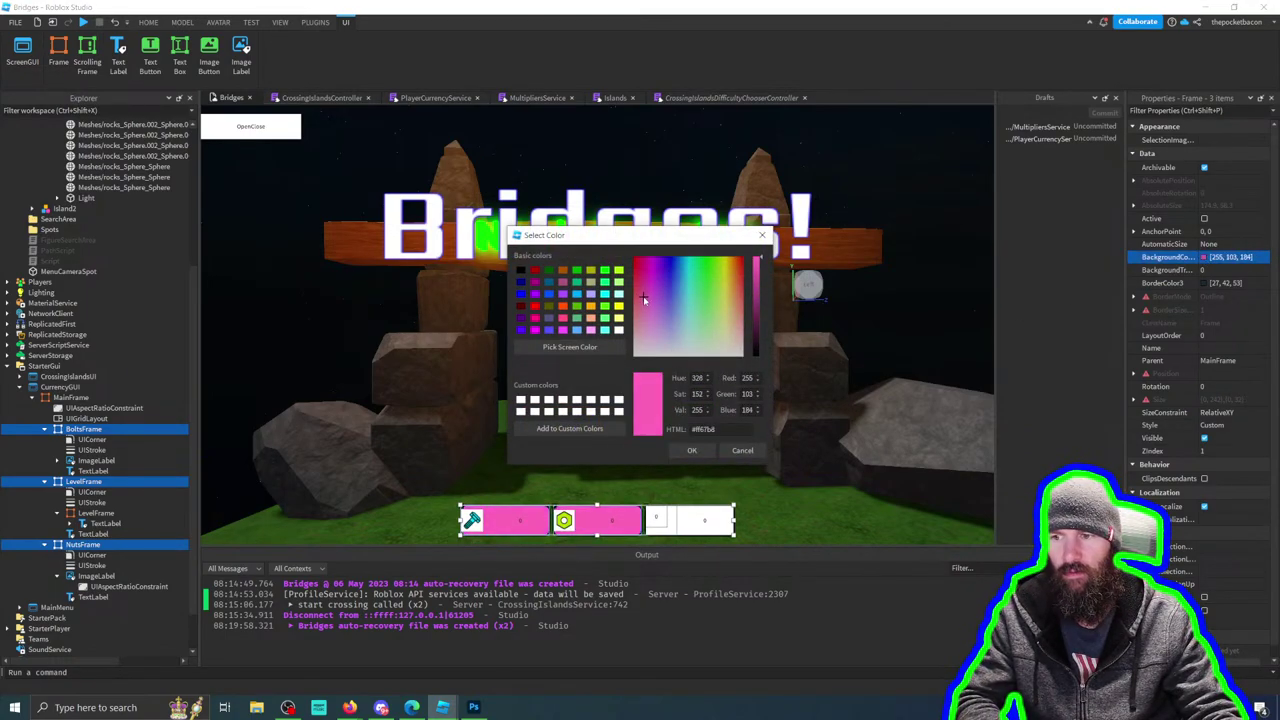
left_click(762, 235)
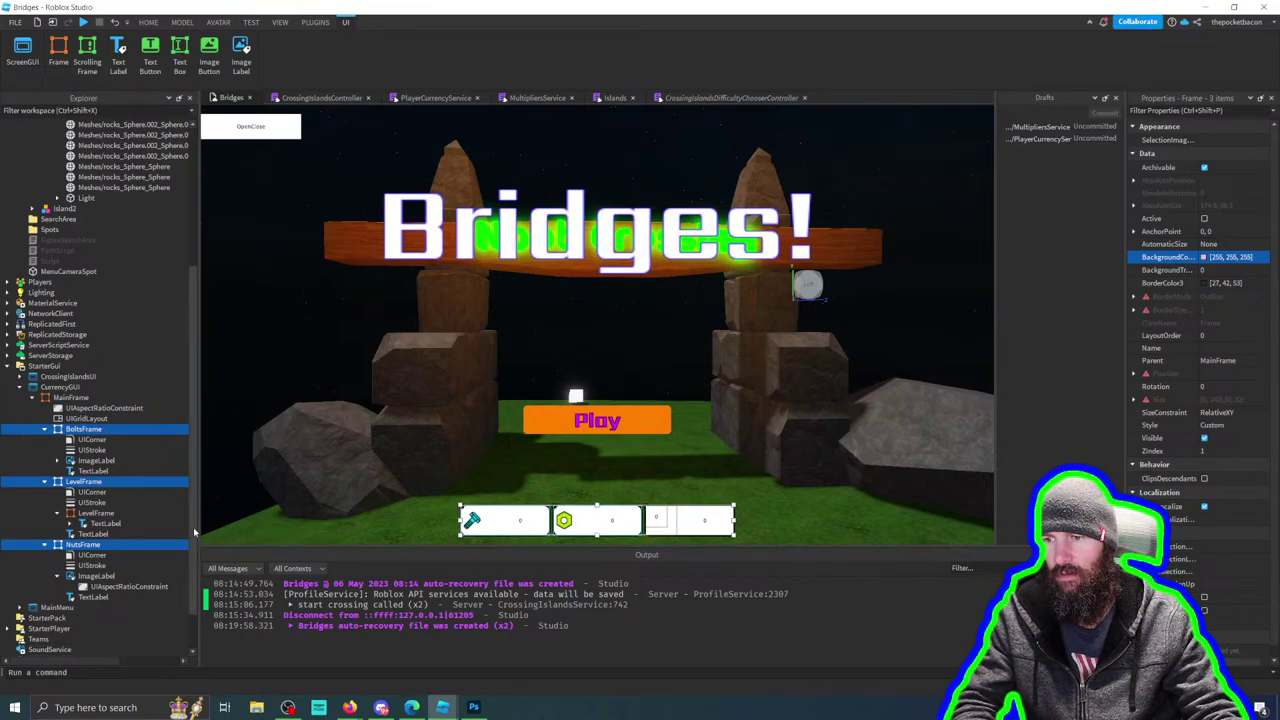
Step: Set BackgroundTransparency to 1 on the ImageLabel and TextLabel inside NutsFrame
left_click(98, 577)
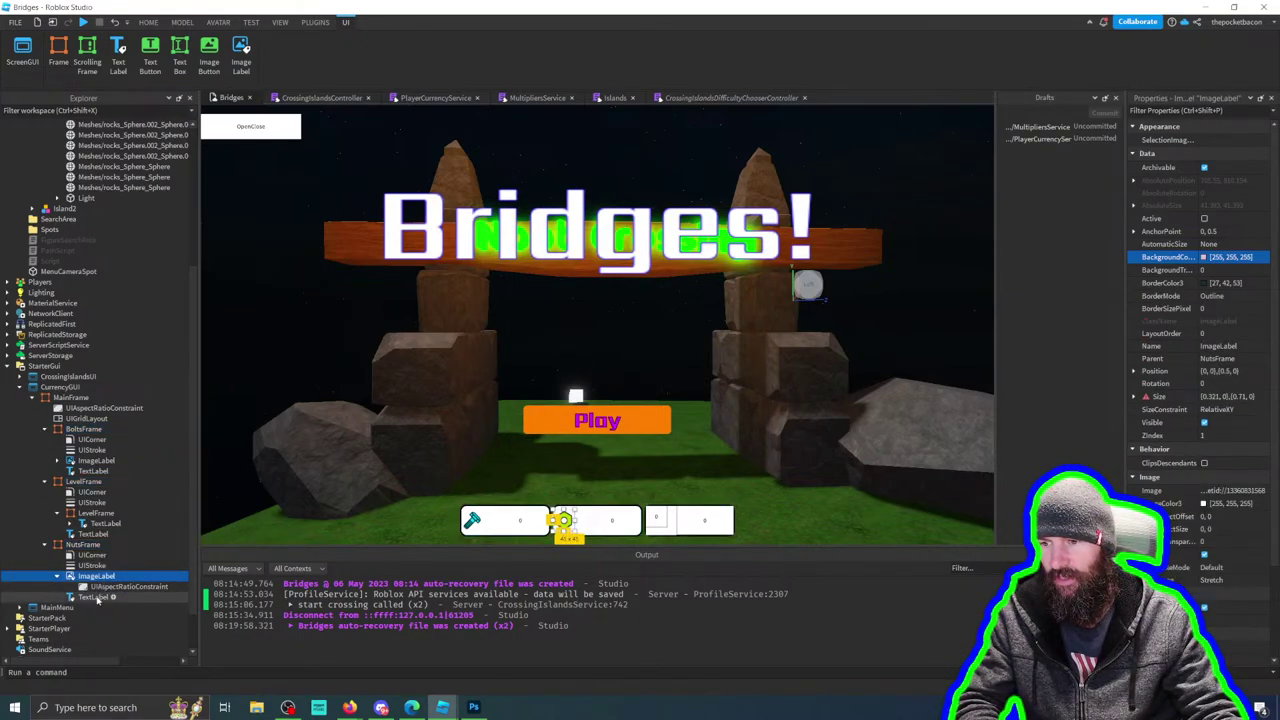
left_click(93, 597, "ctrl")
left_click(1210, 270)
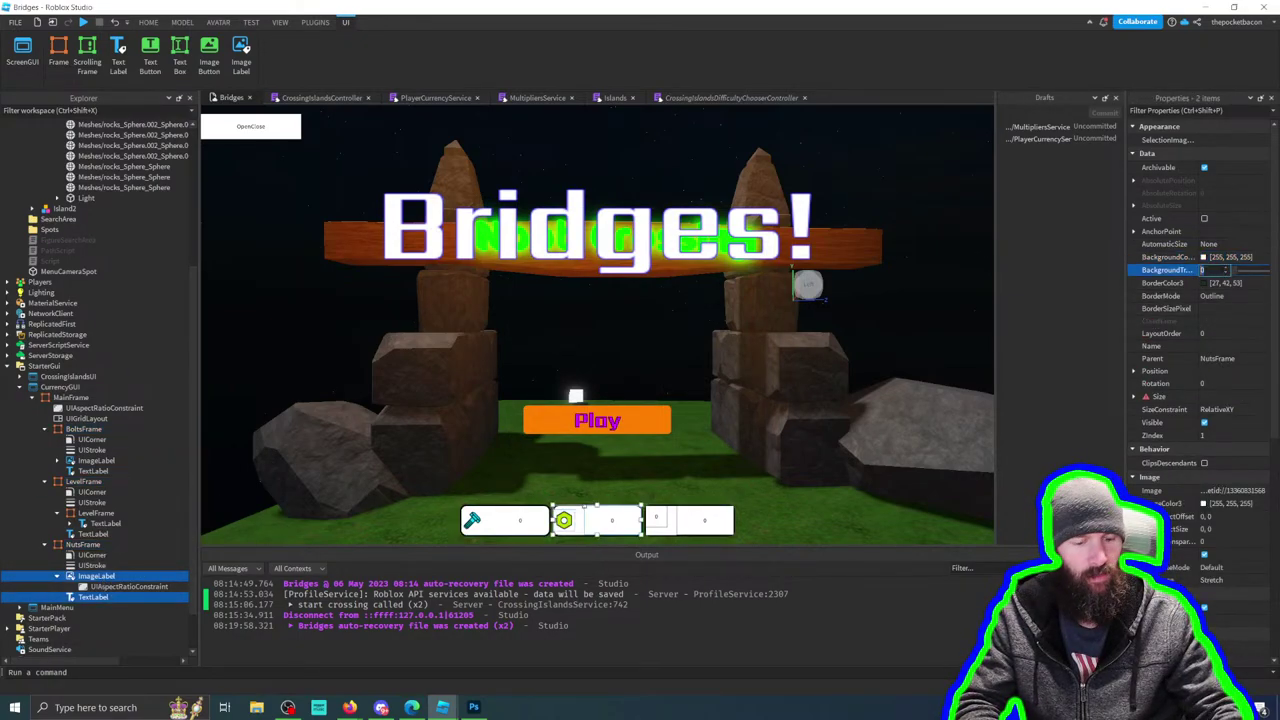
type("1")
key("Return")
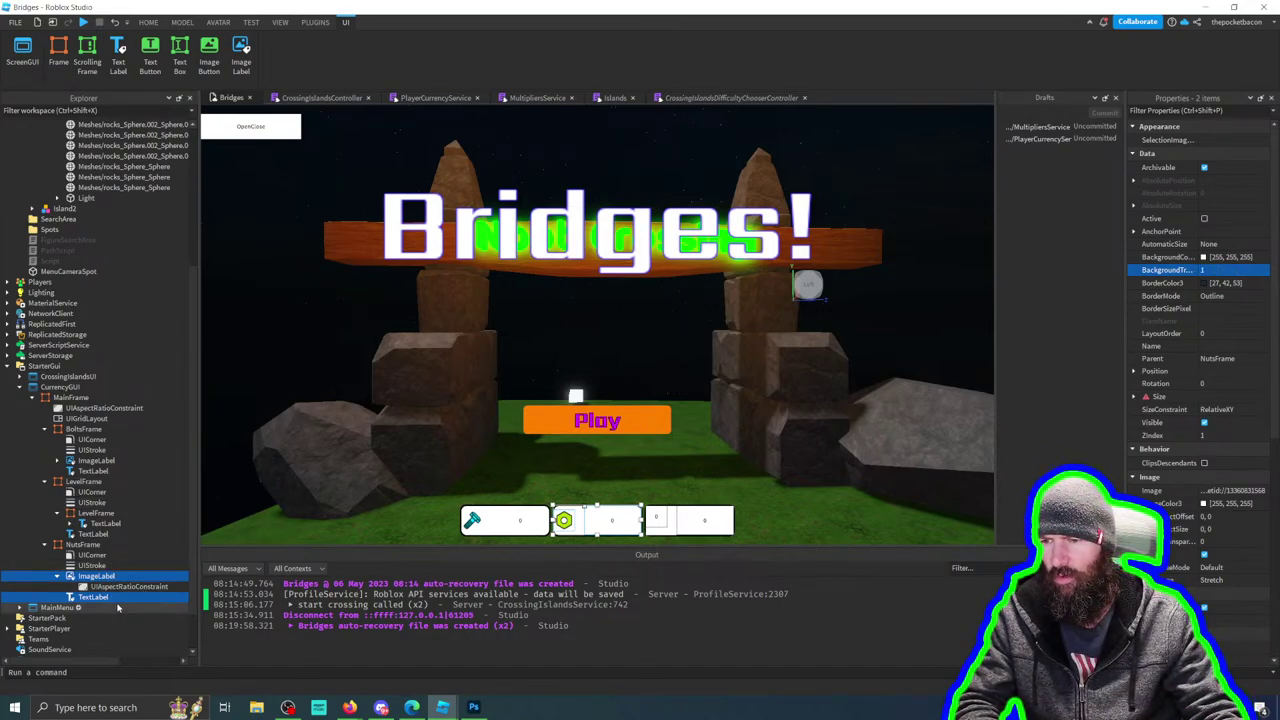
Step: Set BackgroundTransparency to 1 on the TextLabel directly inside the outer LevelFrame
left_click(84, 544)
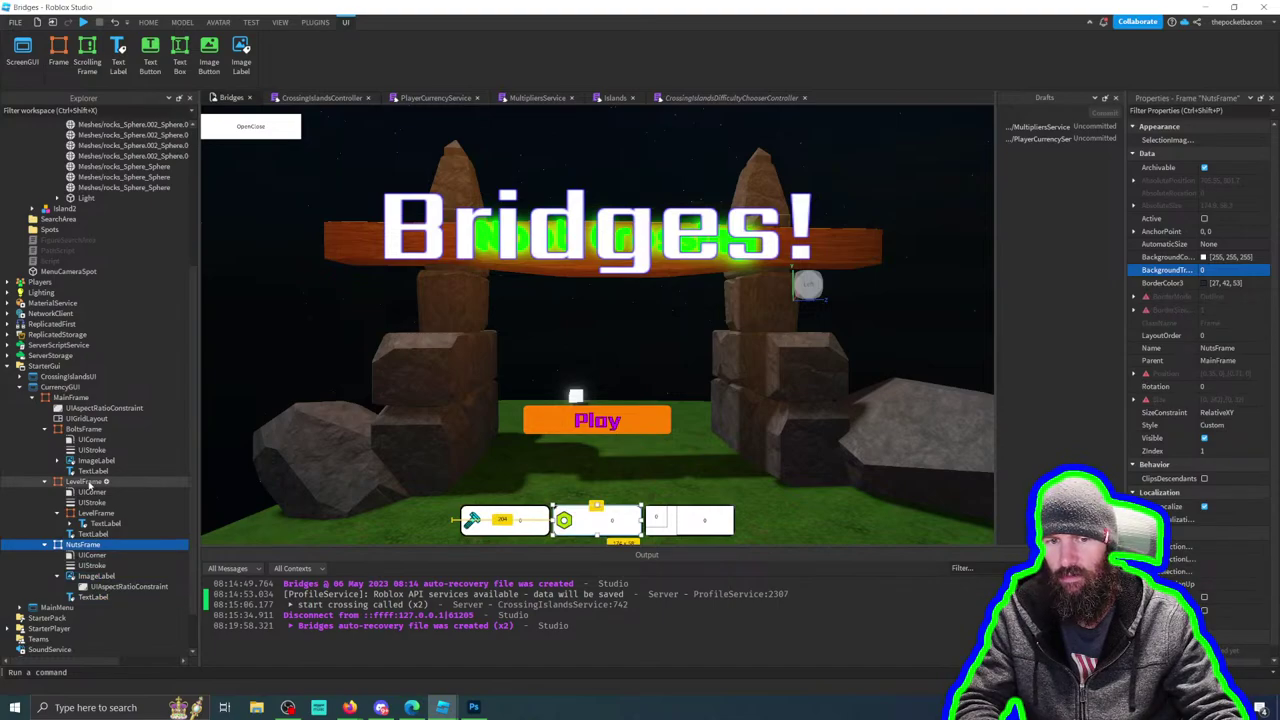
left_click(92, 597)
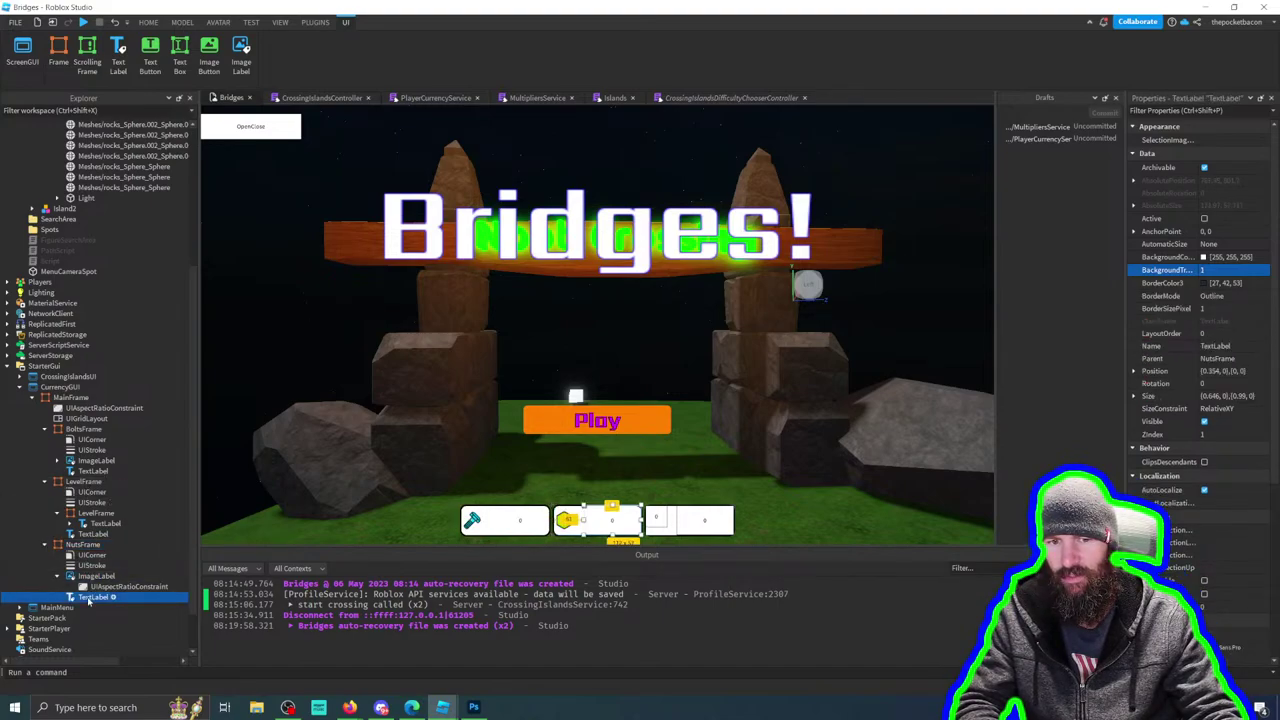
left_click(92, 534)
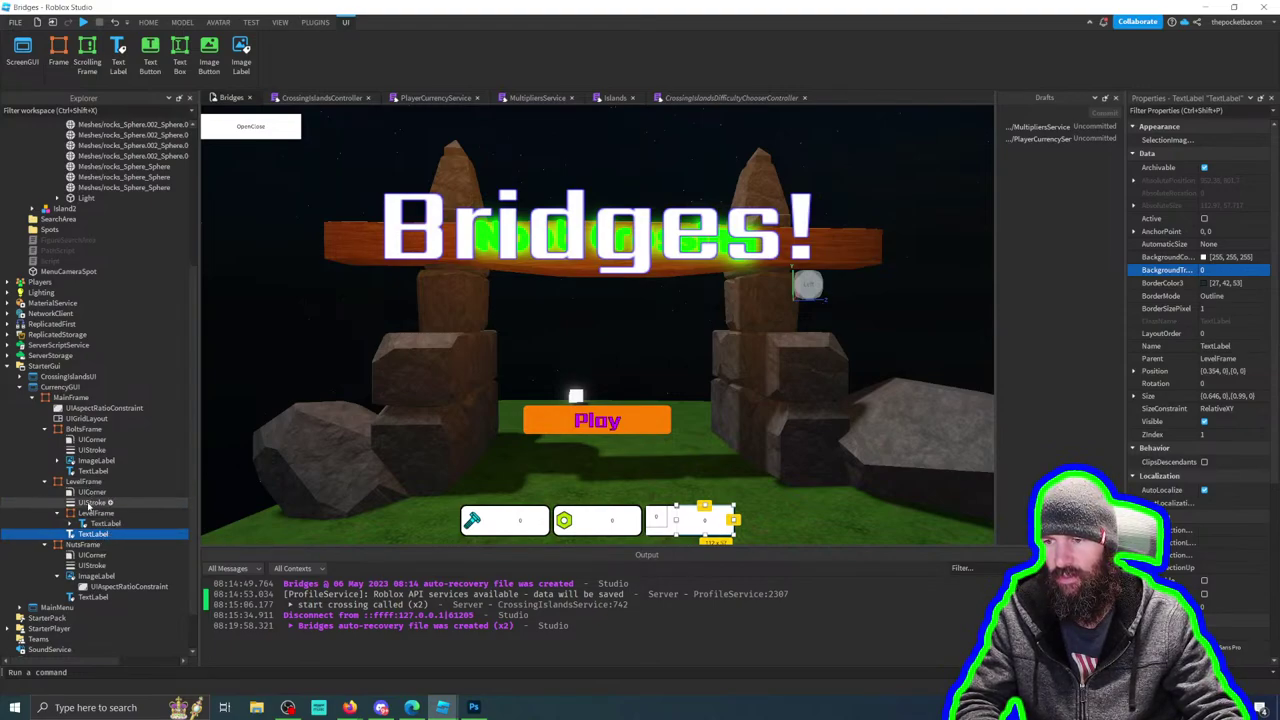
left_click(89, 545)
left_click(94, 536)
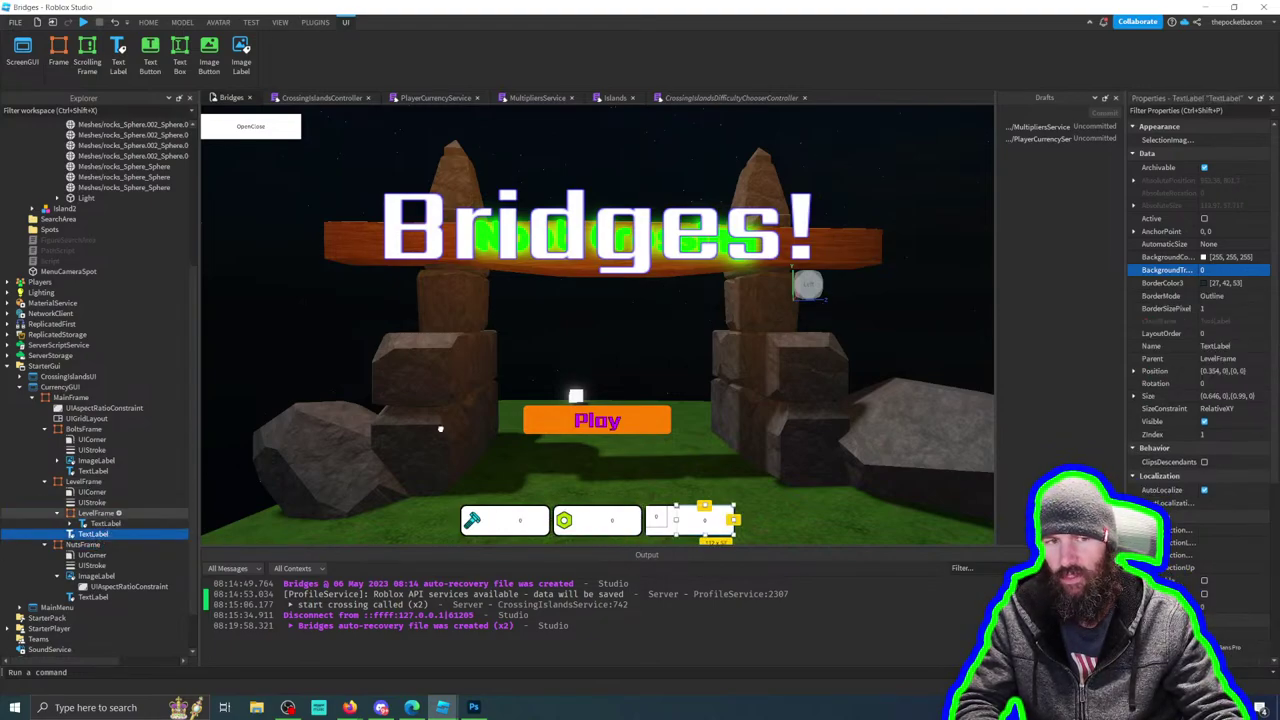
left_click(1204, 270)
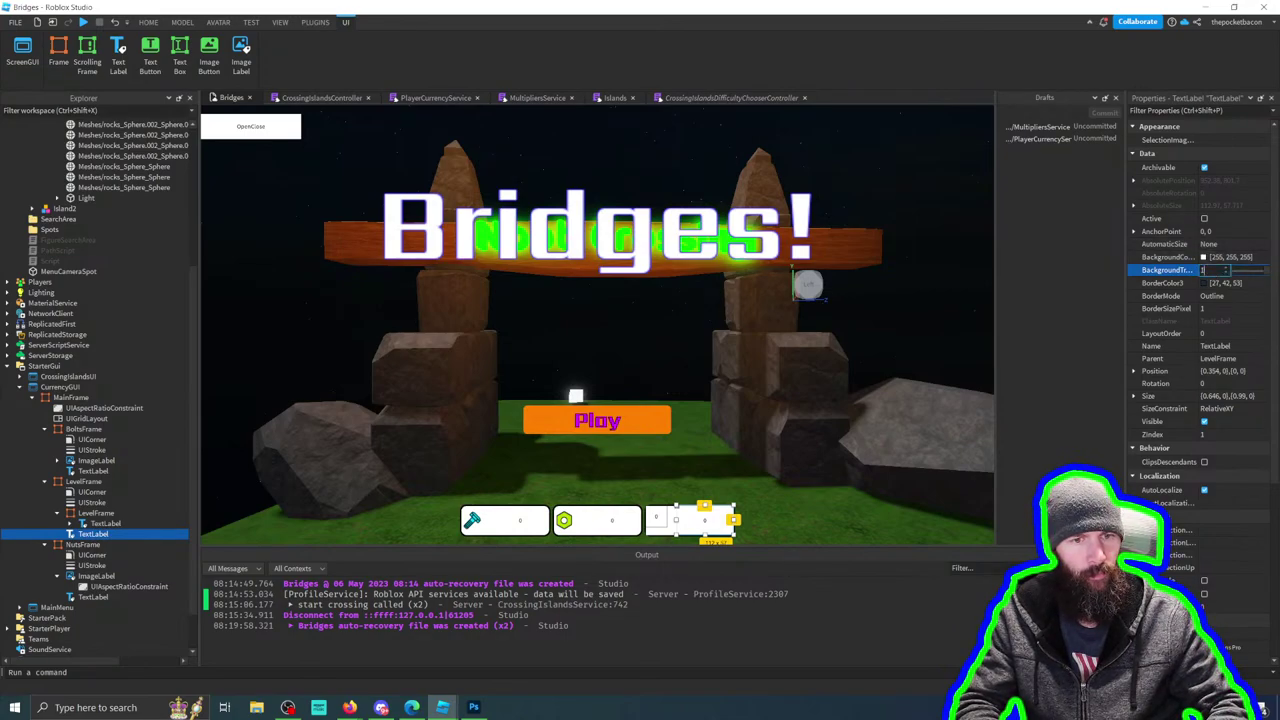
key("Return")
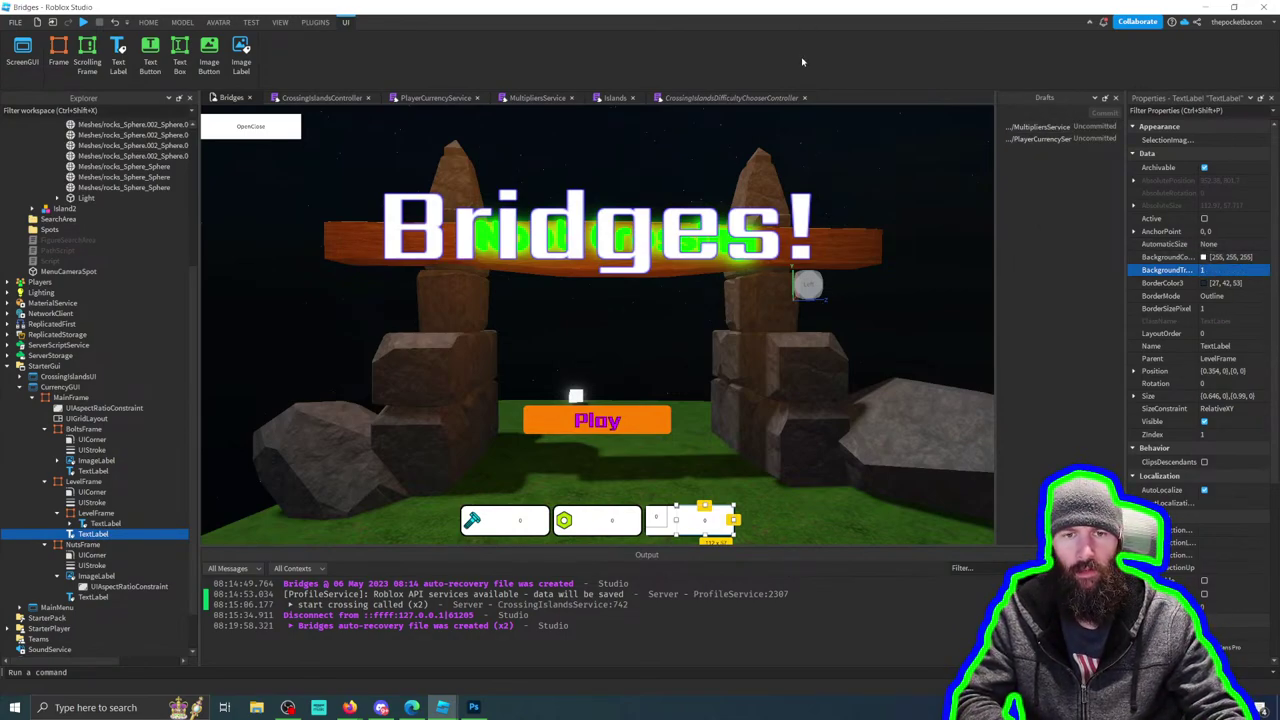
left_click(835, 422)
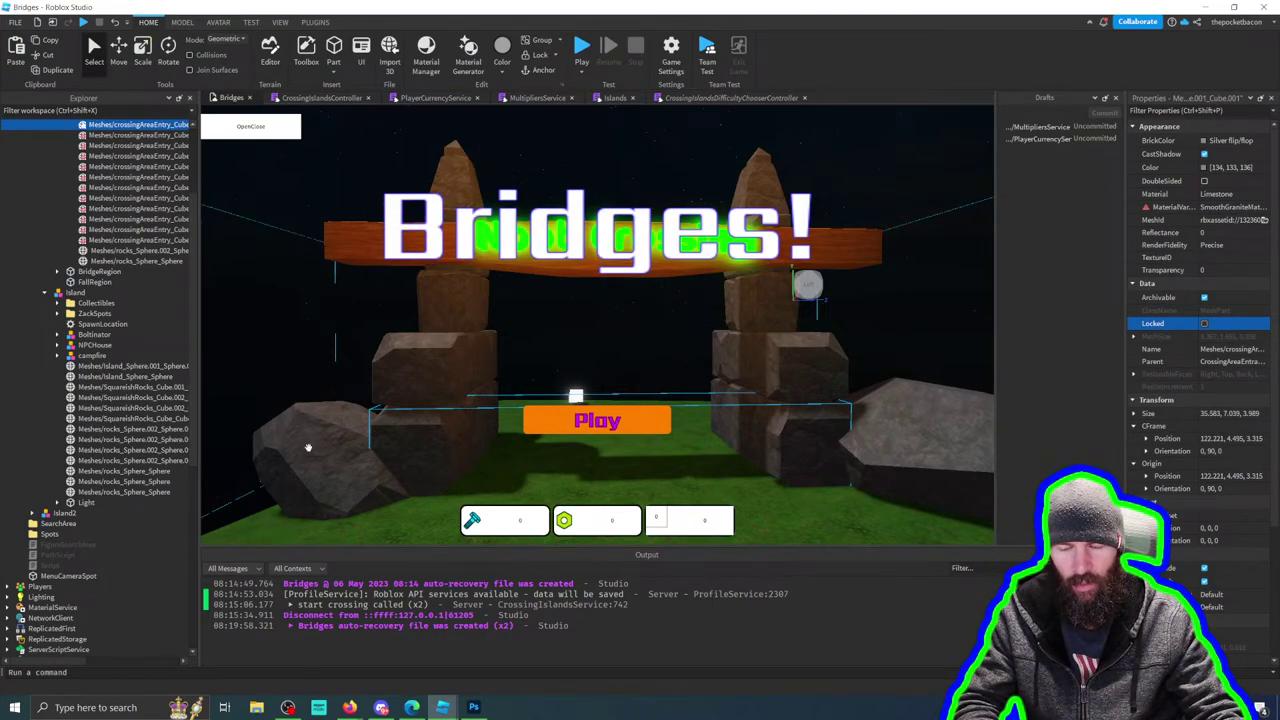
Step: Set BackgroundTransparency to 1 on the inner LevelFrame, its TextLabel and the outer LevelFrame's direct TextLabel
scroll(147, 495, "down", 10)
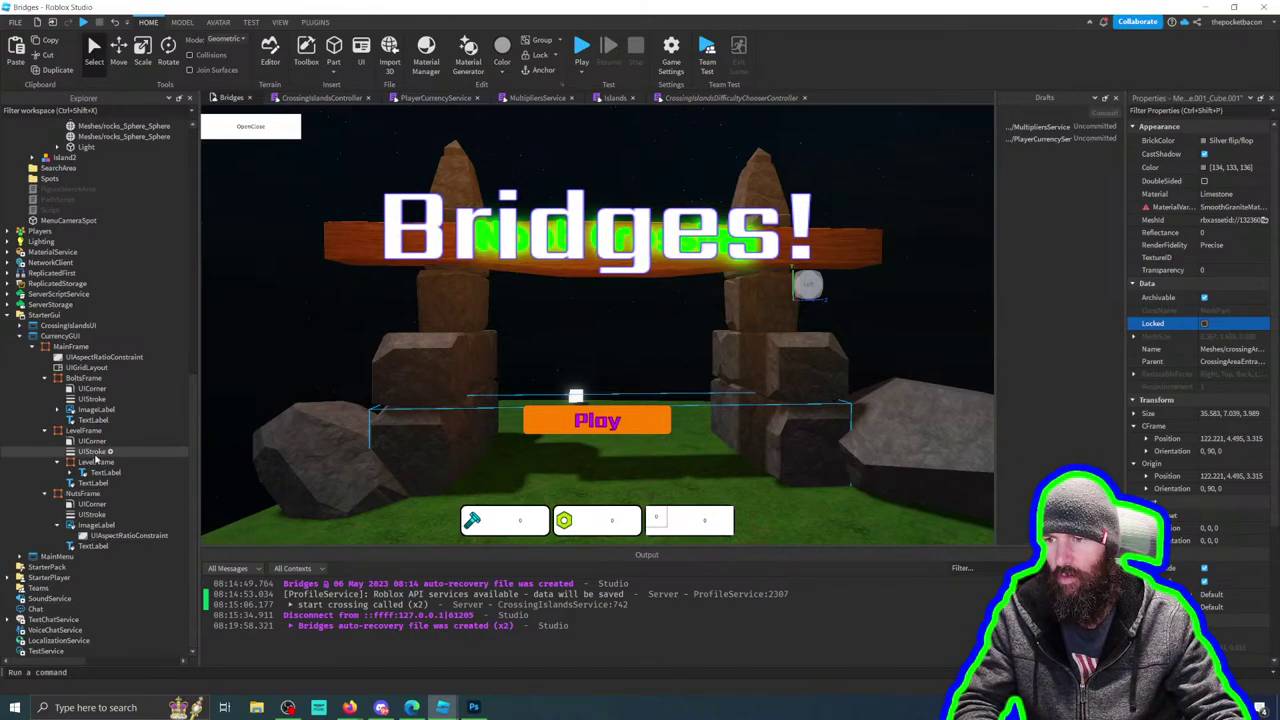
left_click(96, 462)
left_click(93, 483, "shift")
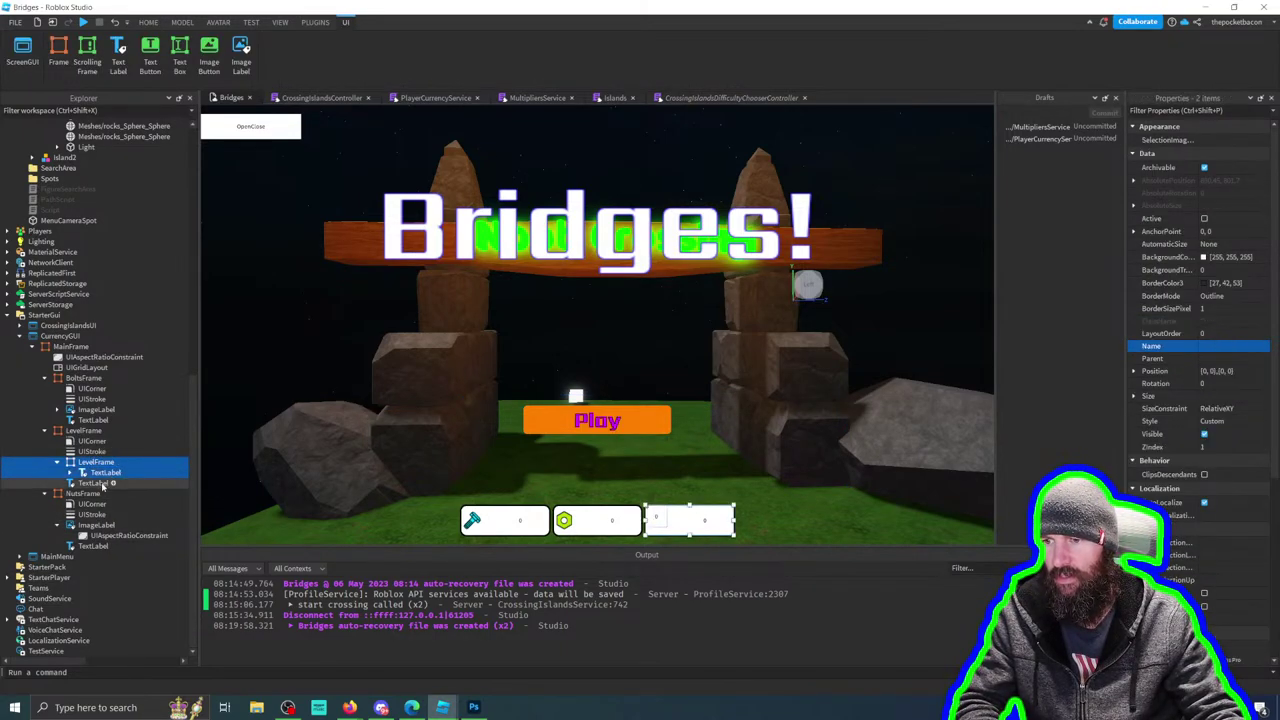
left_click(1228, 271)
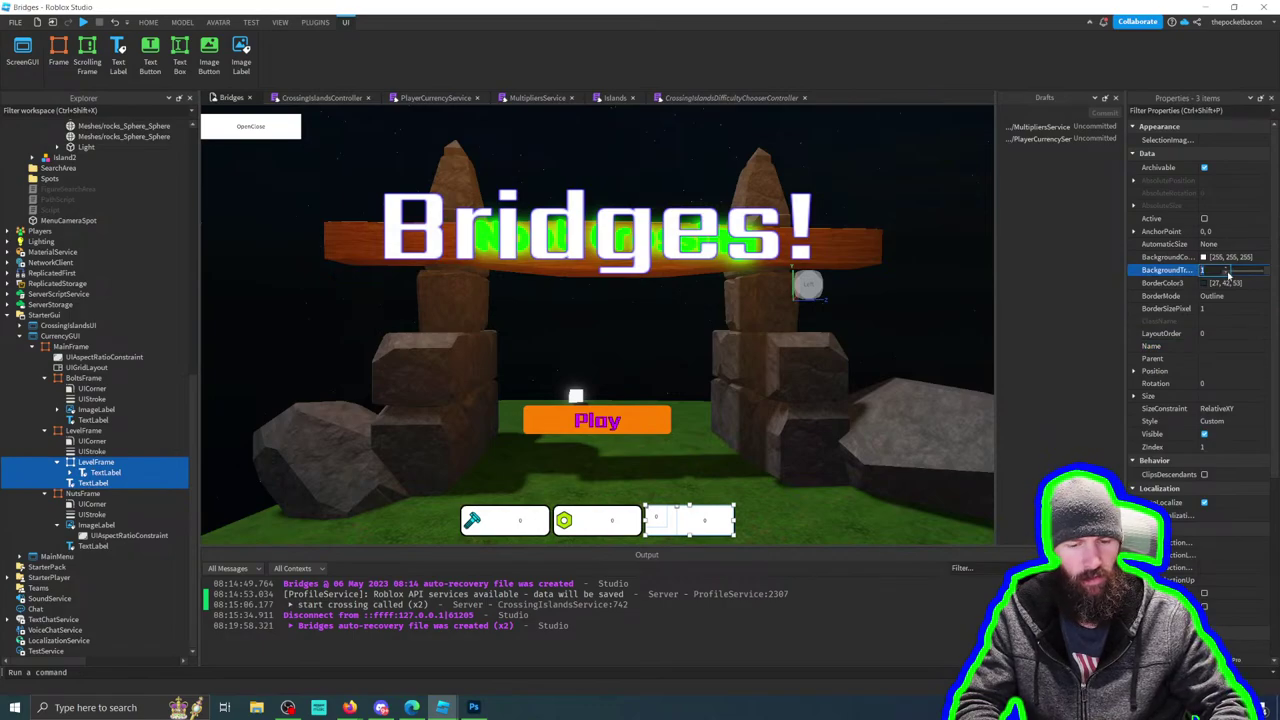
type("1")
key("Return")
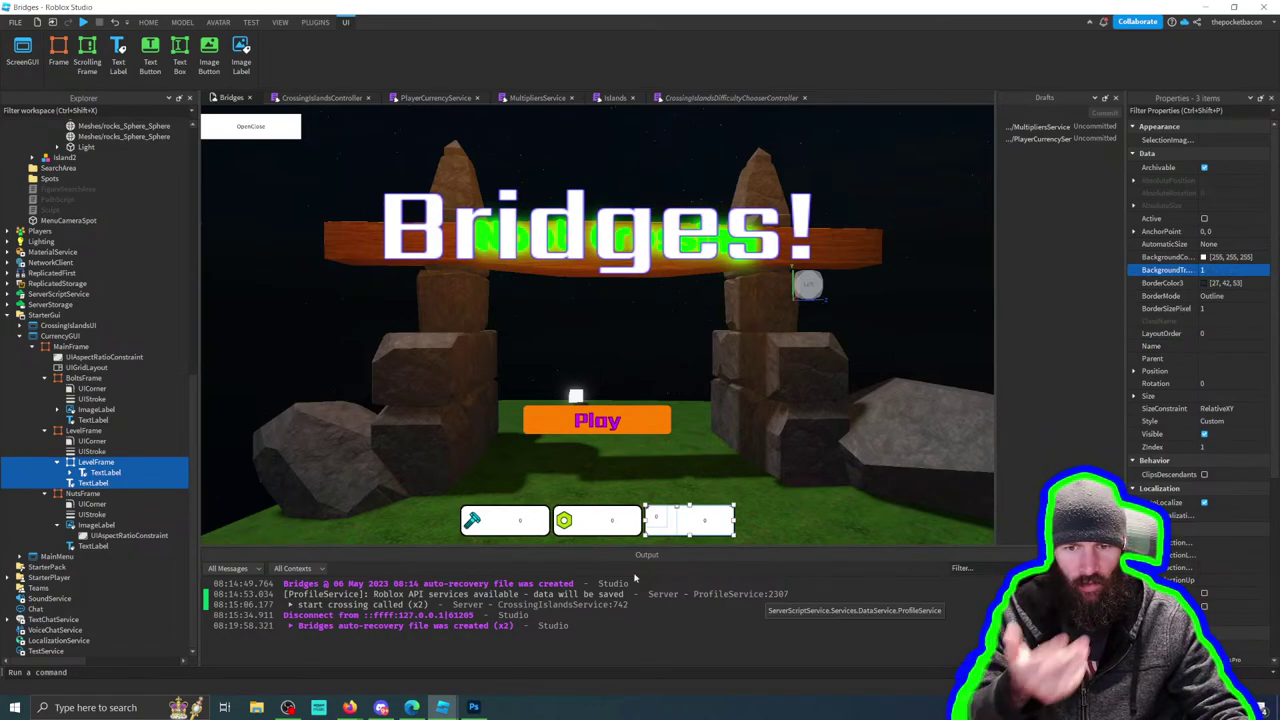
Step: Centre the inner LevelFrame's TextLabel vertically by setting its AnchorPoint Y to 0.5 and its Position Y scale to 0.5
left_click_drag(91, 441, 96, 466)
left_click(101, 472)
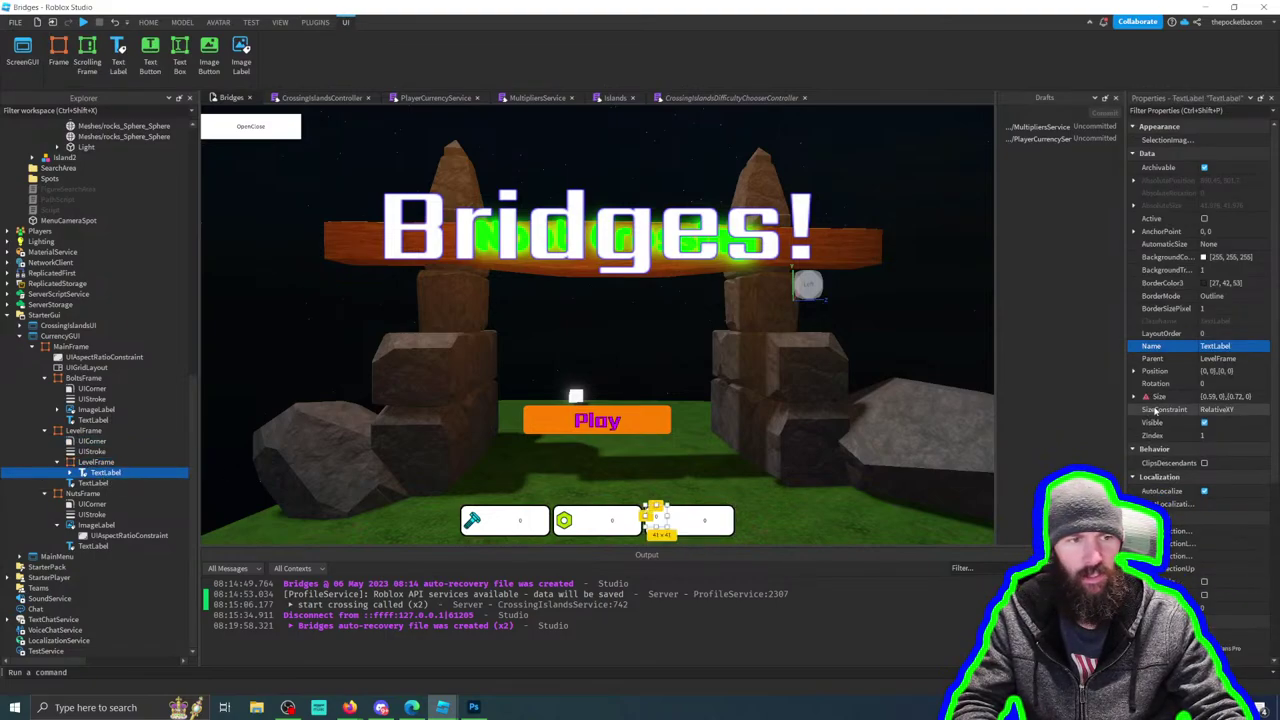
left_click(1165, 232)
left_click(1170, 257)
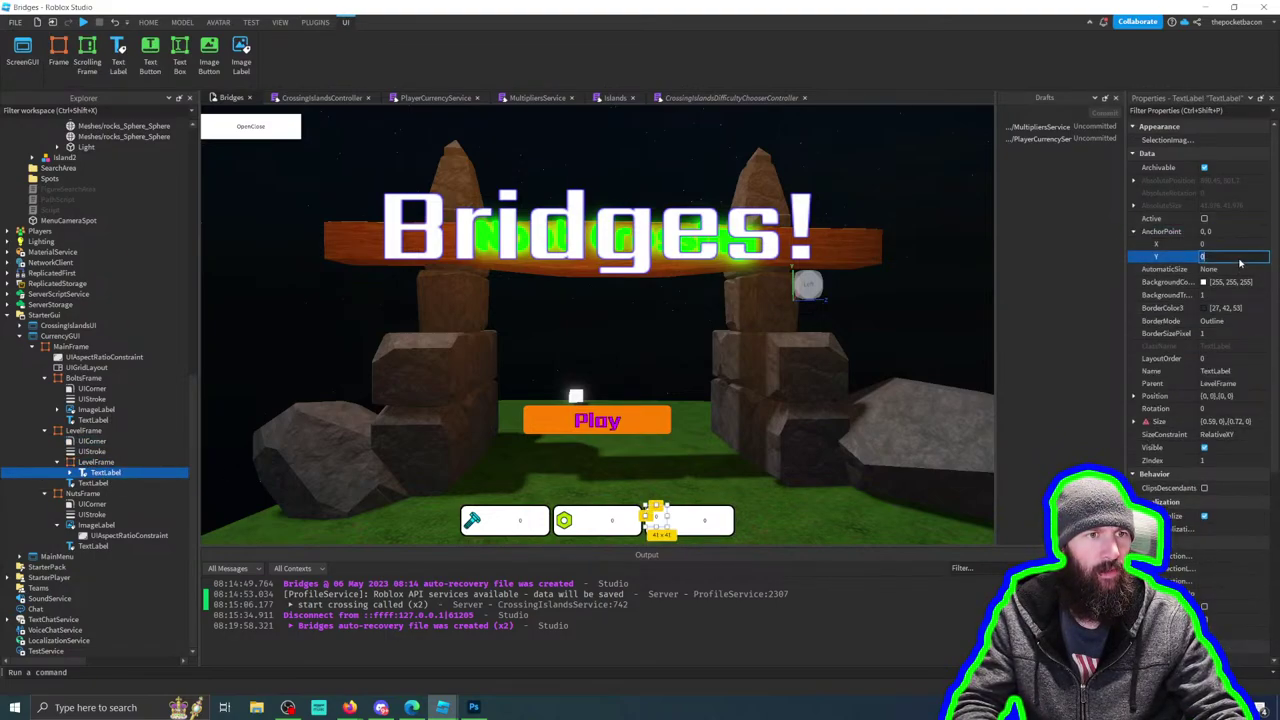
type("0.5")
key("Return")
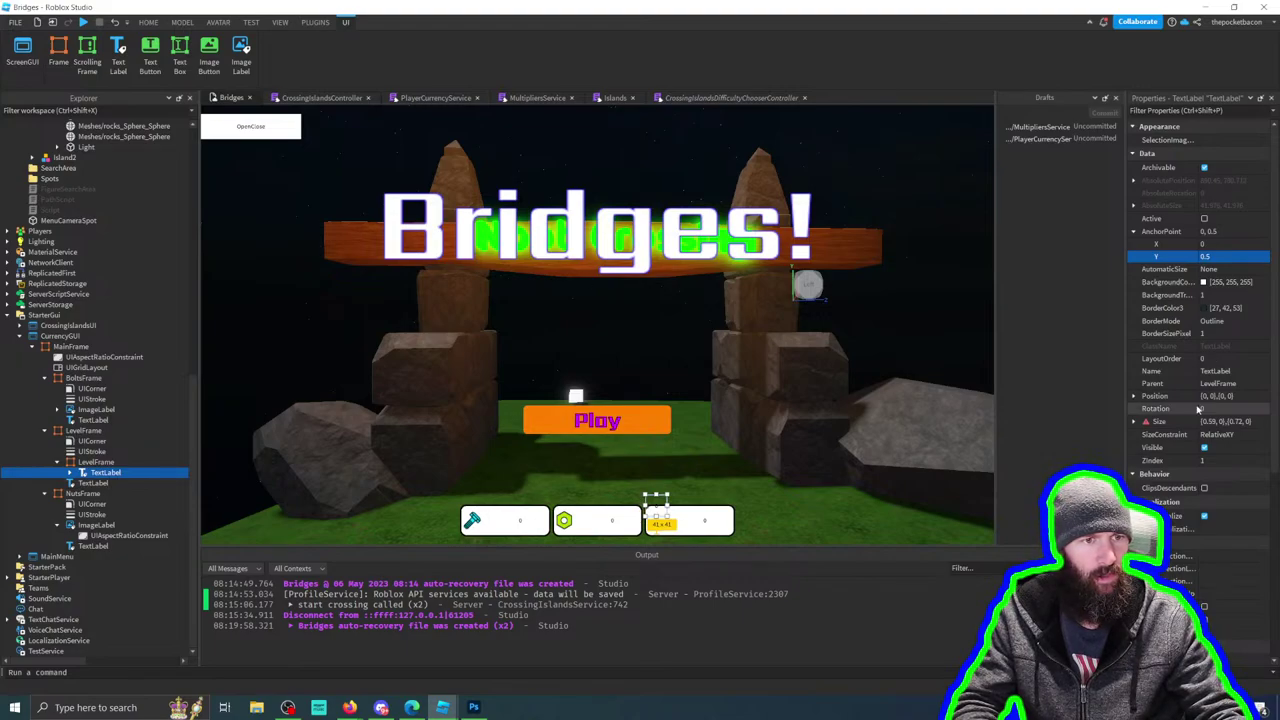
left_click(1155, 396)
left_click(1160, 421)
left_click(1229, 434)
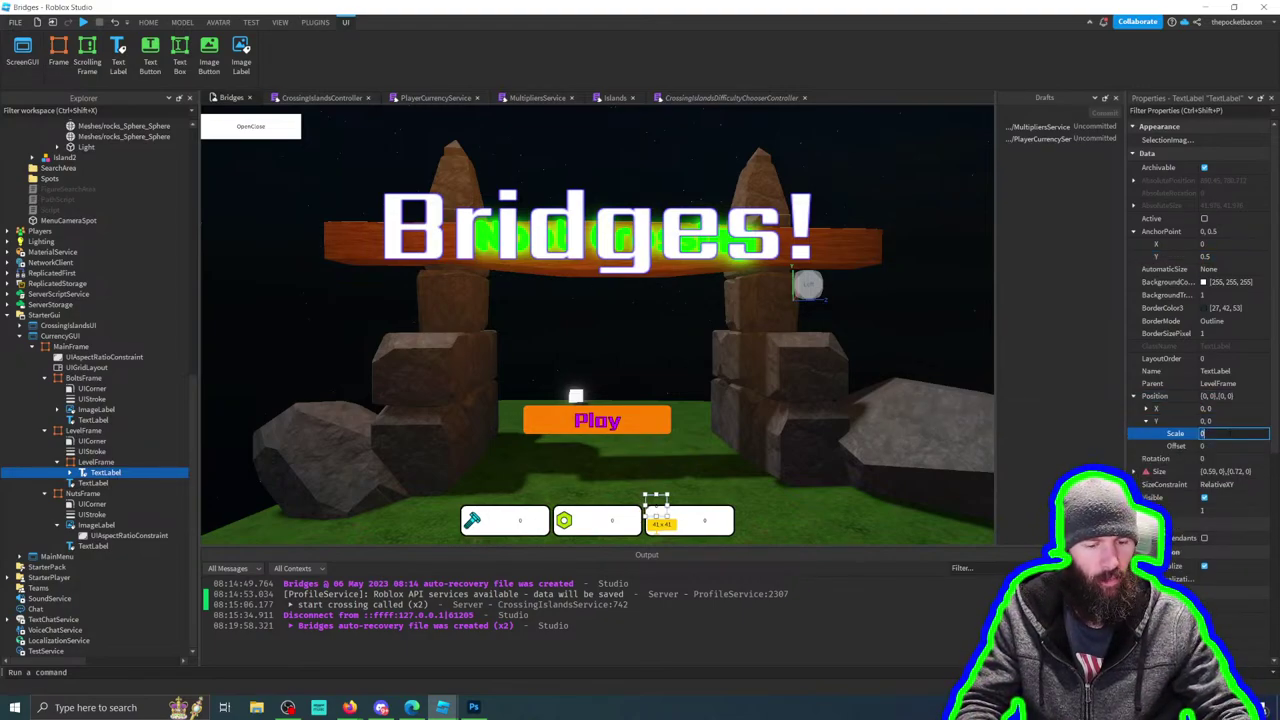
type("0.5")
key("Return")
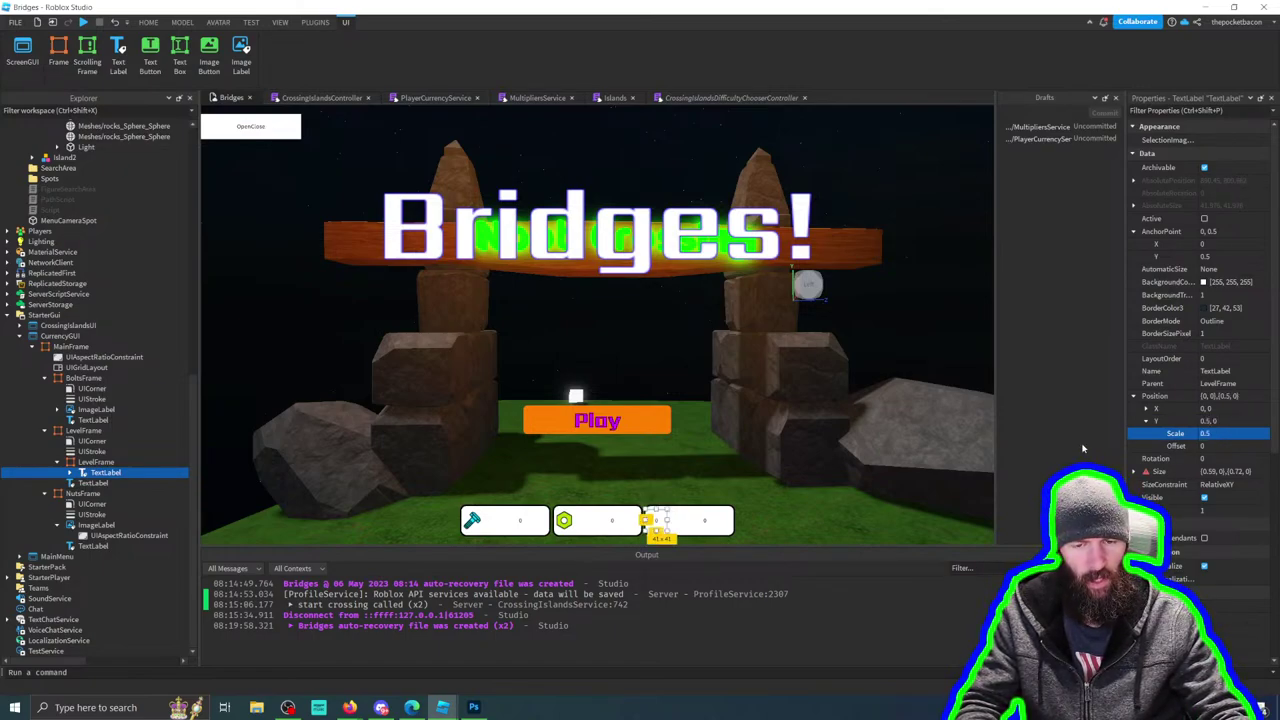
Step: Copy the Size {0.315, 0},{0.75, 0} from BoltsFrame's ImageLabel to the TextLabel in the inner LevelFrame
left_click(94, 420)
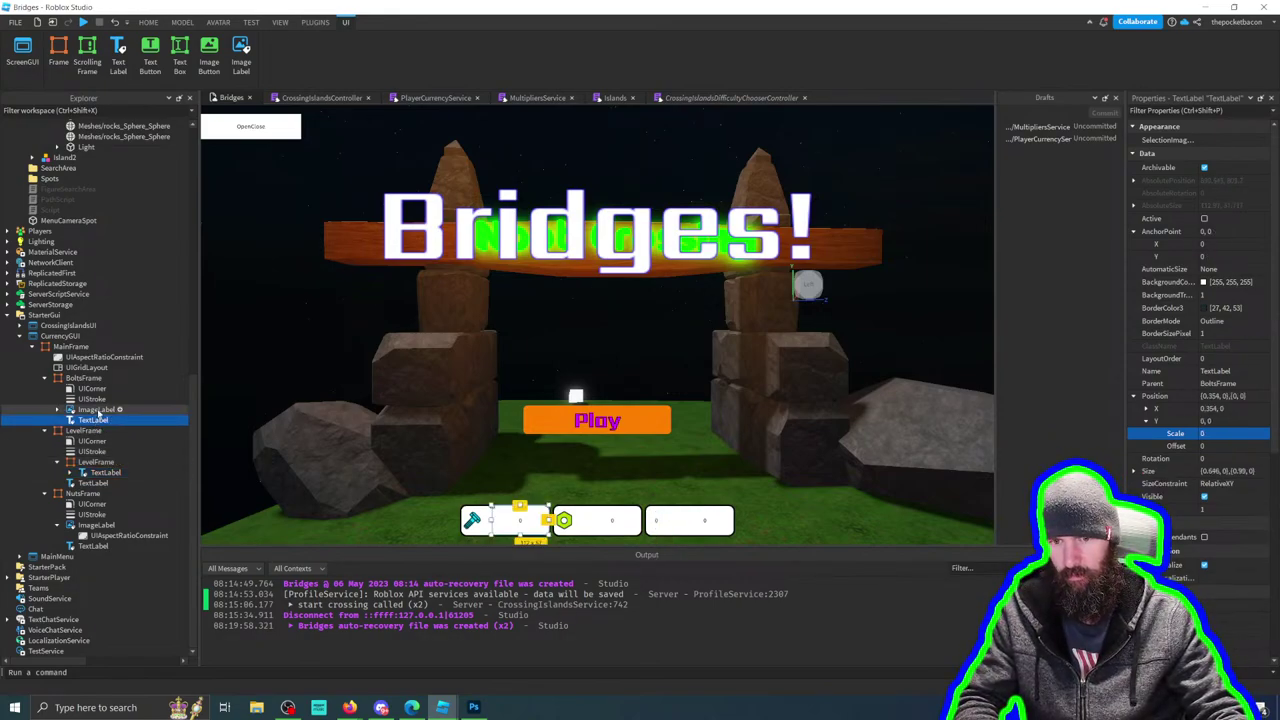
left_click(97, 409)
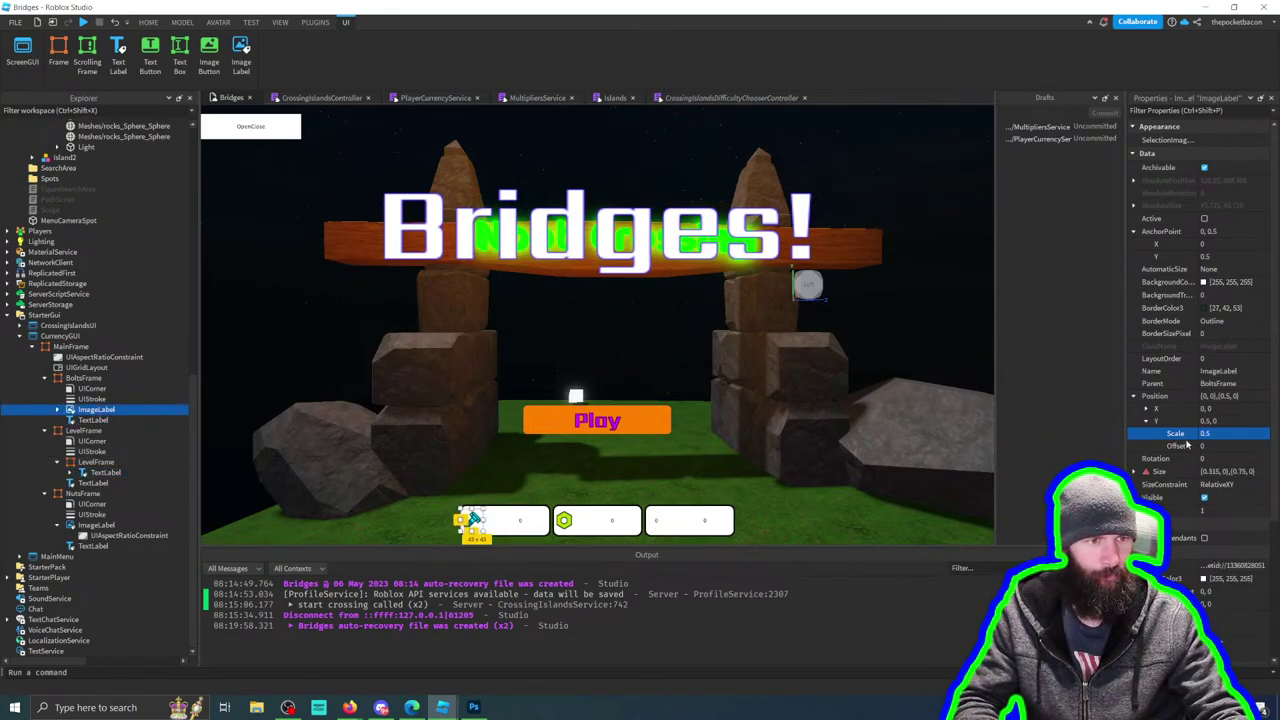
left_click(1228, 471)
key("ctrl+c")
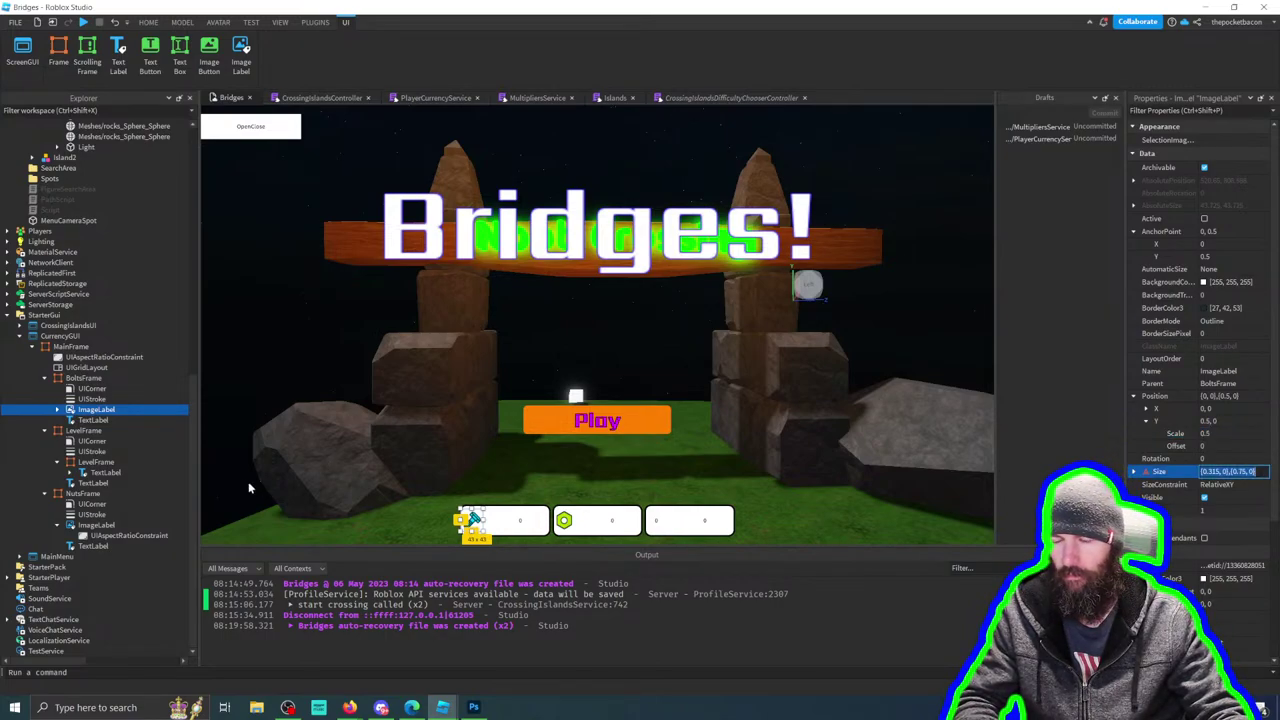
left_click(95, 462)
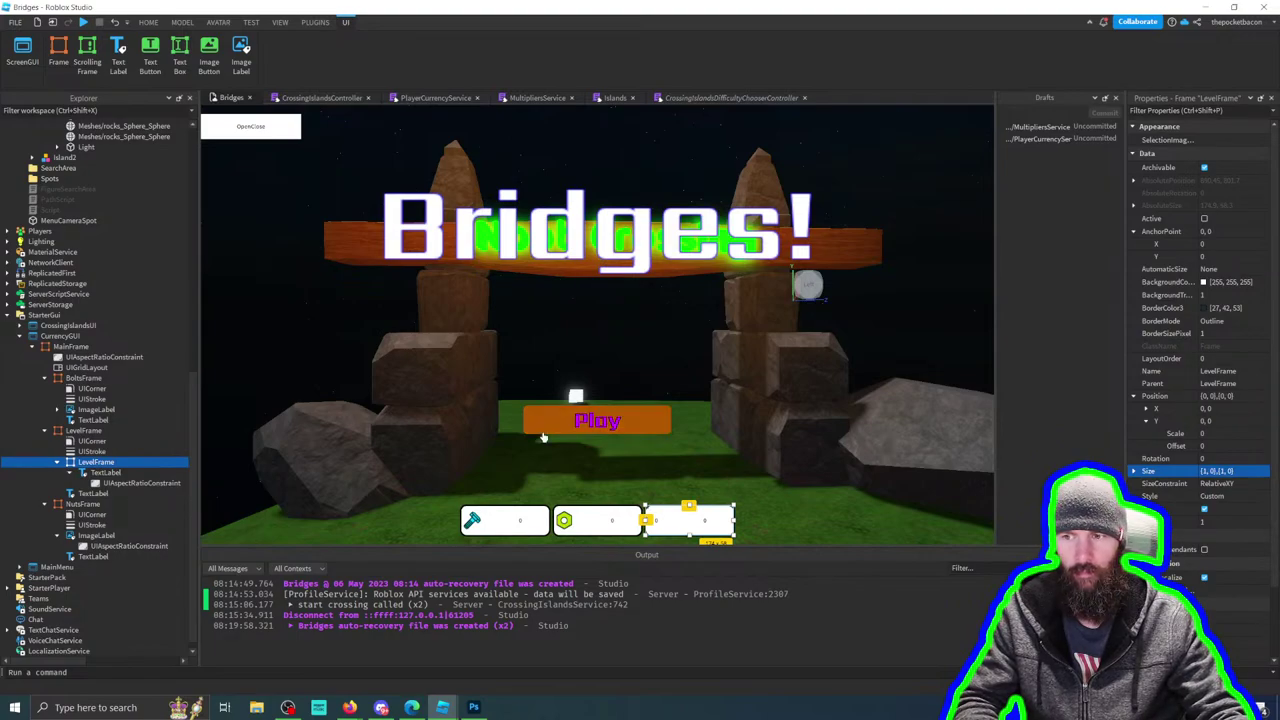
left_click(110, 473)
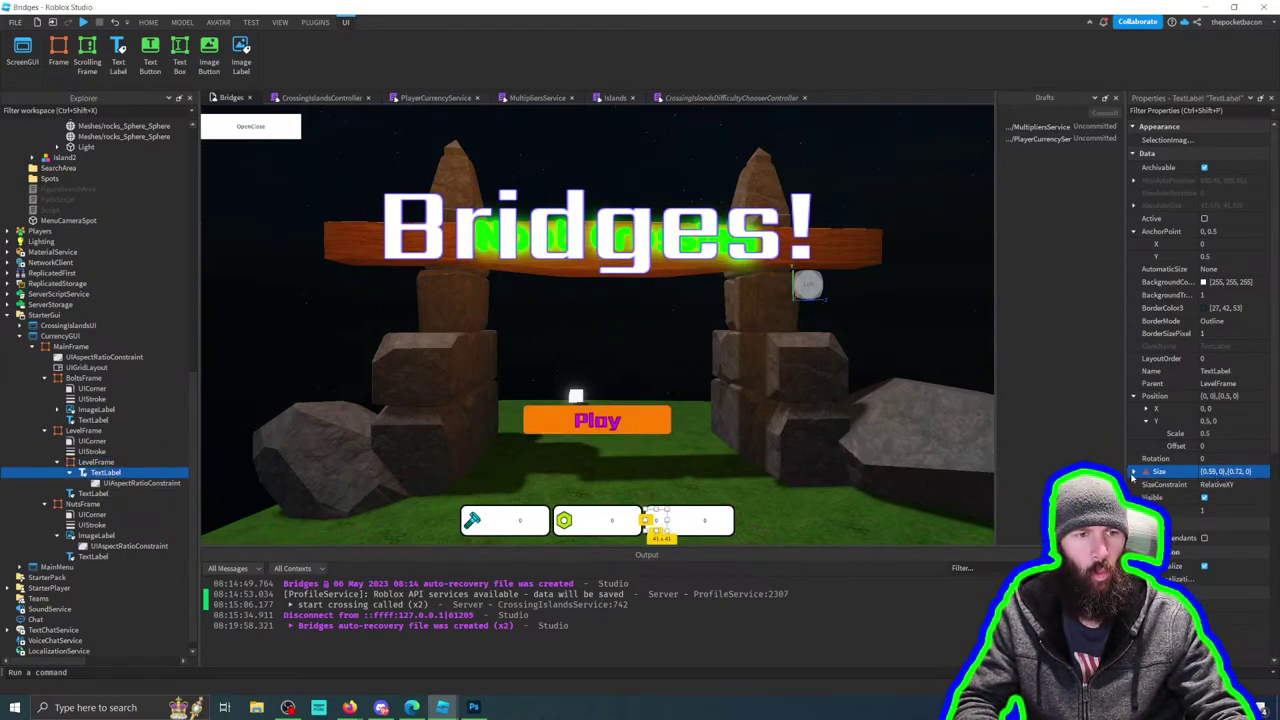
left_click(1133, 473)
left_click_drag(1257, 472, 1166, 476)
key("ctrl+v")
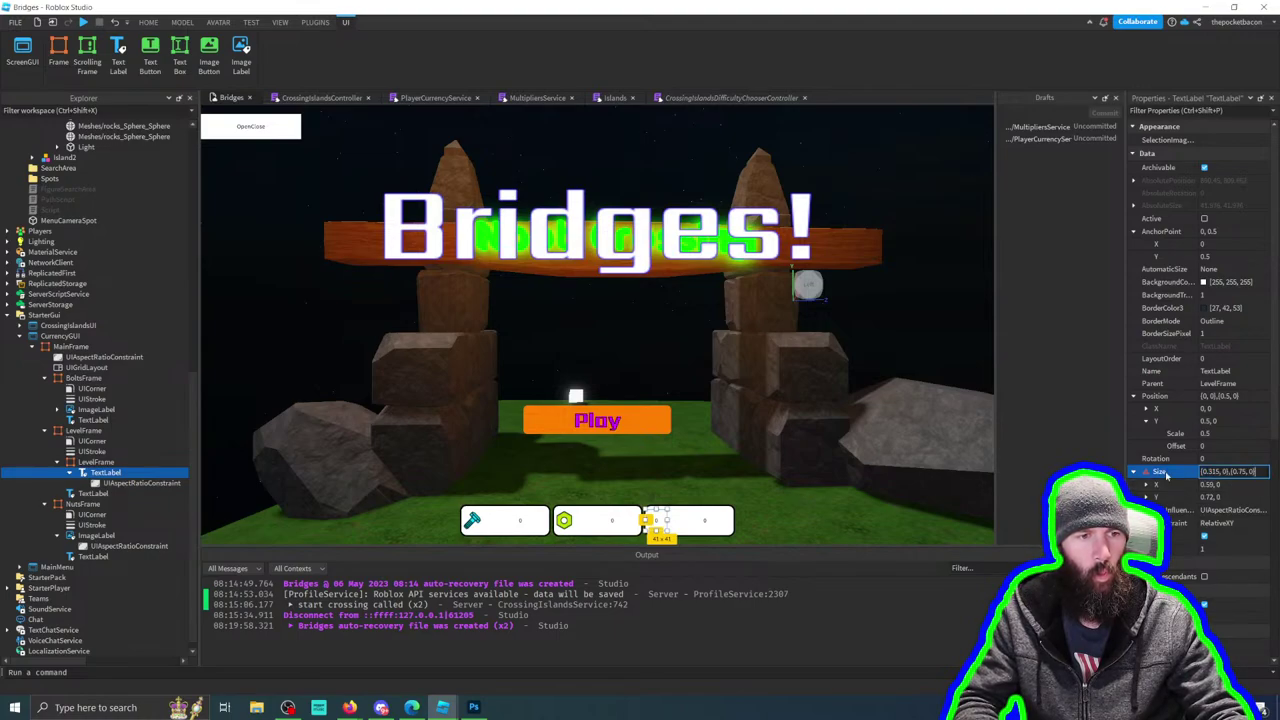
key("Return")
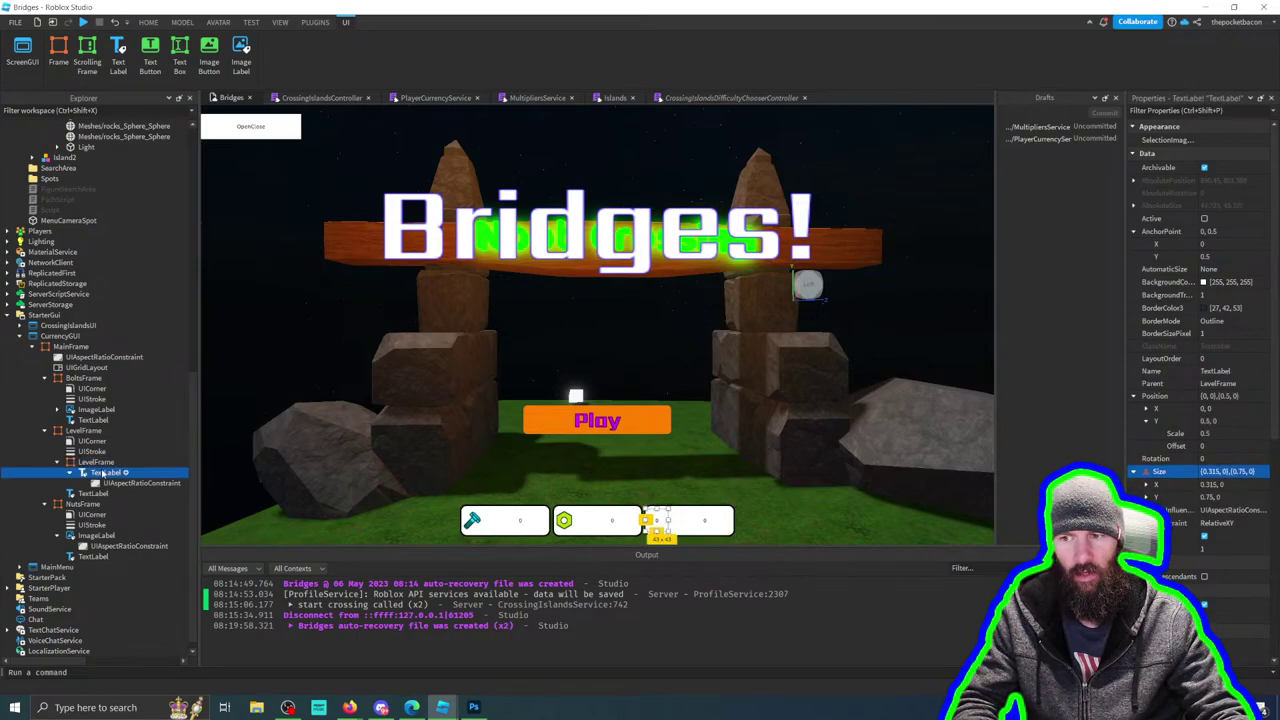
Step: Enable TextScaled and set the font to Sarpanch on the inner LevelFrame's TextLabel
scroll(1231, 568, "down", 6)
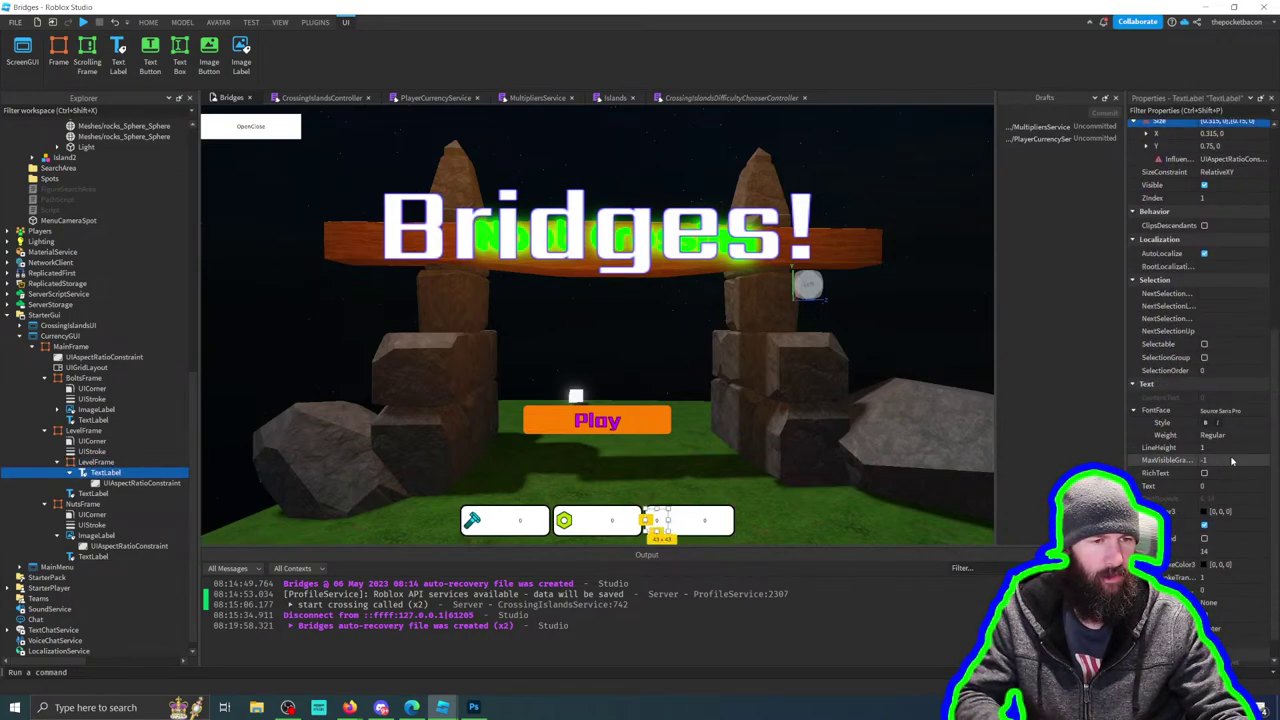
left_click(1204, 538)
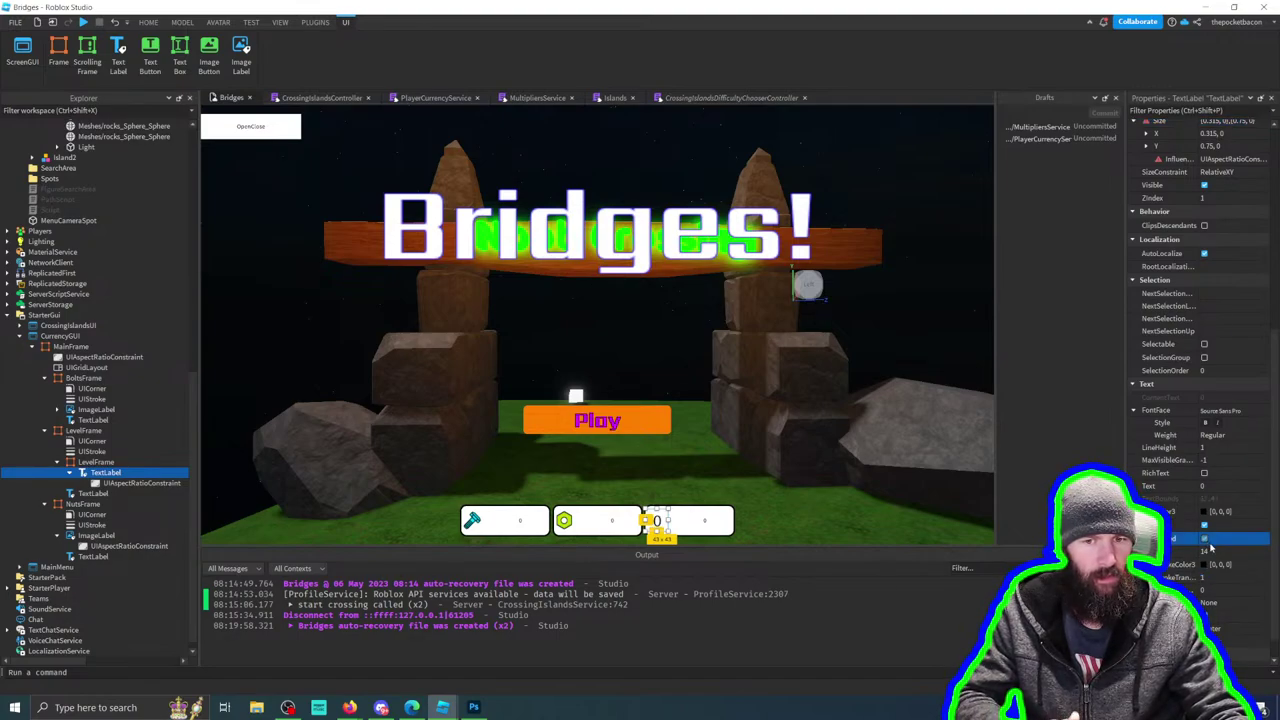
left_click(1240, 410)
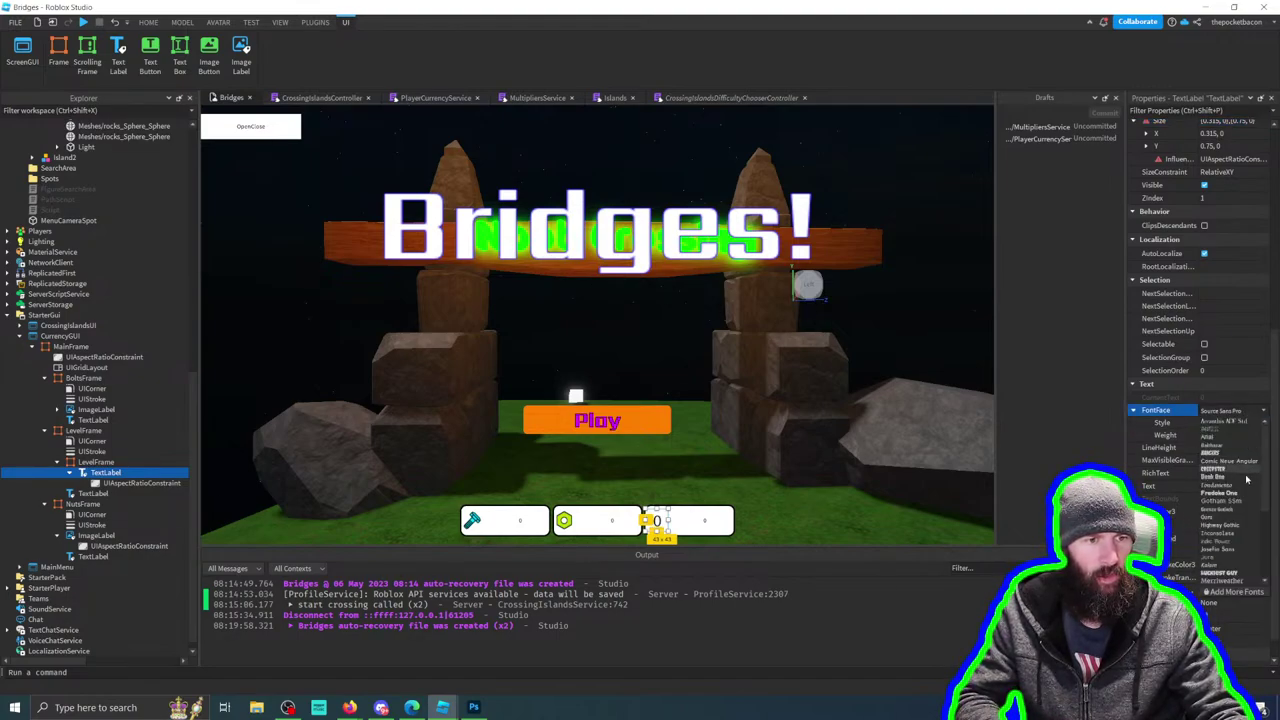
scroll(1246, 480, "down", 5)
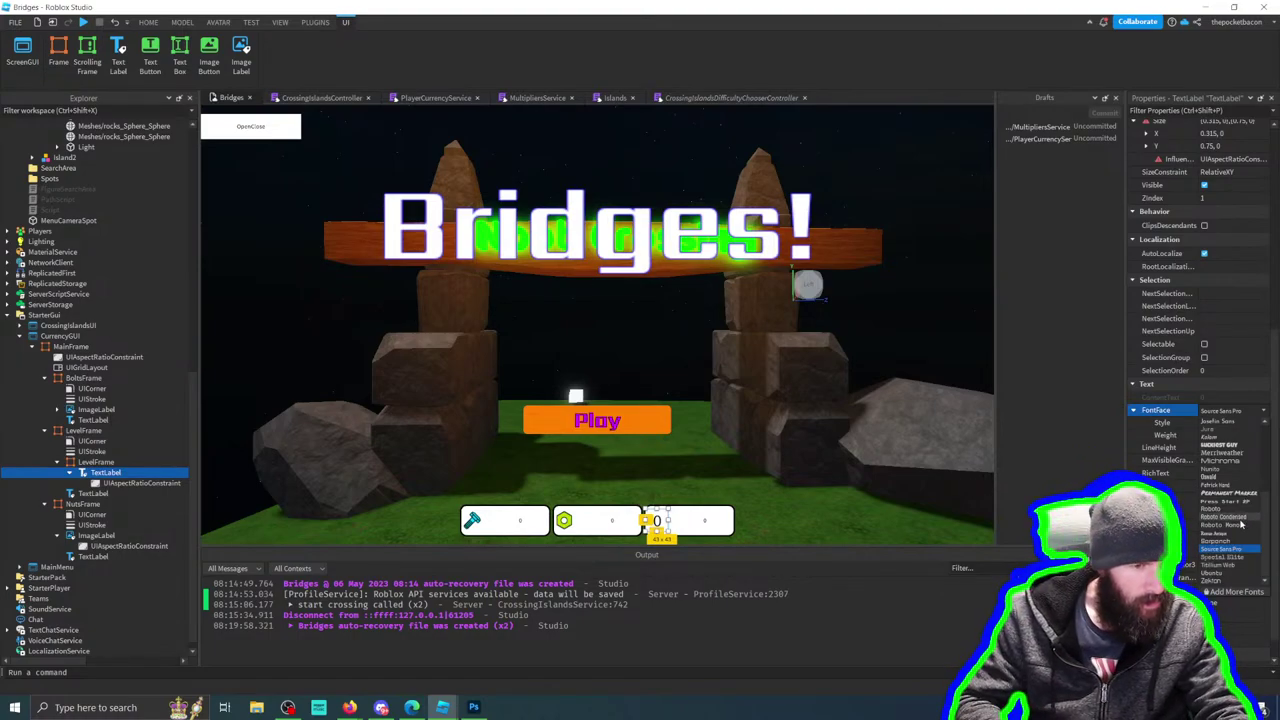
left_click(1228, 541)
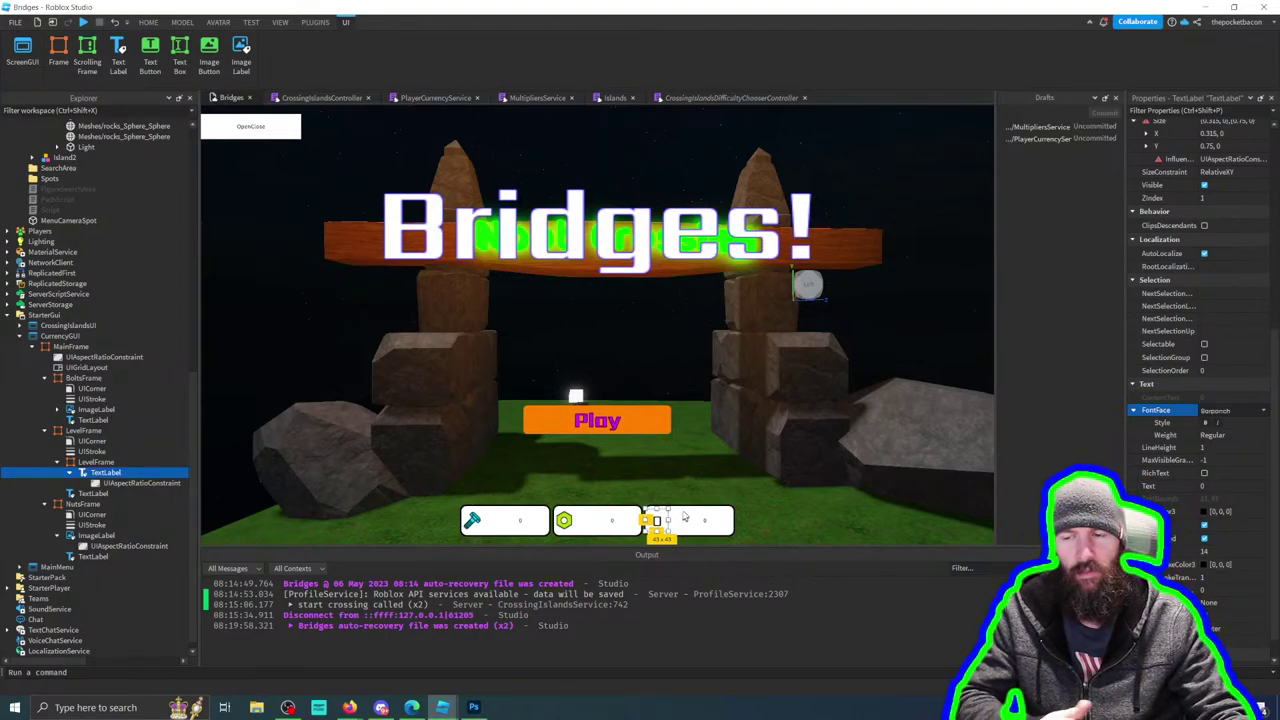
Step: Enable TextScaled and apply the Sarpanch font to the TextLabels directly inside BoltsFrame, the outer LevelFrame and NutsFrame
left_click(93, 420)
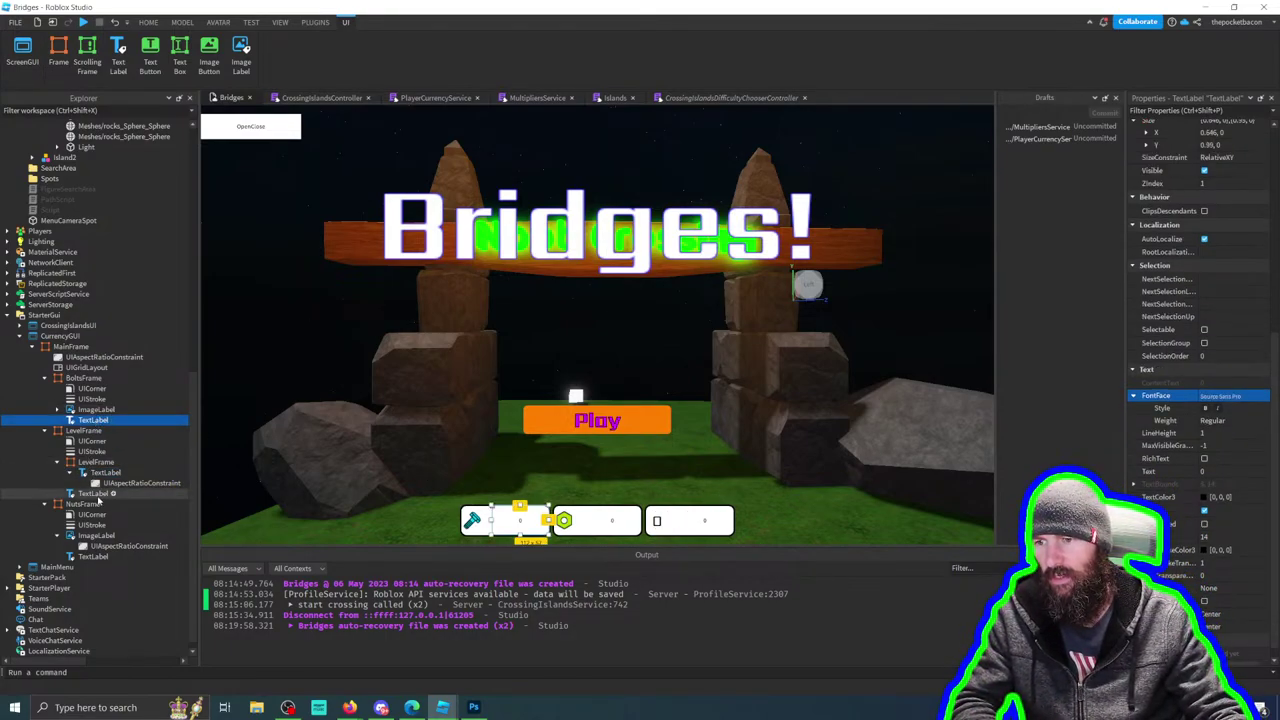
left_click(93, 493, "ctrl")
left_click(99, 557, "ctrl")
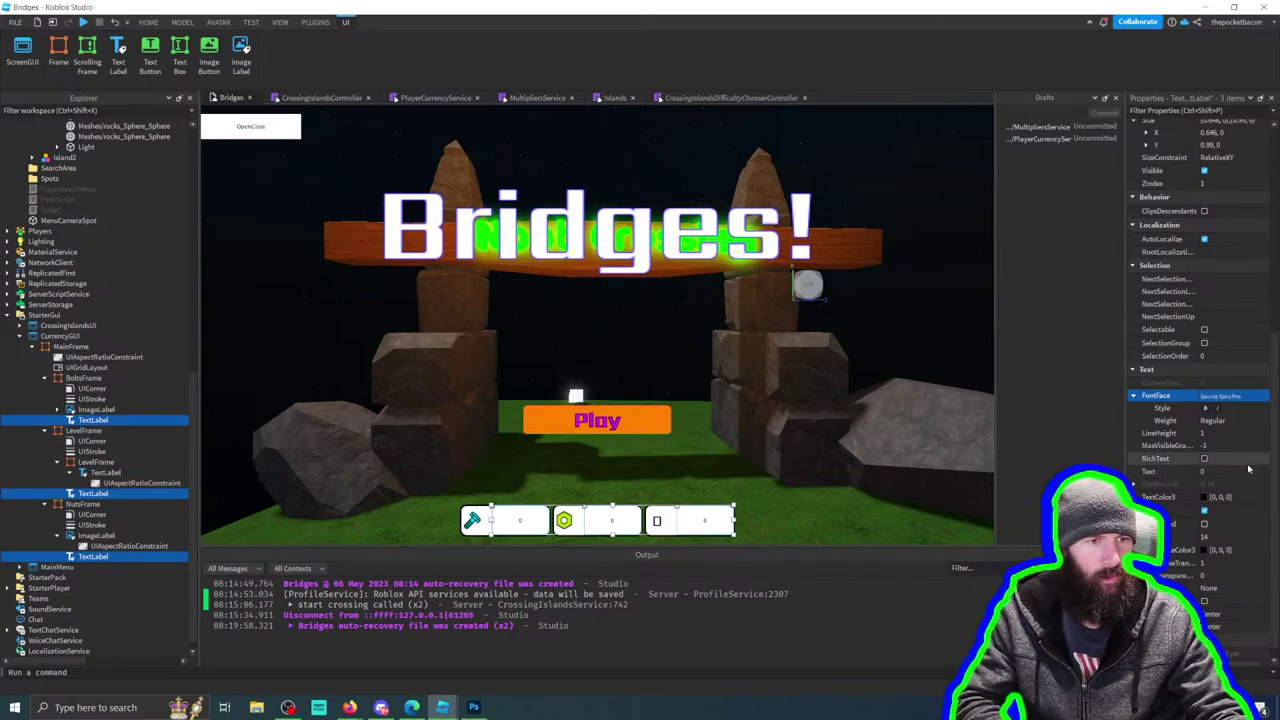
left_click(1204, 526)
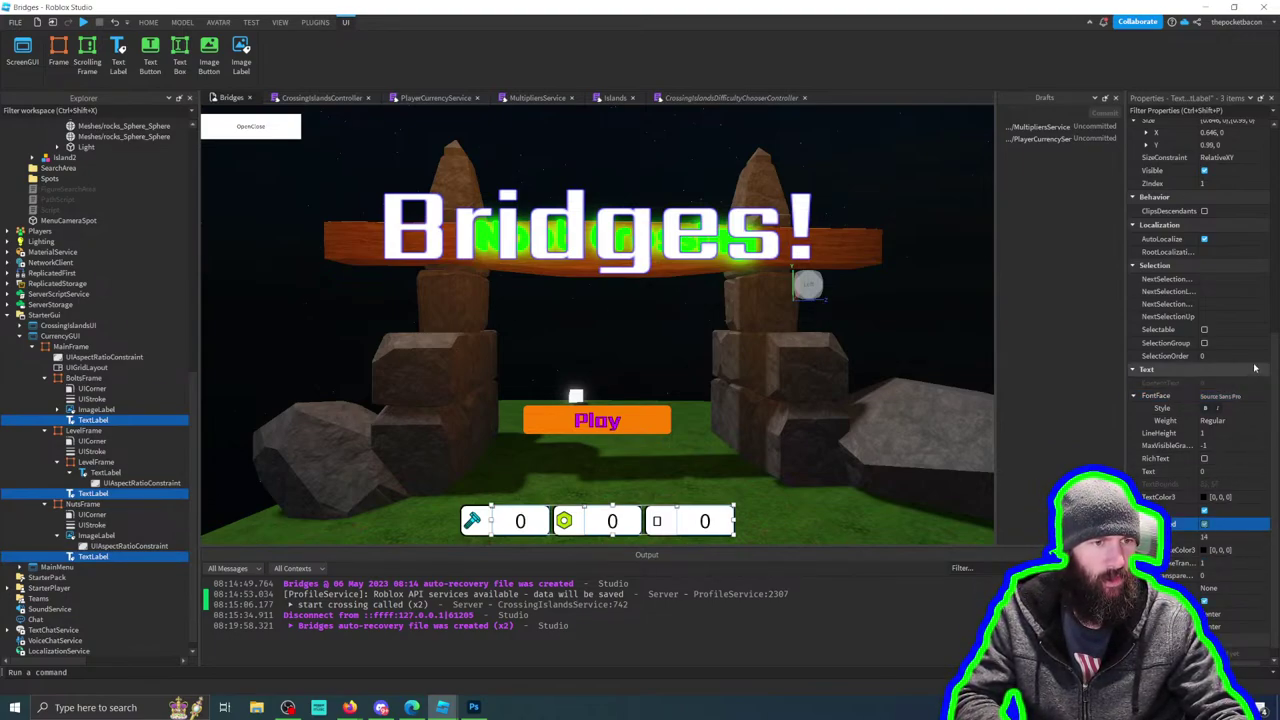
left_click(1260, 397)
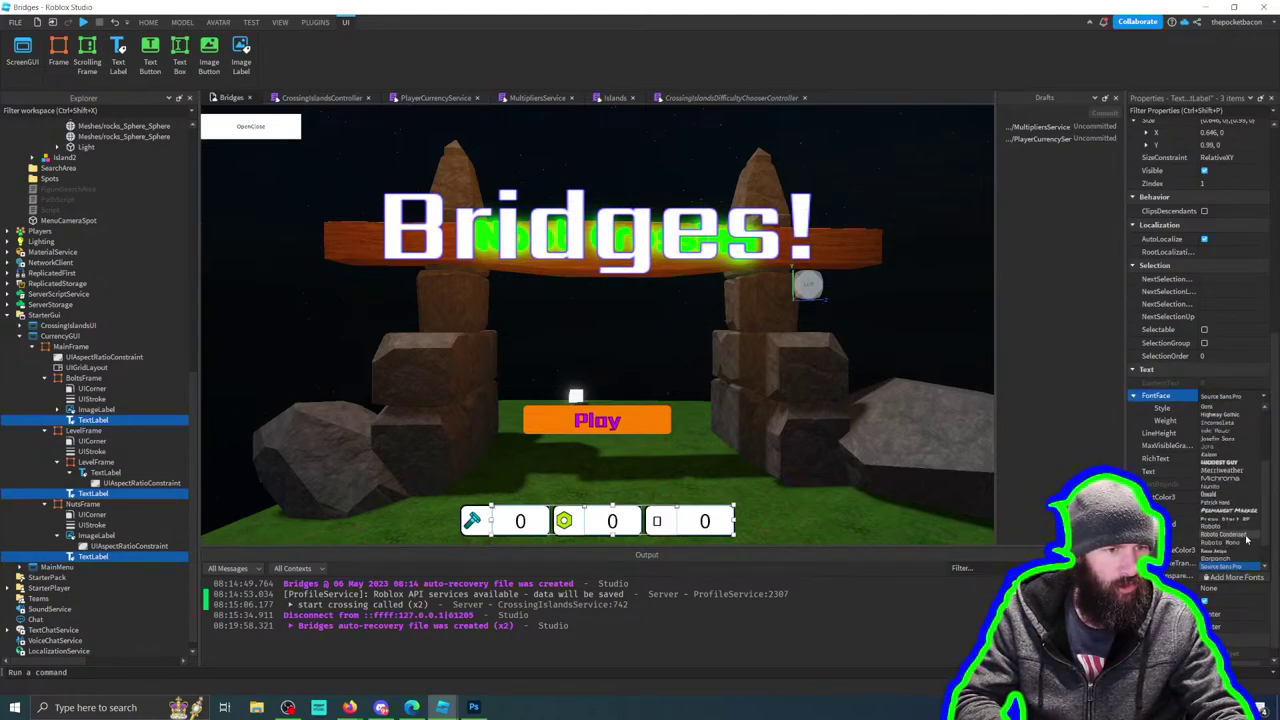
left_click(1235, 559)
left_click(827, 631)
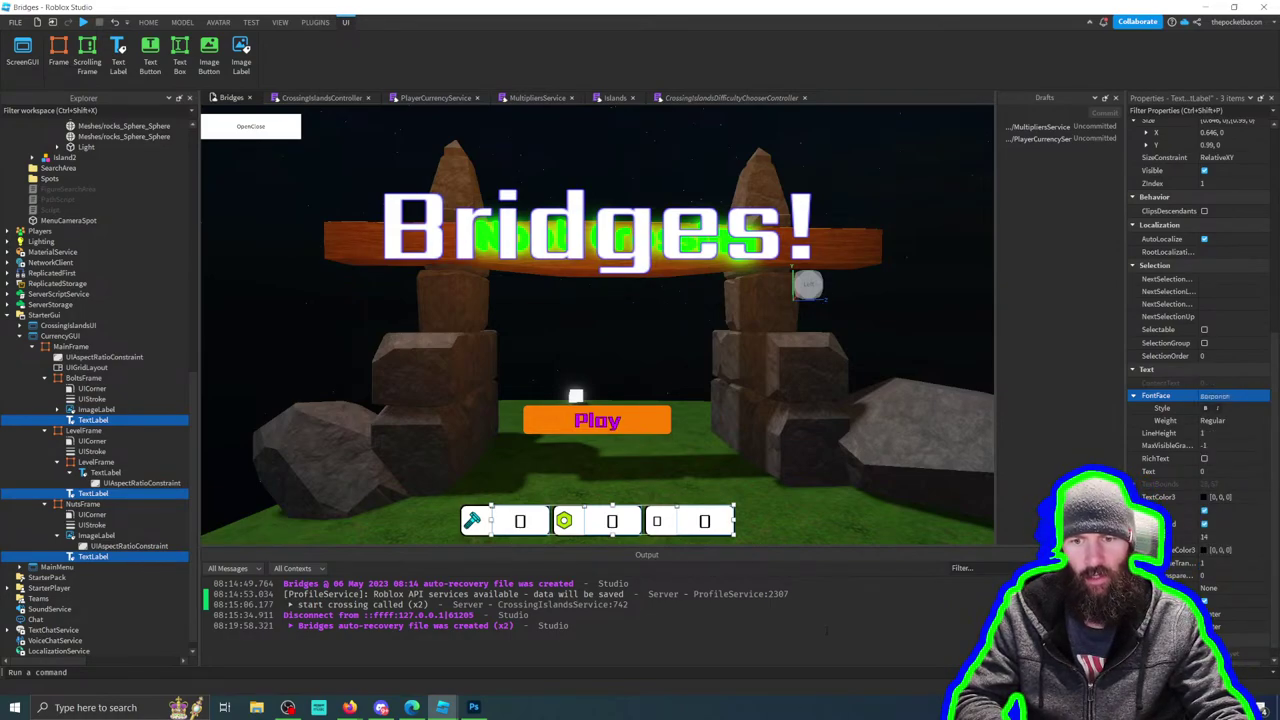
Step: Set the background colour of BoltsFrame, the outer LevelFrame and NutsFrame to light blue (180, 190, 255)
left_click(92, 388)
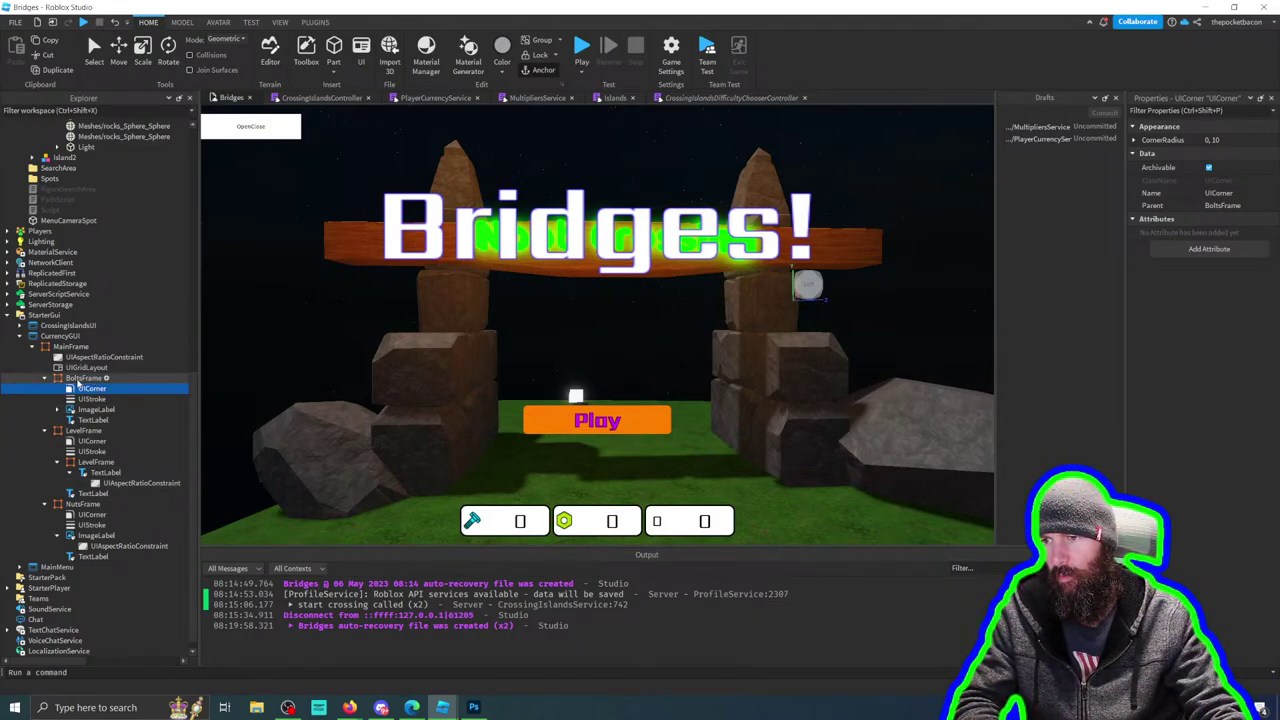
left_click(84, 378)
left_click(84, 430, "ctrl")
left_click(83, 504, "ctrl")
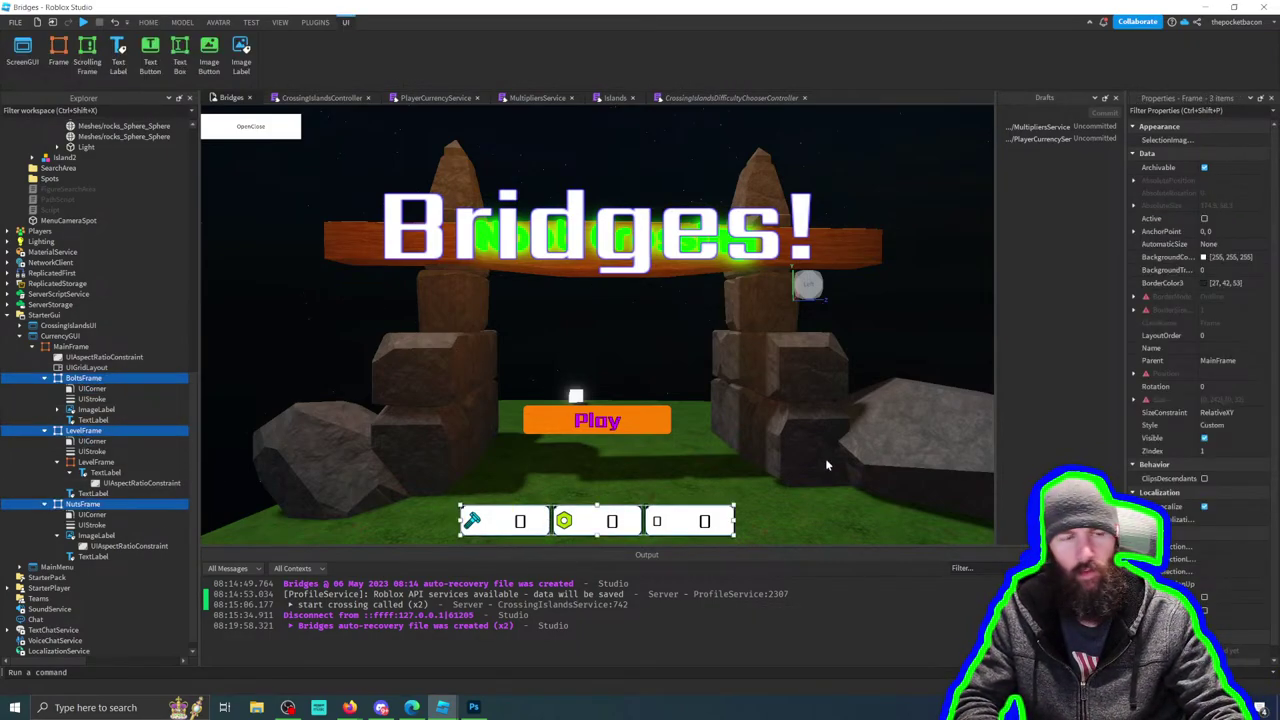
left_click(1204, 257)
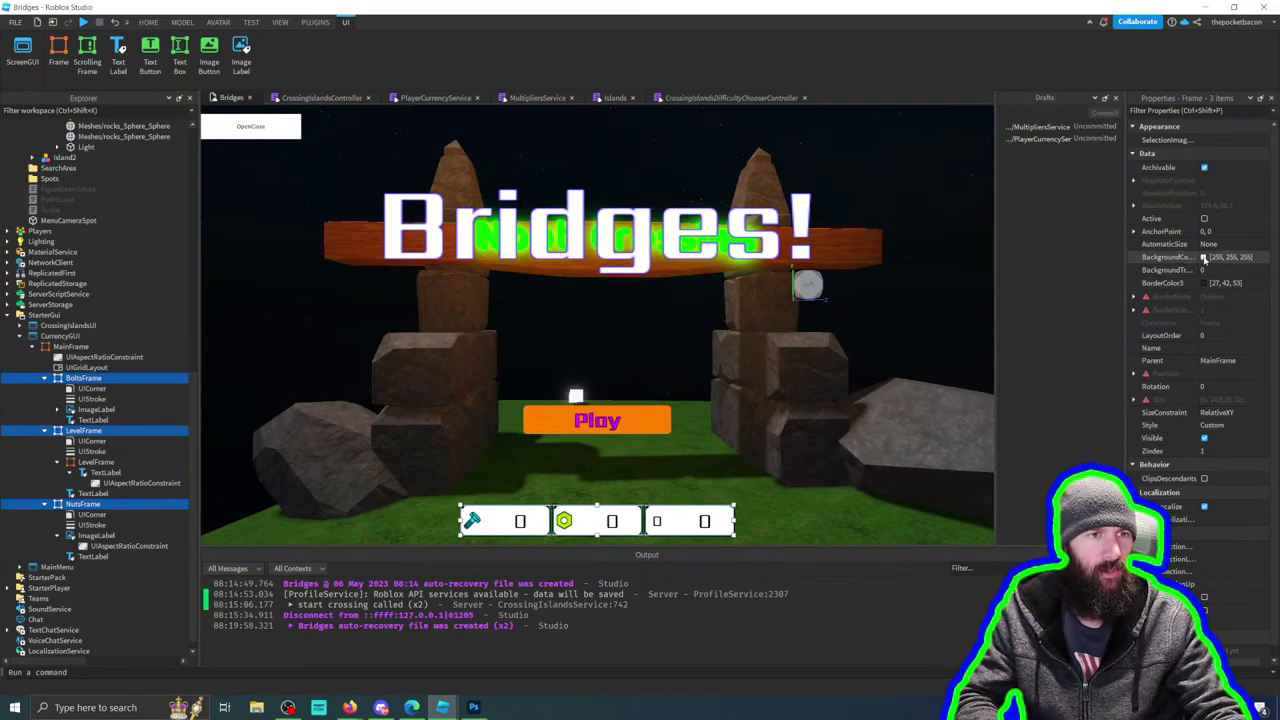
left_click_drag(626, 237, 787, 218)
left_click_drag(861, 288, 831, 313)
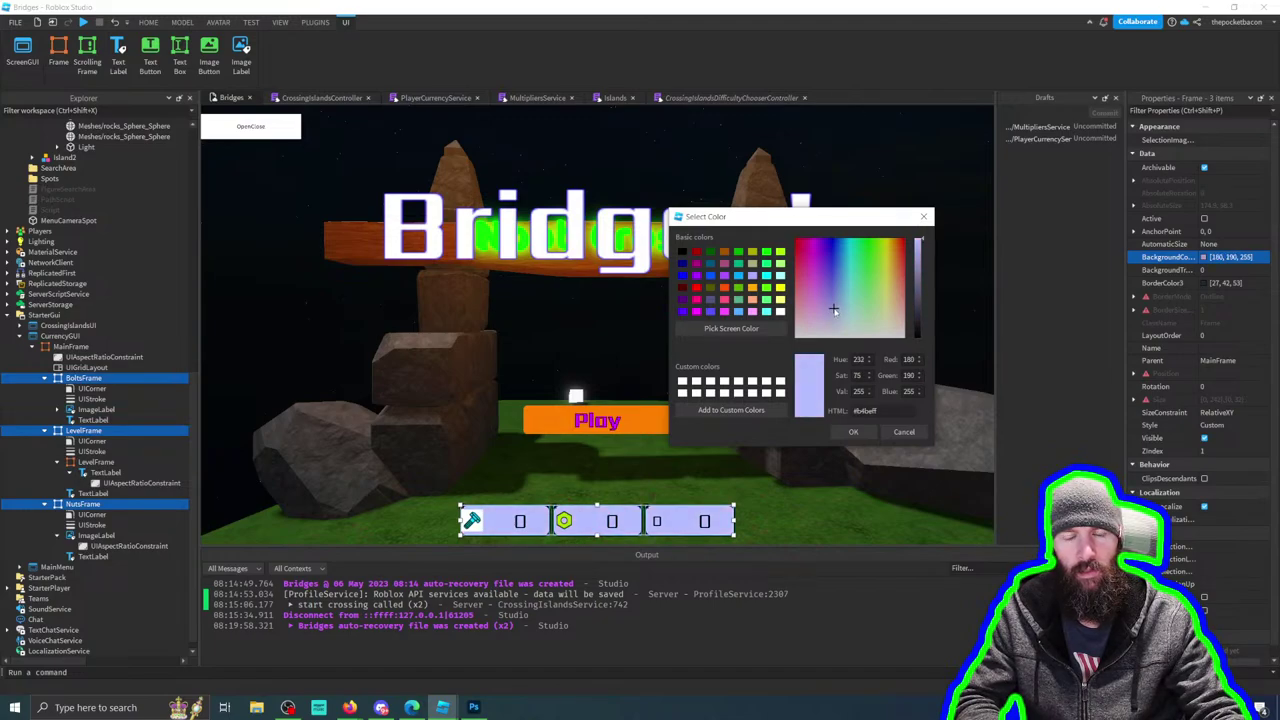
left_click(856, 431)
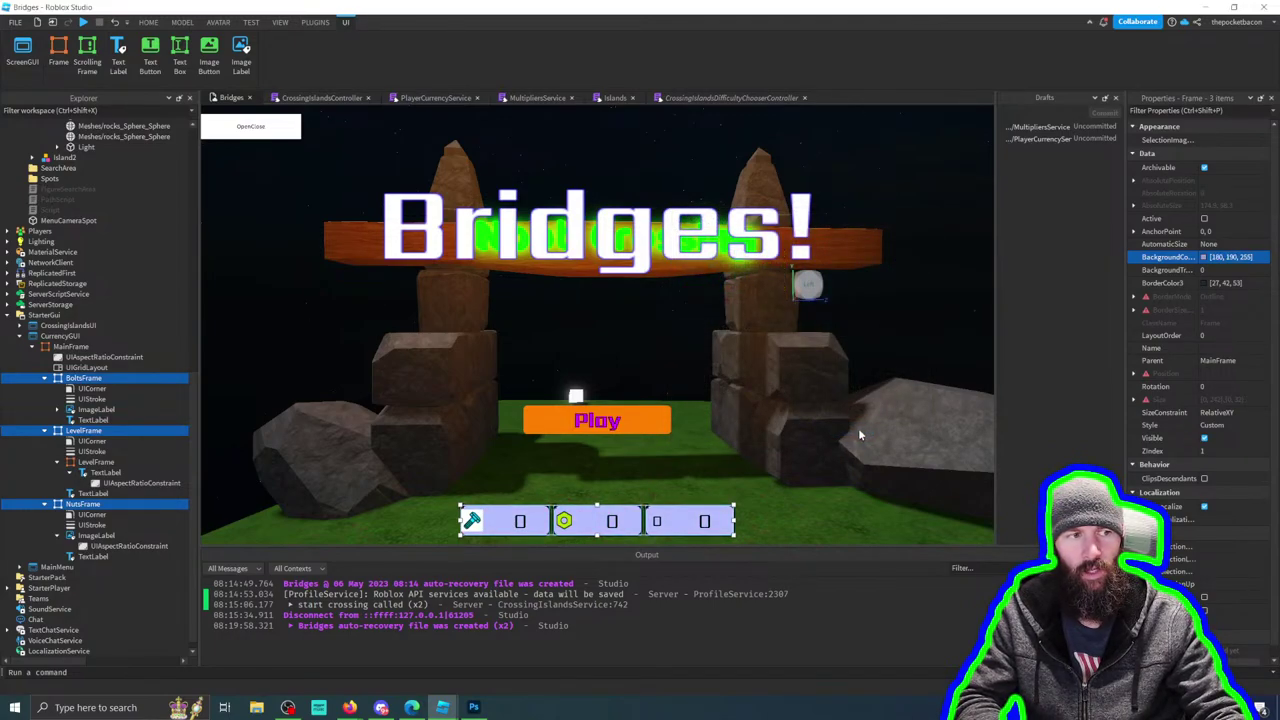
Step: Set BackgroundTransparency to 1 on the bolt ImageLabel inside BoltsFrame
left_click(98, 410)
left_click(1218, 270)
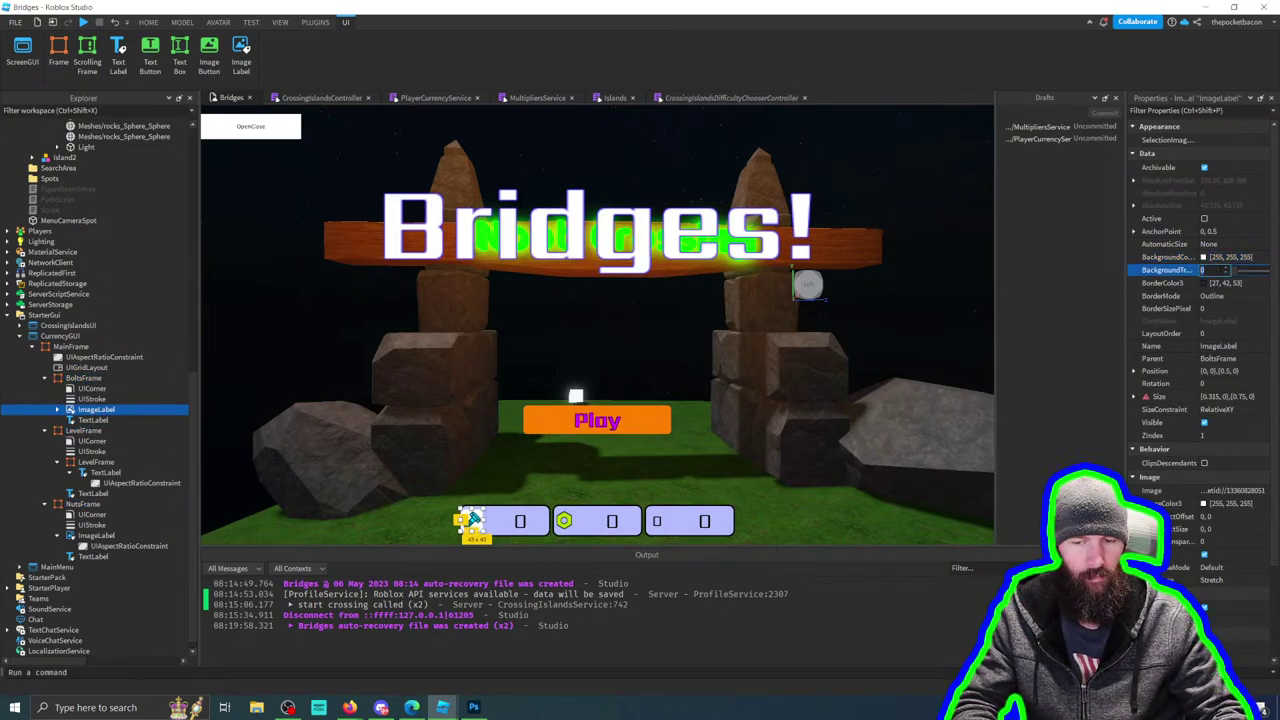
key("Return")
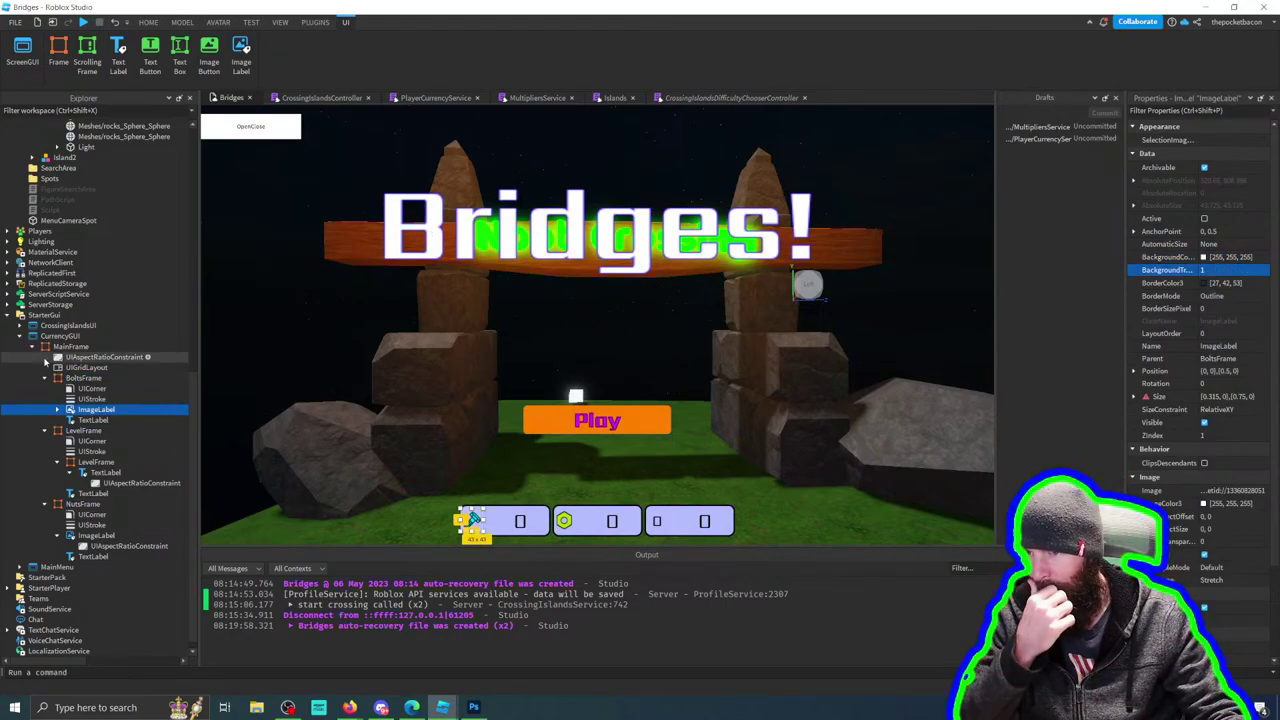
left_click(80, 378)
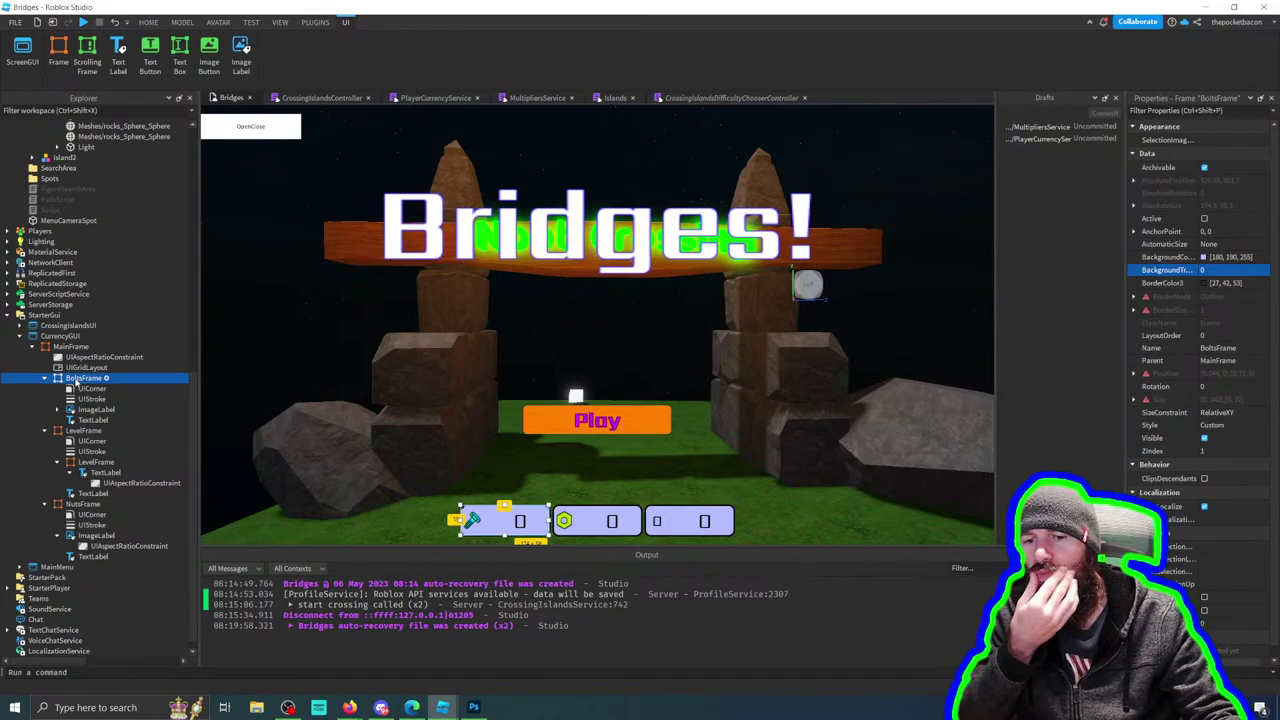
left_click(66, 327)
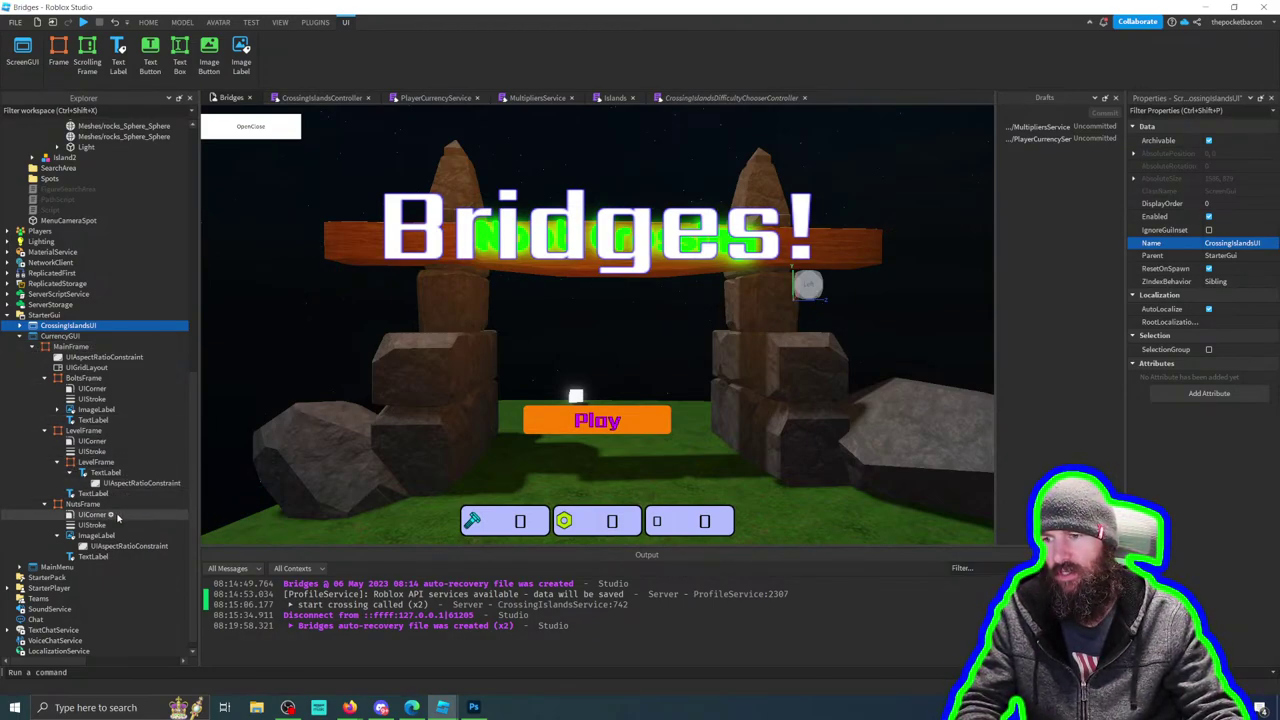
Step: Insert a new Frame inside the inner LevelFrame
left_click(96, 462)
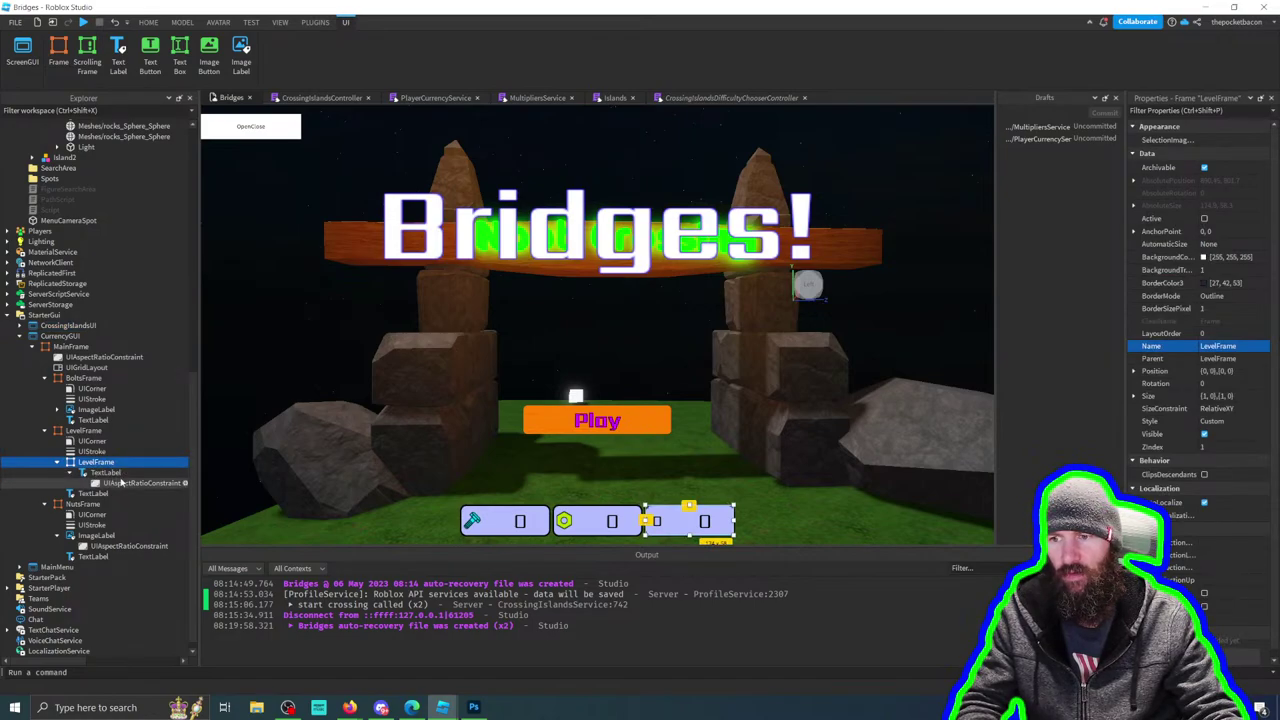
left_click(105, 472)
left_click(70, 474)
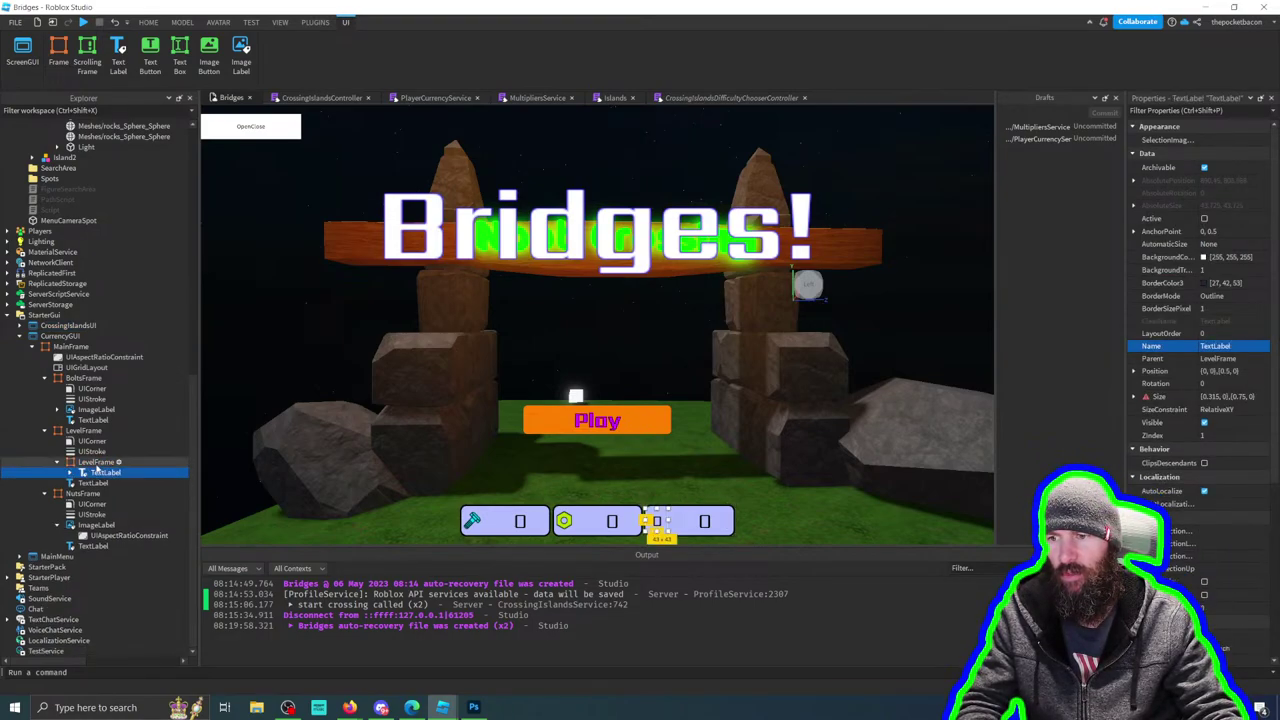
left_click(118, 462)
type("fra")
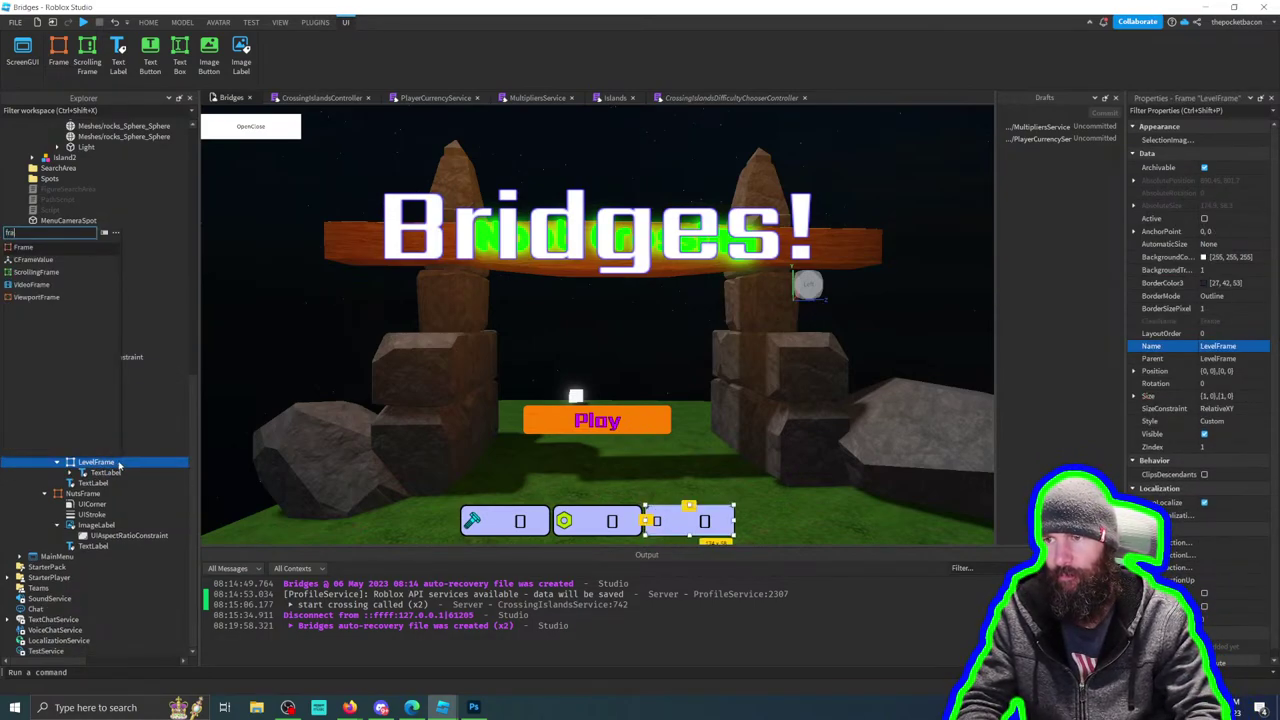
key("Return")
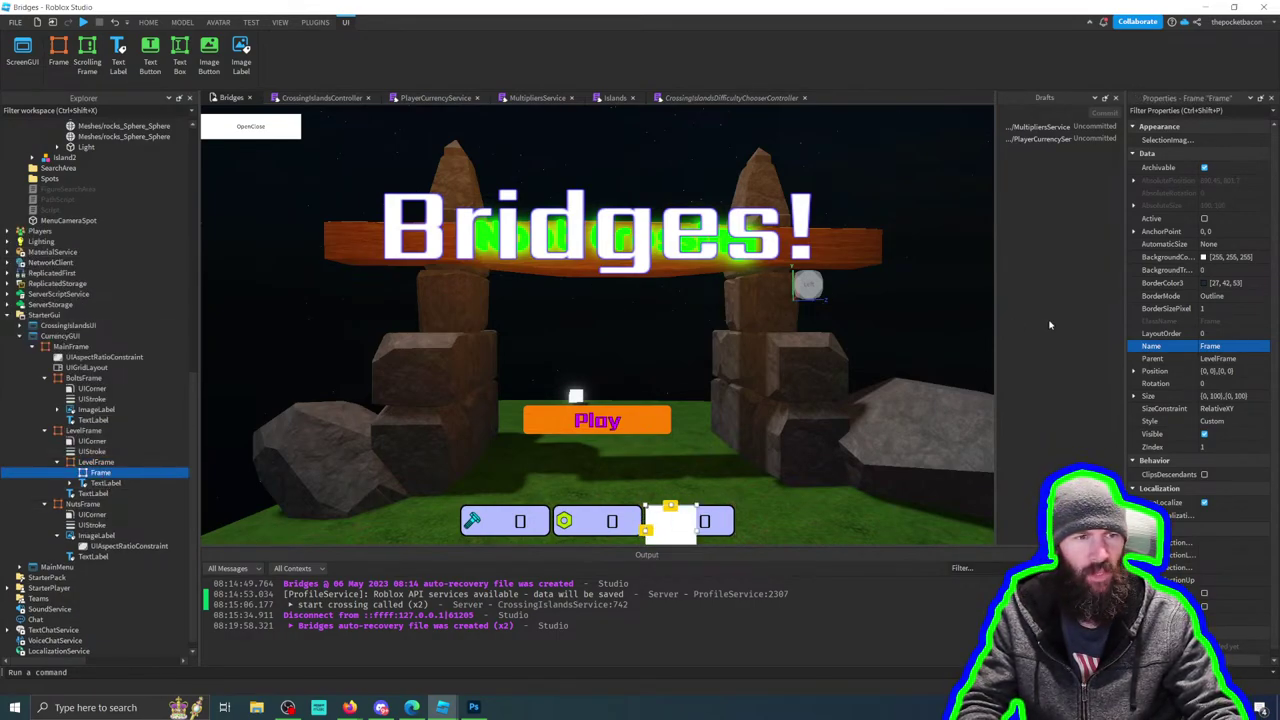
Step: Copy the level TextLabel's Position {0, 0},{0.5, 0} and Size {0.315, 0},{0.75, 0} to the new Frame
left_click(105, 483)
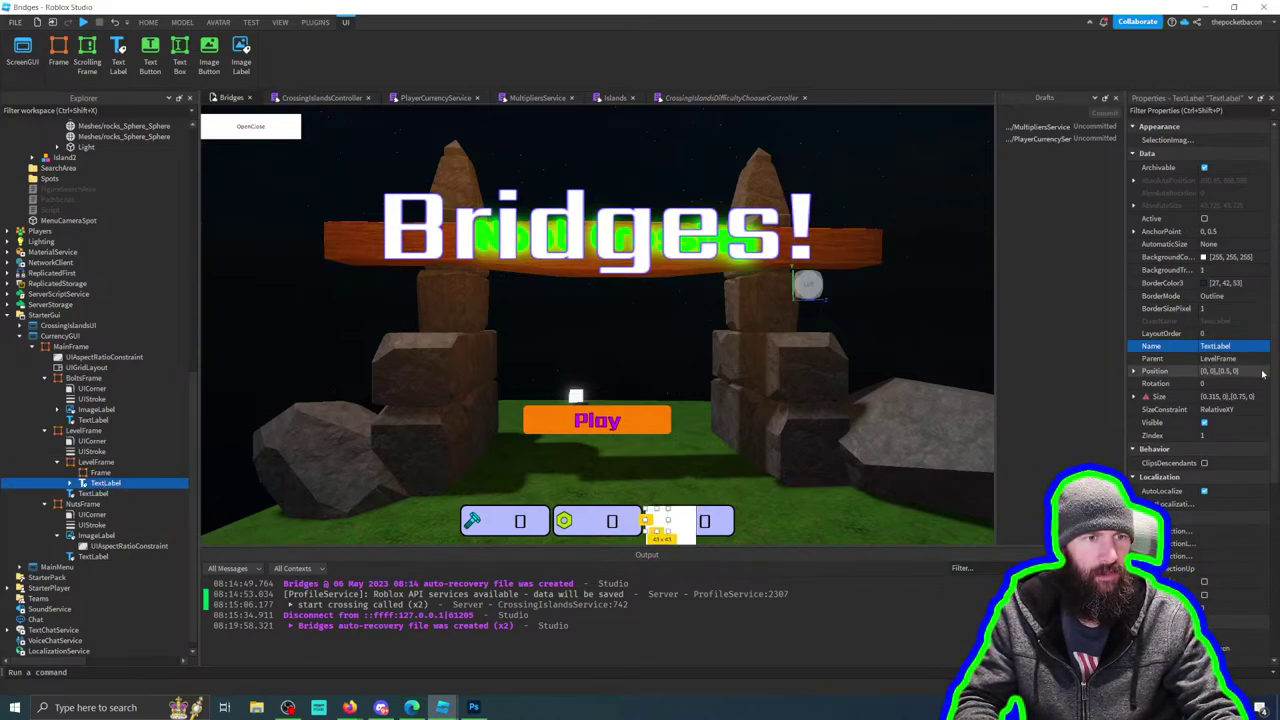
left_click(1262, 372)
left_click(100, 472)
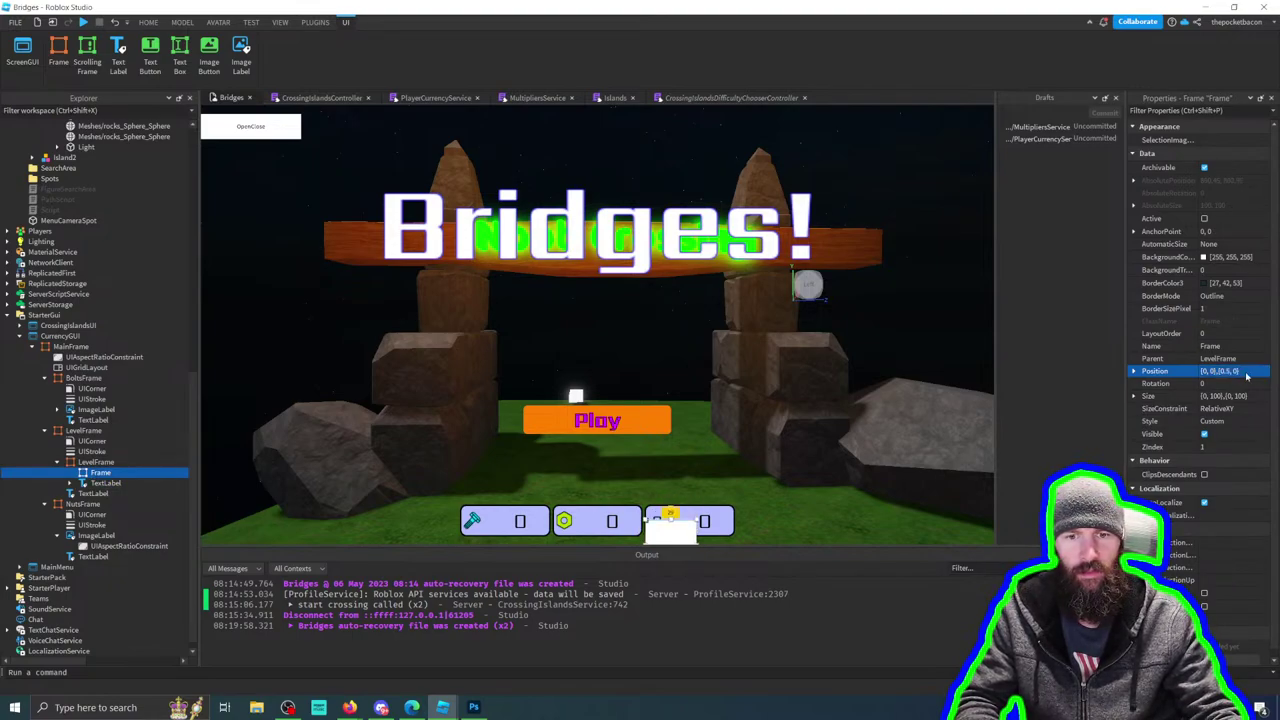
left_click(105, 483)
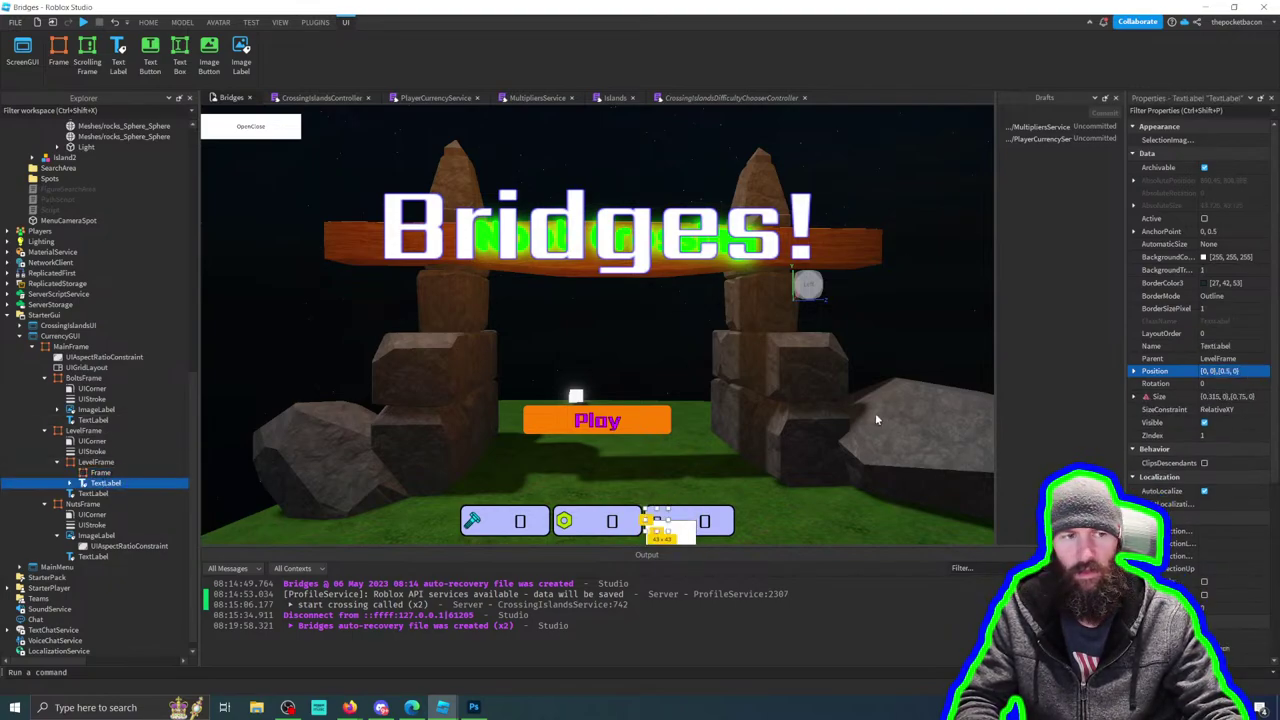
left_click(1262, 398)
left_click(100, 473)
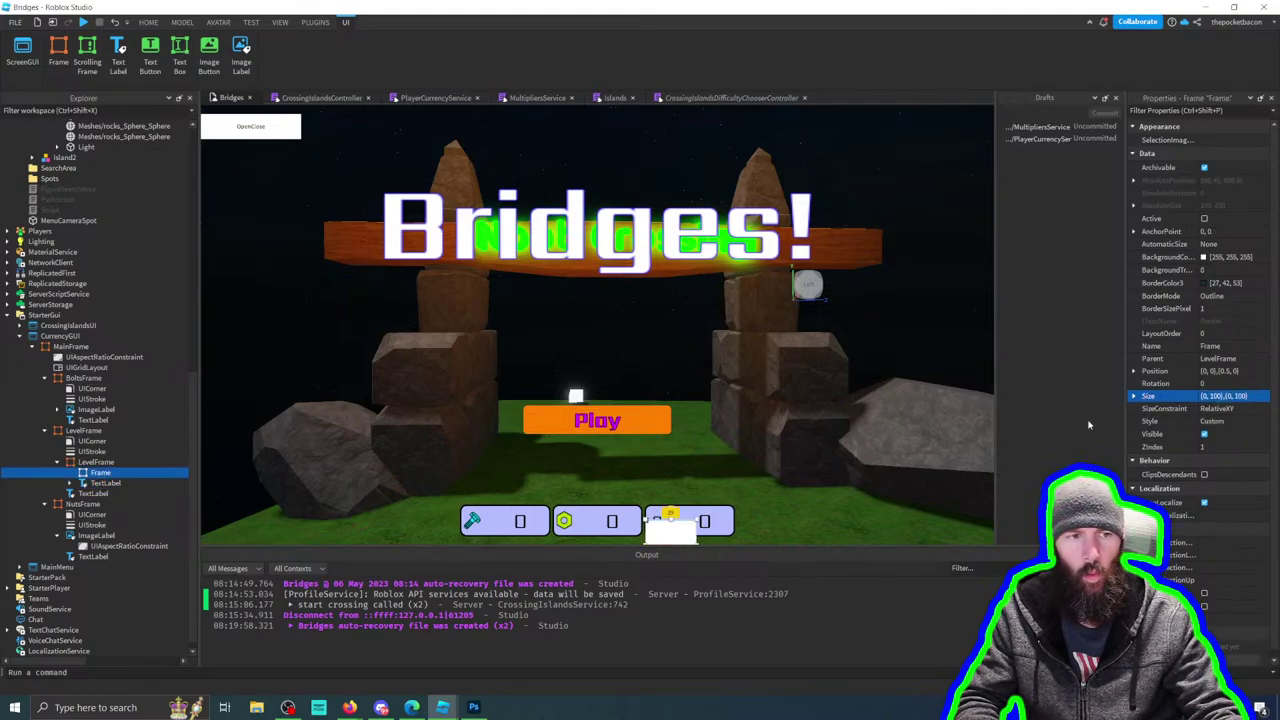
key("Return")
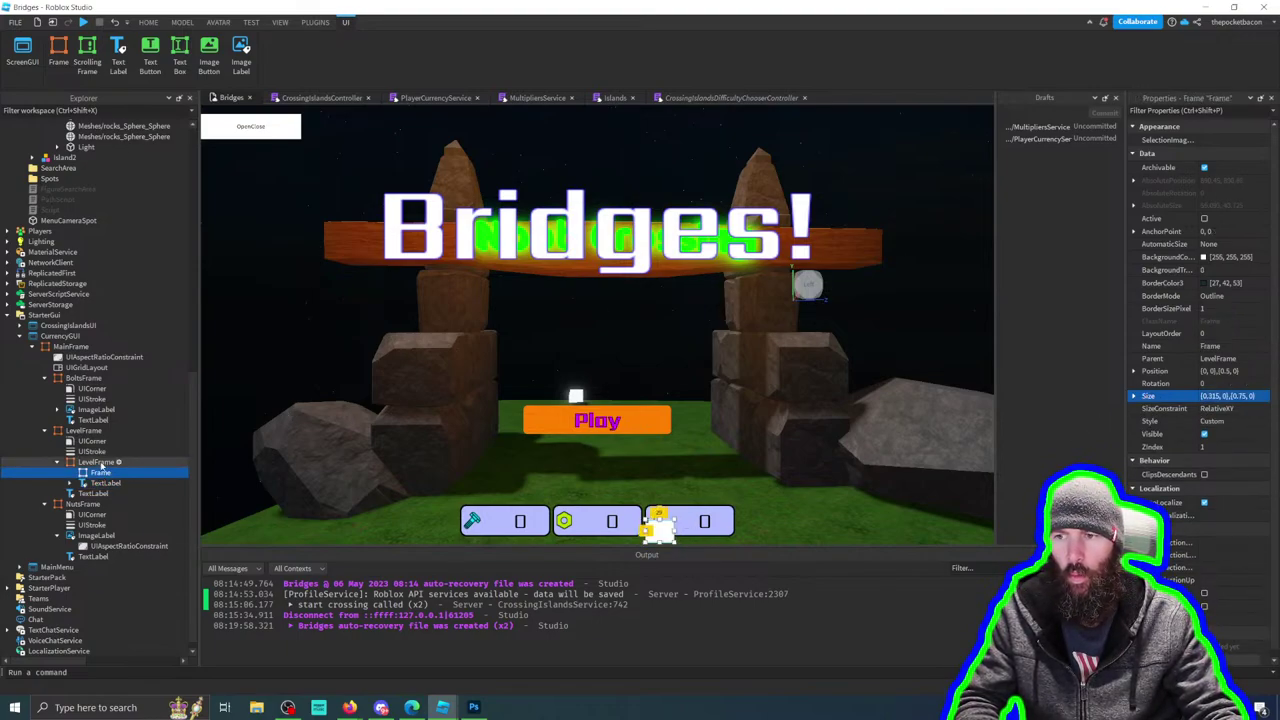
Step: Copy the level TextLabel's AnchorPoint 0, 0.5 to the new Frame
left_click(105, 483)
left_click(1238, 232)
key("ctrl+c")
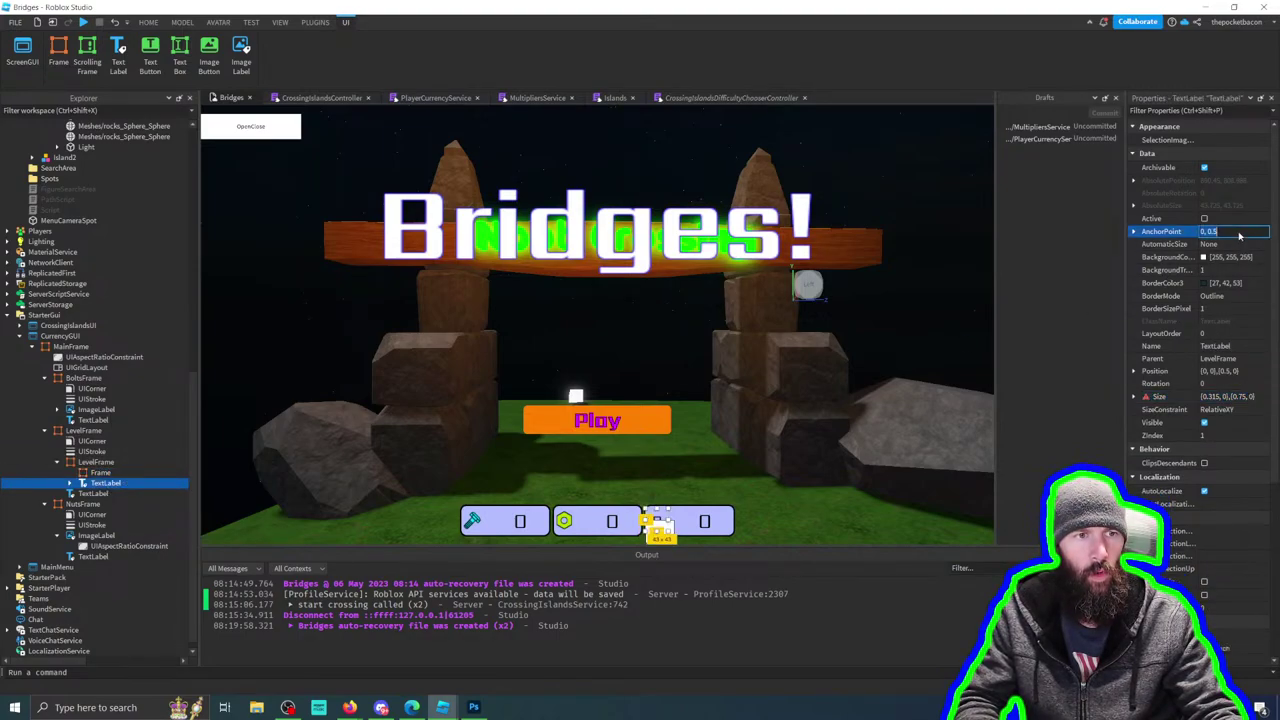
left_click(100, 472)
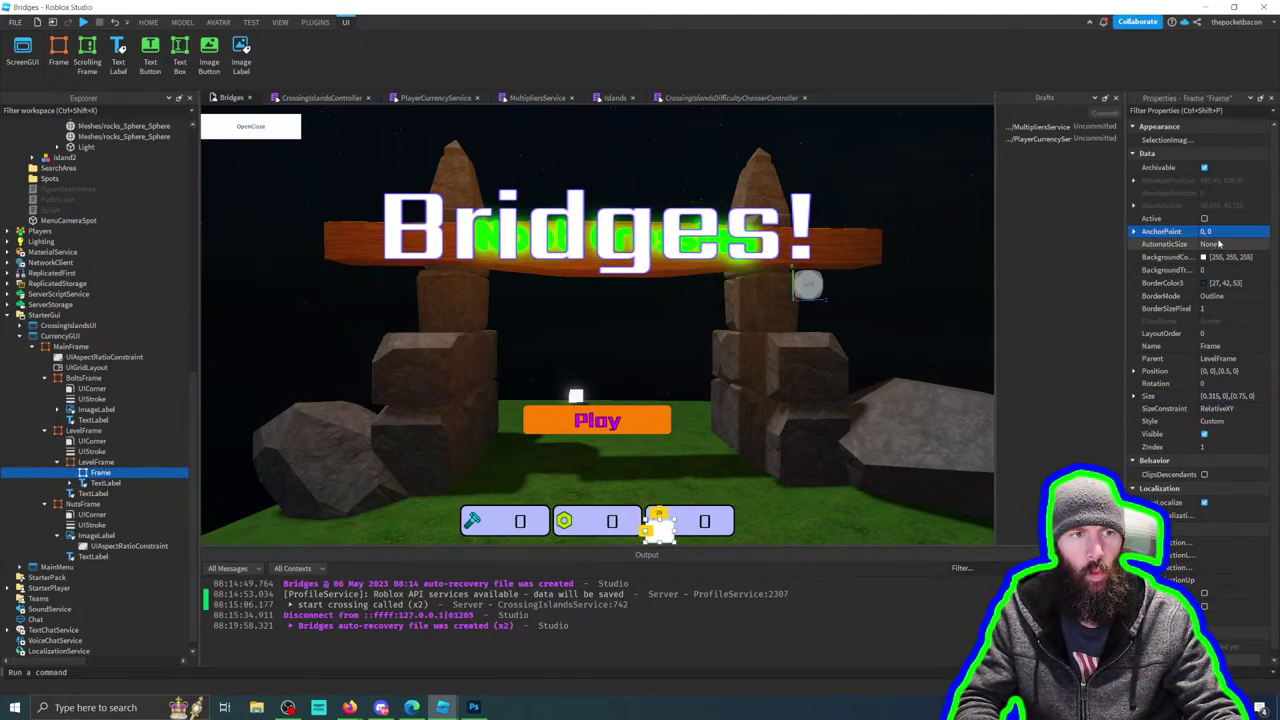
left_click(1229, 233)
key("ctrl+v")
key("Return")
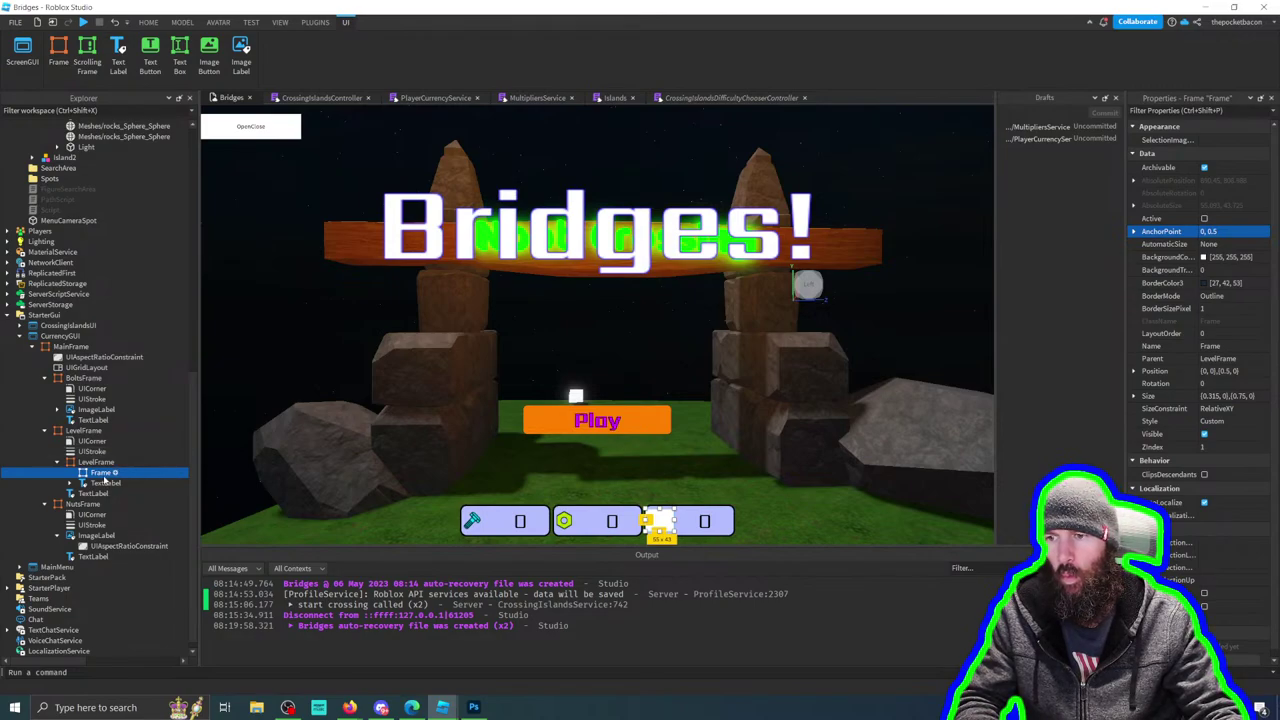
Step: Move the inner LevelFrame's TextLabel into the new Frame and make its UIAspectRatioConstraint a direct child of that Frame
left_click_drag(104, 481, 93, 474)
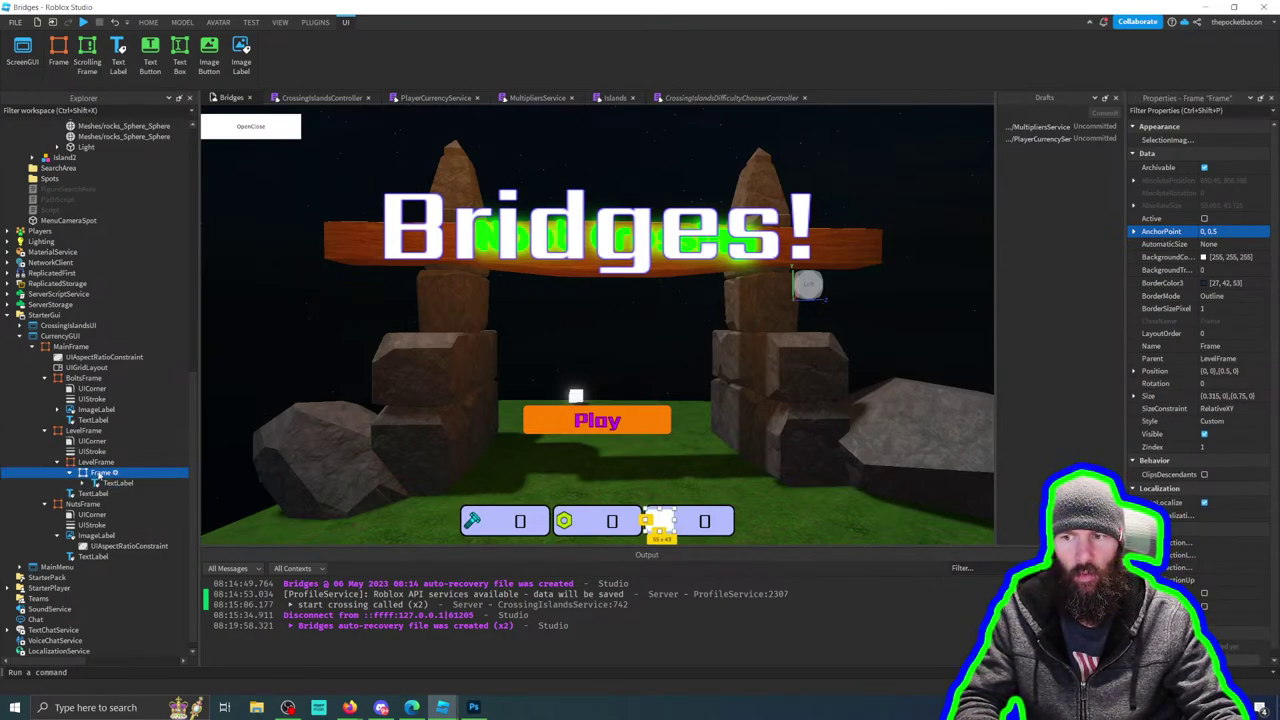
left_click(116, 483)
left_click(82, 483)
left_click_drag(112, 494, 100, 482)
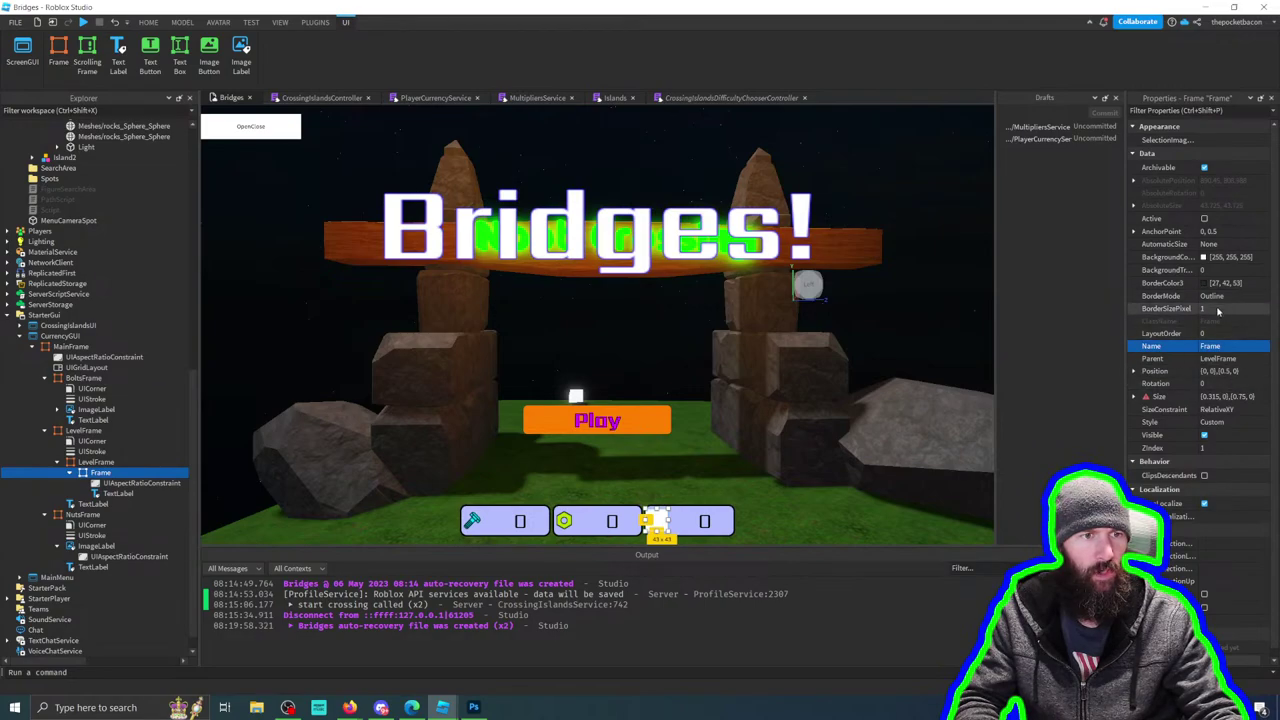
Step: Set the new Frame's BorderSizePixel to 0
left_click(1219, 308)
type("0")
key("Return")
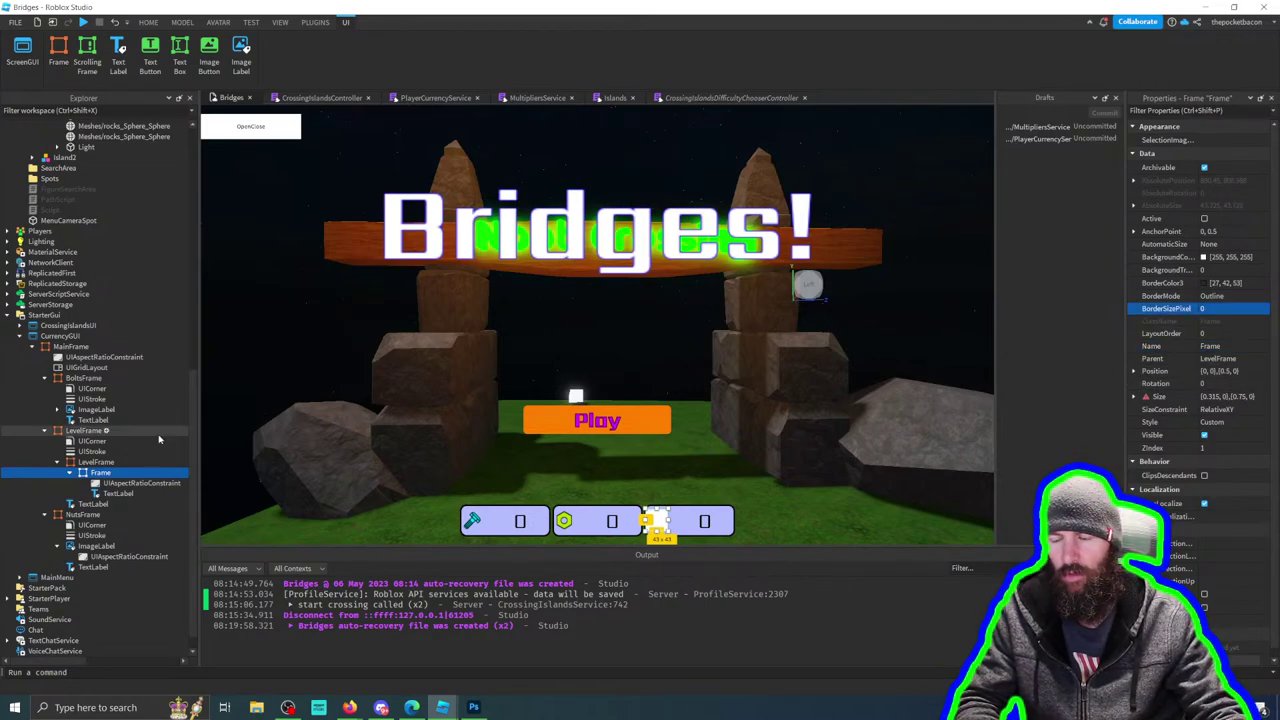
Step: Set the AnchorPoint of the TextLabel inside the new Frame to 0, 0
left_click(118, 494)
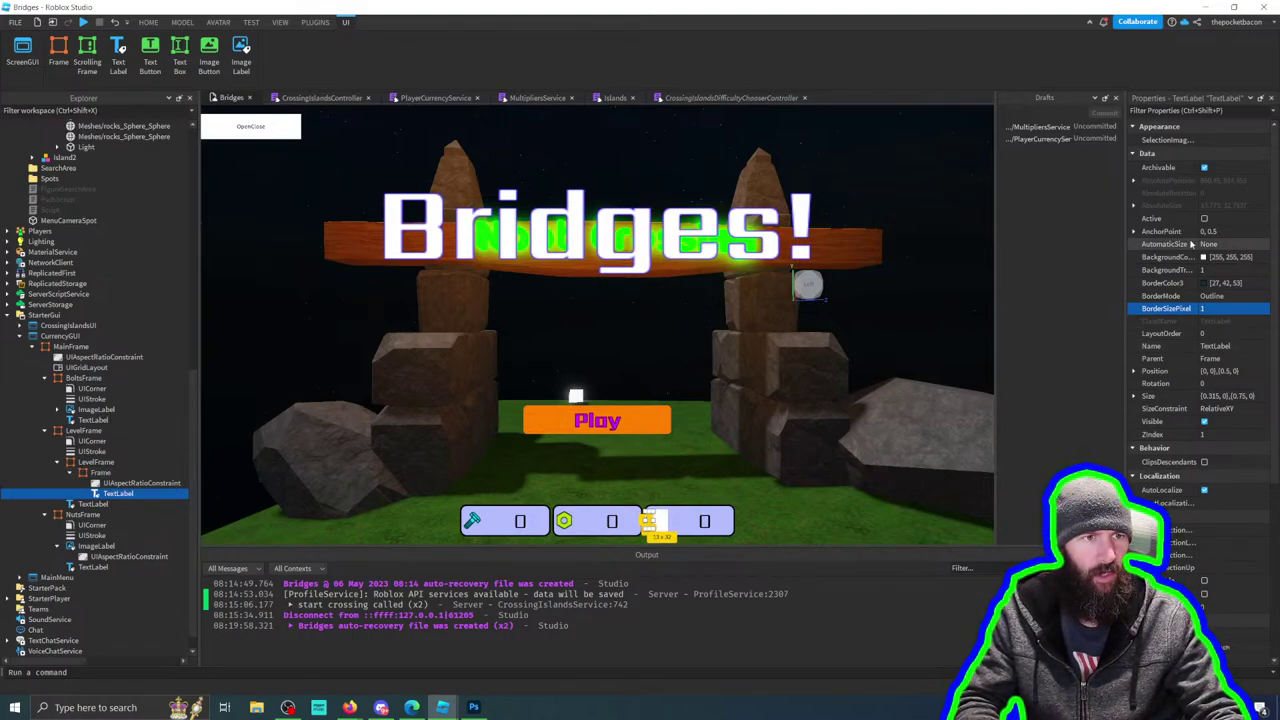
left_click(1134, 231)
left_click(1215, 256)
type("0")
key("Return")
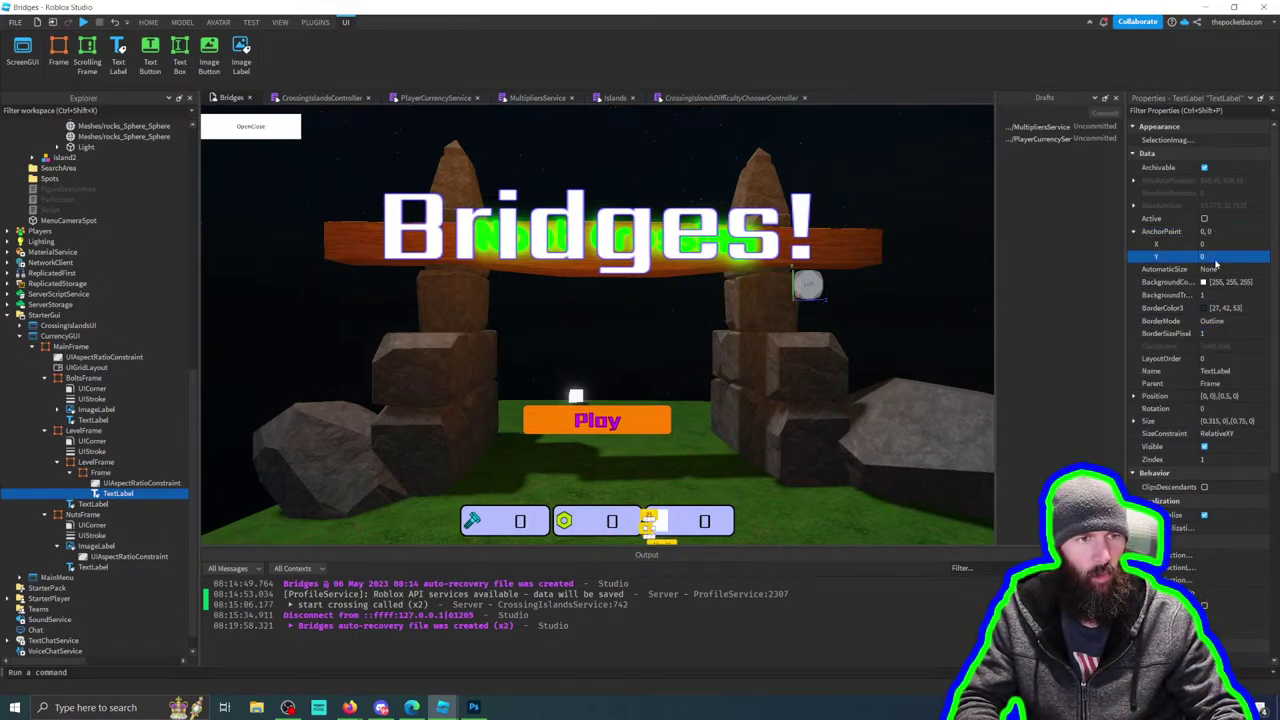
Step: Set the Y scale of the nested TextLabel's Position to 0
left_click(1134, 396)
left_click(1215, 396)
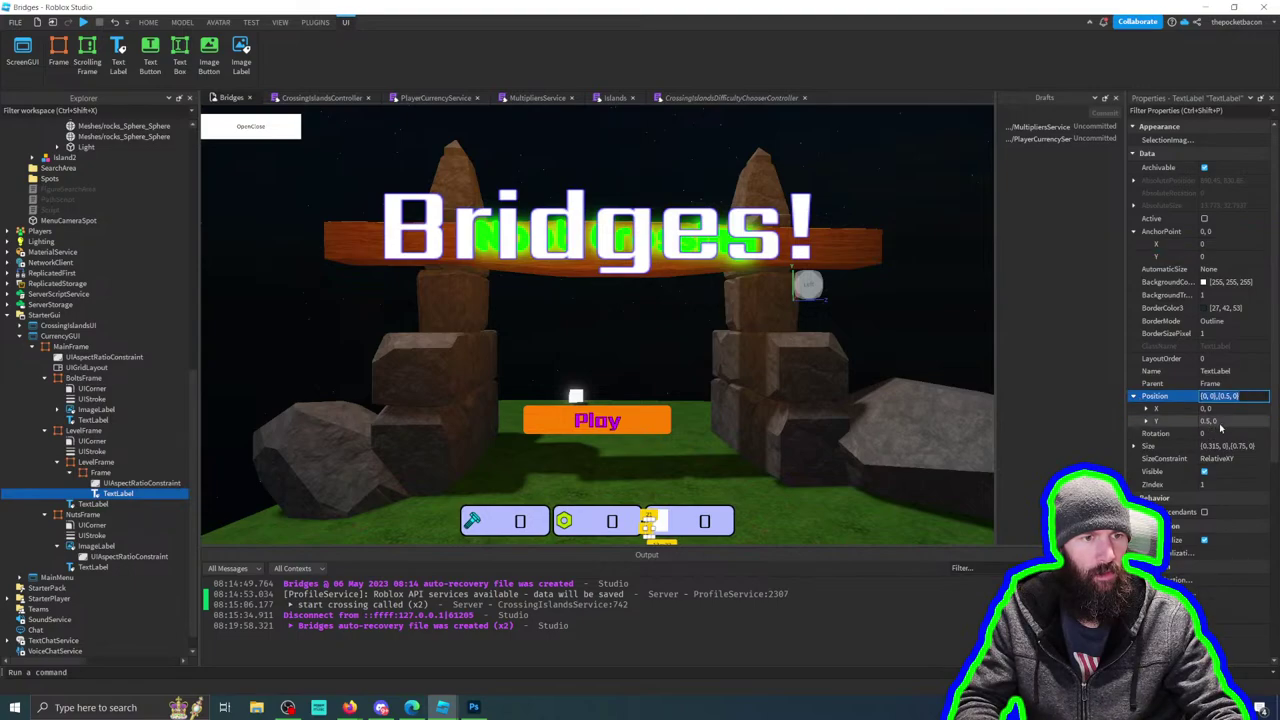
left_click(1159, 422)
left_click(1213, 433)
type("0")
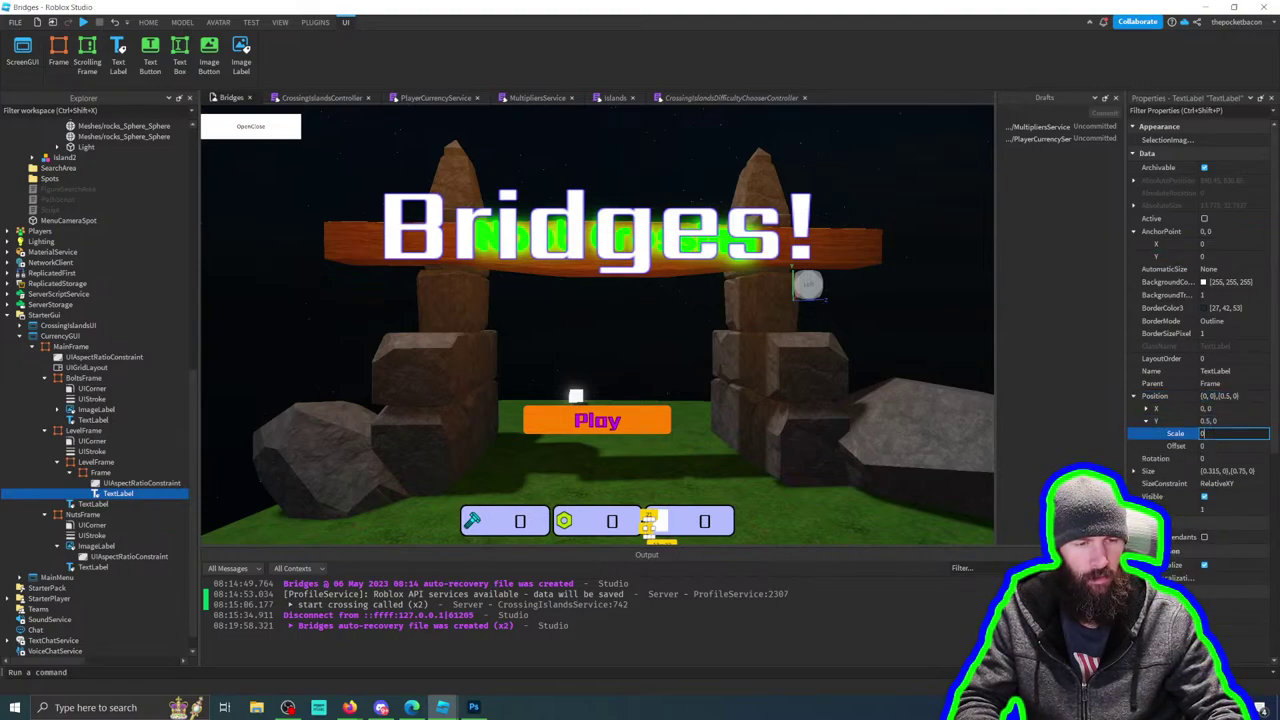
key("Return")
Step: Set the nested TextLabel's Size to a scale of 1 in both X and Y so it fills its Frame
left_click(1134, 471)
left_click(1146, 483)
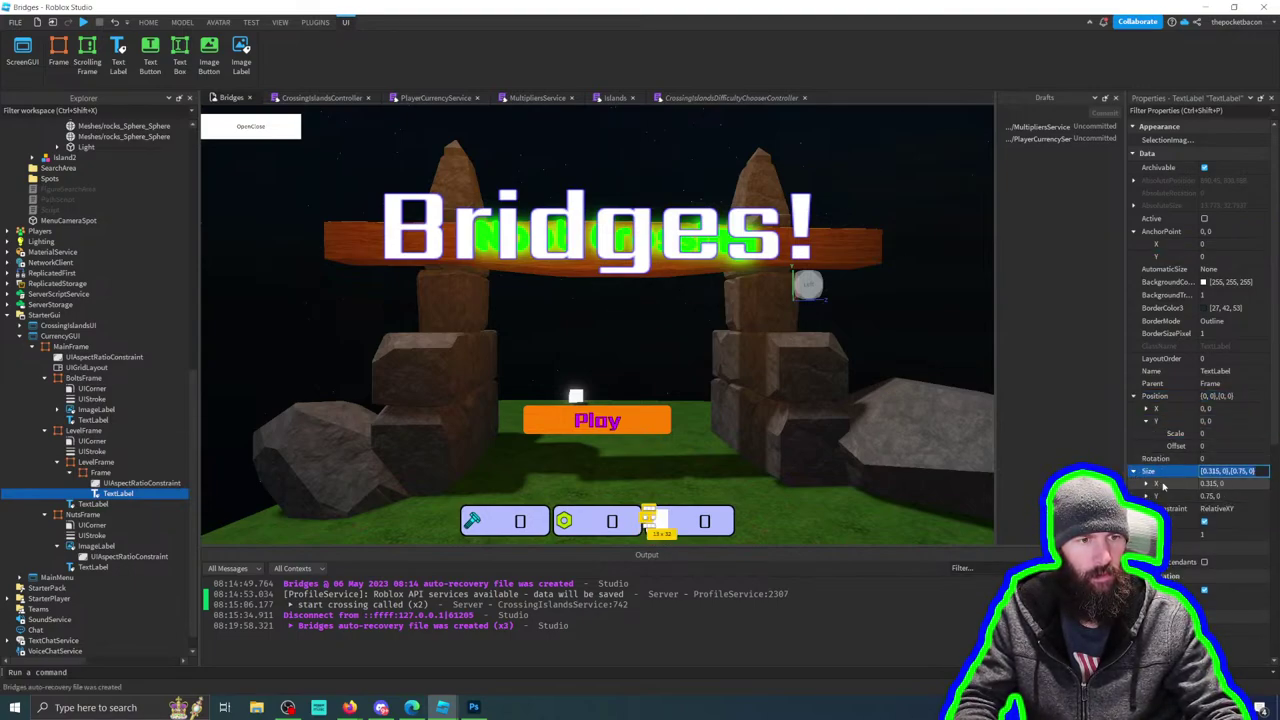
left_click(1215, 483)
left_click(1146, 521)
left_click(1212, 496)
type("1")
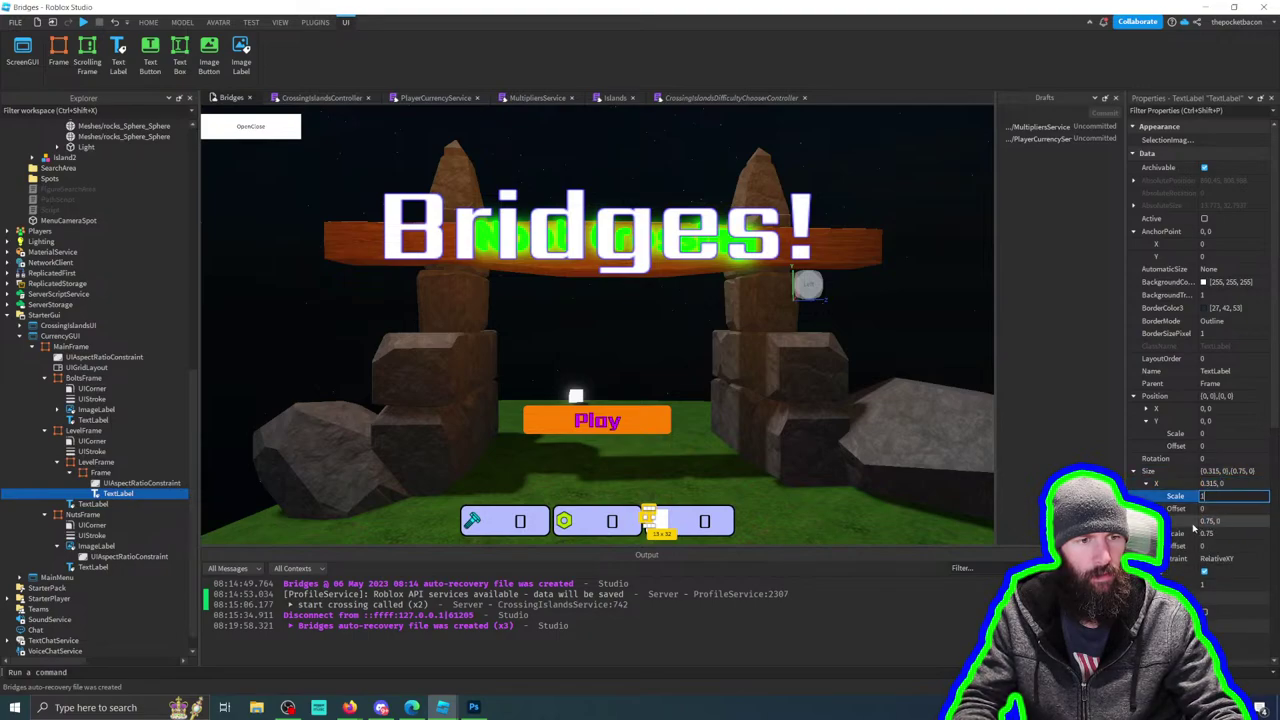
left_click(1214, 533)
type("1")
key("Return")
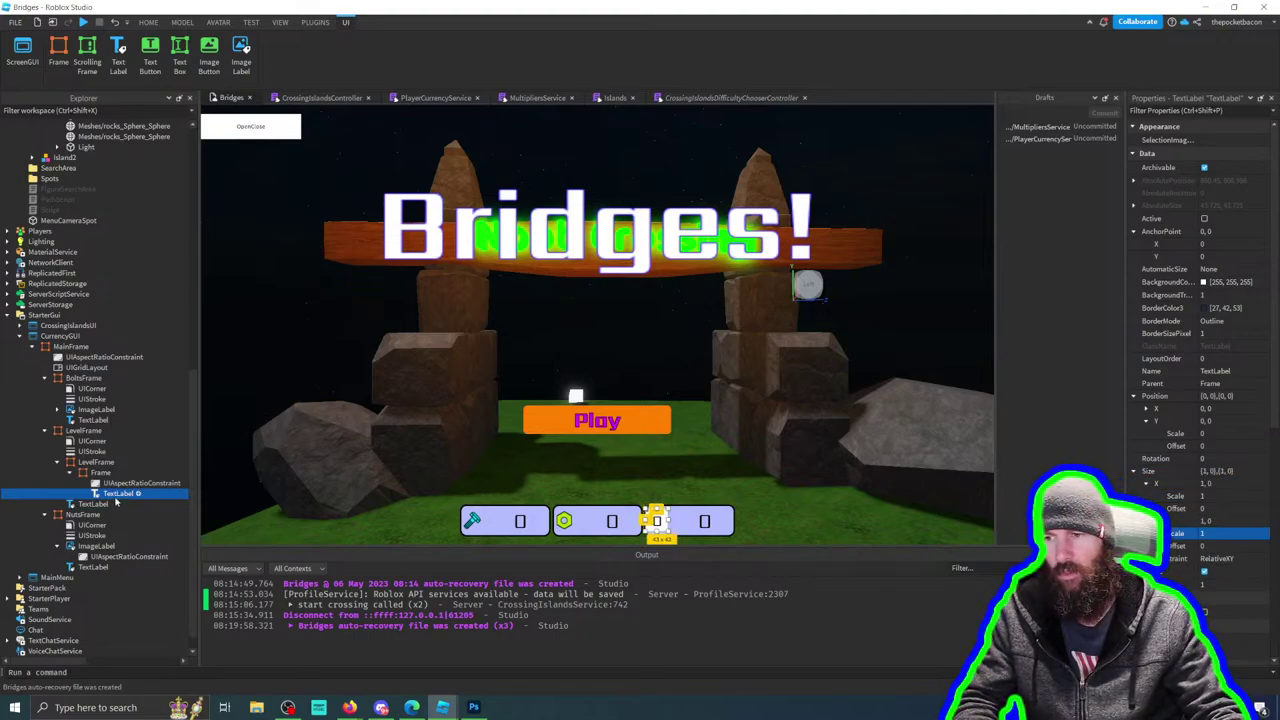
Step: Add a UICorner to the Frame inside the inner LevelFrame
left_click(100, 473)
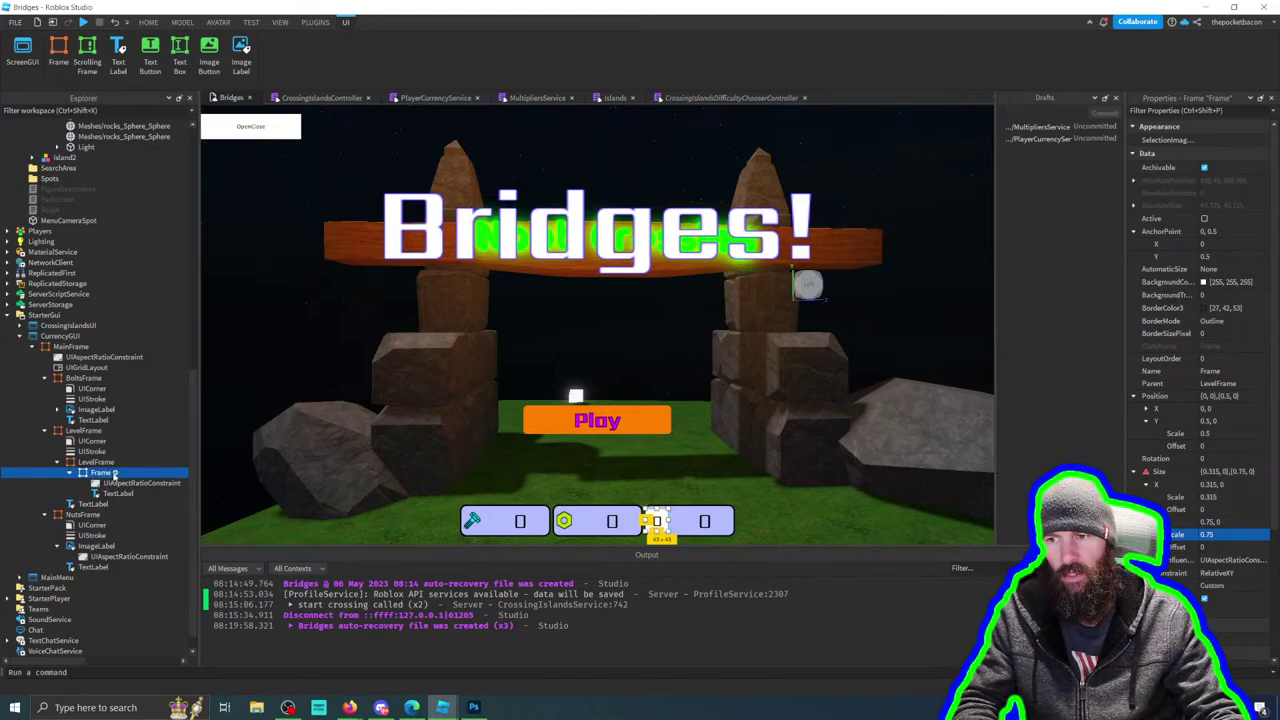
left_click(116, 473)
type("uic")
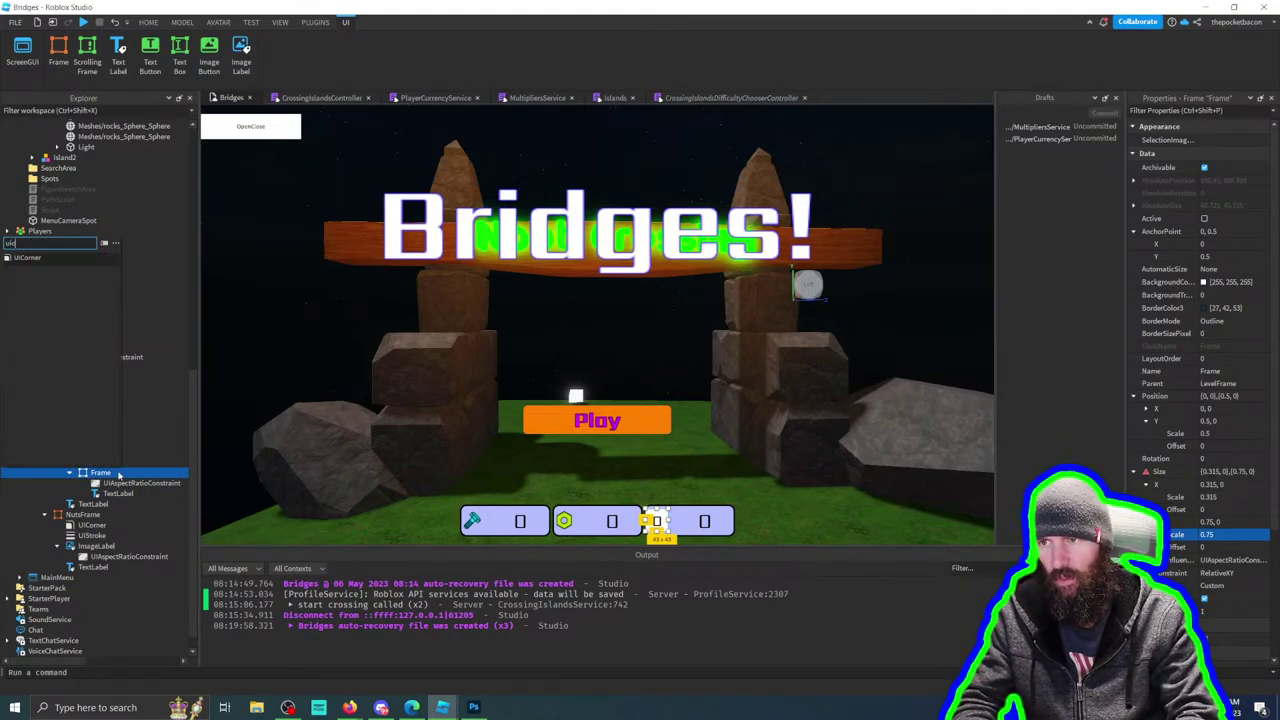
key("Return")
Step: Try a CornerRadius of 0, 10 on the new UICorner and settle on 0, 15
left_click(116, 493)
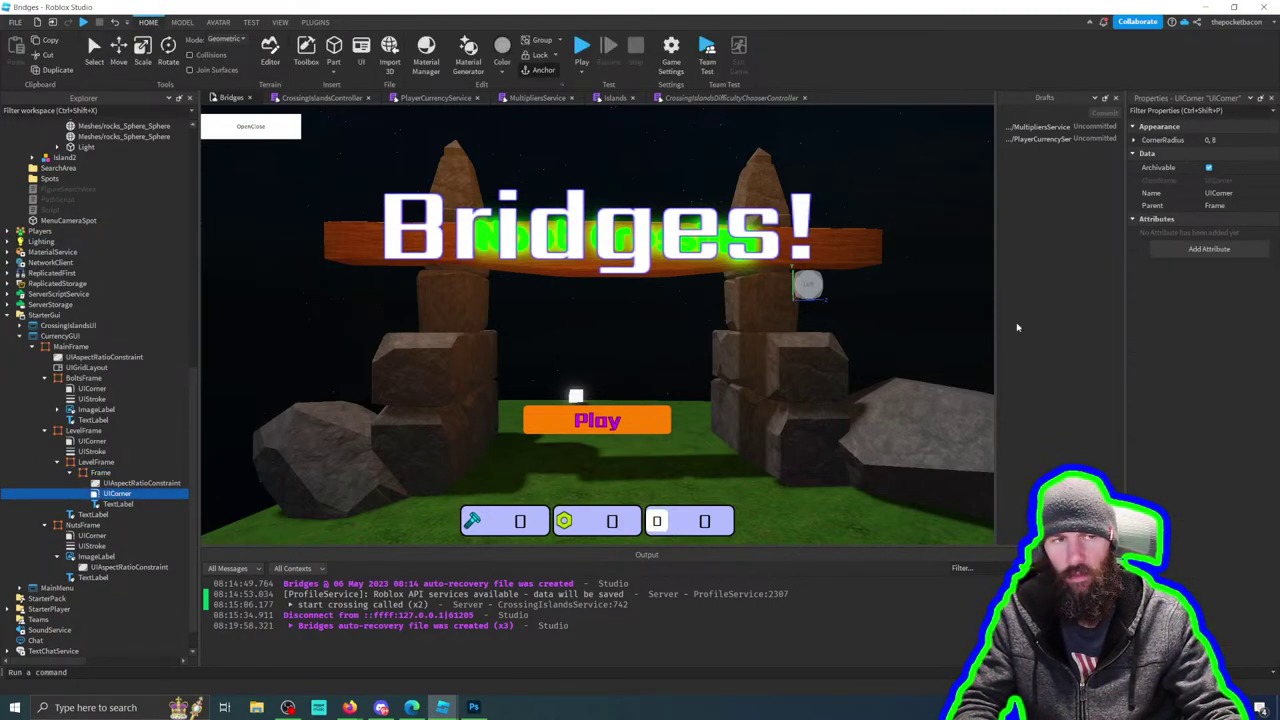
left_click(1236, 140)
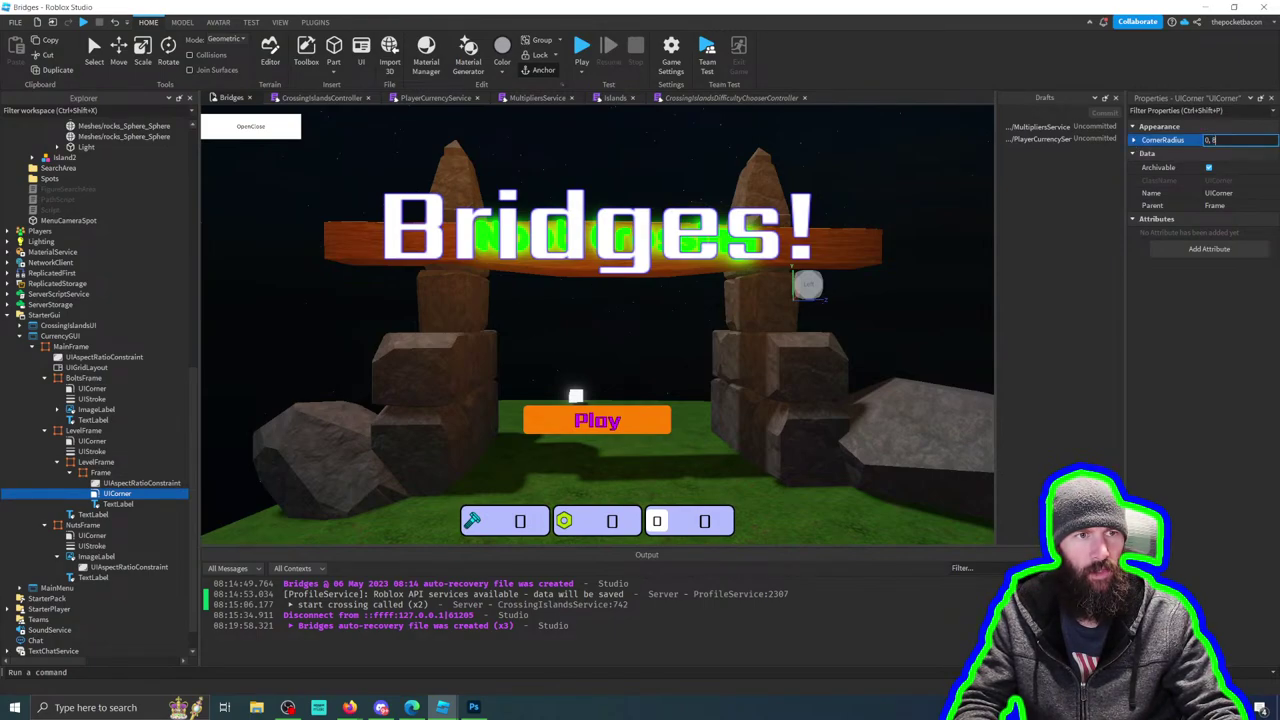
type("0, 10")
key("Return")
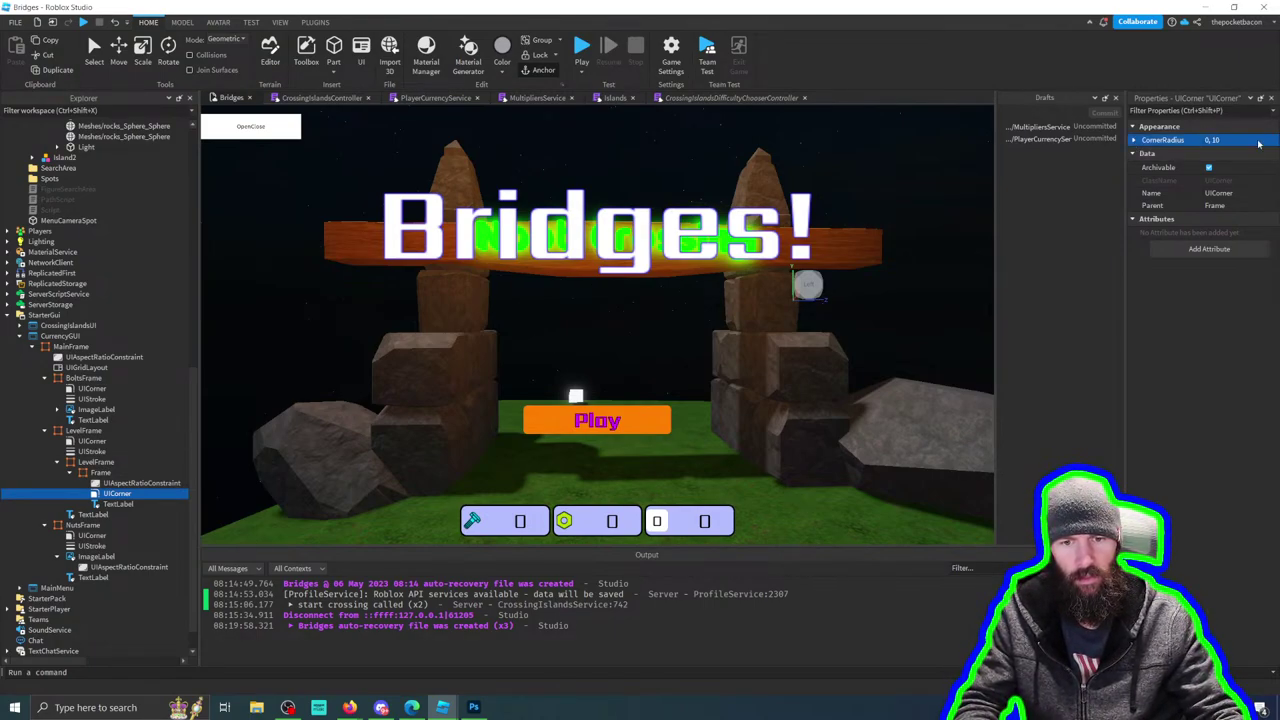
left_click(1255, 141)
type("0, 15")
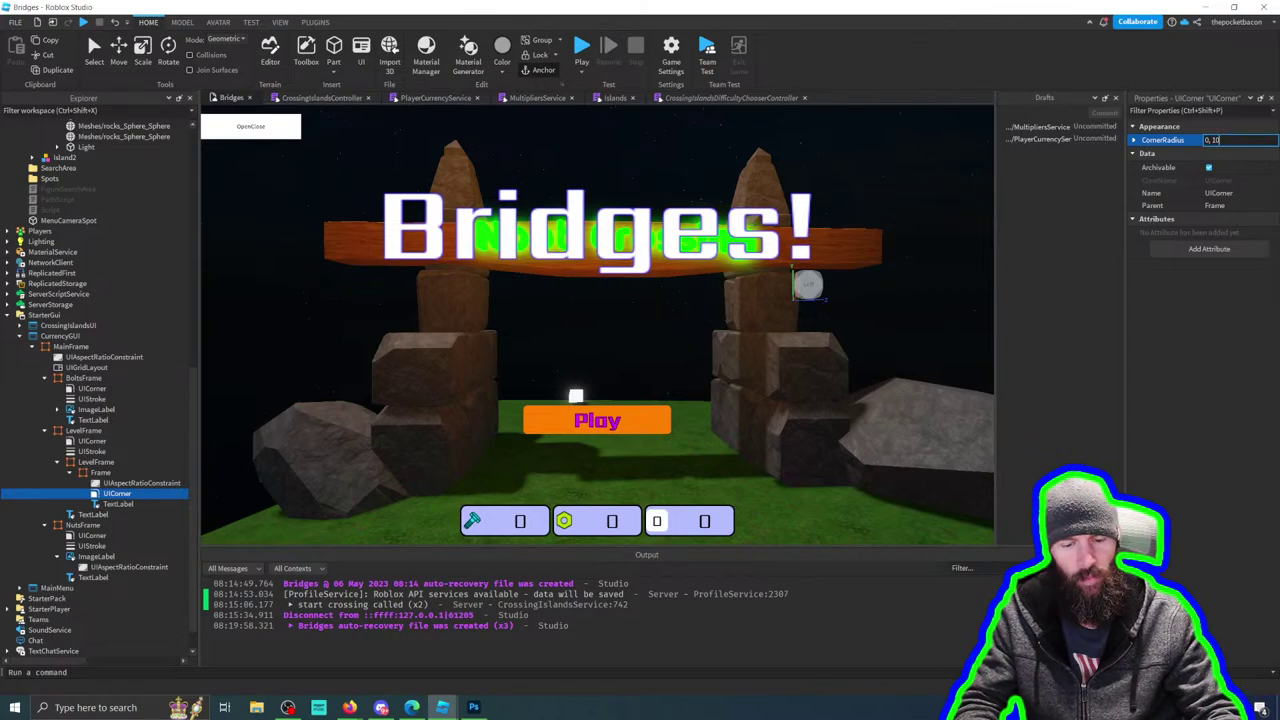
key("Return")
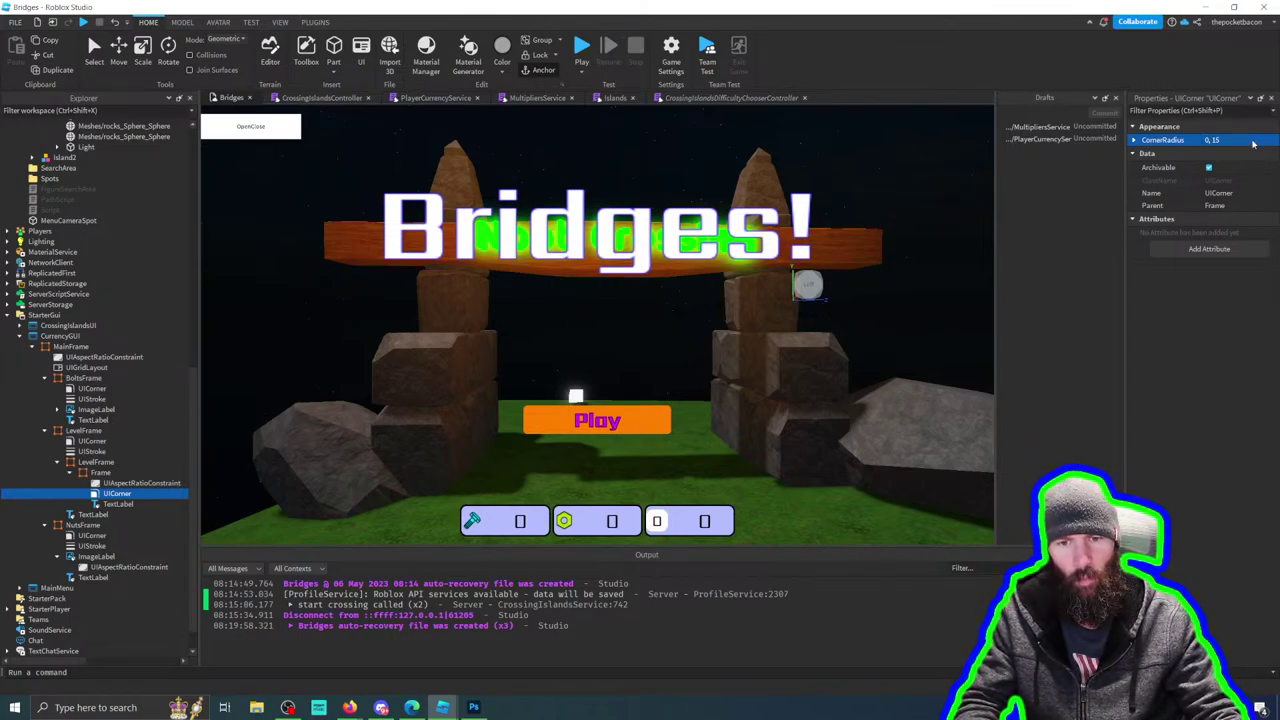
Step: Set the X scale of the Position of the Frame behind the level label to 0.01
left_click(104, 473)
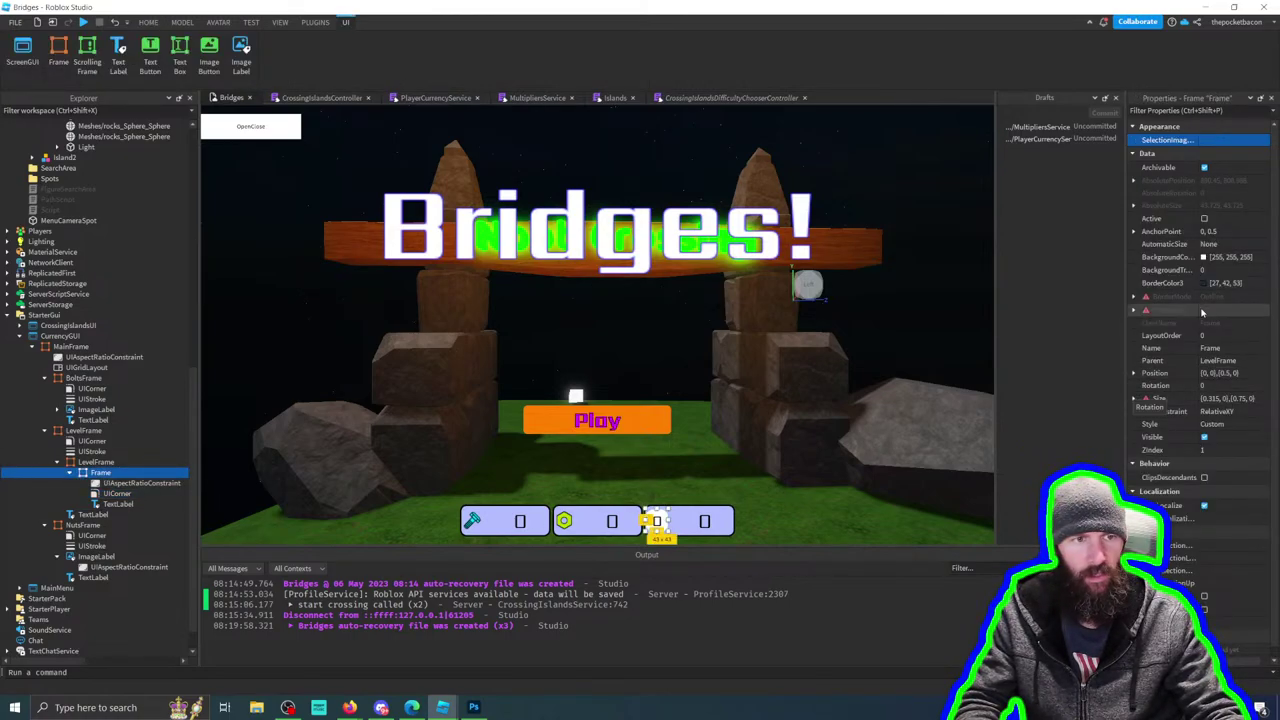
left_click(1134, 373)
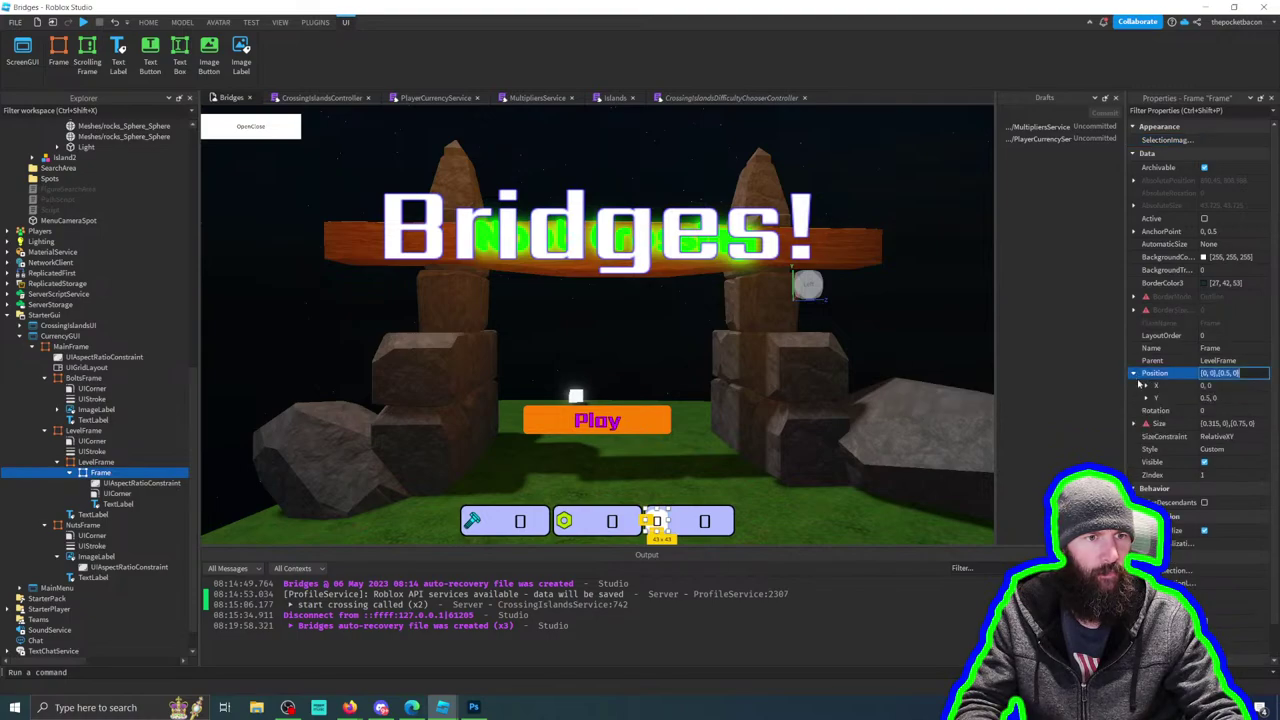
left_click(1146, 385)
left_click(1215, 398)
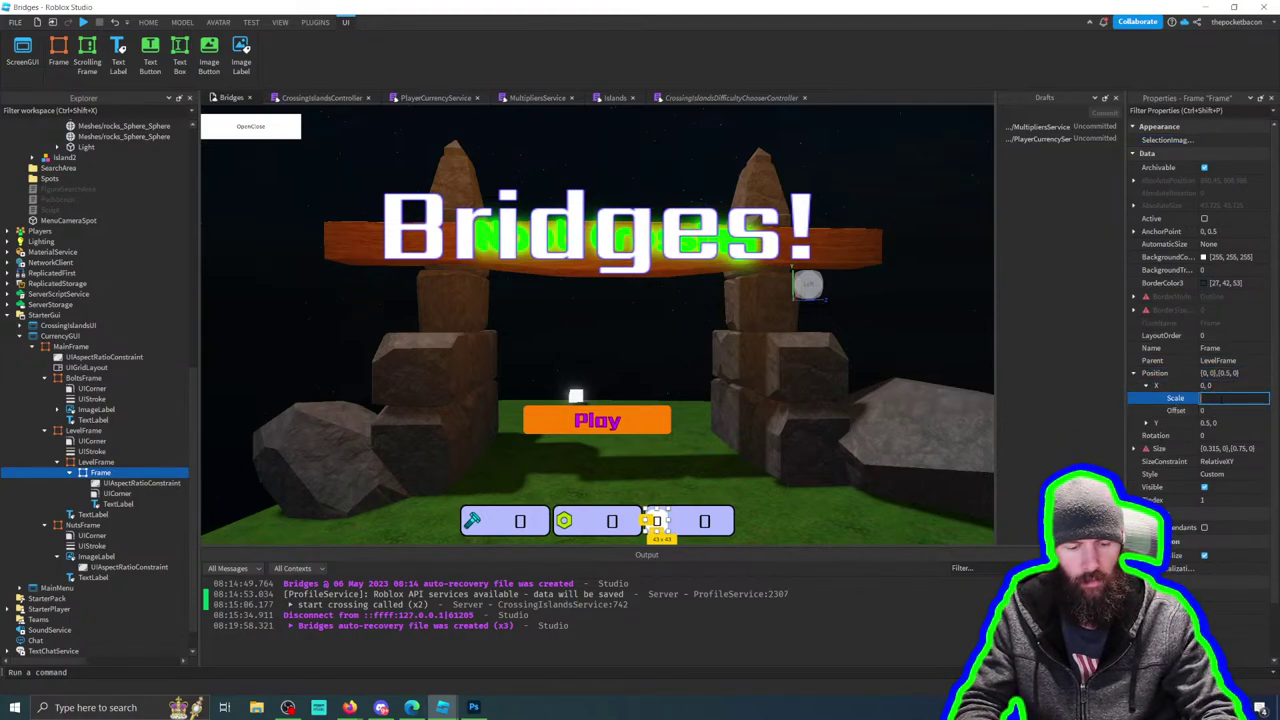
type("0.01")
key("Return")
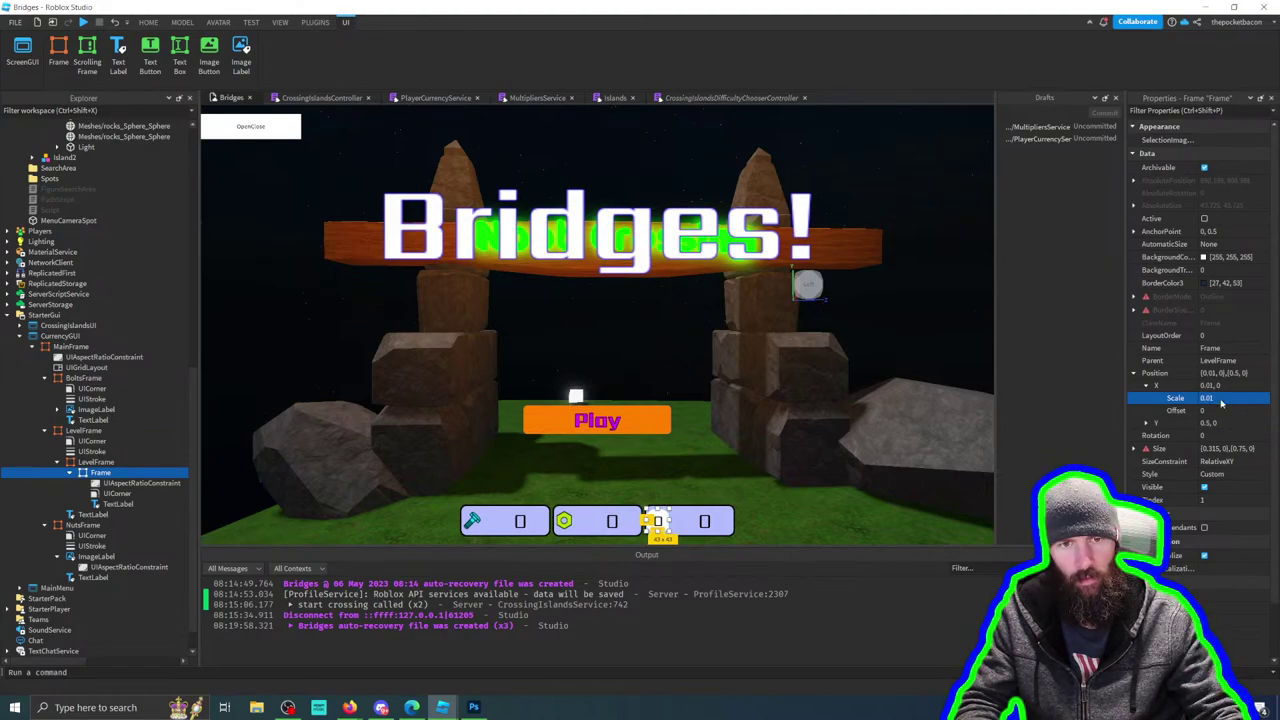
left_click(920, 443)
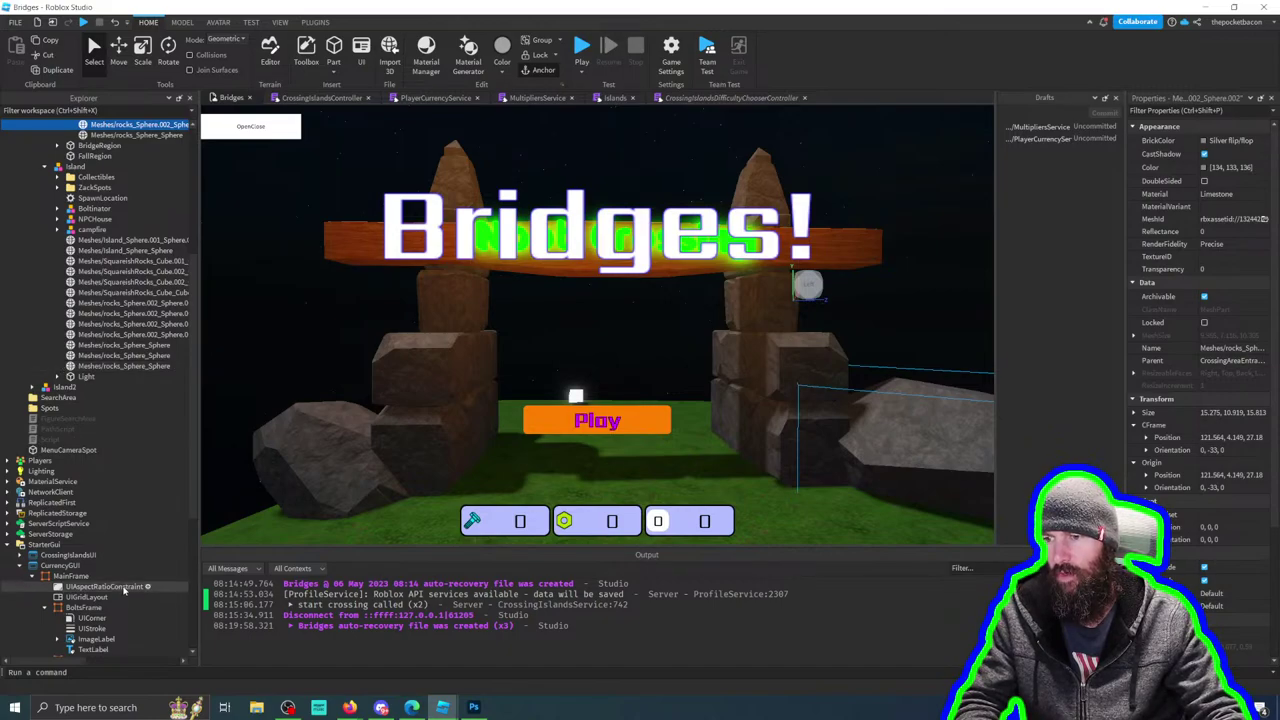
scroll(90, 585, "down", 3)
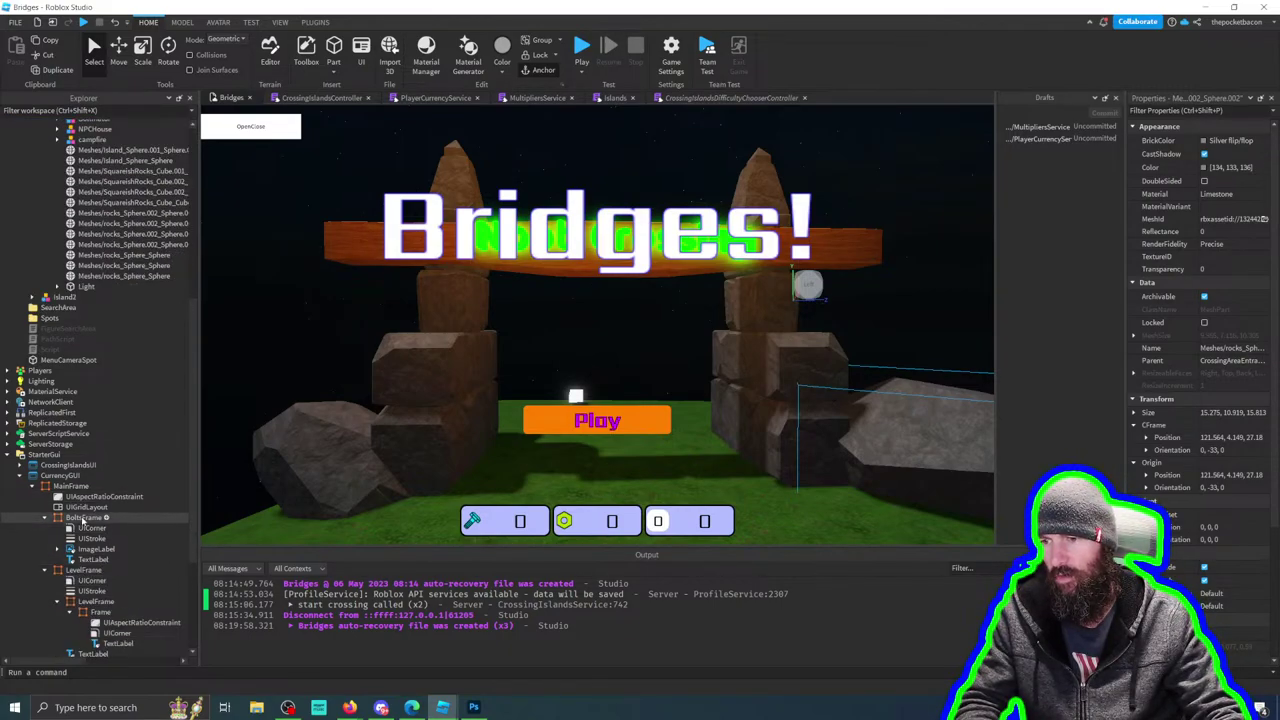
Step: Try an X scale of 0.02 for the Position of the Frame behind the level label and settle on 0.04
left_click(93, 612)
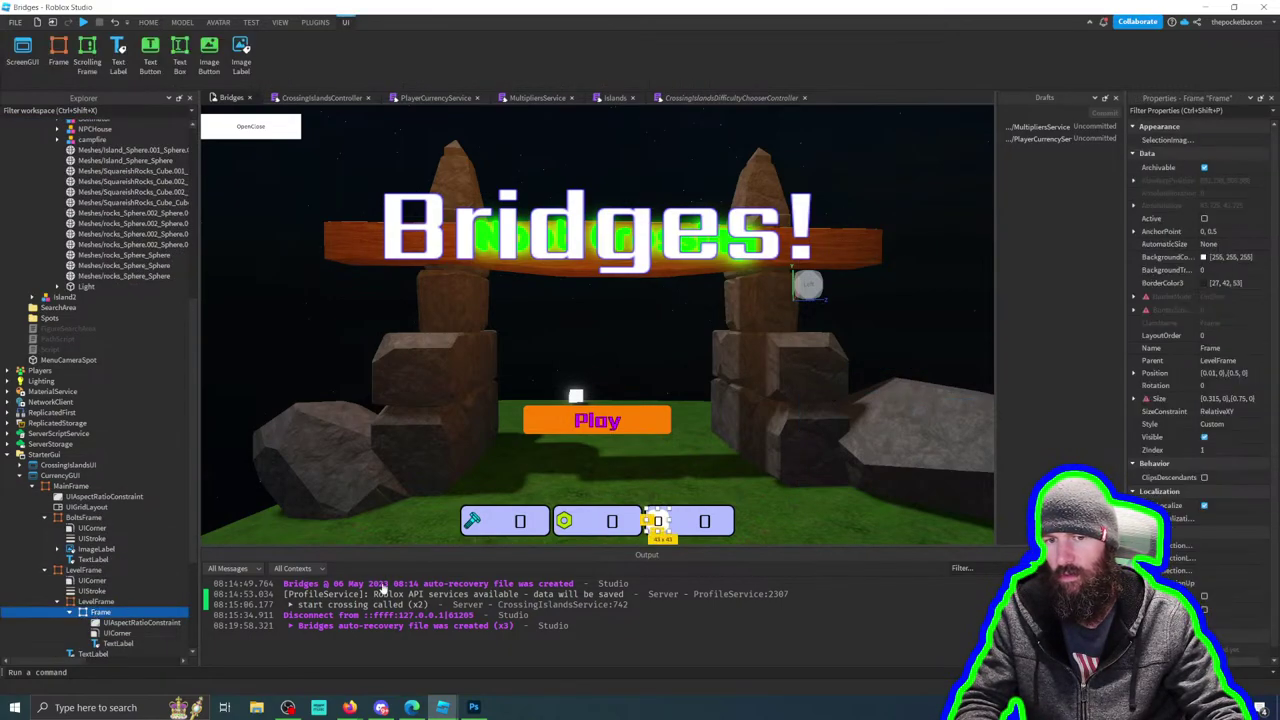
left_click(1133, 374)
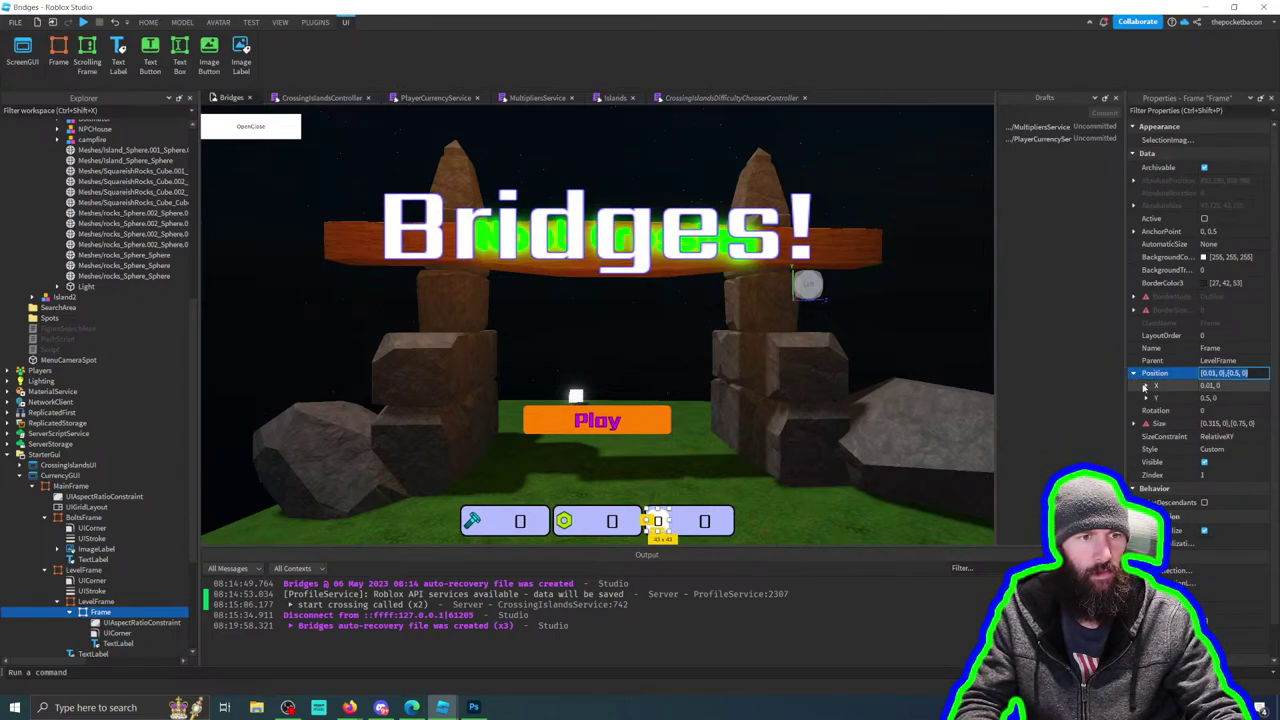
left_click(1146, 385)
left_click(1230, 398)
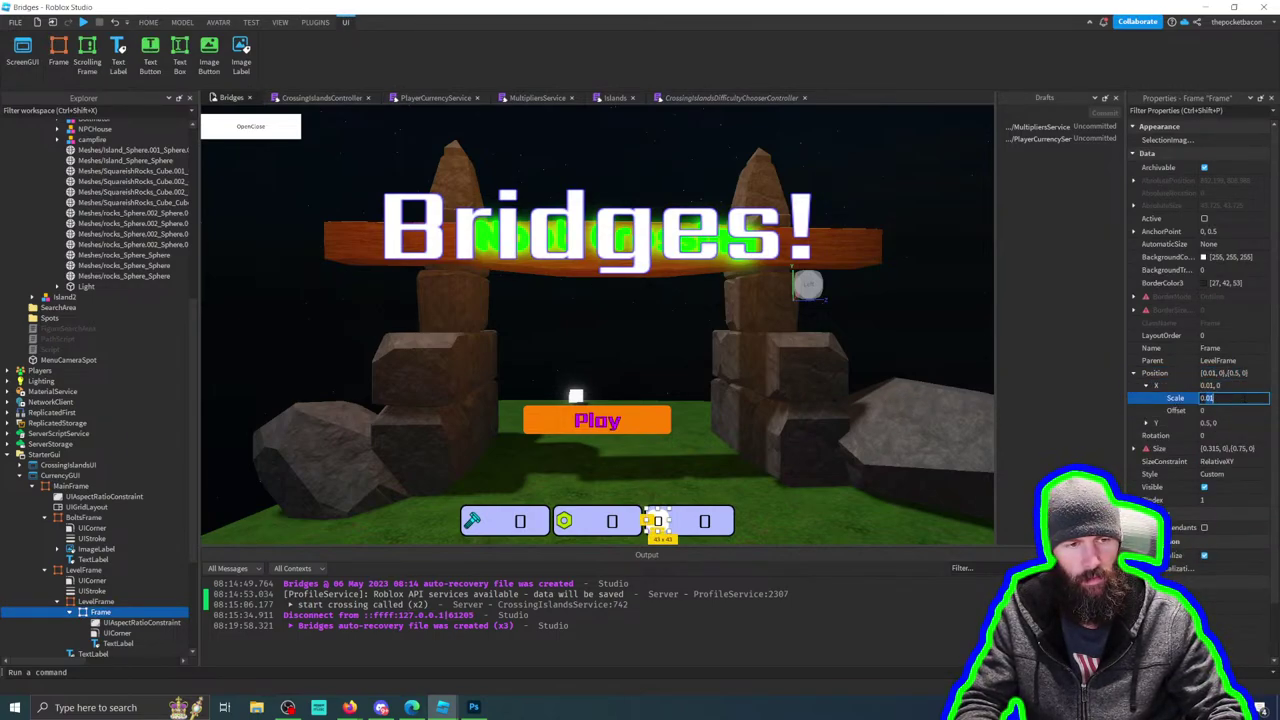
type("0.02")
key("Return")
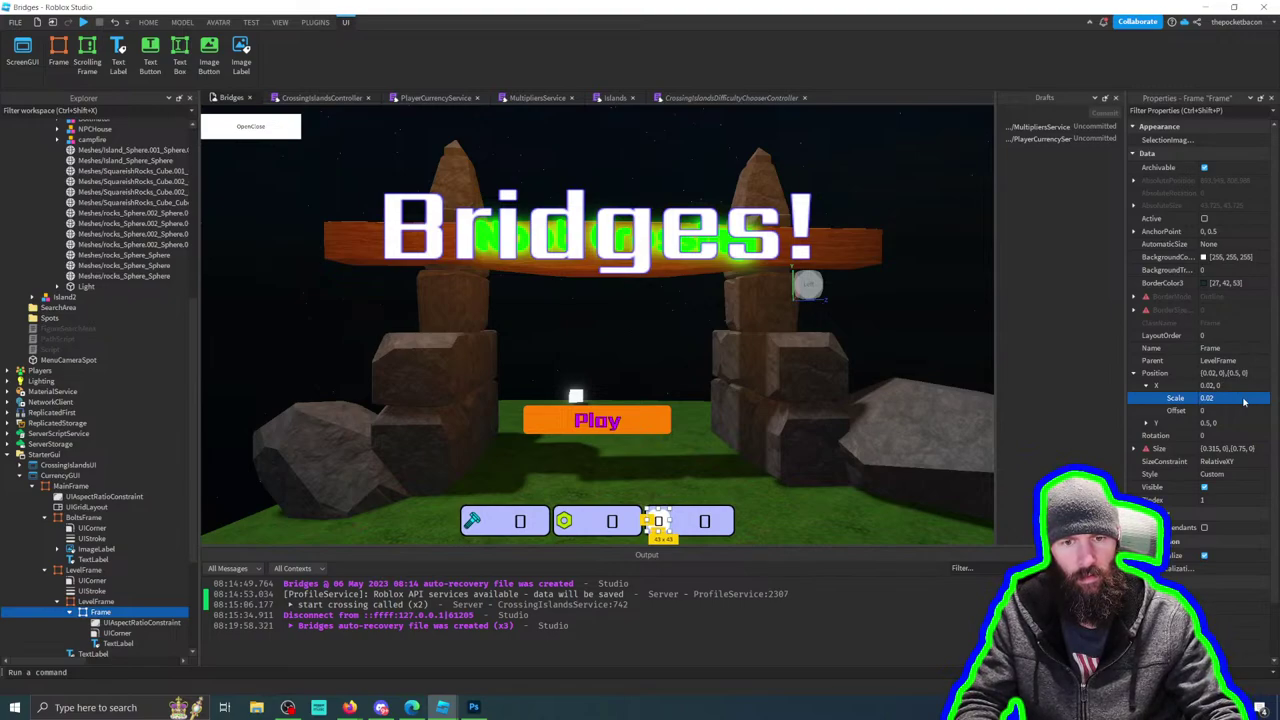
left_click(1244, 398)
type("0.04")
key("Return")
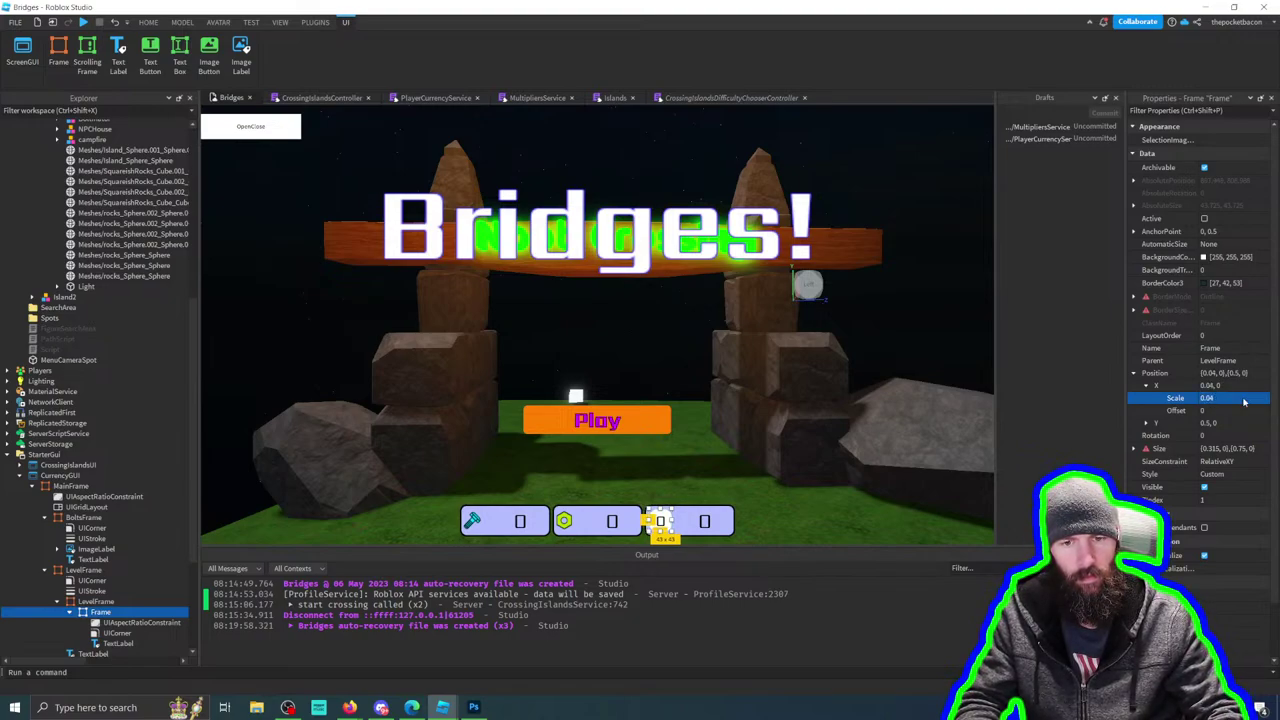
Step: Add a UIStroke to the Frame inside the inner LevelFrame
left_click(86, 520)
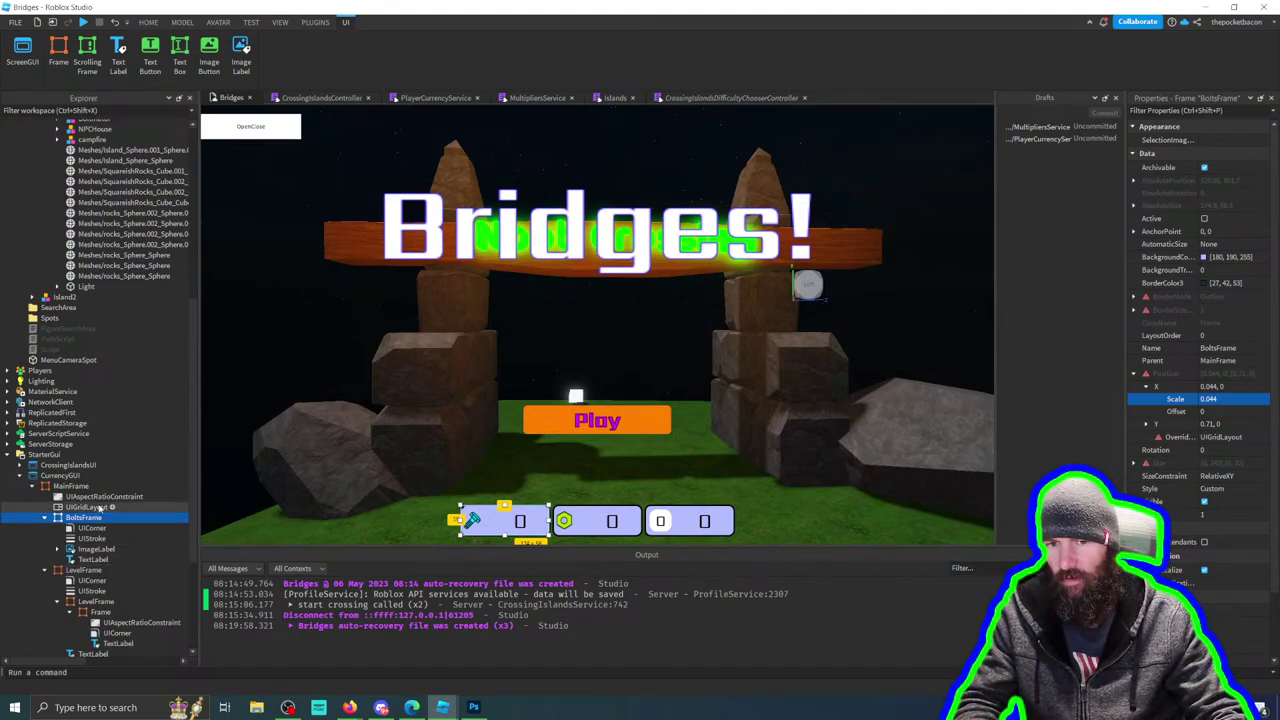
scroll(117, 560, "down", 2)
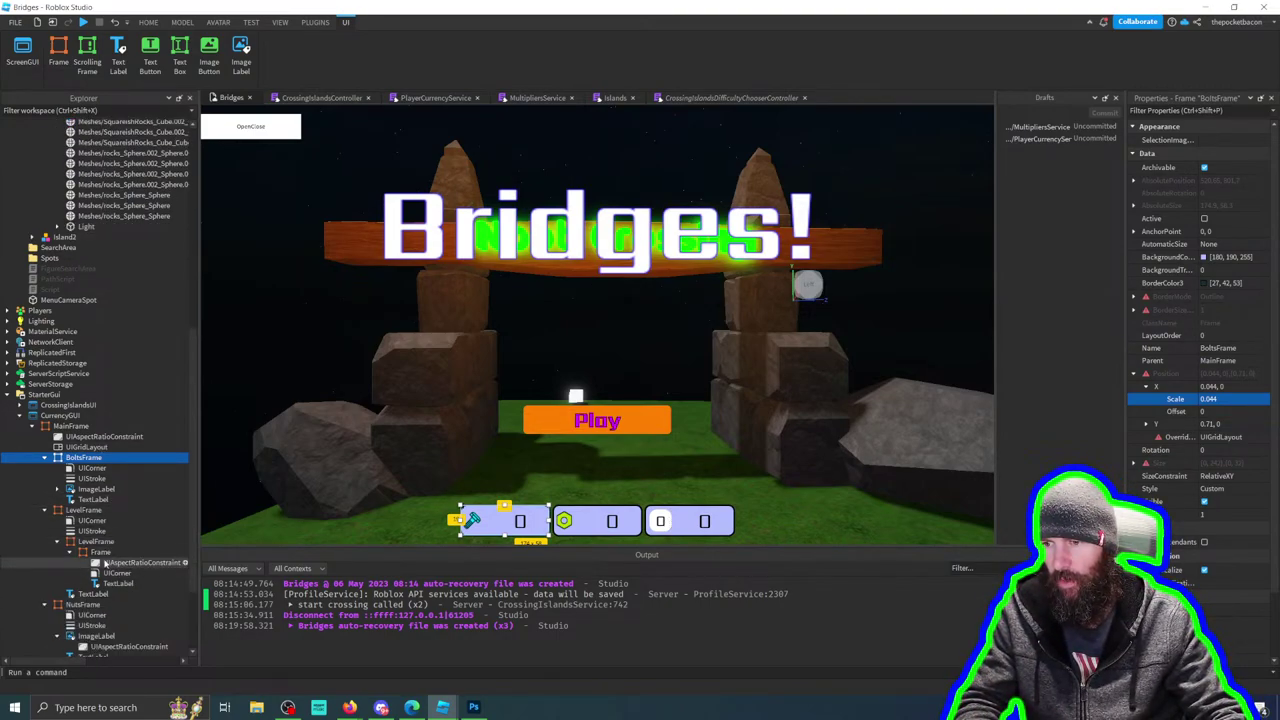
left_click(120, 552)
type("uis")
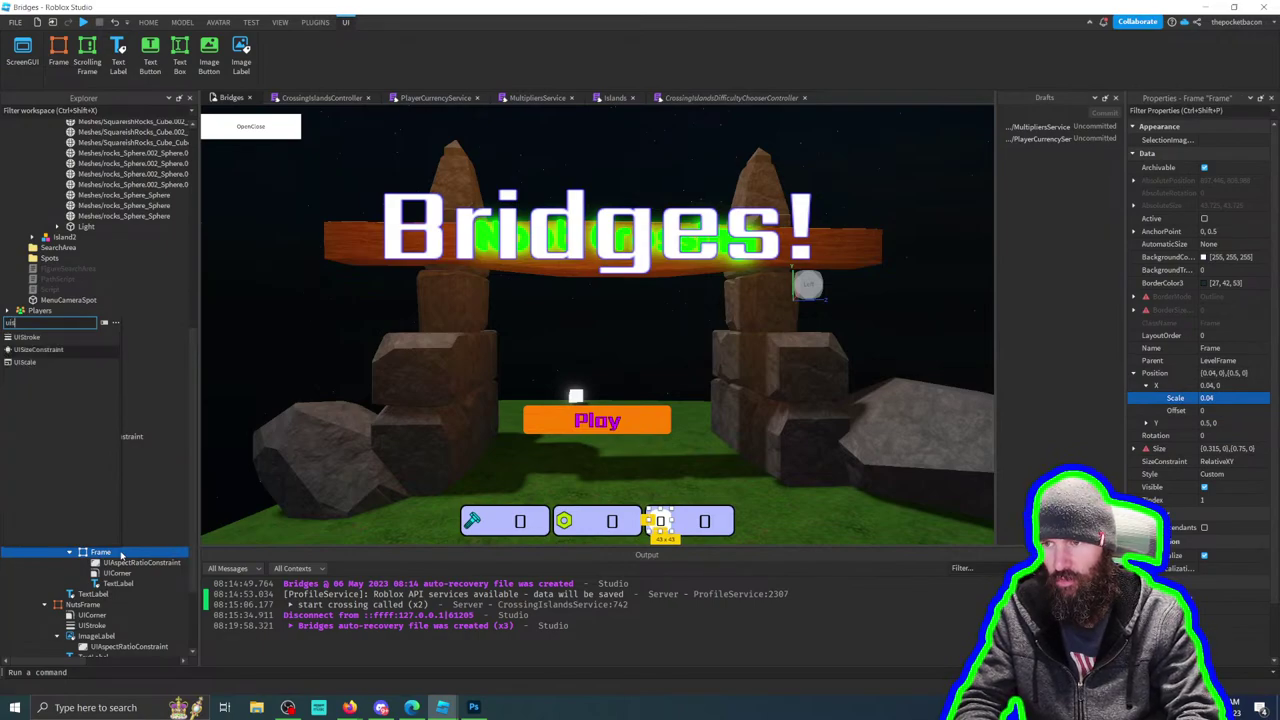
left_click(28, 338)
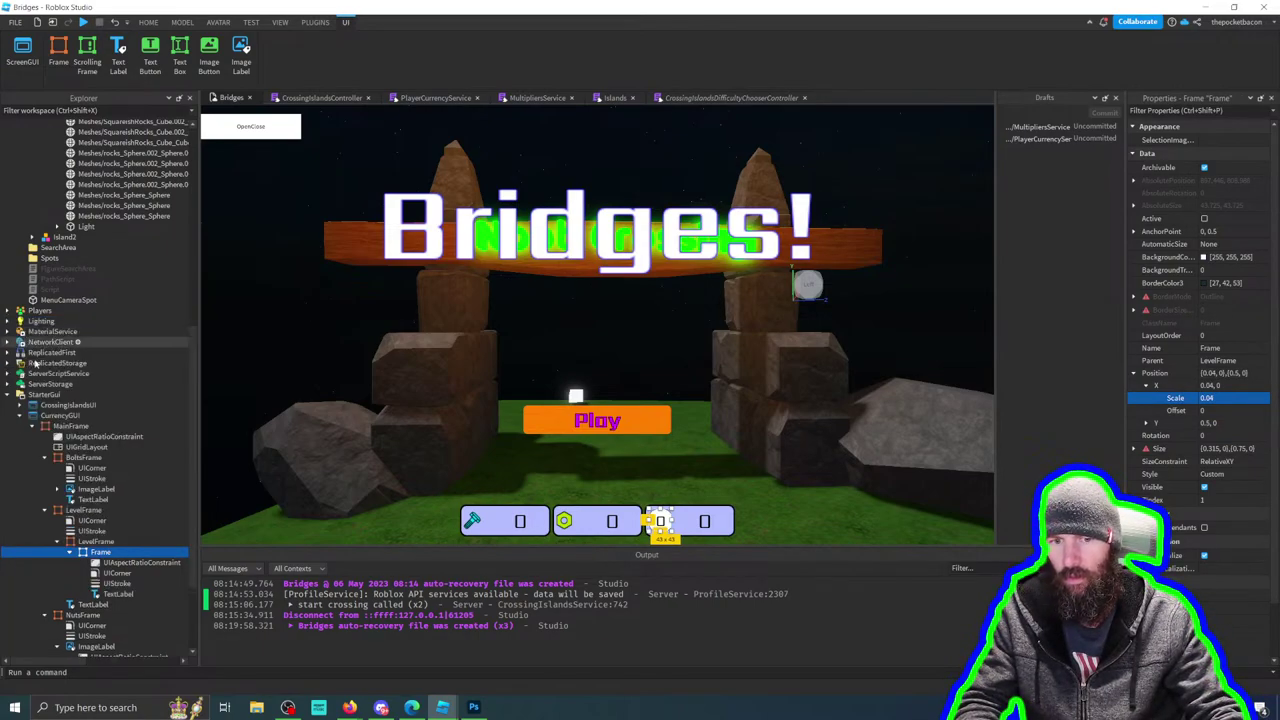
Step: Set the Thickness of the level badge Frame's new UIStroke to 3
left_click(128, 583)
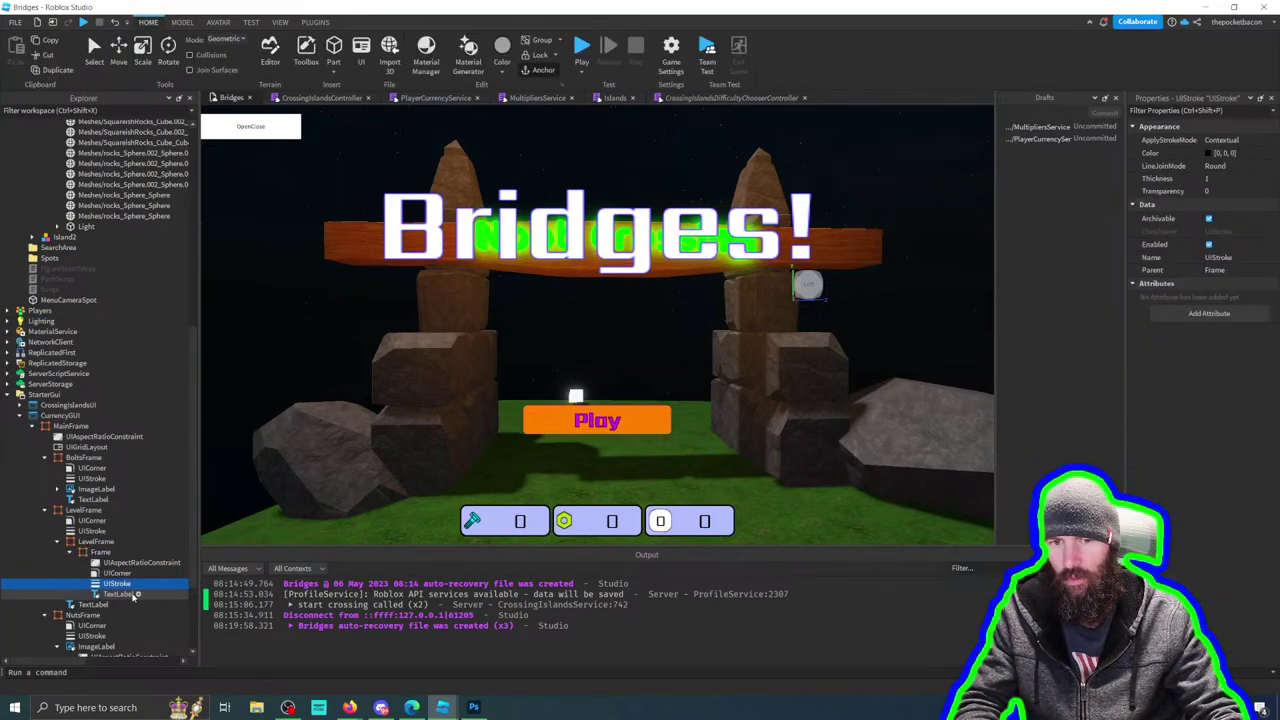
left_click(1226, 181)
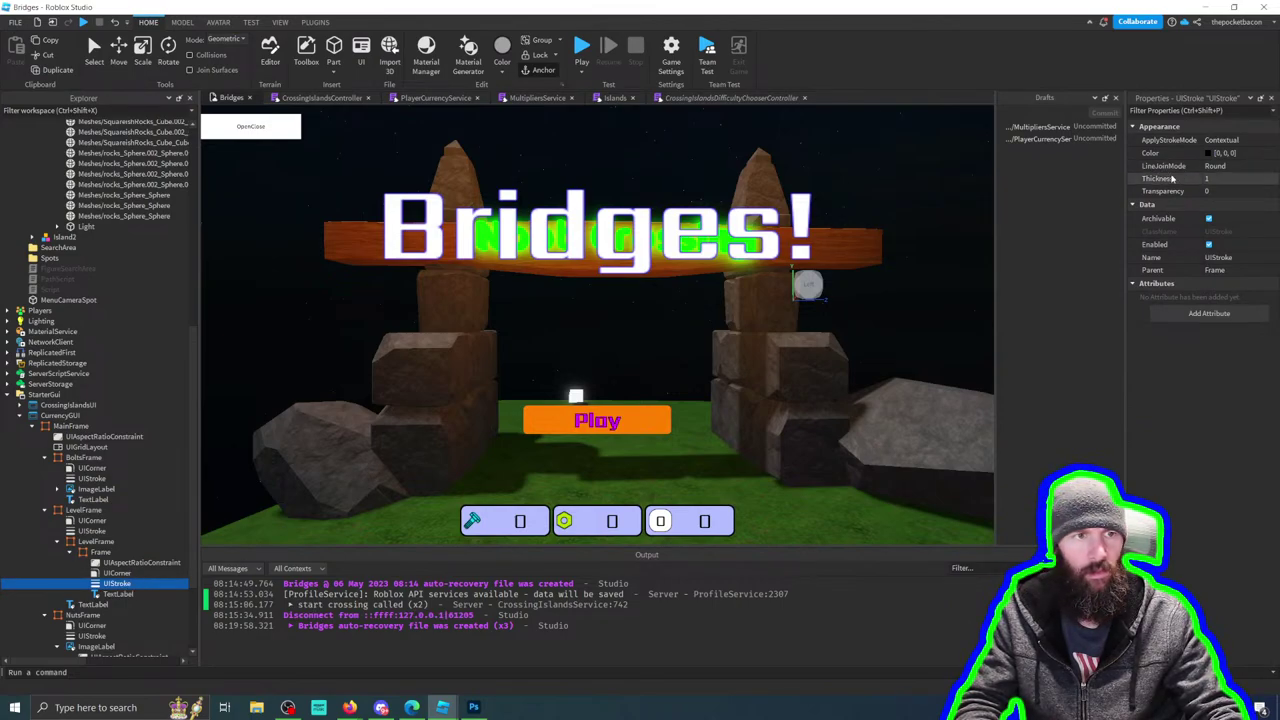
type("3")
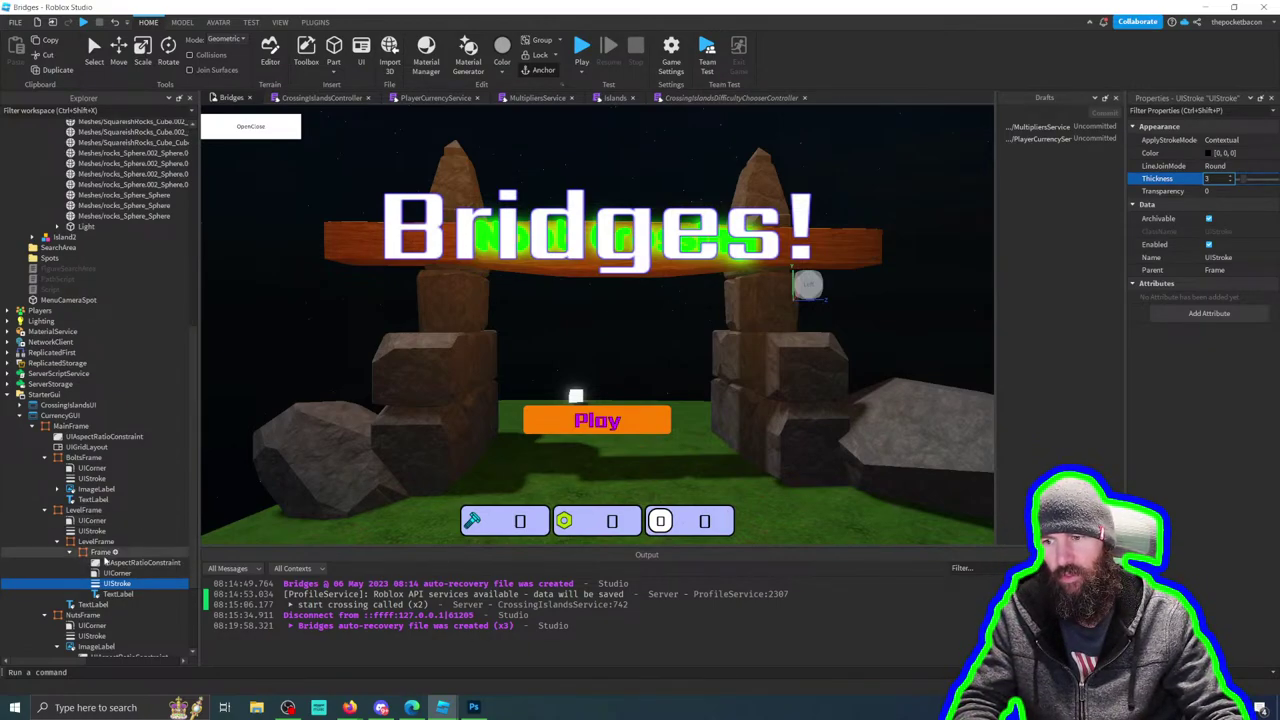
Step: Copy the level badge Frame and paste it into both NutsFrame and BoltsFrame
left_click(101, 553)
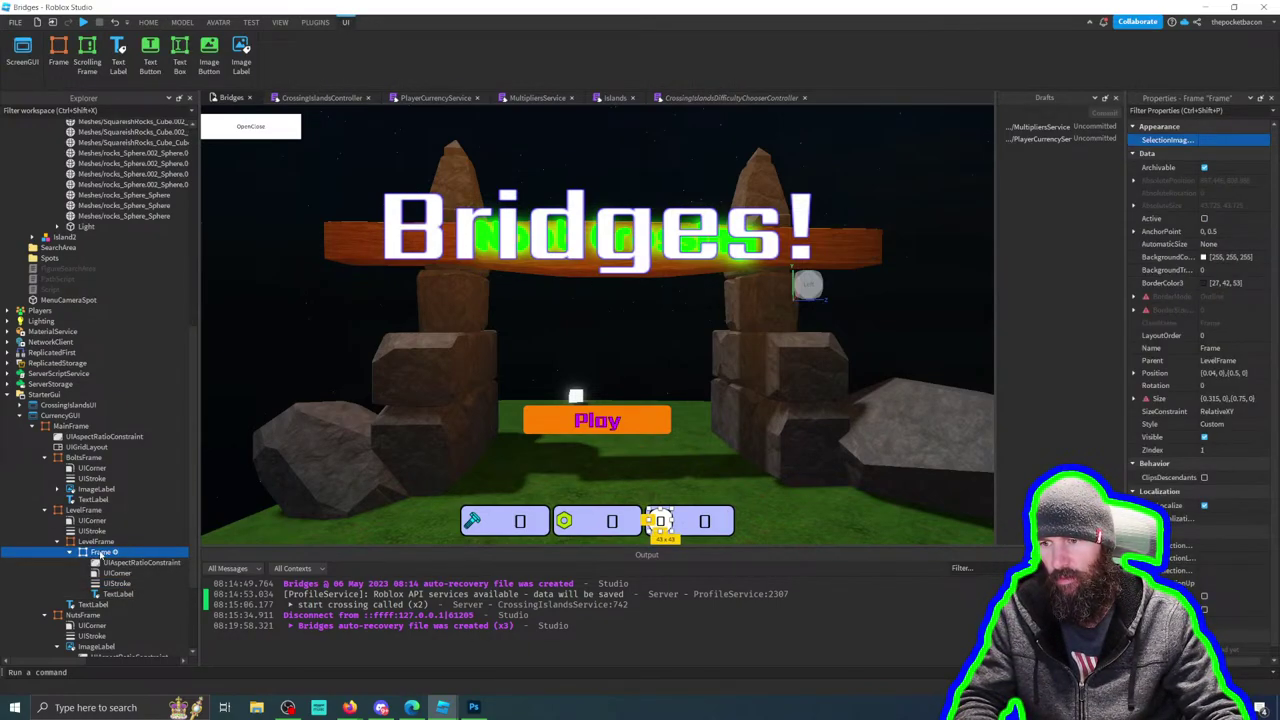
left_click(45, 510)
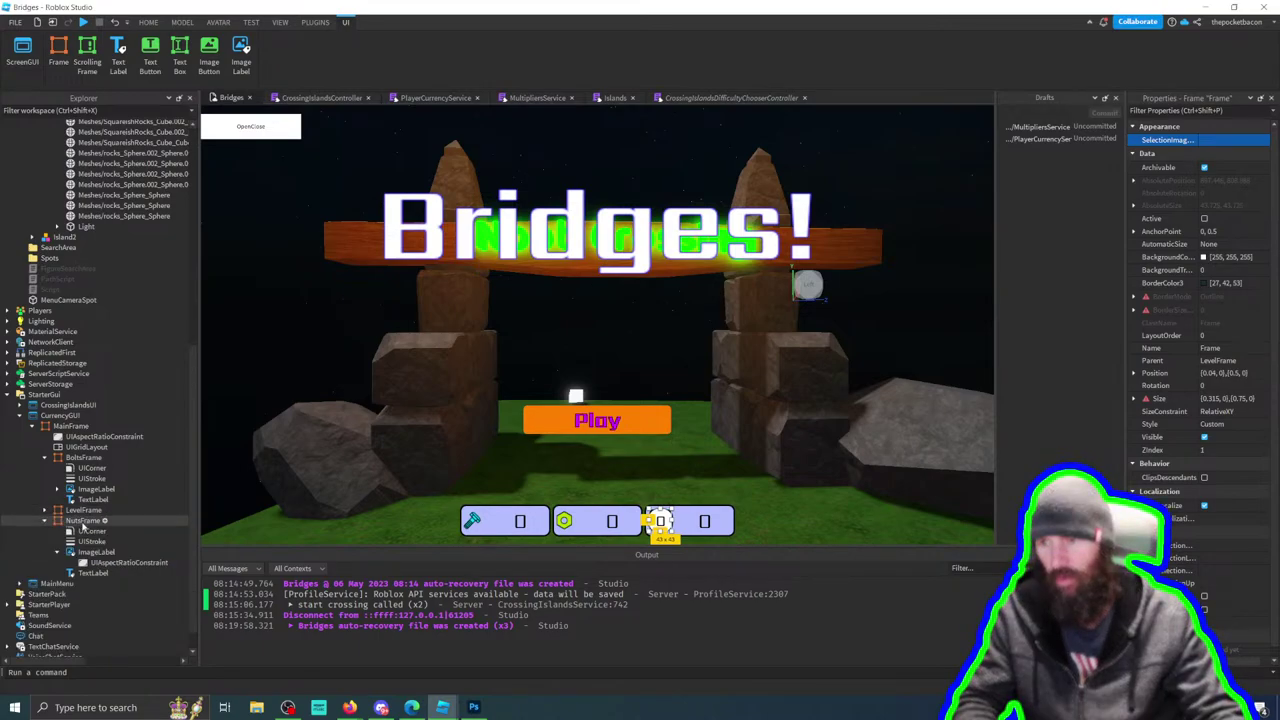
right_click(83, 523)
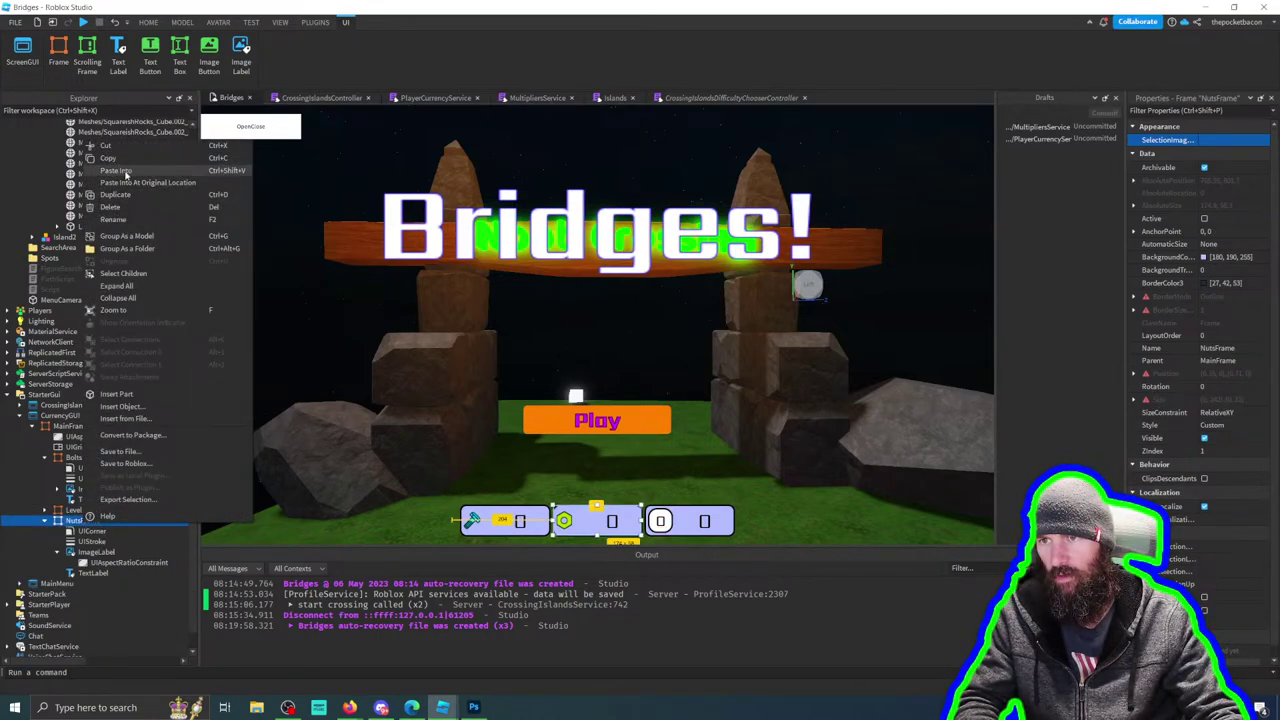
left_click(126, 171)
left_click(85, 457)
right_click(85, 457)
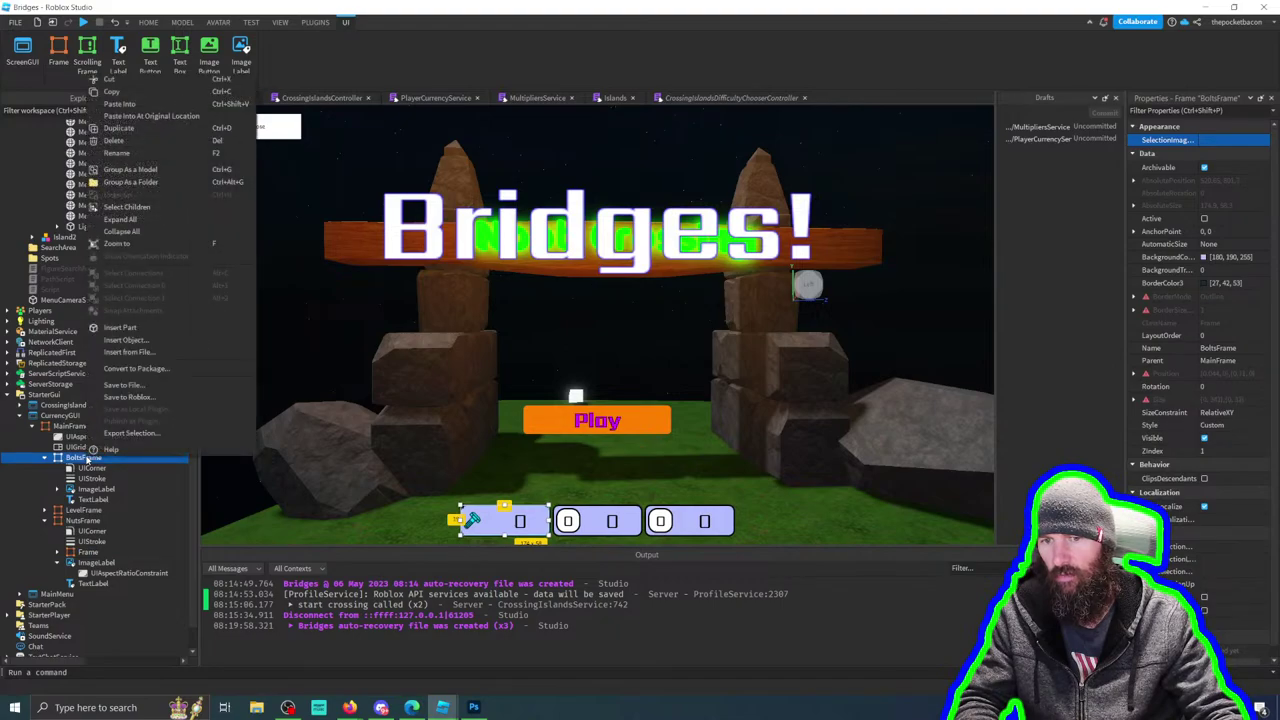
left_click(120, 104)
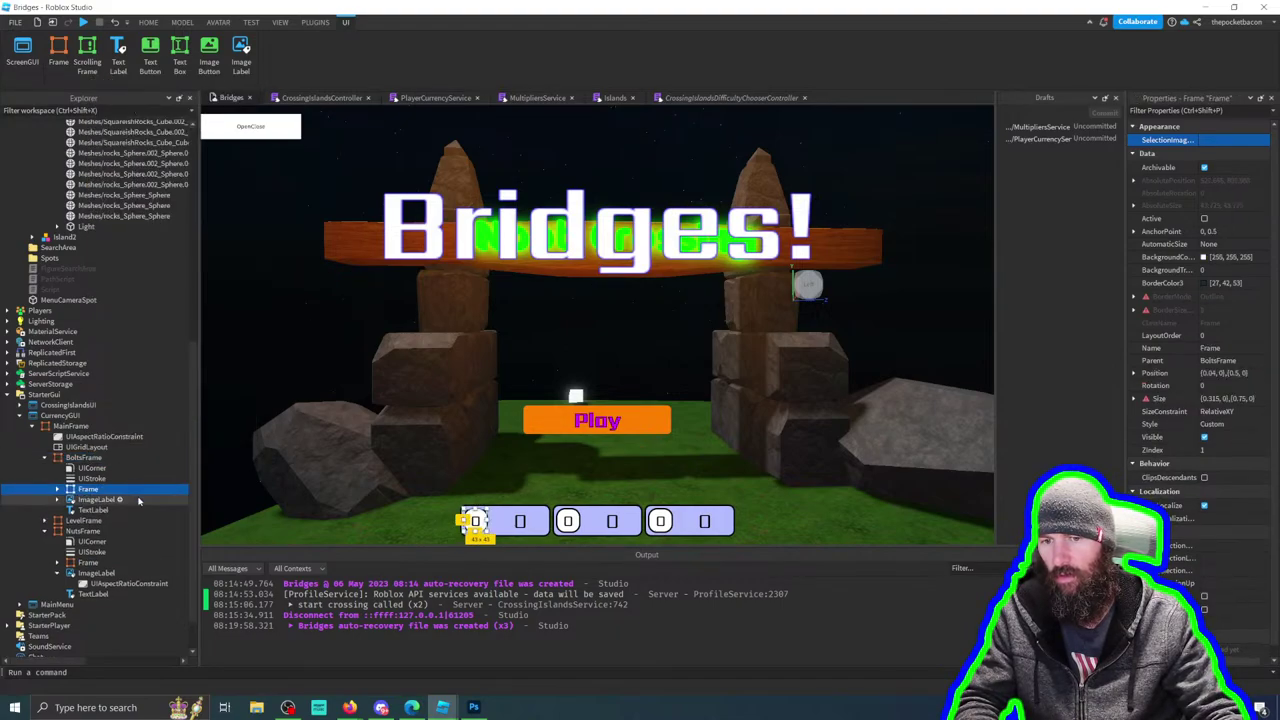
Step: Delete the TextLabel inside the Frame pasted into BoltsFrame
scroll(137, 496, "down", 2)
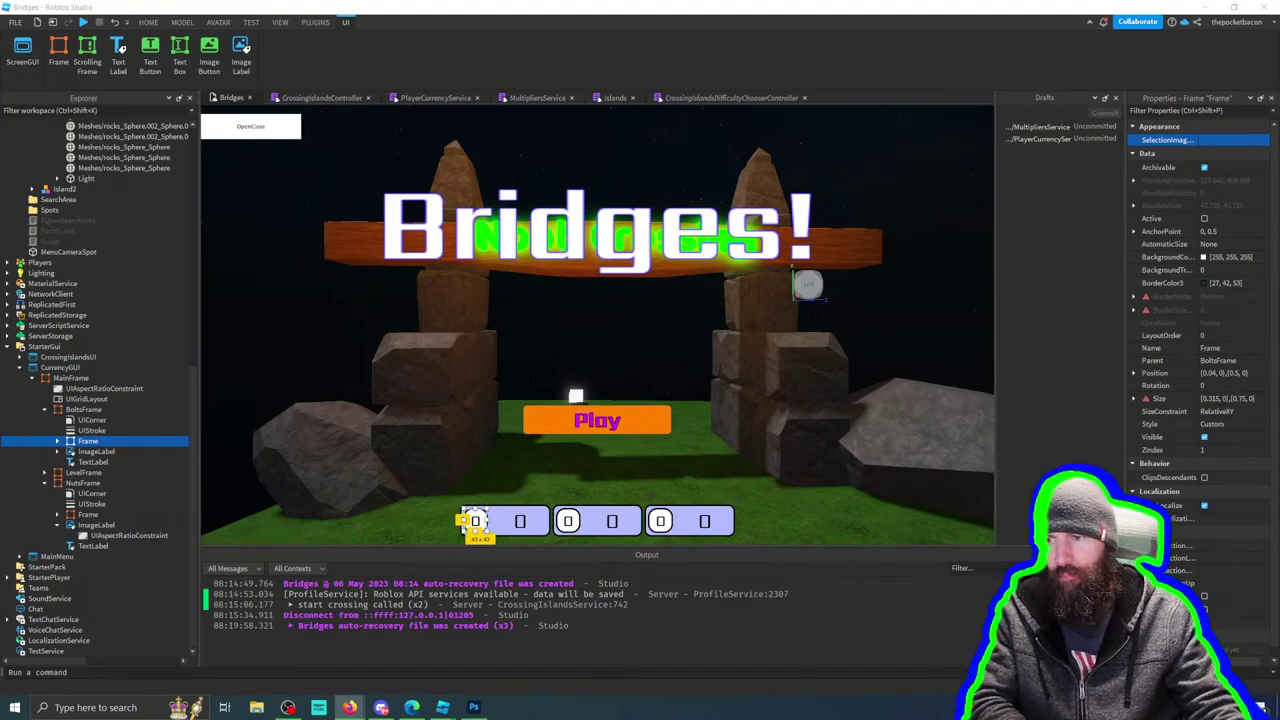
left_click(57, 441)
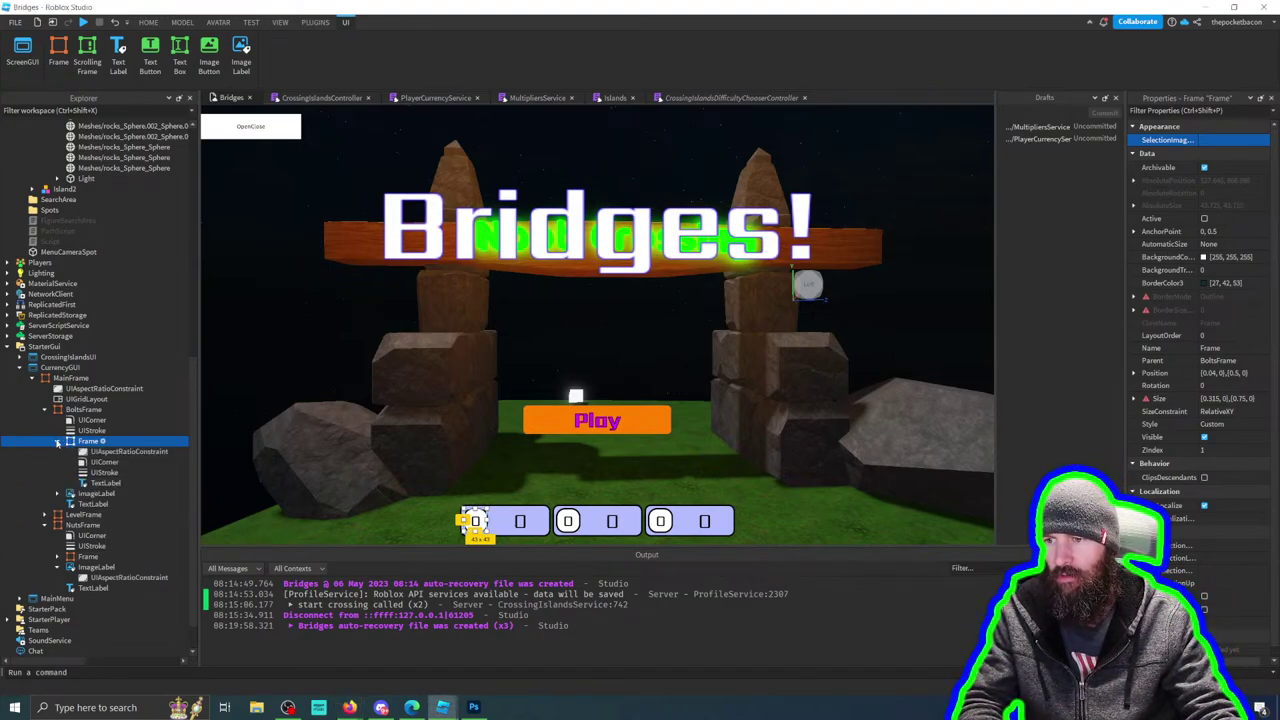
scroll(107, 451, "down", 1)
left_click(45, 473)
scroll(100, 478, "down", 2)
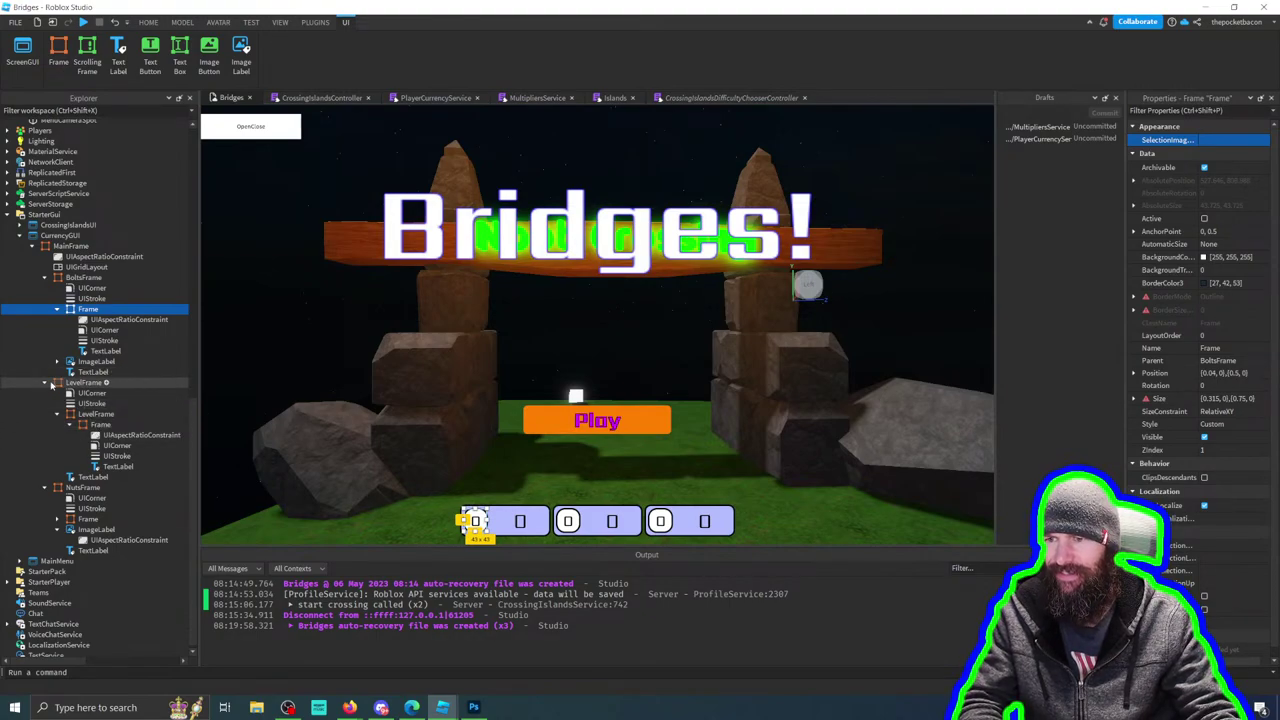
left_click(45, 384)
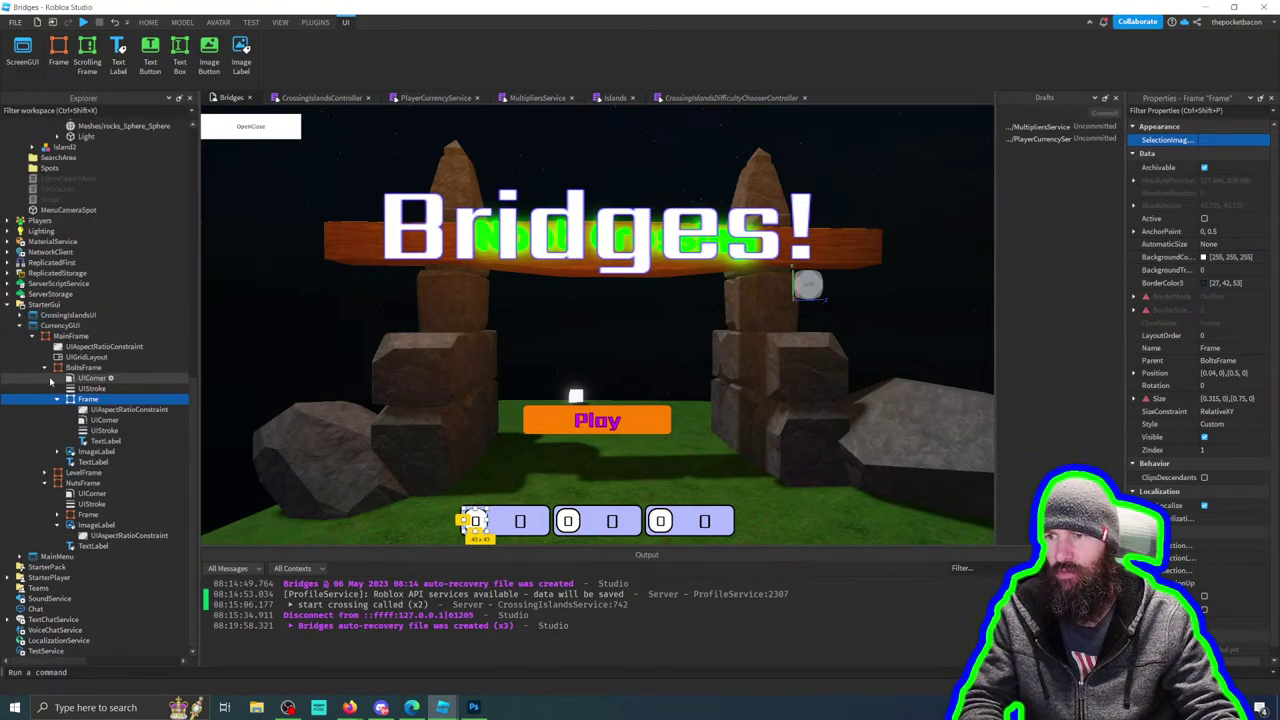
left_click(112, 441)
key("Delete")
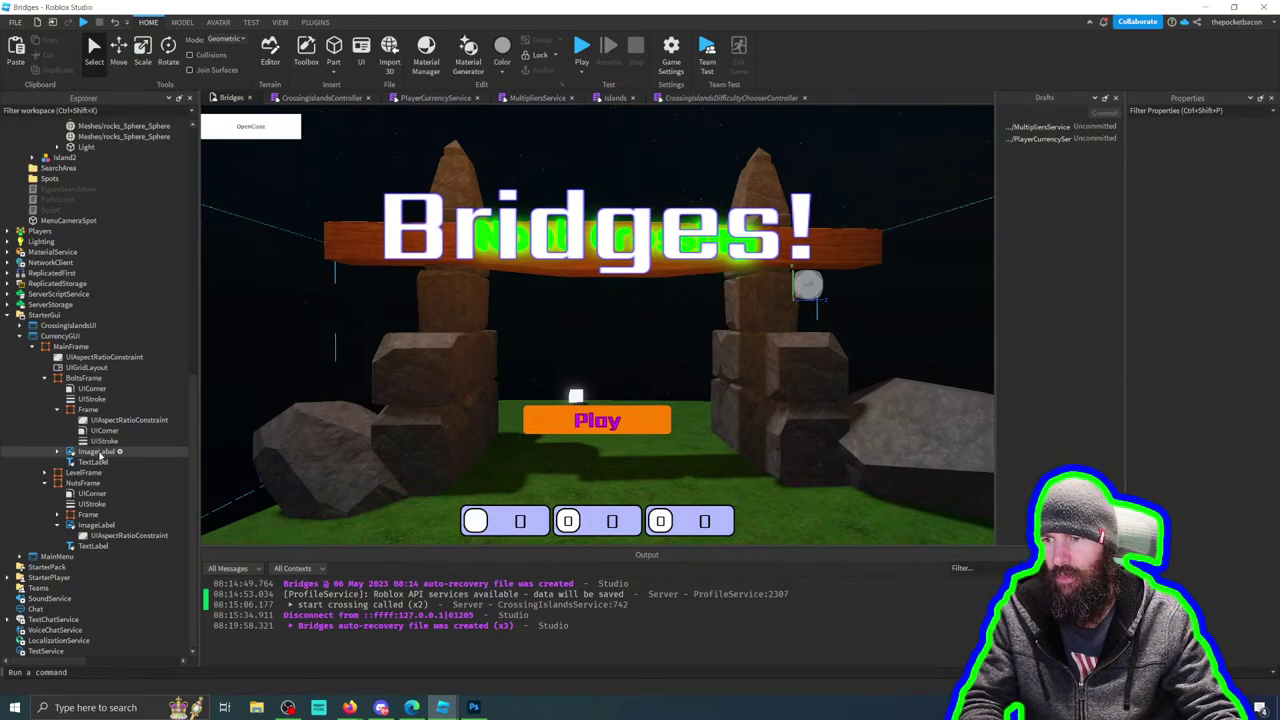
Step: Move the bolt ImageLabel into the Frame inside BoltsFrame and delete the image's UIAspectRatioConstraint
left_click_drag(100, 452, 97, 414)
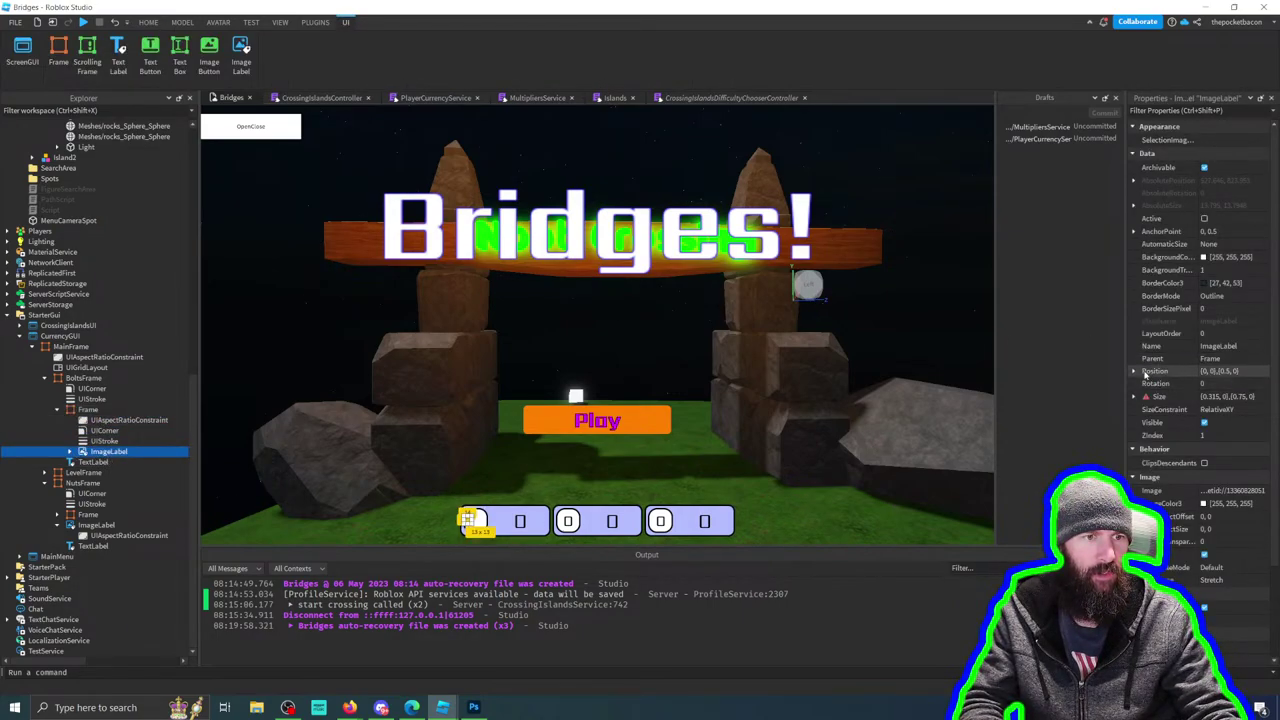
left_click(1134, 396)
left_click(1228, 396)
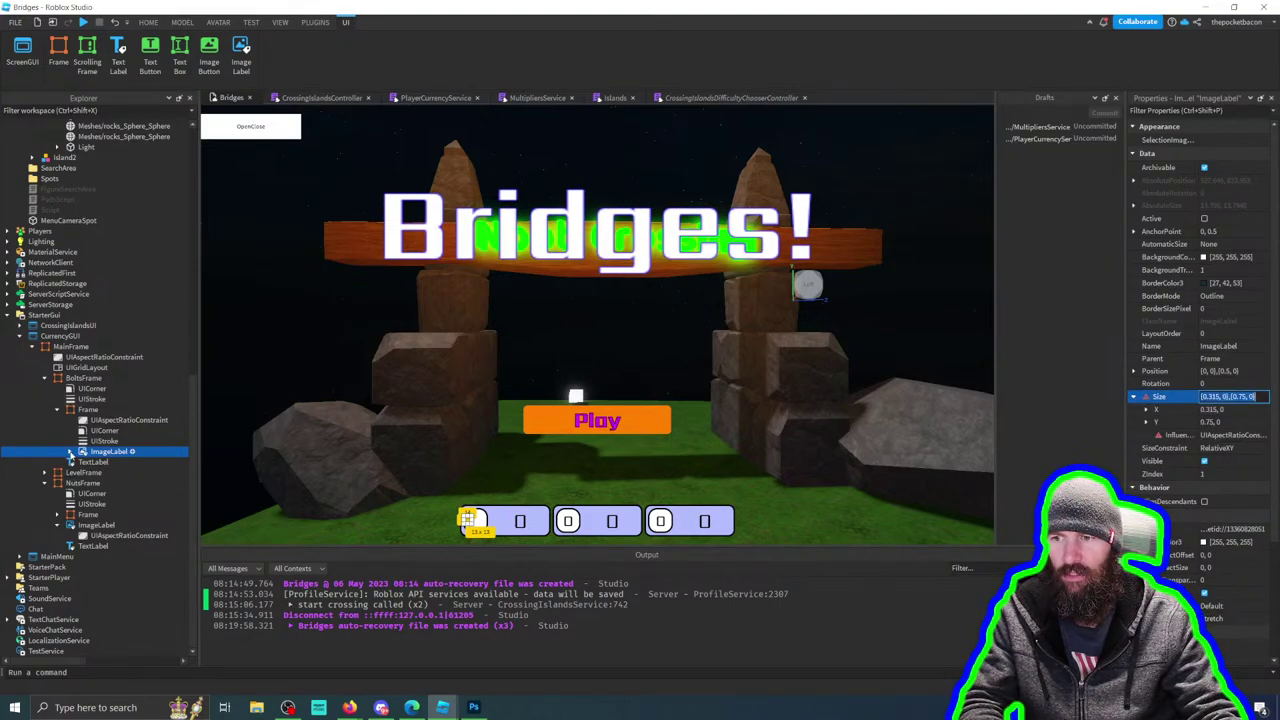
left_click(70, 452)
left_click(127, 463)
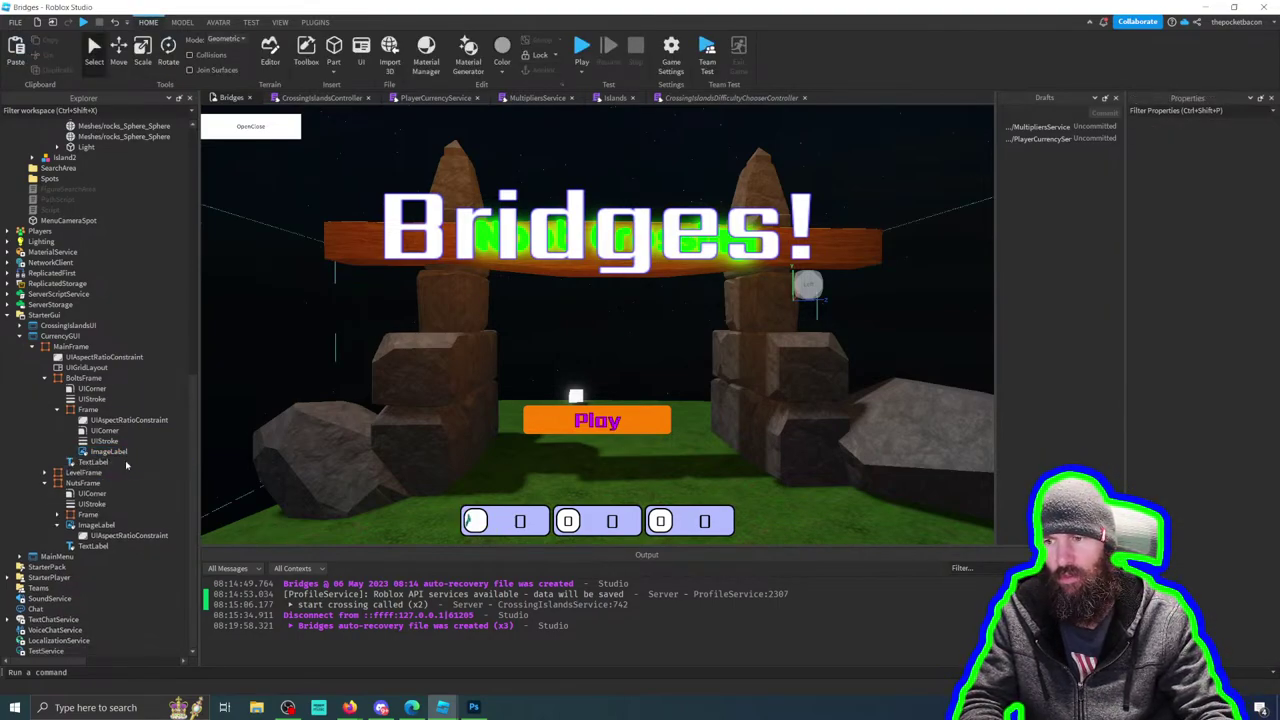
Step: Set the bolt ImageLabel's Size to a scale of 1 in both X and Y so it fills its Frame
key("ctrl+z")
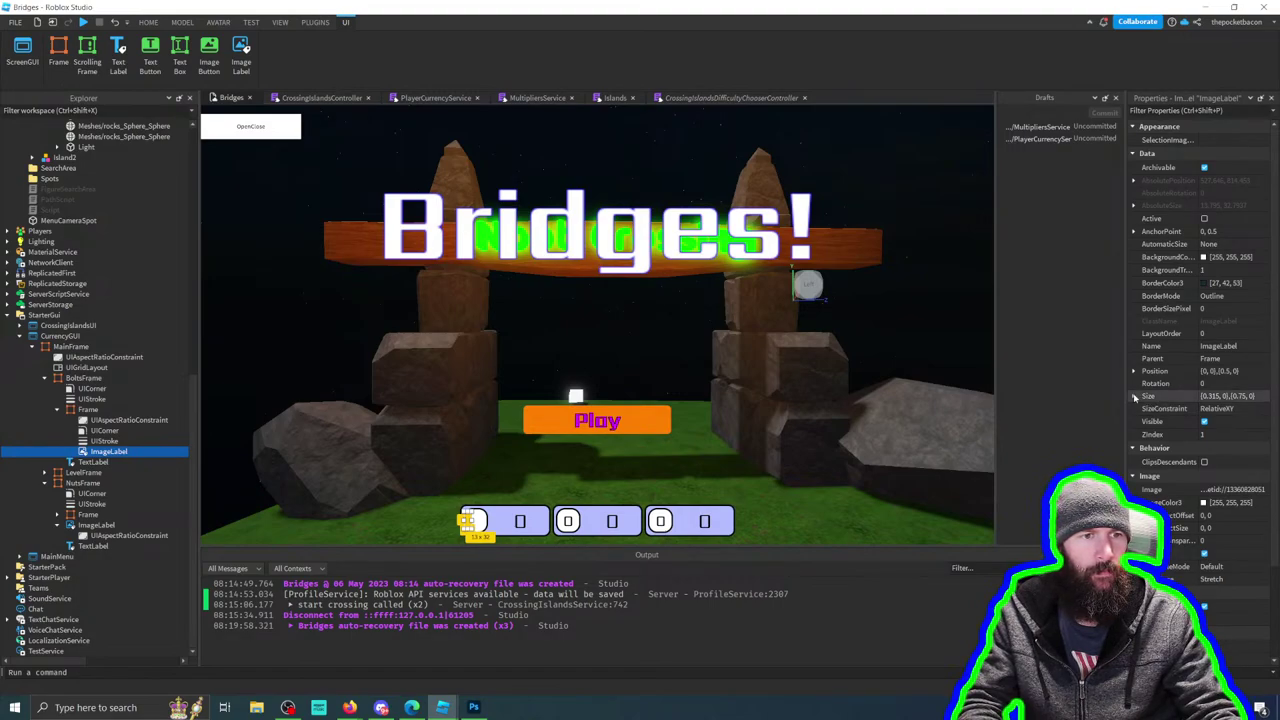
left_click(1134, 396)
left_click(1156, 408)
left_click(1146, 408)
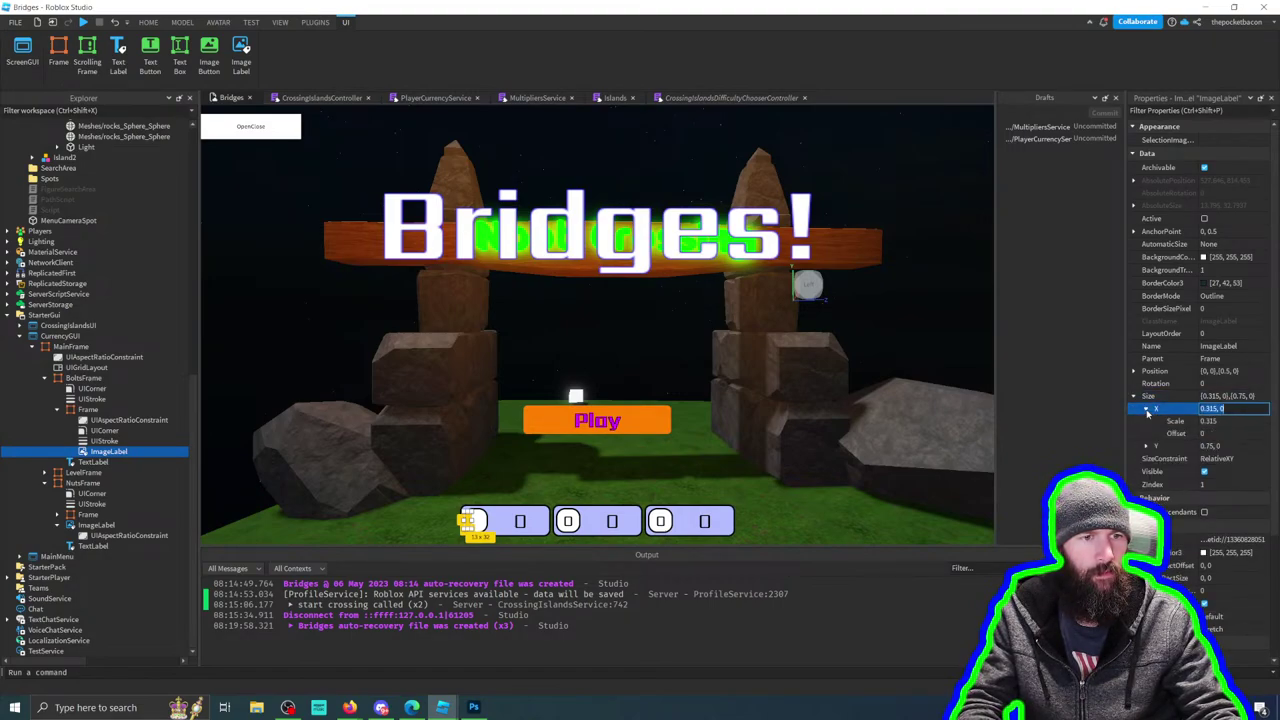
left_click(1146, 446)
left_click(1226, 422)
type("1")
left_click(1205, 458)
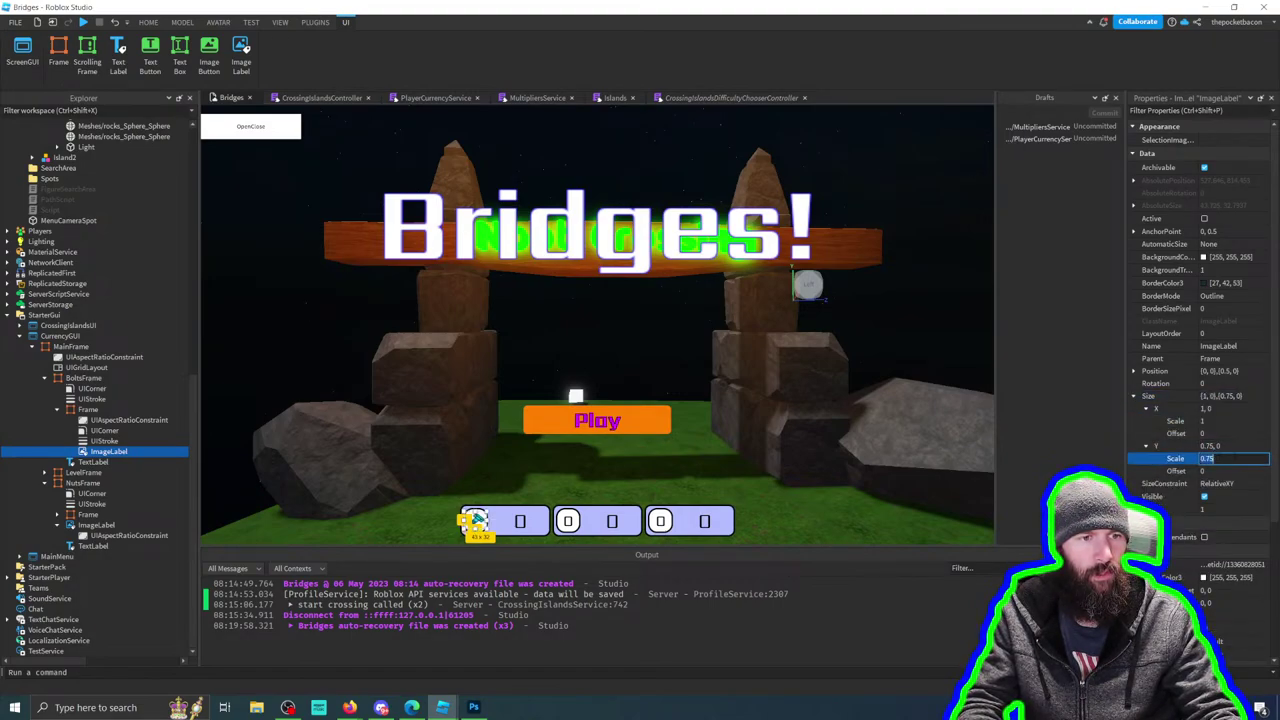
type("1")
key("Return")
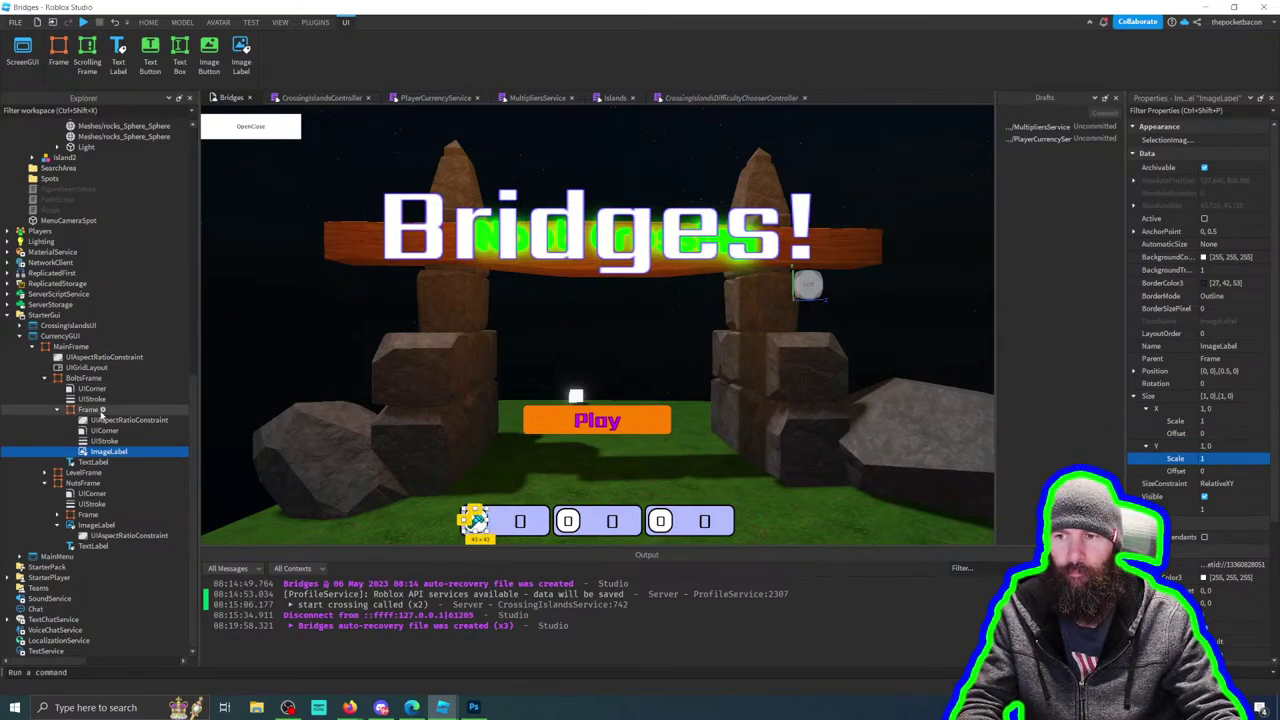
Step: Delete the UIAspectRatioConstraint from the nut ImageLabel in NutsFrame
left_click(88, 410)
left_click(59, 411)
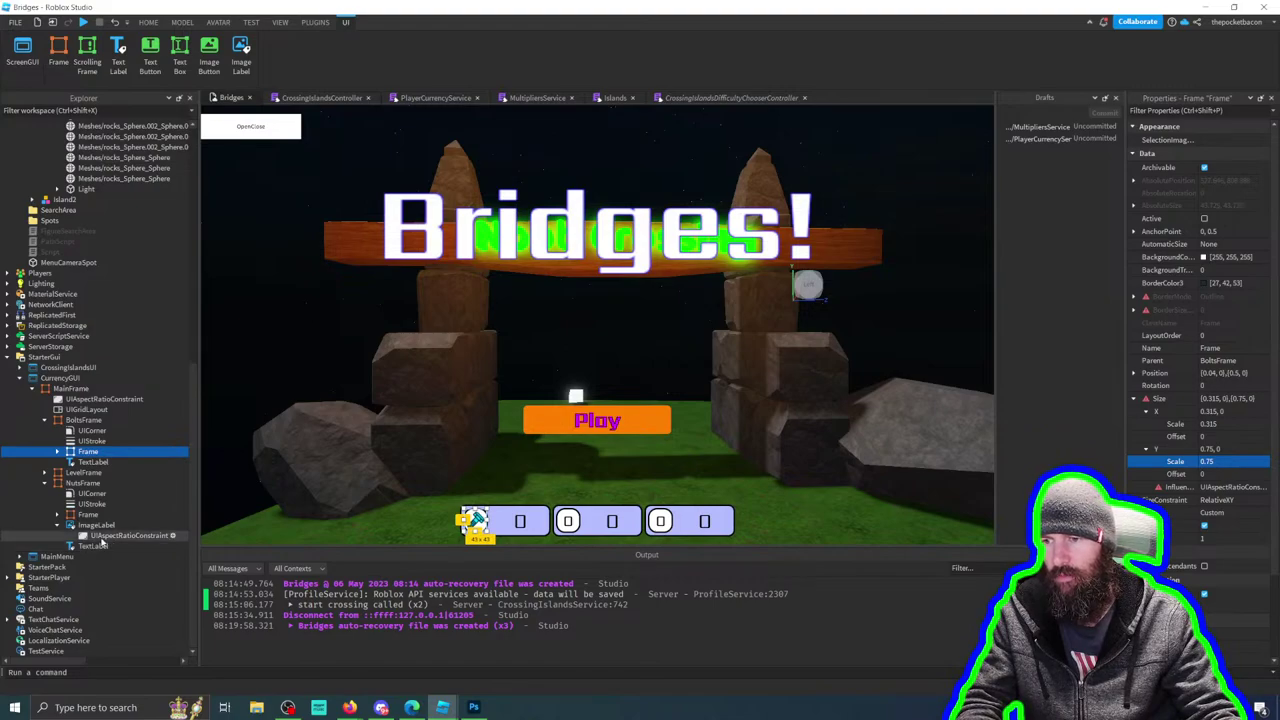
left_click(110, 537)
key("Delete")
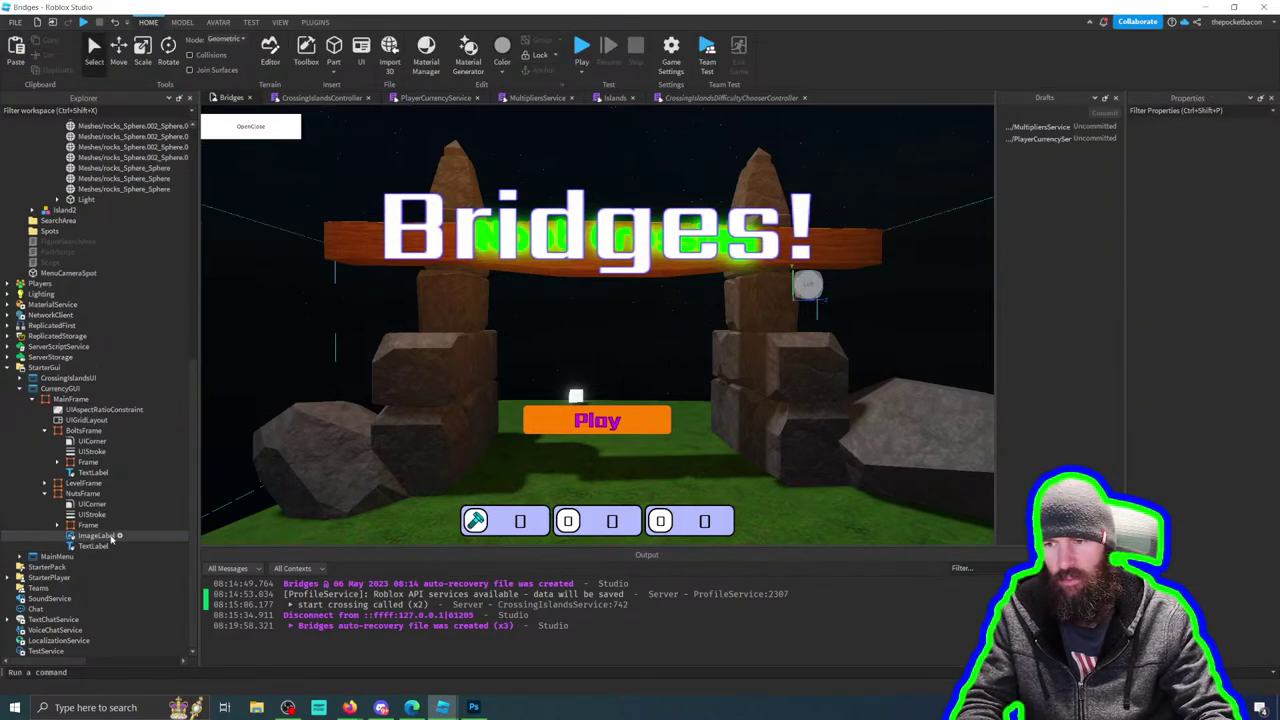
Step: Move the nut ImageLabel into the Frame inside NutsFrame and delete that Frame's TextLabel
left_click_drag(110, 537, 87, 526)
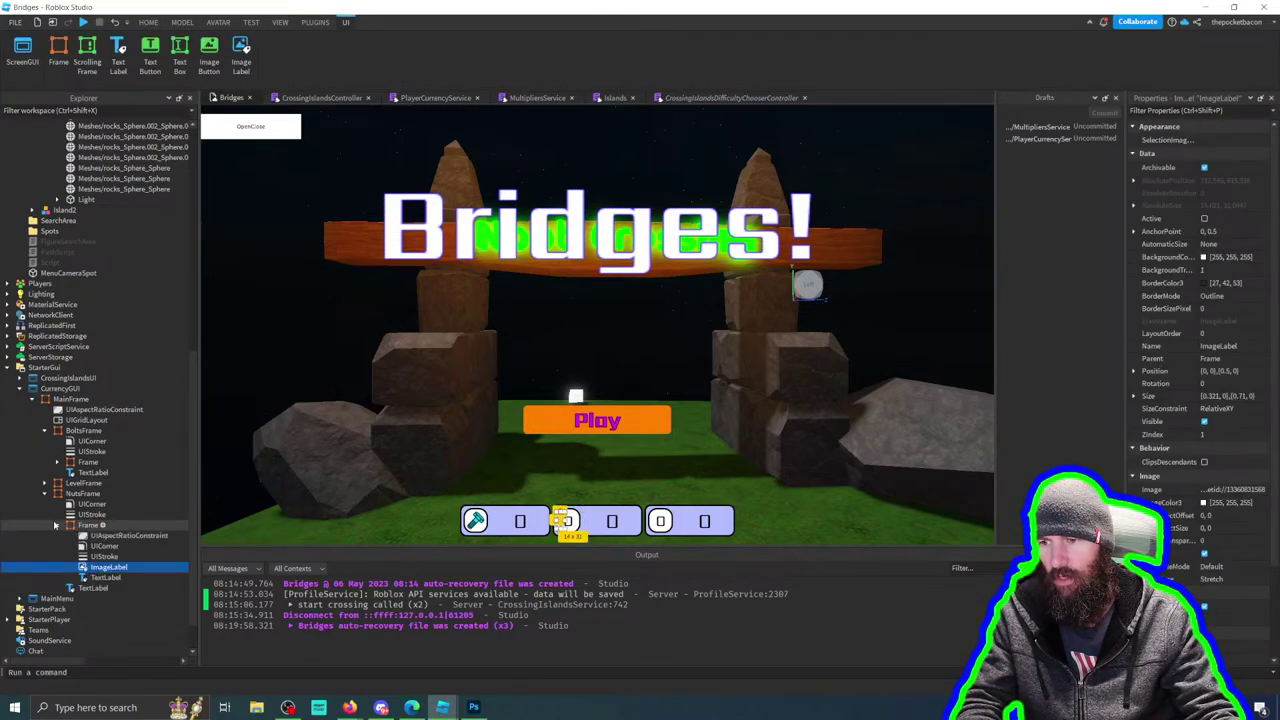
left_click(129, 577)
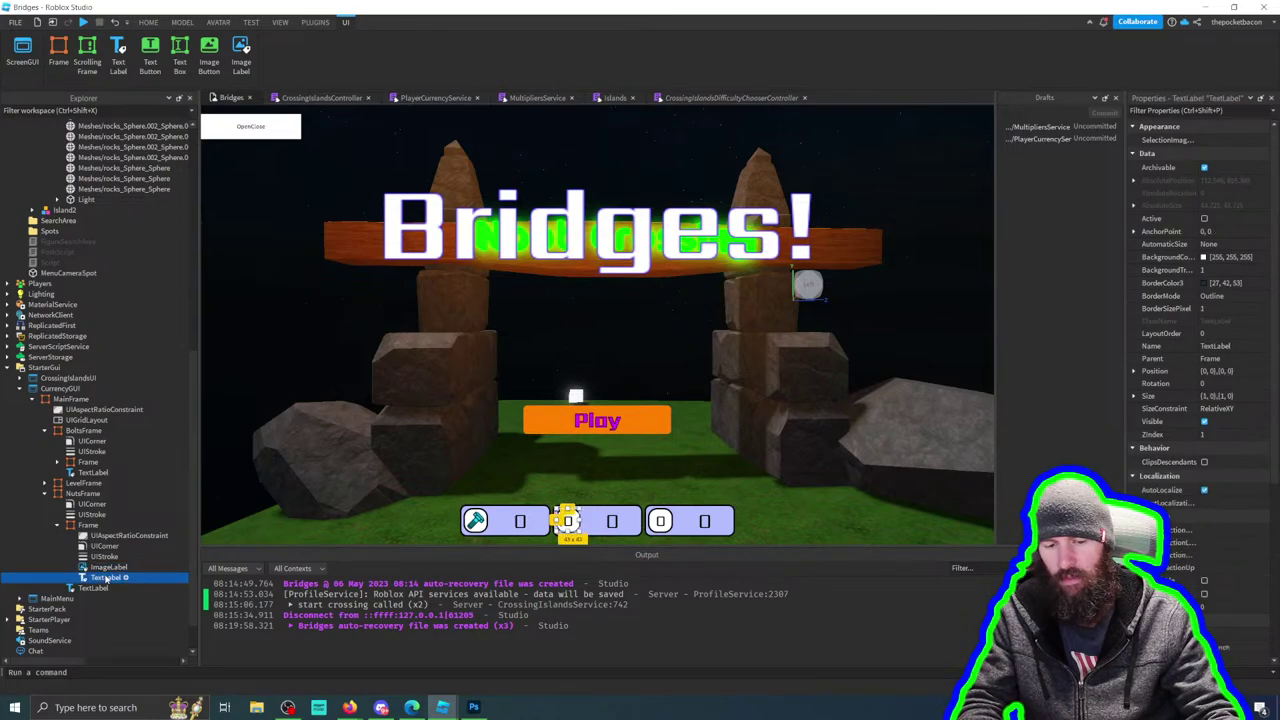
key("Delete")
Step: Set the nut ImageLabel's Size to a scale of 1 in both X and Y so it fills its Frame in NutsFrame
left_click(112, 568)
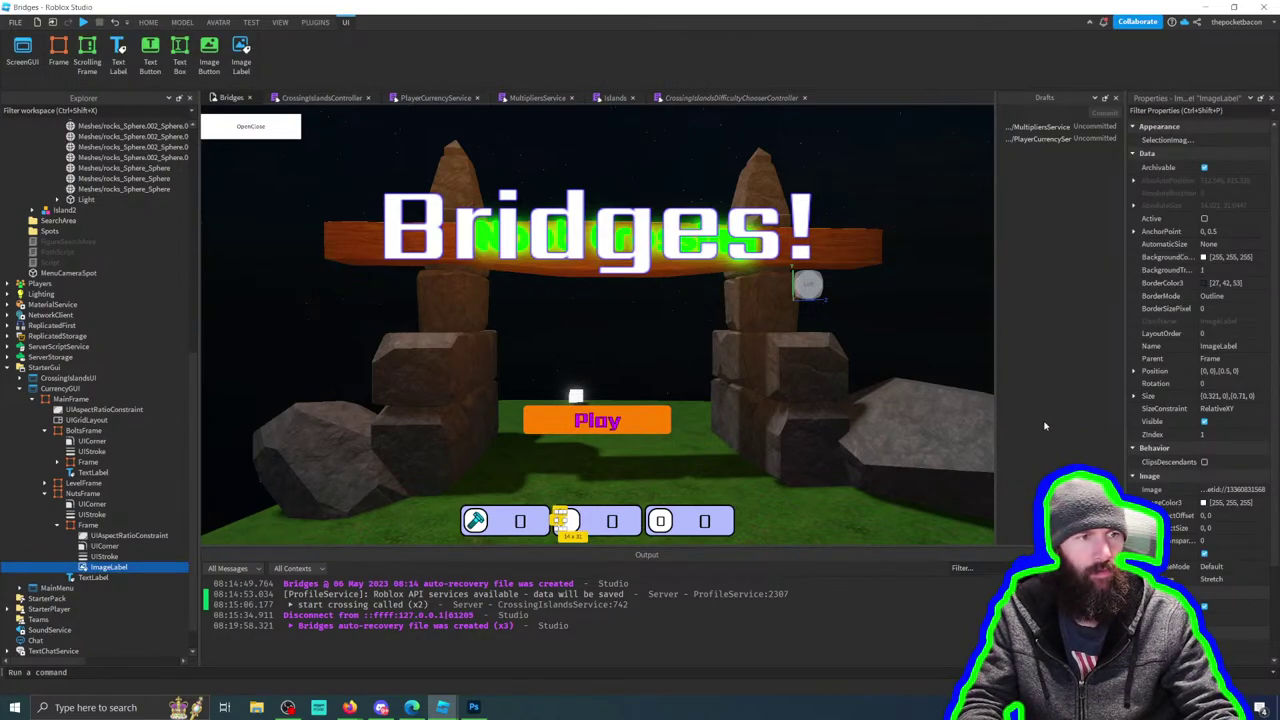
left_click(1140, 397)
left_click(1145, 409)
left_click(1146, 446)
left_click(1219, 423)
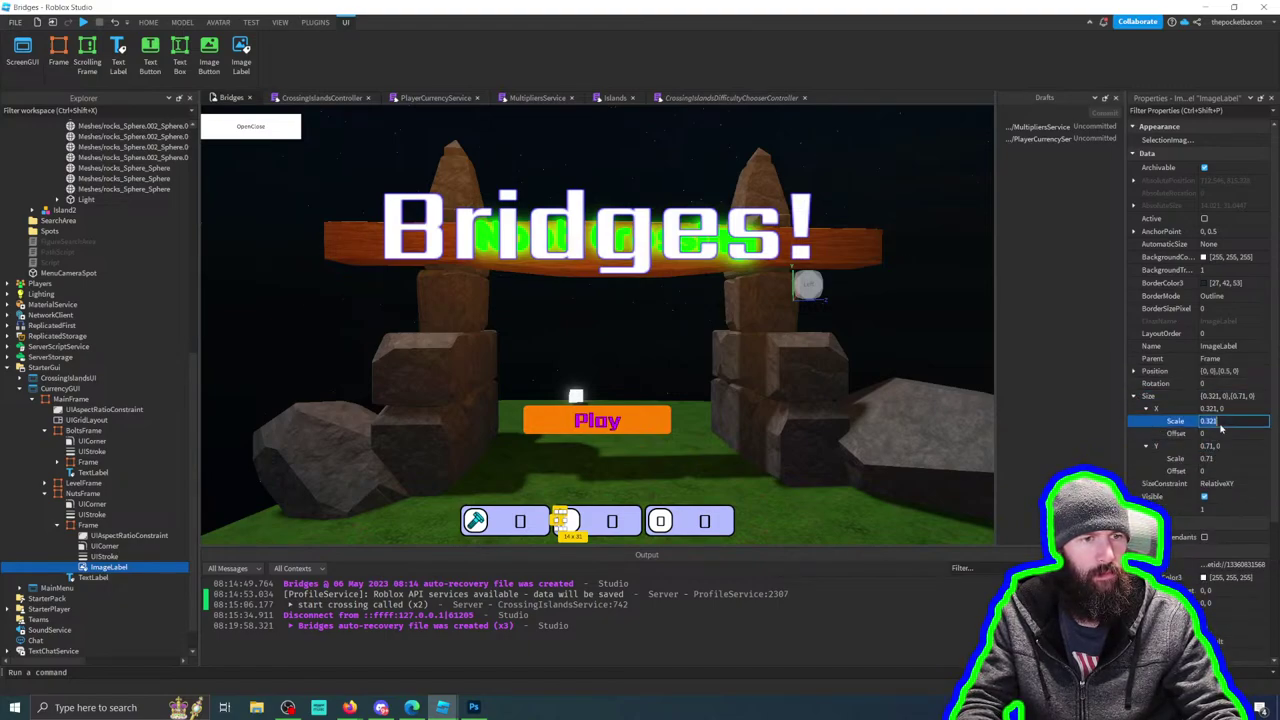
type("1")
left_click(1208, 459)
type("1")
key("Return")
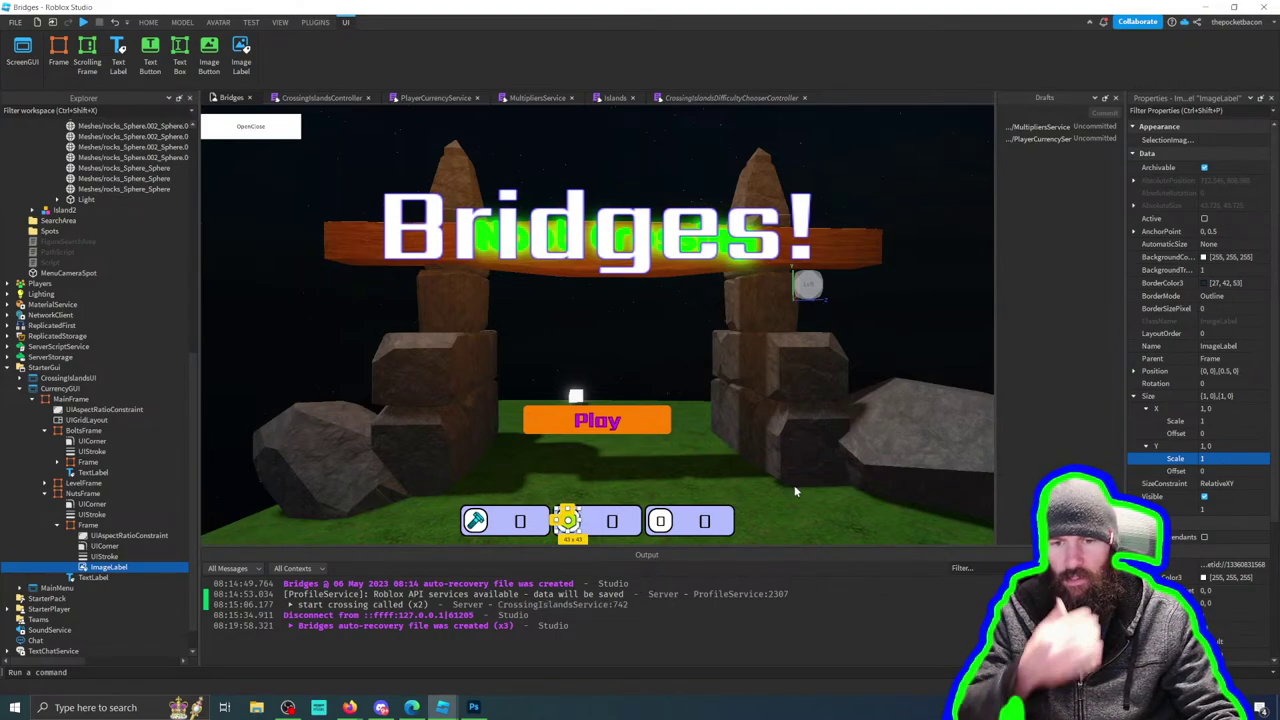
left_click(822, 474)
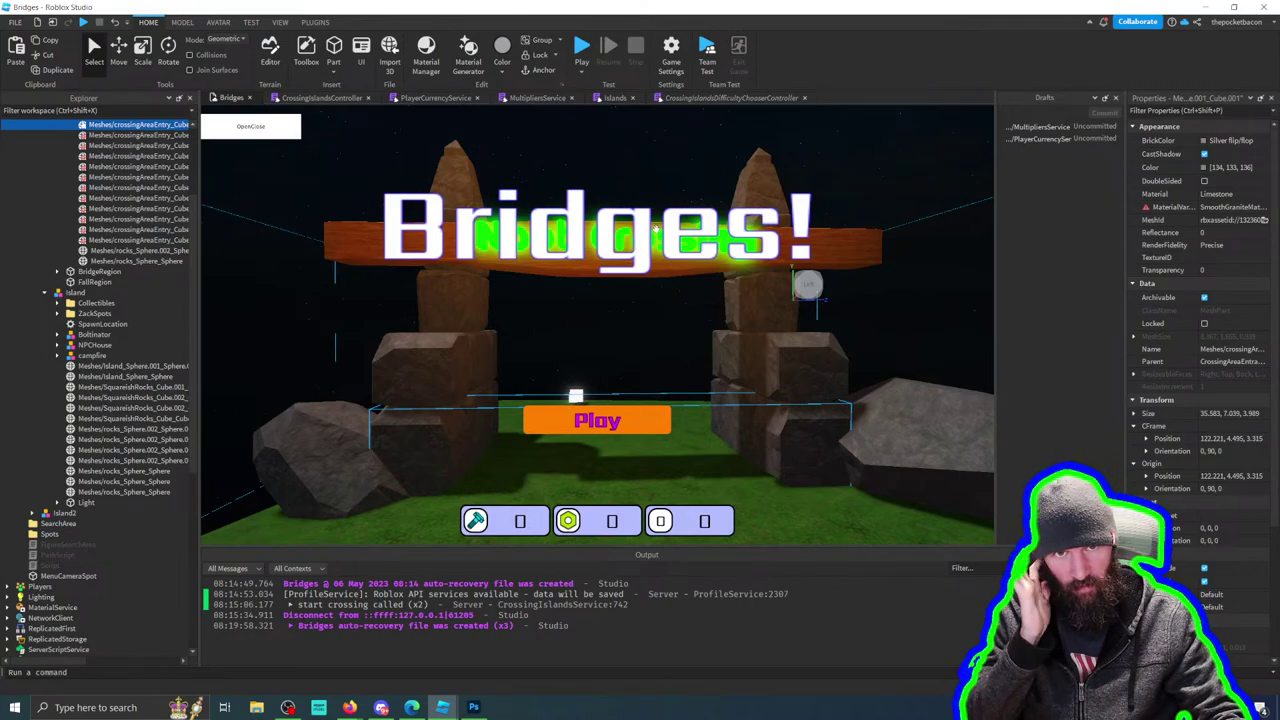
Step: Open the QuickStatsController script from the Controllers folder in StarterPlayerScripts and examine how KnitStart assigns the level, bolts and nuts text
left_click(438, 98)
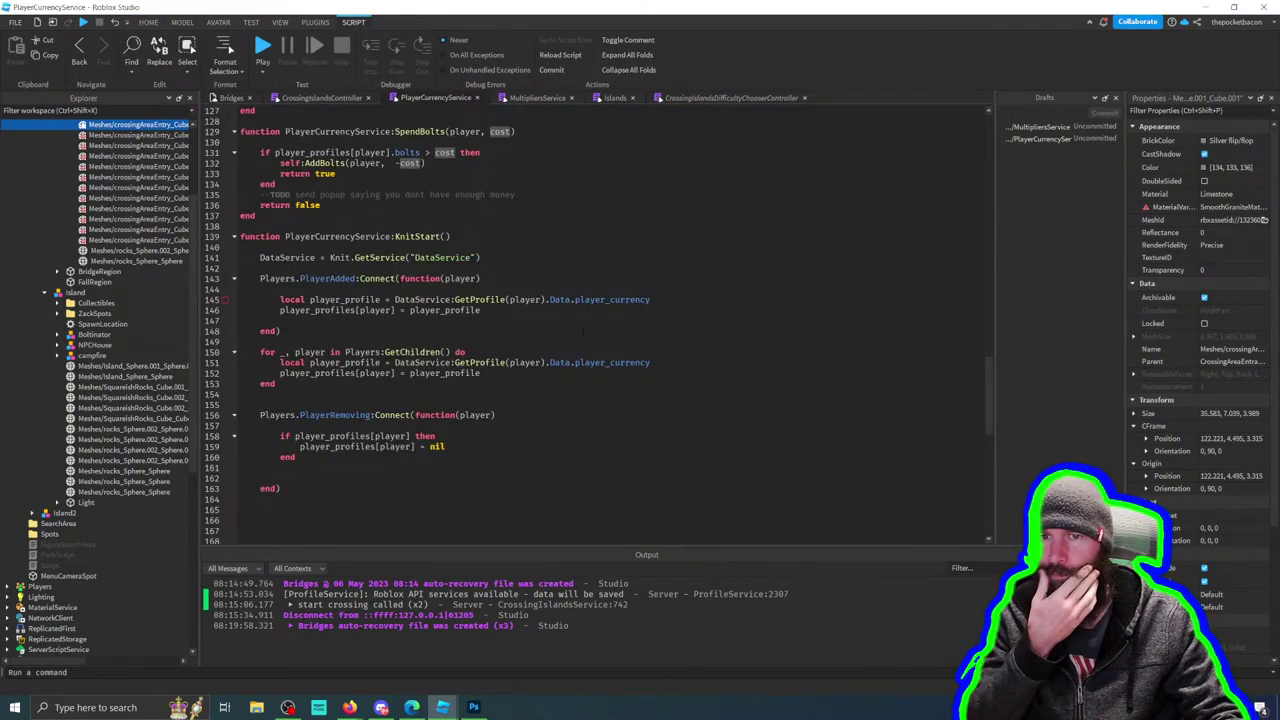
left_click(322, 98)
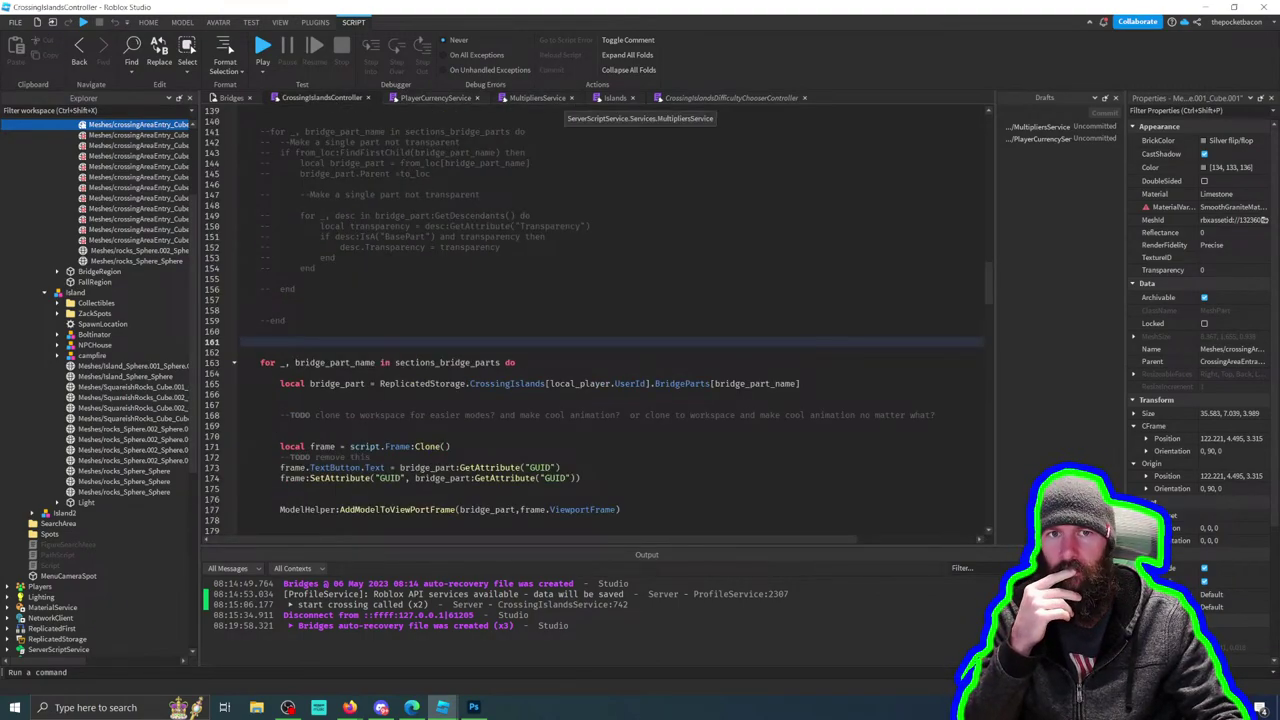
scroll(133, 228, "up", 4)
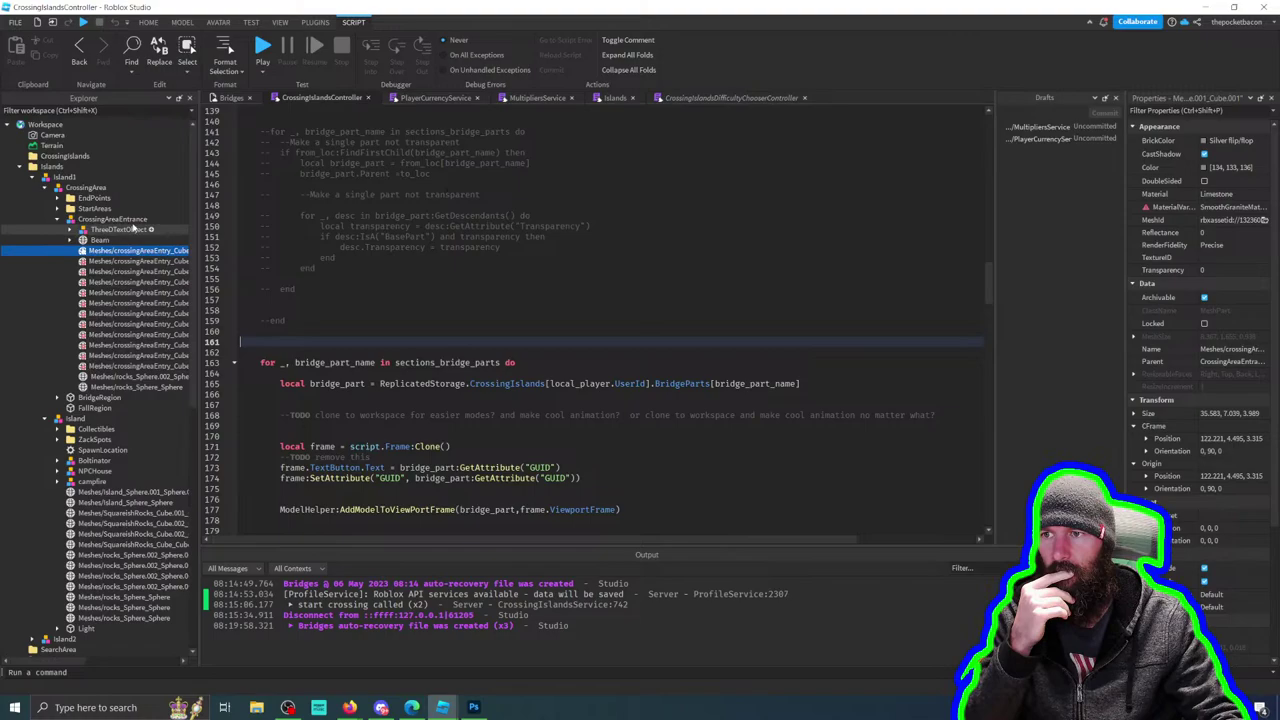
left_click(21, 166)
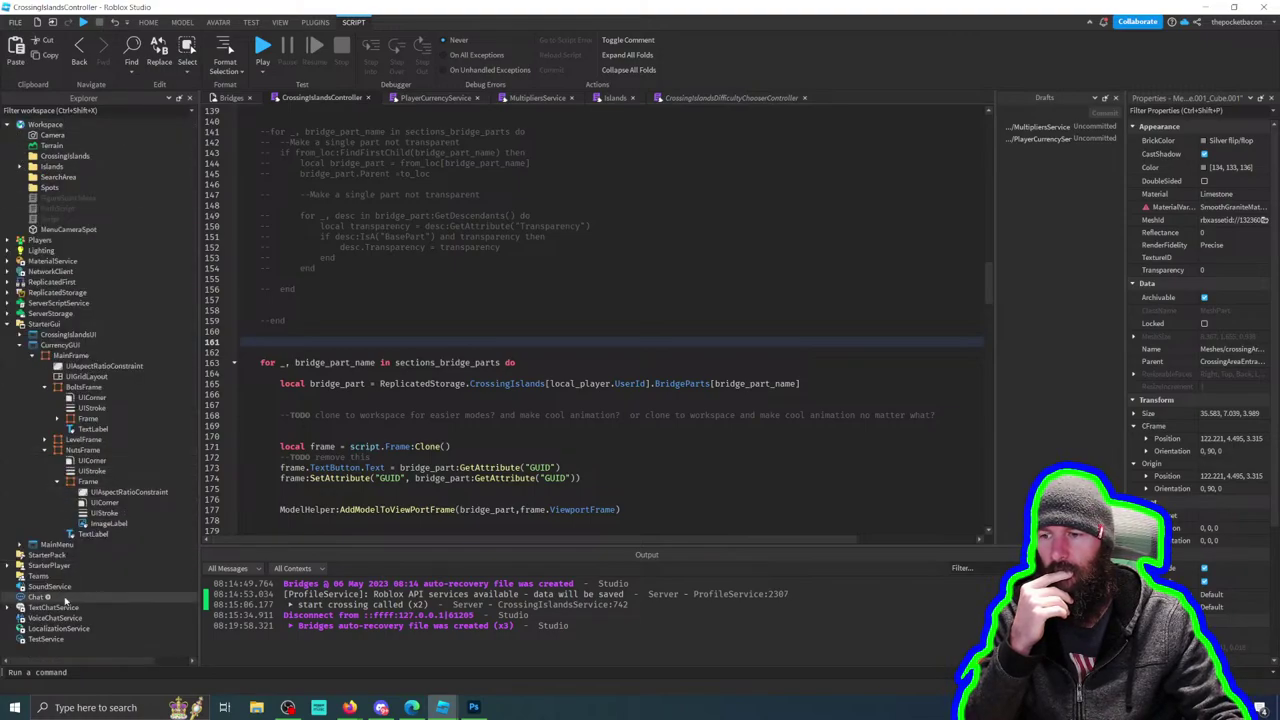
left_click(20, 566)
left_click(21, 587)
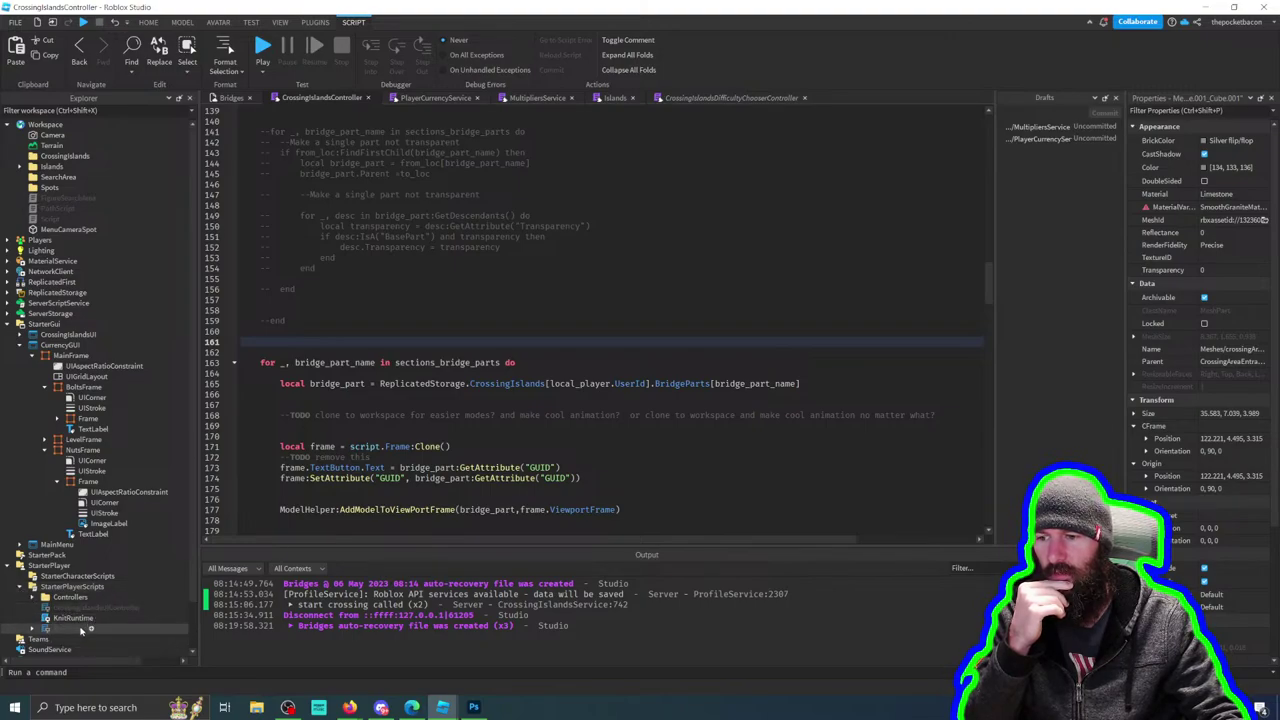
left_click(29, 597)
scroll(110, 578, "down", 3)
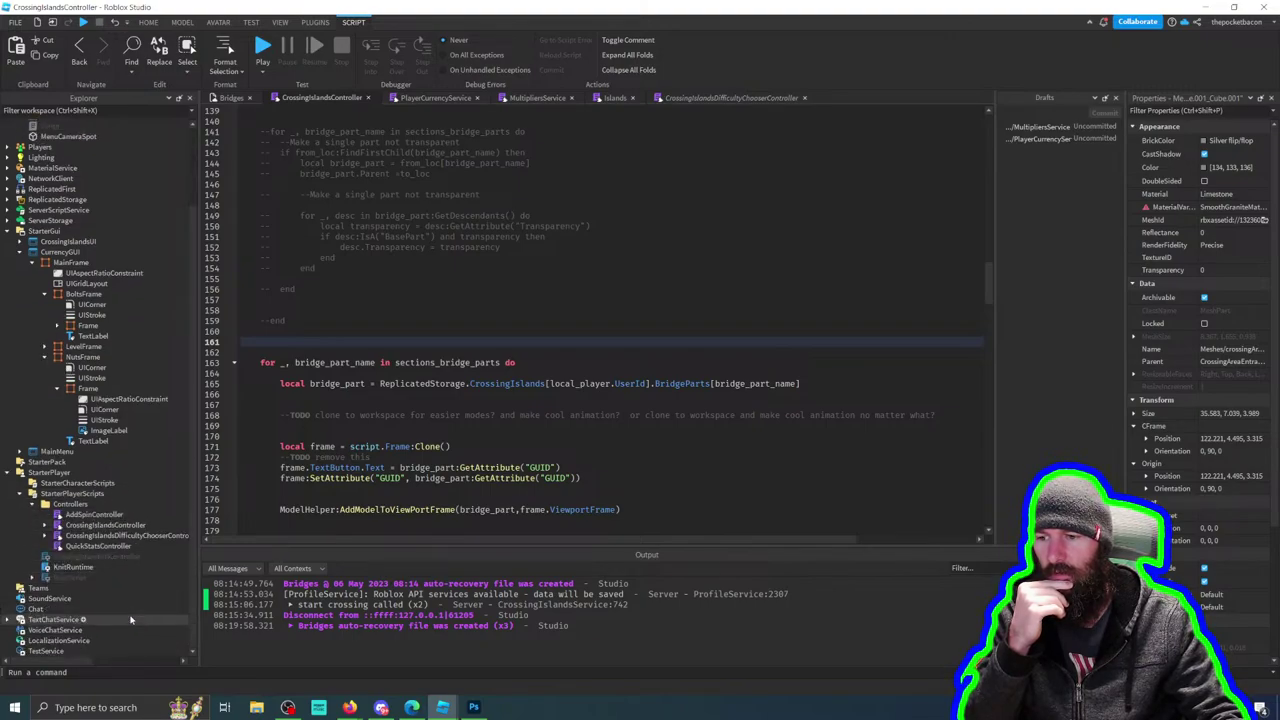
double_click(112, 547)
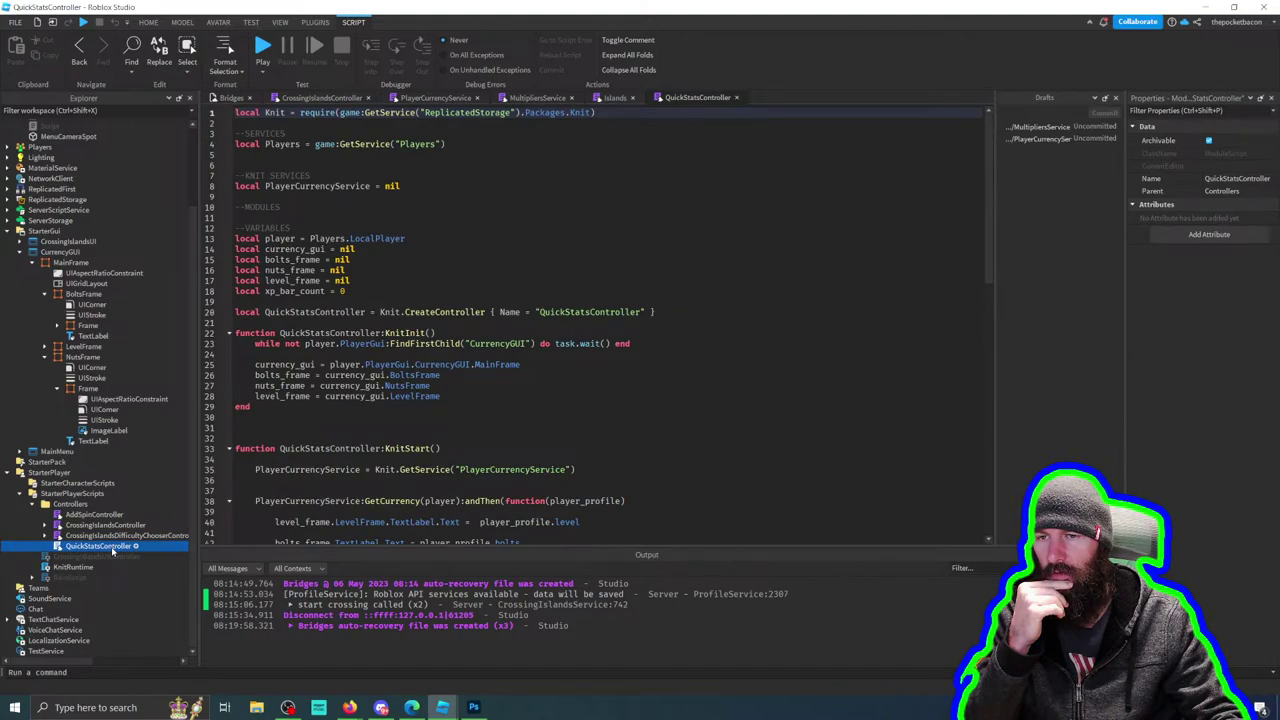
scroll(600, 320, "down", 8)
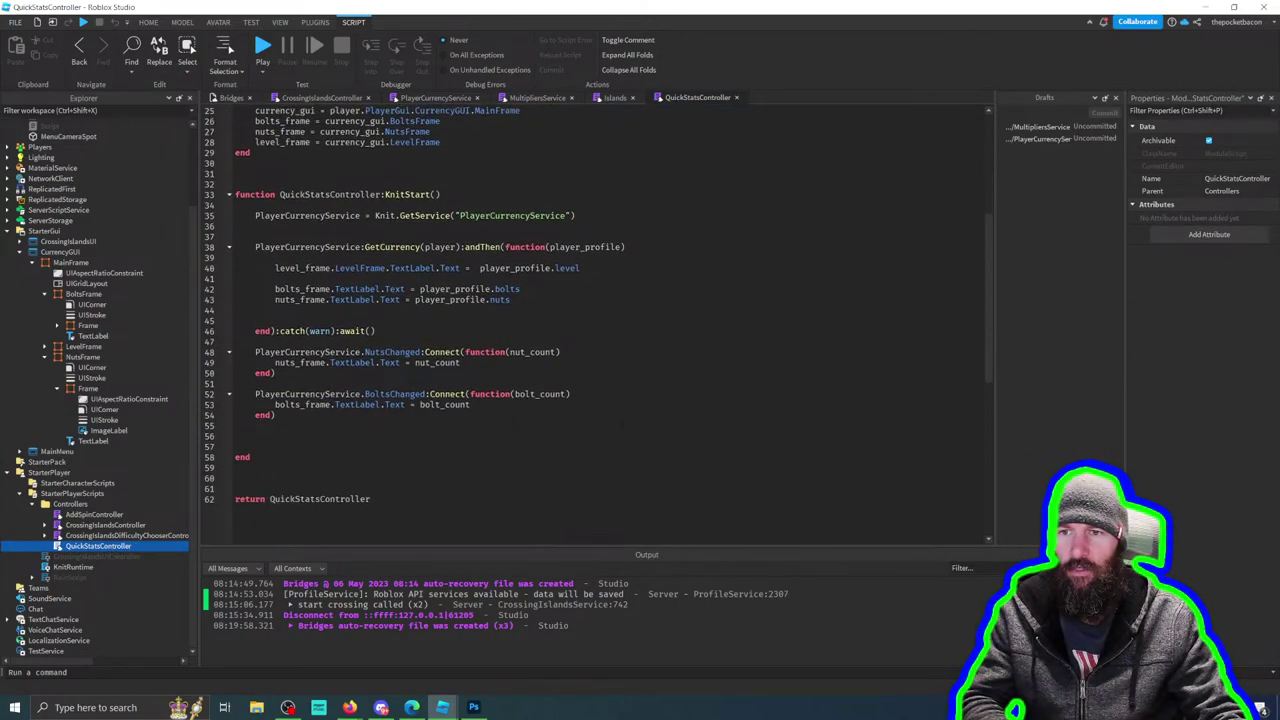
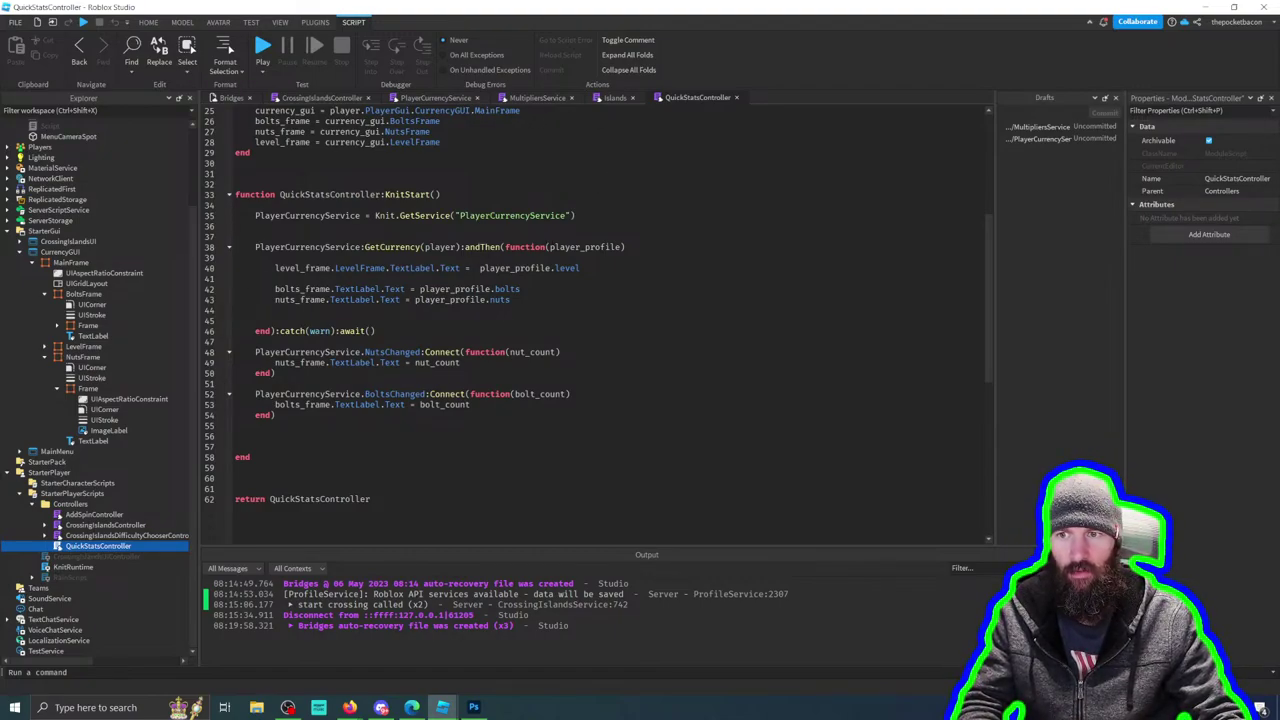
Step: Set a breakpoint on KnitStart's level text assignment in QuickStatsController, playtest to inspect player_profile at that line, and stop the test
left_click(221, 268)
left_click(262, 46)
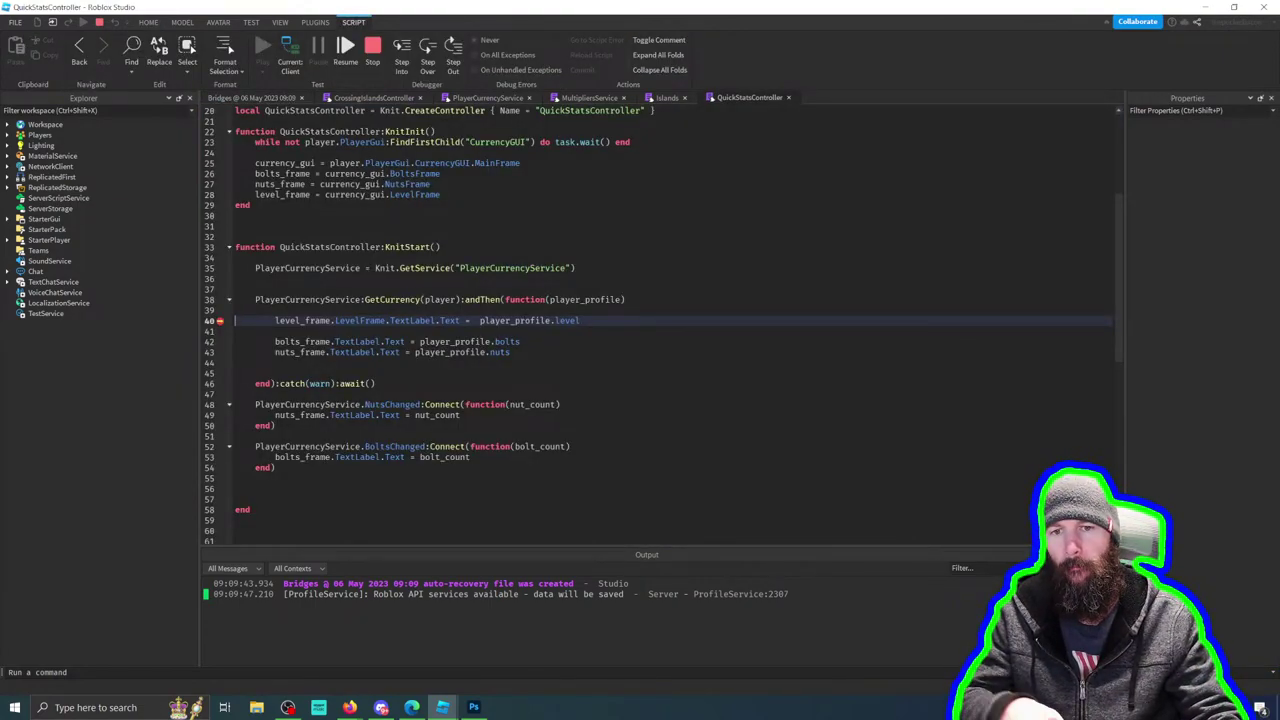
mouse_move(533, 326)
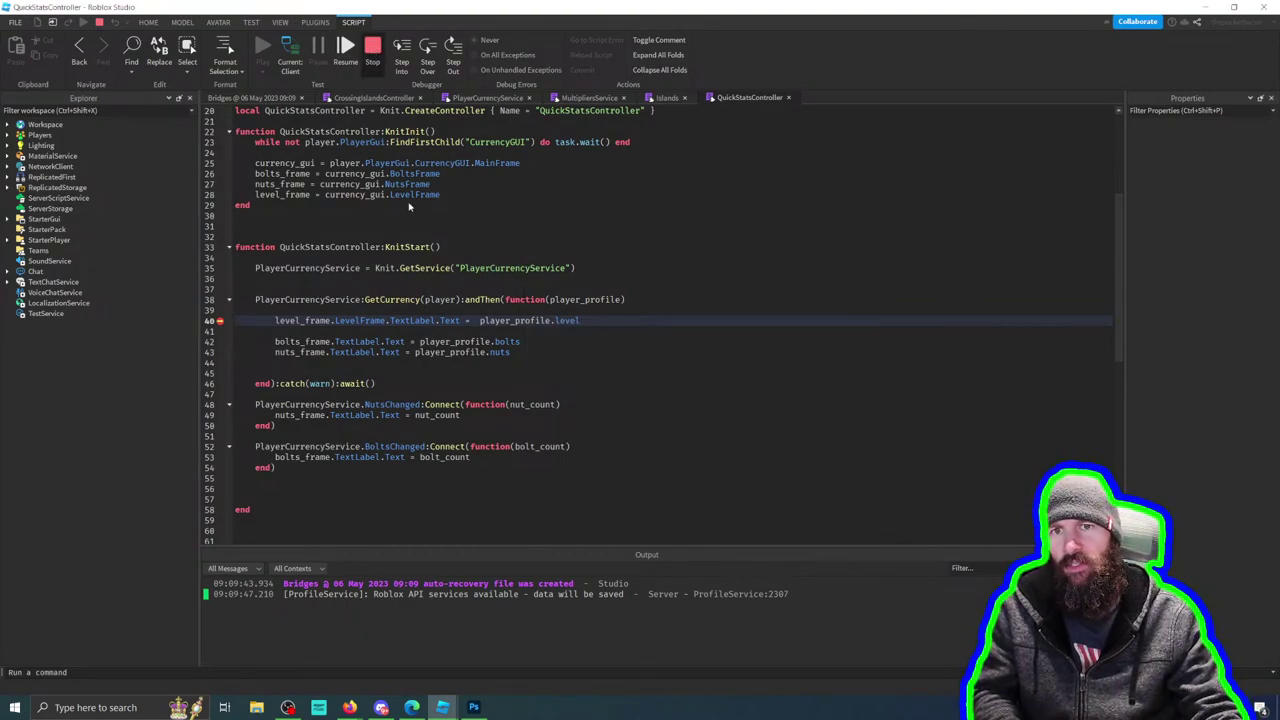
left_click(372, 47)
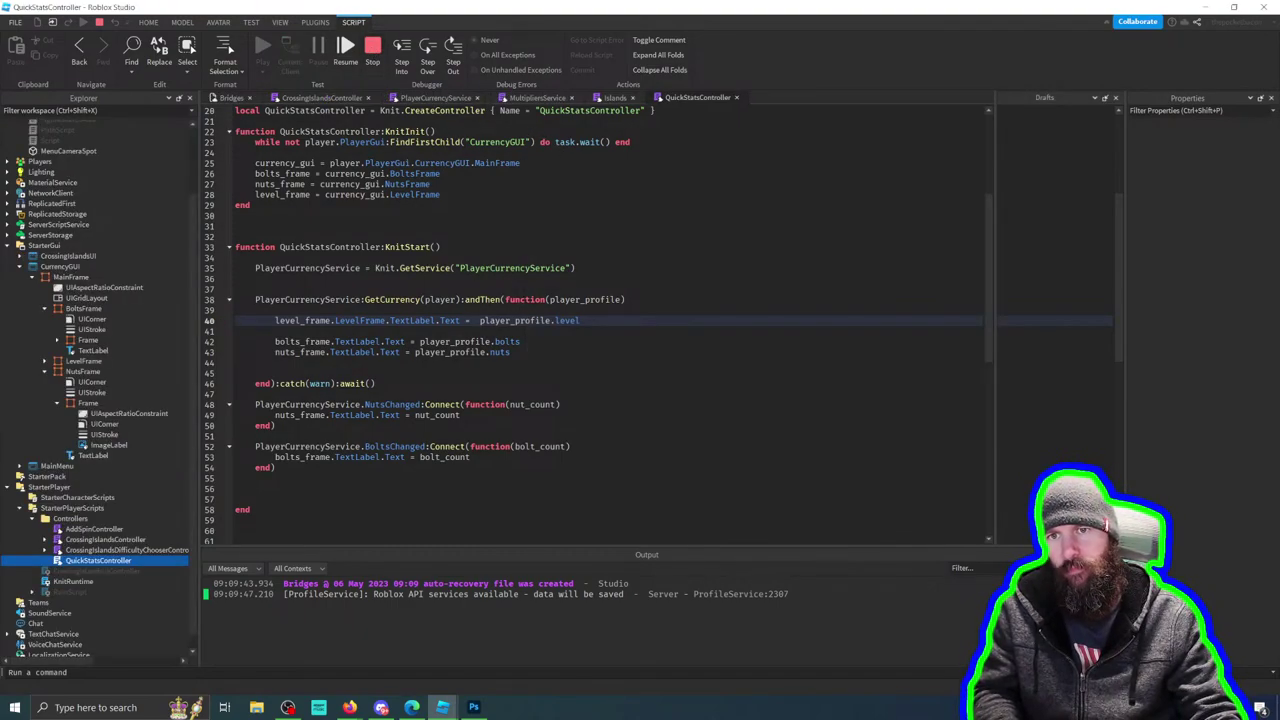
Step: Examine PlayerCurrencyService for how AddXP calculates and stores progress_scale, and return to the QuickStatsController script
left_click(432, 98)
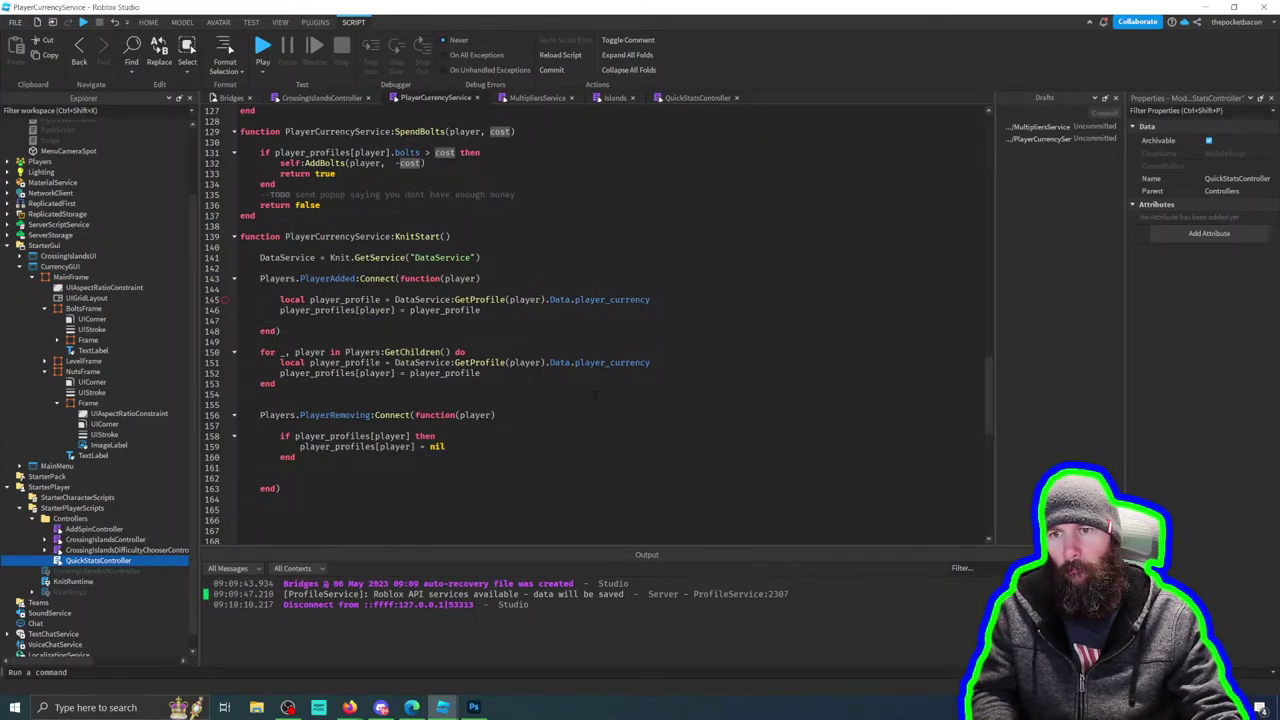
scroll(595, 396, "up", 5)
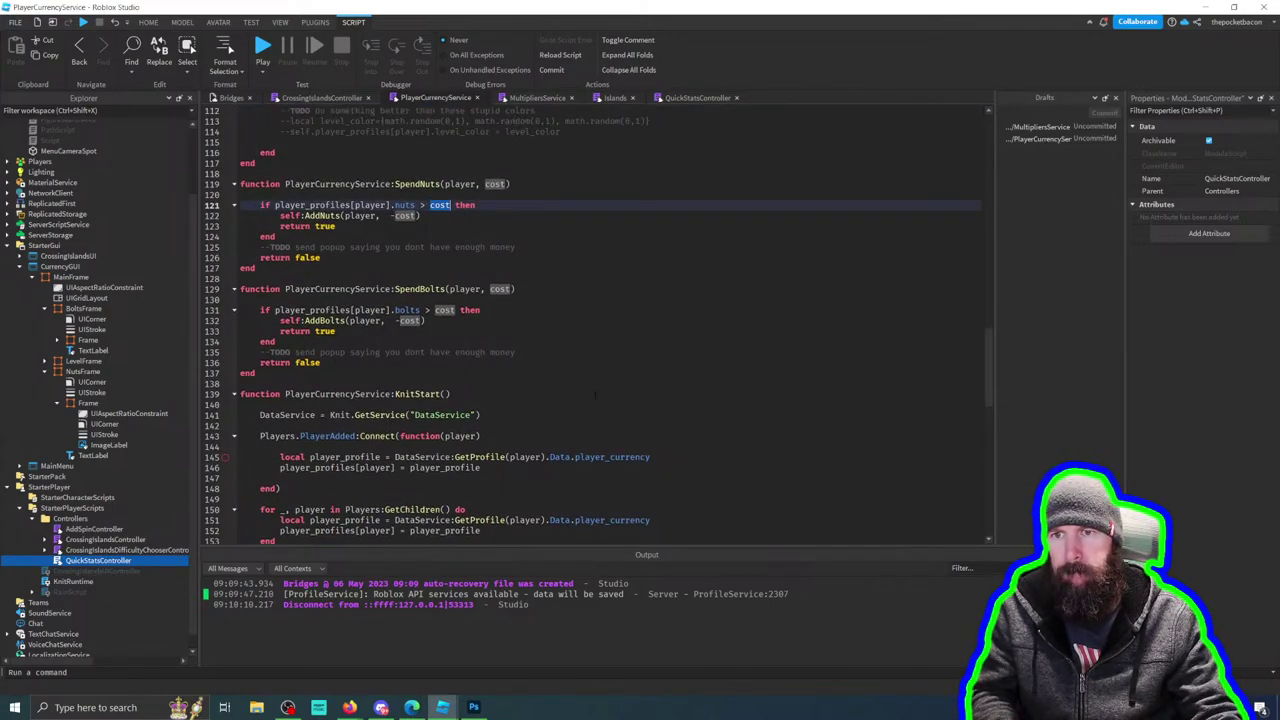
scroll(595, 396, "up", 7)
scroll(595, 396, "up", 7)
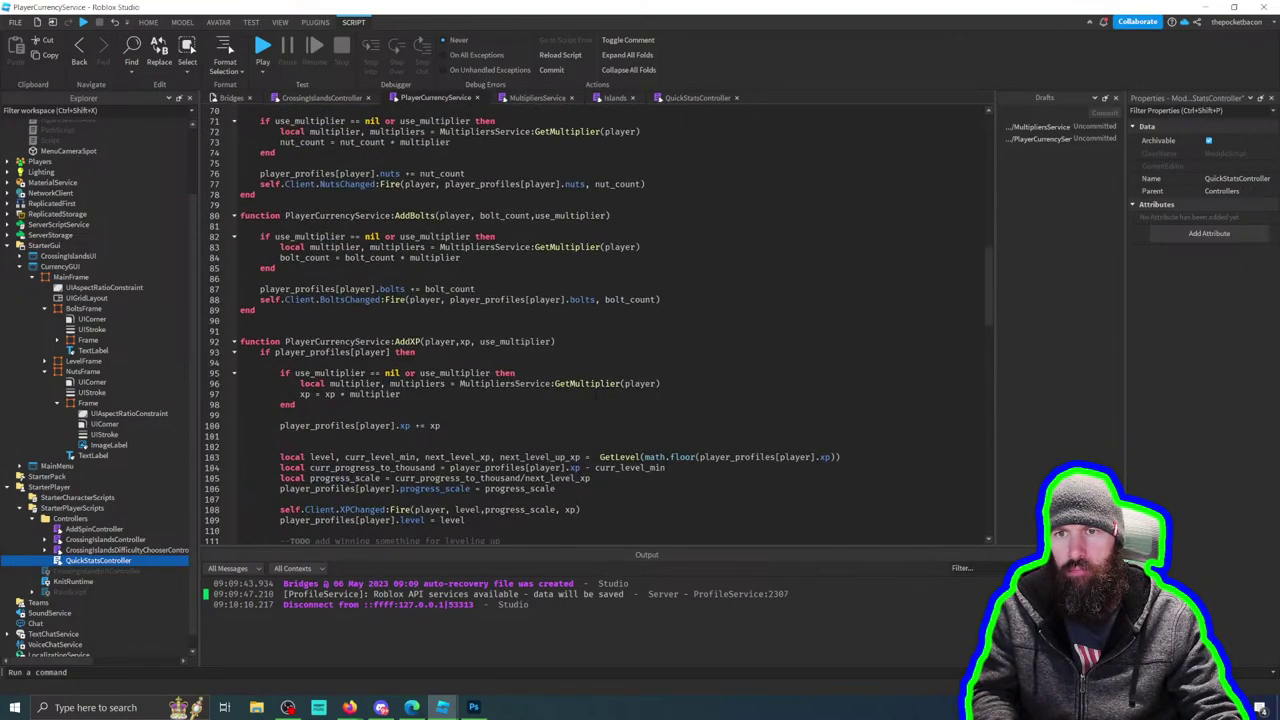
scroll(595, 396, "up", 5)
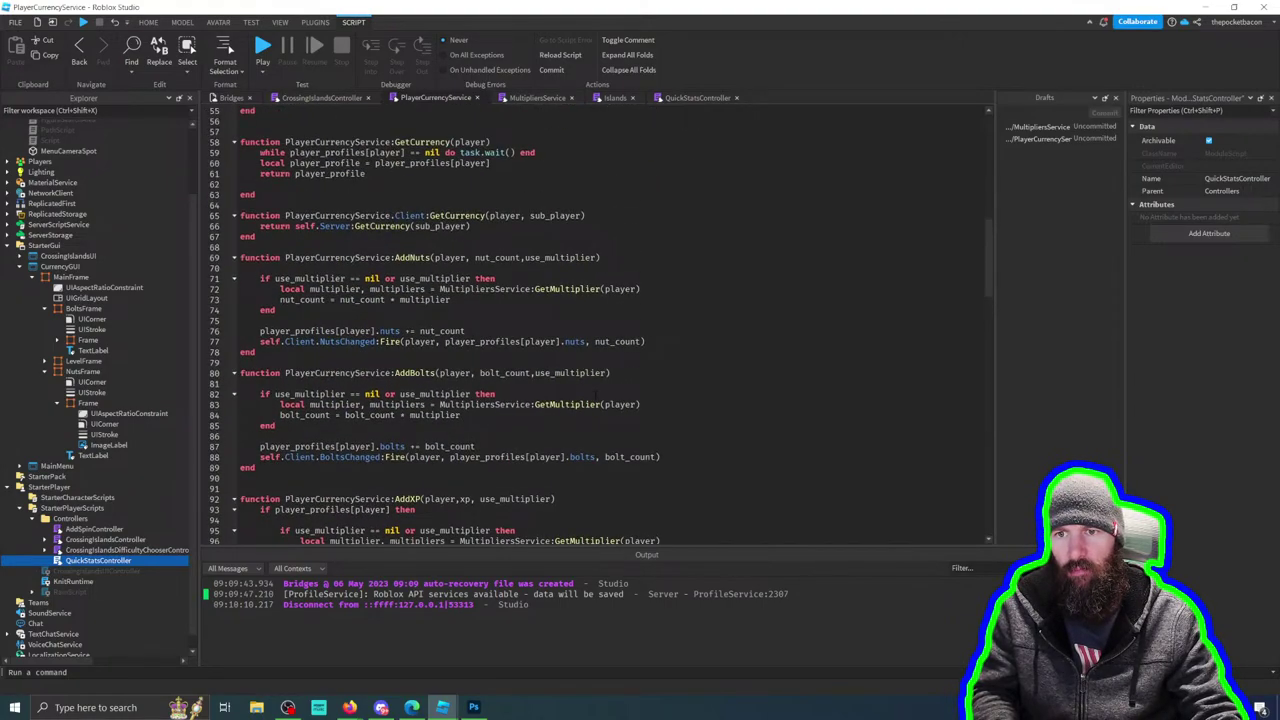
scroll(595, 396, "up", 3)
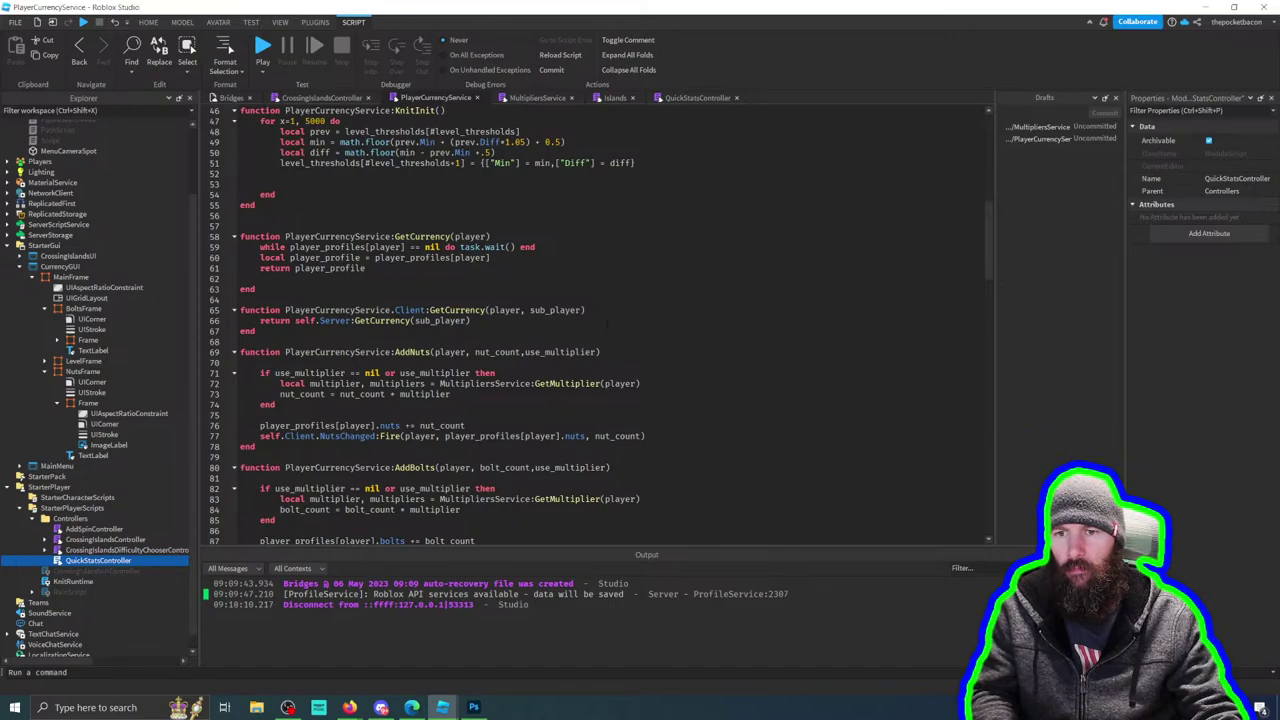
scroll(606, 321, "down", 9)
scroll(605, 337, "down", 2)
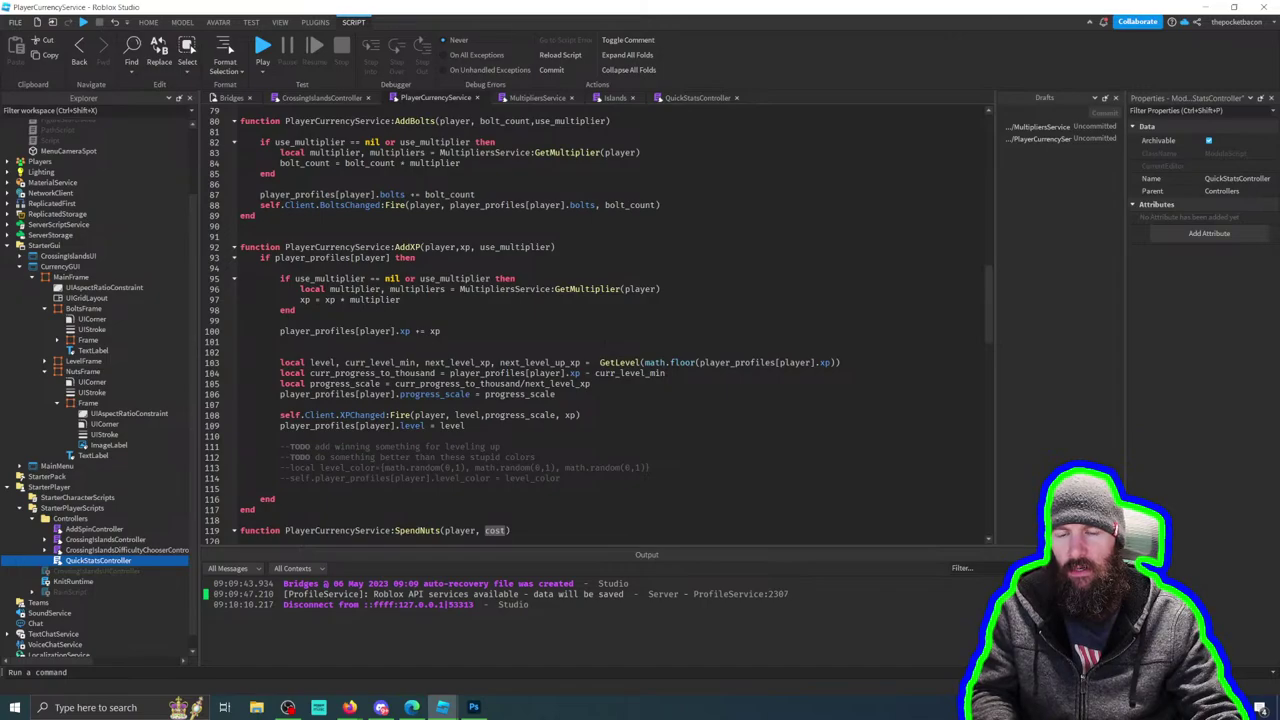
scroll(600, 320, "up", 6)
scroll(600, 320, "down", 6)
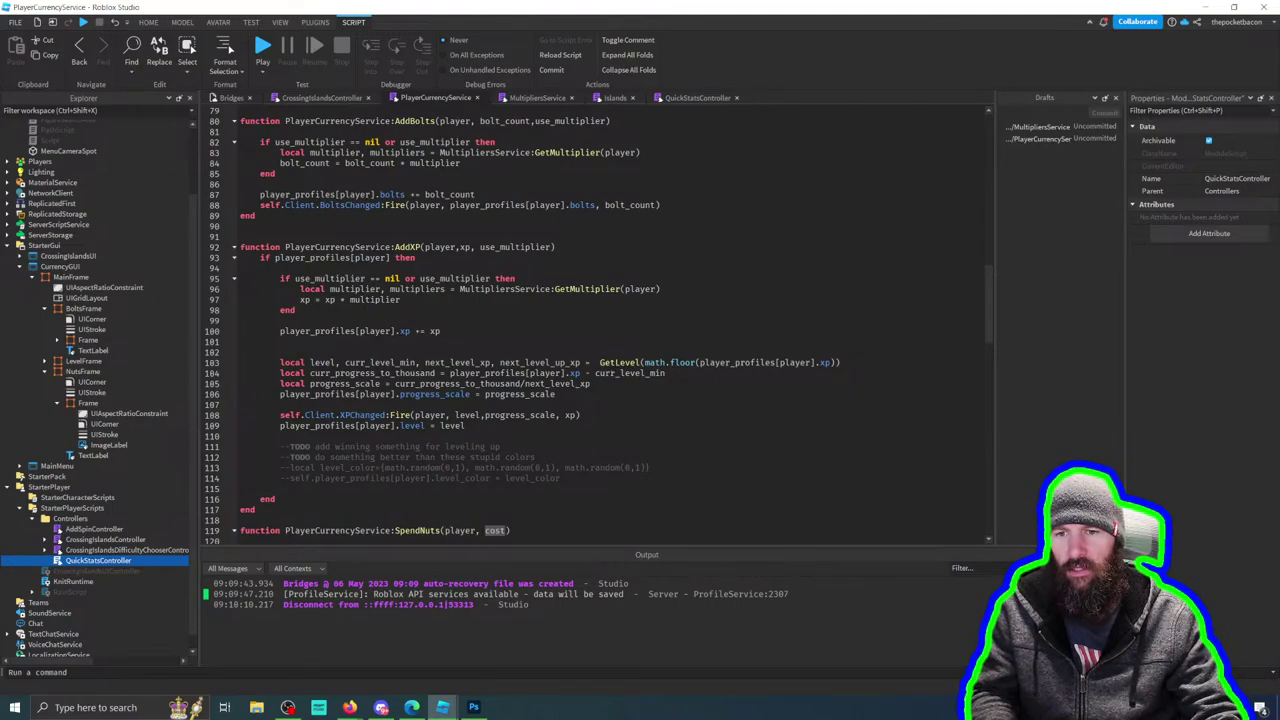
double_click(520, 394)
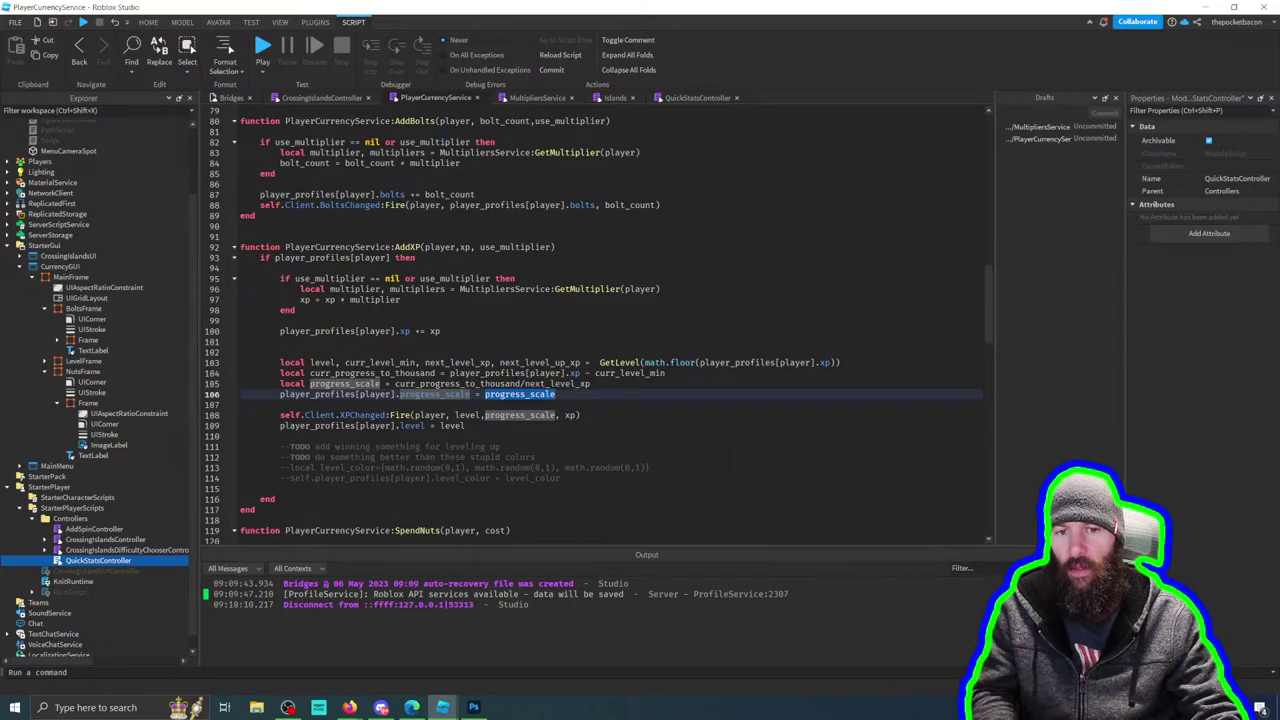
left_click(700, 97)
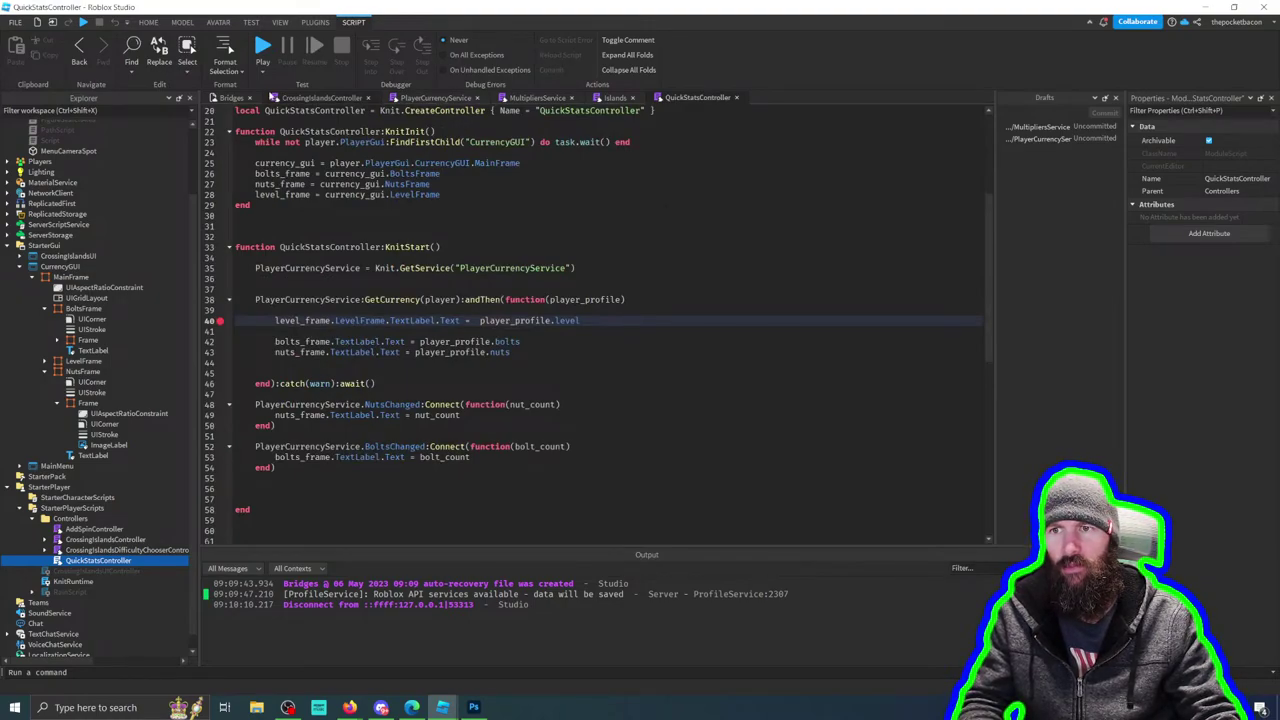
Step: Return to the Bridges viewport and insert a new Frame into CurrencyGUI's LevelFrame
left_click(229, 98)
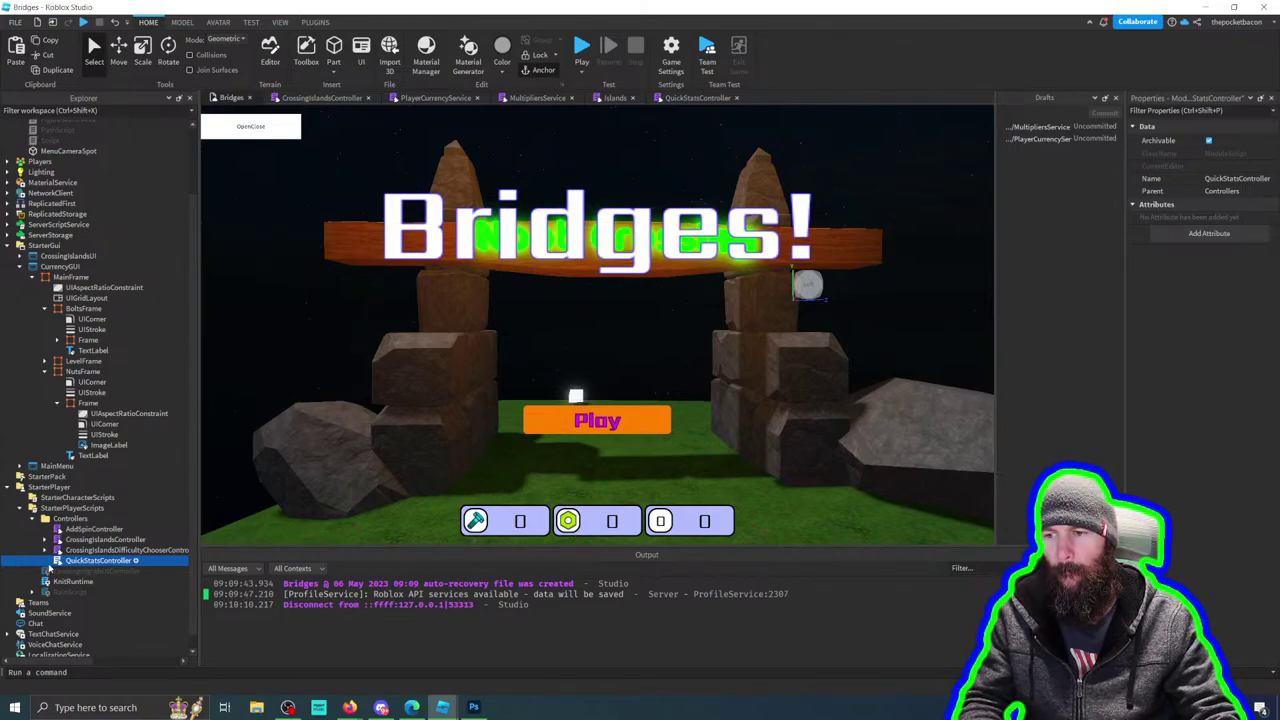
left_click(8, 487)
left_click(150, 492, "shift")
left_click(92, 460)
left_click(88, 440)
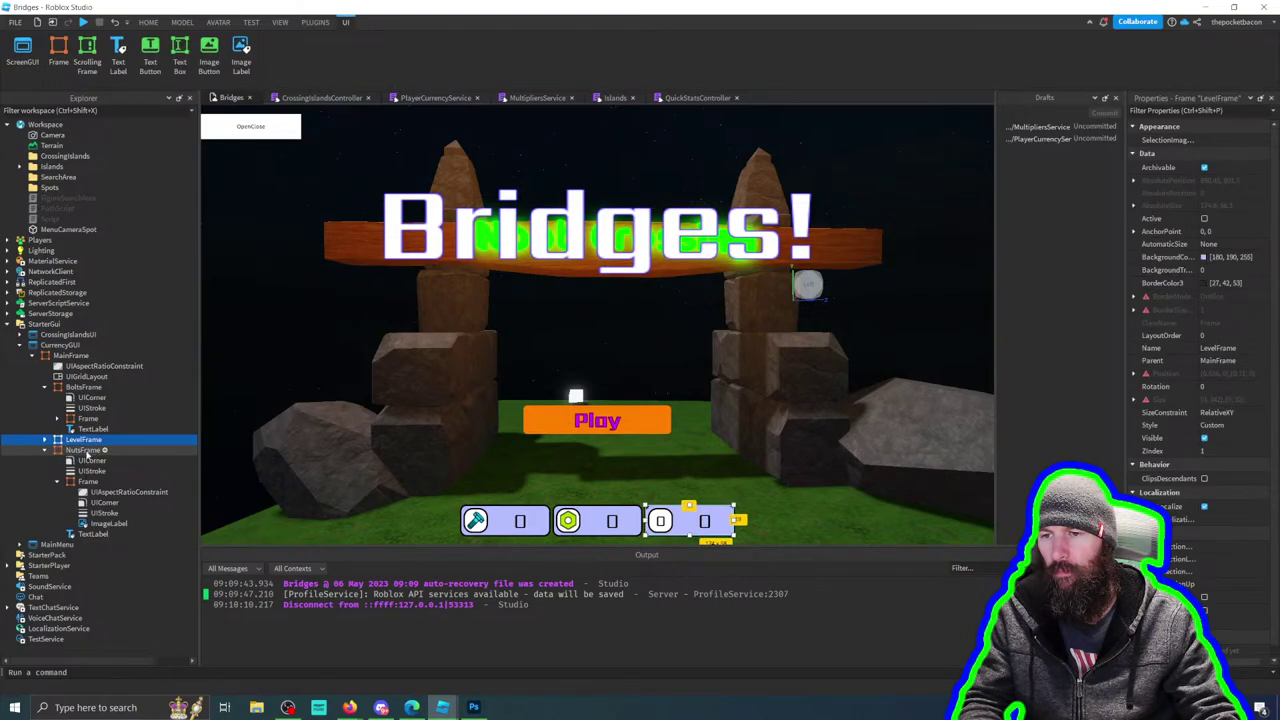
left_click(44, 441)
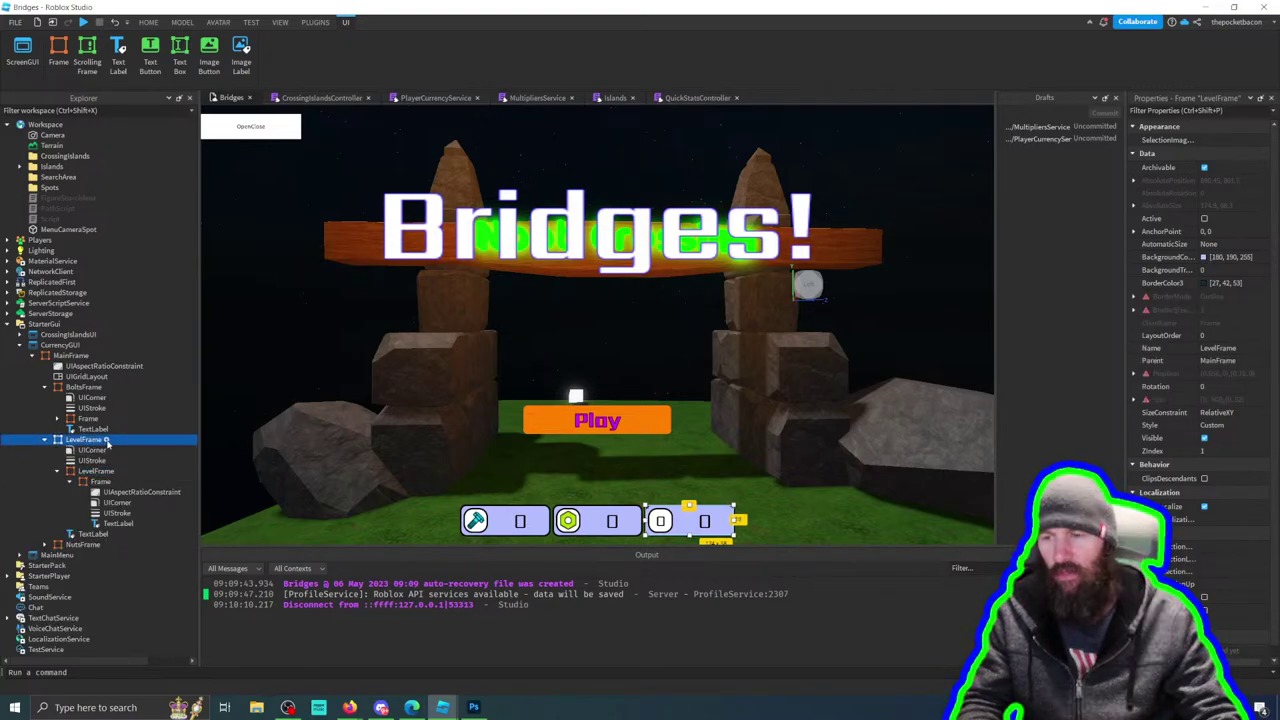
left_click(106, 440)
type("fr")
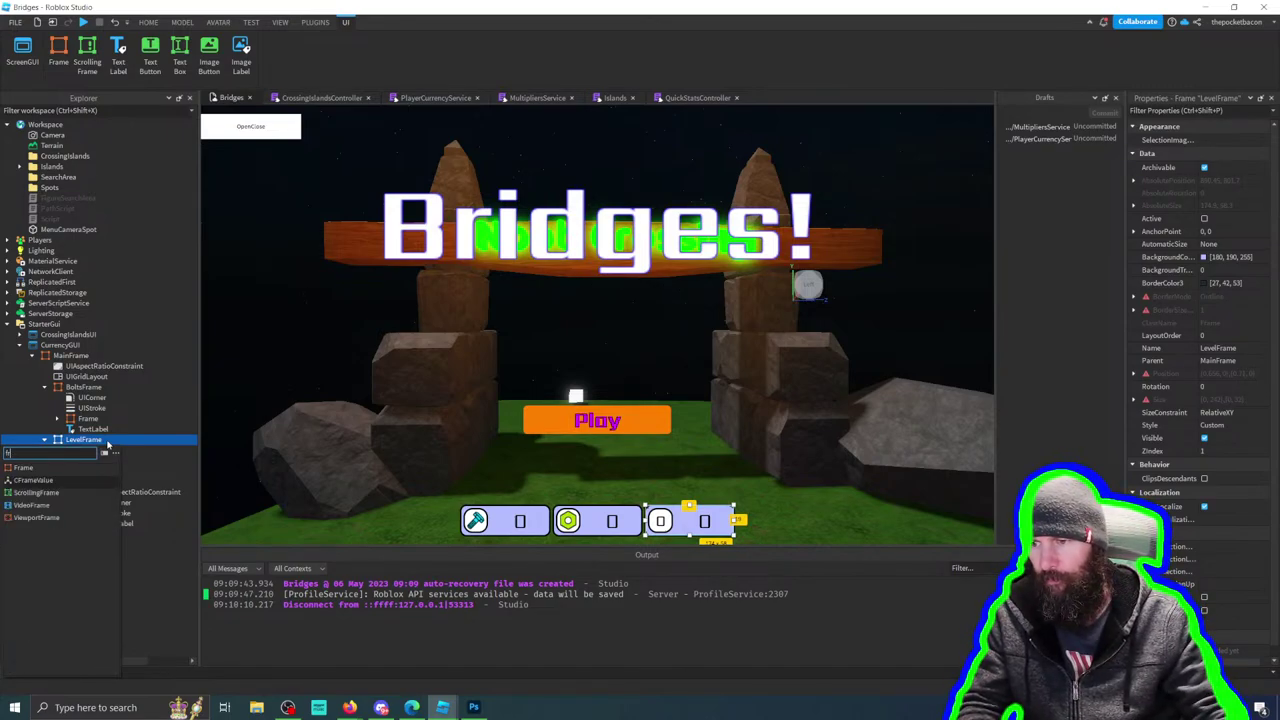
left_click(95, 467)
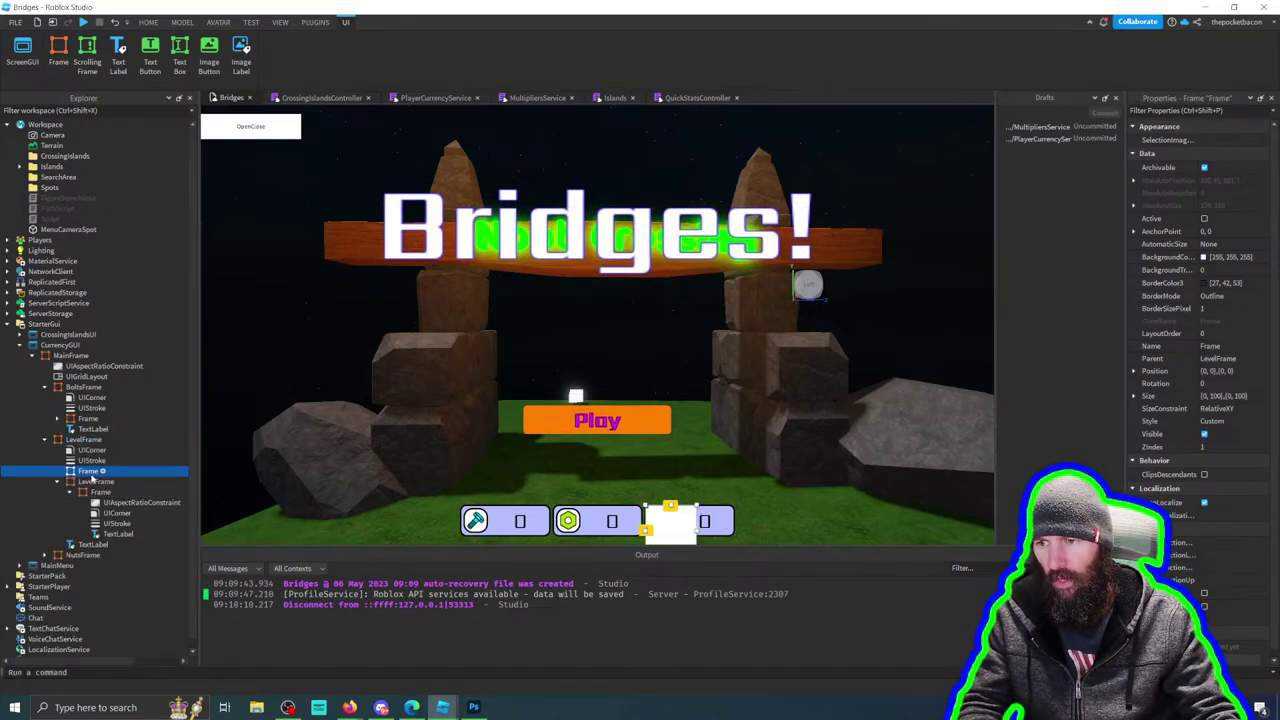
Step: Copy LevelFrame's UICorner and paste it into the new Frame
left_click(96, 451)
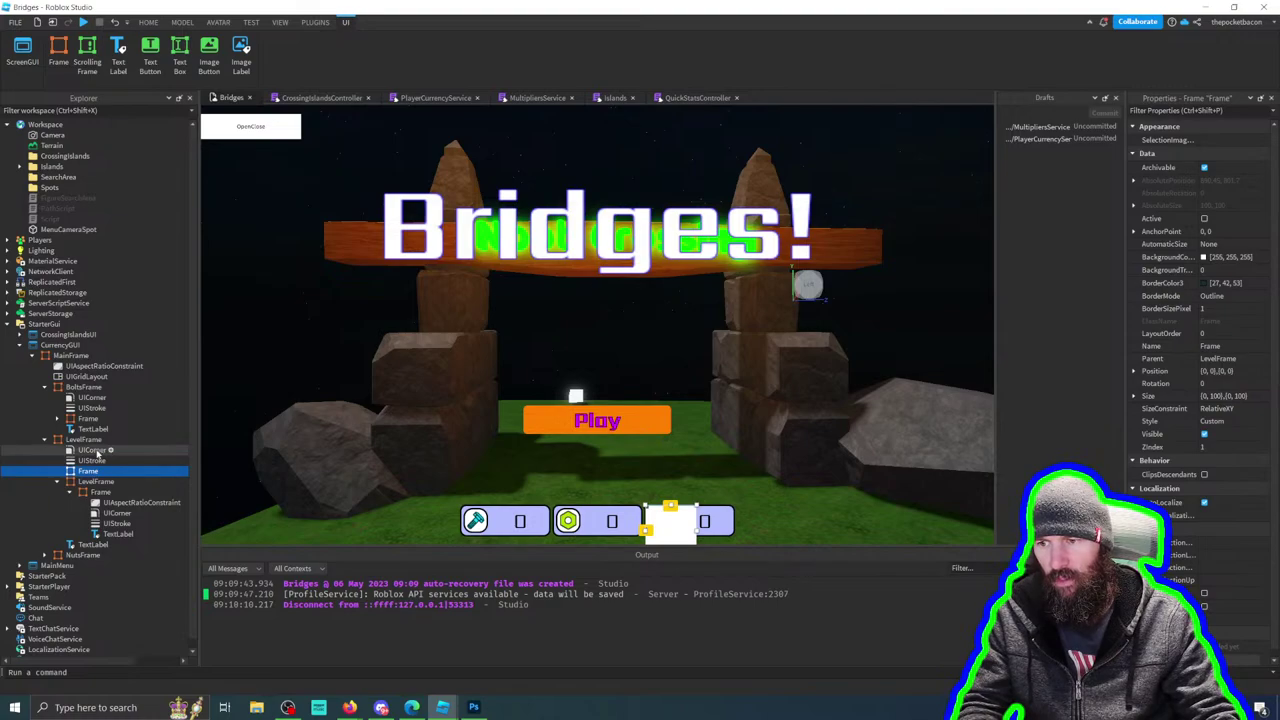
left_click(95, 471)
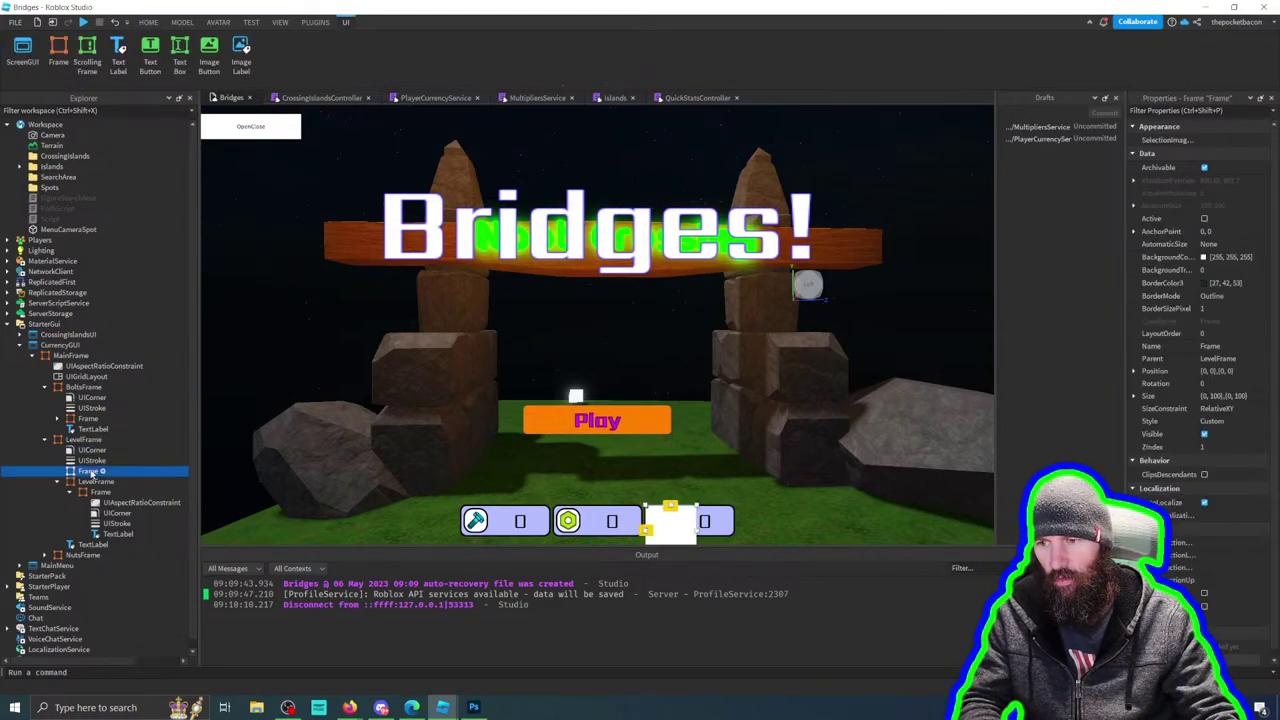
right_click(93, 471)
left_click(133, 130)
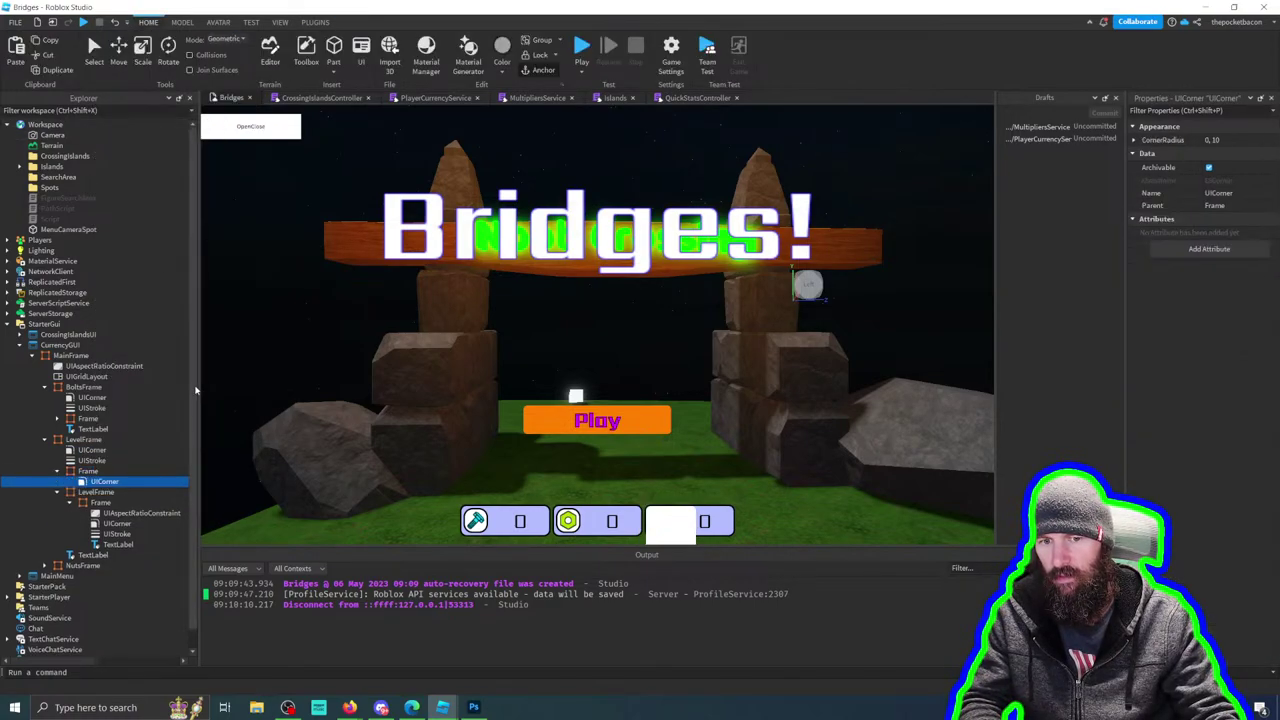
Step: Try an AnchorPoint Y of 0.5 on the new Frame in LevelFrame and restore it to 0
left_click(95, 471)
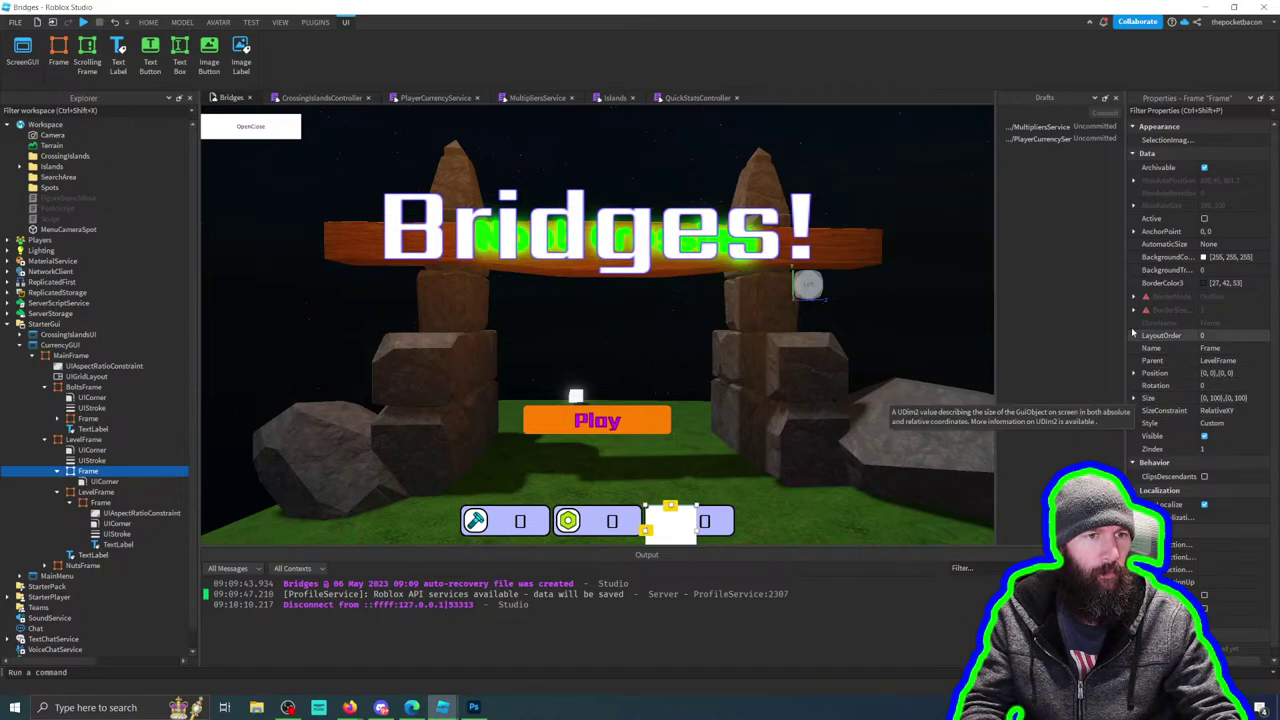
left_click(1133, 231)
left_click(1222, 244)
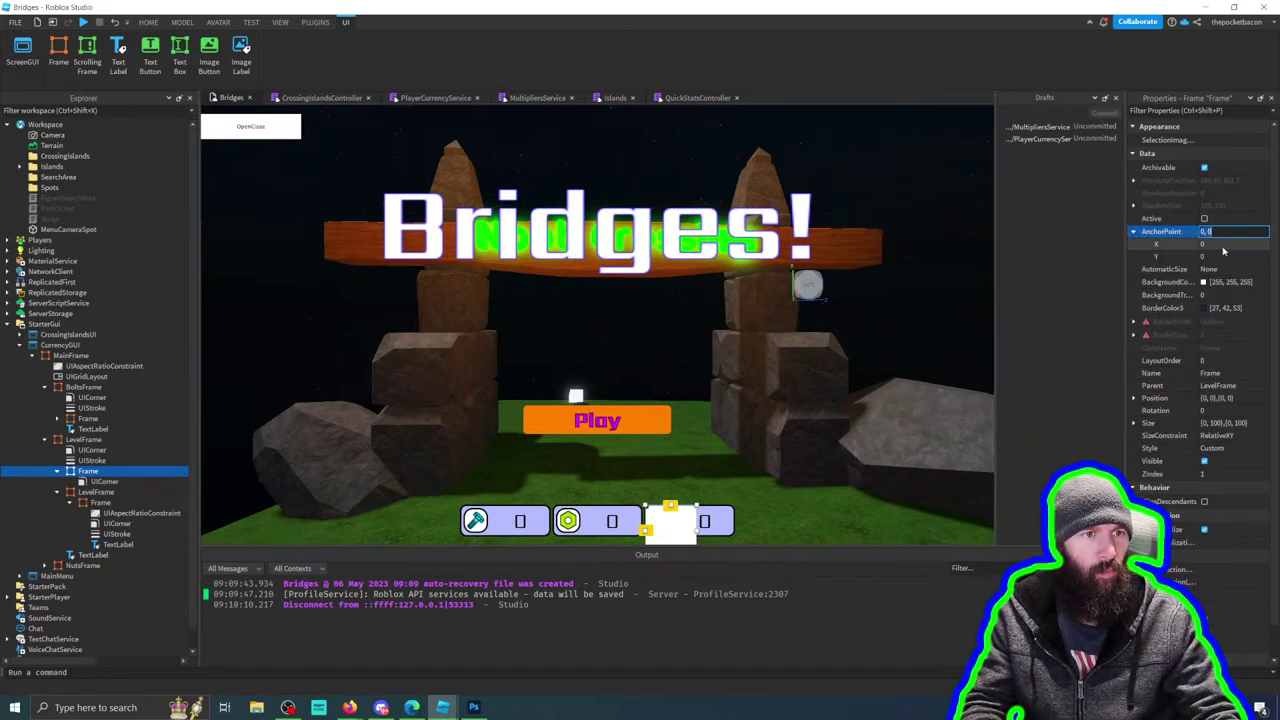
left_click(1217, 257)
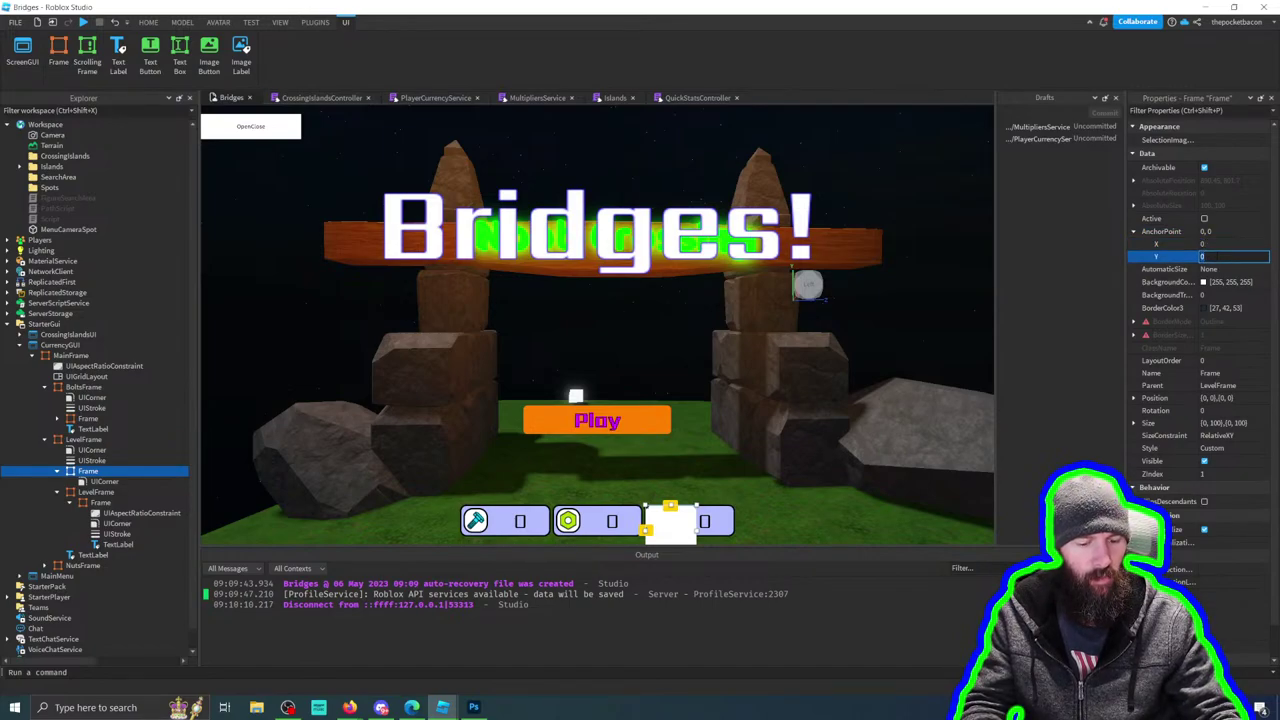
type("0.5")
key("Return")
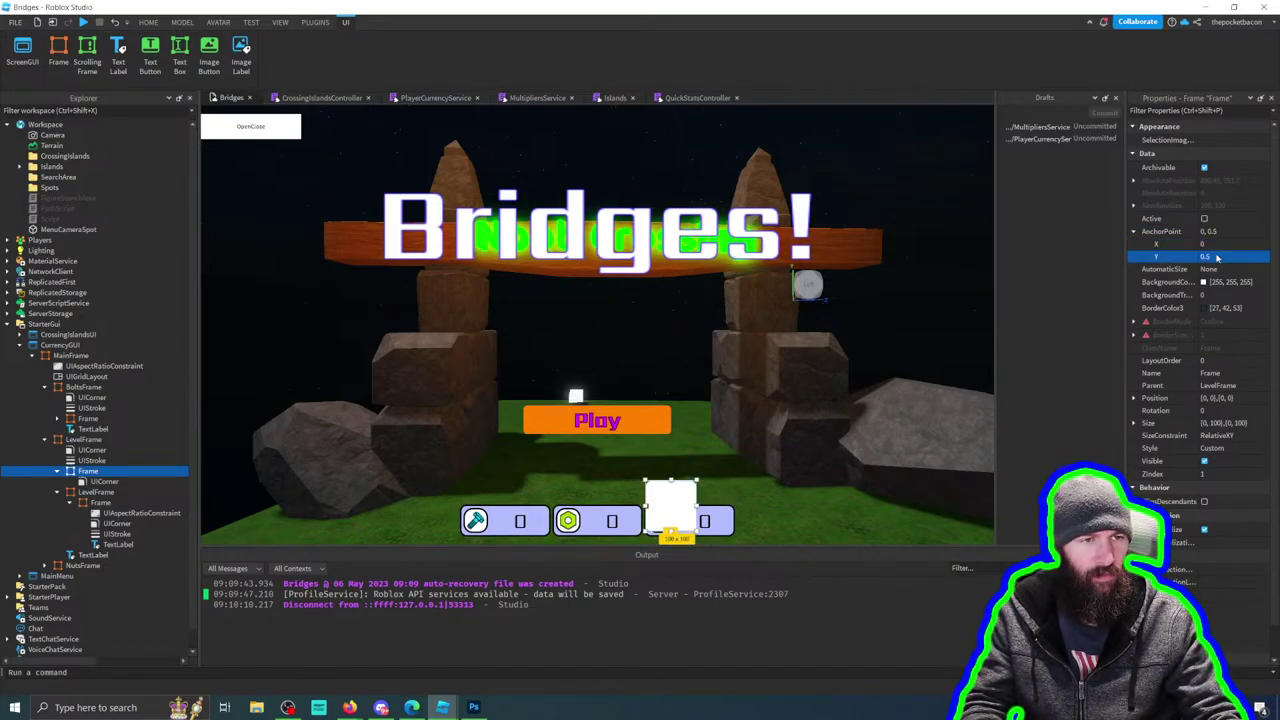
left_click(1217, 257)
type("0")
key("Return")
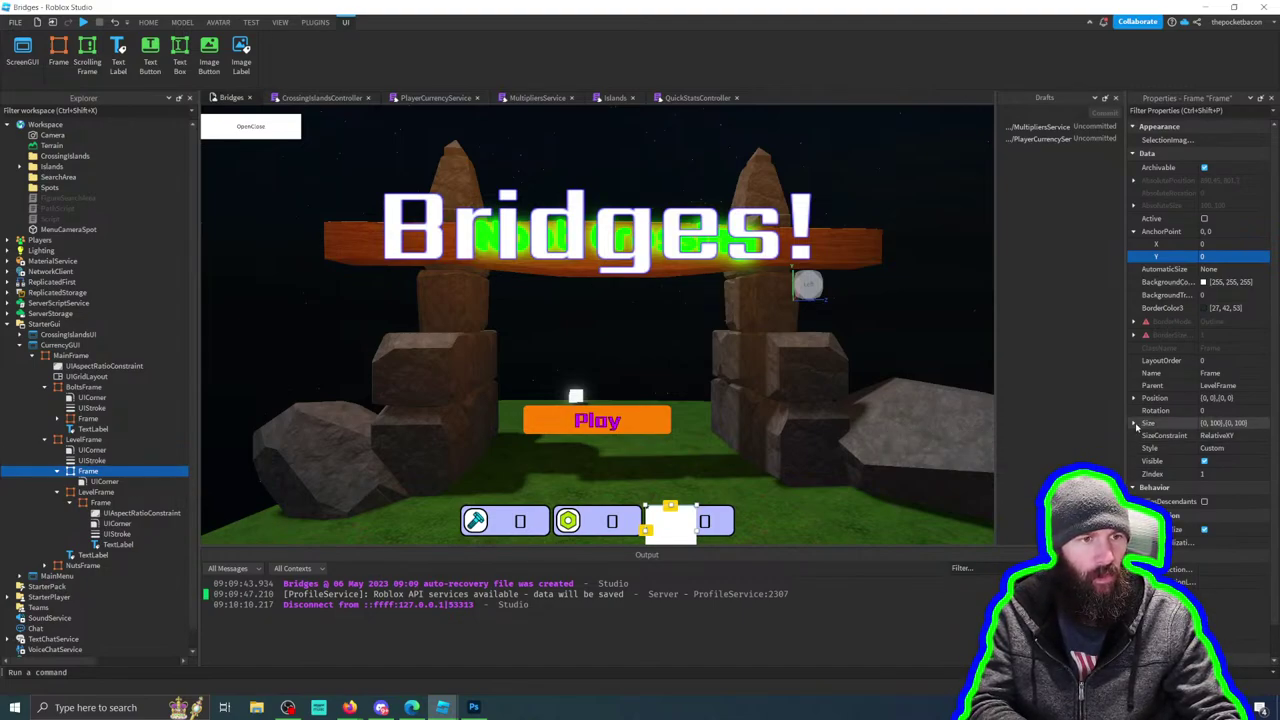
Step: Set the new Frame's Size Y to scale 1 and offset 0 so it spans LevelFrame's full height
left_click(1134, 423)
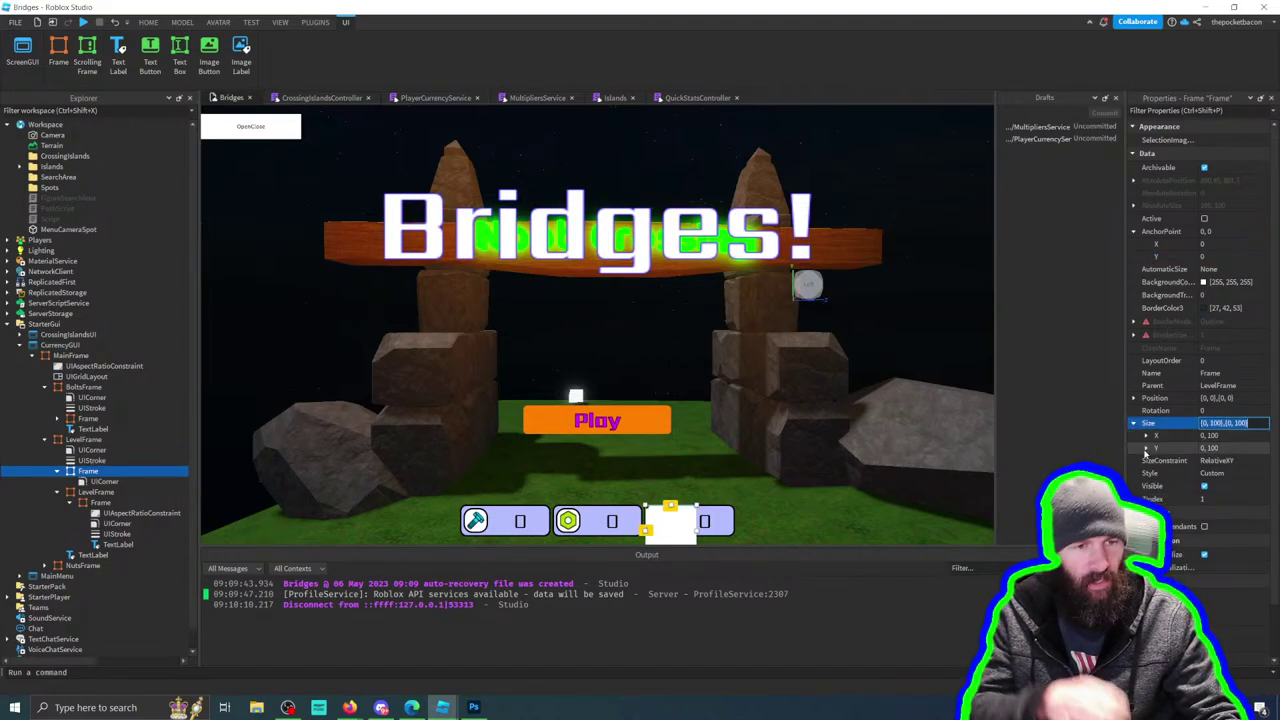
left_click(1146, 449)
left_click(1146, 436)
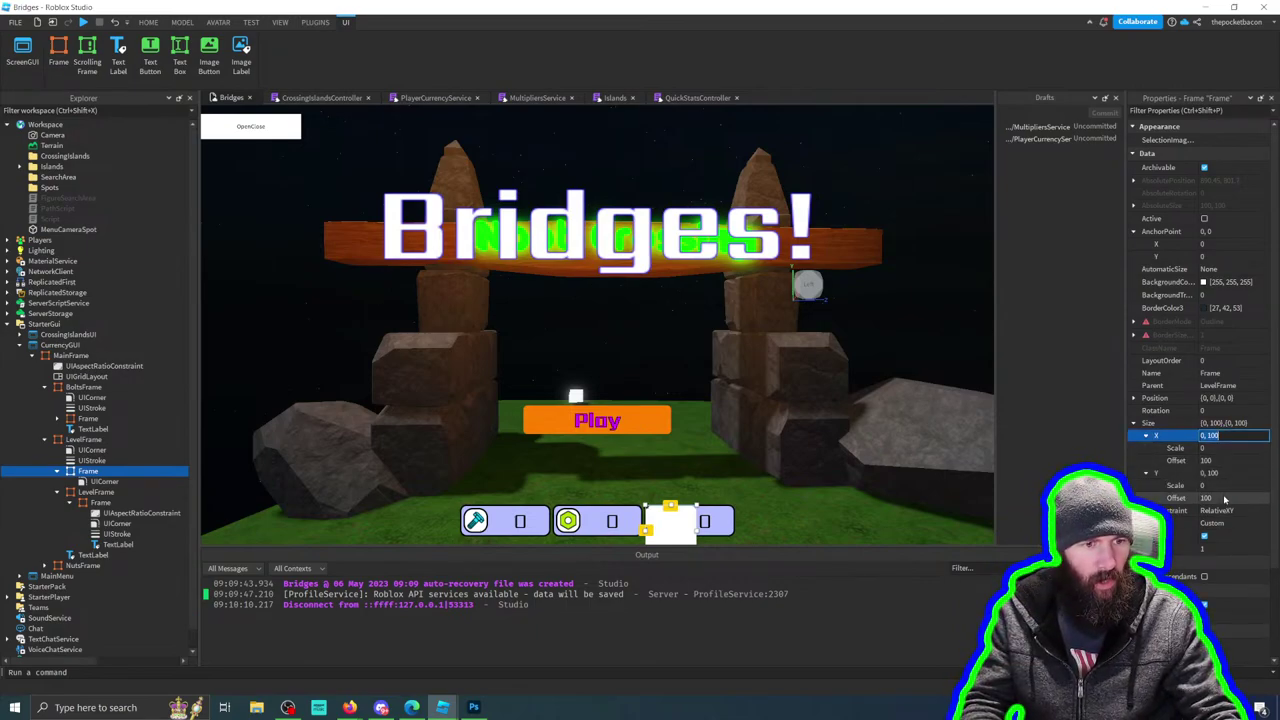
left_click(1224, 498)
type("0")
left_click(1222, 486)
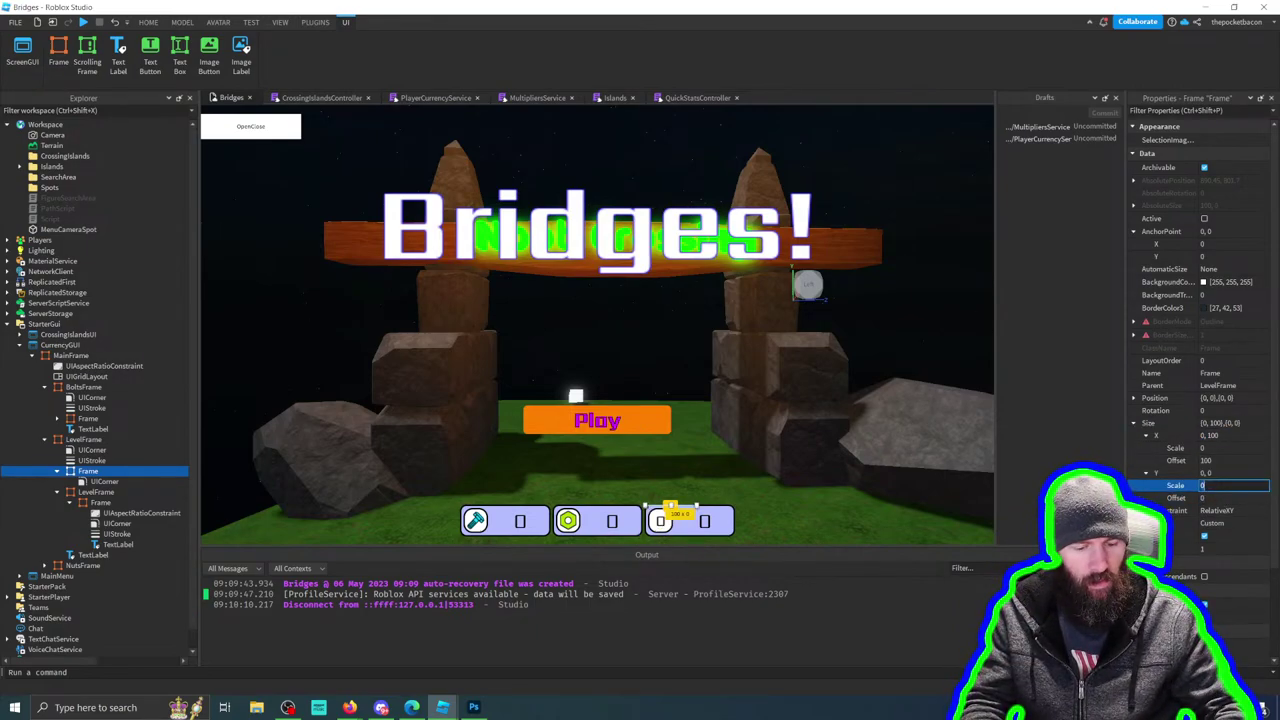
type("1")
key("Return")
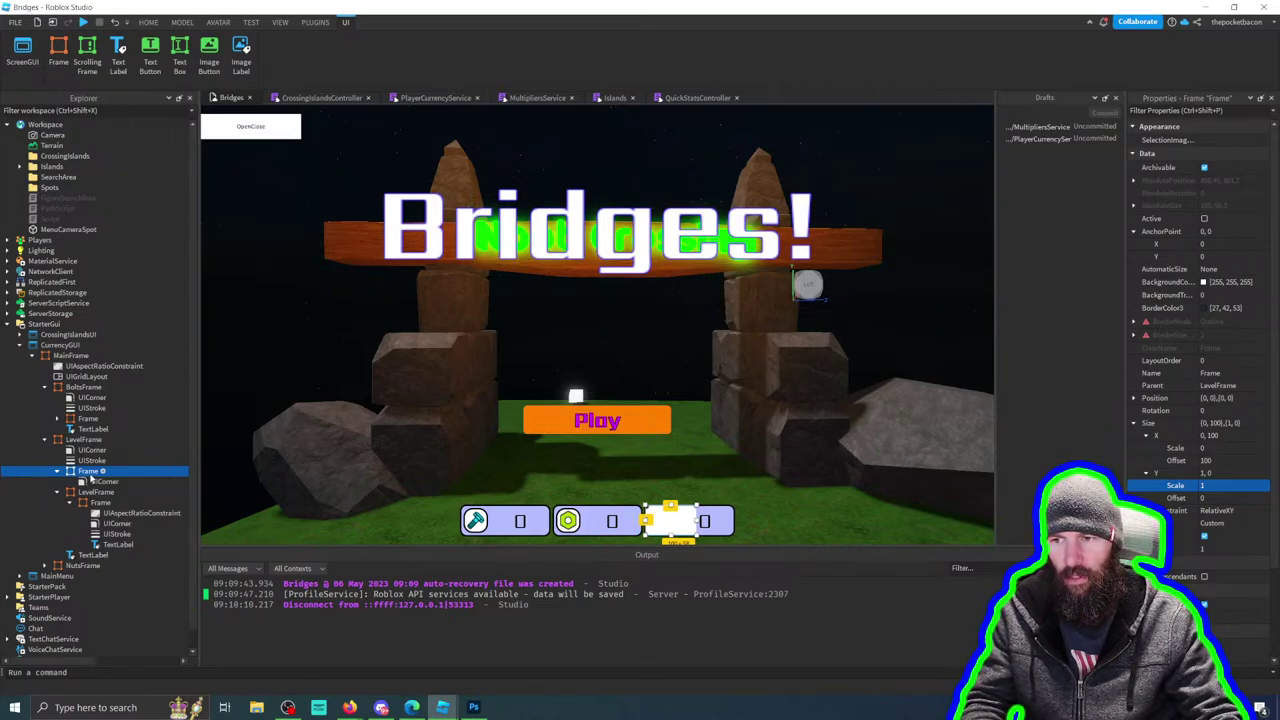
Step: Set the new Frame's background colour to orange-yellow, RGB 255, 183, 0
left_click(1204, 282)
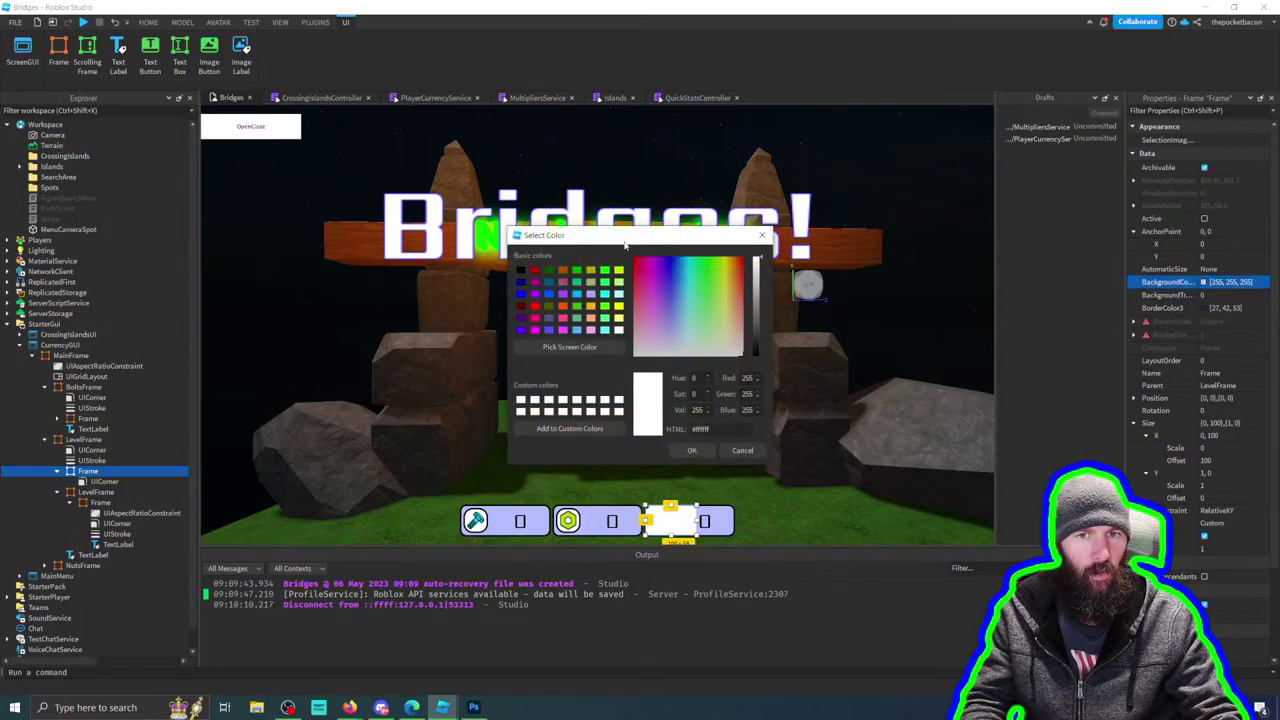
left_click_drag(617, 255, 700, 187)
left_click_drag(760, 225, 793, 205)
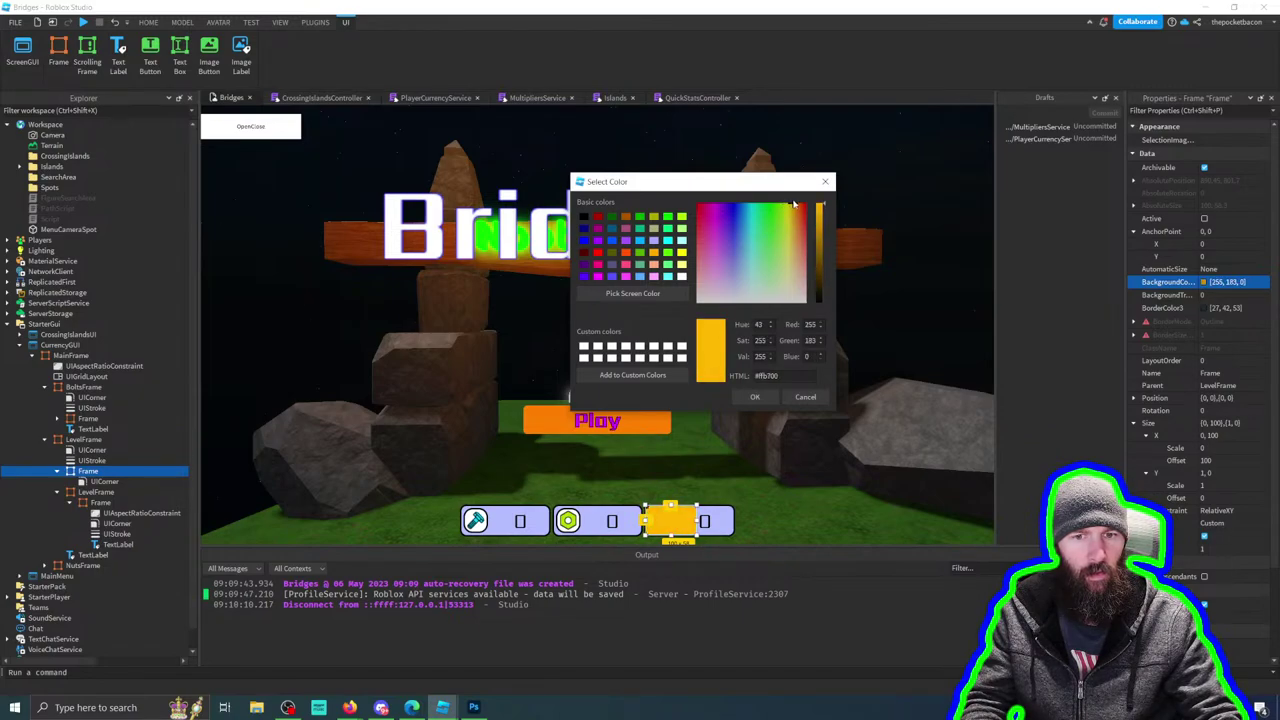
left_click(755, 397)
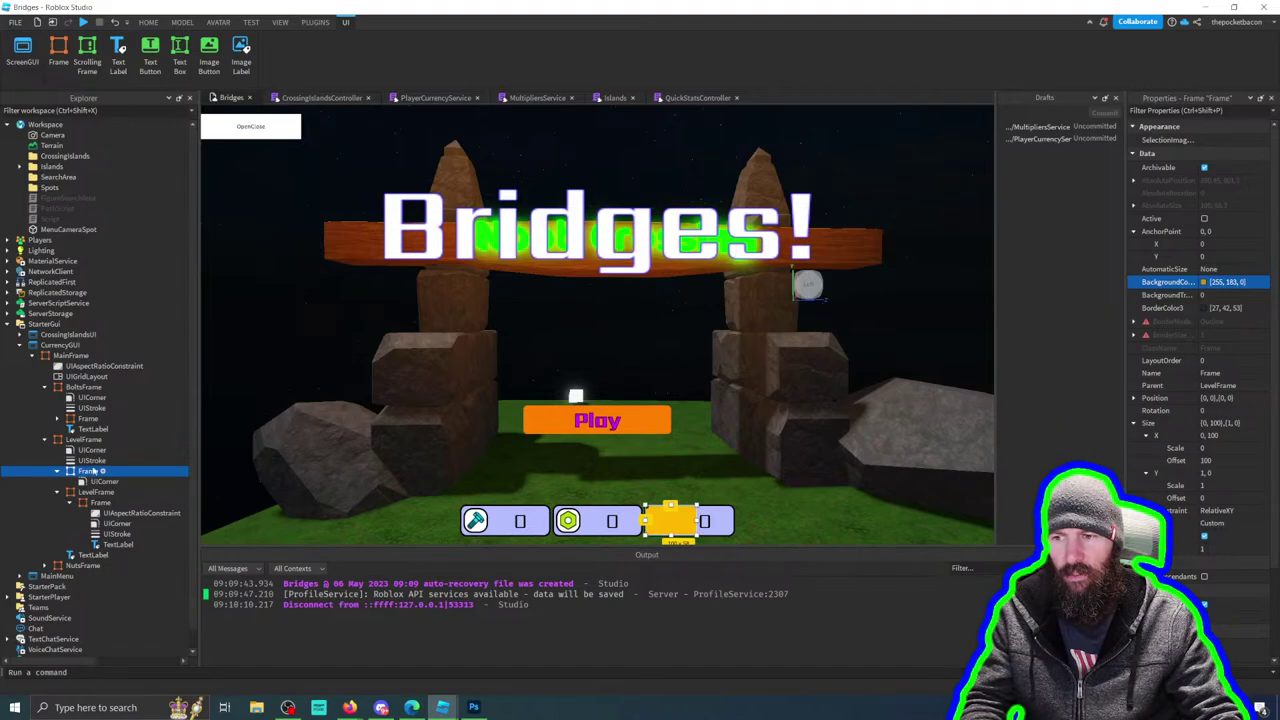
Step: Set ZIndex to 2 for the inner LevelFrame, its nested Frame with all contents, and the outer LevelFrame's TextLabel
left_click(95, 460)
left_click(97, 492)
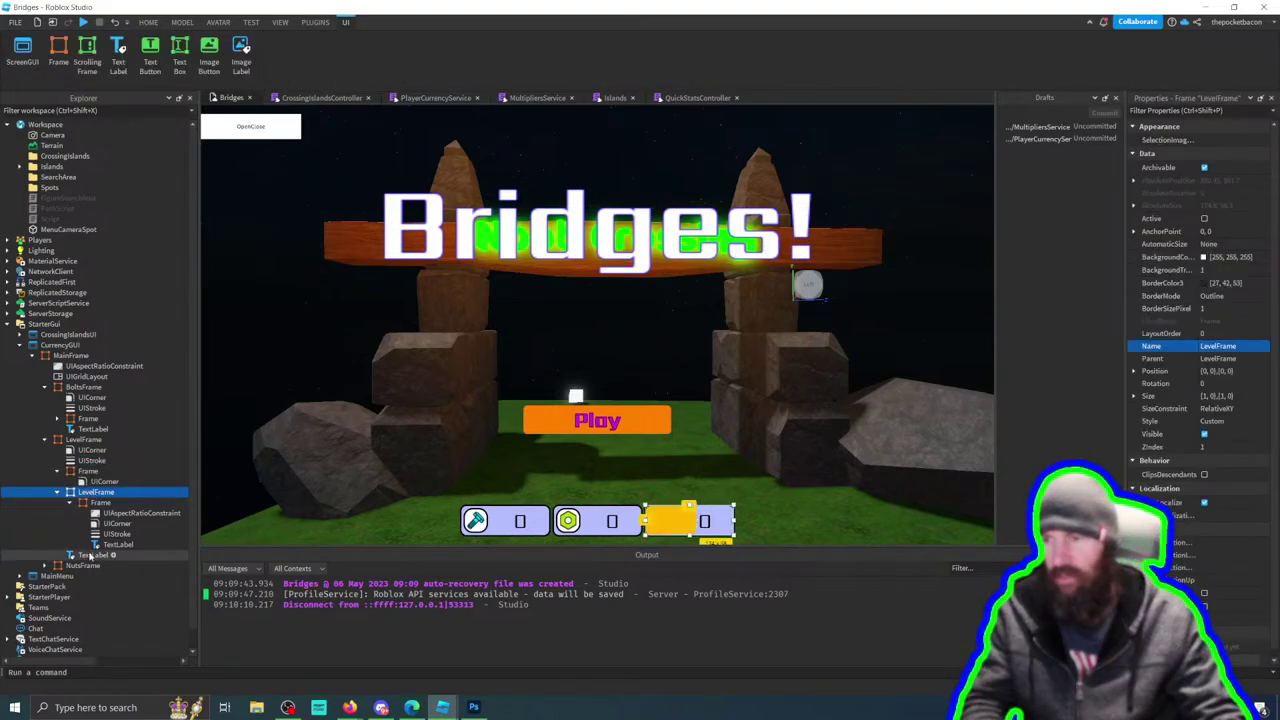
left_click(103, 504, "ctrl")
left_click(110, 514, "ctrl")
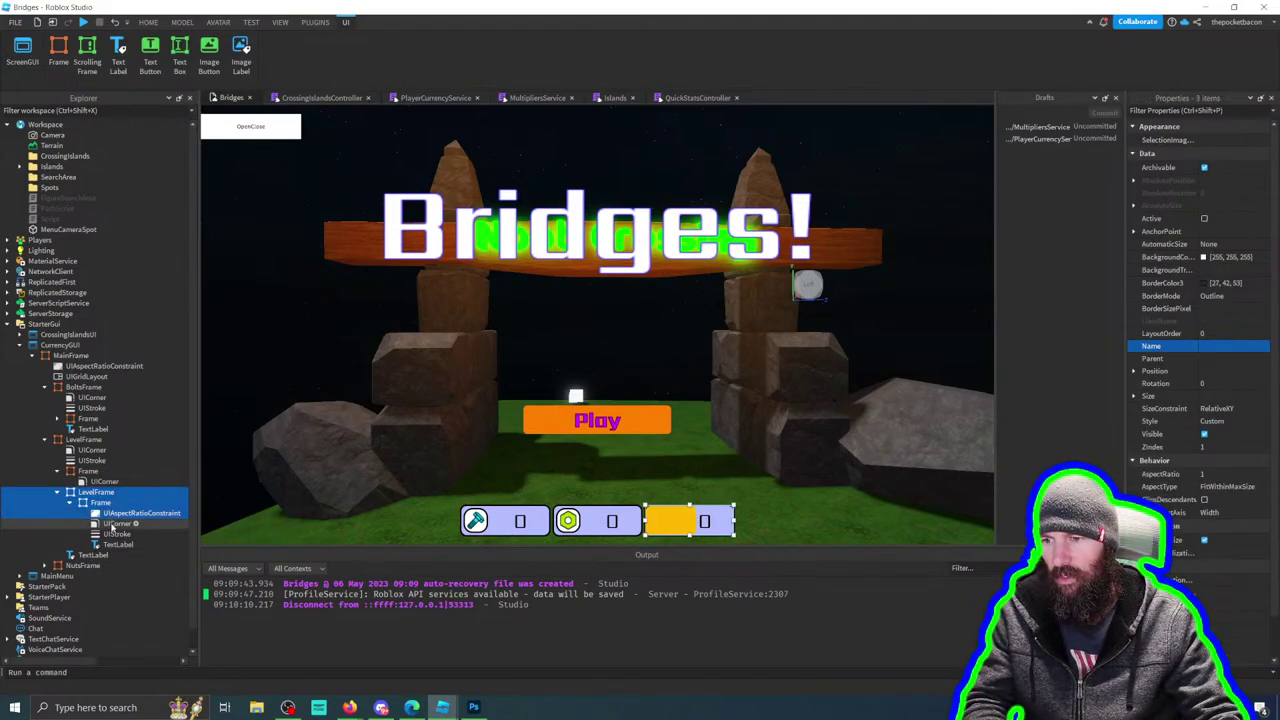
left_click(113, 524, "ctrl")
left_click(114, 535, "ctrl")
left_click(118, 544, "shift")
left_click(93, 554, "shift")
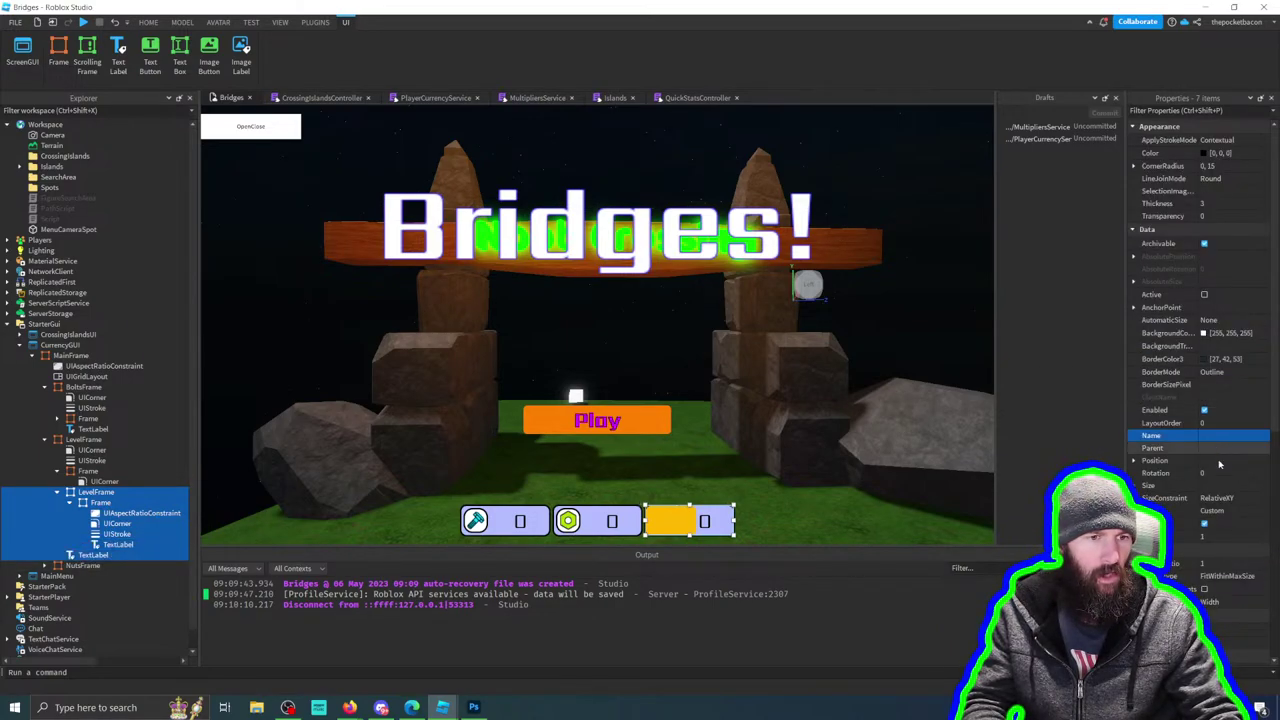
left_click(1225, 539)
key("Return")
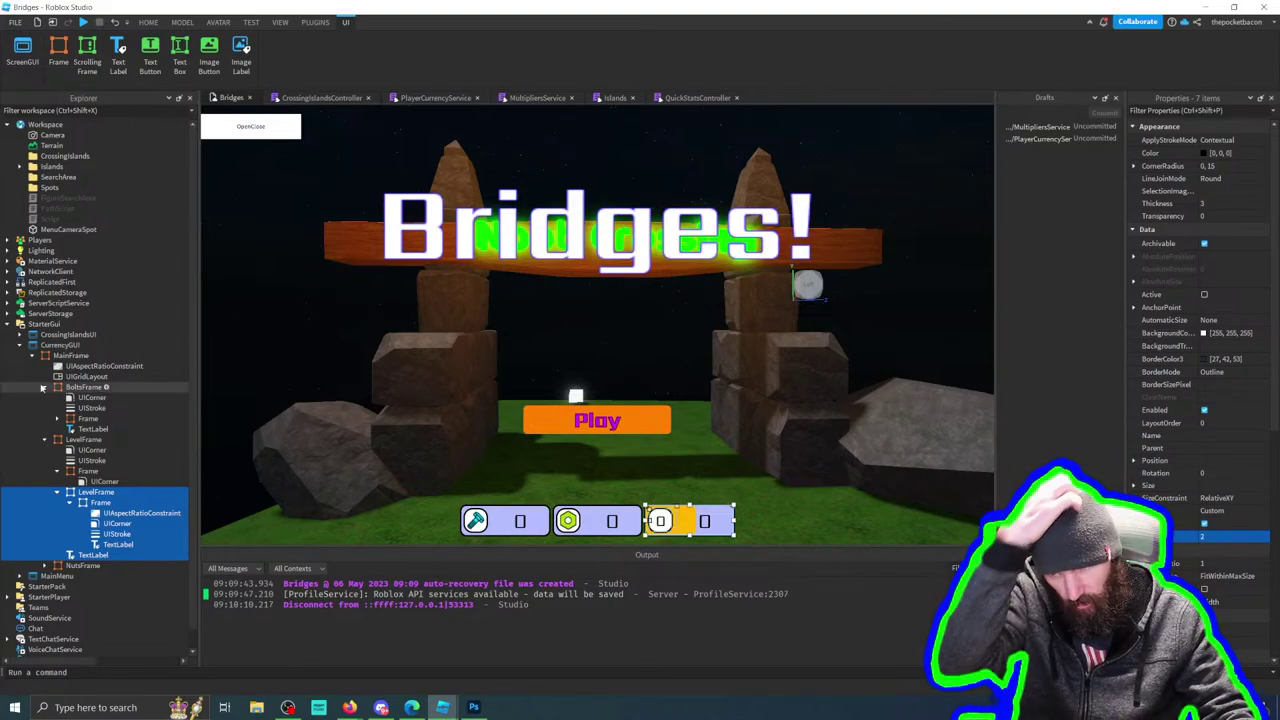
Step: Try stretching the orange Frame across LevelFrame to an X size of about scale 0.263 with offset 100
left_click(95, 492)
left_click(90, 471)
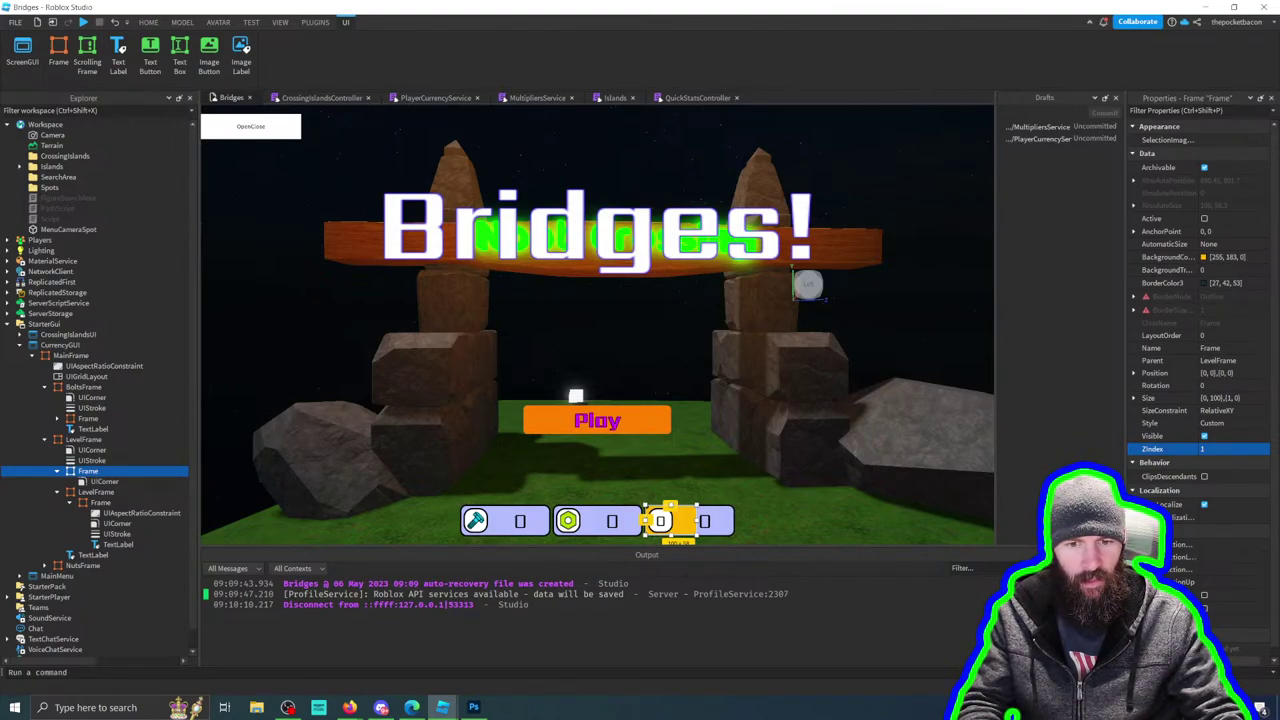
left_click(84, 398)
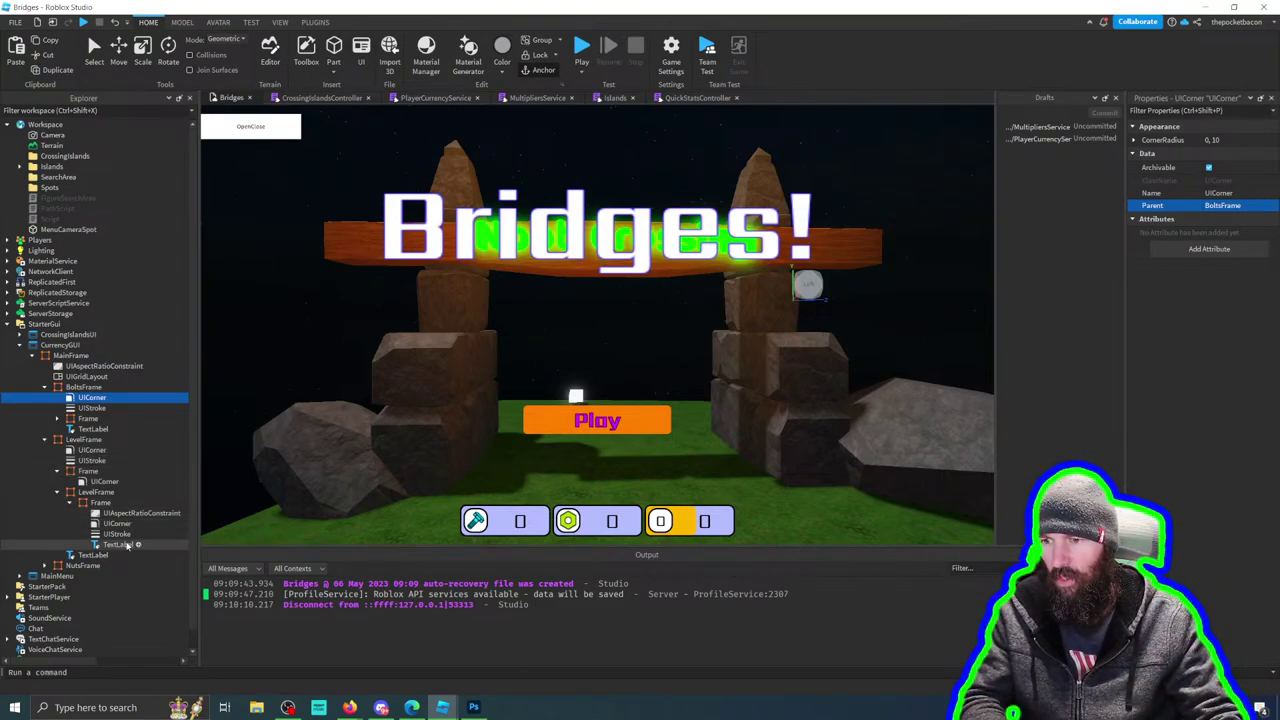
left_click(90, 471)
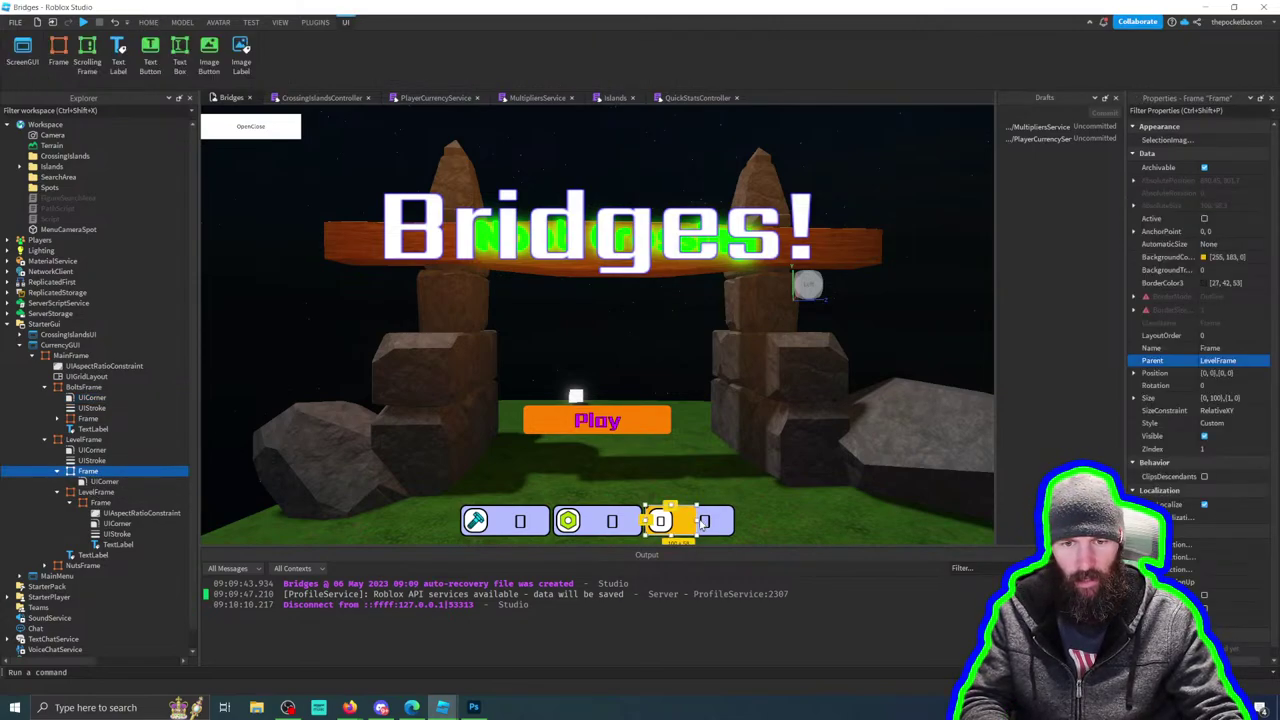
left_click_drag(704, 521, 734, 521)
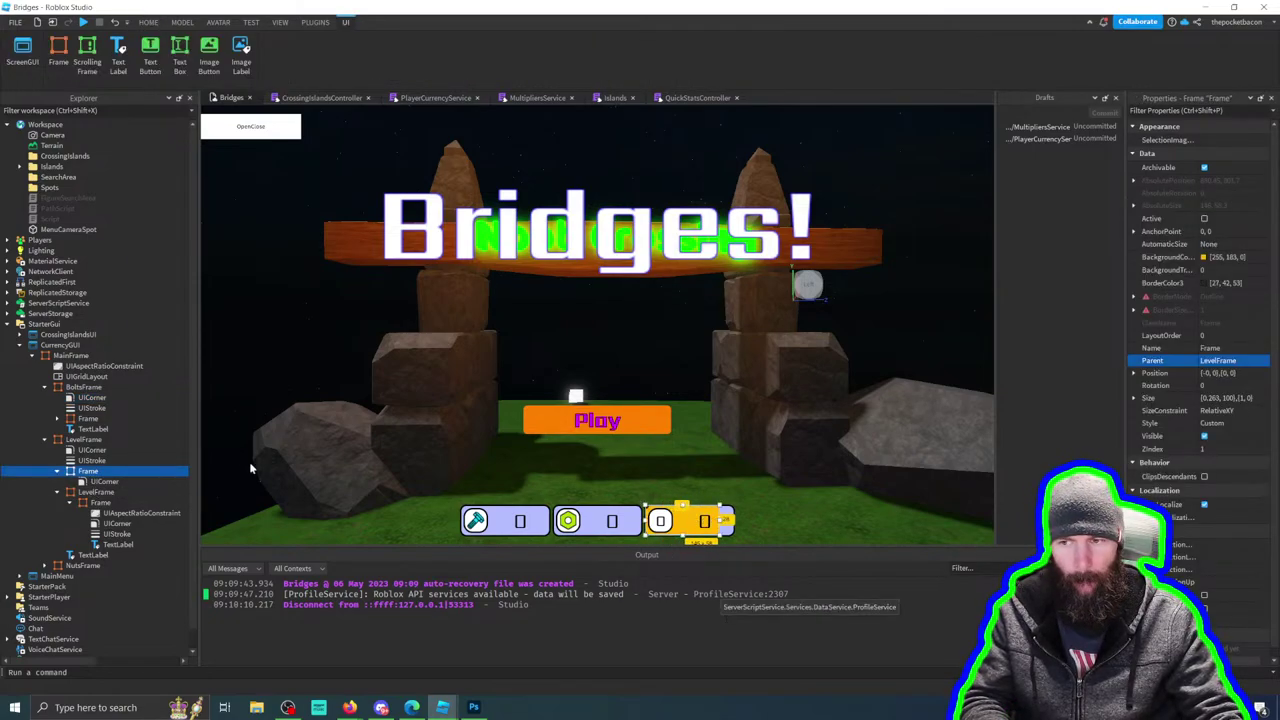
Step: Set the orange Frame's Size X to scale 0 and offset 0
left_click(82, 439)
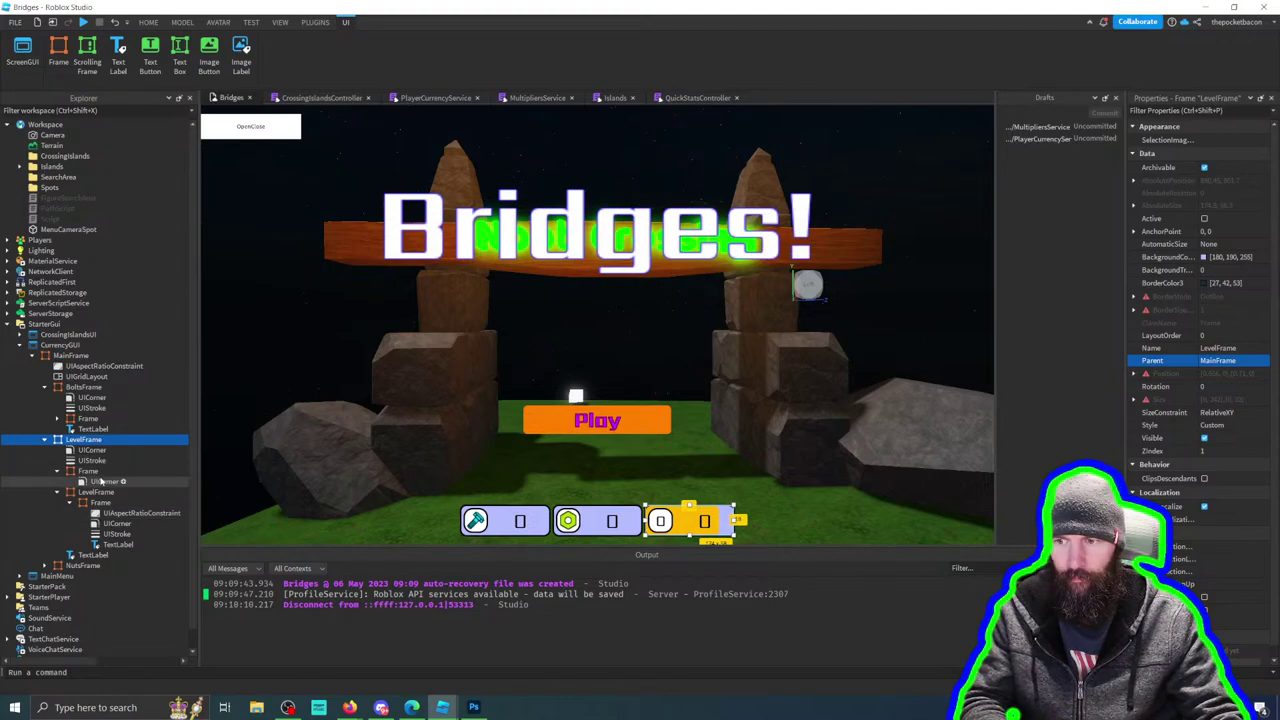
left_click(89, 471)
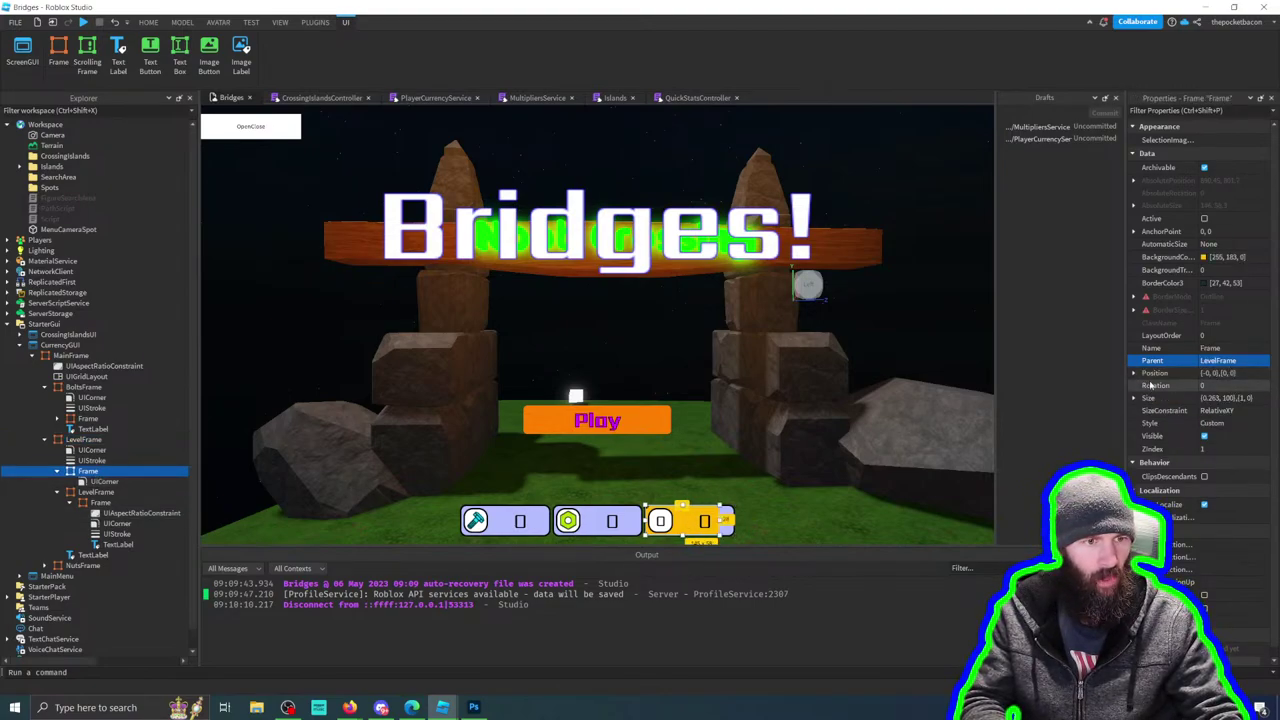
left_click(1134, 398)
left_click(1146, 411)
left_click(1214, 423)
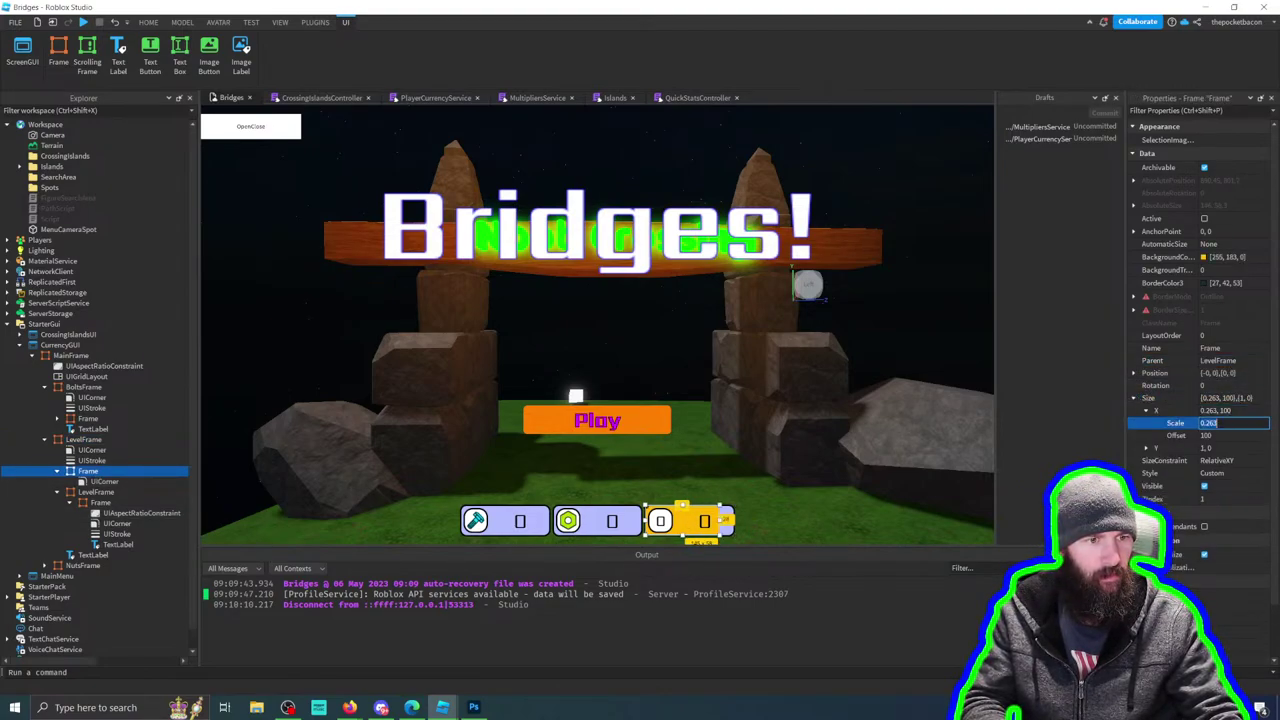
left_click(1222, 435)
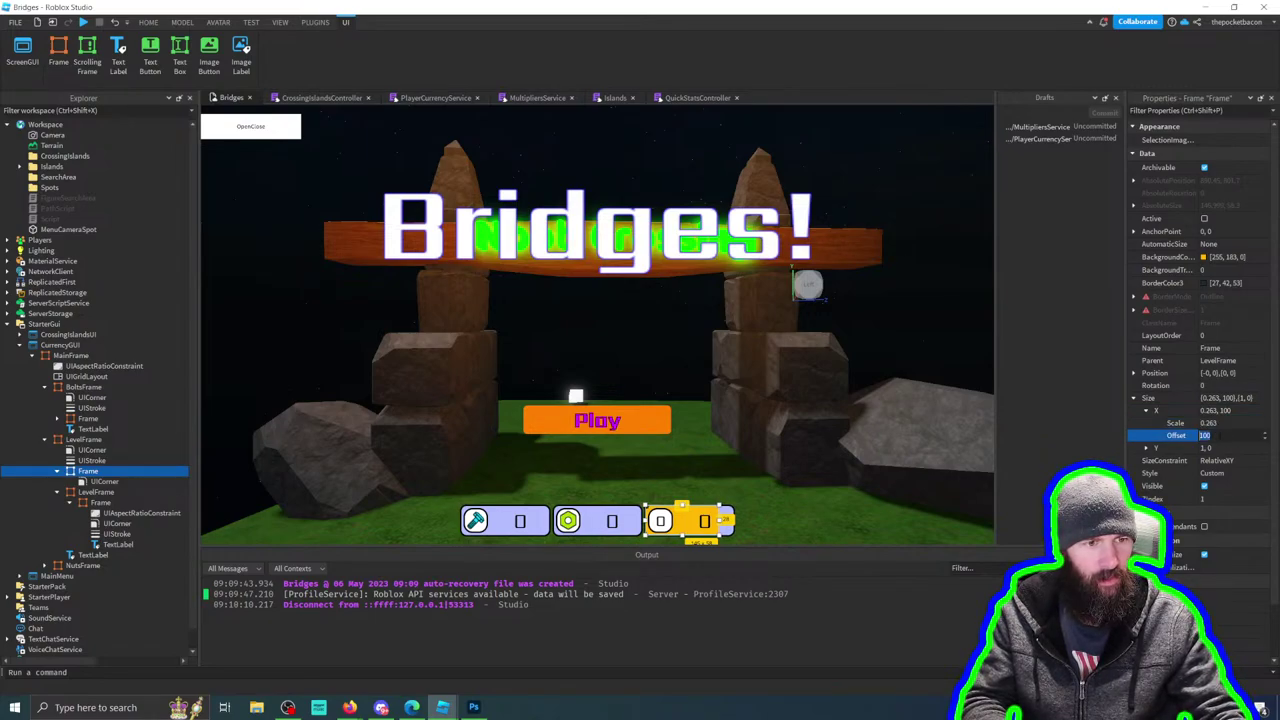
type("0")
key("Return")
left_click(1222, 424)
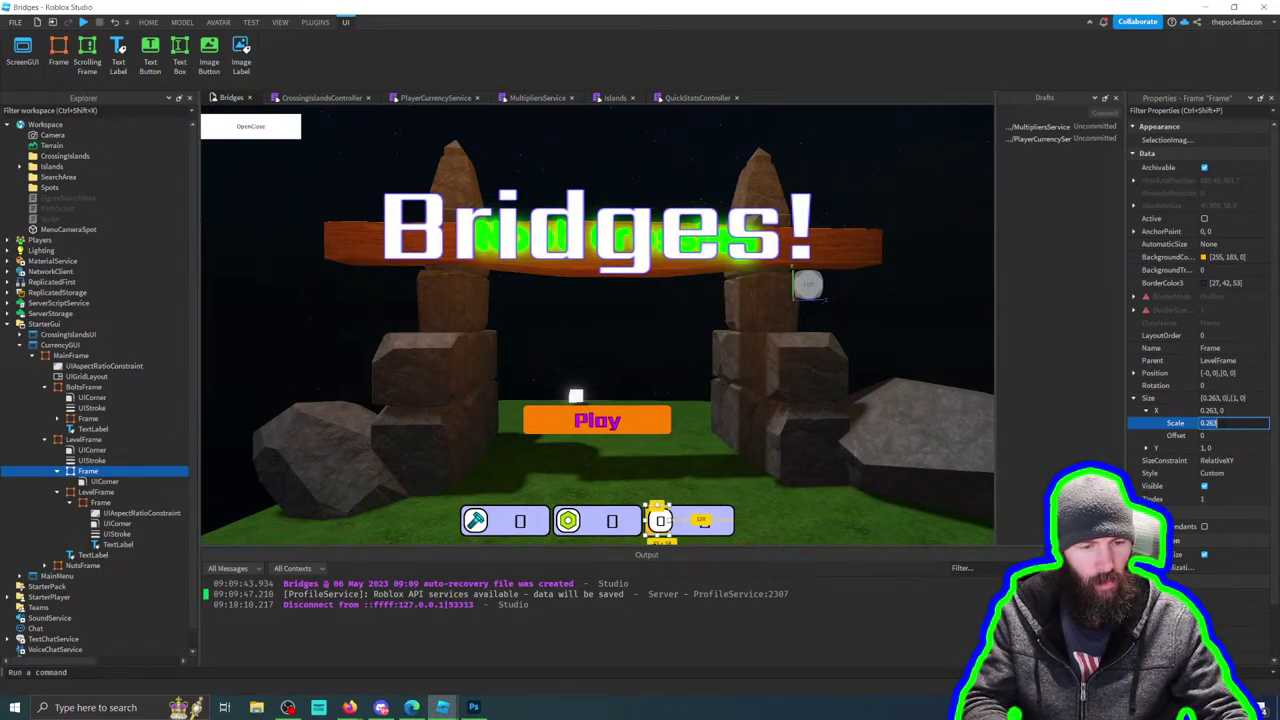
type("0")
key("Return")
Step: Rename the orange Frame inside LevelFrame to ProgressScale
left_click(93, 428)
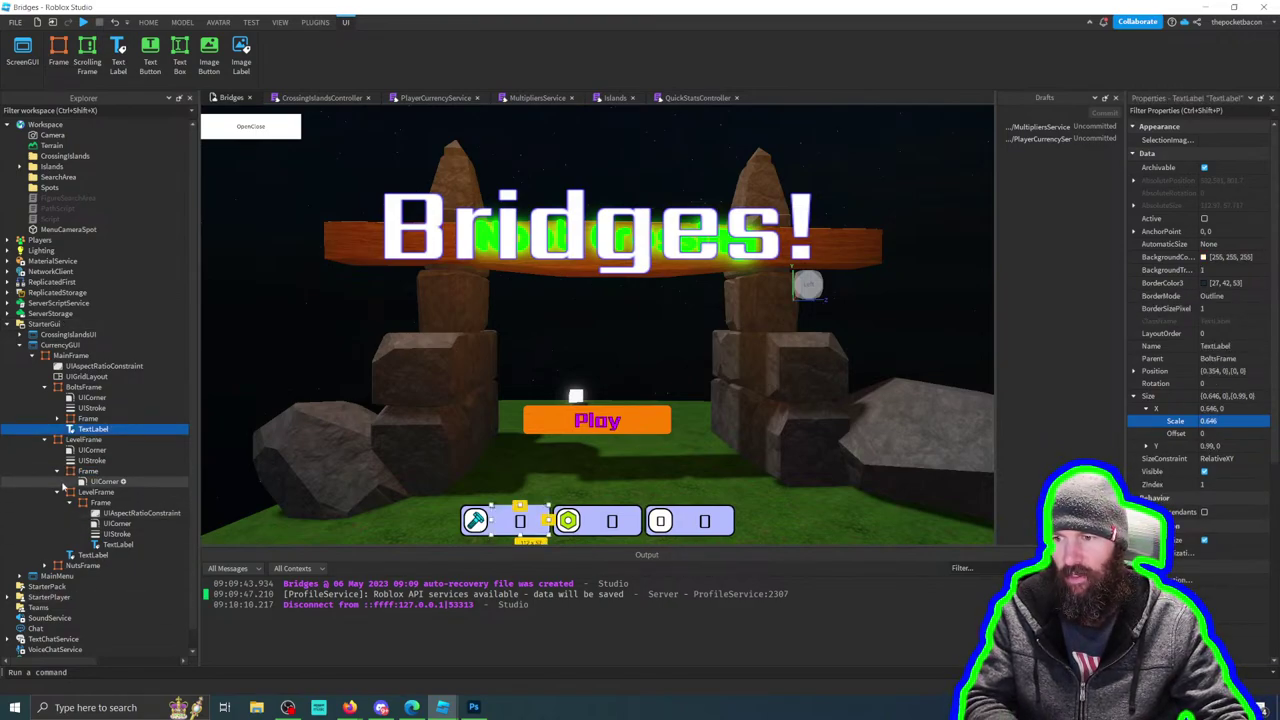
left_click(88, 470)
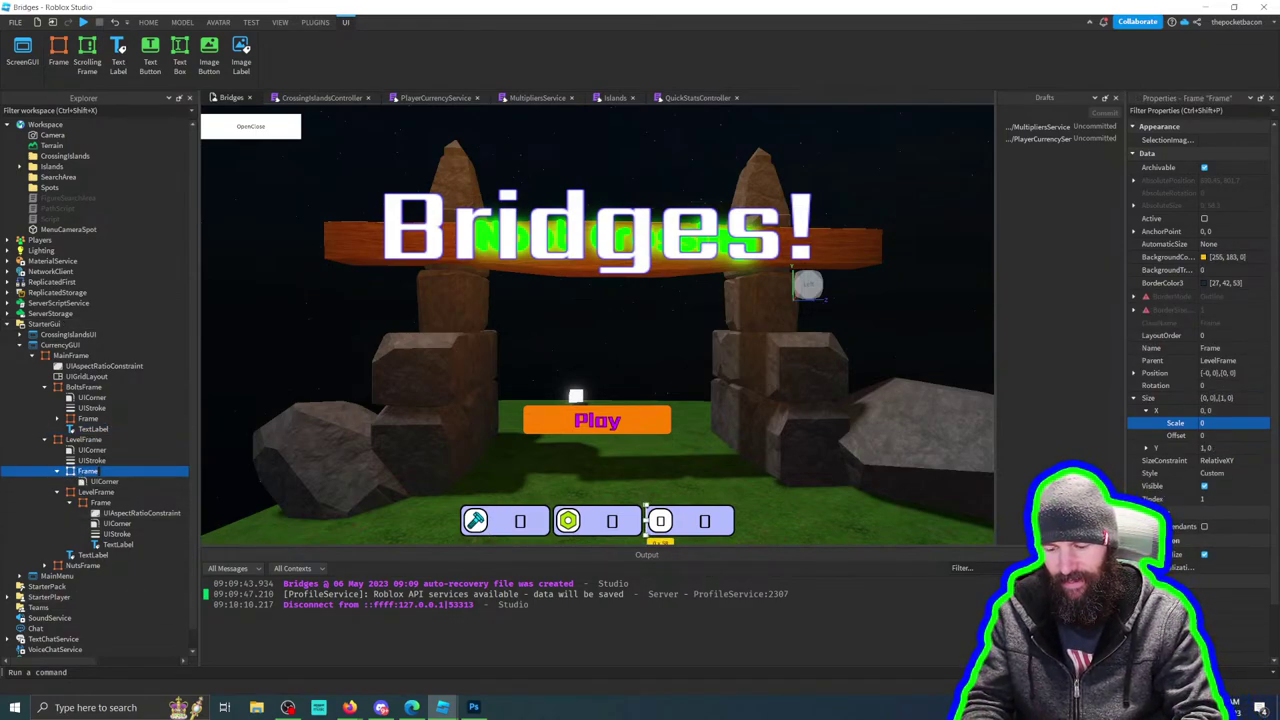
key("F2")
type("Sca")
key("BackSpace")
key("BackSpace")
key("BackSpace")
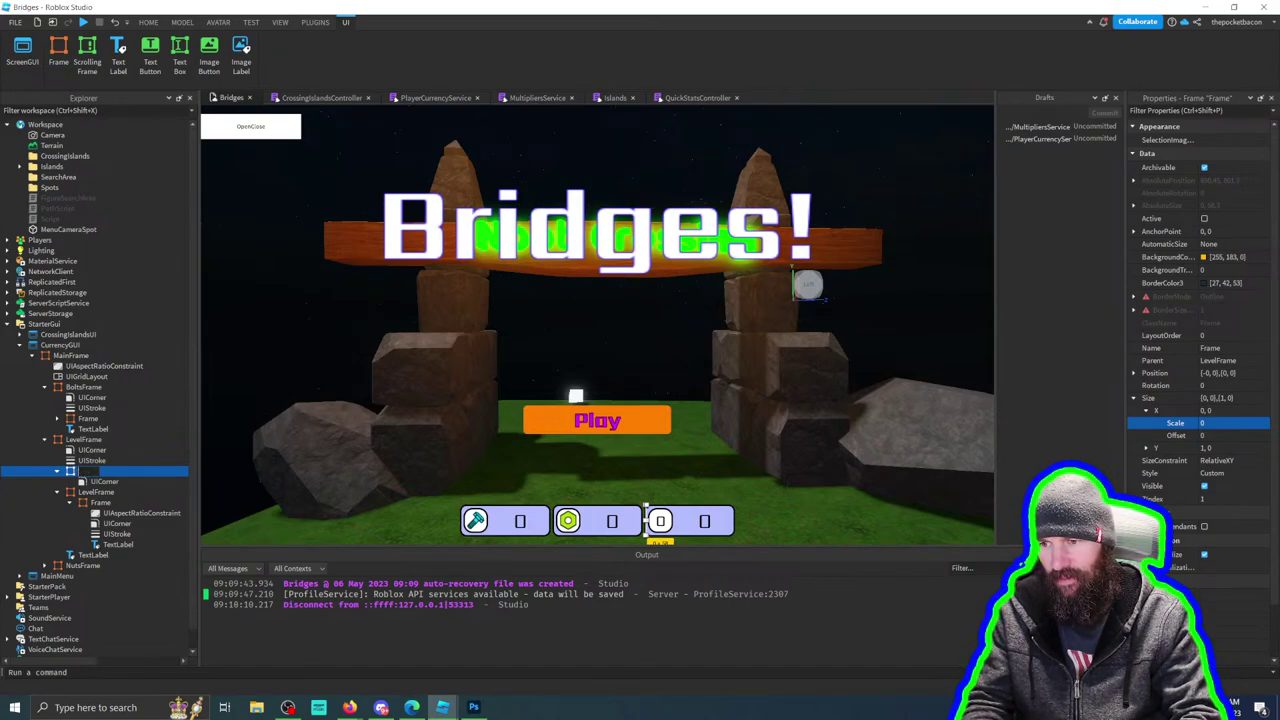
type("ProgressScale")
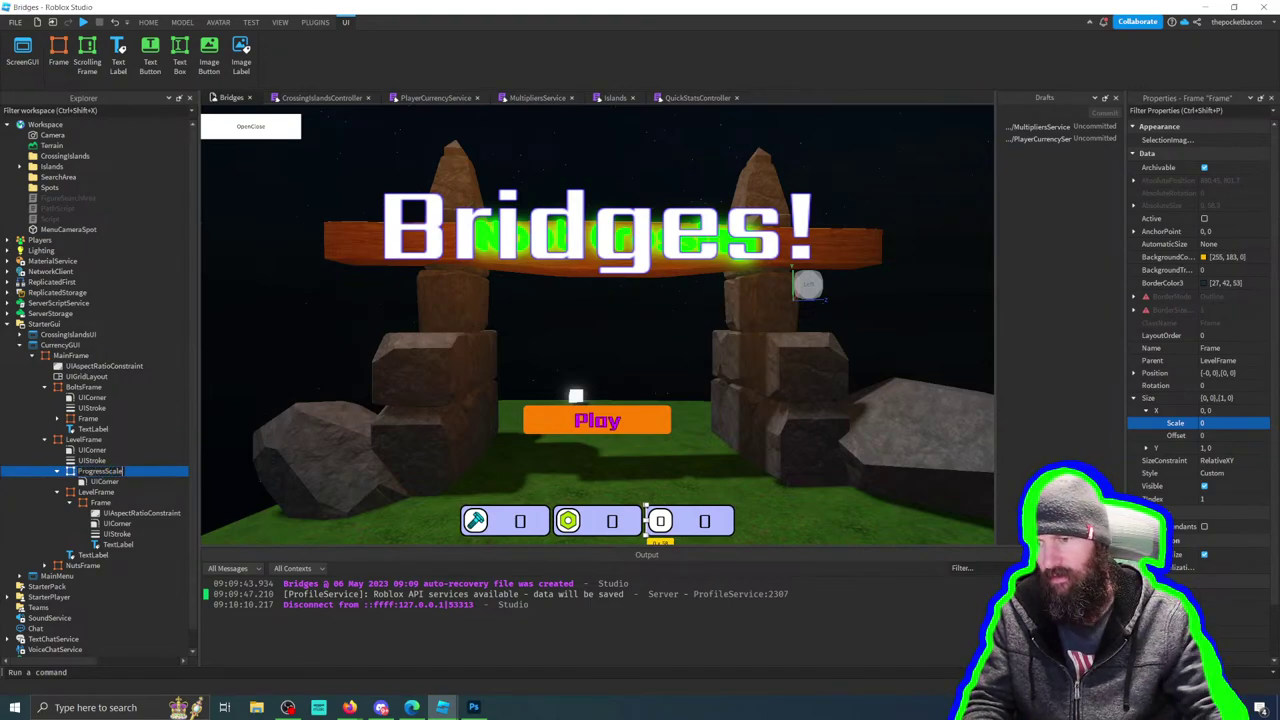
key("Return")
key("Up")
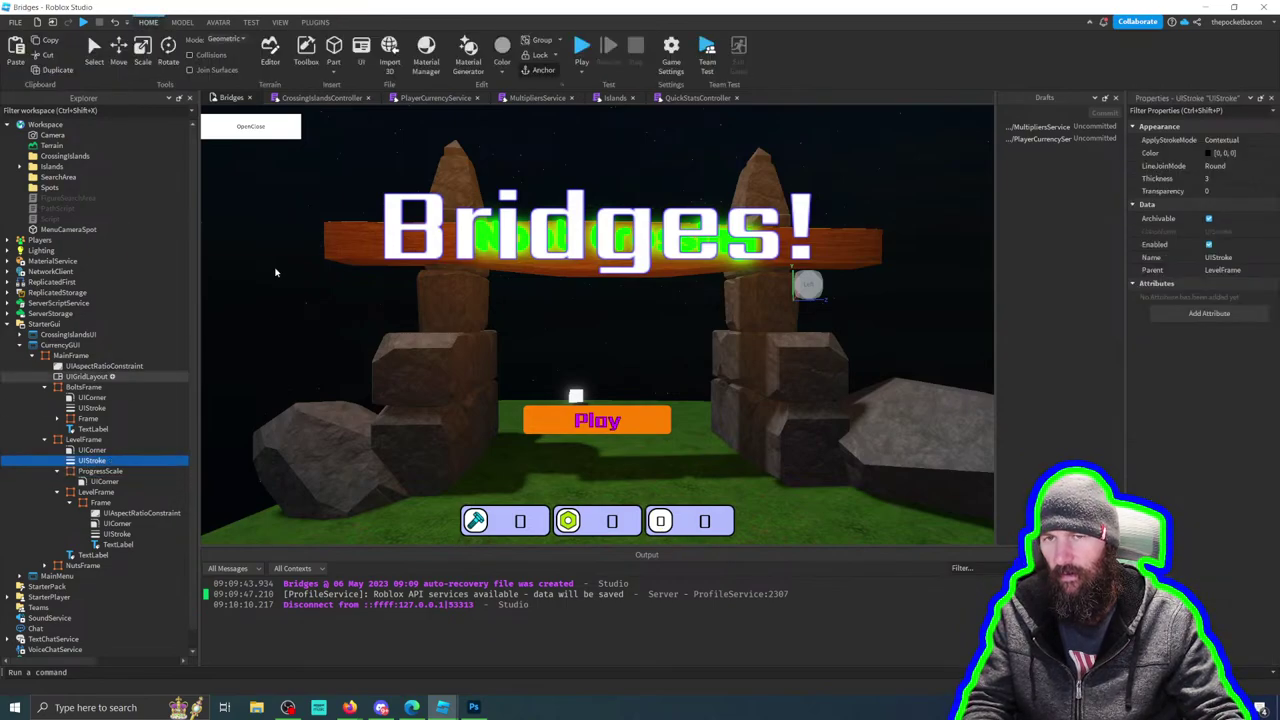
Step: Look up the profile's progress_scale field in the AddXP function of the PlayerCurrencyService script
left_click(680, 98)
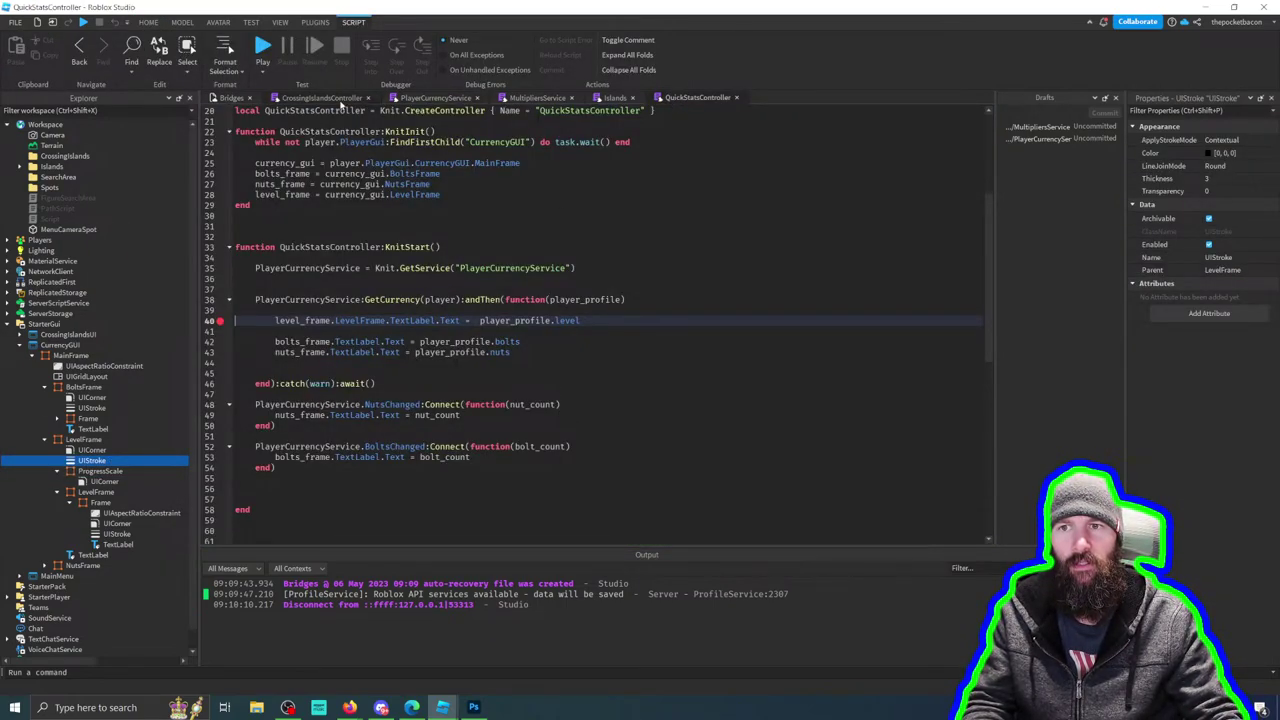
left_click(435, 98)
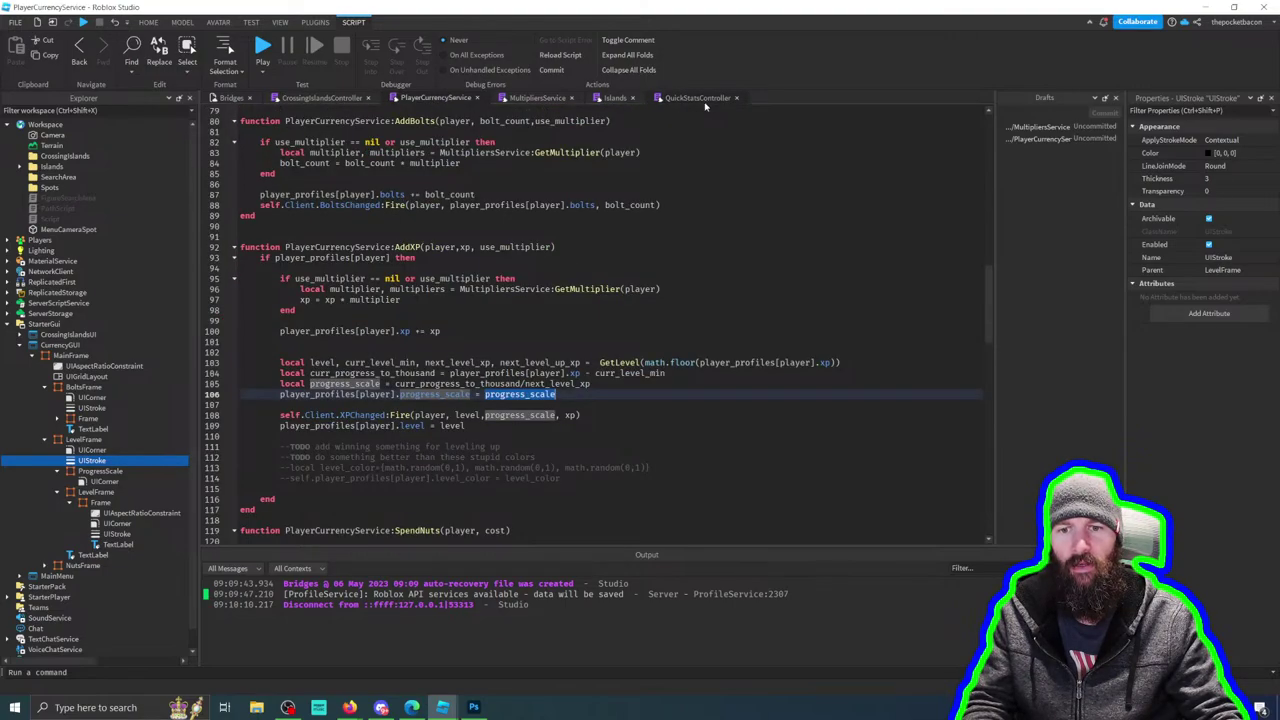
double_click(439, 394)
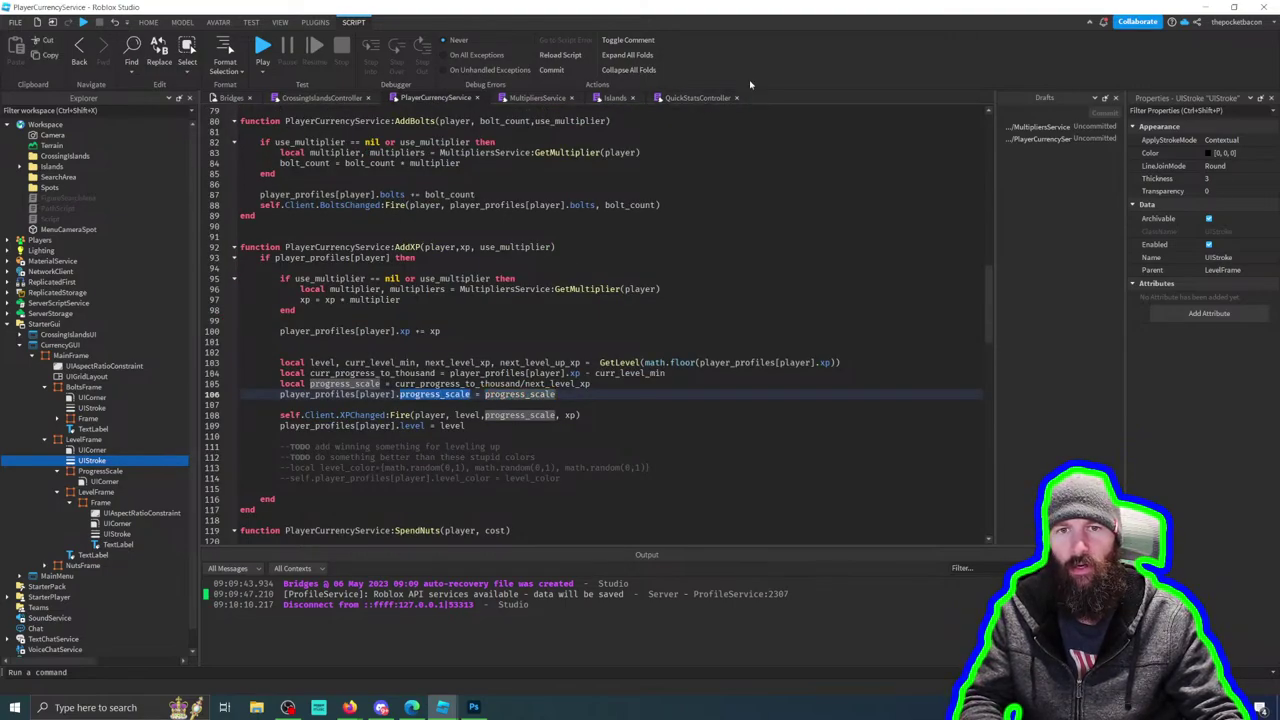
Step: Start a new line below the level text assignment in QuickStatsController with level_frame.LevelFrame
left_click(697, 98)
left_click_drag(580, 321, 485, 321)
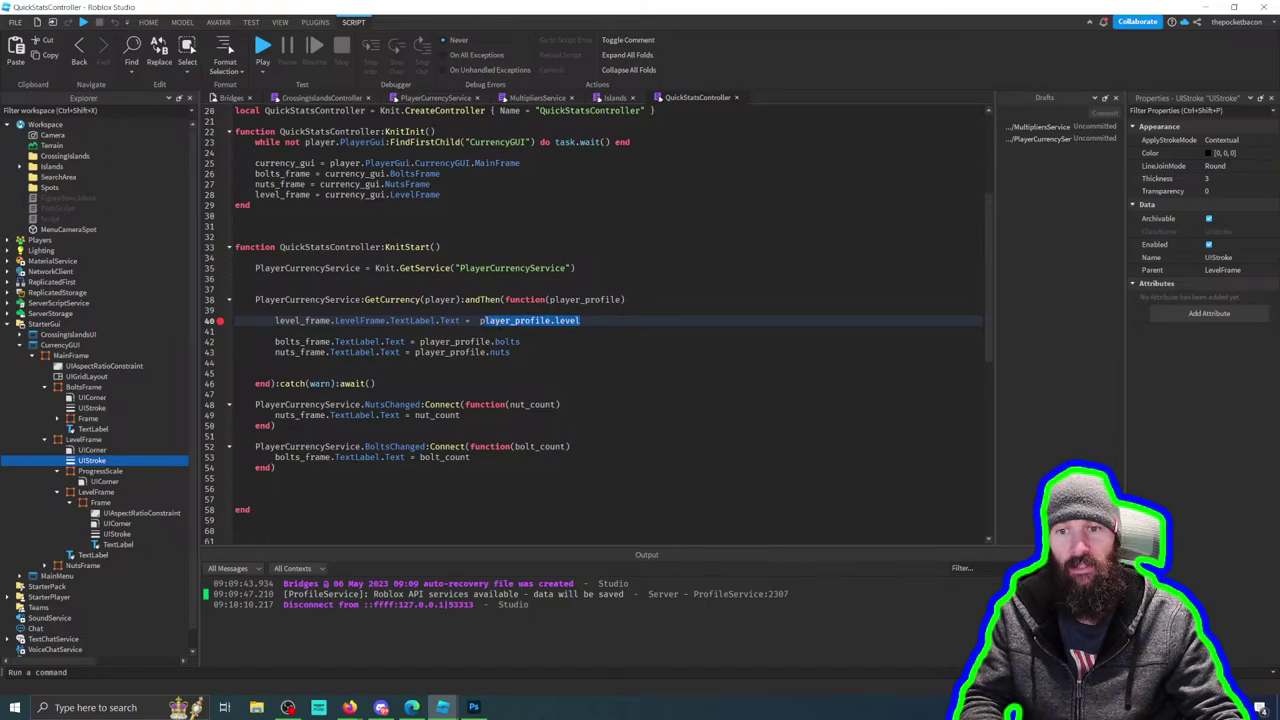
key("End")
key("Return")
type("lev")
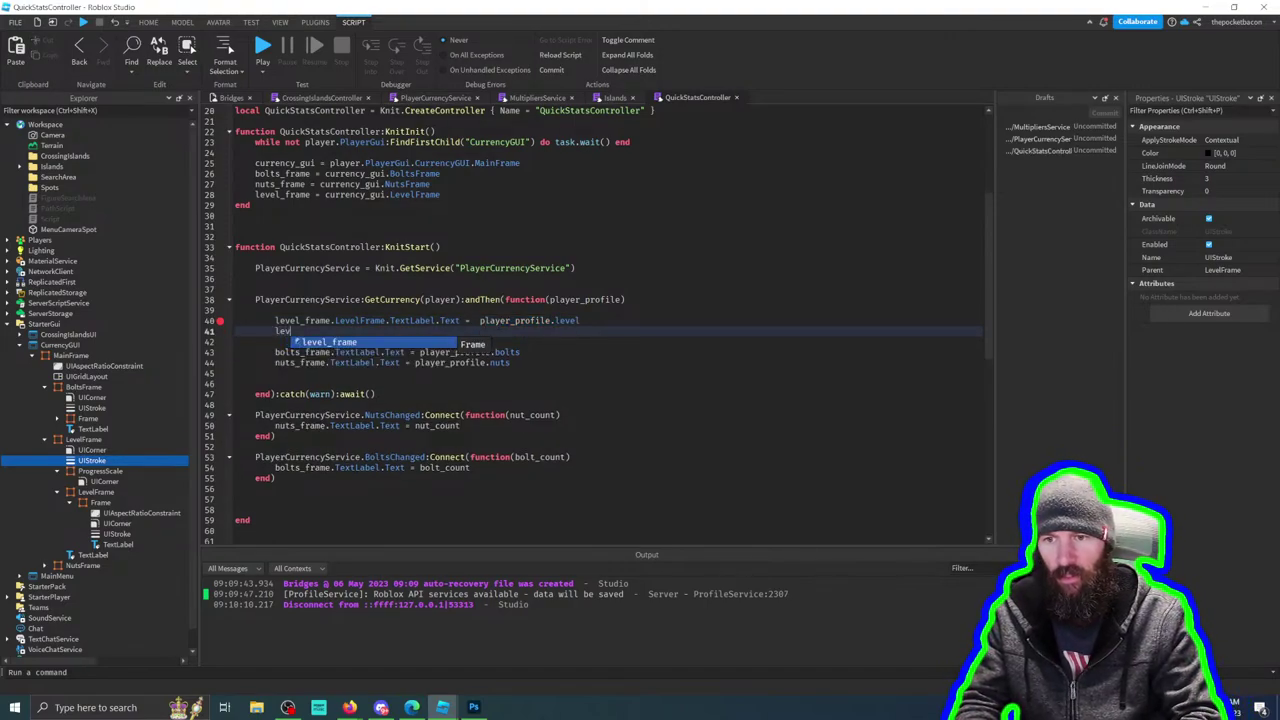
type("el_frame.LevelFrame.")
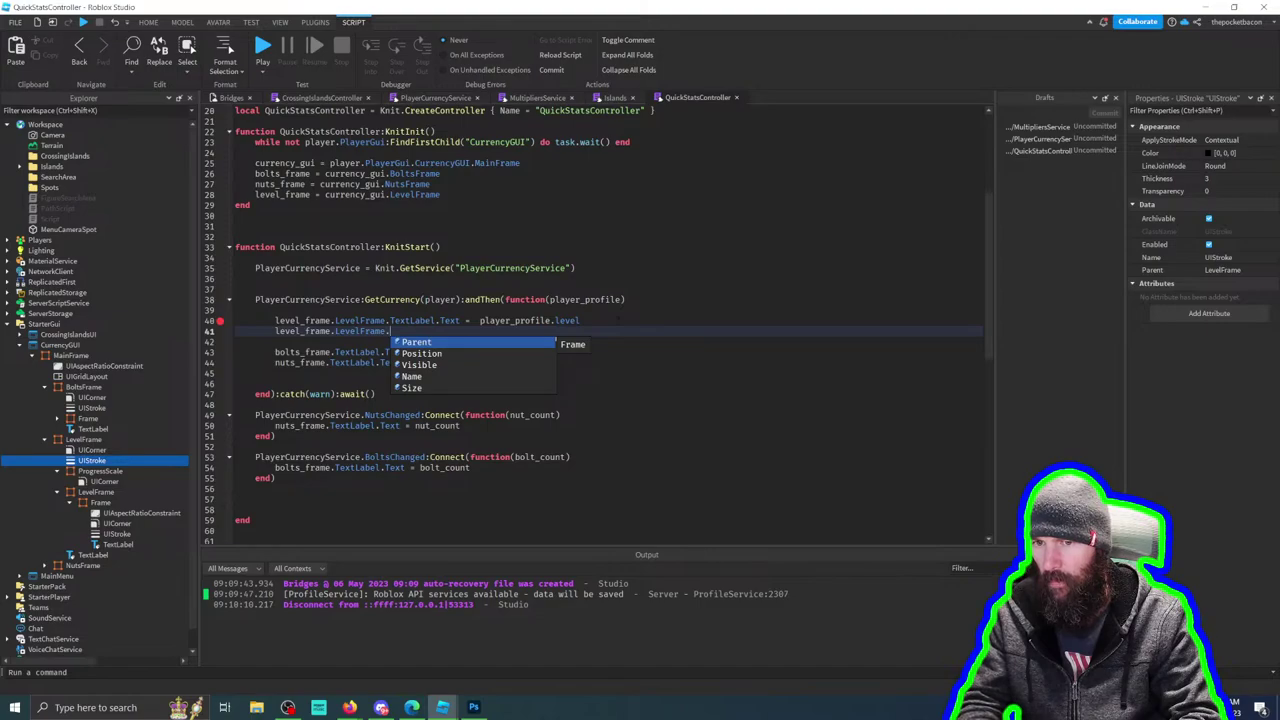
Step: Insert .Frame before TextLabel in the line 40 level assignment, and add Frame to the path on line 41
type("Fra")
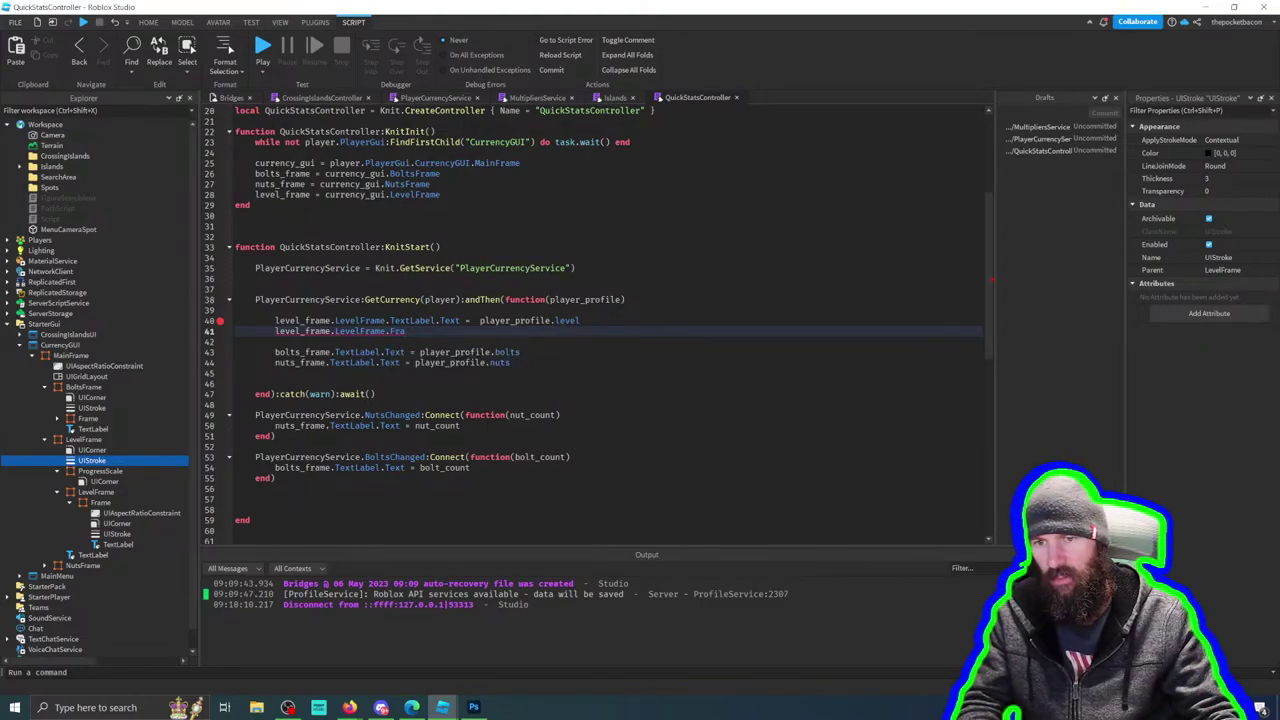
left_click(391, 321)
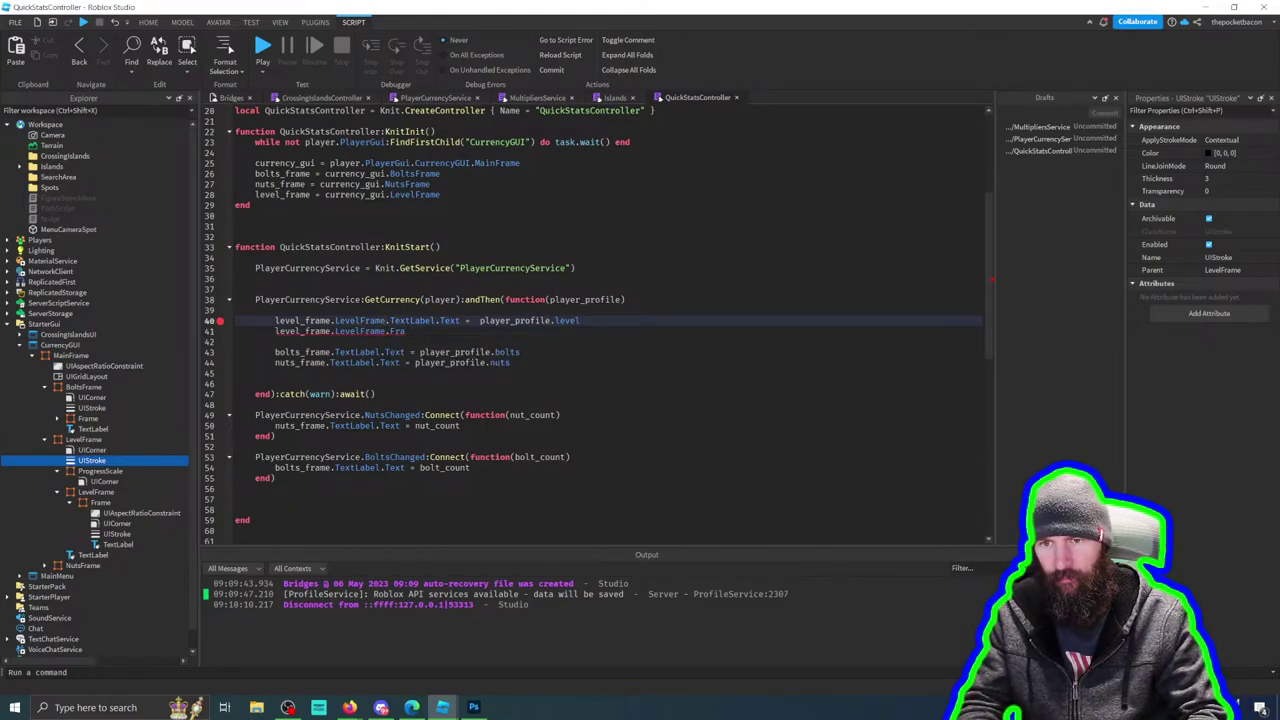
type(".Frame")
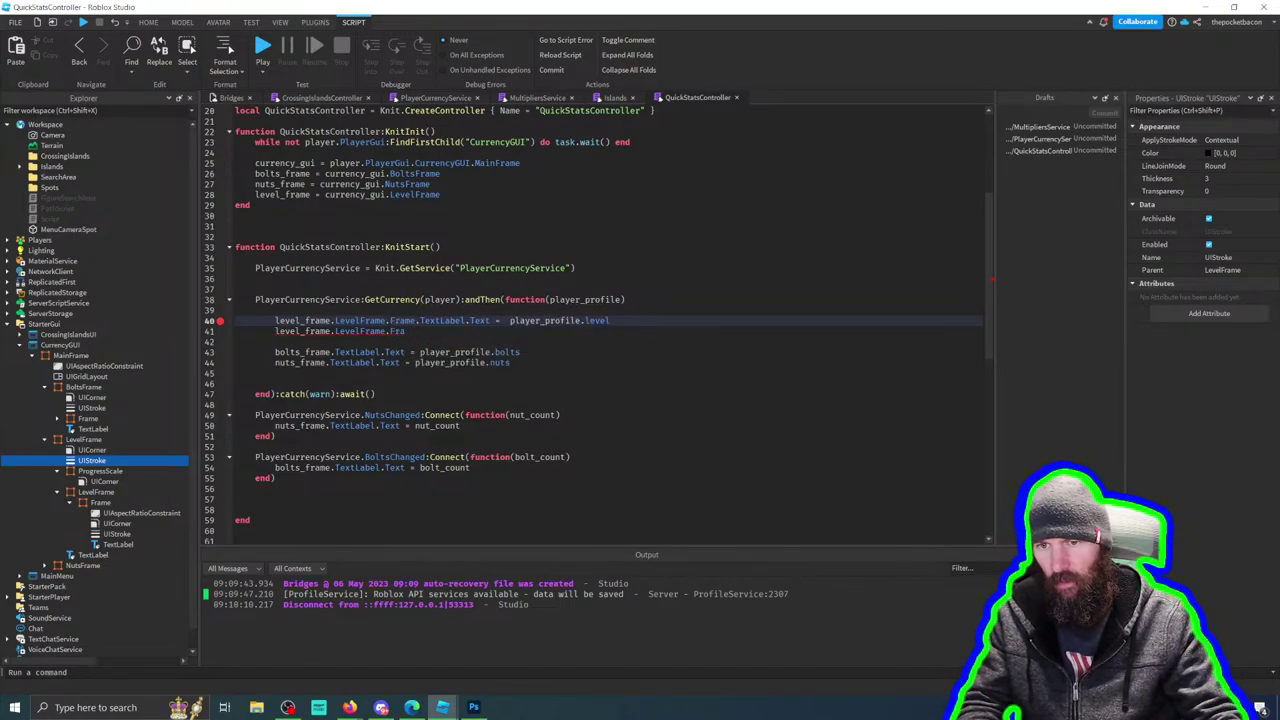
left_click(405, 331)
type("me")
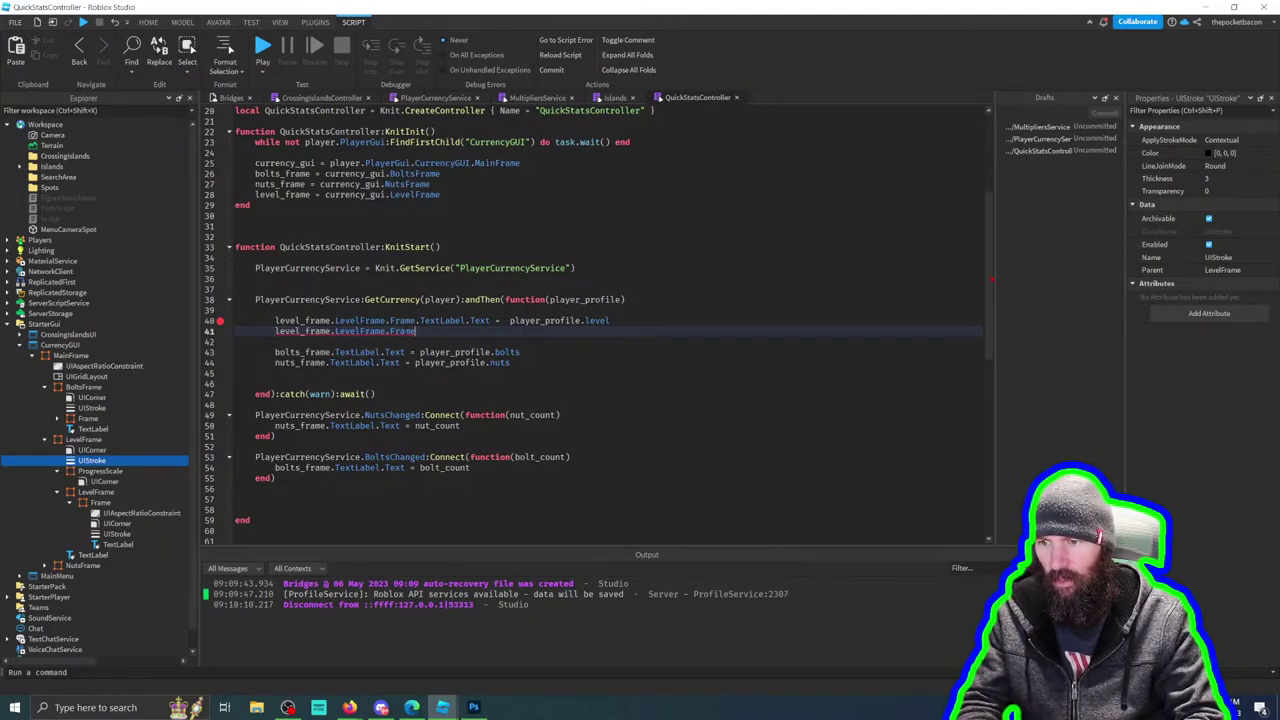
Step: Replace the trailing Frame in the line 41 path with TextLabel.Text, checking LevelFrame's children in the Explorer hierarchy
key("BackSpace")
key("BackSpace")
key("BackSpace")
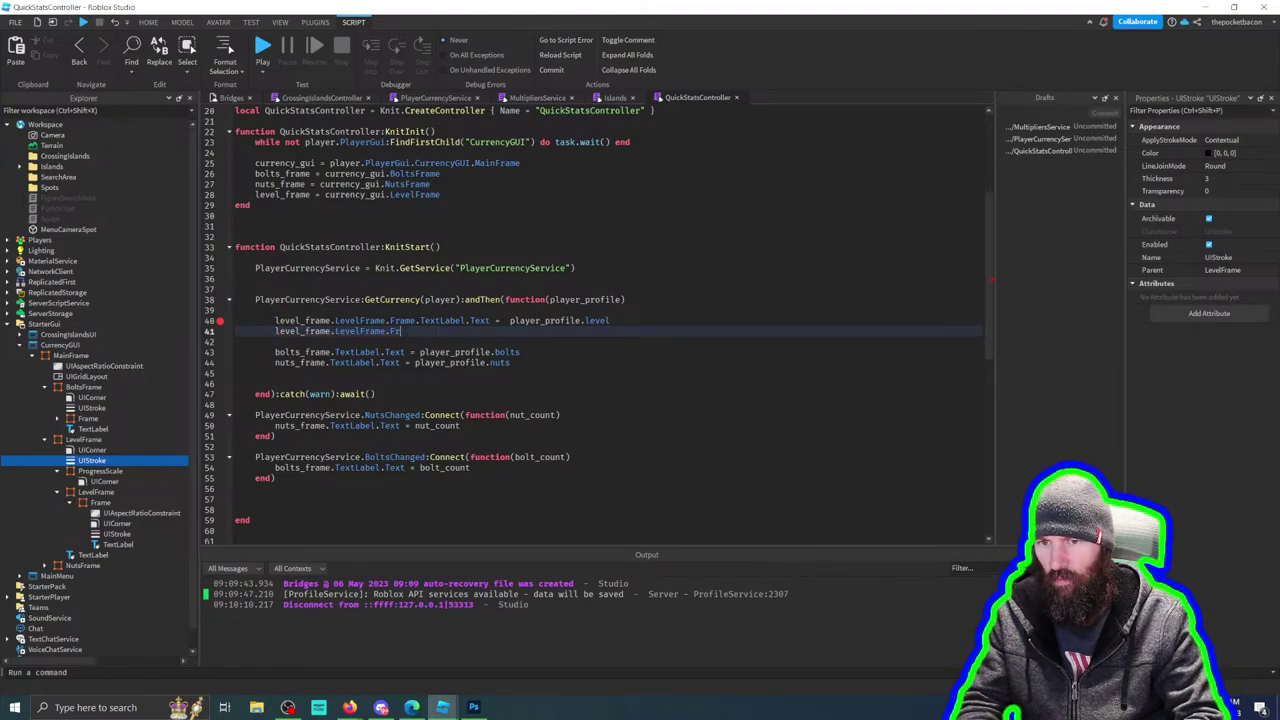
type("Tex")
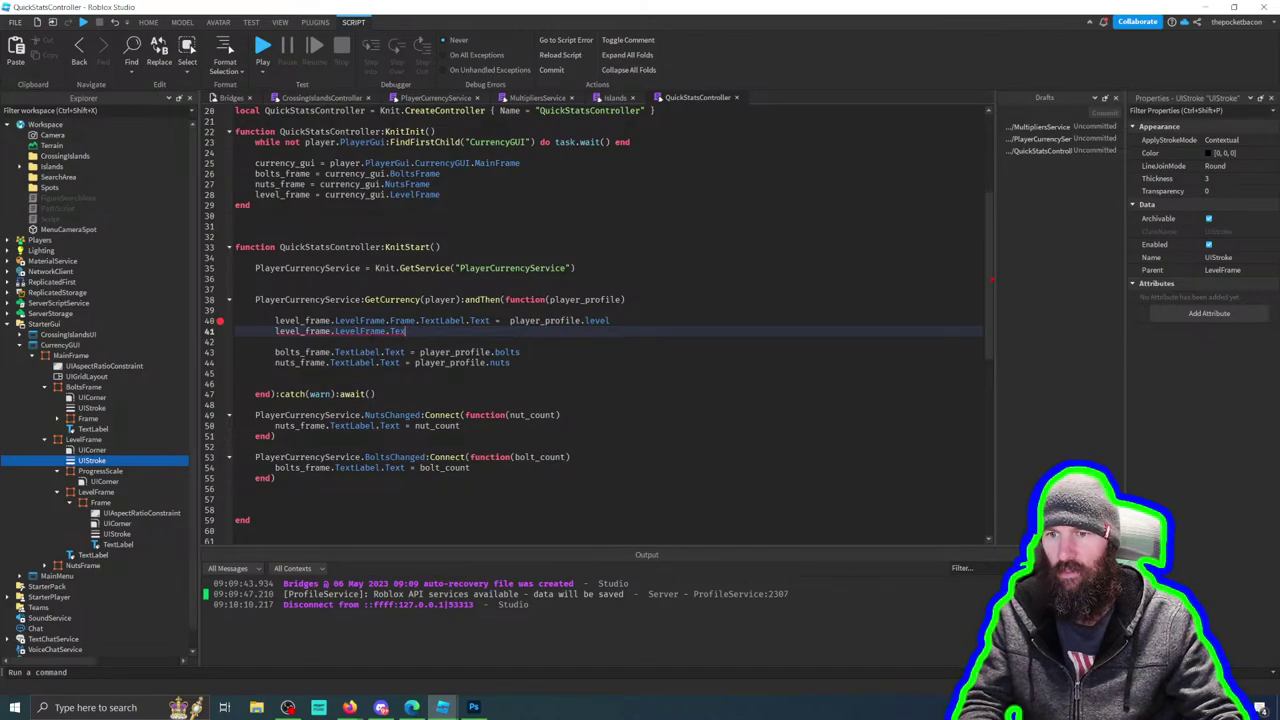
left_click(86, 439)
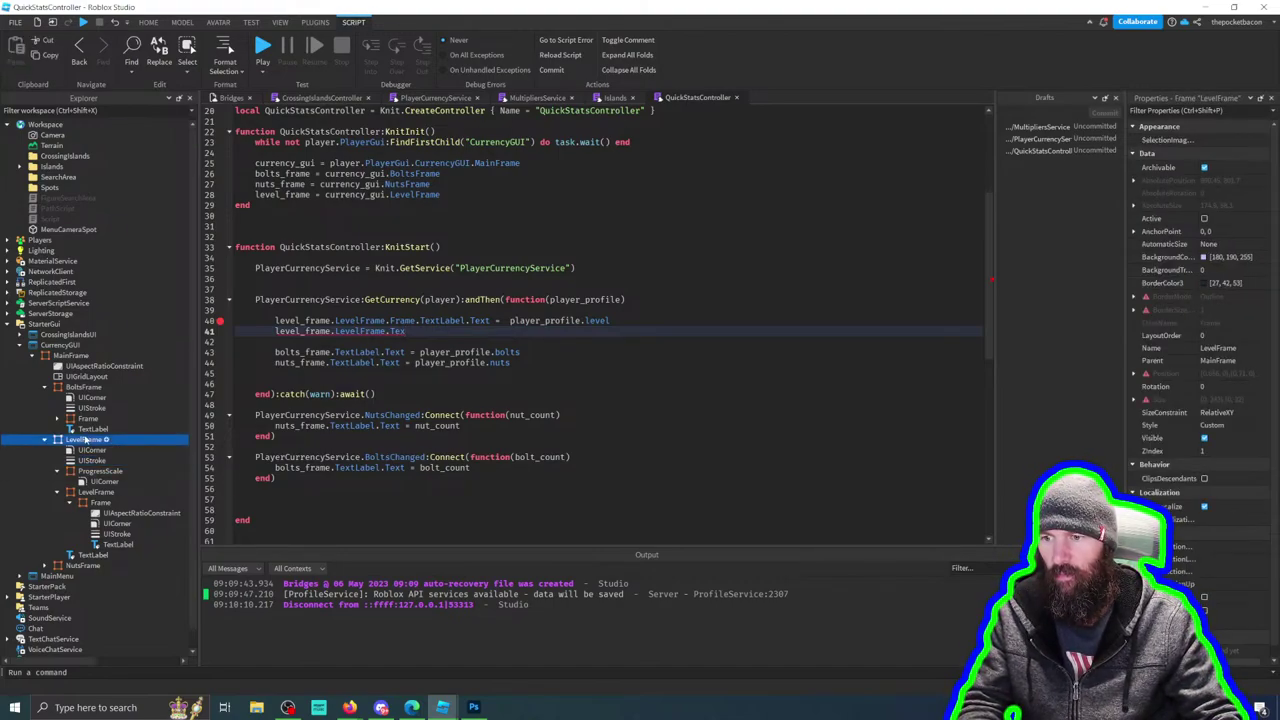
left_click(97, 493)
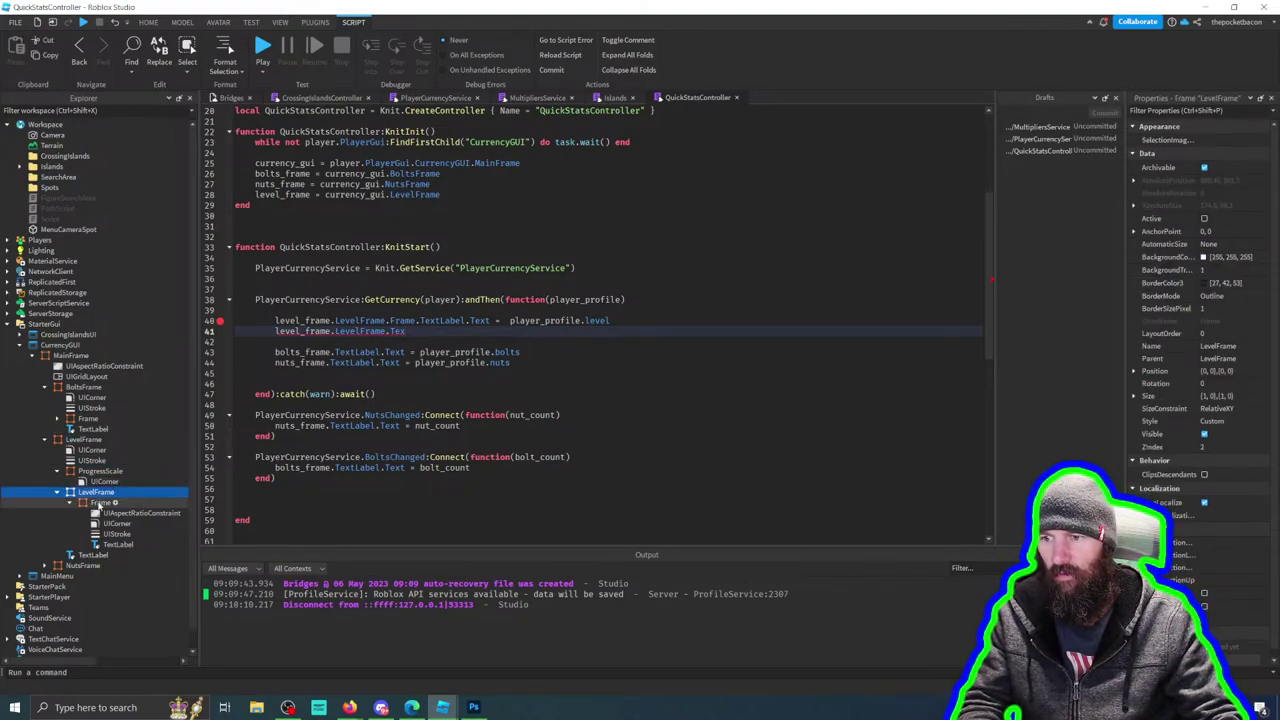
left_click(70, 503)
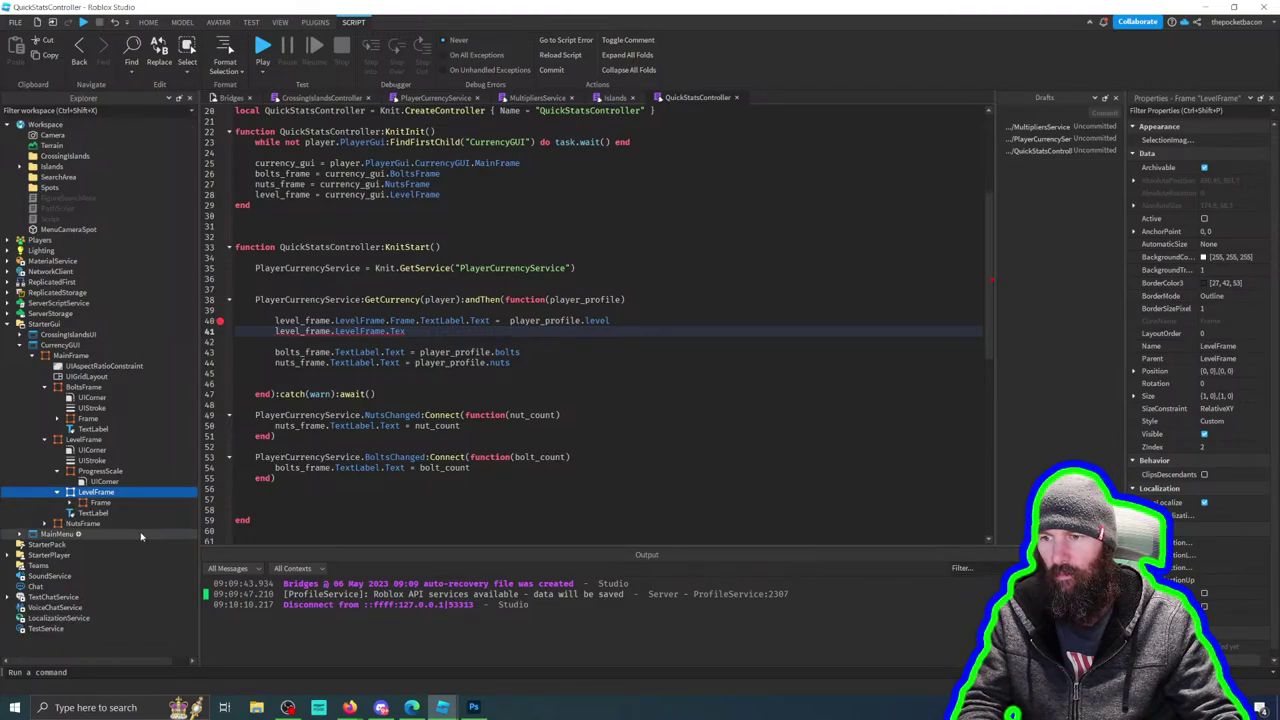
type("t")
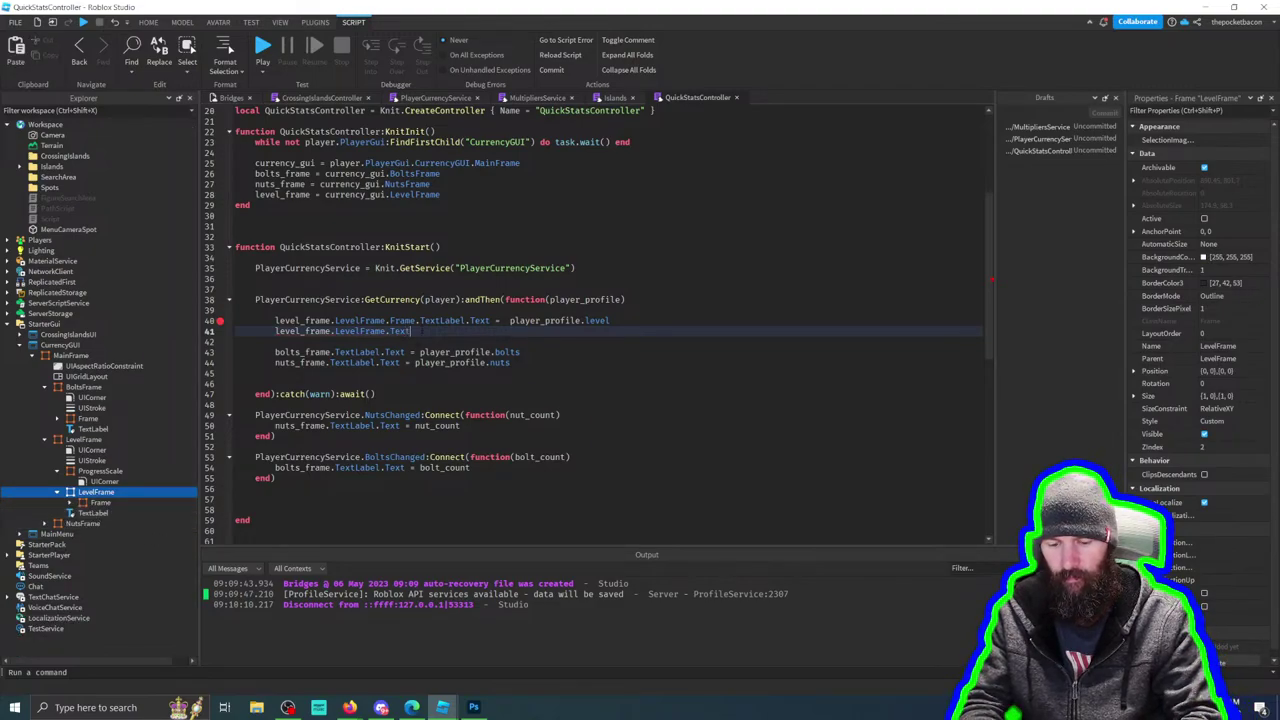
type("Label.T")
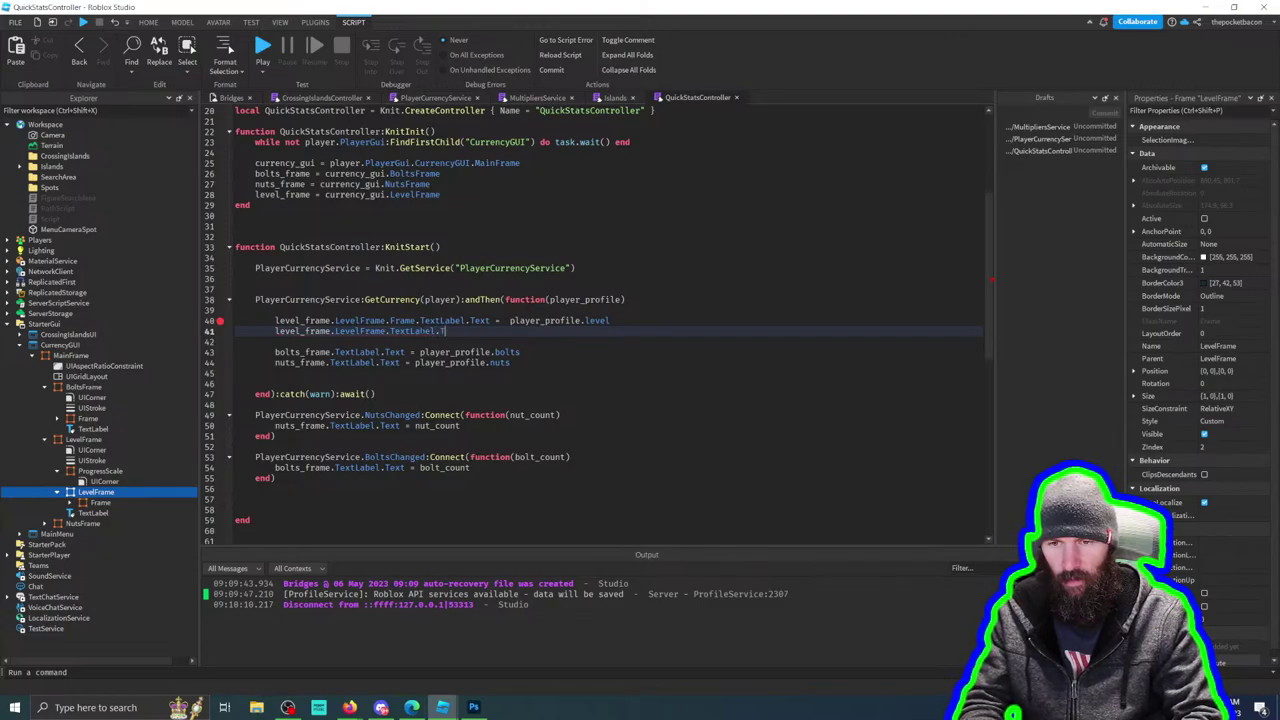
type("ex")
type("t = player")
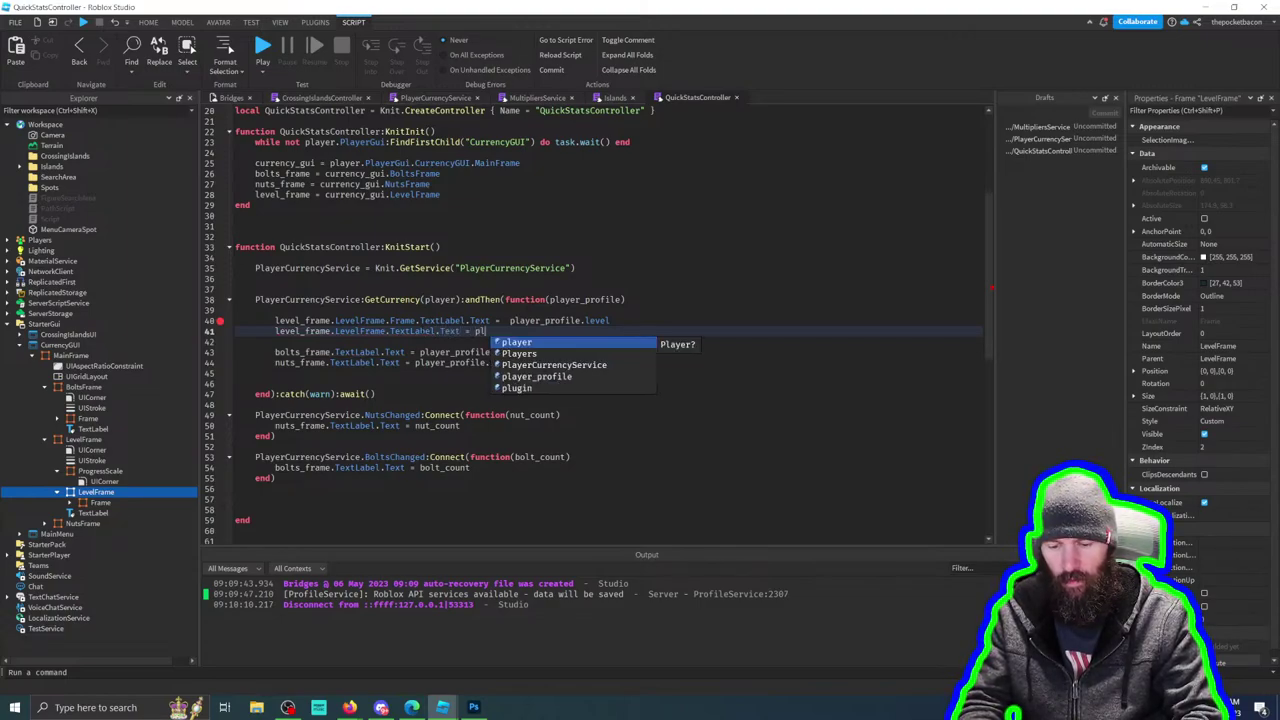
Step: Assign player_profile.xp to the LevelFrame text label on line 41, checking field names in the PlayerCurrencyService script
key("Down")
key("Down")
key("Down")
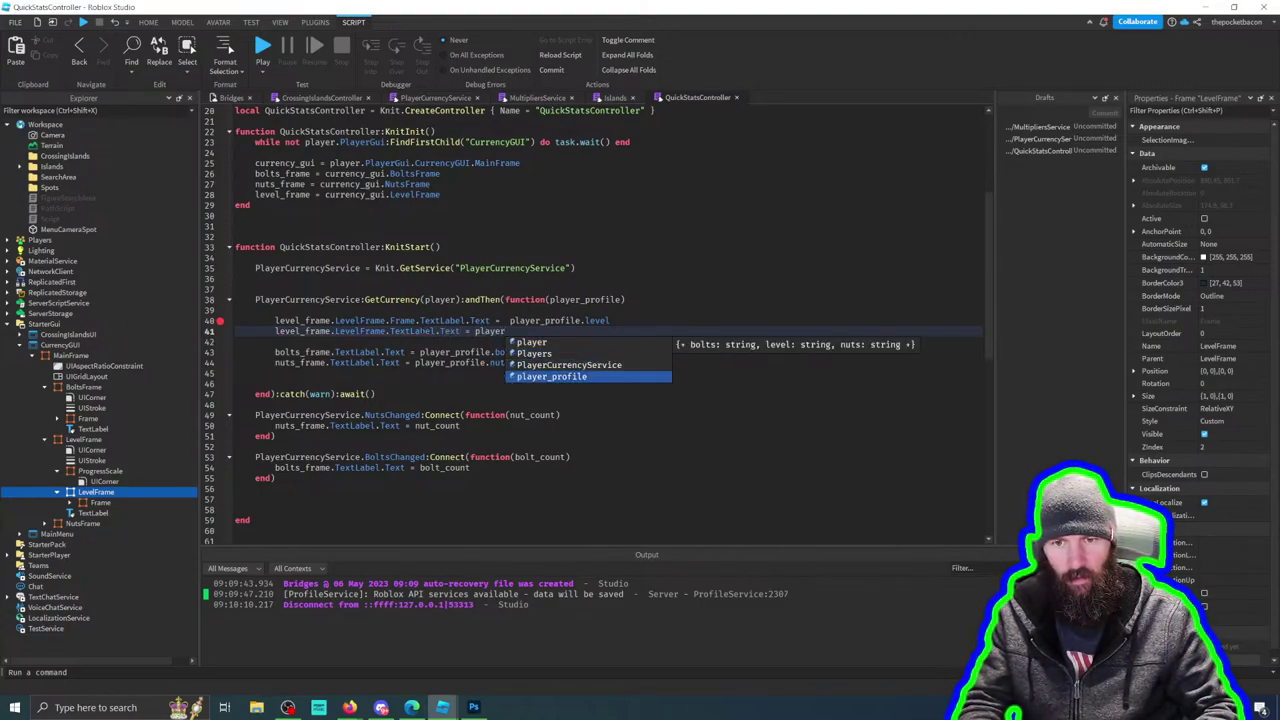
key("Tab")
type(".")
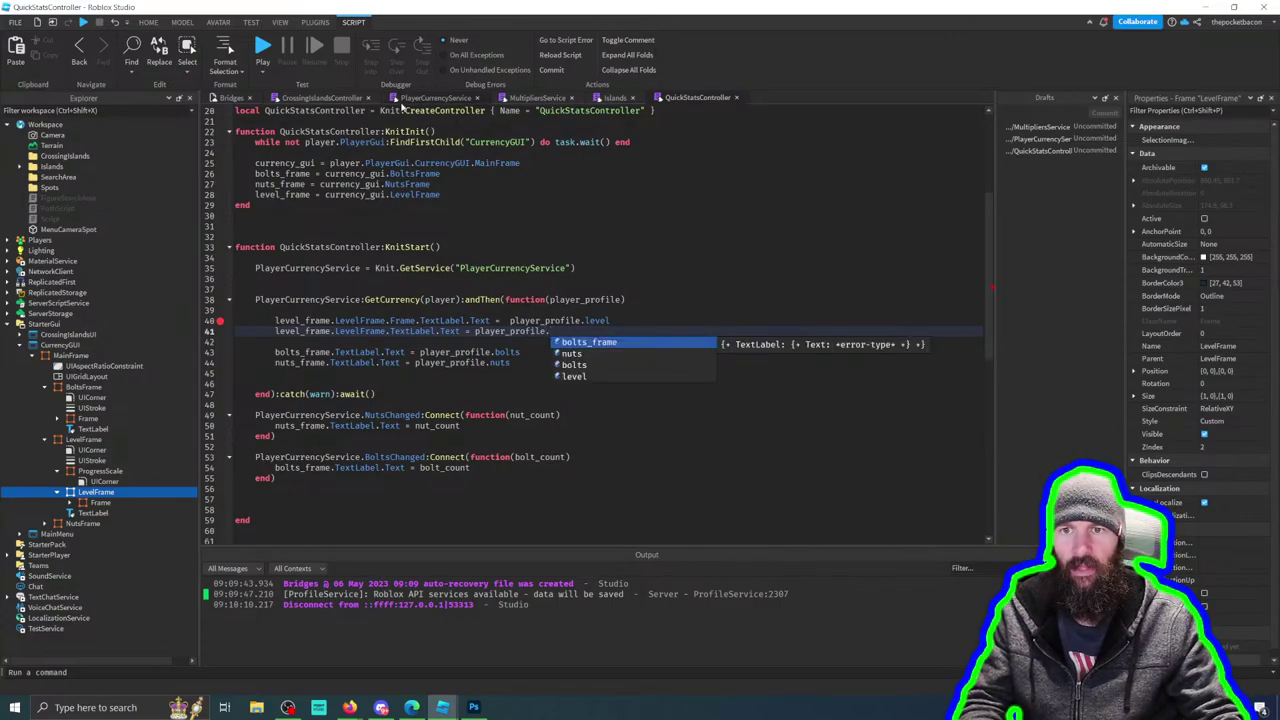
left_click(330, 97)
left_click(430, 98)
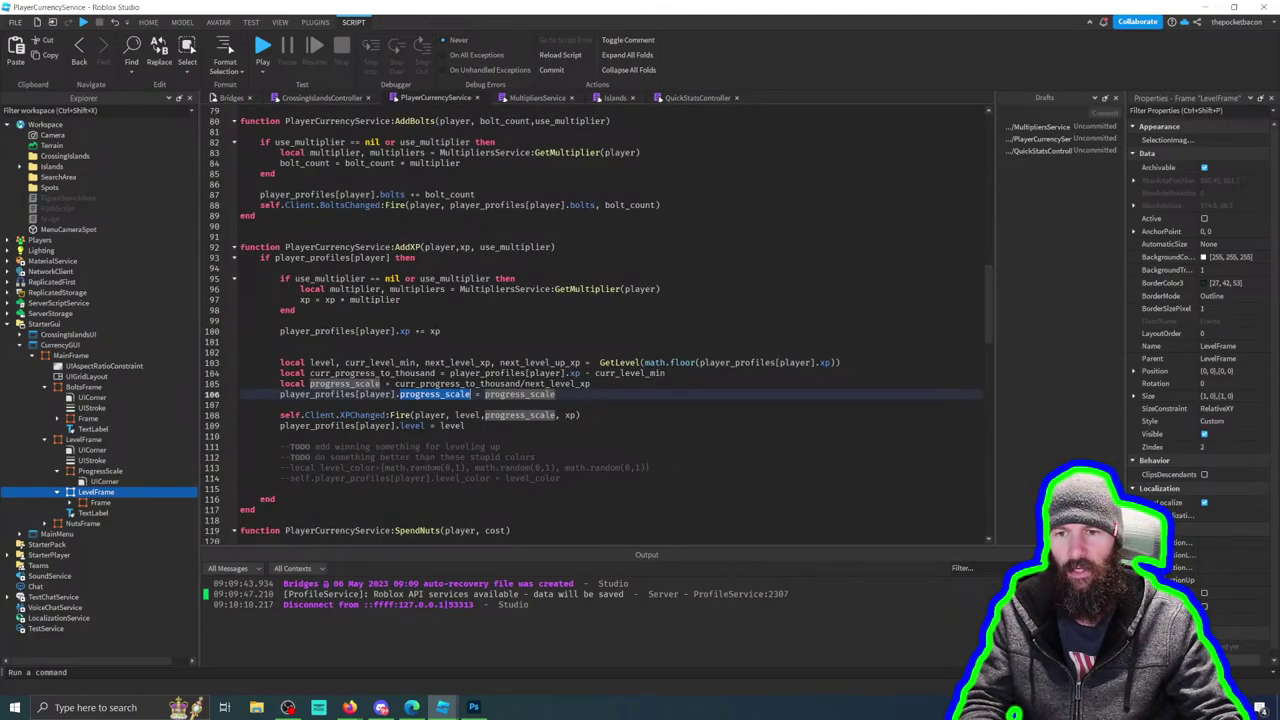
left_click(686, 97)
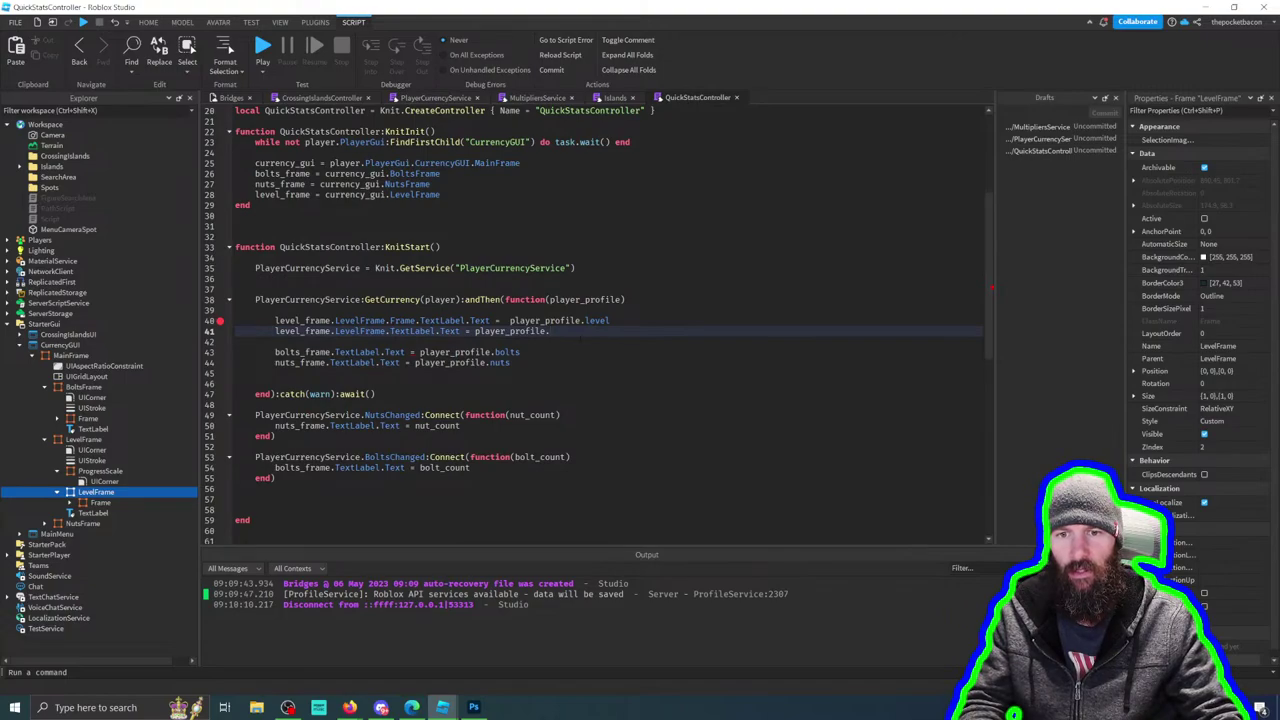
type("xp")
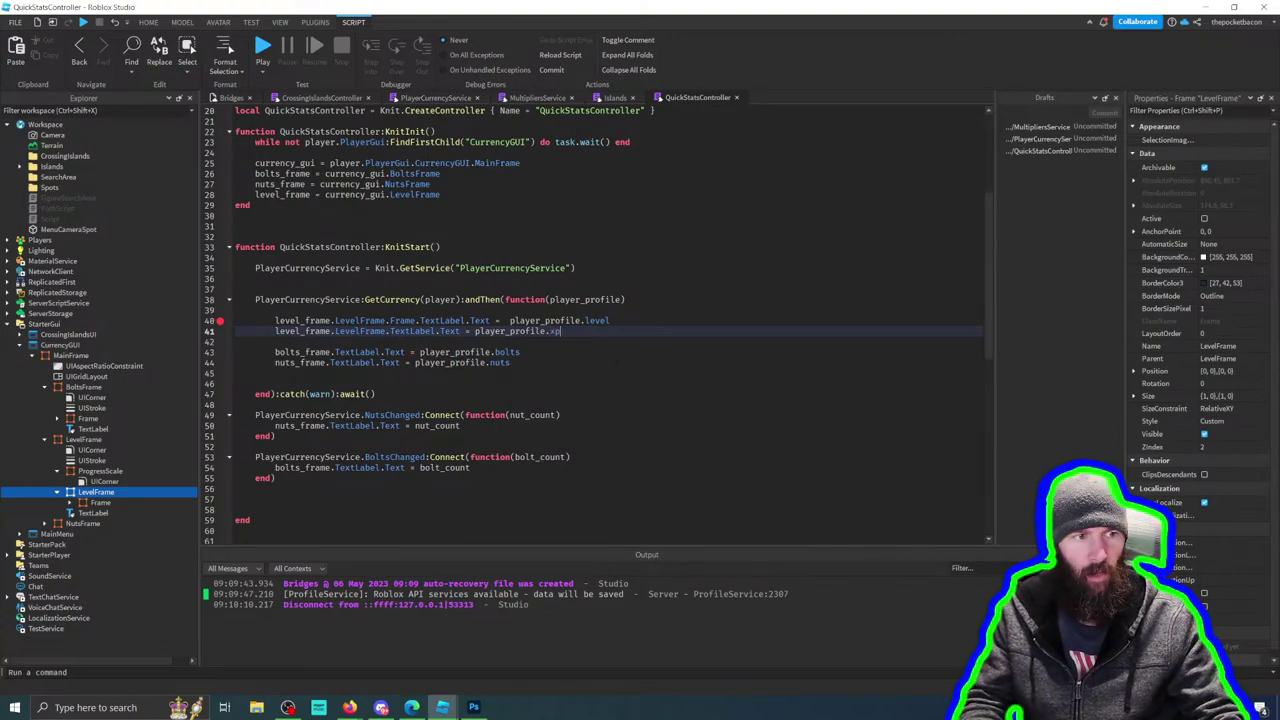
Step: Add a line below the xp assignment that sets level_frame.ProgressScale.Size = UDim2.new()
left_click(617, 363)
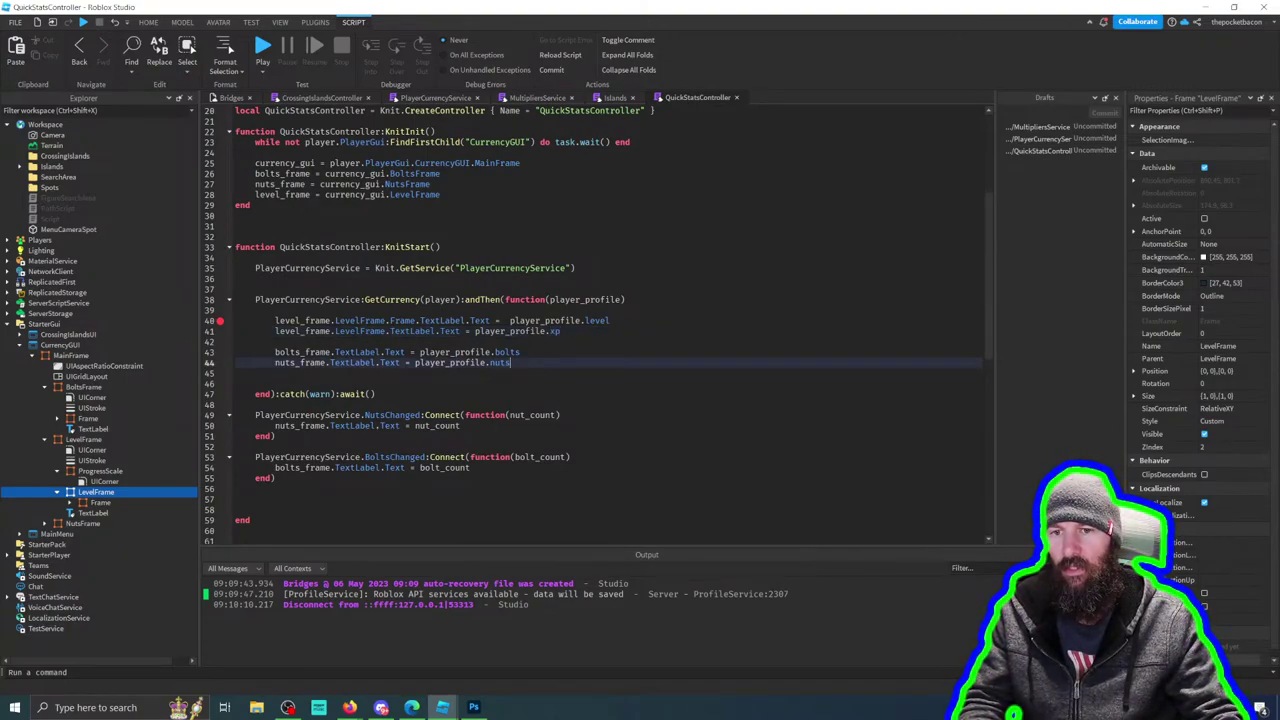
left_click(596, 330)
key("Return")
type("level_frame.")
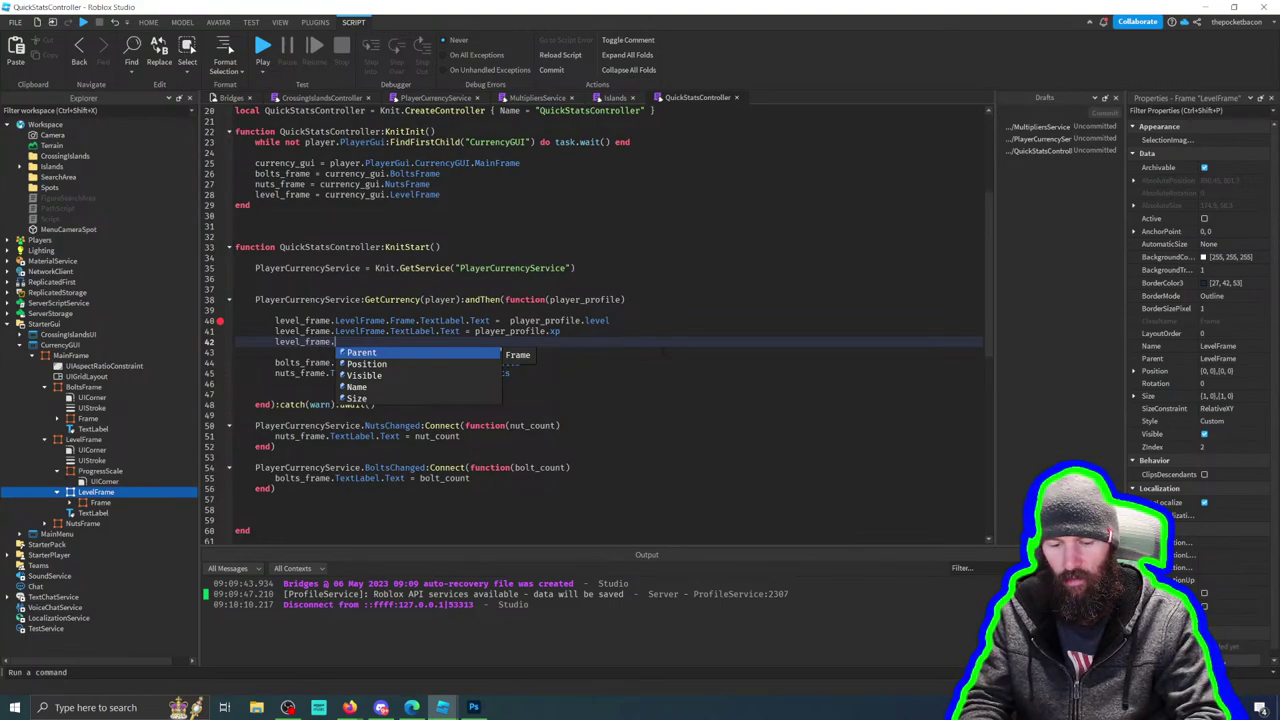
type("ProgressScale.Size")
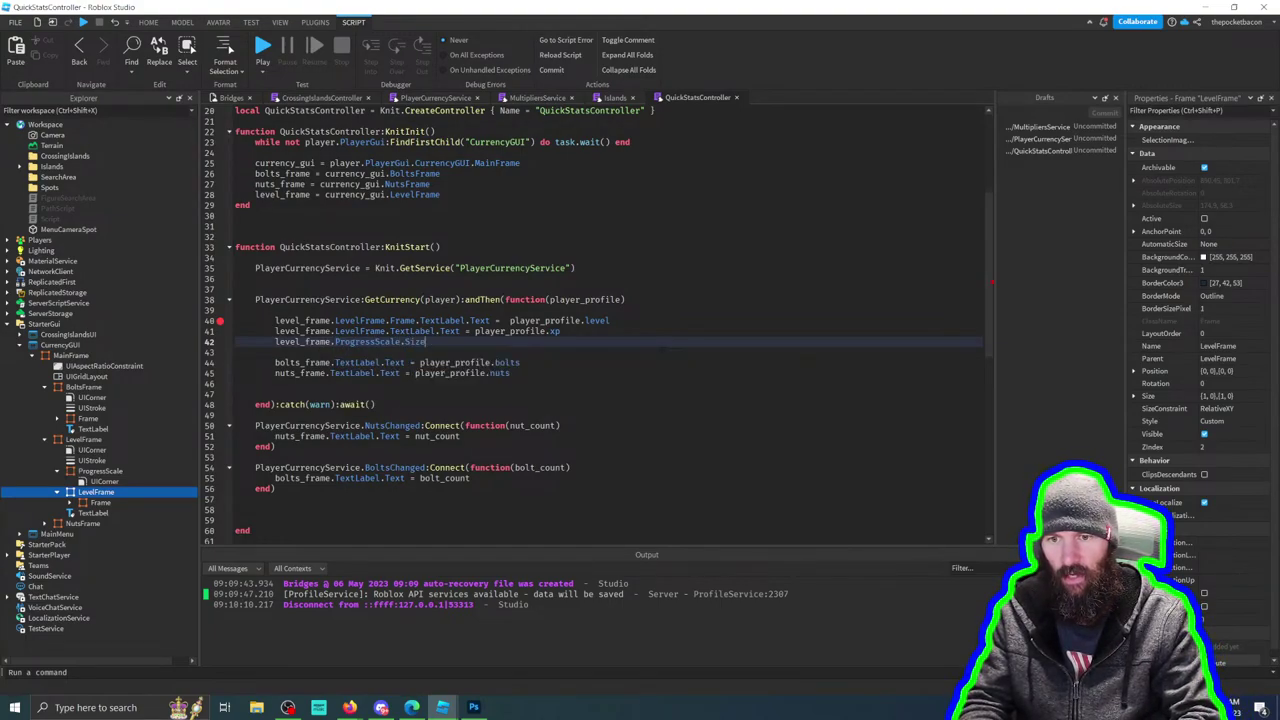
type(" = ")
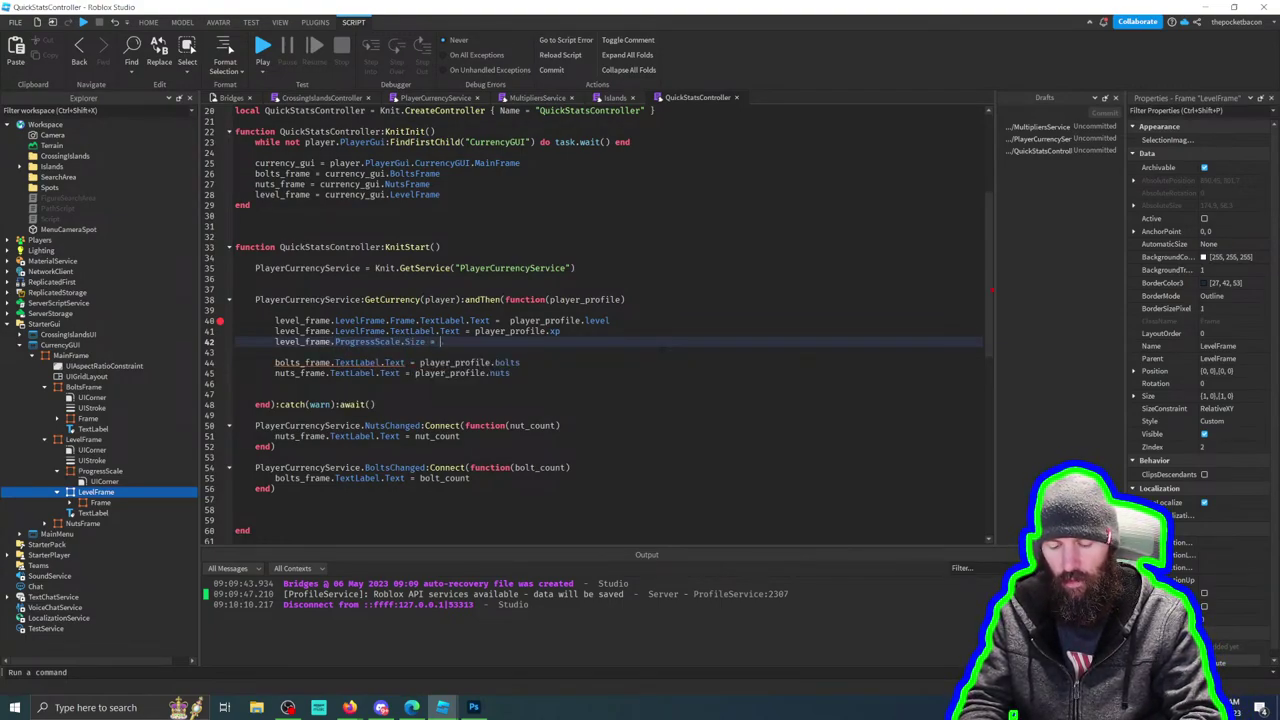
type("UDim2")
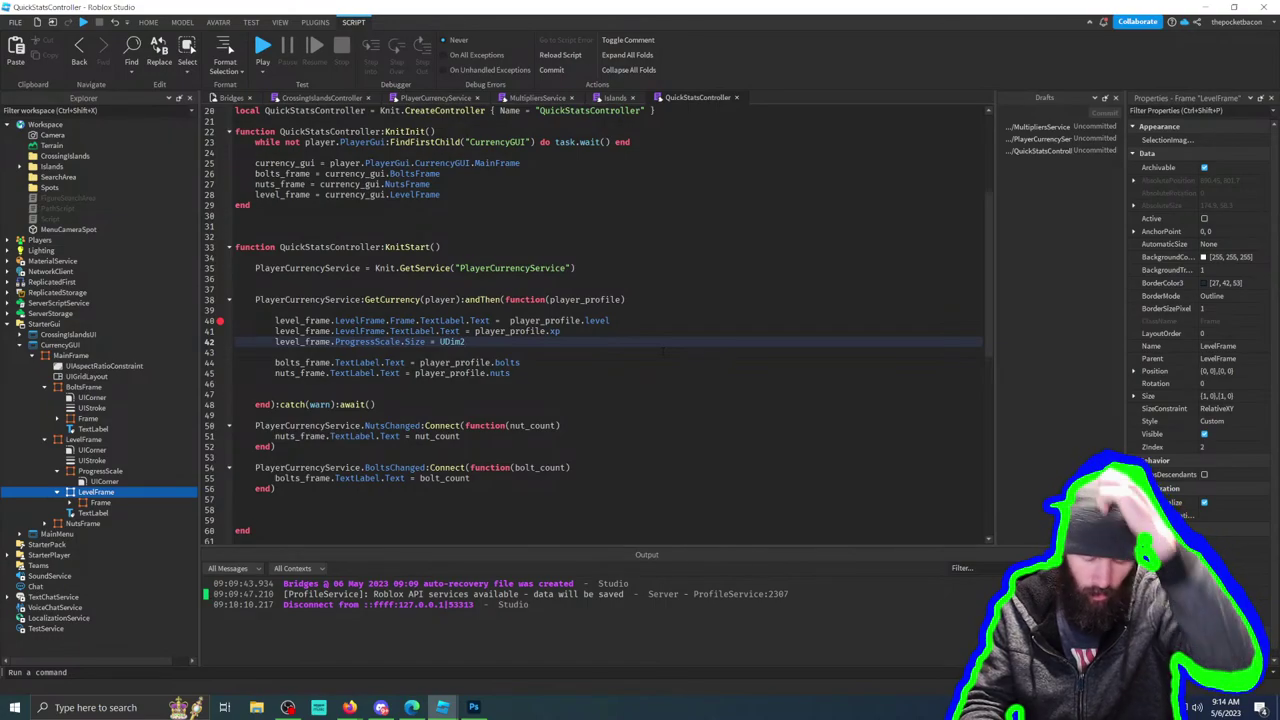
type(".new(")
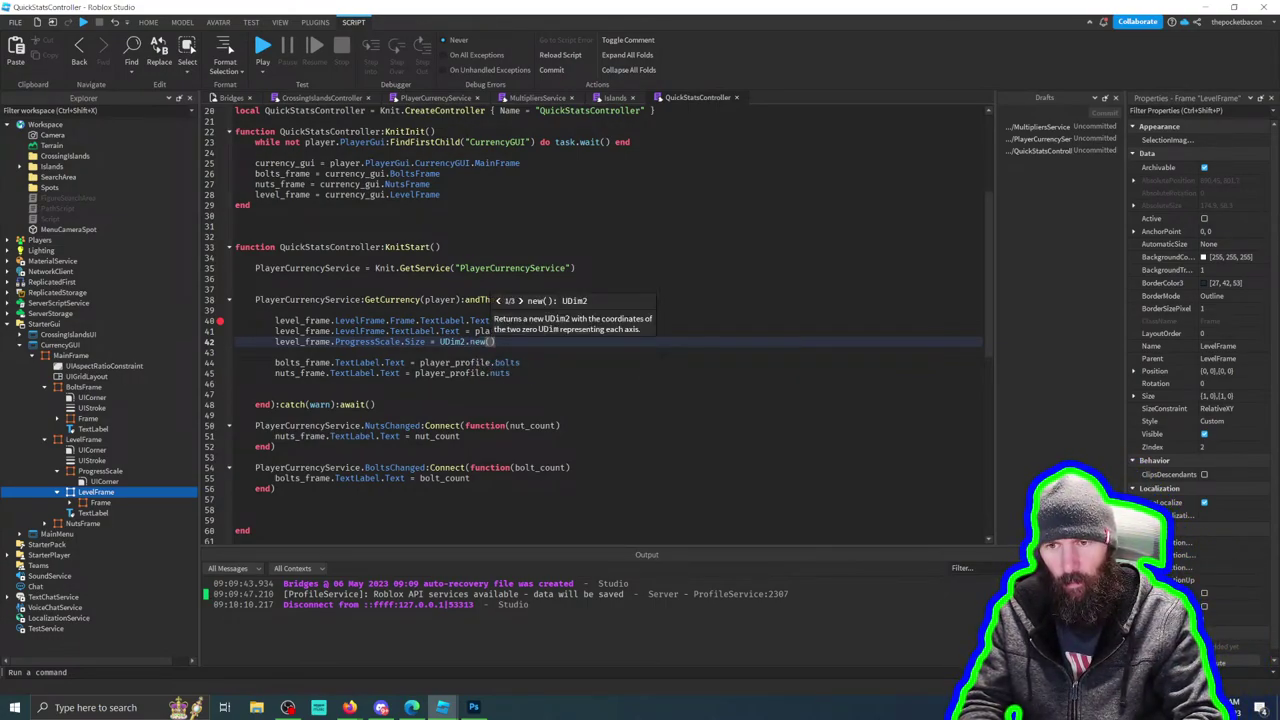
Step: Fill the UDim2.new arguments on line 42 with player_profile.progress_scale,0,1,0
left_click(606, 362)
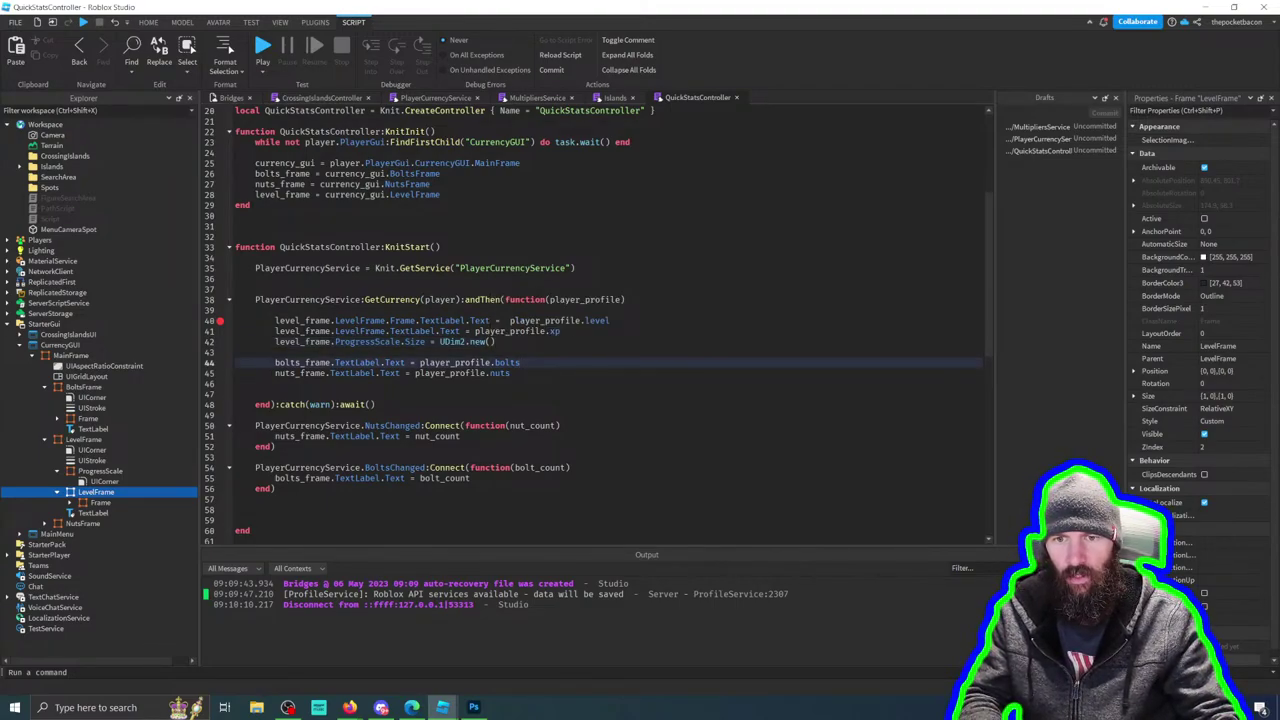
double_click(508, 331)
key("ctrl+c")
left_click(490, 342)
key("ctrl+v")
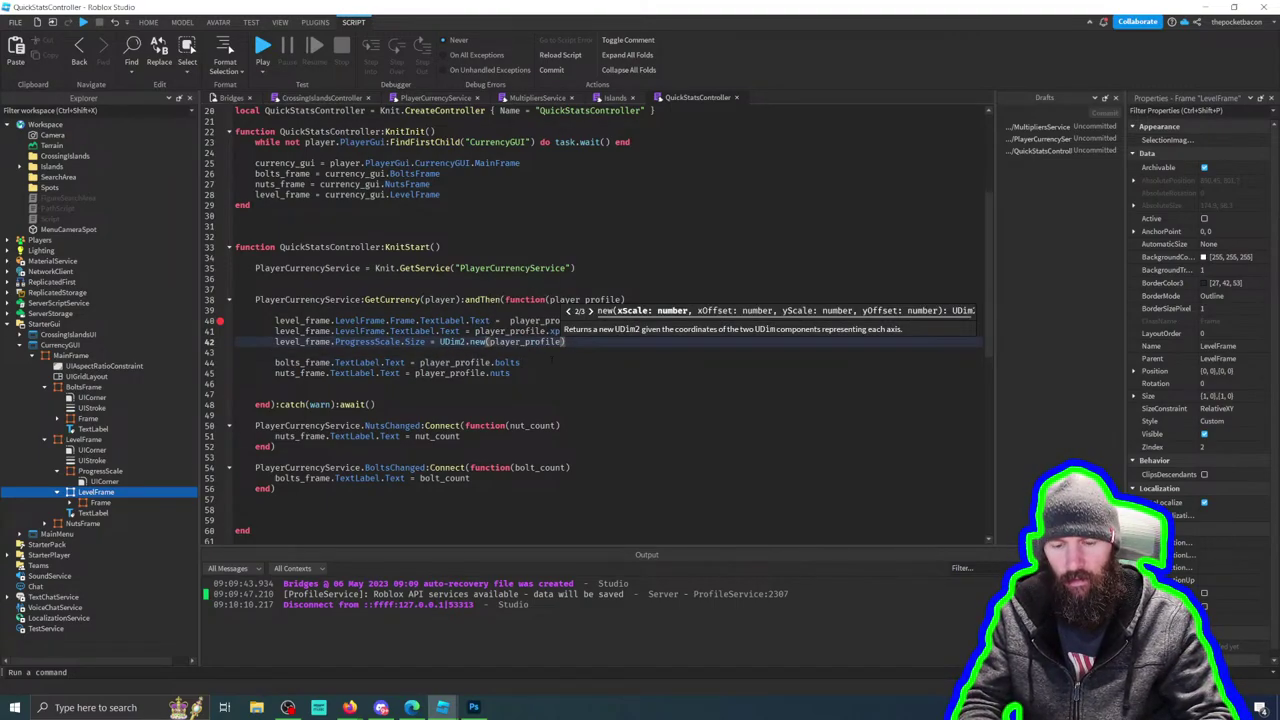
type(".Pro")
key("BackSpace")
key("BackSpace")
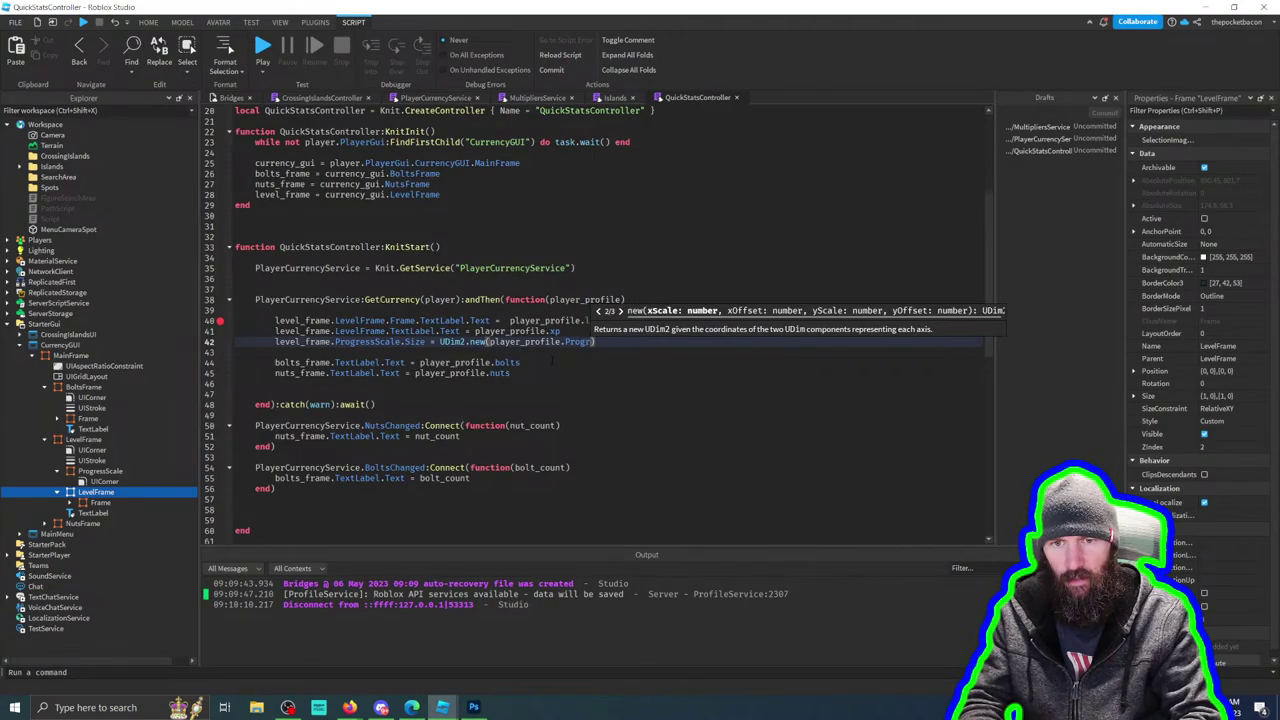
type("rogress")
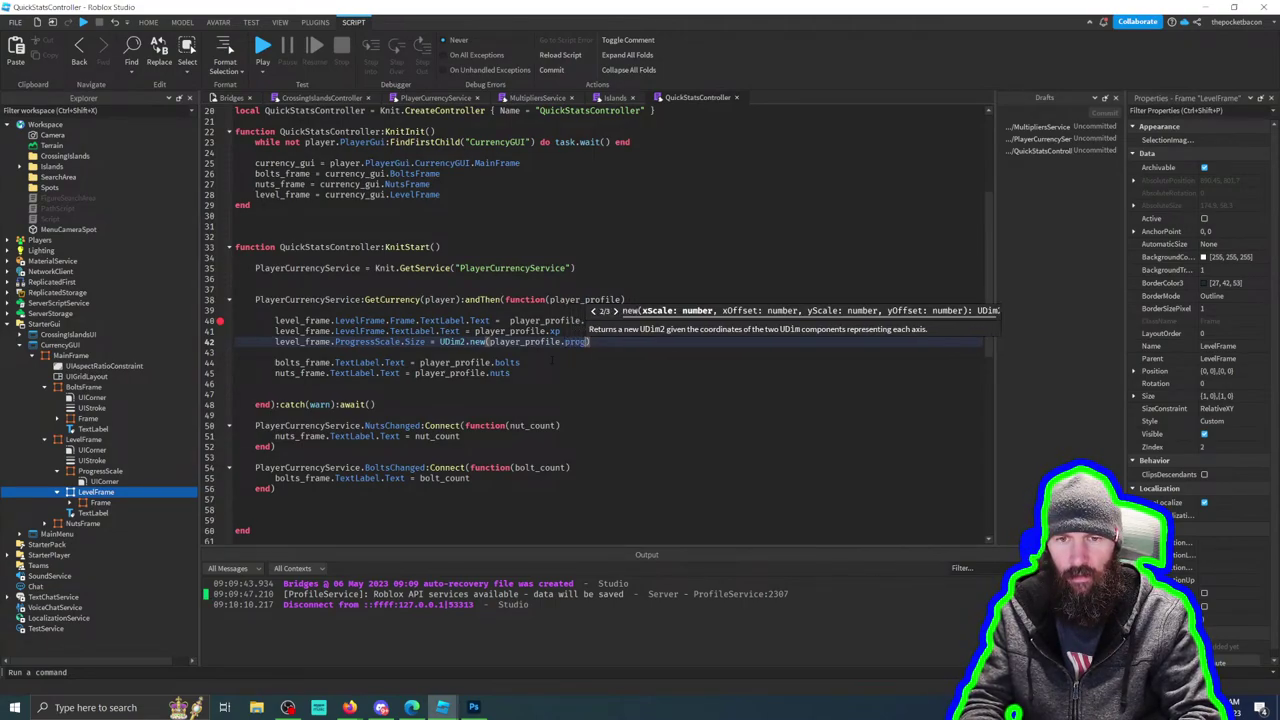
type("_scale,1")
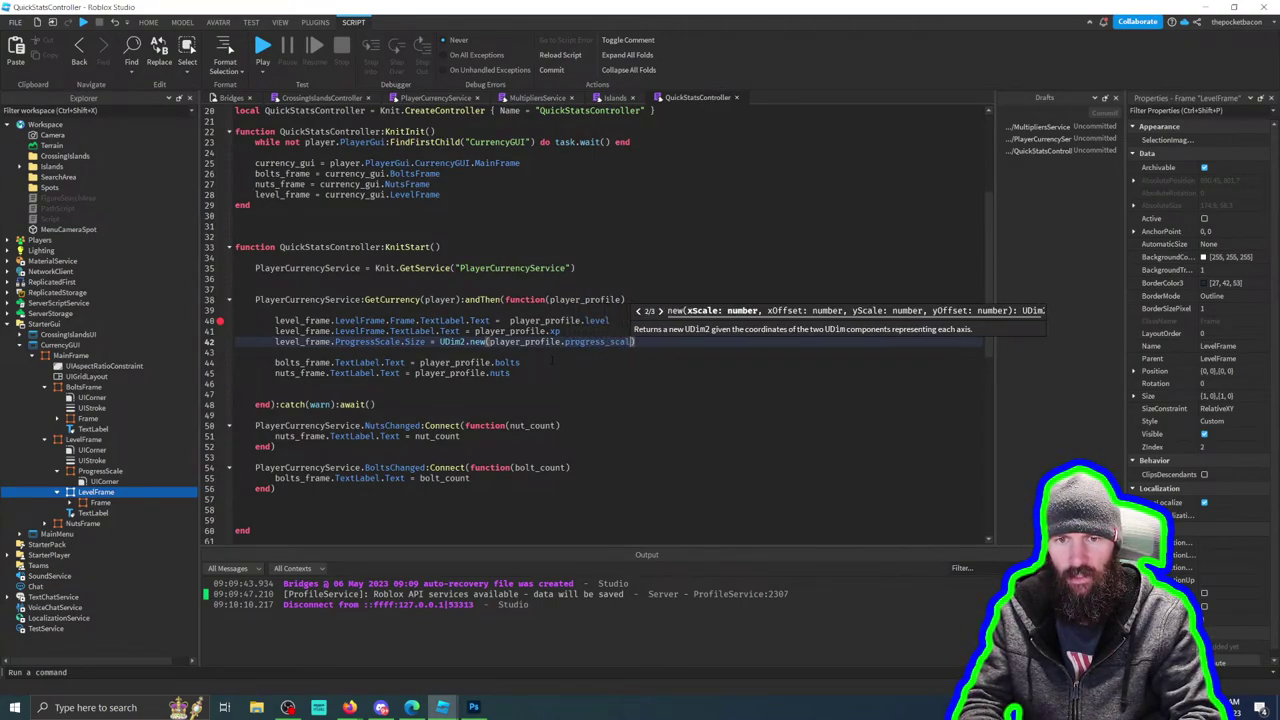
key("BackSpace")
type("0,1,")
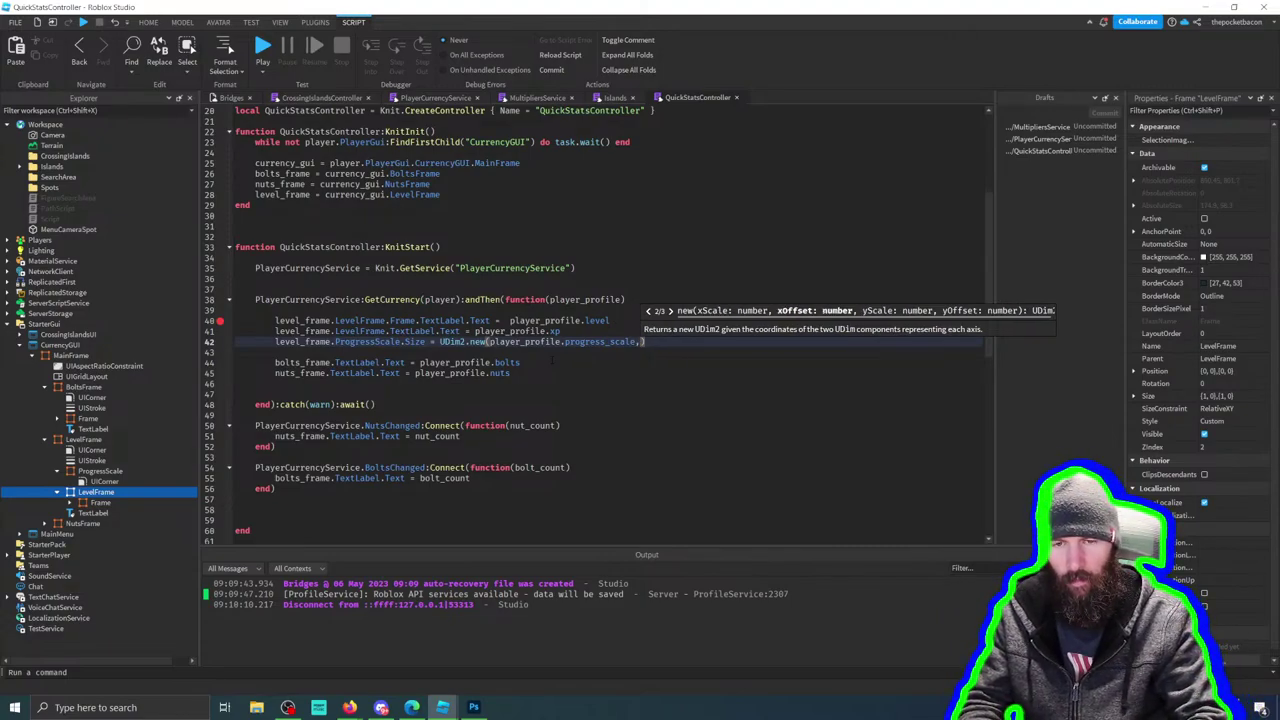
type("0")
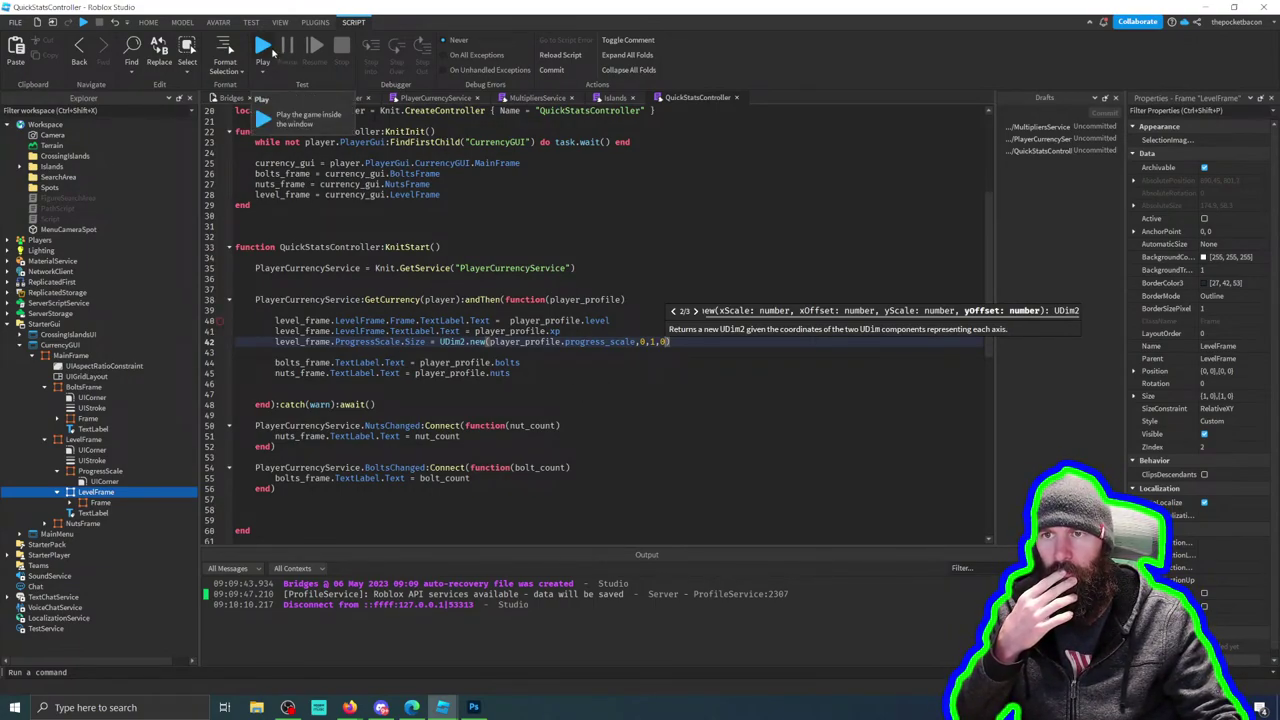
Step: Copy the three level_frame lines and write PlayerCurrencyService.XPChanged:Connect(function) below the GetCurrency block
left_click_drag(275, 320, 698, 342)
key("ctrl+c")
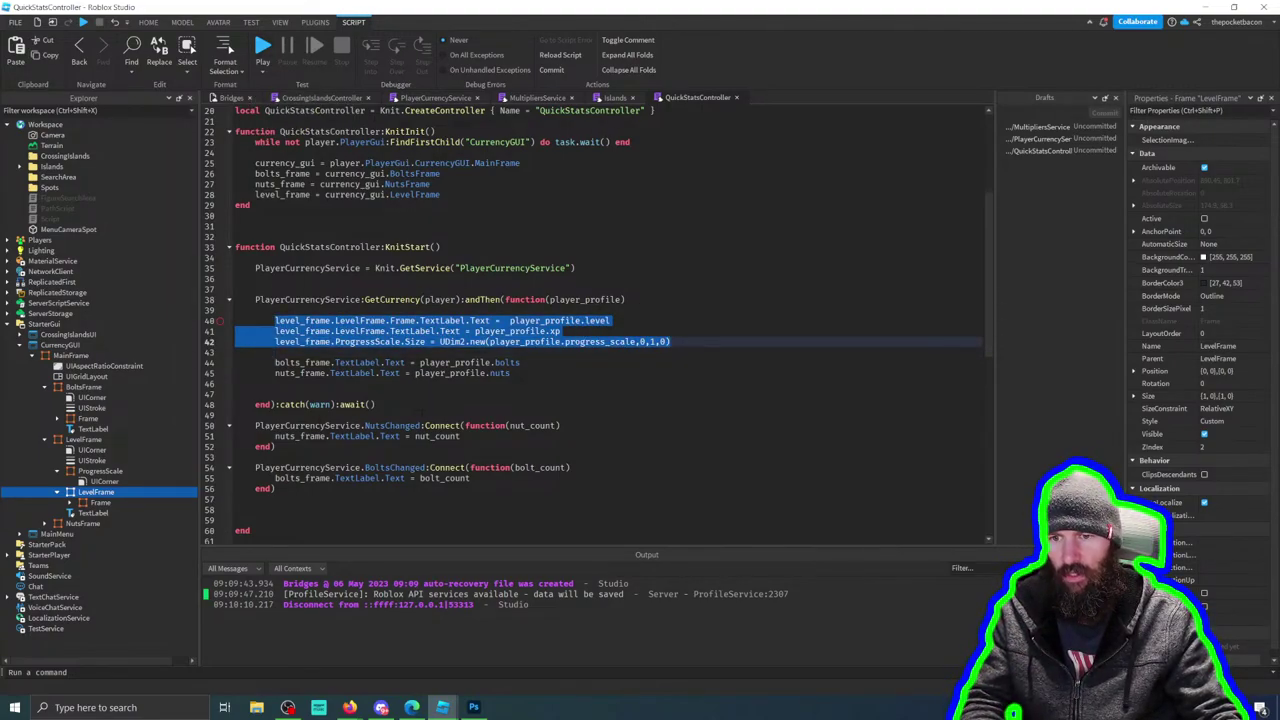
left_click(420, 404)
key("Return")
key("Return")
type("playe")
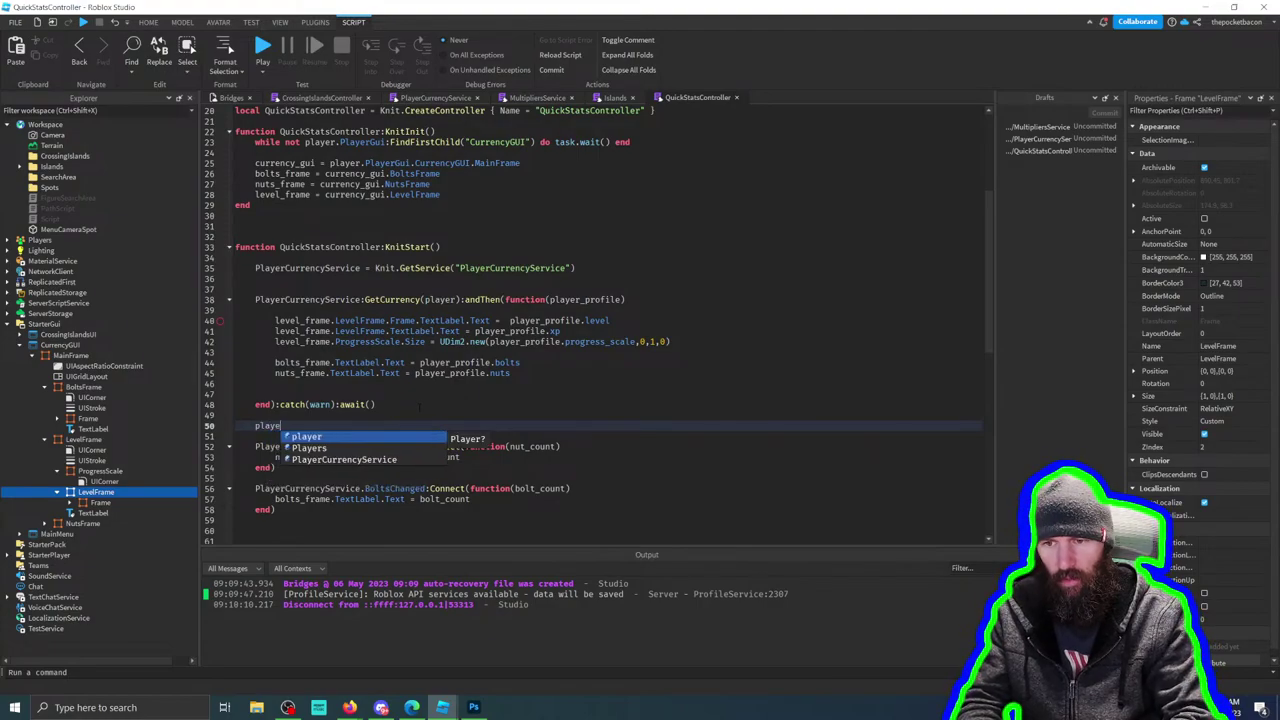
key("Down")
key("Down")
key("Tab")
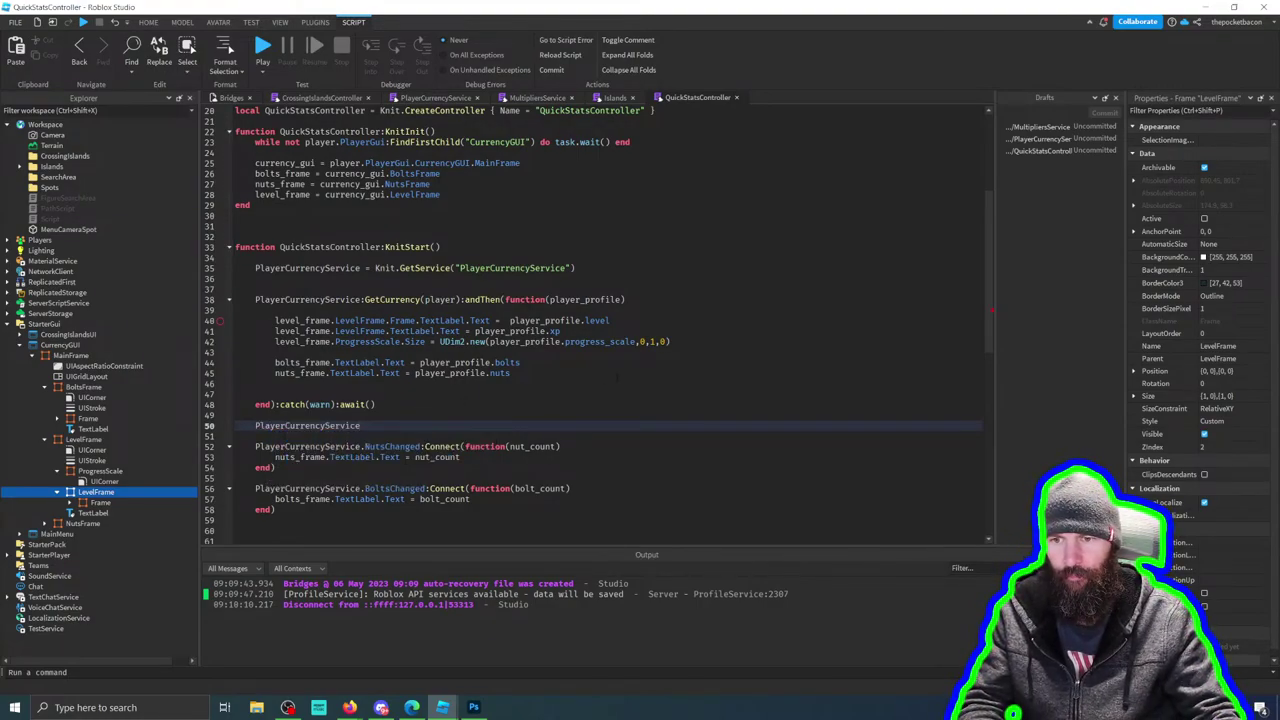
type(".XPC")
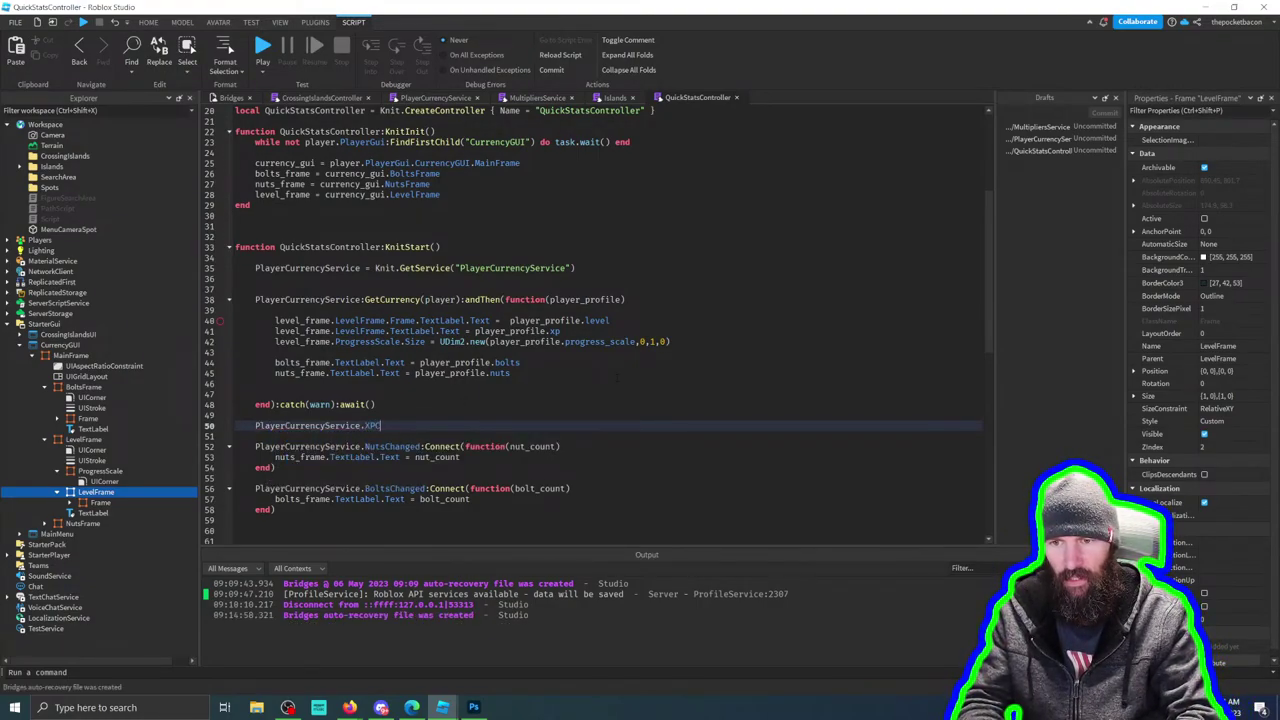
type("hanged:Con")
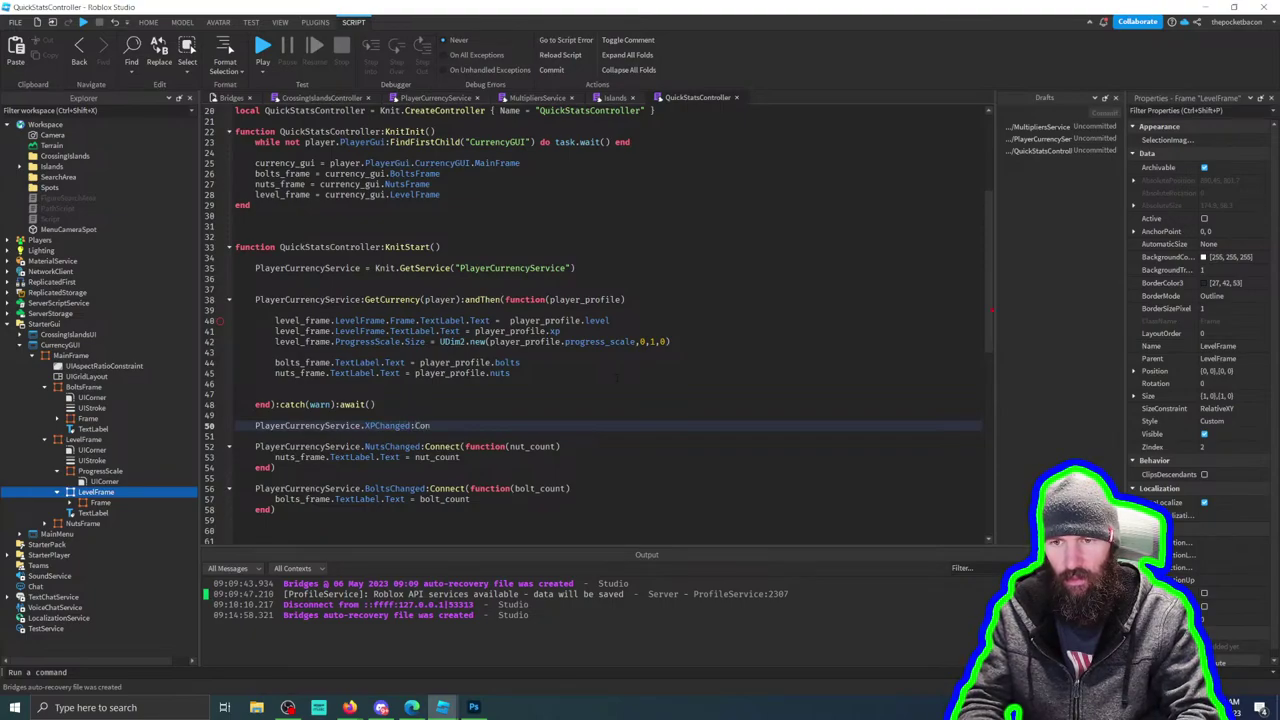
type("nect(")
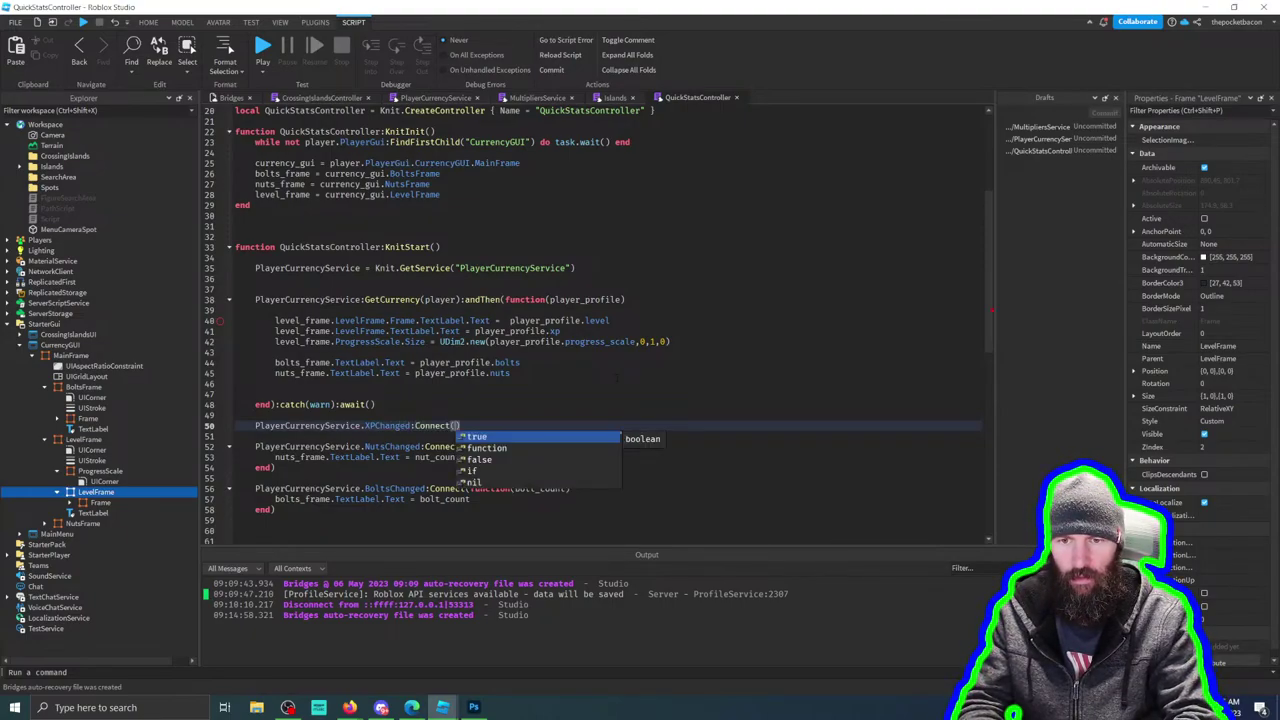
type("function")
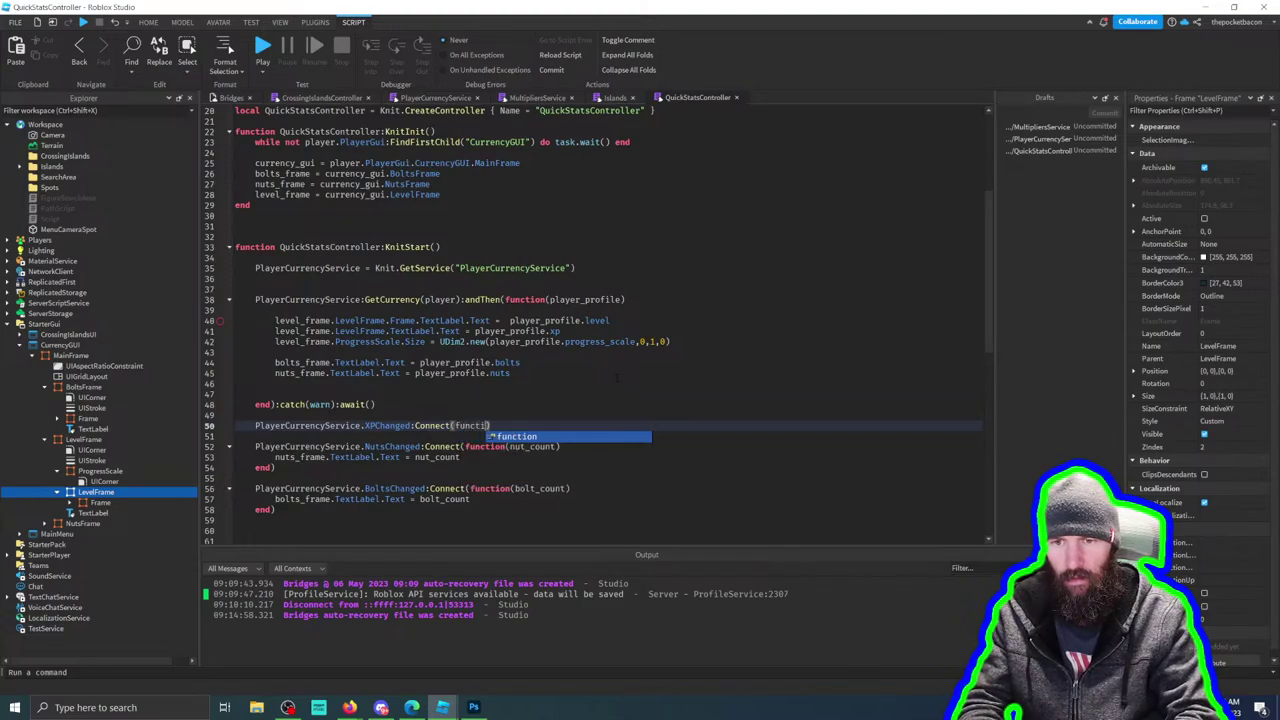
type("(")
Step: Complete the XPChanged handler's function body and paste the three copied level_frame assignments into it
key("Return")
key("ctrl+v")
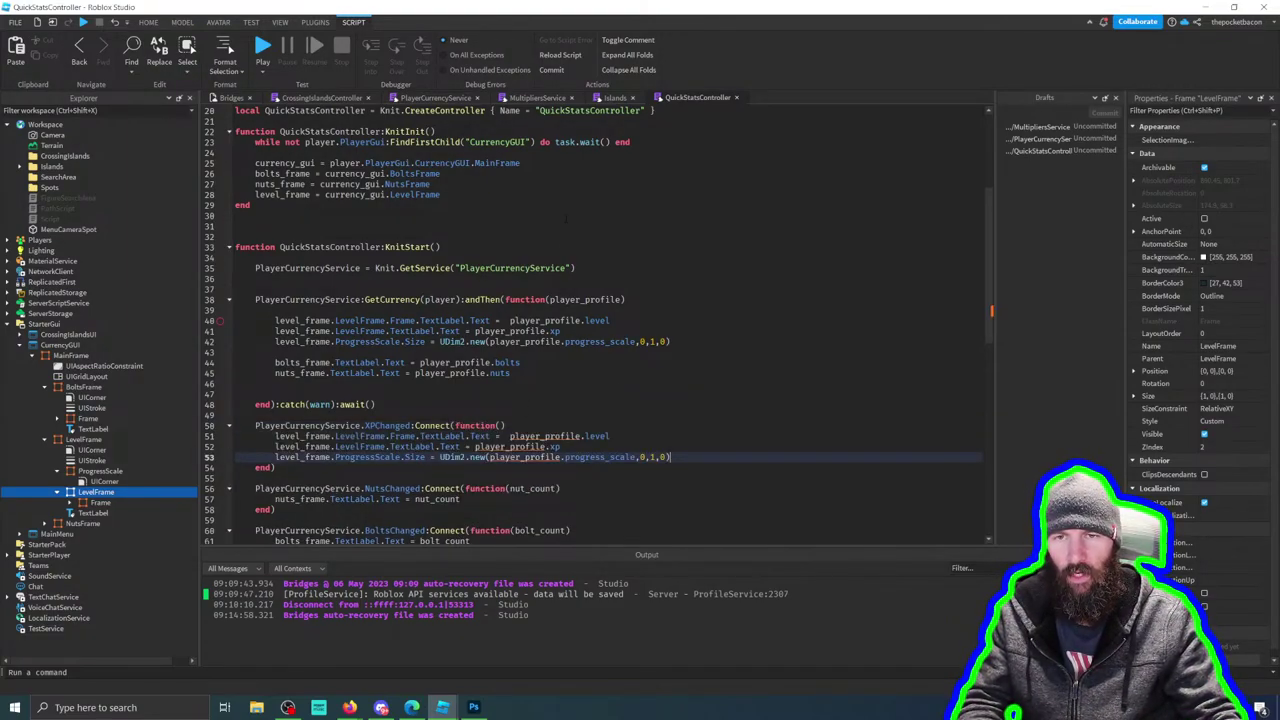
Step: Copy the level, progress_scale and xp arguments from XPChanged:Fire in PlayerCurrencyService into the XPChanged handler's parameter list in QuickStatsController
left_click(440, 98)
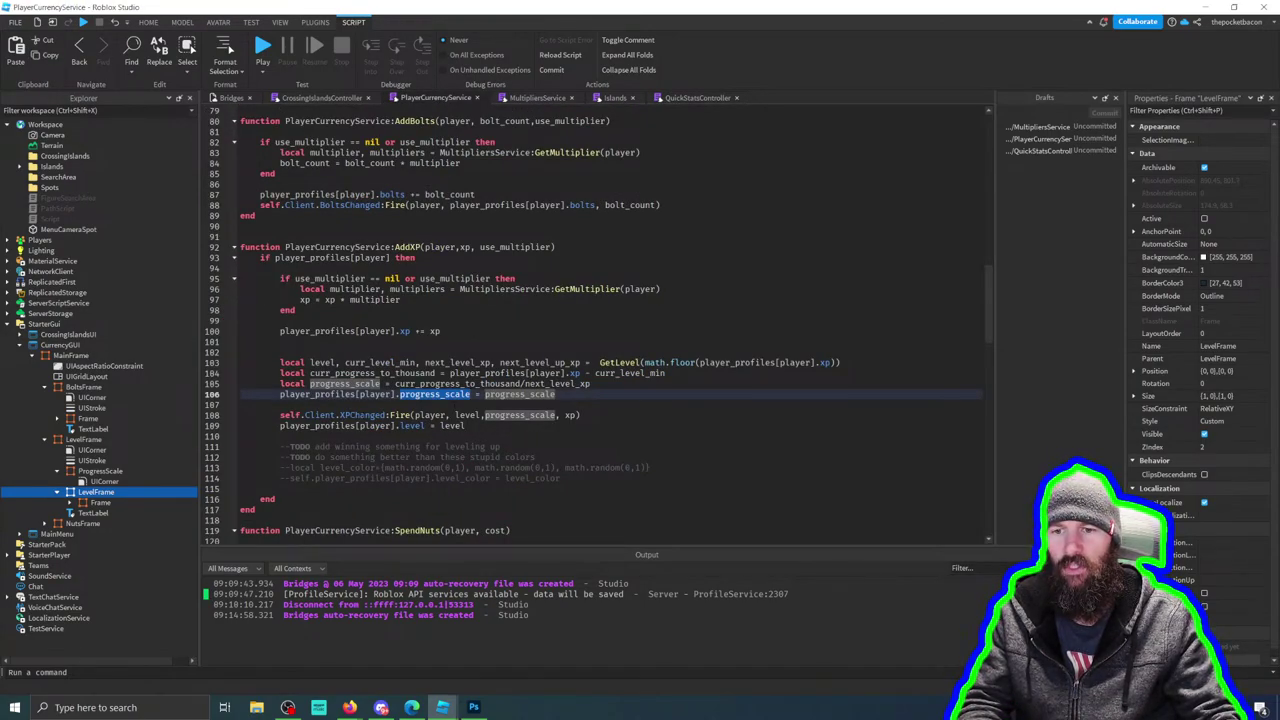
double_click(519, 415)
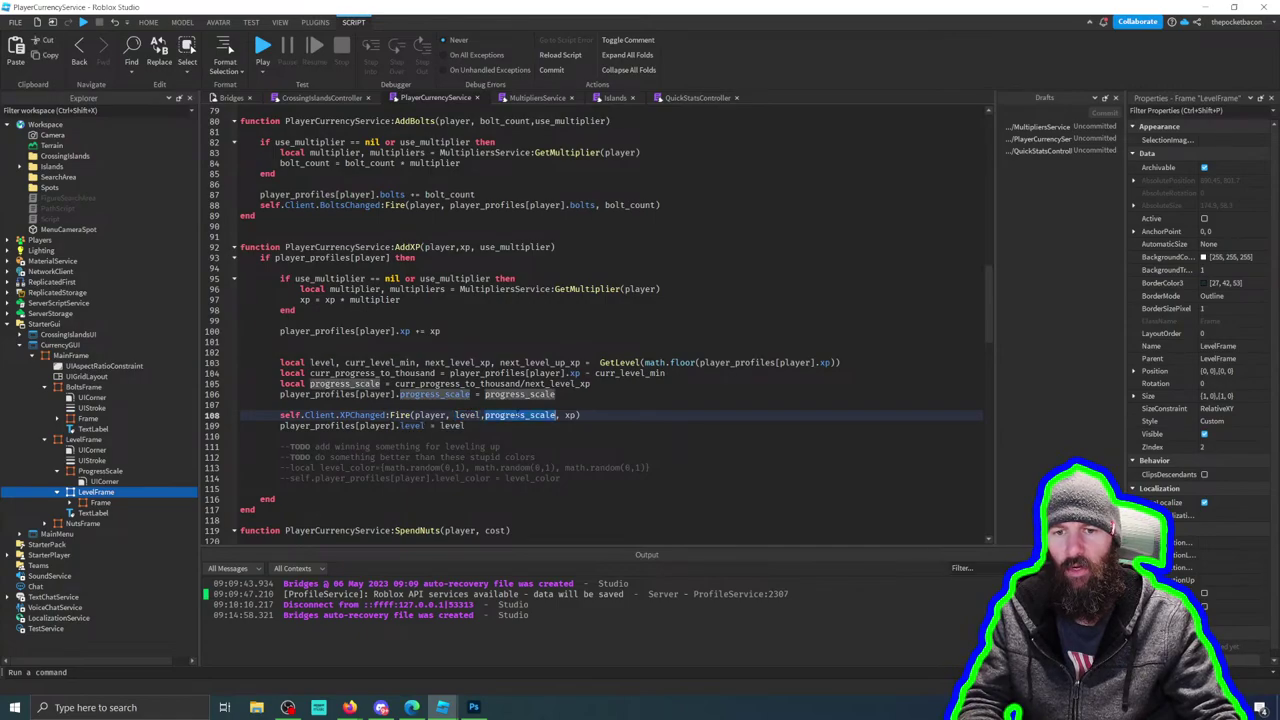
left_click_drag(580, 415, 455, 415)
key("ctrl+c")
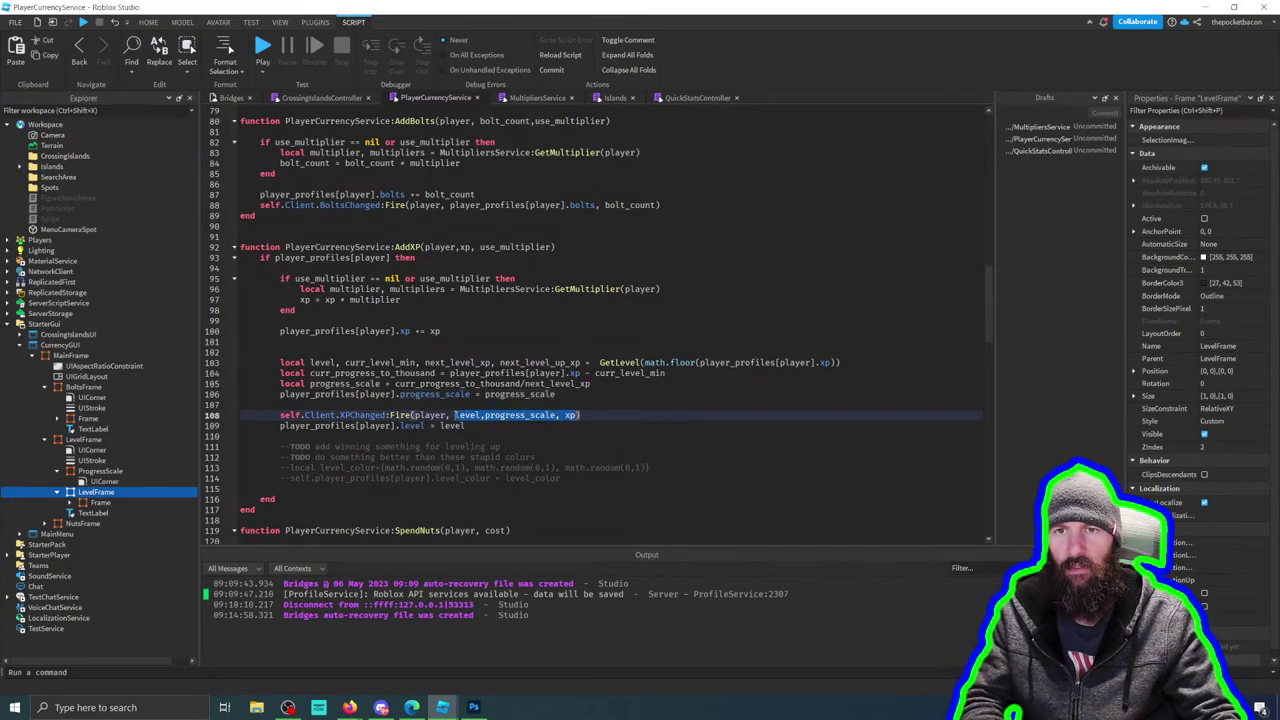
left_click(323, 100)
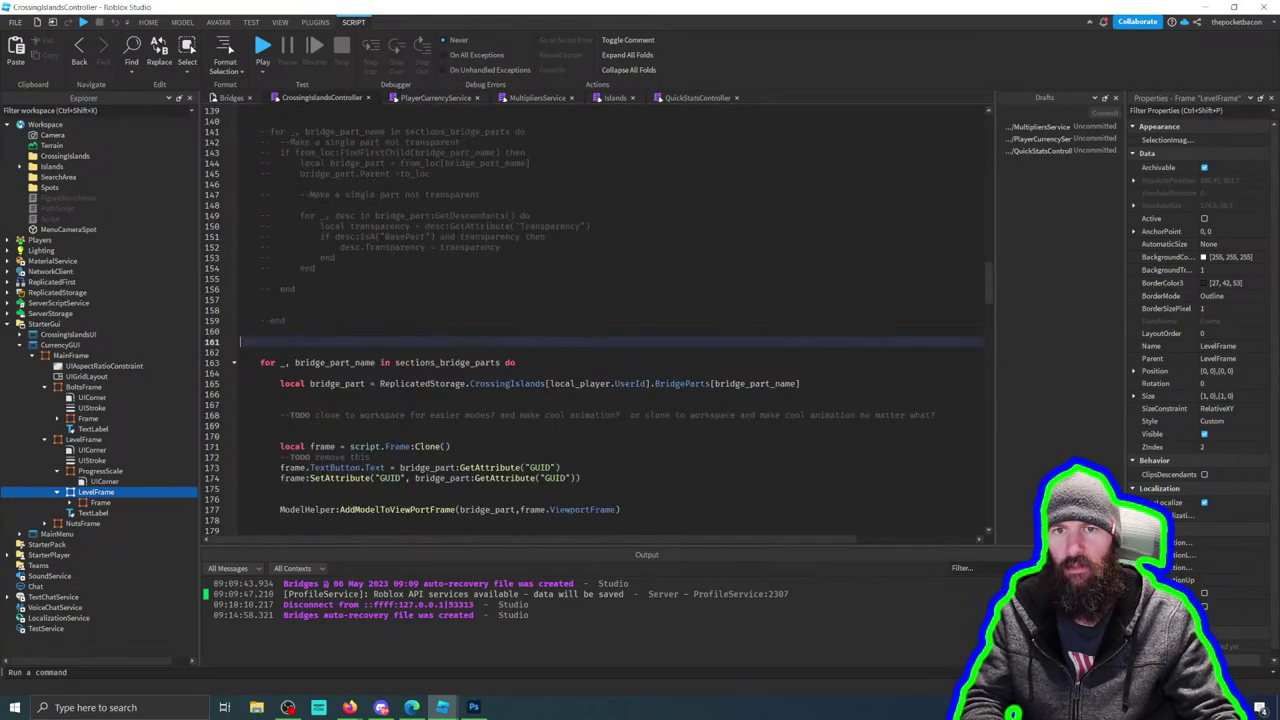
left_click(700, 100)
left_click(501, 426)
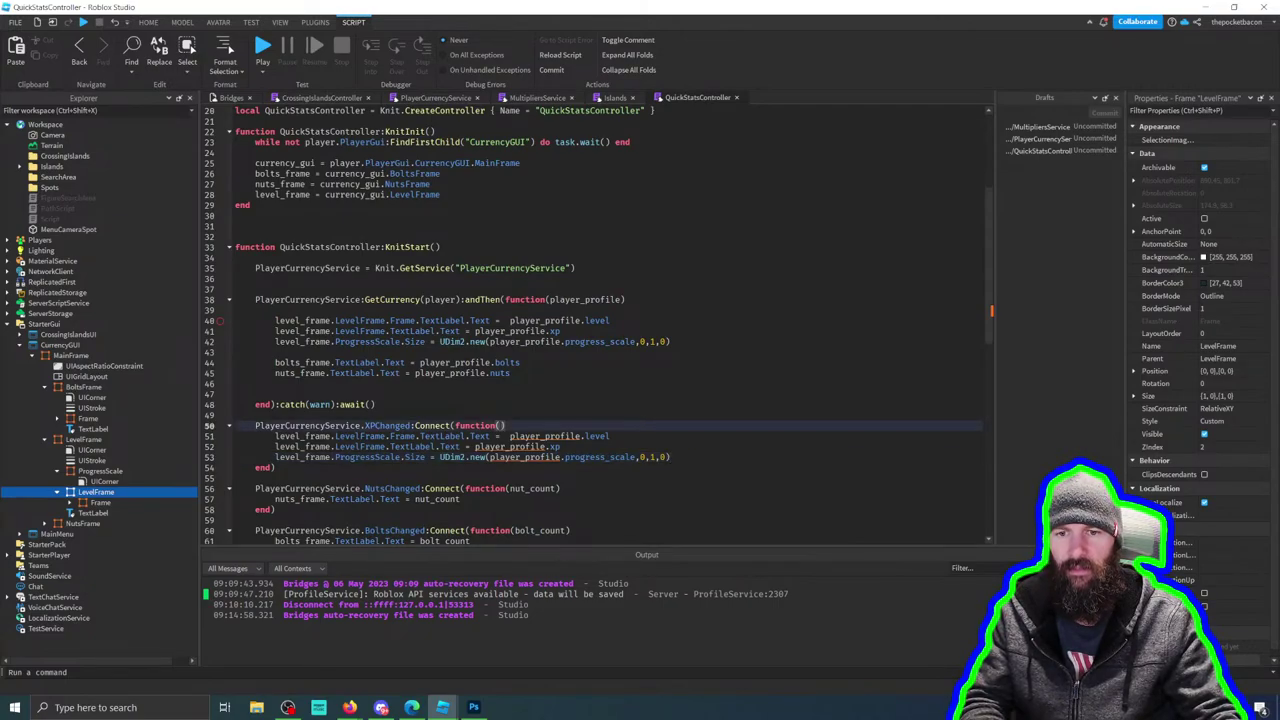
key("ctrl+v")
Step: In the XPChanged handler, replace player_profile.level with level and player_profile.progress_scale with progress_scale
left_click_drag(610, 437, 512, 437)
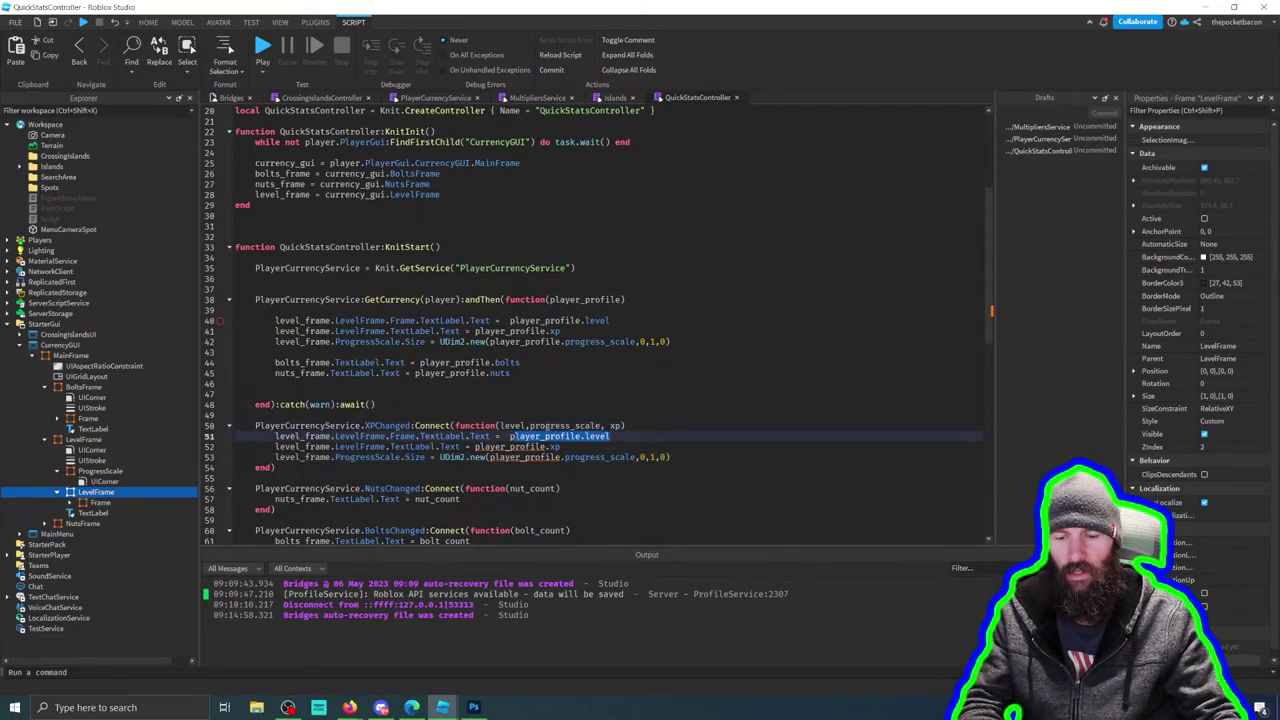
type("level")
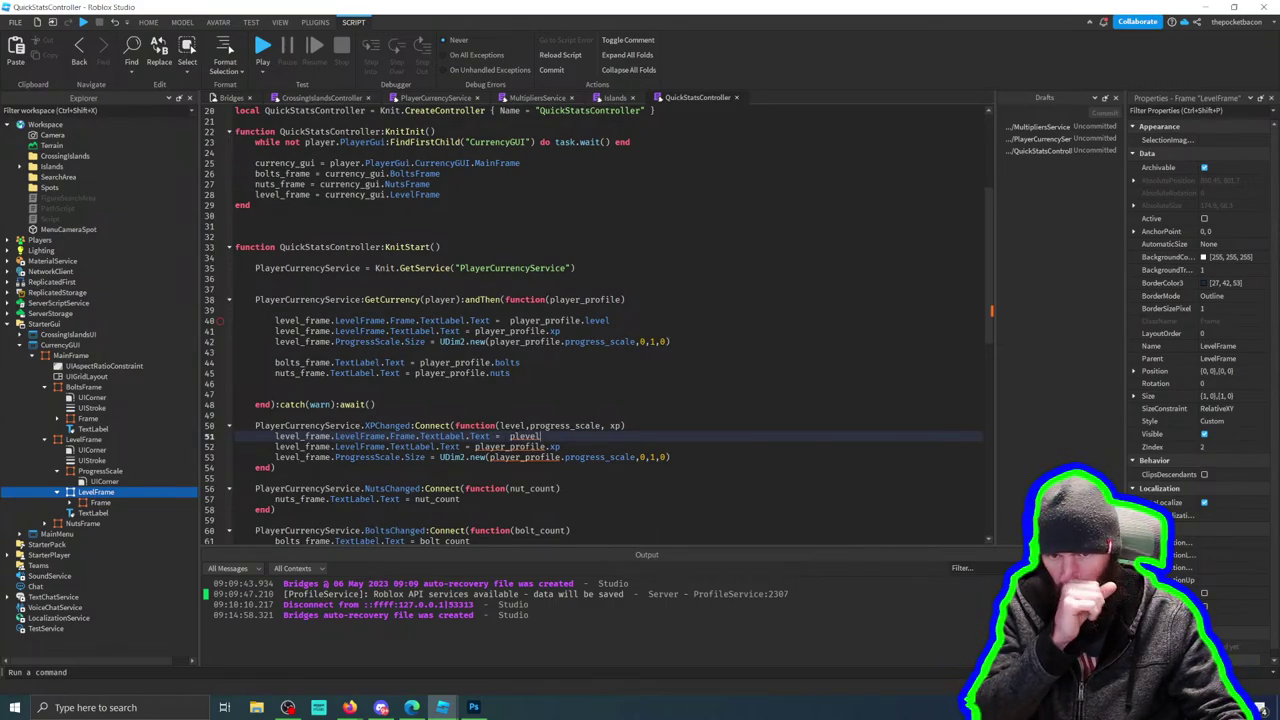
left_click(515, 436)
key("BackSpace")
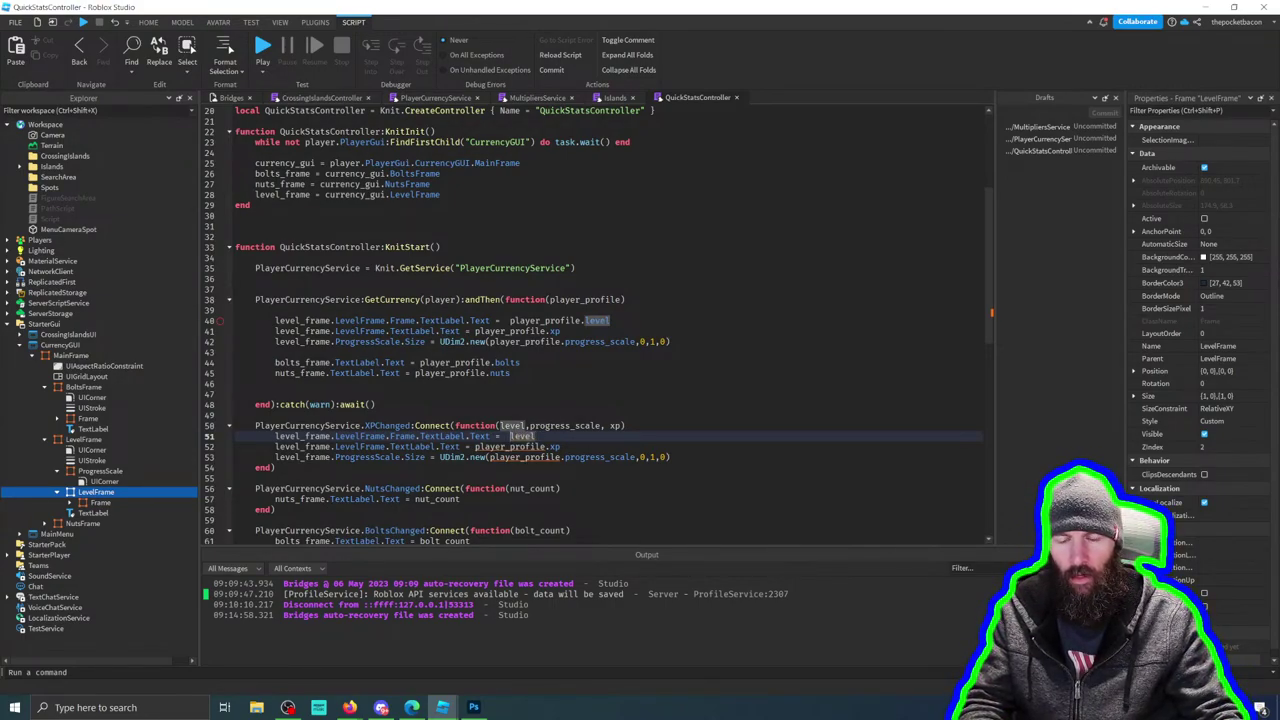
double_click(570, 425)
key("ctrl+c")
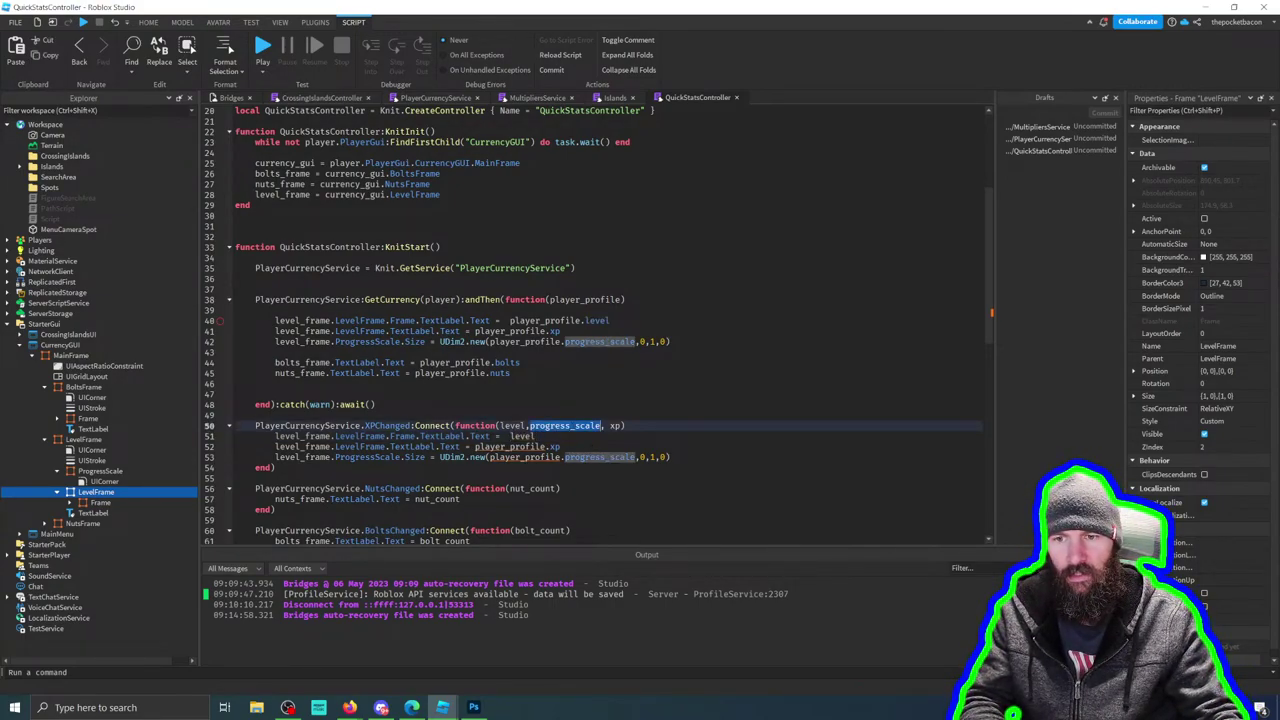
left_click(611, 457)
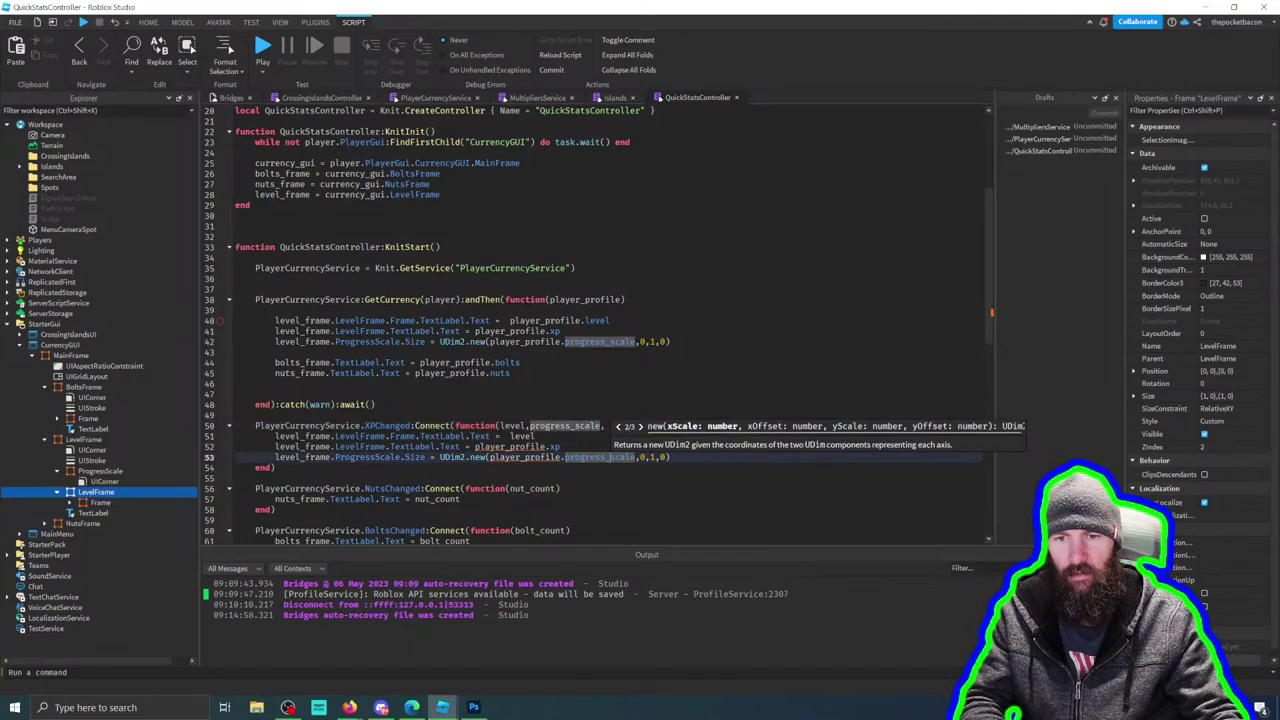
left_click_drag(635, 457, 490, 458)
key("ctrl+v")
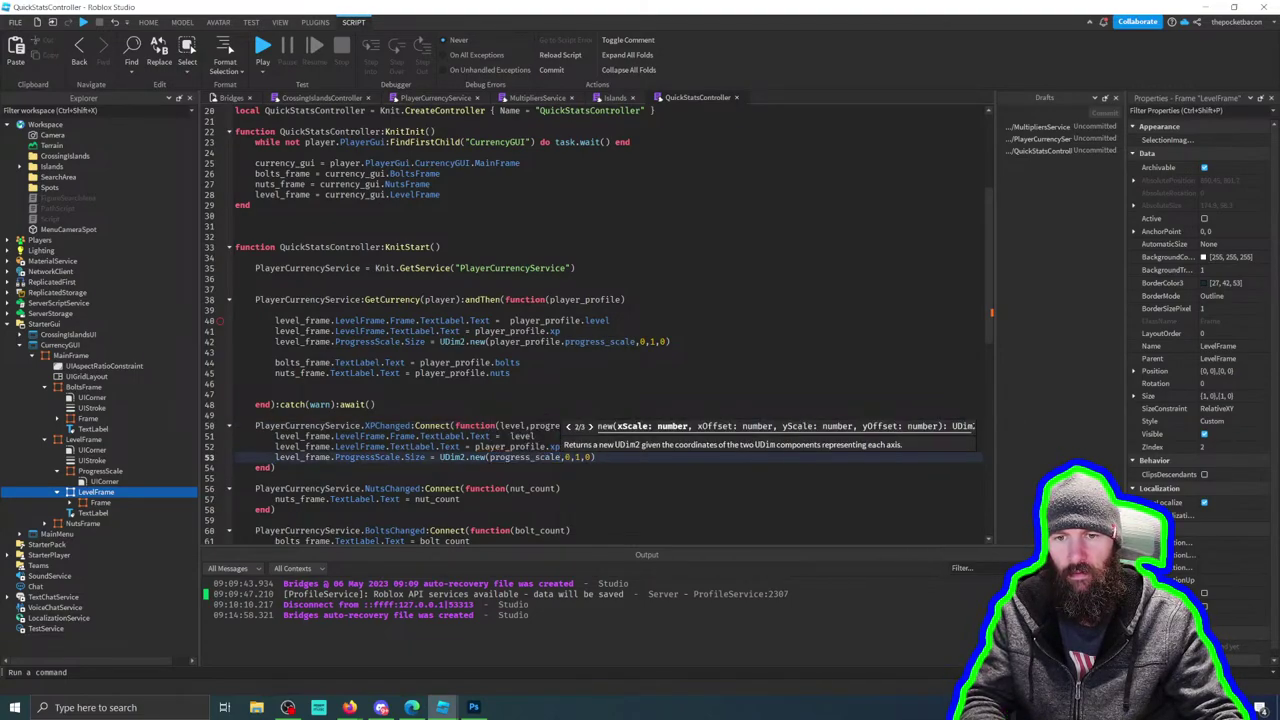
Step: Replace player_profile.xp with the xp parameter in the XPChanged handler's TextLabel assignment
left_click(376, 405)
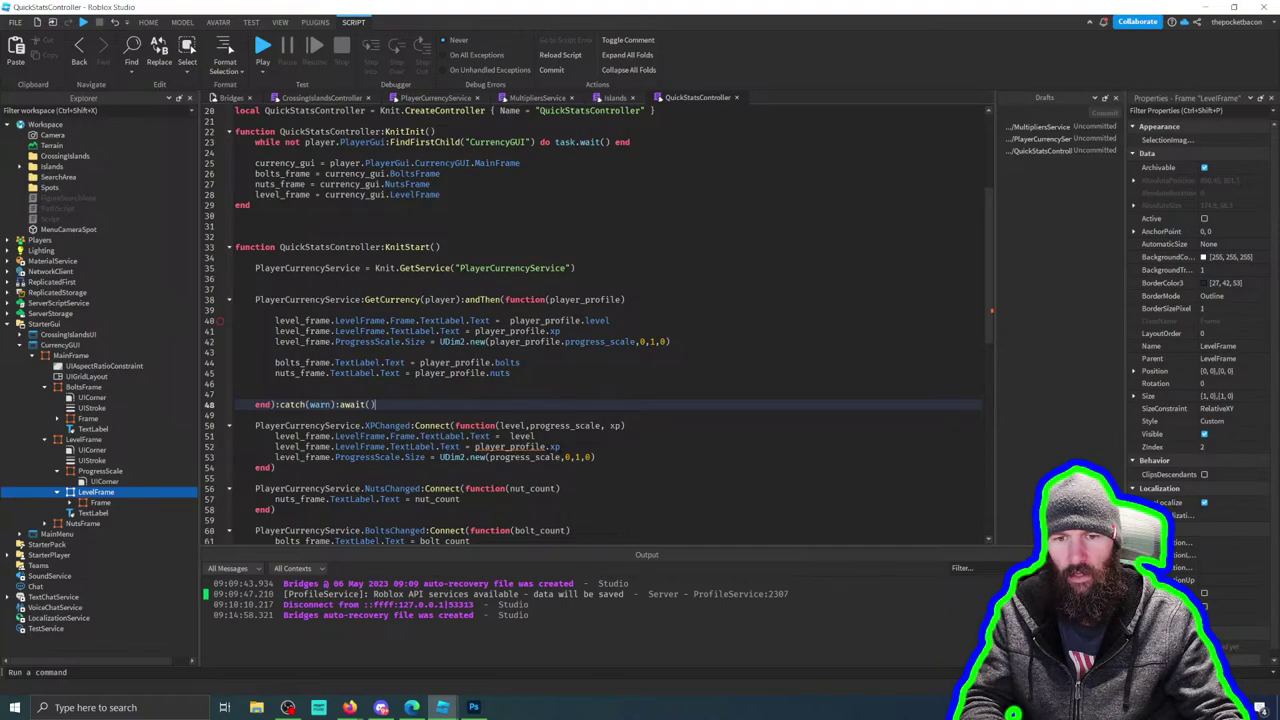
double_click(615, 426)
key("ctrl+c")
left_click_drag(562, 447, 475, 447)
key("ctrl+v")
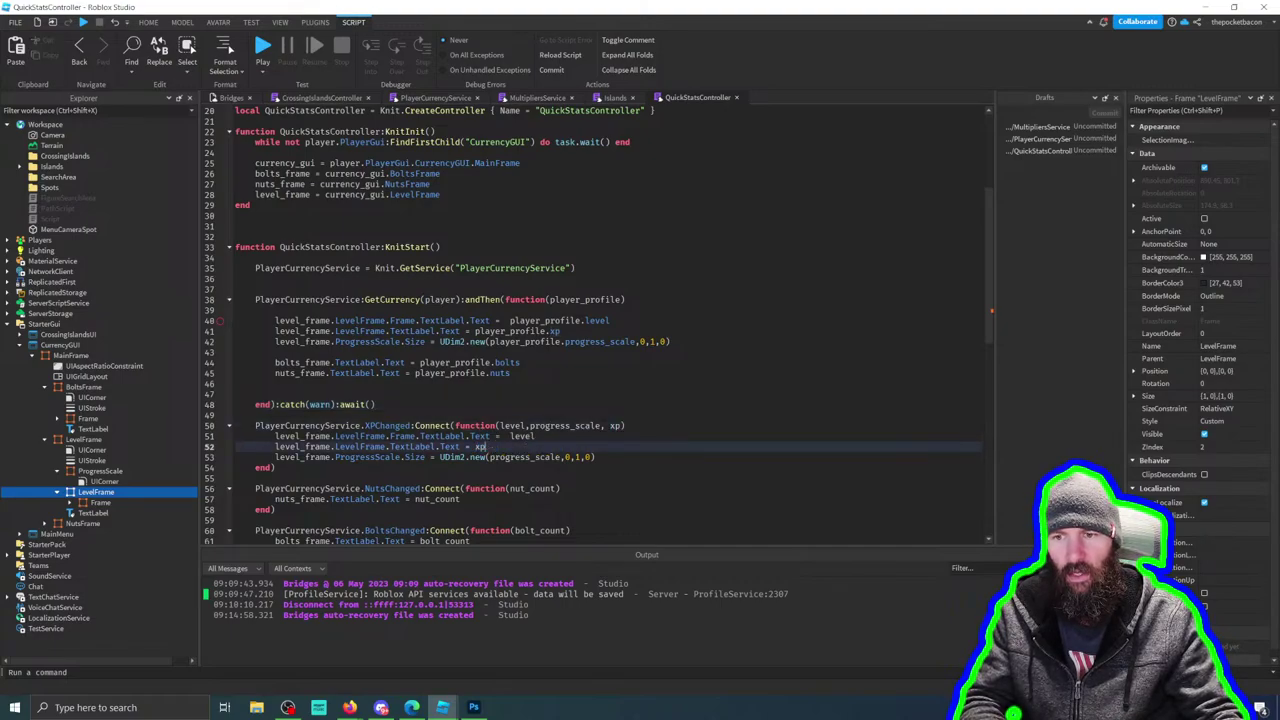
Step: Add the comment "--TODO if level has changed, pop up something cool" as the first line of the XPChanged handler
left_click(629, 426)
key("Return")
type("--TODO")
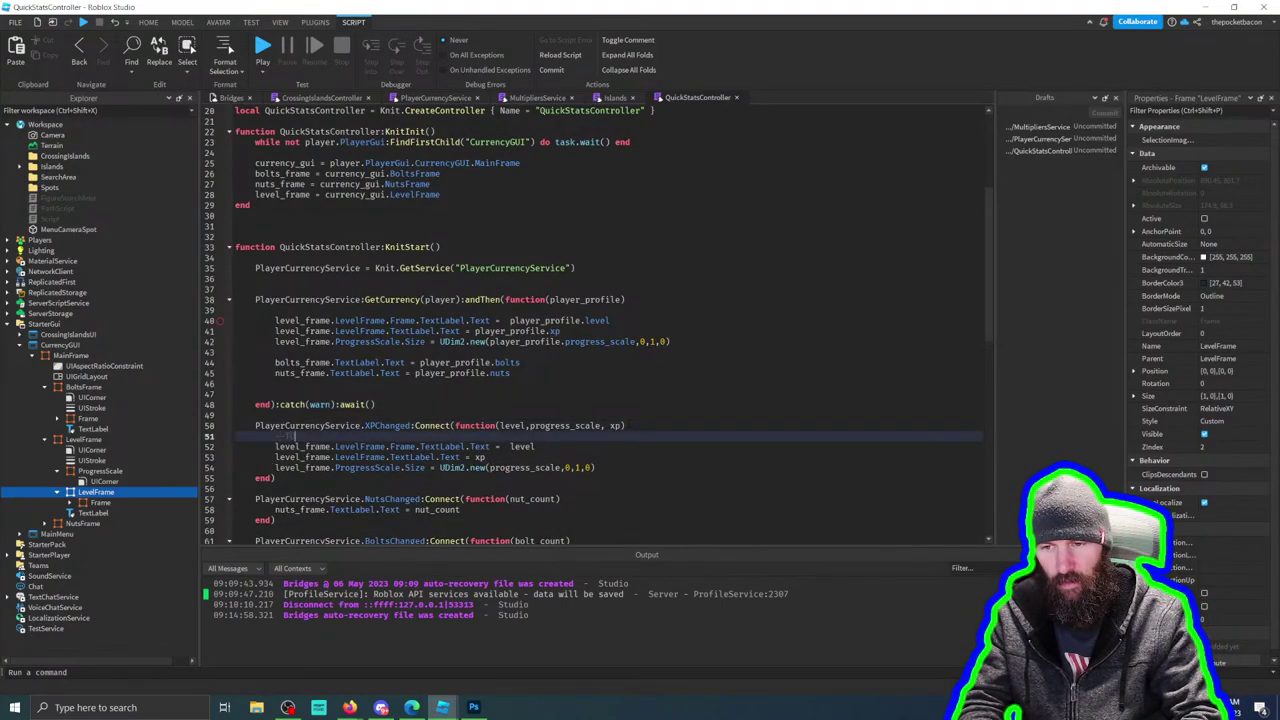
type(" if le")
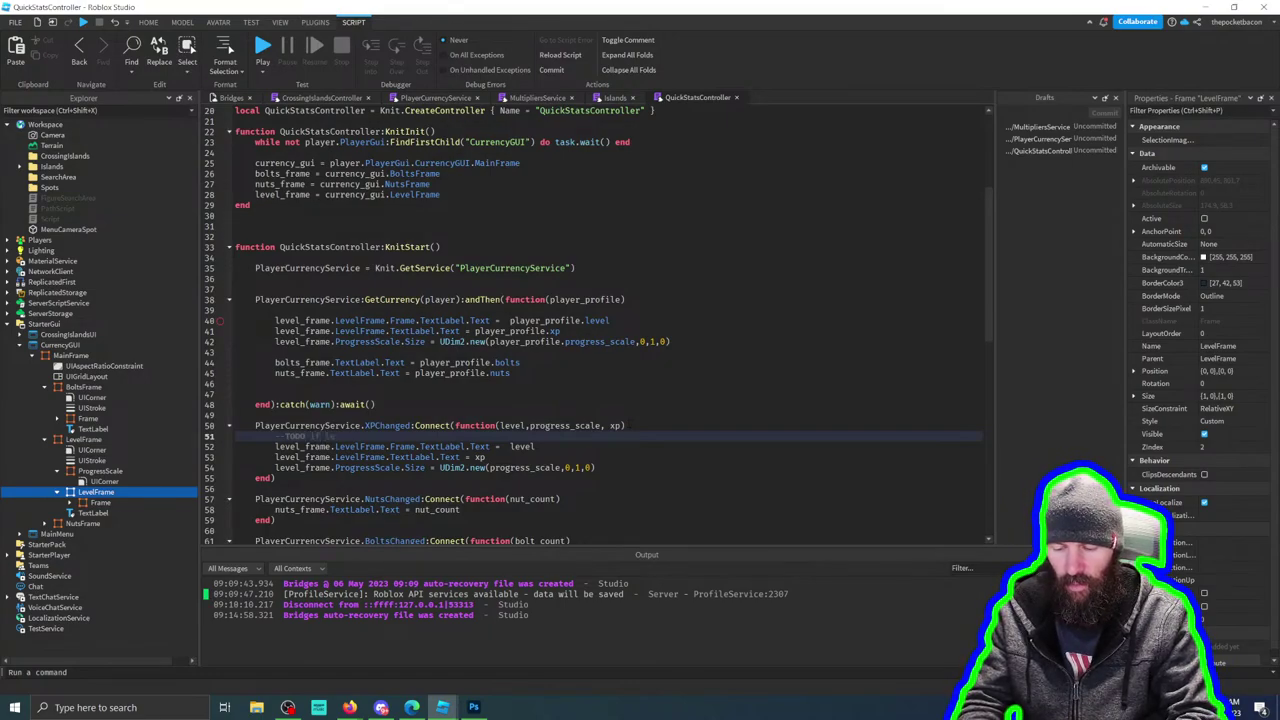
type("vel has changed.")
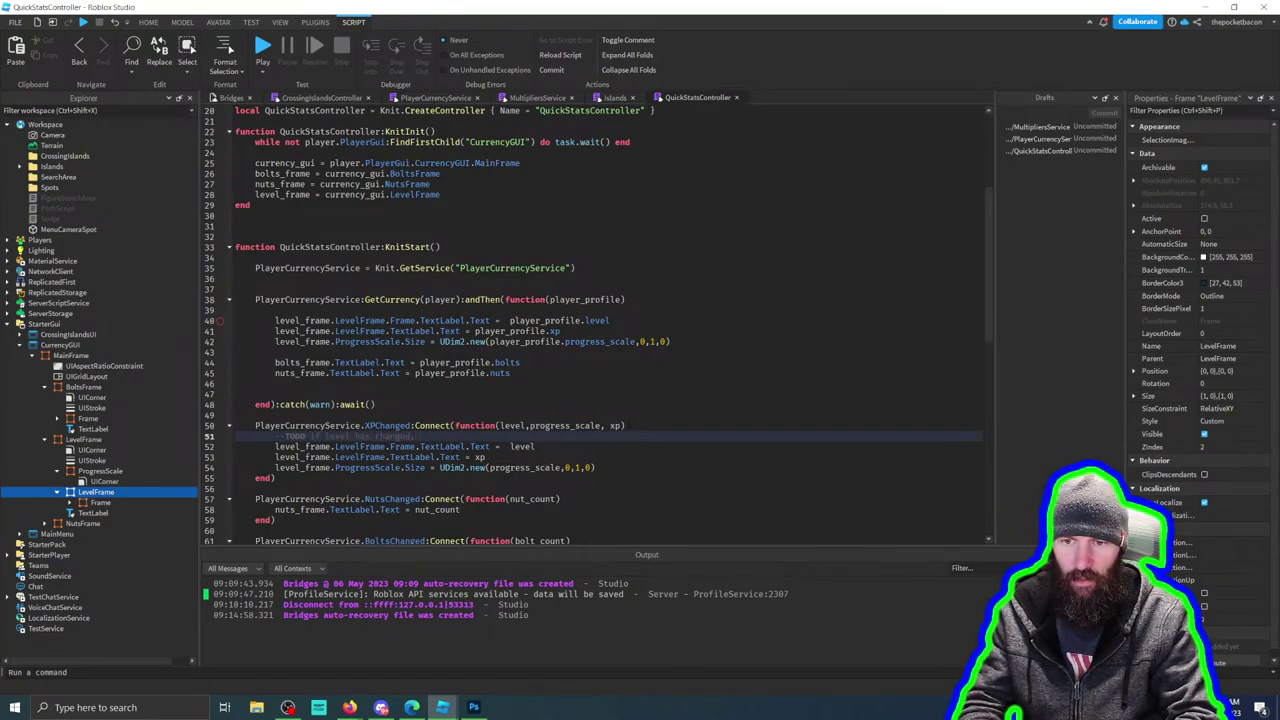
type(" popup")
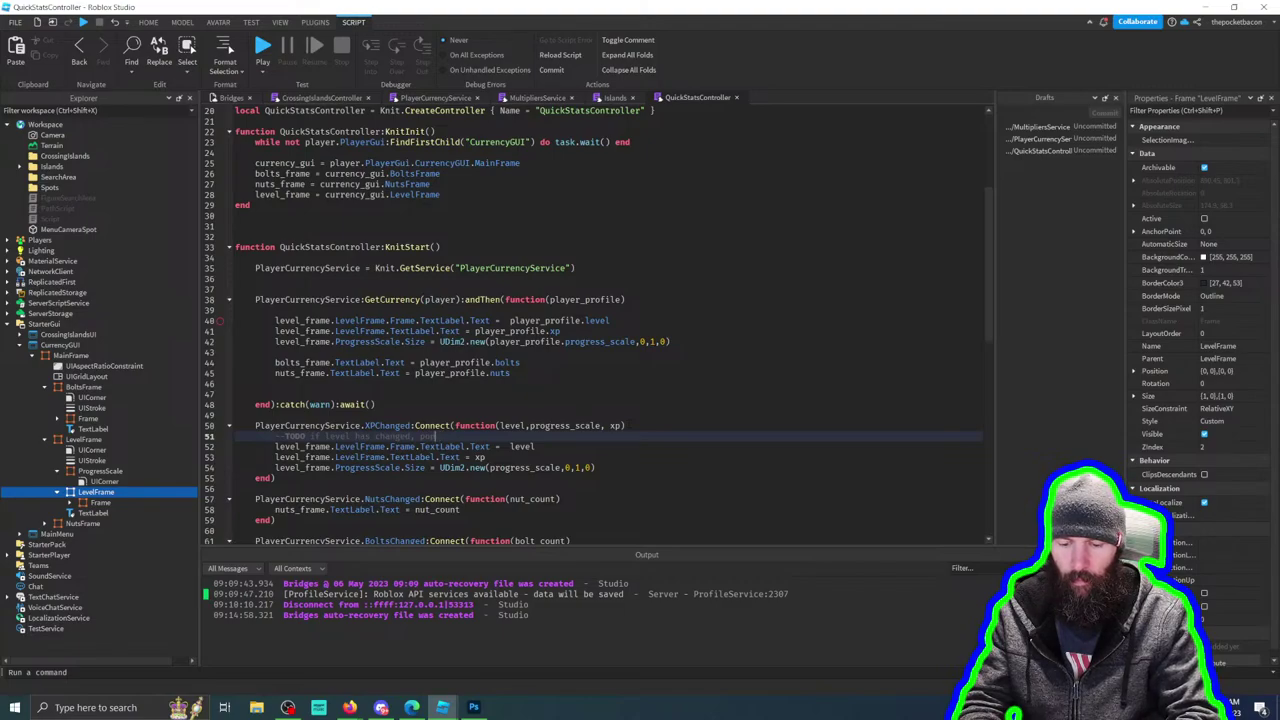
type(" something cool")
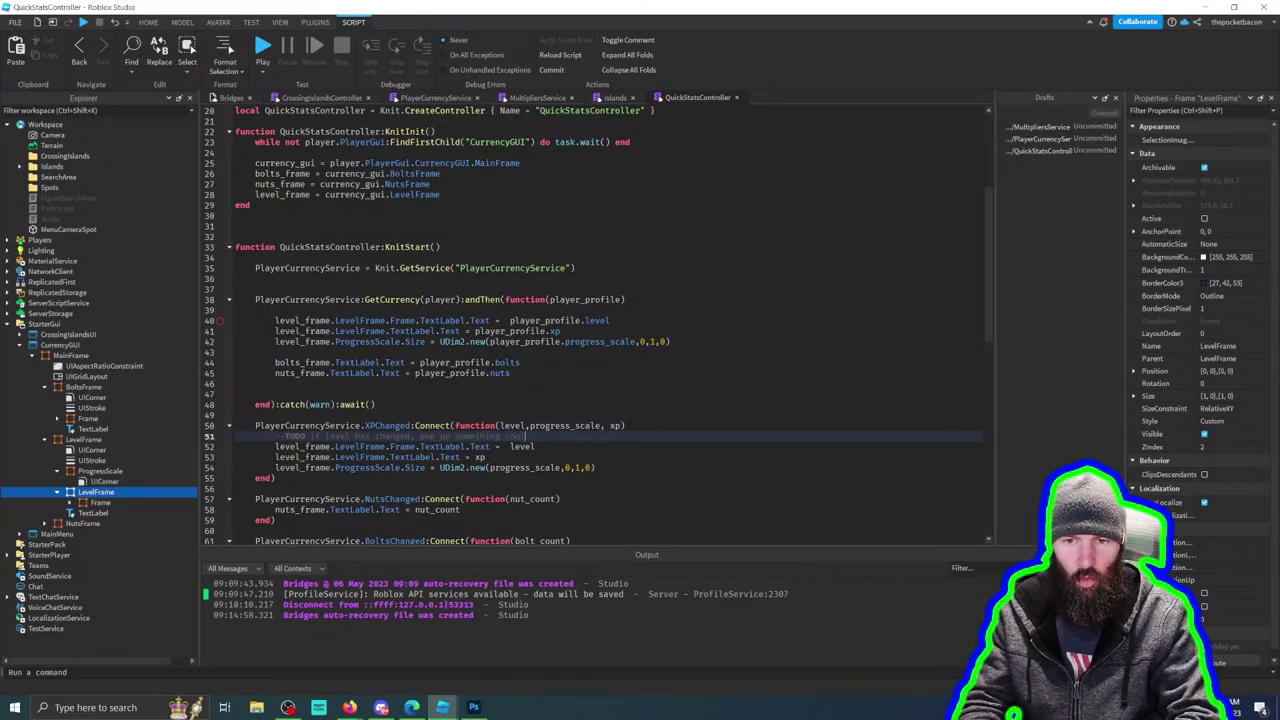
left_click(717, 199)
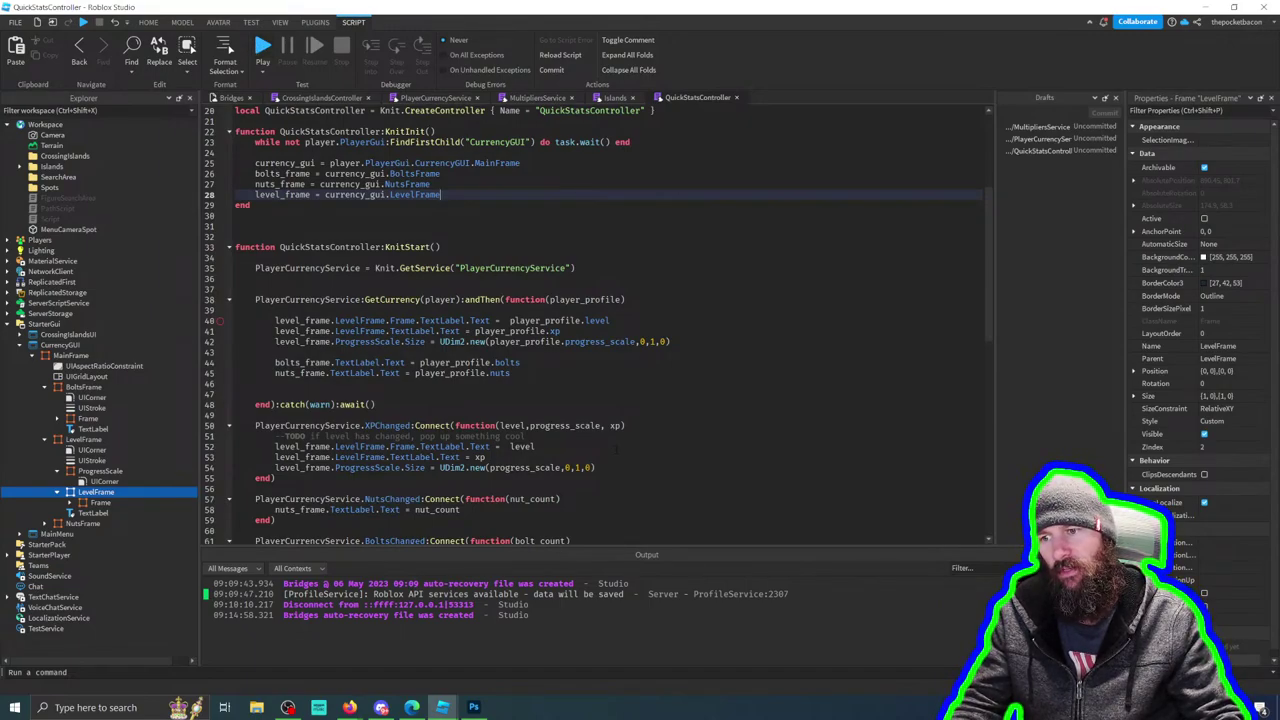
Step: Insert .Frame before TextLabel in the nuts_frame and bolts_frame assignments of the NutsChanged and BoltsChanged handlers
scroll(600, 320, "down", 2)
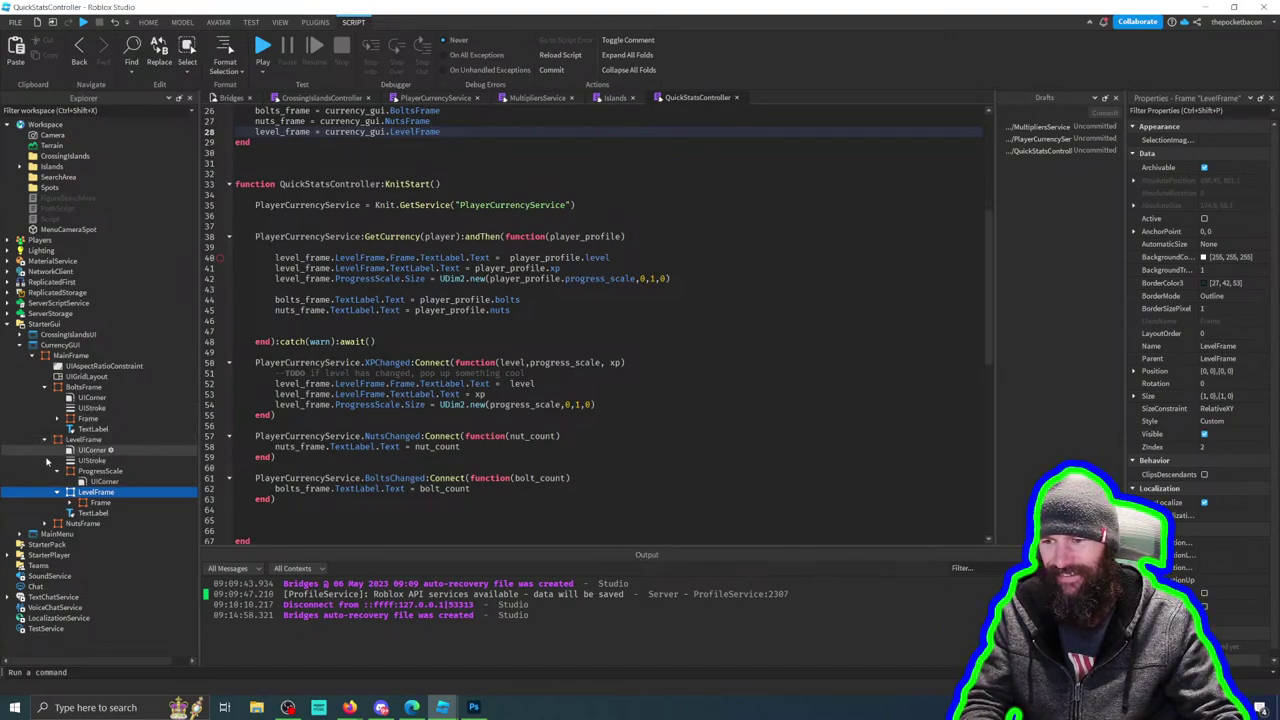
left_click(45, 523)
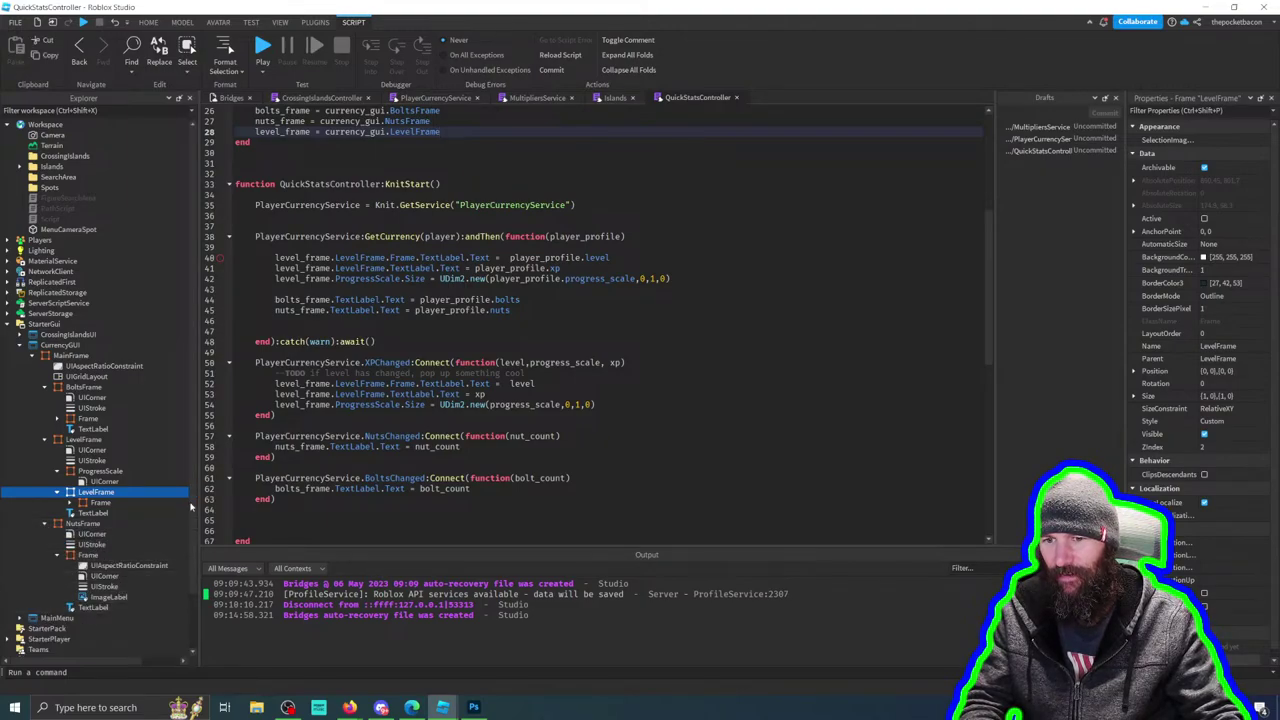
left_click(325, 447)
type(".Frame")
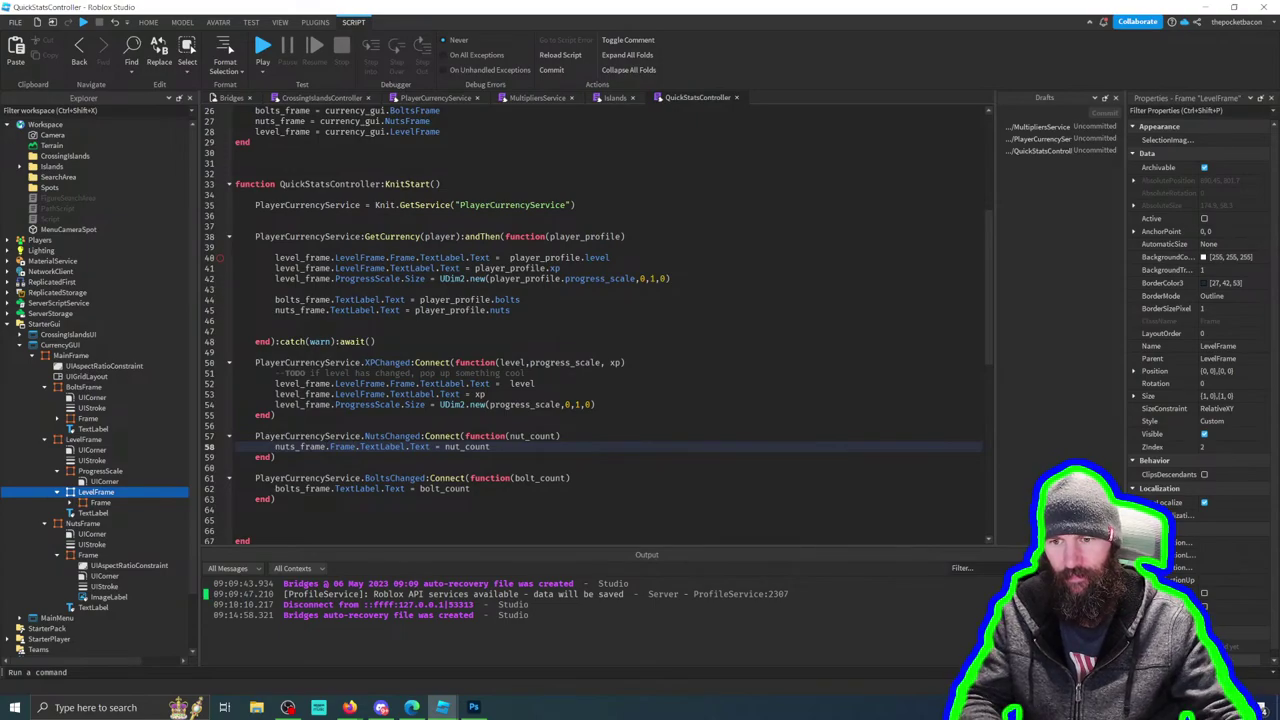
key("shift+Left")
key("shift+Left")
key("shift+Left")
key("shift+Left")
key("shift+Left")
key("shift+Left")
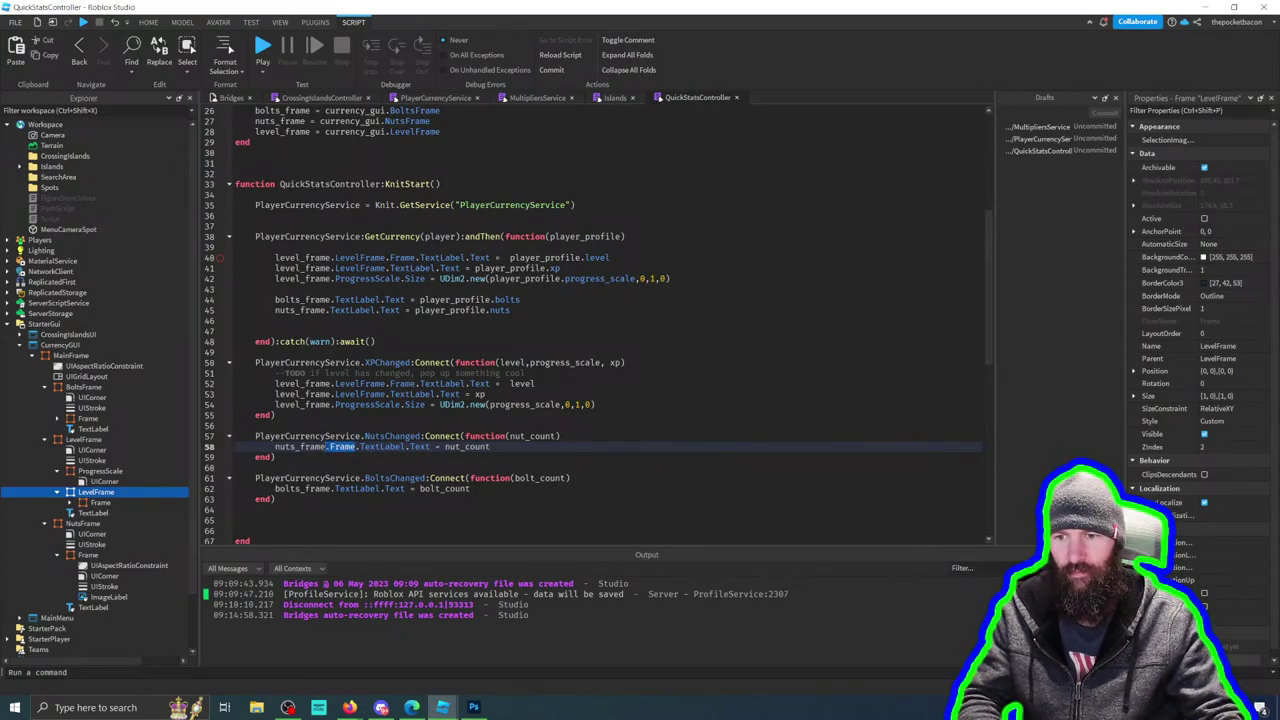
left_click(330, 489)
key("ctrl+v")
Step: Insert .Frame before TextLabel in the bolts_frame and nuts_frame assignments inside the GetCurrency callback
left_click(335, 299)
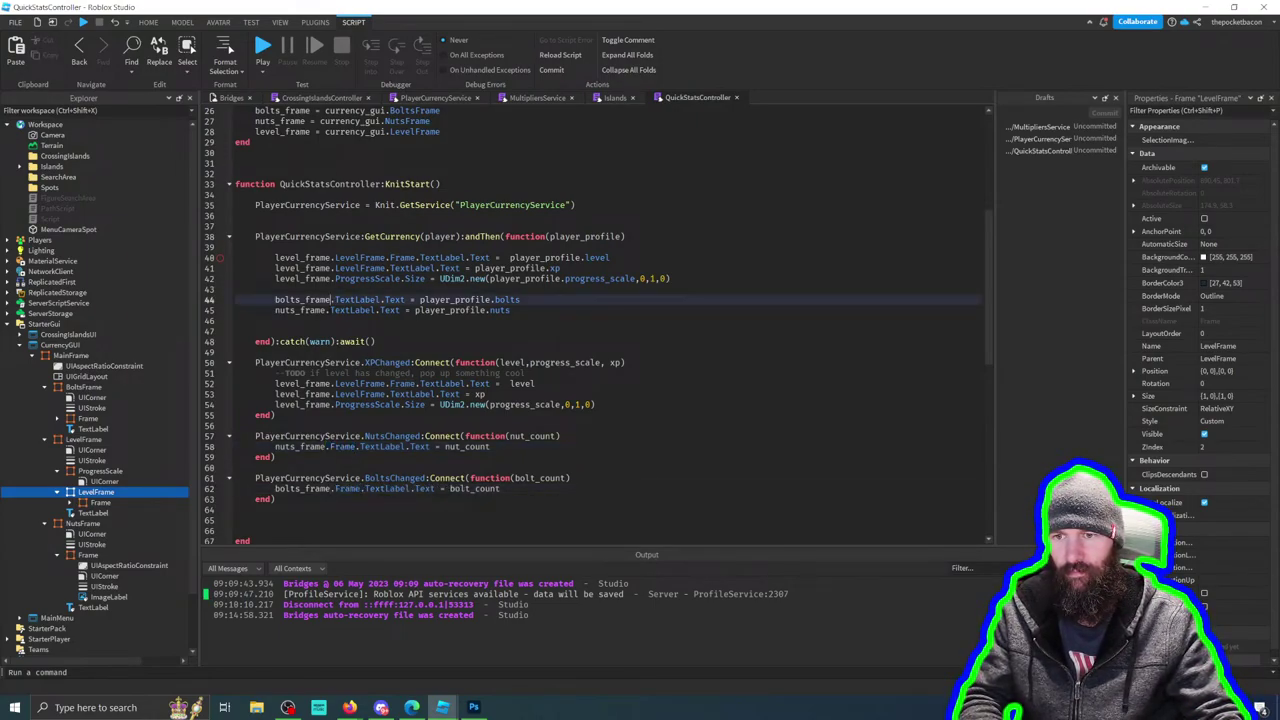
key("ctrl+v")
left_click(329, 310)
key("ctrl+v")
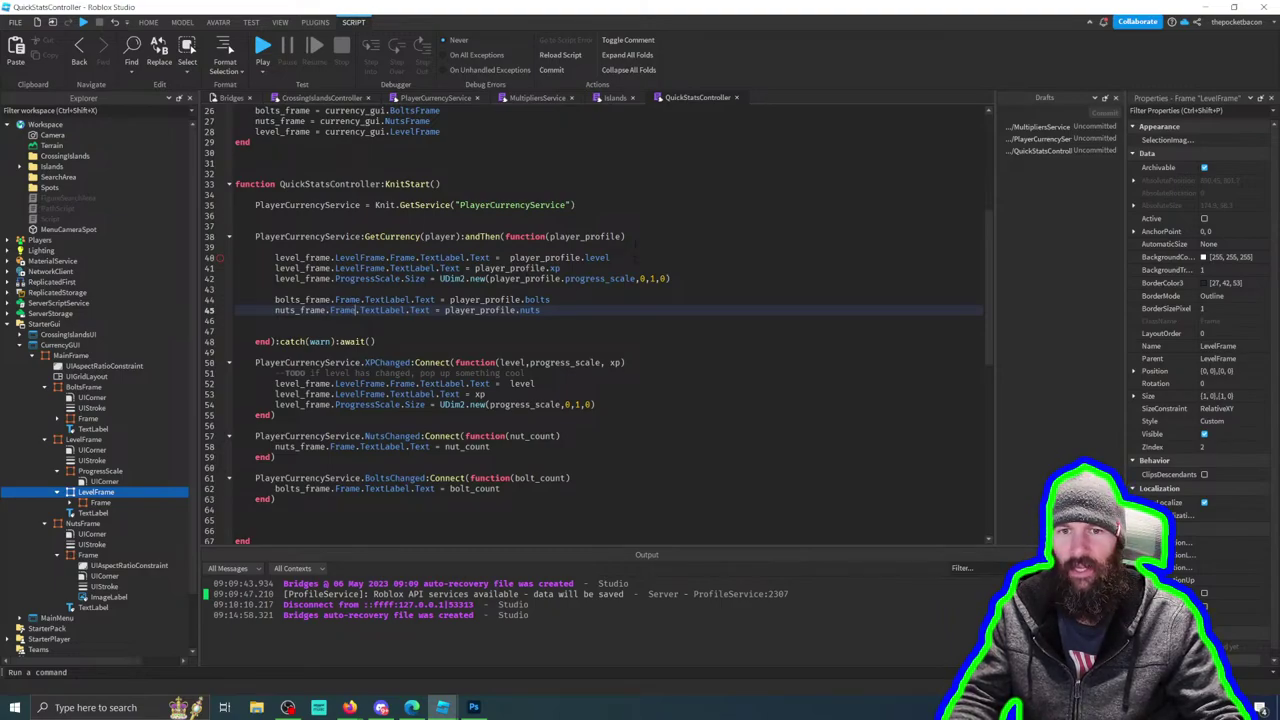
left_click(637, 236)
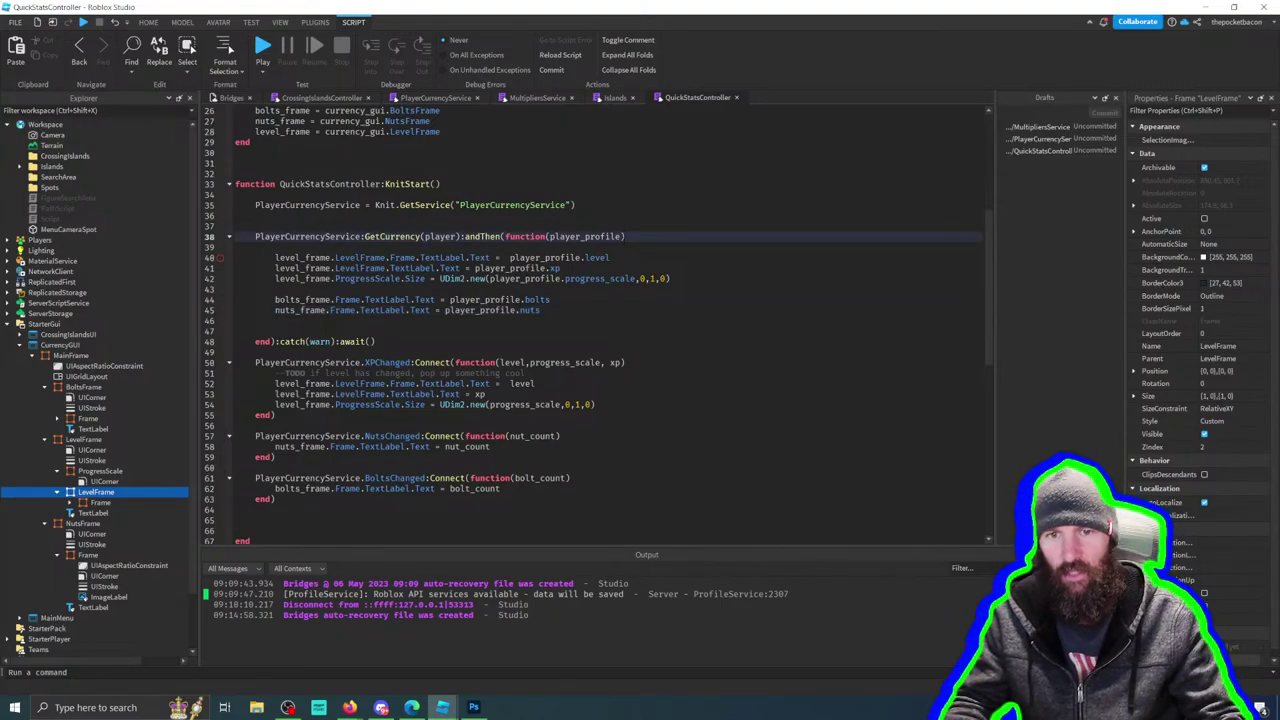
Step: Playtest the game: start playing from the main menu, move the character into the collectibles, and stop the test
left_click(262, 45)
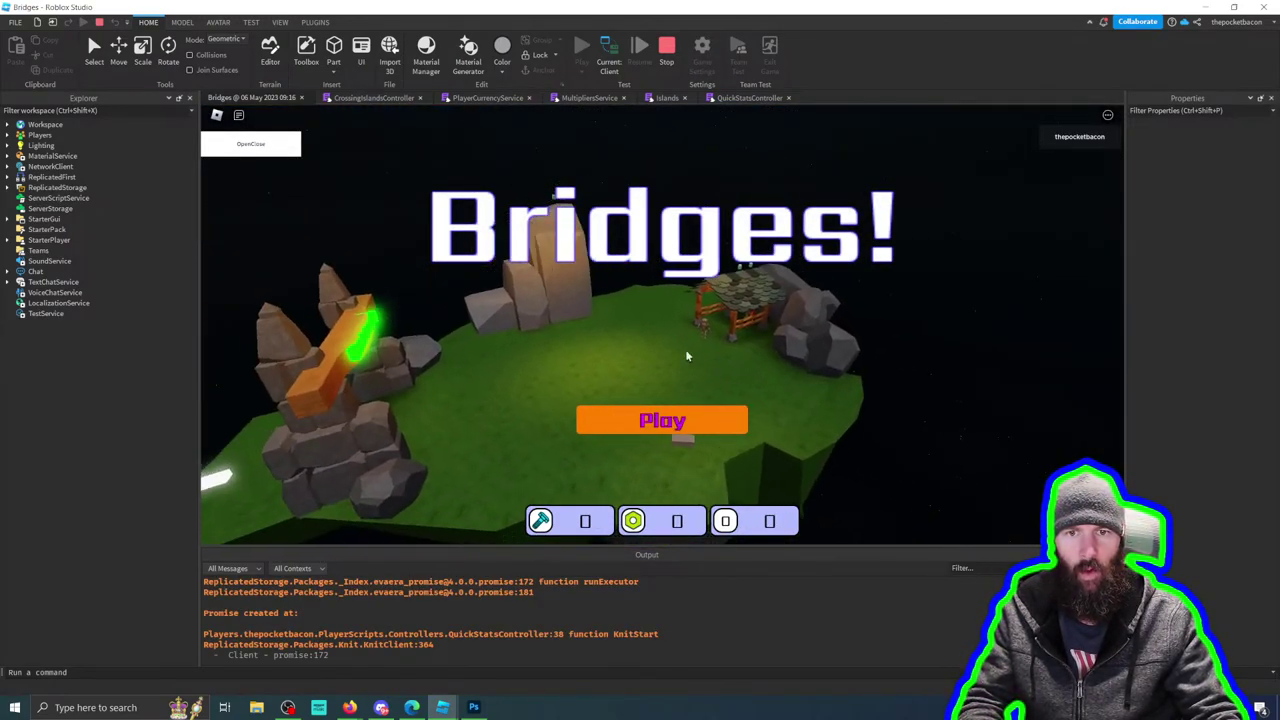
left_click(660, 418)
key("w")
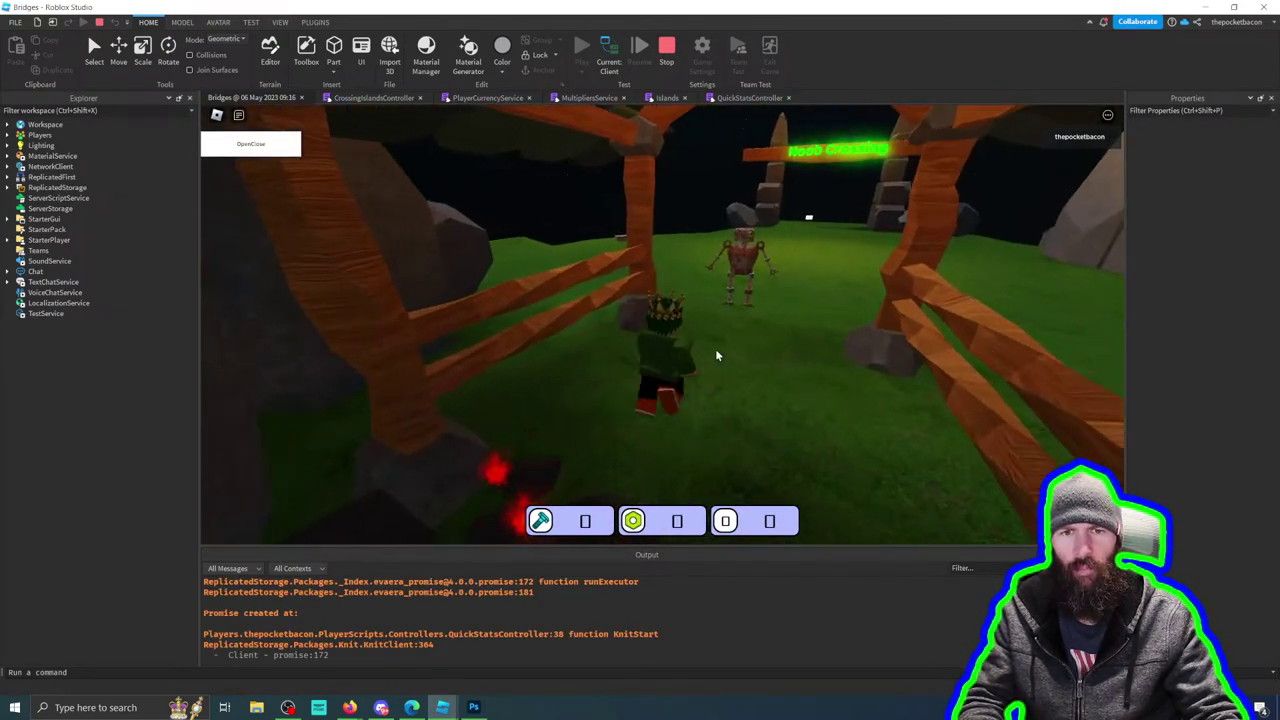
key("w")
right_click_drag(716, 356, 716, 356)
key("w")
key("space")
key("space")
key("w")
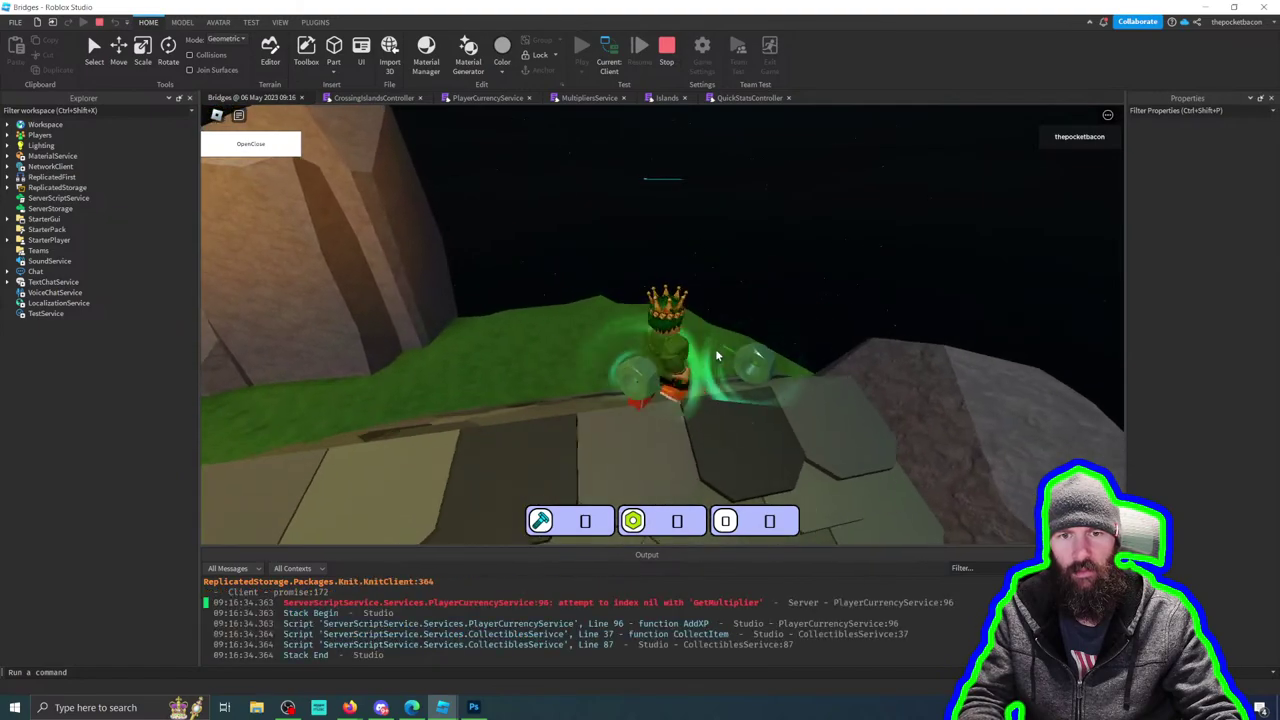
key("a")
key("w")
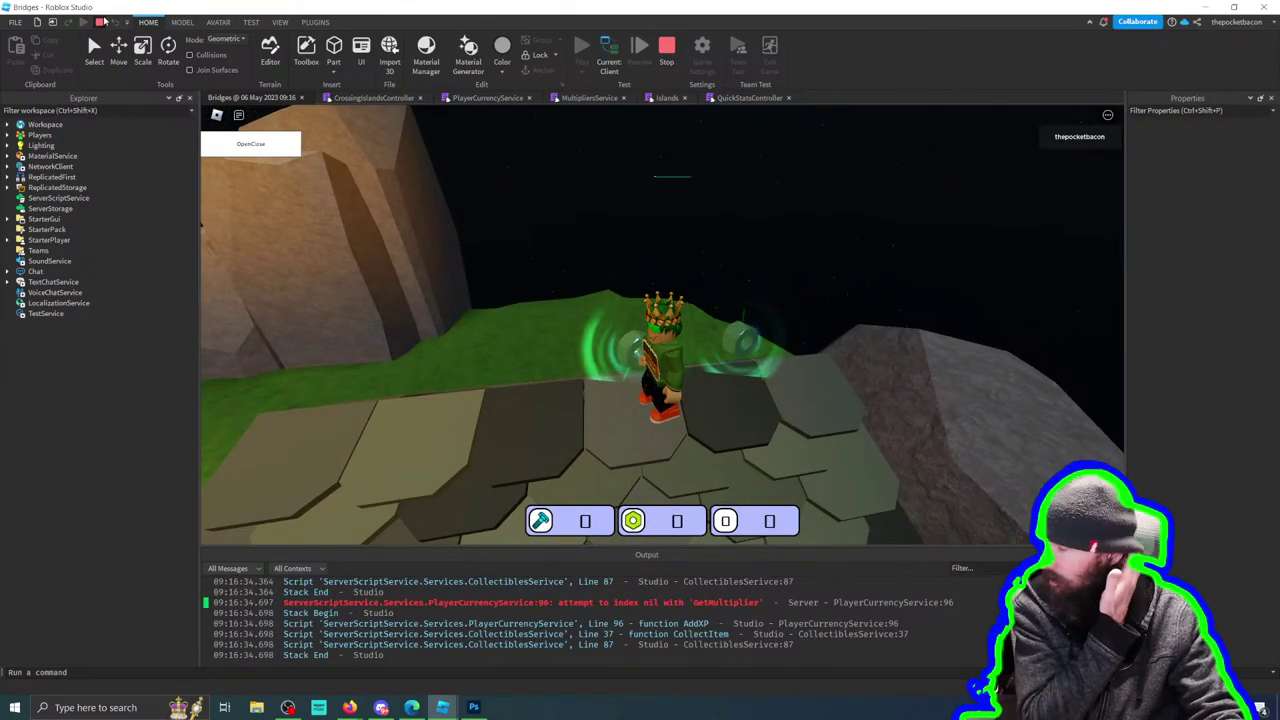
left_click(100, 21)
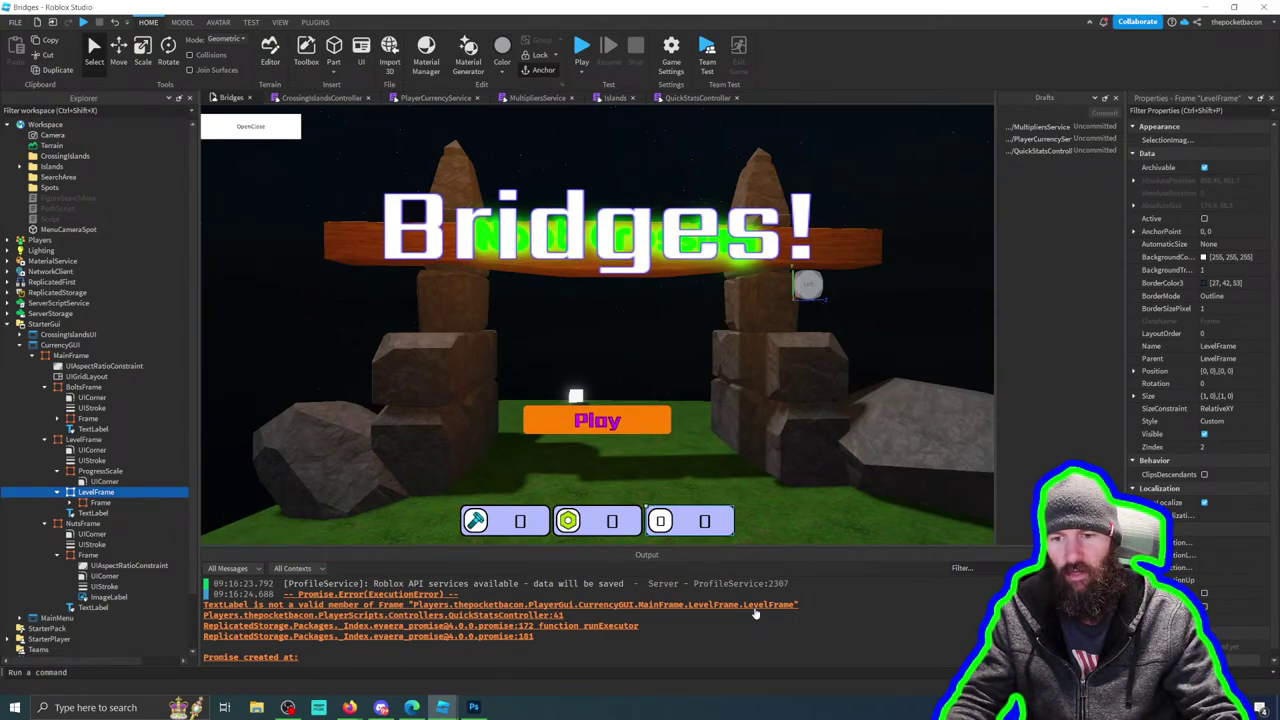
Step: Remove the inner .LevelFrame from the XP TextLabel assignments in QuickStatsController's GetCurrency callback and XPChanged handler, matching the GUI hierarchy
left_click(695, 101)
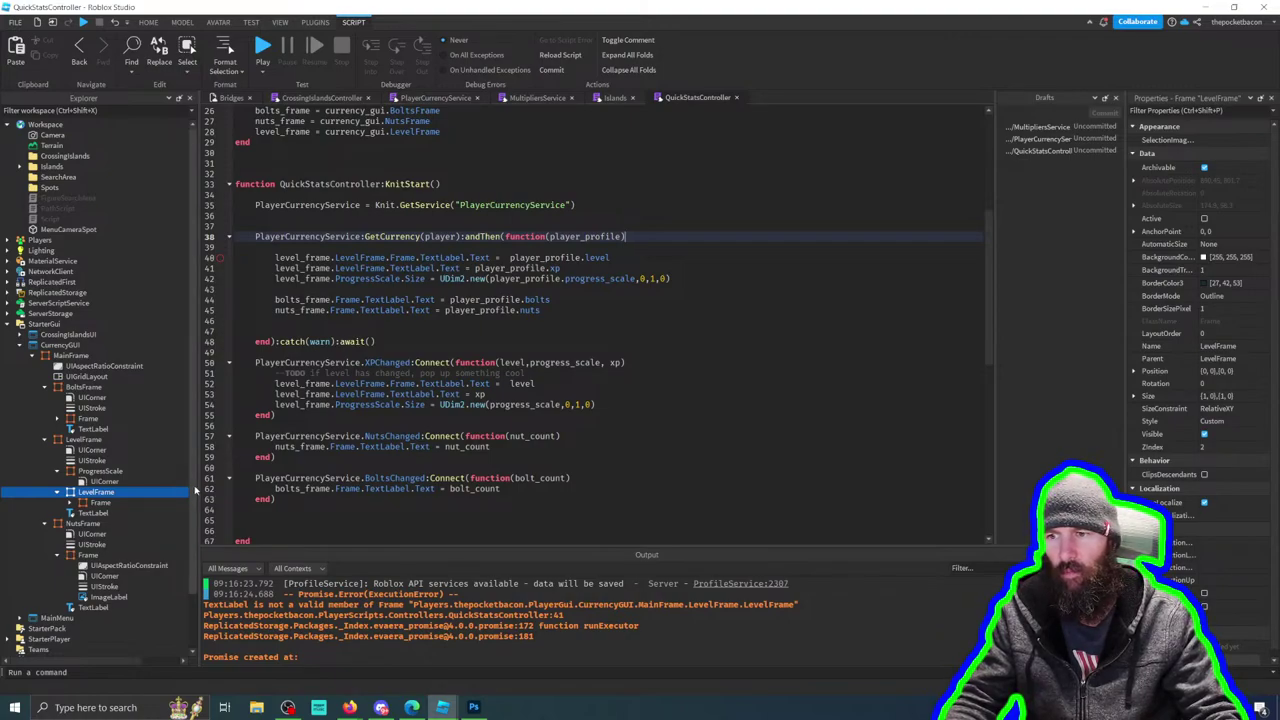
left_click(75, 440)
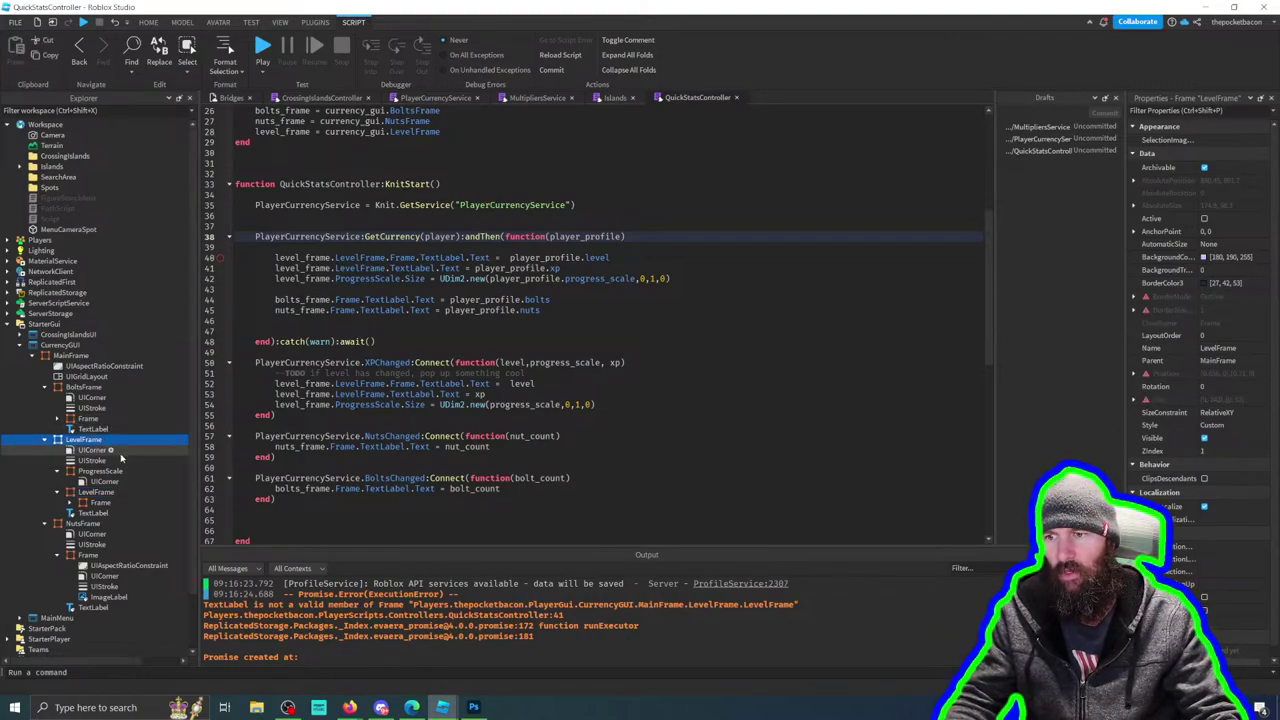
left_click(97, 492)
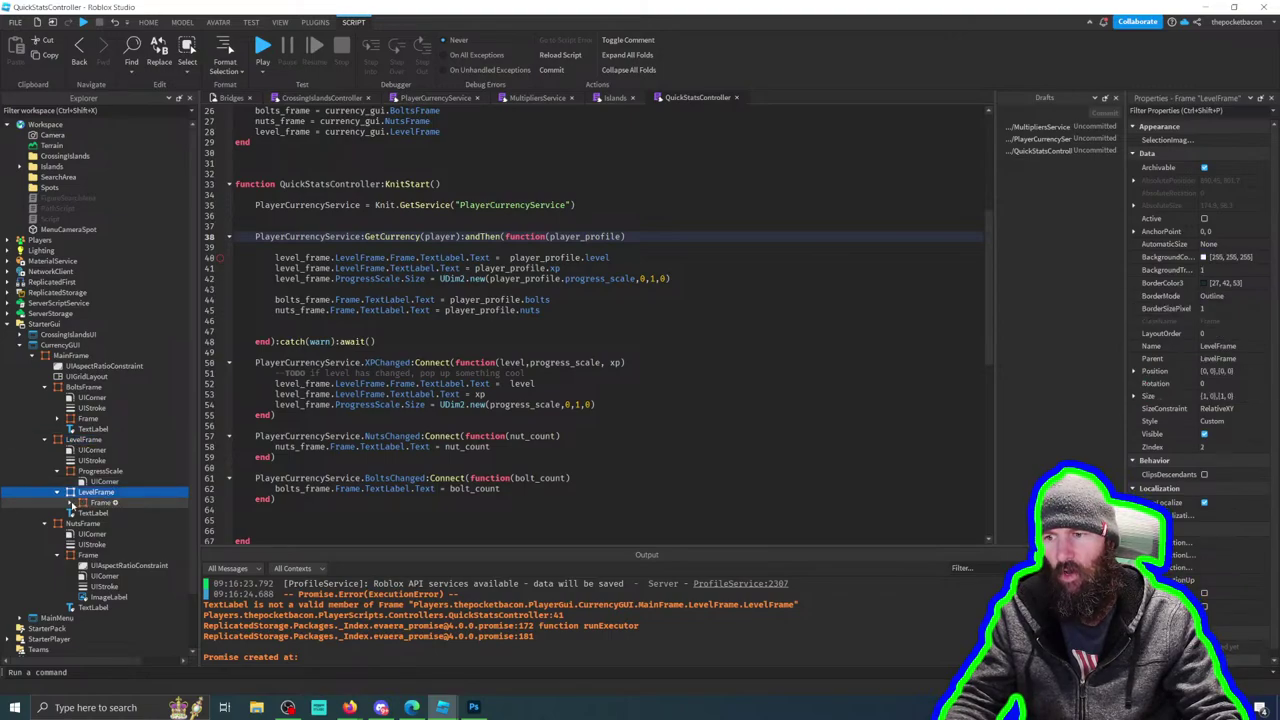
left_click(71, 502)
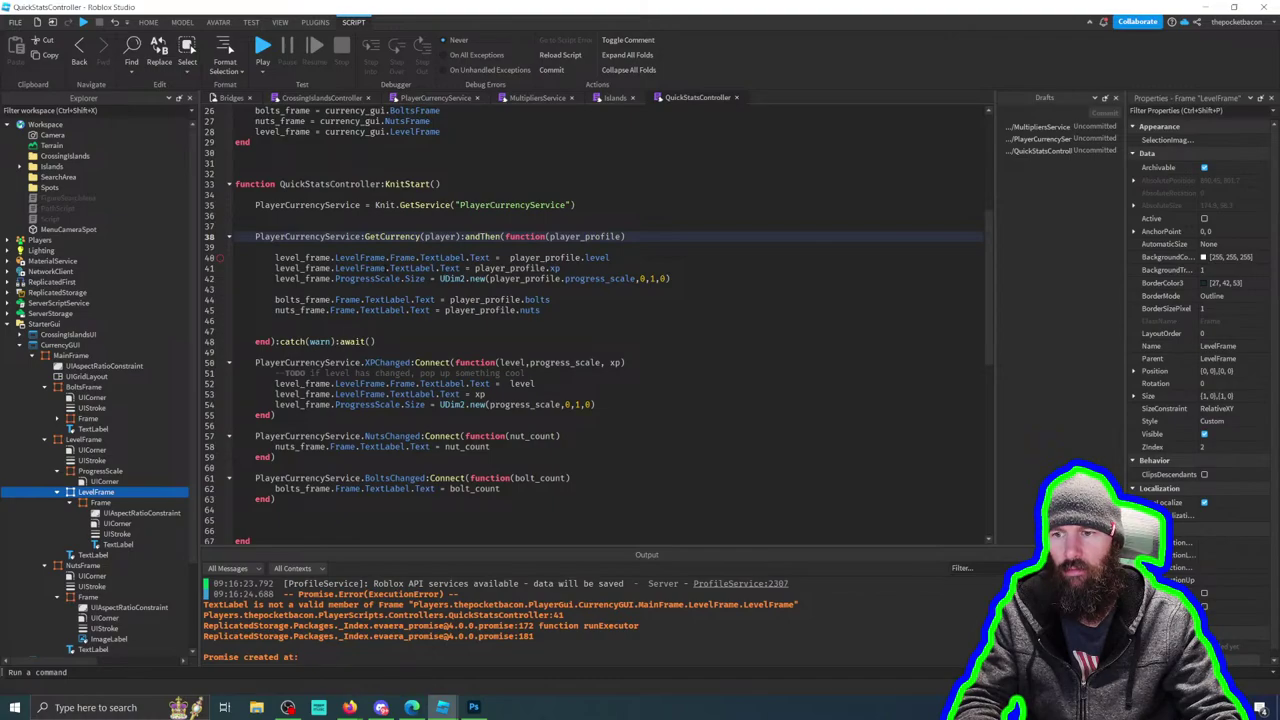
double_click(361, 268)
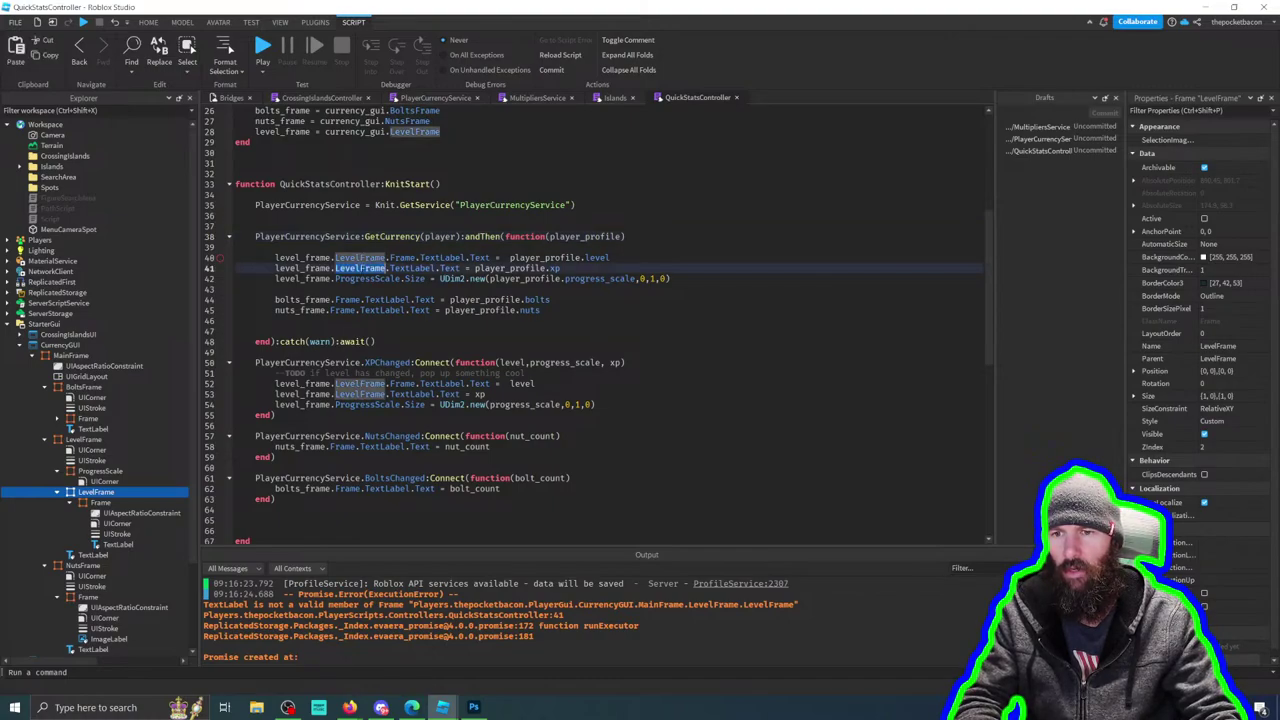
key("BackSpace")
key("BackSpace")
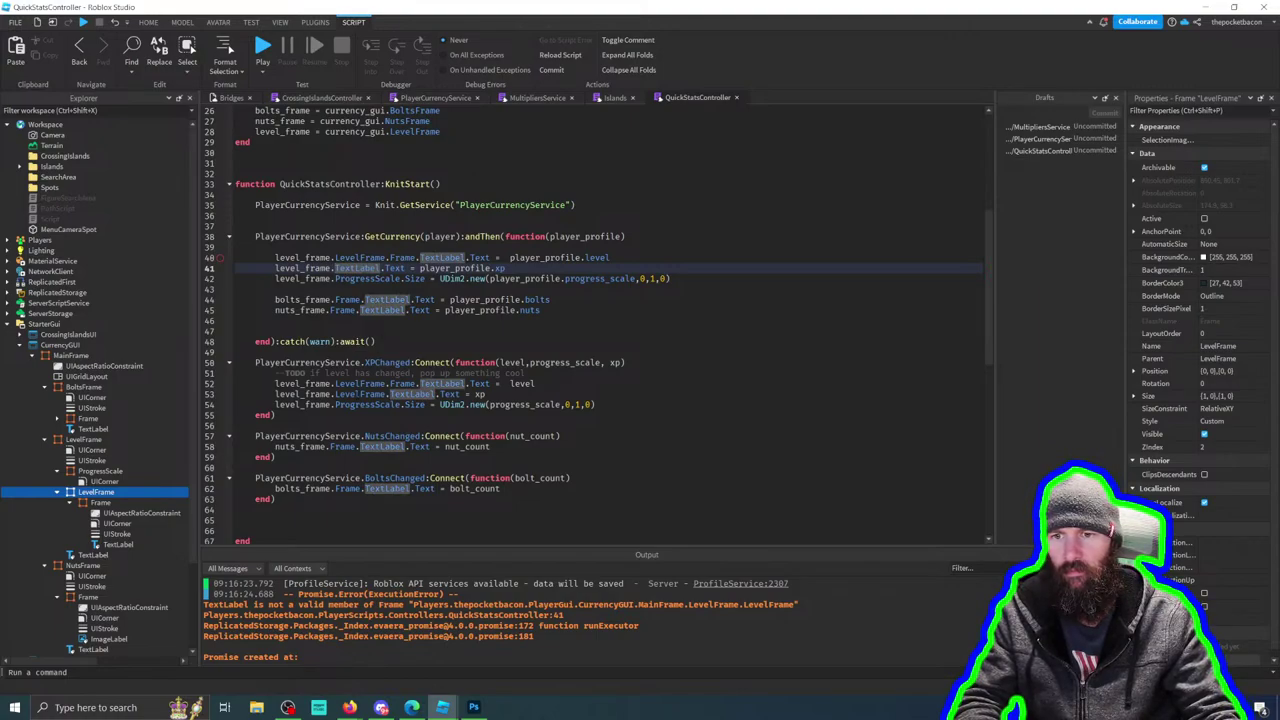
double_click(360, 394)
key("BackSpace")
key("BackSpace")
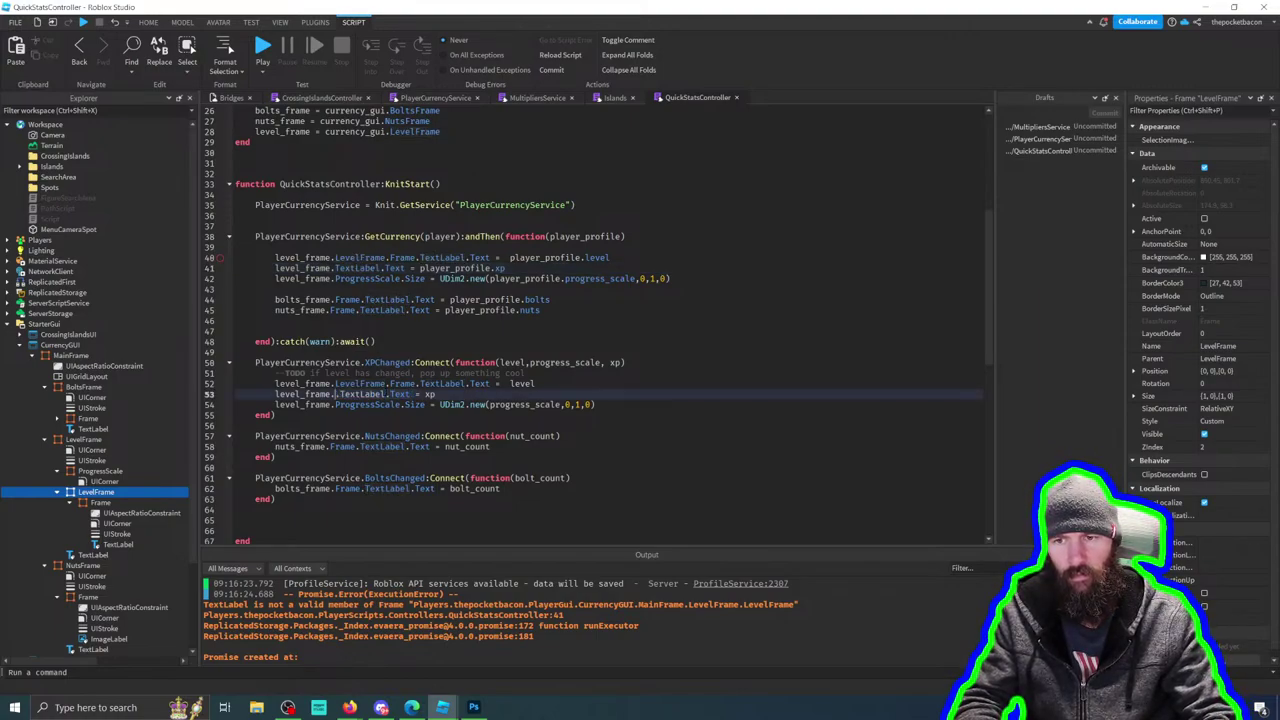
Step: Playtest the game to its main menu, stop it, check the promise script line behind the output error, and close that script
left_click(262, 47)
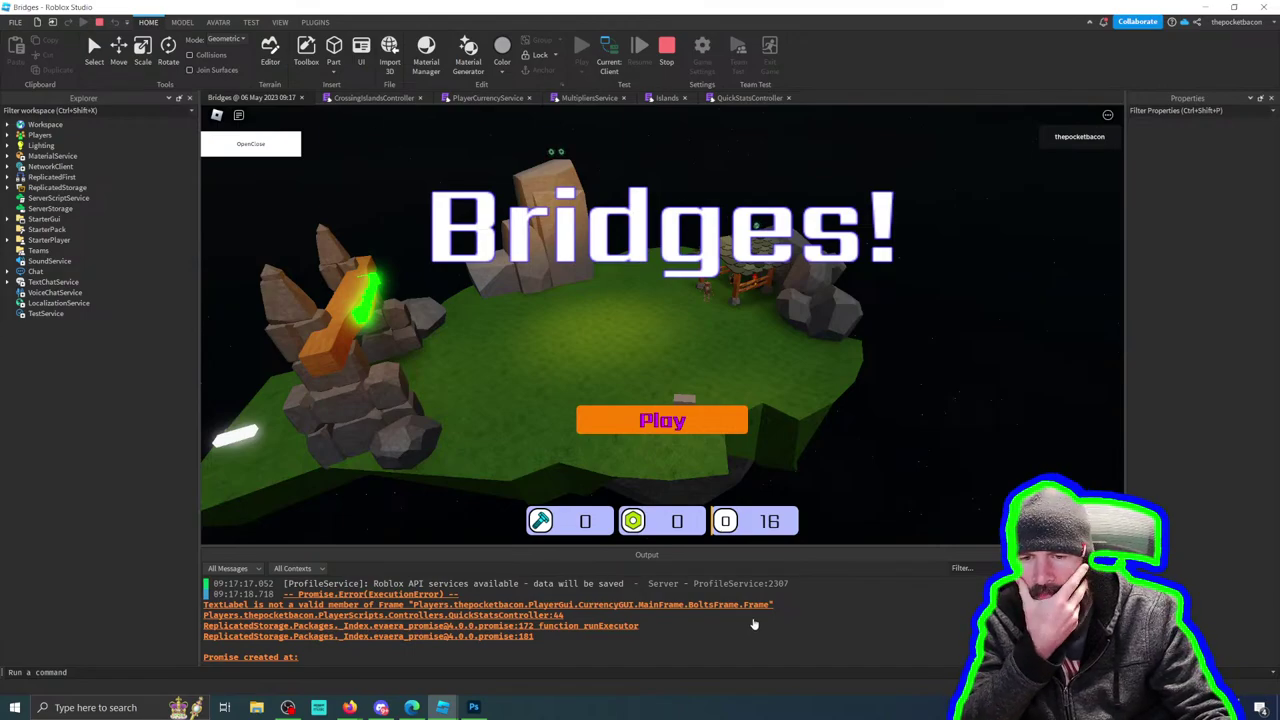
left_click(545, 625)
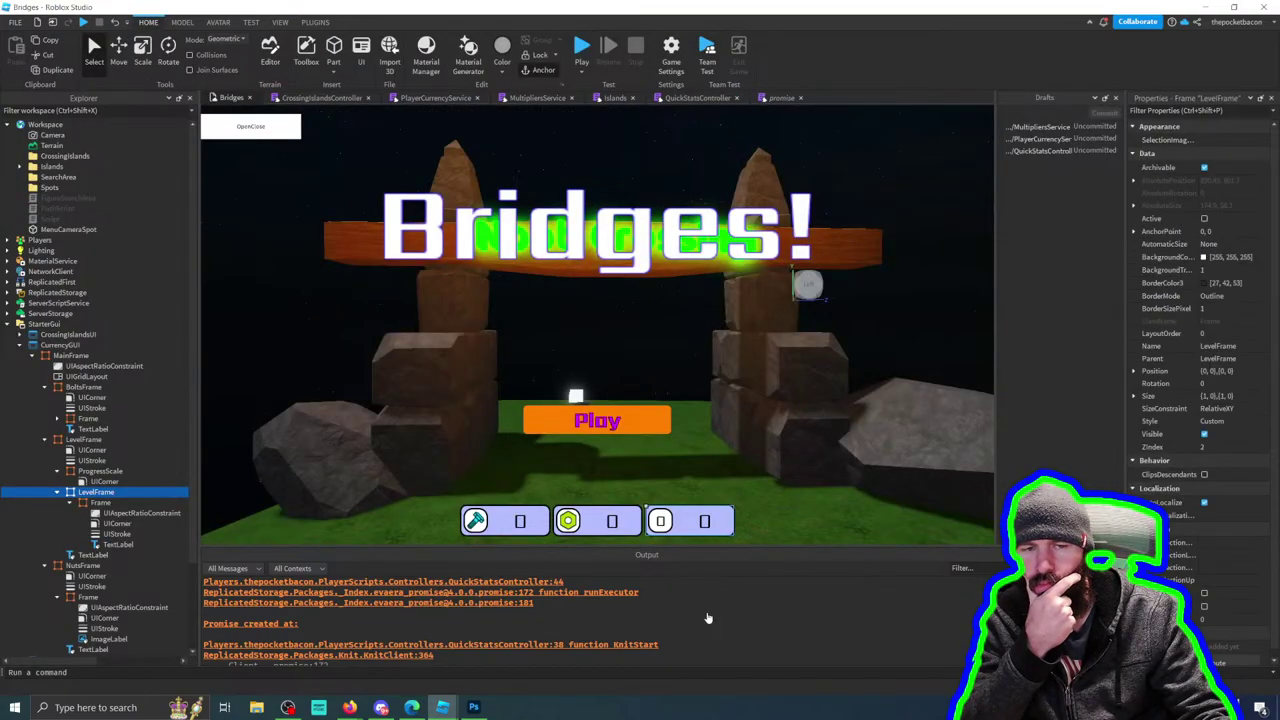
scroll(707, 618, "up", 1)
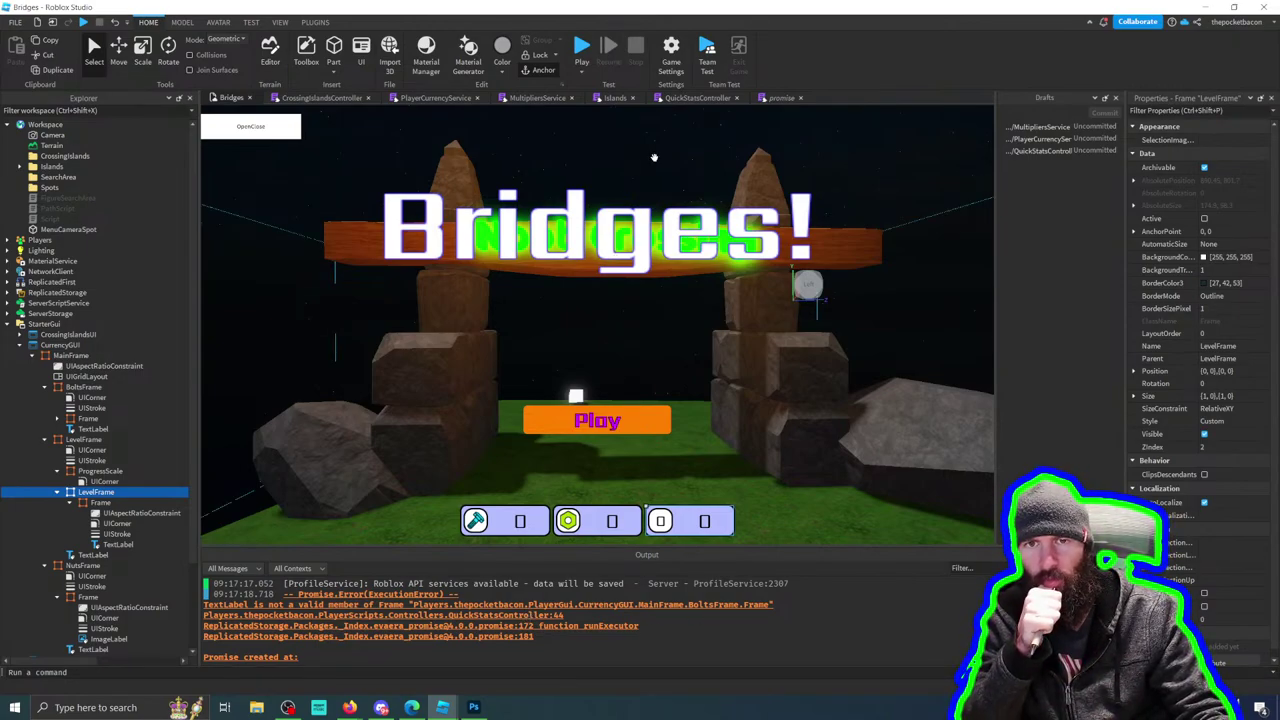
left_click(545, 624)
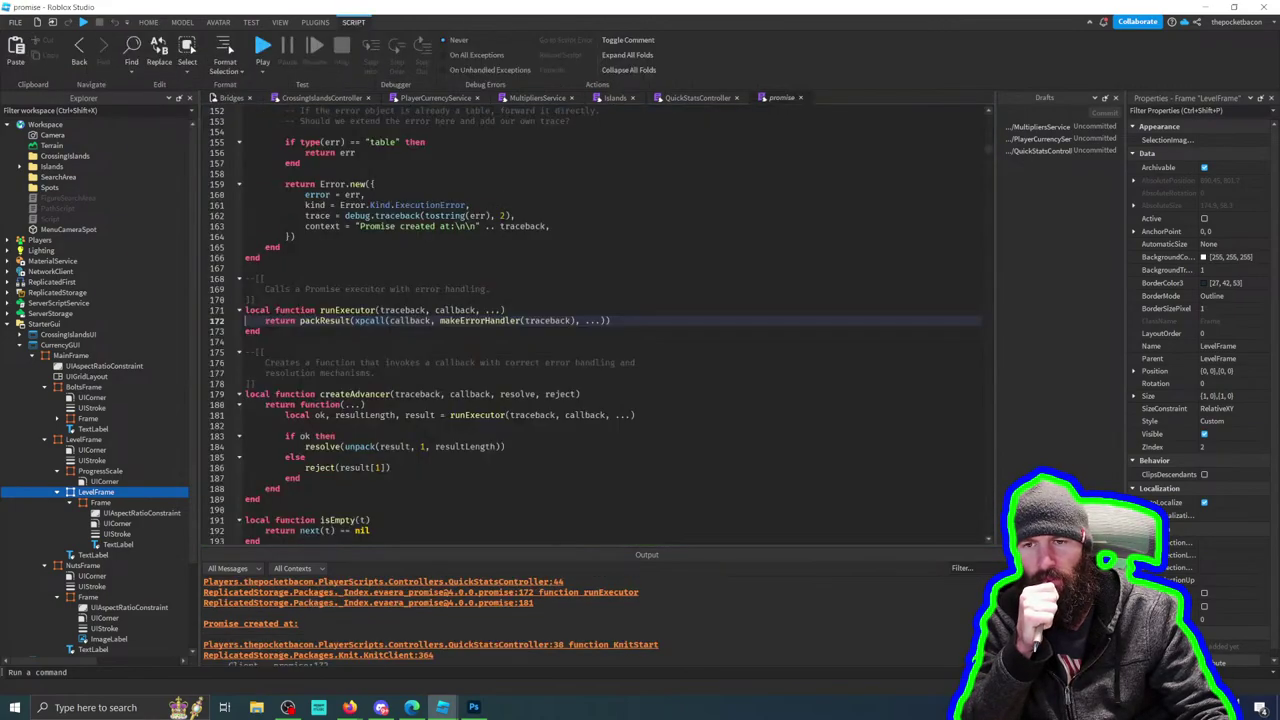
left_click(799, 98)
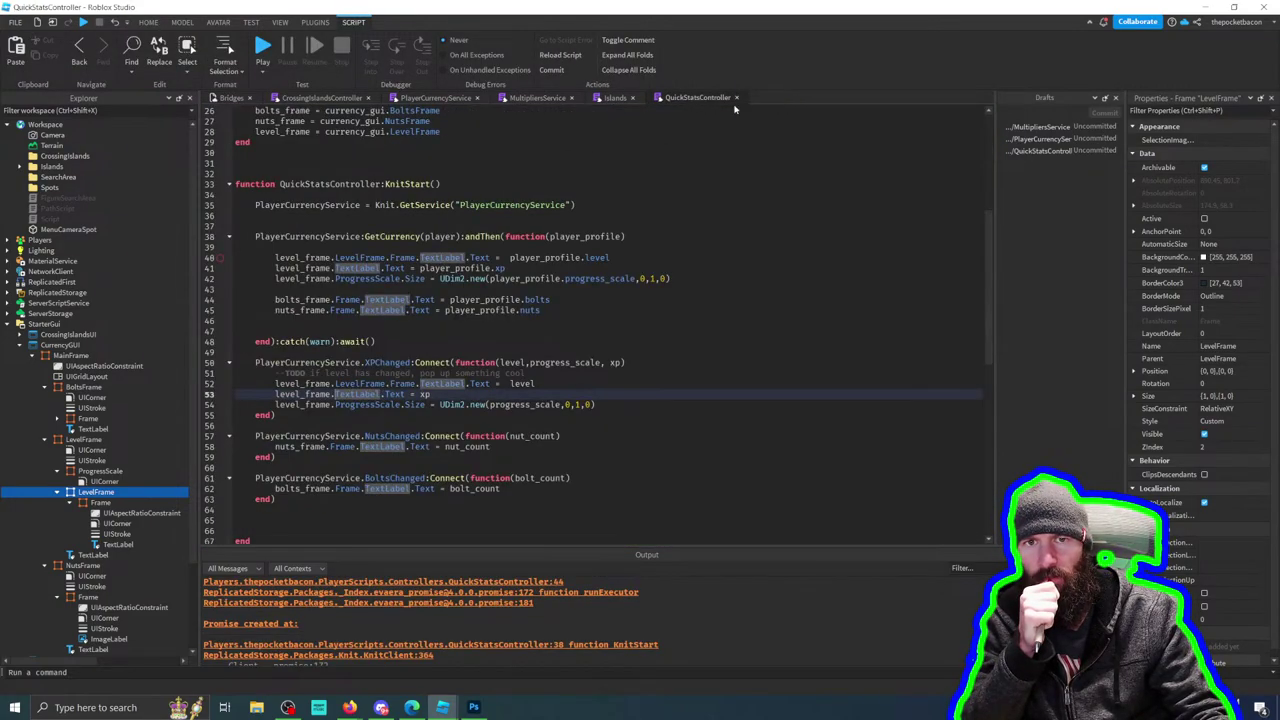
Step: Check the children of BoltsFrame's Frame and remove .Frame from the bolts_frame and nuts_frame assignments in the GetCurrency callback
left_click_drag(275, 299, 661, 310)
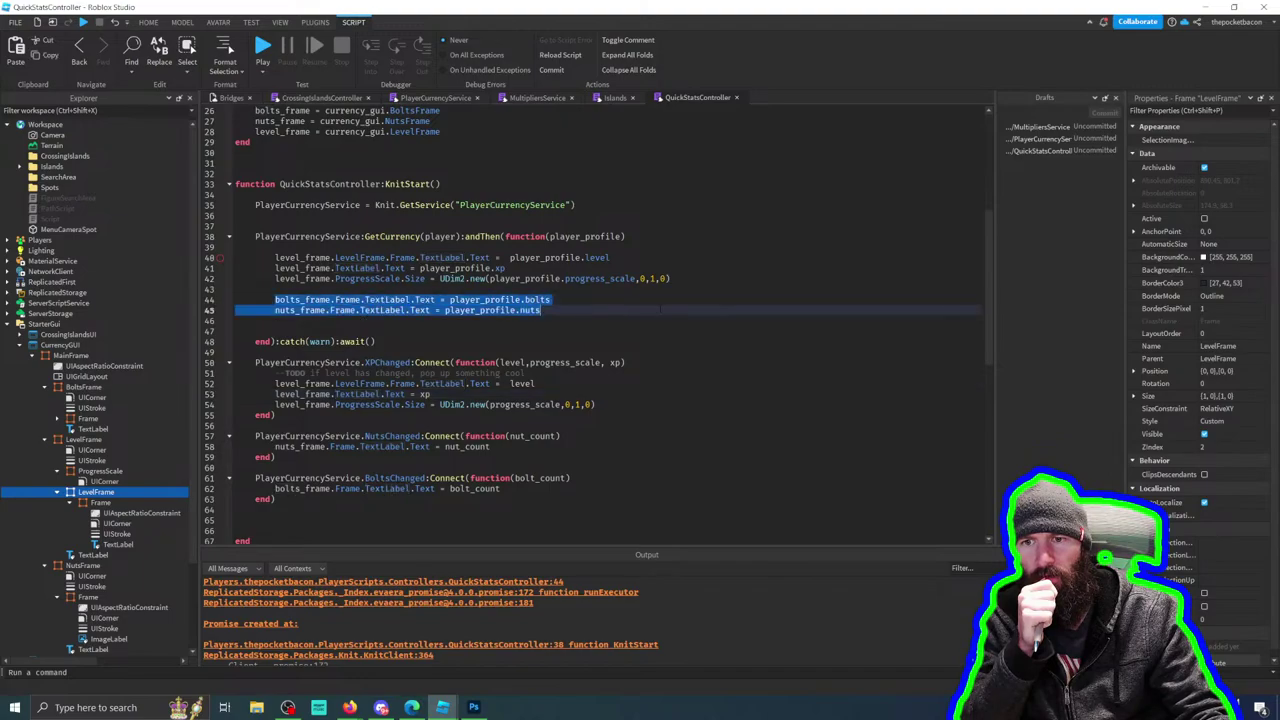
left_click(659, 308)
scroll(791, 587, "up", 1)
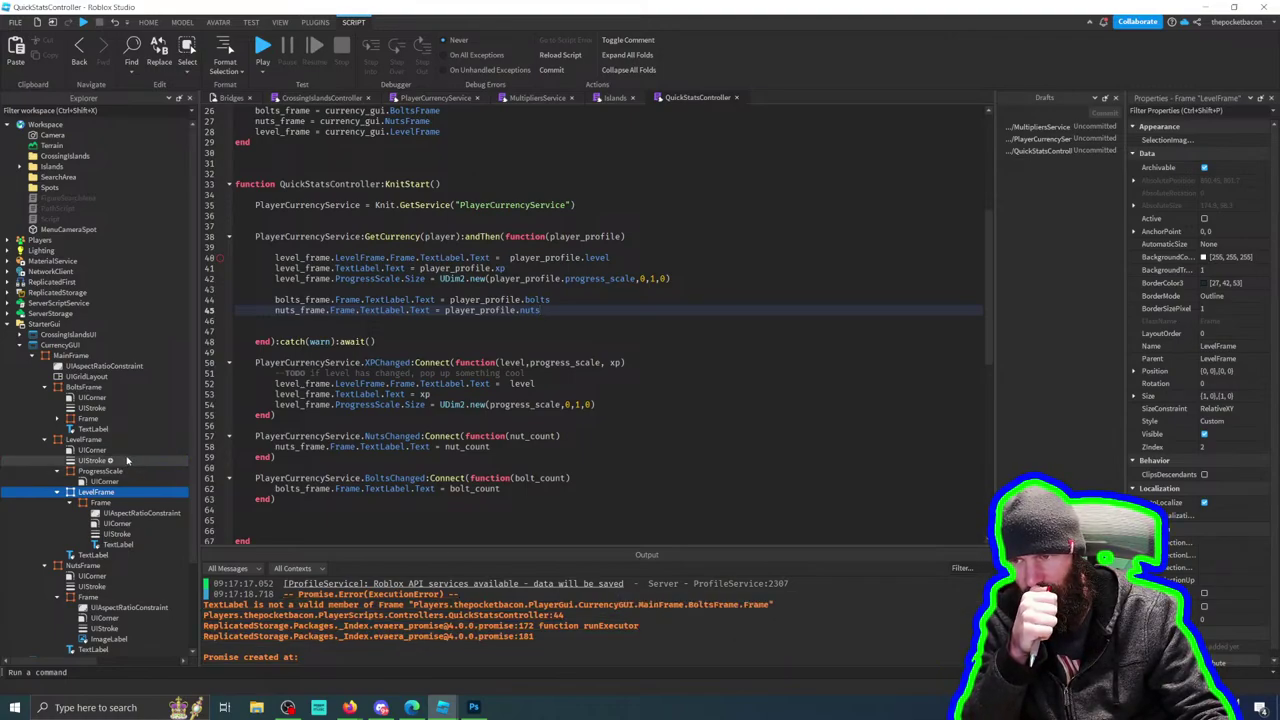
left_click(88, 418)
left_click(57, 418)
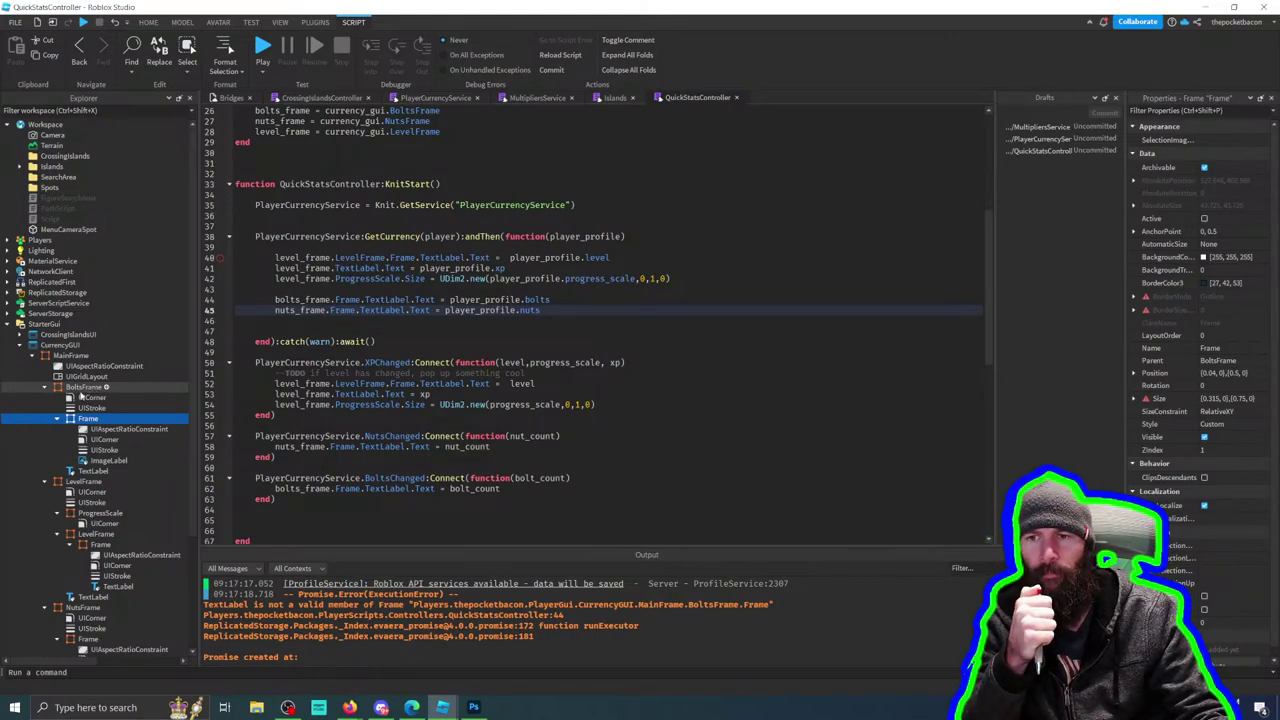
double_click(349, 300)
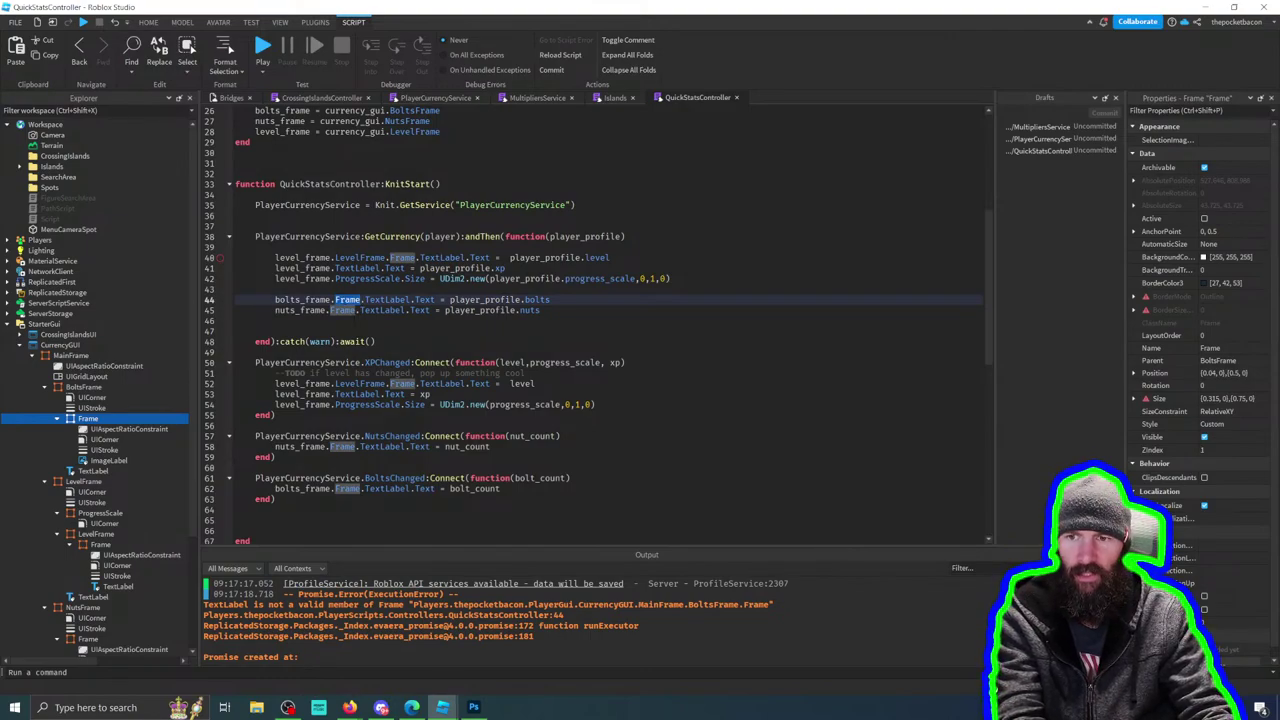
key("Delete")
key("Delete")
double_click(343, 310)
key("Delete")
key("Delete")
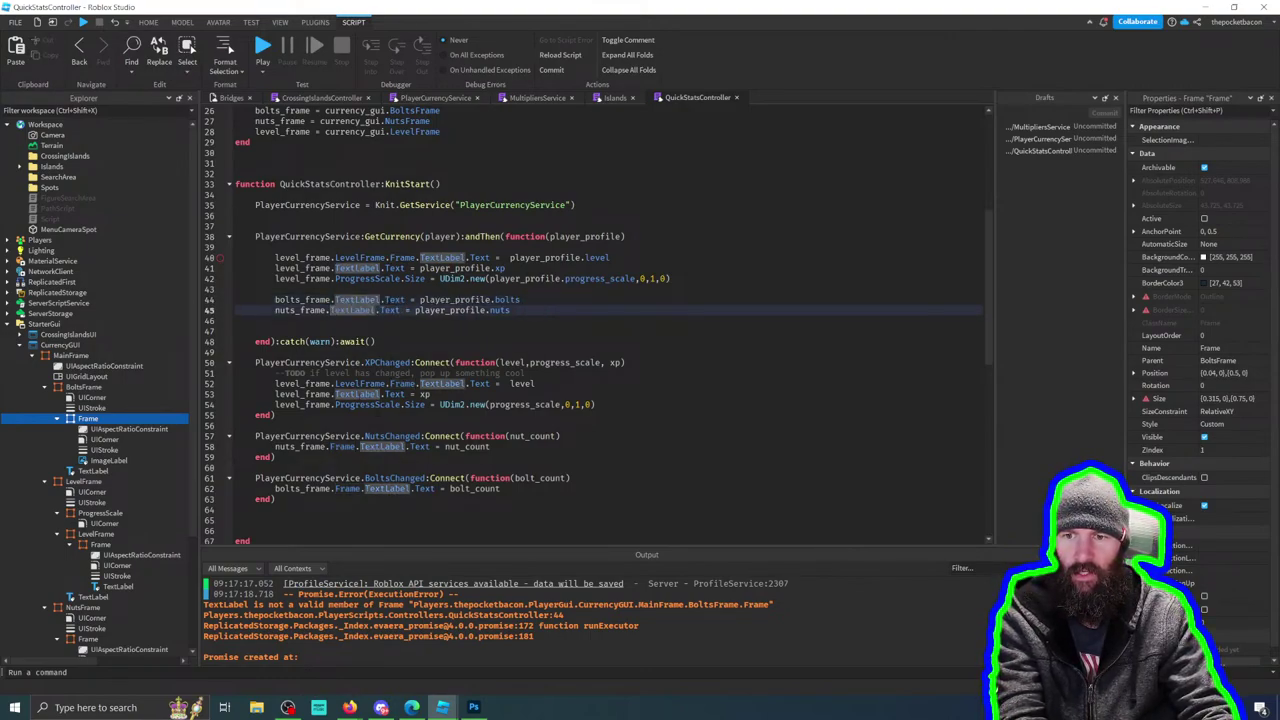
Step: Remove .Frame from the TextLabel assignments in the NutsChanged and BoltsChanged handlers
double_click(343, 447)
key("Delete")
key("Delete")
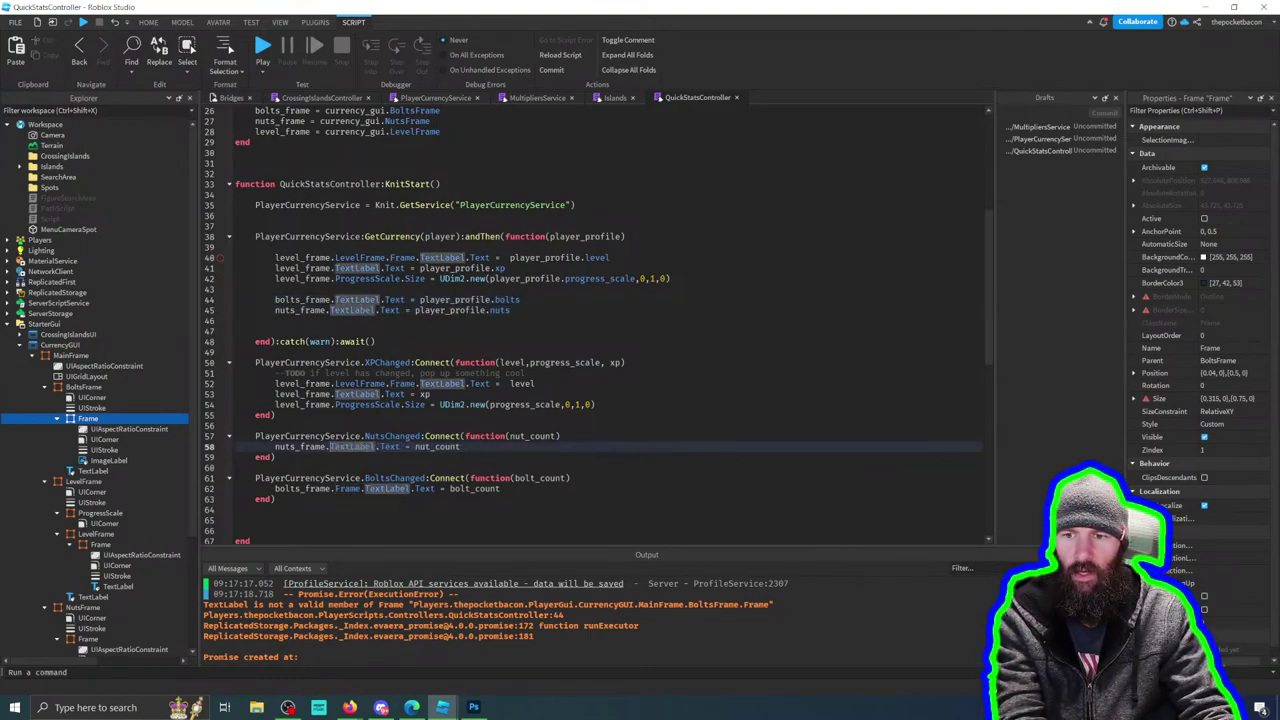
double_click(347, 488)
key("BackSpace")
key("BackSpace")
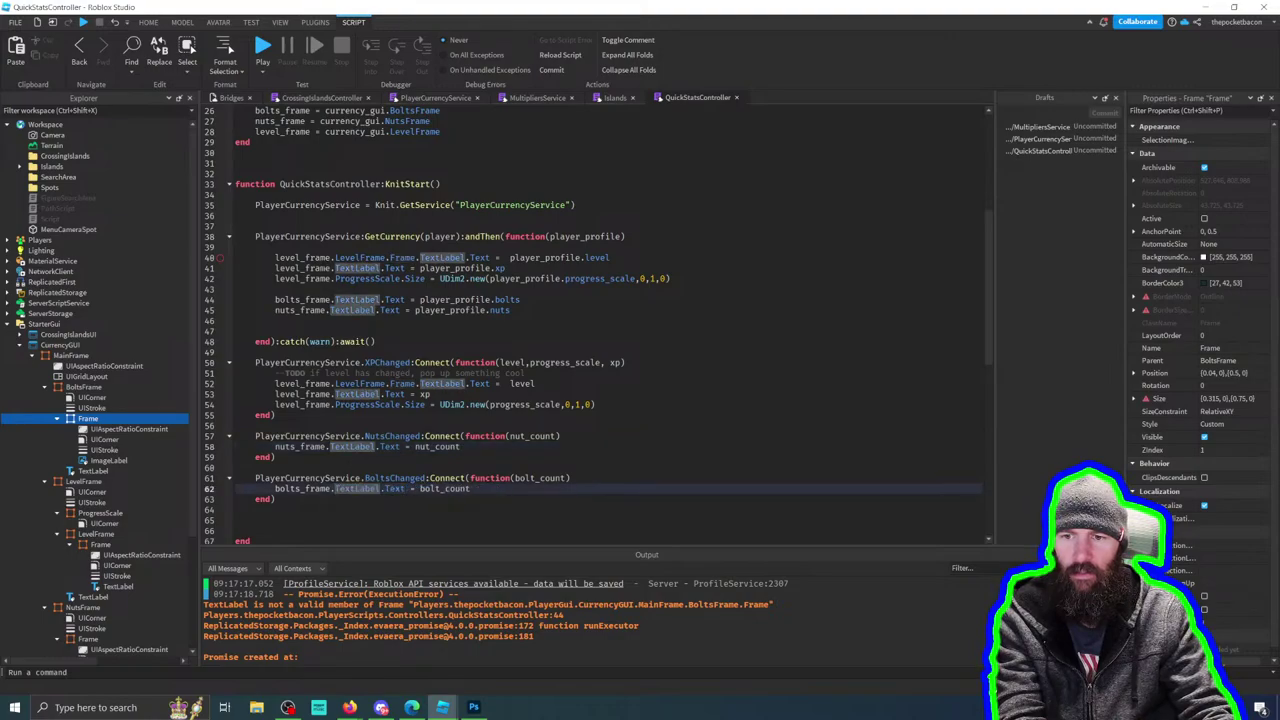
Step: Playtest collecting items from the hut's roof, stop the test, and open the PlayerCurrencyService line behind the output error
left_click(264, 46)
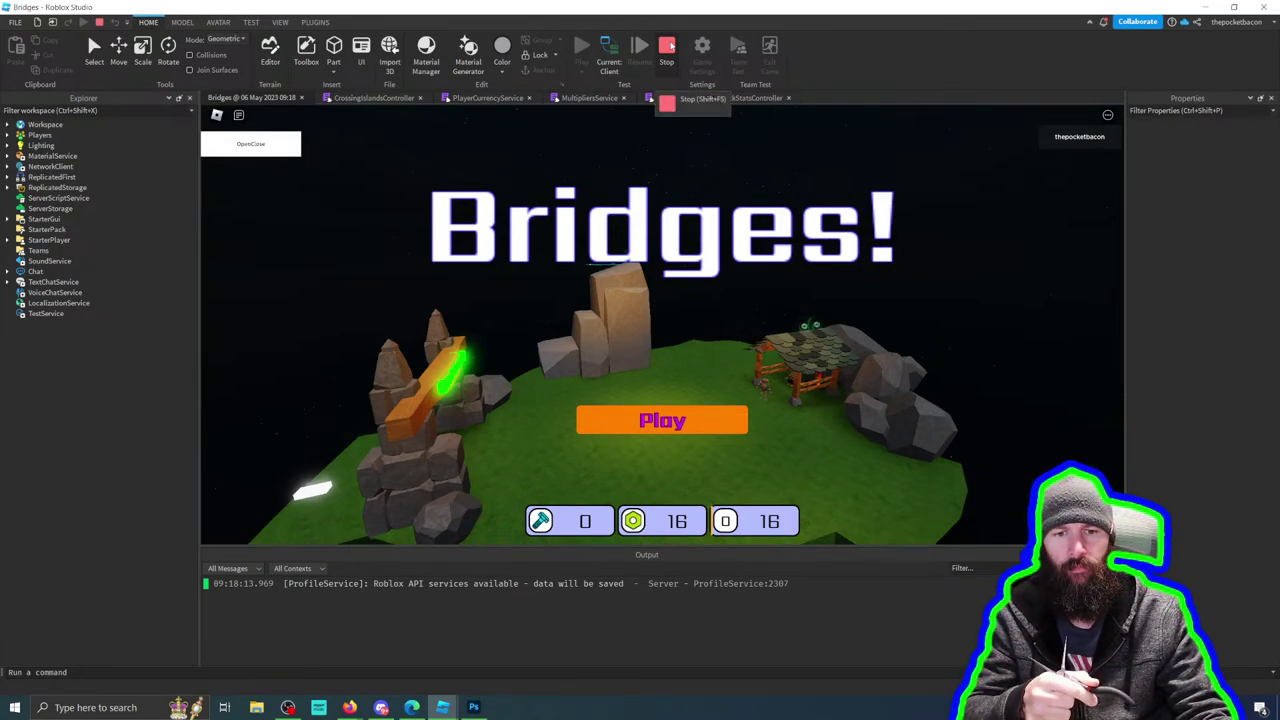
left_click(700, 421)
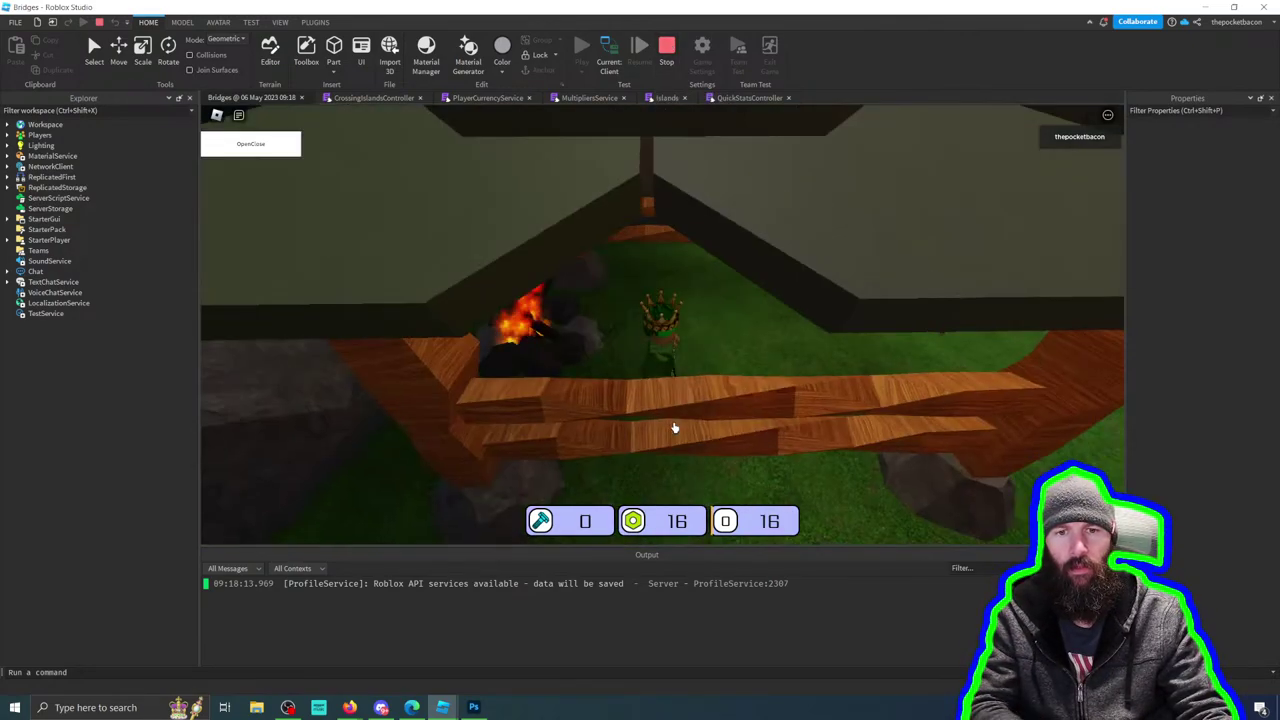
right_click_drag(685, 385, 685, 385)
key("w")
key("space")
key("space")
key("space")
key("w")
key("s")
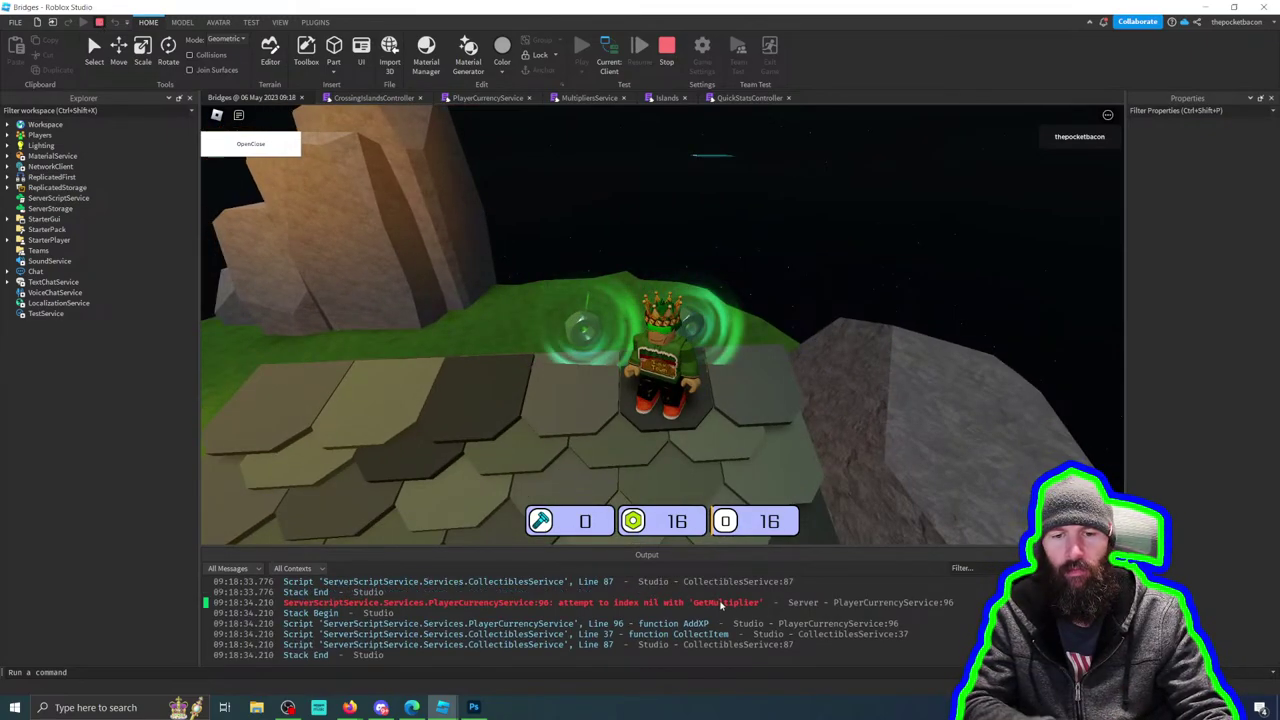
key("shift+F5")
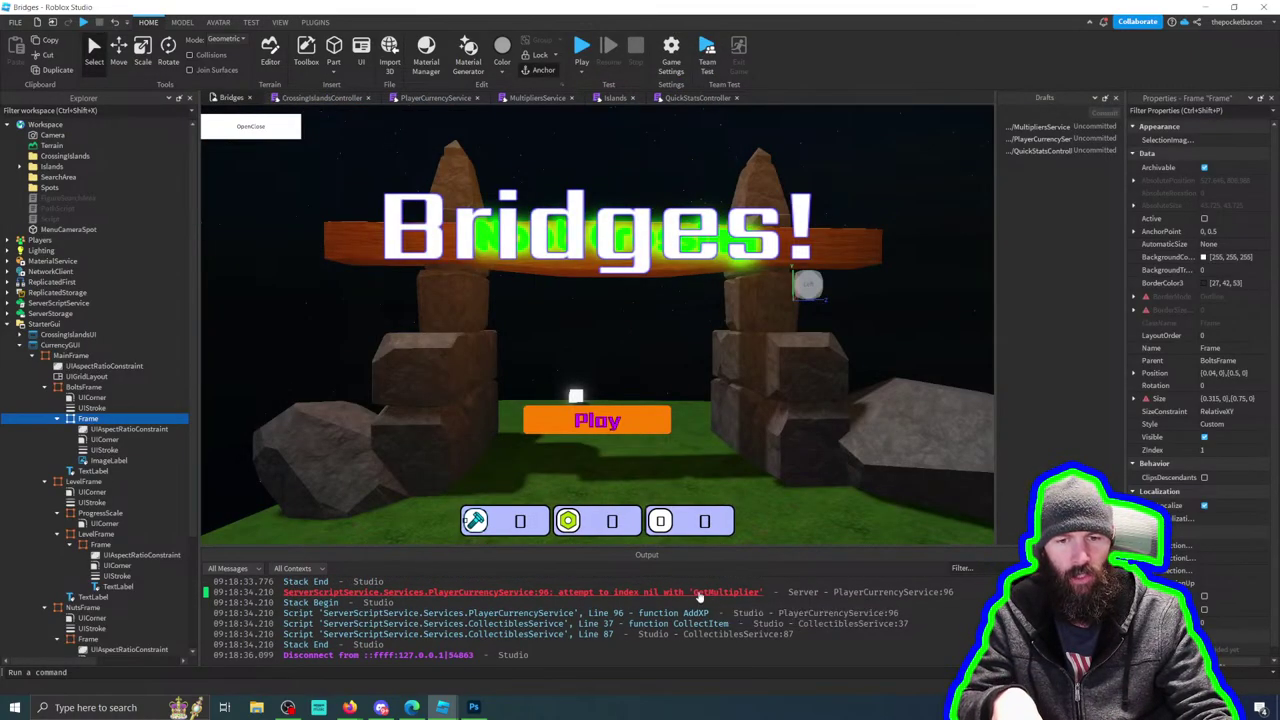
left_click(700, 597)
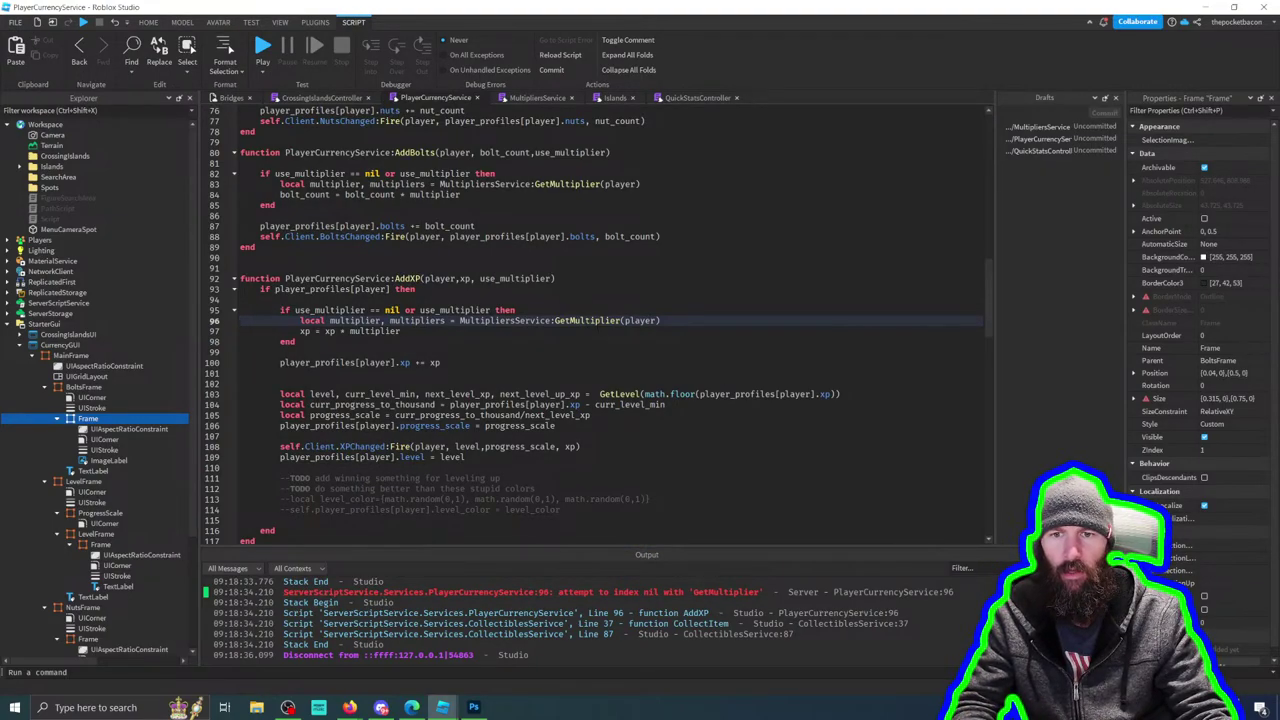
Step: Add MultipliersService = Knit.GetService("MultipliersService") below the DataService line in PlayerCurrencyService's KnitStart
scroll(593, 325, "down", 15)
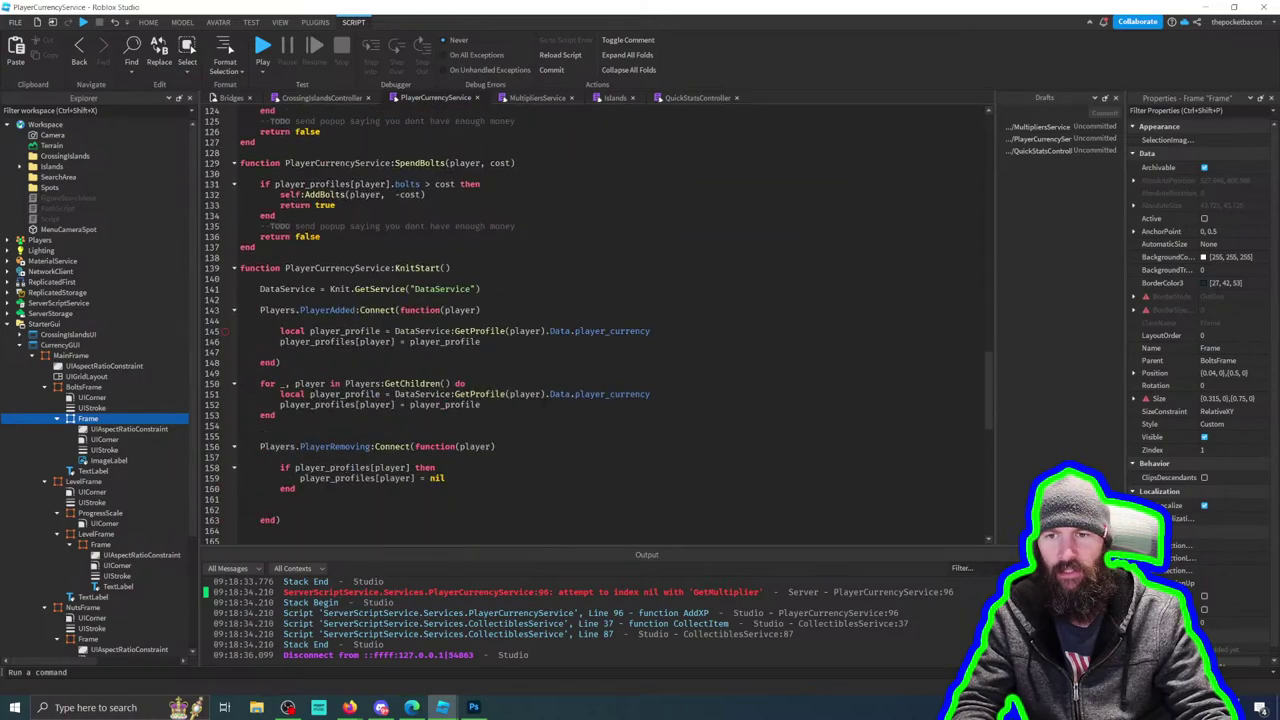
scroll(593, 325, "up", 14)
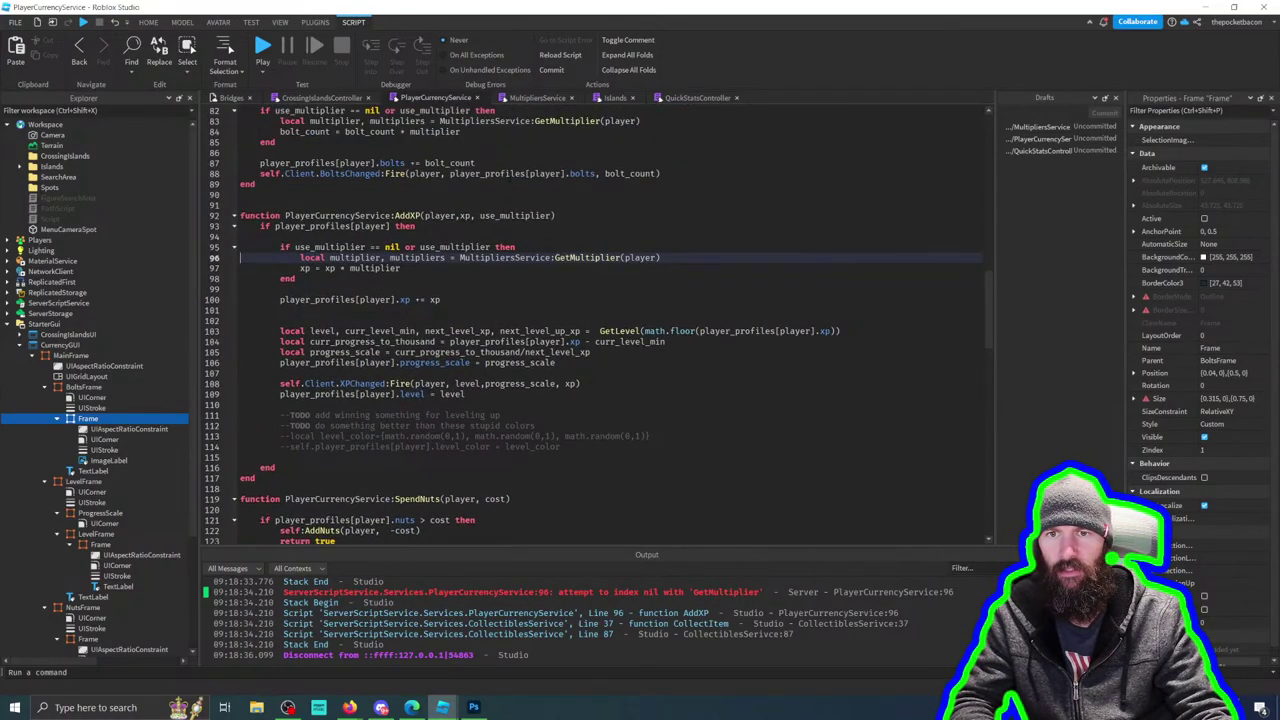
scroll(593, 325, "down", 15)
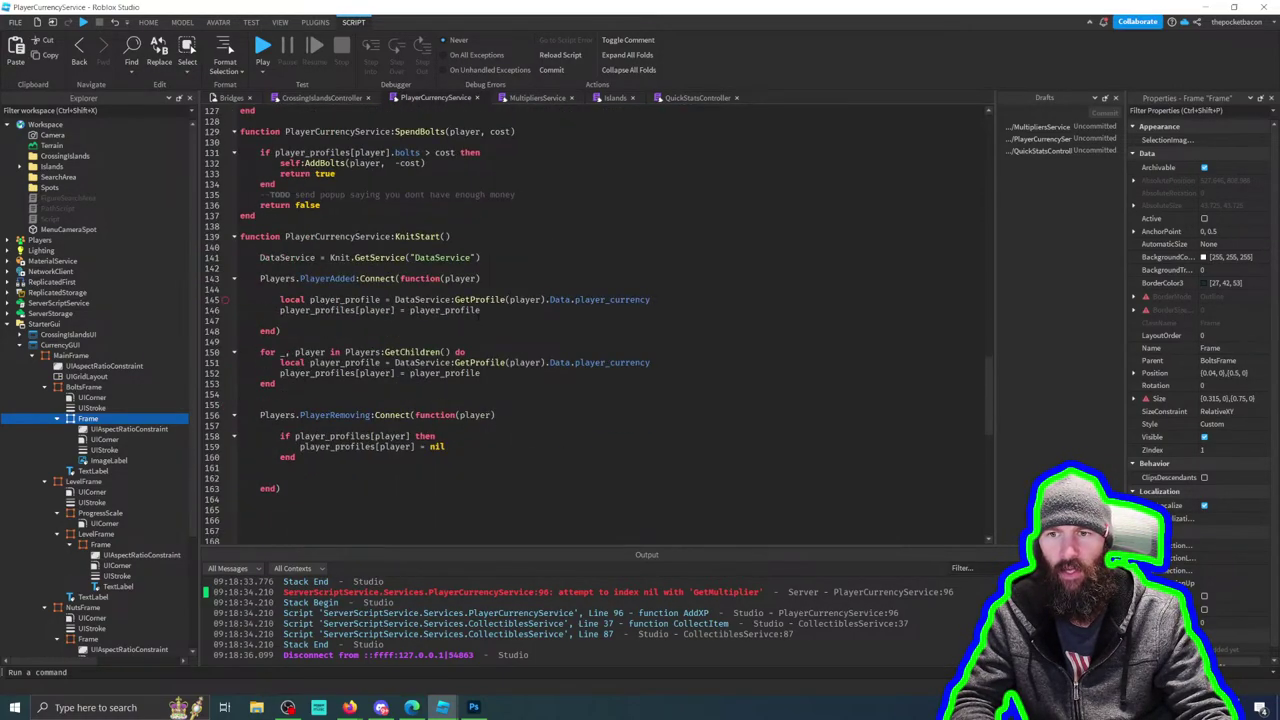
key("Return")
type("MultipliersService")
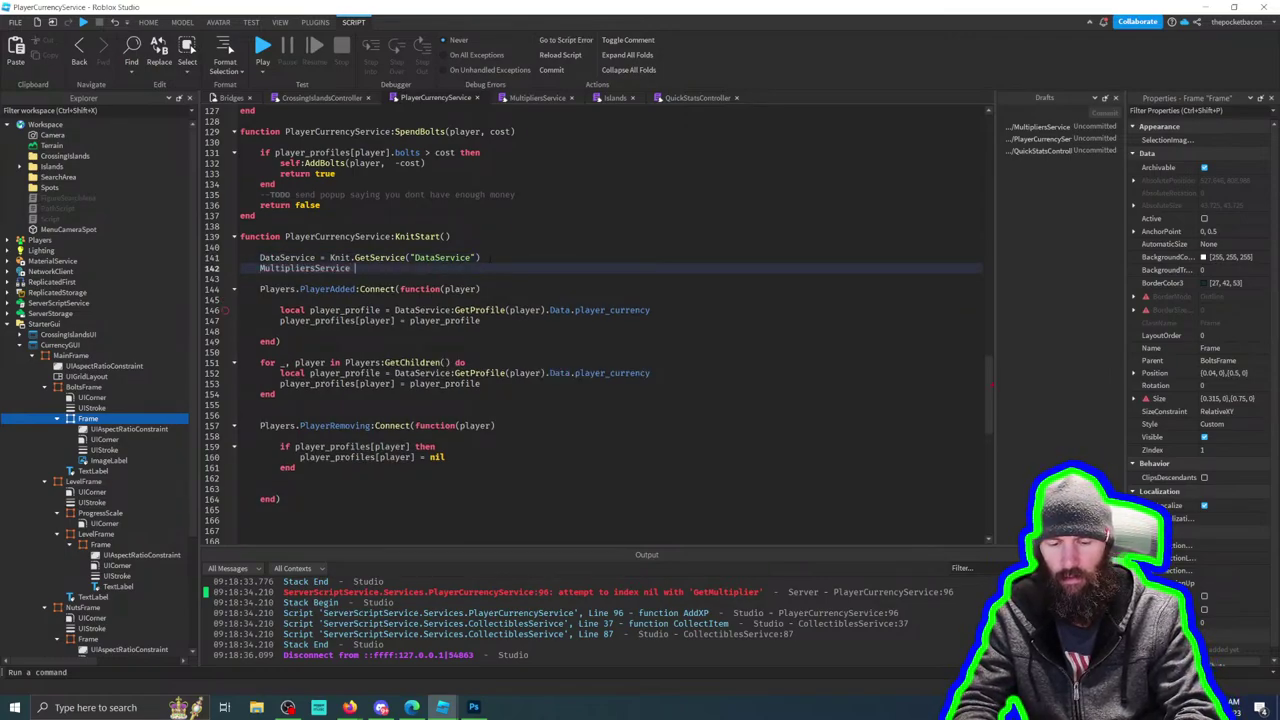
type("= Knit.Get")
key("Tab")
type("(\"Mul")
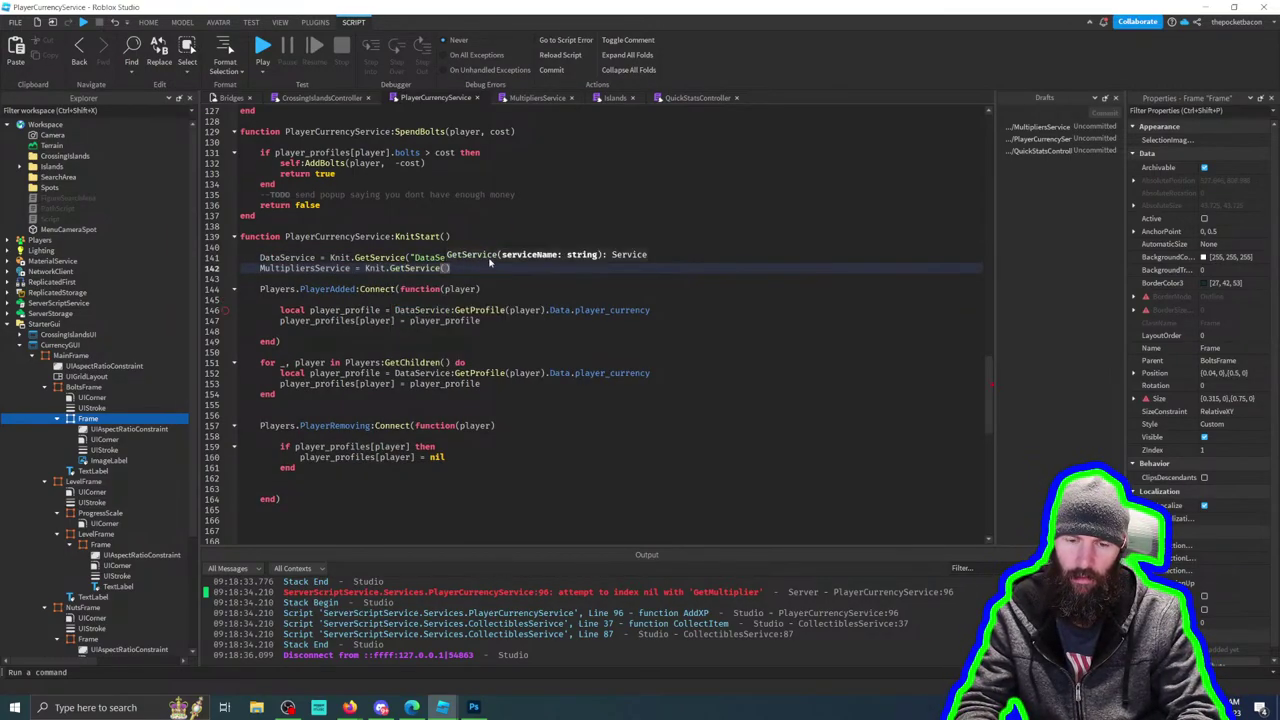
type("tip")
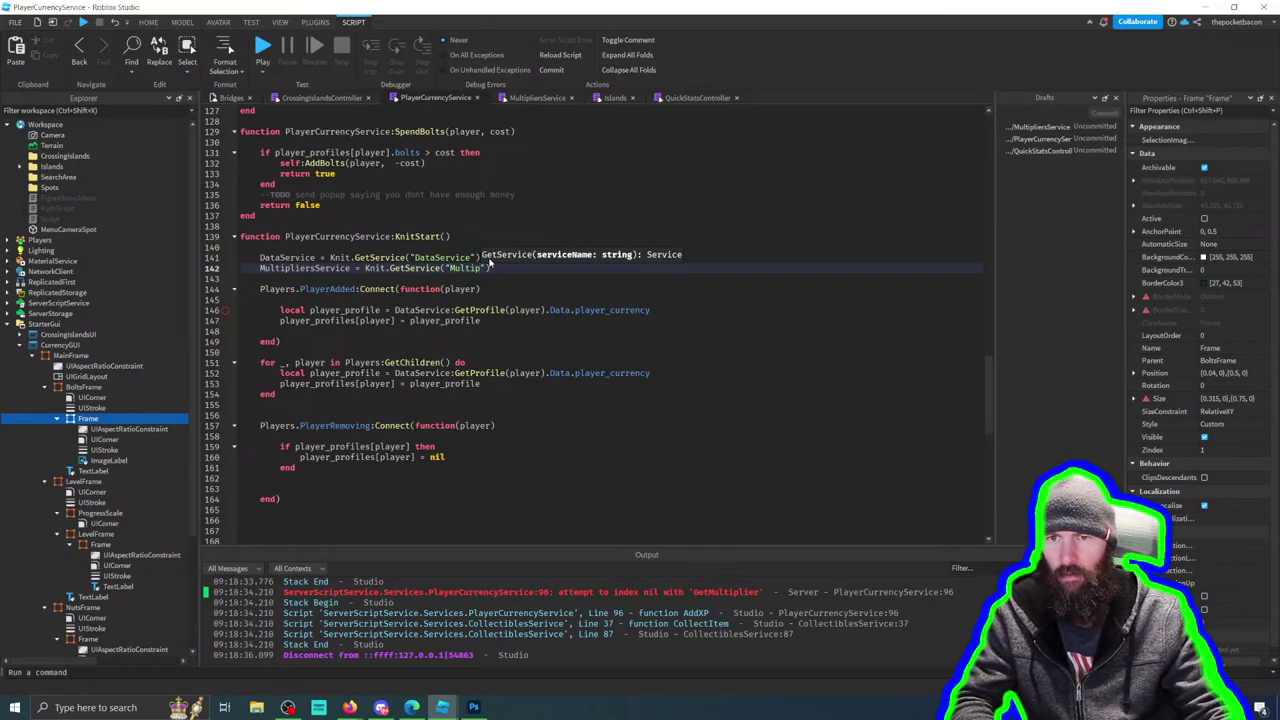
double_click(306, 268)
key("ctrl+c")
double_click(465, 268)
key("ctrl+v")
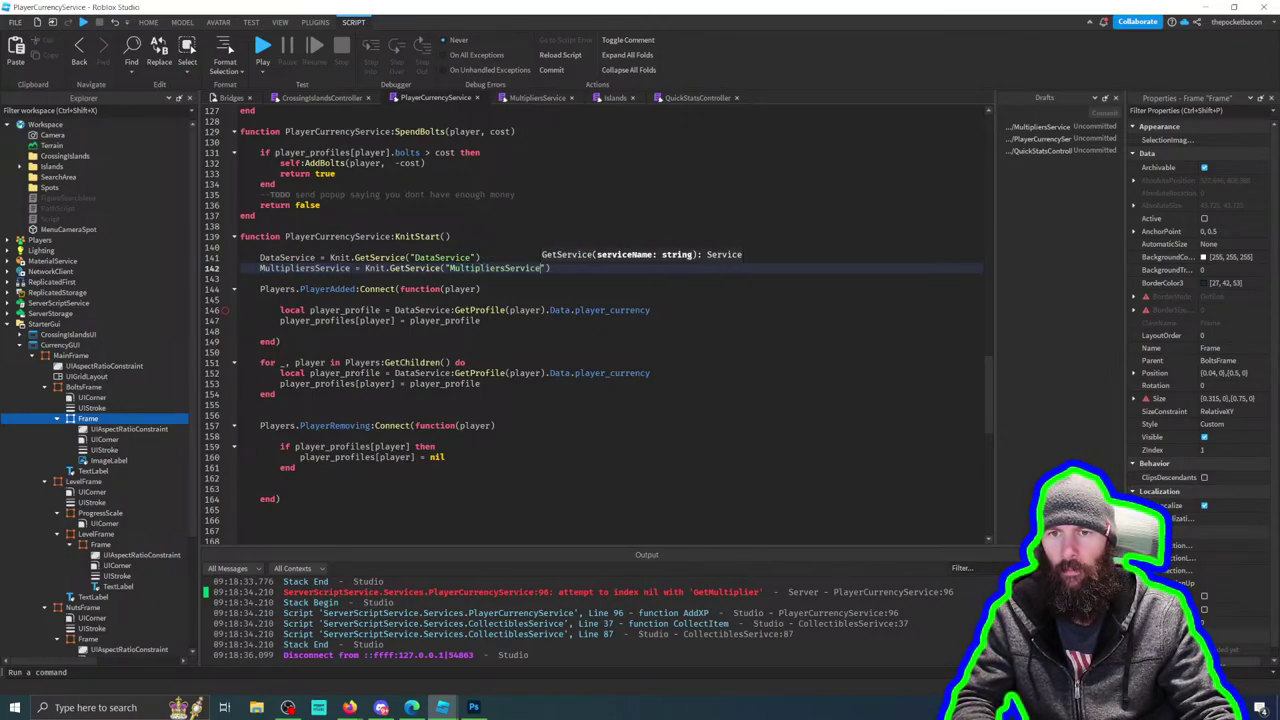
Step: Playtest the game again by collecting items on the roof, and open the MultipliersService line behind the output error
left_click(262, 46)
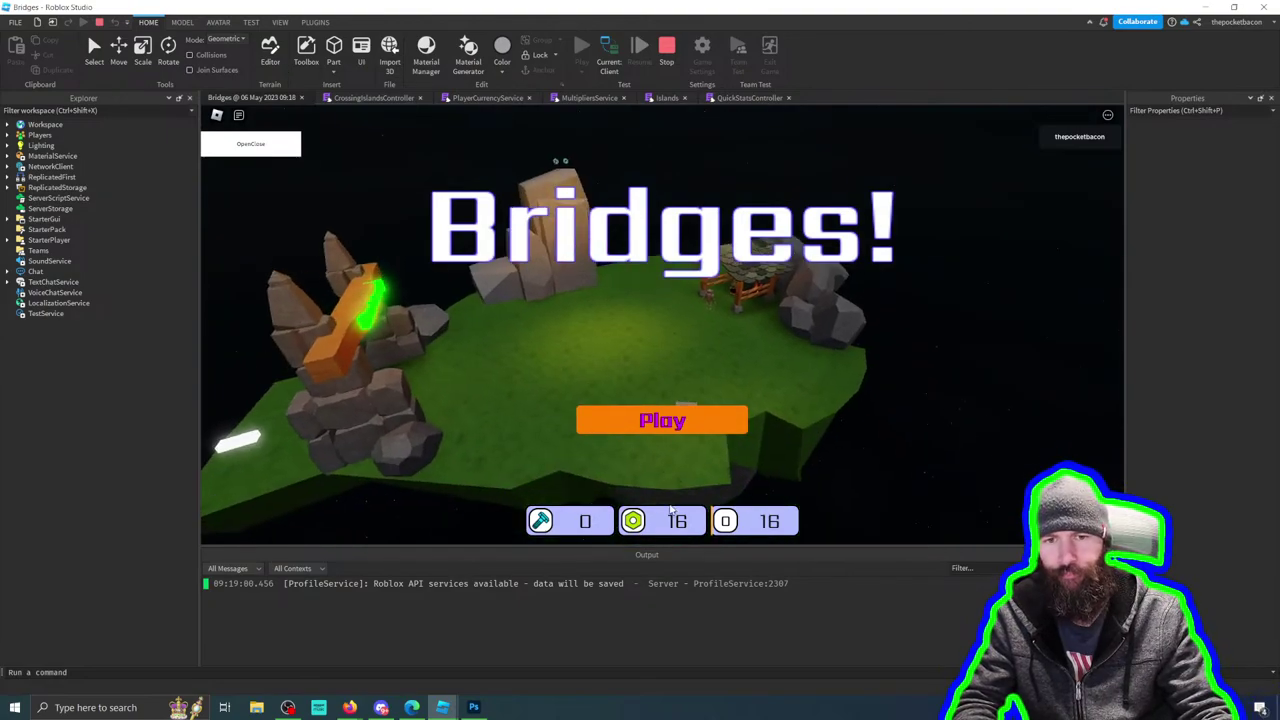
left_click(674, 418)
right_click_drag(690, 354, 690, 354)
key("w")
key("w")
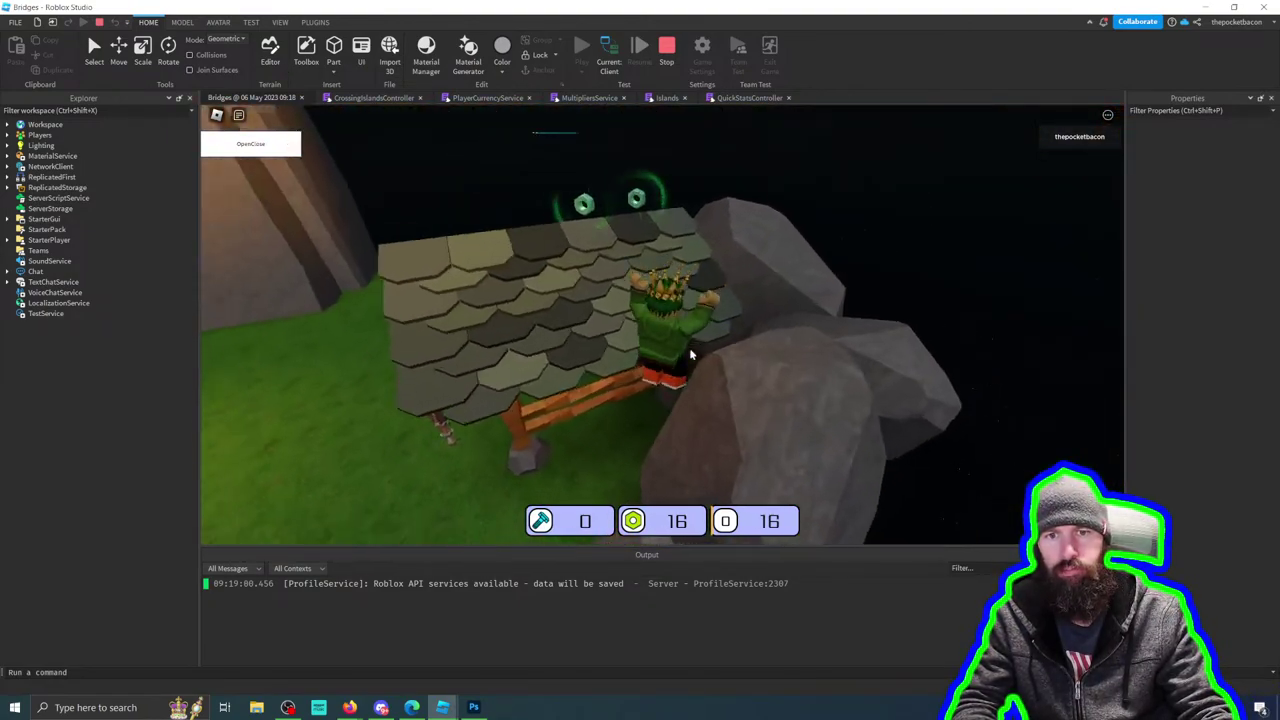
key("w")
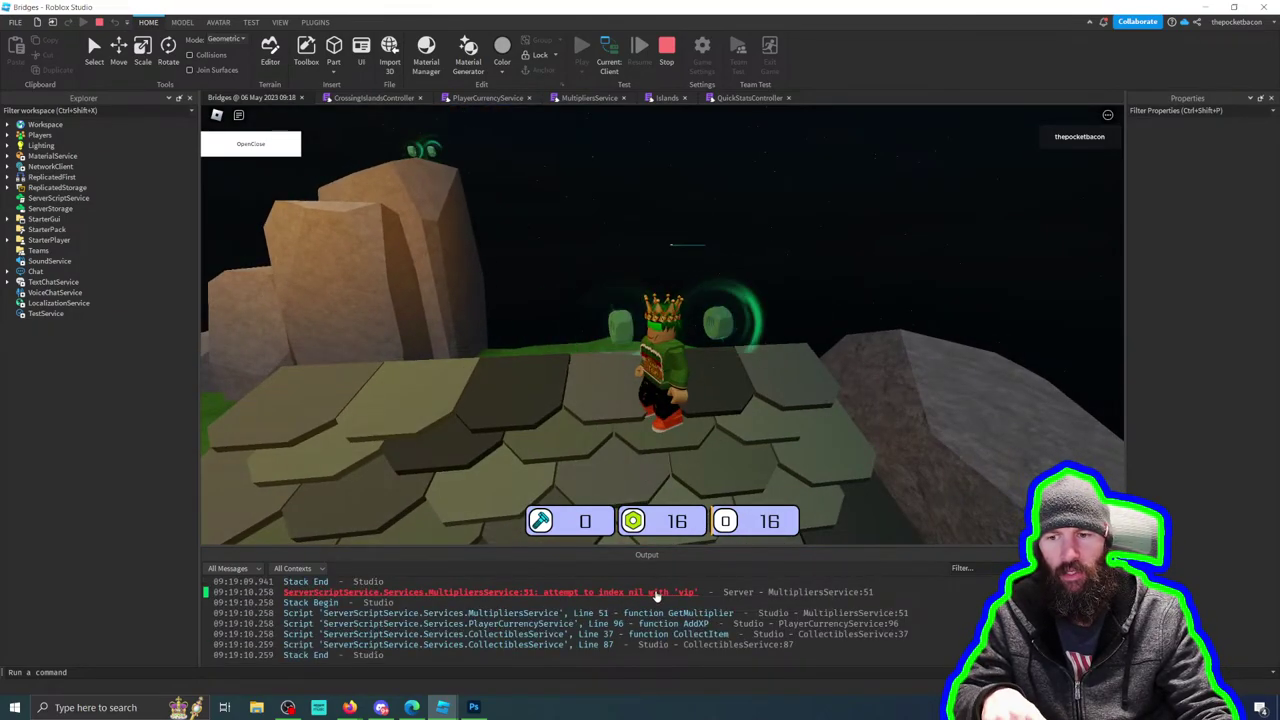
left_click(656, 592)
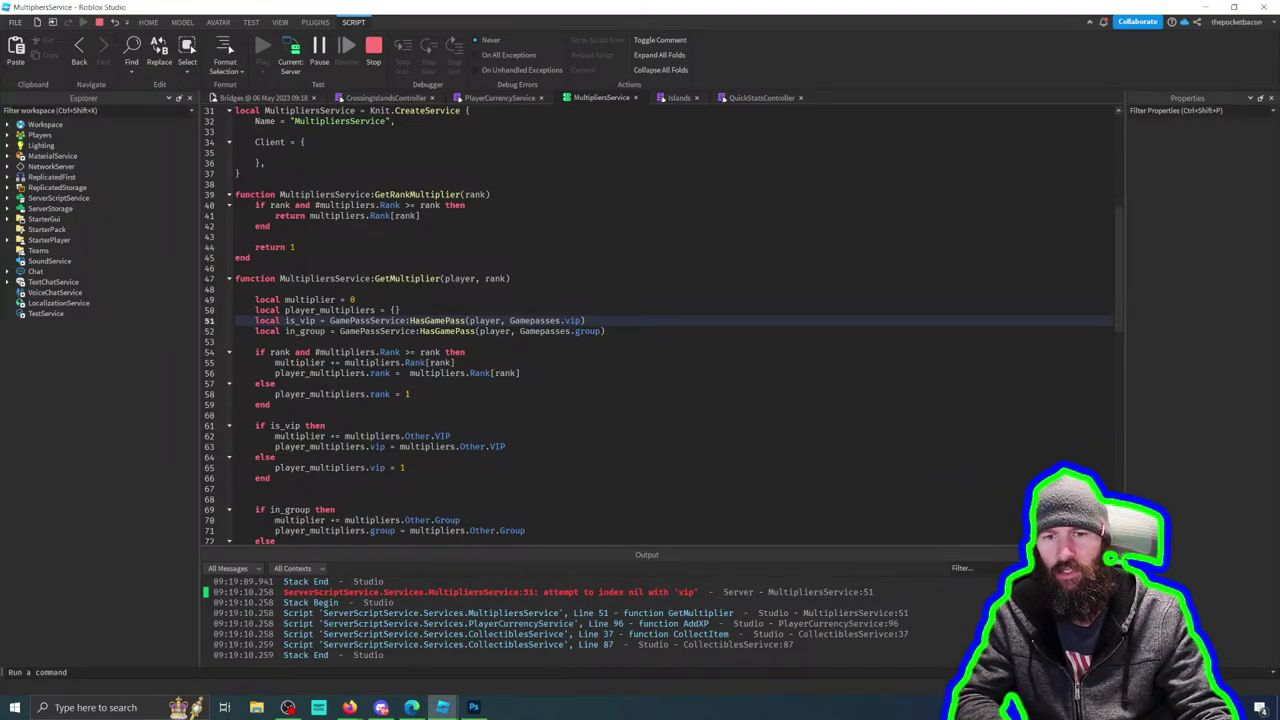
Step: Review the MultipliersService declarations, then check PlayerProfileService and QuickStatsController in the other open Roblox Studio place for reference
scroll(555, 363, "up", 10)
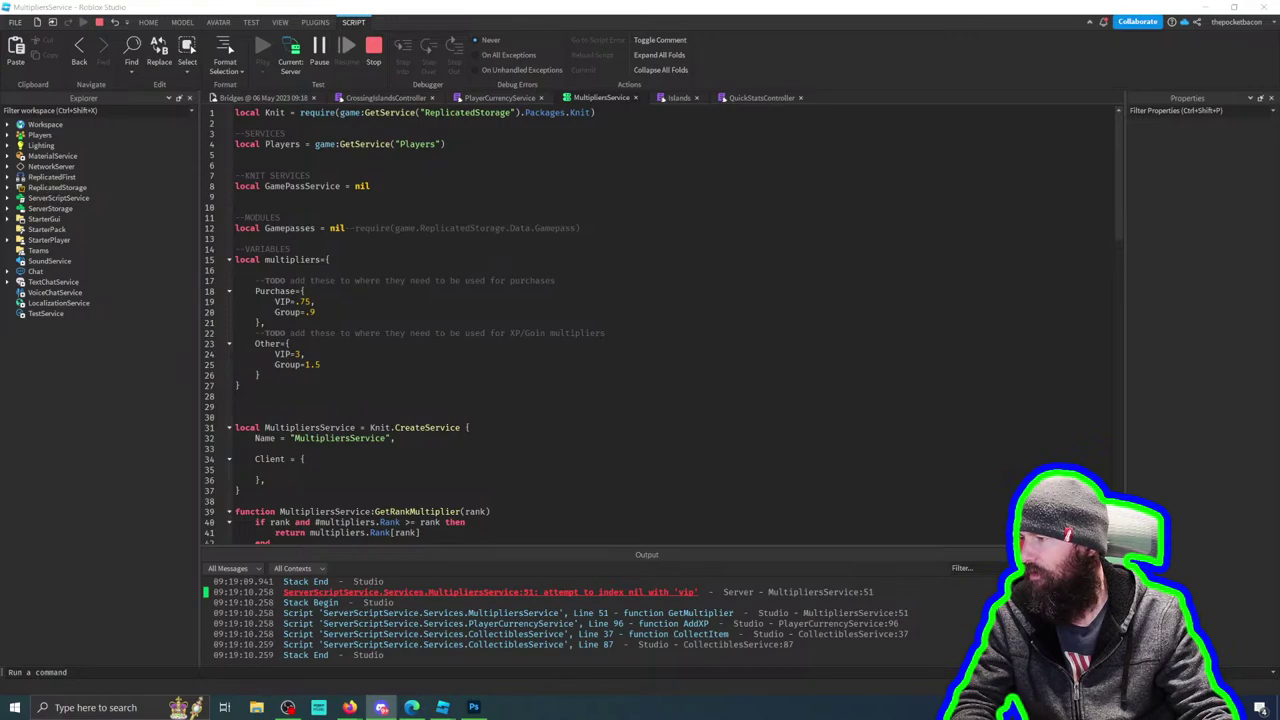
key("alt+Tab")
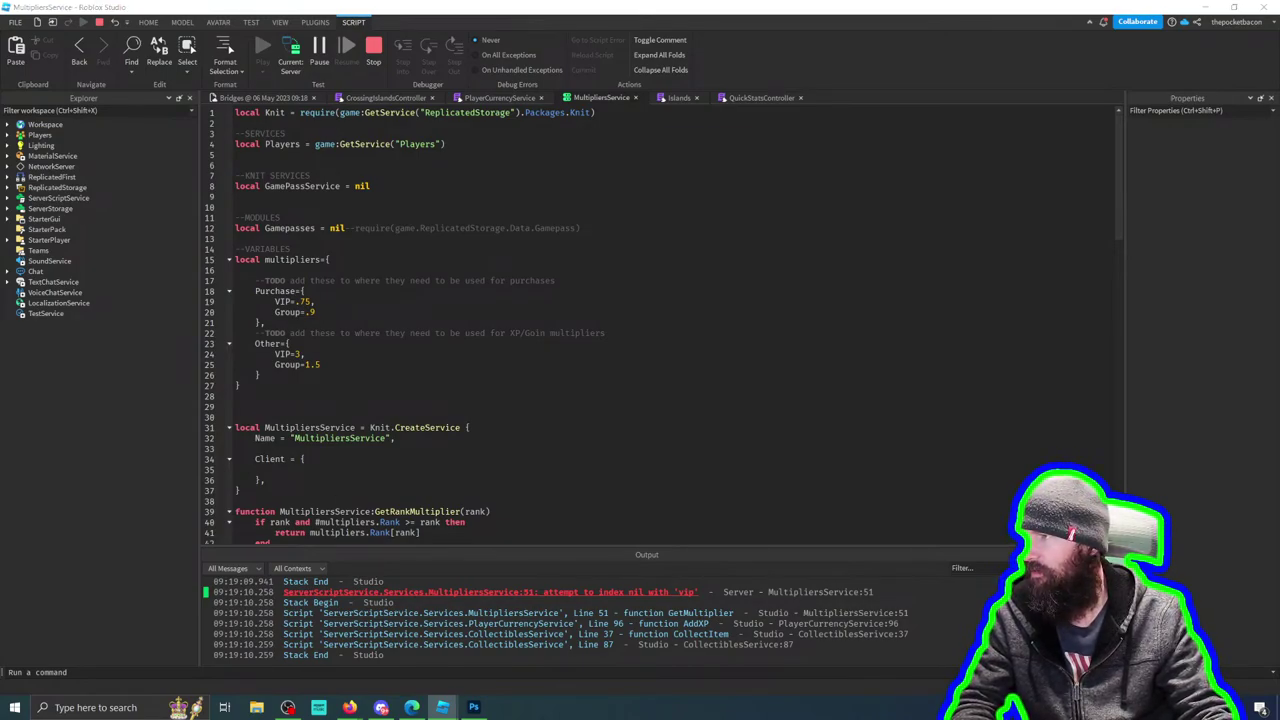
left_click_drag(0, 232, 480, 189)
double_click(480, 189)
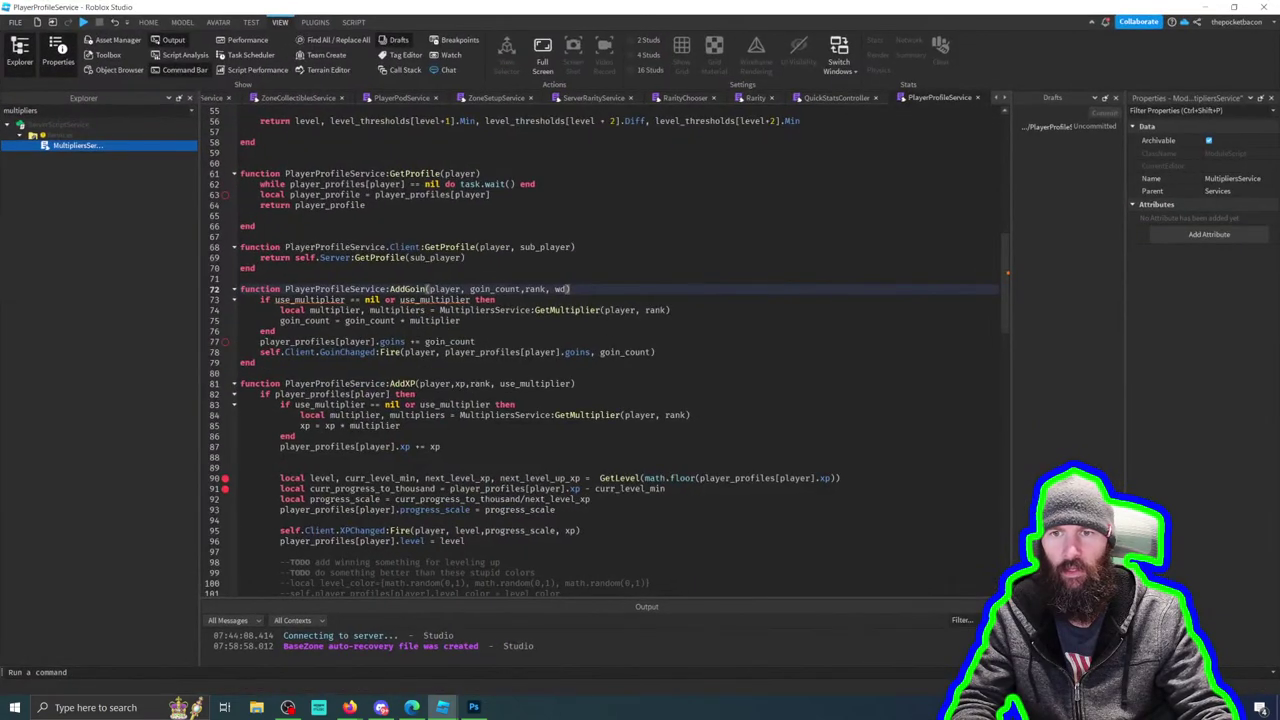
scroll(632, 311, "up", 18)
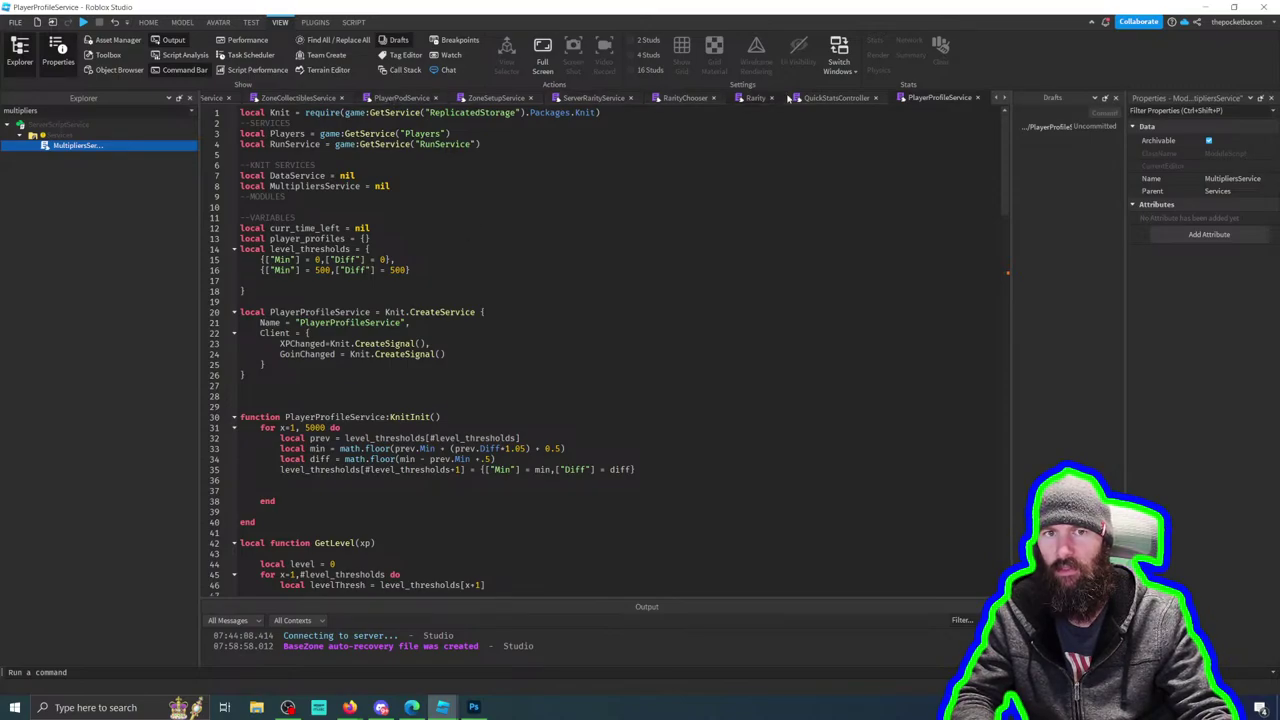
left_click(867, 102)
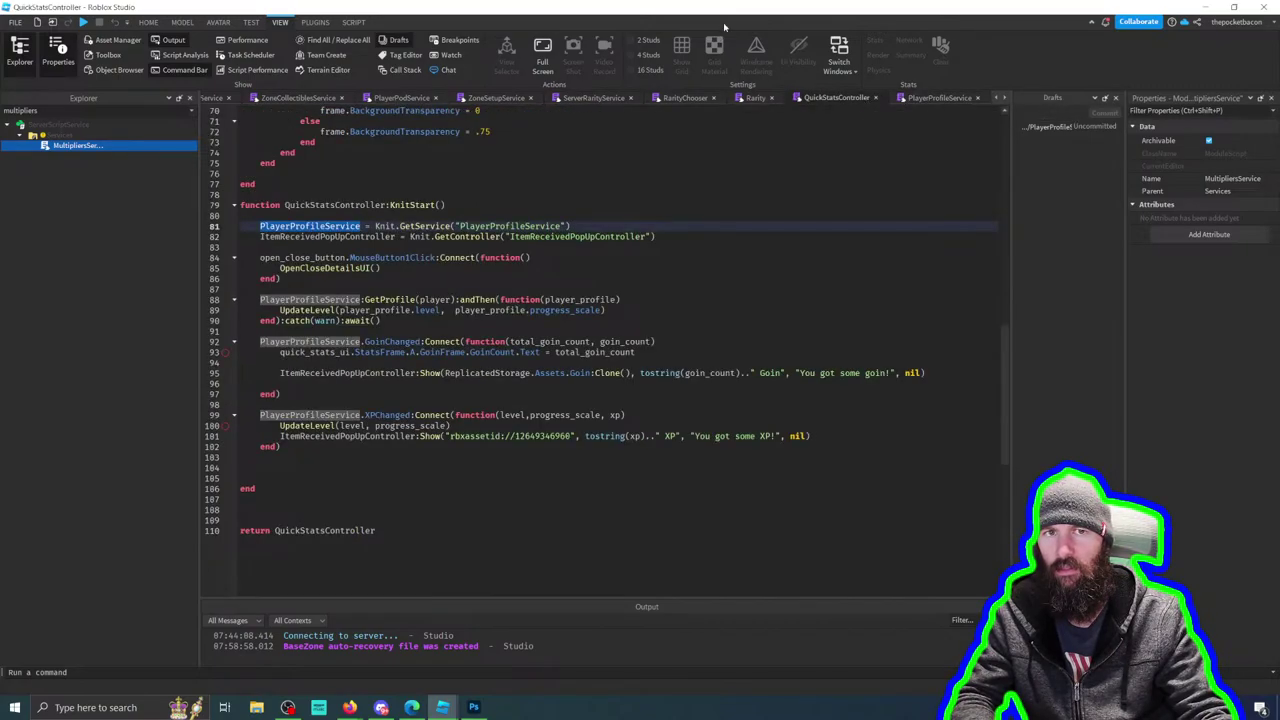
left_click_drag(735, 9, 758, 357)
left_click(602, 178)
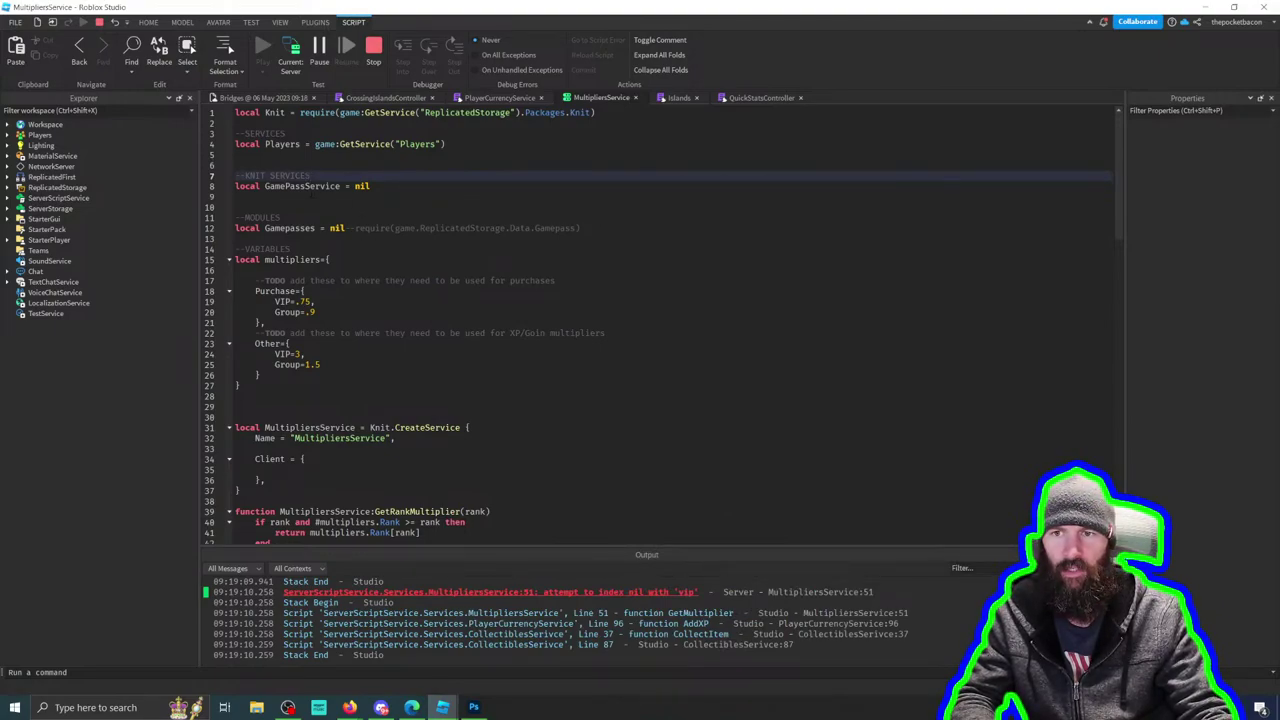
double_click(309, 187)
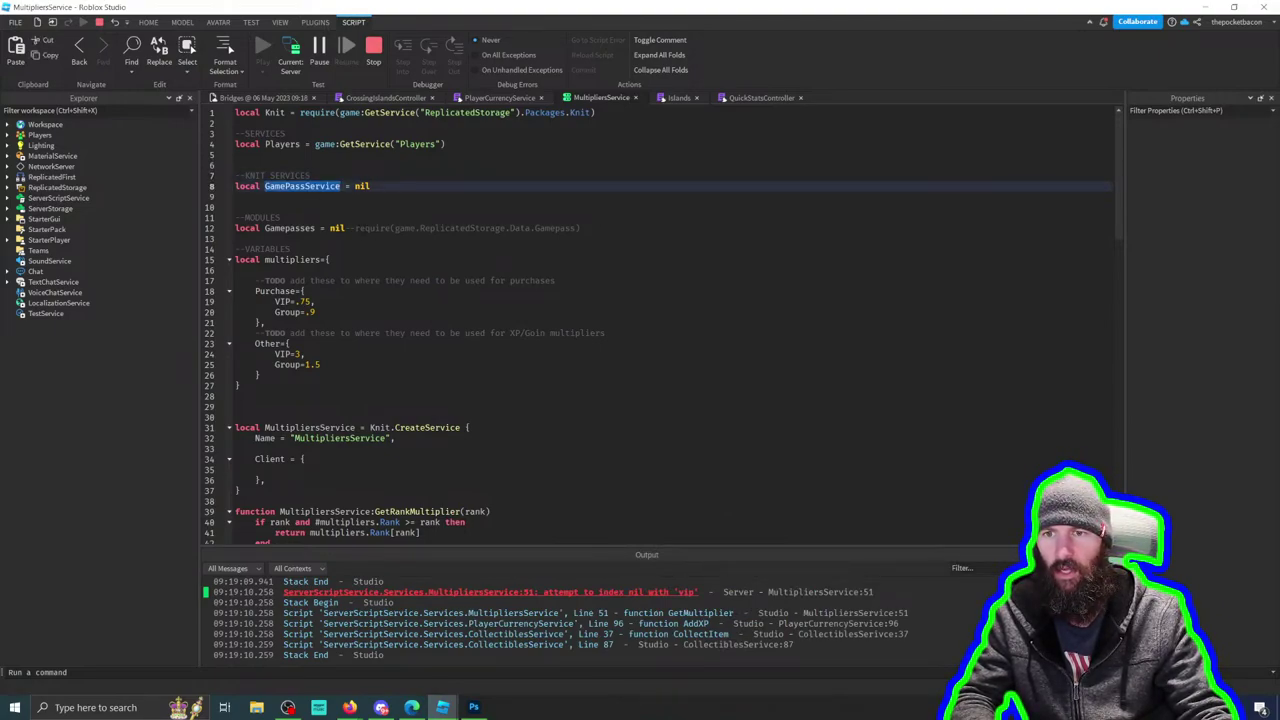
left_click(728, 230)
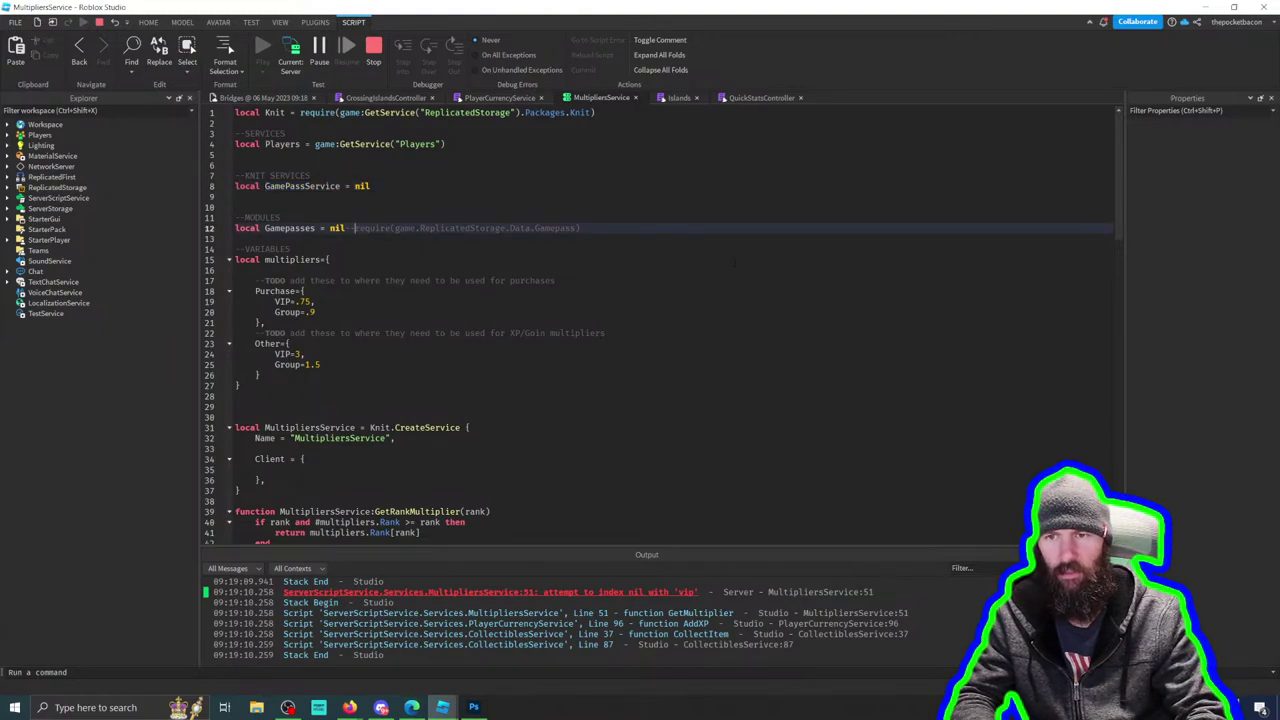
key("Delete")
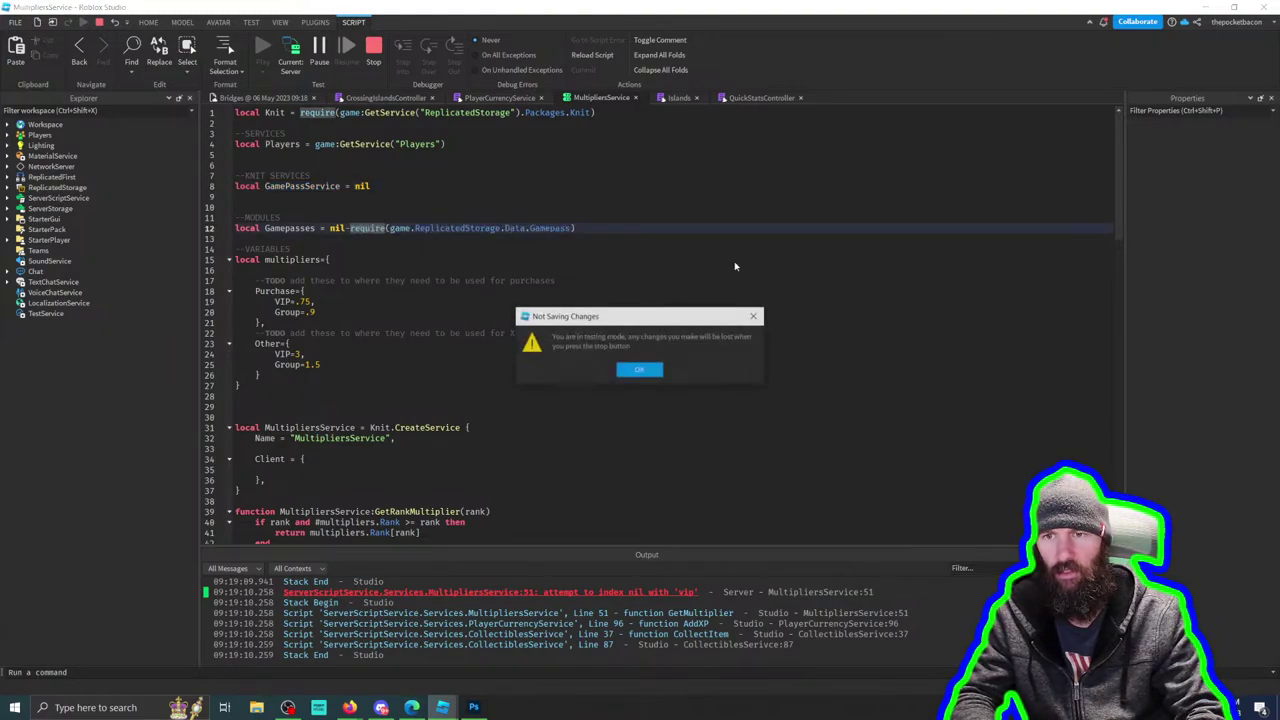
left_click(640, 371)
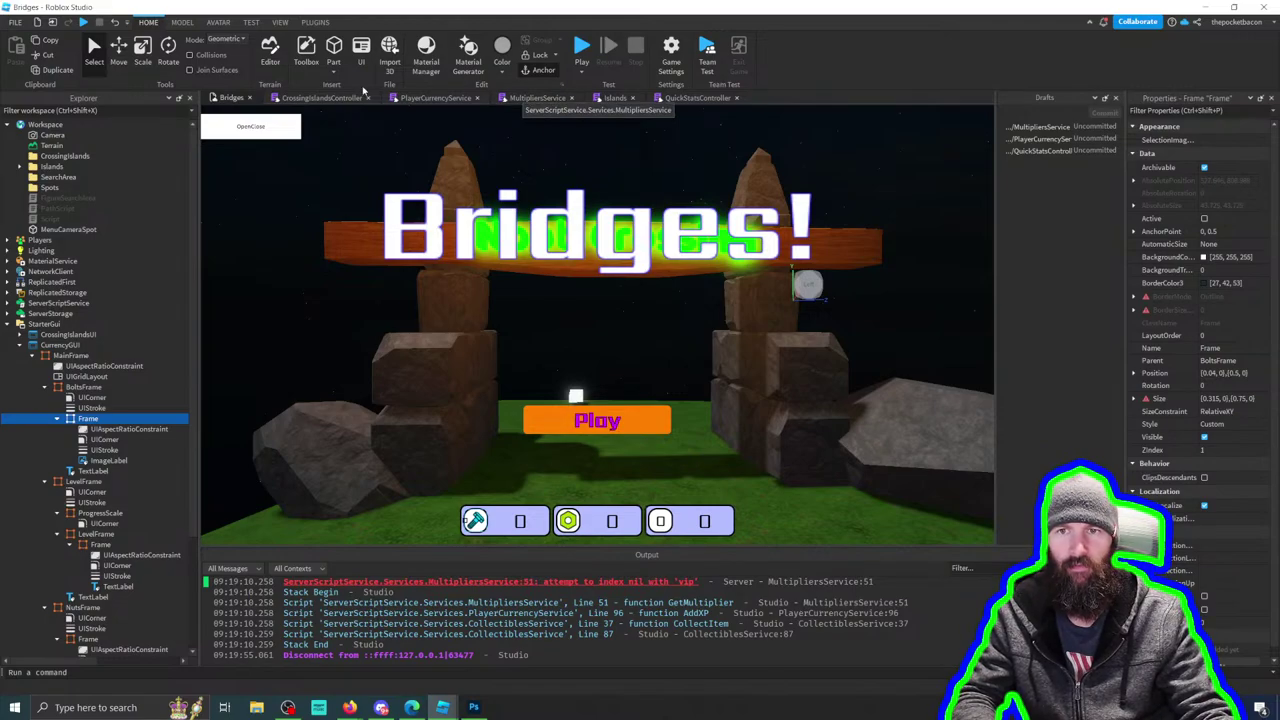
left_click(530, 98)
left_click(438, 98)
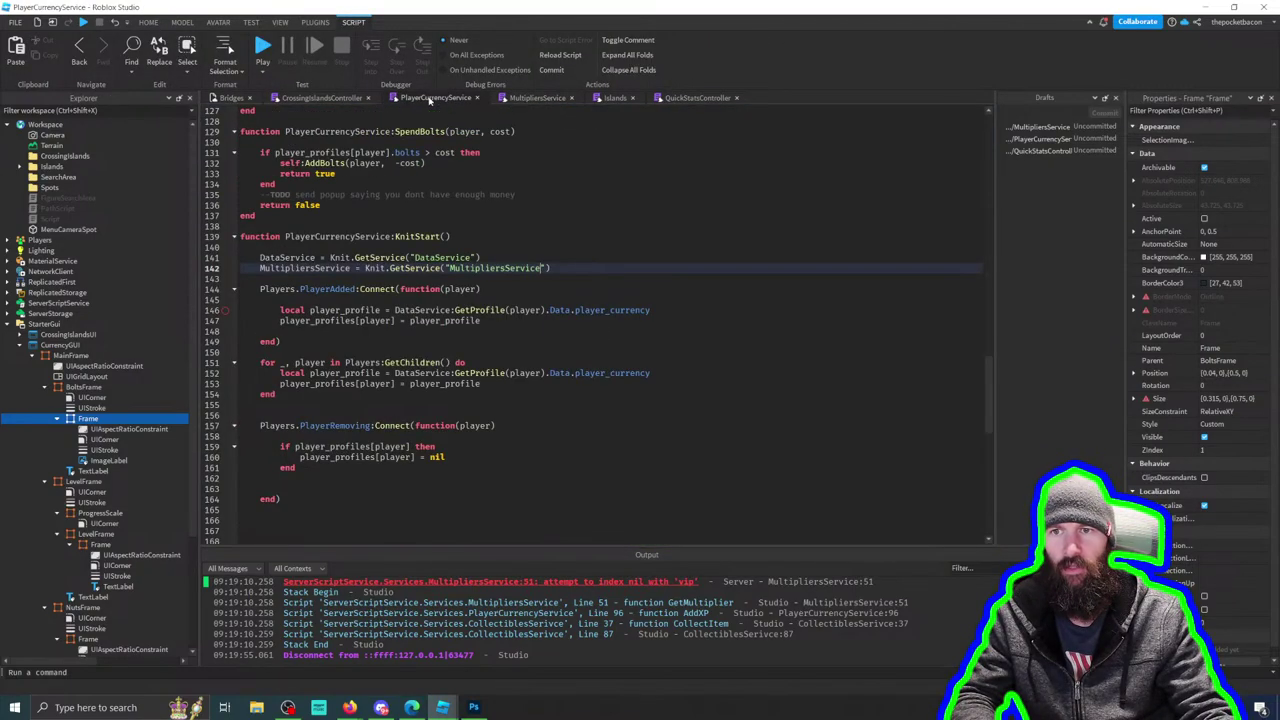
left_click(550, 98)
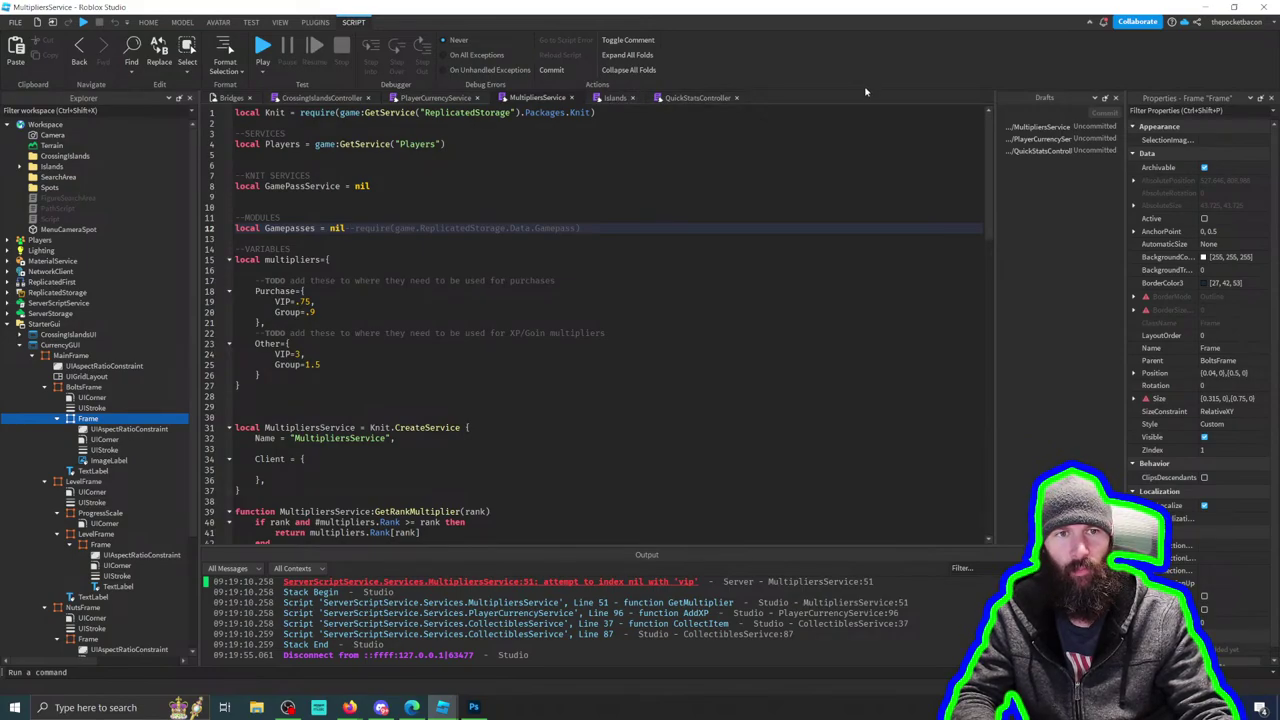
left_click(610, 97)
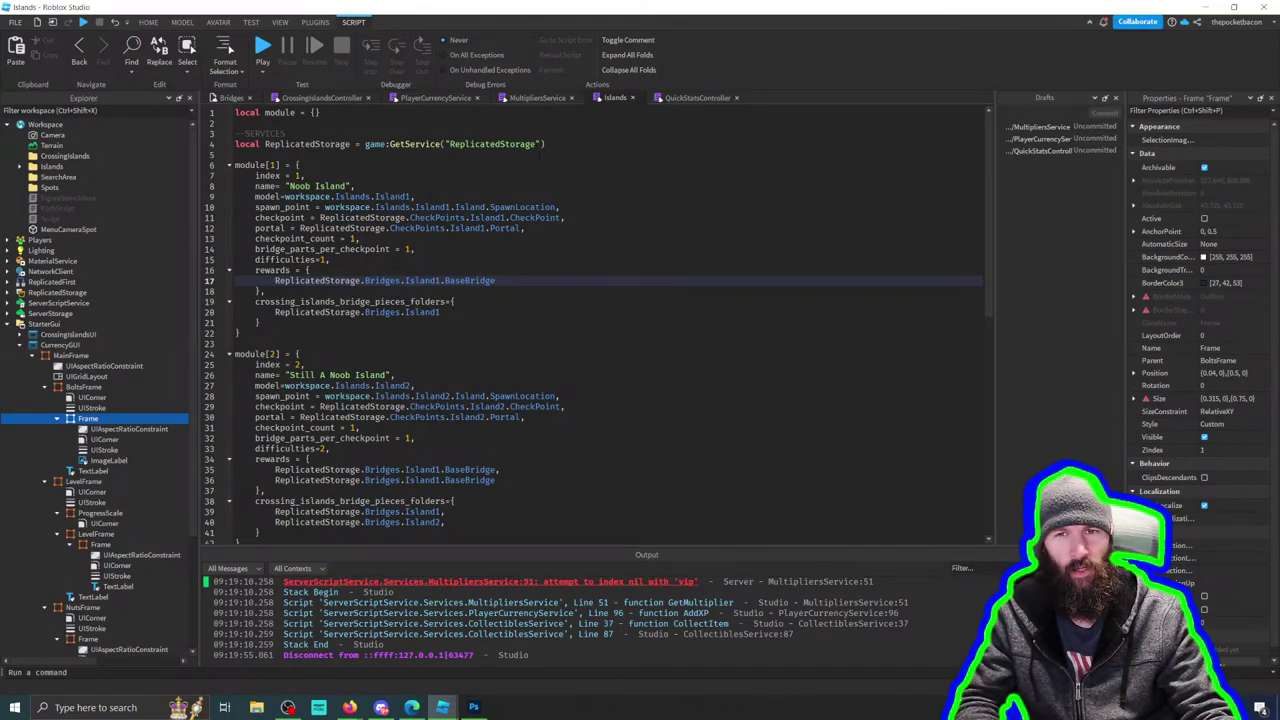
left_click(690, 100)
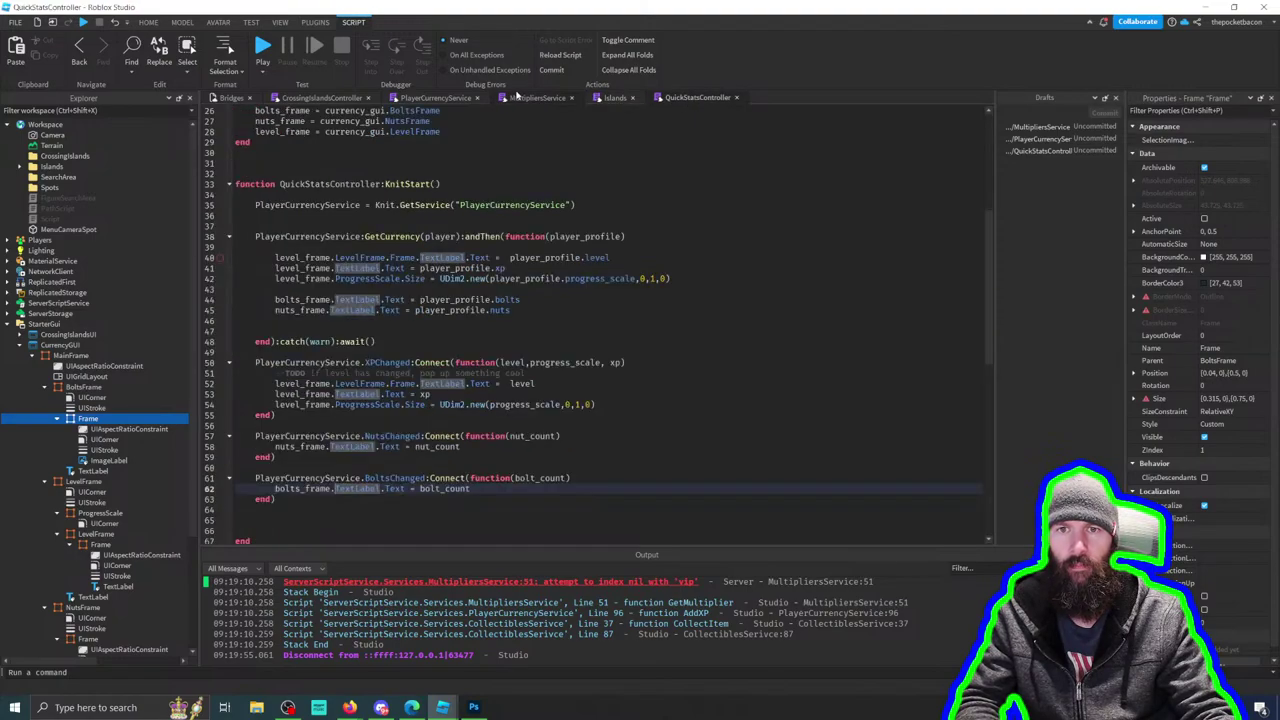
Step: In MultipliersService, replace the nil value of Gamepasses with the commented-out require(game.ReplicatedStorage.Data.Gamepass)
left_click(527, 100)
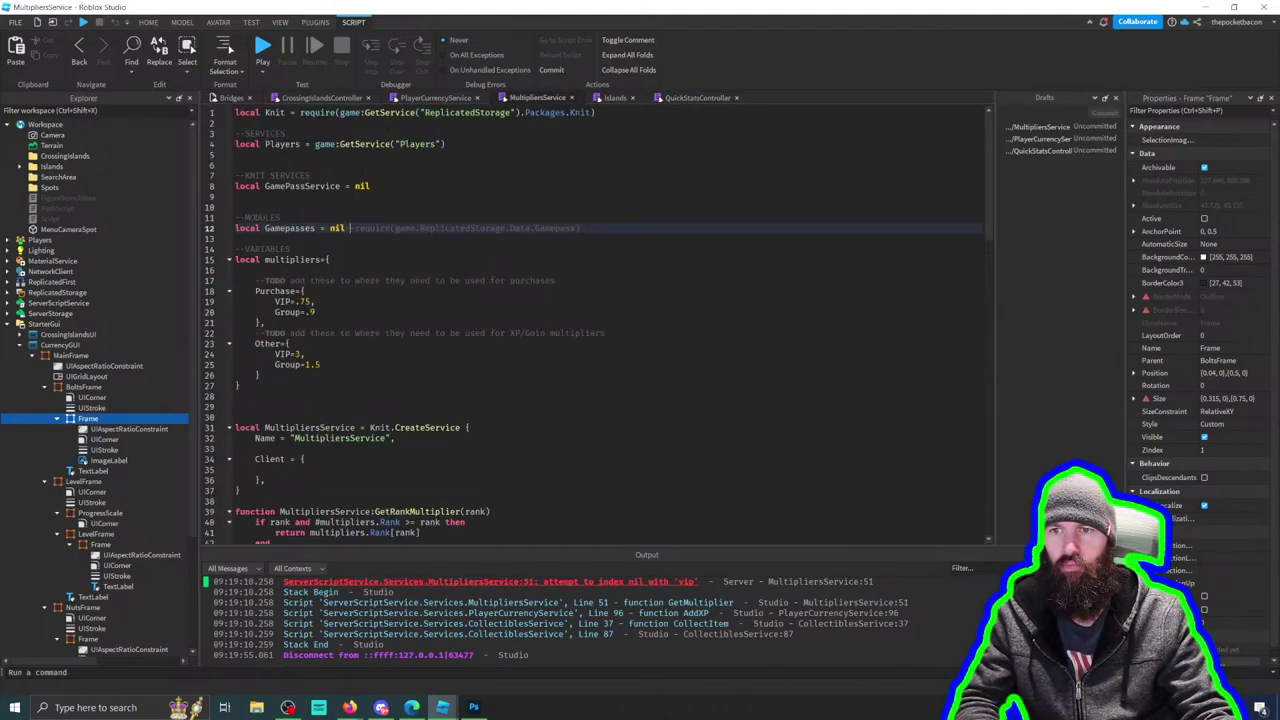
left_click_drag(350, 228, 330, 228)
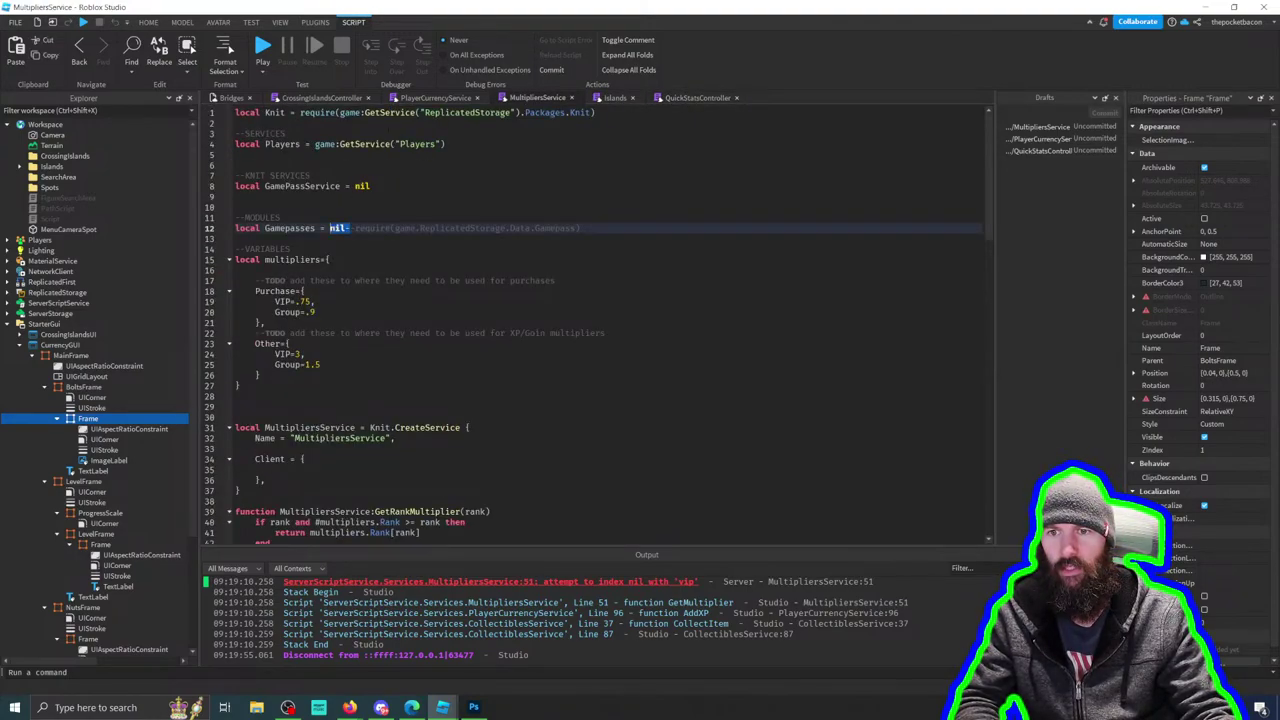
key("Delete")
key("Delete")
key("Delete")
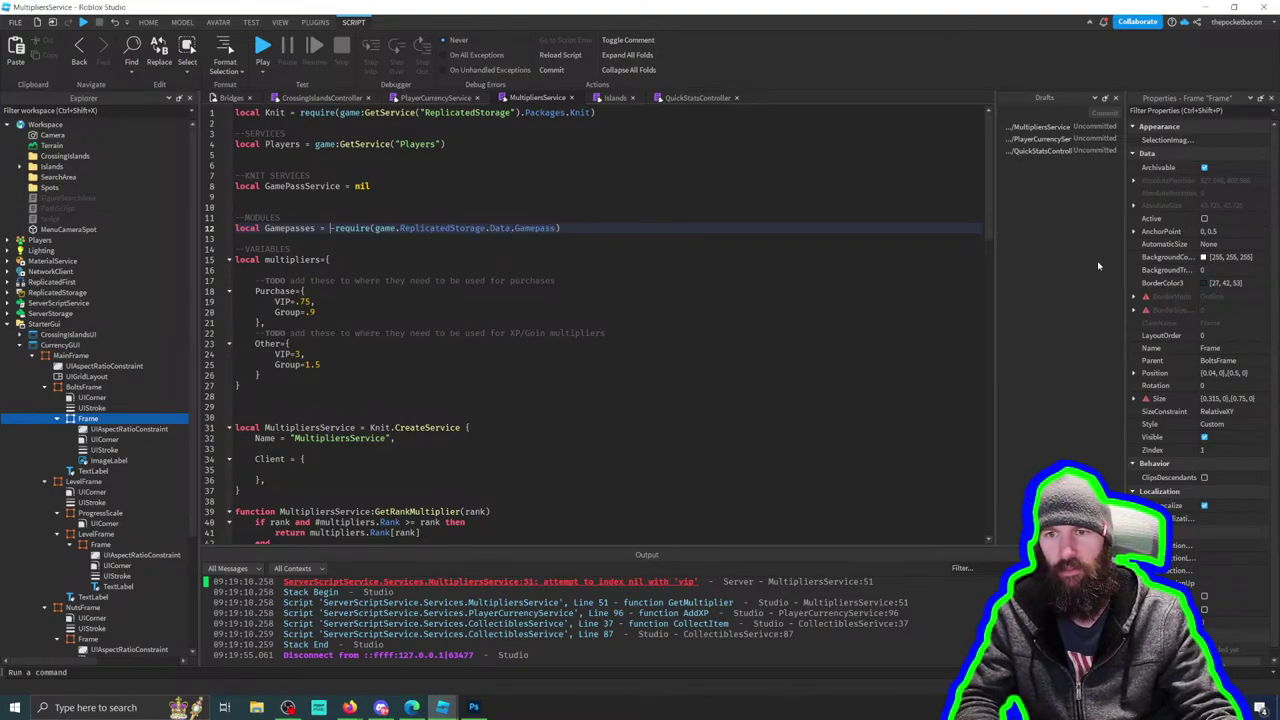
key("Delete")
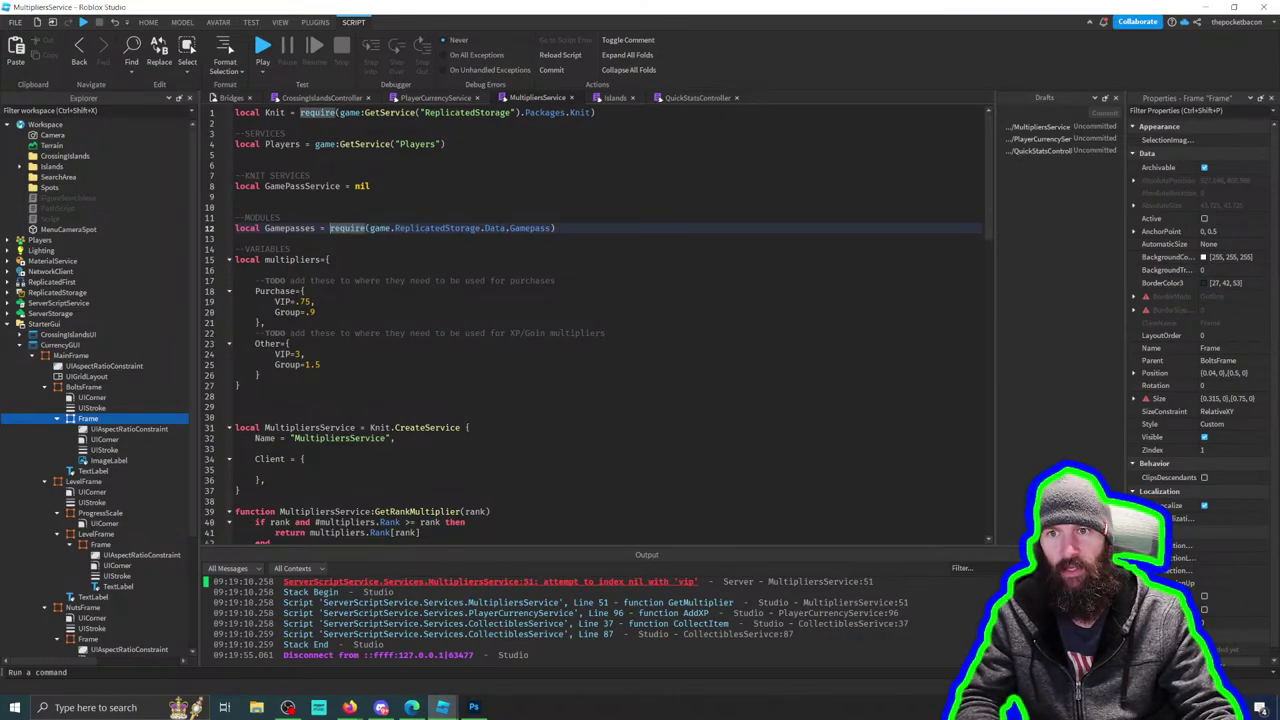
Step: Uncomment the GamePassService = Knit.GetService("GamePassService") line in MultipliersService's KnitStart
scroll(600, 320, "down", 15)
scroll(598, 324, "down", 8)
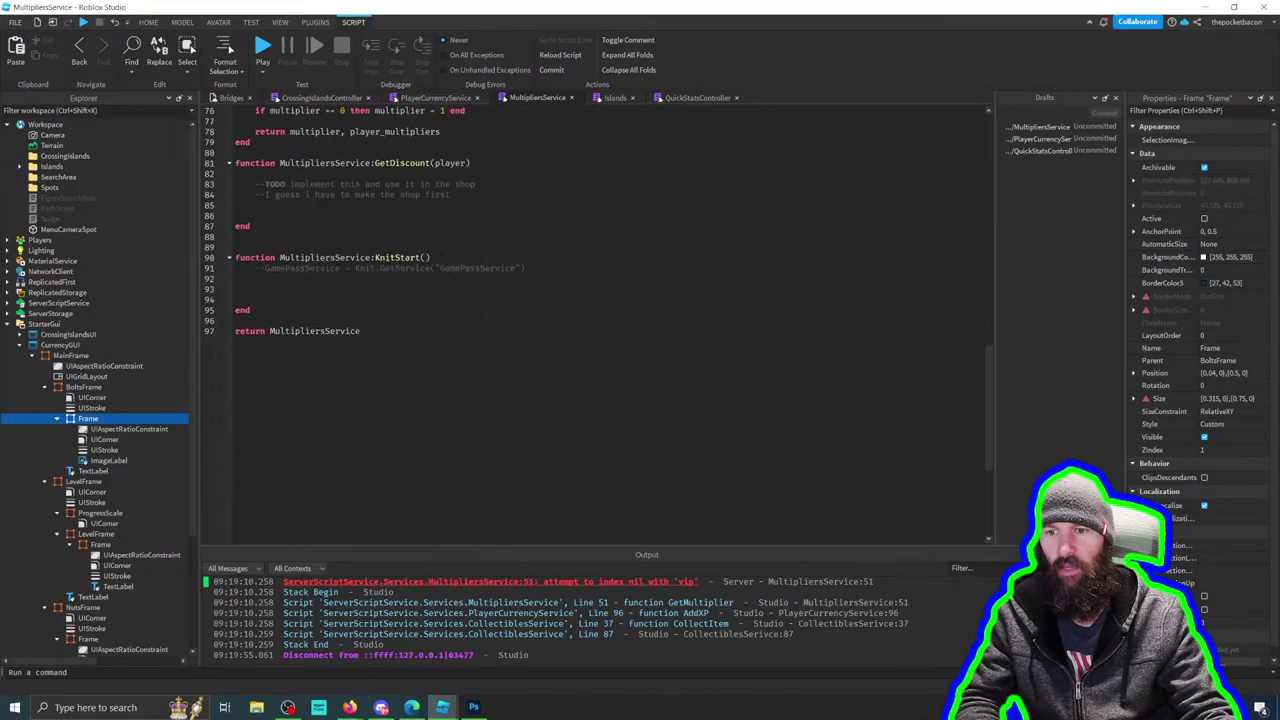
left_click(540, 268)
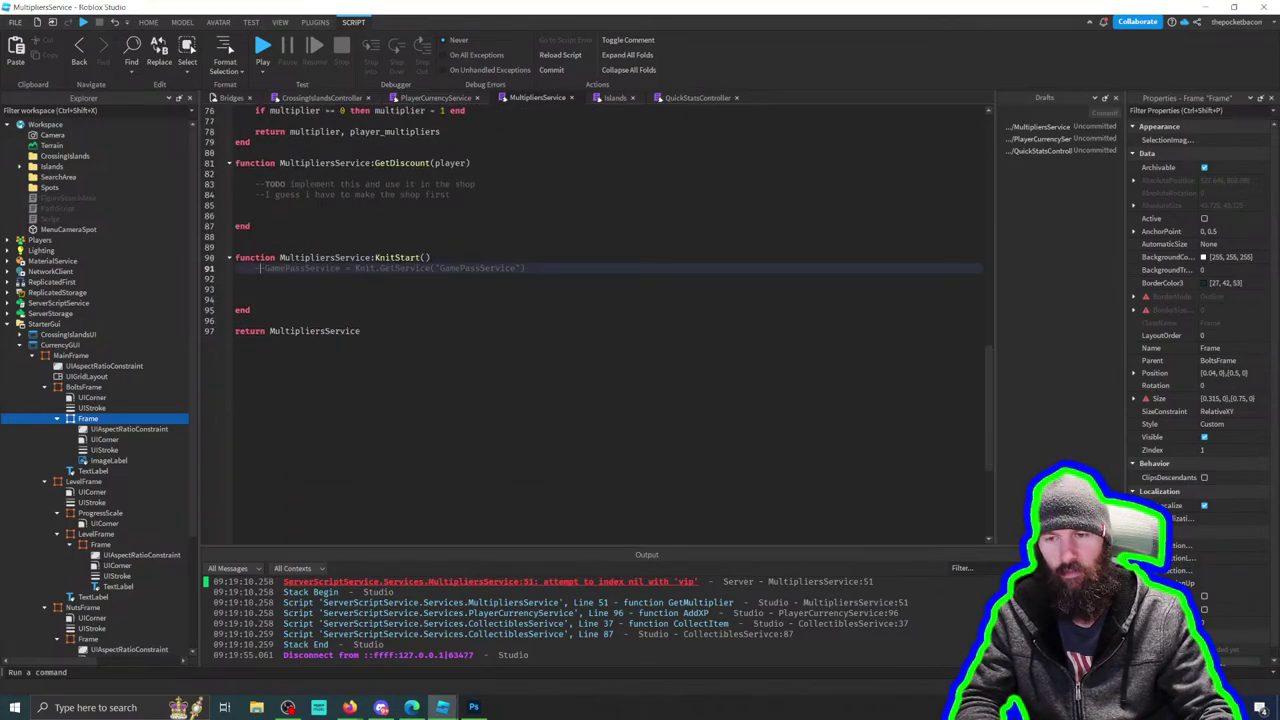
key("BackSpace")
key("BackSpace")
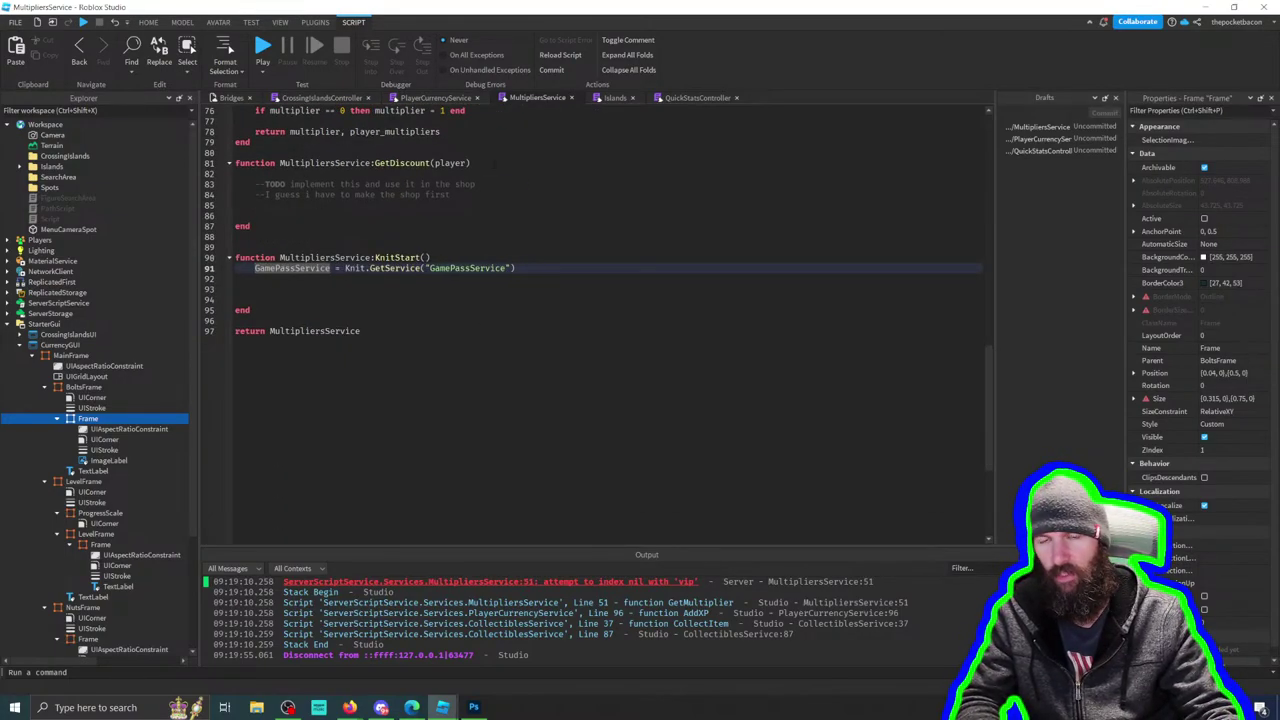
Step: Bring up the other place's Studio window, enlarge it over the Bridges window, narrow its Explorer and close its Drafts panel
mouse_move(443, 707)
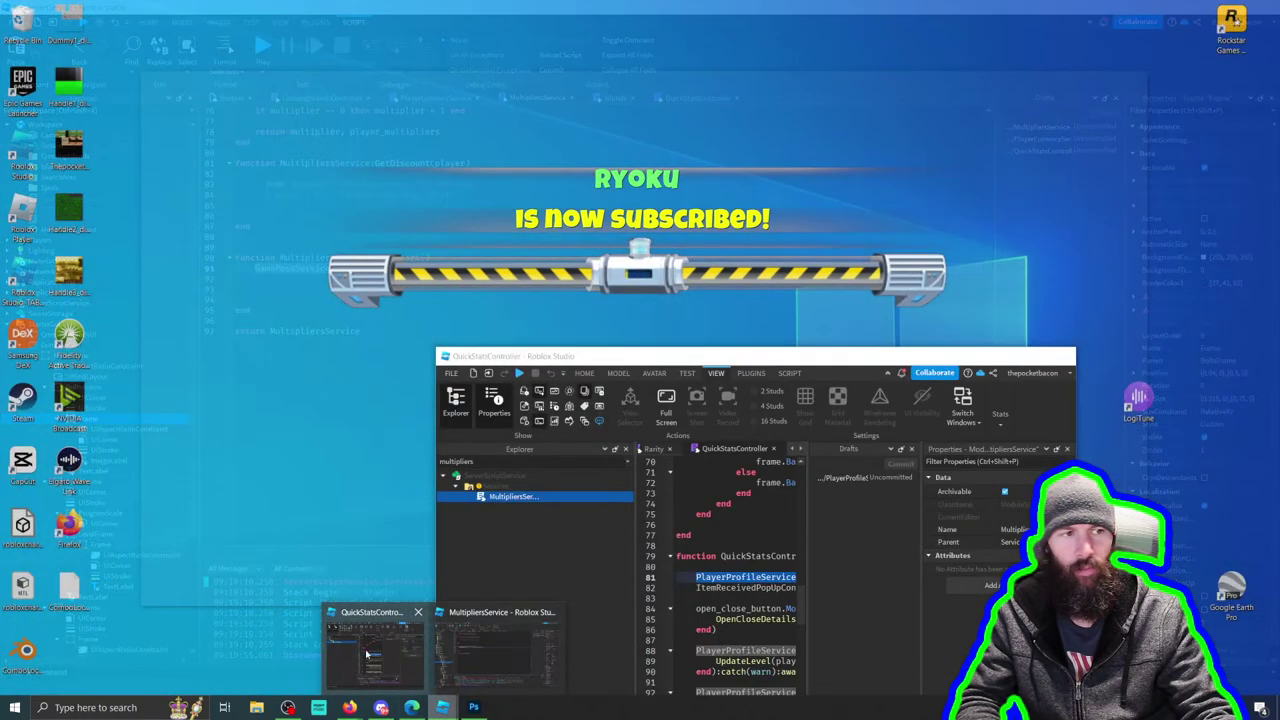
left_click(372, 640)
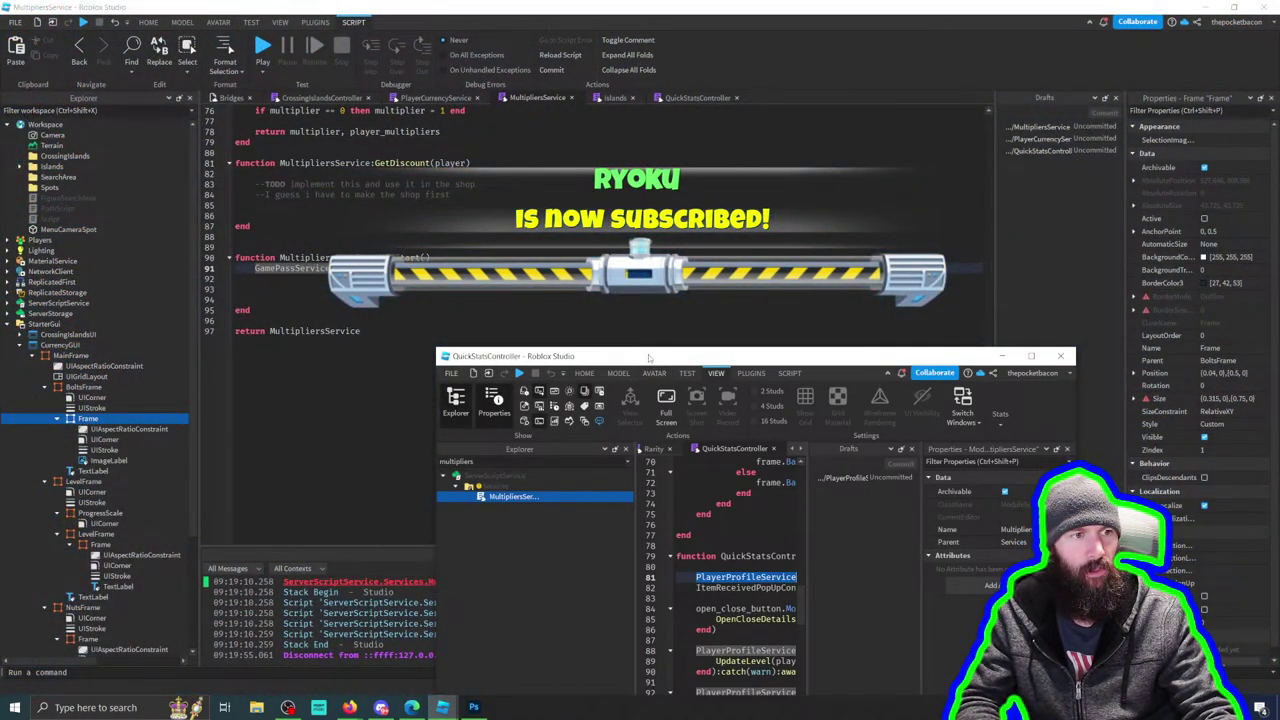
left_click_drag(820, 358, 628, 89)
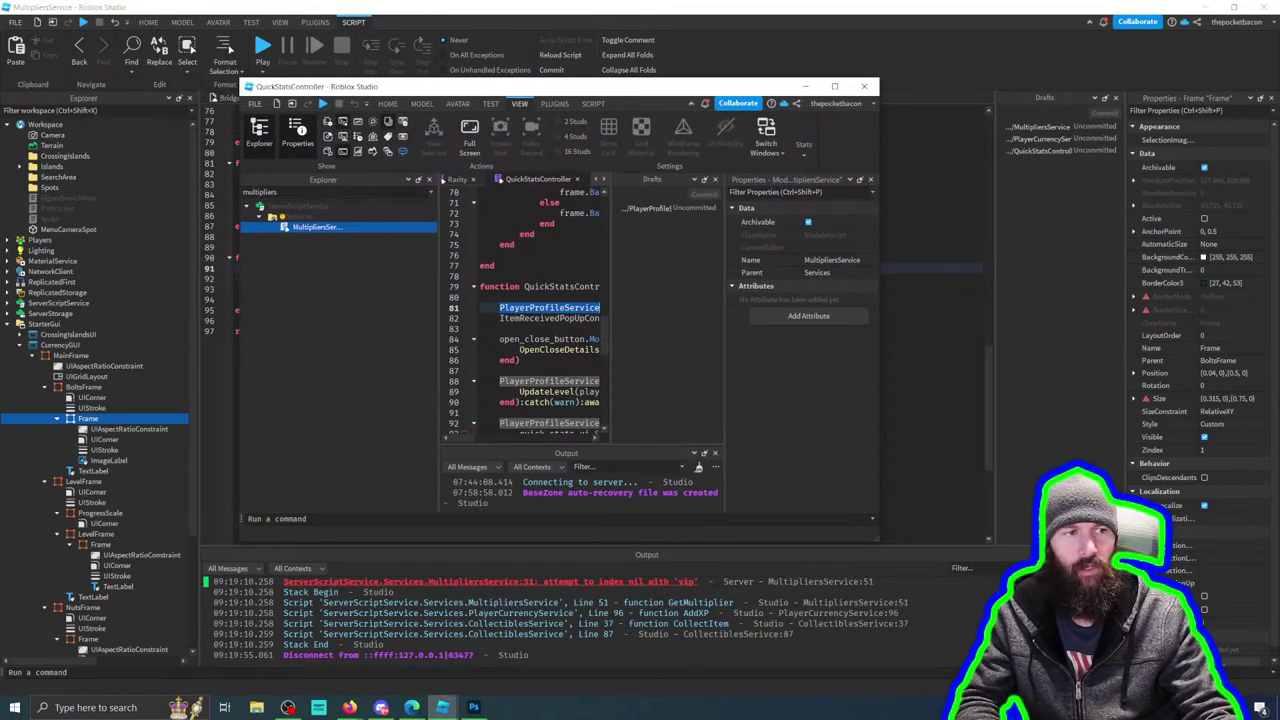
left_click_drag(879, 539, 979, 545)
left_click_drag(1116, 616, 1152, 640)
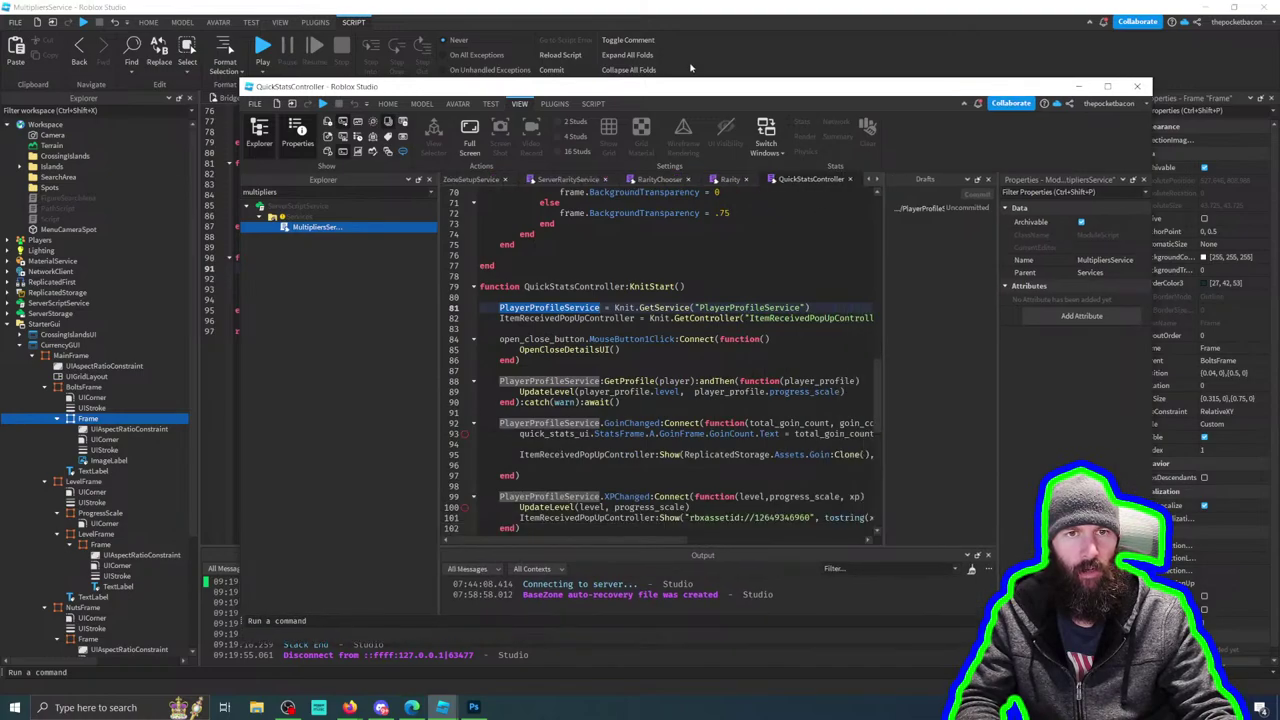
left_click_drag(681, 92, 540, 47)
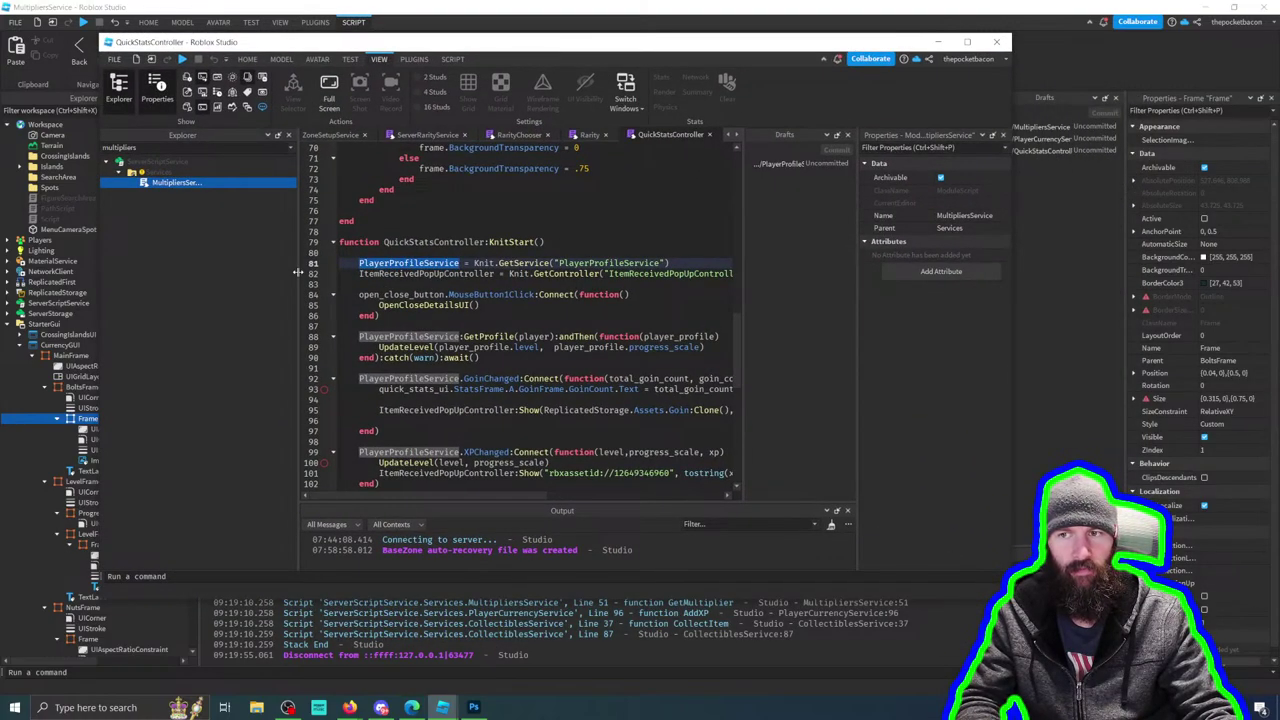
left_click_drag(300, 272, 258, 268)
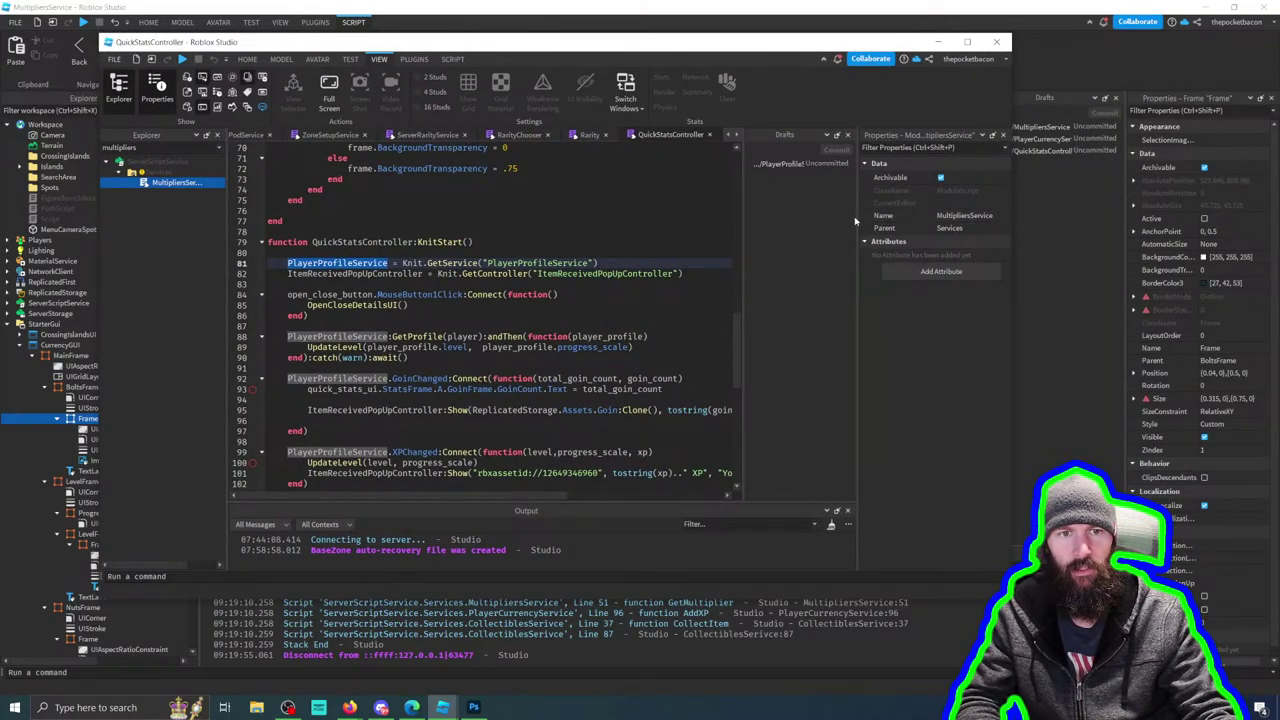
mouse_move(857, 218)
left_mouse_down()
mouse_move(877, 220)
mouse_move(855, 231)
left_mouse_up()
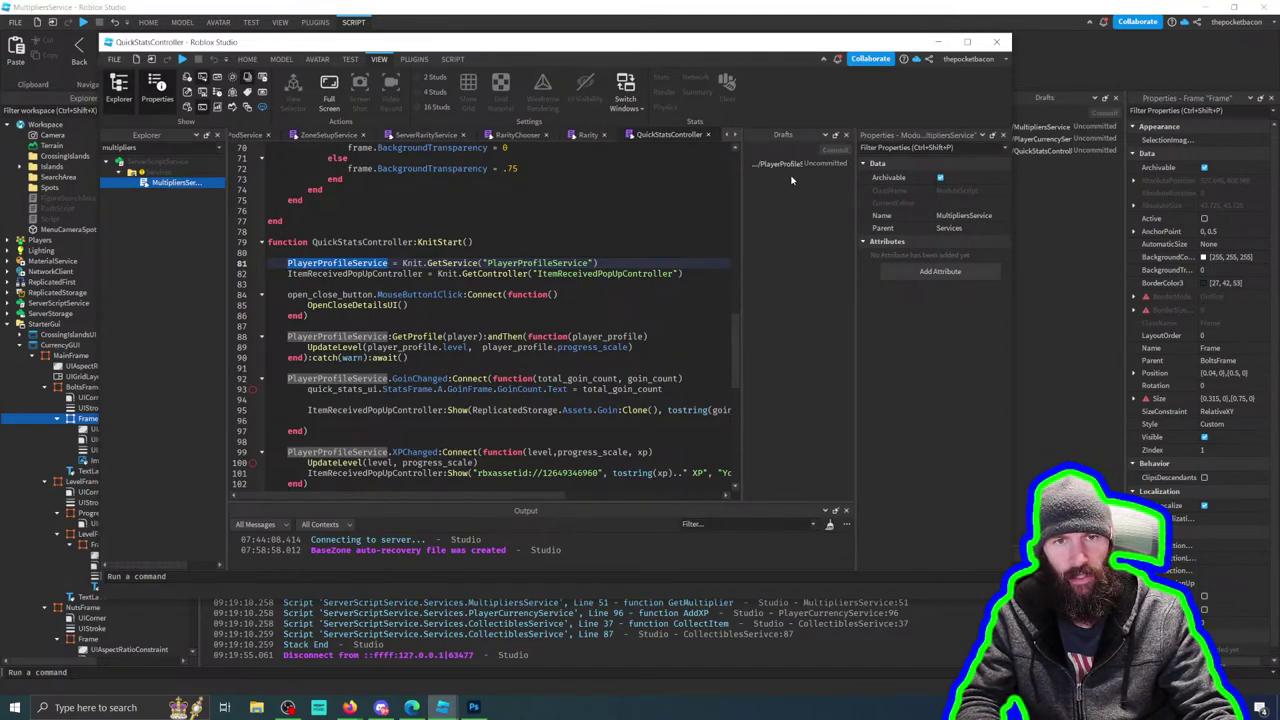
left_click(846, 135)
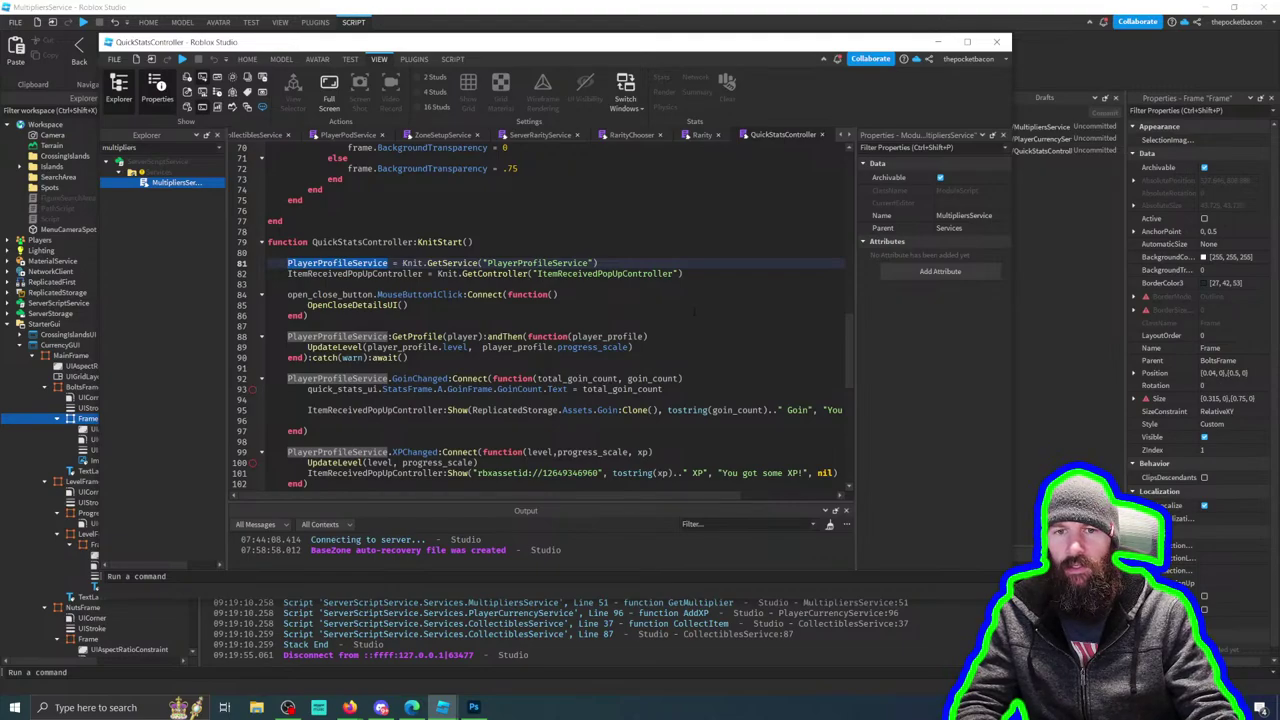
Step: In the other place, filter the Explorer for "game" and copy the Gamepass module from ReplicatedStorage's Data folder
left_click_drag(694, 313, 691, 306)
scroll(600, 300, "down", 4)
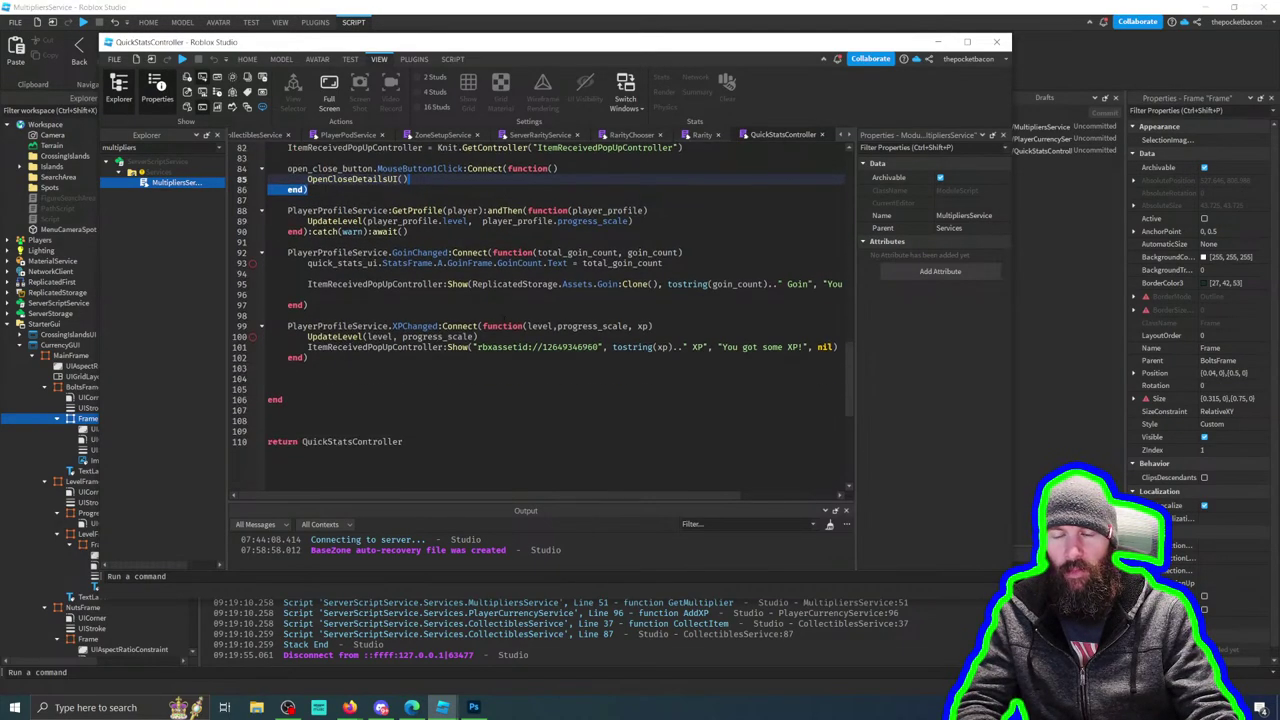
scroll(600, 300, "up", 20)
key("ctrl+shift+x")
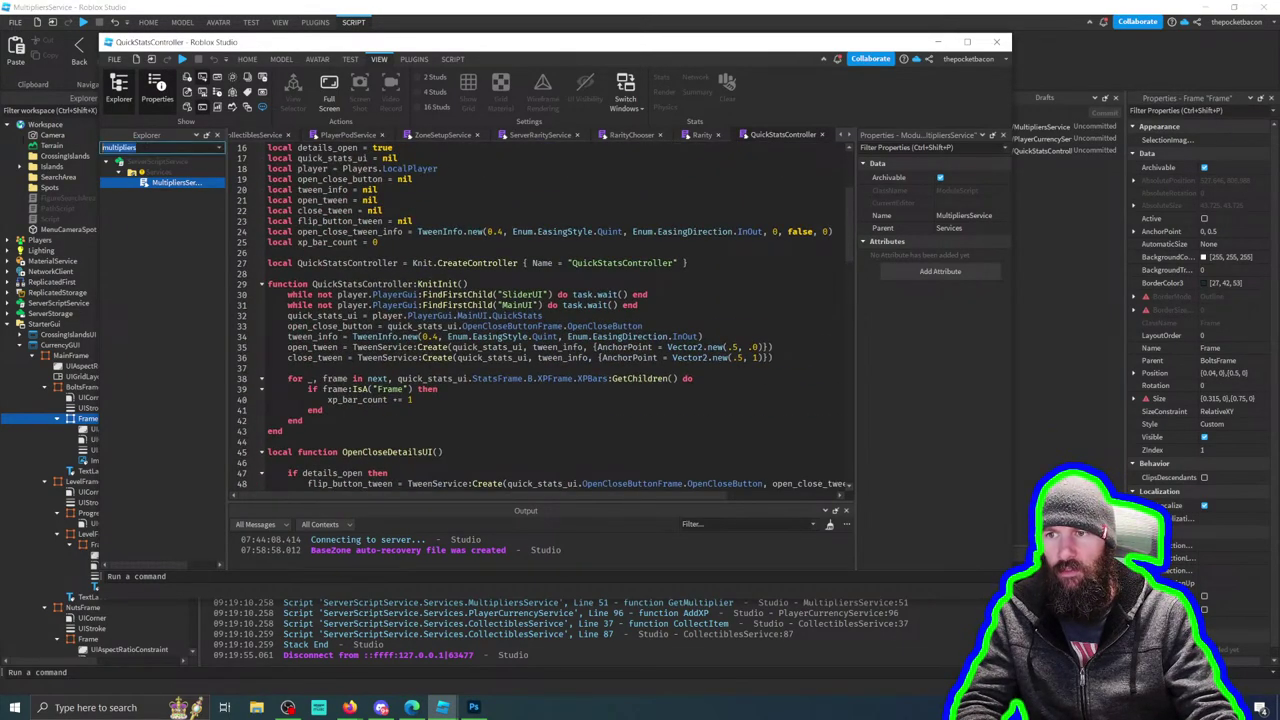
type("game")
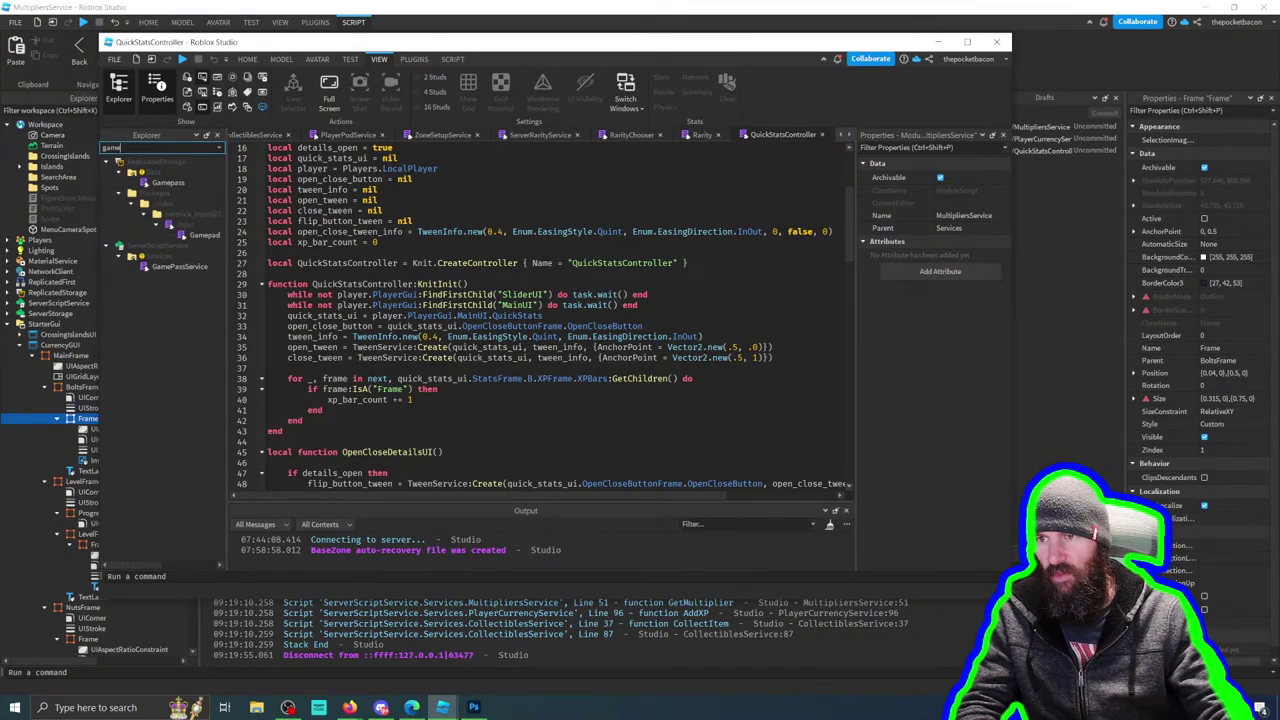
left_click(168, 182)
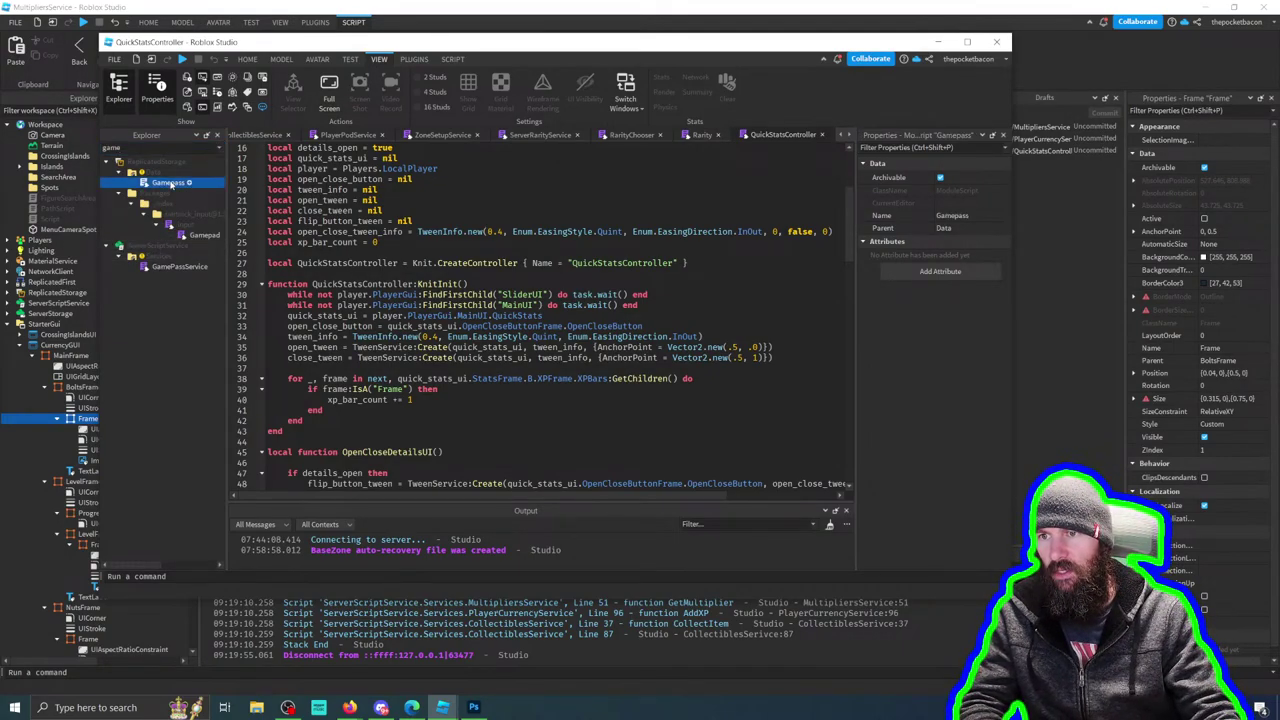
left_click_drag(276, 53, 556, 72)
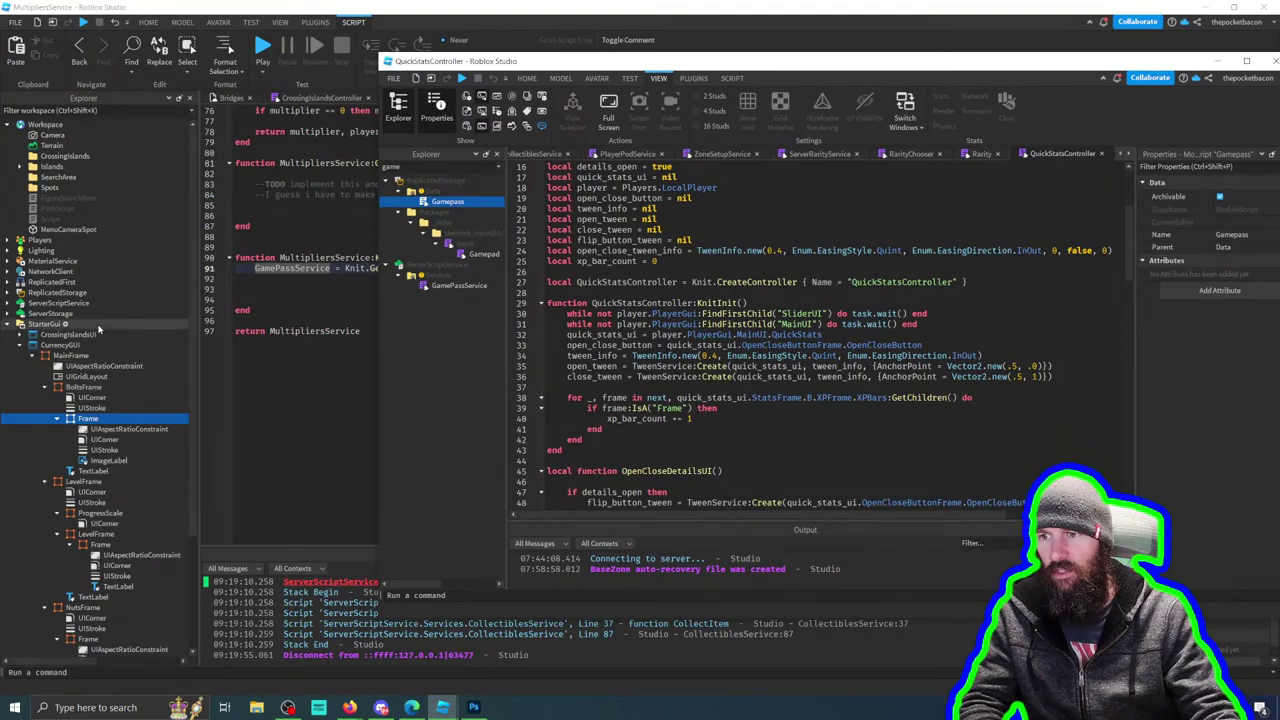
right_click(441, 208)
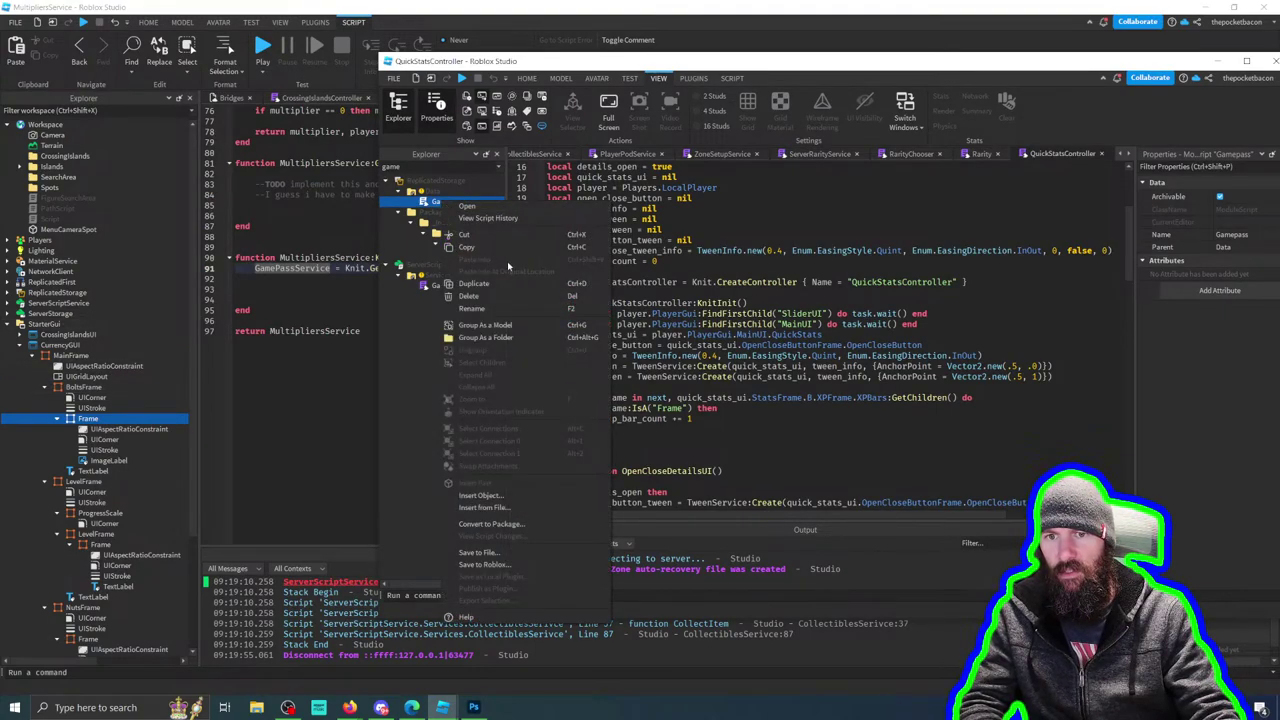
left_click(492, 253)
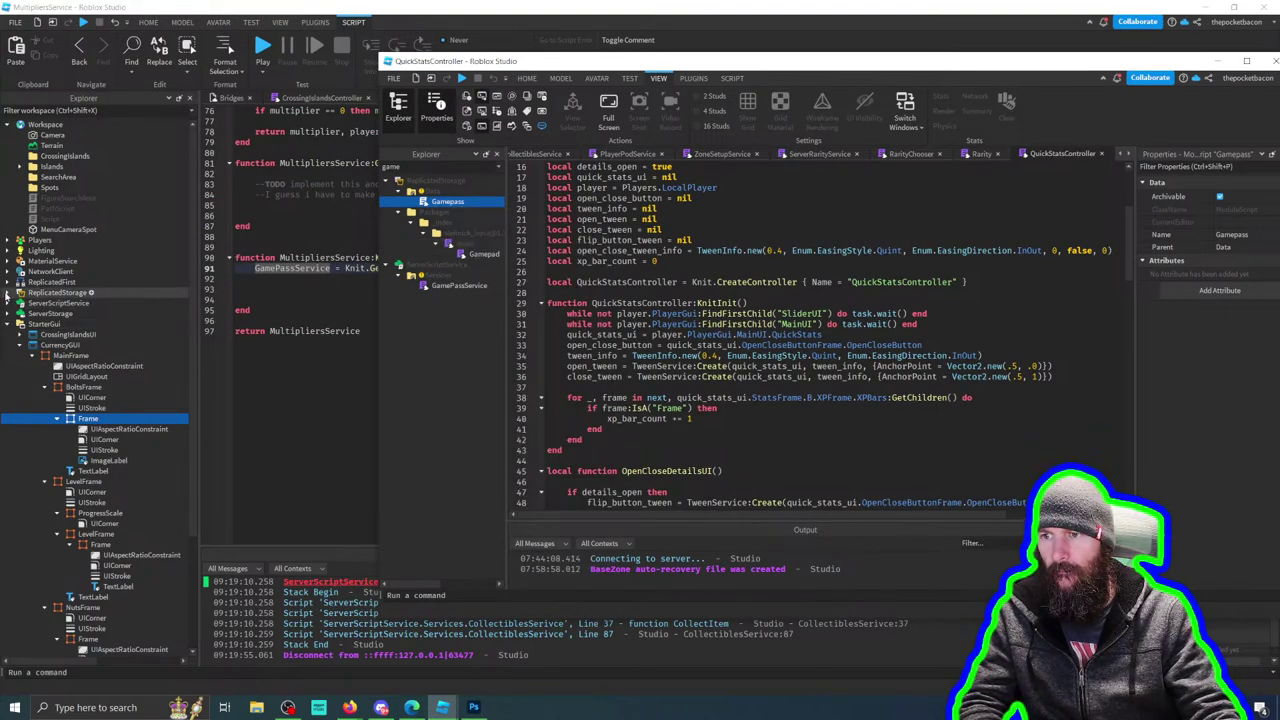
Step: Switch to the Bridges place and paste the copied module into the Data folder of ReplicatedStorage
left_click(7, 293)
left_click(47, 334)
left_click(20, 334)
right_click(47, 334)
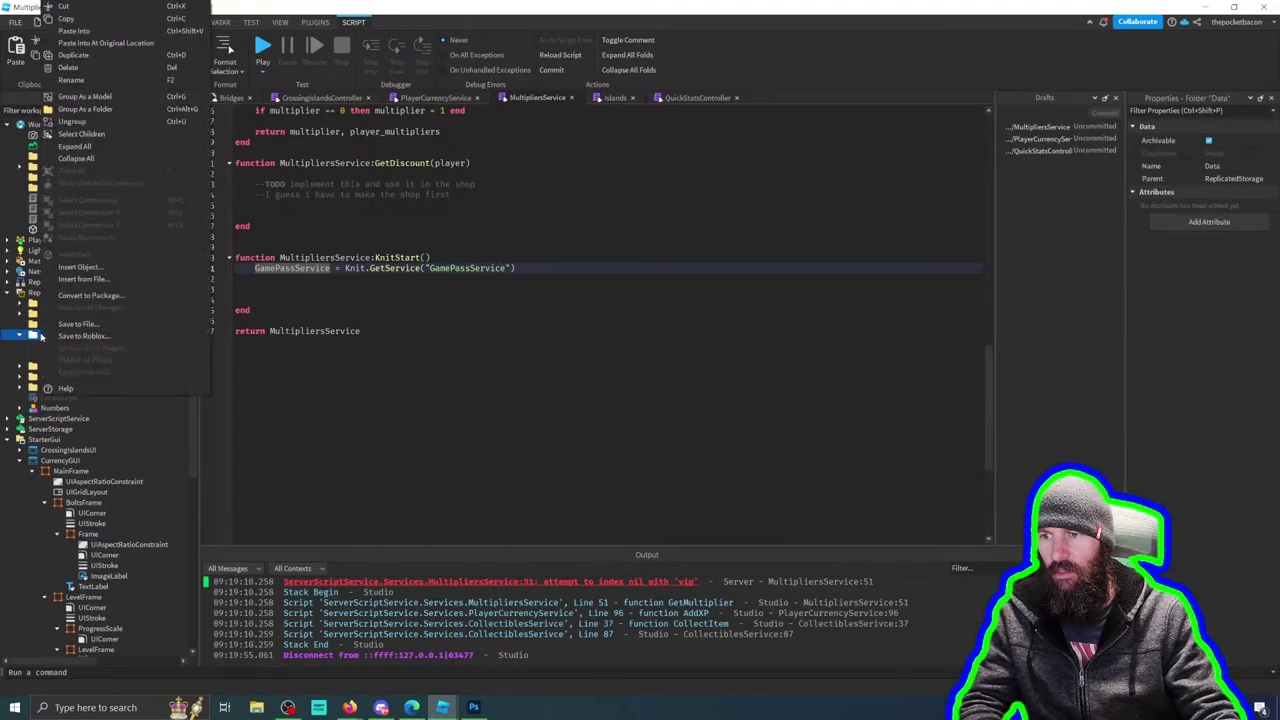
left_click(90, 31)
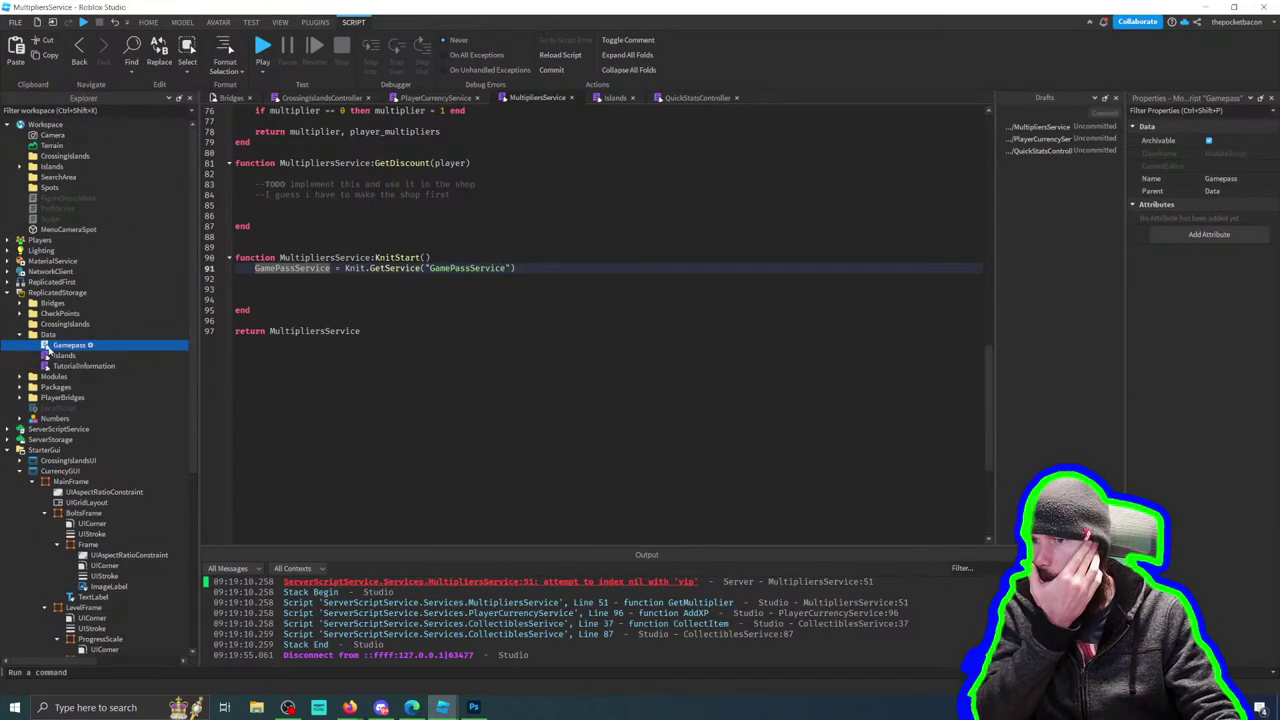
Step: Open the pasted Gamepass module and examine its game pass entries, especially the vip id
double_click(62, 346)
left_click_drag(604, 182, 236, 120)
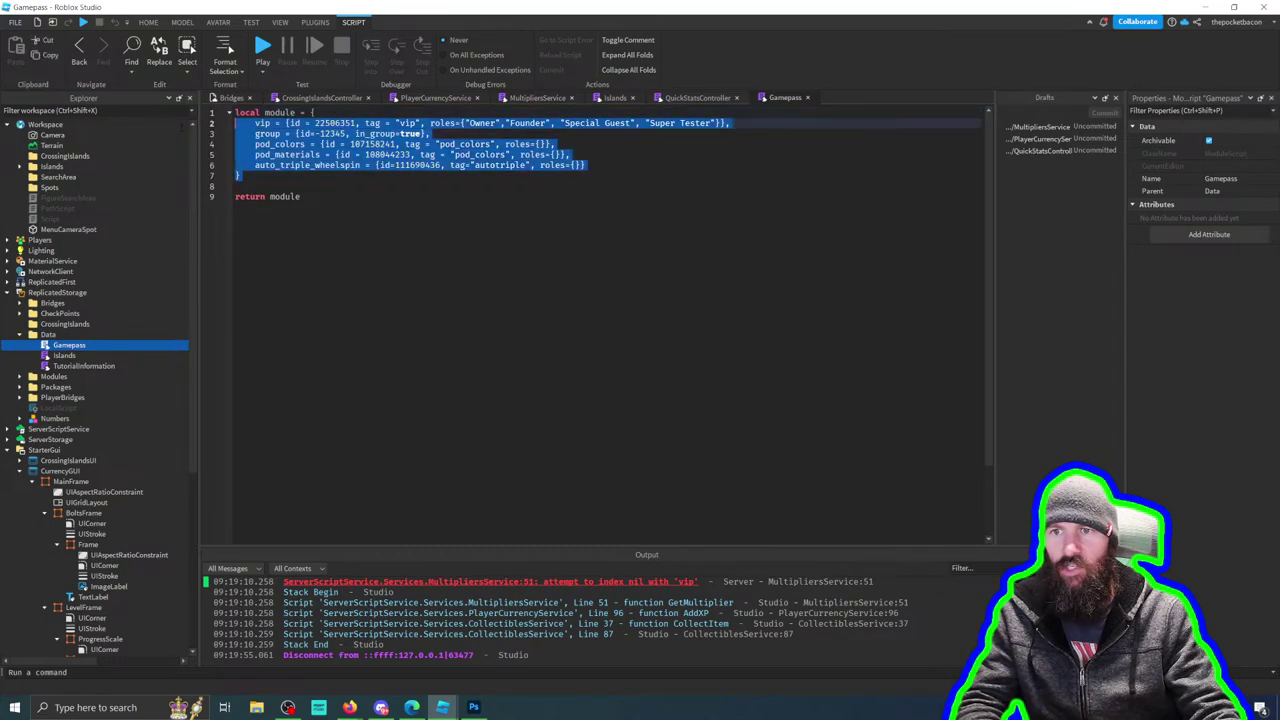
left_click(323, 145)
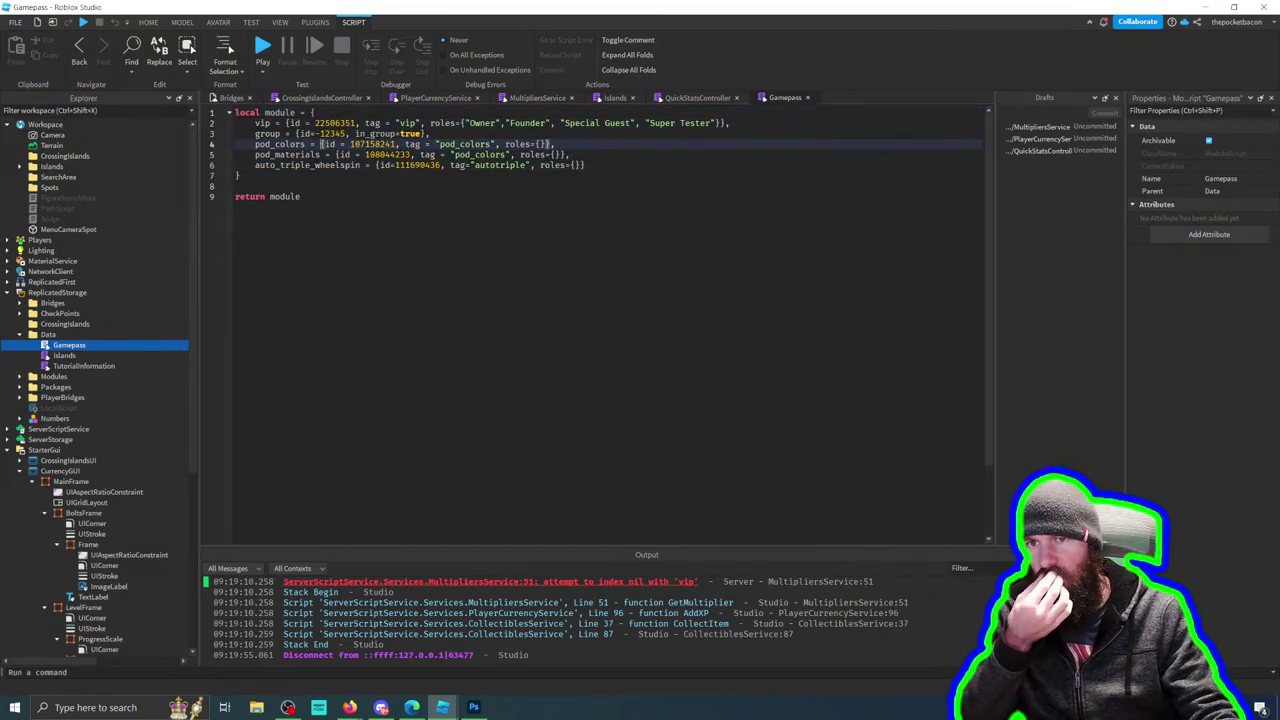
double_click(336, 123)
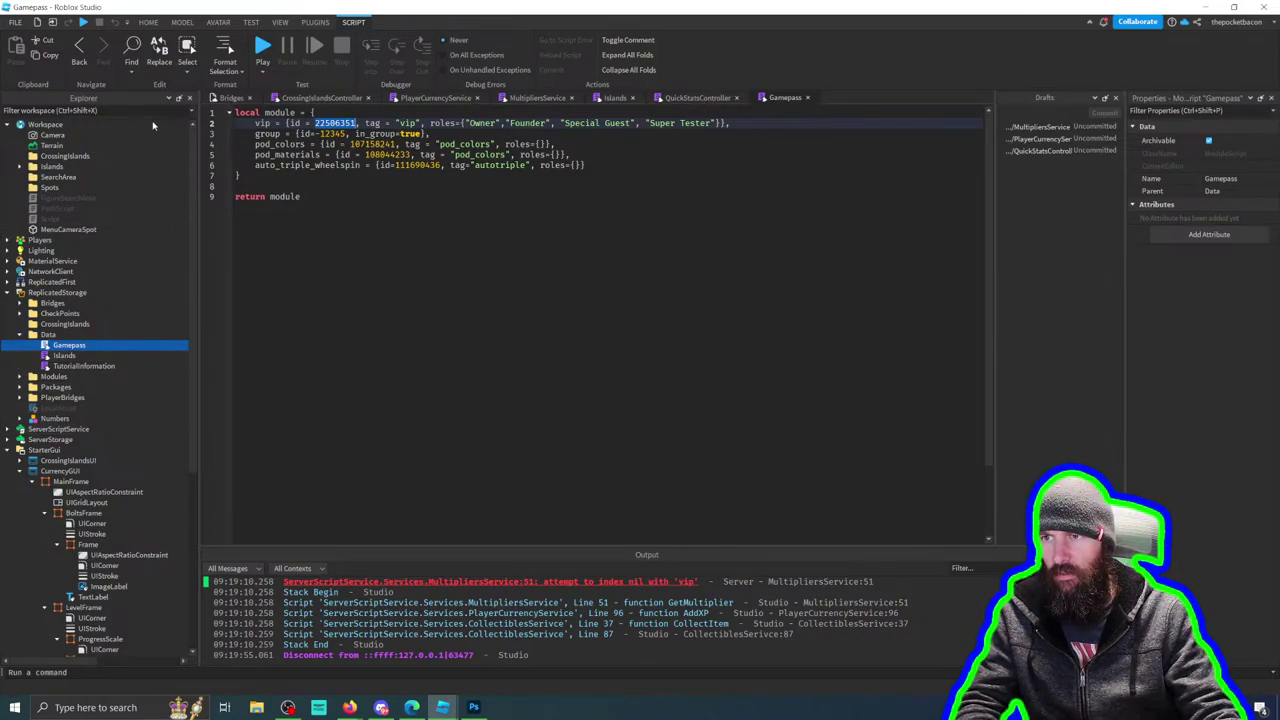
Step: Copy GamePassService from the other Studio place and paste it into the Services folder of ServerScriptService in Bridges
mouse_move(446, 708)
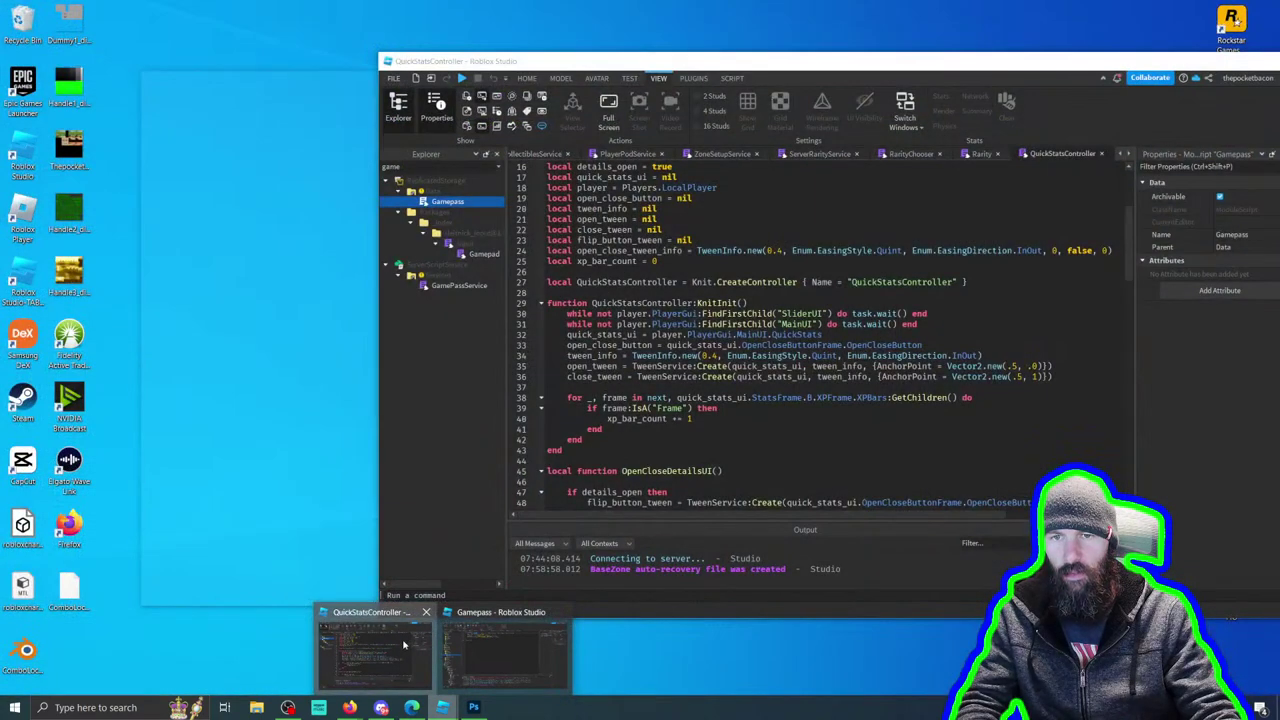
left_click(369, 655)
left_click(456, 286)
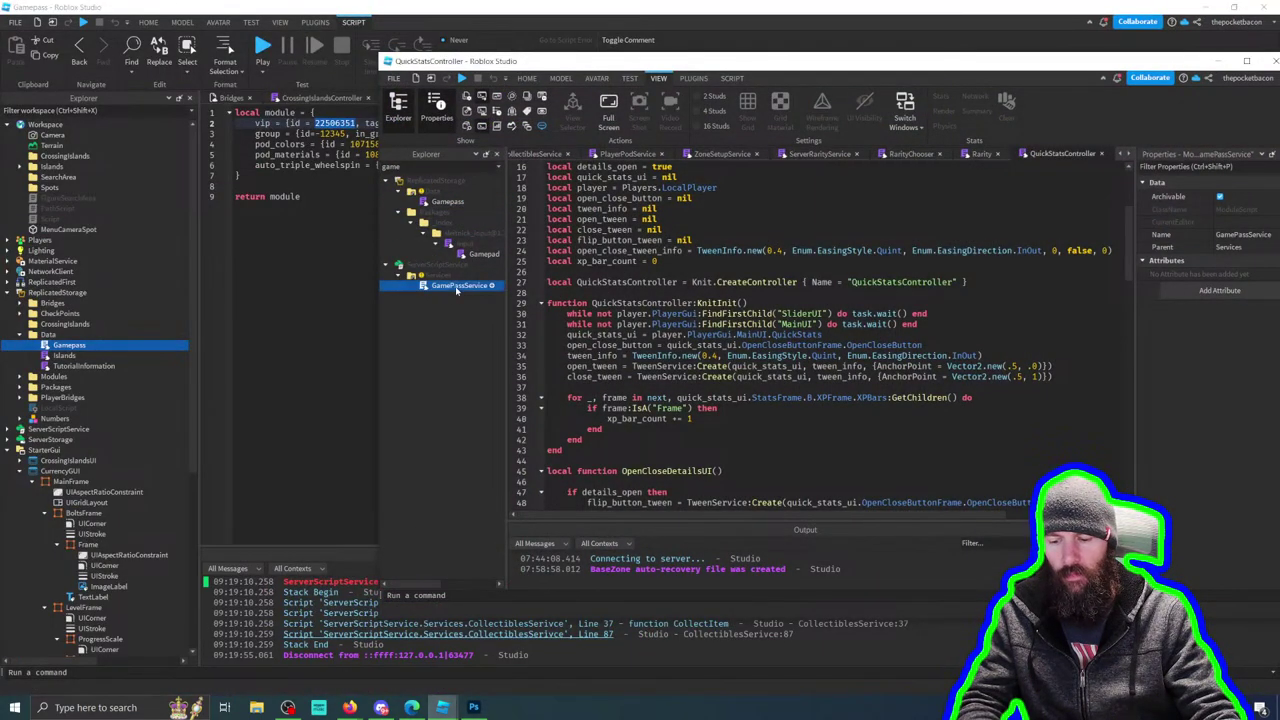
left_click(438, 14)
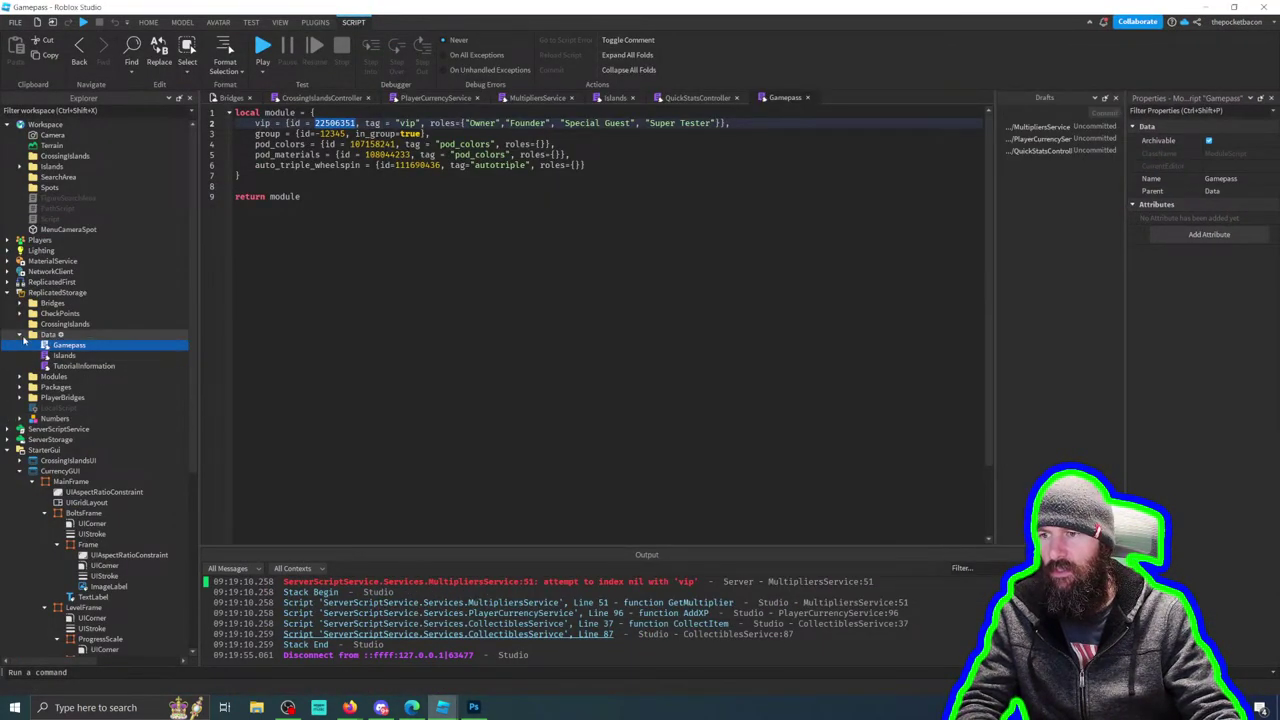
left_click(22, 334)
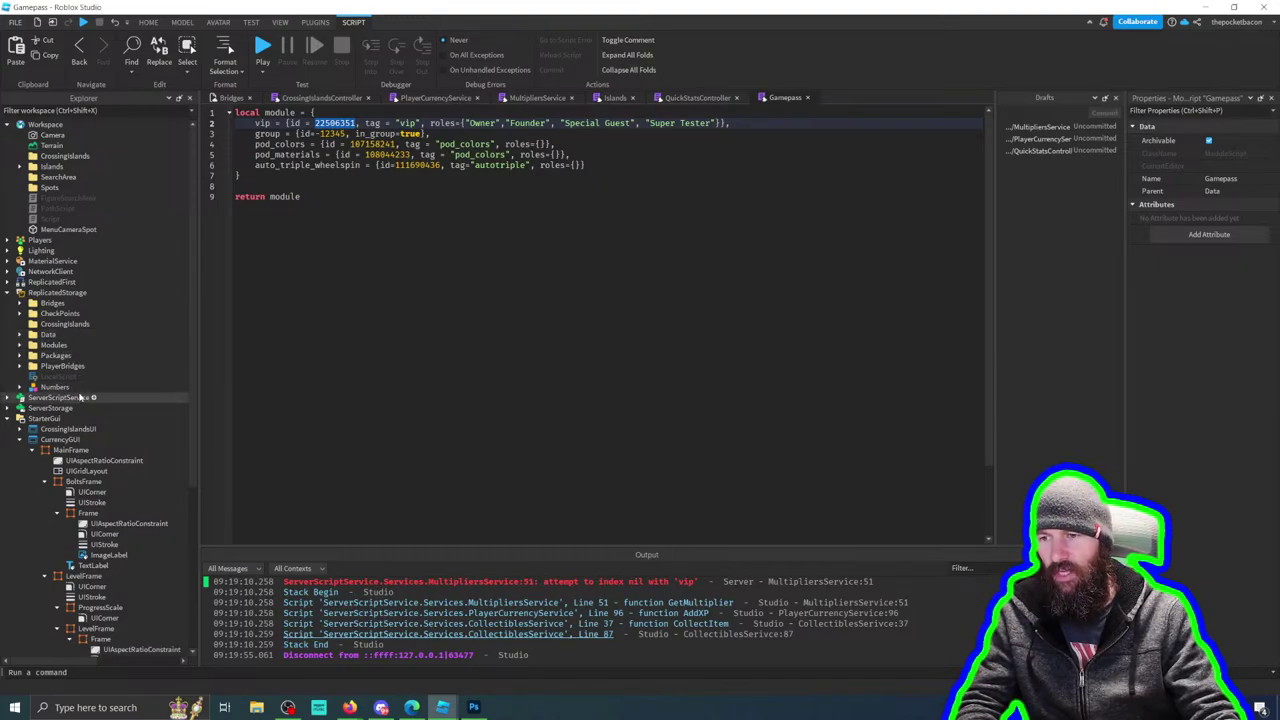
left_click(8, 398)
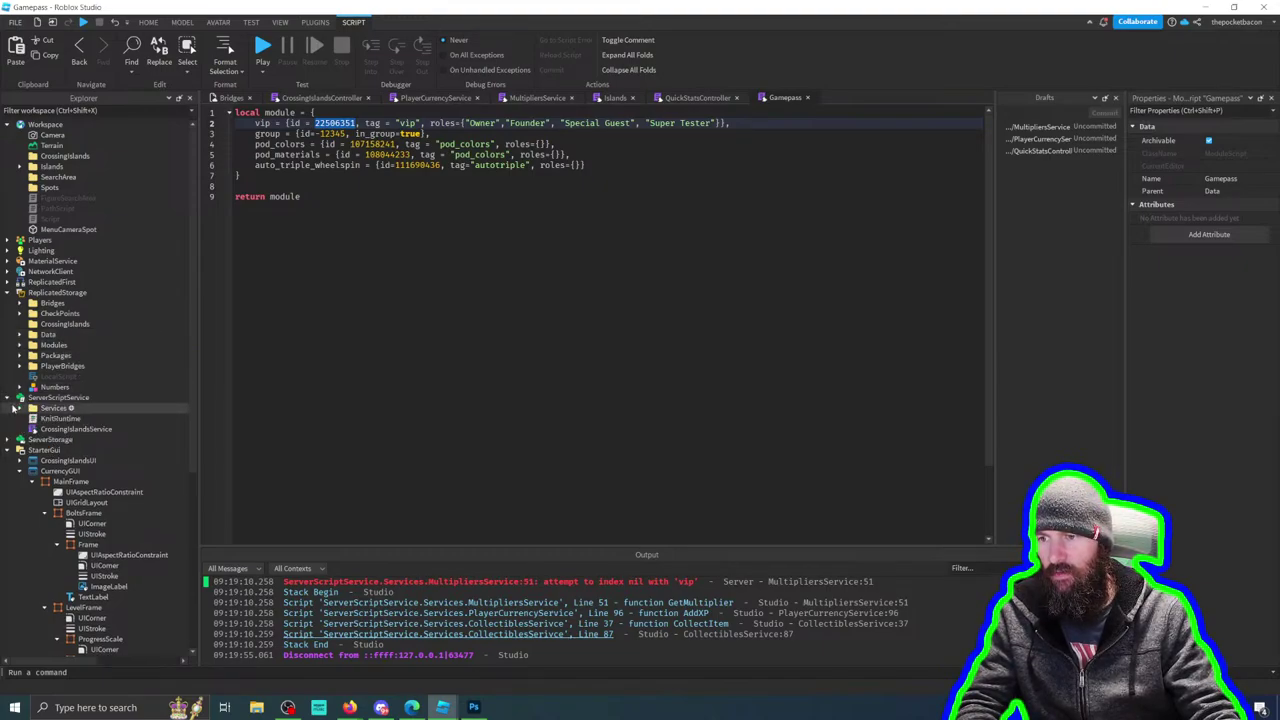
left_click(20, 409)
right_click(42, 409)
left_click(75, 43)
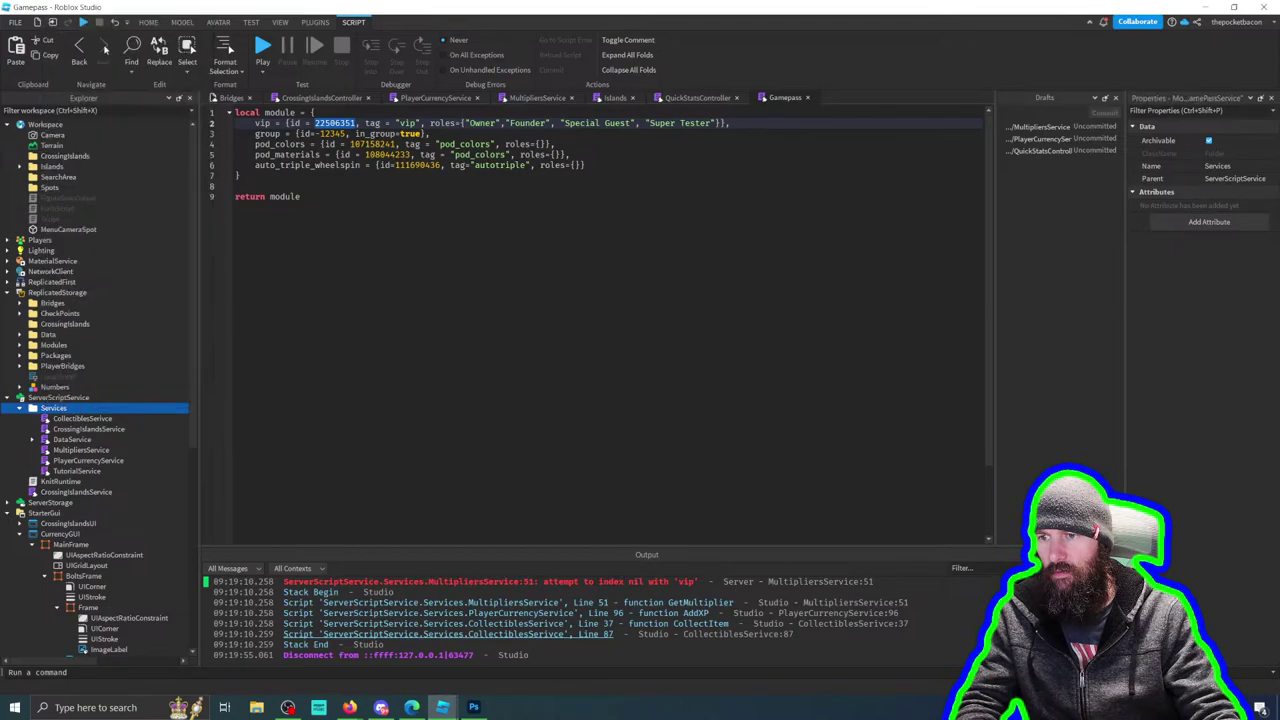
Step: Open the pasted GamePassService, check its code, and delete the local CrewService = nil declaration under KNIT SERVICES
double_click(66, 451)
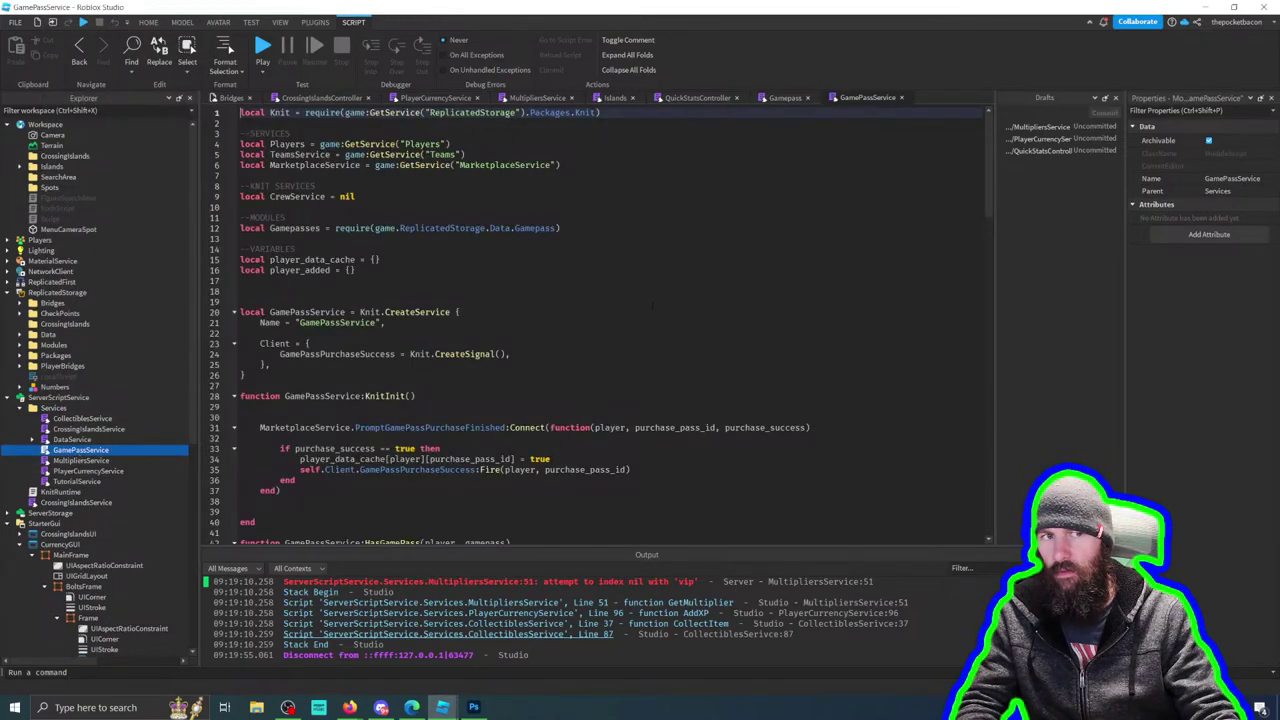
scroll(654, 310, "down", 20)
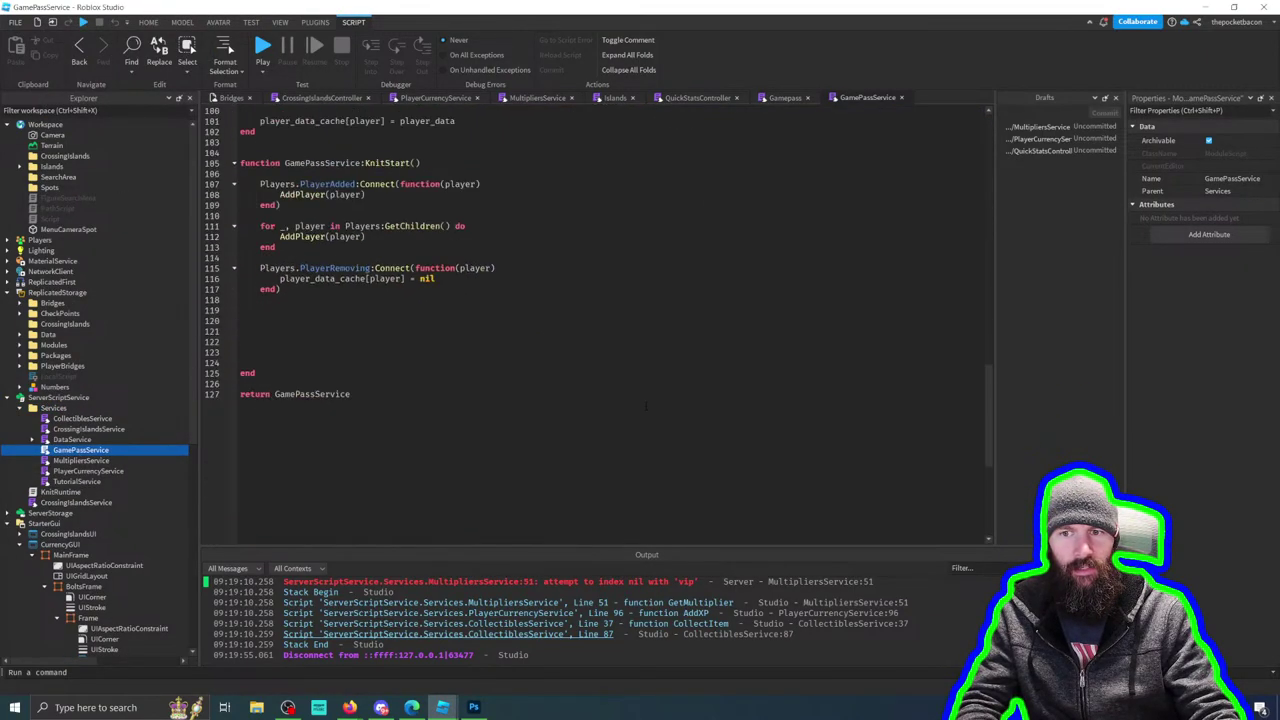
scroll(648, 422, "up", 20)
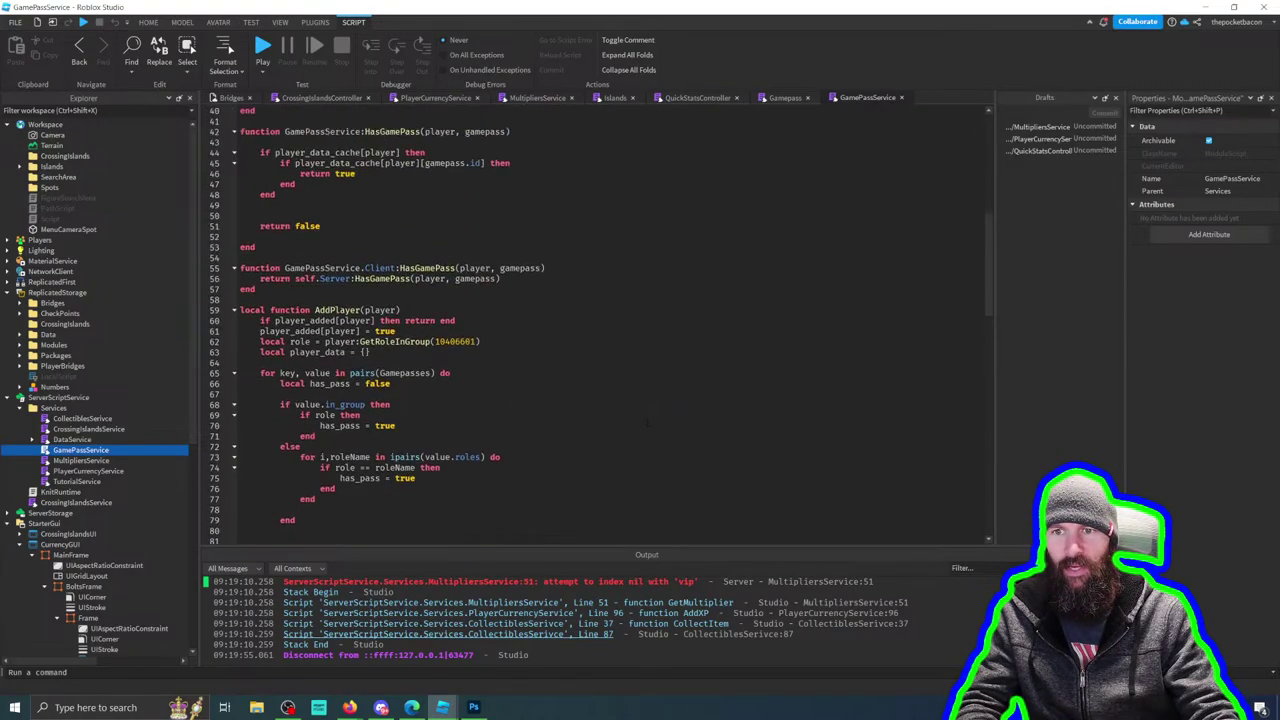
scroll(648, 420, "up", 7)
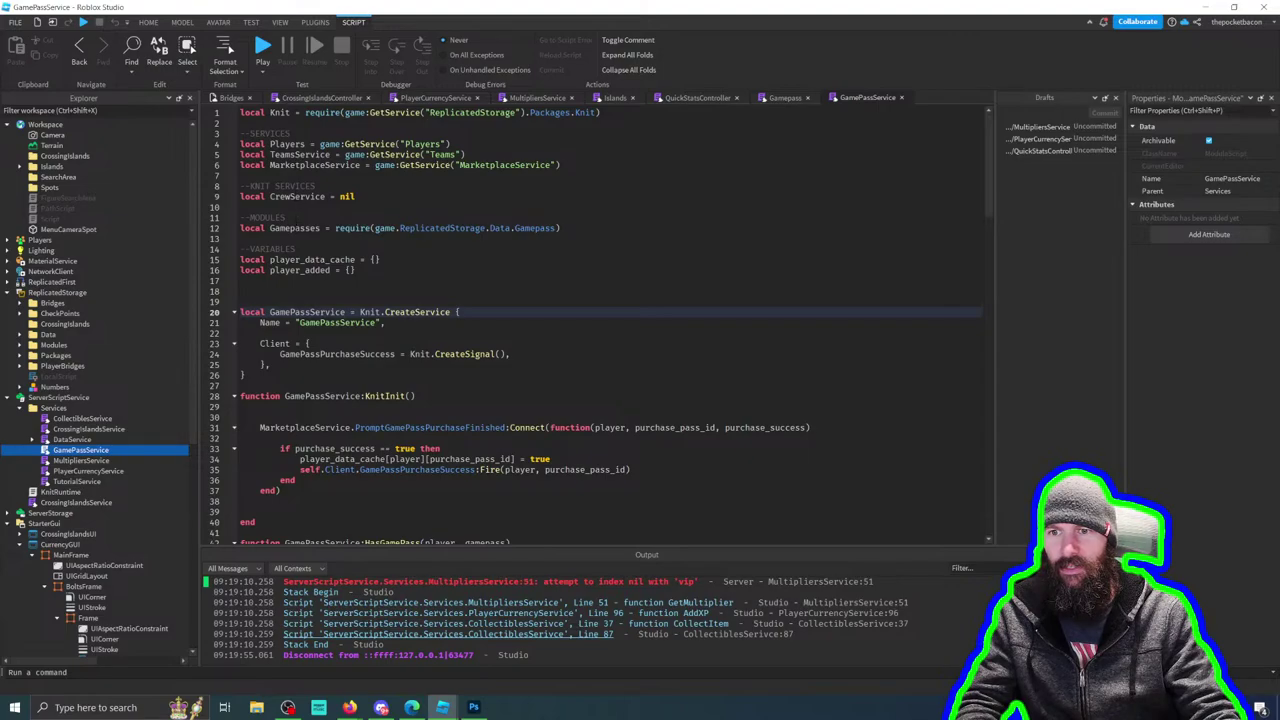
double_click(296, 228)
left_click_drag(360, 197, 238, 197)
key("BackSpace")
Step: Remove three of the blank lines at the end of GamePassService's KnitStart function
scroll(607, 374, "down", 20)
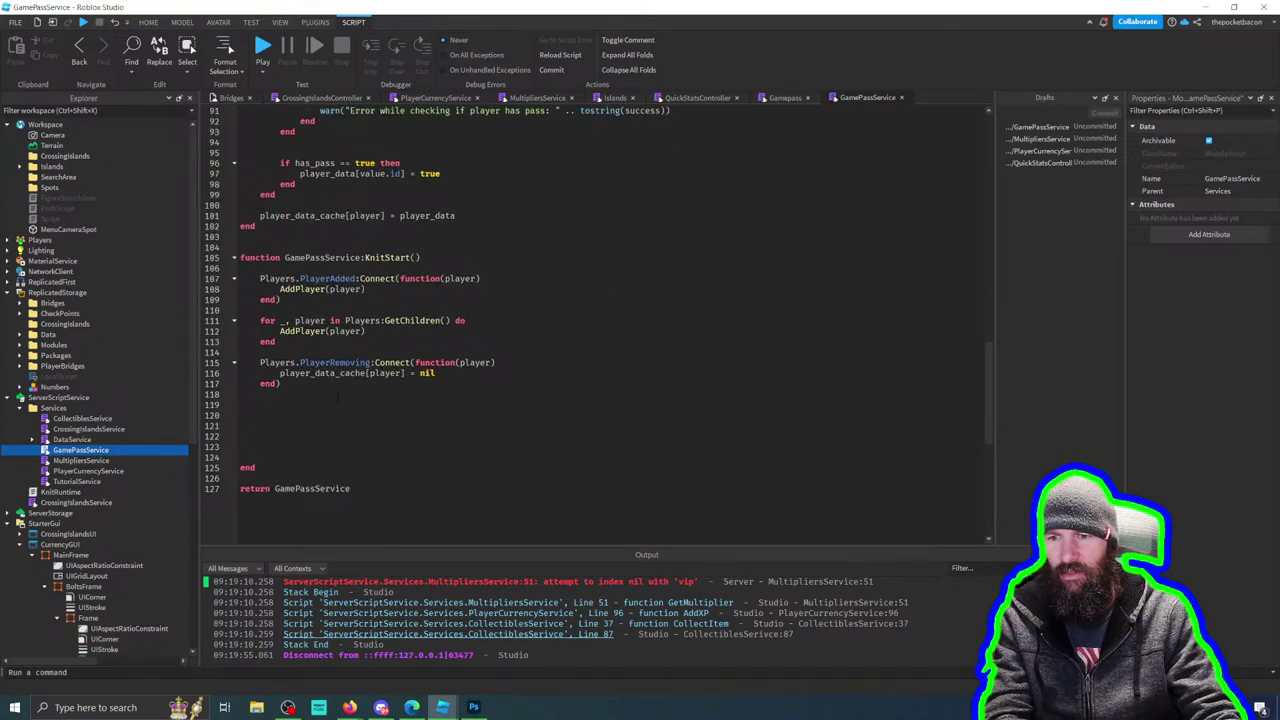
scroll(338, 397, "down", 4)
left_click(445, 331)
key("BackSpace")
key("BackSpace")
key("BackSpace")
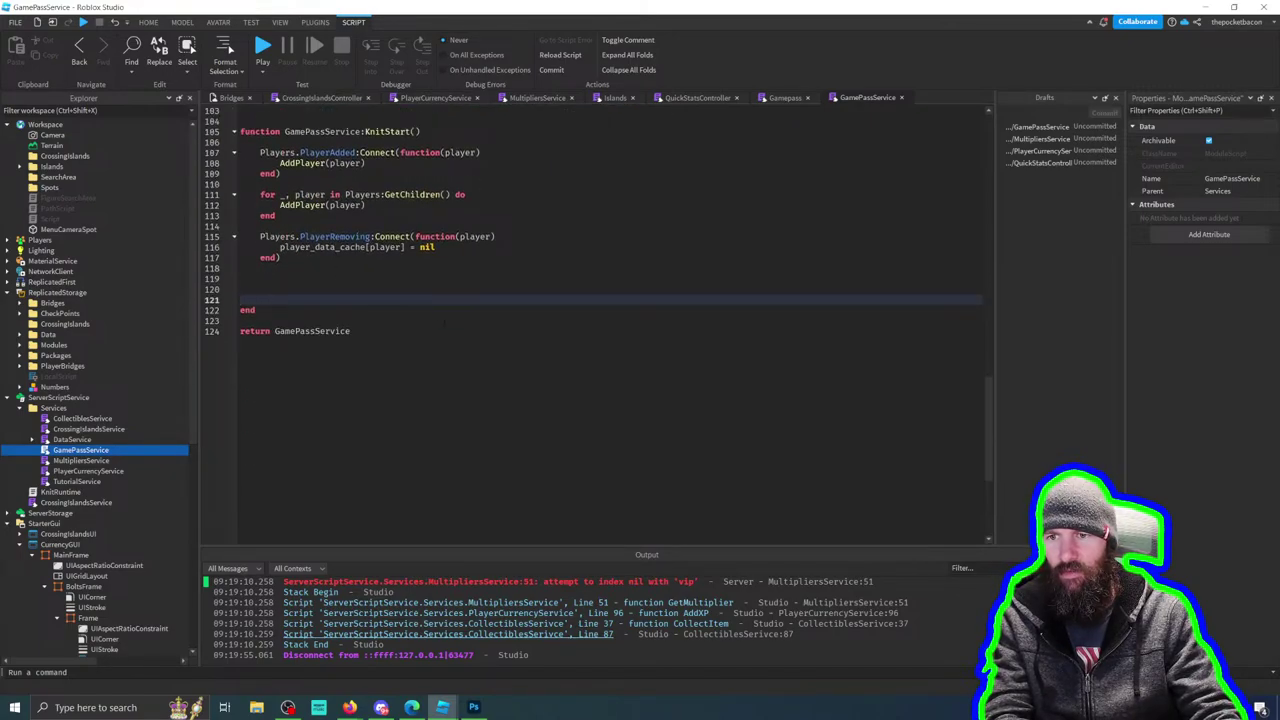
scroll(444, 323, "up", 20)
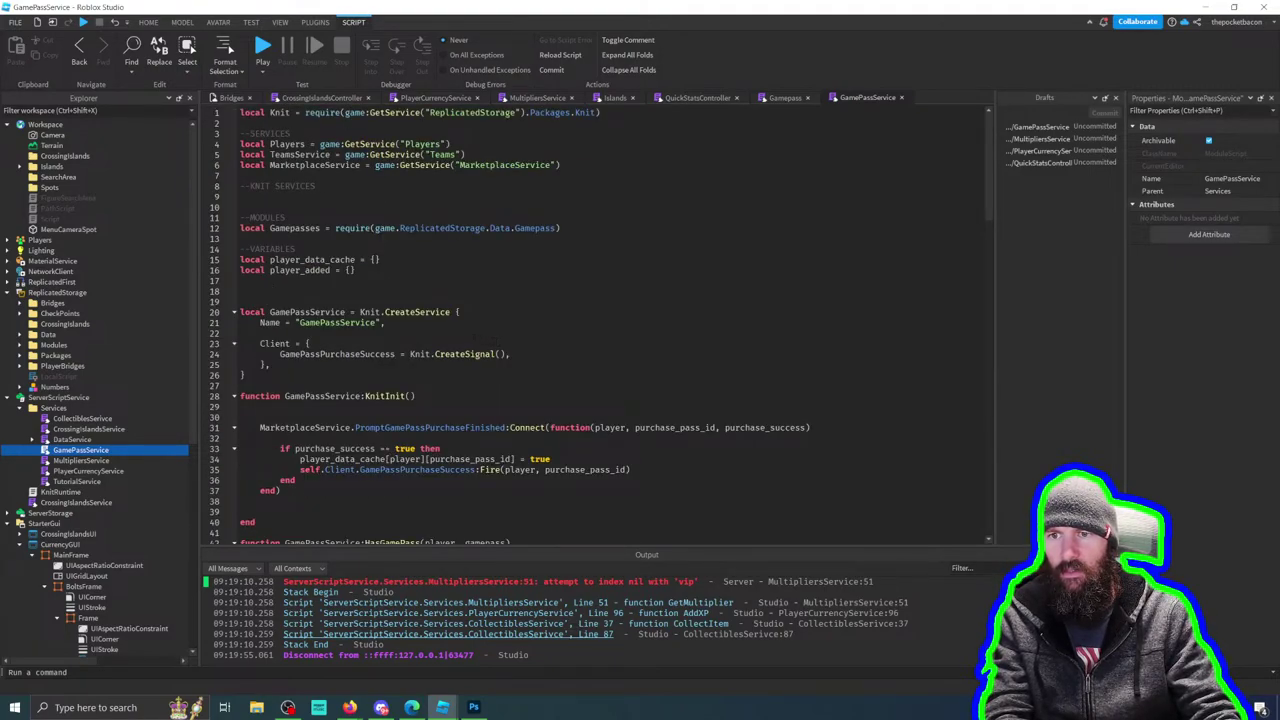
Step: Start a playtest of Bridges, enter the game and run the character toward the collectibles to test the currency gain
left_click(264, 56)
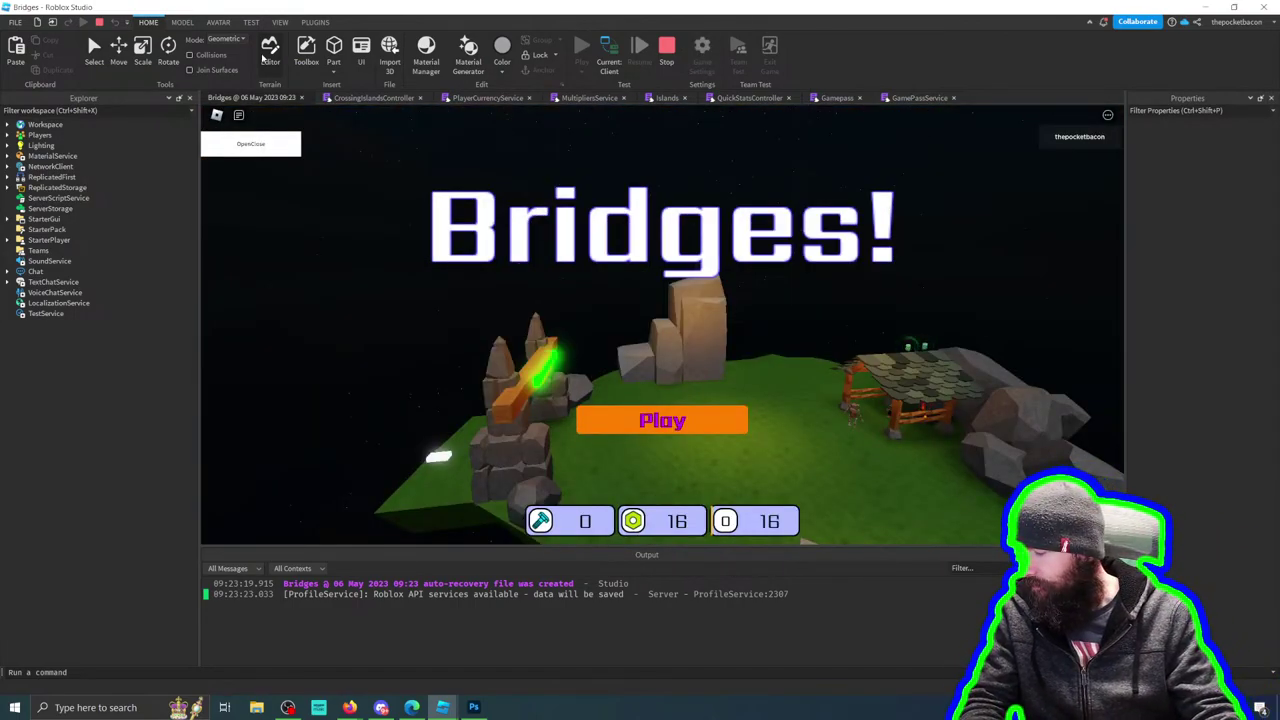
left_click(672, 424)
right_click_drag(748, 351, 783, 356)
key("w")
key("w")
key("w")
key("space")
key("w")
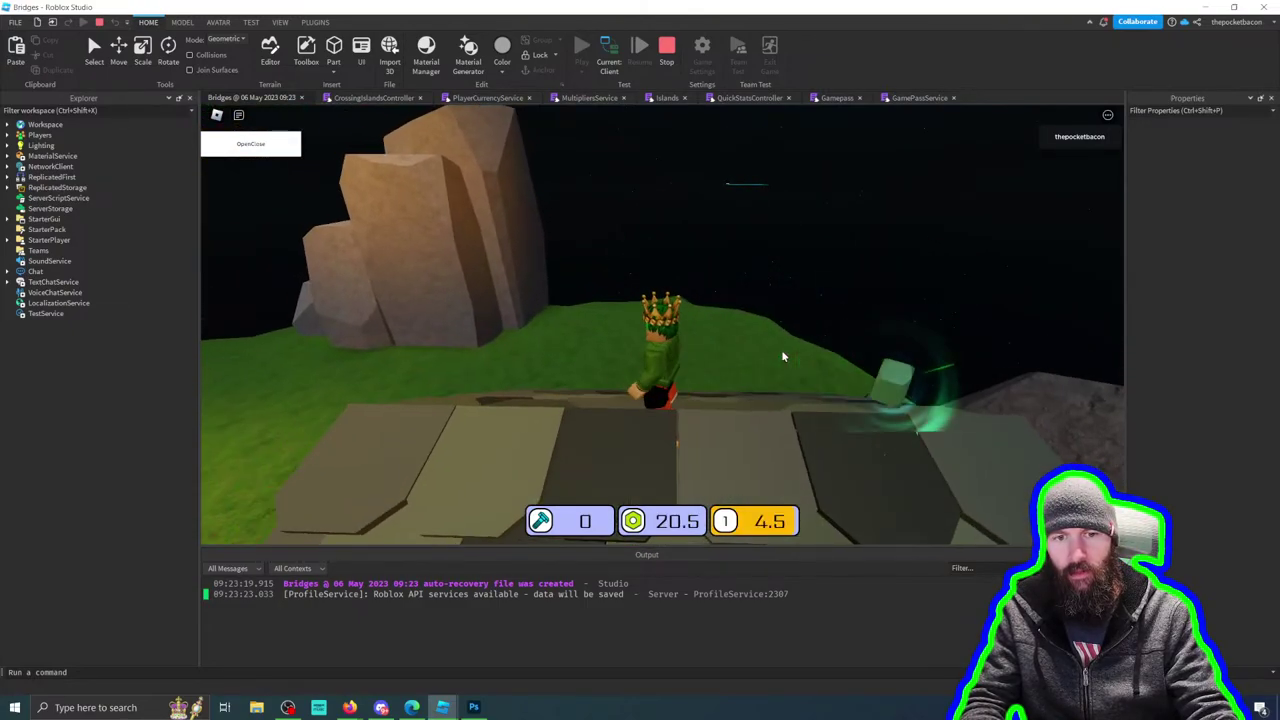
Step: Keep running and jumping around the island to test further nut and XP collection, and stop the playtest
key("s")
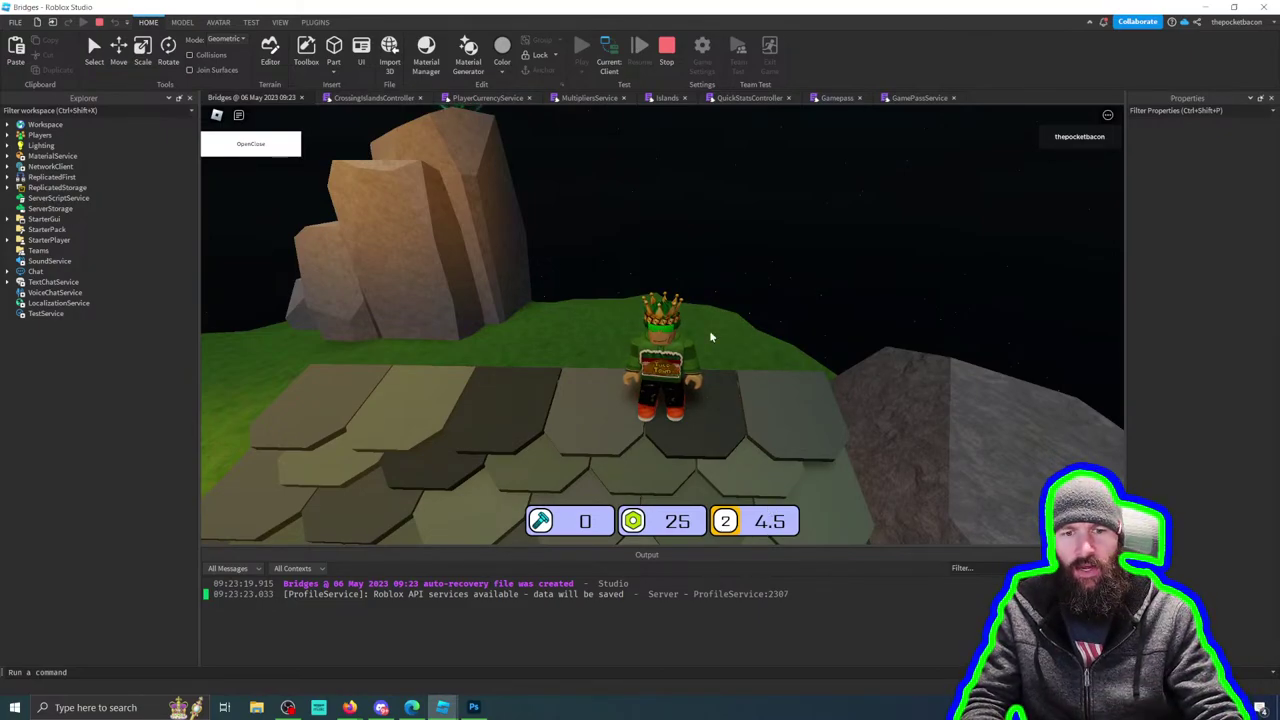
key("w")
right_click_drag(711, 335, 743, 385)
key("w")
key("space")
key("w")
key("space")
key("w")
key("space")
key("w")
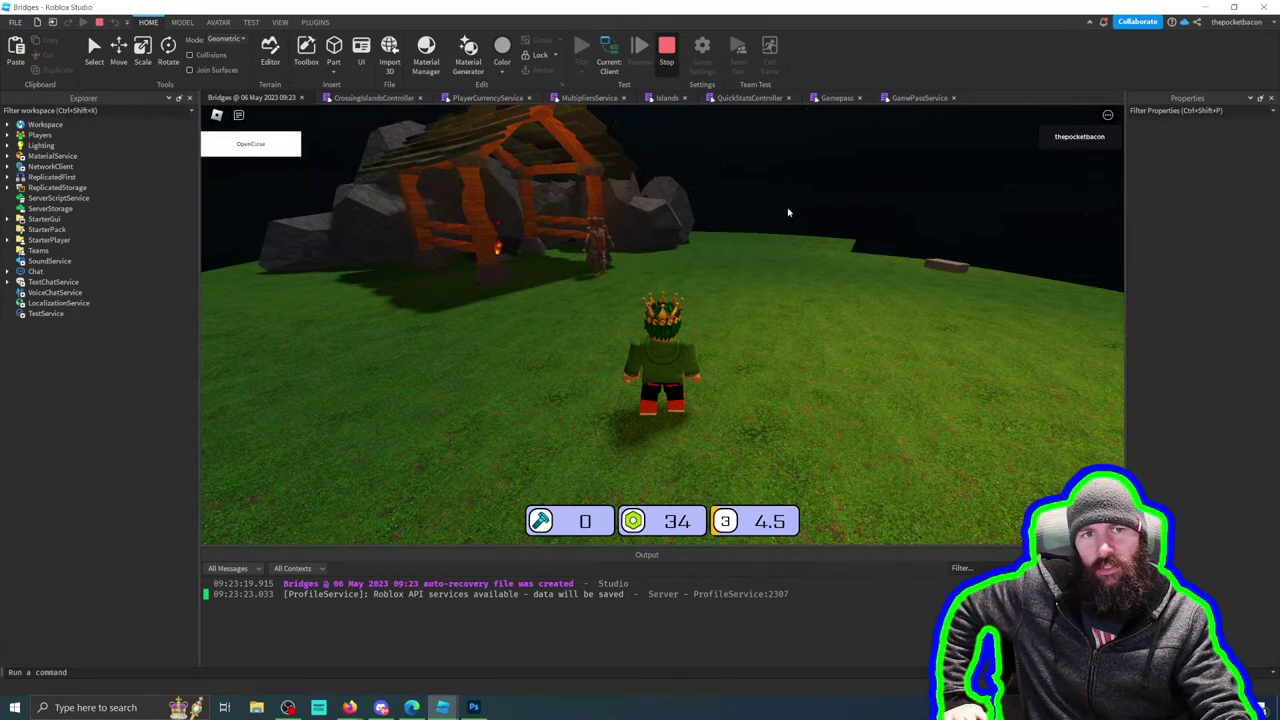
key("shift+F5")
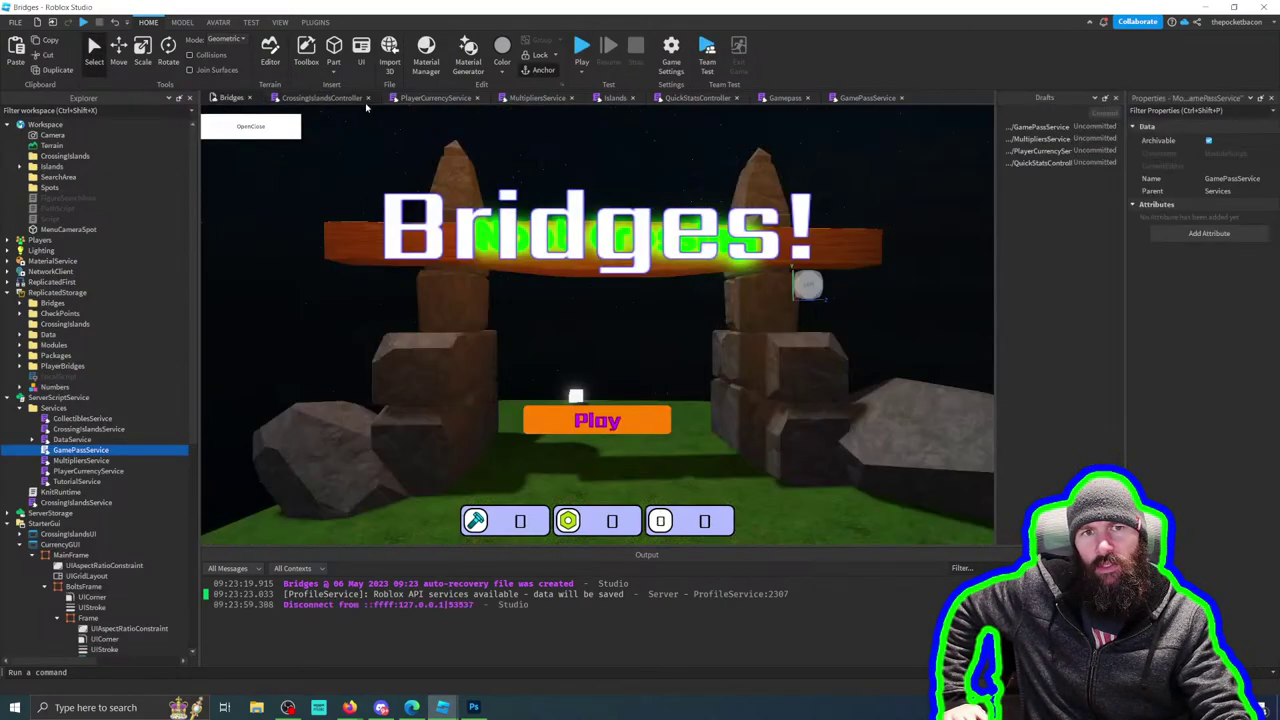
Step: Look over GamePassService and the Gamepass module, and set a breakpoint on local level = 0 in PlayerCurrencyService's GetLevel function
left_click(868, 98)
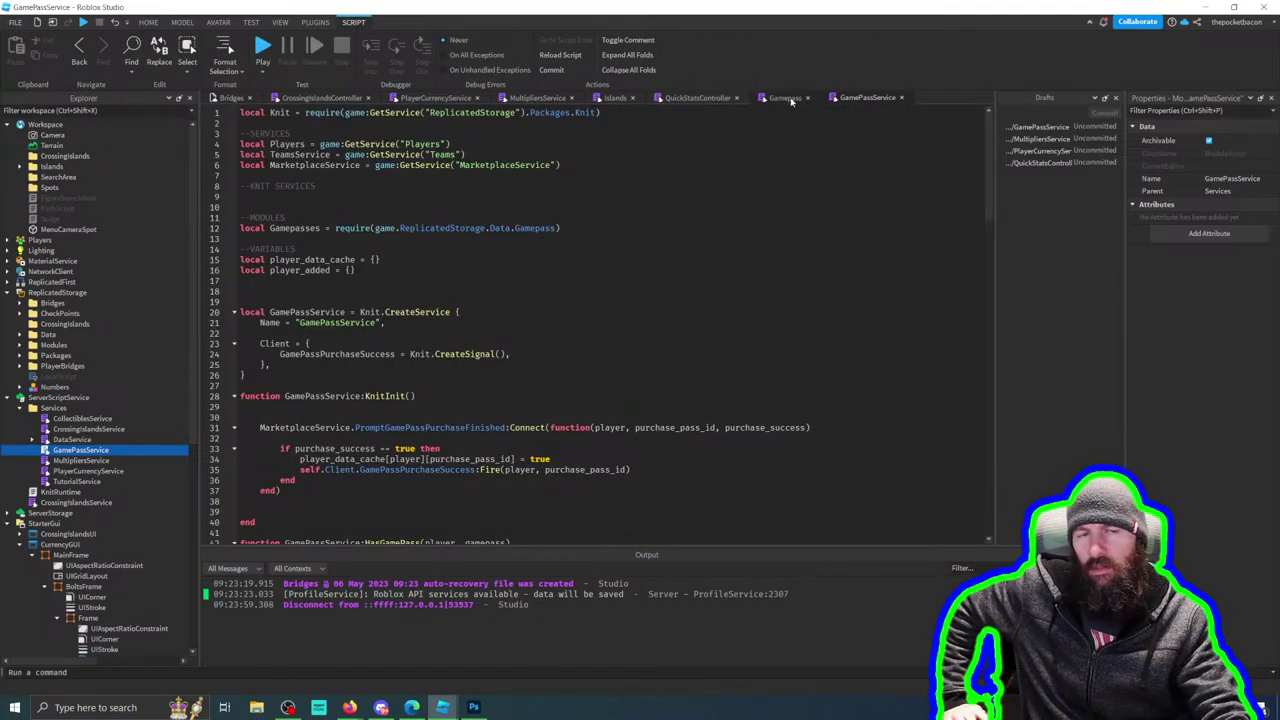
left_click(790, 99)
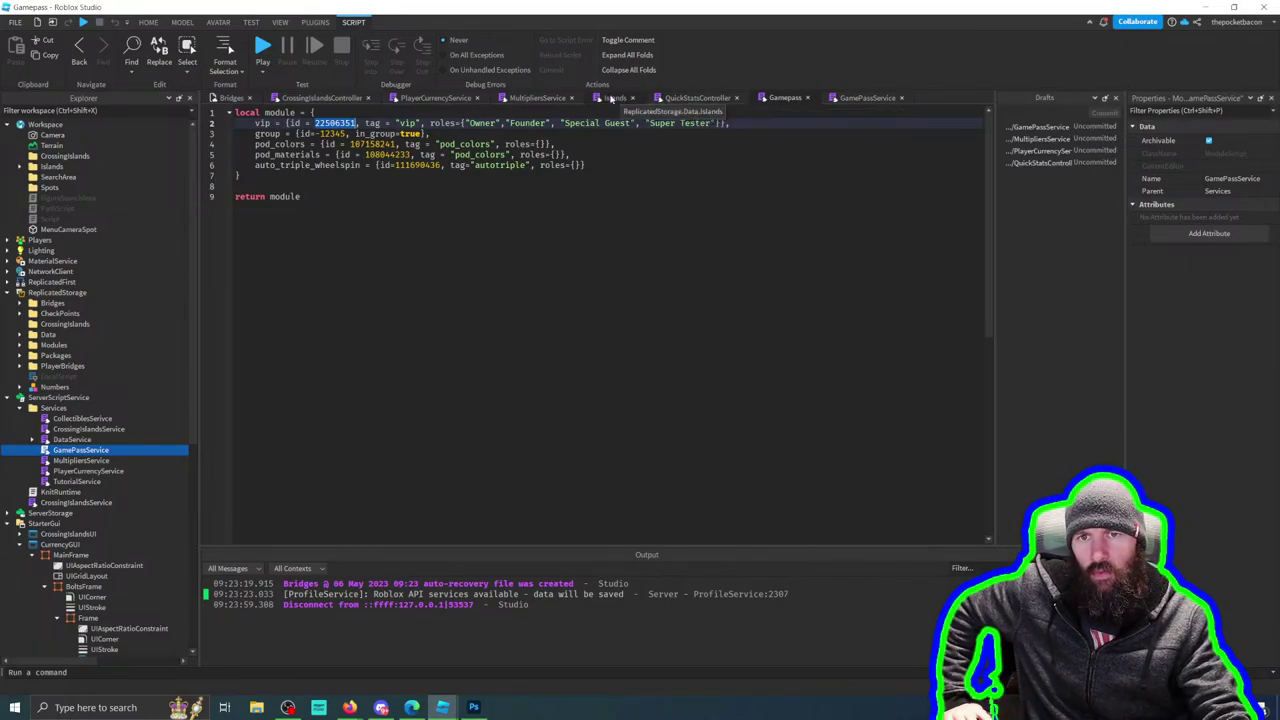
left_click(436, 98)
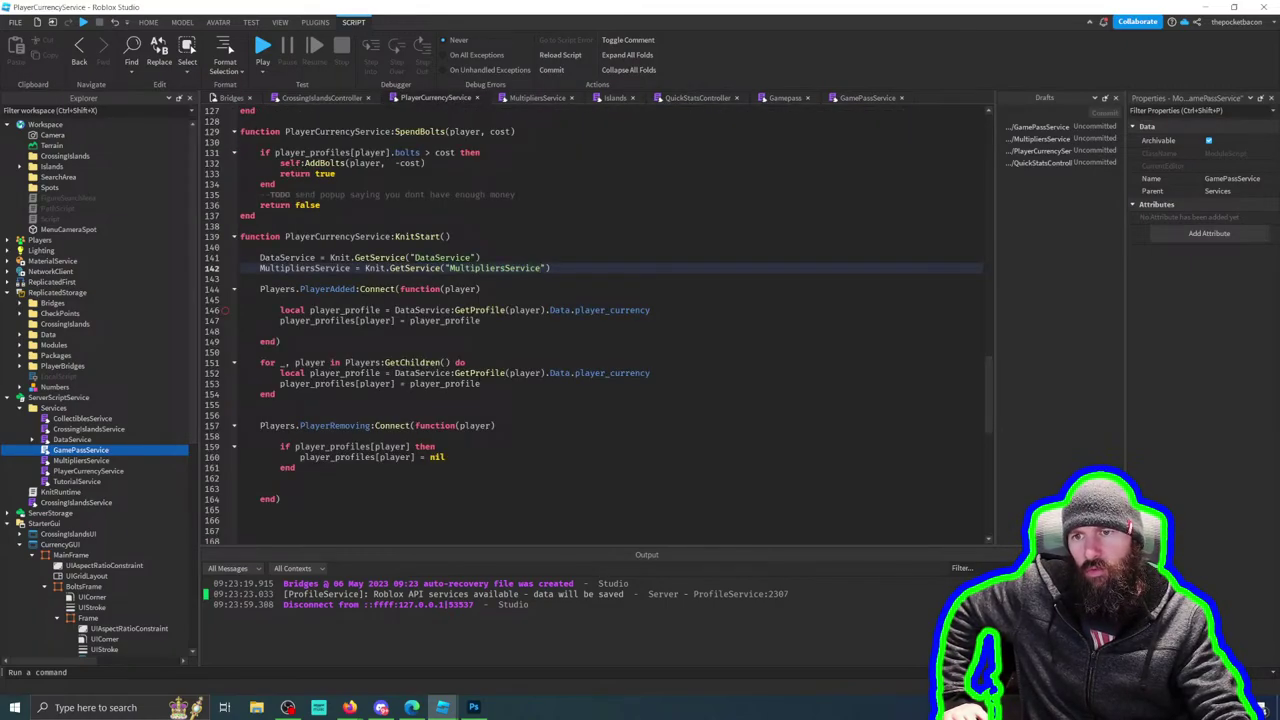
scroll(432, 320, "up", 20)
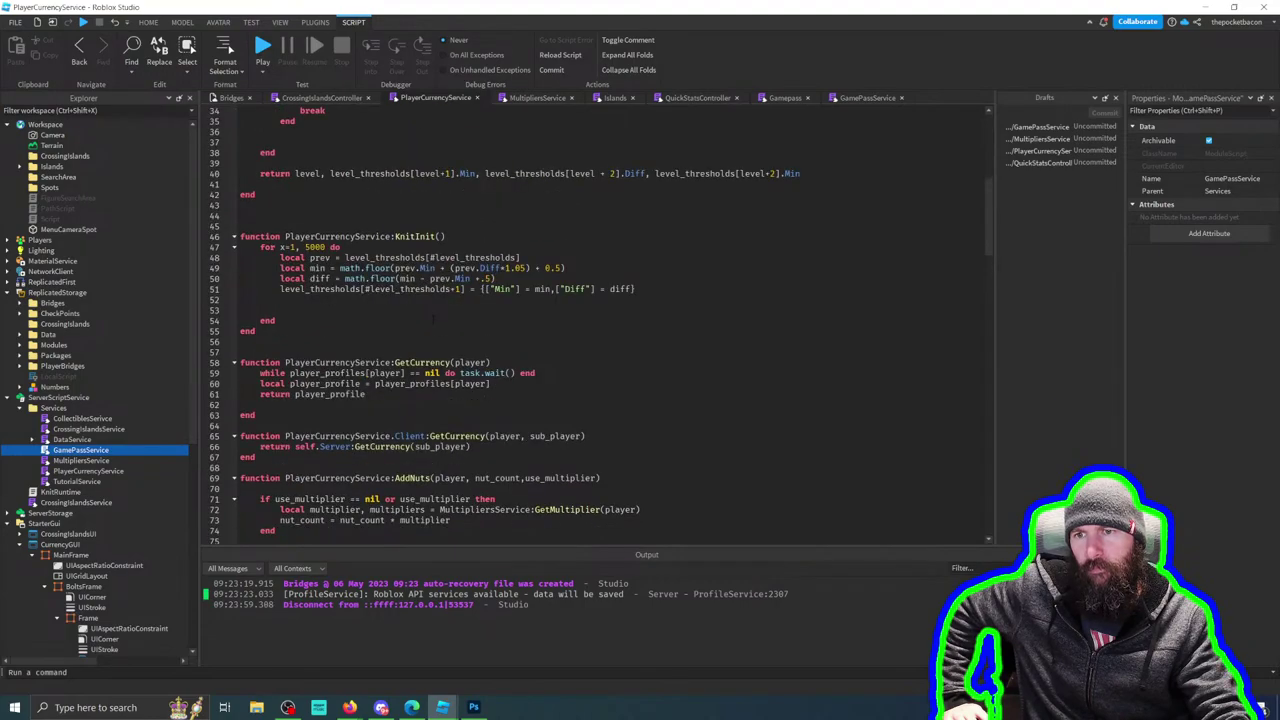
scroll(232, 251, "up", 4)
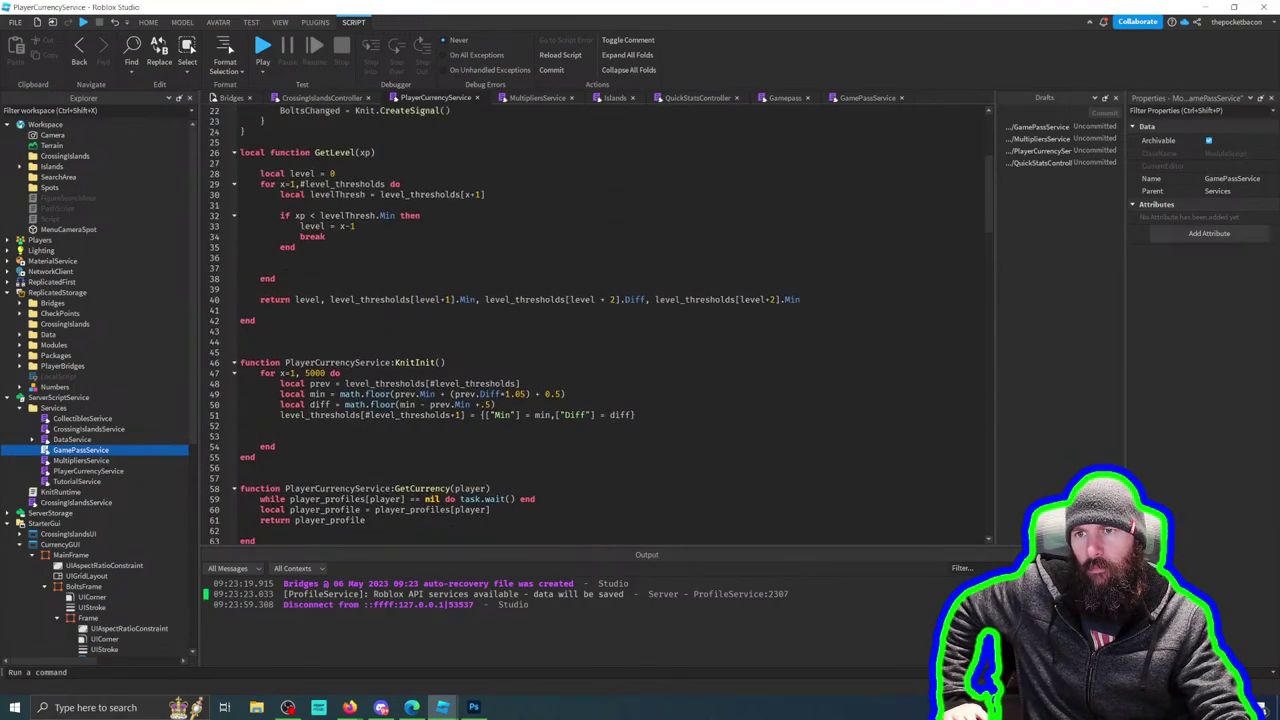
left_click(226, 174)
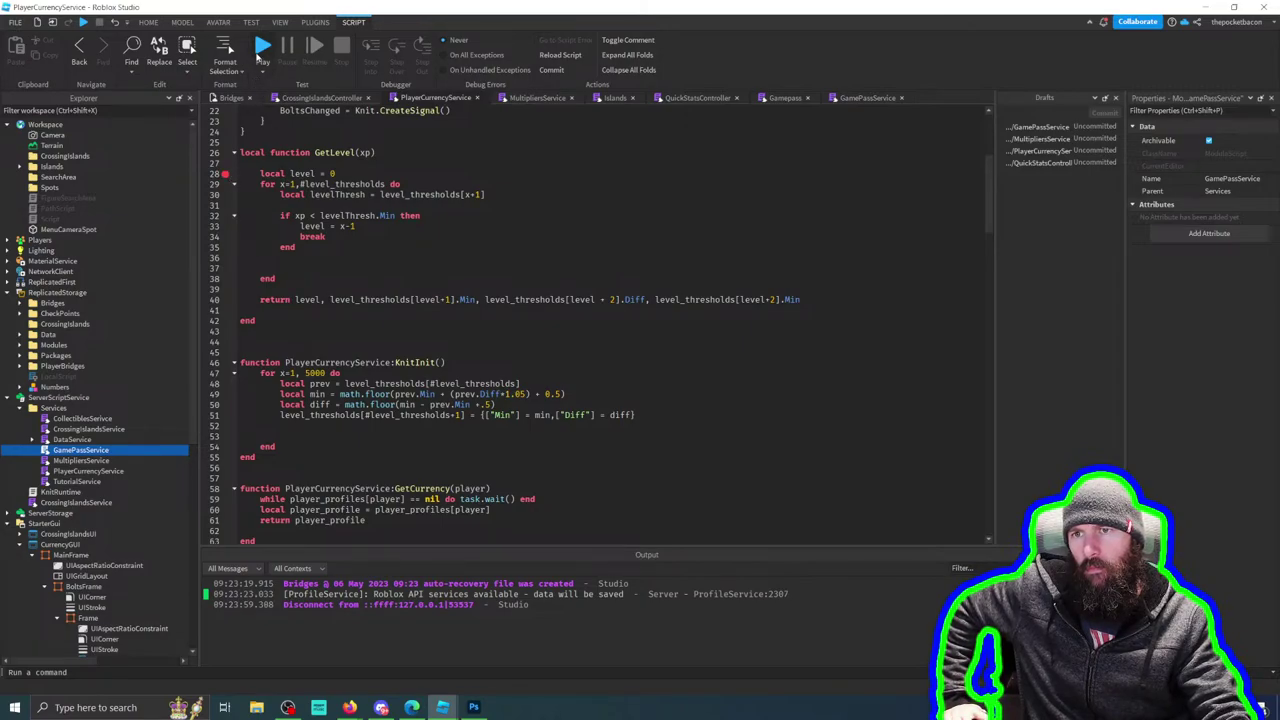
Step: Start a playtest of Bridges, enter the game, and run and jump the character forward to trigger the GetLevel breakpoint
left_click(262, 50)
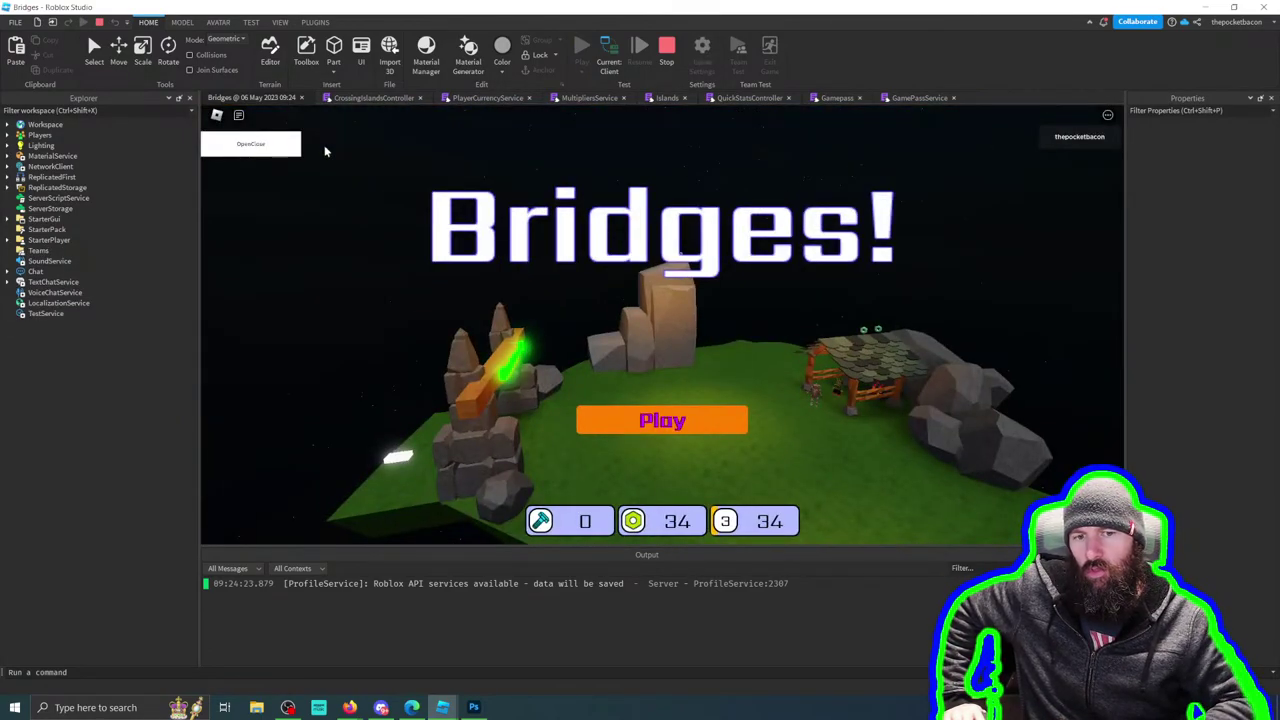
left_click(687, 421)
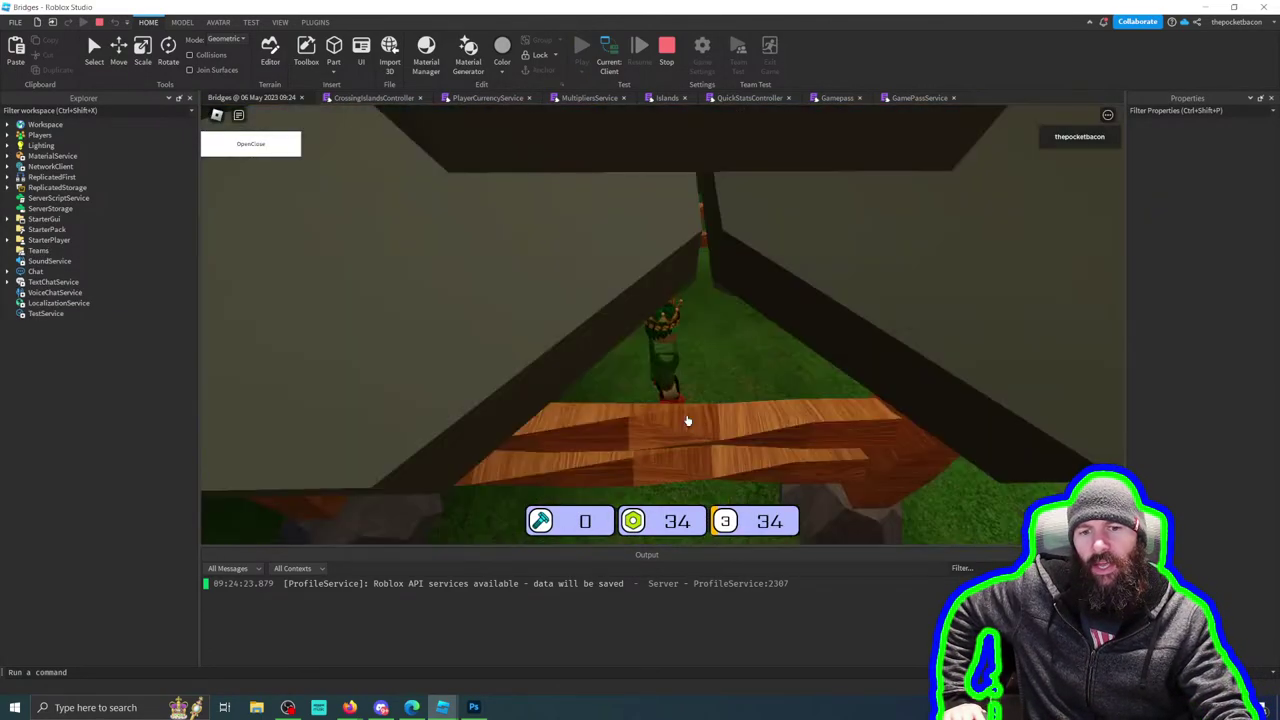
right_click_drag(714, 344, 755, 336)
key("w")
key("space")
key("space")
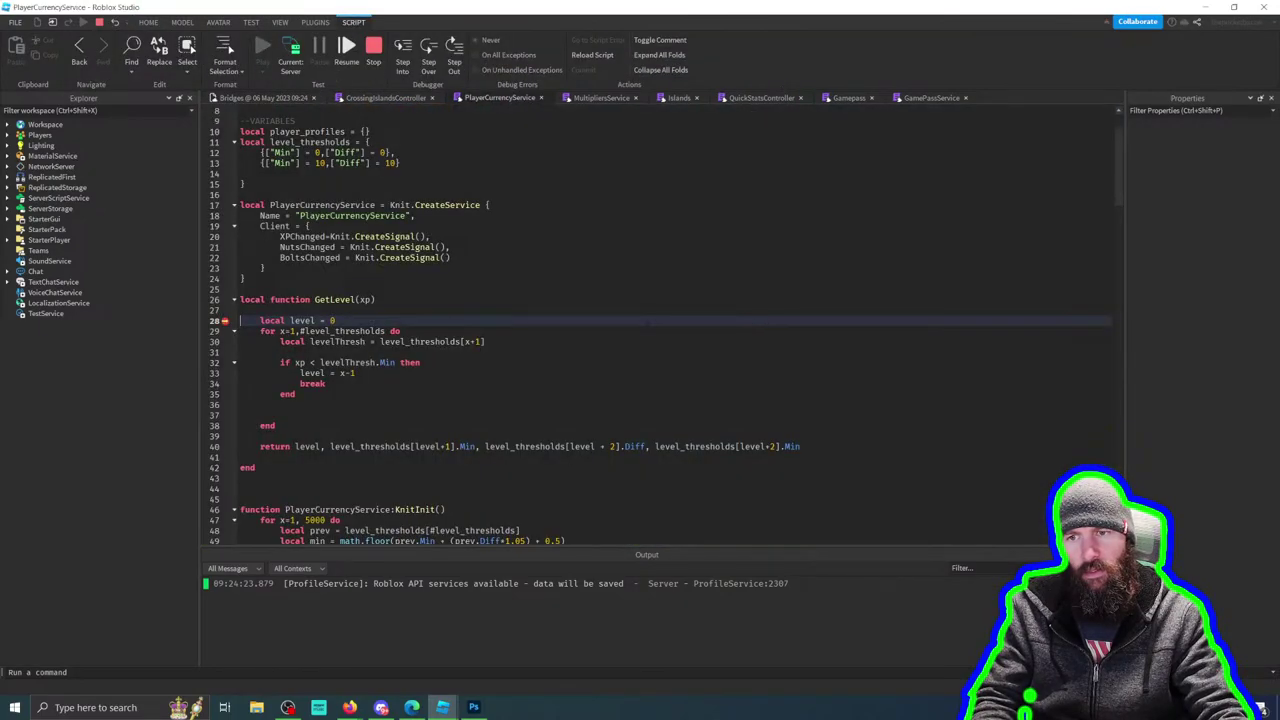
Step: Inspect the entries of the level_thresholds table at the breakpoint and check how GetLevel's loop uses levelThresh
left_click(600, 446)
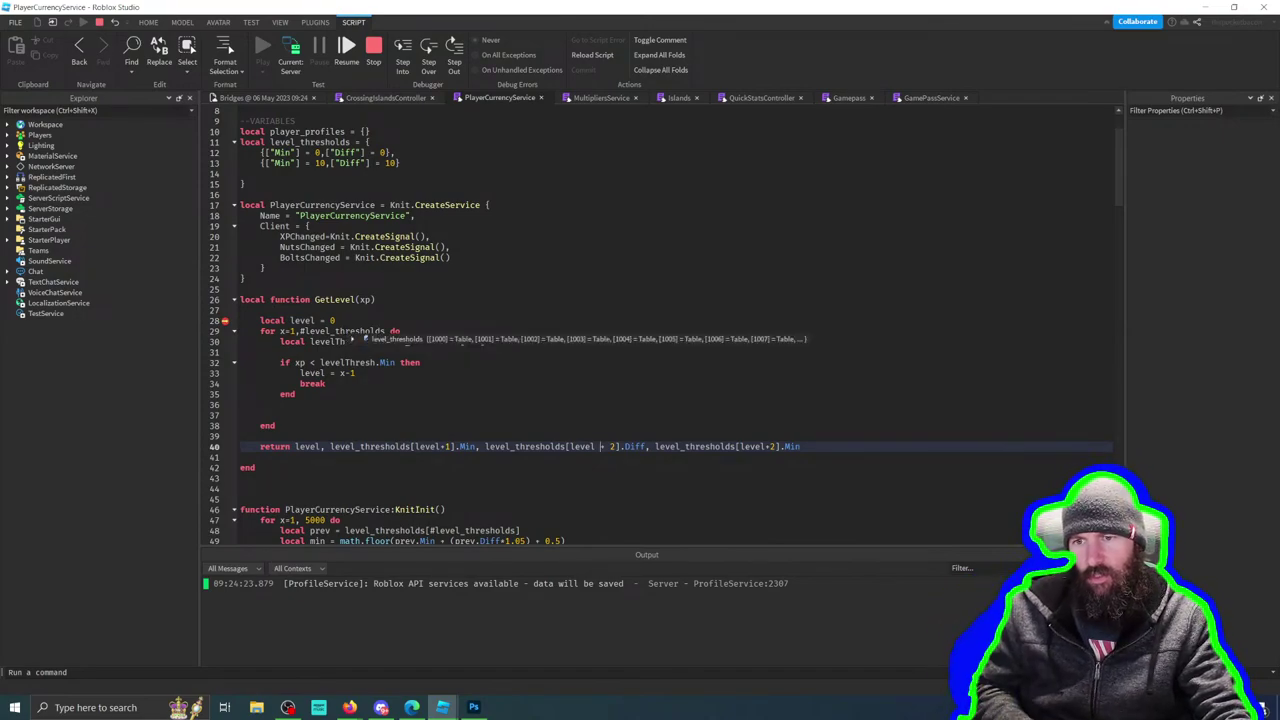
left_click(357, 340)
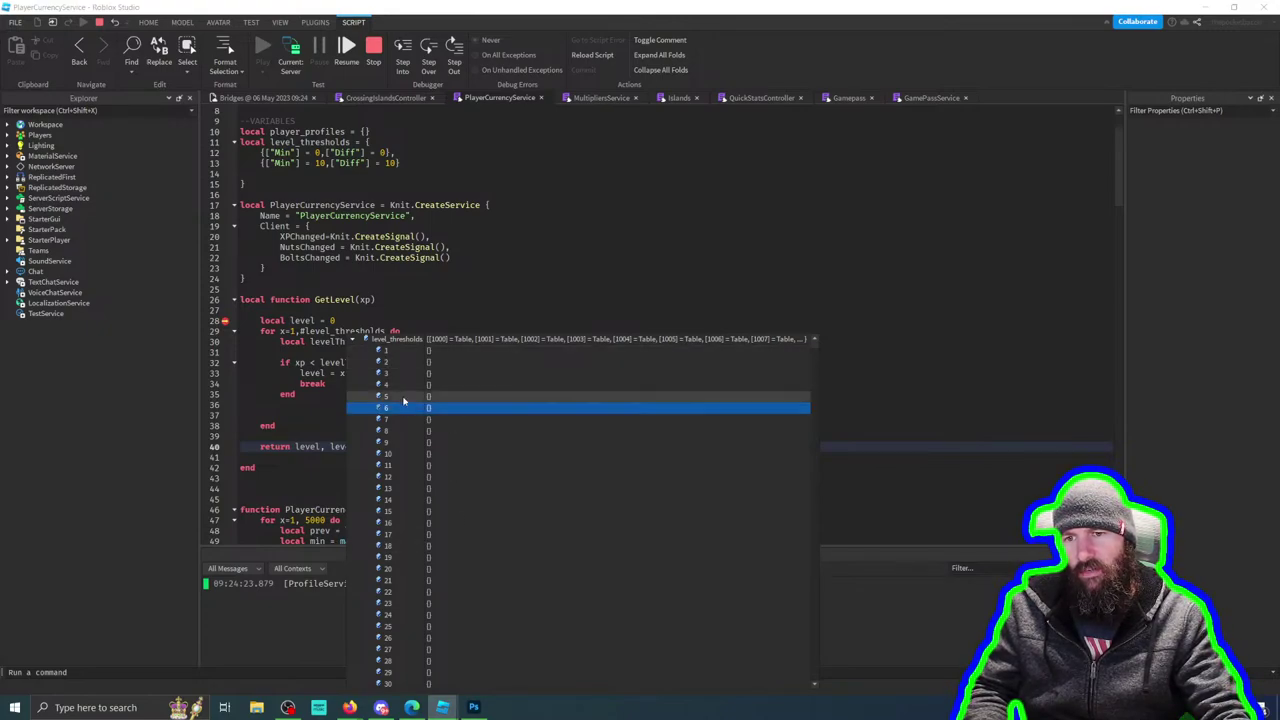
scroll(414, 563, "down", 20)
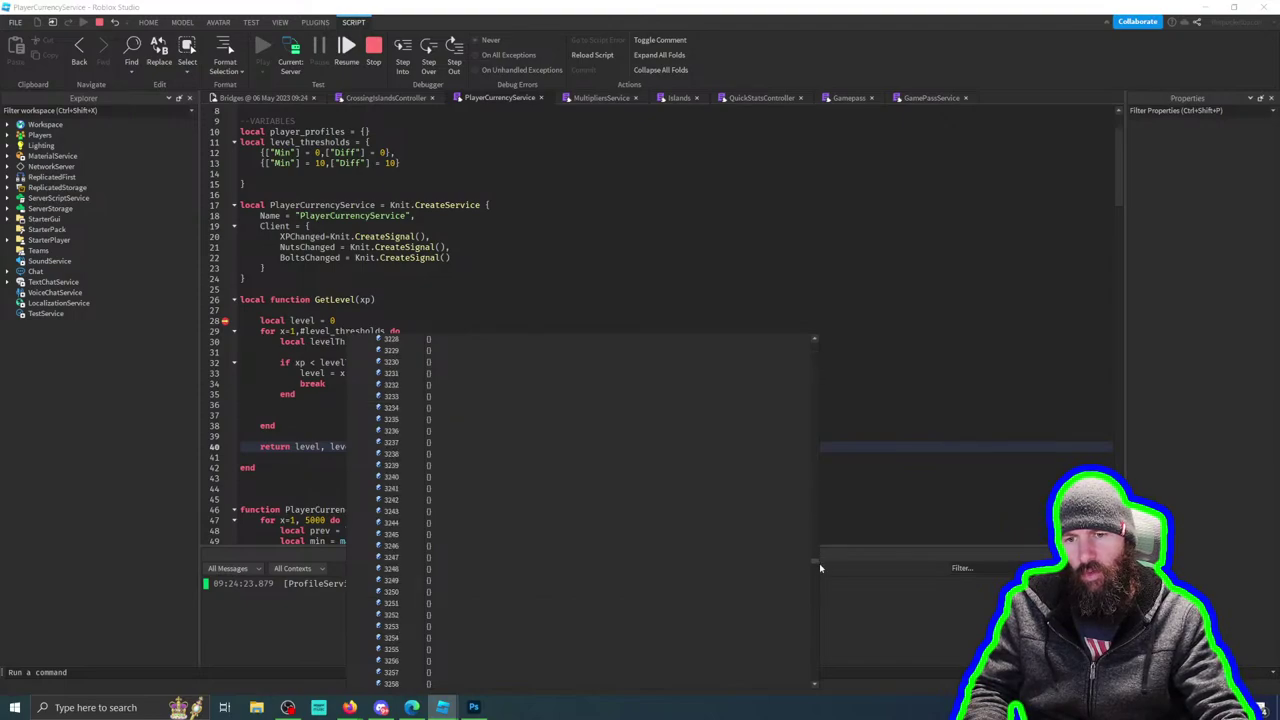
left_click(488, 342)
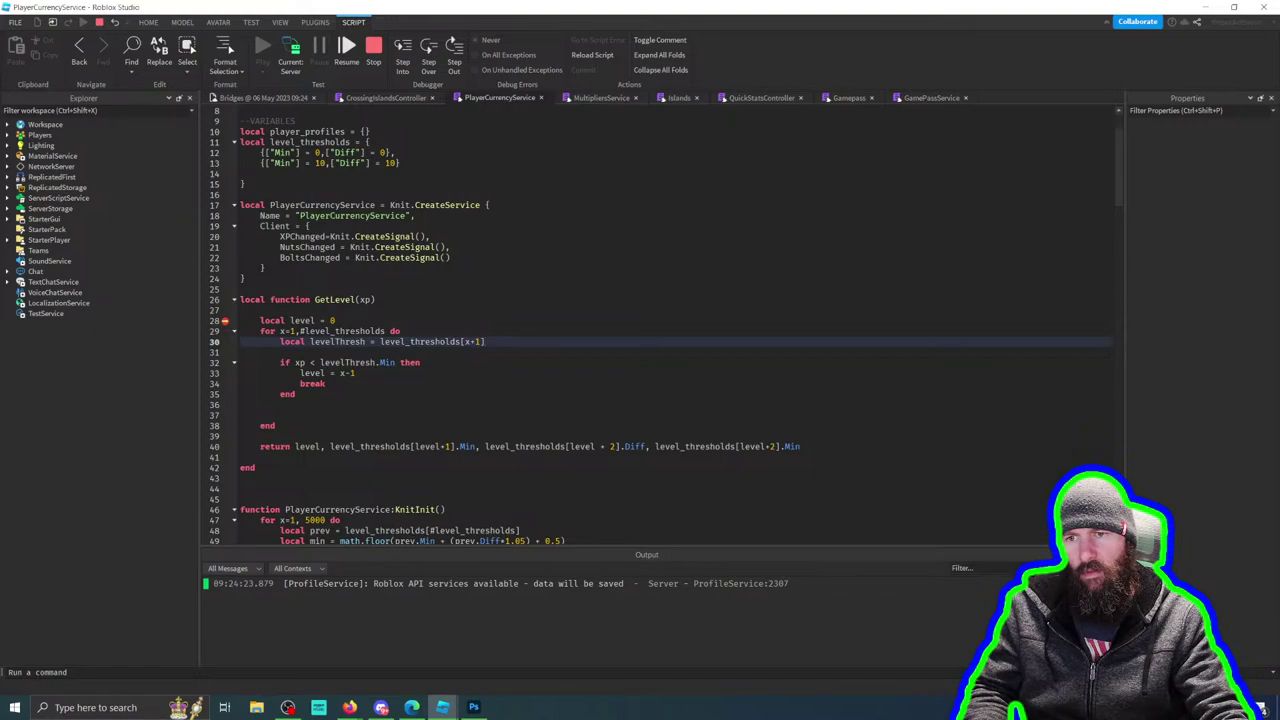
left_click(350, 331)
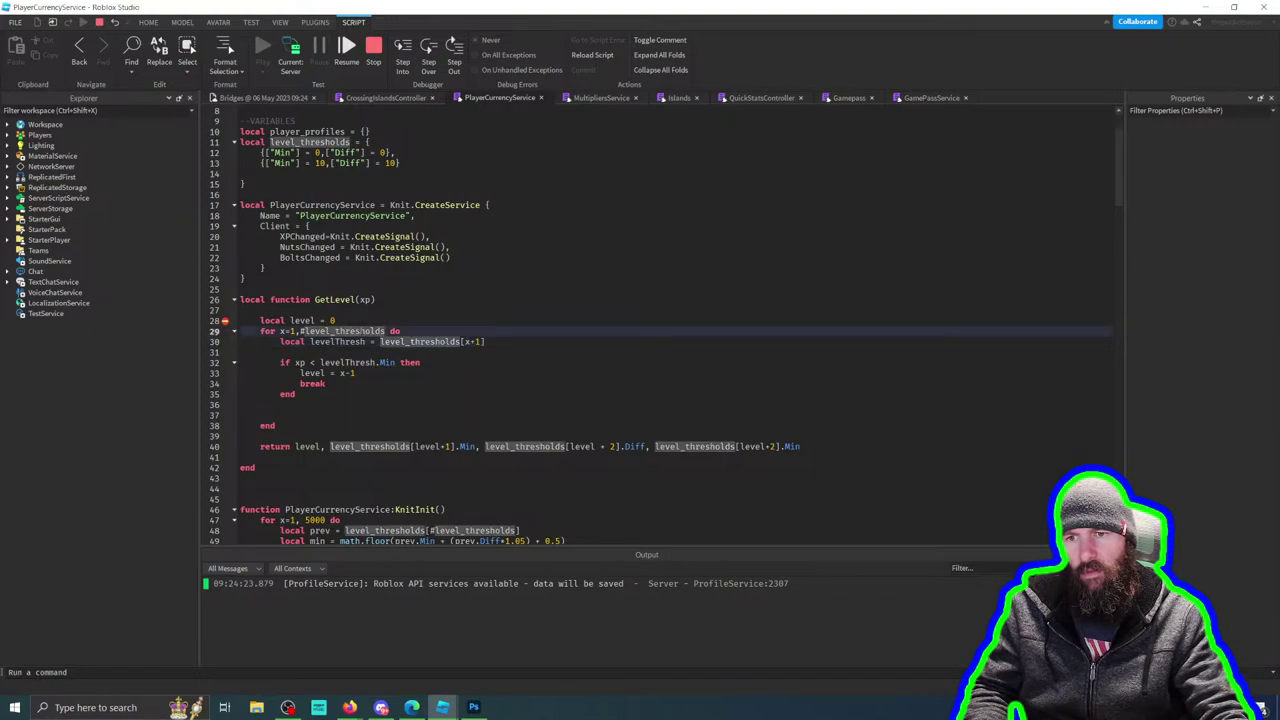
left_click(352, 363)
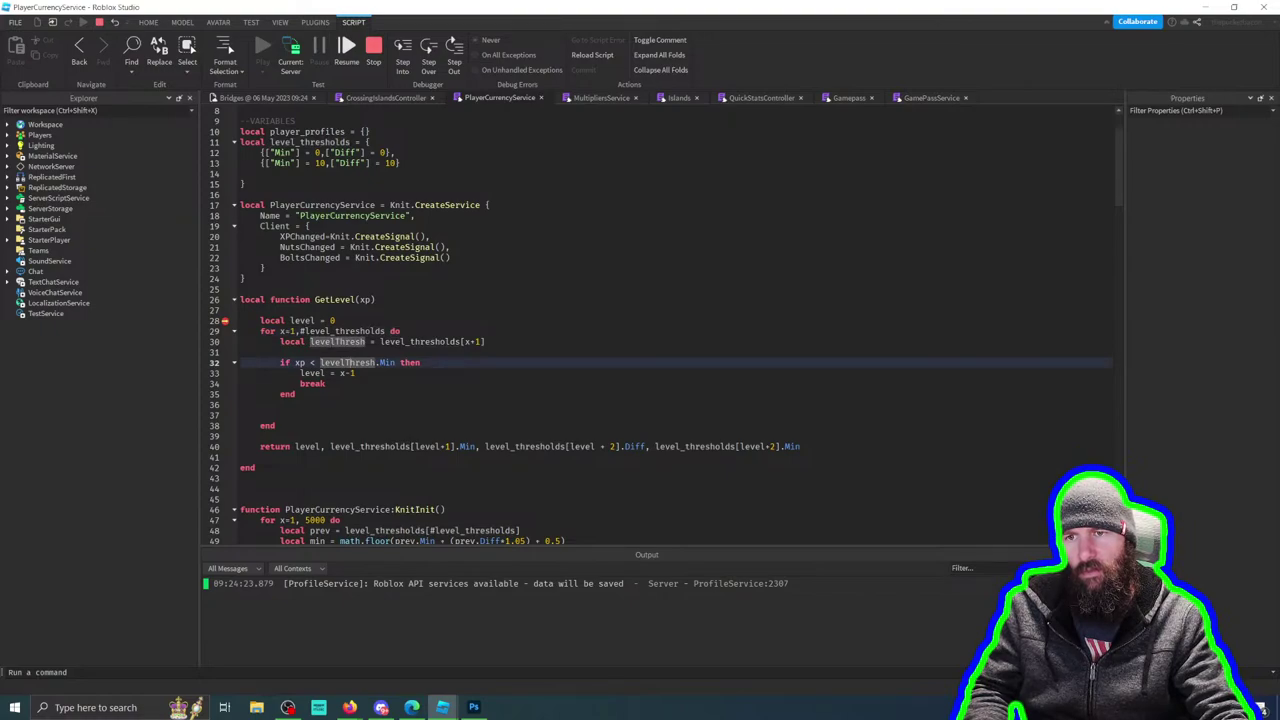
Step: Resume the paused playtest from the breakpoint in GetLevel
left_click(647, 325)
key("F5")
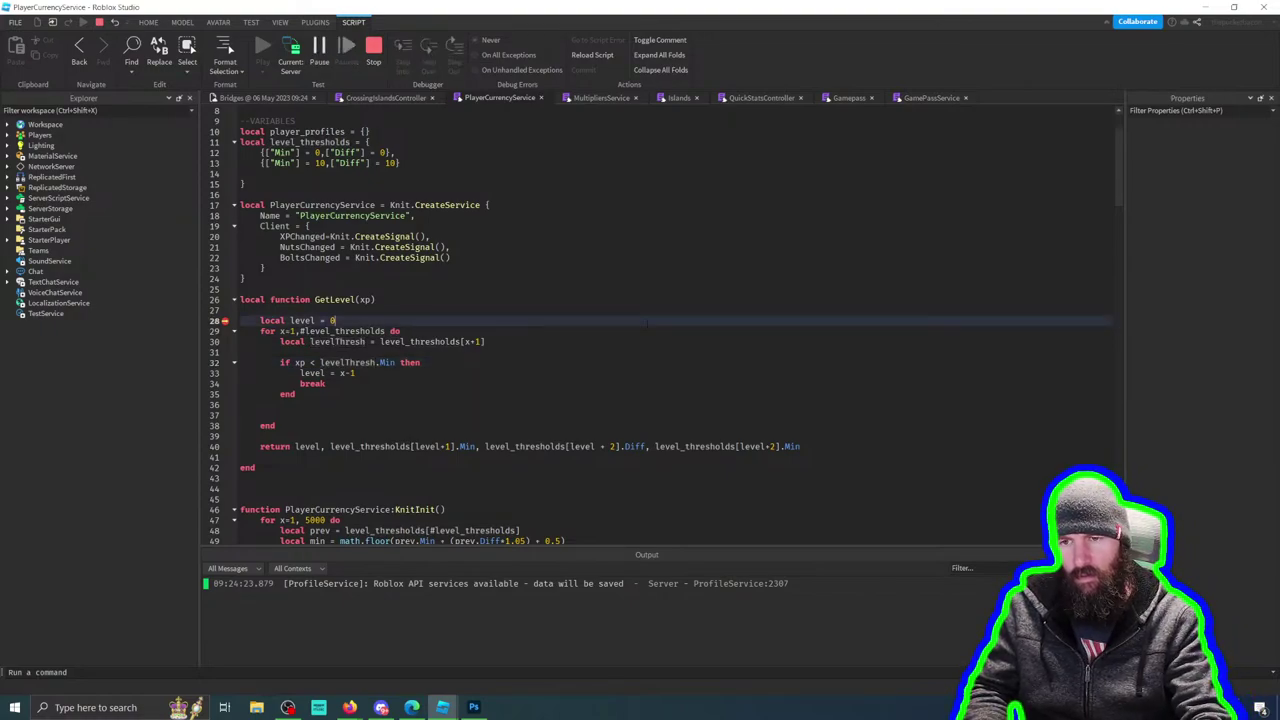
left_click(467, 311)
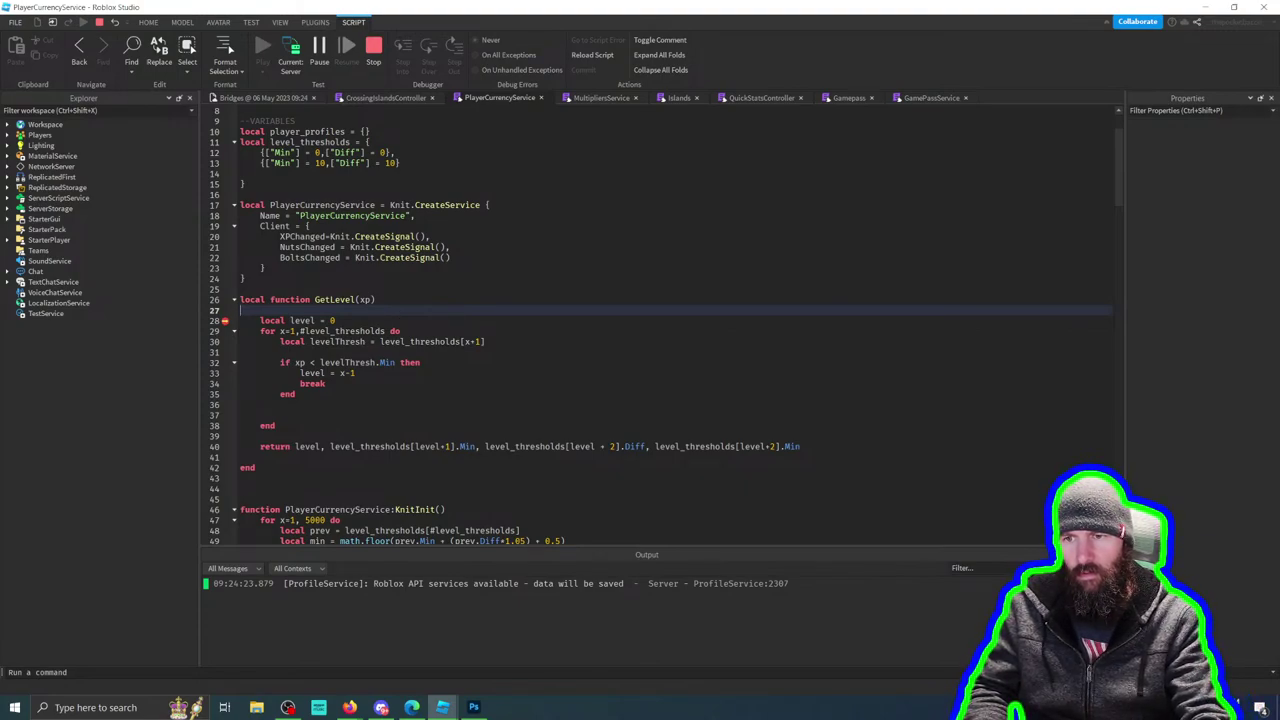
key("Down")
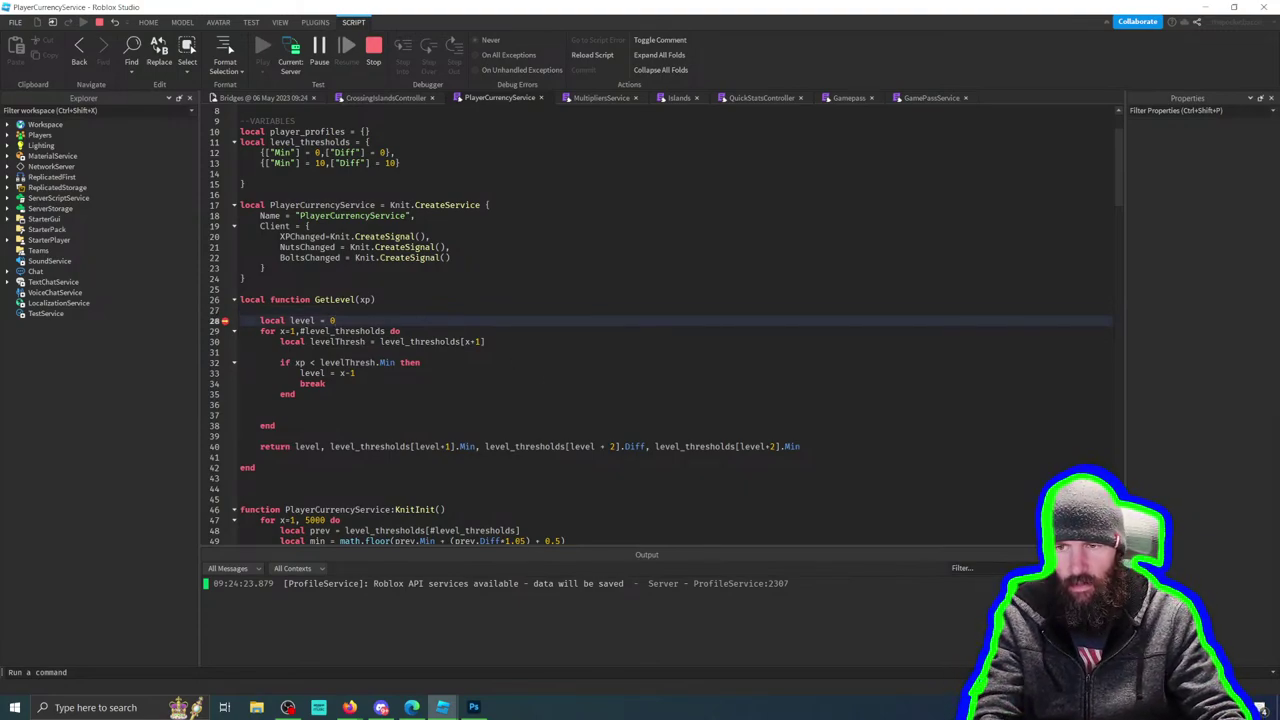
Step: Try to stop the playtest and remove the GetLevel breakpoint, and close the unresponsive Bridges window
left_click(482, 310)
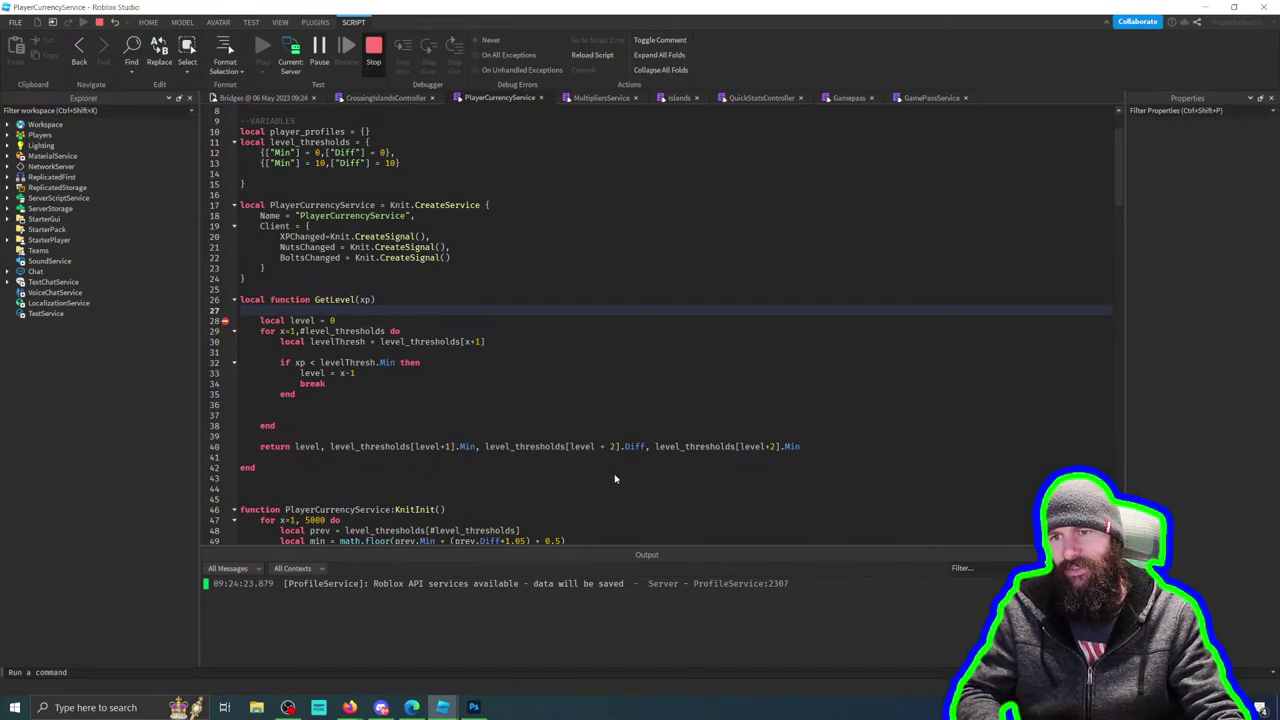
left_click(226, 321)
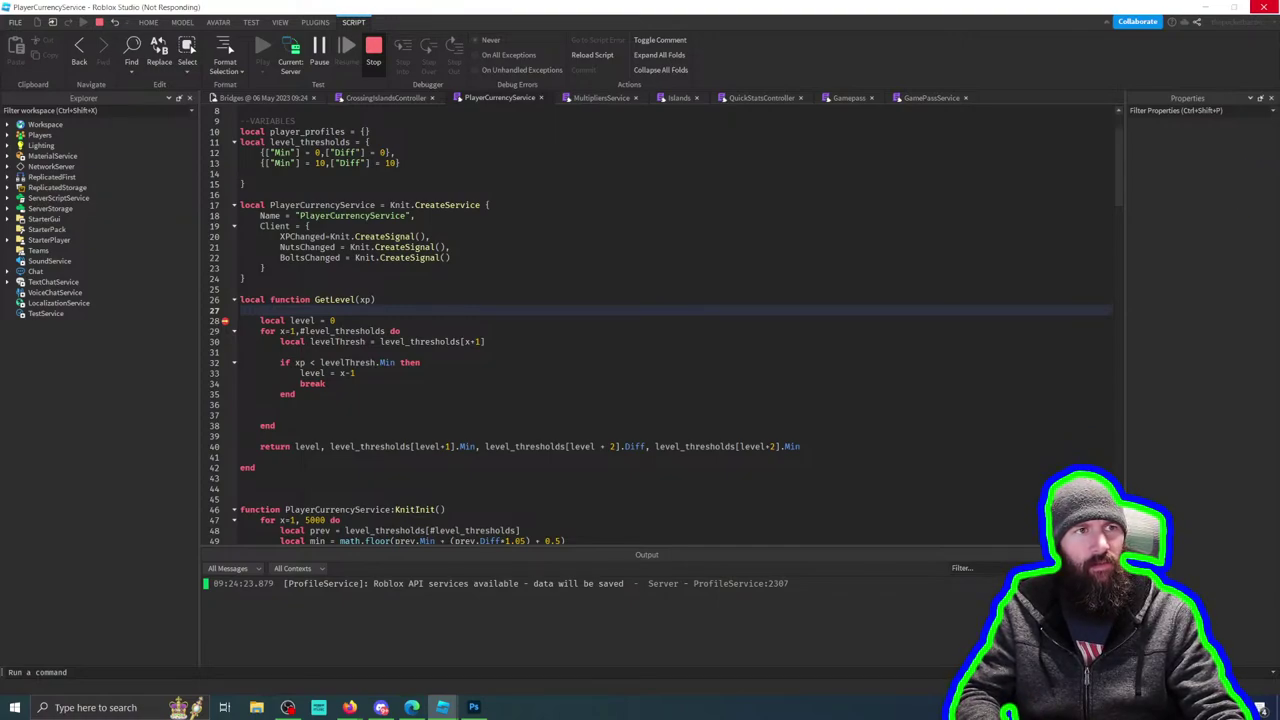
left_click(1264, 7)
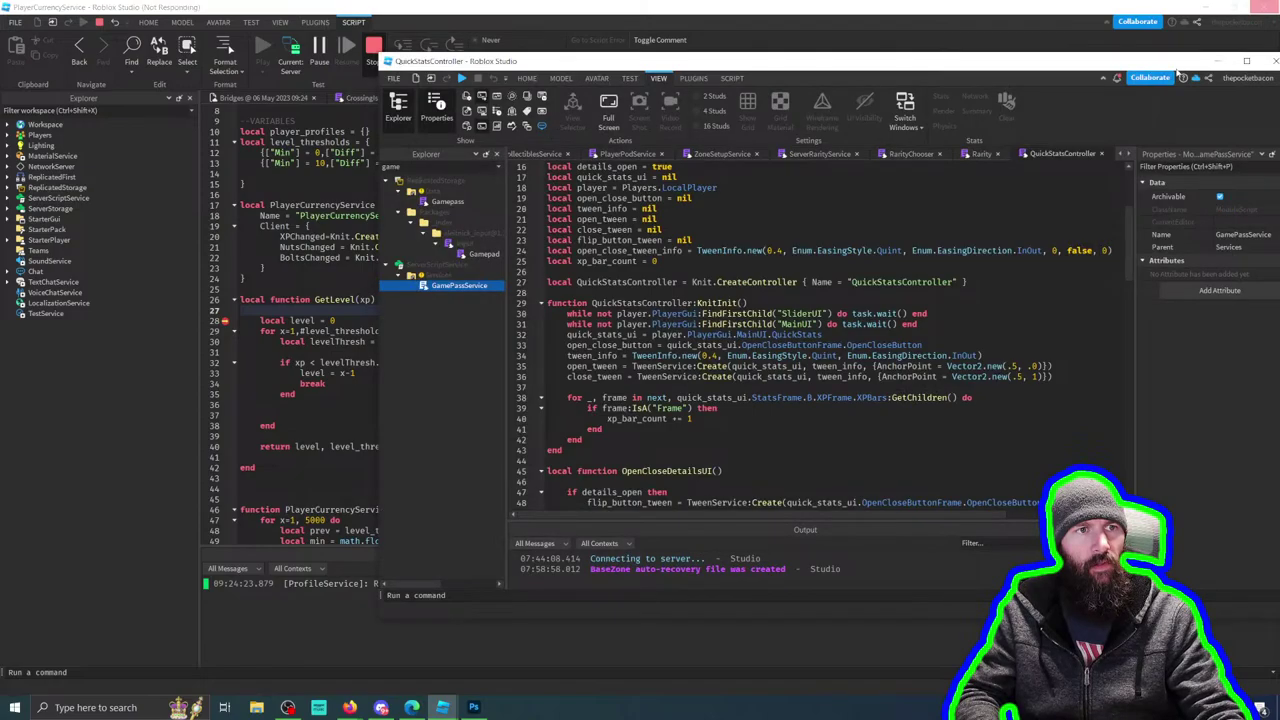
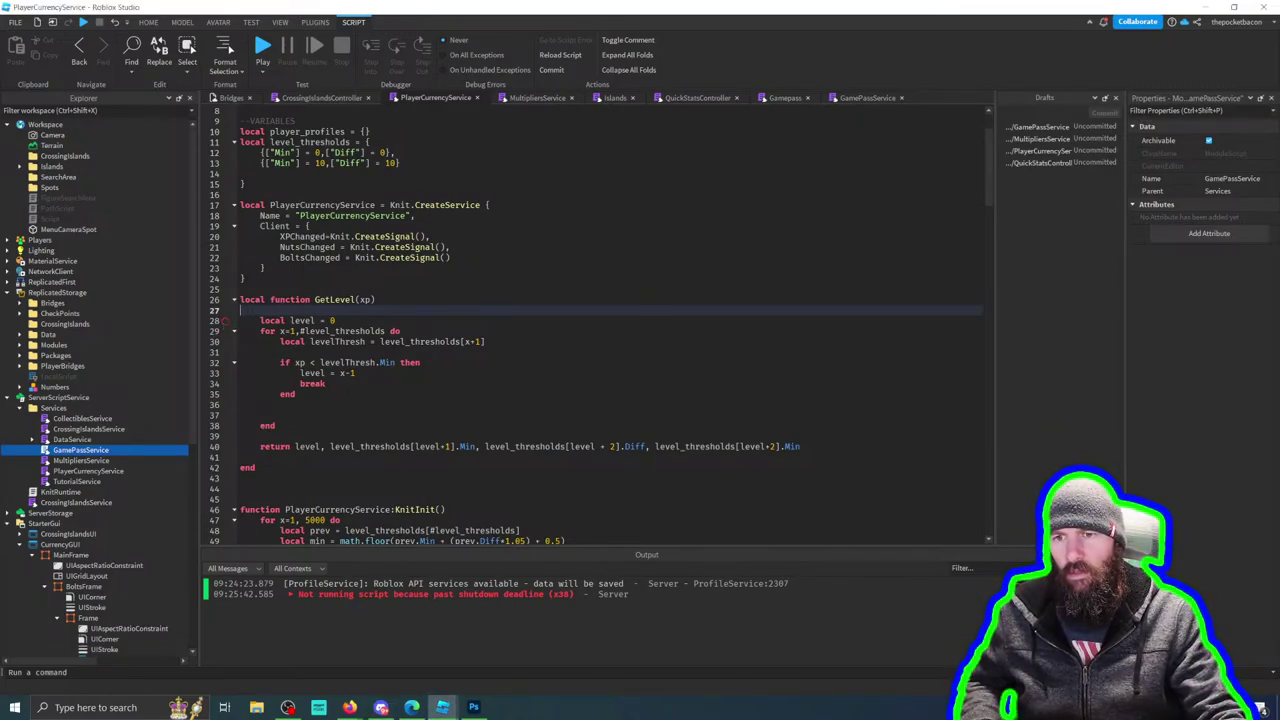
scroll(222, 322, "down", 4)
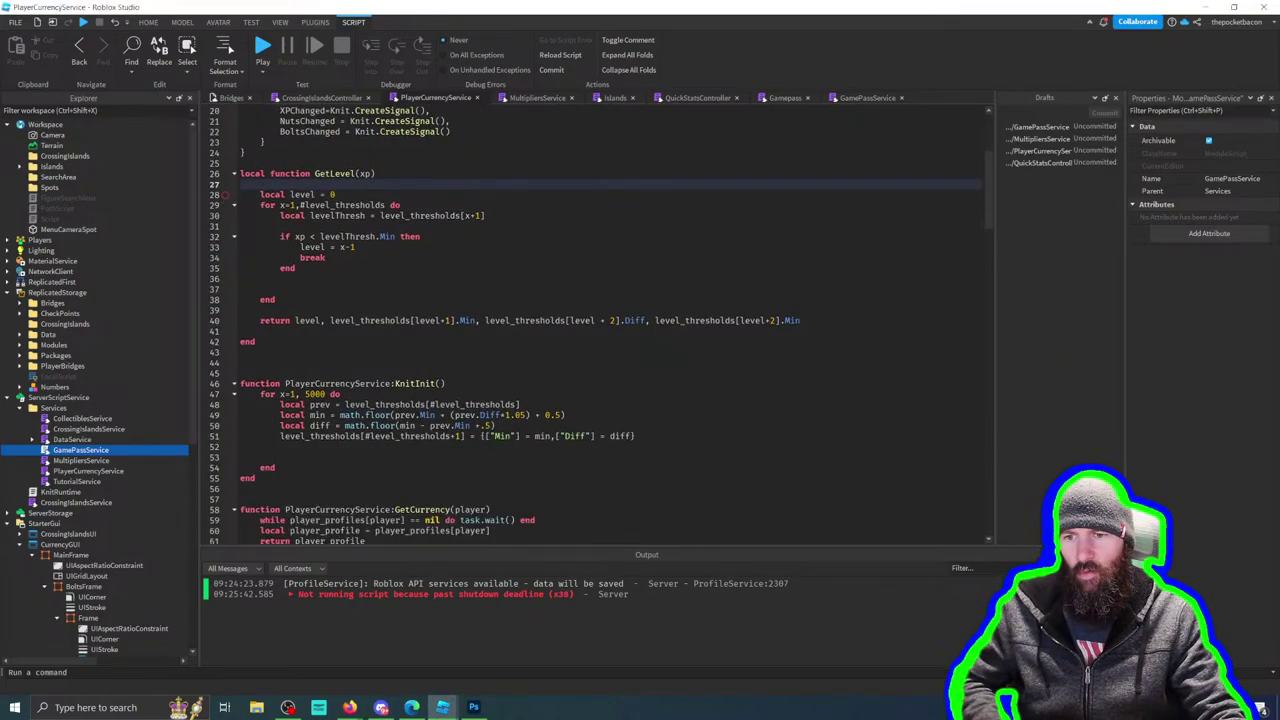
left_click(668, 440)
left_click_drag(684, 436, 481, 436)
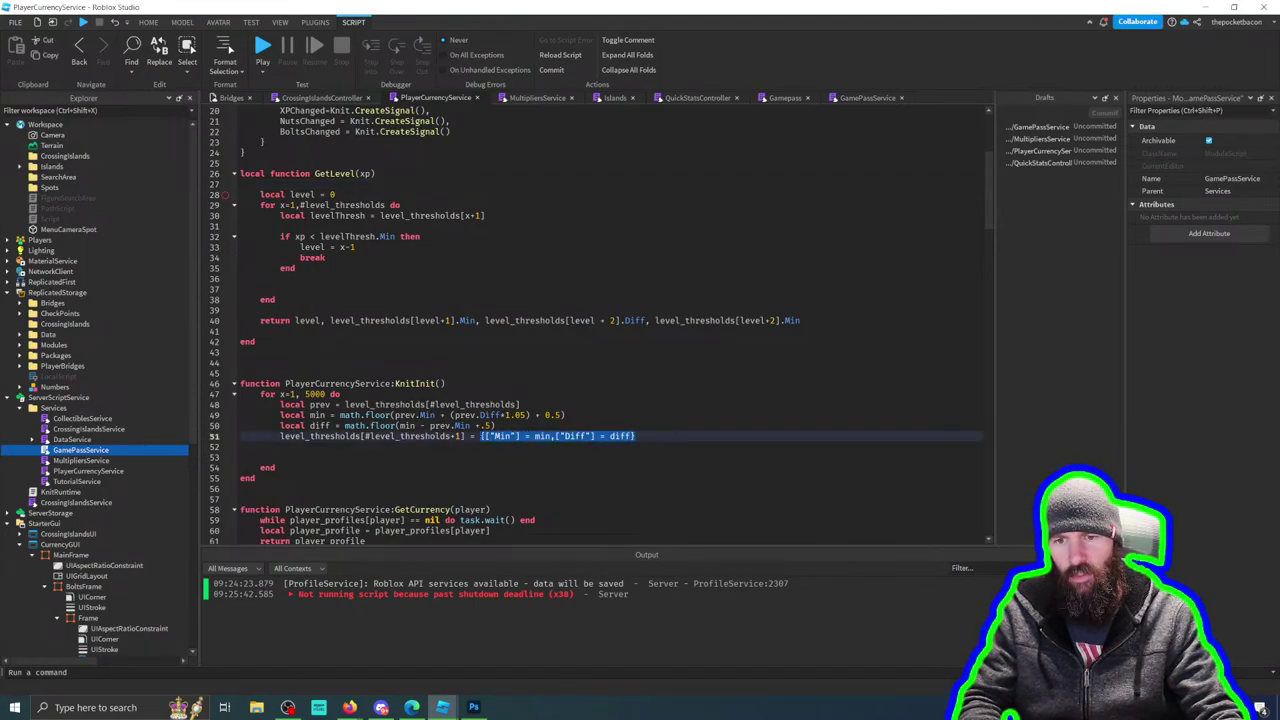
key("End")
key("Return")
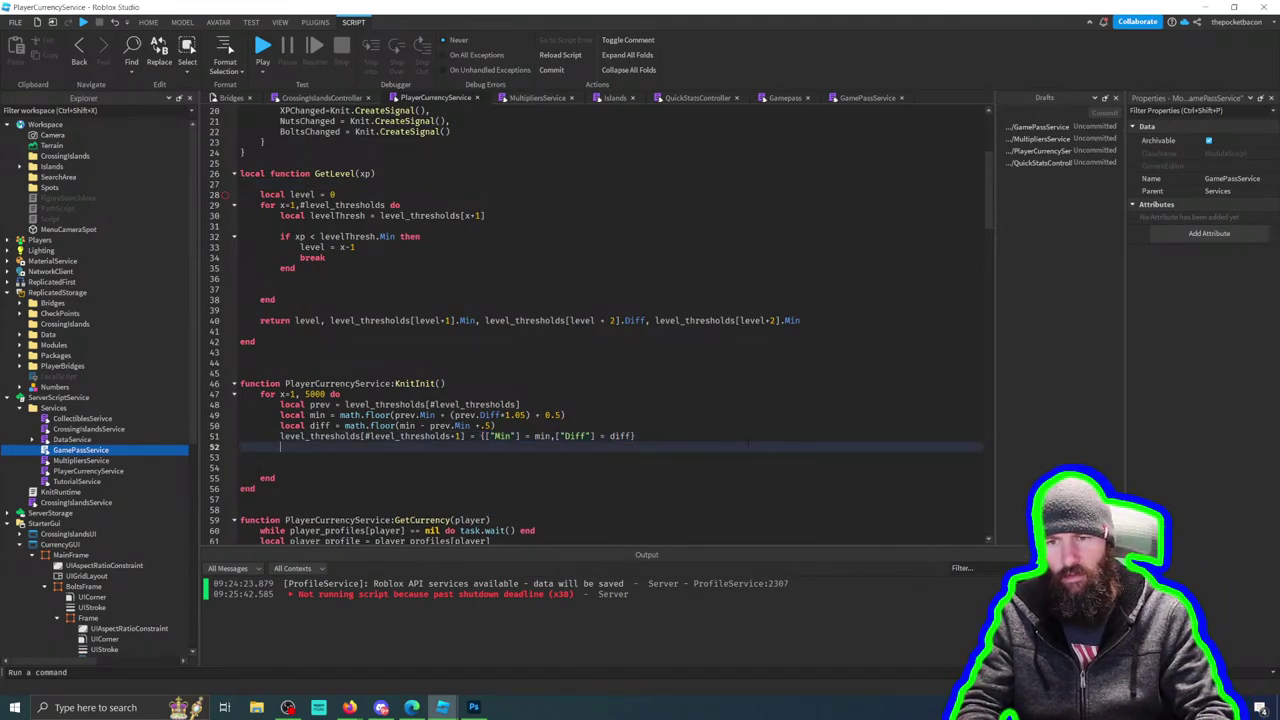
type("print(")
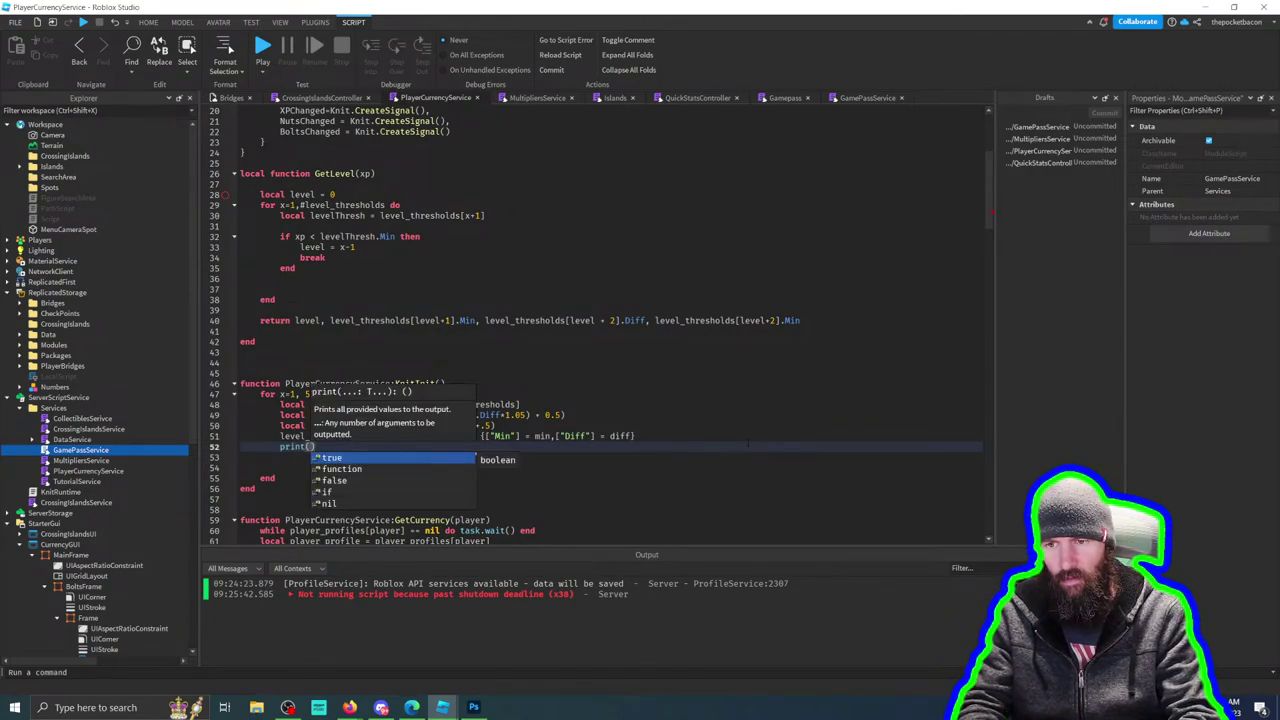
left_click(706, 416)
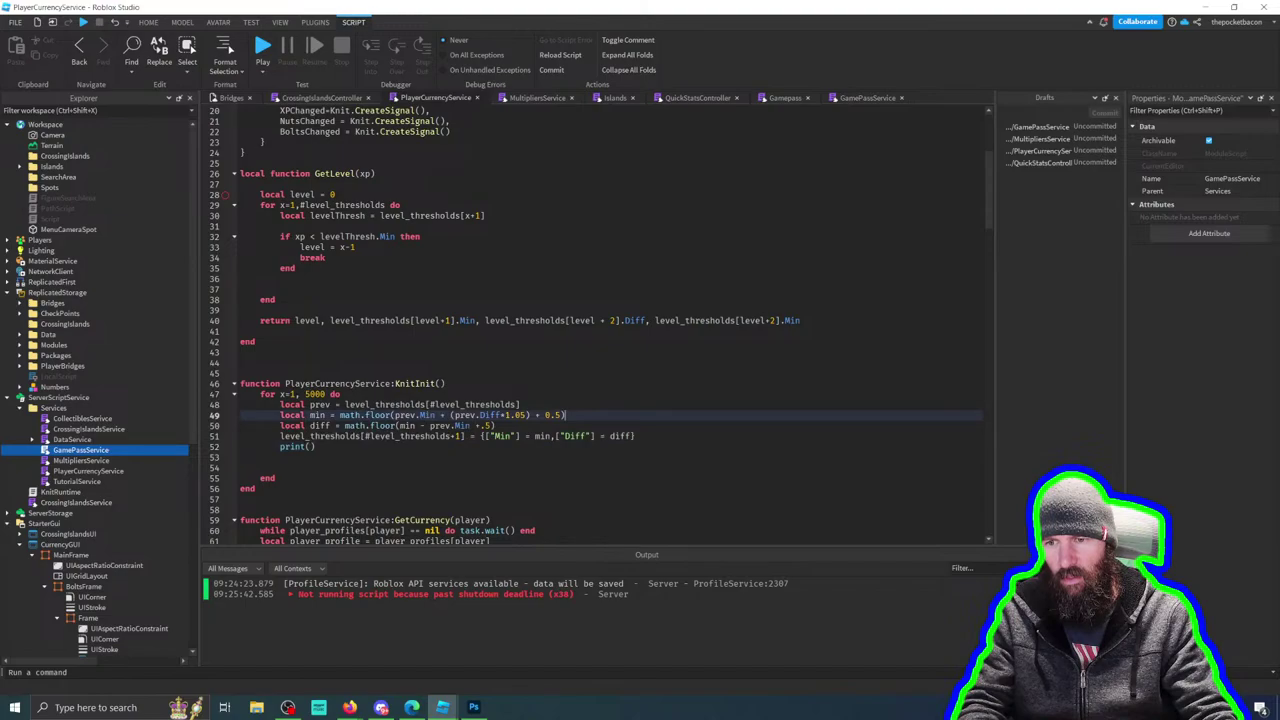
left_click(311, 447)
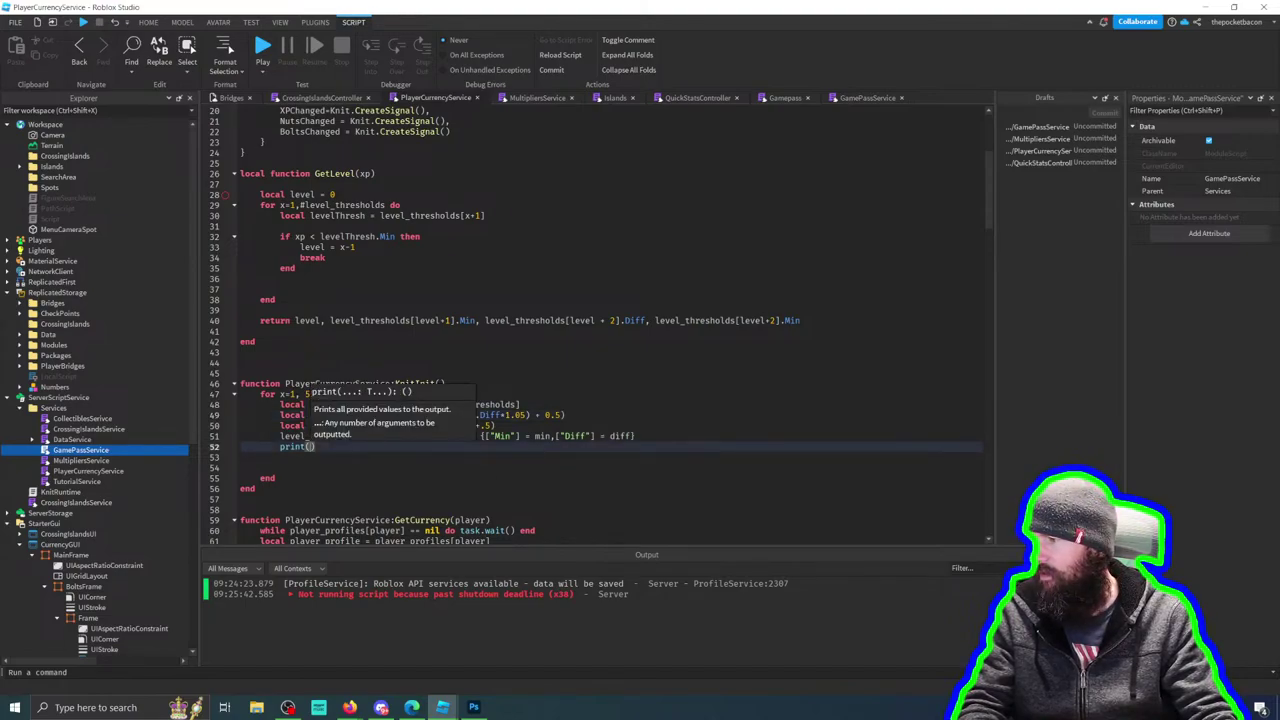
key("alt+Tab")
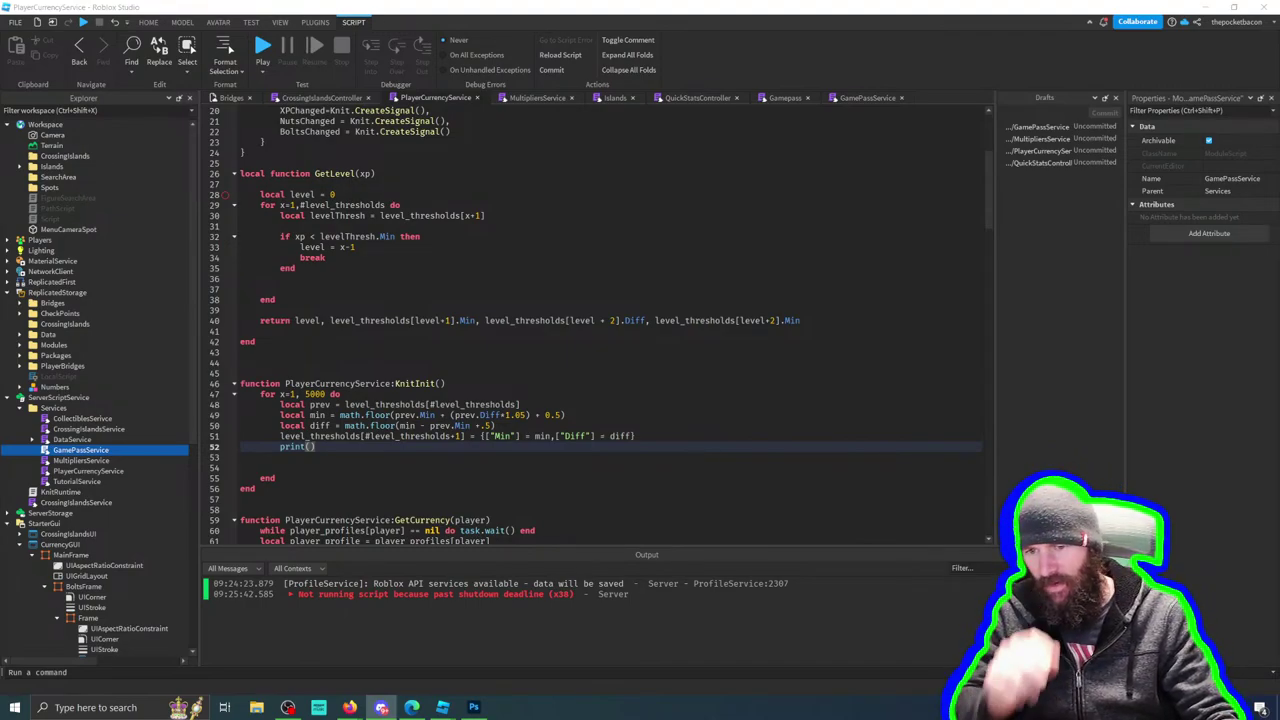
Step: In KnitInit's loop, print level_thresholds[#level_thresholds] right below the line that adds each Min/Diff entry
left_click_drag(327, 447, 465, 436)
key("ctrl+c")
key("BackSpace")
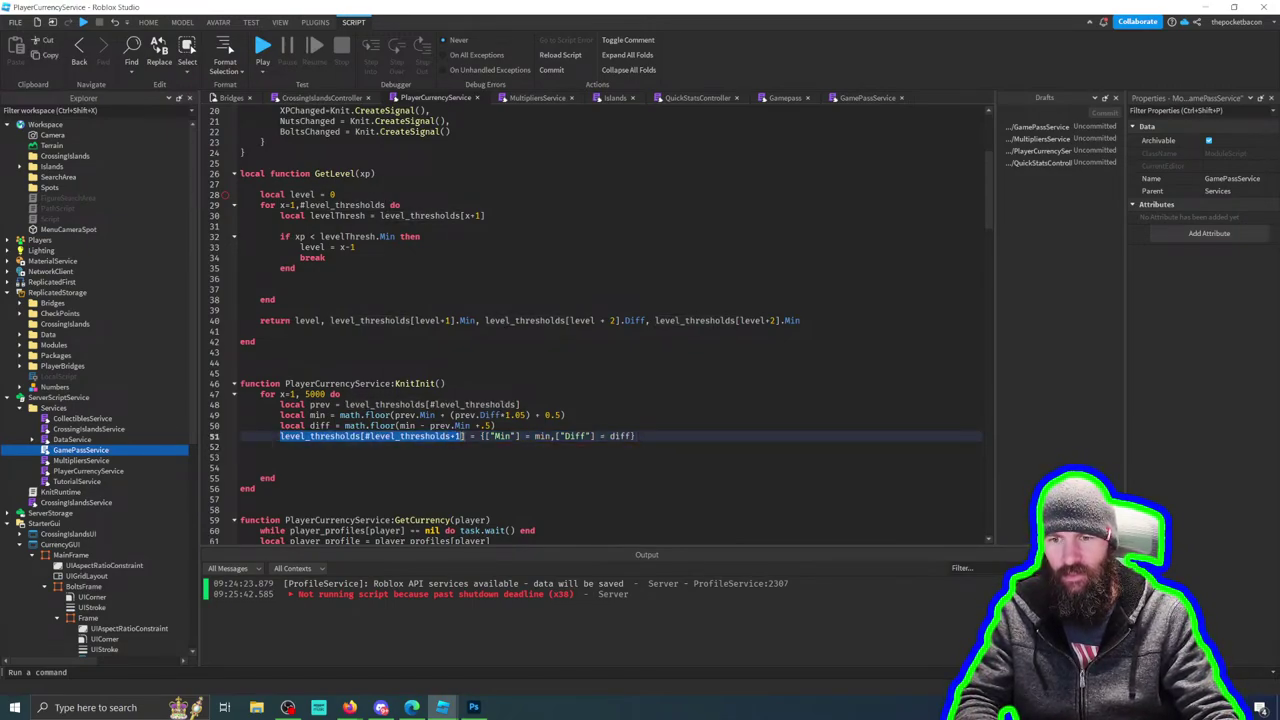
key("Down")
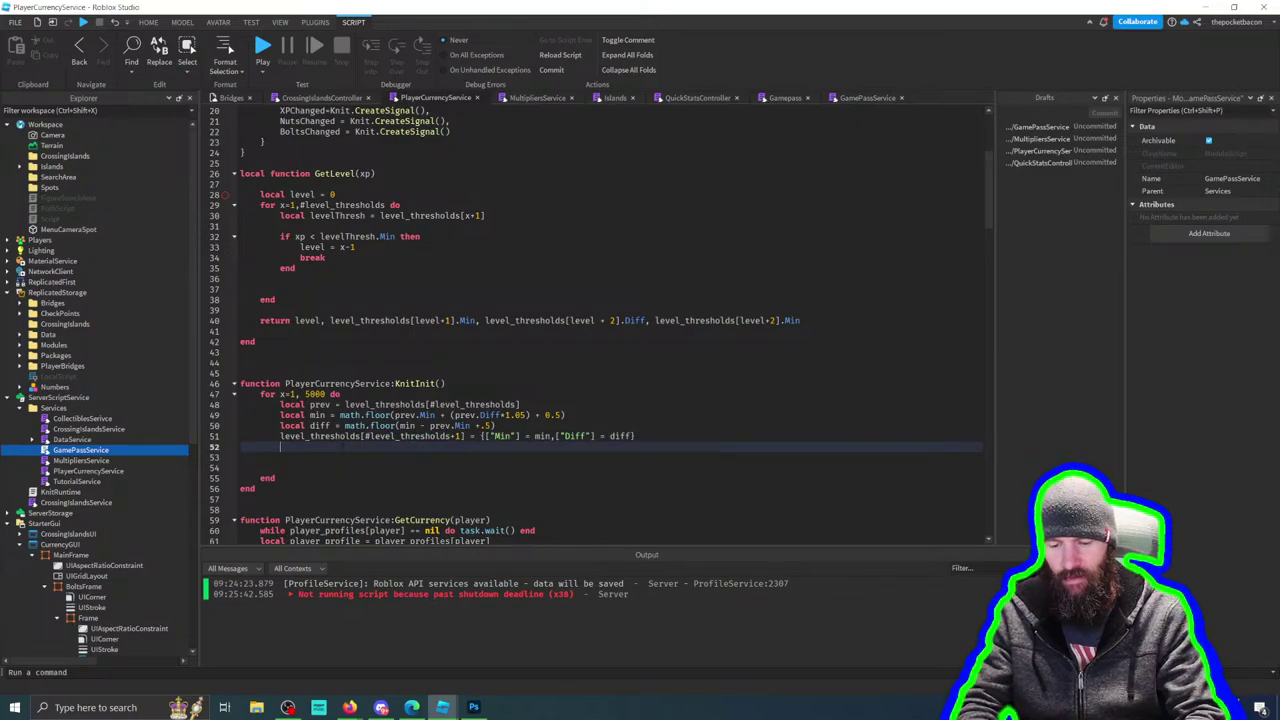
type("print(")
key("ctrl+v")
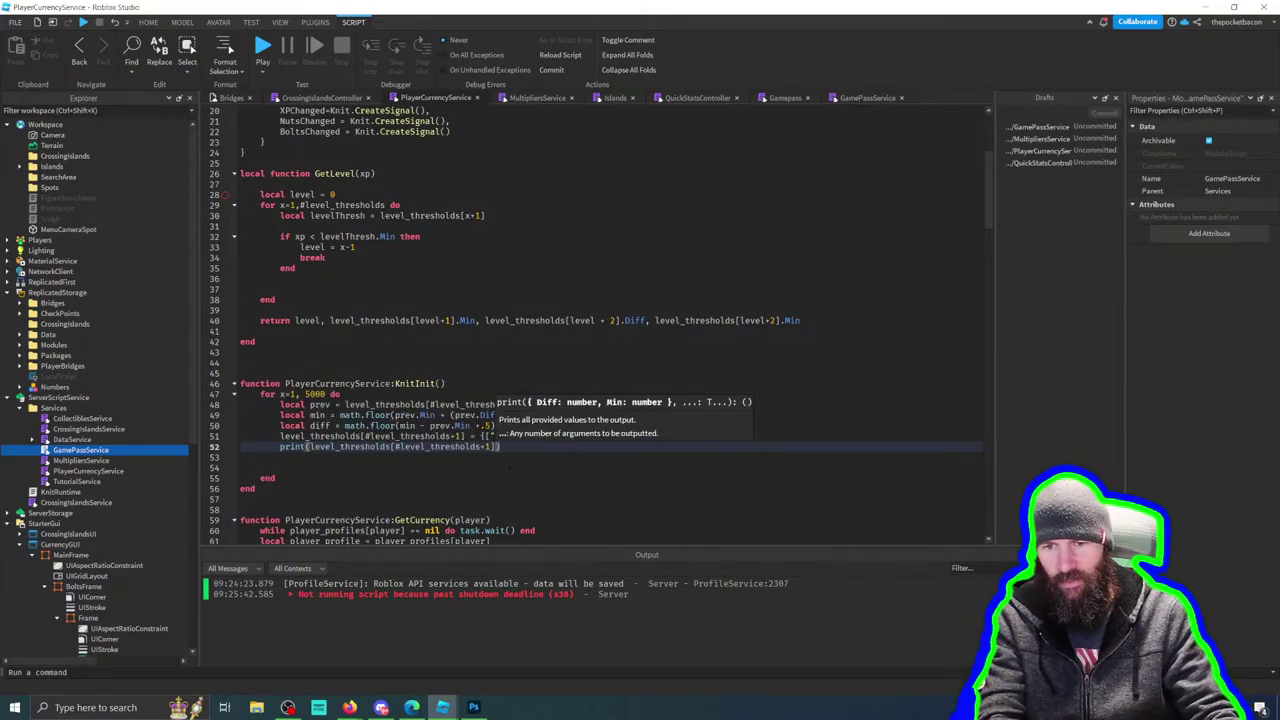
key("Left")
key("shift+Left")
key("shift+Left")
key("BackSpace")
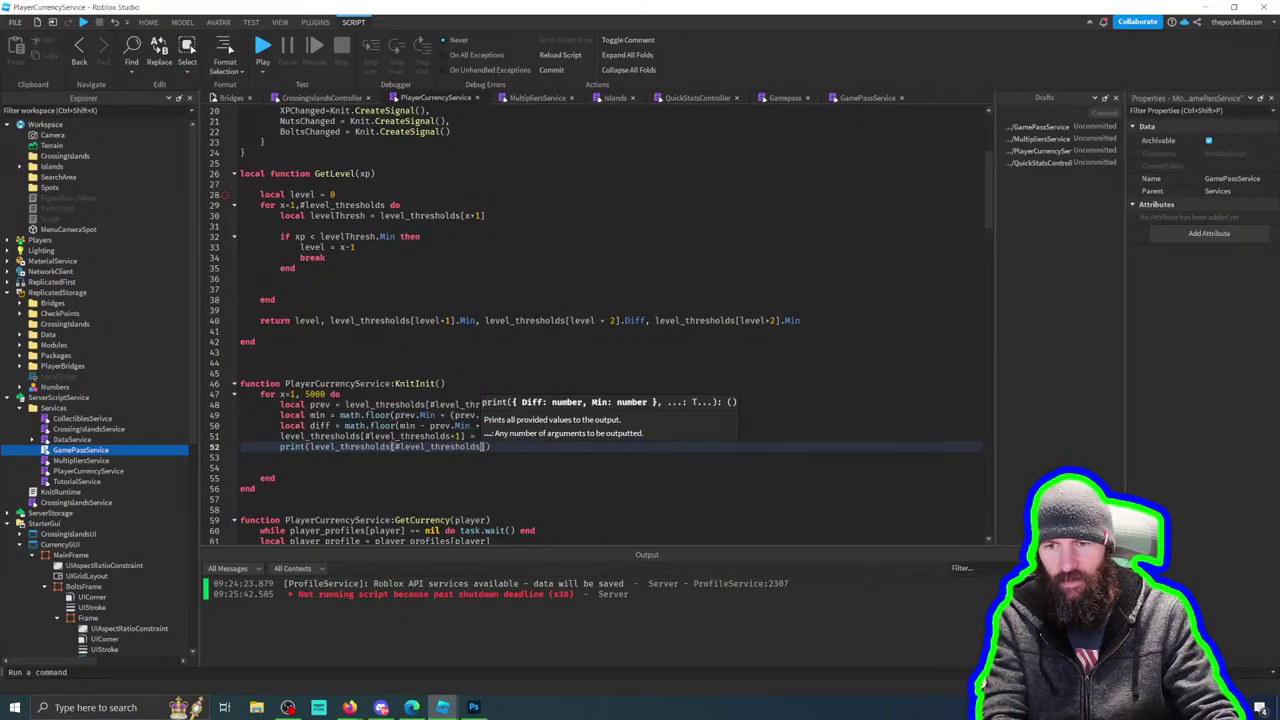
left_click(514, 488)
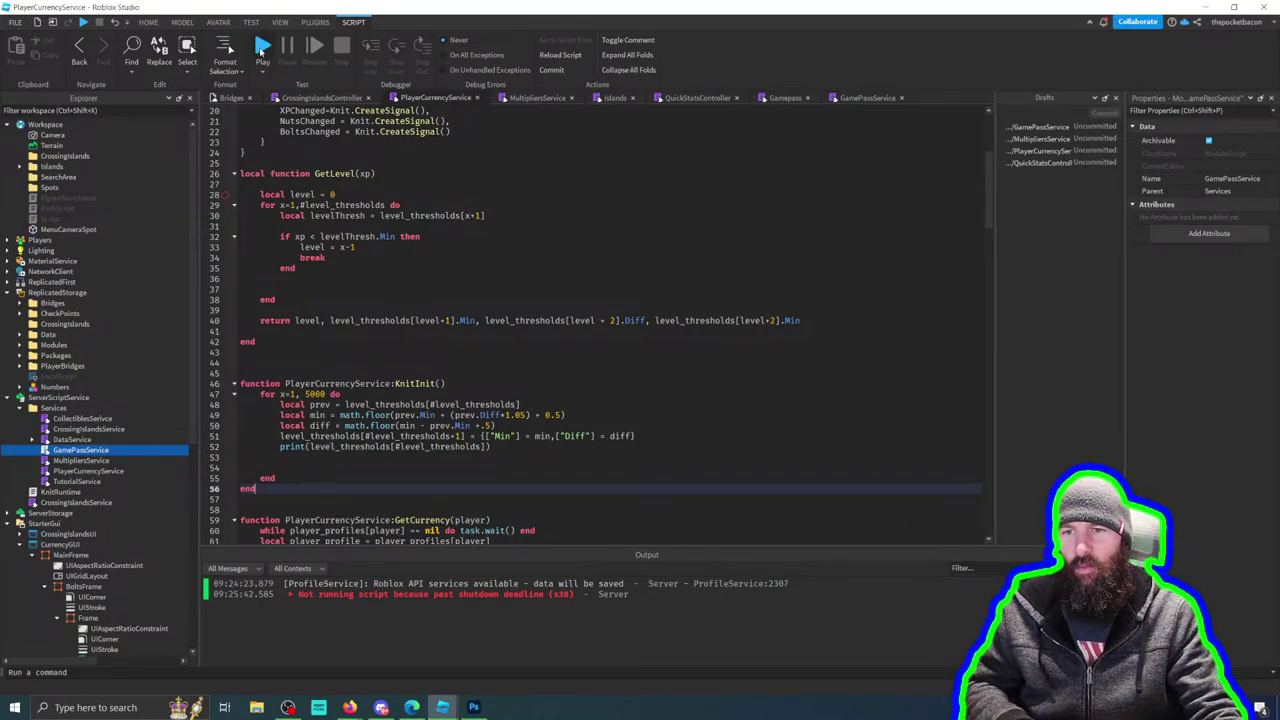
Step: Start a playtest of Bridges, enter the game, and jump the character up onto the shingled roof
left_click(262, 46)
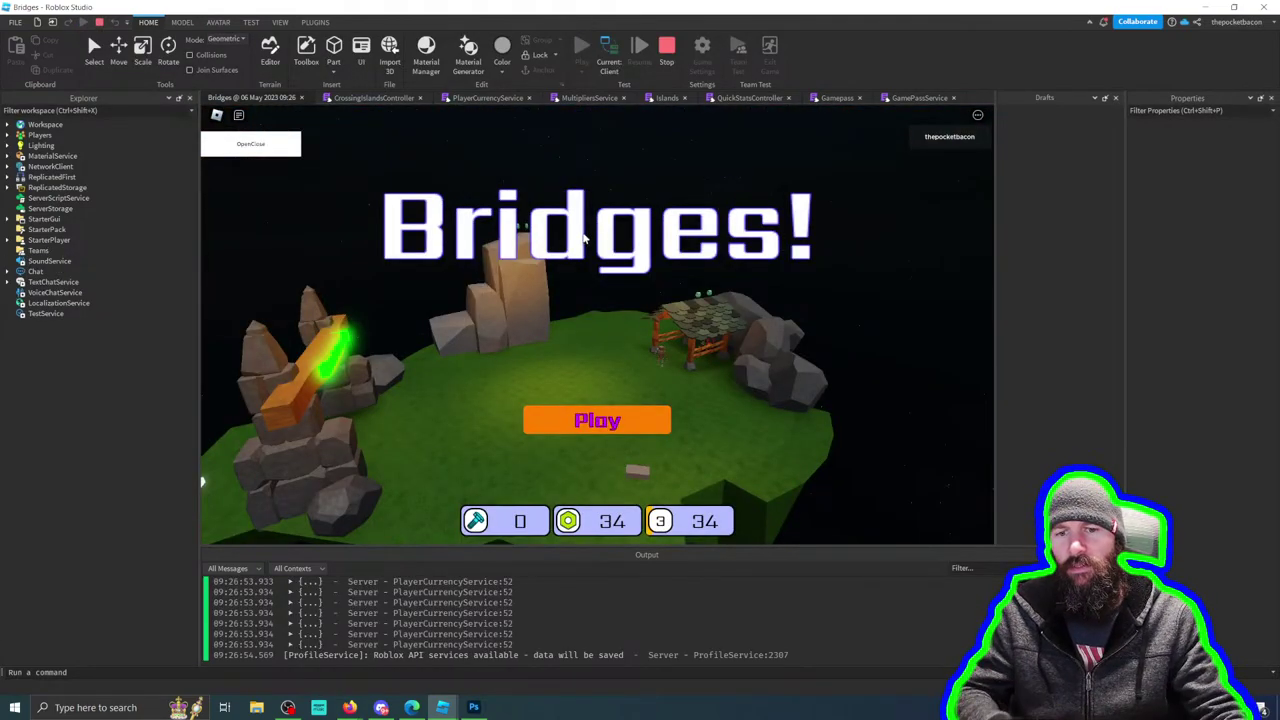
left_click(665, 423)
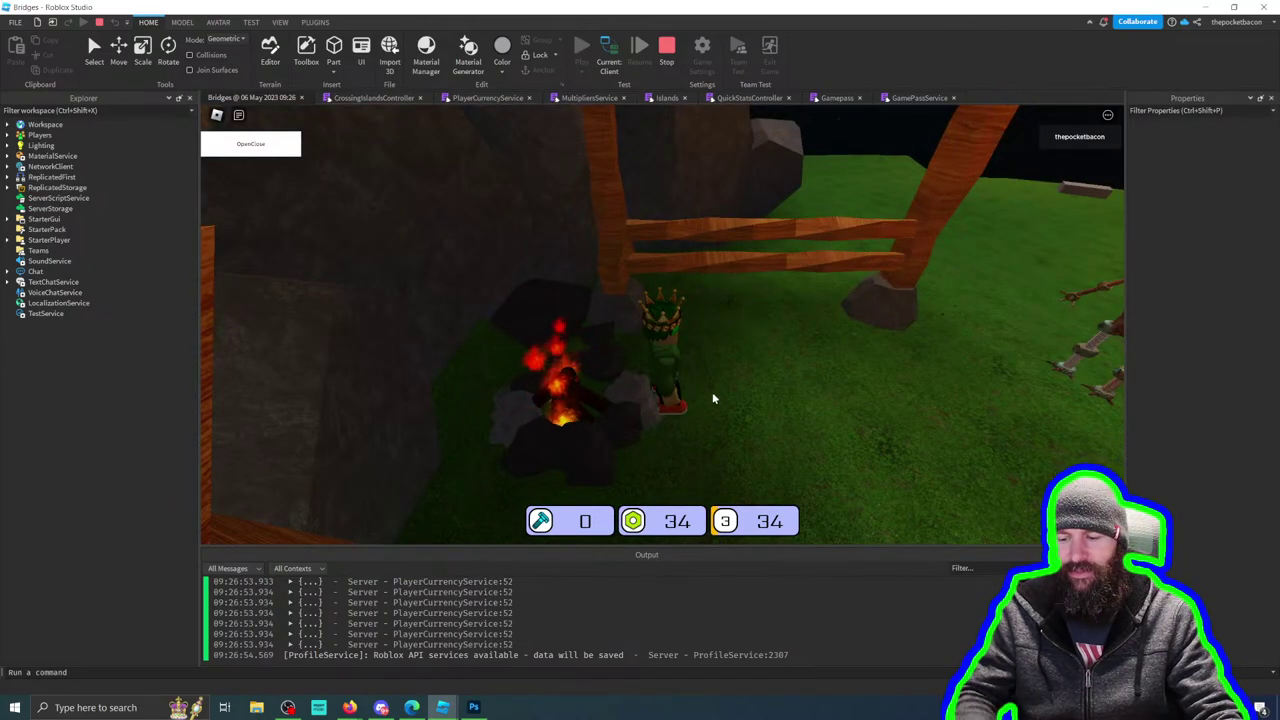
key("w")
right_click_drag(714, 398, 714, 398)
right_click_drag(741, 355, 757, 352)
key("space")
key("space")
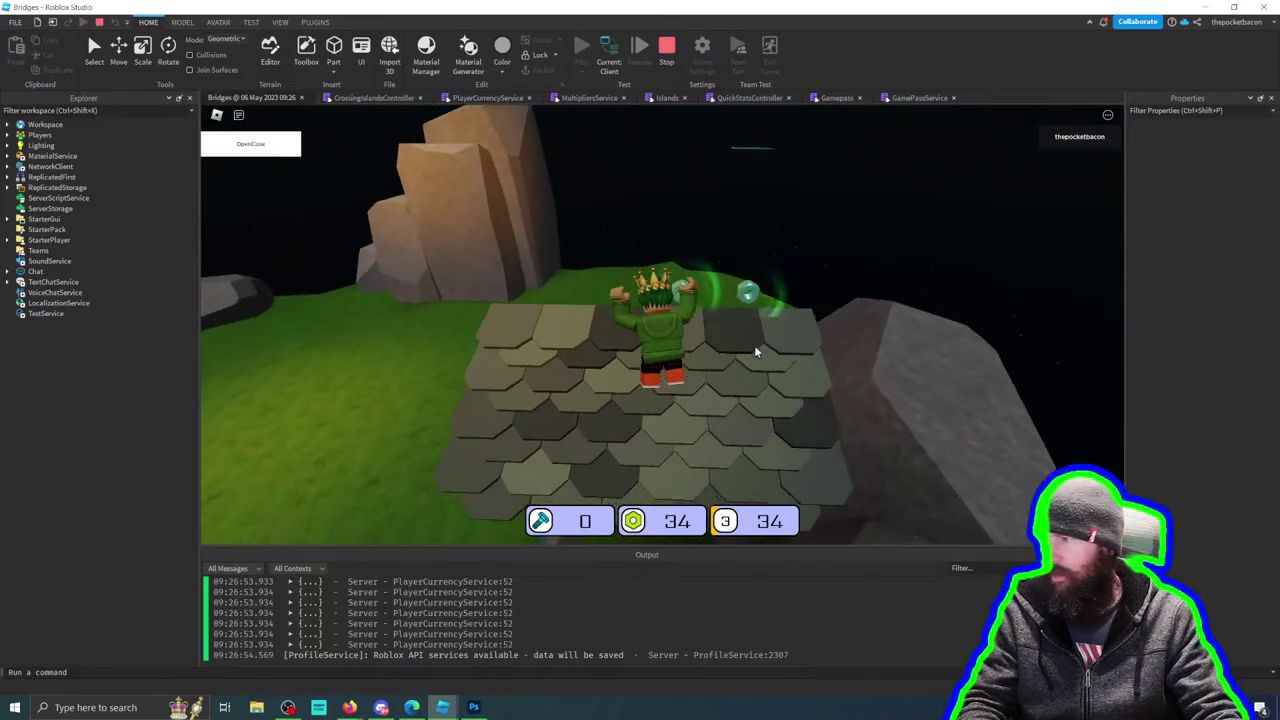
Step: Run across the shingled roof to collect both glowing green pickups and turn the character back around
key("w")
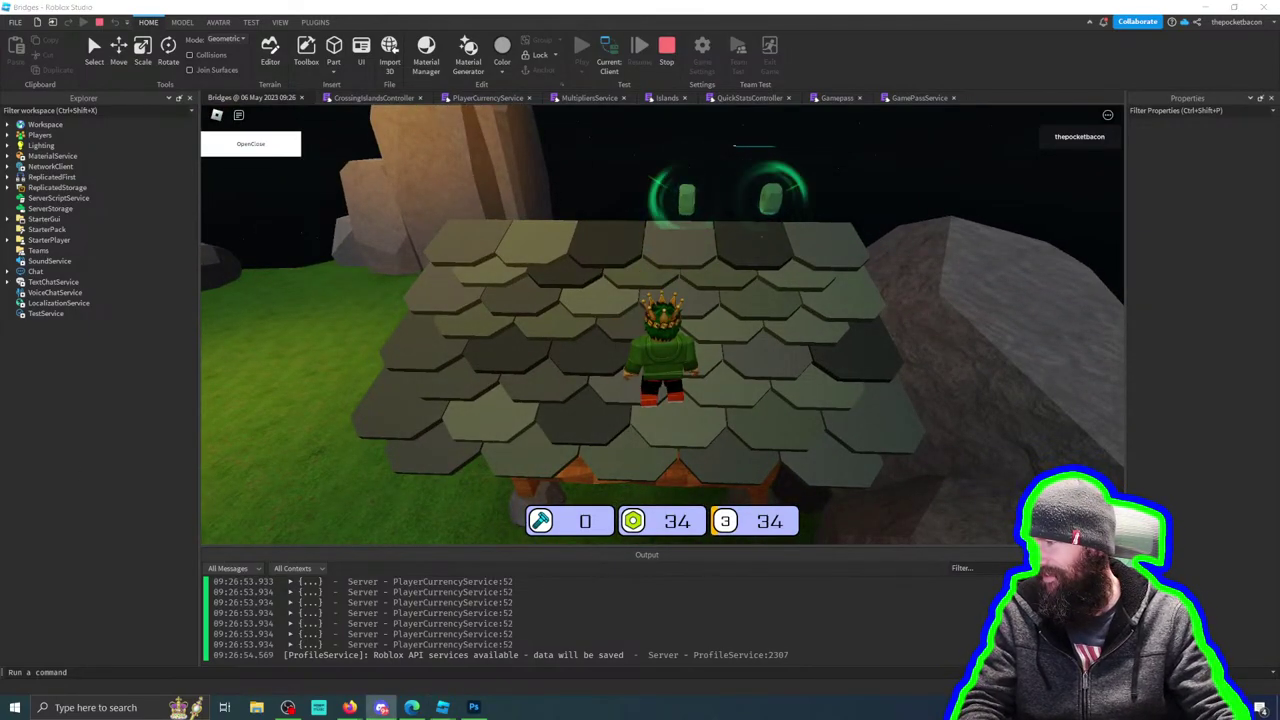
left_click(819, 348)
key("w")
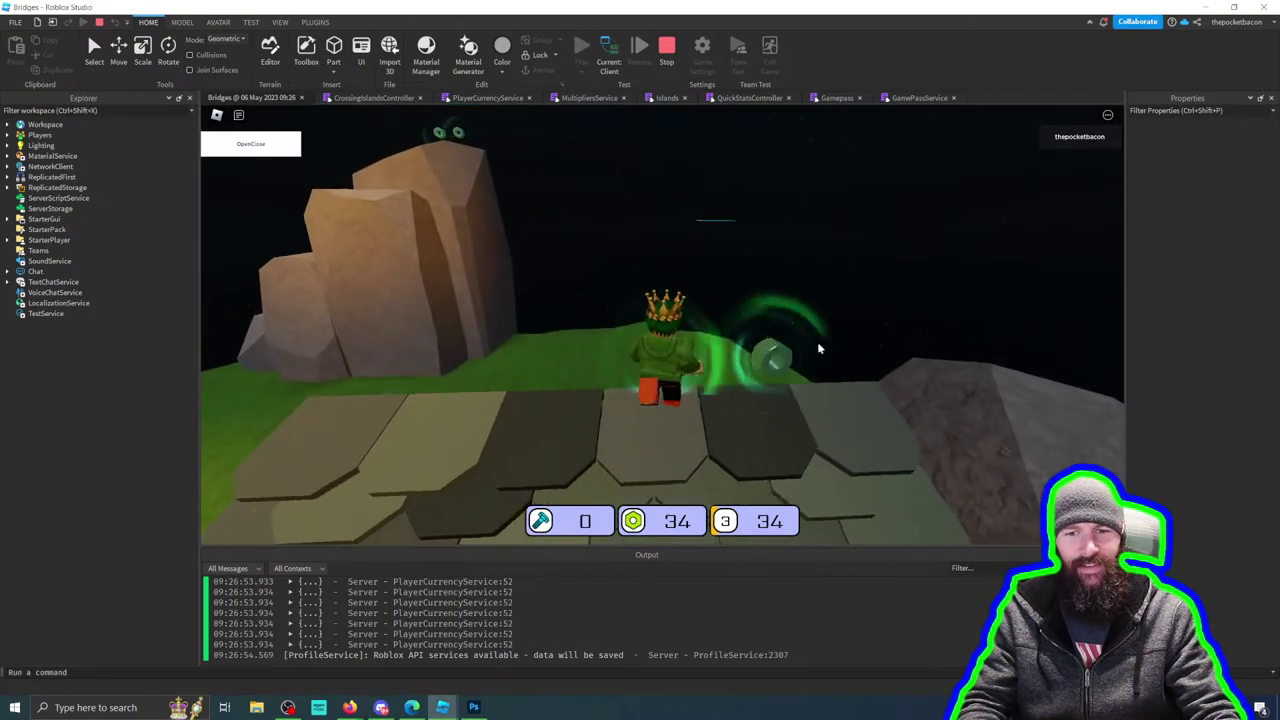
key("w")
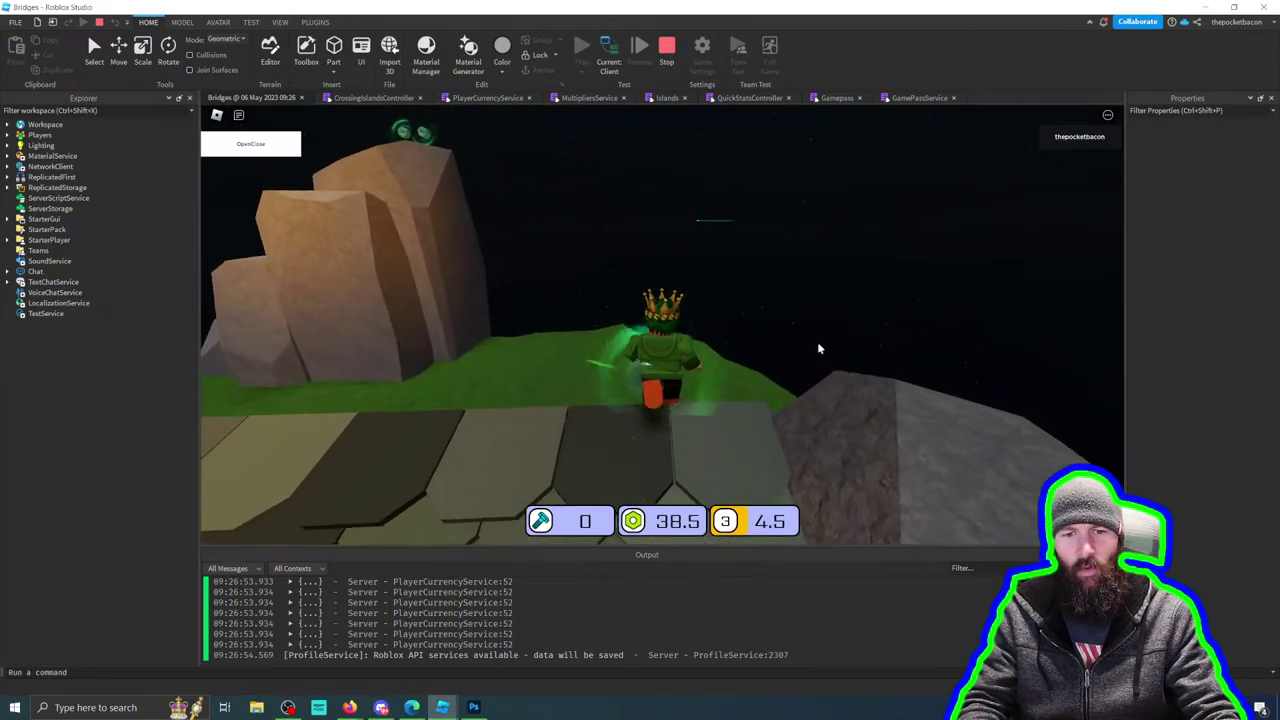
key("s")
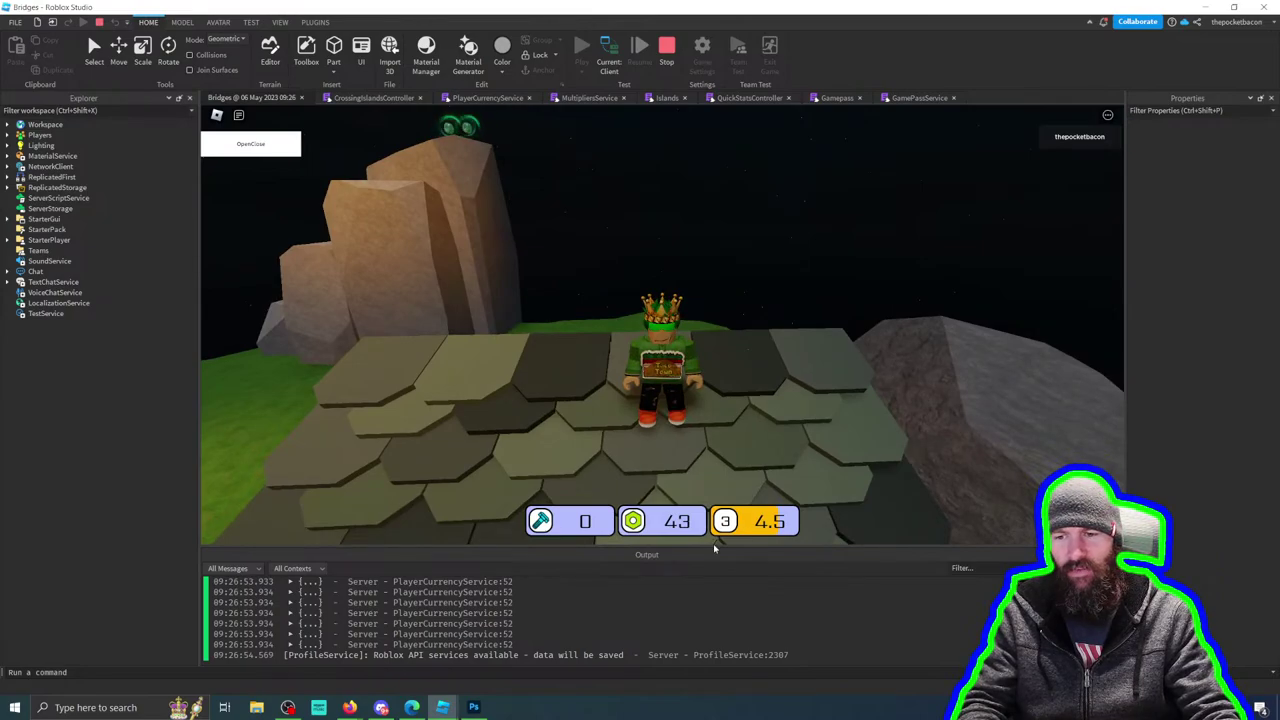
Step: Expand two of the early level threshold entries printed in the output to check their Diff and Min values
scroll(505, 626, "up", 2)
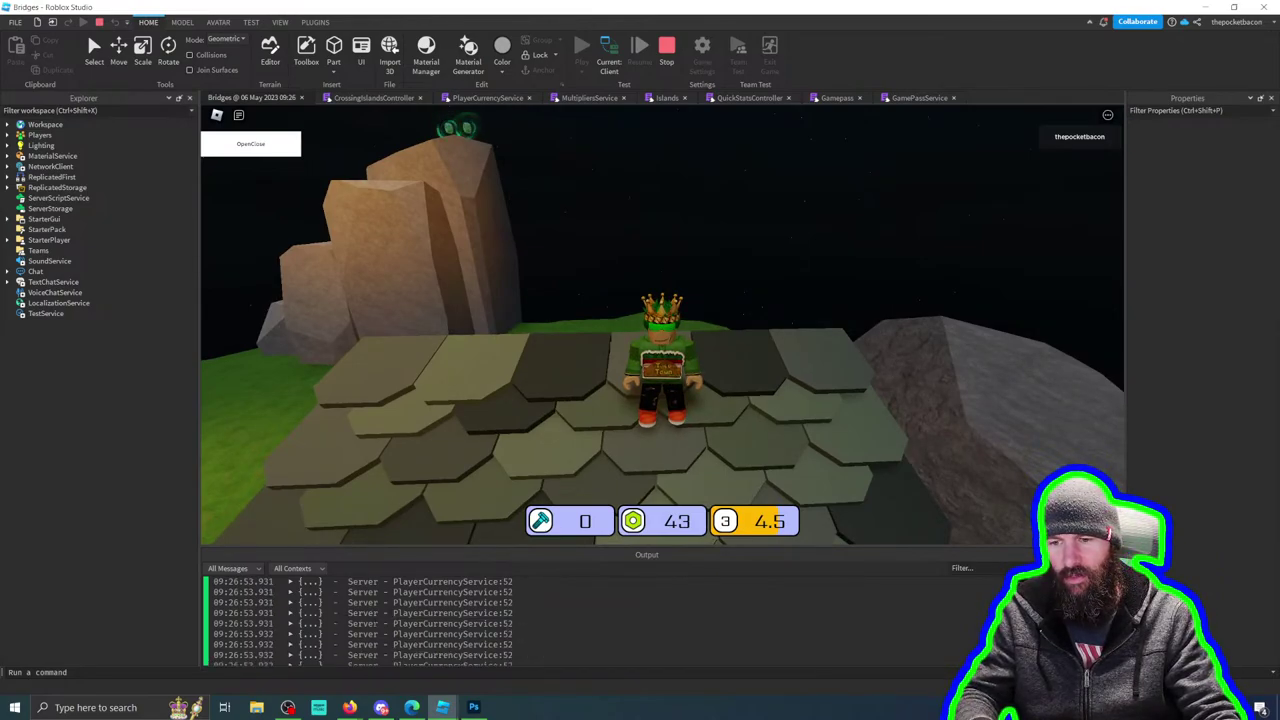
scroll(505, 626, "up", 2)
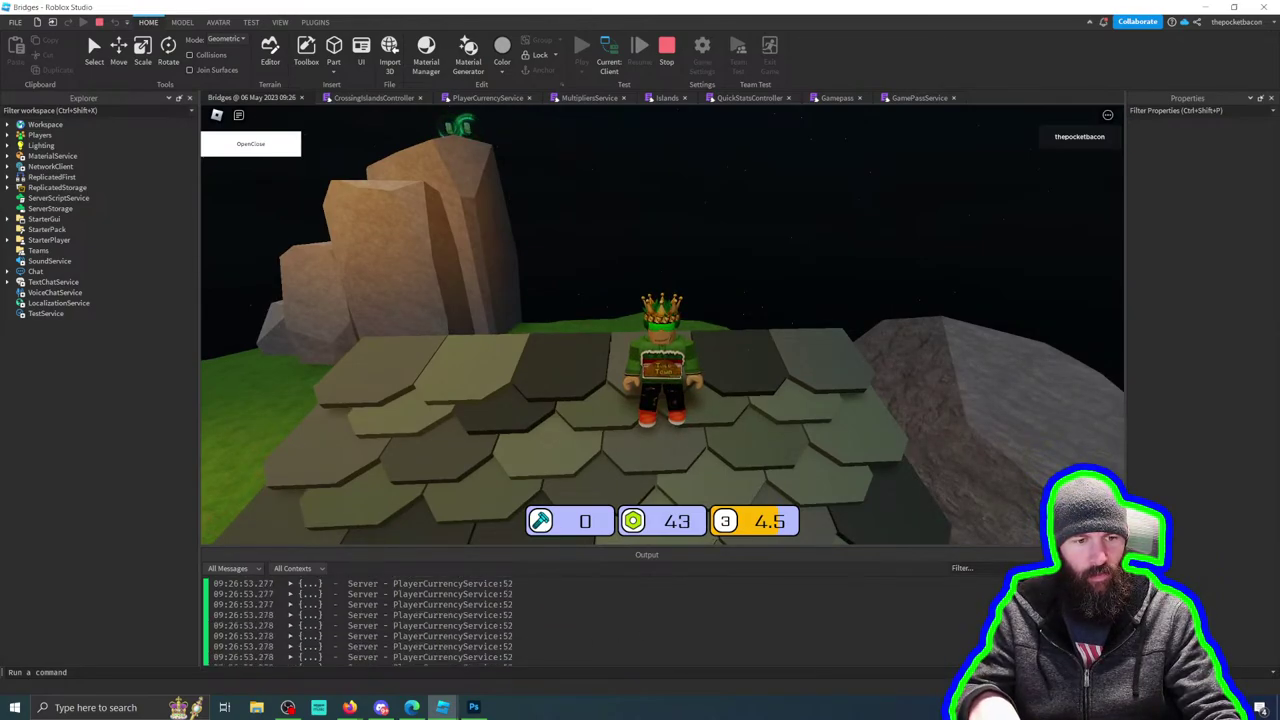
left_click(290, 584)
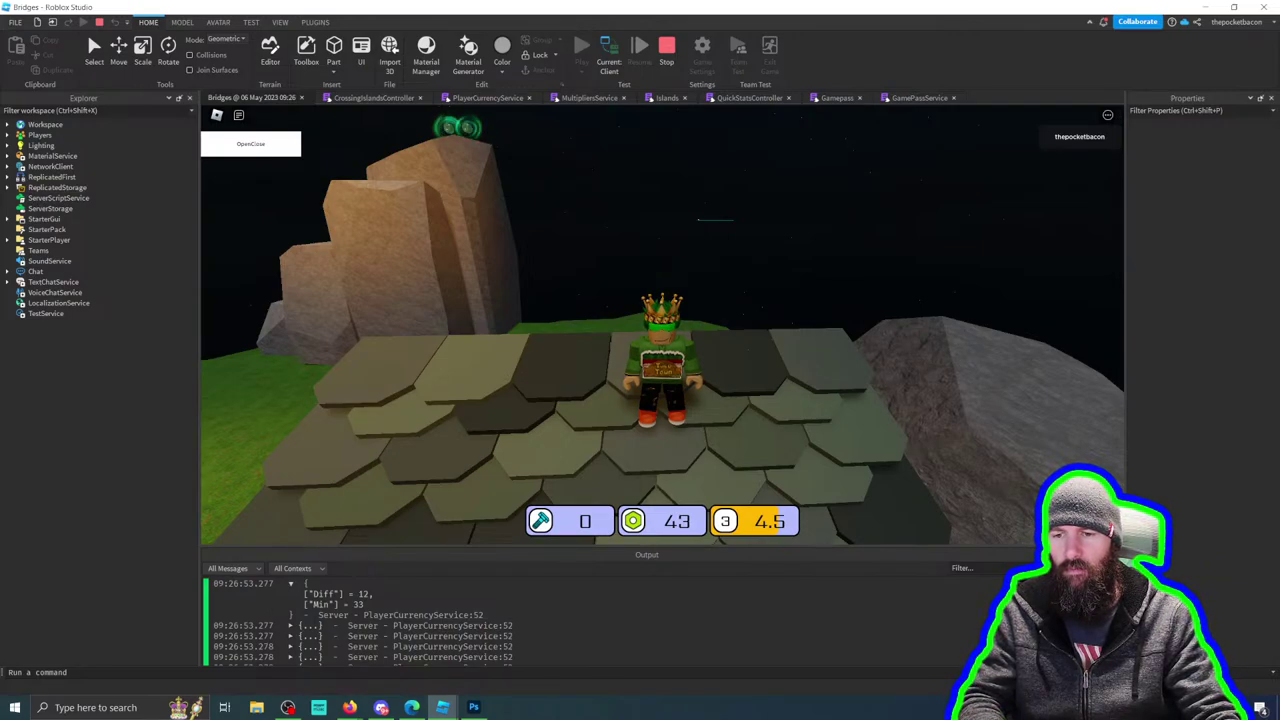
left_click(290, 626)
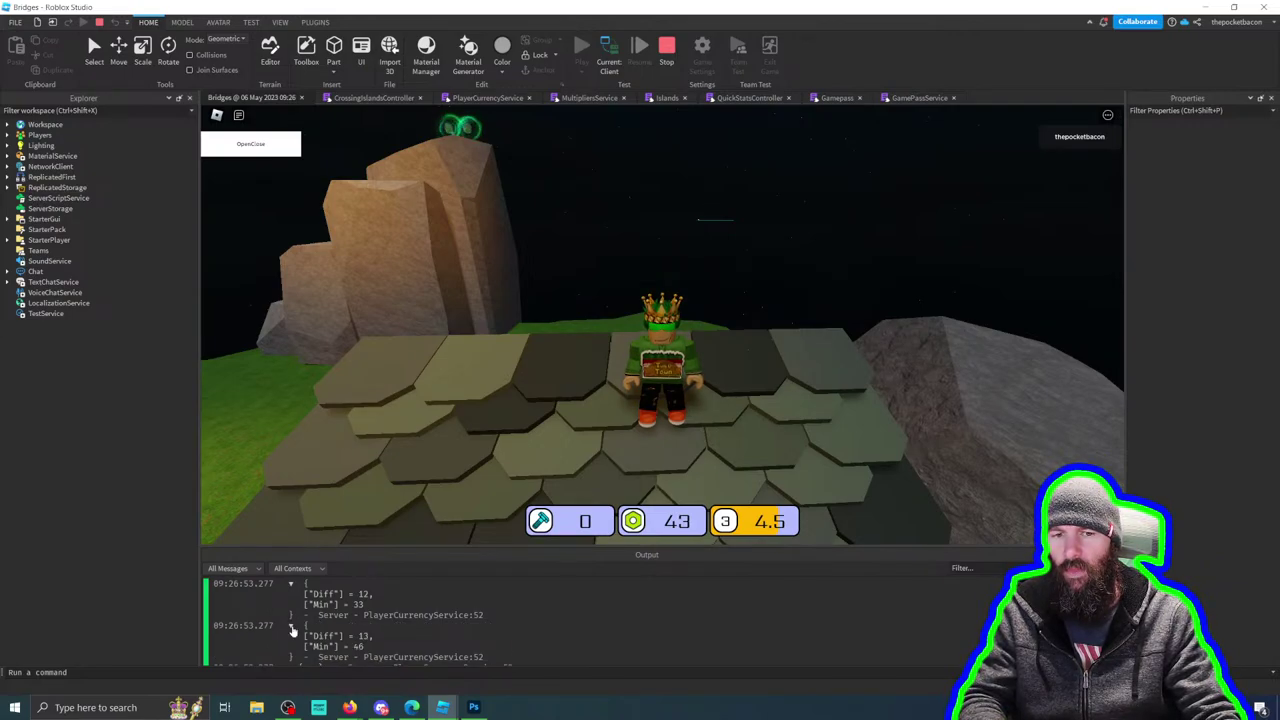
scroll(290, 628, "down", 1)
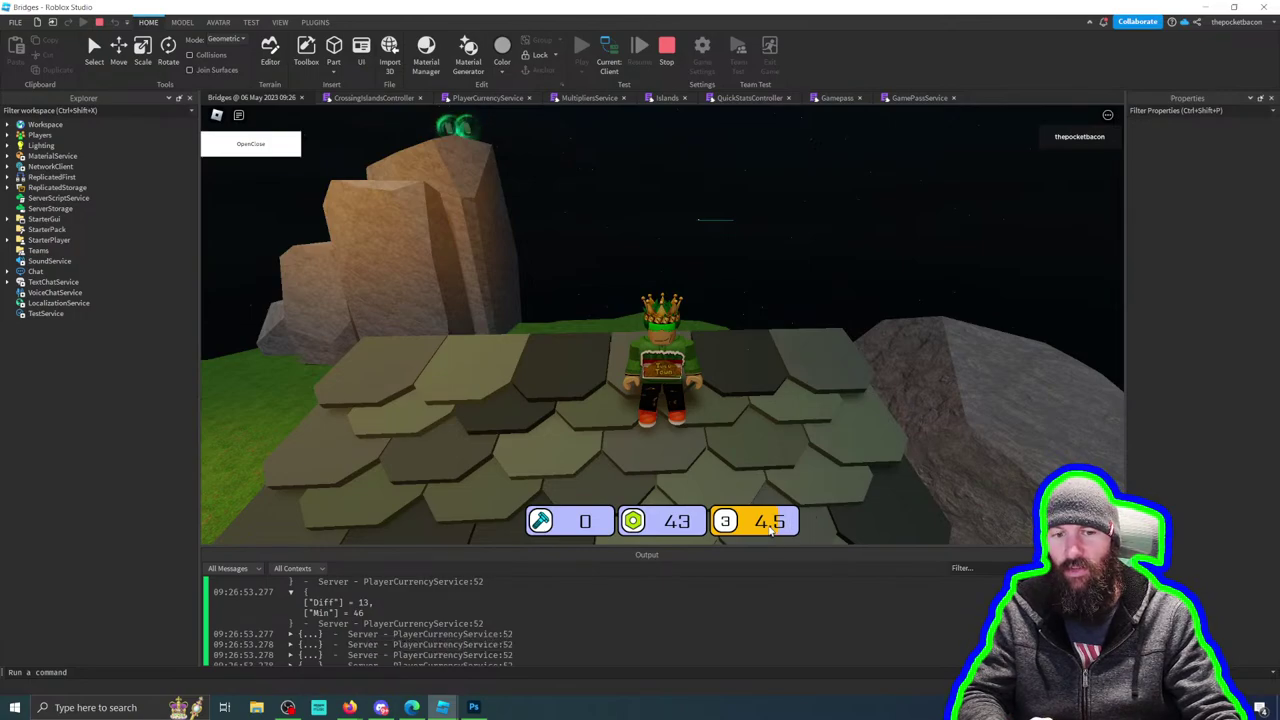
Step: Run and jump the character up the tall rock, collect the two pickups on its top, and stop the playtest
right_click_drag(763, 427, 713, 390)
key("w")
key("w")
key("w")
key("space")
key("w")
key("space")
key("space")
key("space")
key("w")
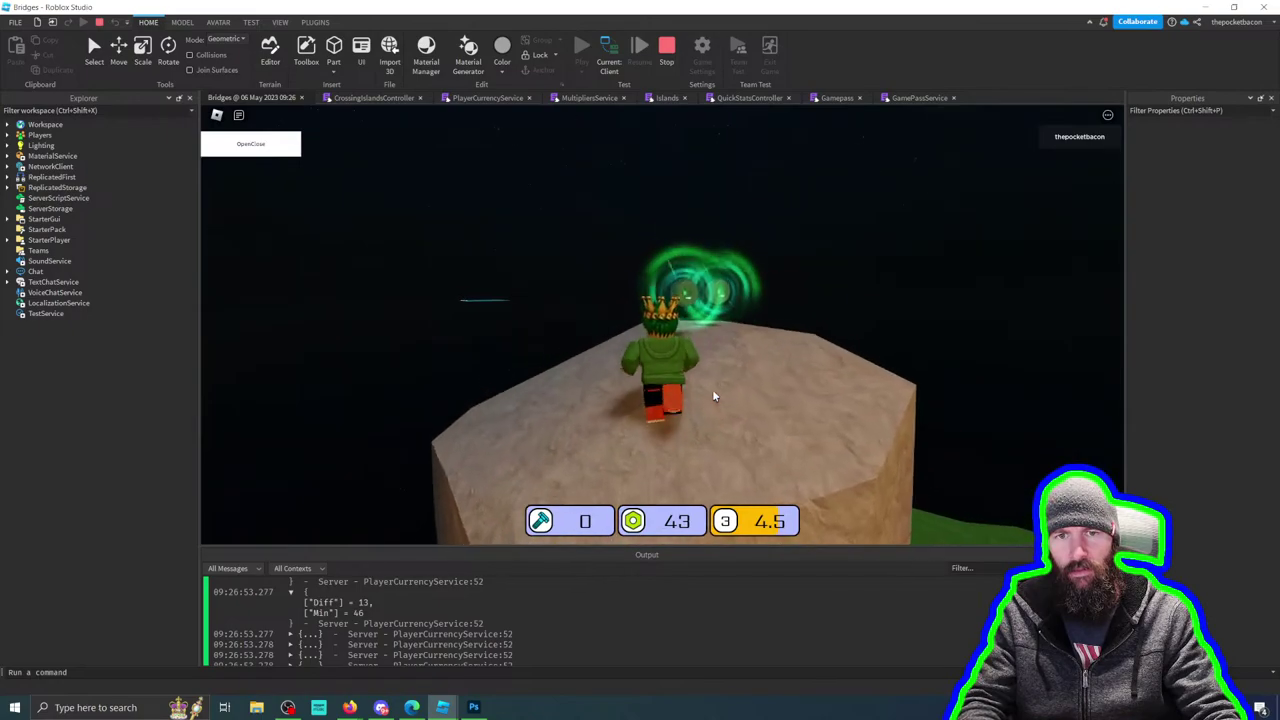
key("w")
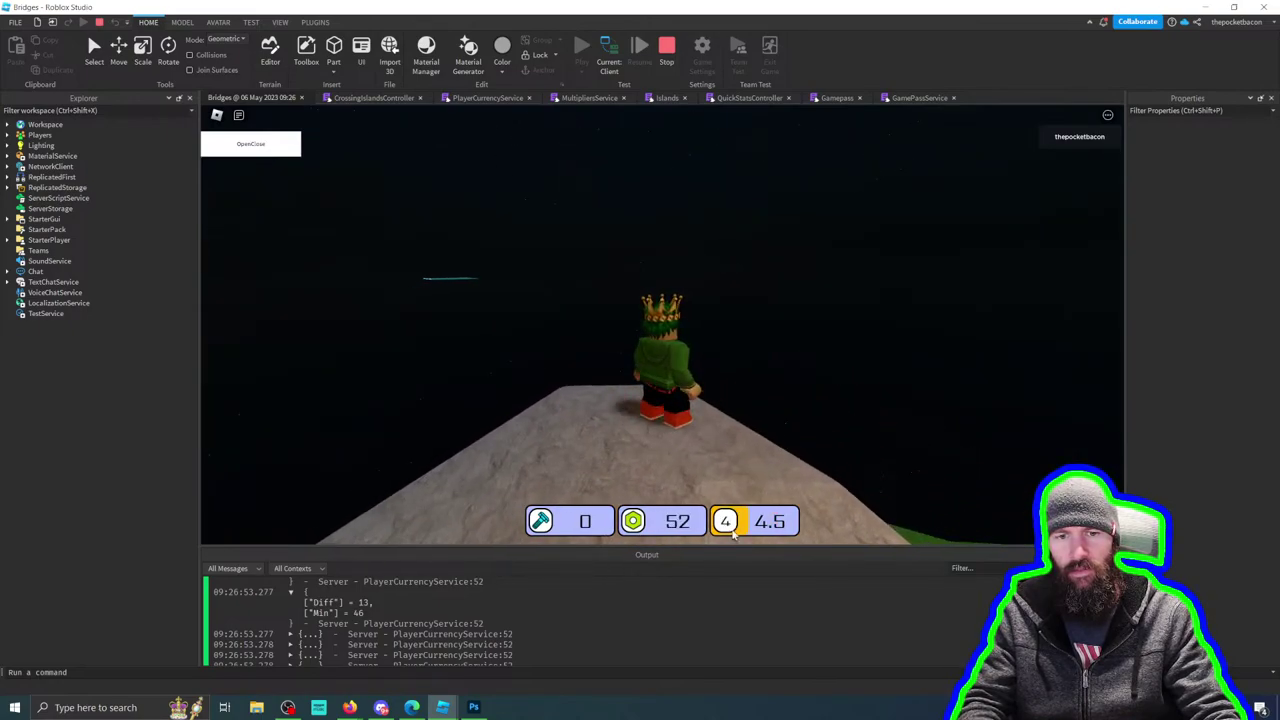
key("s")
right_click_drag(719, 442, 582, 398)
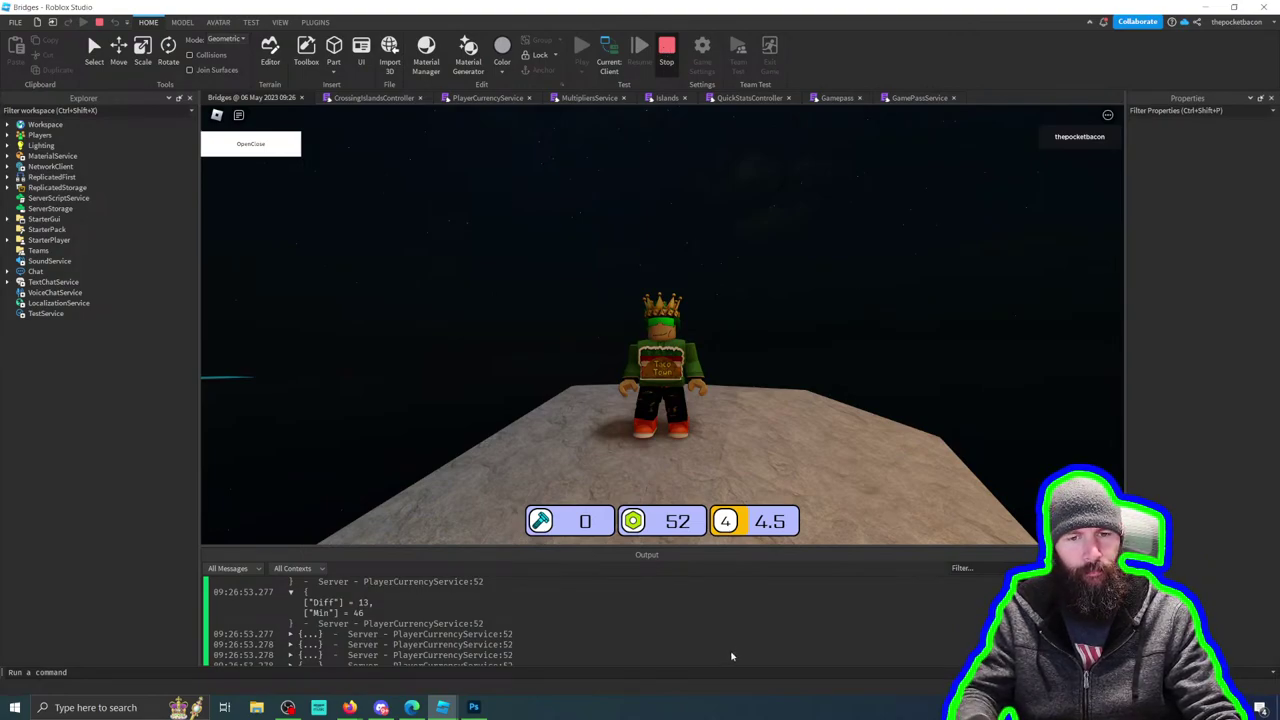
key("shift+F5")
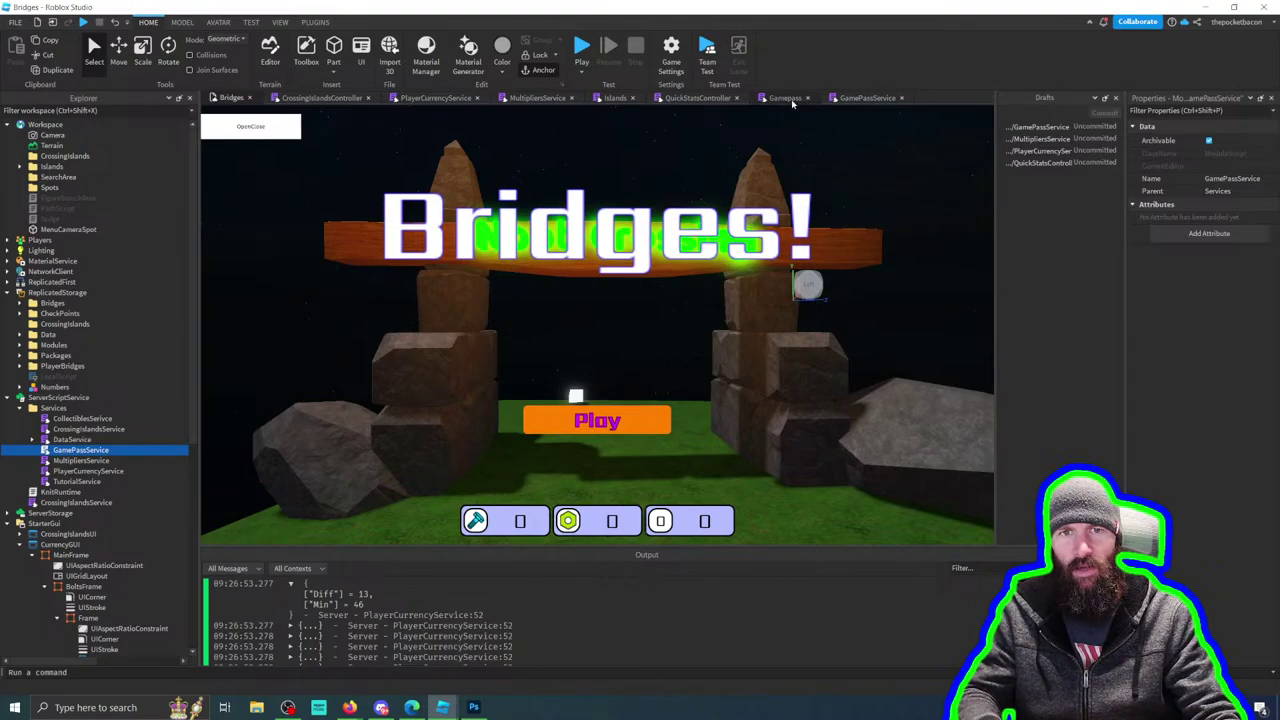
Step: Examine QuickStatsController's XPChanged handler and the arguments AddXP in PlayerCurrencyService passes to XPChanged:Fire, especially progress_scale and xp
left_click(700, 99)
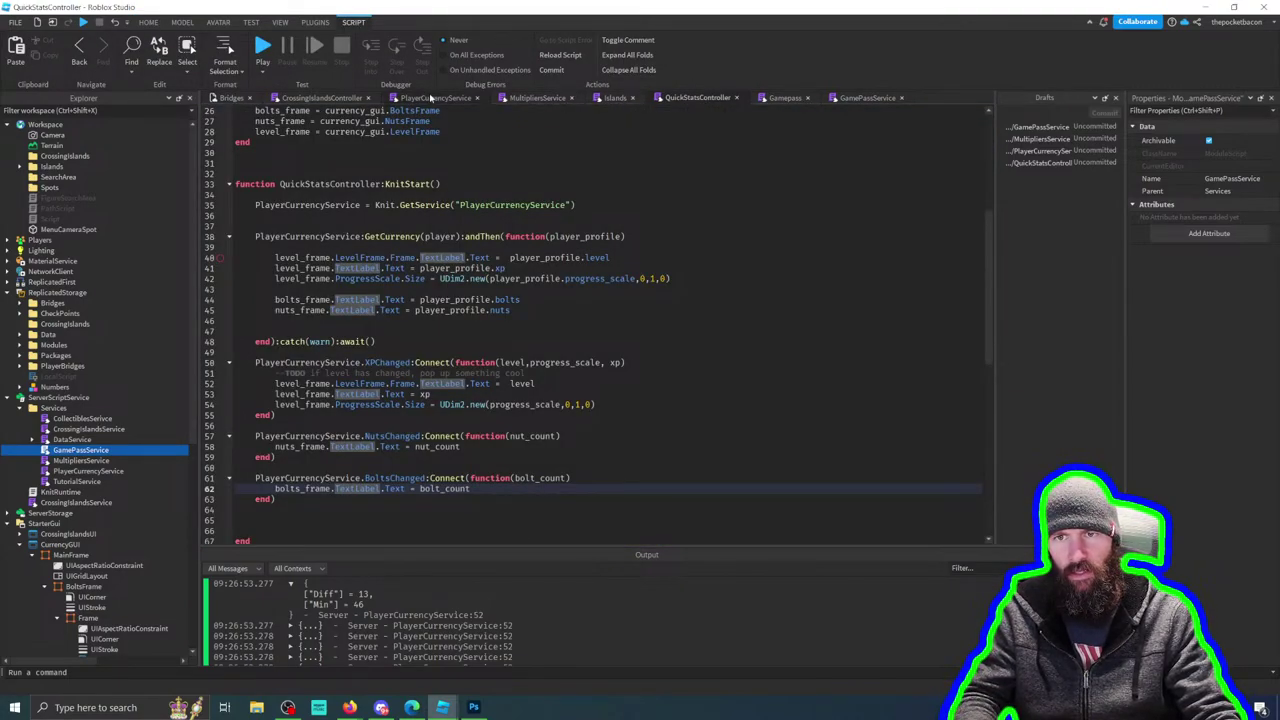
left_click(432, 98)
scroll(618, 378, "down", 6)
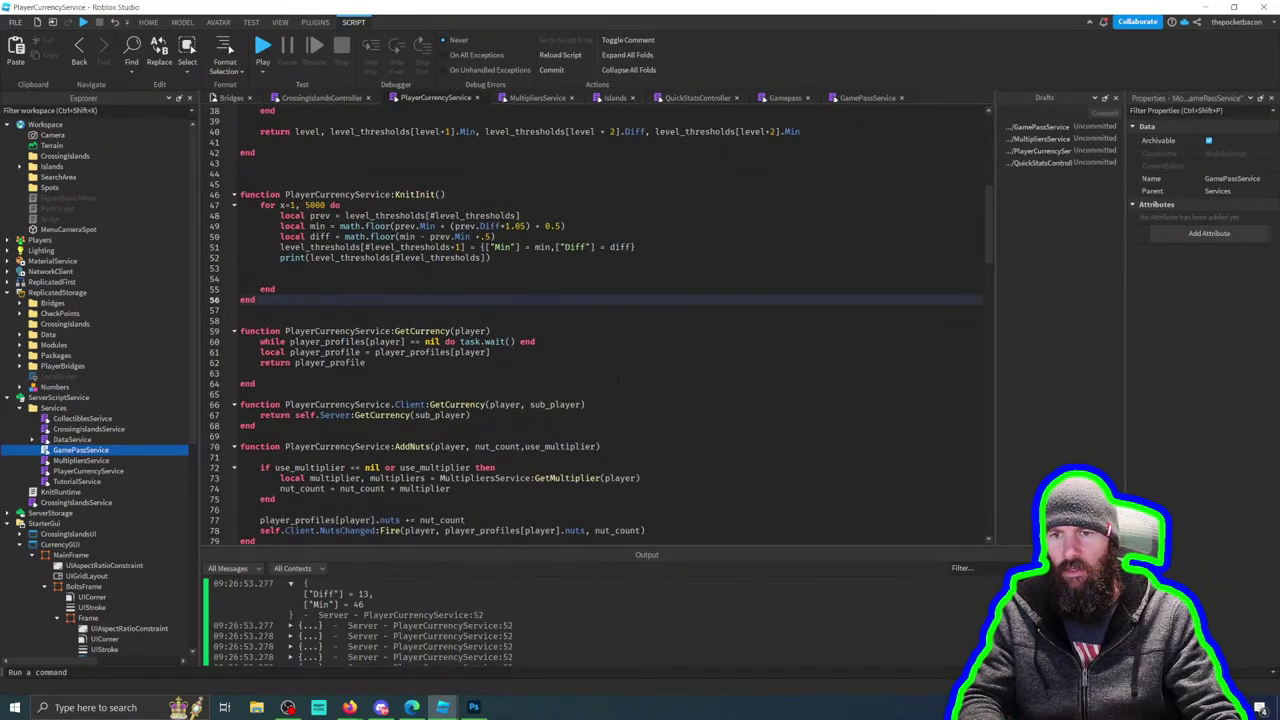
scroll(618, 378, "down", 5)
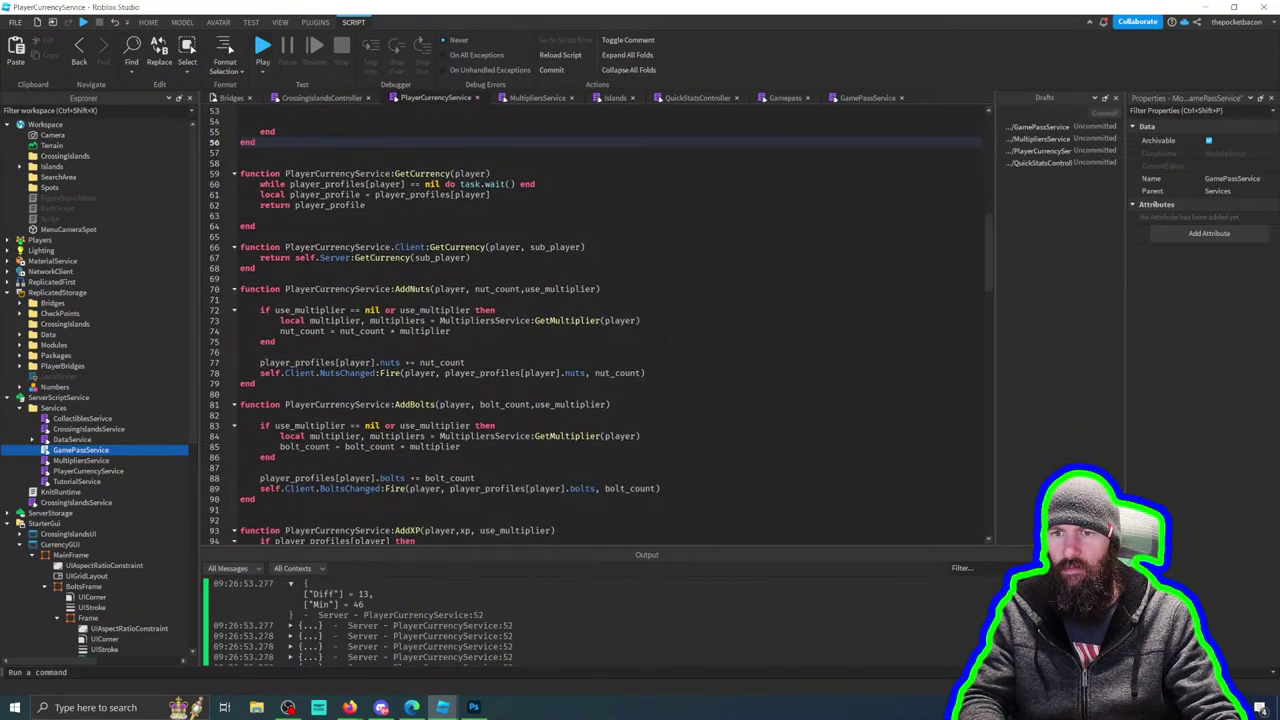
scroll(618, 378, "down", 1)
scroll(664, 338, "down", 4)
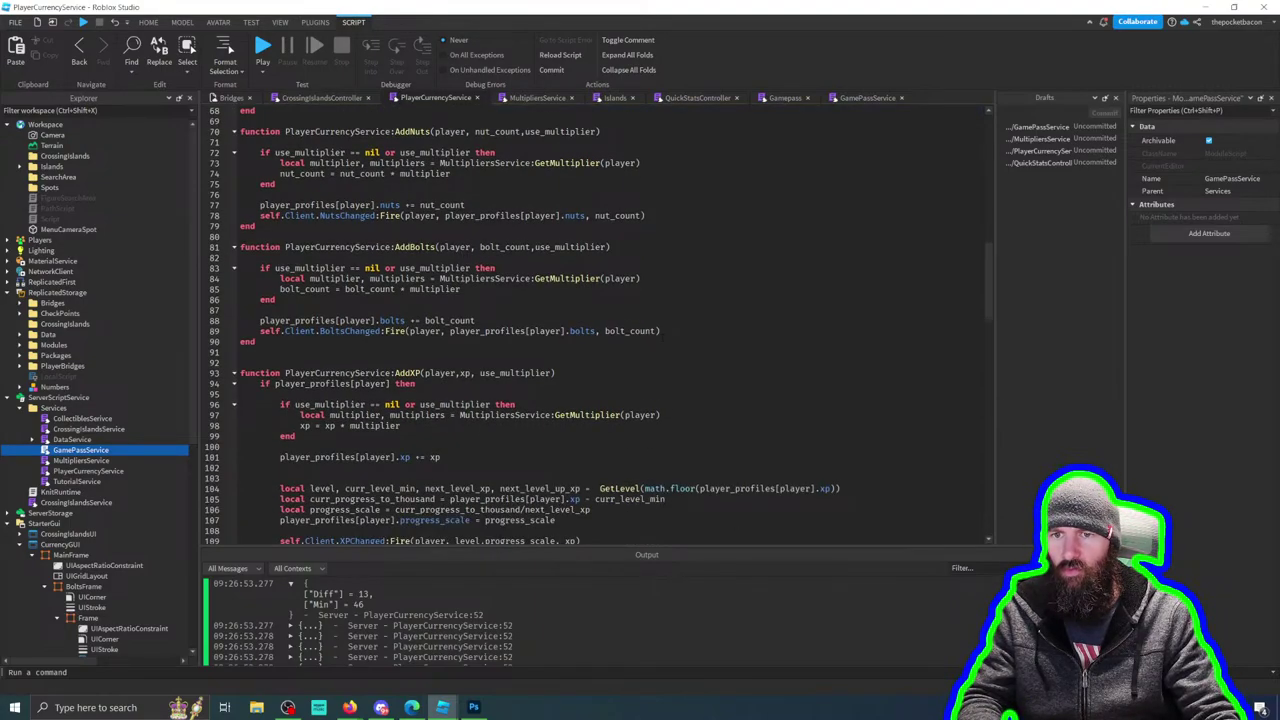
scroll(664, 338, "down", 6)
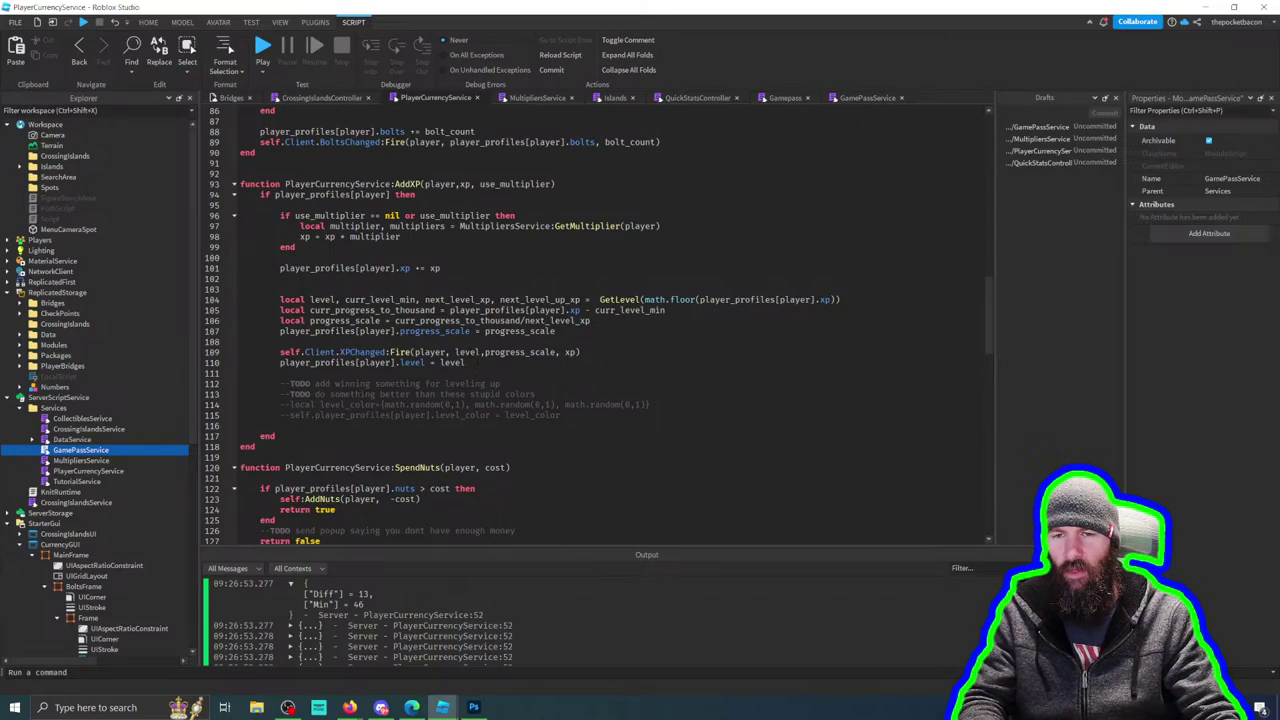
left_click(505, 352)
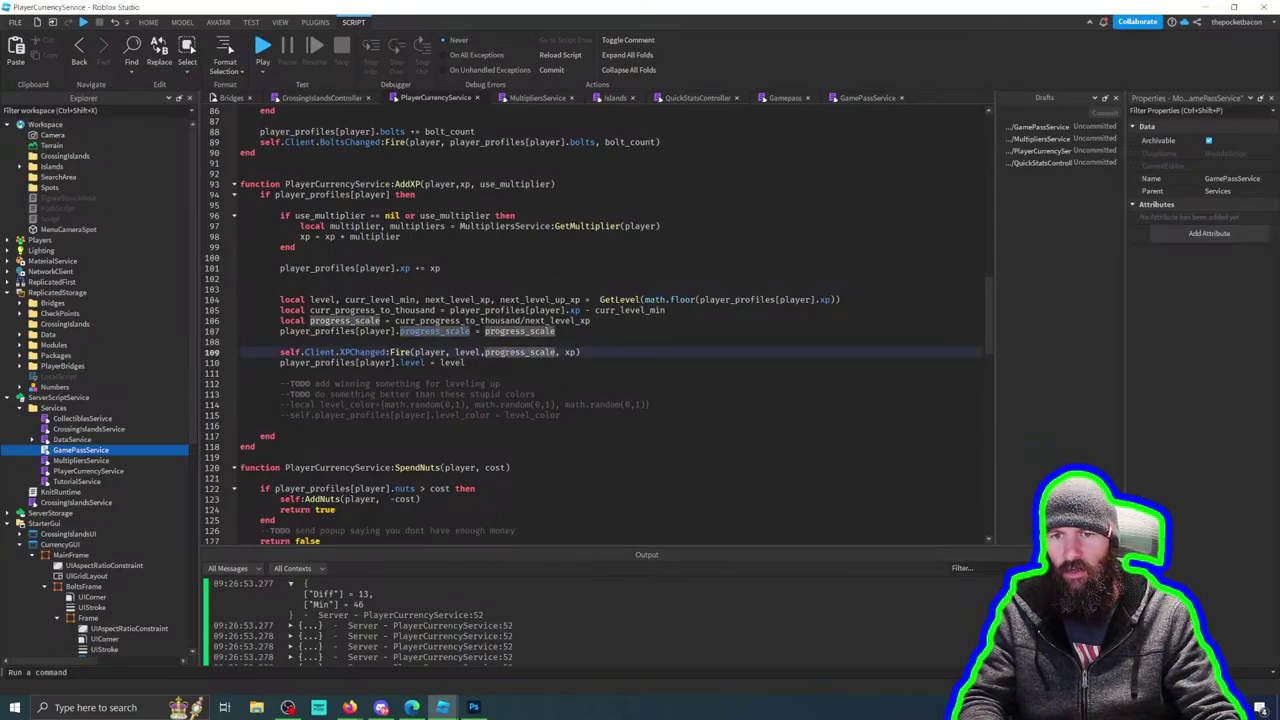
left_click(577, 352)
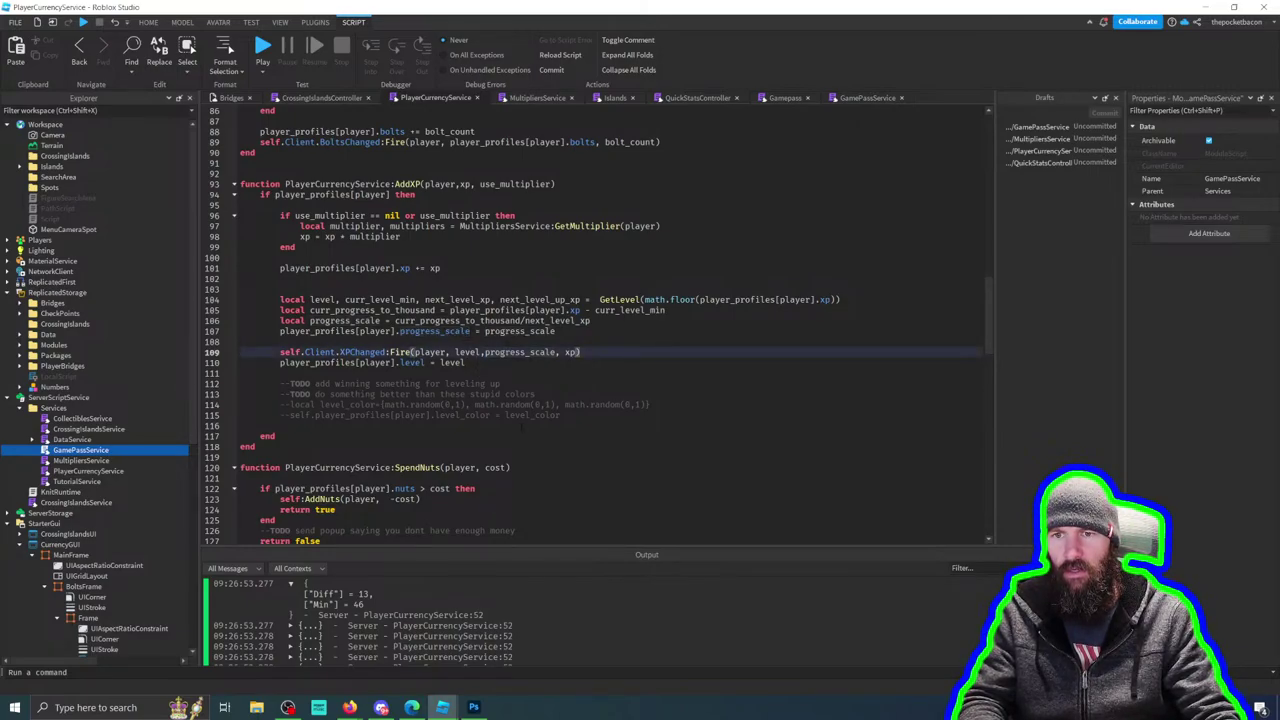
Step: Replace the xp argument of XPChanged:Fire in AddXP with player_profiles[player].xp
double_click(571, 352)
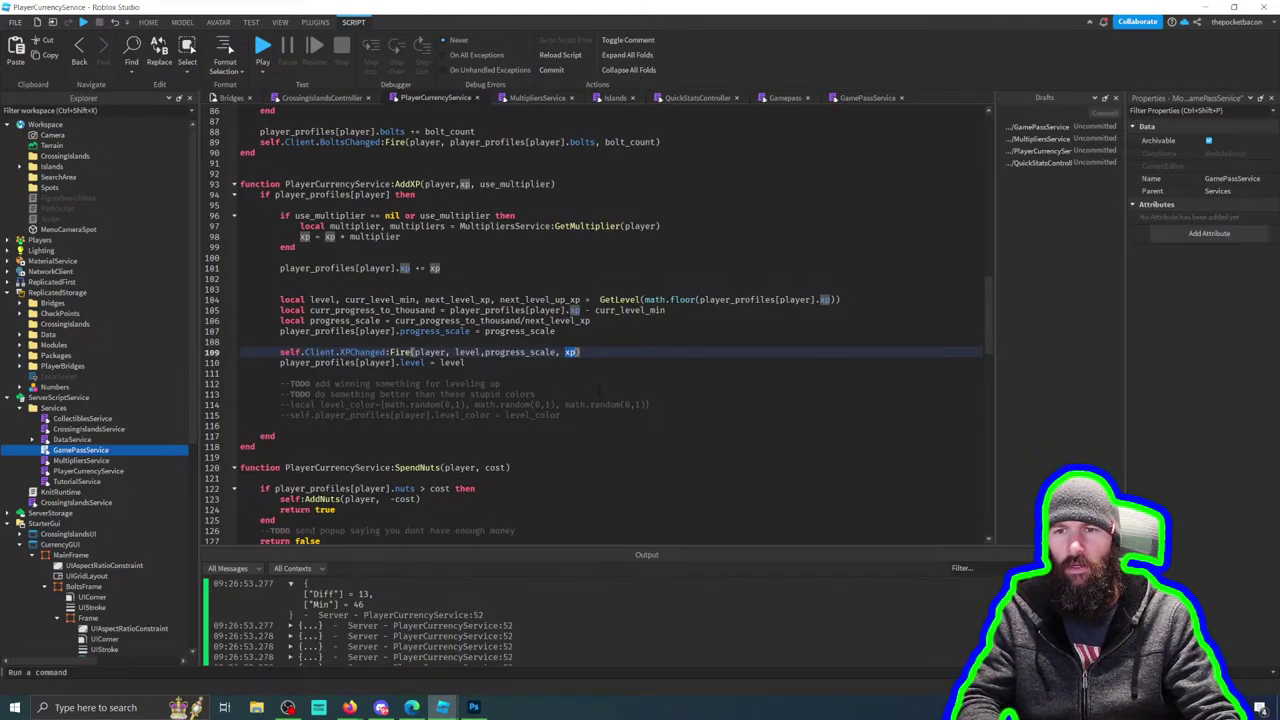
left_click(442, 268)
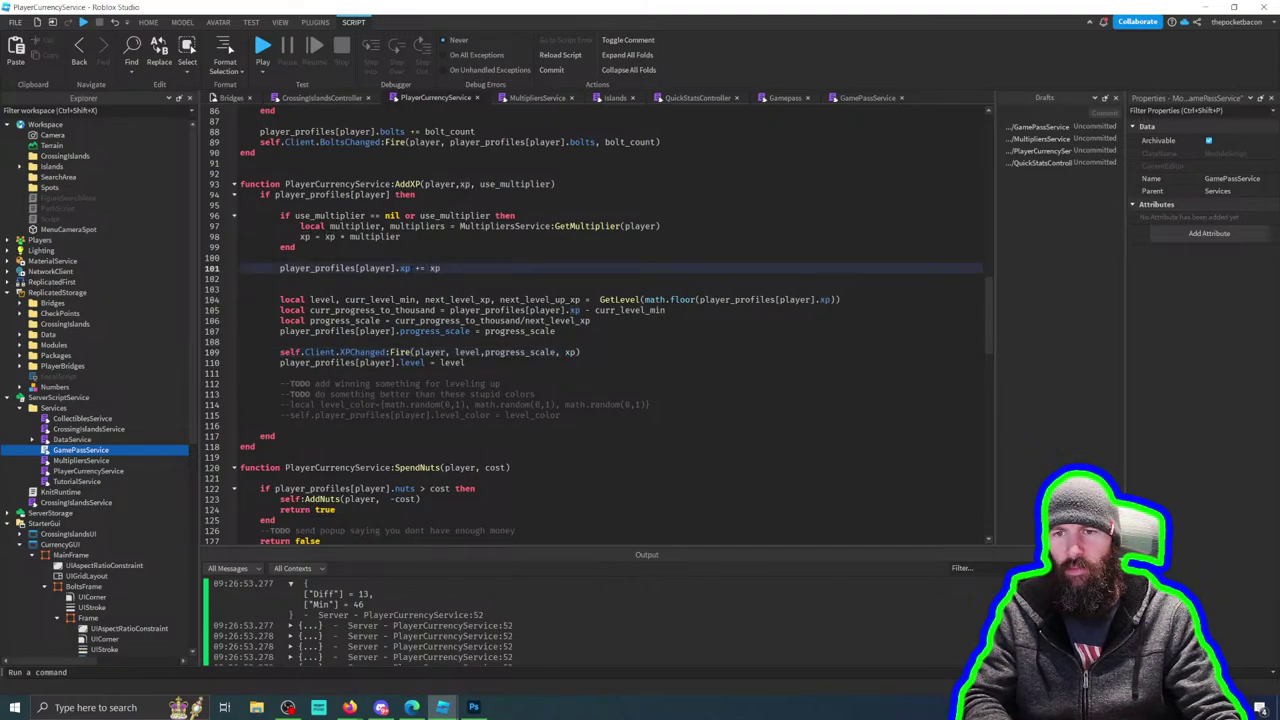
left_click_drag(410, 268, 280, 268)
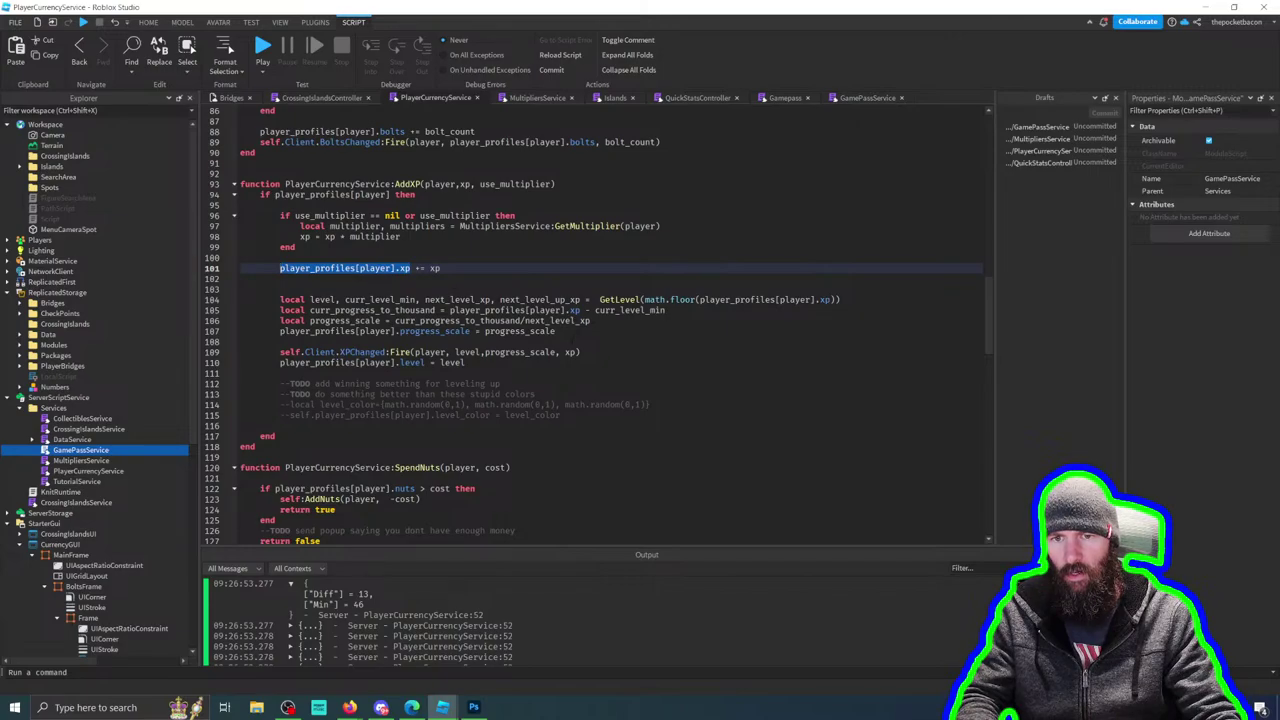
key("ctrl+c")
double_click(571, 352)
key("ctrl+v")
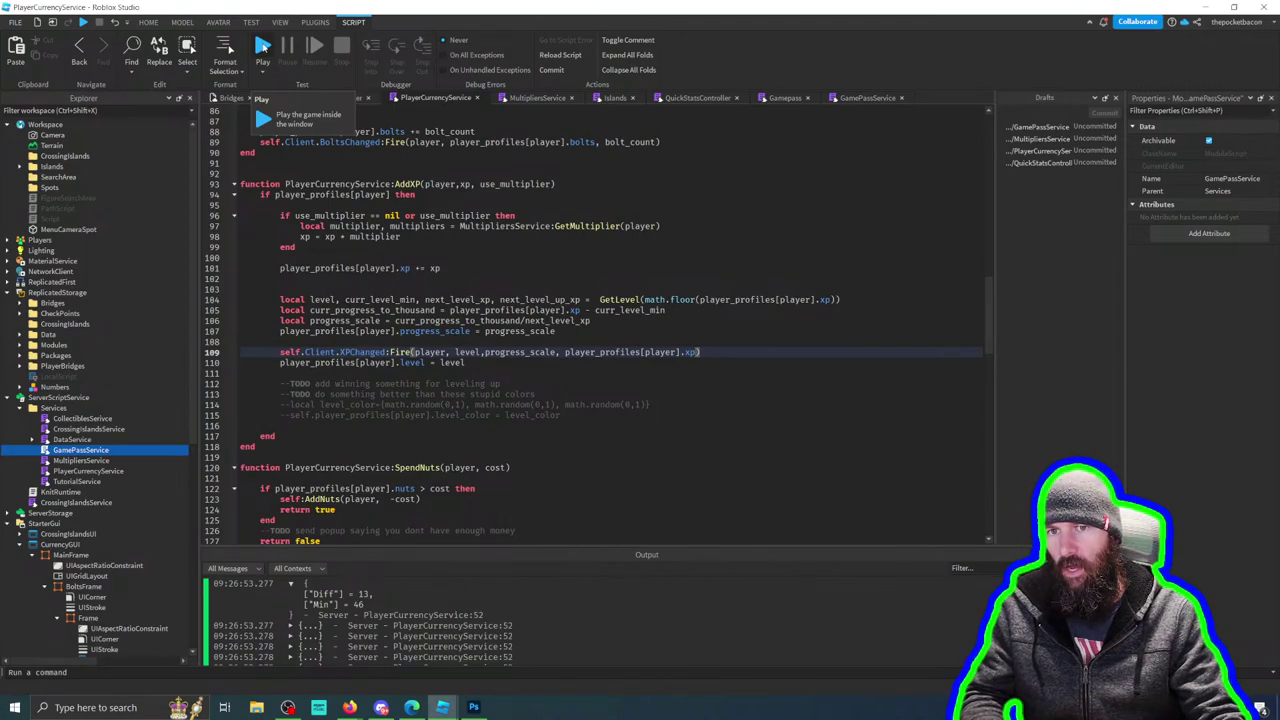
Step: Start a playtest, enter the game, and jump the character onto the shingled roof to collect the first glowing pickup
left_click(262, 47)
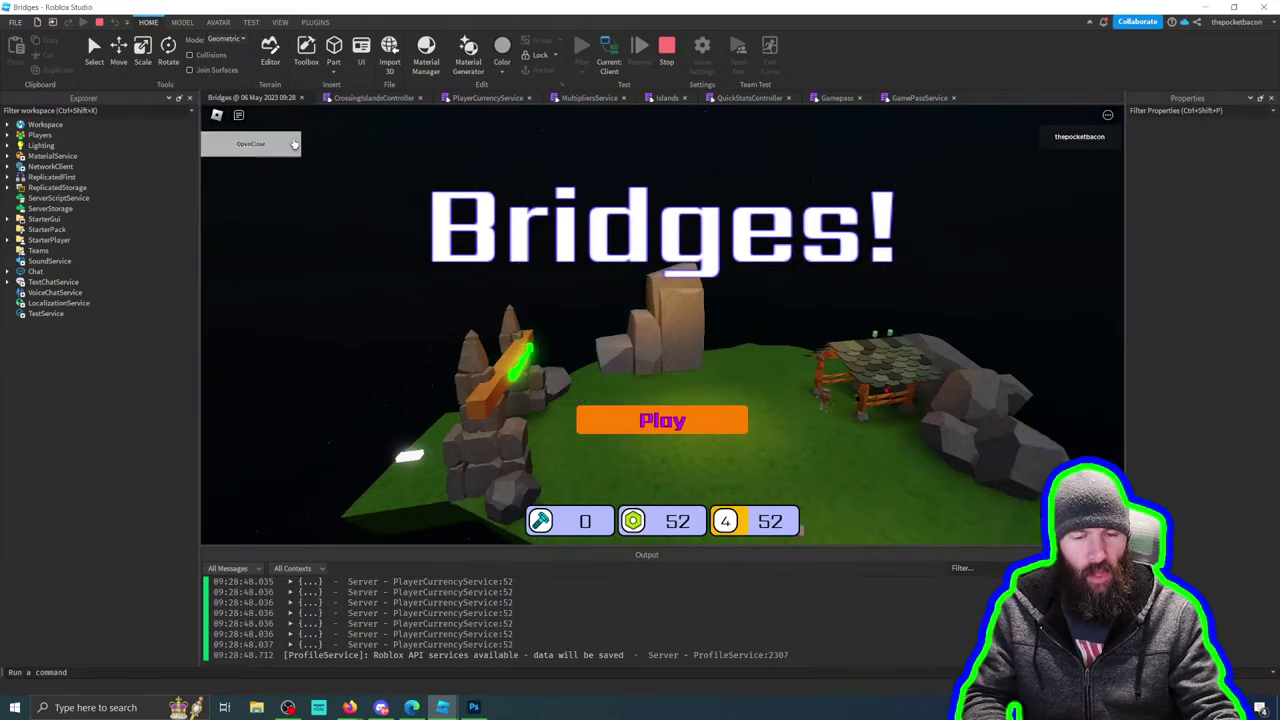
left_click(708, 426)
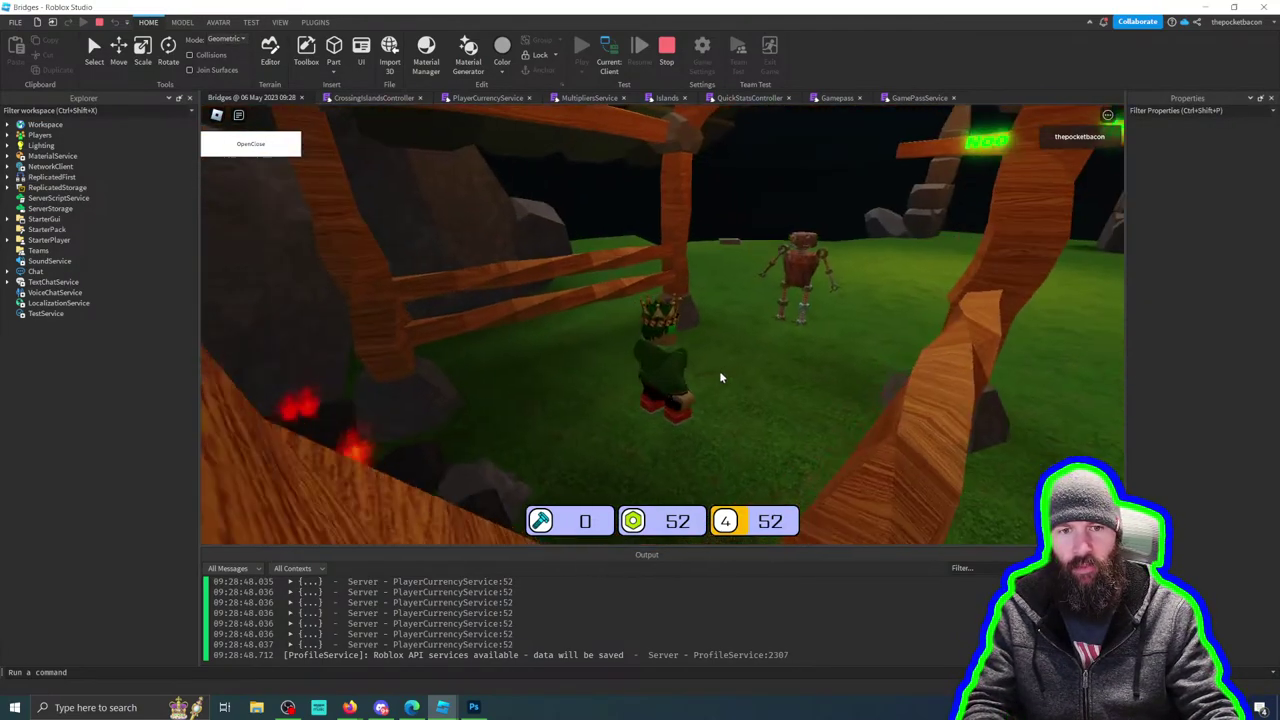
key("w")
right_click_drag(720, 377, 736, 366)
key("space")
key("w")
key("space")
key("w")
key("space")
key("a")
key("s")
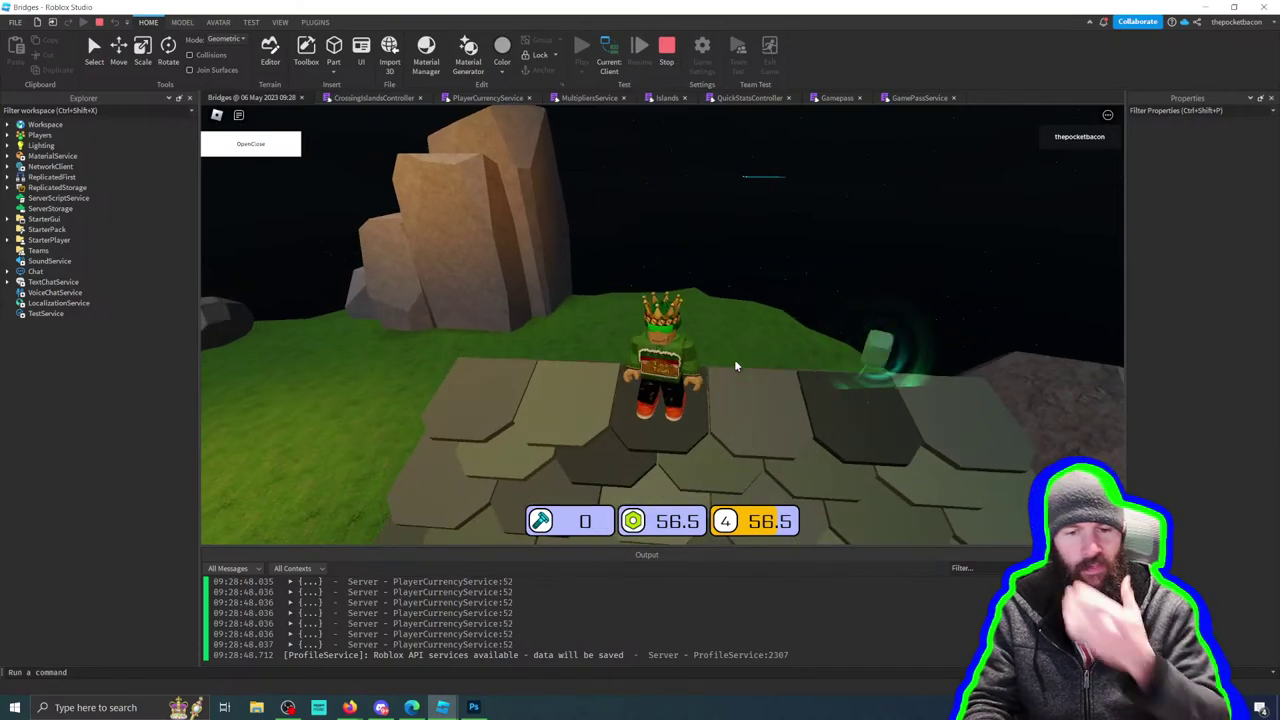
Step: Run the character along the shingled roof to collect the remaining green pickup
key("s")
key("d")
key("w")
key("a")
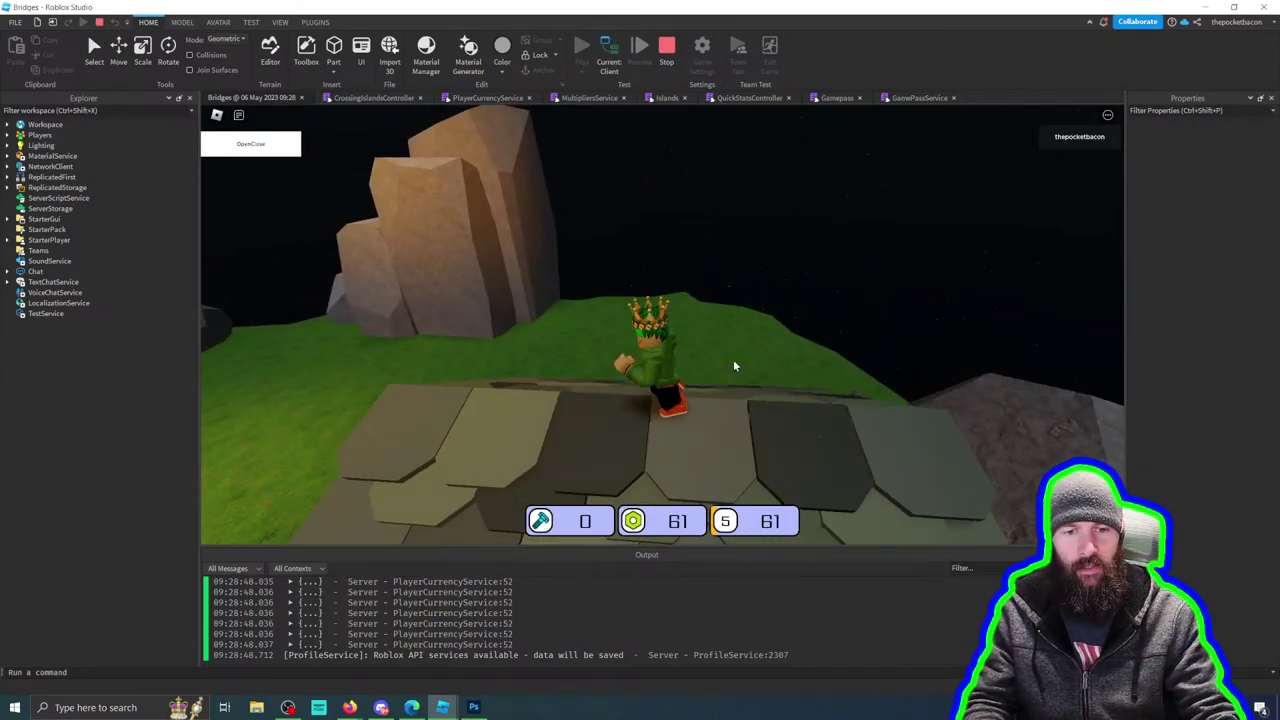
Step: Run the character from the roof to the tall rock, climb it, and collect the two pickups on its top
key("s")
key("w")
right_click_drag(747, 341, 730, 347)
key("space")
key("w")
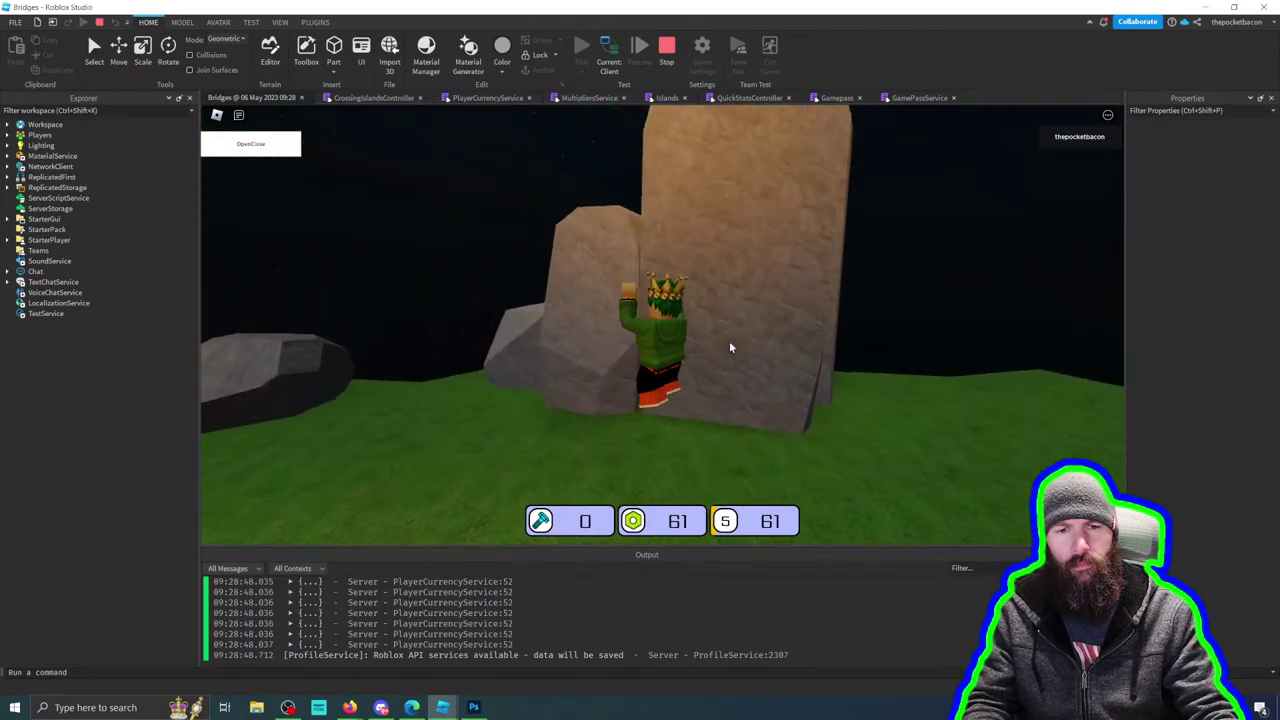
key("w")
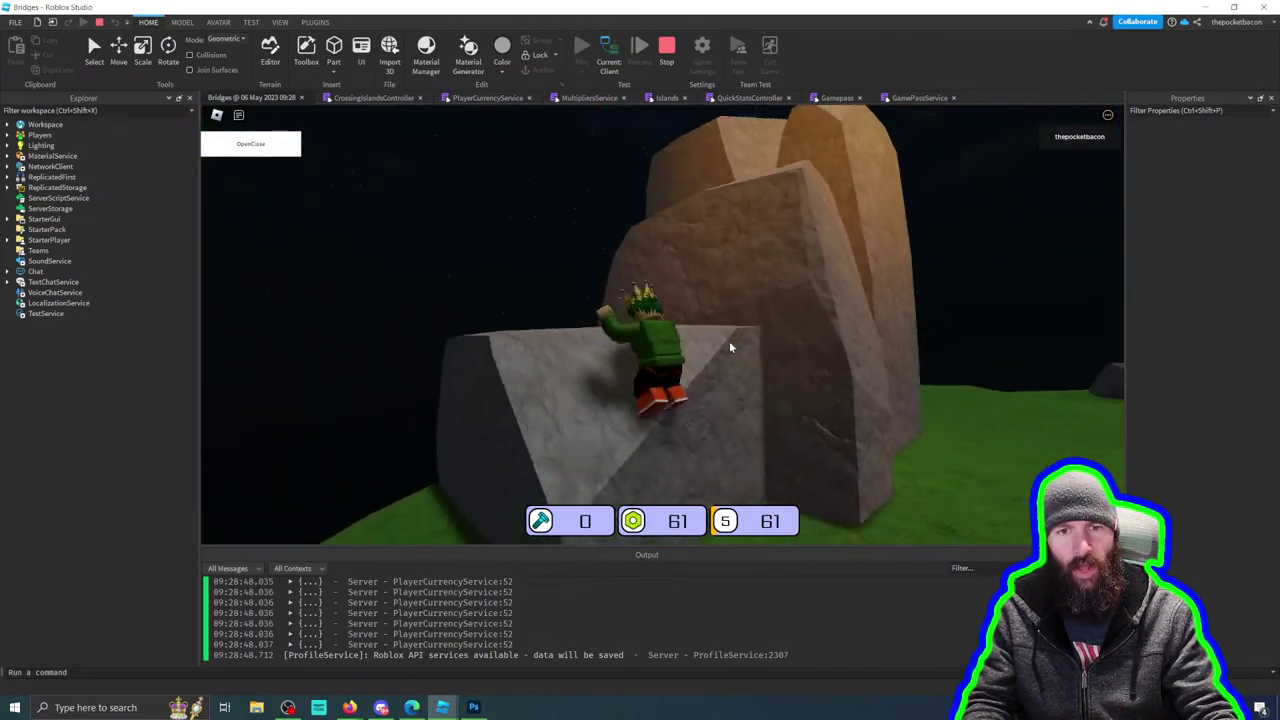
key("w")
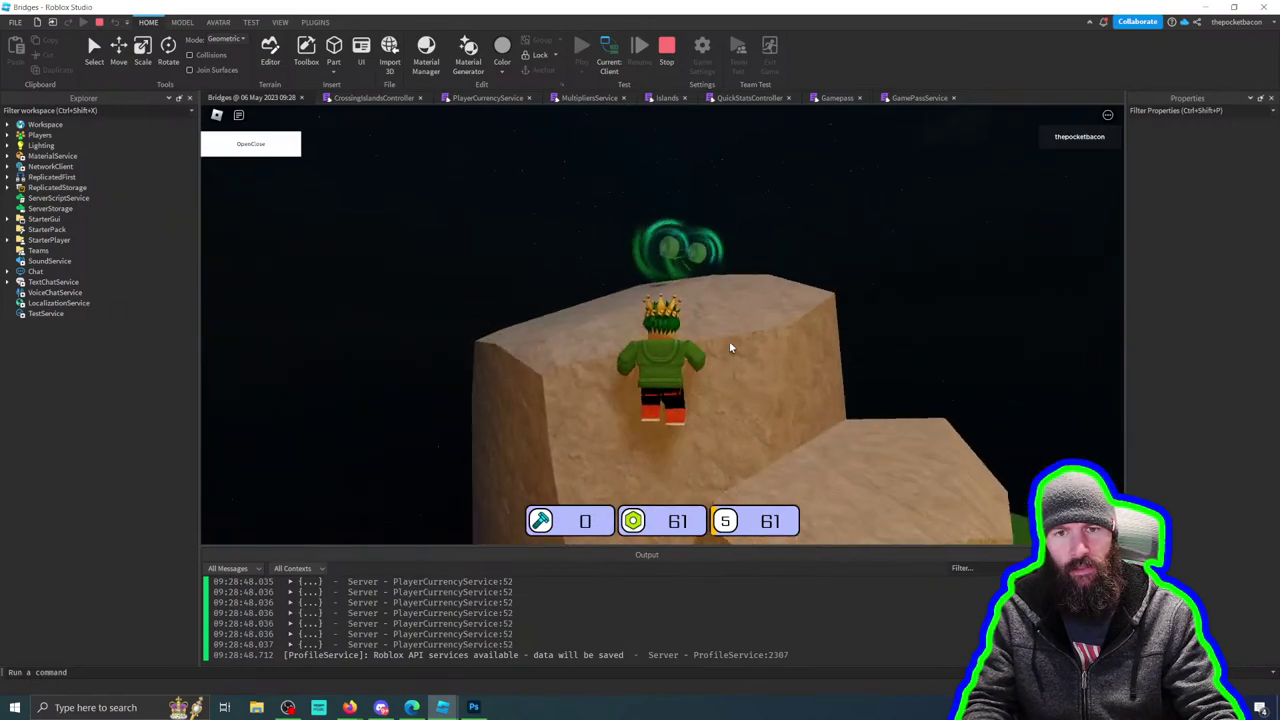
key("w")
key("d")
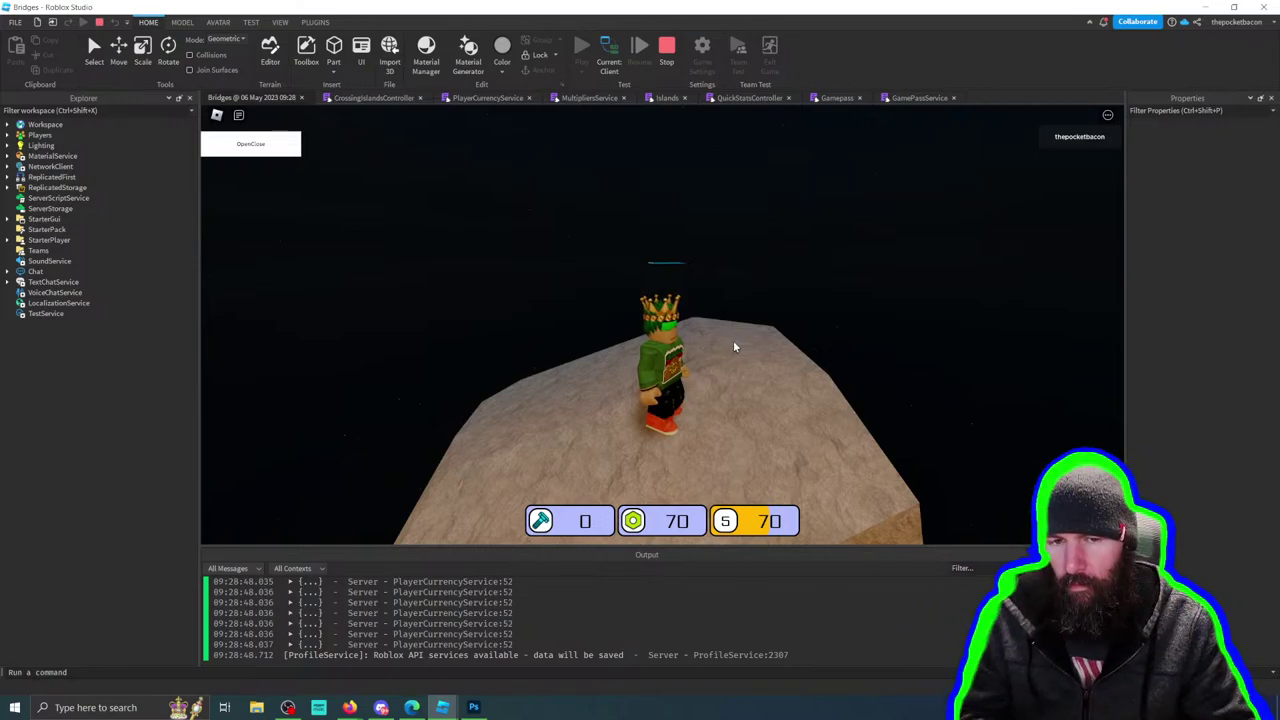
right_click_drag(701, 311, 725, 326)
key("w")
key("space")
key("space")
key("w")
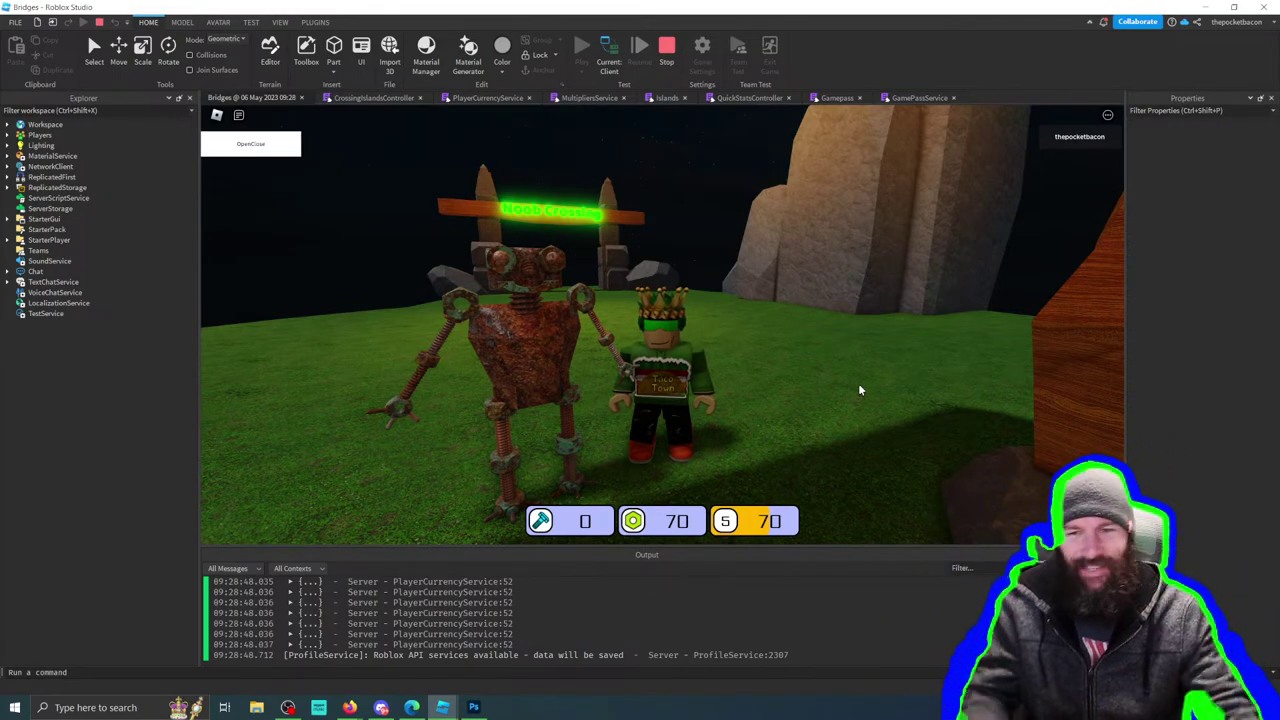
key("w")
right_click_drag(742, 333, 742, 333)
key("s")
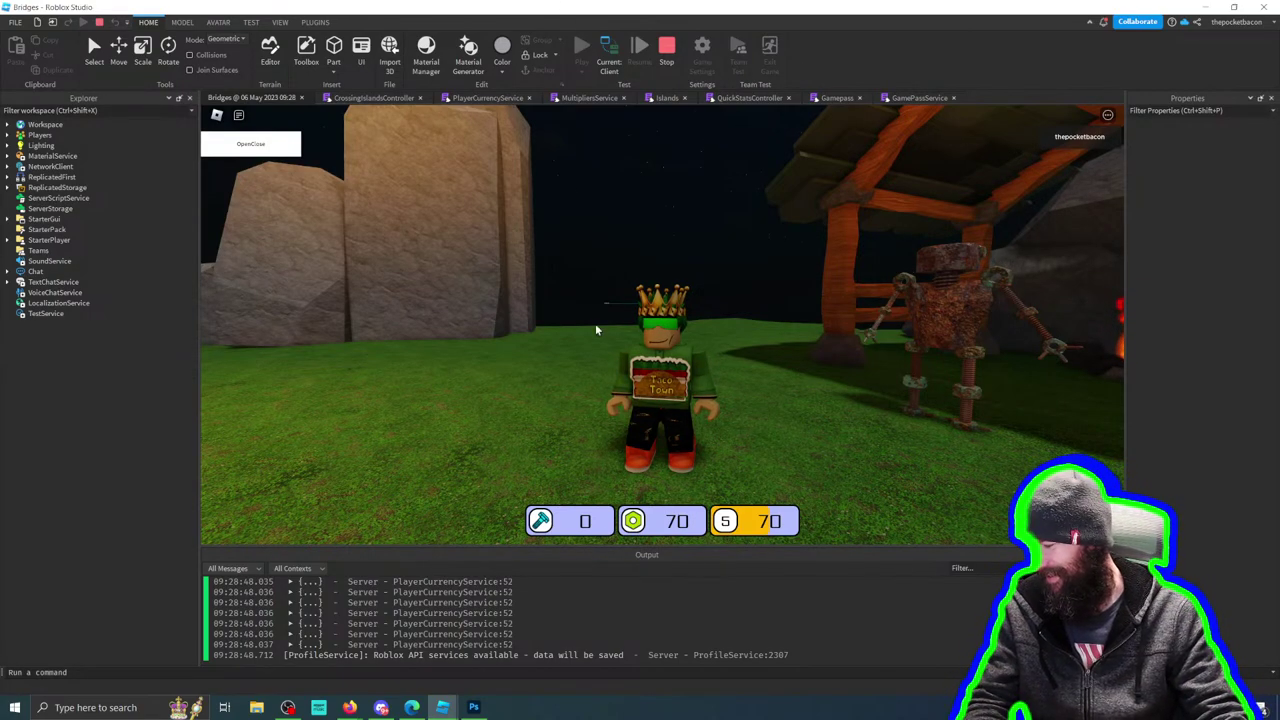
right_click_drag(748, 335, 733, 333)
key("w")
key("w")
key("space")
key("space")
key("space")
key("w")
key("s")
key("s")
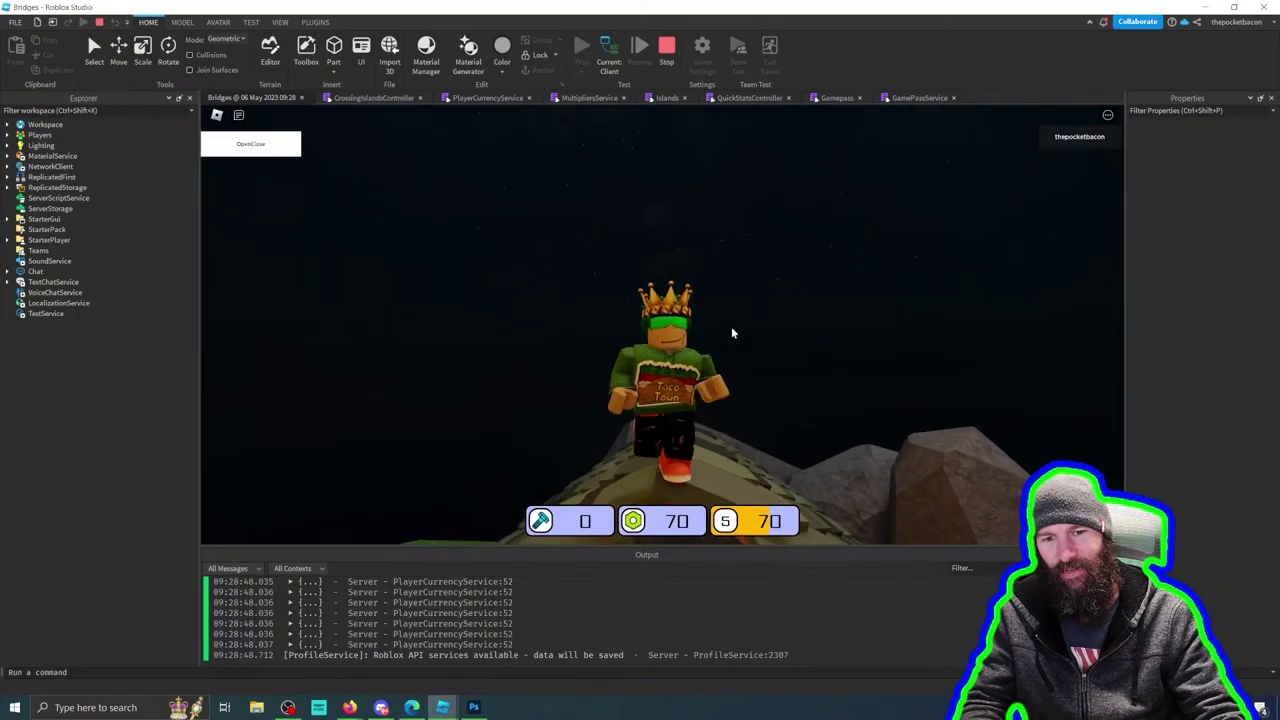
scroll(733, 333, "down", 3)
key("w")
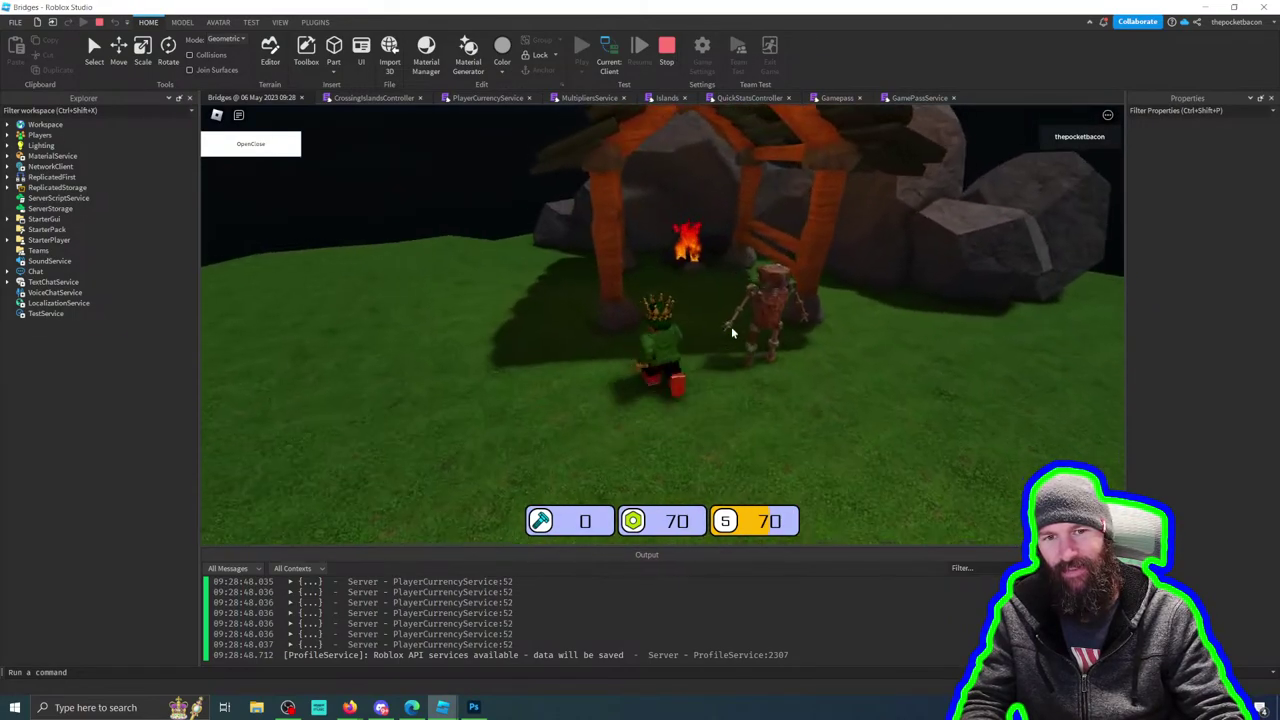
Step: Run the character out of the campfire shelter toward the Noob Crossing gate and stop the playtest
key("w")
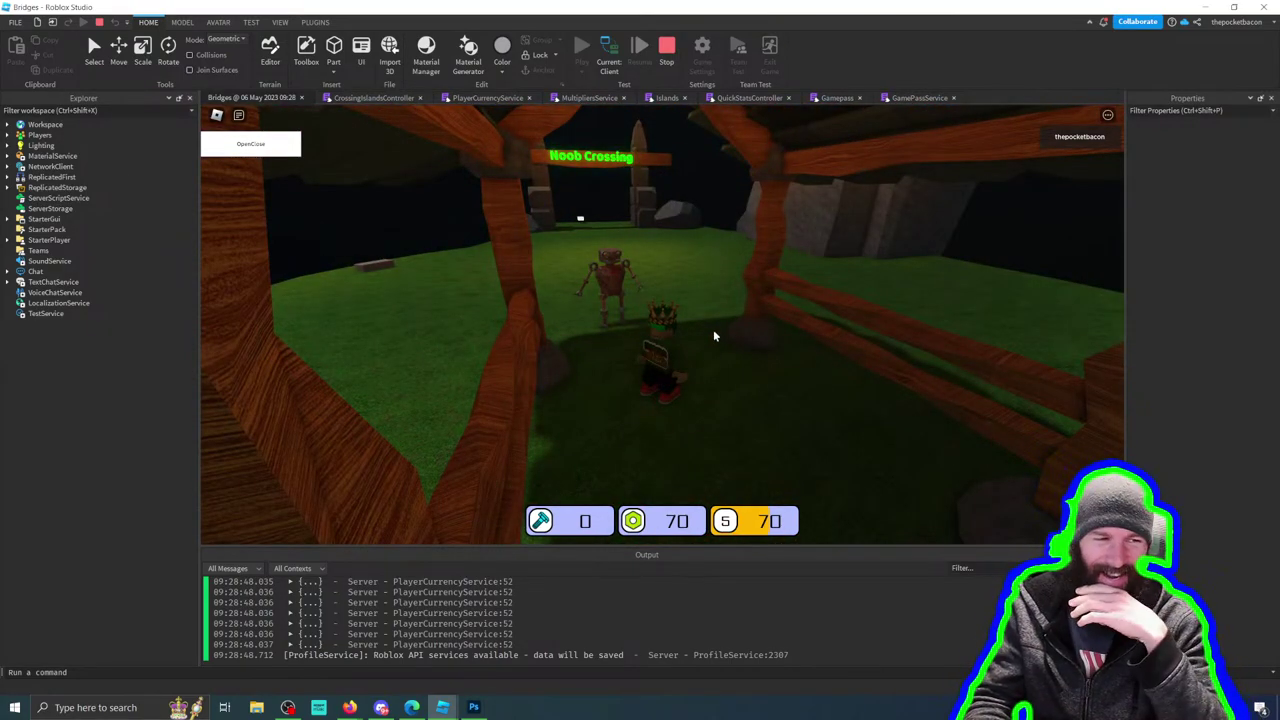
key("w")
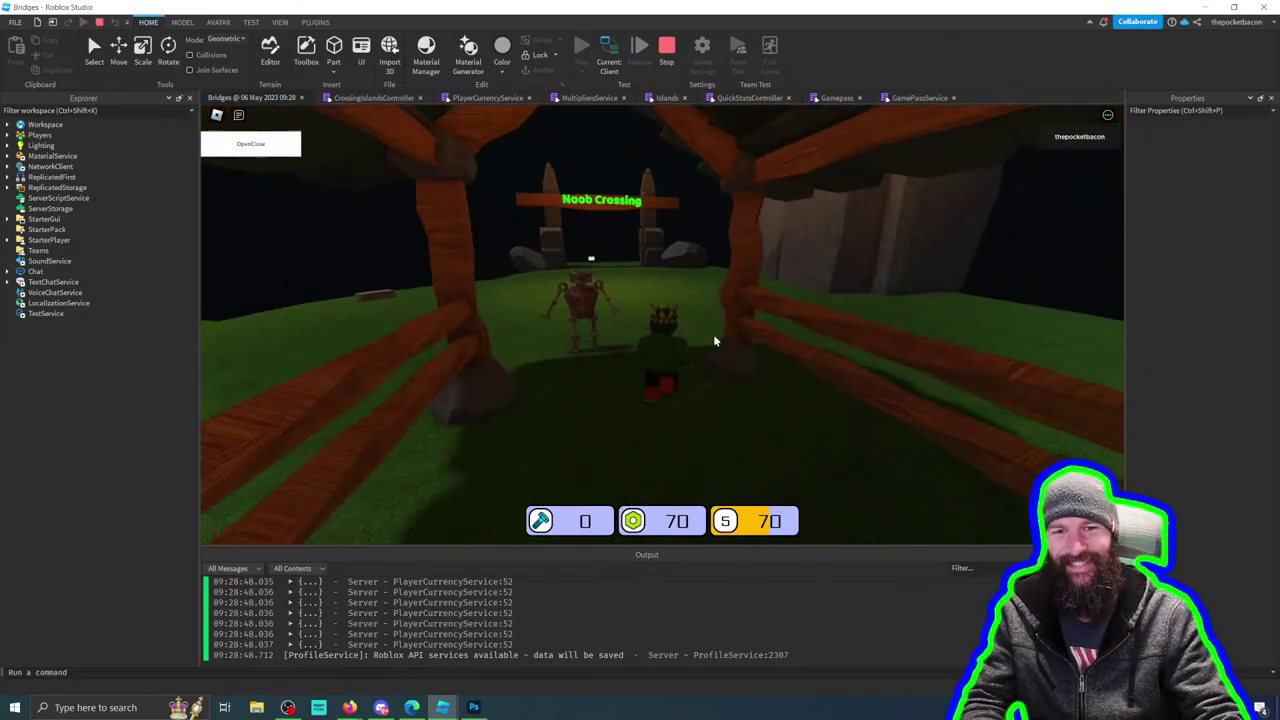
key("w")
right_click_drag(731, 289, 731, 289)
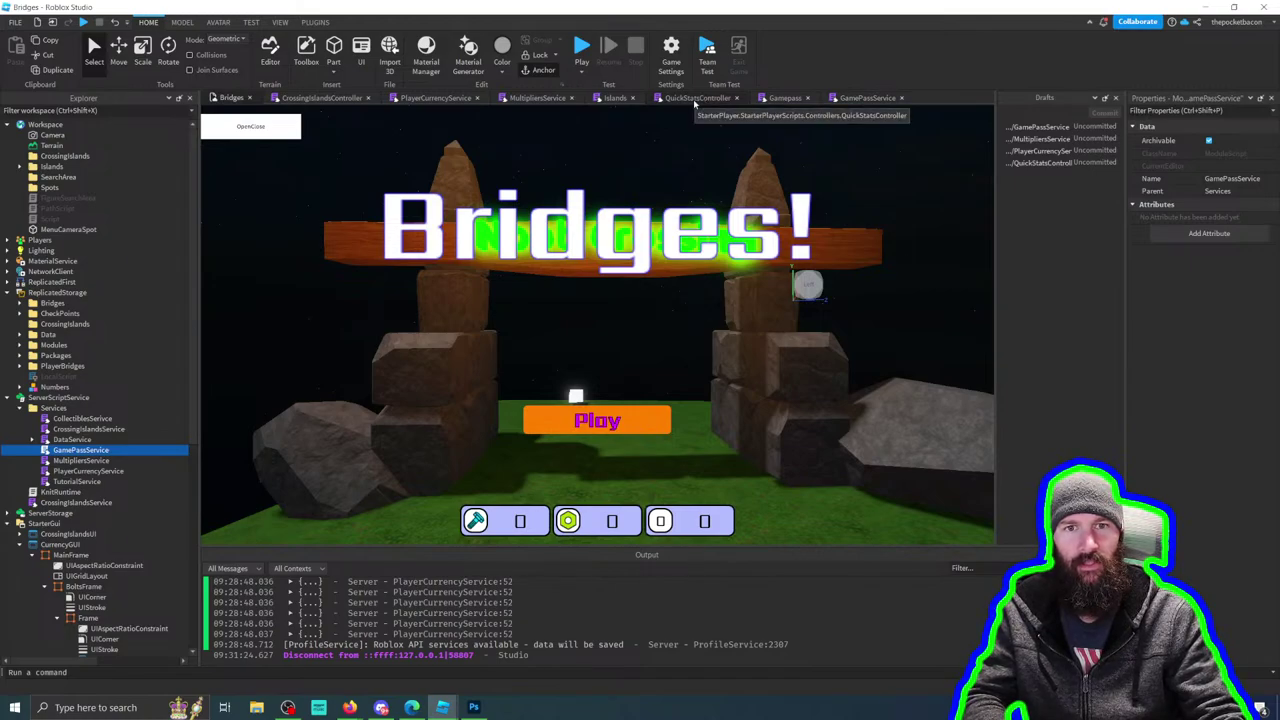
Step: Set both Min and Diff of the second level_thresholds entry in PlayerCurrencyService to 100
left_click(695, 101)
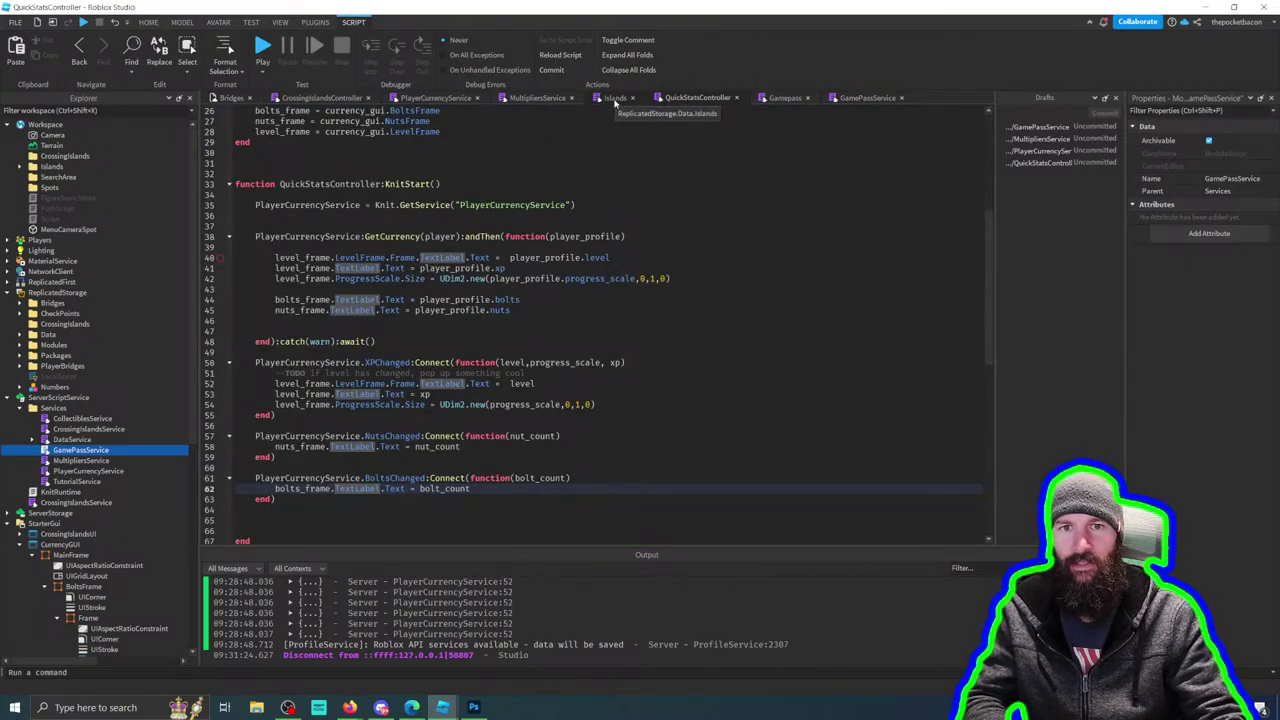
left_click(432, 98)
scroll(621, 296, "up", 5)
scroll(621, 296, "up", 10)
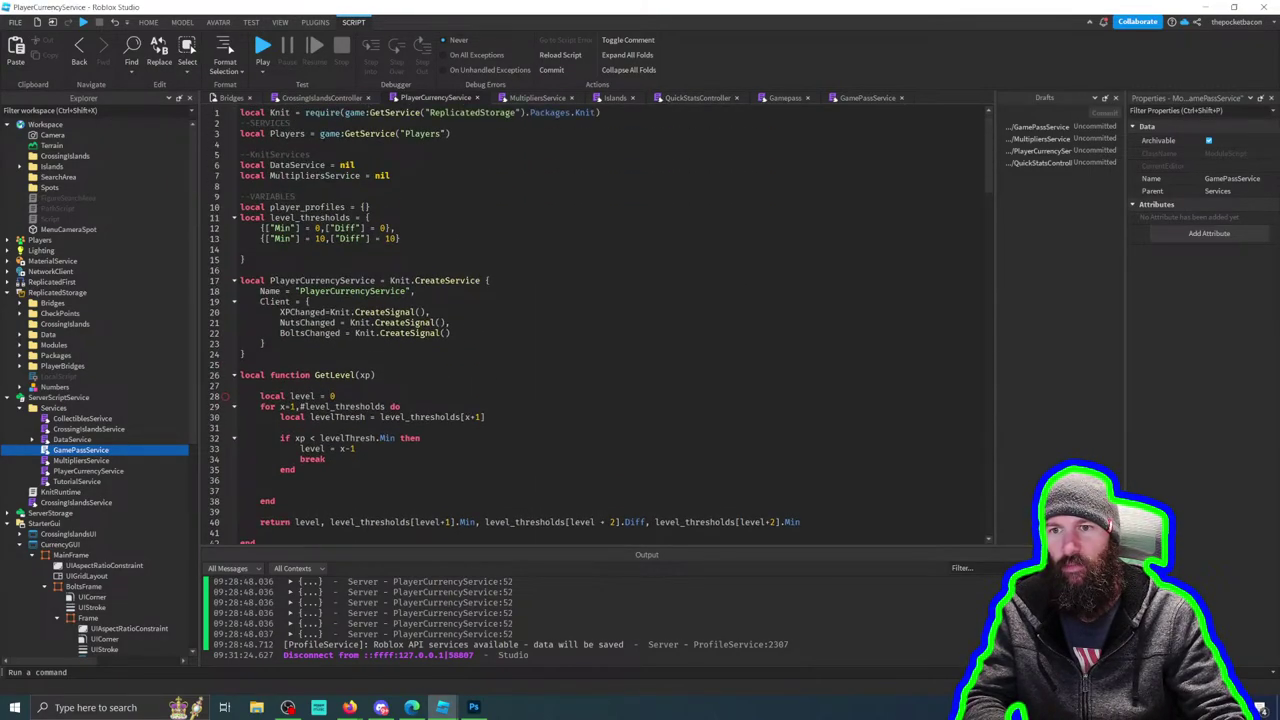
left_click(331, 238)
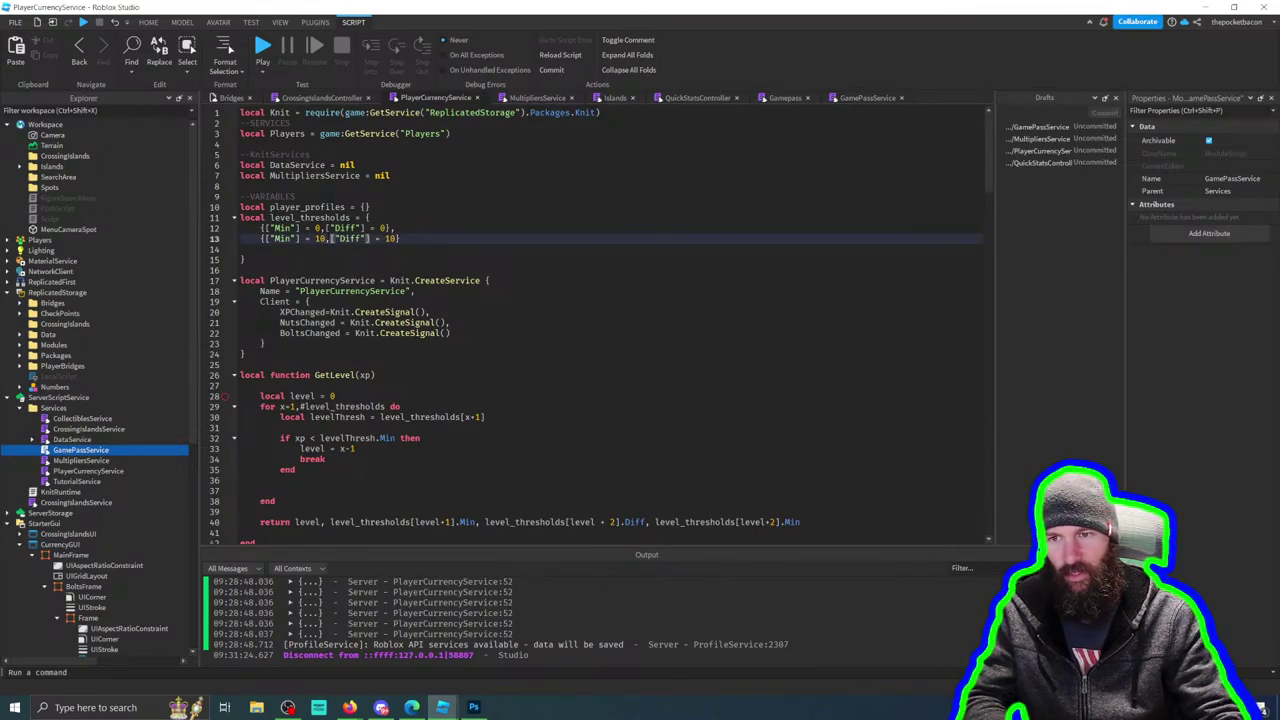
key("BackSpace")
type("0")
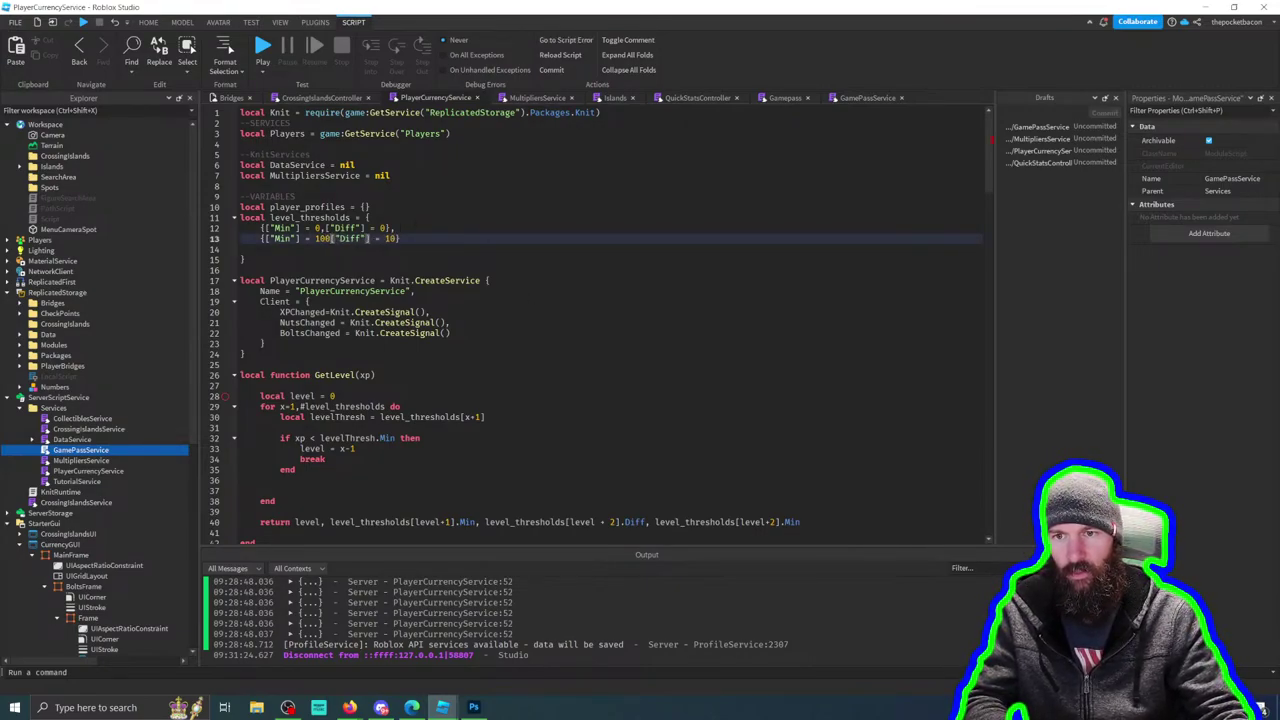
type("0")
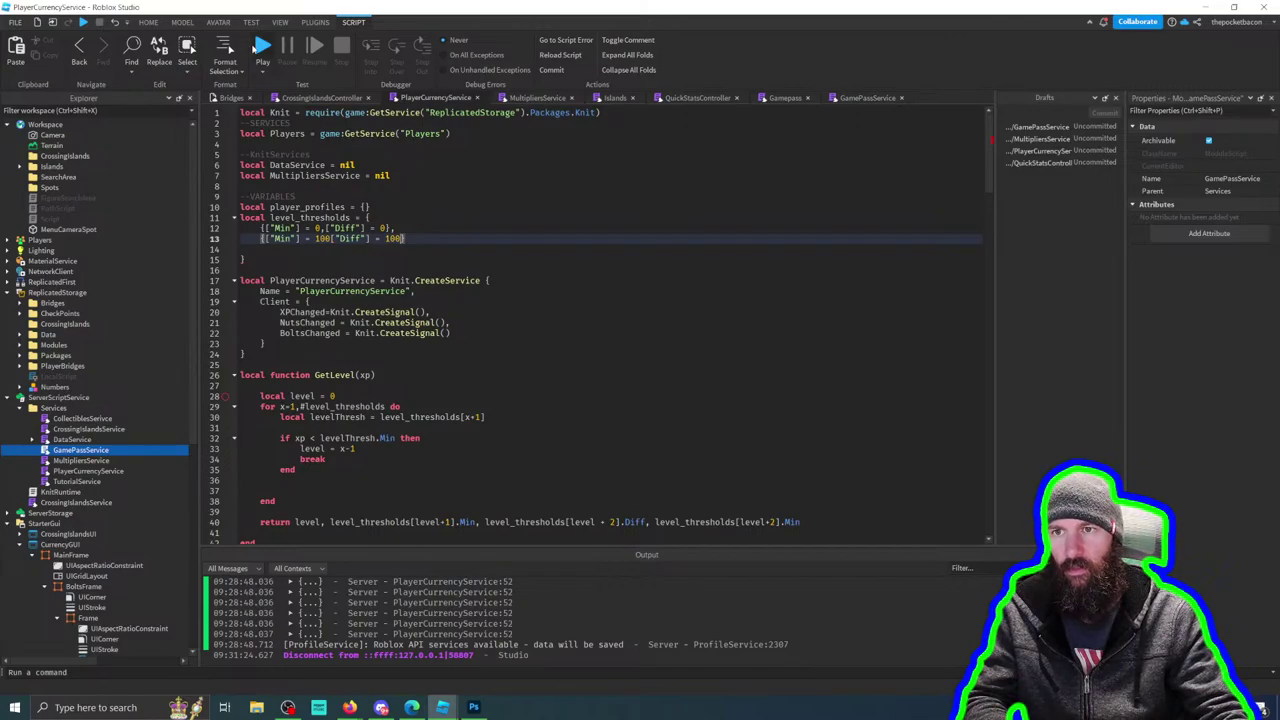
Step: Run a brief playtest and fix the line 13 syntax error by inserting the missing comma before ["Diff"]
key("F5")
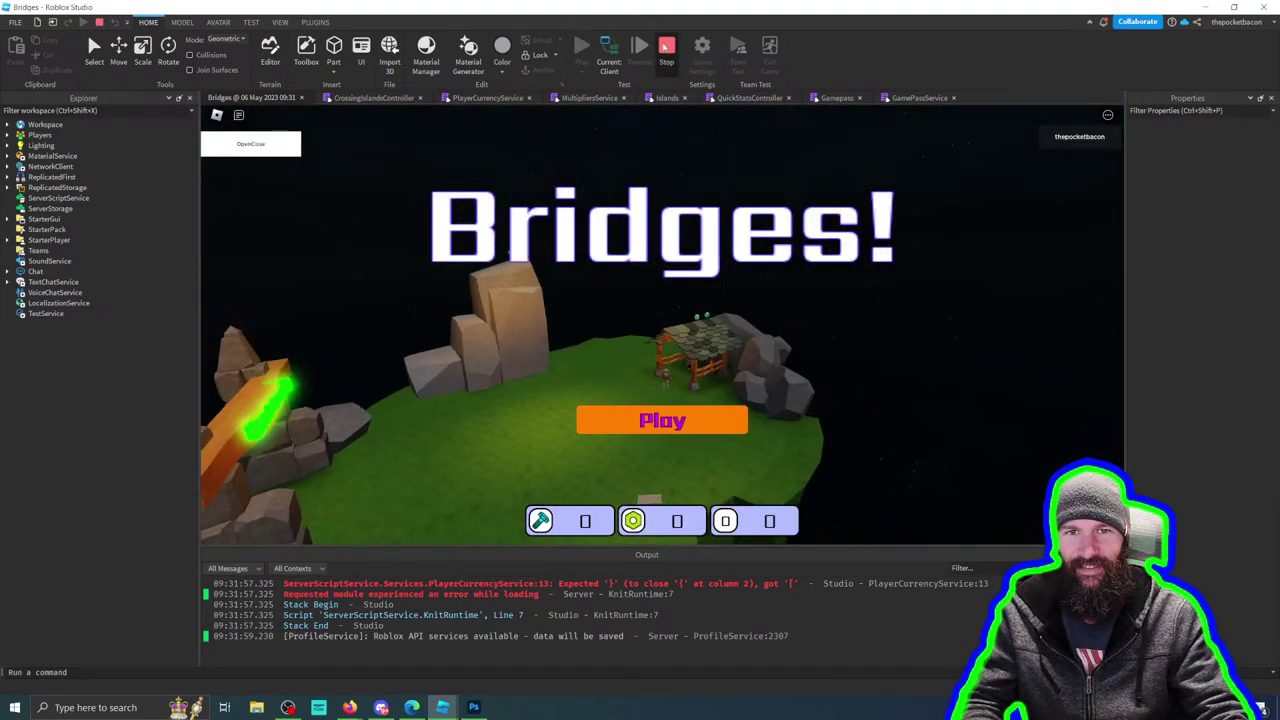
left_click(666, 50)
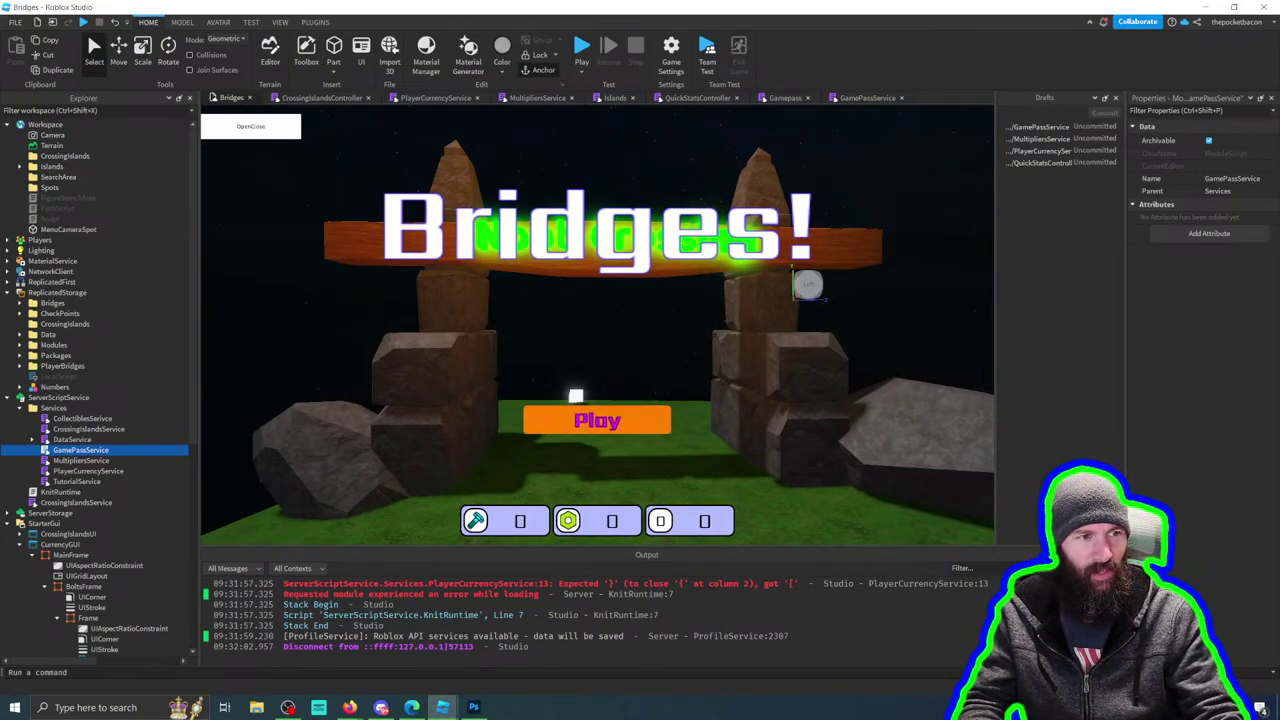
left_click(758, 588)
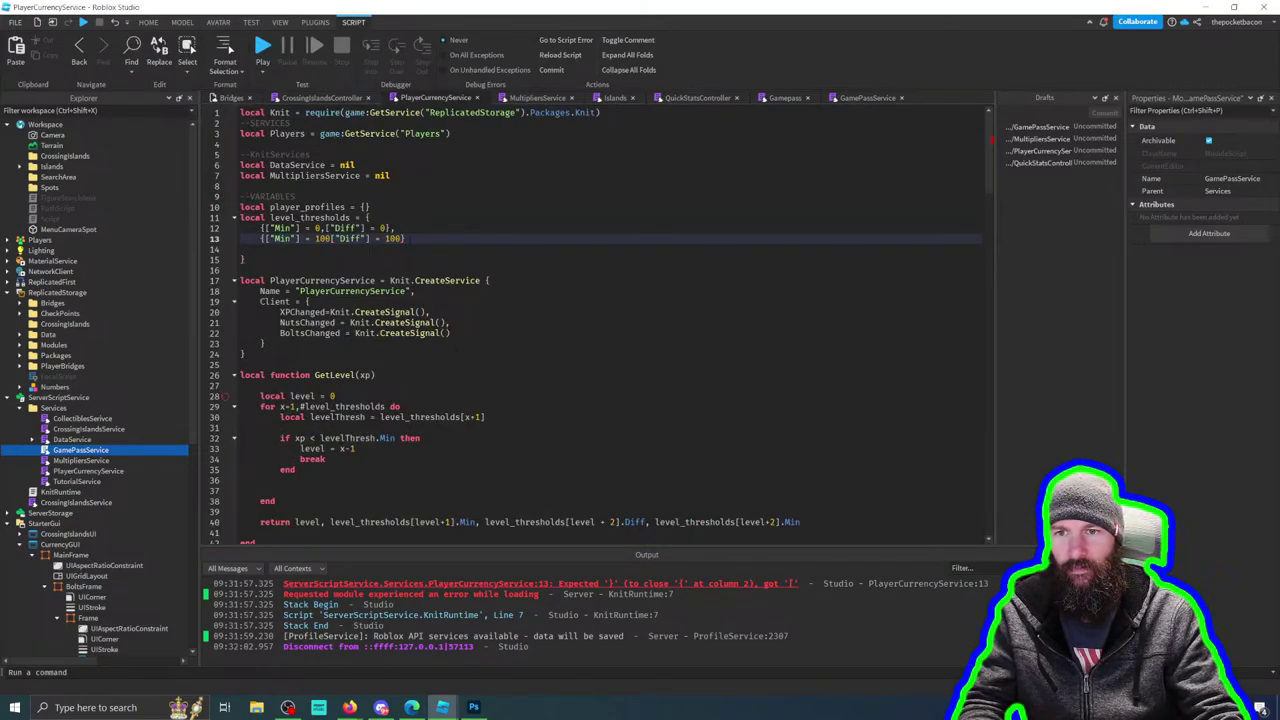
left_click(330, 239)
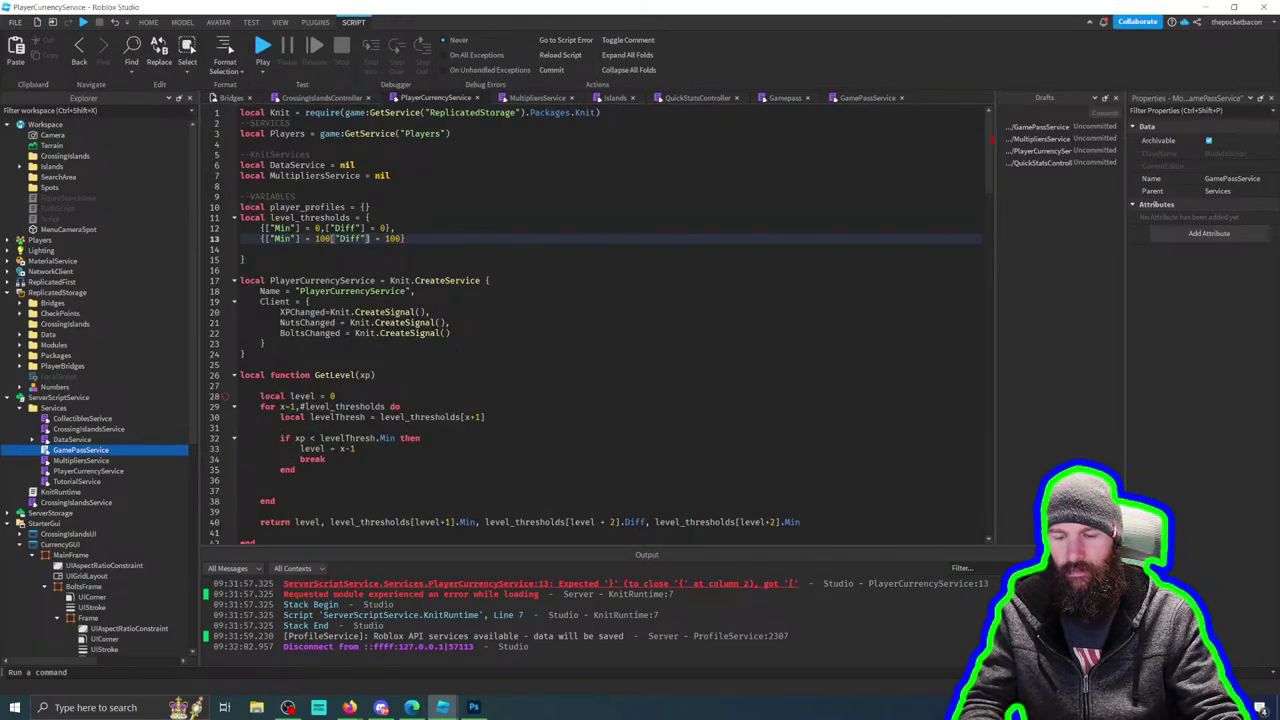
type(",")
Step: Playtest the new thresholds by entering the game and jumping onto the shingled roof to collect the first pickup
key("F5")
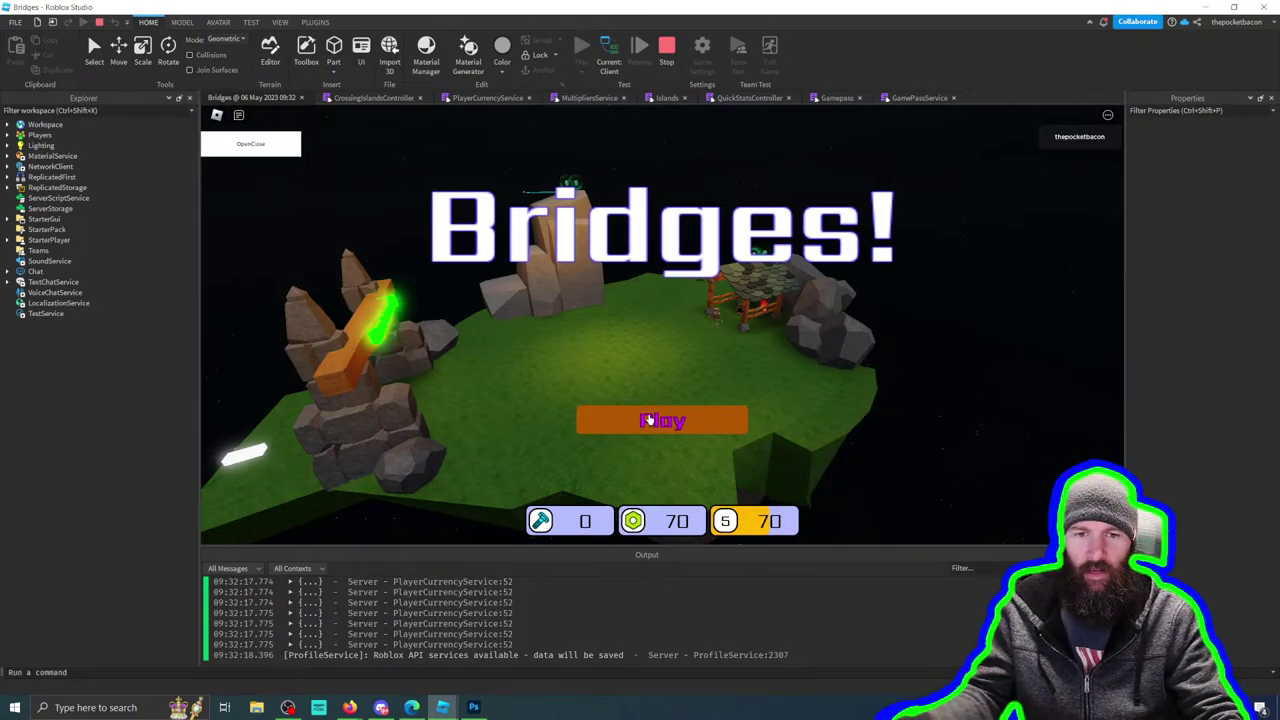
left_click(649, 420)
key("w")
right_click_drag(697, 355, 730, 344)
key("space")
key("space")
key("w")
key("space")
key("s")
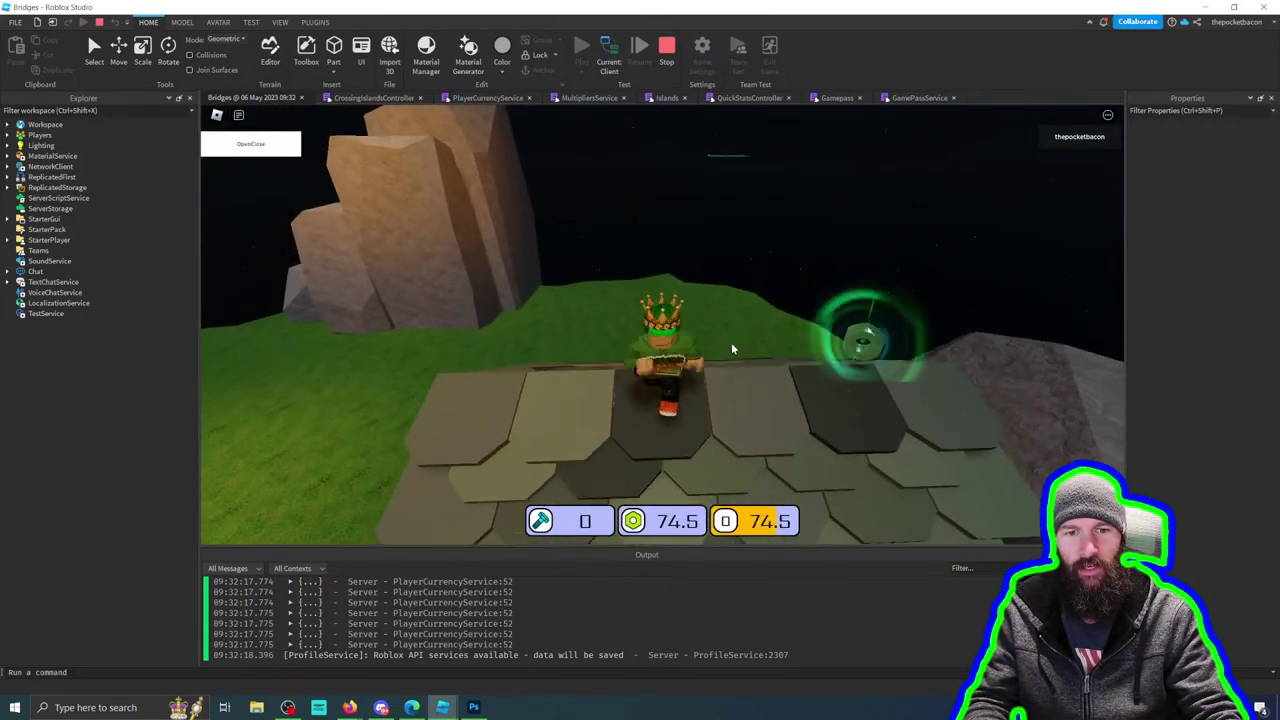
Step: Collect the second green pickup on the shingled roof and turn the character toward the tall rock
key("d")
key("w")
key("s")
key("w")
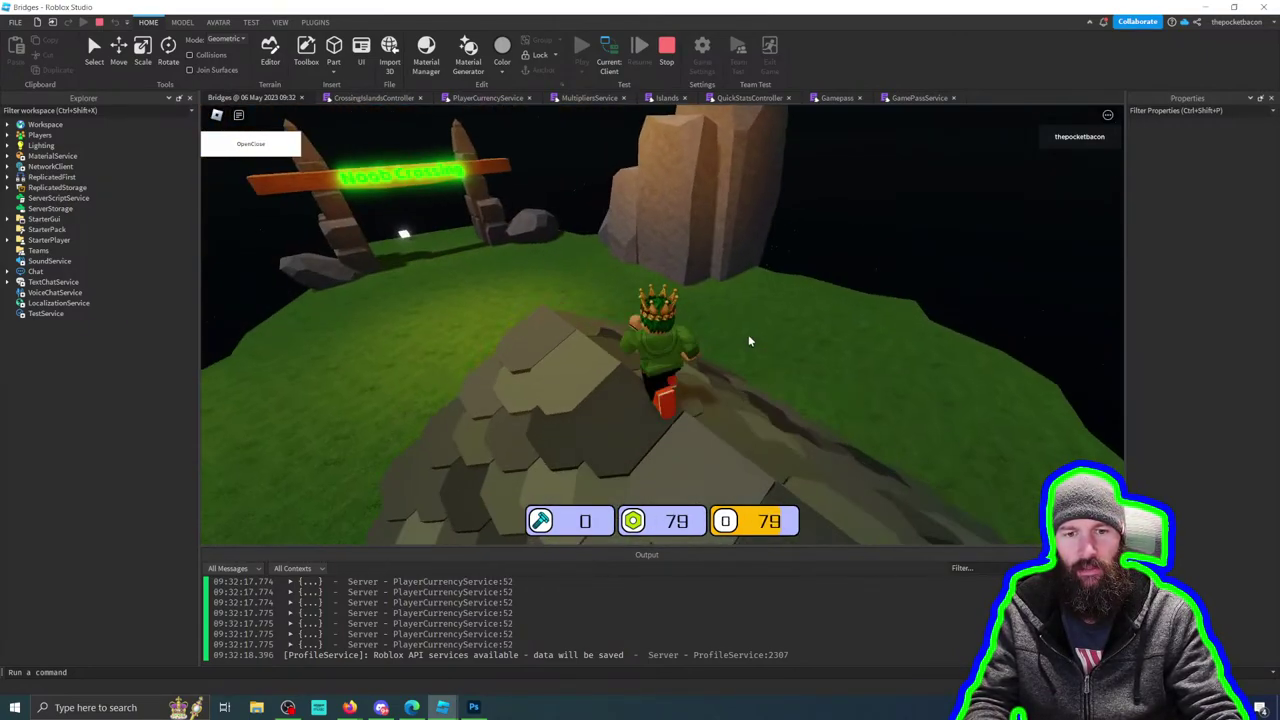
Step: Run the character off the shingled roof and across the grass, jumping onto the lower ledges of the tall rock
key("space")
key("w")
right_click_drag(748, 341, 754, 345)
key("space")
key("w")
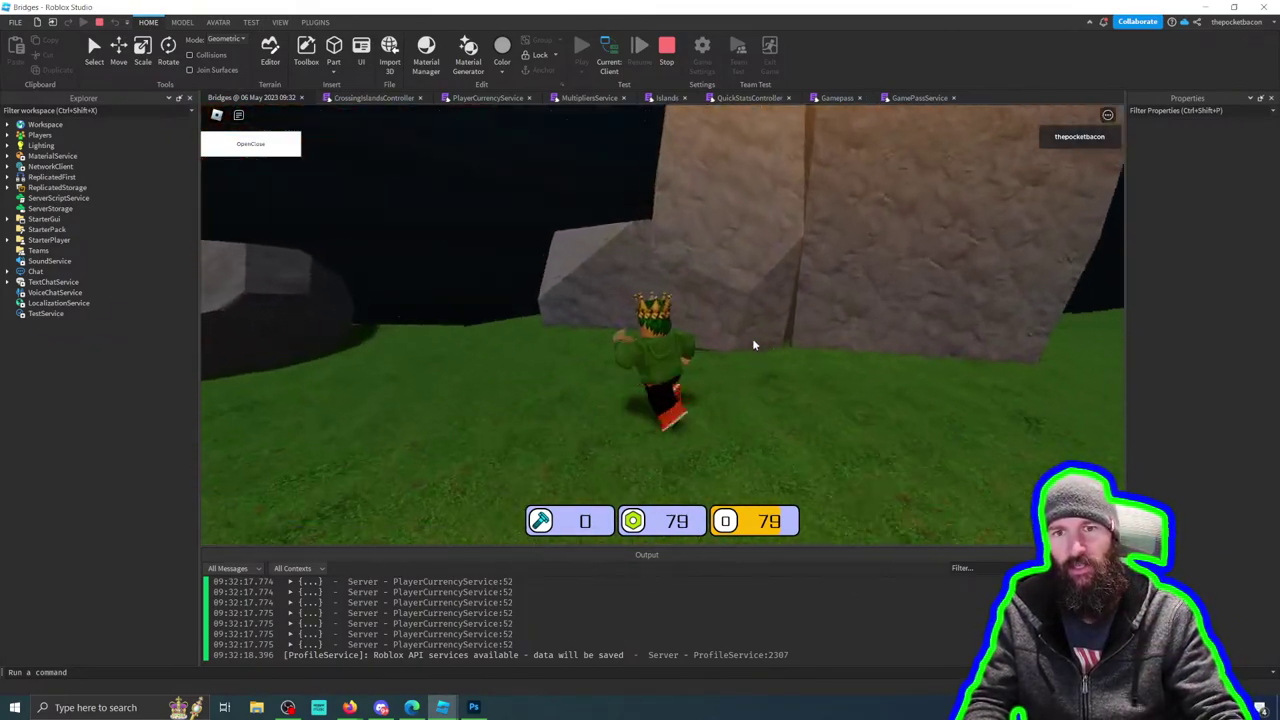
key("space")
key("w")
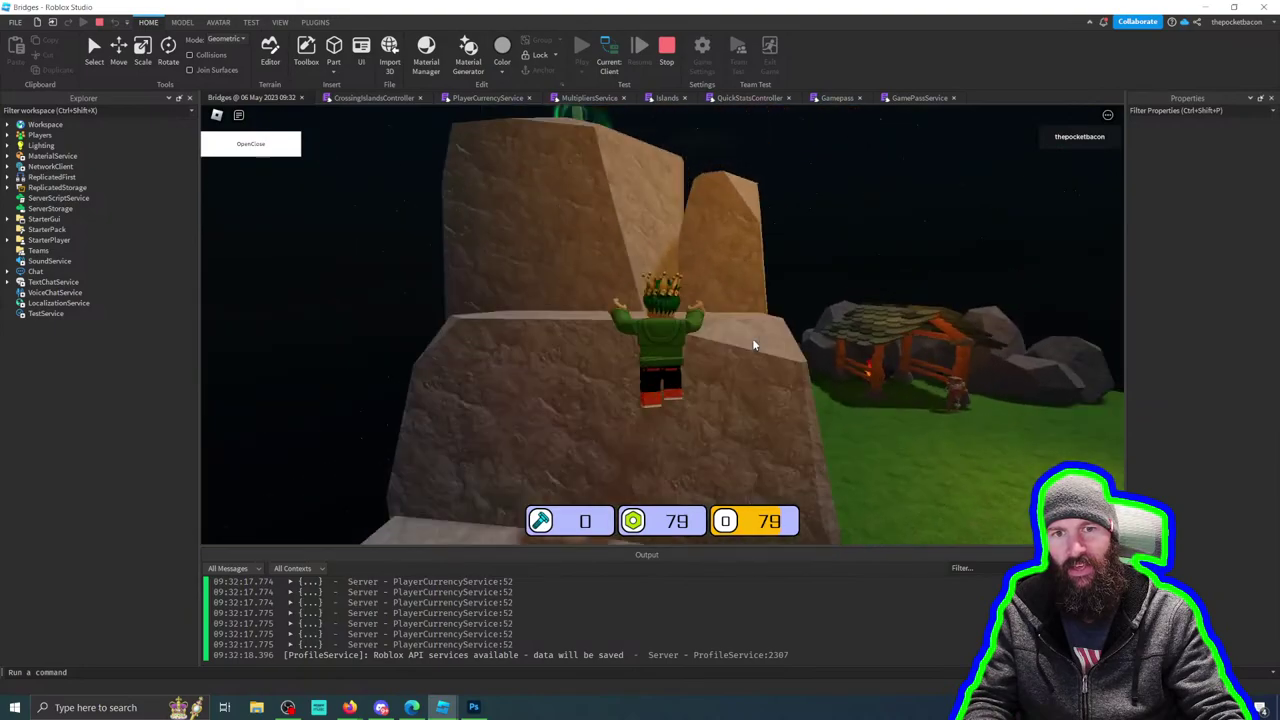
Step: Climb to the summit of the tall rock and collect the green pickup there
key("space")
right_click_drag(755, 345, 755, 345)
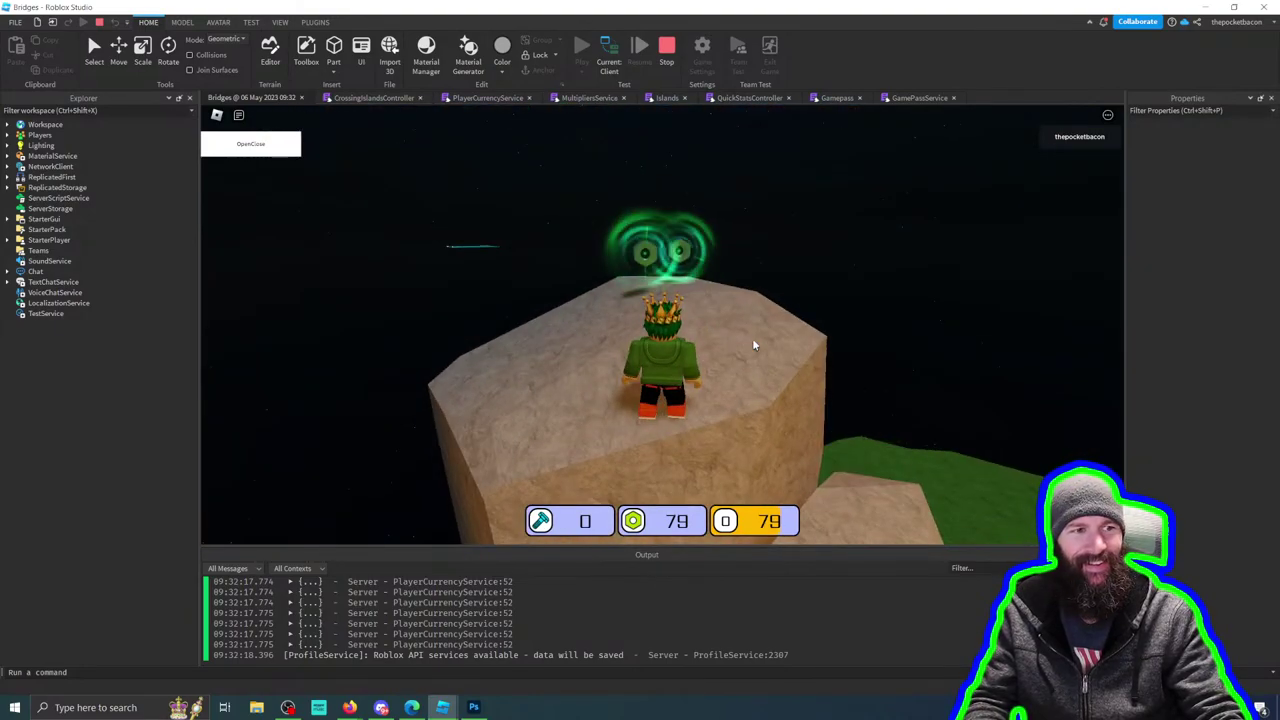
key("a")
key("w")
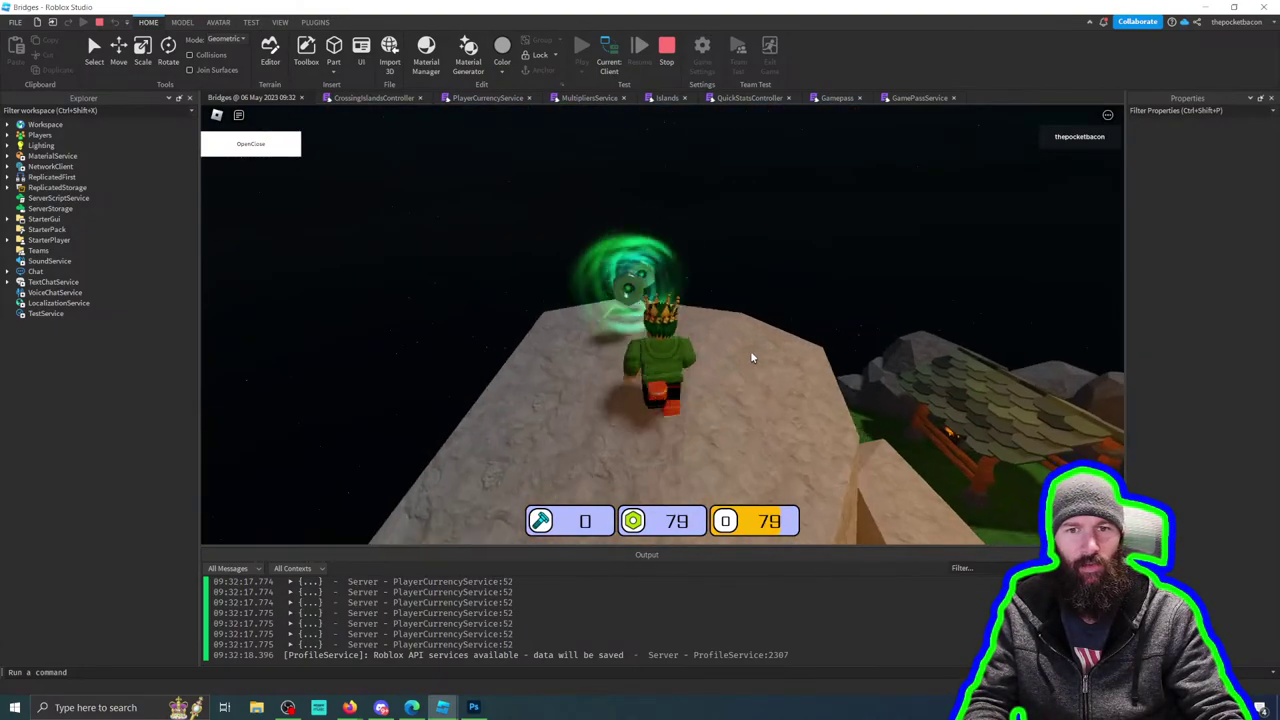
key("w")
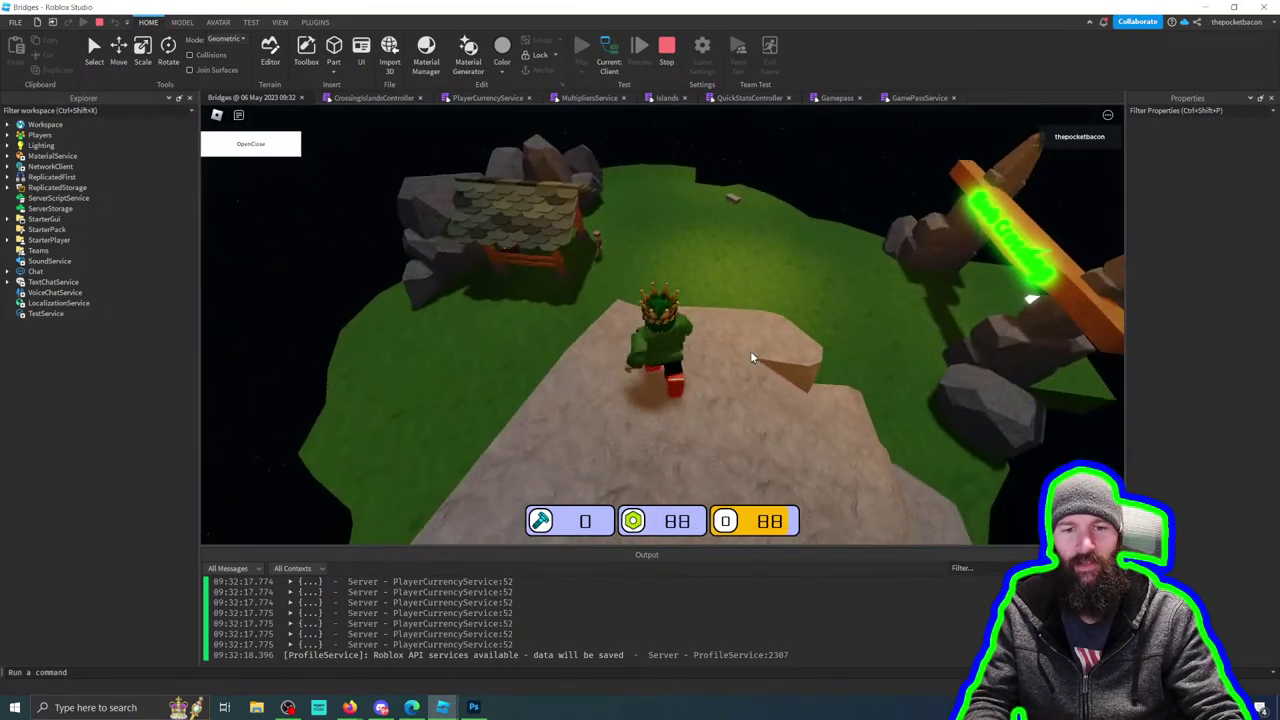
Step: Bring the character down to the grass facing the Noob Crossing gate and end the playtest
key("w")
right_click_drag(667, 543, 772, 411)
key("w")
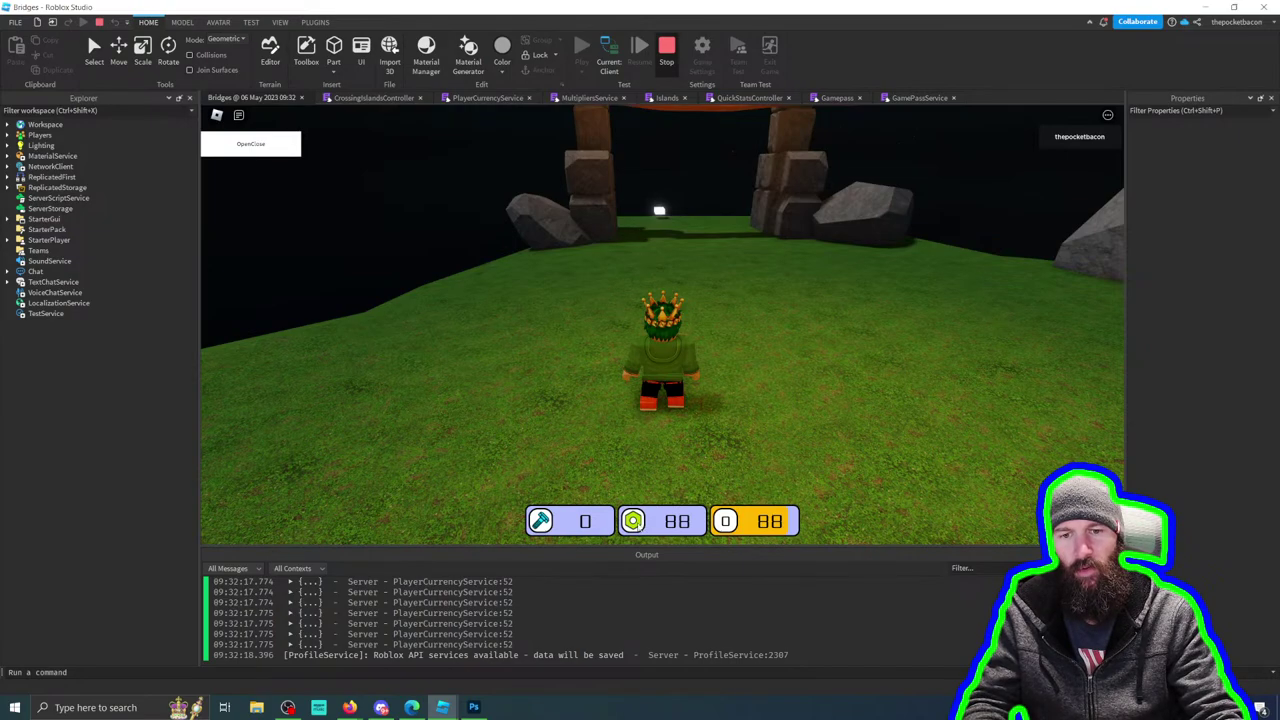
key("shift+F5")
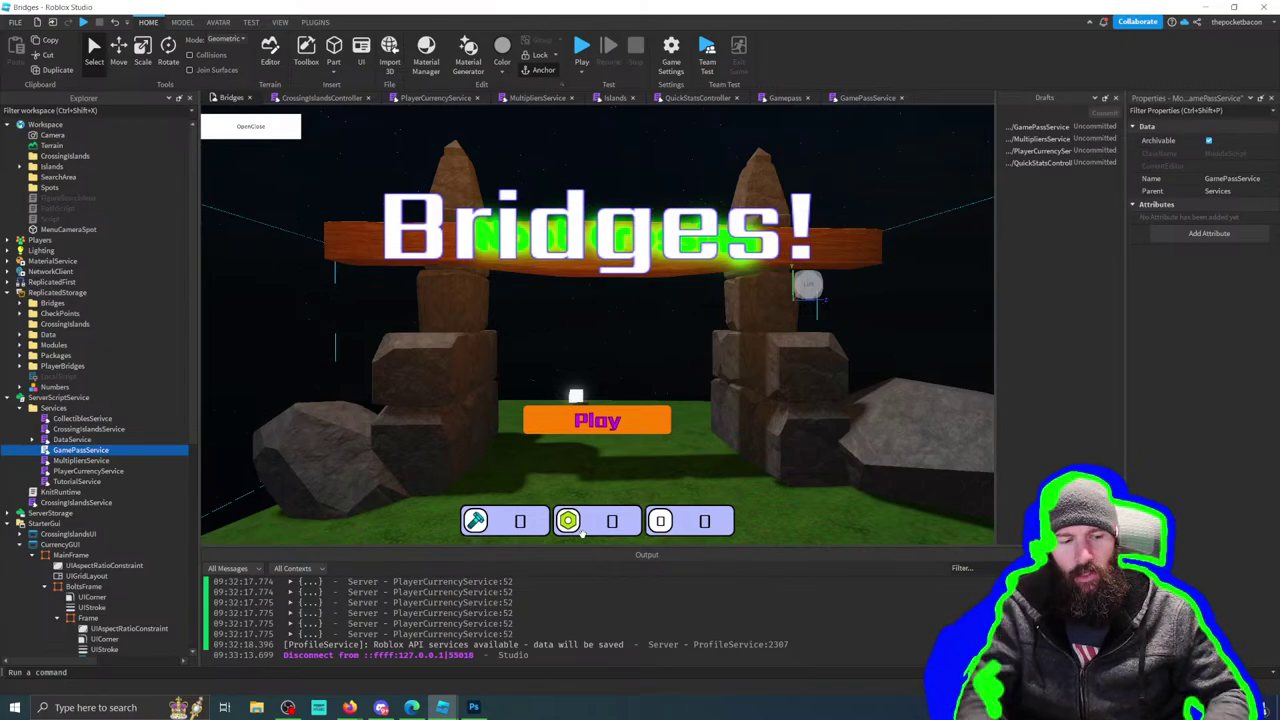
Step: In the Islands script, add min_level_for_crossing=1, below the portal line of module[1]
left_click(610, 98)
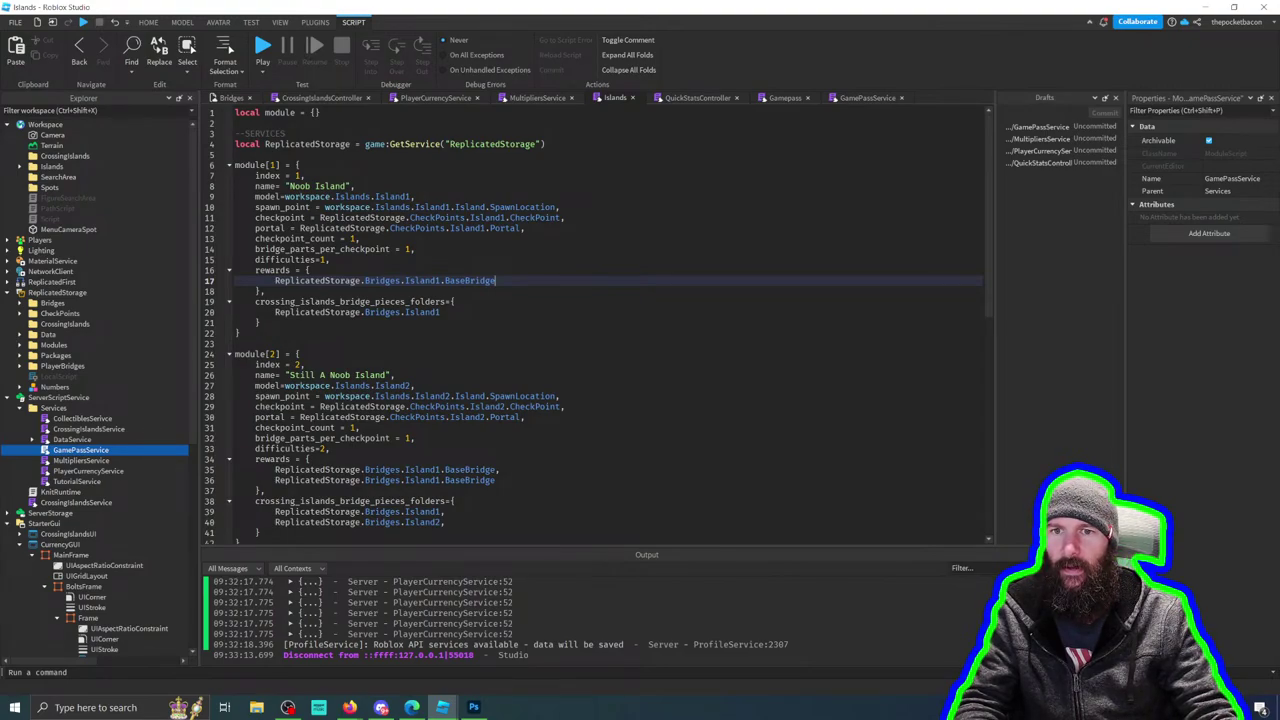
left_click(545, 230)
key("Return")
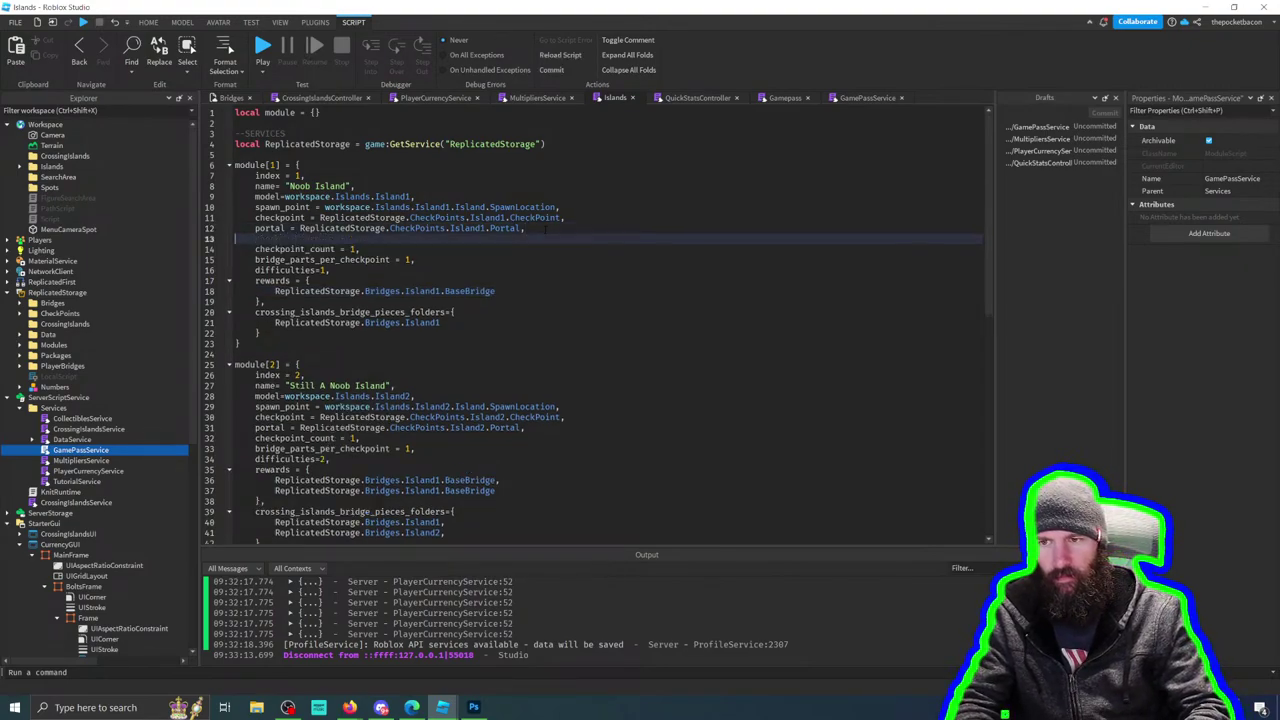
type("min_level")
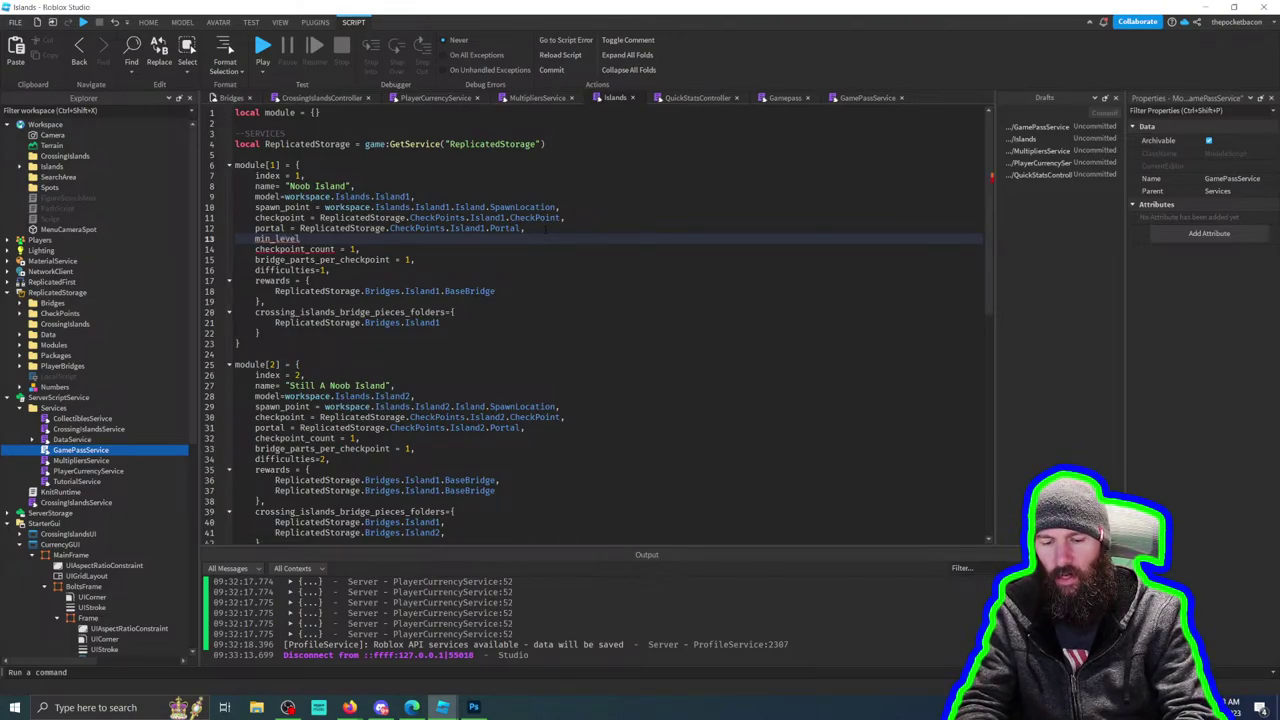
type("_to")
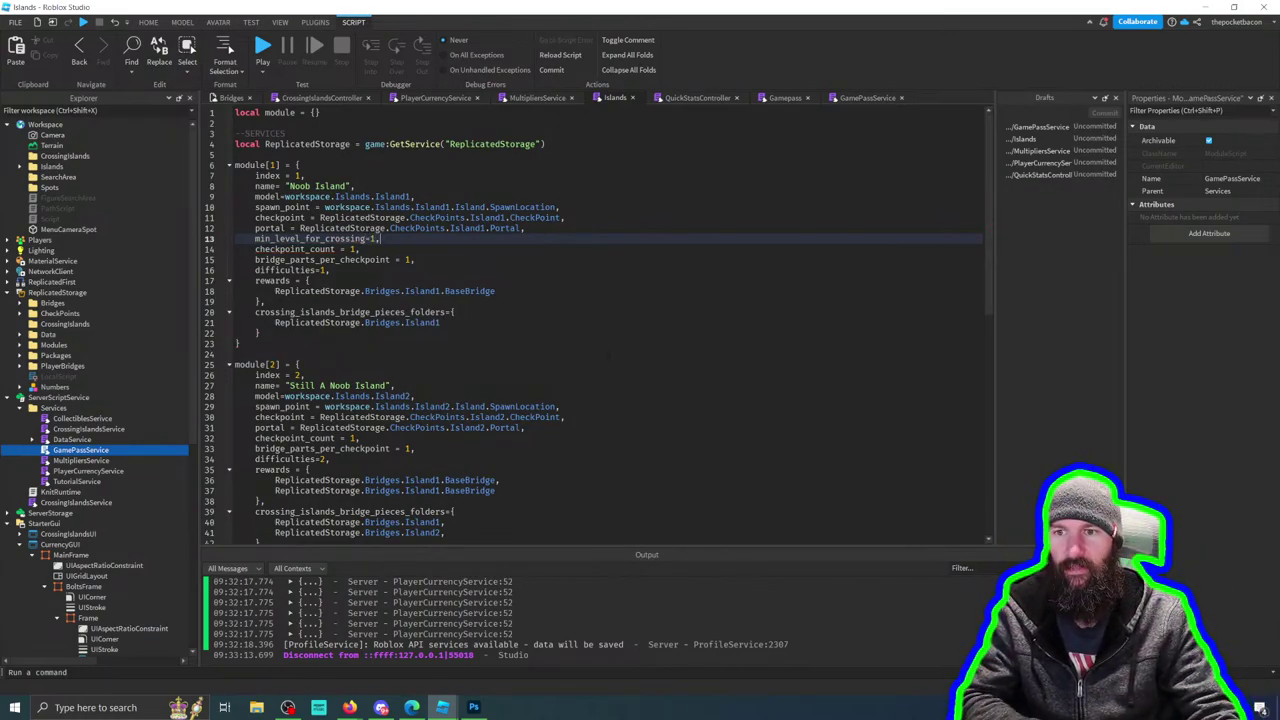
Step: Copy the min_level_for_crossing line below the portal entry of module[2] and set its value to 2
left_click_drag(404, 239, 275, 240)
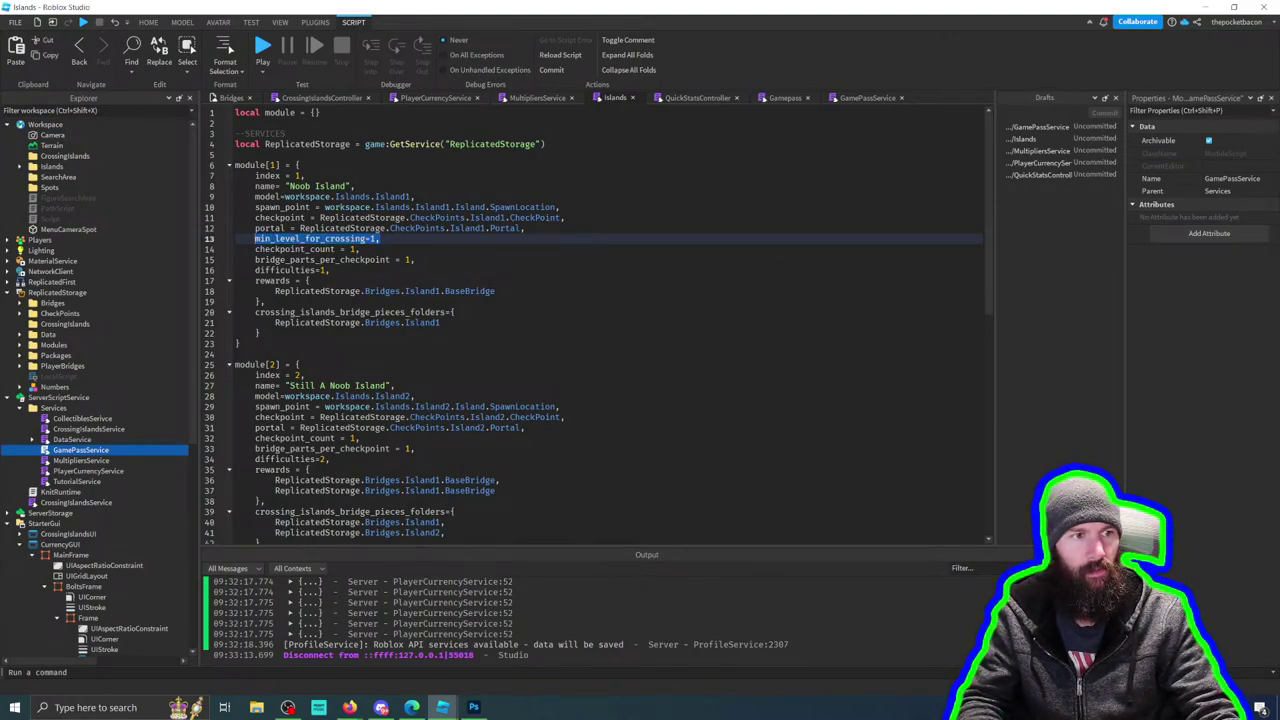
scroll(600, 320, "down", 3)
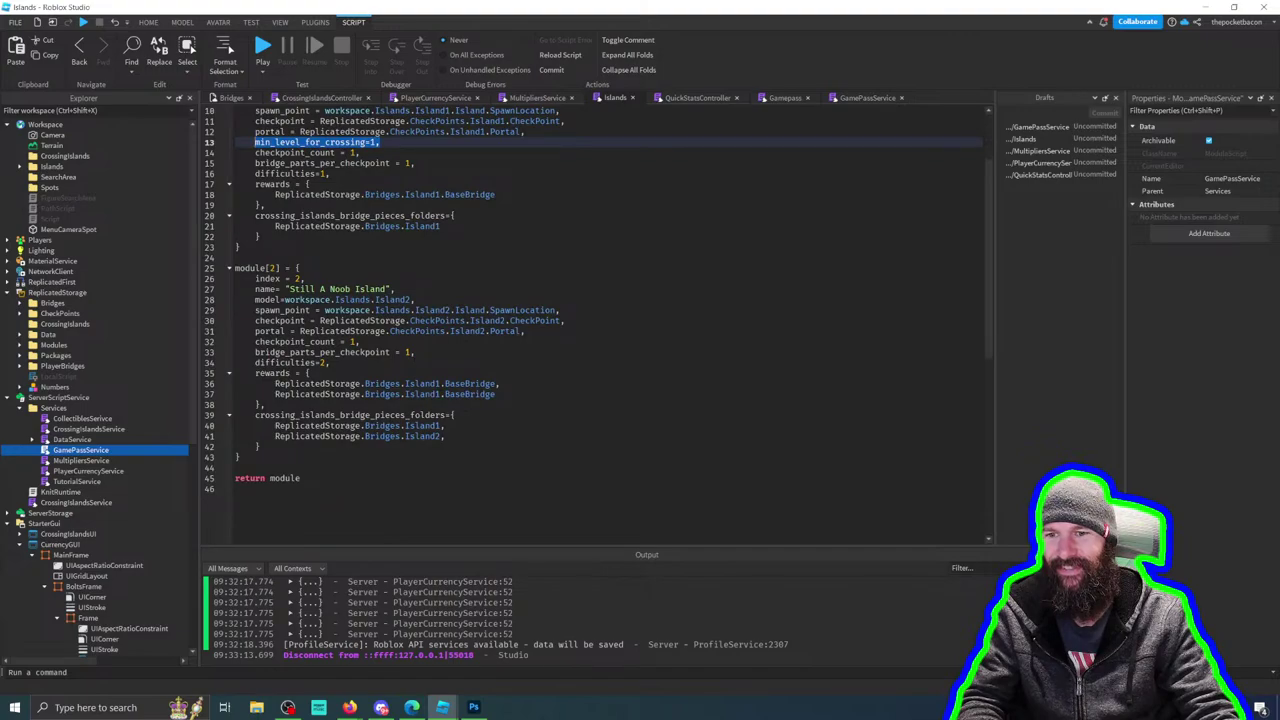
key("ctrl+c")
left_click(524, 331)
key("Return")
key("ctrl+v")
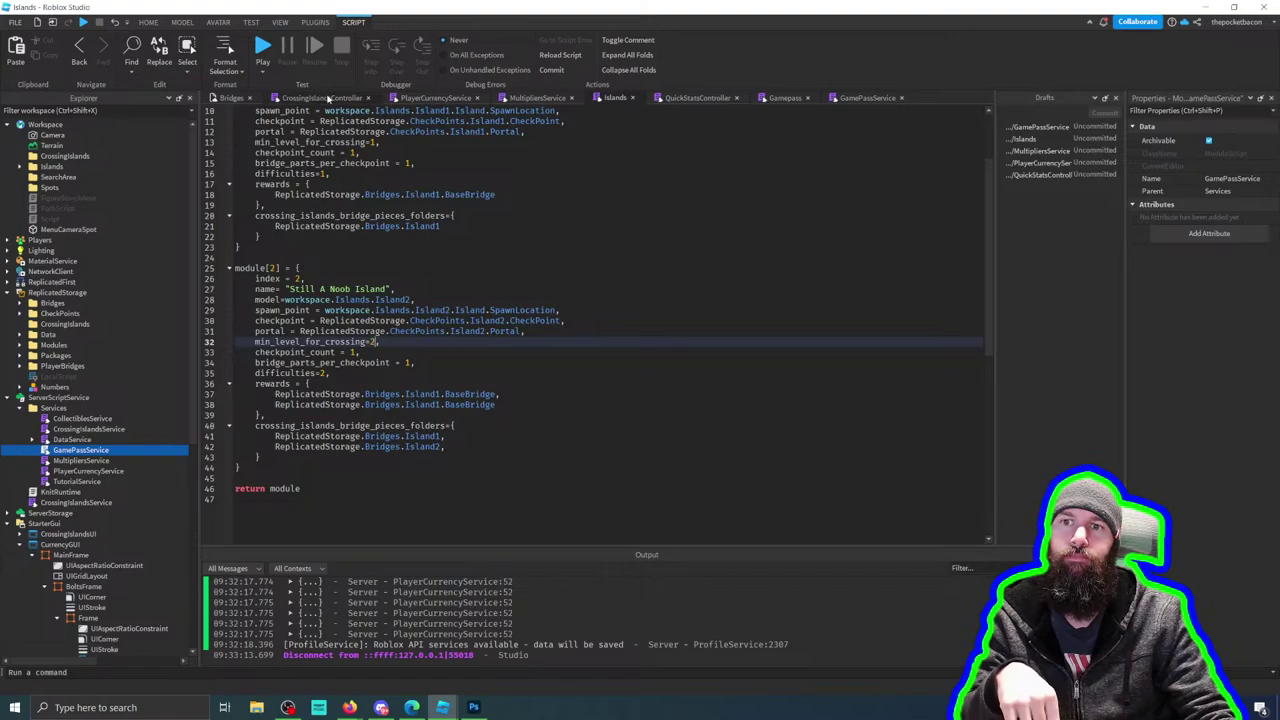
Step: Look over the CrossingIslandsController code, then return to the Bridges viewport and frame the Noob Crossing gate
left_click(331, 98)
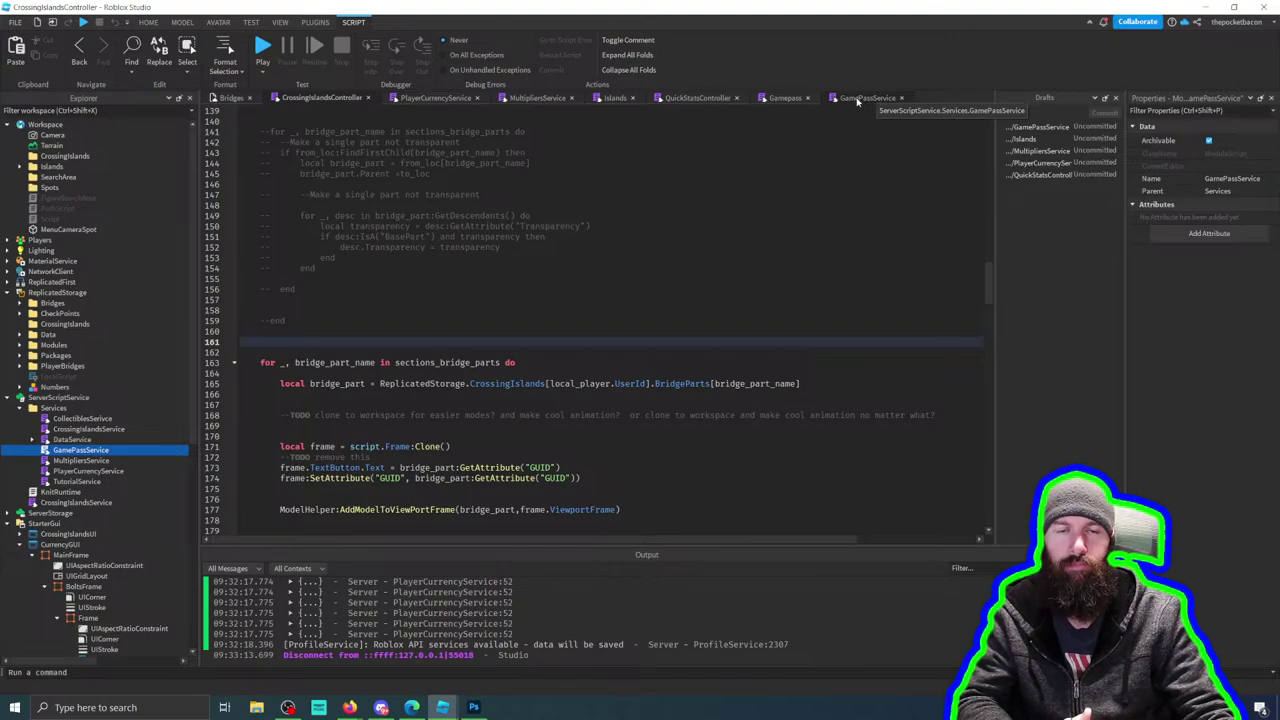
scroll(600, 320, "up", 4)
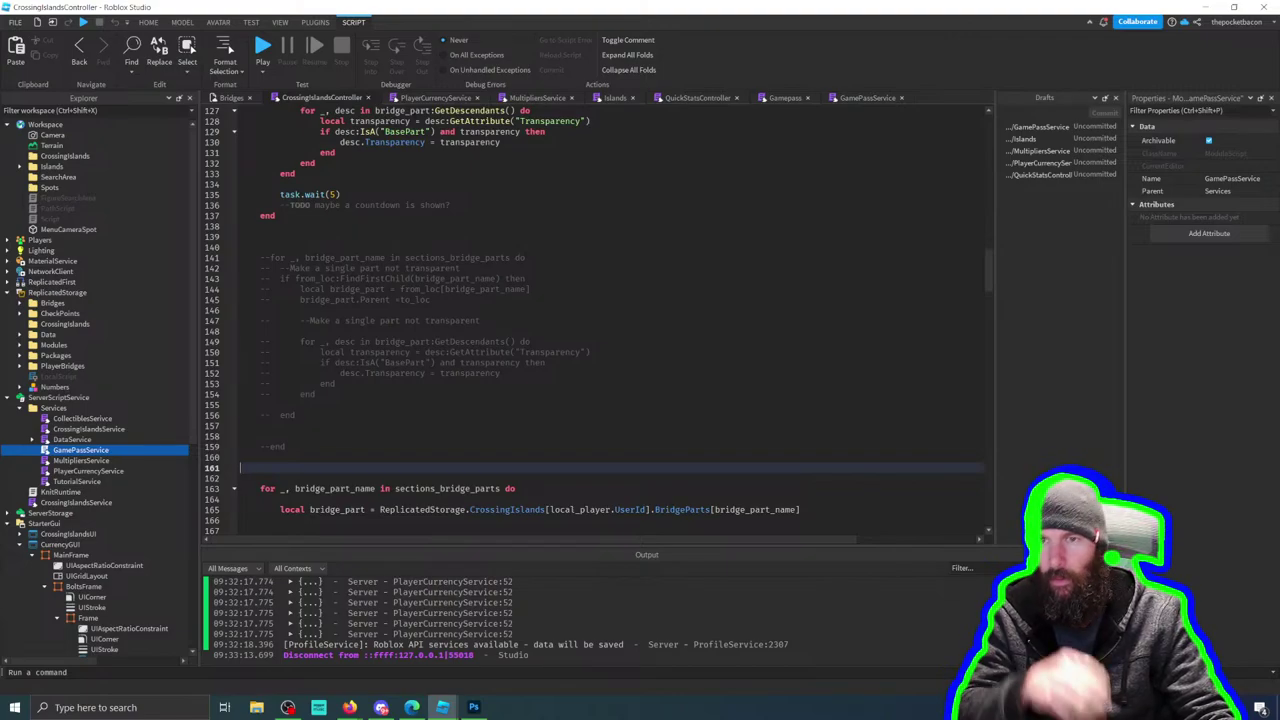
left_click(231, 97)
right_click_drag(677, 328, 677, 328)
key("w")
key("s")
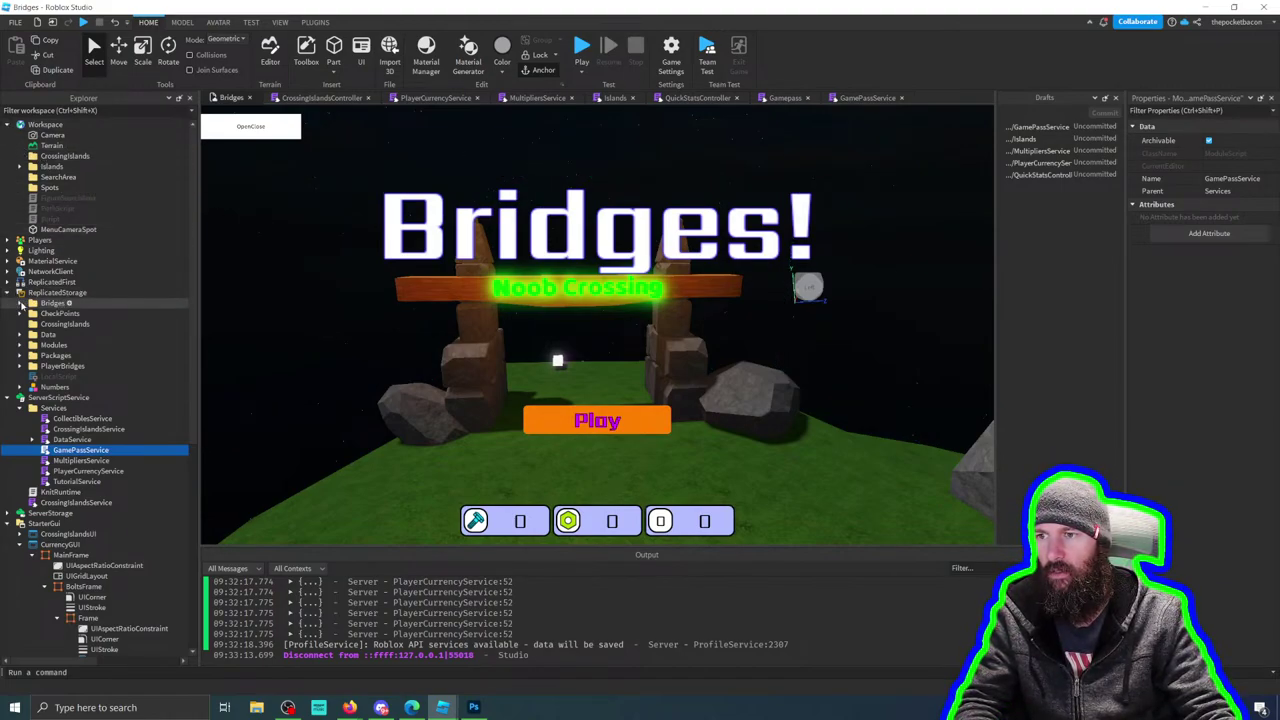
Step: Expand Workspace's Islands folder, collapse Island1's long child lists, and select and expand its CrossingArea model
left_click(19, 167)
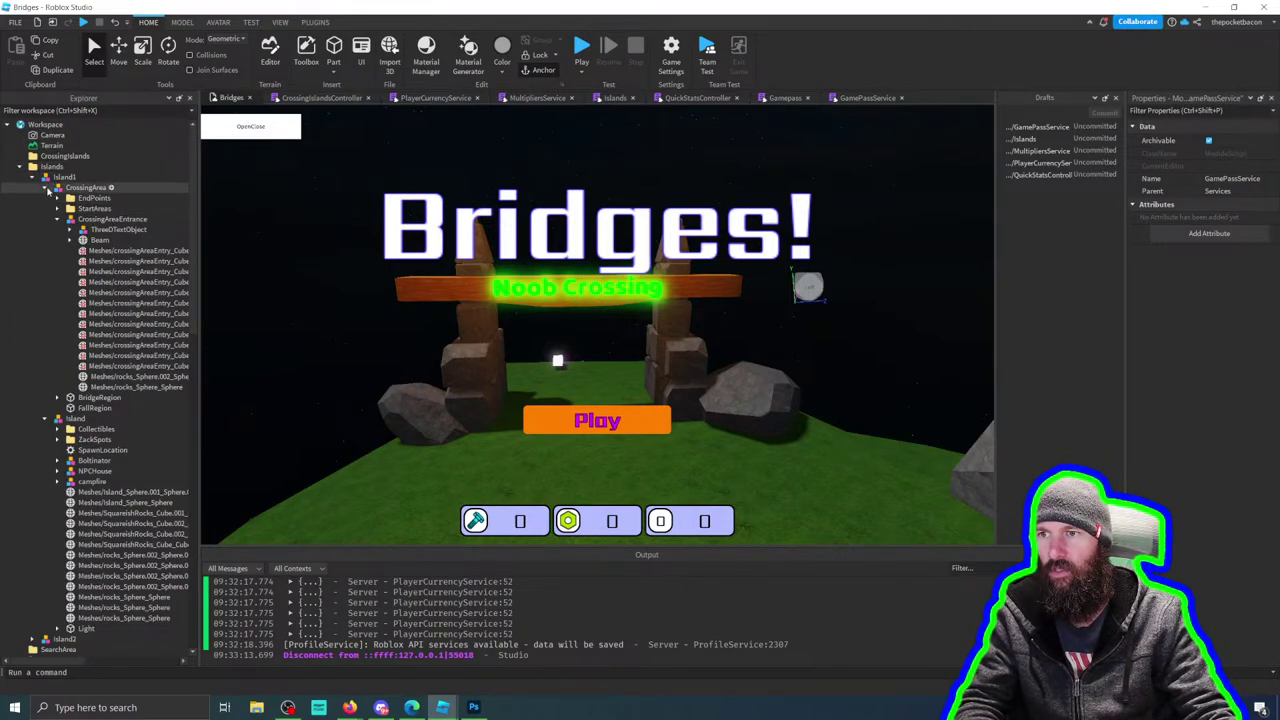
left_click(46, 187)
left_click(45, 198)
left_click(82, 187)
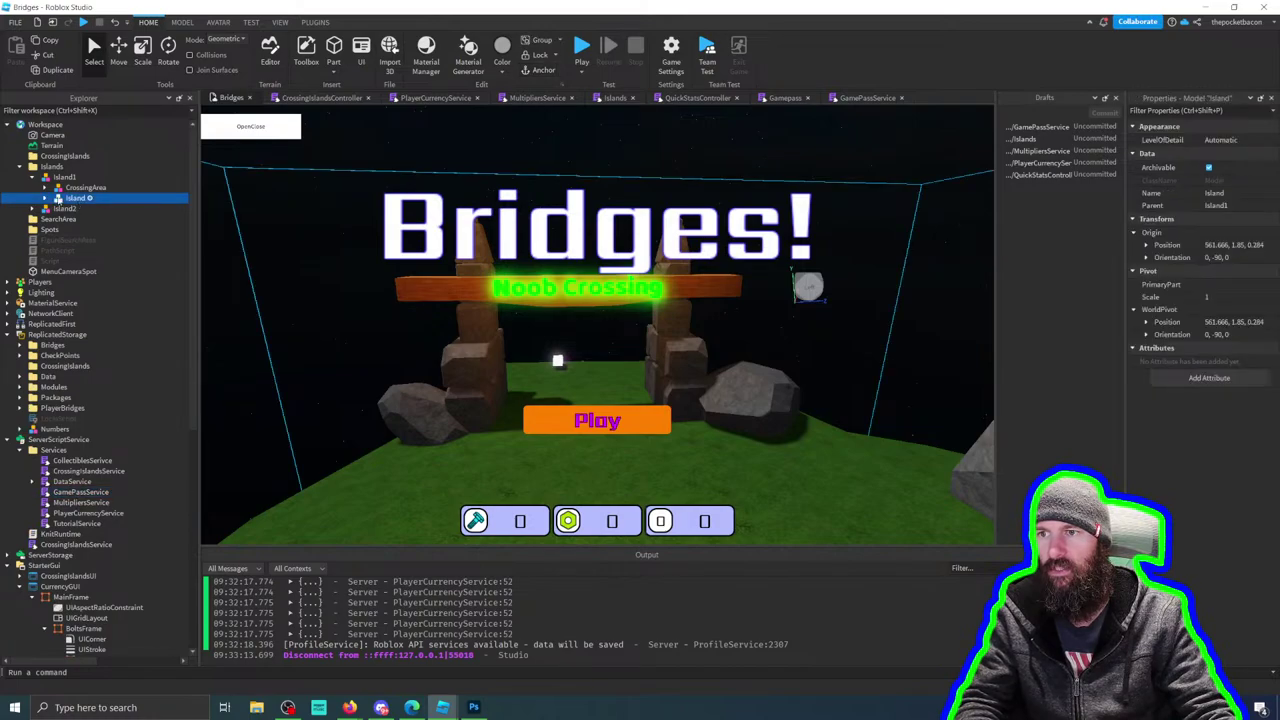
left_click(46, 187)
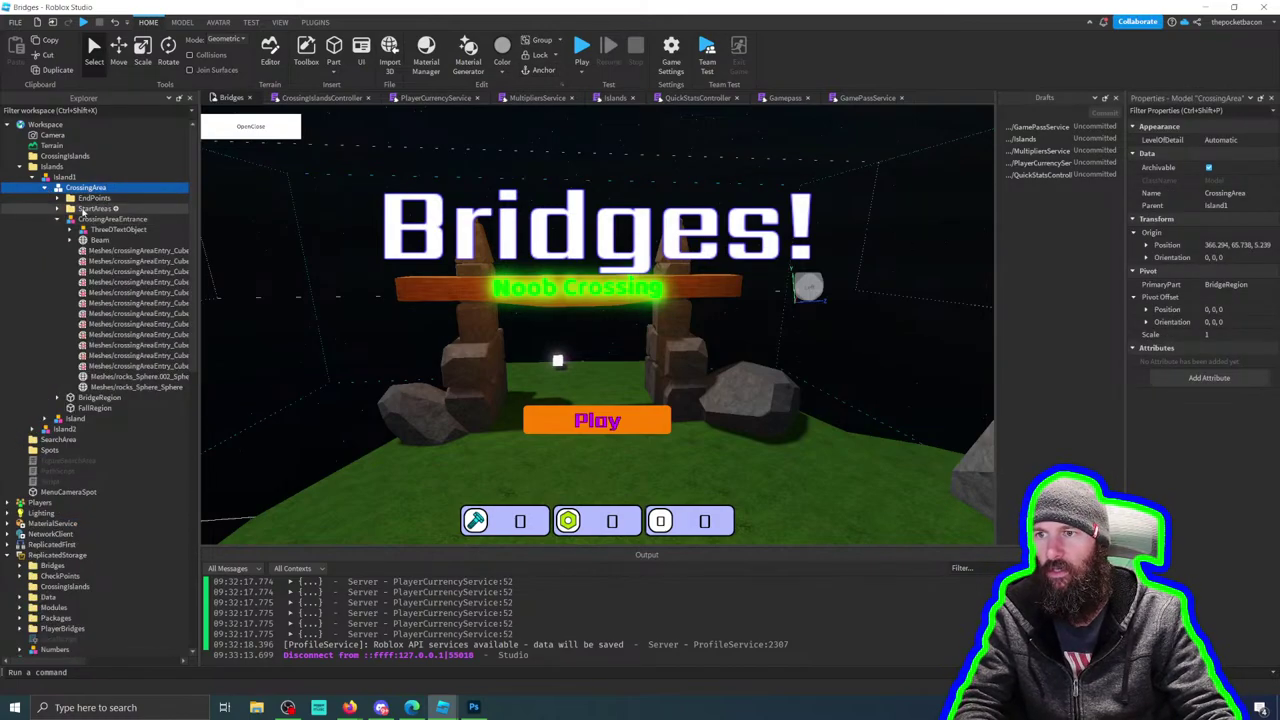
Step: Add a folder named Barrier inside Island1's CrossingArea model
left_click(114, 188)
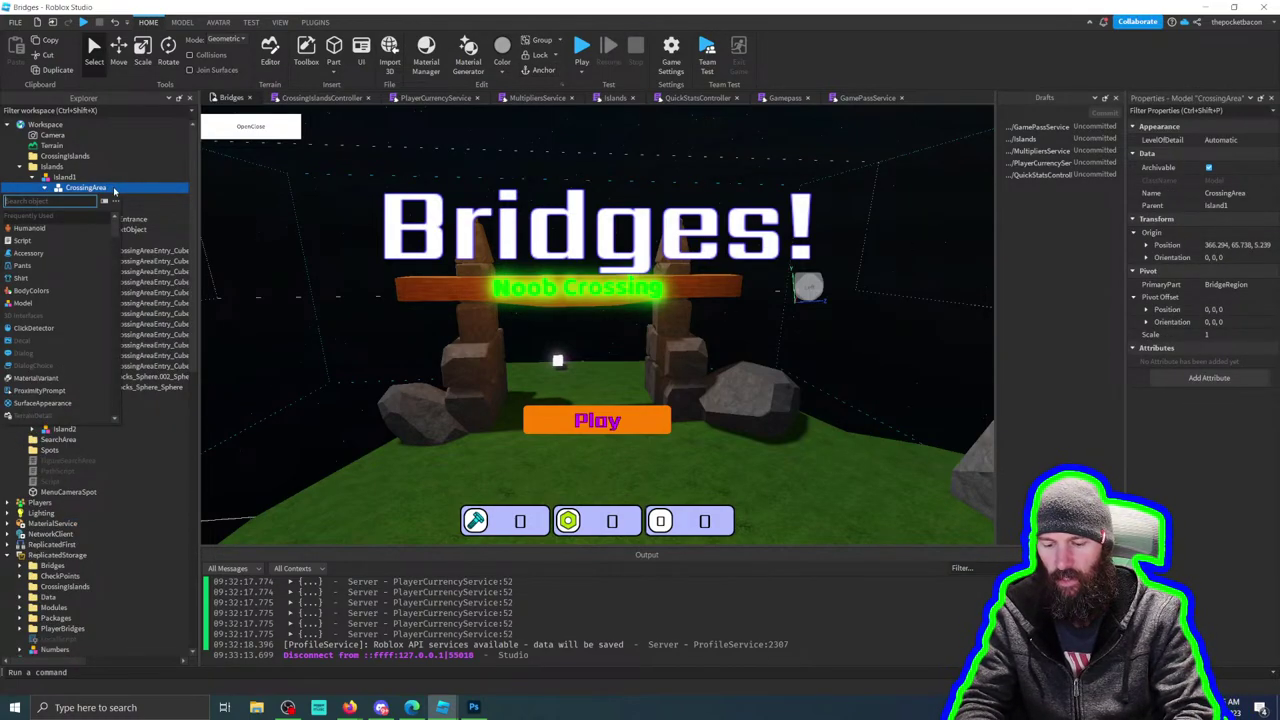
type("Bas")
key("BackSpace")
key("BackSpace")
key("BackSpace")
type("Fol")
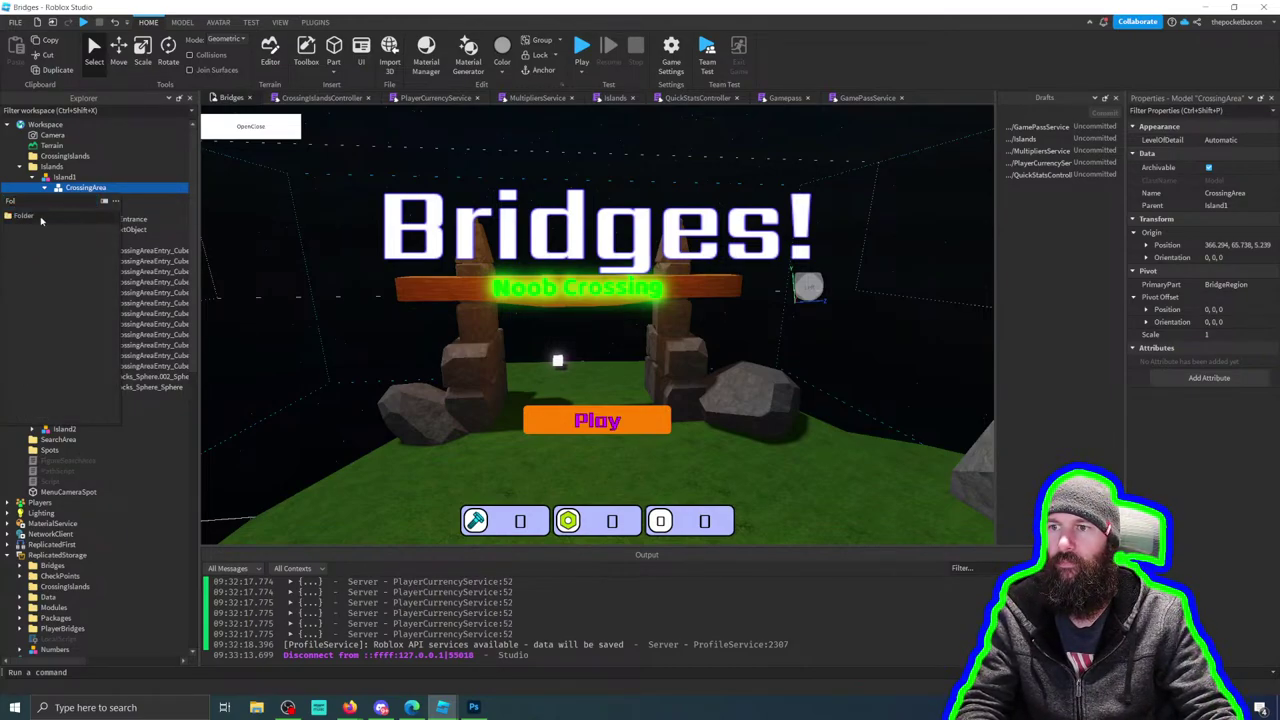
left_click(40, 220)
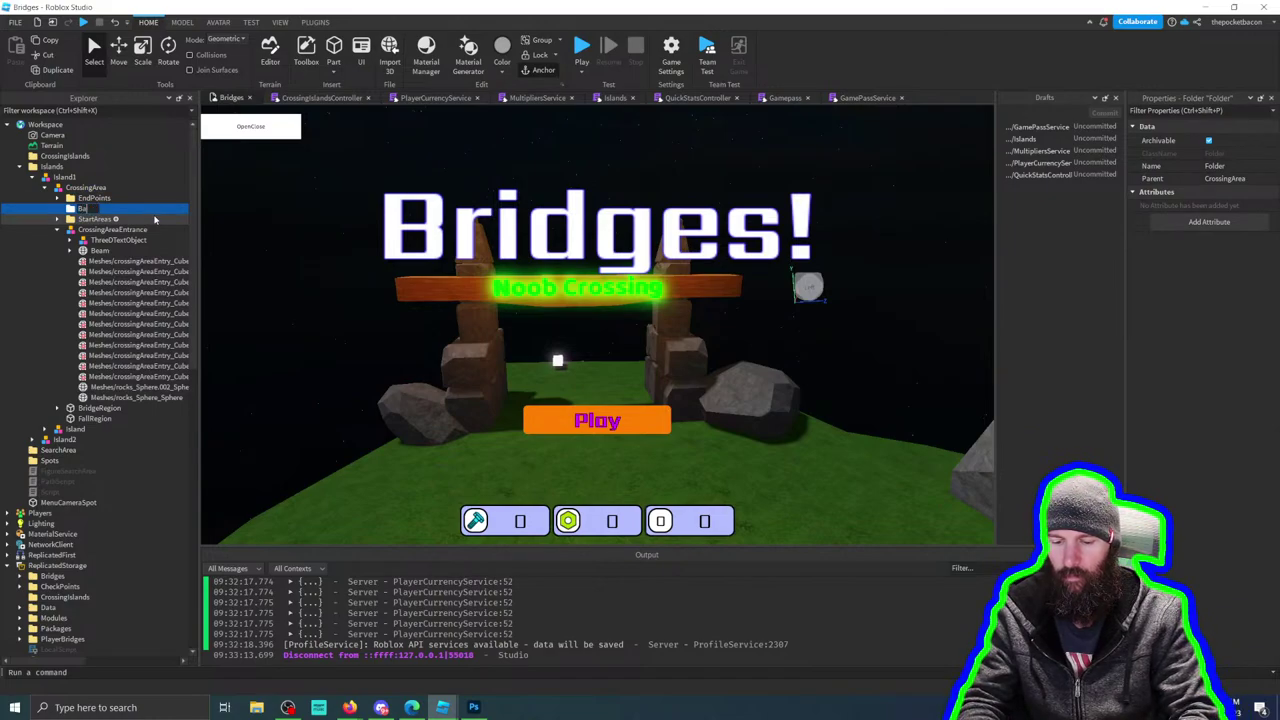
type("Barrier")
key("Return")
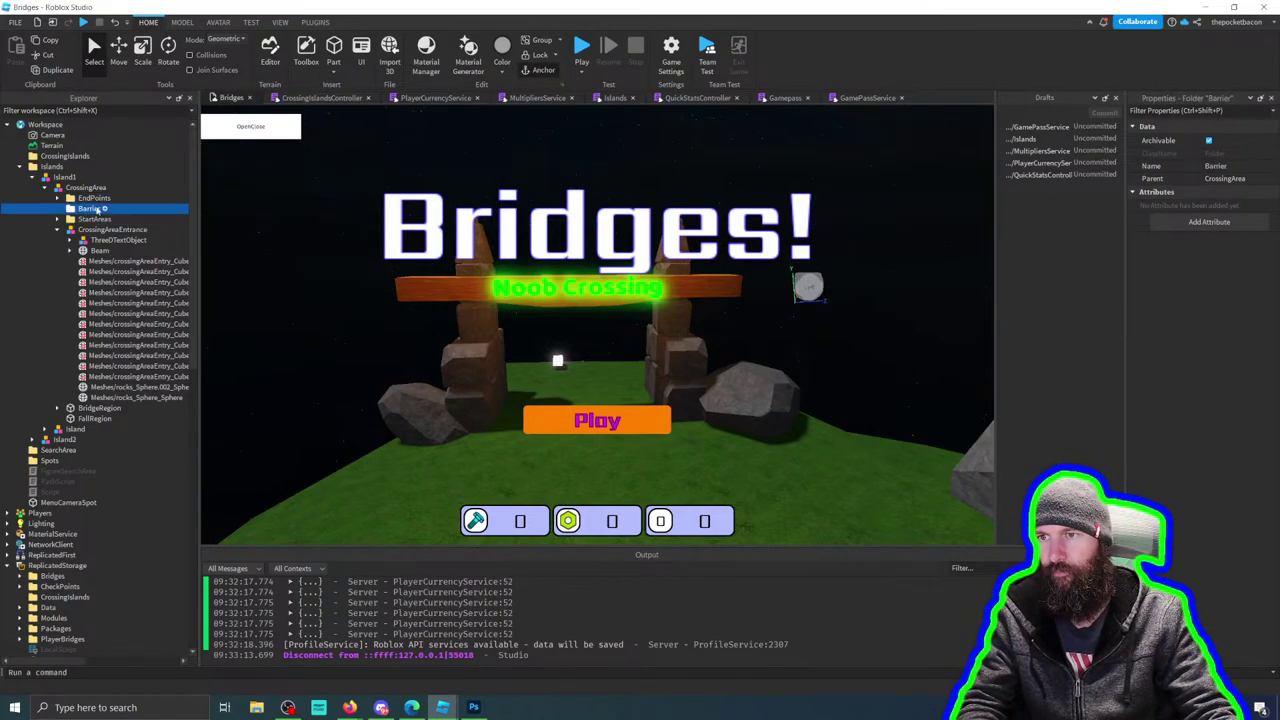
Step: Insert a Part into the Barrier folder
left_click(105, 211)
type("par")
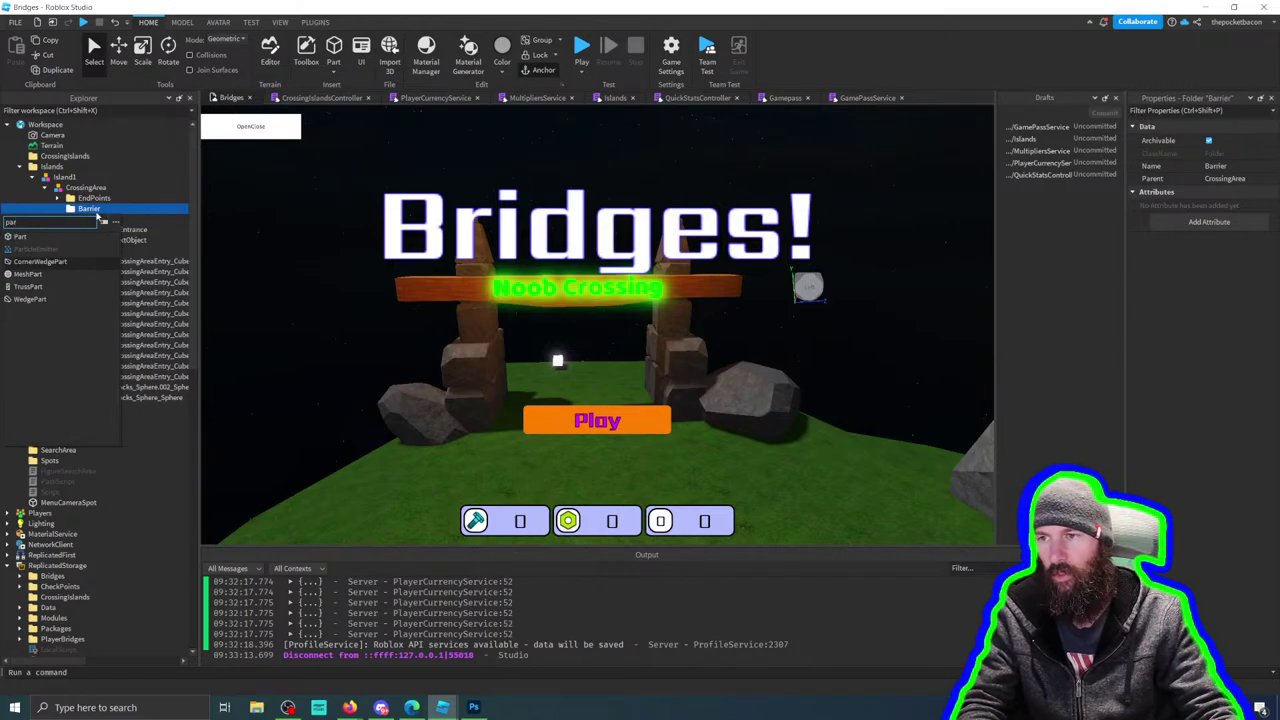
left_click(40, 236)
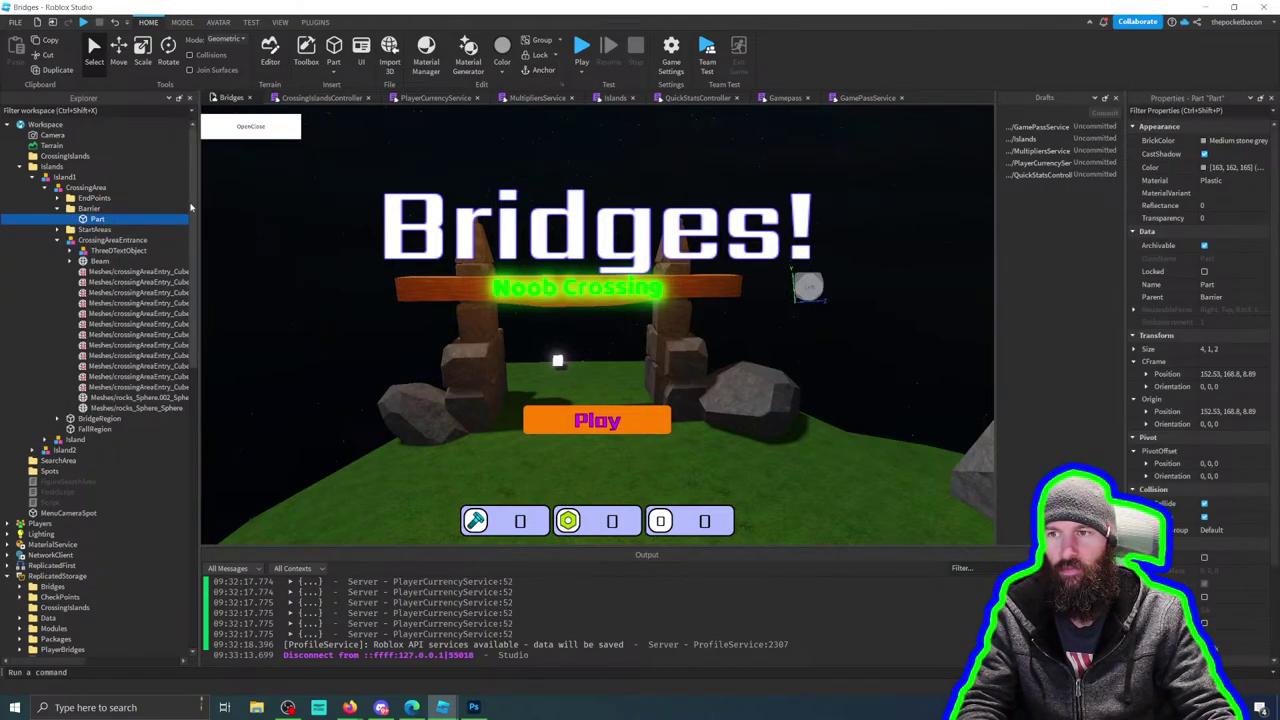
Step: Copy the entrance Beam's position to the Barrier part, placing it at 124.309, 20.346, 3.315
left_click(122, 241)
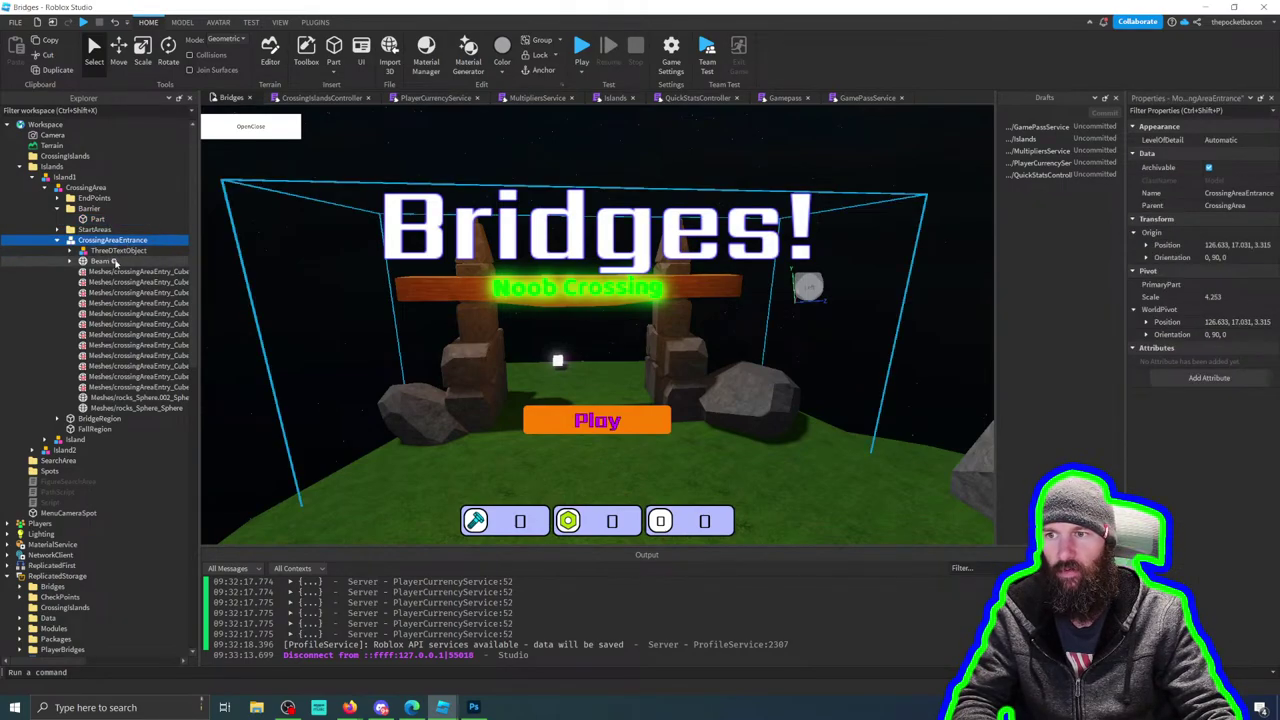
left_click(105, 262)
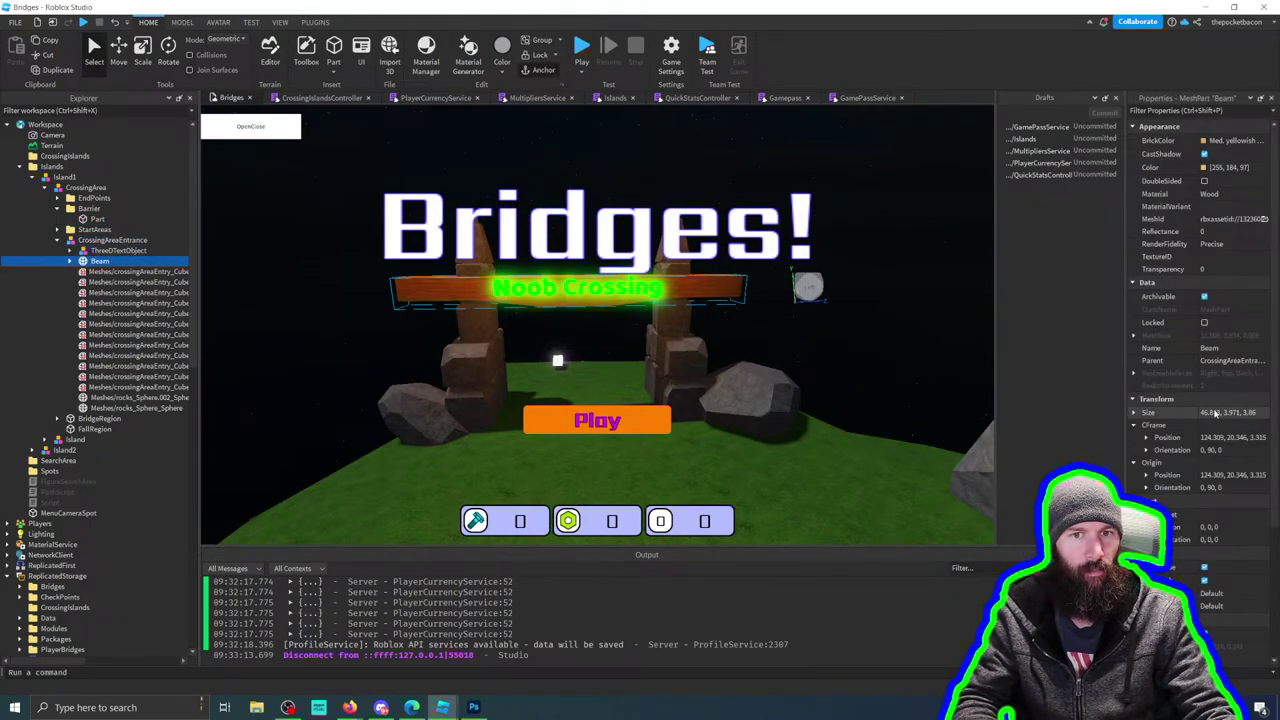
left_click(1232, 437)
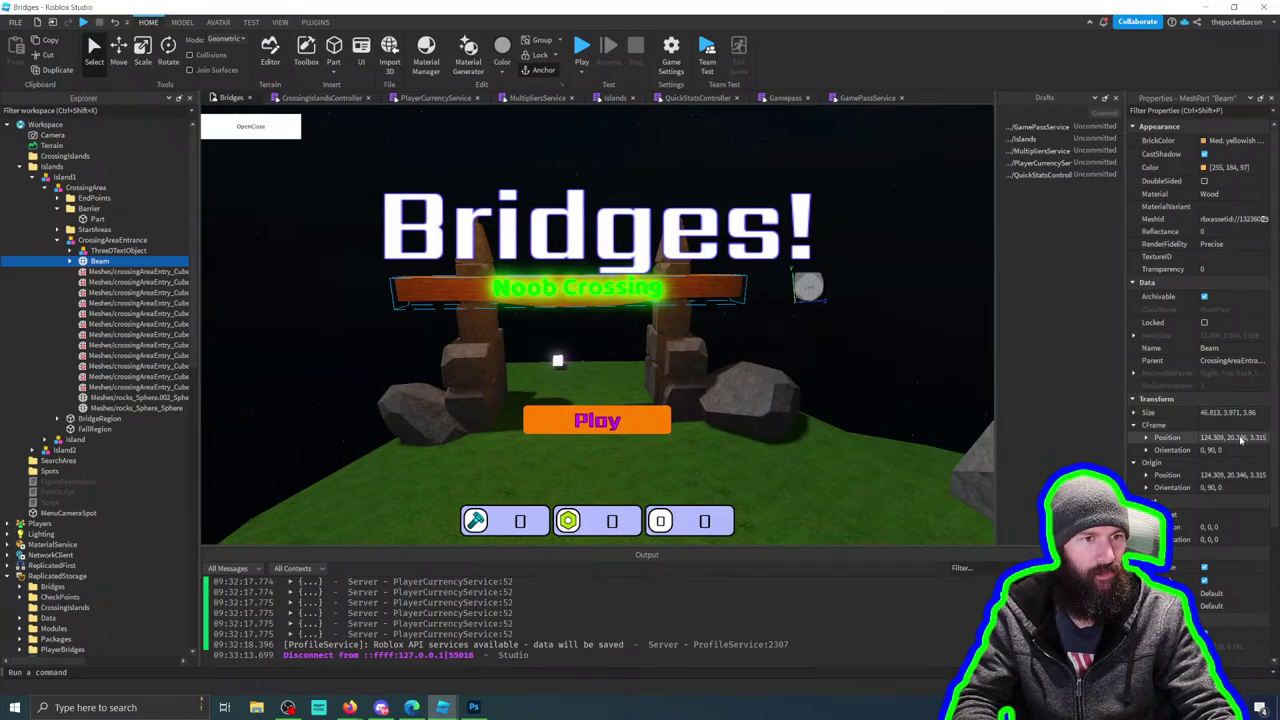
left_click(97, 219)
left_click(1243, 375)
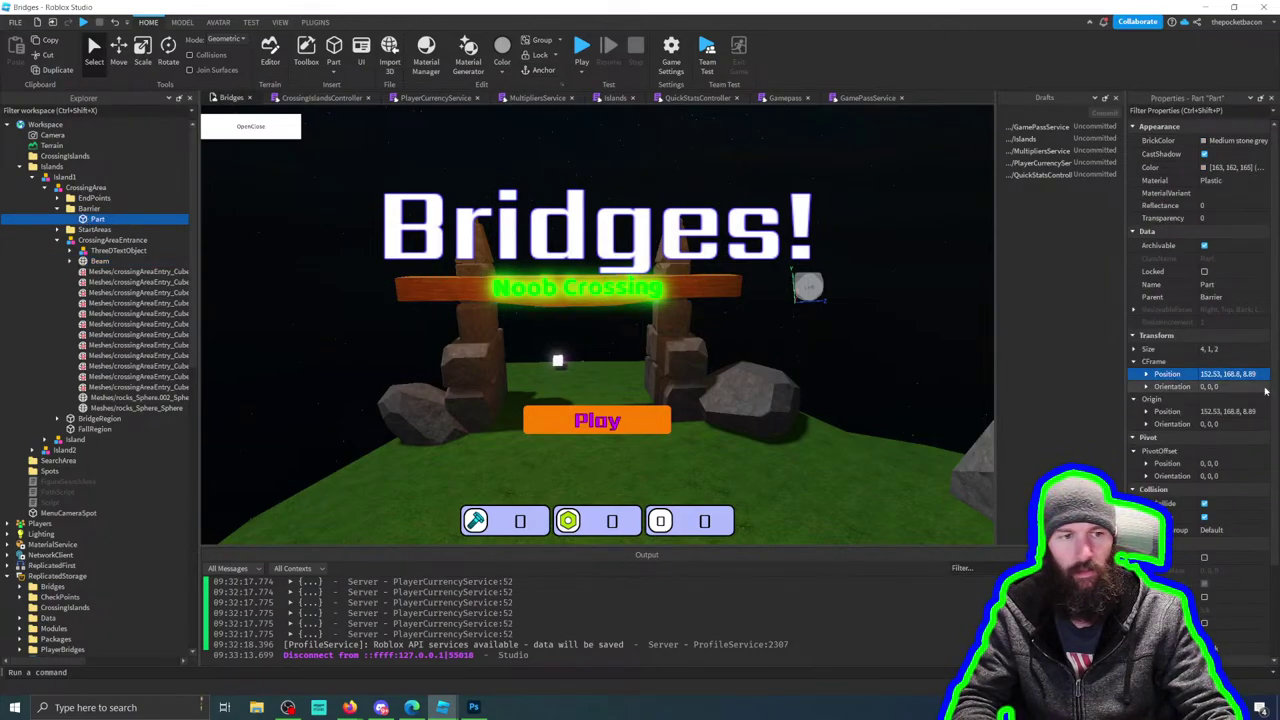
key("ctrl+v")
key("Return")
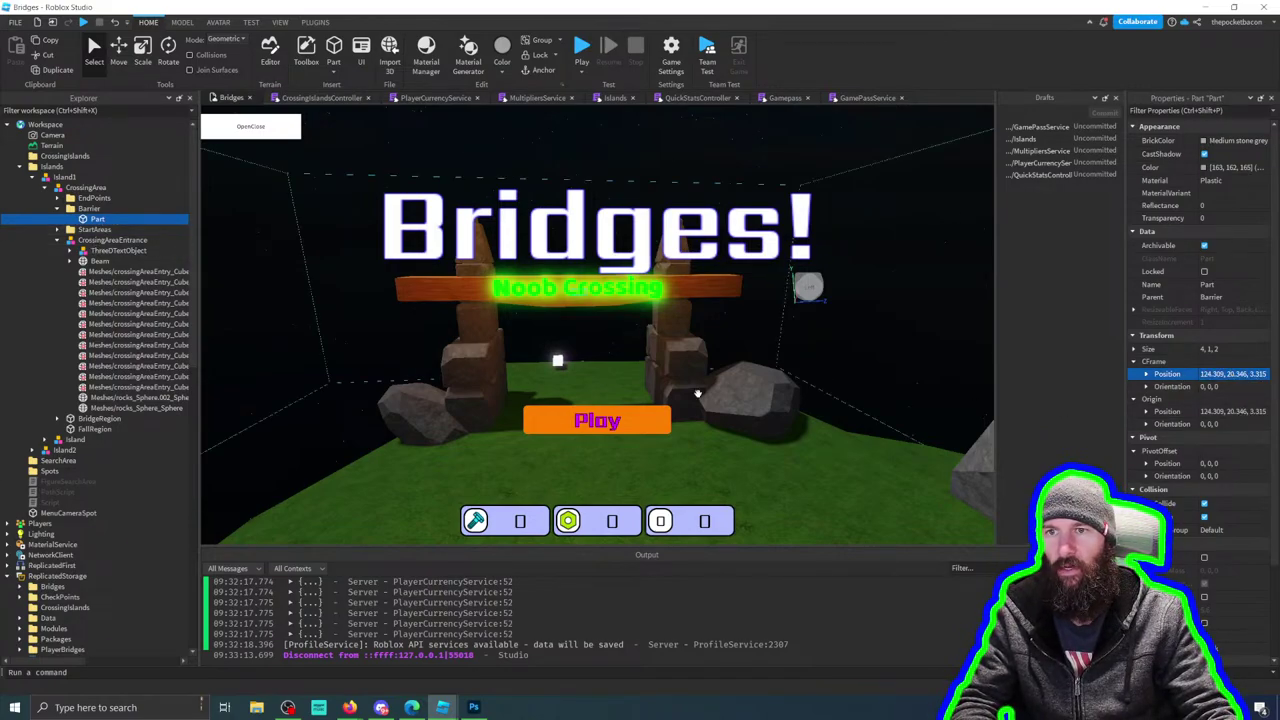
Step: Scale the Barrier part downward from the gate's beam to a height of about 26.6 studs
key("a")
right_click_drag(698, 393, 698, 393)
key("w")
key("s")
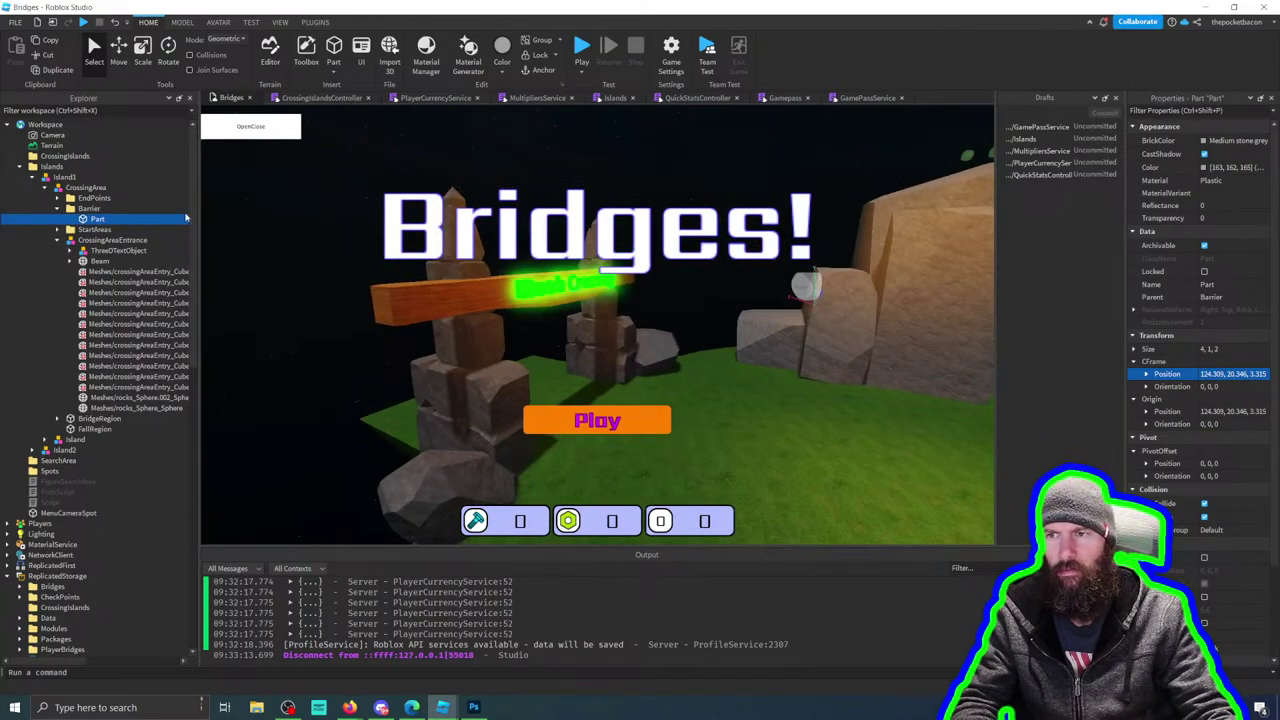
left_click(98, 209)
left_click(97, 220)
left_click(118, 50)
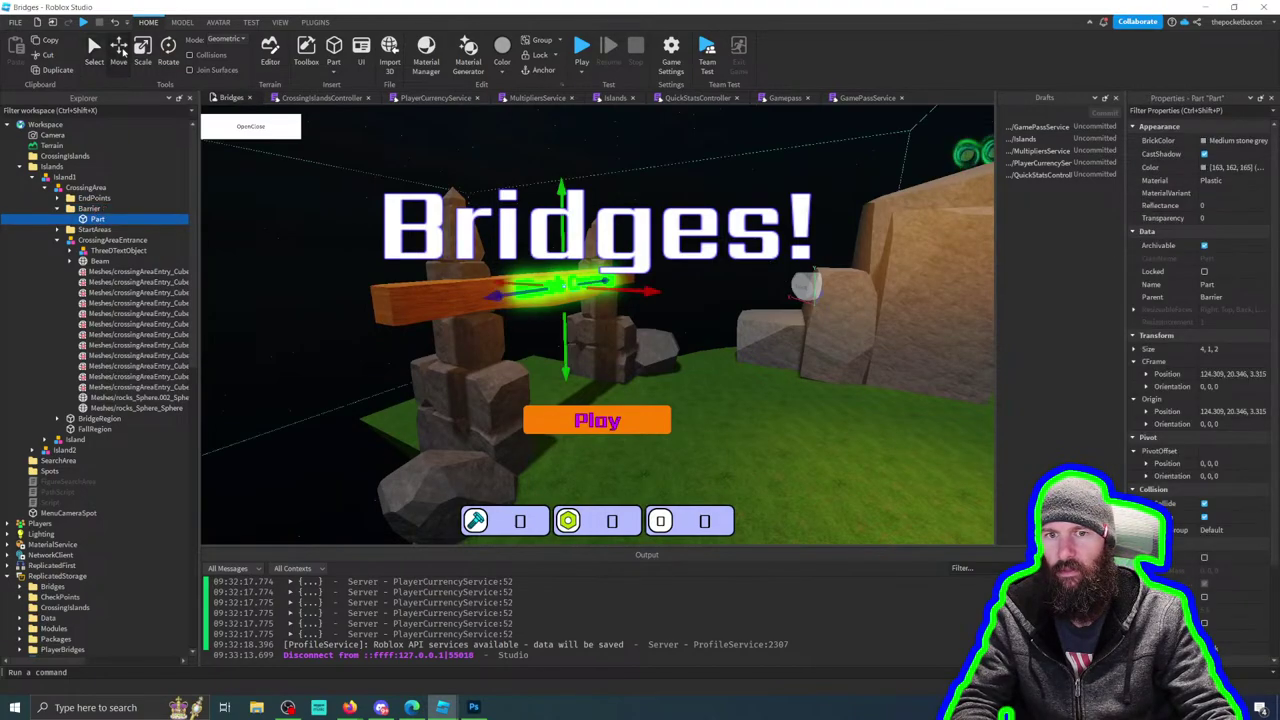
left_click(140, 52)
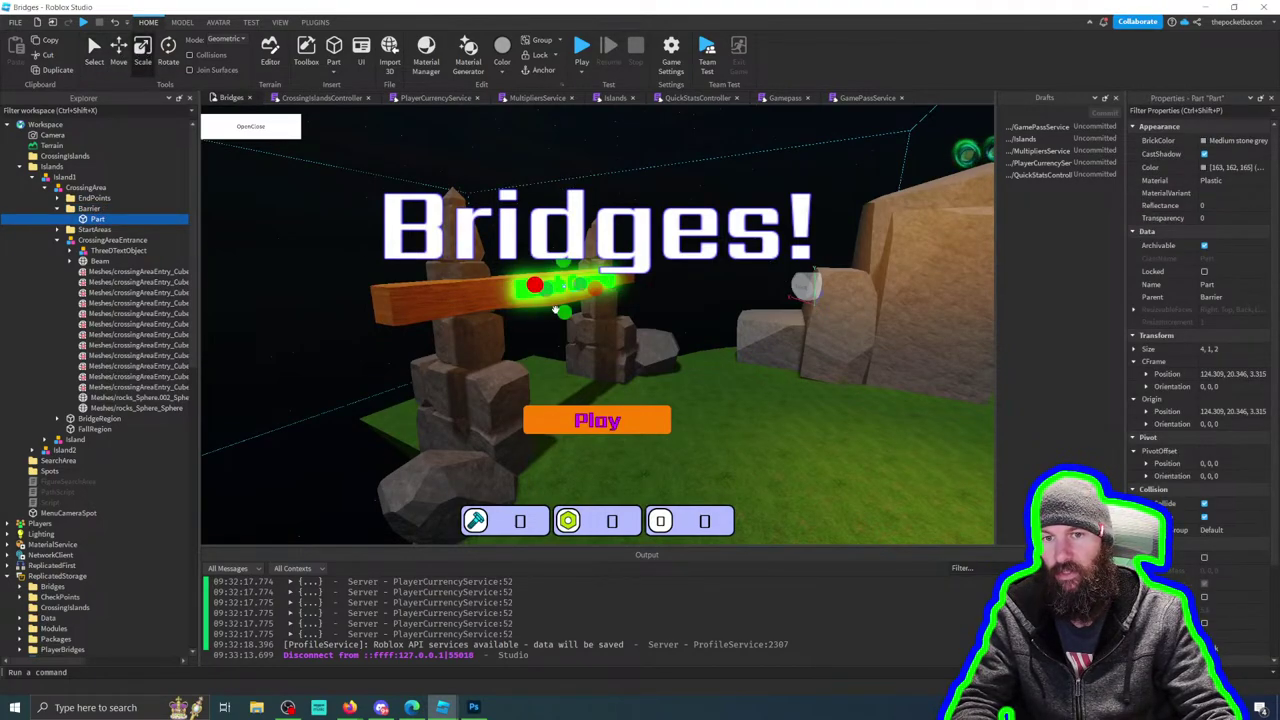
left_click_drag(565, 316, 577, 475)
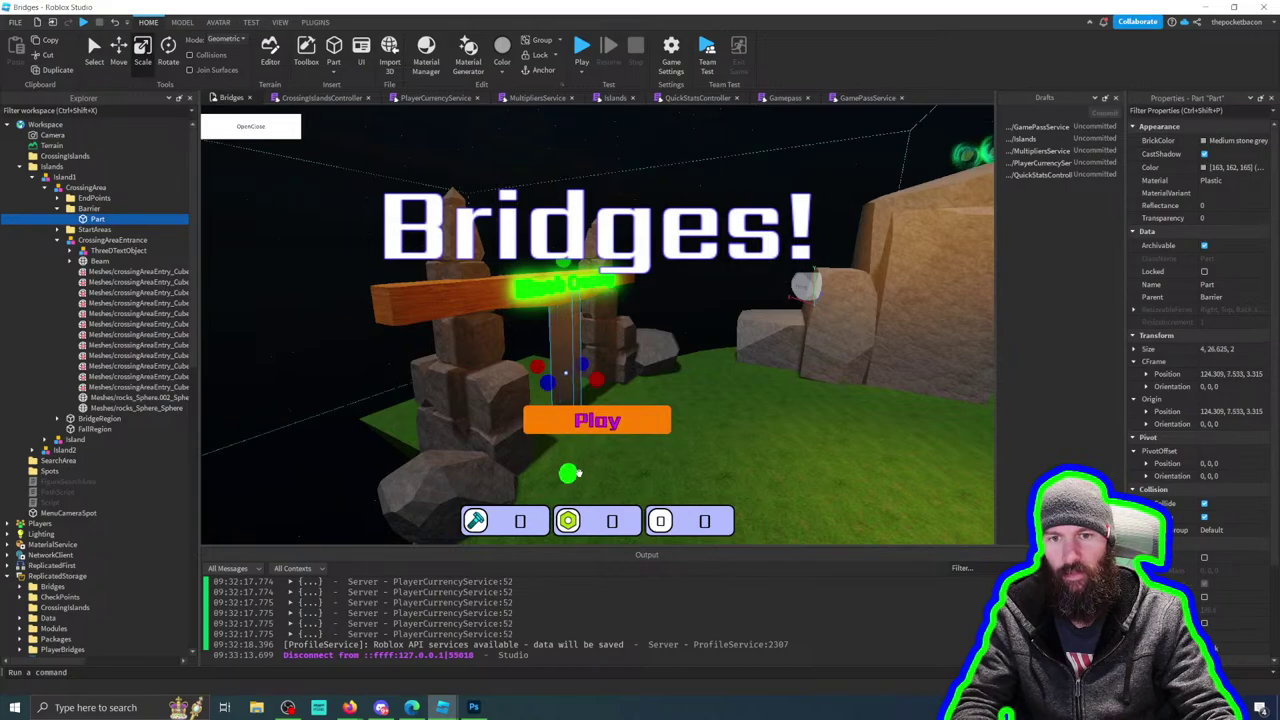
Step: Scale the Barrier part to about 28.9 studs wide, filling the gap between the gate pillars, and about 2.2 studs thick
key("d")
right_click_drag(662, 349, 662, 349)
left_click_drag(653, 361, 774, 360)
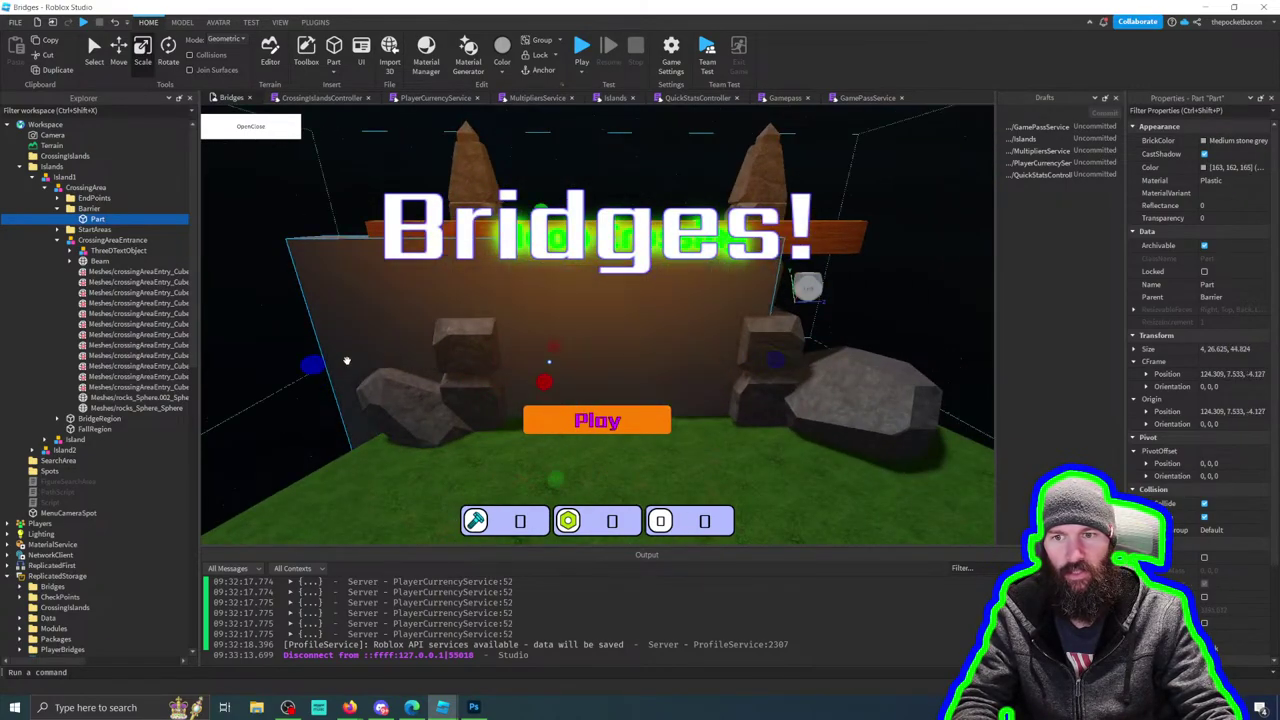
left_click_drag(311, 366, 469, 369)
key("w")
right_click_drag(564, 358, 565, 355)
left_click_drag(611, 358, 599, 359)
right_click_drag(616, 363, 615, 364)
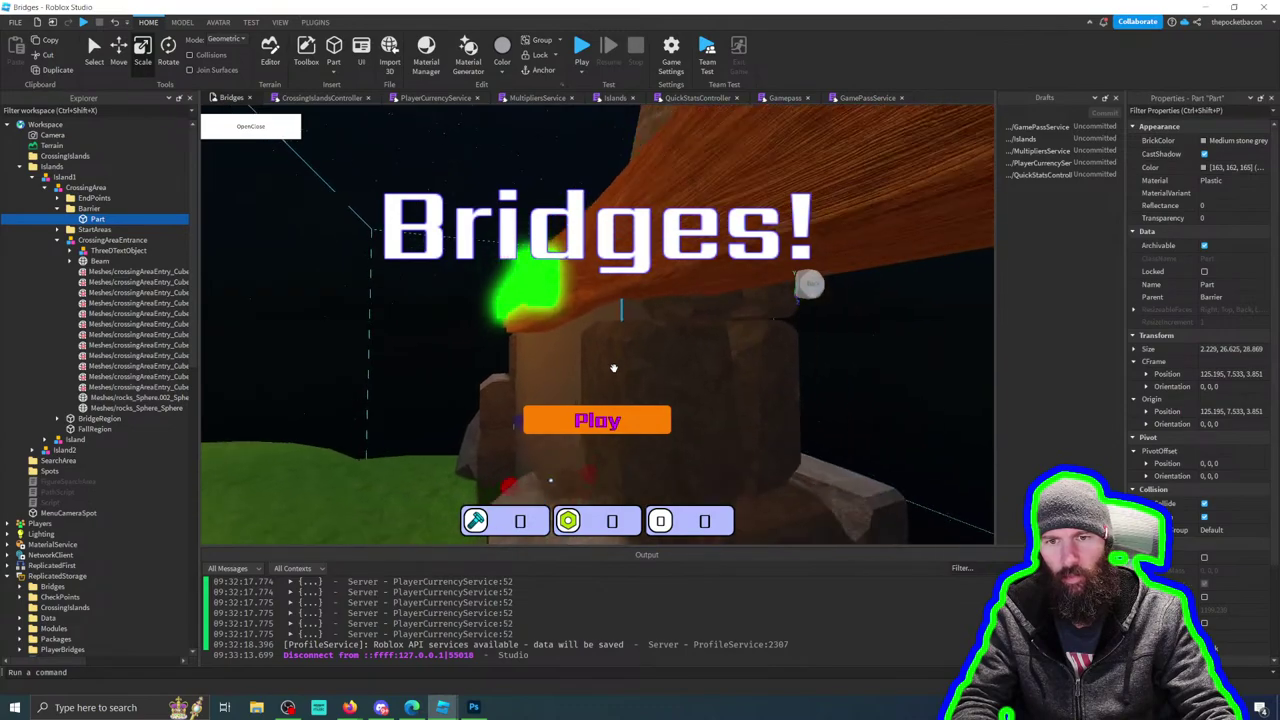
left_click_drag(515, 418, 523, 423)
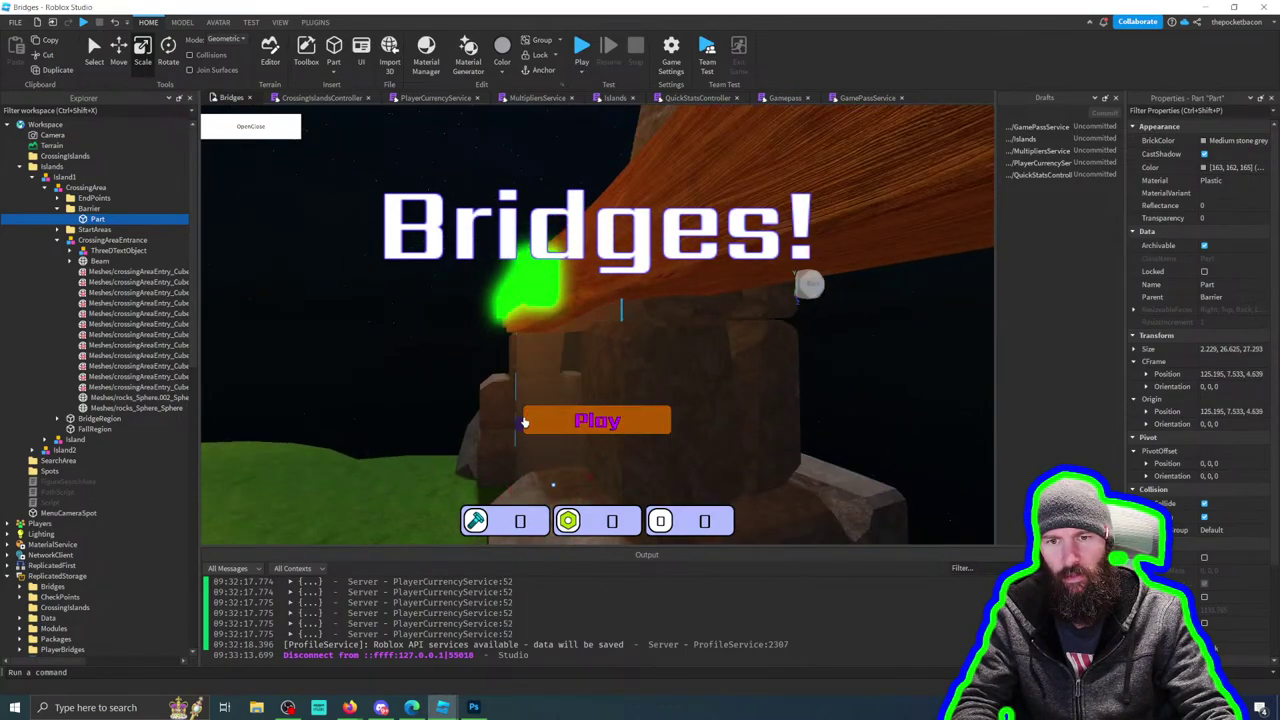
right_click_drag(590, 369, 591, 369)
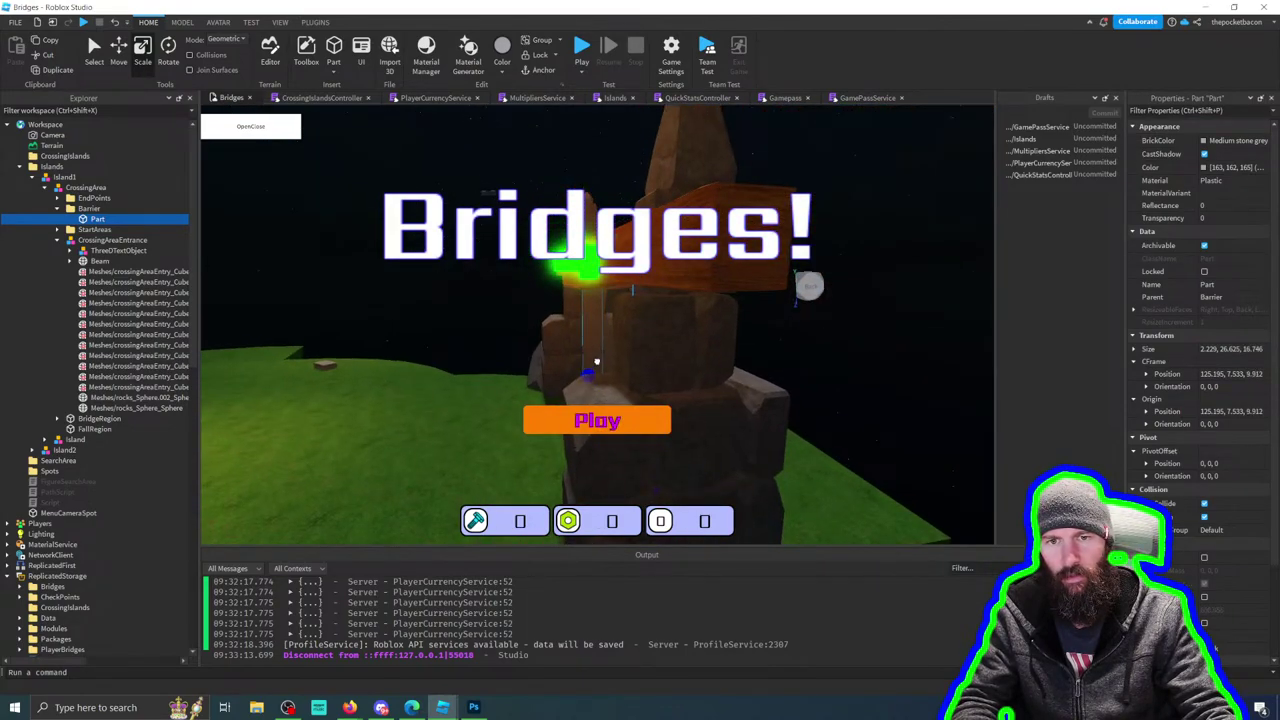
left_click(647, 351)
right_click_drag(649, 352, 659, 353)
left_click(657, 354)
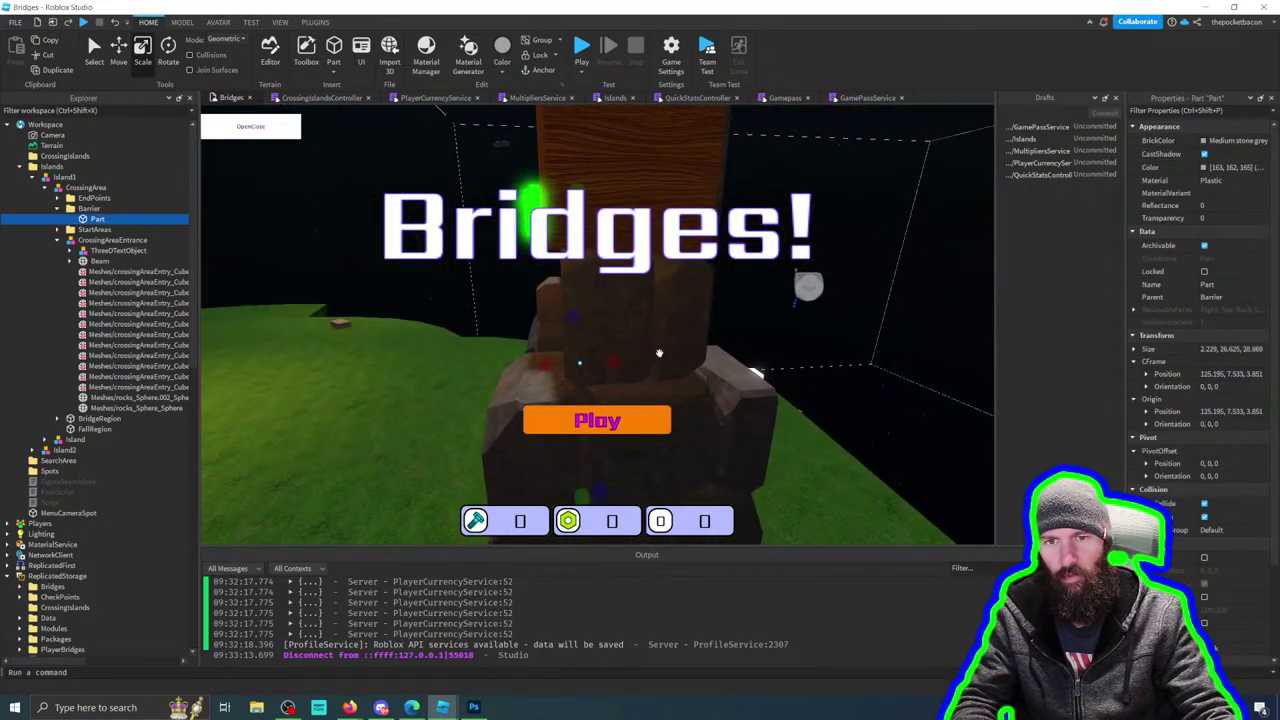
Step: Thin the Barrier part to about 1.9 studs and hide the game UI in the viewport
left_click_drag(545, 365, 551, 365)
right_click_drag(606, 314, 607, 316)
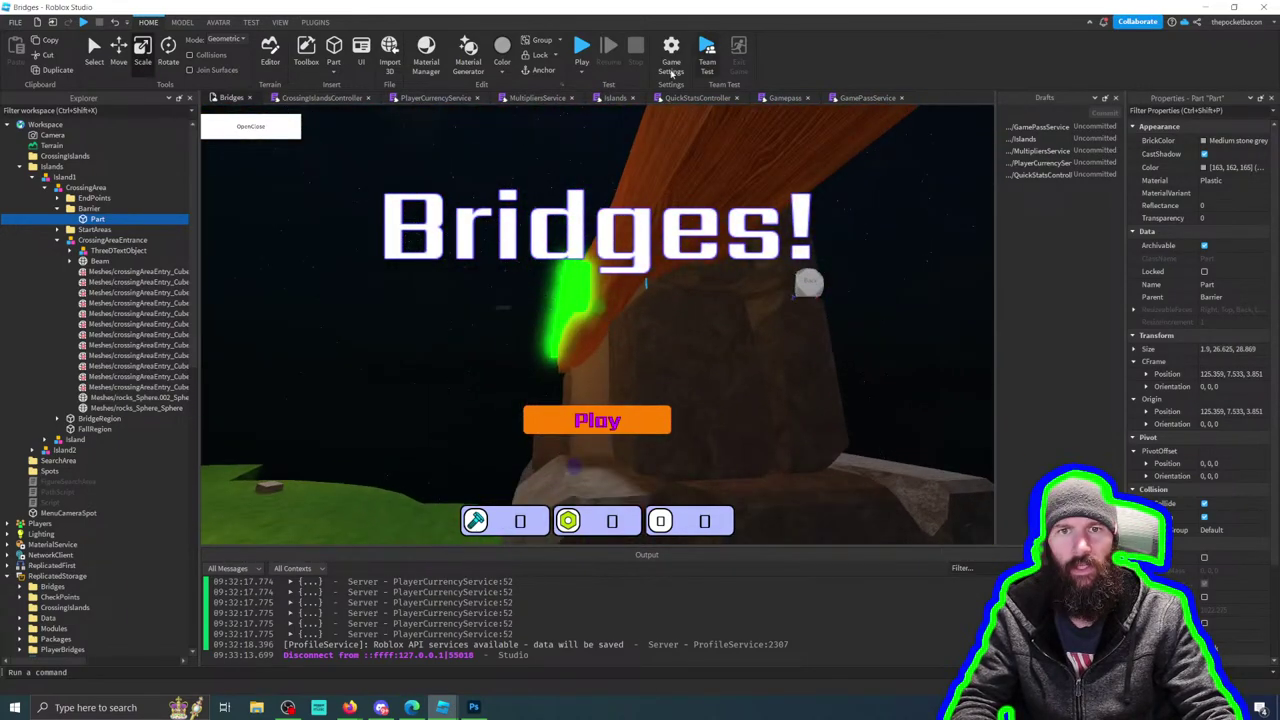
left_click(280, 22)
left_click(798, 50)
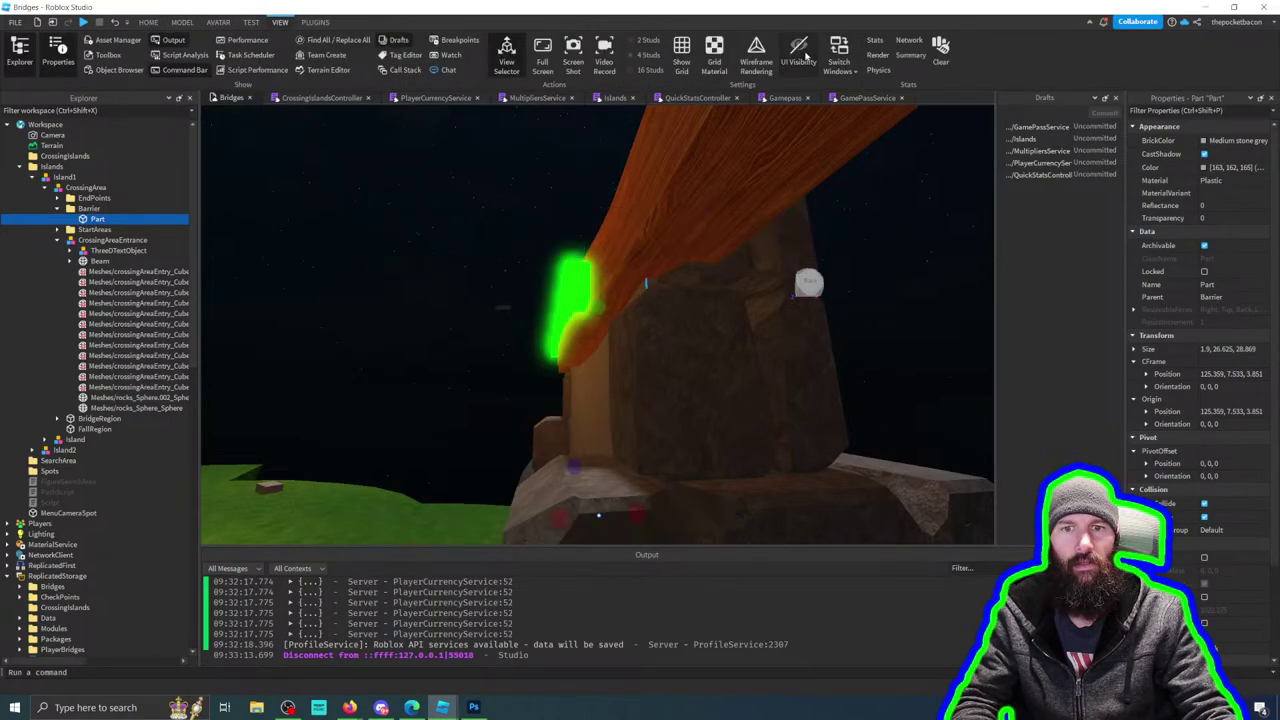
Step: Thin the Barrier part further to about 1.3 studs so it sits within the gate beam's depth
right_click_drag(670, 305, 604, 333)
left_click_drag(577, 381, 586, 381)
key("a")
right_click_drag(654, 286, 654, 286)
key("a")
key("w")
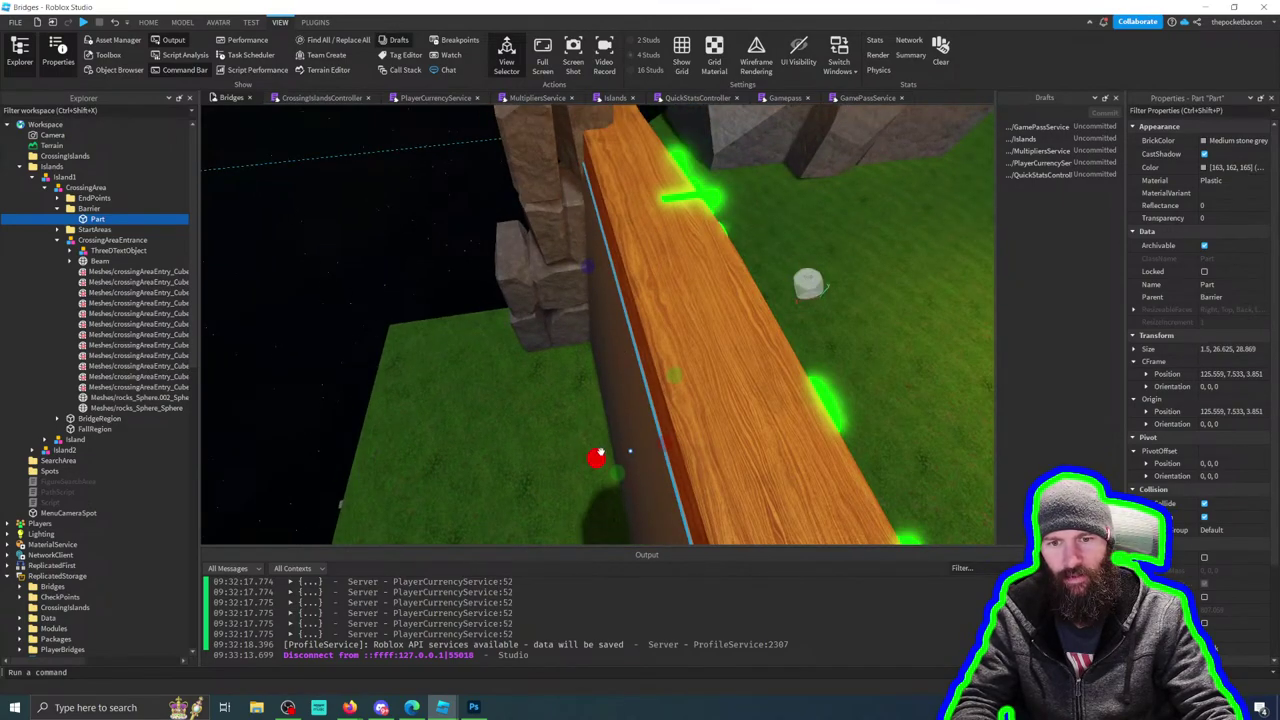
left_click_drag(598, 452, 600, 452)
right_click_drag(680, 346, 680, 346)
key("s")
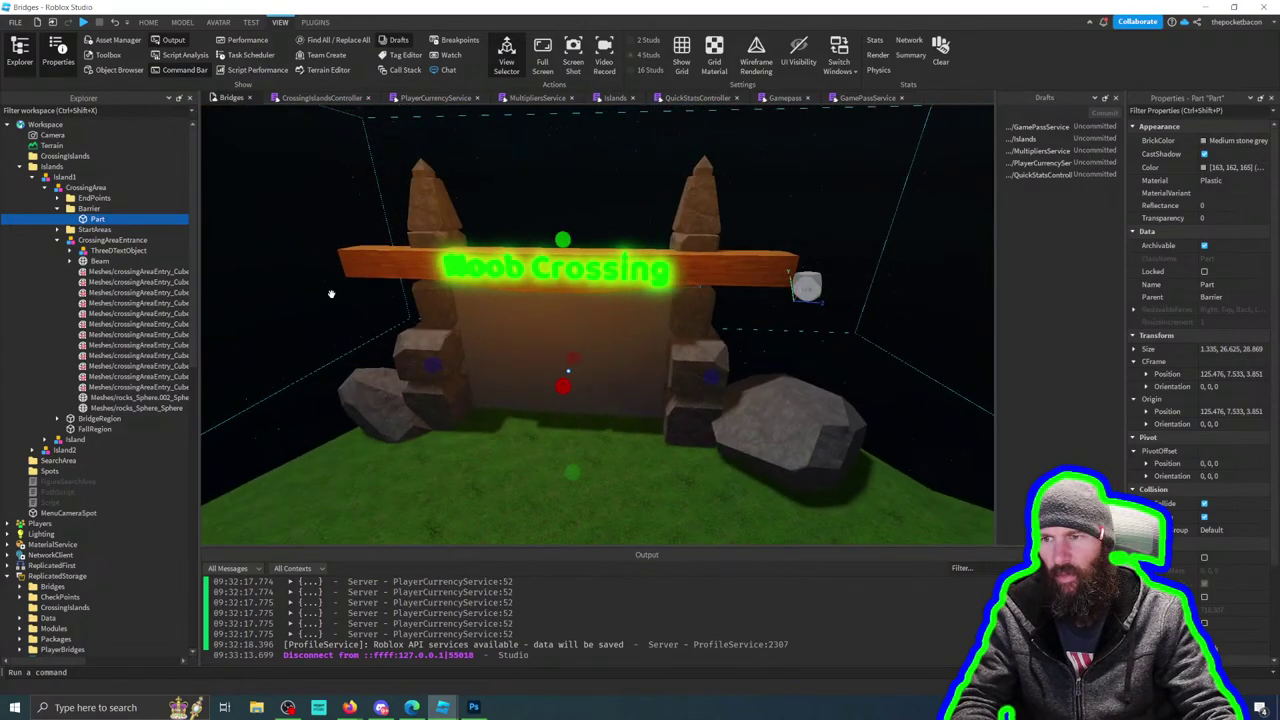
Step: Duplicate the Barrier part and set the duplicate's transparency to 1
left_click(86, 208)
left_click(90, 219)
key("ctrl+d")
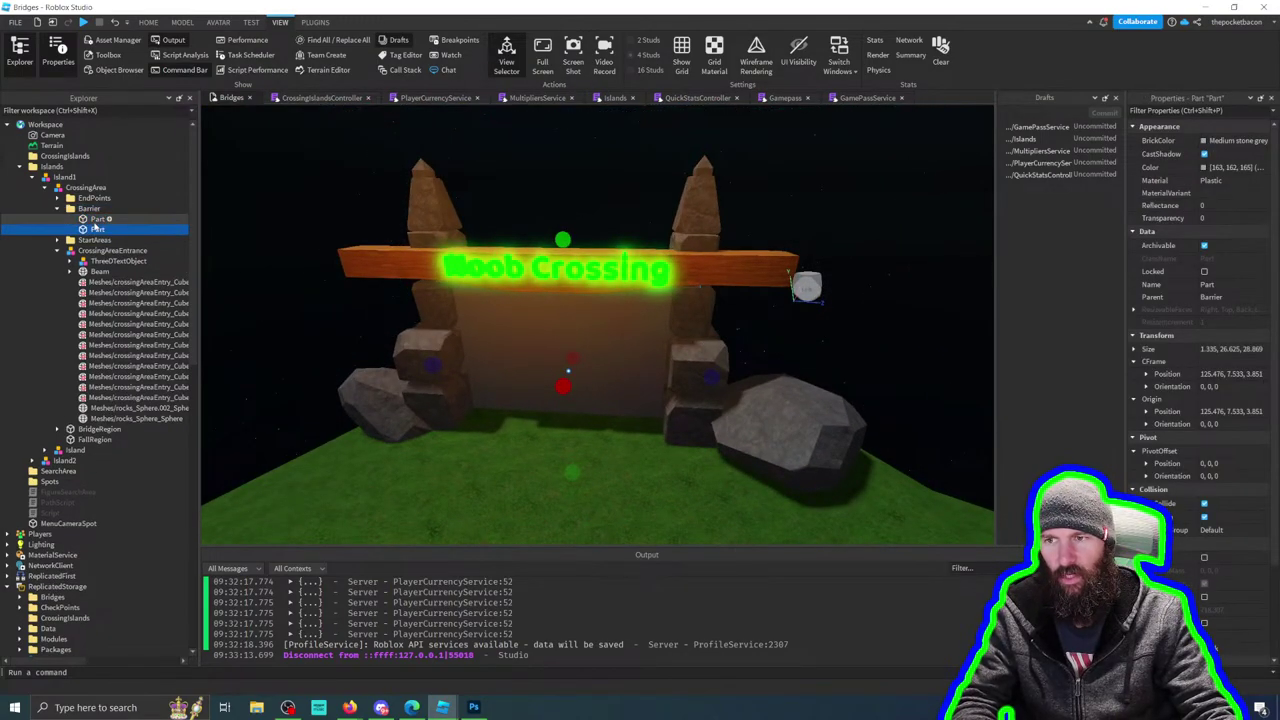
left_click(94, 219)
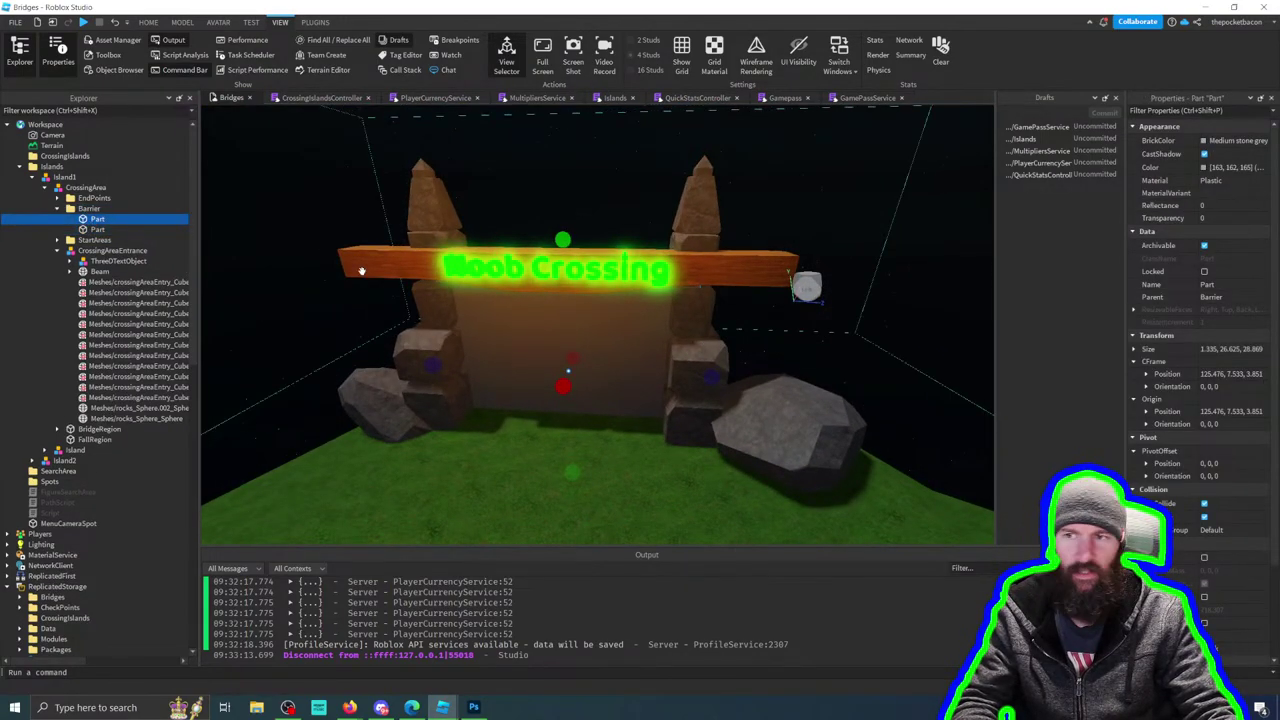
left_click(94, 230)
left_click(1214, 218)
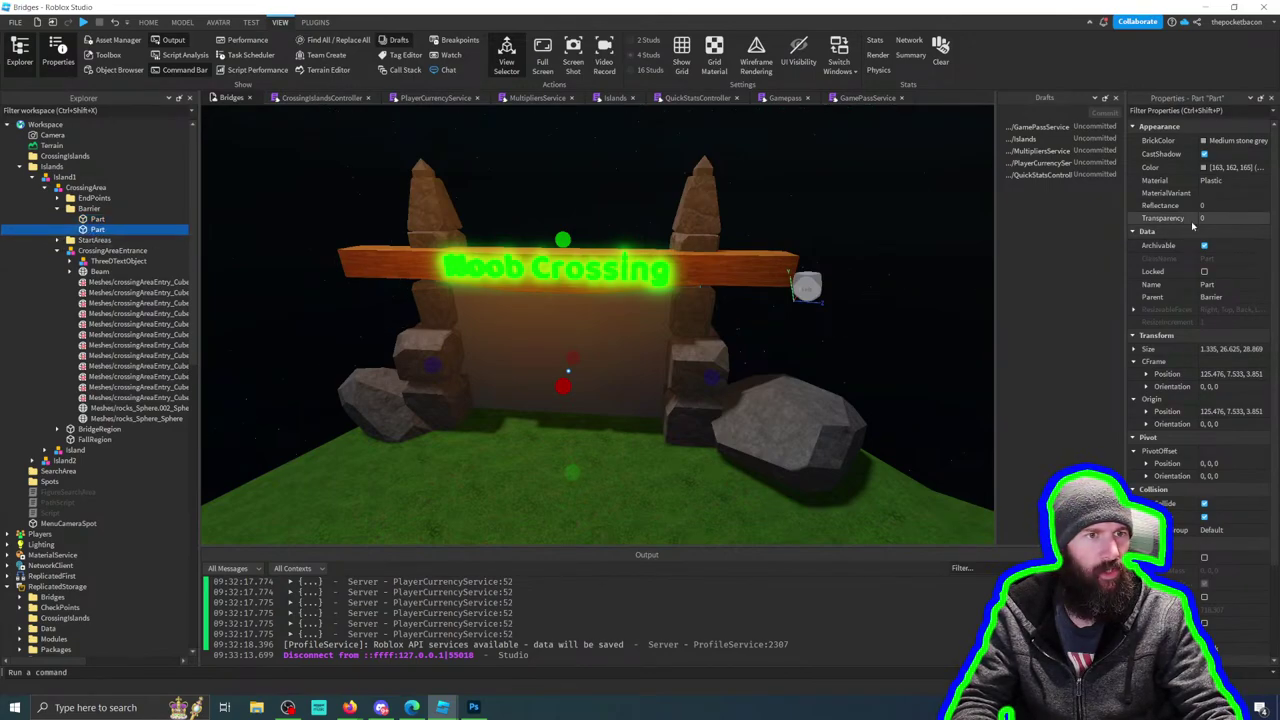
type("1")
key("Return")
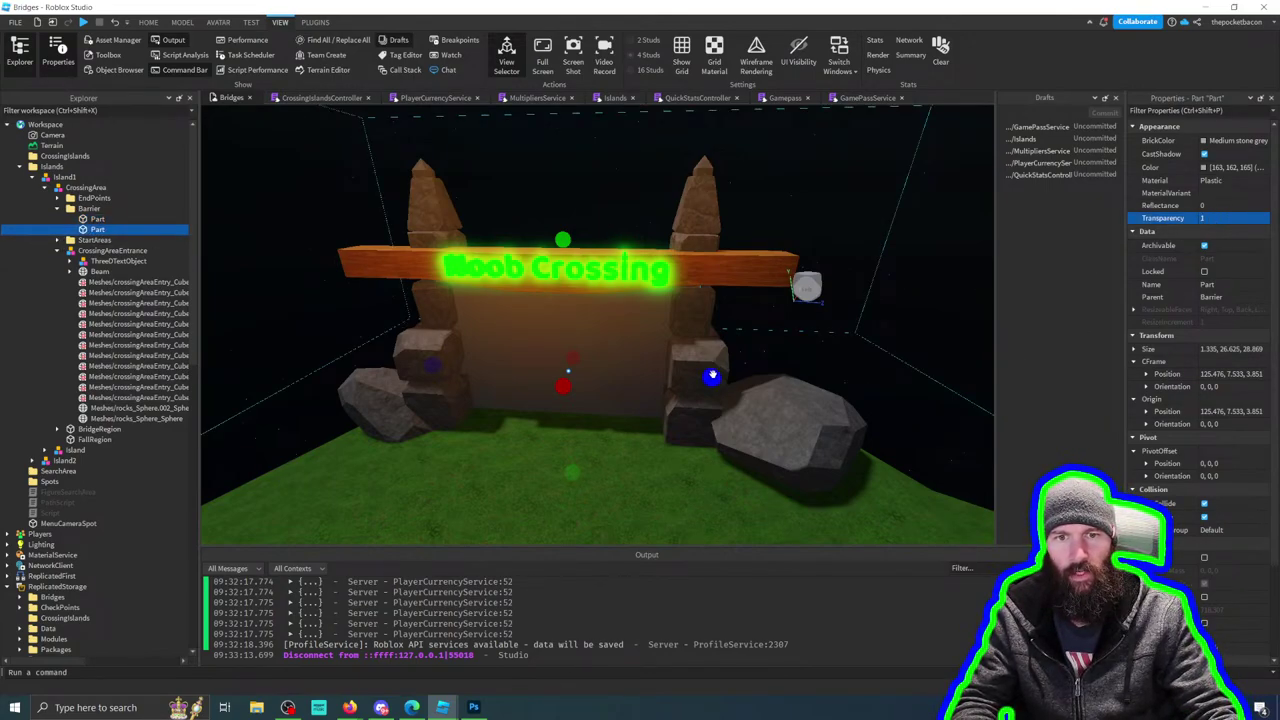
Step: Stretch the invisible duplicate past both sides of the gate to about 105 studs wide and upward to about 52 studs high
left_click_drag(712, 376, 967, 385)
scroll(847, 412, "down", 2)
scroll(839, 413, "down", 3)
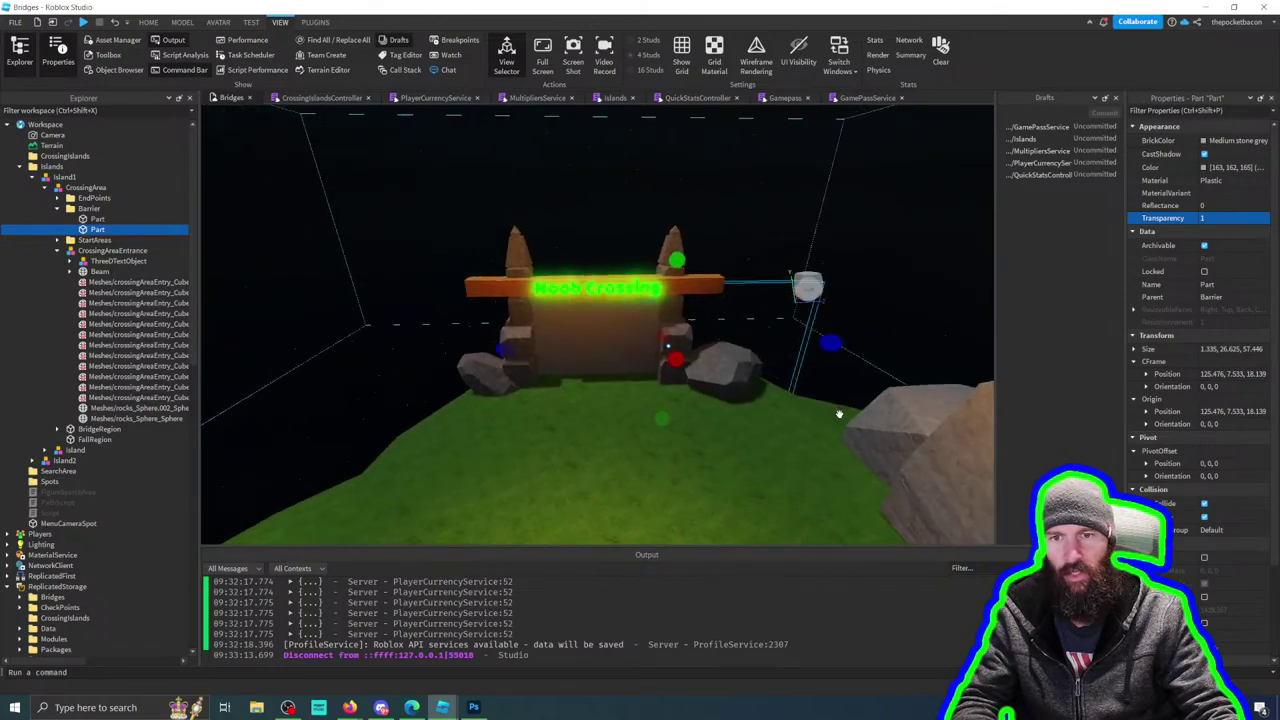
left_click_drag(506, 349, 265, 351)
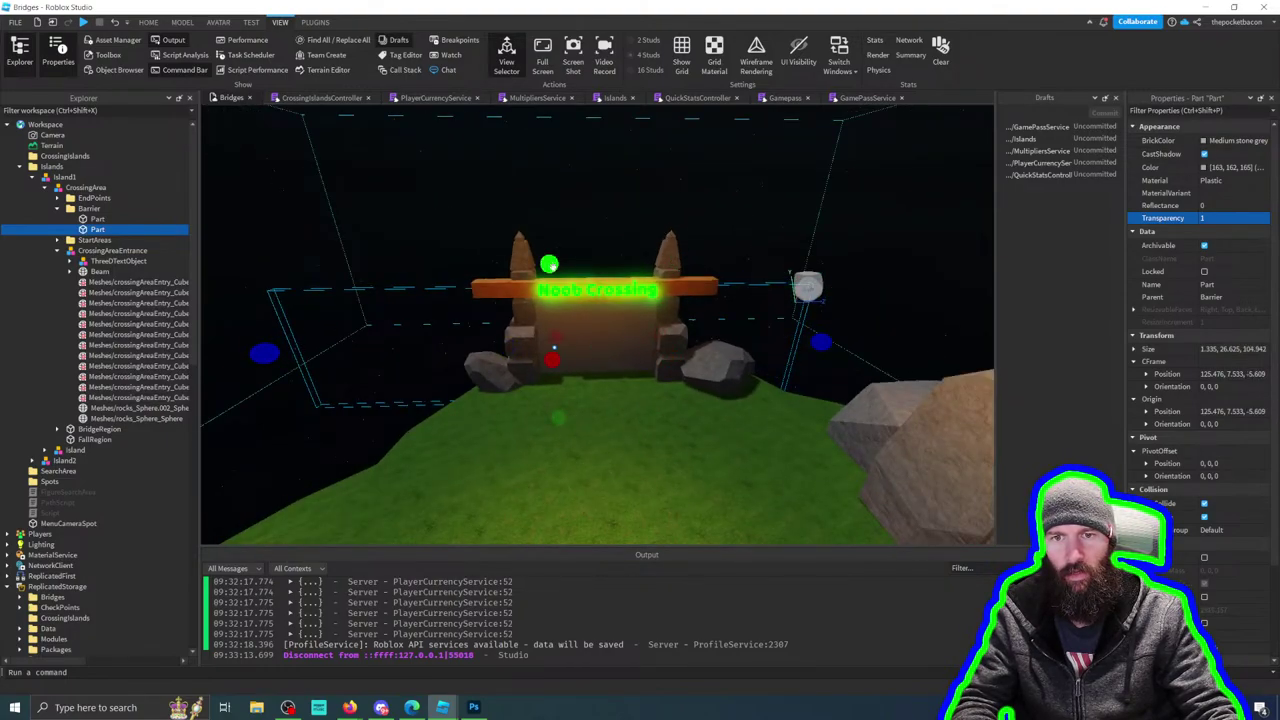
left_click_drag(549, 264, 545, 110)
right_click_drag(642, 315, 641, 318)
scroll(641, 318, "down", 2)
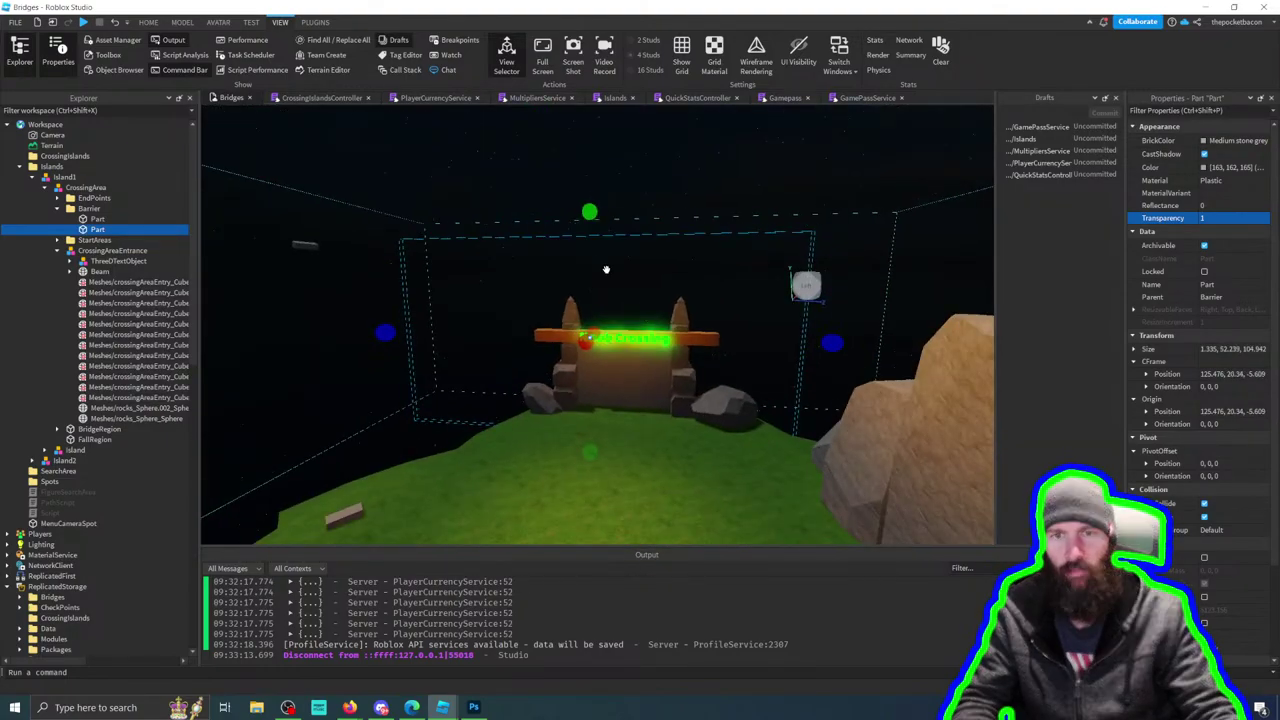
Step: Enlarge the invisible Barrier part to about 75 studs high and 117 studs wide, and anchor it
left_click_drag(590, 213, 590, 167)
left_click_drag(845, 323, 936, 334)
left_click_drag(838, 321, 794, 323)
left_click(835, 412)
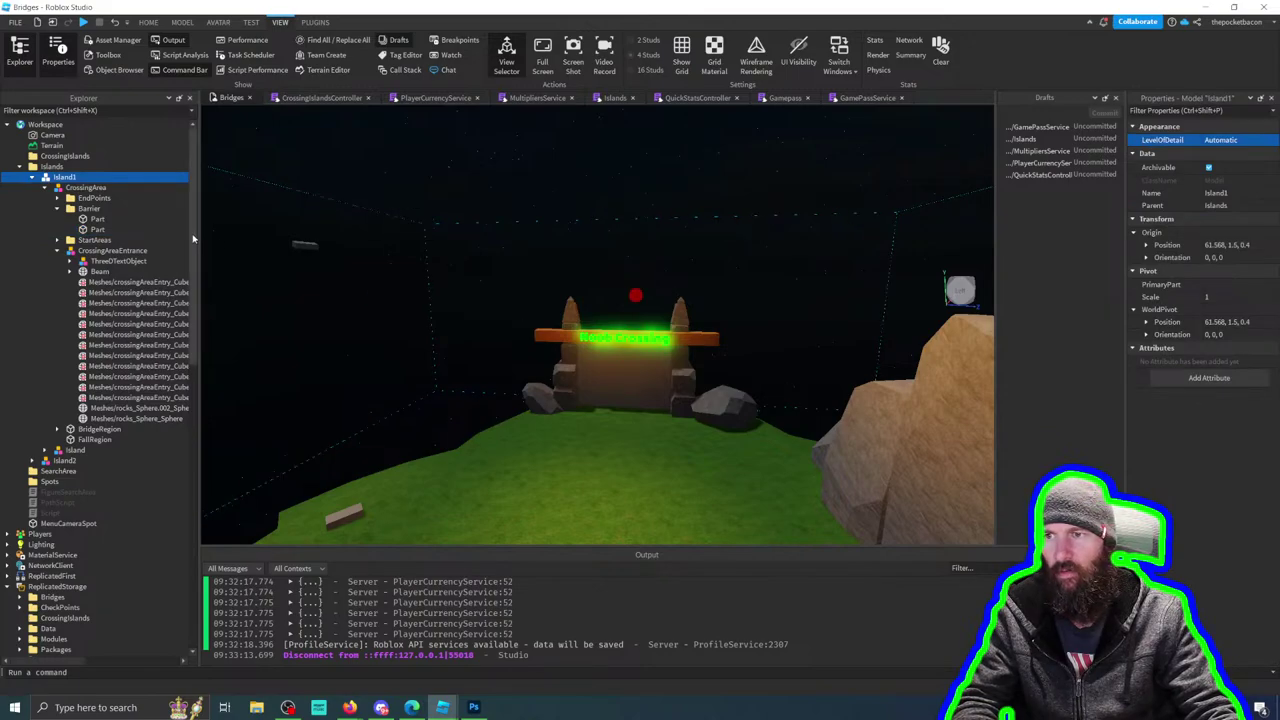
left_click(97, 229)
left_click_drag(600, 467, 600, 497)
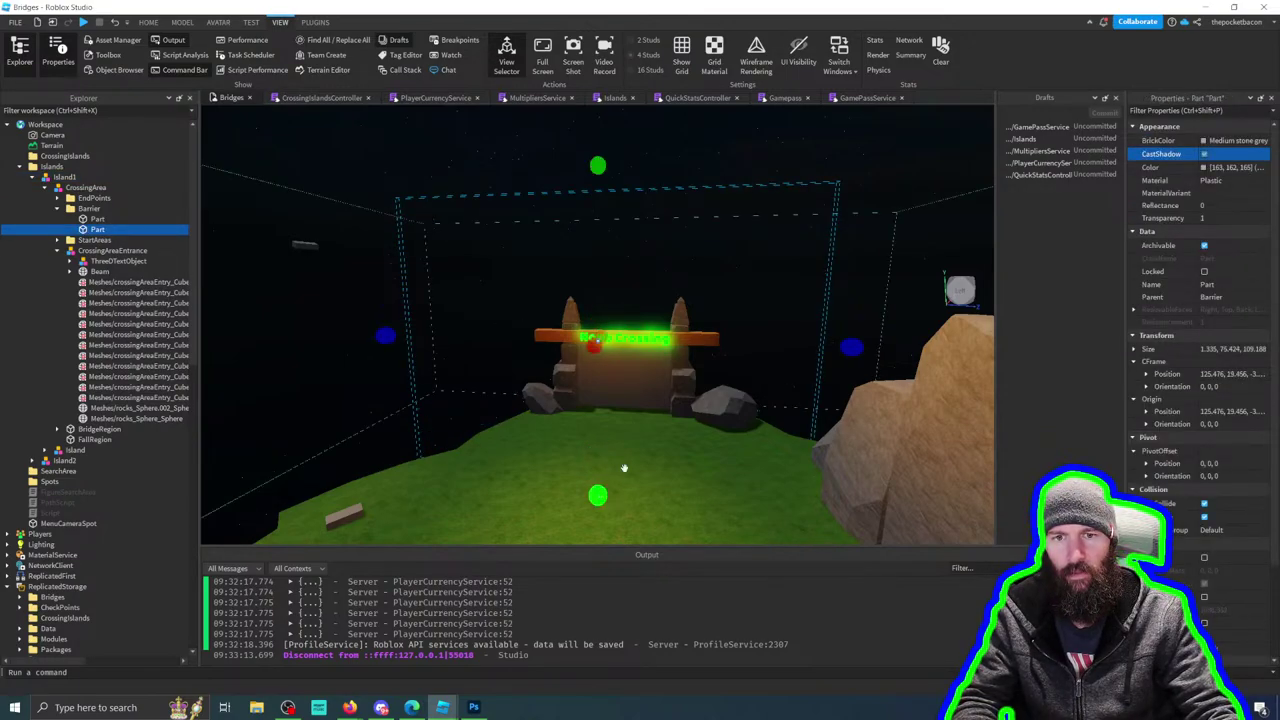
left_click_drag(850, 346, 889, 349)
key("w")
right_click_drag(716, 430, 717, 432)
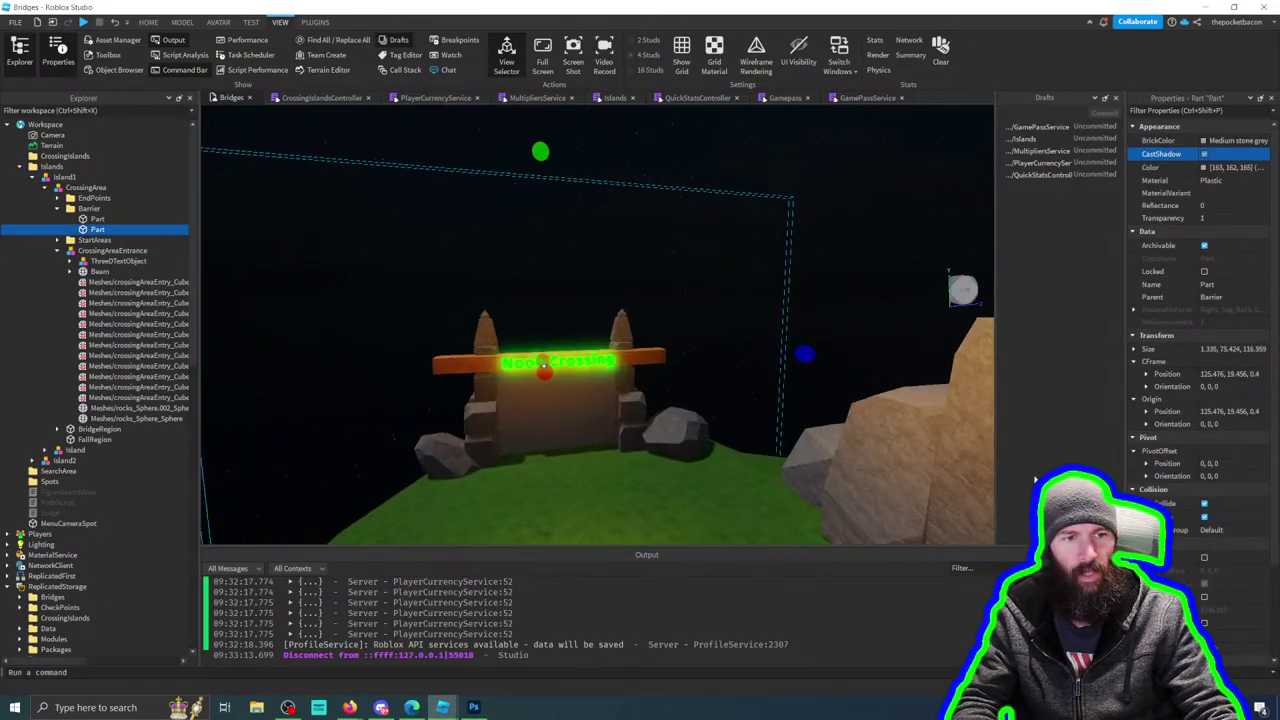
left_click(1204, 558)
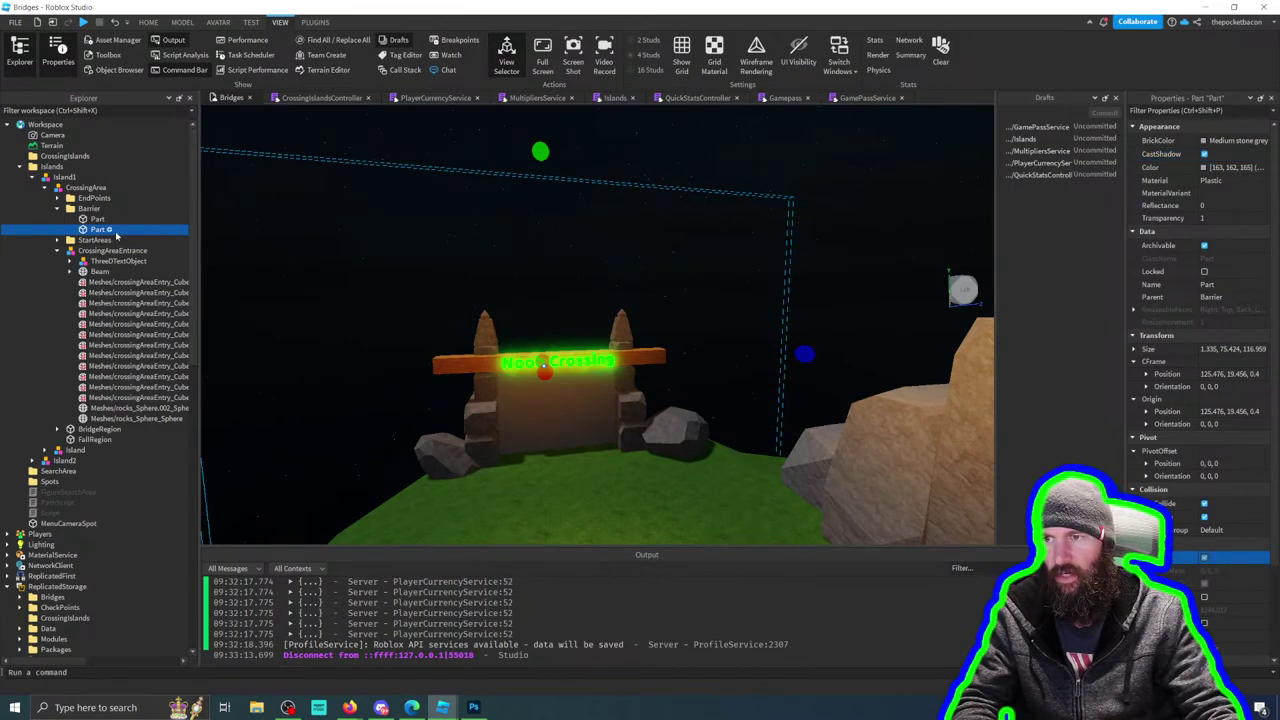
Step: Set the transparency of the smaller Barrier part in the gate opening to 0.5
left_click(94, 220)
right_click_drag(646, 432, 646, 435)
key("w")
key("w")
scroll(646, 435, "down", 3)
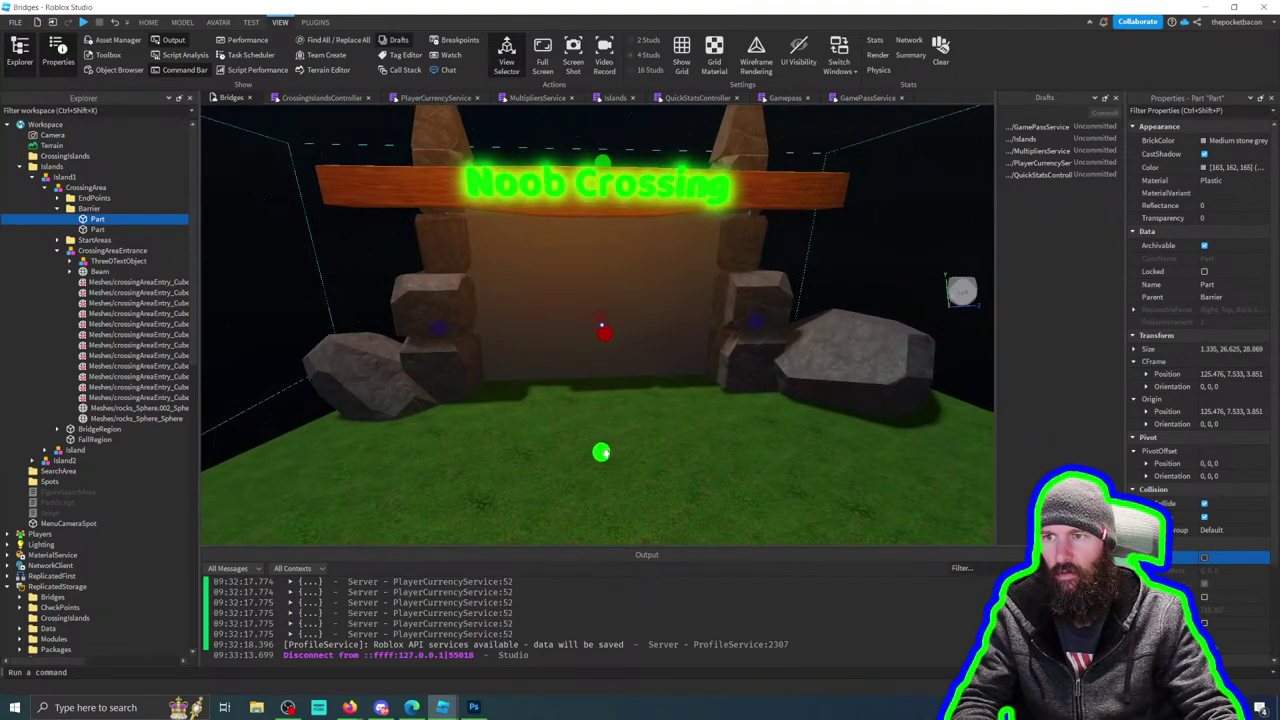
left_click(1228, 219)
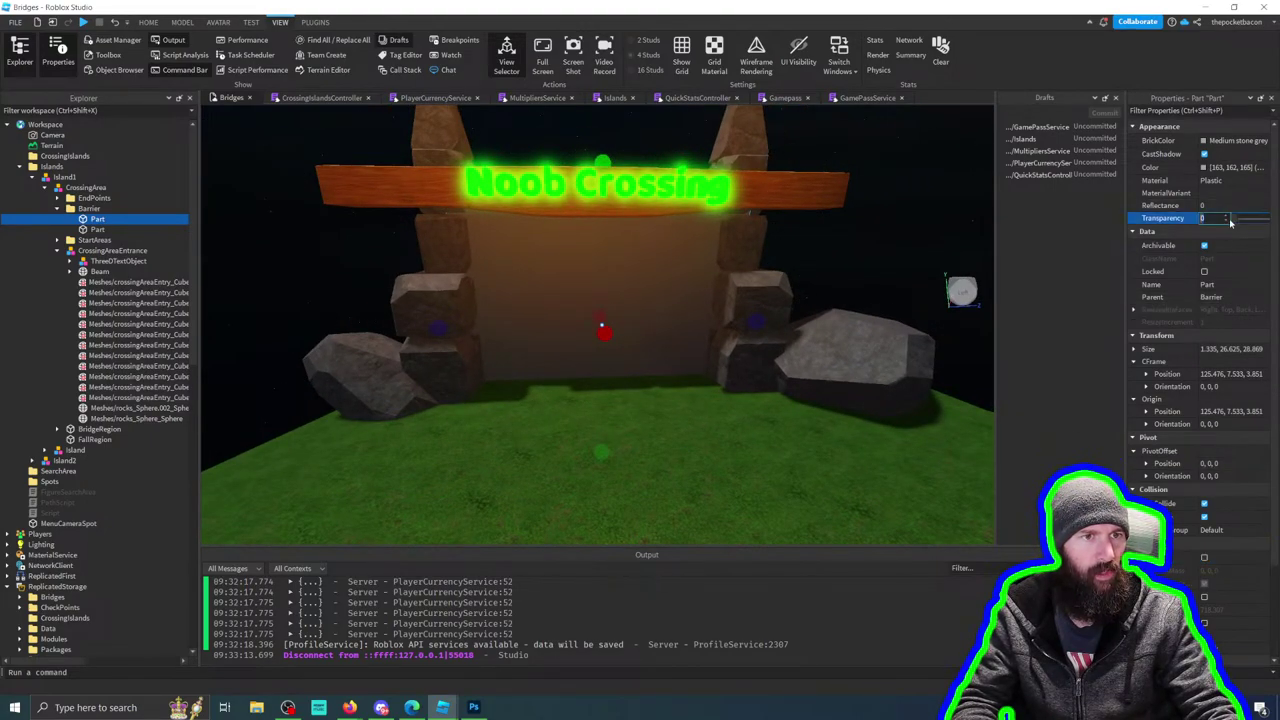
type(".5")
key("Return")
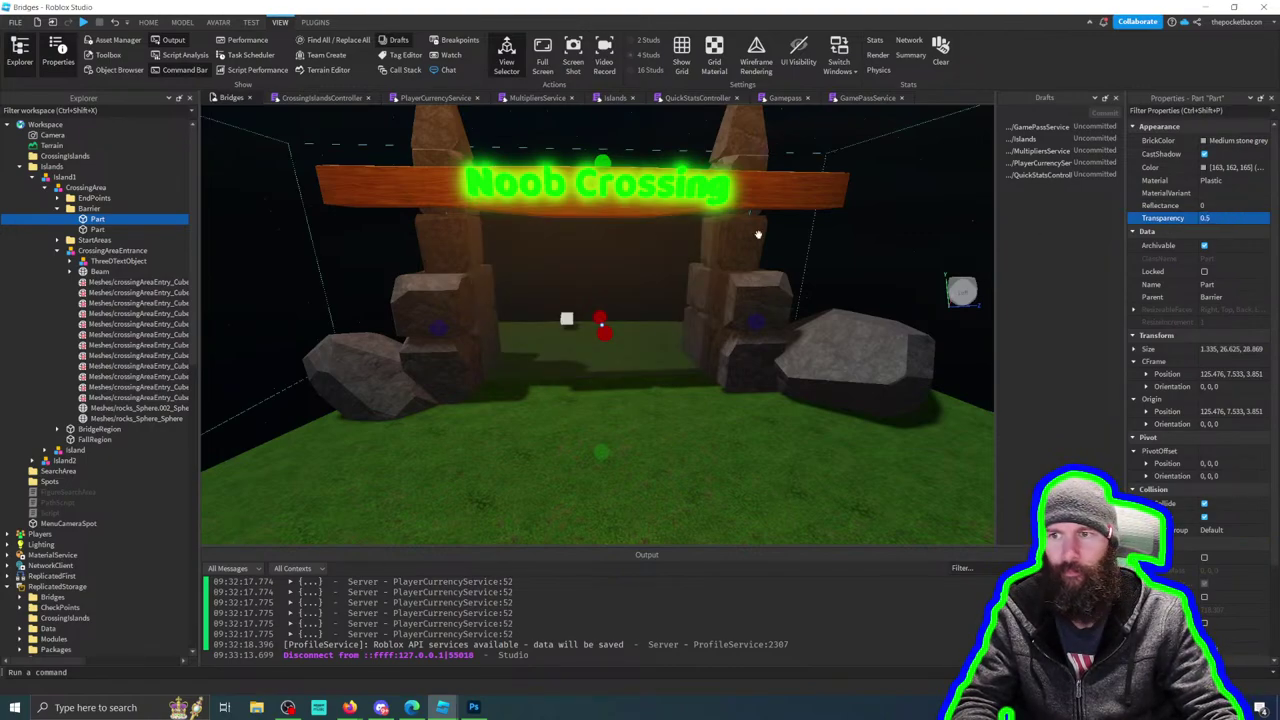
Step: Set the gate-sized Barrier part's material to Metal
left_click(1215, 180)
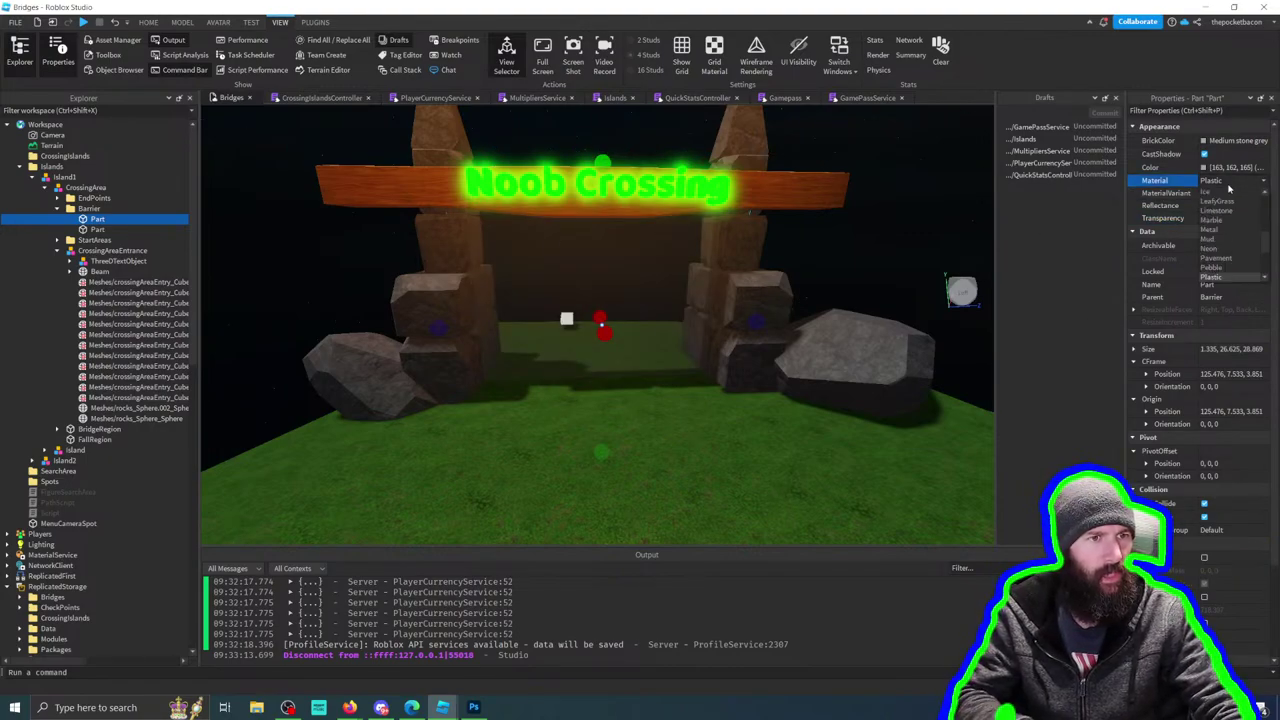
scroll(1232, 210, "down", 5)
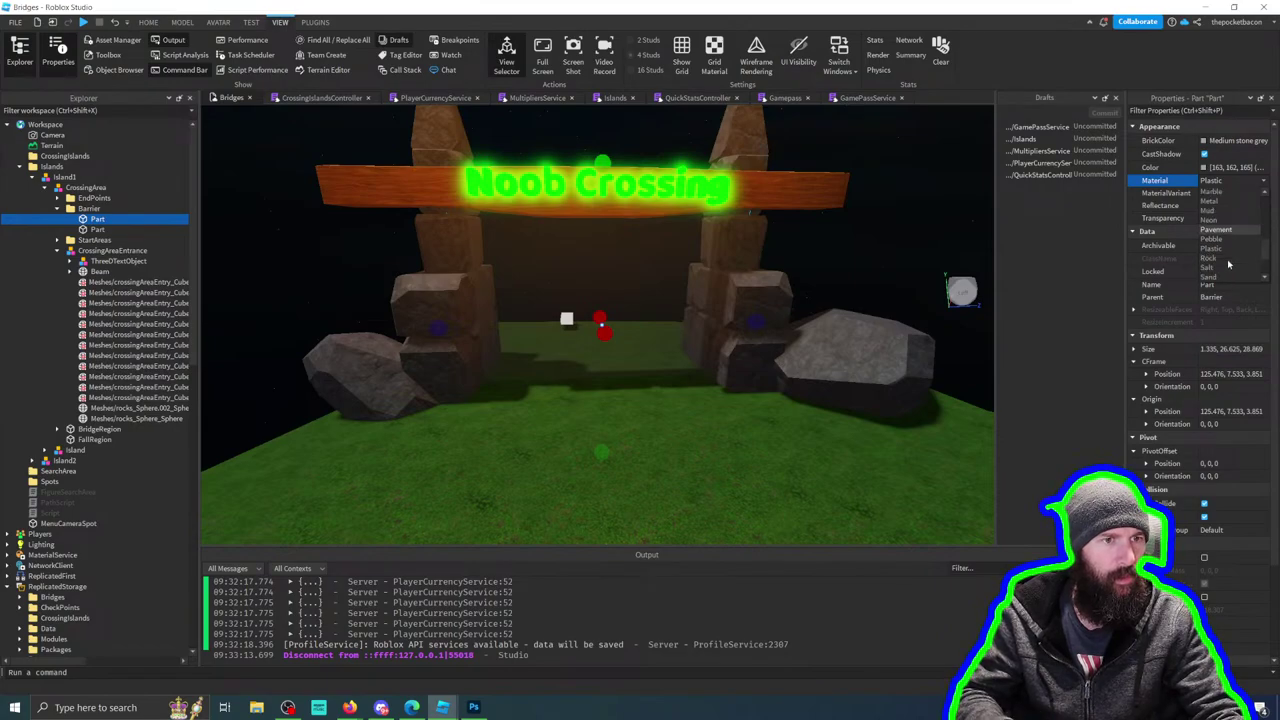
scroll(1229, 264, "down", 2)
scroll(1230, 255, "up", 5)
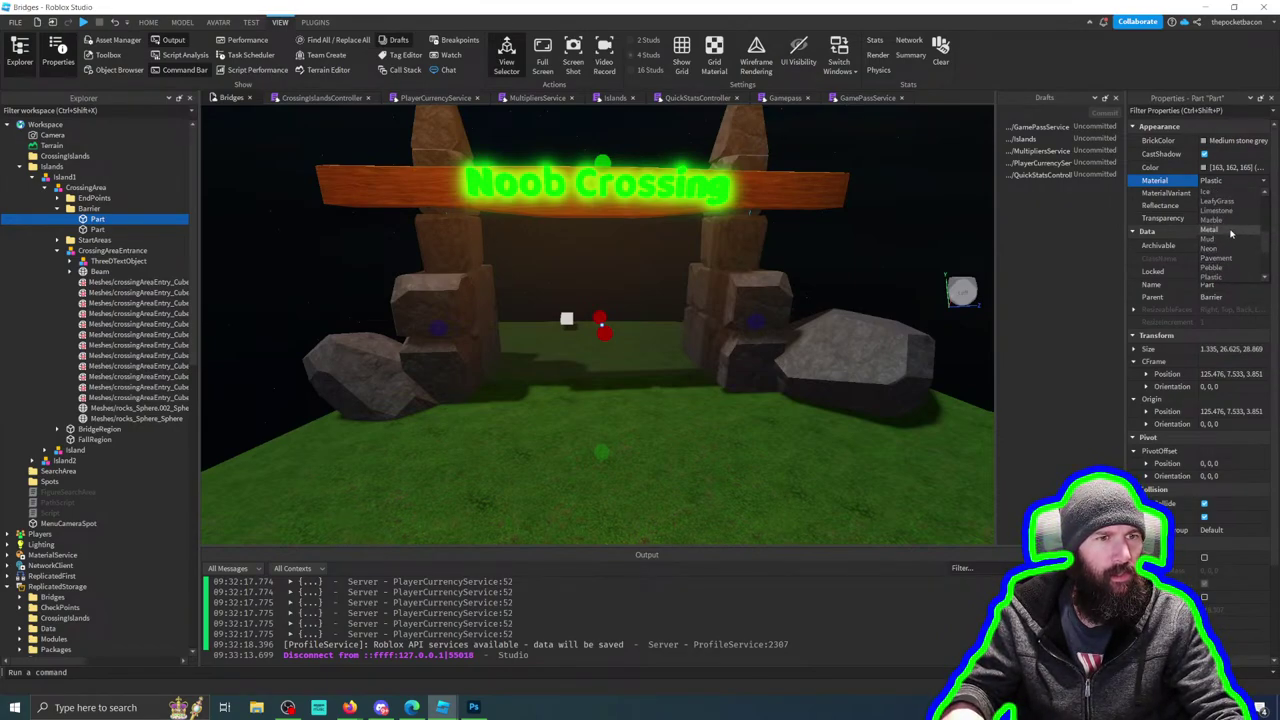
left_click(1230, 230)
Step: Change the gate-sized Barrier part's material to ForceField
left_click(1232, 180)
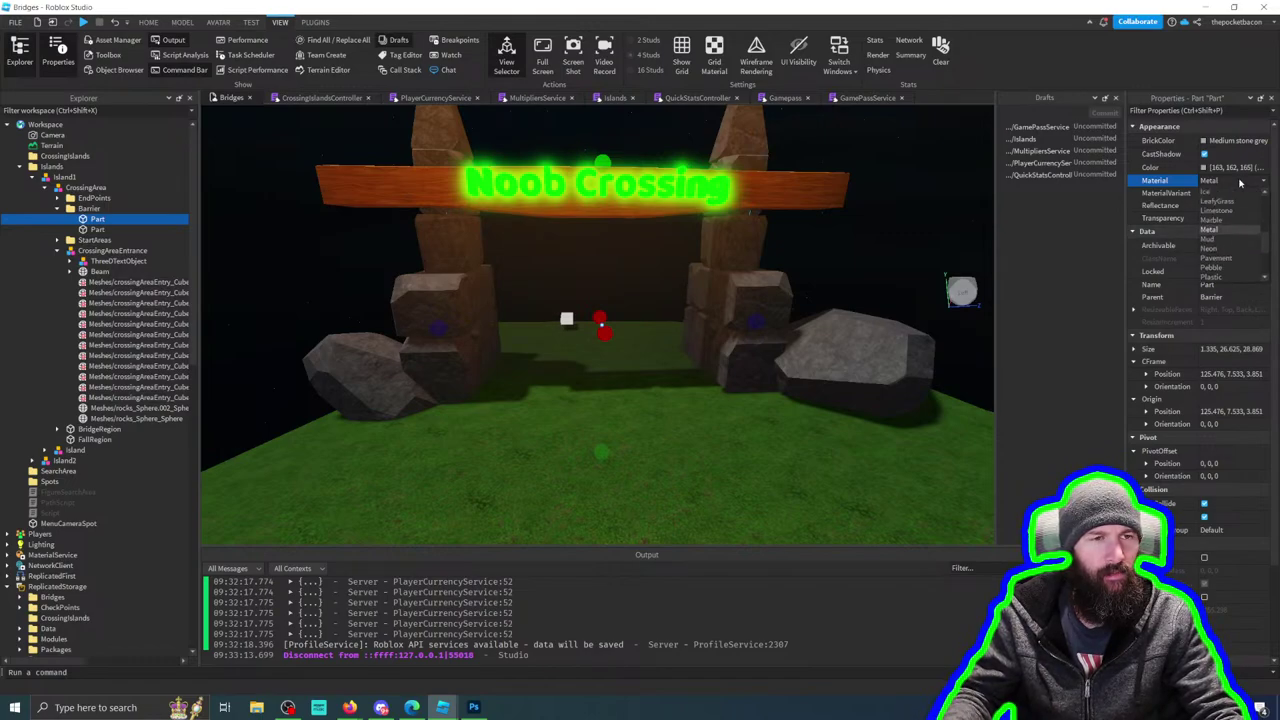
scroll(1242, 238, "down", 4)
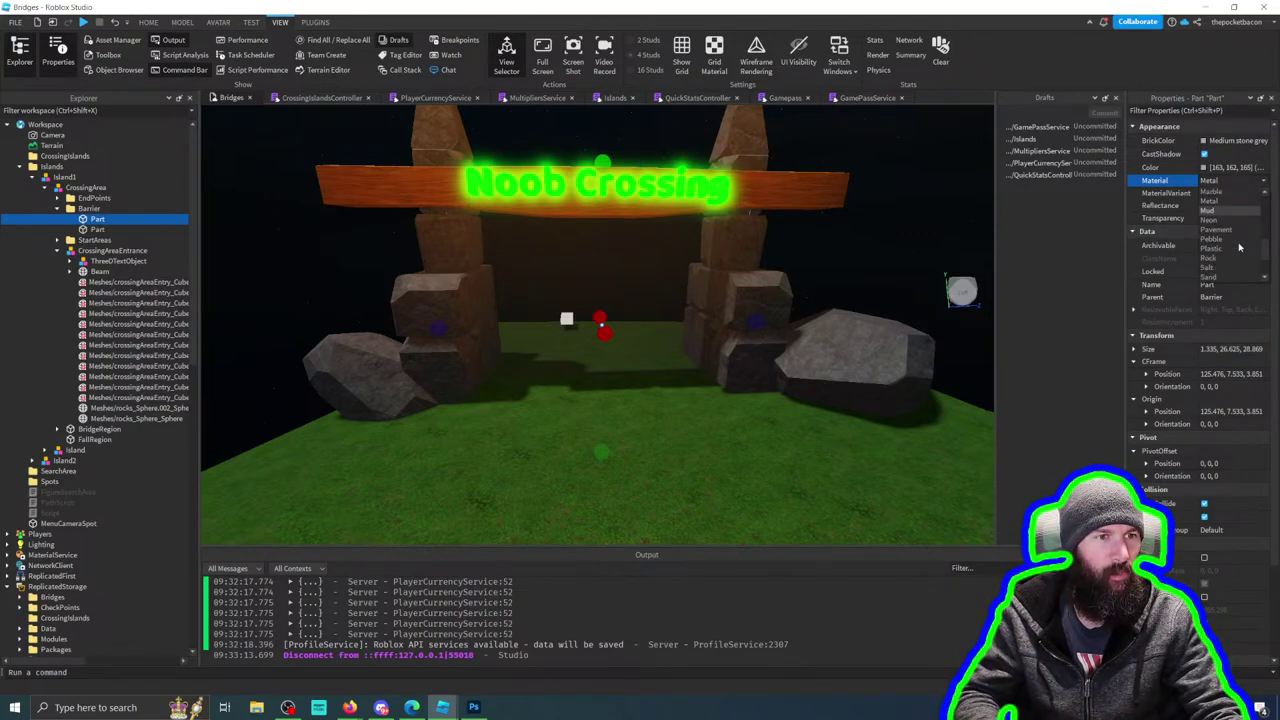
scroll(1238, 250, "up", 4)
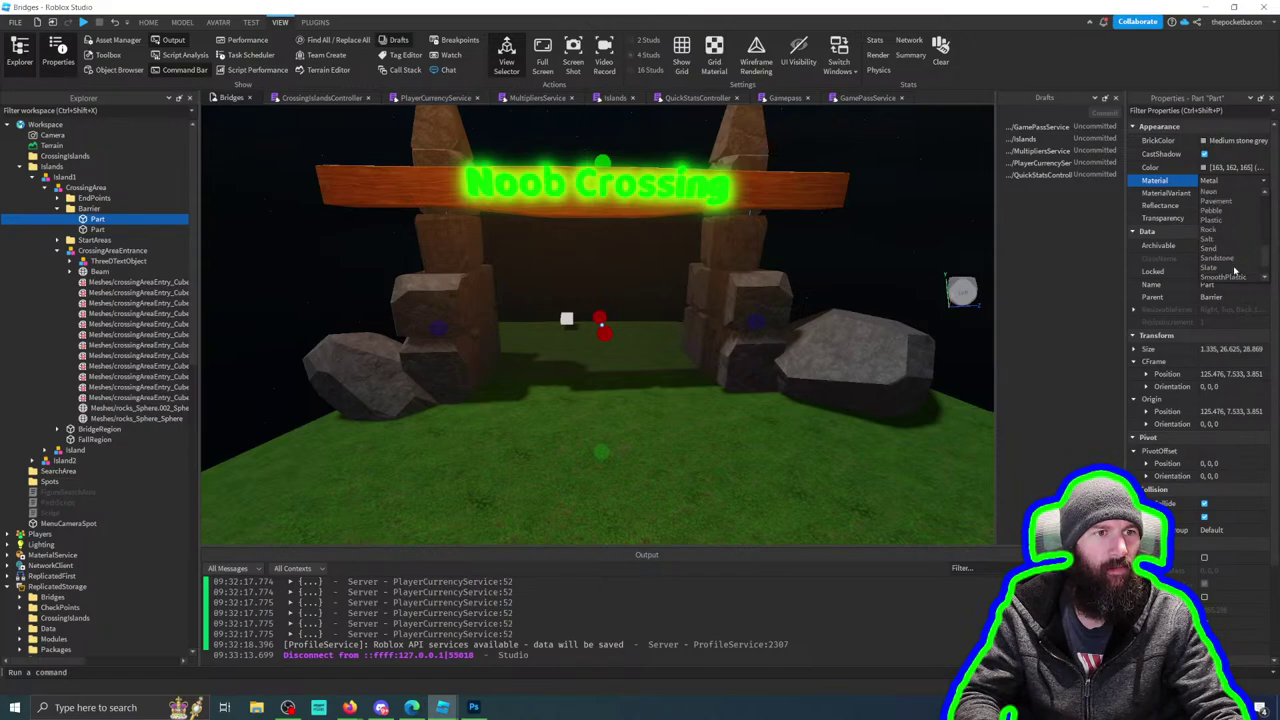
scroll(1236, 240, "up", 3)
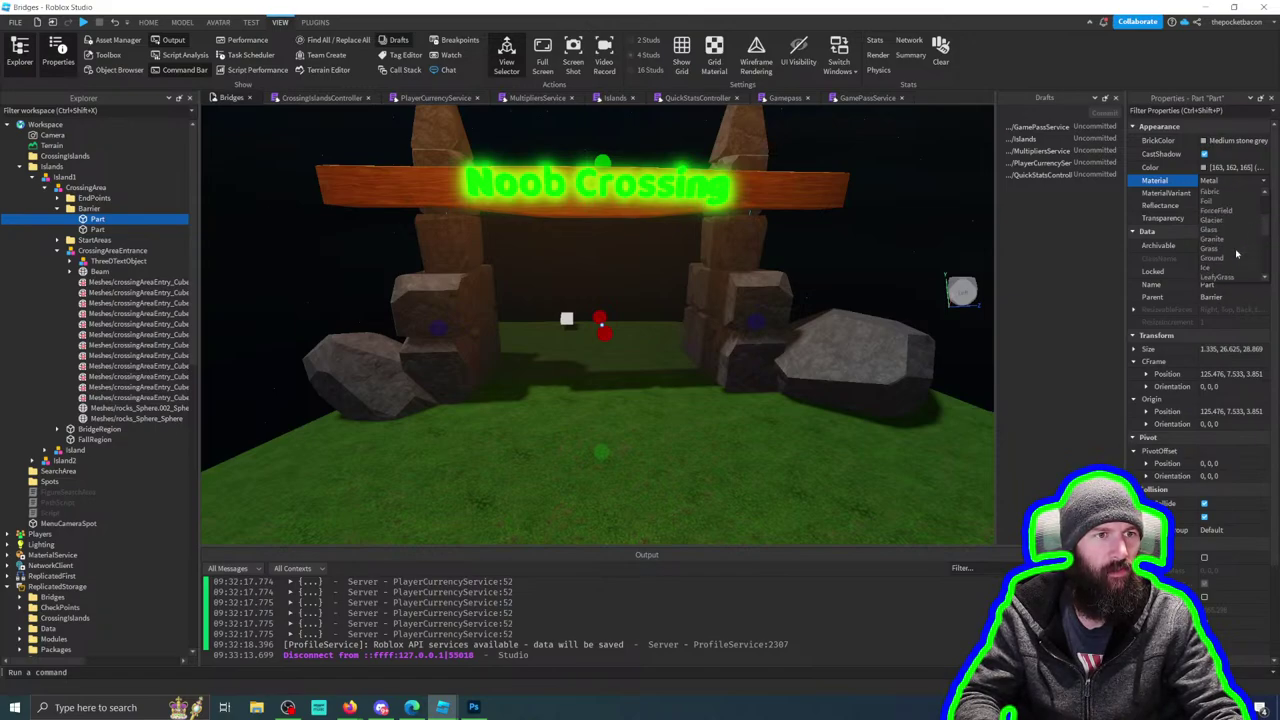
left_click(1236, 212)
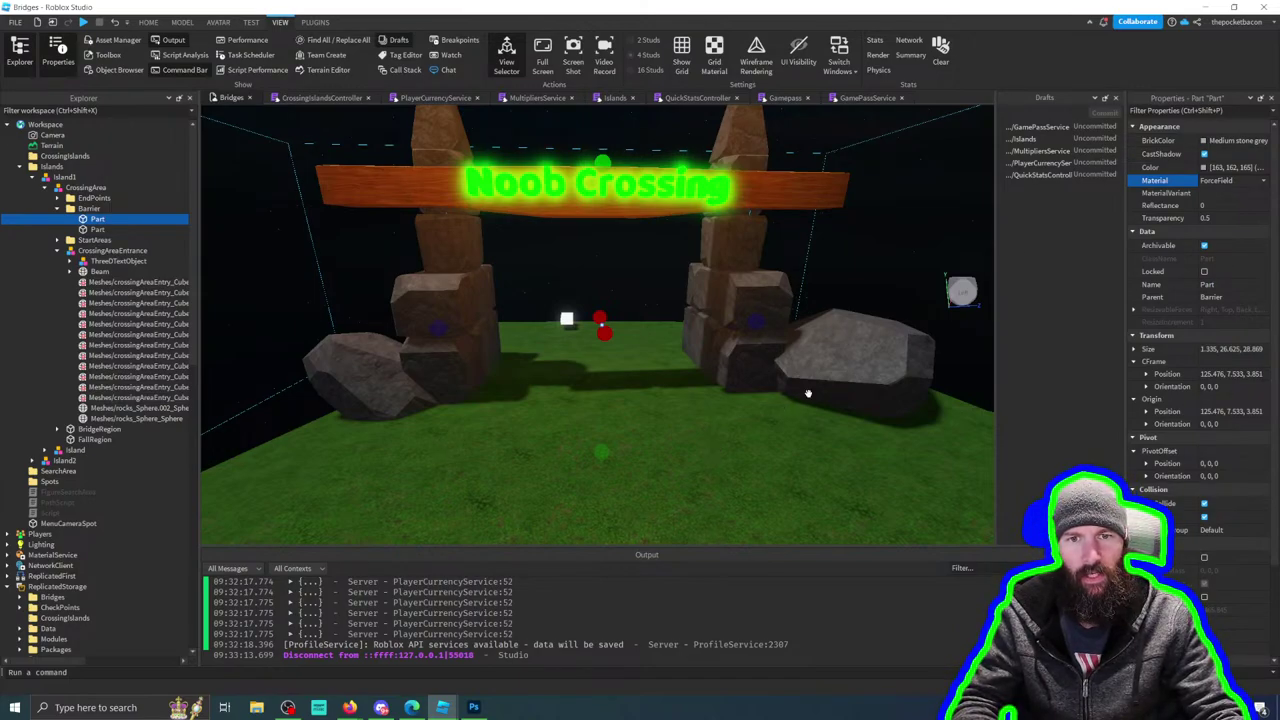
Step: Set the ForceField Barrier part's transparency to 0 and inspect it up close in the gate
left_click(1215, 218)
type("0")
key("Return")
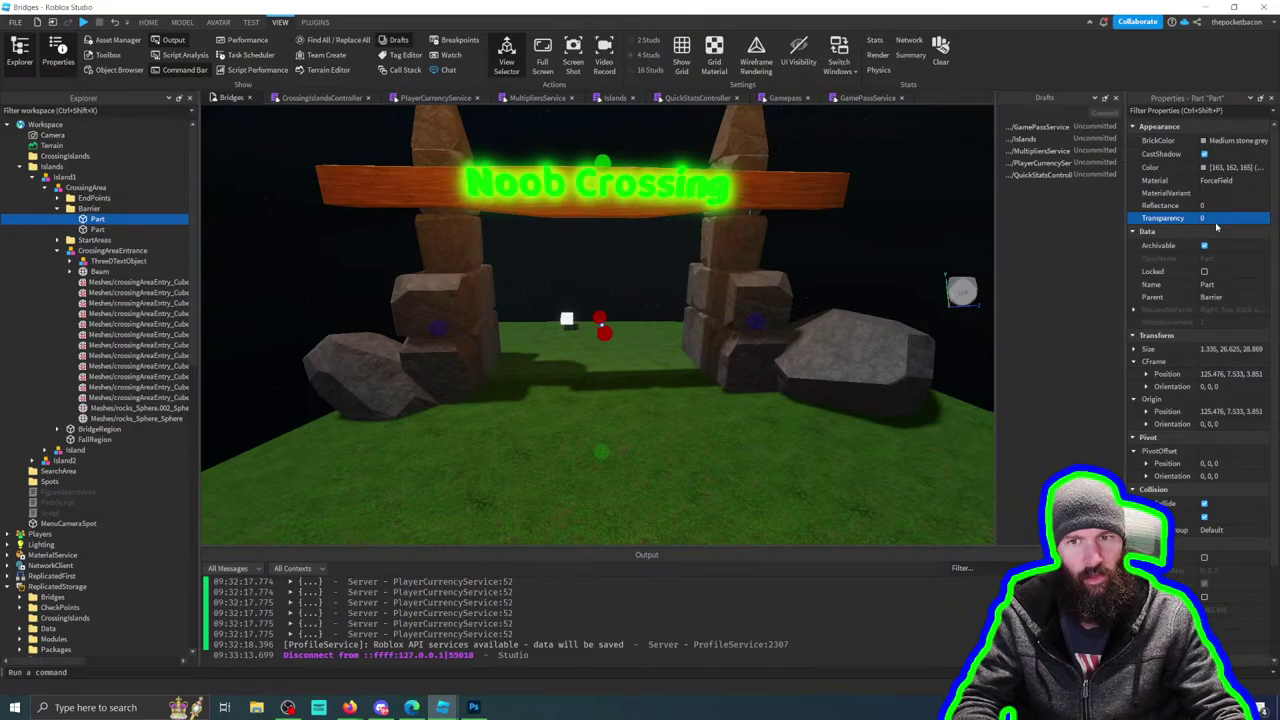
right_click_drag(757, 384, 757, 384)
key("w")
key("a")
key("s")
key("d")
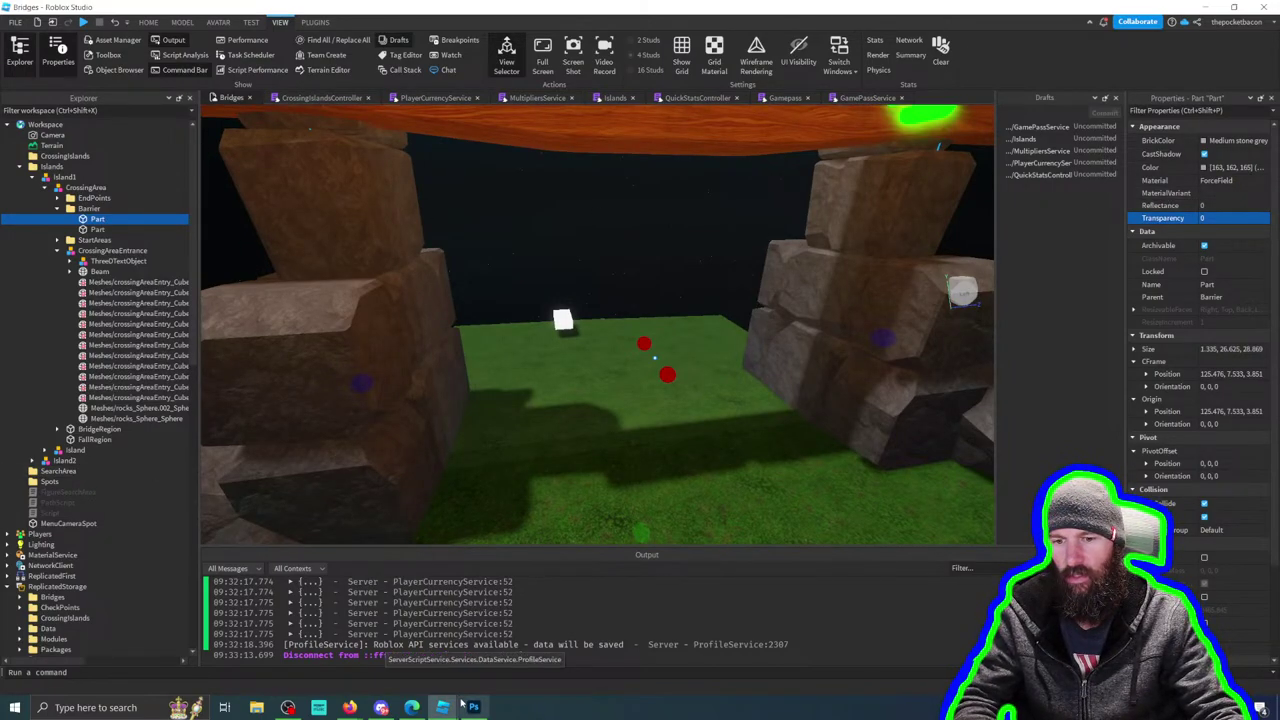
Step: Switch to the other Roblox Studio window, filter its object tree for "puzz" and locate the PuzzlePiece model under ReplicatedStorage
mouse_move(447, 710)
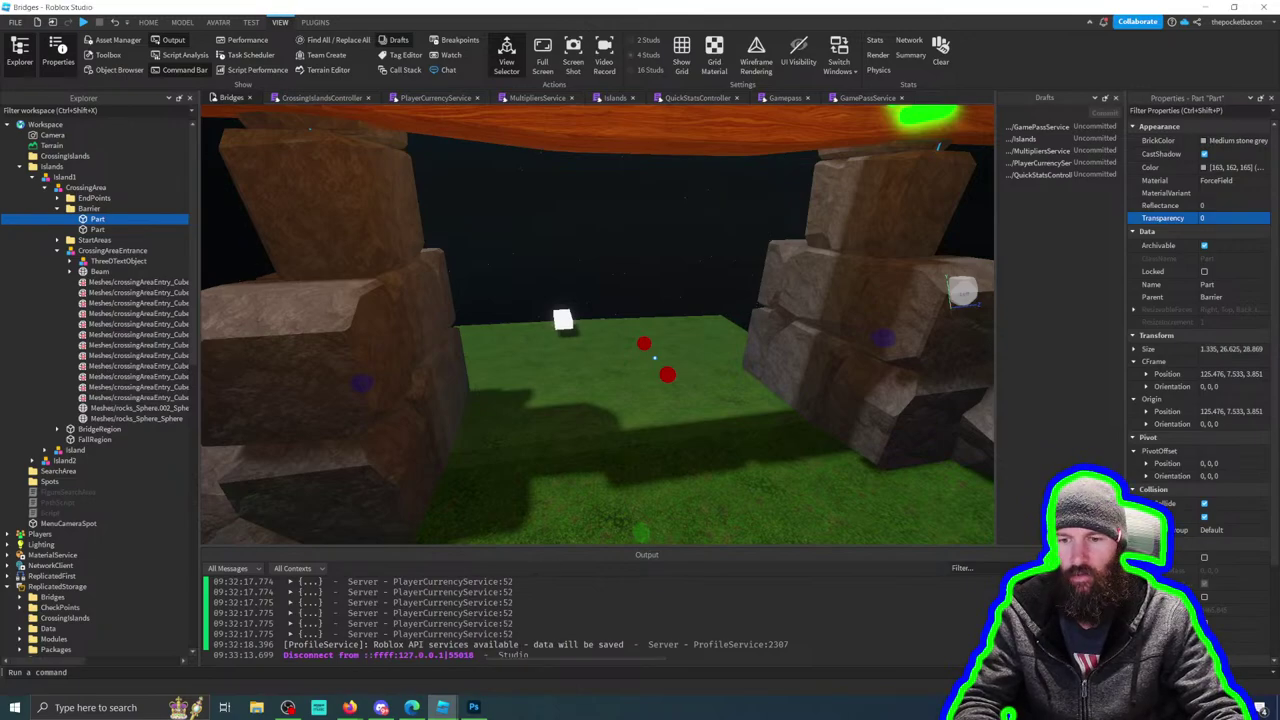
left_click(375, 650)
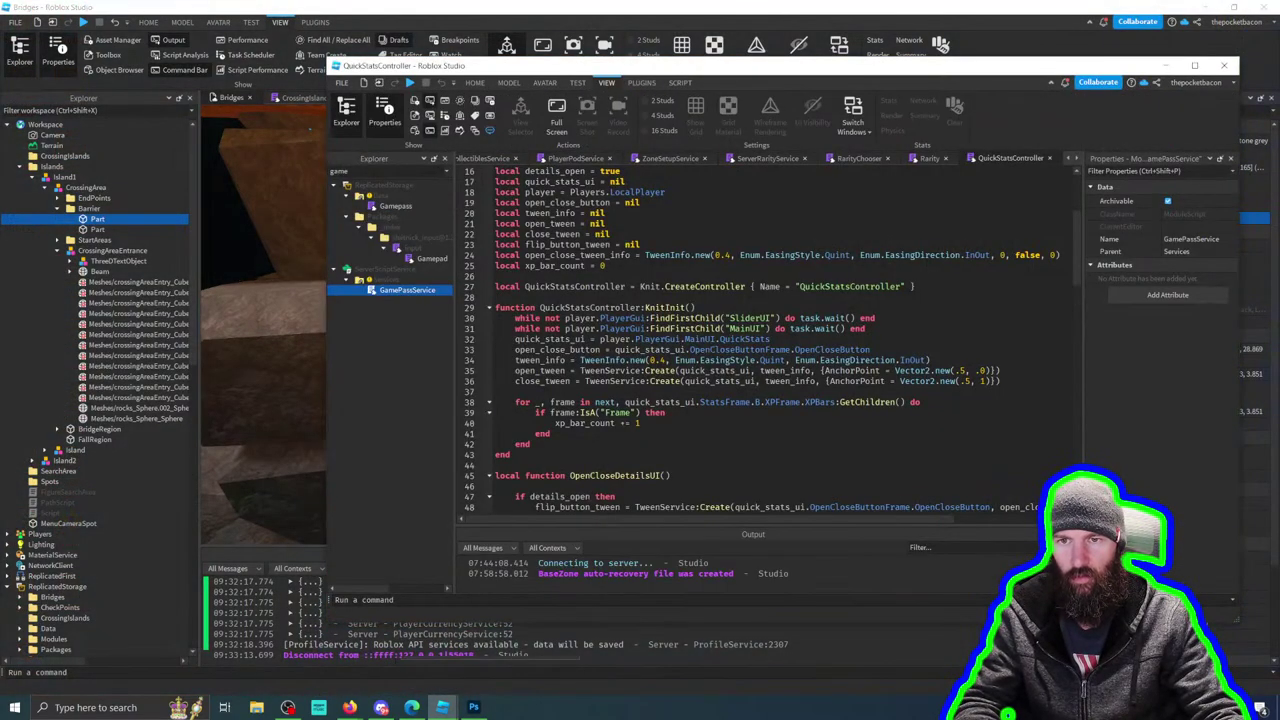
left_click_drag(388, 171, 146, 148)
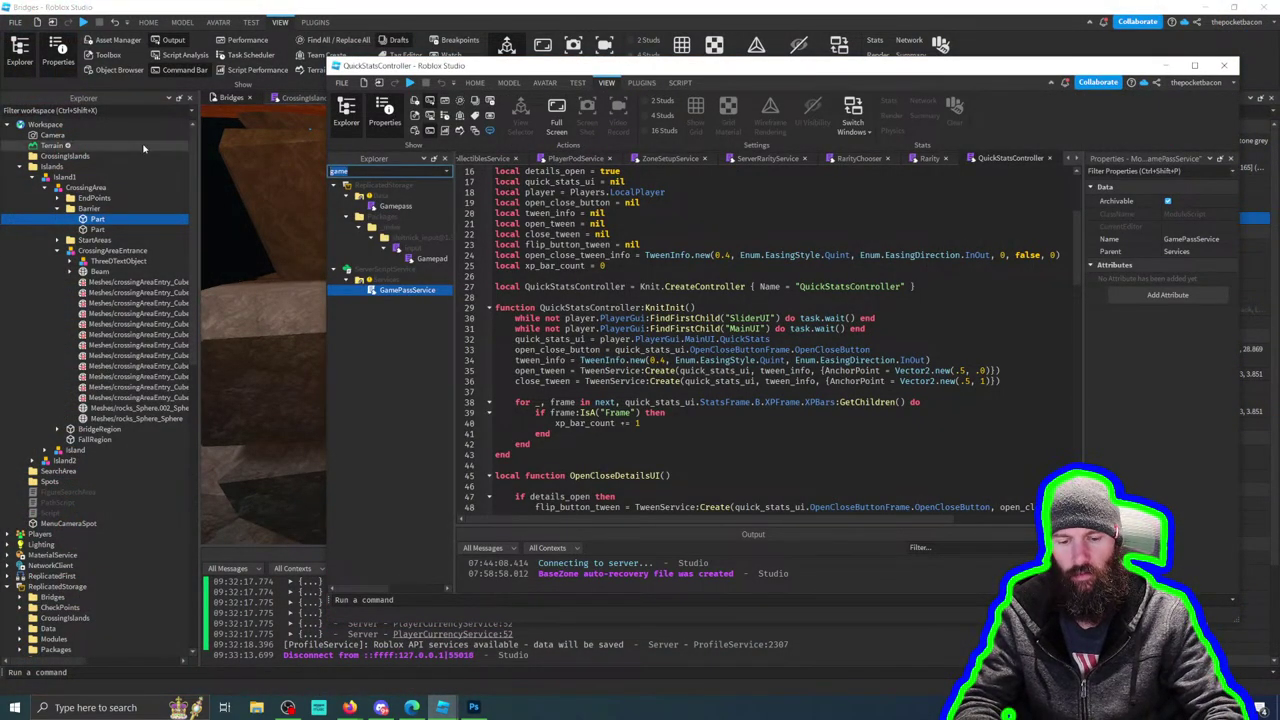
key("BackSpace")
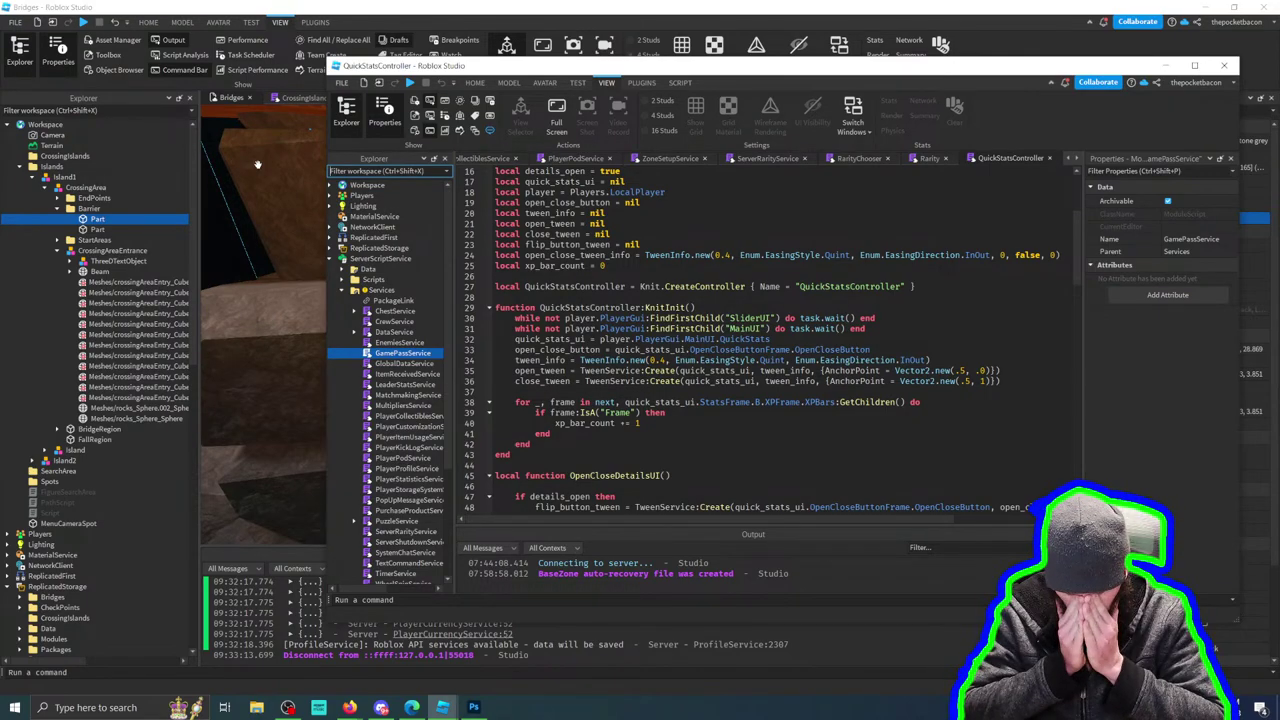
type("puzz")
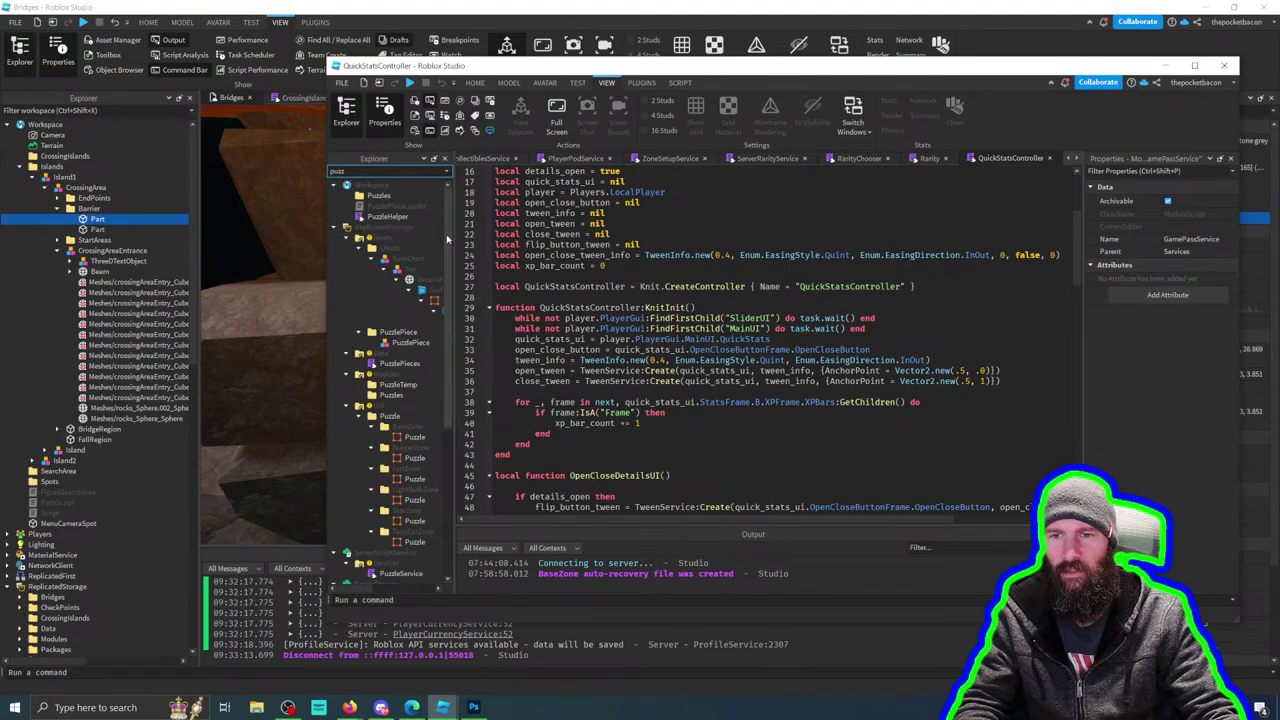
left_click(410, 343)
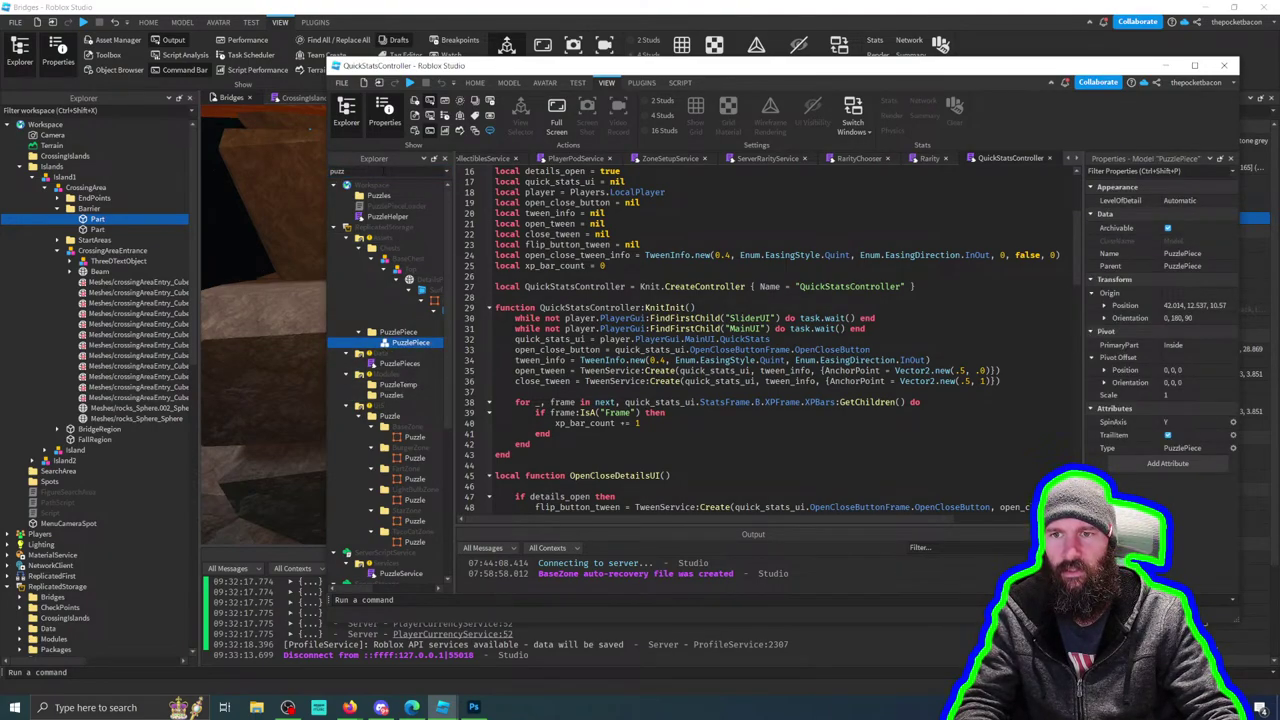
left_click_drag(383, 171, 292, 162)
key("BackSpace")
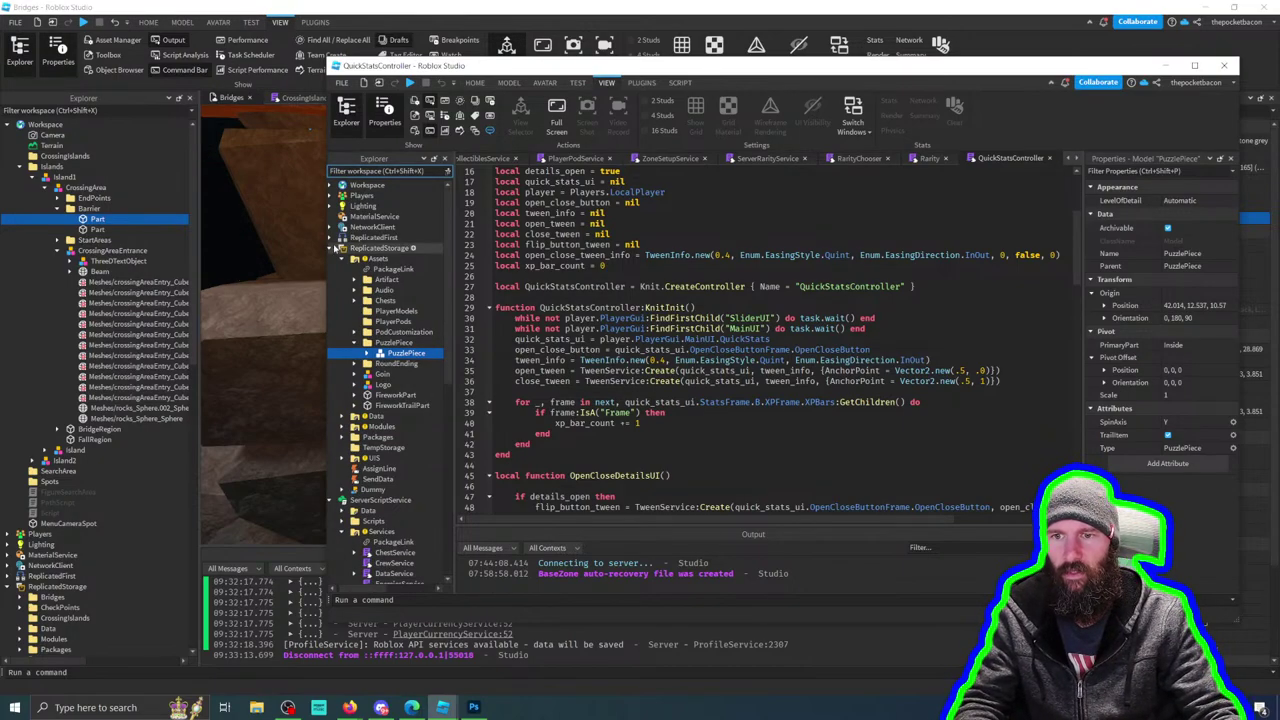
Step: Look through the PuzzlePiece model's border and inner meshes, copy the Inside mesh's TextureID, and return to the Bridges window
left_click(368, 354)
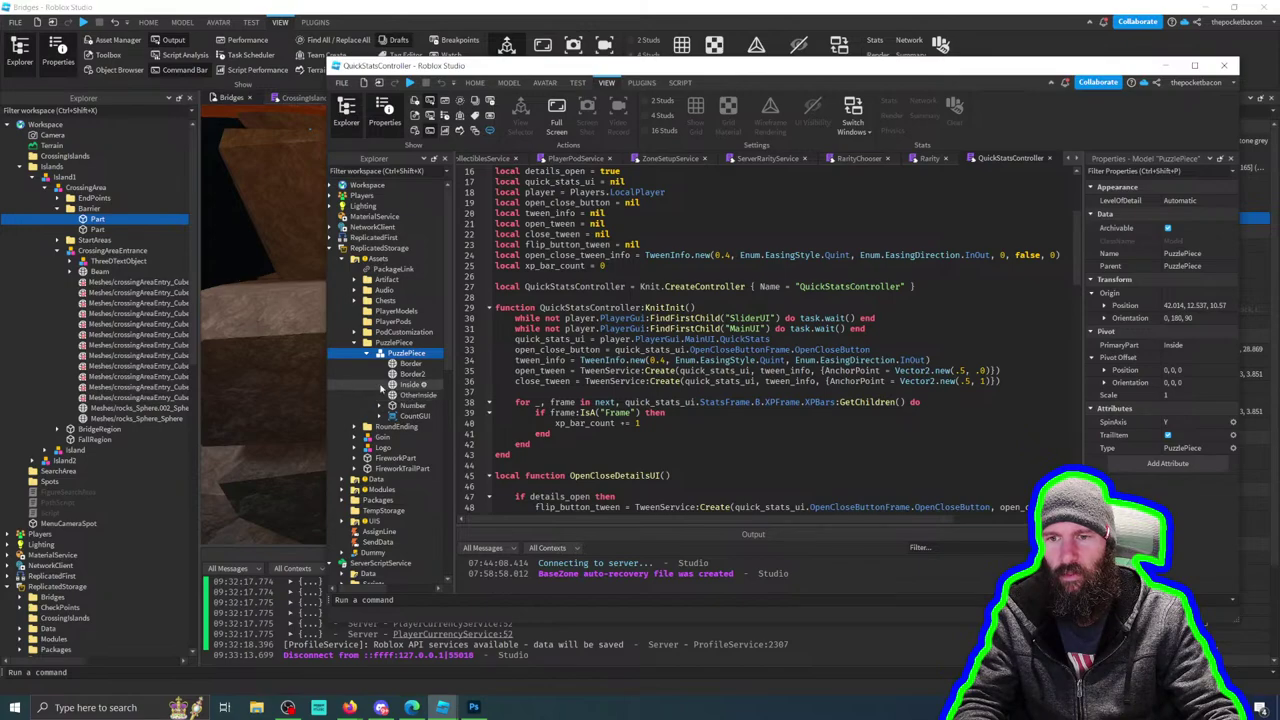
left_click(381, 385)
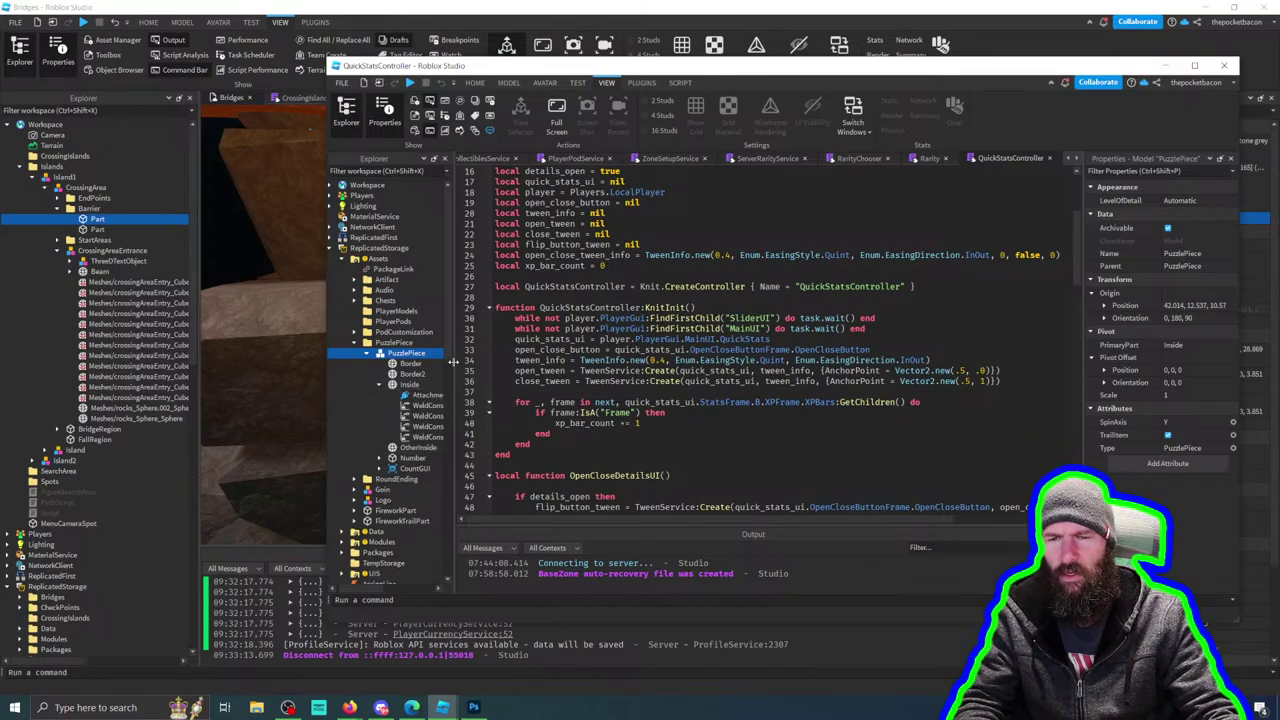
left_click_drag(453, 363, 570, 363)
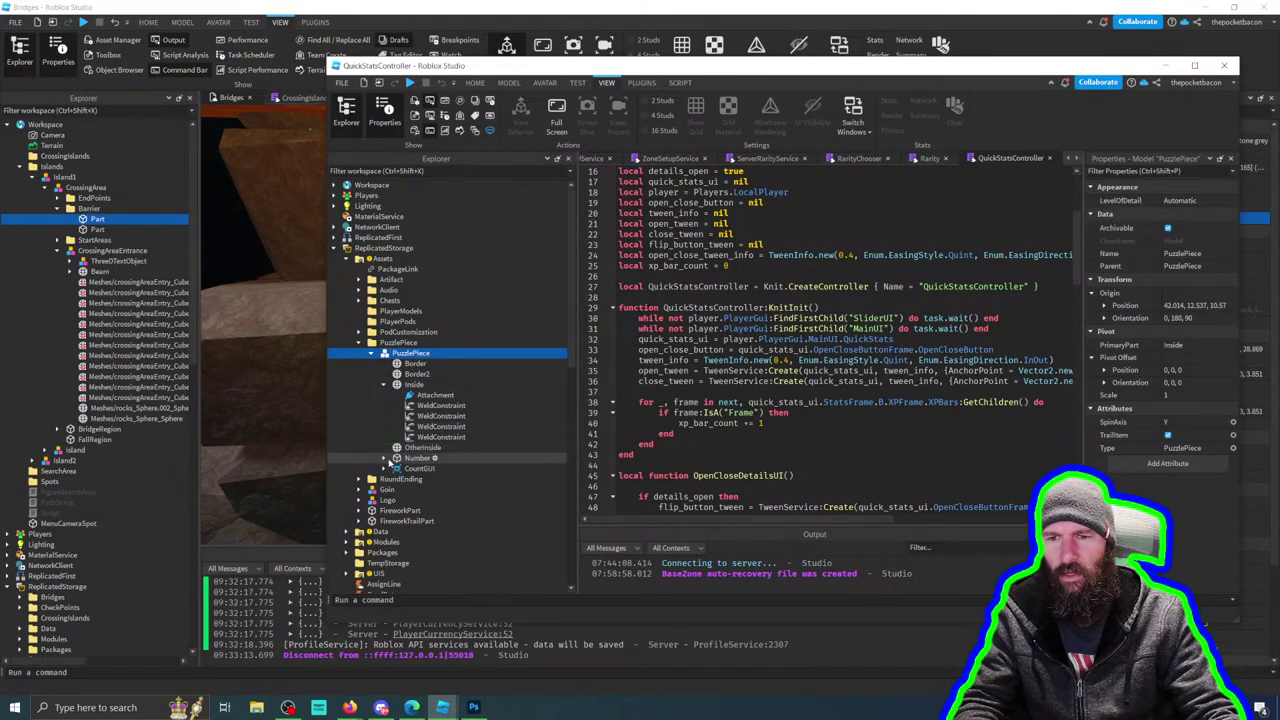
left_click(385, 458)
left_click(384, 490)
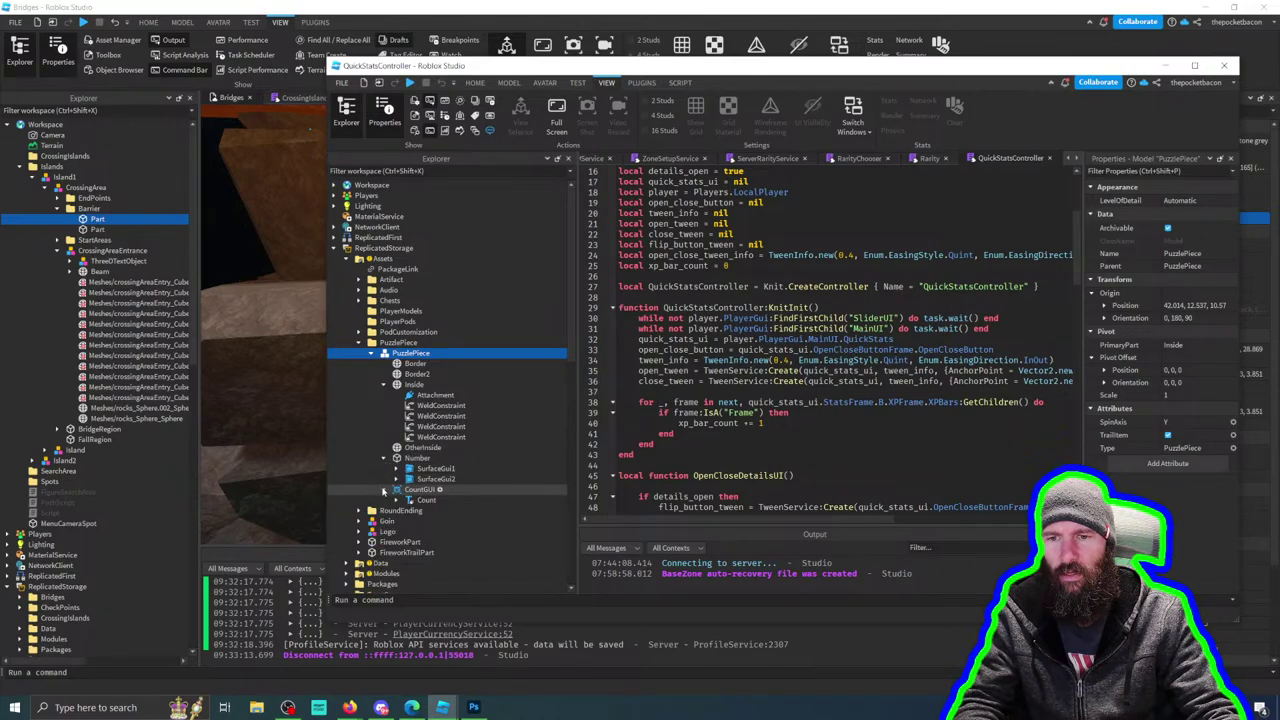
left_click(417, 372)
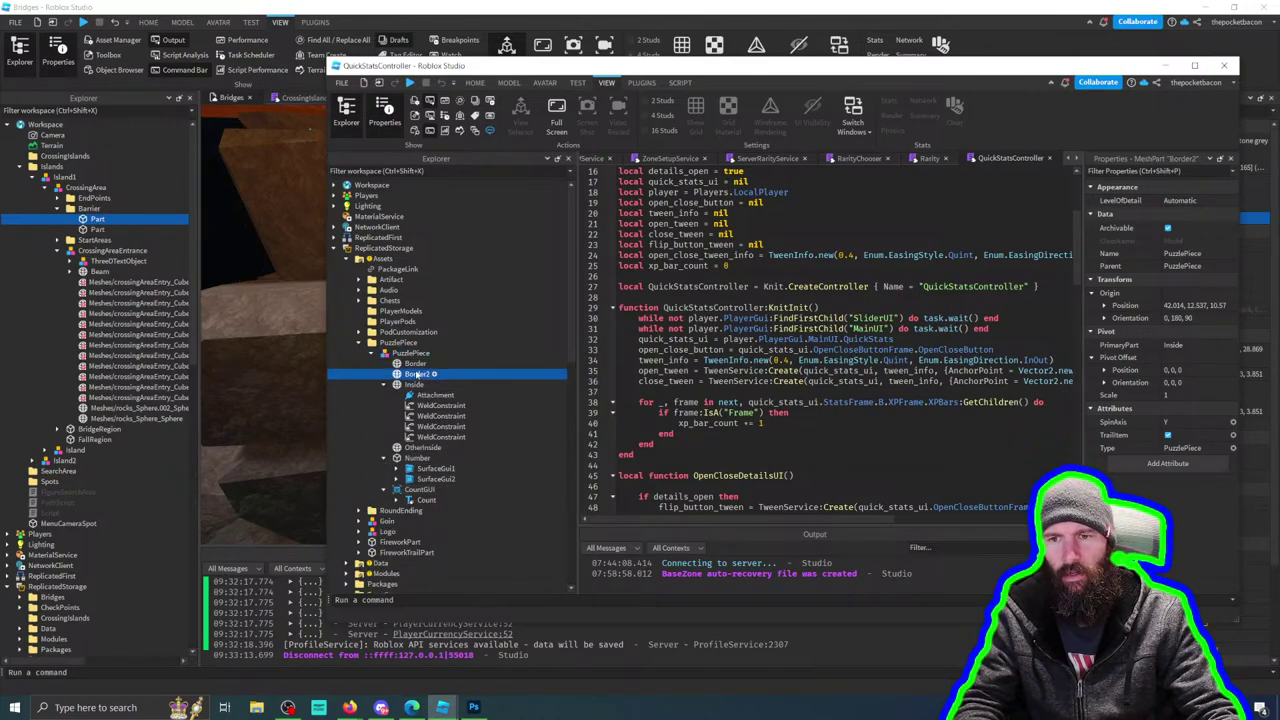
left_click(417, 363)
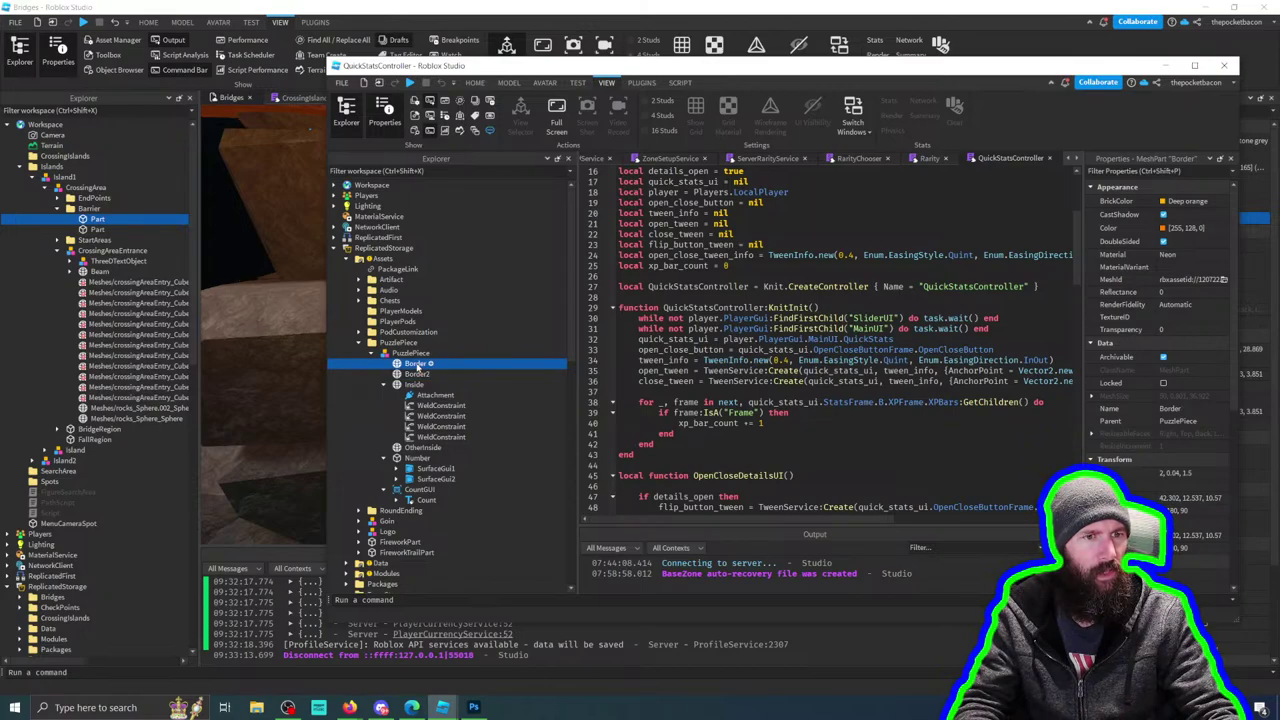
left_click(418, 374)
left_click(418, 385)
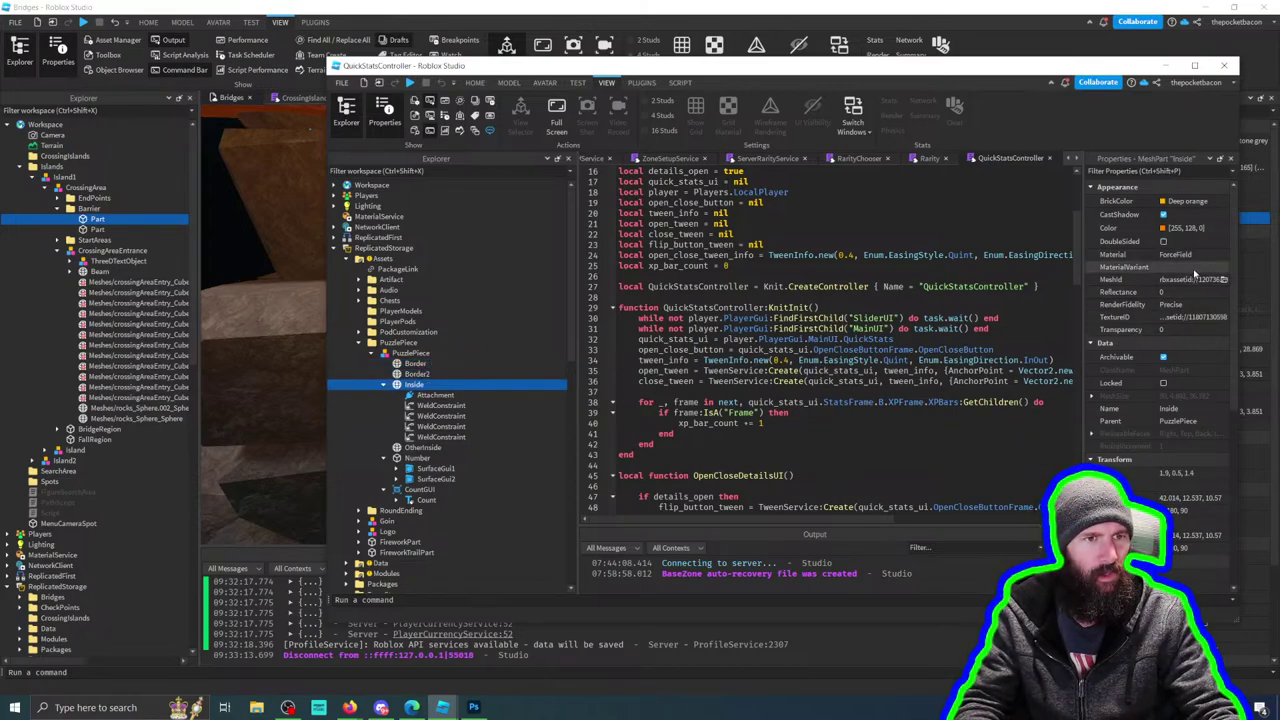
left_click(1207, 318)
key("ctrl+c")
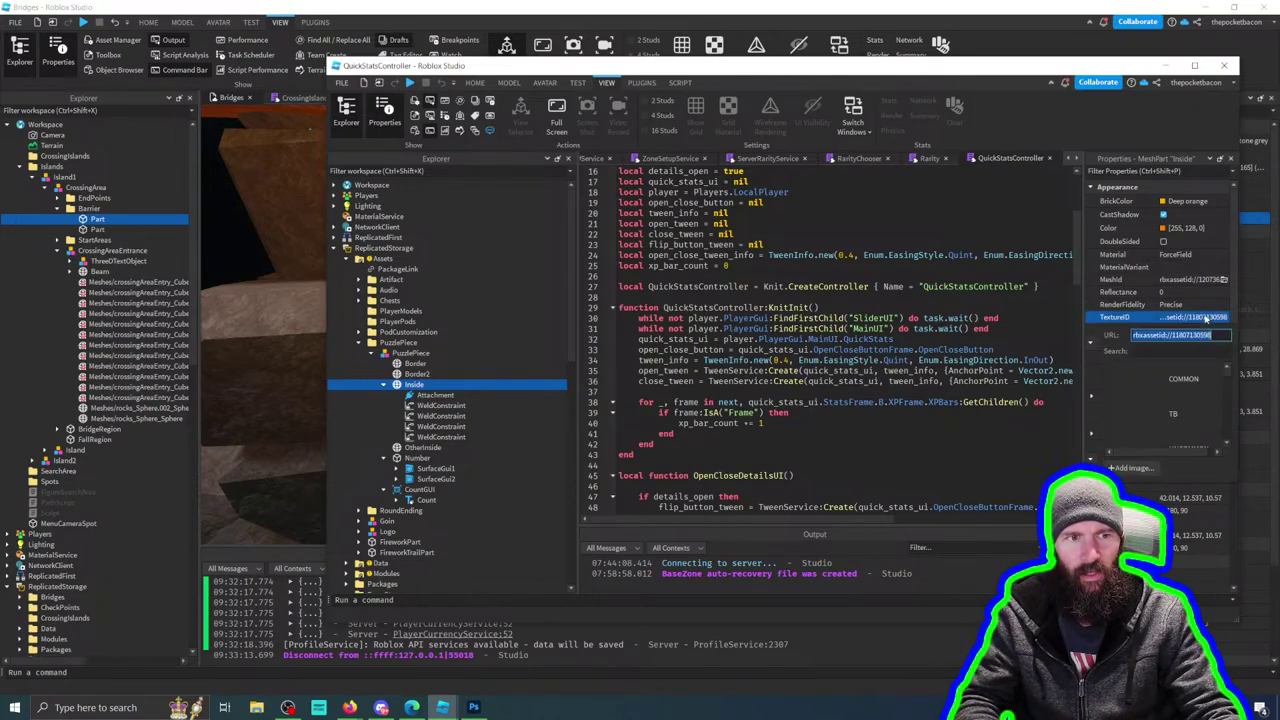
left_click(1035, 18)
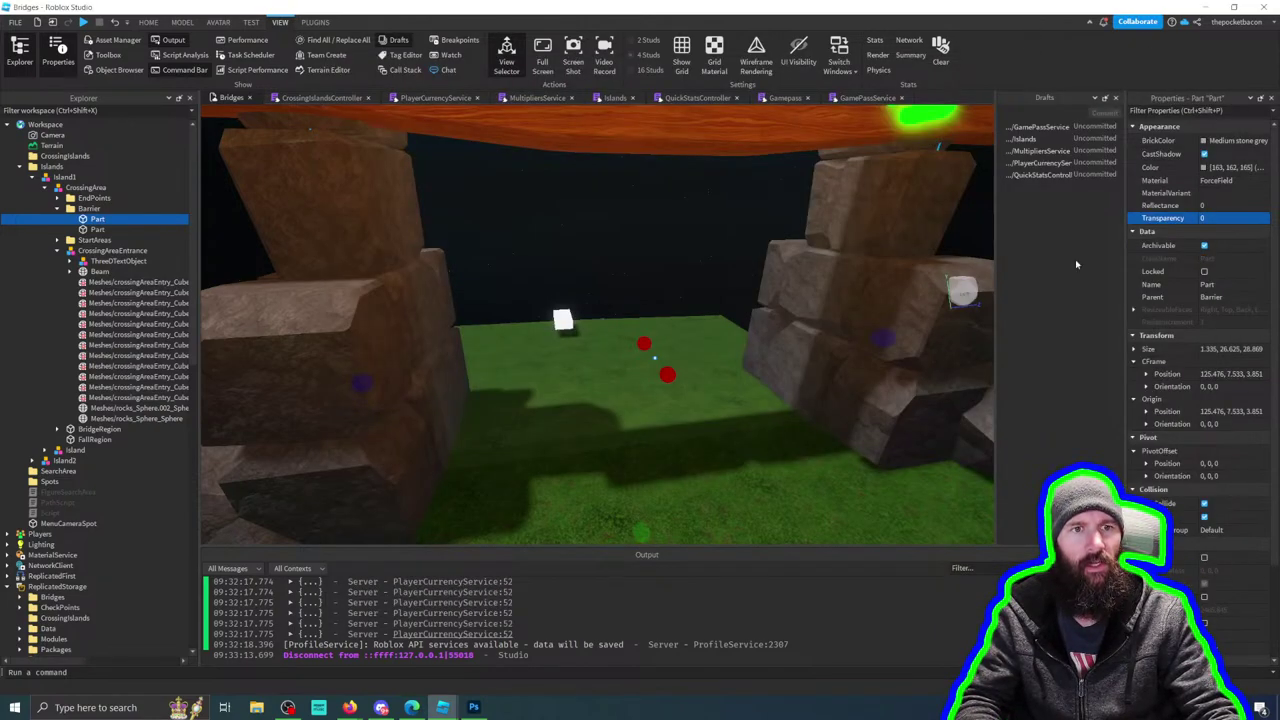
Step: Insert a new MeshPart into the Barrier folder of Island1's CrossingArea
left_click(1187, 216)
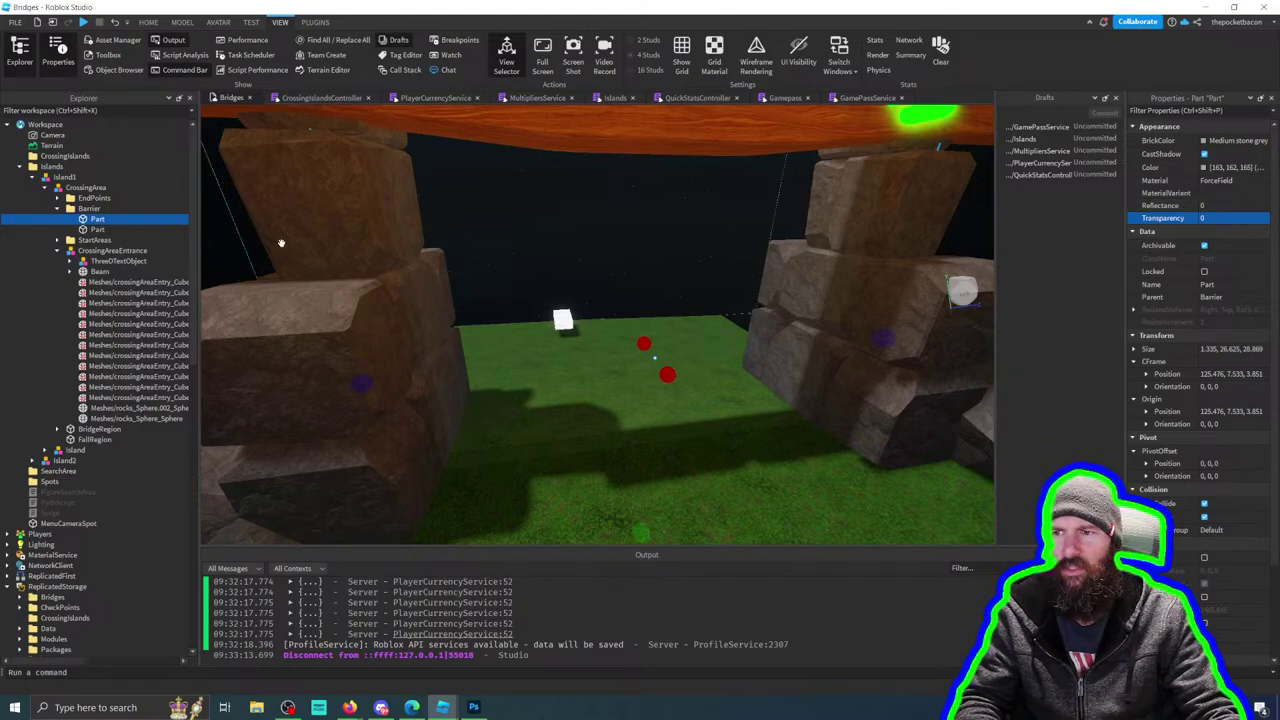
left_click(89, 210)
left_click(96, 219)
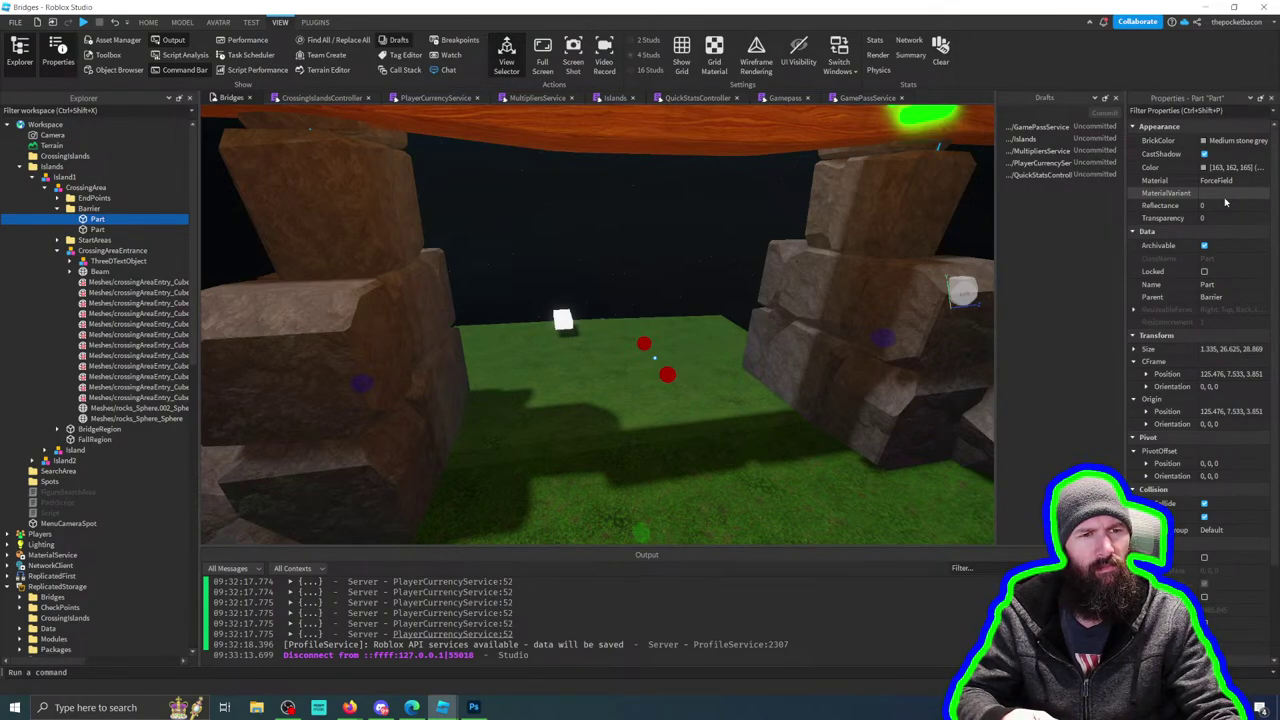
left_click(107, 210)
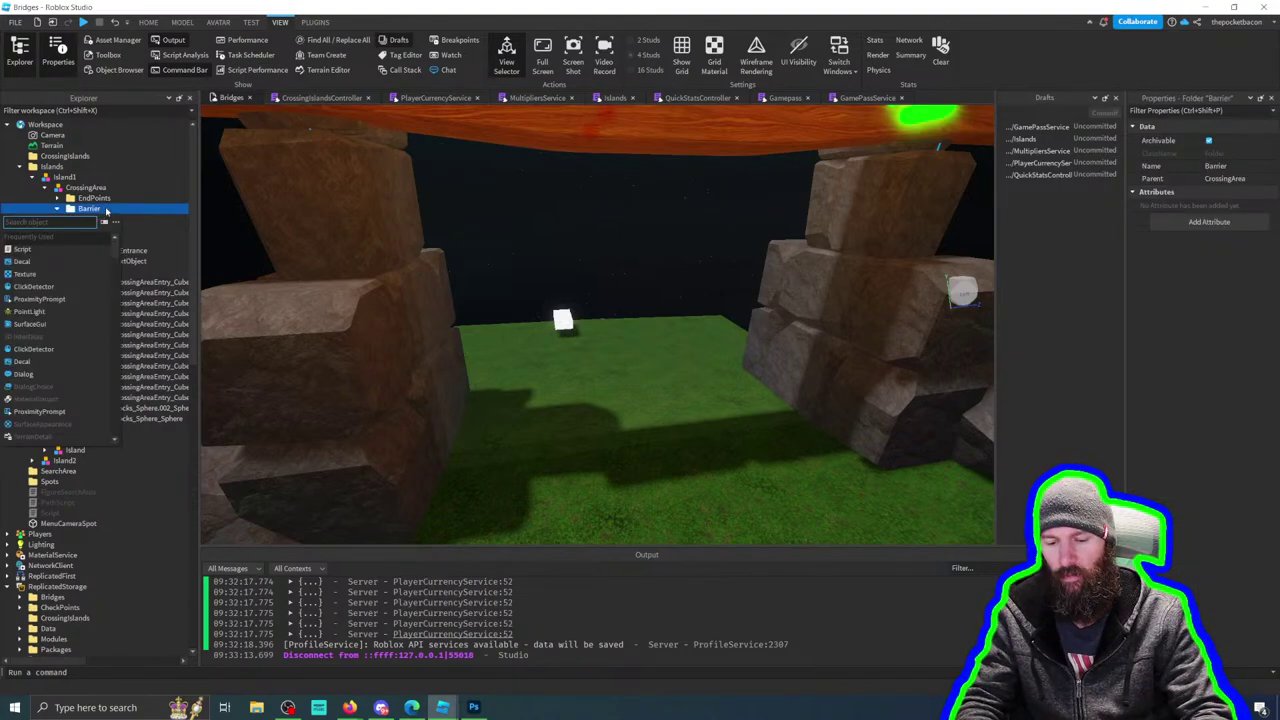
type("mesh")
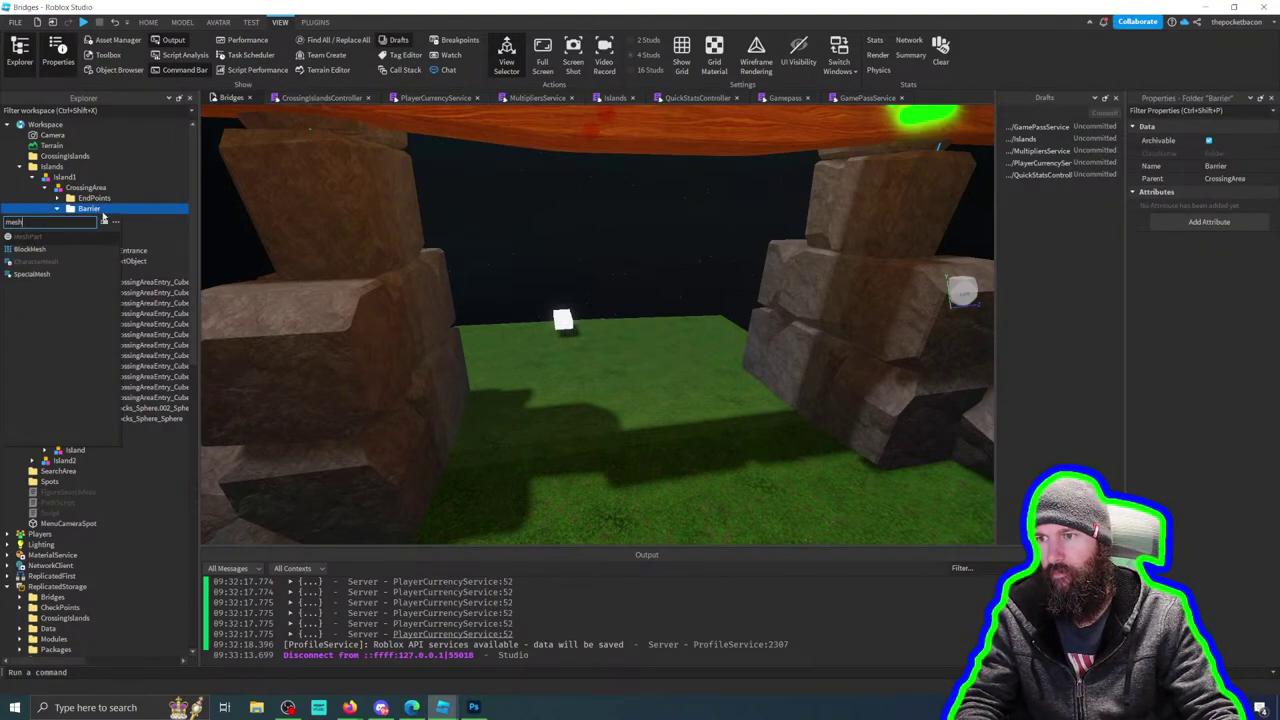
left_click(30, 236)
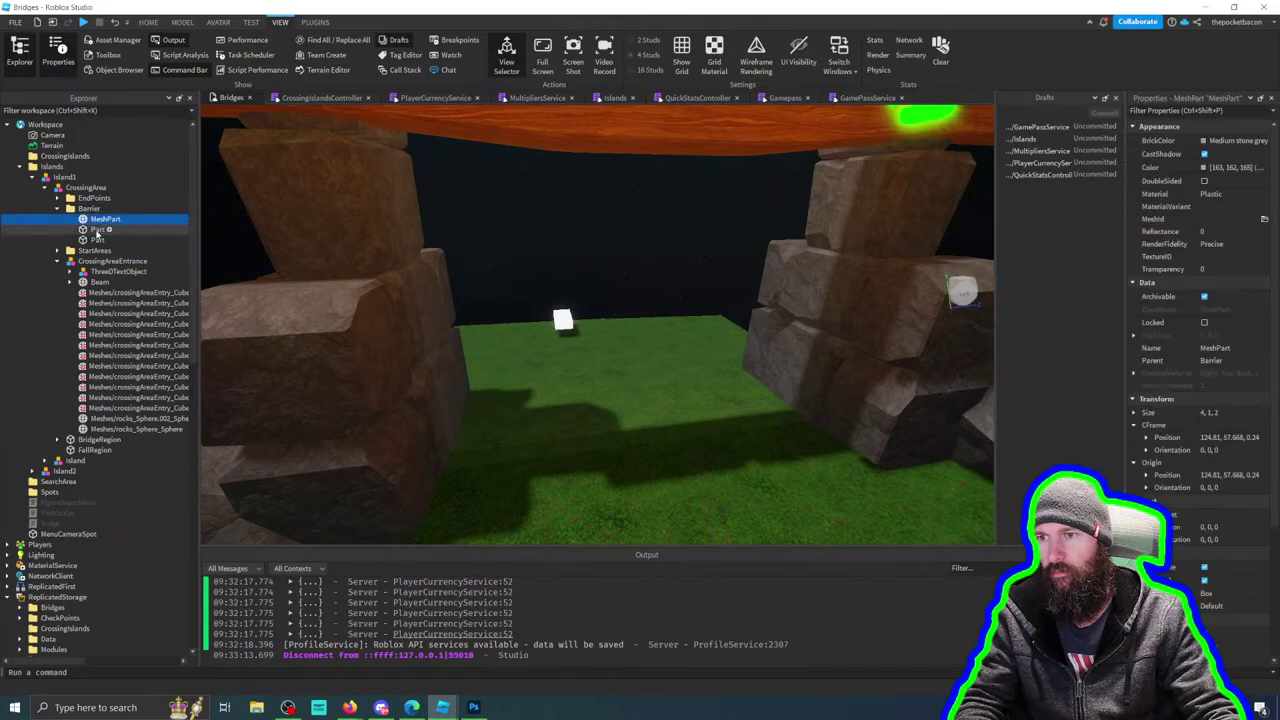
left_click(97, 230)
left_click(103, 219)
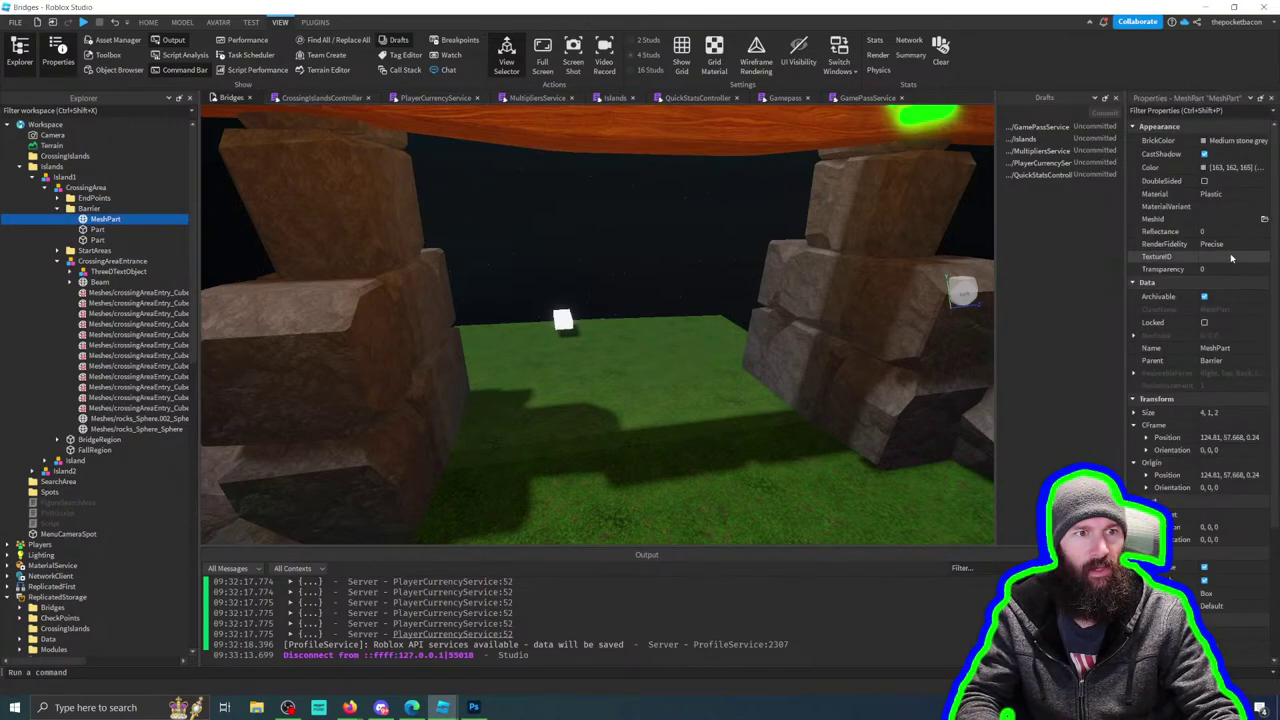
left_click(1231, 221)
left_click(1221, 257)
key("ctrl+v")
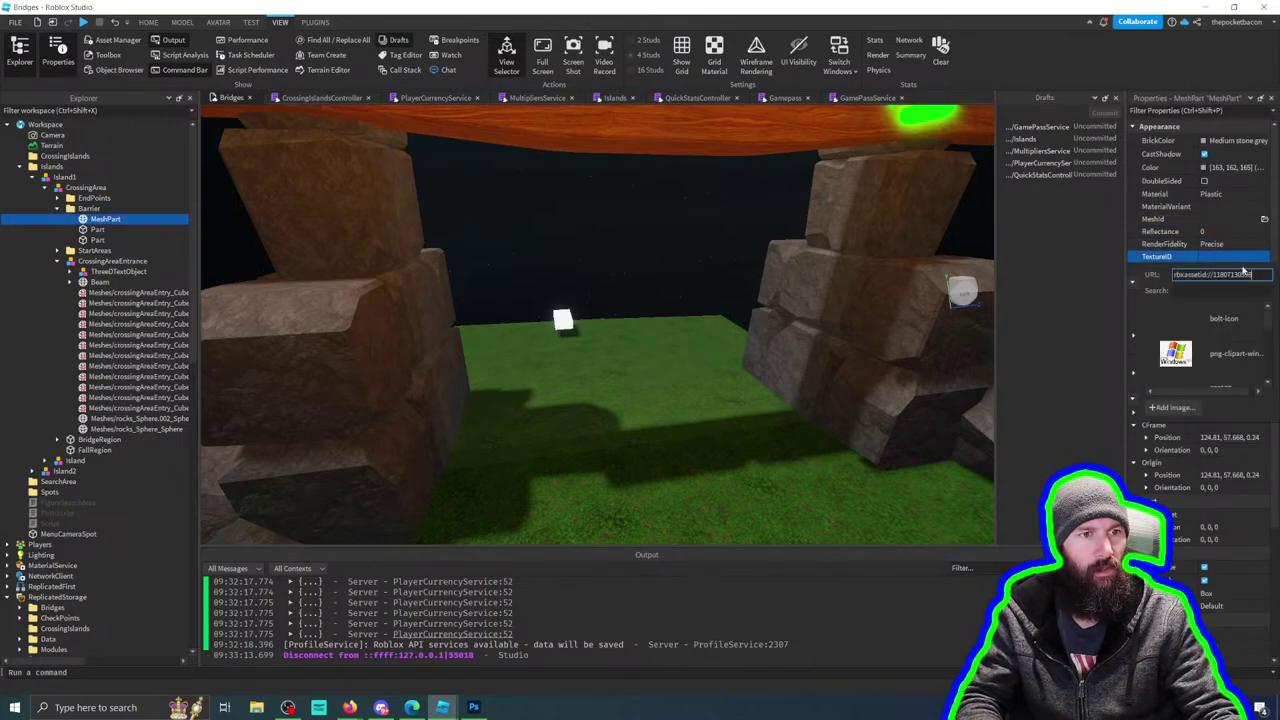
key("Return")
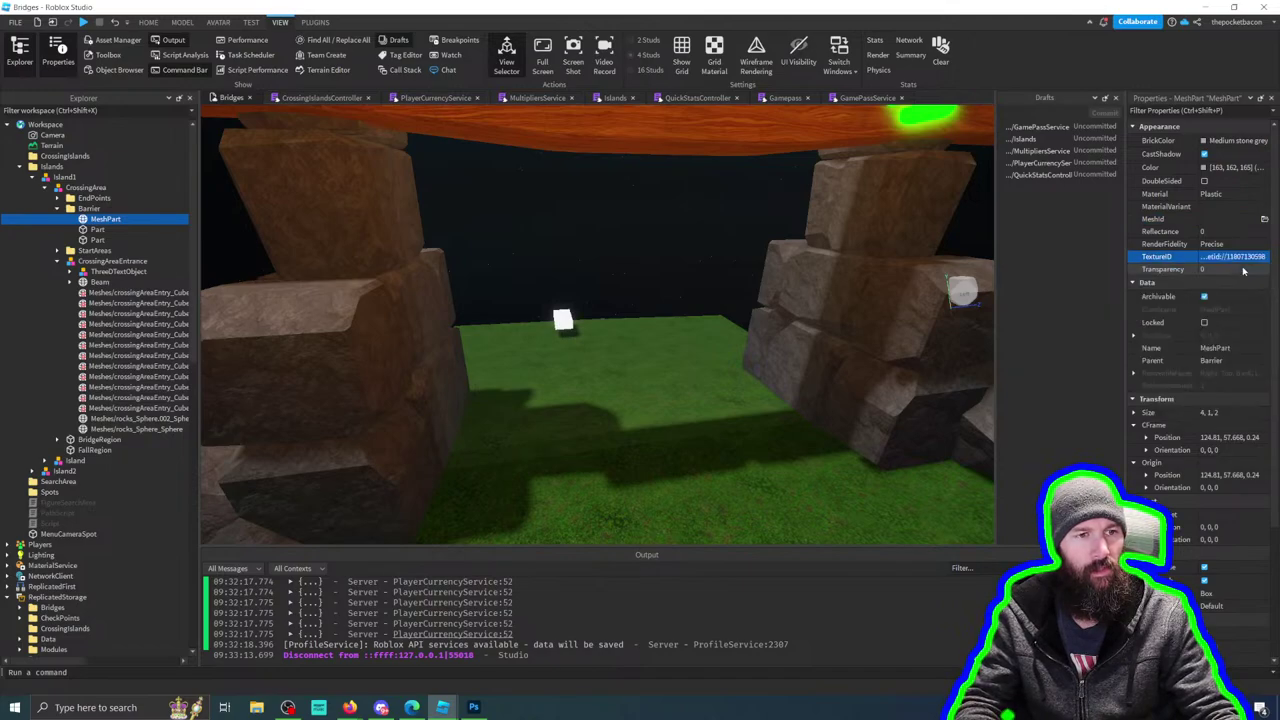
Step: Copy the ForceField Barrier part's size, 1.335, 26.625, 28.869, to the MeshPart
left_click(98, 232)
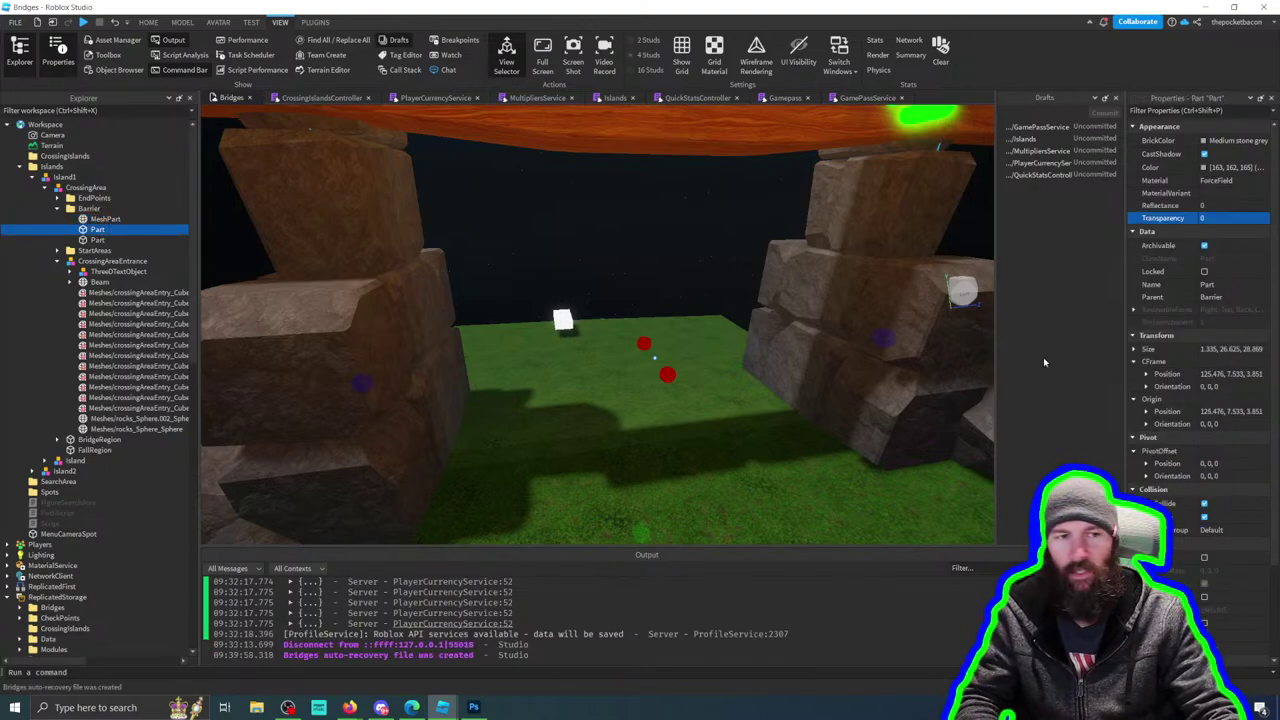
left_click(1252, 349)
key("ctrl+c")
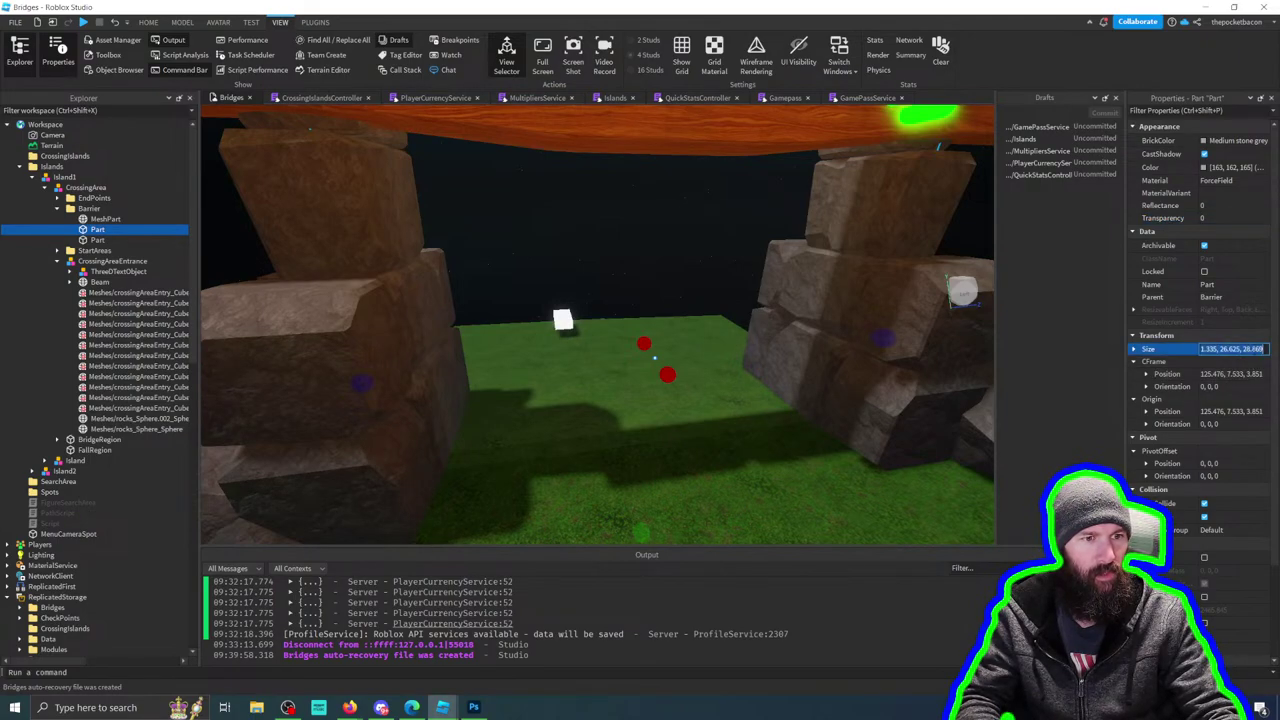
left_click(100, 220)
left_click(1246, 414)
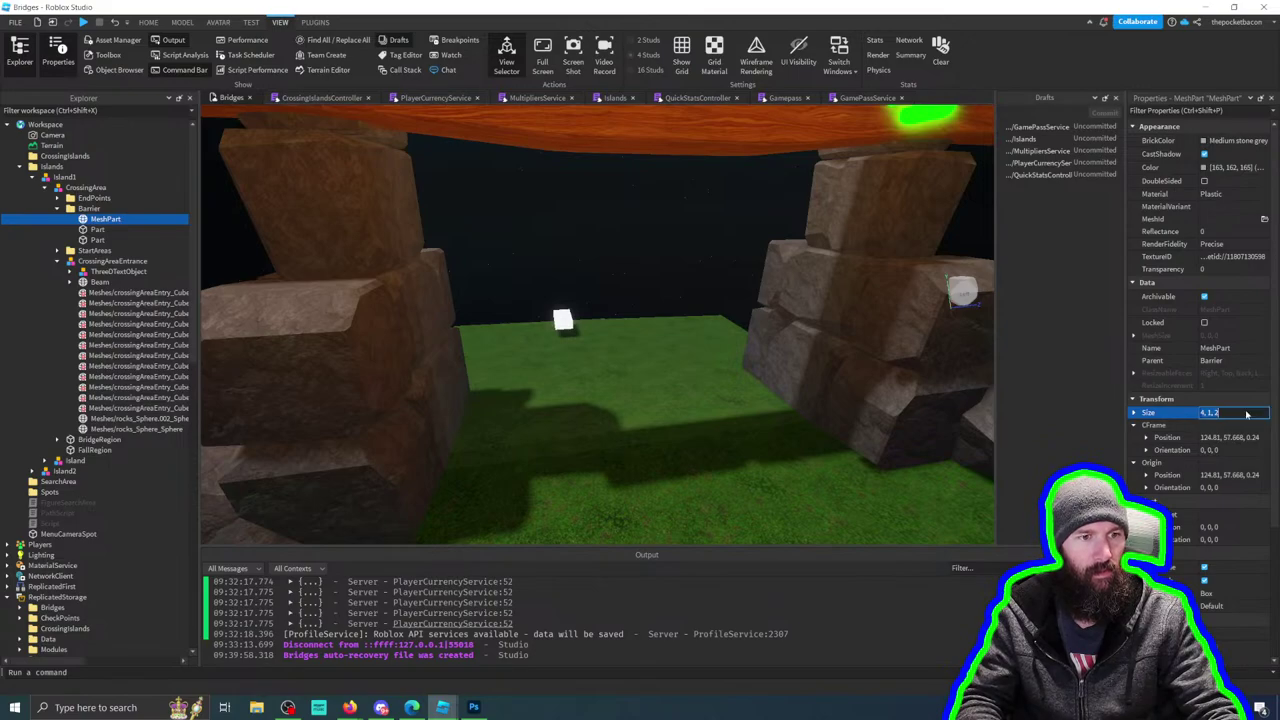
key("ctrl+a")
key("ctrl+v")
key("Return")
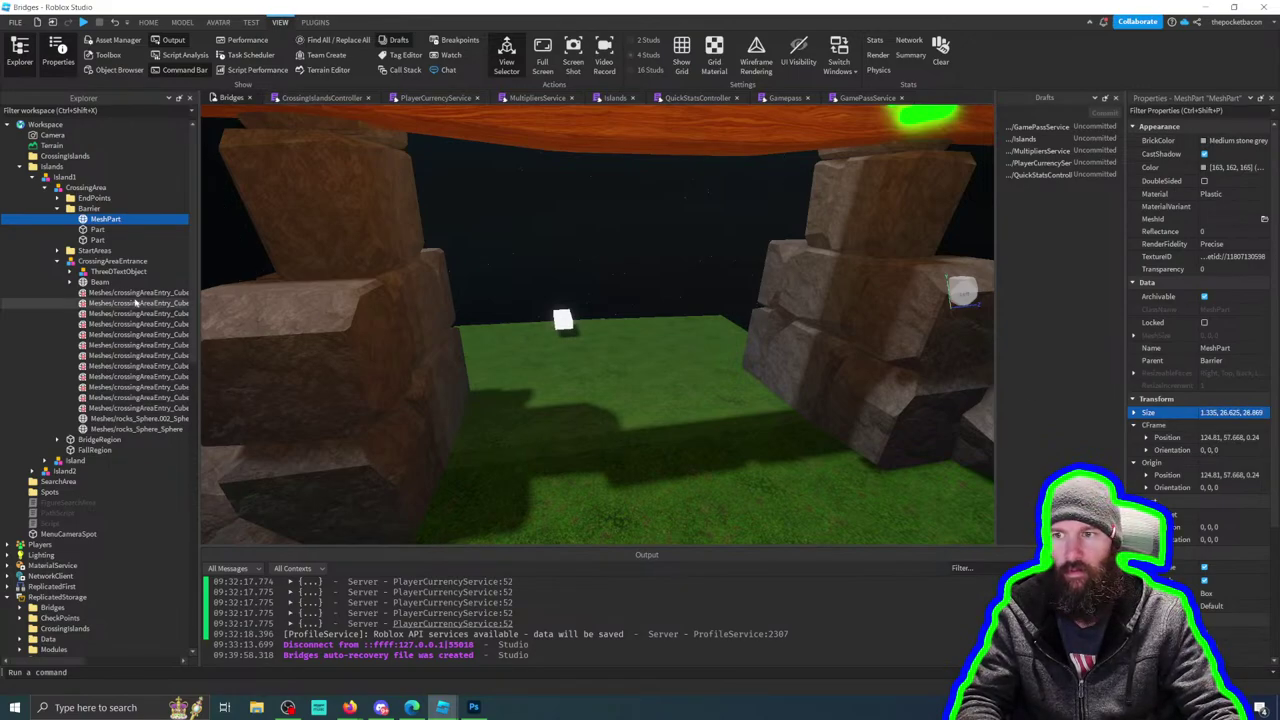
Step: Copy the ForceField Barrier part's position, 125.476, 7.533, 3.851, to the MeshPart so it fills the gate opening
left_click(96, 230)
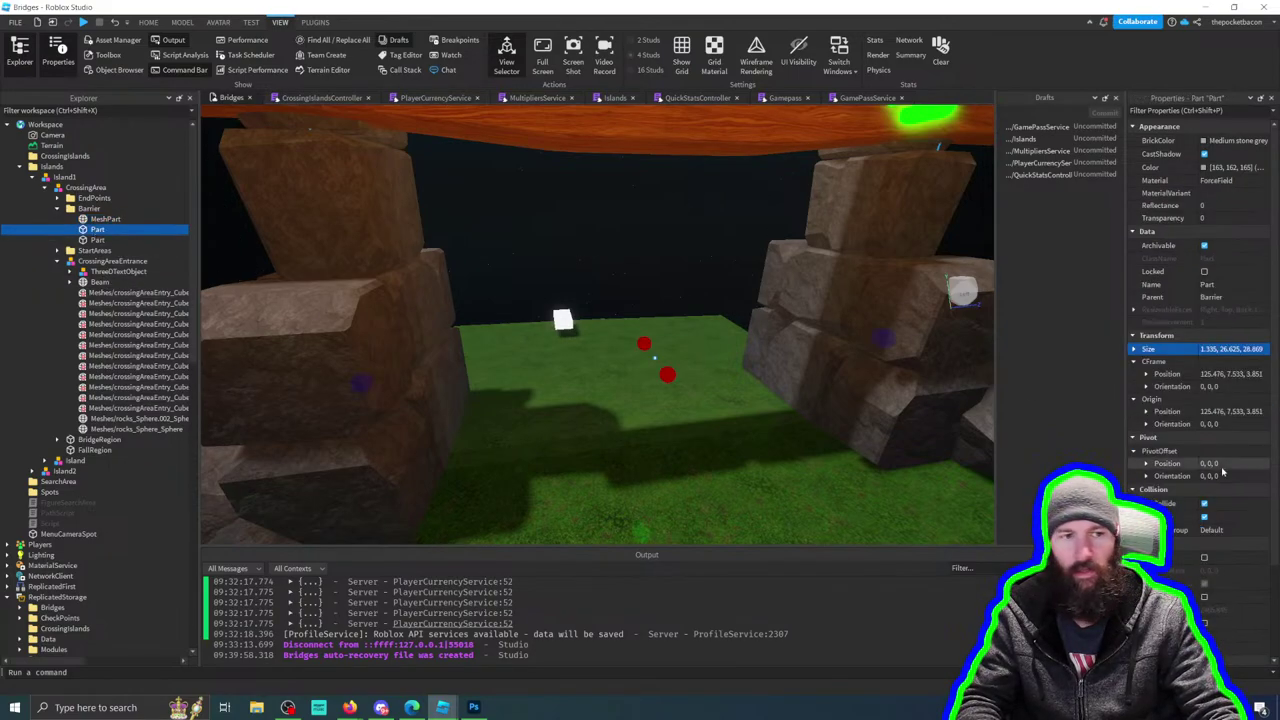
left_click(1232, 374)
key("ctrl+c")
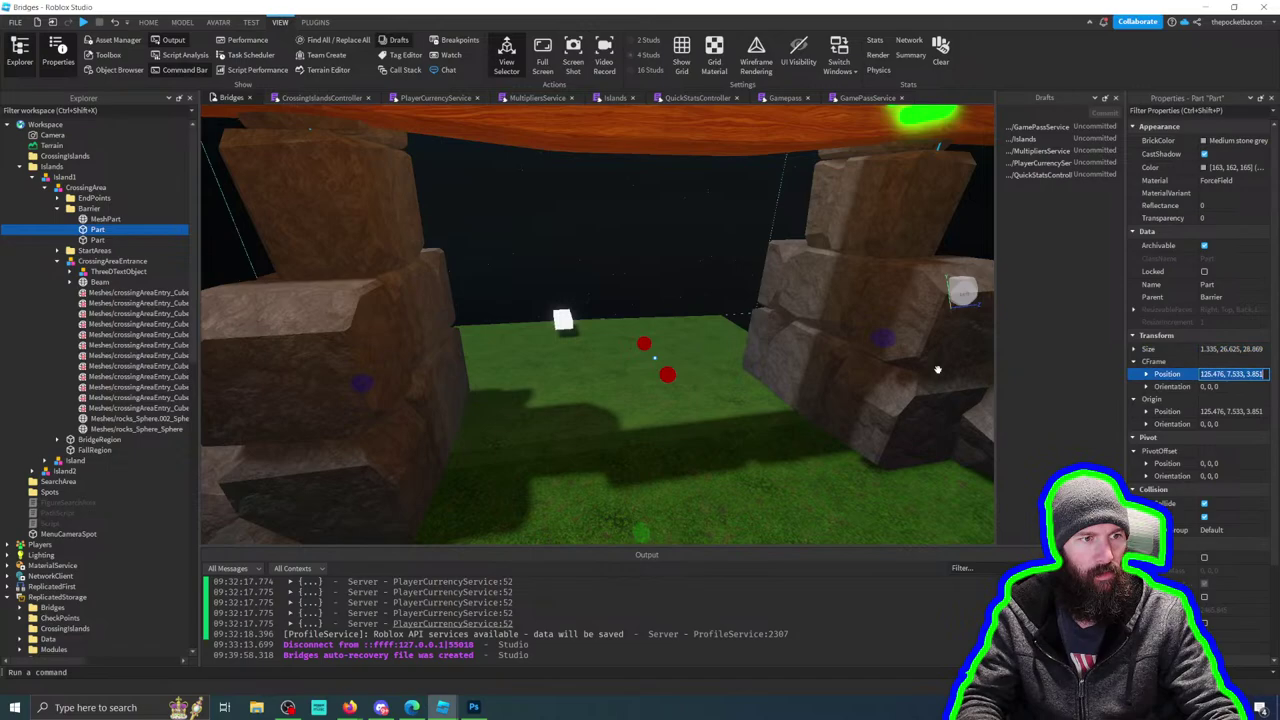
left_click(104, 219)
left_click(1230, 438)
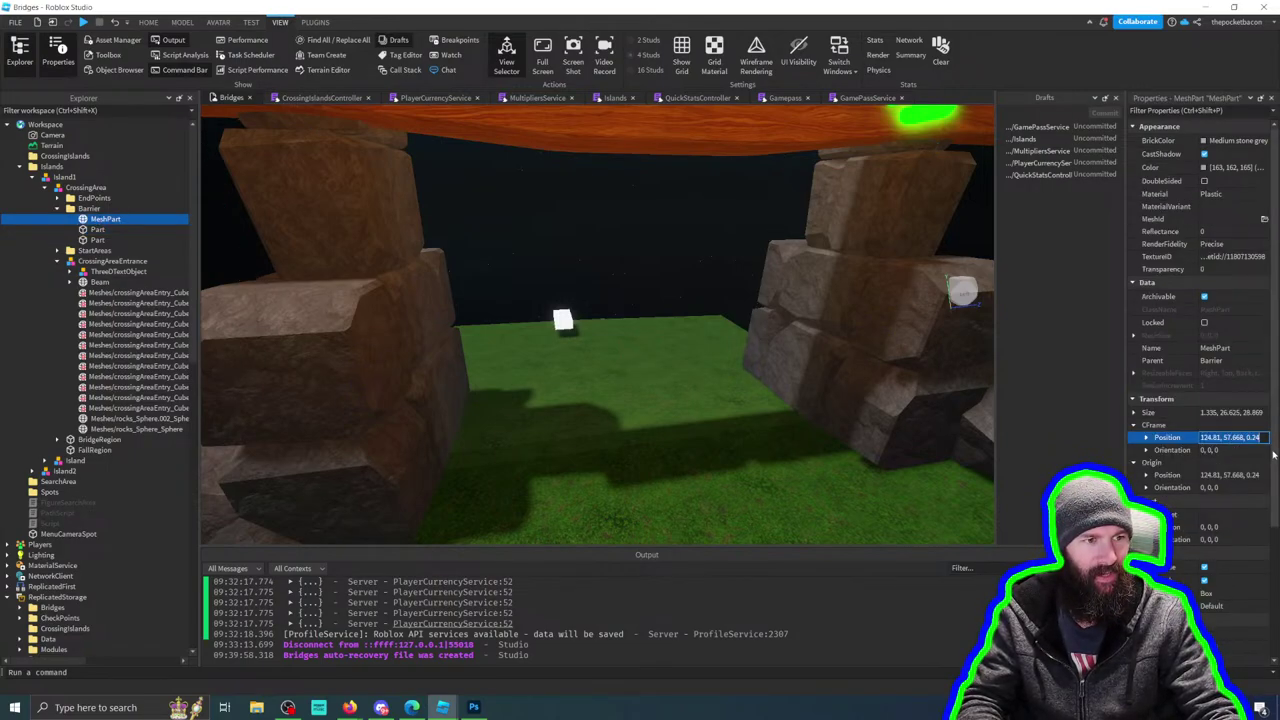
key("ctrl+v")
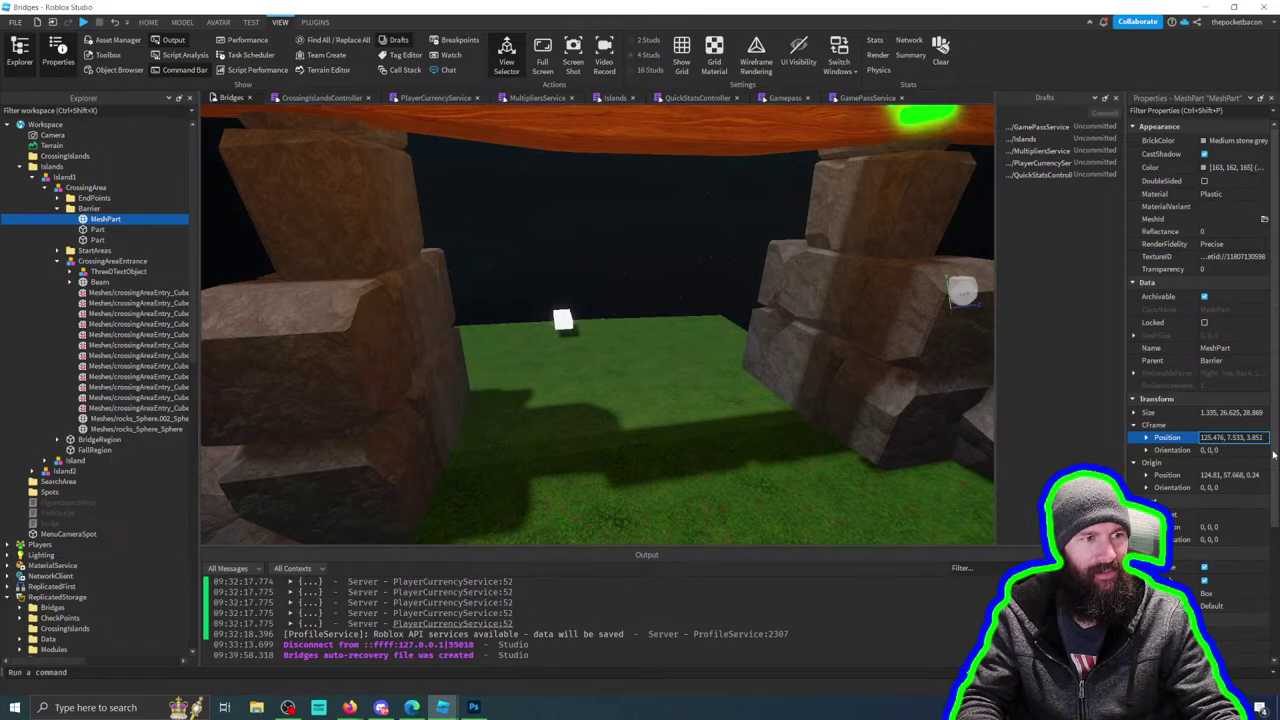
key("Return")
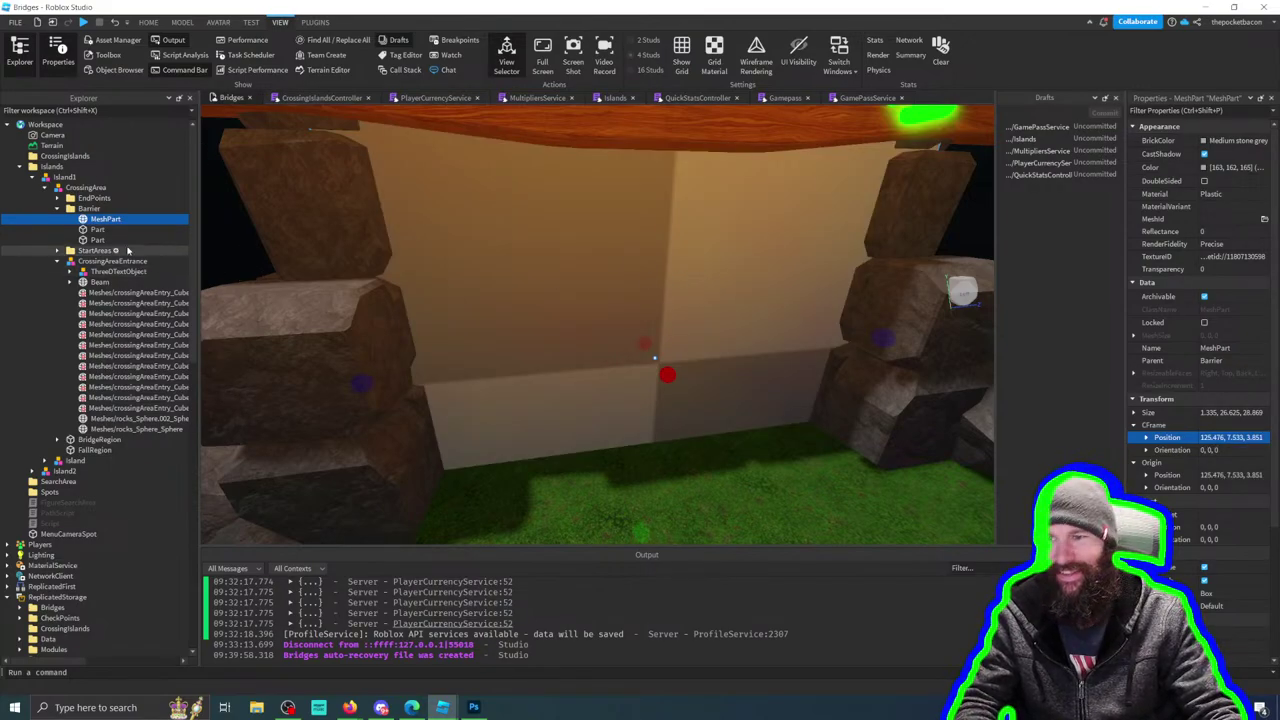
Step: Delete the ForceField Barrier part that the MeshPart replaces and select the MeshPart
left_click(101, 230)
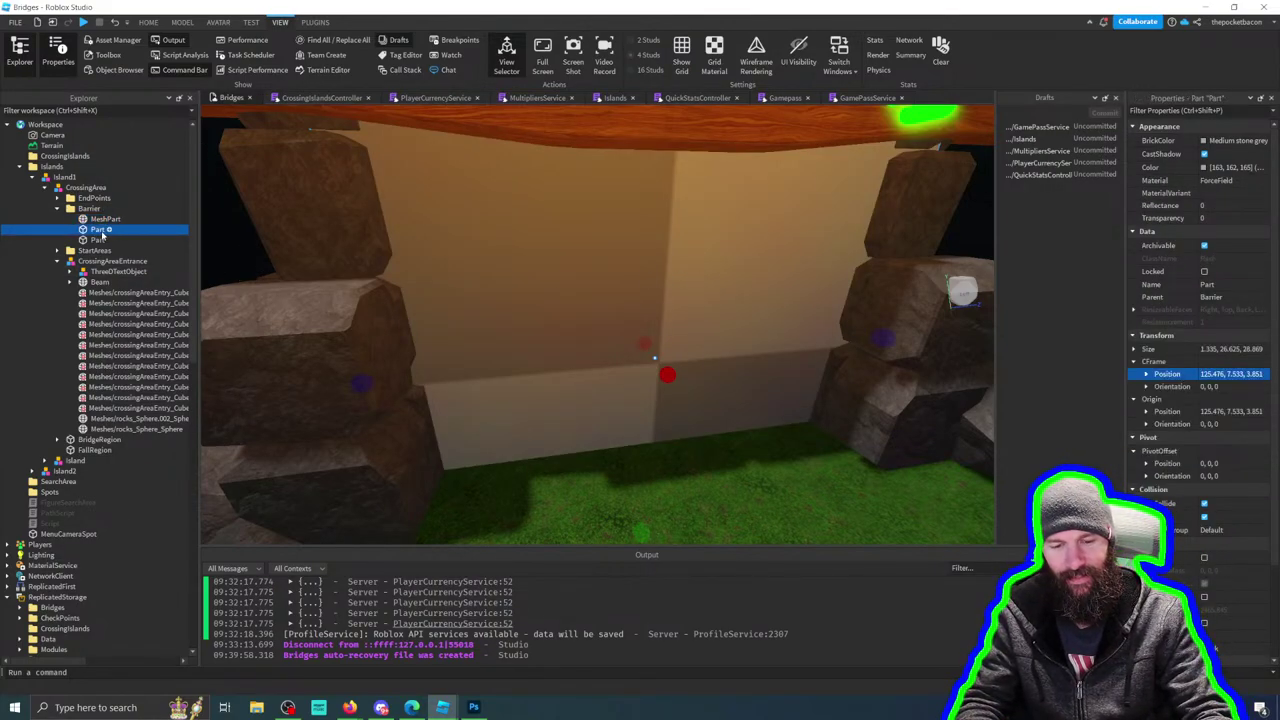
key("Delete")
left_click(105, 219)
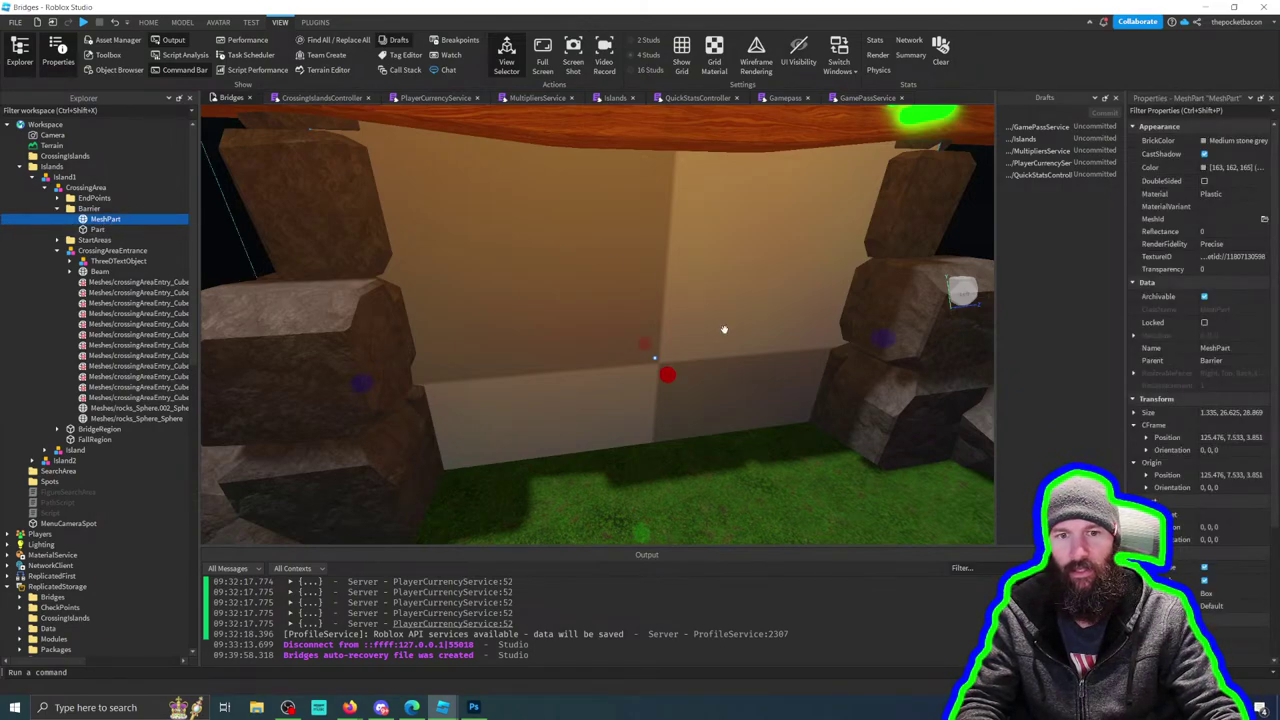
Step: Set the Material of the MeshPart in the Barrier folder to ForceField
left_click(94, 230)
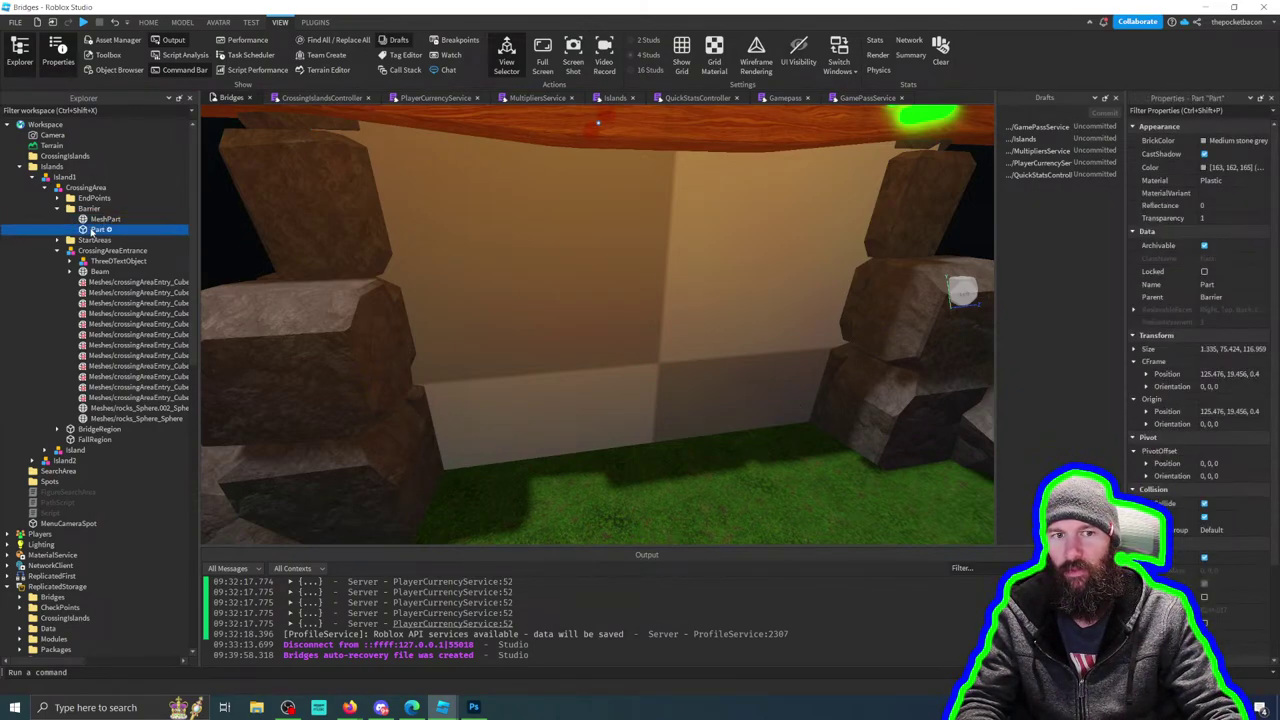
left_click(104, 219)
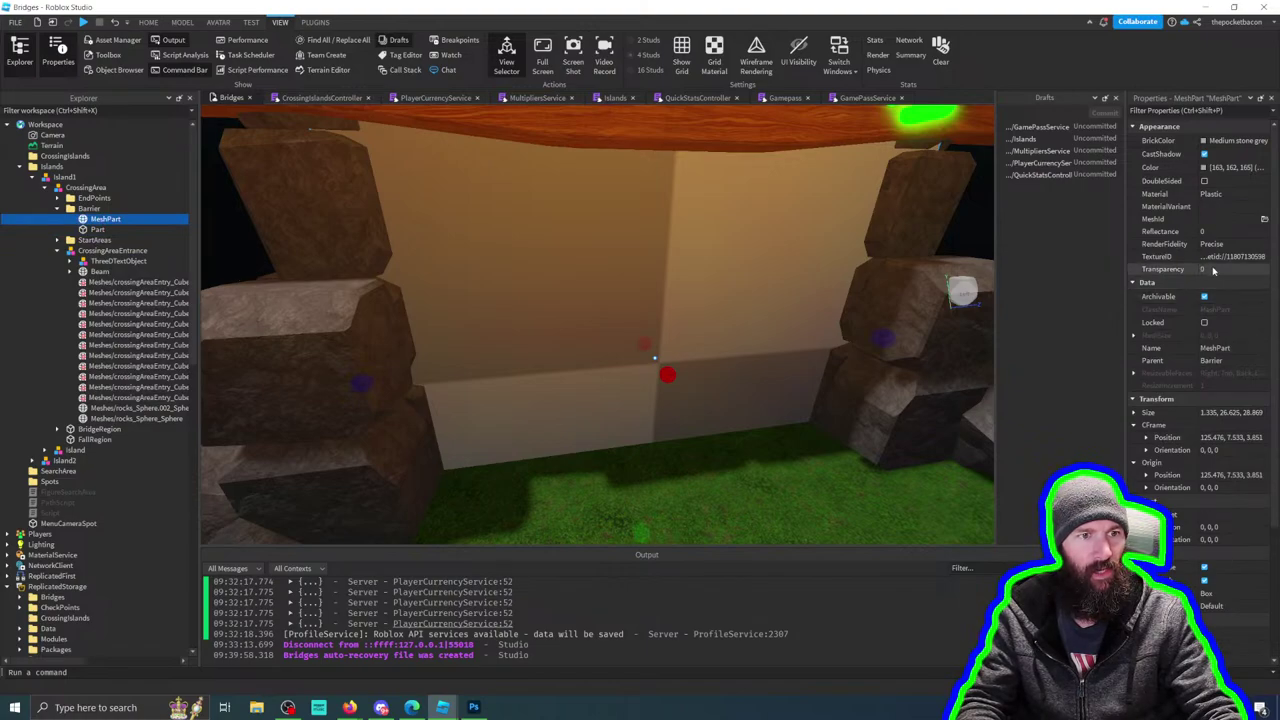
left_click(1213, 270)
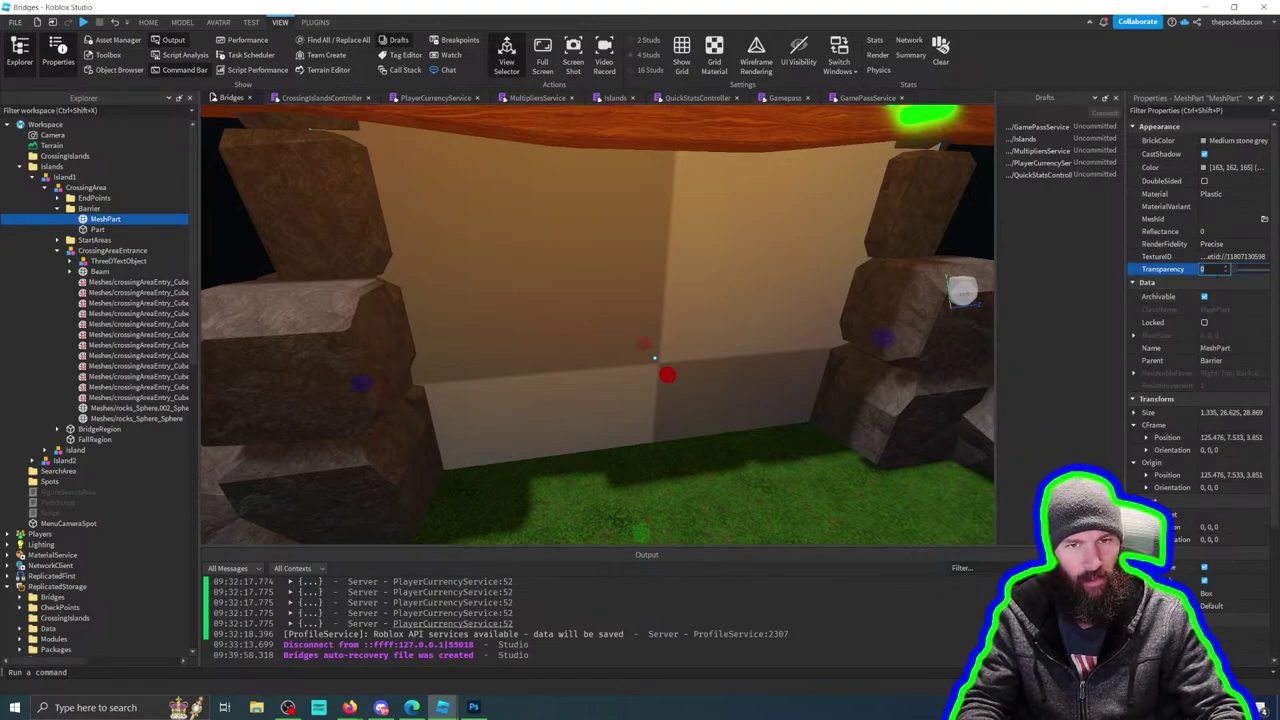
left_click(1230, 193)
scroll(1245, 255, "down", 2)
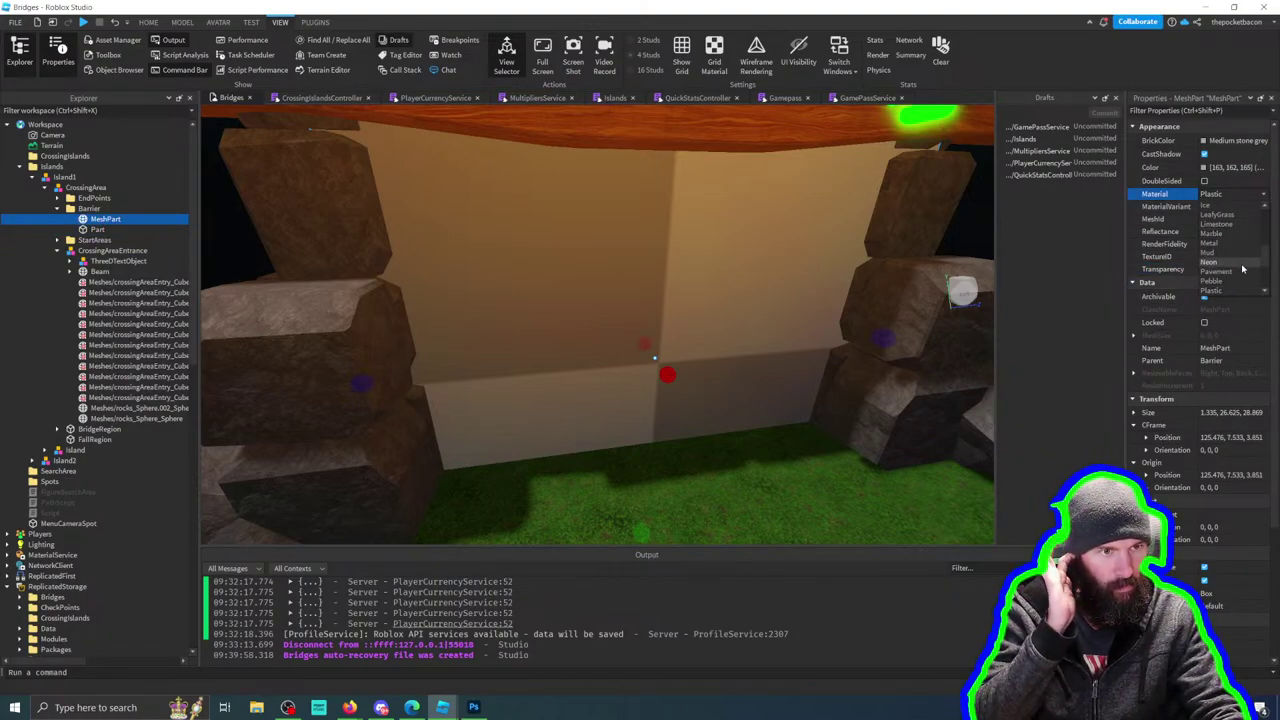
scroll(1244, 271, "down", 3)
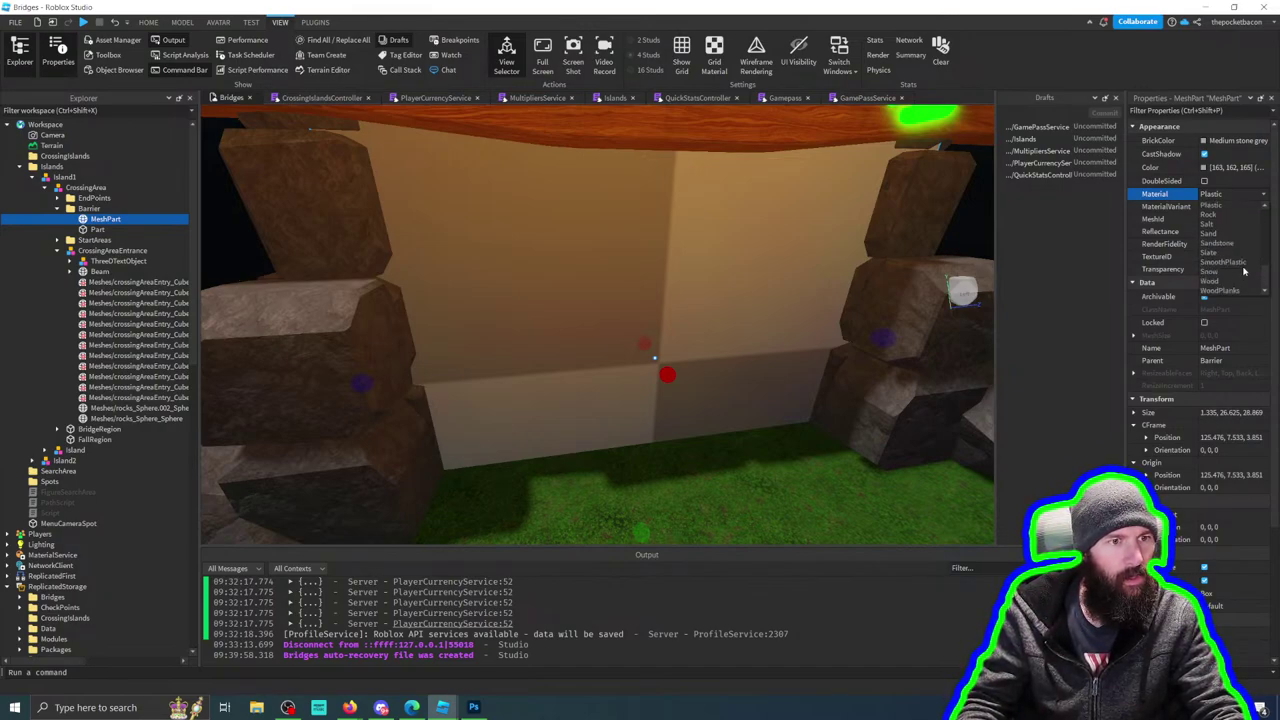
scroll(1244, 271, "up", 4)
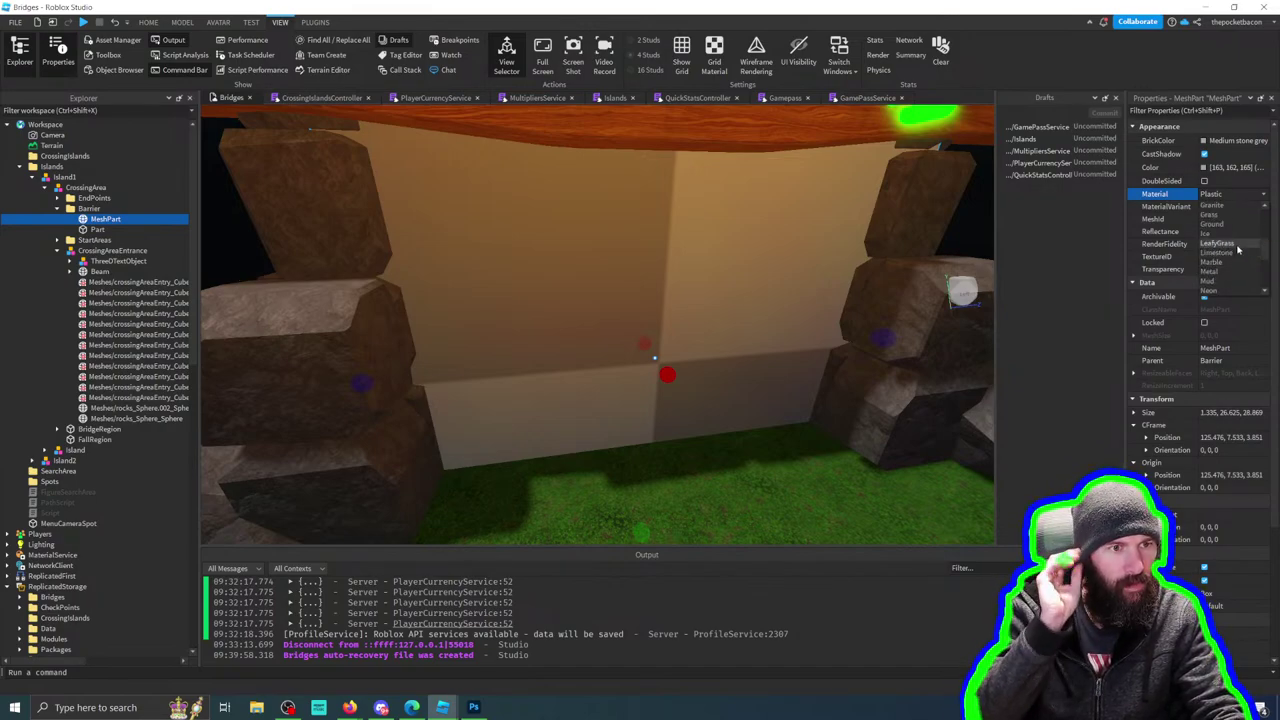
scroll(1238, 245, "up", 4)
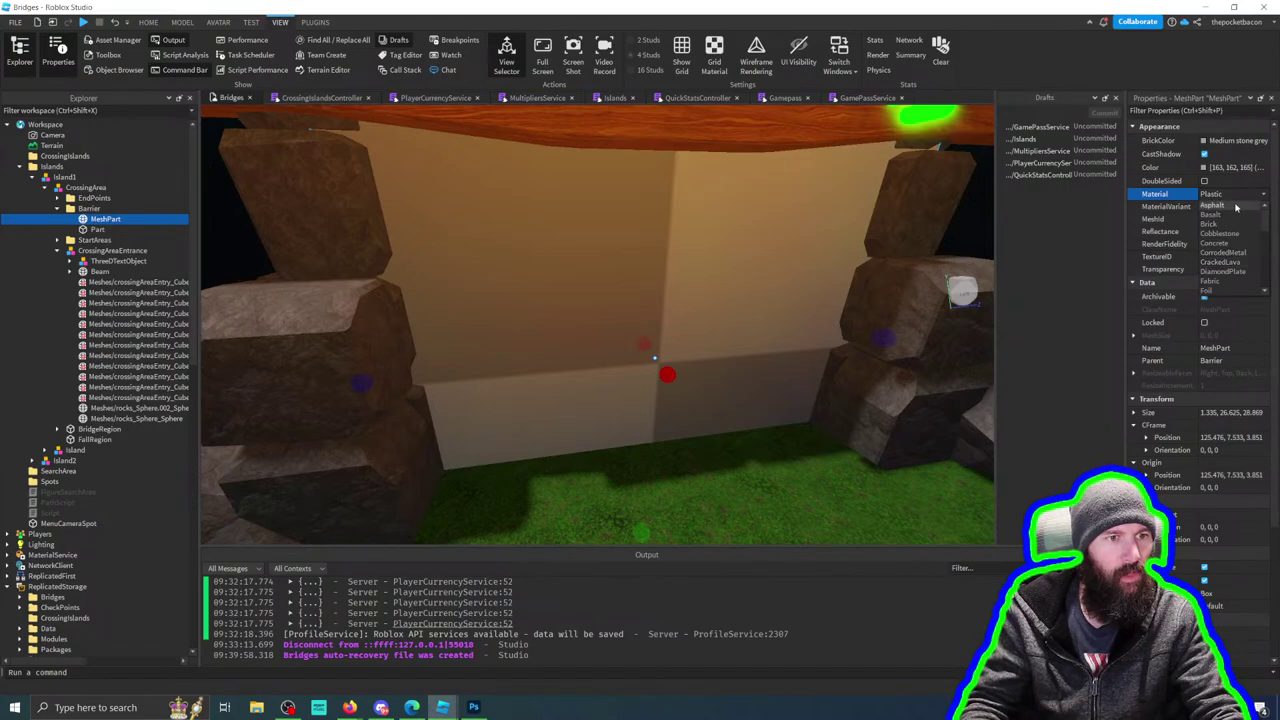
scroll(1241, 258, "down", 1)
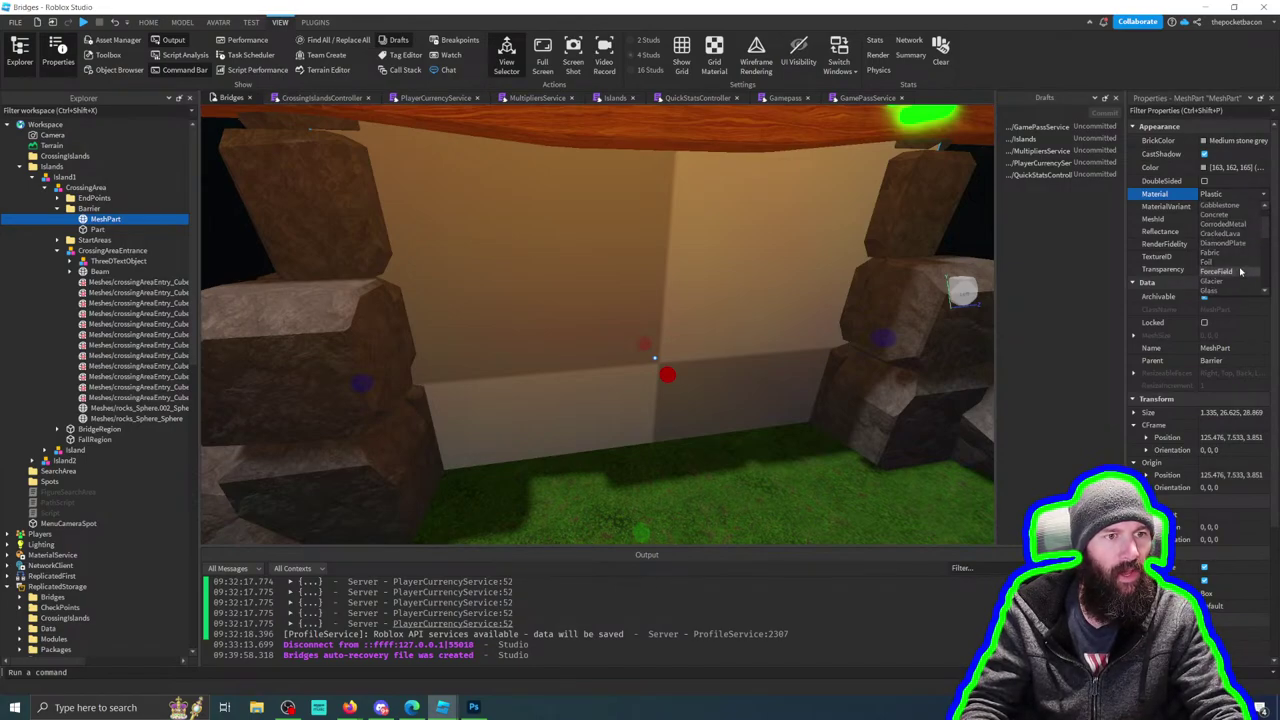
left_click(1240, 271)
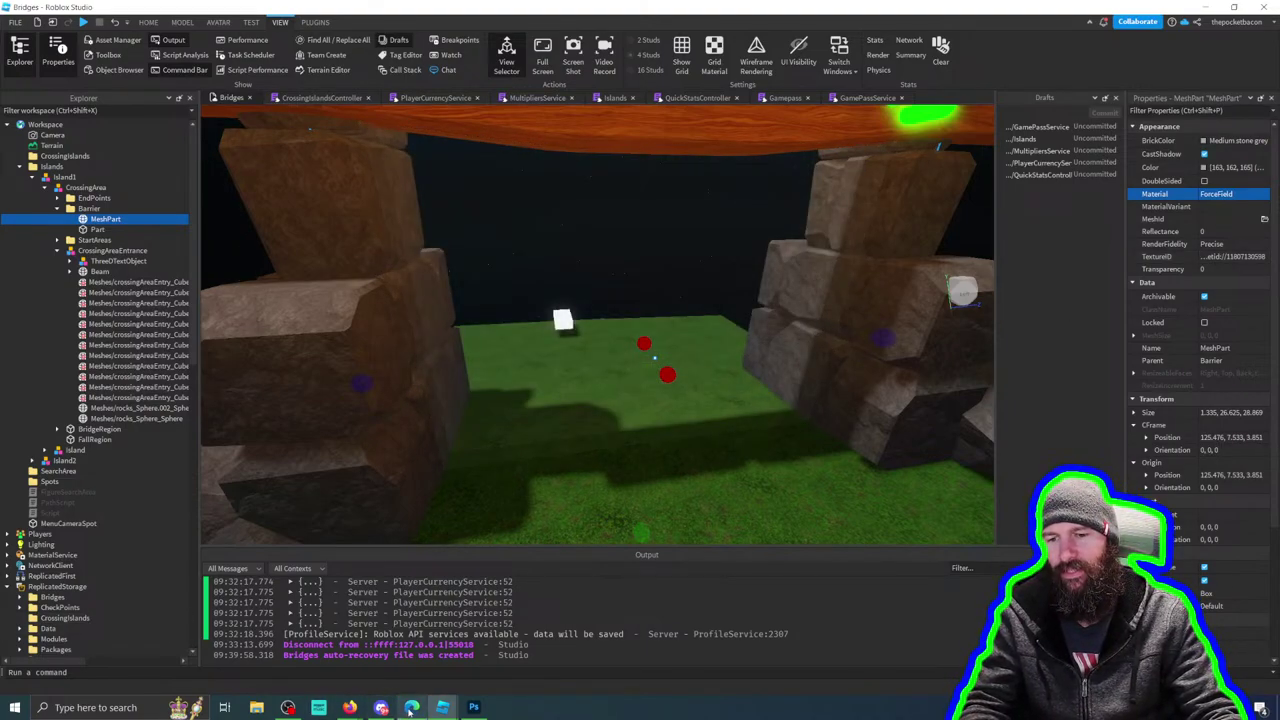
Step: Switch to the Google Images window in Firefox and search for "interesting texture"
mouse_move(410, 710)
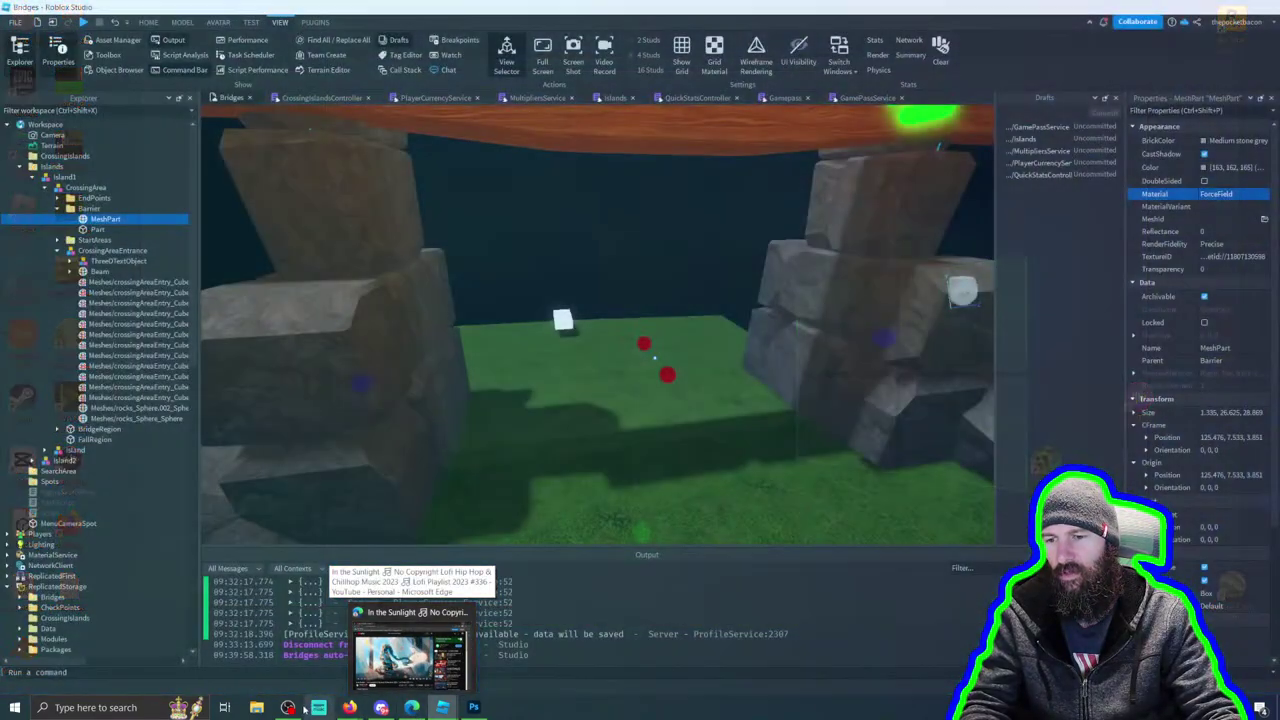
mouse_move(349, 712)
left_click(474, 655)
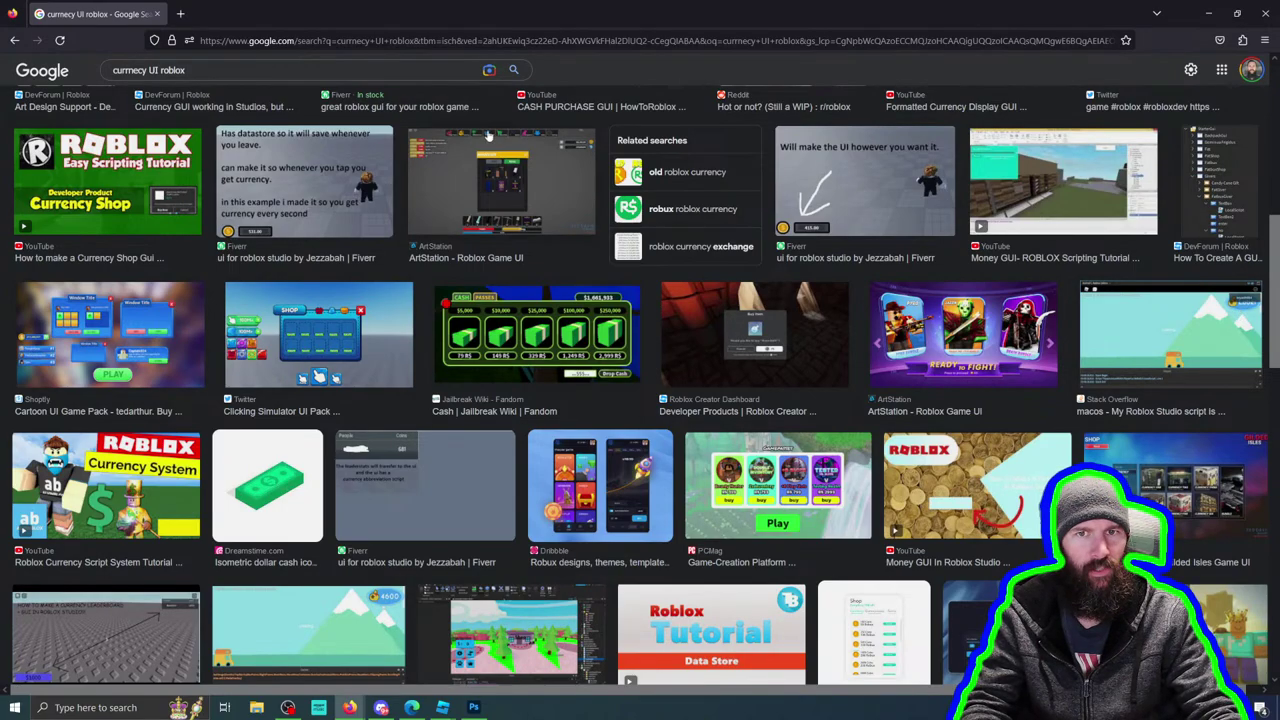
scroll(386, 300, "up", 6)
left_click_drag(284, 71, 2, 10)
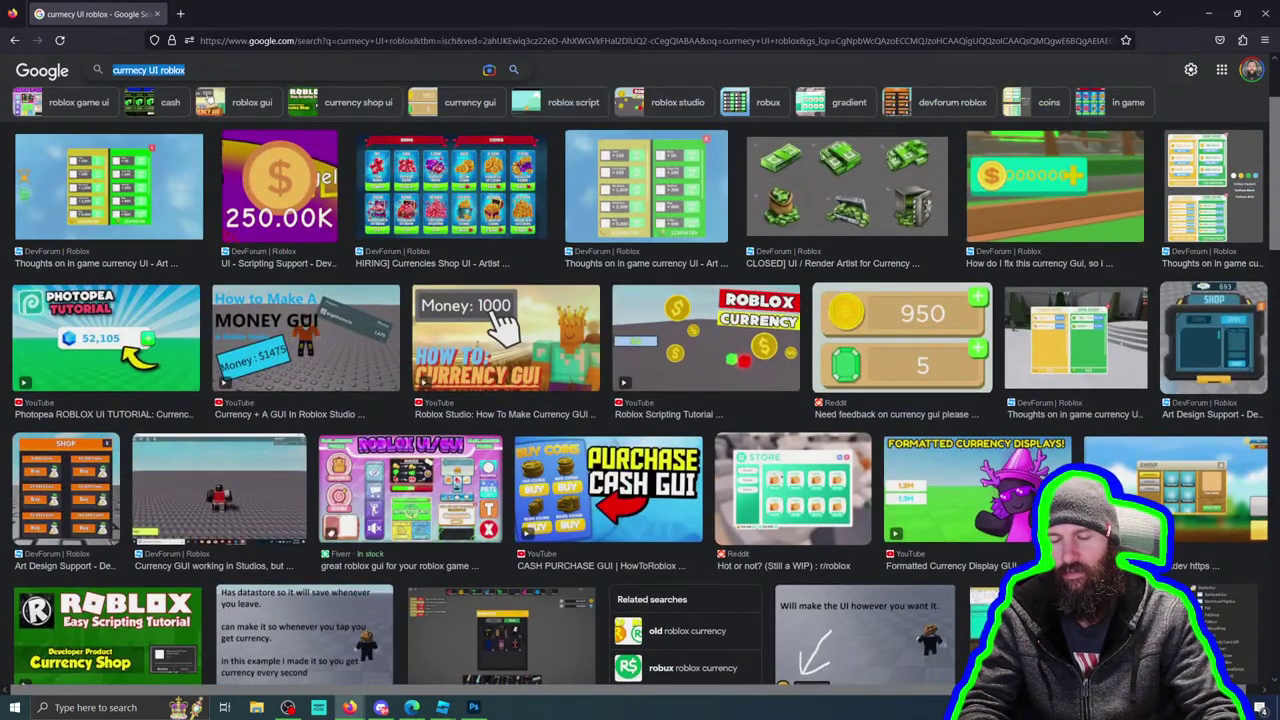
type("interesting te")
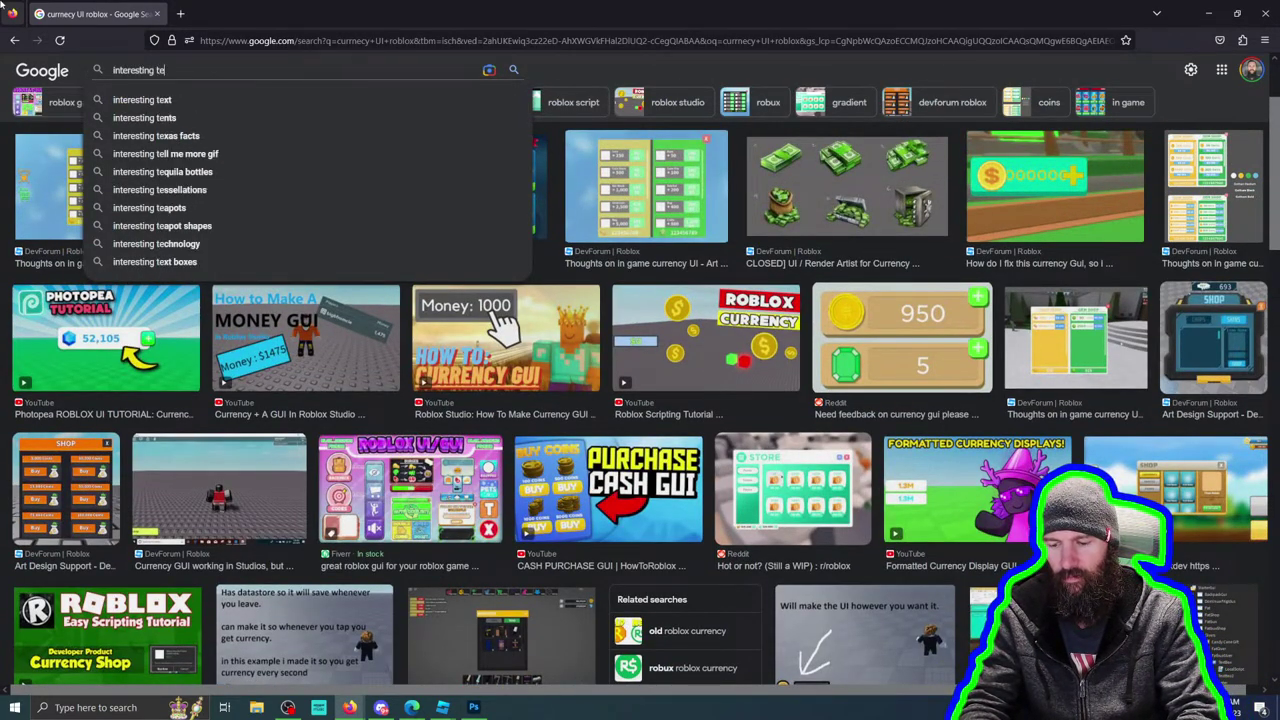
type("xture")
key("Return")
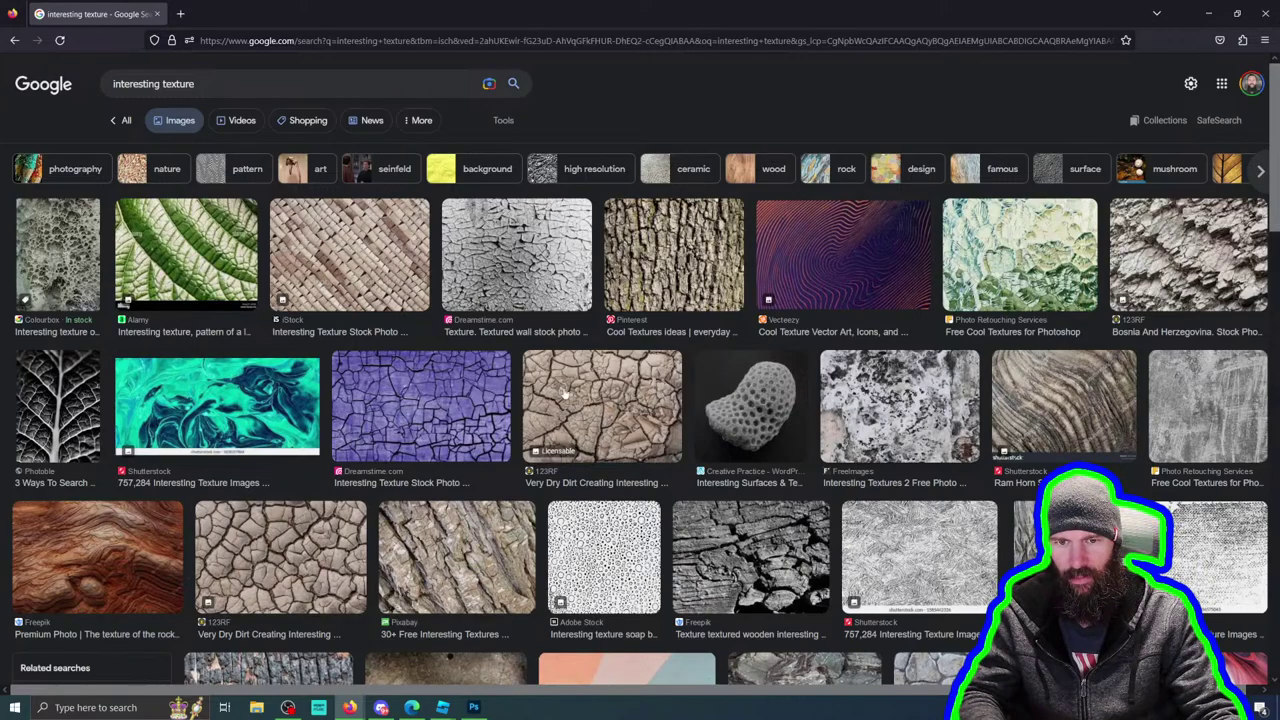
Step: Save the 123RF very dry dirt texture image in New folder inside Bridges on the D: drive, keeping the suggested WebP file name
left_click(287, 545)
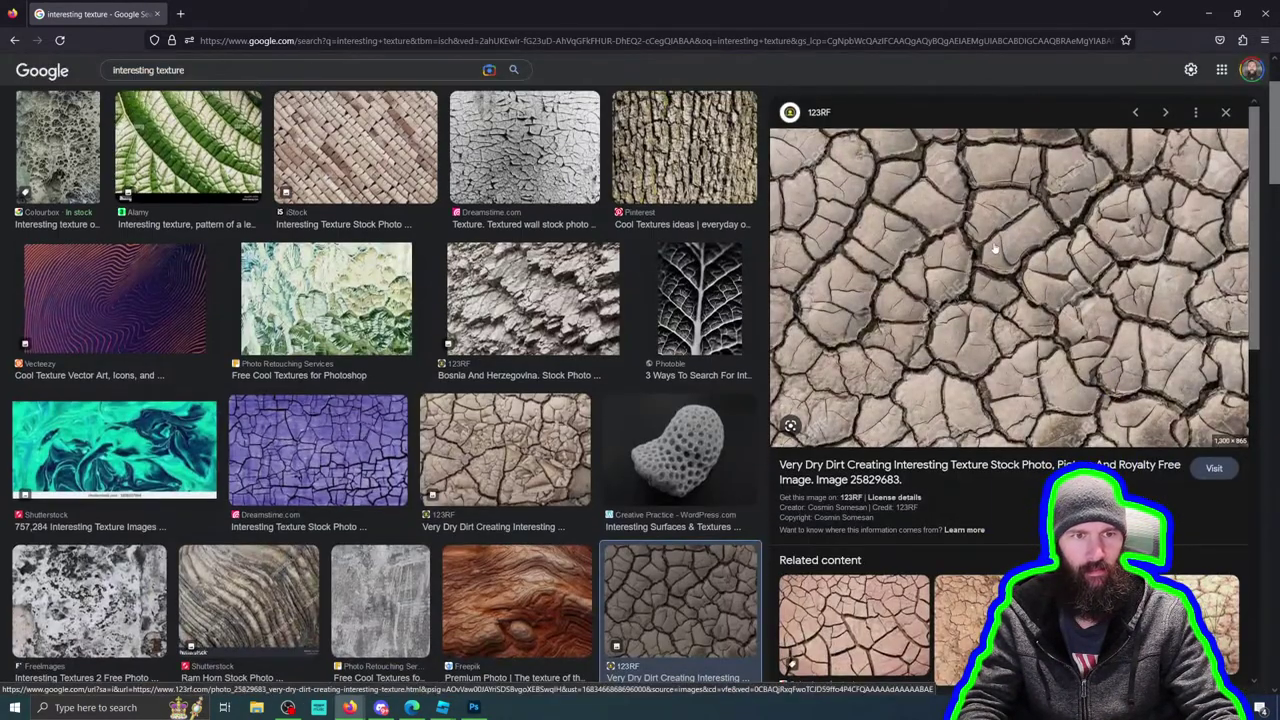
right_click(995, 246)
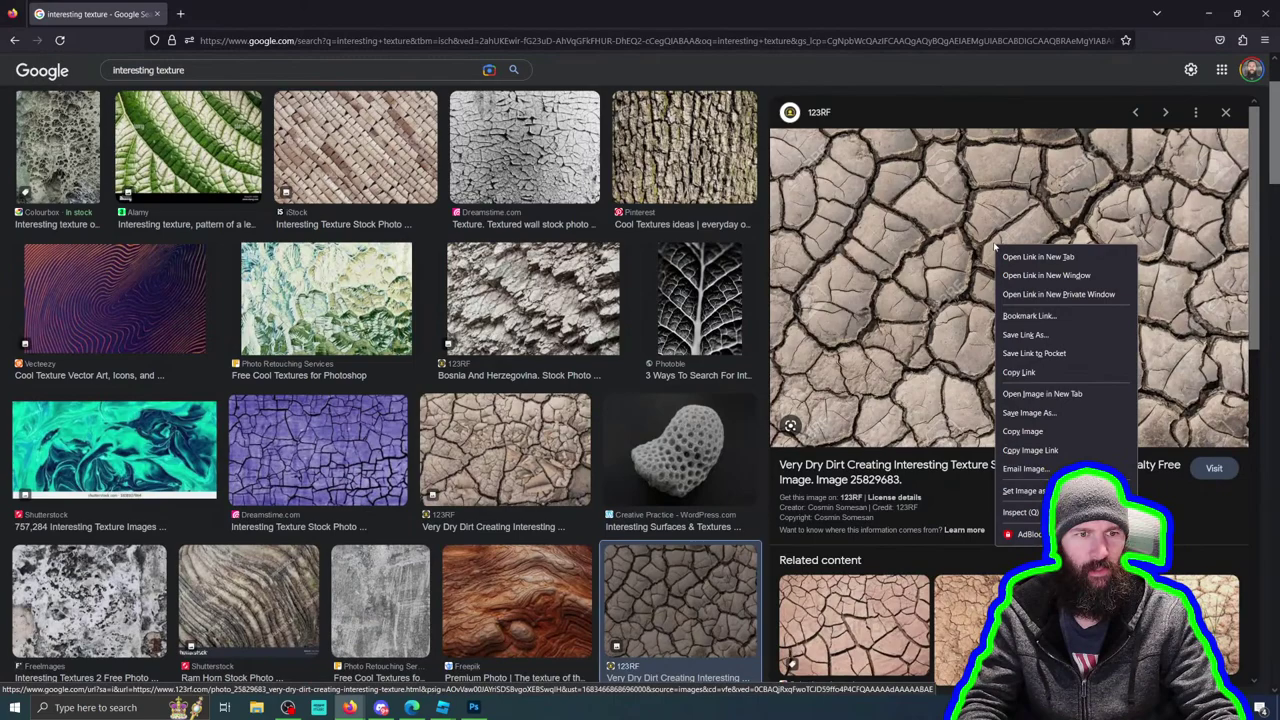
left_click(1064, 418)
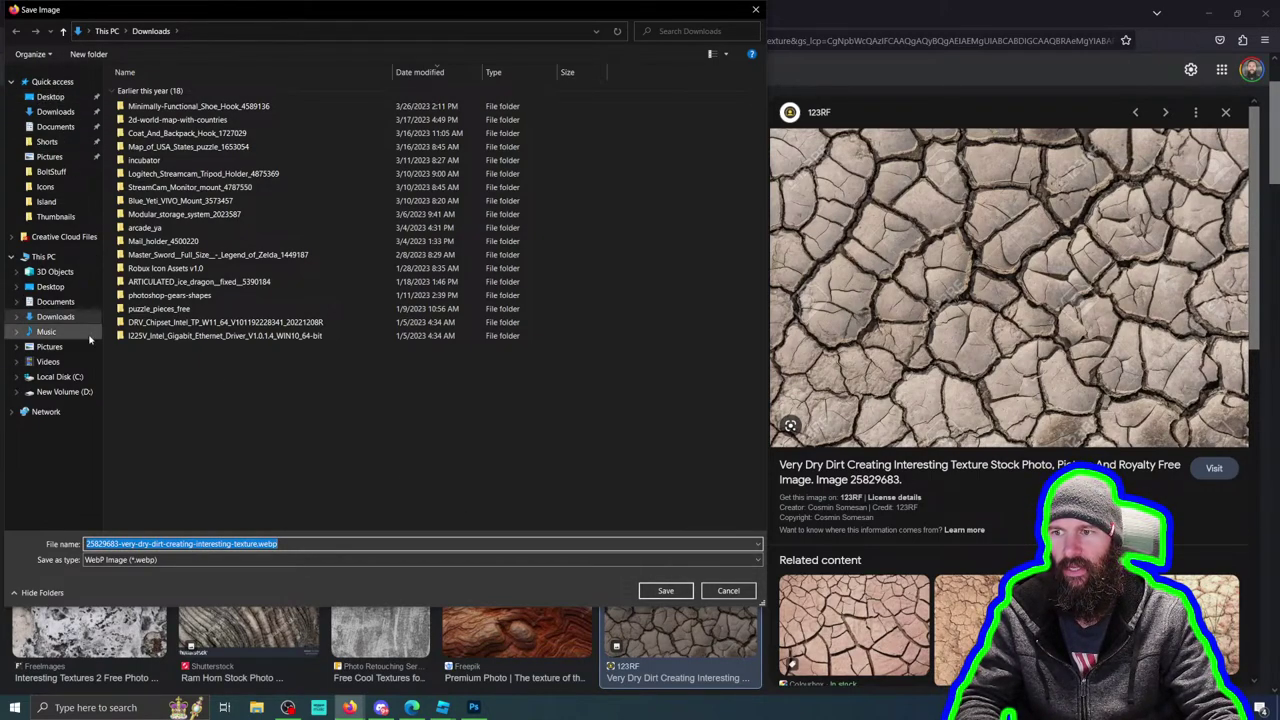
left_click(62, 391)
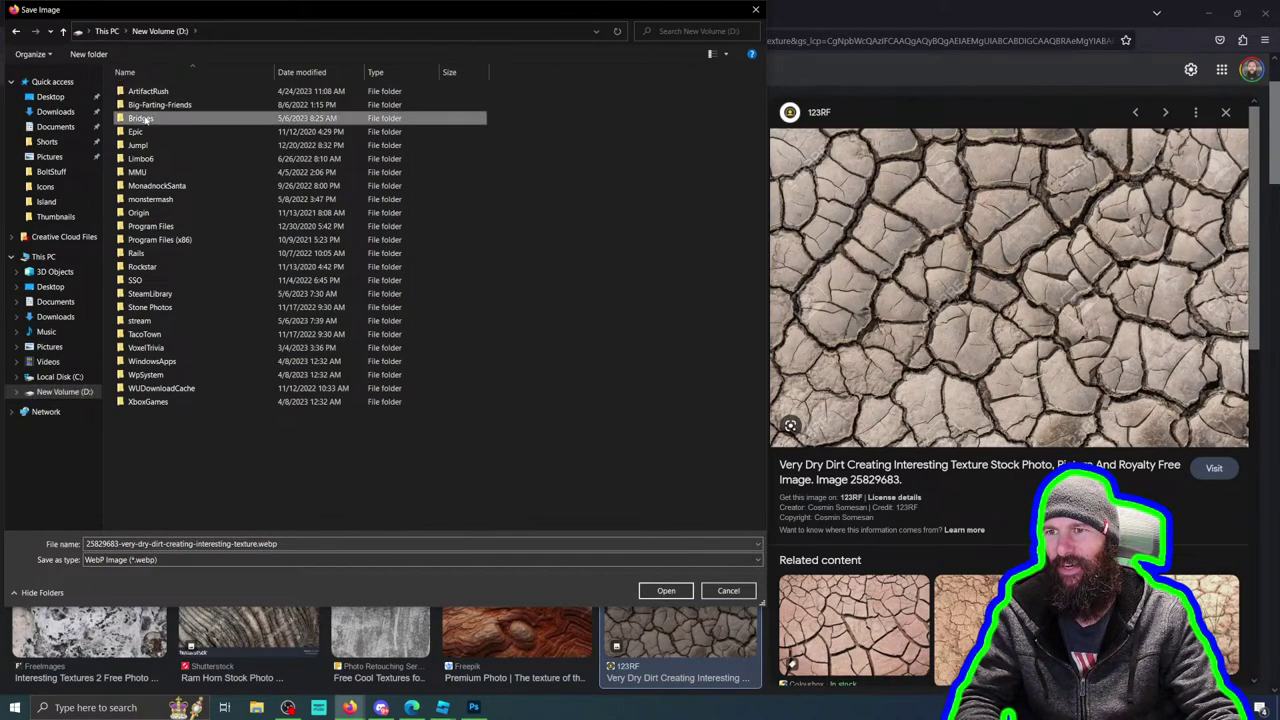
double_click(146, 118)
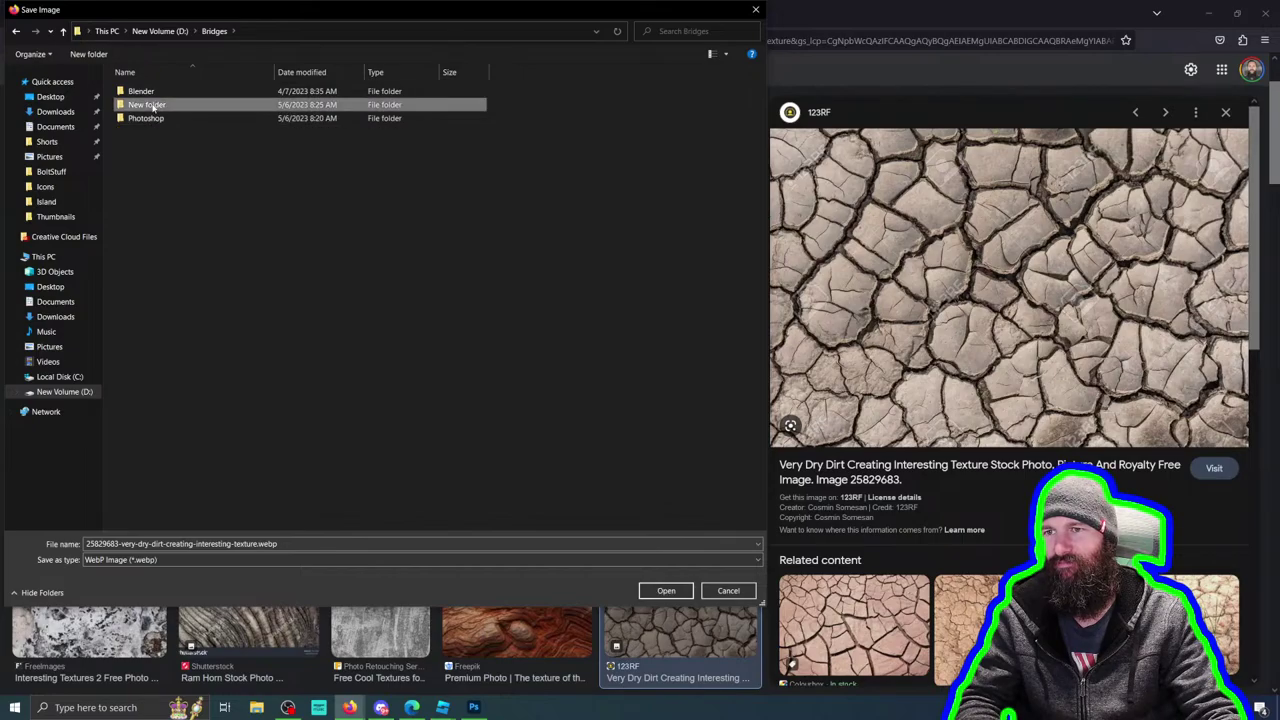
double_click(147, 104)
left_click(664, 591)
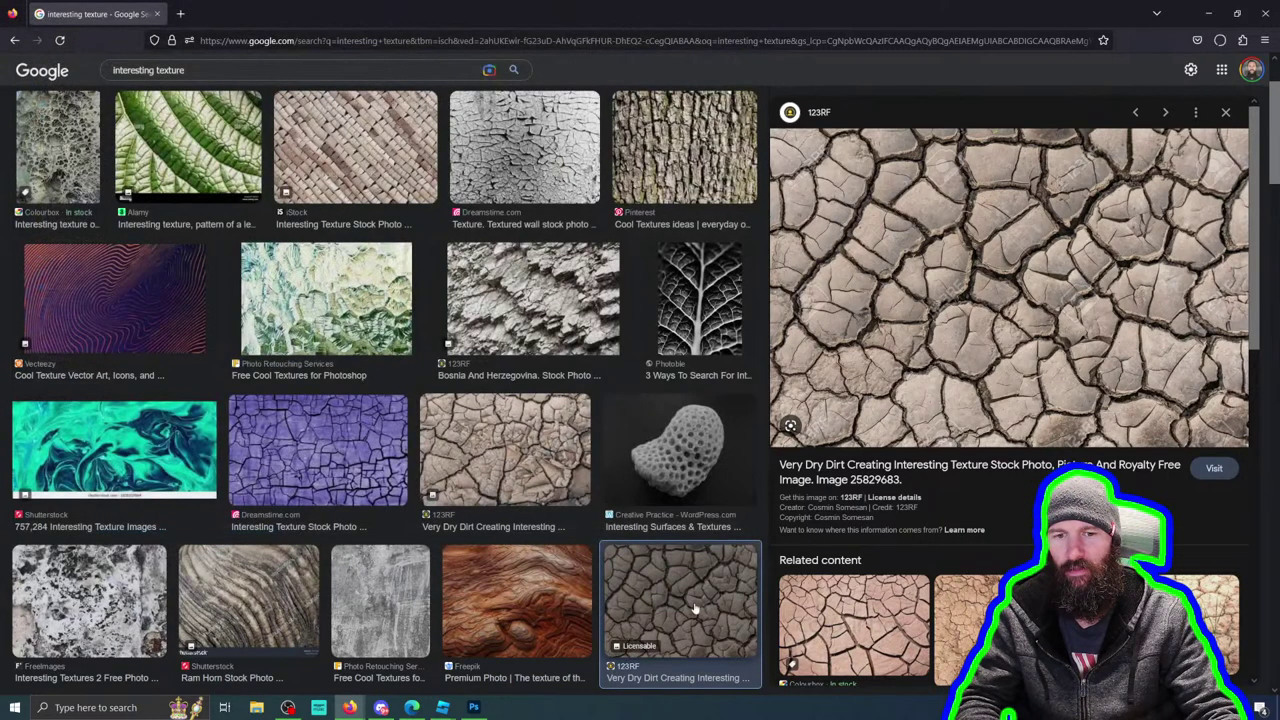
Step: Return to Roblox Studio, start adding a new image for the MeshPart's TextureID, and browse to New folder inside Bridges
left_click(1208, 13)
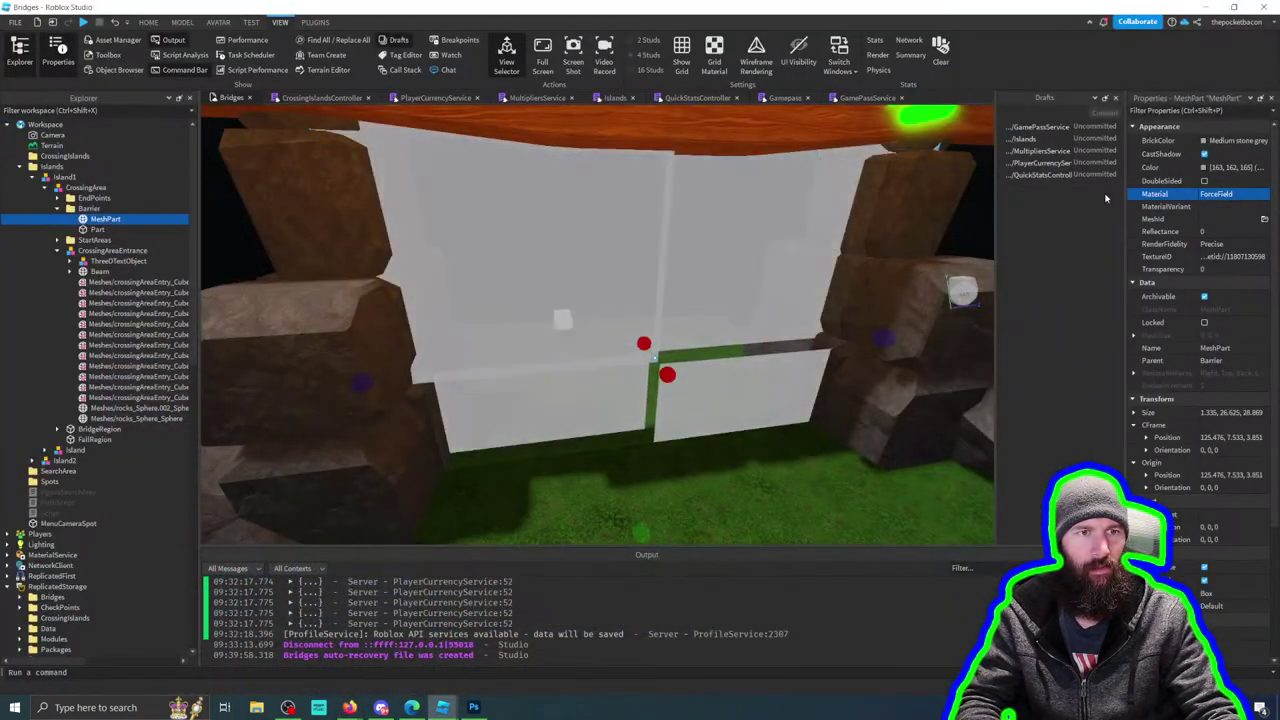
left_click(1237, 257)
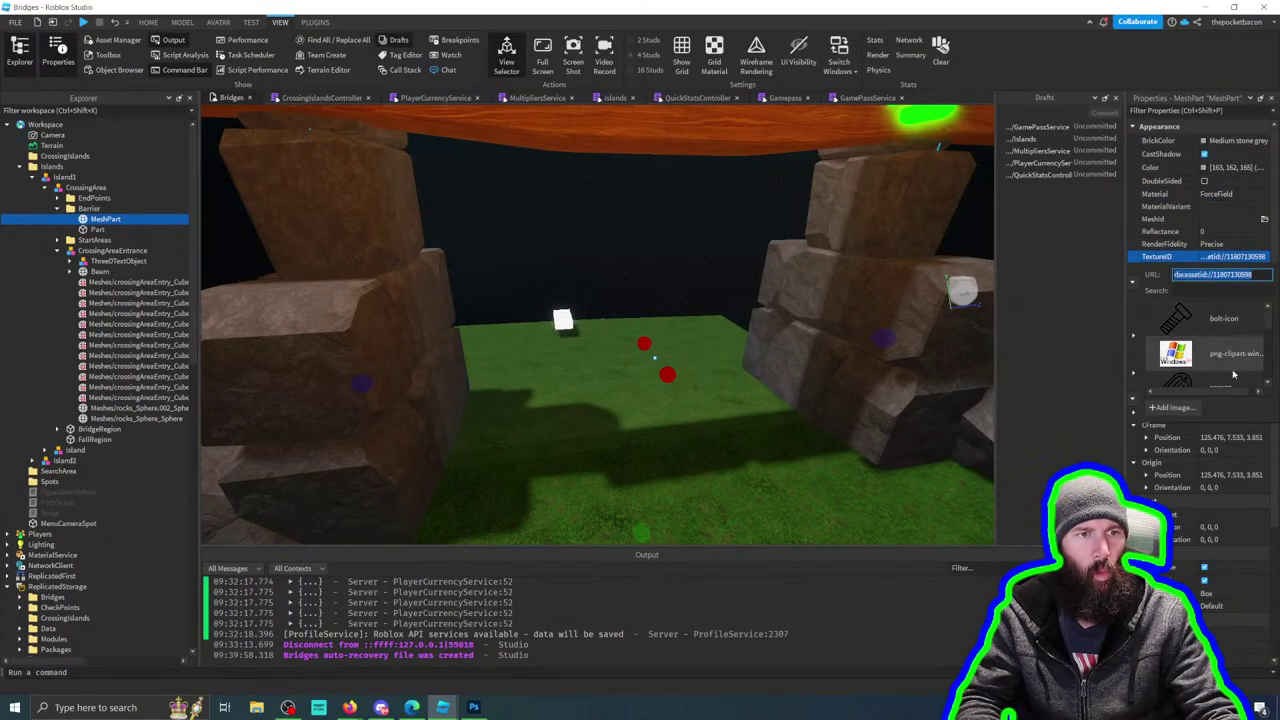
left_click(1175, 407)
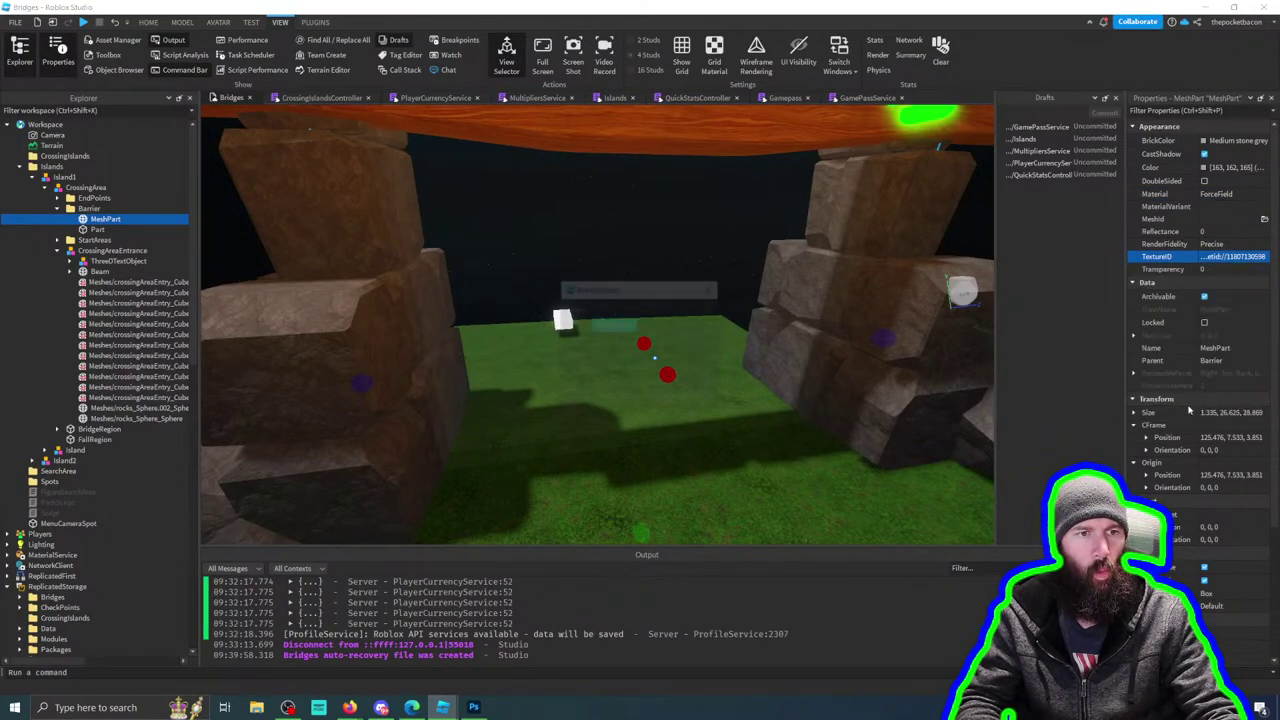
left_click(613, 324)
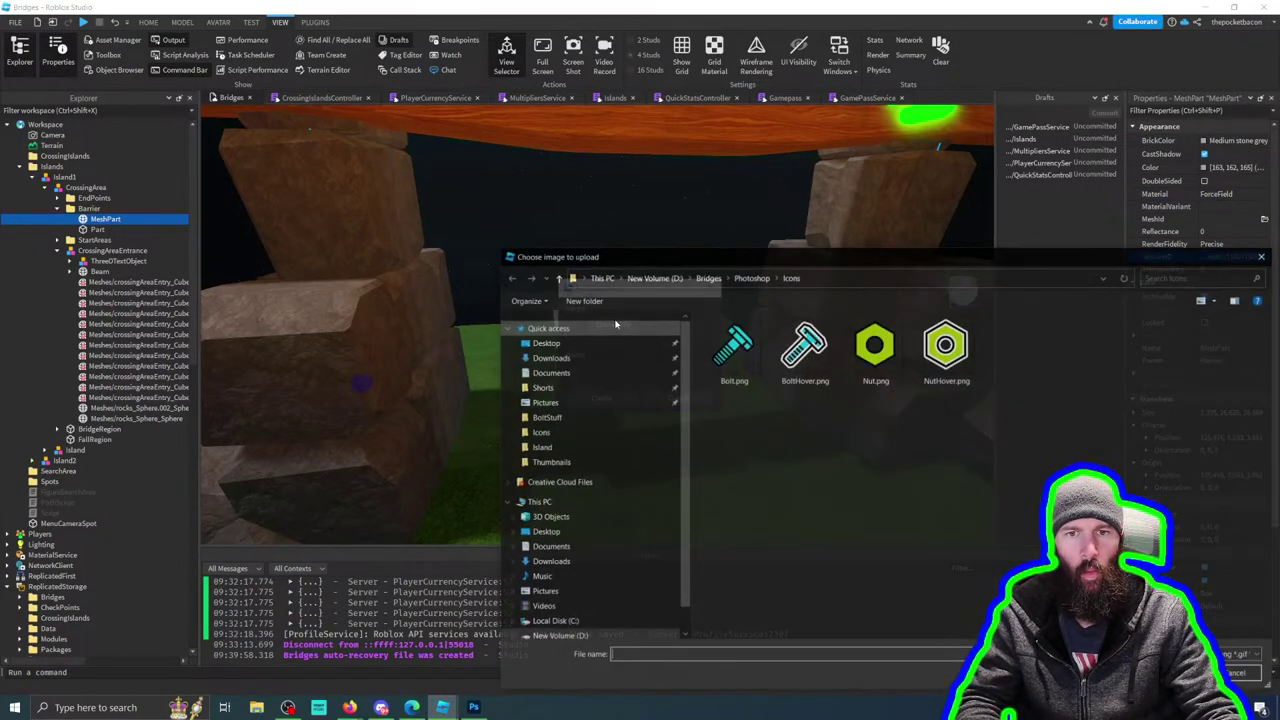
left_click(750, 274)
left_click(707, 274)
double_click(735, 349)
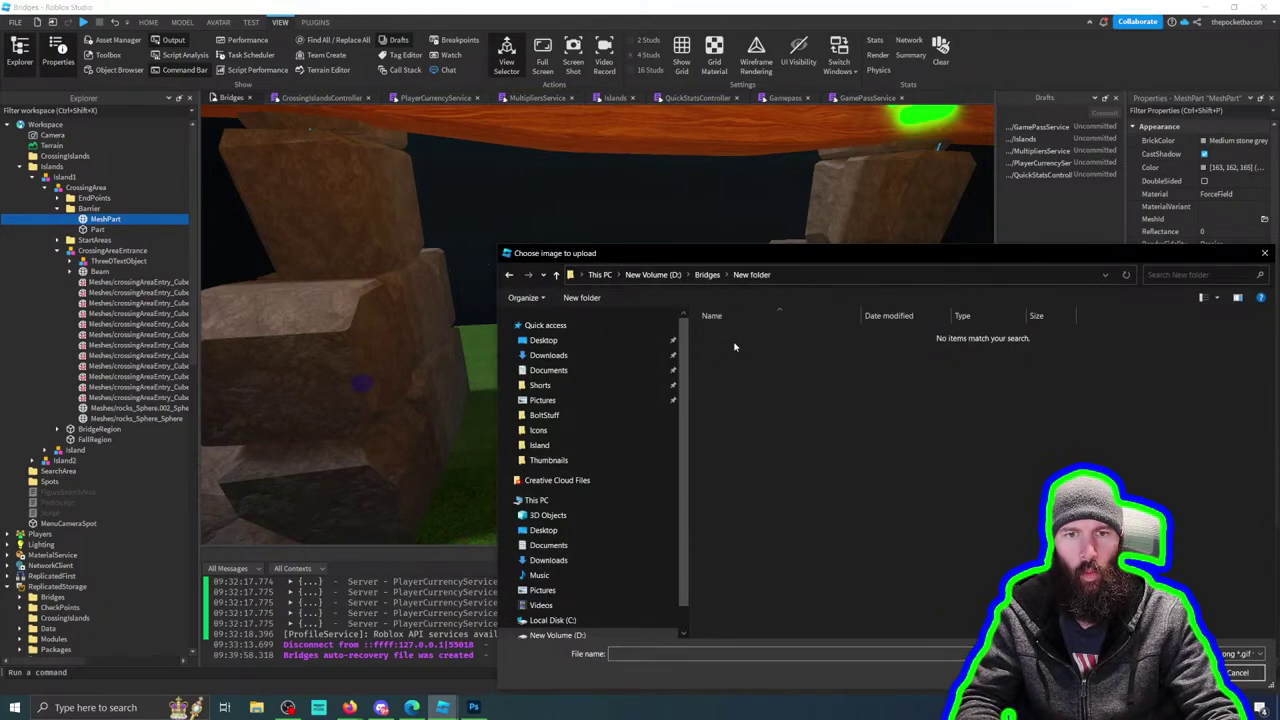
Step: Try to choose 25829683-very-dry-dirt-creating-interesting-texture.webp for the upload after widening the file type filter
left_click(1200, 654)
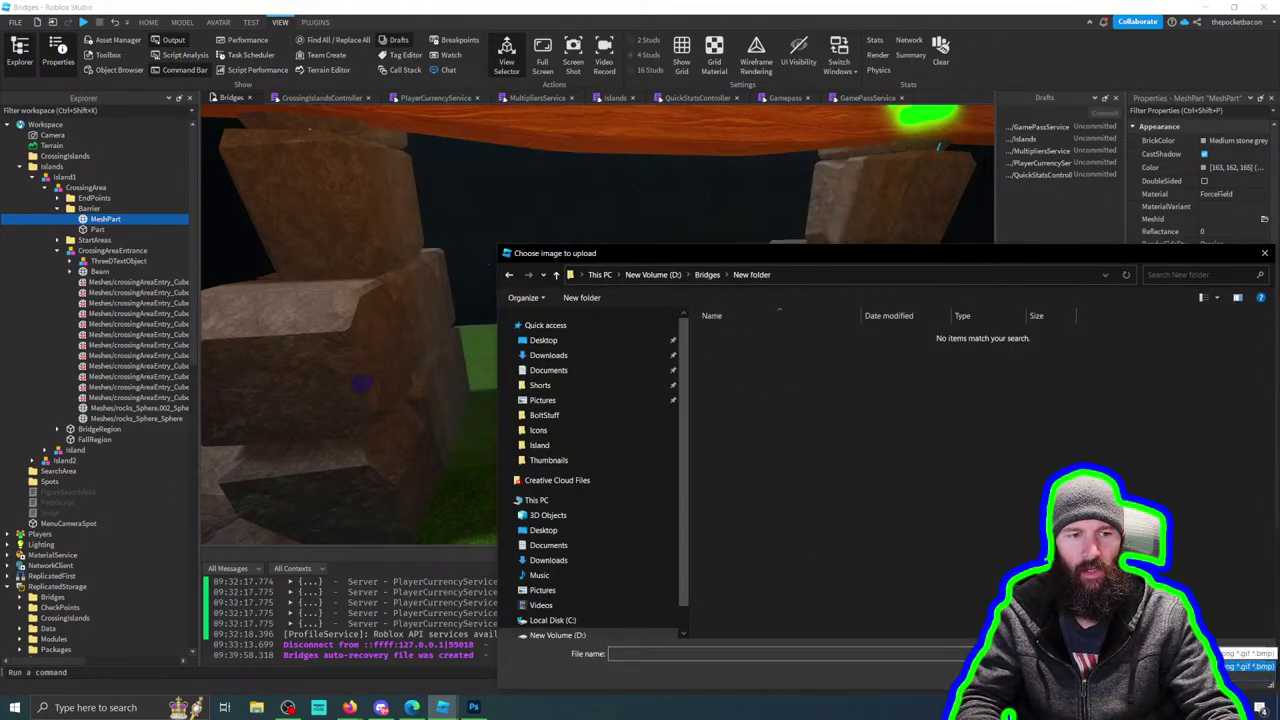
left_click(1248, 674)
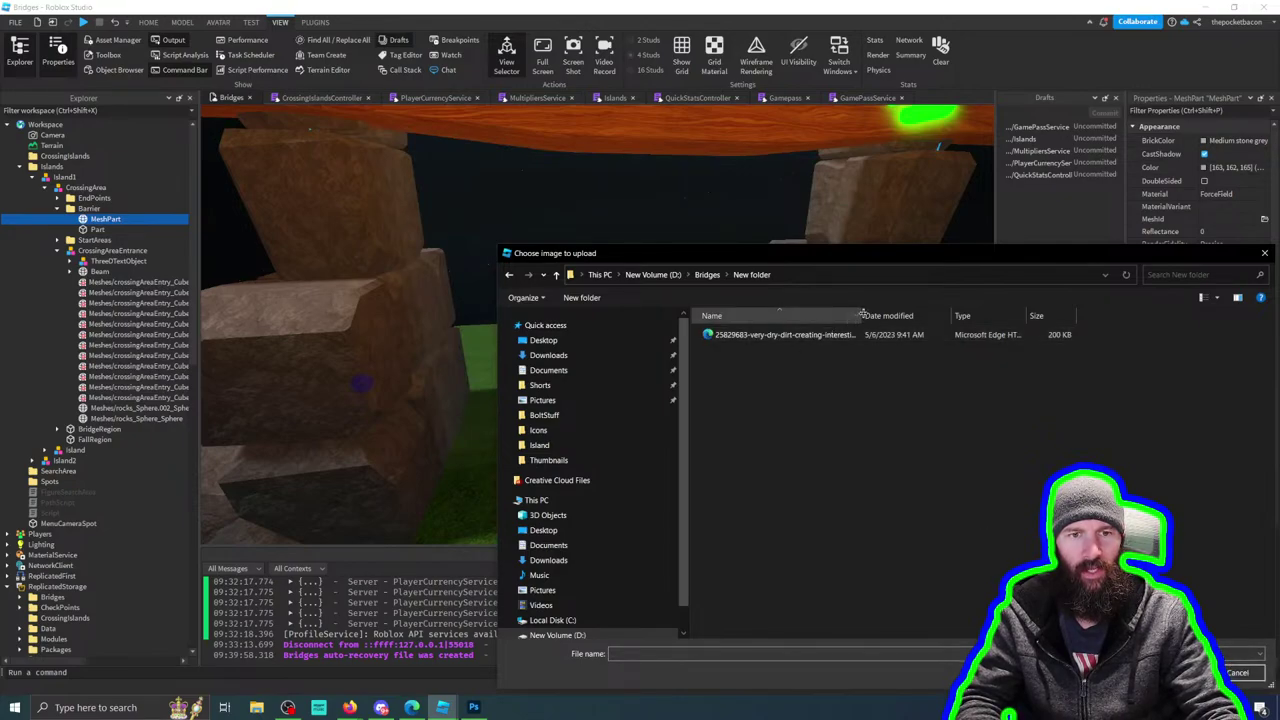
left_click_drag(862, 315, 1049, 315)
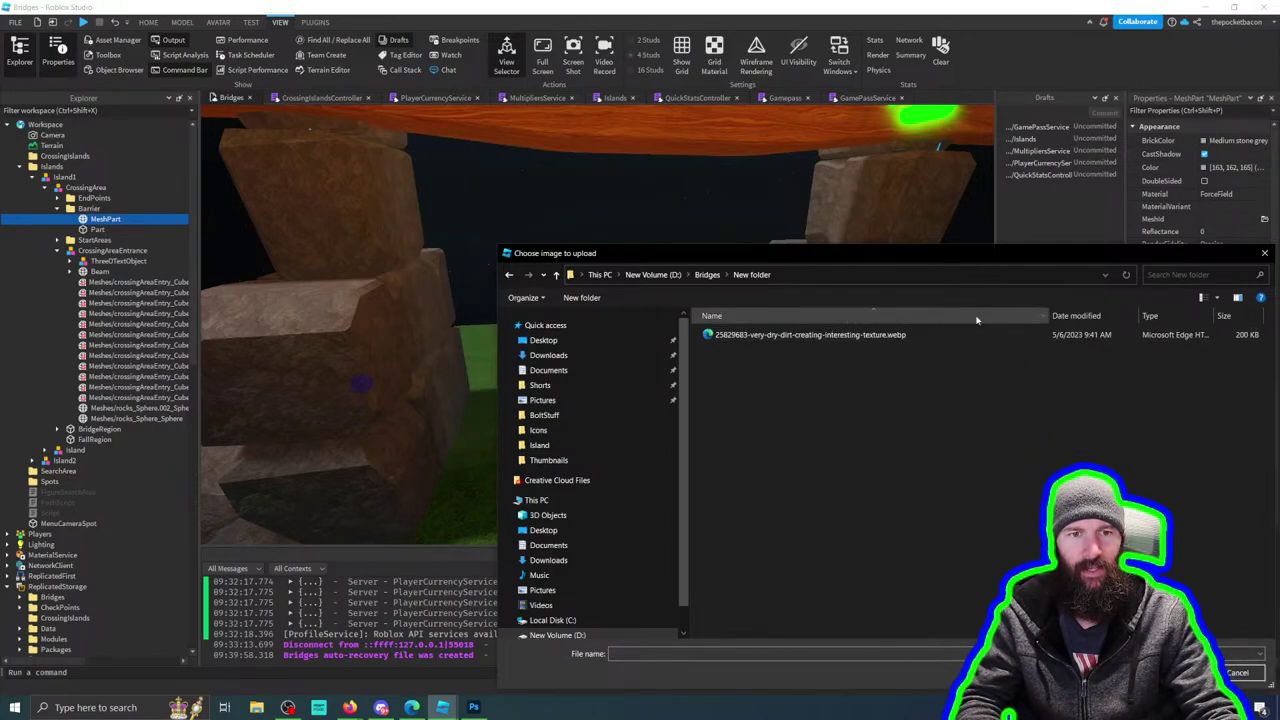
left_click(894, 336)
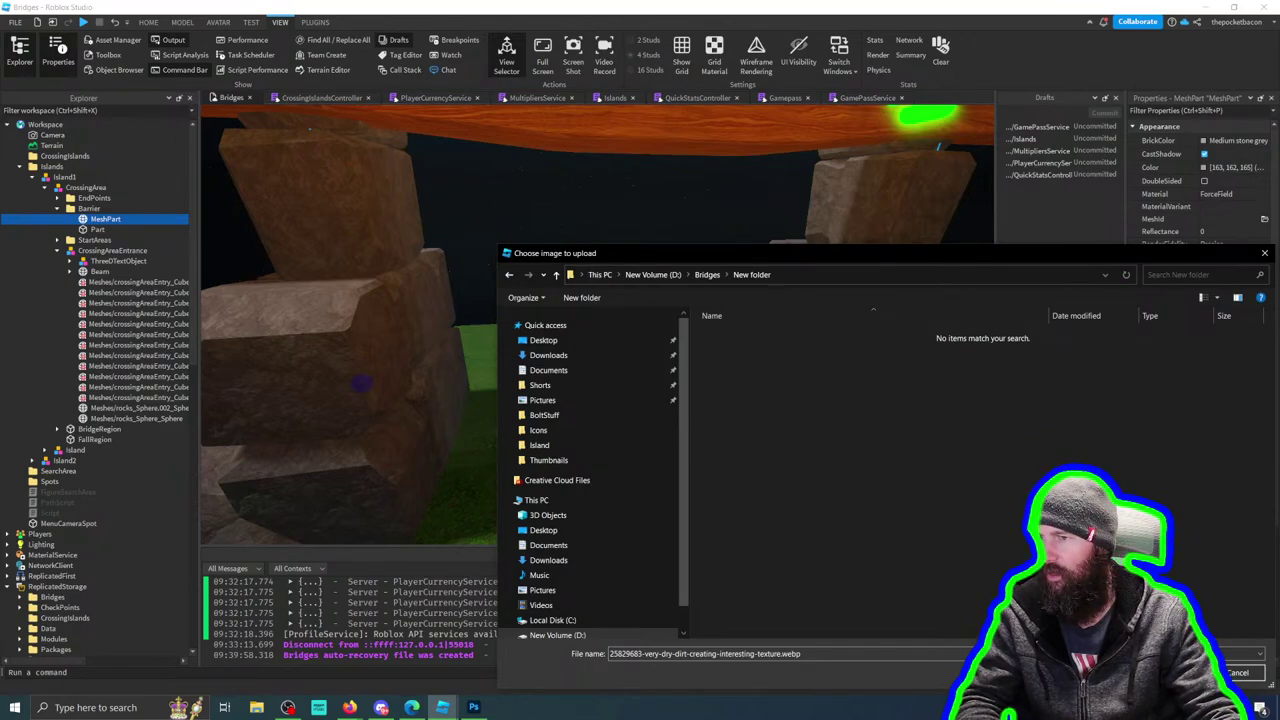
Step: Switch to Firefox, try to download the cracked dirt image from its 123RF page, and go back to the image results
mouse_move(349, 707)
left_click(488, 655)
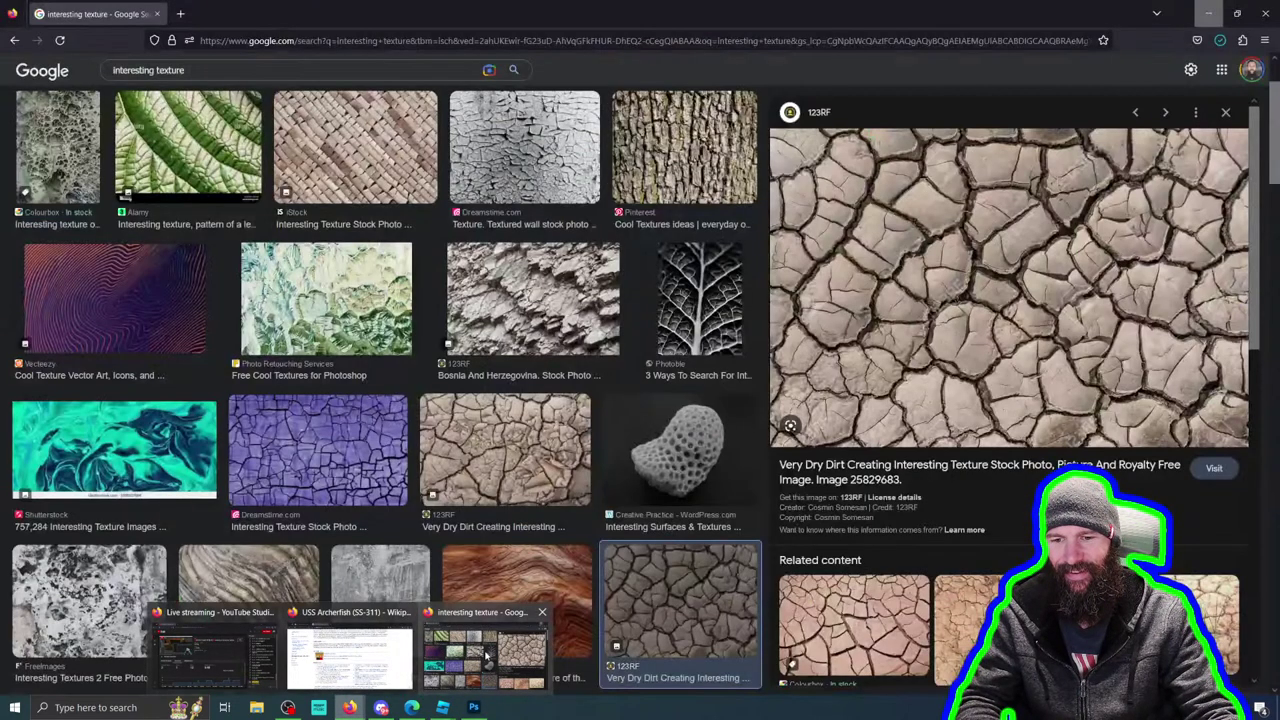
left_click(1016, 314)
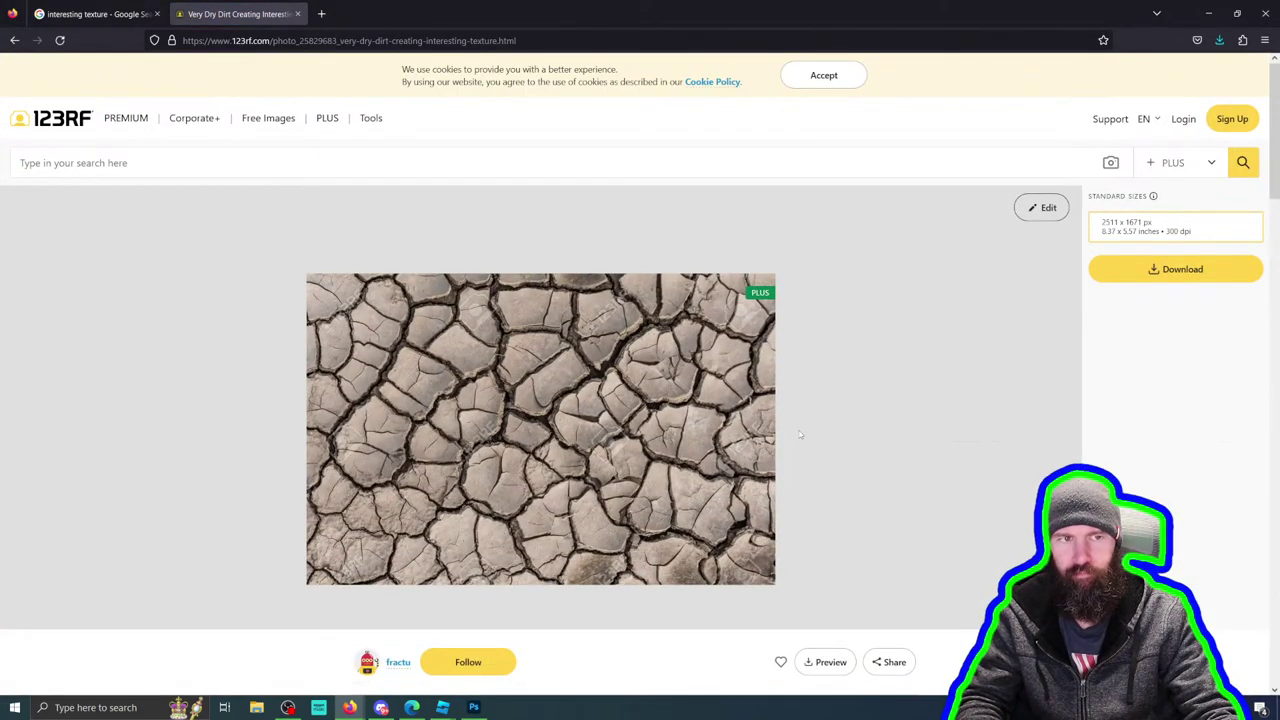
left_click(1197, 270)
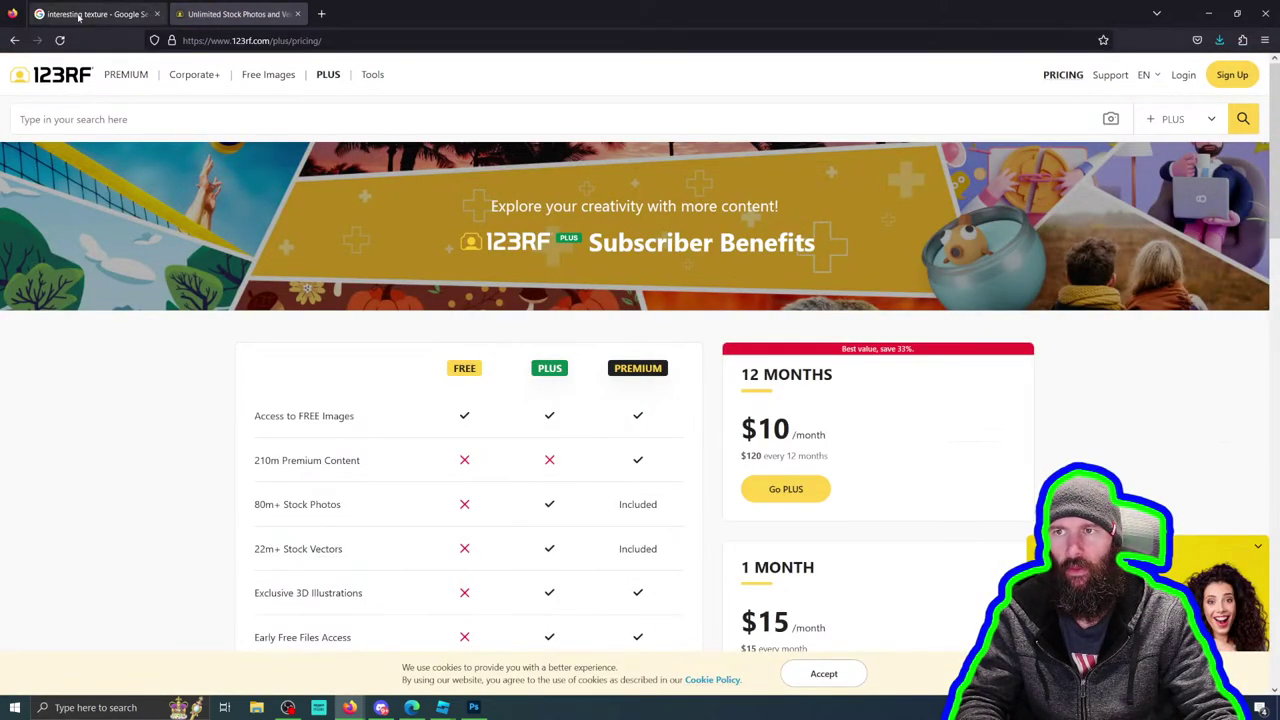
left_click(15, 40)
left_click(90, 14)
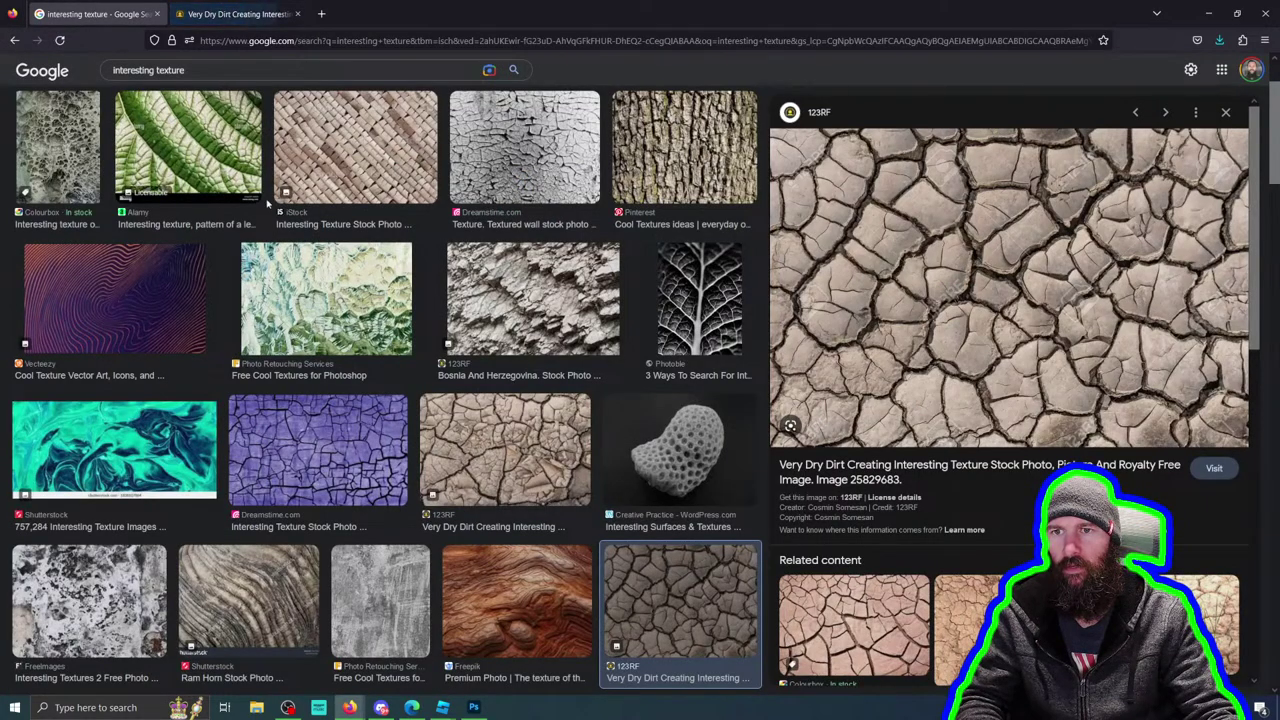
right_click(1035, 244)
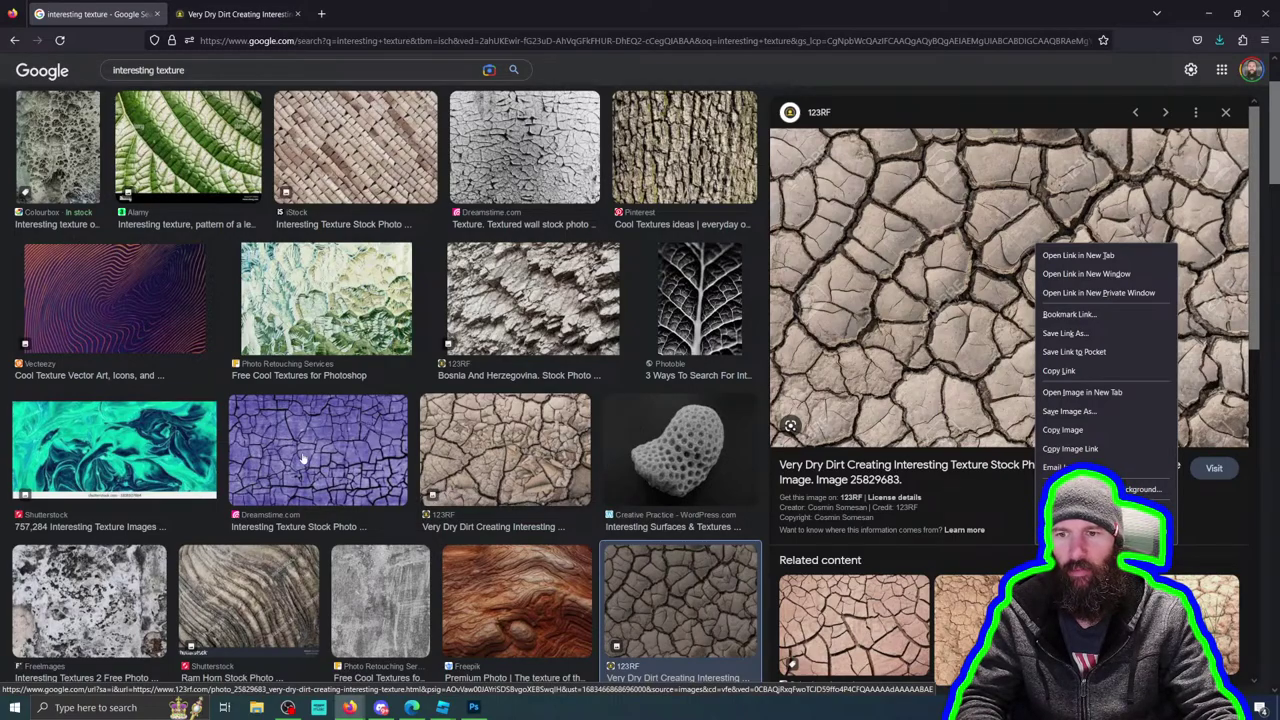
left_click(416, 540)
scroll(414, 540, "down", 3)
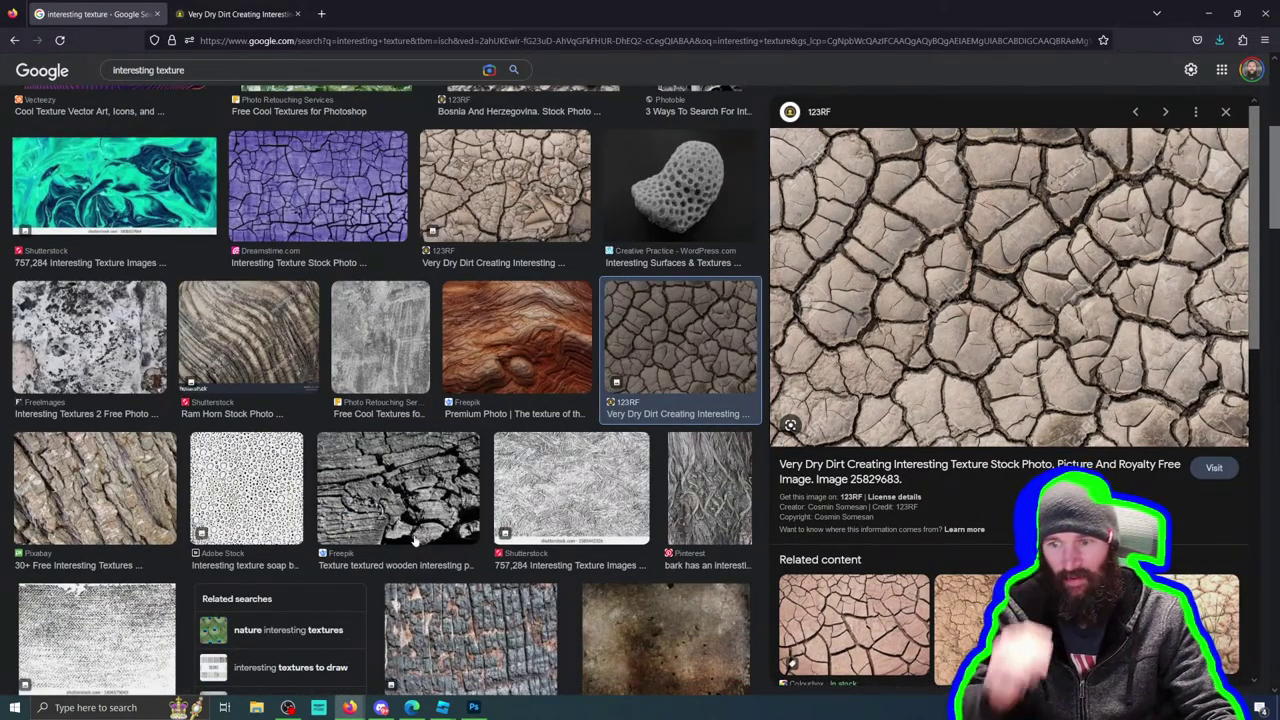
scroll(414, 540, "down", 6)
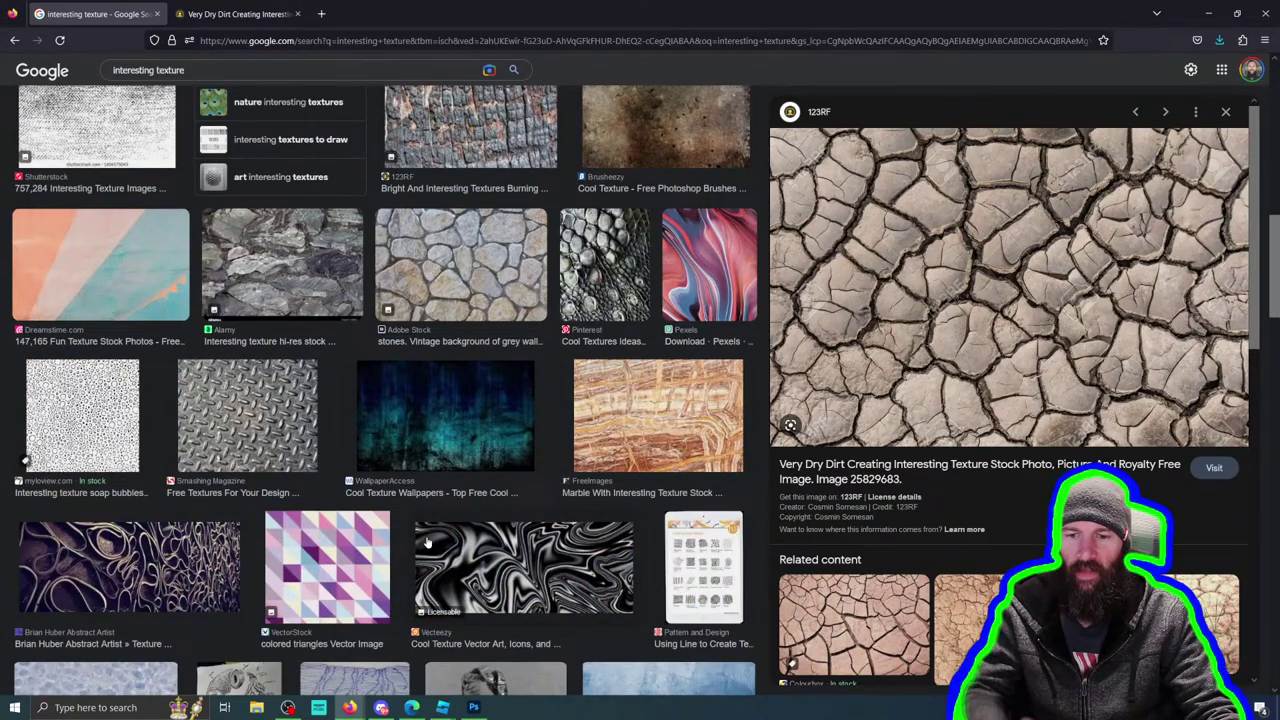
Step: Switch to Photoshop and open the recently used document YoutubeThum.psd
left_click(474, 707)
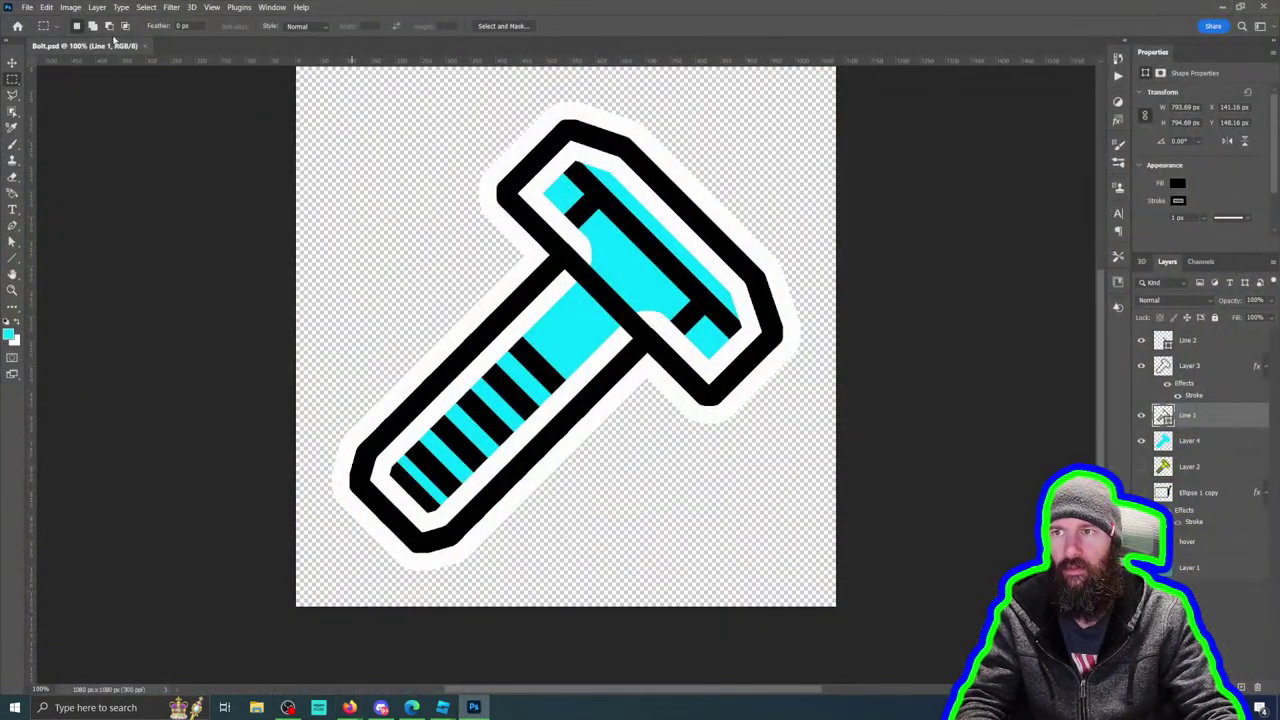
left_click(28, 8)
left_click(40, 32)
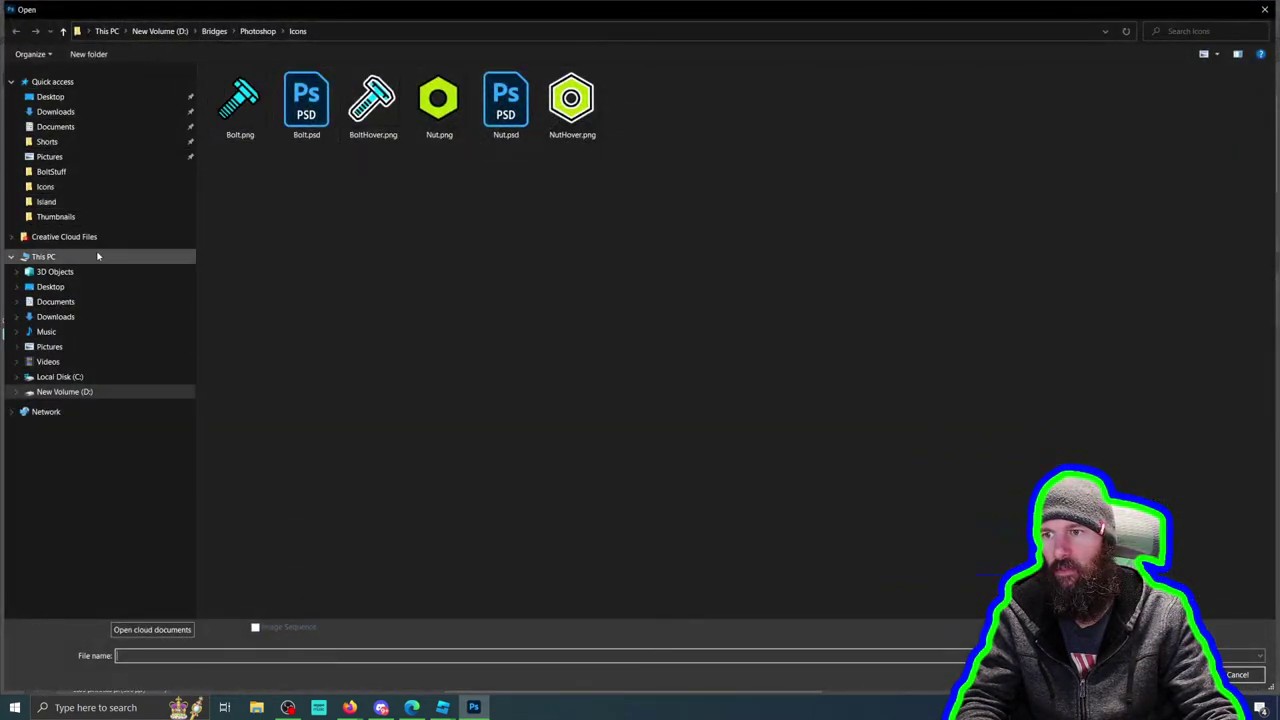
left_click(56, 217)
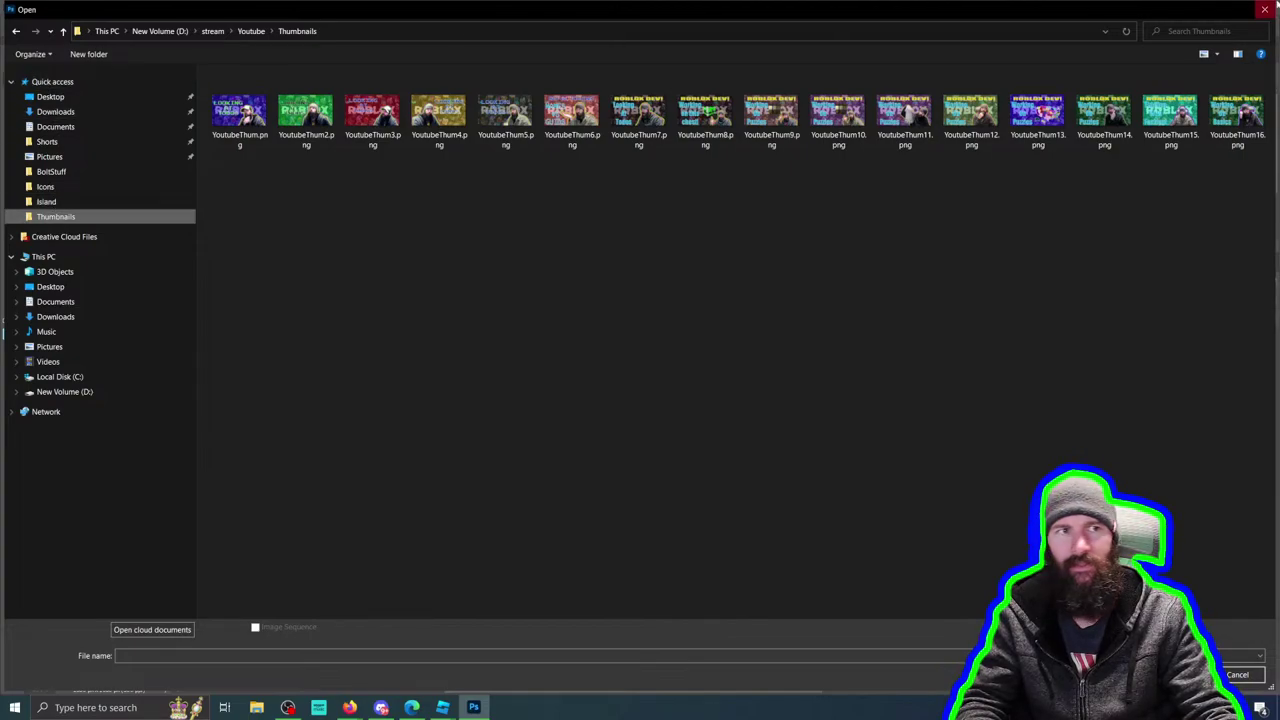
key("Escape")
left_click(33, 12)
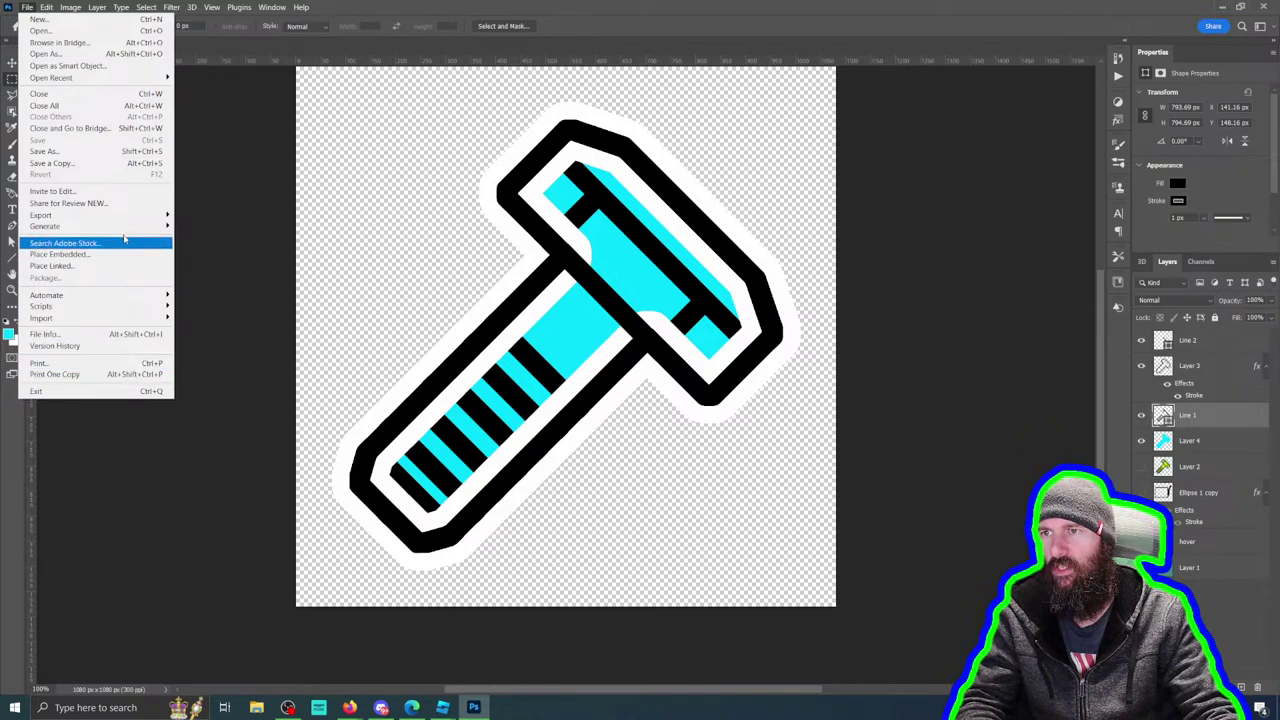
mouse_move(105, 84)
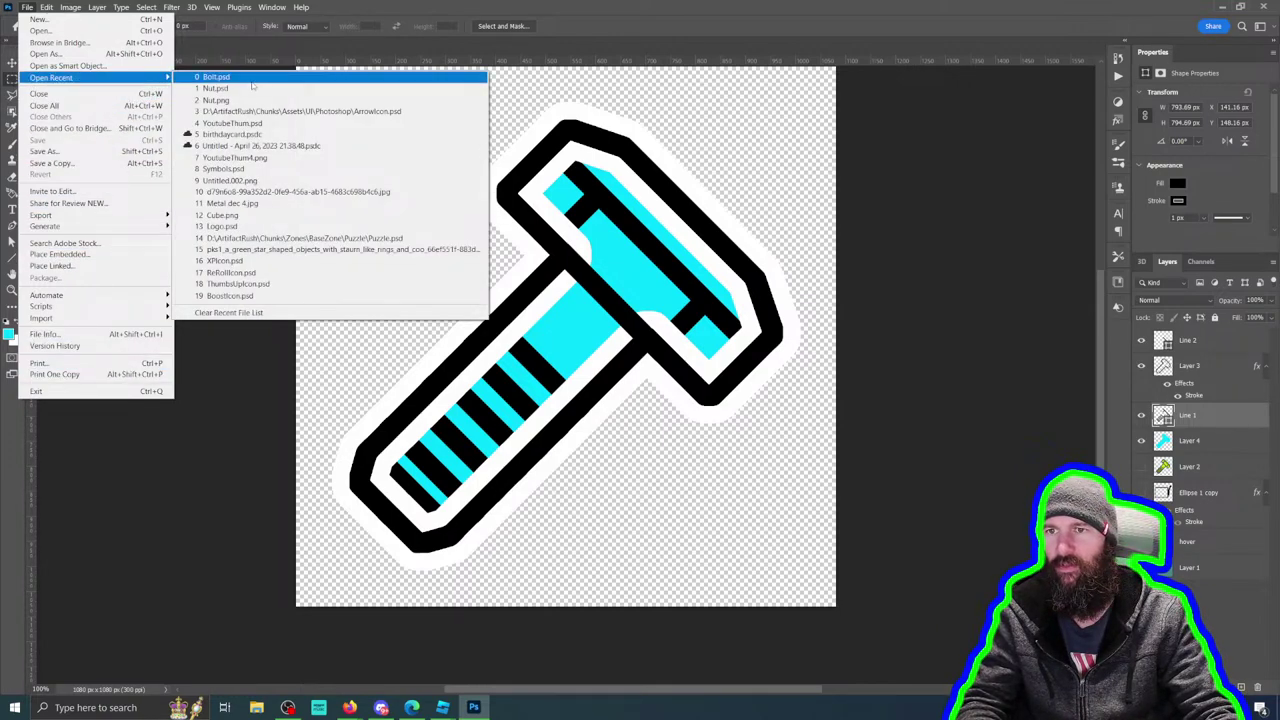
left_click(345, 124)
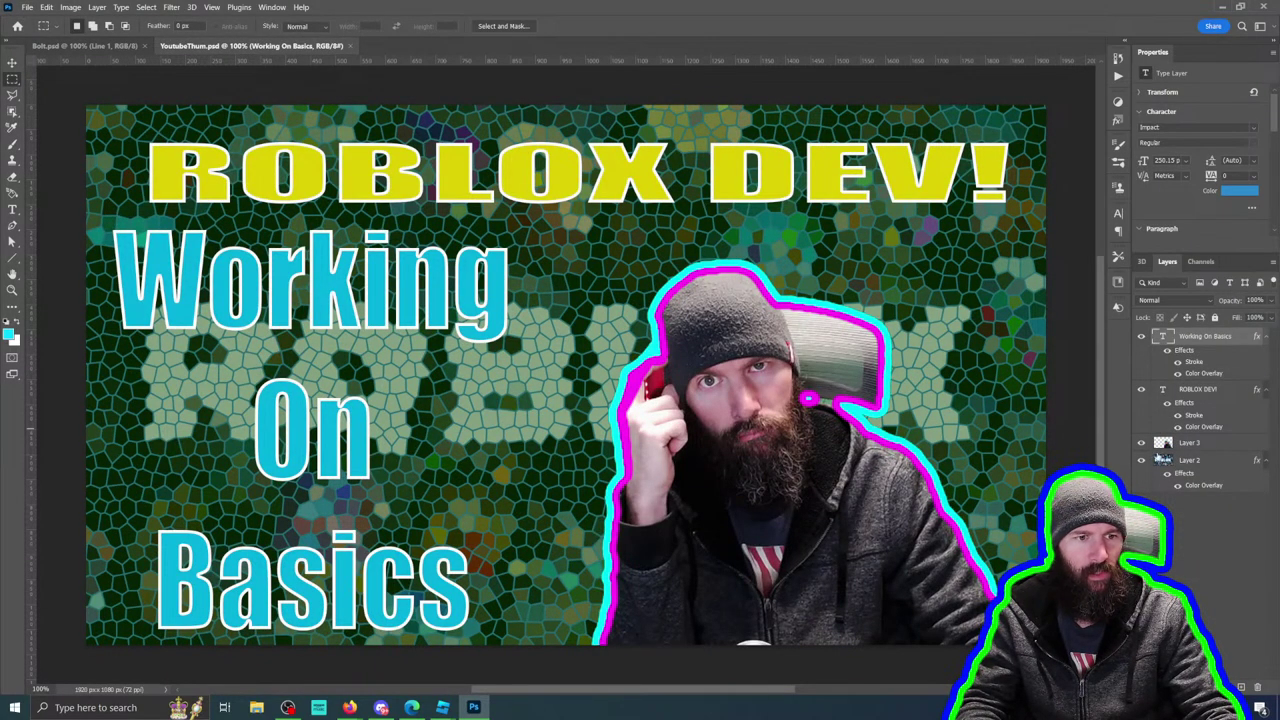
Step: Hide Layer 3 and the "Working On Basics" and "ROBLOX DEV!" text layers, leaving only the mosaic background layer shown
left_click(1141, 460)
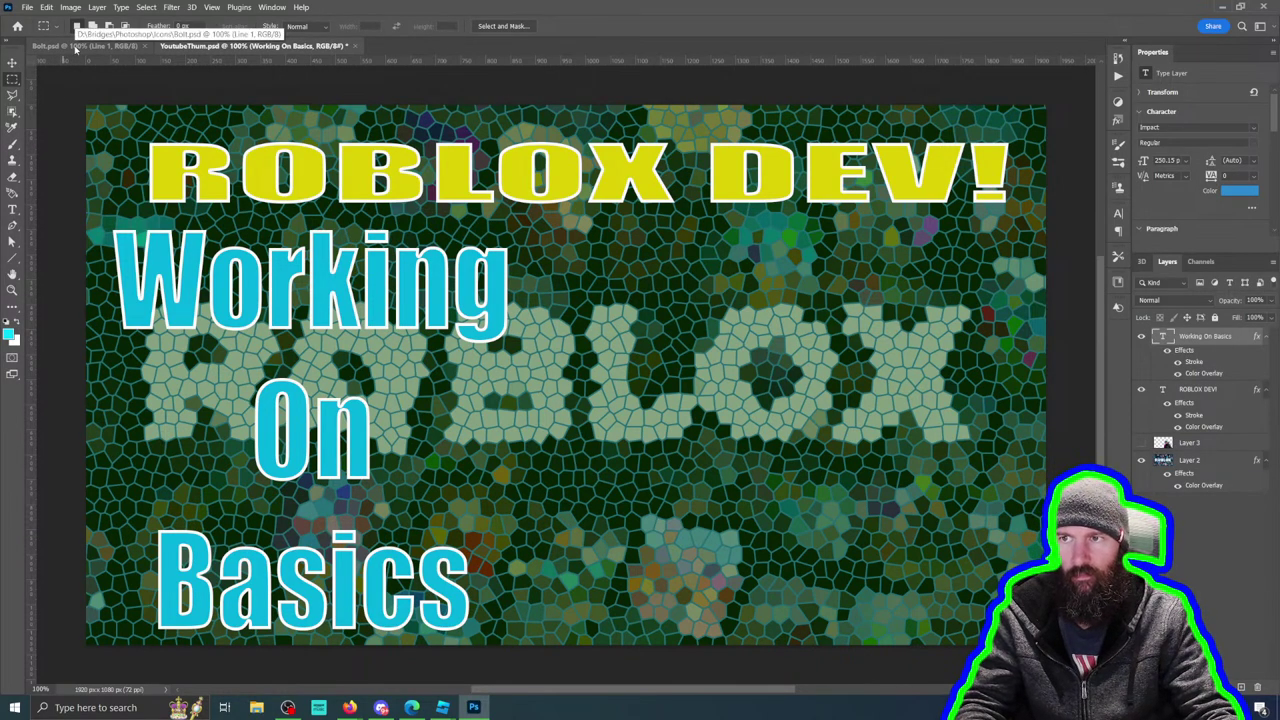
left_click(1141, 337)
left_click(1141, 389)
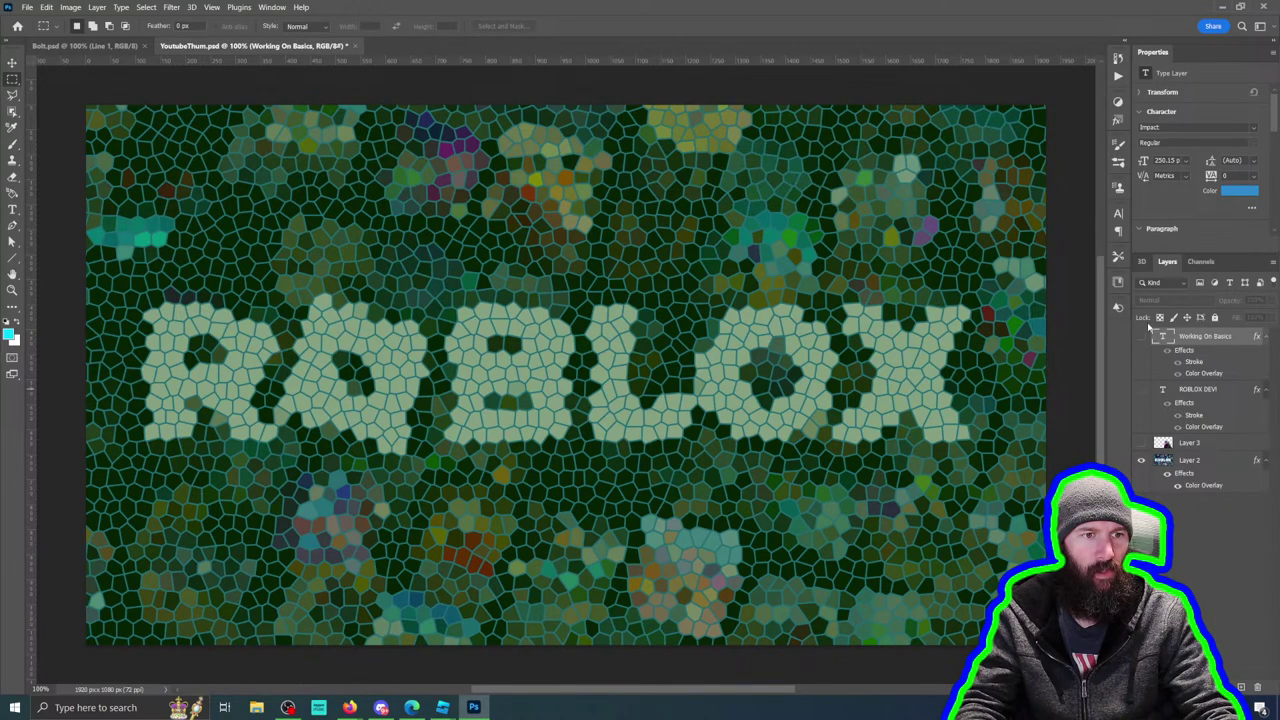
Step: Turn off the Color Overlay effect in the layer style of Layer 2, the mosaic background
left_click(1210, 463)
right_click(1210, 463)
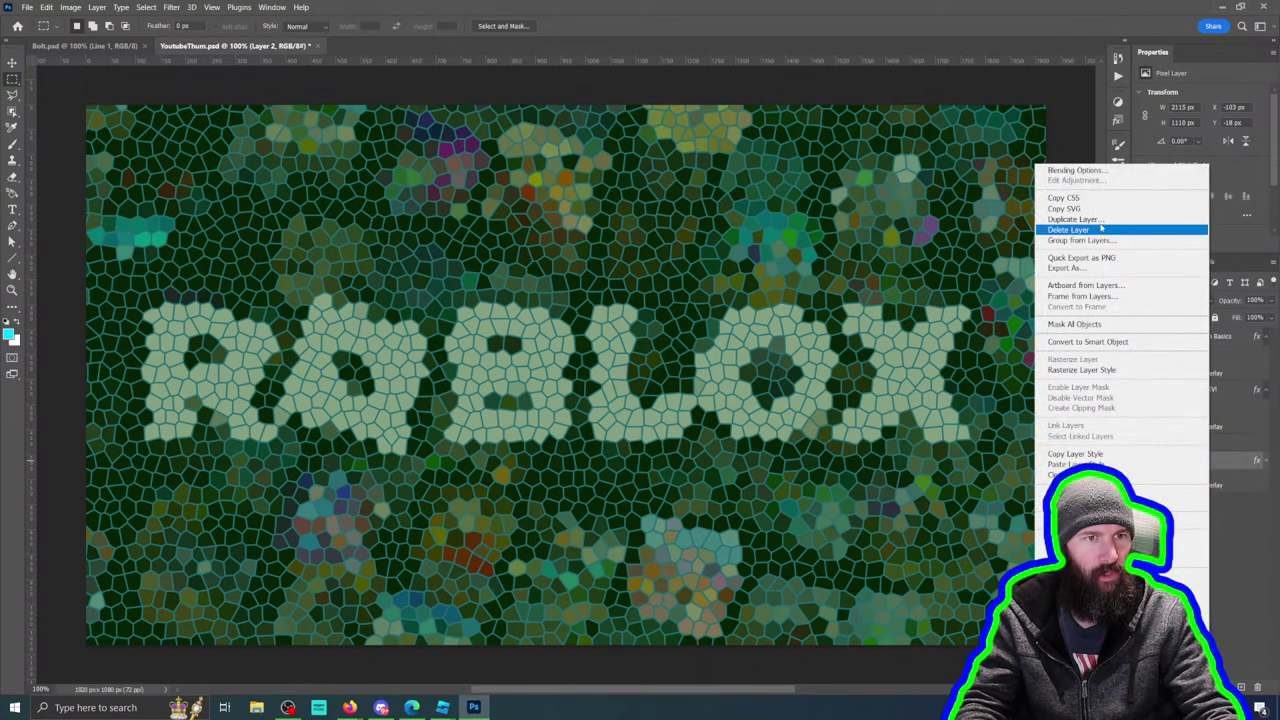
left_click(1080, 171)
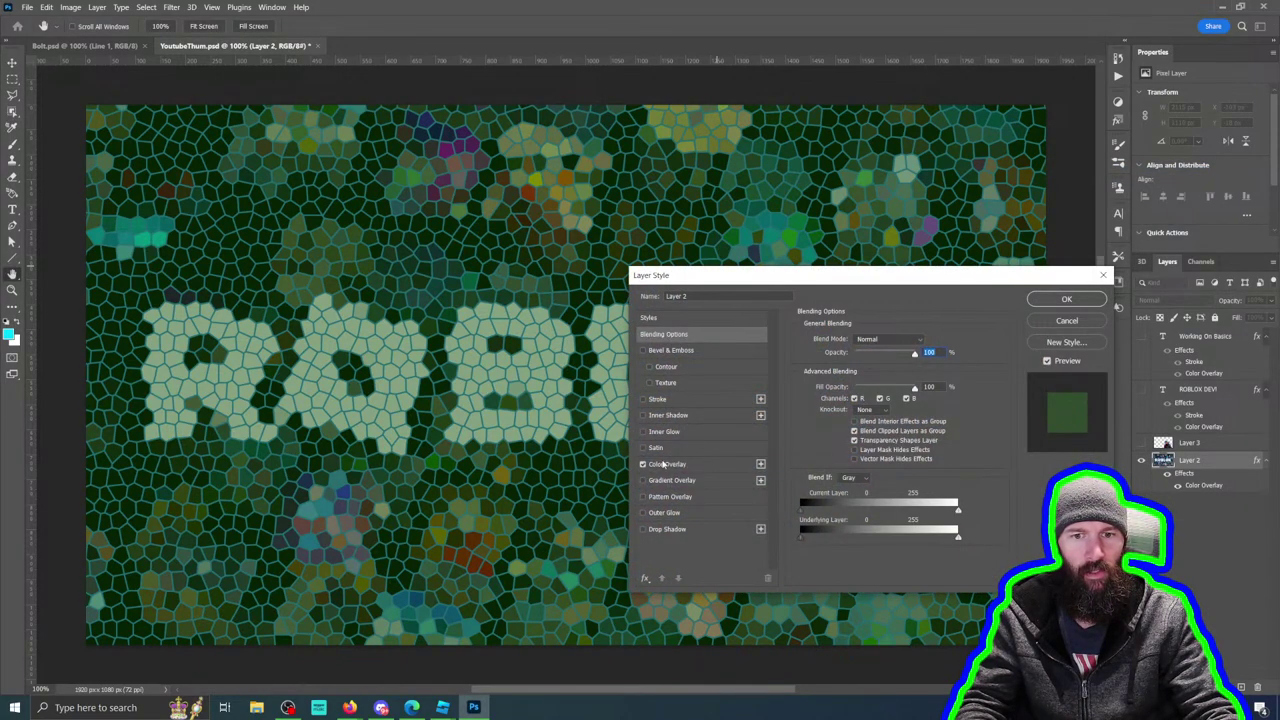
left_click(644, 465)
left_click(1066, 298)
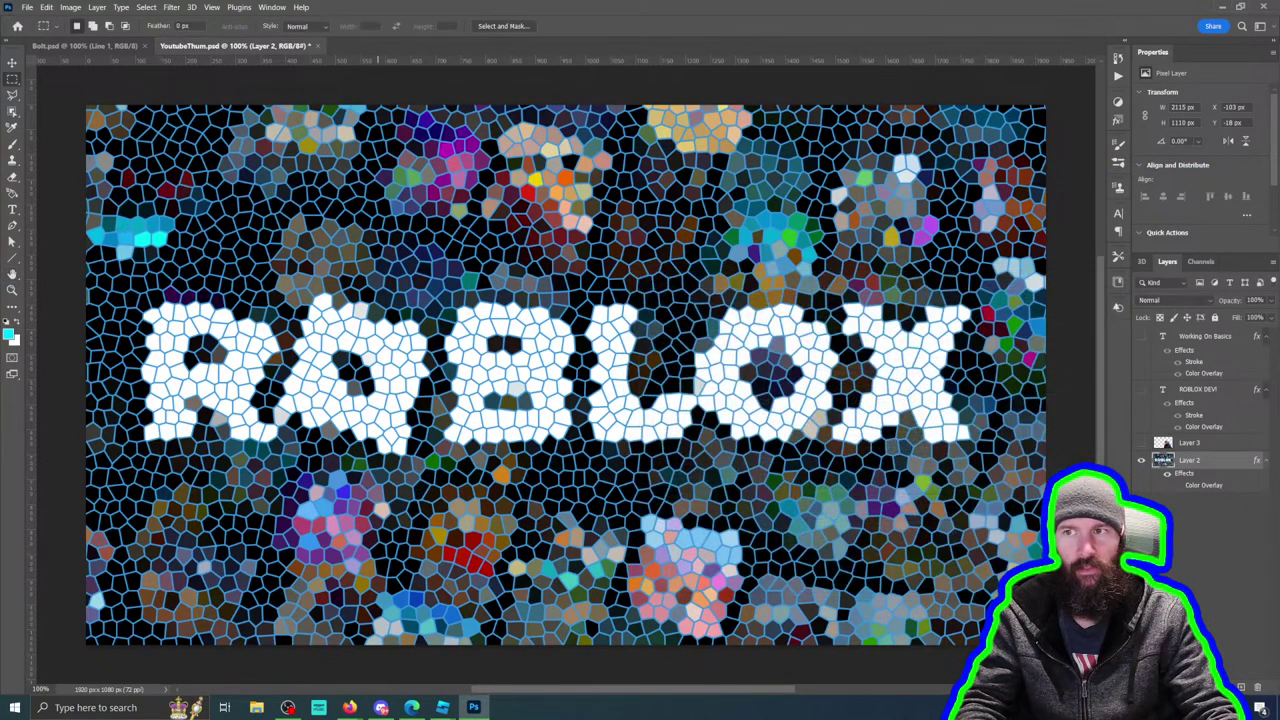
Step: Quick-export the mosaic image as YoutubeThum.png into New folder inside Bridges on the D: drive
left_click(27, 7)
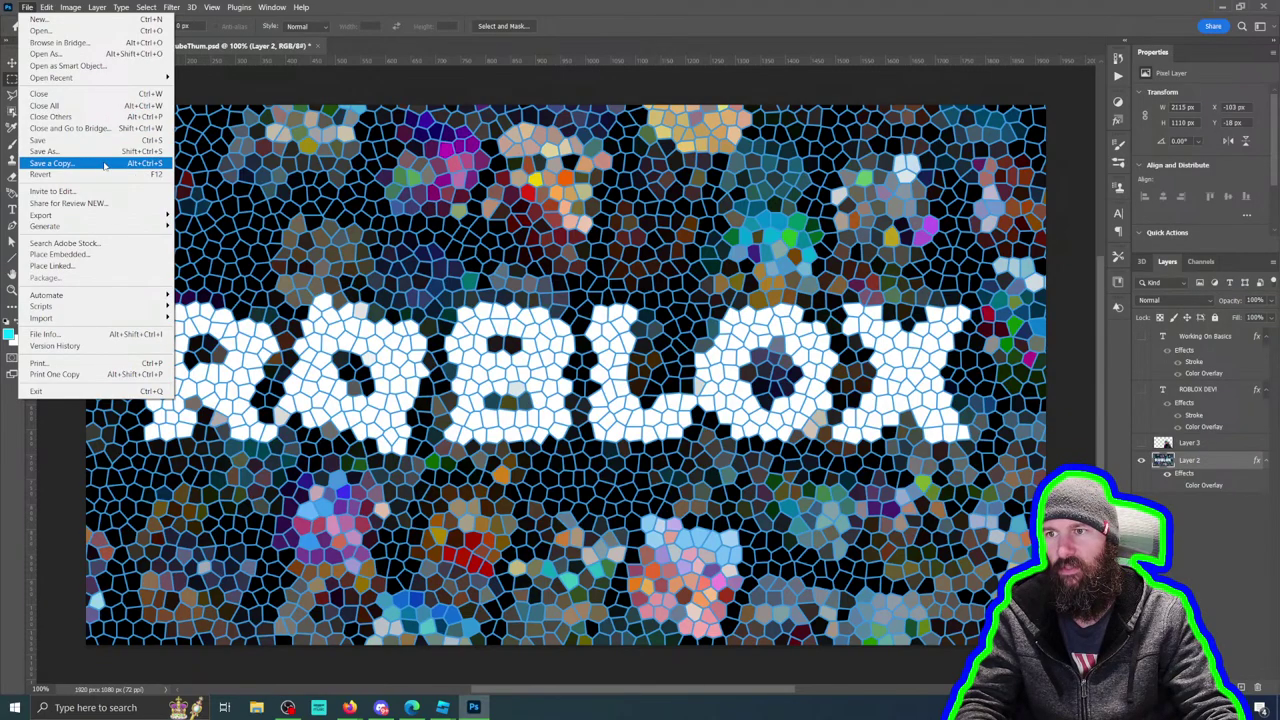
mouse_move(108, 217)
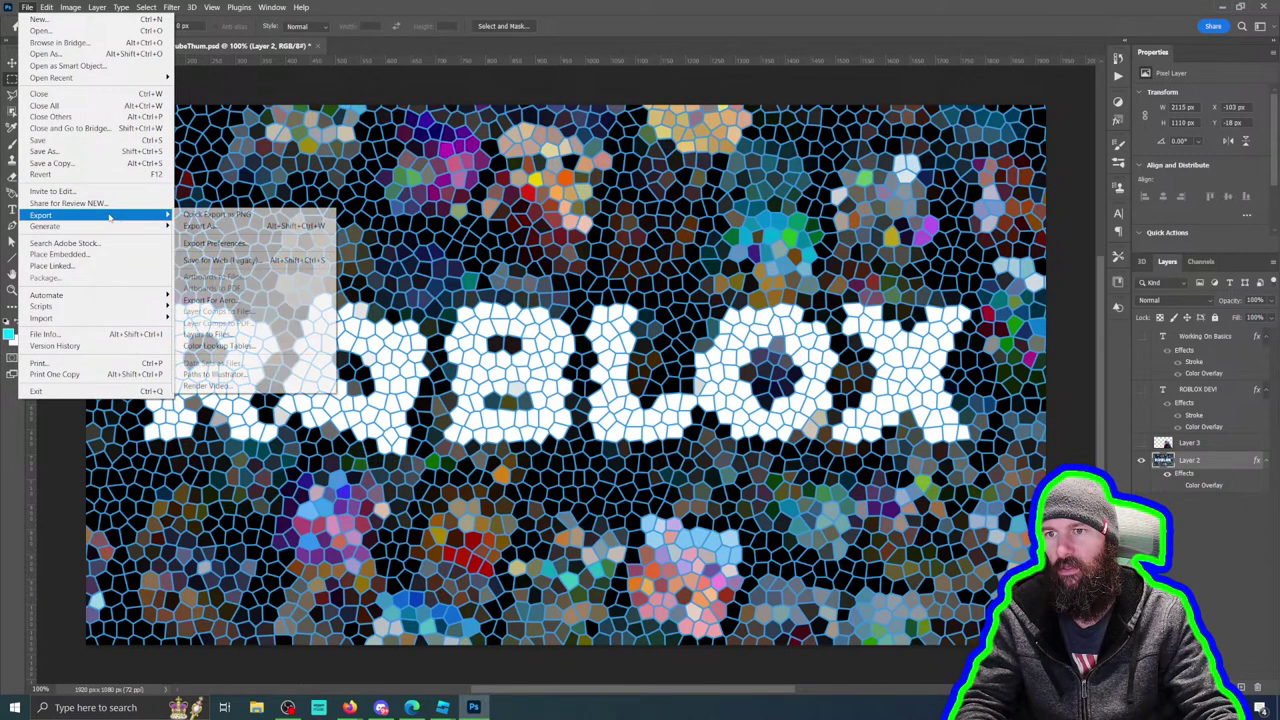
left_click(208, 216)
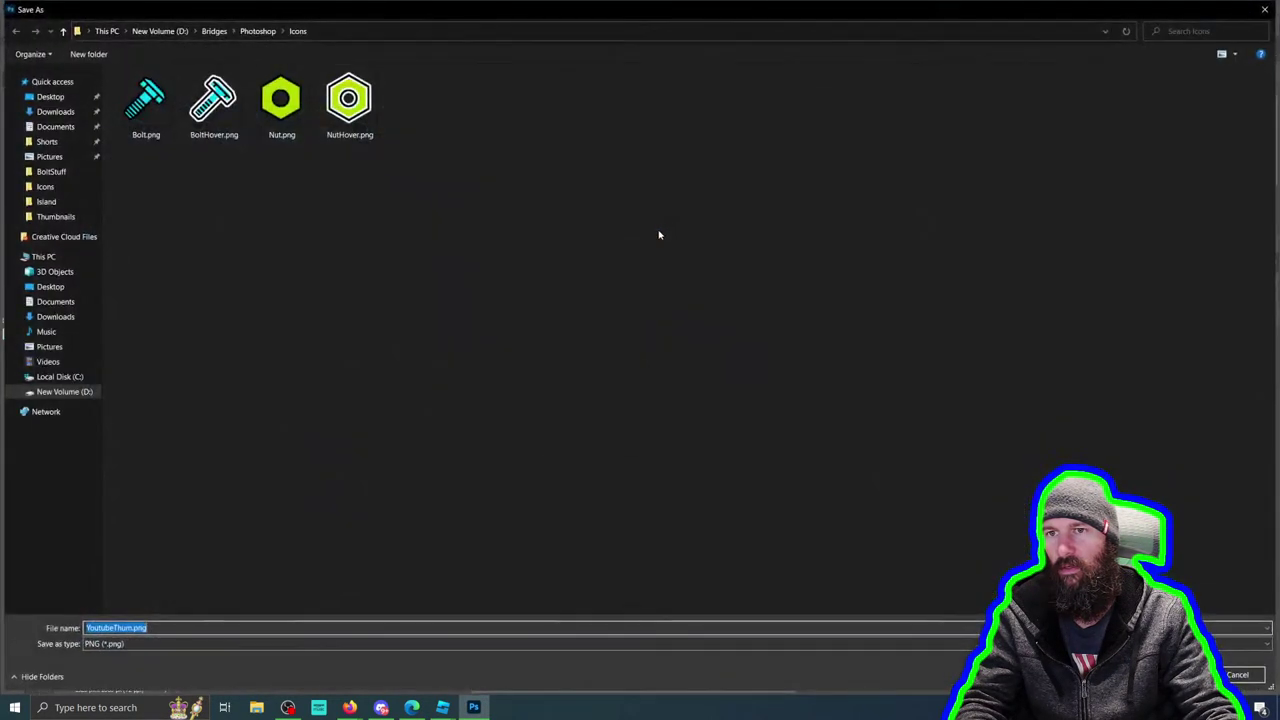
left_click(262, 31)
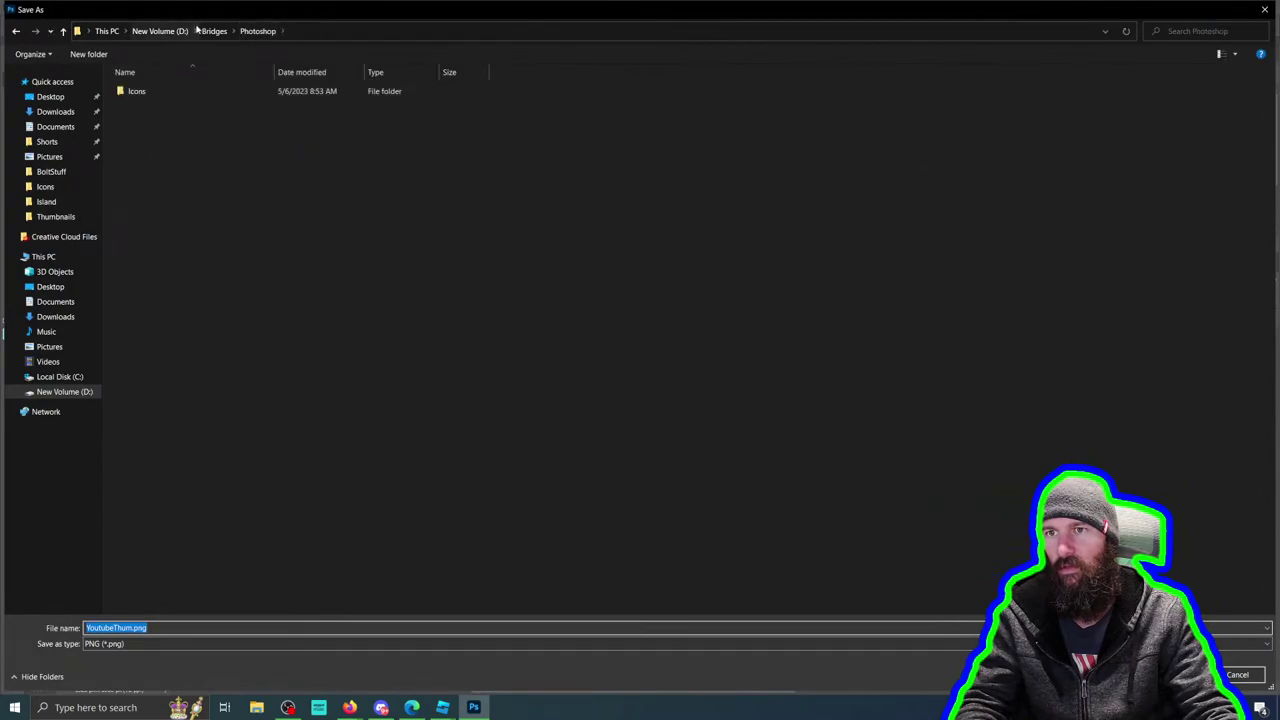
left_click(207, 31)
double_click(144, 104)
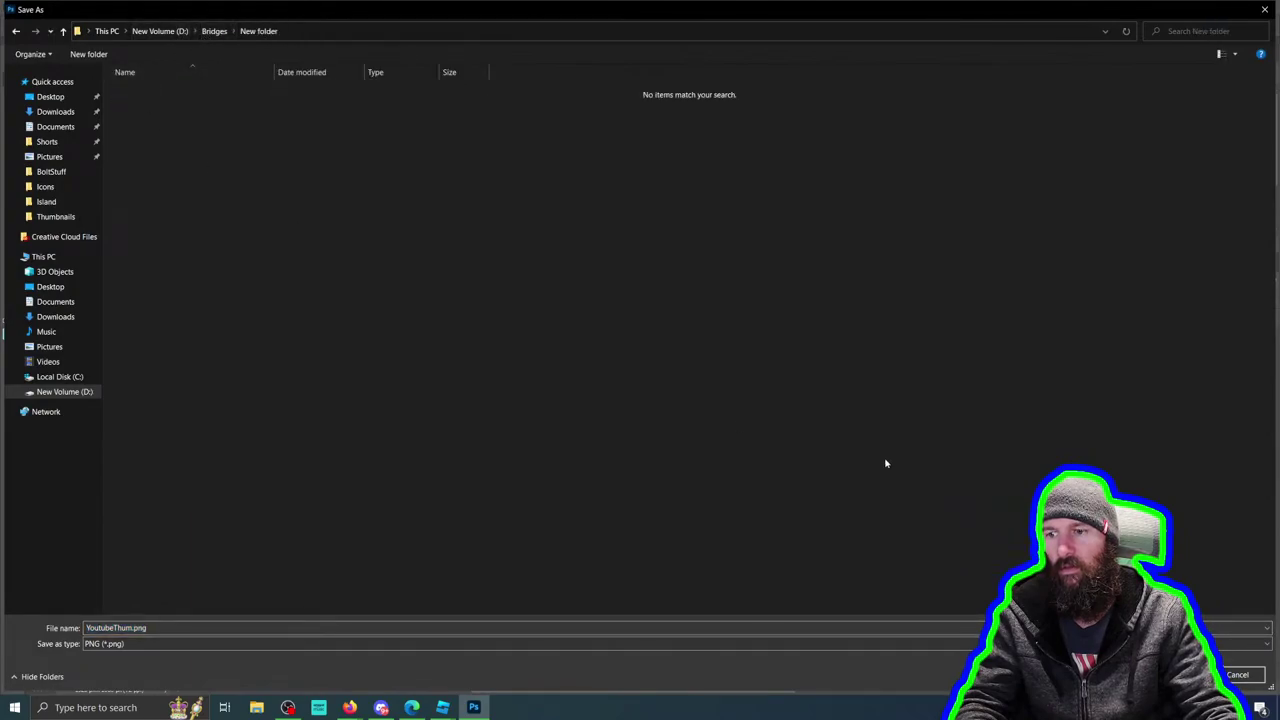
key("Return")
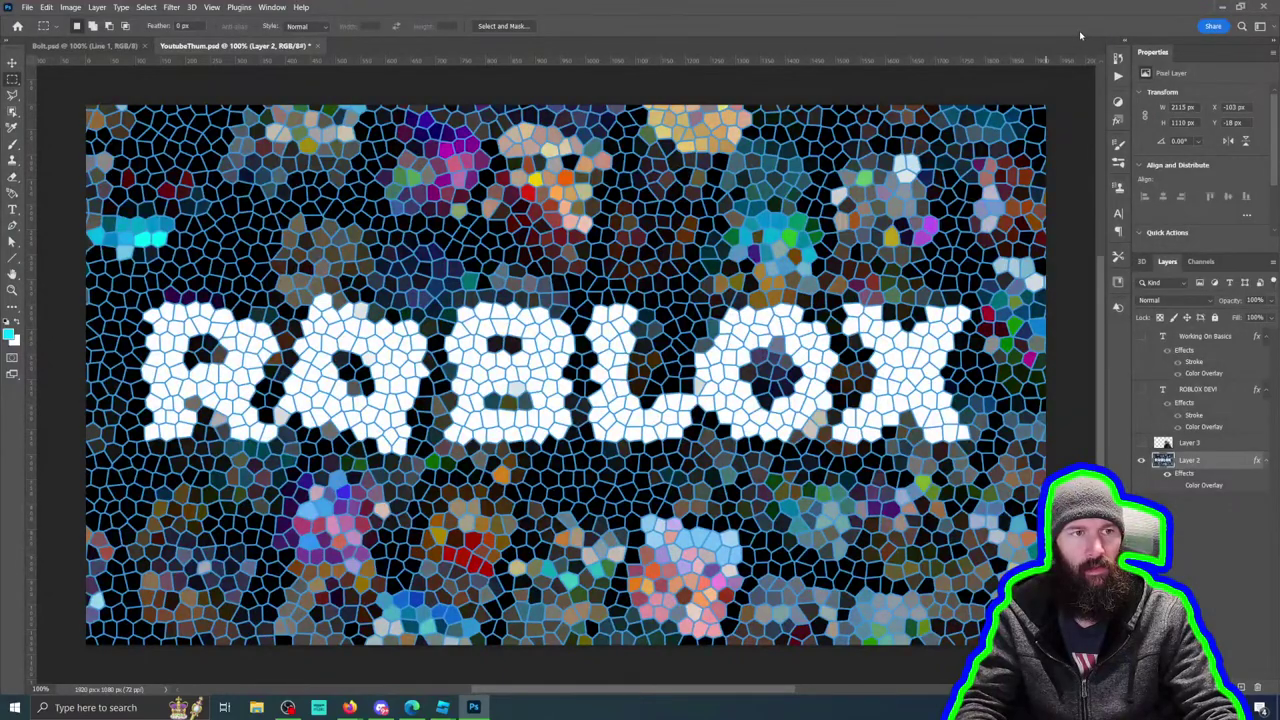
Step: Return to Roblox Studio and upload YoutubeThum.png as the image for the barrier MeshPart's TextureID
left_click(1221, 8)
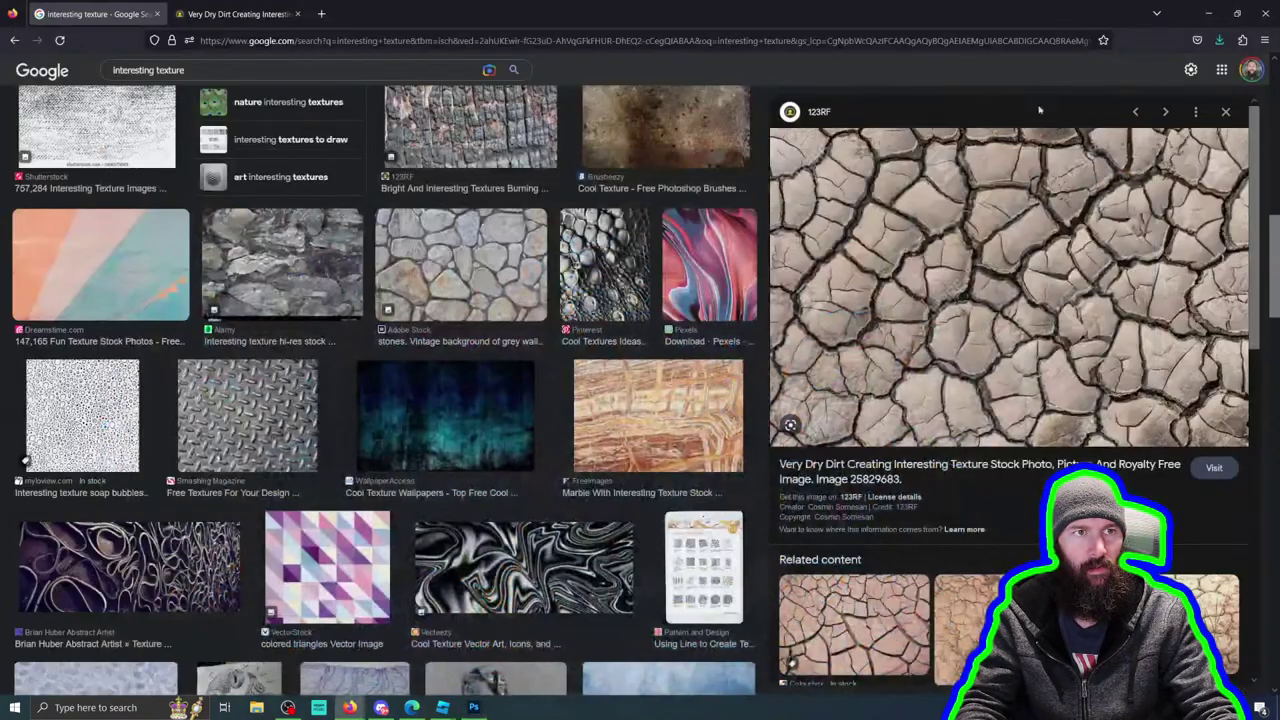
left_click(1209, 9)
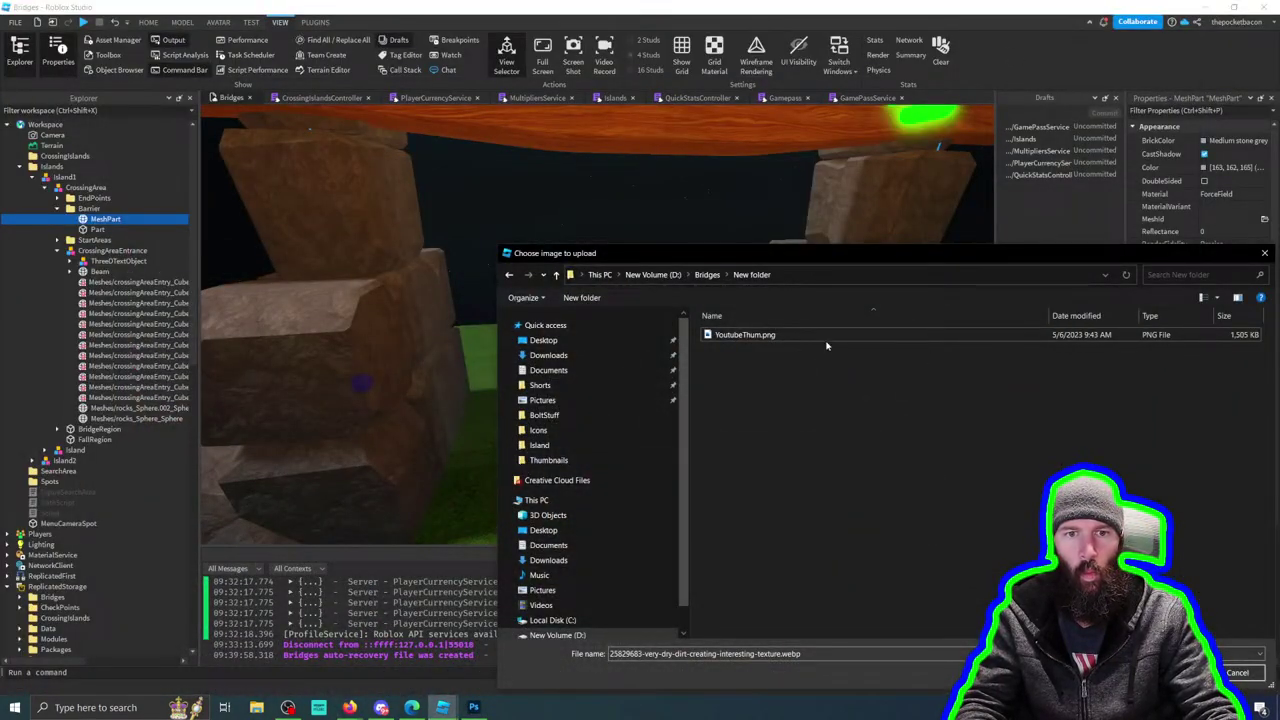
double_click(750, 336)
left_click(602, 397)
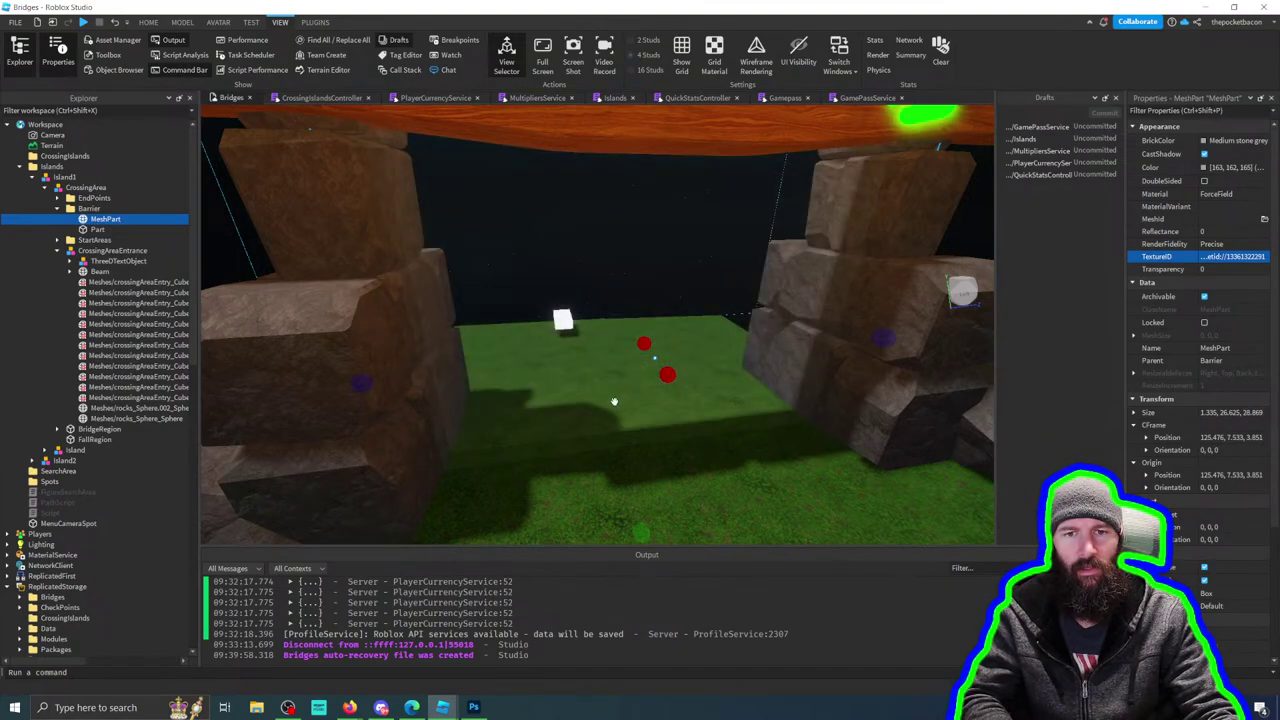
Step: Stretch the barrier MeshPart along X to about 27 studs and inspect its texture from several sides of the gate
left_click_drag(669, 376, 761, 490)
right_click_drag(757, 434, 709, 385)
scroll(709, 385, "down", 5)
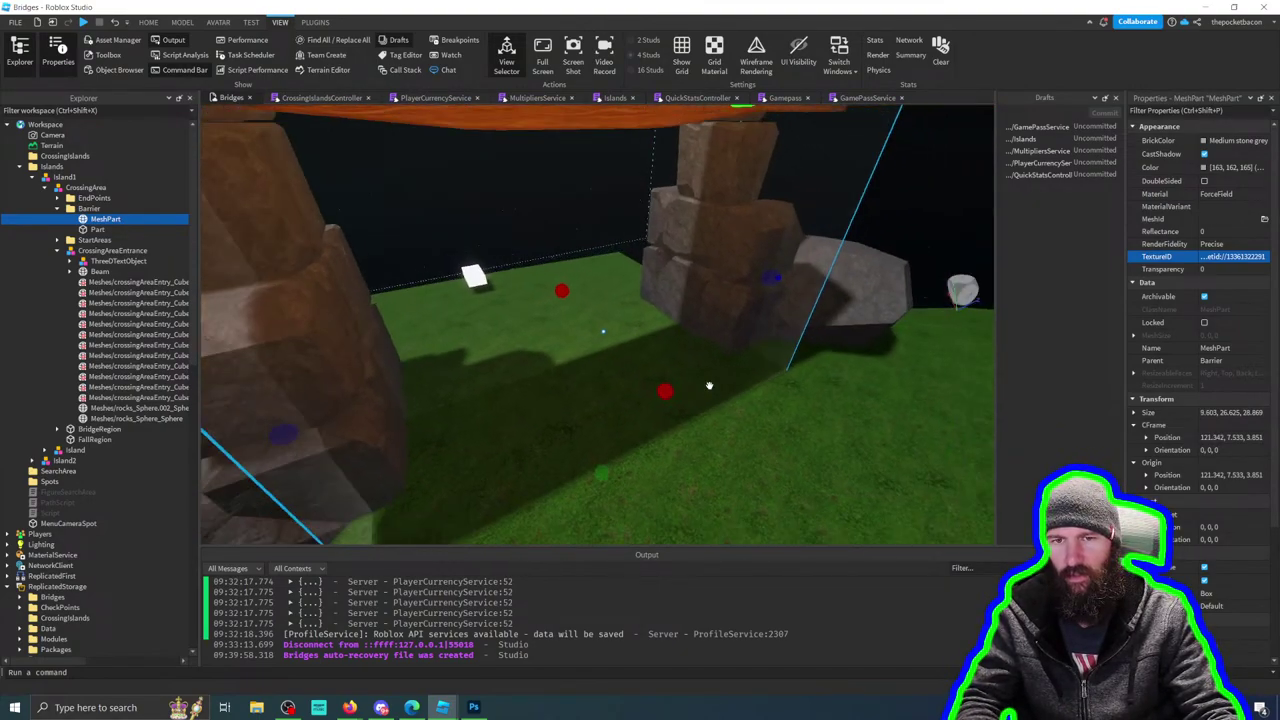
left_click_drag(654, 321, 763, 388)
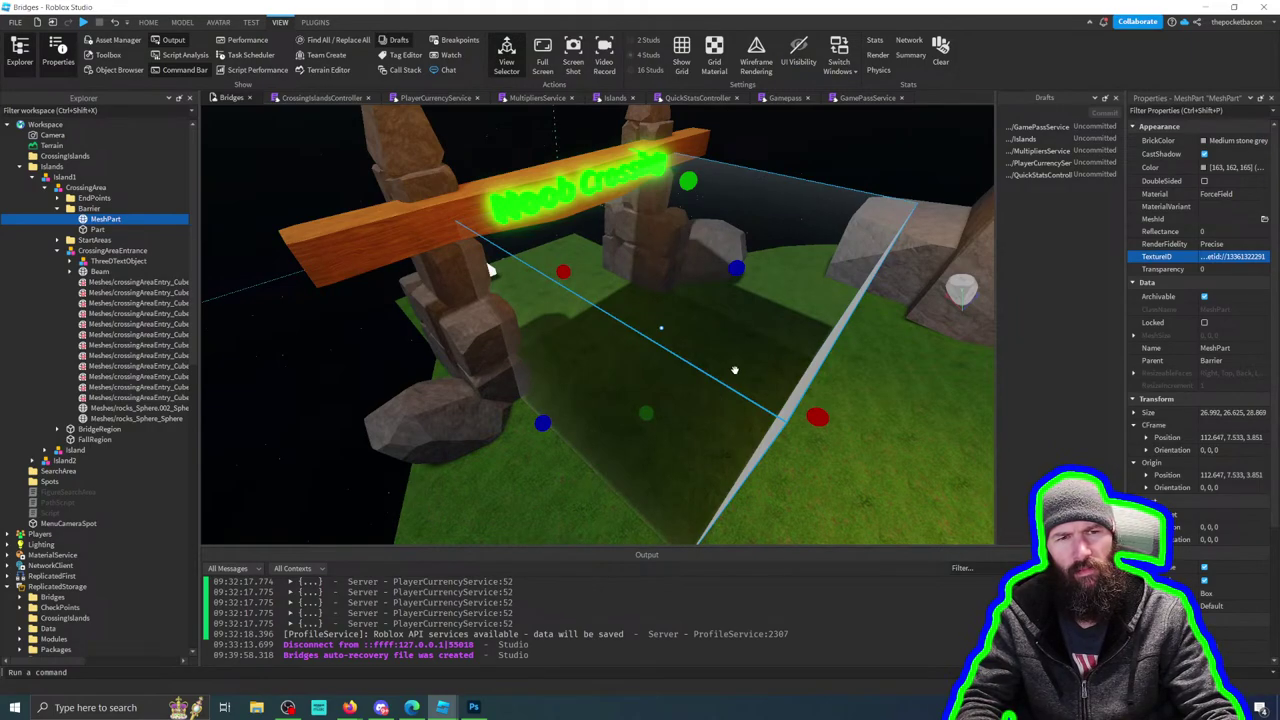
right_click_drag(717, 398, 767, 365)
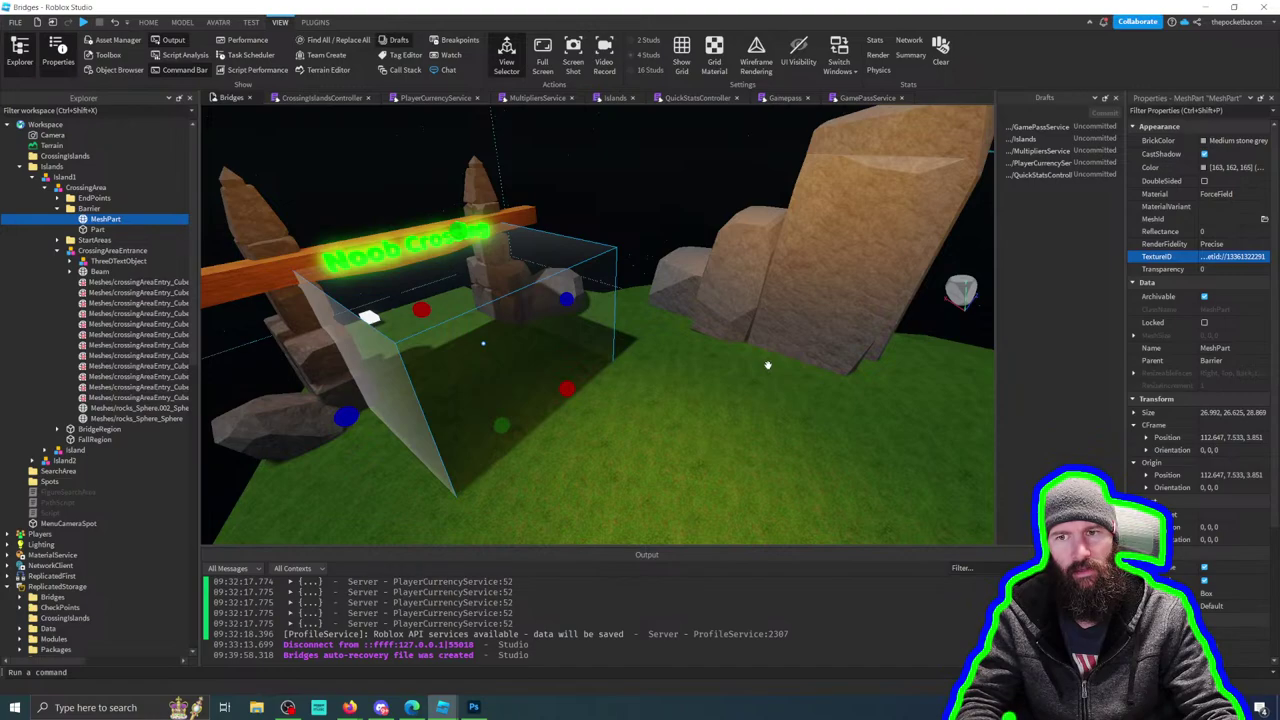
Step: Undo the recent MeshPart edits until the deleted ForceField Part is restored in the Barrier folder
left_click_drag(767, 365, 652, 400)
right_click_drag(652, 400, 634, 398)
key("f")
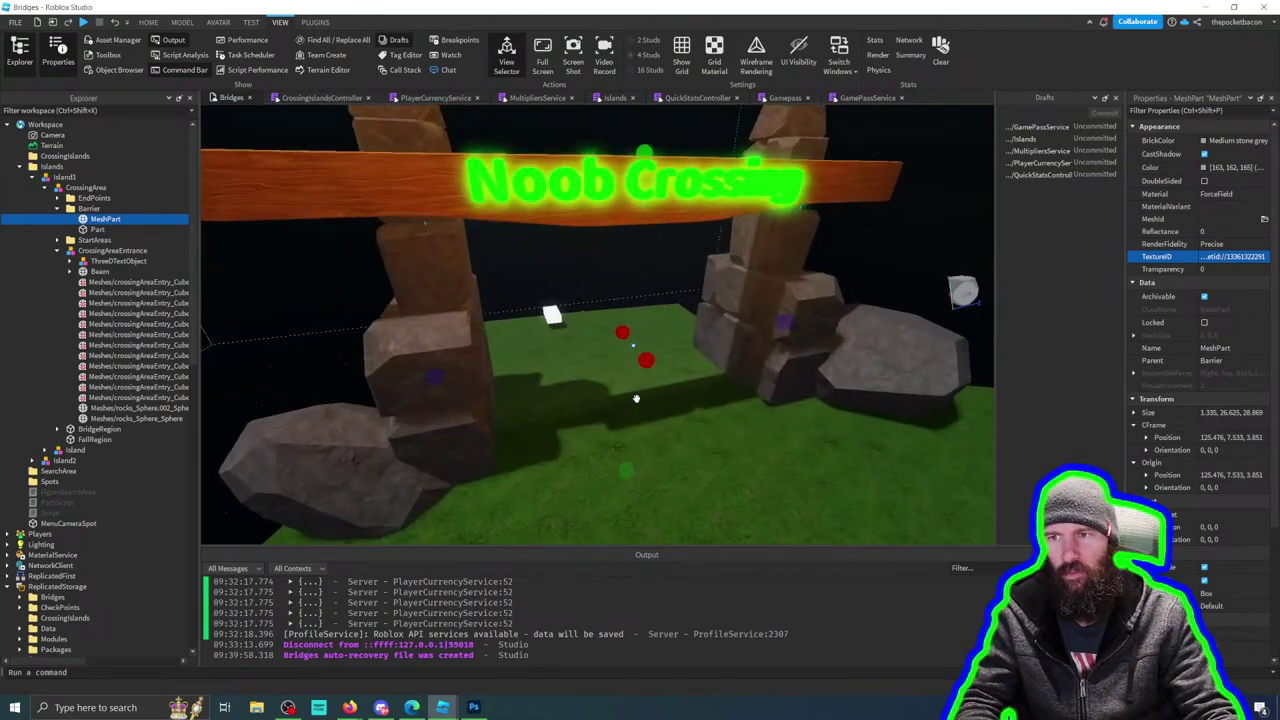
key("ctrl+z")
key("ctrl+z")
key("ctrl+z")
key("ctrl+z")
key("ctrl+z")
key("ctrl+z")
key("ctrl+z")
key("ctrl+z")
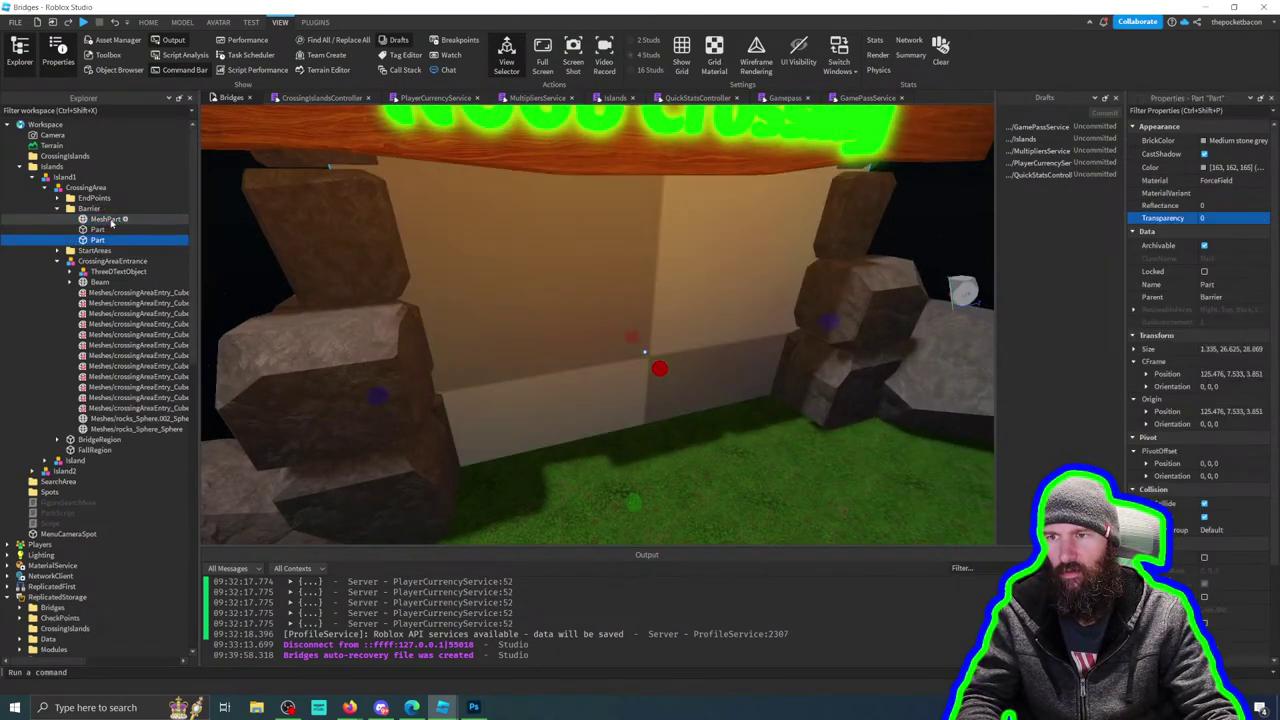
Step: Delete the MeshPart from the Barrier folder
left_click(103, 210)
left_click(105, 221)
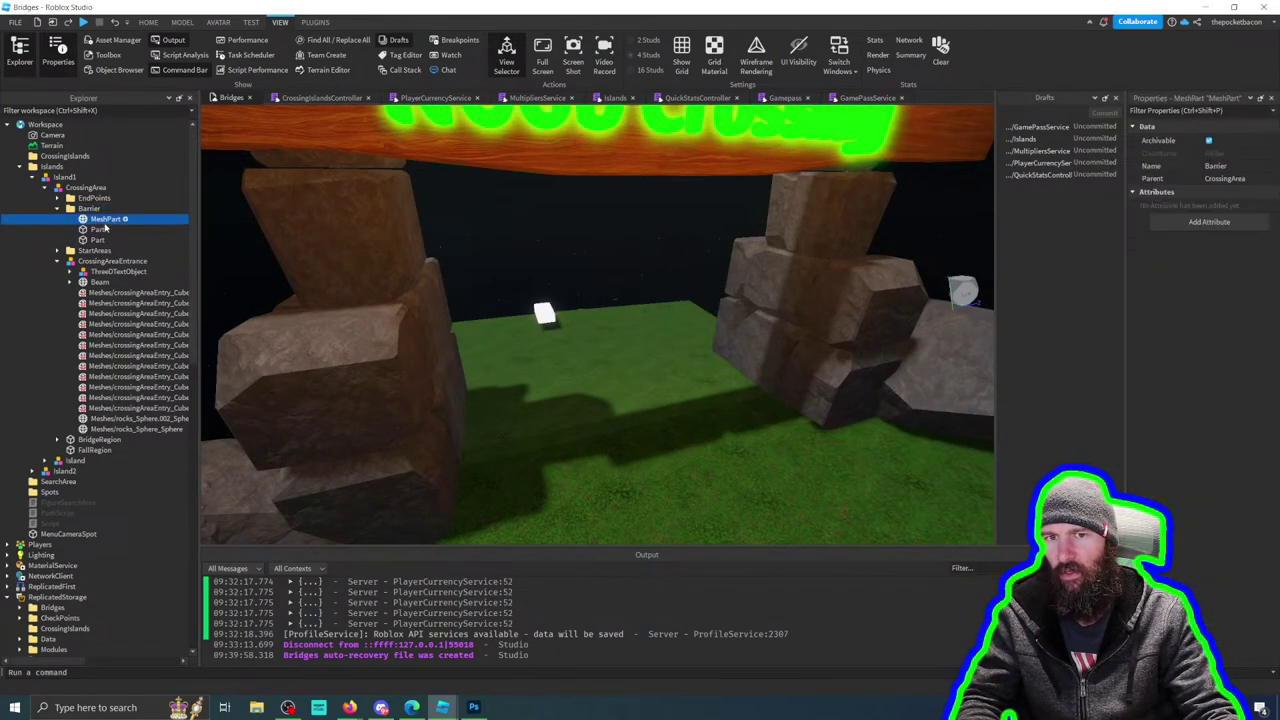
key("Delete")
Step: Select the ForceField Part in the Barrier folder and try Fabric and then Foil as its material
left_click(103, 219)
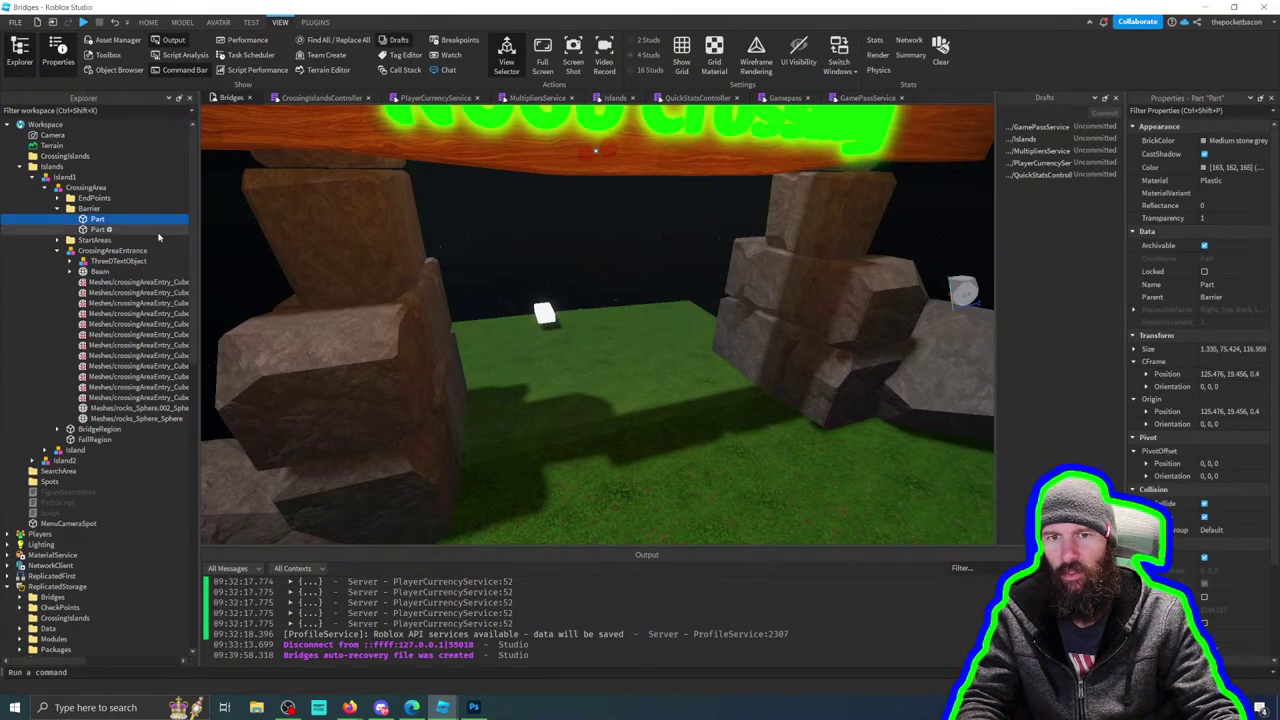
right_click_drag(668, 389, 687, 394)
key("w")
key("s")
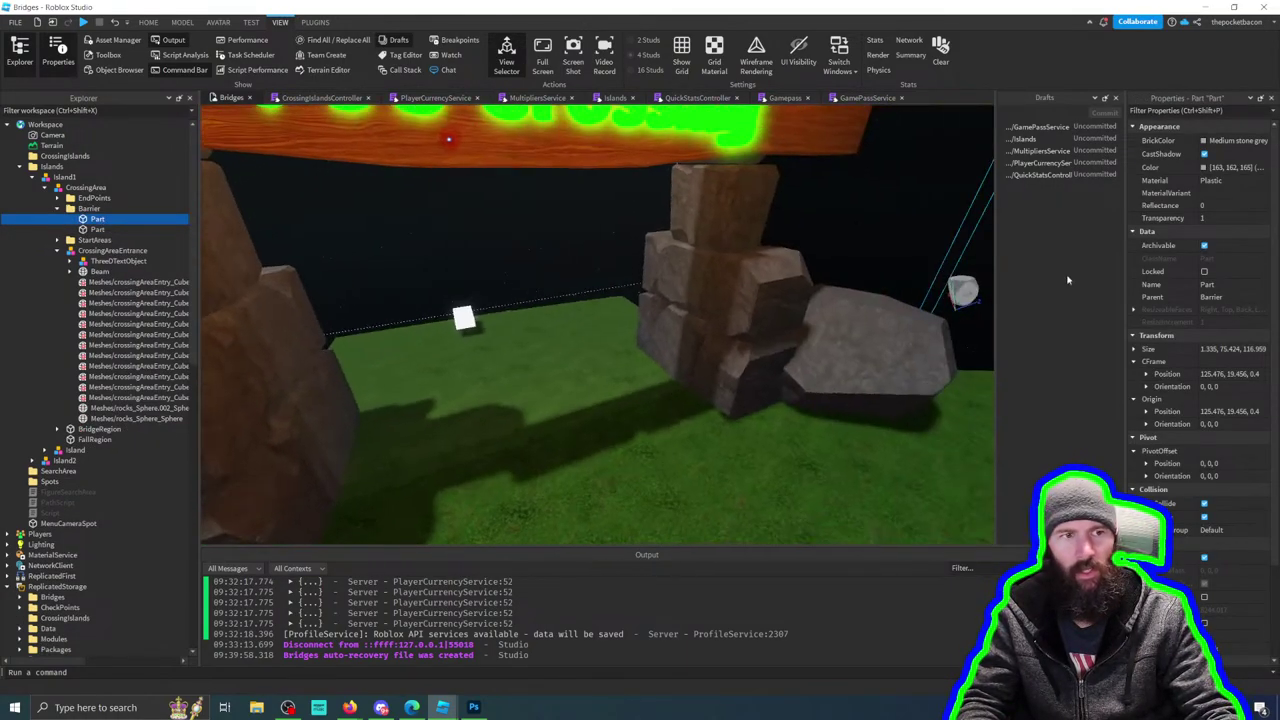
key("Down")
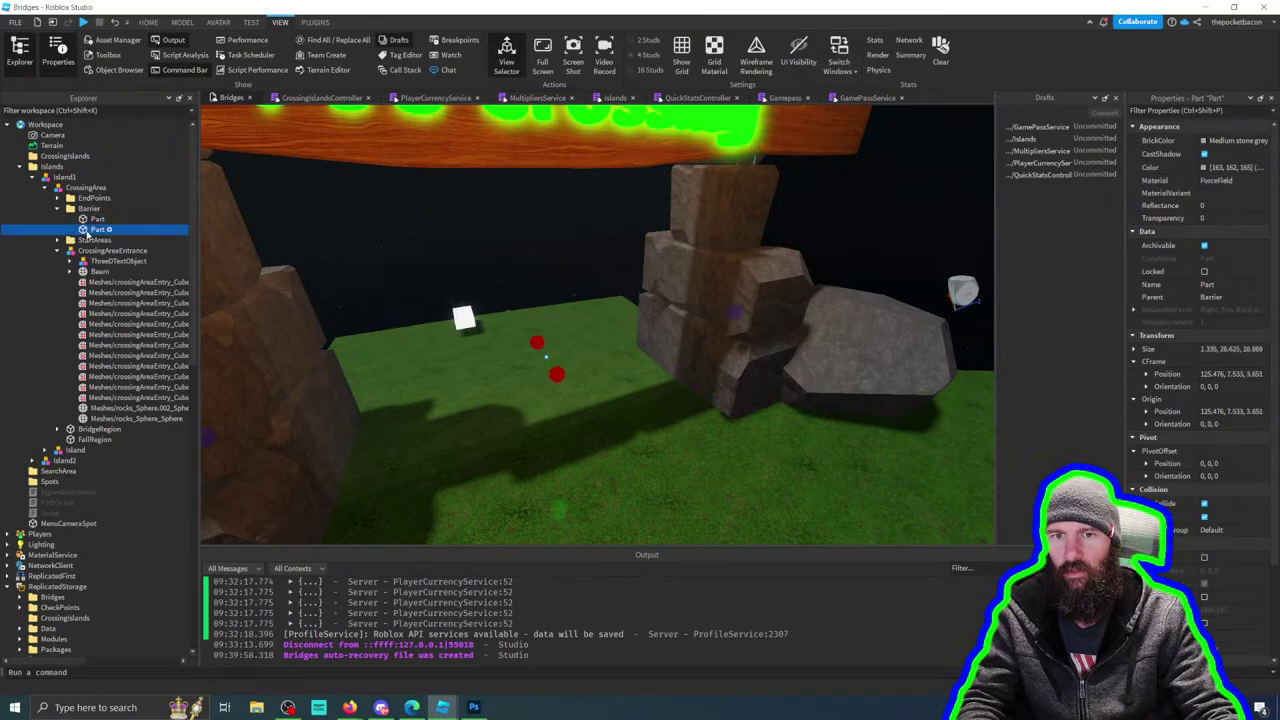
left_click(1225, 180)
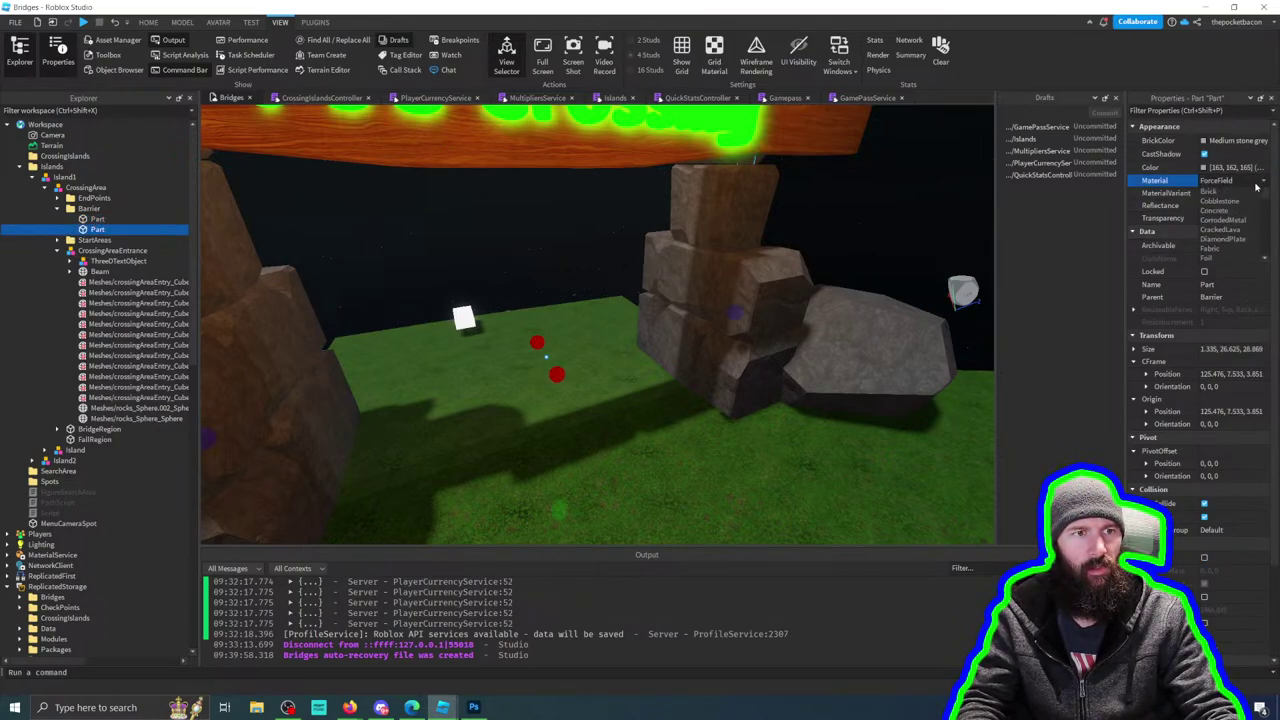
left_click(1235, 258)
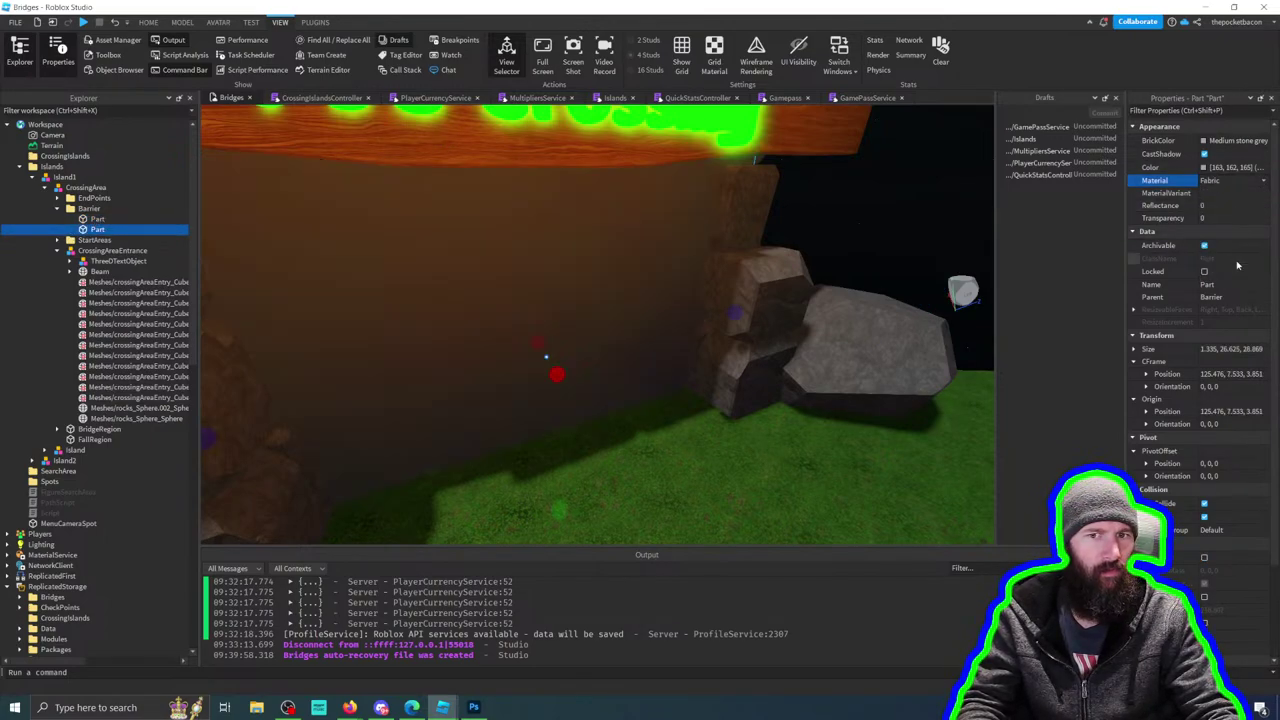
left_click(1240, 181)
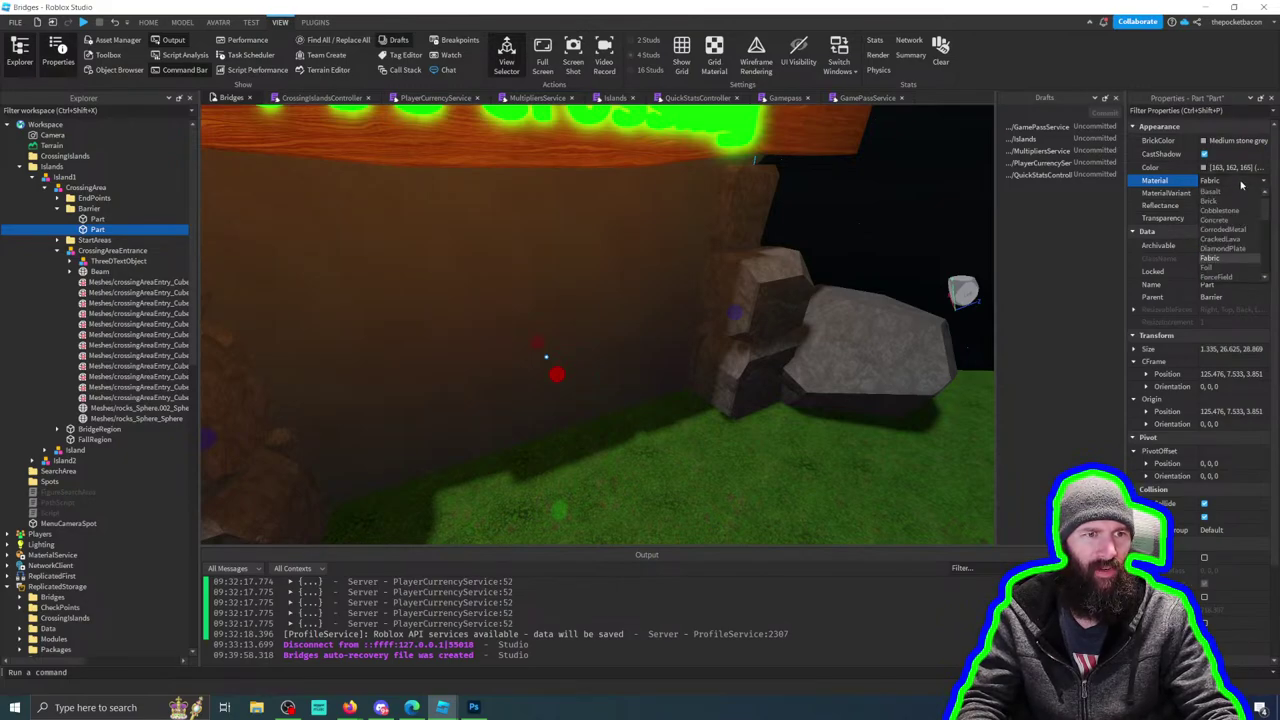
left_click(1229, 269)
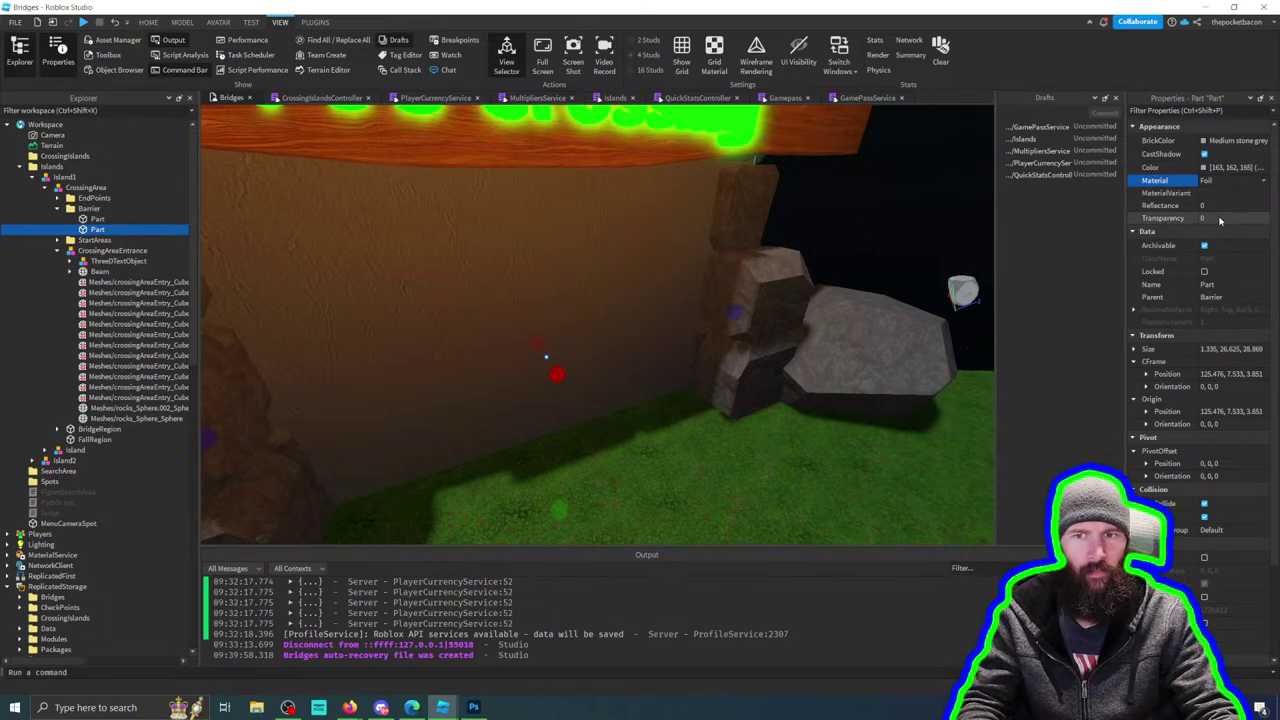
Step: Set the barrier Part's transparency to 0.5
left_click(1222, 220)
key("f")
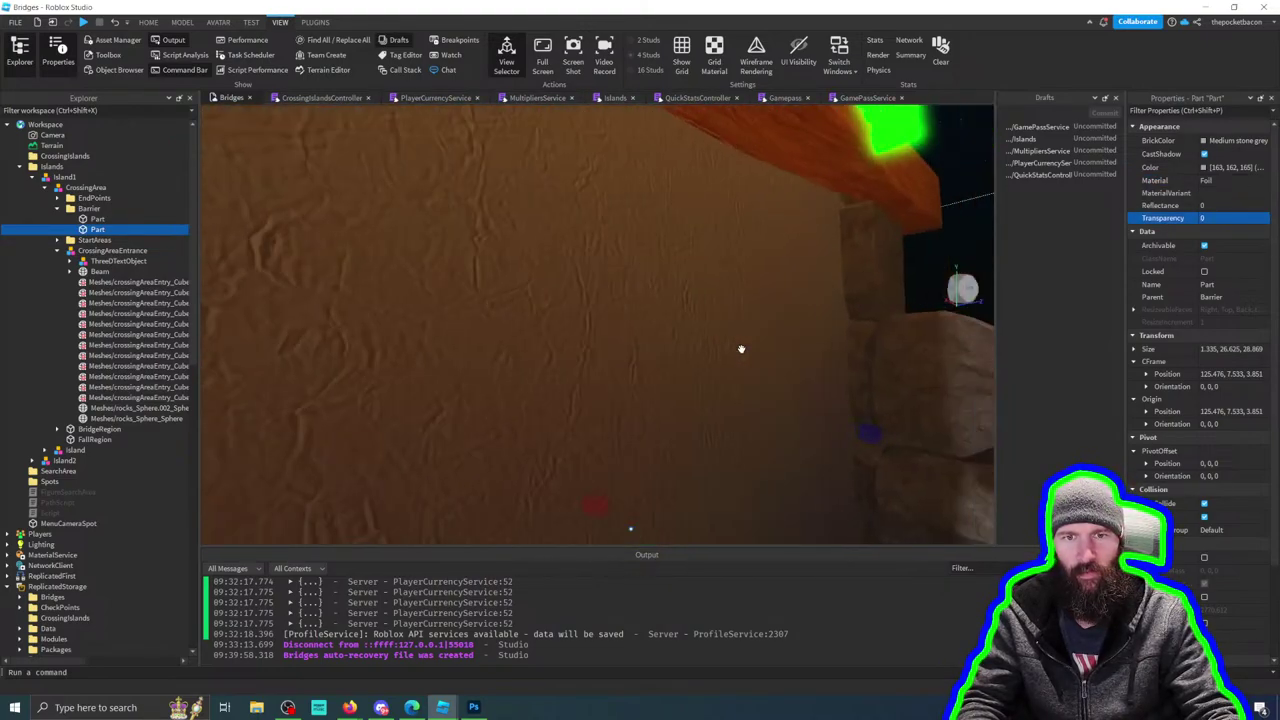
left_click(1225, 218)
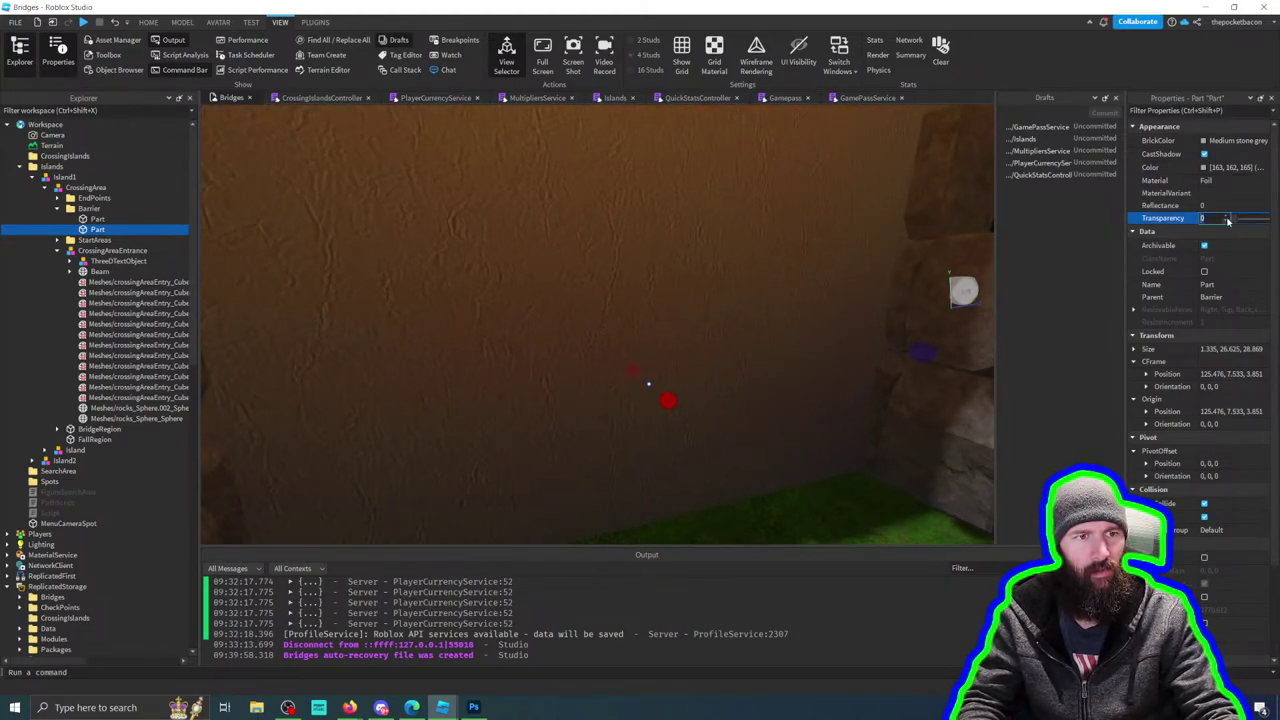
type(".5")
key("Return")
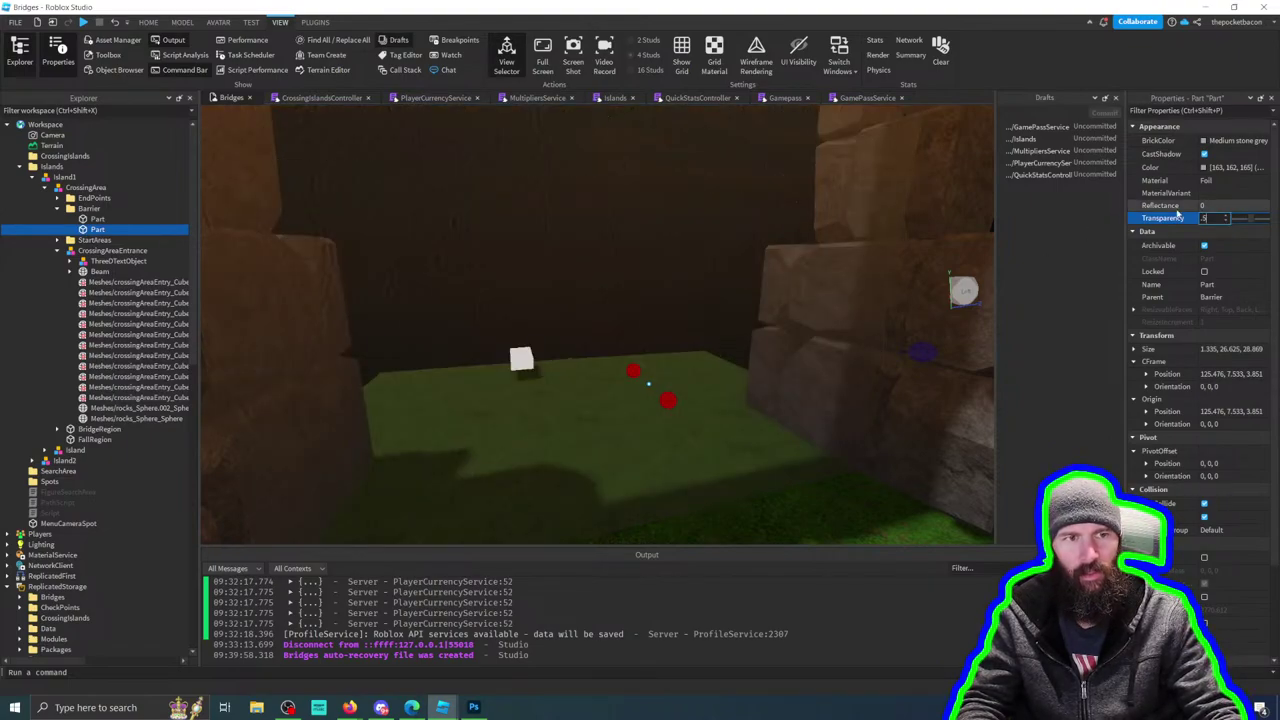
Step: Set the barrier Part's color to bright cyan (0, 251, 255)
left_click(1203, 167)
left_click_drag(620, 242, 768, 290)
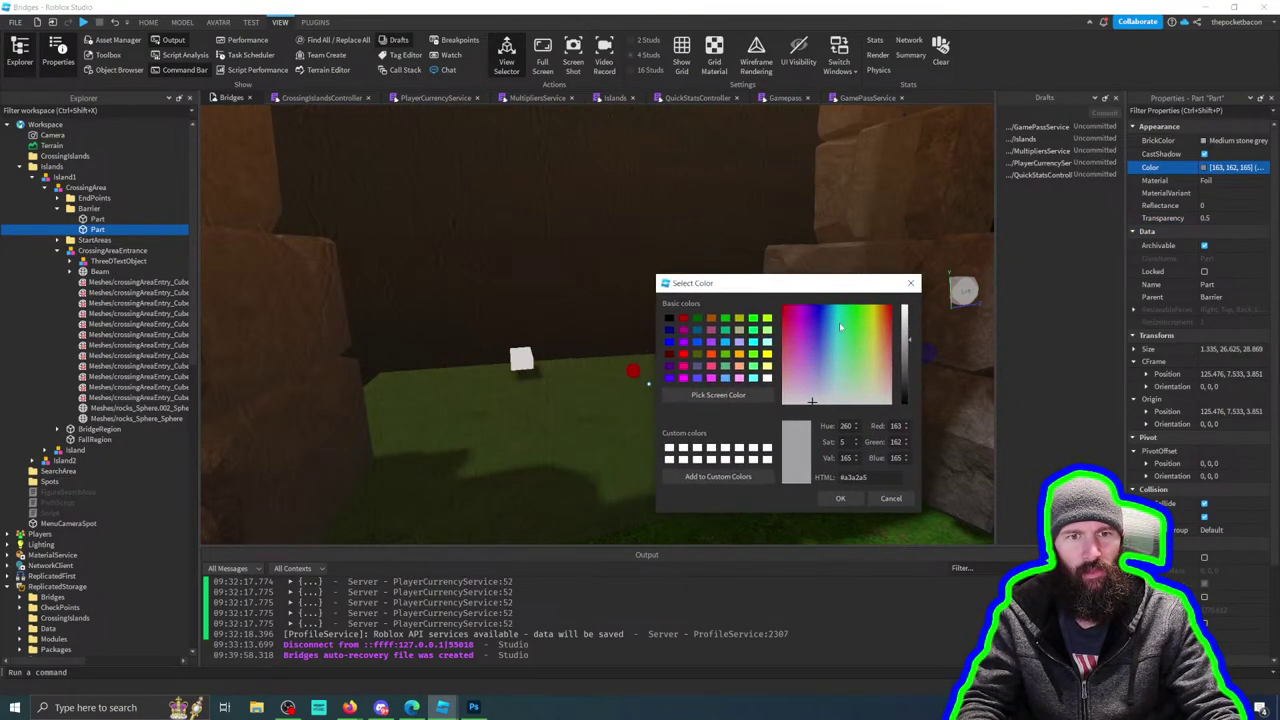
left_click(838, 313)
left_click_drag(906, 338, 905, 300)
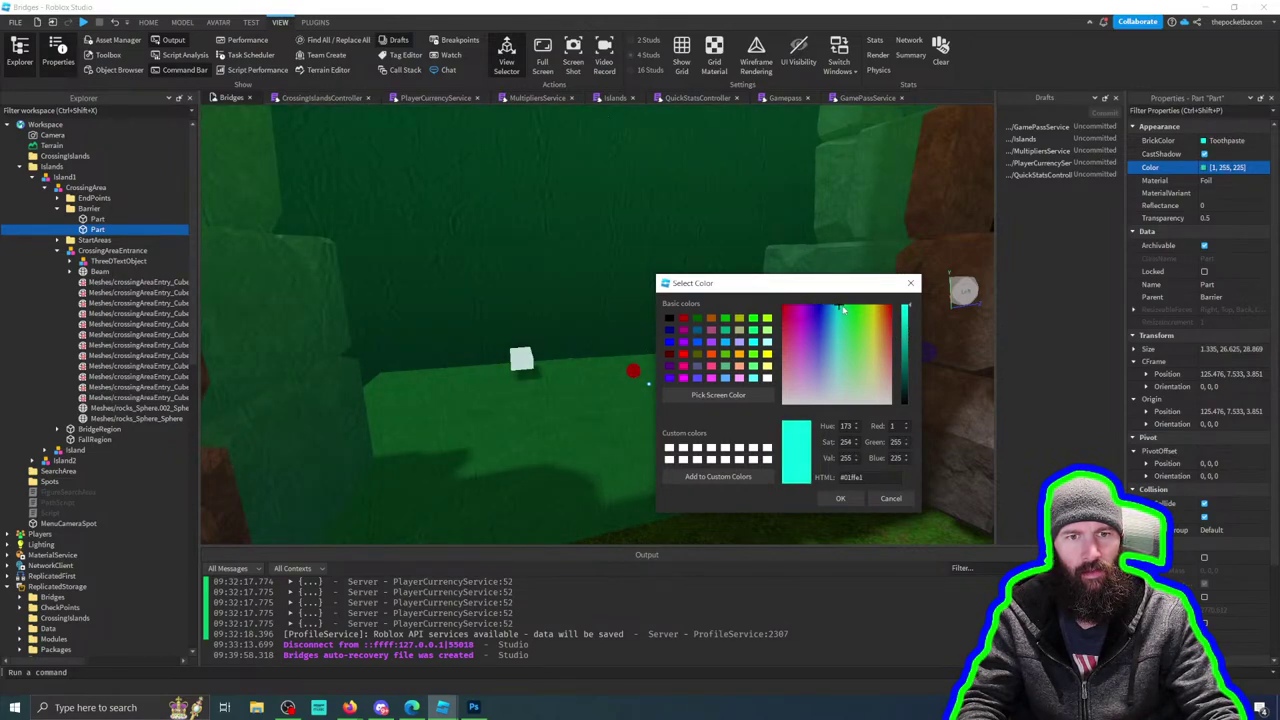
left_click_drag(841, 307, 837, 306)
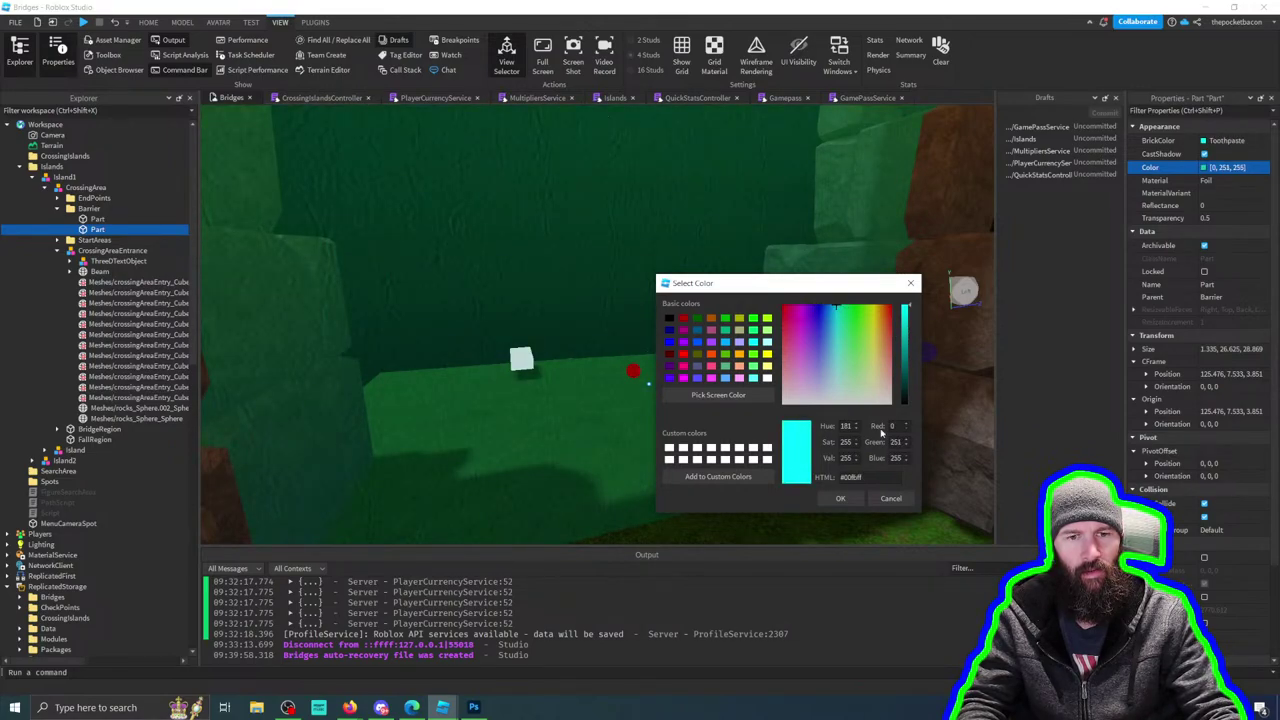
left_click(848, 498)
Step: Examine the cyan Foil barrier in the gate opening from nearer and farther away
right_click_drag(853, 436, 853, 436)
key("s")
key("w")
key("s")
key("s")
key("w")
key("s")
key("w")
key("s")
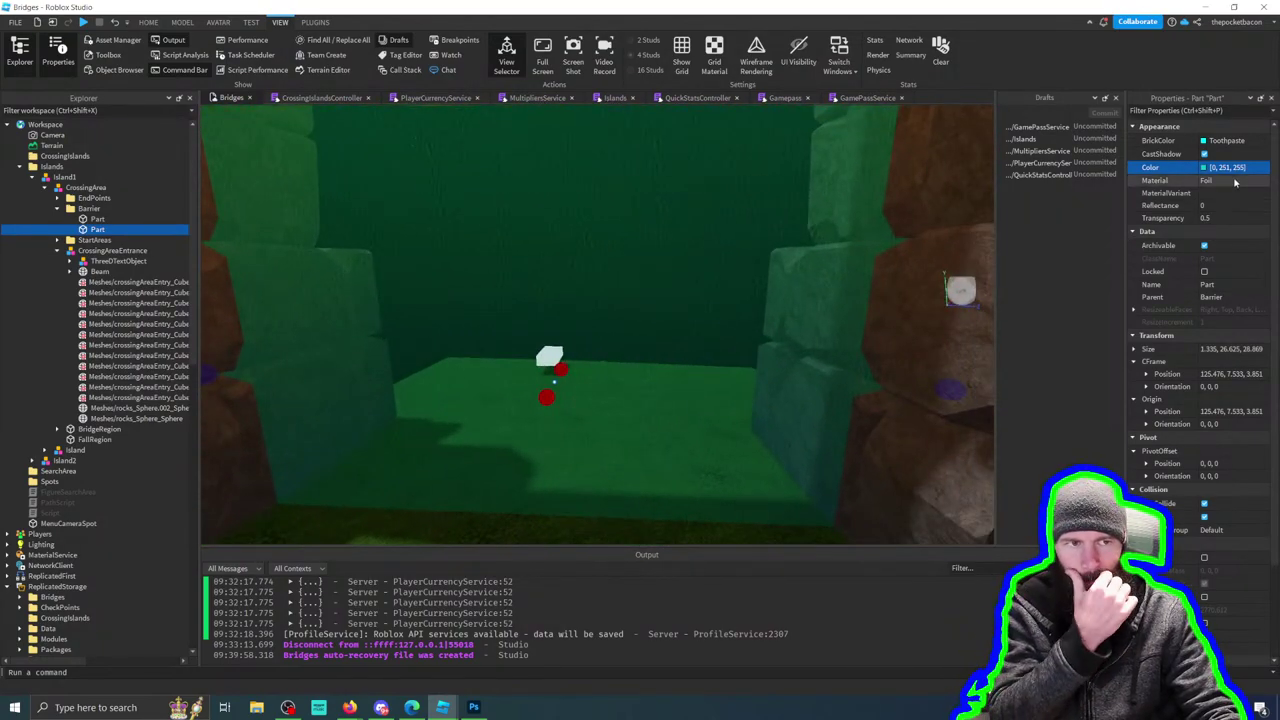
Step: Try Cobblestone on the barrier Part, settle on Concrete as its material, and set its transparency to 0.8
left_click(1234, 182)
left_click(1229, 224)
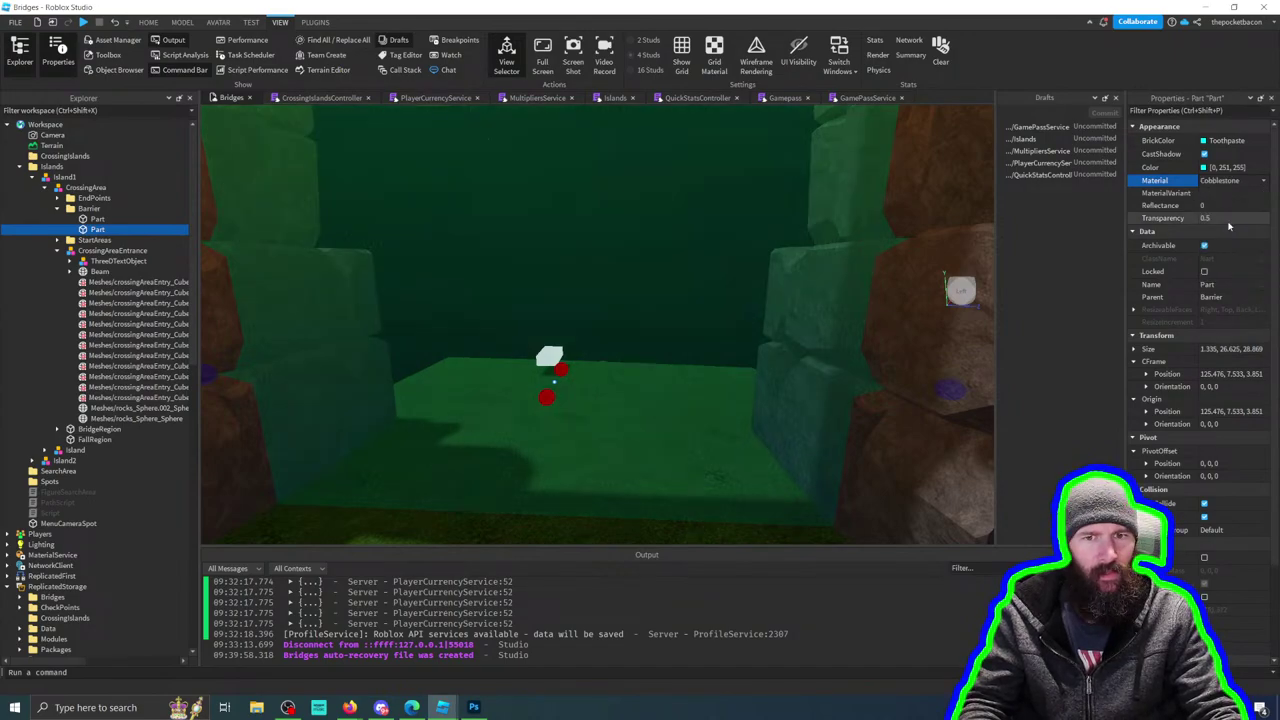
left_click(1238, 183)
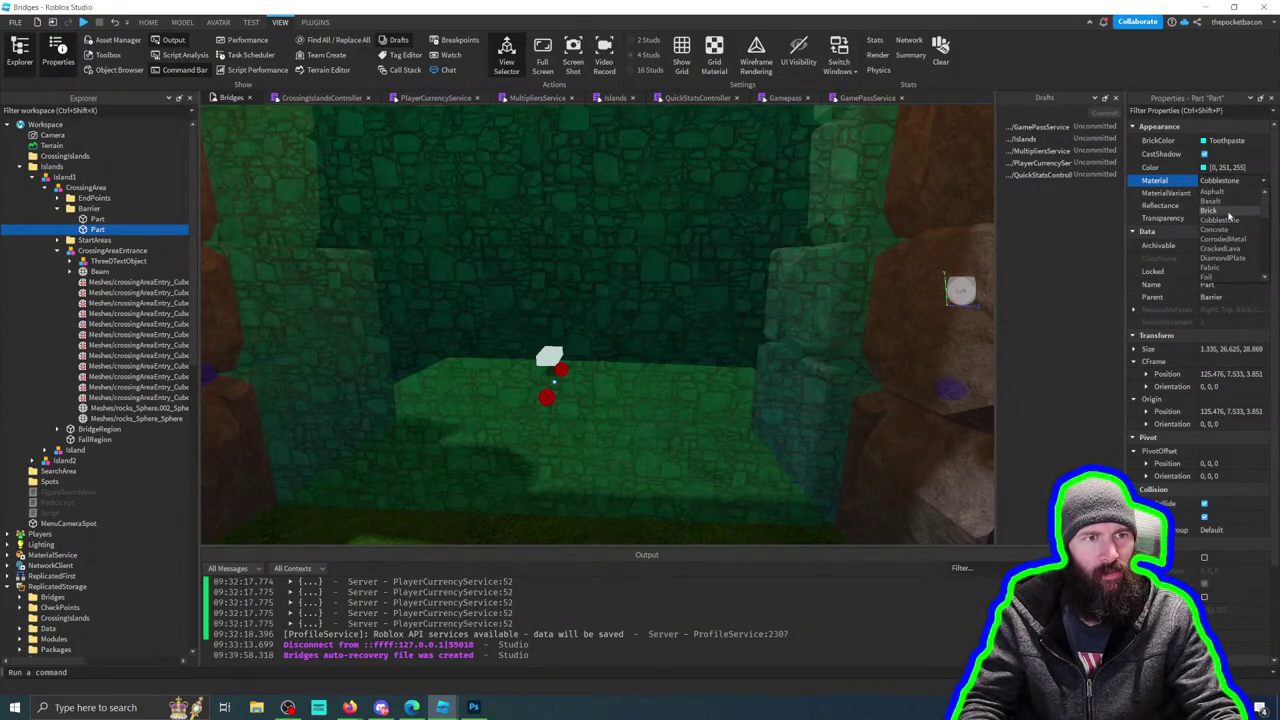
left_click(1228, 230)
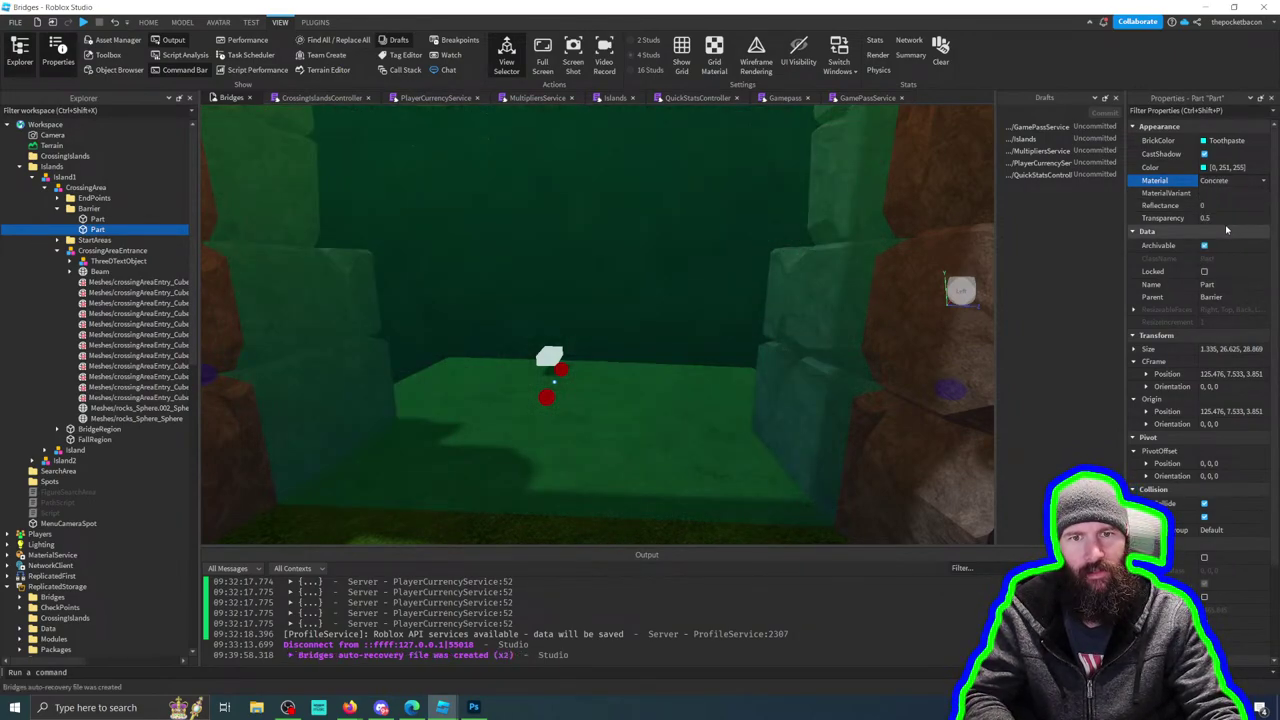
key("w")
right_click_drag(749, 299, 748, 298)
key("s")
left_click(1207, 218)
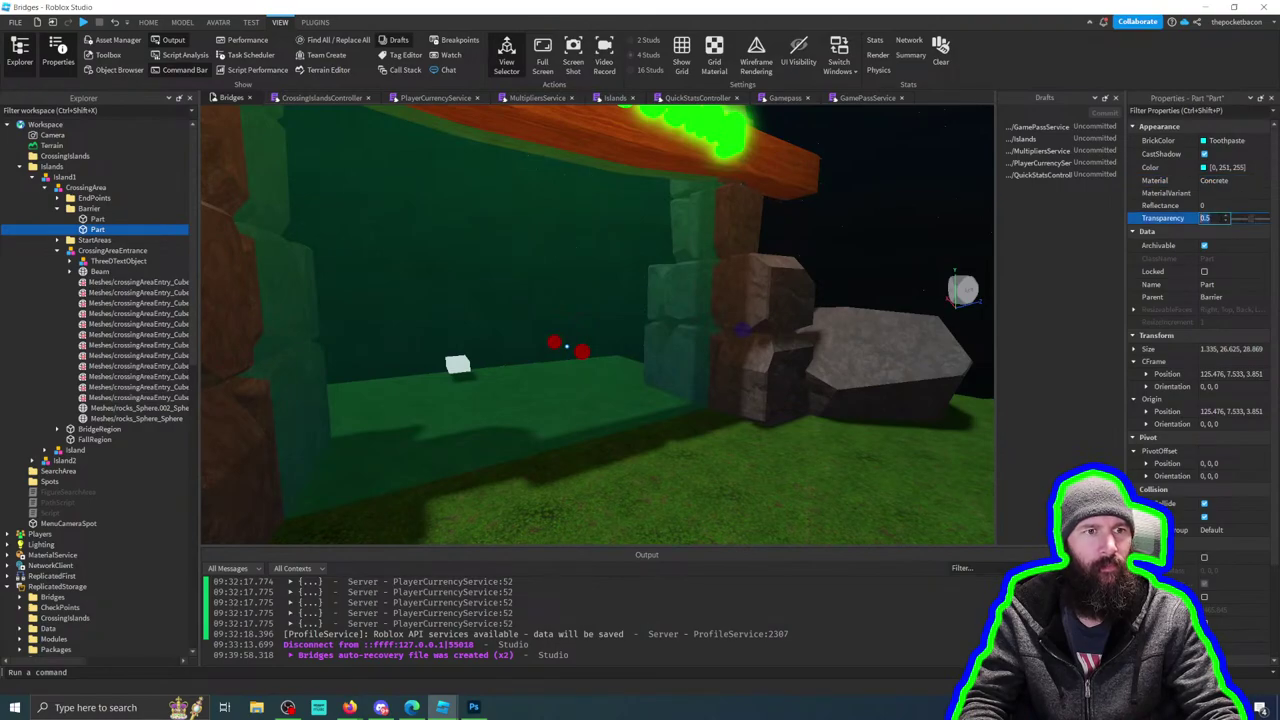
type("0.8")
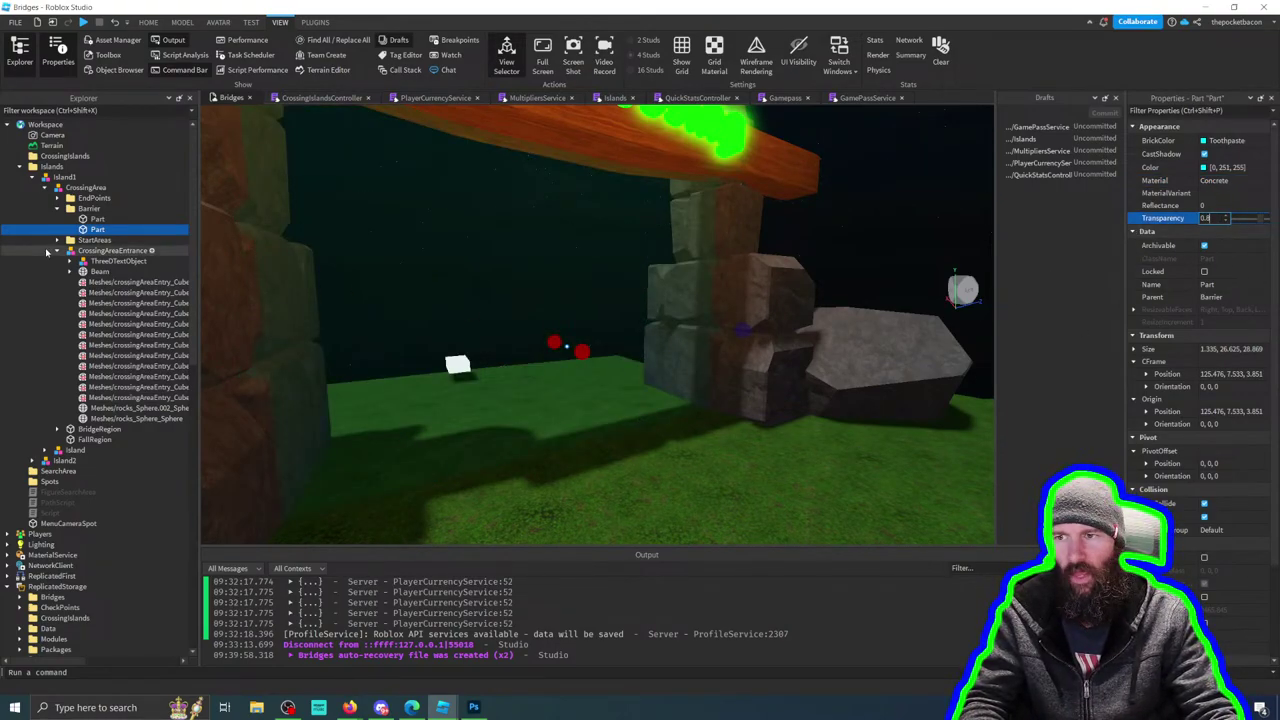
Step: Insert a Decal into the Concrete Part of the Barrier folder
left_click(118, 230)
type("dec")
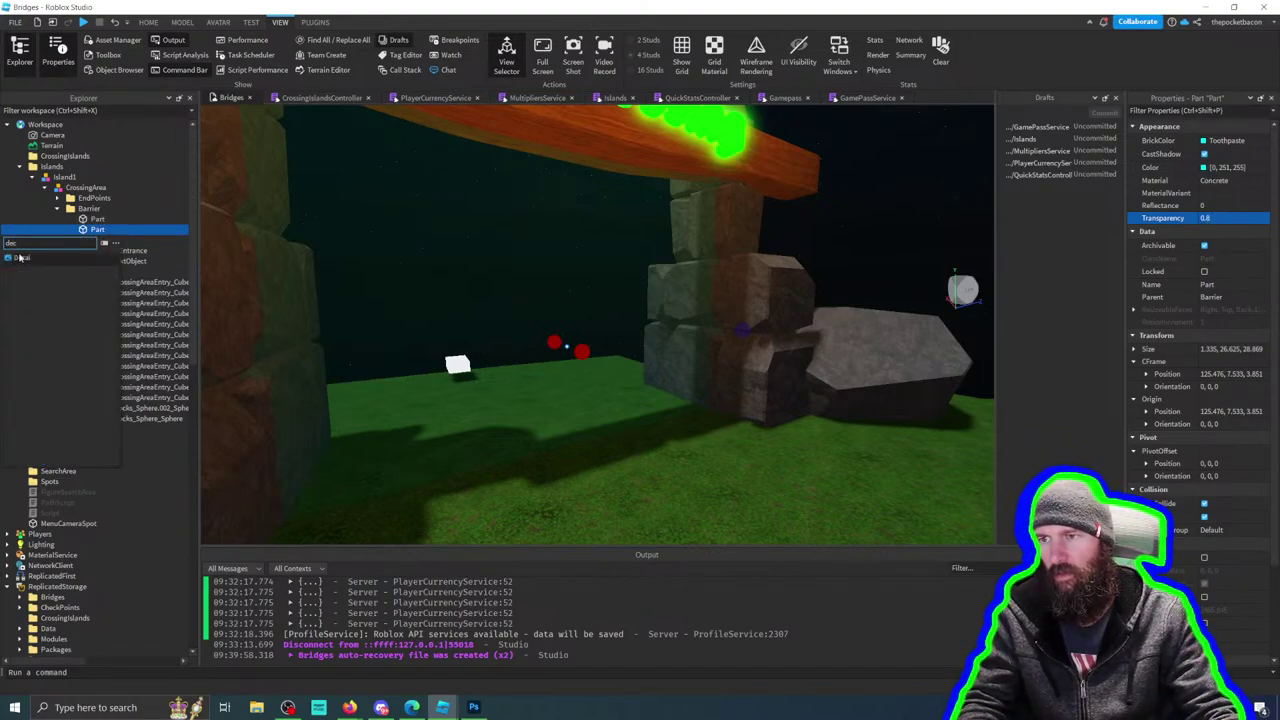
left_click(18, 259)
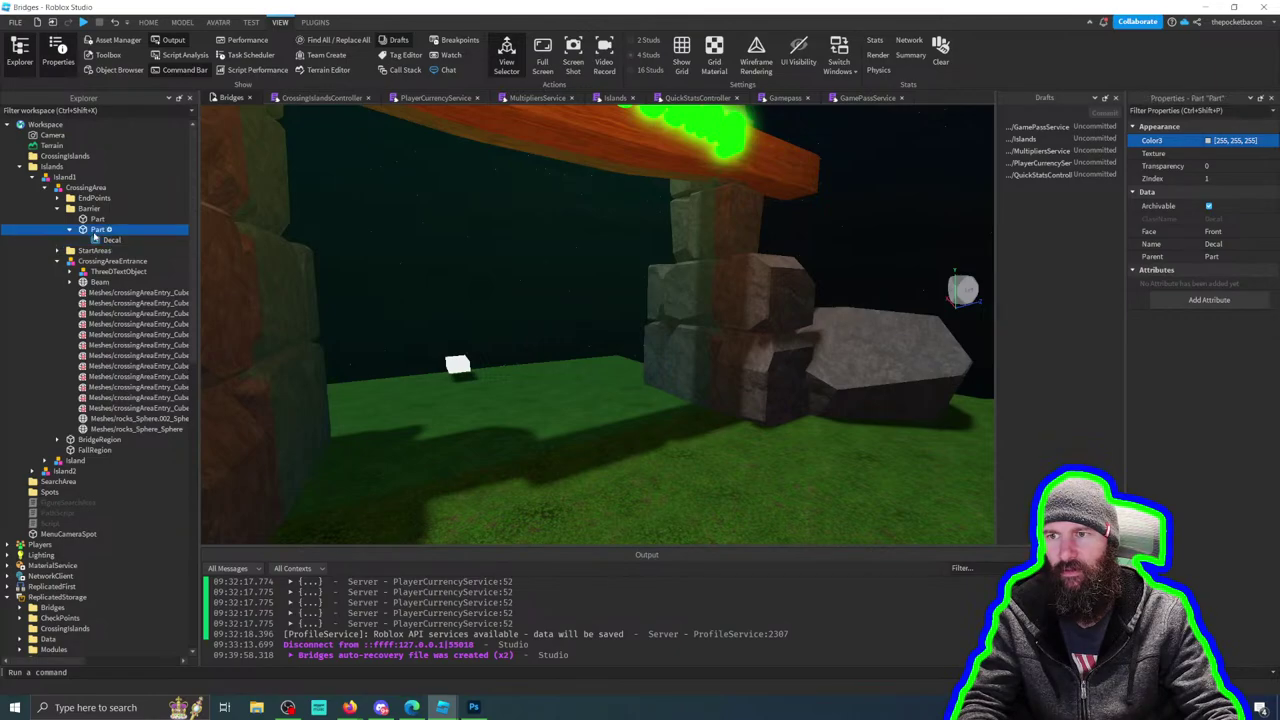
Step: Try the Decal's Face on Bottom, Front, Left, Right and Top, finishing with it set to Back
left_click(1215, 231)
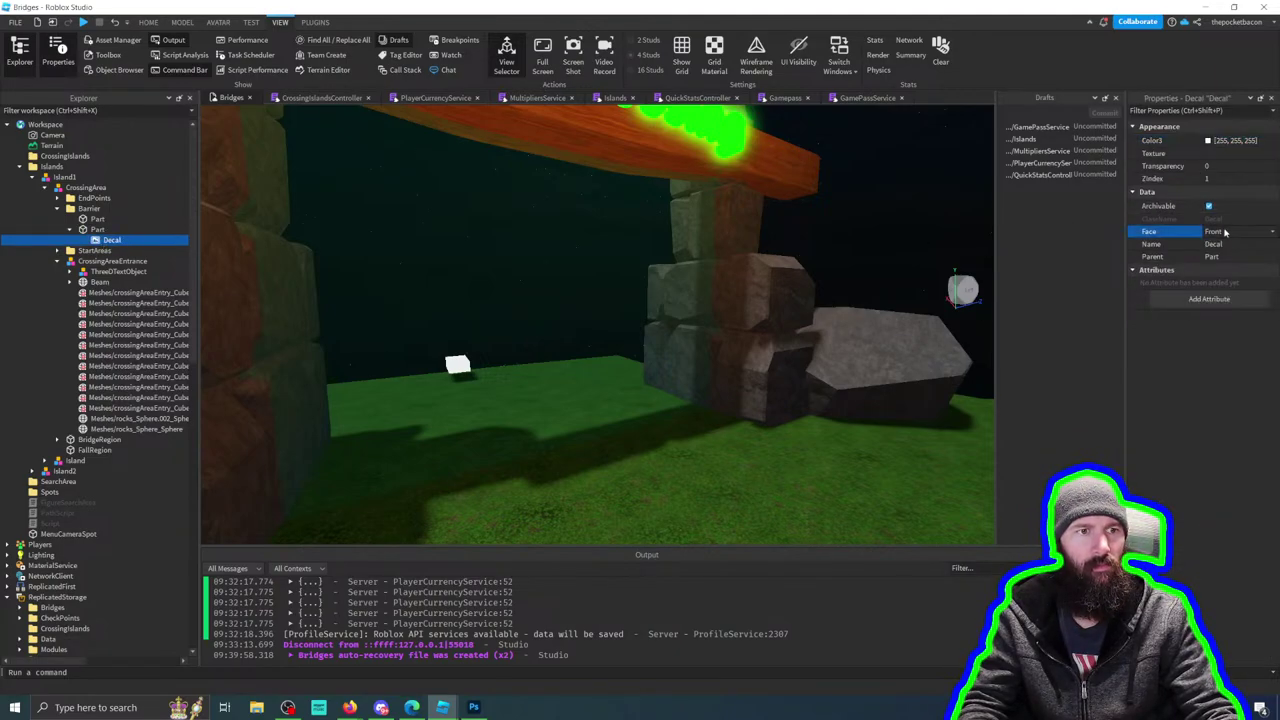
left_click(1226, 232)
left_click(1228, 245)
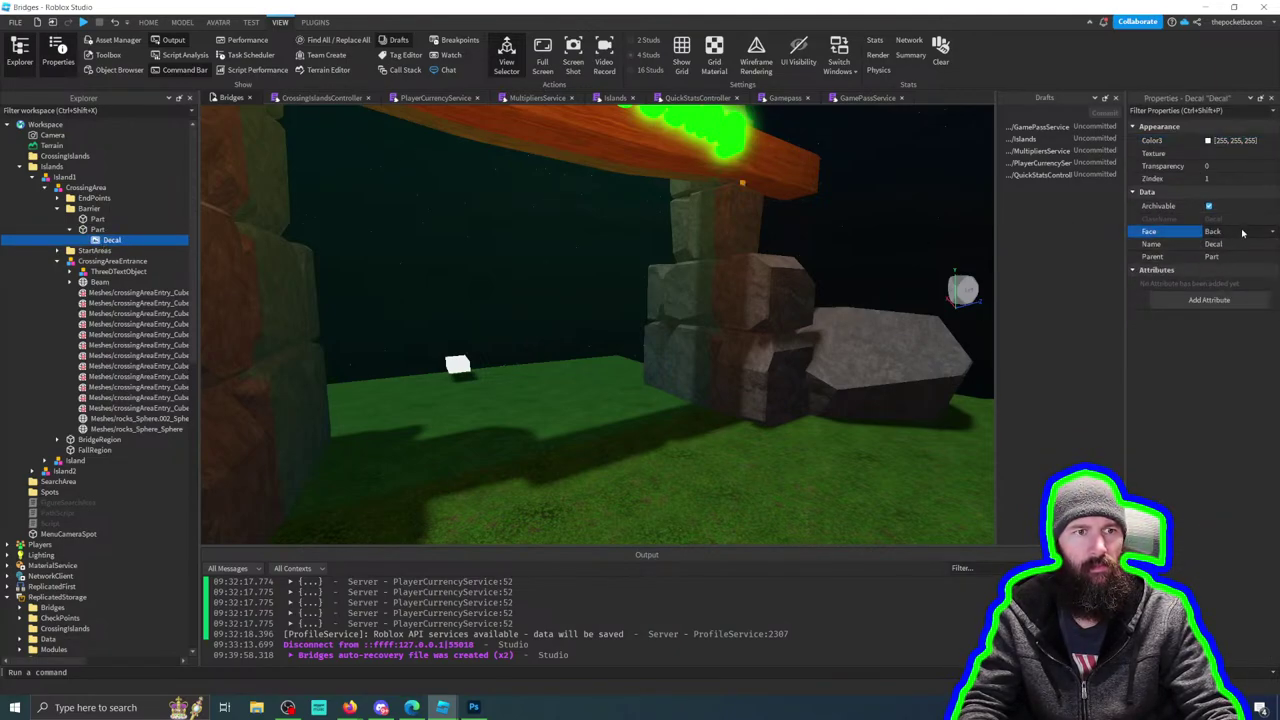
left_click(1235, 232)
left_click(1240, 252)
left_click(1235, 232)
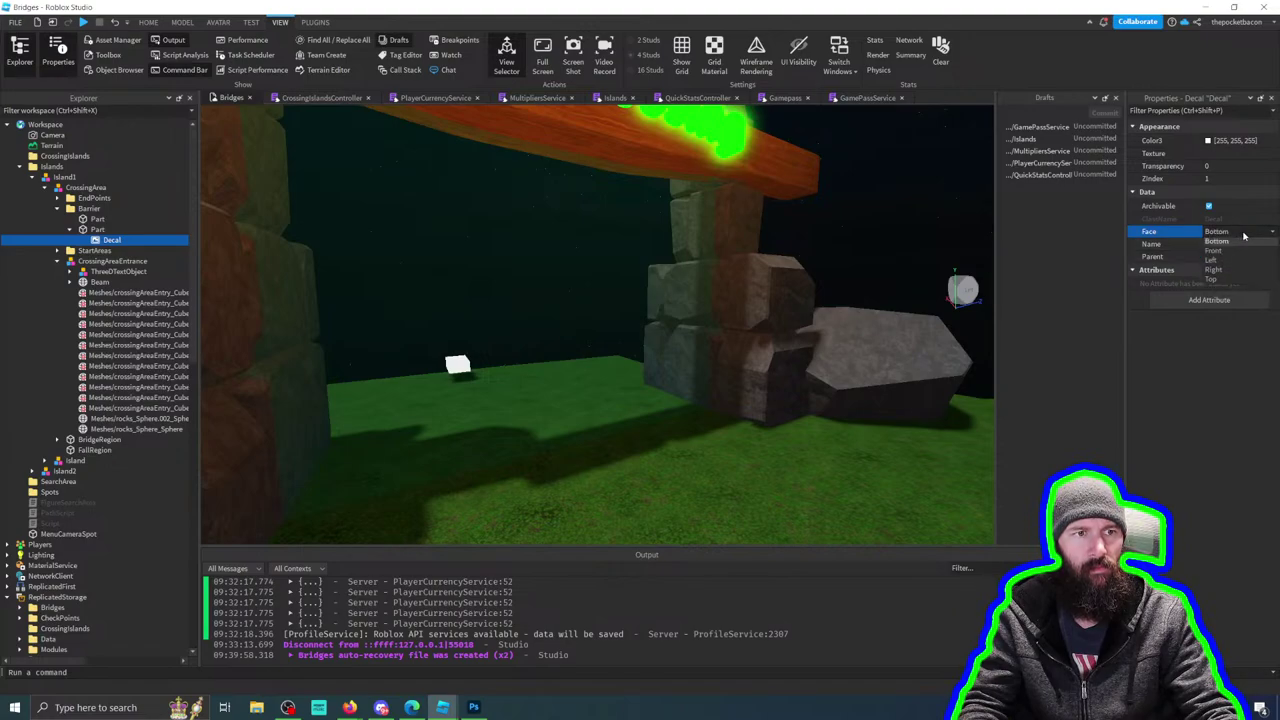
left_click(1231, 261)
left_click(1235, 232)
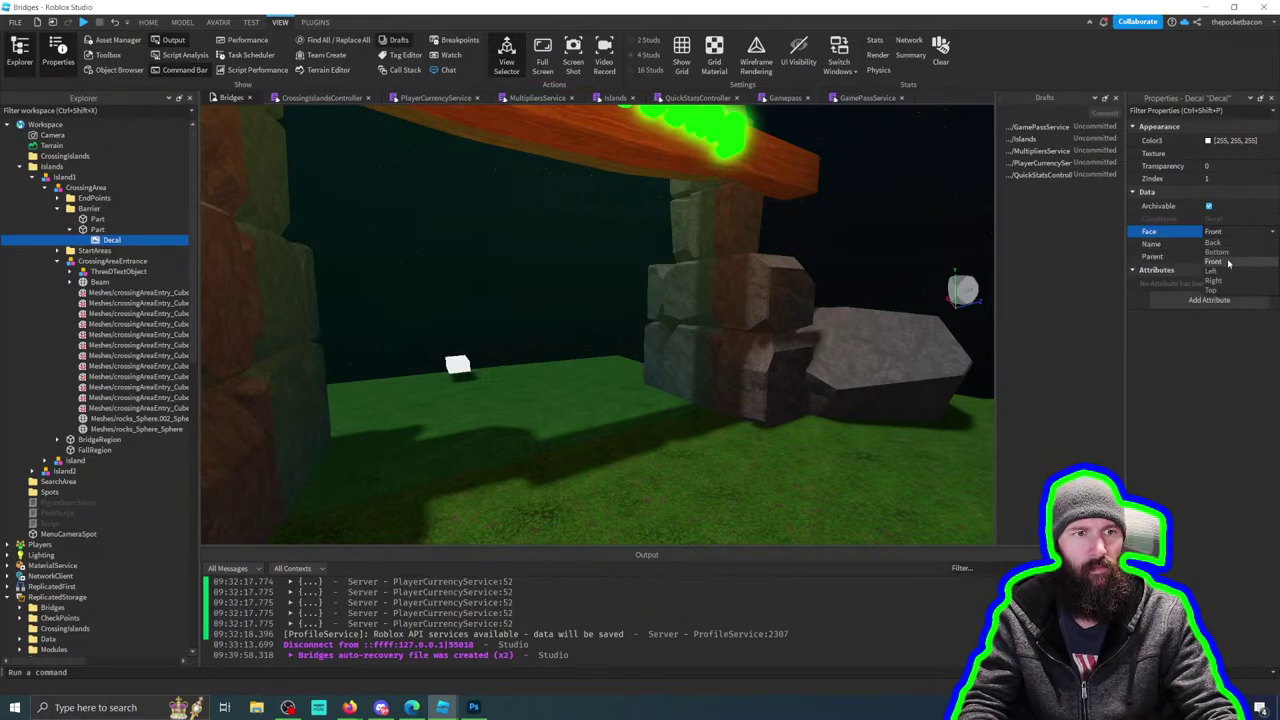
left_click(1232, 273)
left_click(1235, 232)
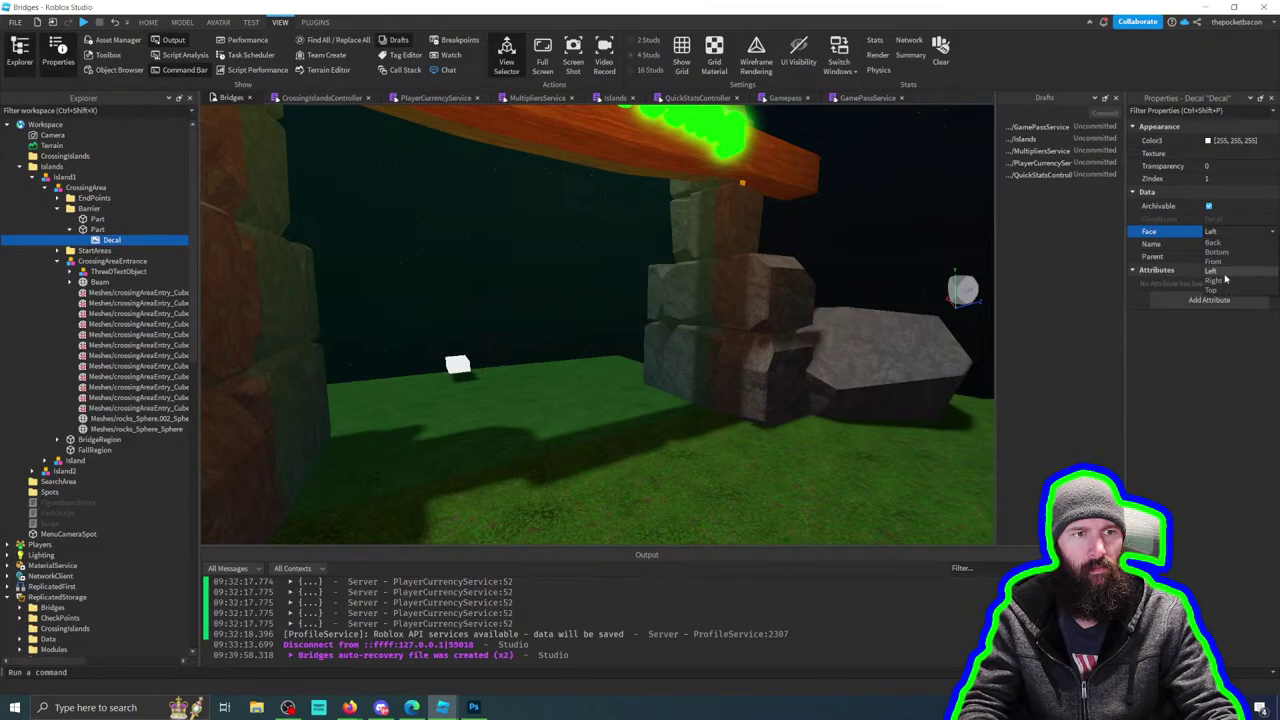
left_click(1229, 283)
left_click(1235, 232)
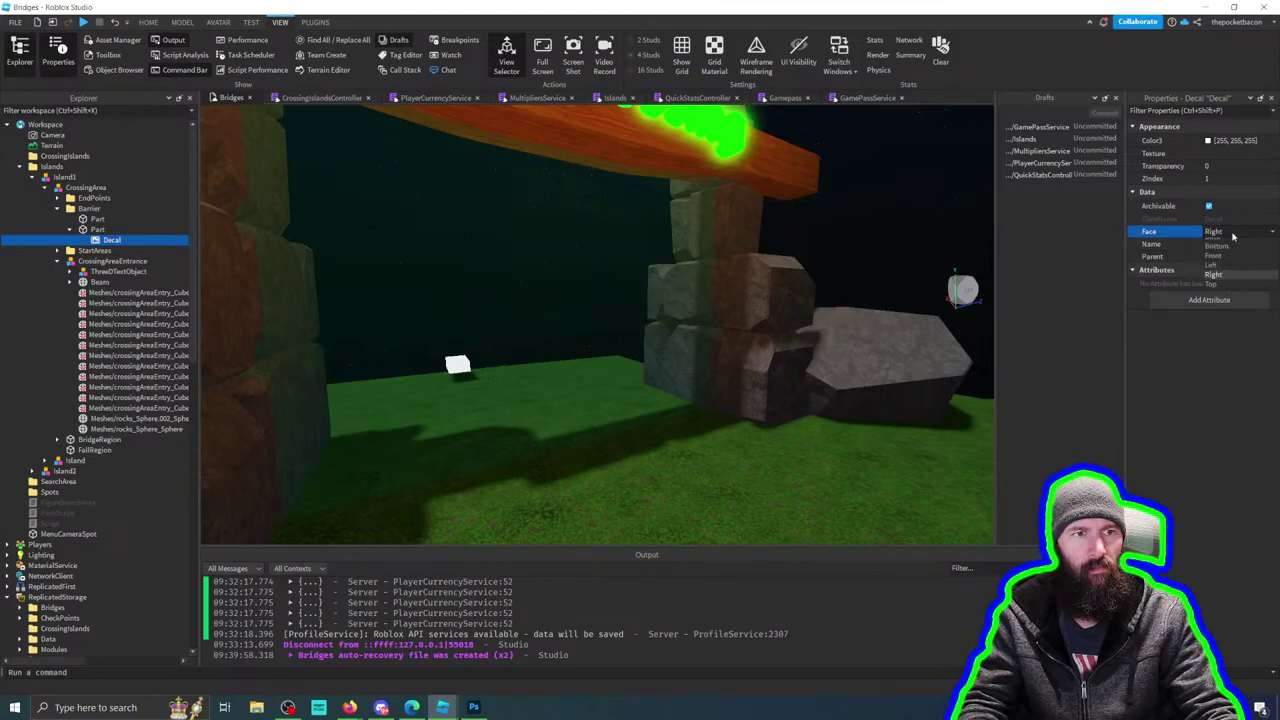
left_click(1229, 293)
left_click(1228, 232)
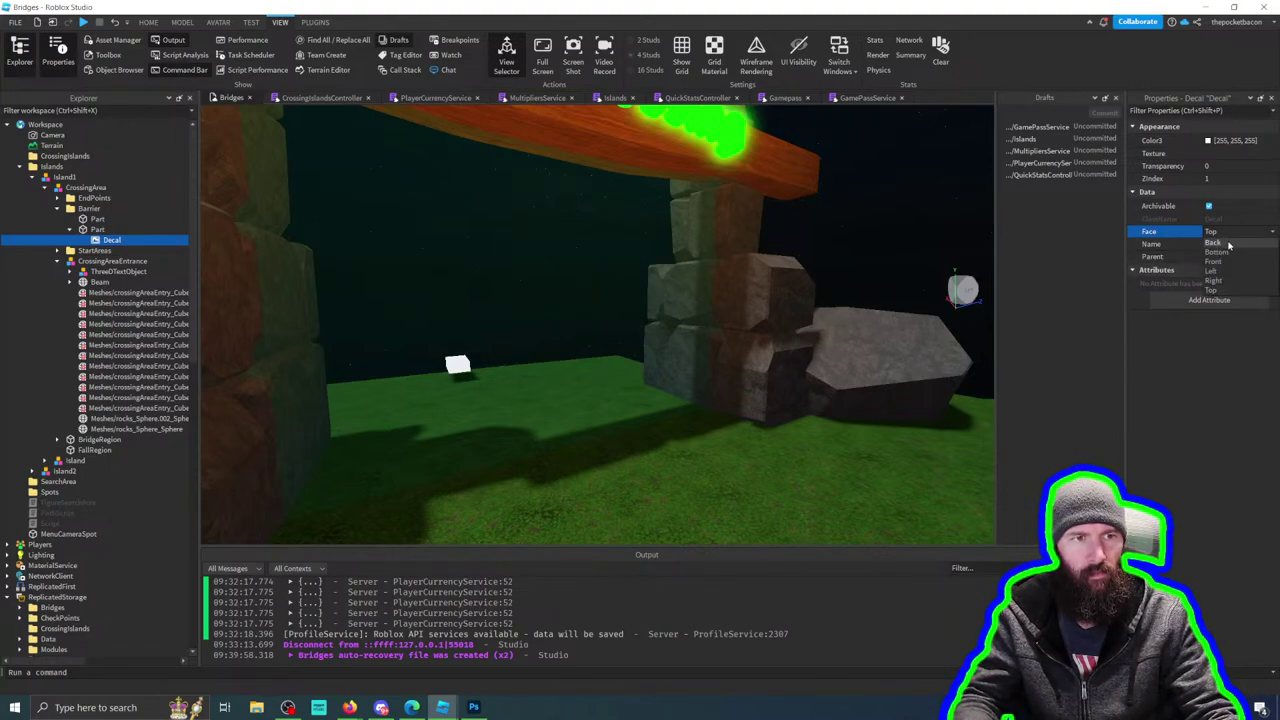
left_click(1216, 244)
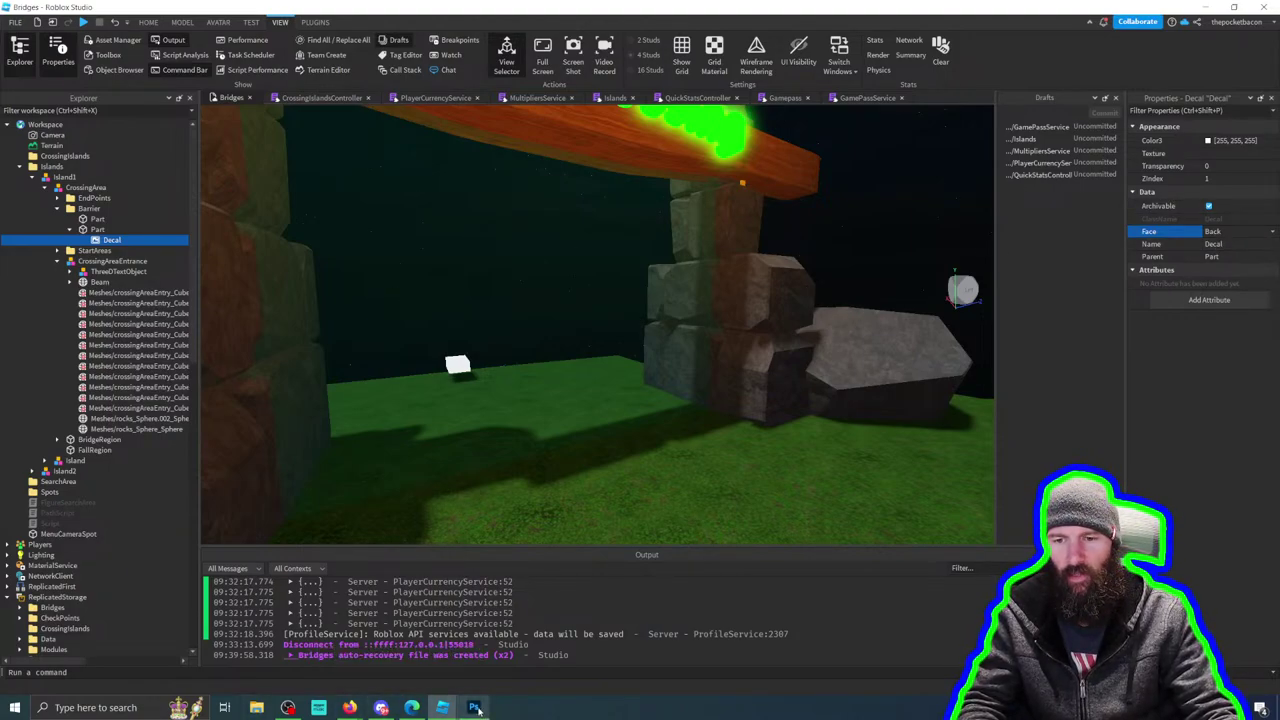
Step: Switch to File Explorer and look through the Bridges and ArtifactRush folders on the New Volume (D:) drive
mouse_move(476, 708)
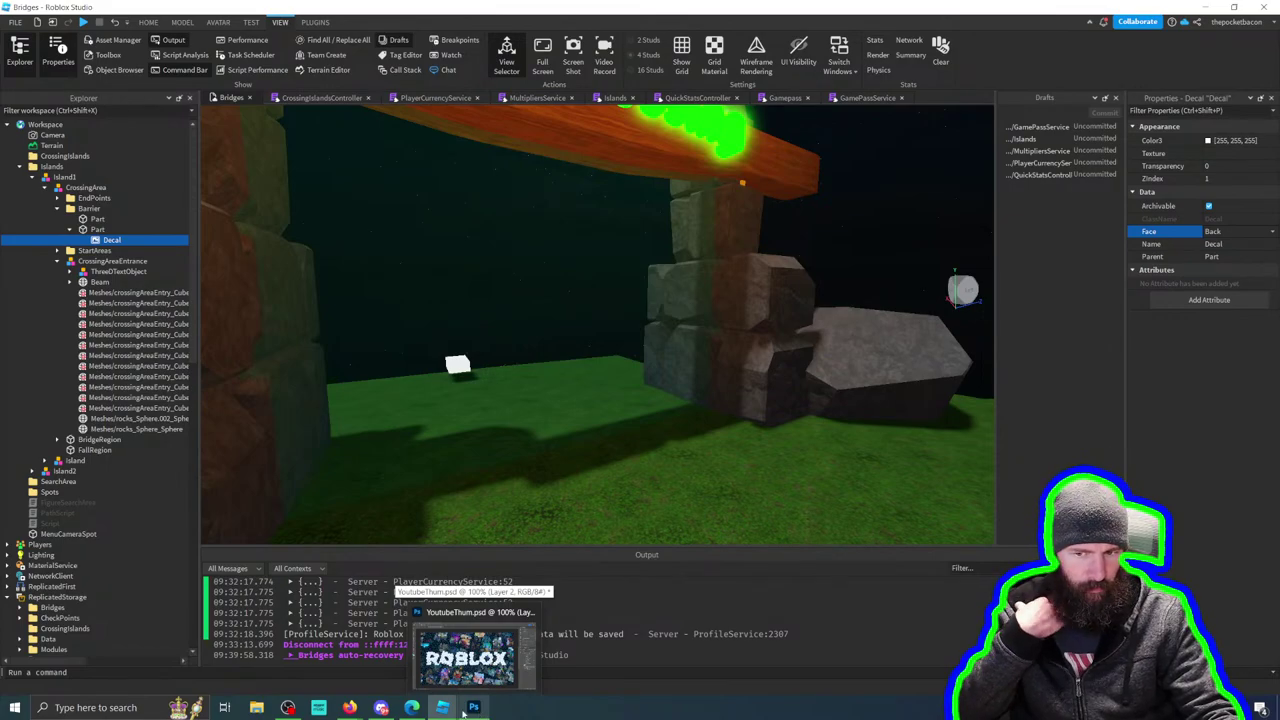
left_click(258, 708)
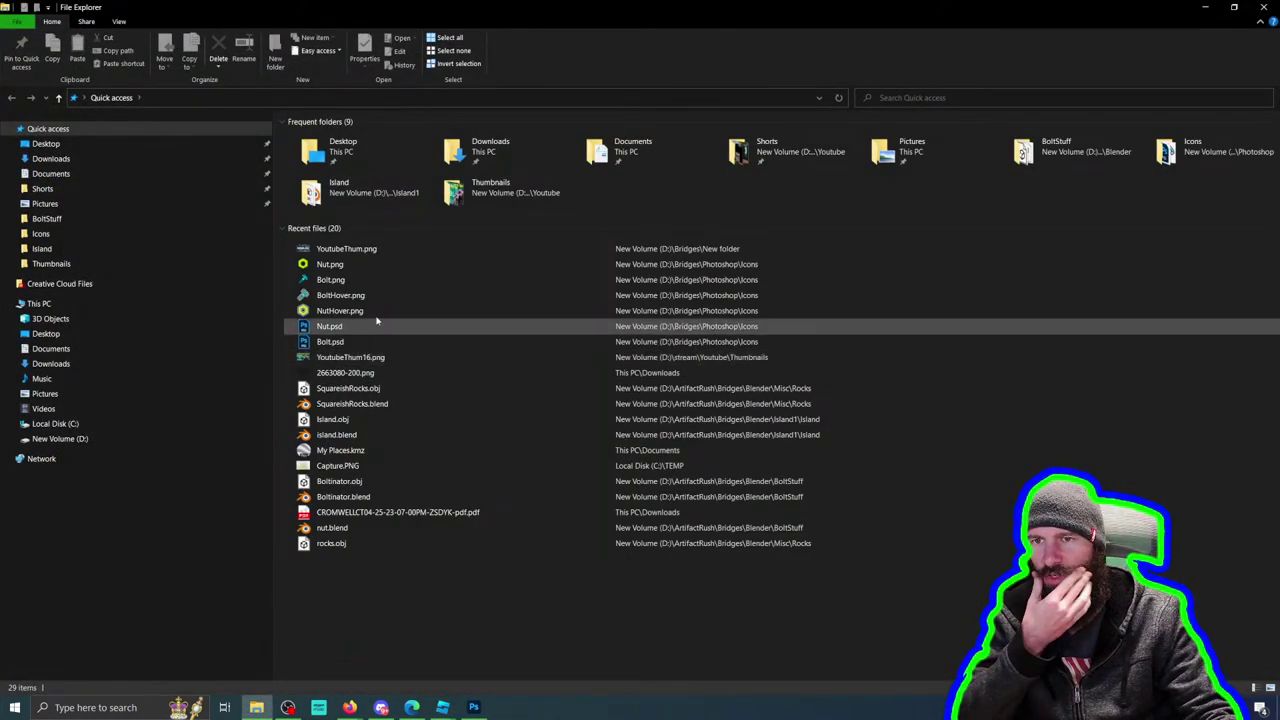
left_click(60, 438)
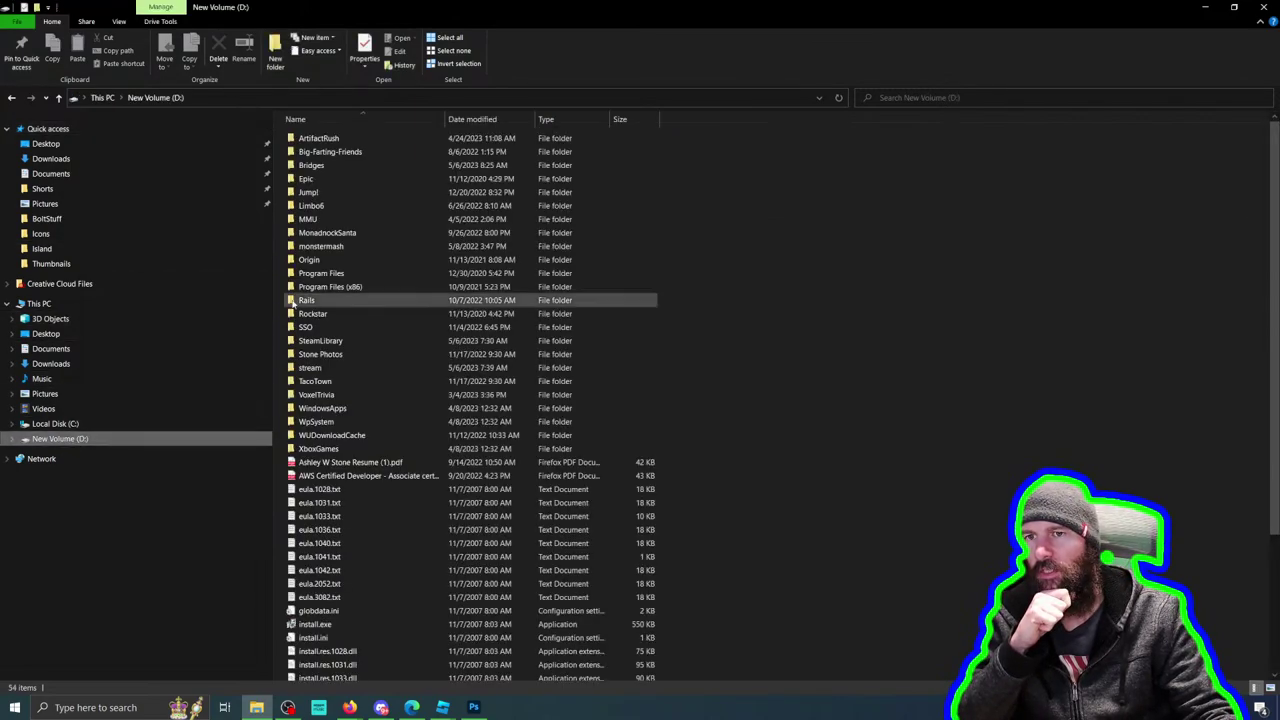
double_click(311, 165)
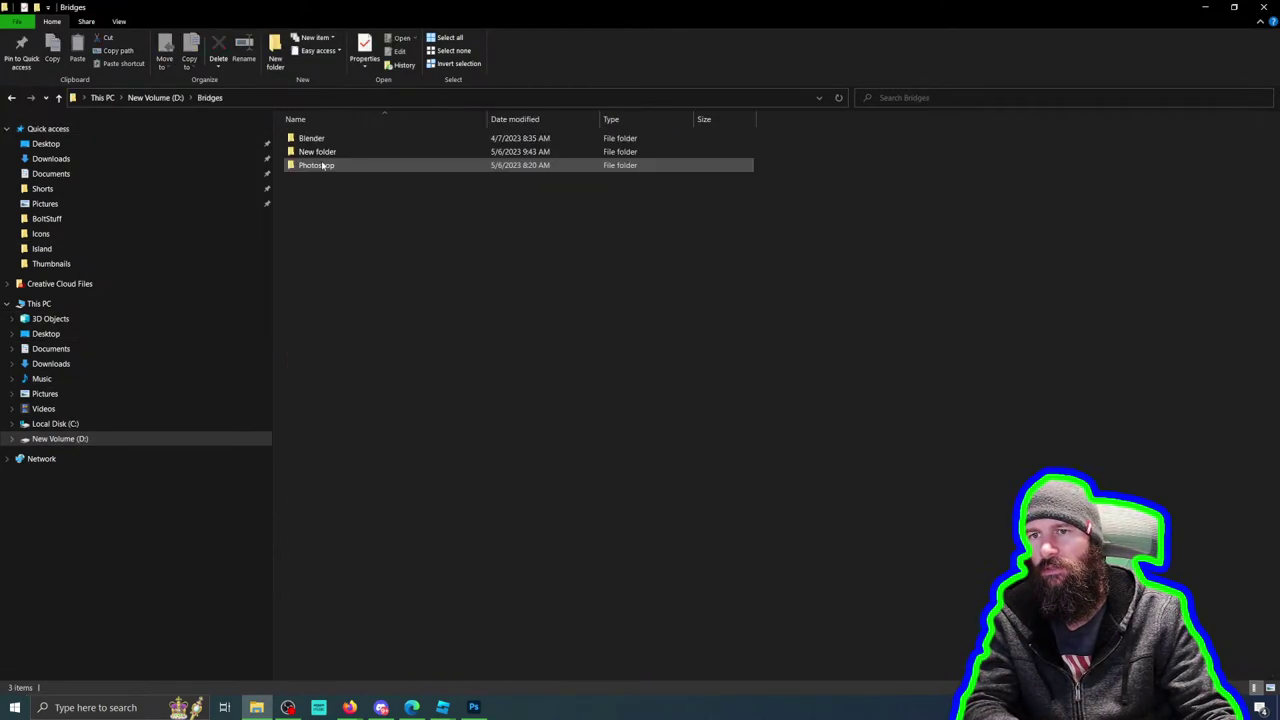
left_click(158, 97)
double_click(338, 140)
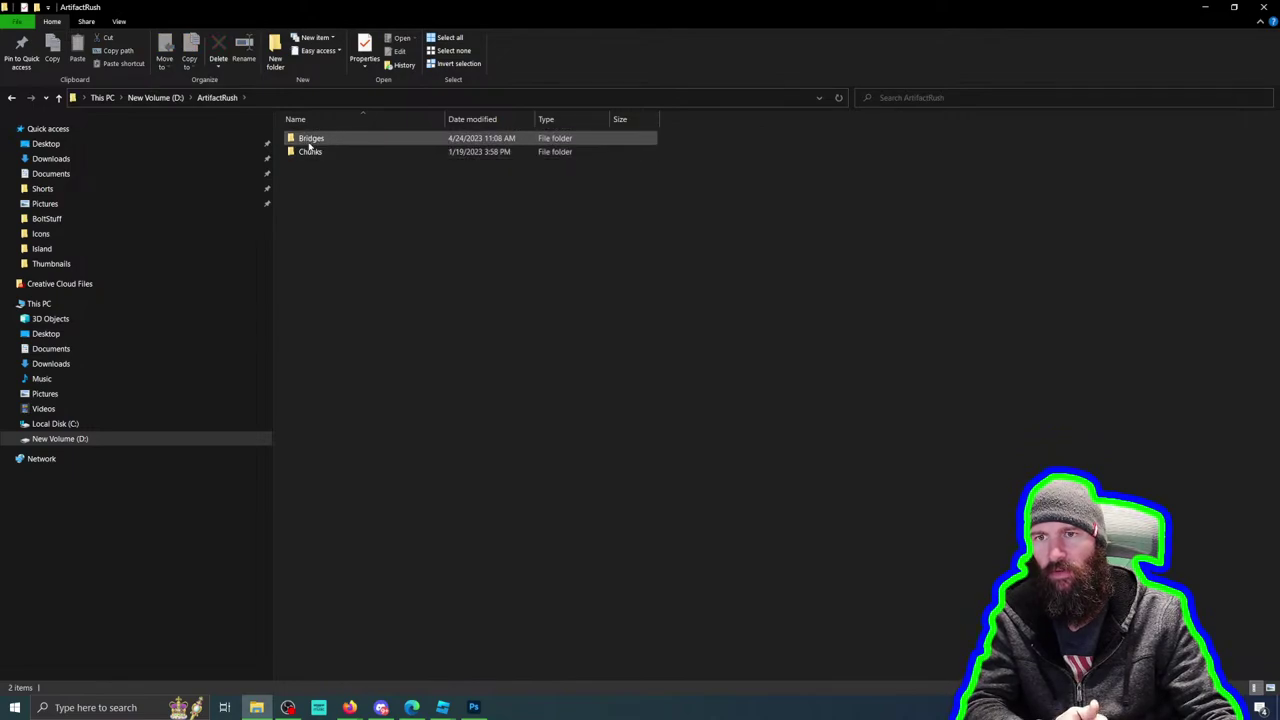
double_click(310, 140)
left_click(230, 98)
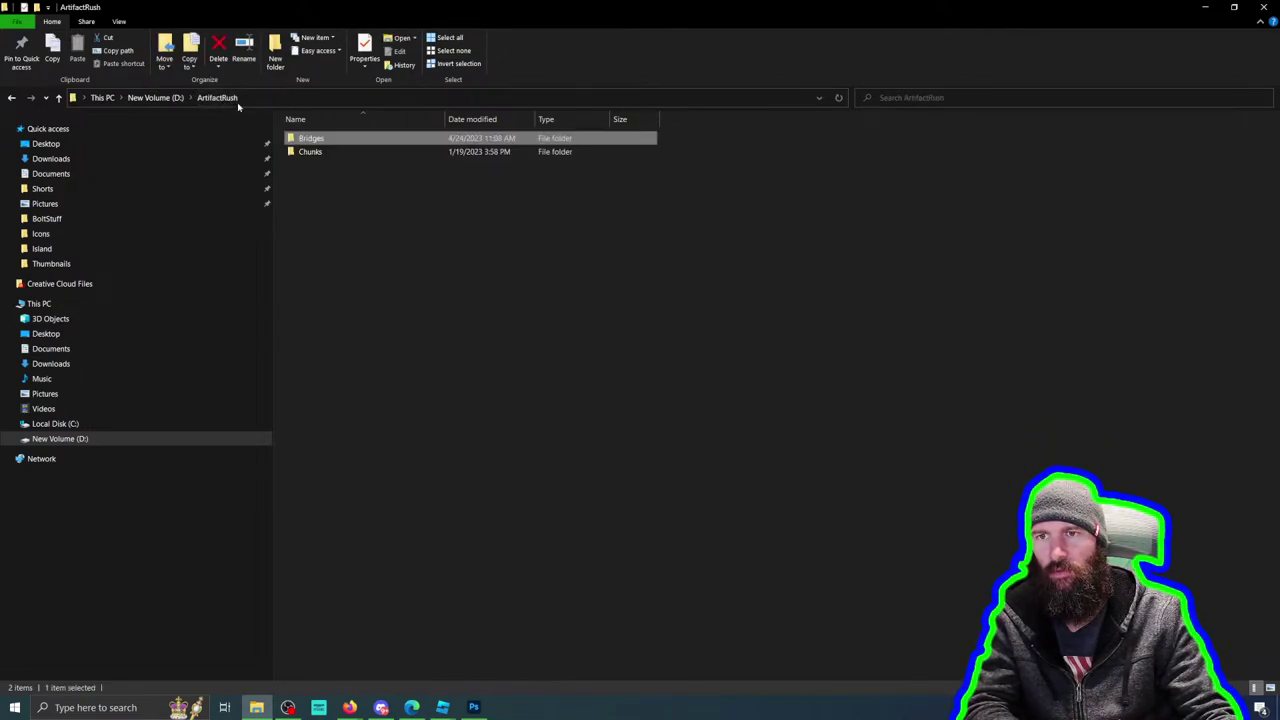
Step: Browse the Chunks project's UI assets, checking the Photoshop folder and the Misc Icons folder under Media, and return to Roblox Studio
double_click(321, 151)
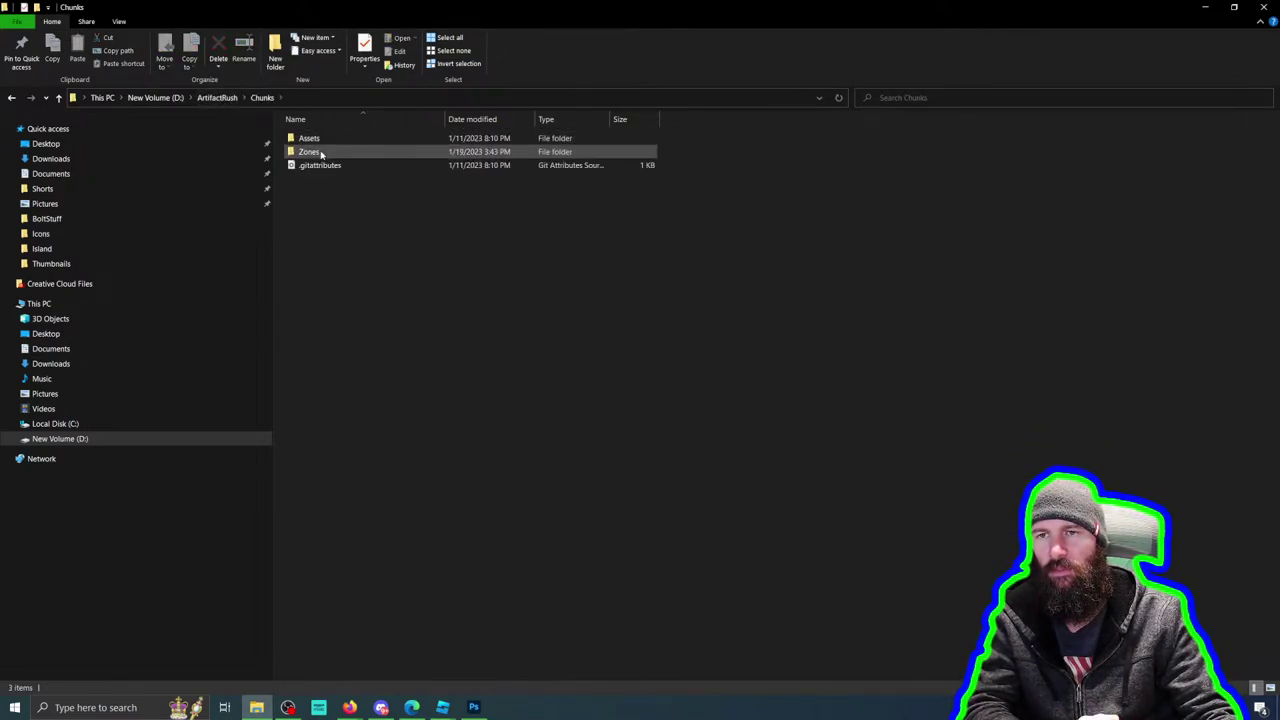
double_click(310, 138)
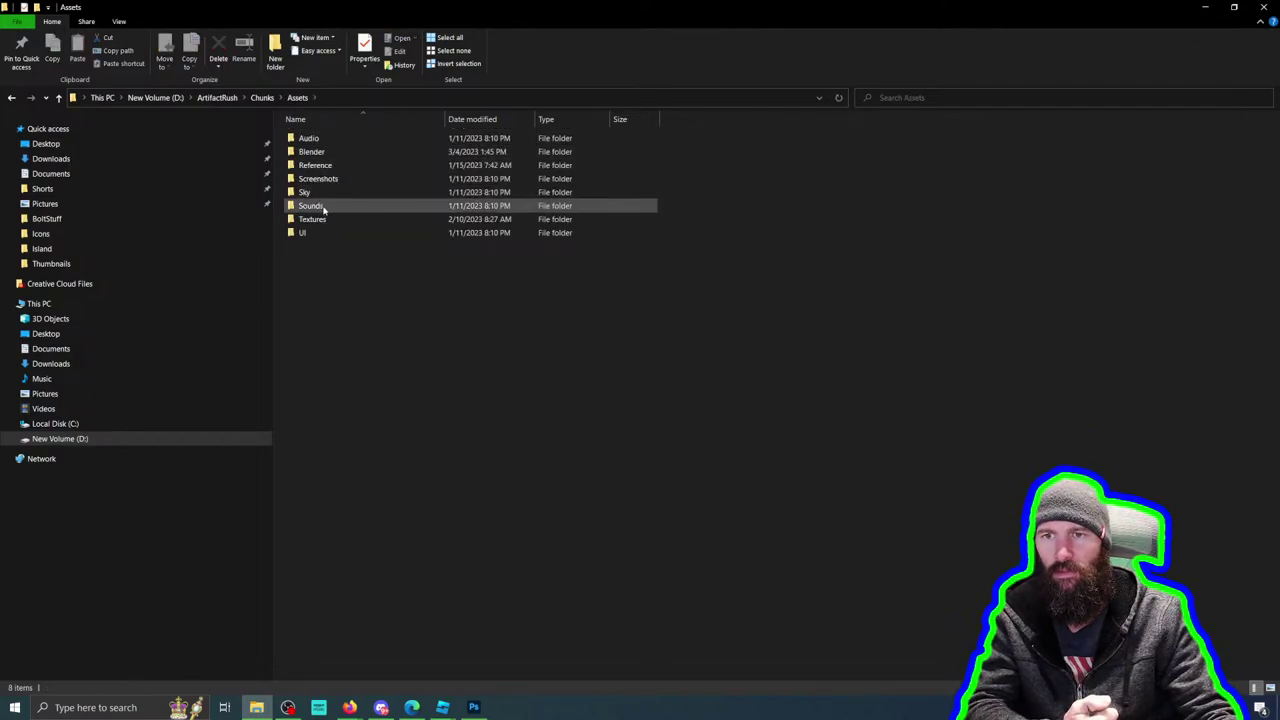
double_click(310, 232)
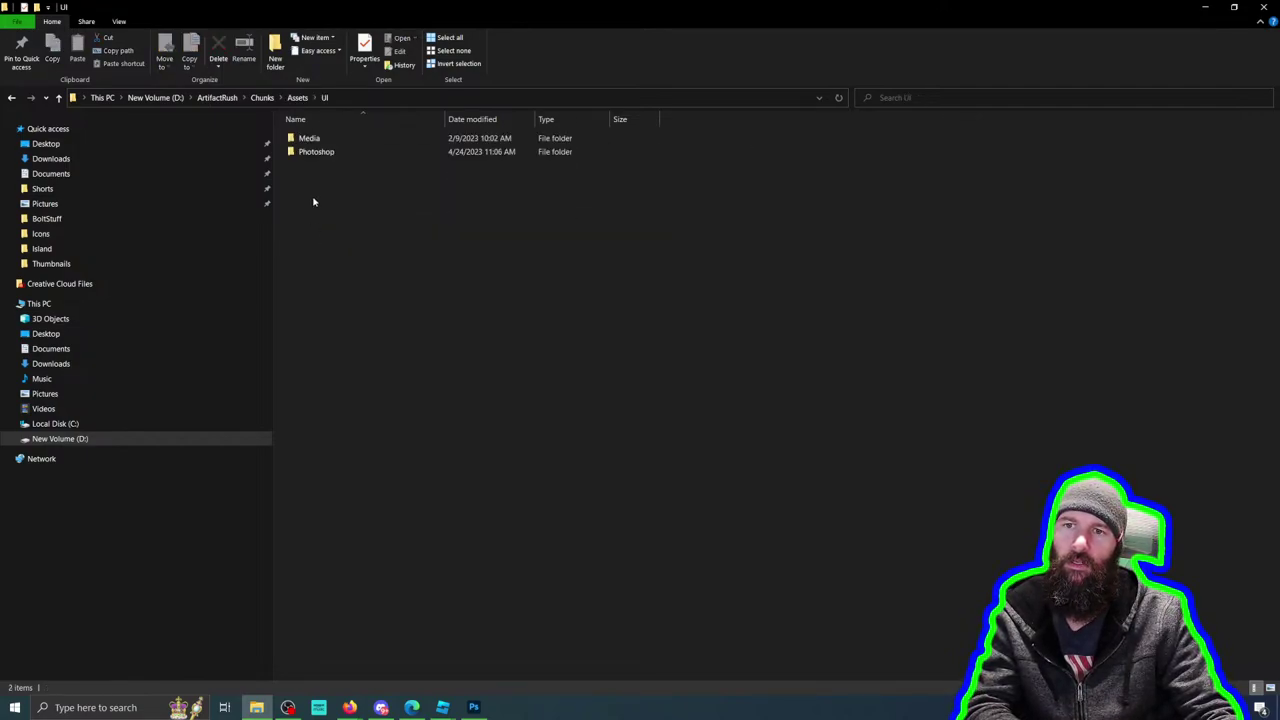
double_click(316, 153)
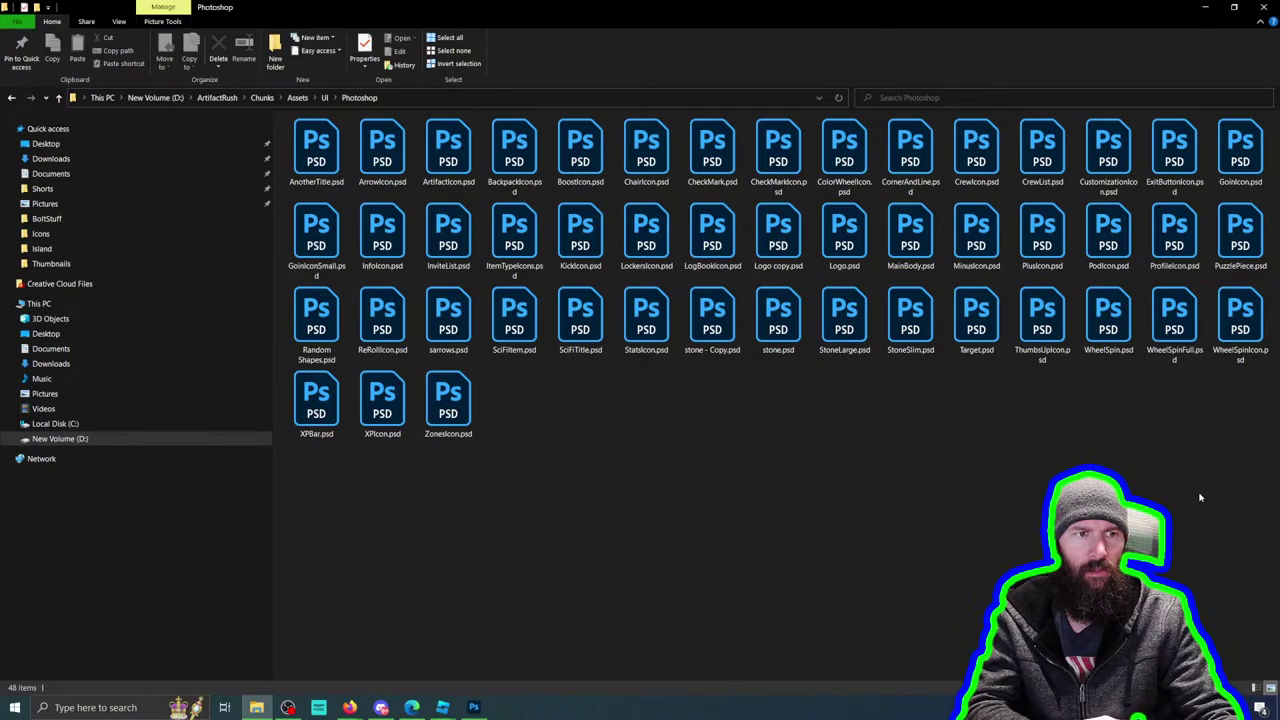
left_click(325, 97)
double_click(318, 135)
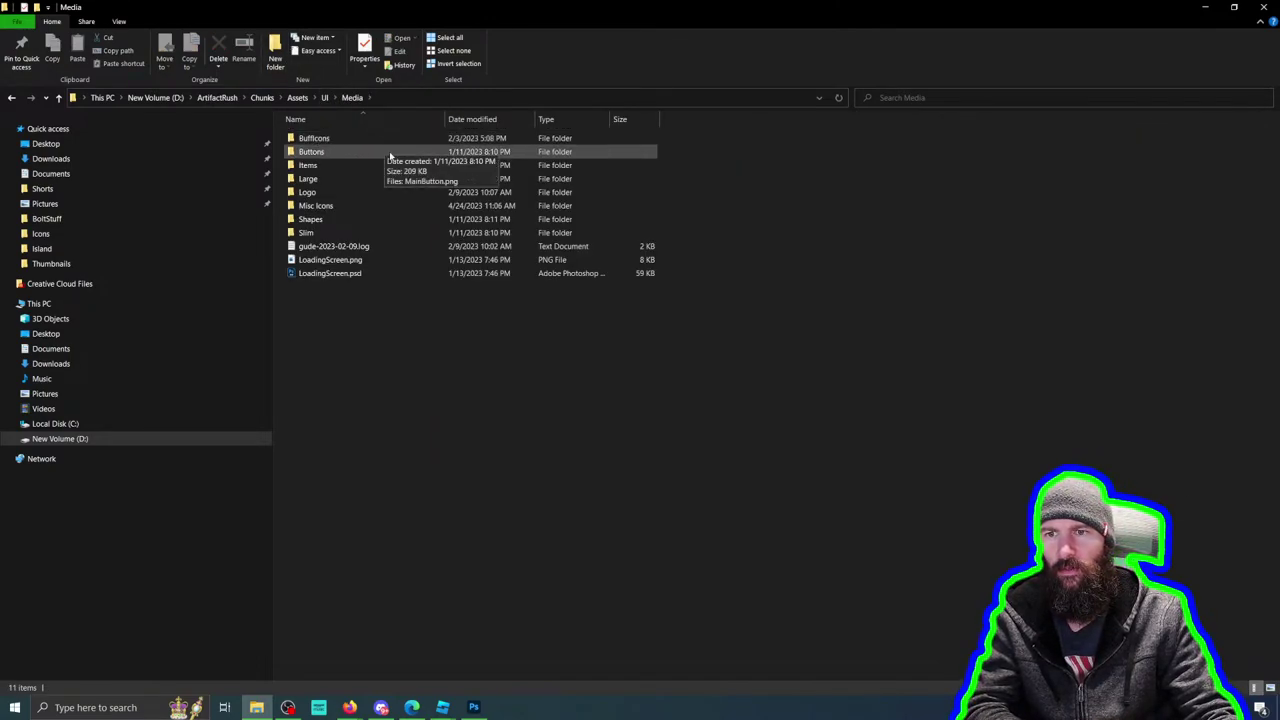
double_click(316, 205)
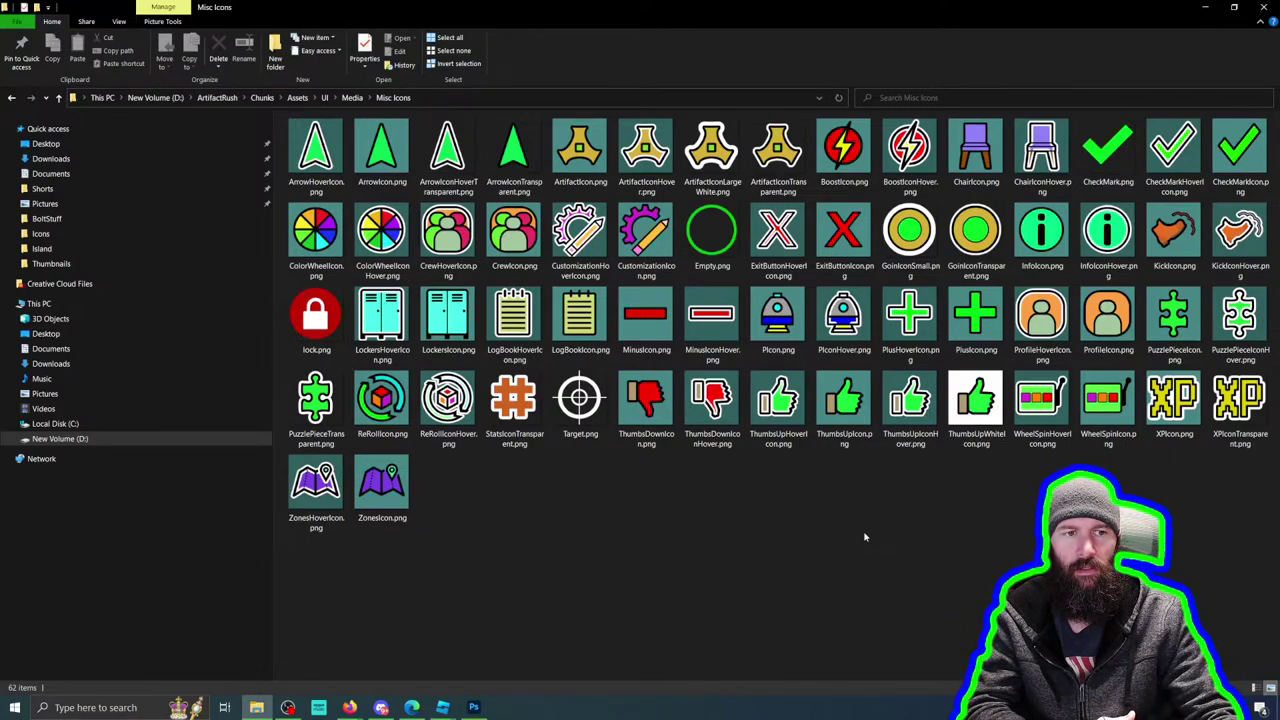
left_click(1209, 8)
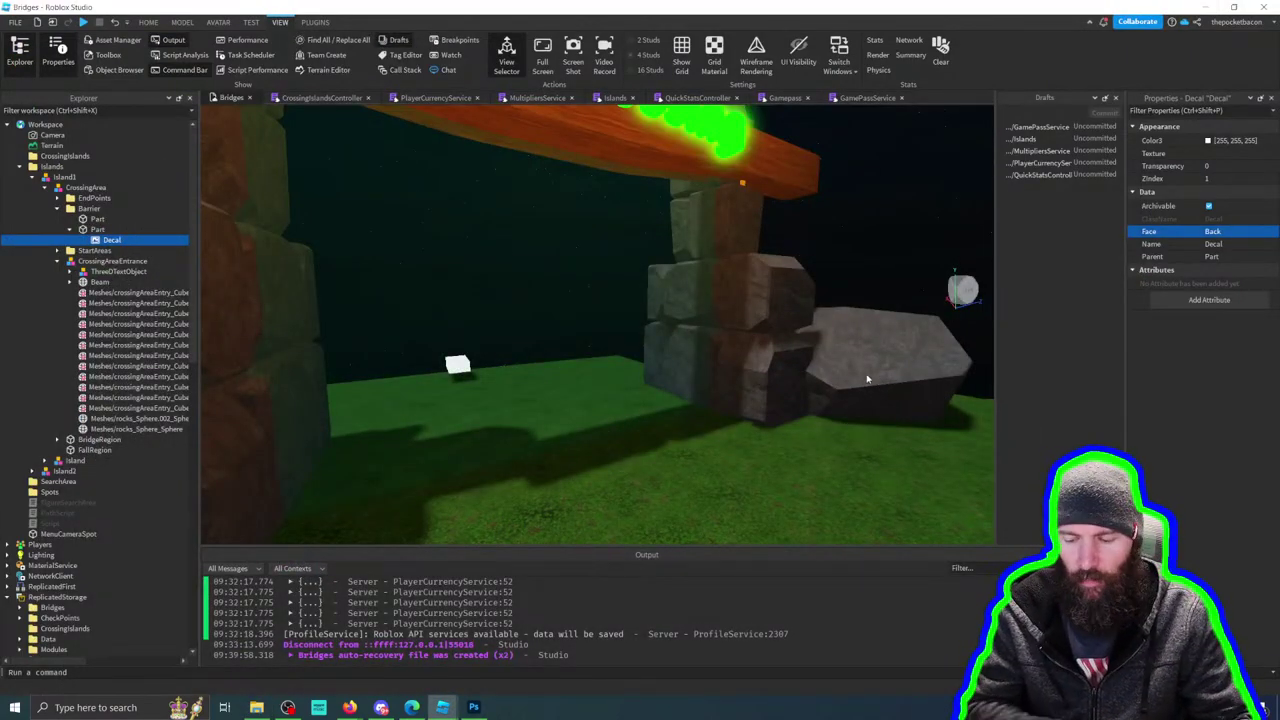
Step: Anchor both Parts in the Barrier folder
left_click(103, 230)
left_click(103, 219, "ctrl")
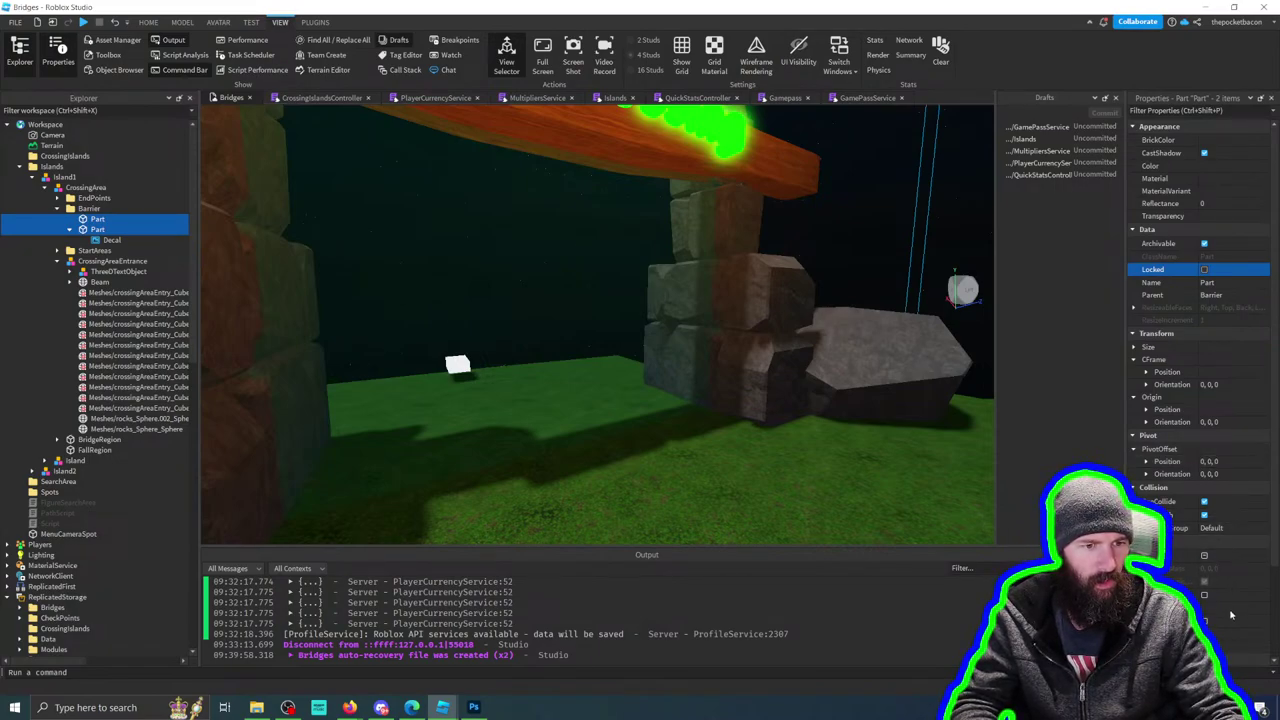
left_click(1207, 557)
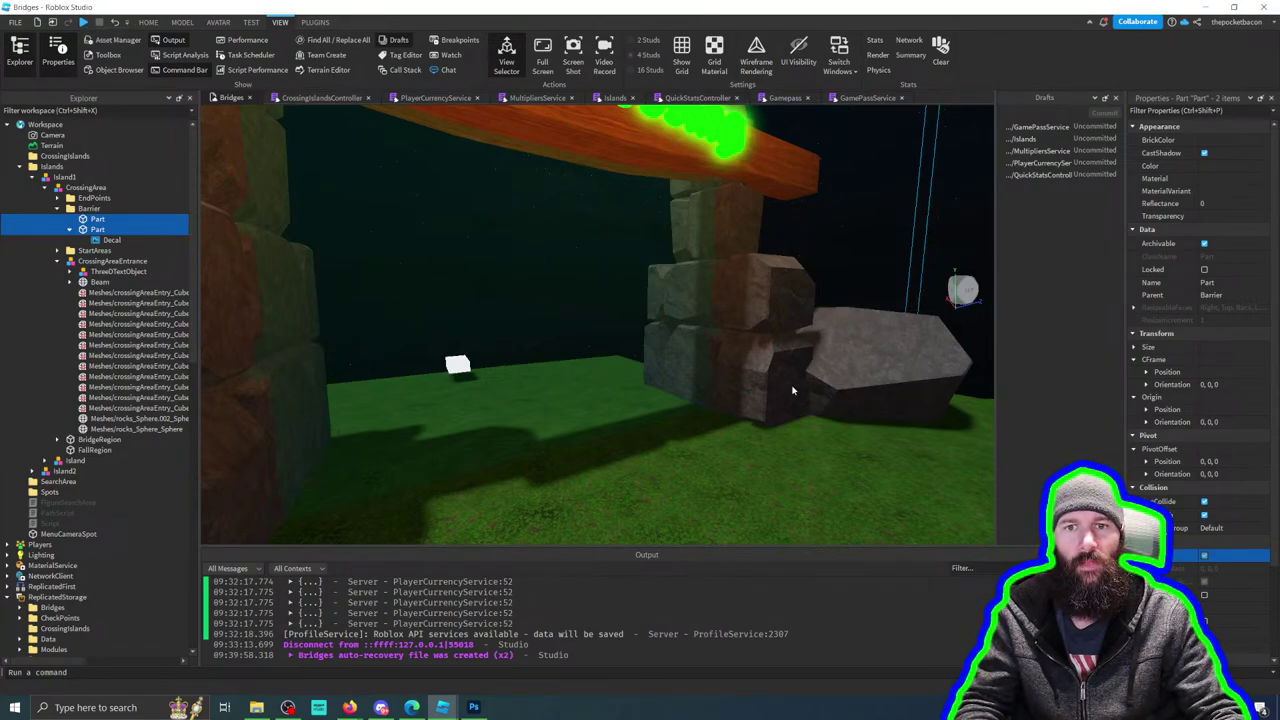
Step: Examine the glowing white block at the island's corner and the gate pillars around it from several angles
key("w")
right_click_drag(794, 391, 793, 390)
key("w")
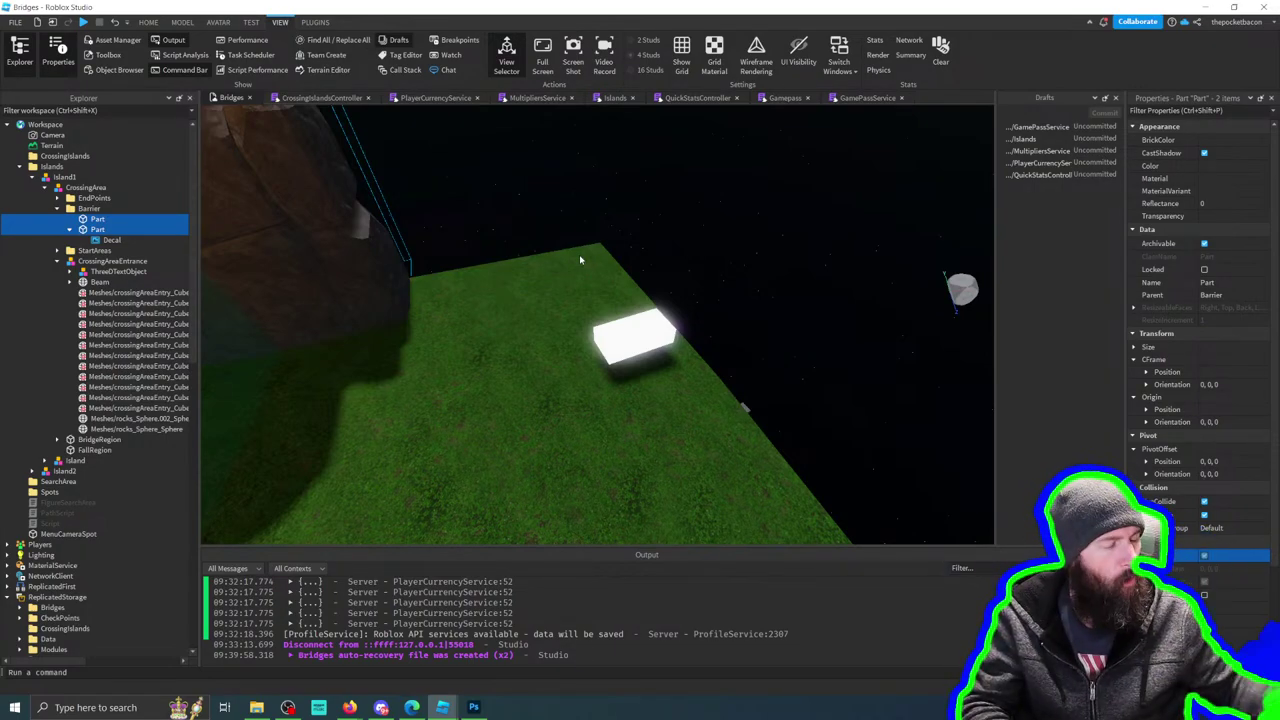
right_click_drag(556, 340, 556, 340)
key("s")
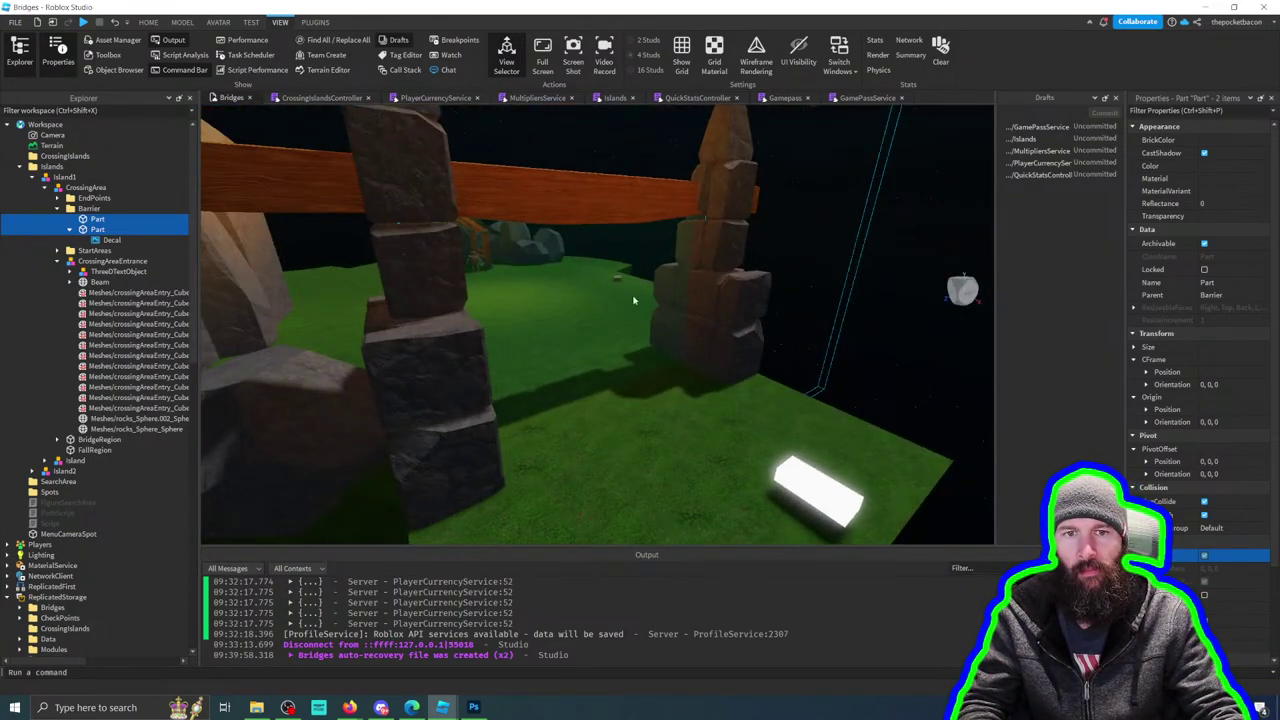
right_click_drag(697, 411, 697, 411)
key("d")
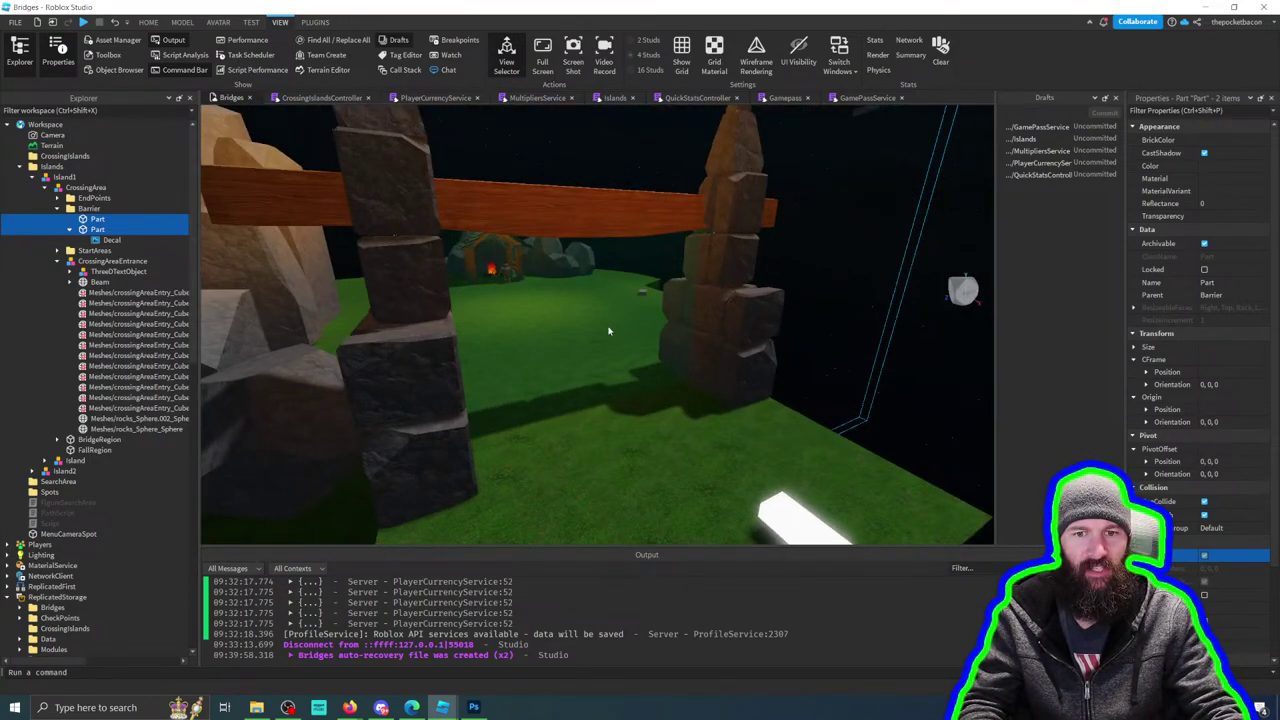
right_click_drag(589, 401, 589, 401)
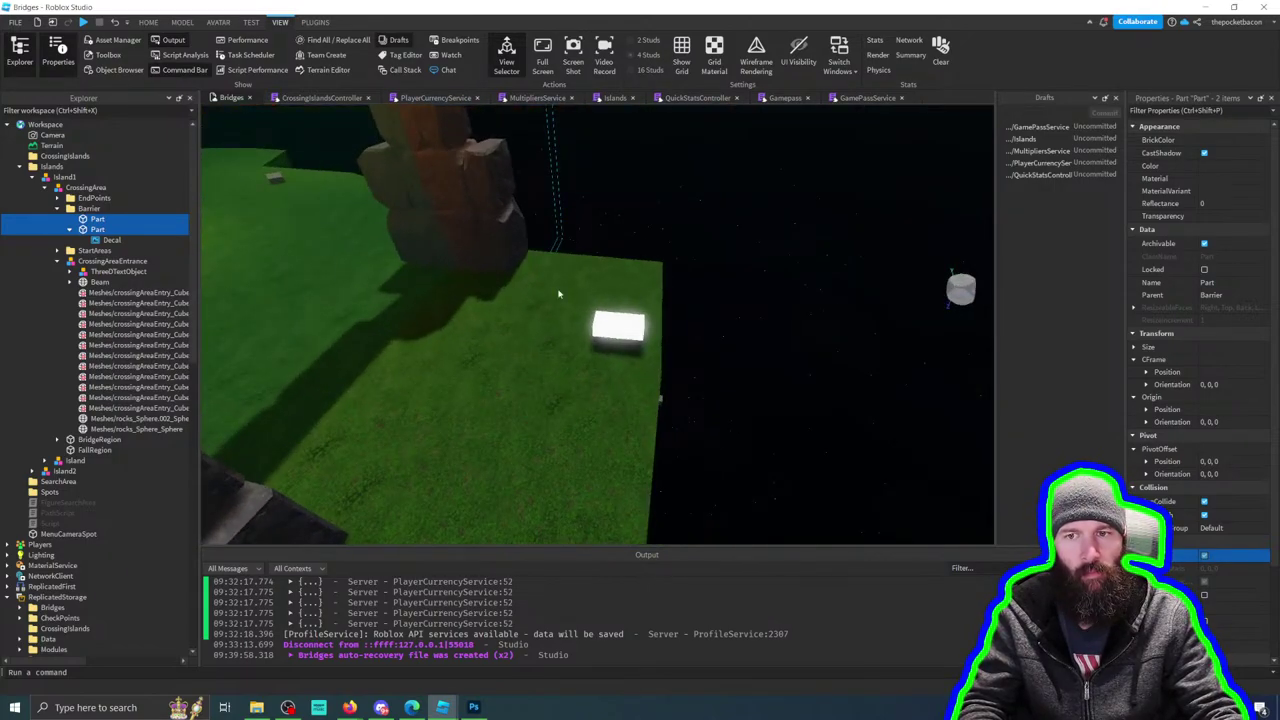
key("f")
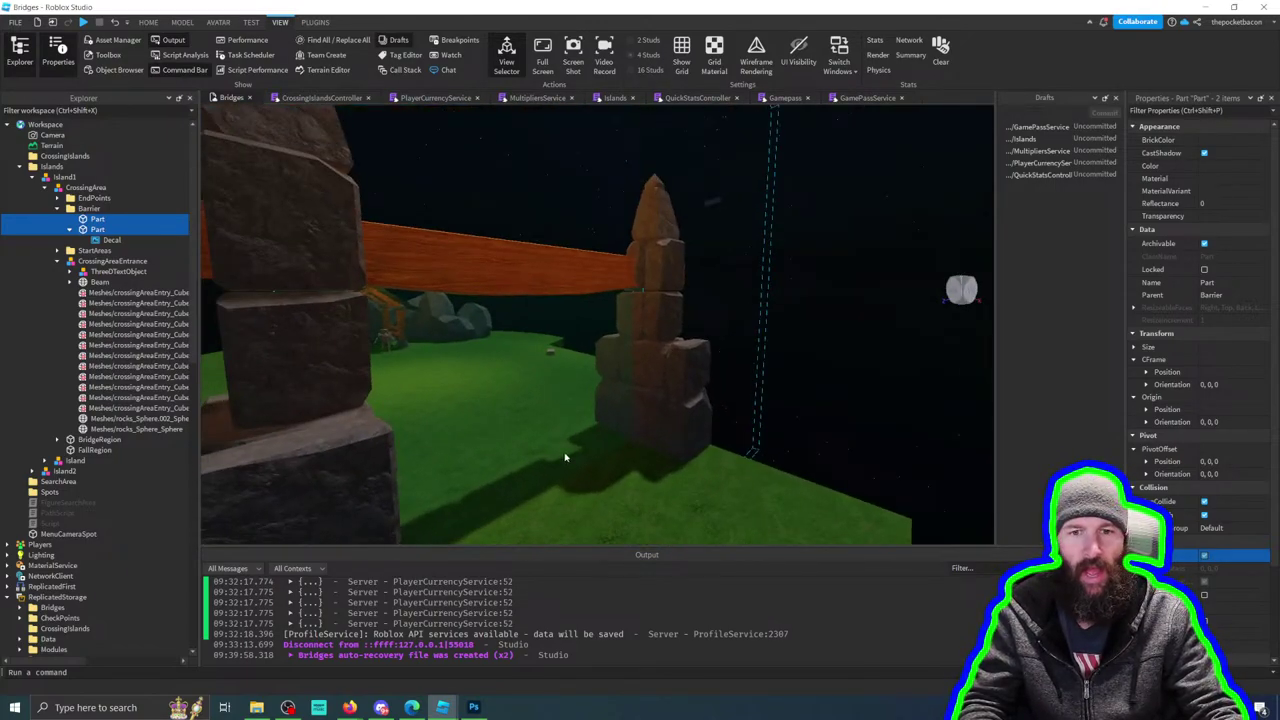
right_click_drag(607, 422, 607, 422)
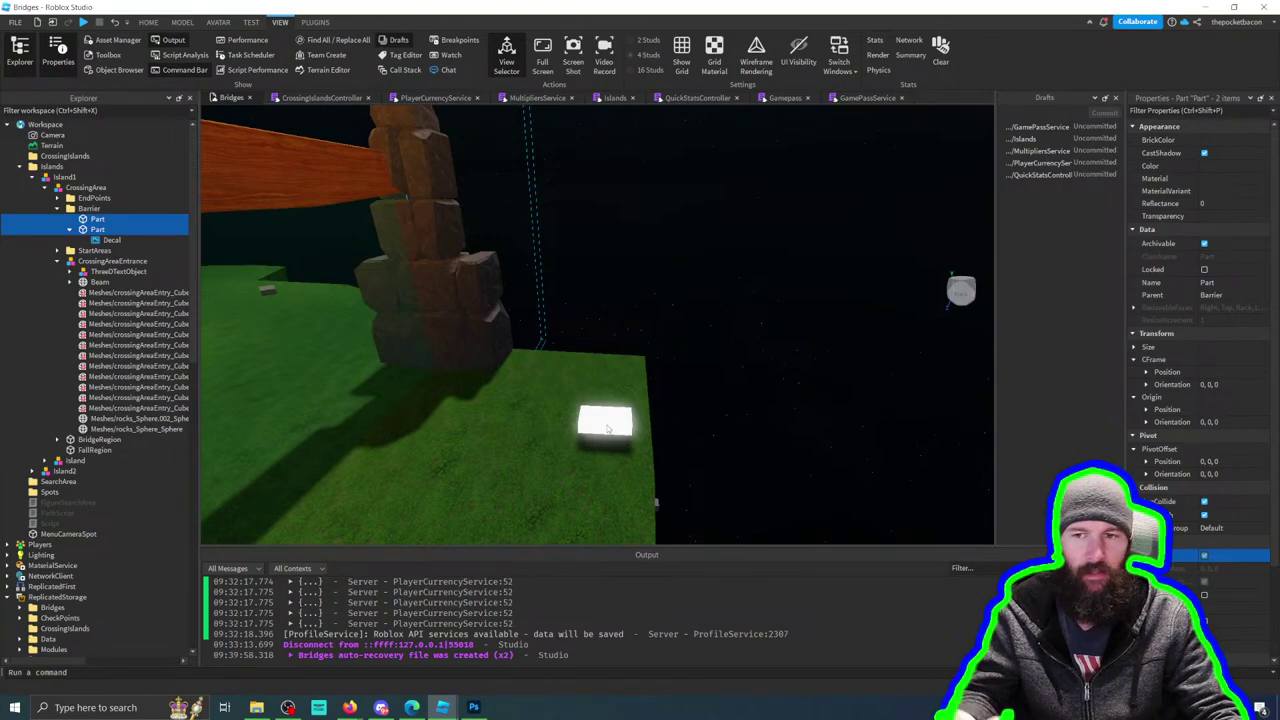
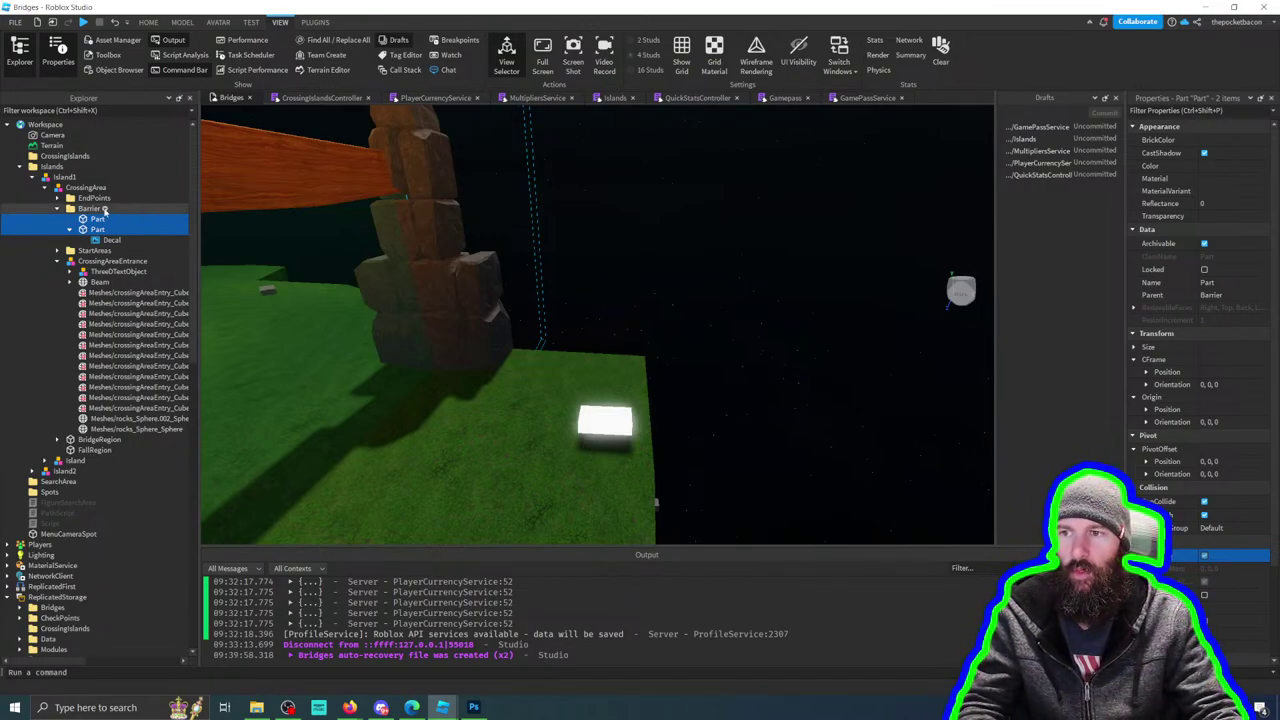
Step: Delete the Barrier folder from Island1's CrossingArea
left_click(92, 208)
key("Delete")
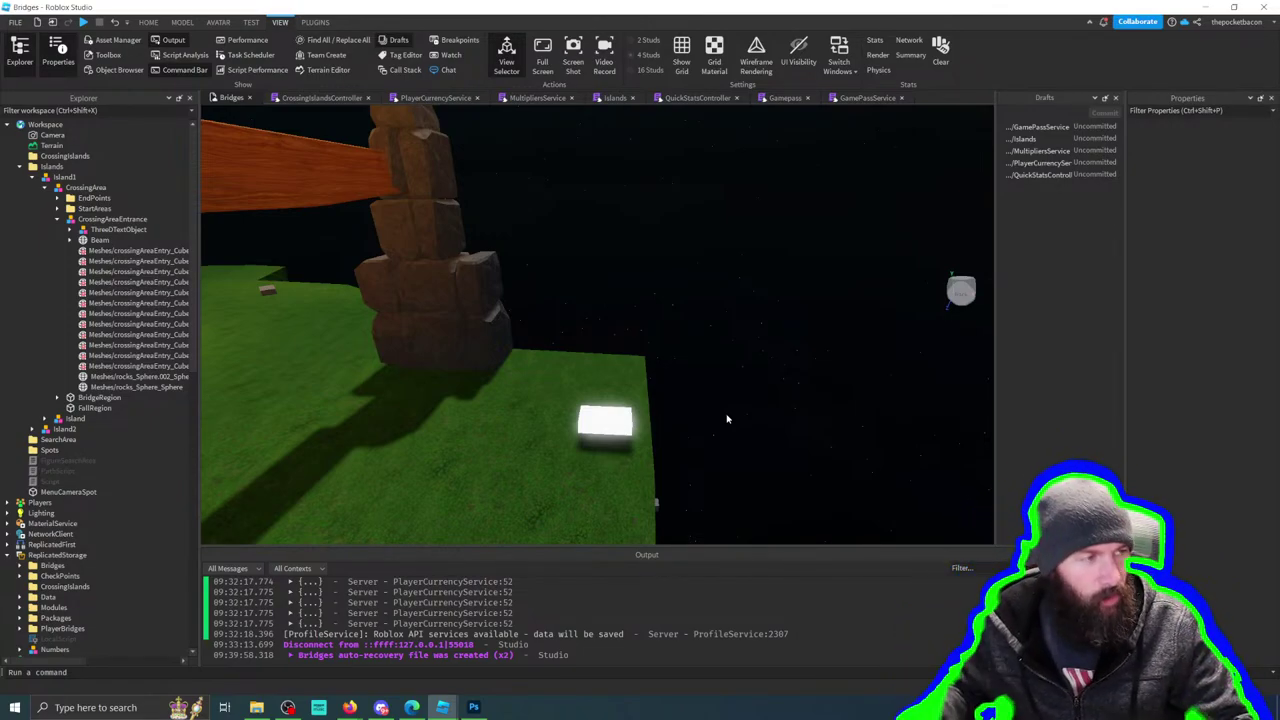
right_click_drag(667, 339, 668, 340)
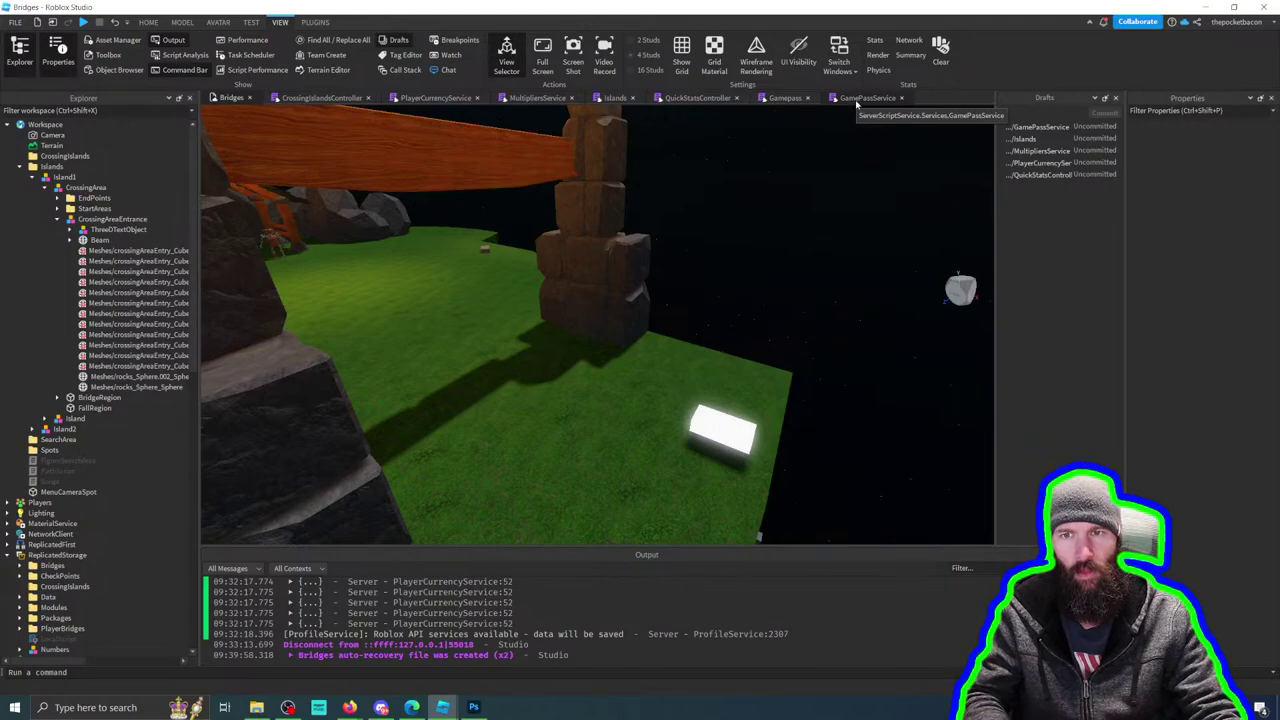
Step: Collapse the Islands folder and open the CrossingIslandsController script from the StarterPlayerScripts Controllers folder
left_click(19, 167)
scroll(118, 393, "down", 7)
scroll(118, 393, "up", 7)
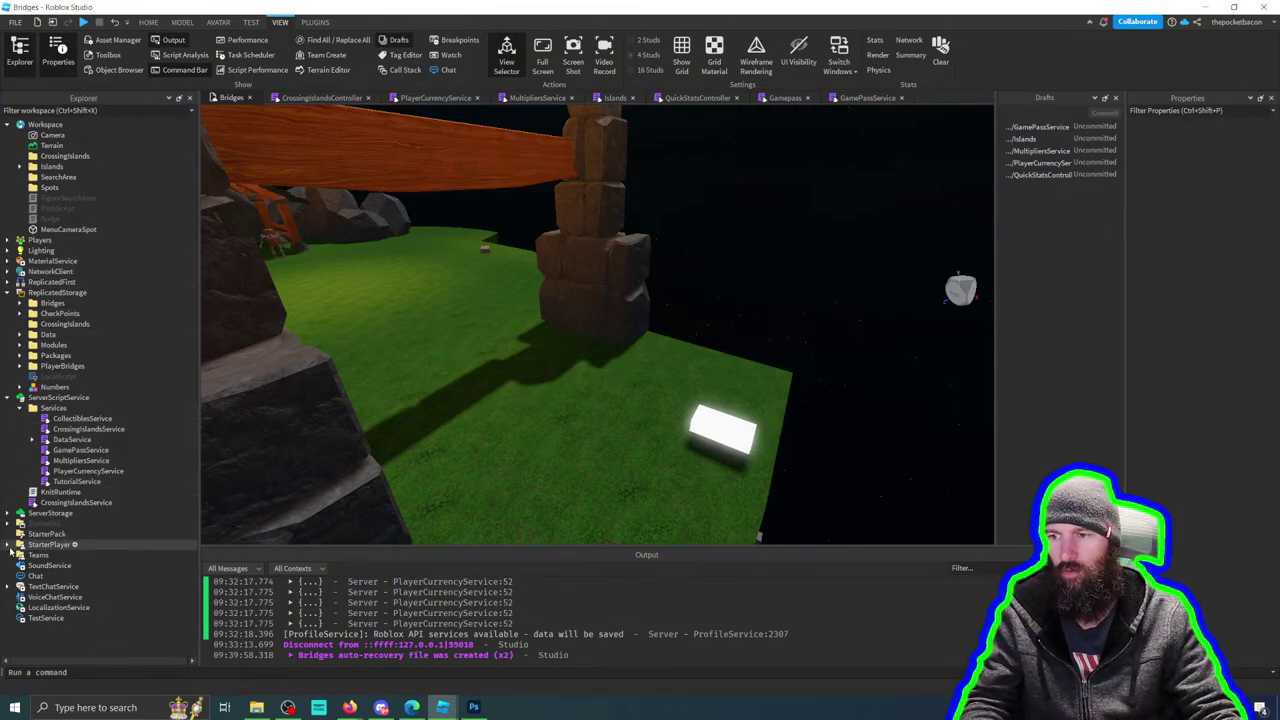
left_click(19, 544)
scroll(107, 561, "down", 2)
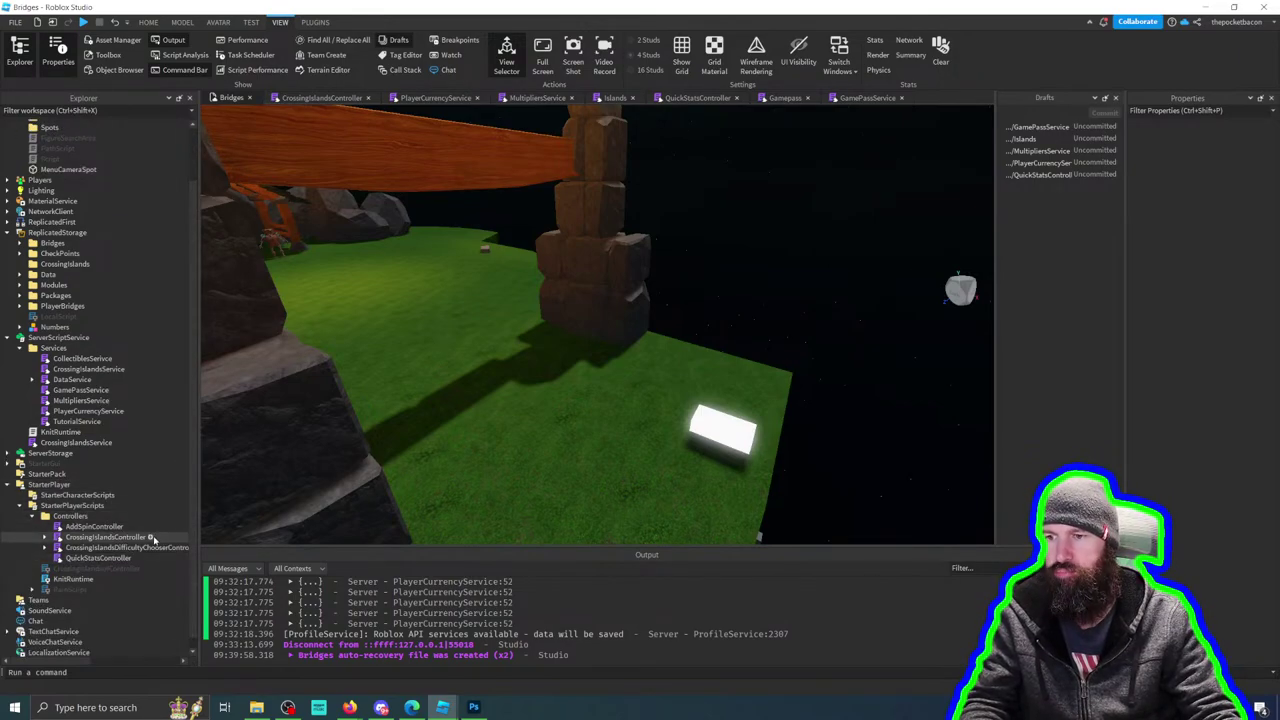
double_click(105, 537)
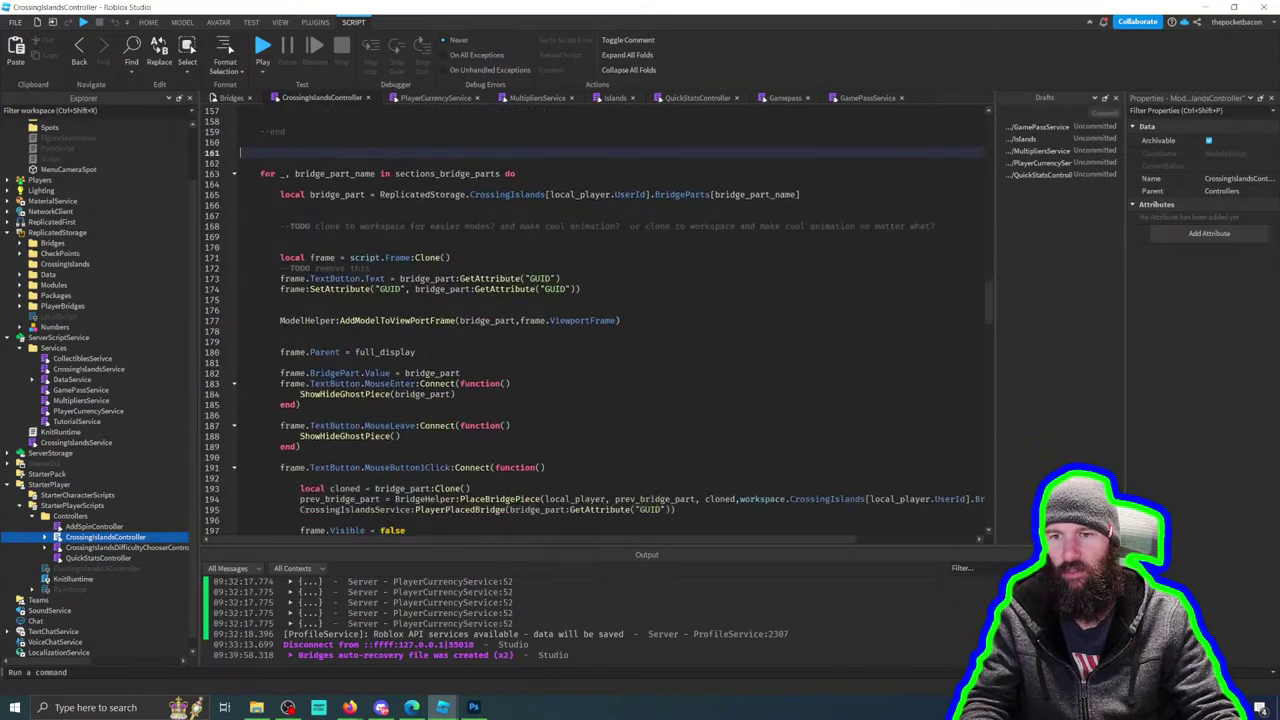
Step: Read through CrossingIslandsController's checkpoint, bridge-creation, fall-region, bridge-region and Heartbeat code
scroll(600, 320, "down", 10)
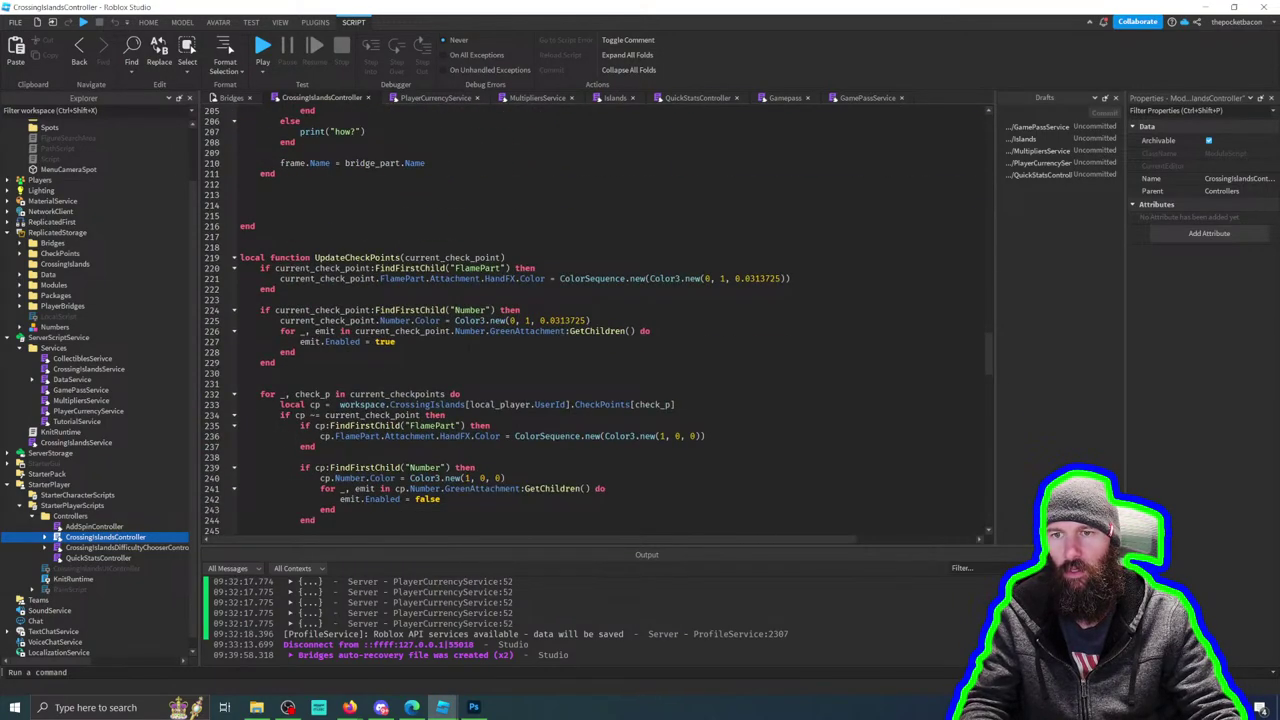
scroll(600, 320, "down", 15)
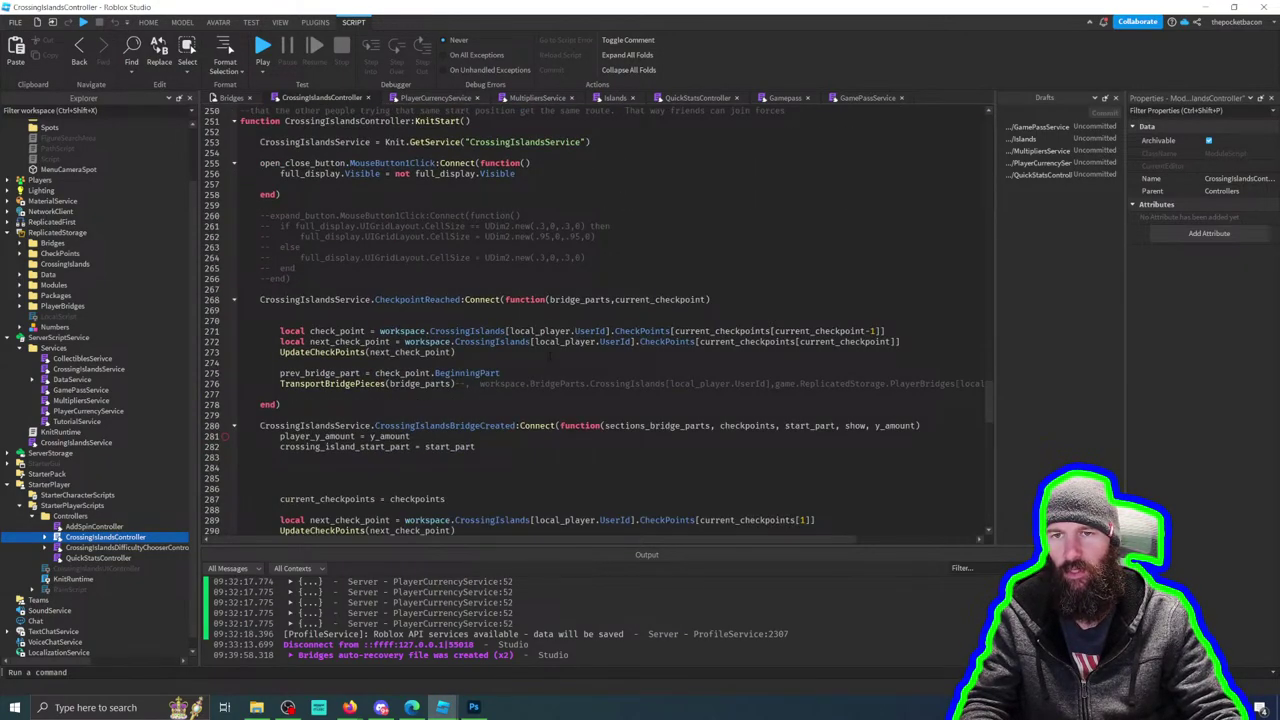
scroll(600, 320, "up", 3)
scroll(600, 320, "down", 2)
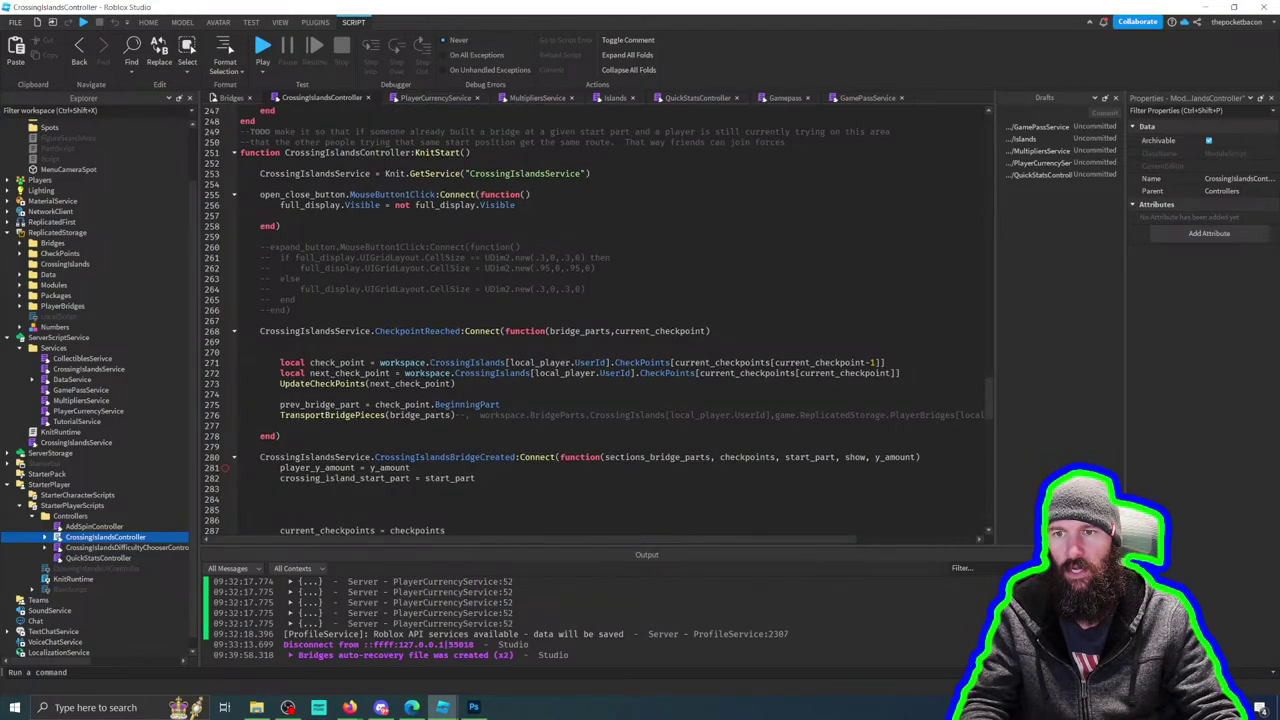
scroll(585, 400, "down", 4)
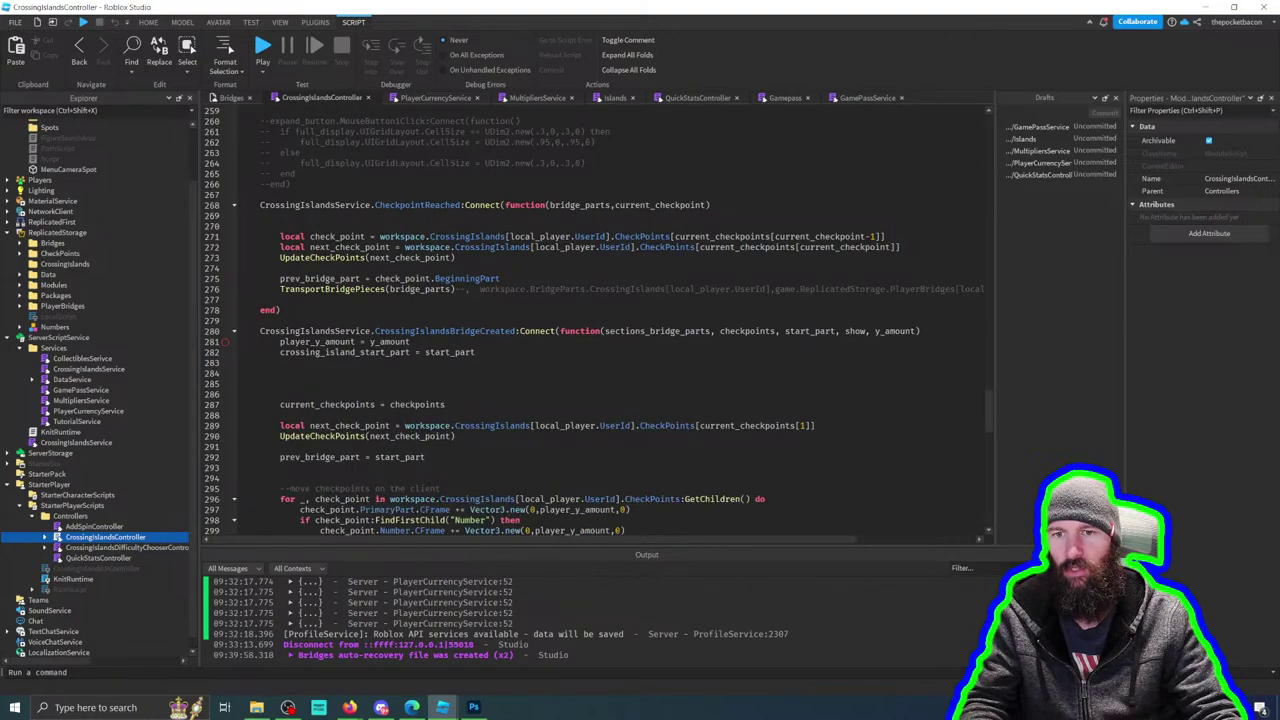
scroll(600, 320, "down", 6)
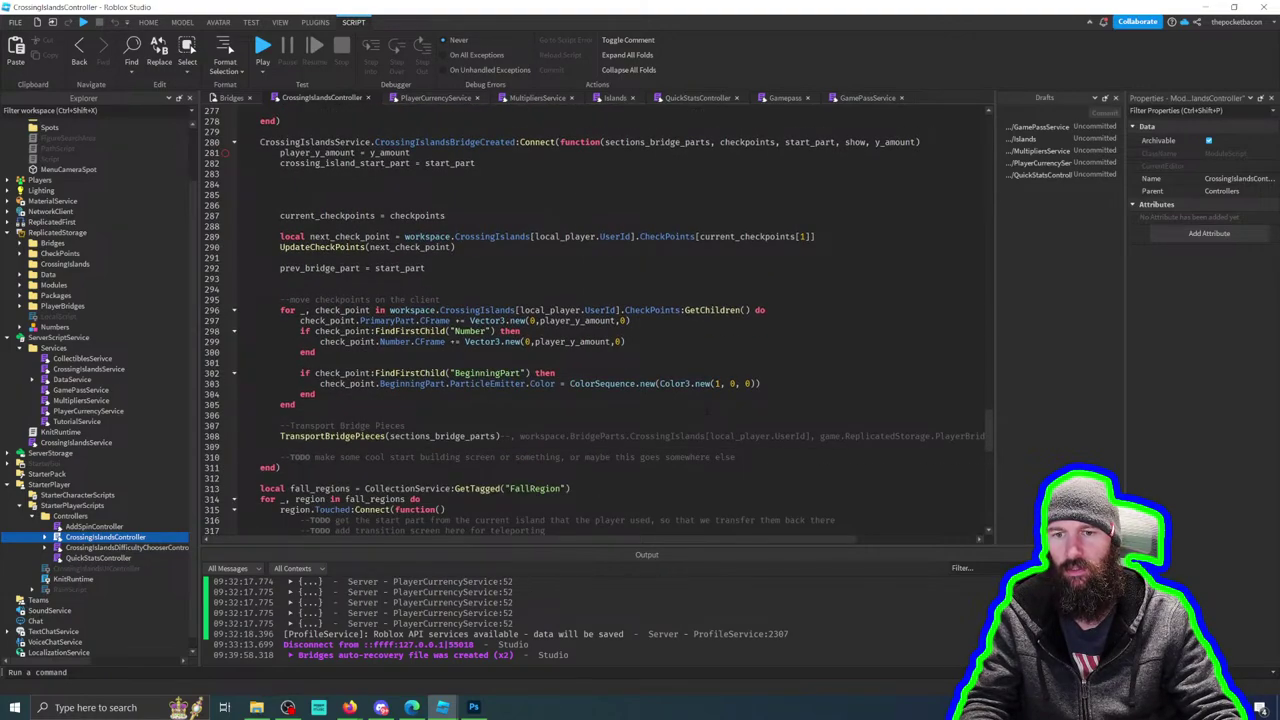
scroll(706, 411, "up", 7)
scroll(706, 411, "down", 8)
scroll(703, 402, "down", 6)
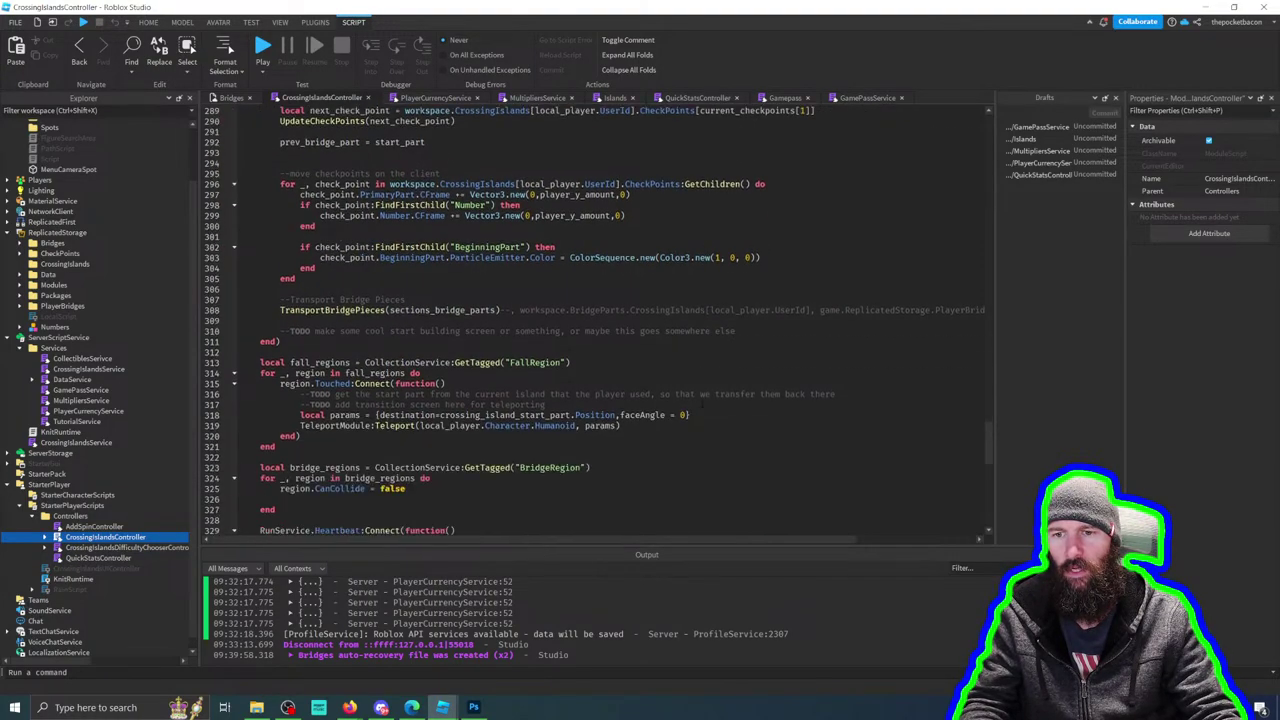
scroll(703, 402, "down", 4)
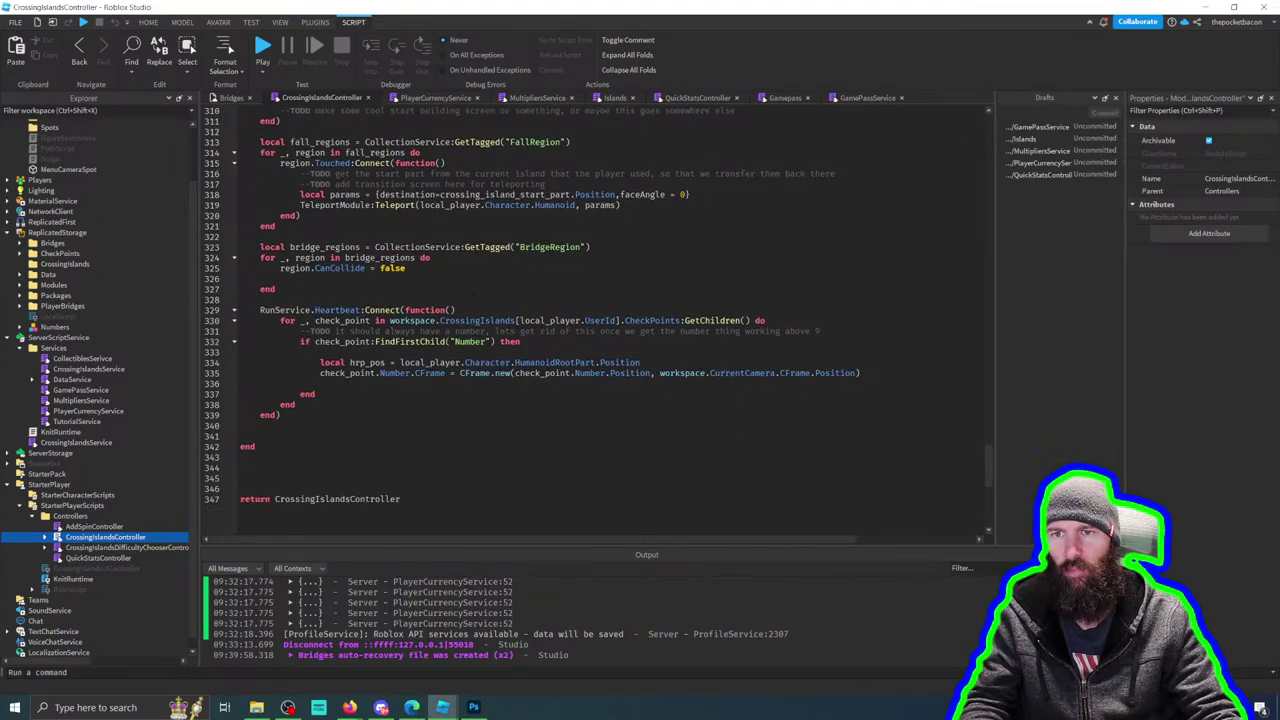
scroll(595, 320, "up", 7)
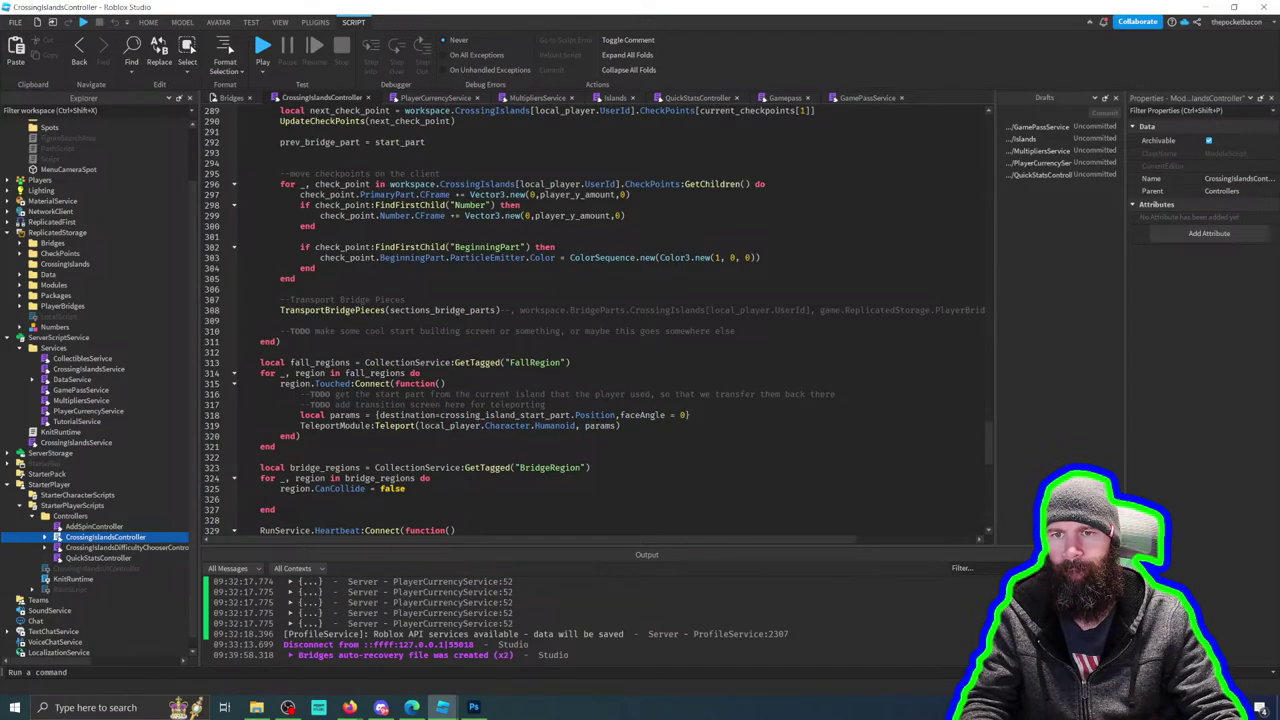
scroll(595, 320, "up", 5)
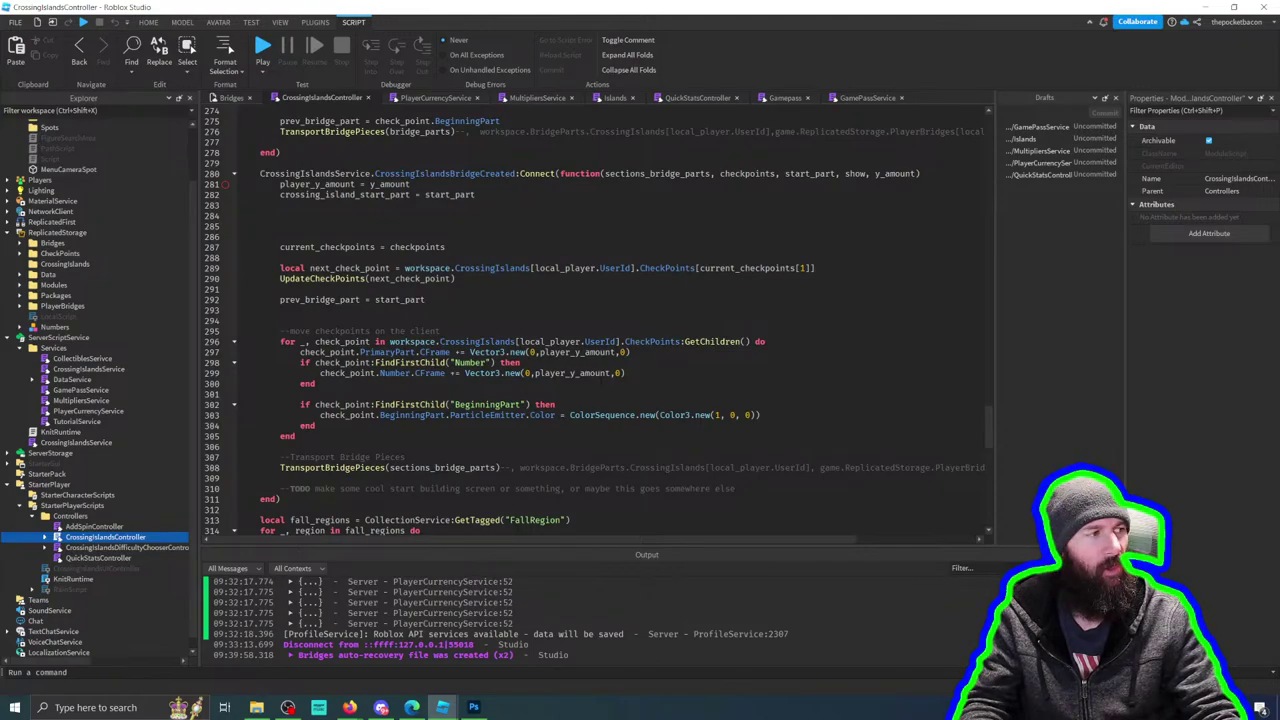
scroll(641, 310, "up", 4)
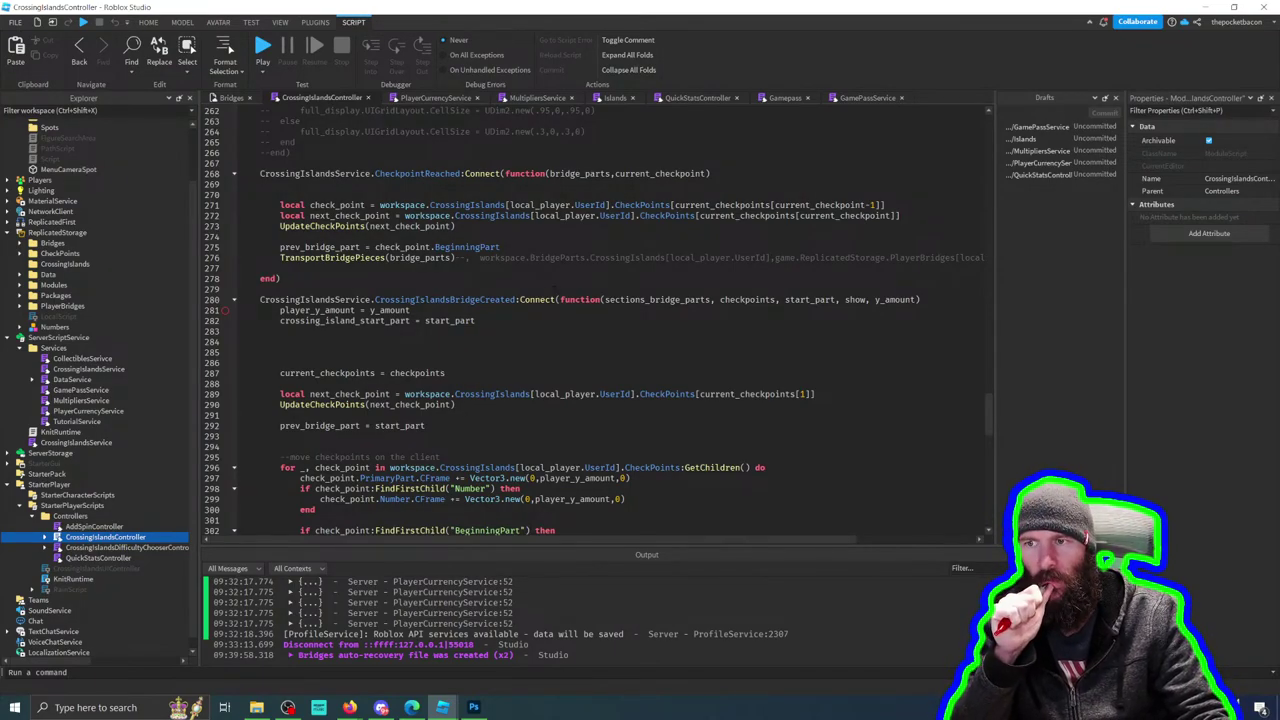
Step: Open the CrossingIslandsDifficultyChooserController script and insert two blank lines at the start of the StartButtonClick function
left_click(115, 548)
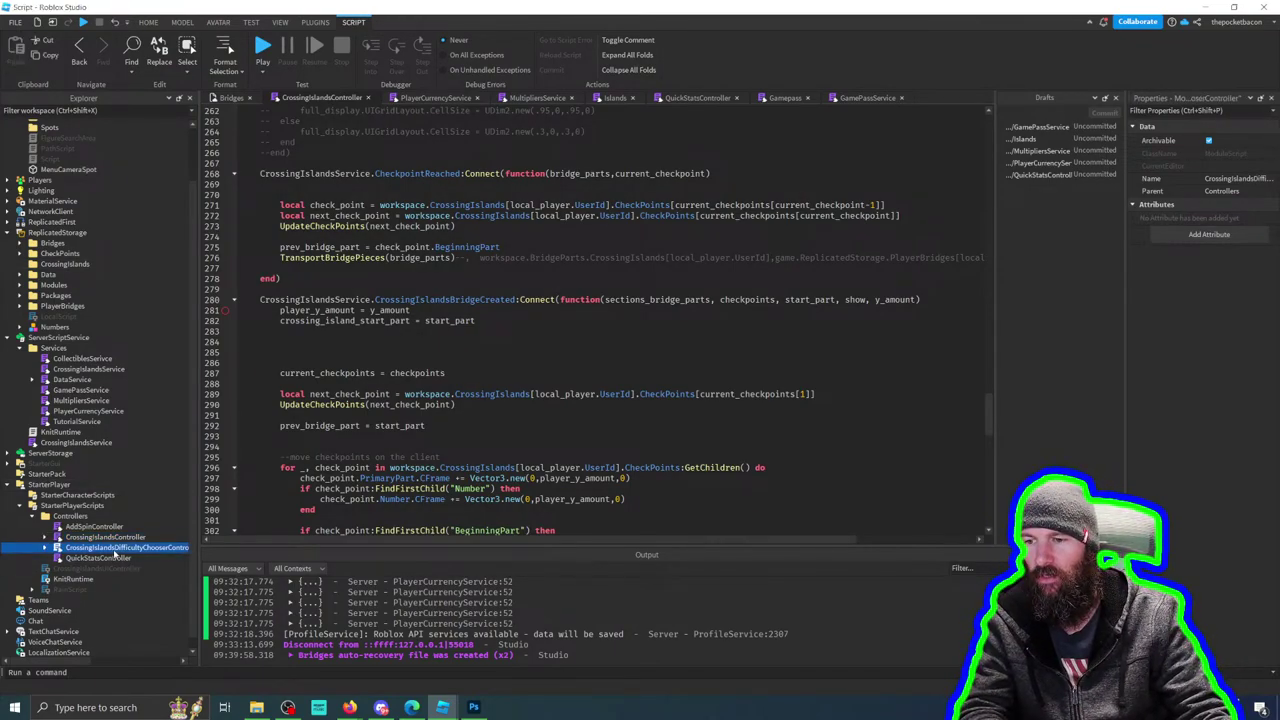
double_click(115, 548)
scroll(600, 320, "down", 5)
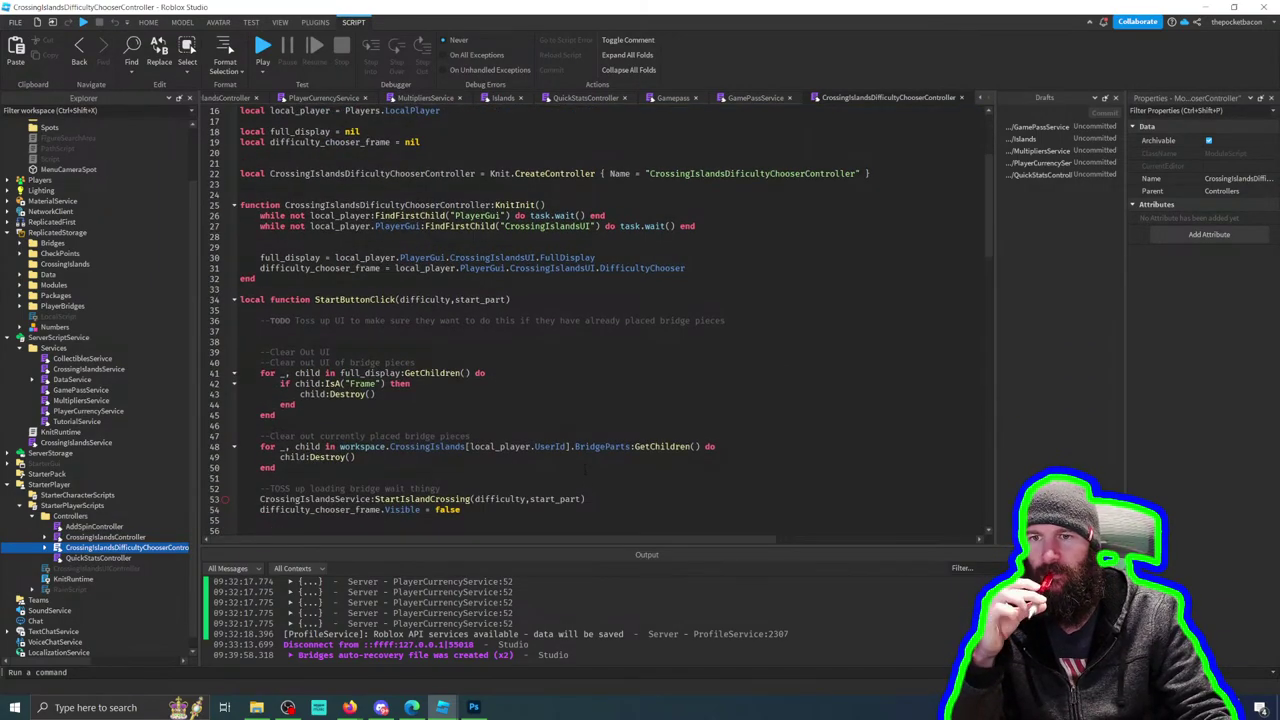
scroll(600, 320, "down", 6)
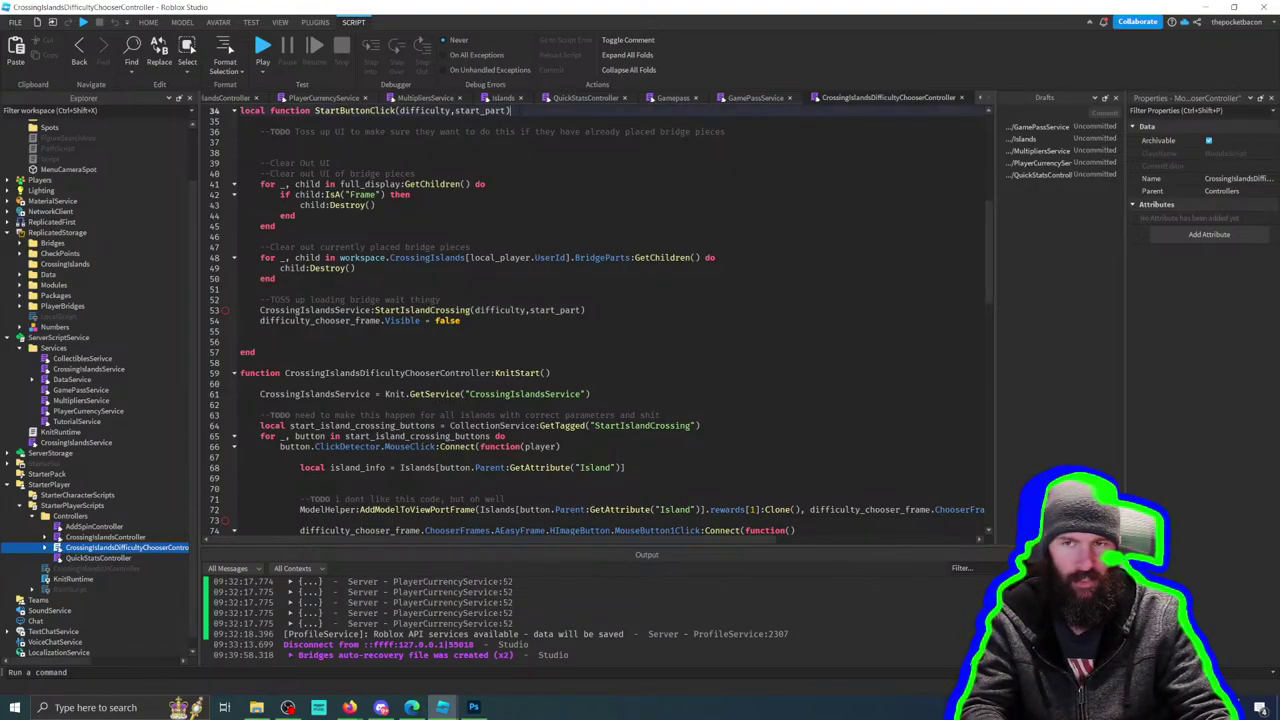
key("Return")
key("Return")
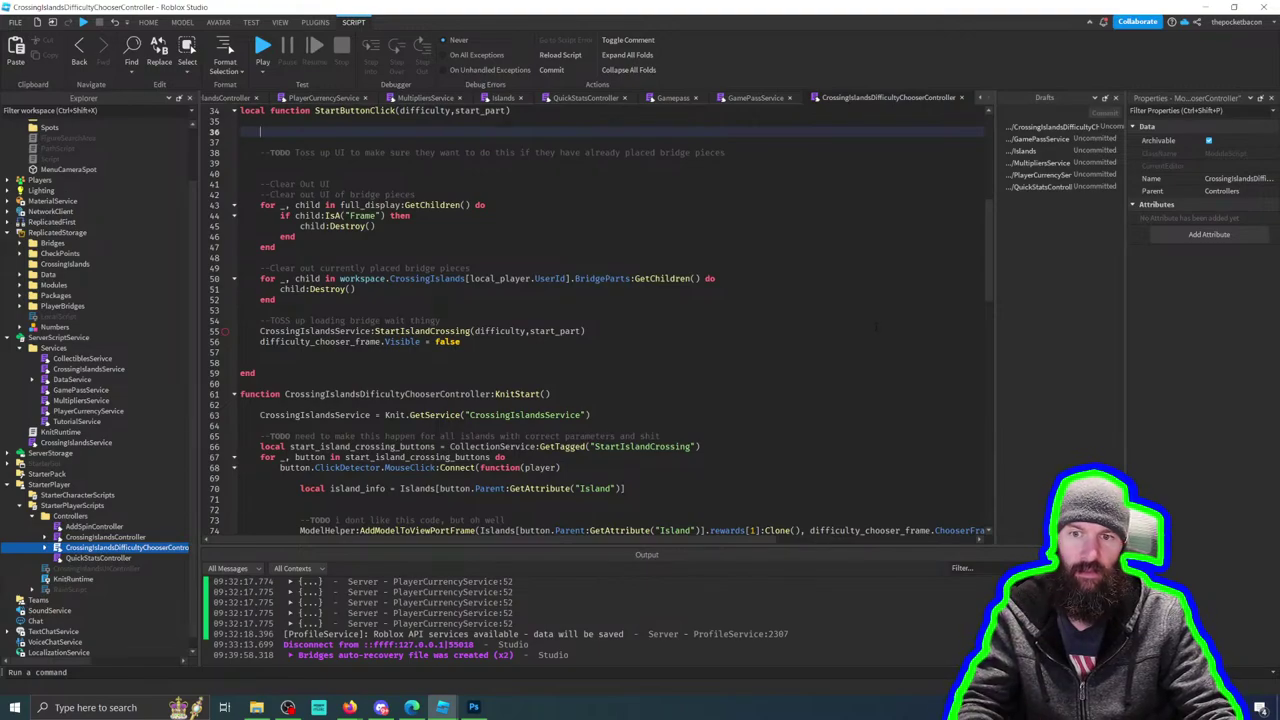
Step: Review how StartButtonClick and KnitStart handle the island crossing buttons and difficulty choices
left_click_drag(988, 225, 1004, 261)
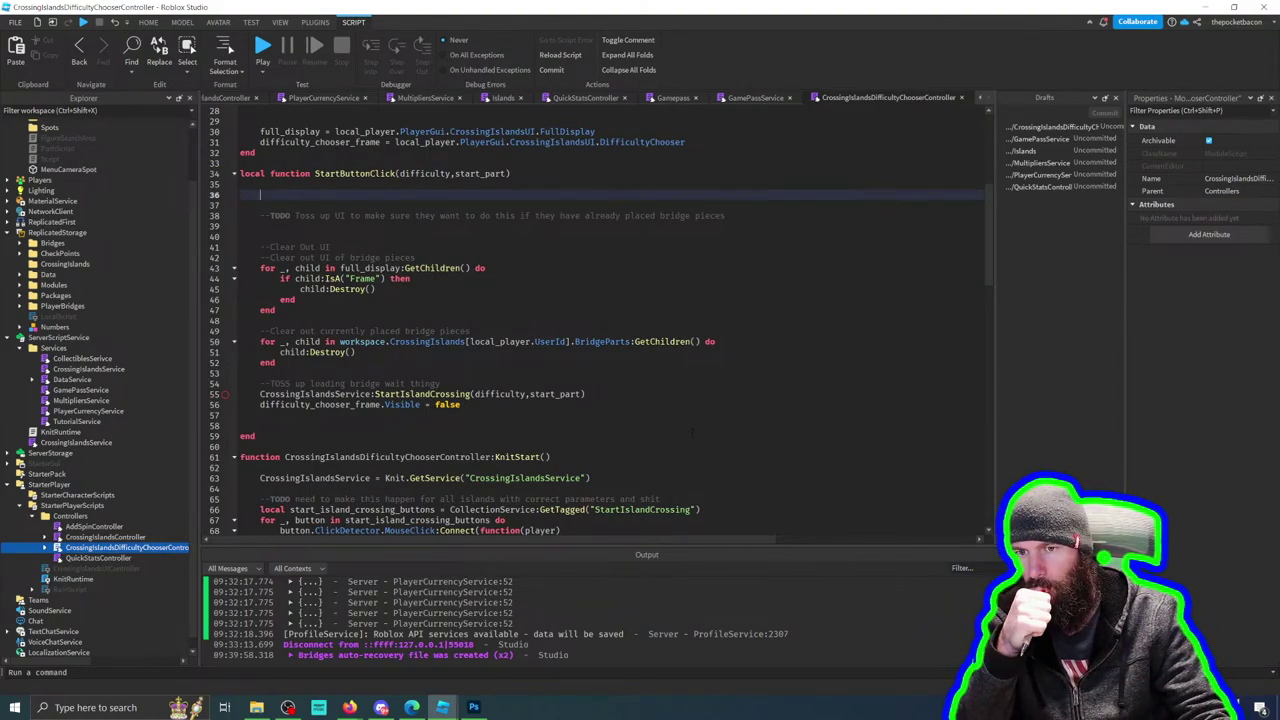
scroll(600, 320, "down", 5)
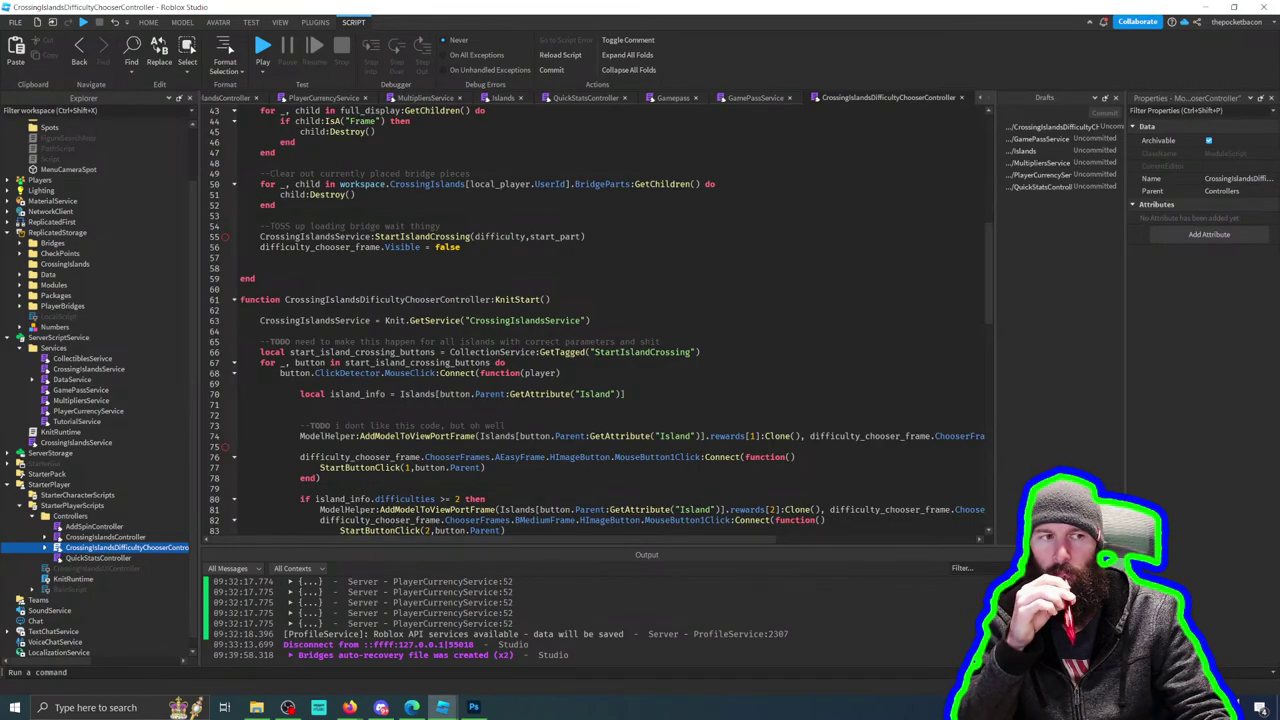
scroll(600, 320, "down", 4)
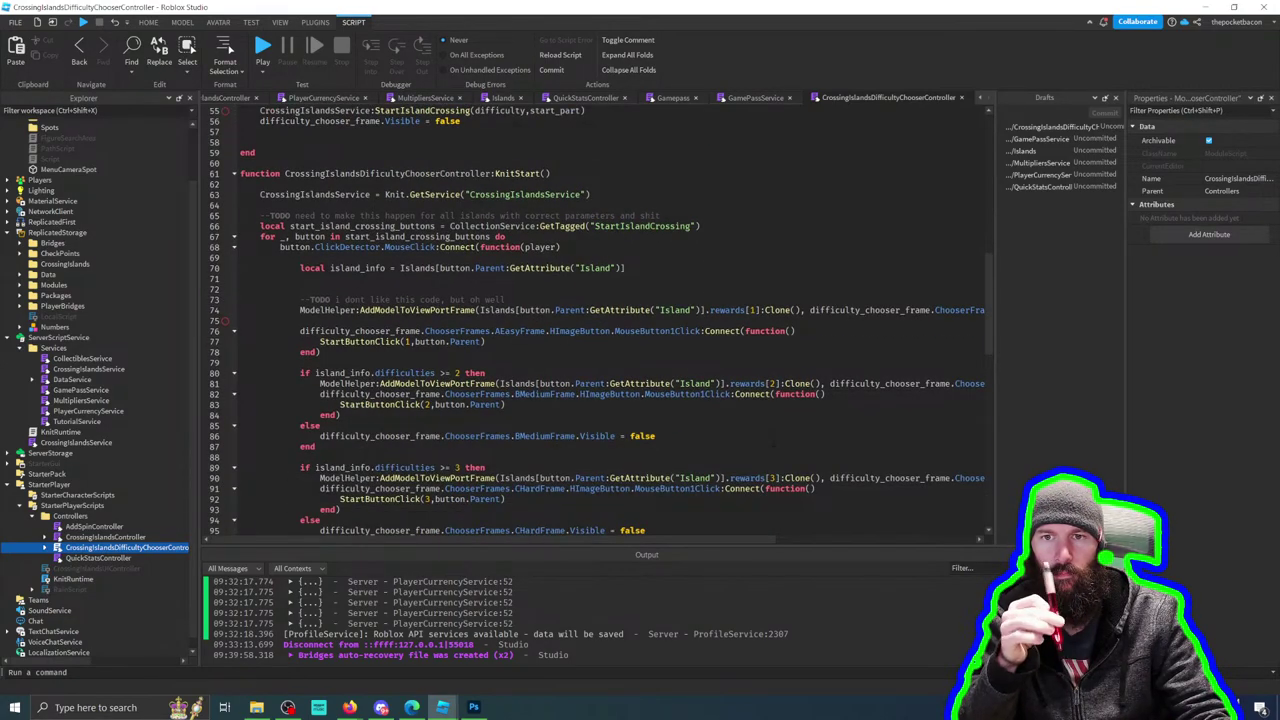